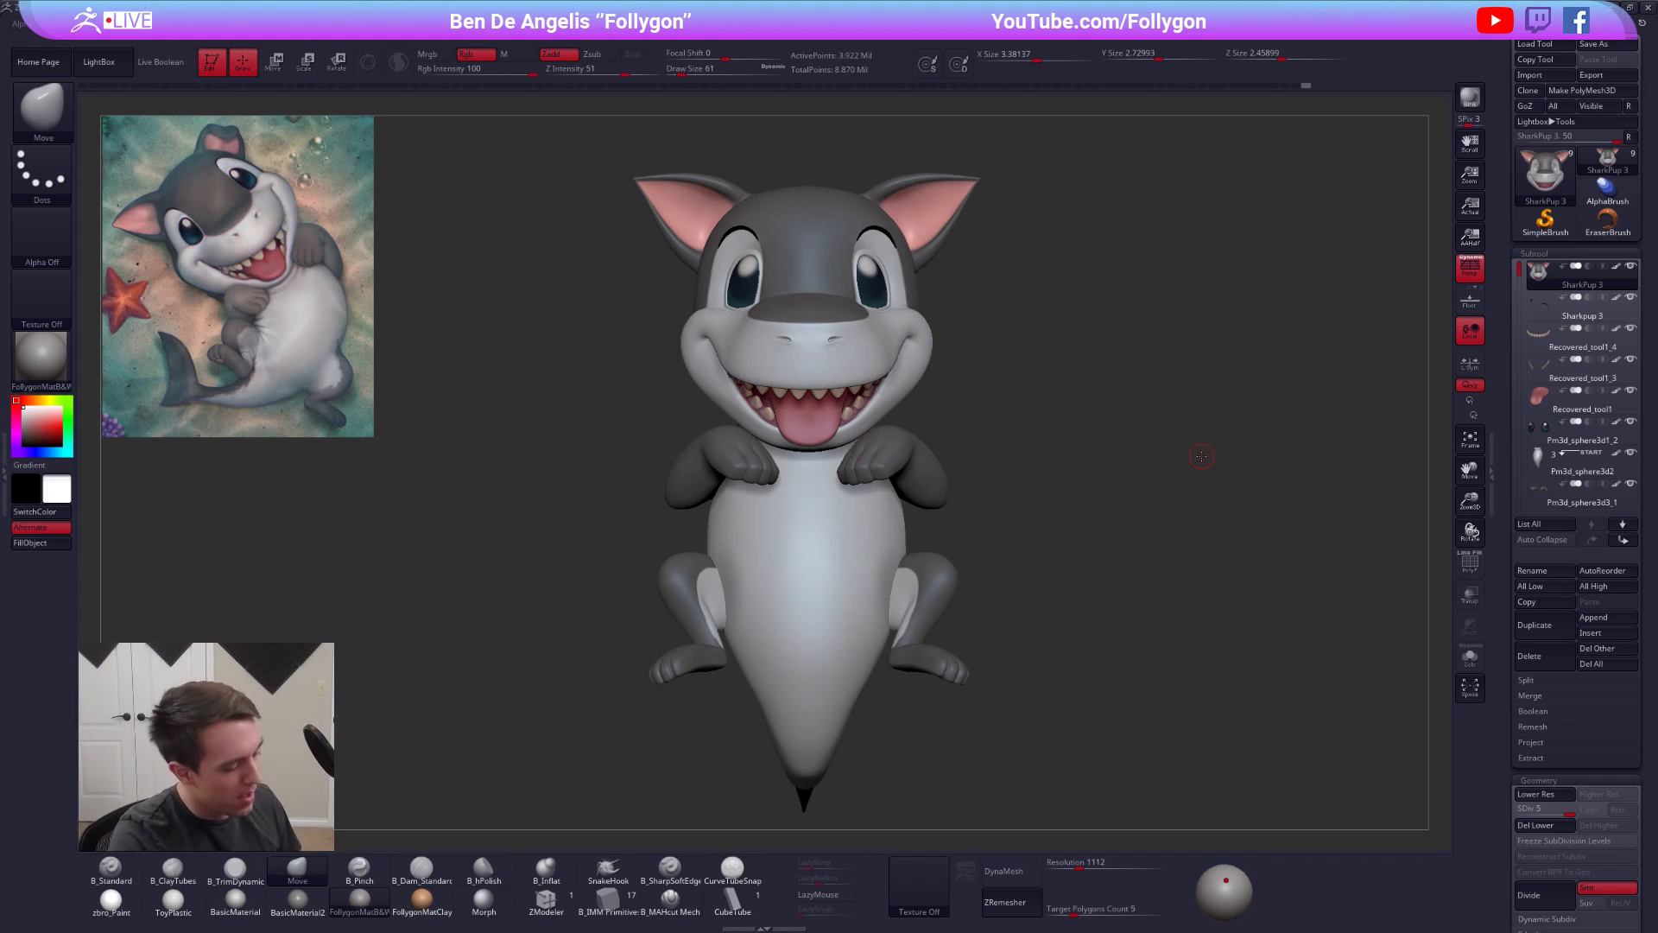
- Enlarge the brush to a draw size of 265 and make zbro_Paint the active material for the shark pup
key(space)
key(ctrl+shift+space)
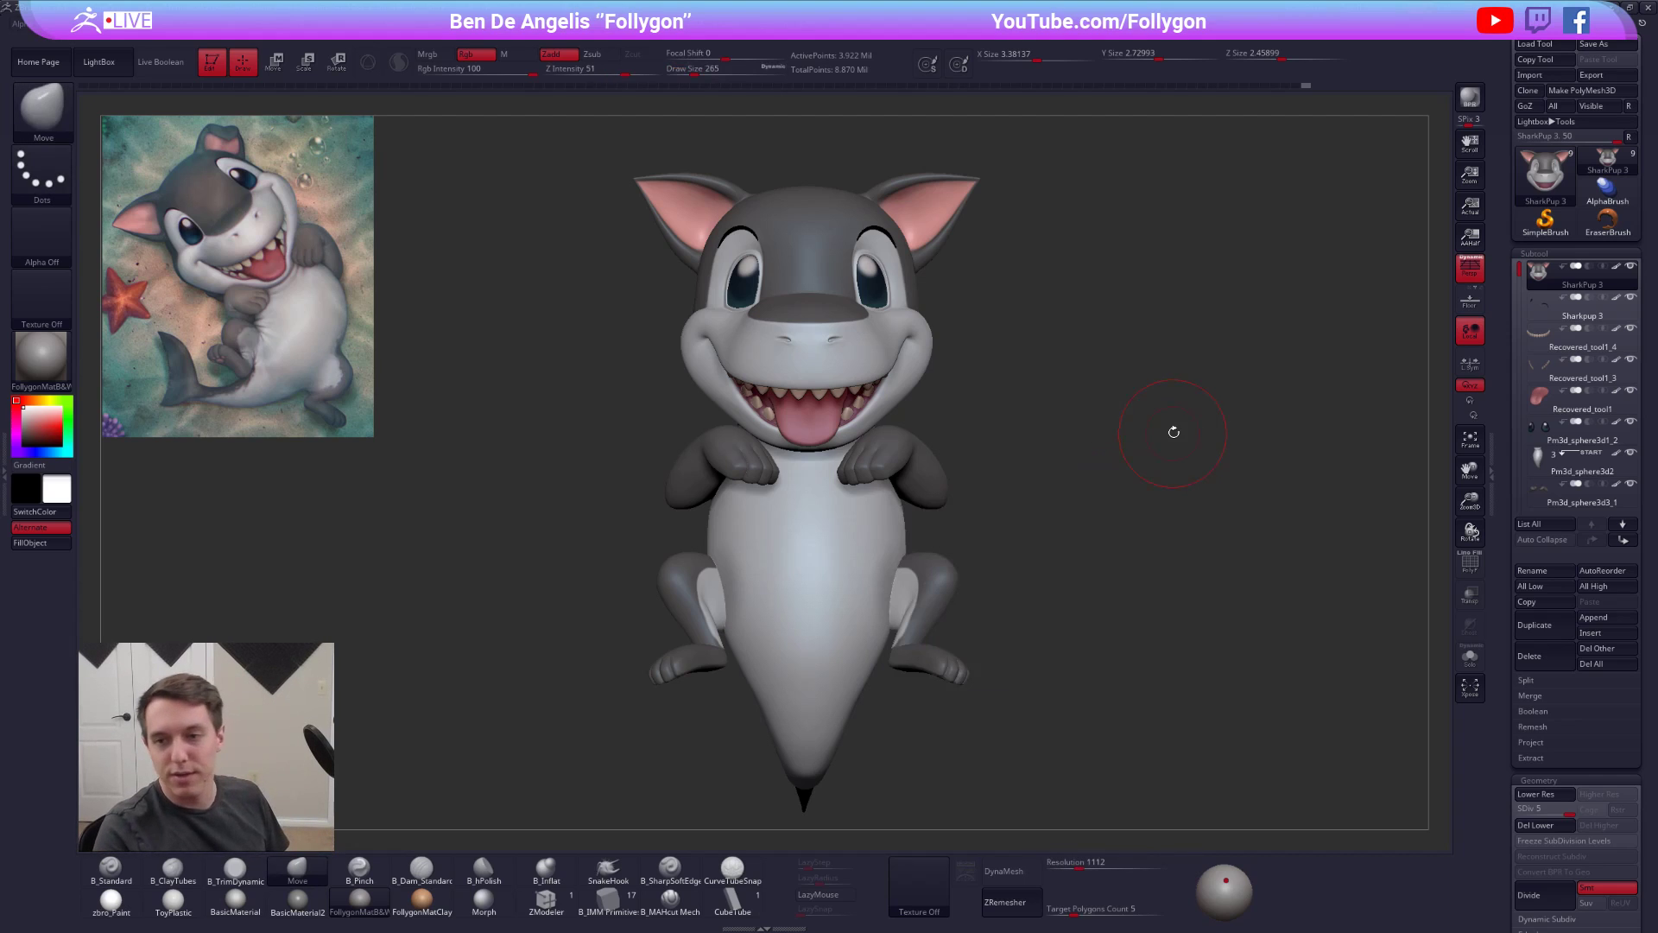
alt+drag(1095, 474, 1116, 473)
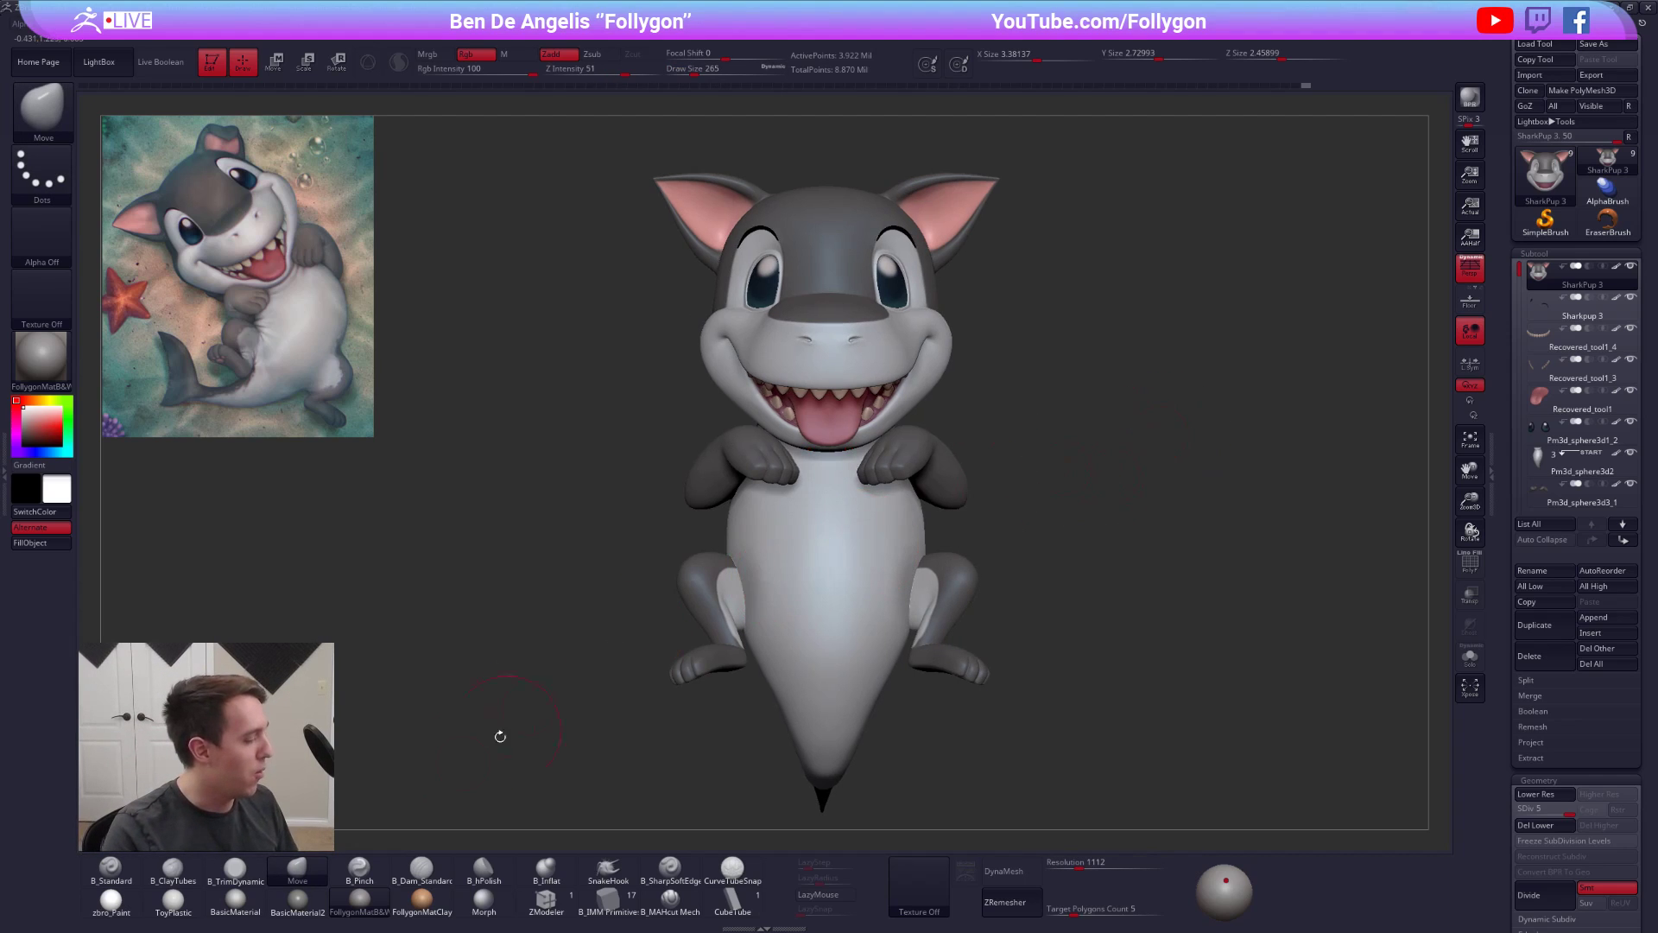
click(111, 899)
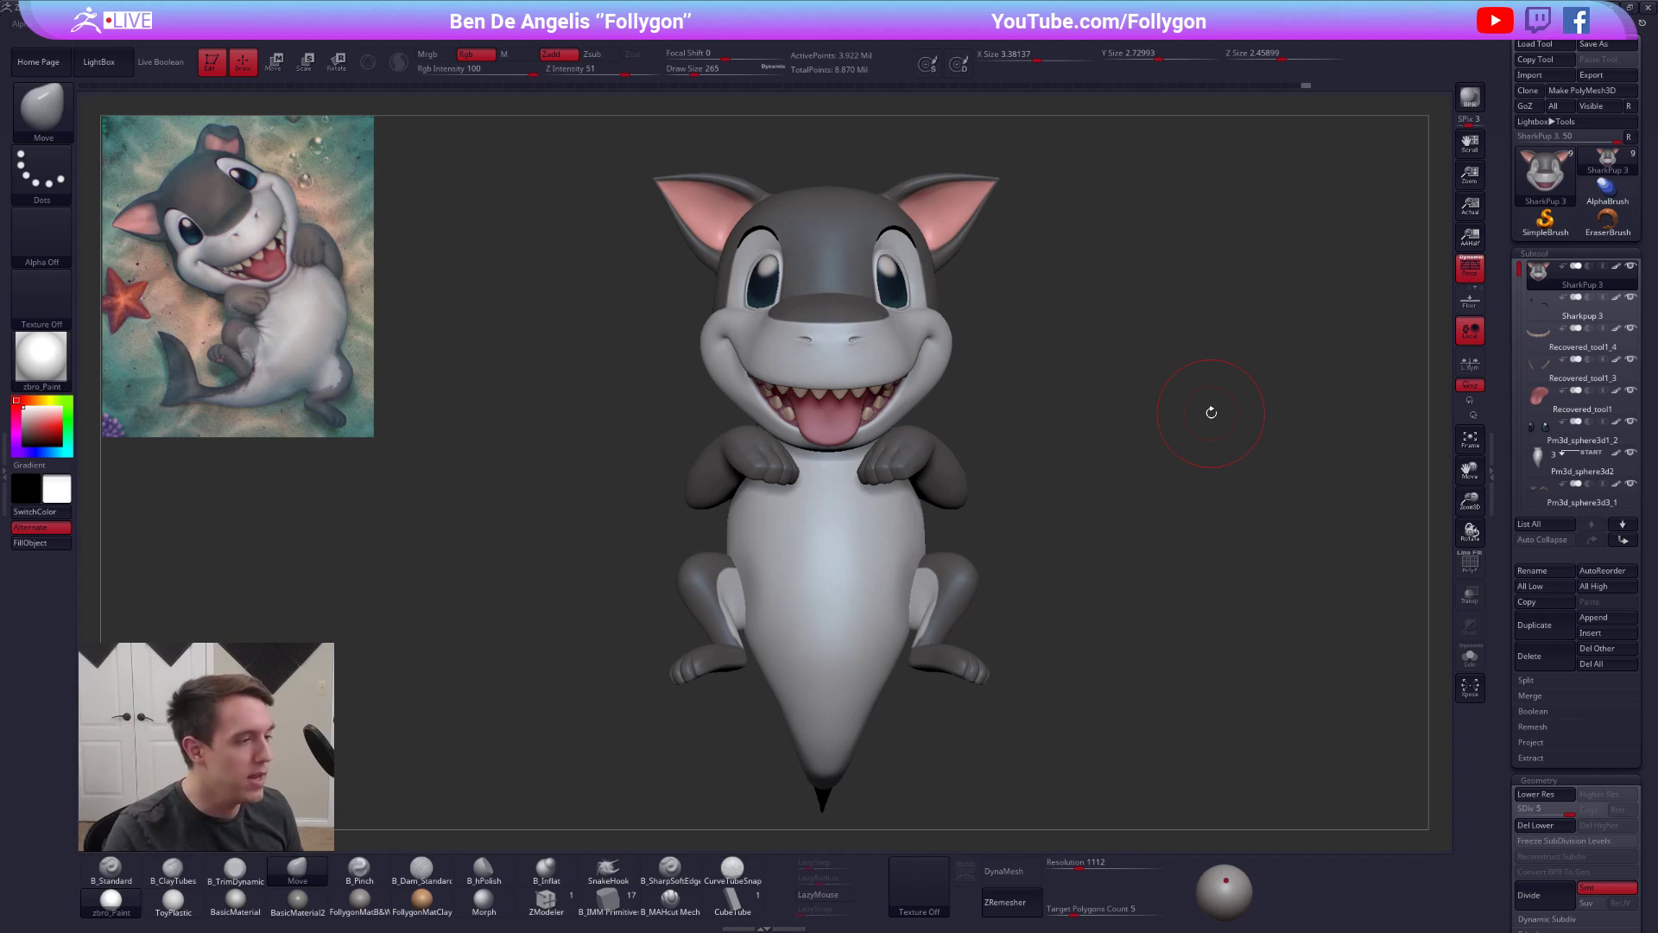
drag(1195, 406, 957, 398)
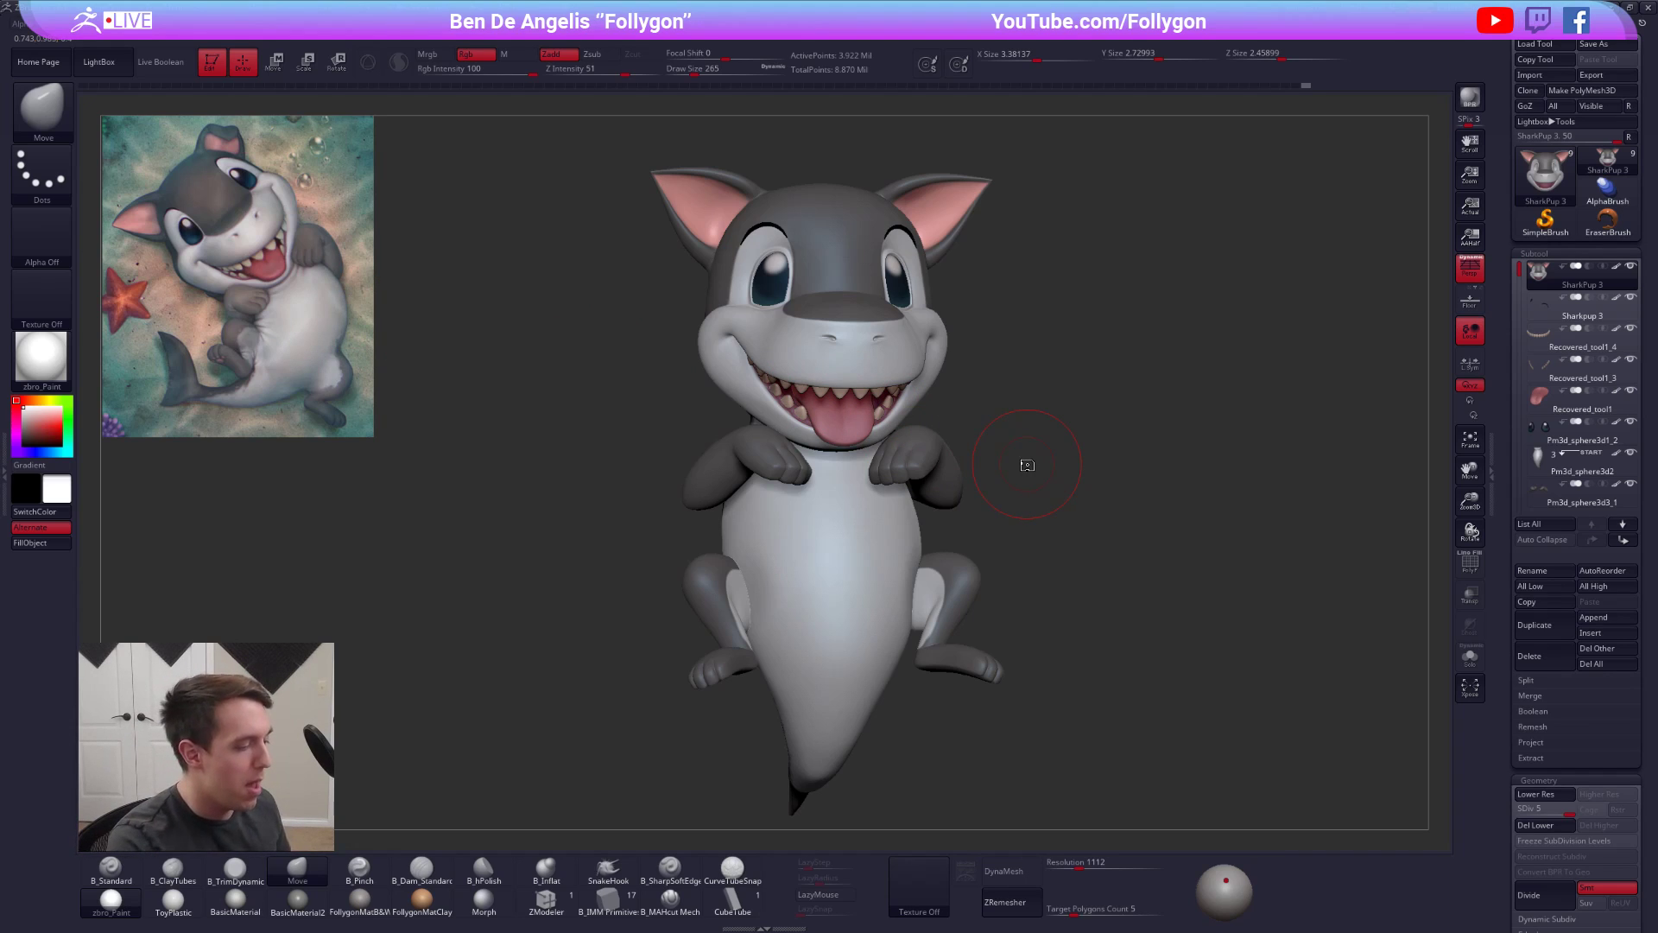
drag(1027, 466, 1006, 685)
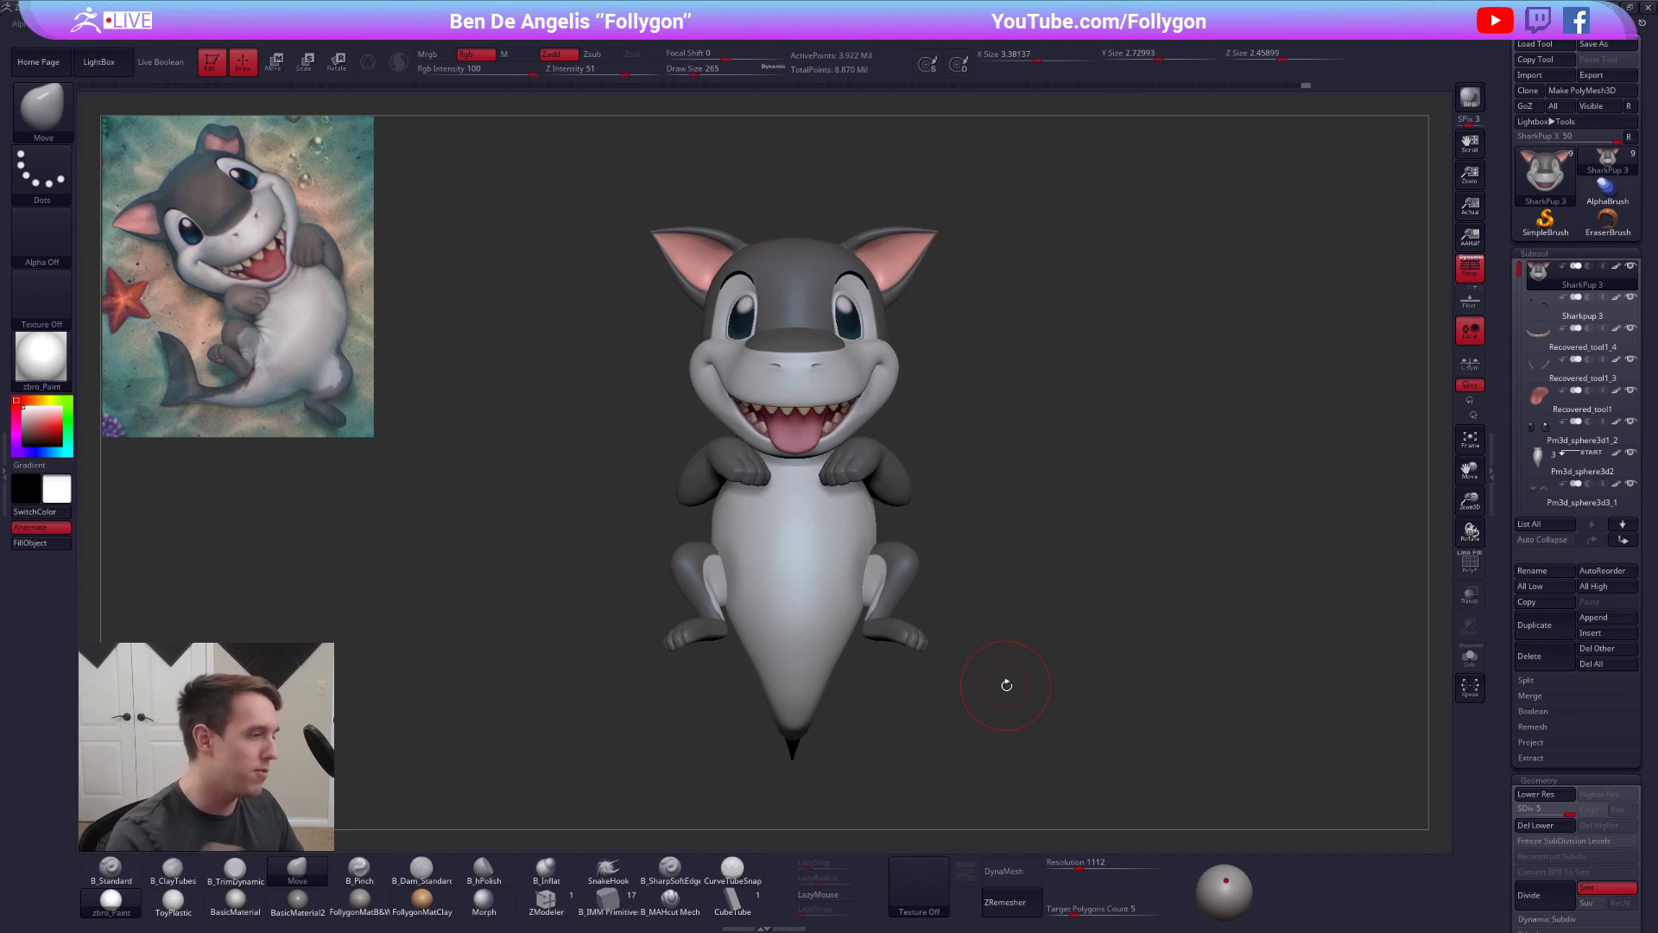
- Pick the shark pup's body subtool on the model as the active subtool
right_drag(898, 519, 982, 538)
alt+click(903, 557)
key(shift+s)
key(shift+s)
alt+click(929, 508)
key(shift+s)
key(shift+s)
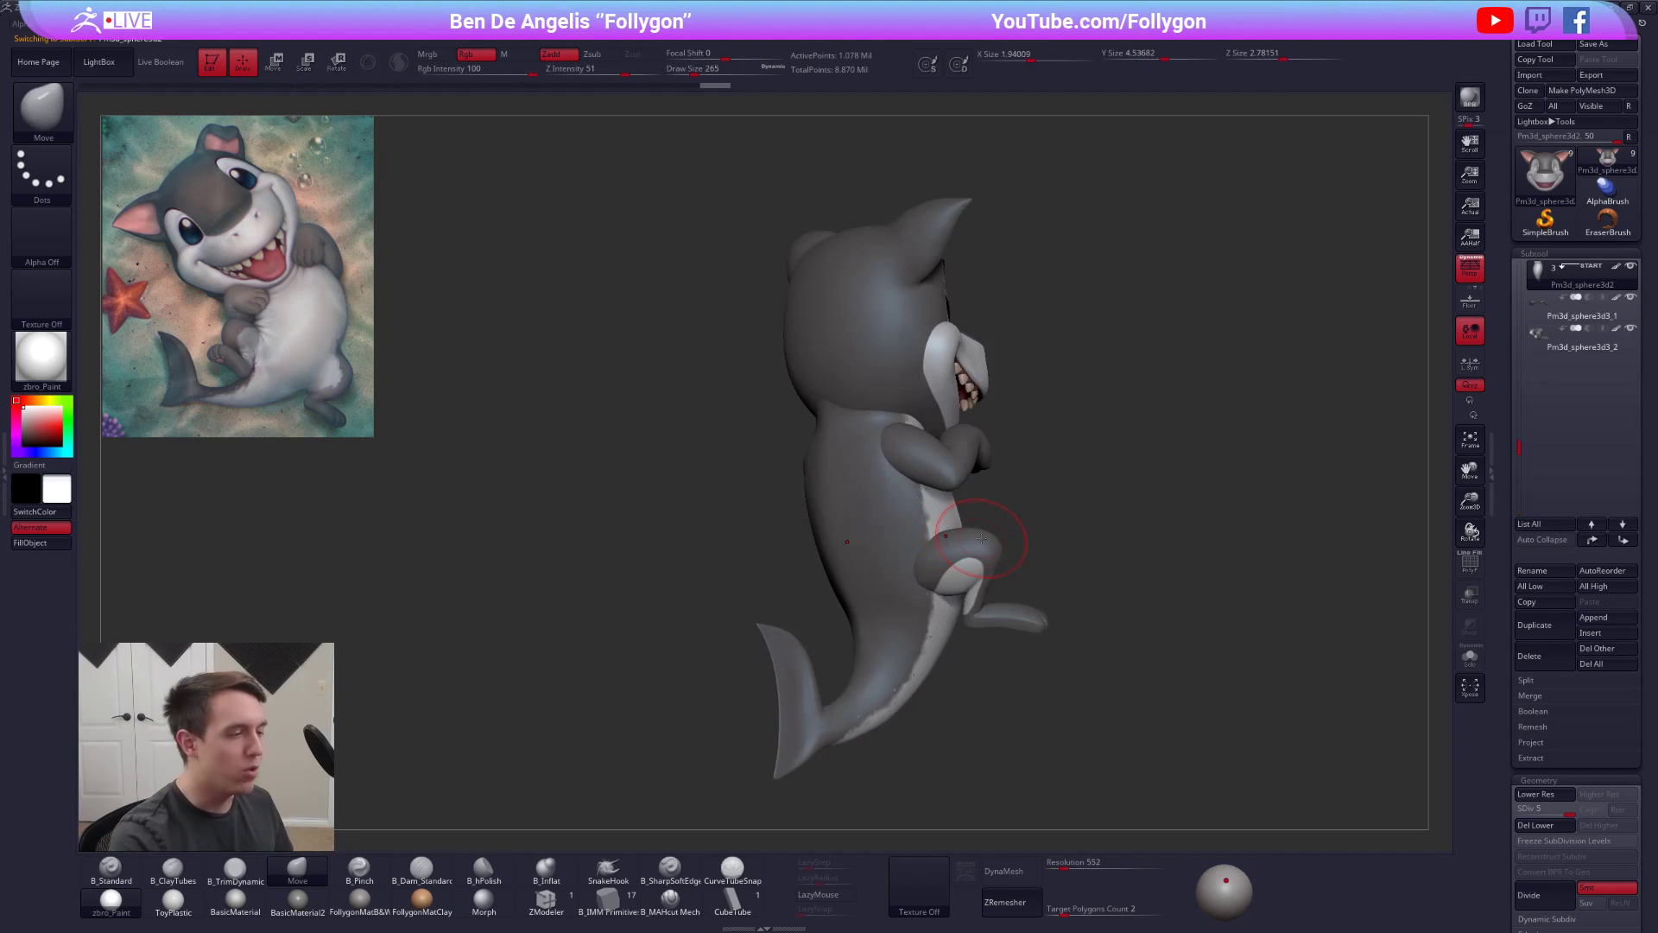
right_drag(1224, 762, 1148, 750)
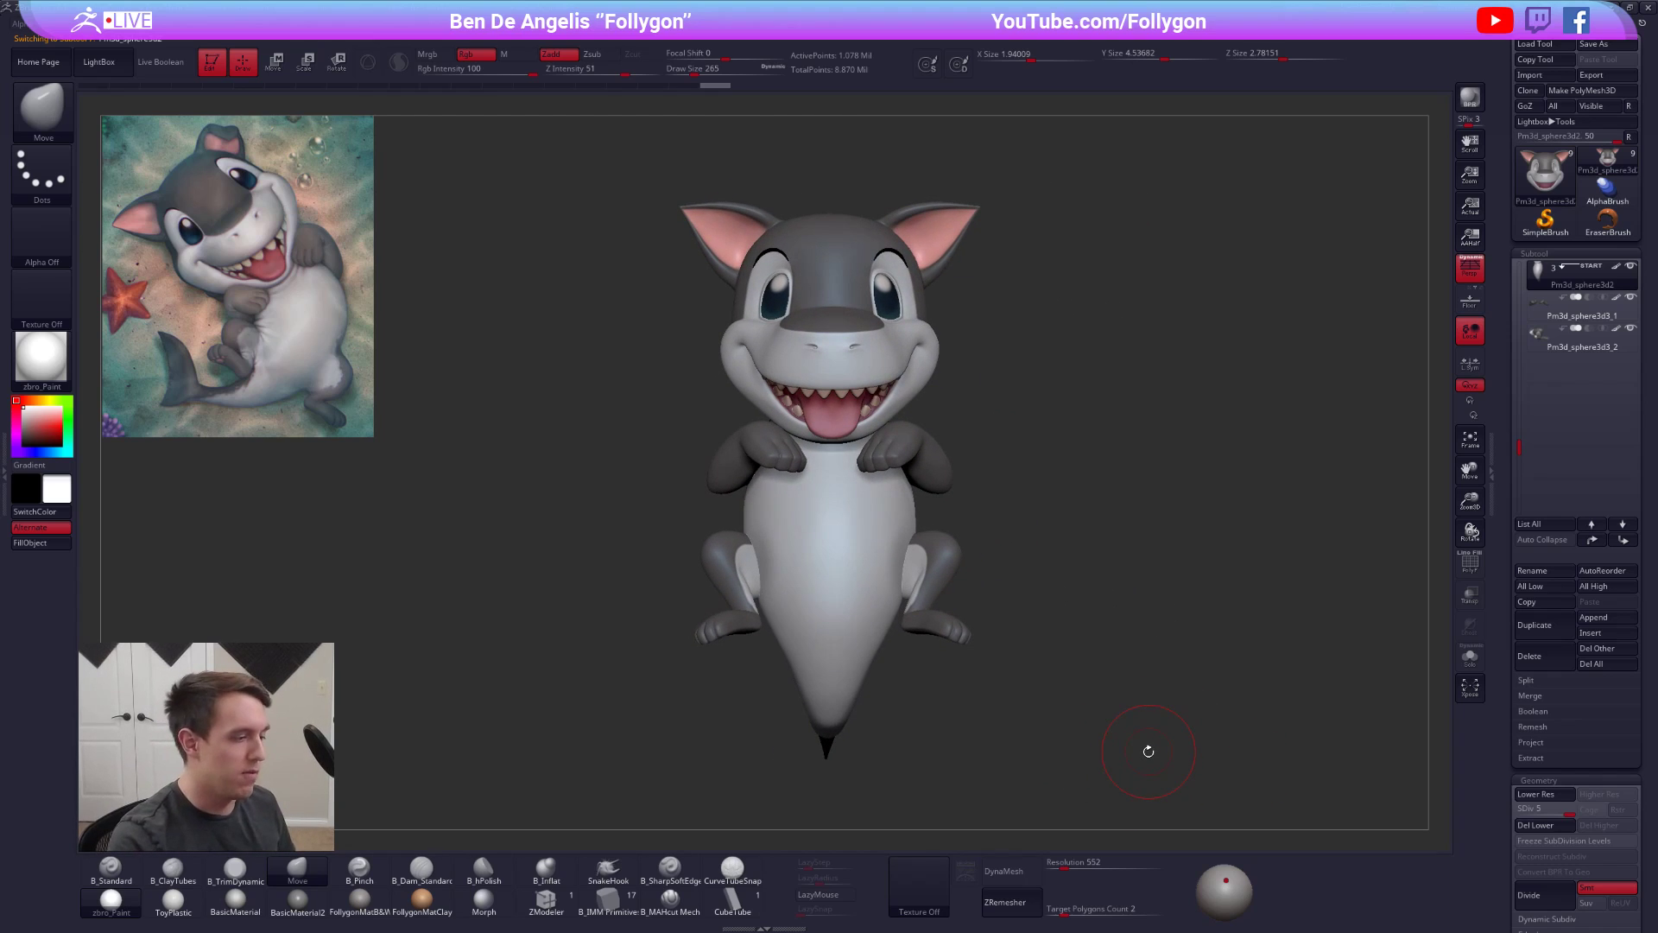
- Inspect the body's subdivision levels by dropping to level 1 and stepping back up to level 5
key(shift+d)
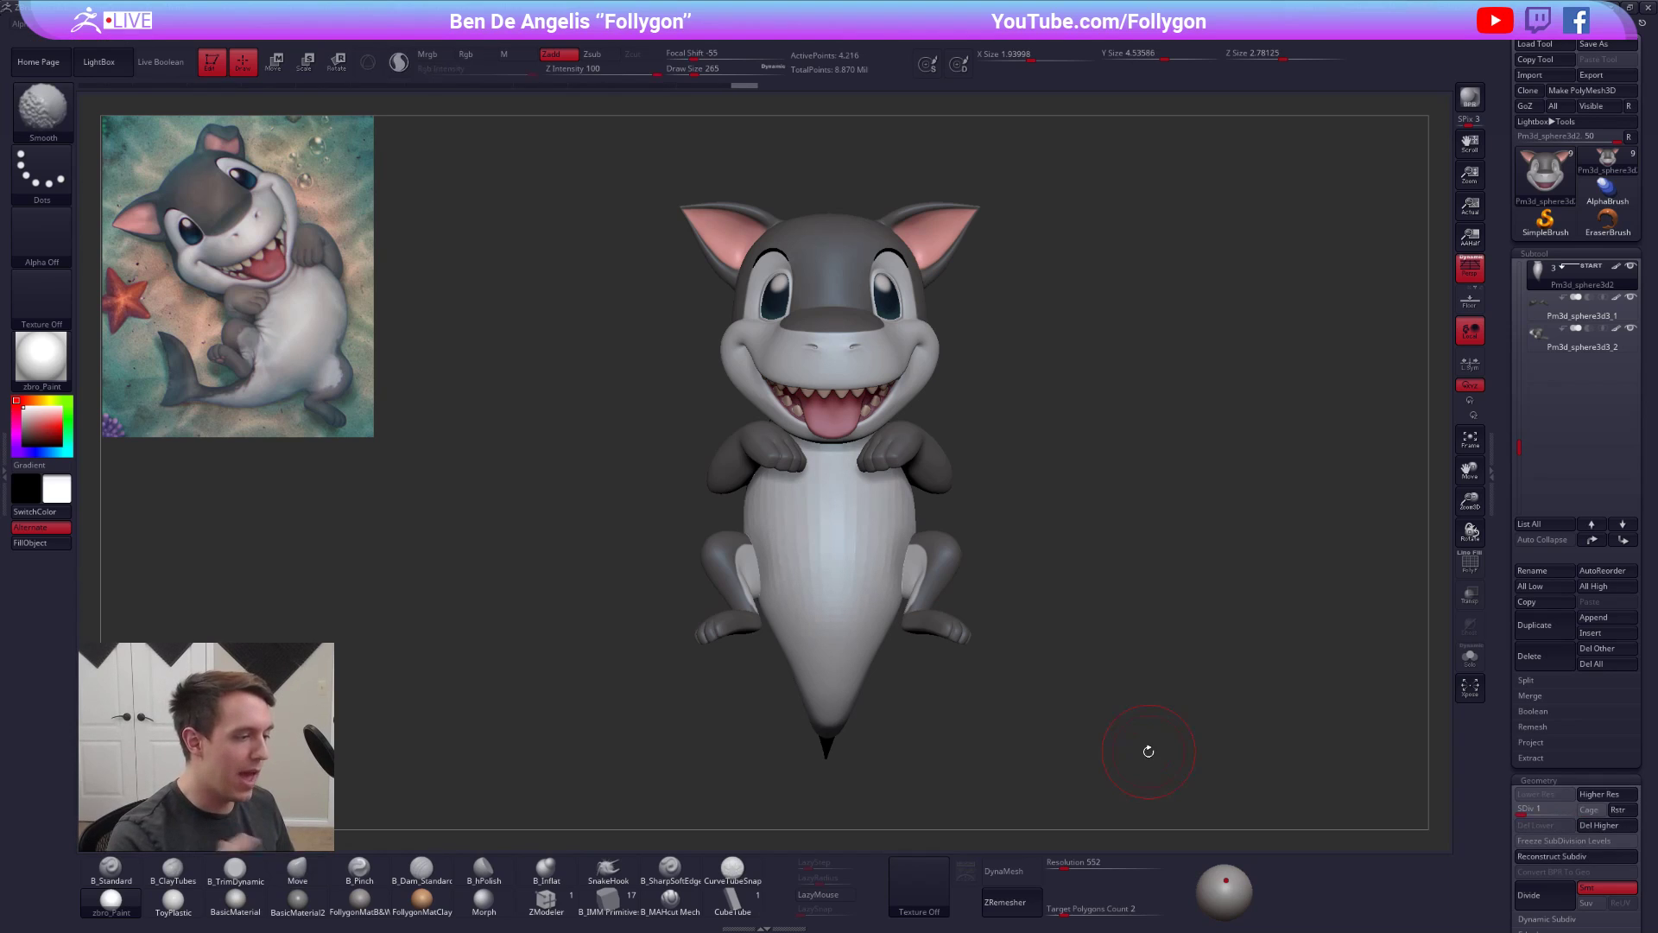
key(d)
key(d)
key(d)
key(d)
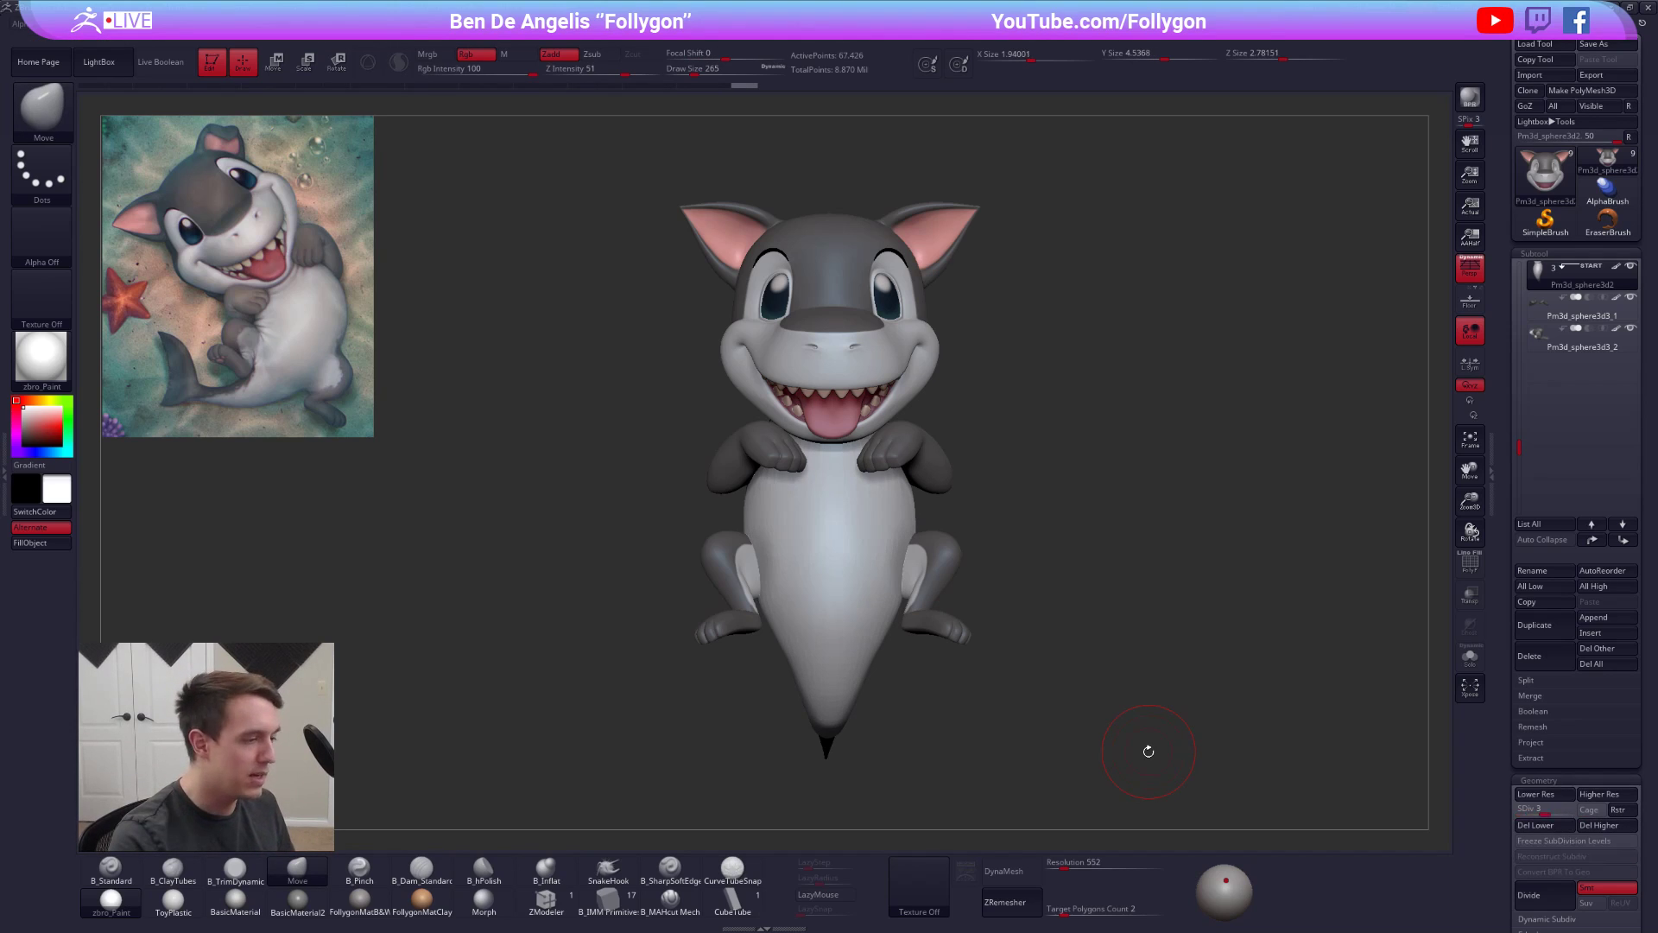
- Generate a combined posing mesh of all subtools with Transpose Master's TPoseMesh and give it the FollygonMatB&P material
drag(1519, 447, 1521, 241)
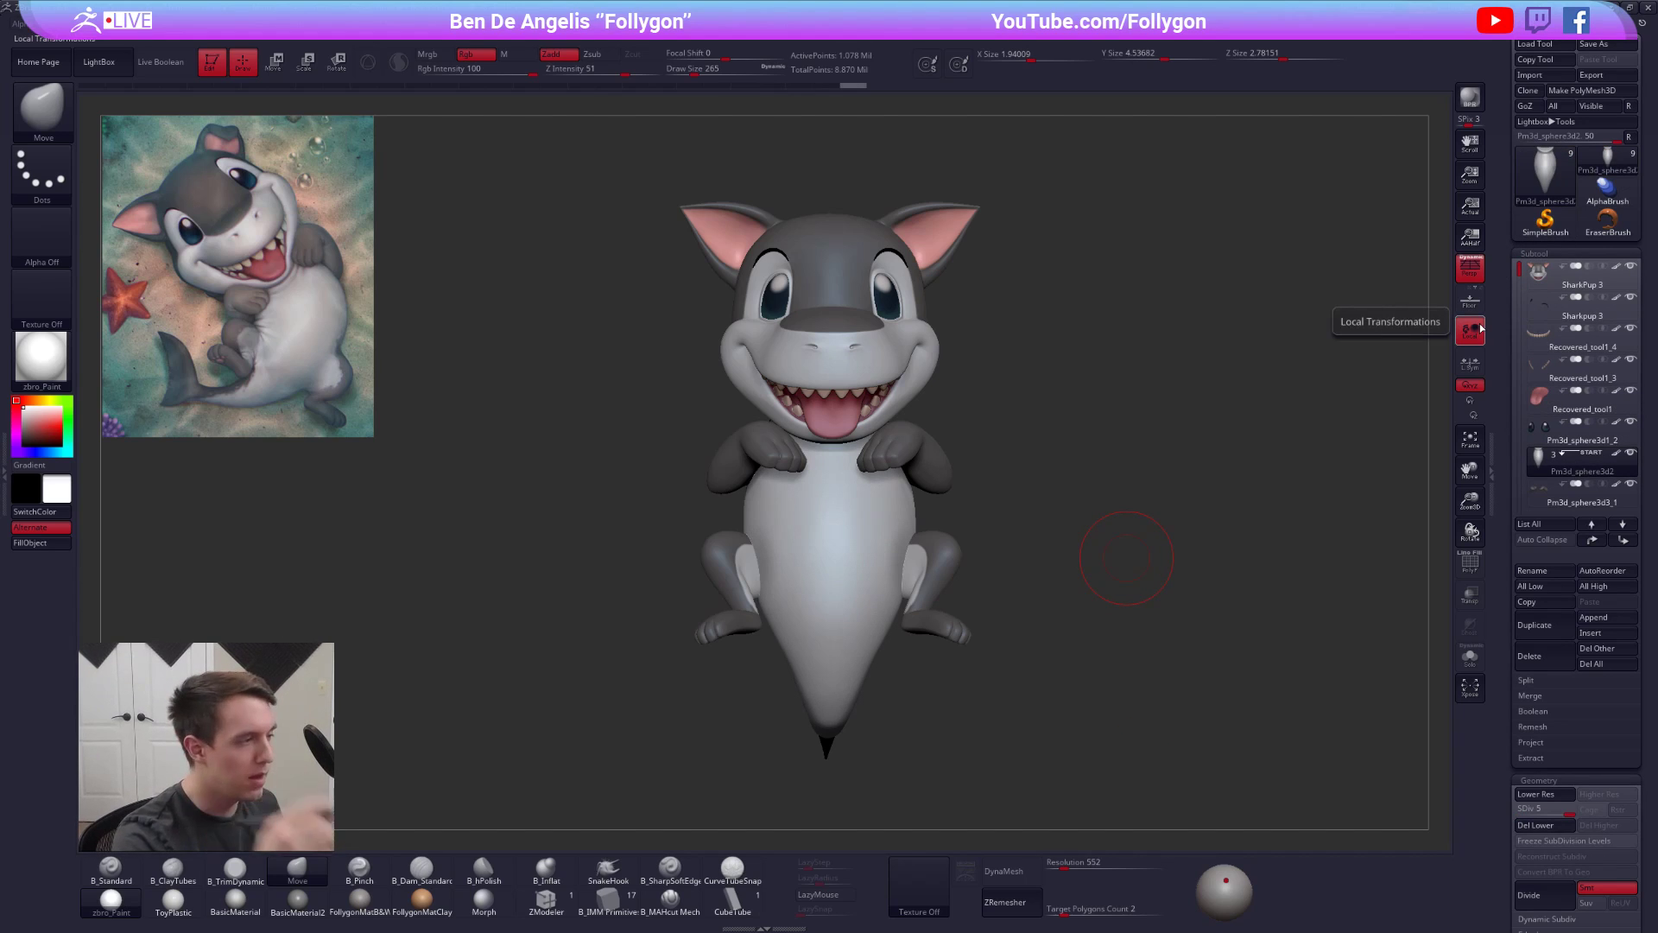
drag(1099, 451, 1096, 475)
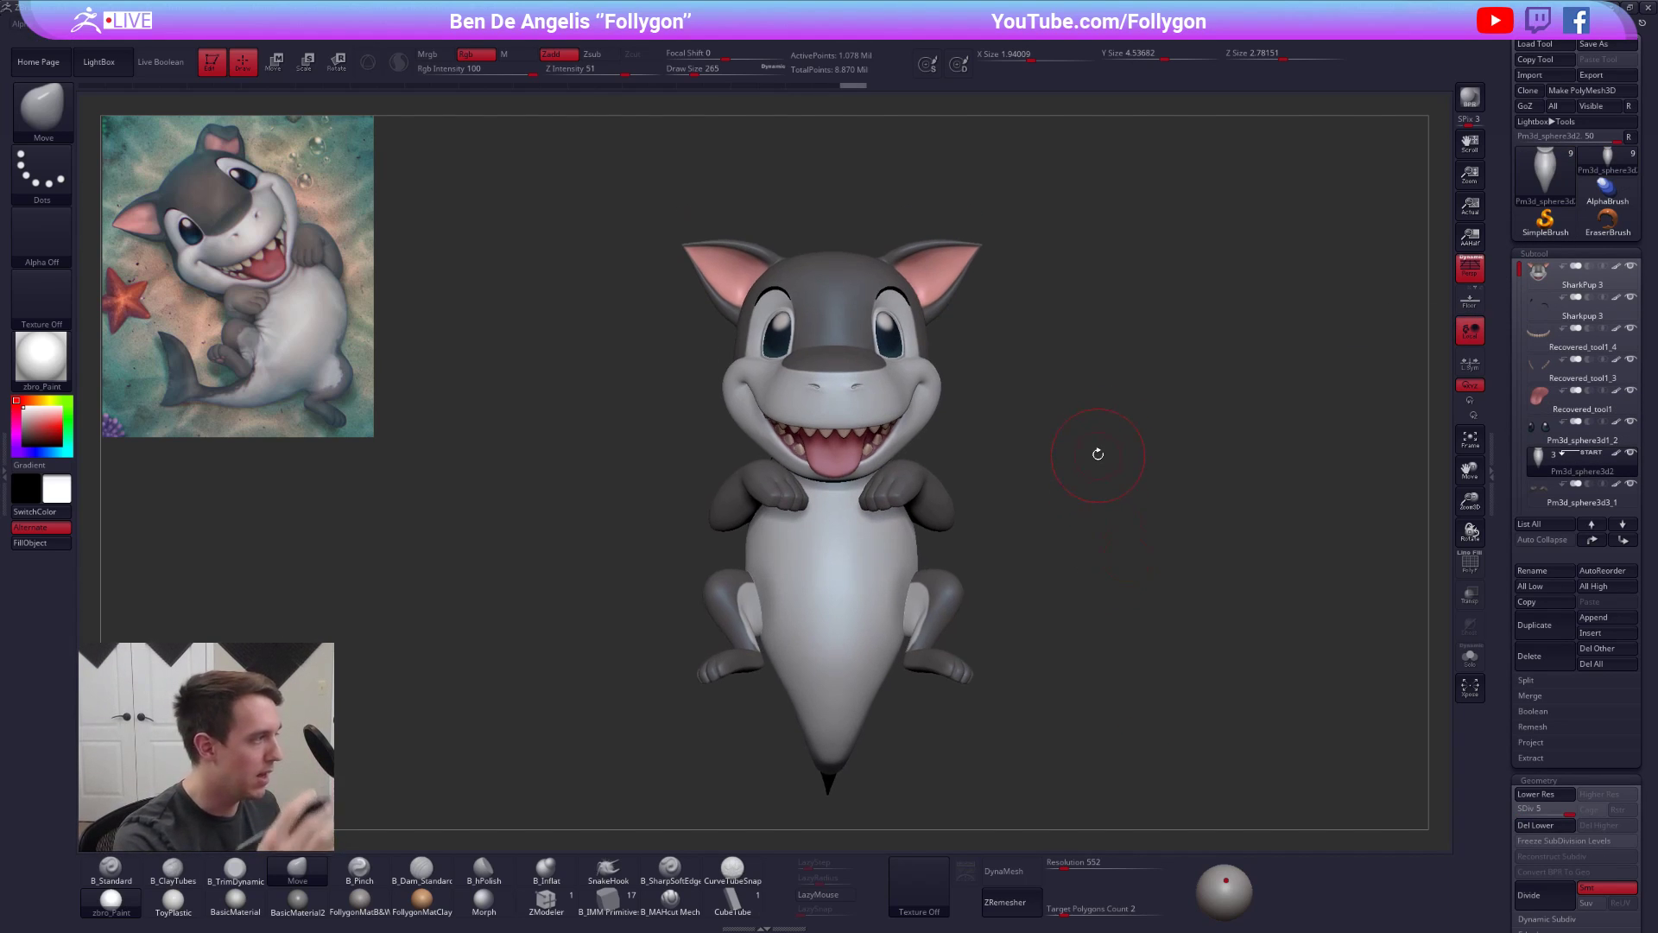
key(ctrl+space)
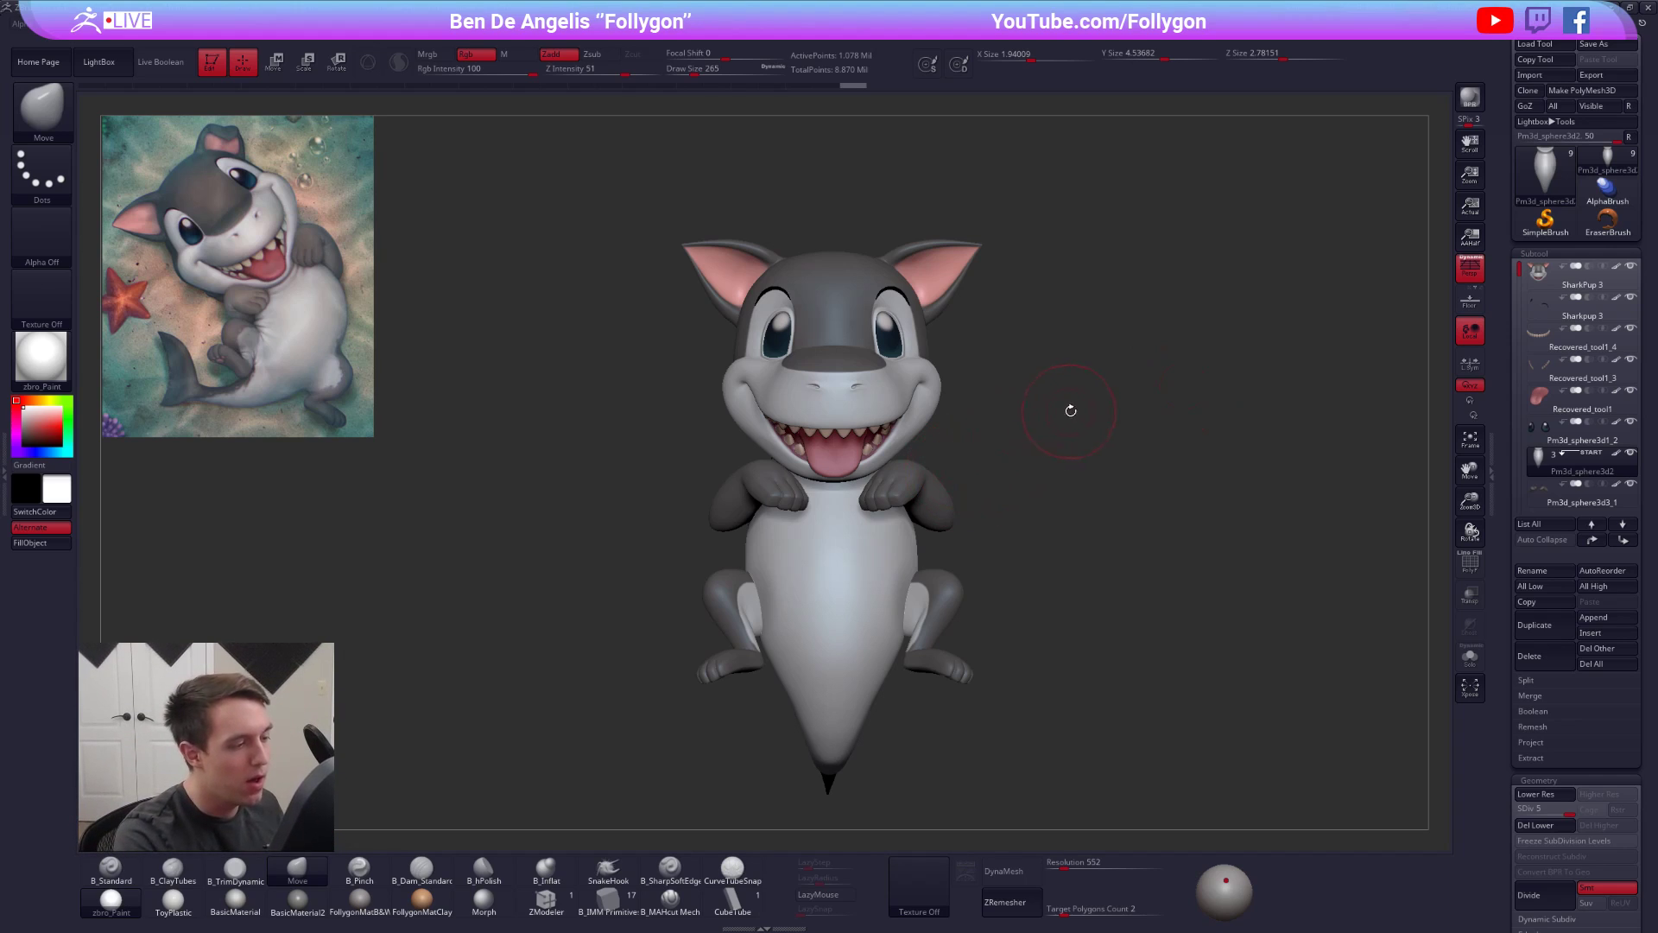
key(ctrl+f)
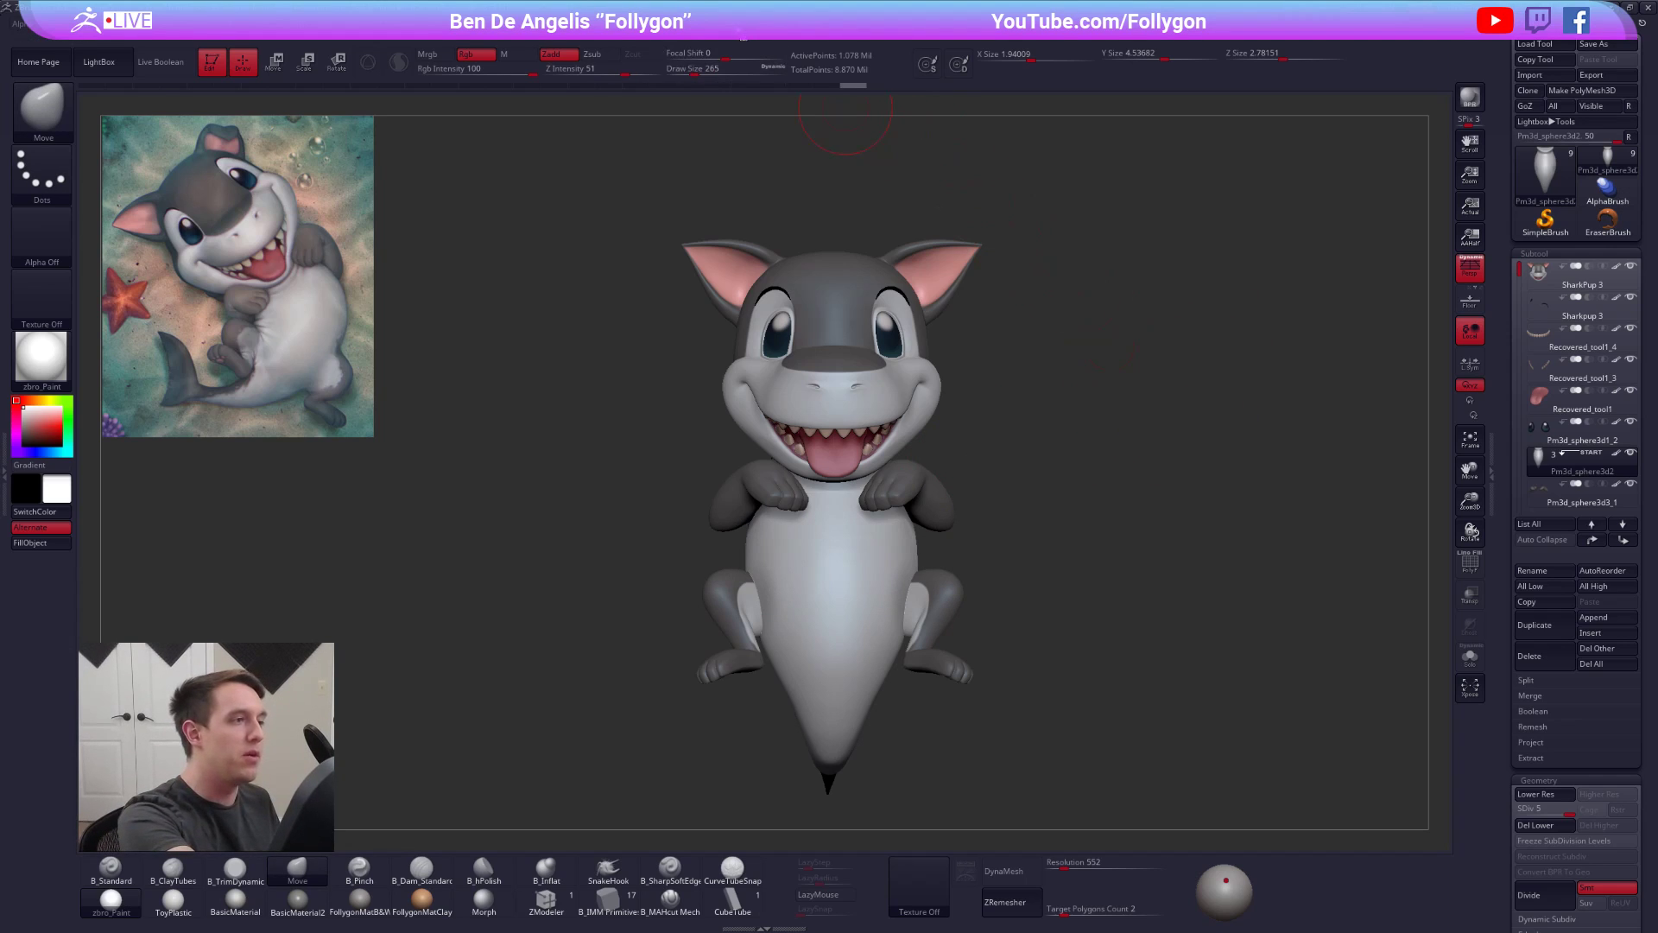
mouse_move(744, 27)
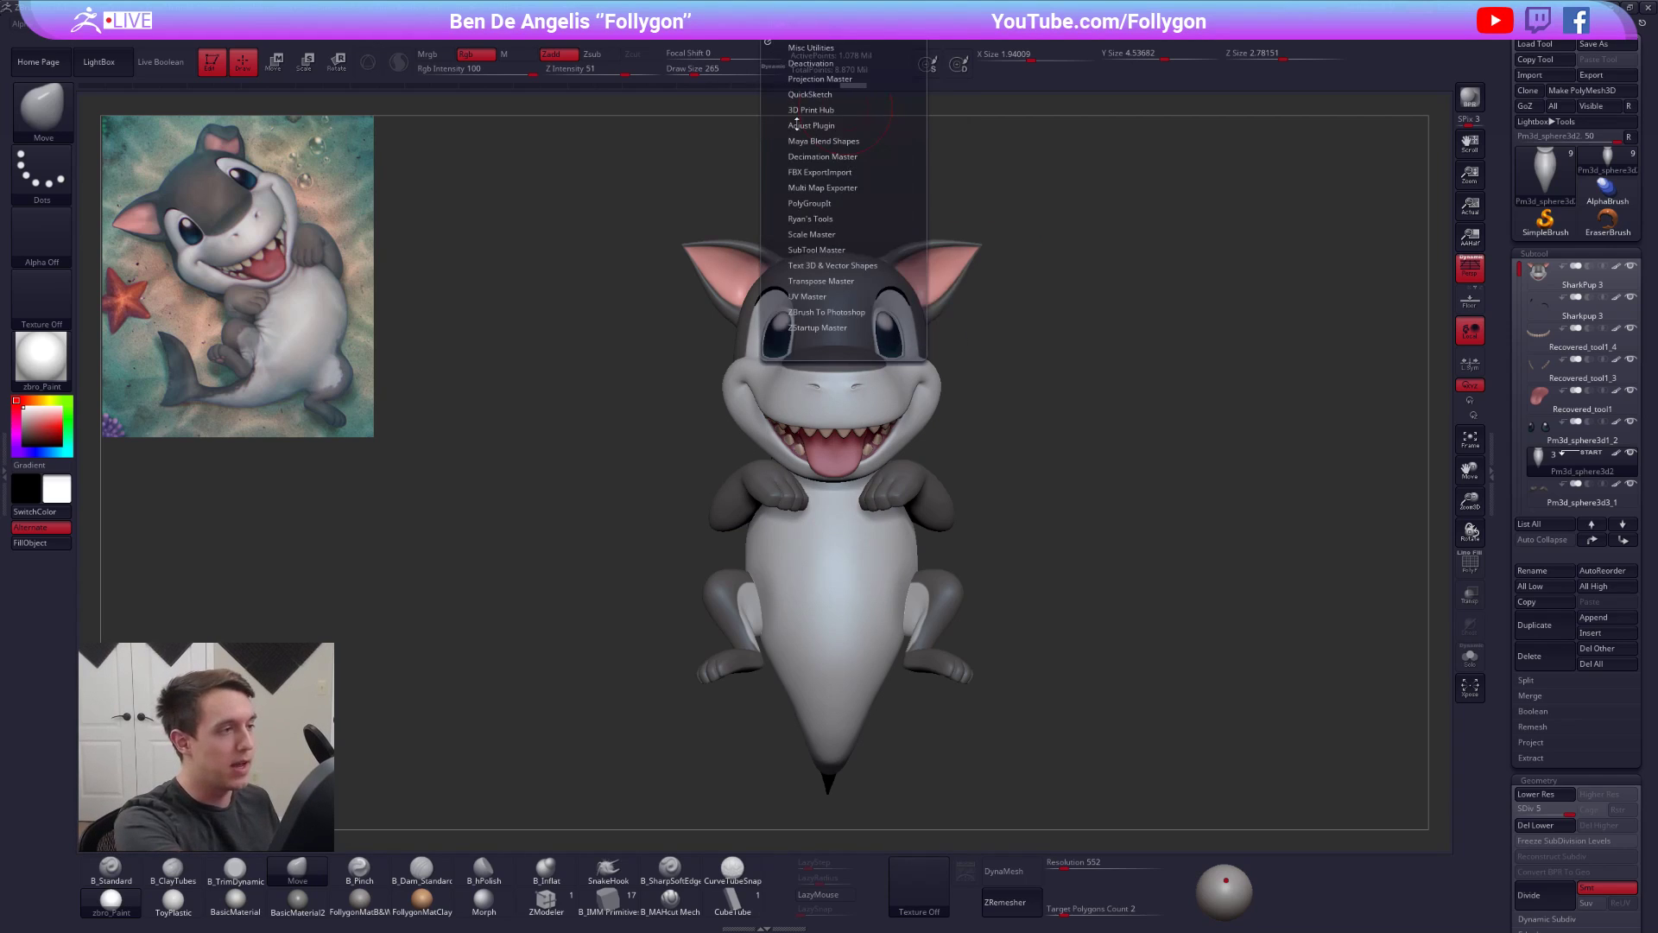
click(840, 281)
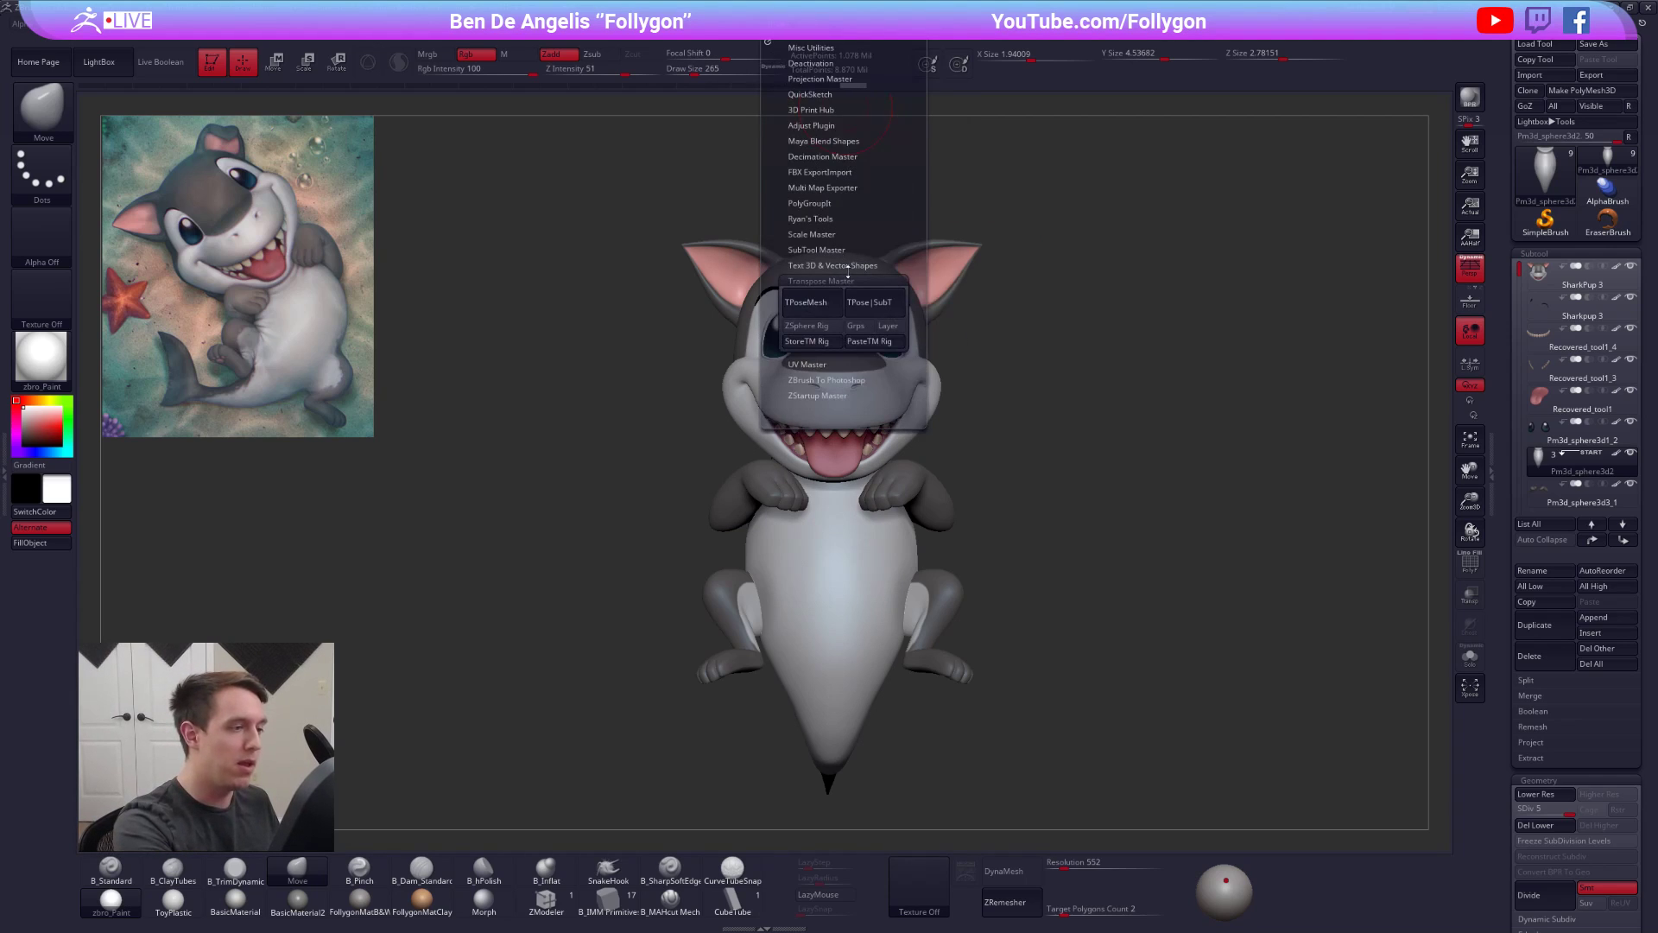
click(822, 306)
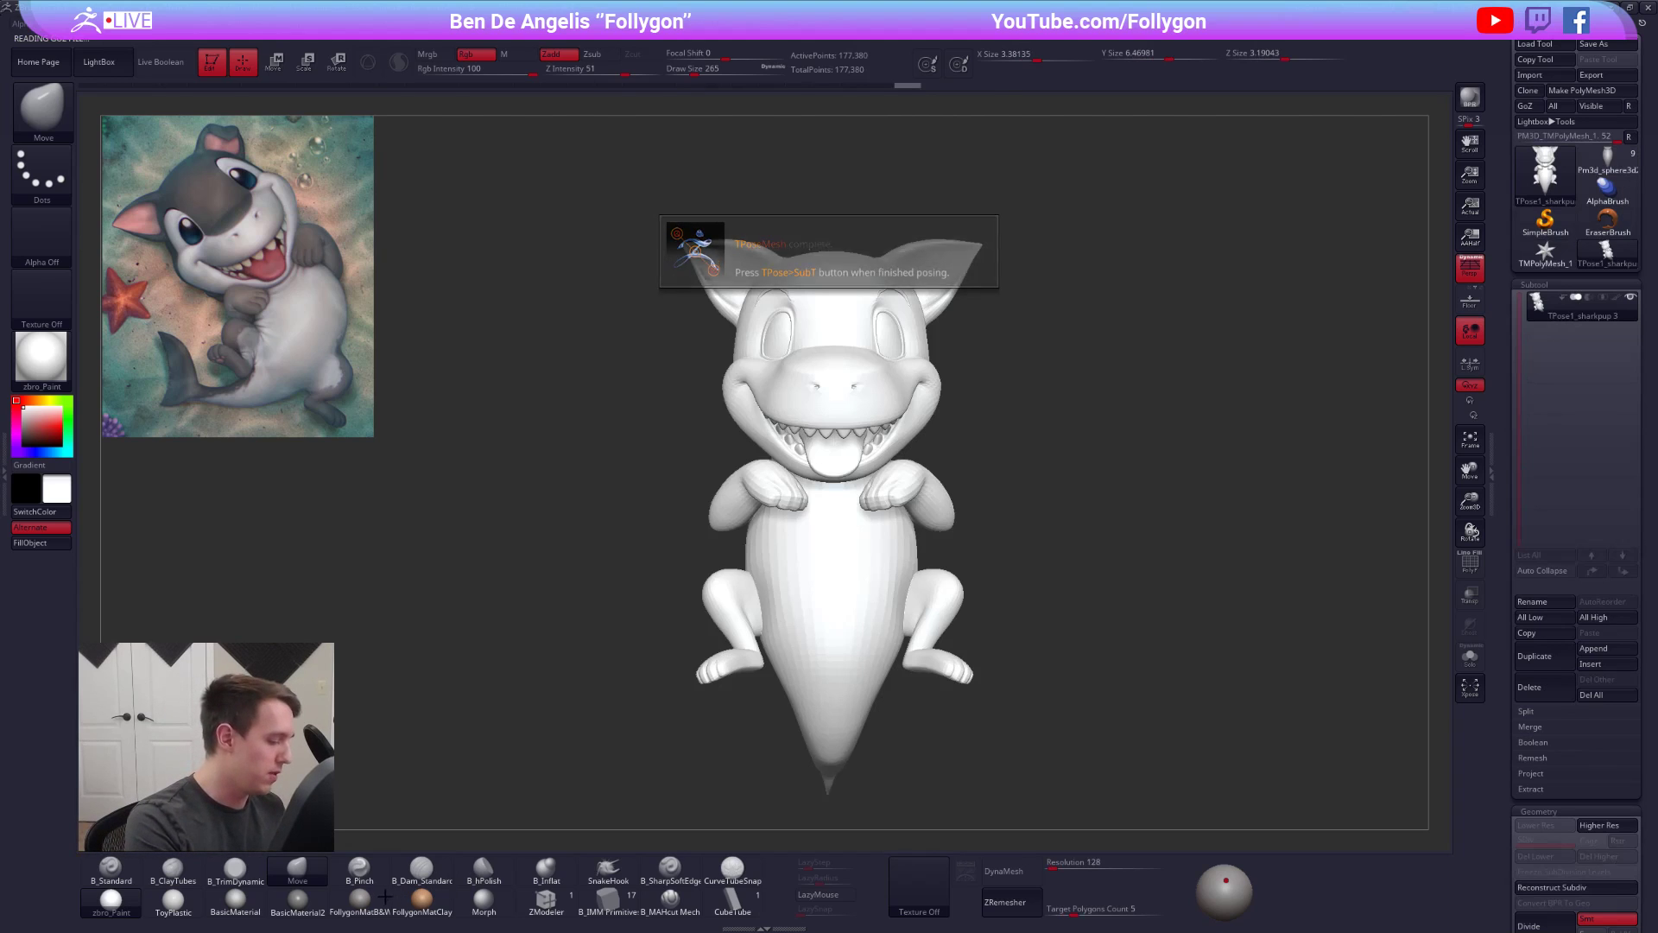
click(359, 898)
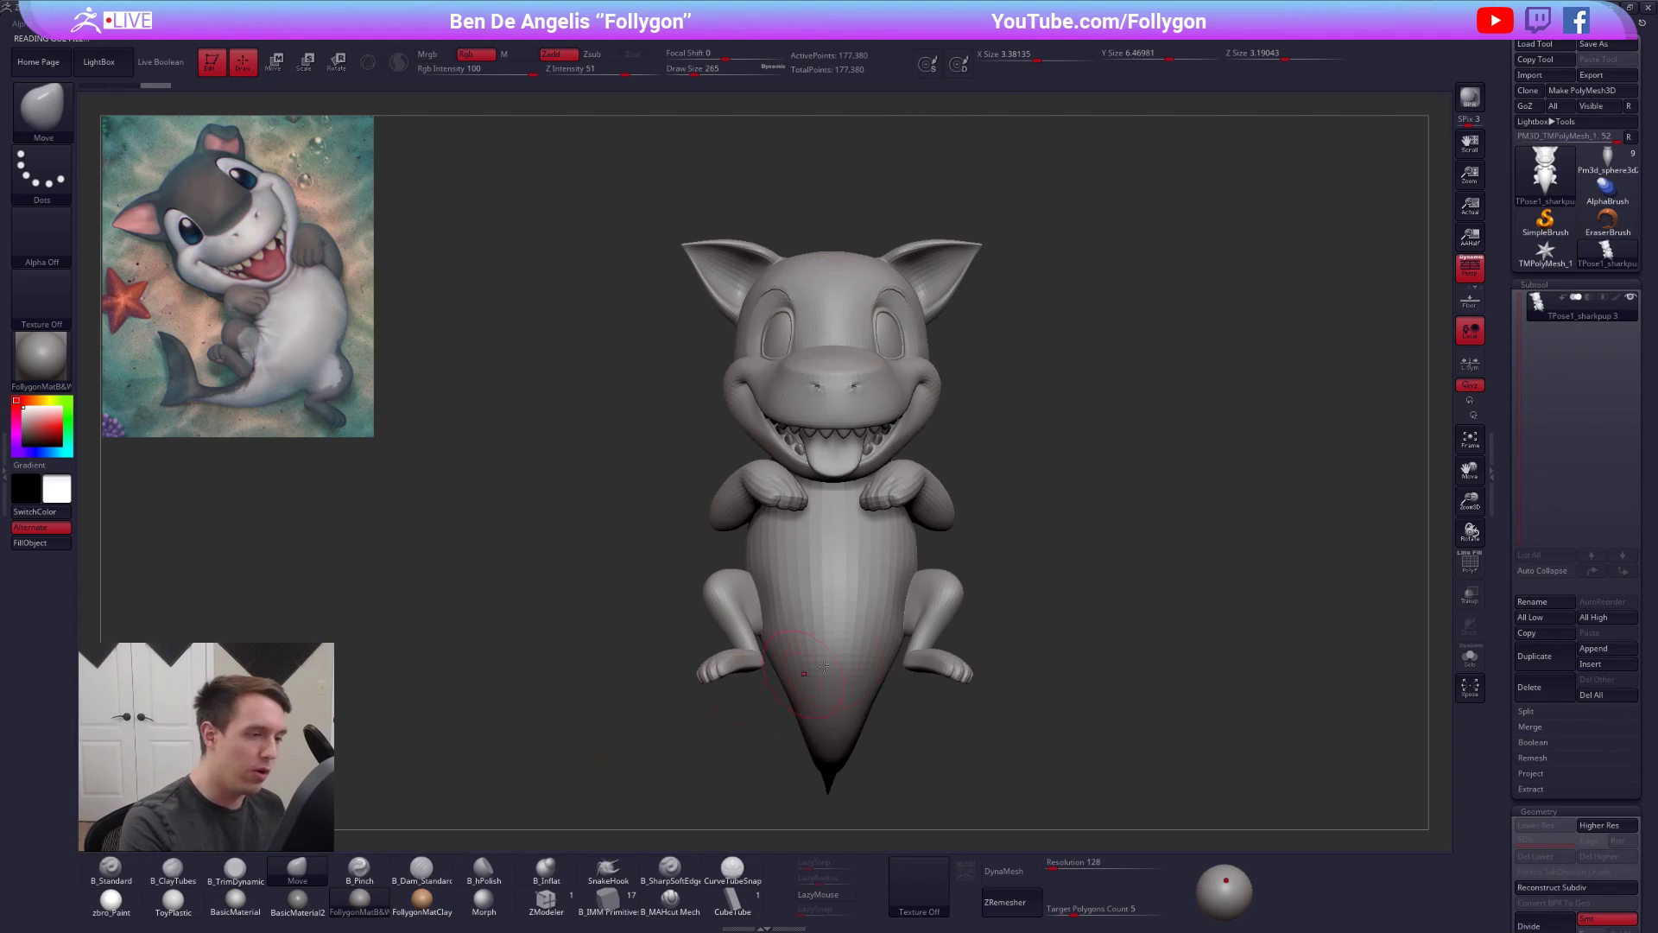
- Leave a smaller snapshot of the coloured original model on the canvas beside the work area, and return to the TPose mesh
click(1608, 164)
alt+drag(950, 546, 1236, 455)
alt+right_drag(1235, 455, 854, 631)
key(shift+s)
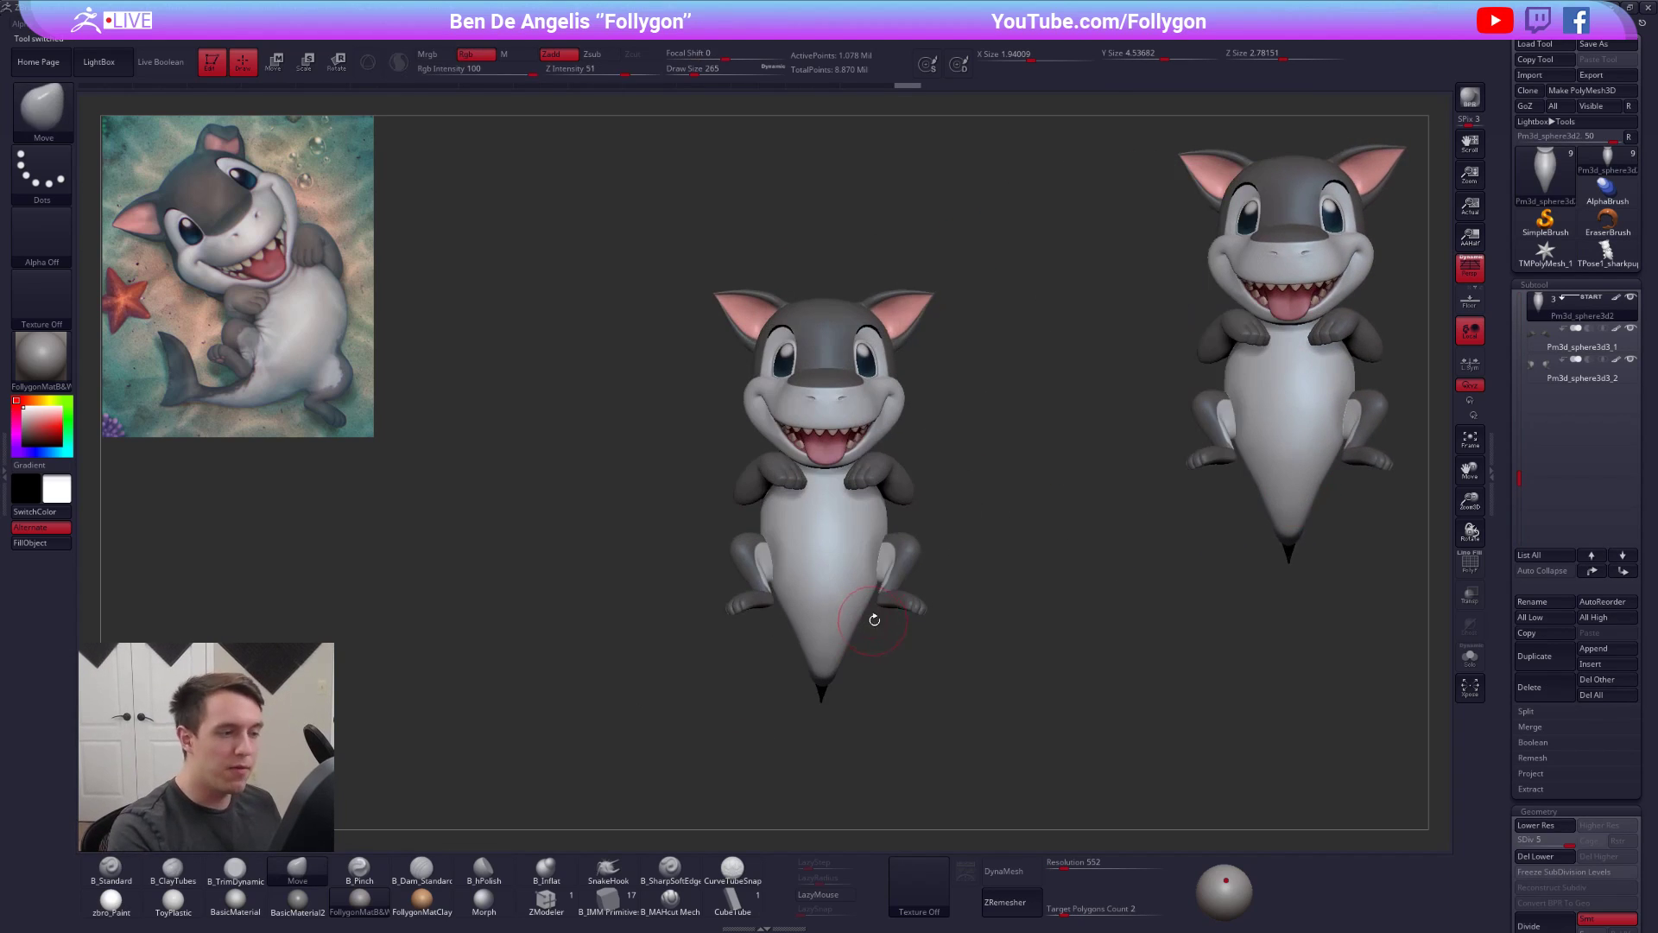
click(1607, 250)
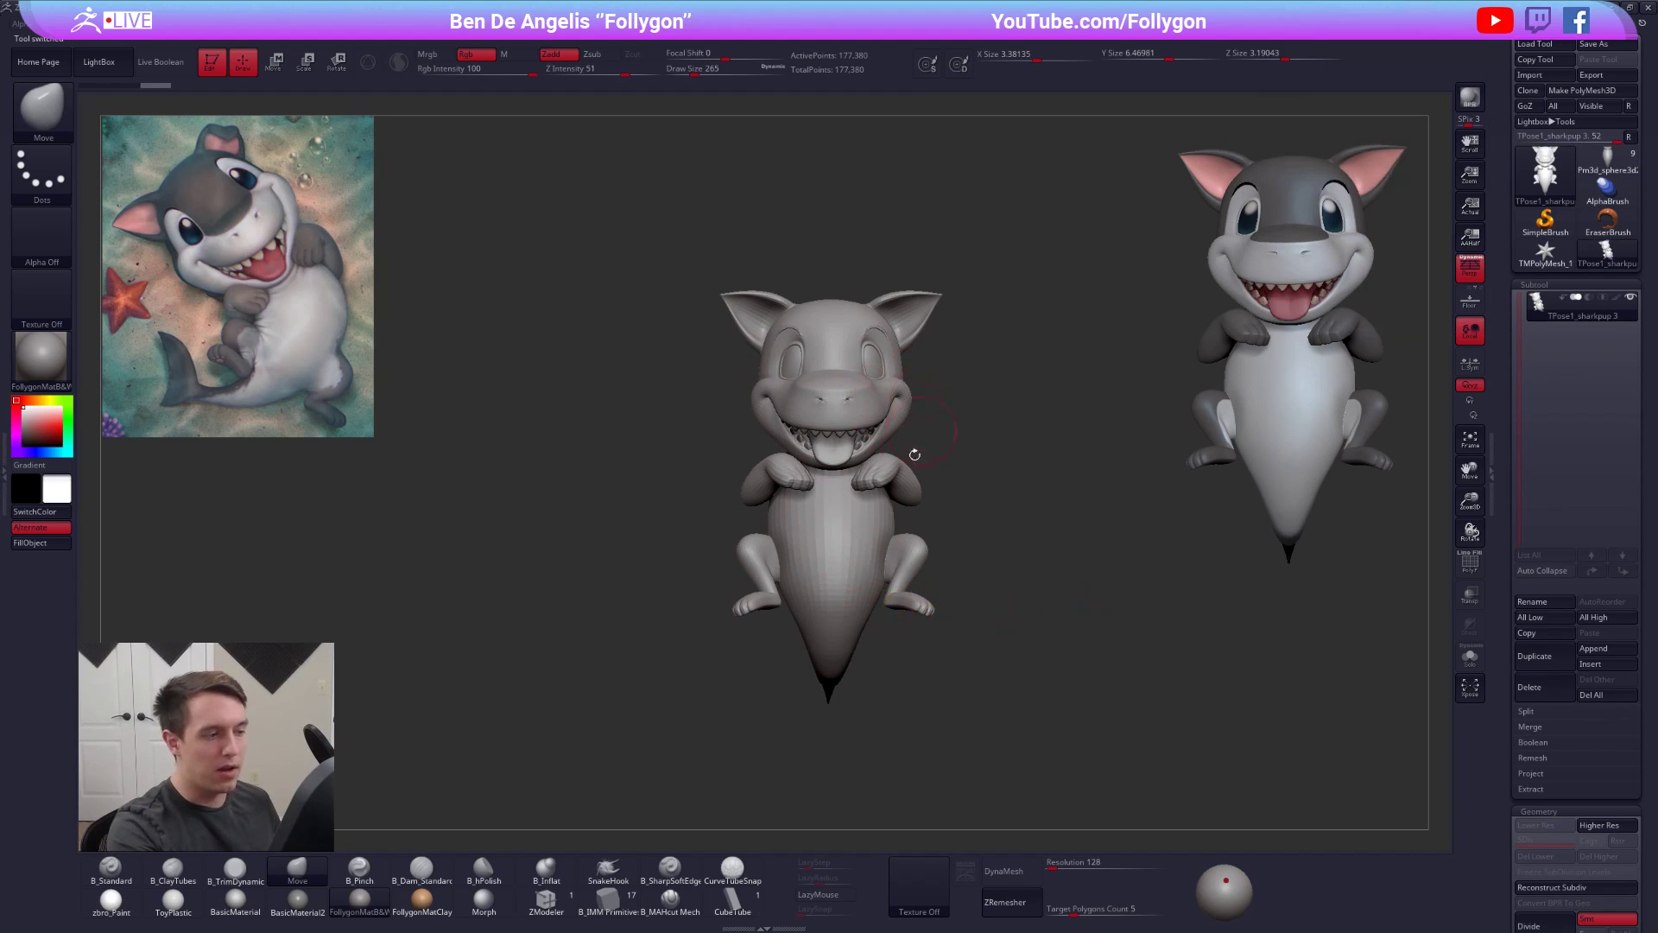
- Set the brush draw size to 595 for working on the TPose mesh
alt+right_drag(920, 437, 939, 397)
key(space)
click(890, 564)
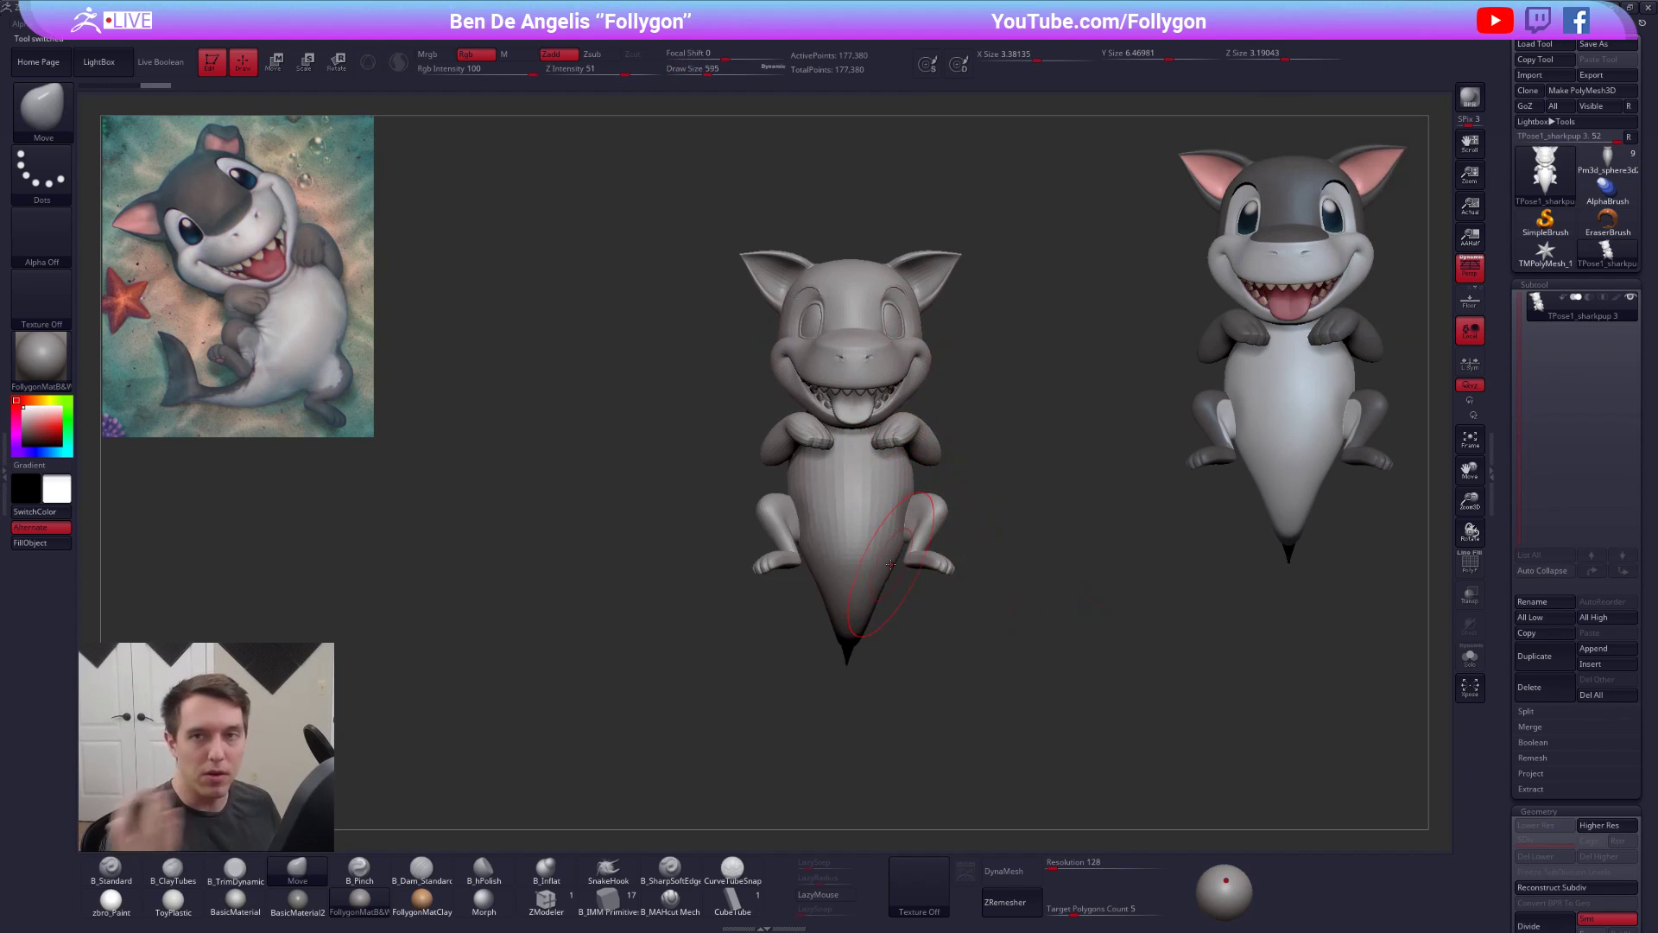
key(2)
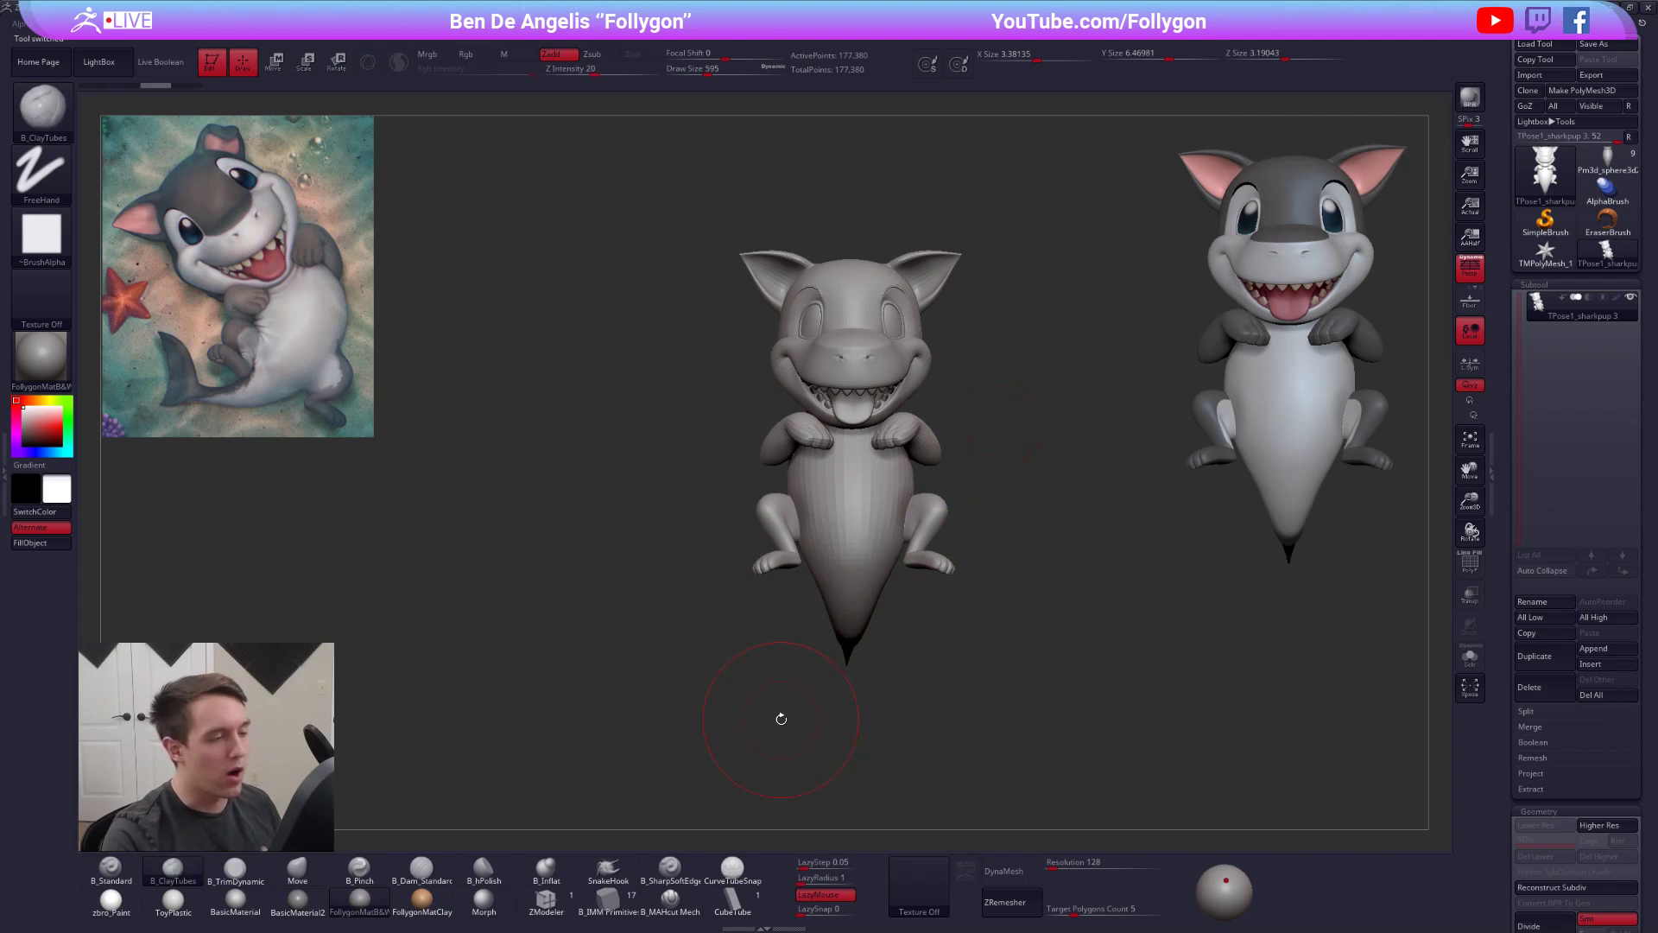
key(w)
mouse_move(853, 536)
mouse_down()
mouse_move(1007, 519)
mouse_move(924, 528)
mouse_up()
key(ctrl+z)
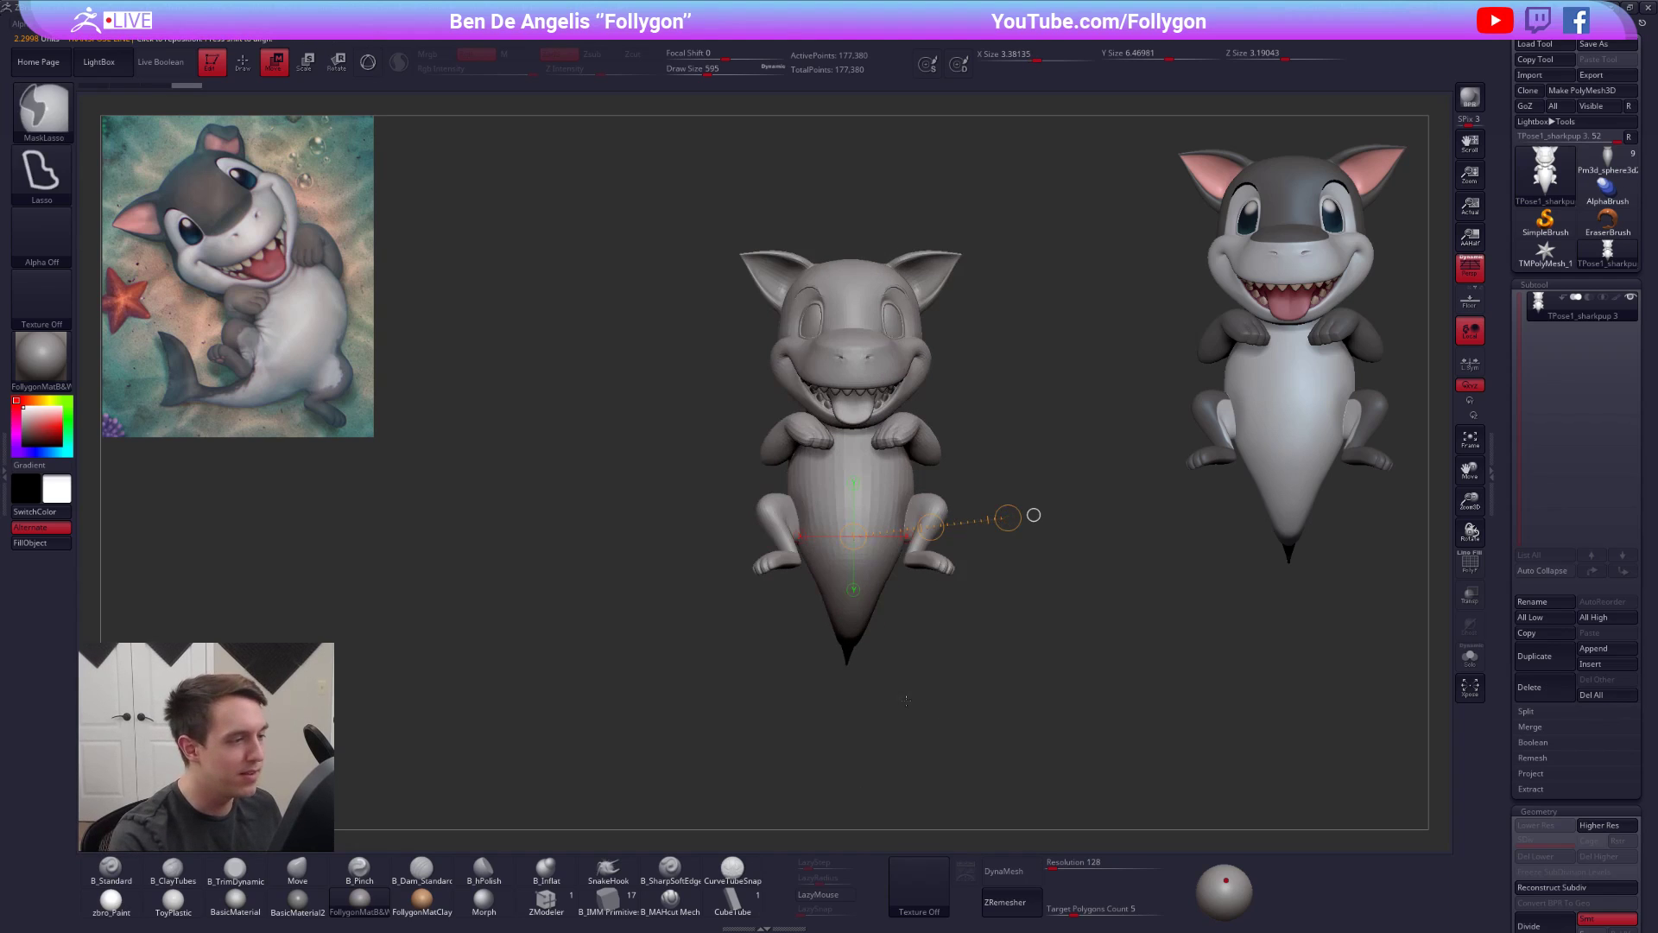
key(q)
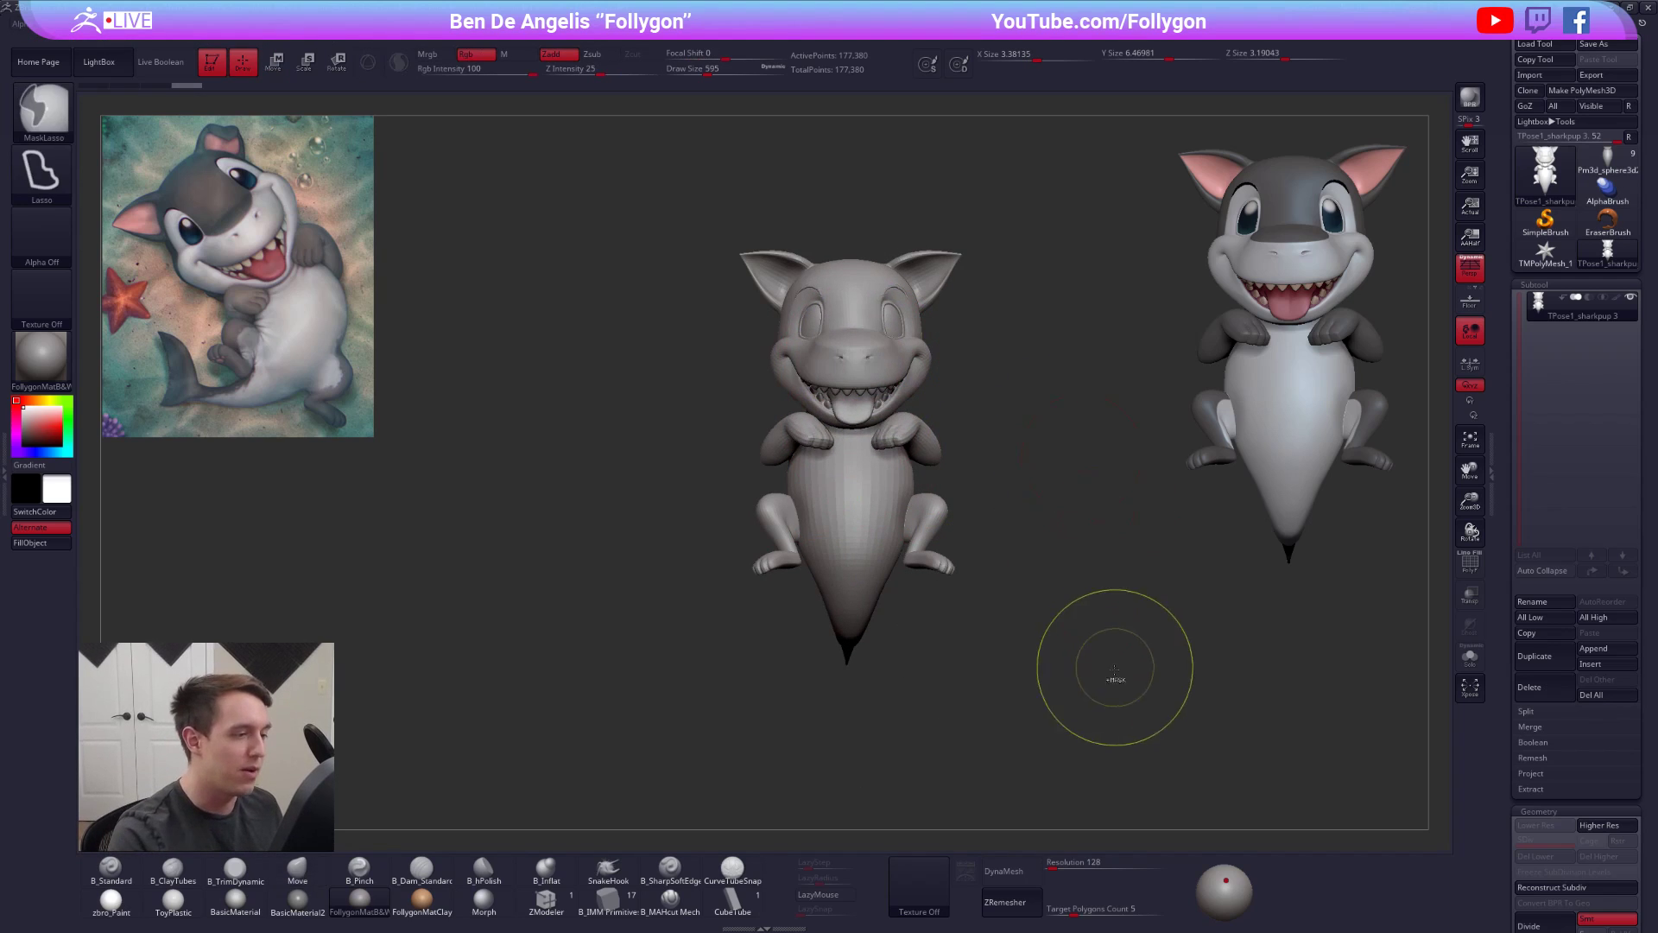
key(ctrl+z)
mouse_move(1102, 689)
alt+mouse_down()
mouse_move(1108, 710)
mouse_move(1091, 699)
mouse_move(1068, 720)
alt+mouse_up()
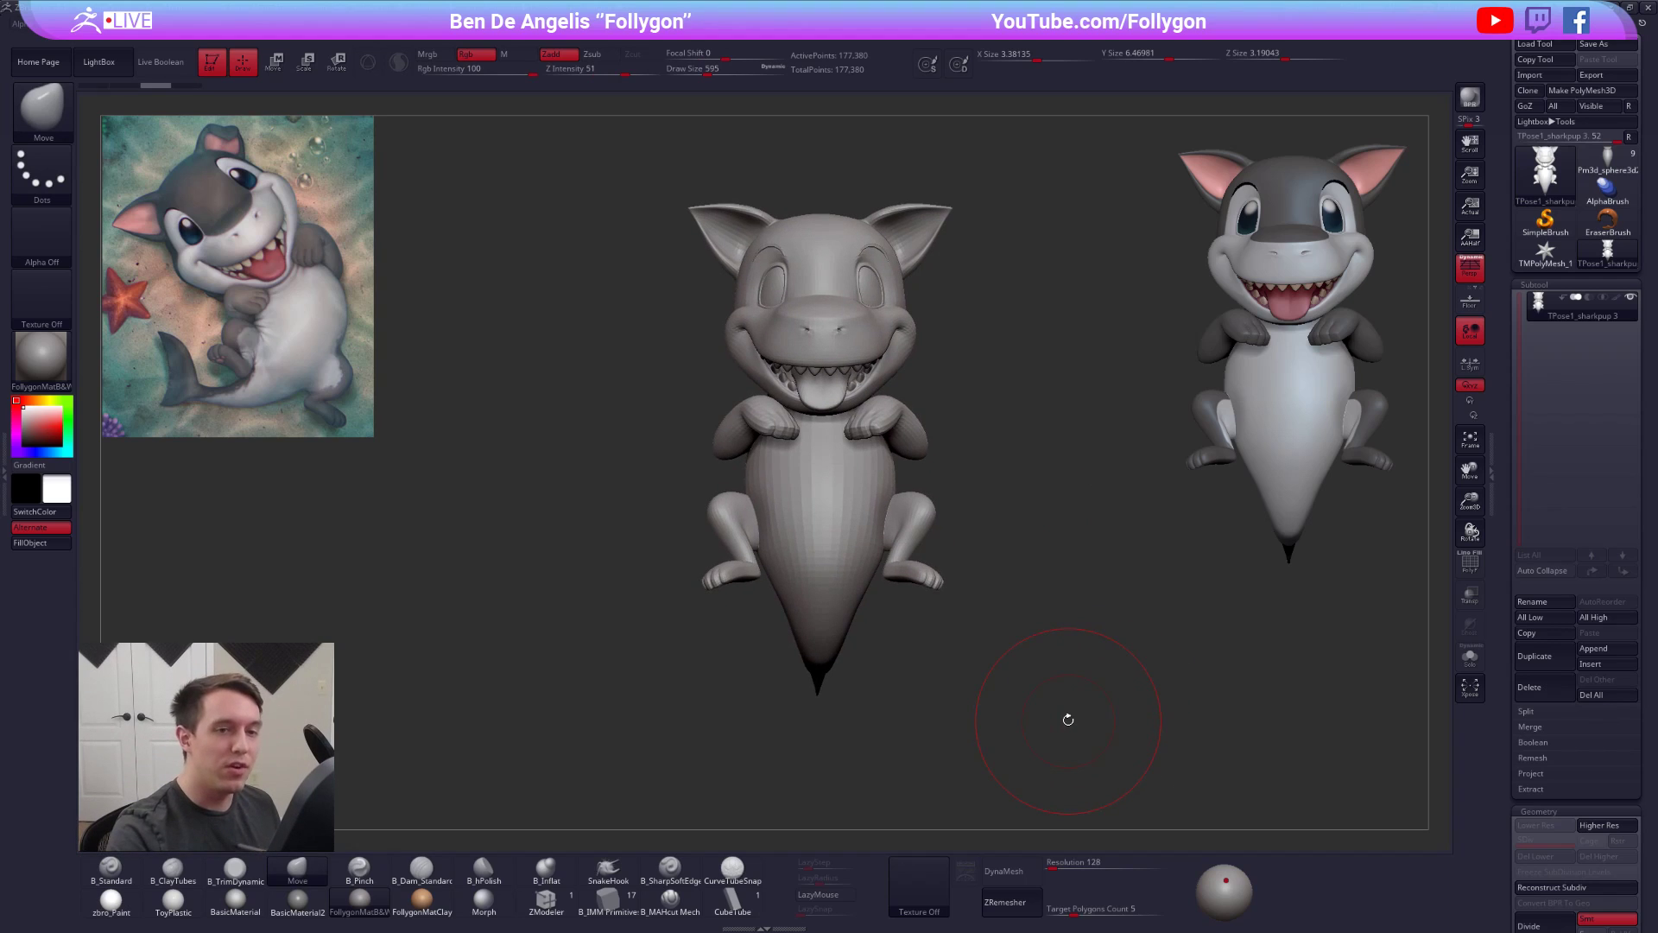
- Switch to the coloured original model, check the symmetry setting of its subtools, and activate symmetry on the Sharkpup 3 head subtool
click(1607, 163)
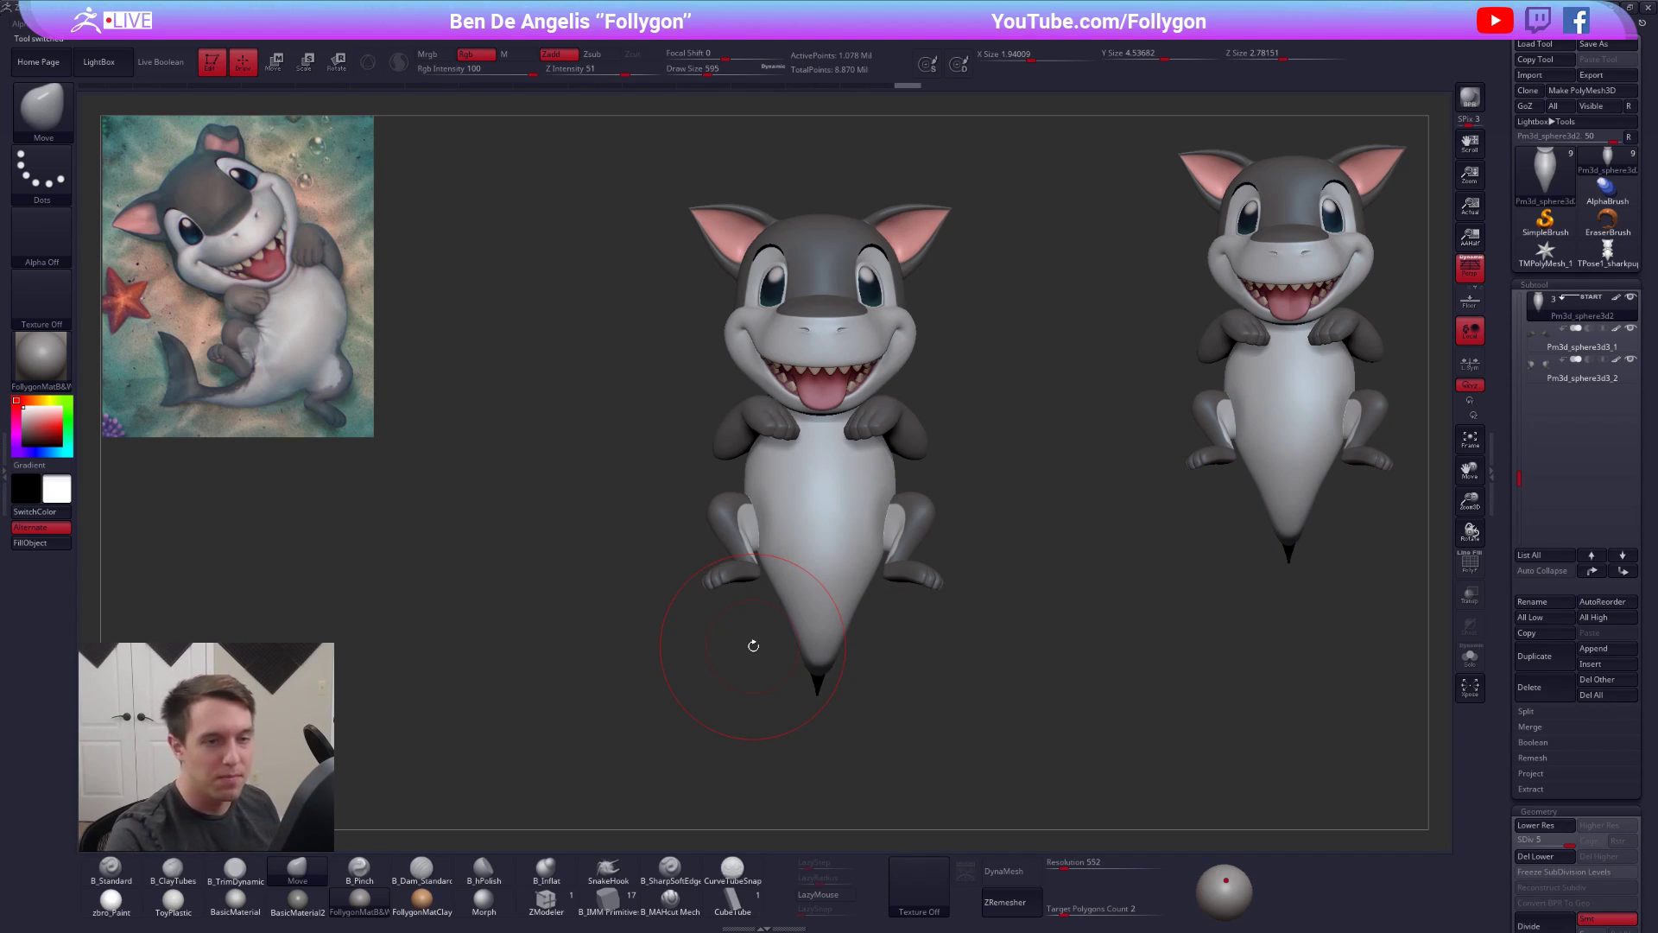
key(space)
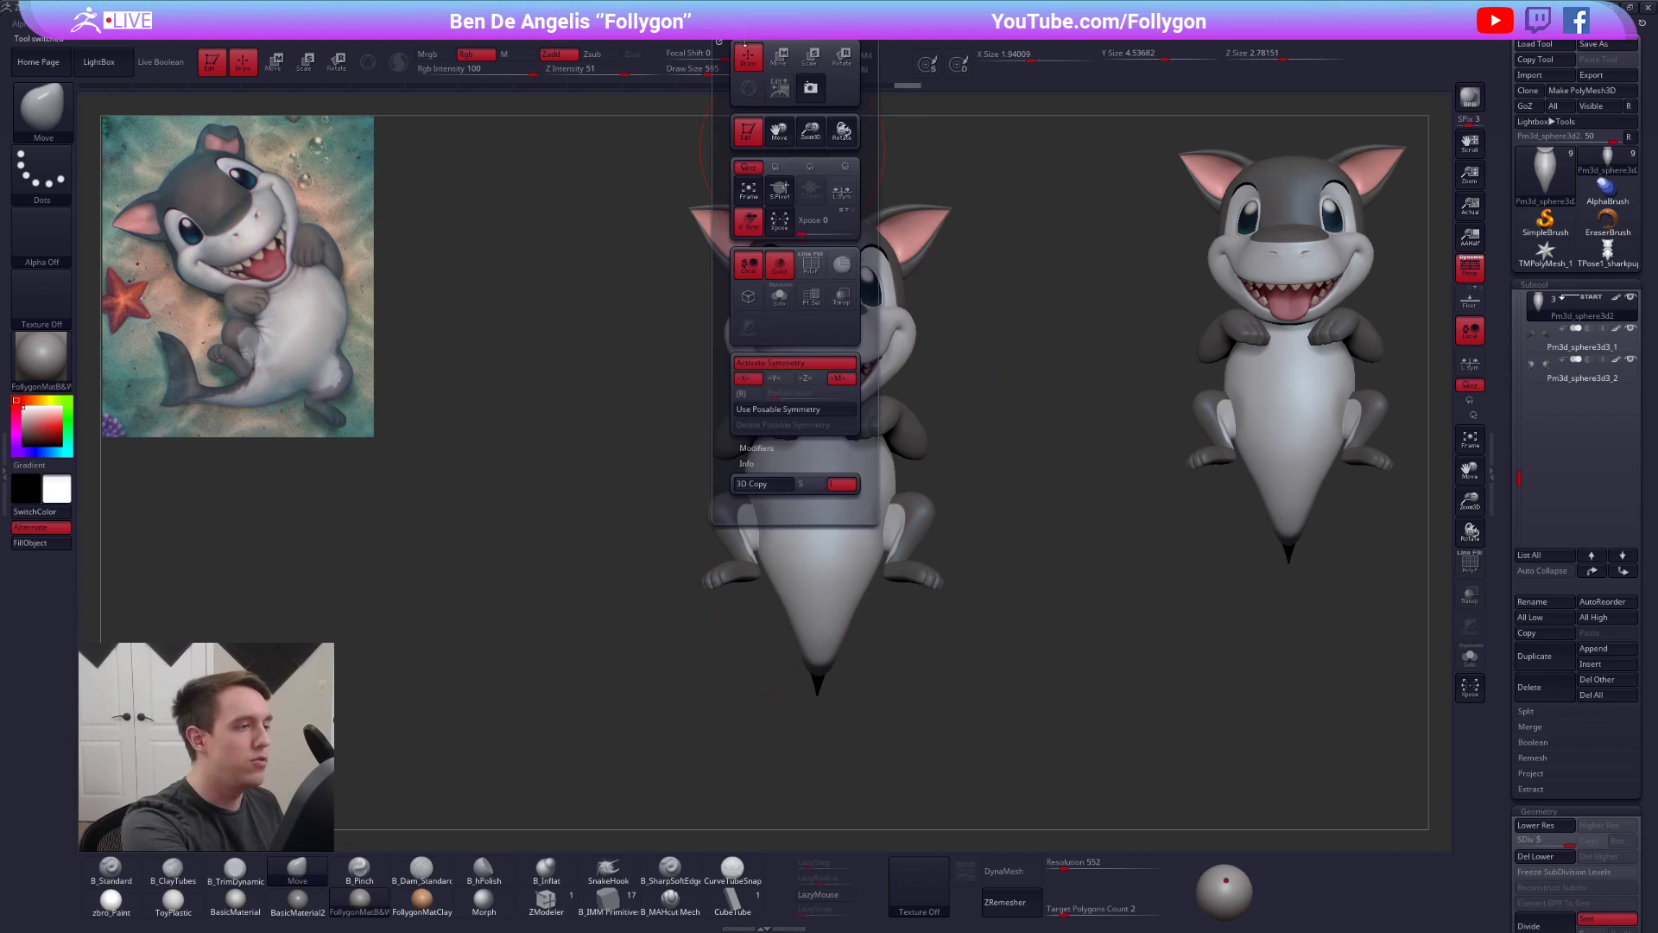
mouse_move(780, 35)
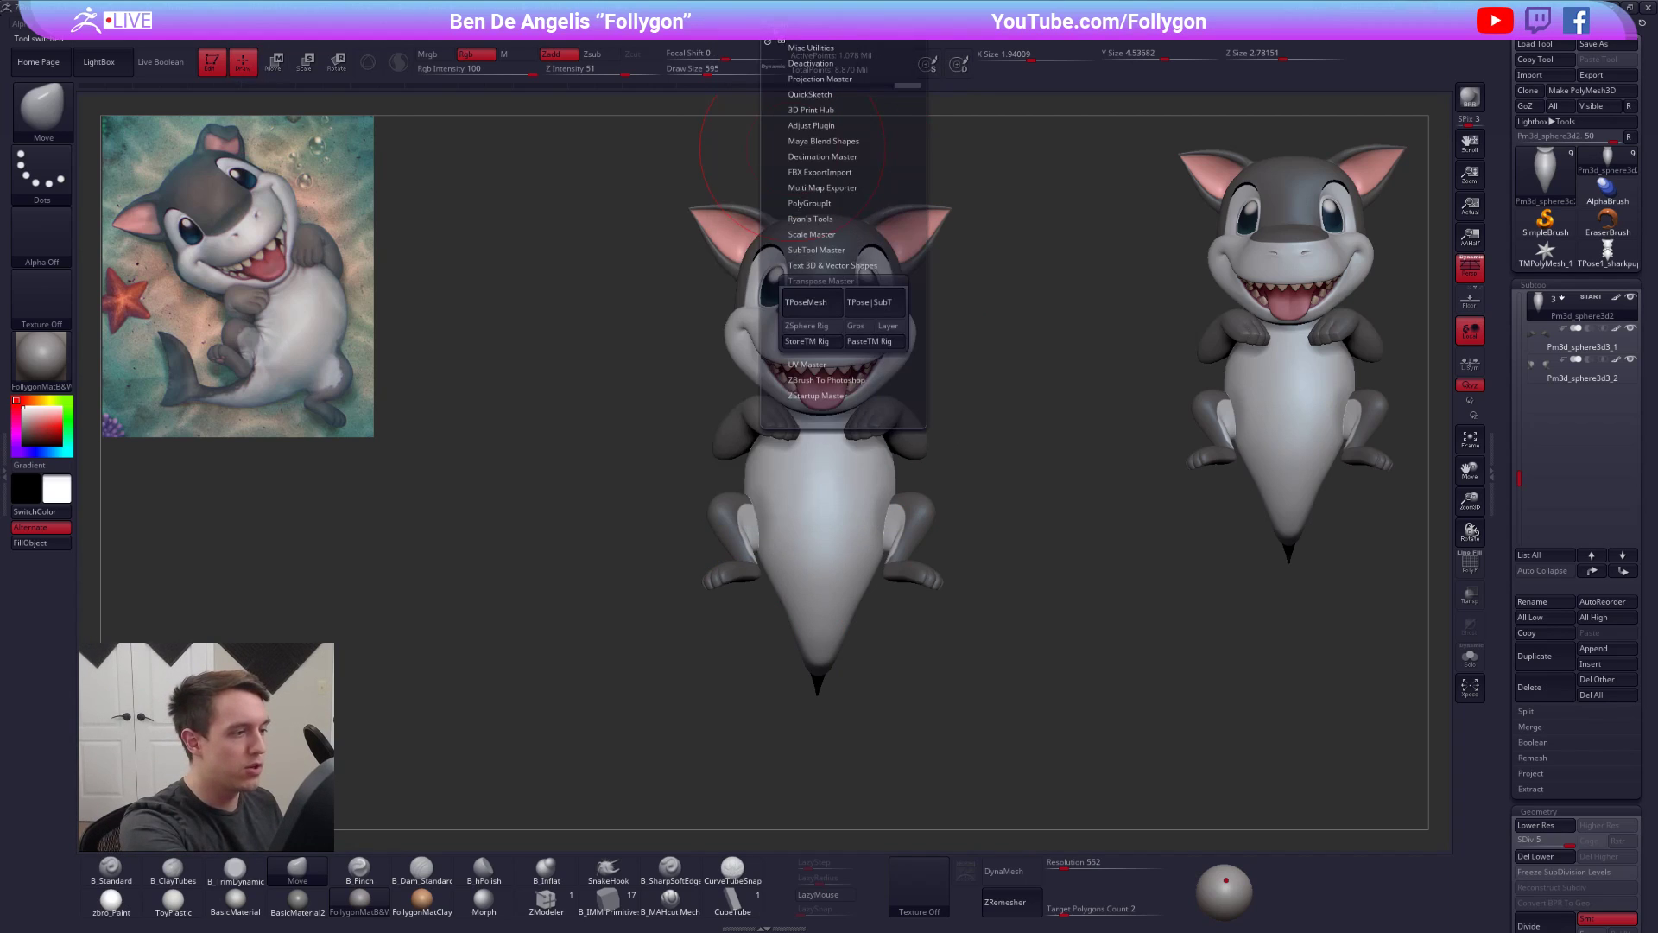
mouse_move(731, 26)
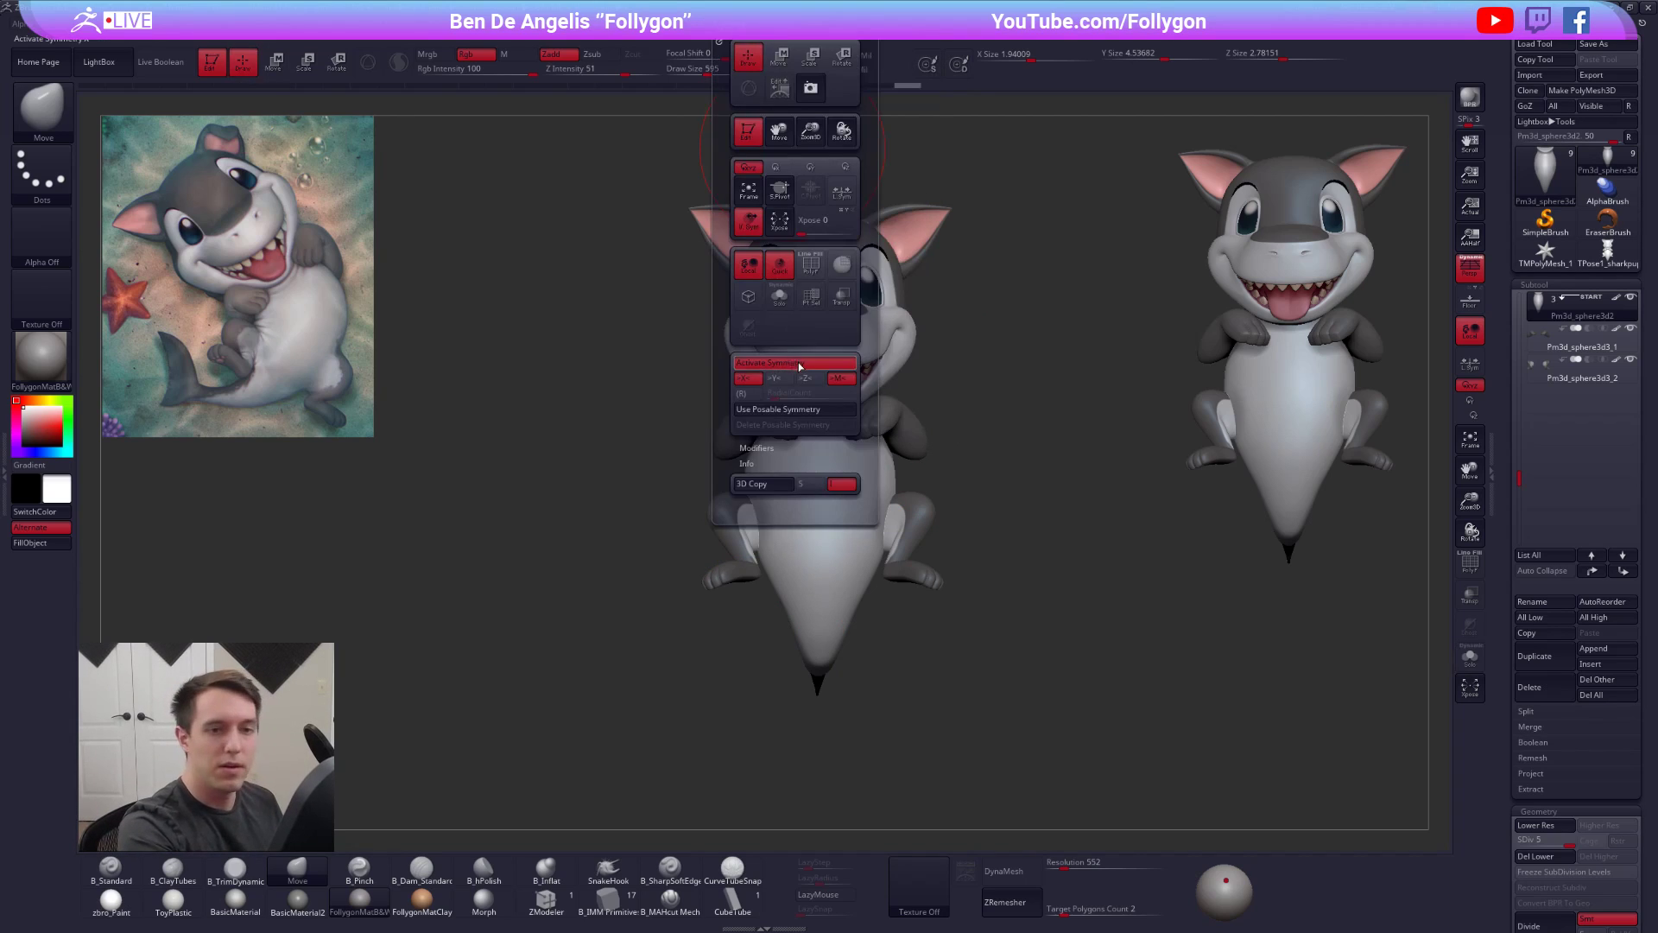
key(alt+Down)
key(alt+Down)
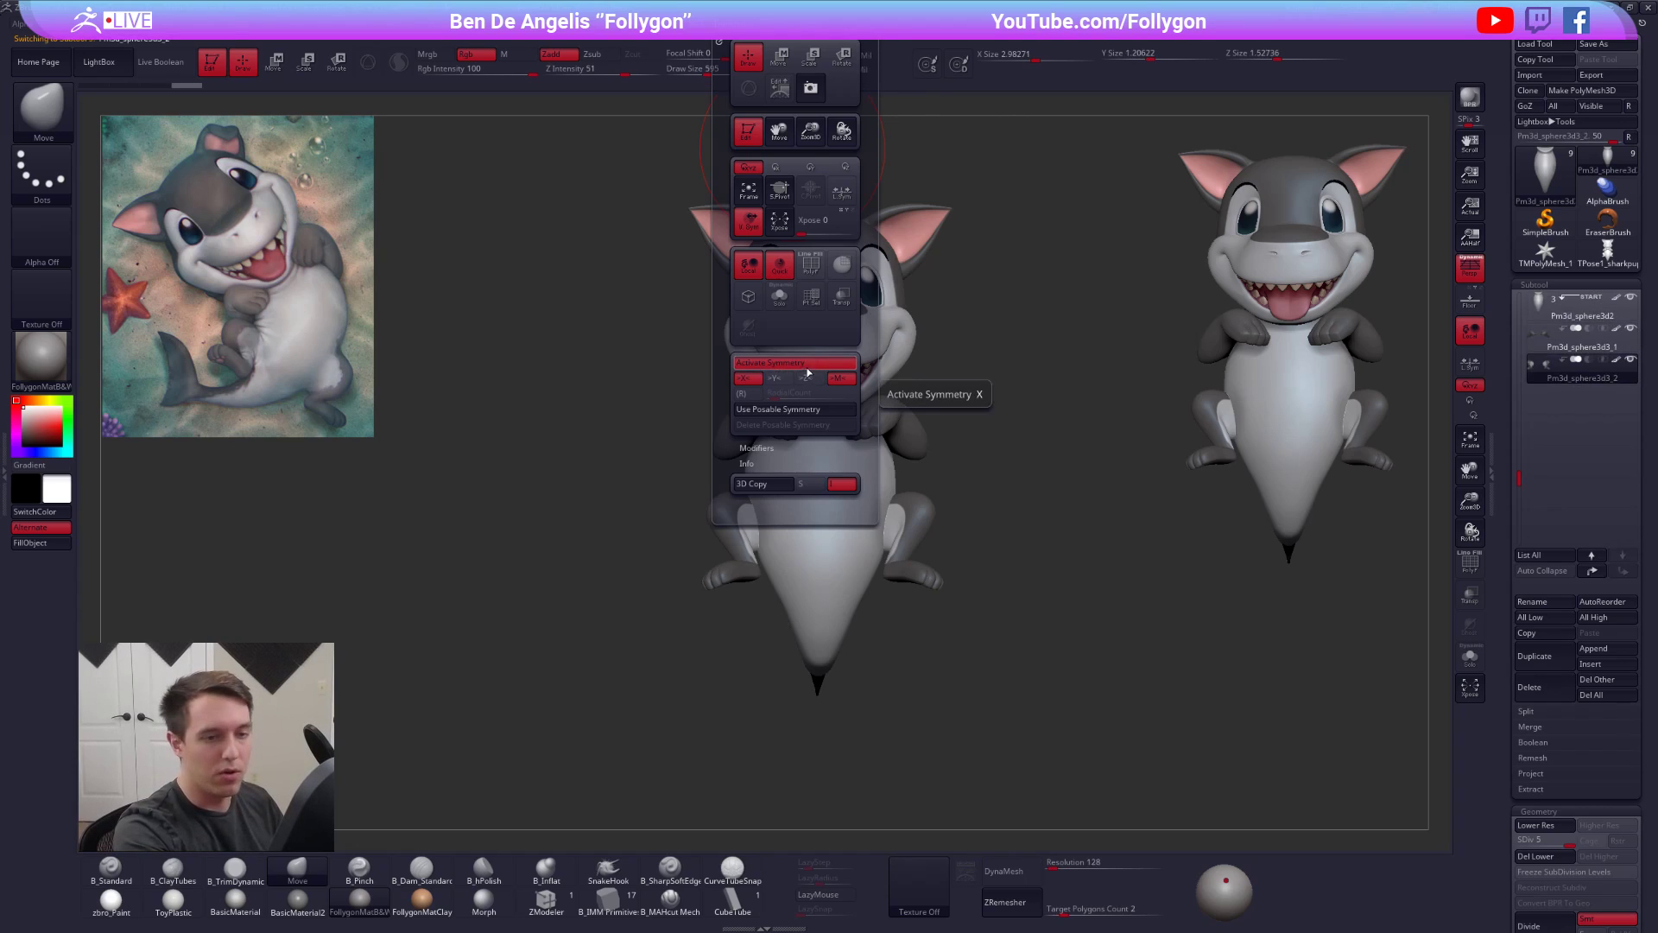
key(alt+Up)
key(alt+Up)
key(alt+Up)
key(alt+Up)
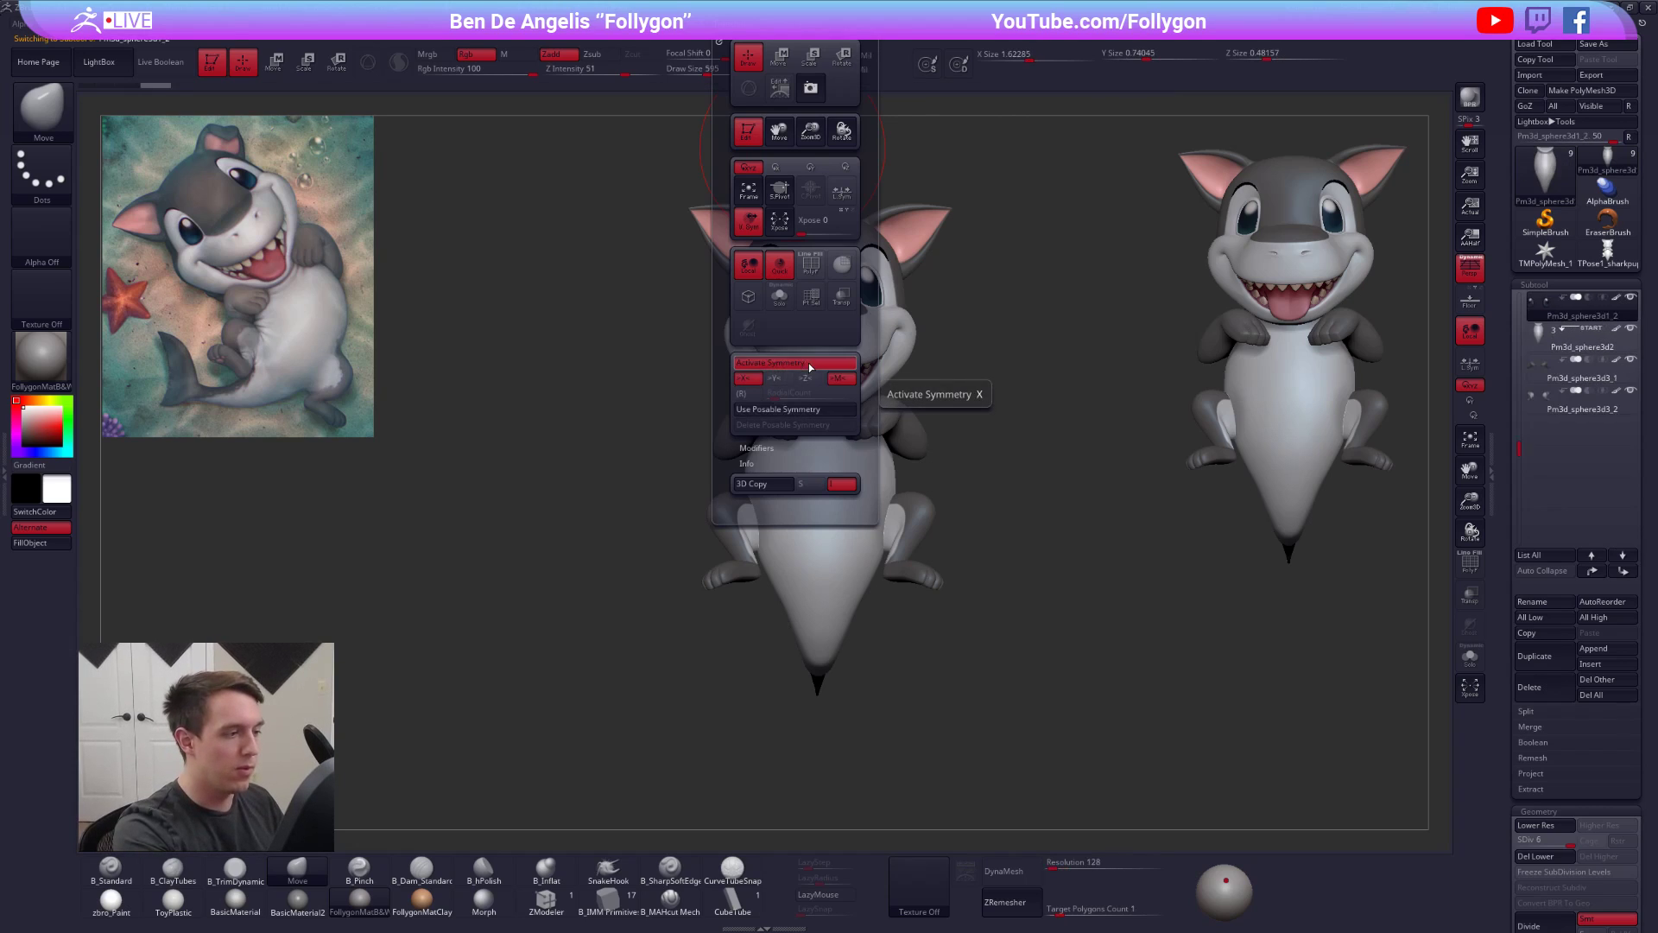
key(alt+Up)
key(alt+Up)
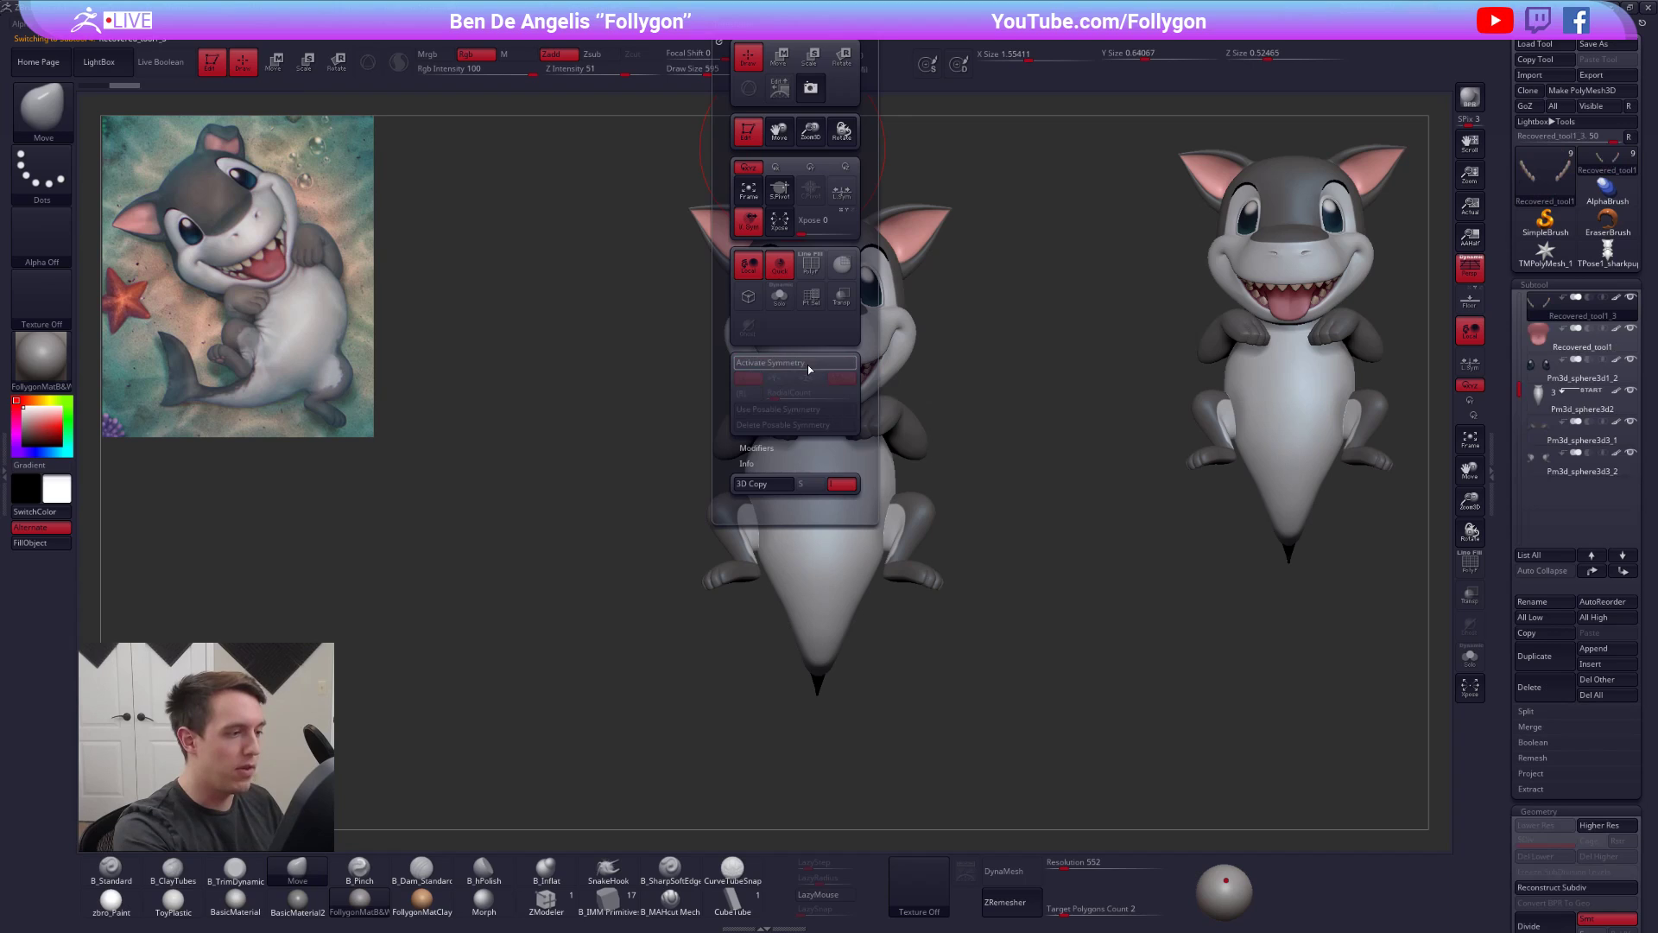
key(alt+Up)
key(alt+Up)
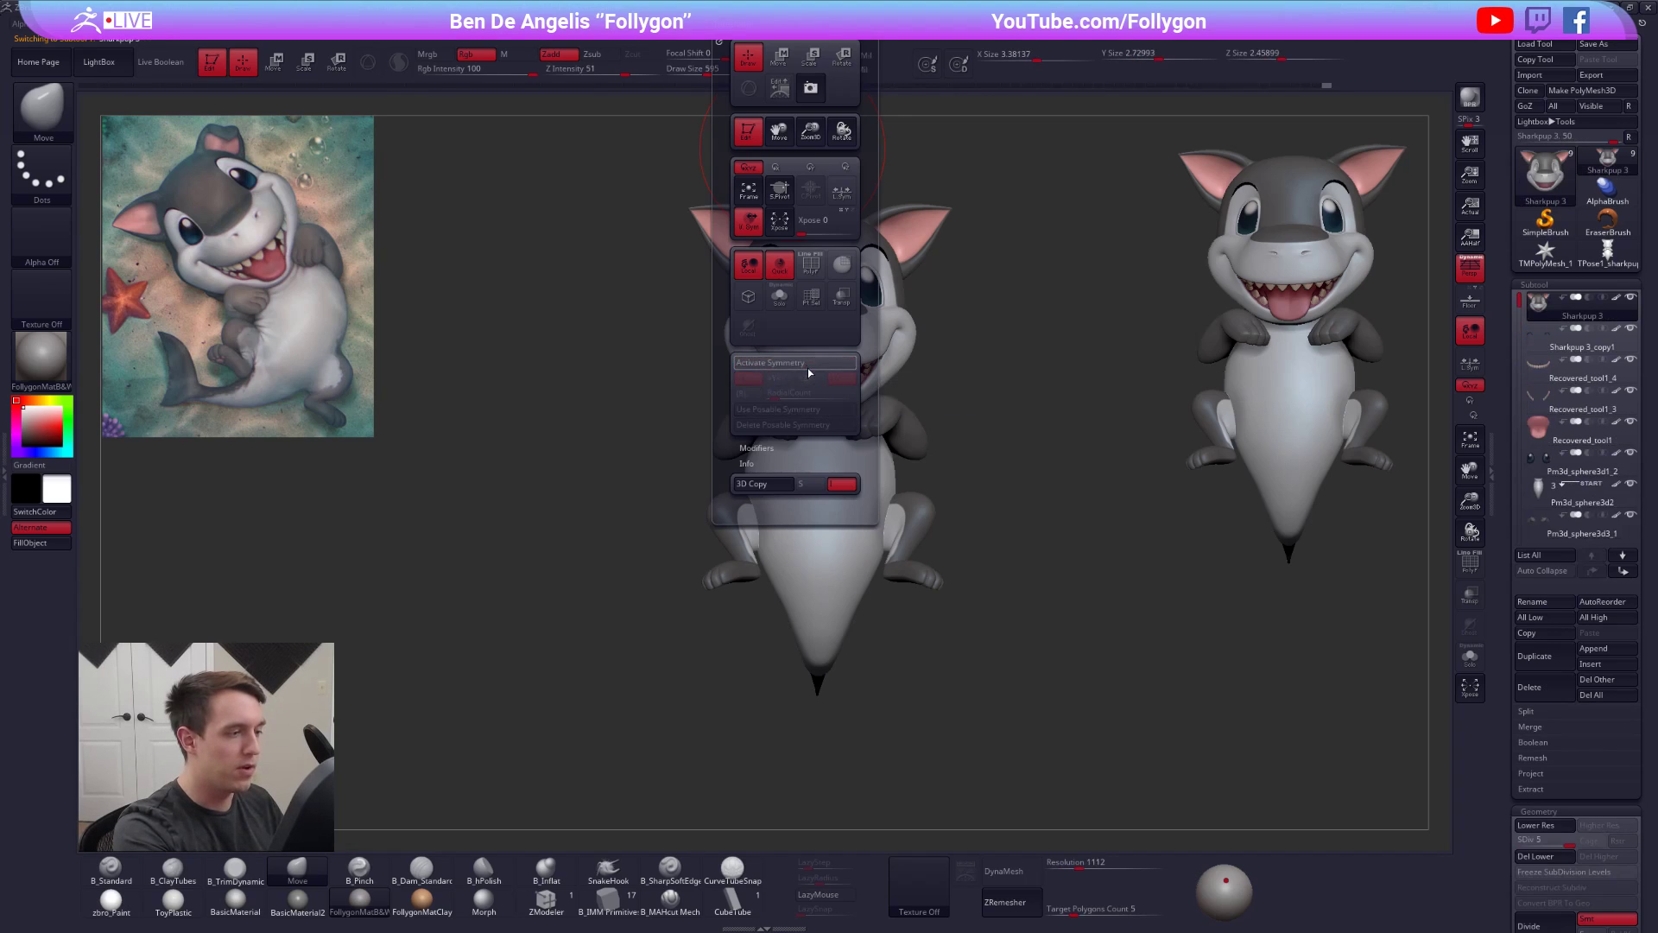
click(809, 370)
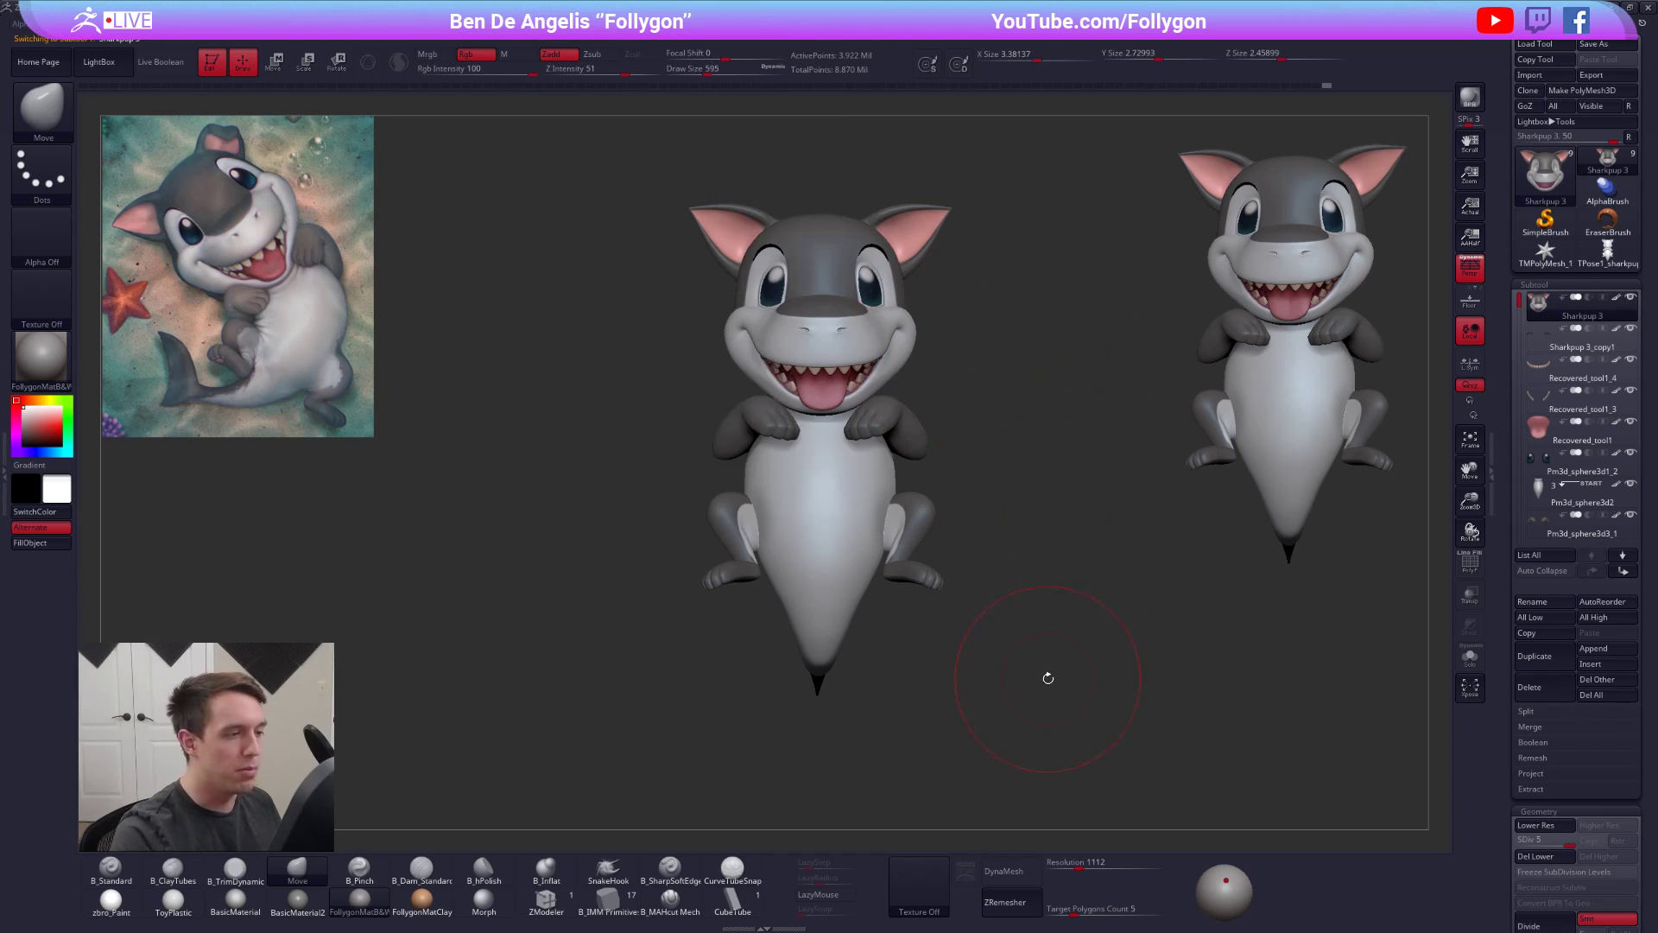
- Return to the TPose mesh, set the draw size to 447, and display its polyframe with the coloured polygroups
click(1607, 252)
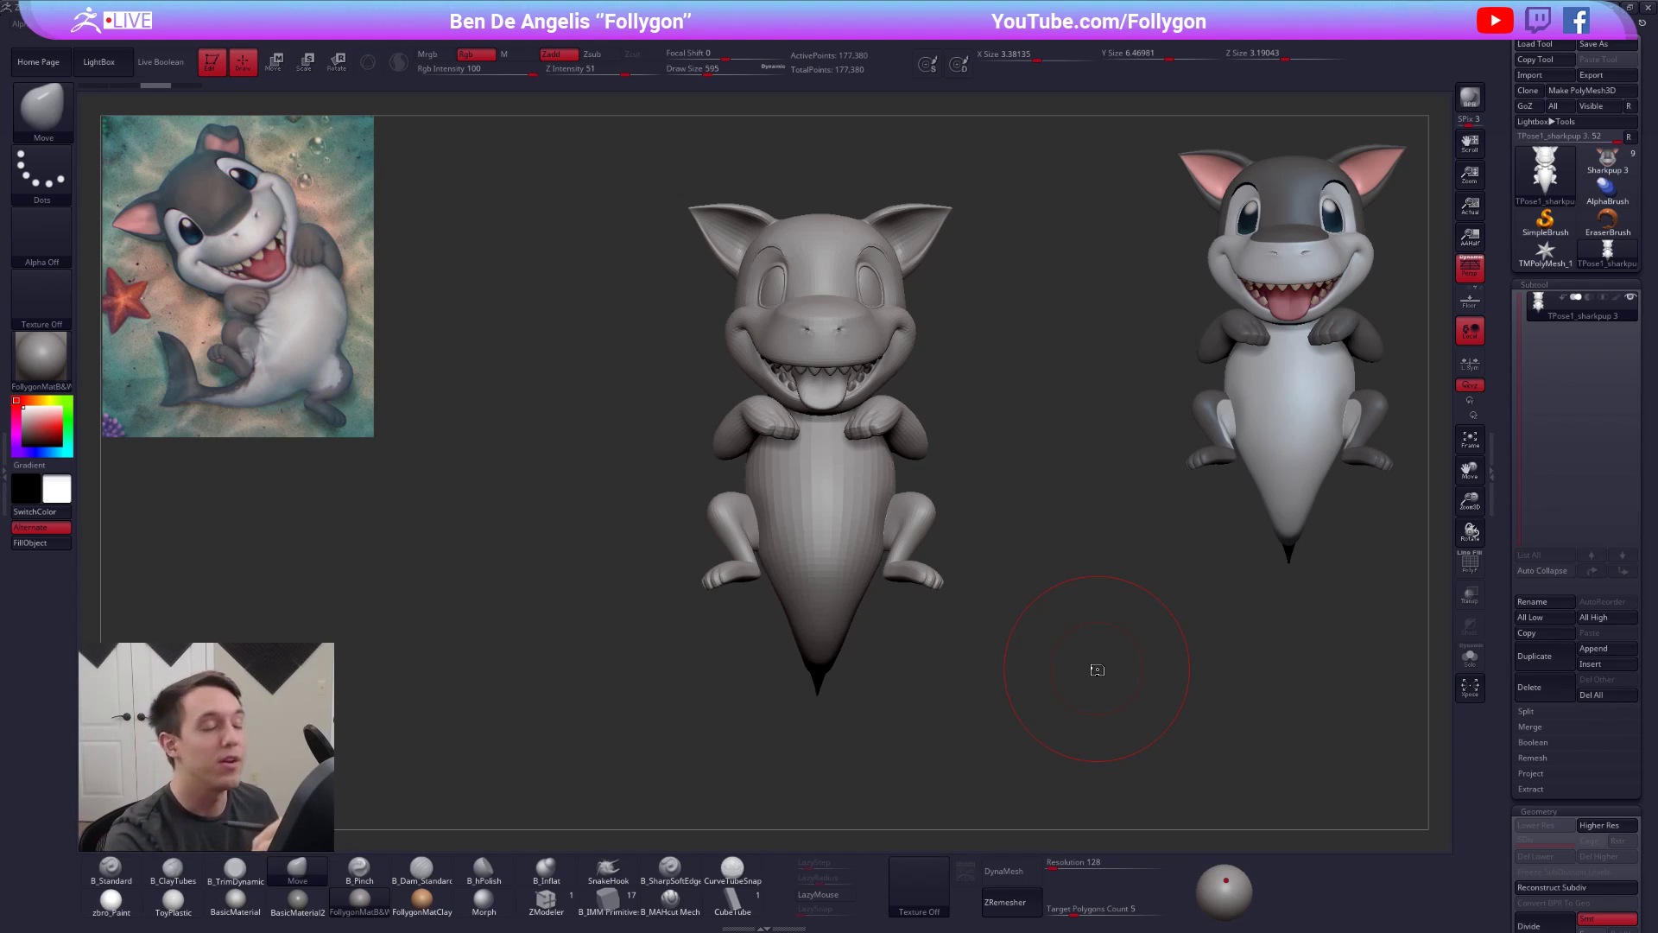
key(s)
drag(1044, 394, 1038, 395)
key(shift+f)
mouse_move(1062, 670)
mouse_down()
mouse_move(1088, 691)
mouse_move(1039, 682)
mouse_up()
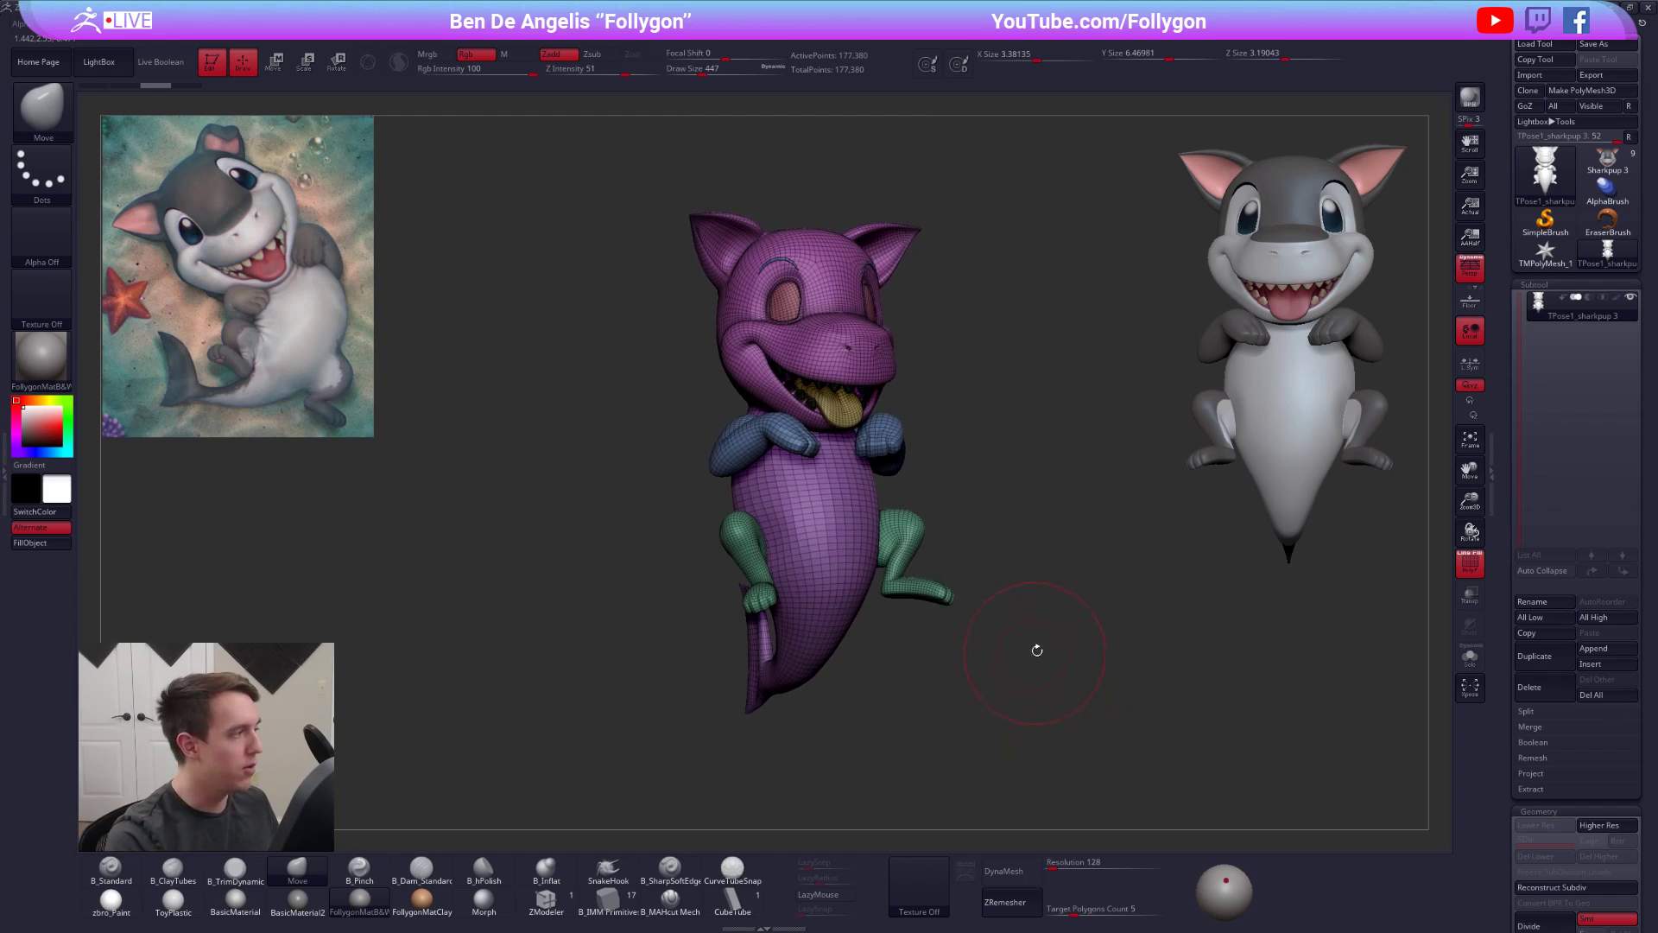
- Isolate the torso polygroup, invert the visibility, and reduce the visible mesh to only the head and torso polygroups
key(ctrl+shift)
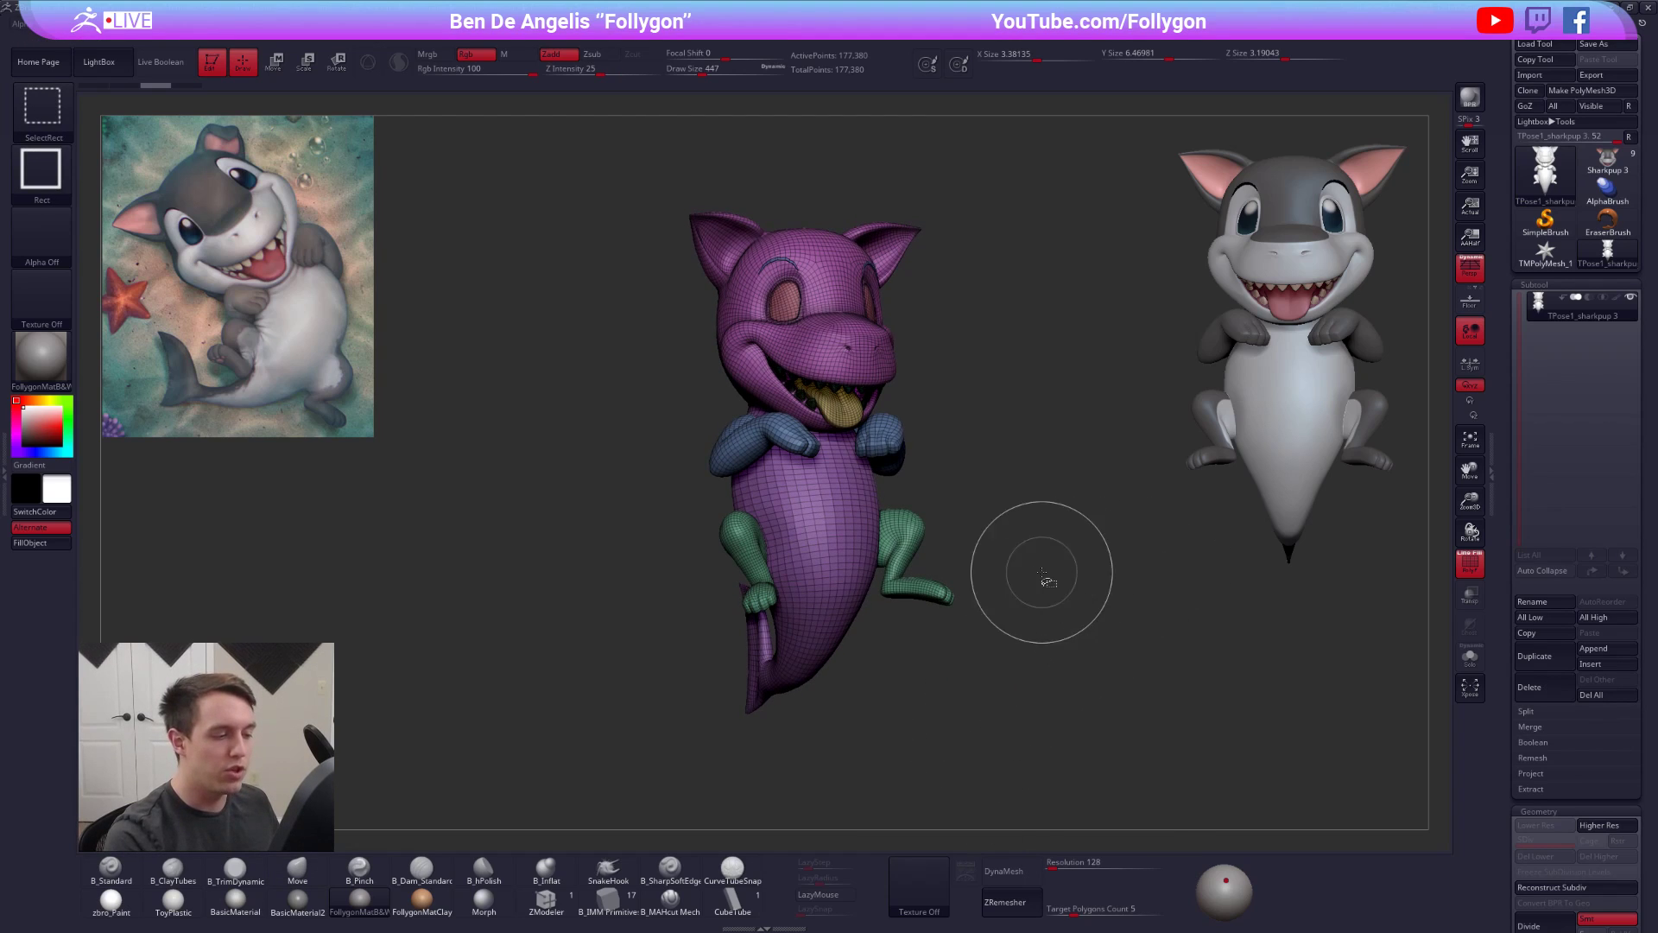
ctrl+shift+click(866, 596)
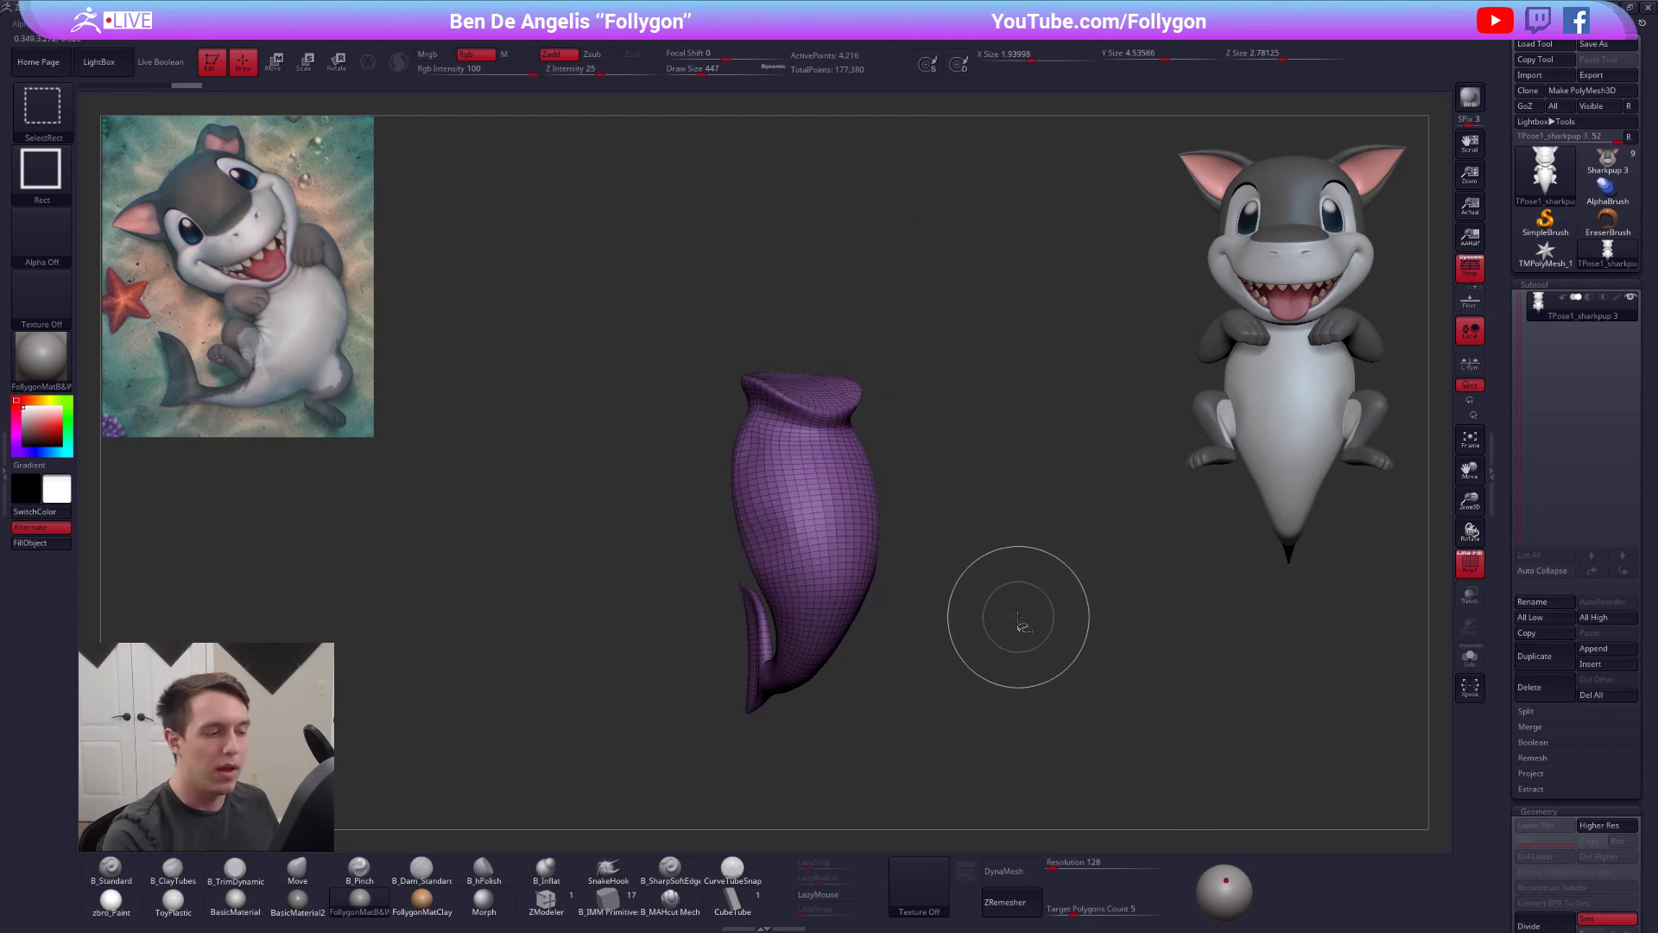
ctrl+shift+drag(984, 667, 1184, 574)
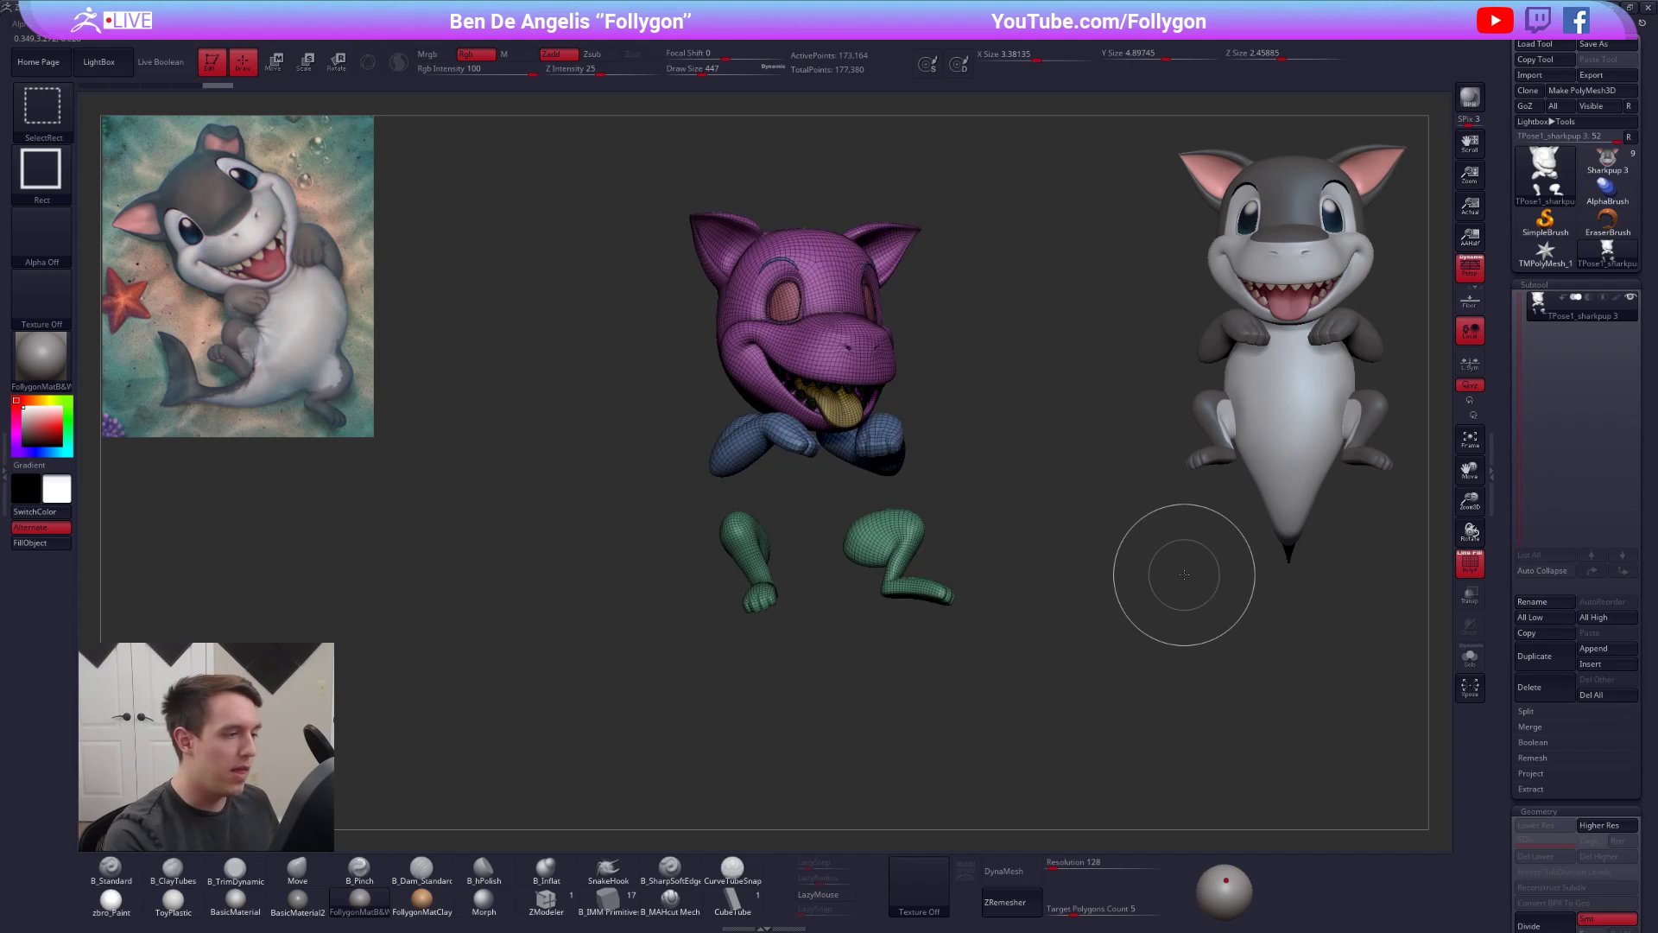
ctrl+alt+shift+click(853, 363)
ctrl+shift+drag(1048, 555, 1147, 529)
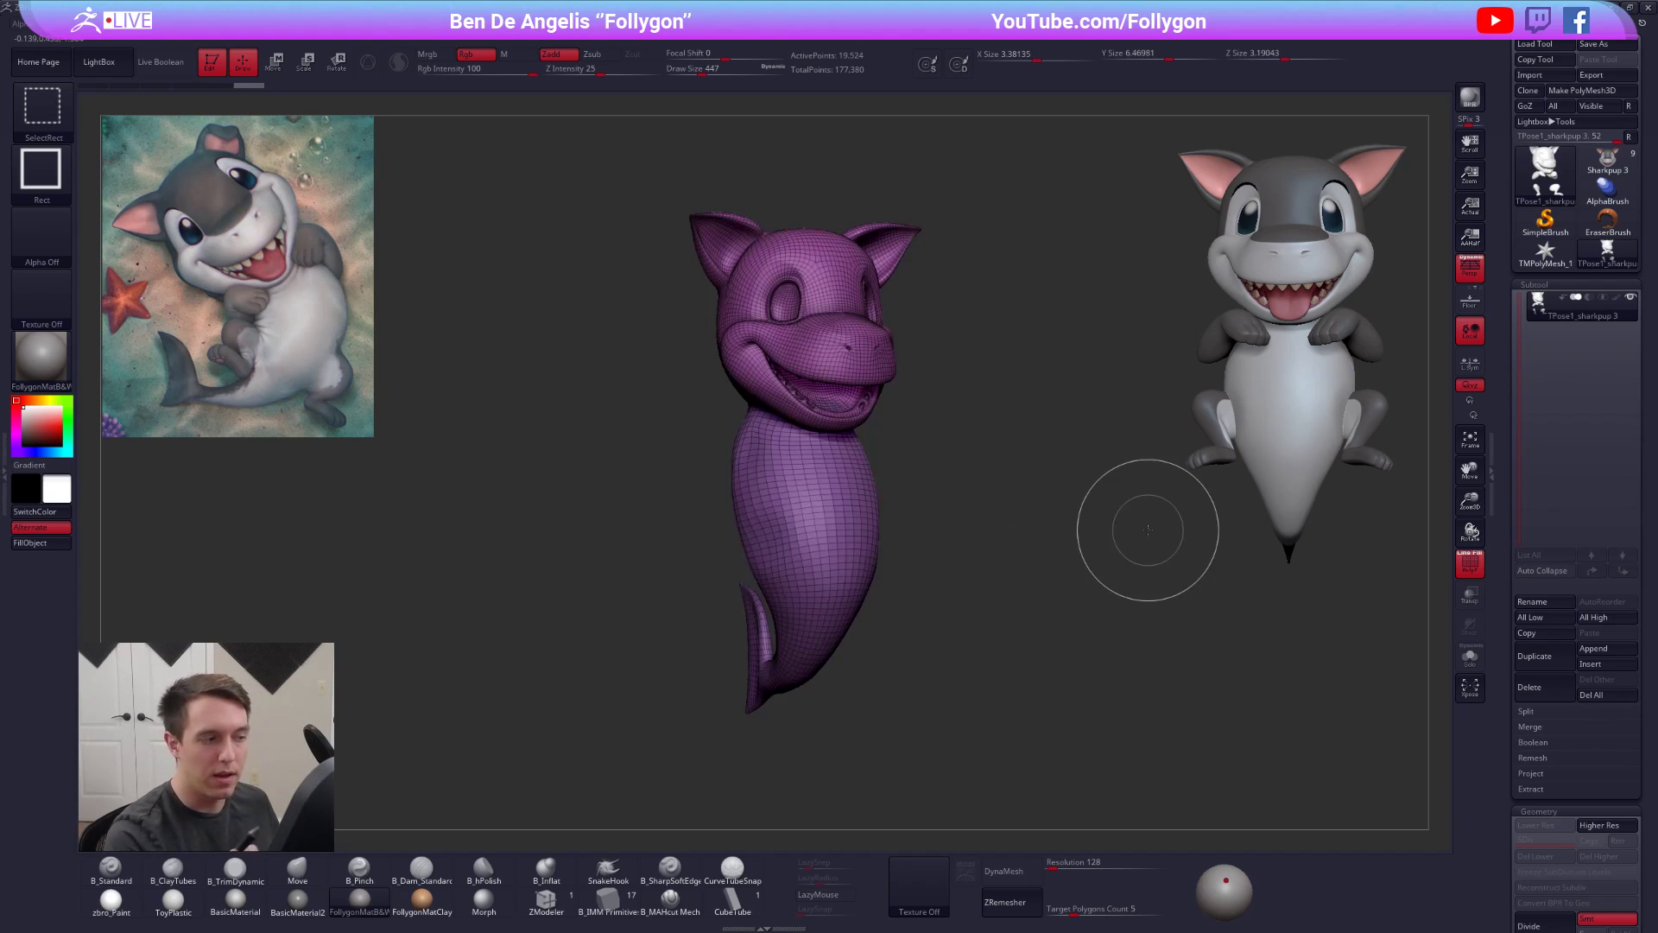
- Show all polygroups of the TPose mesh again and turn off the polyframe display
mouse_move(1114, 662)
mouse_down()
mouse_move(958, 662)
mouse_move(1112, 664)
mouse_move(1092, 677)
mouse_up()
ctrl+shift+click(1089, 681)
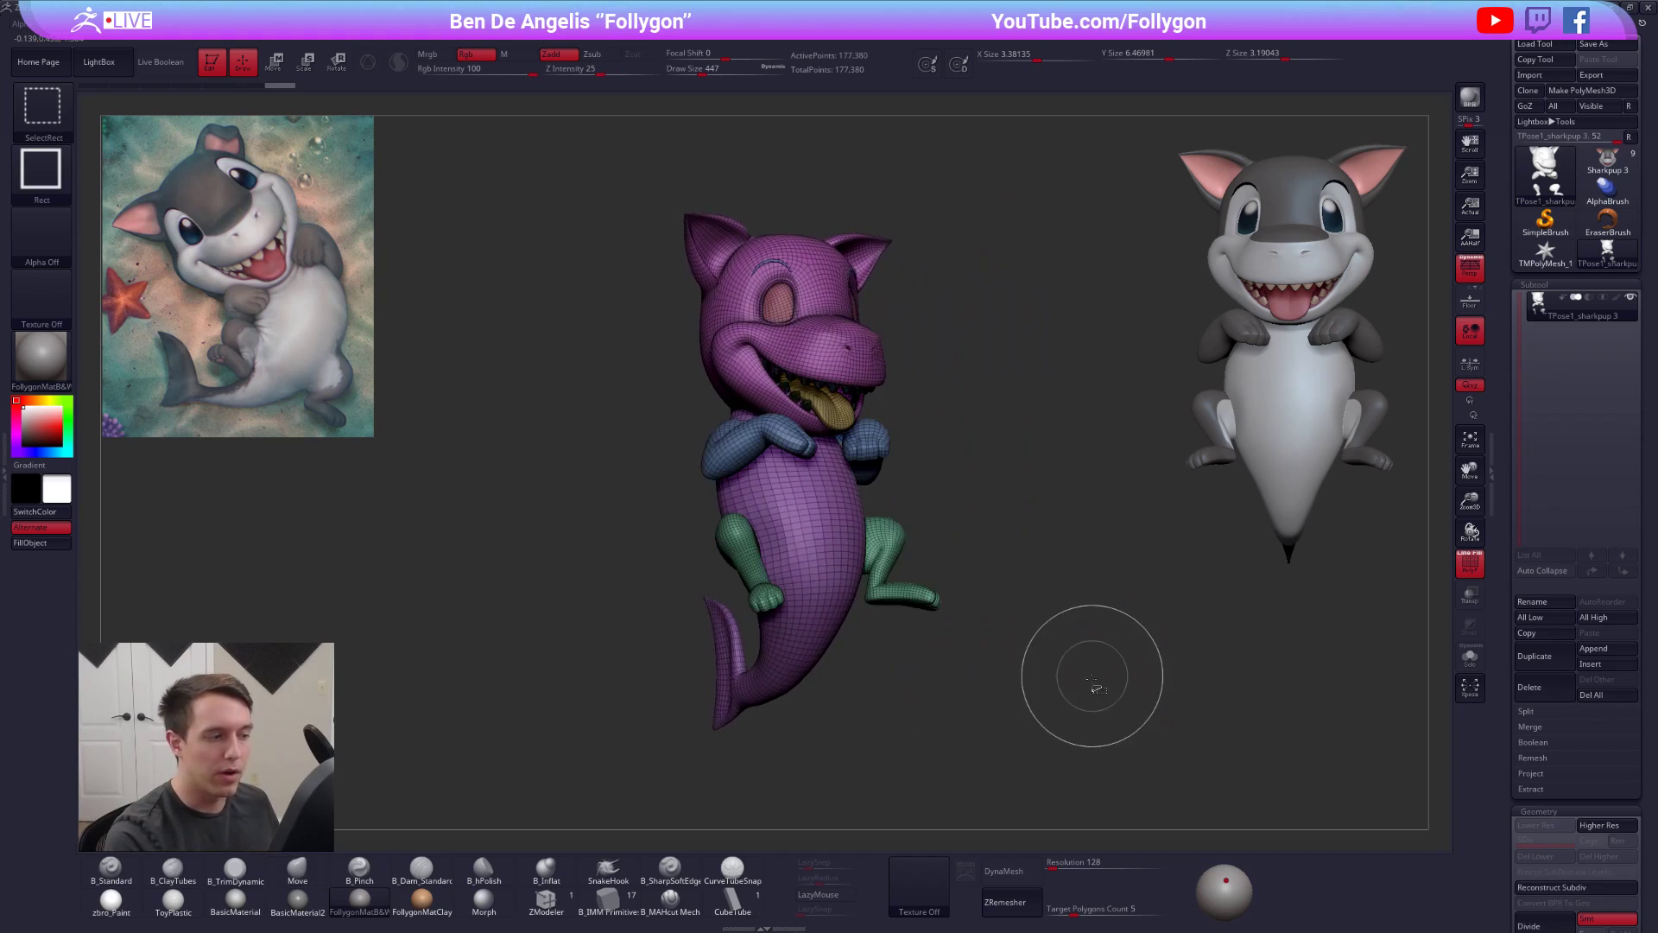
key(ctrl+z)
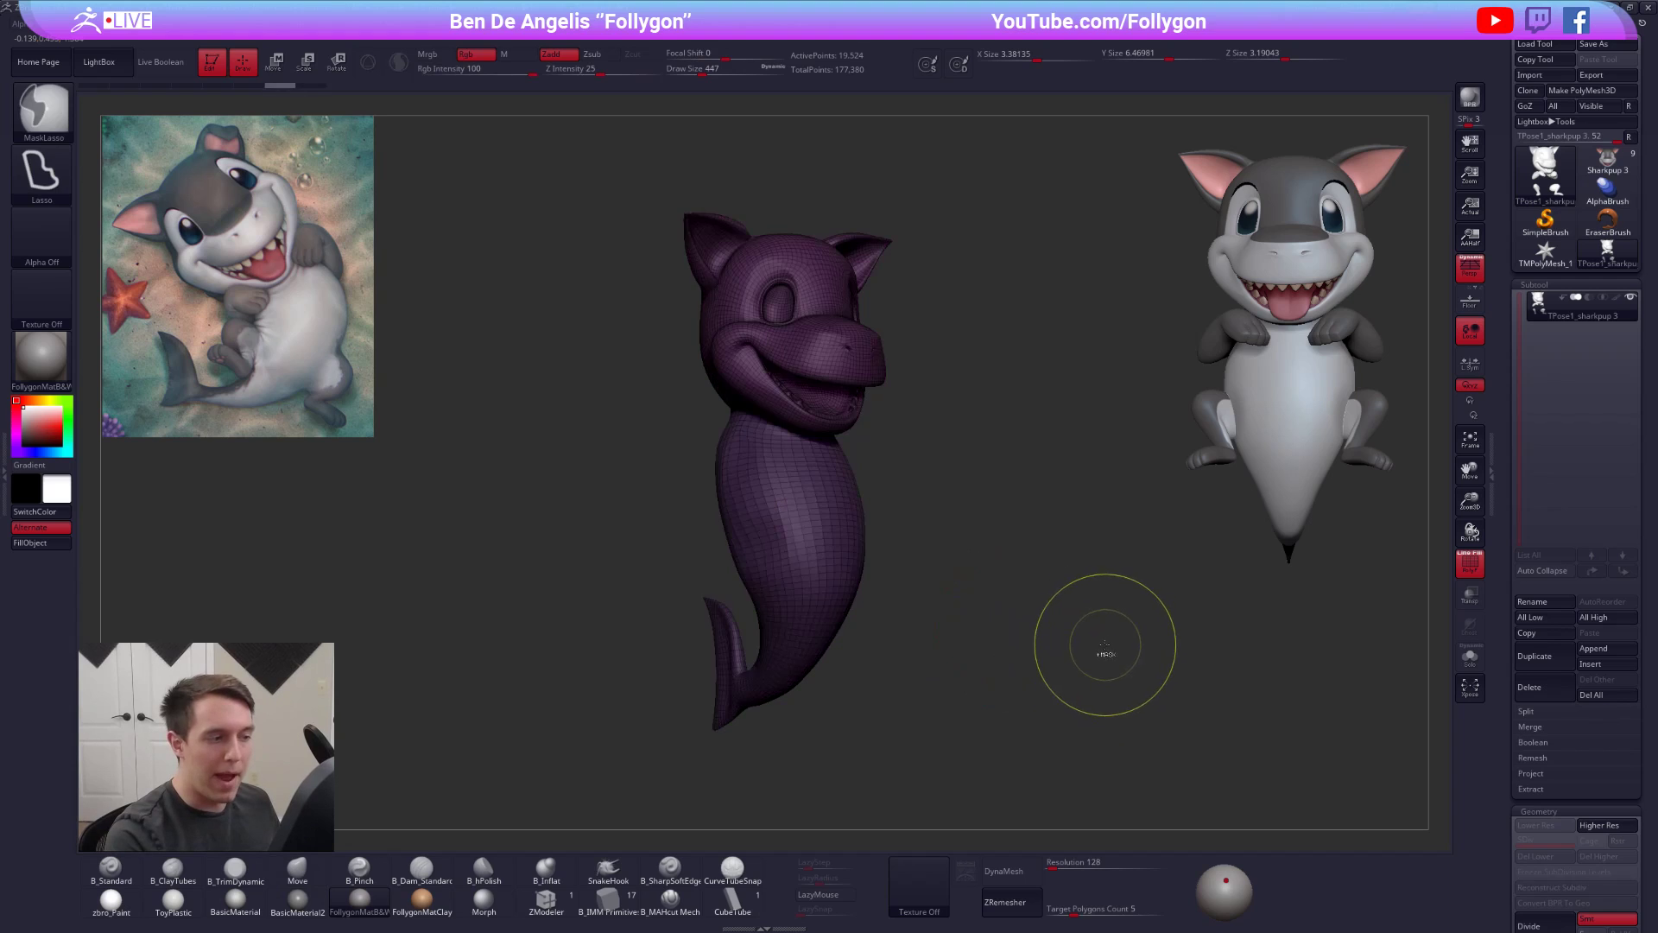
ctrl+shift+click(1093, 657)
key(shift+f)
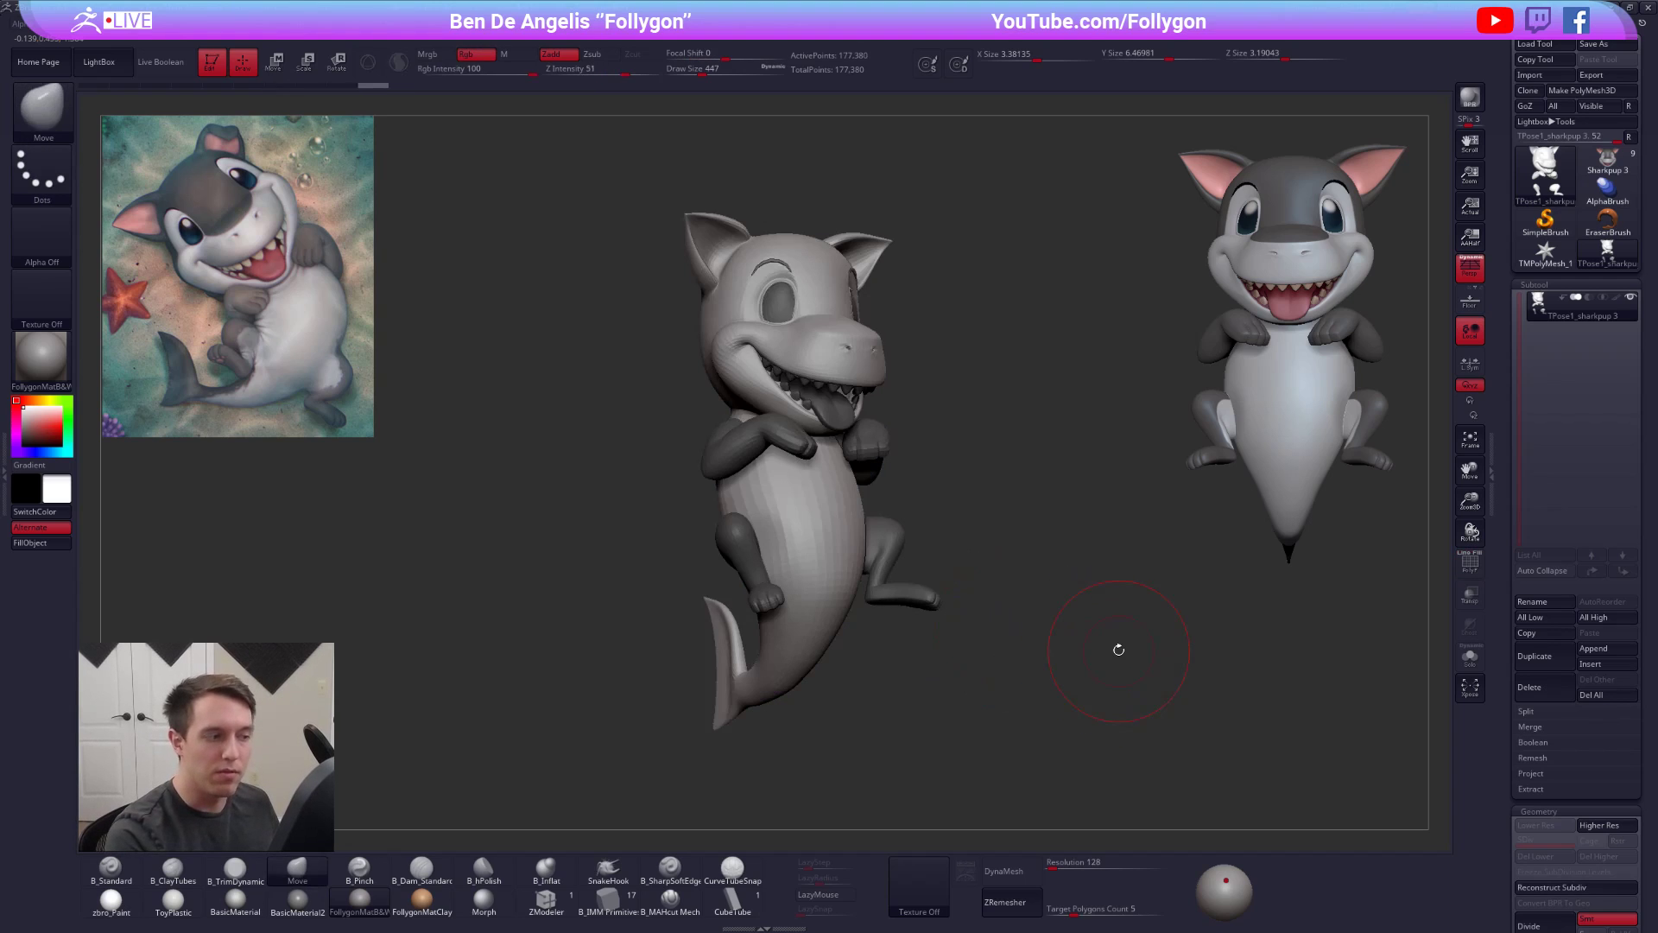
- Turn off perspective for a straight side view of the shark pup
drag(1117, 651, 976, 658)
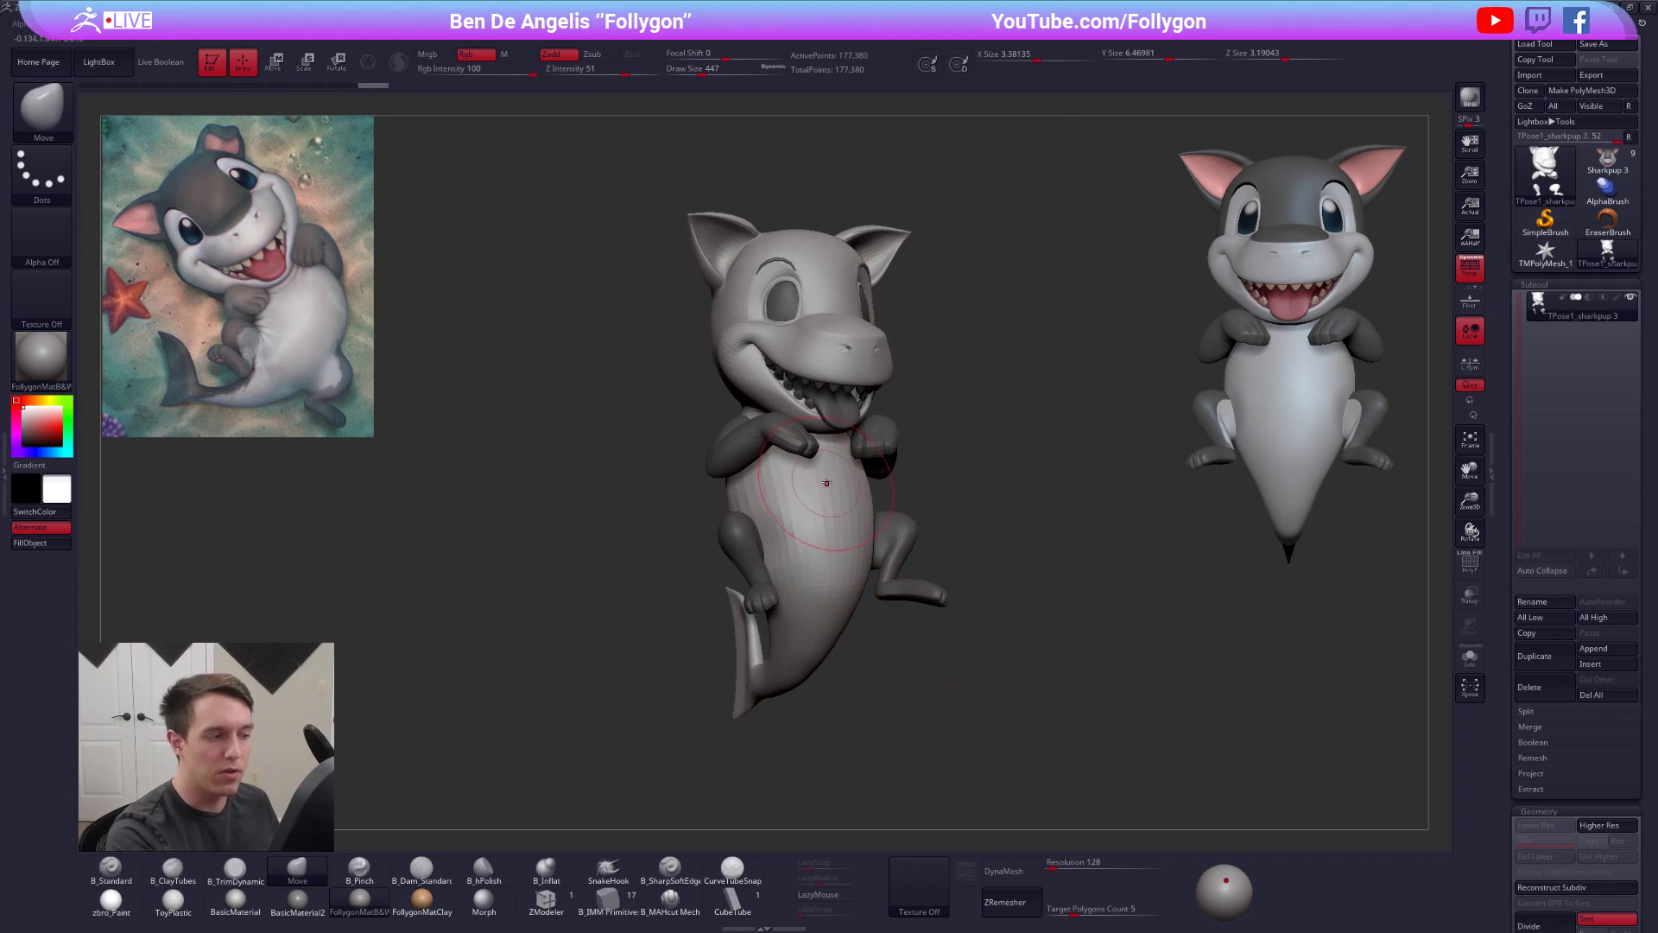
mouse_move(970, 443)
mouse_down()
mouse_move(938, 467)
mouse_move(1027, 484)
mouse_move(1055, 511)
mouse_move(1026, 515)
mouse_up()
key(ctrl+shift+space)
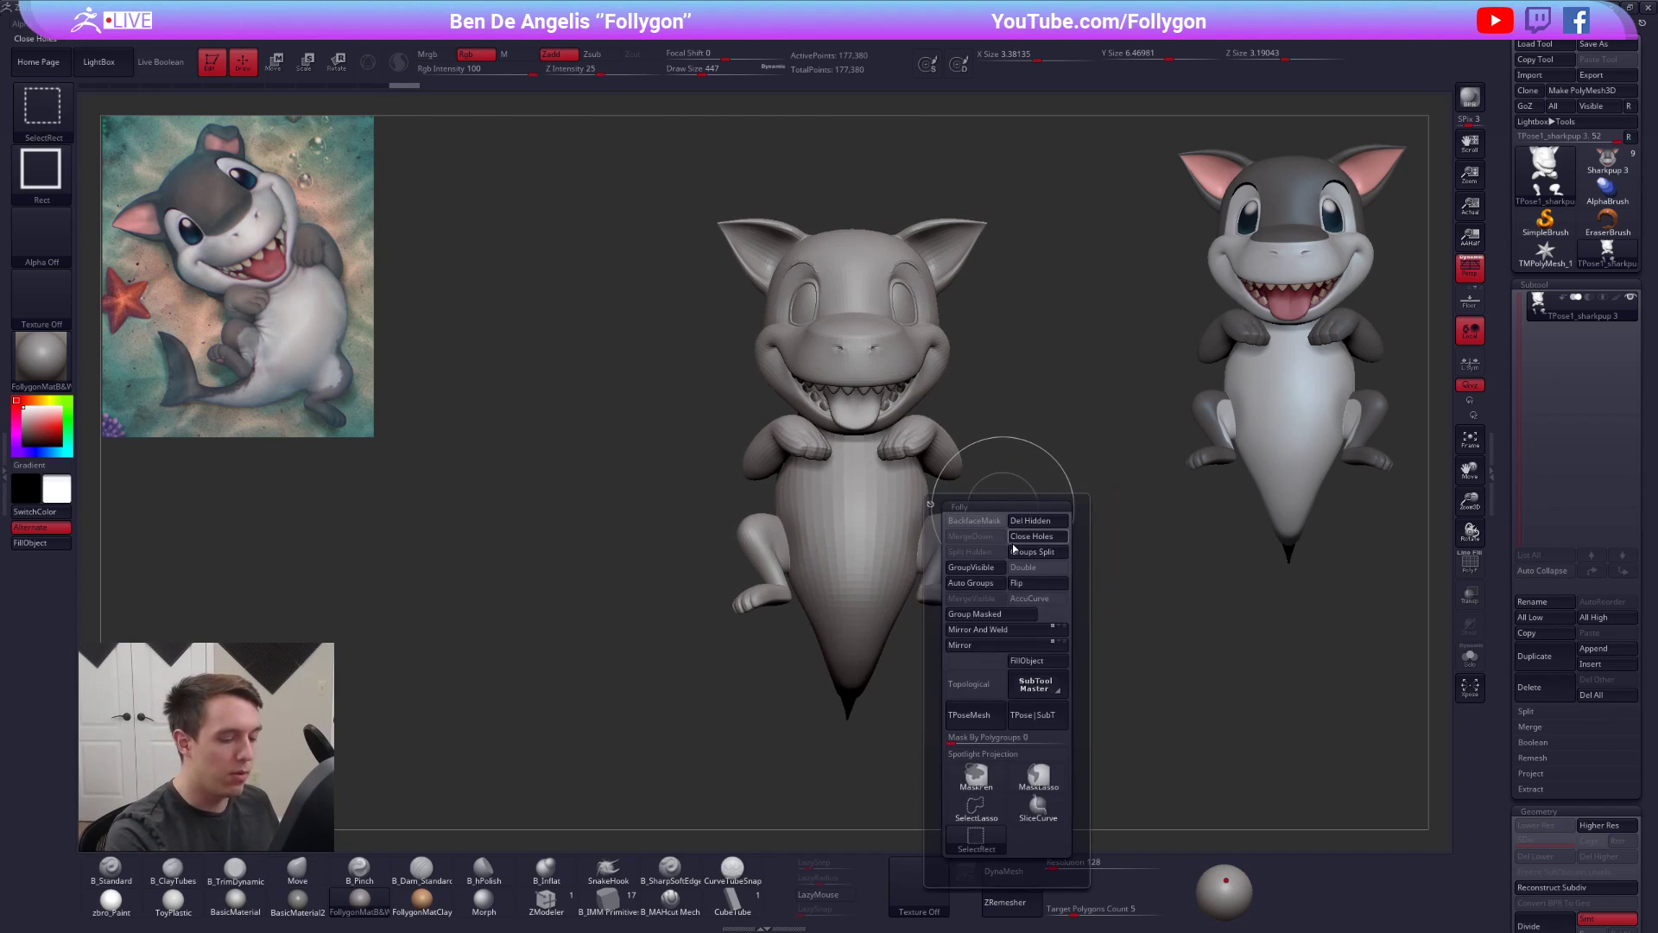
alt+right_drag(849, 485, 866, 518)
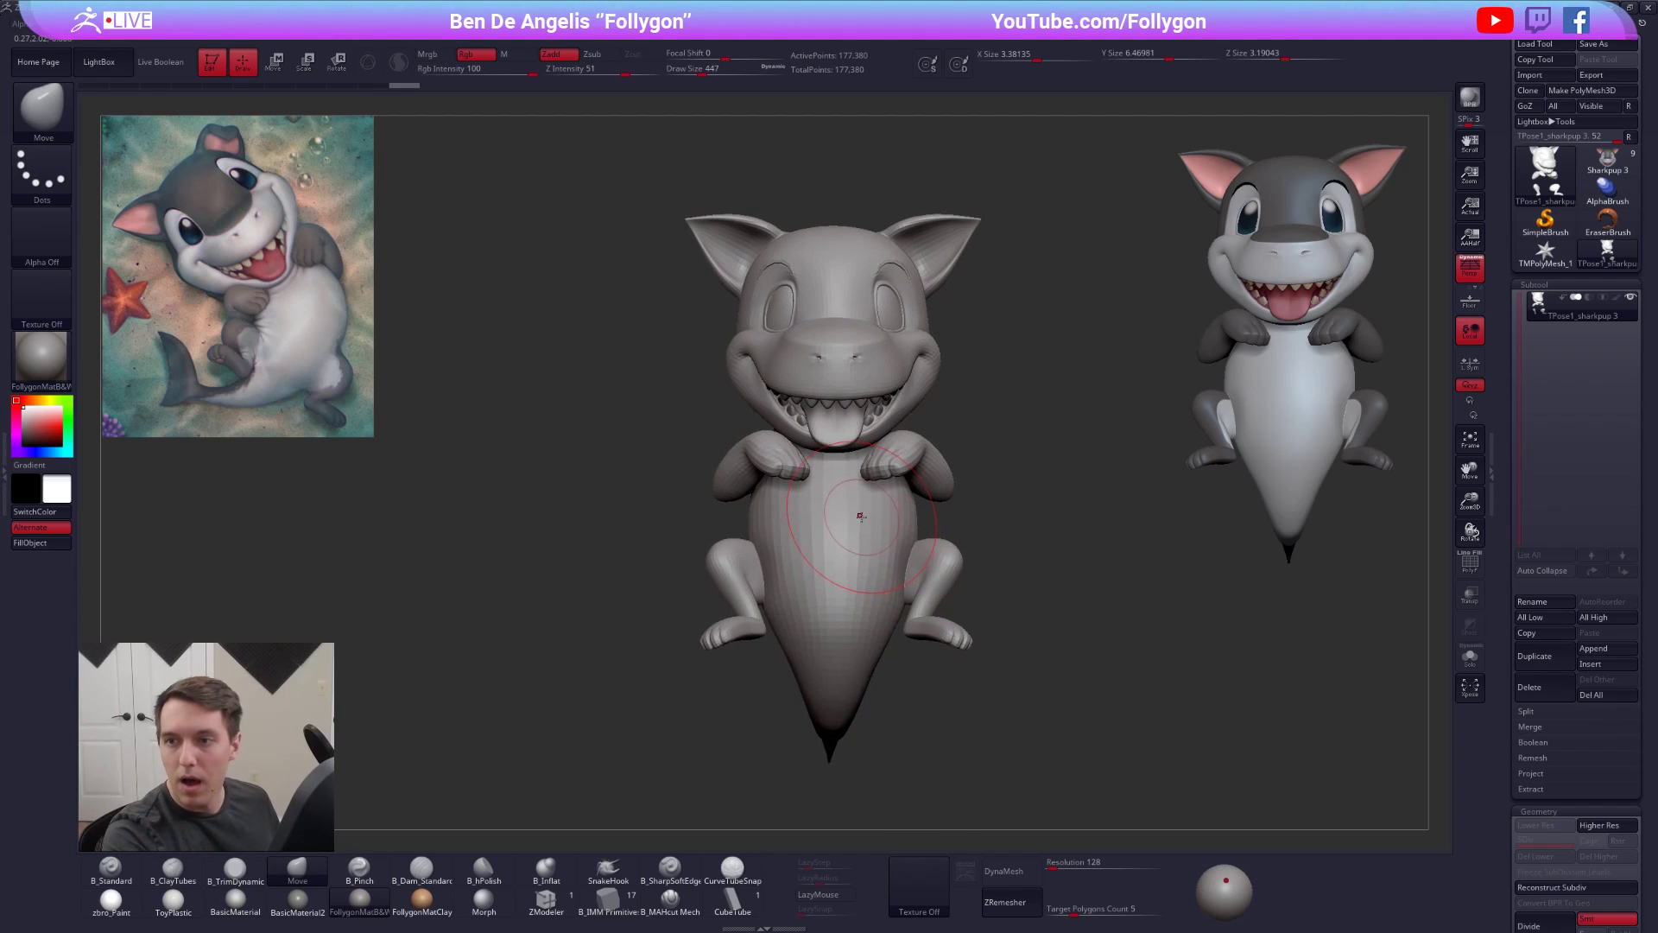
key(shift+f)
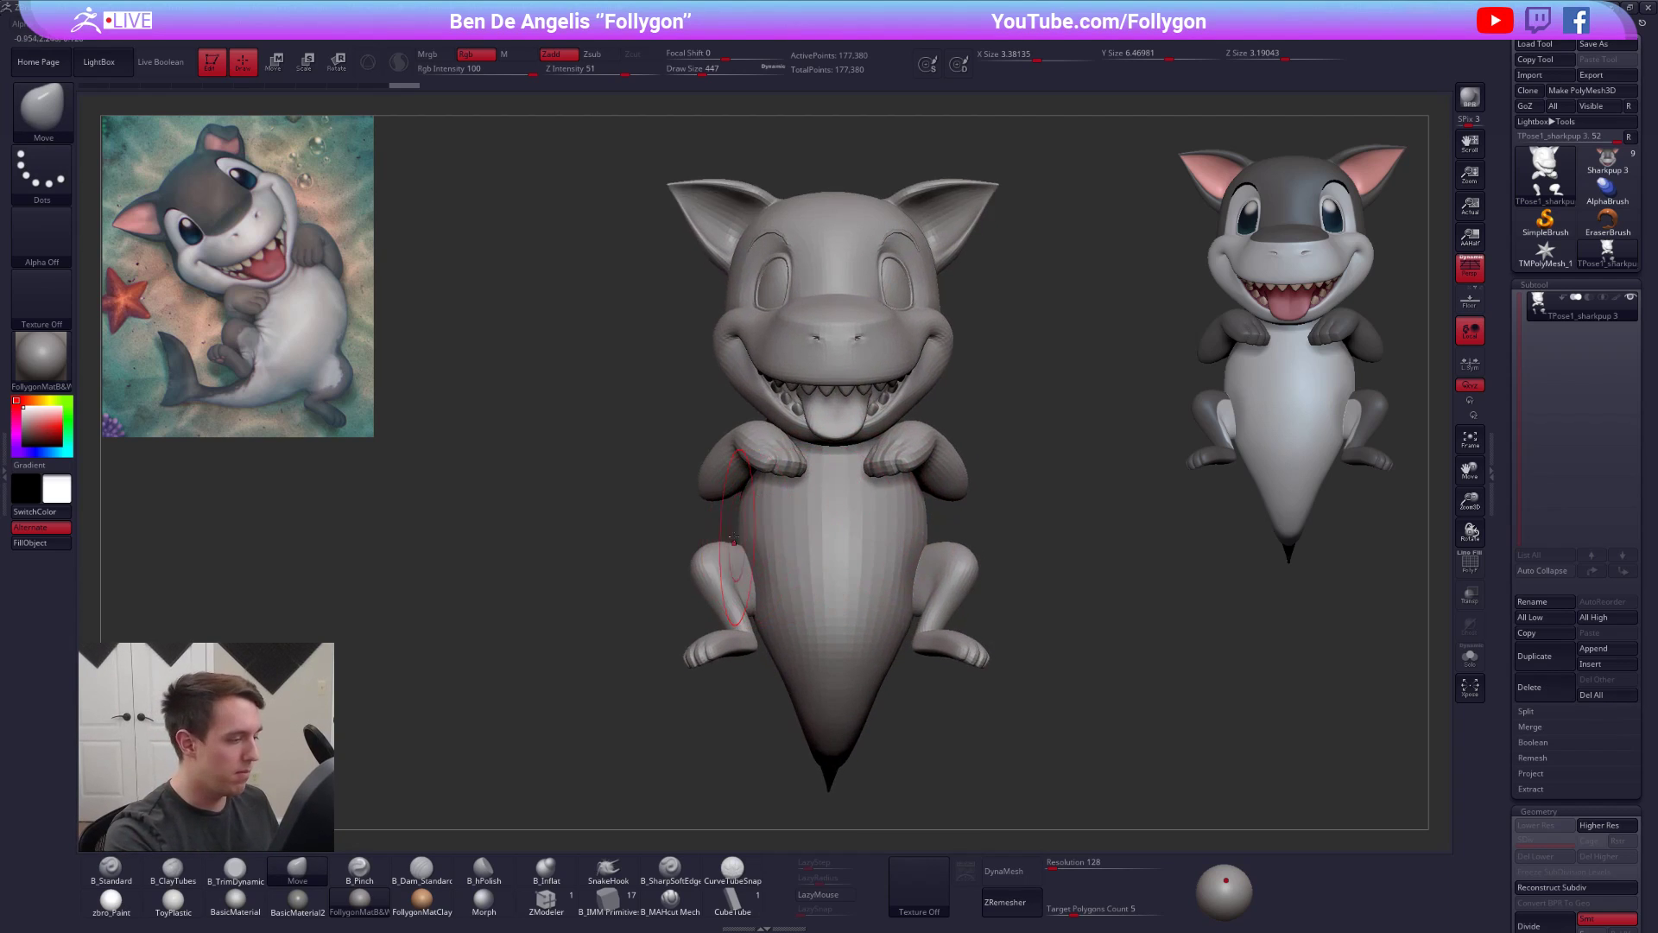
key(shift+f)
mouse_move(721, 550)
right_down()
mouse_move(818, 495)
mouse_move(954, 468)
mouse_move(932, 472)
right_up()
click(1467, 271)
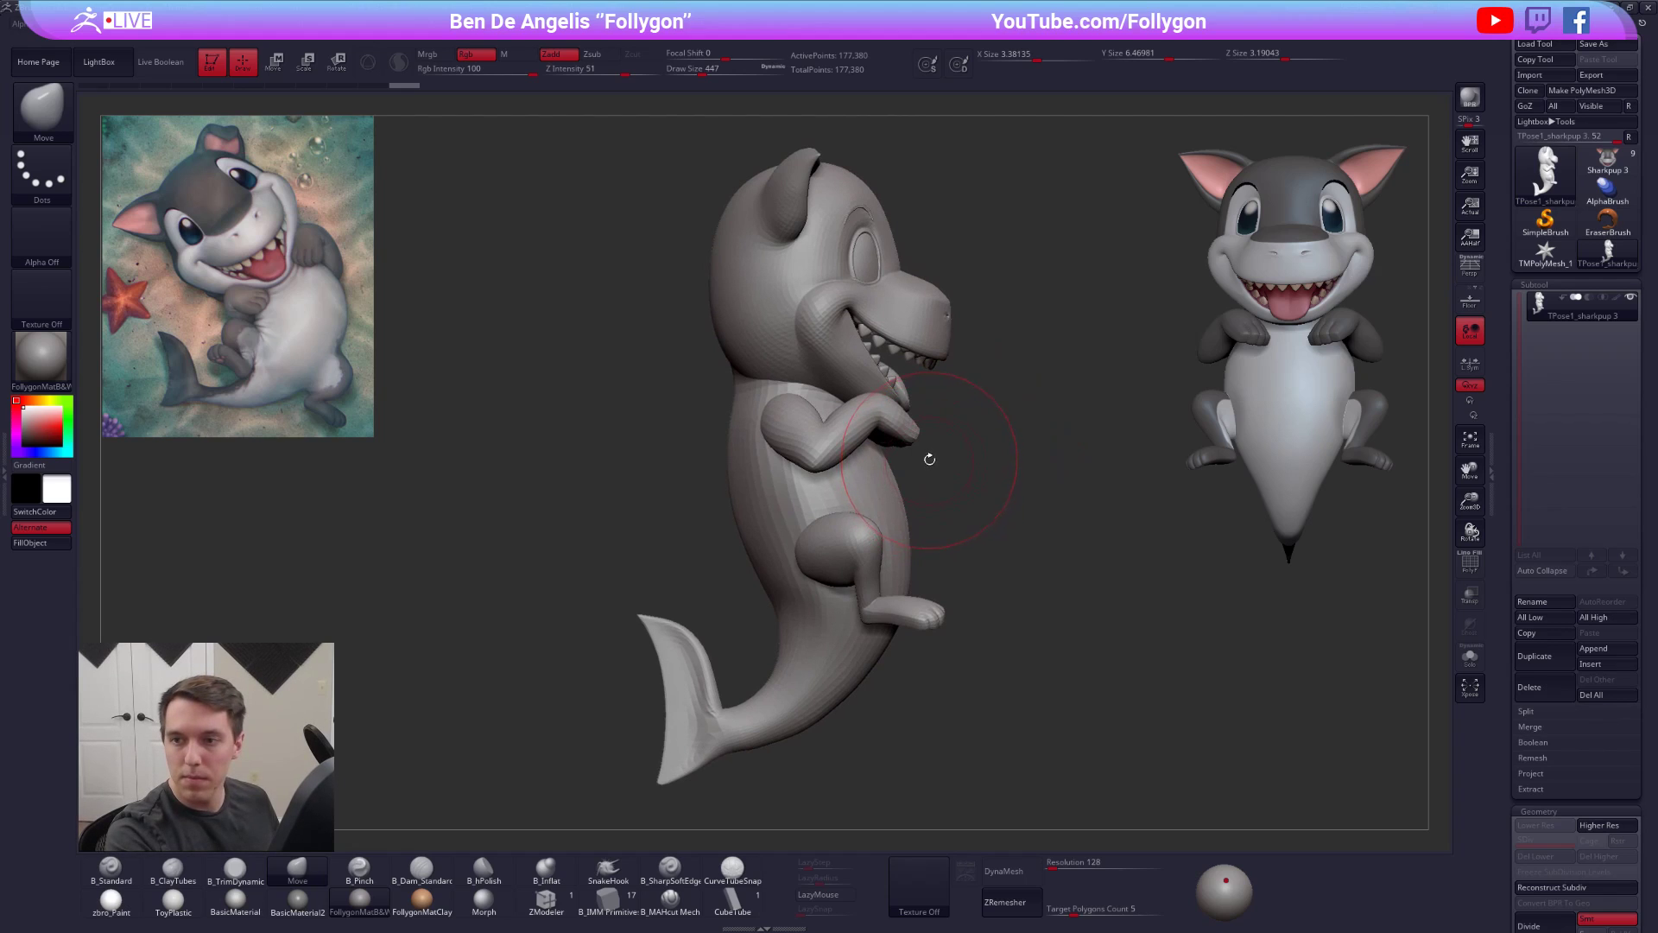
- Mask the lower body with a lasso from the side view and soften the mask's edge across the belly
alt+right_drag(980, 511, 962, 509)
mouse_move(896, 473)
ctrl+mouse_down()
mouse_move(716, 515)
mouse_move(640, 821)
mouse_move(1091, 663)
ctrl+mouse_up()
right_drag(1079, 648, 844, 612)
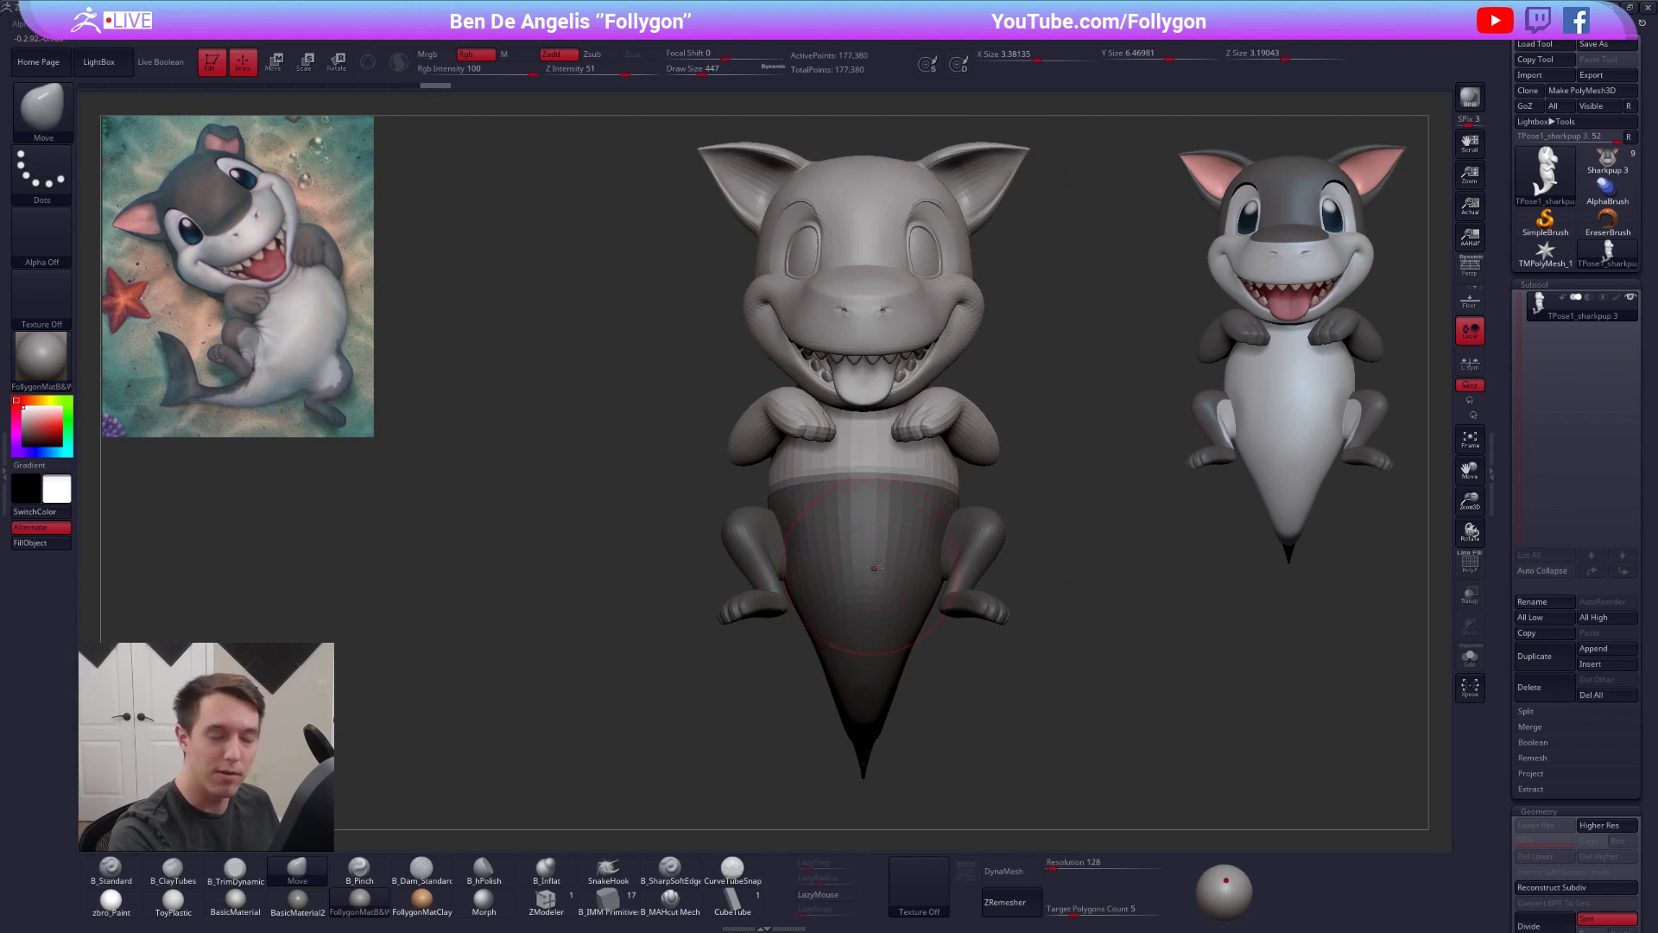
ctrl+click(895, 584)
ctrl+click(899, 581)
ctrl+click(903, 576)
ctrl+click(910, 569)
ctrl+click(1038, 553)
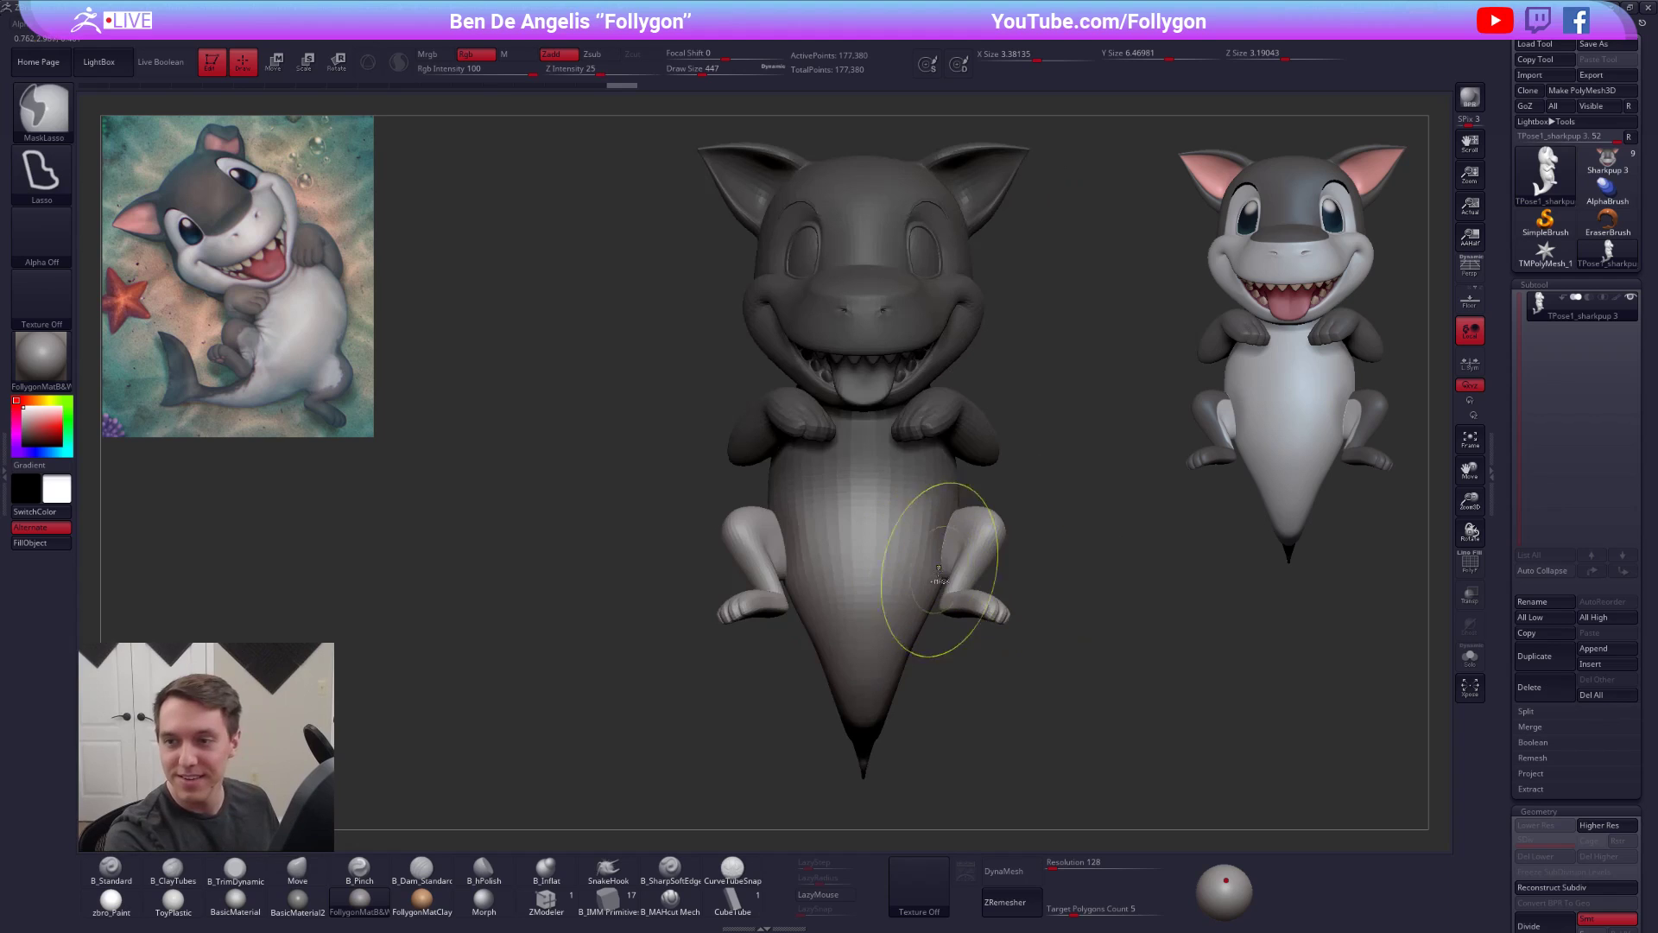
ctrl+click(1056, 570)
alt+right_drag(980, 562, 937, 572)
right_drag(937, 572, 906, 518)
ctrl+right_drag(881, 457, 872, 526)
- Tilt the unmasked upper body toward its right side with a Rotate transpose line starting at the waist, and clear the mask
key(r)
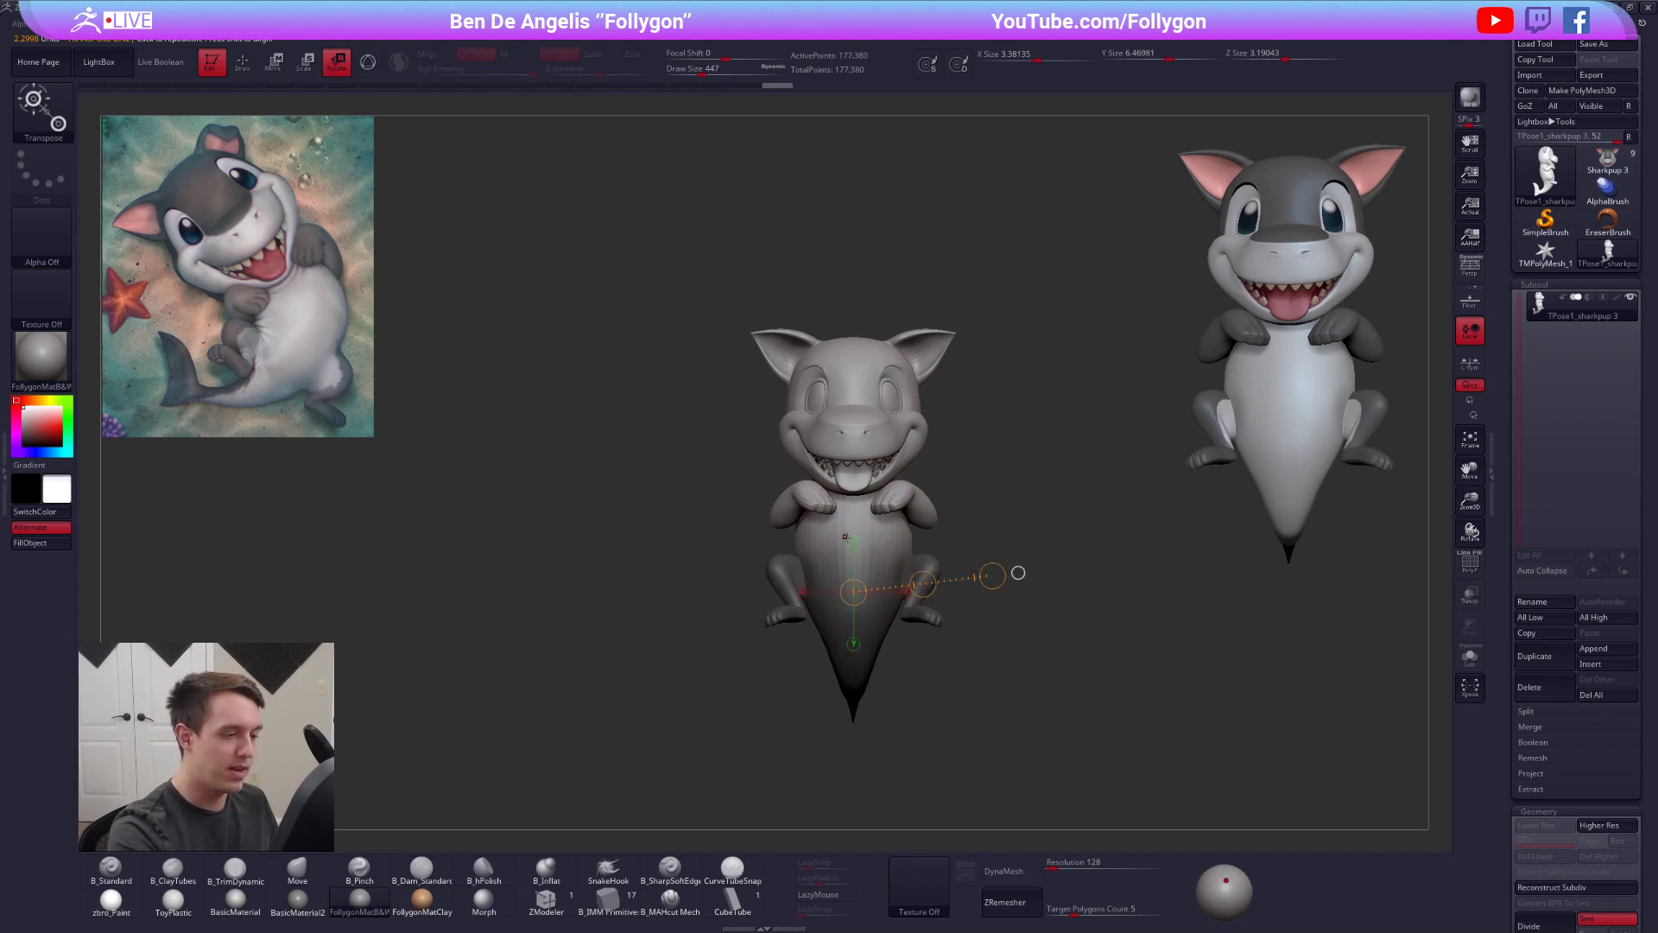
drag(875, 572, 891, 609)
drag(854, 542, 854, 537)
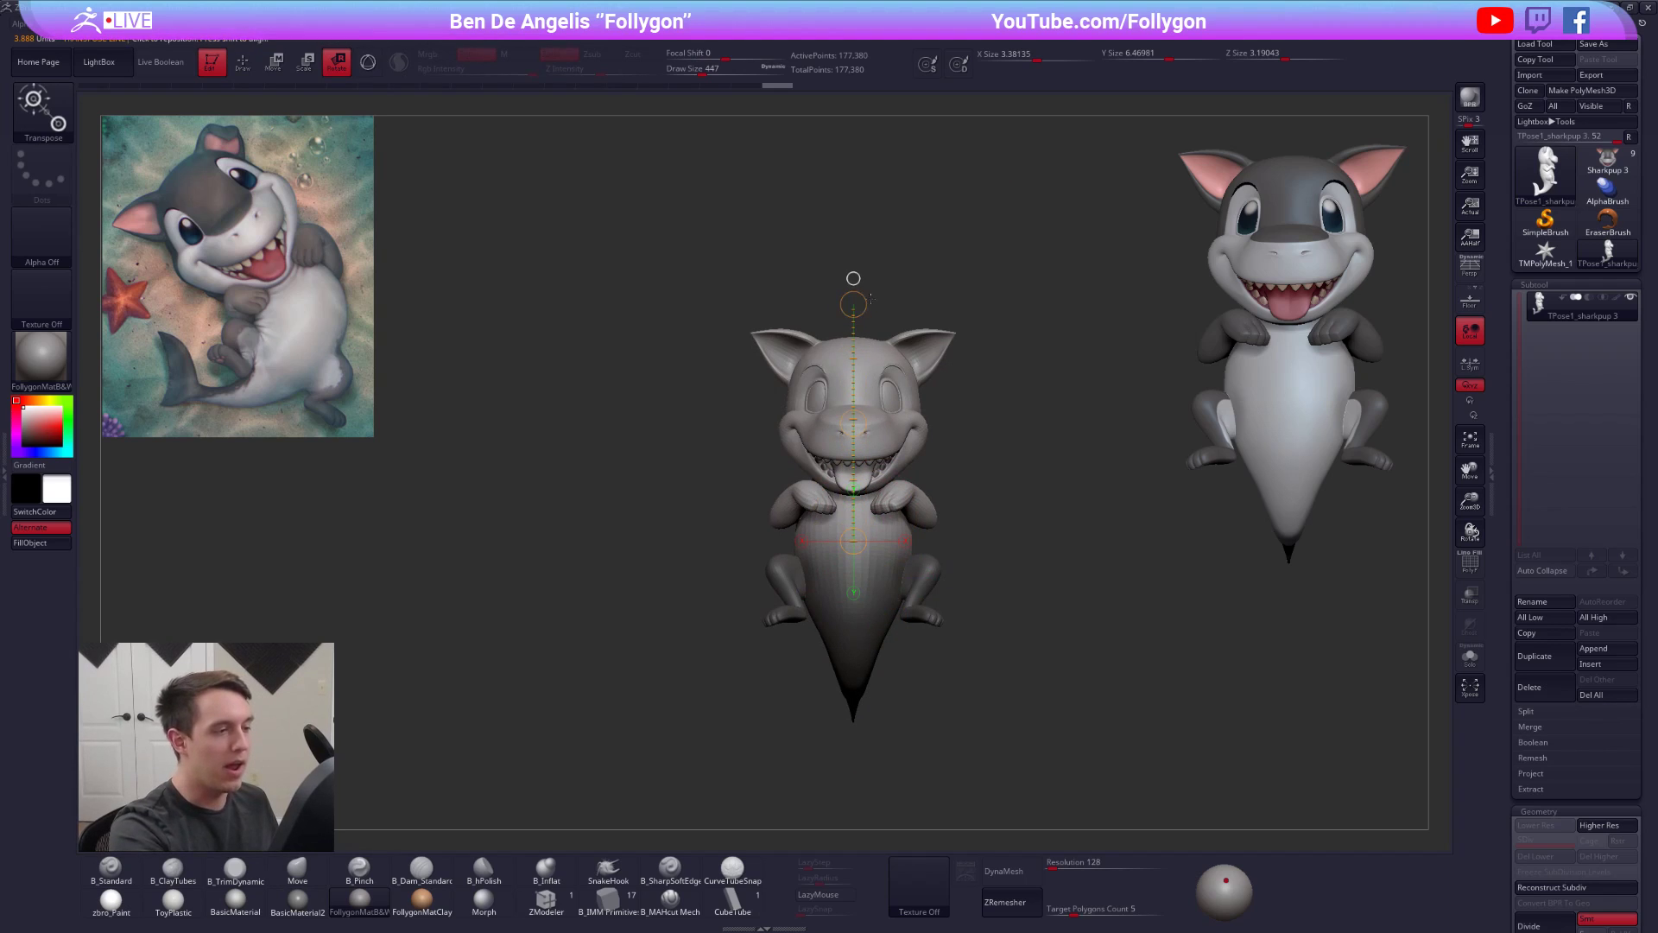
drag(851, 309, 761, 298)
alt+right_drag(862, 571, 872, 539)
ctrl+drag(803, 636, 831, 631)
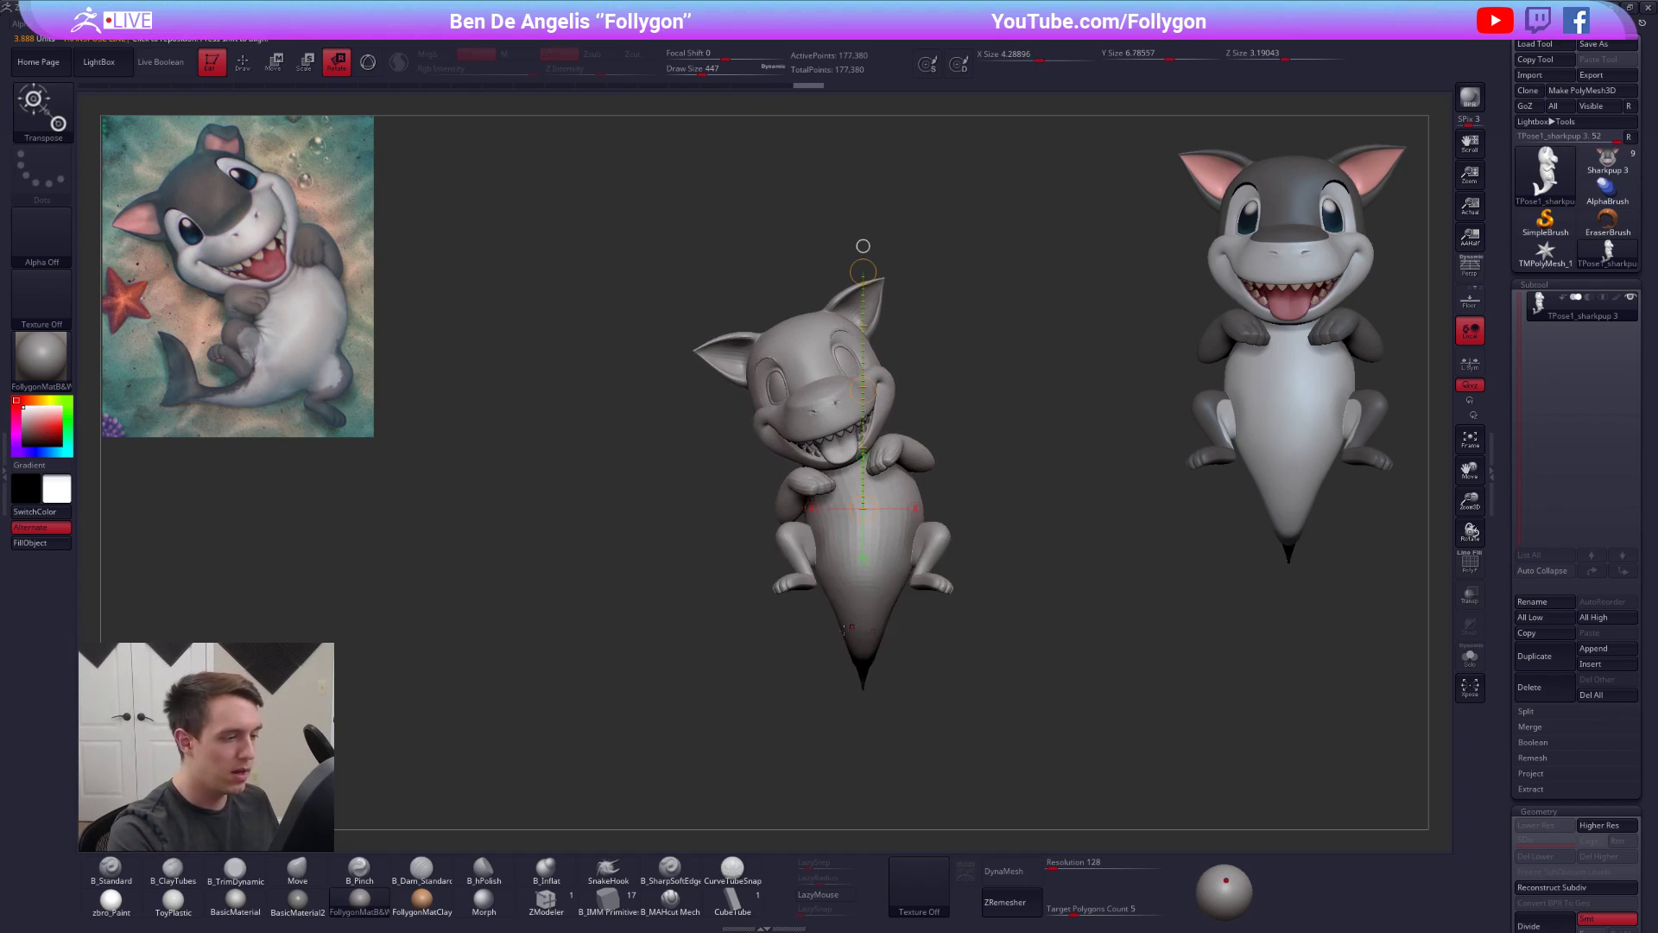
- Return to the Move brush, lasso-mask the tail from the side, soften the mask, and invert it so only the tail is free
key(q)
key(b)
key(m)
key(v)
right_drag(856, 598, 929, 614)
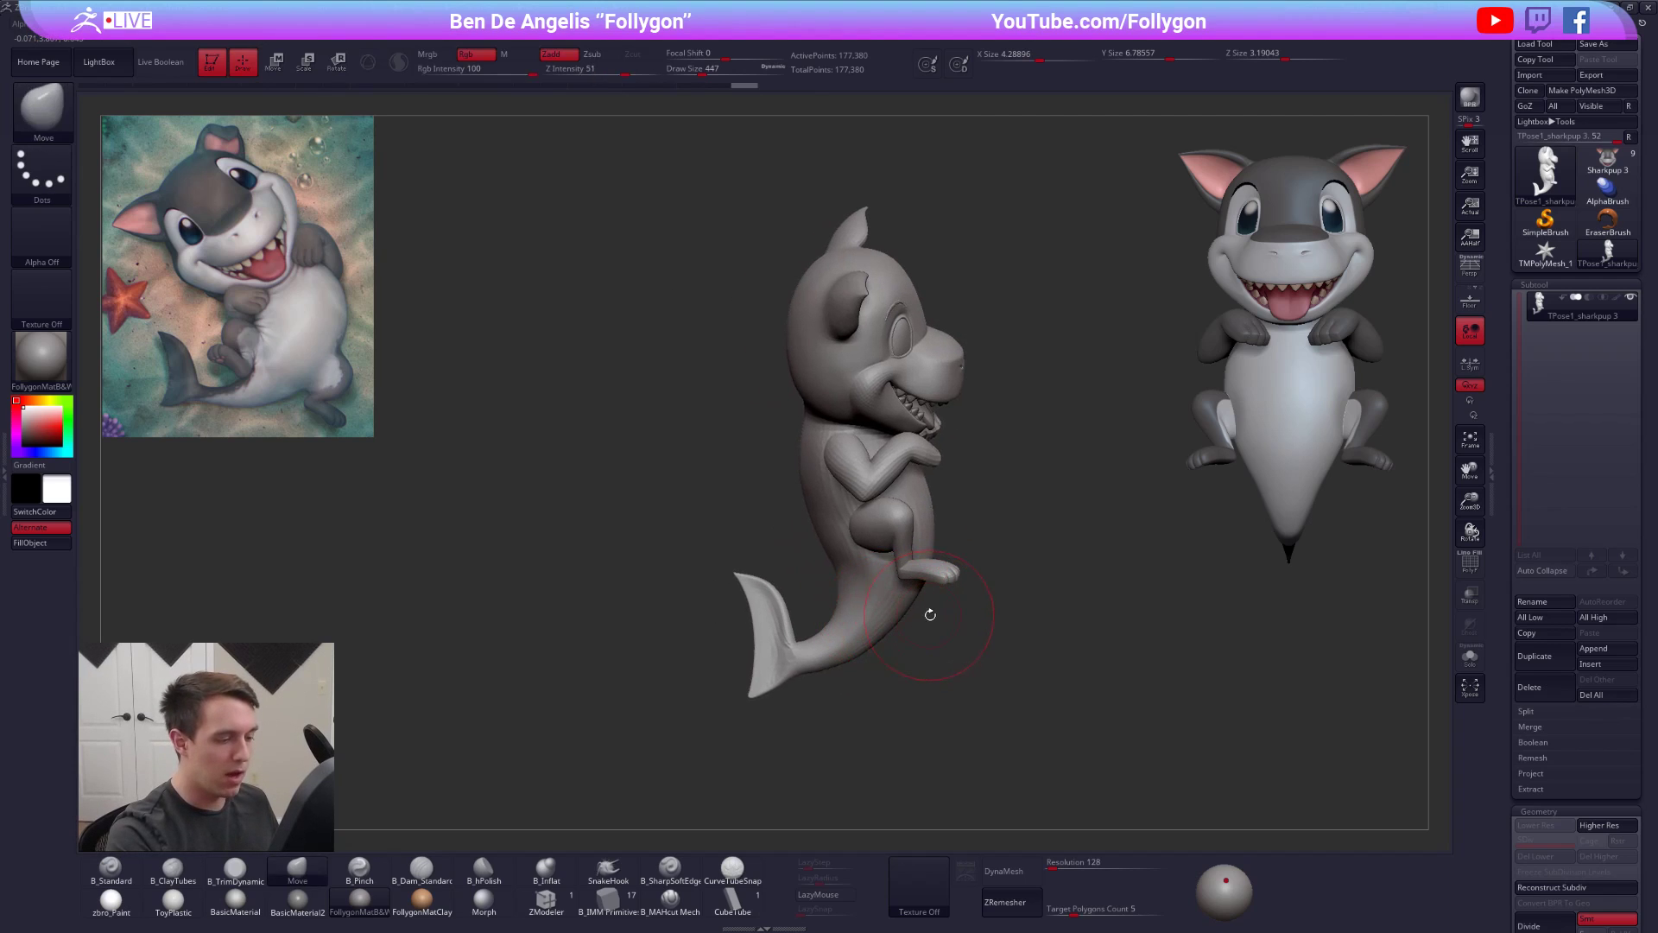
mouse_move(936, 610)
ctrl+mouse_down()
mouse_move(778, 532)
mouse_move(945, 698)
ctrl+mouse_up()
ctrl+click(873, 635)
ctrl+click(924, 635)
right_drag(984, 614, 933, 598)
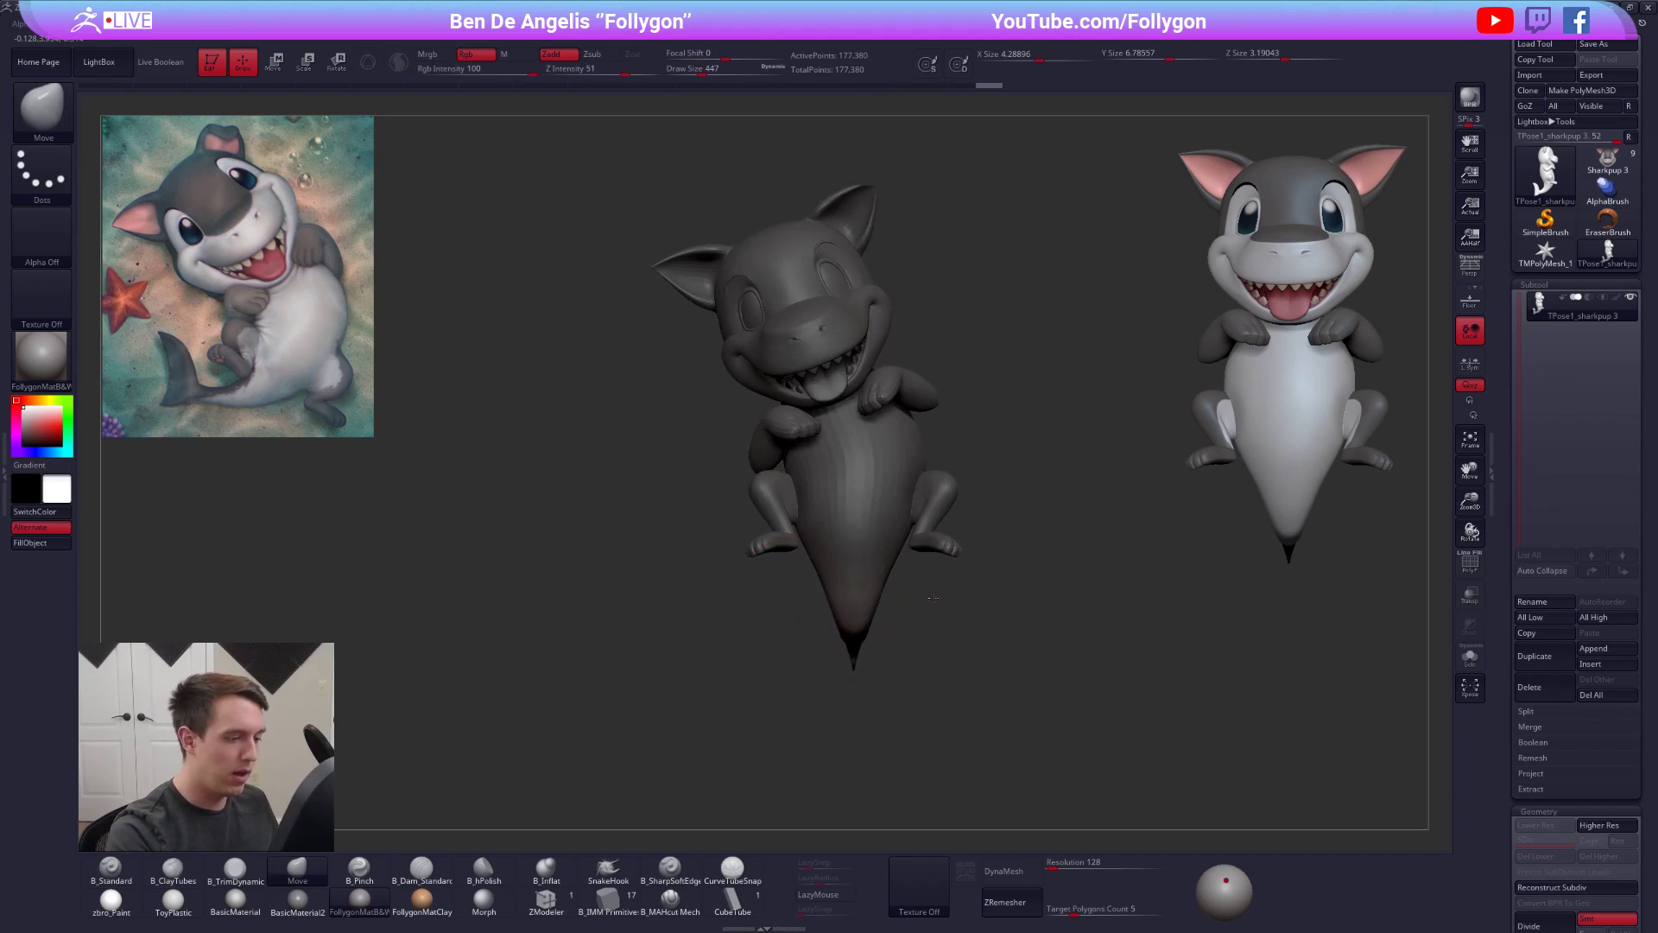
- Swing the tail toward the body's right side with a Rotate transpose line placed at the tail base
key(r)
mouse_move(839, 546)
mouse_down()
mouse_move(838, 725)
mouse_move(757, 715)
mouse_up()
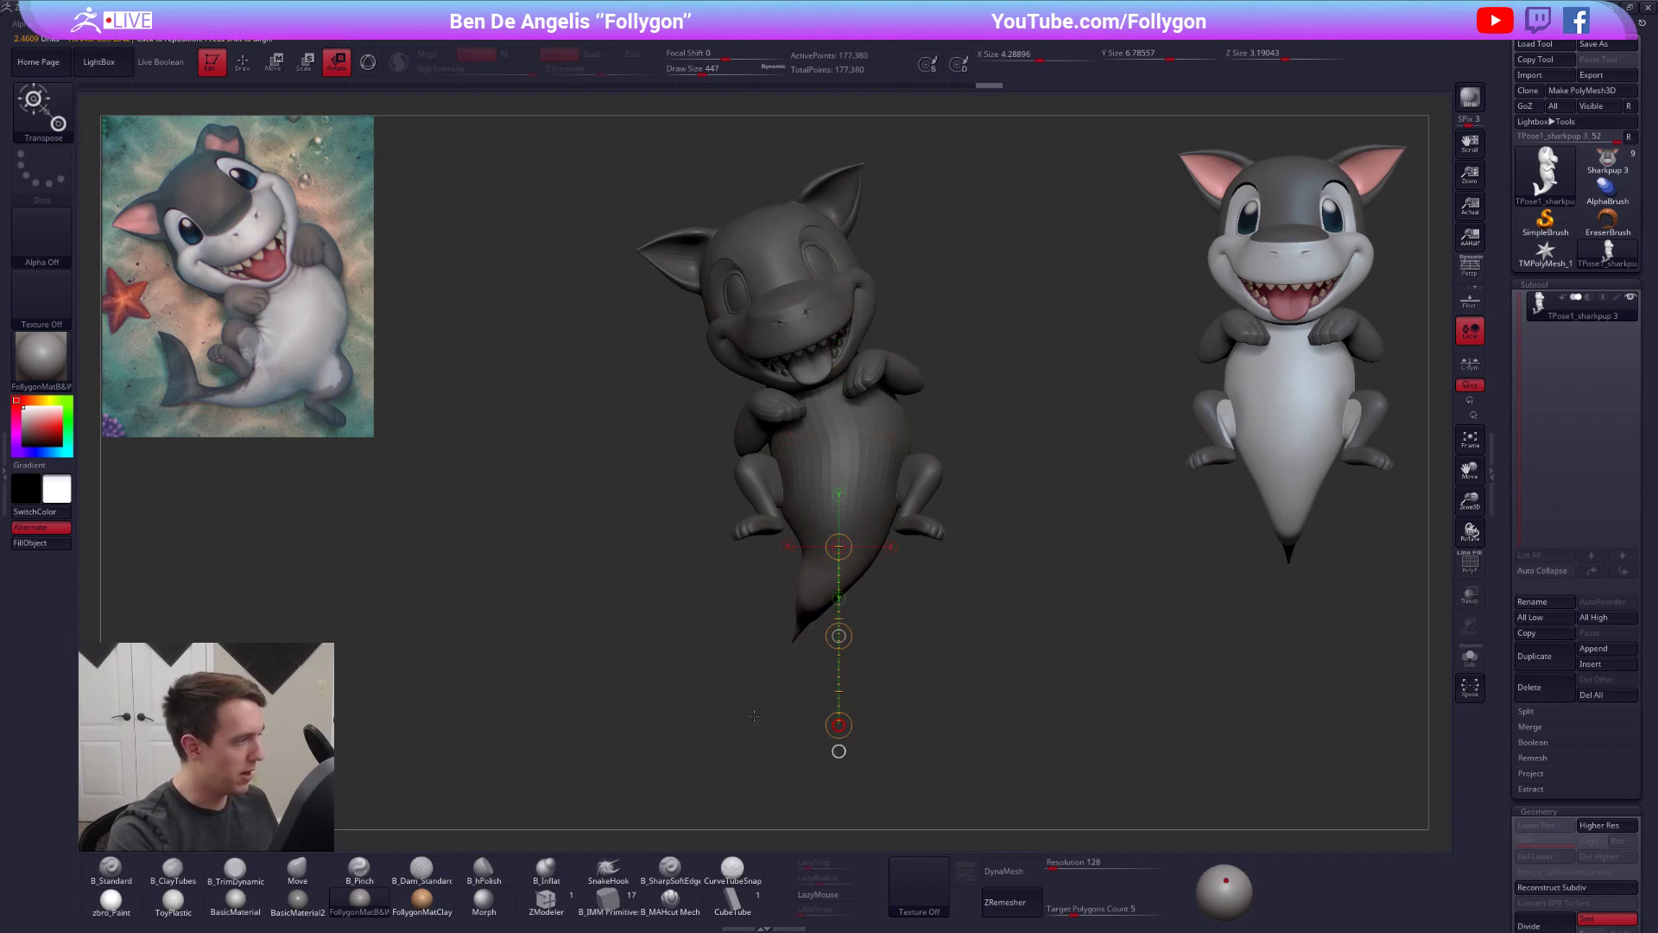
key(ctrl+z)
mouse_move(754, 639)
right_down()
mouse_move(807, 634)
mouse_move(777, 628)
right_up()
key(ctrl+shift+z)
mouse_move(767, 618)
mouse_down()
mouse_move(803, 619)
mouse_move(771, 618)
mouse_up()
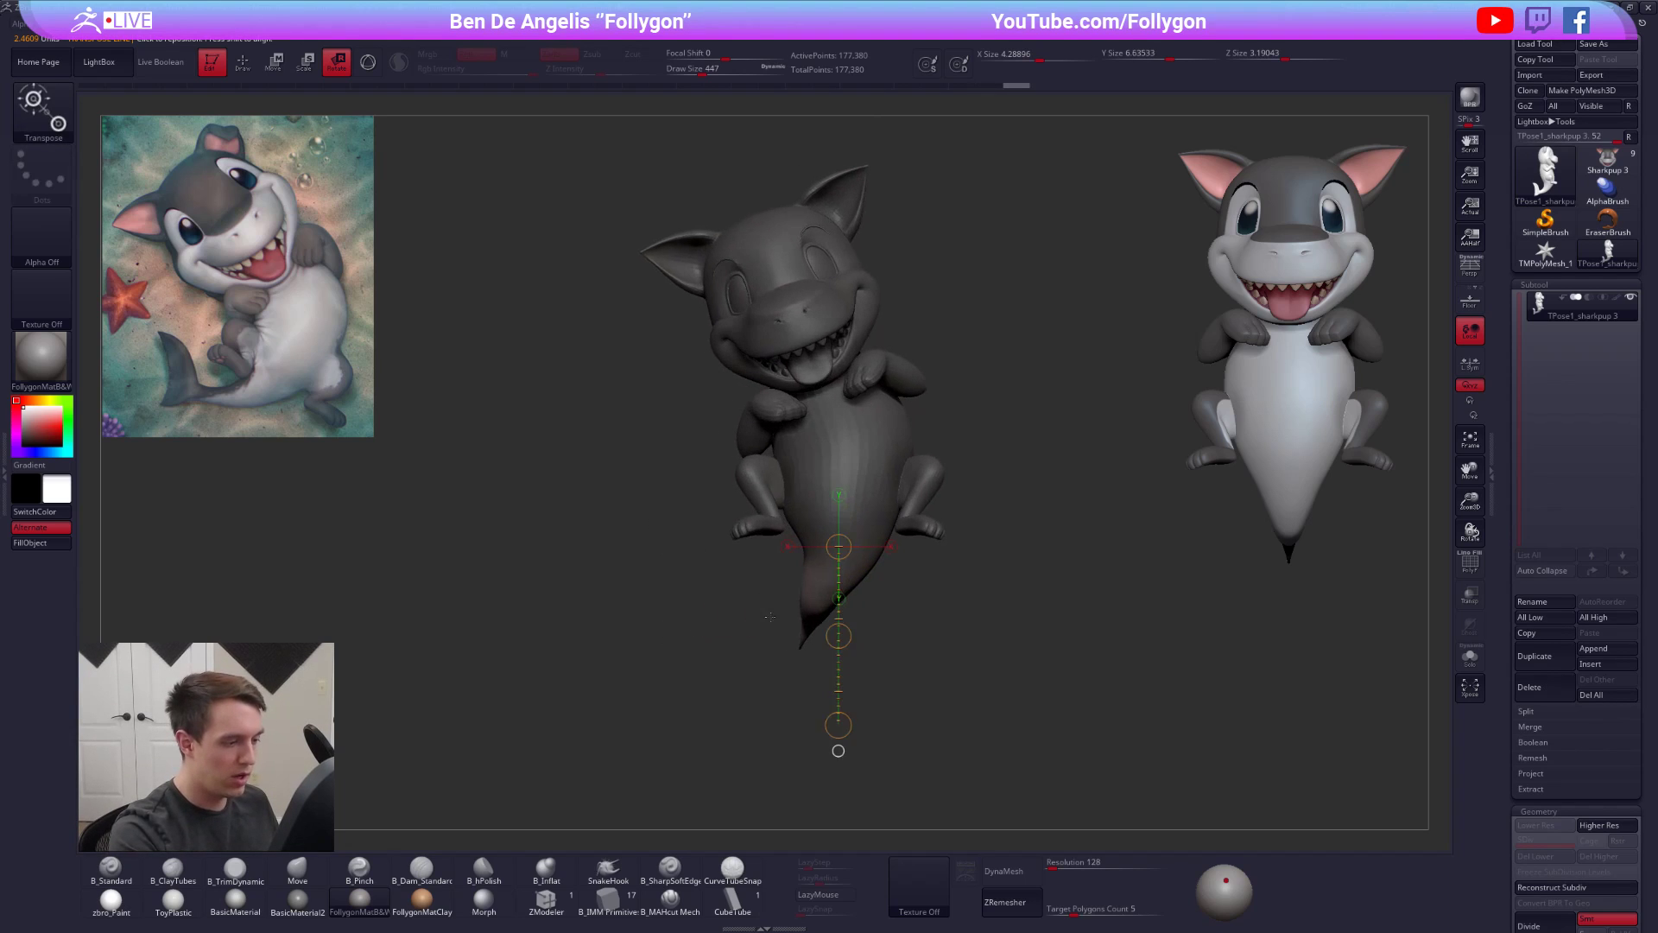
drag(838, 725, 729, 723)
- Adjust the tail's bend from the side view and lay a transpose line along the tail from the front
drag(765, 664, 830, 630)
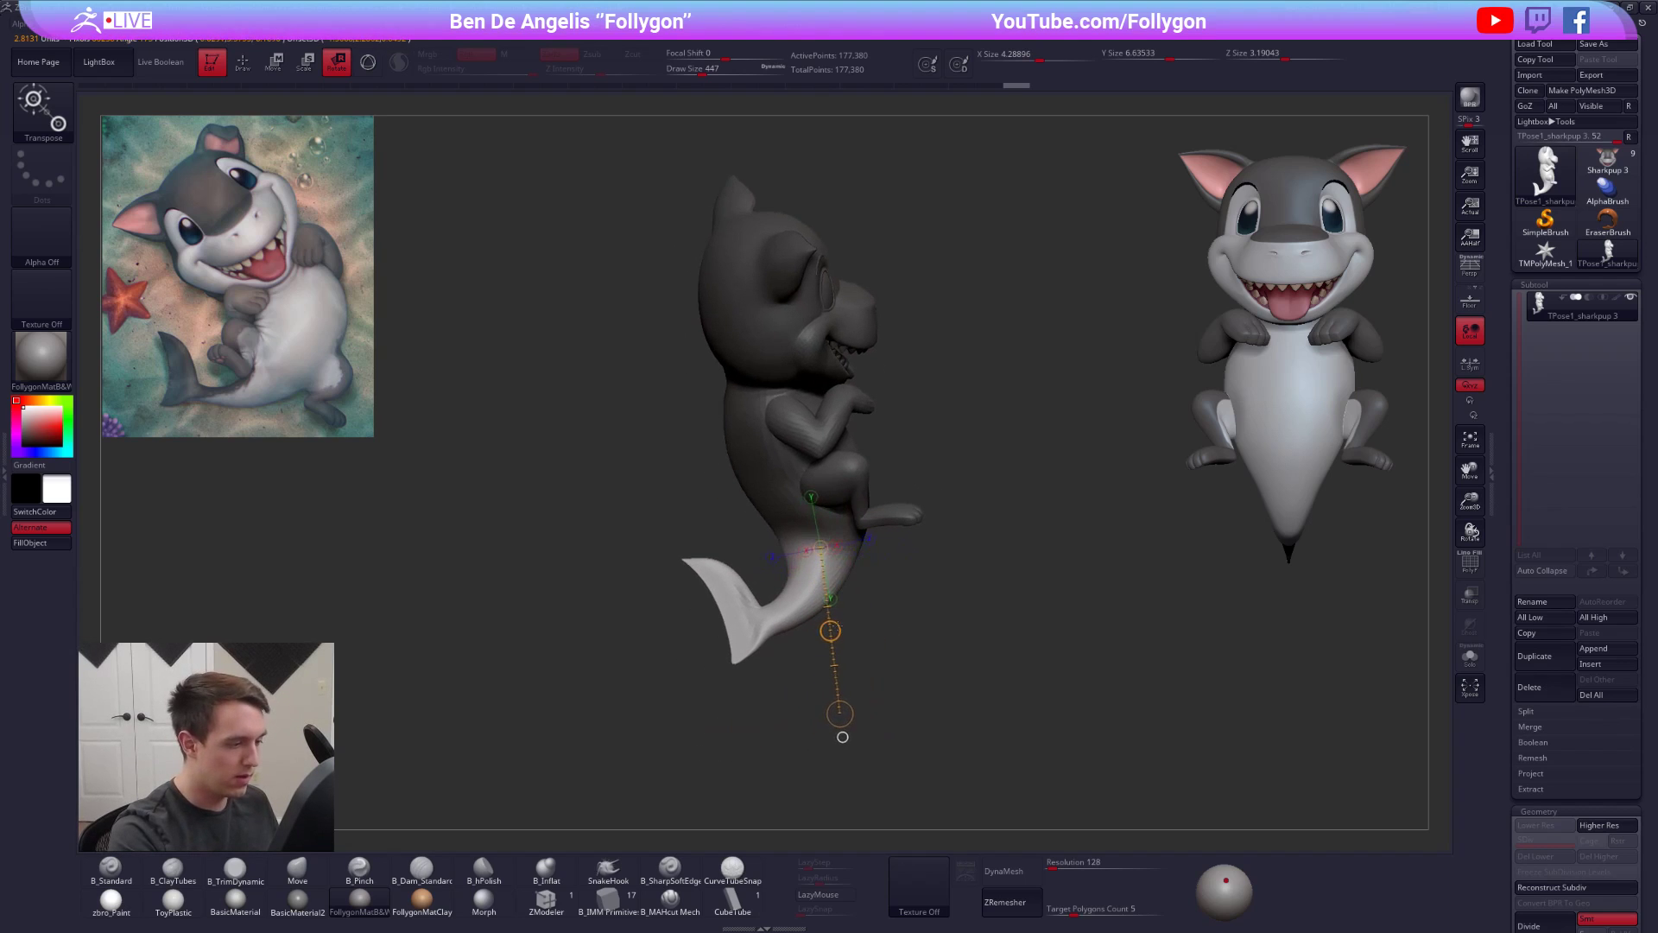
drag(841, 712, 806, 716)
drag(884, 648, 829, 567)
drag(767, 664, 754, 682)
- Twist the tail around the transpose line and refine its rotation at the base from the side view
drag(875, 504, 916, 410)
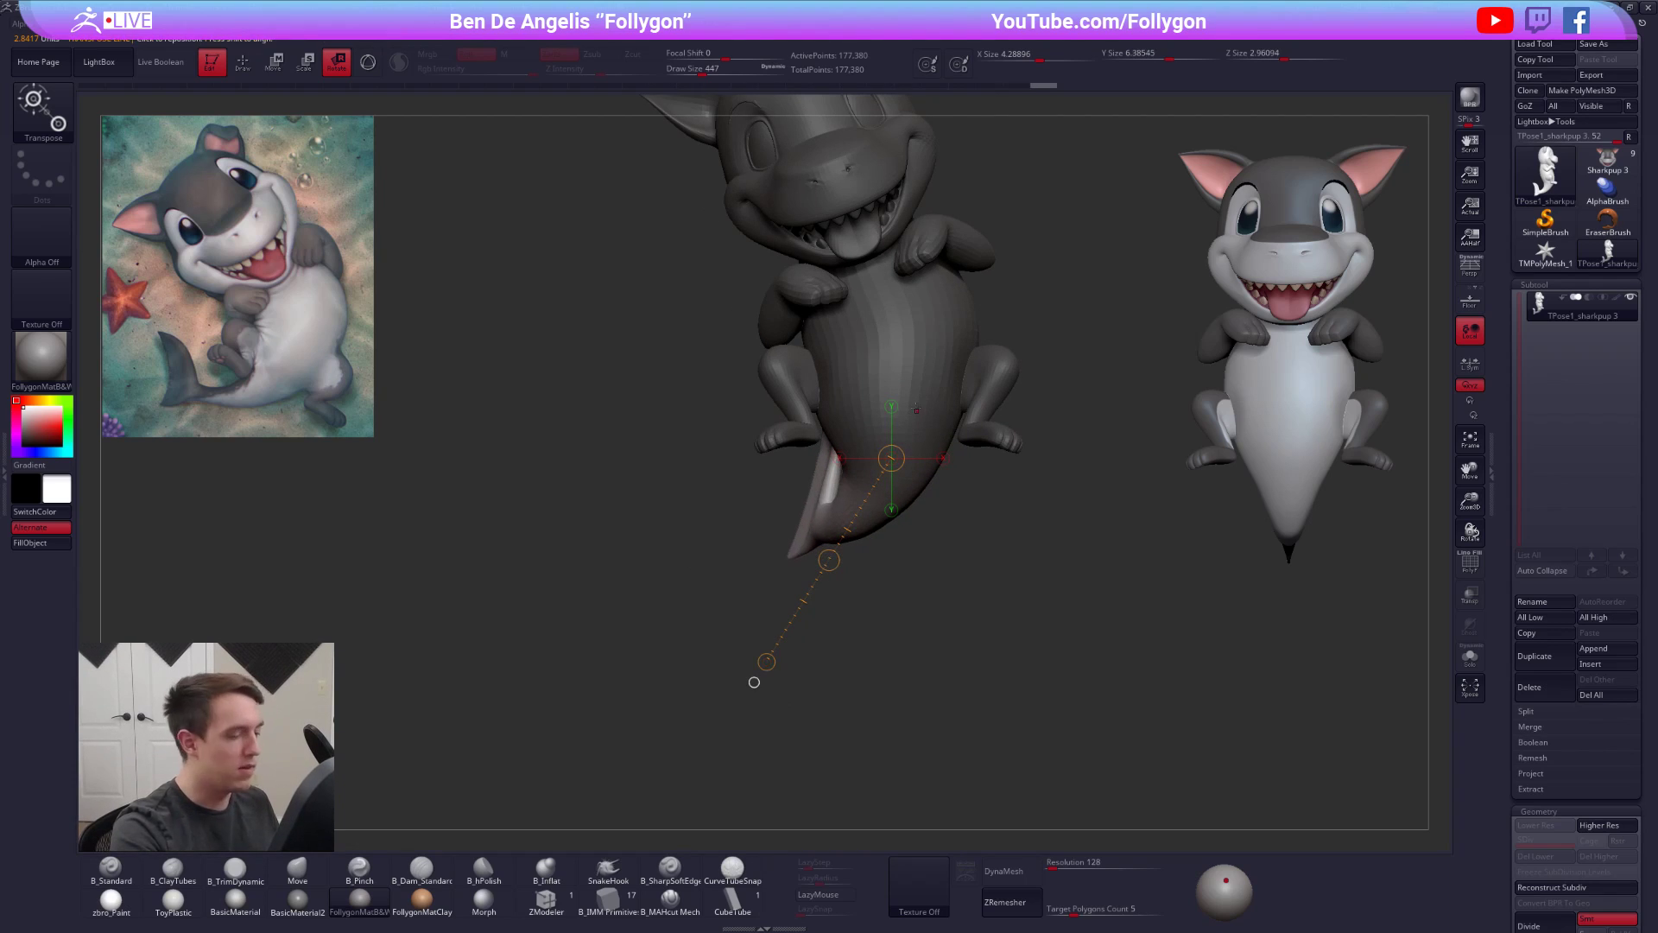
drag(829, 560, 832, 522)
right_drag(773, 518, 907, 509)
drag(943, 485, 917, 512)
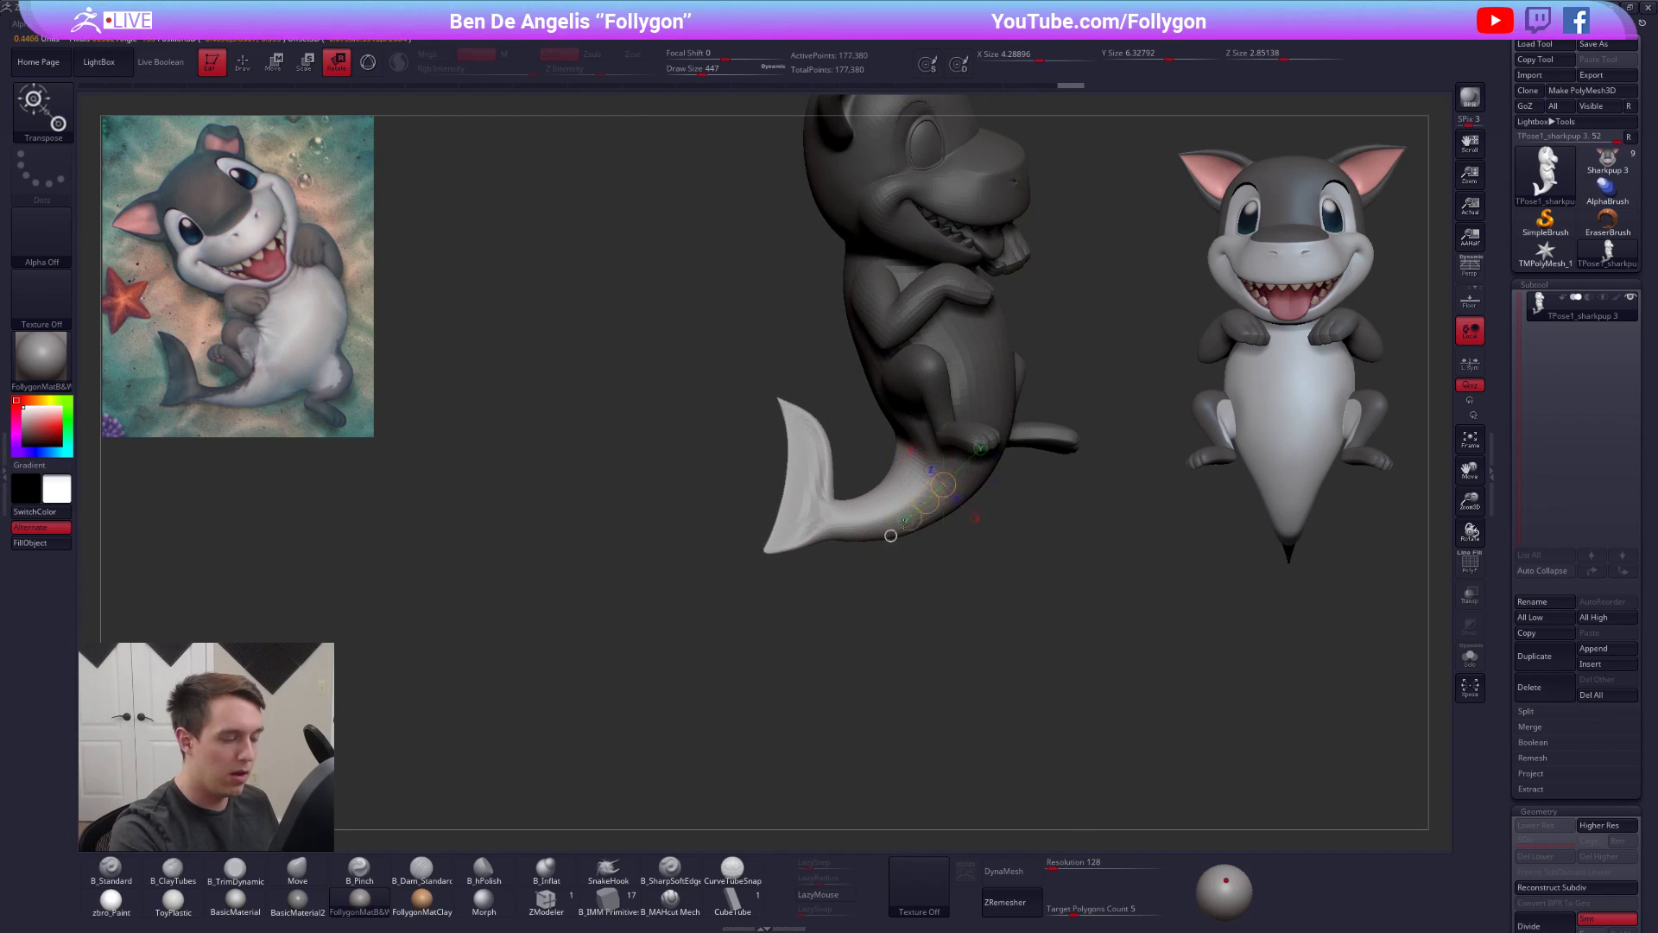
drag(780, 657, 790, 658)
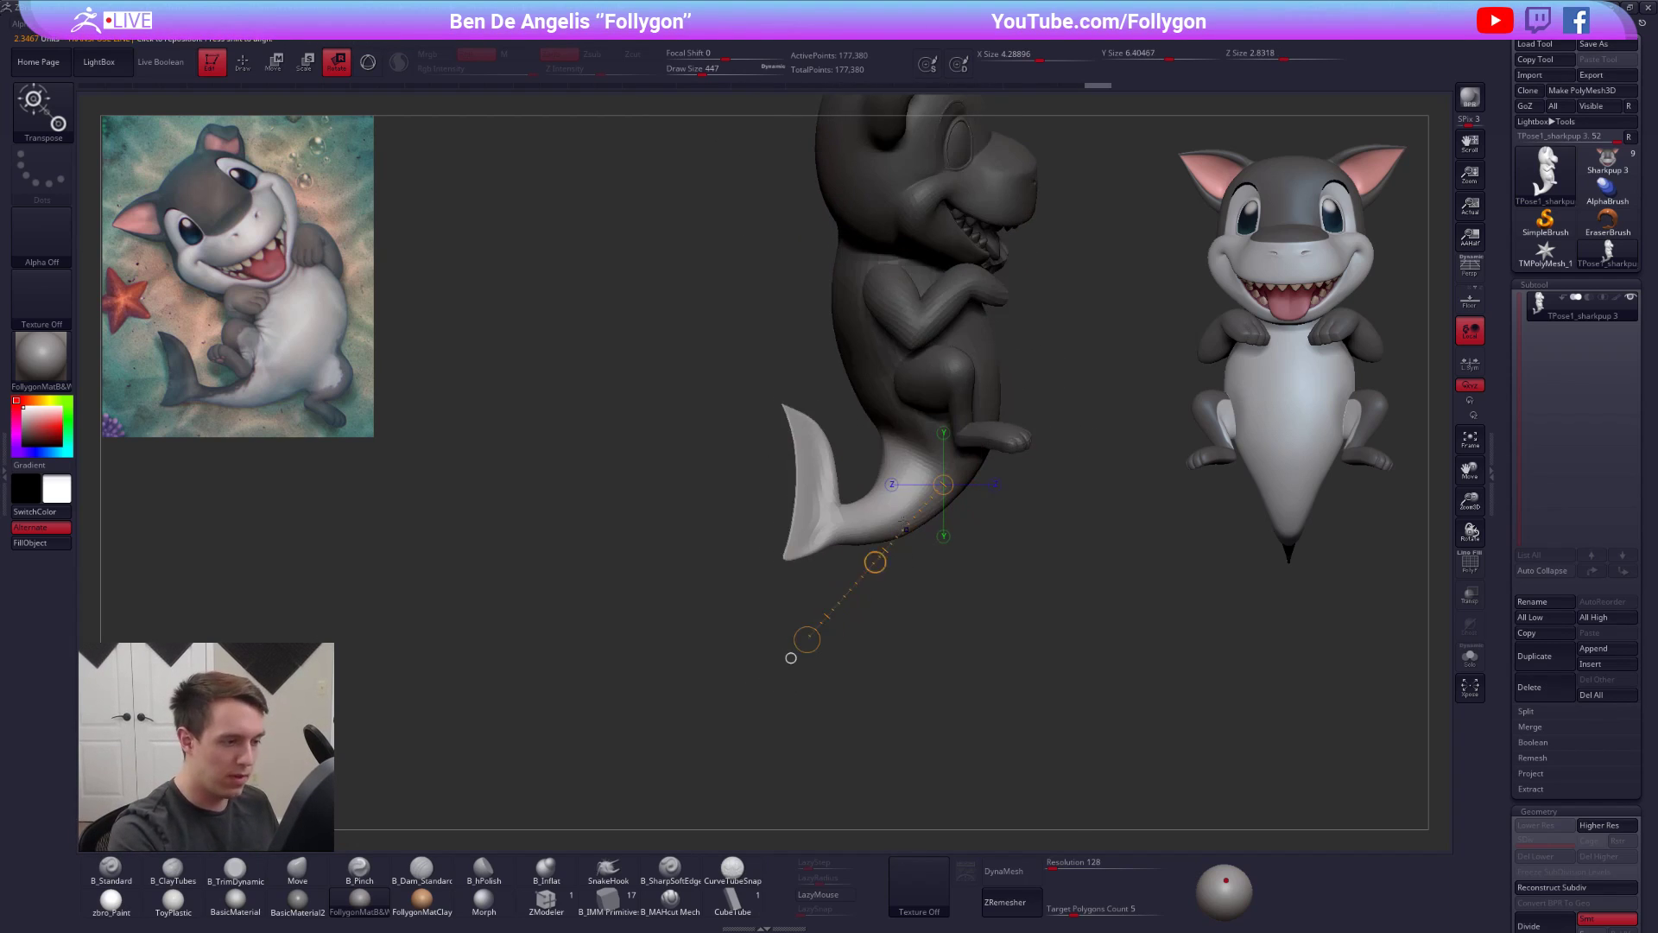
drag(915, 458, 882, 686)
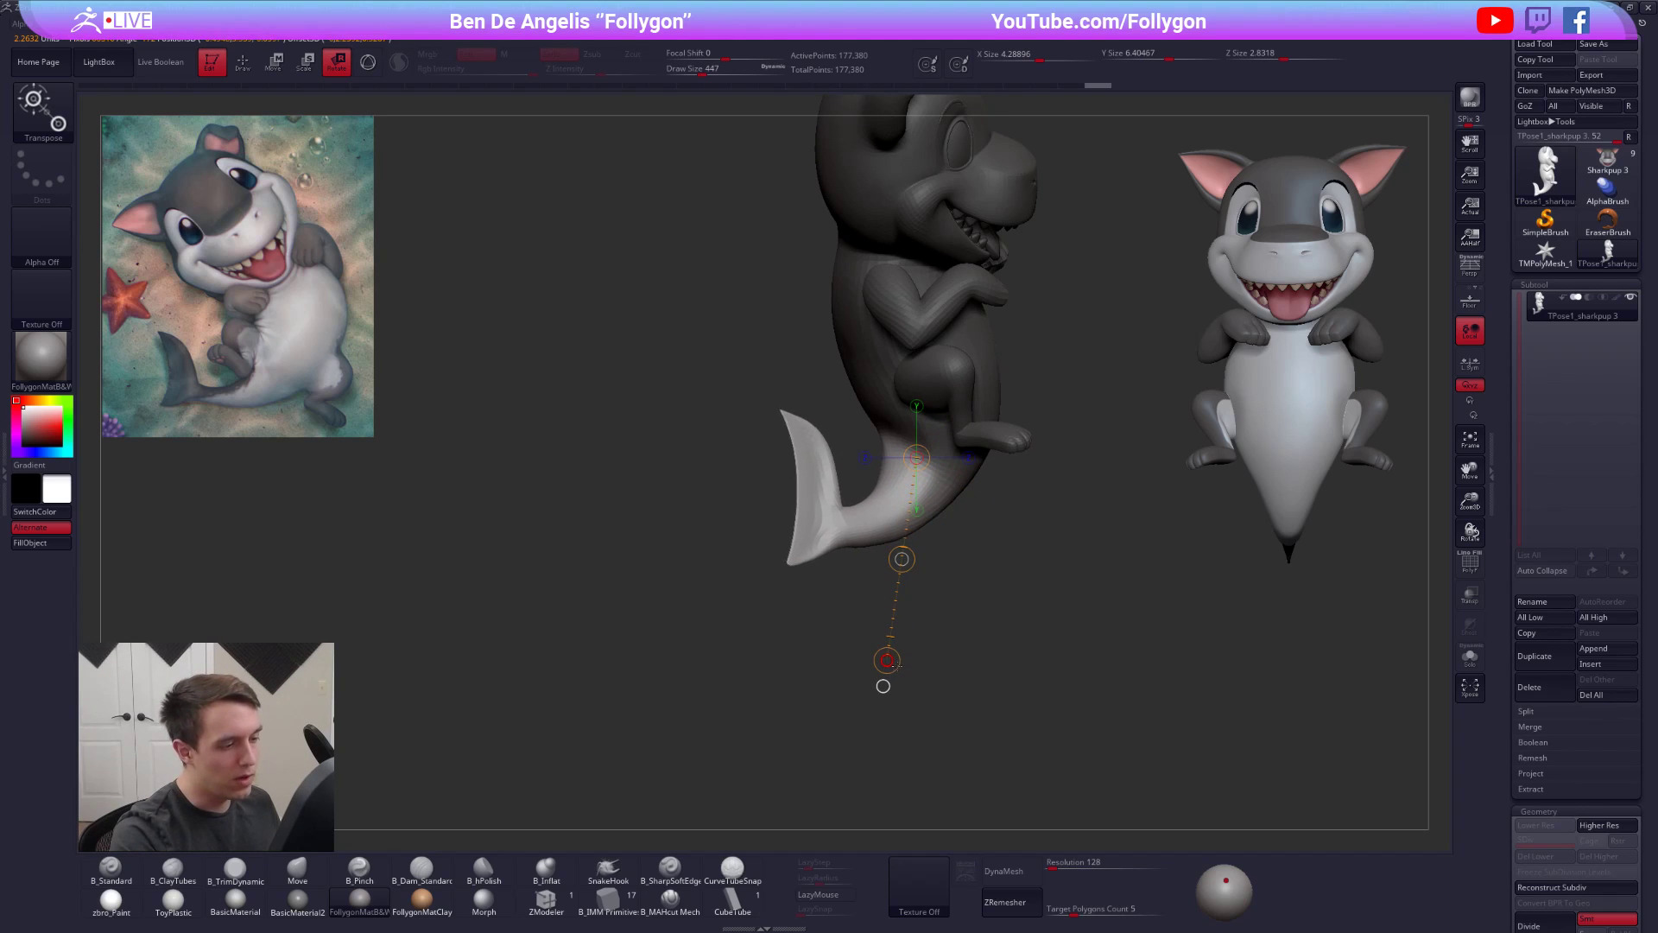
- Switch back to the Move brush and set its draw size to 292 with the tail base seen from behind
key(q)
right_drag(859, 489, 954, 449)
key(b)
key(m)
key(v)
key(space)
click(805, 438)
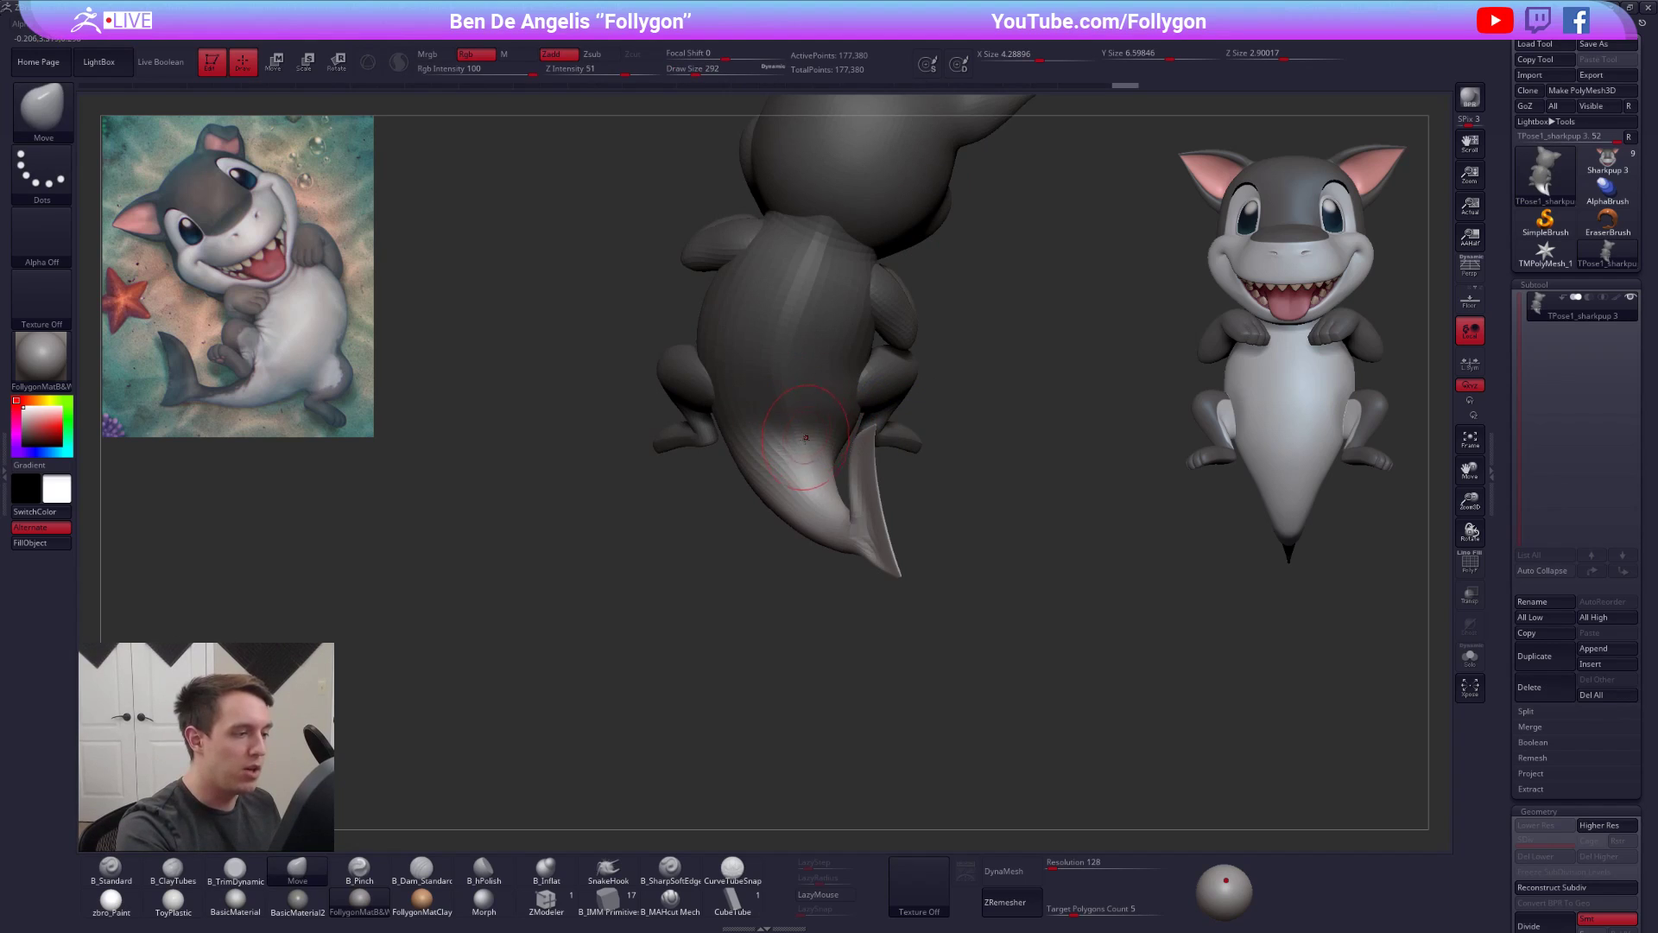
- Set the draw size to 335 and rotate the unmasked shark pup as a whole until its head is nearly upright
ctrl+click(951, 369)
mouse_move(798, 446)
right_down()
mouse_move(788, 352)
mouse_move(909, 542)
mouse_move(899, 505)
right_up()
key(space)
click(796, 412)
key(r)
mouse_move(887, 501)
mouse_down()
mouse_move(866, 701)
mouse_move(906, 685)
mouse_move(834, 695)
mouse_up()
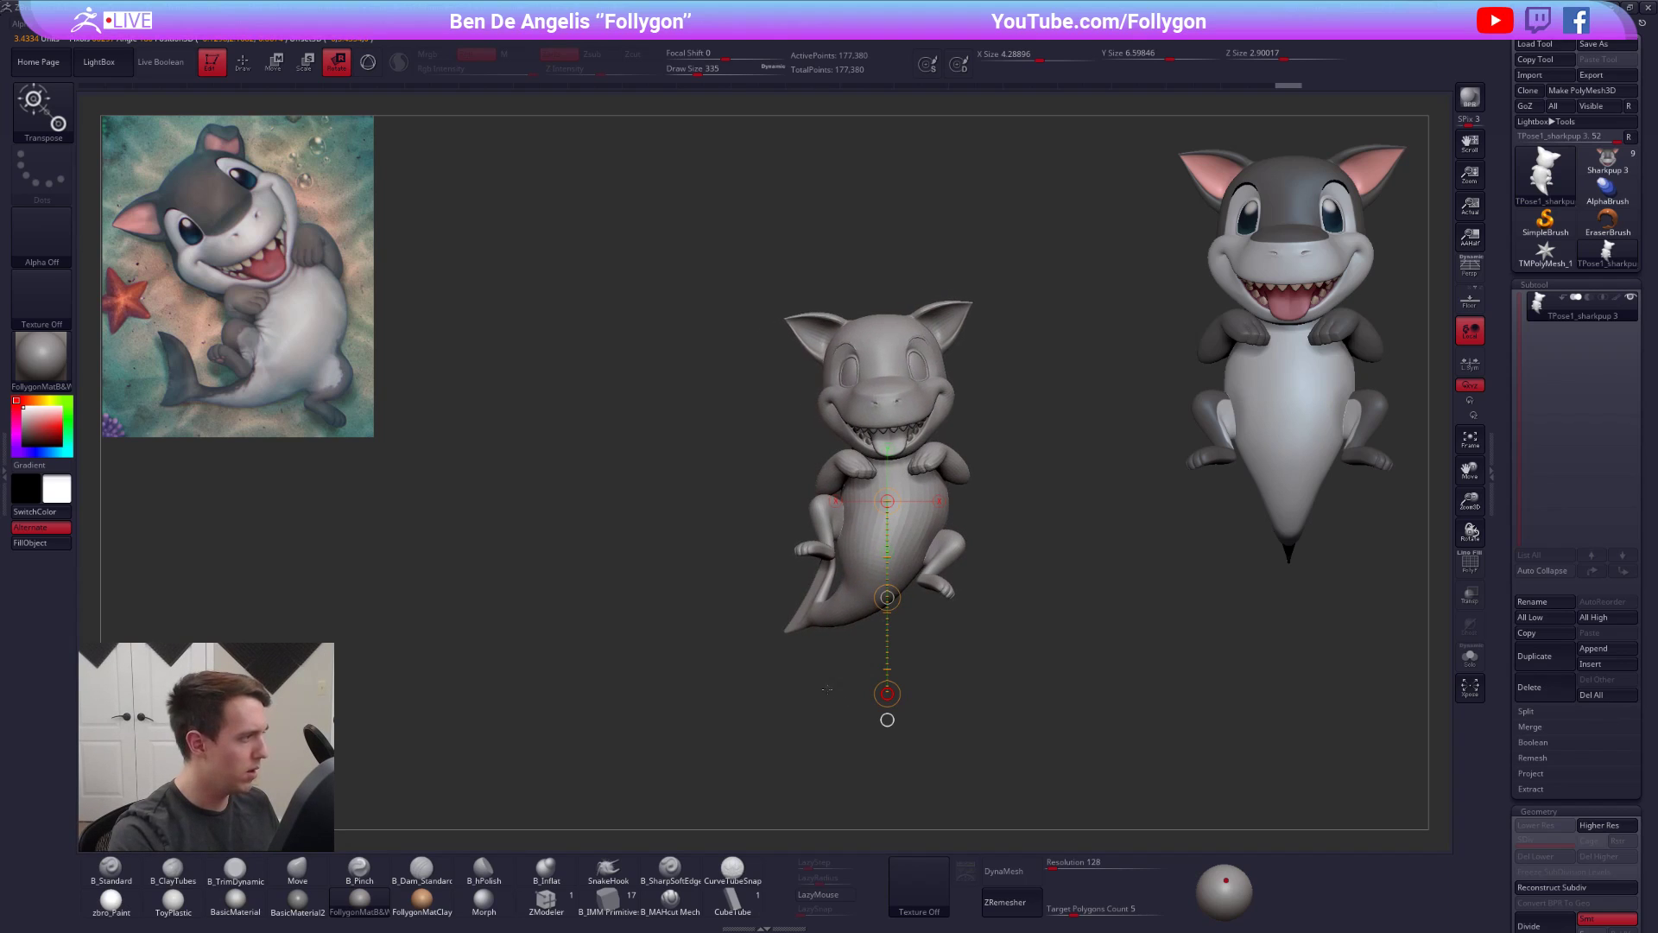
- Isolate the arms polygroup, mask both arms, and bring the rest of the mesh back into view
mouse_move(795, 530)
alt+right_down()
mouse_move(817, 574)
mouse_move(841, 548)
mouse_move(959, 540)
mouse_move(833, 541)
mouse_move(860, 535)
alt+right_up()
key(q)
ctrl+shift+click(877, 444)
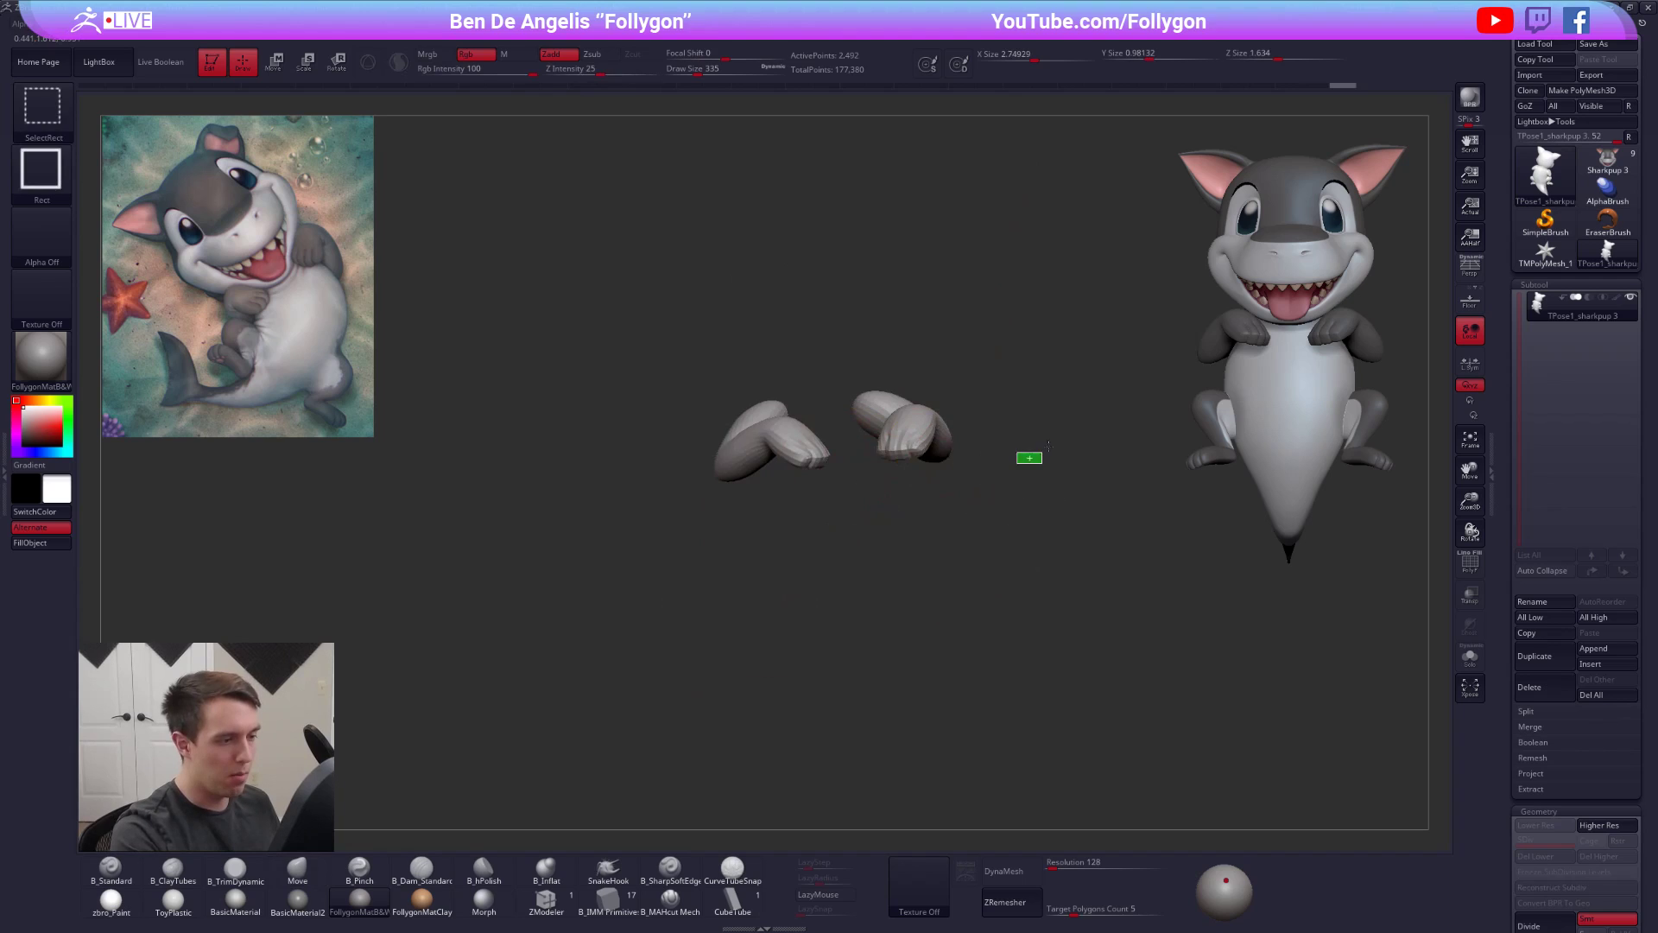
ctrl+shift+click(1022, 458)
mouse_move(744, 452)
ctrl+mouse_down()
mouse_move(1078, 348)
mouse_move(663, 328)
ctrl+mouse_up()
ctrl+shift+drag(977, 404, 1019, 430)
mouse_move(920, 358)
ctrl+mouse_down()
mouse_move(588, 436)
mouse_move(647, 389)
ctrl+mouse_up()
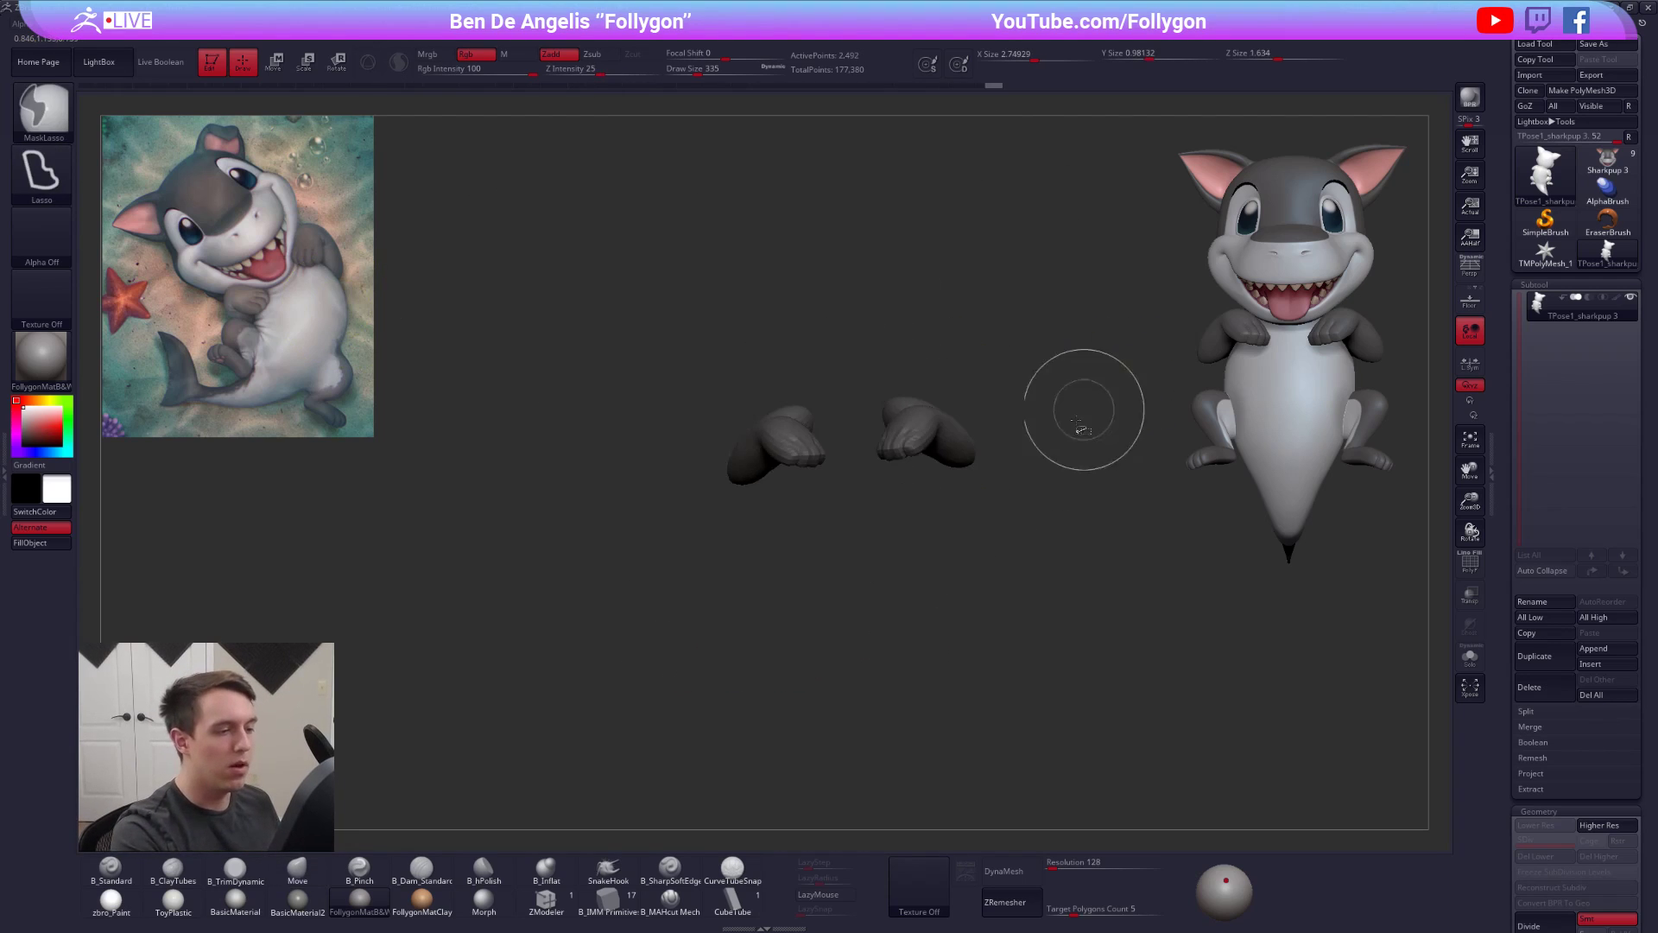
ctrl+shift+click(1092, 407)
- Tilt the unmasked upper body toward its right side and nudge it slightly upward with transpose lines from the chest
key(r)
mouse_move(842, 490)
mouse_down()
mouse_move(843, 794)
mouse_move(1063, 456)
mouse_move(1090, 444)
mouse_move(1053, 439)
mouse_up()
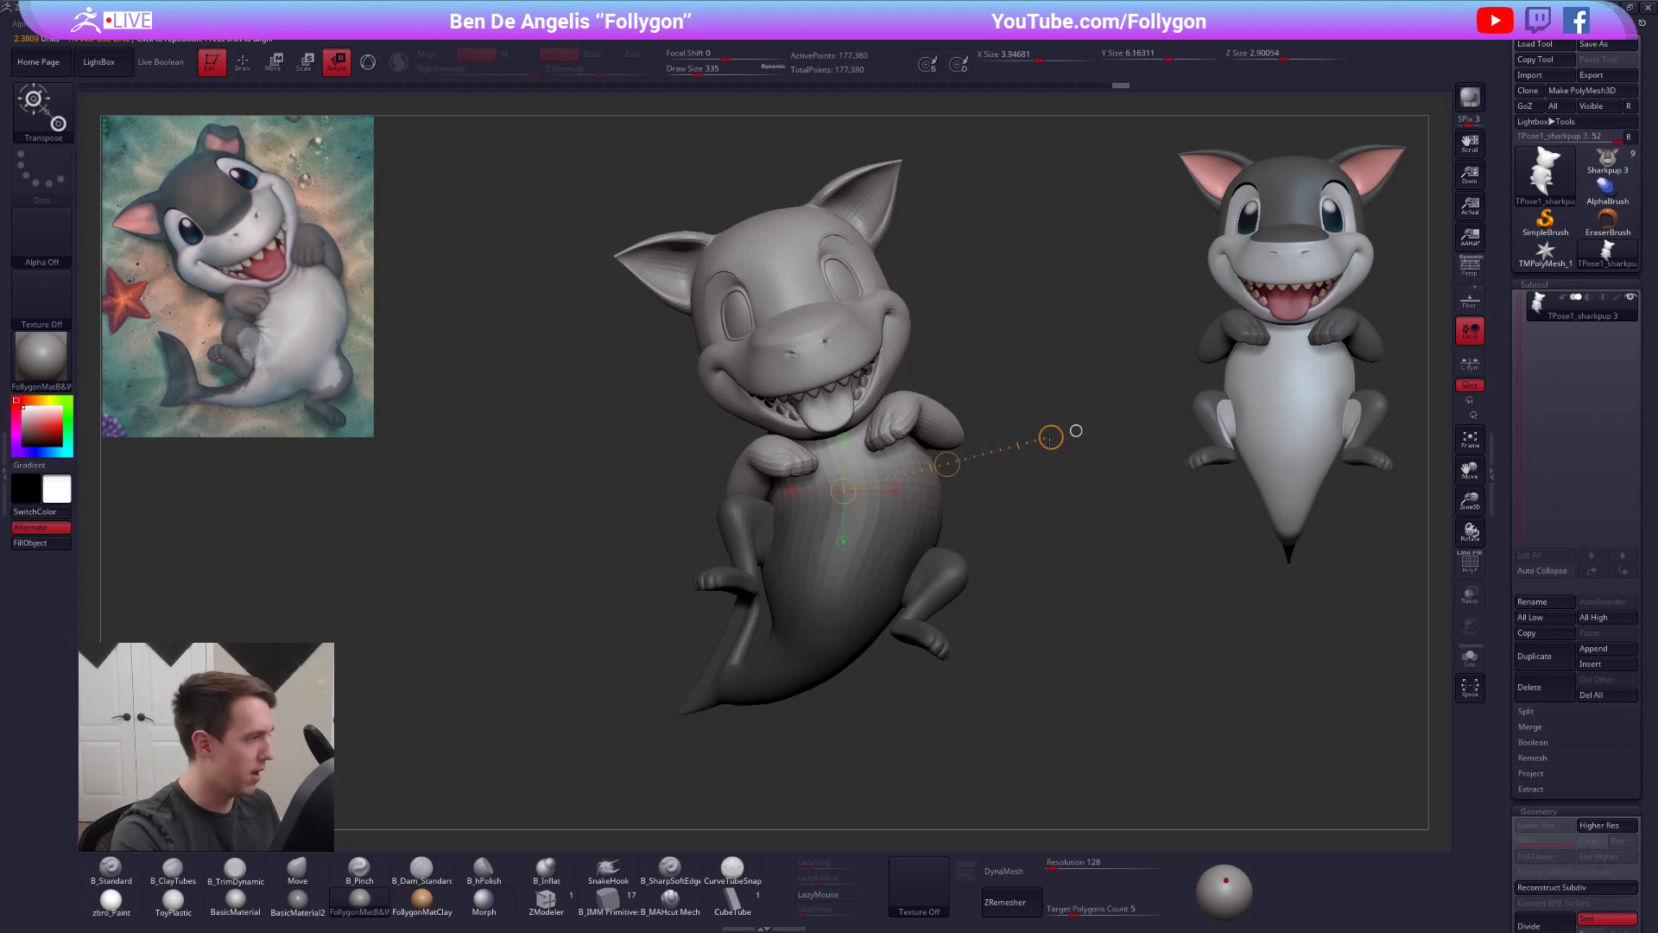
key(w)
drag(858, 460, 906, 745)
drag(881, 603, 880, 593)
ctrl+right_drag(879, 593, 877, 518)
key(r)
mouse_move(861, 496)
mouse_down()
mouse_move(926, 557)
mouse_move(1051, 594)
mouse_move(1040, 562)
mouse_up()
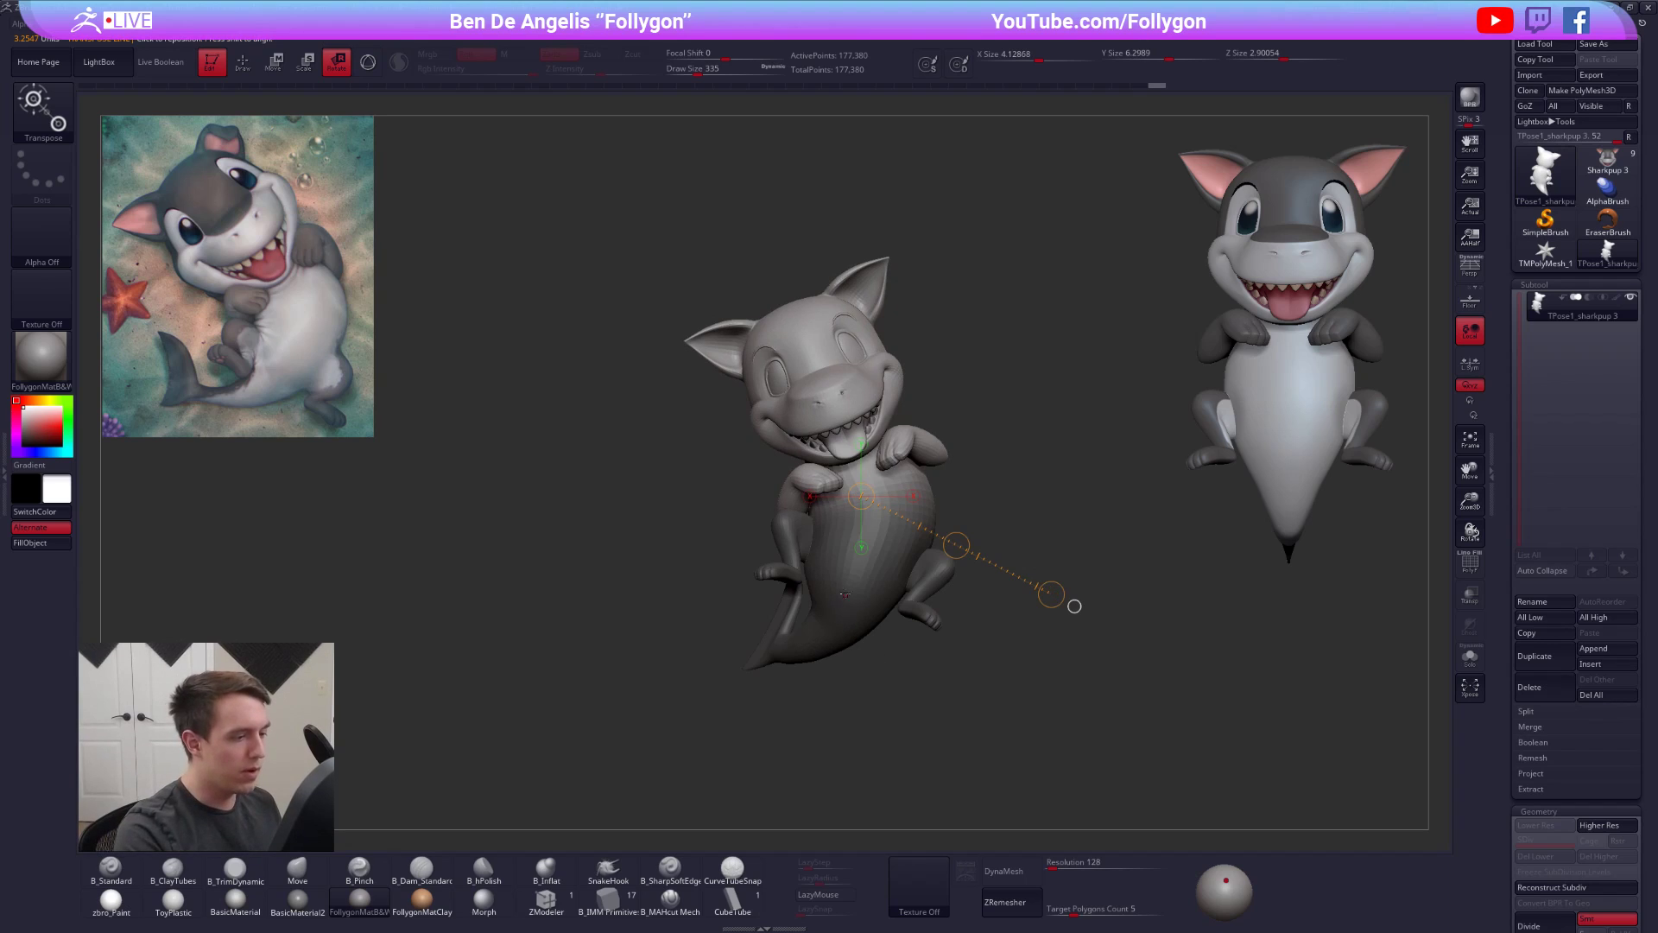
- Invert the mask and rotate the lower body from the chest with a transpose line, adjusting it from the side and front
key(ctrl+i)
mouse_move(863, 497)
mouse_down()
mouse_move(809, 735)
mouse_move(898, 704)
mouse_up()
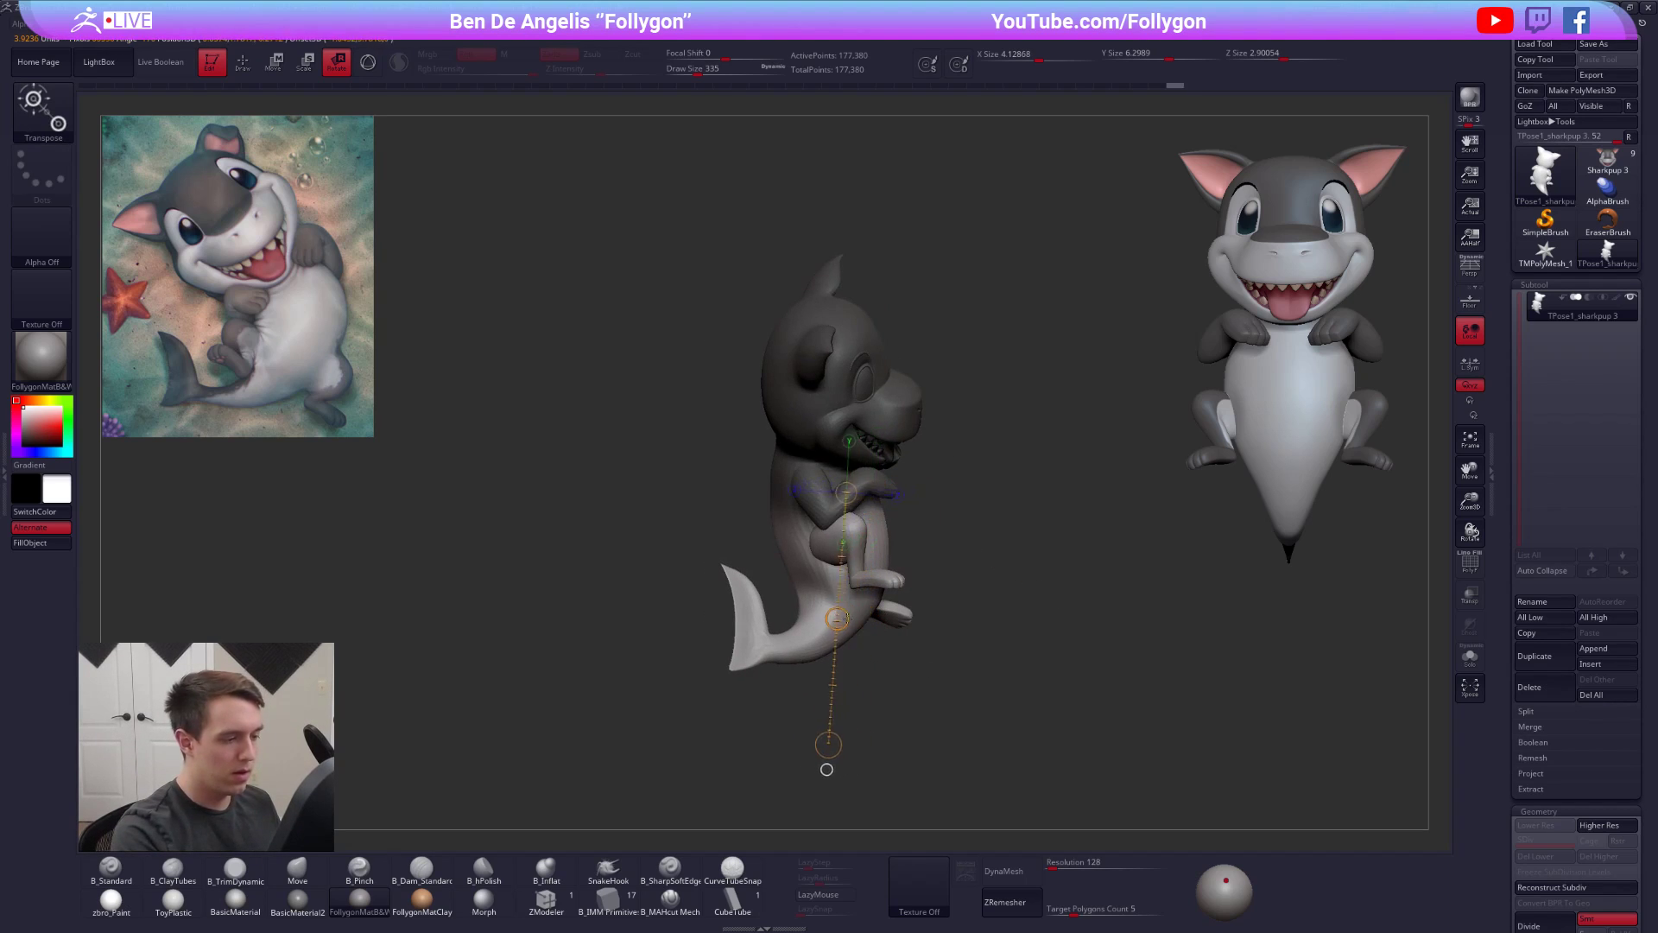
drag(815, 749, 741, 743)
drag(782, 595, 787, 567)
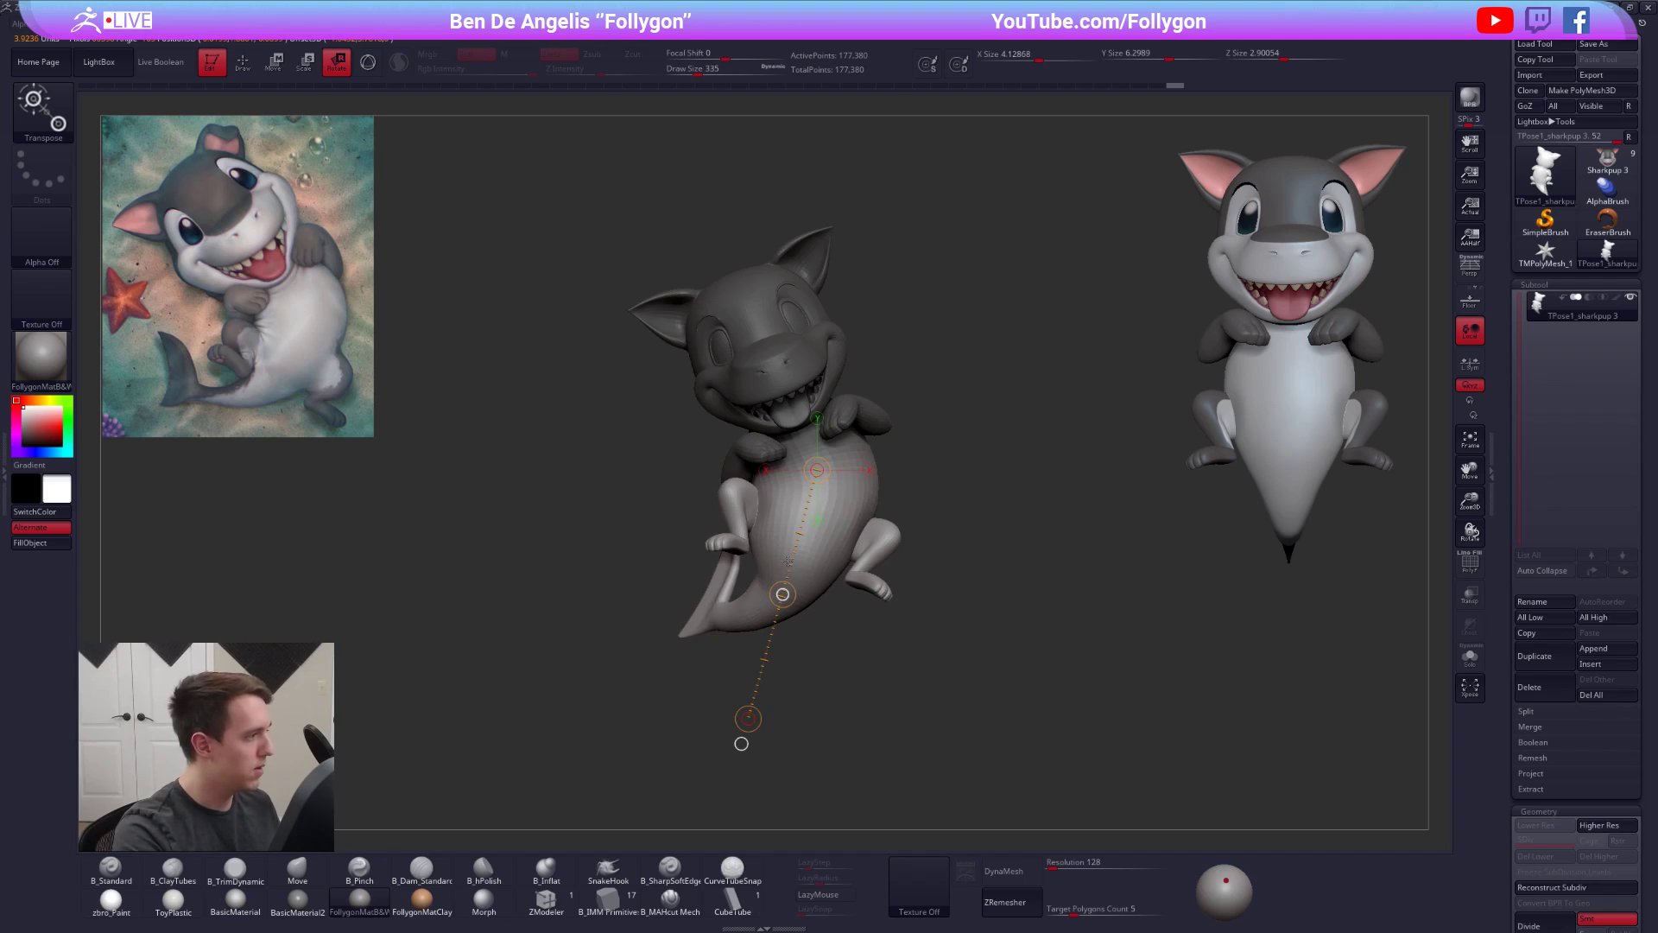
alt+drag(881, 612, 922, 623)
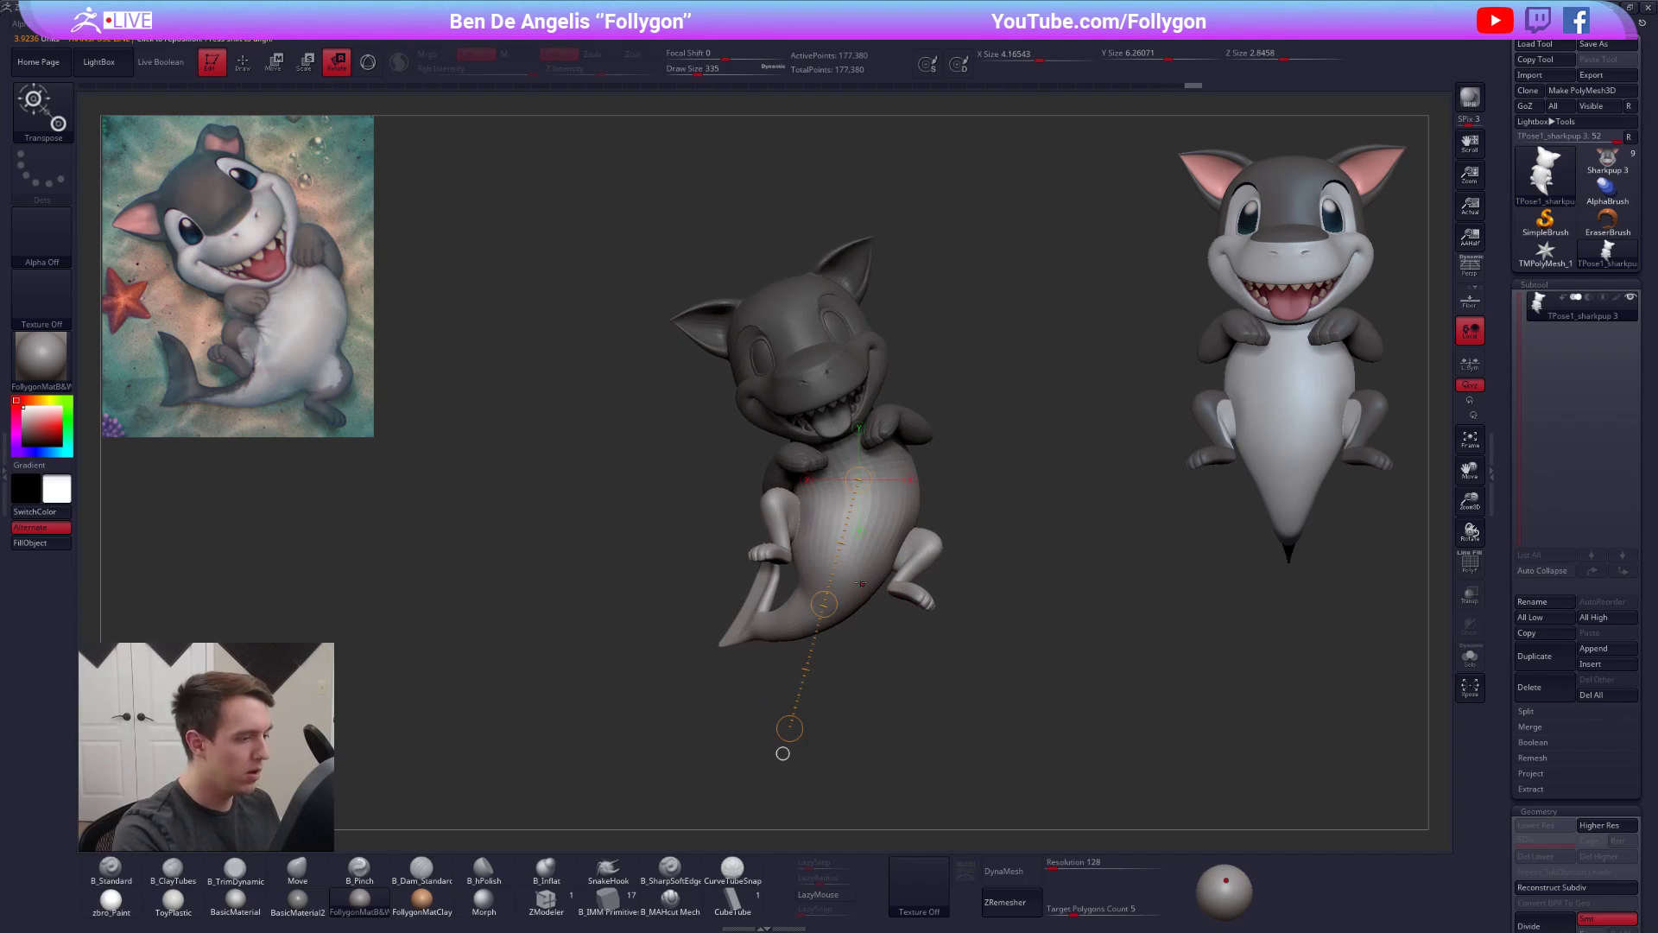
- Clear the mask, hide the head to mask the remaining body and limbs, and bring the whole mesh back with only the head unmasked
alt+right_drag(878, 544, 886, 583)
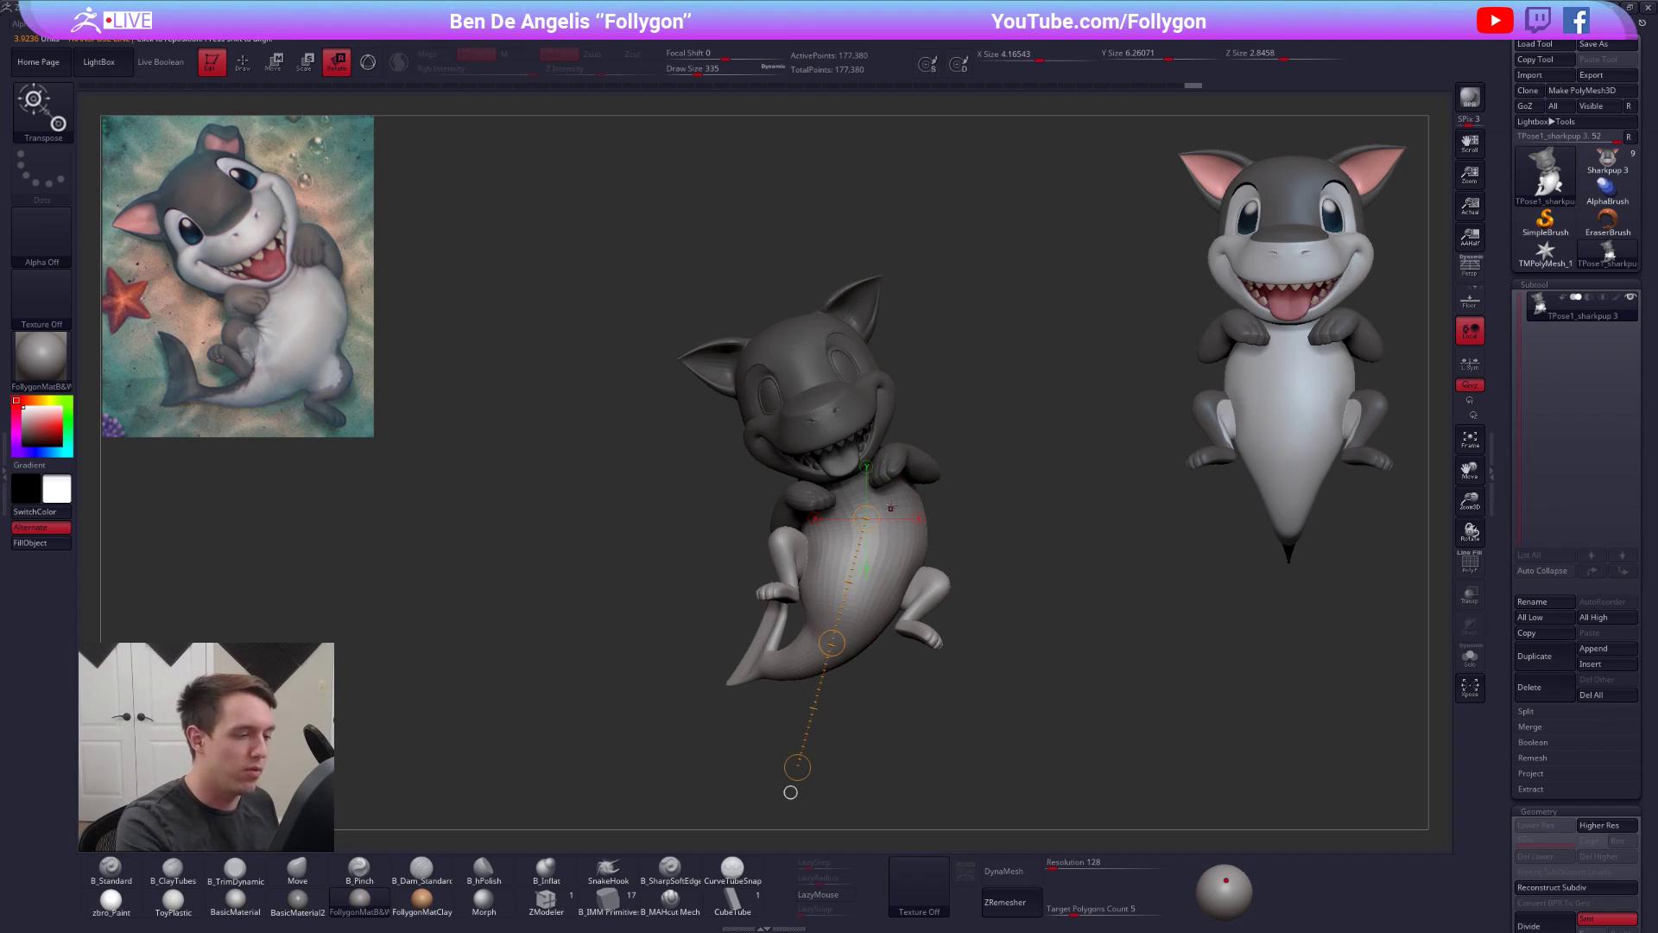
ctrl+right_drag(901, 499, 928, 539)
ctrl+drag(1006, 518, 1027, 544)
key(q)
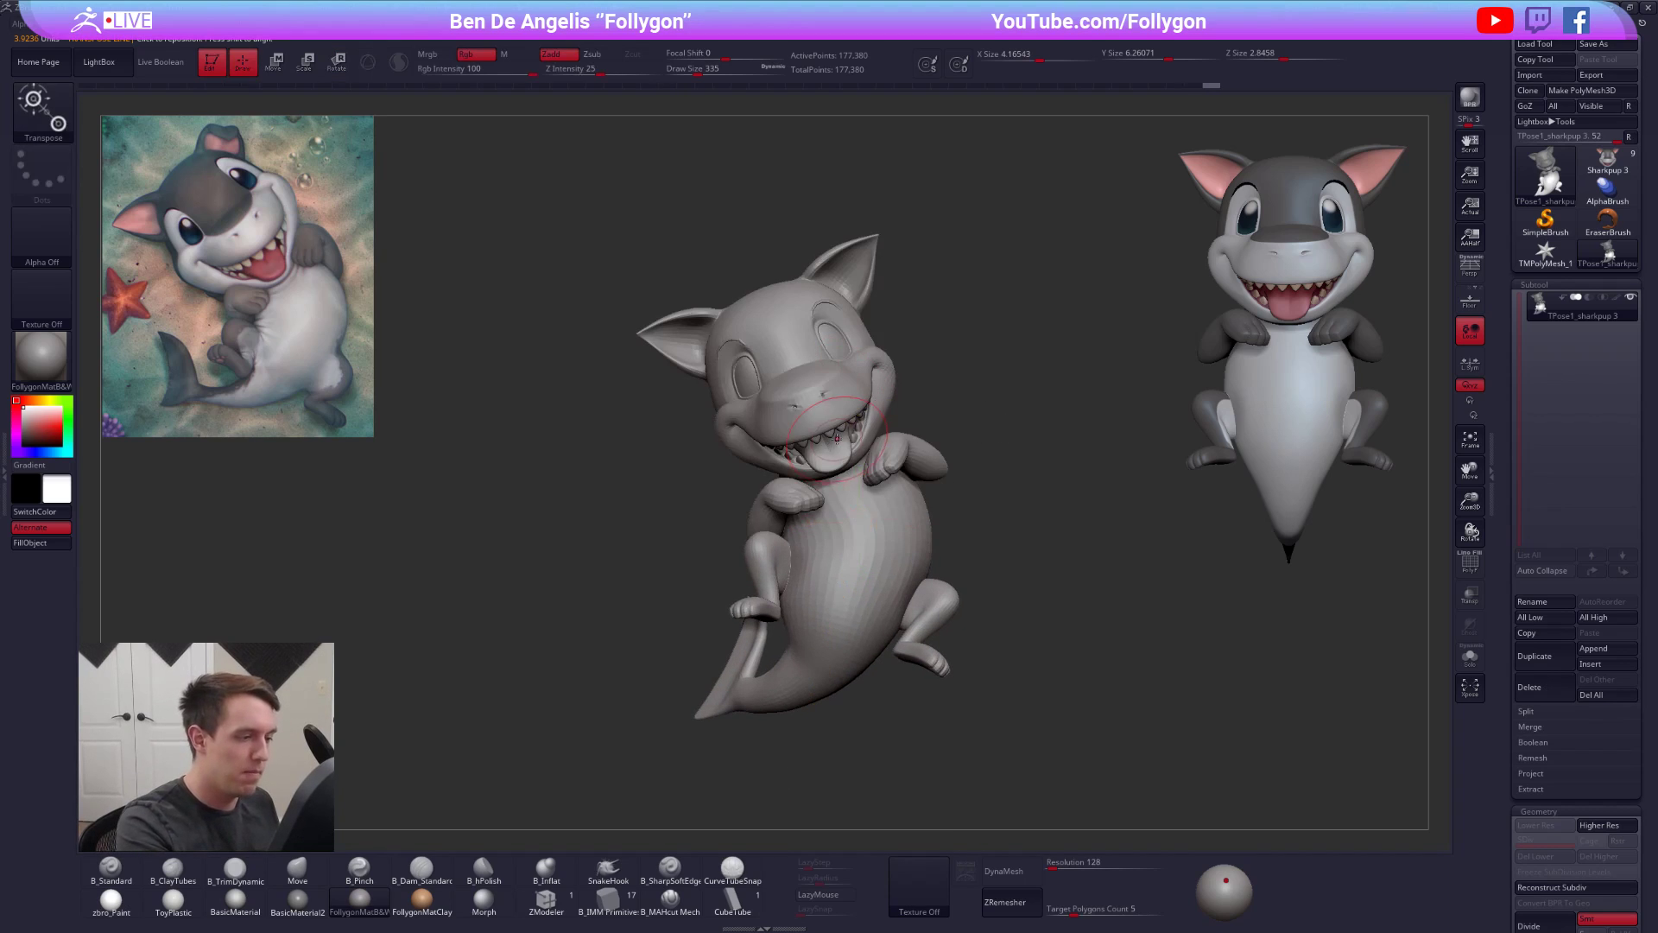
ctrl+shift+click(834, 453)
ctrl+shift+drag(900, 409, 917, 390)
ctrl+shift+click(856, 438)
ctrl+shift+click(850, 439)
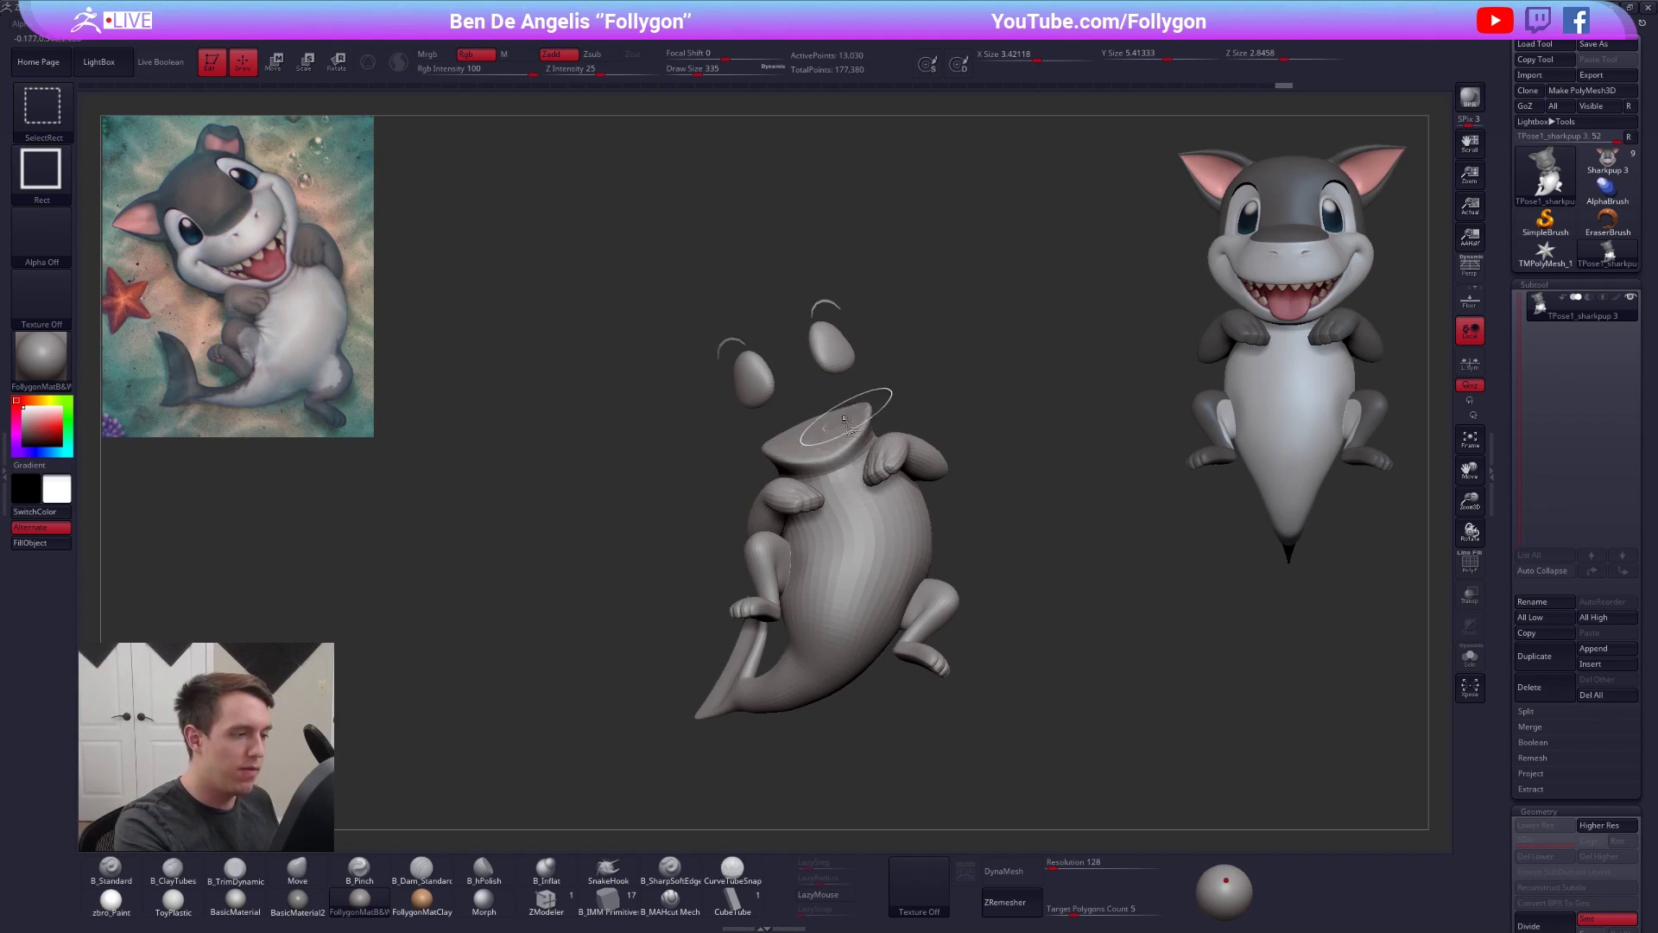
ctrl+shift+click(827, 345)
ctrl+shift+click(888, 344)
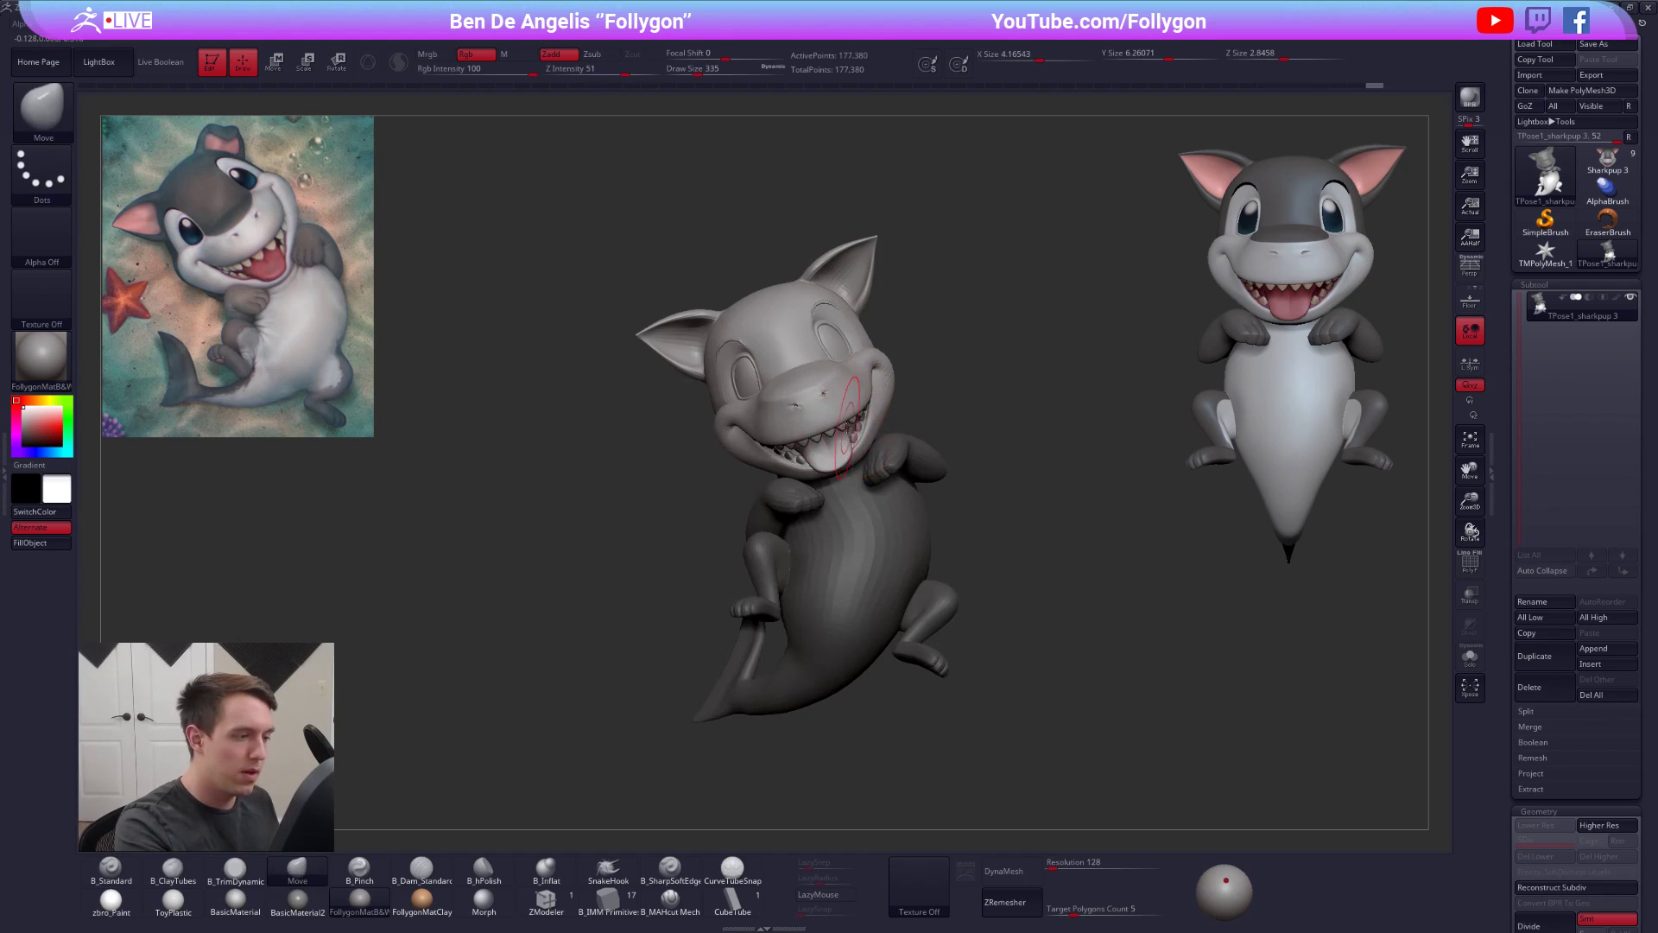
- Reposition the unmasked head on the neck with transpose lines in Move mode, adjusting it from more than one angle
key(w)
drag(775, 339, 904, 637)
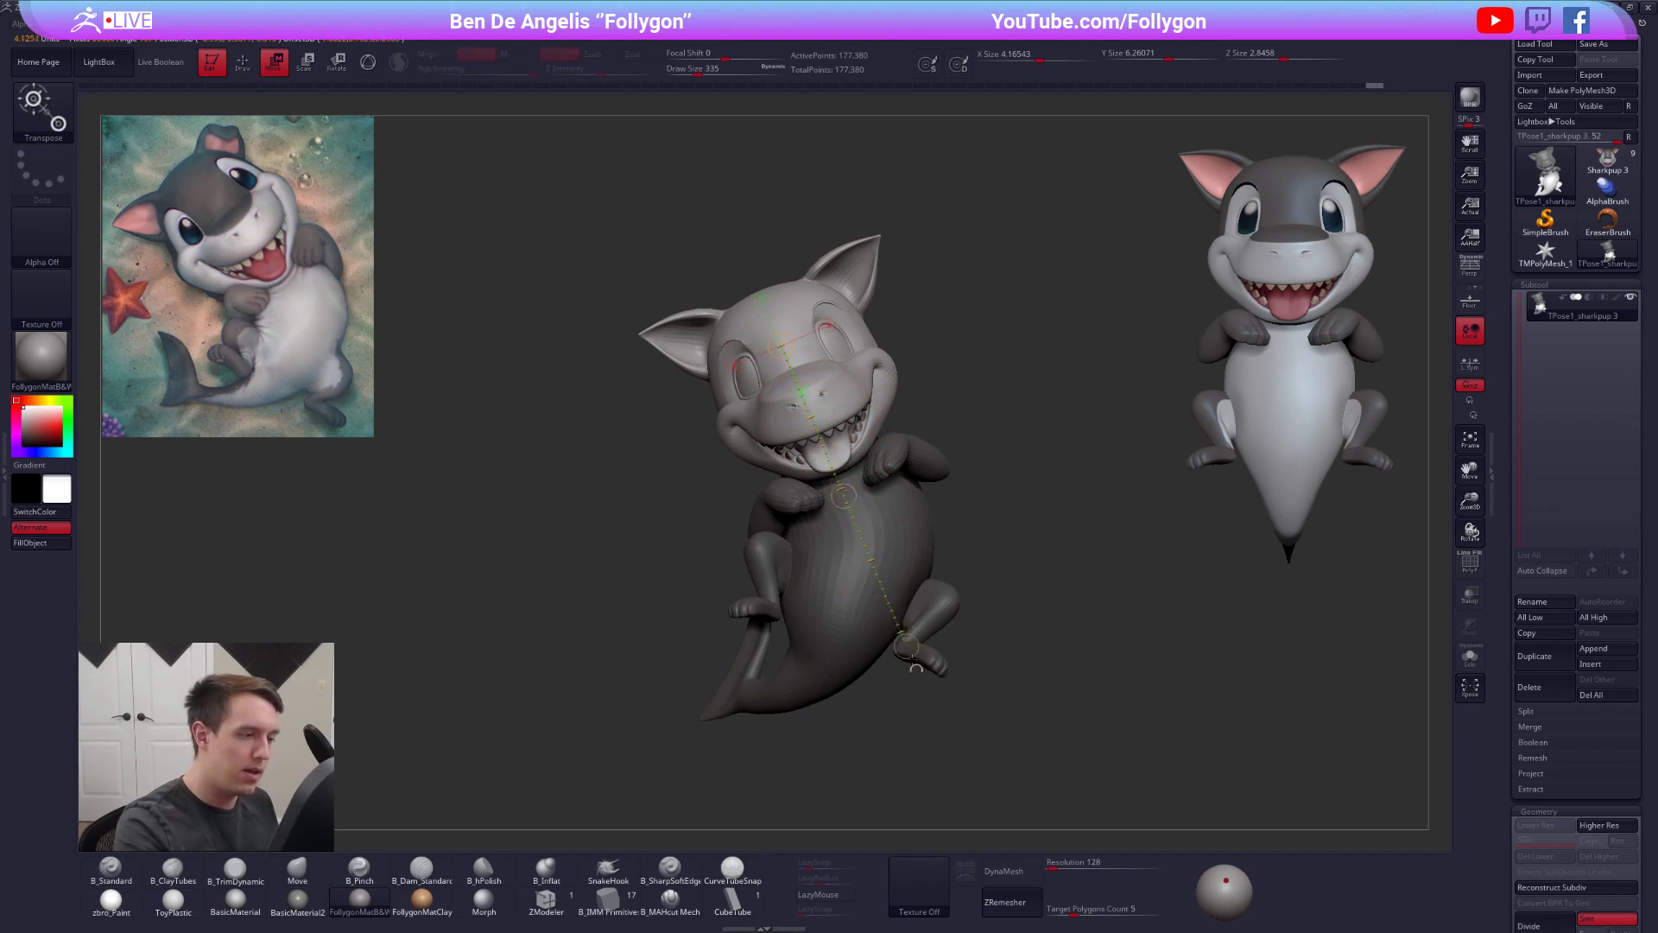
drag(859, 543, 862, 551)
right_drag(867, 518, 907, 511)
drag(925, 510, 1123, 691)
drag(1170, 740, 1100, 726)
key(q)
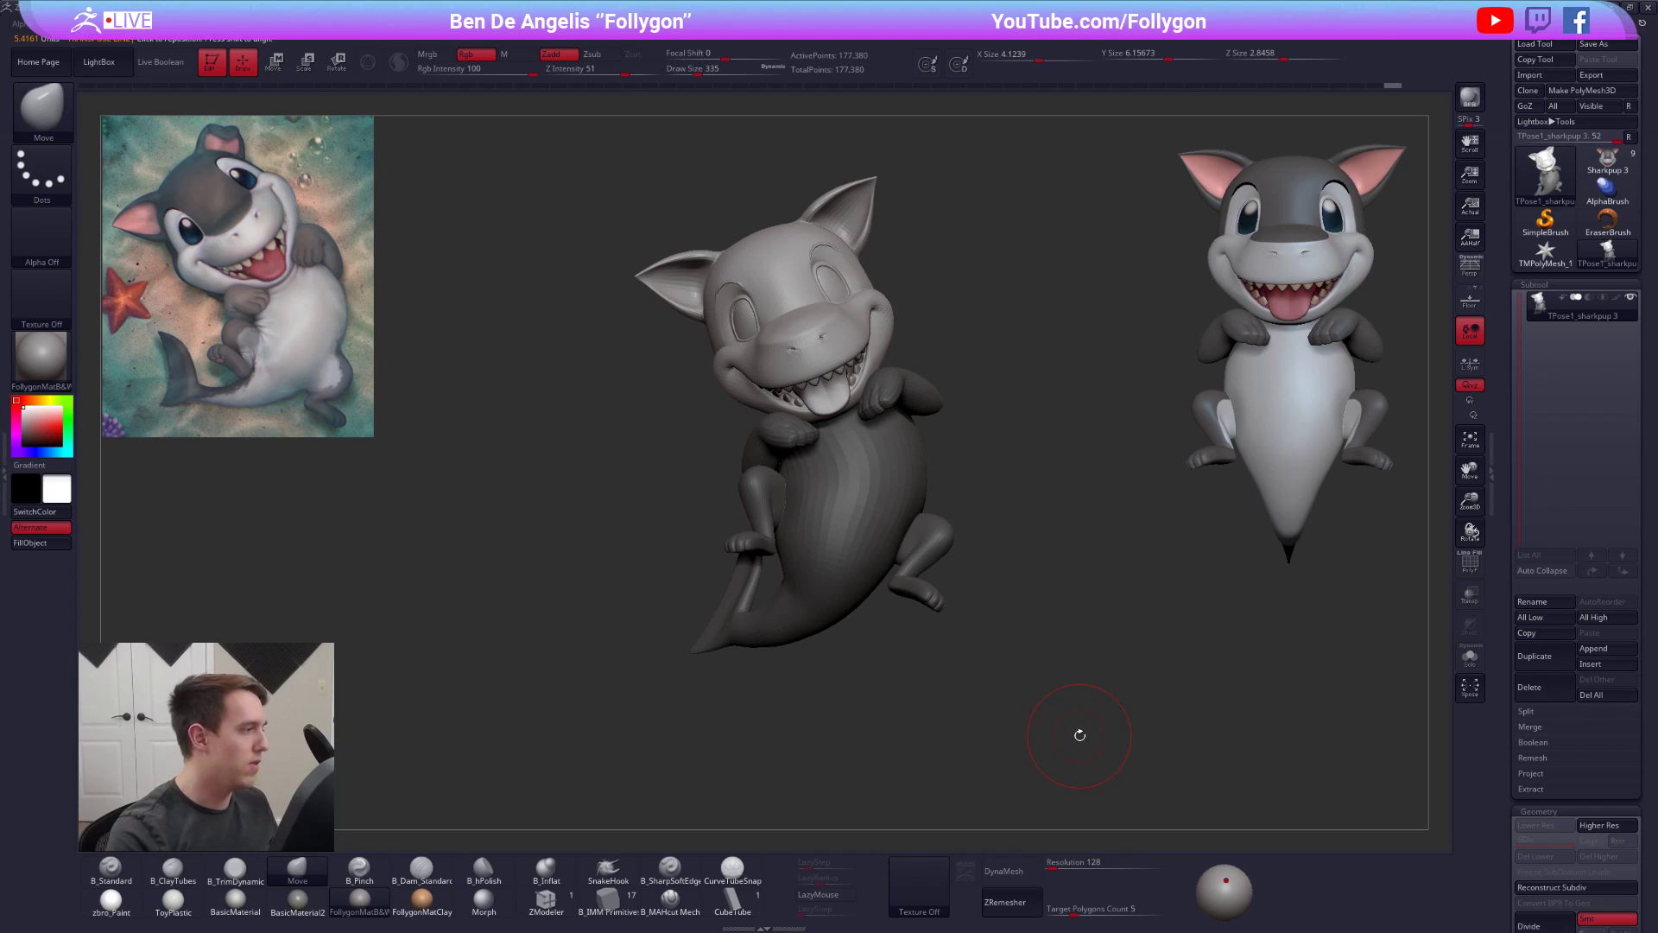
- Mask everything except the torso and tail piece, working from behind the shark pup
mouse_move(877, 652)
mouse_down()
mouse_move(833, 540)
mouse_move(847, 466)
mouse_up()
right_drag(846, 466, 823, 448)
key(w)
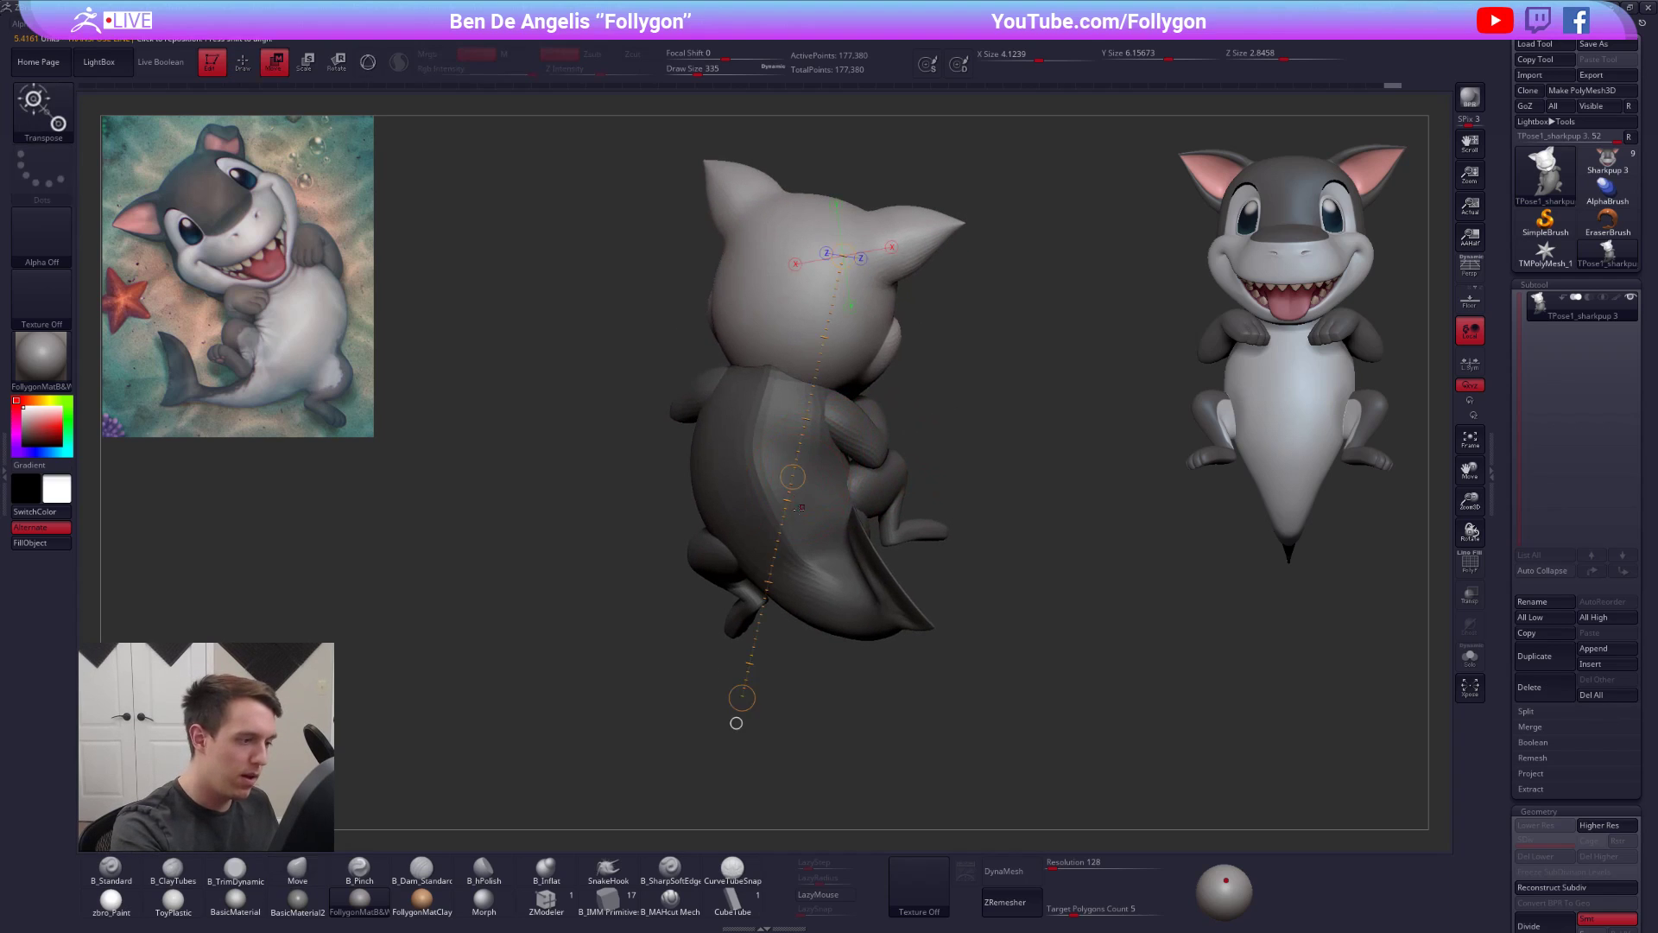
ctrl+click(839, 508)
mouse_move(842, 505)
right_down()
mouse_move(799, 476)
mouse_move(842, 483)
mouse_move(766, 494)
right_up()
key(q)
- Adjust the draw size and reshape the unmasked body with the Move brush, checking it from several angles
key(space)
drag(759, 526, 764, 521)
mouse_move(734, 509)
right_down()
mouse_move(771, 506)
mouse_move(744, 520)
right_up()
key(space)
drag(771, 544, 764, 544)
mouse_move(784, 480)
right_down()
mouse_move(730, 490)
mouse_move(807, 553)
right_up()
key(space)
drag(851, 577, 860, 576)
right_drag(860, 576, 991, 755)
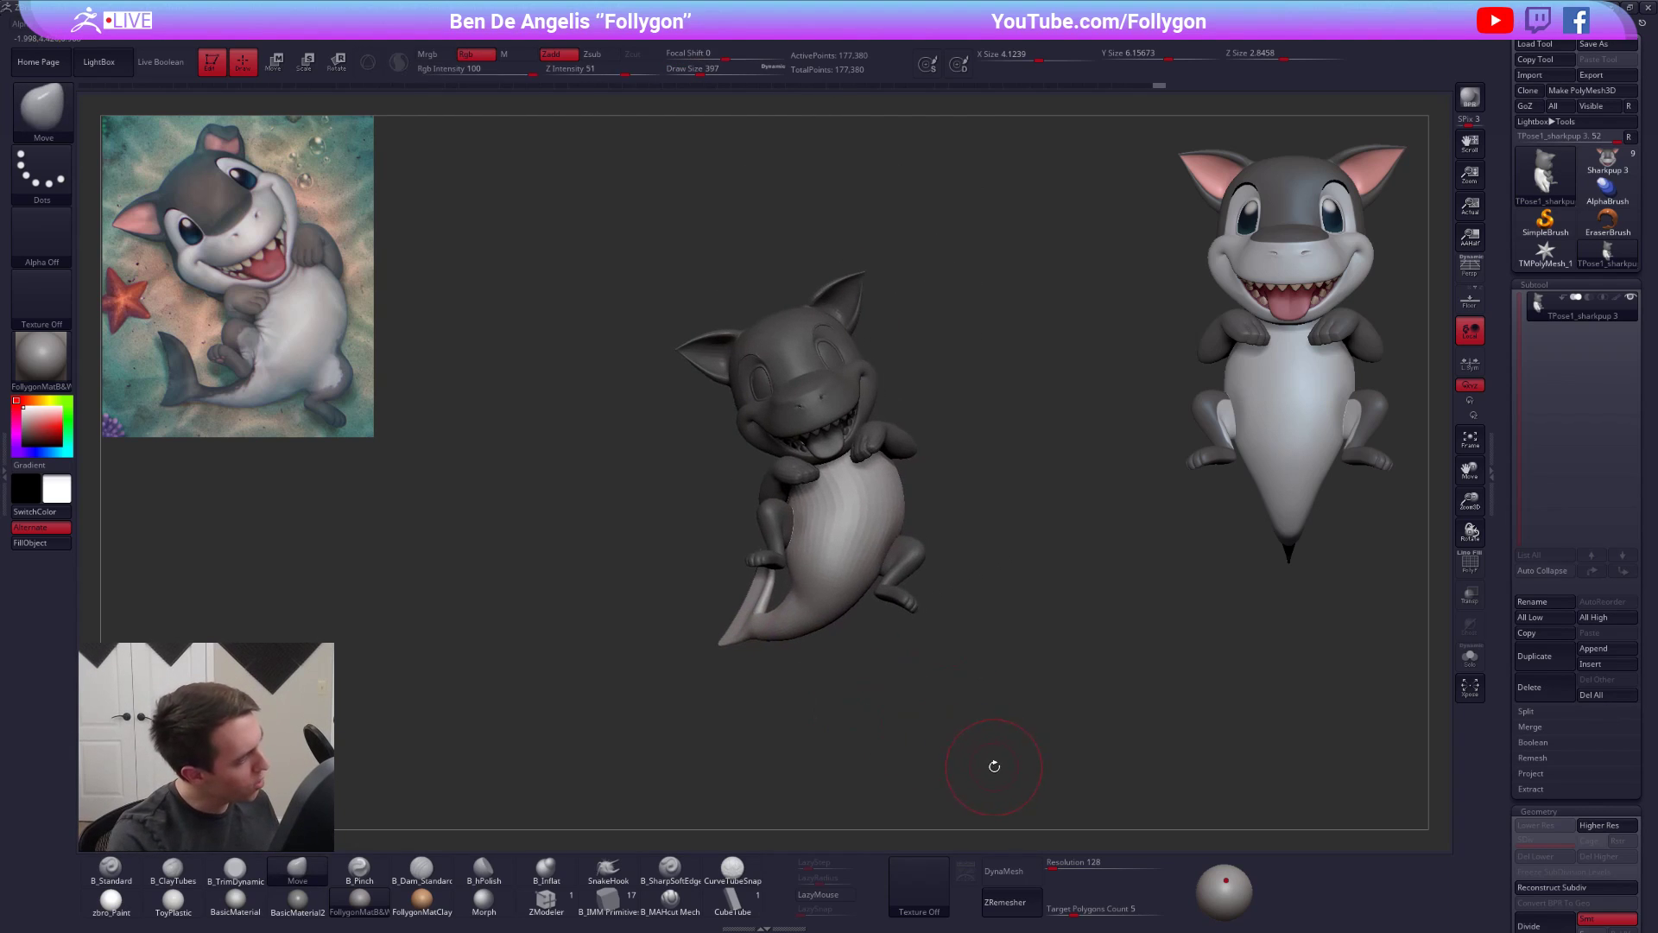
- Isolate the torso and tail, undo the last stroke, and refine the body's curve with the Move brush at draw size 430
right_drag(813, 658, 814, 515)
ctrl+shift+click(837, 589)
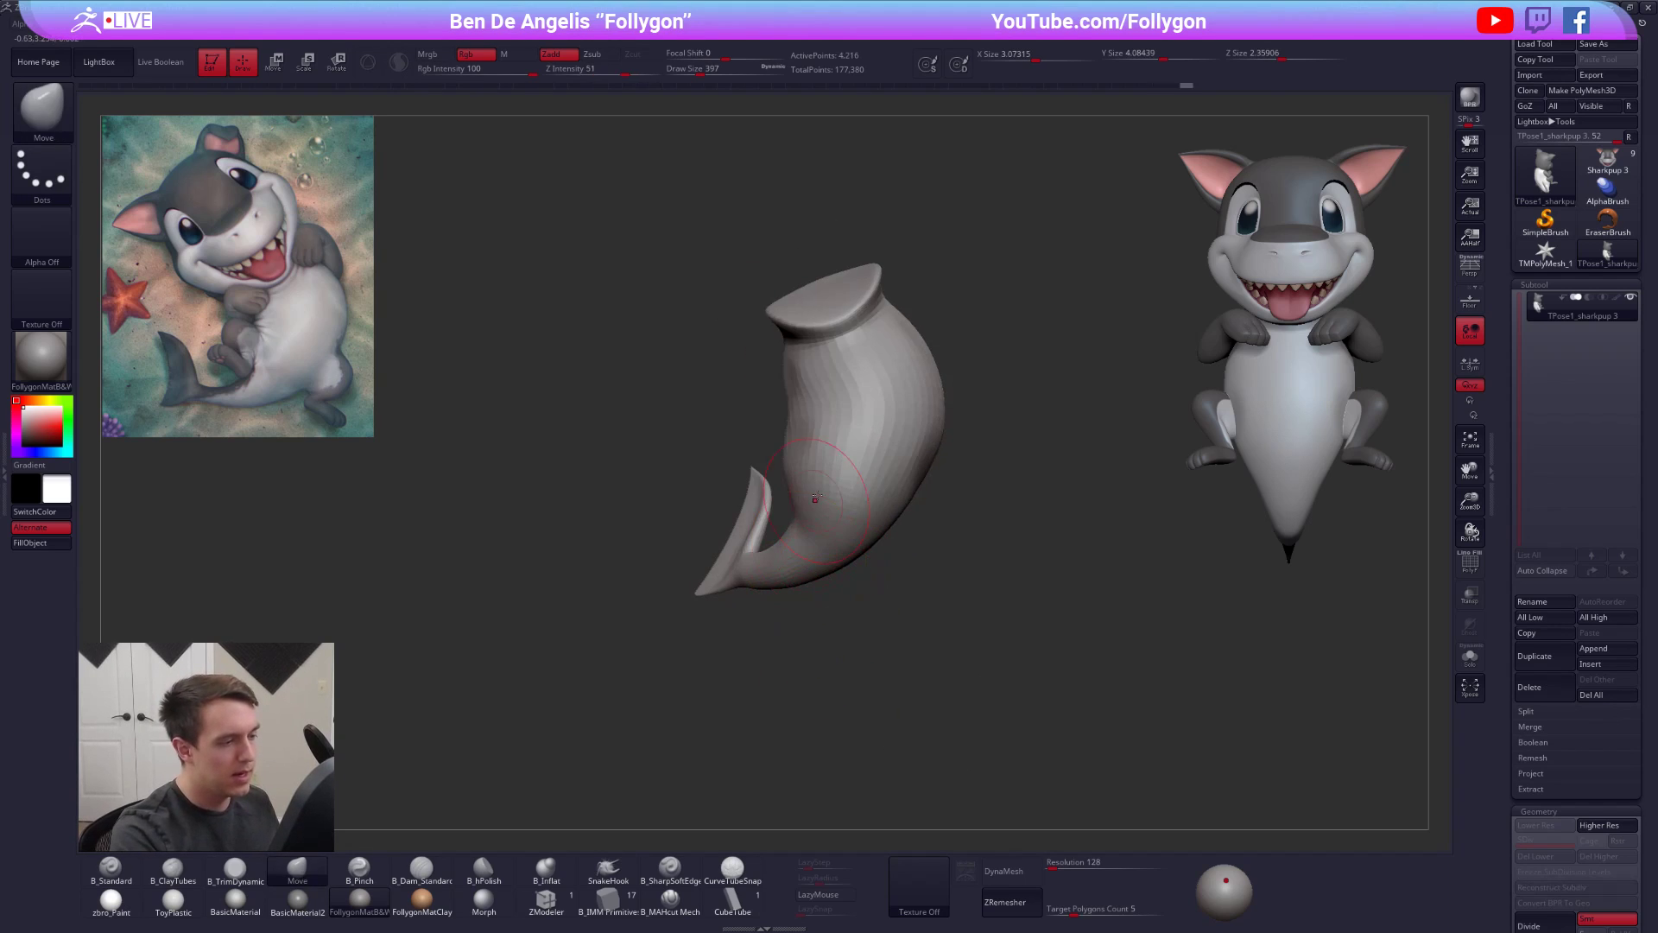
right_drag(797, 649, 855, 490)
key(ctrl+z)
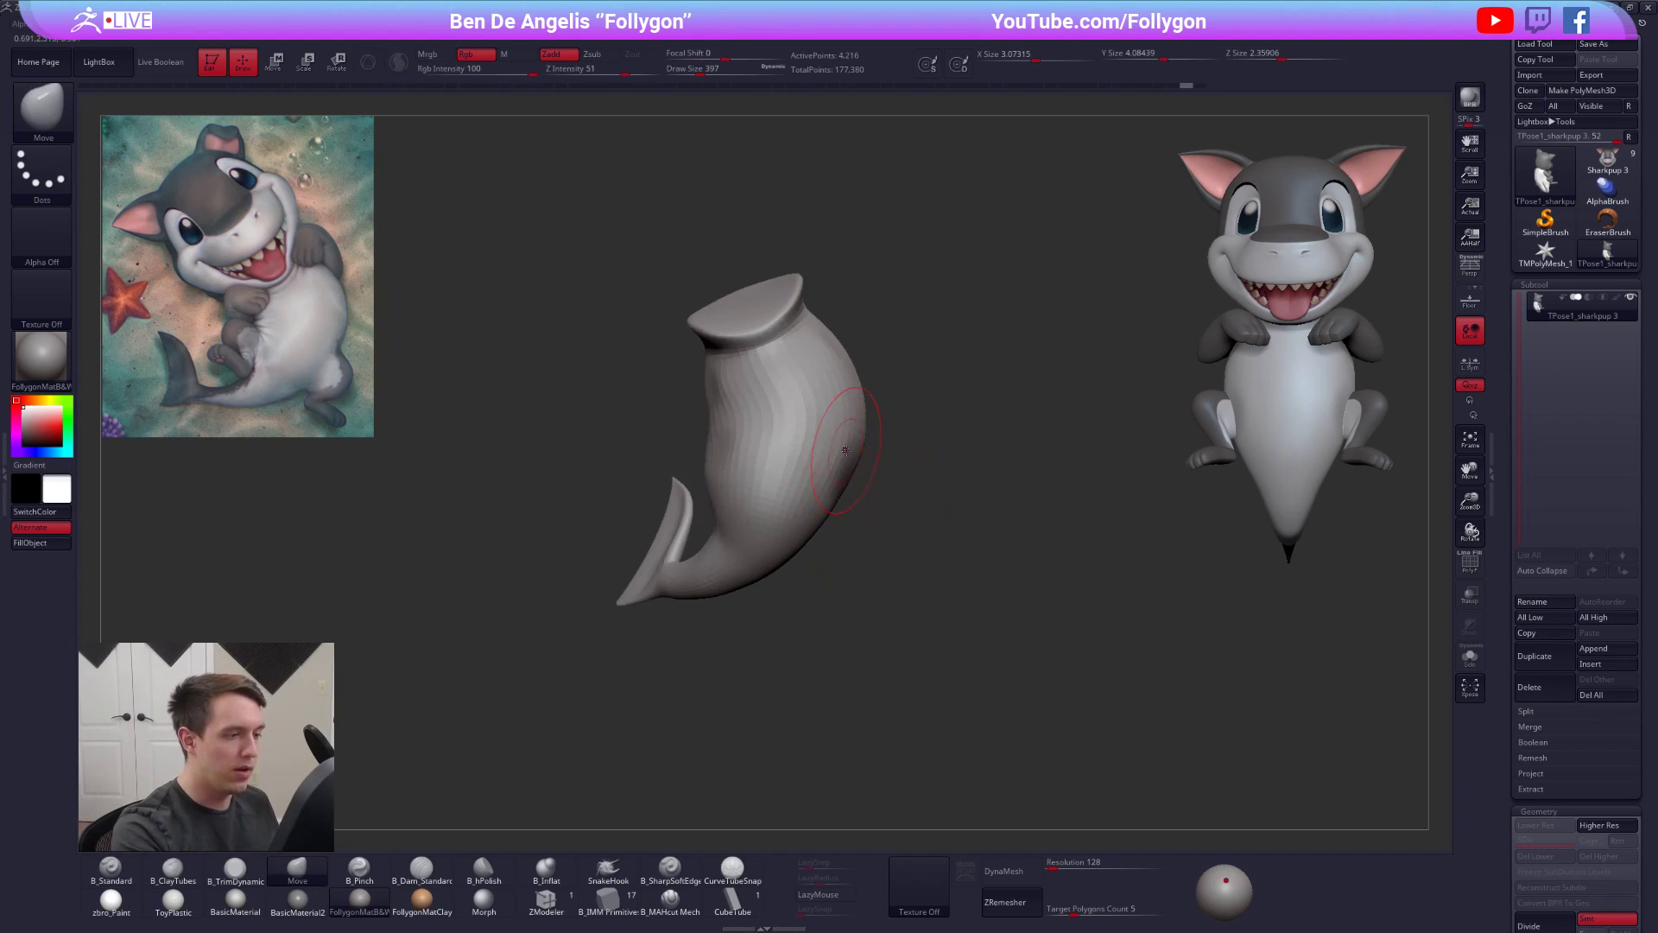
key(space)
drag(859, 420, 865, 419)
right_drag(855, 439, 849, 483)
key(space)
drag(895, 523, 891, 521)
right_drag(836, 572, 882, 581)
- Mask the isolated torso down to the tail with a softened edge and rotate the tail outward with a transpose line
ctrl+drag(832, 528, 872, 566)
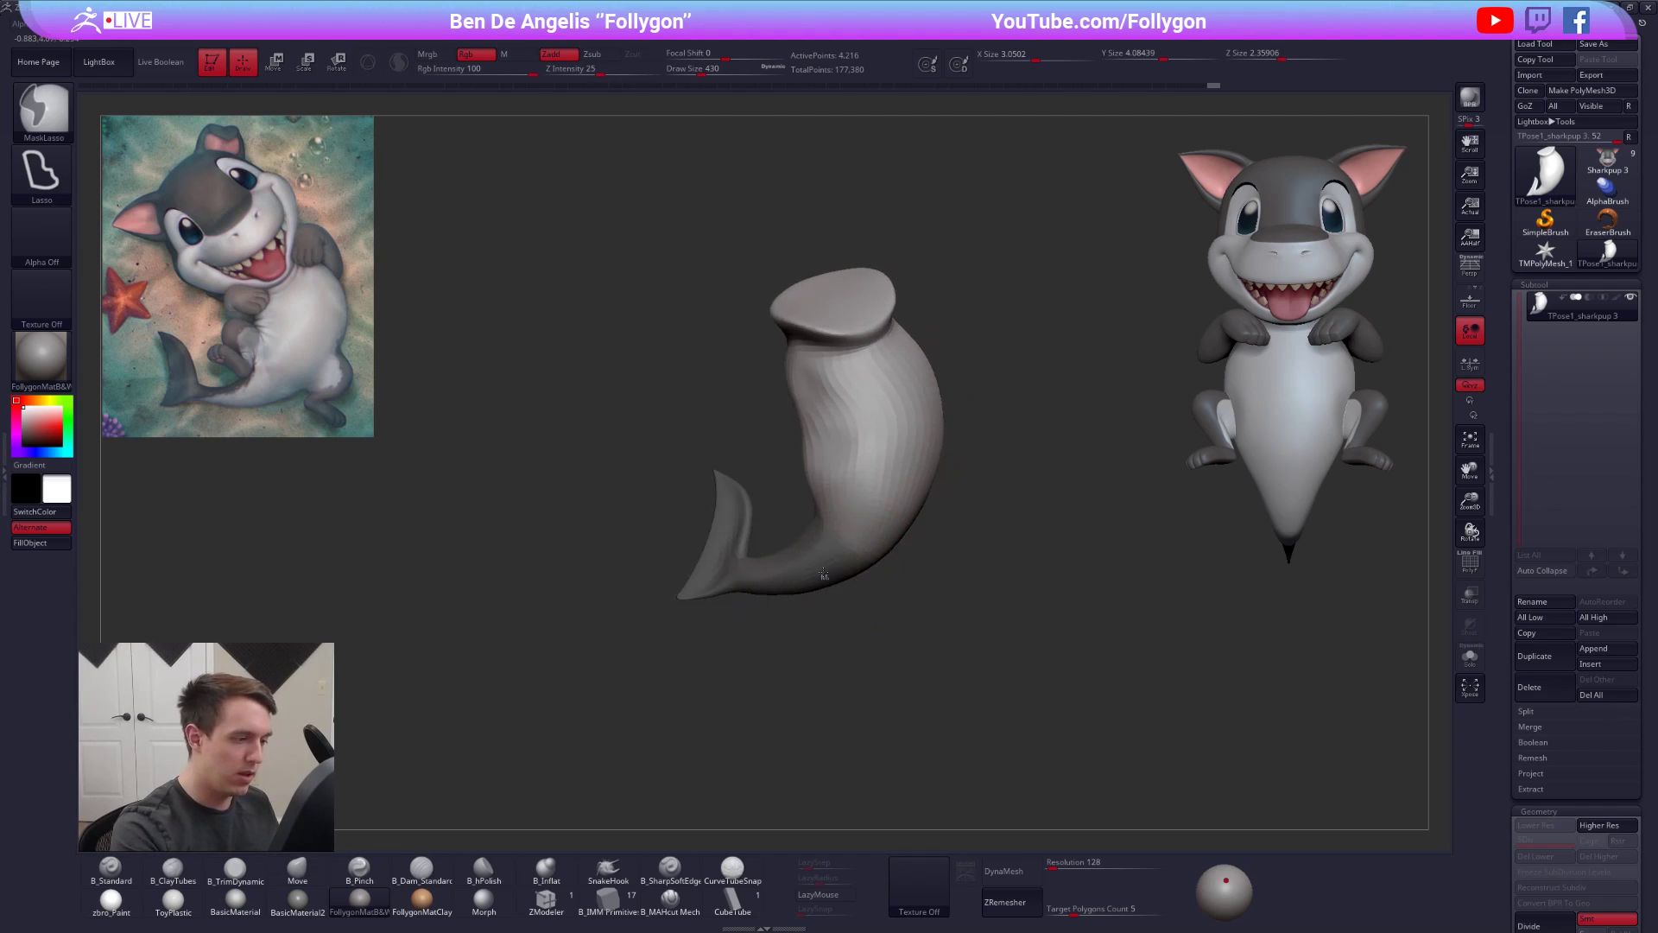
ctrl+click(866, 587)
right_drag(847, 568, 864, 532)
key(r)
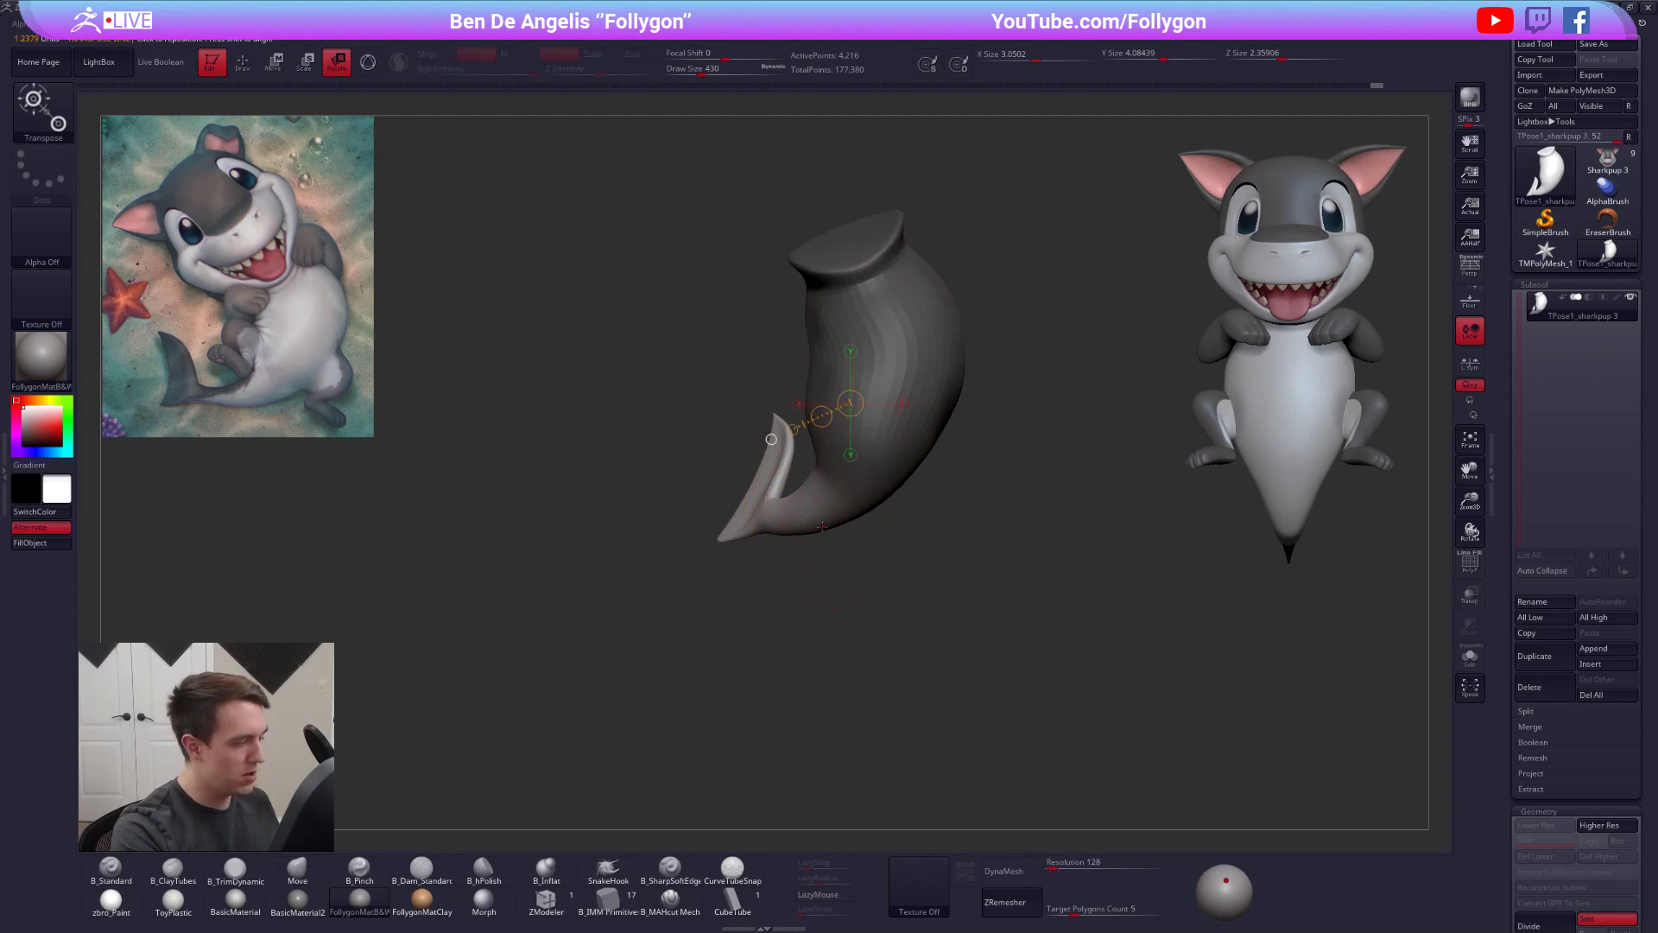
drag(835, 498, 644, 594)
mouse_move(739, 547)
mouse_down()
mouse_move(652, 610)
mouse_move(682, 648)
mouse_up()
key(q)
- Bring back the full mesh with everything but the tail masked, and move the tail with transpose lines
ctrl+click(823, 603)
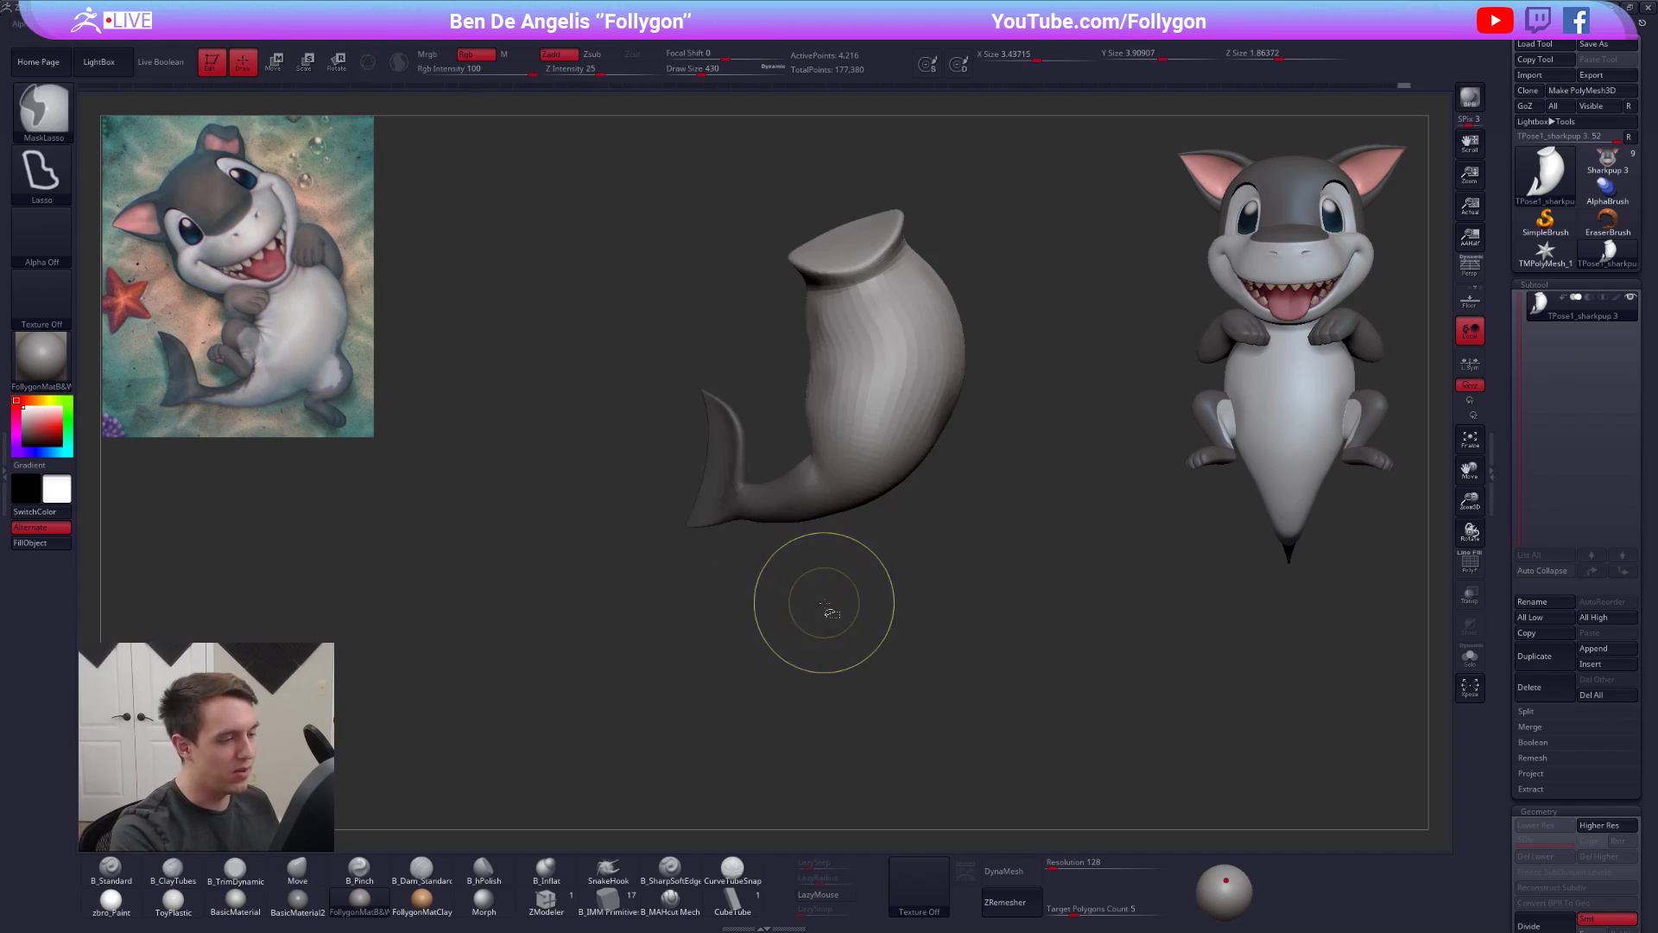
ctrl+shift+click(823, 602)
ctrl+click(825, 609)
mouse_move(749, 573)
alt+mouse_down()
mouse_move(806, 667)
mouse_move(838, 632)
mouse_move(831, 484)
alt+mouse_up()
alt+drag(831, 484, 846, 434)
key(w)
drag(820, 554, 604, 631)
mouse_move(706, 615)
shift+mouse_down()
mouse_move(726, 682)
mouse_move(757, 701)
shift+mouse_up()
key(q)
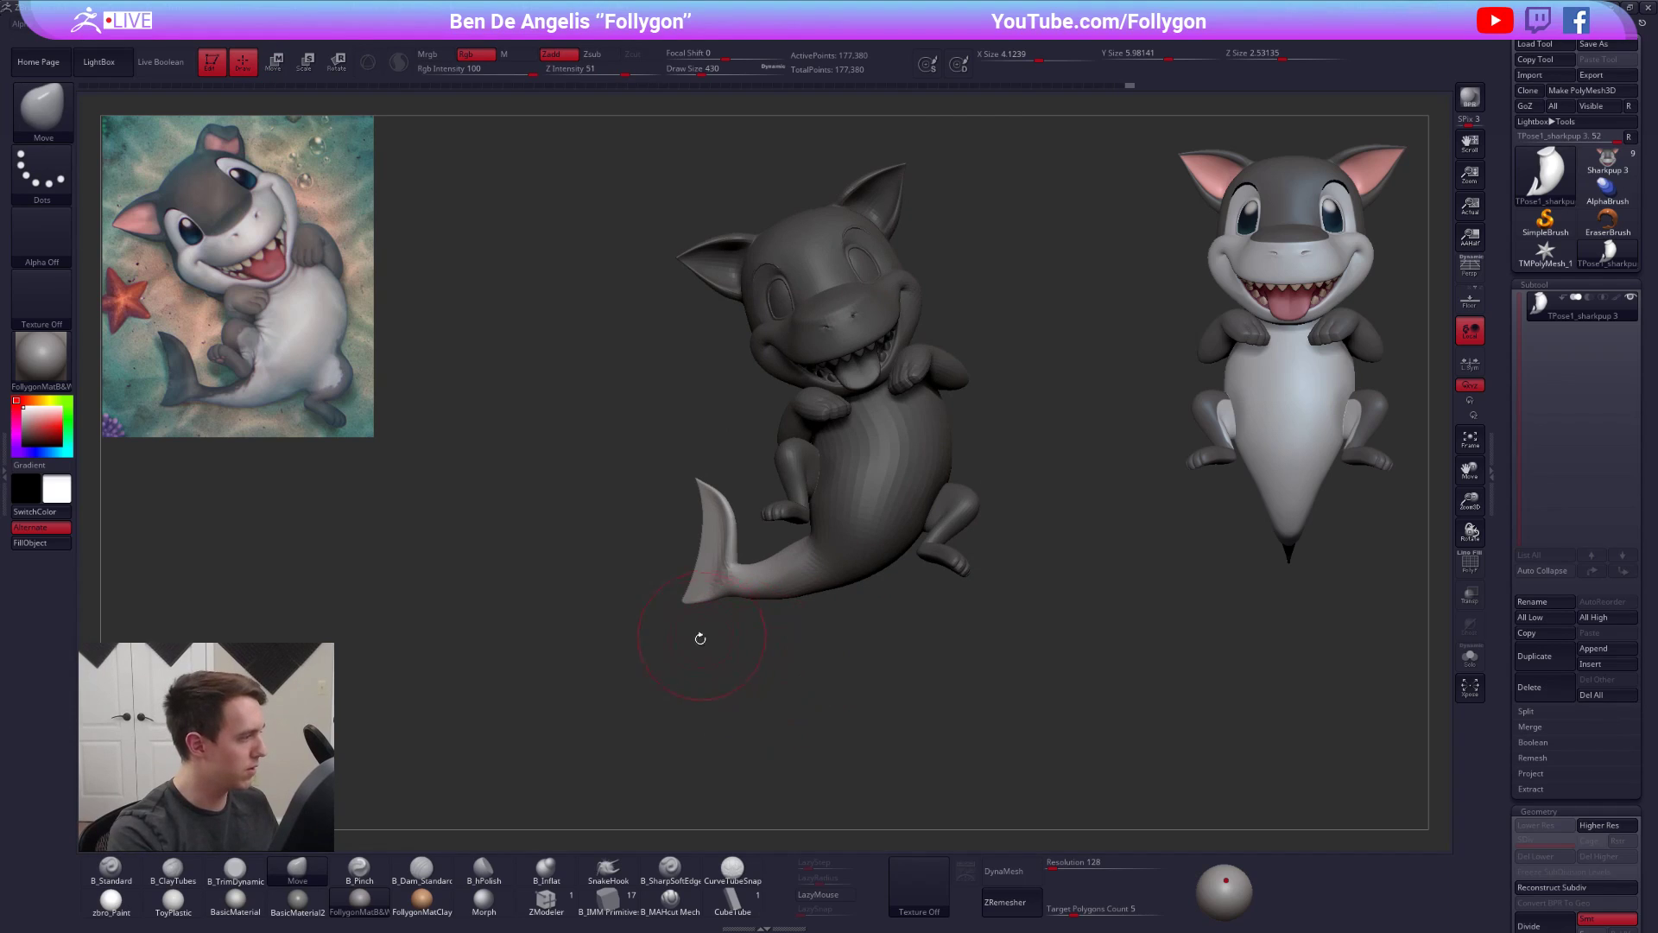
- Mask all but the tail fin with a softened edge, scale the fin with a transpose line, and clear the mask
mouse_move(745, 624)
mouse_down()
mouse_move(736, 657)
mouse_move(794, 623)
mouse_move(805, 571)
mouse_move(793, 610)
mouse_up()
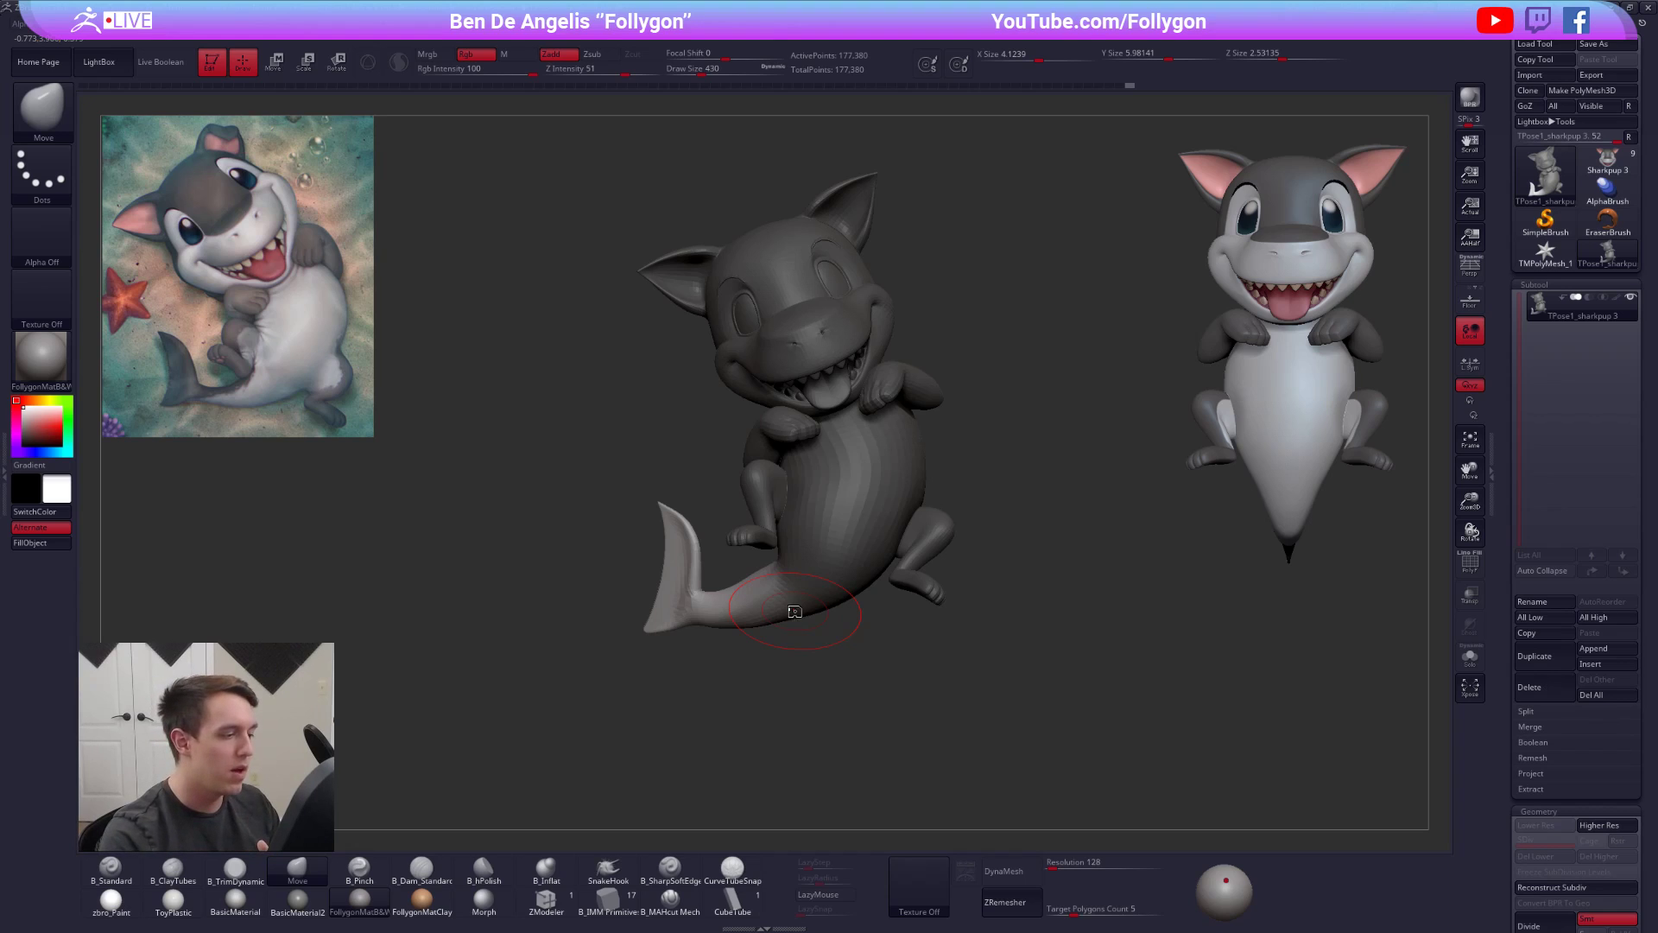
drag(728, 641, 798, 590)
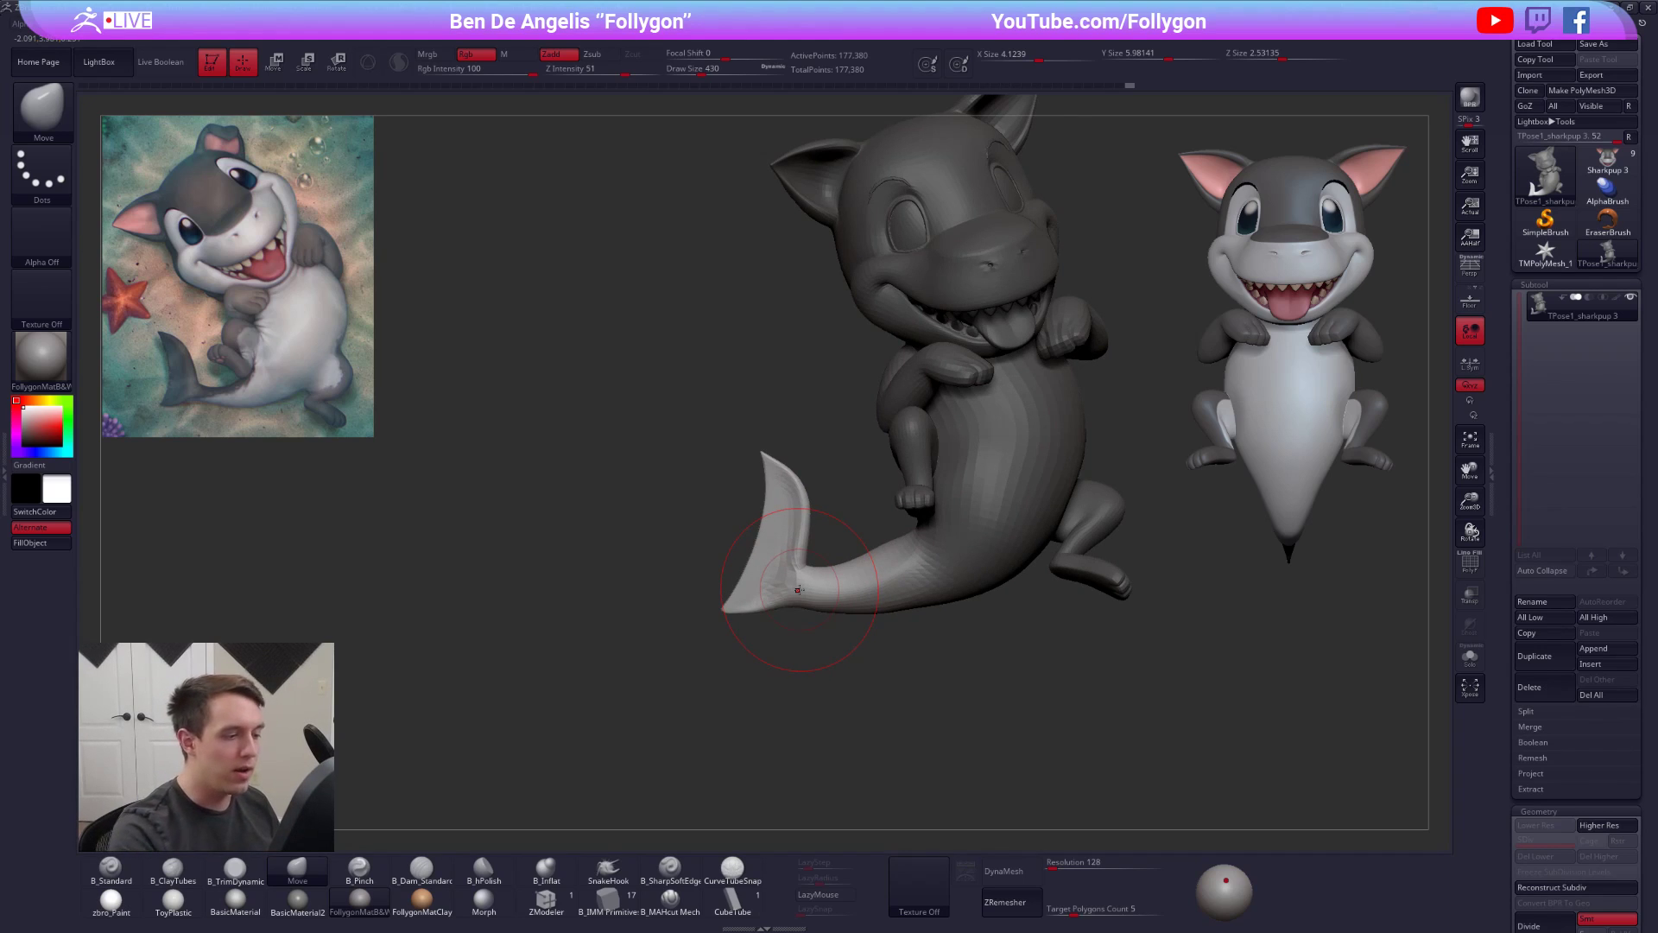
mouse_move(808, 561)
ctrl+mouse_down()
mouse_move(825, 674)
mouse_move(1145, 463)
mouse_move(851, 381)
ctrl+mouse_up()
ctrl+click(838, 553)
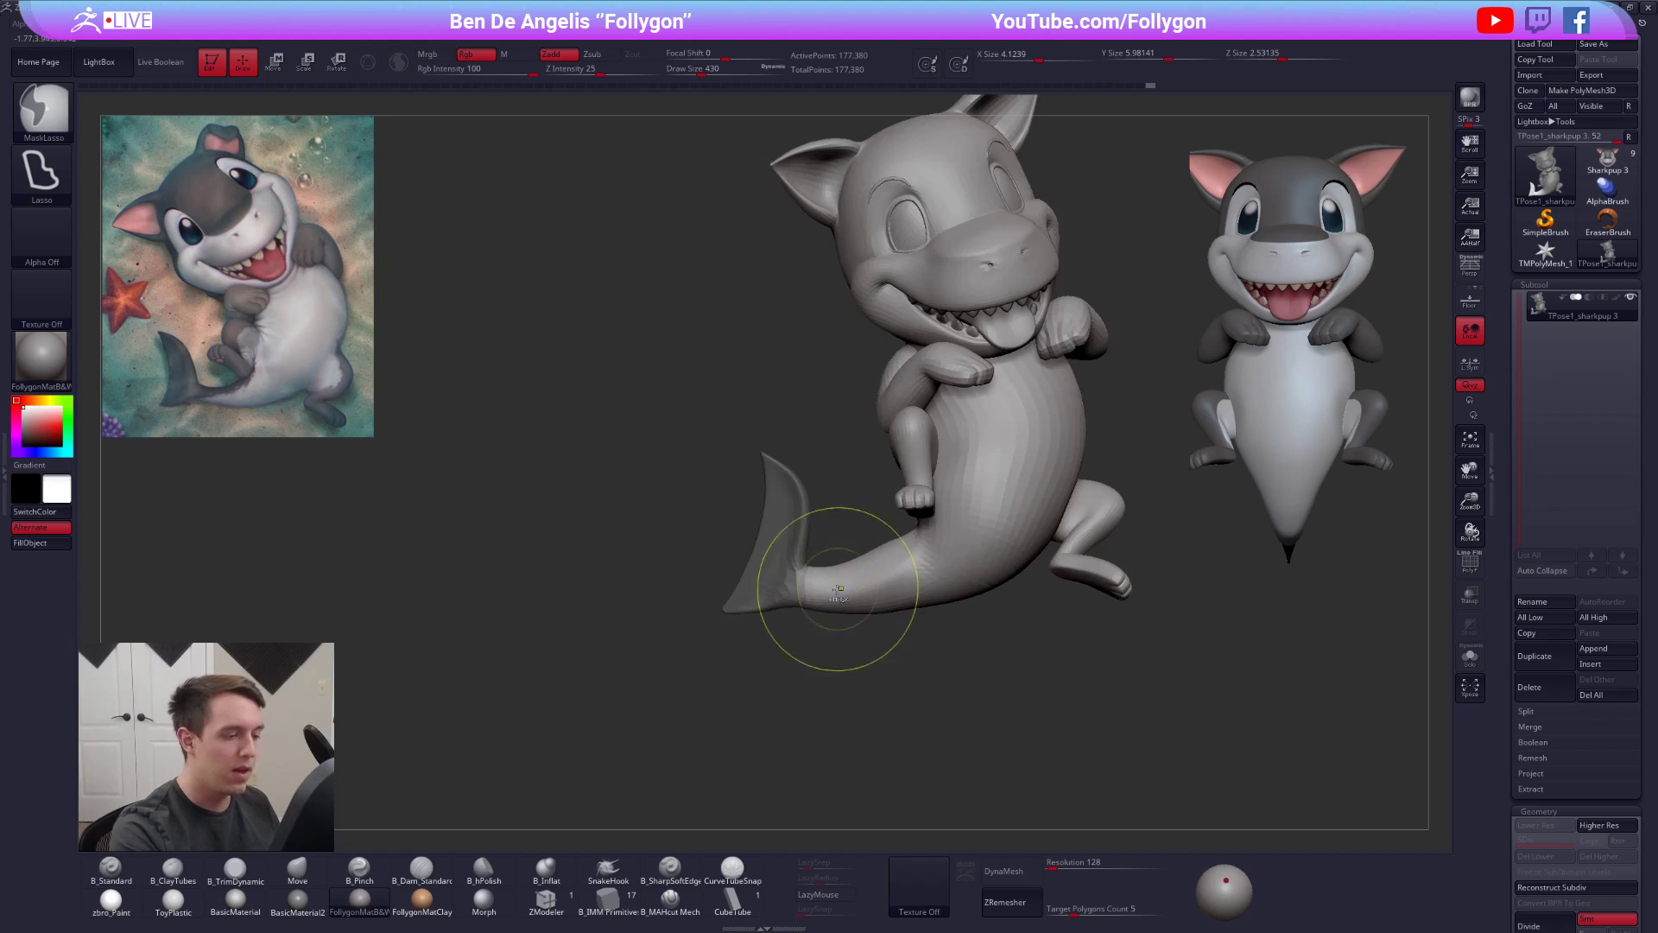
ctrl+click(852, 547)
ctrl+click(844, 586)
key(e)
shift+drag(787, 587, 788, 708)
mouse_move(811, 639)
mouse_down()
mouse_move(870, 622)
mouse_move(825, 664)
mouse_move(785, 644)
mouse_move(739, 673)
mouse_move(778, 687)
mouse_up()
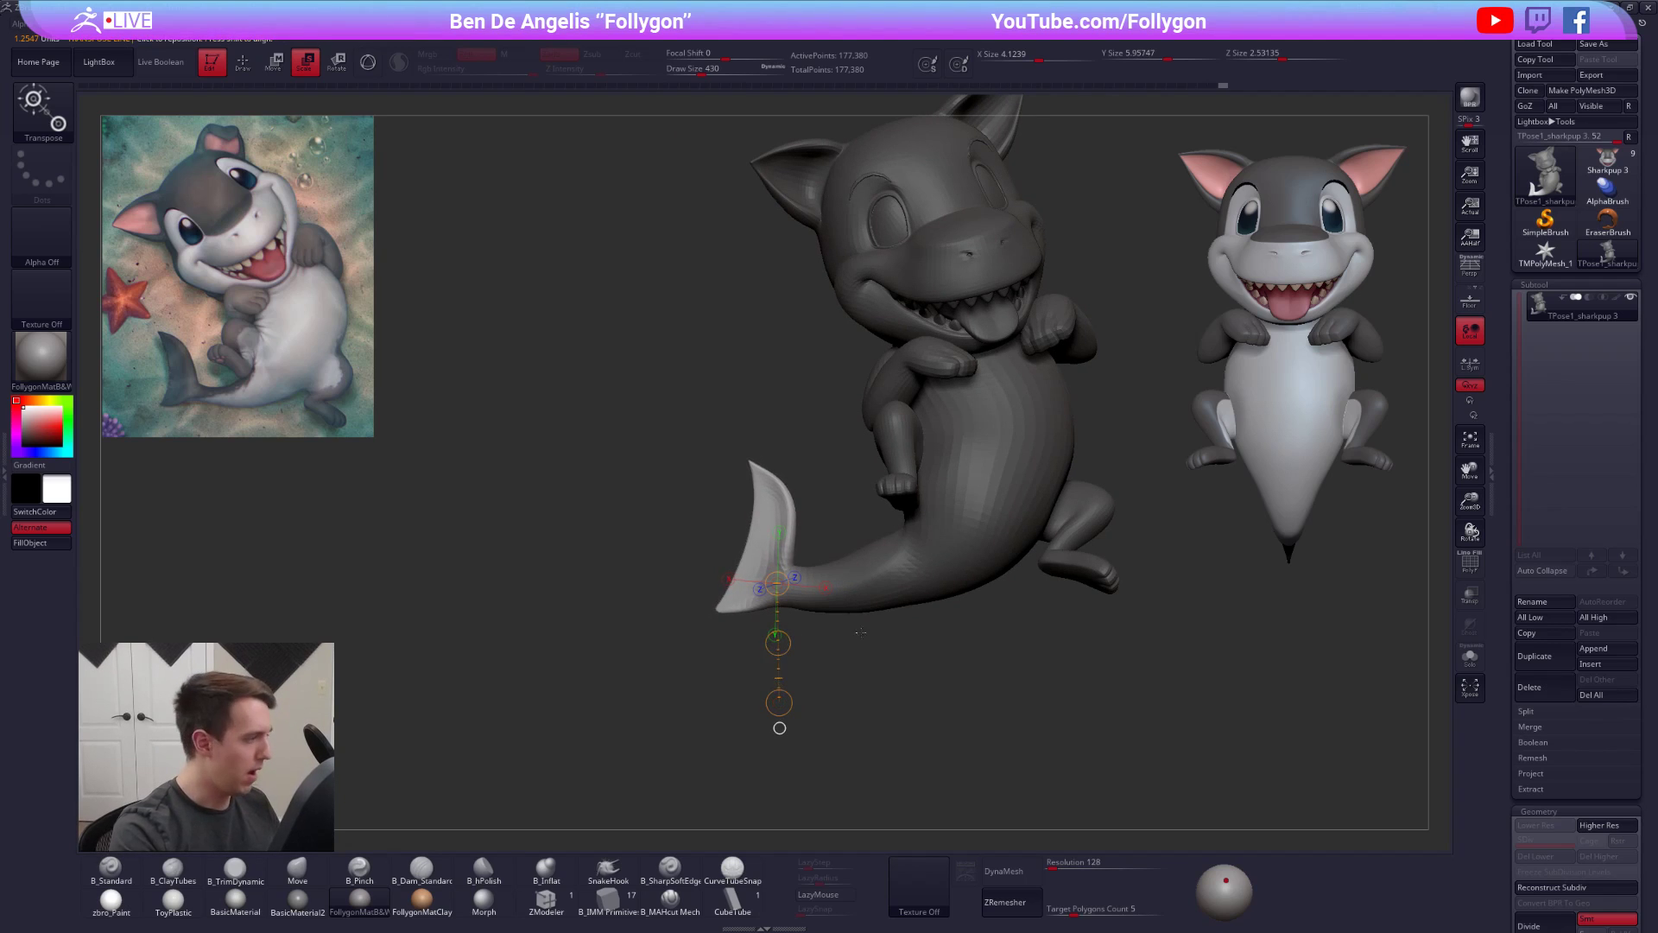
key(q)
mouse_move(890, 643)
alt+mouse_down()
mouse_move(976, 527)
mouse_move(910, 571)
alt+mouse_up()
ctrl+drag(915, 570, 1023, 536)
- Mask everything except the shark pup's right leg and adjust that leg with a transpose line in Scale mode
ctrl+right_drag(838, 584, 878, 646)
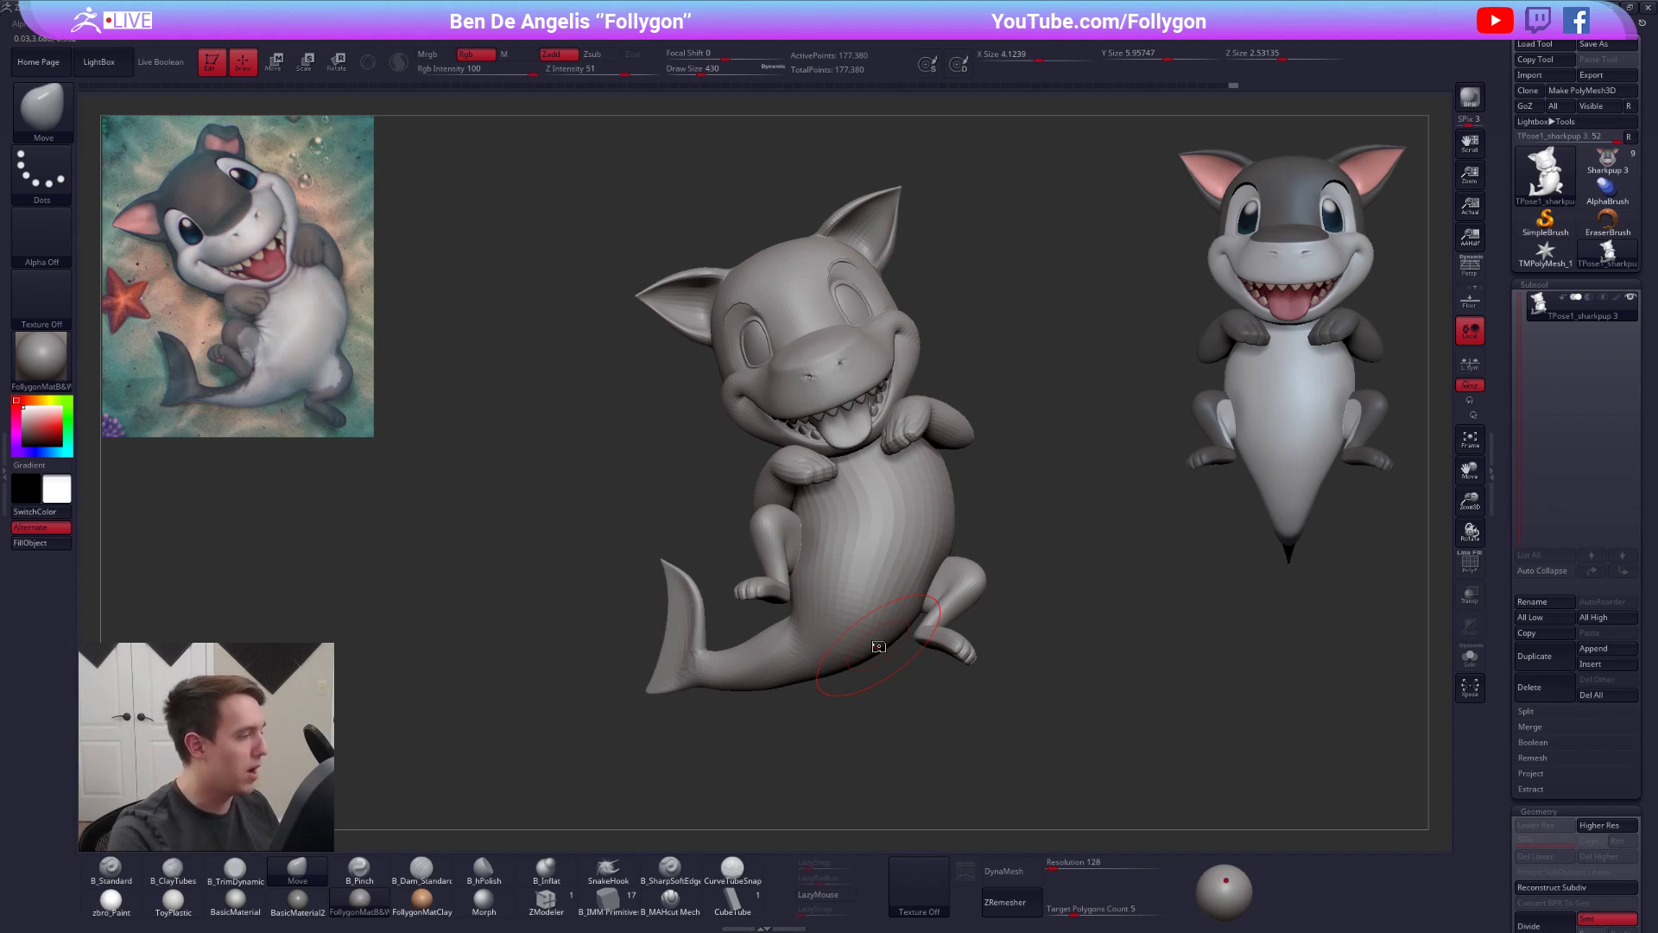
mouse_move(871, 644)
right_down()
mouse_move(734, 637)
mouse_move(871, 645)
right_up()
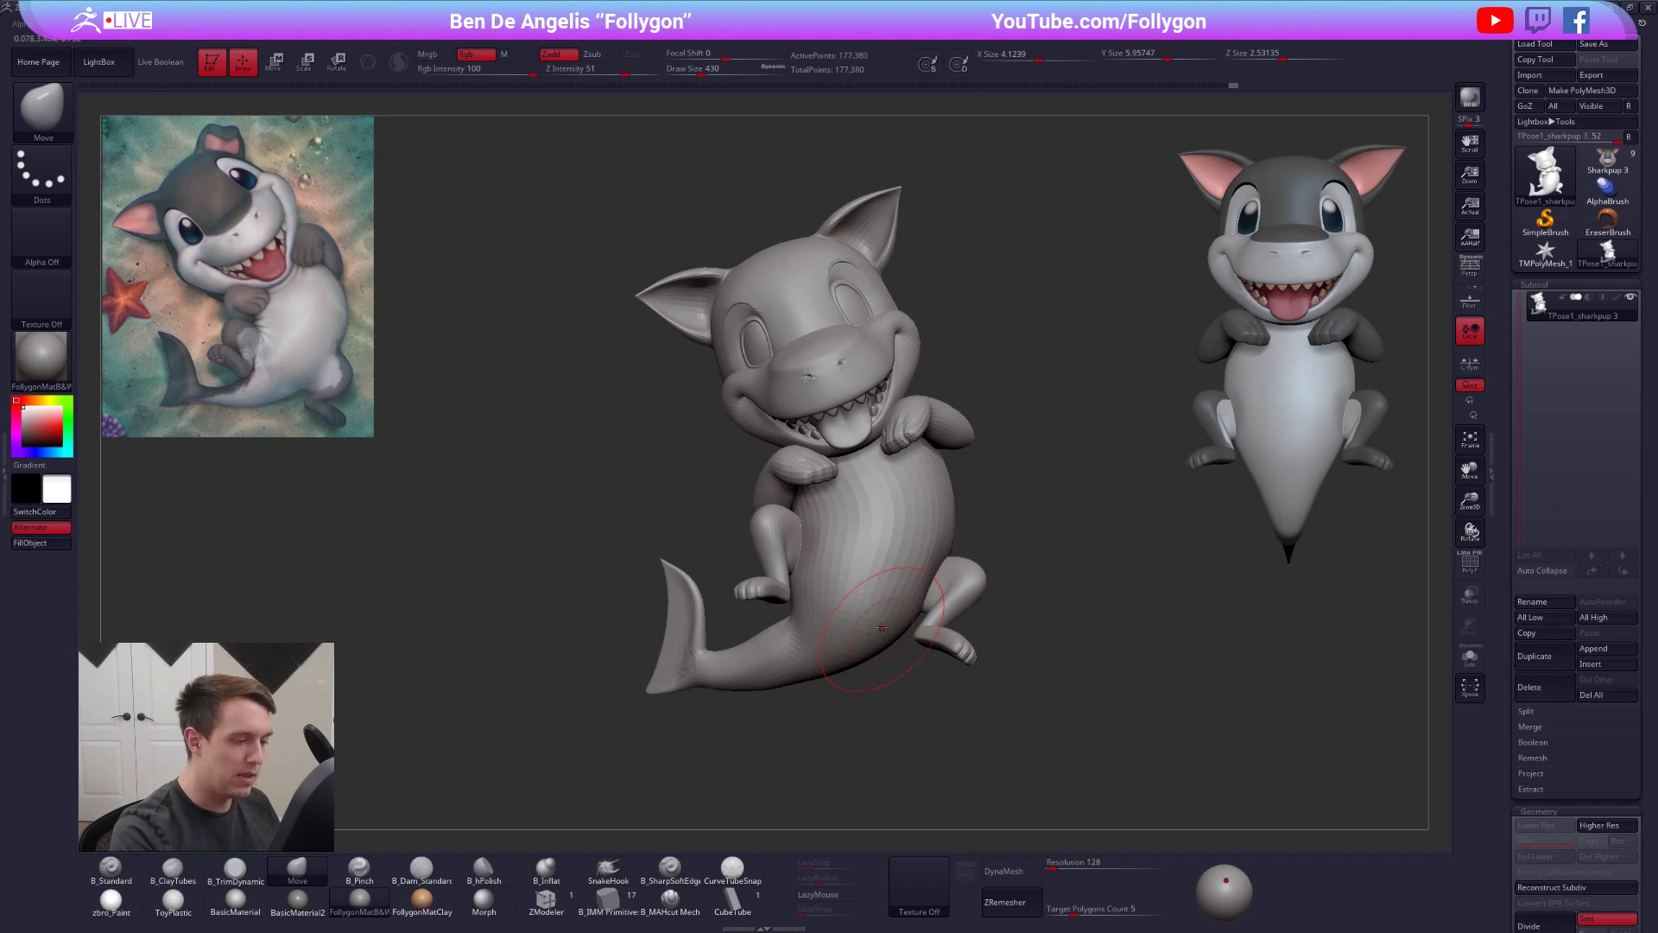
right_drag(975, 614, 868, 656)
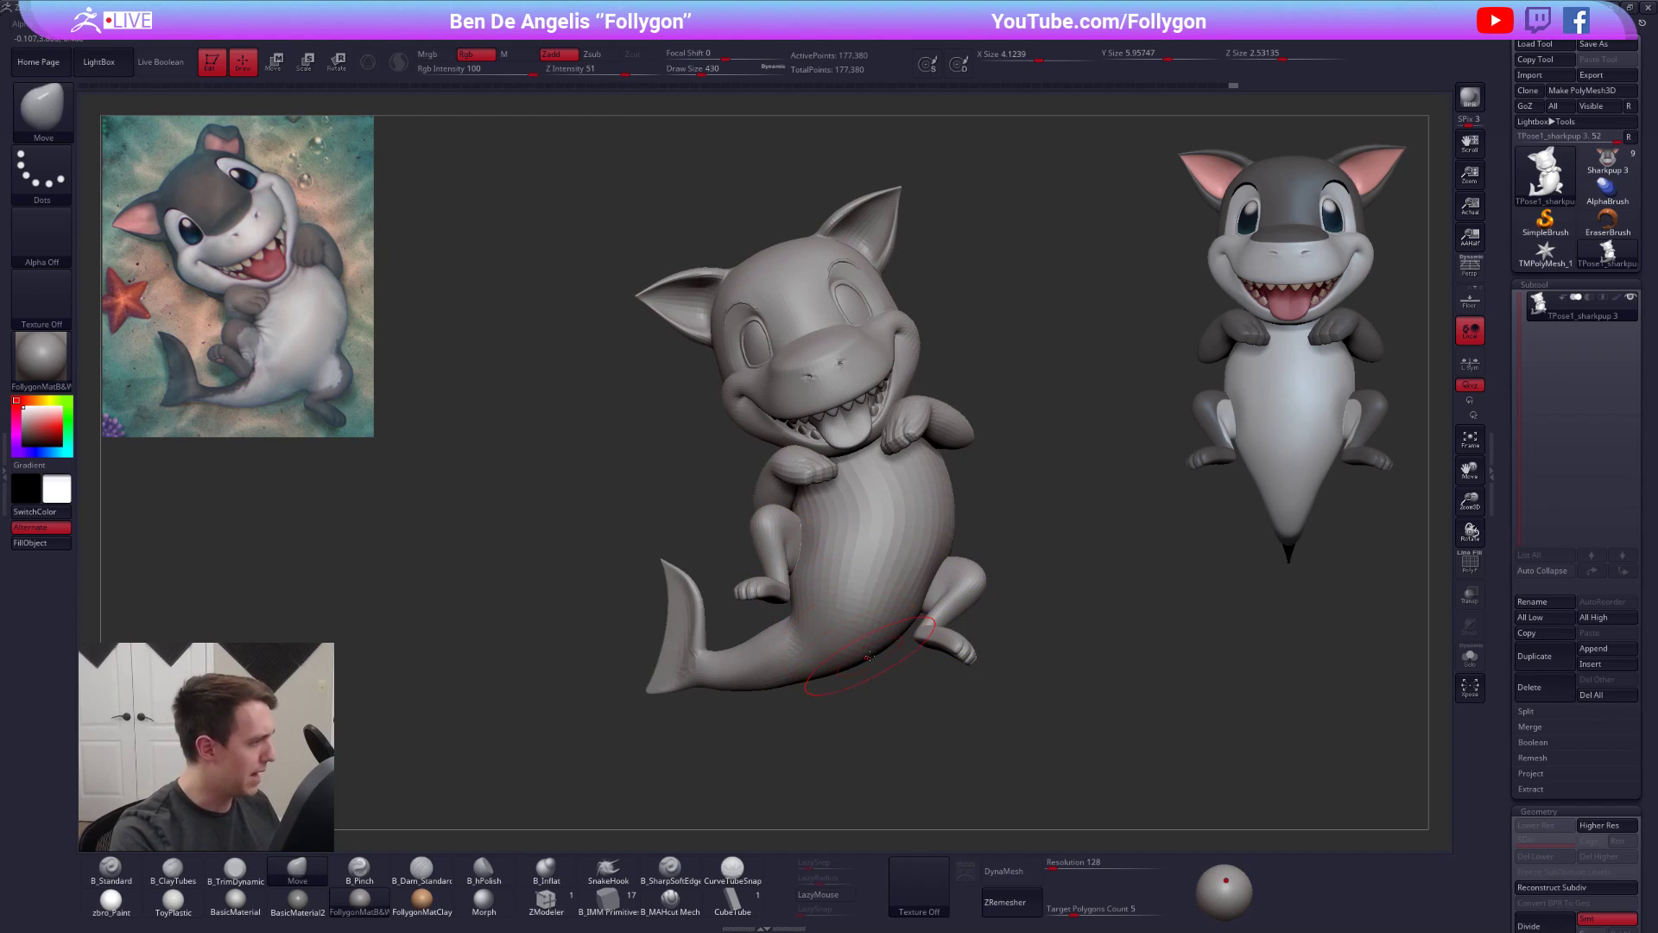
key(w)
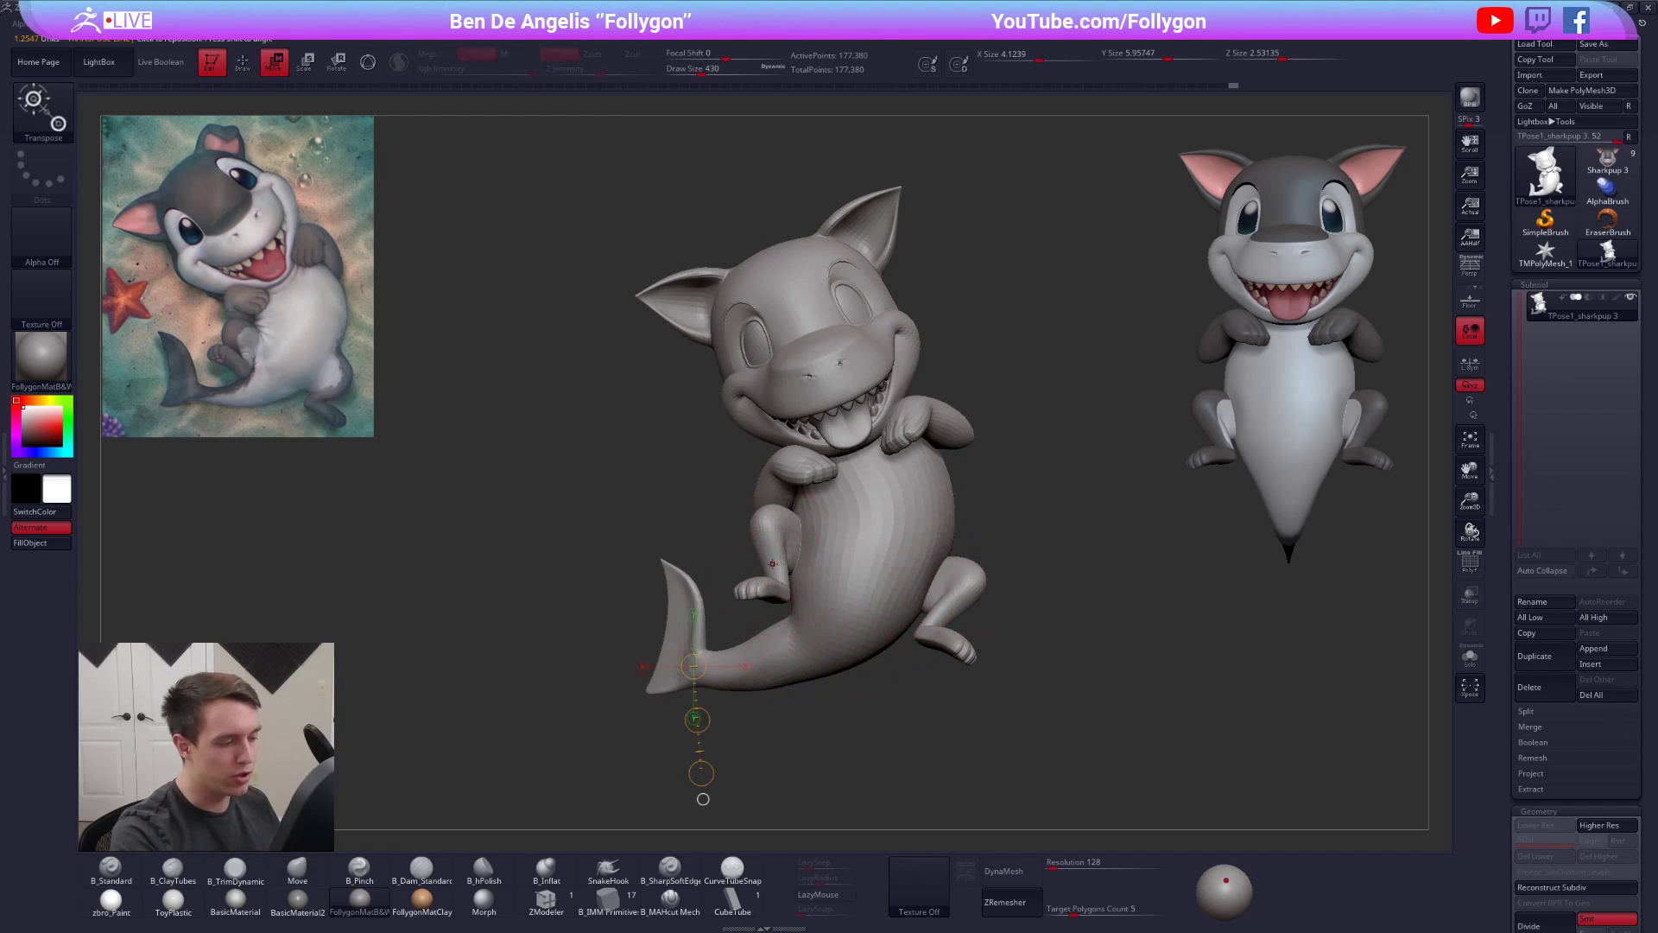
ctrl+click(777, 567)
right_drag(858, 596, 959, 570)
key(e)
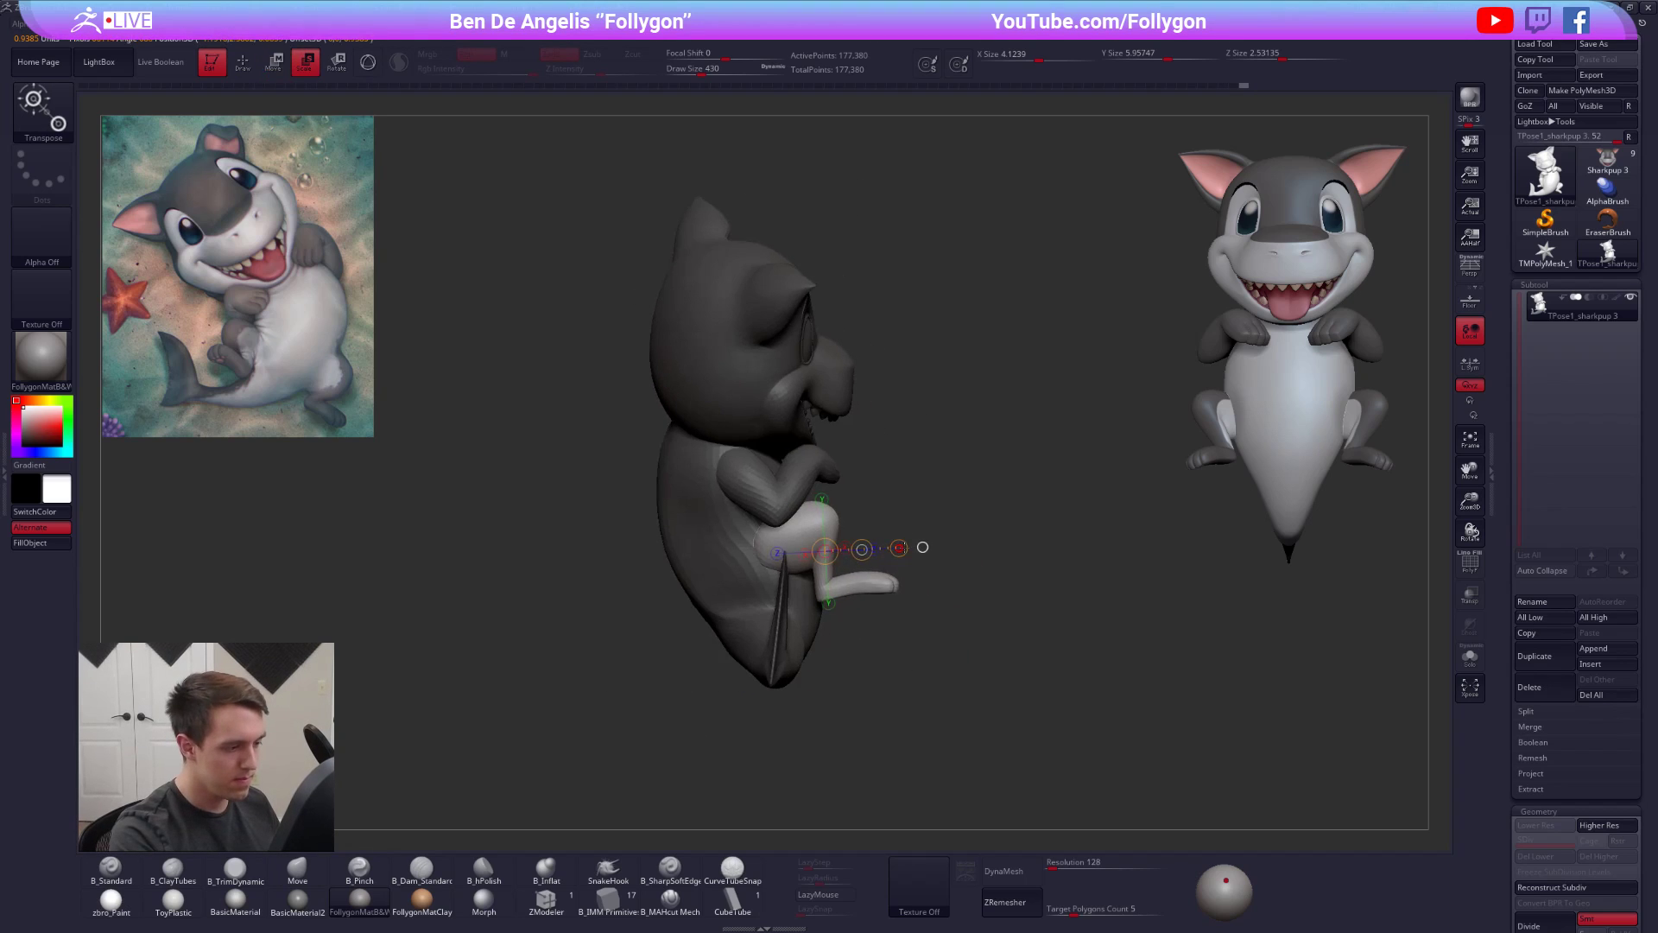
right_drag(862, 550, 917, 632)
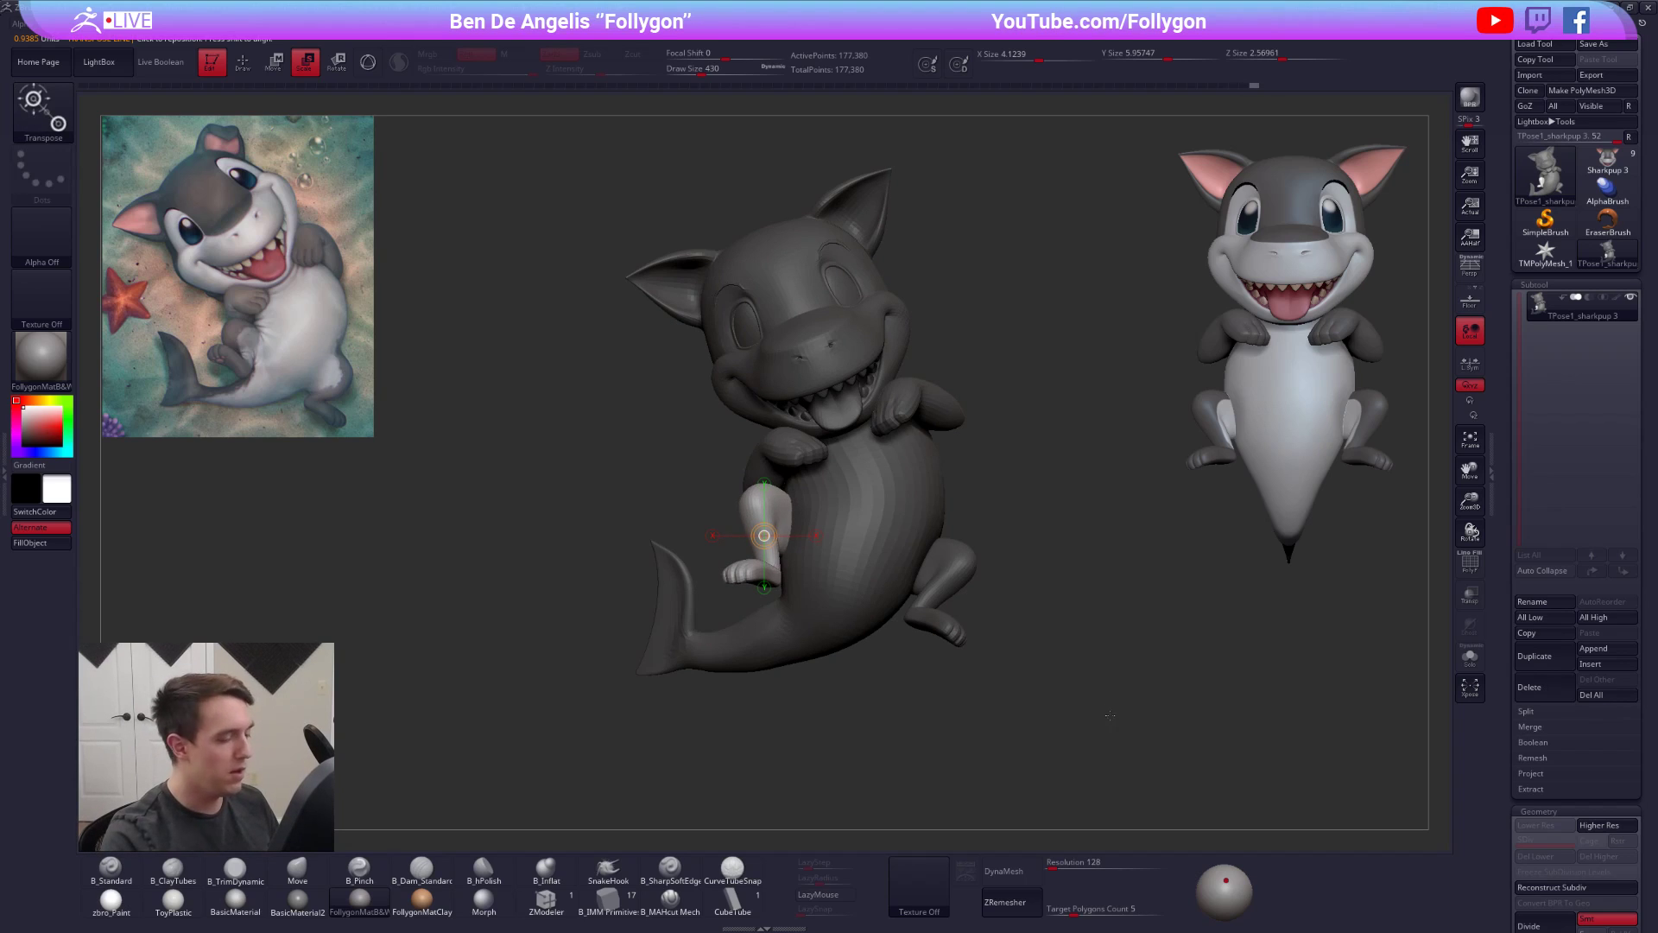
- Mask everything except the left leg, adjust it with a transpose line, and clear the mask
key(w)
ctrl+click(951, 574)
drag(953, 577, 924, 522)
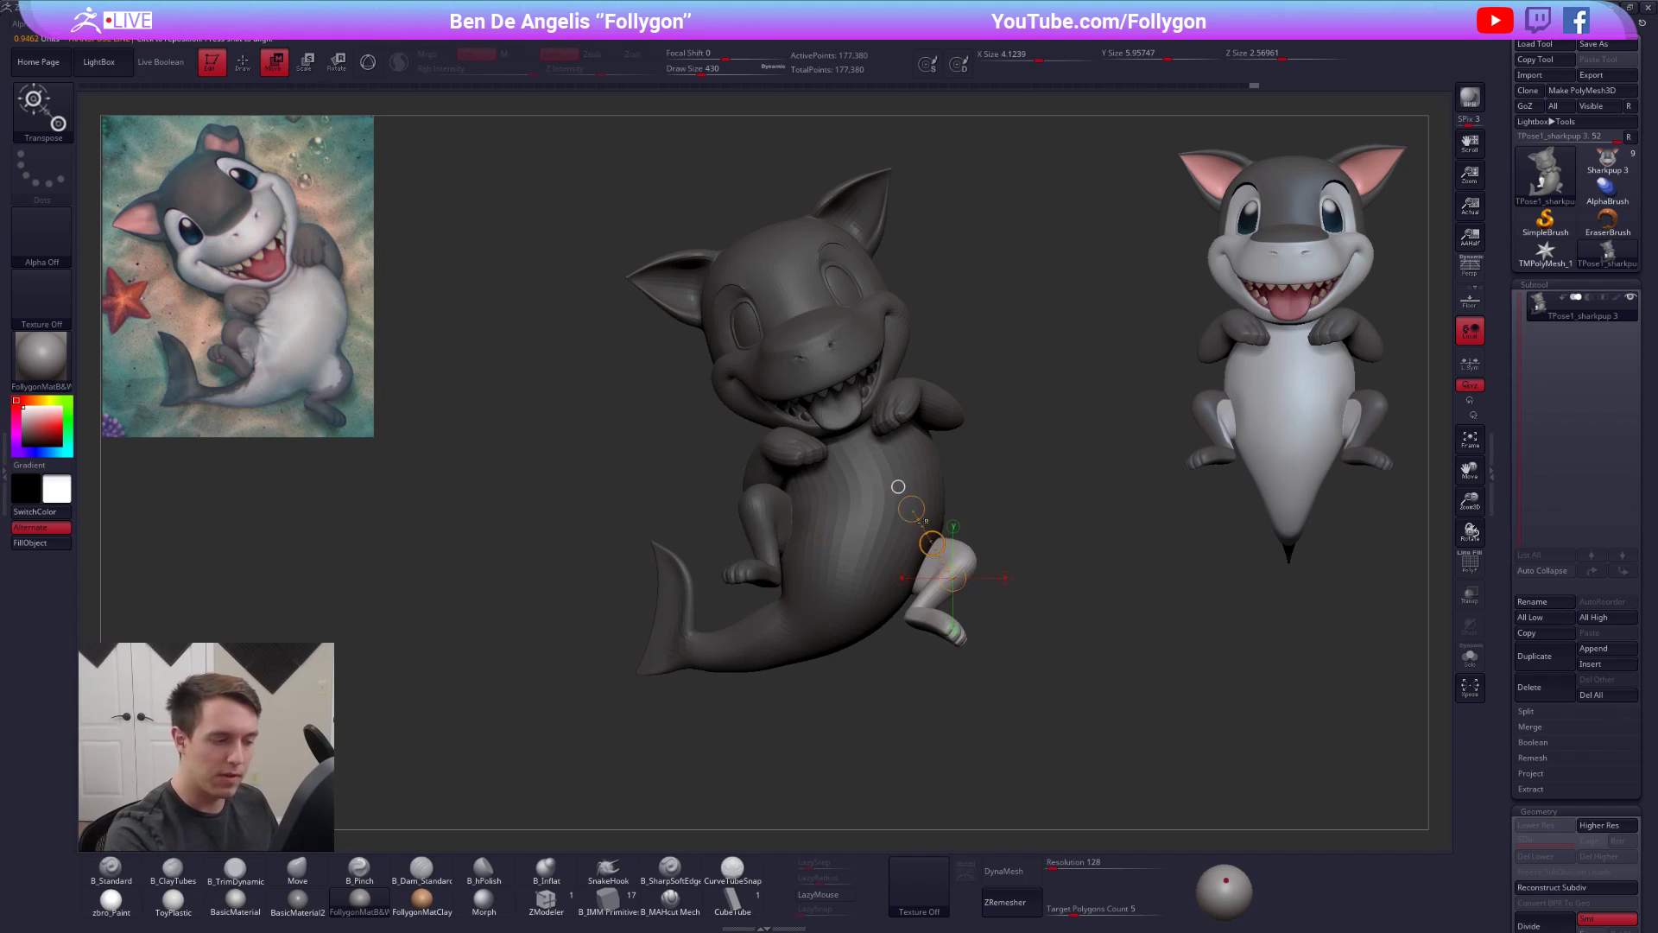
ctrl+right_drag(901, 623, 921, 621)
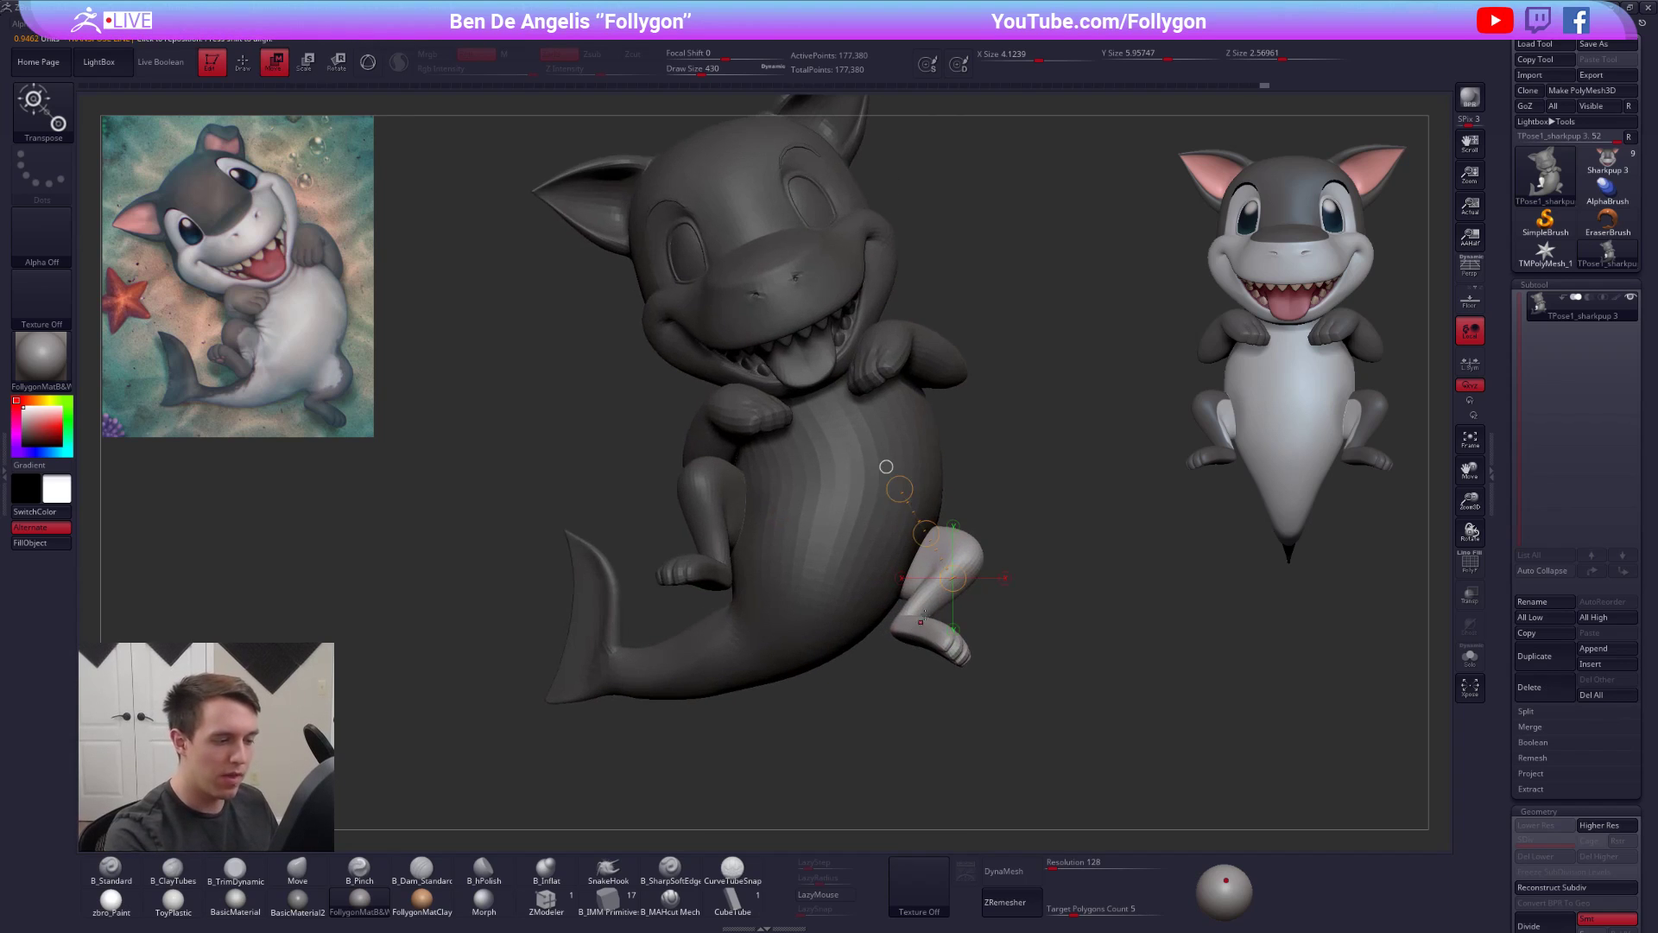
mouse_move(930, 597)
mouse_down()
mouse_move(1033, 597)
mouse_move(1055, 613)
mouse_up()
key(e)
key(q)
ctrl+drag(1032, 486, 993, 497)
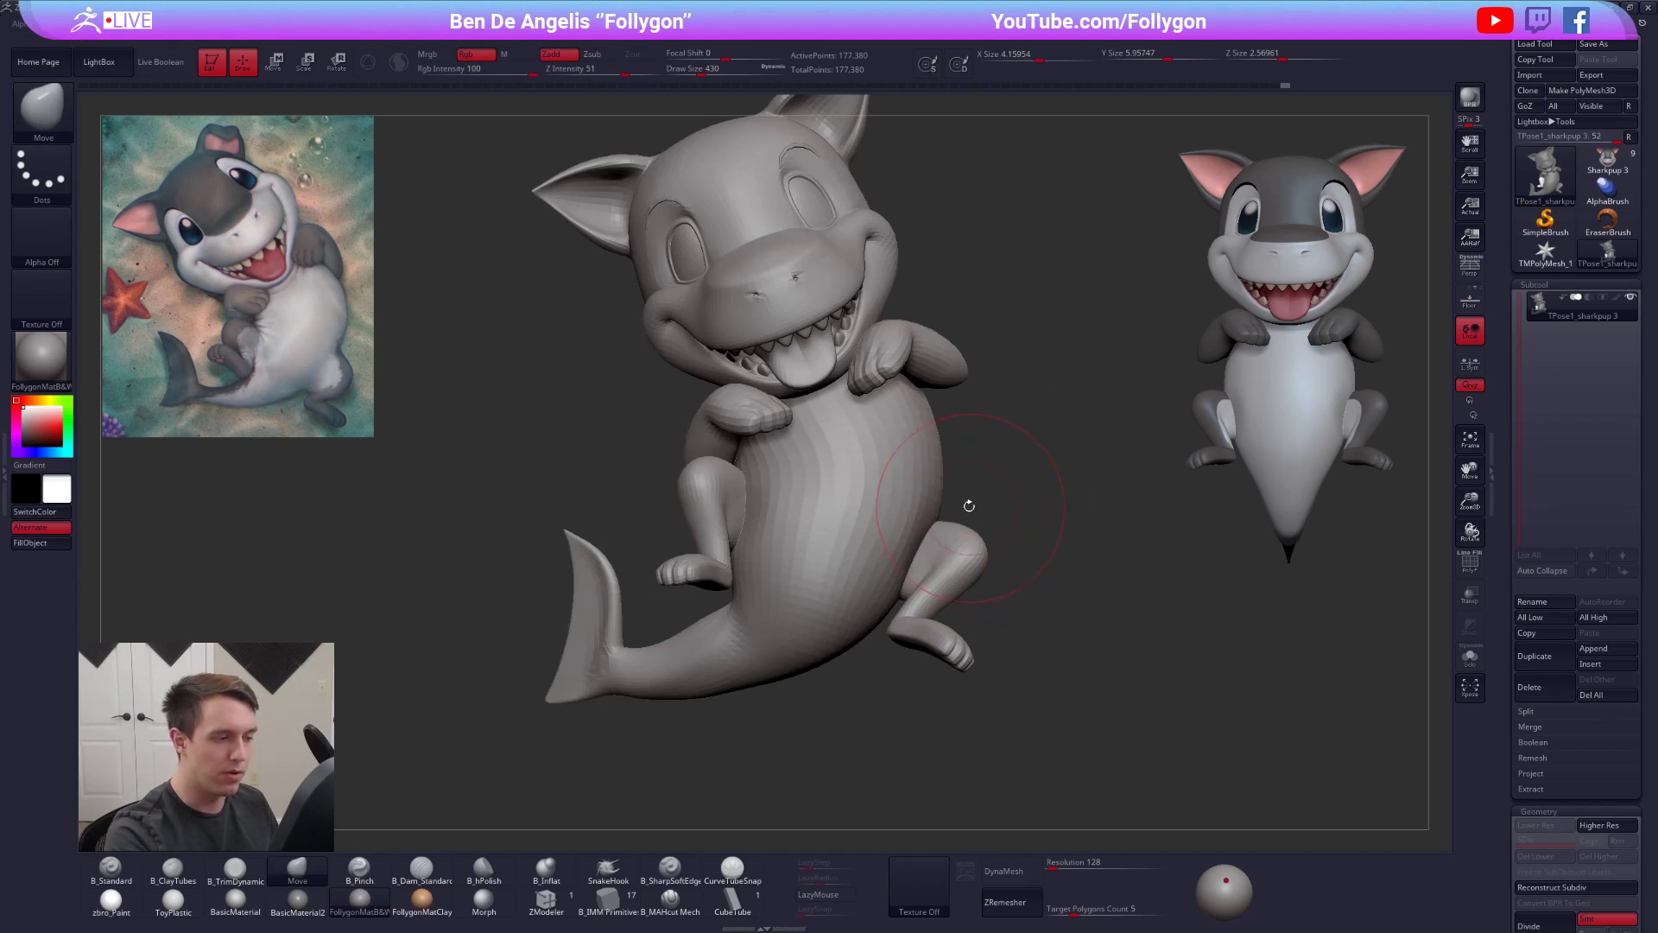
- Isolate the torso and tail, mask the upper torso, and soften the mask's edge
ctrl+shift+click(893, 504)
mouse_move(1028, 570)
alt+mouse_down()
mouse_move(993, 531)
mouse_move(917, 269)
alt+mouse_up()
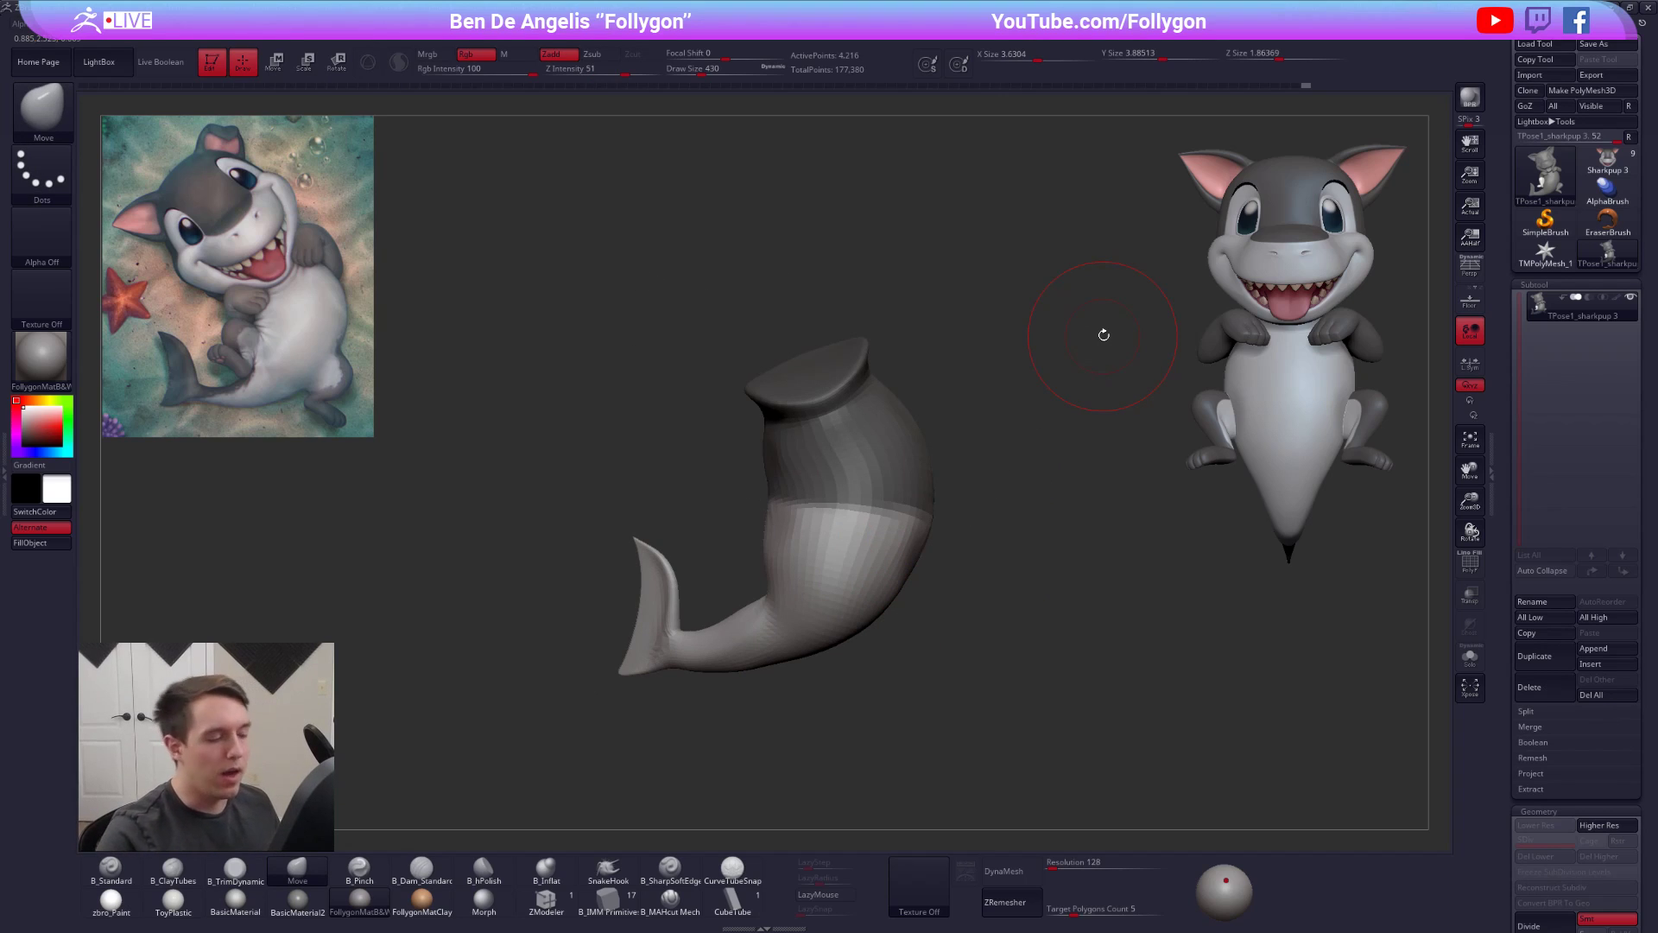
ctrl+click(884, 500)
ctrl+click(884, 500)
ctrl+right_drag(873, 507, 889, 514)
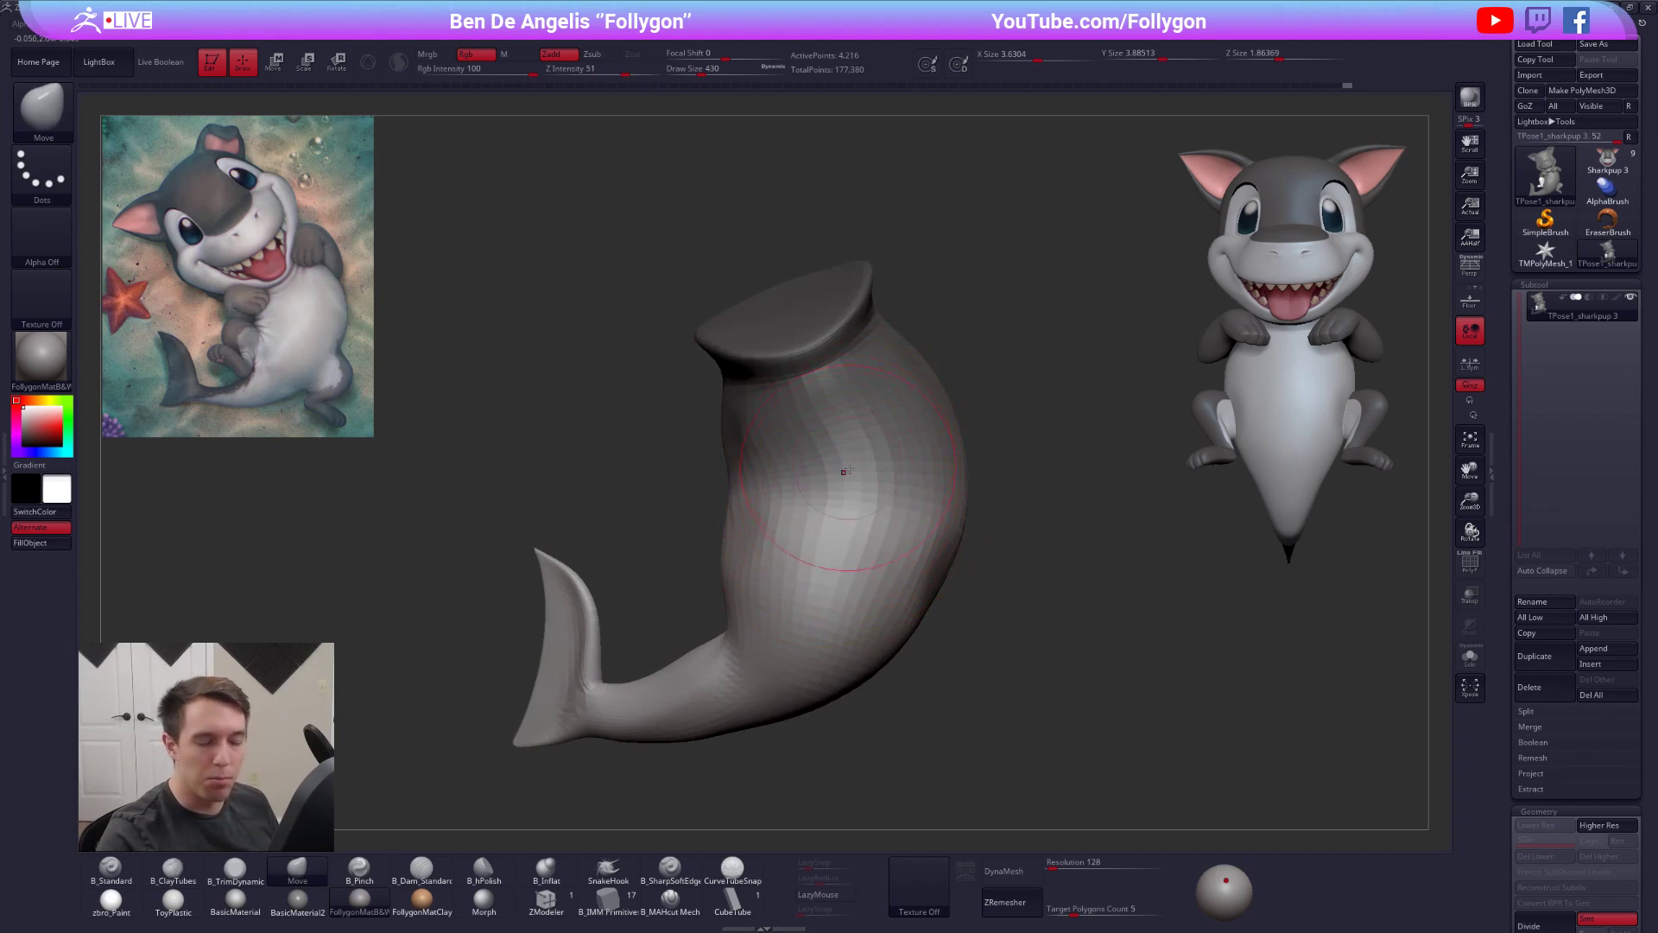
- Redraw the mask over the isolated body's upper torso, blur its edge, and invert it
ctrl+click(997, 440)
ctrl+click(875, 509)
ctrl+click(876, 509)
ctrl+drag(1034, 596, 1058, 570)
mouse_move(1042, 533)
ctrl+mouse_down()
mouse_move(514, 430)
mouse_move(1037, 212)
mouse_move(1040, 226)
ctrl+mouse_up()
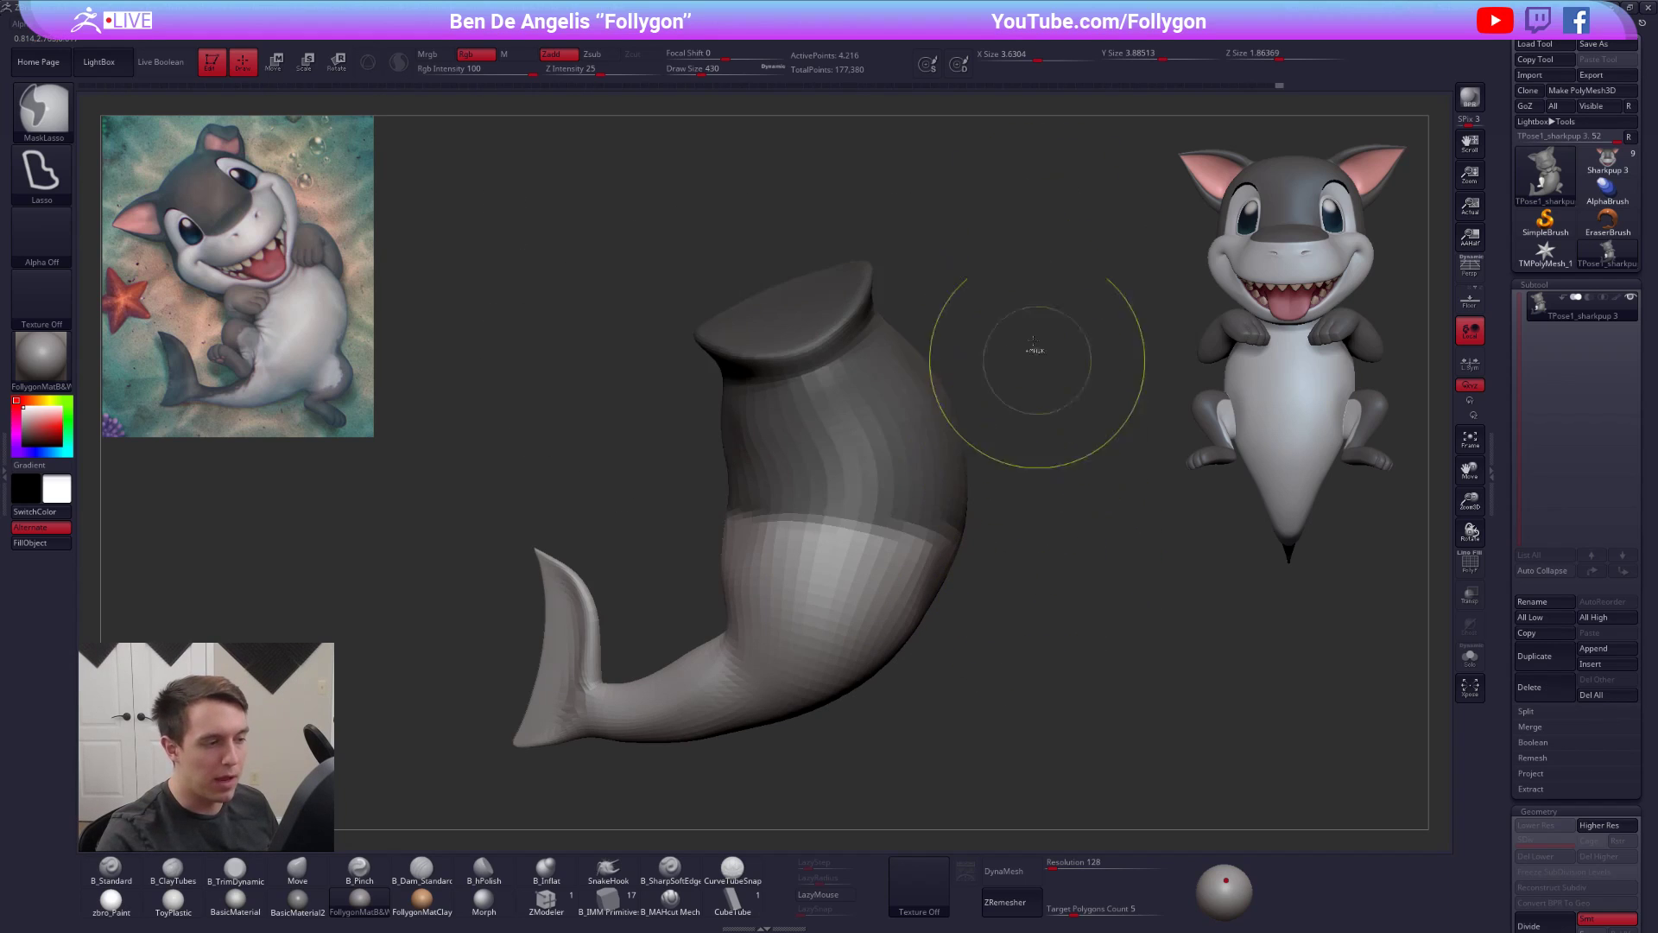
ctrl+click(914, 510)
ctrl+click(916, 512)
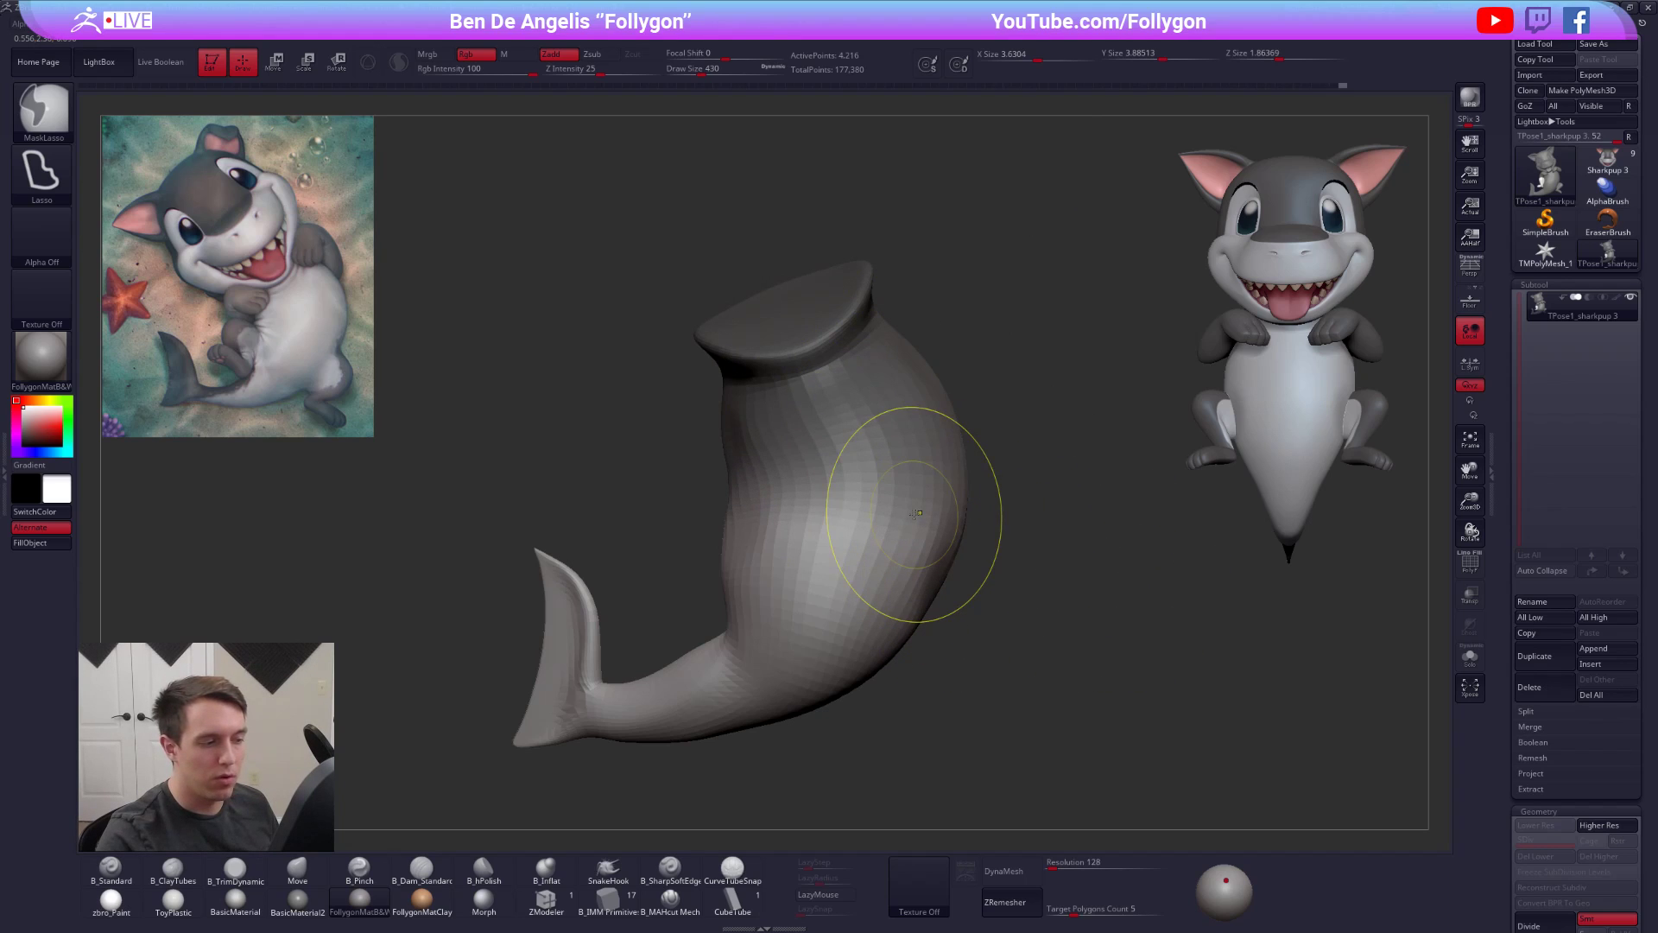
ctrl+click(1047, 410)
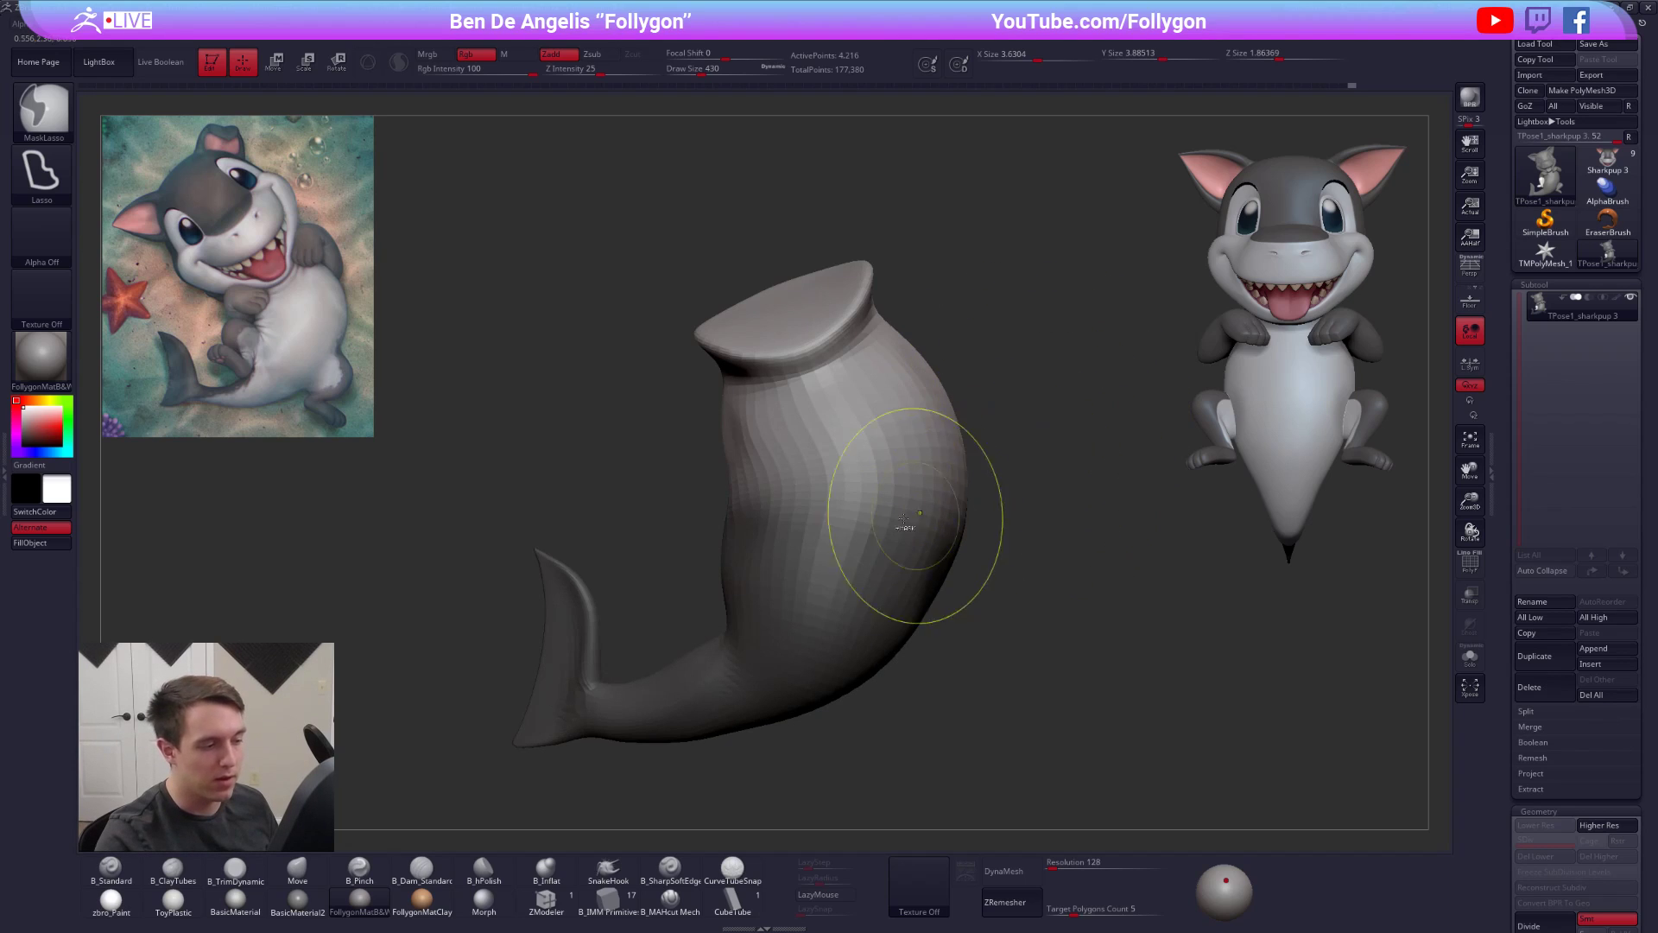
ctrl+click(881, 519)
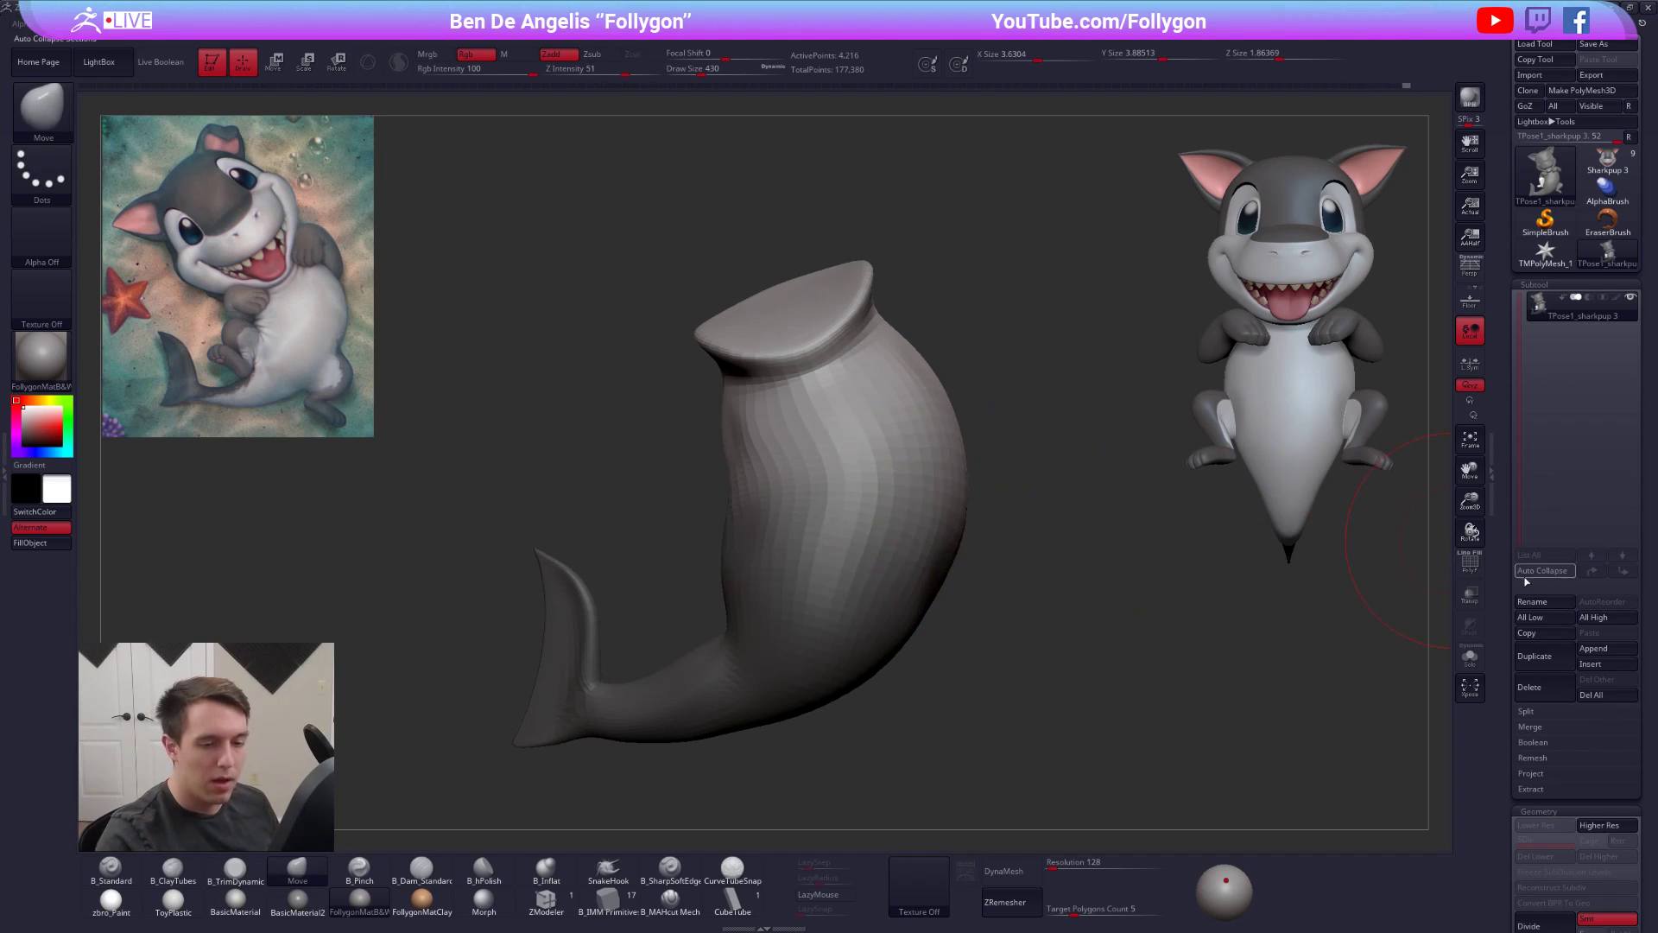
- Collapse the Deformation settings and open the Masking settings to examine the BlurMask option
drag(1512, 570, 1503, 373)
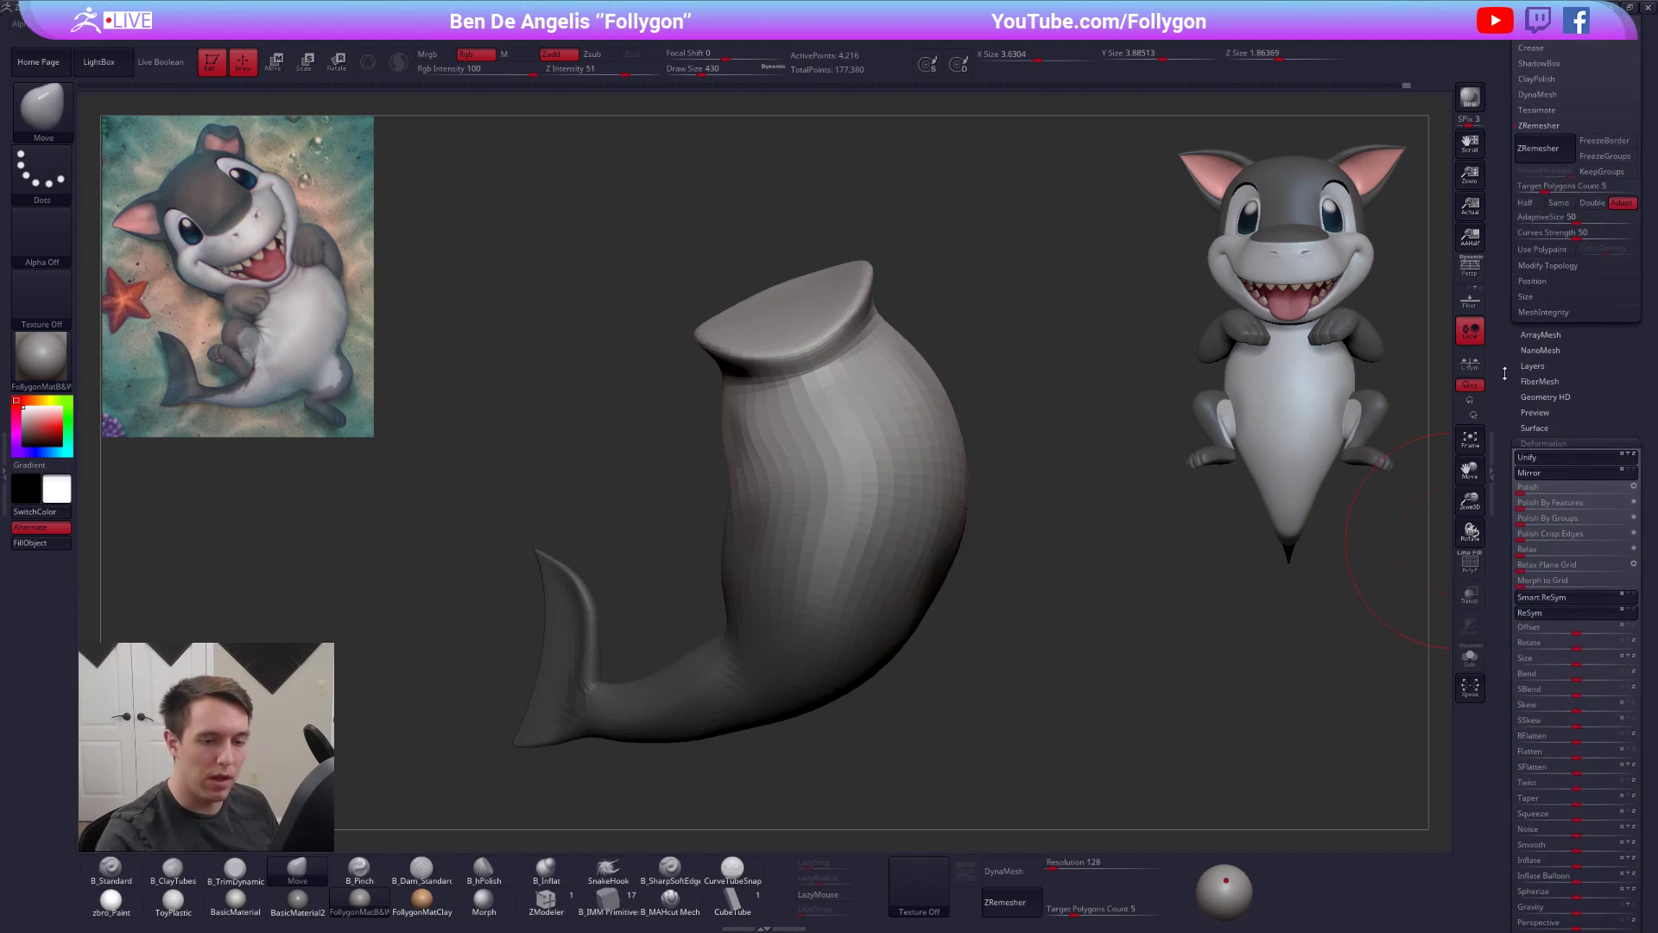
click(1558, 442)
click(1555, 460)
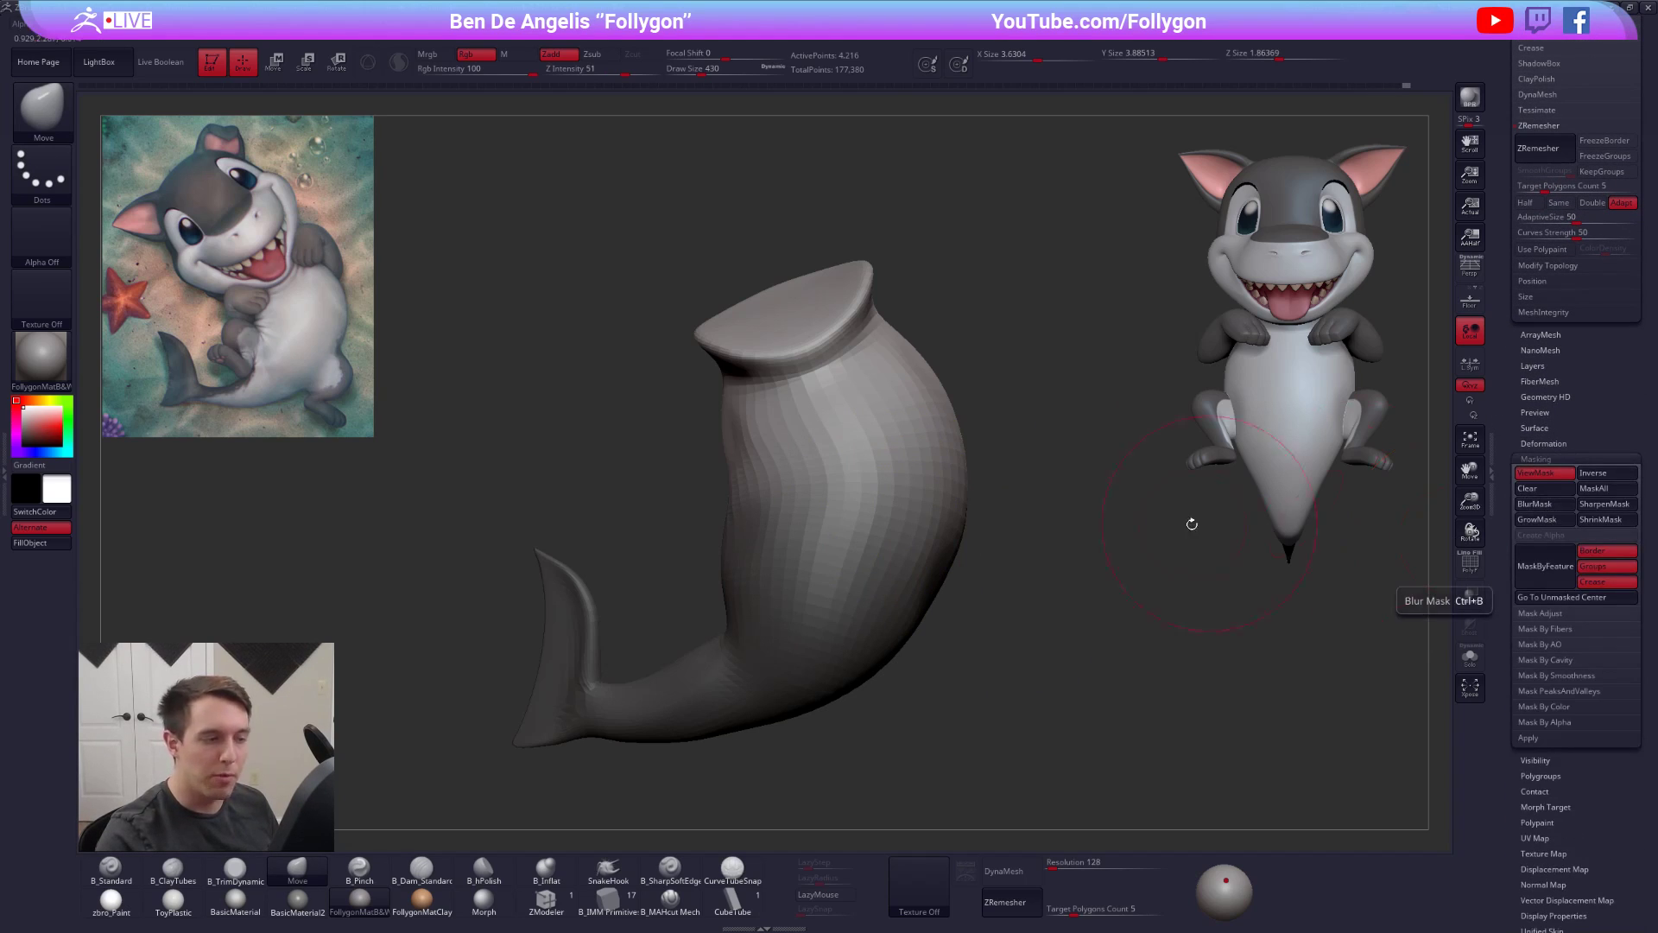
- Mask the upper torso of the isolated body and soften the mask's edge with BlurMask
key(ctrl+h)
mouse_move(950, 537)
ctrl+mouse_down()
mouse_move(455, 328)
mouse_move(1019, 212)
mouse_move(958, 501)
ctrl+mouse_up()
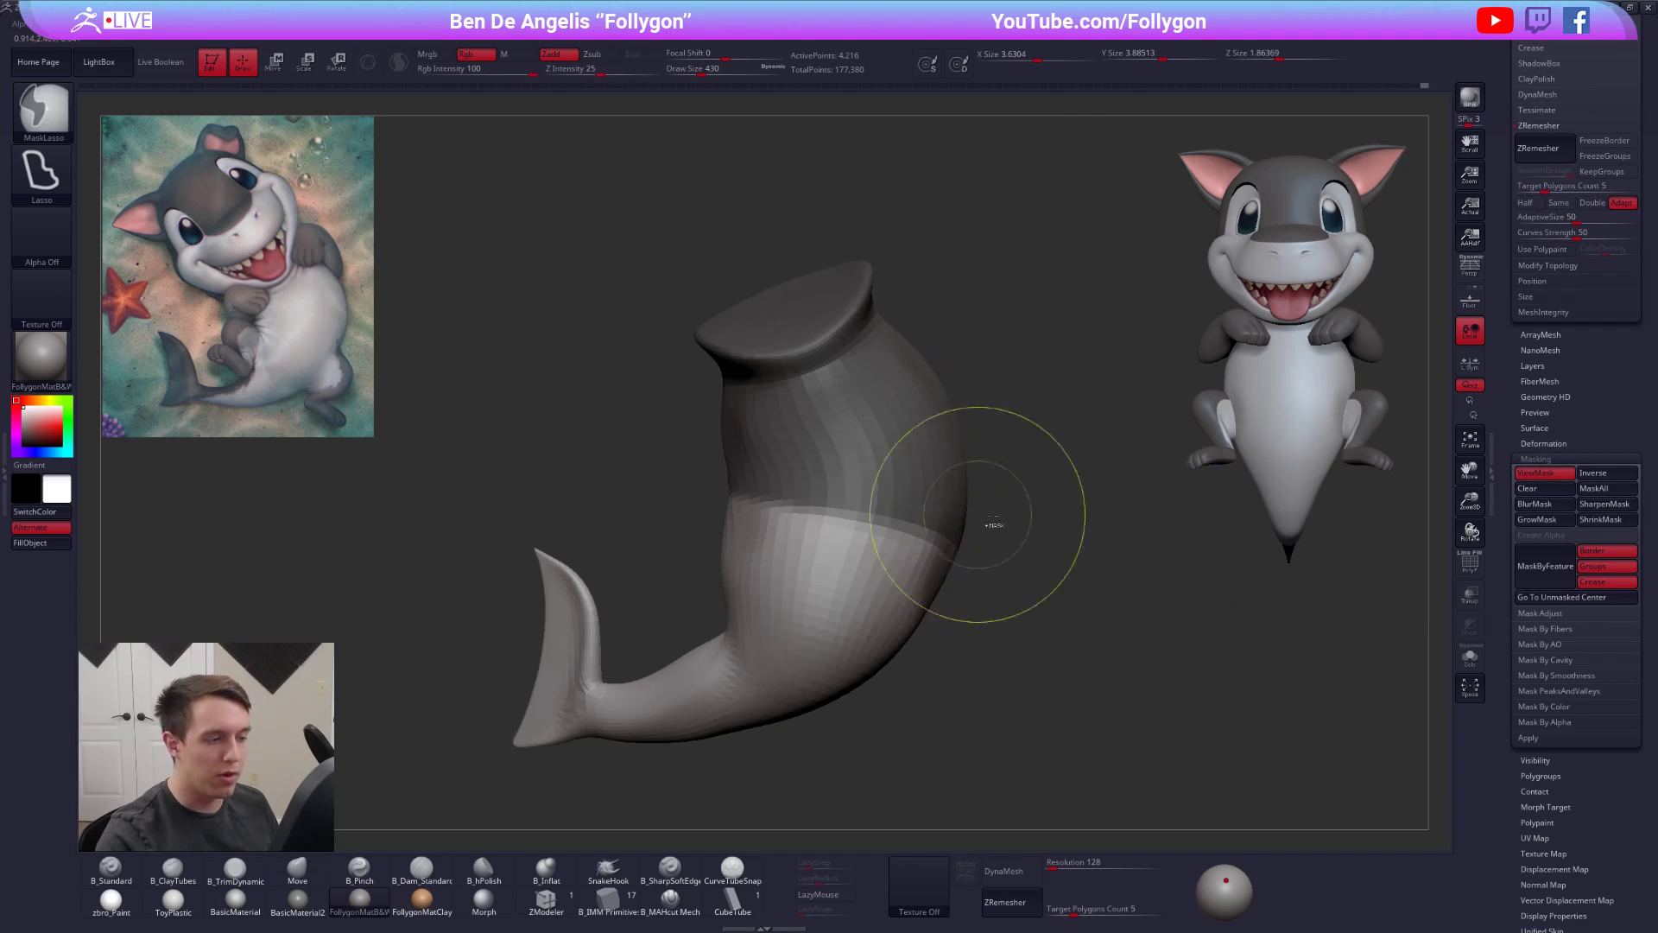
click(1542, 505)
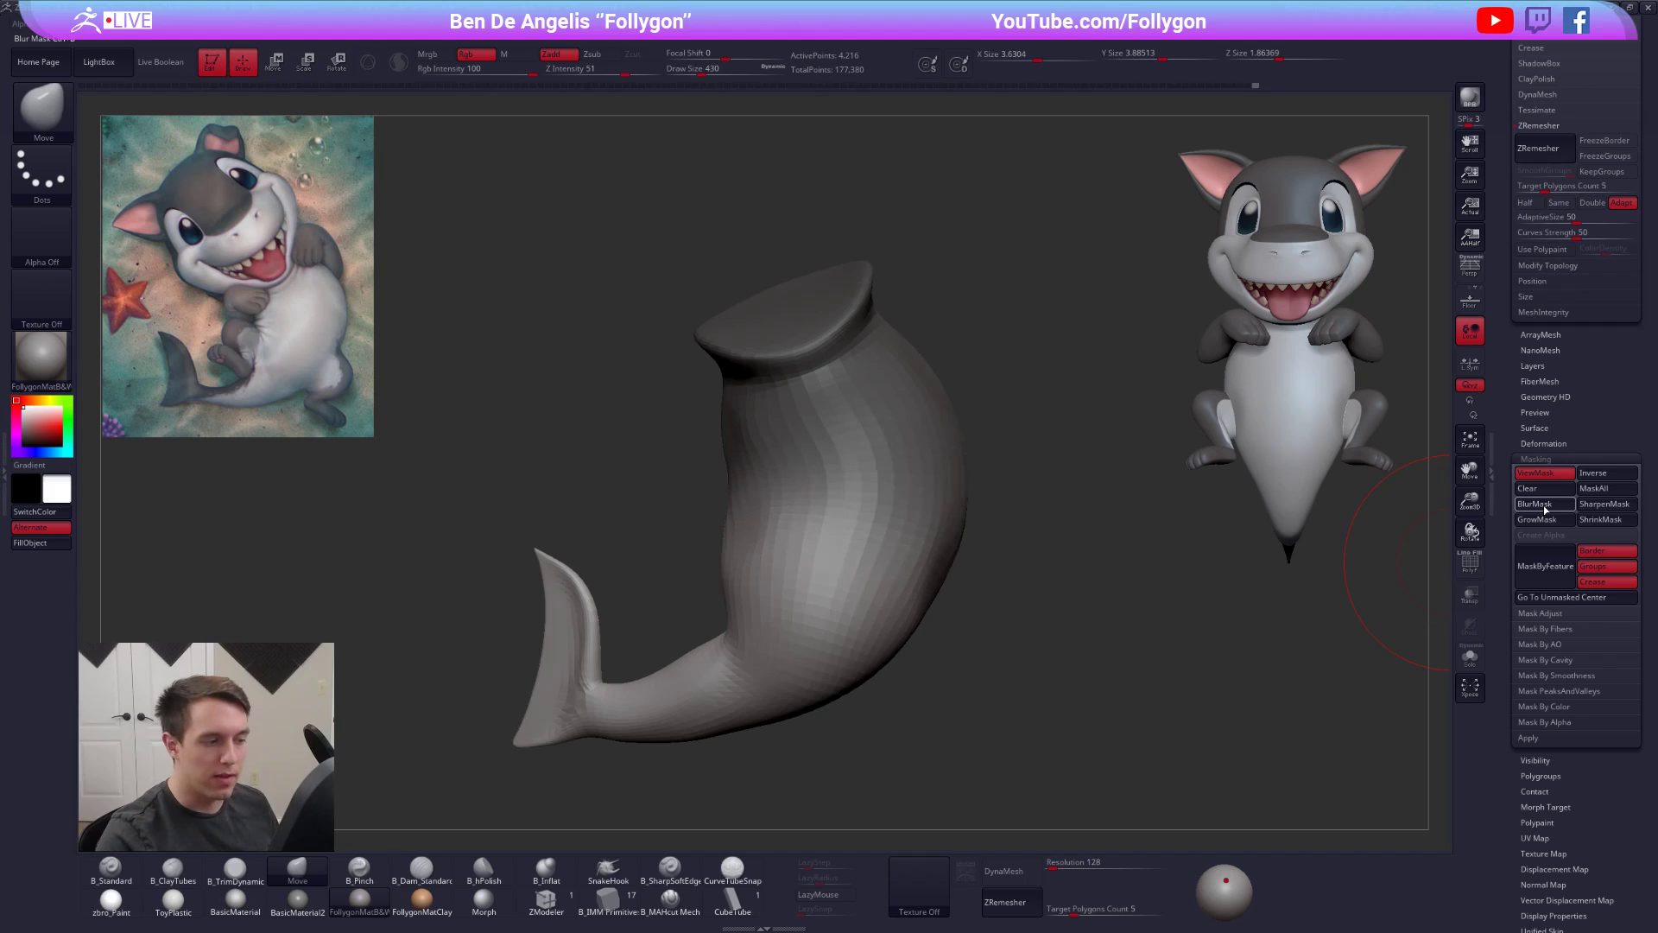
ctrl+drag(1084, 600, 727, 213)
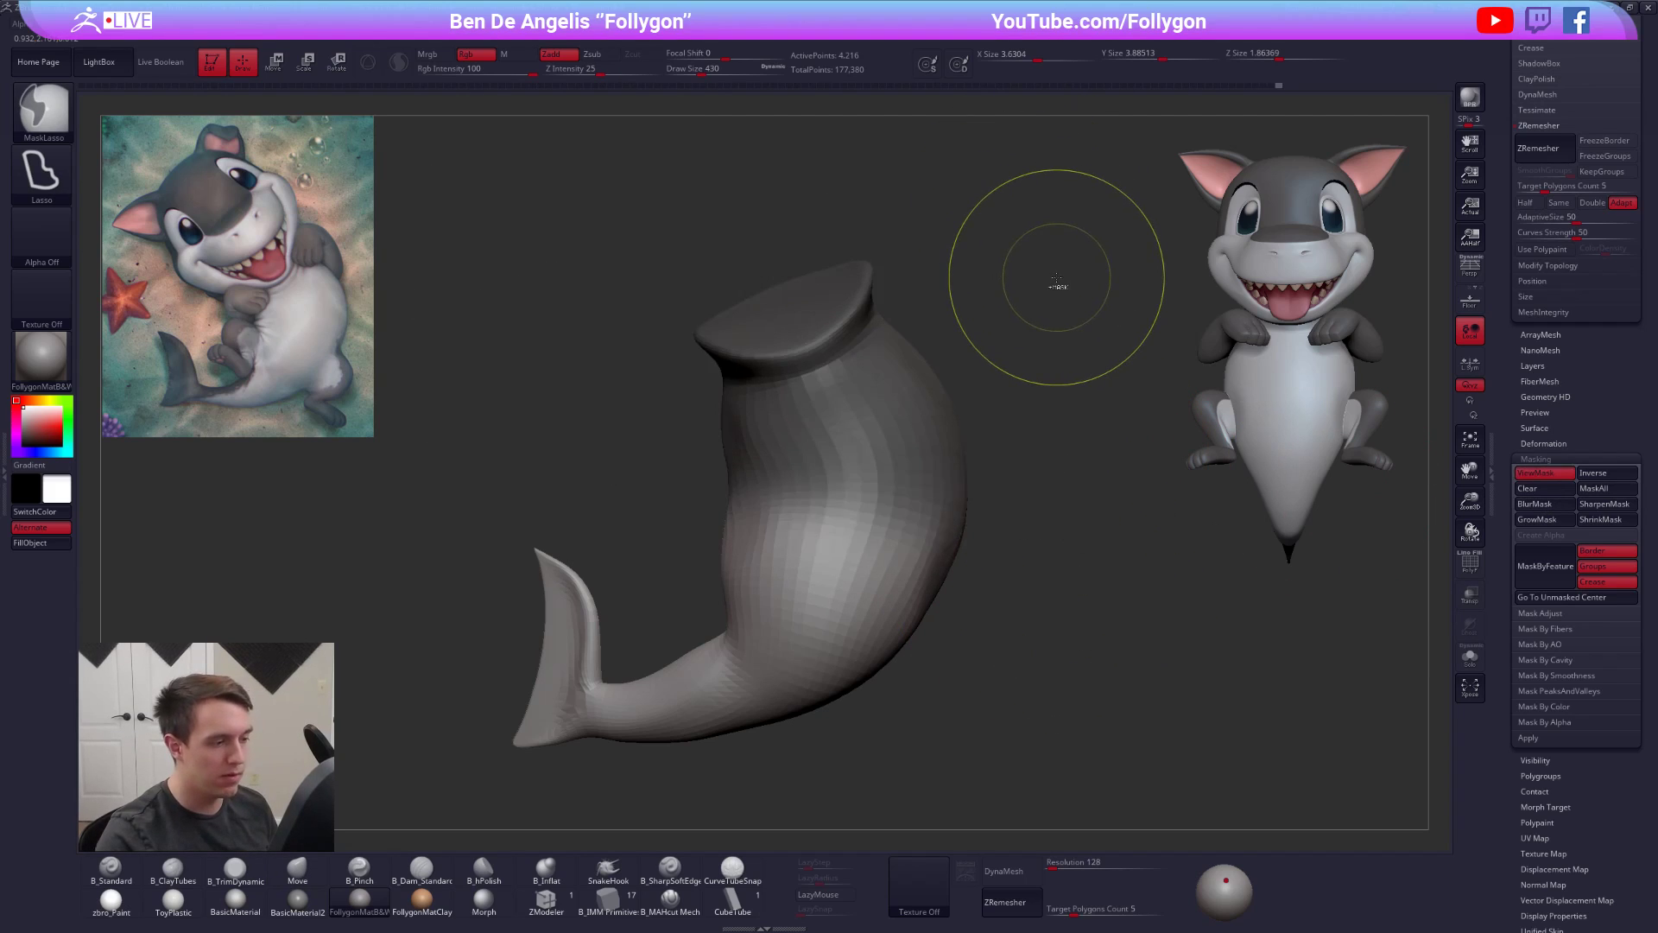
- Remove the torso mask, unhide the full model, and set the brush's draw size to 307
click(1569, 470)
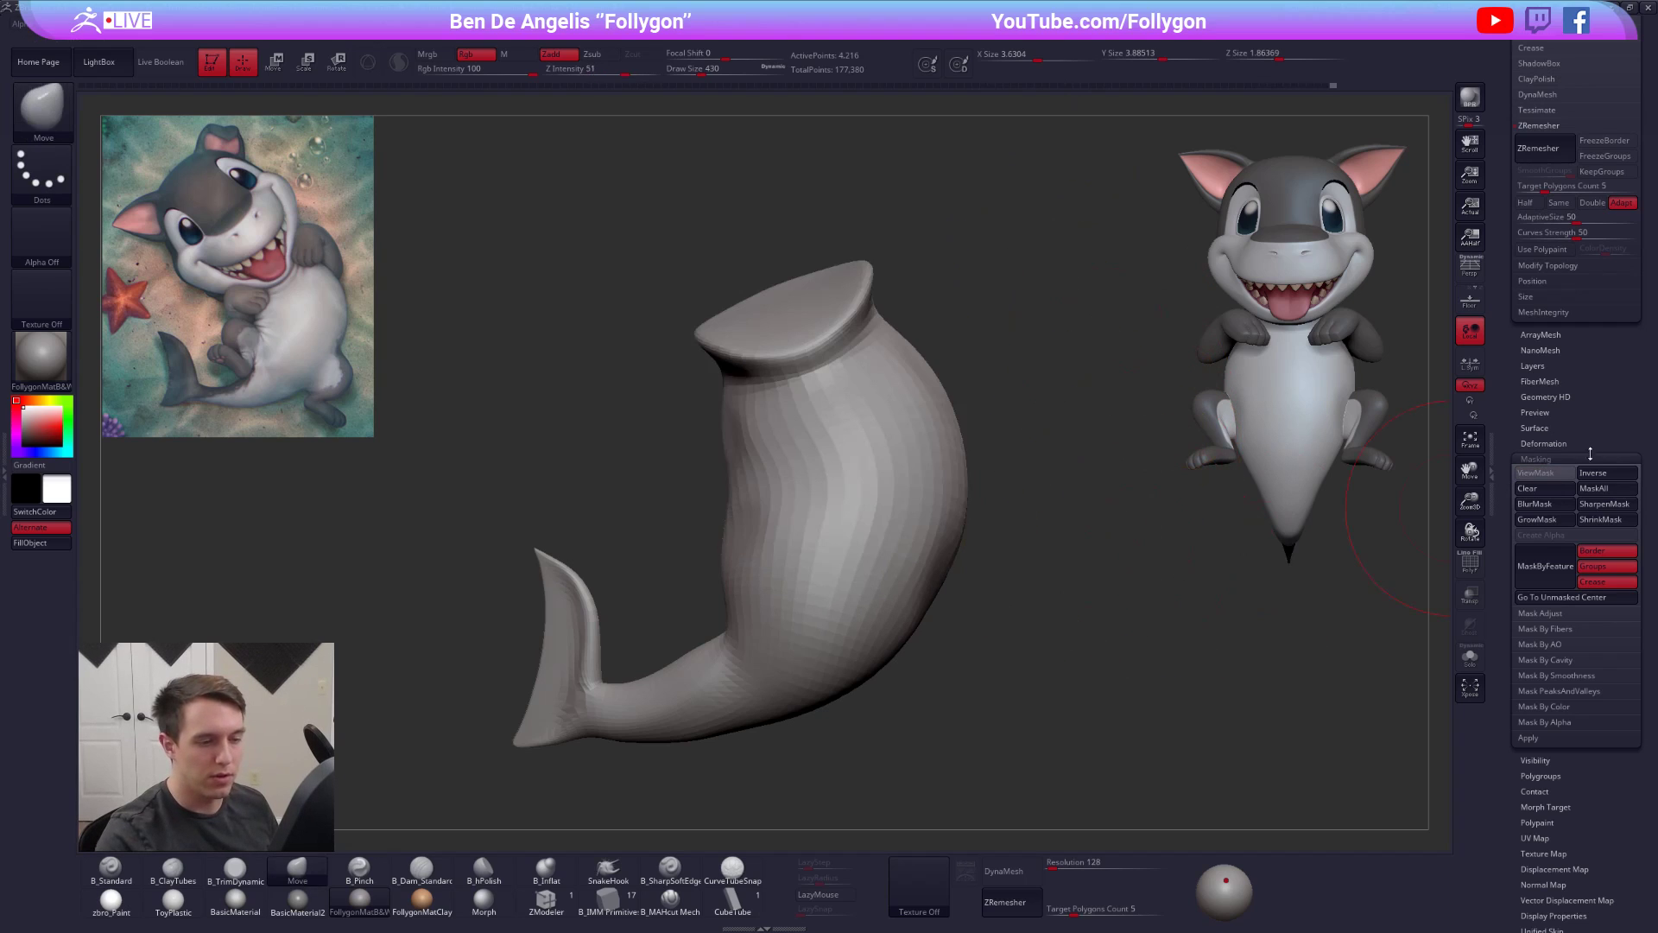
drag(1556, 449, 1560, 743)
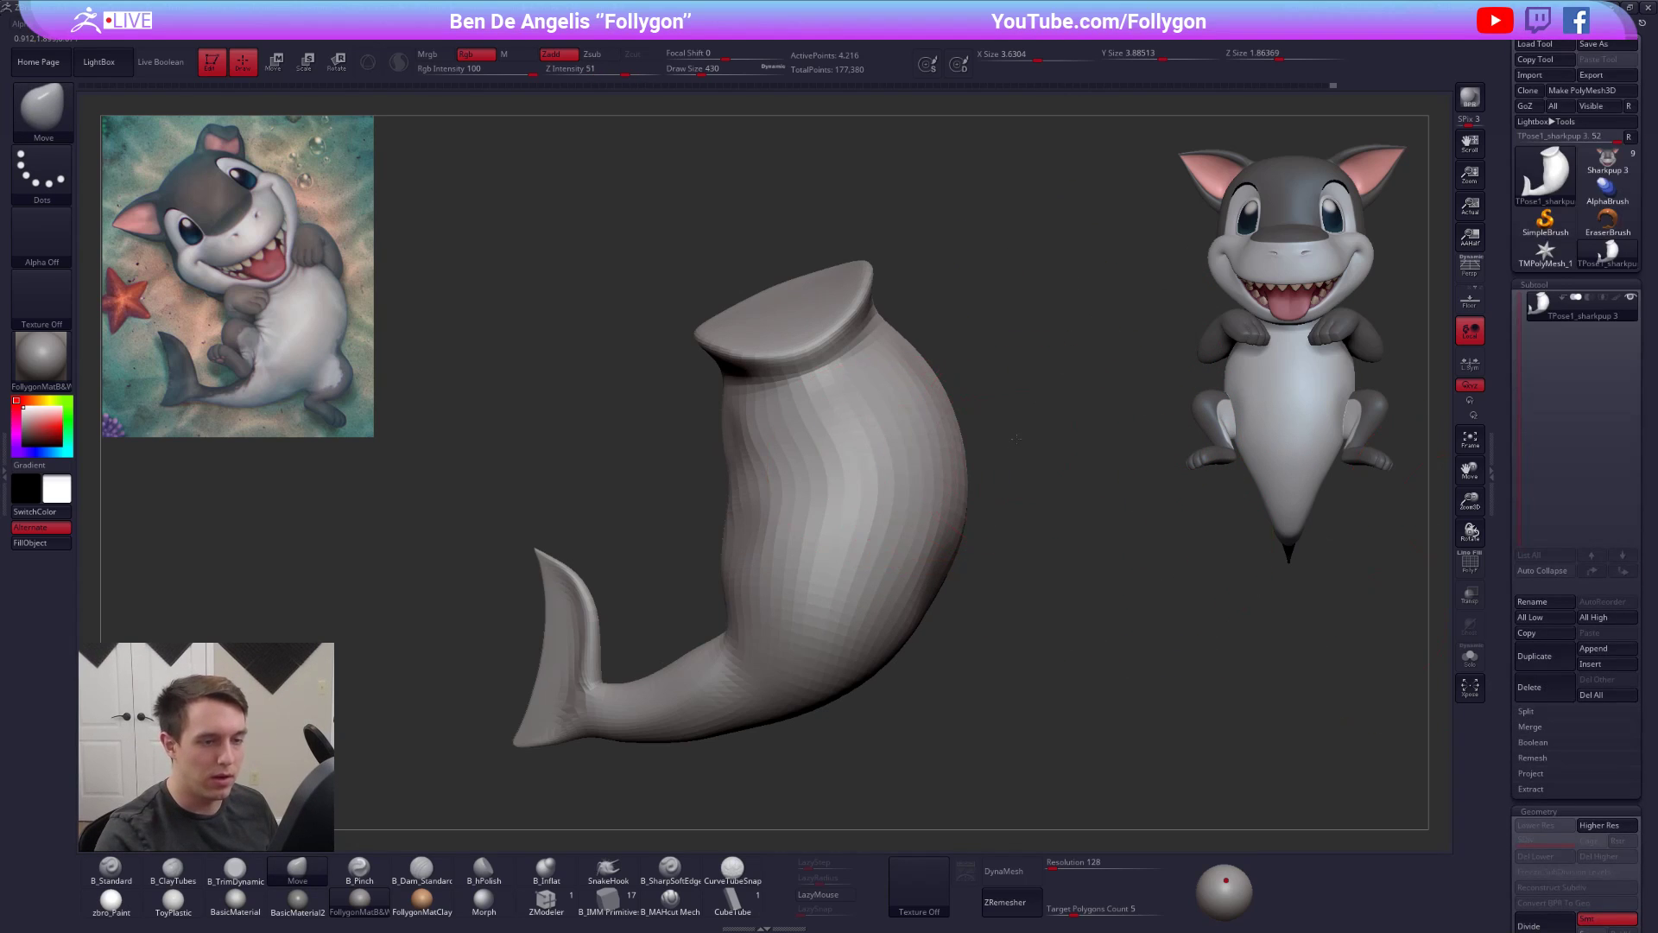
ctrl+right_drag(958, 526, 961, 455)
ctrl+shift+click(967, 458)
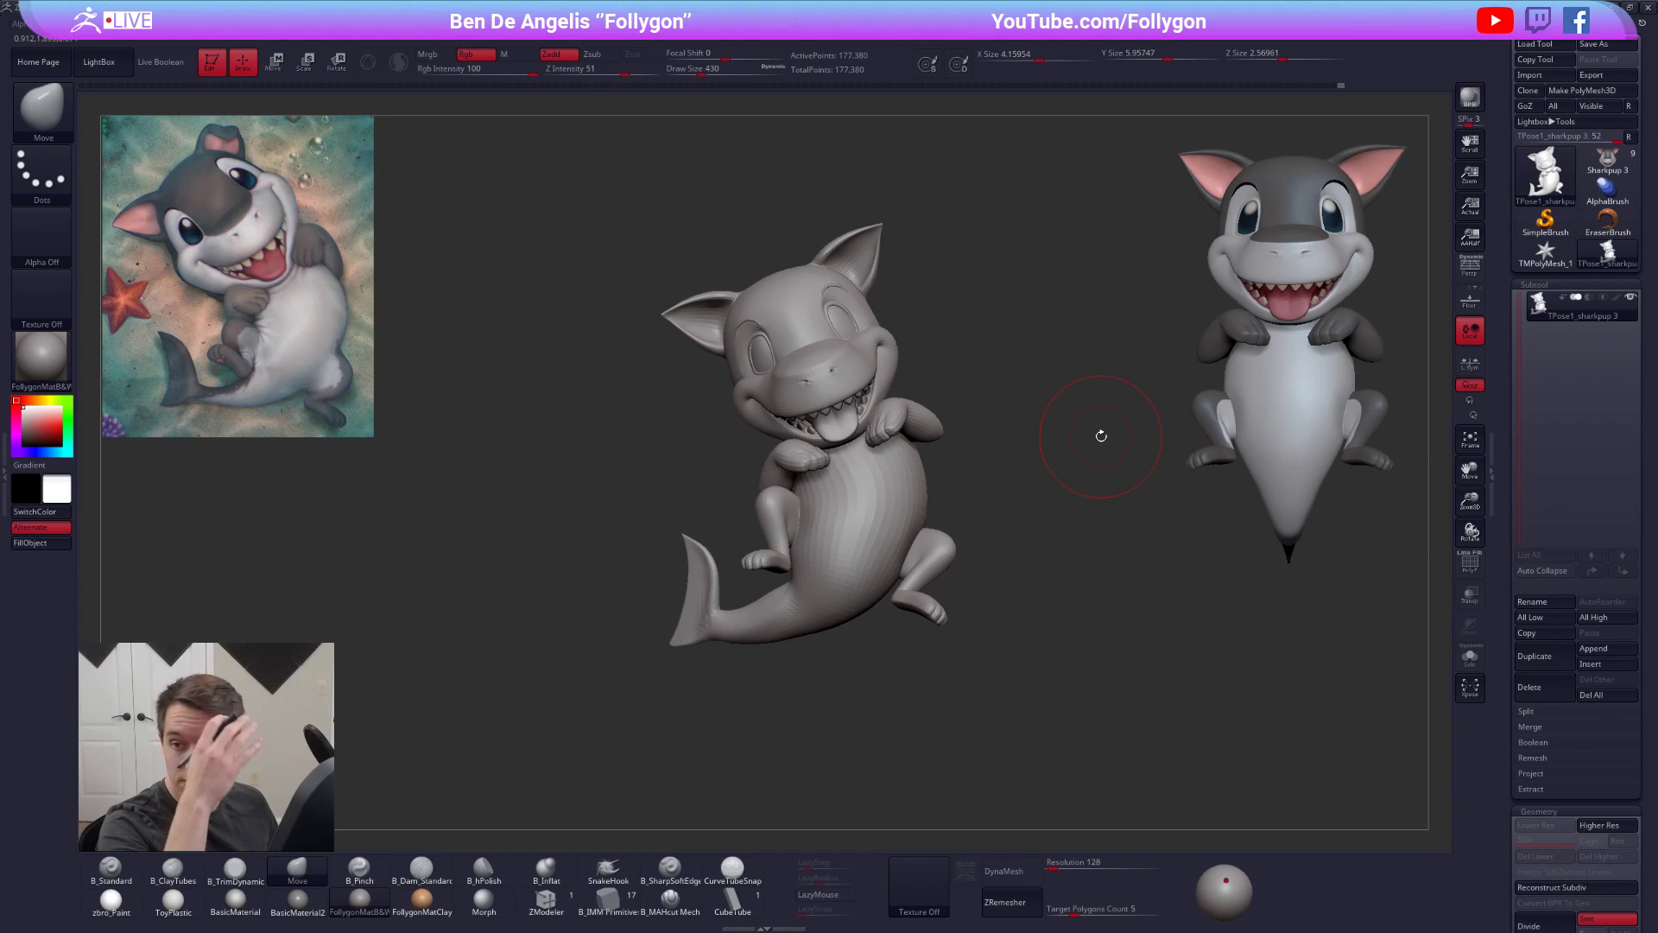
key(space)
drag(858, 505, 854, 504)
mouse_move(859, 501)
right_down()
mouse_move(837, 557)
mouse_move(855, 587)
mouse_move(888, 586)
mouse_move(880, 545)
mouse_move(893, 576)
mouse_move(870, 531)
mouse_move(900, 567)
right_up()
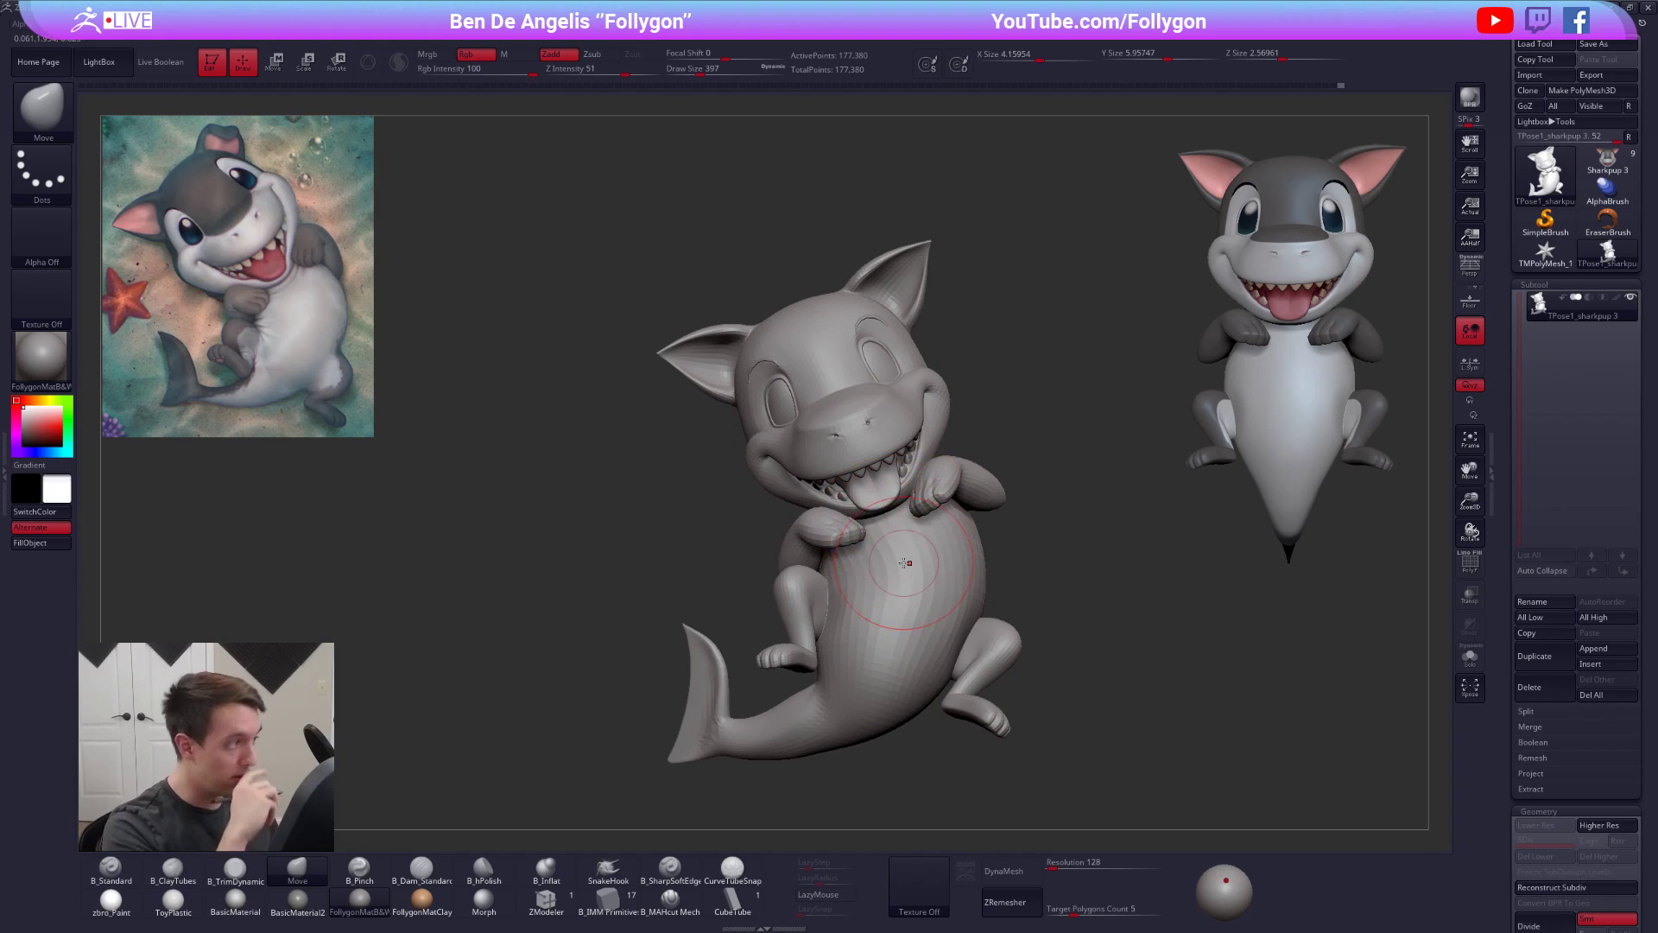
- Hide the head's polygroups, mask the remaining body, and unhide the full model to leave only the head unmasked
ctrl+shift+click(882, 488)
ctrl+shift+click(882, 489)
ctrl+shift+click(919, 459)
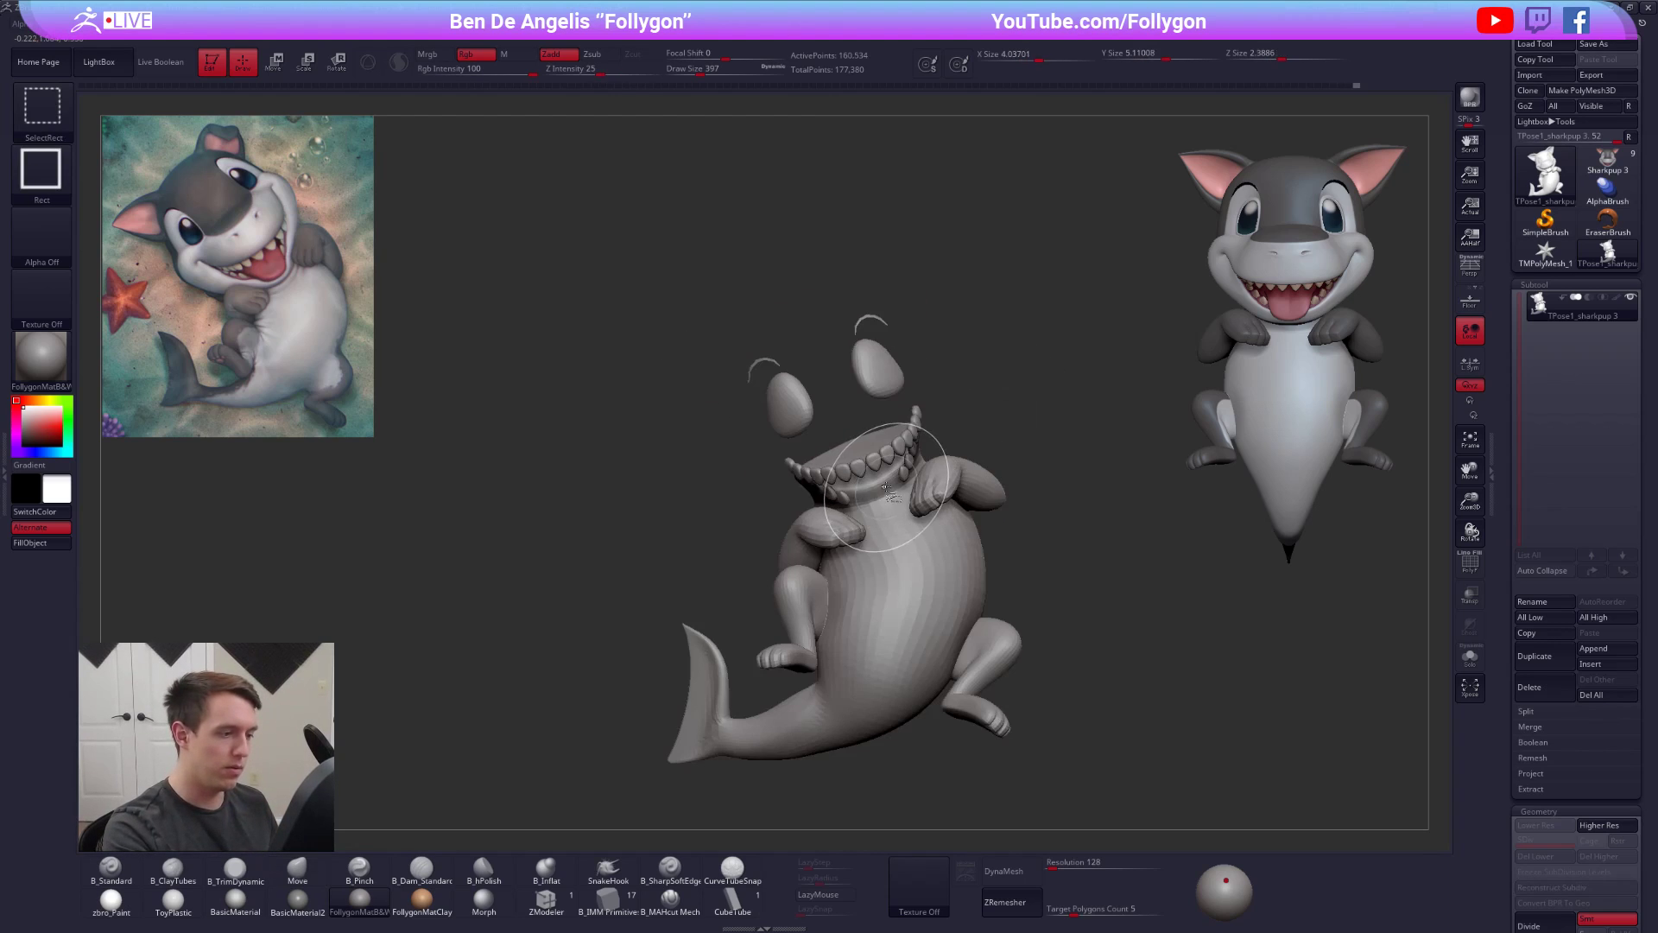
ctrl+shift+click(877, 367)
ctrl+shift+click(928, 363)
key(ctrl+z)
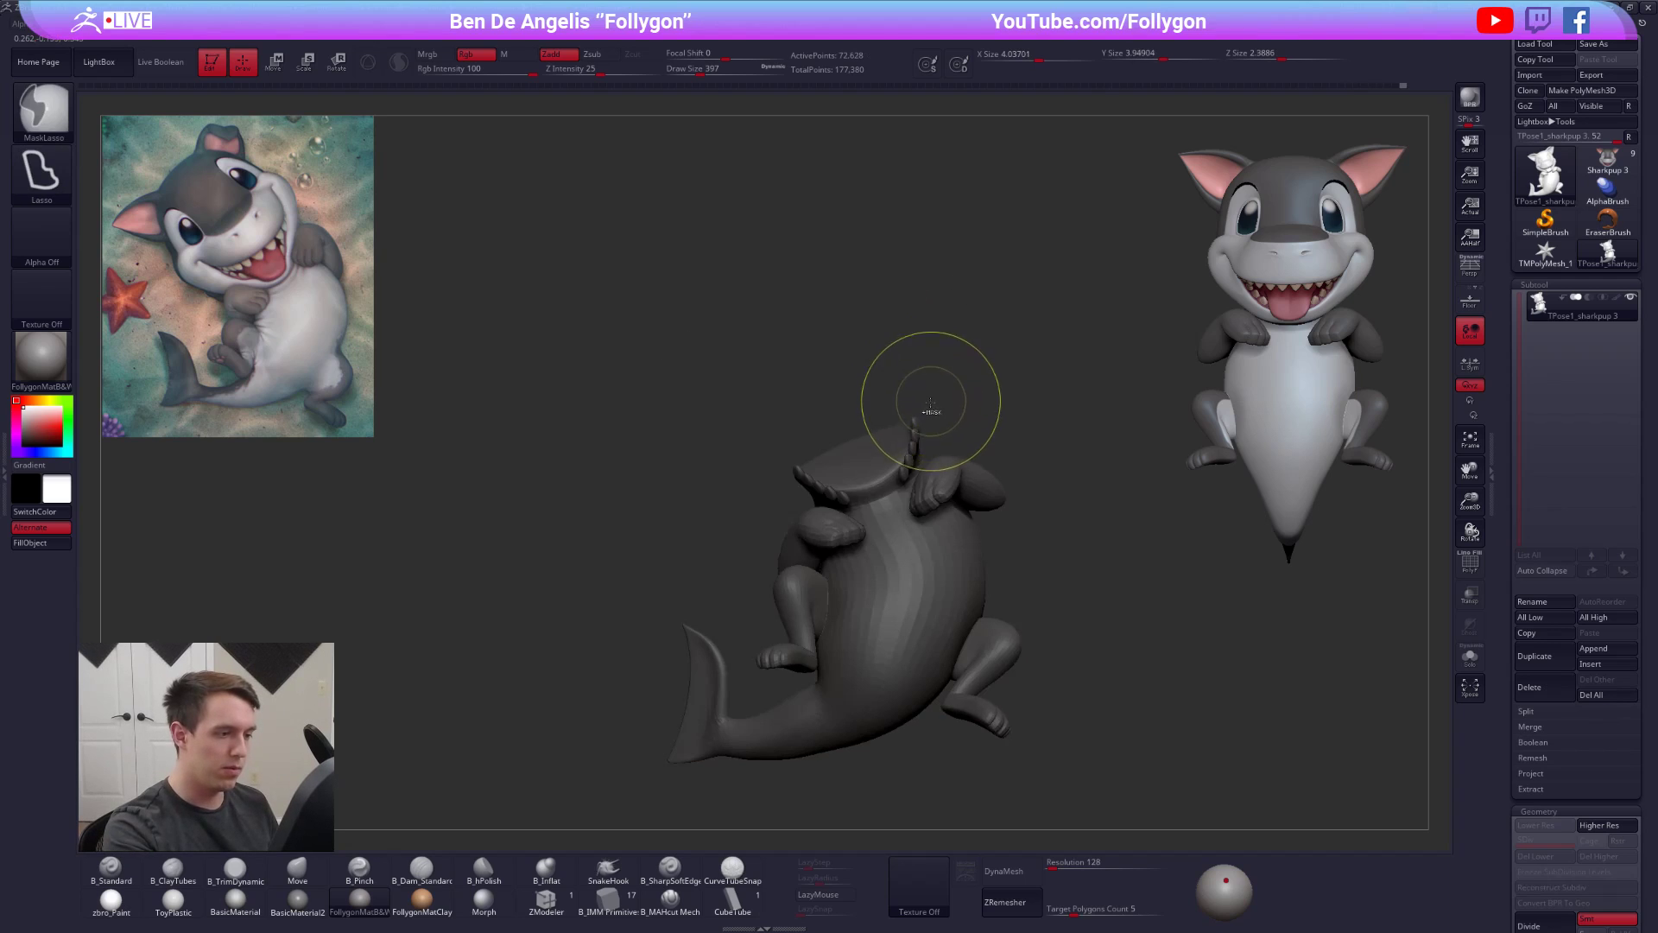
key(ctrl+z)
ctrl+shift+click(912, 449)
ctrl+click(939, 414)
ctrl+shift+click(948, 413)
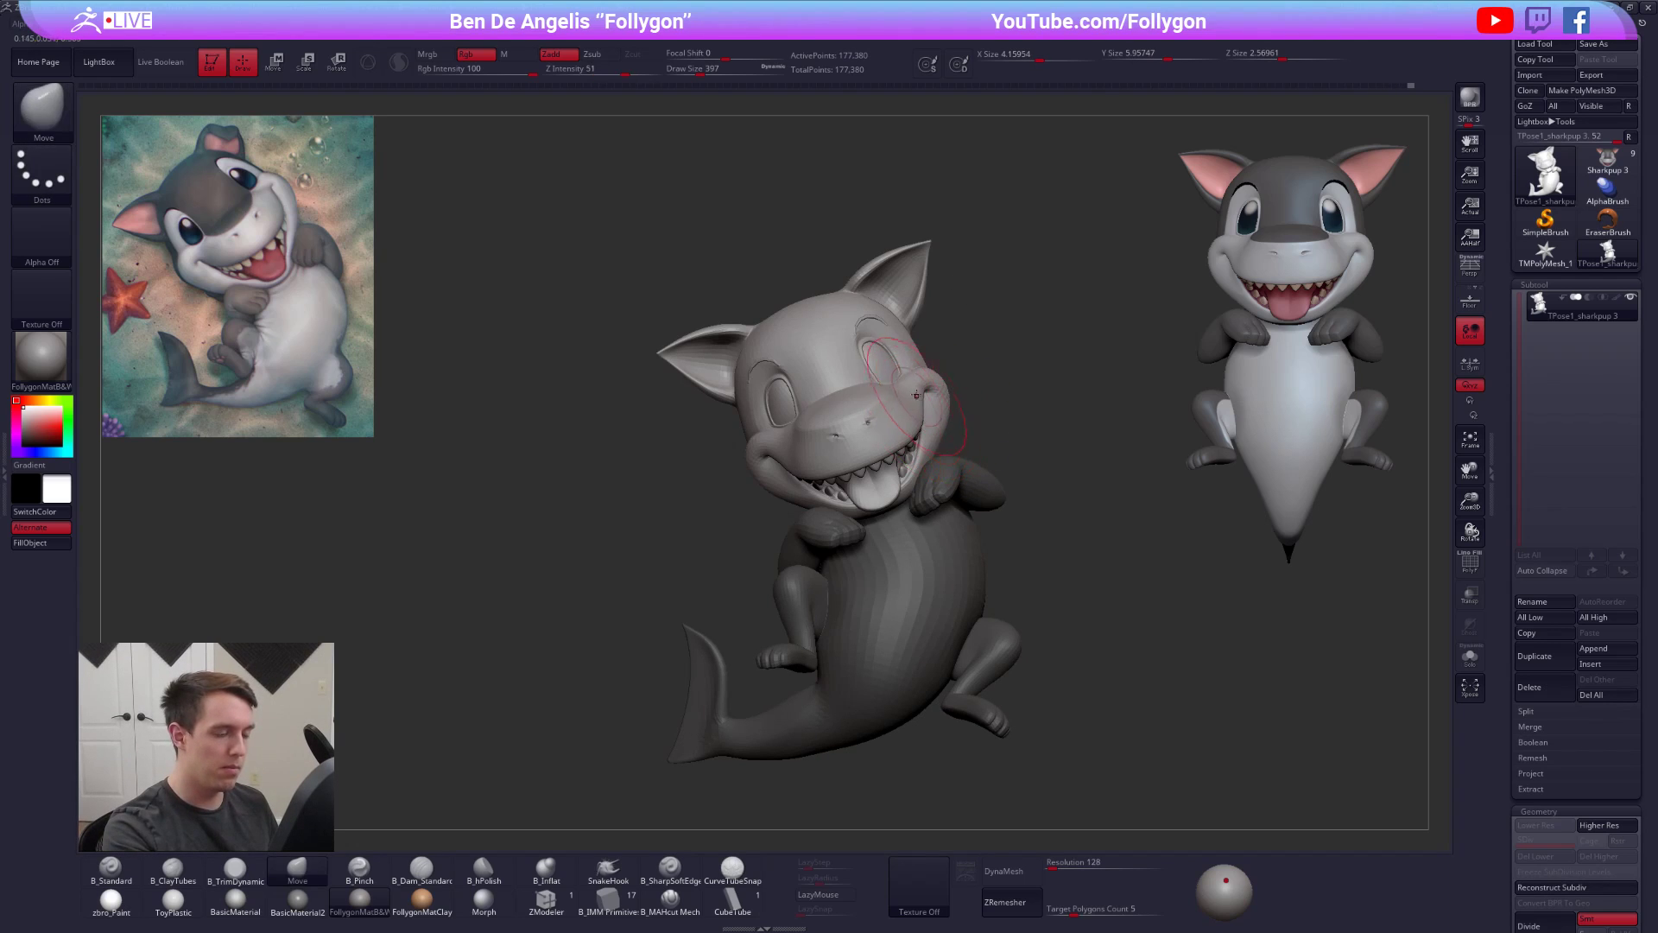
- Scale the unmasked head up slightly with a transpose line drawn across the head
key(e)
drag(900, 470, 1053, 533)
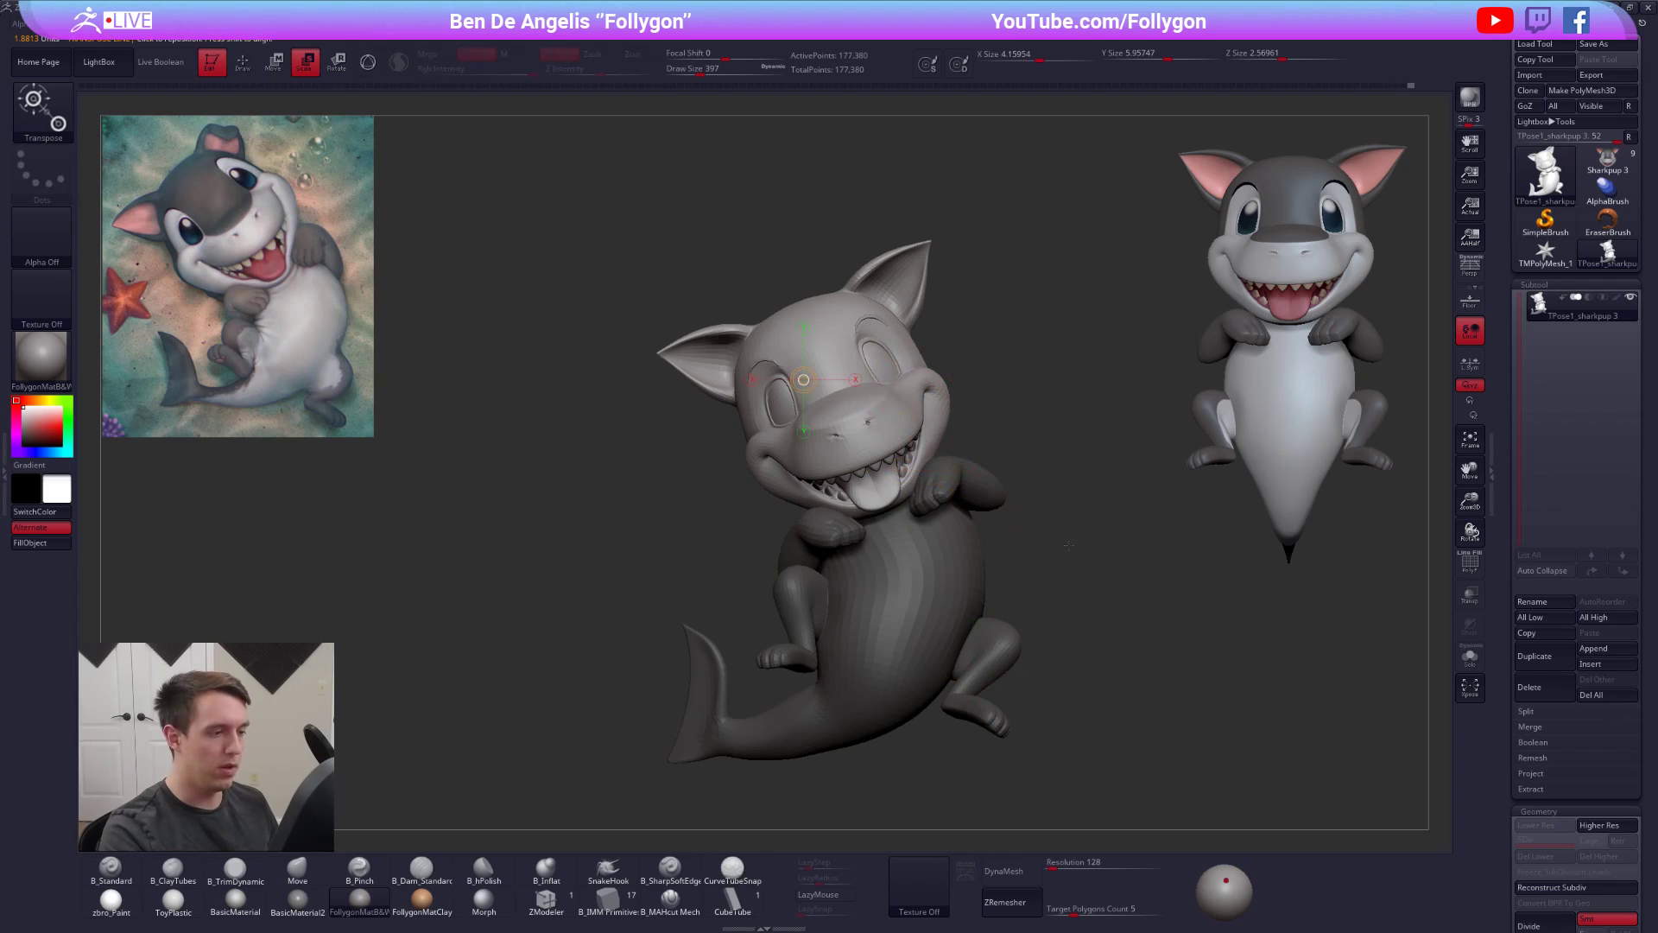
alt+drag(967, 380, 955, 418)
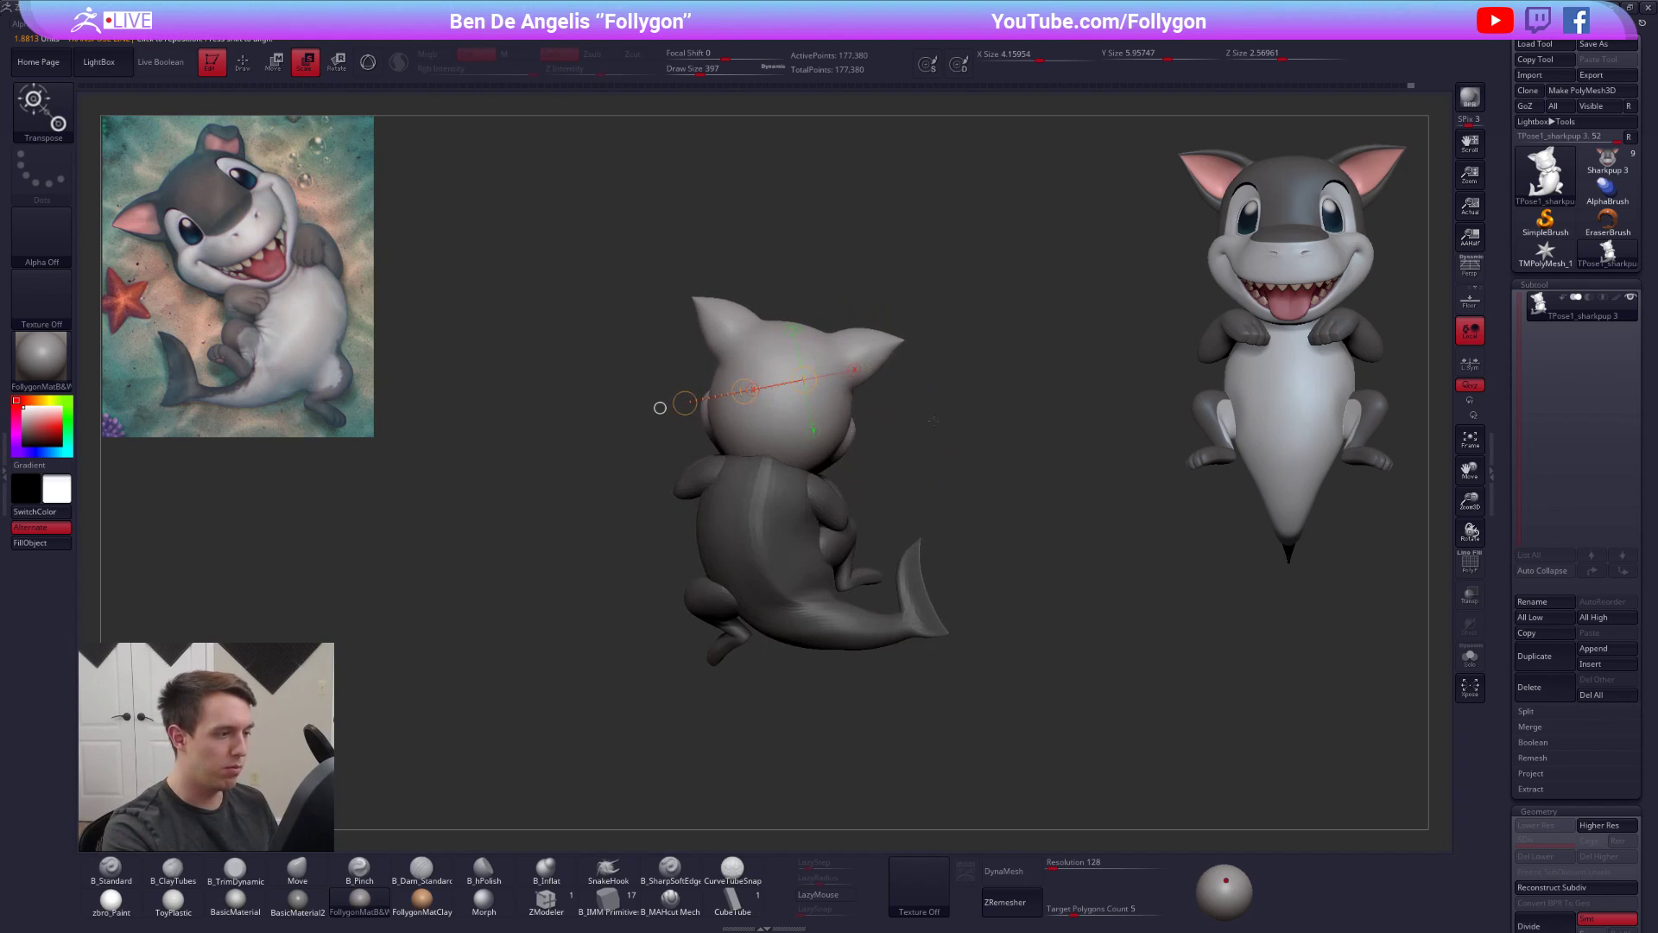
drag(630, 436, 743, 488)
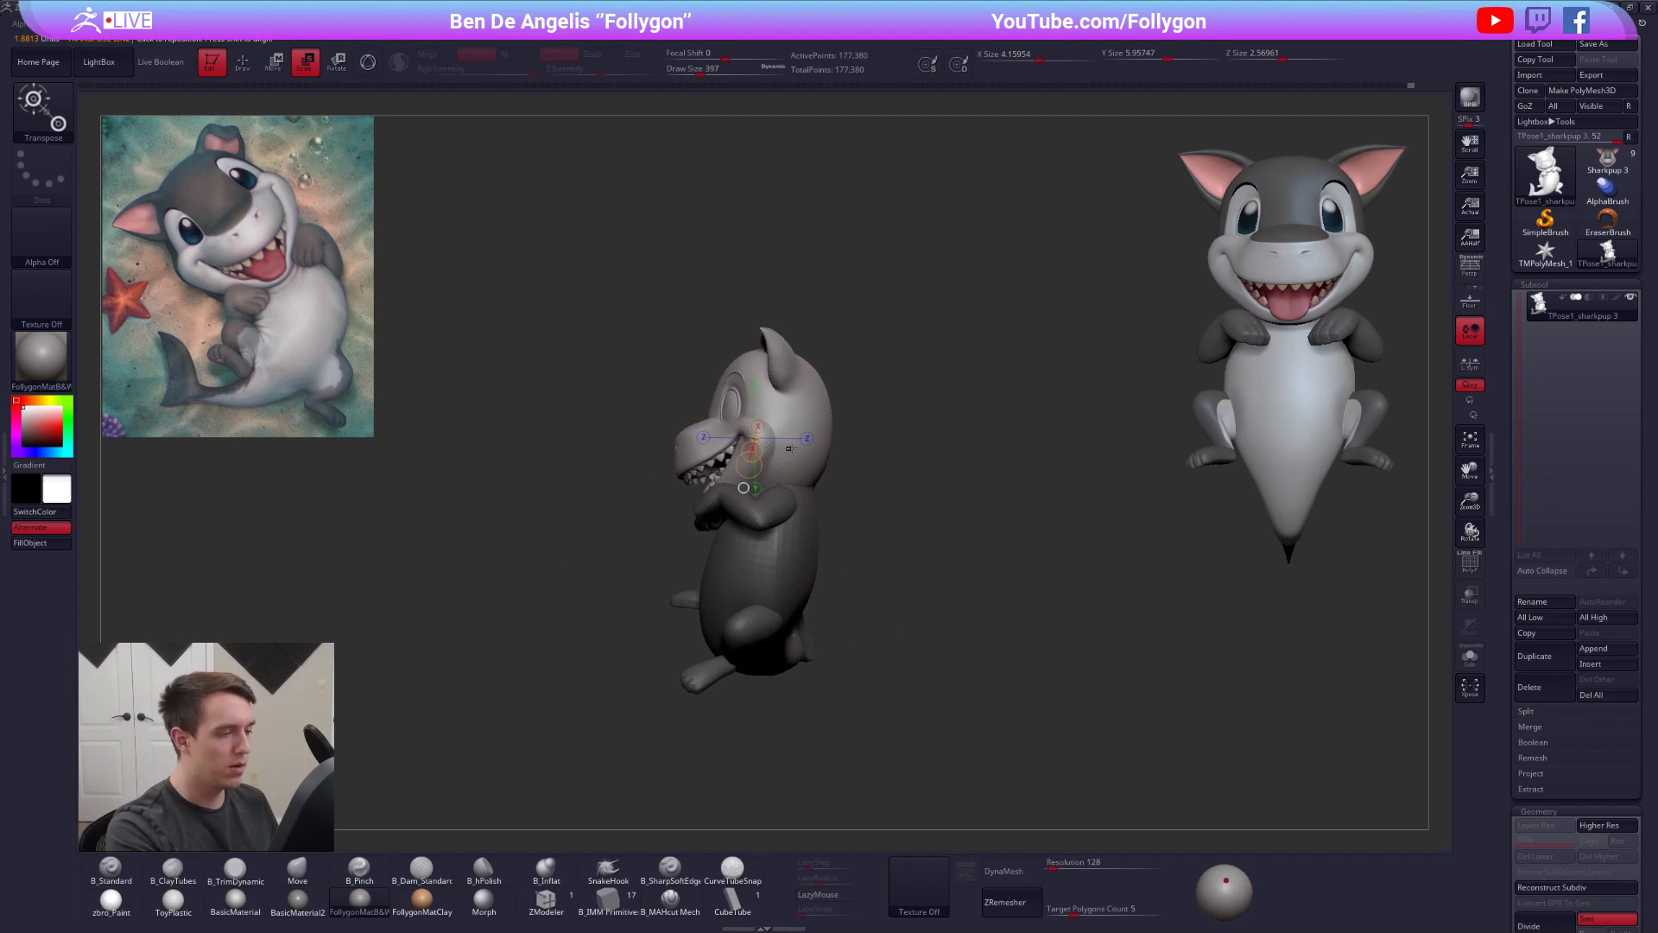
drag(815, 438, 845, 471)
drag(937, 494, 911, 515)
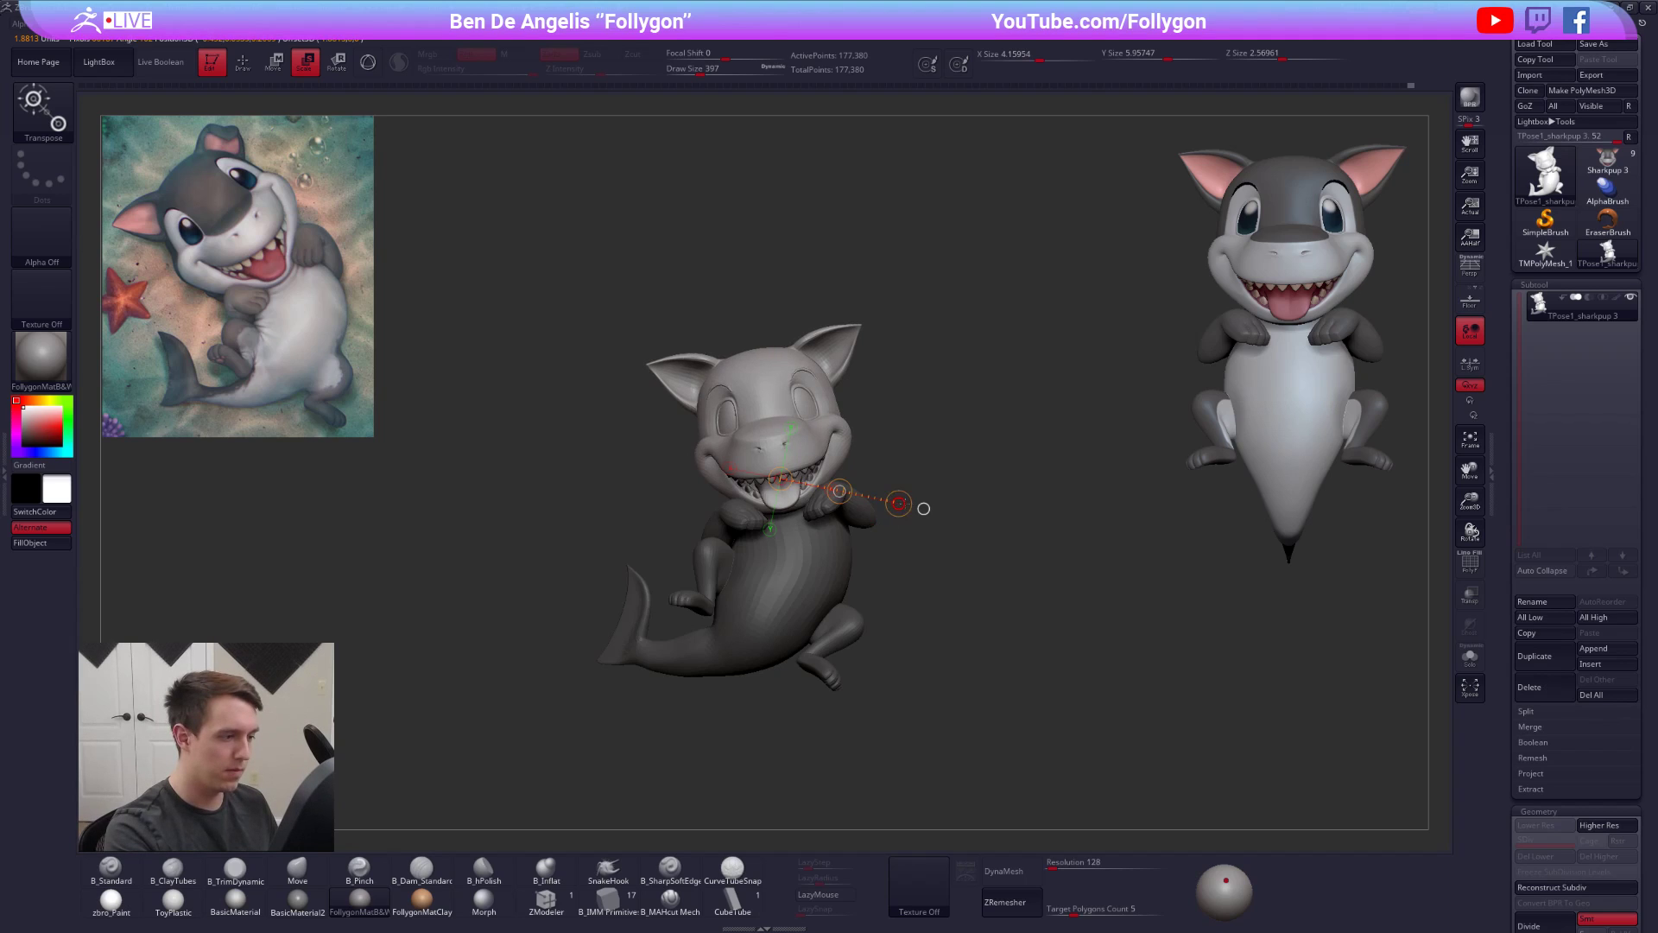
shift+drag(914, 511, 918, 519)
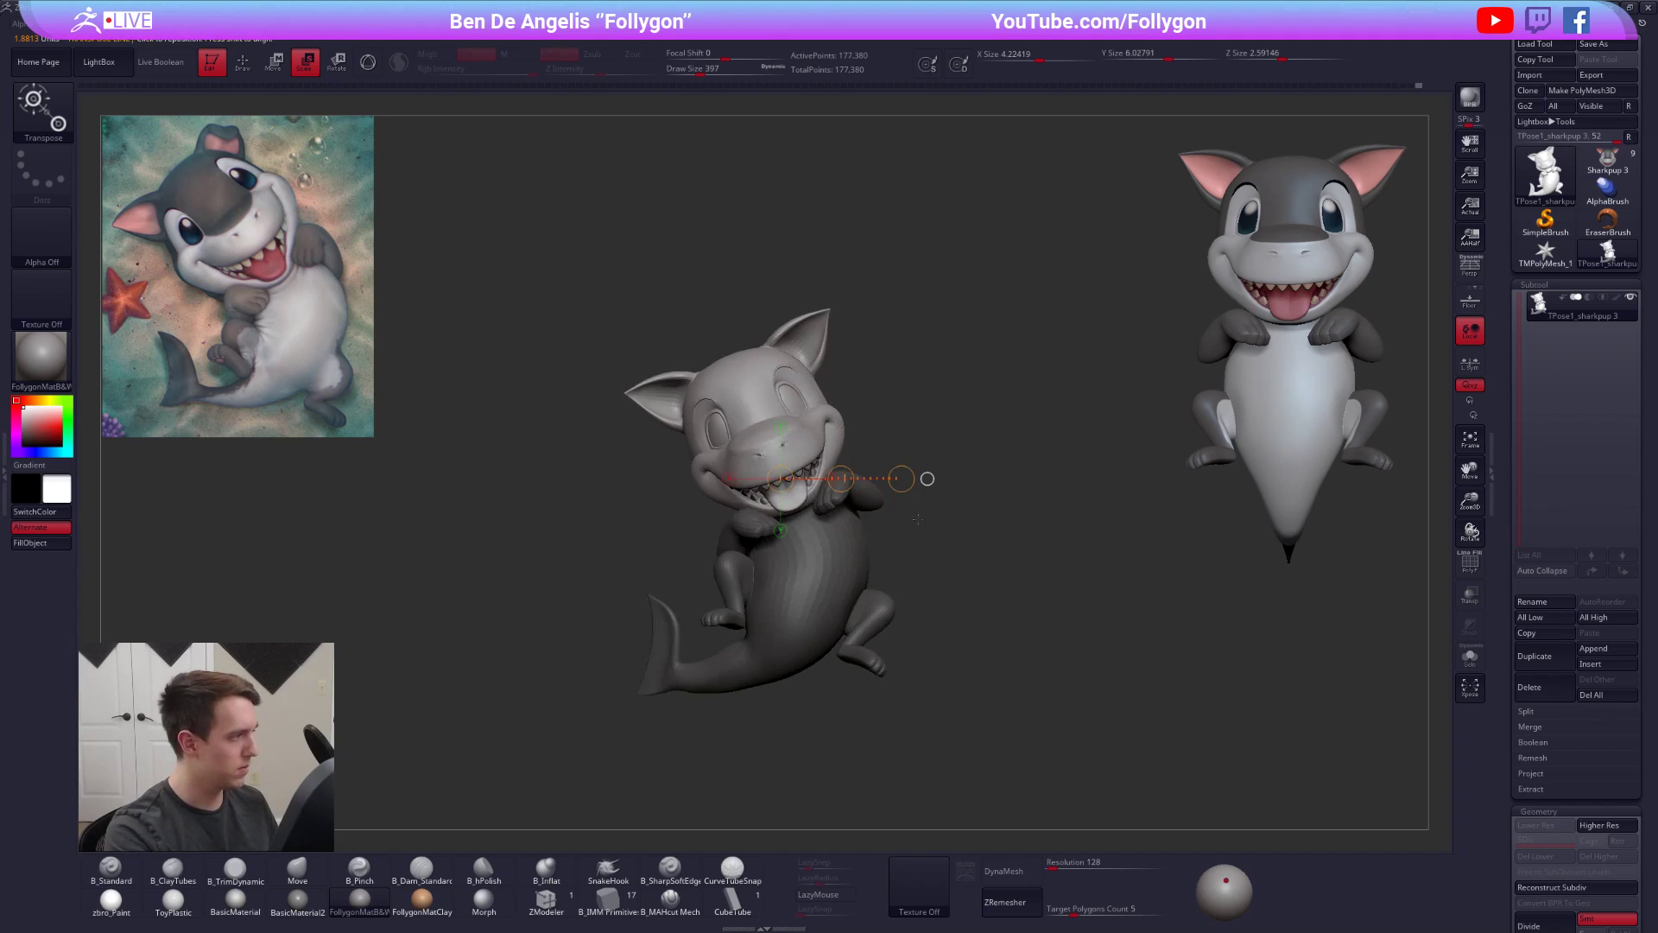
- Clear the body mask and switch to the Move brush with a draw size of 447
drag(901, 589, 935, 572)
mouse_move(935, 573)
alt+mouse_down()
mouse_move(935, 516)
mouse_move(974, 485)
alt+mouse_up()
key(q)
key(b)
key(m)
key(v)
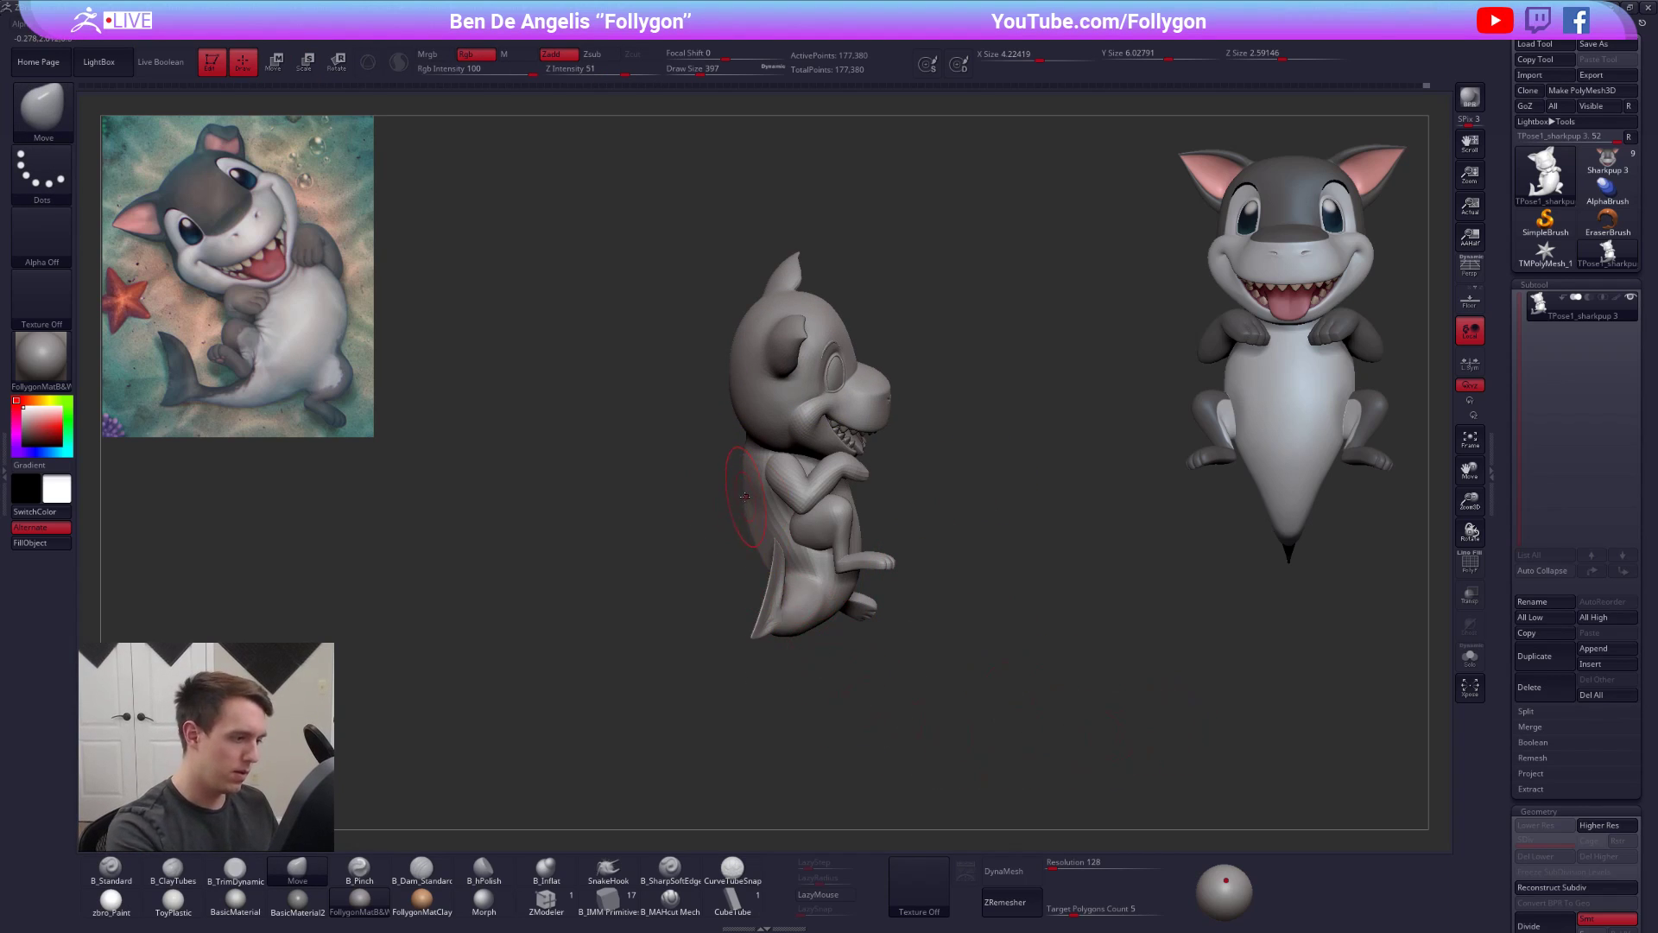
key(bracketright)
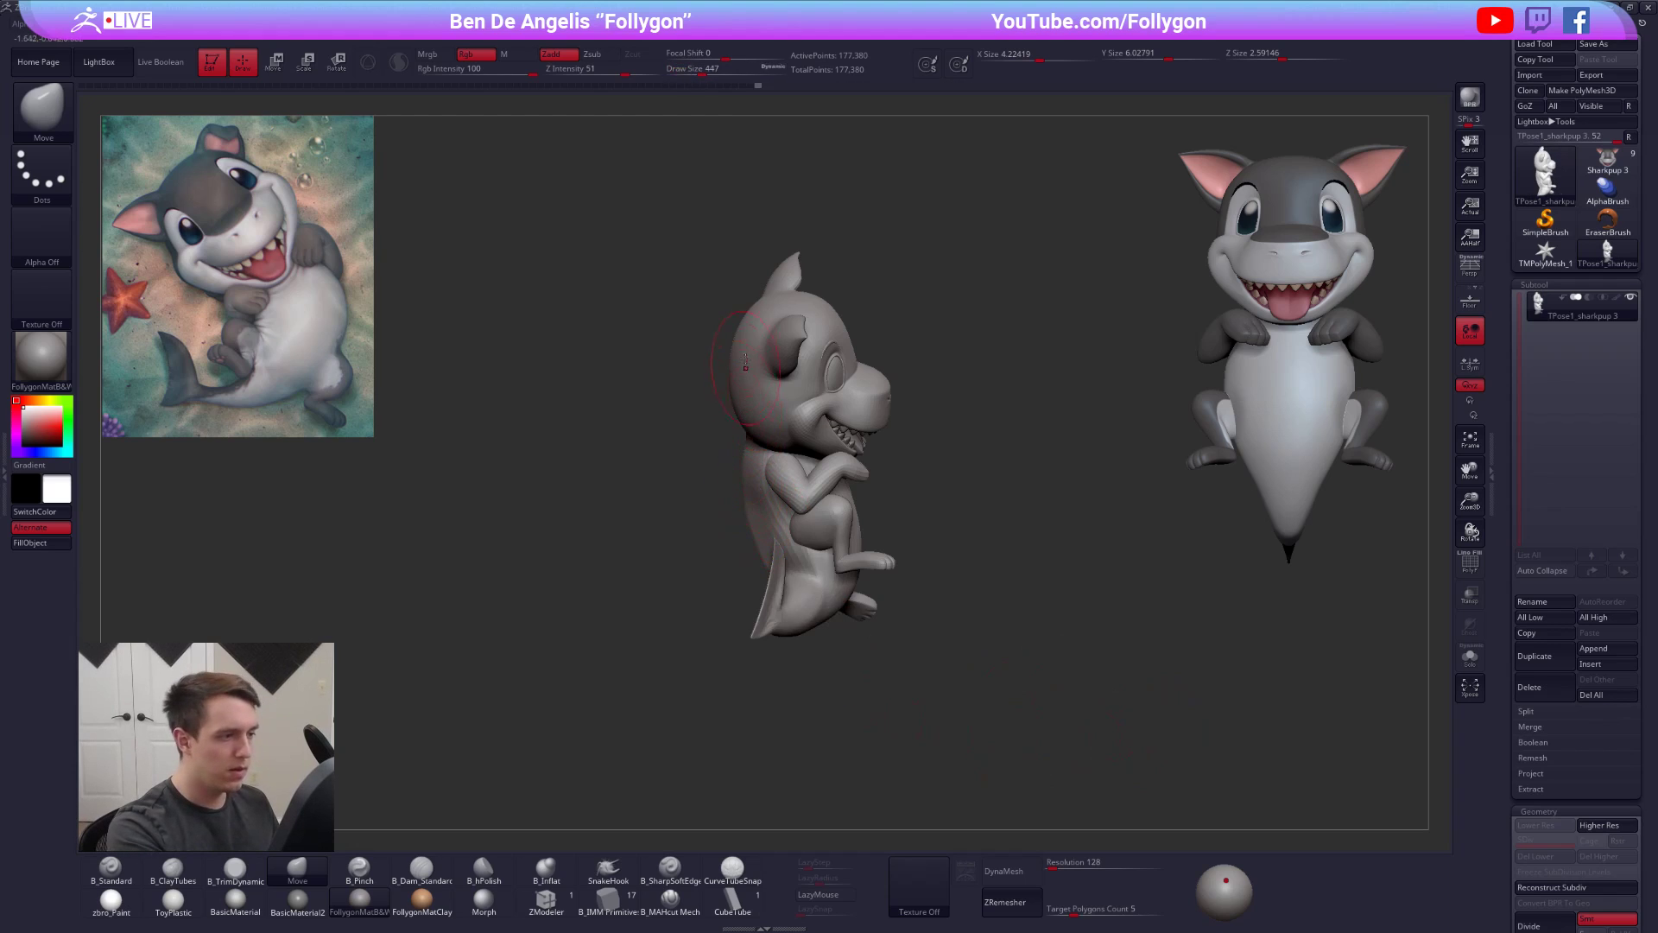
key(w)
mouse_move(735, 338)
shift+mouse_down()
mouse_move(782, 745)
mouse_move(803, 691)
mouse_move(1041, 482)
mouse_move(896, 643)
shift+mouse_up()
key(r)
key(ctrl+z)
key(q)
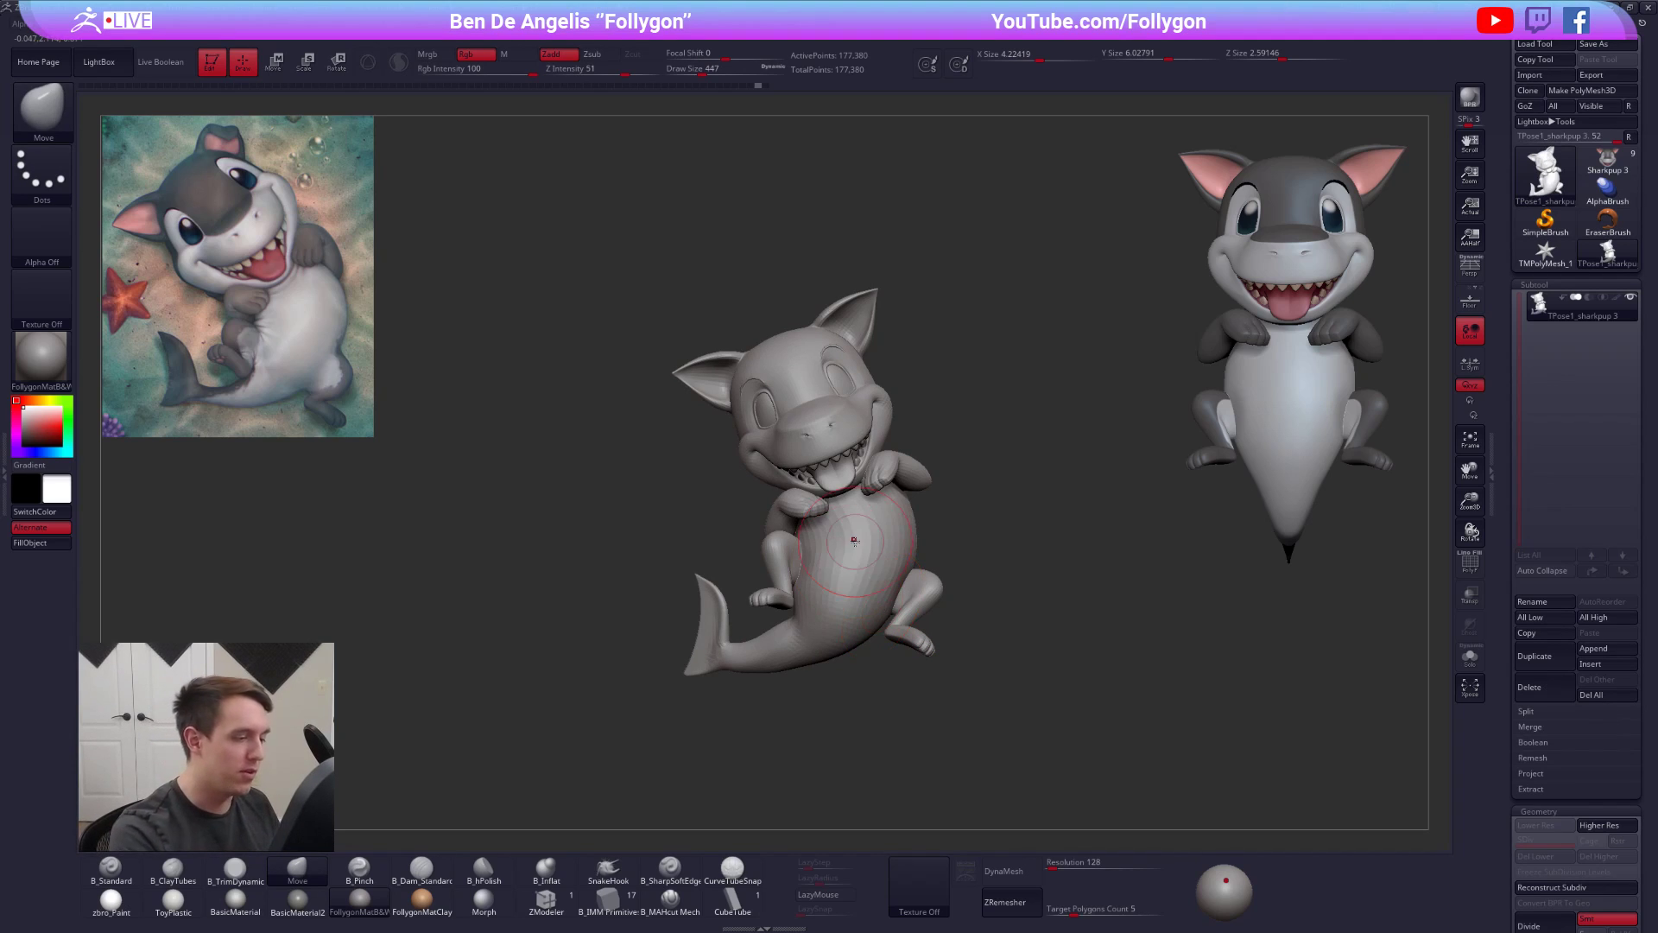
- Undo the clearing of the mask to protect the body below the head again
alt+right_drag(833, 595, 864, 659)
alt+drag(1058, 580, 991, 578)
alt+right_drag(960, 573, 954, 541)
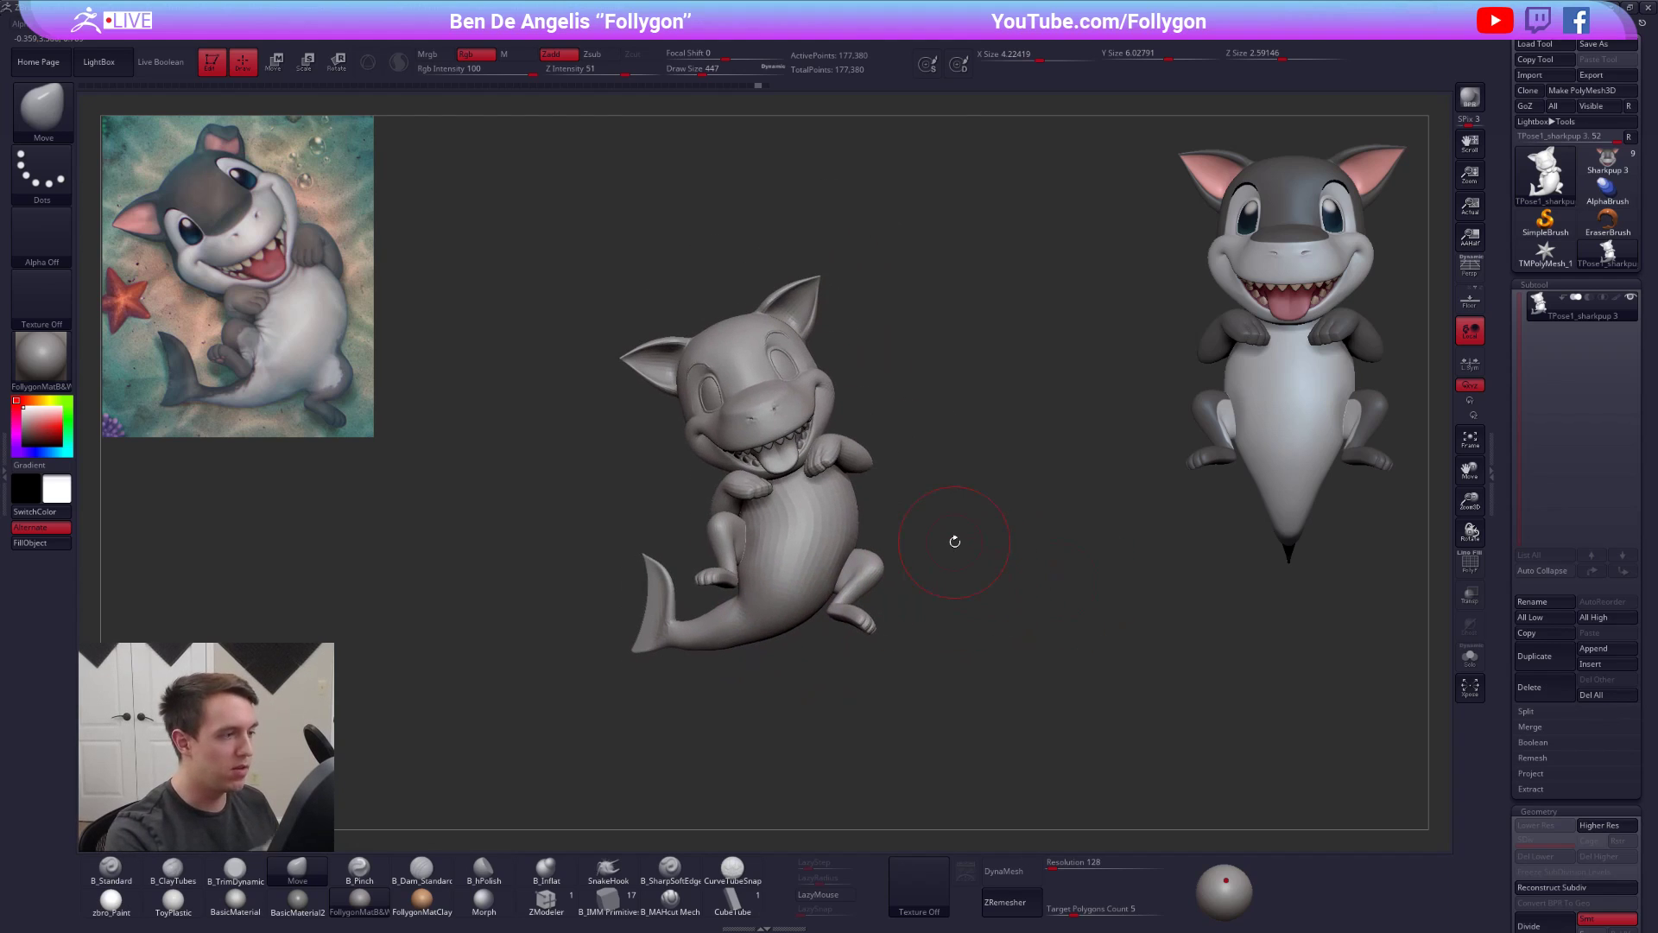
alt+right_drag(760, 459, 772, 554)
key(ctrl+z)
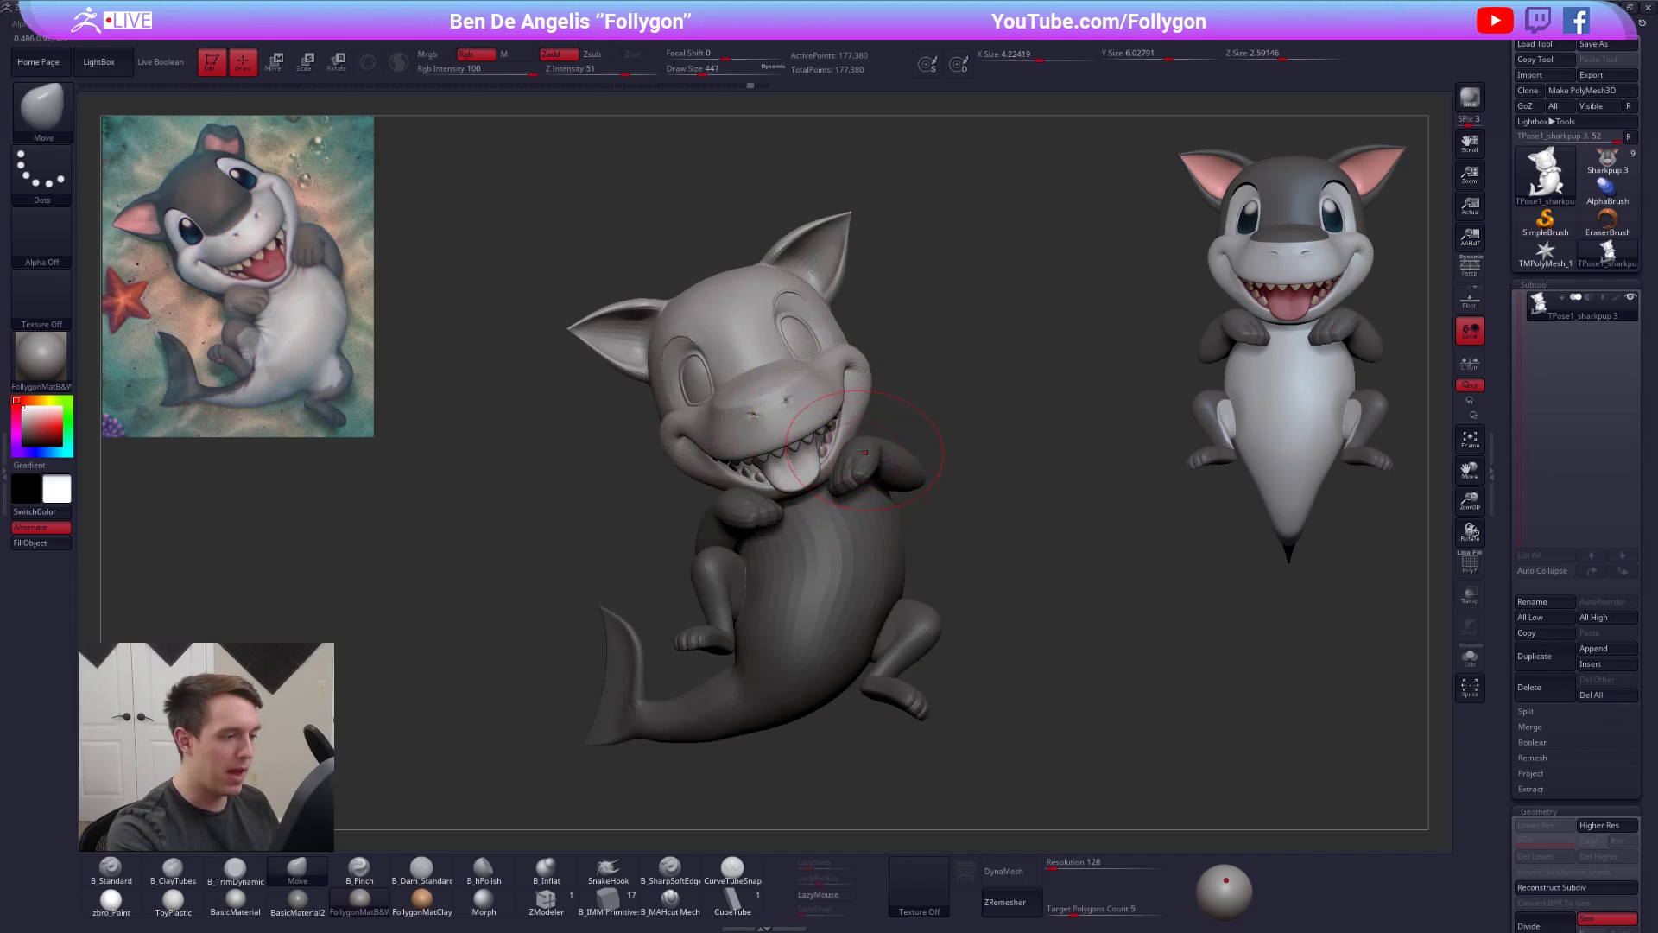
- Rotate the head slightly with a transpose line running down through the body and clear the mask
key(r)
drag(715, 277, 899, 721)
mouse_move(799, 483)
alt+right_down()
mouse_move(791, 465)
mouse_move(855, 535)
alt+right_up()
key(q)
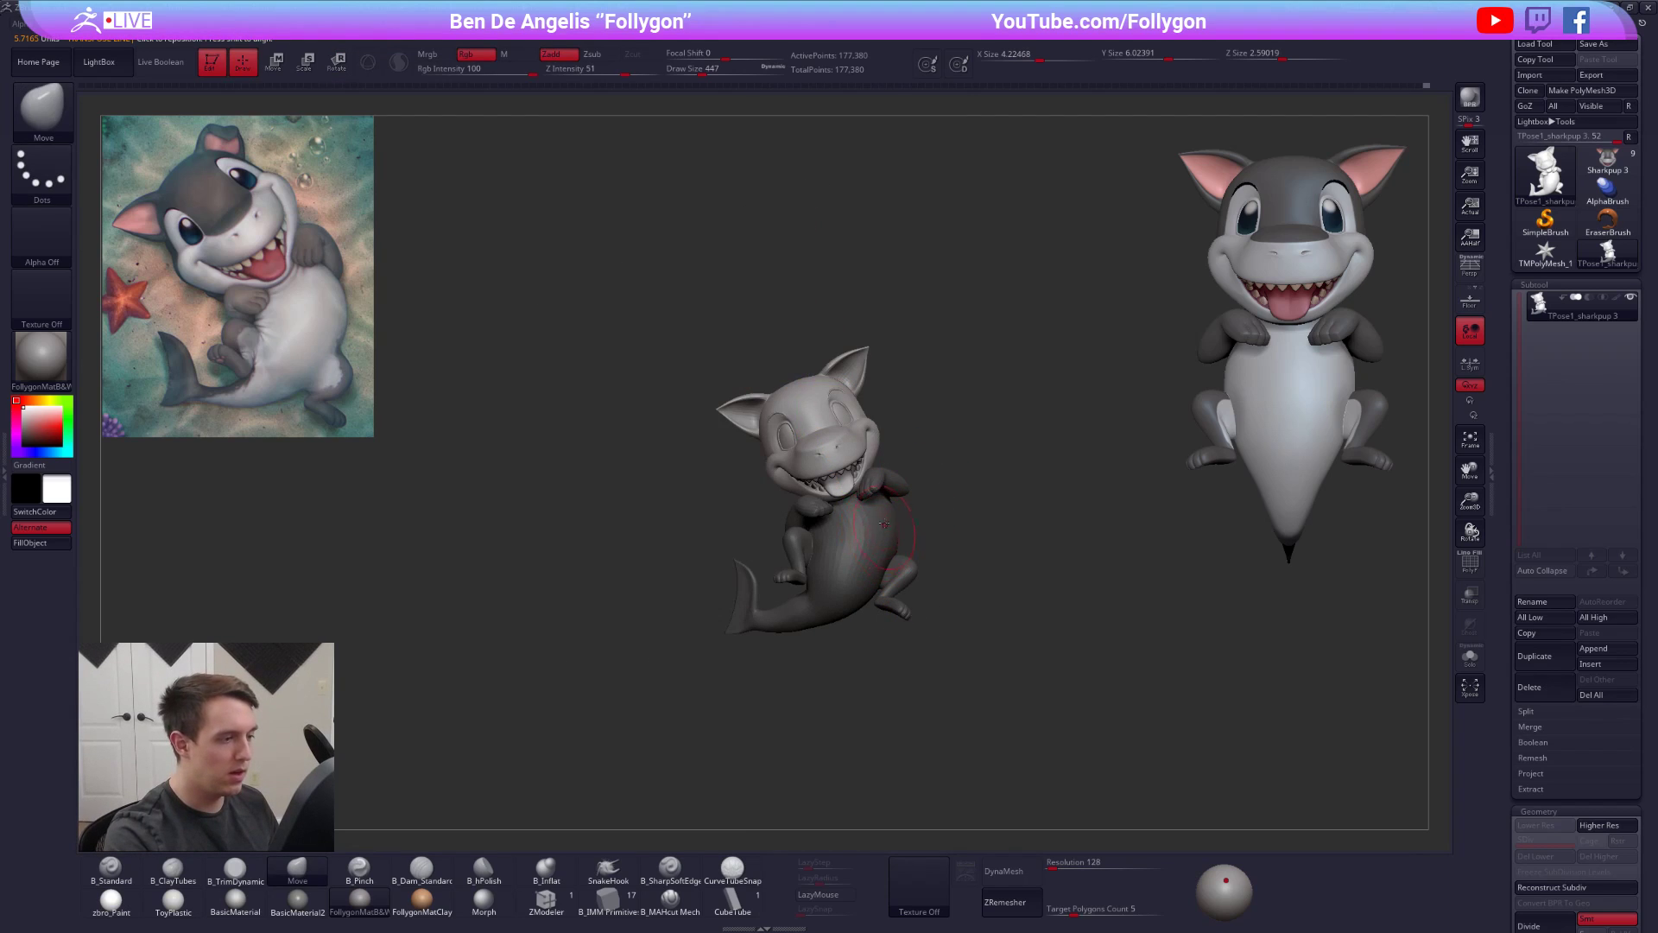
key(r)
key(q)
mouse_move(924, 518)
right_down()
mouse_move(1027, 509)
mouse_move(933, 484)
right_up()
ctrl+drag(941, 346, 914, 371)
- Mask everything except the tip of the character's left ear and fold the tip over with a transpose rotation
alt+right_drag(920, 372, 862, 382)
mouse_move(811, 327)
ctrl+mouse_down()
mouse_move(821, 345)
mouse_move(951, 267)
ctrl+mouse_up()
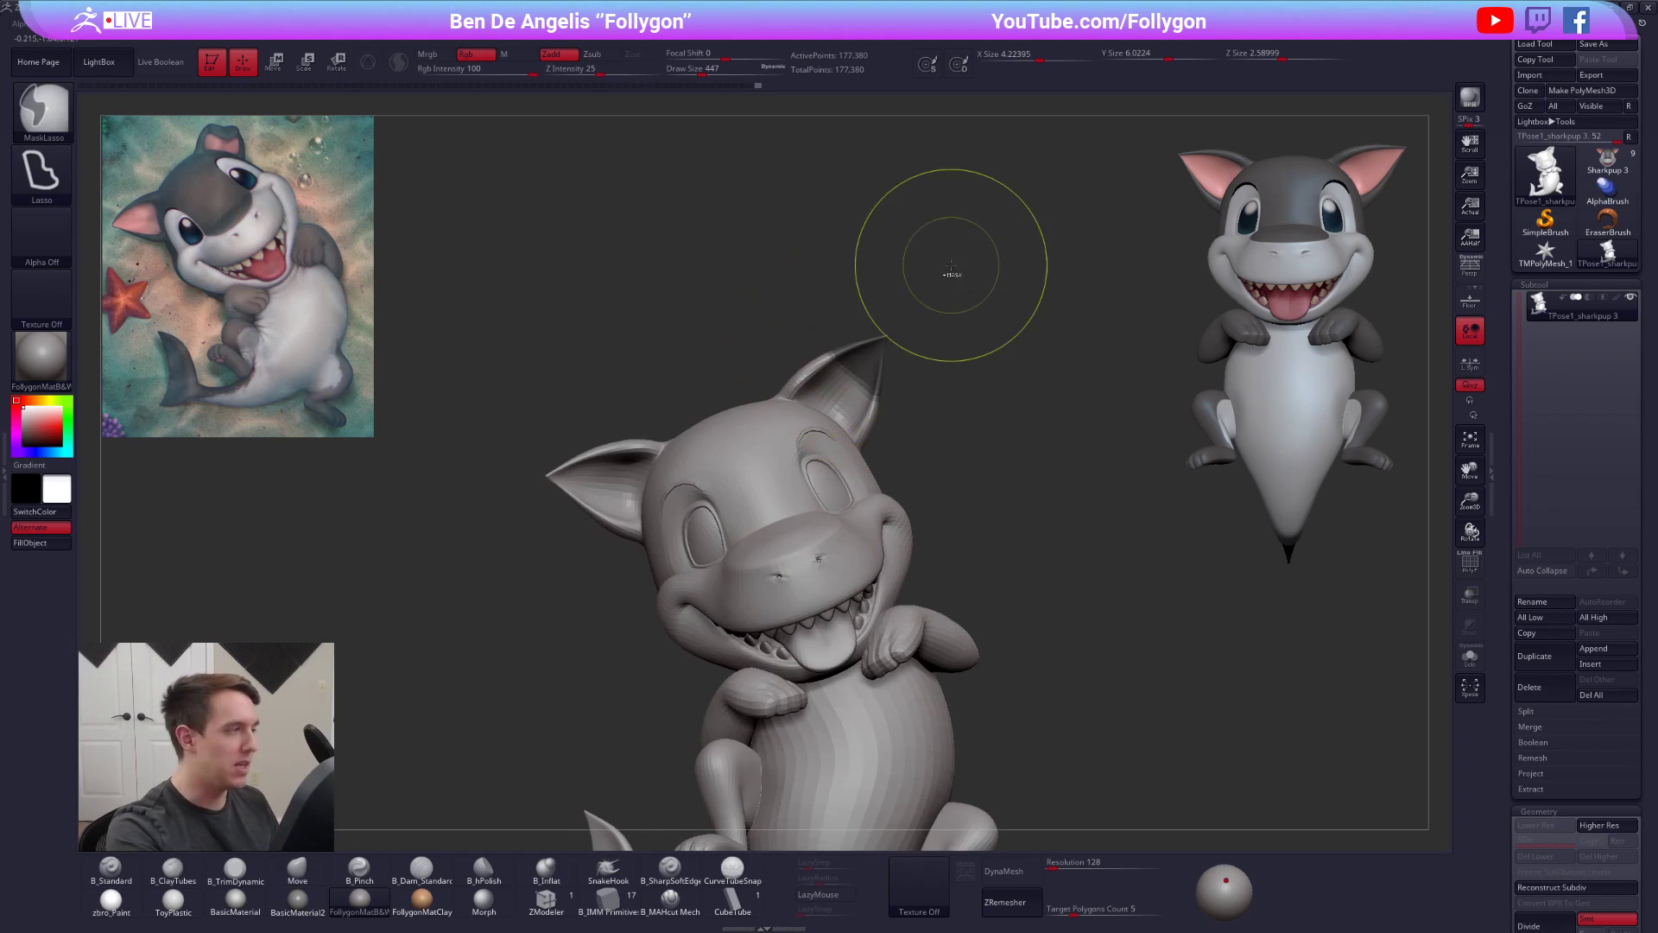
ctrl+click(898, 380)
right_drag(932, 423, 882, 401)
key(r)
drag(905, 307, 845, 309)
key(q)
mouse_move(842, 423)
right_down()
mouse_move(892, 477)
mouse_move(854, 380)
mouse_move(893, 453)
right_up()
key(ctrl+z)
key(ctrl+shift+z)
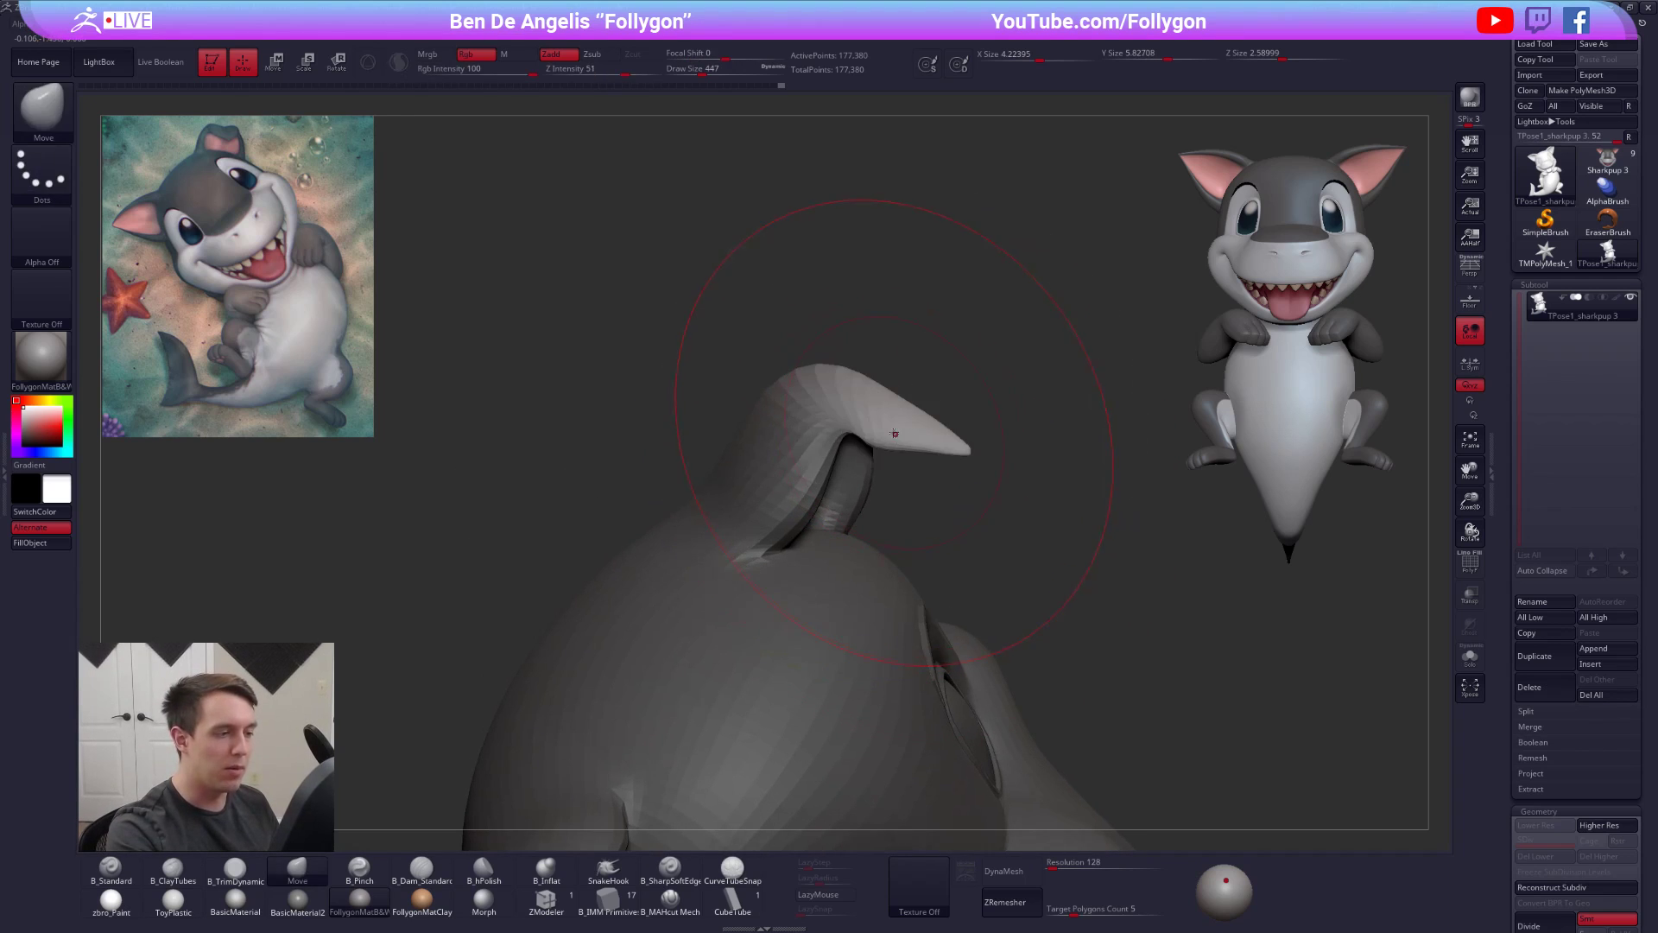
- Rotate the folded ear tip further down toward the head with another transpose line and clear the mask
key(space)
key(r)
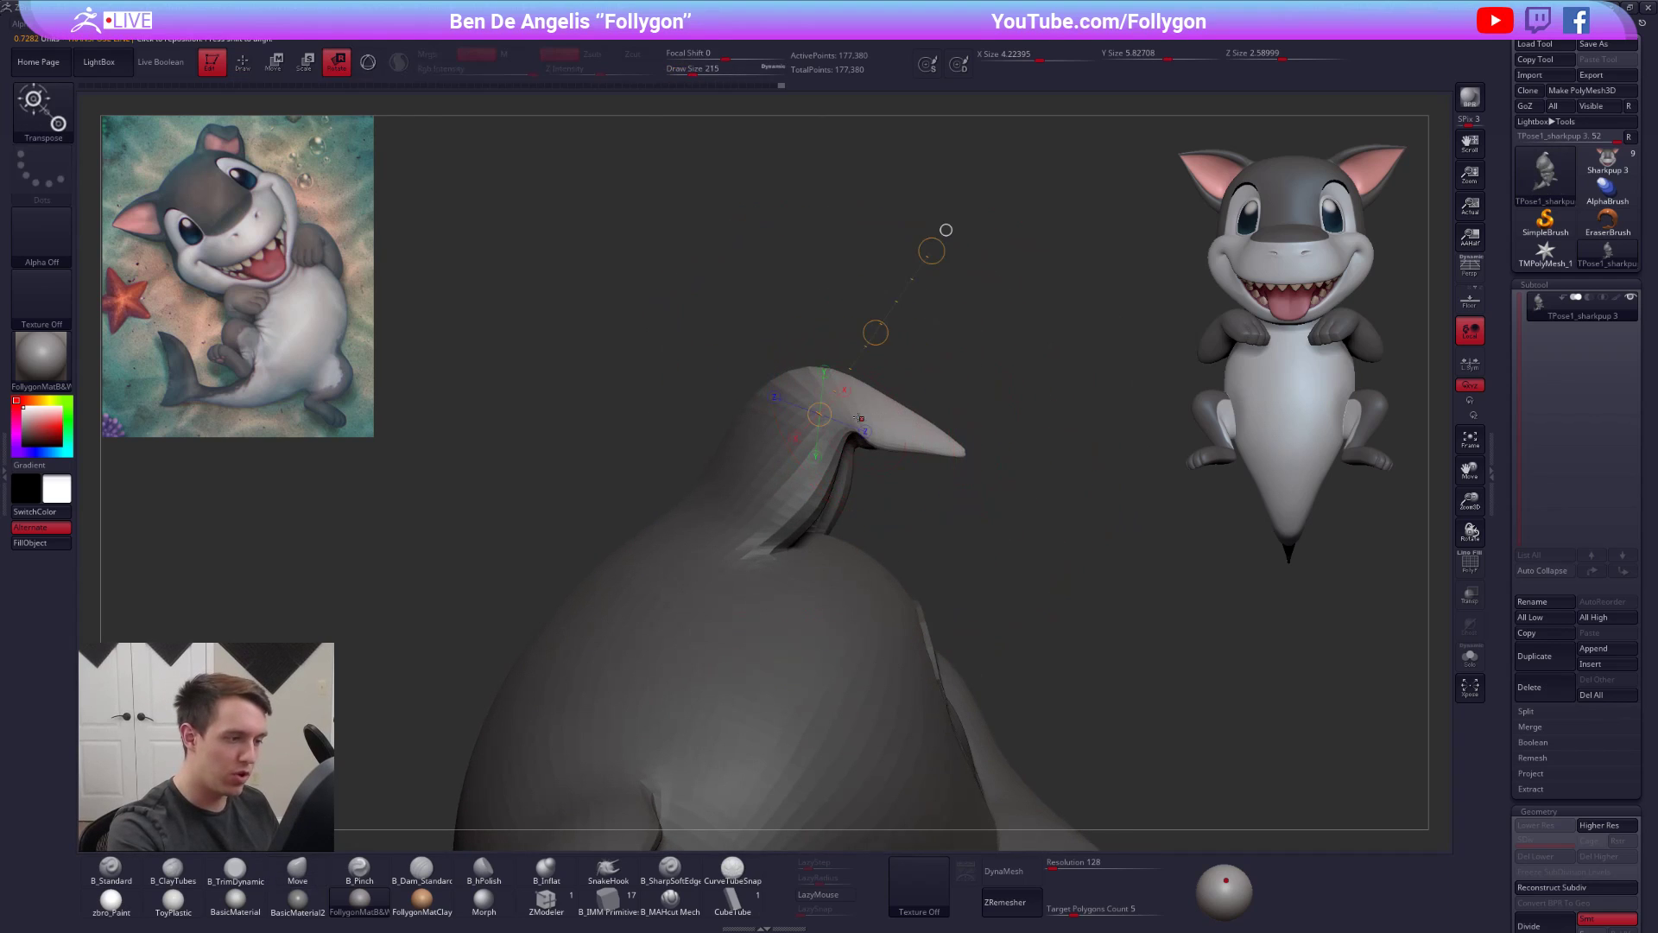
mouse_move(990, 436)
mouse_down()
mouse_move(974, 475)
mouse_move(941, 496)
mouse_move(916, 485)
mouse_up()
key(r)
drag(931, 368, 955, 359)
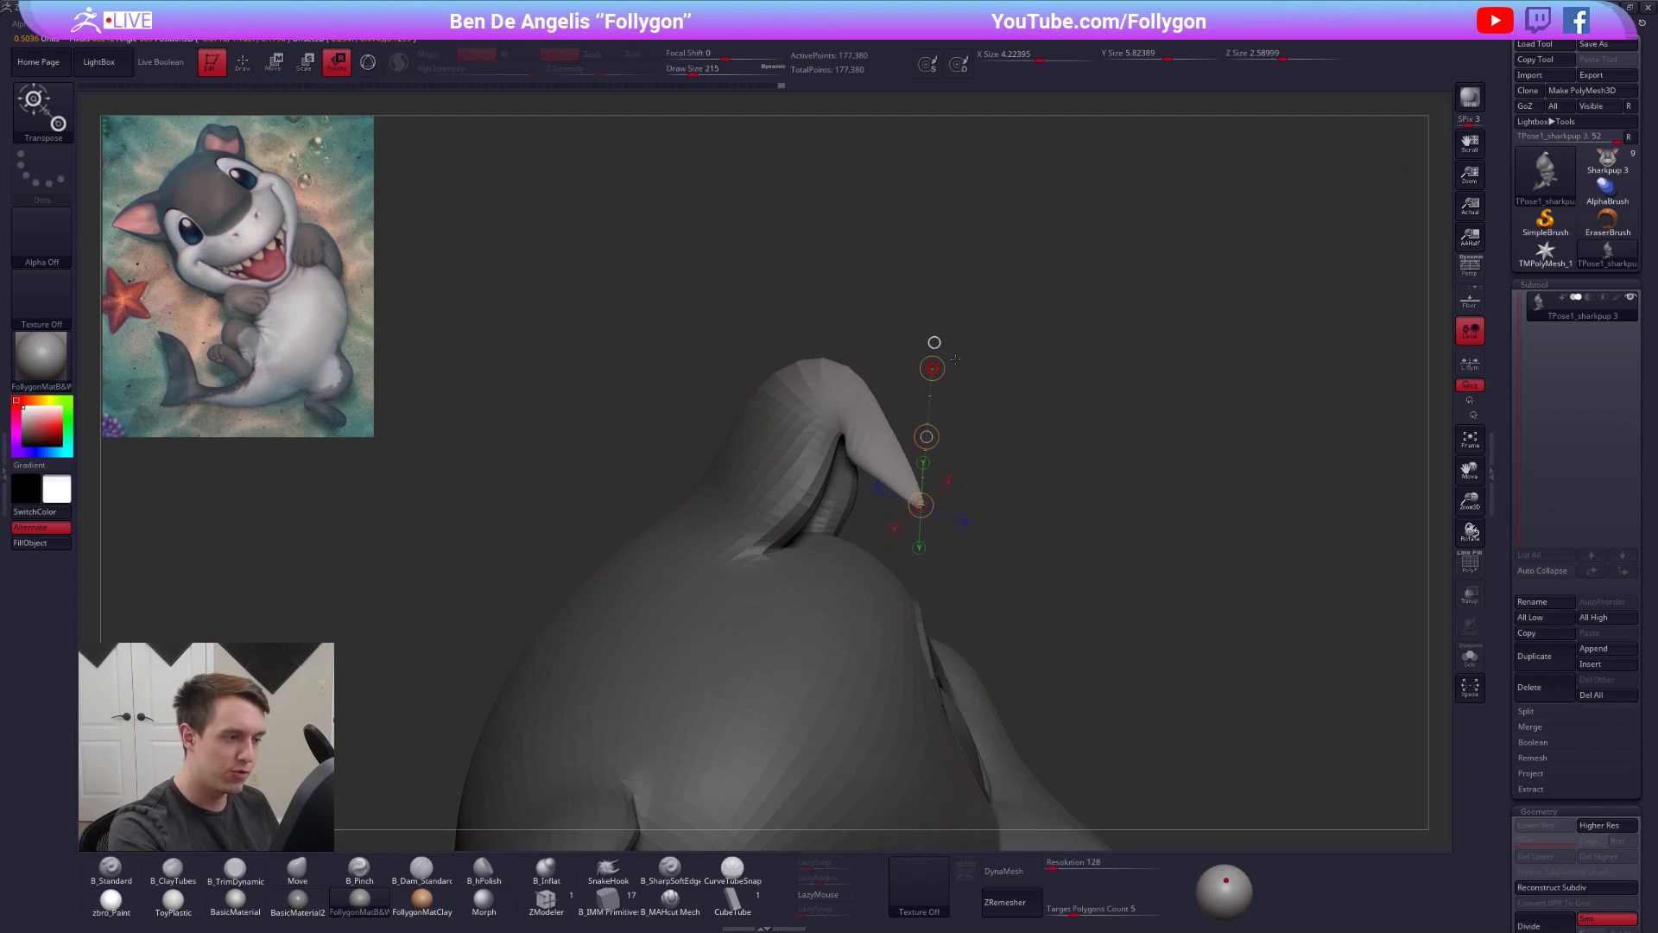
alt+drag(967, 432, 971, 371)
key(q)
mouse_move(975, 511)
mouse_down()
mouse_move(1018, 518)
mouse_move(934, 487)
mouse_move(995, 521)
mouse_move(950, 448)
mouse_move(963, 472)
mouse_move(992, 448)
mouse_move(955, 521)
mouse_move(968, 496)
mouse_move(969, 635)
mouse_up()
key(w)
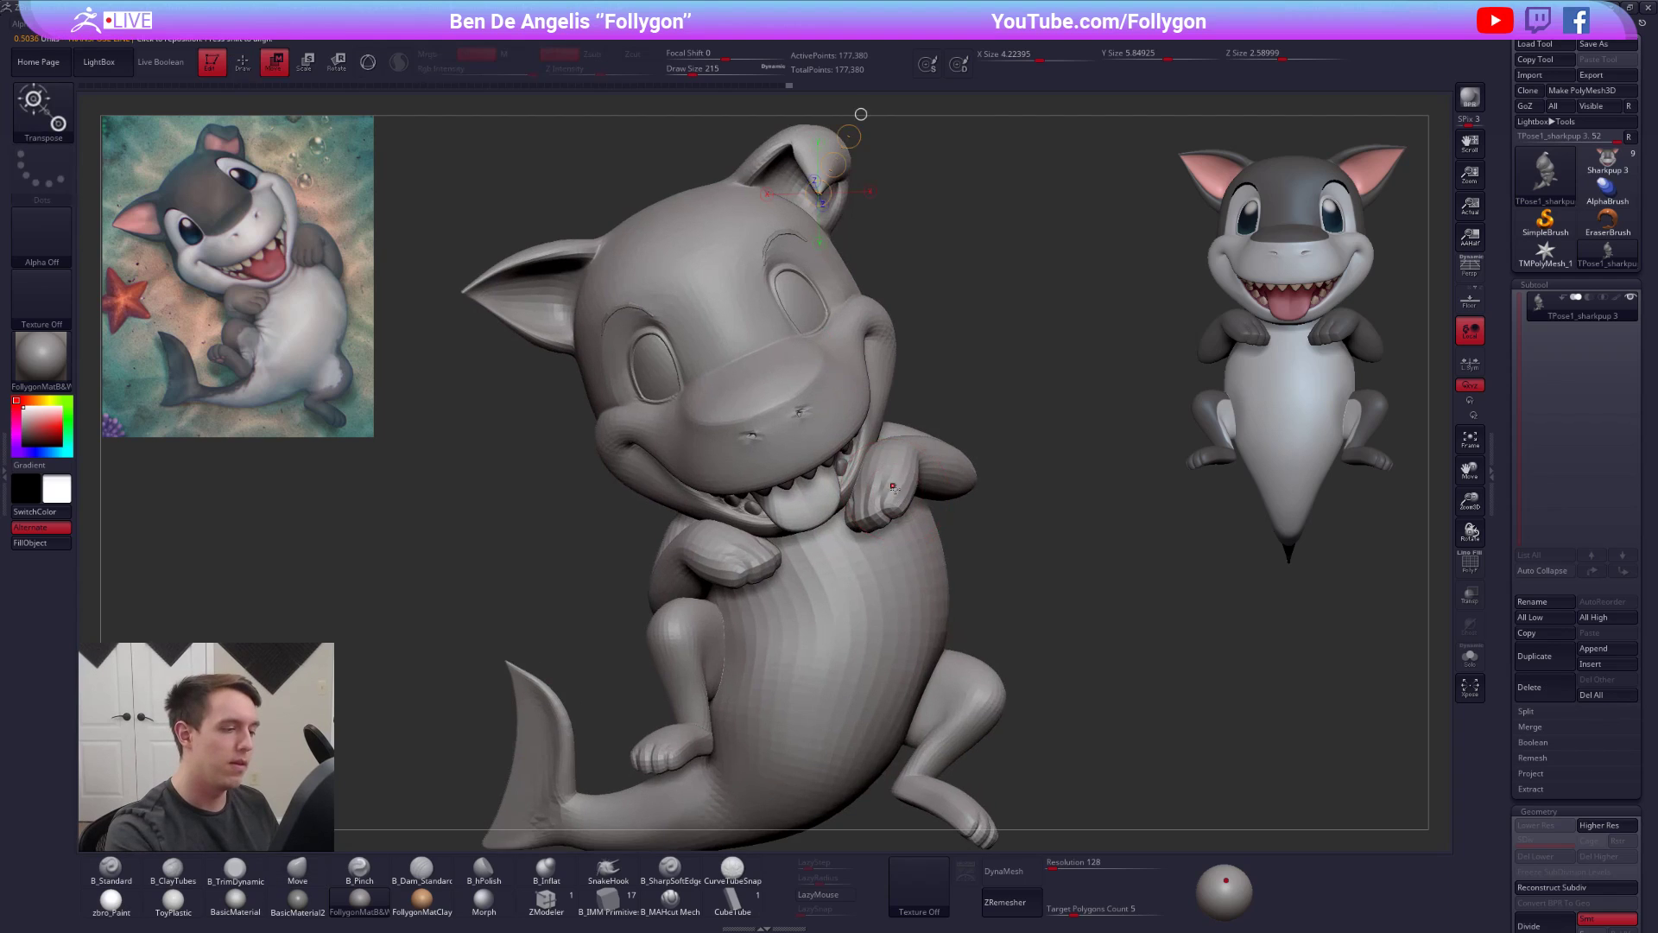
- Mask everything except the character's left arm and reshape the arm with the Move brush
ctrl+drag(900, 488, 869, 564)
key(q)
key(space)
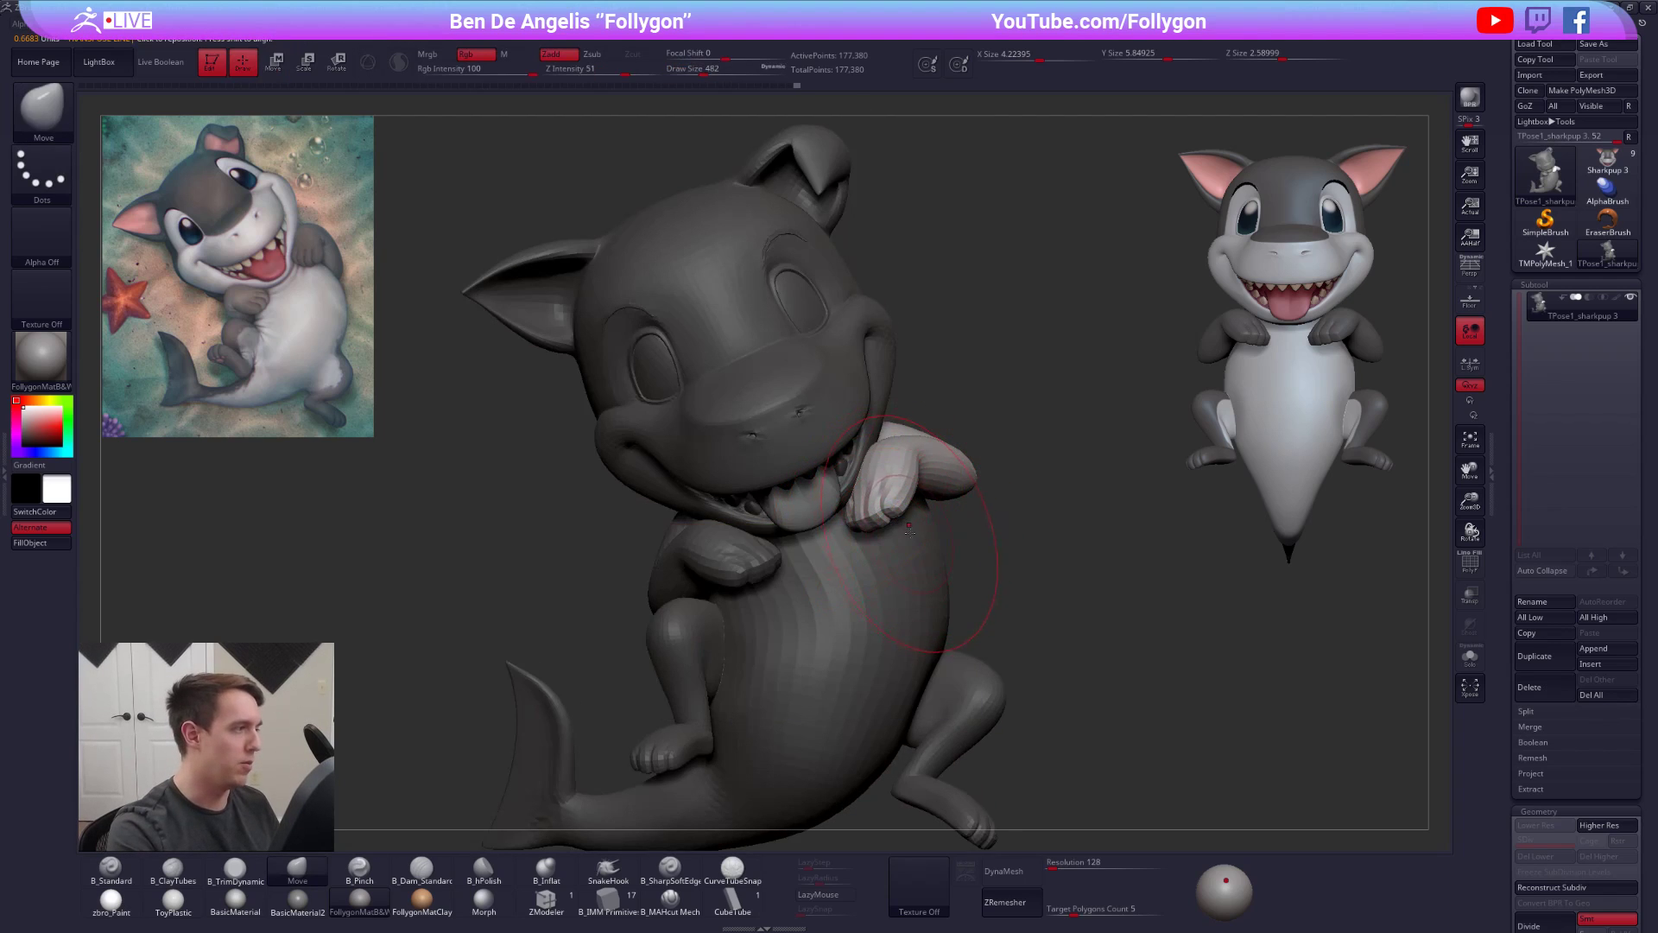
right_drag(901, 526, 811, 553)
key(space)
drag(805, 570, 796, 569)
key(space)
drag(937, 494, 957, 494)
mouse_move(959, 458)
right_down()
mouse_move(941, 510)
mouse_move(867, 521)
right_up()
key(space)
drag(871, 533, 855, 533)
- Isolate the two arms with the polyframe shown and mask everything except the character's left forearm and paw
mouse_move(892, 518)
right_down()
mouse_move(936, 515)
mouse_move(903, 558)
mouse_move(920, 588)
mouse_move(920, 429)
mouse_move(958, 432)
mouse_move(928, 389)
right_up()
ctrl+shift+click(934, 412)
key(shift+f)
mouse_move(933, 383)
ctrl+mouse_down()
mouse_move(953, 236)
mouse_move(948, 259)
ctrl+mouse_up()
key(ctrl+i)
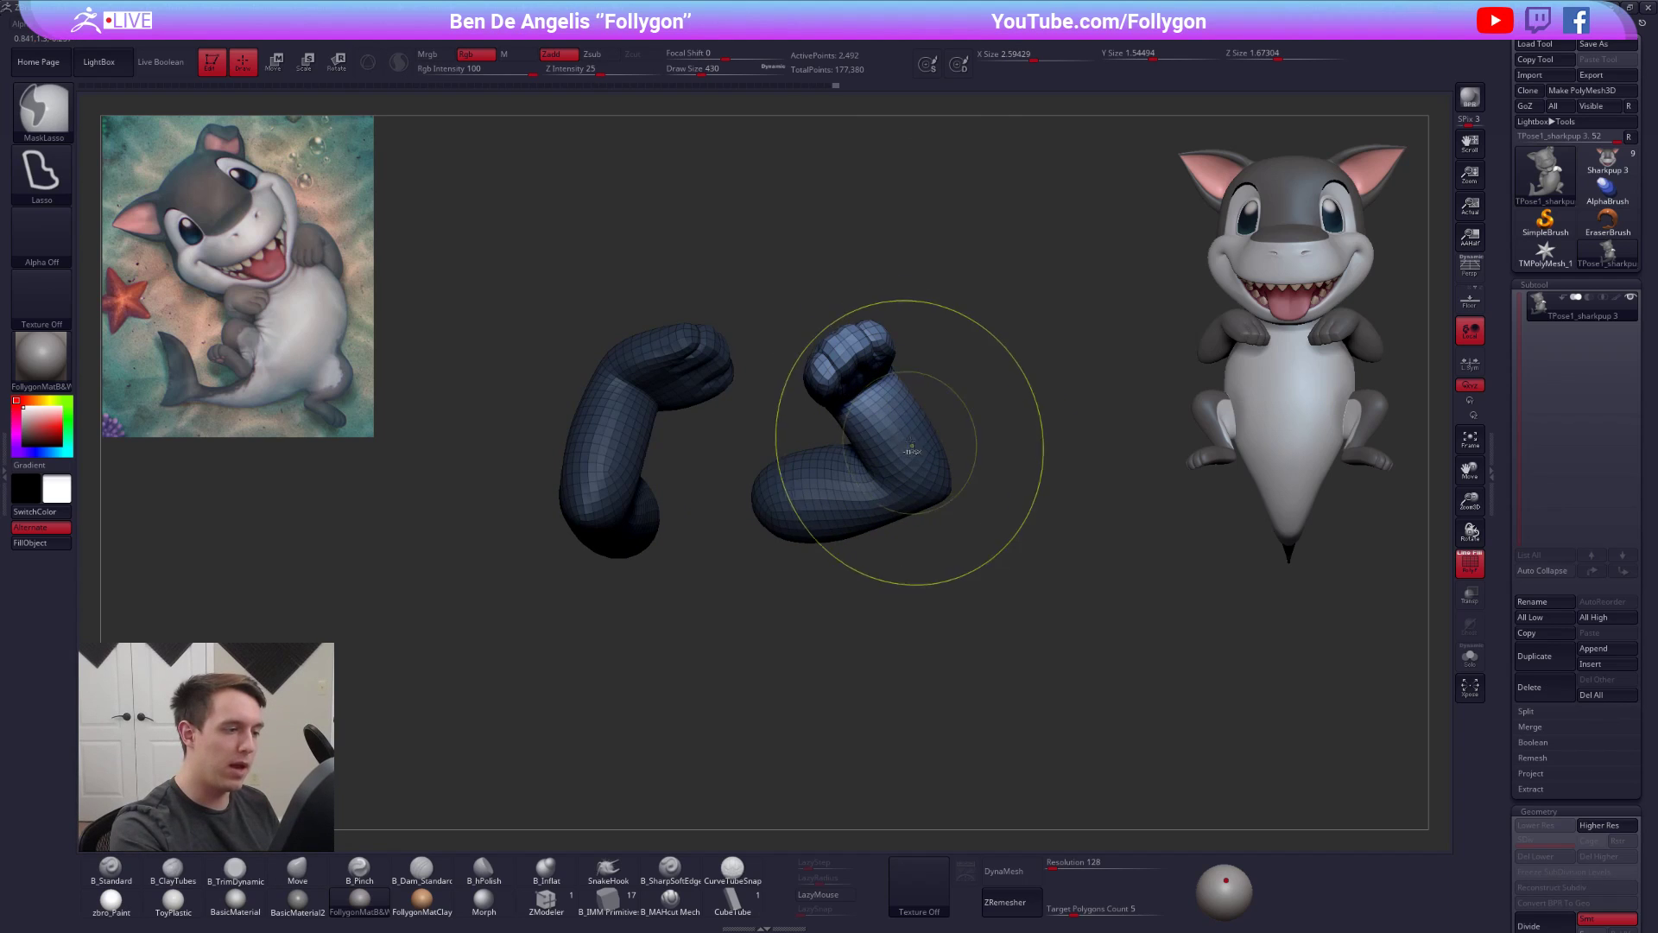
- Rotate the left forearm with a transpose line and bring back the full model without the polyframe
right_drag(912, 449, 821, 483)
key(r)
drag(956, 488, 845, 306)
key(q)
right_drag(830, 285, 949, 488)
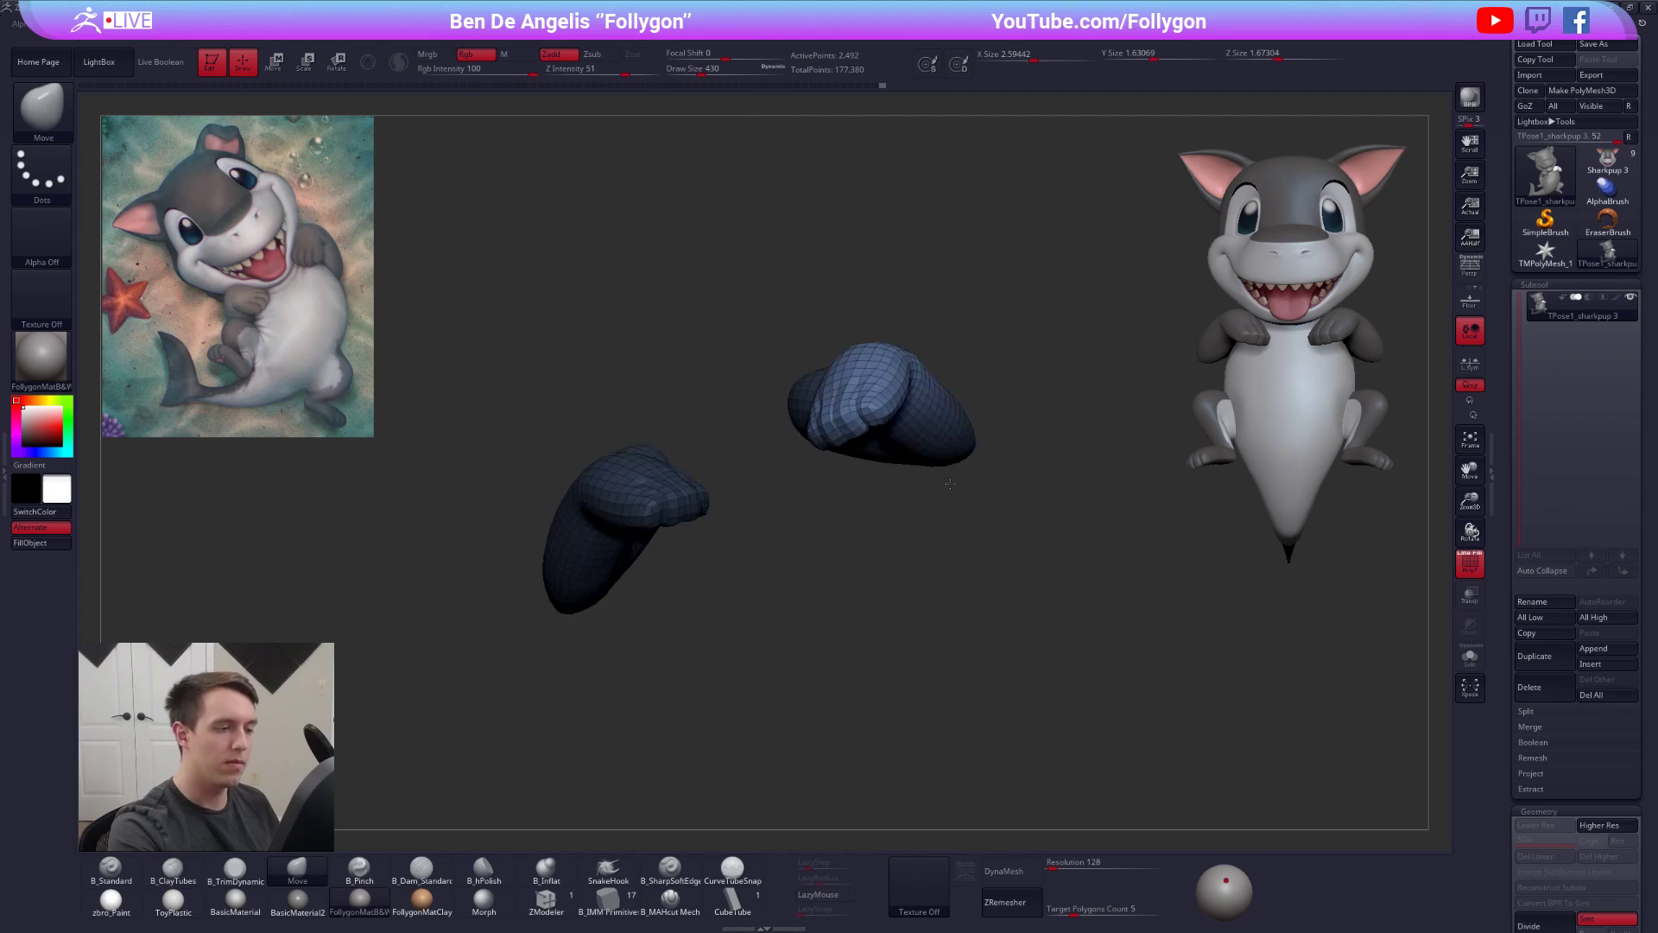
ctrl+shift+click(973, 520)
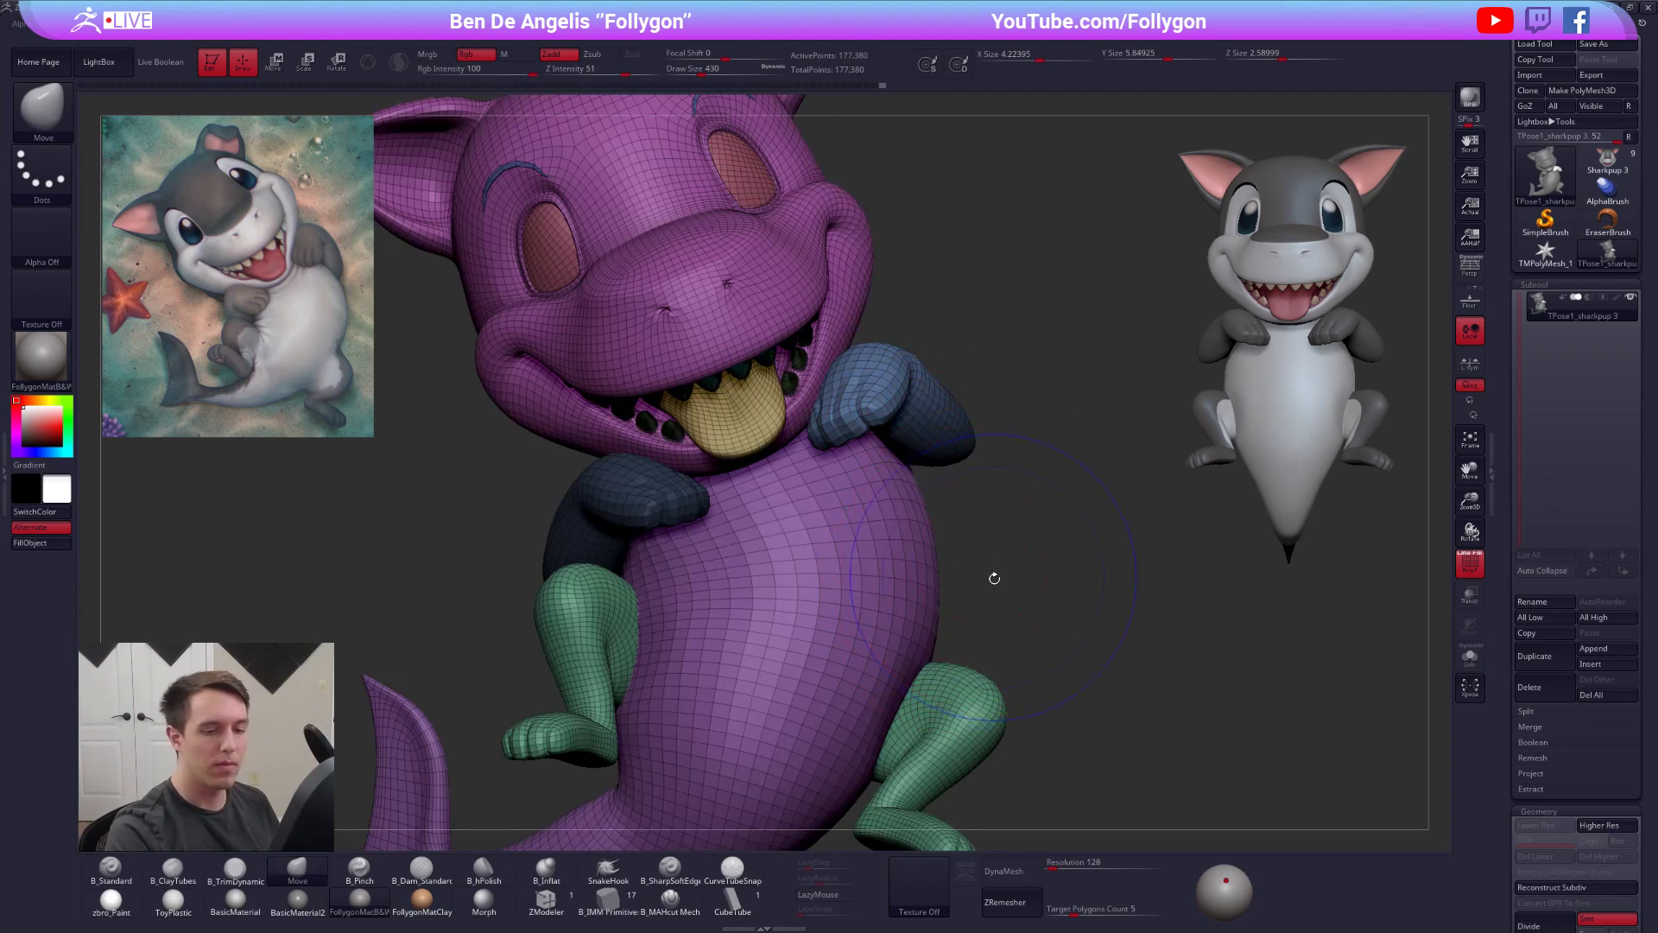
key(shift+f)
key(f)
- Isolate the arms again and mask everything except the character's left paw
mouse_move(901, 455)
right_down()
mouse_move(915, 396)
mouse_move(925, 406)
right_up()
ctrl+shift+click(924, 407)
mouse_move(865, 425)
ctrl+mouse_down()
mouse_move(1006, 402)
mouse_move(727, 553)
ctrl+mouse_up()
key(ctrl+i)
key(ctrl+i)
- Rotate the left paw with a transpose line, then unhide the full model and clear the mask
key(r)
drag(964, 359, 991, 368)
drag(974, 430, 976, 515)
ctrl+shift+click(983, 492)
key(f)
key(q)
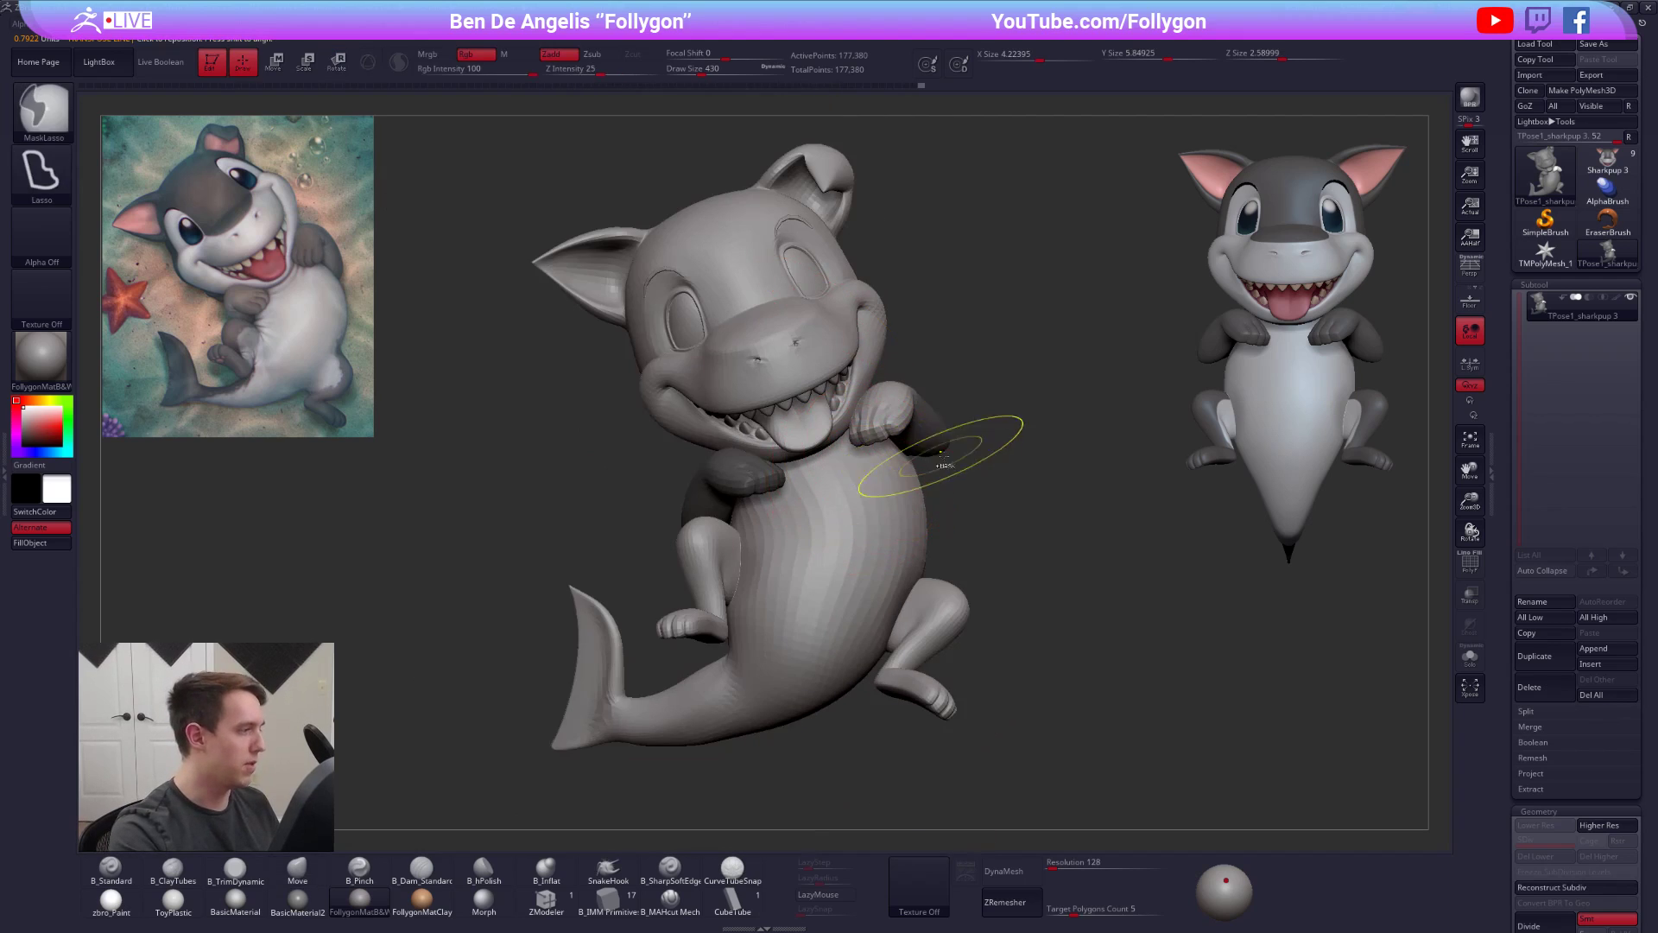
ctrl+drag(989, 412, 1003, 428)
- Isolate the arms and mask everything except the character's right forearm and paw
ctrl+shift+click(774, 480)
mouse_move(768, 484)
mouse_down()
mouse_move(805, 481)
mouse_move(837, 526)
mouse_move(639, 518)
mouse_move(893, 427)
mouse_move(799, 520)
mouse_move(834, 529)
mouse_move(646, 610)
mouse_move(632, 642)
mouse_move(634, 620)
mouse_up()
ctrl+click(849, 489)
- Rotate the right forearm and paw with a transpose line, unhide the full model, and clear the mask
key(r)
drag(722, 576, 739, 604)
key(q)
right_drag(767, 620, 790, 604)
ctrl+right_drag(790, 605, 818, 552)
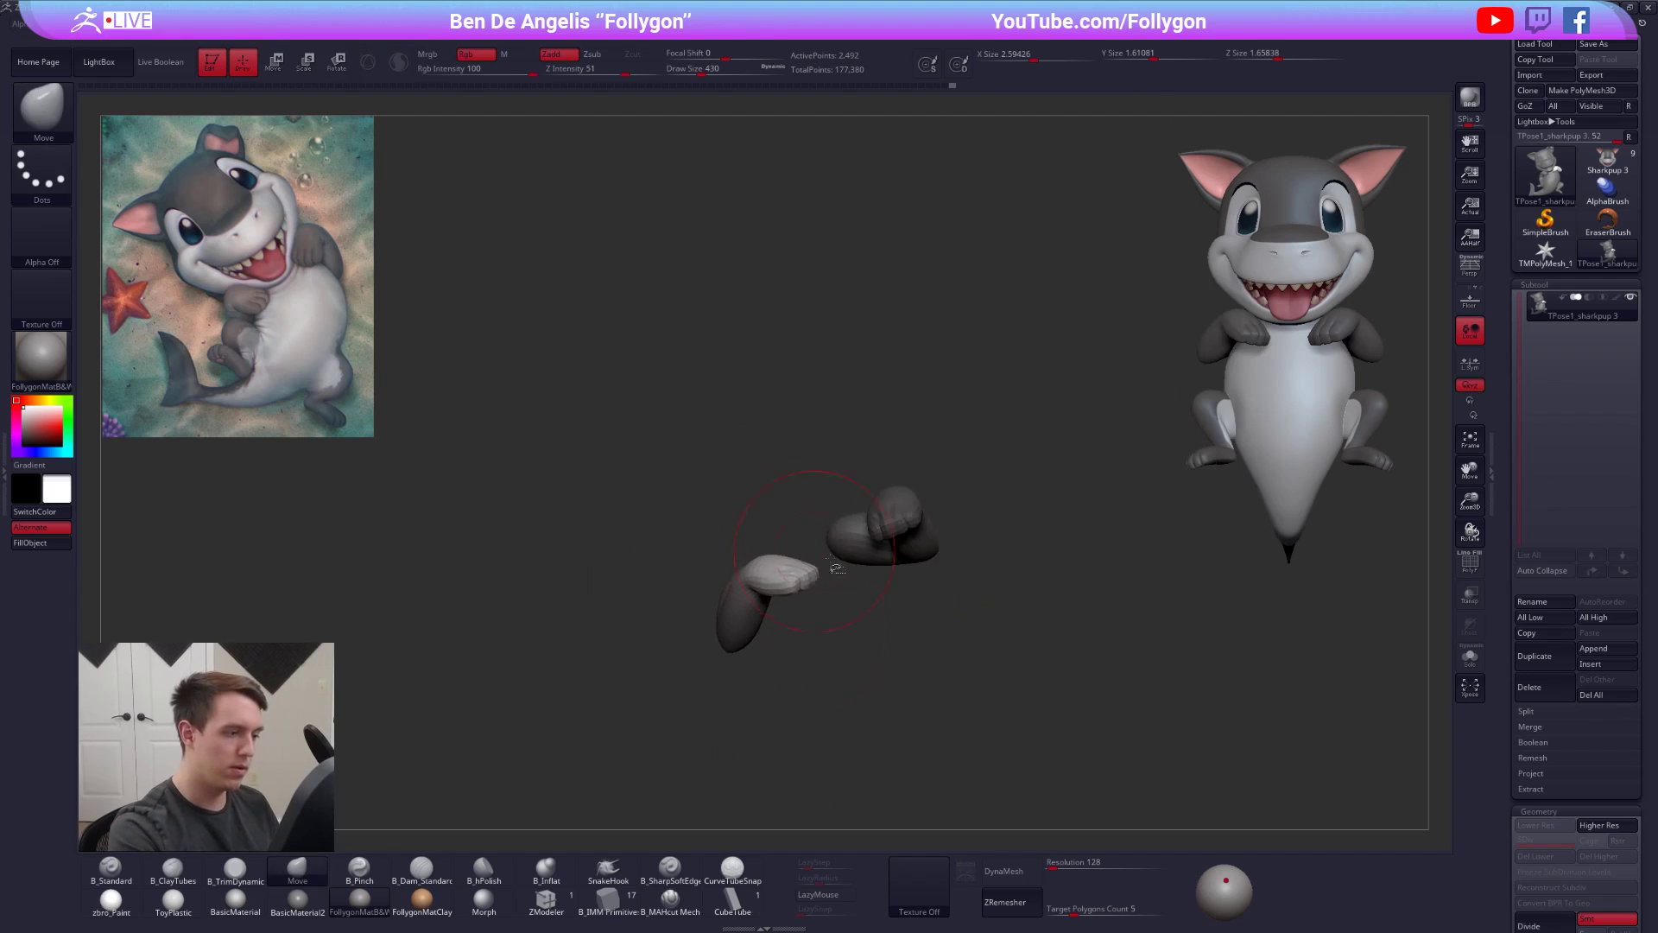
ctrl+shift+click(842, 579)
mouse_move(967, 584)
mouse_down()
mouse_move(988, 574)
mouse_move(950, 550)
mouse_move(983, 548)
mouse_up()
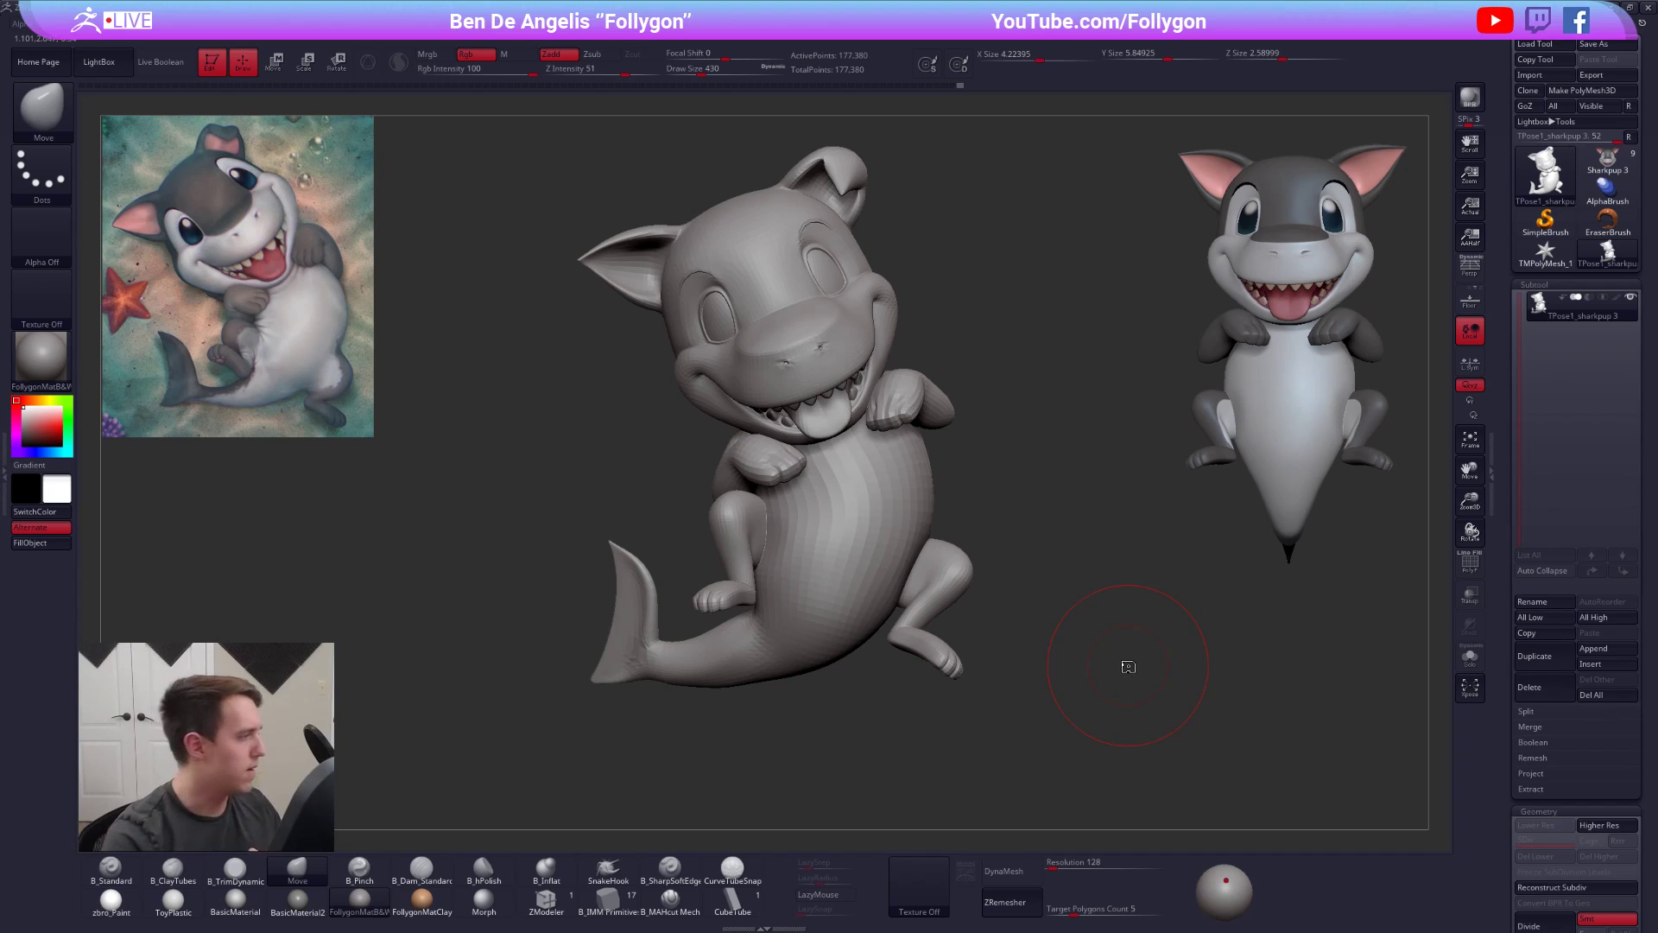
- Transfer the finished pose from the combined mesh back to the original subtools with Transpose Master's TPose|SubT
drag(1027, 554, 988, 425)
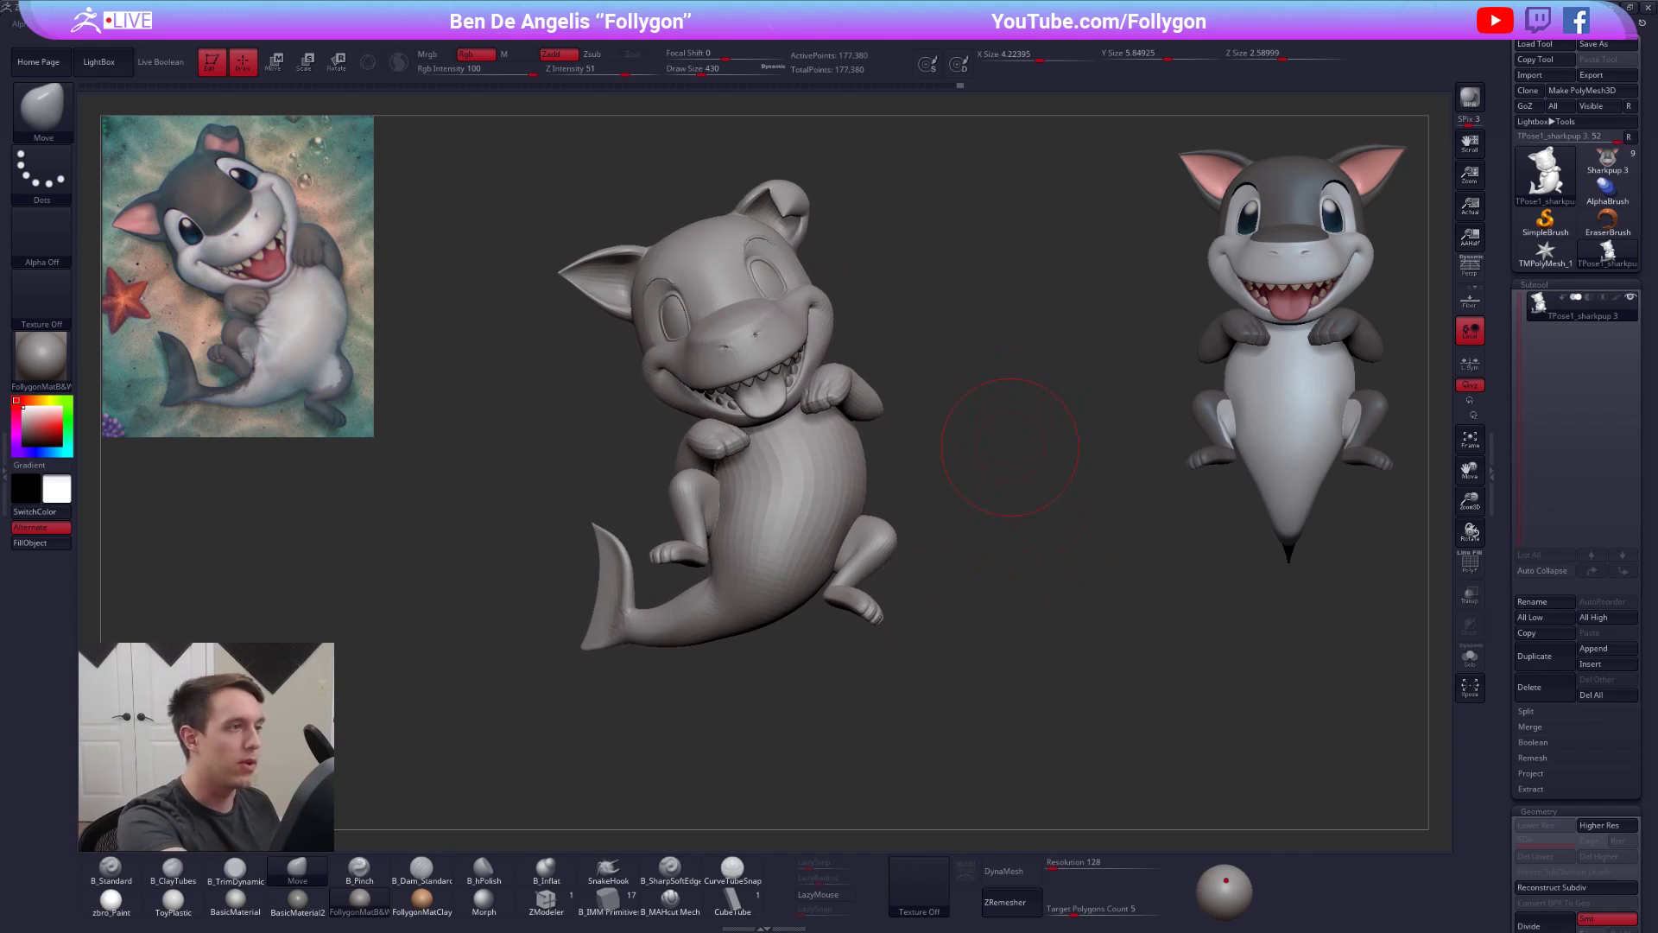
mouse_move(776, 24)
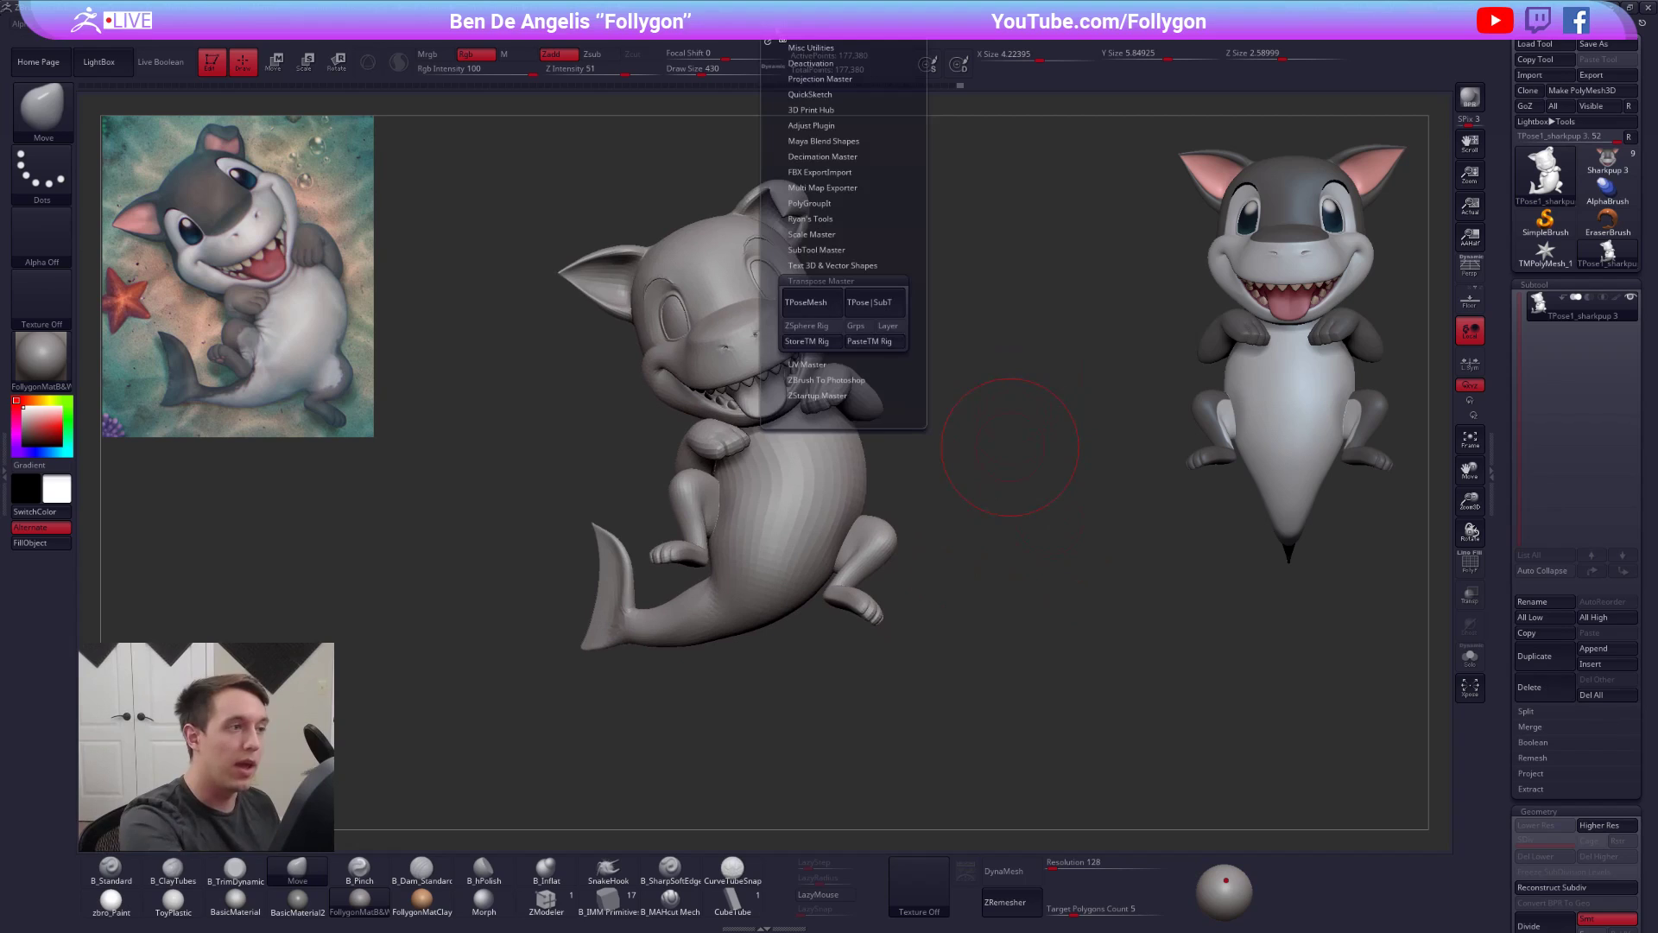
click(880, 303)
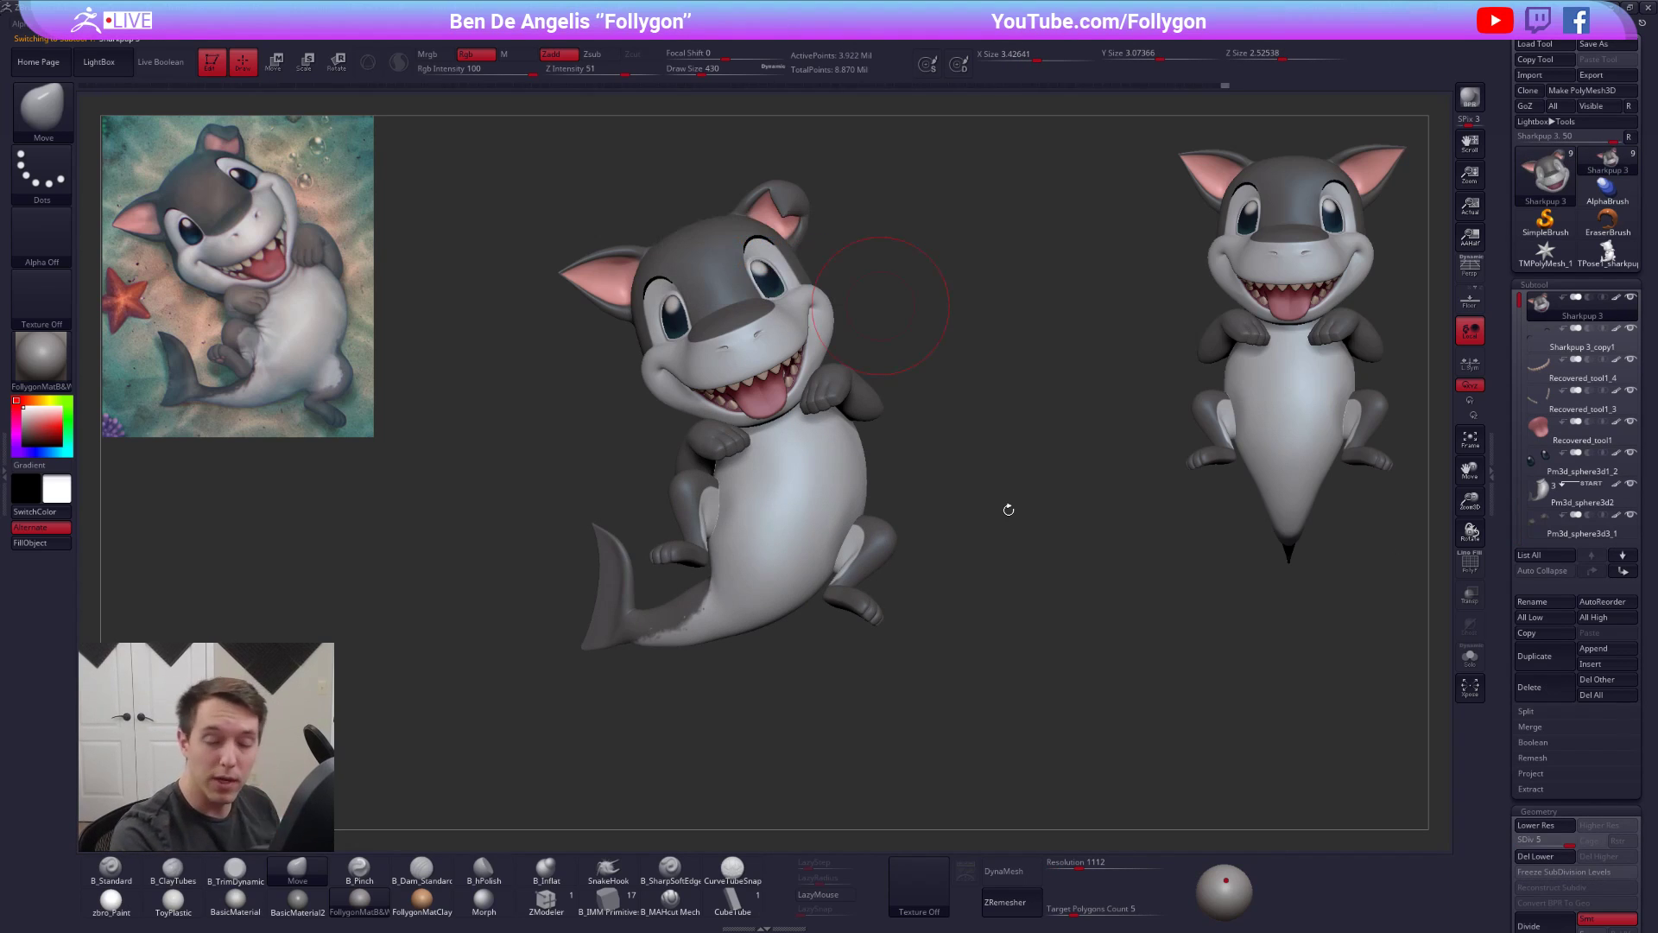
right_drag(889, 569, 1114, 577)
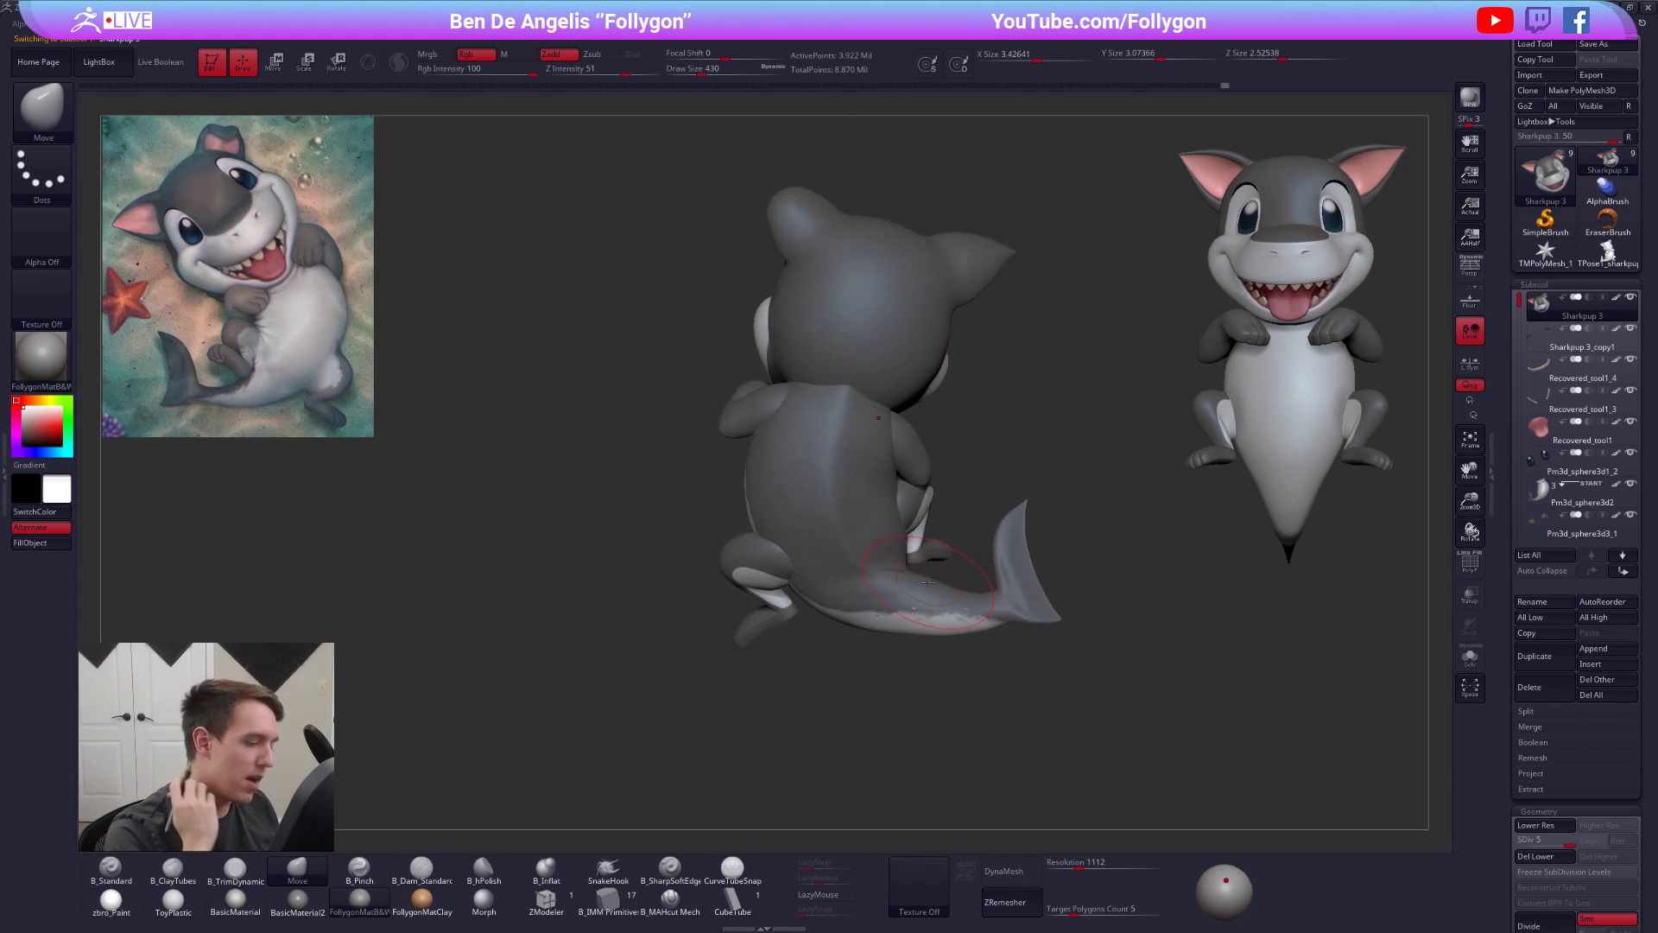
right_drag(927, 584, 912, 527)
- Select the body and tail subtool and inspect it in isolation before showing the whole character again
key(space)
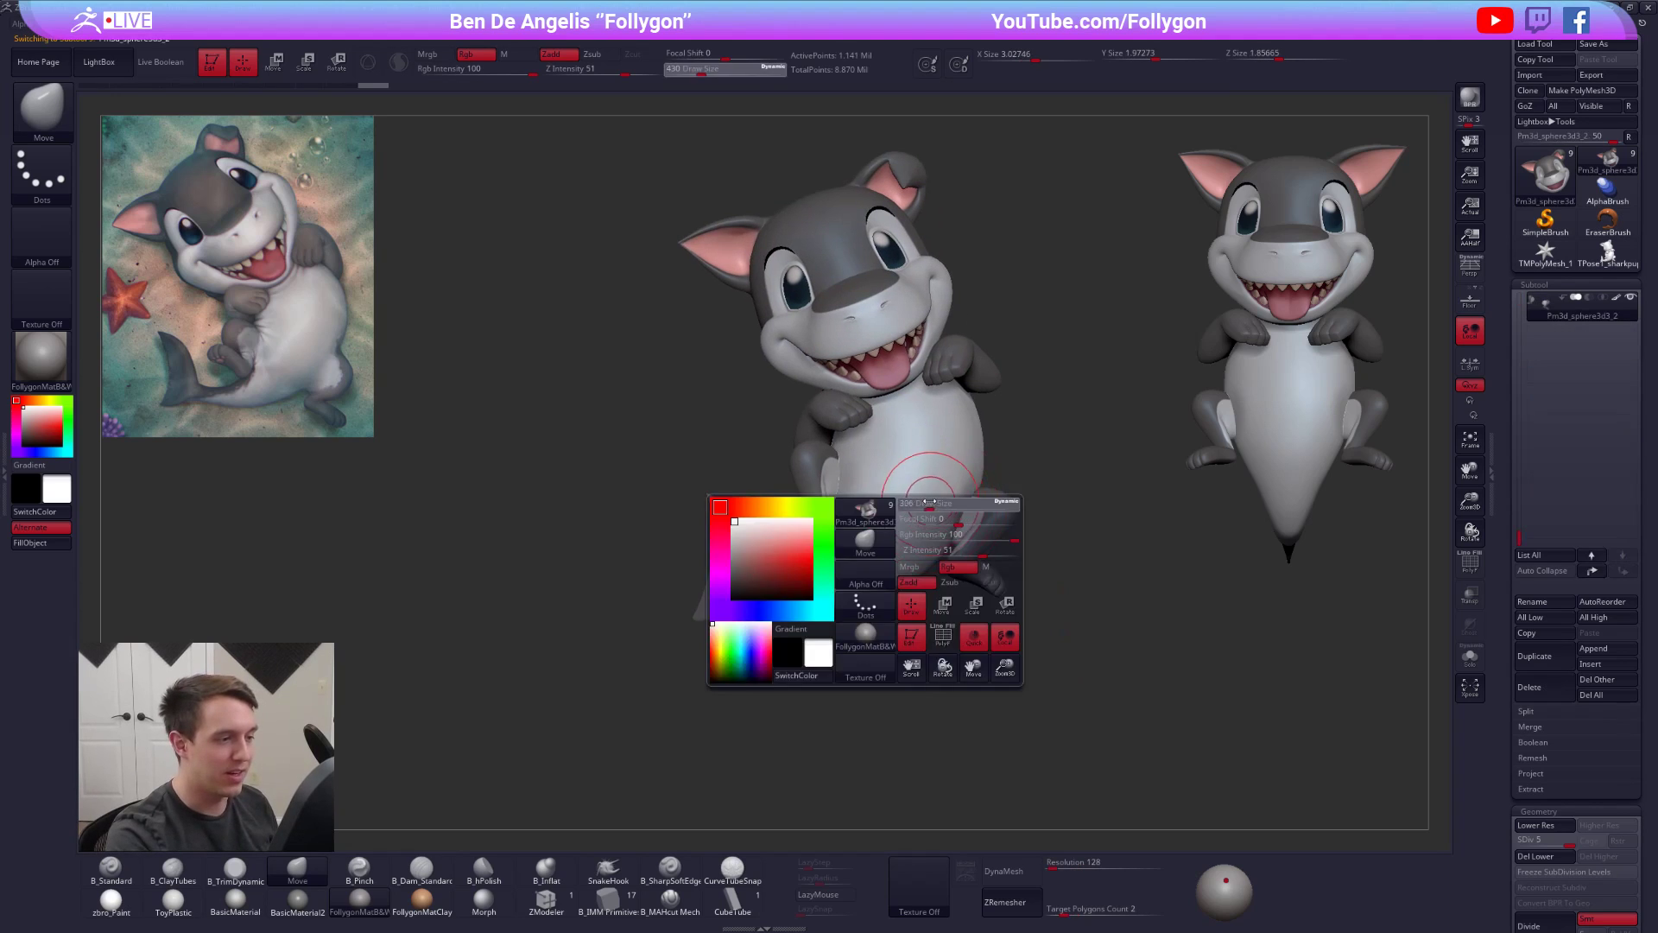
alt+click(937, 501)
alt+click(913, 546)
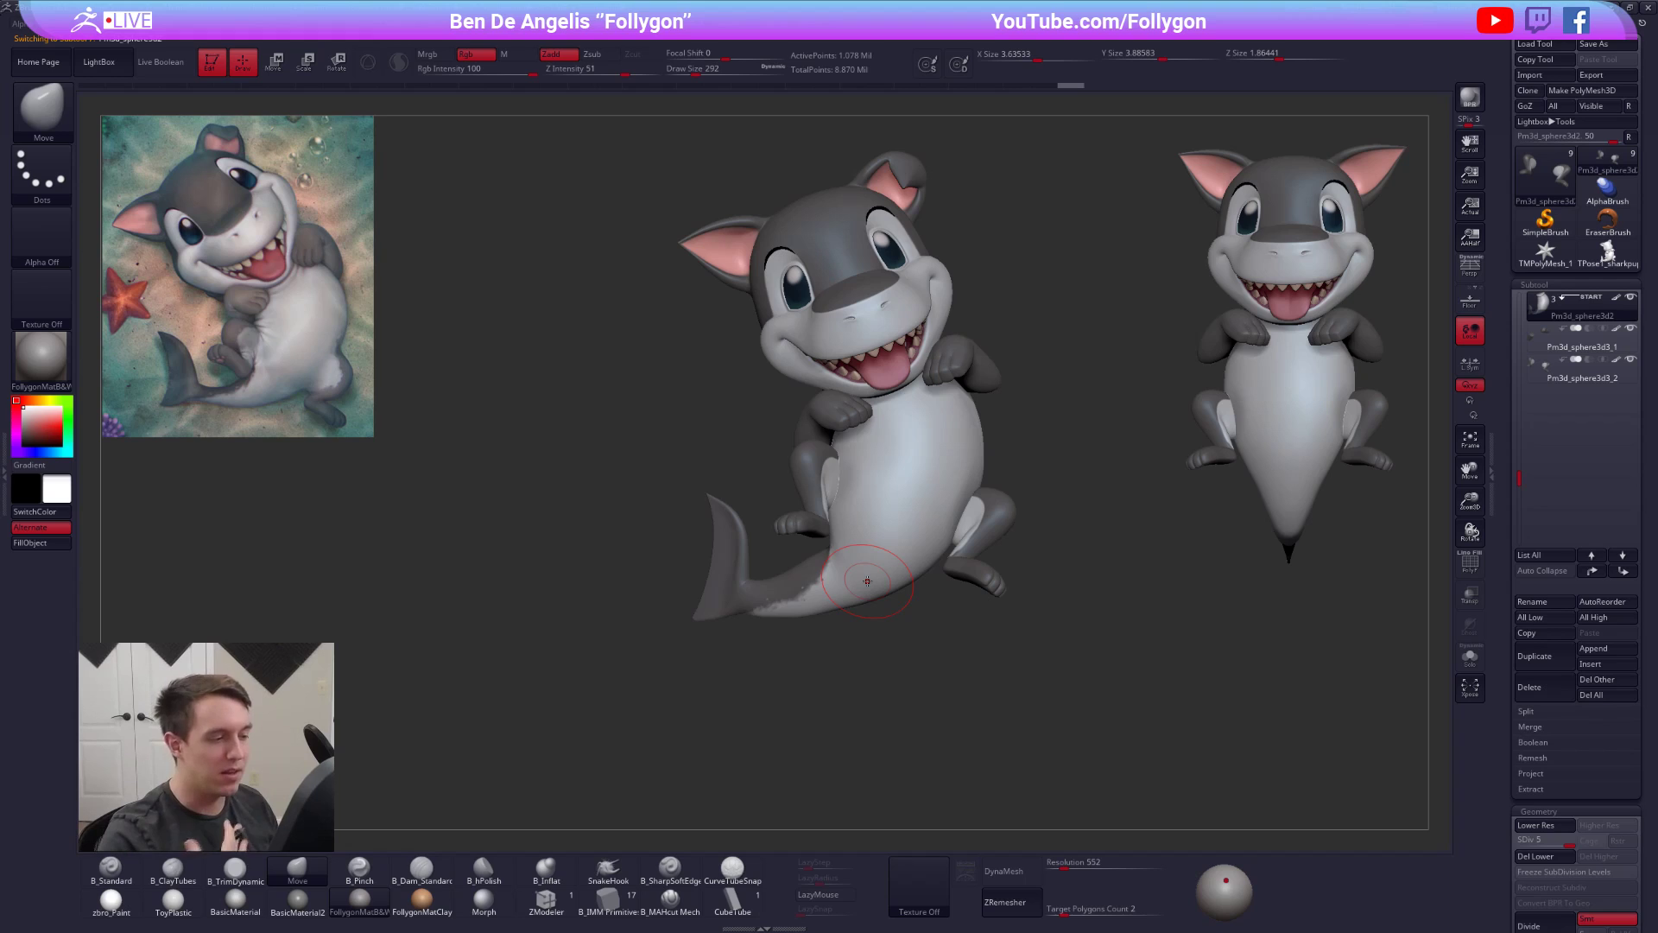
key(alt+s)
drag(877, 607, 898, 652)
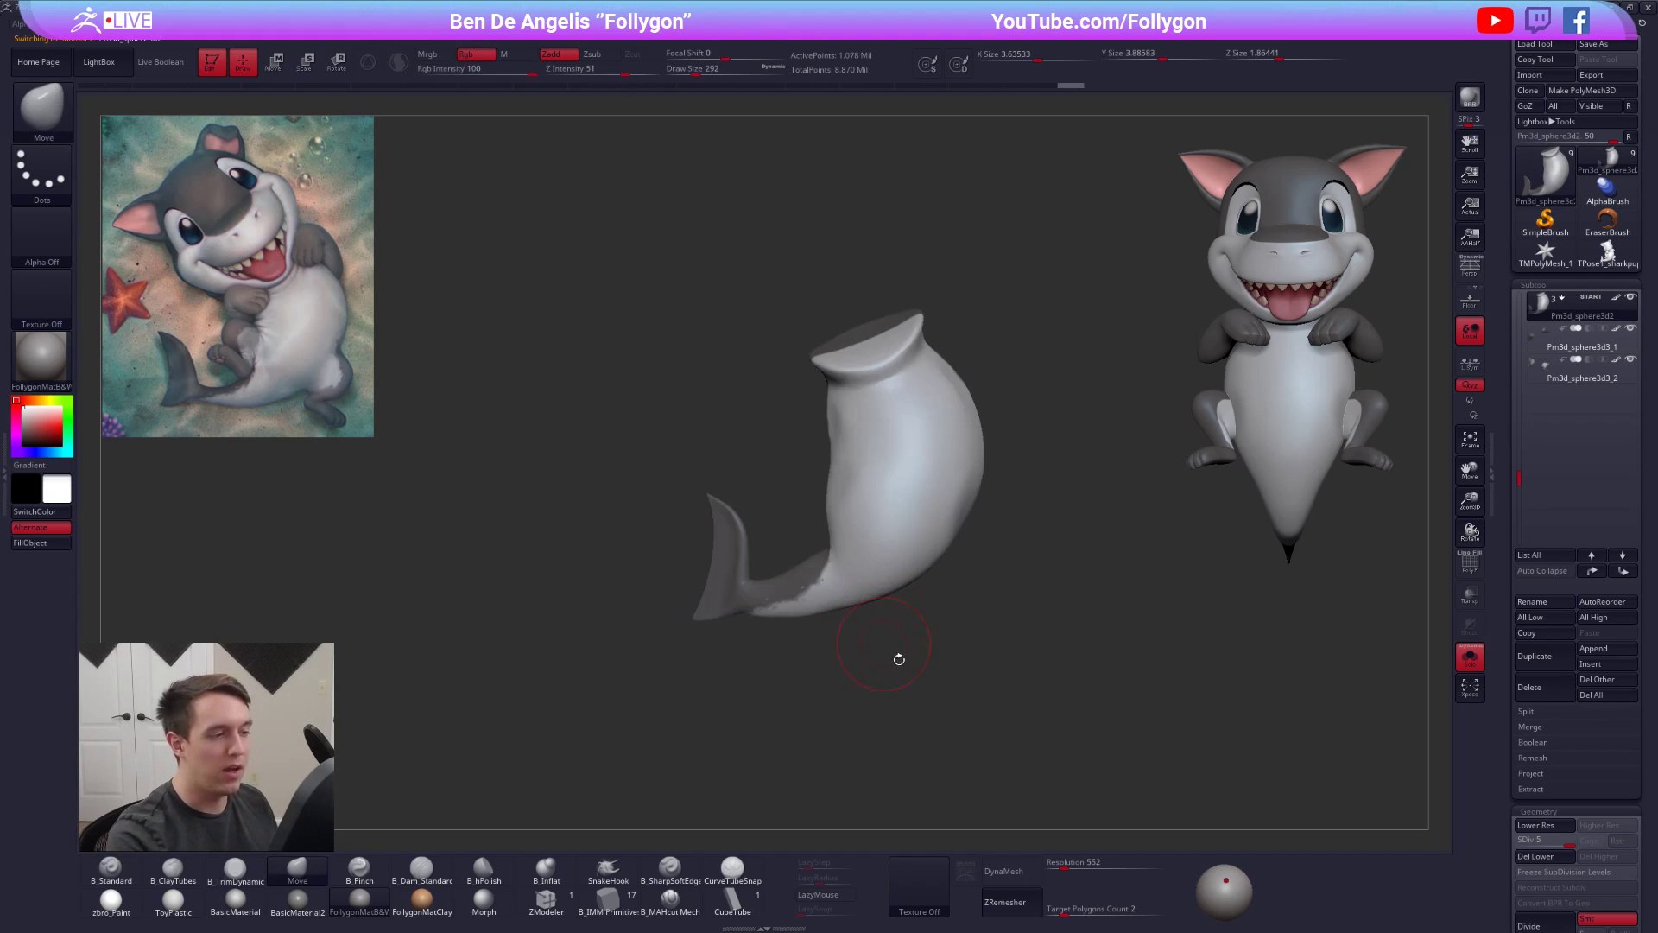
key(alt+s)
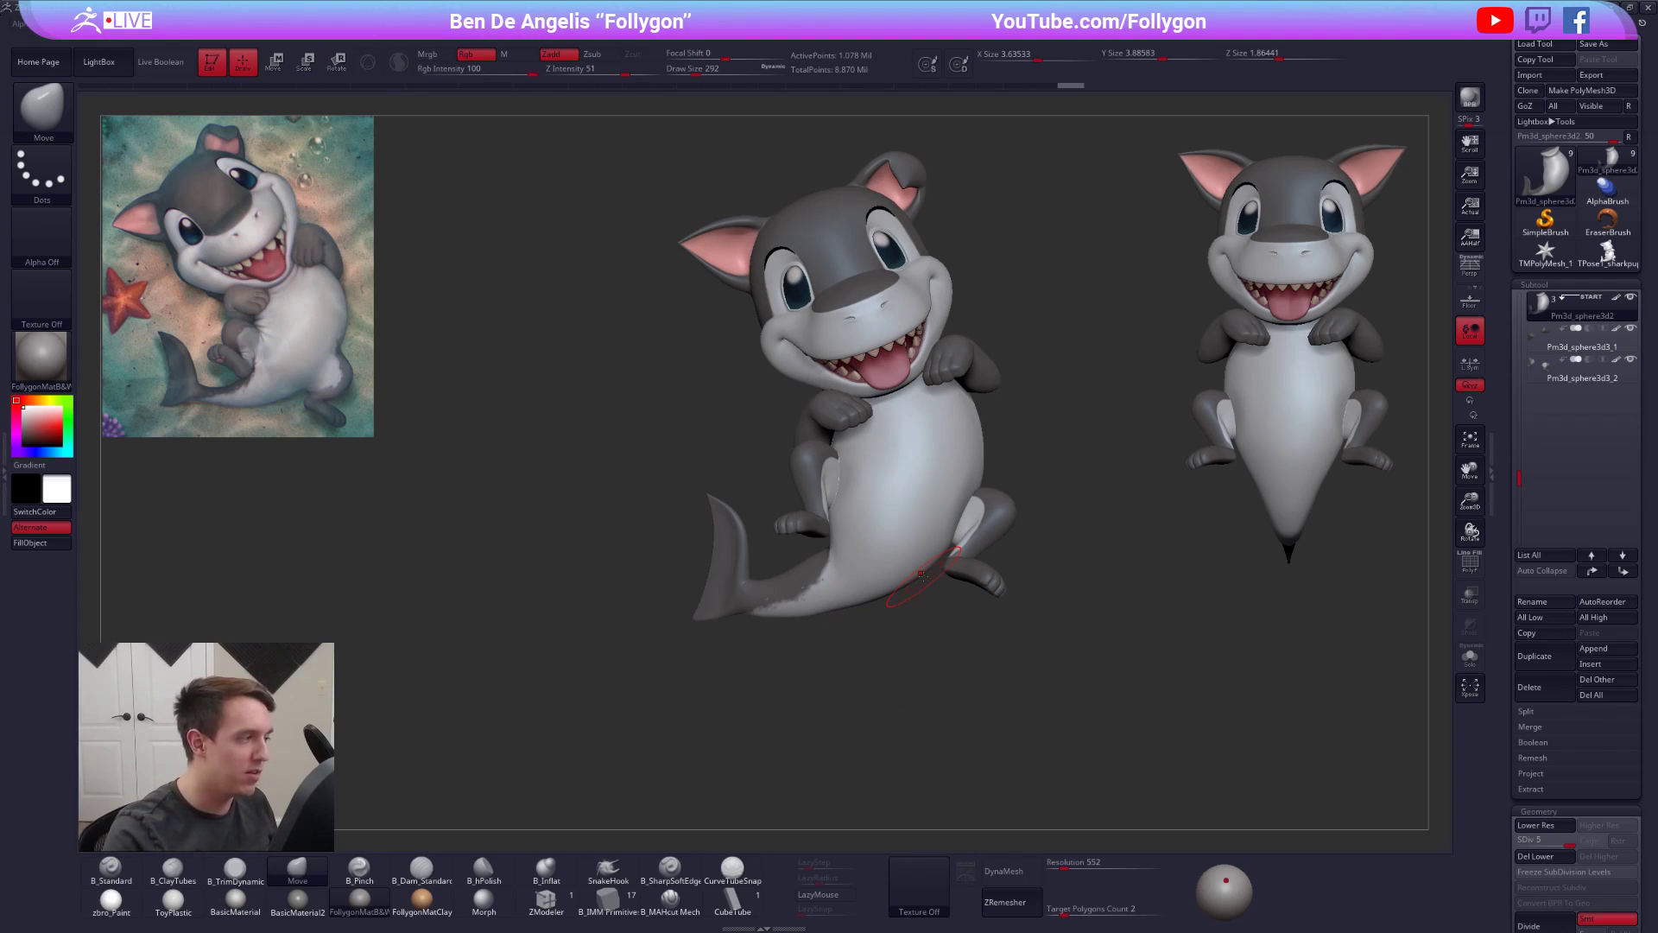
- Lower the body to subdivision level 1 and reshape the base of the tail with the Move brush
key(shift+d)
key(shift+d)
key(shift+d)
key(shift+d)
key(space)
alt+right_drag(782, 616, 803, 595)
key(space)
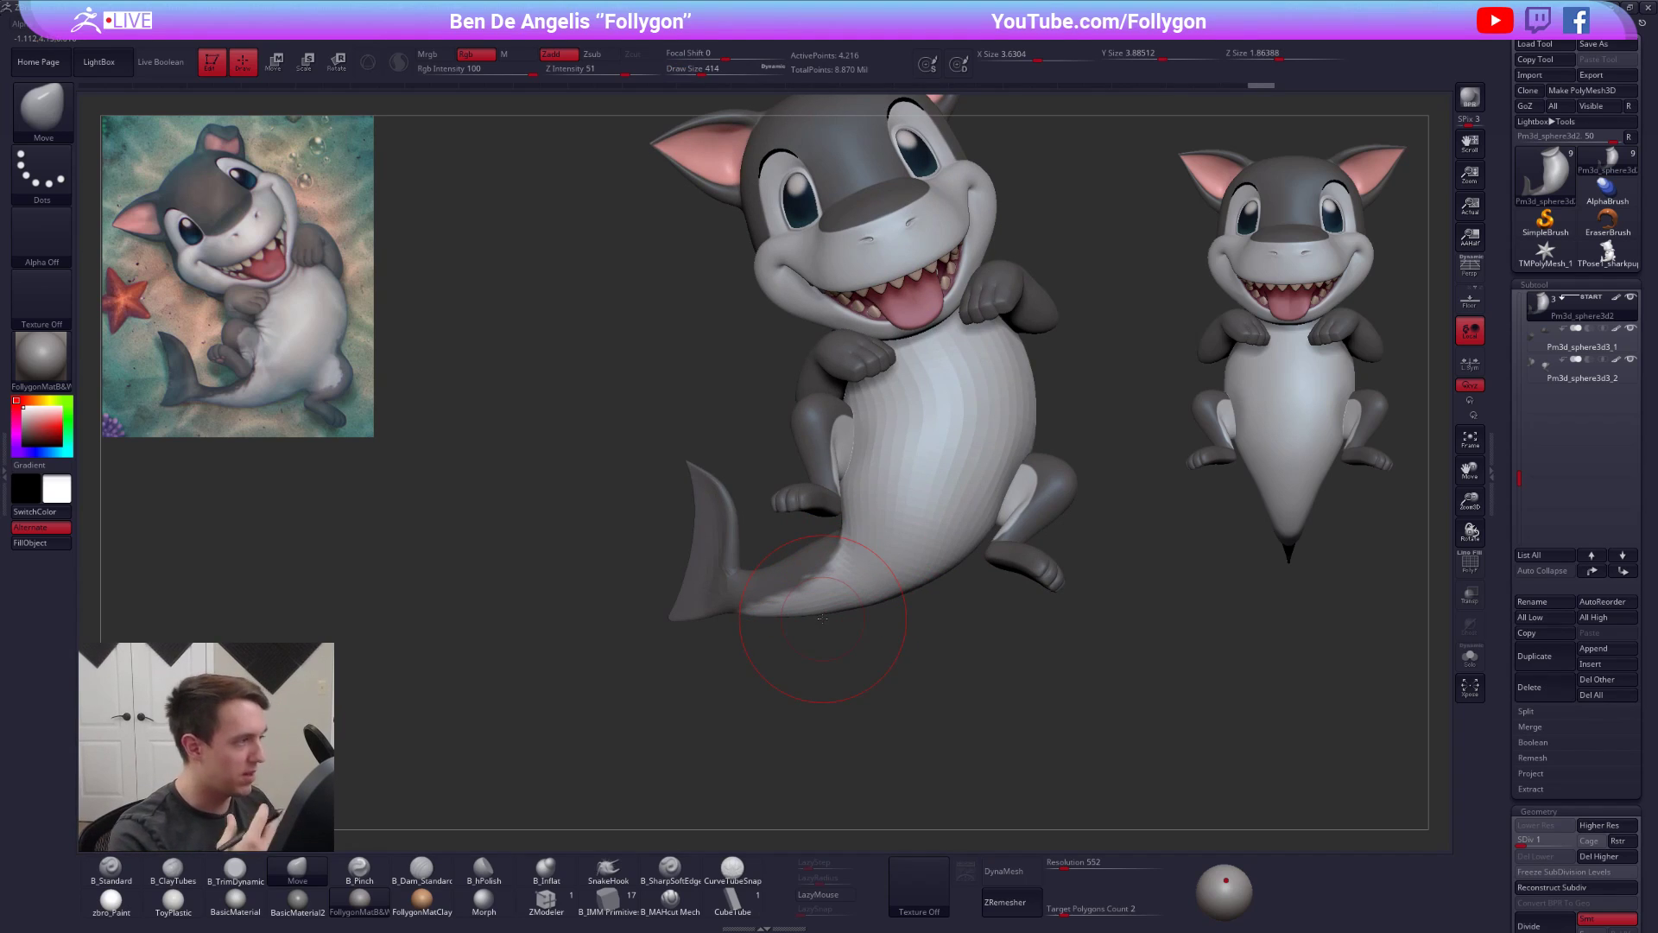
right_drag(853, 611, 805, 628)
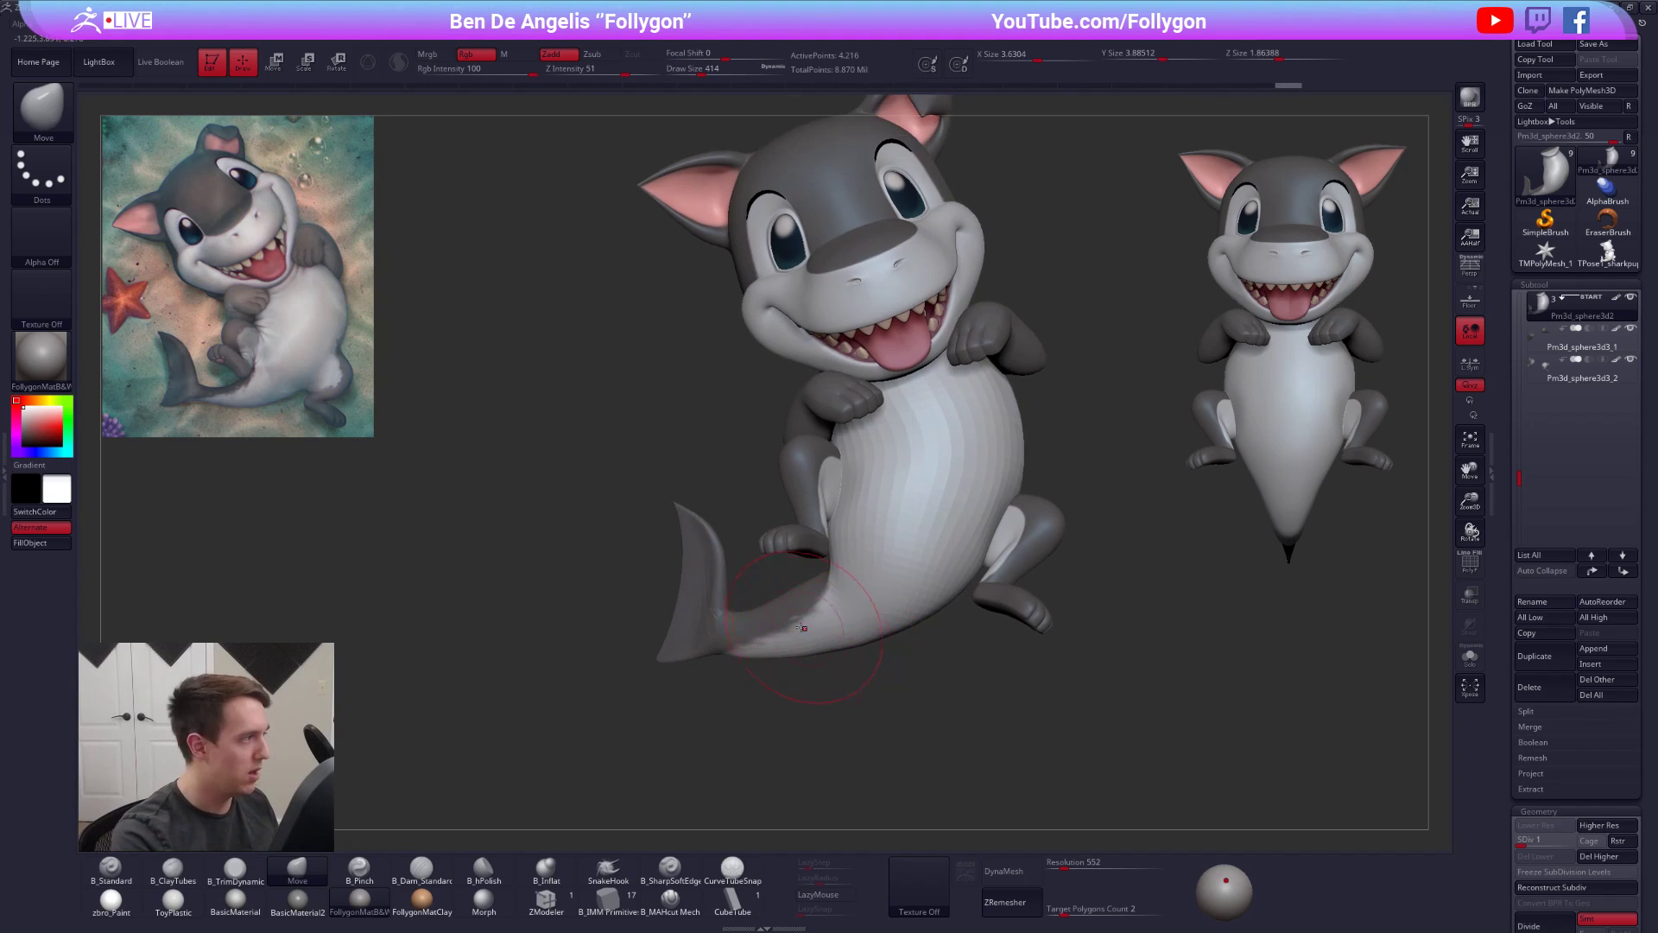
key(space)
key(space)
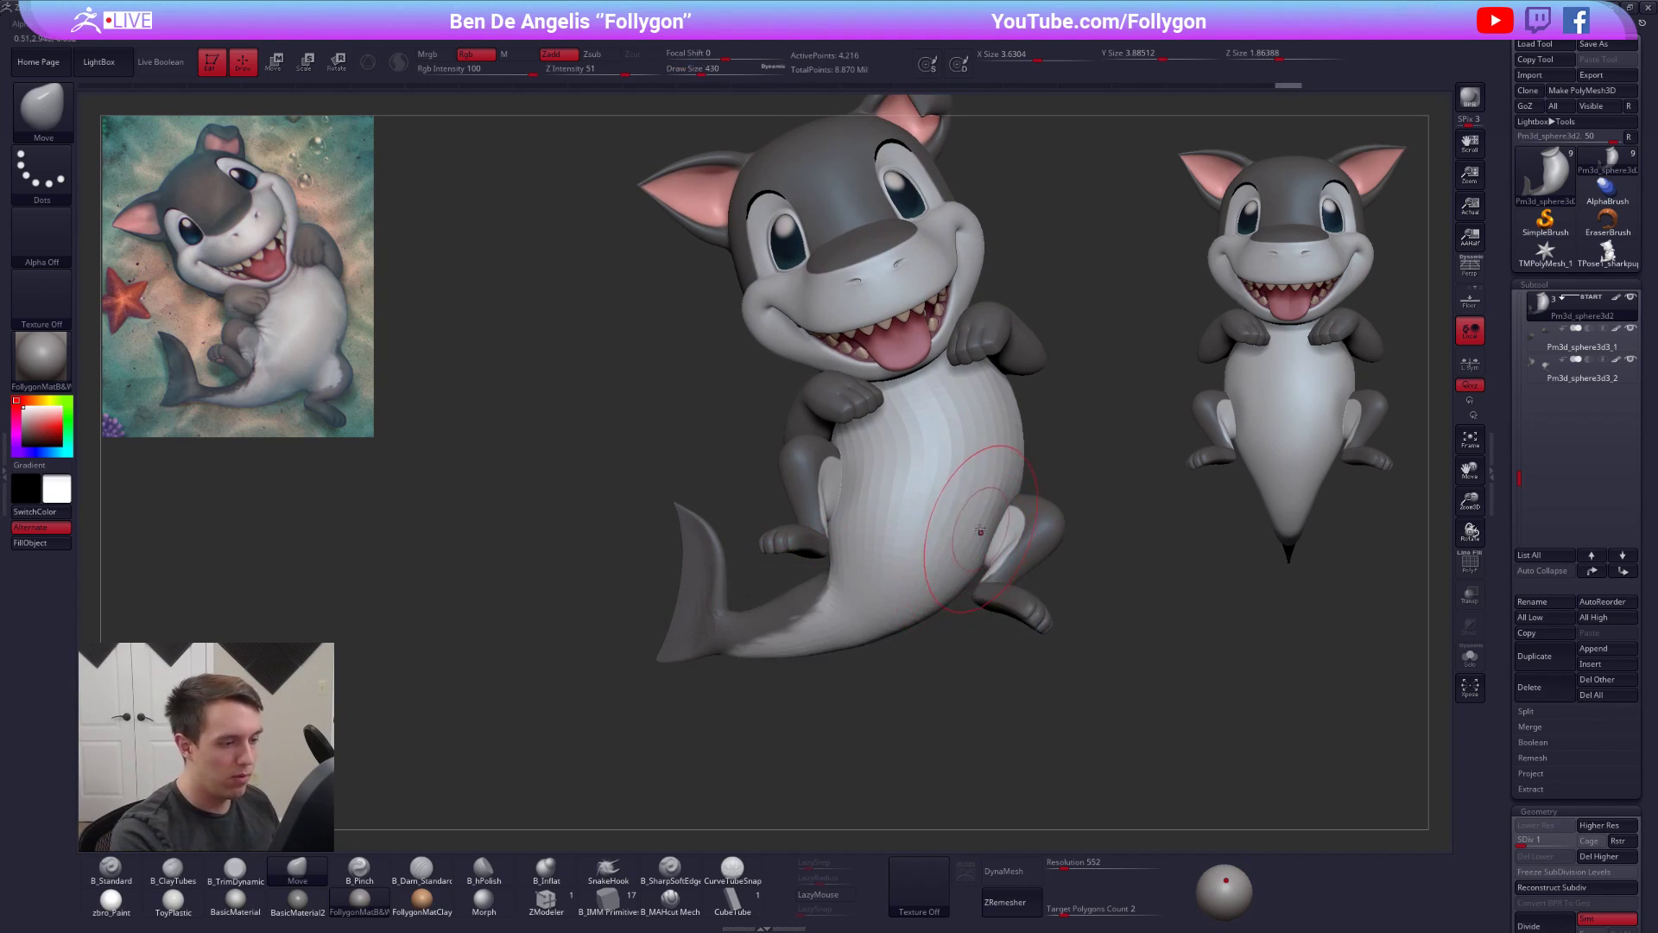
- Adjust the upper chest below the chin with a smaller Move brush
key(space)
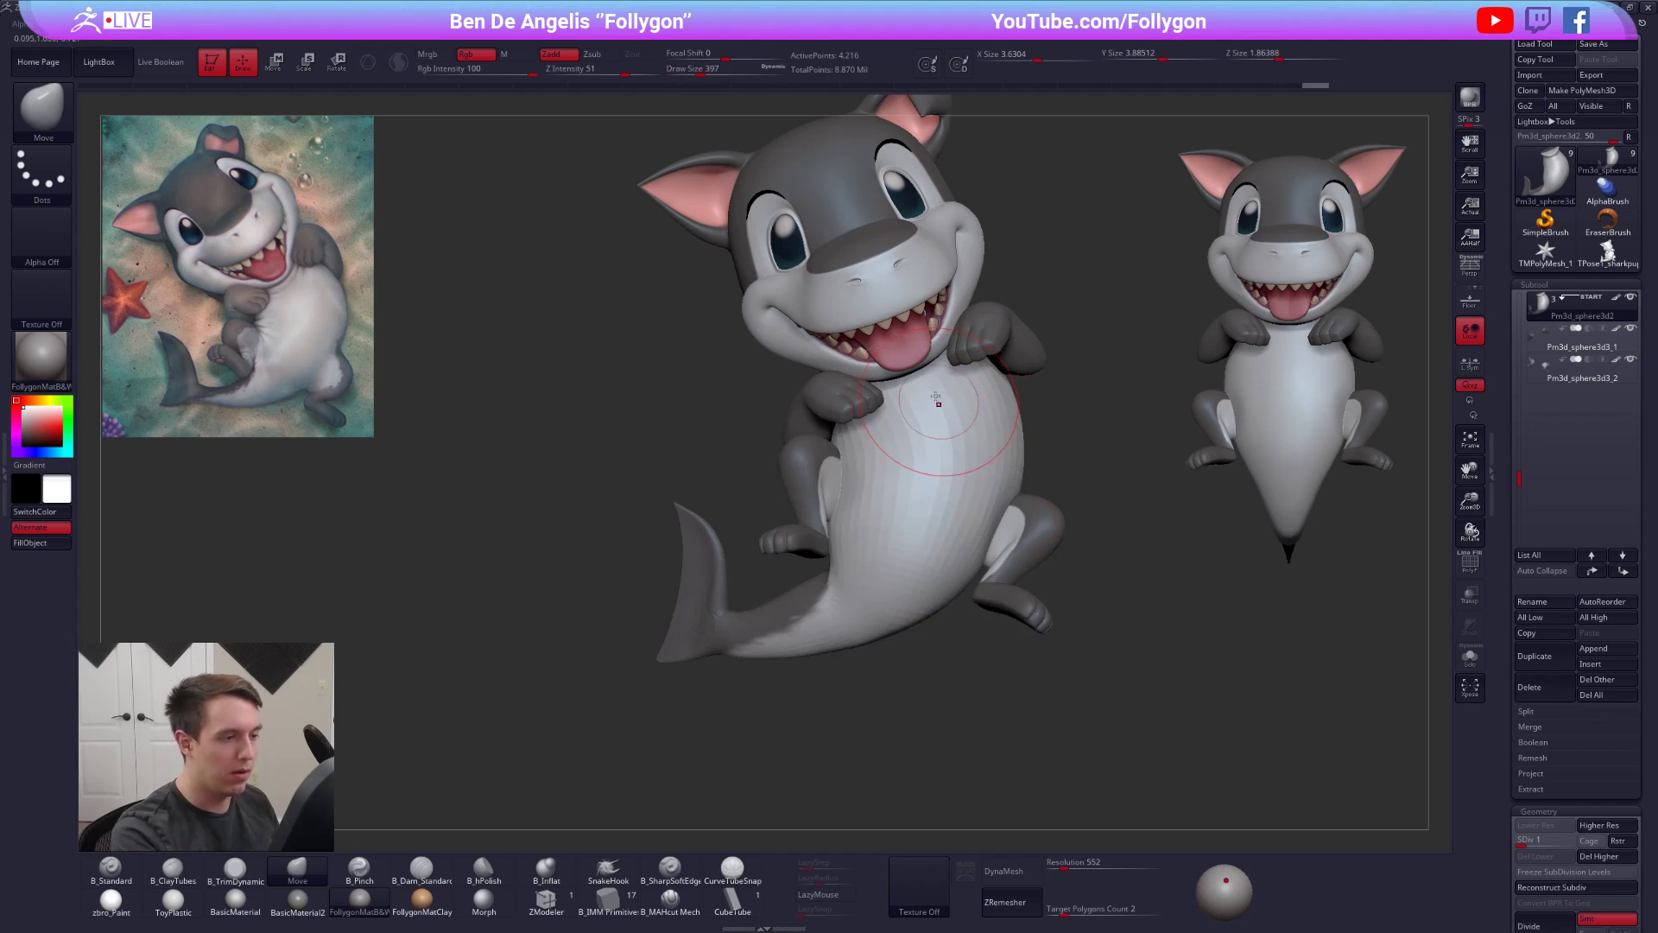
drag(934, 380, 933, 385)
mouse_move(938, 458)
alt+right_down()
mouse_move(915, 522)
mouse_move(927, 412)
mouse_move(914, 520)
alt+right_up()
key([)
key(space)
drag(914, 523, 907, 533)
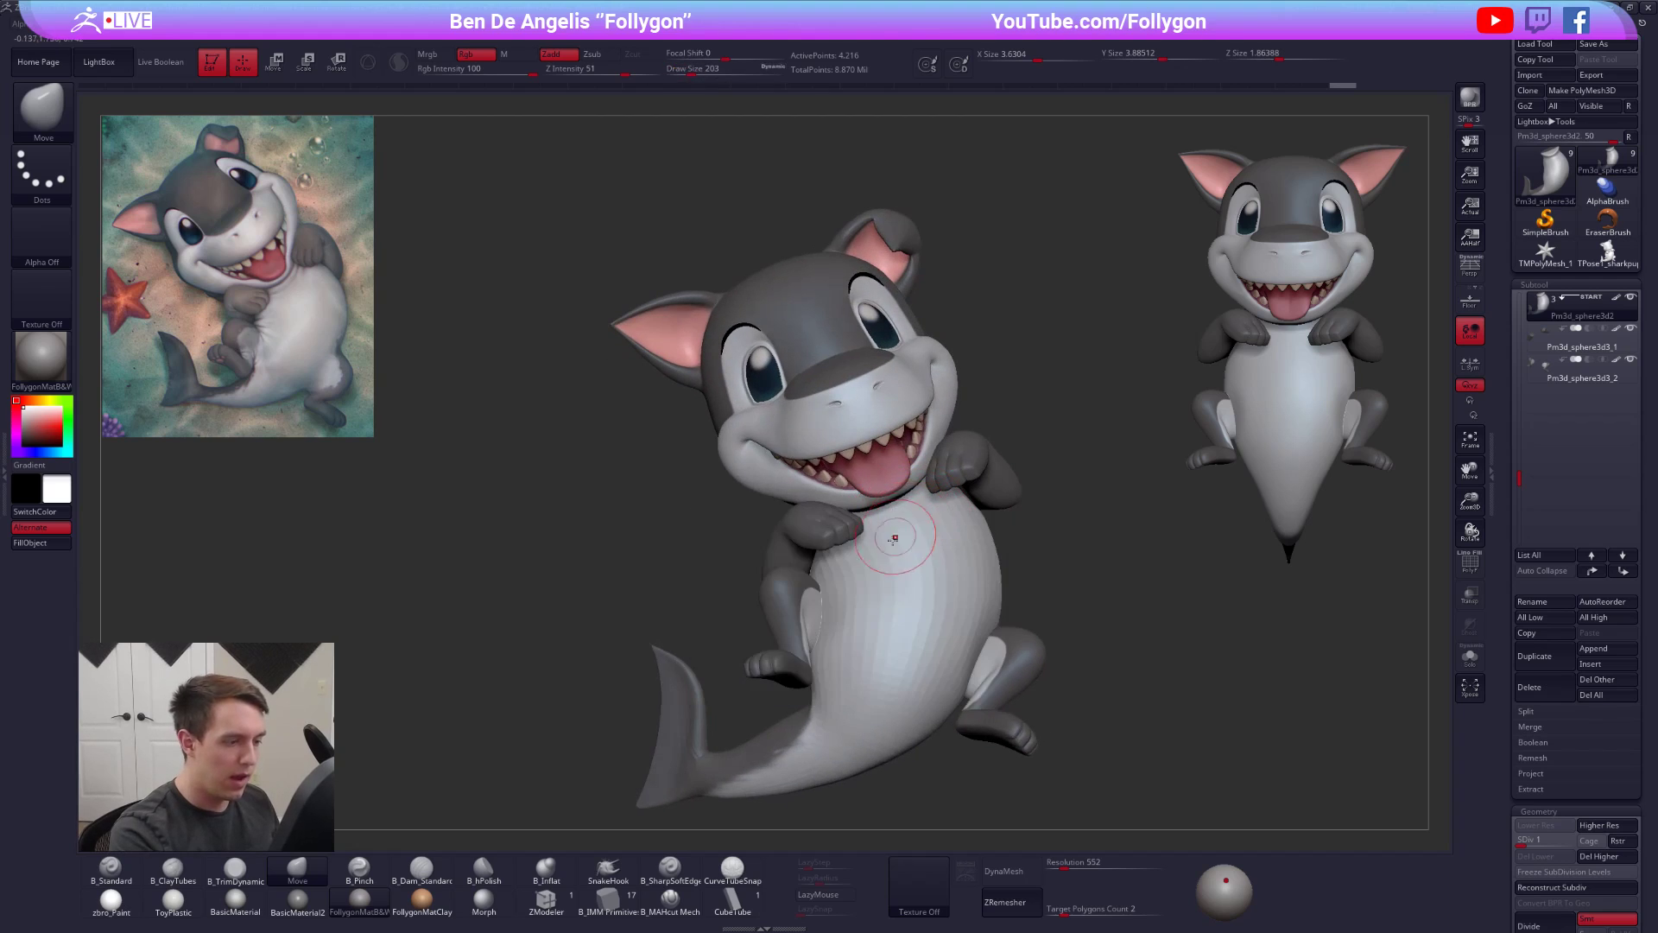
- Return the body to subdivision level 5 and sculpt skin folds below the neck with the ClayTubes brush
key(2)
key(d)
key(d)
key(d)
key(d)
right_drag(884, 543, 858, 528)
key(alt+s)
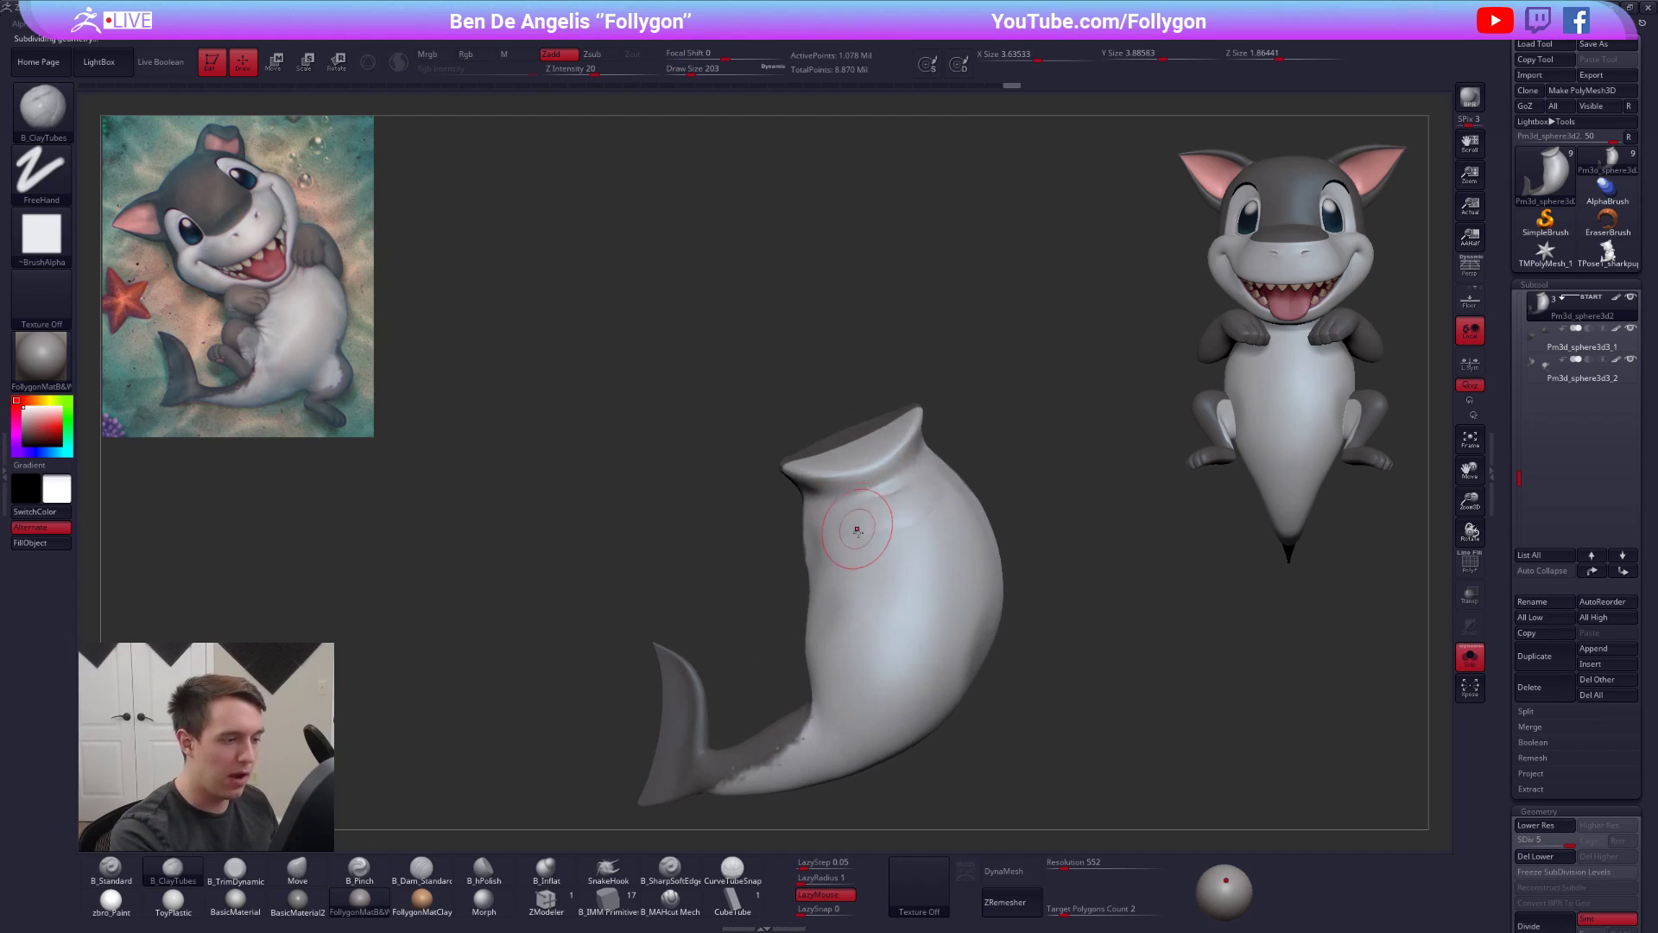
key(alt+s)
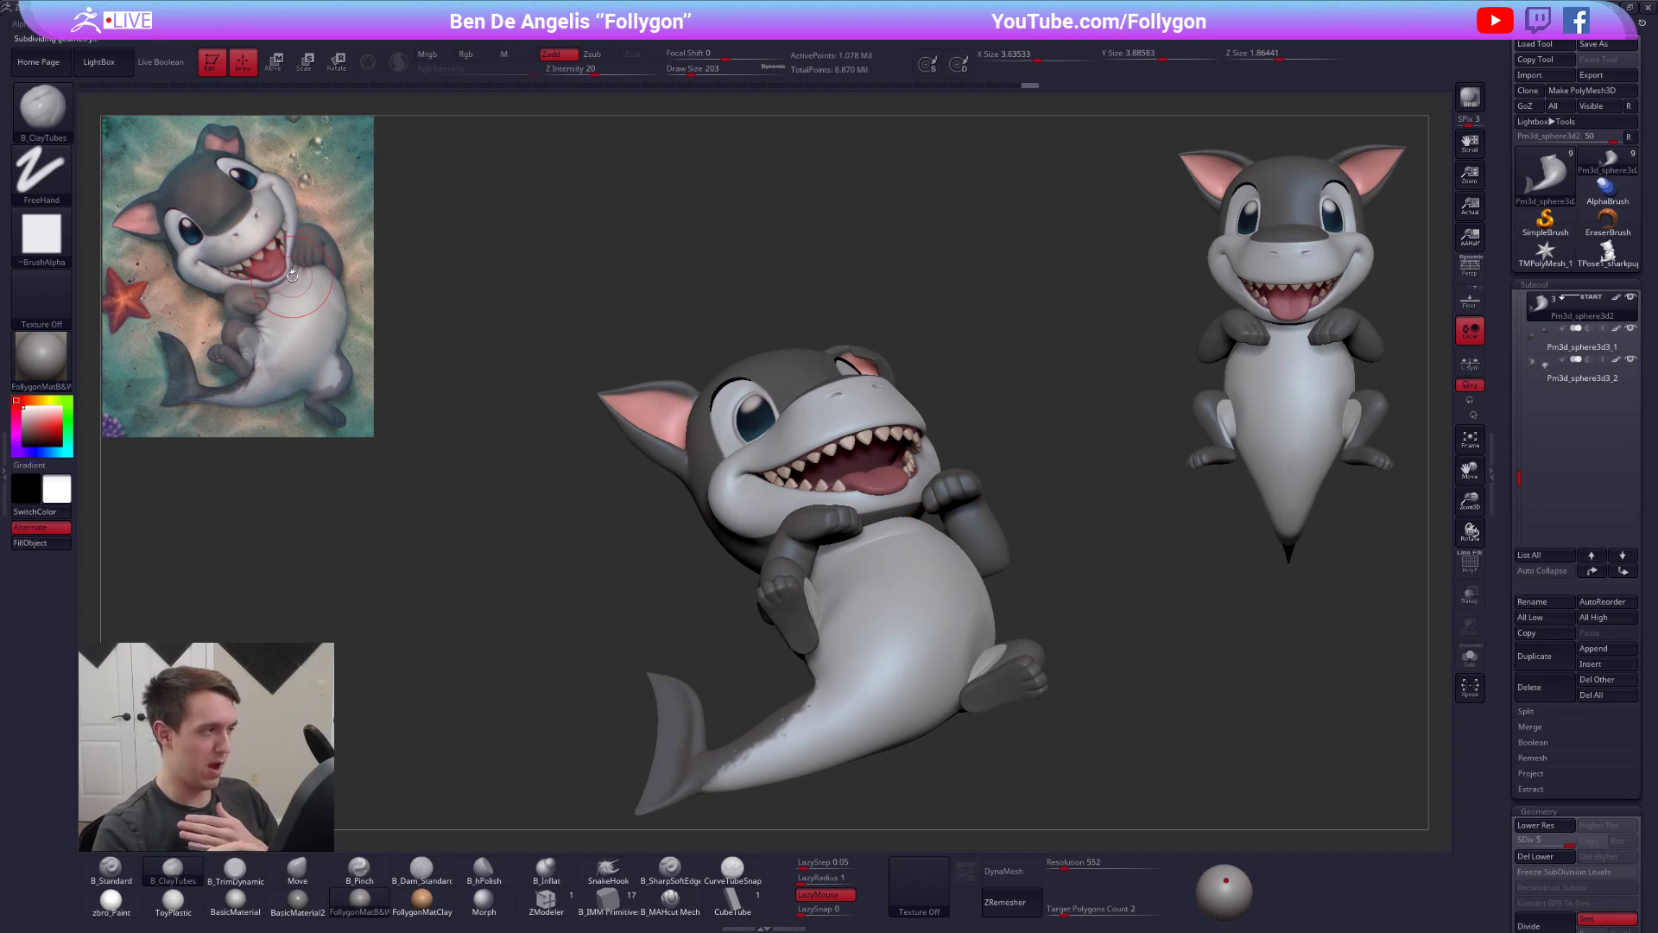
right_drag(898, 512, 829, 522)
key(alt+s)
drag(829, 522, 956, 484)
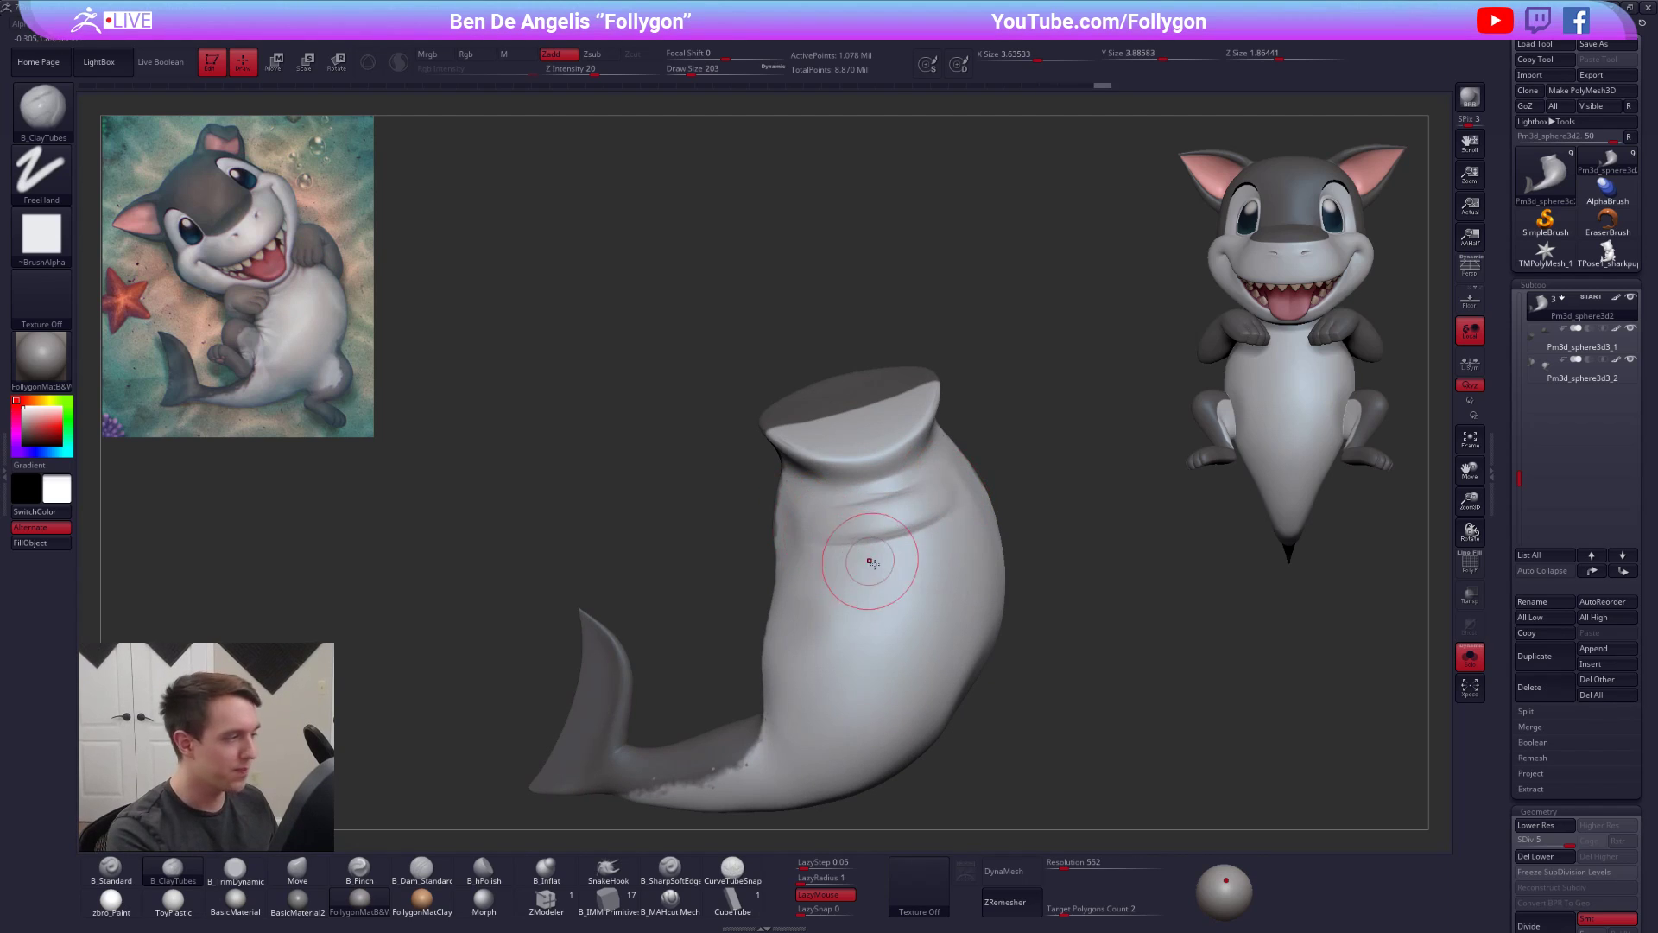
- Build up folds along the side of the isolated body with ClayTubes, checking them against the full character
key(alt+s)
right_drag(815, 610, 771, 636)
key(alt+s)
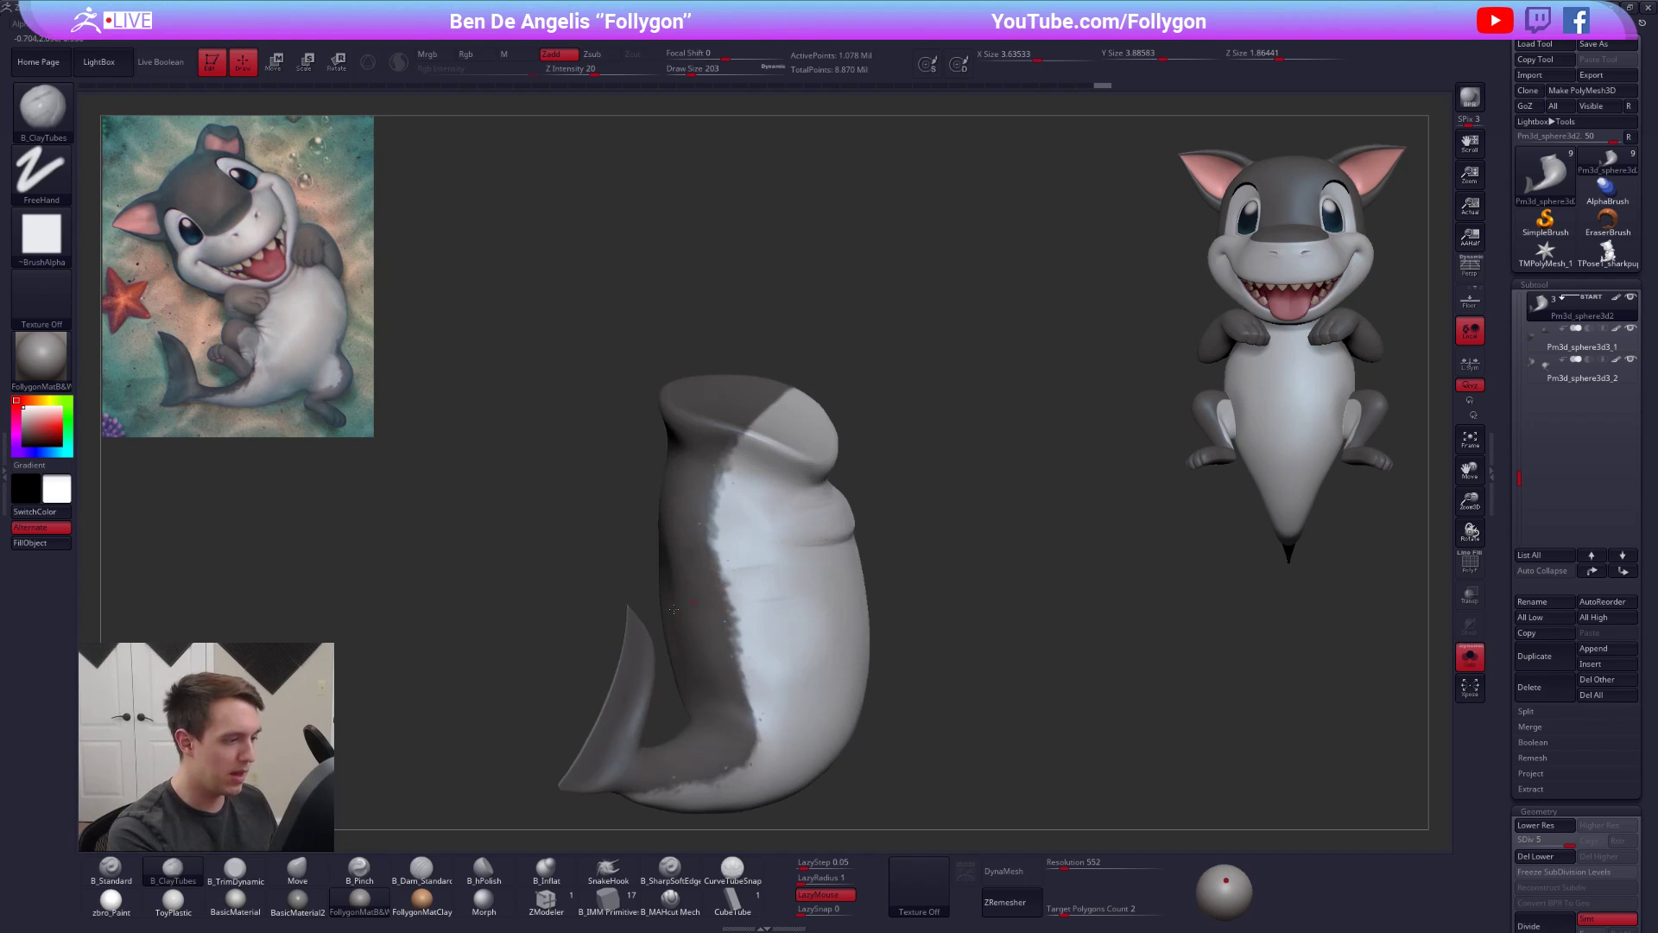
drag(821, 582, 760, 587)
right_drag(706, 616, 835, 622)
key(alt+s)
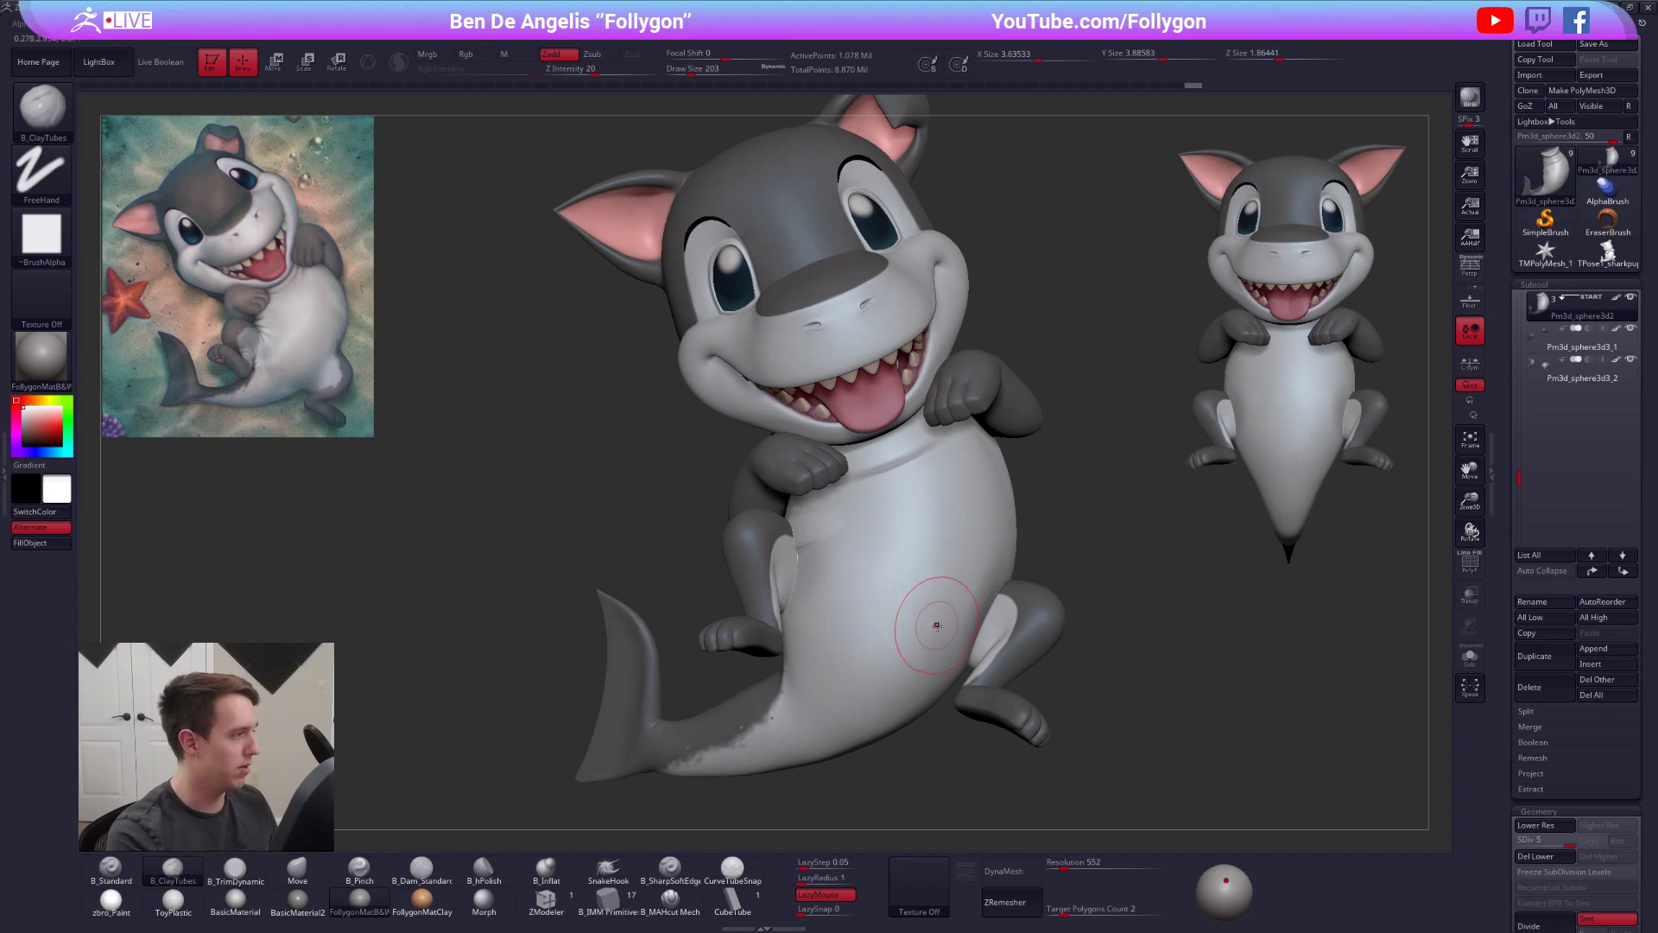
- Lower the isolated body to subdivision level 1 and mask its upper torso with a softened edge
ctrl+right_drag(988, 653, 1007, 546)
alt+right_drag(1007, 547, 969, 509)
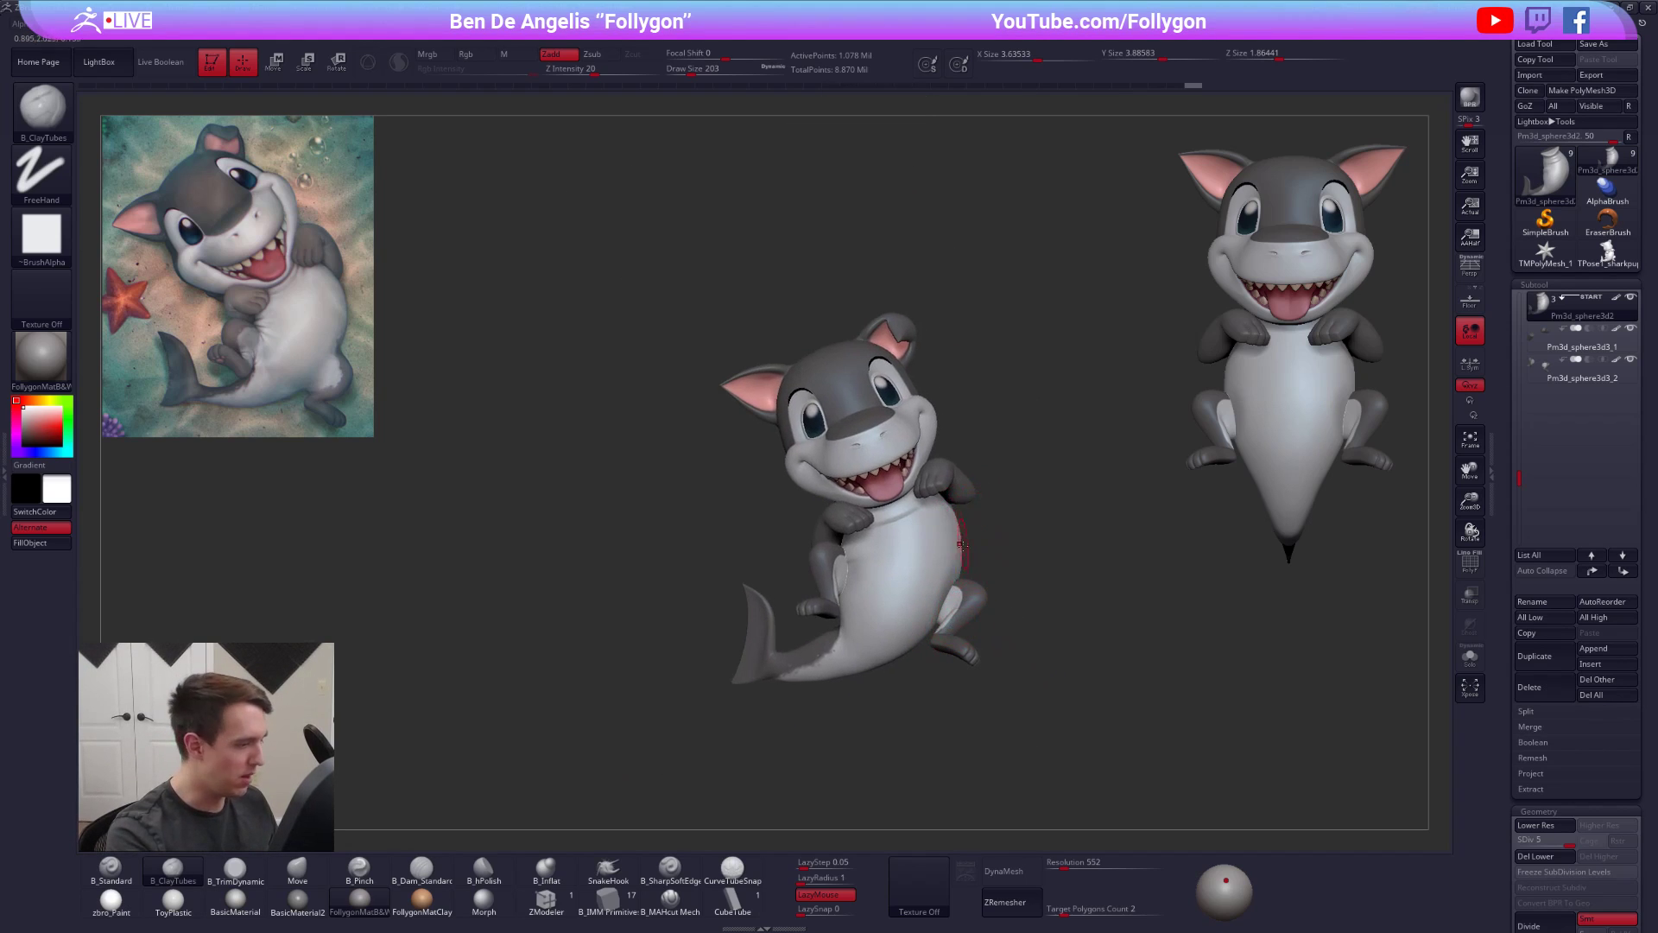
key(alt+s)
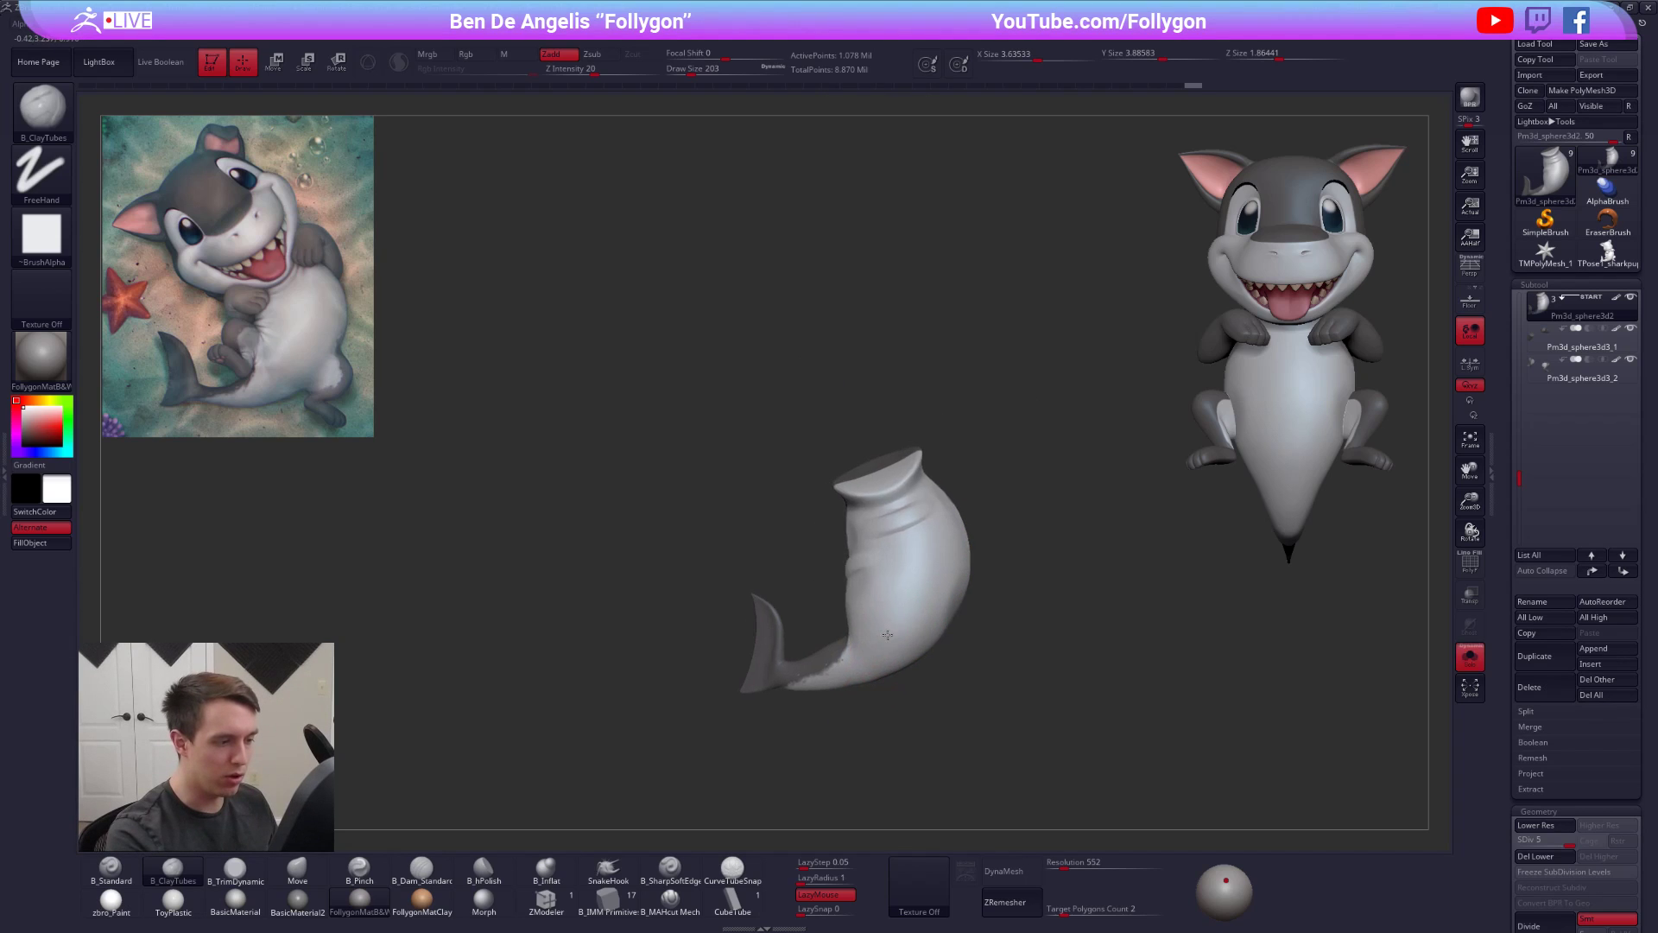
ctrl+right_drag(874, 598, 889, 643)
key(shift+d)
key(shift+d)
key(shift+d)
key(shift+d)
mouse_move(857, 537)
ctrl+mouse_down()
mouse_move(1036, 743)
mouse_move(709, 552)
ctrl+mouse_up()
ctrl+click(954, 648)
ctrl+click(920, 649)
ctrl+click(917, 649)
alt+right_drag(917, 649, 901, 586)
- Move the unmasked lower body and tail slightly downward with a transpose line, then clear the mask
key(w)
drag(880, 486, 834, 687)
key(alt+s)
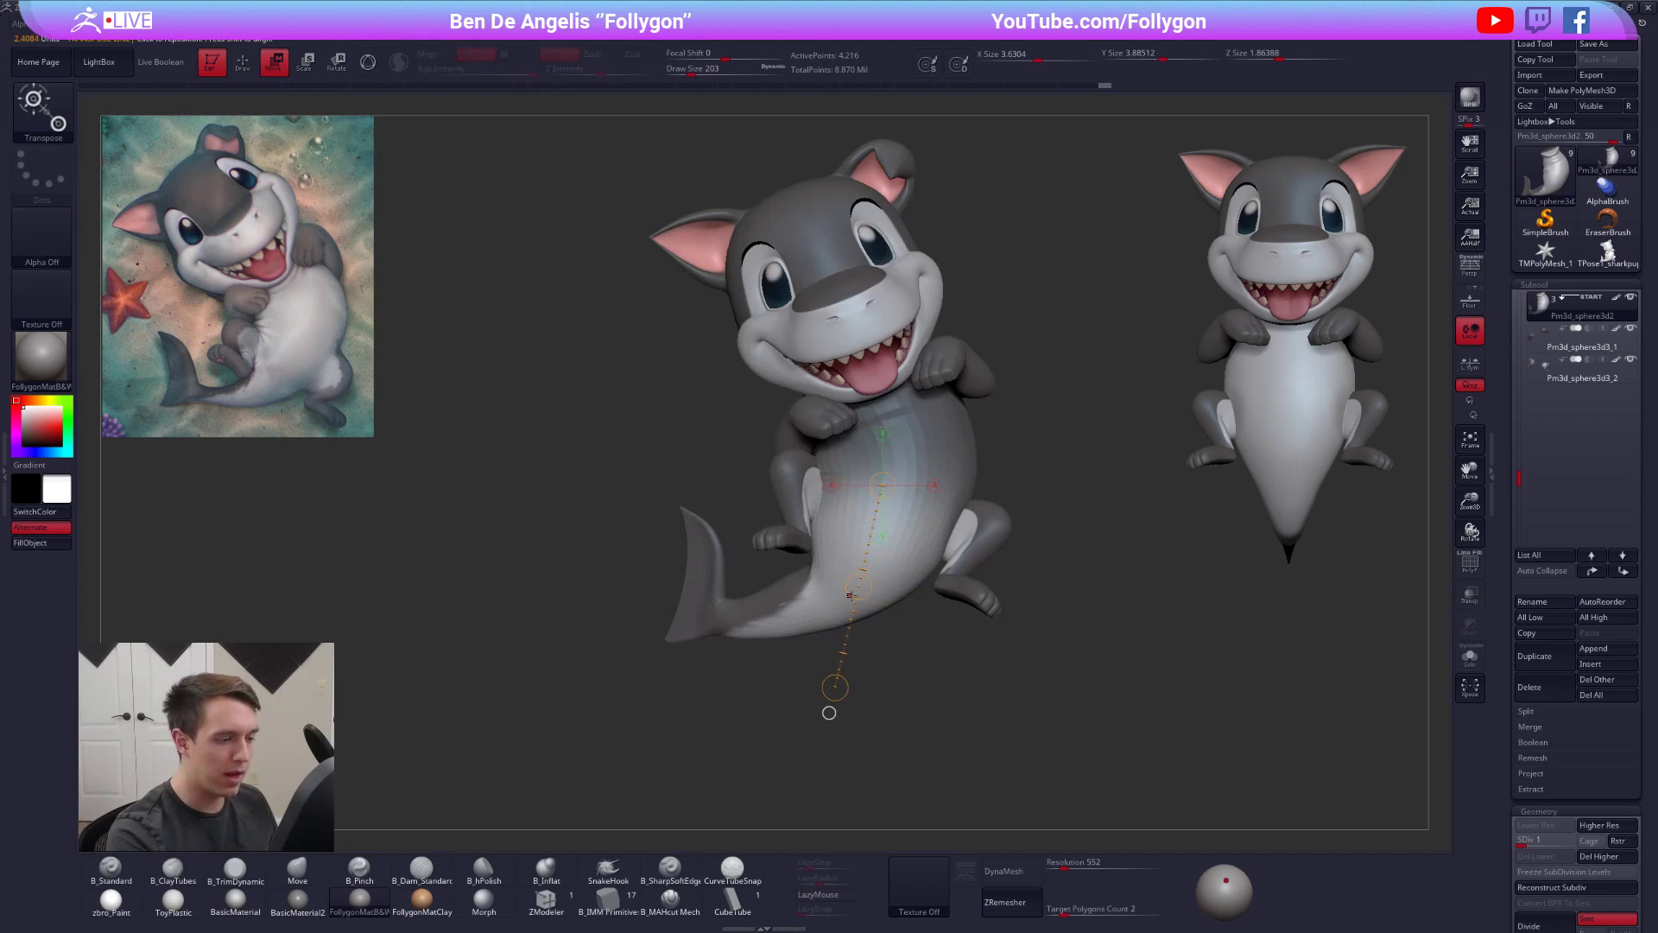
drag(855, 599, 856, 596)
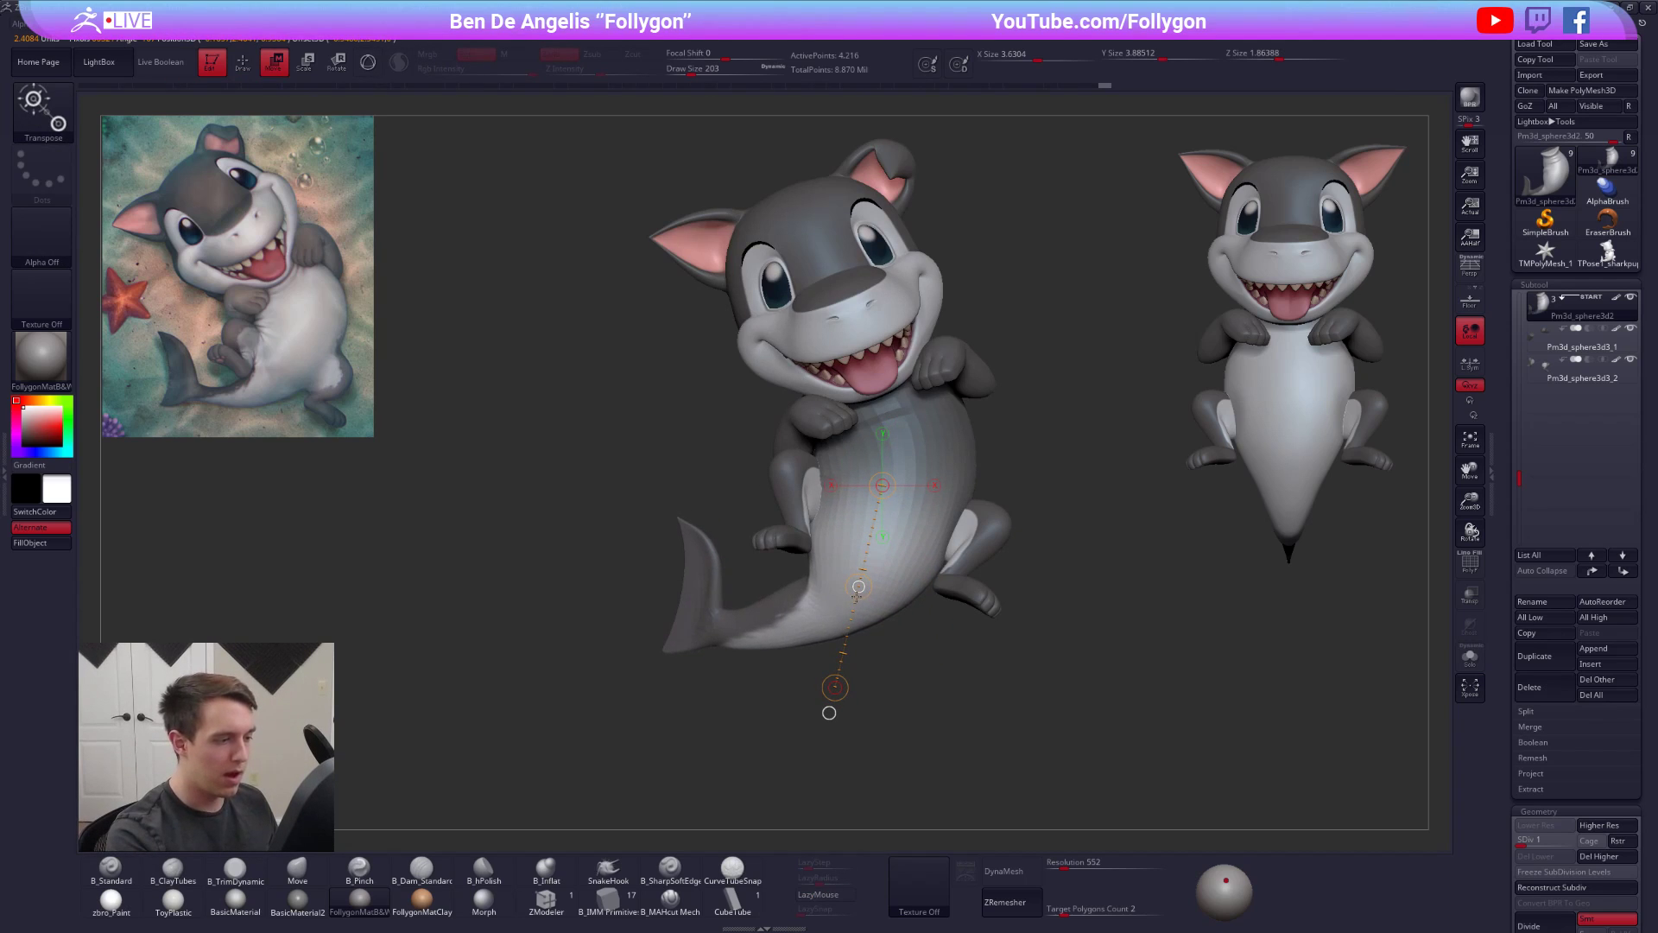
key(q)
ctrl+drag(1013, 574, 1038, 586)
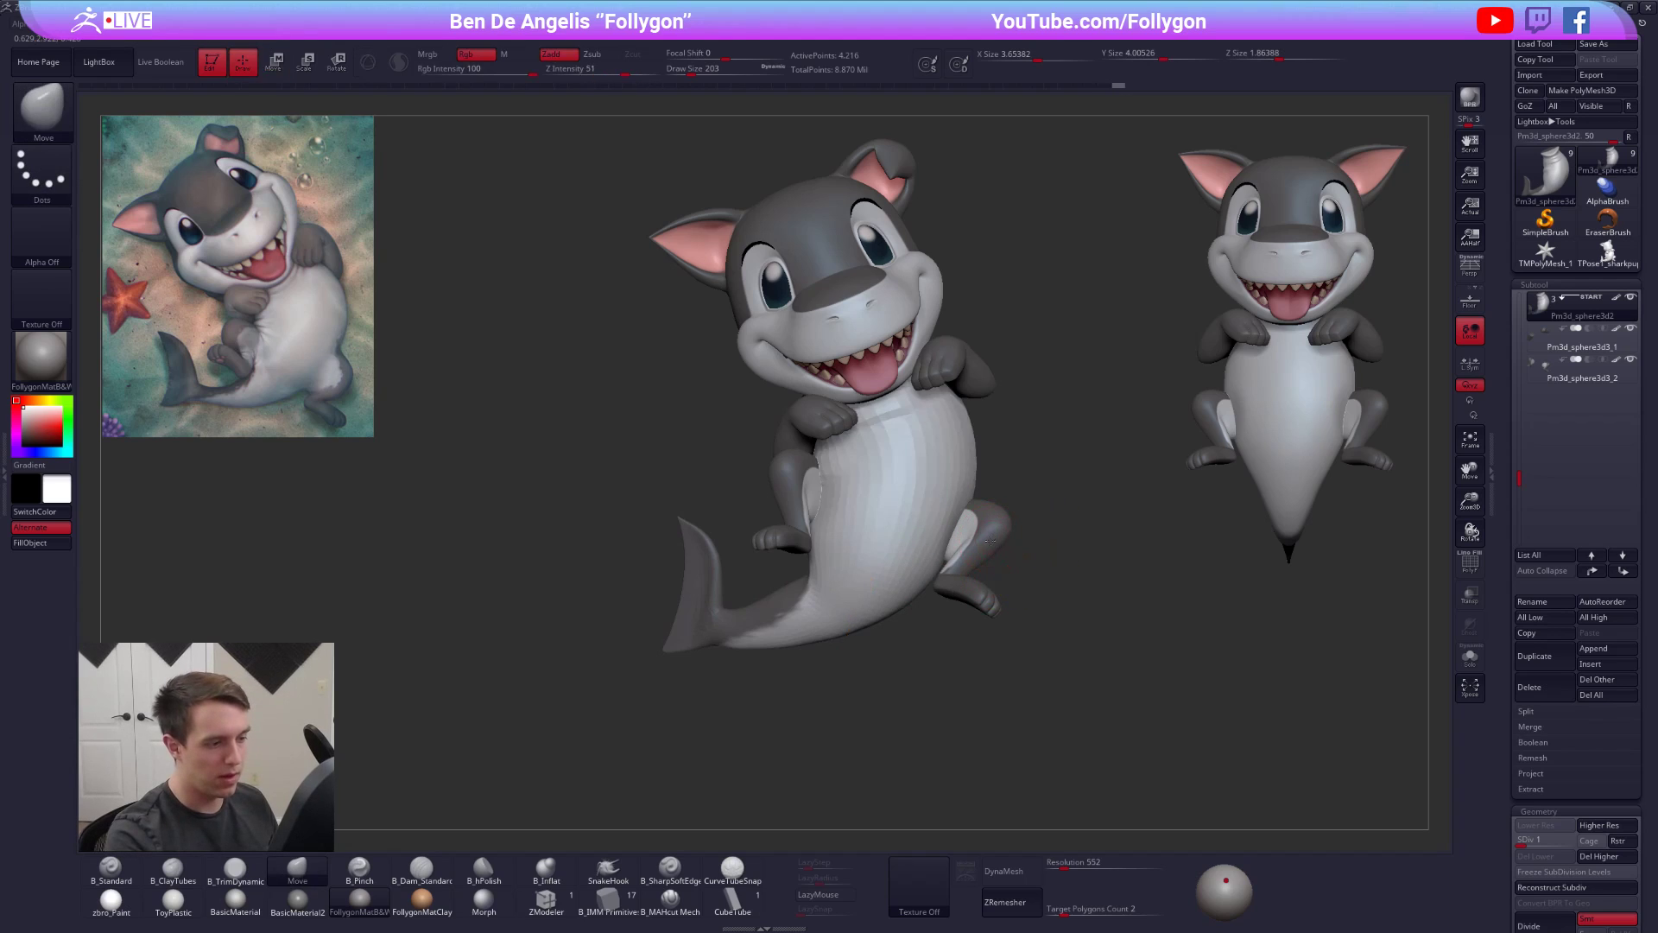
- Select the legs subtool and shift both legs to follow the body with a transpose line
alt+click(989, 531)
key(w)
drag(855, 591, 854, 598)
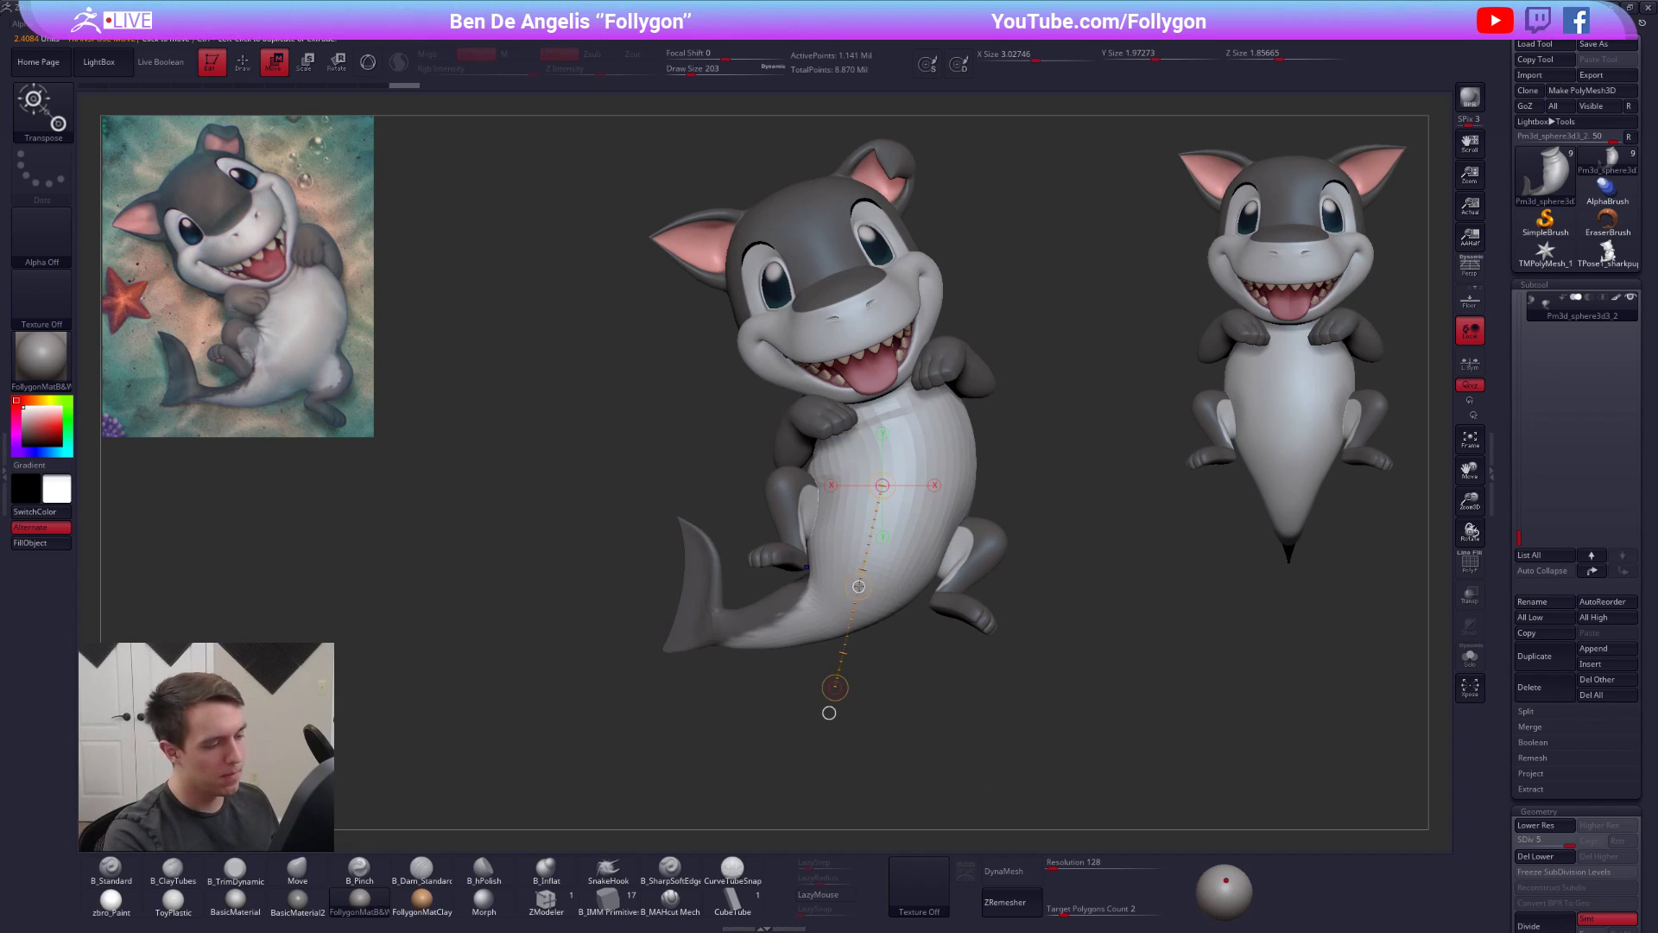
key(q)
mouse_move(930, 626)
mouse_down()
mouse_move(926, 644)
mouse_move(829, 643)
mouse_move(925, 641)
mouse_up()
- Isolate the legs, mask everything except the character's left leg, and show the full model again
key(alt+s)
mouse_move(917, 511)
ctrl+mouse_down()
mouse_move(925, 714)
mouse_move(1089, 553)
ctrl+mouse_up()
ctrl+click(1103, 544)
key(alt+s)
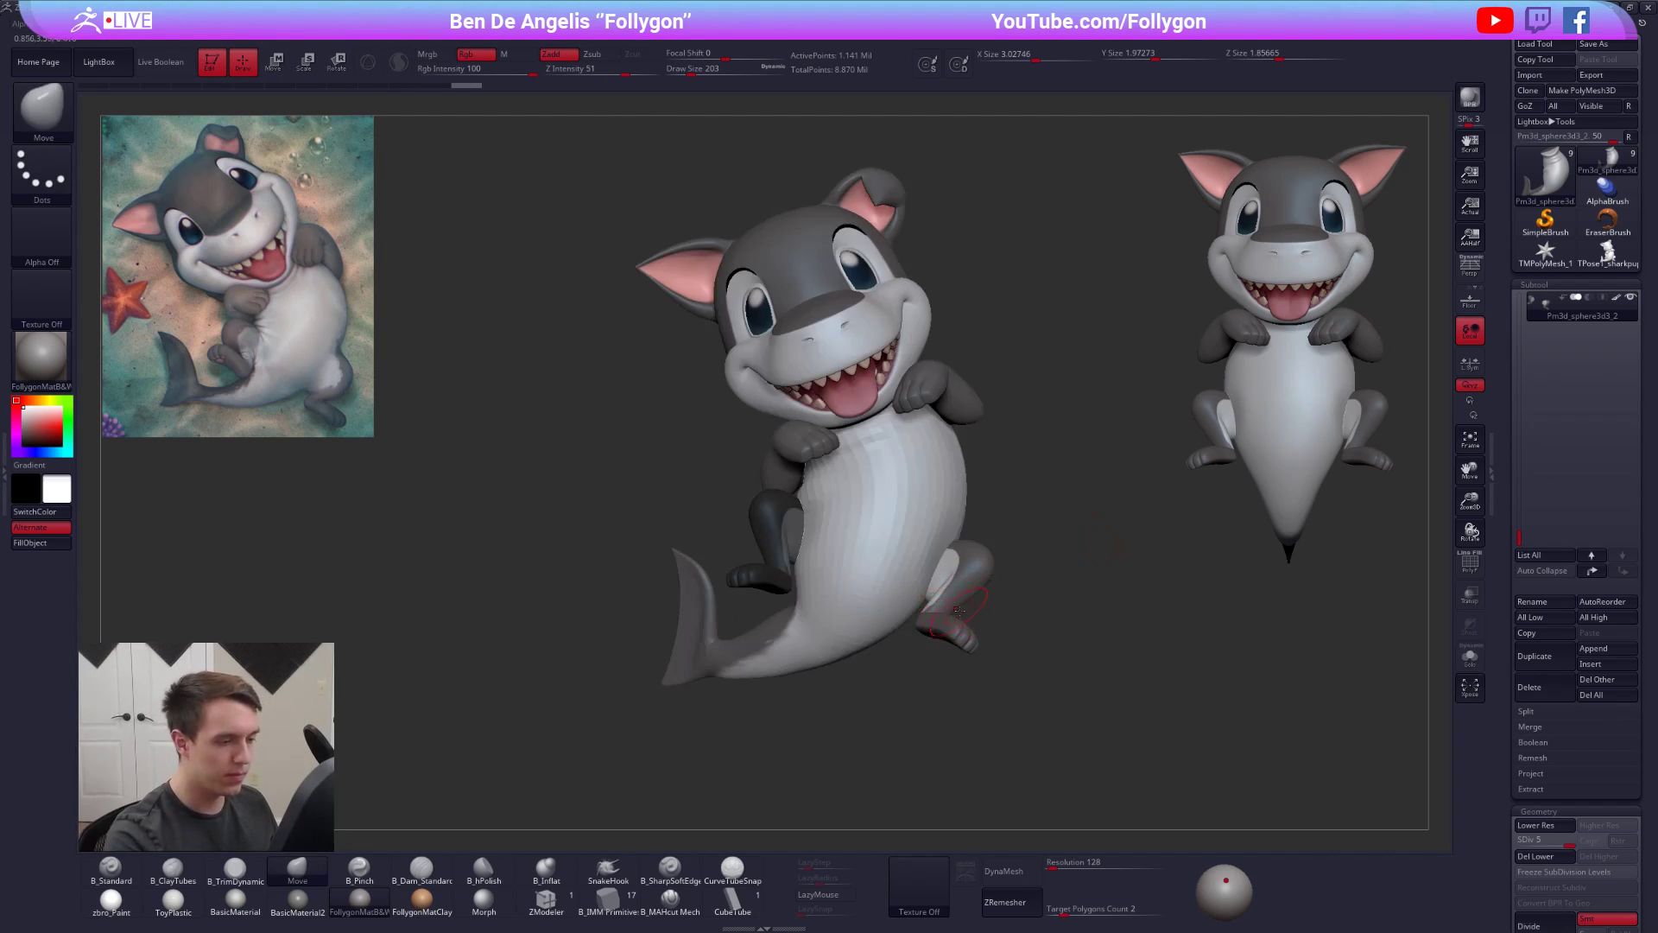
- Rotate the character's left leg with transpose lines from different viewing angles
right_drag(954, 607, 976, 428)
key(r)
drag(937, 635, 1040, 620)
right_drag(1040, 620, 930, 540)
mouse_move(931, 665)
mouse_down()
mouse_move(963, 544)
mouse_move(945, 536)
mouse_up()
key(q)
right_drag(959, 526, 949, 663)
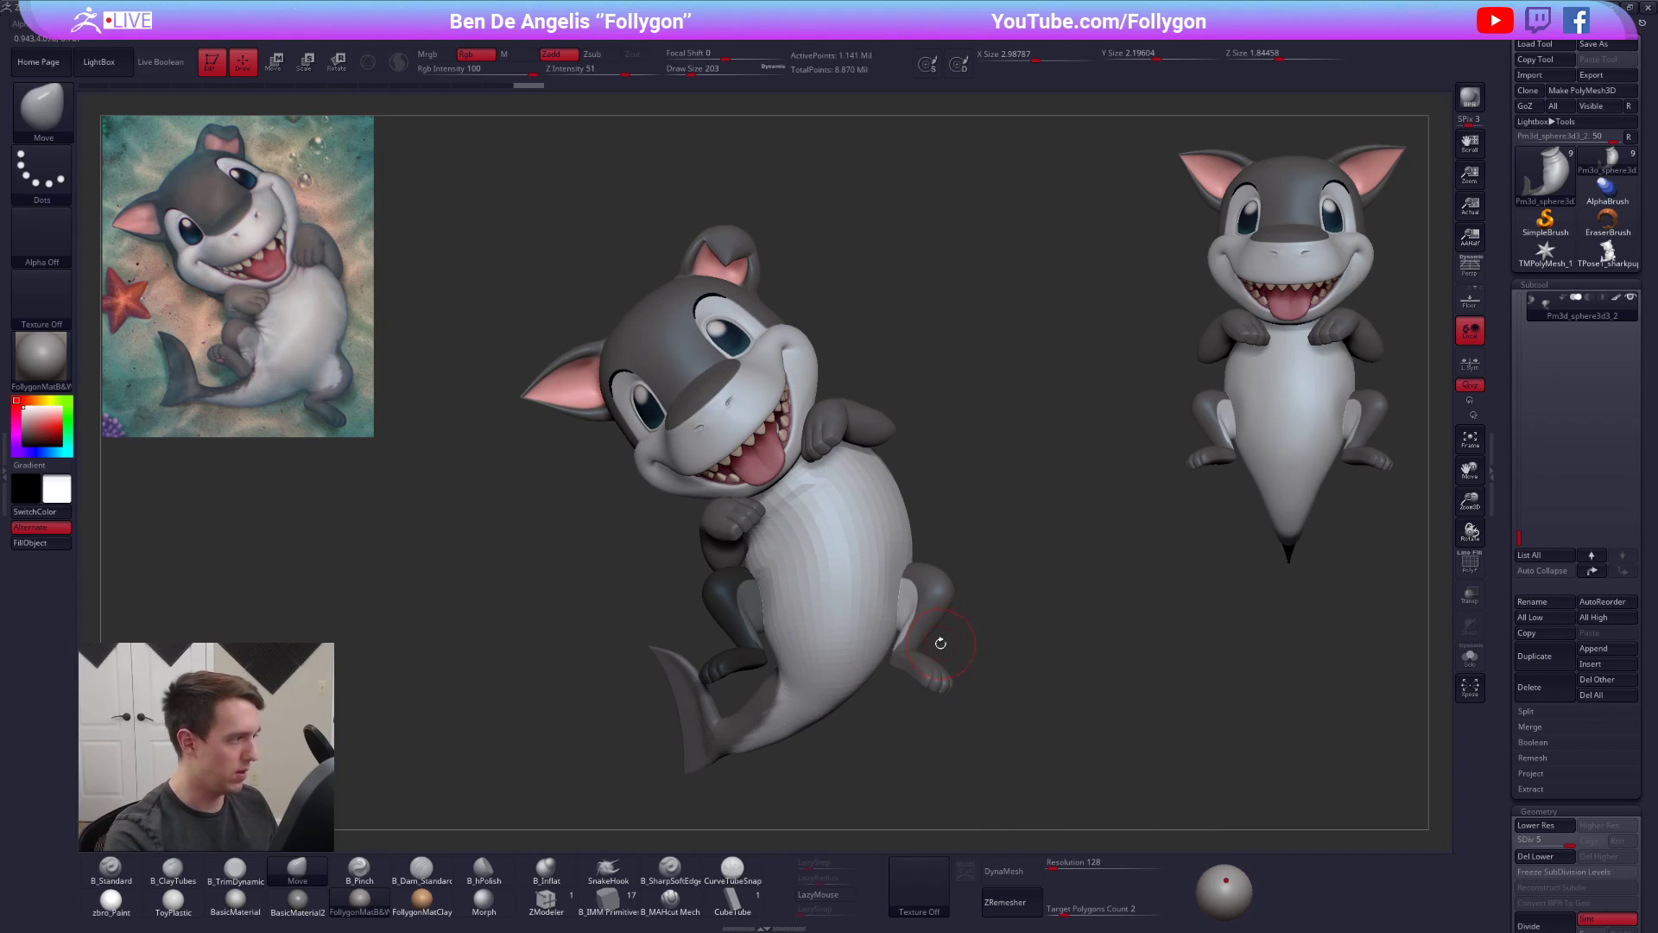
- Nudge the leg against the body with the Move brush and fine-tune its rotation with another transpose line
drag(890, 604, 879, 607)
mouse_move(1006, 544)
right_down()
mouse_move(851, 577)
mouse_move(797, 567)
right_up()
key(r)
mouse_move(712, 614)
mouse_down()
mouse_move(896, 571)
mouse_move(890, 542)
mouse_up()
key(q)
mouse_move(889, 537)
right_down()
mouse_move(974, 522)
mouse_move(974, 488)
mouse_move(906, 483)
right_up()
- Select the body subtool, raise it to subdivision level 3, and work on its folds with ClayTubes
alt+click(940, 539)
key(d)
key(d)
key(alt+s)
mouse_move(829, 447)
right_down()
mouse_move(836, 468)
mouse_move(803, 431)
mouse_move(888, 463)
mouse_move(852, 504)
mouse_move(785, 527)
mouse_move(1103, 529)
right_up()
key(2)
key(alt+s)
key(alt+s)
key(alt+s)
key(space)
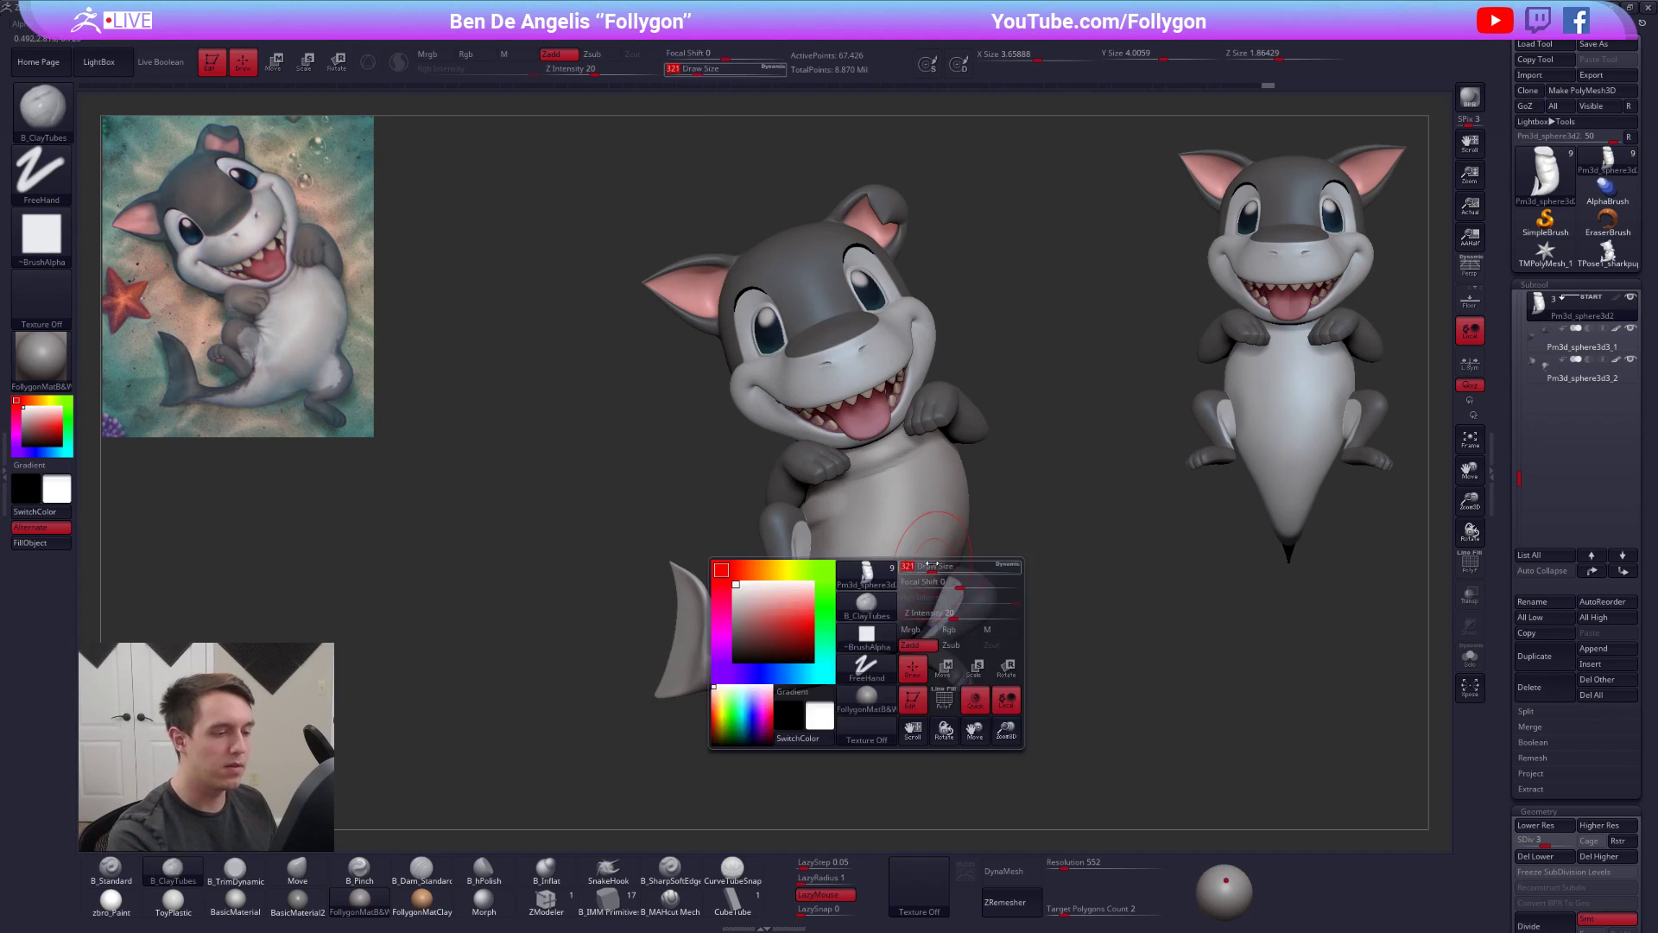
- Lower the body to subdivision level 1 and reshape the bend between belly and tail with the Move brush
key(shift+d)
key(shift+d)
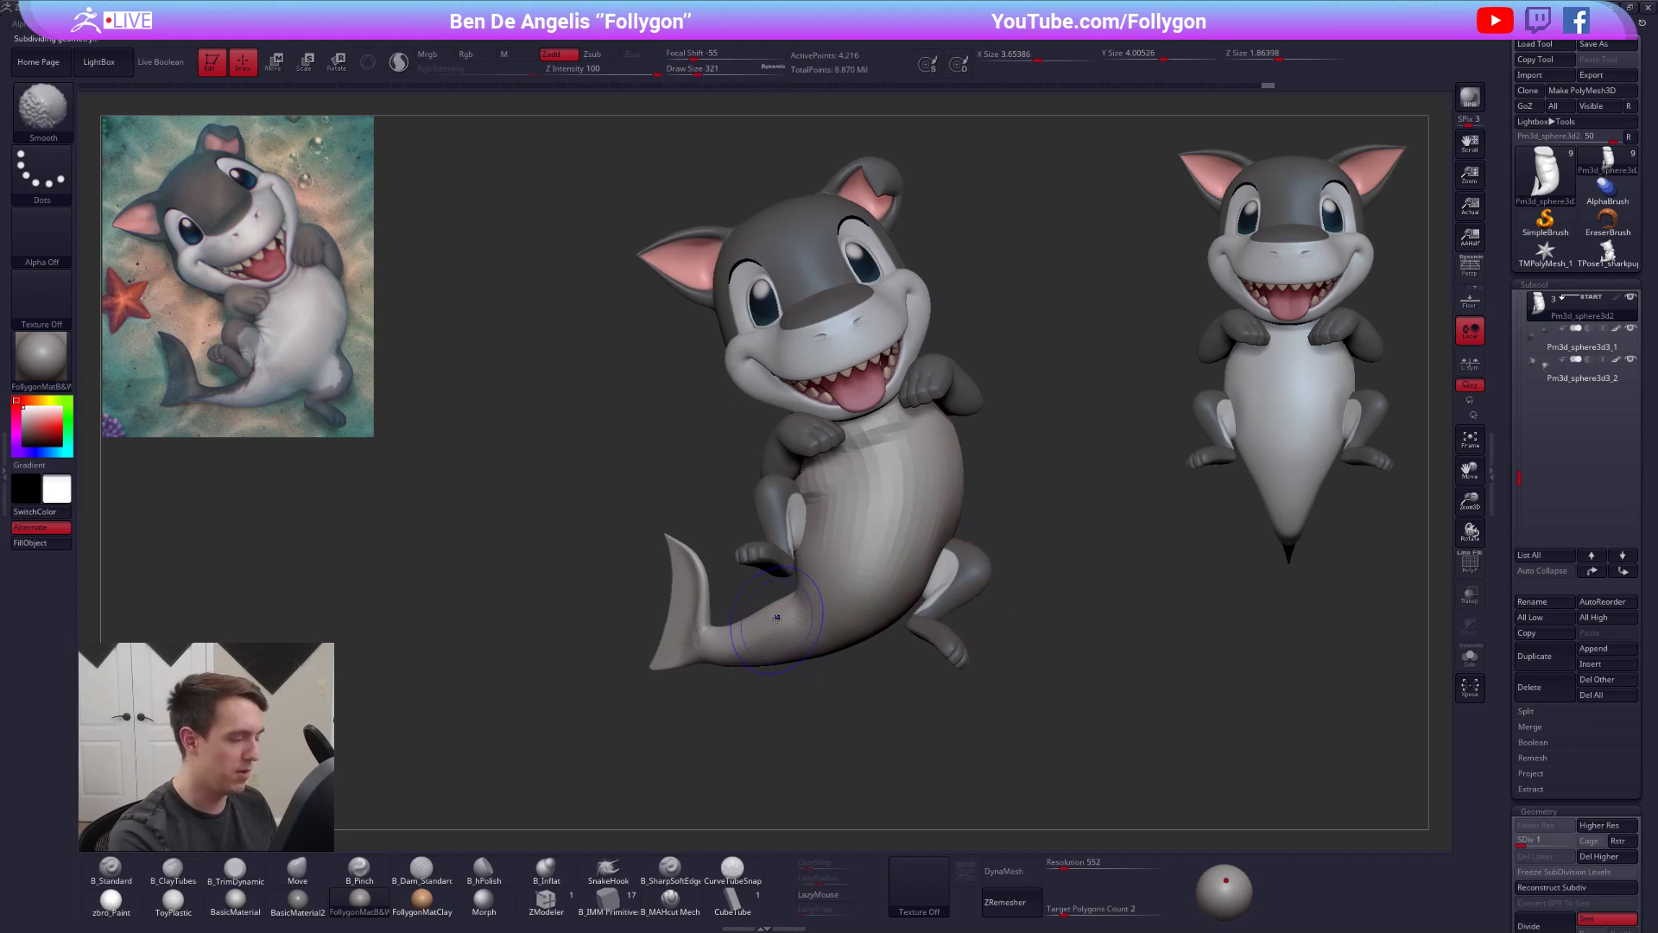
key(b)
key(m)
key(v)
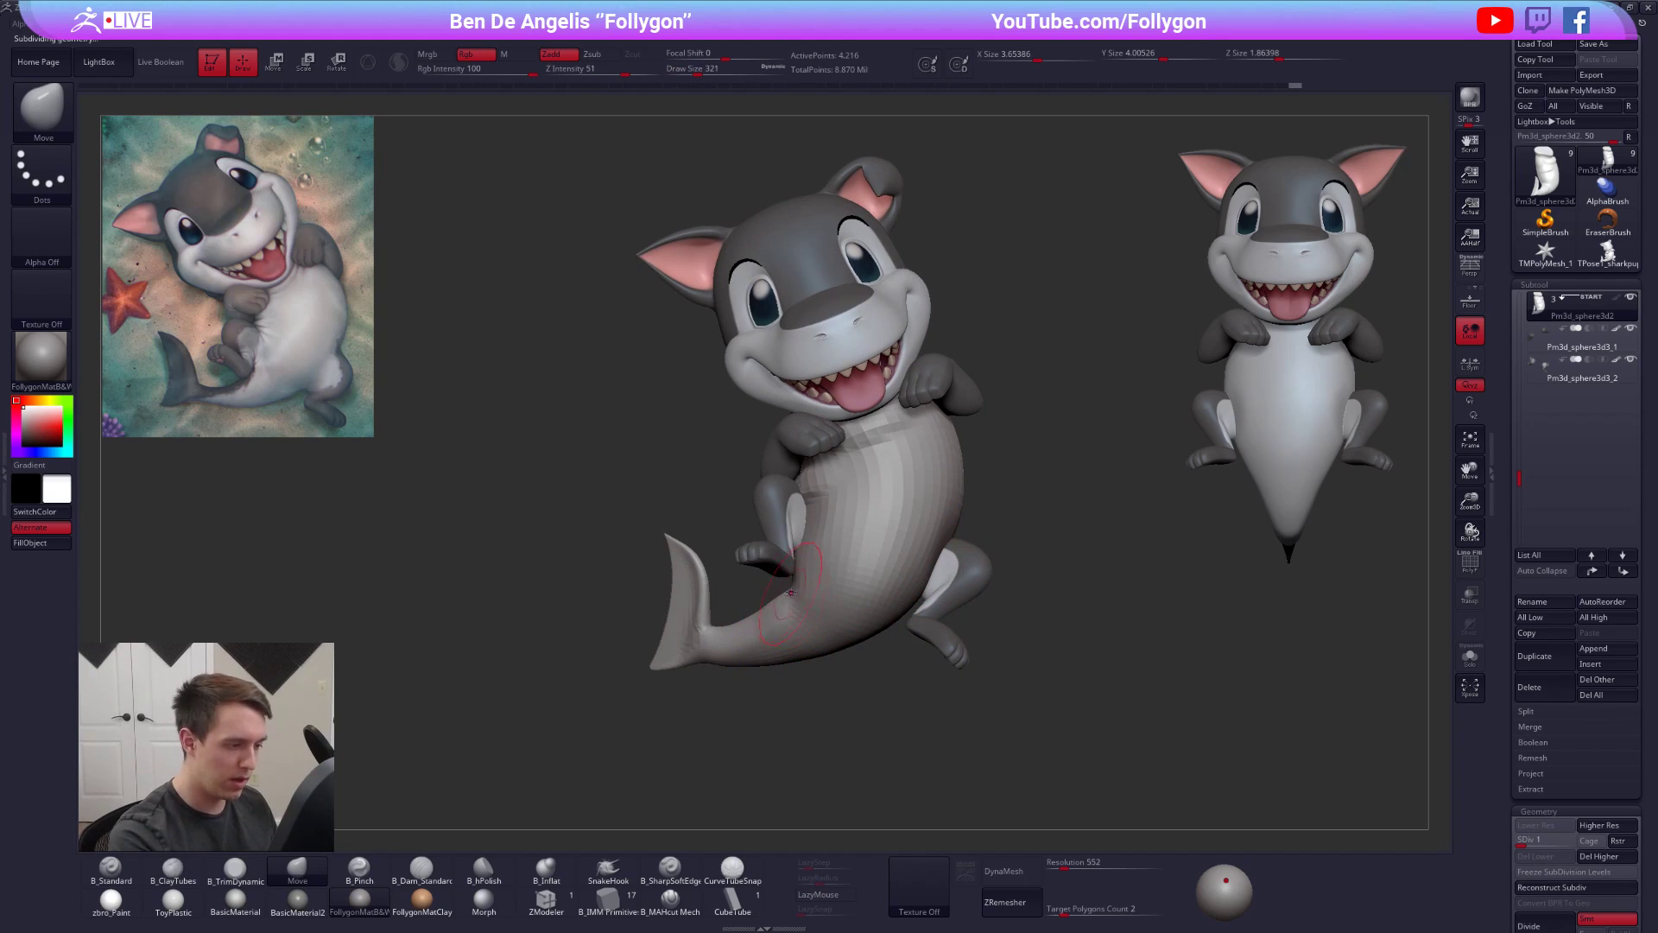
mouse_move(805, 577)
right_down()
mouse_move(793, 596)
mouse_move(811, 644)
mouse_move(723, 571)
mouse_move(748, 621)
mouse_move(842, 598)
mouse_move(738, 602)
mouse_move(760, 570)
mouse_move(717, 470)
mouse_move(724, 545)
right_up()
- Isolate the body, raise its subdivision level, and build up its side with the ClayTubes brush
key(alt+s)
key(b)
key(c)
key(t)
key(shift+f)
key(shift+f)
key(ctrl+d)
drag(689, 543, 709, 516)
mouse_move(734, 492)
right_down()
mouse_move(774, 481)
mouse_move(744, 501)
mouse_move(762, 503)
right_up()
key(shift+s)
key(shift+s)
- Sharpen the ridge along the body's side and toward the tail with the Pinch brush at subdivision level 5
key(5)
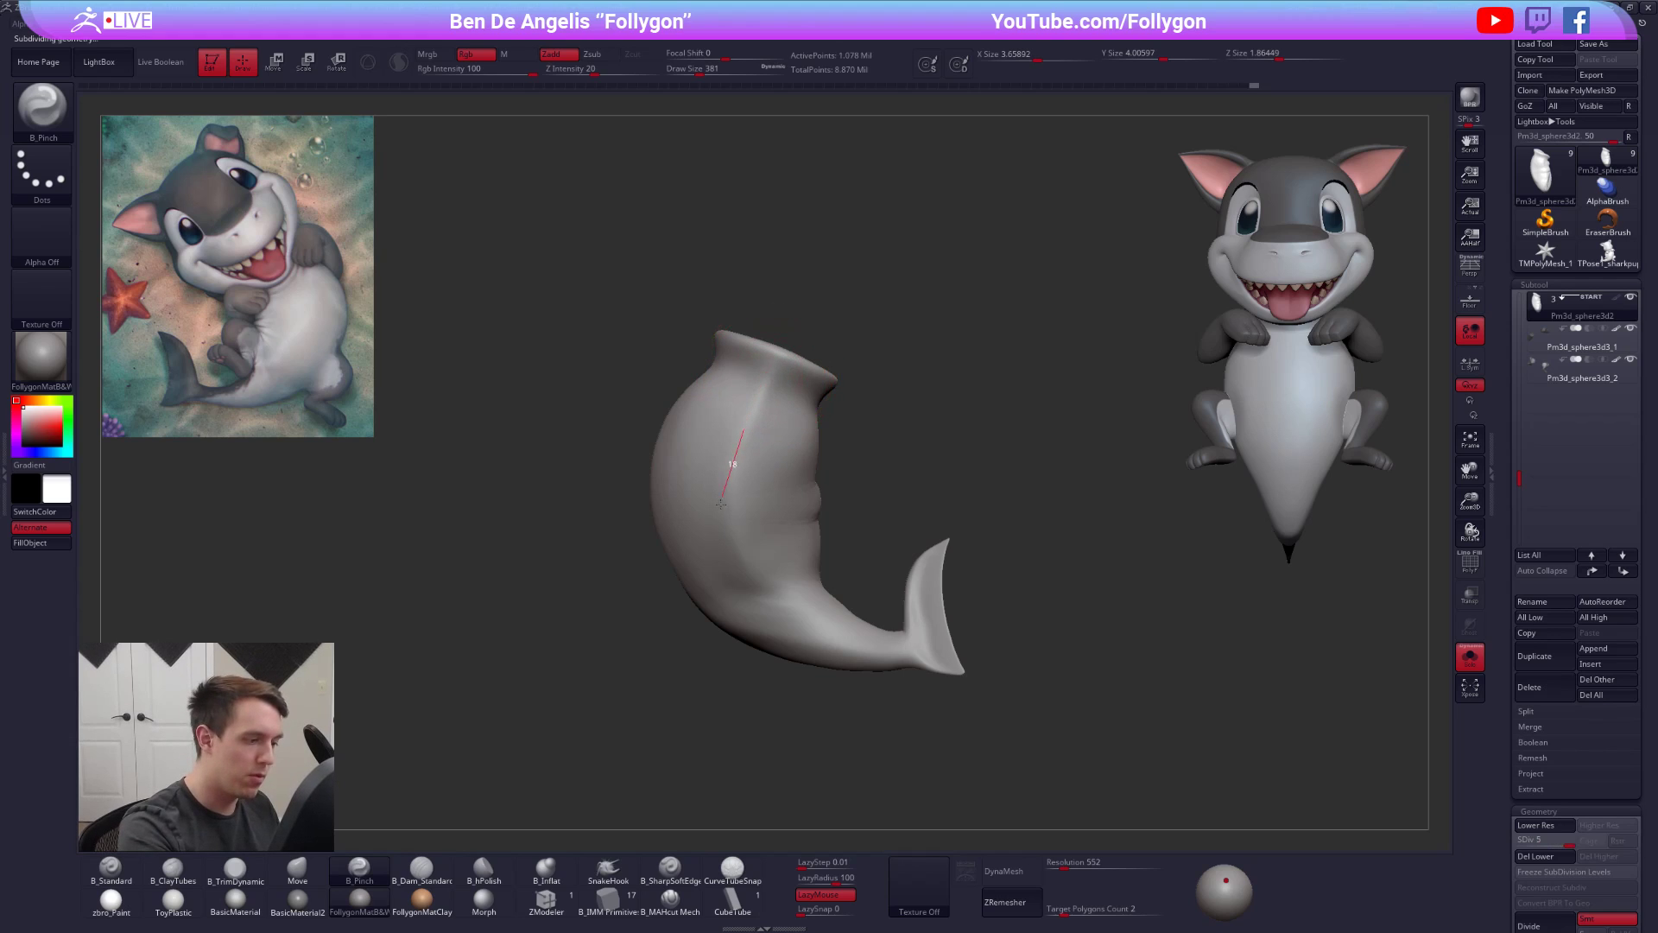
drag(784, 625, 792, 636)
right_drag(760, 622, 760, 661)
key(space)
drag(773, 588, 762, 587)
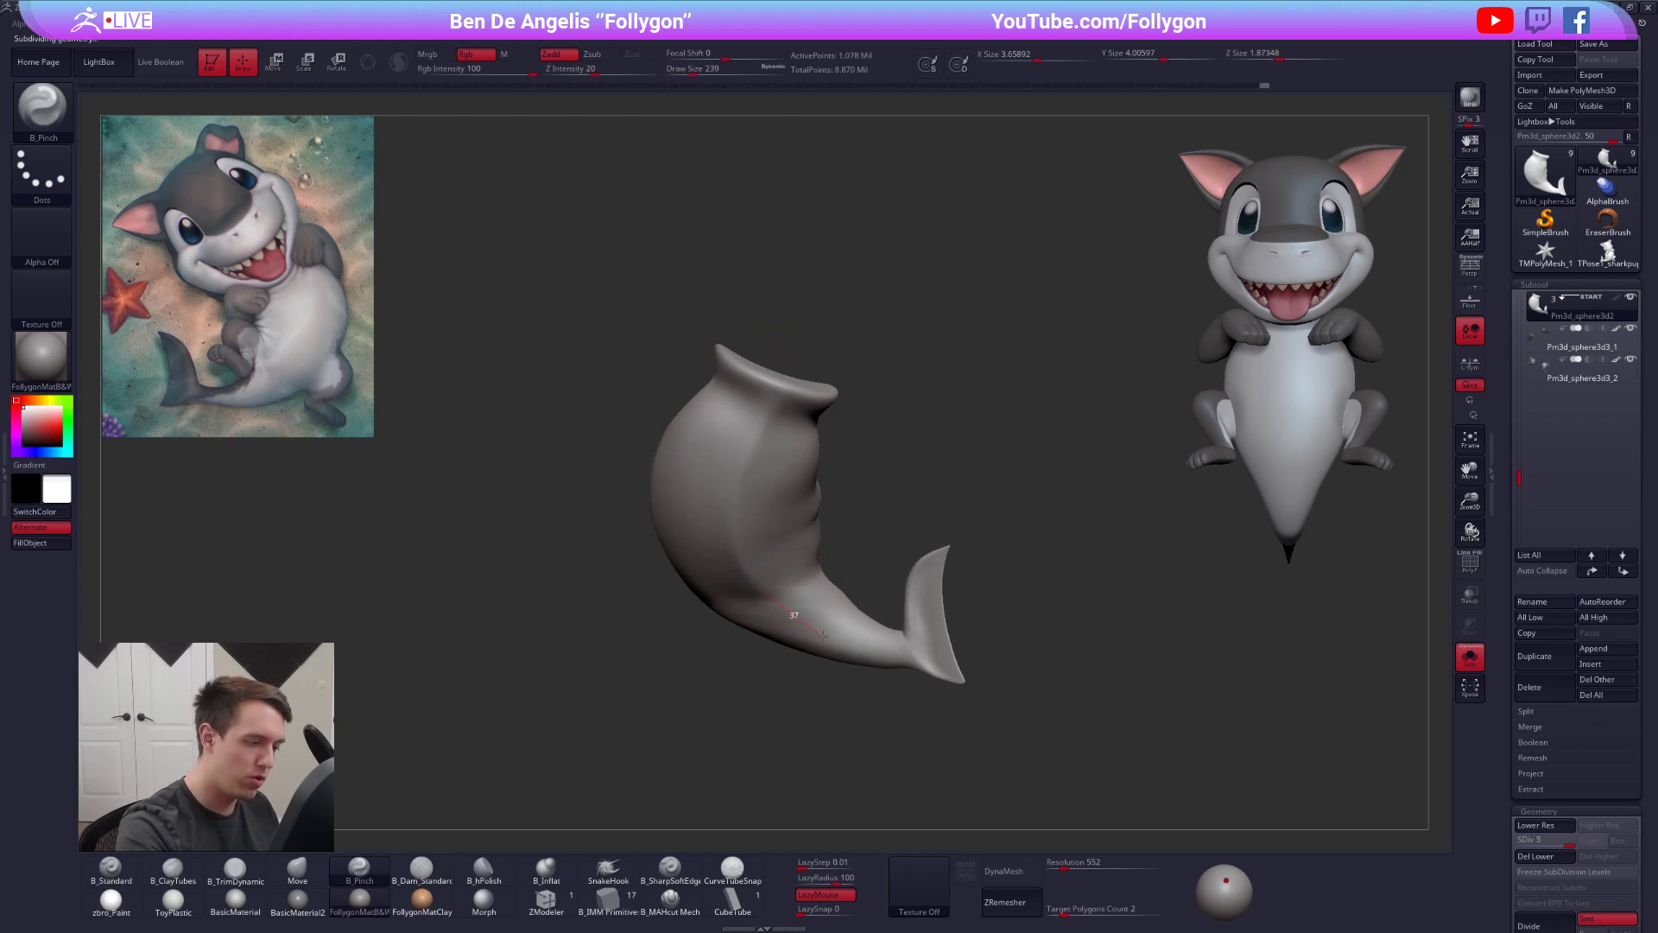
drag(887, 651, 902, 650)
mouse_move(795, 605)
right_down()
mouse_move(874, 561)
mouse_move(838, 524)
mouse_move(836, 575)
right_up()
- Lower the body to subdivision level 3 and adjust the shape of the tail base with the Move brush
key(shift+d)
key(shift+d)
key(space)
key(b)
key(m)
key(v)
right_drag(851, 654, 842, 603)
- Build up volume where the belly meets the tail with the ClayTubes brush
key(b)
key(c)
key(t)
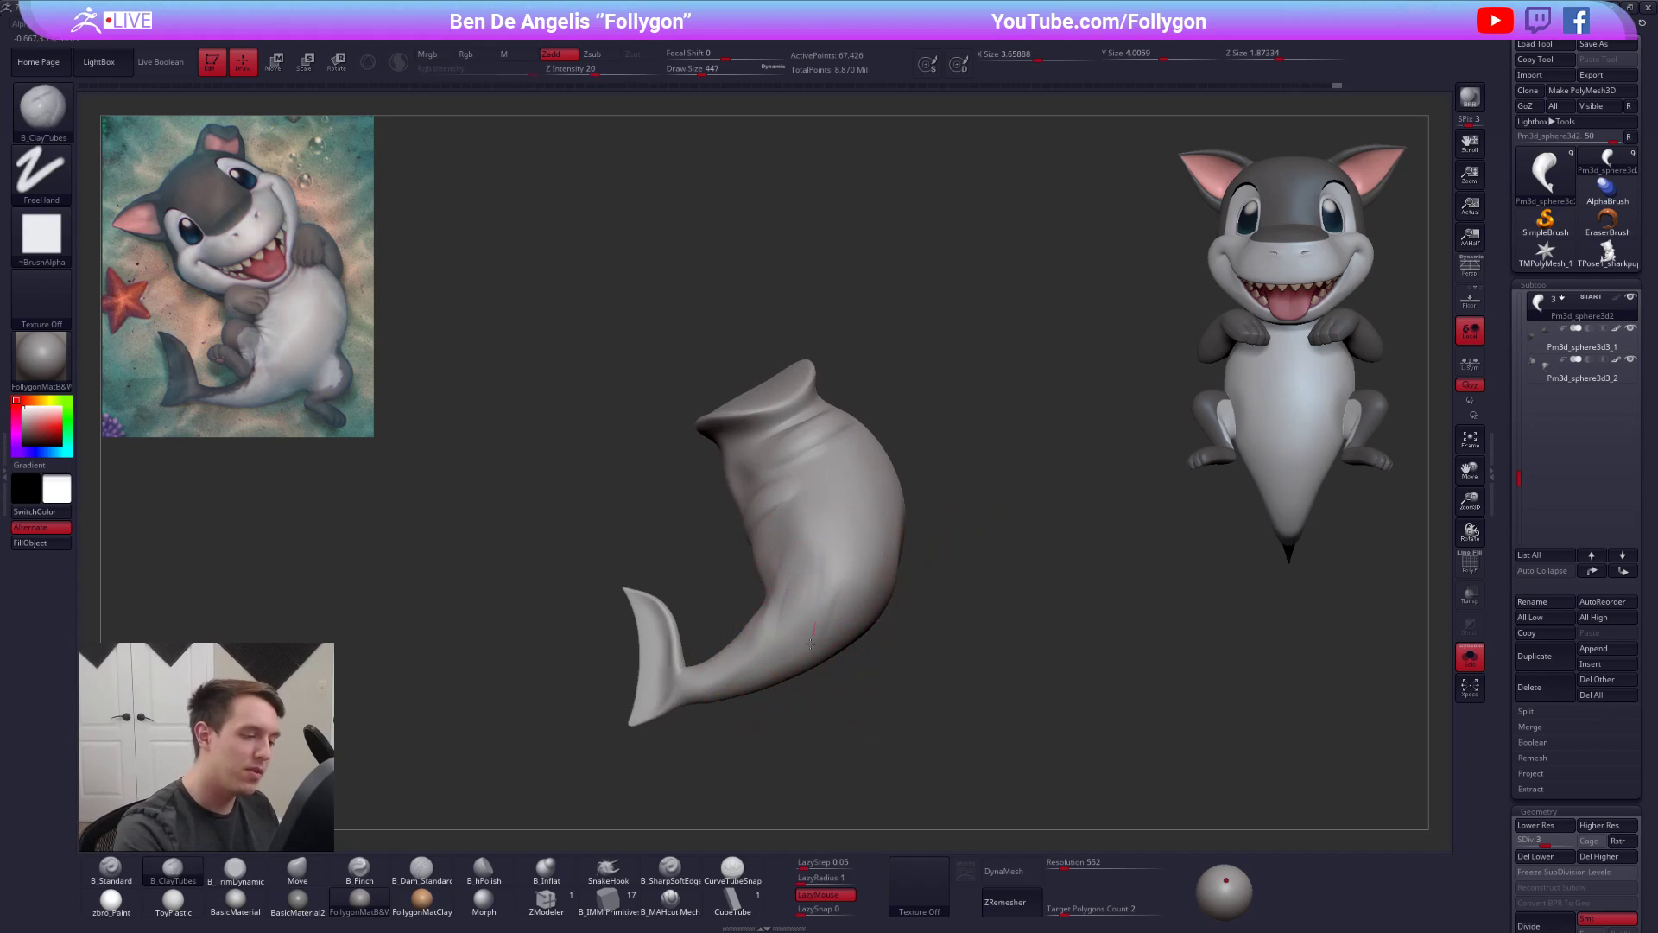
right_drag(819, 525, 834, 566)
key(alt+s)
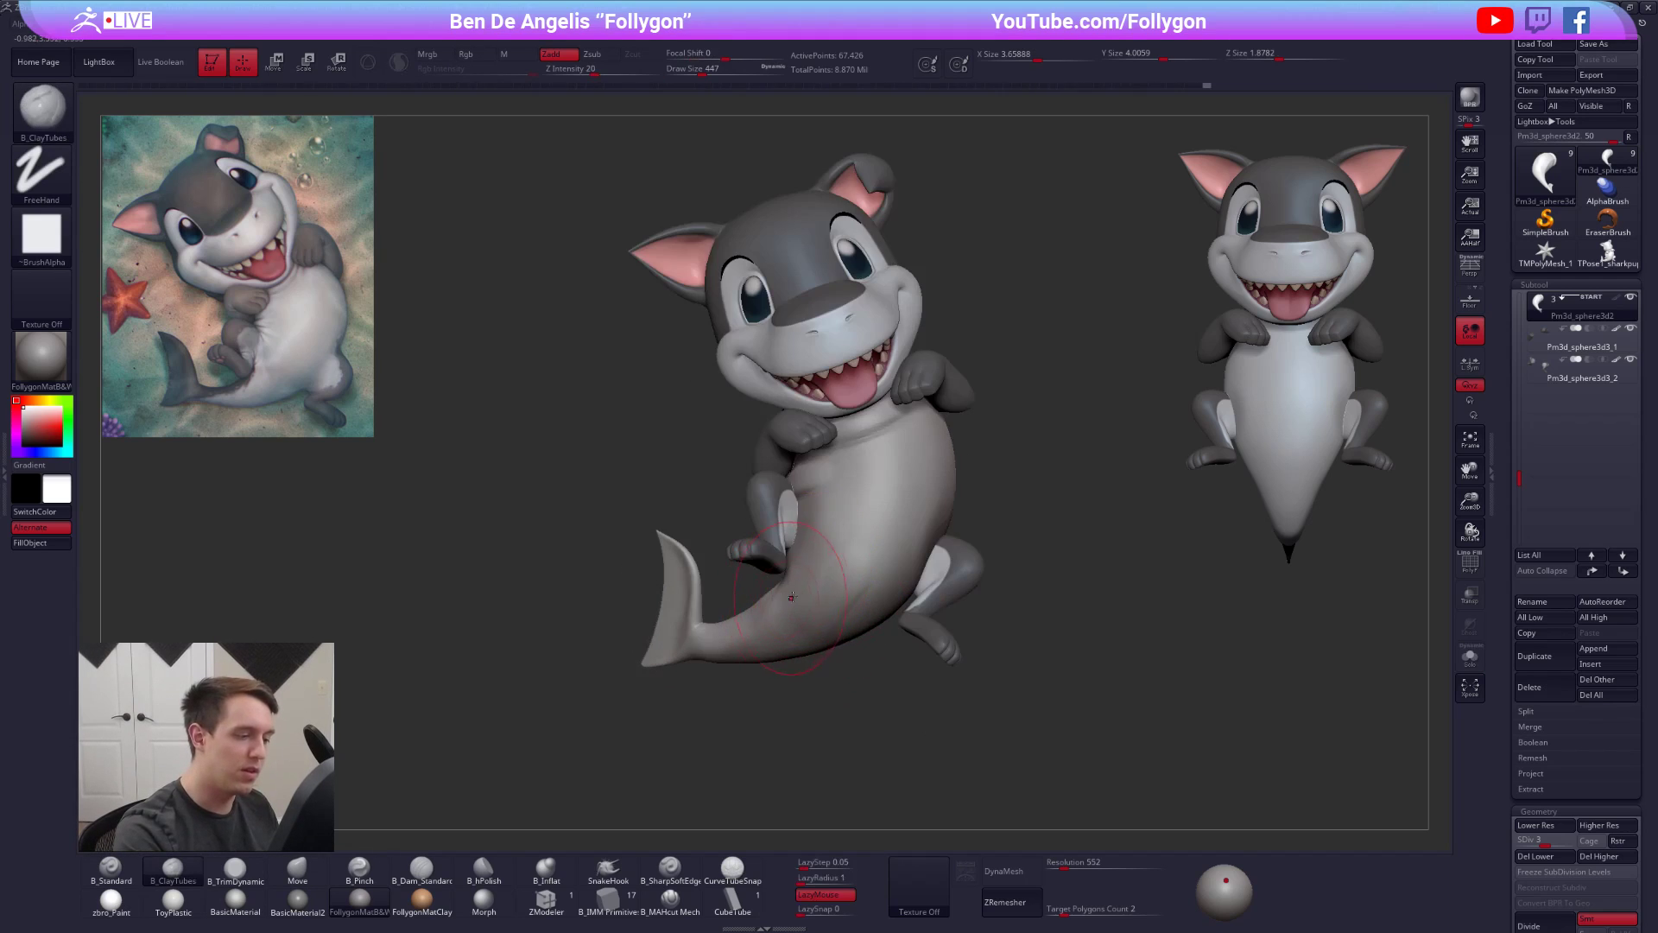
key(space)
click(791, 596)
- Smooth the folds at the isolated tail base and lower the body to subdivision level 2
key(alt+s)
right_drag(773, 613, 728, 627)
shift+drag(763, 633, 821, 595)
key(shift+d)
ctrl+right_drag(805, 600, 802, 606)
- Even out the surface around the tail base with the TrimDynamic brush and smoothing
key(3)
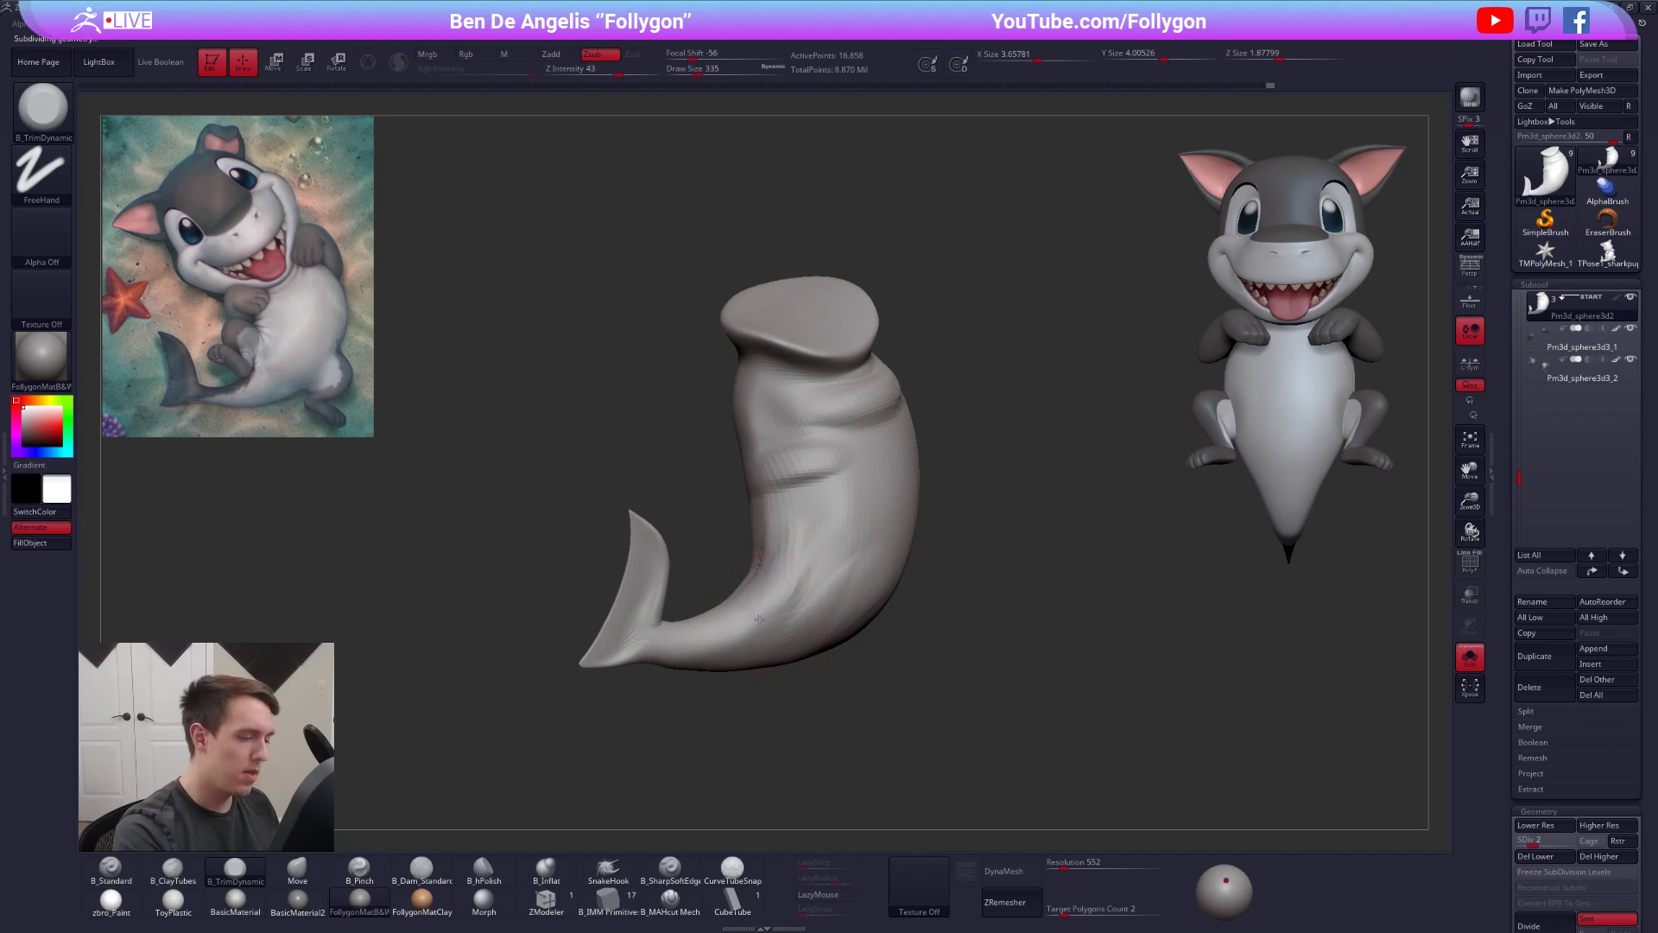
right_drag(758, 518, 853, 580)
key(alt+s)
right_click(839, 577)
shift+drag(809, 598, 749, 610)
key(space)
- Smooth the transition from belly to tail from several angles, then return the body to subdivision level 5
right_drag(734, 609, 889, 597)
shift+drag(752, 599, 807, 605)
right_drag(807, 604, 777, 596)
shift+drag(777, 595, 862, 596)
mouse_move(862, 596)
right_down()
mouse_move(826, 618)
mouse_move(773, 600)
right_up()
shift+drag(748, 631, 894, 603)
mouse_move(952, 562)
alt+right_down()
mouse_move(880, 578)
mouse_move(833, 566)
alt+right_up()
key(d)
key(d)
key(d)
alt+right_drag(924, 503, 896, 557)
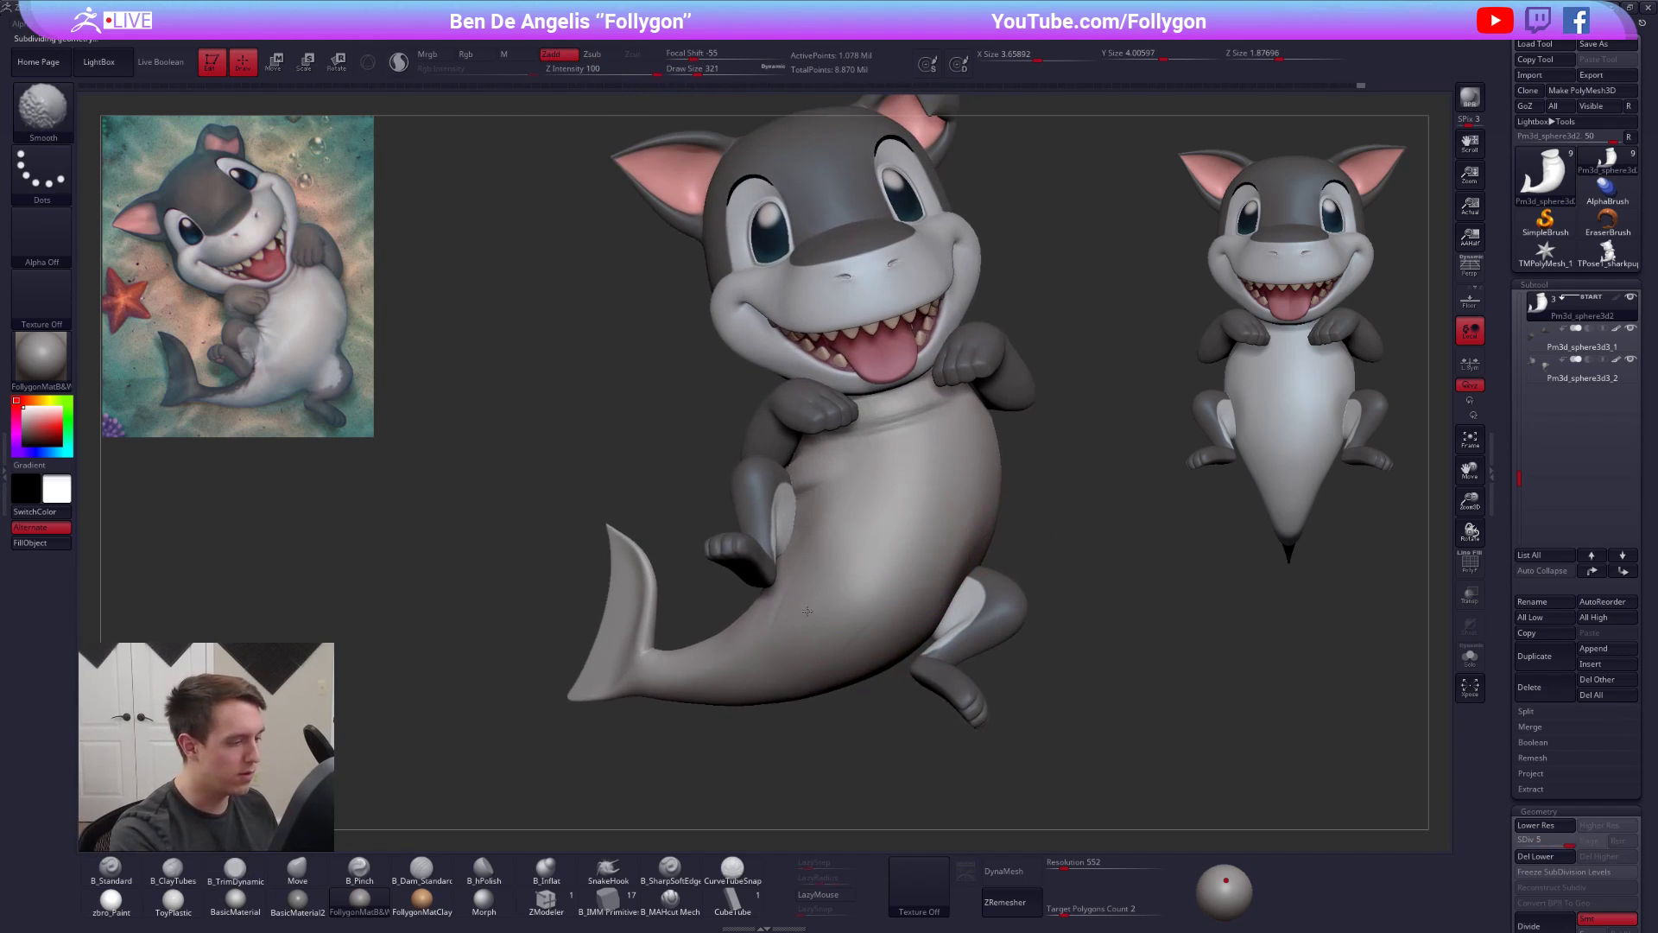
- Isolate the body and even out the folds below the neck with the TrimDynamic brush and smoothing
shift+drag(816, 599, 829, 565)
mouse_move(829, 562)
right_down()
mouse_move(870, 507)
mouse_move(836, 578)
right_up()
key(alt+s)
key(space)
drag(905, 491, 899, 489)
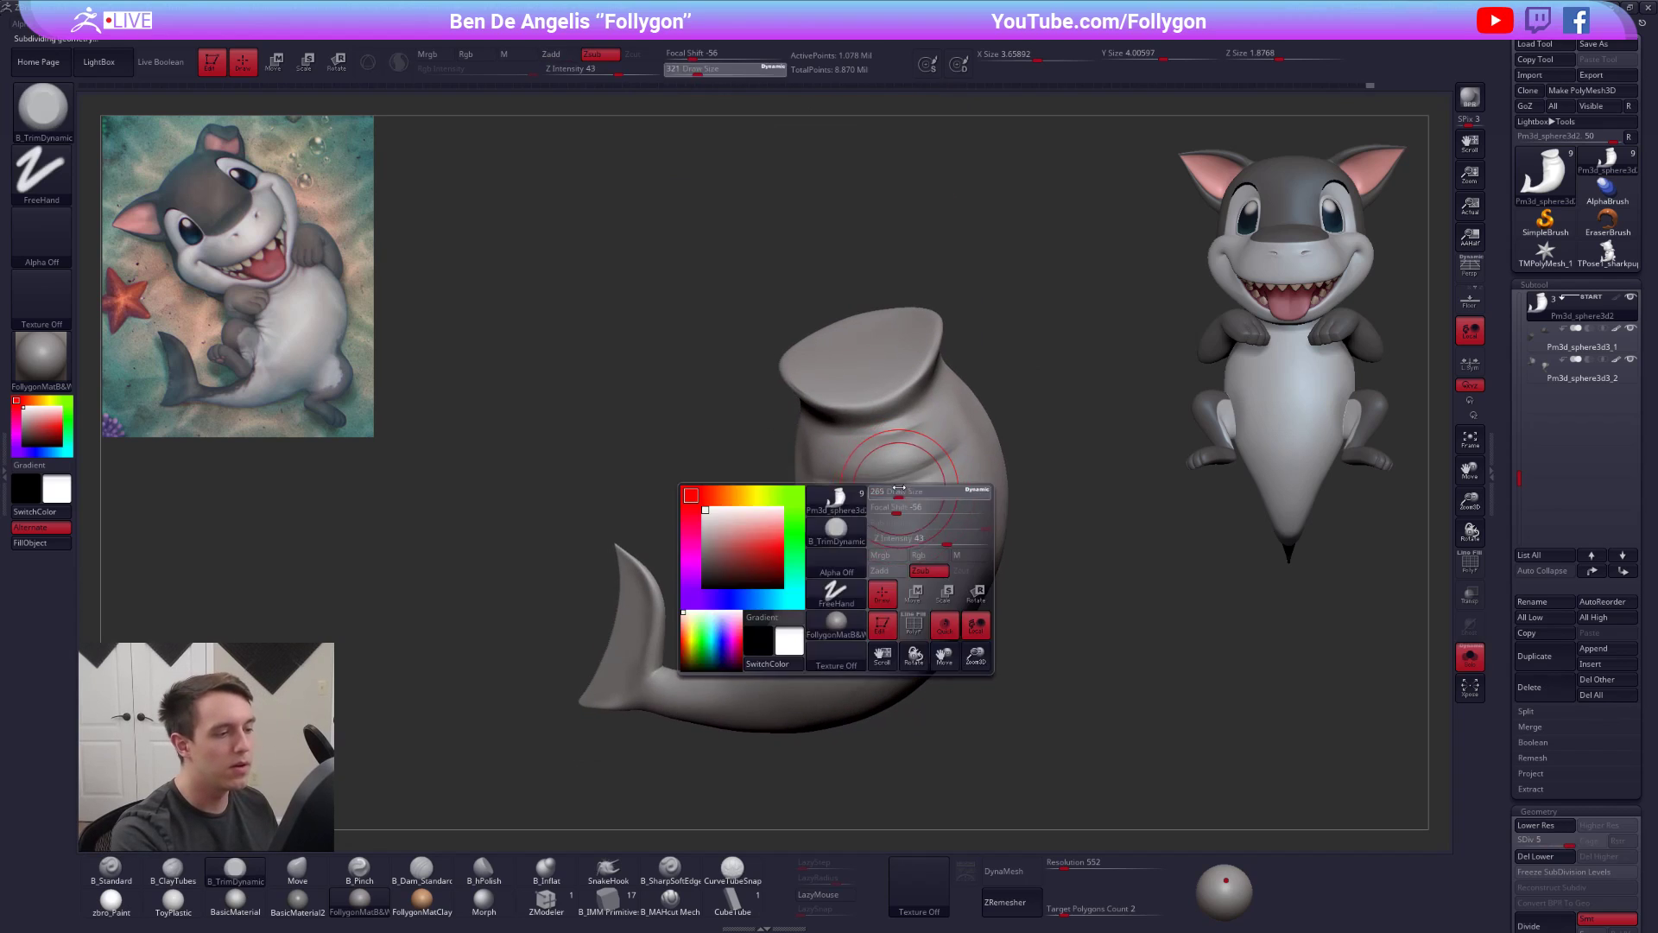
key(shift)
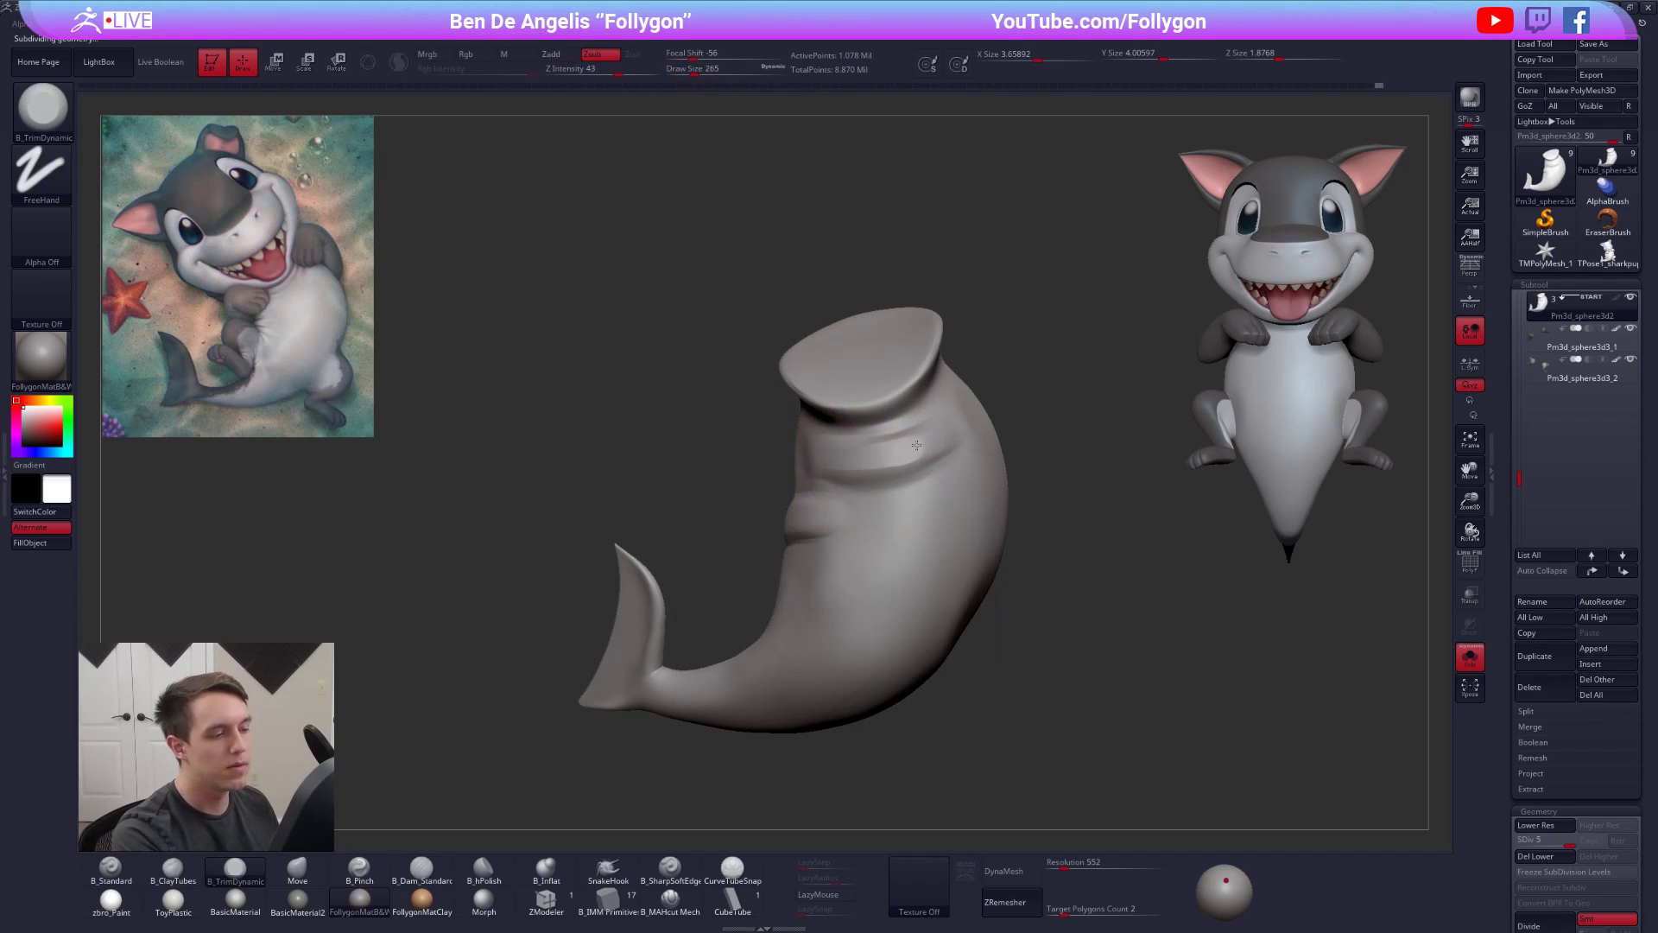
mouse_move(834, 461)
right_down()
mouse_move(894, 488)
mouse_move(839, 510)
mouse_move(925, 505)
mouse_move(945, 466)
mouse_move(937, 537)
mouse_move(917, 556)
mouse_move(888, 497)
right_up()
key(alt+s)
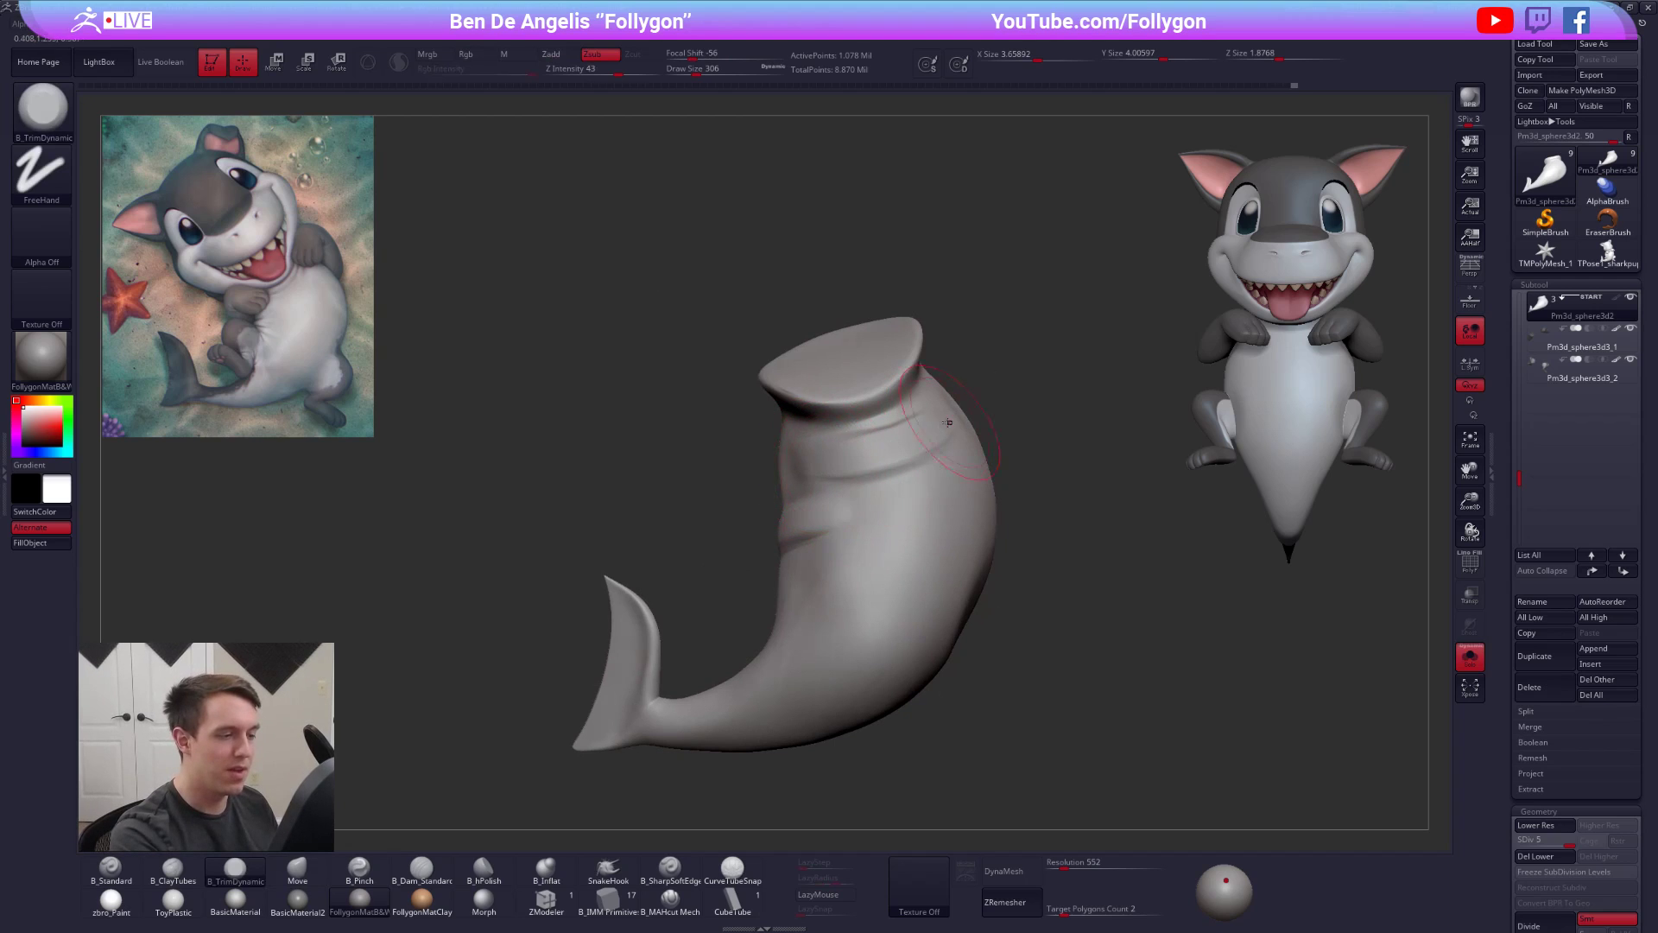
- Build up the inner side of the belly below the neck with the ClayTubes brush and show all subtools again
mouse_move(948, 423)
right_down()
mouse_move(879, 511)
mouse_move(827, 519)
right_up()
key(2)
drag(799, 452, 807, 518)
mouse_move(915, 527)
right_down()
mouse_move(846, 553)
mouse_move(863, 588)
right_up()
key(alt+v)
right_drag(954, 646, 964, 642)
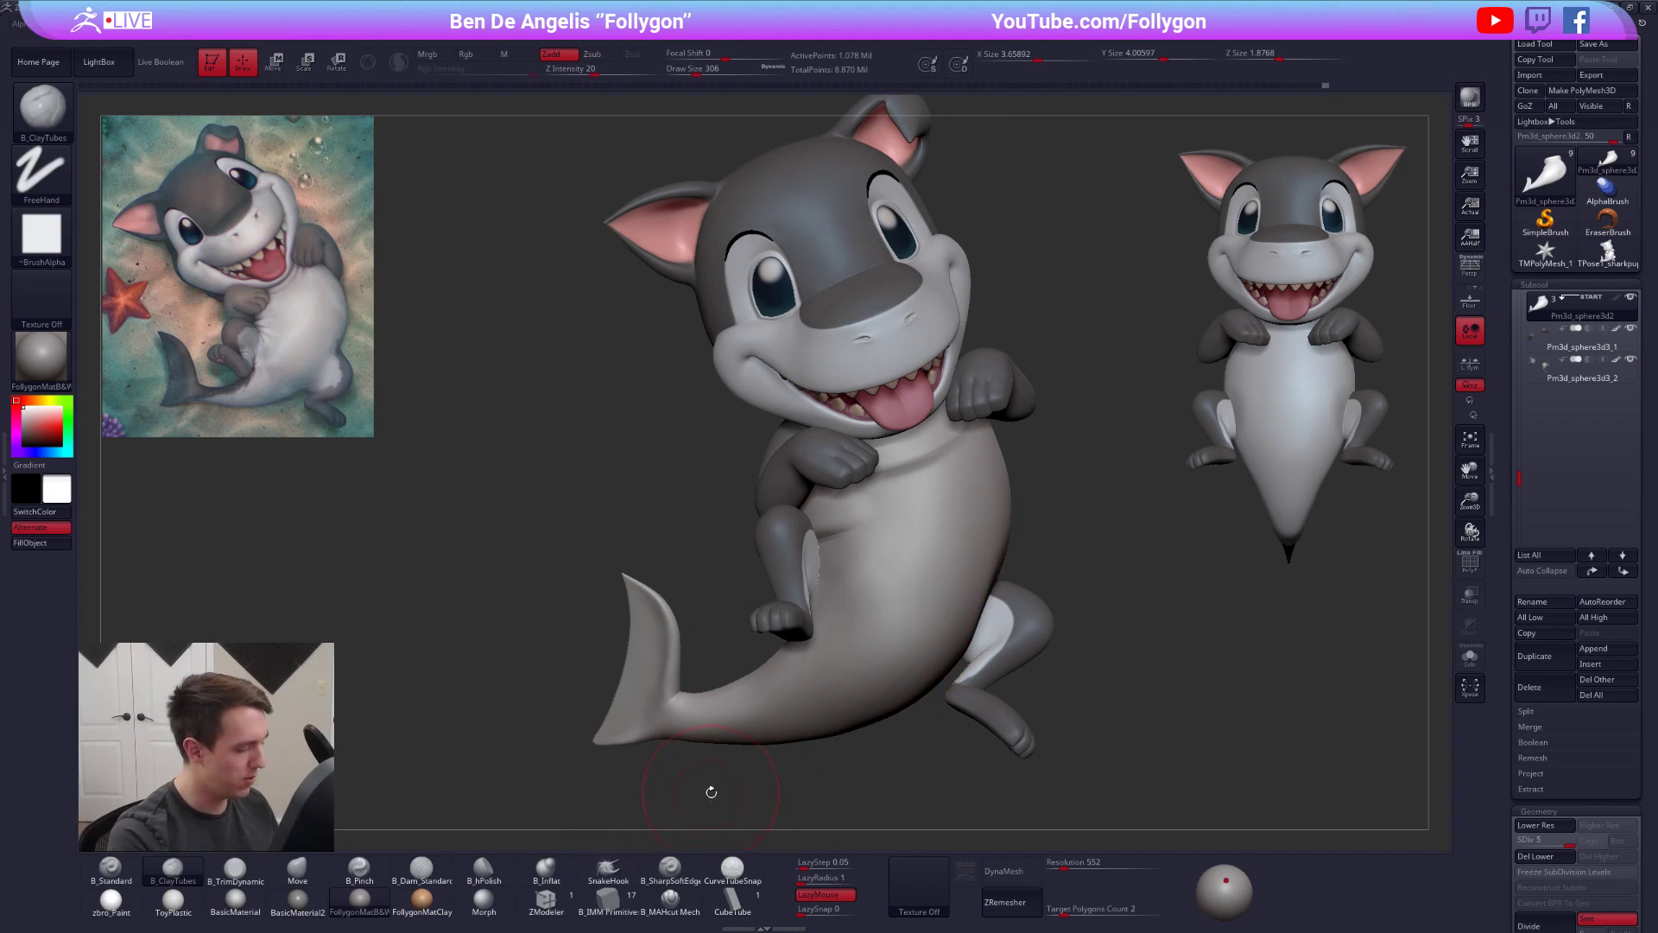
click(673, 908)
key(space)
click(873, 516)
mouse_move(965, 473)
mouse_down()
mouse_move(929, 581)
mouse_move(706, 747)
mouse_up()
key(ctrl+z)
drag(889, 609, 976, 462)
key(ctrl+z)
- Isolate the body and build up skin folds across the inner belly with the ClayTubes brush
mouse_move(829, 533)
right_down()
mouse_move(916, 522)
mouse_move(819, 524)
right_up()
key(alt+s)
right_click(747, 630)
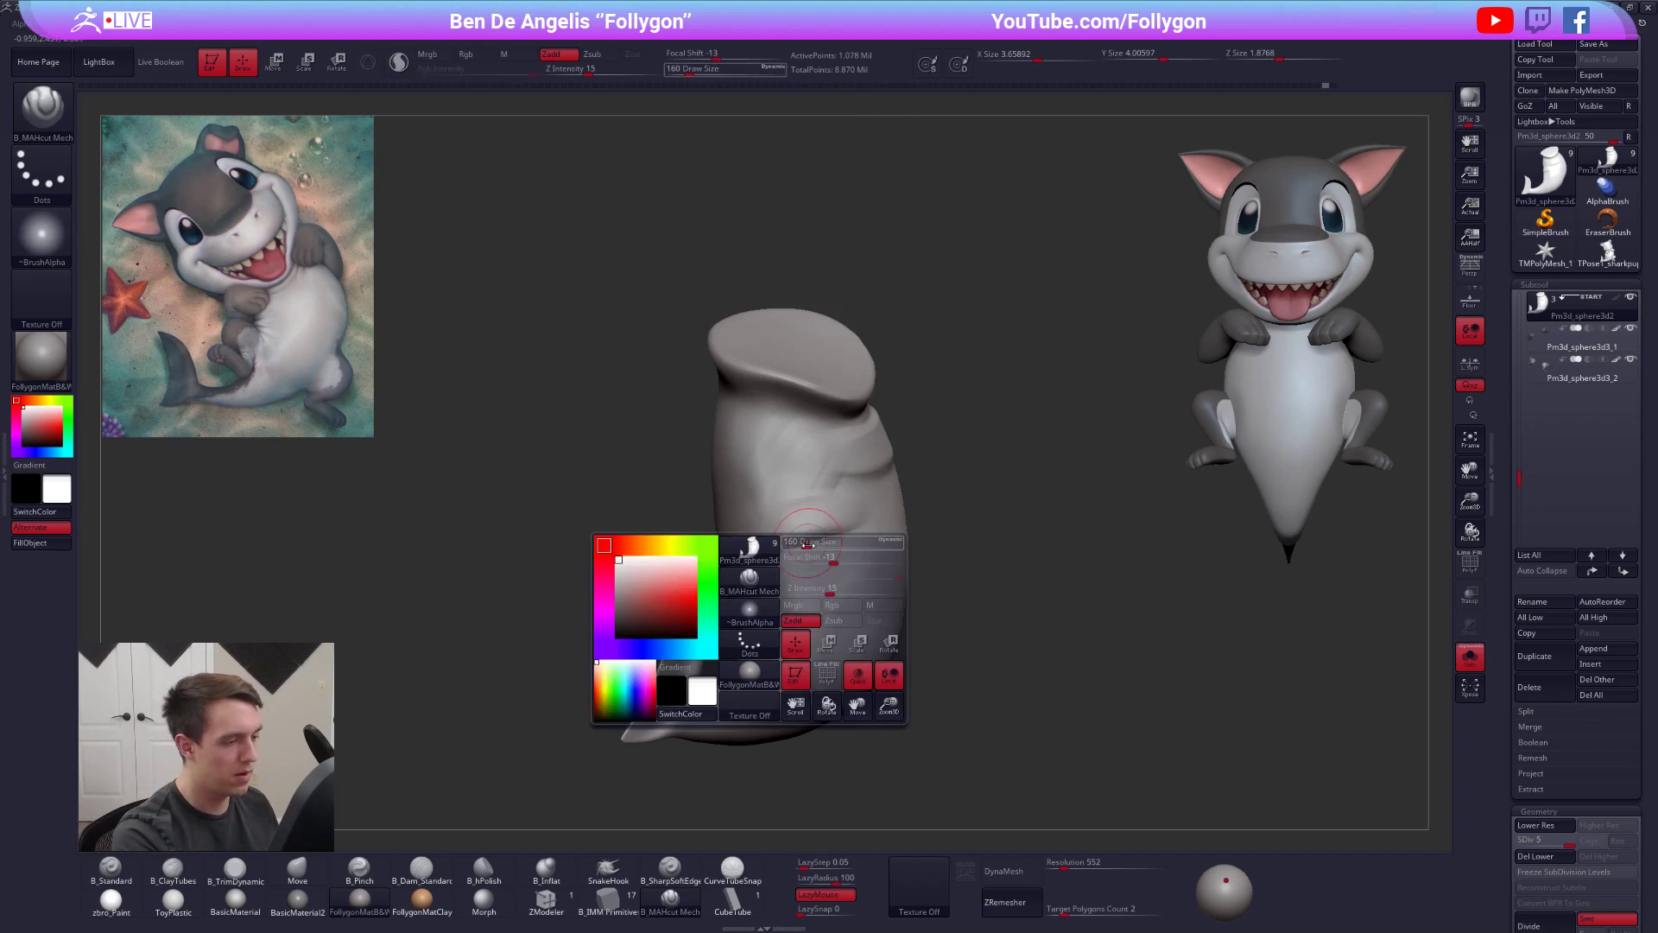
ctrl+right_drag(803, 536, 821, 499)
key(b)
key(c)
key(t)
mouse_move(821, 499)
mouse_down()
mouse_move(717, 491)
mouse_move(807, 471)
mouse_move(733, 531)
mouse_move(881, 540)
mouse_up()
drag(742, 565, 887, 528)
mouse_move(782, 563)
mouse_down()
mouse_move(889, 536)
mouse_move(868, 557)
mouse_up()
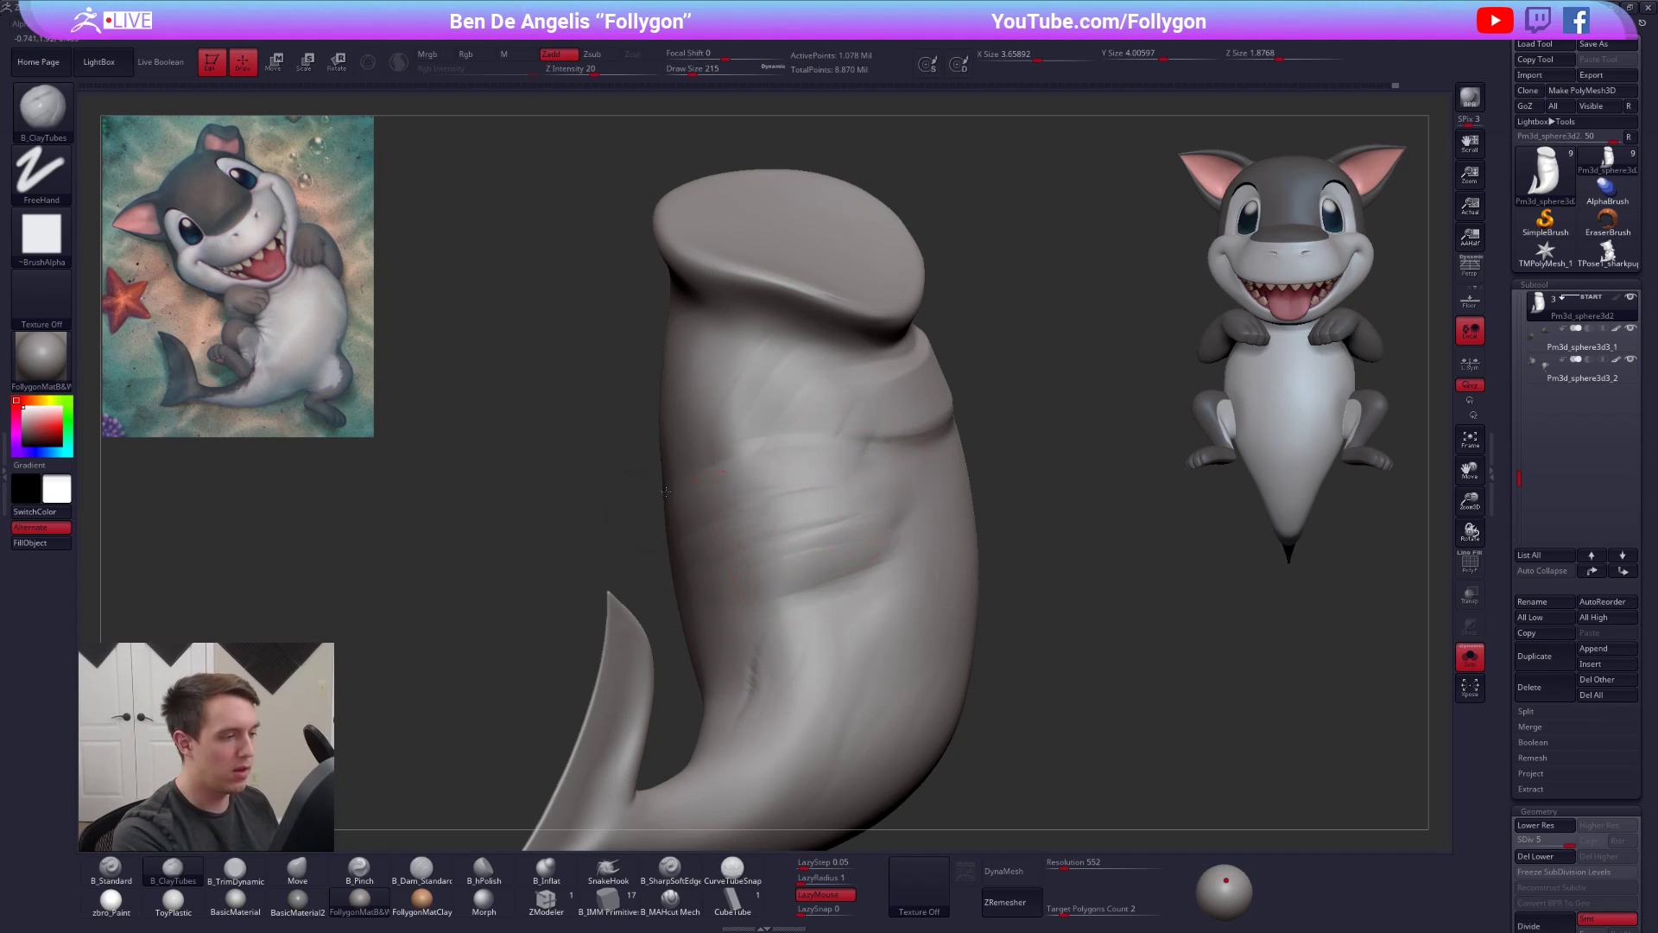
- Carve creases between the inner belly folds with the MAHcut Mech brush at draw size 150
key(b)
key(p)
key(i)
click(687, 914)
mouse_move(787, 669)
right_down()
mouse_move(769, 622)
mouse_move(788, 574)
mouse_move(847, 537)
right_up()
key(alt+s)
key(alt+s)
key(s)
drag(850, 534, 841, 532)
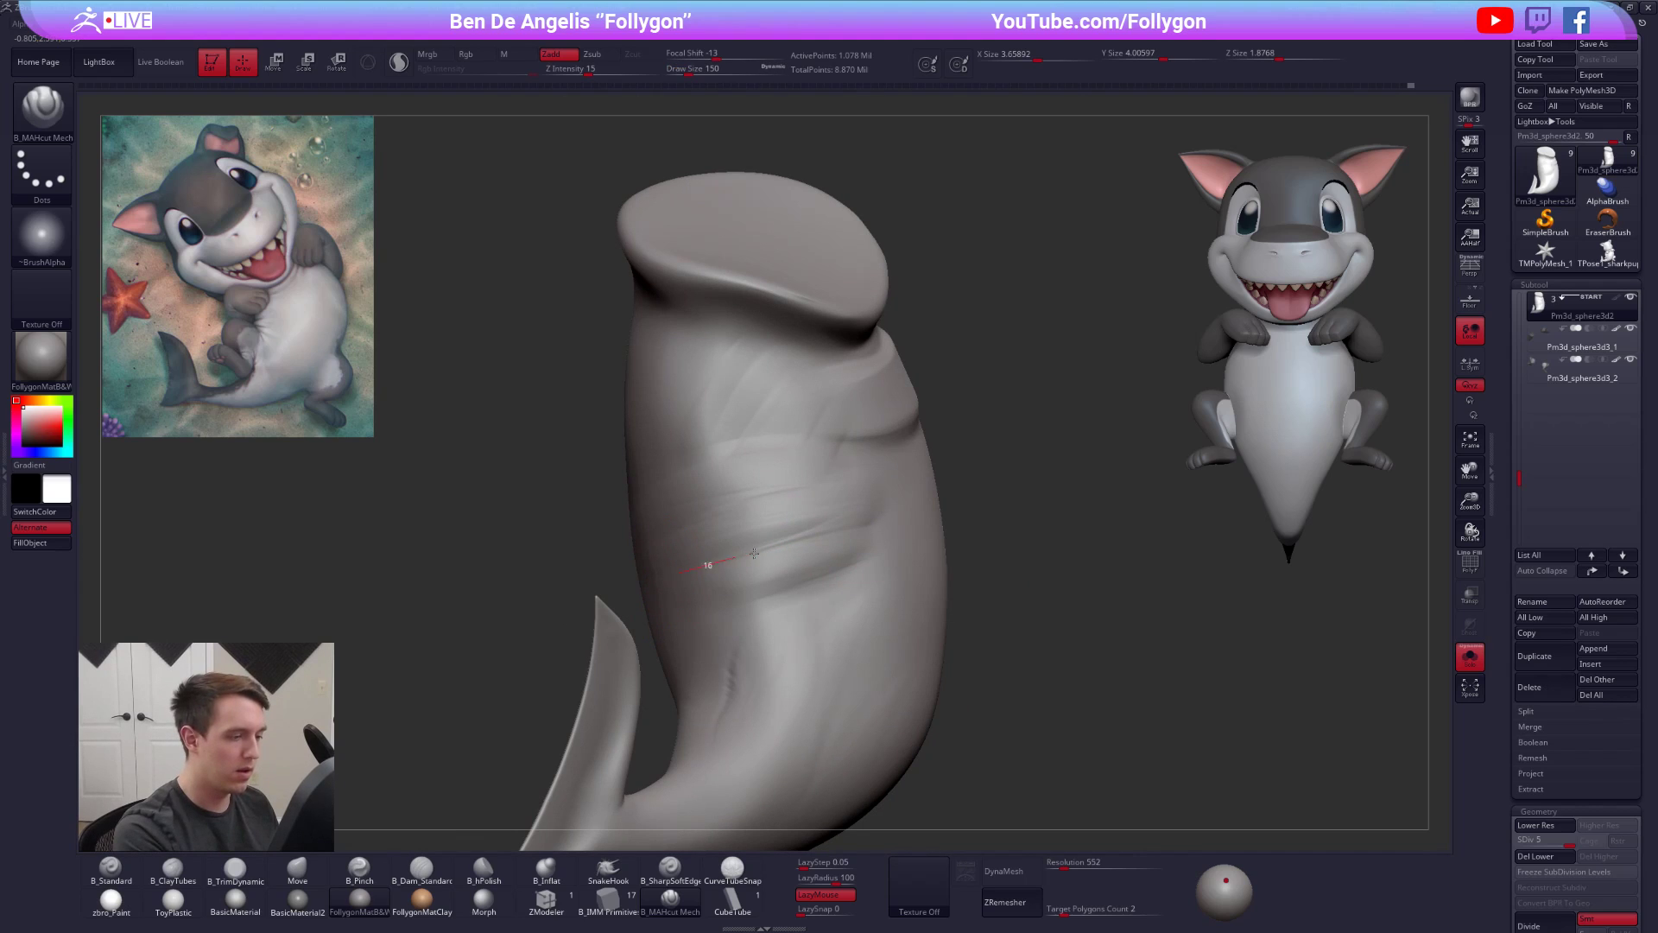
drag(749, 531, 690, 516)
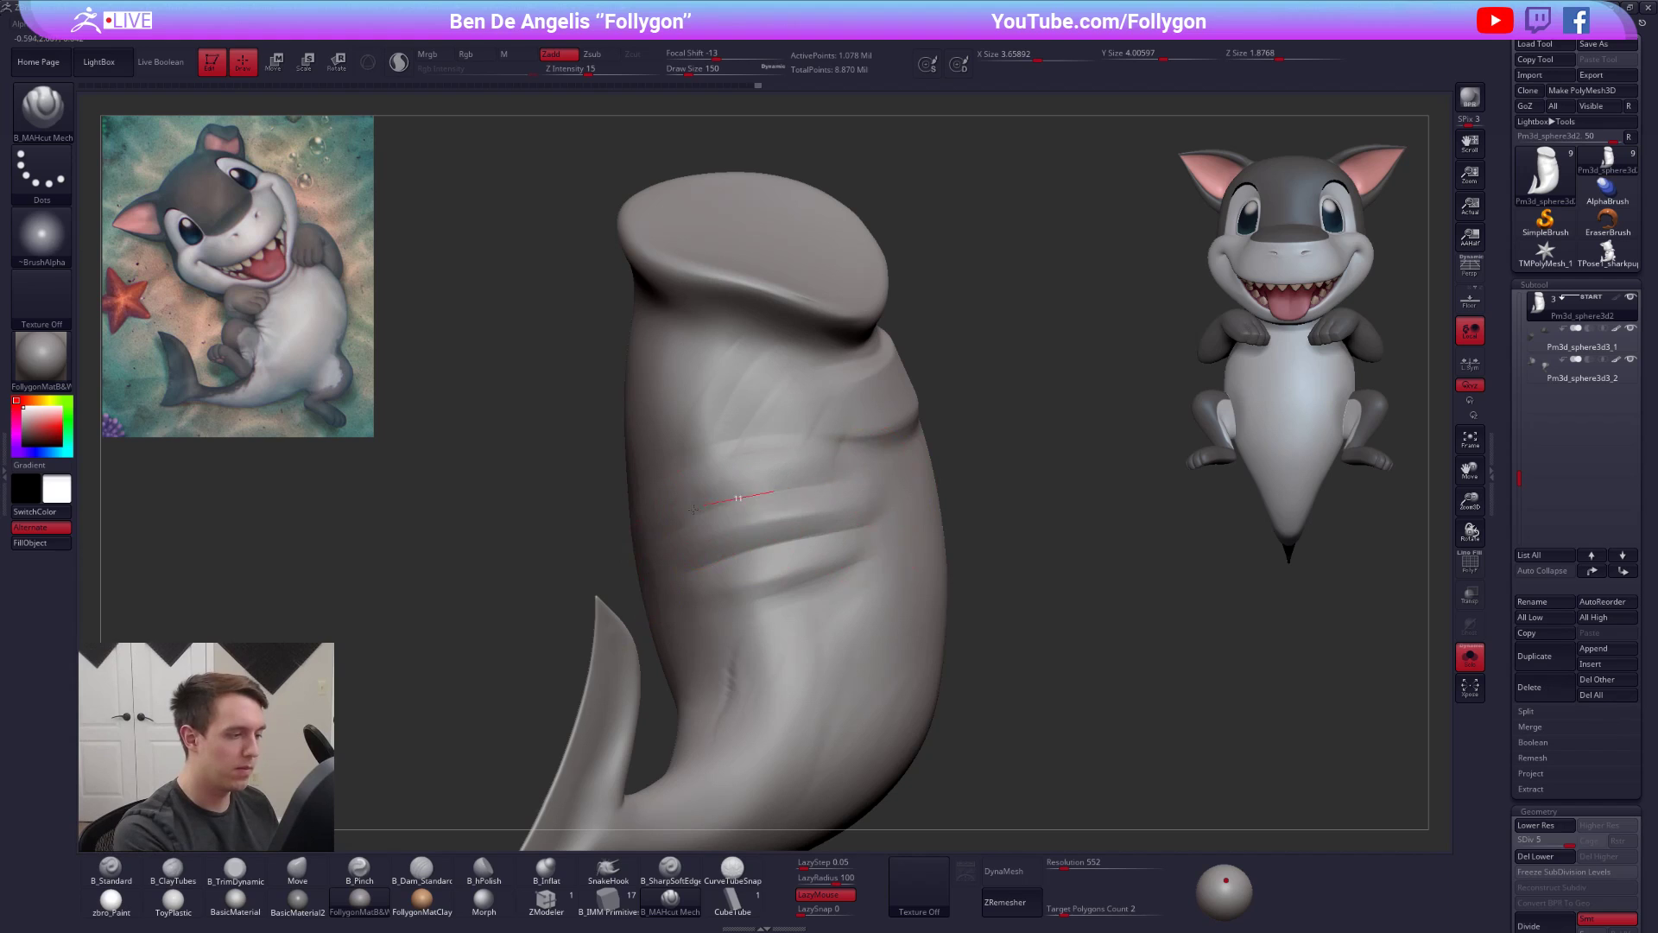
- Adjust the shape of the belly folds with the Move brush at subdivision level 3
mouse_move(902, 467)
right_down()
mouse_move(785, 551)
mouse_move(806, 572)
mouse_move(798, 540)
right_up()
key(alt+s)
key(alt+s)
key(space)
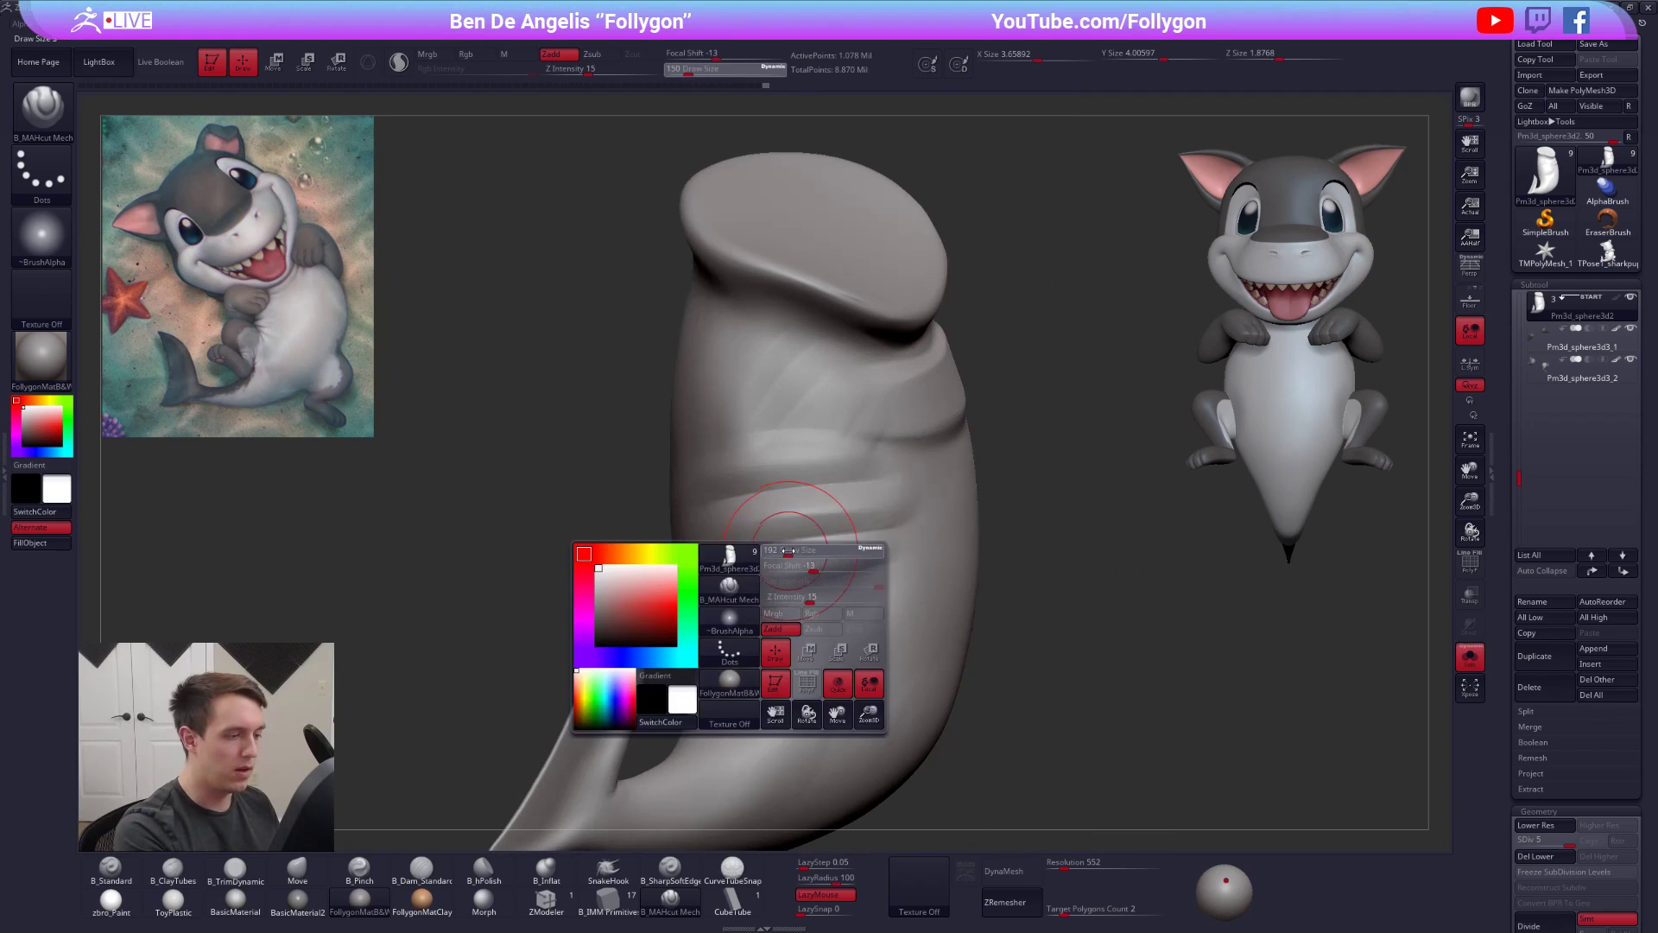
key(b)
key(m)
key(v)
drag(787, 558, 790, 549)
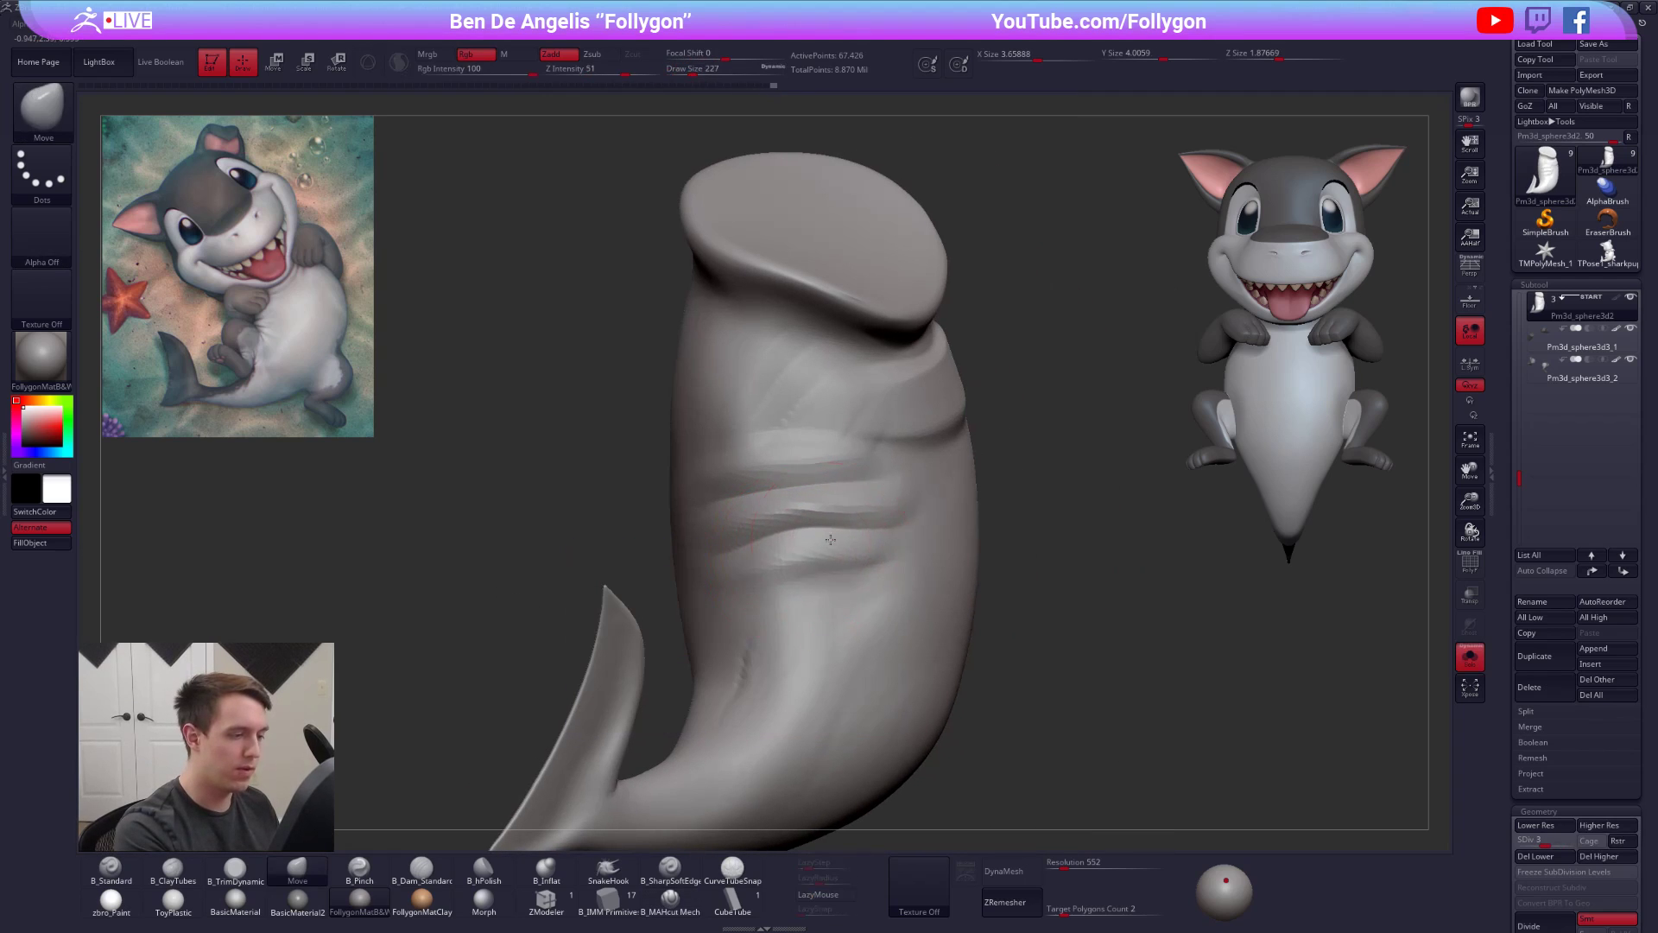
right_drag(835, 544, 759, 555)
drag(773, 464, 773, 476)
right_drag(742, 492, 821, 467)
mouse_move(734, 535)
right_down()
mouse_move(782, 626)
mouse_move(753, 678)
right_up()
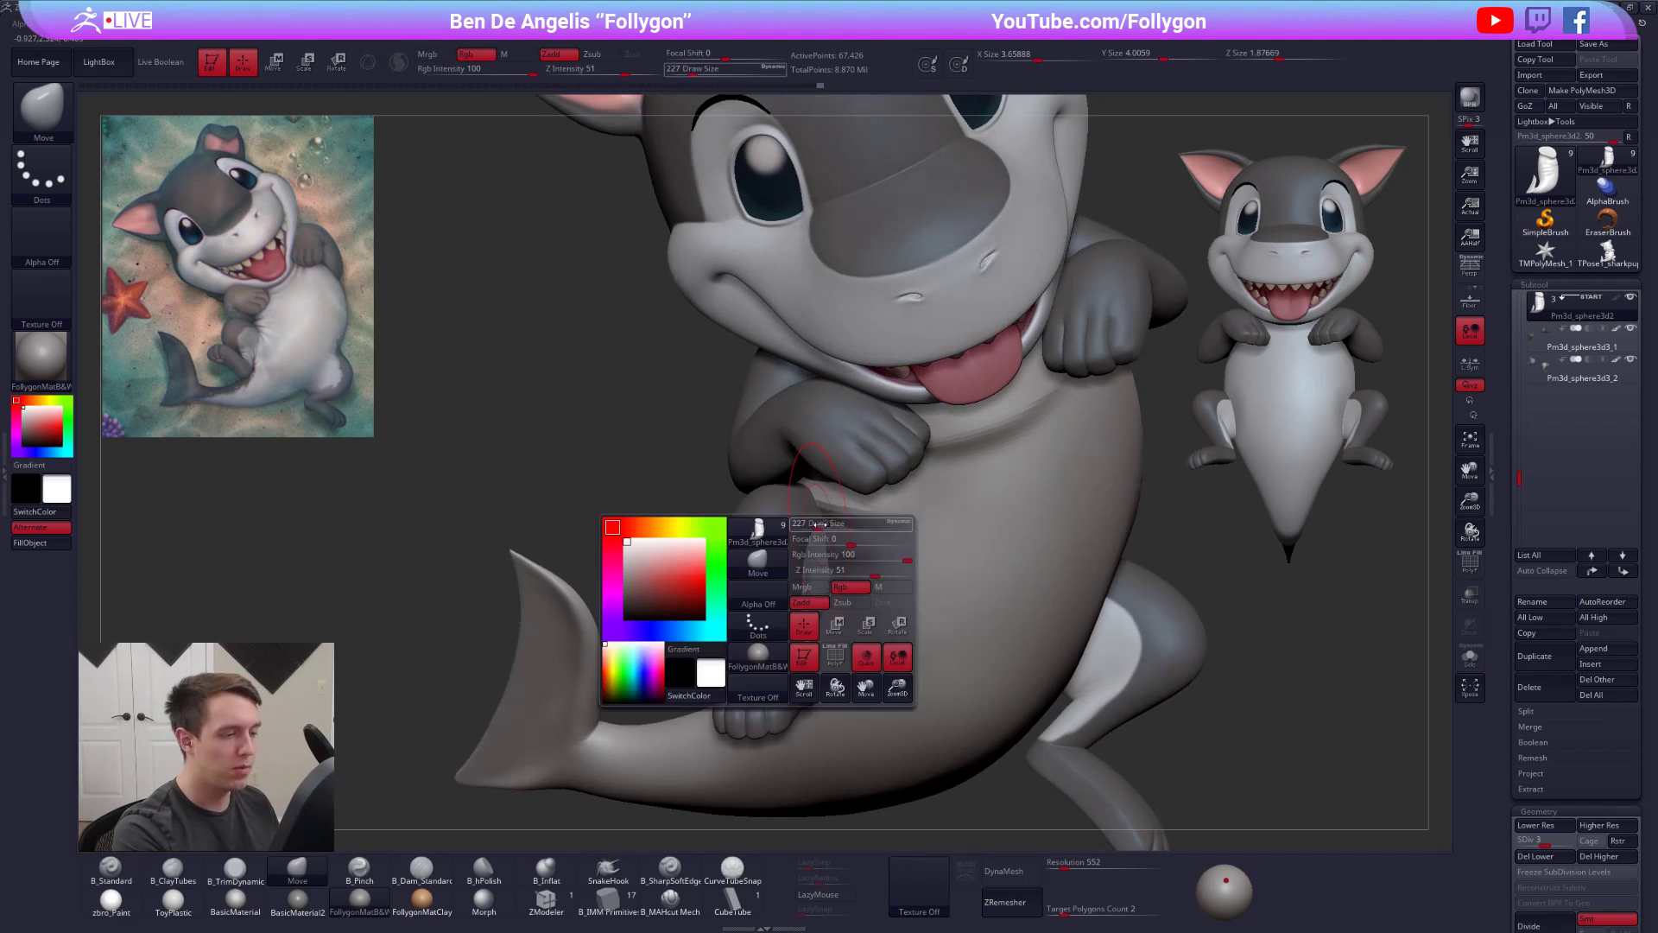
- Refine the belly contour beside the raised leg with the Move brush, using a draw size up to 292
key(s)
click(691, 694)
mouse_move(777, 553)
right_down()
mouse_move(864, 540)
mouse_move(792, 525)
mouse_move(864, 535)
right_up()
key(s)
click(802, 525)
drag(833, 528, 812, 527)
mouse_move(777, 529)
right_down()
mouse_move(818, 527)
mouse_move(744, 541)
mouse_move(822, 576)
mouse_move(791, 533)
right_up()
key(s)
click(810, 539)
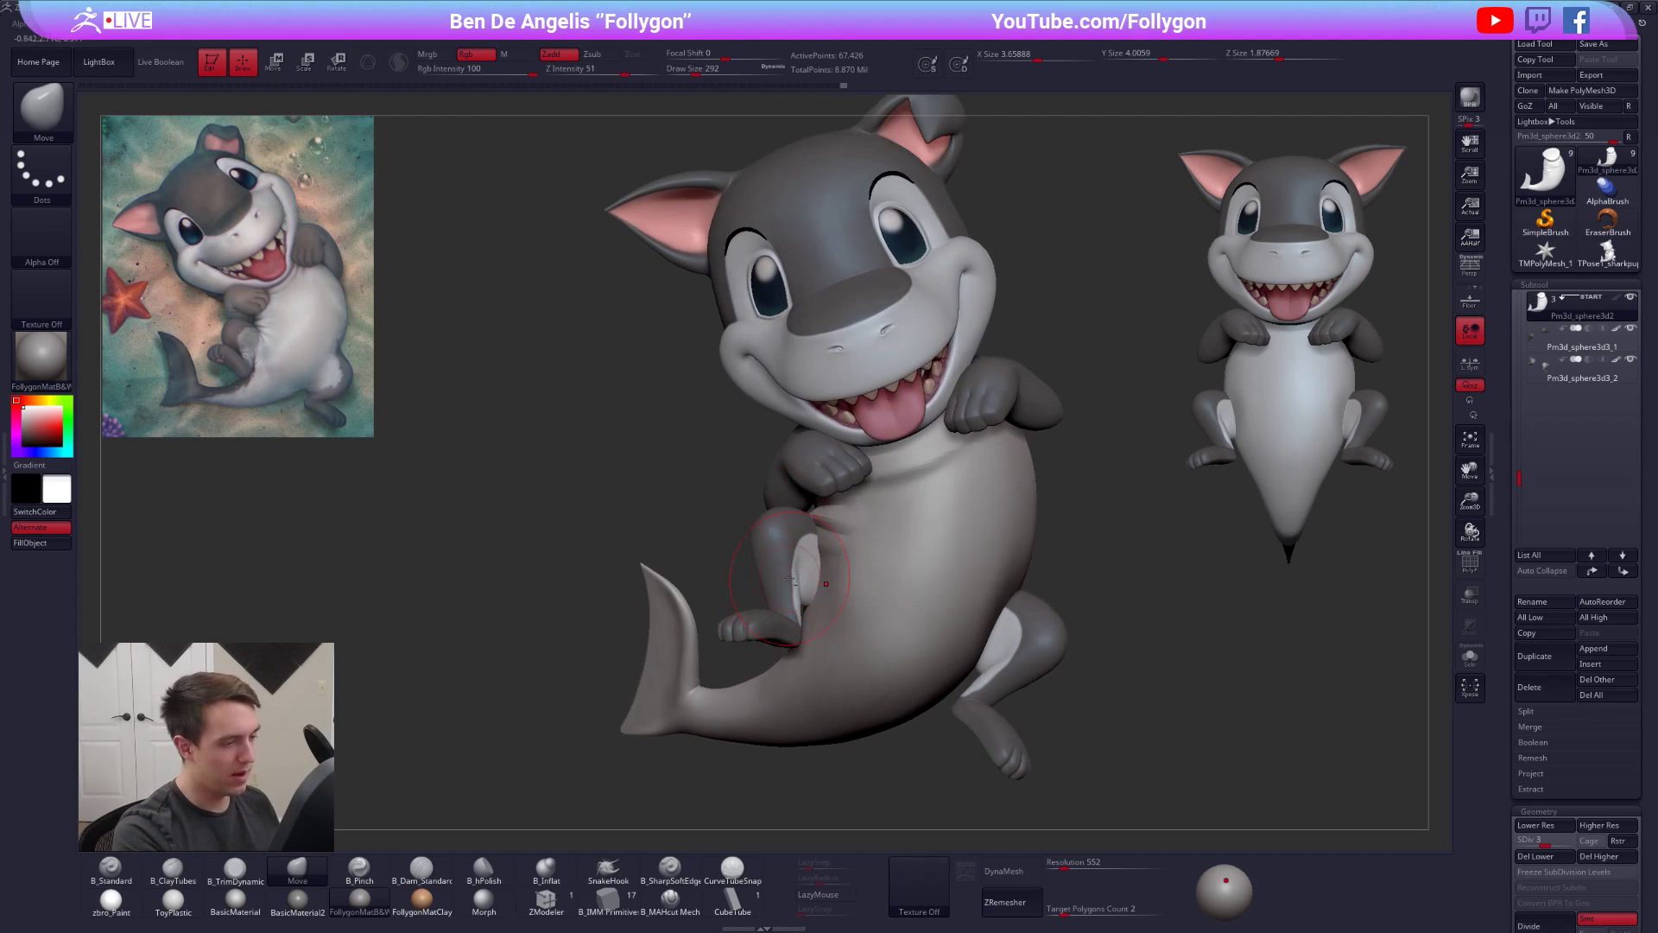
- Switch to the legs subtool, mask off the other leg and rotate the raised leg on the tail fin's side
alt+click(791, 578)
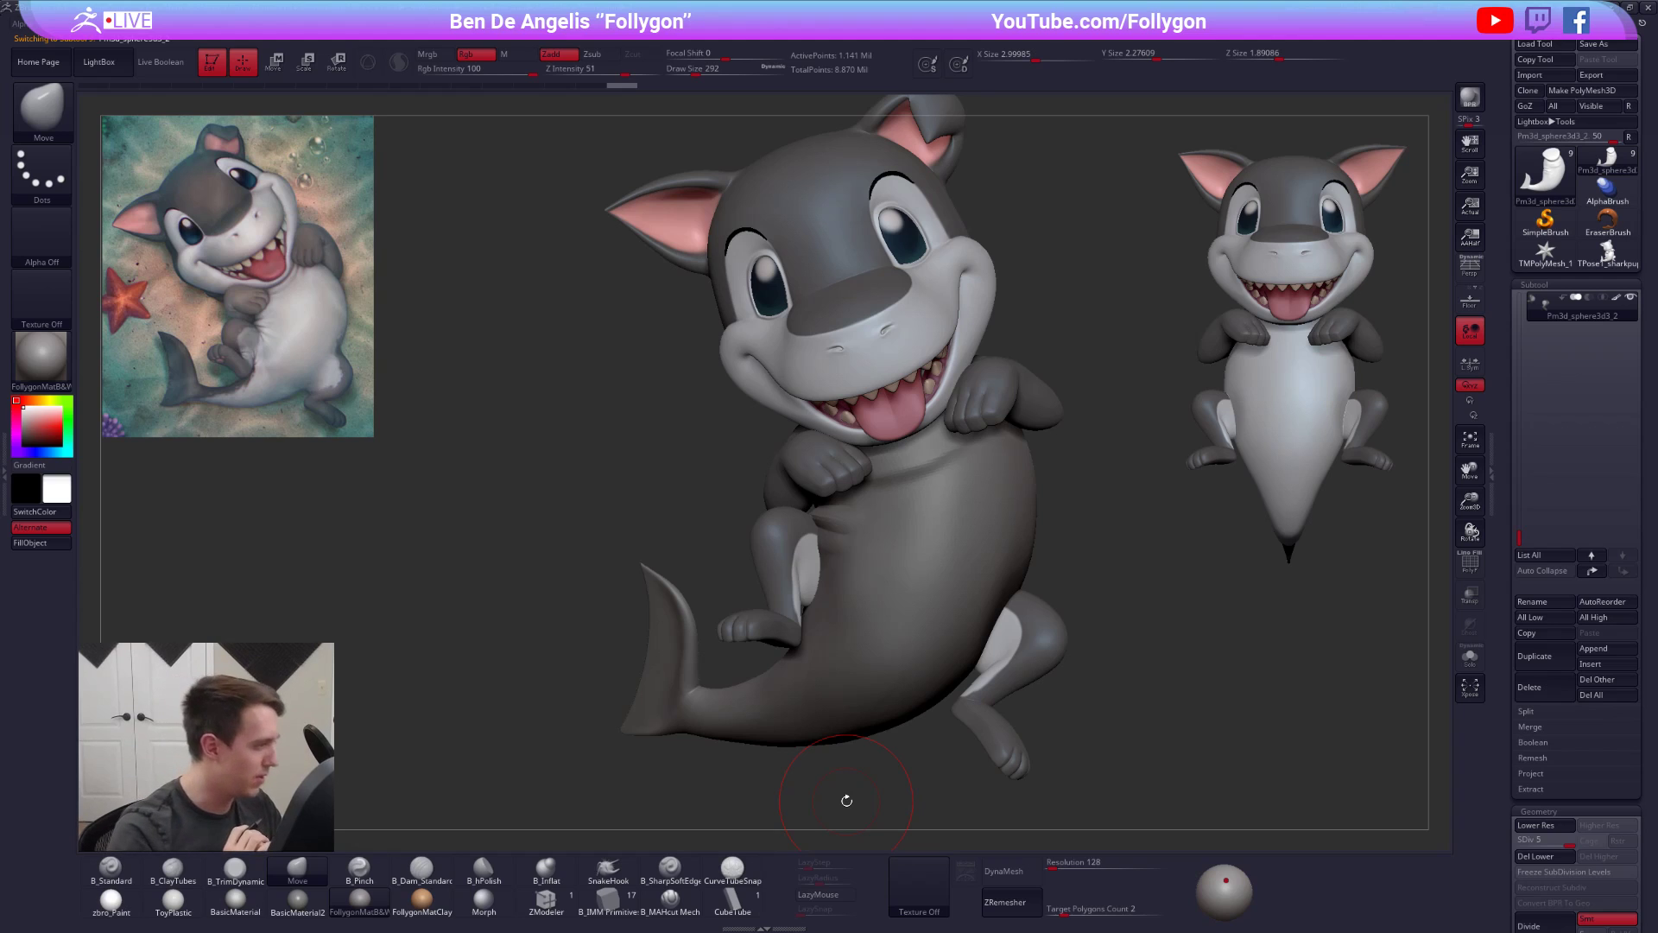
mouse_move(823, 578)
right_down()
mouse_move(864, 620)
mouse_move(989, 613)
mouse_move(1028, 592)
mouse_move(917, 676)
mouse_move(820, 607)
mouse_move(855, 655)
mouse_move(769, 648)
right_up()
key(alt+s)
mouse_move(765, 623)
ctrl+alt+mouse_down()
mouse_move(549, 475)
mouse_move(683, 674)
mouse_move(867, 701)
ctrl+alt+mouse_up()
key(r)
drag(790, 663, 726, 617)
key(alt+s)
- Reposition the raised leg against the belly with a Transpose move from a side view
right_drag(691, 596, 721, 545)
mouse_move(661, 634)
alt+right_down()
mouse_move(747, 614)
mouse_move(699, 578)
mouse_move(701, 602)
alt+right_up()
drag(702, 611, 961, 606)
key(w)
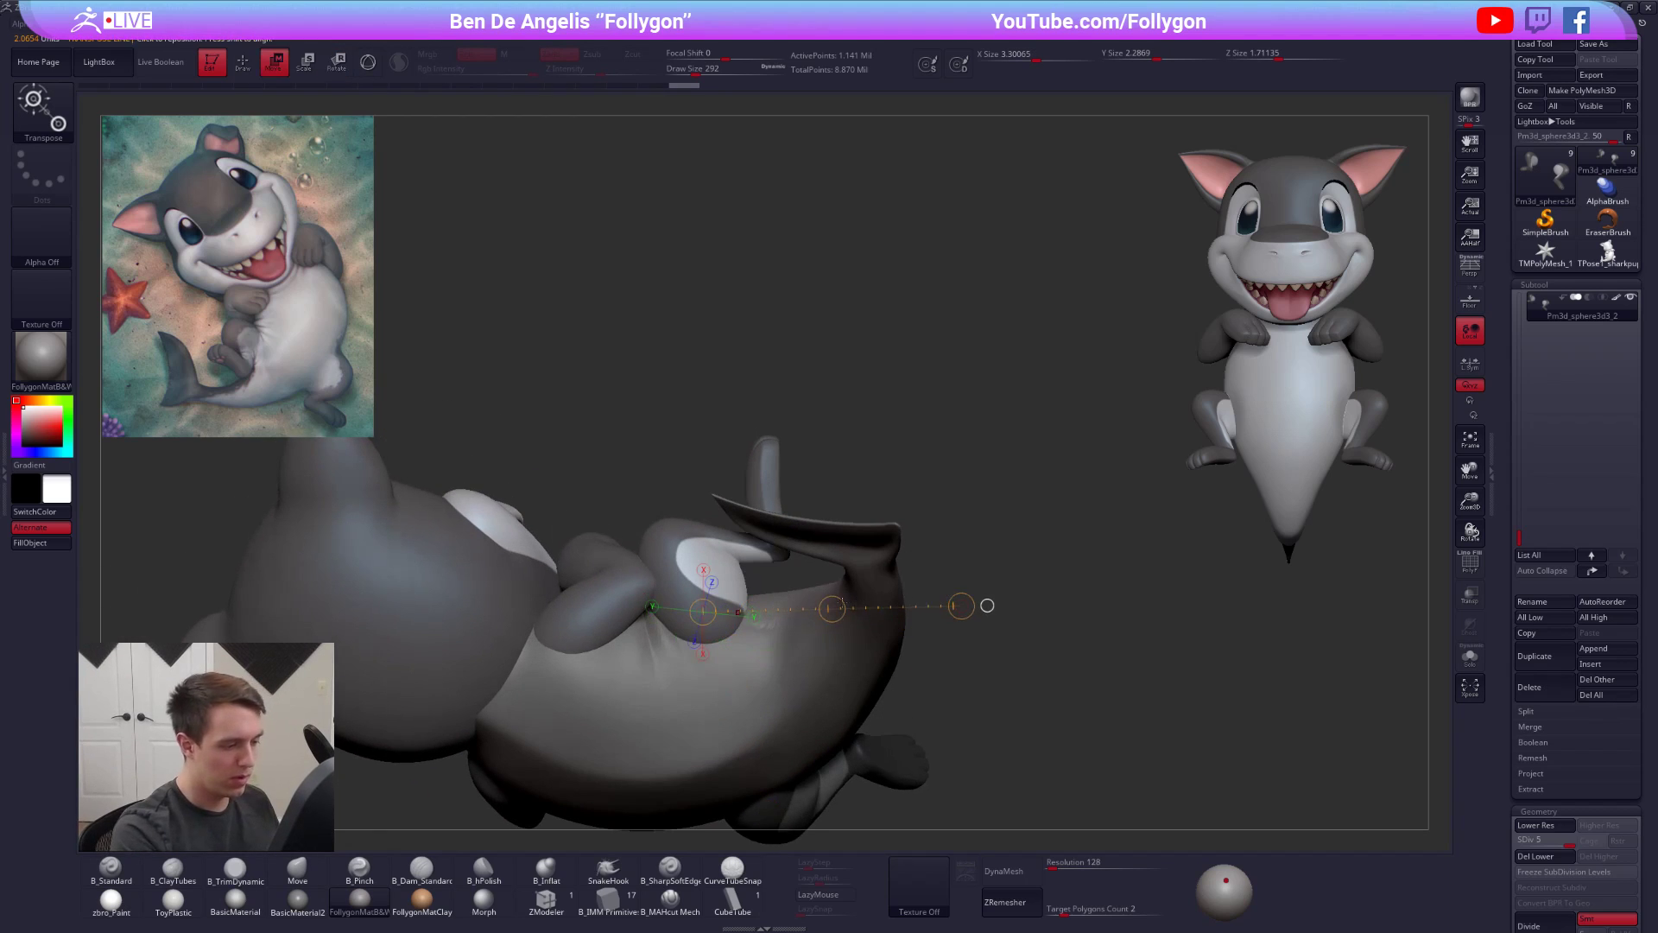
drag(830, 608, 839, 610)
right_drag(851, 615, 877, 653)
alt+right_drag(1033, 773, 1001, 766)
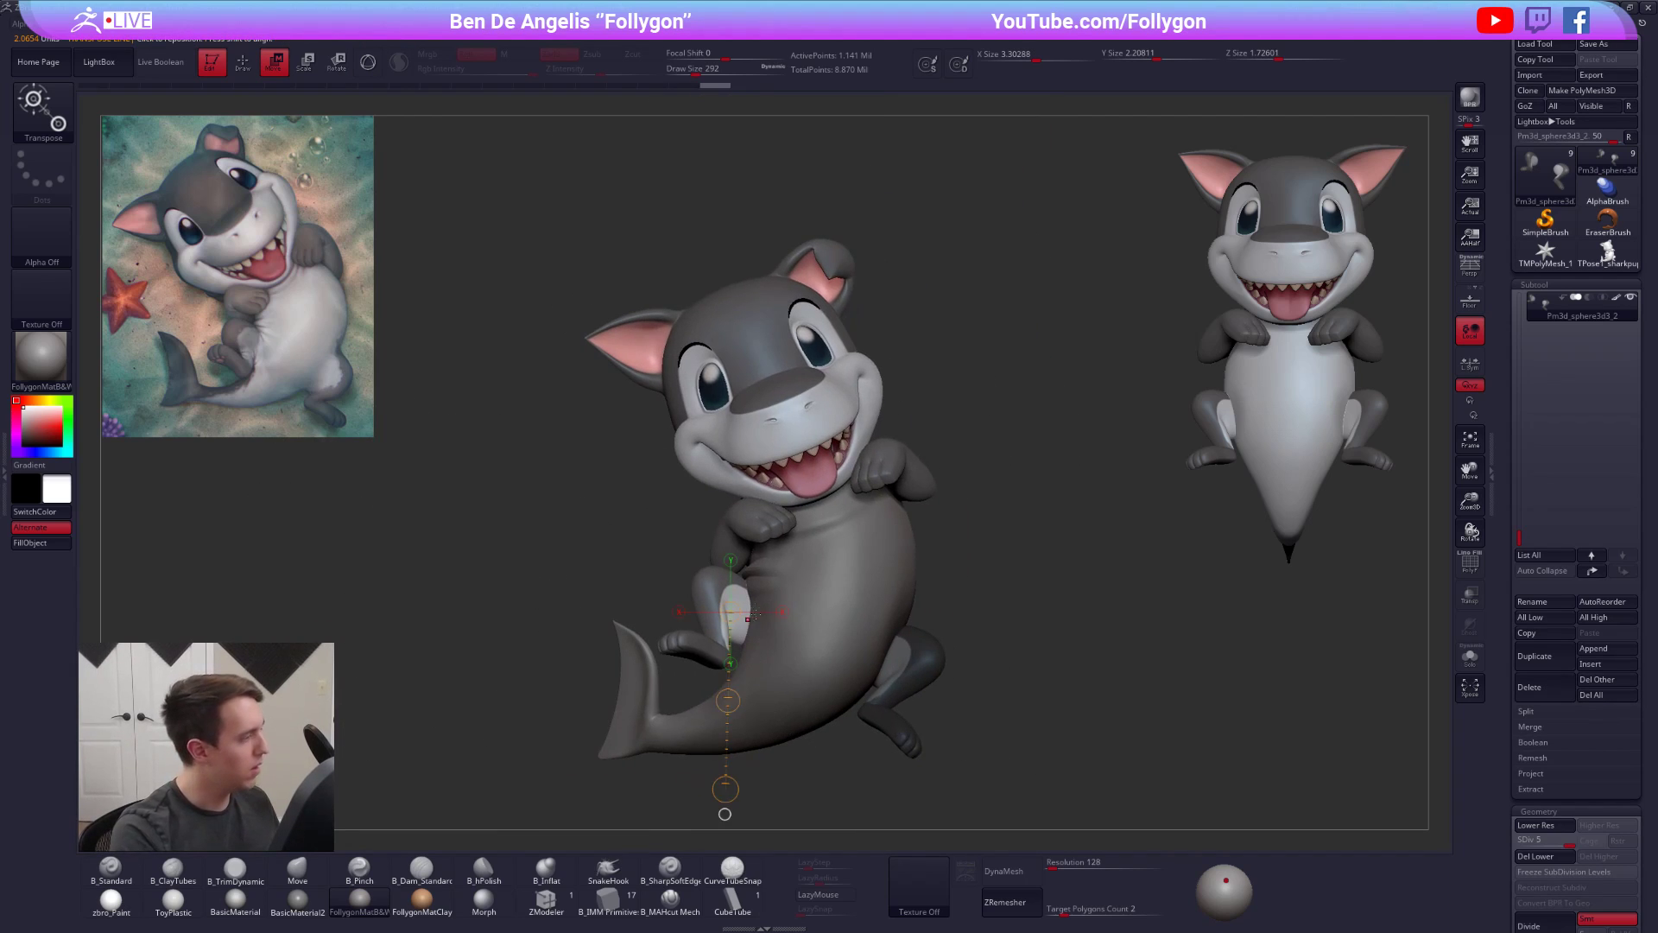
key(q)
mouse_move(683, 595)
right_down()
mouse_move(796, 586)
mouse_move(836, 560)
right_up()
key(ctrl+shift+z)
- Switch to the arms subtool, lower it four subdivision levels and adjust the arm above the raised leg with the Move brush
alt+click(734, 540)
right_drag(614, 612, 685, 637)
key(space)
drag(748, 550, 763, 550)
key(shift+d)
key(shift+d)
key(shift+d)
key(shift+d)
mouse_move(758, 563)
right_down()
mouse_move(724, 574)
mouse_move(739, 587)
right_up()
key(s)
drag(768, 525, 757, 523)
- Refine the arm's placement against the chest with the Move brush and return the arms to subdivision level 5
mouse_move(749, 493)
right_down()
mouse_move(718, 559)
mouse_move(660, 557)
mouse_move(730, 563)
right_up()
key(s)
drag(788, 569, 792, 569)
mouse_move(792, 570)
right_down()
mouse_move(764, 566)
mouse_move(765, 596)
mouse_move(782, 571)
right_up()
drag(786, 570, 792, 579)
right_drag(793, 578, 647, 570)
right_drag(993, 493, 985, 639)
key(d)
key(d)
key(d)
key(d)
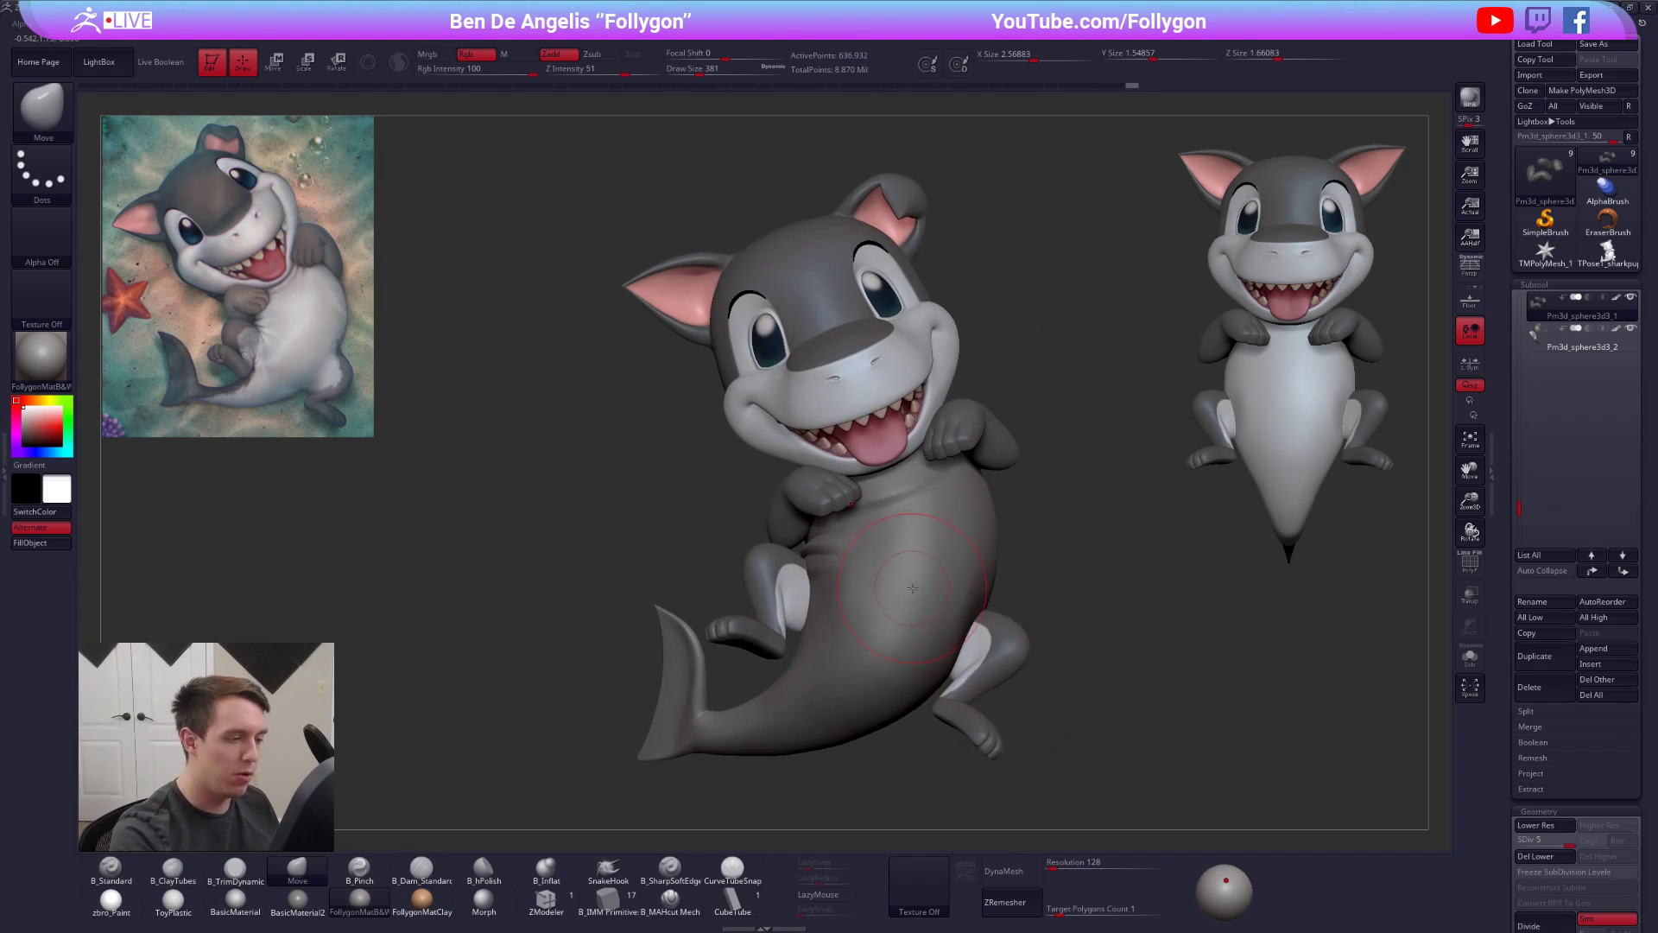
- Switch back to the body subtool and return it to subdivision level 5
alt+click(918, 592)
key(d)
key(d)
key(d)
key(bracketleft)
right_drag(877, 563, 955, 570)
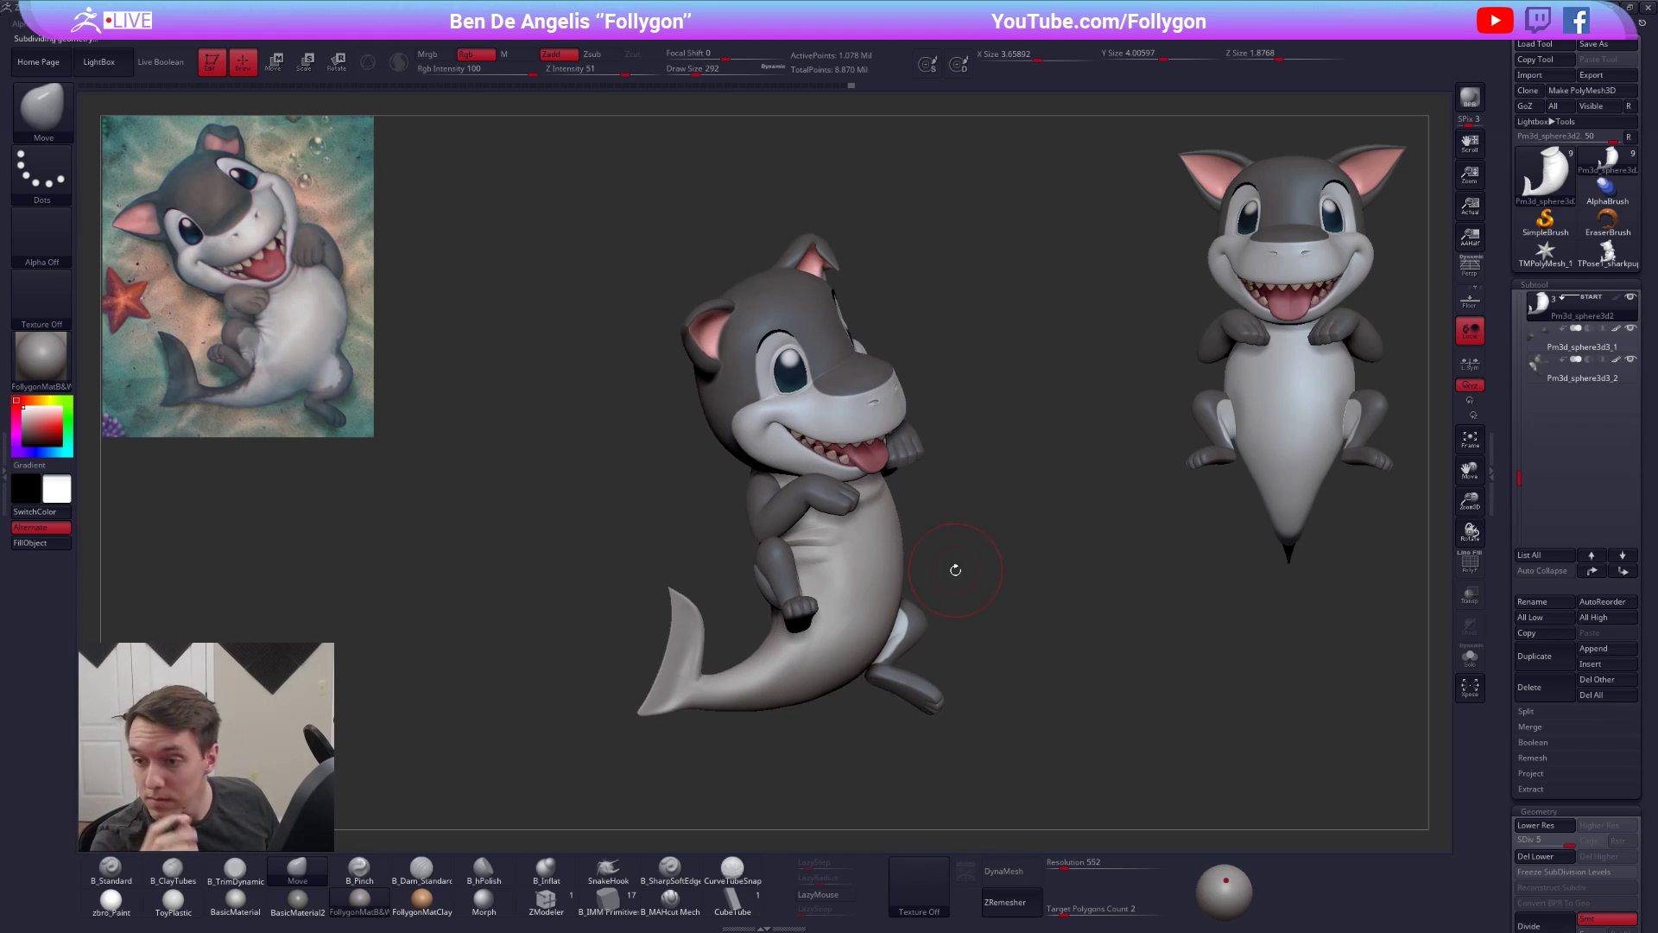
right_drag(1214, 689, 1165, 700)
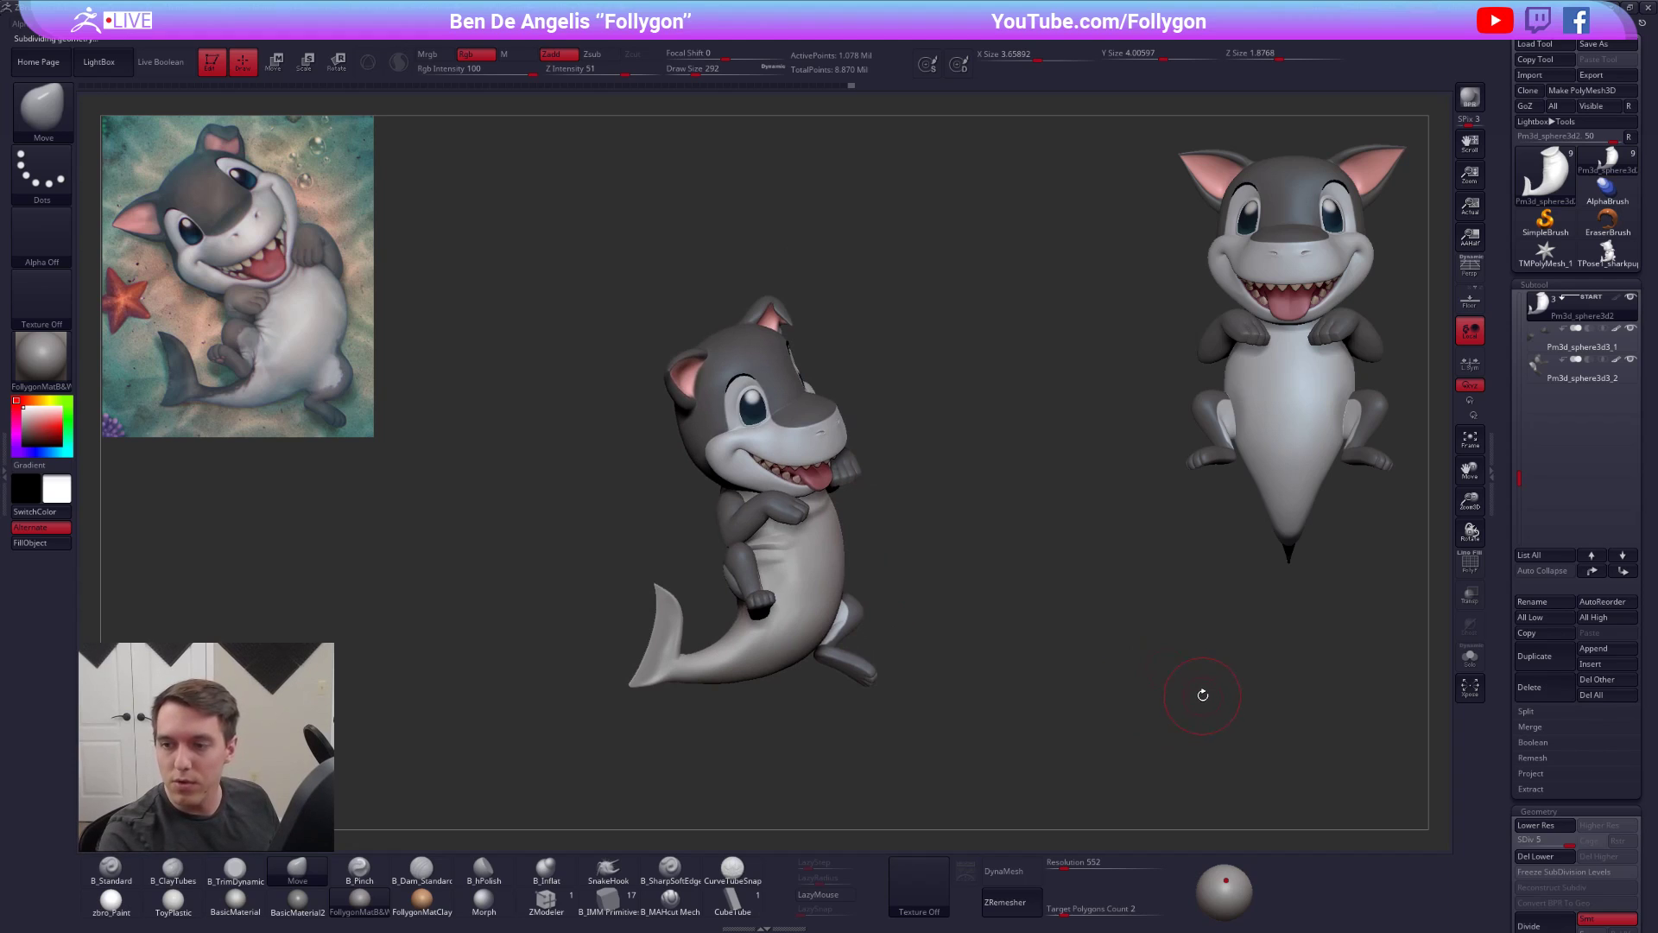
right_drag(1203, 694, 1136, 719)
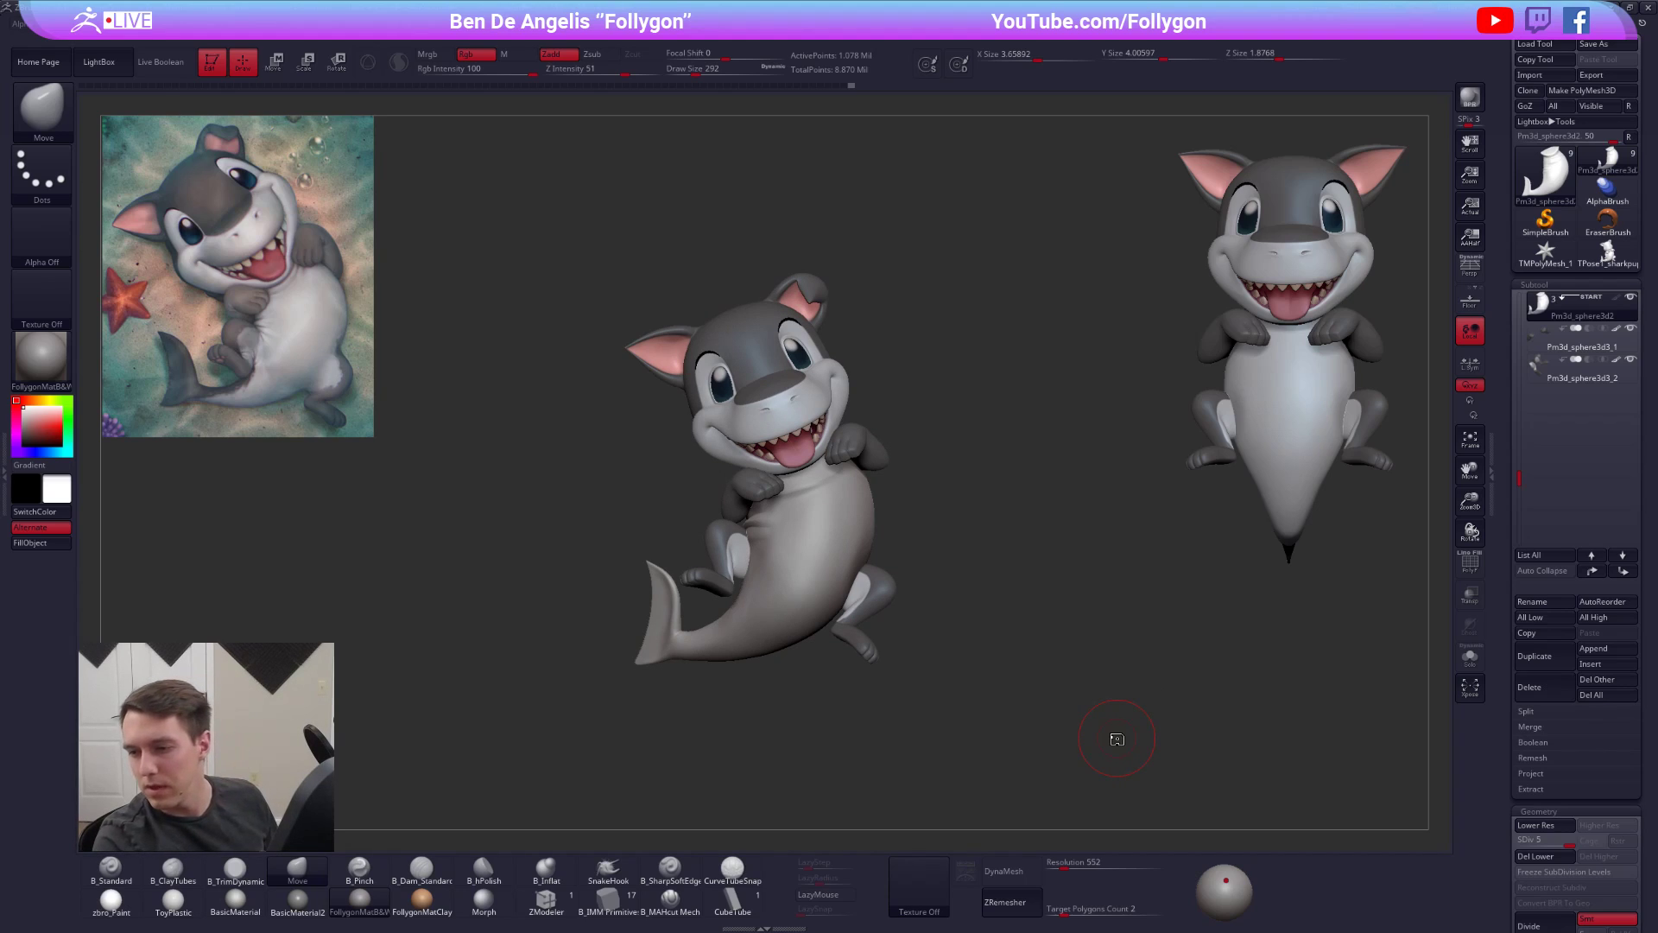
alt+right_drag(1118, 739, 1166, 742)
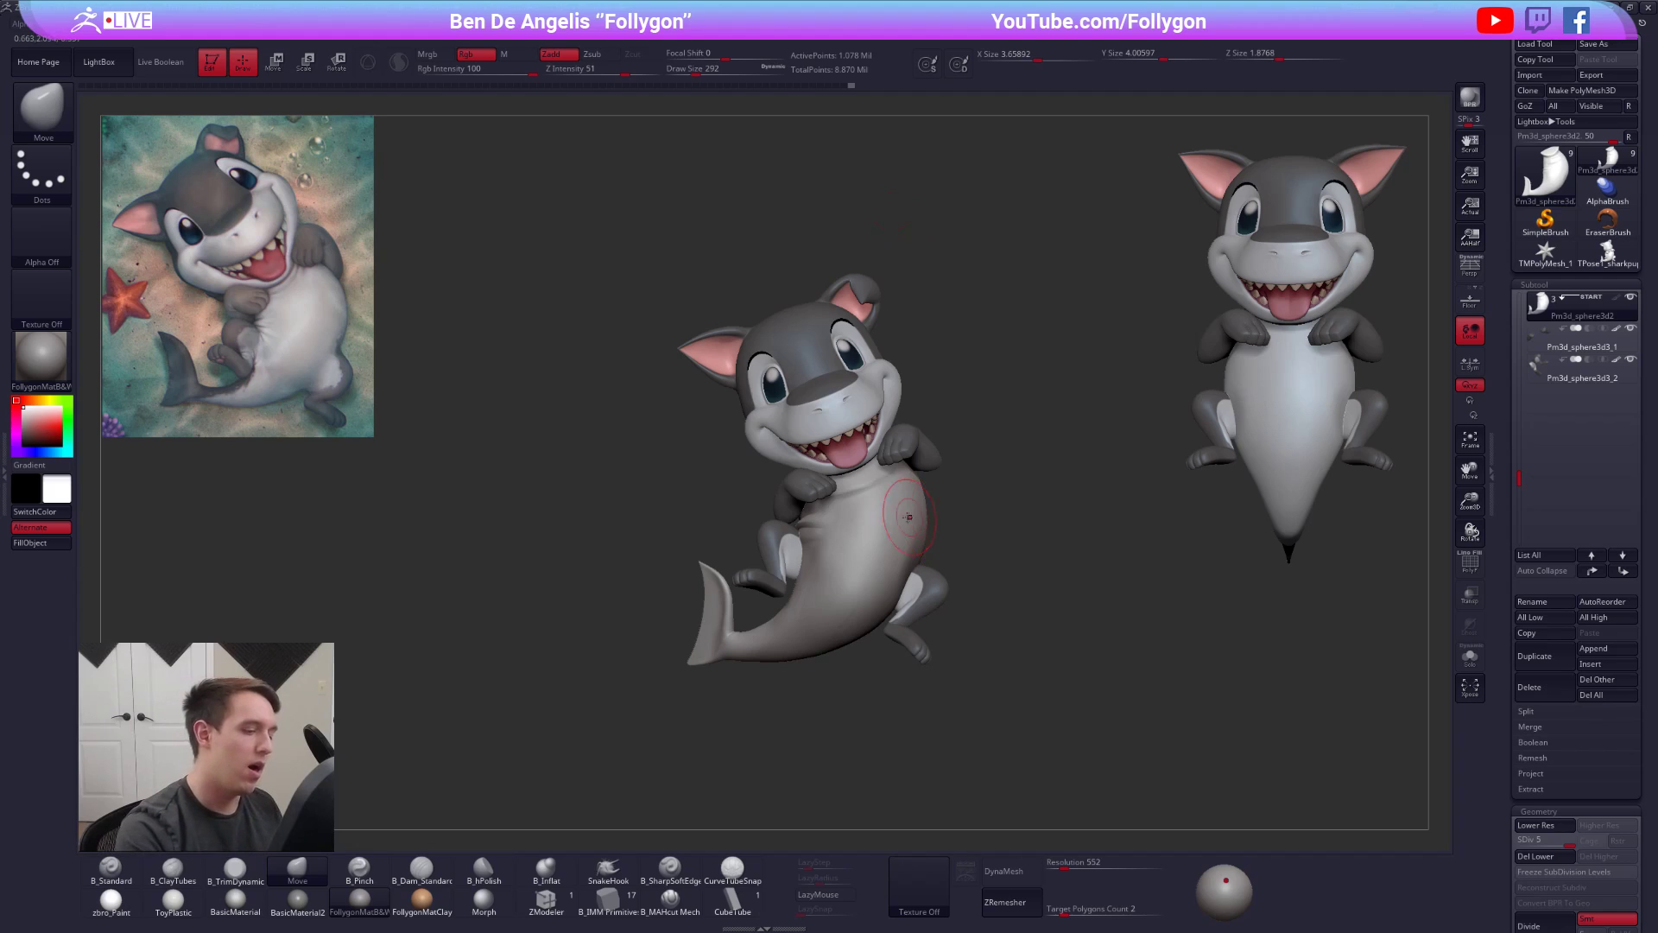
mouse_move(839, 577)
ctrl+right_down()
mouse_move(885, 600)
mouse_move(895, 563)
ctrl+right_up()
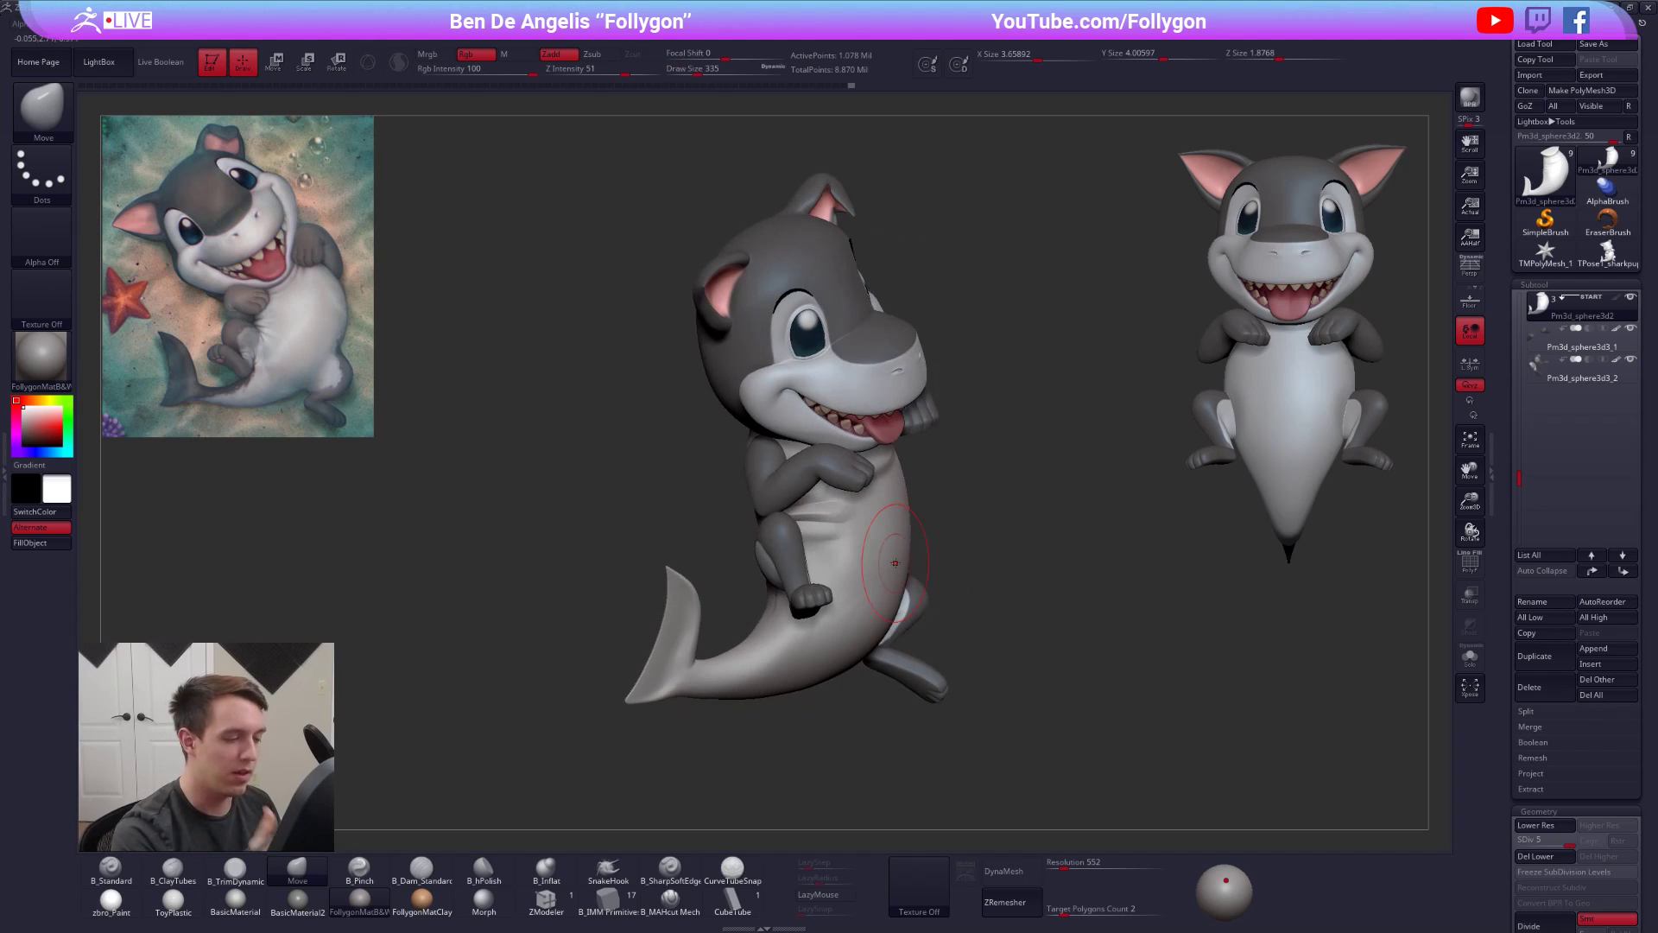
- Isolate the body and build up the inner belly around the creases with the ClayTubes brush, smoothing the strokes
key(space)
drag(855, 542, 848, 539)
right_drag(848, 539, 922, 548)
key(alt+s)
alt+right_drag(783, 555, 819, 562)
ctrl+right_drag(818, 562, 824, 562)
key(b)
key(c)
key(t)
mouse_move(813, 532)
mouse_down()
mouse_move(864, 521)
mouse_move(805, 590)
mouse_up()
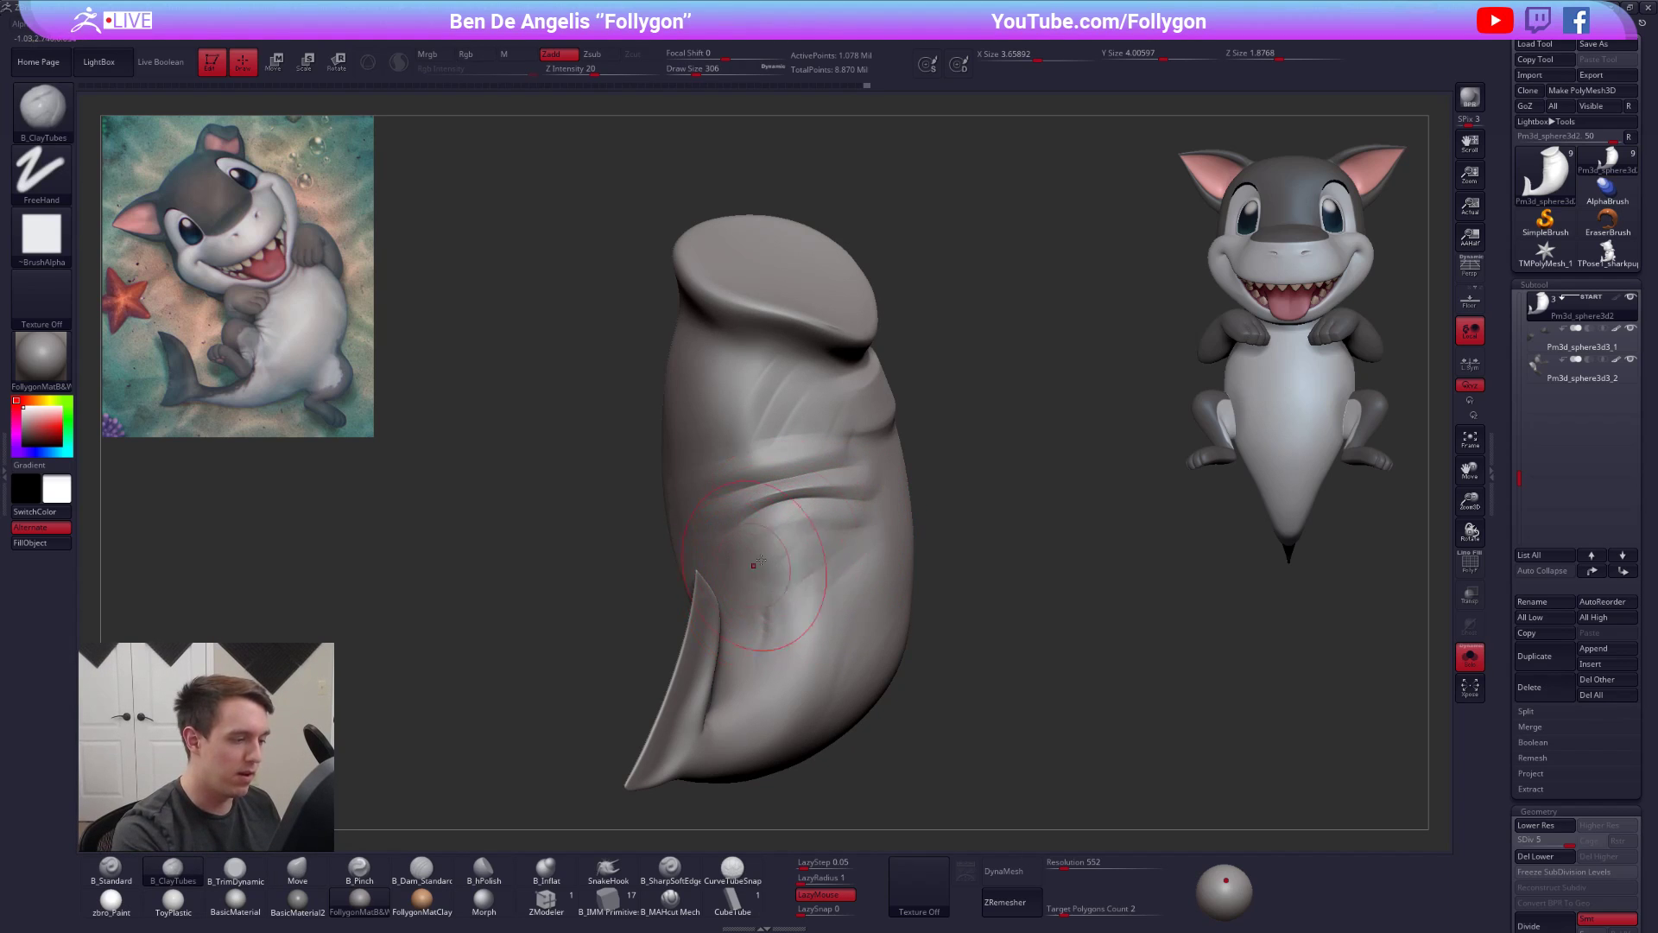
alt+right_drag(816, 582, 844, 535)
mouse_move(792, 562)
shift+mouse_down()
mouse_move(812, 596)
mouse_move(812, 566)
shift+mouse_up()
- Lower the body to subdivision level 3 and smooth the belly below the creases
key(shift+d)
key(shift+d)
right_drag(872, 578, 803, 582)
shift+drag(862, 594, 837, 571)
mouse_move(837, 570)
right_down()
mouse_move(806, 609)
mouse_move(775, 605)
mouse_move(800, 518)
mouse_move(754, 466)
right_up()
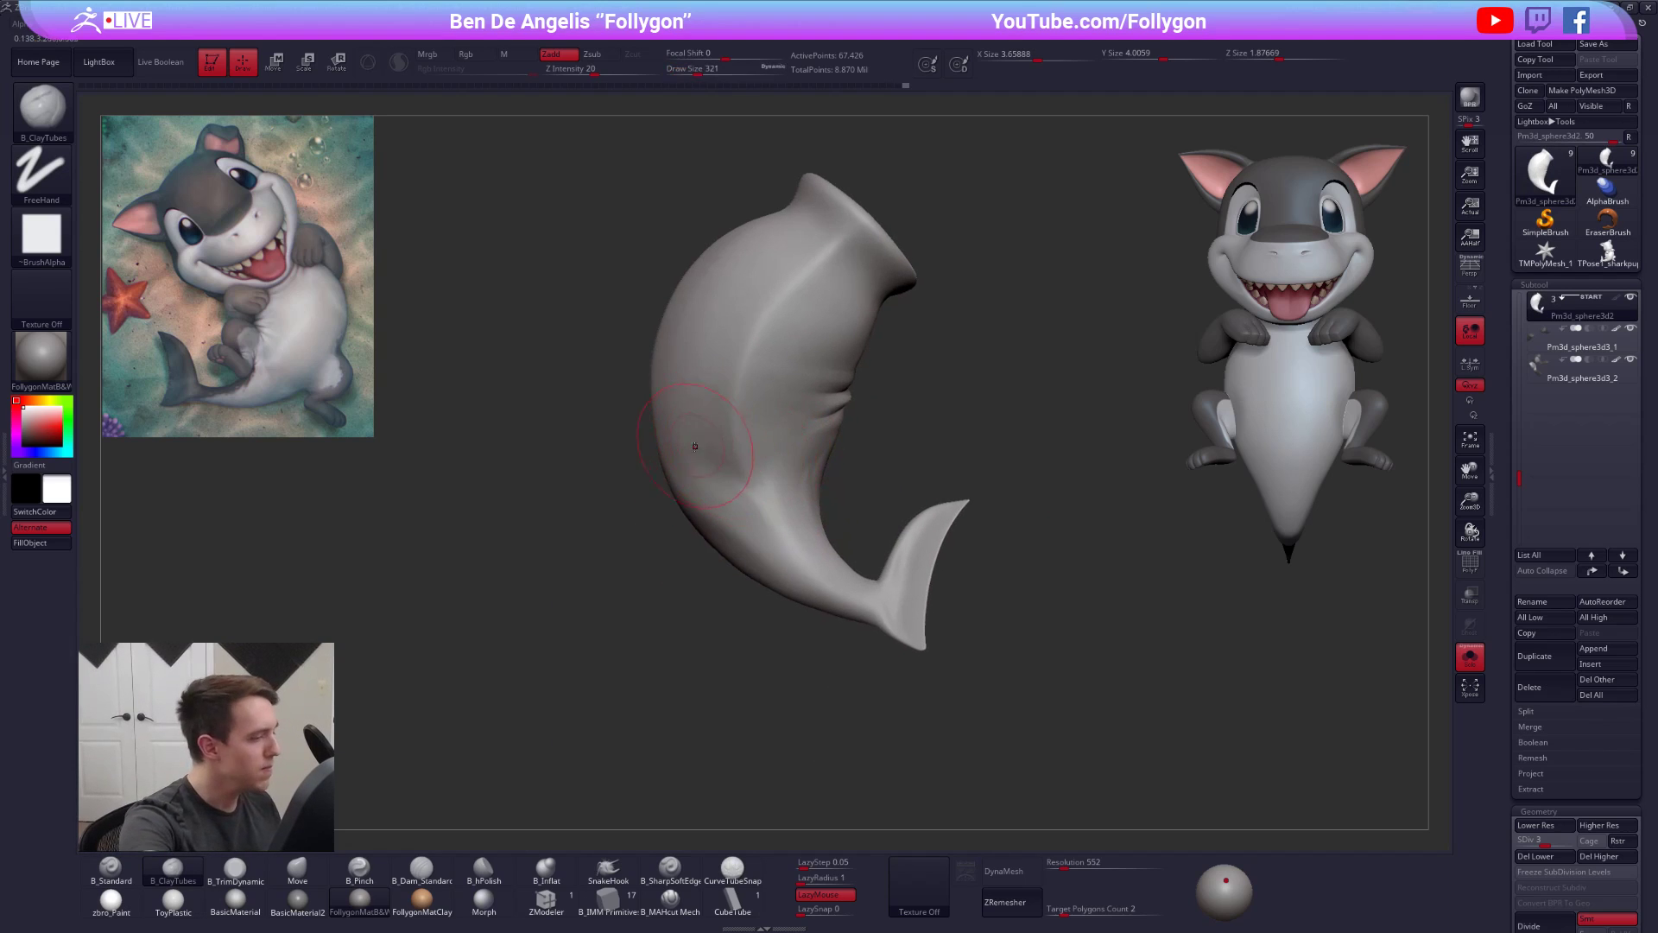
- Flatten the uneven area on the body's back above the tail with the TrimDynamic brush and smooth it
key(3)
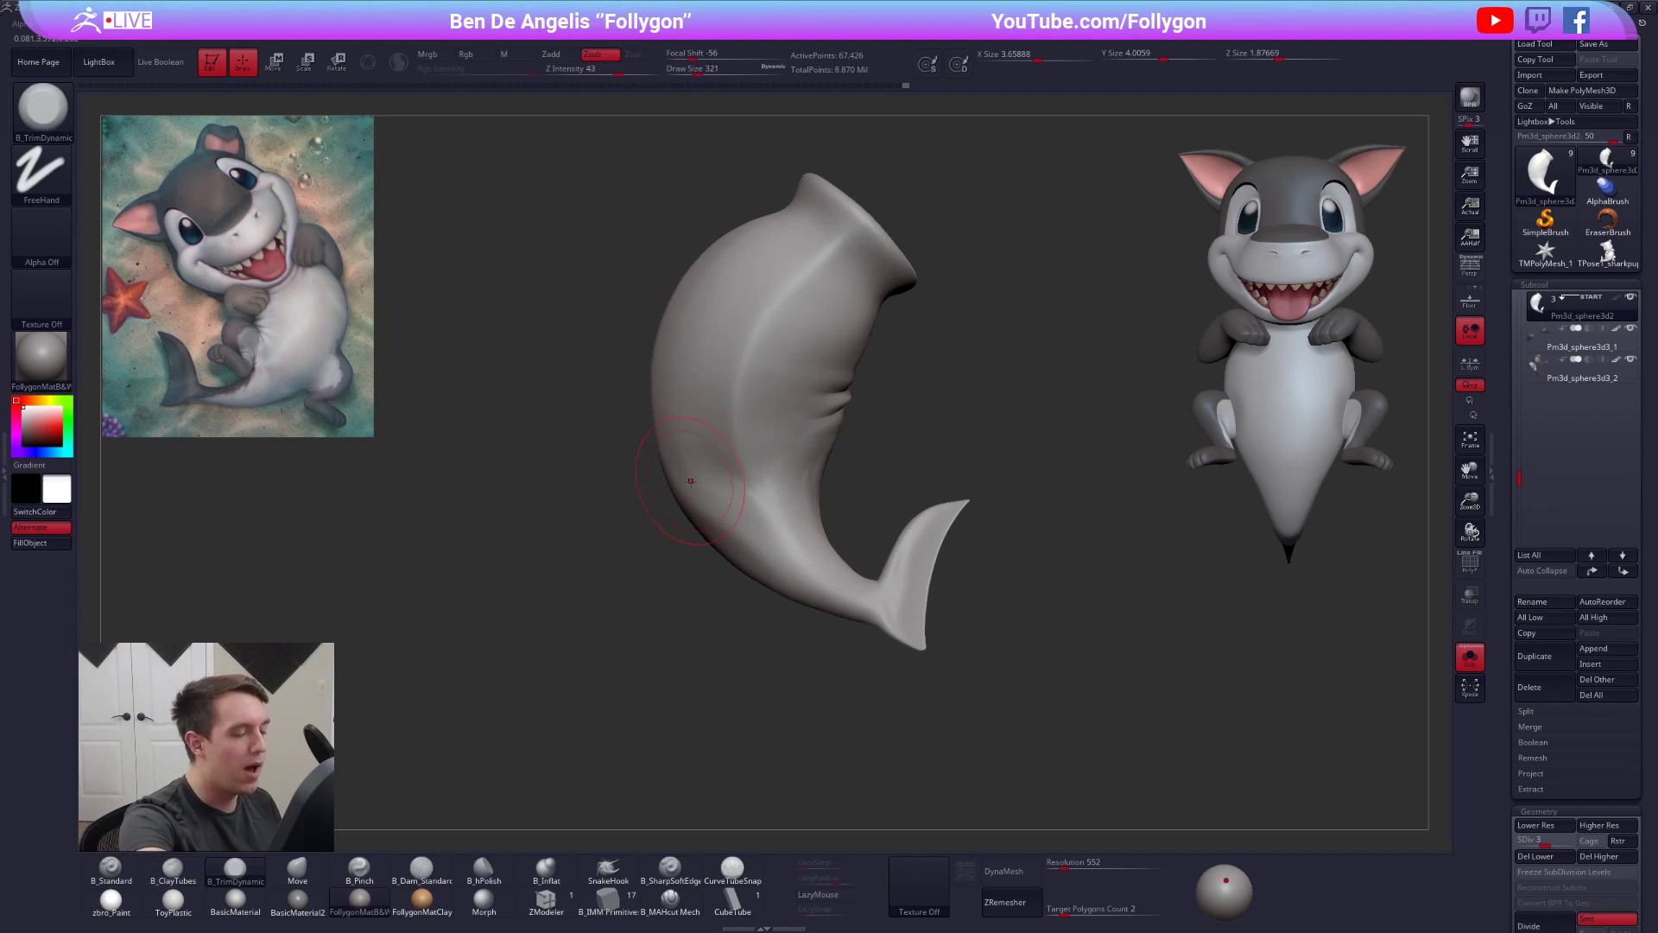
right_drag(688, 474, 721, 477)
drag(688, 481, 750, 569)
right_drag(747, 546, 766, 555)
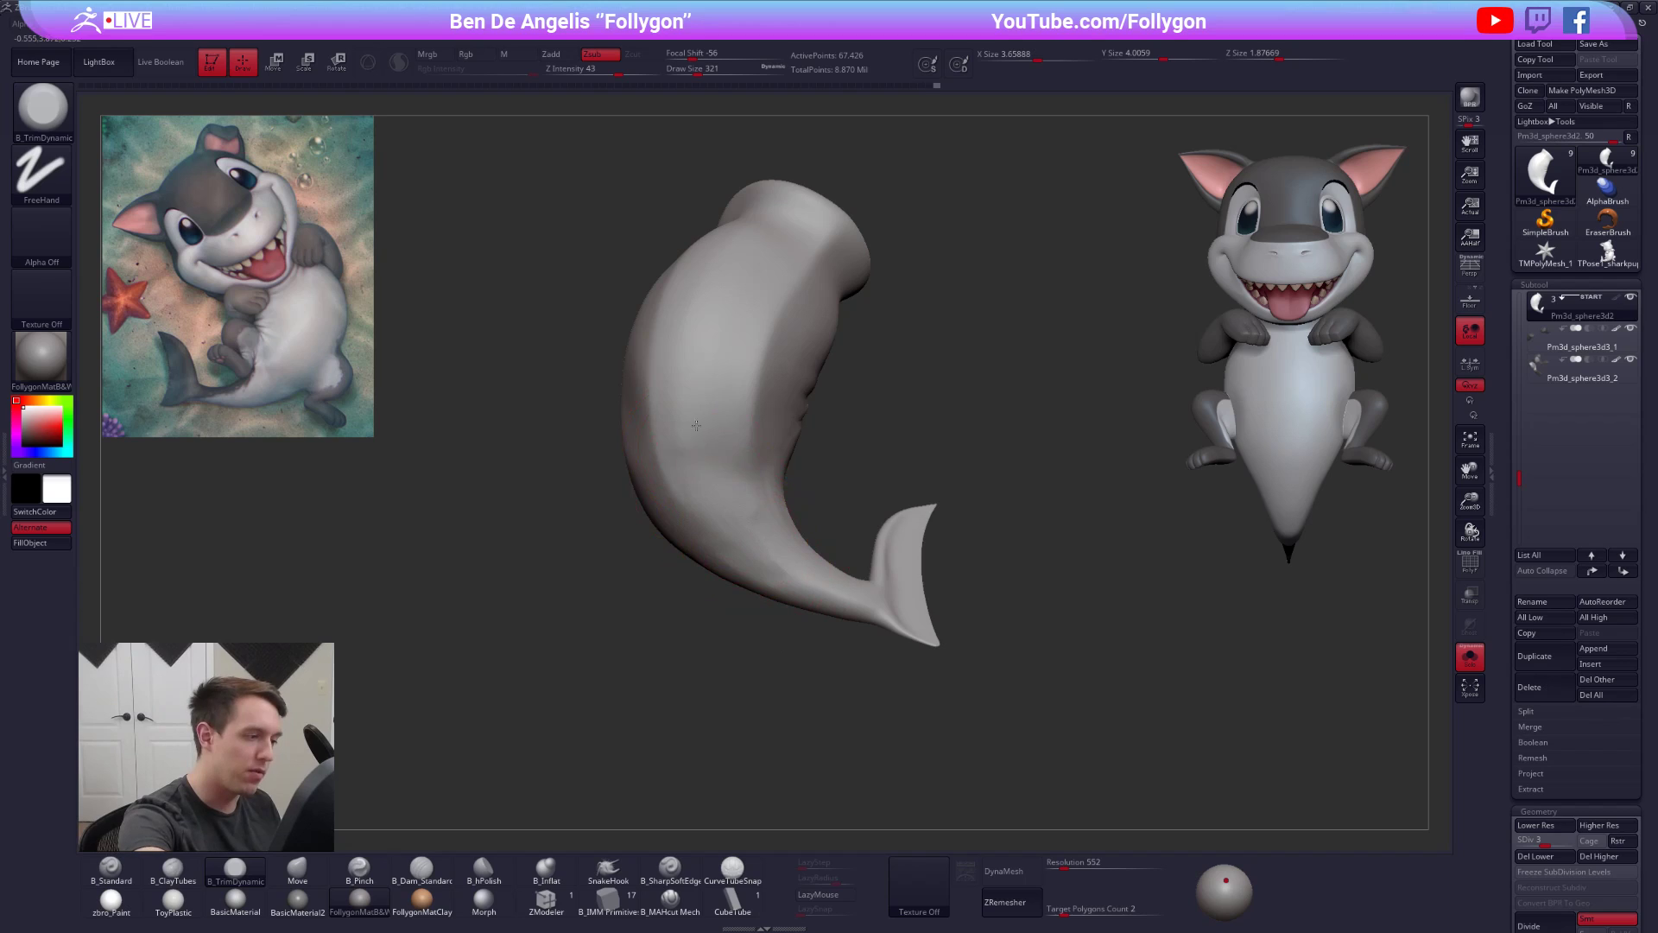
key(2)
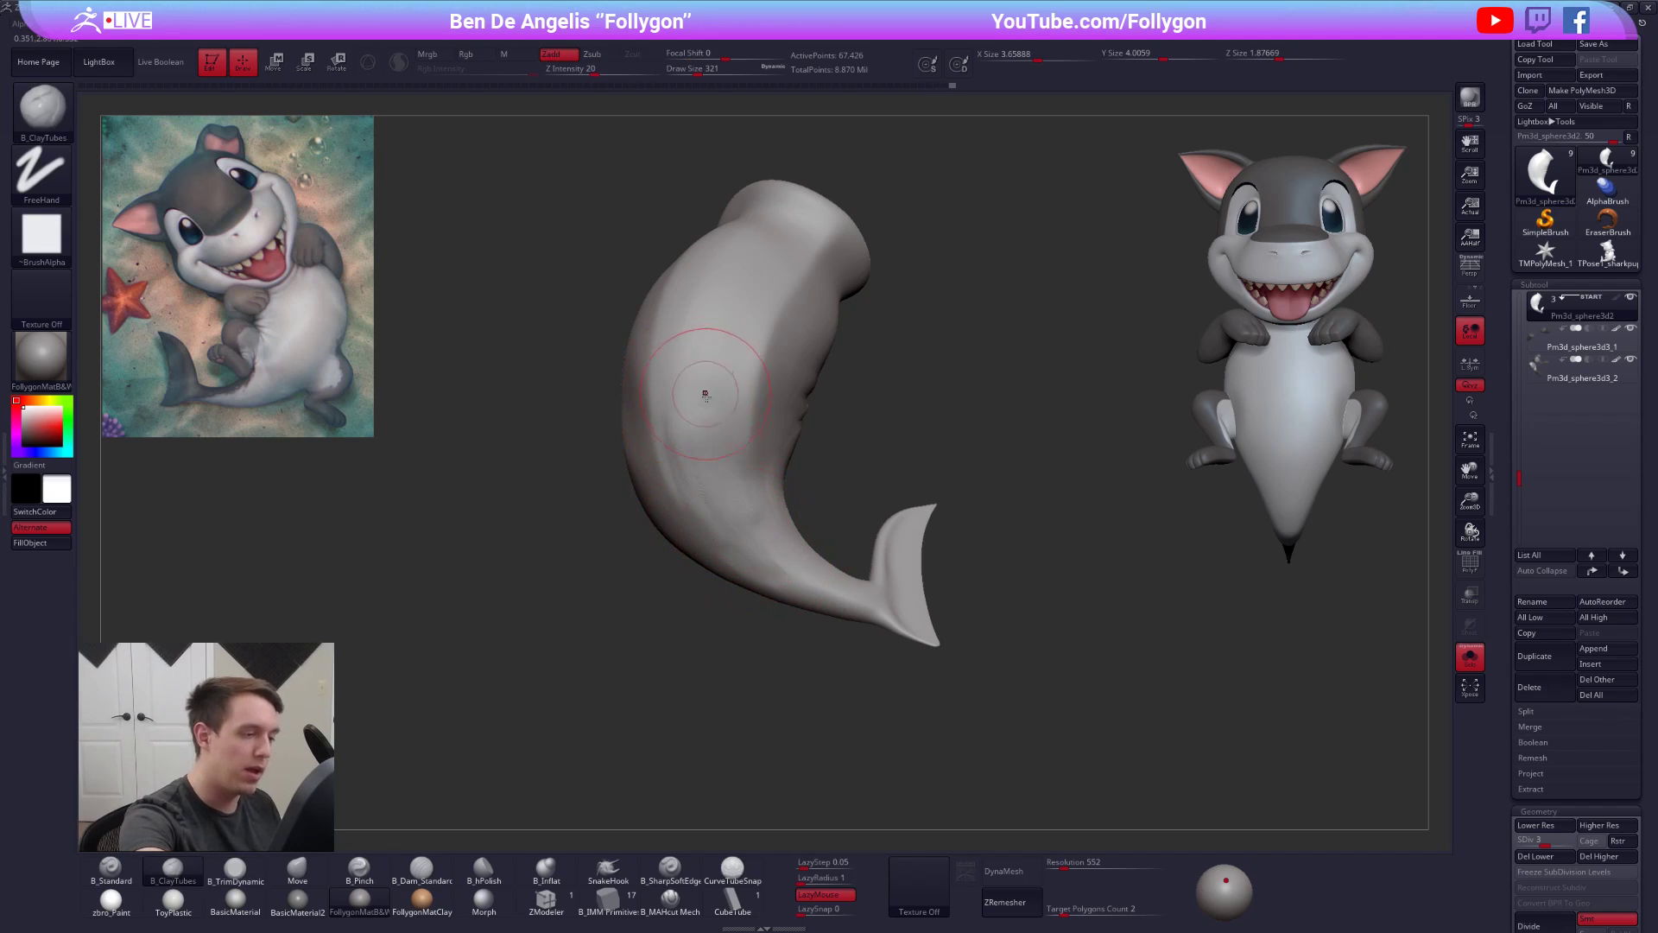
key(shift)
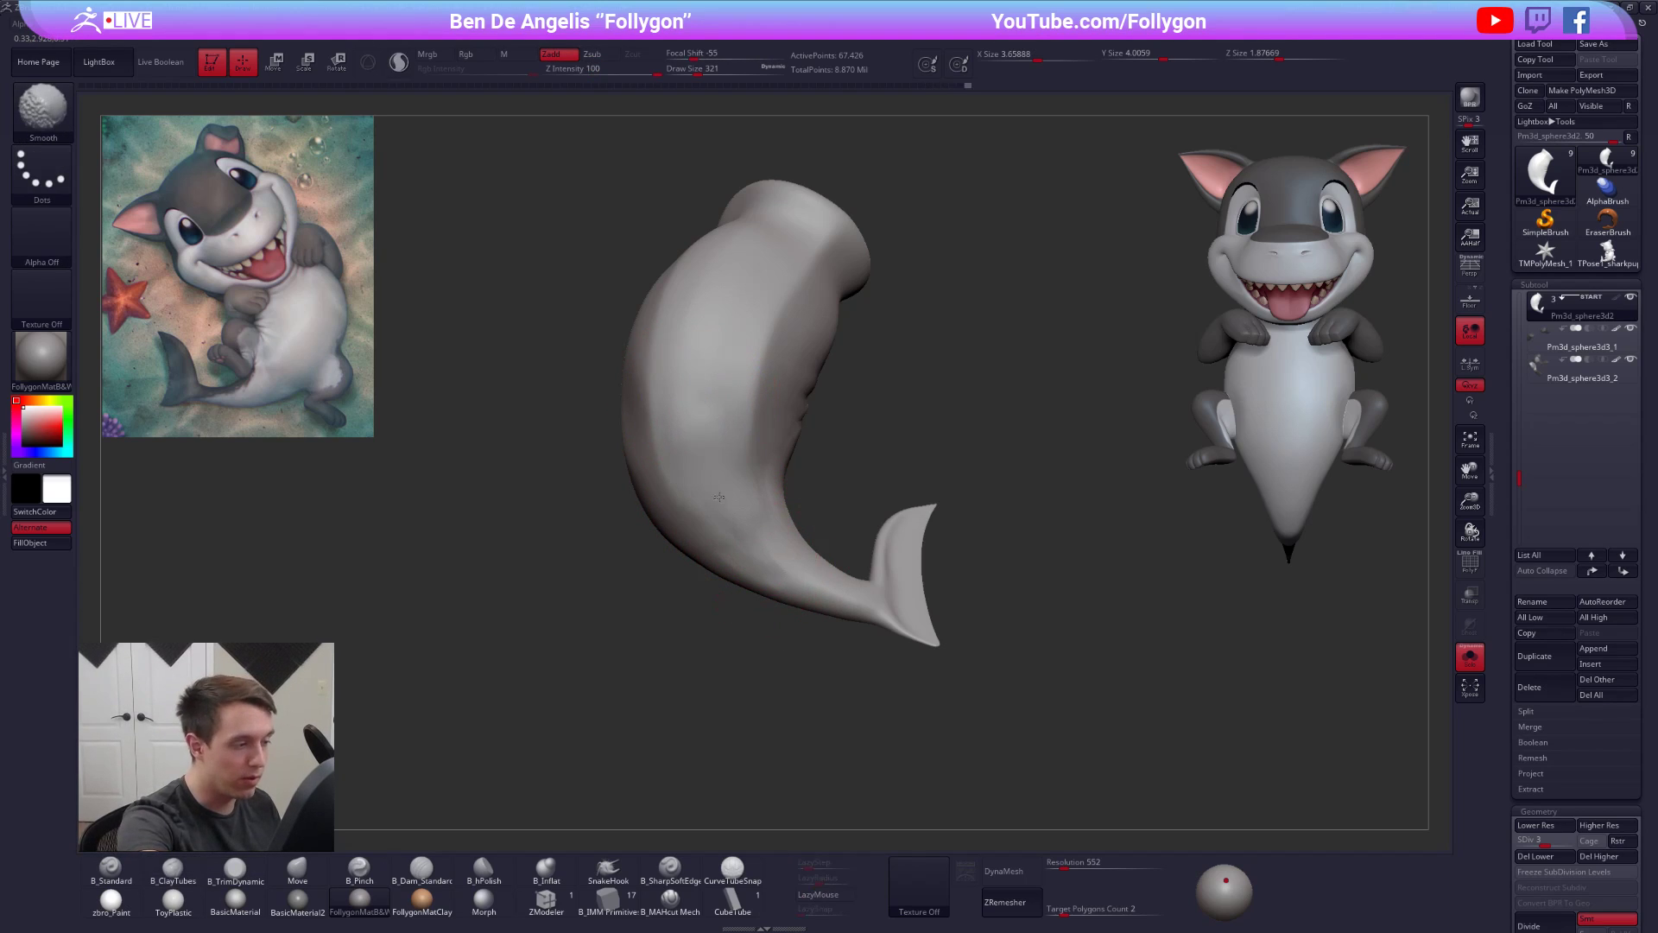
shift+drag(754, 565, 743, 544)
mouse_move(690, 453)
right_down()
mouse_move(803, 510)
mouse_move(906, 444)
mouse_move(959, 522)
right_up()
- Switch to Chrome and open "The Great Prince Of The Forest" artwork in the ArtStation portfolio
key(alt+Tab)
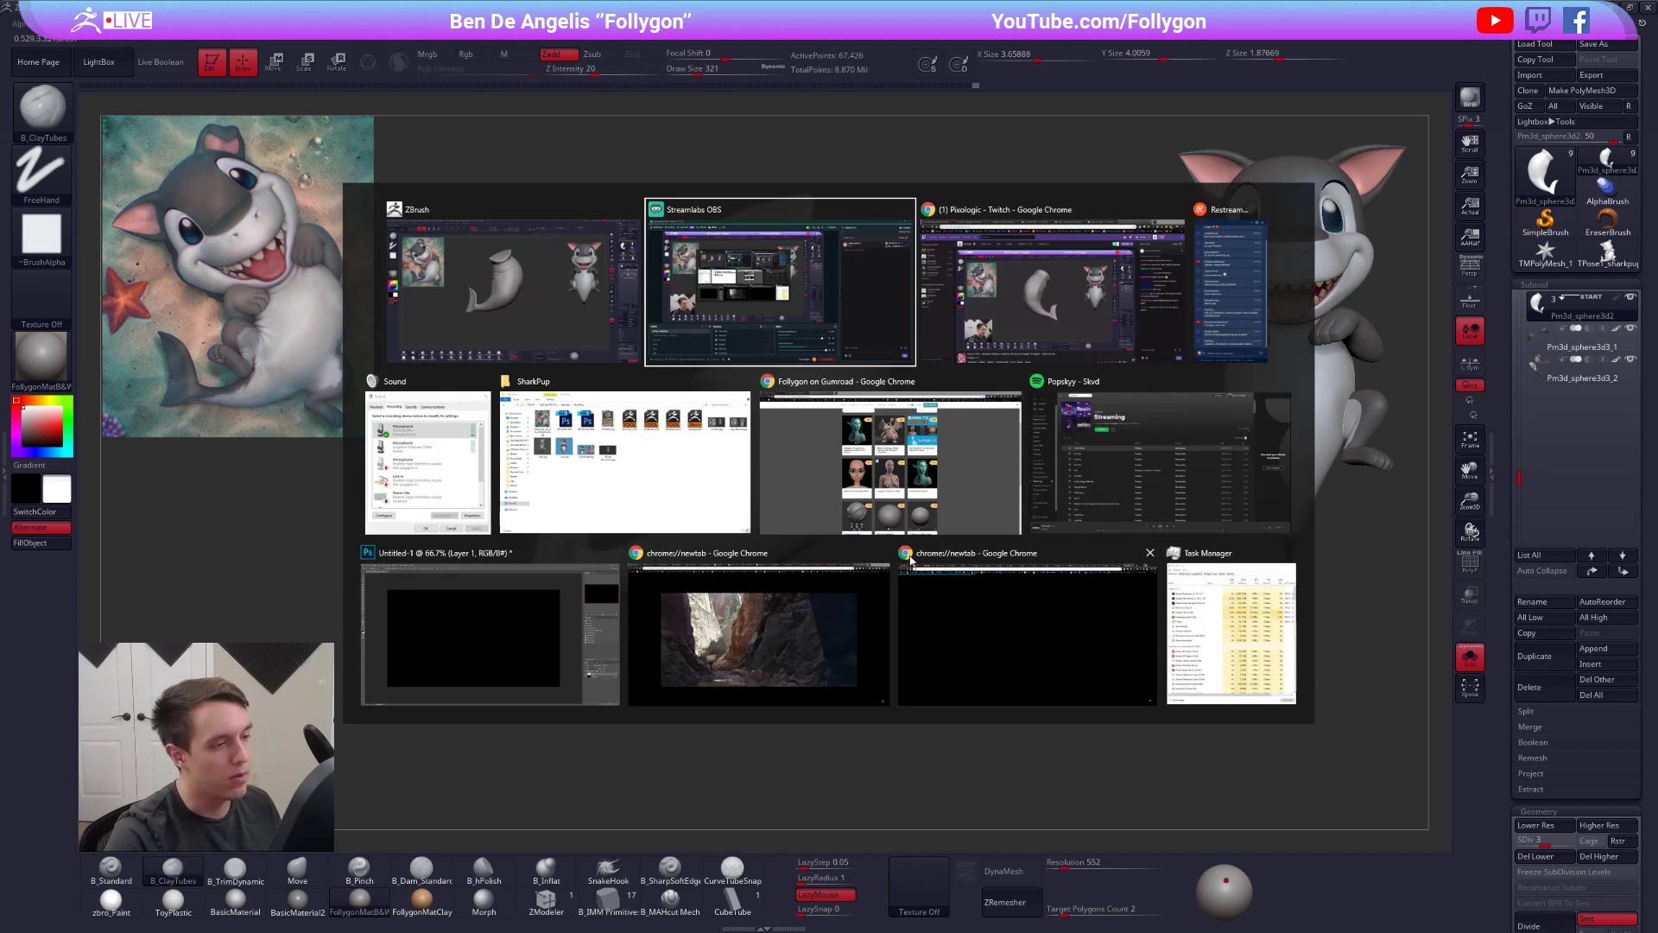
click(920, 434)
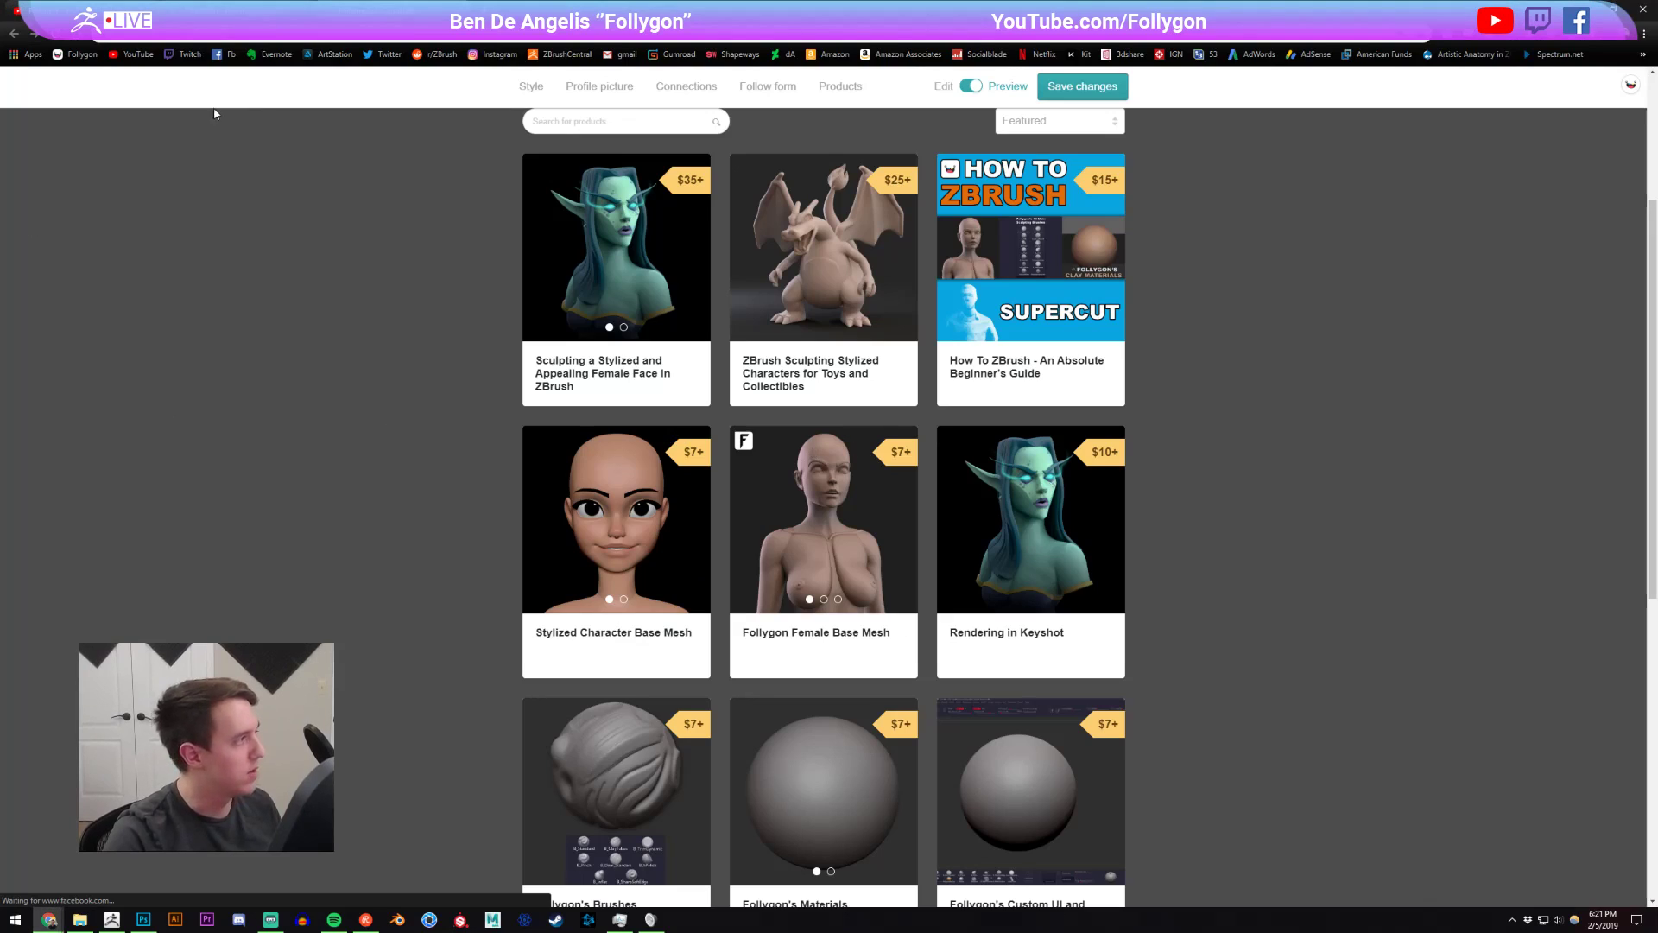
click(259, 11)
scroll(441, 345, down, 2)
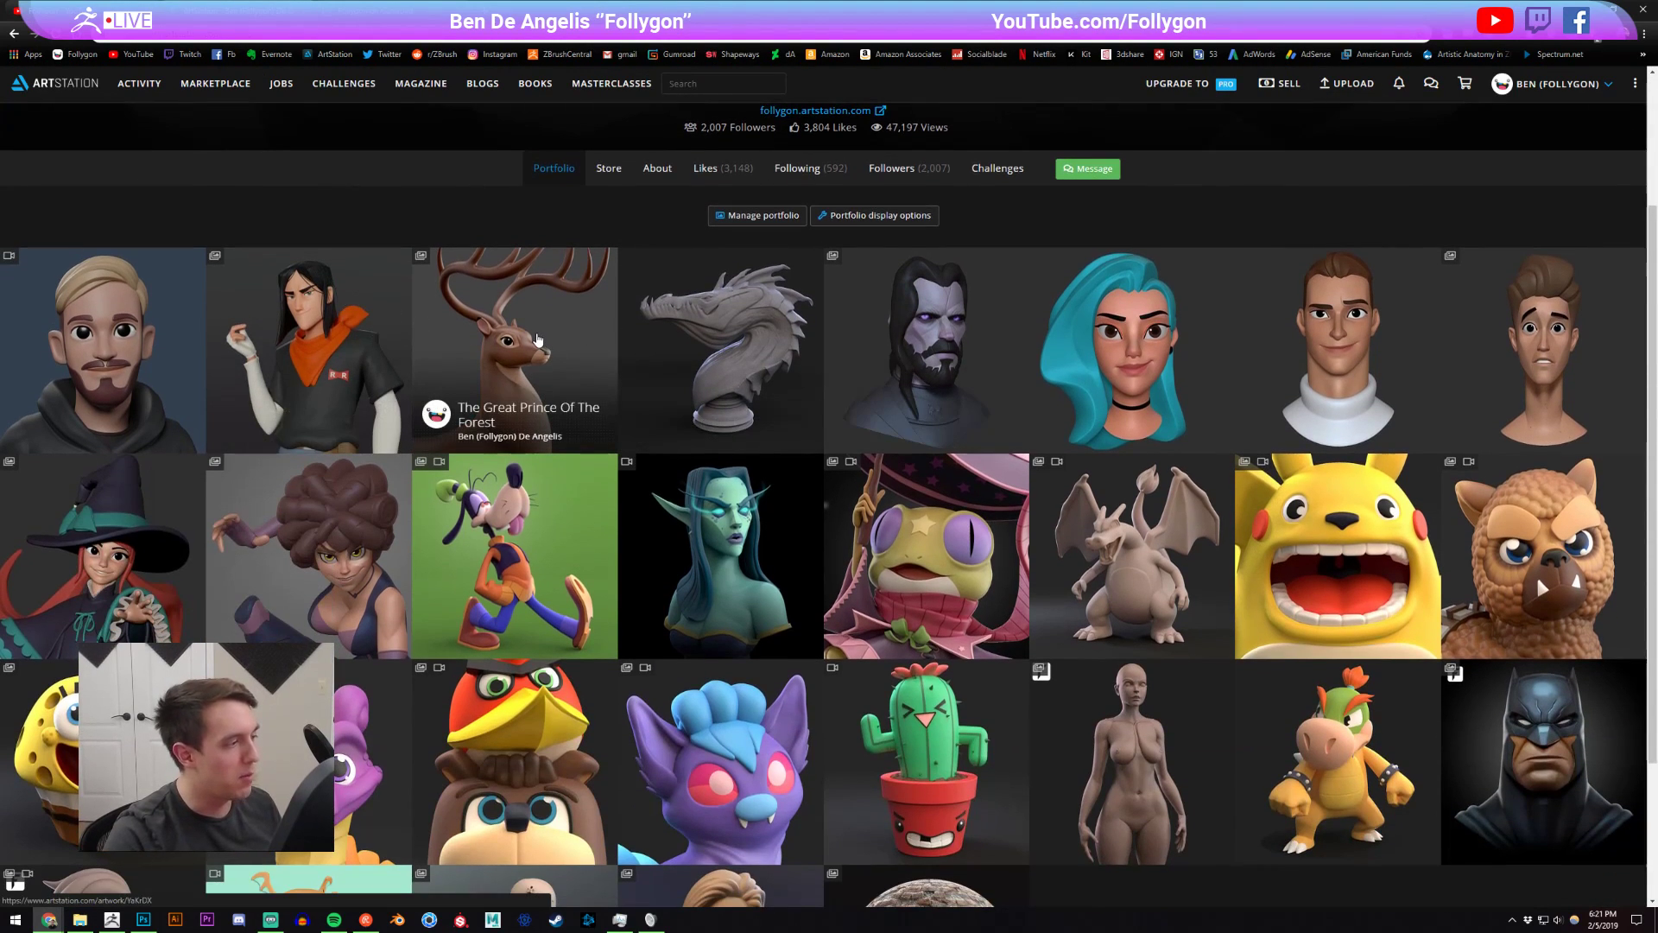
click(537, 339)
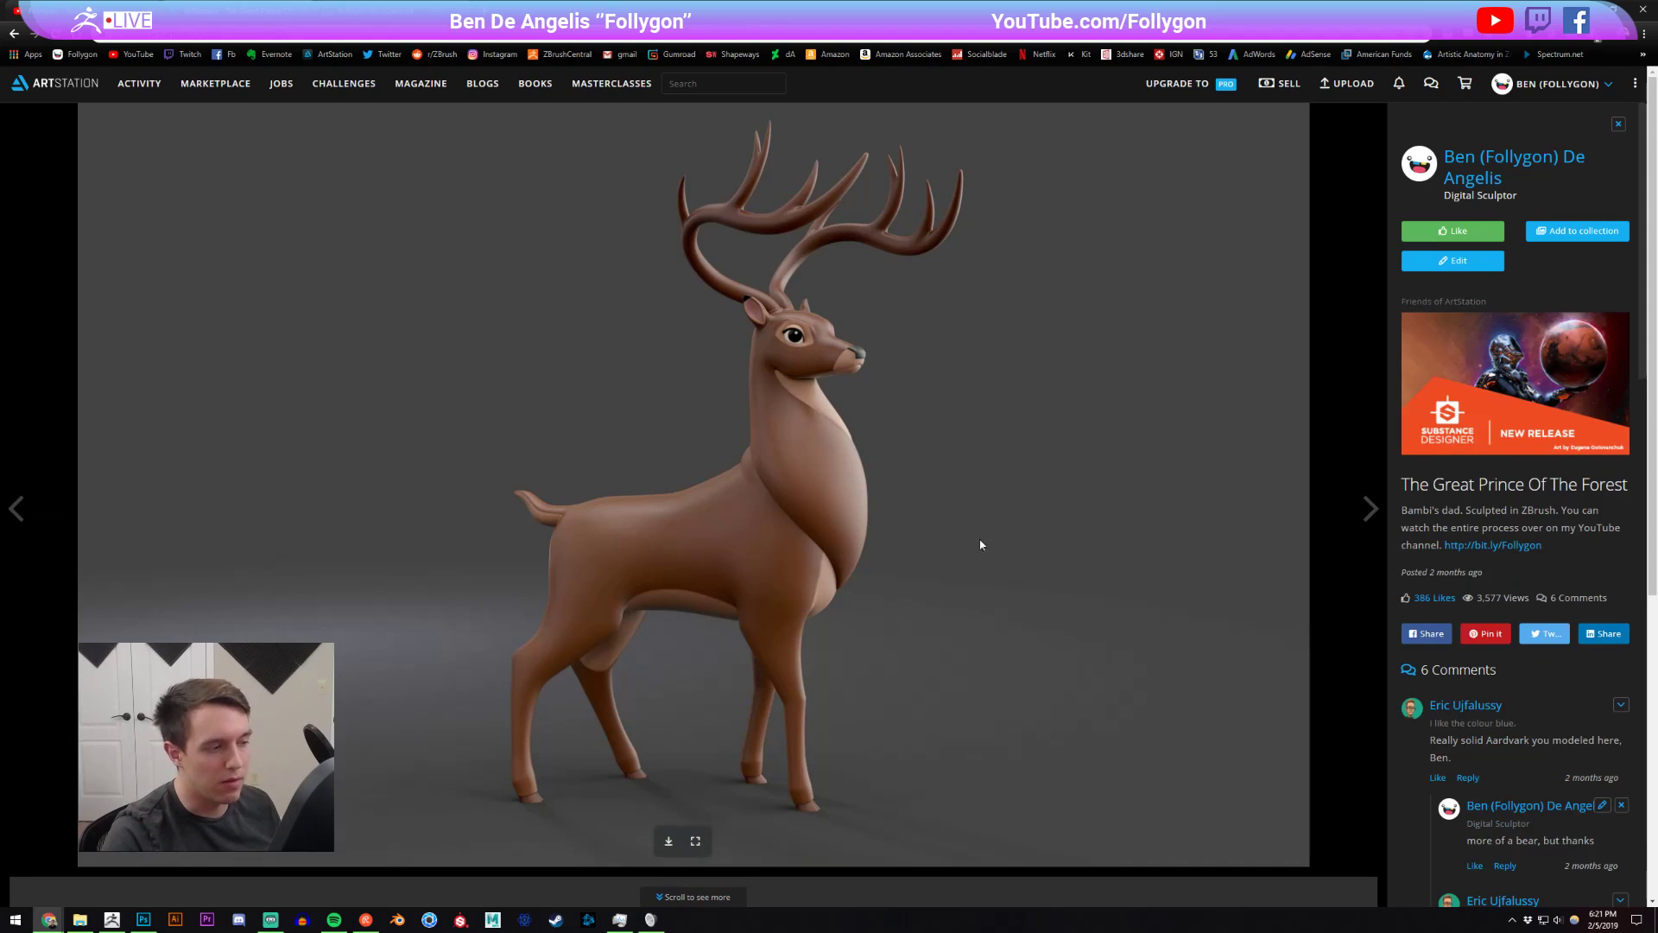
- View the images of the Android 17 artwork, close it and switch back to ZBrush
key(Right)
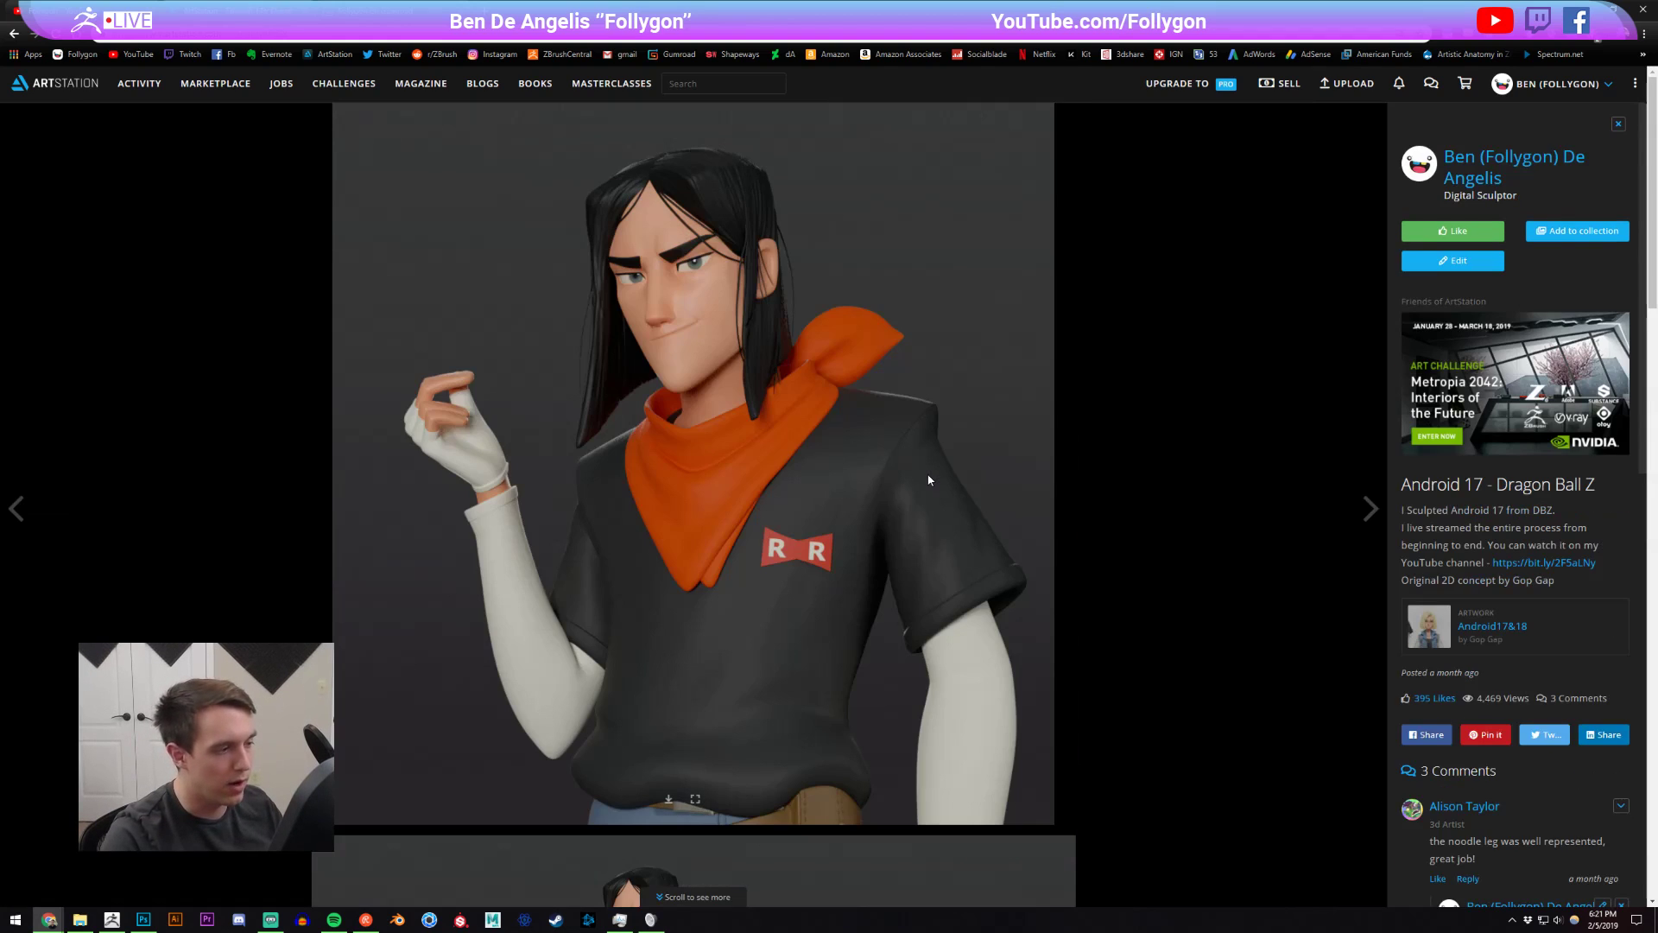
scroll(898, 483, down, 3)
scroll(895, 499, down, 5)
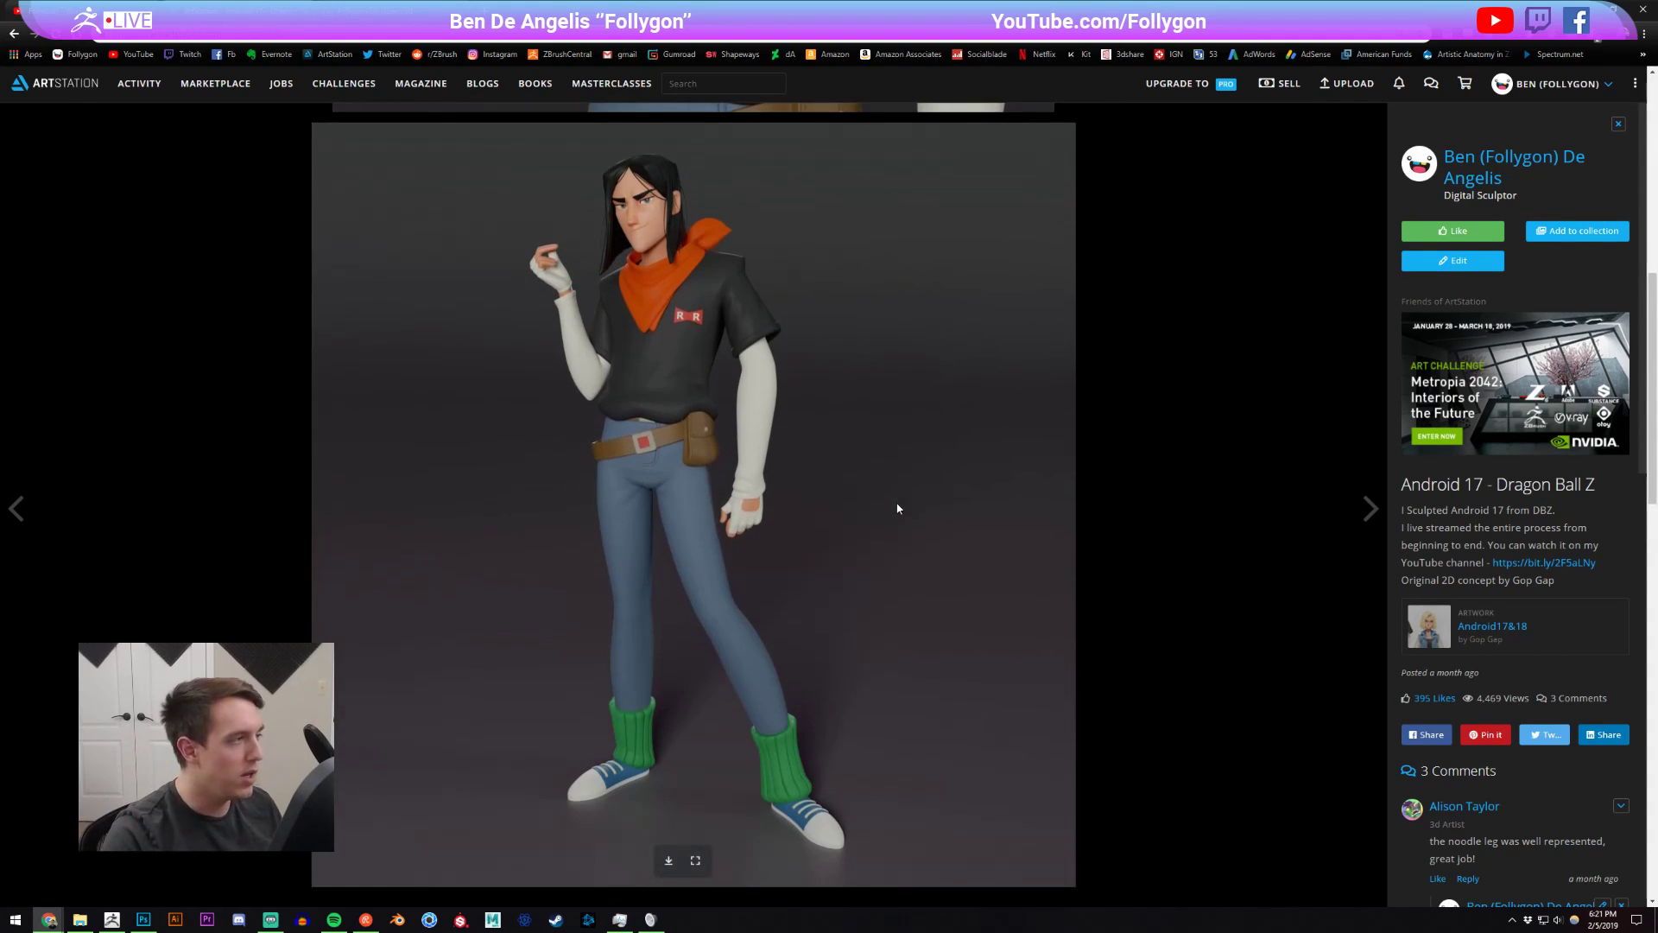
click(1618, 123)
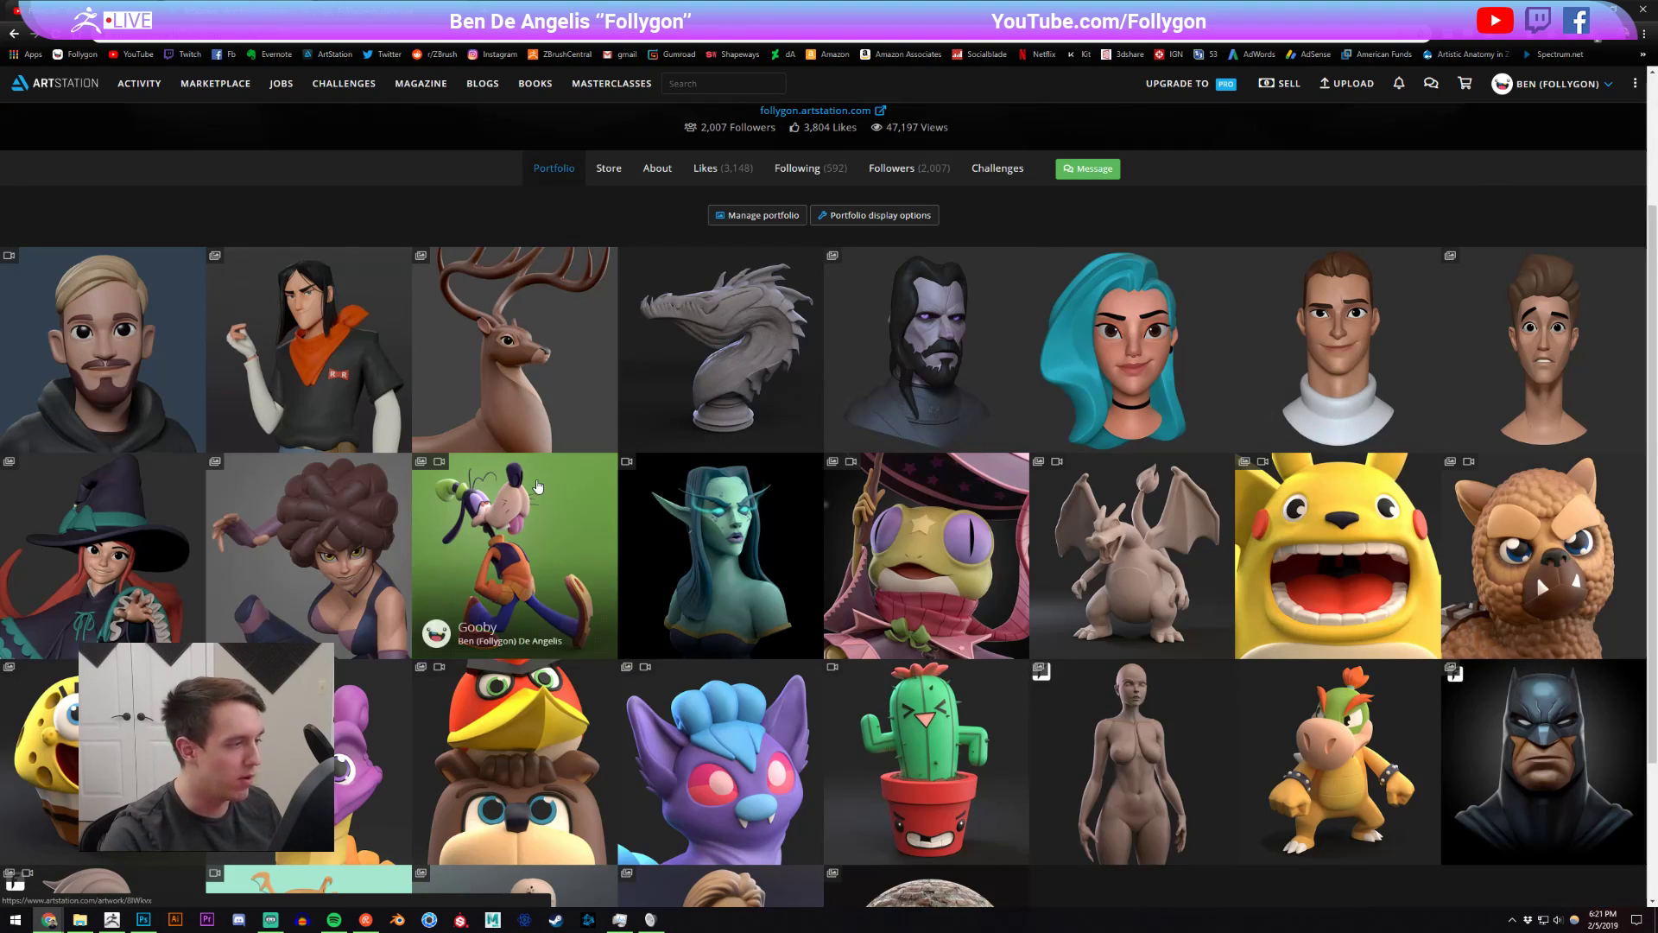
click(111, 920)
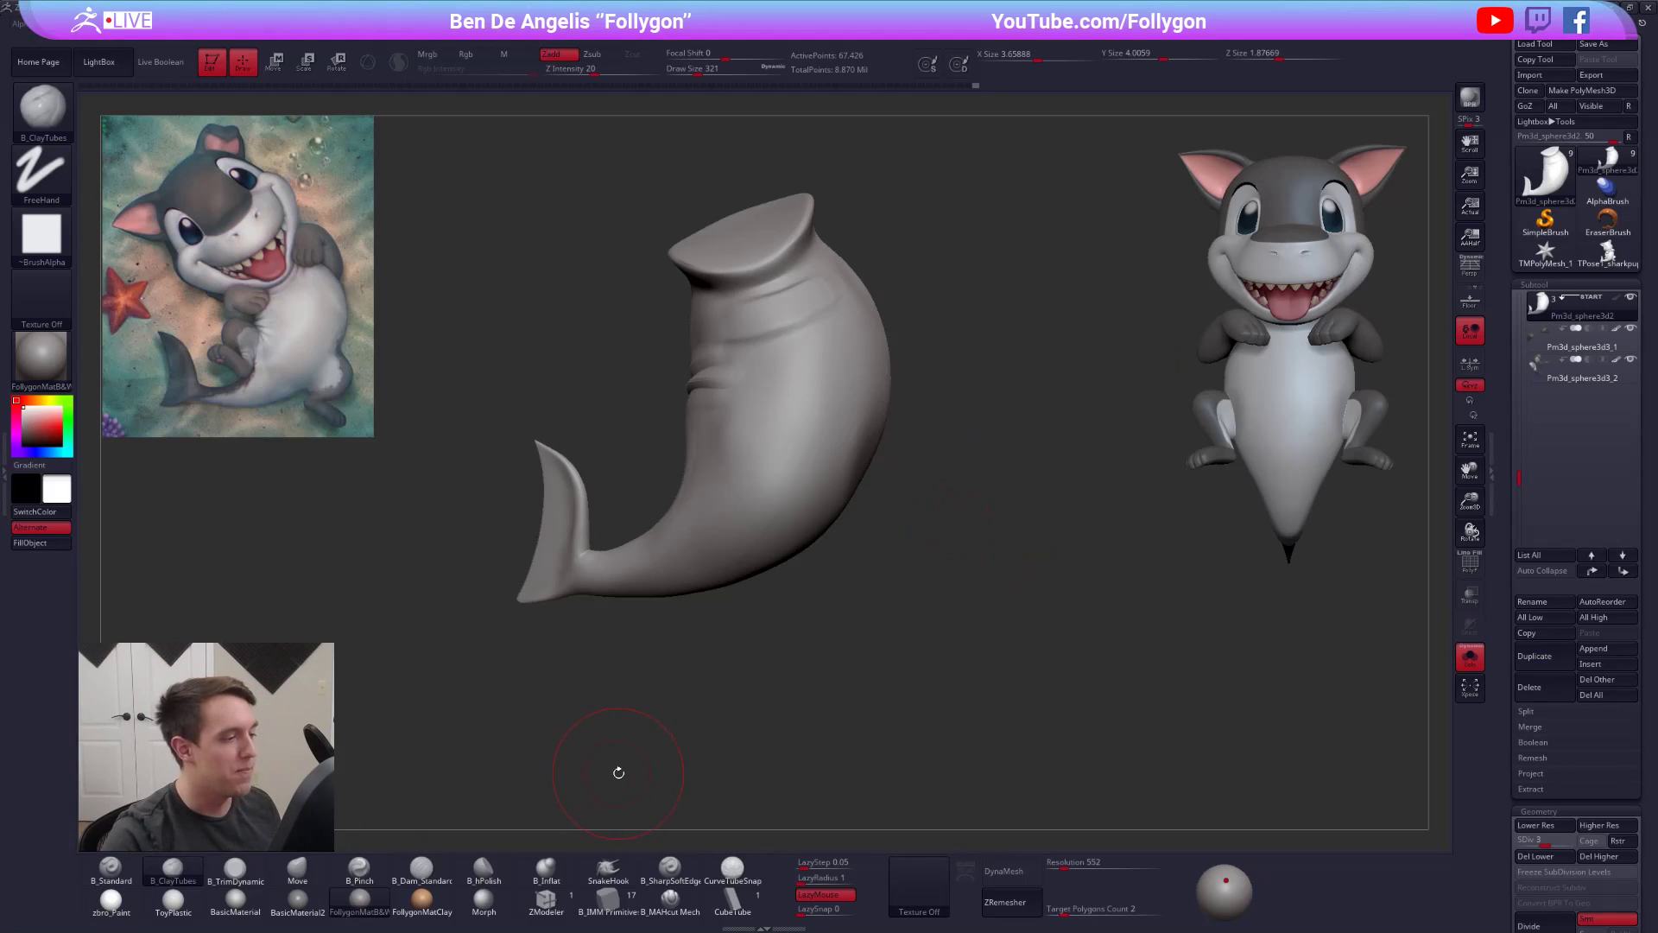
- Build up and smooth the belly below the side creases with the ClayTubes brush, and raise the body to subdivision level 5
alt+right_drag(696, 437, 767, 457)
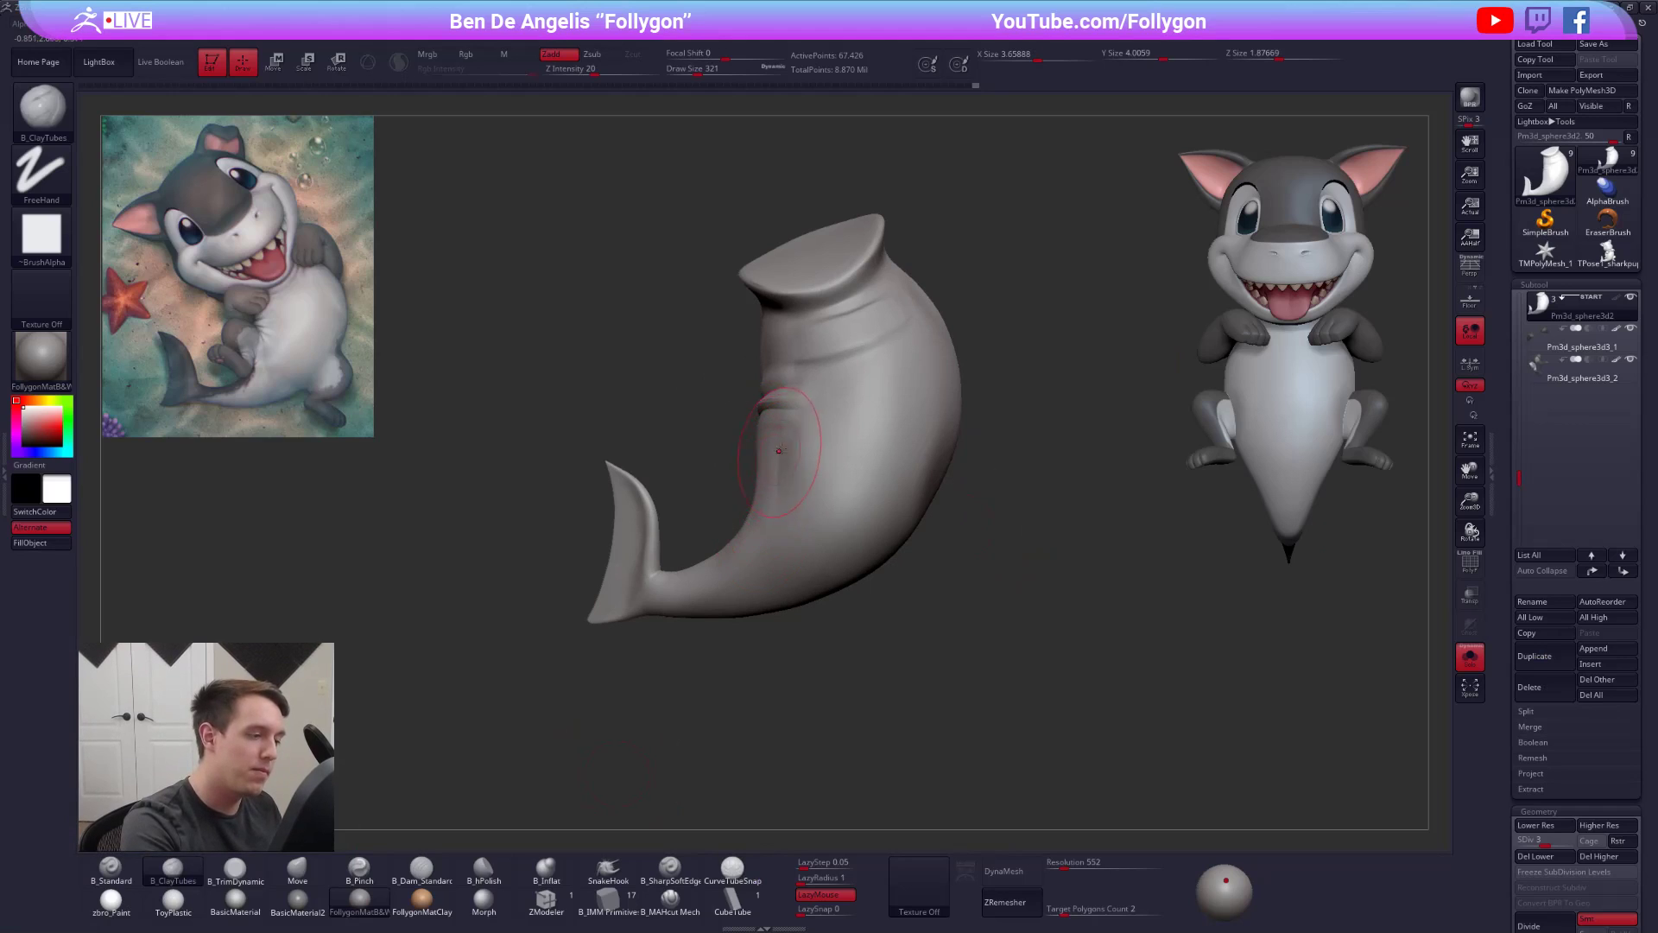
drag(776, 456, 777, 506)
right_click(777, 506)
right_drag(744, 494, 784, 494)
key(shift+d)
key(d)
key(d)
key(d)
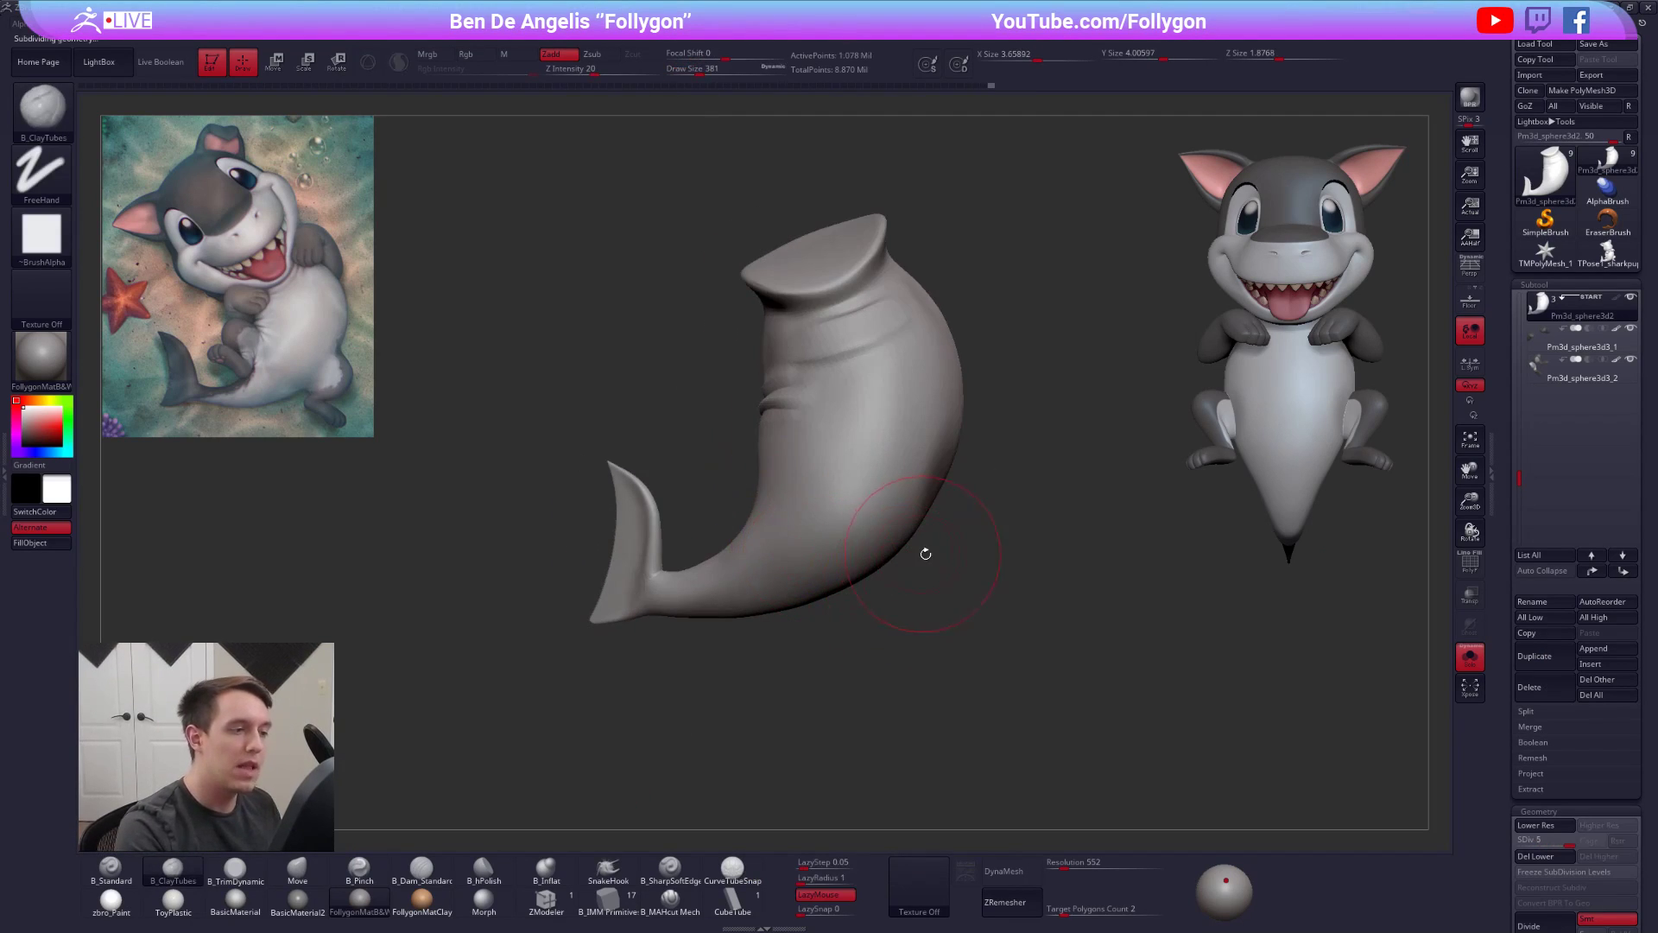
- Flatten the folds just below the neck with the TrimDynamic brush at draw size 203
drag(921, 552, 931, 521)
key(3)
mouse_move(866, 450)
alt+right_down()
mouse_move(903, 571)
mouse_move(863, 477)
alt+right_up()
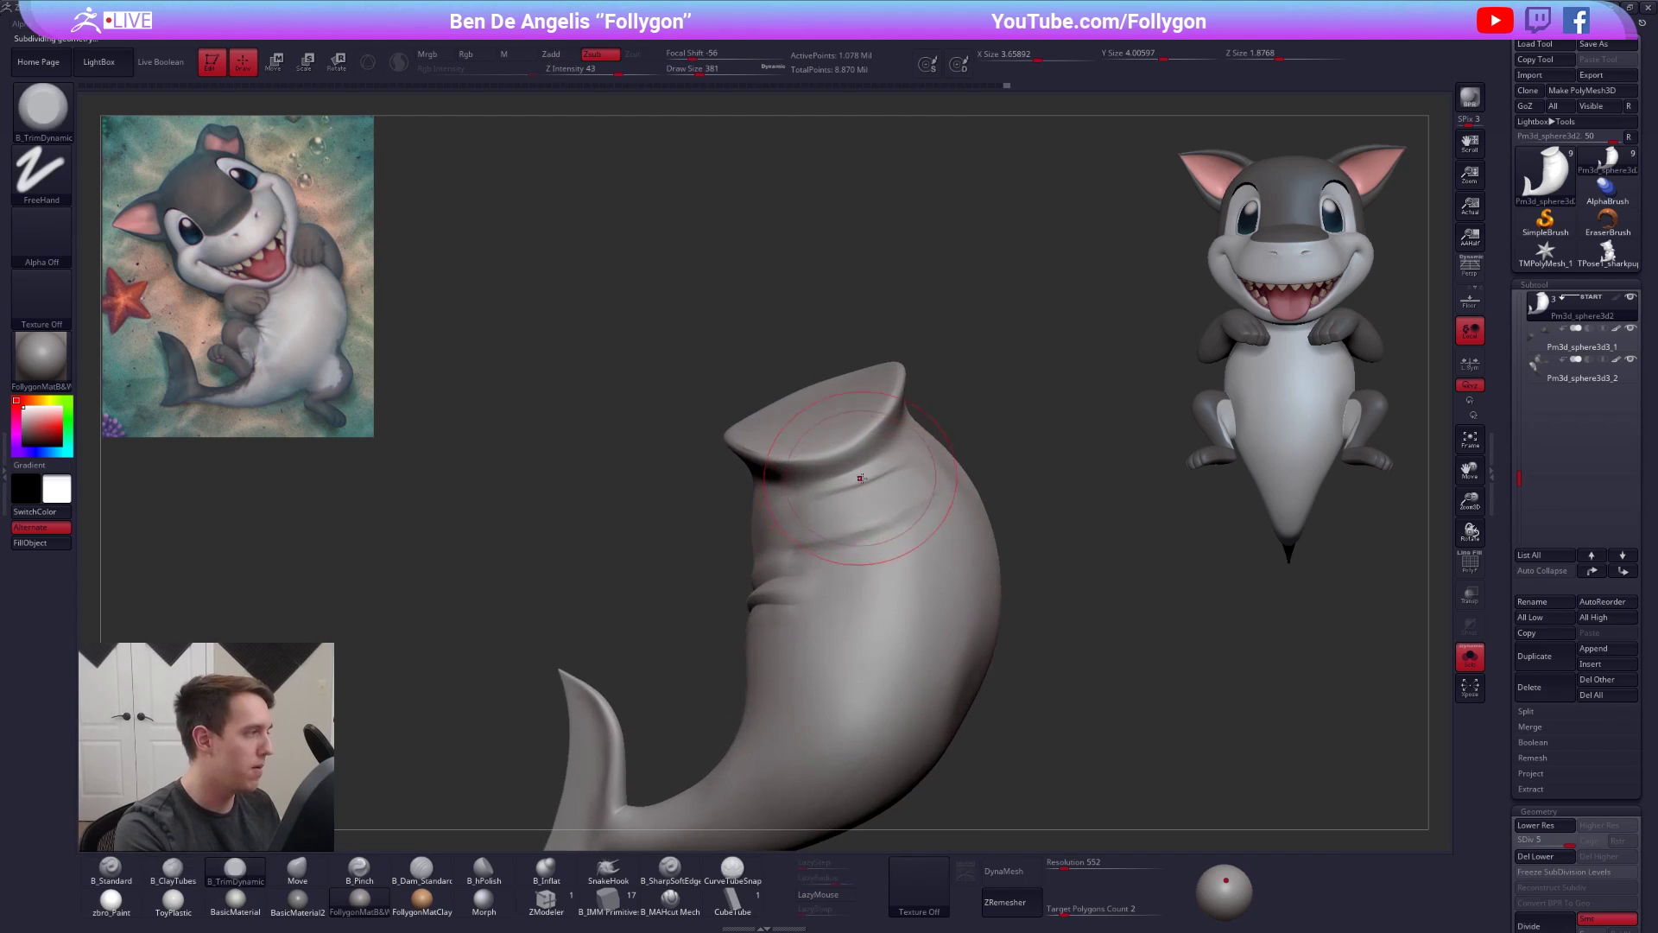
key(space)
drag(866, 489, 856, 489)
mouse_move(851, 483)
right_down()
mouse_move(817, 510)
mouse_move(796, 494)
right_up()
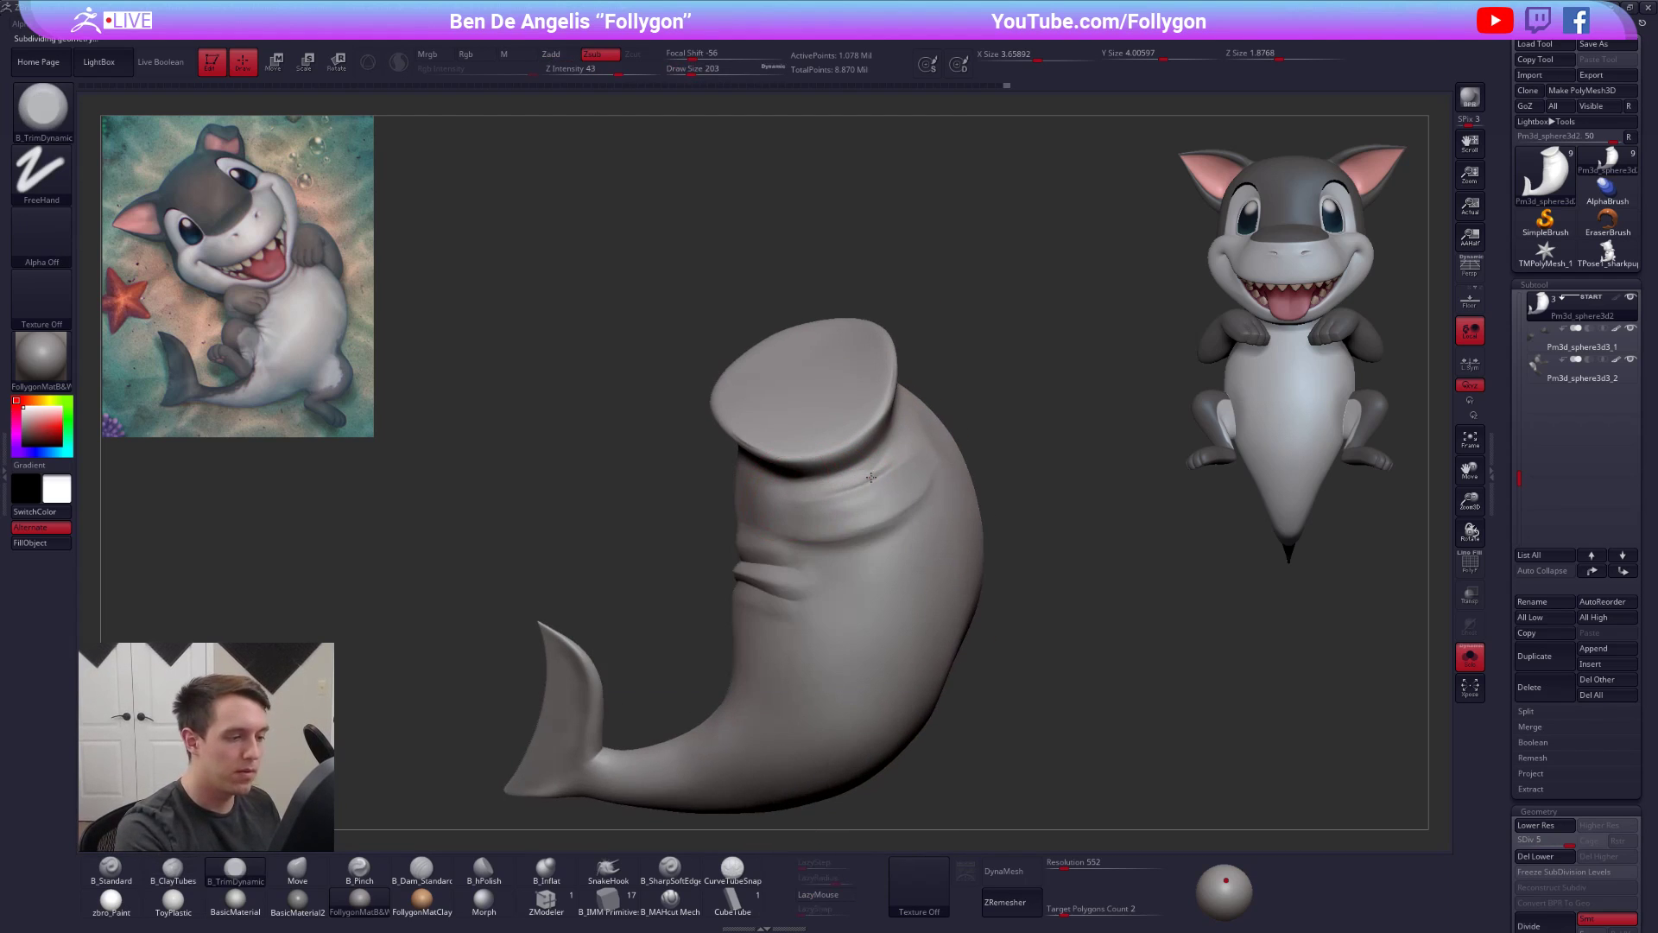
drag(842, 491, 820, 490)
right_drag(825, 488, 870, 469)
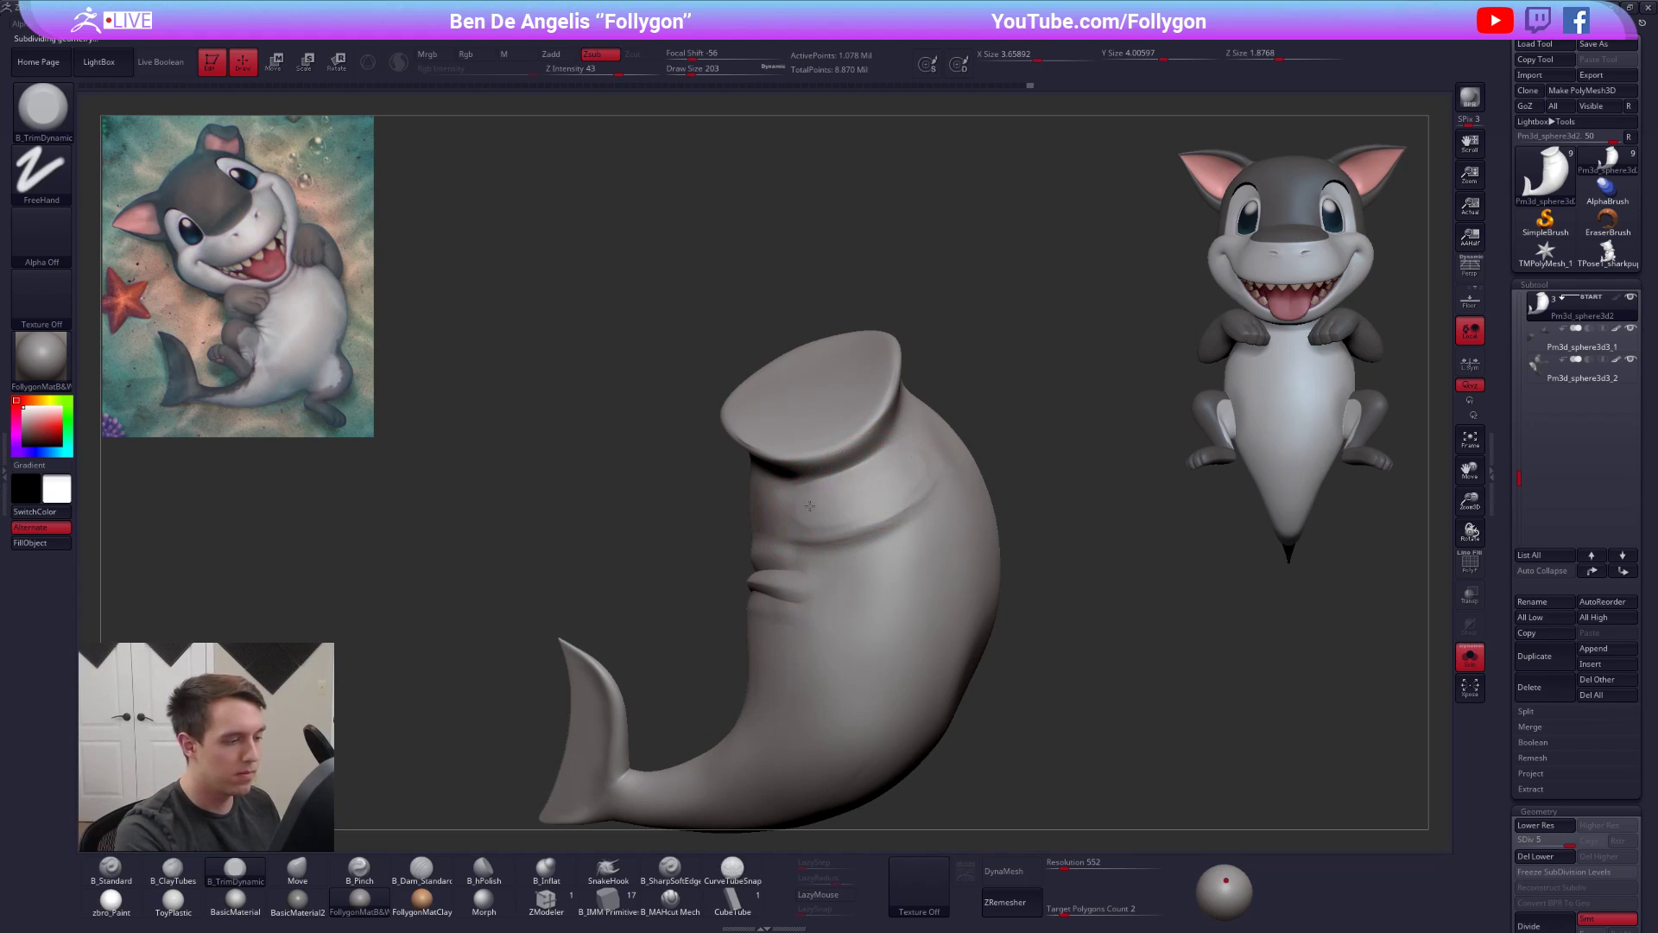
- Add volume to the lower side of the body with the ClayTubes brush and smooth it down at subdivision levels 3 and 2
mouse_move(914, 469)
ctrl+right_down()
mouse_move(937, 548)
mouse_move(999, 497)
ctrl+right_up()
alt+right_drag(999, 497, 992, 432)
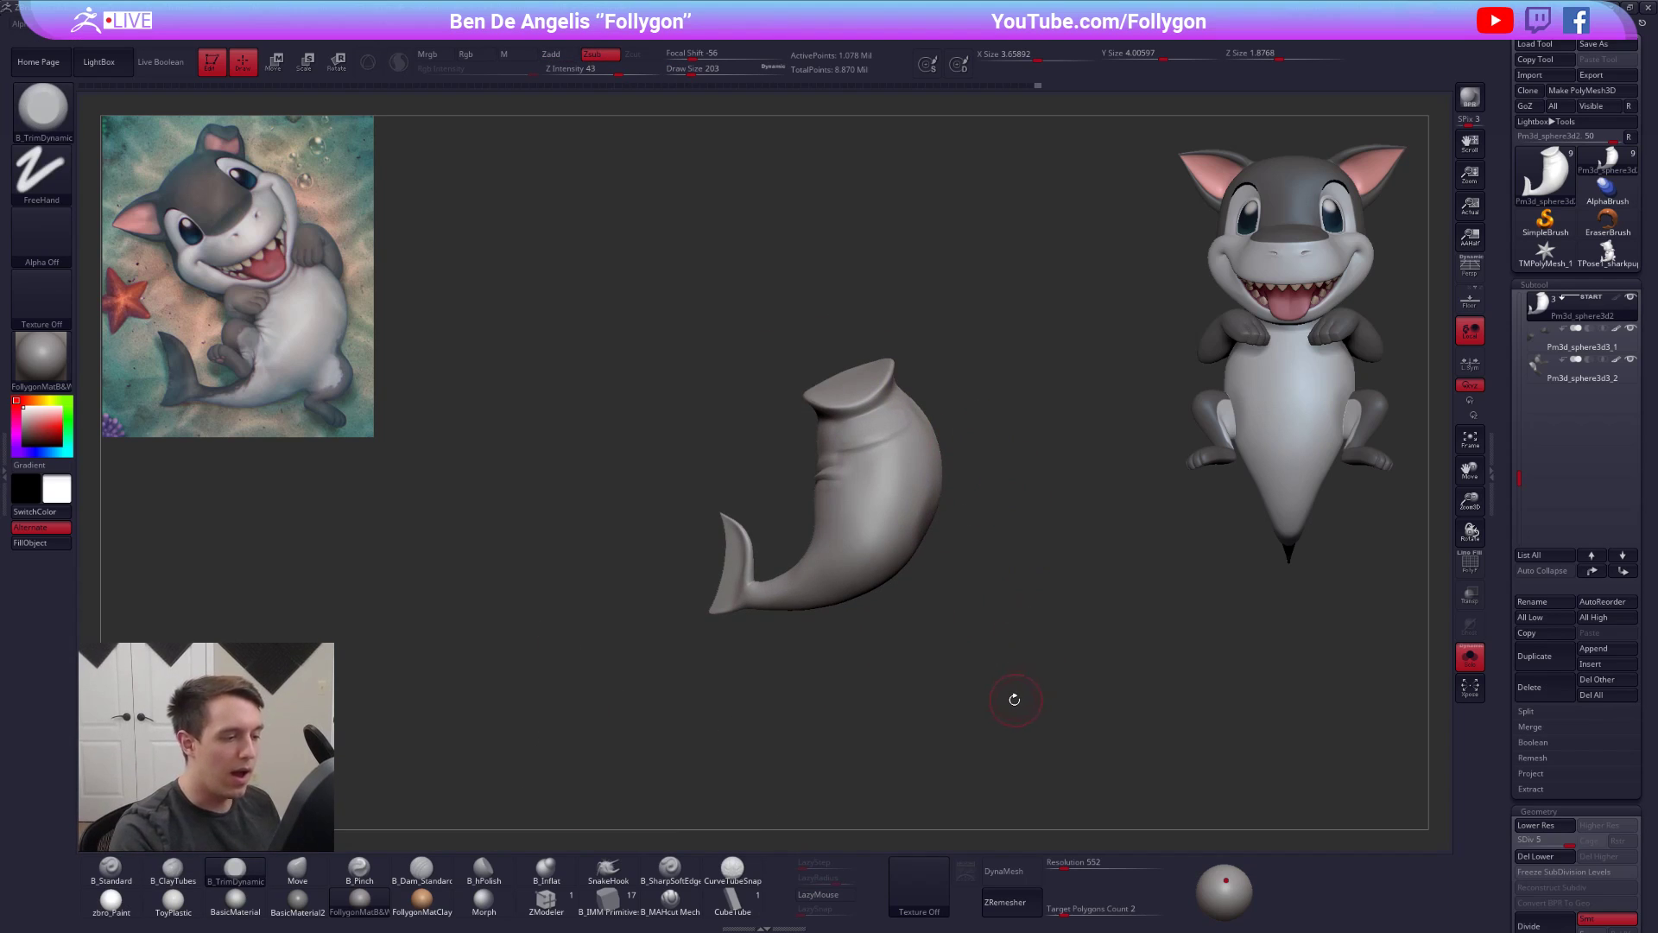
key(alt+s)
key(space)
drag(912, 548, 929, 551)
right_drag(924, 551, 883, 542)
key(2)
key(alt+s)
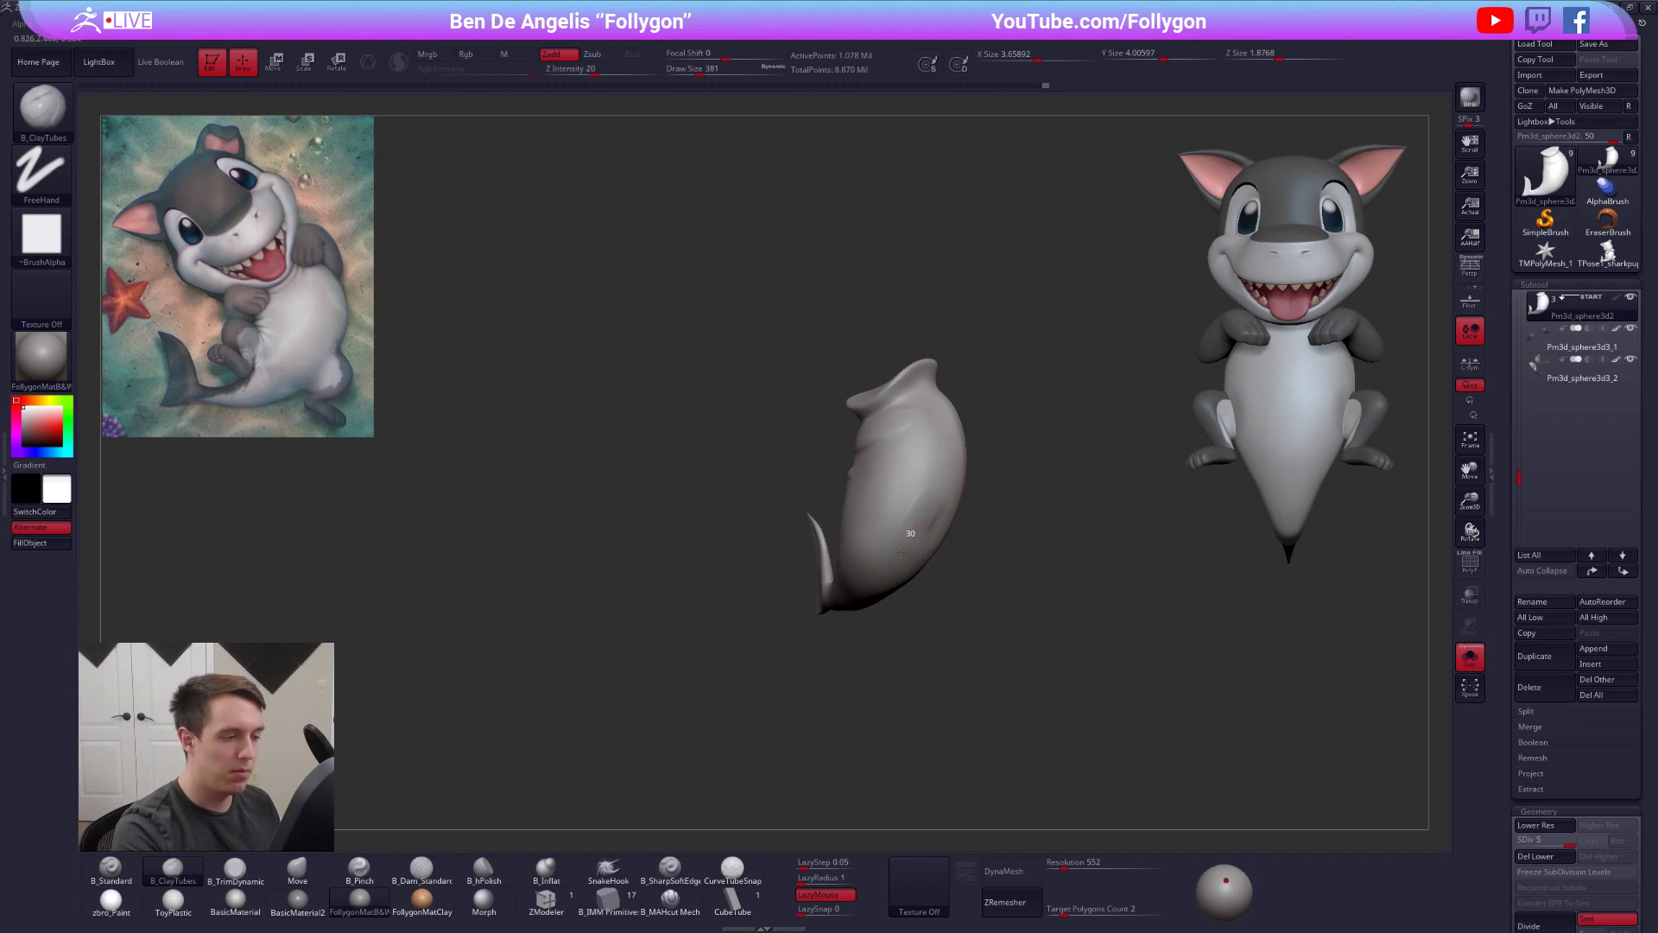
key(shift+d)
key(shift+d)
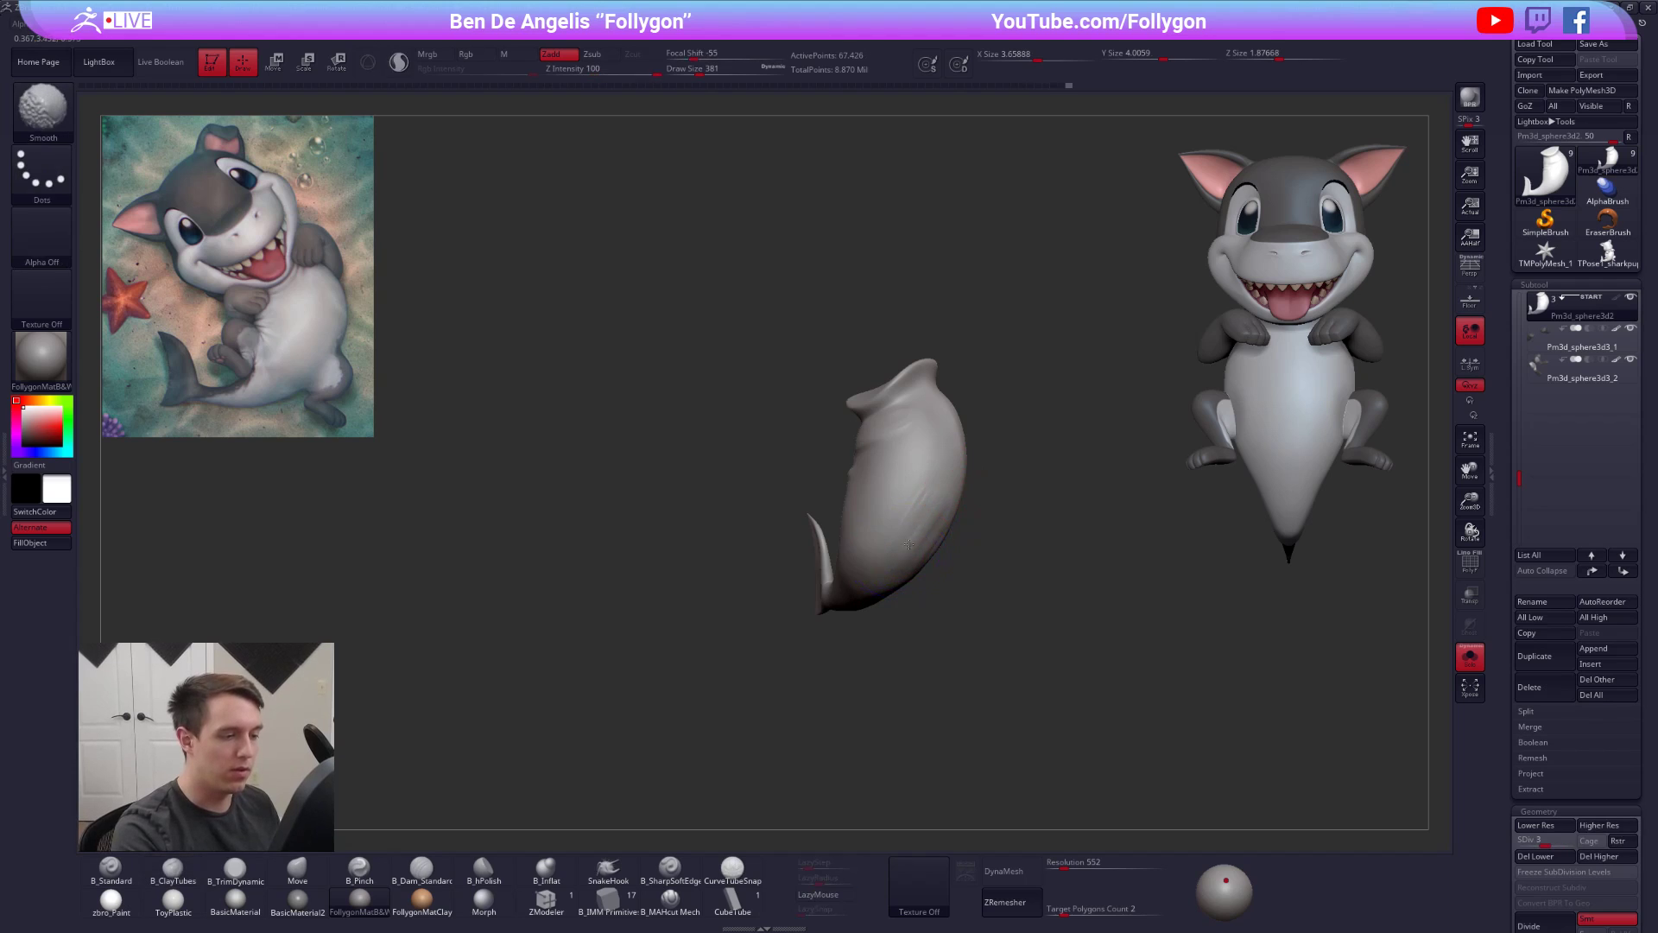
key(shift+d)
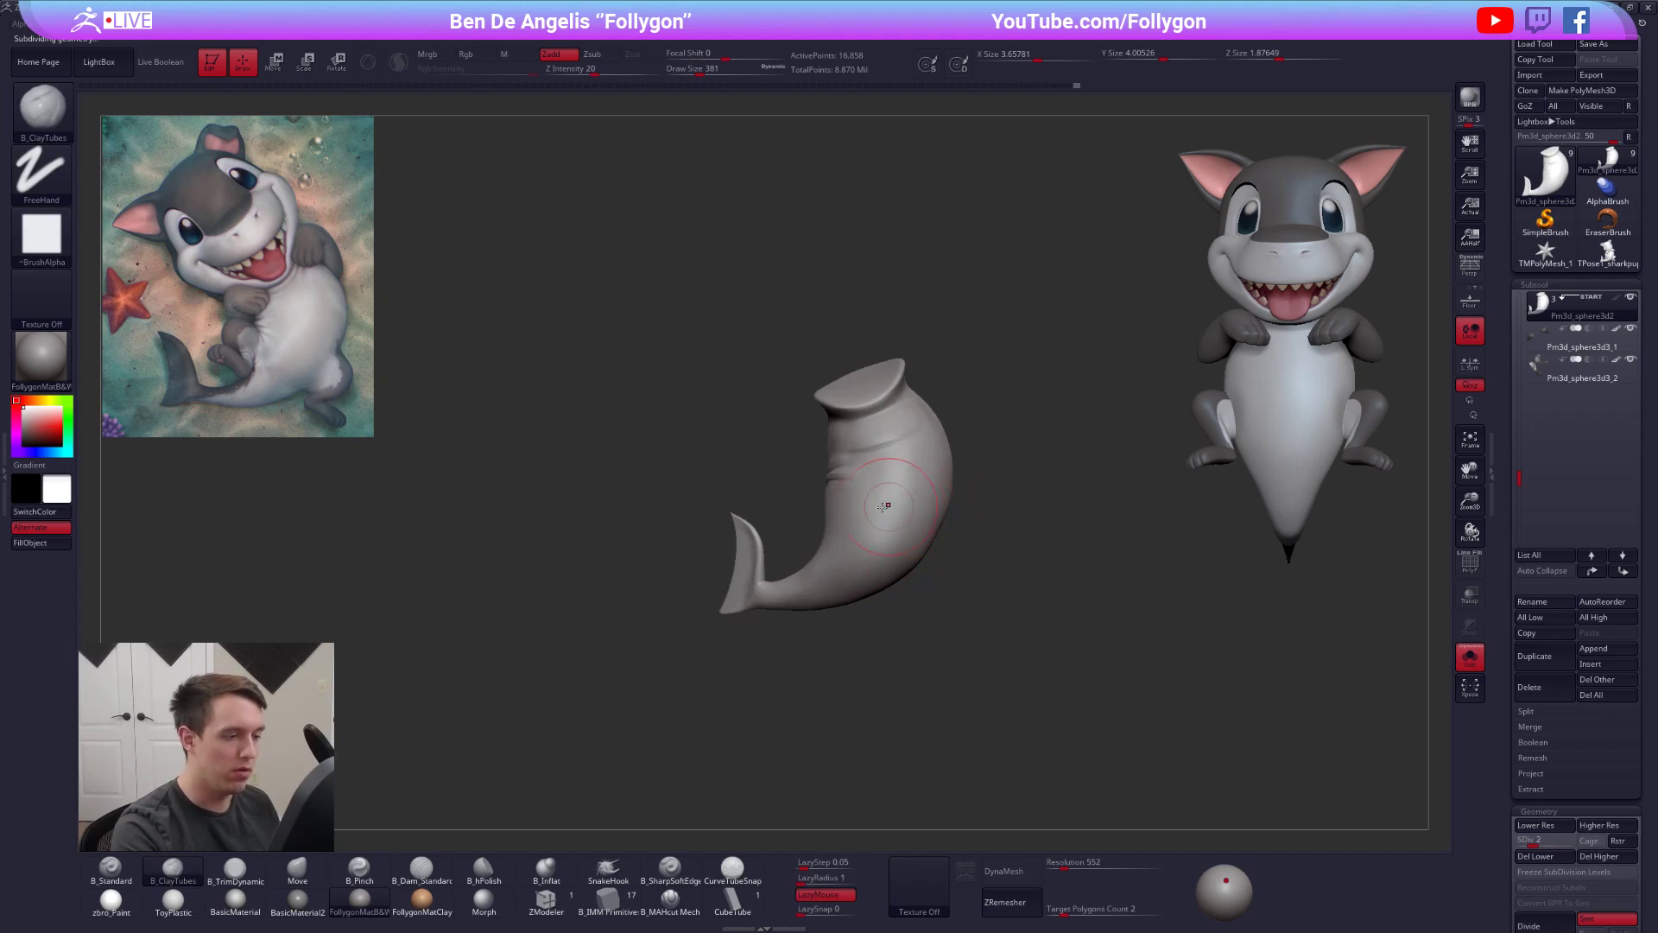
key(alt+s)
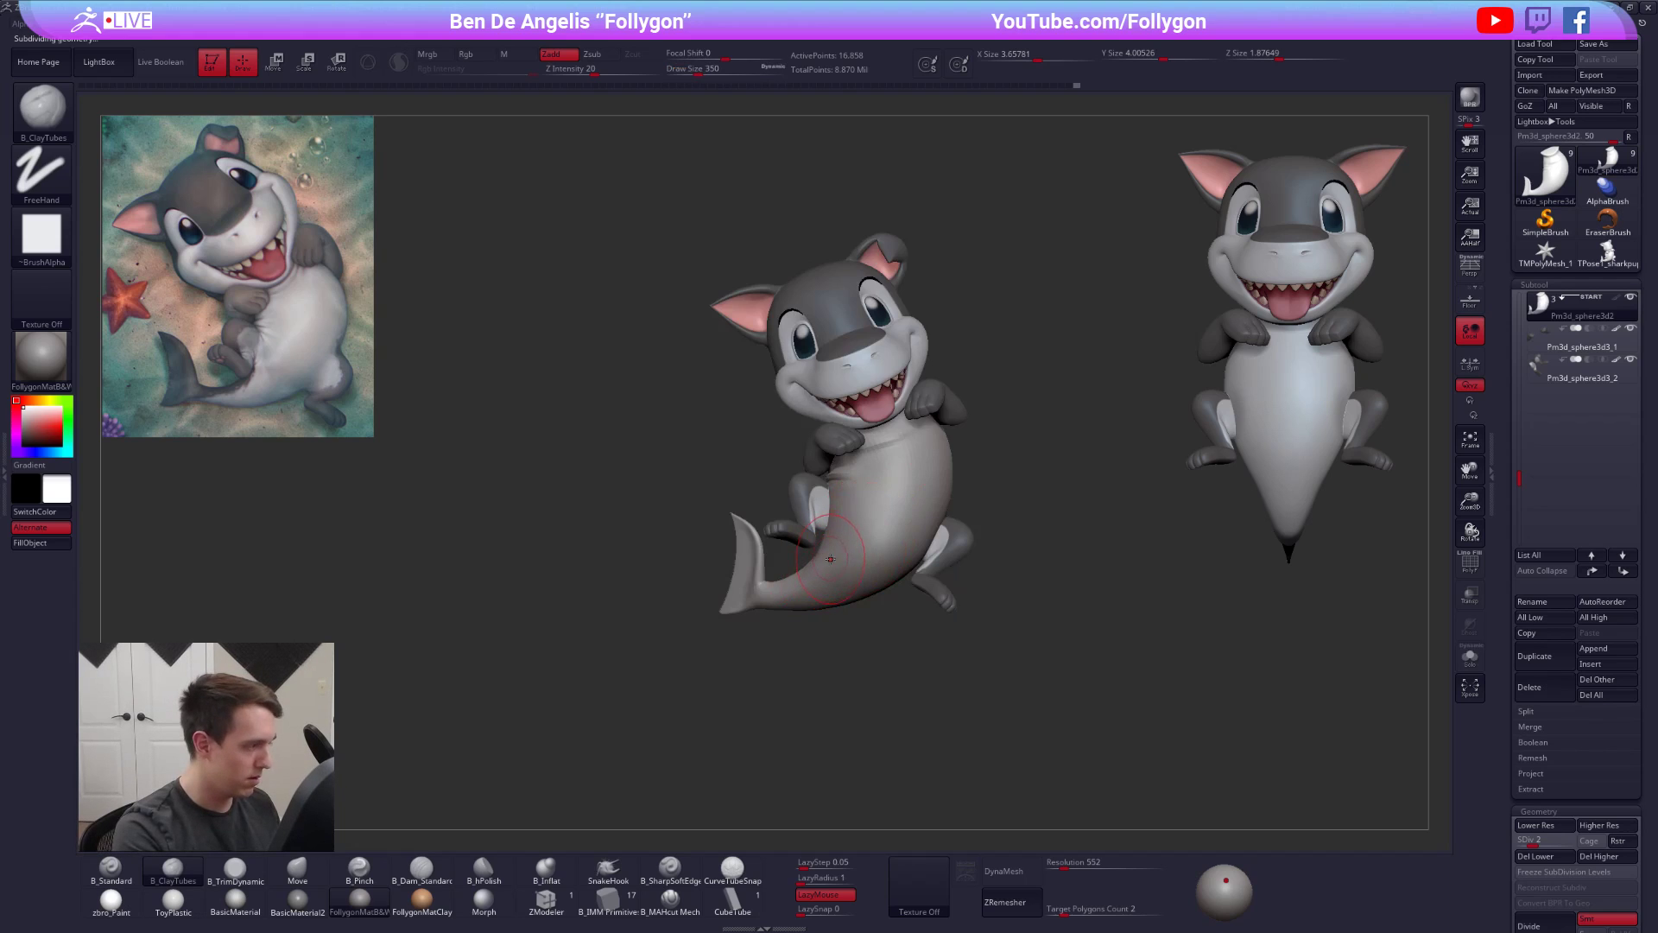
- Lower the body to subdivision level 1 and mask the tail fin with a softened mask edge
right_drag(838, 567, 894, 583)
key(shift+d)
ctrl+right_drag(782, 601, 835, 637)
mouse_move(734, 566)
ctrl+mouse_down()
mouse_move(668, 660)
mouse_move(774, 416)
mouse_move(777, 449)
ctrl+mouse_up()
mouse_move(732, 543)
ctrl+mouse_down()
mouse_move(547, 589)
mouse_move(750, 385)
ctrl+mouse_up()
ctrl+click(737, 580)
ctrl+click(759, 639)
ctrl+click(739, 591)
ctrl+click(772, 636)
- Smooth the narrow part of the tail between the masked fin and the belly
shift+drag(747, 598, 848, 578)
right_click(738, 669)
drag(829, 674, 760, 673)
shift+drag(778, 587, 814, 570)
right_click(739, 678)
drag(739, 678, 749, 677)
mouse_move(855, 596)
shift+mouse_down()
mouse_move(796, 630)
mouse_move(920, 587)
shift+mouse_up()
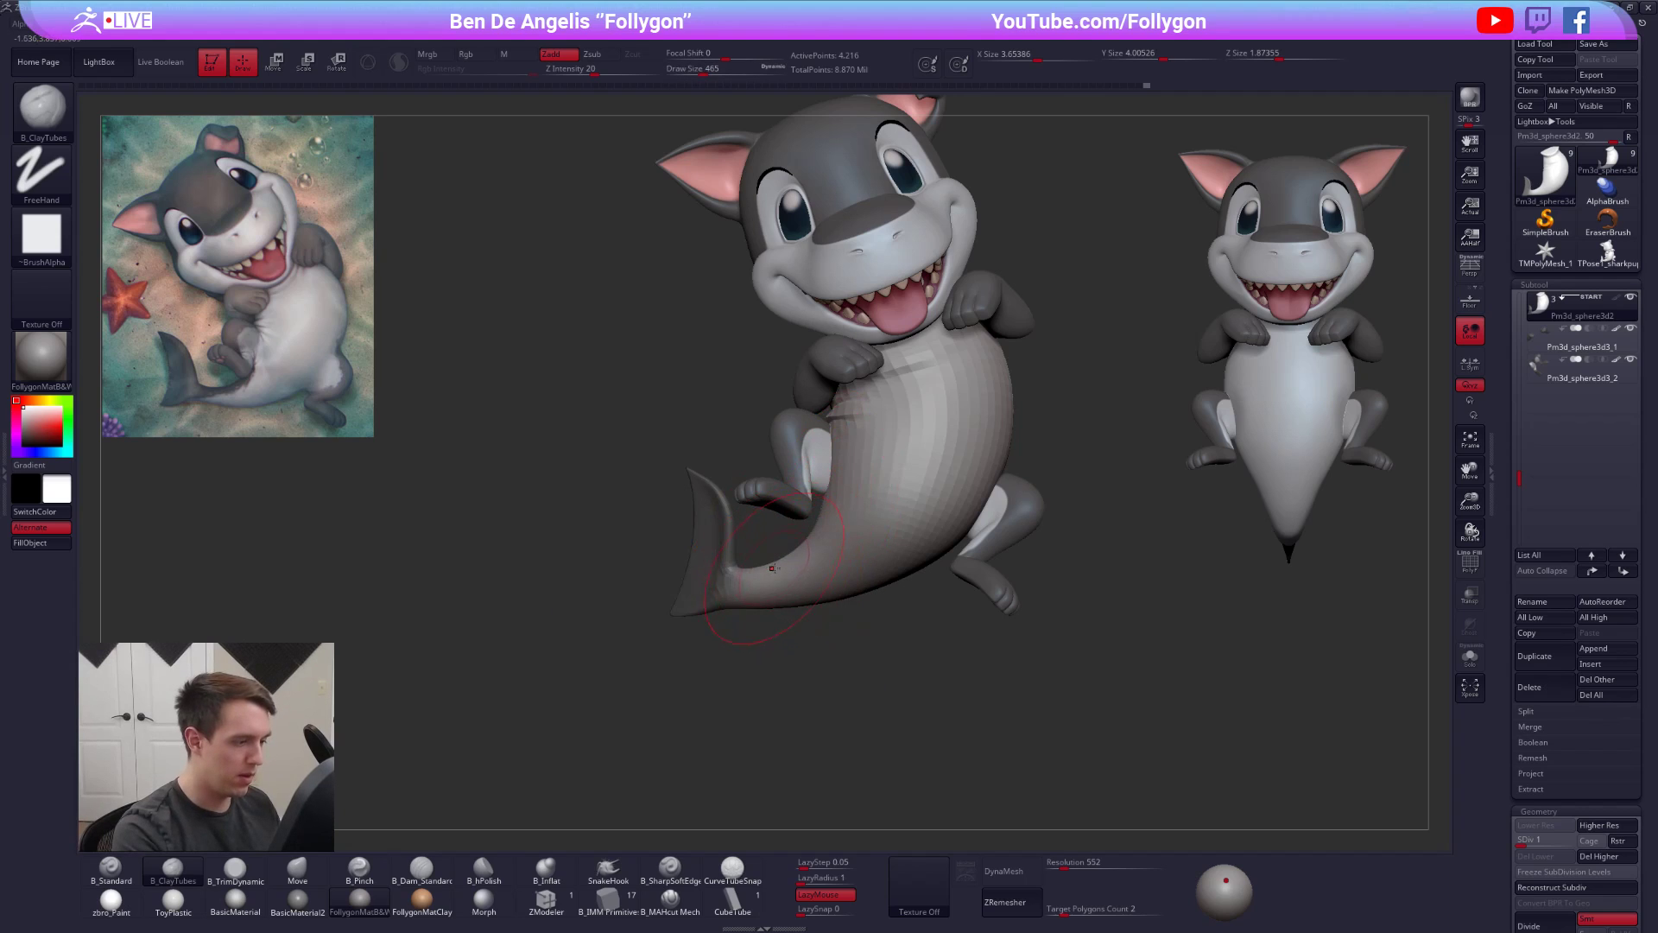
key(space)
drag(717, 662, 701, 663)
- Clear the tail mask and return the body to subdivision level 5 with the Move brush at draw size 335
mouse_move(659, 592)
ctrl+mouse_down()
mouse_move(802, 579)
mouse_move(874, 671)
mouse_move(539, 759)
ctrl+mouse_up()
ctrl+click(818, 591)
ctrl+click(816, 614)
key(space)
mouse_move(824, 597)
mouse_down()
mouse_move(844, 597)
mouse_move(881, 651)
mouse_move(881, 584)
mouse_move(905, 620)
mouse_up()
key(d)
key(d)
key(d)
key(d)
key(space)
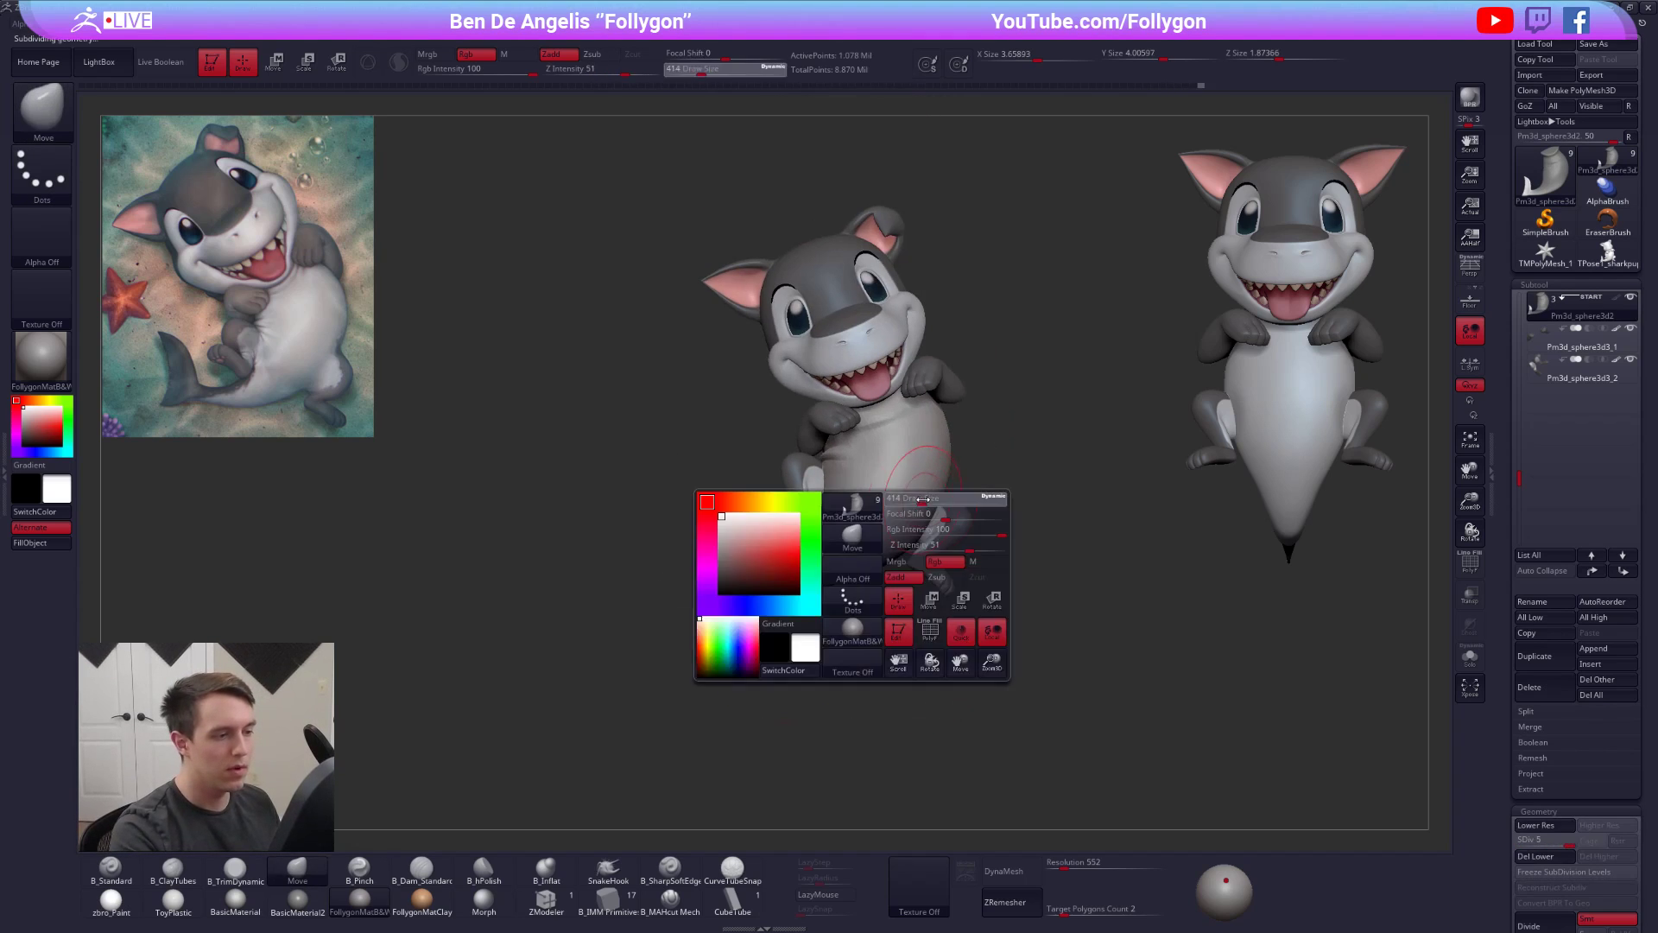
click(923, 500)
- Try to remesh the body with DynaMesh at resolution 552, check its wireframe, and undo the remesh
click(997, 872)
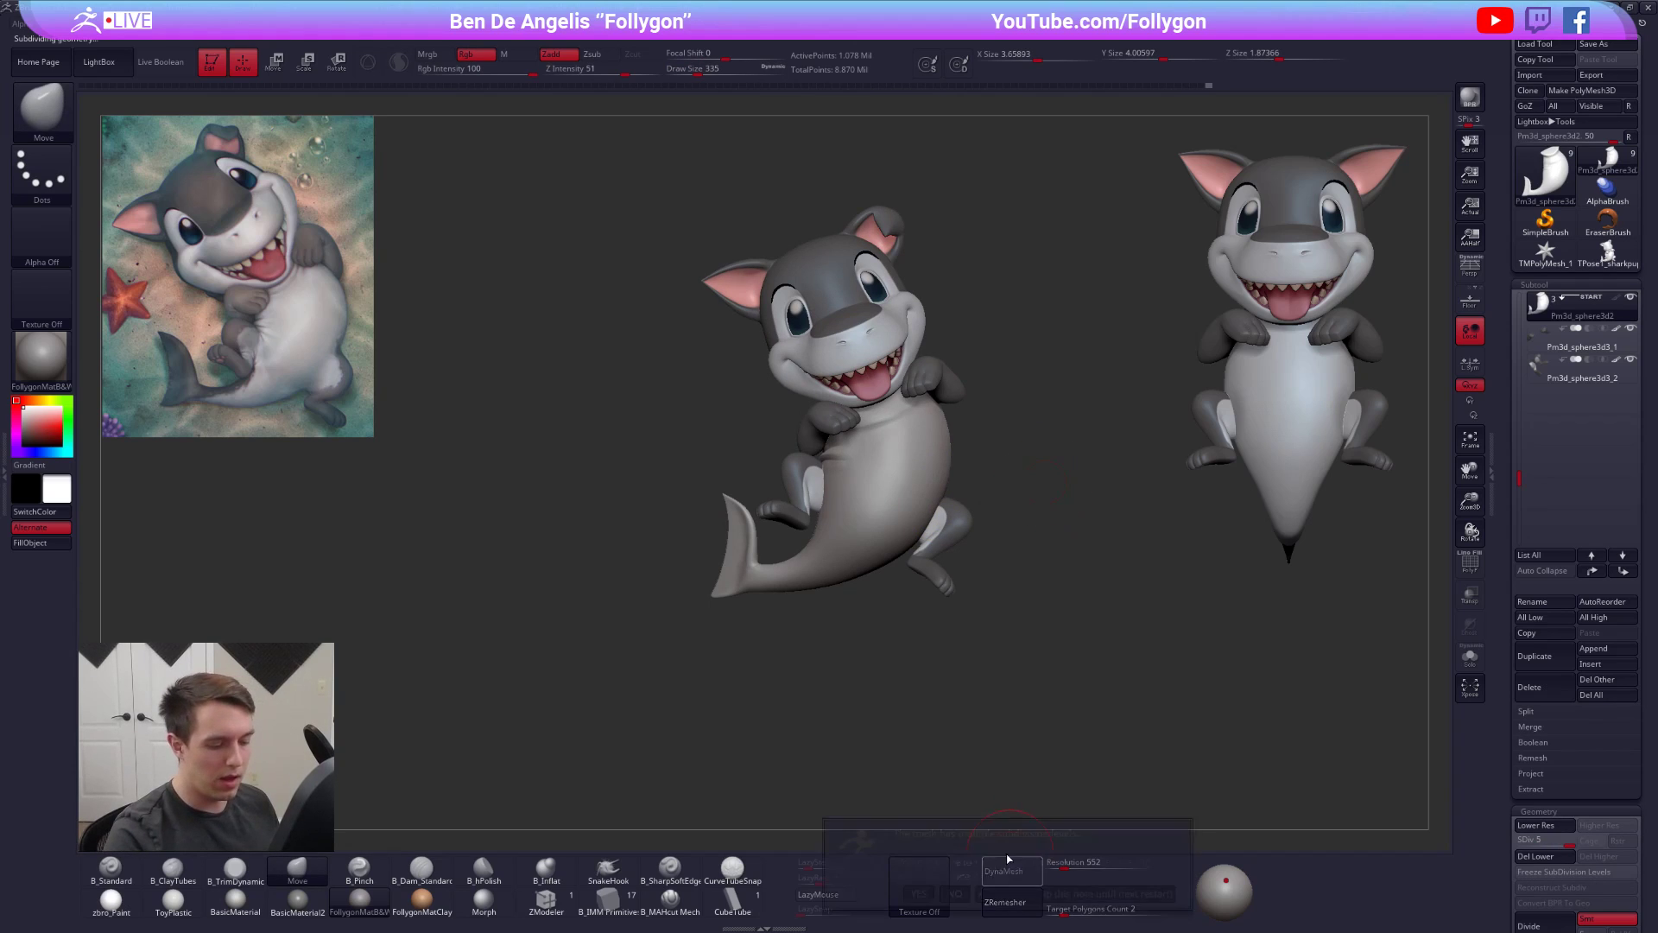
click(955, 894)
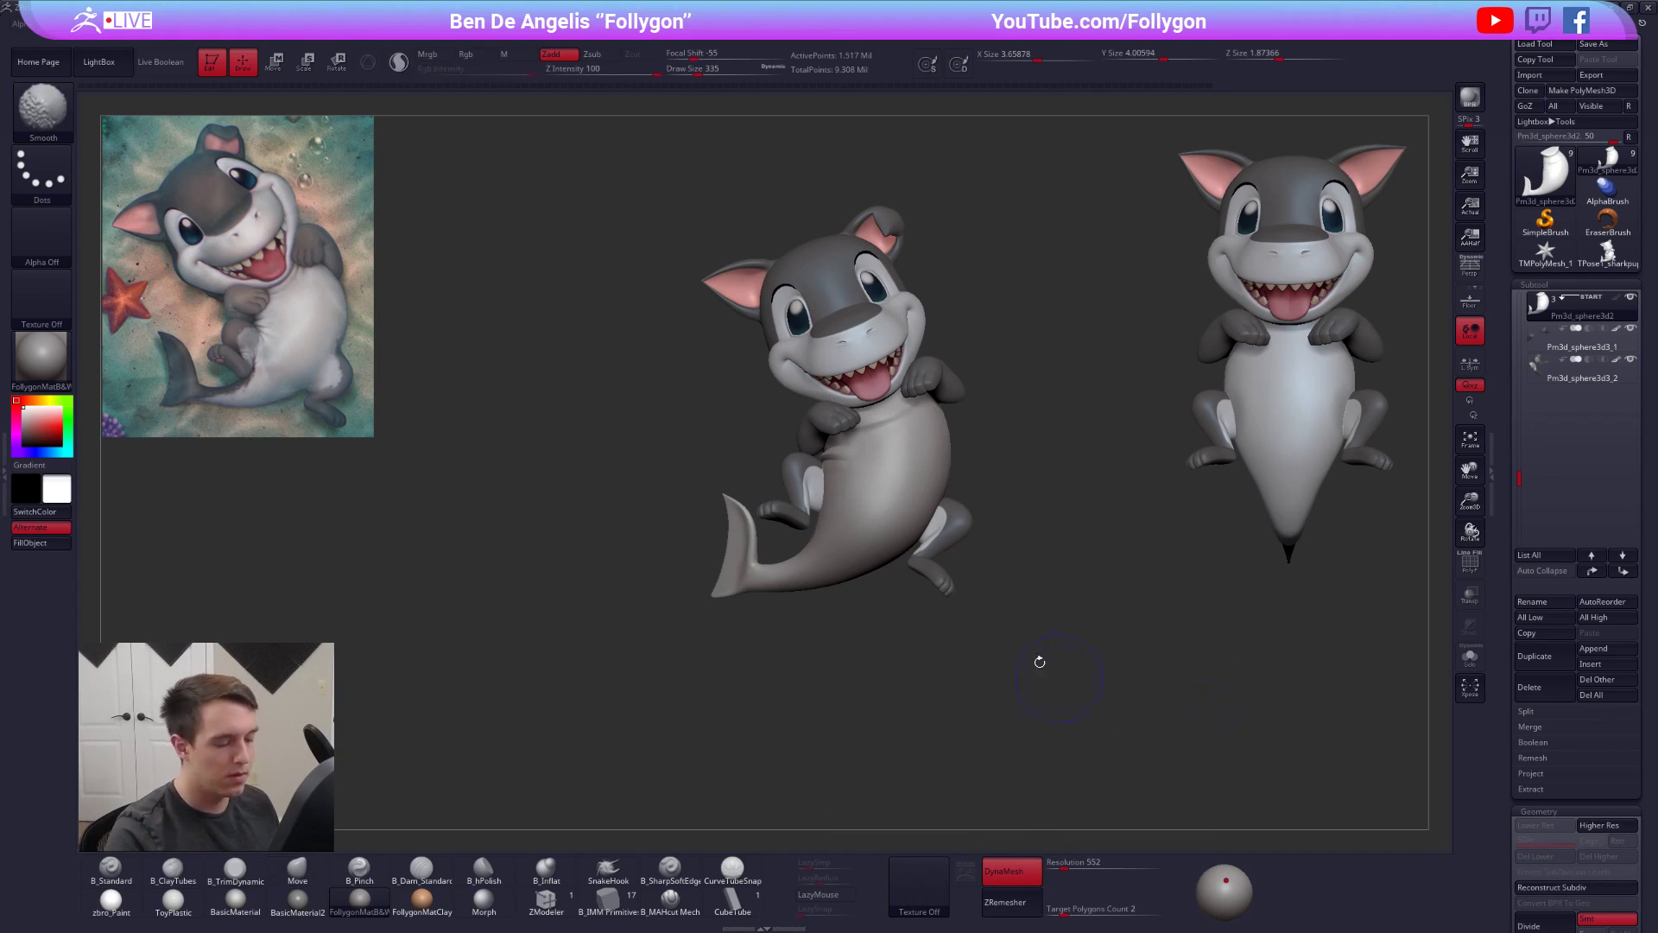
key(shift+f)
key(alt+s)
ctrl+right_drag(913, 551, 950, 583)
key(ctrl+z)
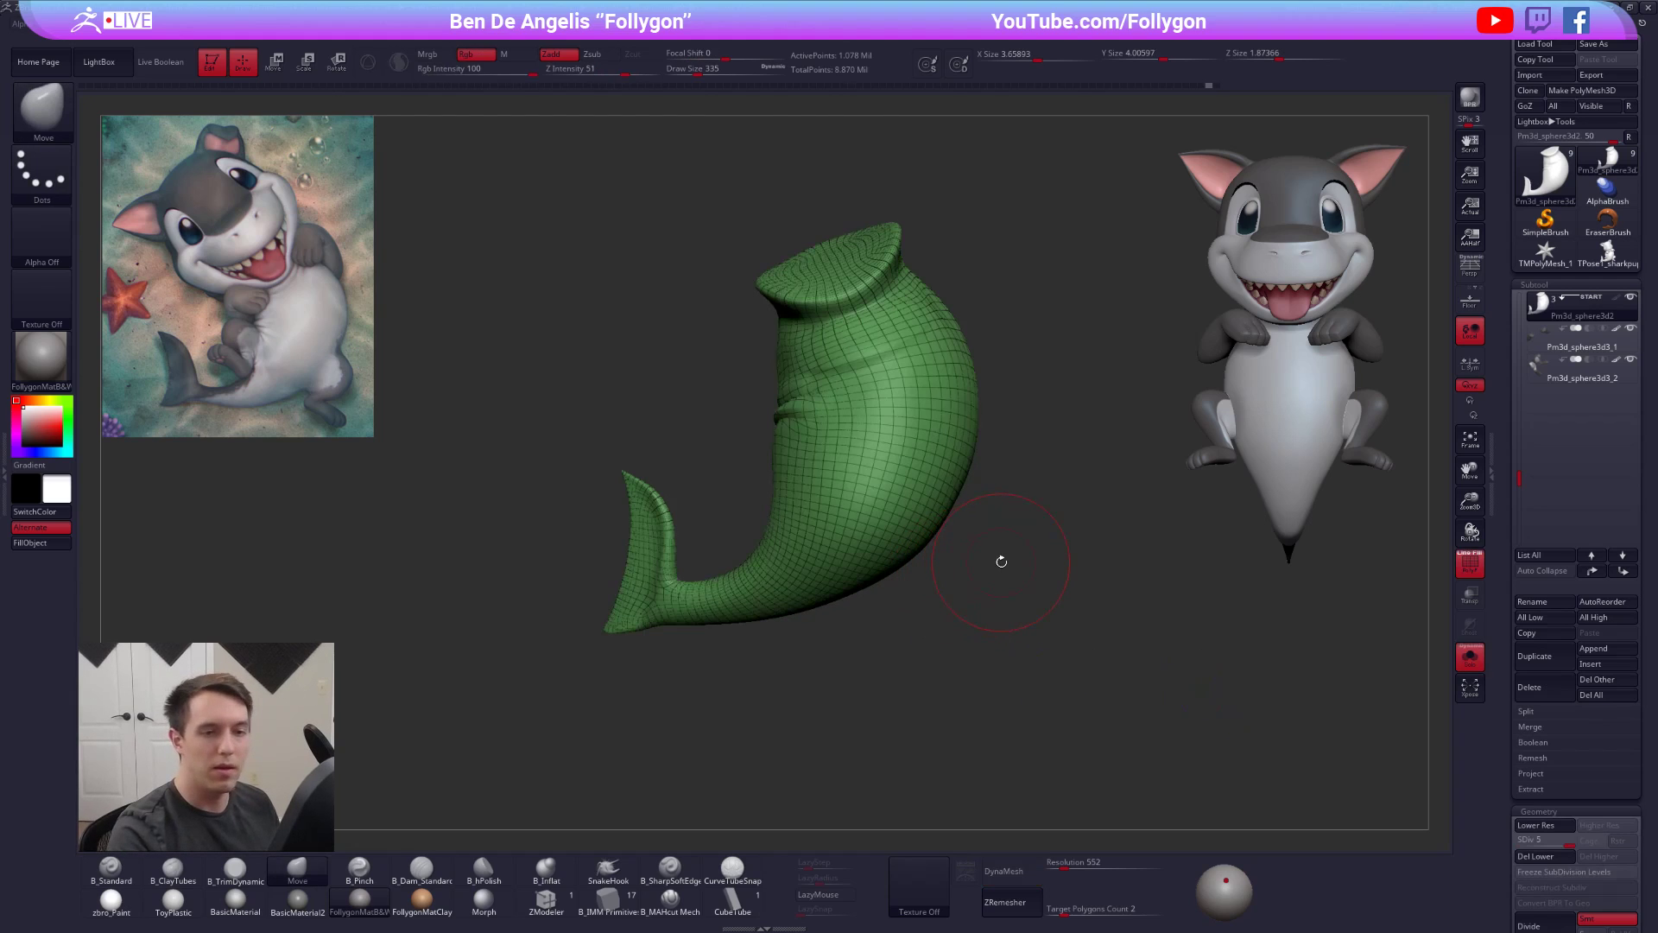
- Turn on the body's polypaint, hide the wireframe, and show the whole character from the side
click(1616, 297)
key(shift+f)
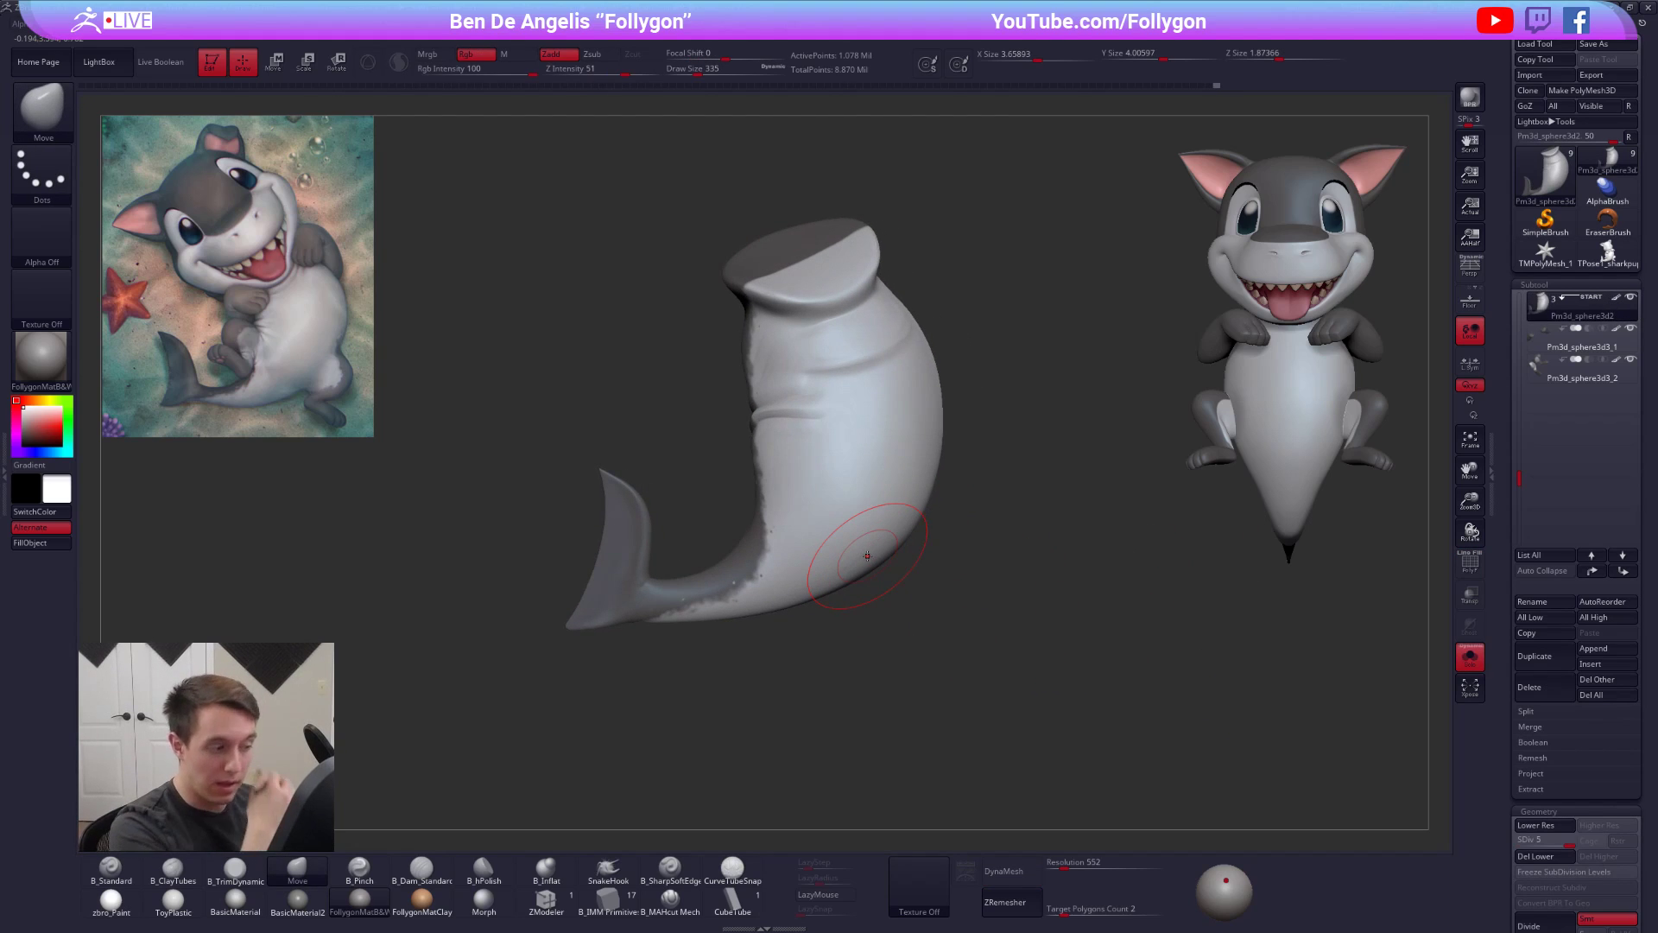
key(alt+s)
right_drag(867, 555, 730, 623)
right_drag(889, 609, 704, 605)
- Lower the body to subdivision level 2 and adjust its side above the leg with the Move brush at draw size 414
key(shift+d)
key(shift+d)
key(shift+d)
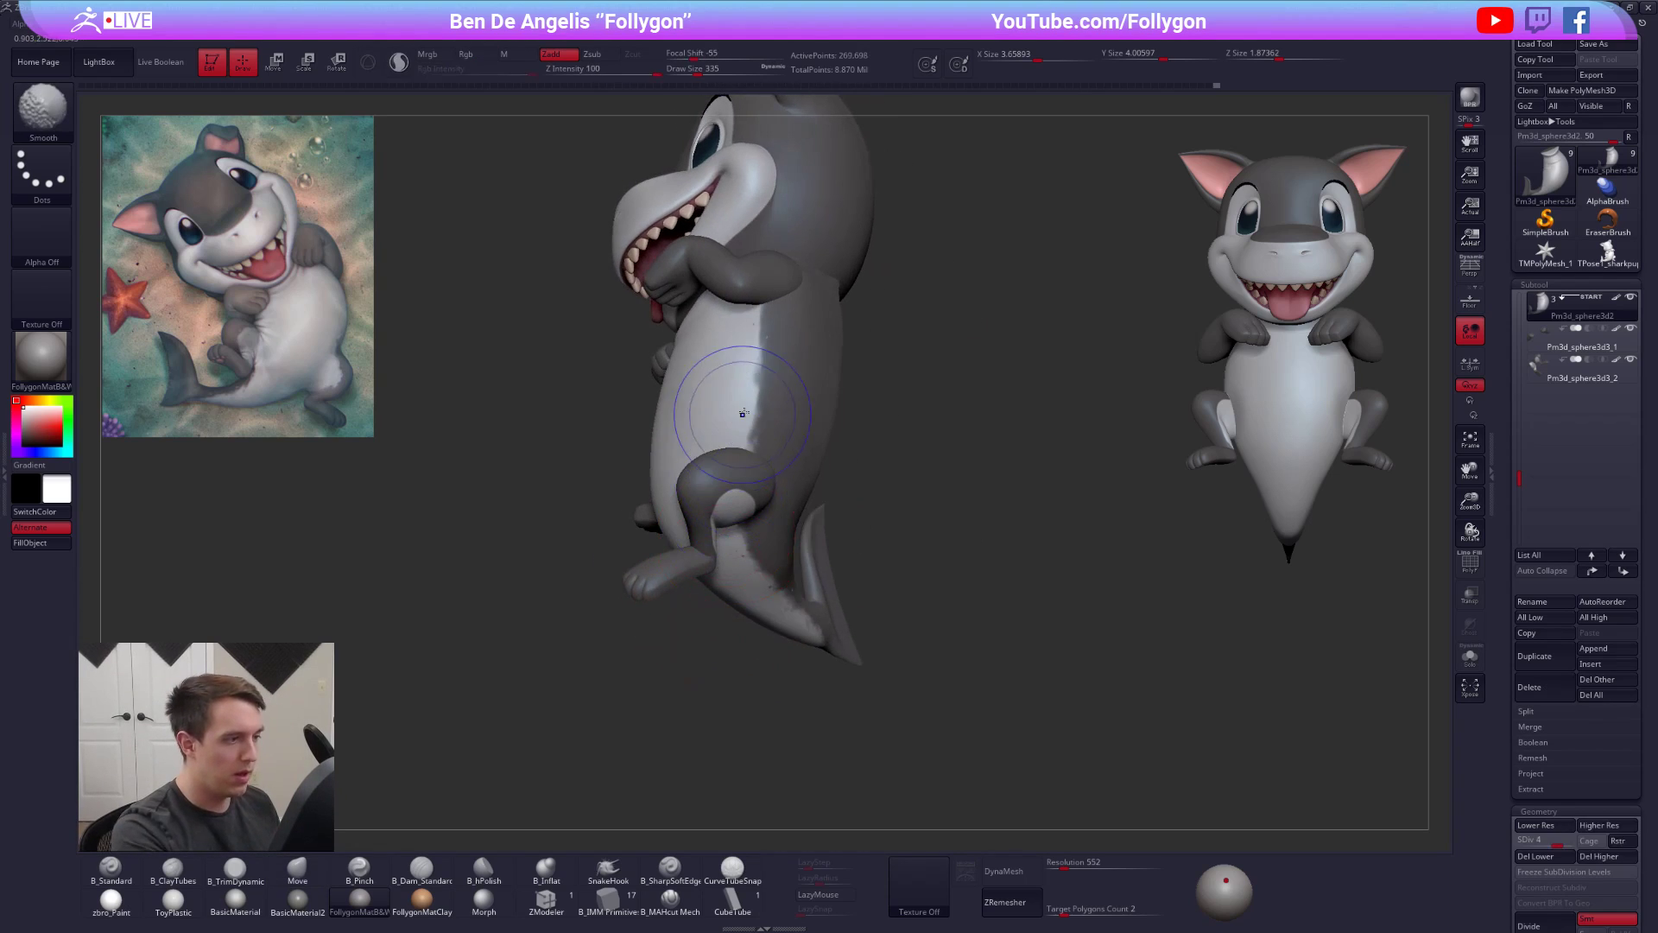
right_drag(734, 406, 752, 388)
key(space)
drag(752, 389, 757, 388)
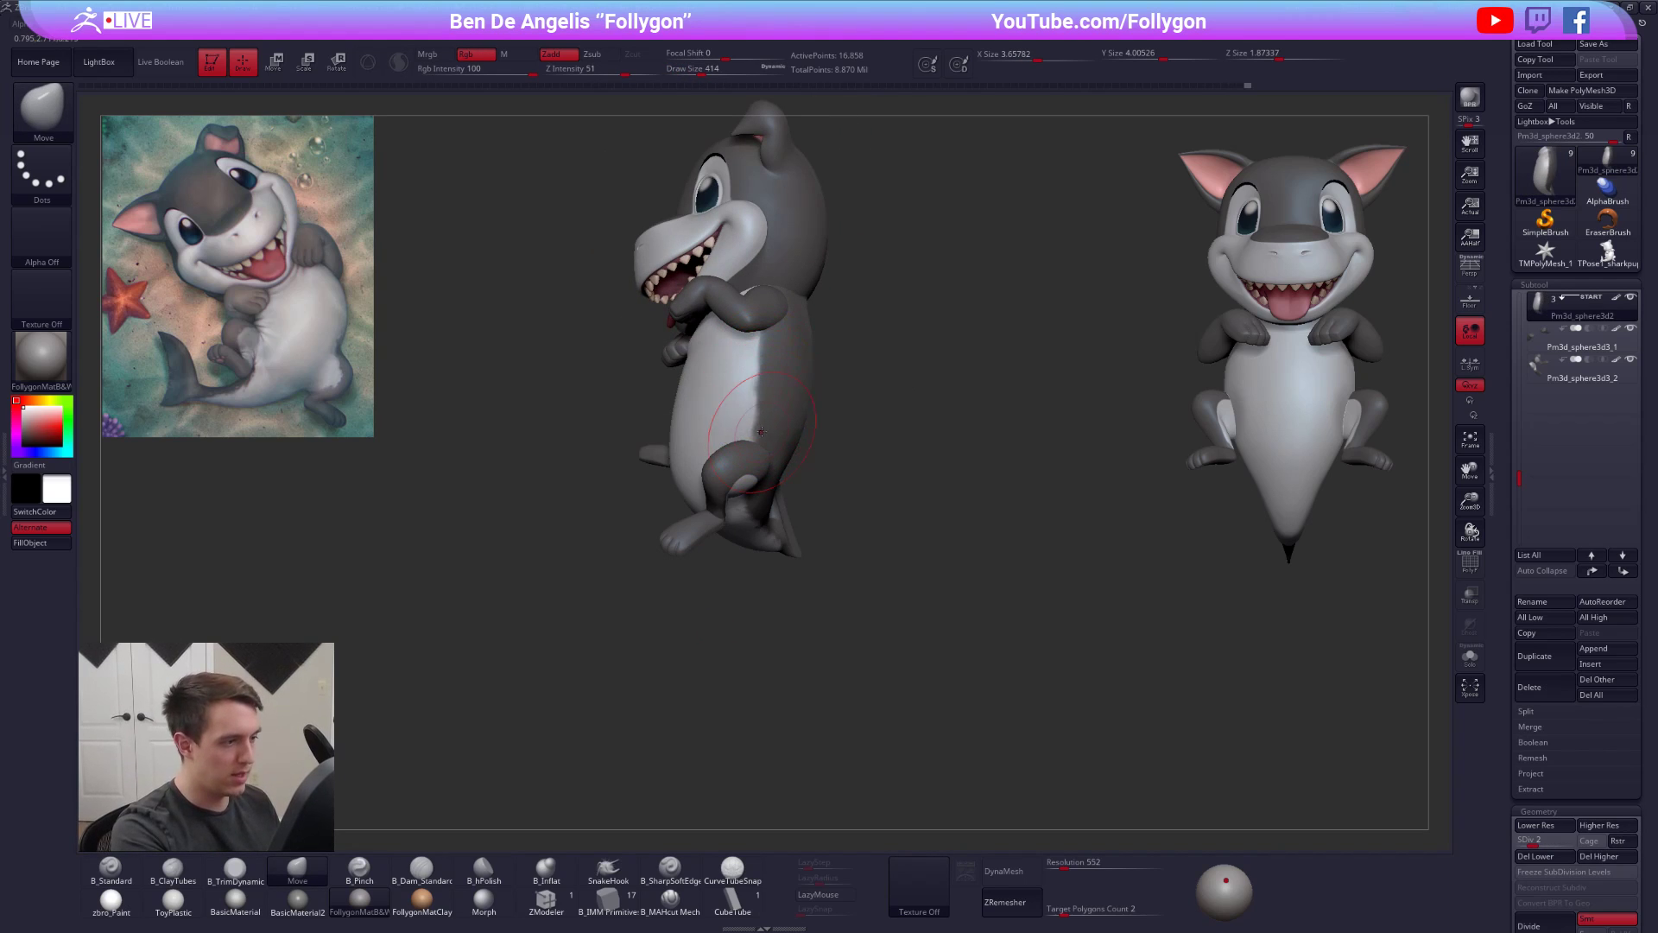
mouse_move(766, 406)
right_down()
mouse_move(751, 404)
mouse_move(763, 395)
right_up()
key(alt+s)
key(alt+s)
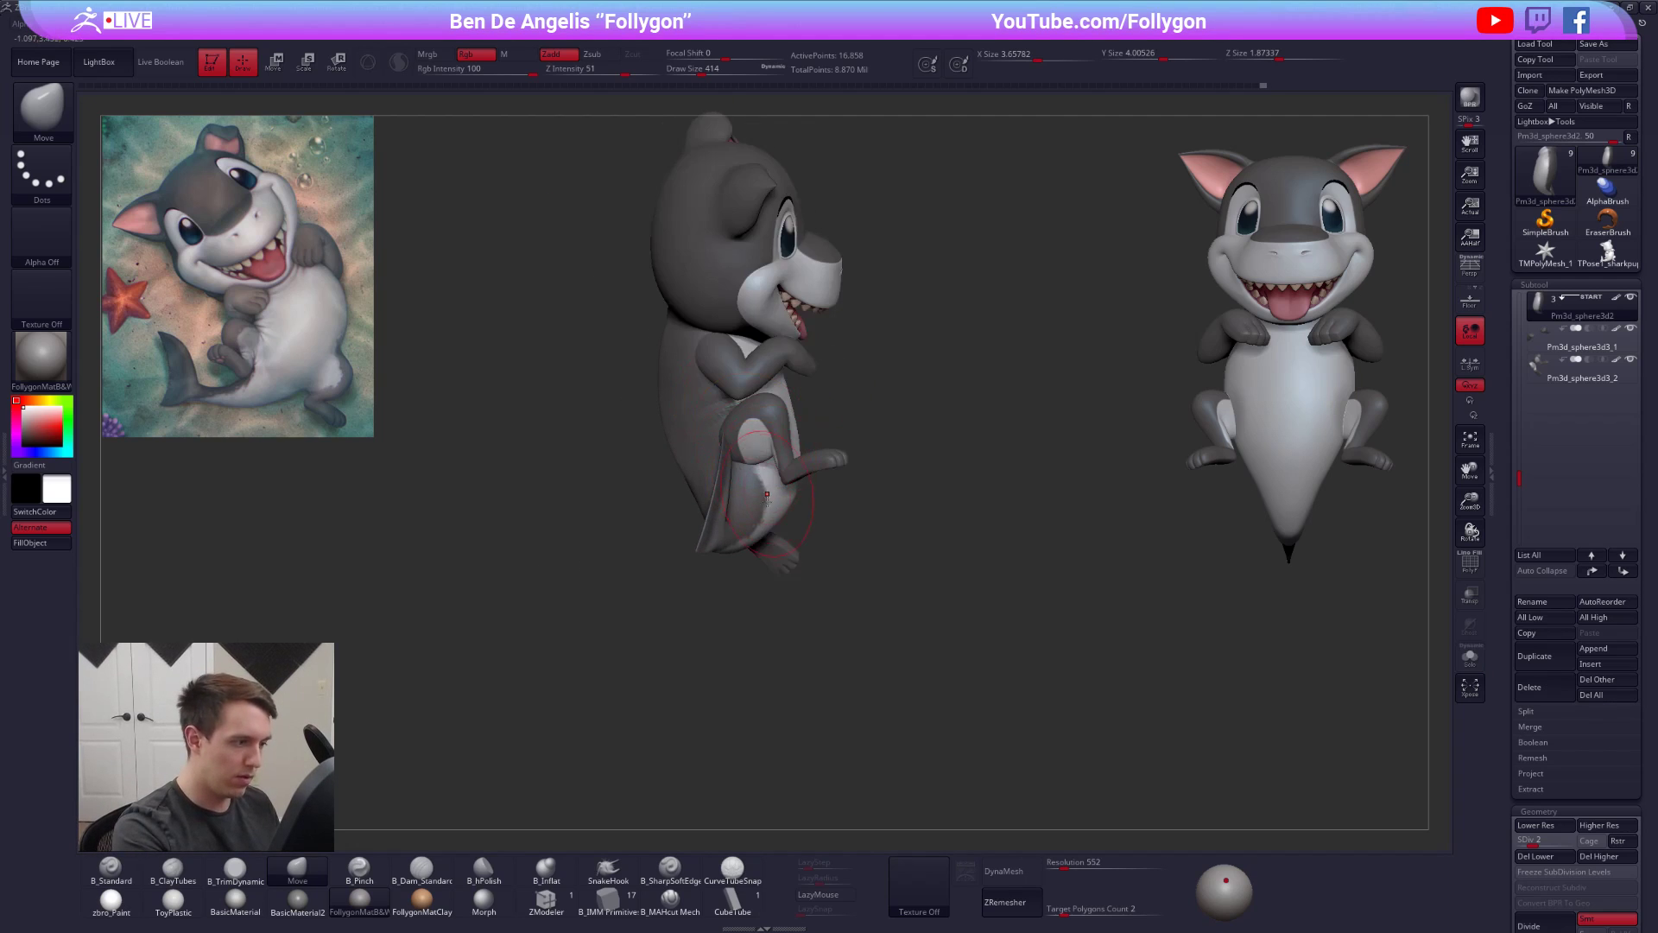
- Adjust the opposite side of the body around the leg down to subdivision level 1 and quick-save the project
right_drag(771, 572, 782, 556)
key(space)
drag(781, 555, 774, 555)
right_drag(774, 555, 771, 501)
mouse_move(771, 501)
ctrl+right_down()
mouse_move(748, 540)
mouse_move(779, 516)
mouse_move(792, 573)
ctrl+right_up()
key(shift+d)
key(ctrl+s)
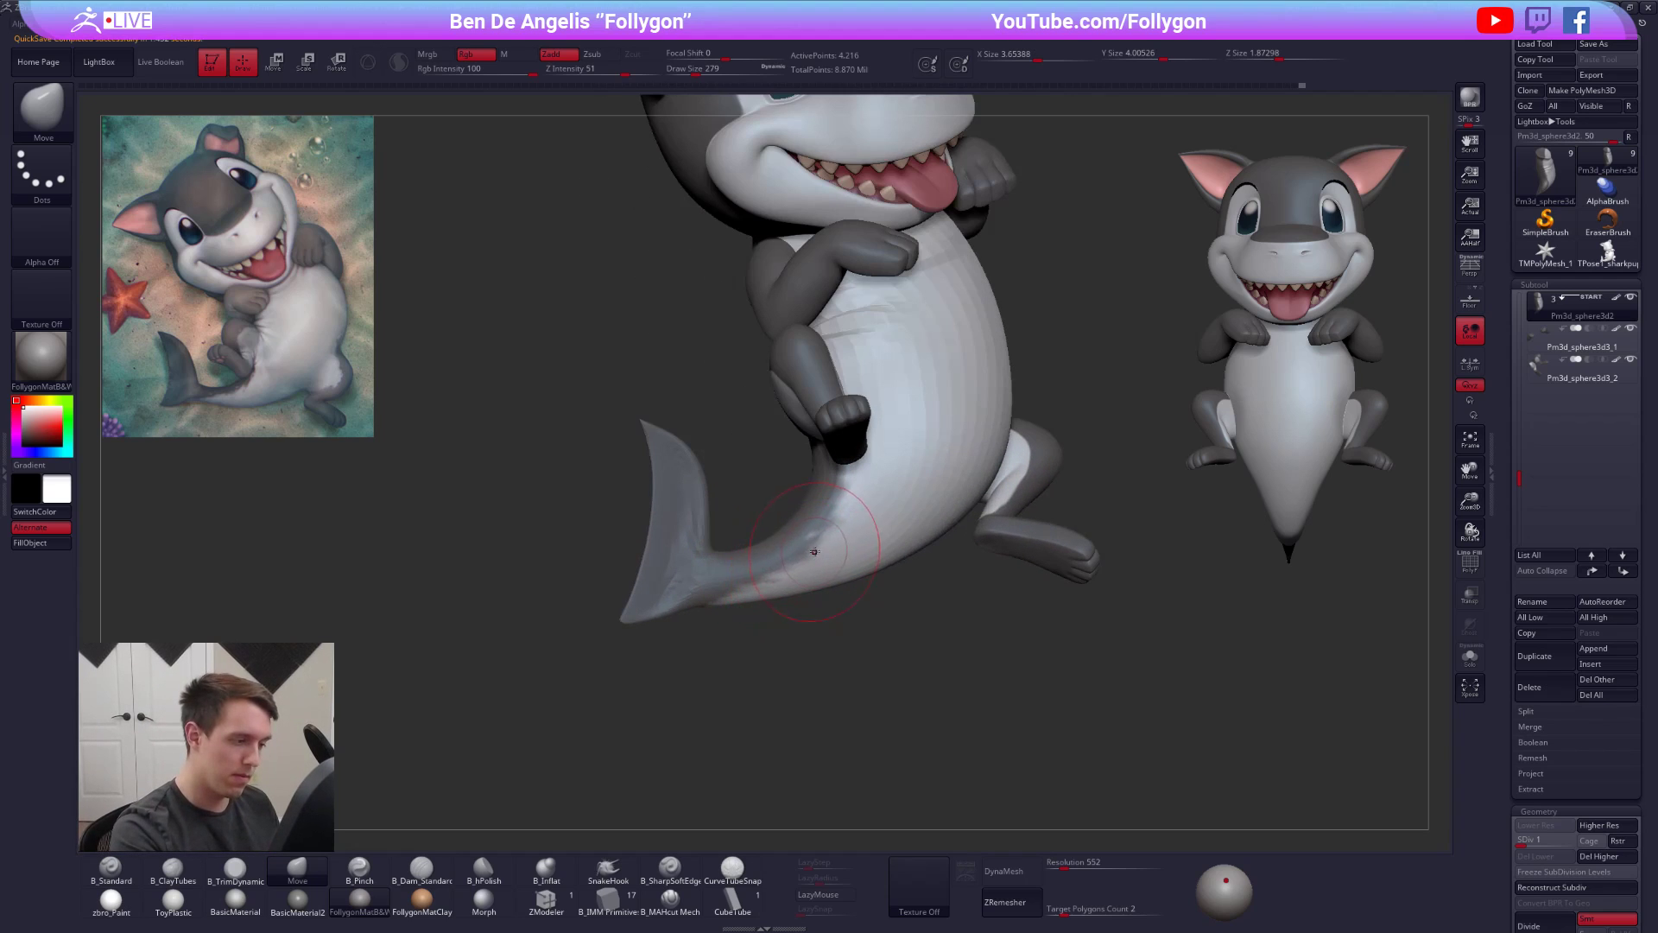
- Shift the base of the tail below the leg with the Move brush and raise the body back to subdivision level 5
mouse_move(868, 509)
right_down()
mouse_move(845, 542)
mouse_move(930, 622)
right_up()
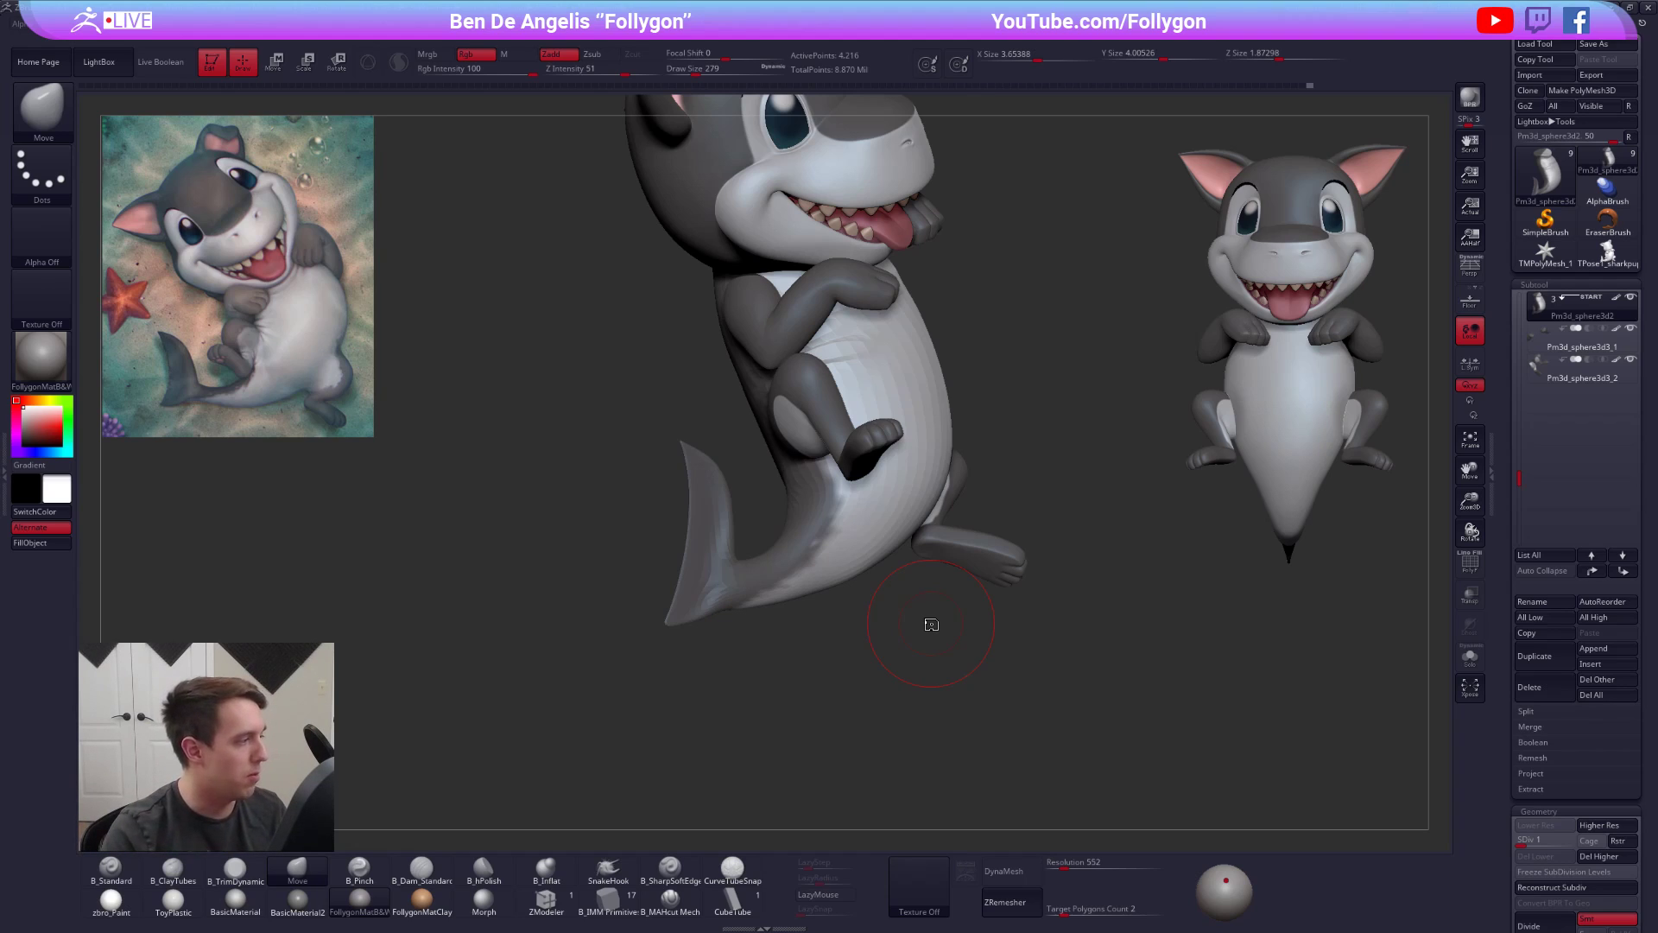
drag(820, 562, 830, 503)
right_drag(816, 512, 834, 502)
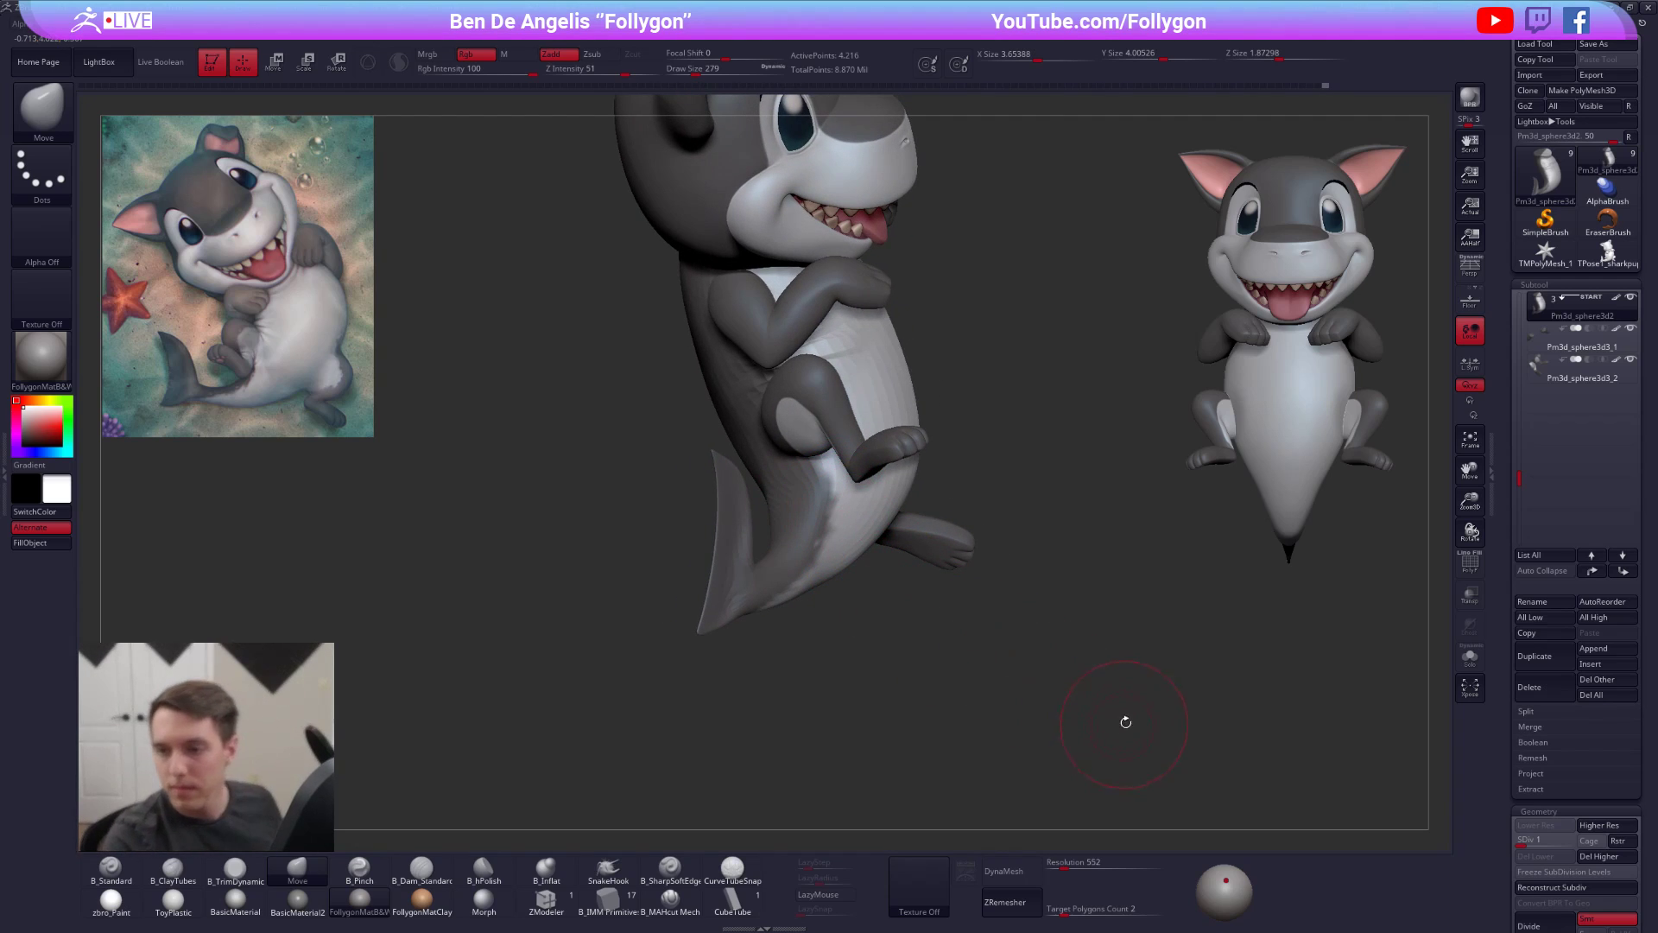
mouse_move(932, 563)
right_down()
mouse_move(838, 586)
mouse_move(928, 515)
right_up()
key(ctrl+d)
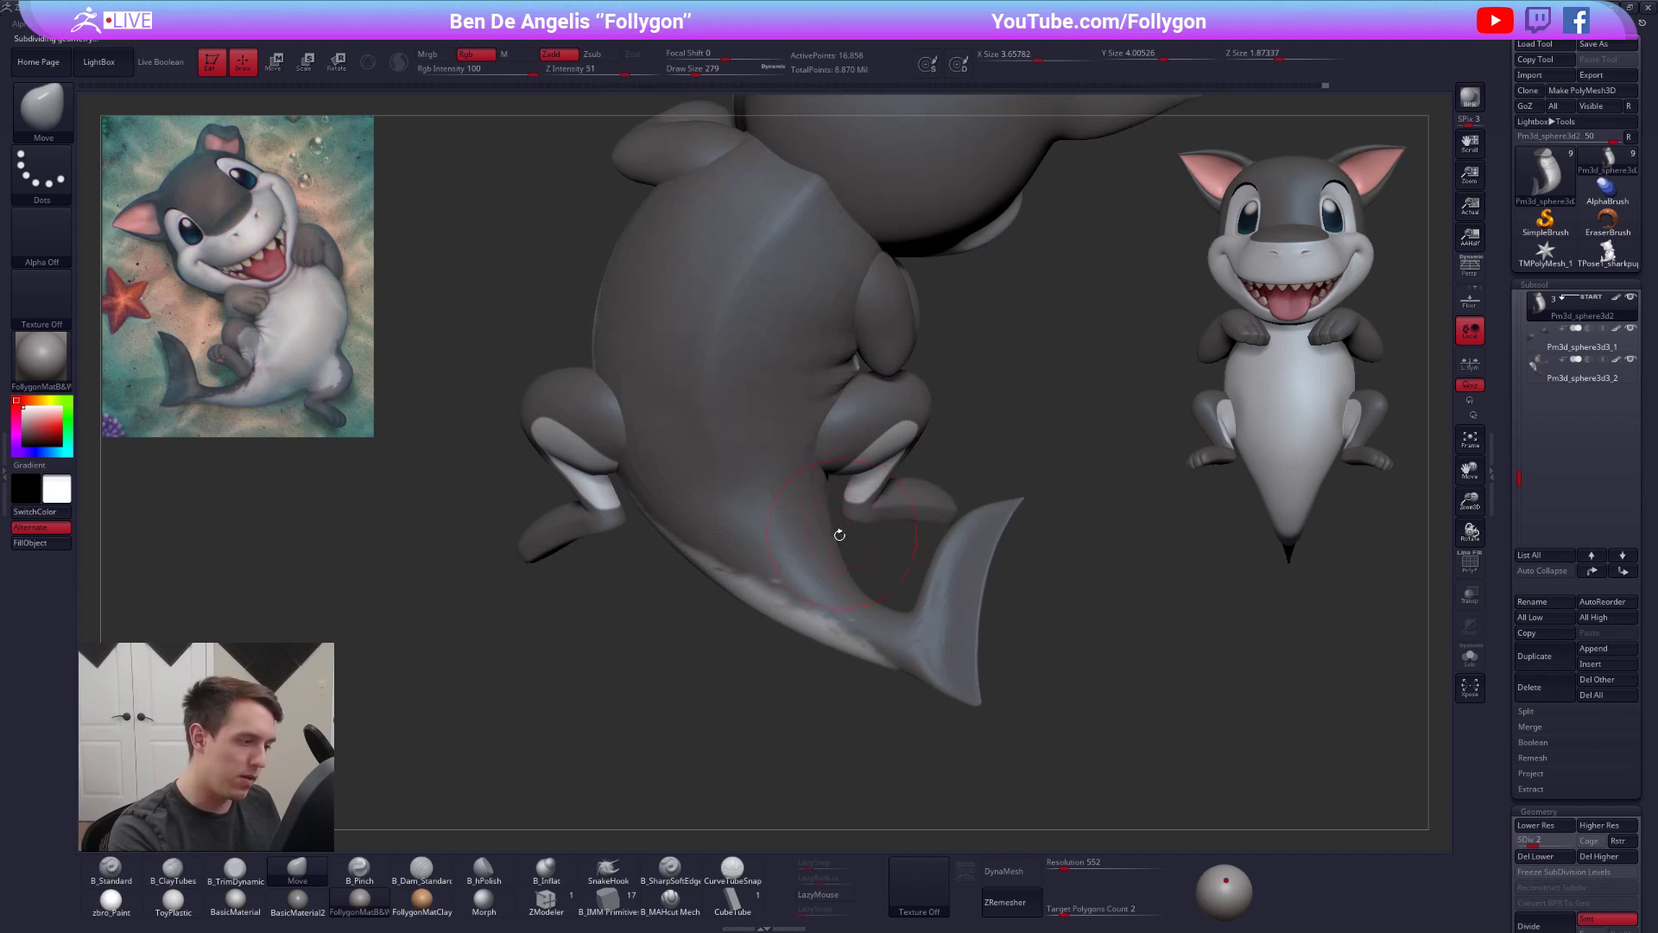
key(shift+f)
key(shift+f)
key(d)
- Isolate the body and sharpen the ridge along its back with the Pinch brush at draw size 227
mouse_move(879, 495)
right_down()
mouse_move(795, 503)
mouse_move(836, 474)
right_up()
key(alt+s)
key(s)
click(784, 503)
key(5)
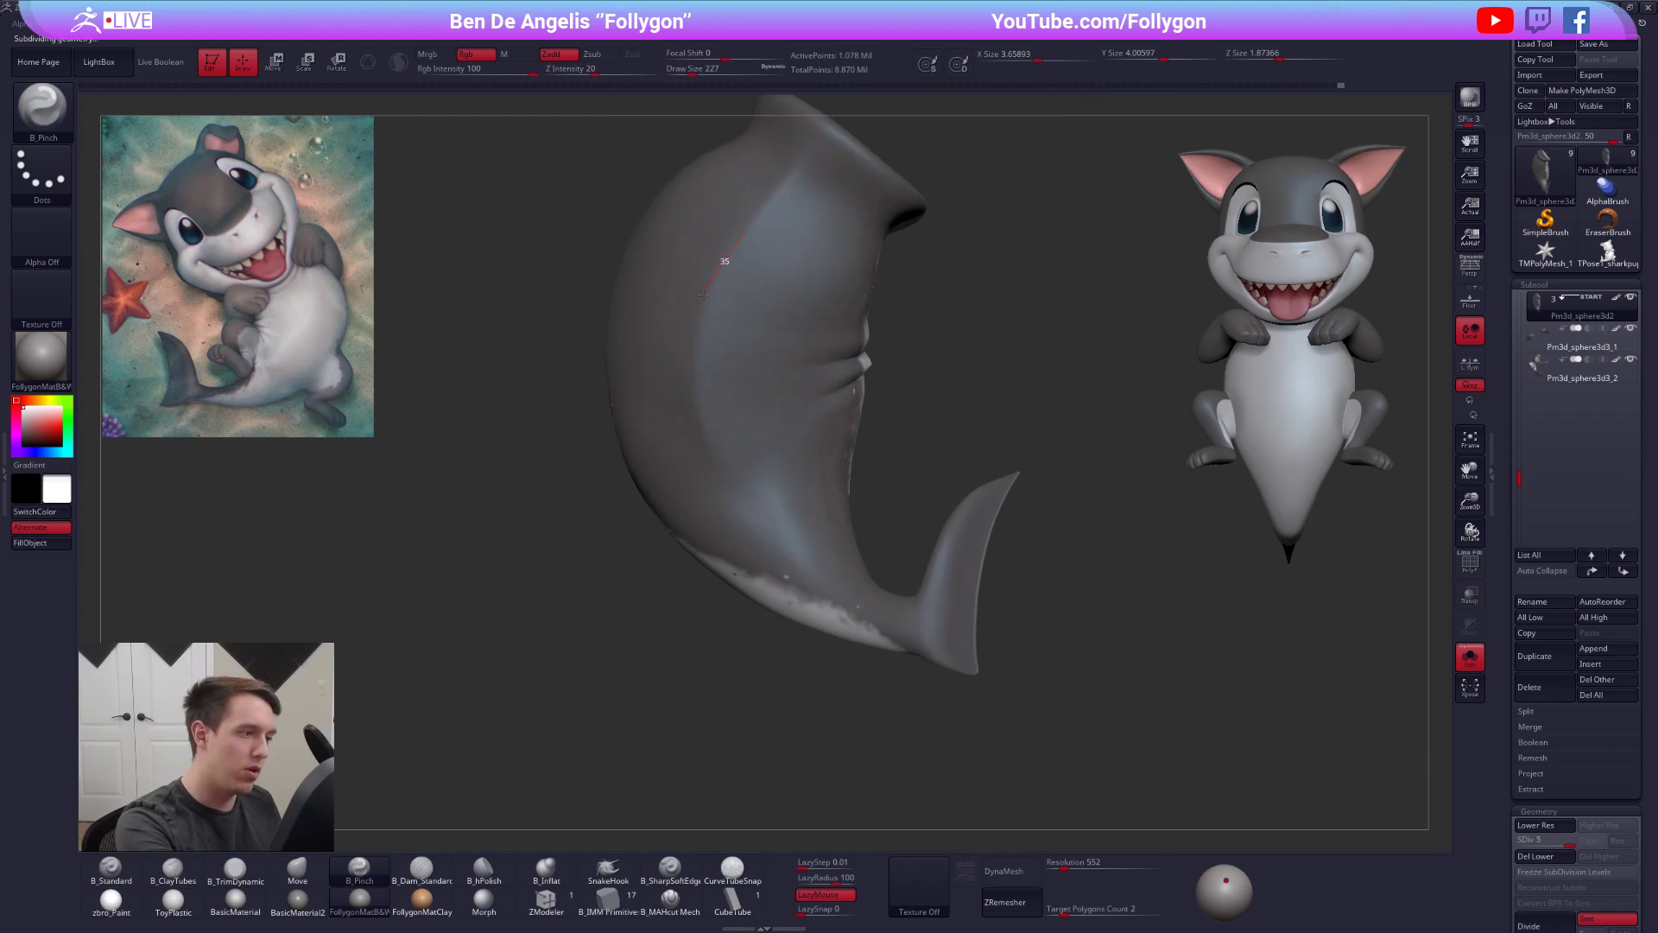
drag(757, 519, 765, 531)
mouse_move(767, 511)
right_down()
mouse_move(660, 518)
mouse_move(648, 574)
mouse_move(758, 494)
mouse_move(713, 247)
right_up()
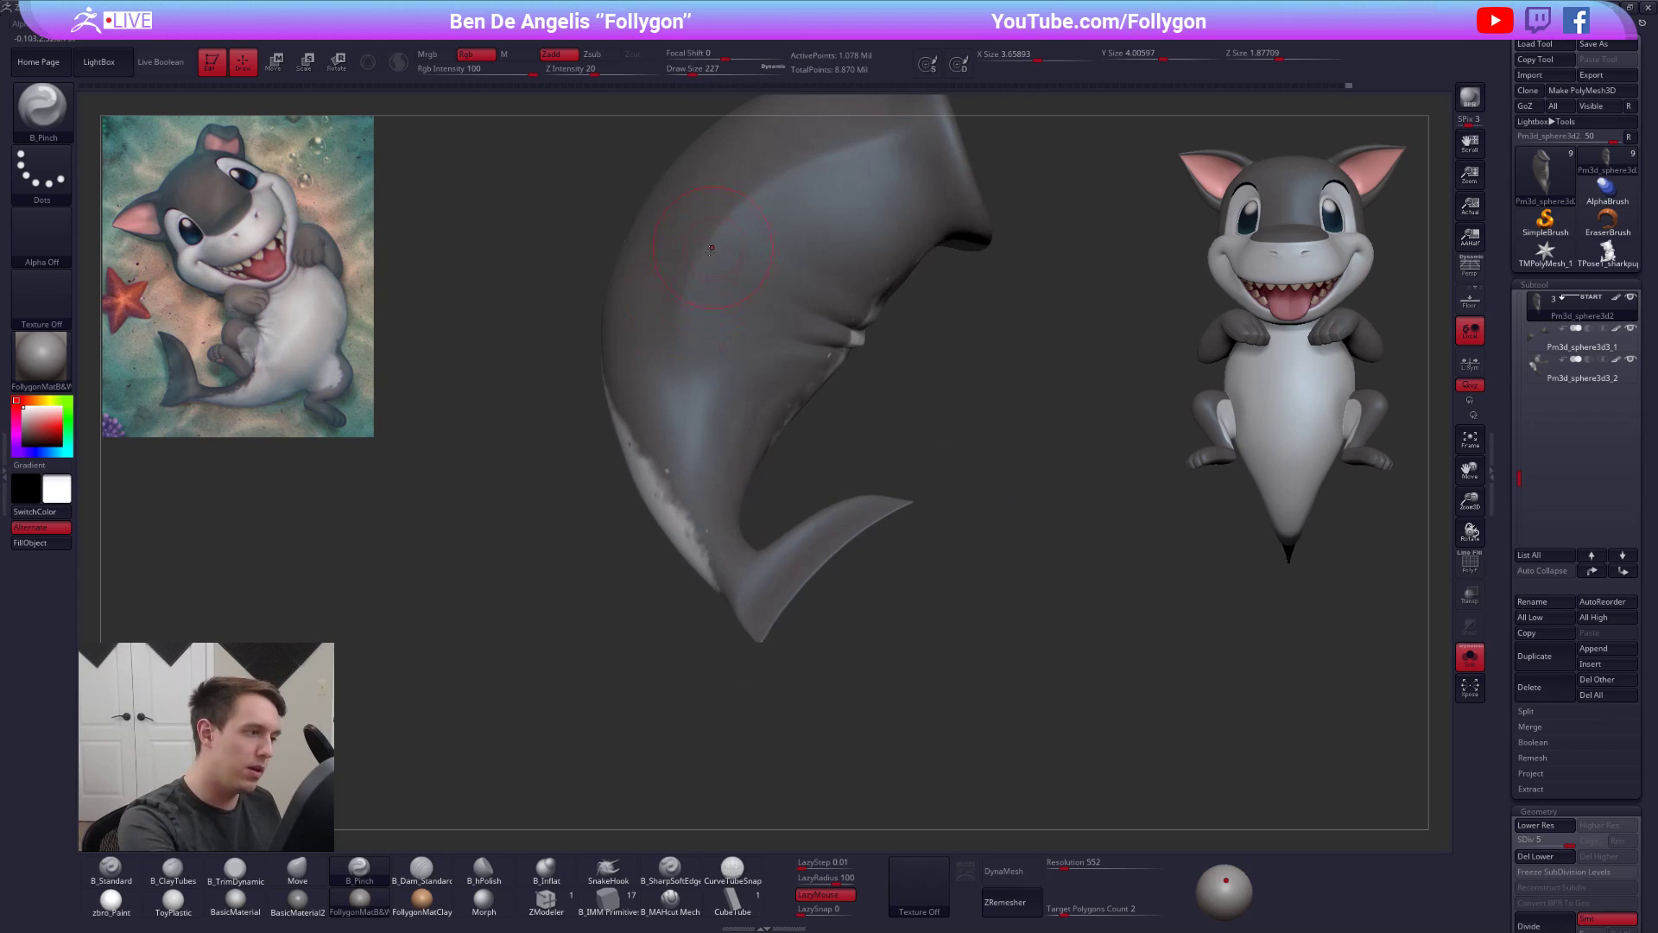
- Continue pinching the back ridge down into the tail at draw size 140
right_drag(716, 549, 729, 404)
key(space)
click(739, 439)
right_drag(704, 483, 730, 543)
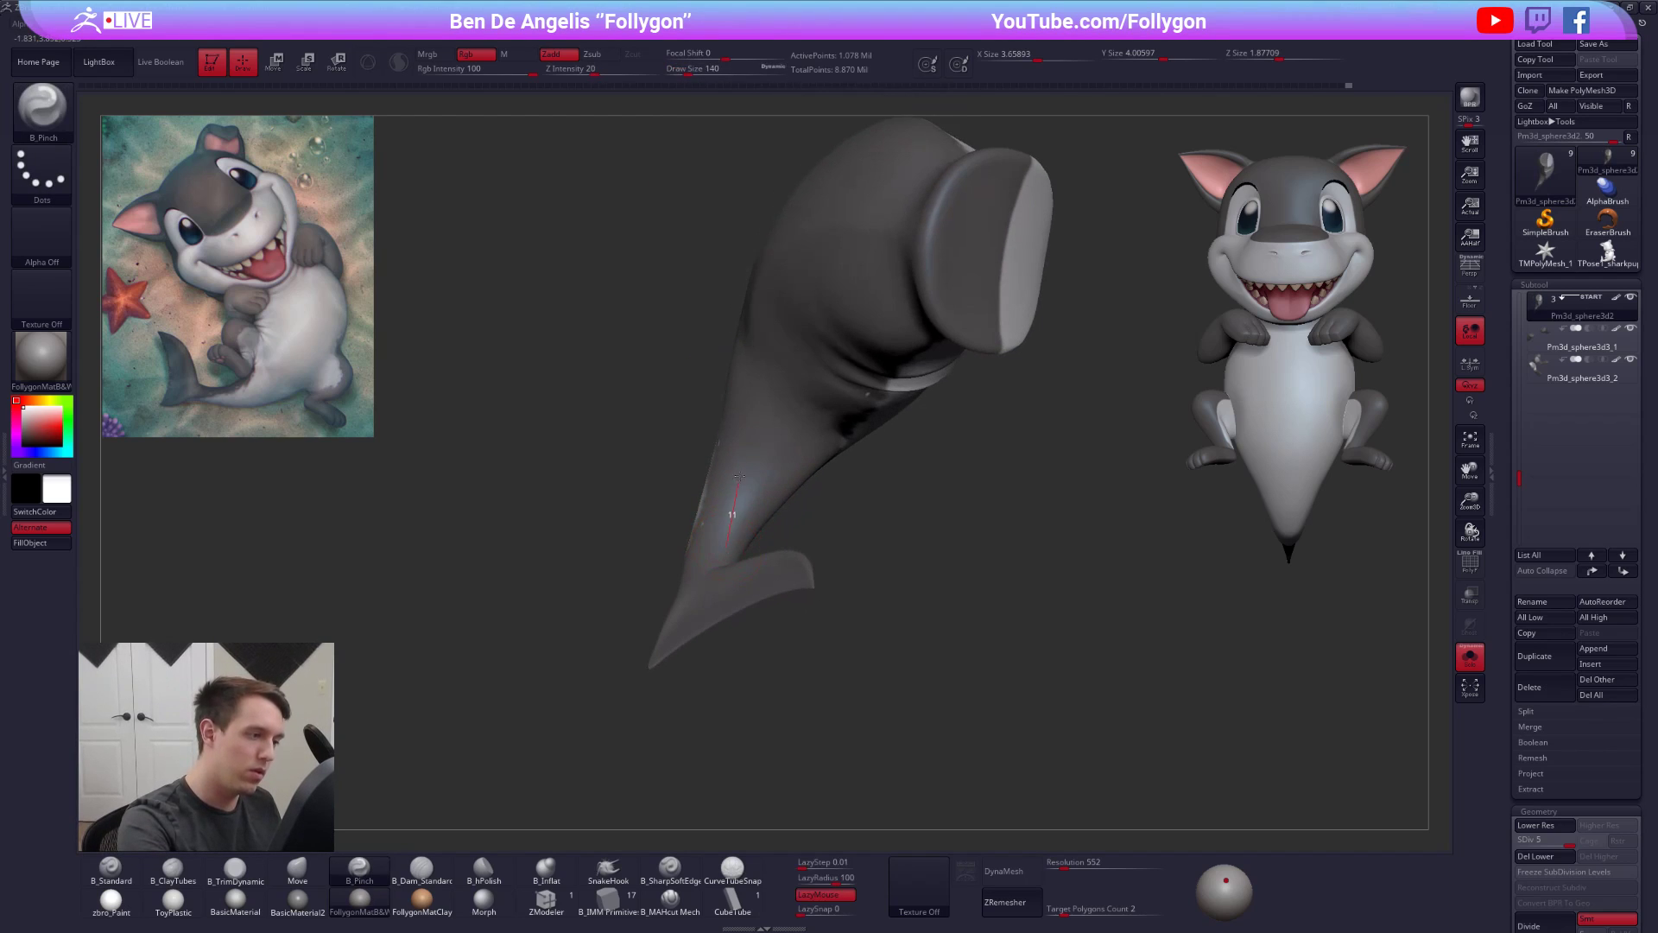
right_drag(748, 348, 787, 334)
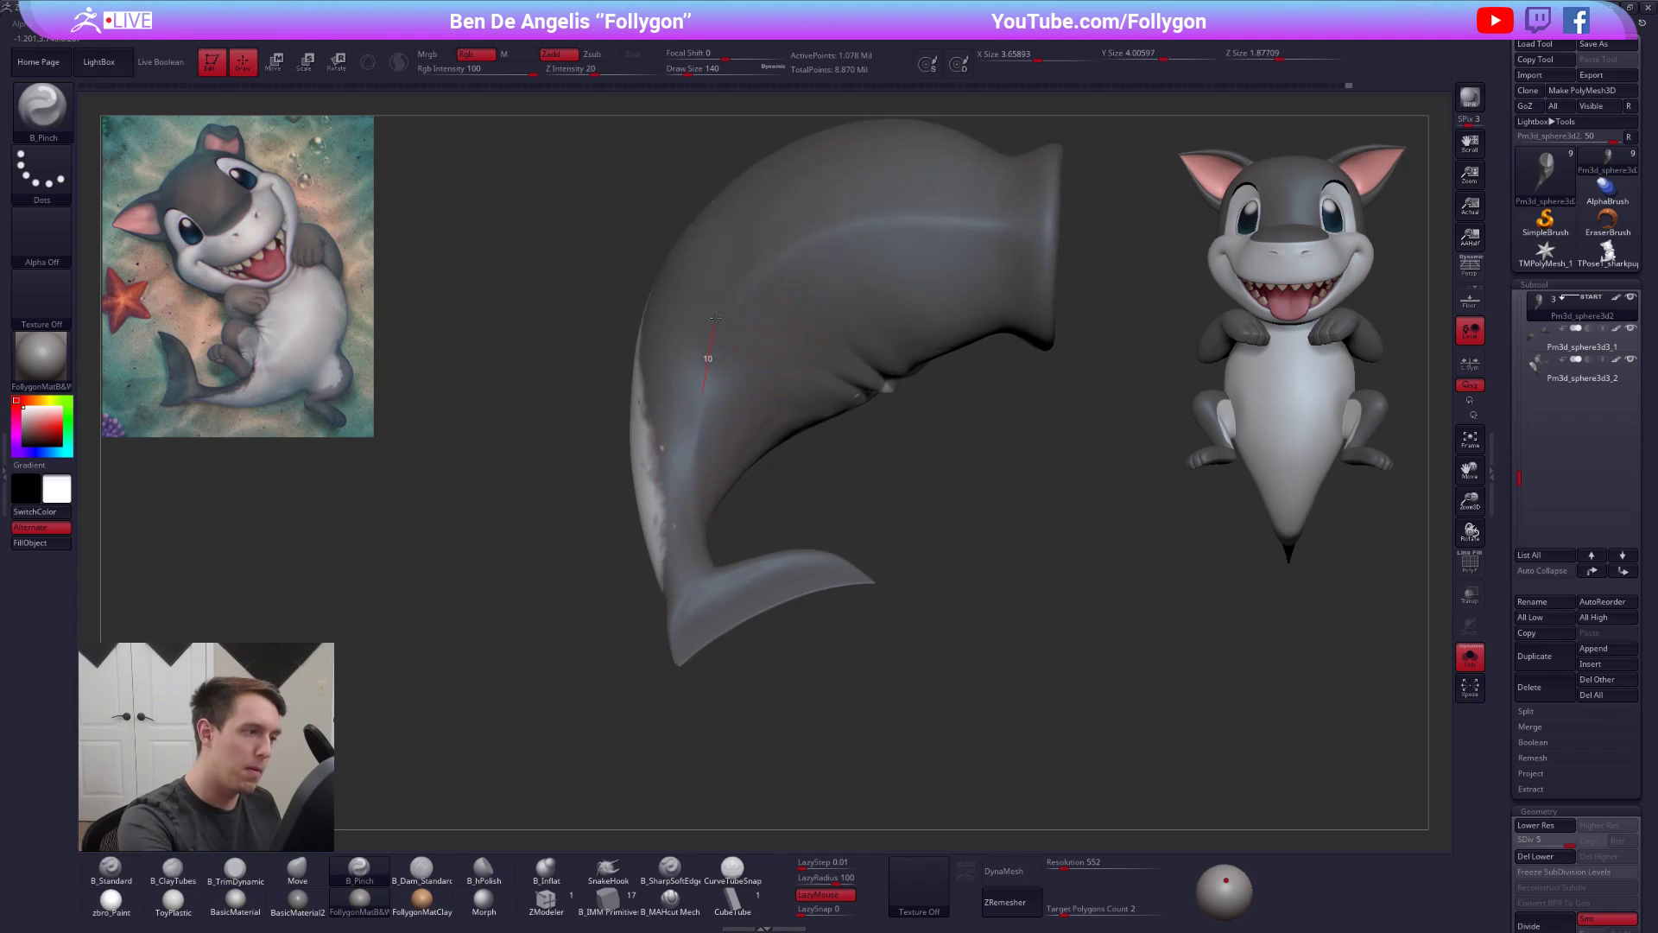
drag(759, 253, 784, 232)
mouse_move(661, 405)
right_down()
mouse_move(701, 410)
mouse_move(756, 373)
mouse_move(727, 367)
mouse_move(694, 403)
mouse_move(701, 447)
right_up()
key(space)
click(762, 347)
- Lower the body to subdivision level 2 and reshape the taper toward the tail with the Move brush
key(shift+d)
key(space)
click(690, 509)
key(b)
key(m)
key(v)
mouse_move(701, 509)
right_down()
mouse_move(729, 507)
mouse_move(682, 518)
right_up()
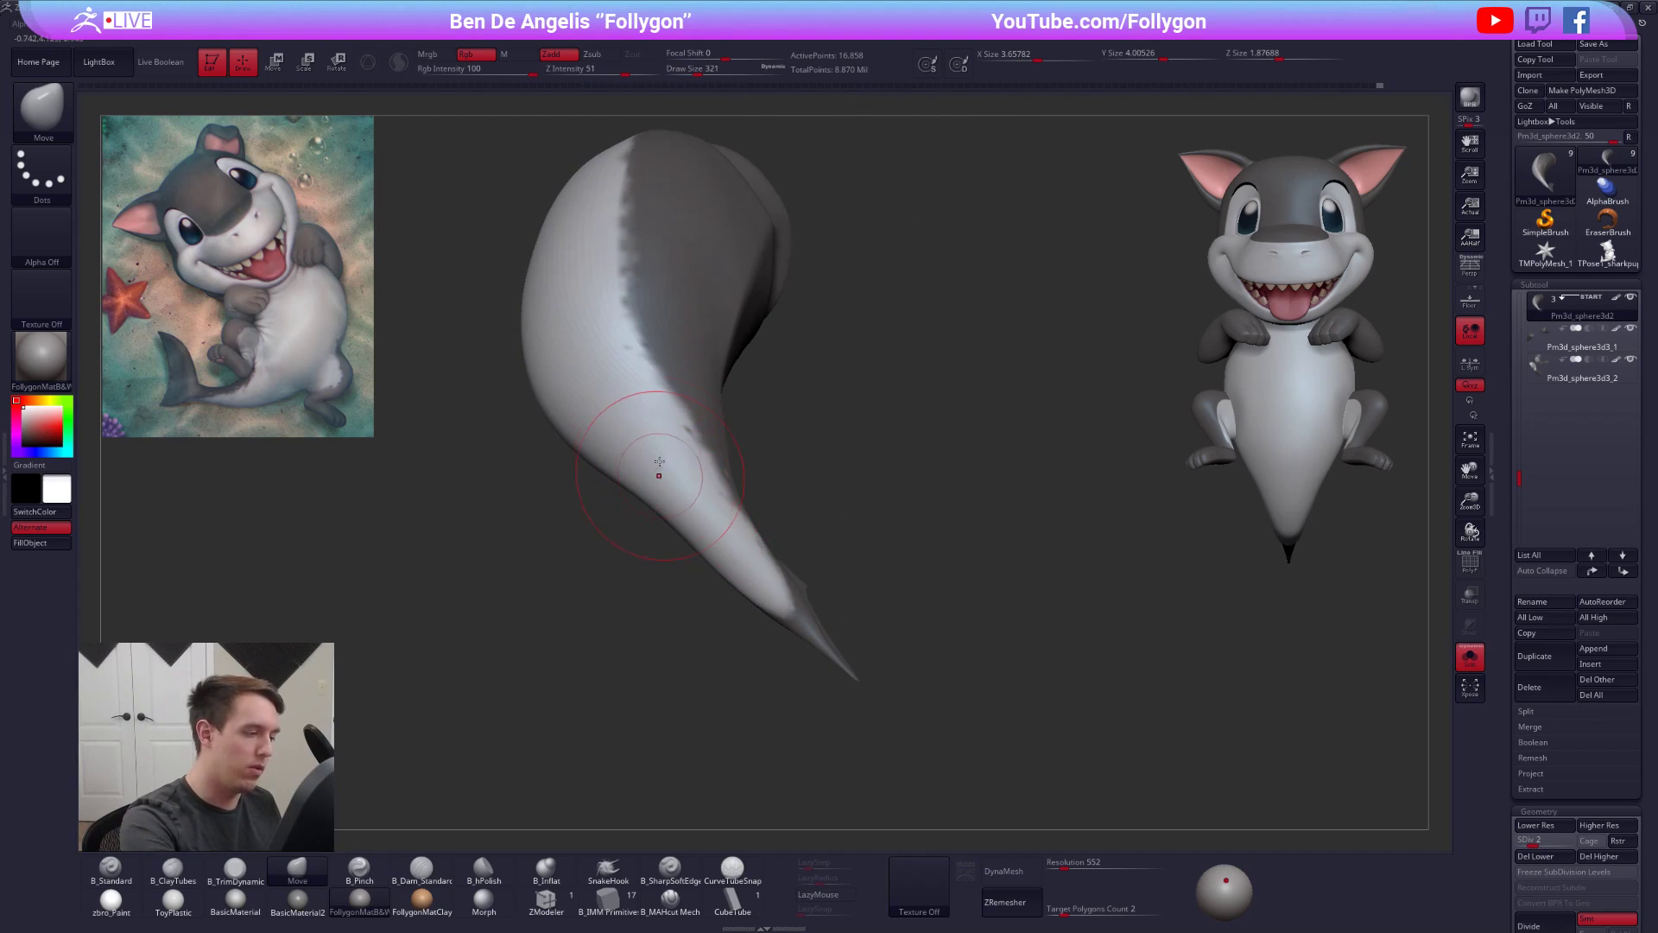
key(alt+s)
mouse_move(665, 458)
right_down()
mouse_move(681, 436)
mouse_move(748, 485)
right_up()
key(s)
drag(746, 484, 712, 493)
key(s)
- Lower the body to subdivision level 1 and adjust the overall volume of the tail and lower body with the Move brush
key(shift+d)
right_drag(727, 495, 802, 493)
key(s)
drag(801, 493, 796, 477)
mouse_move(782, 563)
right_down()
mouse_move(925, 552)
mouse_move(959, 480)
mouse_move(924, 475)
mouse_move(881, 422)
right_up()
key(space)
drag(880, 422, 871, 422)
alt+right_drag(873, 428, 944, 592)
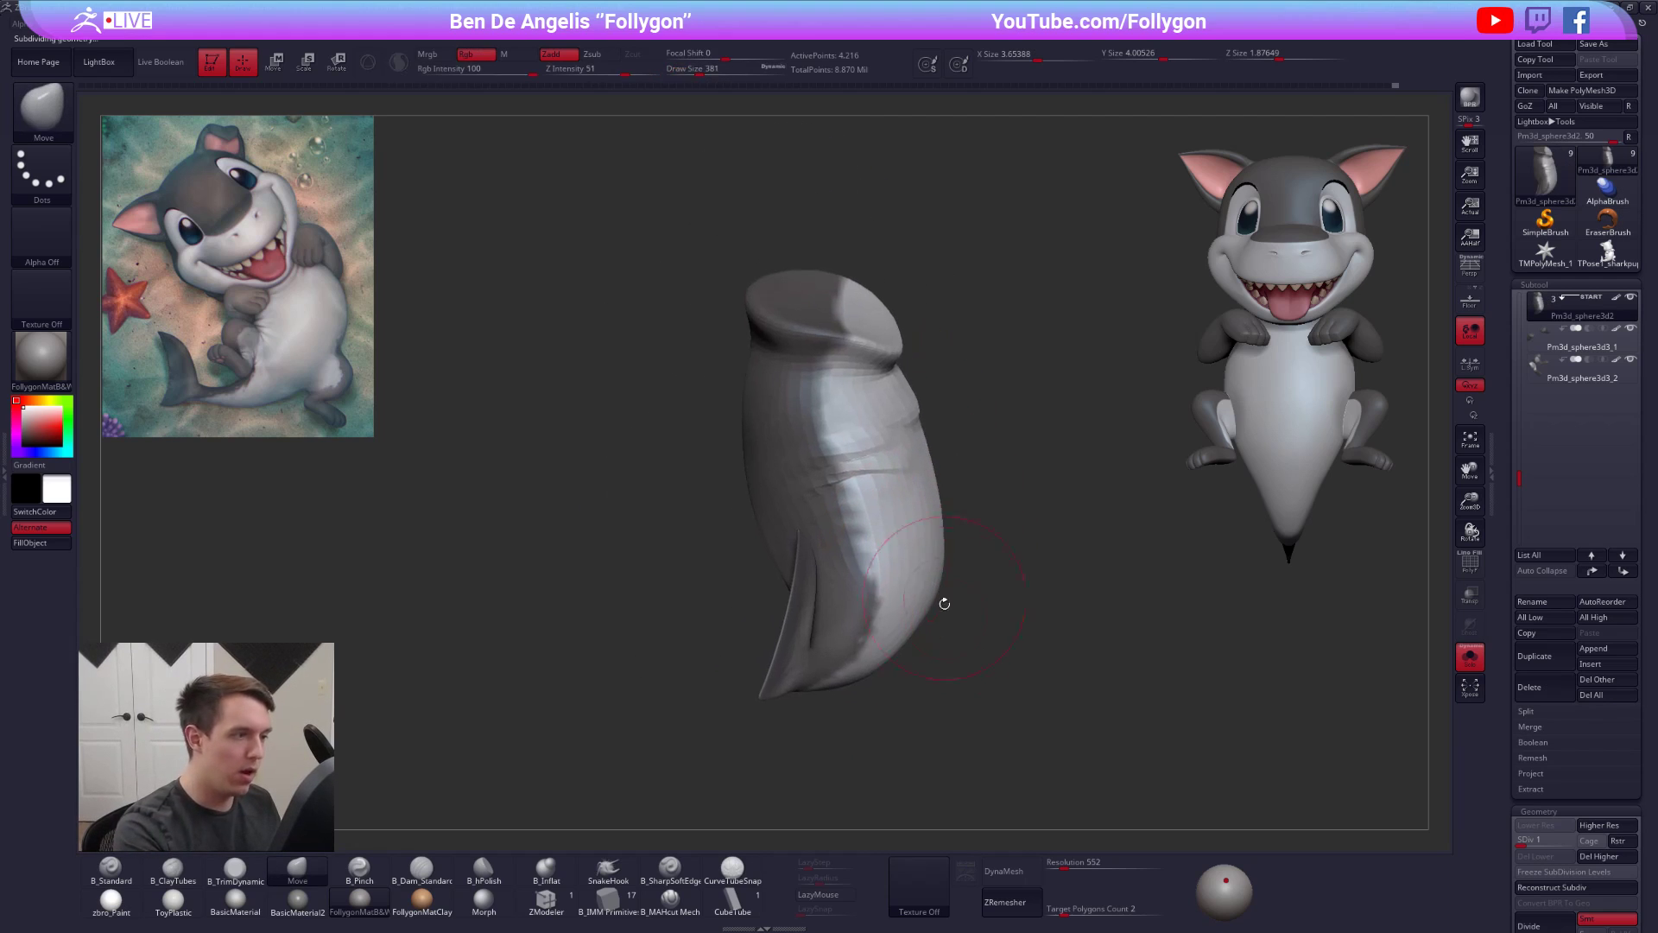
- Show the whole character, raise the body to subdivision level 5, and adjust the underside near the tail with the Move brush
key(alt+s)
key(d)
key(d)
key(d)
key(d)
key(space)
drag(881, 664, 862, 663)
mouse_move(864, 682)
right_down()
mouse_move(929, 691)
mouse_move(1049, 656)
right_up()
drag(891, 665, 881, 645)
mouse_move(880, 646)
right_down()
mouse_move(895, 582)
mouse_move(976, 606)
mouse_move(872, 596)
right_up()
- Fine-tune the belly and lower body contour around the legs with the Move brush
key(shift)
key(space)
drag(855, 520, 864, 519)
alt+right_drag(851, 579, 793, 658)
drag(889, 626, 876, 639)
right_drag(760, 644, 946, 478)
alt+right_drag(853, 564, 871, 606)
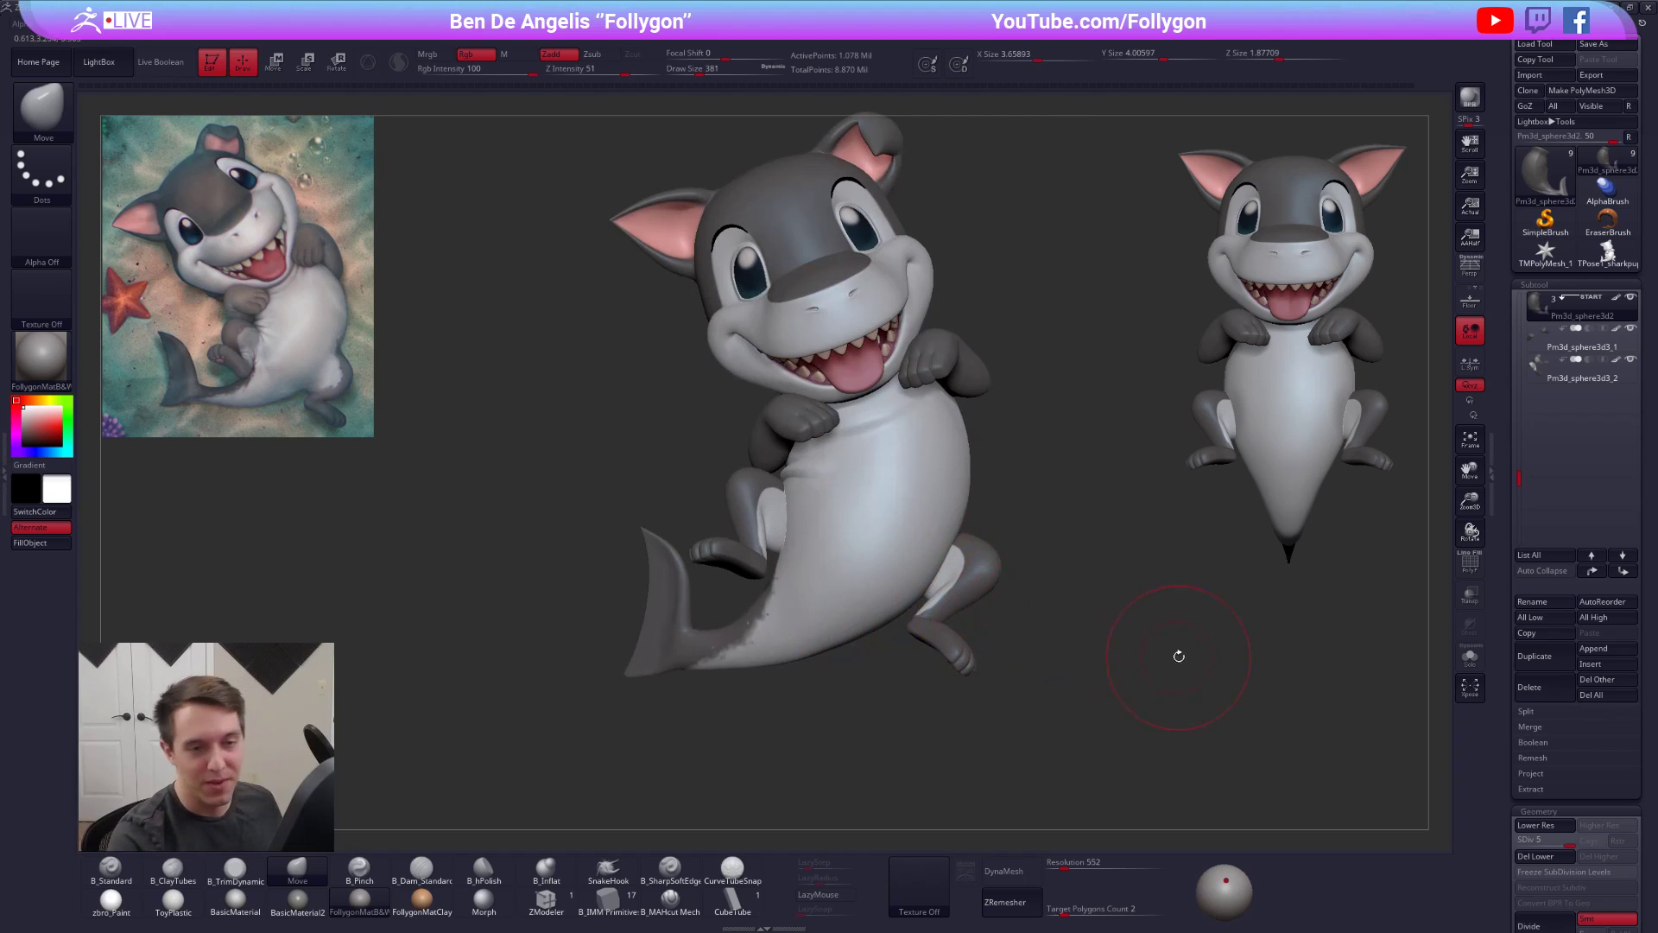
- Remesh the body with DynaMesh at resolution 552 and switch to the zbro_Paint material
key(shift+f)
key(shift+f)
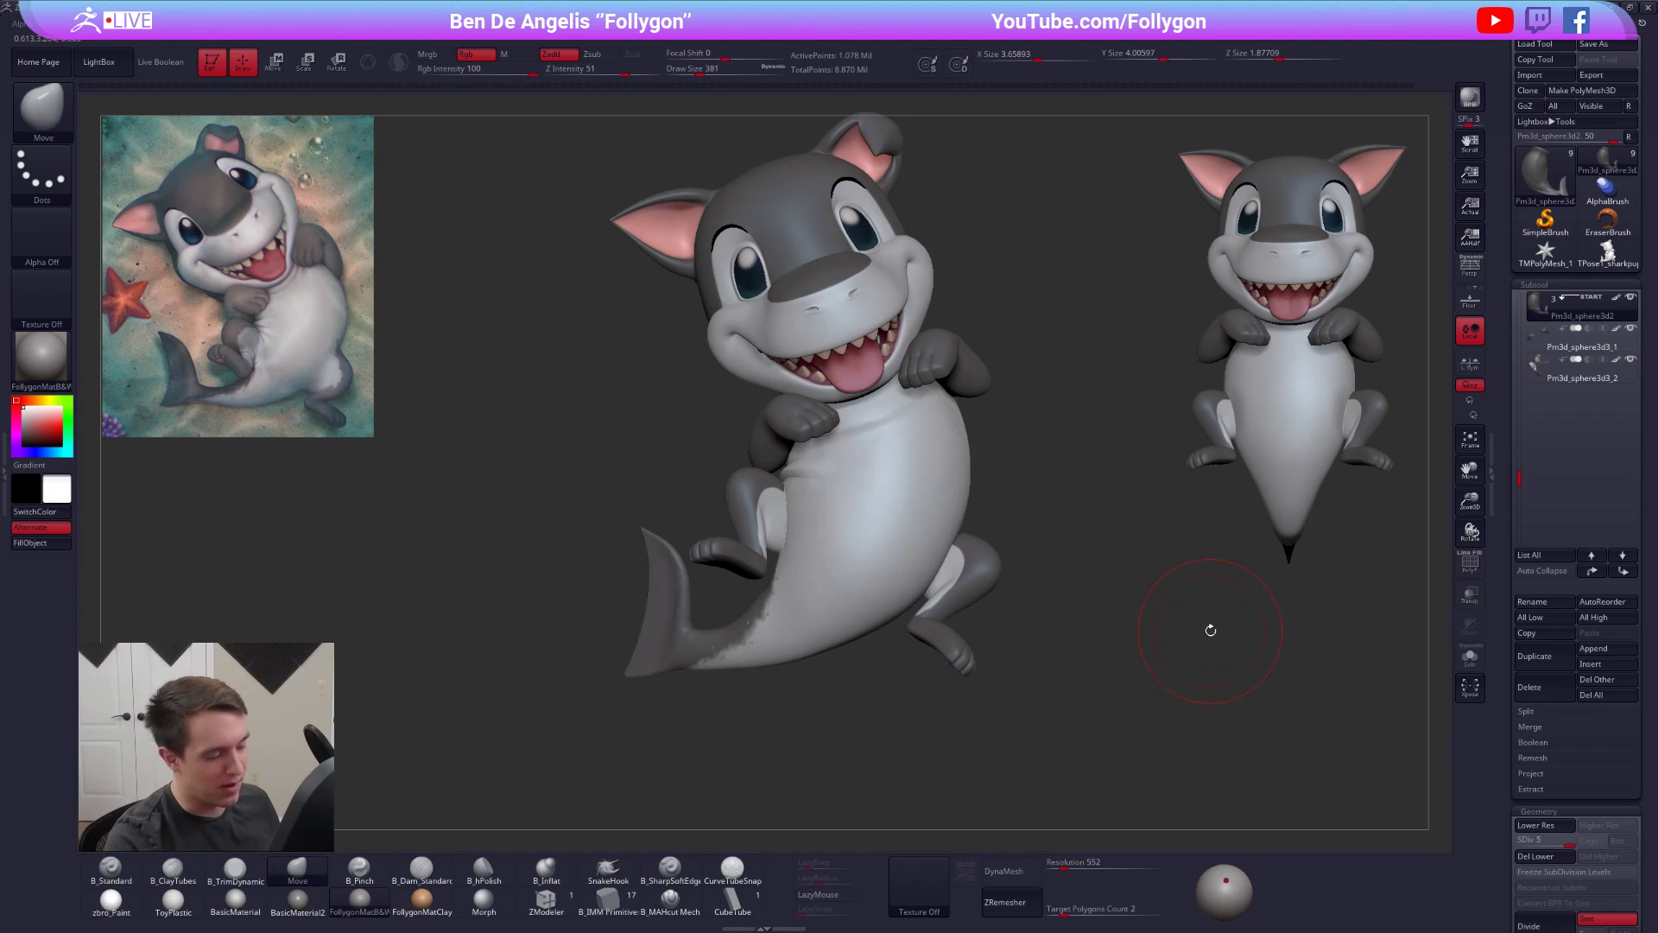
click(1025, 859)
click(970, 892)
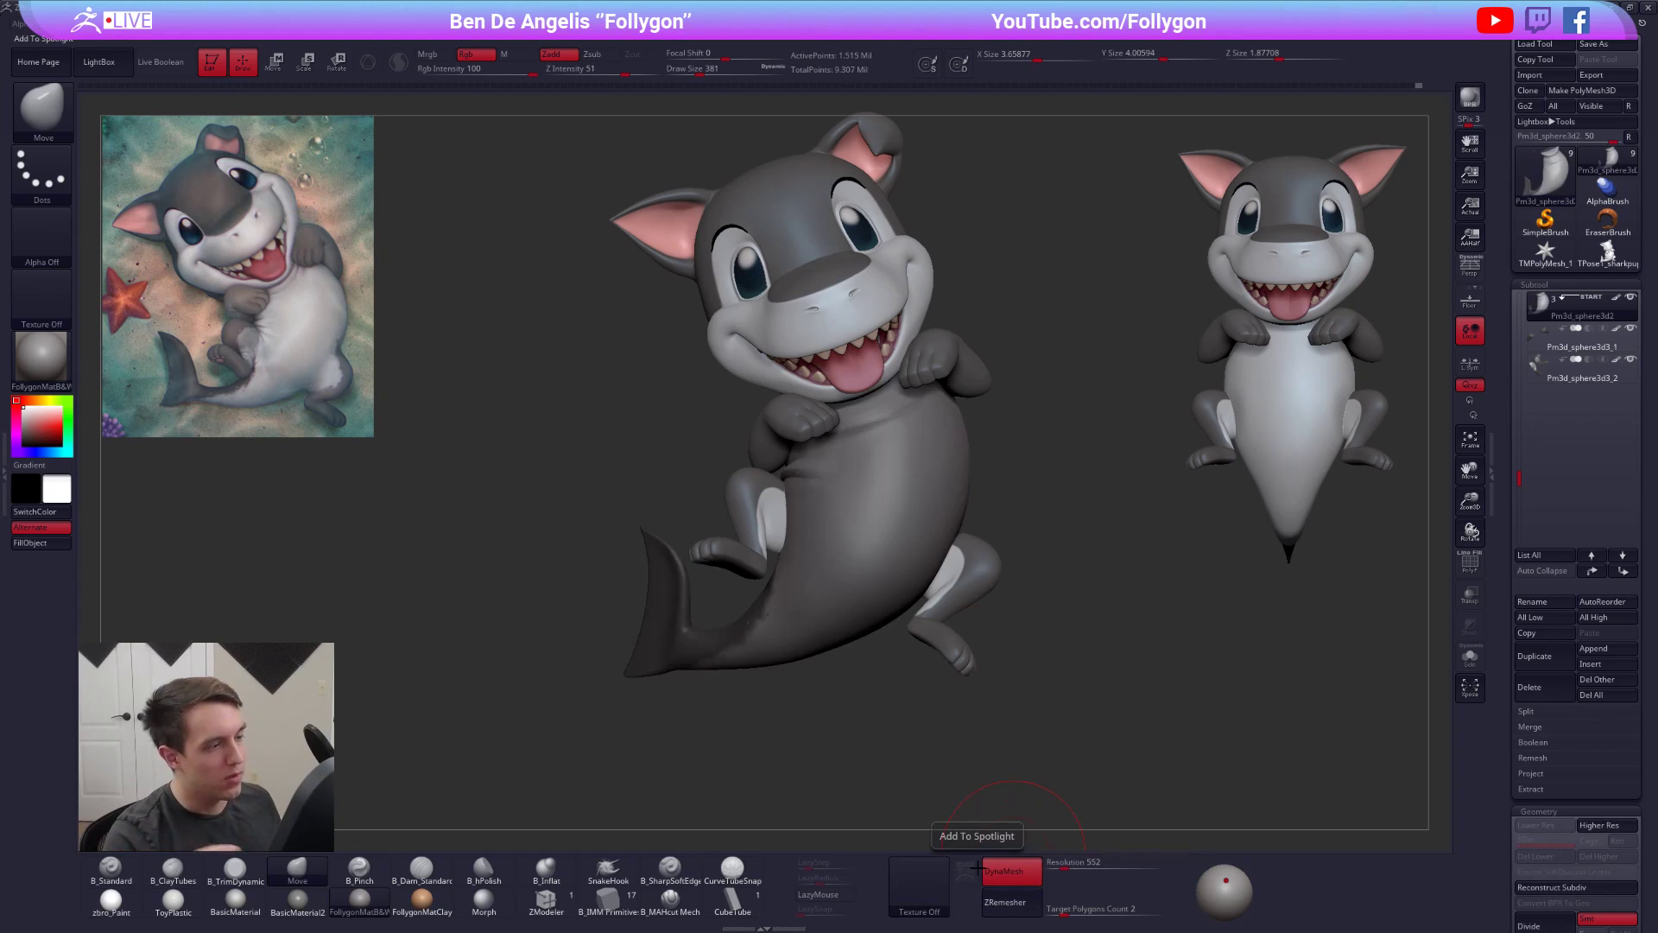
click(115, 901)
- Isolate the remeshed body, inspect its wireframe, and refine the tail and underside with the Move and Smooth brushes
mouse_move(780, 639)
right_down()
mouse_move(876, 596)
mouse_move(826, 596)
mouse_move(810, 623)
mouse_move(1306, 663)
mouse_move(962, 644)
mouse_move(900, 590)
mouse_move(800, 605)
right_up()
key(alt+s)
key(shift+f)
key(shift+f)
key(space)
drag(872, 525, 859, 525)
mouse_move(864, 527)
right_down()
mouse_move(831, 520)
mouse_move(782, 692)
mouse_move(793, 596)
mouse_move(803, 585)
mouse_move(829, 605)
right_up()
key(space)
key(space)
drag(840, 614, 843, 608)
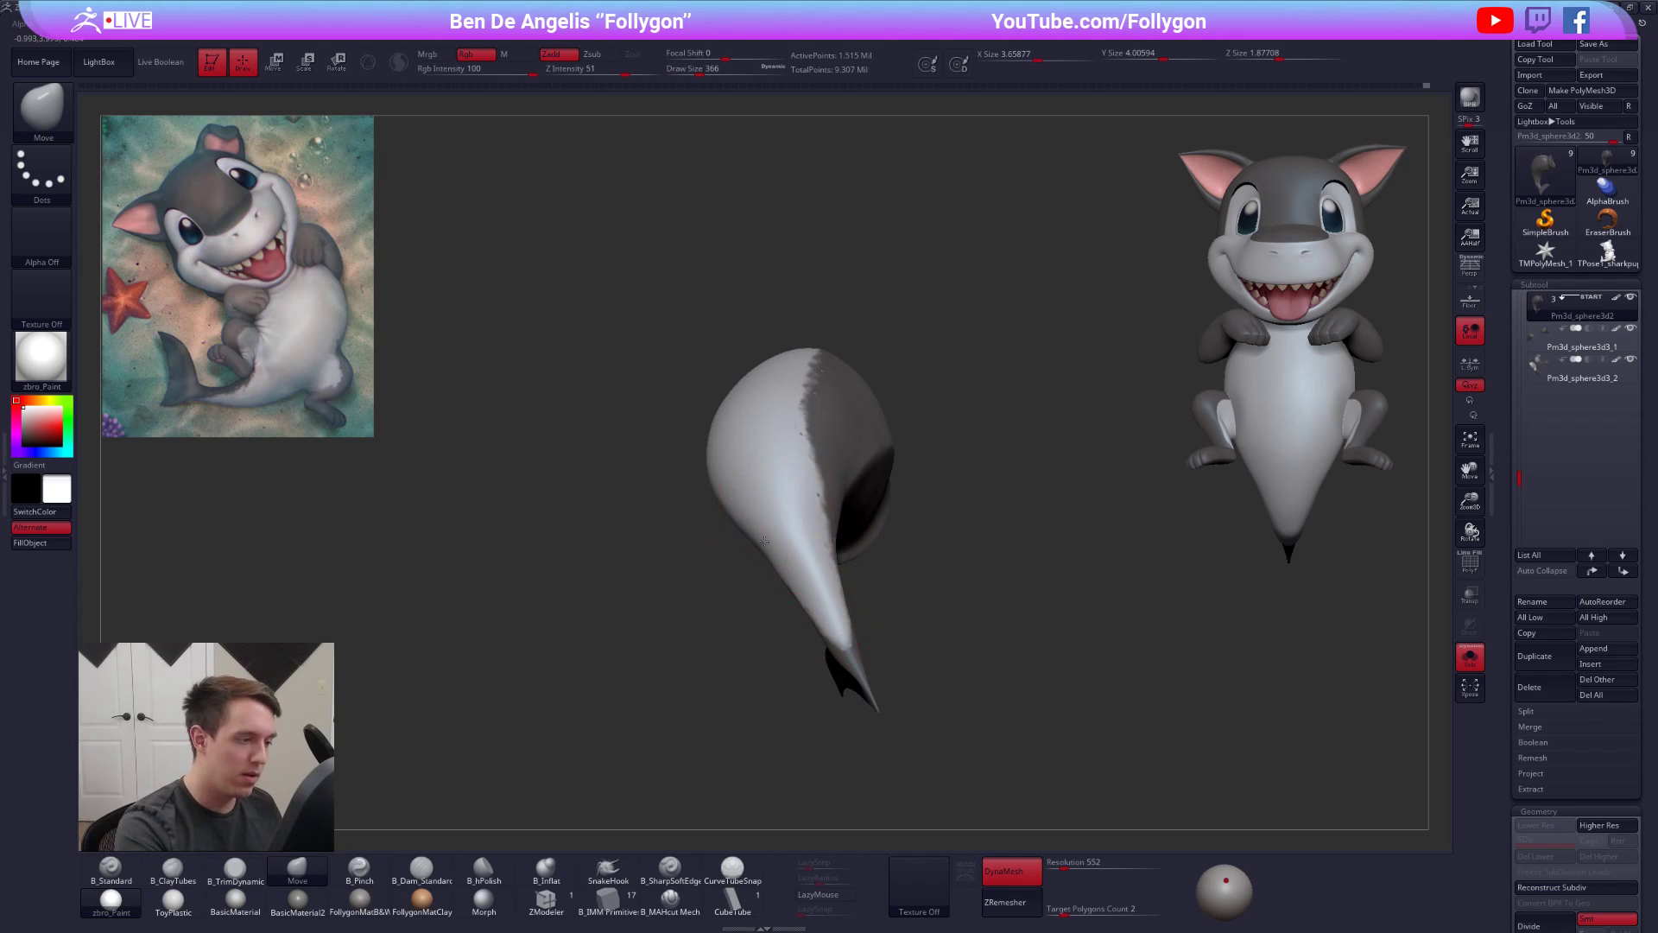
right_drag(765, 541, 741, 483)
key(shift)
right_drag(743, 344, 935, 621)
key(alt+s)
drag(985, 626, 997, 610)
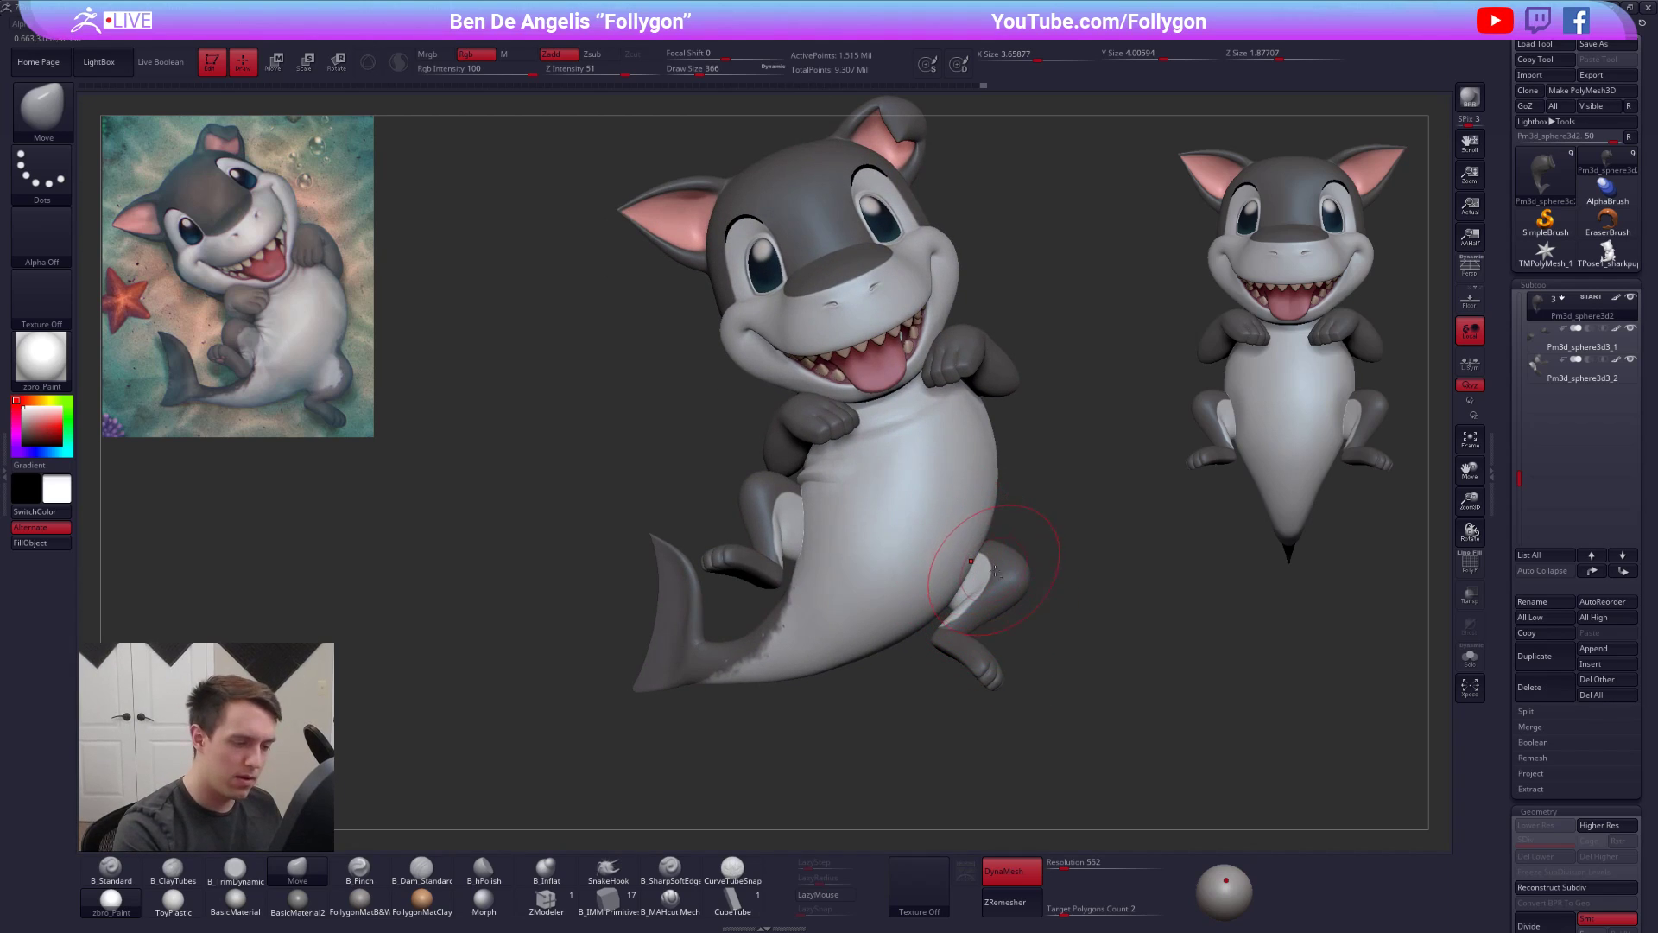
- Select the legs and adjust the hind foot with the Move brush at draw size 265
alt+click(991, 570)
key(space)
mouse_move(948, 652)
right_down()
mouse_move(991, 661)
mouse_move(957, 665)
right_up()
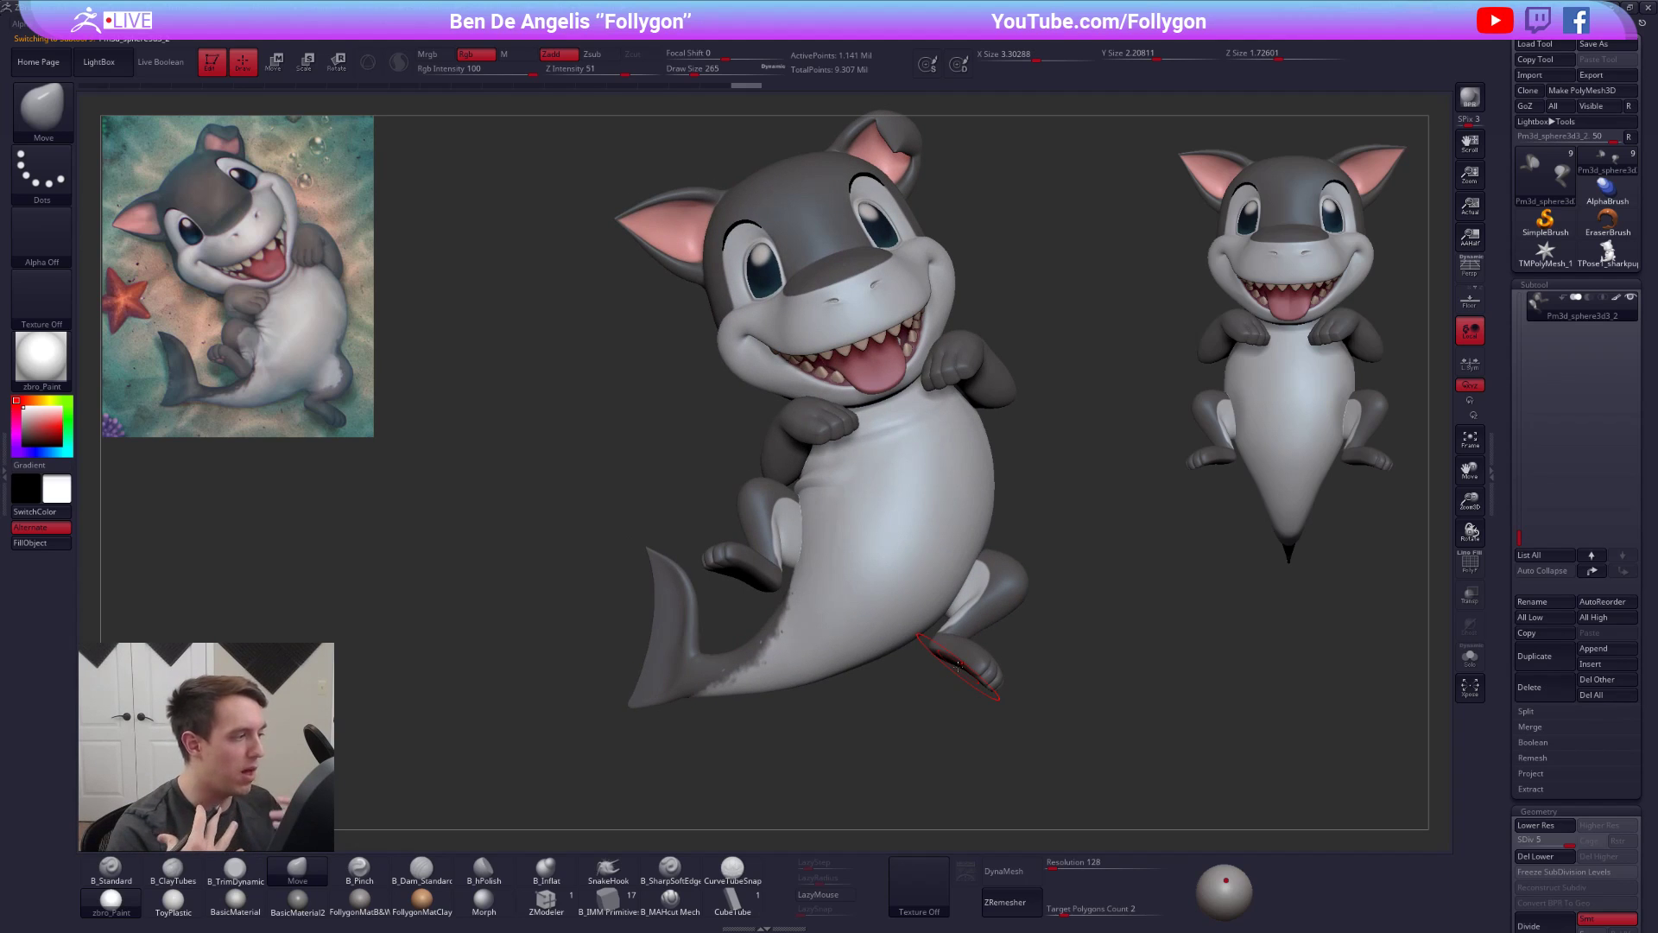
right_drag(987, 659, 935, 600)
key(alt+s)
key(alt+s)
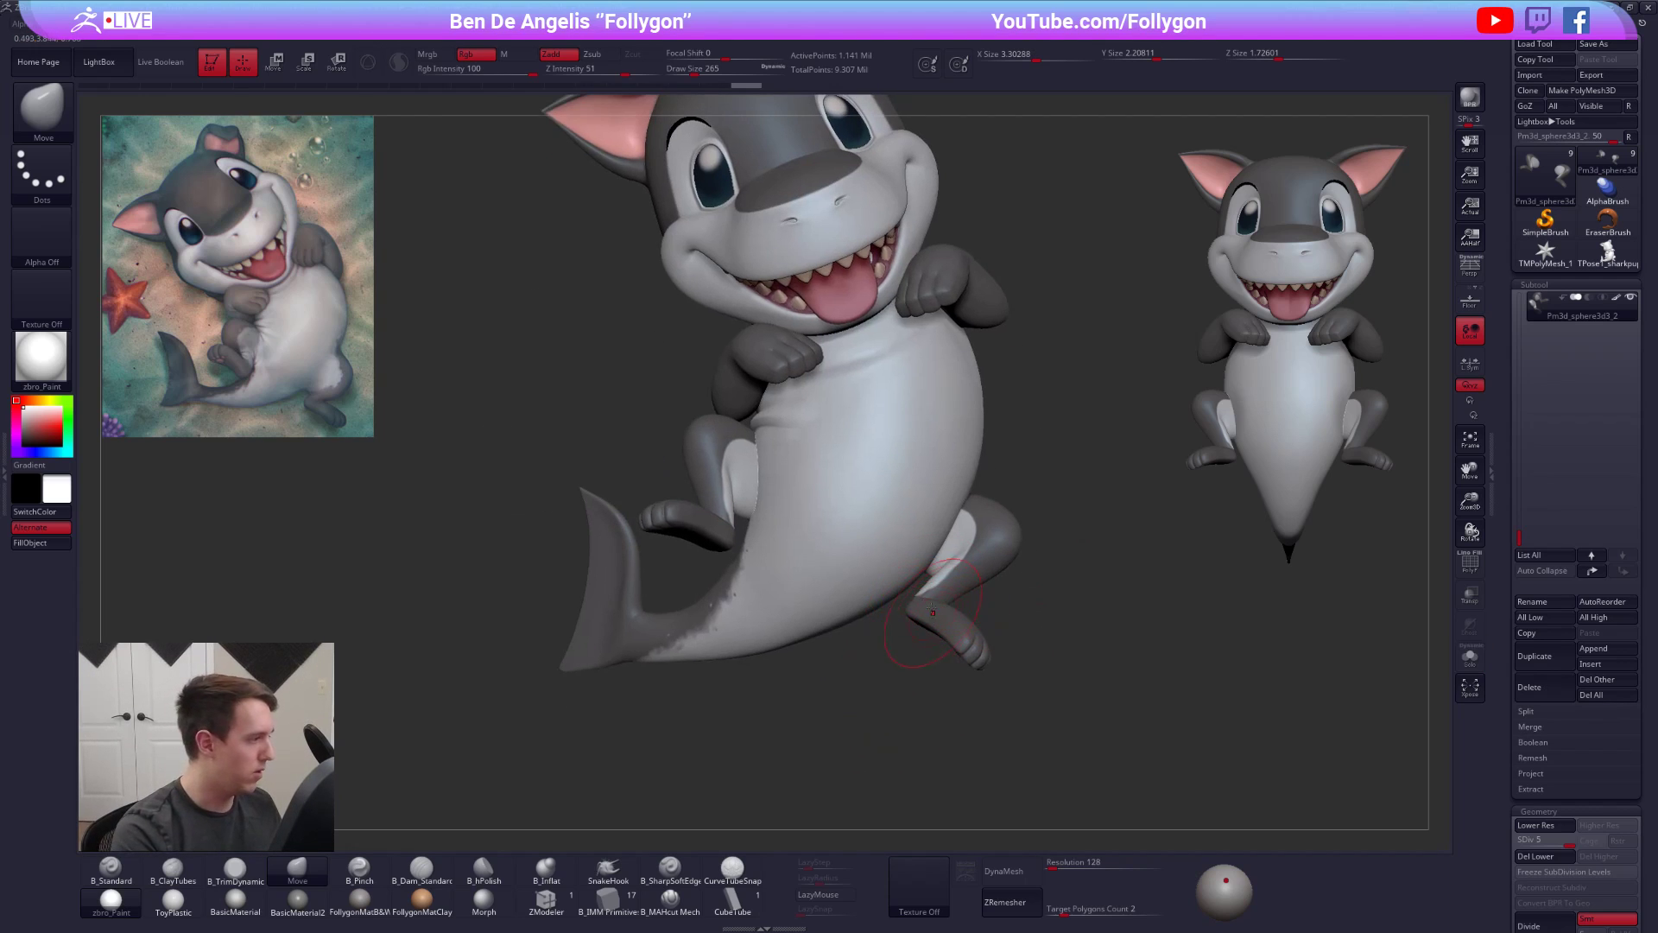
- Isolate the legs, lower them to subdivision level 2, and reshape and smooth the foot with the Move brush at draw size 160
key(alt+s)
key(shift+d)
key(shift+d)
key(shift+d)
key(space)
drag(971, 544, 964, 544)
mouse_move(976, 576)
right_down()
mouse_move(1012, 615)
mouse_move(1026, 568)
mouse_move(939, 527)
mouse_move(890, 544)
right_up()
key(shift+d)
key(d)
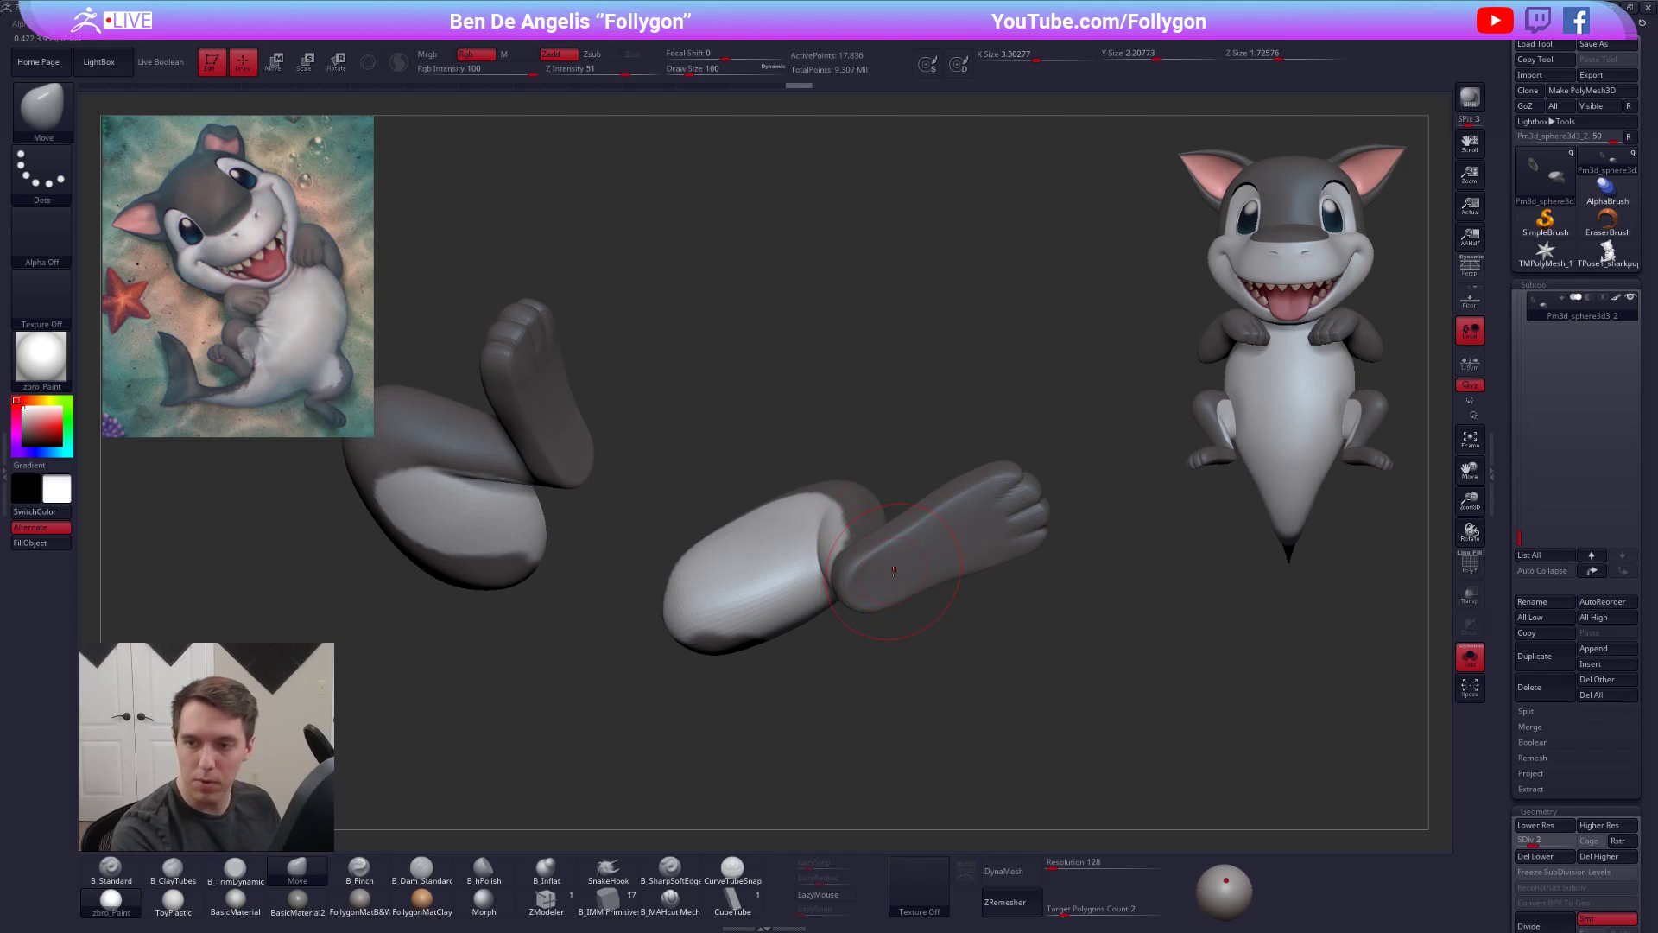
mouse_move(883, 596)
right_down()
mouse_move(889, 609)
mouse_move(886, 585)
right_up()
mouse_move(895, 573)
shift+mouse_down()
mouse_move(904, 560)
mouse_move(937, 576)
shift+mouse_up()
- Build up the foot's form with the ClayTubes brush at draw size 81, raising the legs to subdivision level 3
key(space)
key(b)
key(c)
key(t)
key(space)
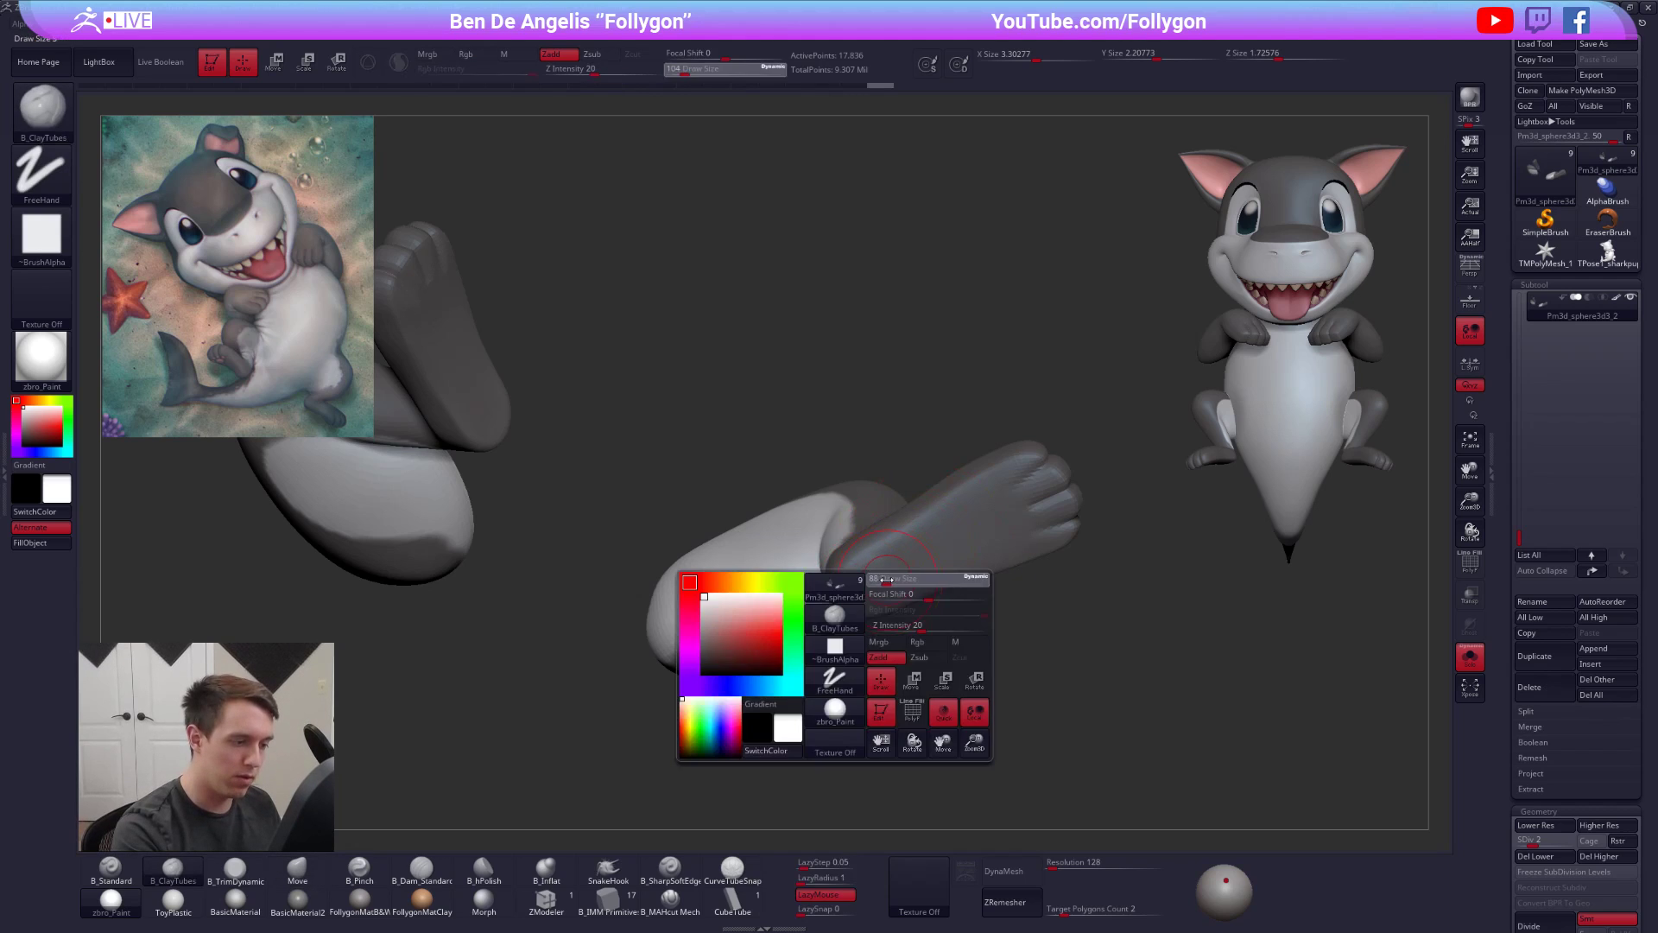
key(shift)
key(ctrl+d)
mouse_move(930, 535)
right_down()
mouse_move(910, 559)
mouse_move(915, 533)
mouse_move(979, 573)
mouse_move(947, 537)
mouse_move(898, 652)
mouse_move(843, 544)
mouse_move(768, 474)
mouse_move(876, 527)
mouse_move(821, 554)
mouse_move(868, 535)
mouse_move(811, 532)
mouse_move(843, 637)
mouse_move(821, 573)
right_up()
key(space)
drag(821, 574, 817, 579)
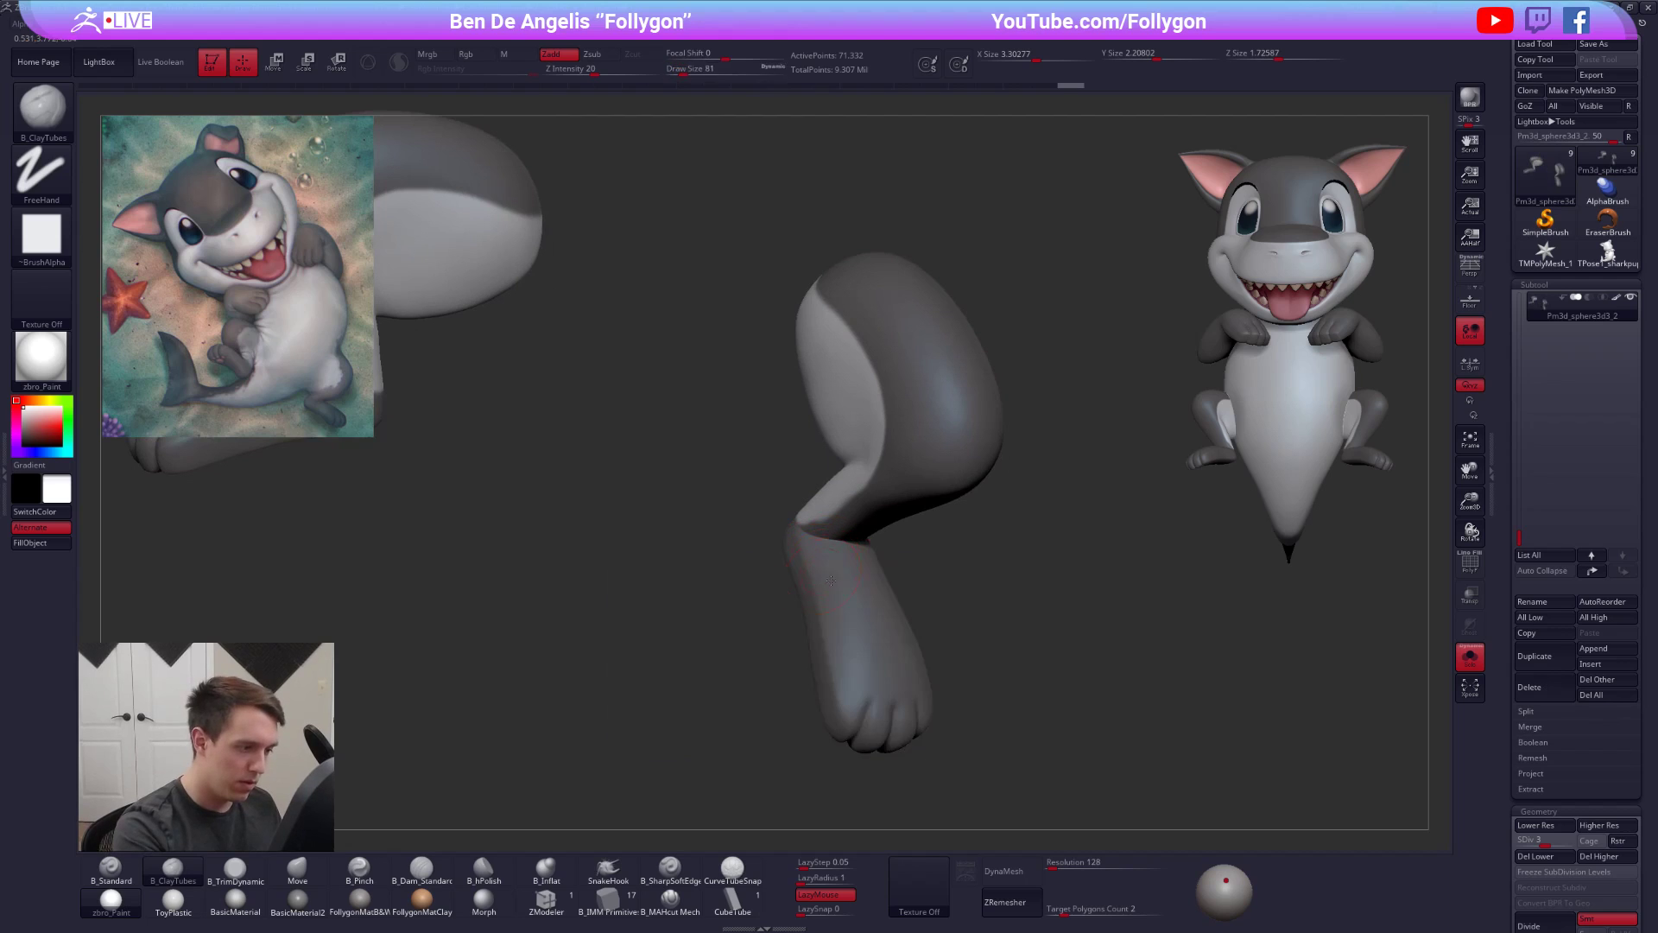
- Smooth the built-up surface along the foot and ankle at subdivision level 3
right_drag(818, 579, 834, 617)
key(shift+d)
key(d)
shift+drag(863, 570, 844, 602)
mouse_move(844, 604)
right_down()
mouse_move(876, 656)
mouse_move(997, 565)
right_up()
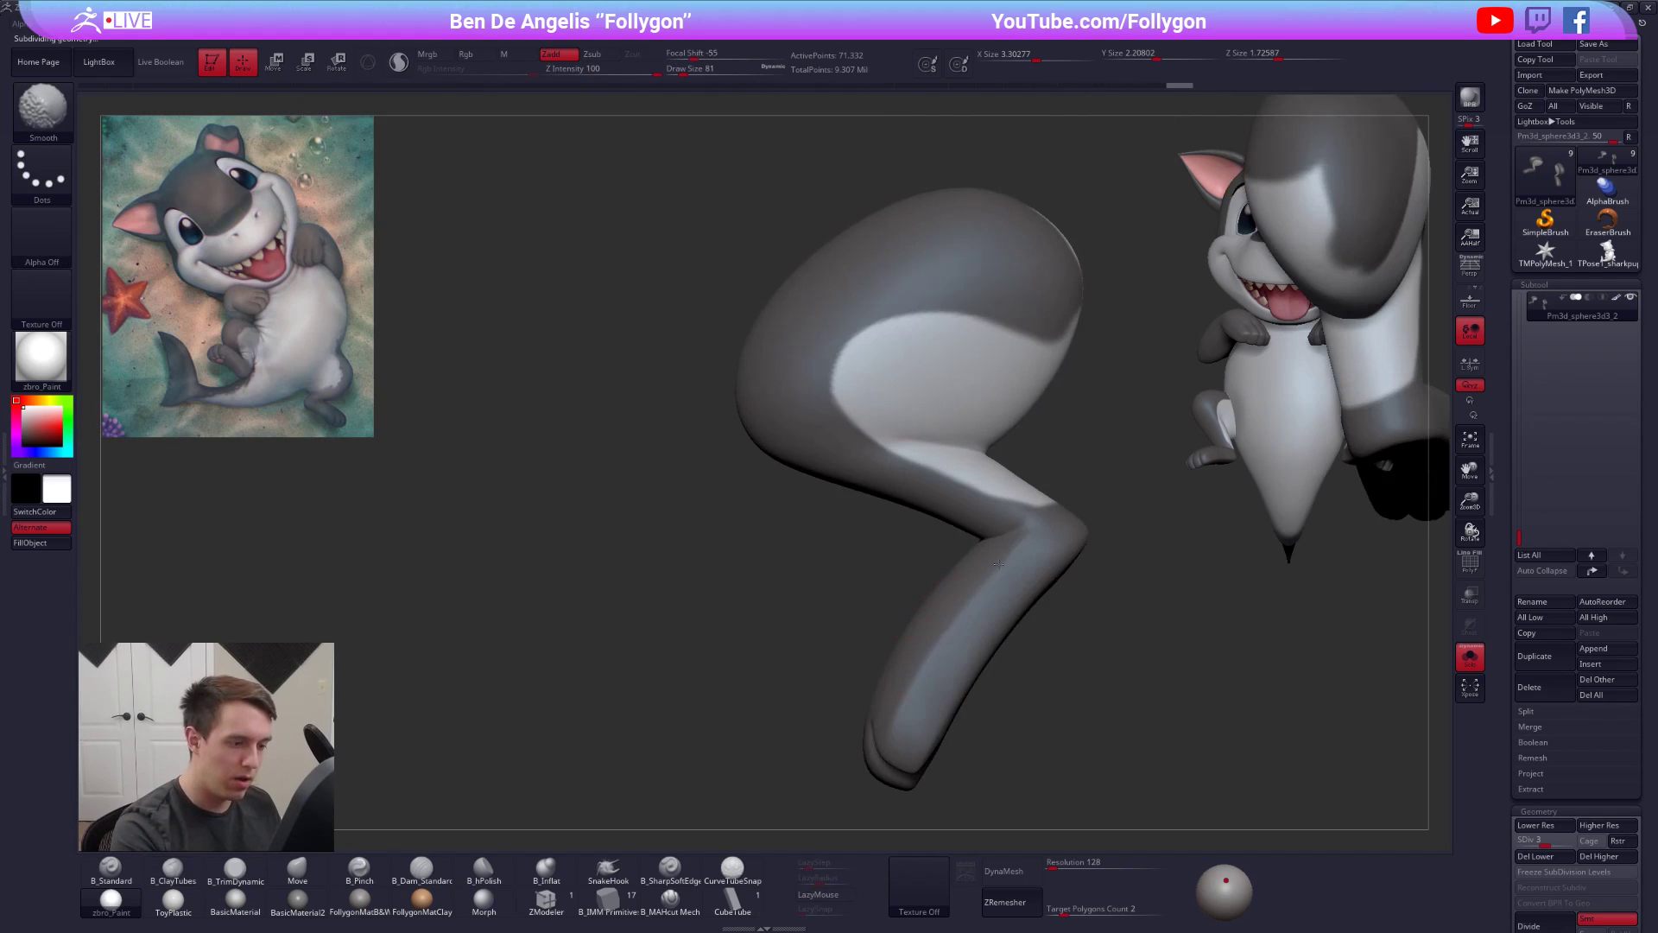
right_drag(930, 684, 881, 644)
shift+drag(898, 635, 915, 682)
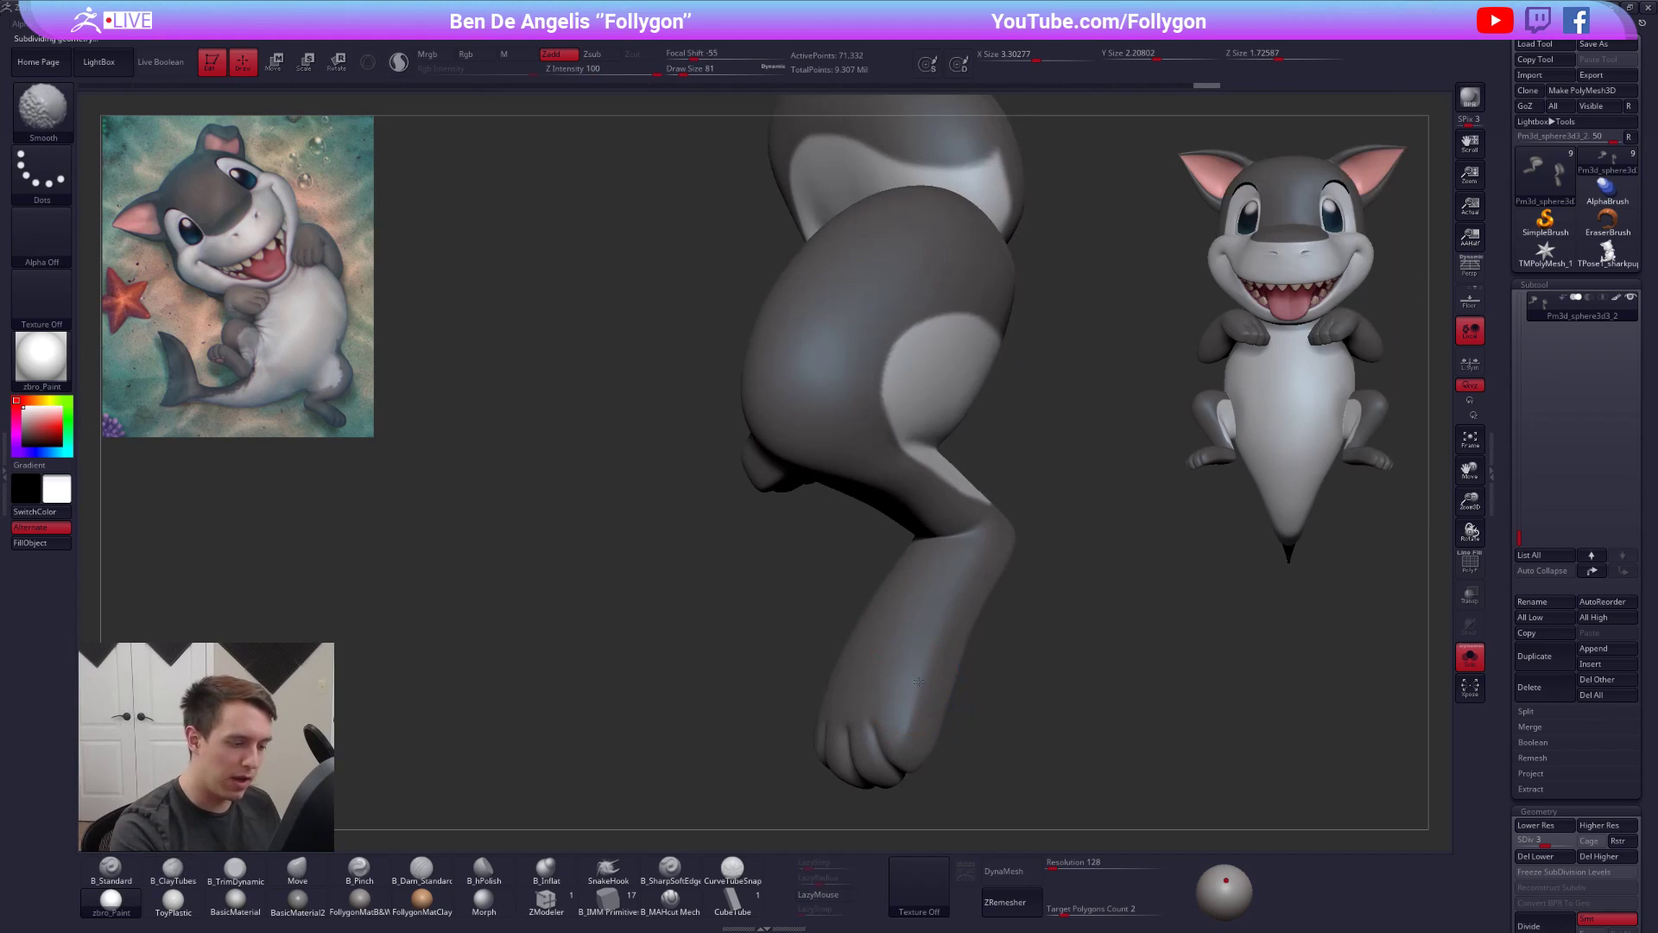
- Blend the heel and ankle transition with the Smooth brush, alternating between lower and higher subdivision levels
alt+right_drag(924, 664, 929, 599)
key(shift+d)
shift+drag(926, 589, 898, 577)
mouse_move(998, 544)
right_down()
mouse_move(958, 537)
mouse_move(984, 511)
right_up()
key(d)
mouse_move(936, 663)
right_down()
mouse_move(961, 574)
mouse_move(863, 557)
mouse_move(807, 576)
mouse_move(922, 593)
mouse_move(907, 552)
mouse_move(950, 570)
mouse_move(1006, 545)
right_up()
key(d)
alt+right_drag(777, 573, 889, 673)
key(shift+d)
key(shift)
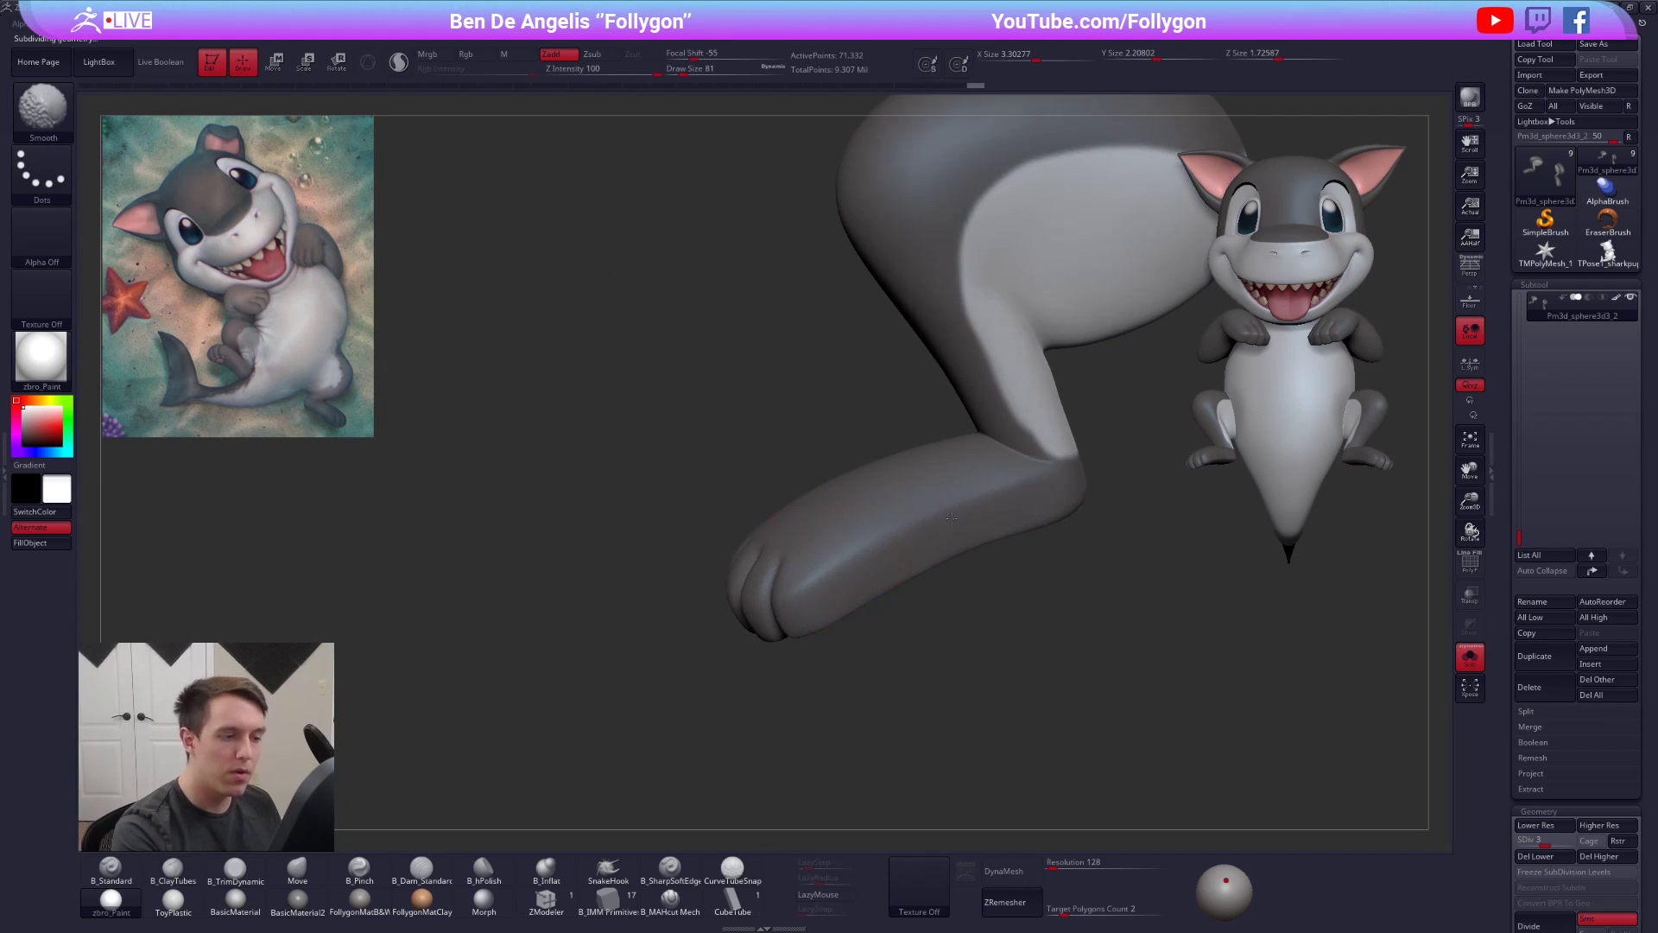
- Smooth the side and sole of the foot at subdivision level 2
key(shift+d)
shift+drag(883, 547, 916, 528)
mouse_move(915, 528)
right_down()
mouse_move(936, 467)
mouse_move(898, 449)
right_up()
shift+drag(888, 592, 971, 617)
mouse_move(983, 621)
right_down()
mouse_move(1002, 596)
mouse_move(981, 514)
right_up()
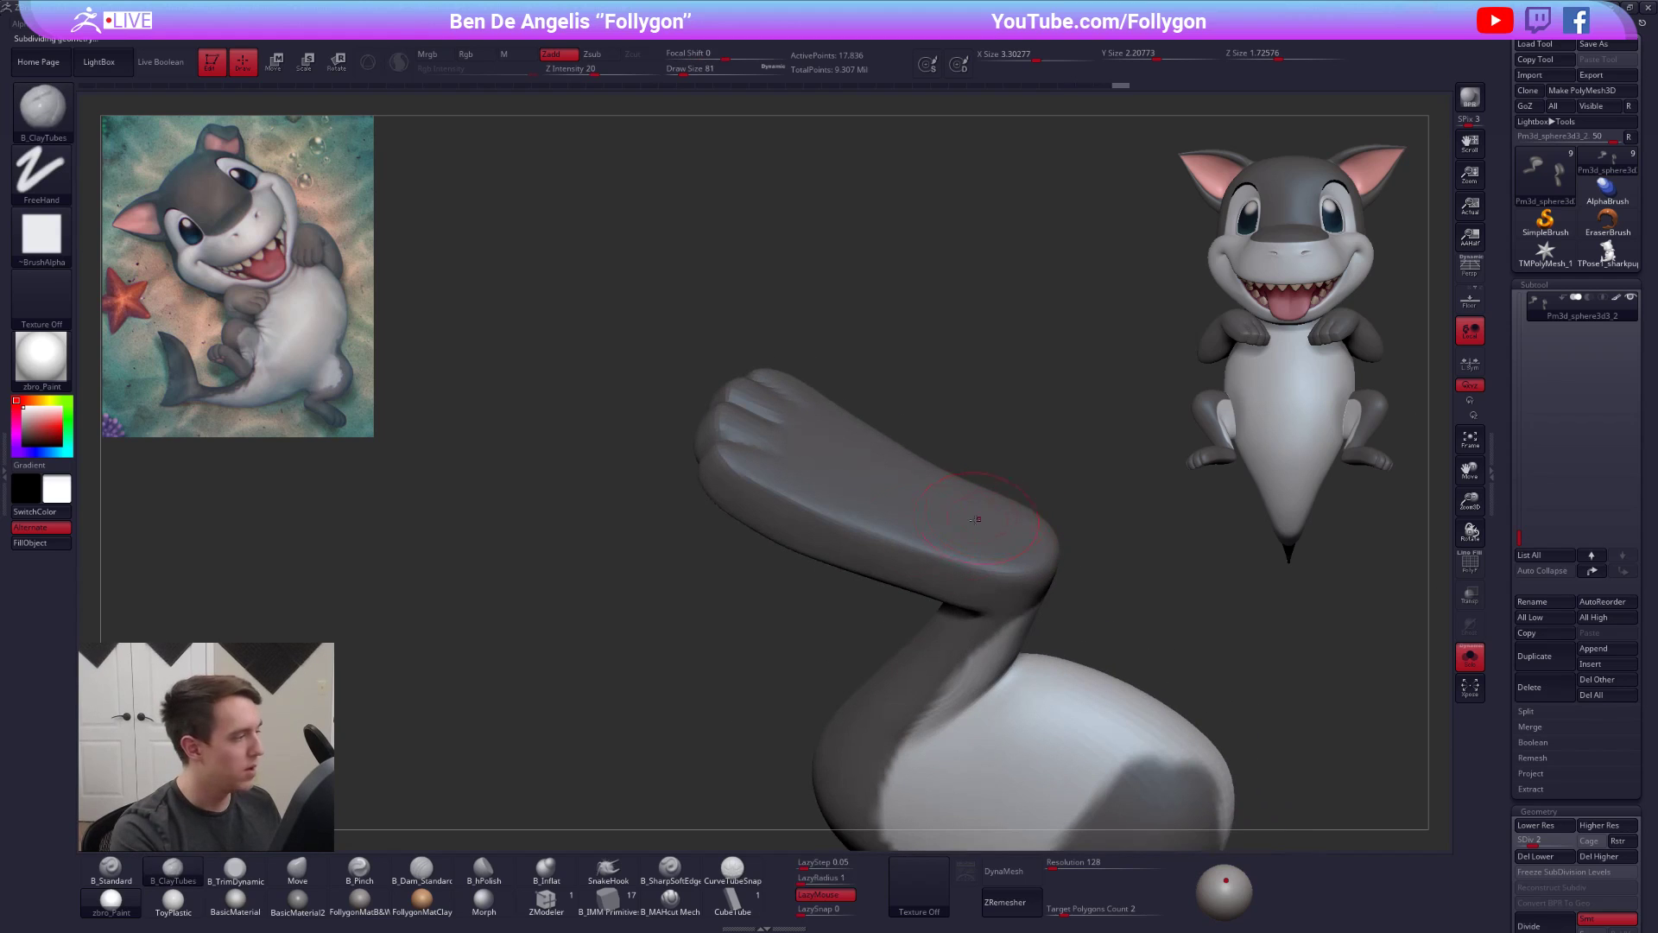
right_drag(300, 456, 932, 540)
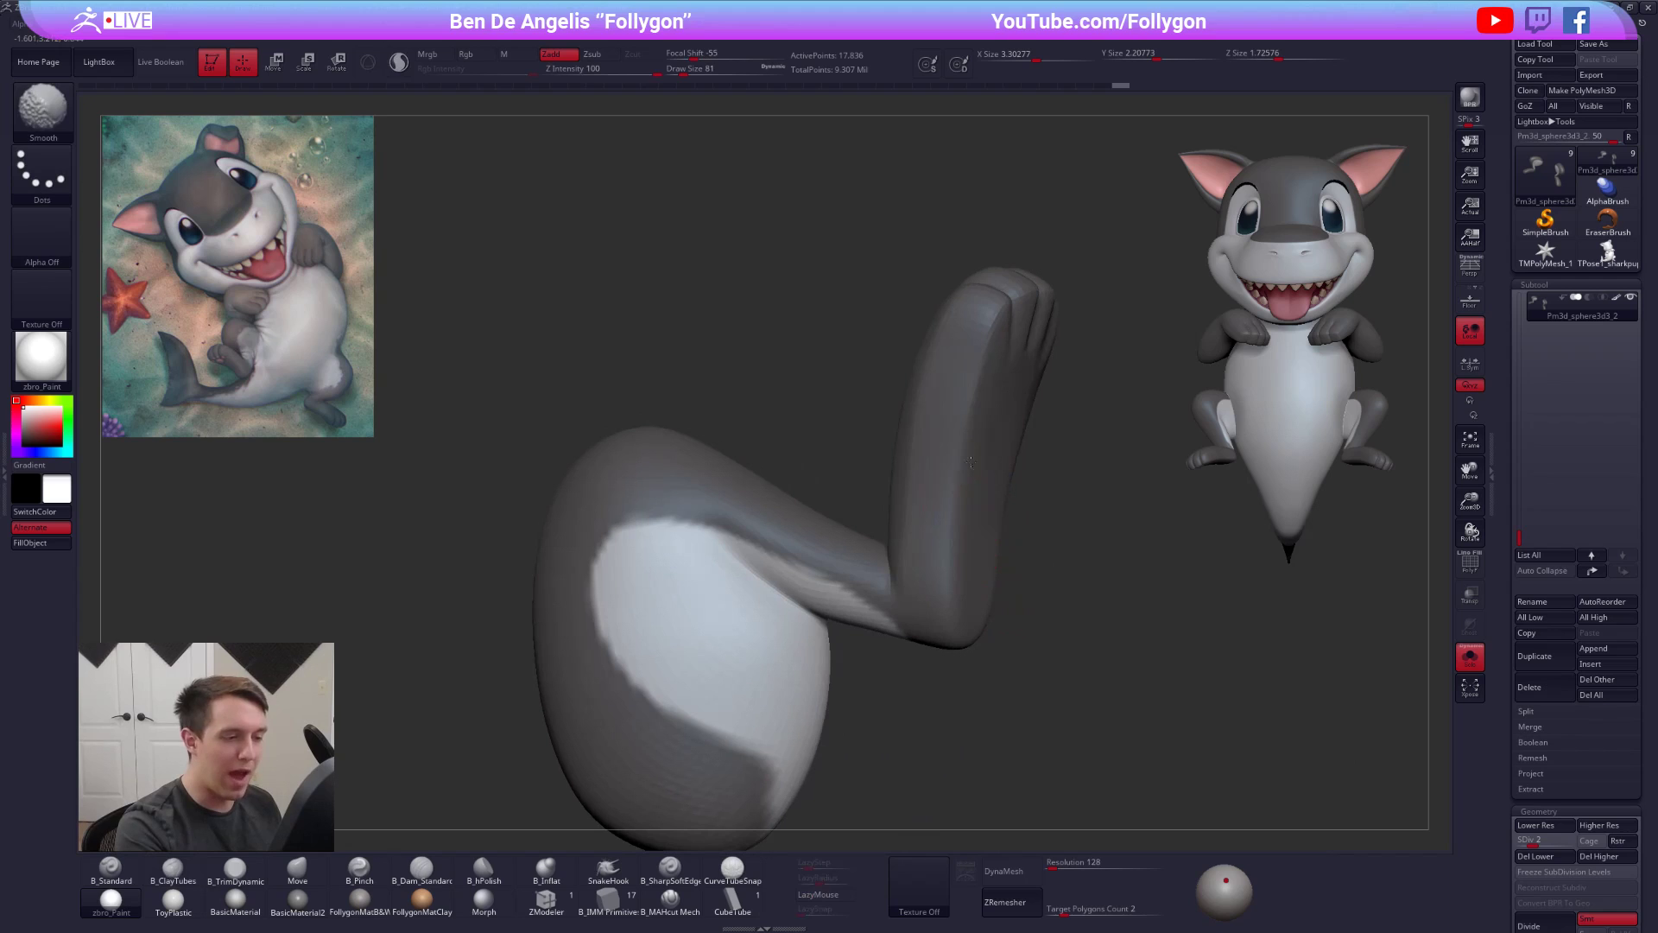
- Return the legs to subdivision level 3 and adjust the foot's width with the Move brush at draw size 88
right_drag(968, 469, 935, 471)
right_drag(945, 386, 970, 430)
key(ctrl+d)
mouse_move(917, 536)
right_down()
mouse_move(865, 345)
mouse_move(821, 354)
mouse_move(816, 372)
right_up()
key(space)
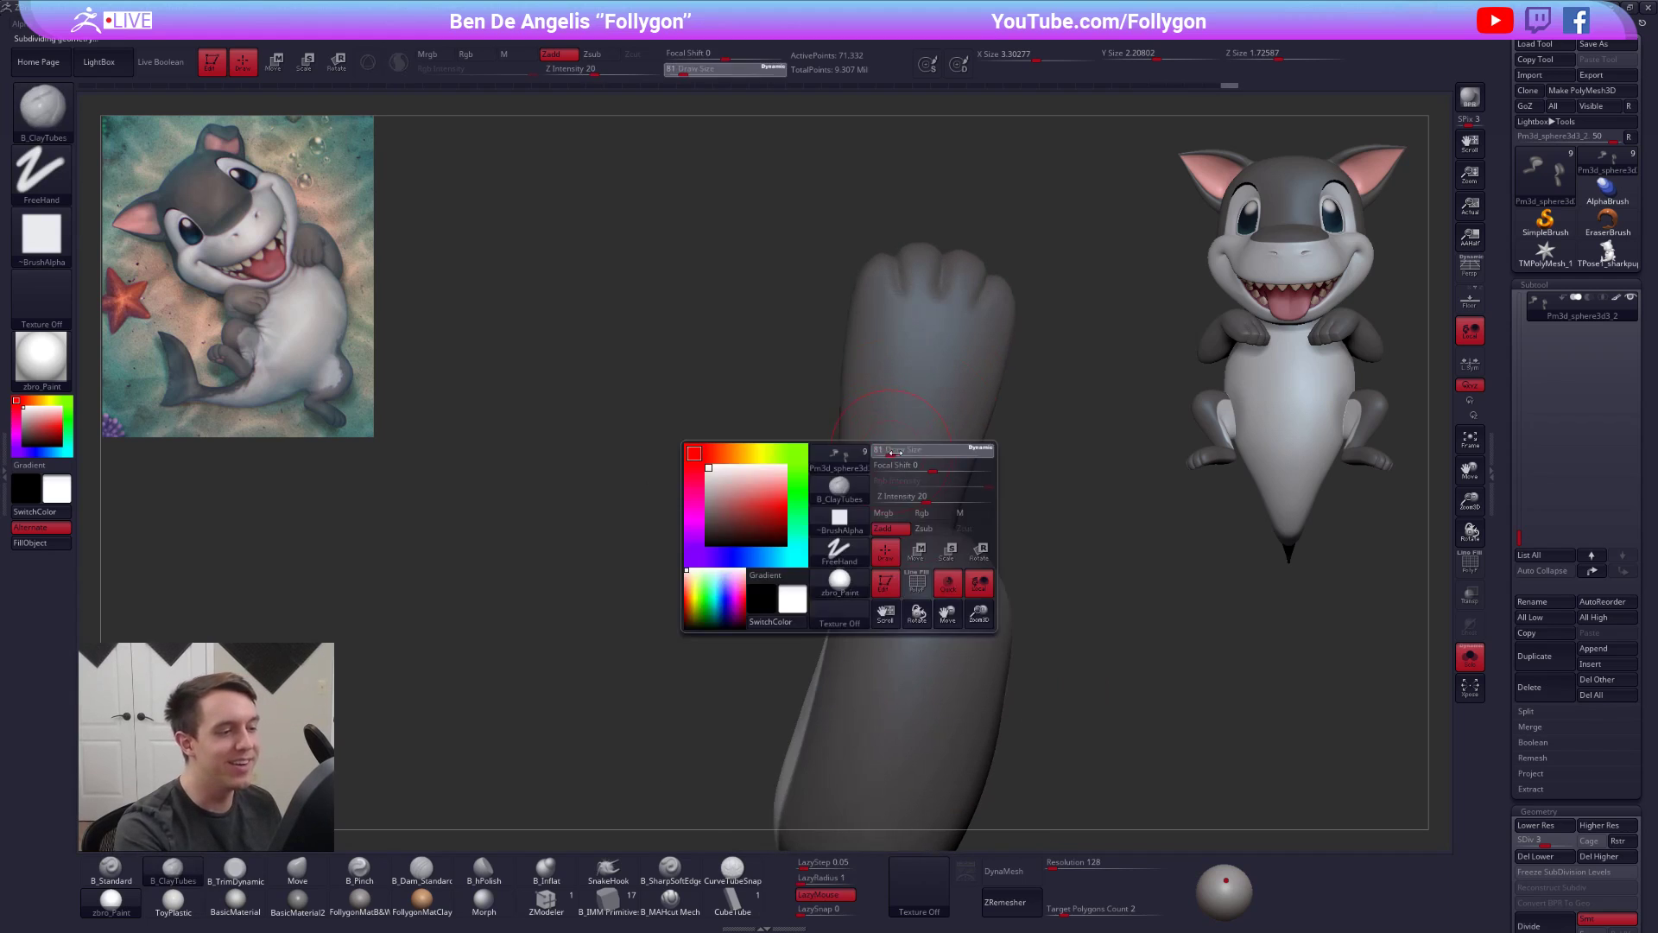
alt+right_drag(794, 533, 809, 575)
key(b)
key(m)
key(v)
key(space)
drag(879, 507, 866, 508)
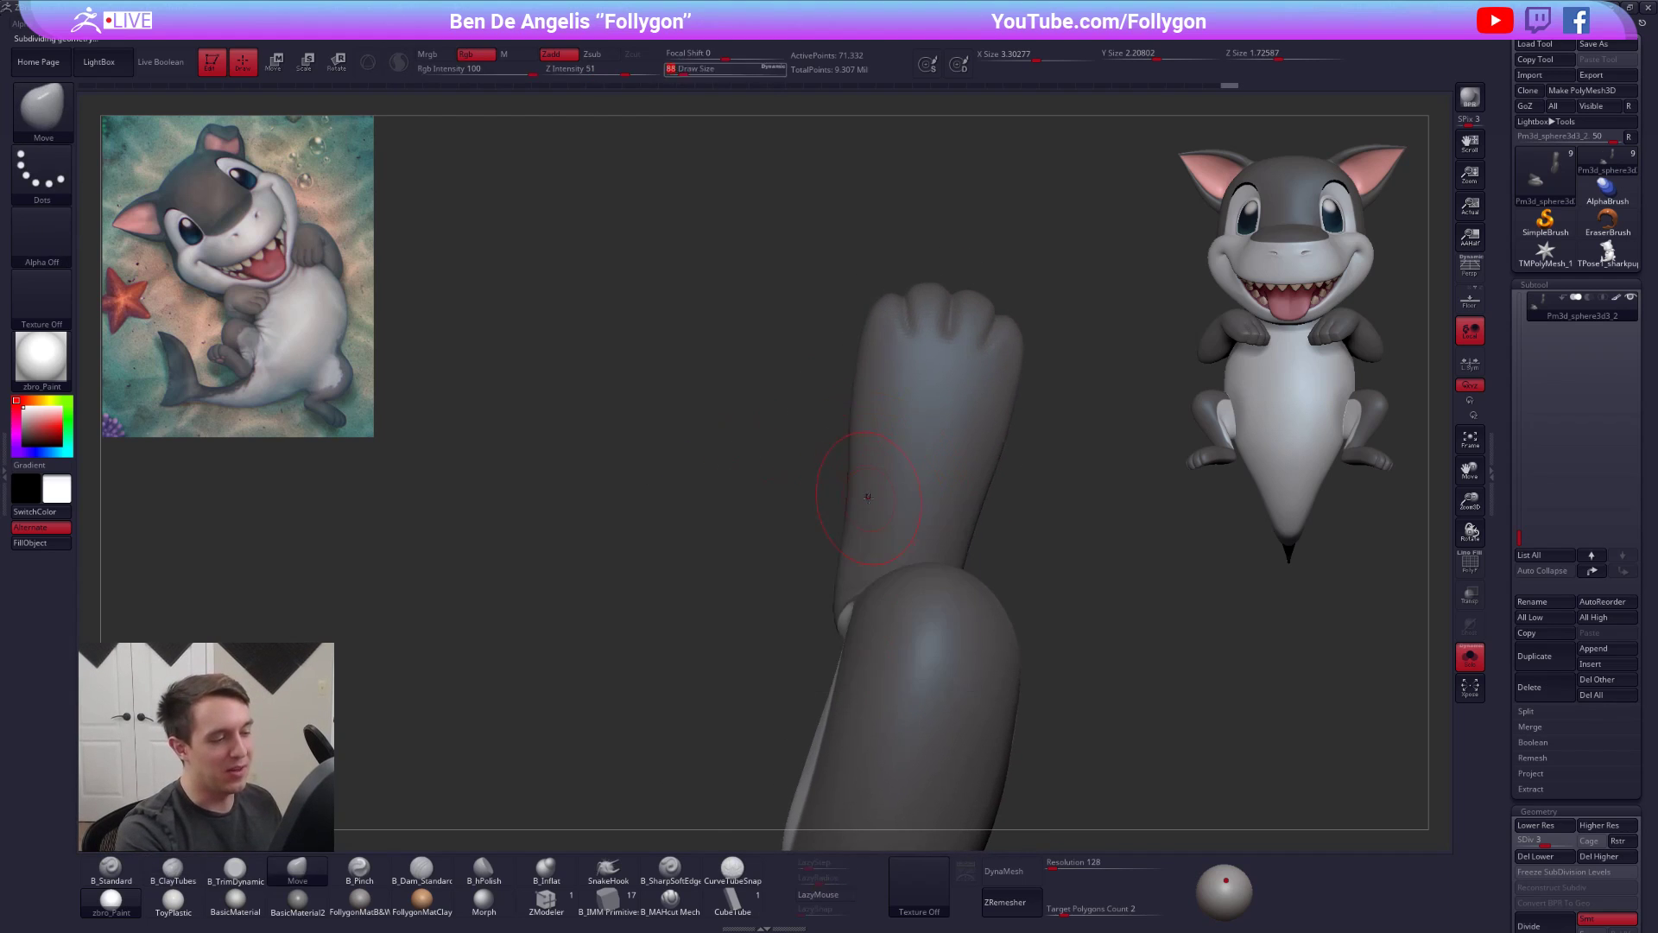
- Raise the legs to subdivision level 4, then reshape the back of the foot with the Move brush and smooth it
right_drag(781, 503, 833, 495)
key(d)
key(shift)
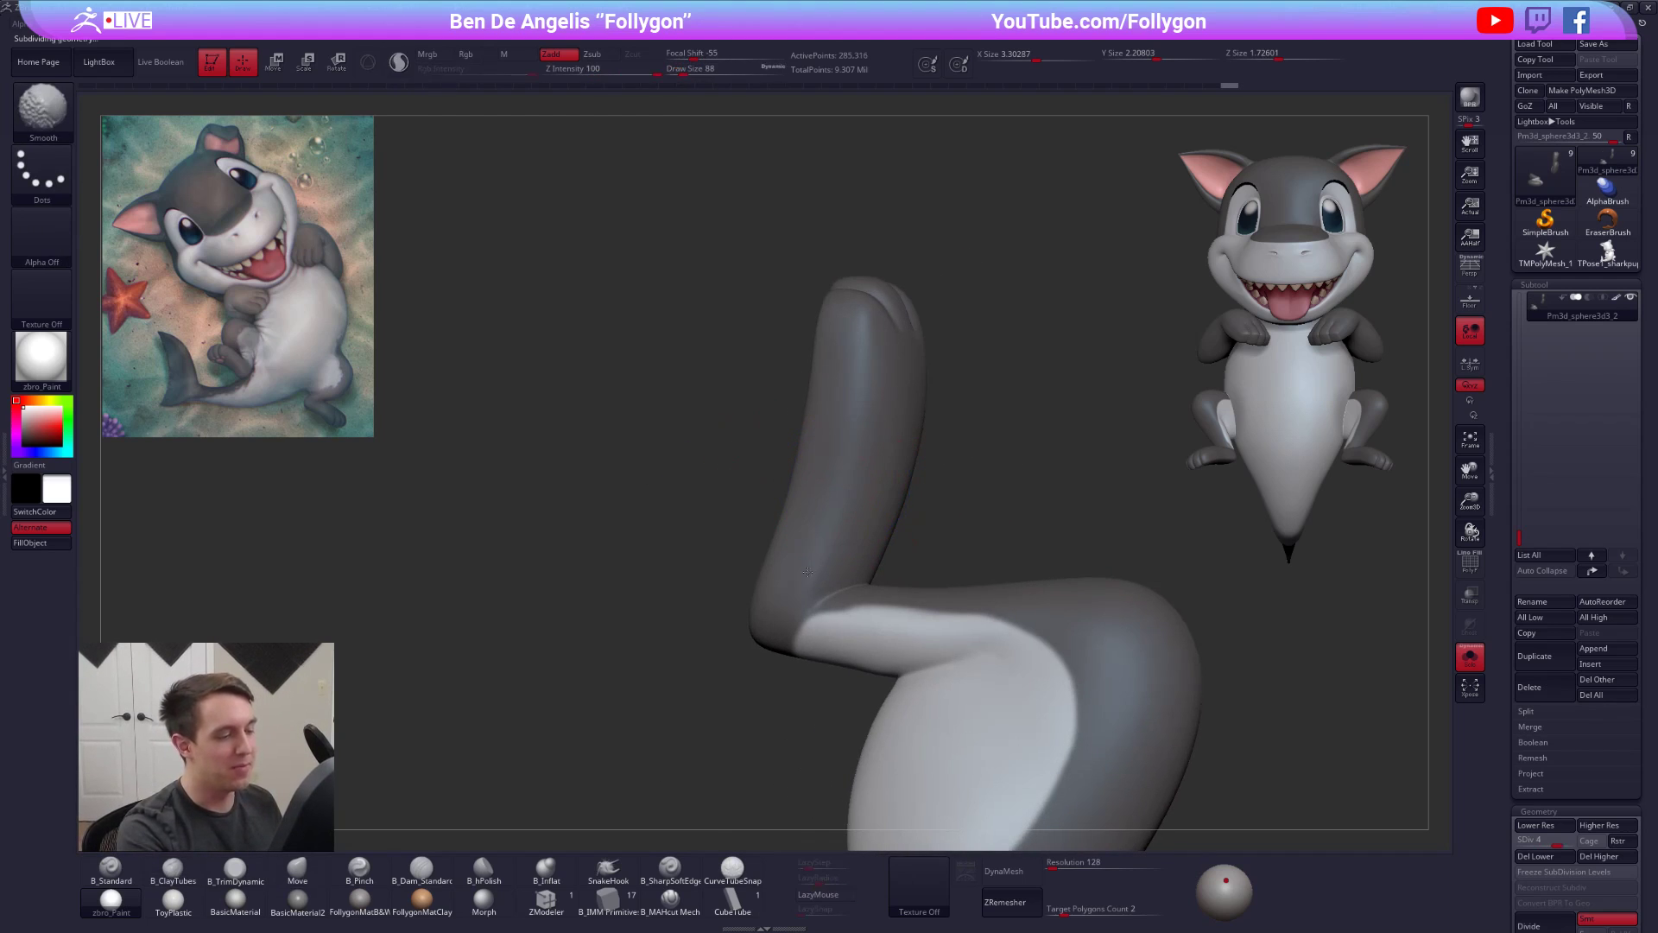
right_drag(810, 559, 749, 553)
drag(798, 509, 812, 484)
right_drag(828, 497, 928, 474)
alt+right_drag(827, 449, 899, 484)
shift+drag(899, 484, 894, 535)
mouse_move(841, 609)
right_down()
mouse_move(913, 612)
mouse_move(866, 557)
mouse_move(872, 587)
mouse_move(889, 411)
mouse_move(815, 438)
mouse_move(874, 460)
mouse_move(764, 552)
right_up()
- Smooth the sole and heel while stepping through the legs' subdivision levels
key(shift)
key(shift+d)
key(shift+d)
key(d)
key(d)
key(shift)
key(d)
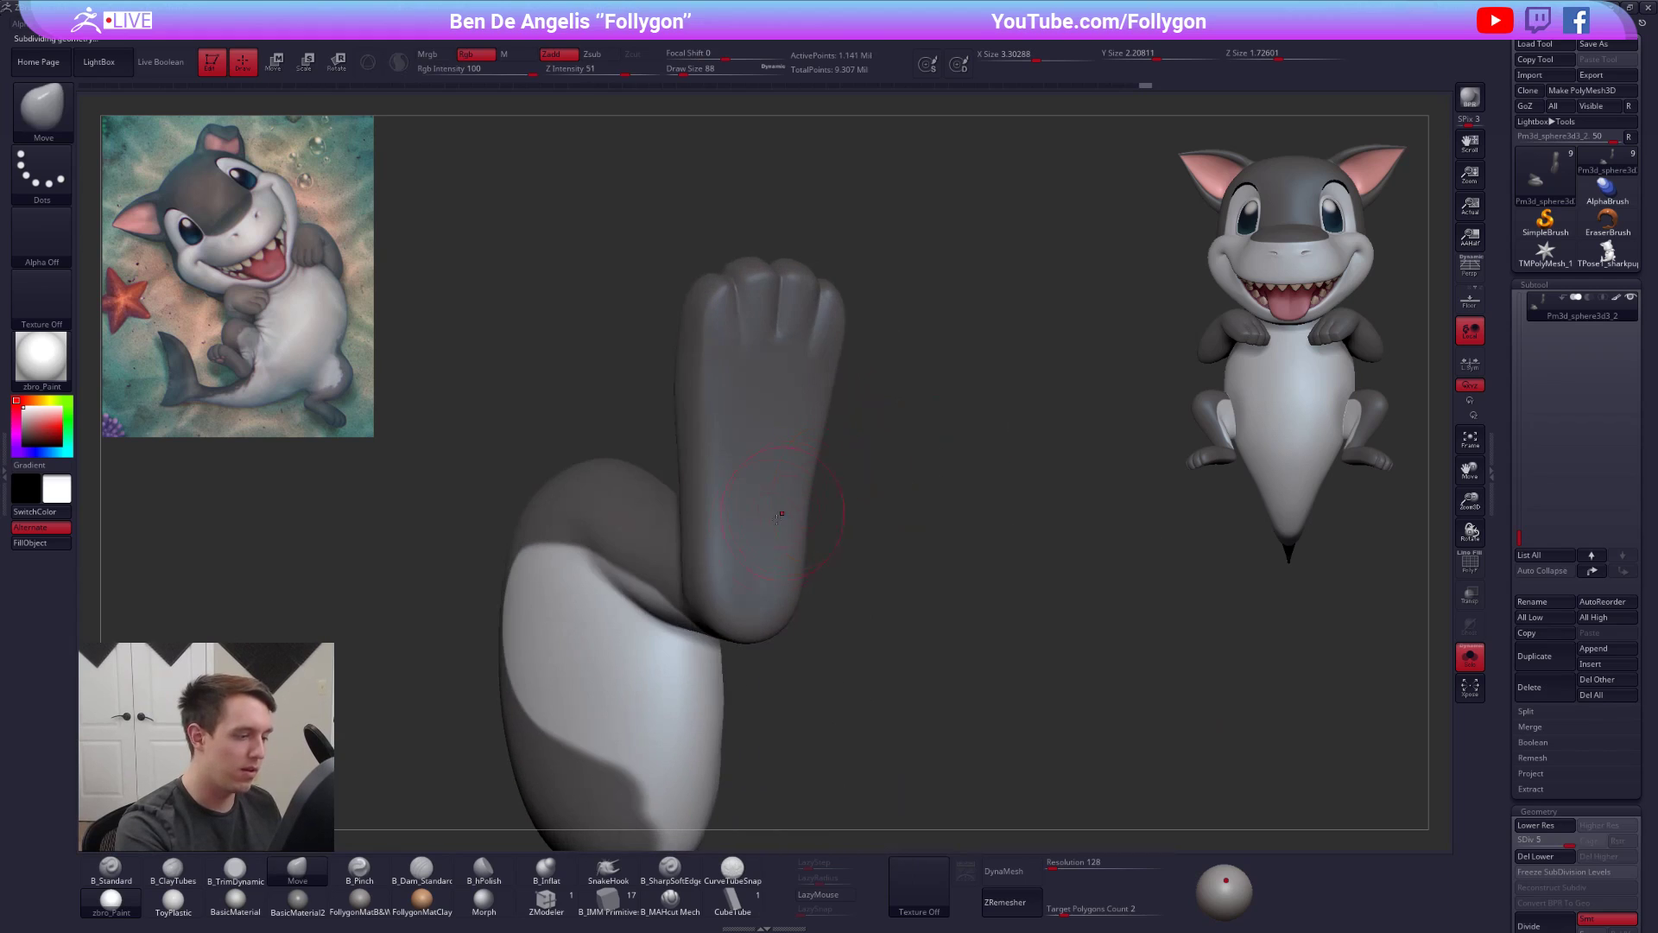
key(shift+d)
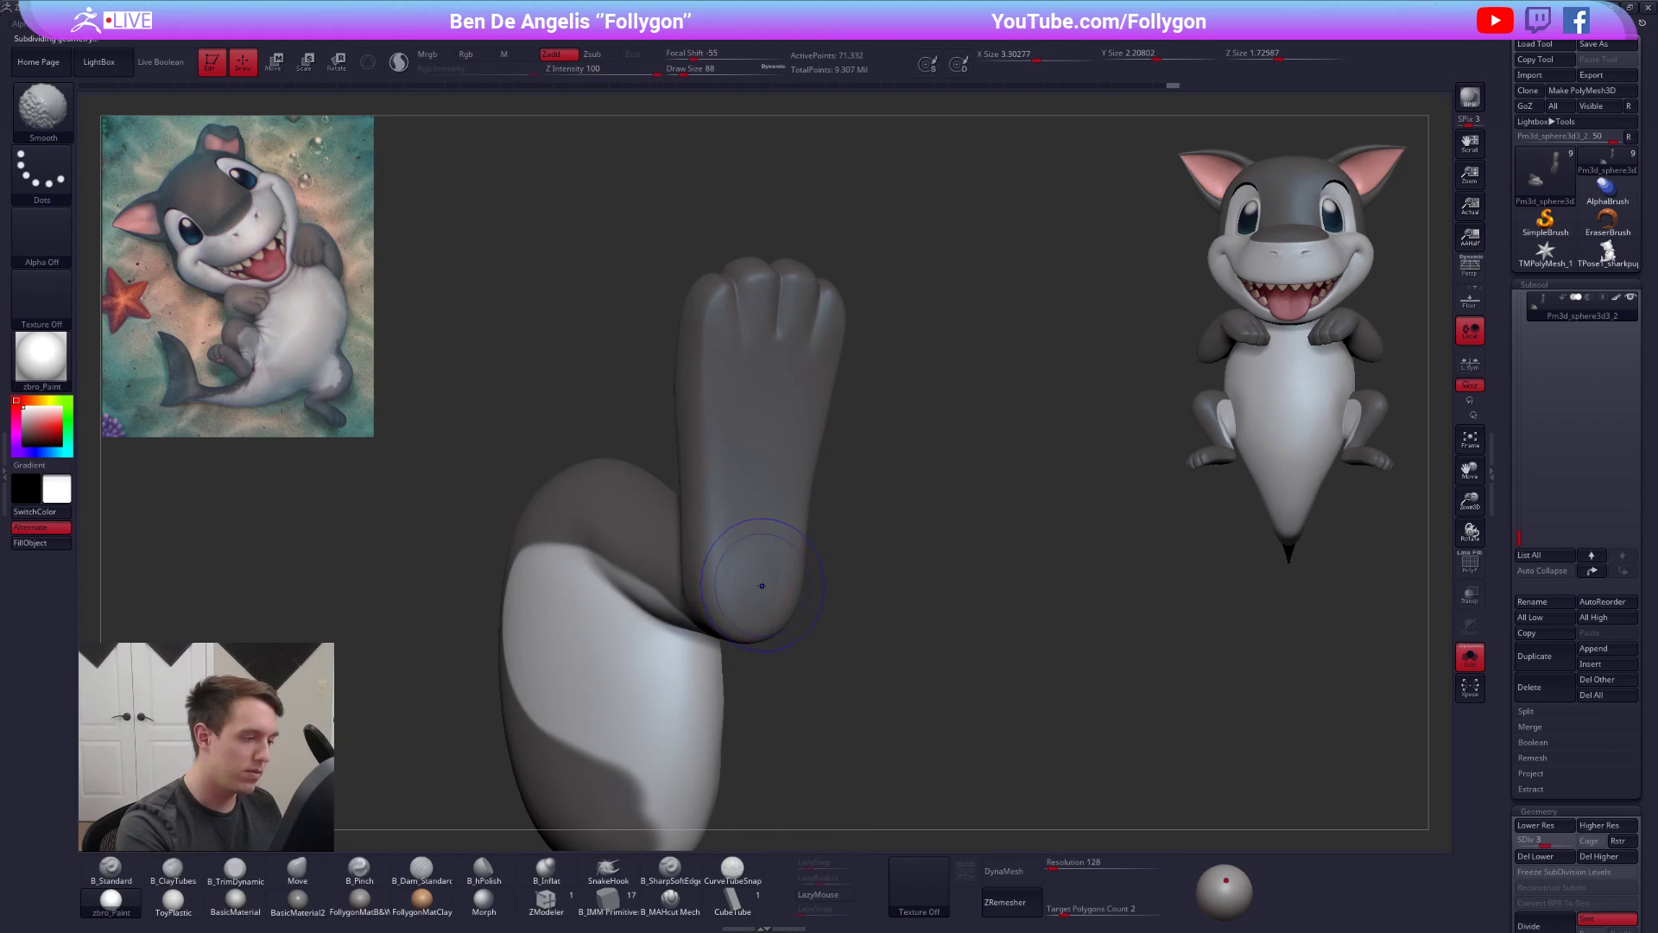
- Flatten the heel and sole with the TrimDynamic brush and return the legs to a higher subdivision level
key(shift+d)
key(2)
key(3)
key(d)
key(d)
right_drag(762, 591, 690, 801)
key(shift+d)
key(d)
- Isolate the body and define its side folds with the B_MAHcut Mech brush at draw size 67
alt+click(950, 654)
key(alt+s)
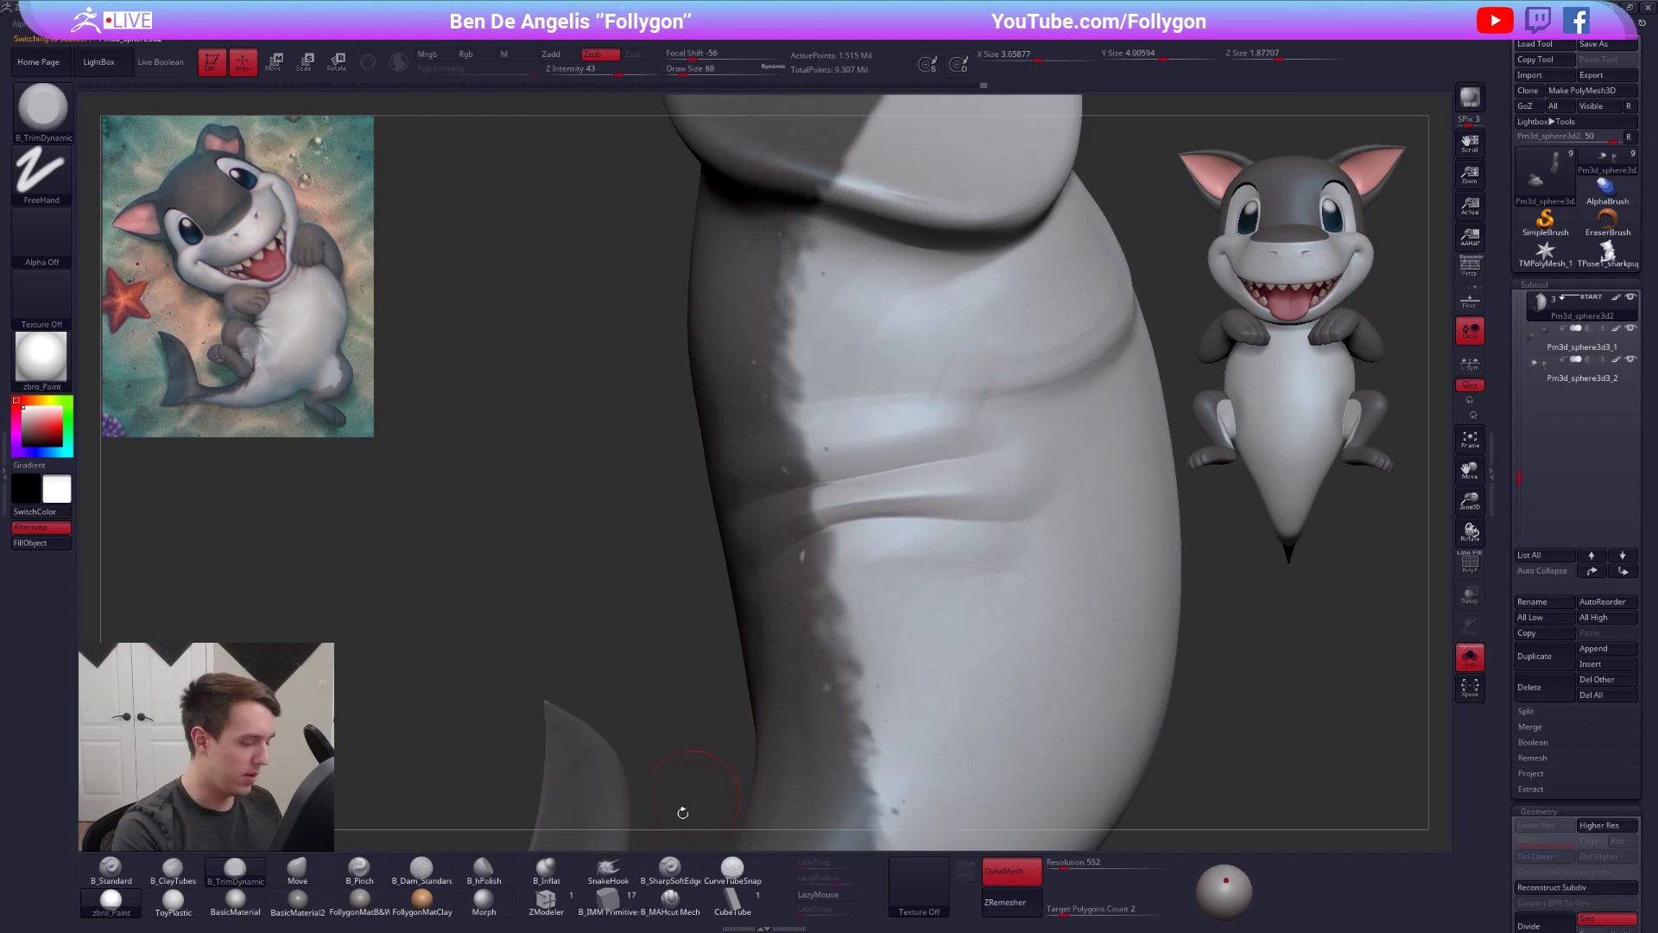
click(678, 907)
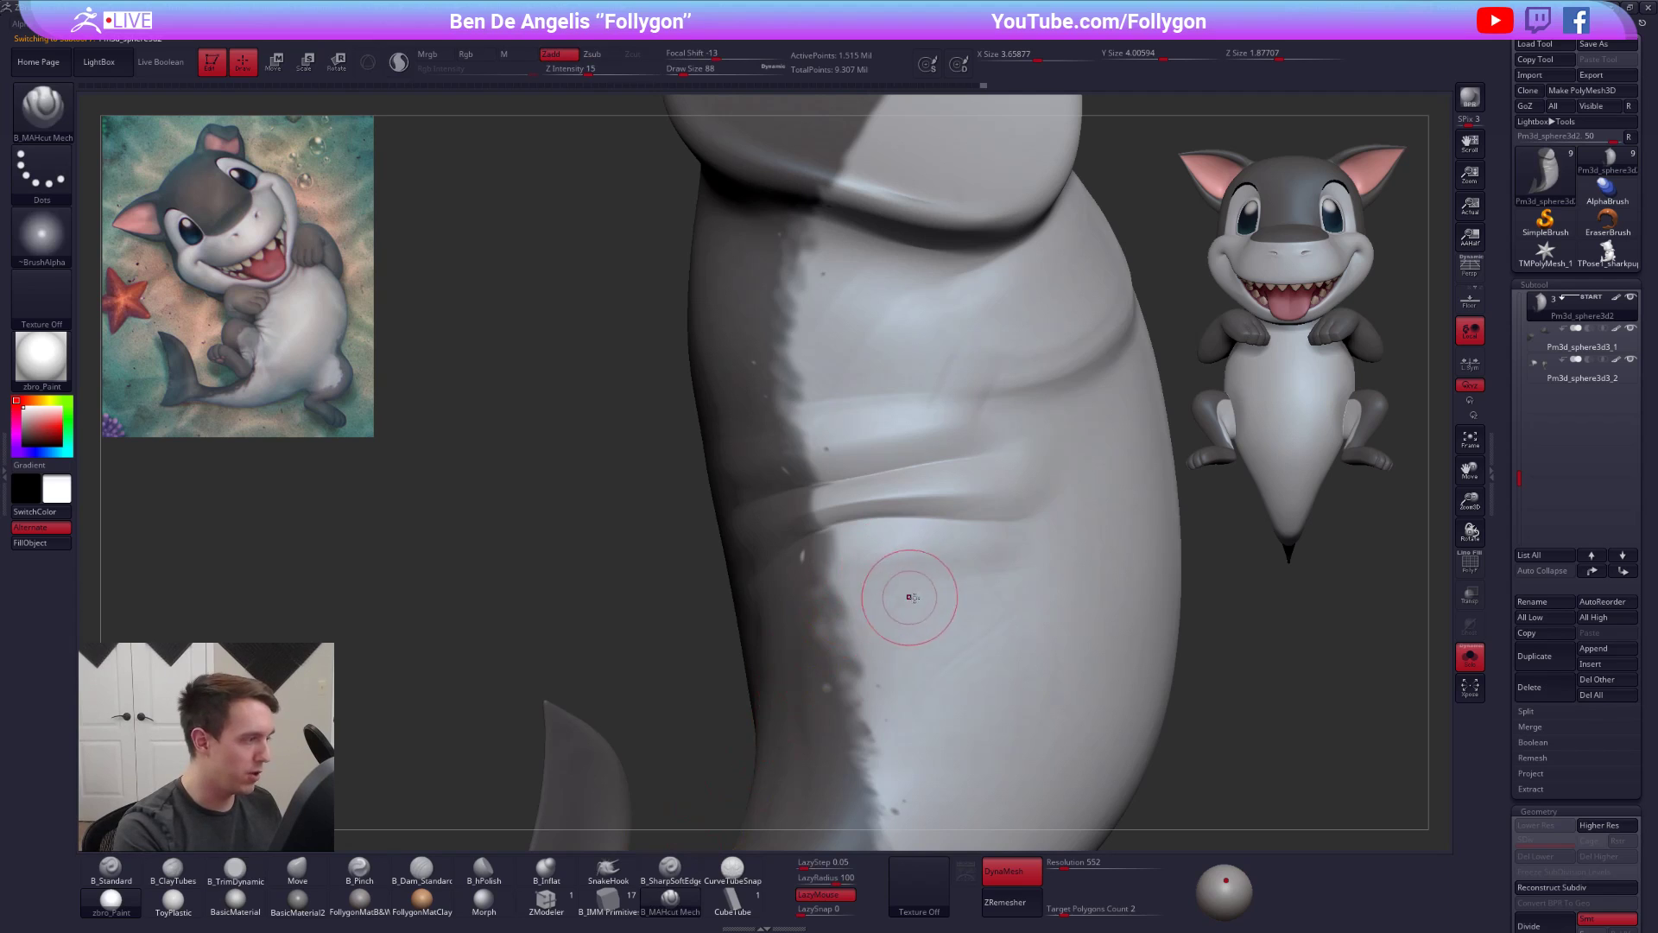
key(space)
drag(955, 604, 950, 604)
mouse_move(950, 604)
right_down()
mouse_move(899, 606)
mouse_move(896, 629)
right_up()
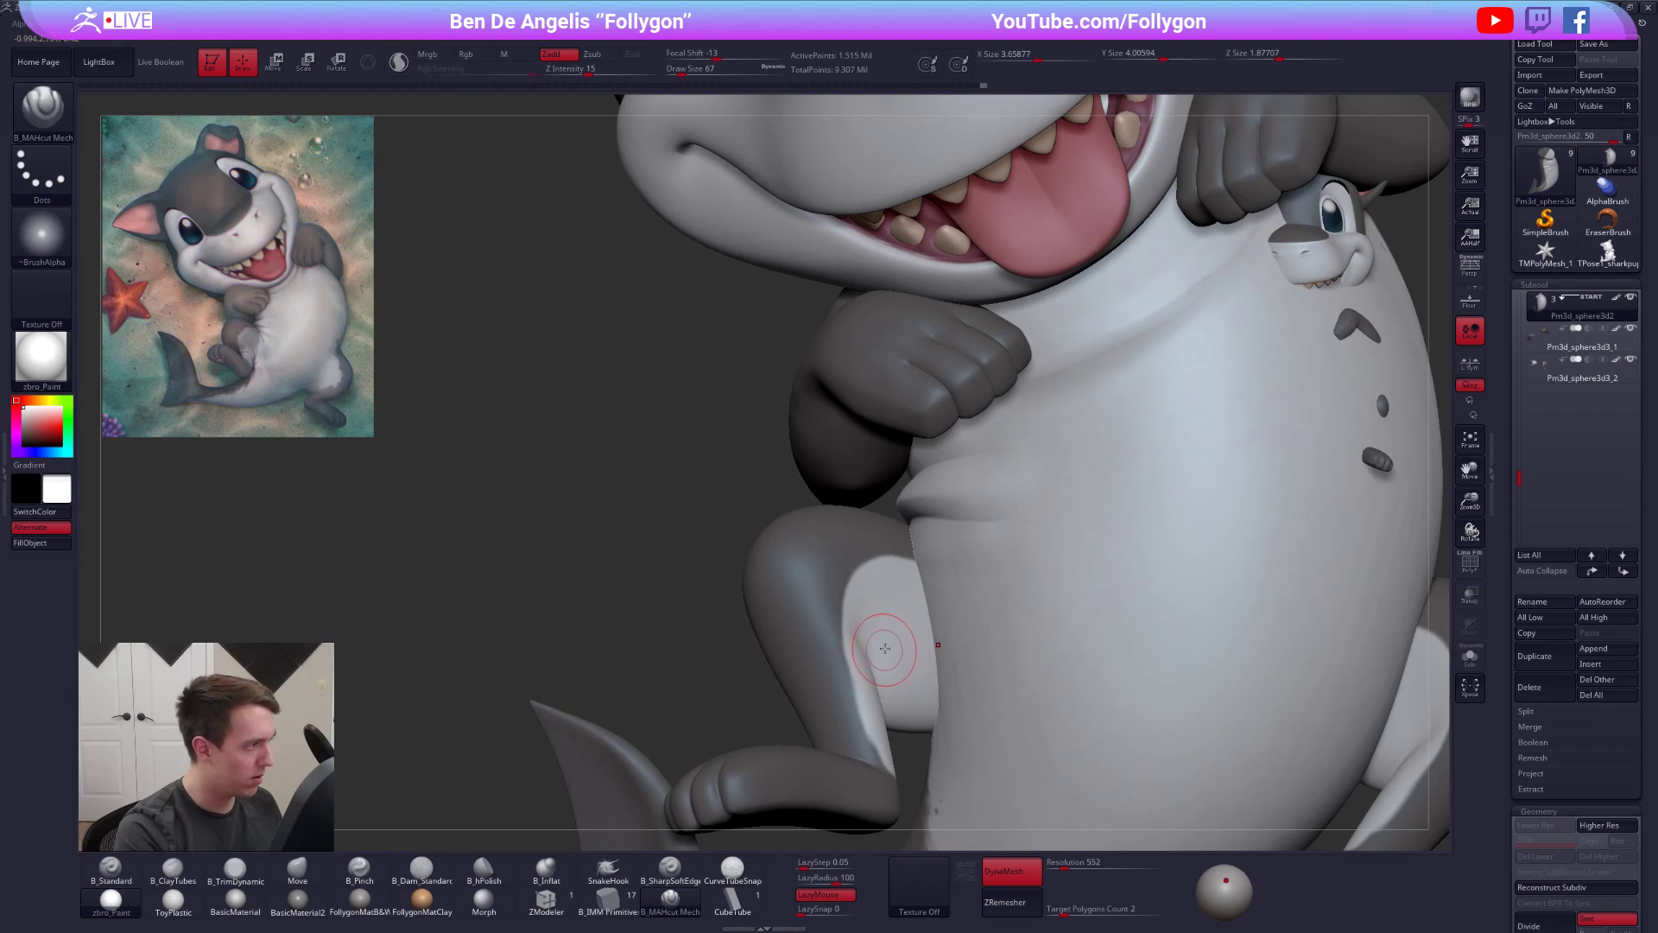
right_drag(925, 602, 992, 562)
drag(815, 565, 715, 616)
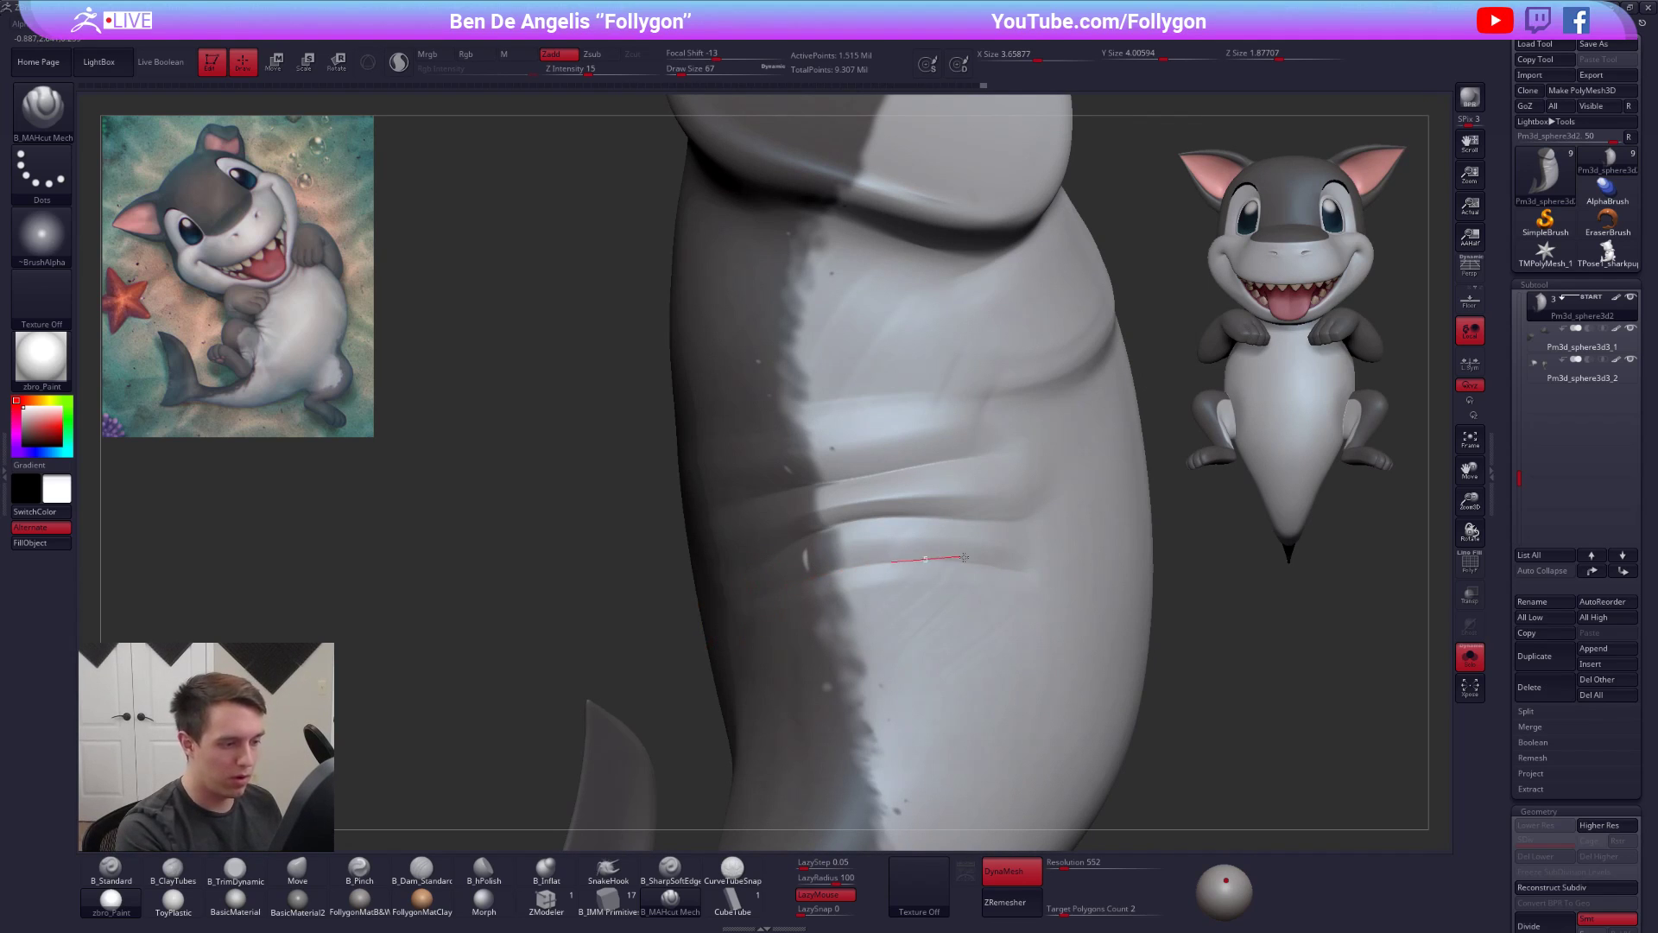
- Adjust the shape of the body's side folds with the Move brush at draw size 121
right_drag(970, 609, 850, 561)
key(space)
mouse_move(907, 582)
mouse_down()
mouse_move(922, 577)
mouse_move(906, 566)
mouse_up()
key(b)
key(m)
key(v)
key(space)
right_drag(910, 575, 911, 620)
key(space)
drag(934, 596, 927, 597)
key(alt+s)
right_drag(899, 551, 969, 553)
key(space)
drag(969, 516, 962, 516)
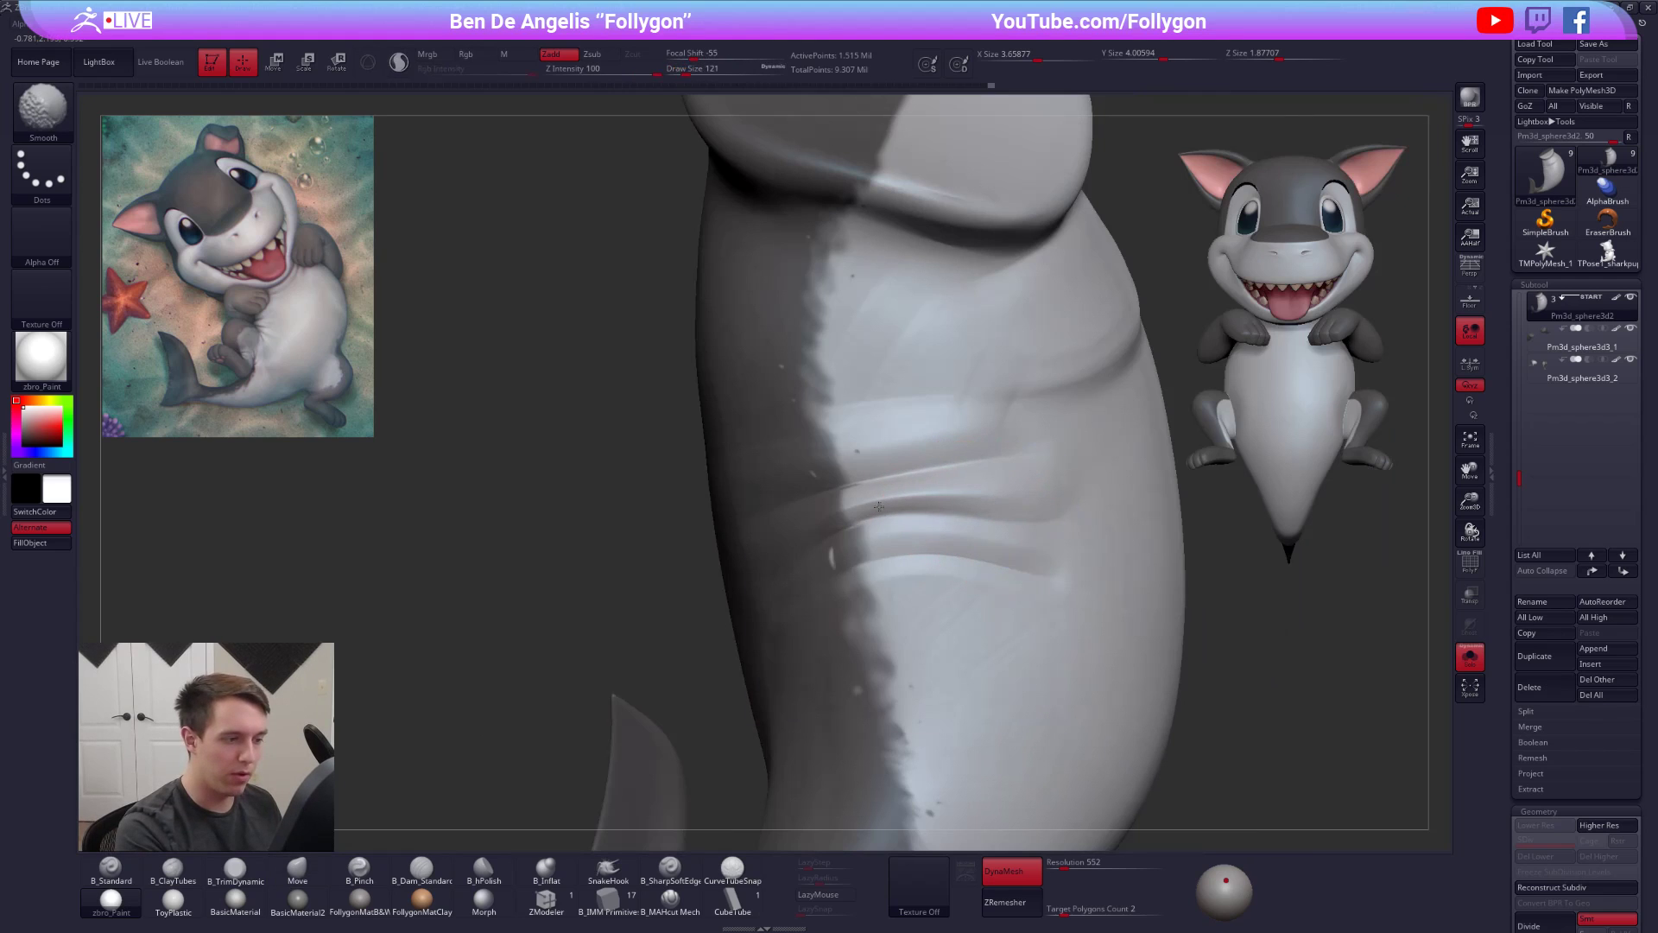
- Soften the side folds with the Smooth brush and refine their planes with TrimDynamic at draw size 67
shift+drag(819, 515, 851, 523)
mouse_move(1001, 561)
right_down()
mouse_move(916, 574)
mouse_move(991, 566)
mouse_move(958, 521)
right_up()
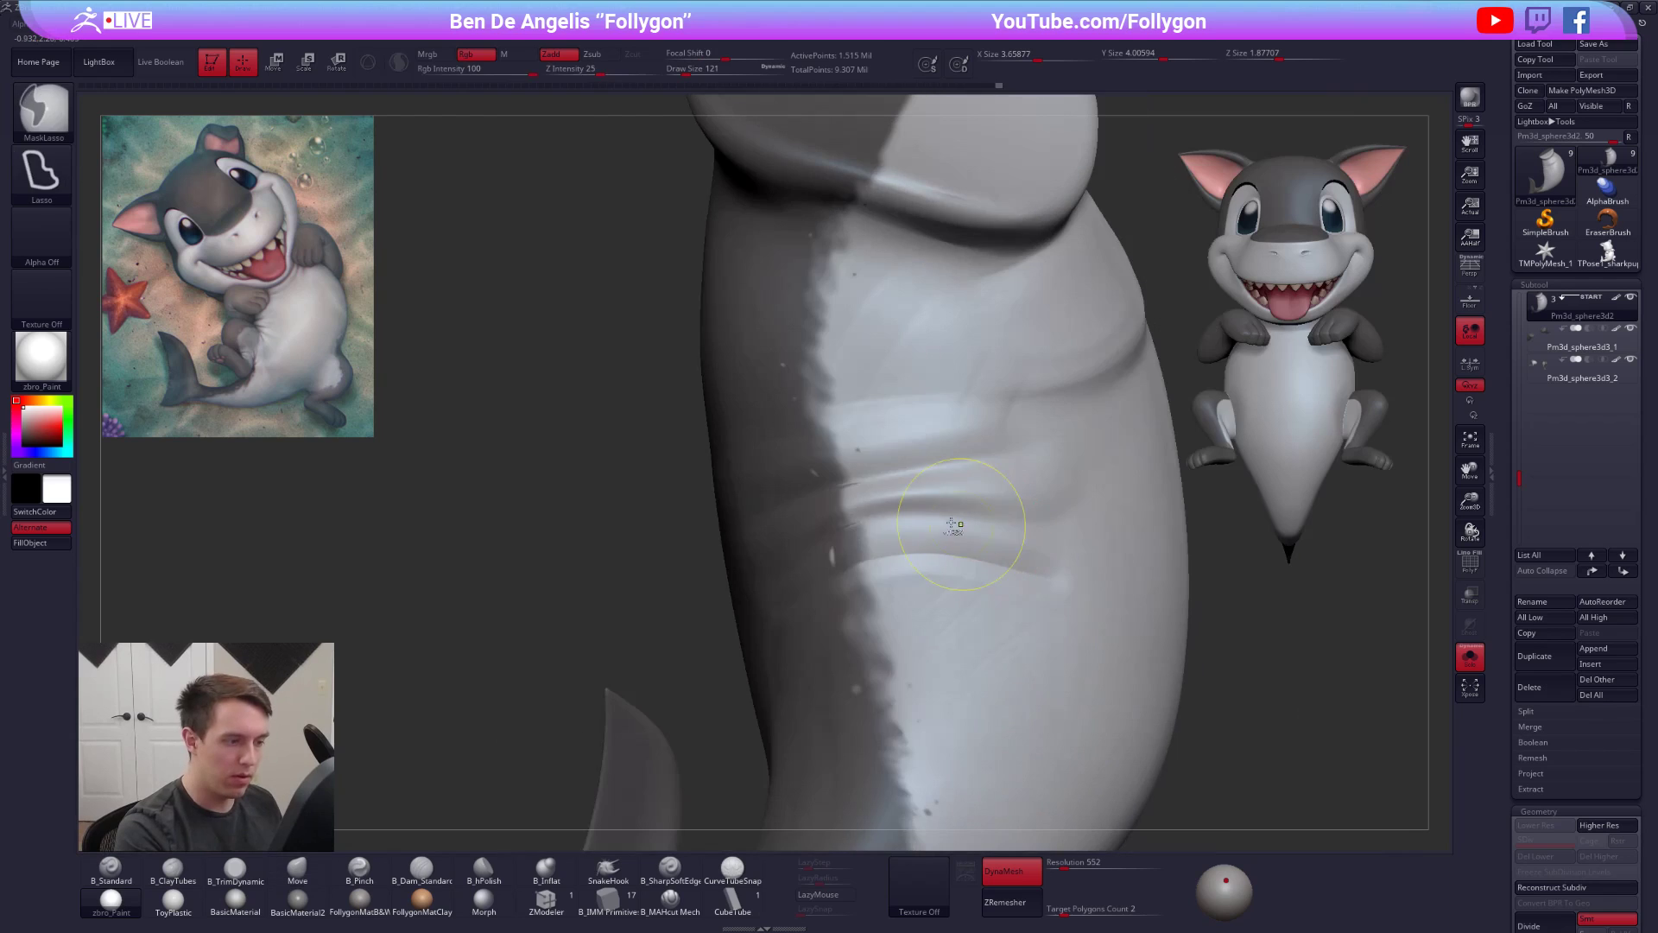
key(space)
drag(924, 526, 918, 526)
key(3)
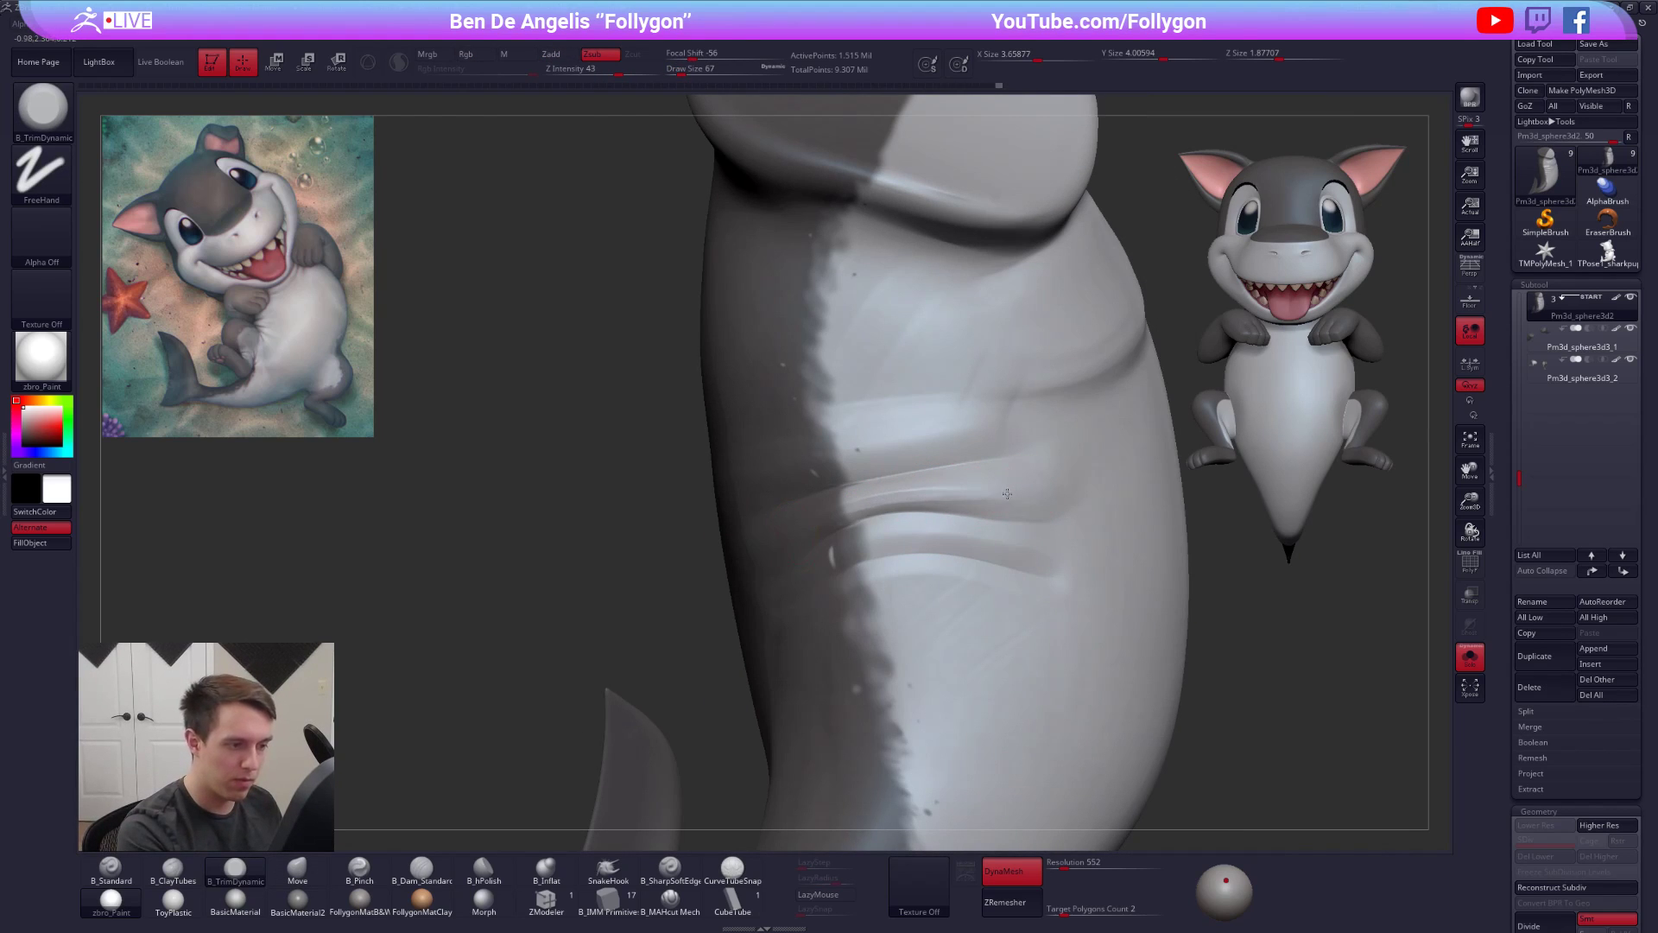
key(shift)
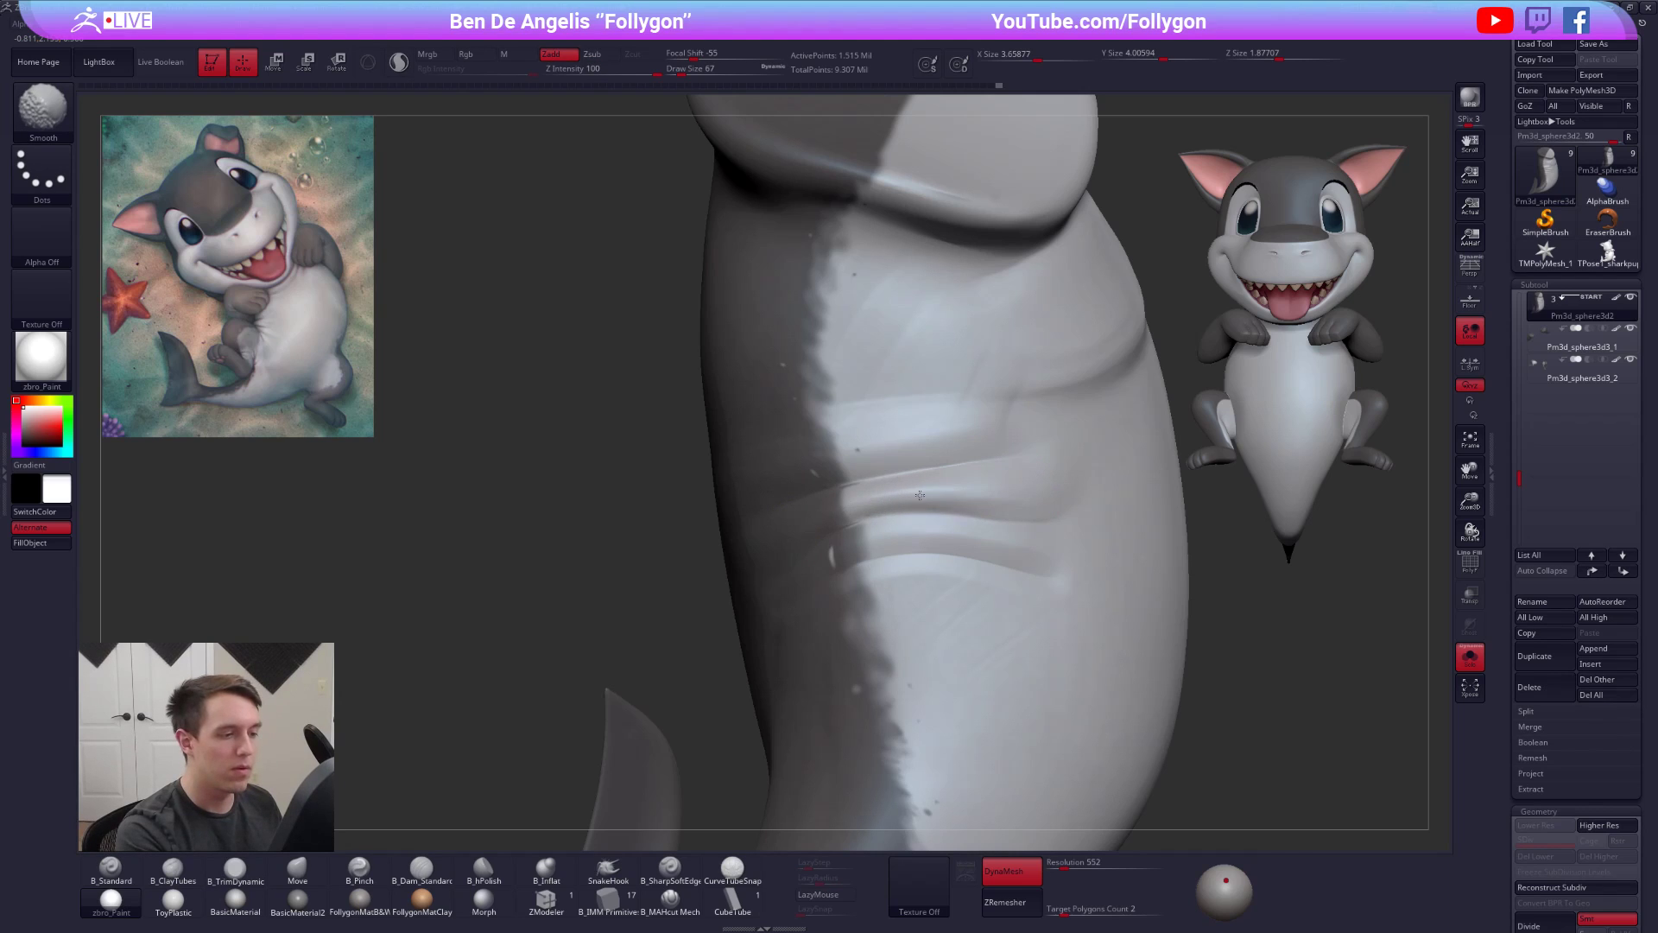
shift+drag(1034, 499, 999, 510)
- Push the side folds into a more curved, compressed shape with the Move brush at draw size 113
mouse_move(991, 536)
right_down()
mouse_move(905, 557)
mouse_move(884, 639)
mouse_move(1041, 611)
mouse_move(1023, 604)
right_up()
key(b)
key(m)
key(v)
key(space)
drag(928, 583, 952, 579)
key(space)
right_drag(958, 577, 929, 578)
key(space)
drag(929, 578, 933, 569)
key(space)
- Choose the B_MAHcut Mech brush and show the whole character to check the body folds
click(672, 872)
click(679, 908)
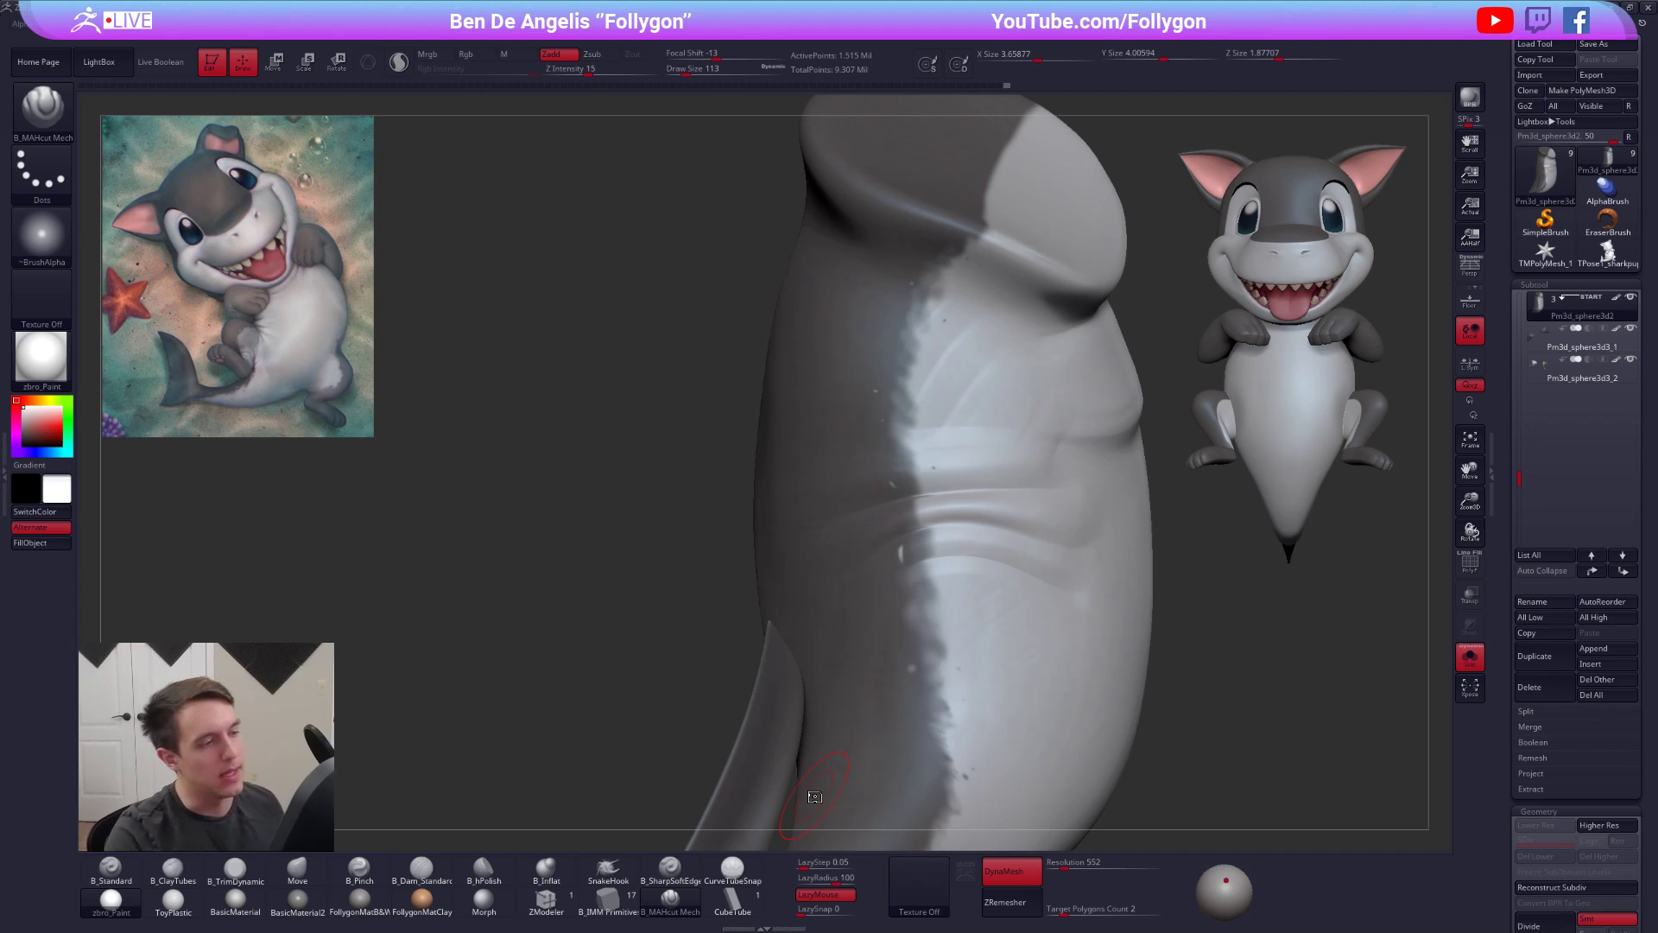
right_drag(1182, 650, 1019, 686)
mouse_move(1177, 693)
ctrl+right_down()
mouse_move(1148, 716)
mouse_move(985, 536)
ctrl+right_up()
mouse_move(1103, 582)
alt+right_down()
mouse_move(1010, 636)
mouse_move(965, 692)
alt+right_up()
key(alt+s)
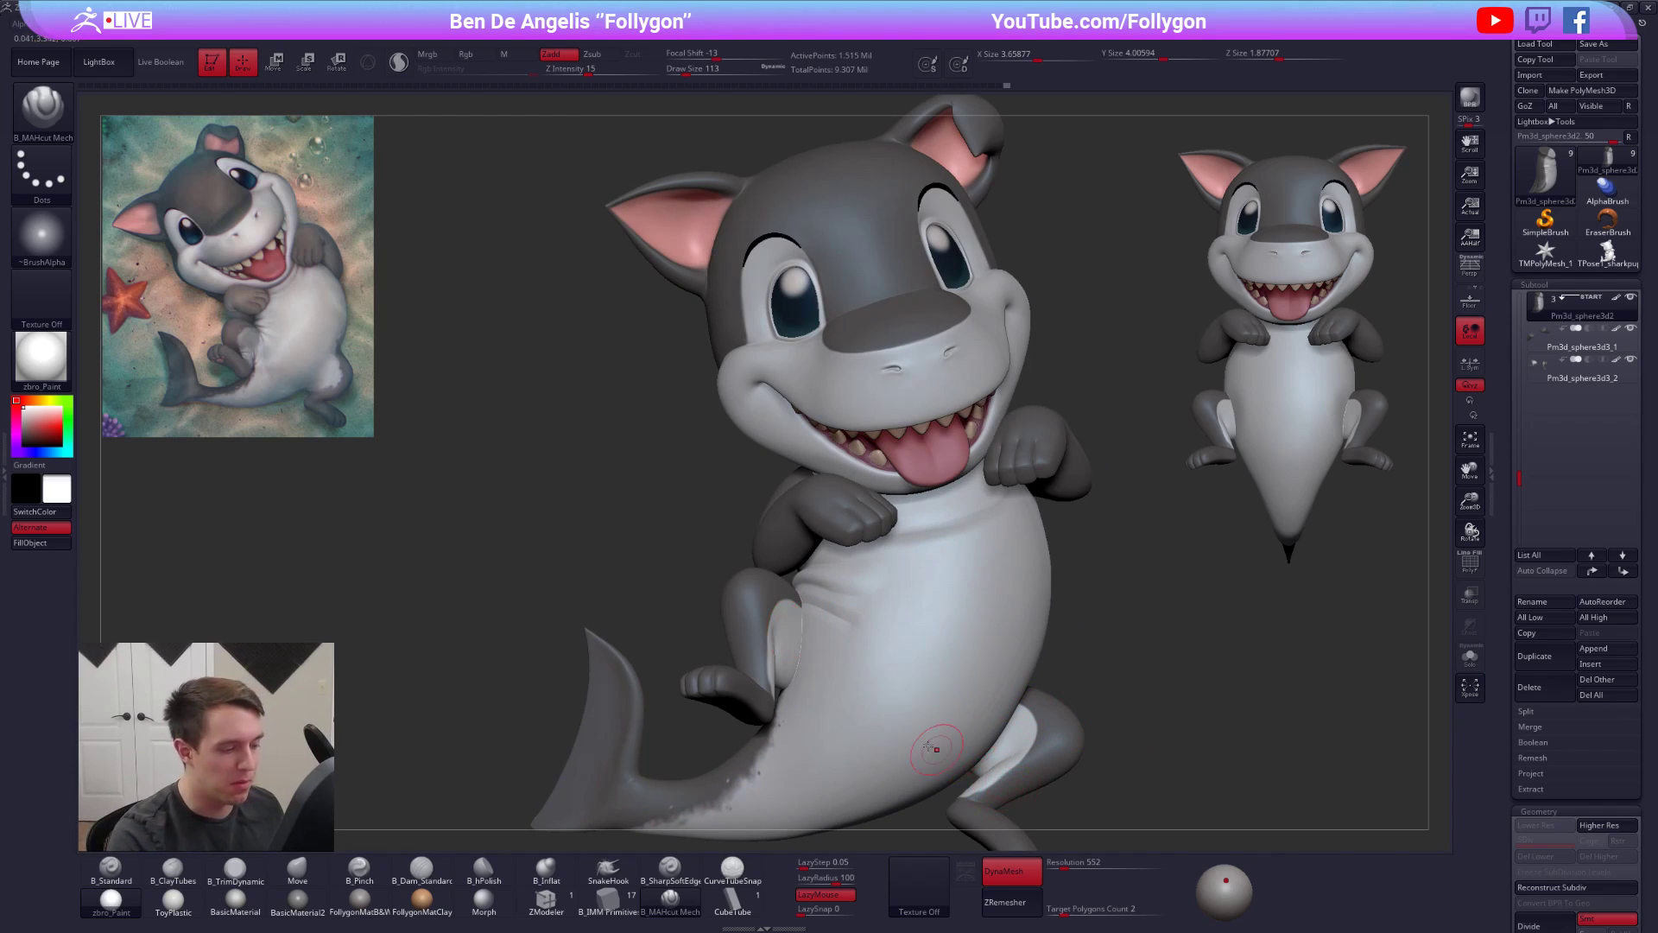
- Select the legs and duplicate them as a second subtool
alt+click(756, 681)
ctrl+right_drag(920, 665, 926, 602)
click(1544, 655)
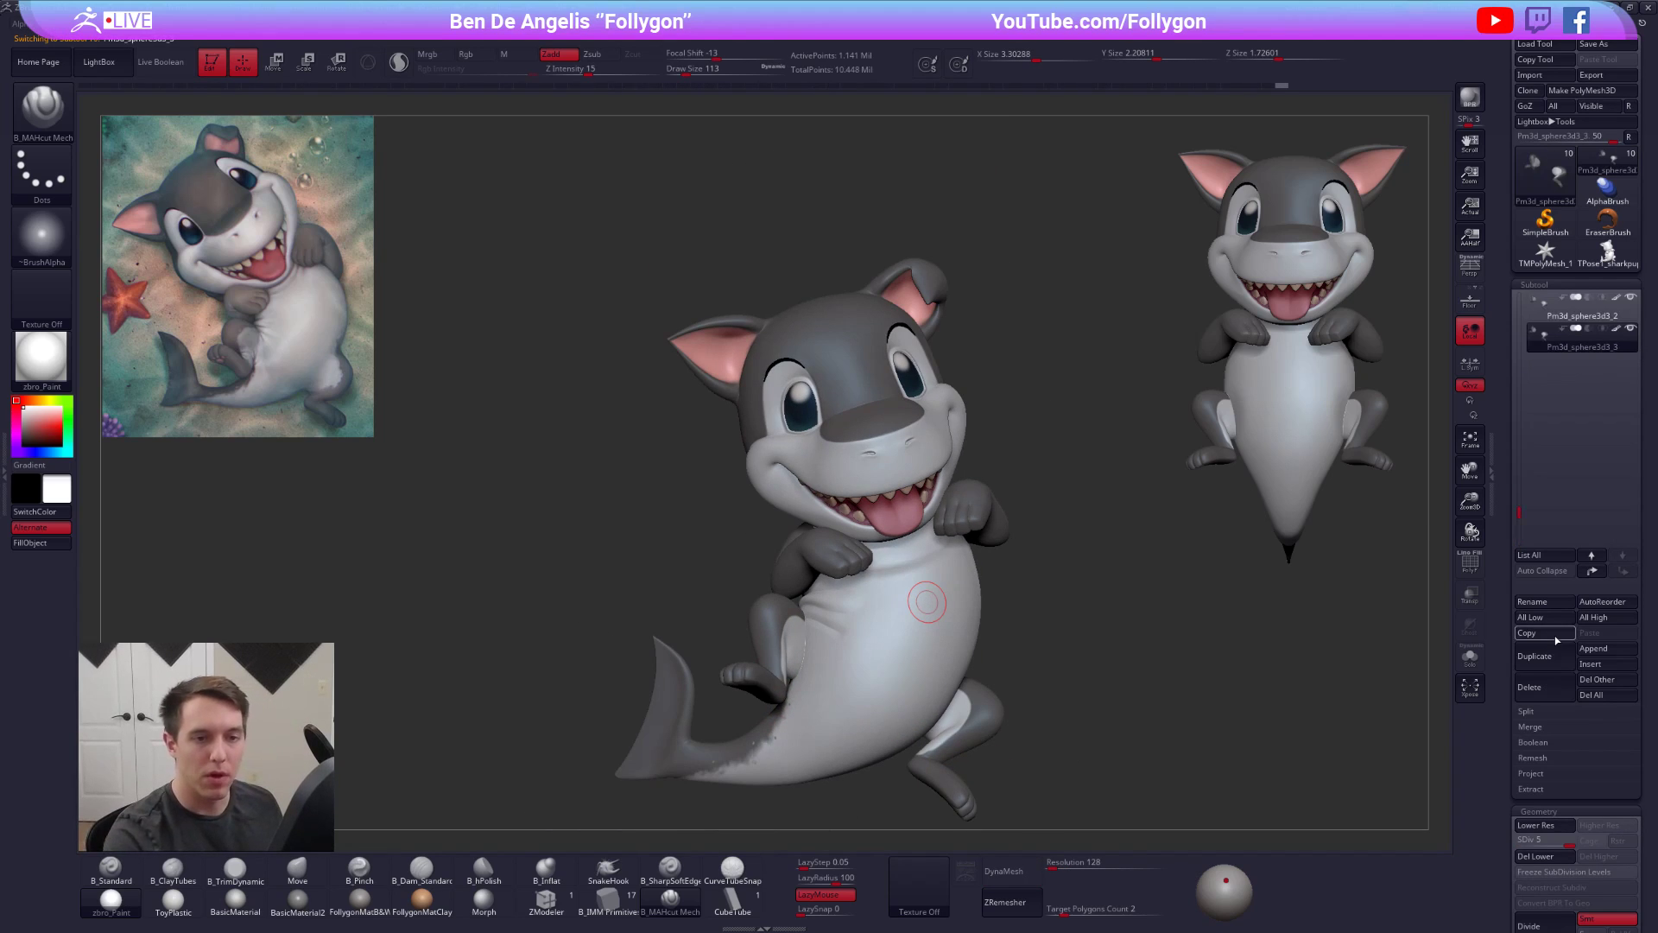
- Isolate the duplicated legs, drop to subdivision level 2, and undo the recent edits
click(1469, 656)
key(shift+d)
key(ctrl)
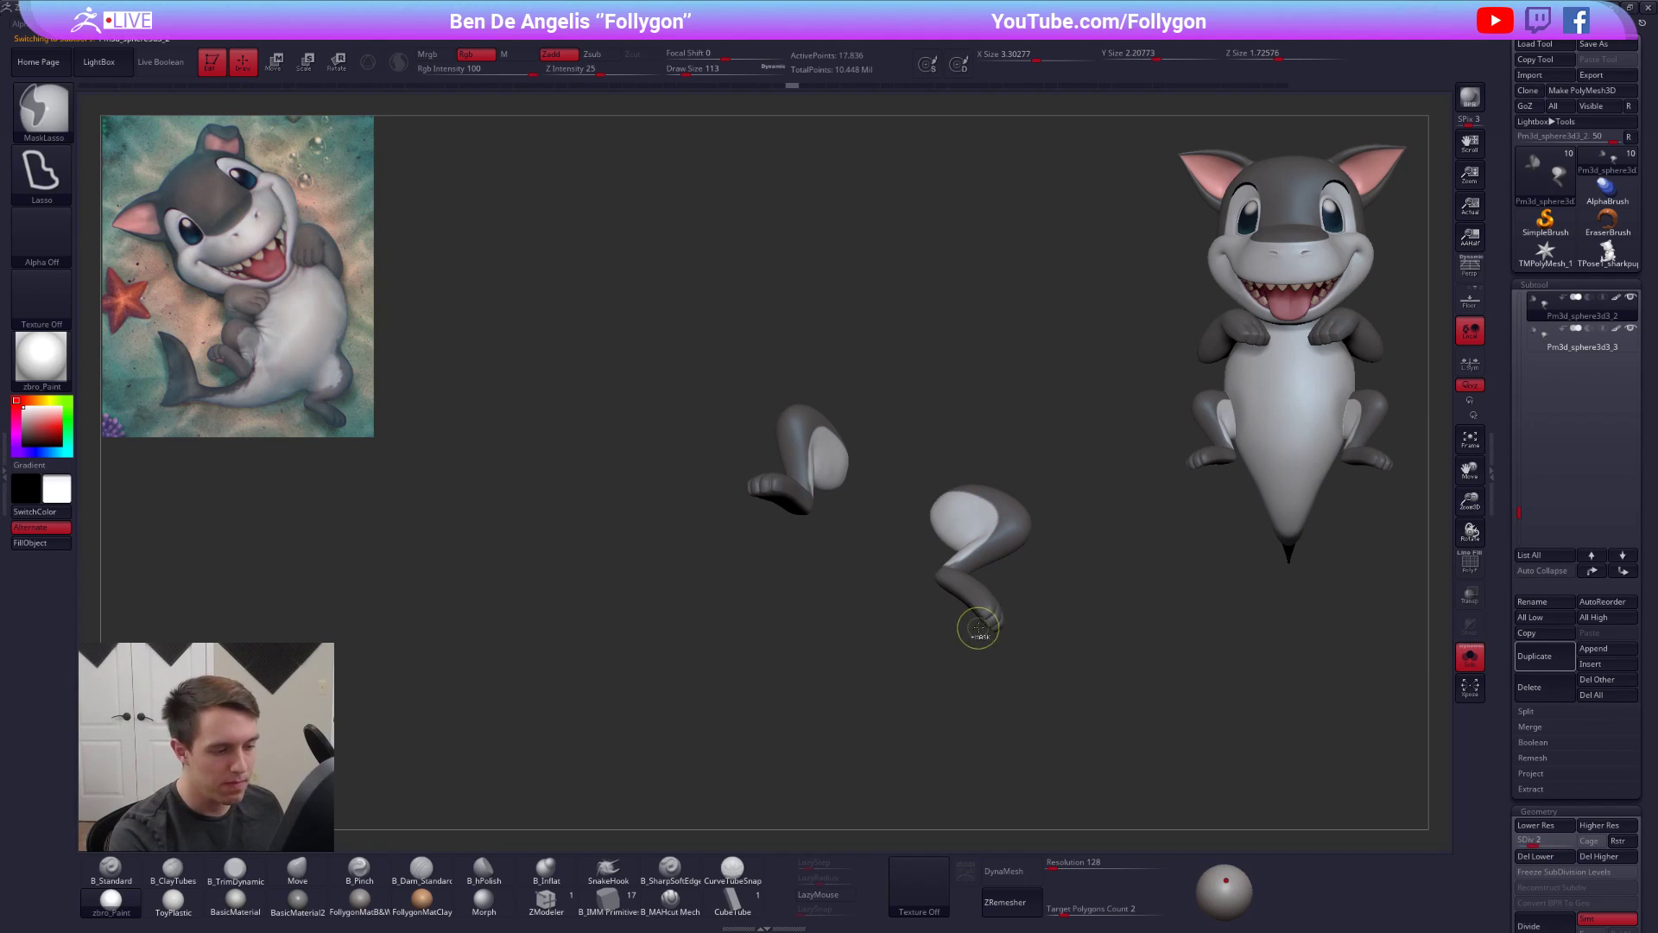
key(ctrl+z)
key(ctrl+z)
key(ctrl+z)
key(ctrl+z)
key(ctrl+z)
key(ctrl+z)
key(ctrl+z)
key(ctrl+z)
key(ctrl+shift+z)
- Examine the planes of the foot from several angles, with the B_Pinch brush ready at draw size 67
scroll(966, 624, up, 5)
drag(967, 654, 866, 568)
mouse_move(866, 567)
ctrl+right_down()
mouse_move(873, 610)
mouse_move(853, 637)
ctrl+right_up()
key(space)
drag(915, 607, 902, 607)
mouse_move(903, 607)
right_down()
mouse_move(950, 575)
mouse_move(933, 544)
mouse_move(962, 540)
right_up()
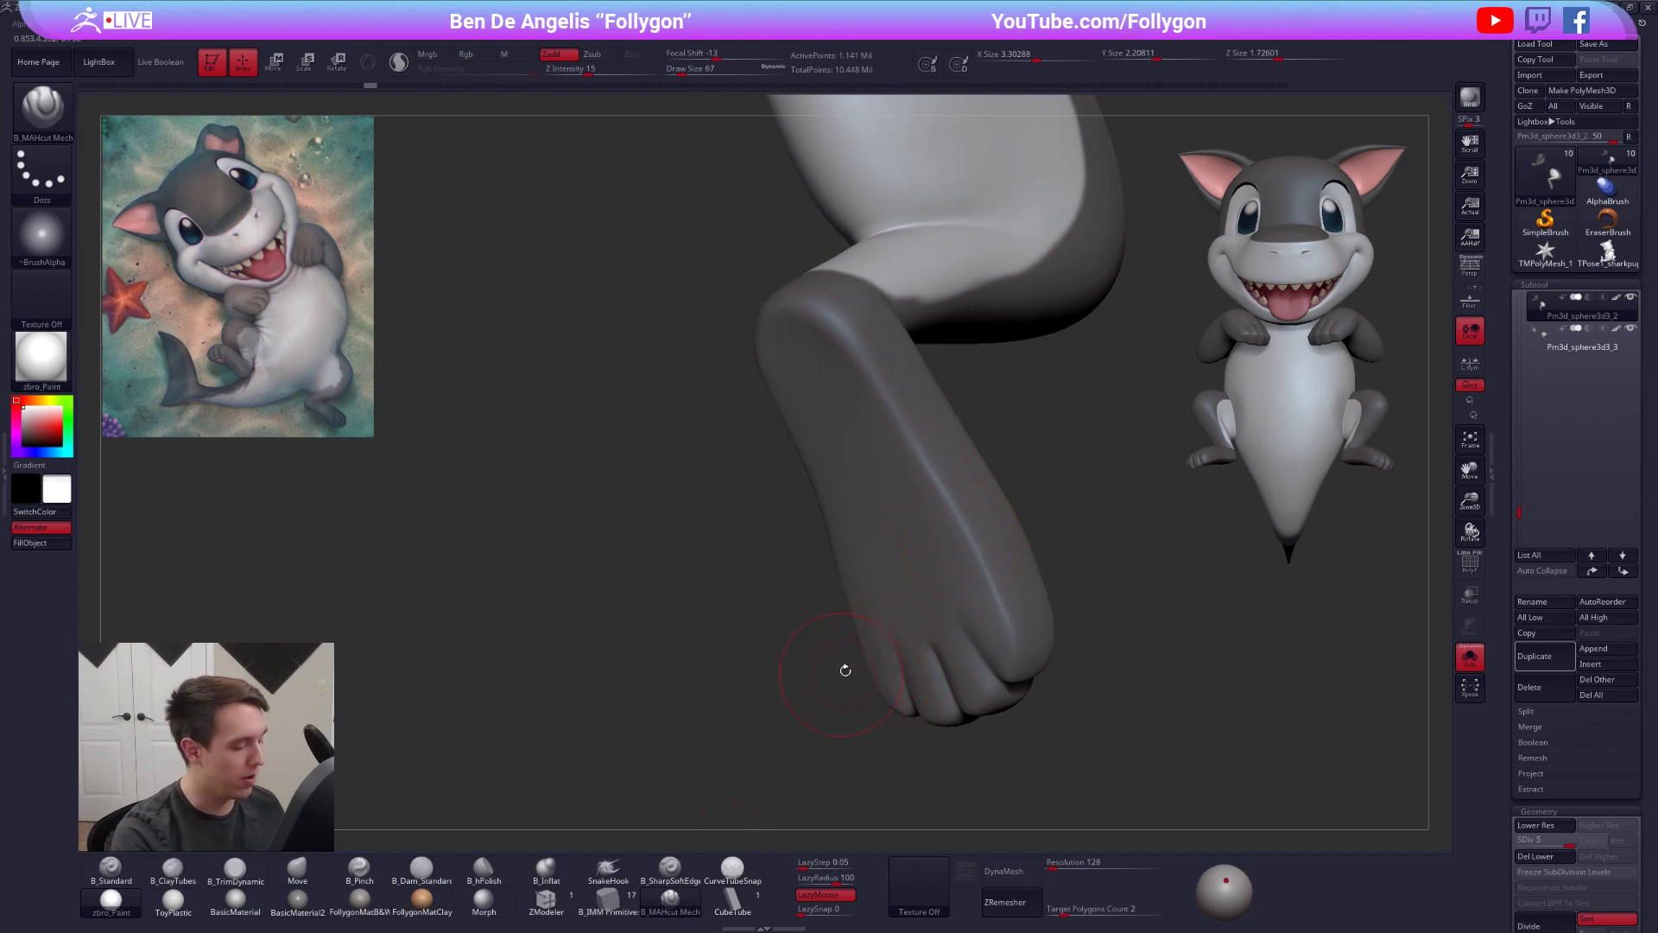
key(5)
mouse_move(1012, 669)
right_down()
mouse_move(943, 671)
mouse_move(977, 612)
right_up()
right_drag(941, 549, 872, 625)
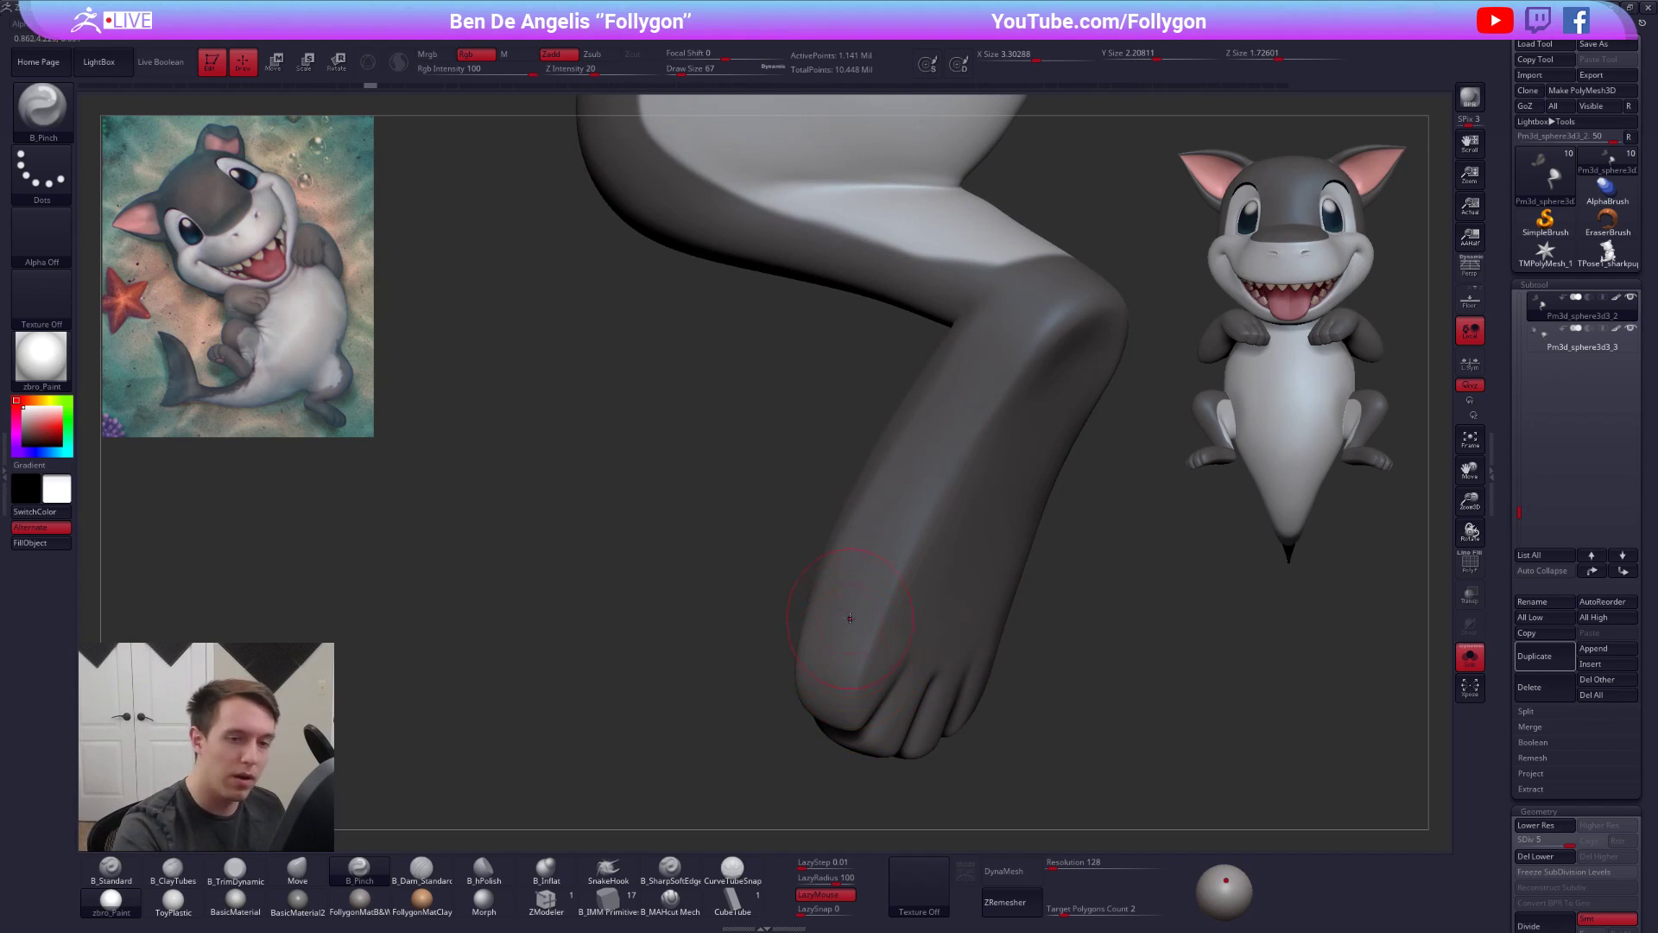
right_drag(946, 596, 898, 515)
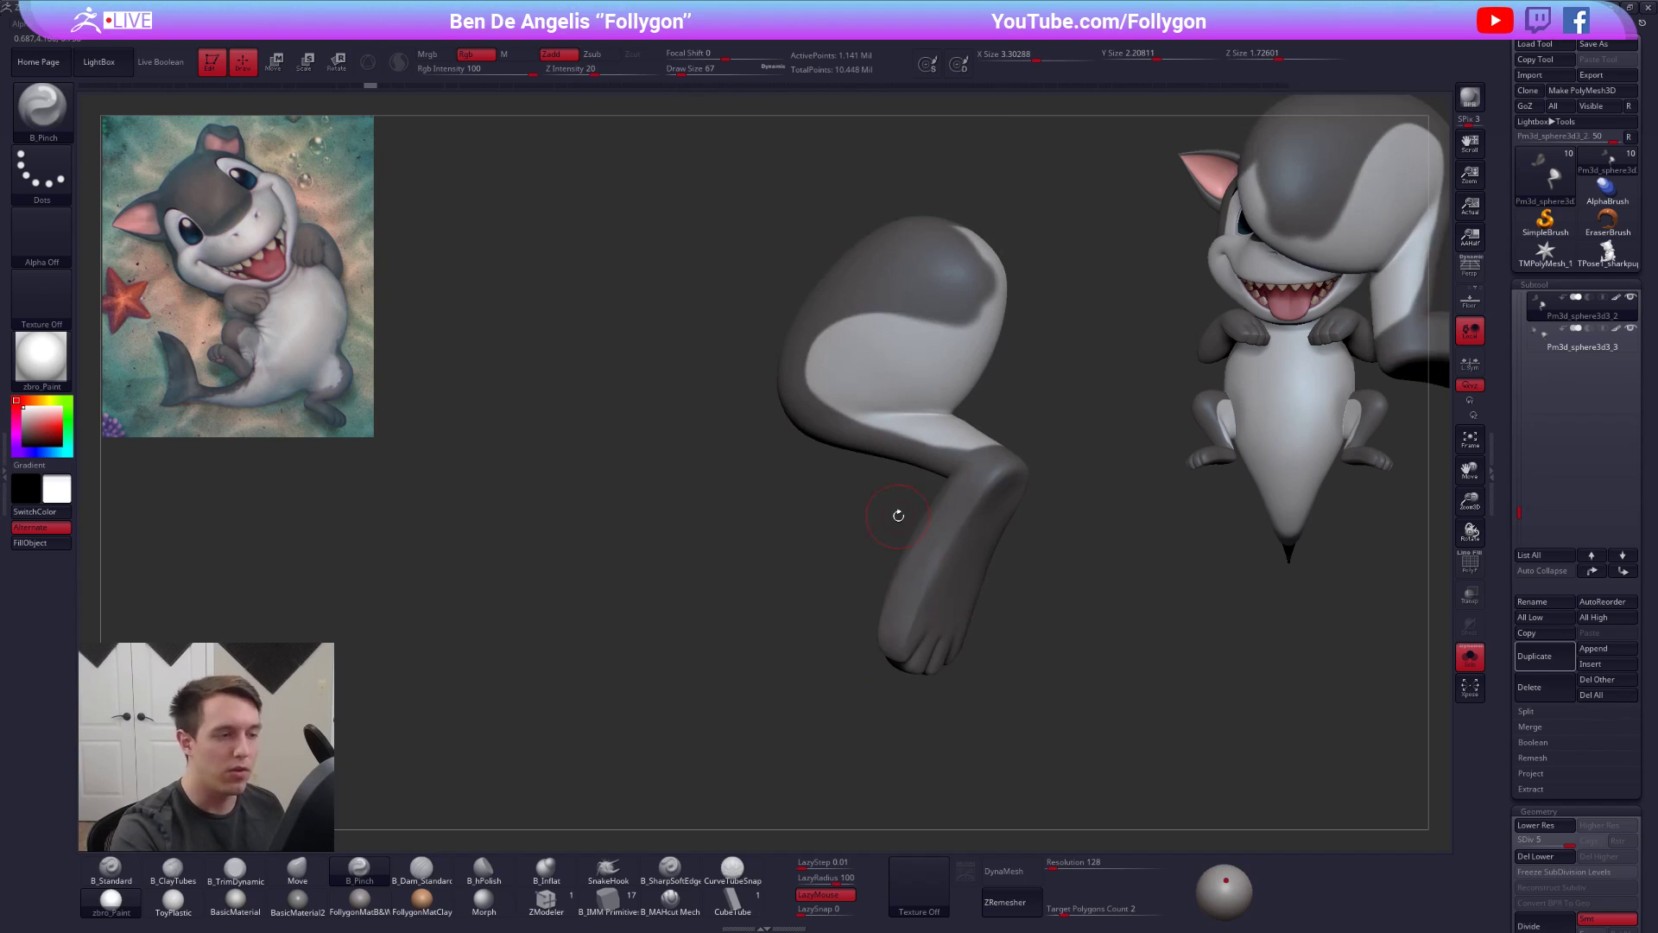
- Delete the duplicate legs subtool, duplicate the legs again, and select the new copy
click(1580, 340)
click(1529, 686)
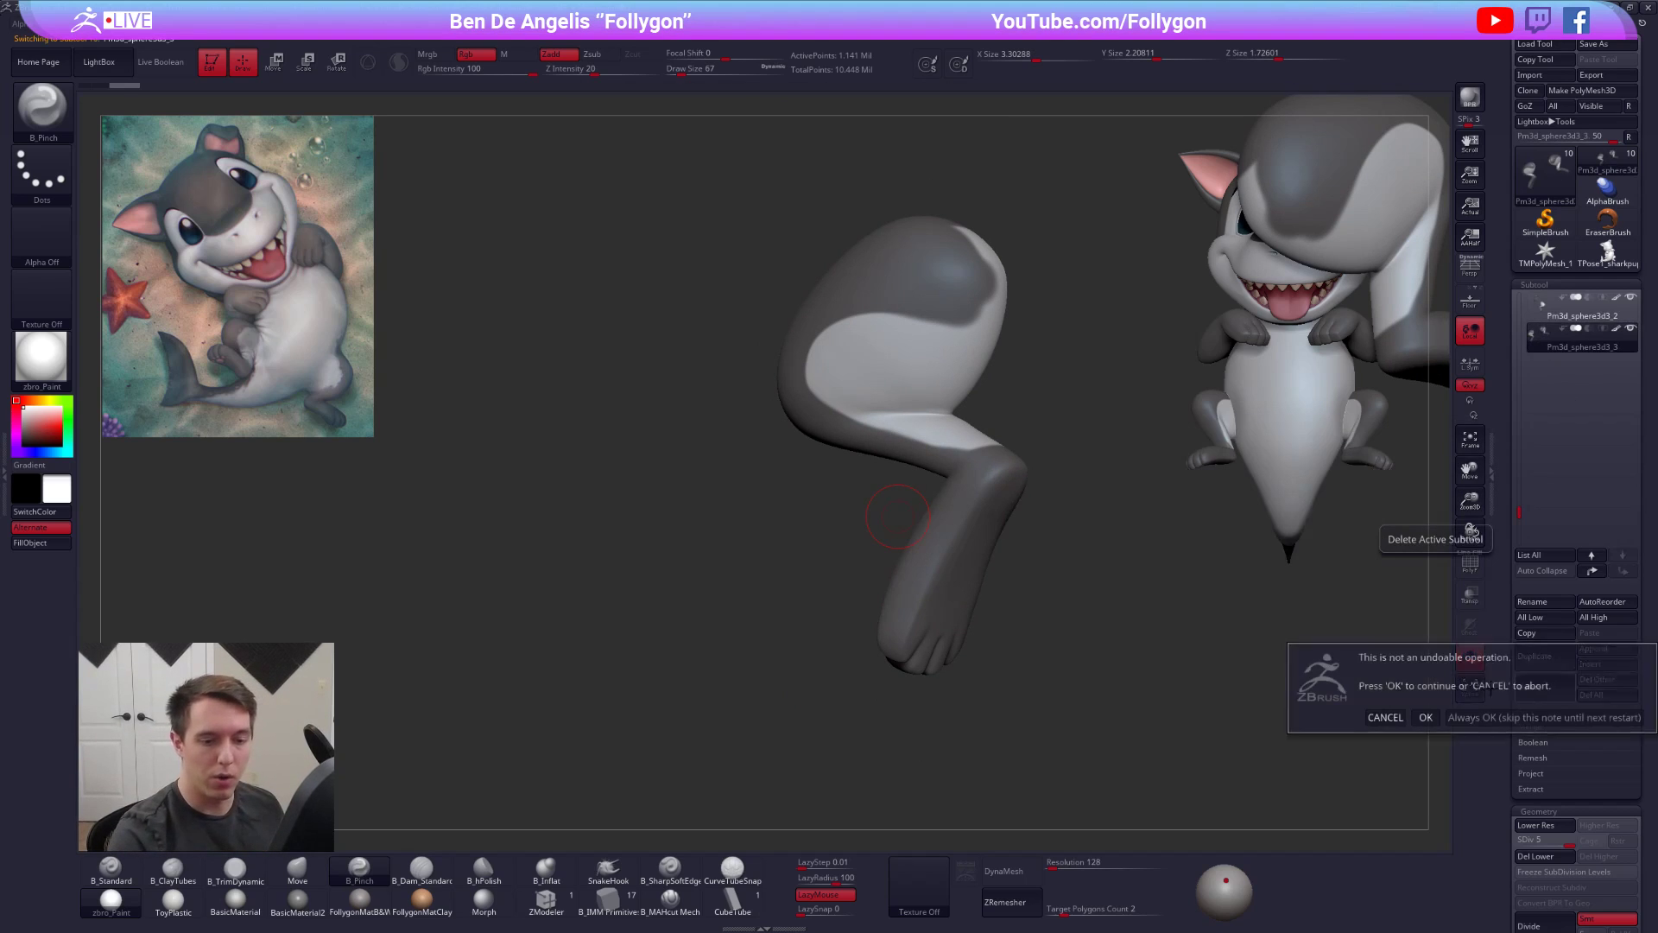
click(1425, 717)
click(1555, 644)
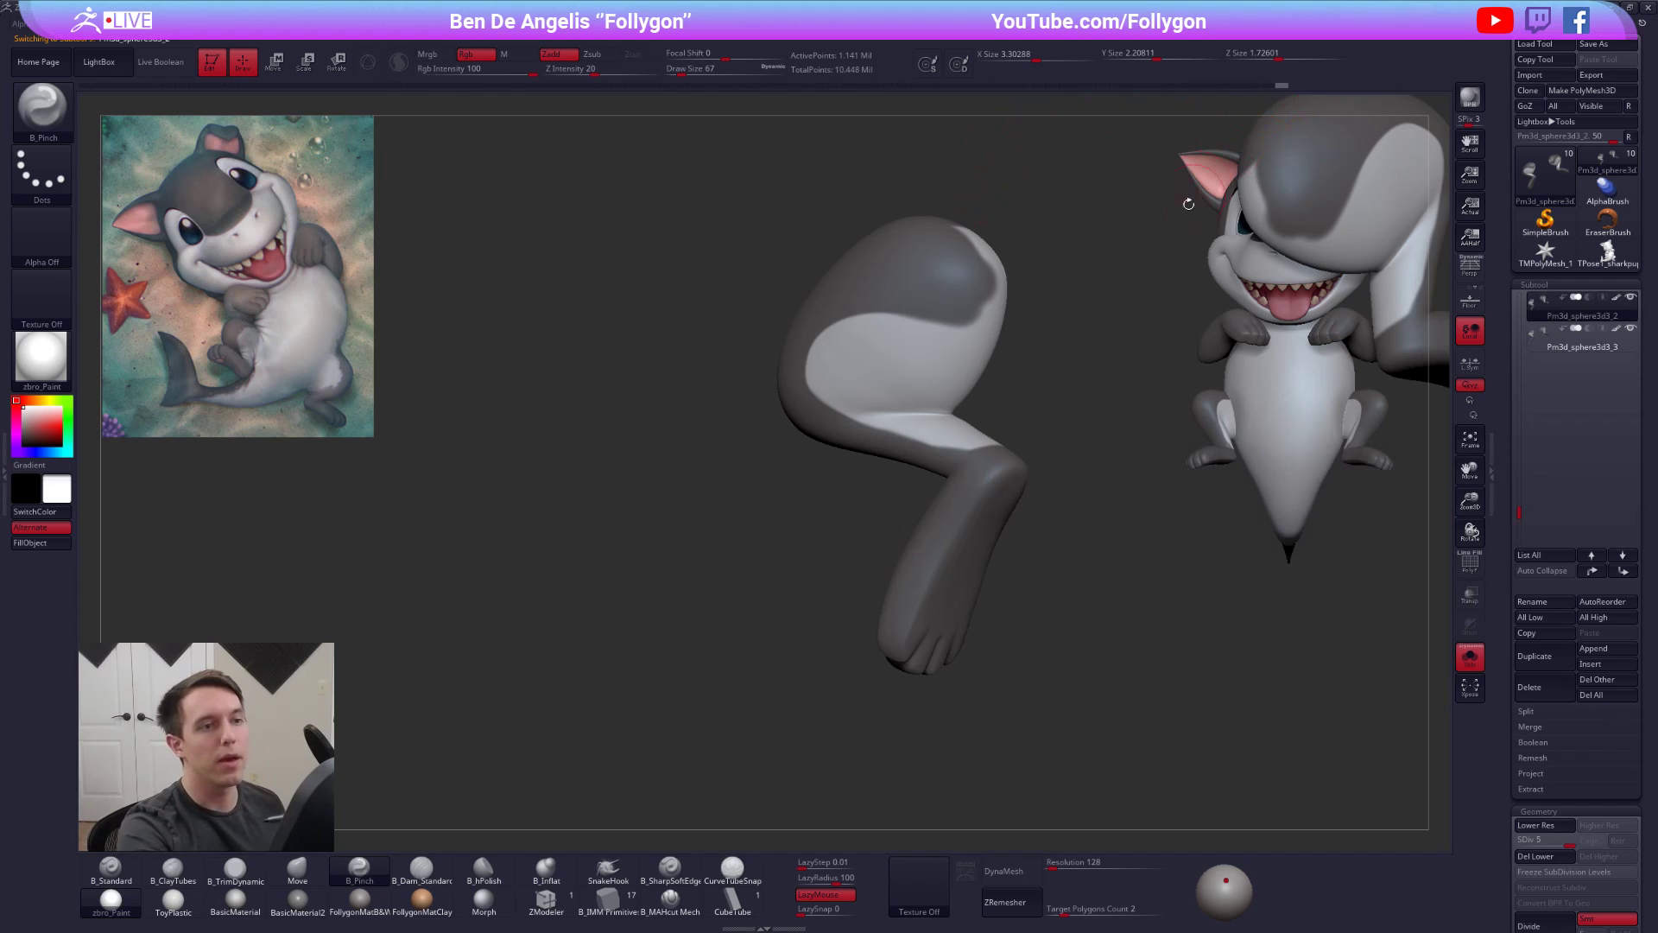
click(1540, 341)
- Flatten the side plane of the foot with the B_hPolish brush at draw size 113
drag(1079, 587, 853, 616)
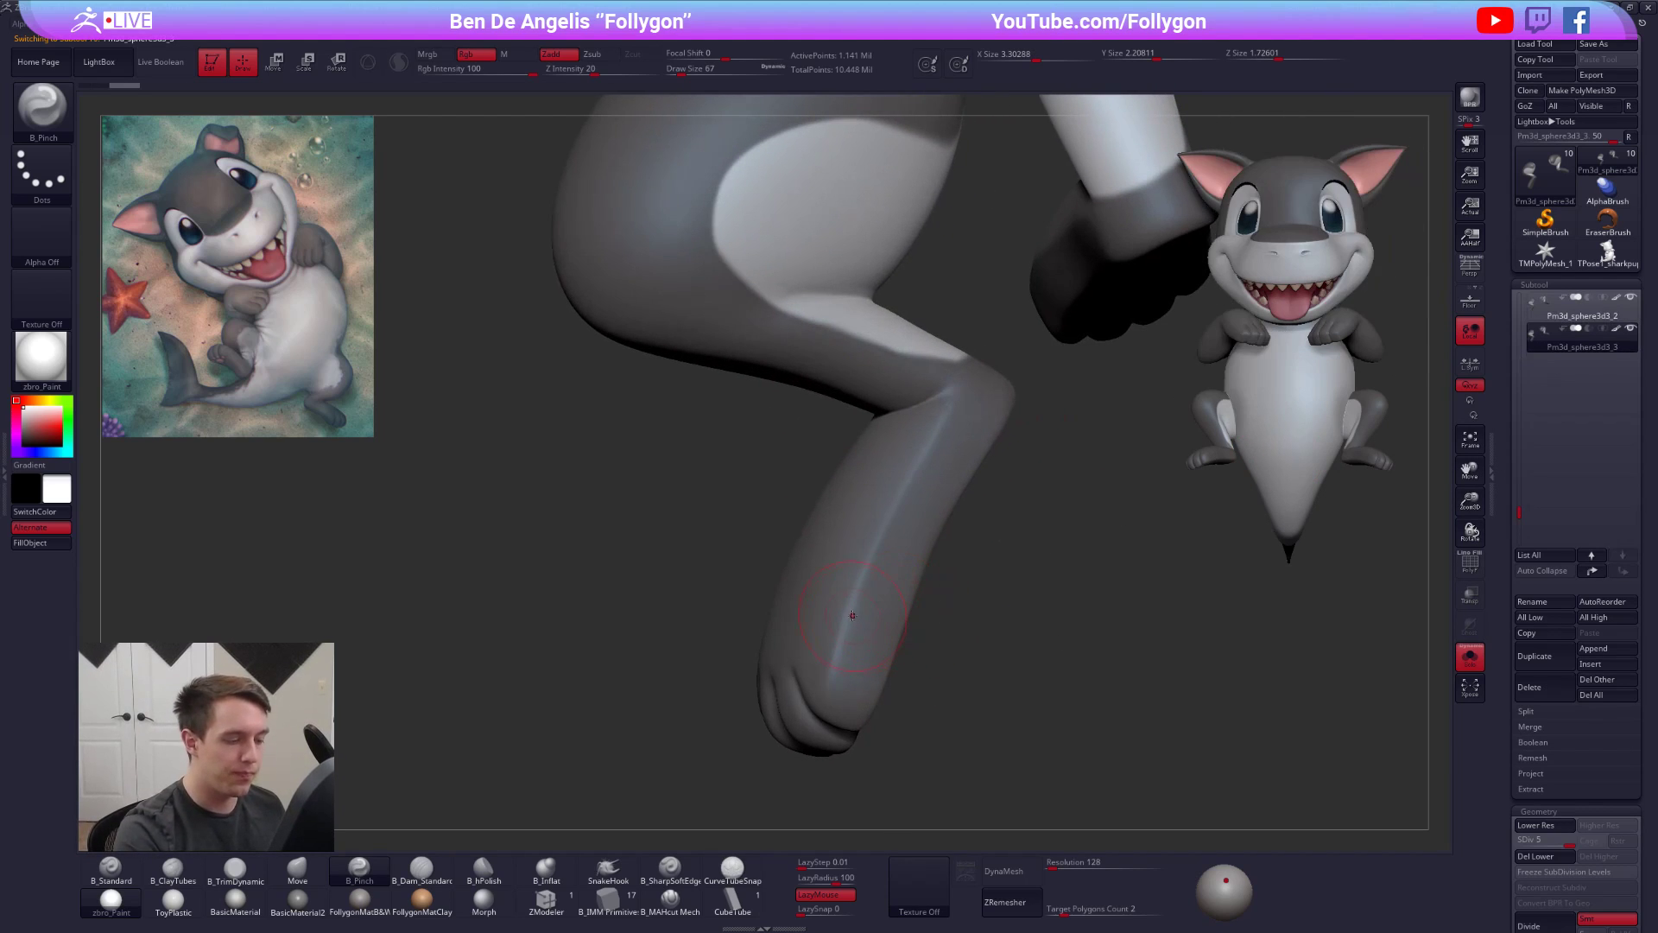
mouse_move(961, 633)
mouse_down()
mouse_move(1019, 635)
mouse_move(899, 607)
mouse_up()
key(space)
key(3)
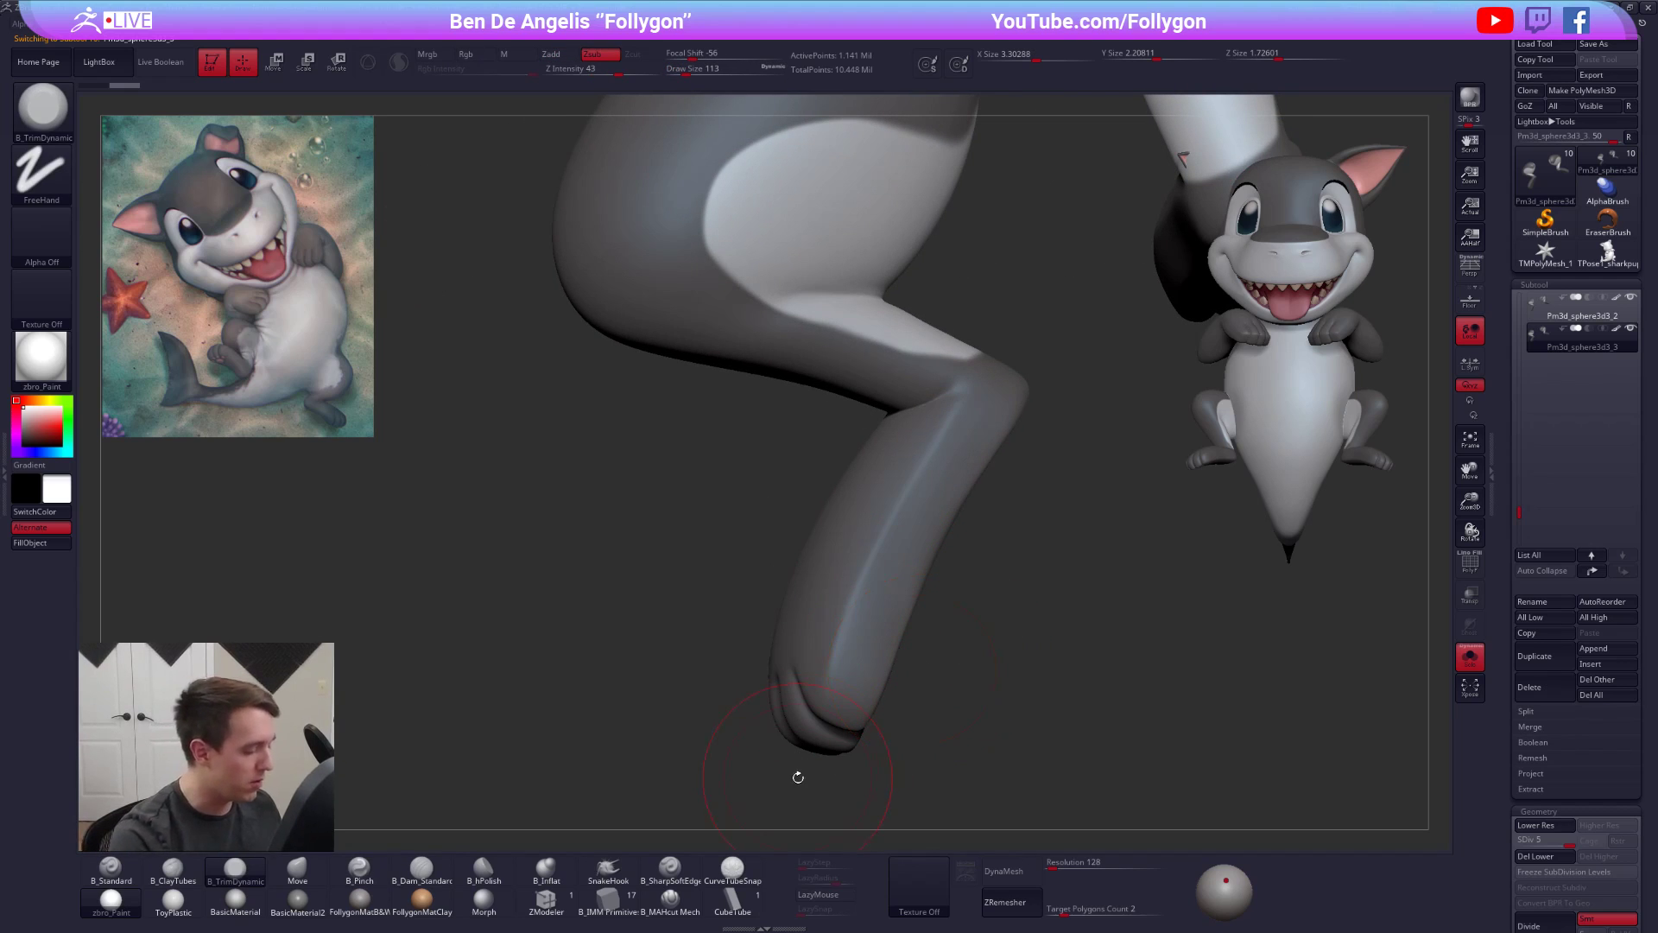
click(499, 866)
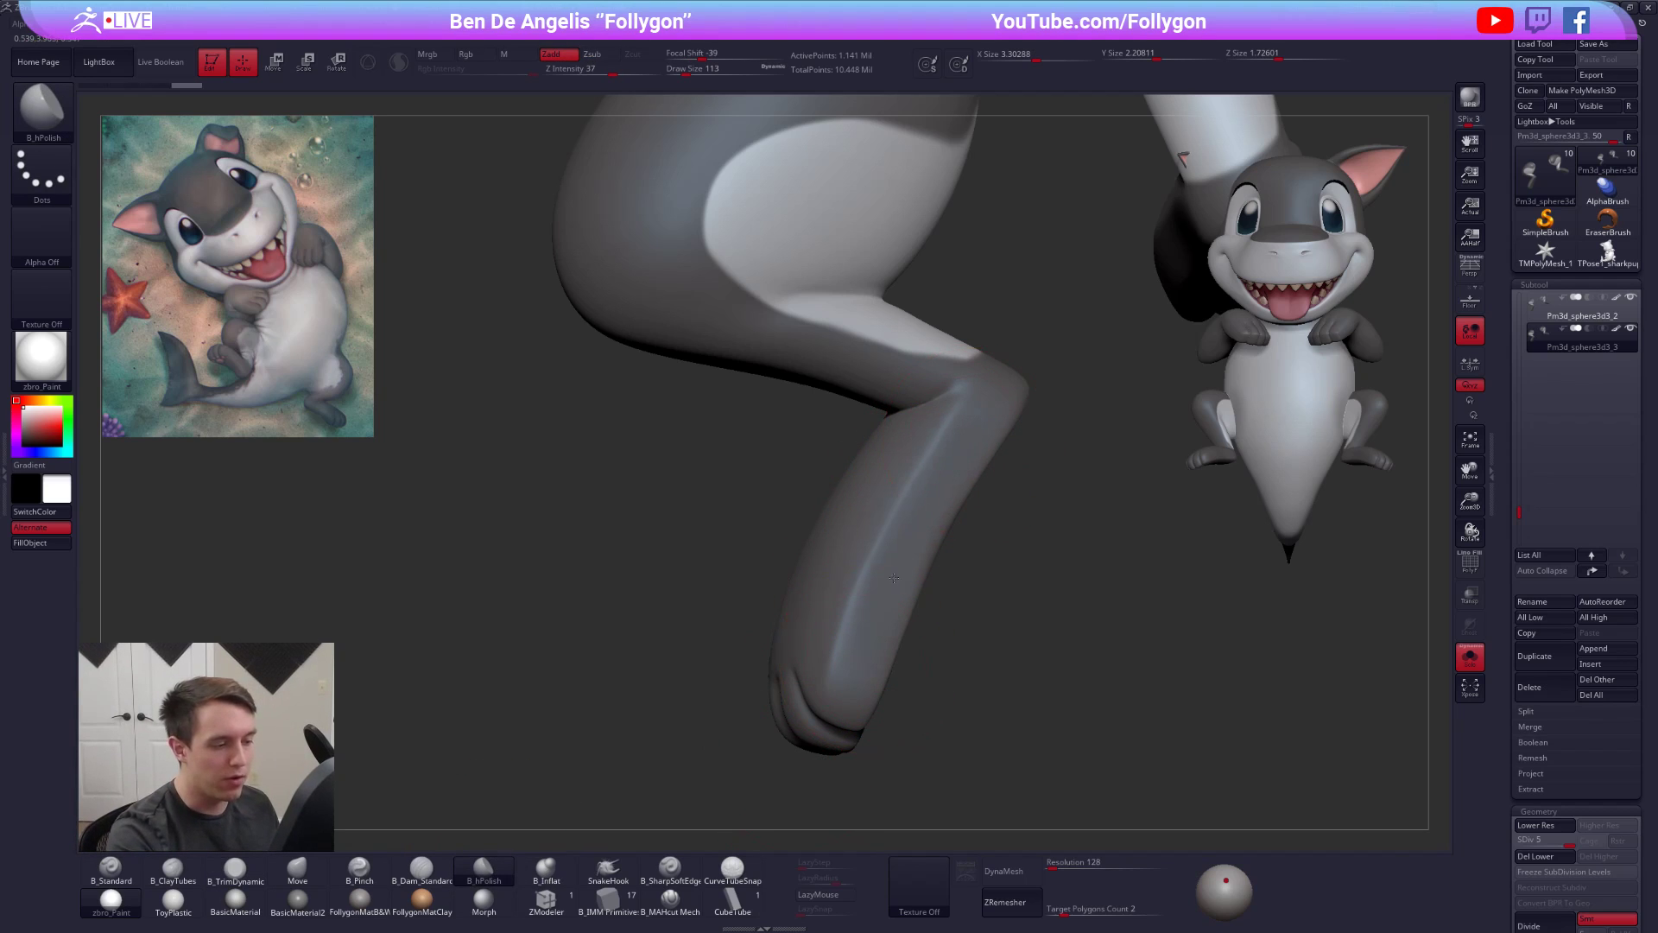
drag(916, 528, 932, 497)
drag(883, 604, 907, 552)
drag(682, 570, 872, 563)
- Flatten the top plane of the foot between ankle and toes with B_TrimDynamic at draw size 113
key(3)
drag(879, 428, 850, 466)
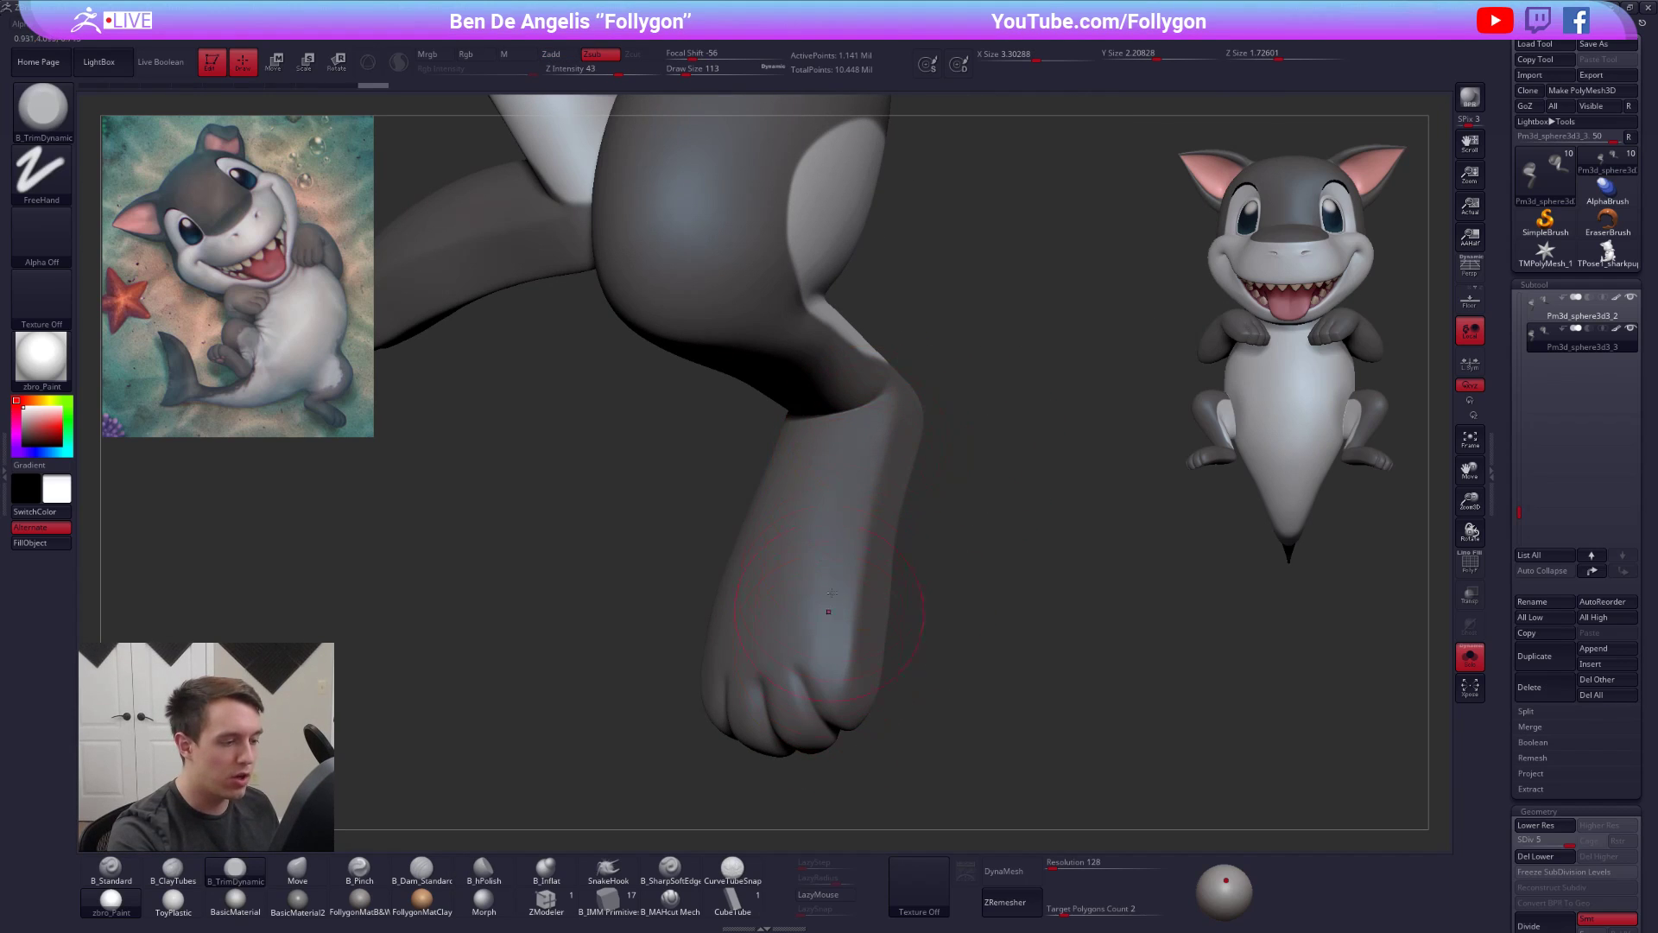
drag(829, 696, 833, 647)
mouse_move(993, 604)
mouse_down()
mouse_move(915, 604)
mouse_move(826, 646)
mouse_up()
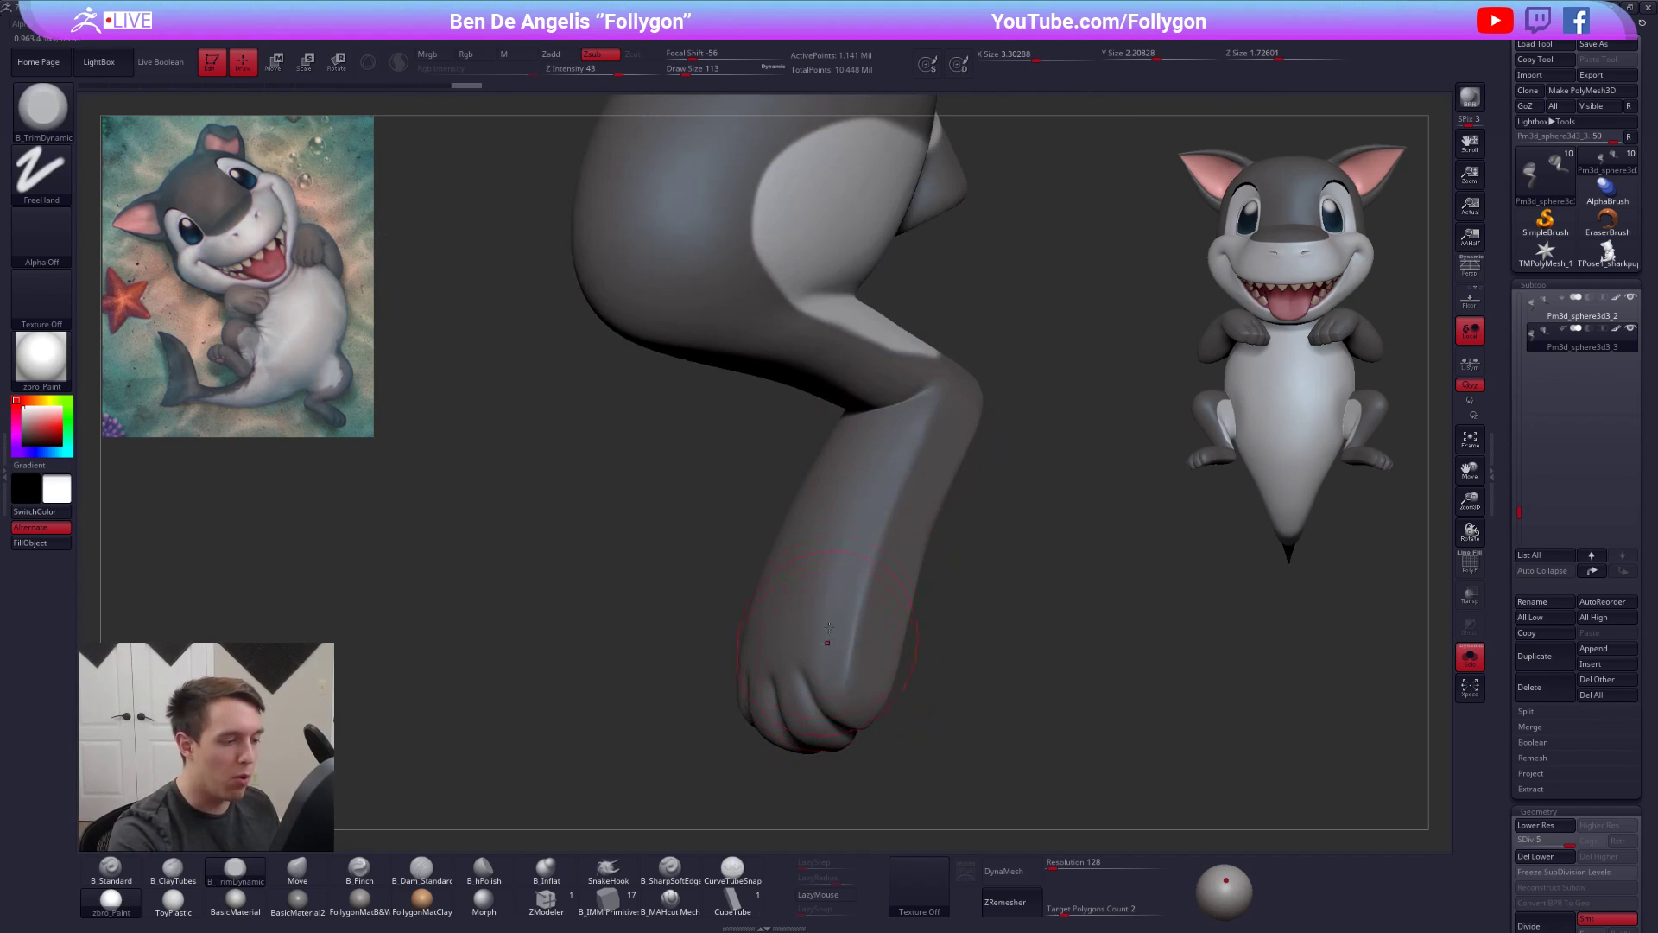
drag(833, 584, 886, 455)
drag(836, 578, 809, 623)
- Sharpen the ridge between the foot's top and side planes with the B_Pinch brush at draw size 67
key(5)
key(space)
ctrl+right_drag(897, 516, 852, 625)
key(space)
drag(850, 627, 865, 628)
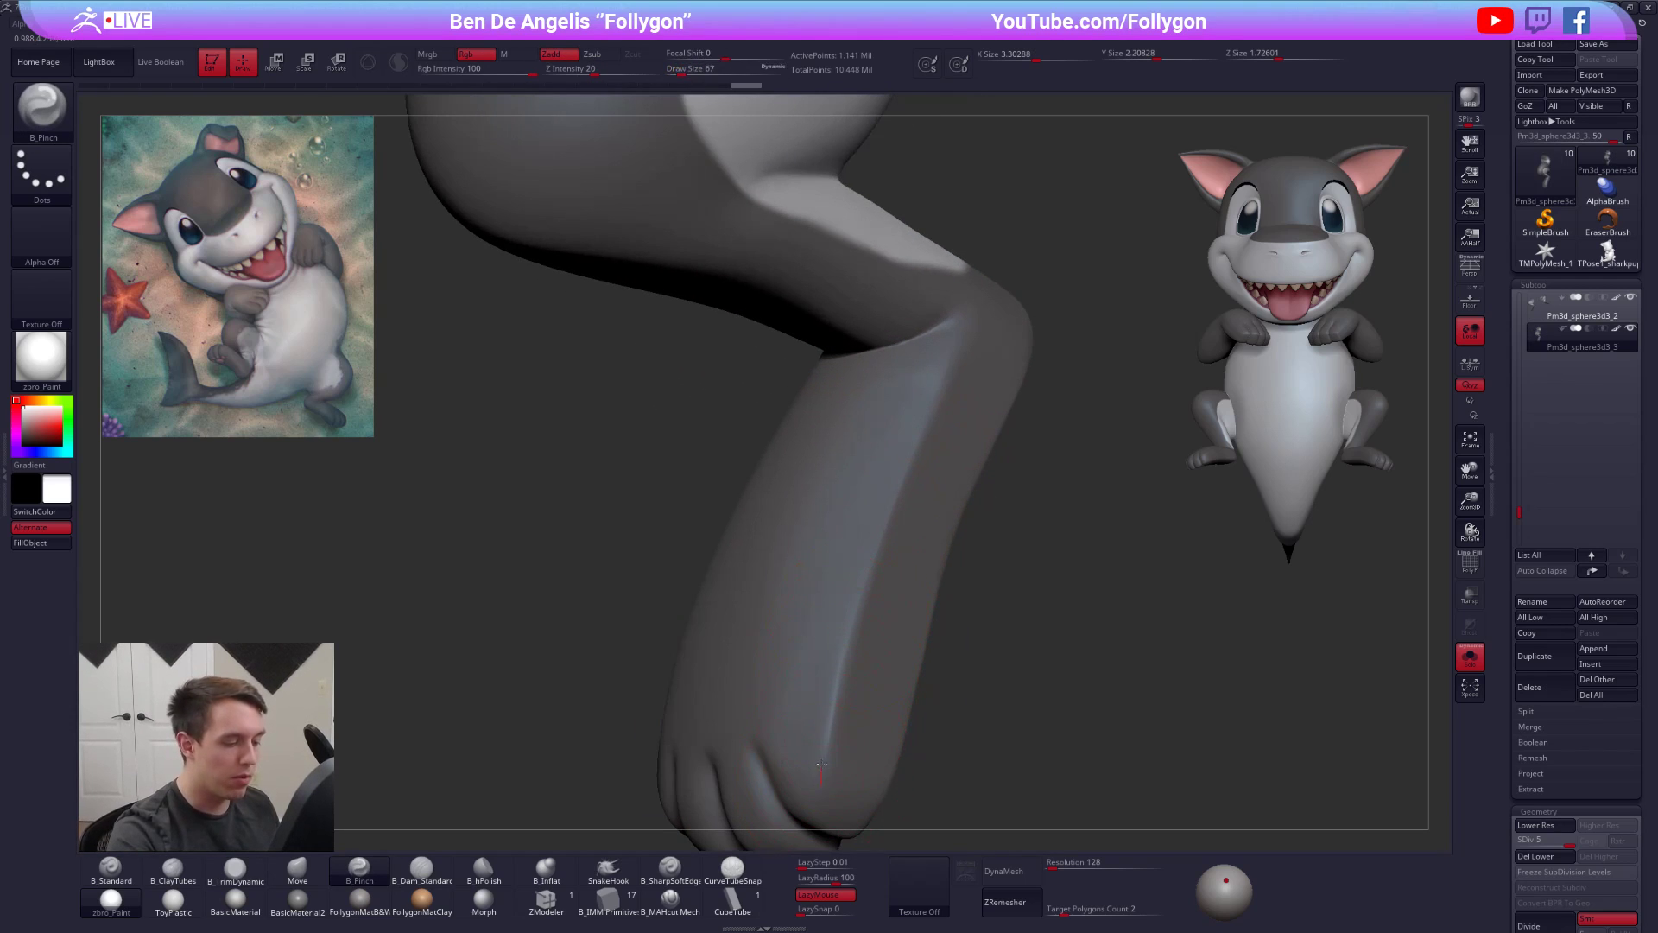
drag(996, 260, 1000, 252)
drag(813, 824, 813, 830)
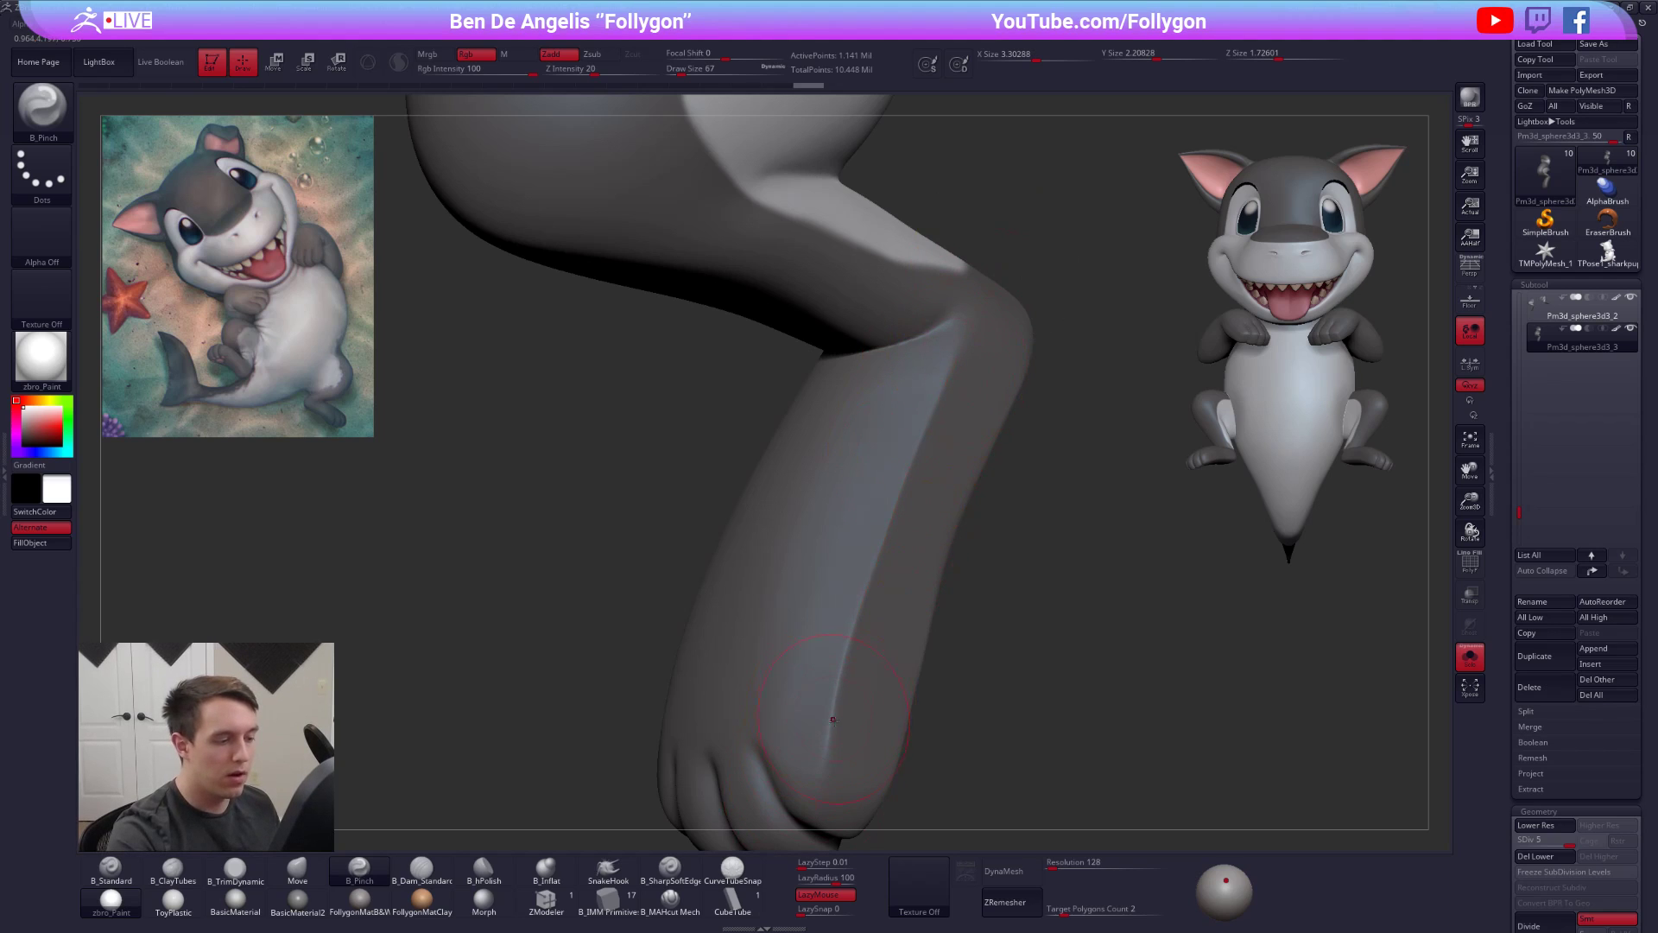
right_drag(834, 722, 810, 734)
drag(904, 435, 908, 423)
mouse_move(907, 423)
right_down()
mouse_move(821, 440)
mouse_move(889, 445)
mouse_move(937, 414)
right_up()
right_drag(870, 534, 1062, 552)
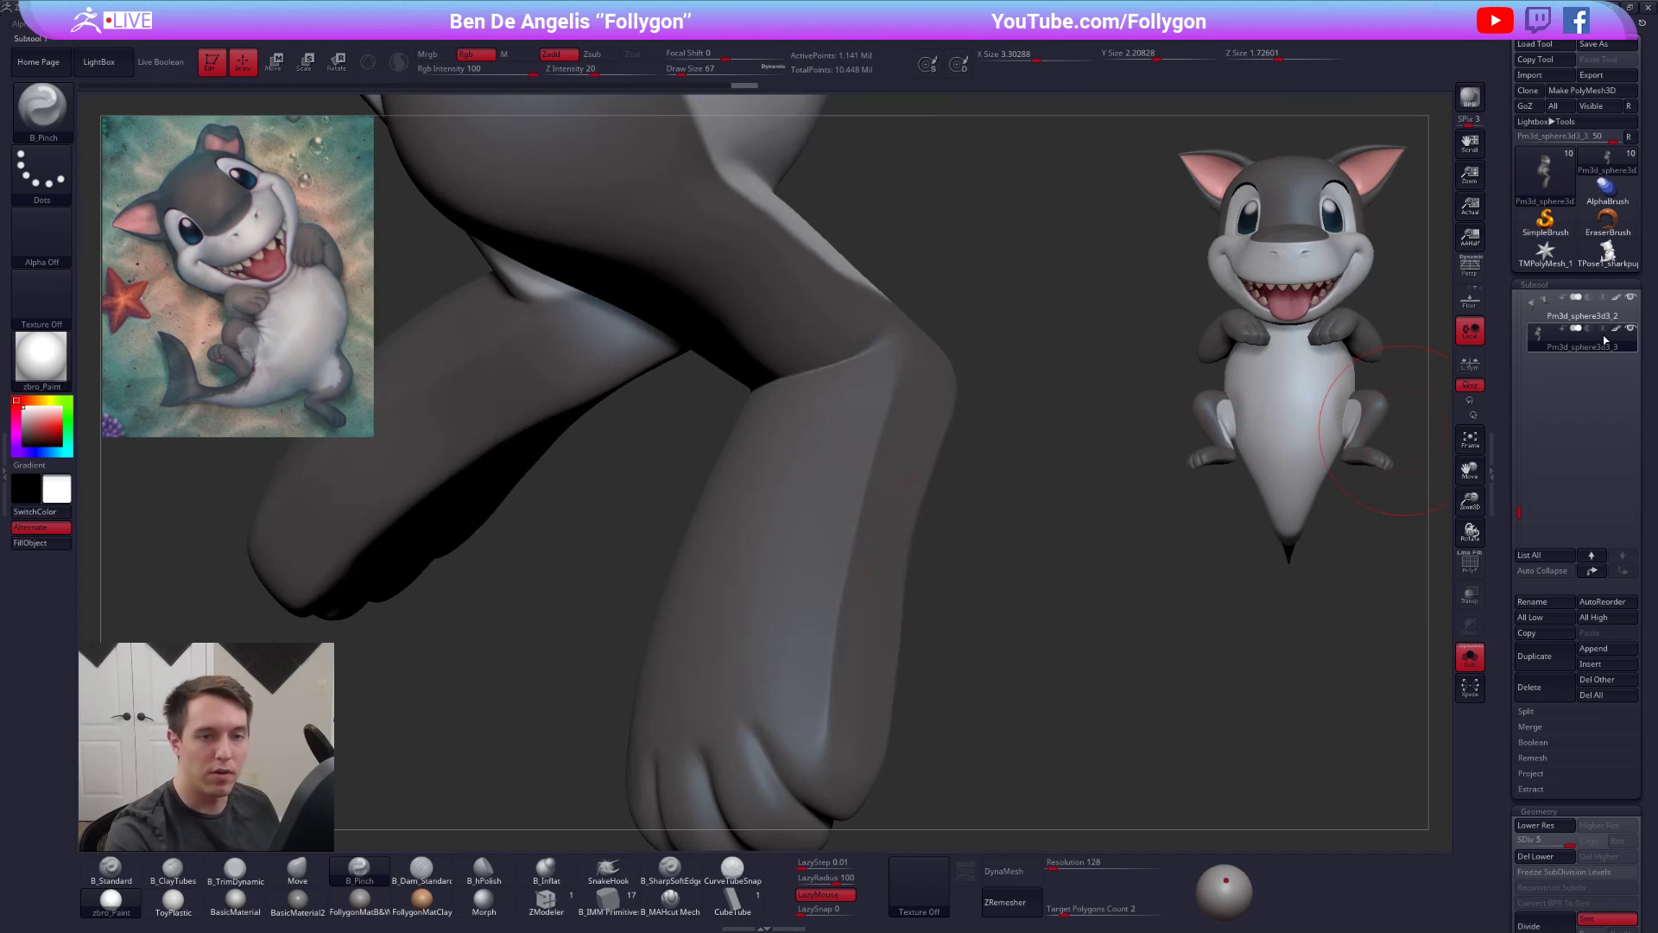
- Hide the duplicate legs' polypaint, apply the FollygonMatB&P material, and step down to subdivision level 3
click(1615, 329)
click(359, 901)
mouse_move(678, 691)
right_down()
mouse_move(834, 659)
mouse_move(796, 644)
mouse_move(747, 666)
right_up()
key(shift+d)
key(shift+d)
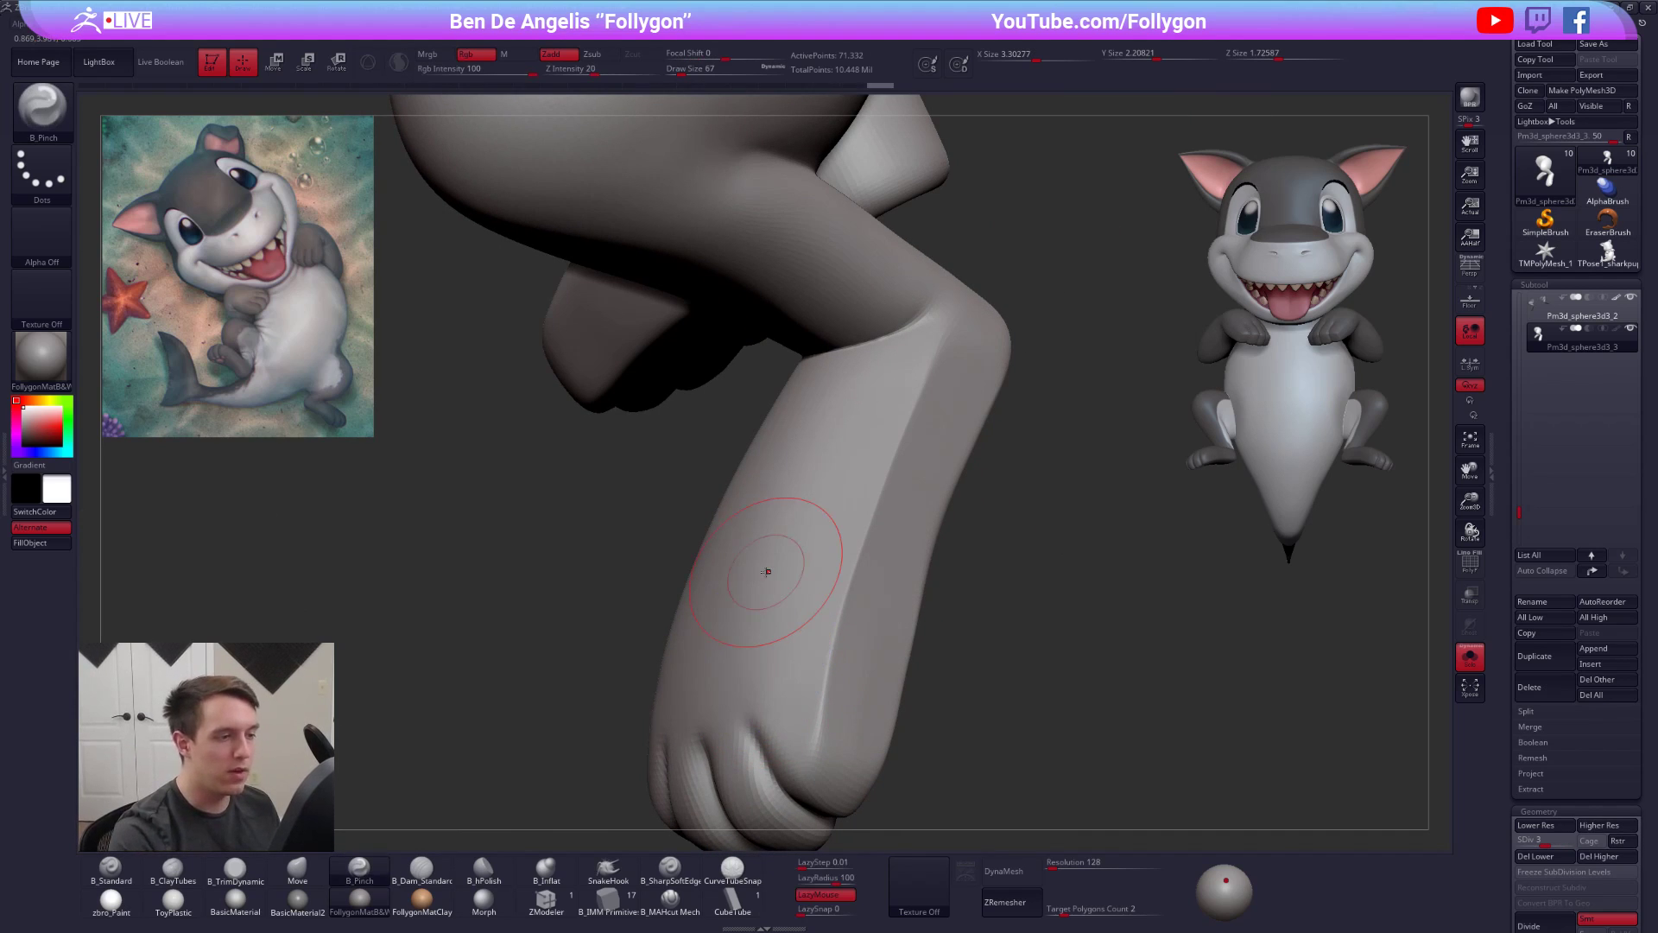
- Step the subdivision level back up and check the edge flow along the foot's ridge with the polyframe
key(d)
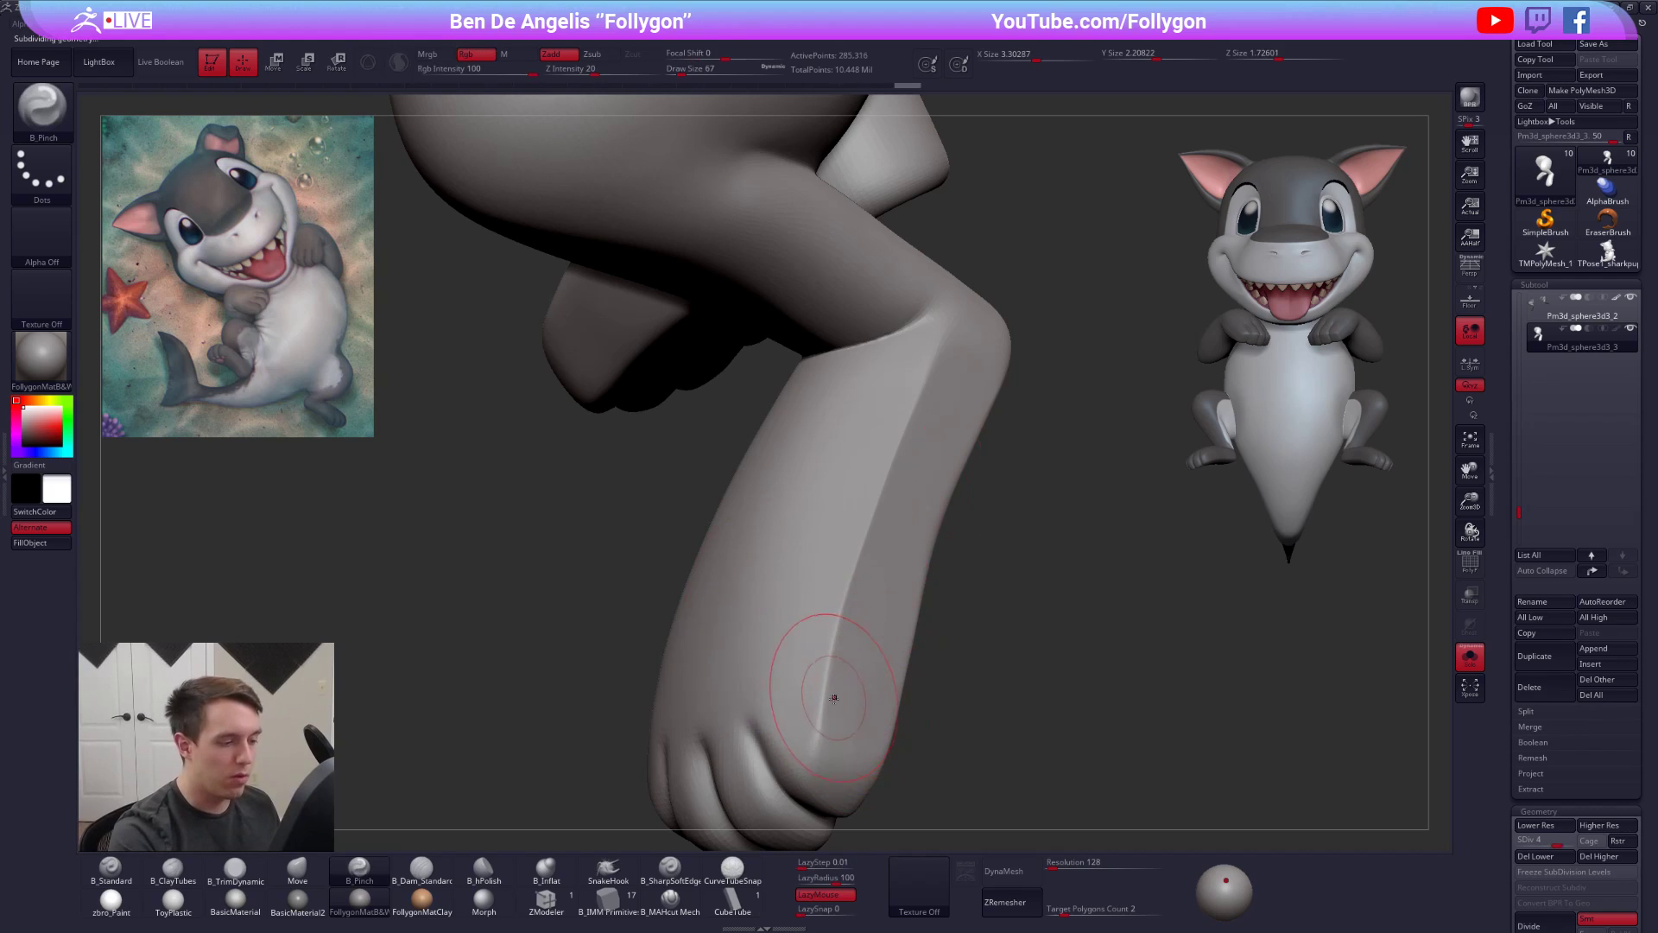
key(shift+f)
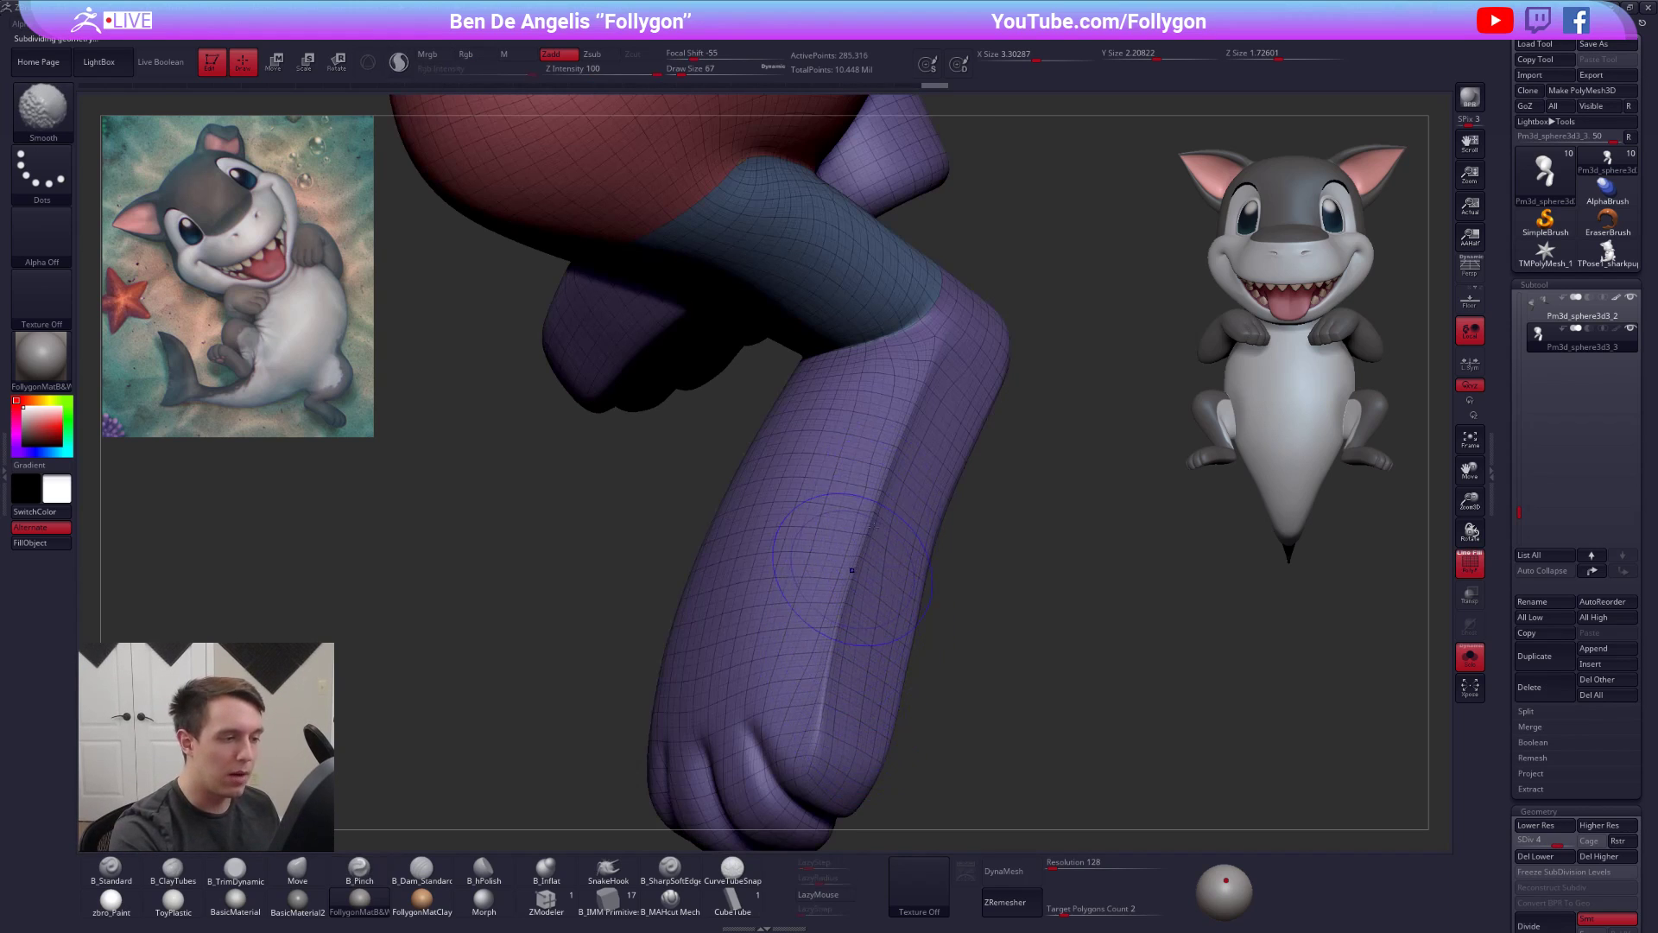
key(shift+f)
drag(821, 751, 921, 360)
key(shift+f)
drag(1133, 745, 1169, 714)
key(shift+f)
key(ctrl+d)
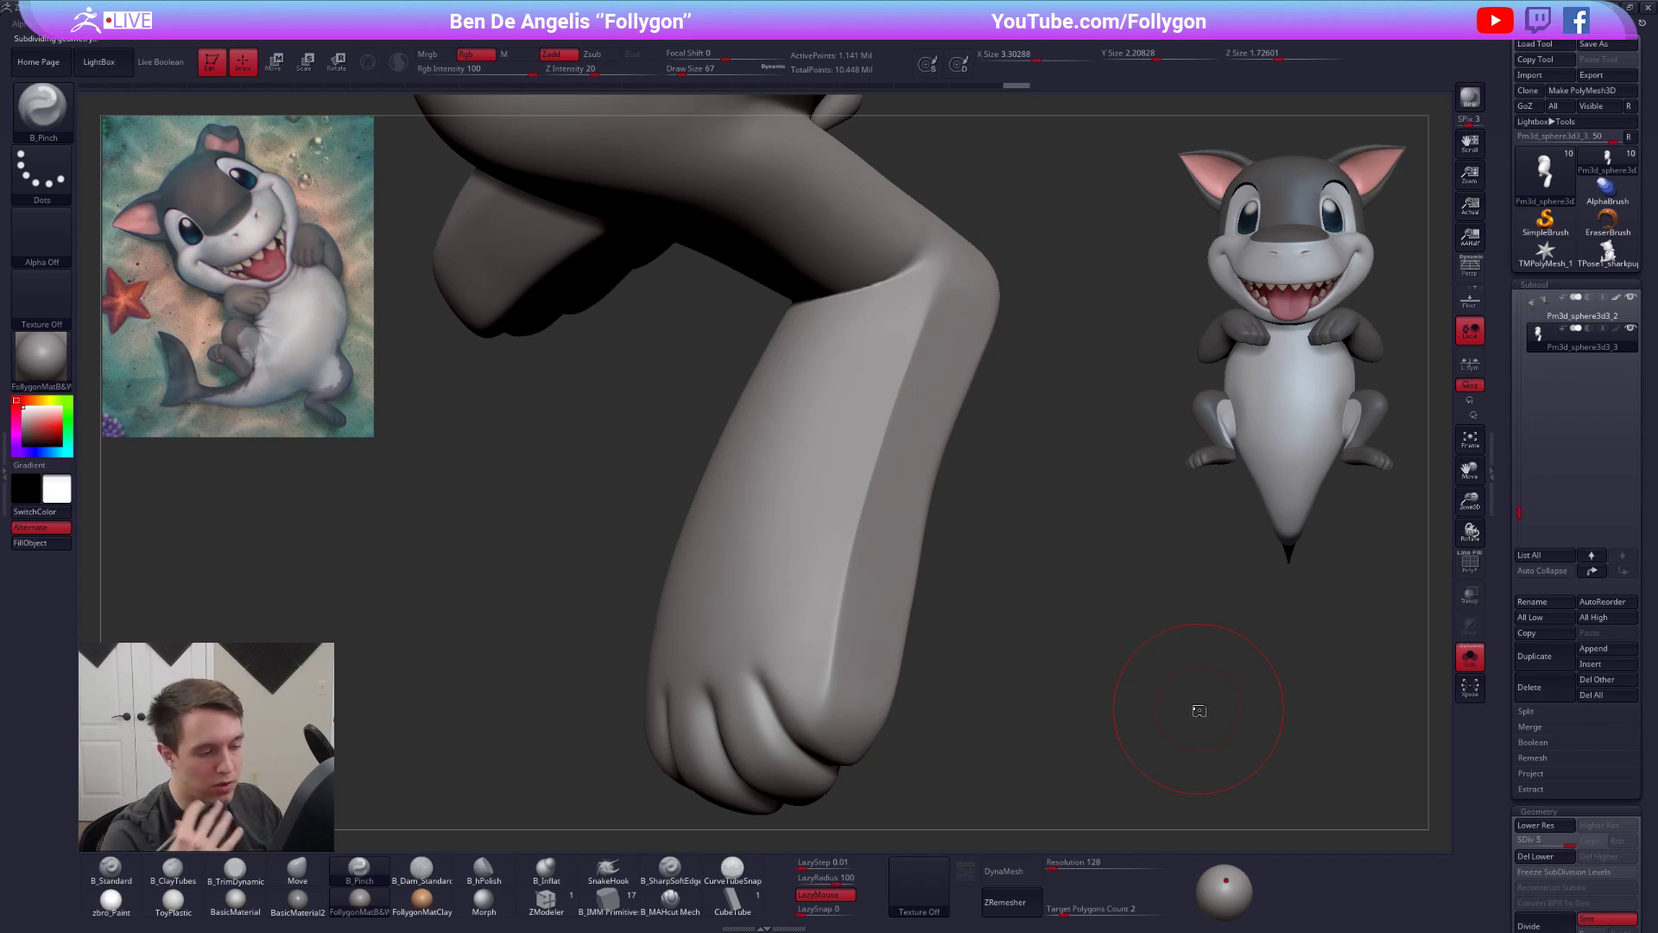
- Pinch and smooth the foot's ridge from the toes up to the heel
mouse_move(1198, 711)
mouse_down()
mouse_move(798, 639)
mouse_move(803, 684)
mouse_up()
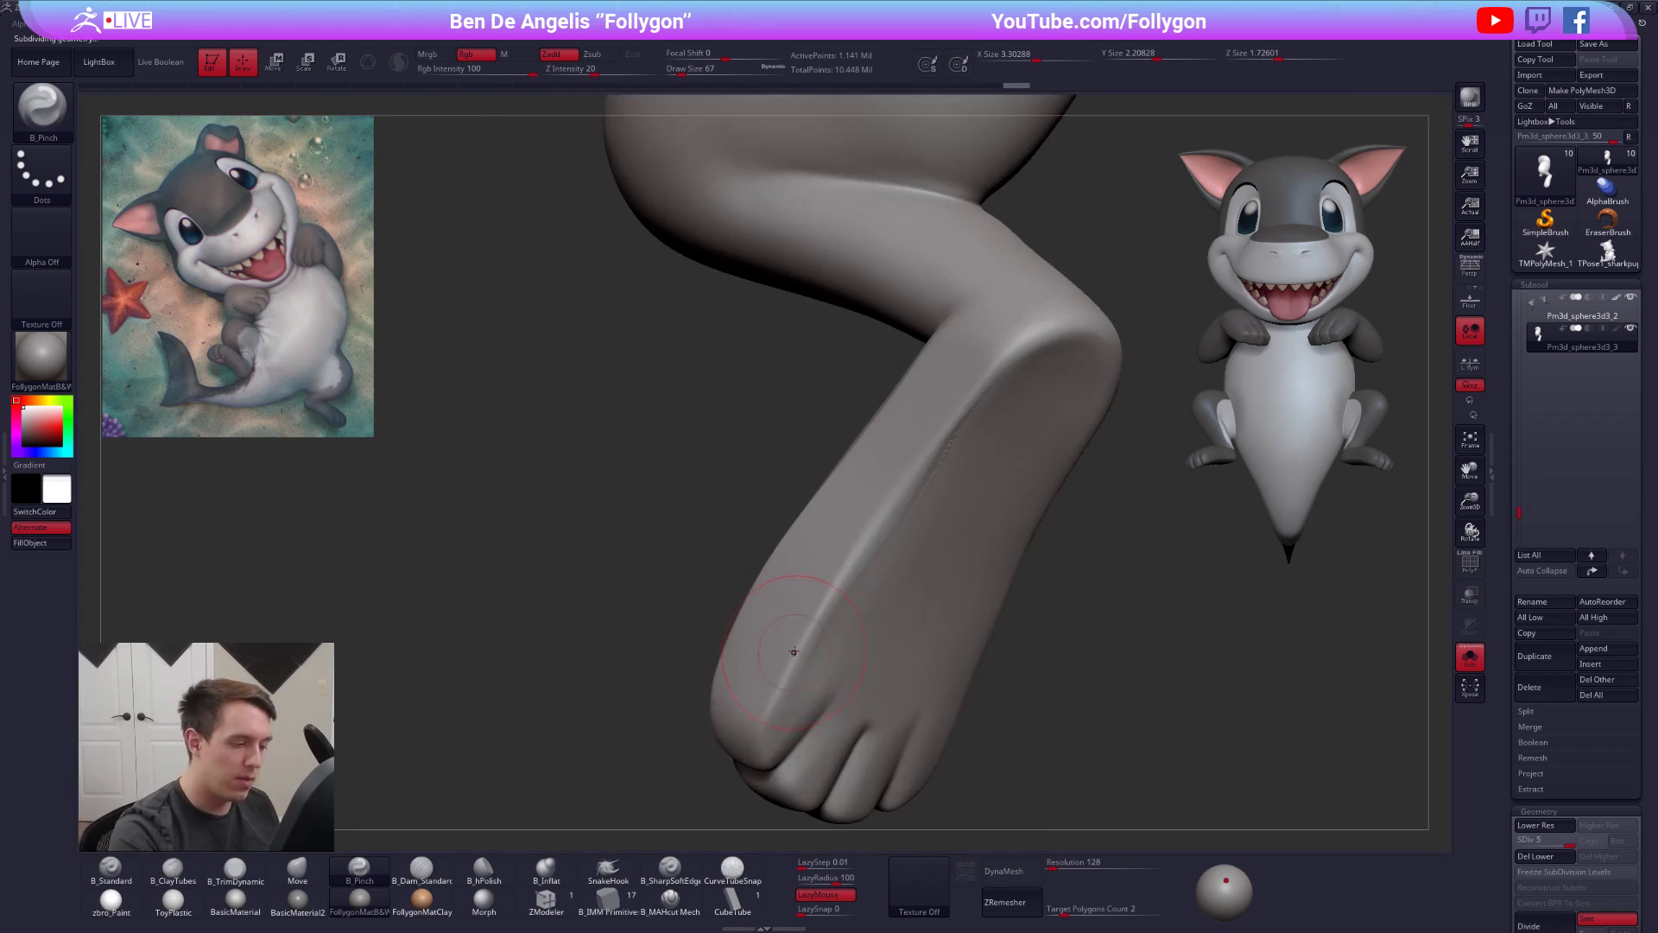
key(shift)
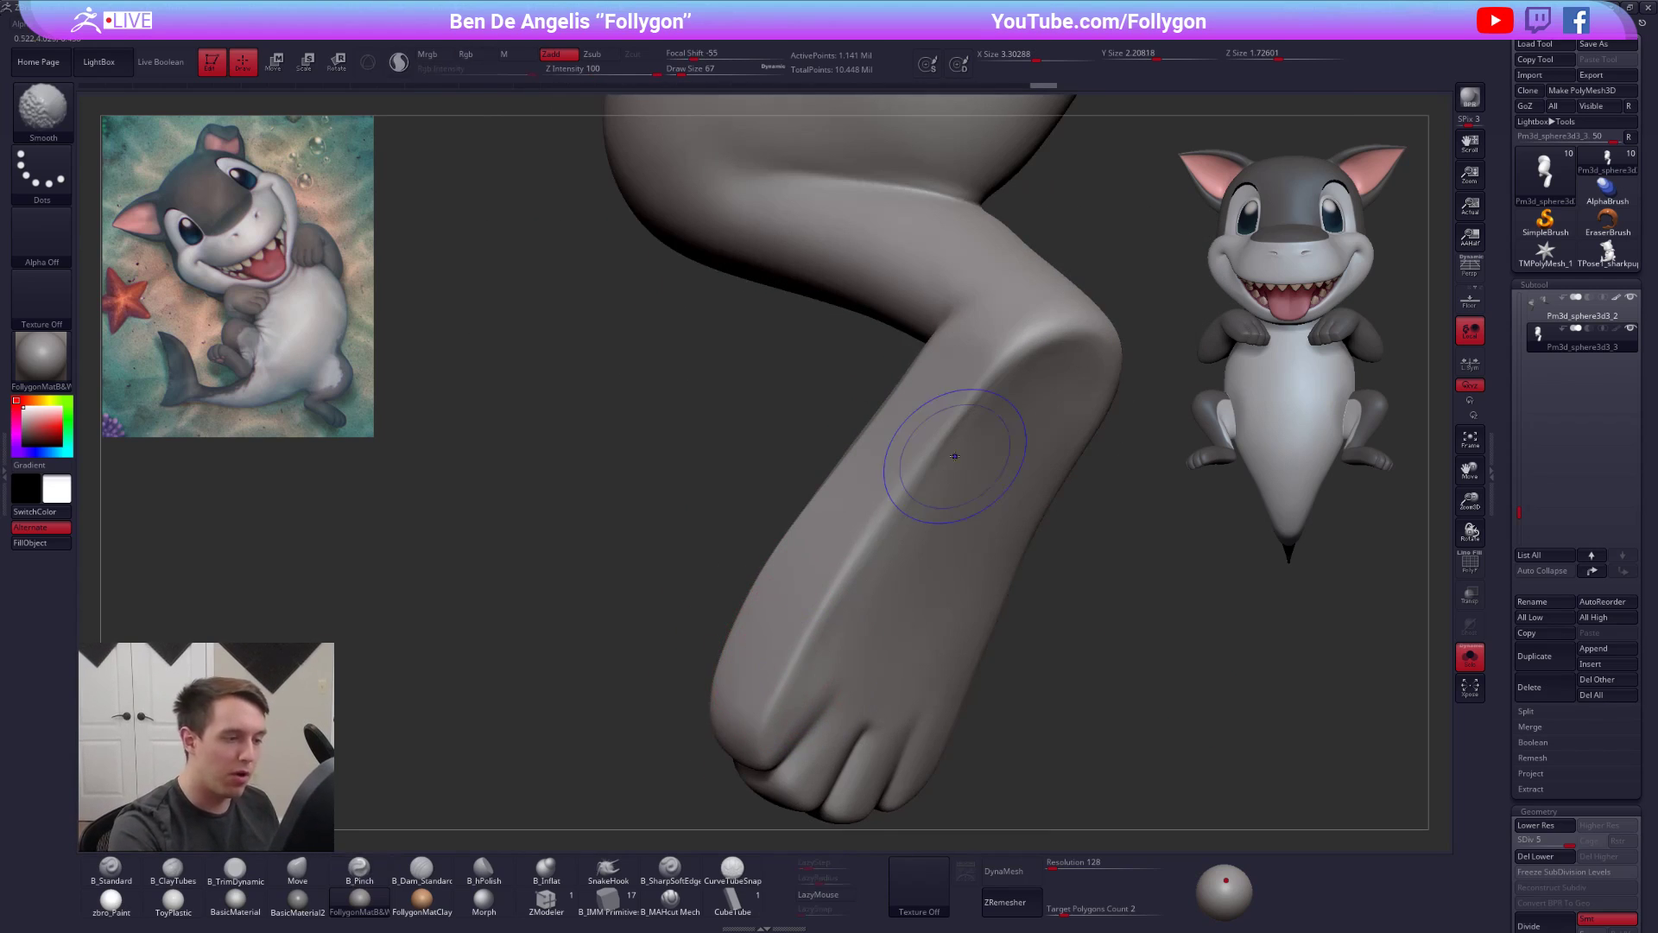
mouse_move(767, 686)
mouse_down()
mouse_move(842, 575)
mouse_move(1092, 291)
mouse_move(1162, 304)
mouse_up()
mouse_move(1027, 333)
mouse_down()
mouse_move(903, 479)
mouse_move(752, 754)
mouse_move(863, 549)
mouse_move(1041, 323)
mouse_move(1178, 317)
mouse_up()
right_drag(917, 488, 898, 457)
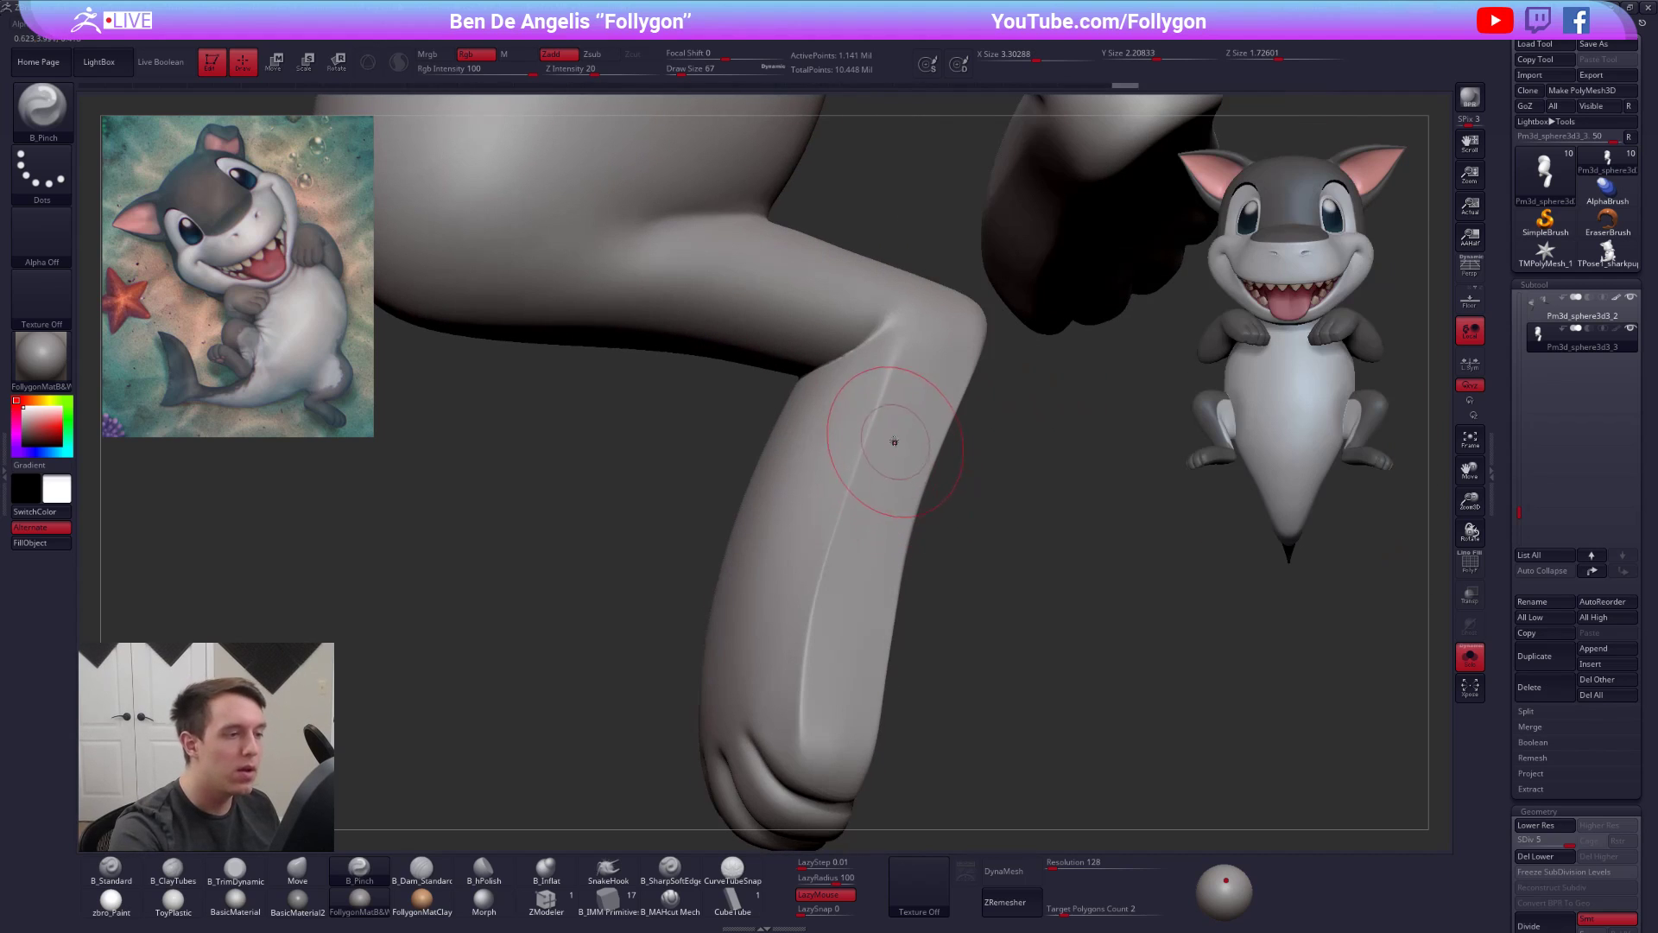
- Pinch and smooth the crease where the lower leg meets the foot, using draw size 43
mouse_move(893, 385)
right_down()
mouse_move(872, 392)
mouse_move(888, 337)
mouse_move(829, 432)
mouse_move(825, 515)
right_up()
key(space)
drag(826, 515, 818, 516)
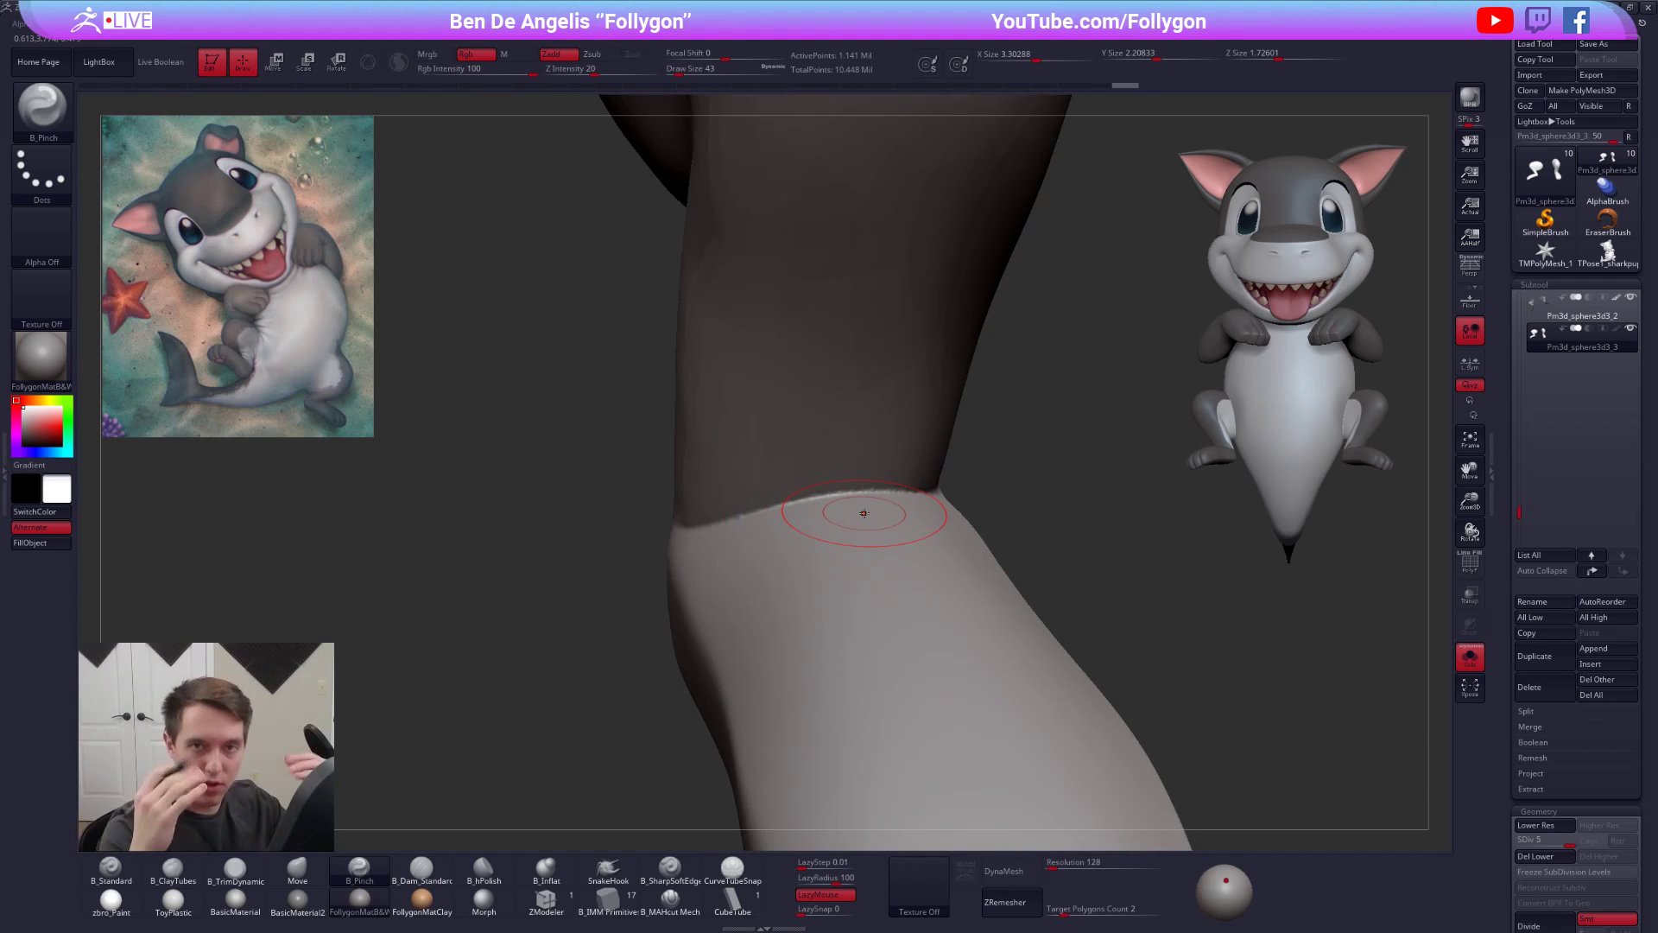
mouse_move(796, 550)
right_down()
mouse_move(759, 538)
mouse_move(789, 523)
right_up()
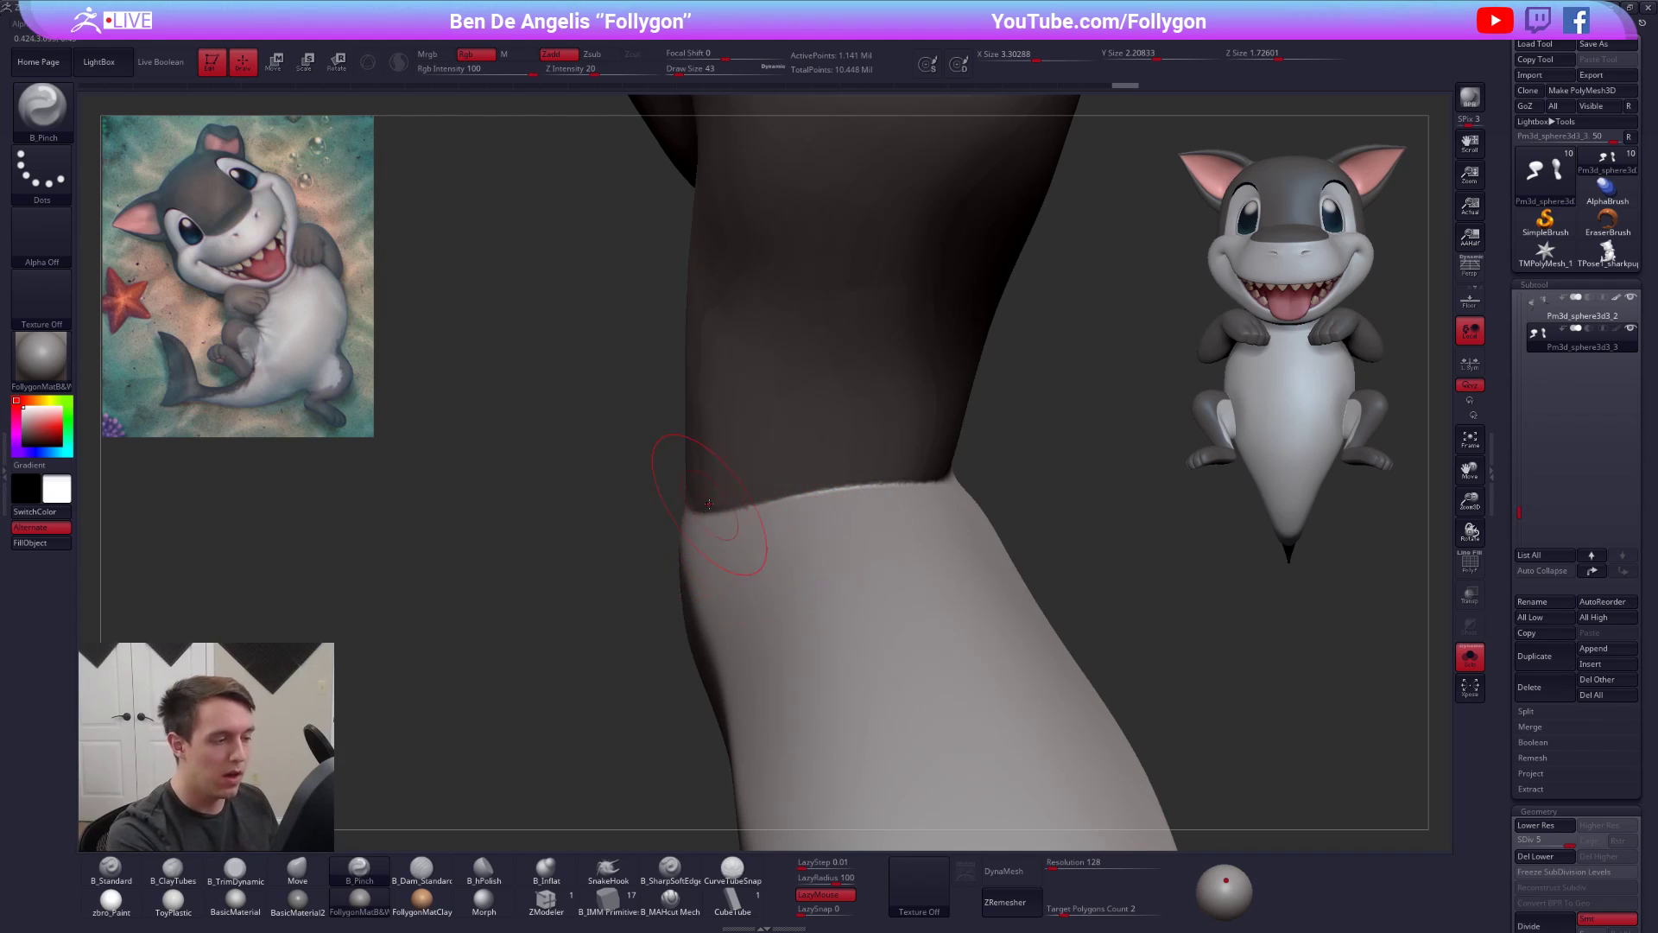
drag(746, 510, 911, 480)
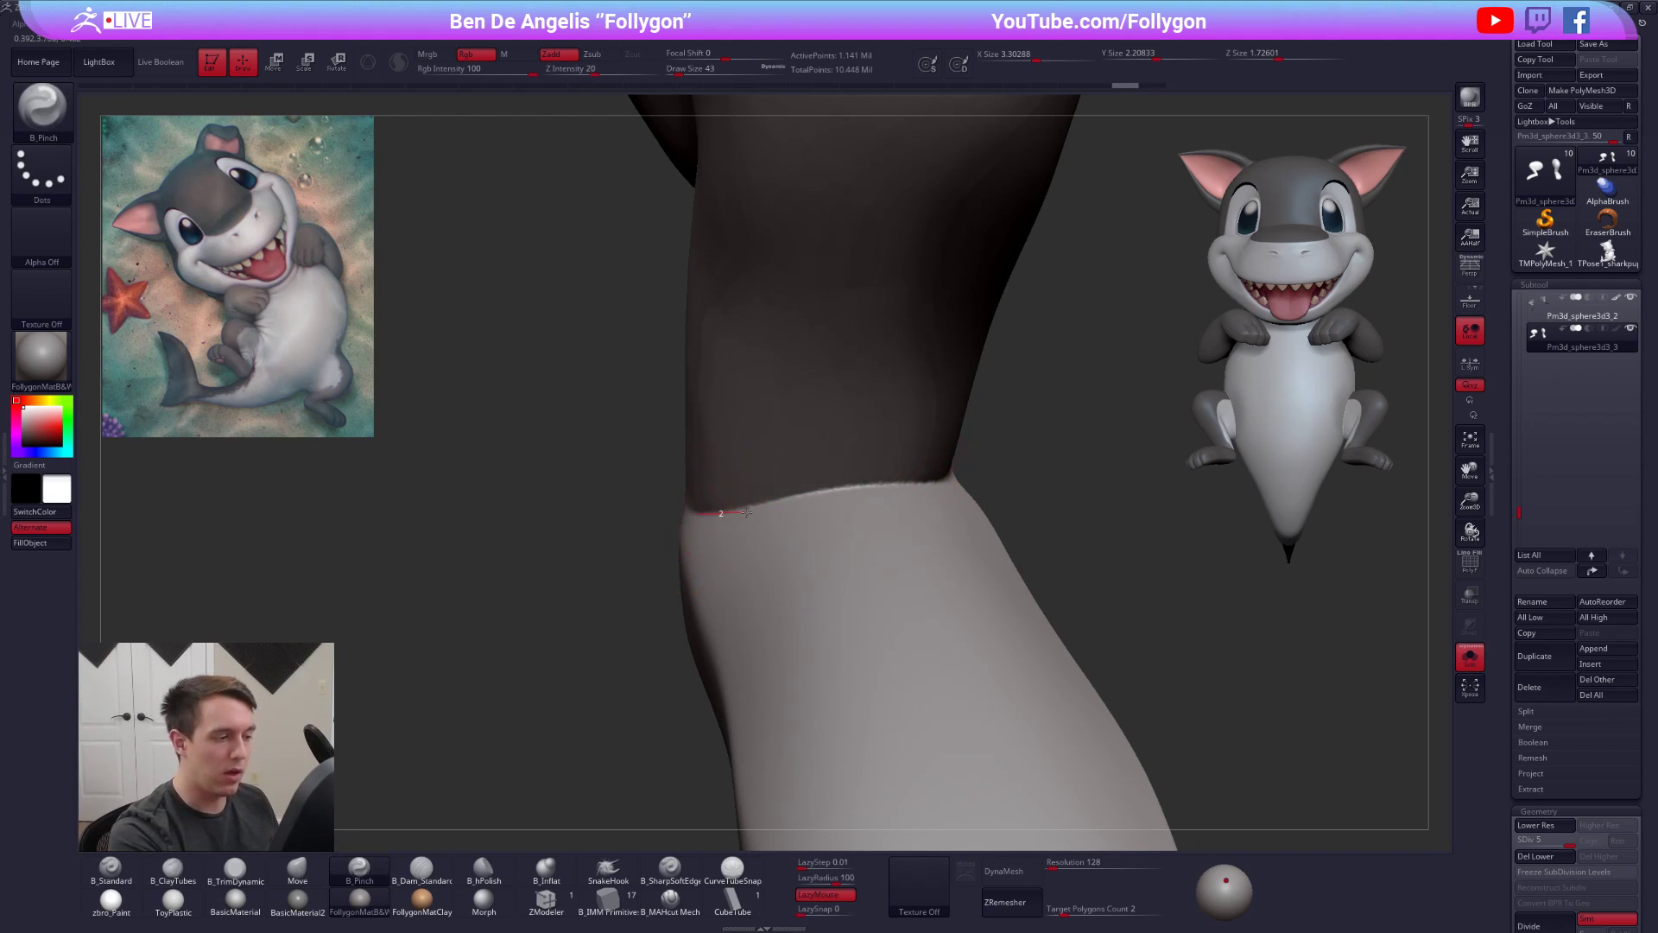
drag(896, 476, 956, 485)
right_drag(960, 497, 866, 507)
mouse_move(898, 510)
shift+mouse_down()
mouse_move(911, 492)
mouse_move(859, 510)
shift+mouse_up()
key(shift+f)
key(shift+f)
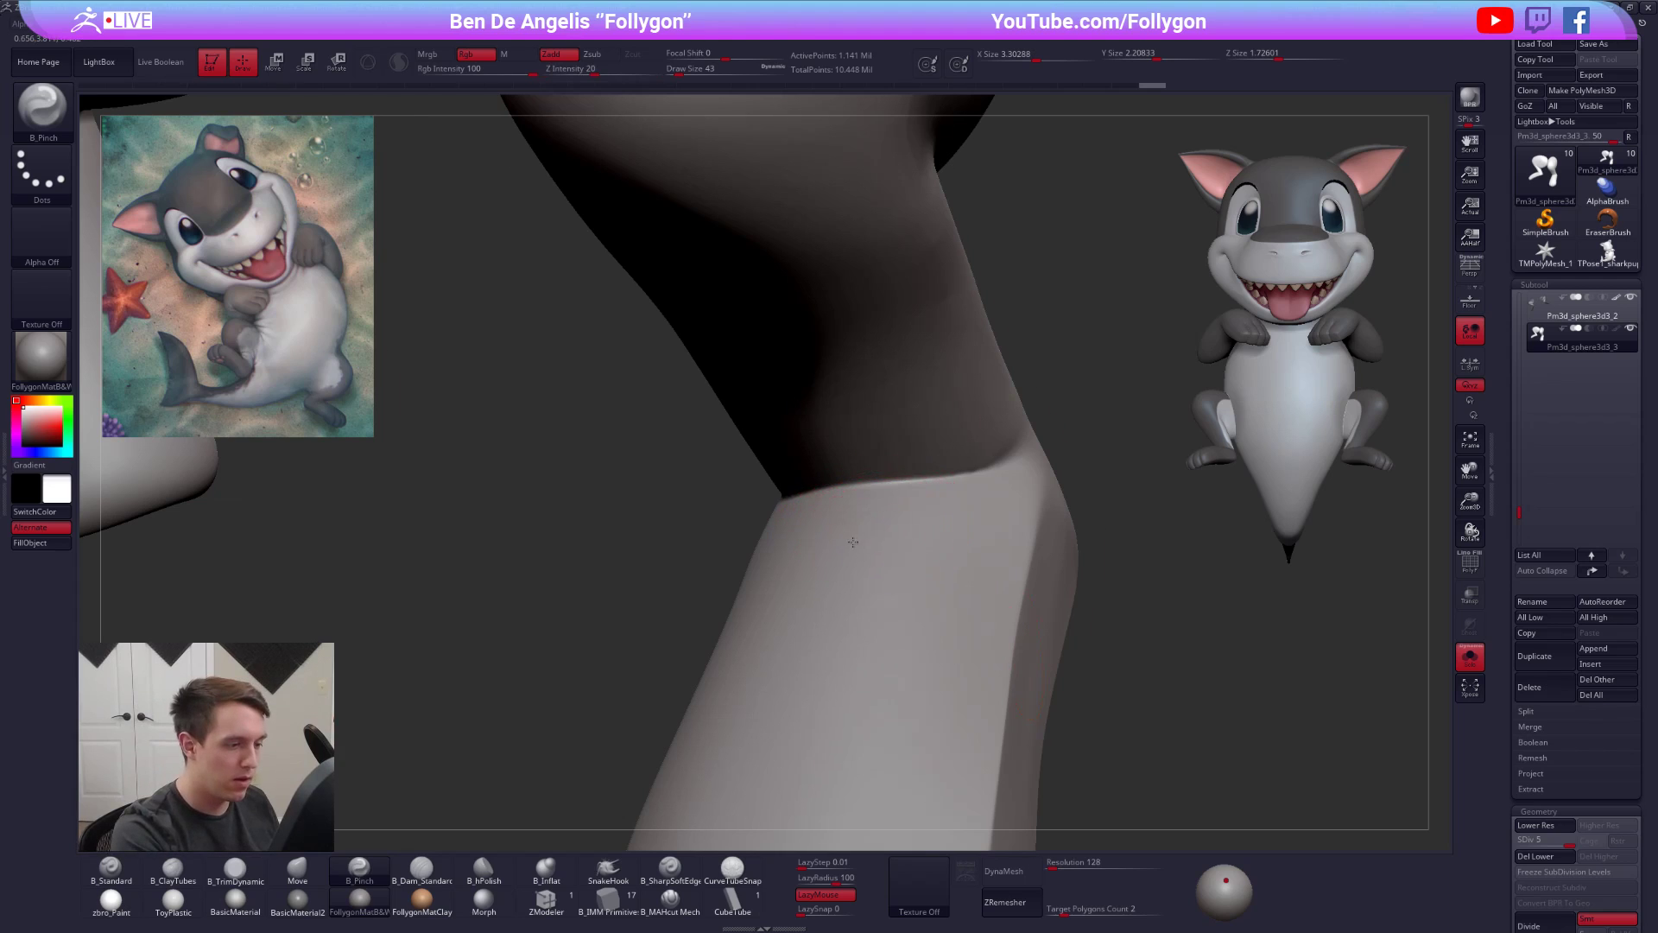
- Tighten the ankle crease across the leg with the B_Pinch brush, reducing the draw size to 18
right_drag(855, 540, 816, 557)
drag(922, 478, 1114, 442)
right_drag(1053, 456, 1106, 465)
drag(1062, 460, 833, 485)
key(space)
drag(951, 474, 946, 474)
right_drag(949, 474, 958, 486)
key(space)
drag(961, 487, 1129, 449)
drag(1031, 470, 791, 496)
mouse_move(916, 545)
right_down()
mouse_move(885, 565)
mouse_move(881, 483)
right_up()
- Cut the ankle crease deeper with the B_MAHcut Mech brush at draw size 33 and check both legs
click(674, 900)
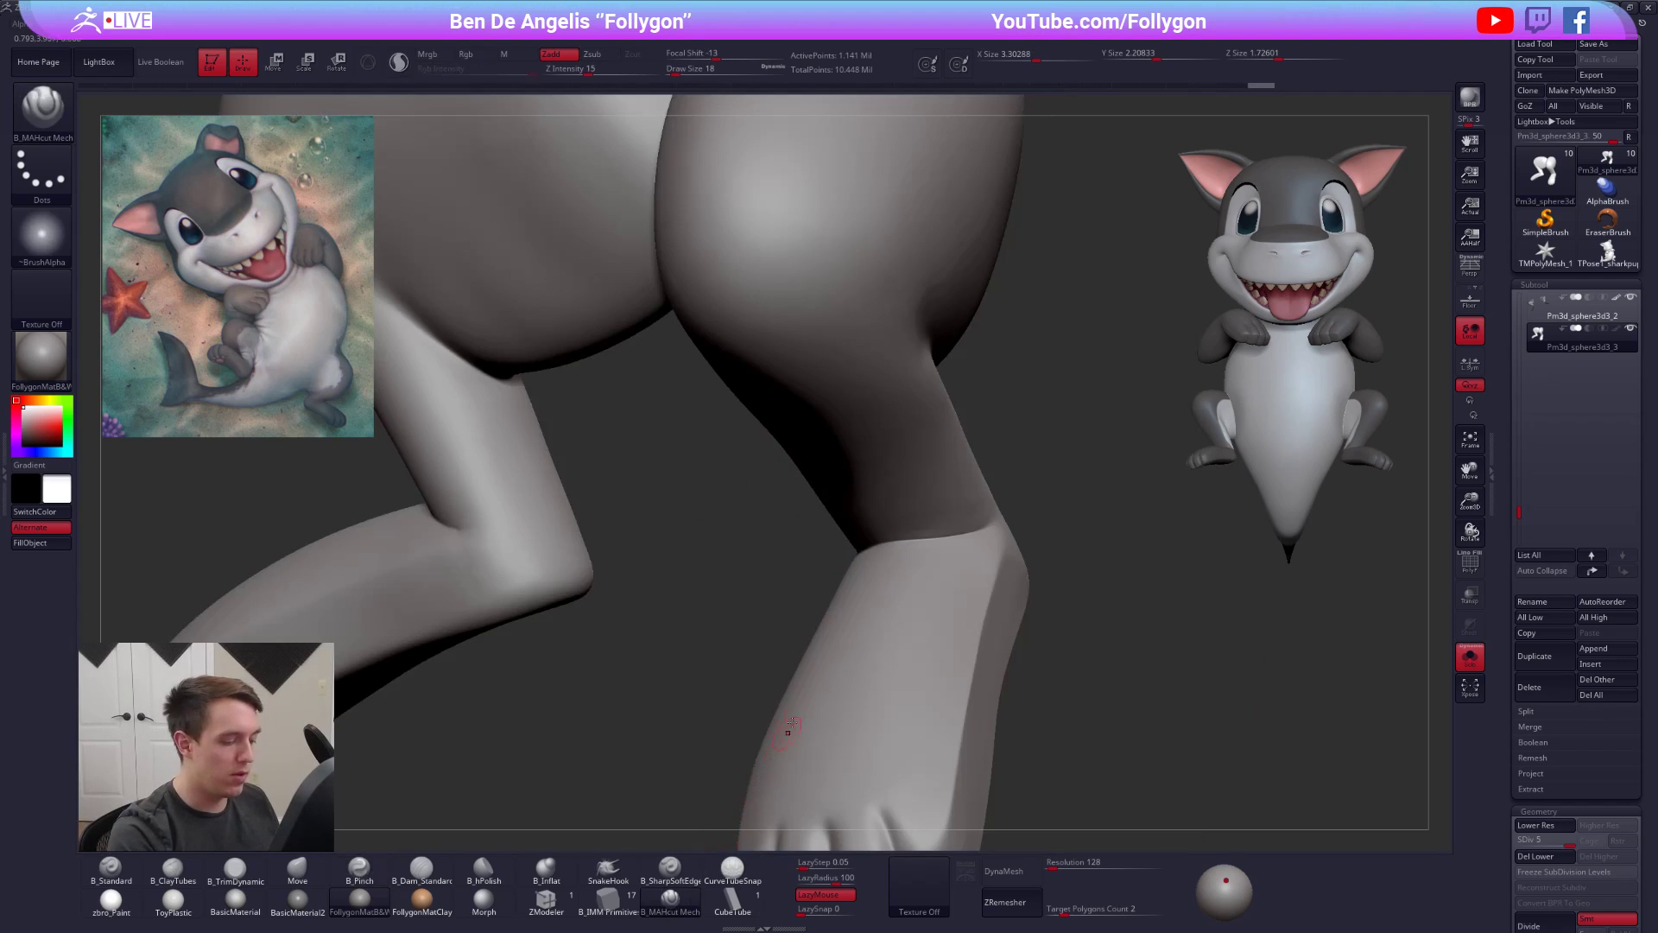
key(space)
drag(894, 614, 902, 614)
ctrl+right_drag(929, 585, 931, 537)
key(space)
mouse_move(980, 541)
mouse_down()
mouse_move(989, 528)
mouse_move(939, 497)
mouse_move(747, 533)
mouse_up()
key(space)
mouse_move(907, 514)
right_down()
mouse_move(869, 493)
mouse_move(643, 562)
right_up()
drag(674, 553, 868, 505)
right_drag(1021, 518, 681, 567)
right_drag(991, 668, 1101, 574)
alt+right_drag(820, 622, 961, 593)
alt+right_drag(960, 593, 926, 606)
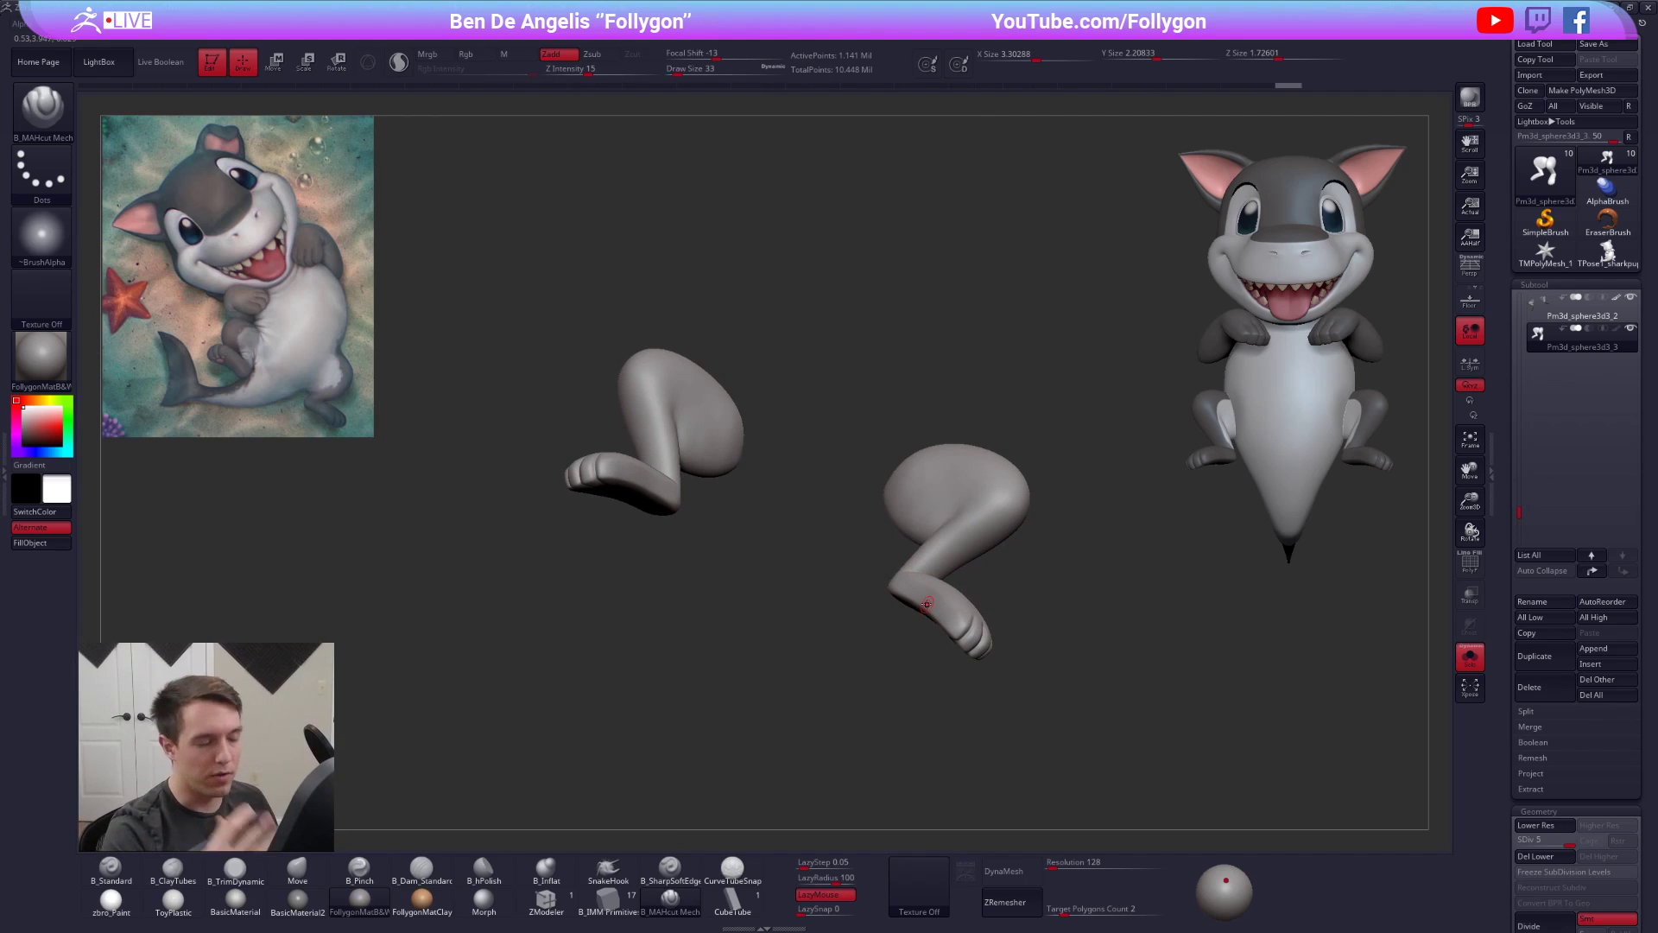
- Show the whole character again and delete the duplicated legs subtool
click(1470, 656)
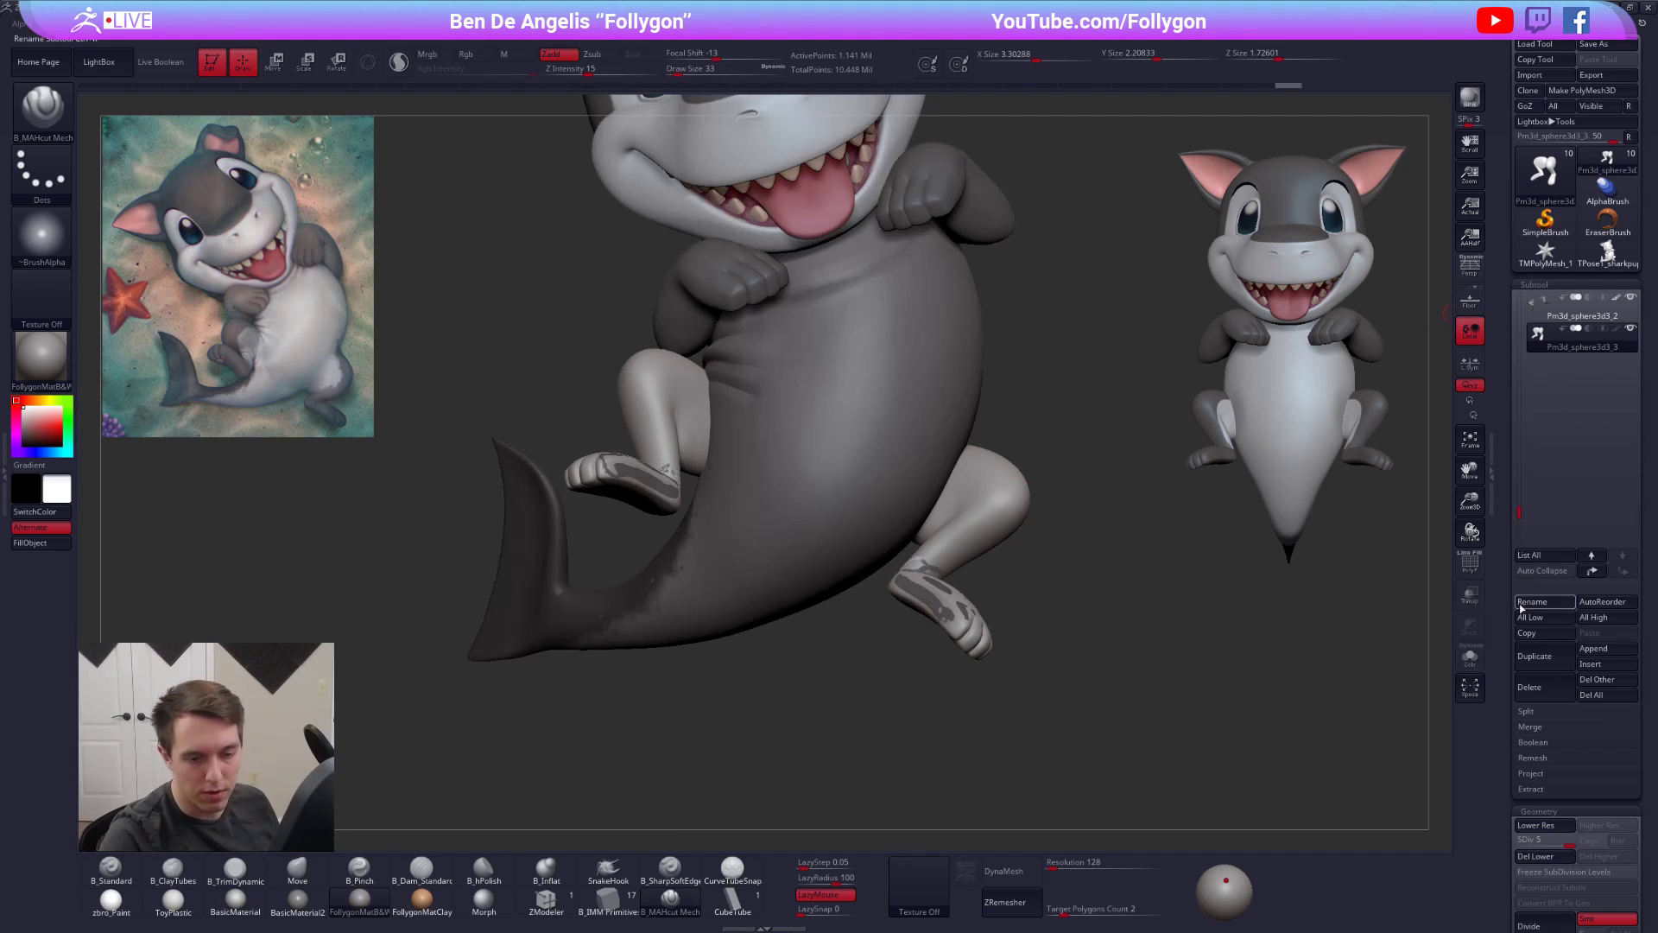
click(1538, 685)
click(1424, 707)
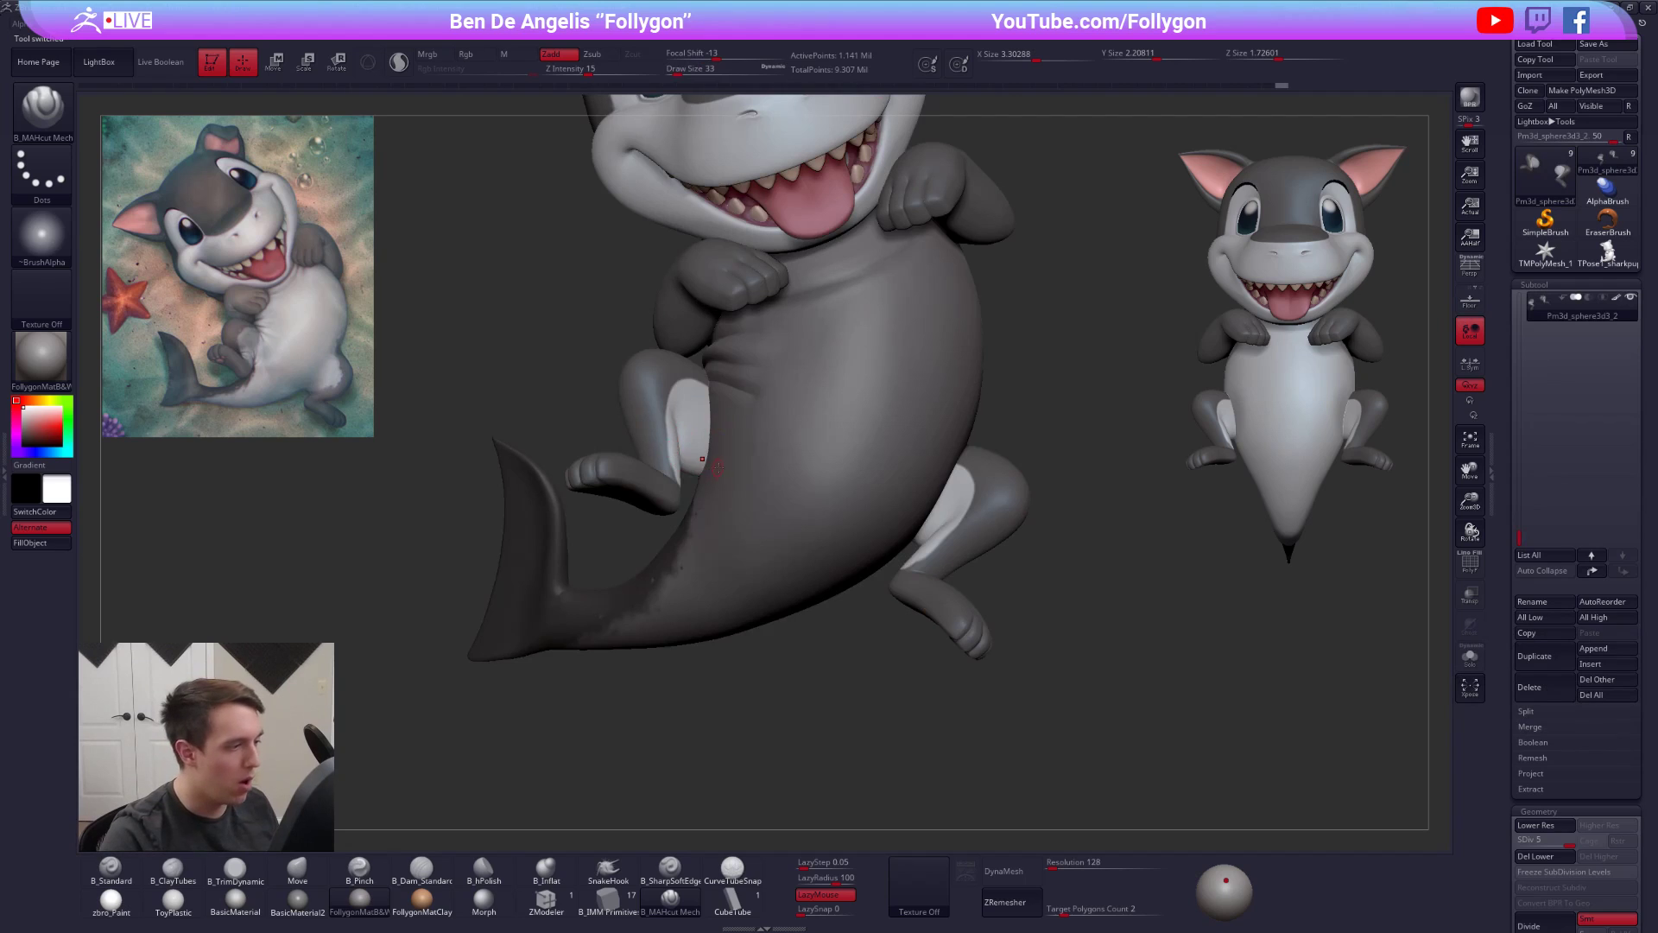
- Switch the material back to zbro_Paint and select the legs subtool
alt+right_drag(743, 475, 781, 521)
alt+click(819, 492)
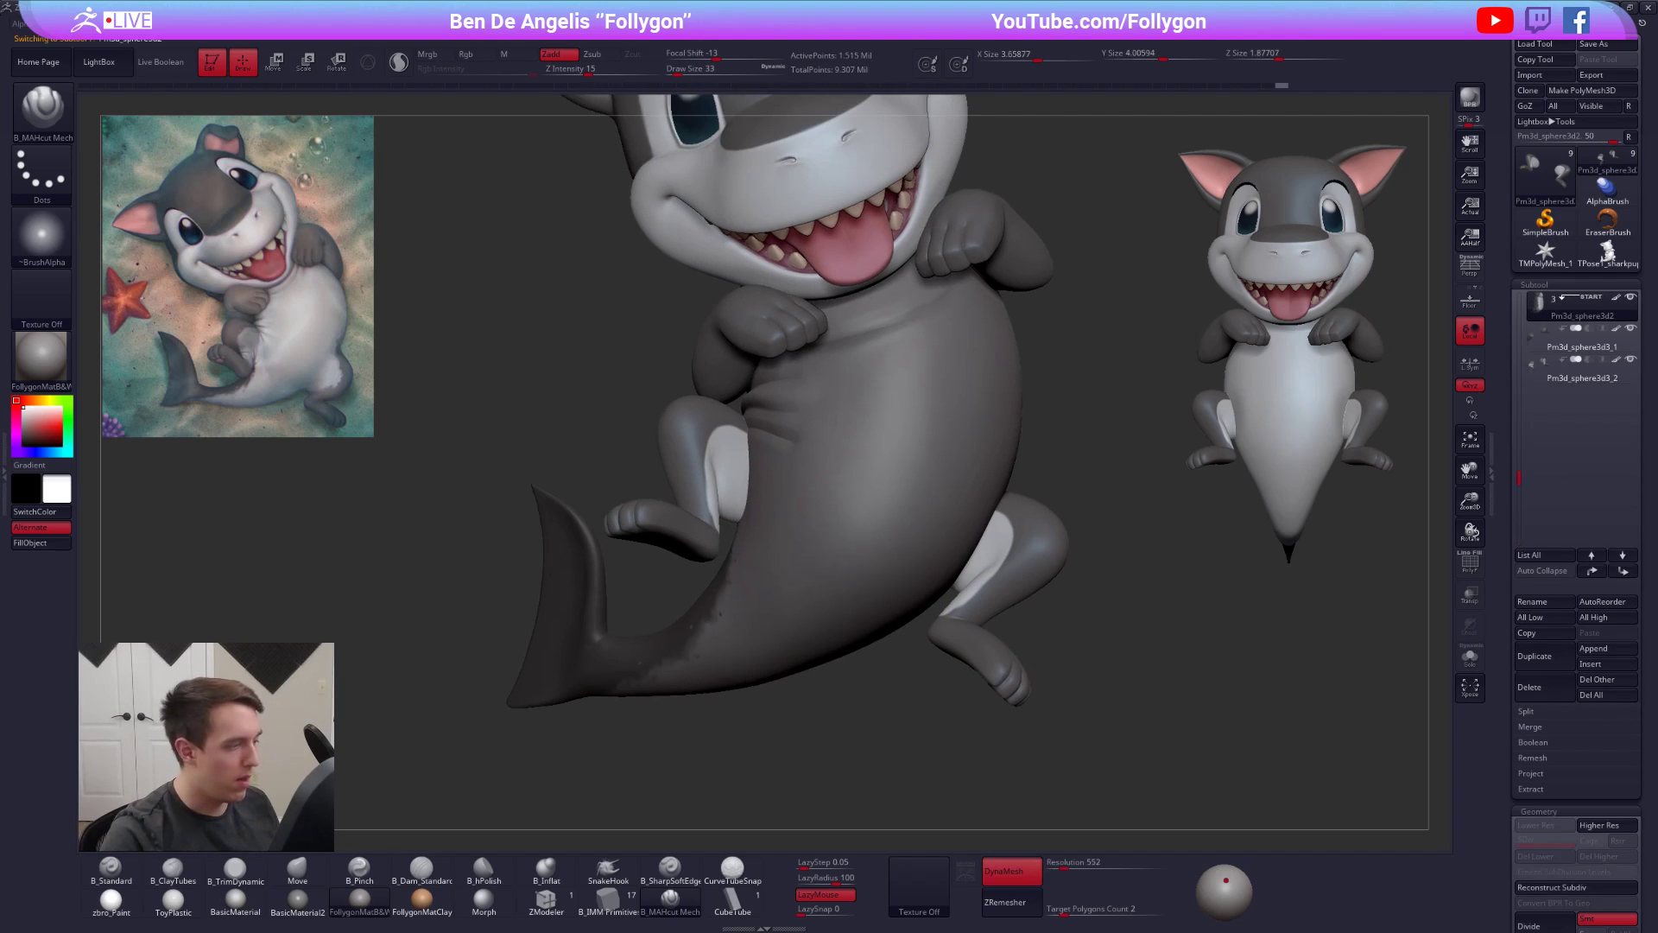
click(110, 900)
alt+click(726, 459)
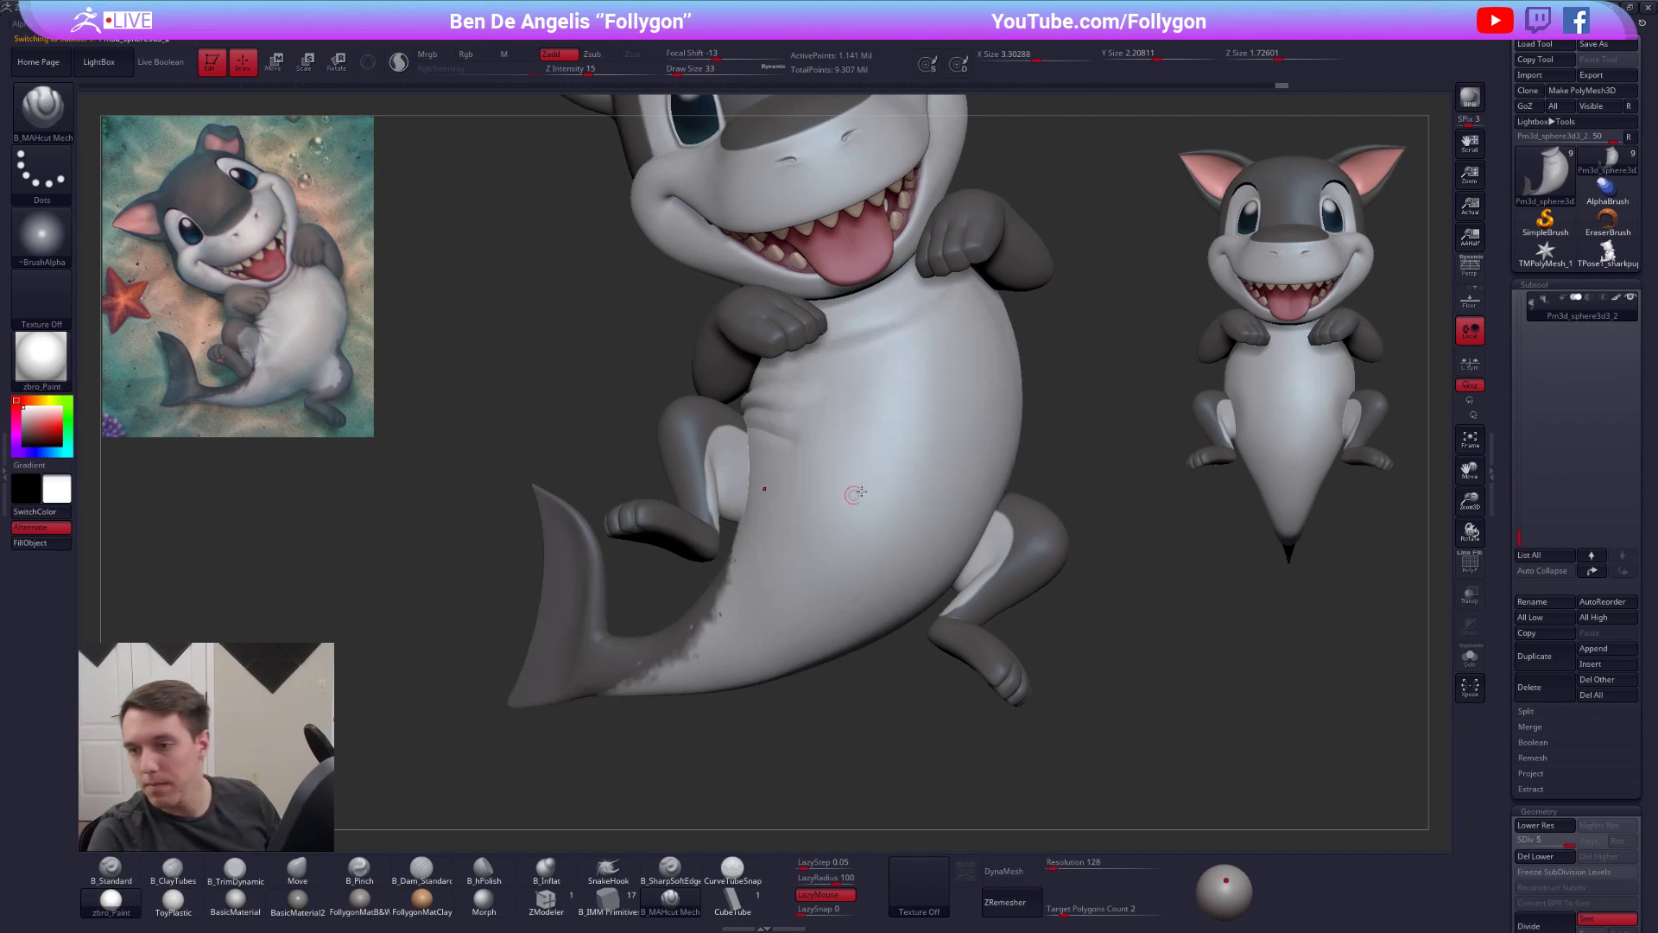
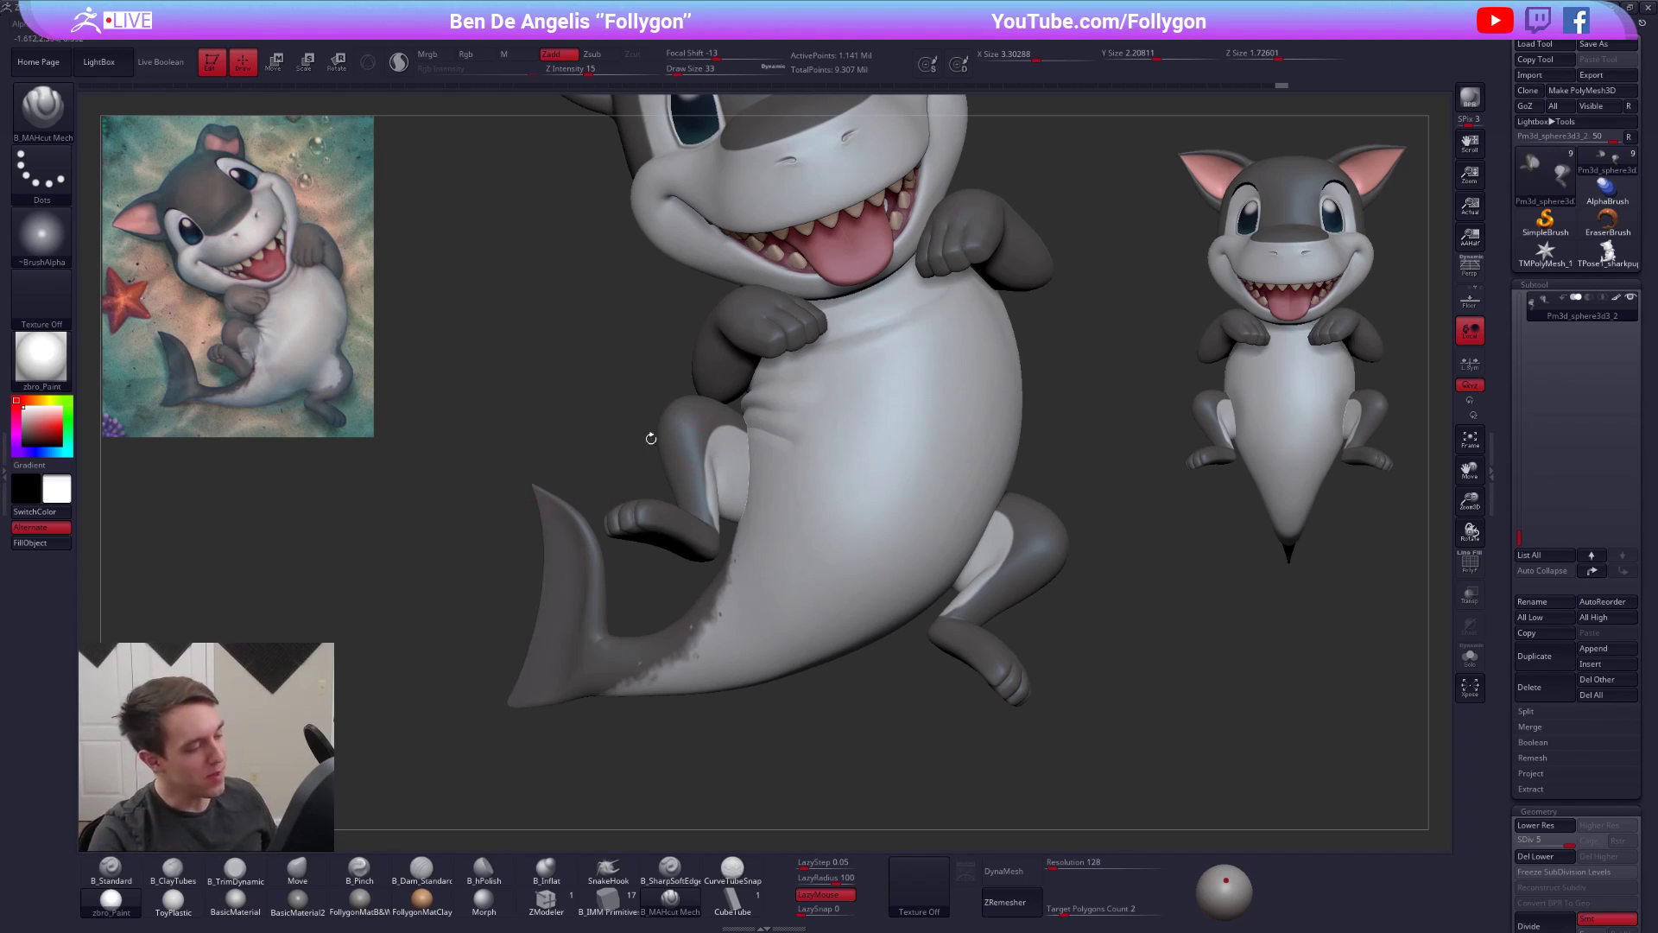
alt+right_drag(755, 618, 794, 676)
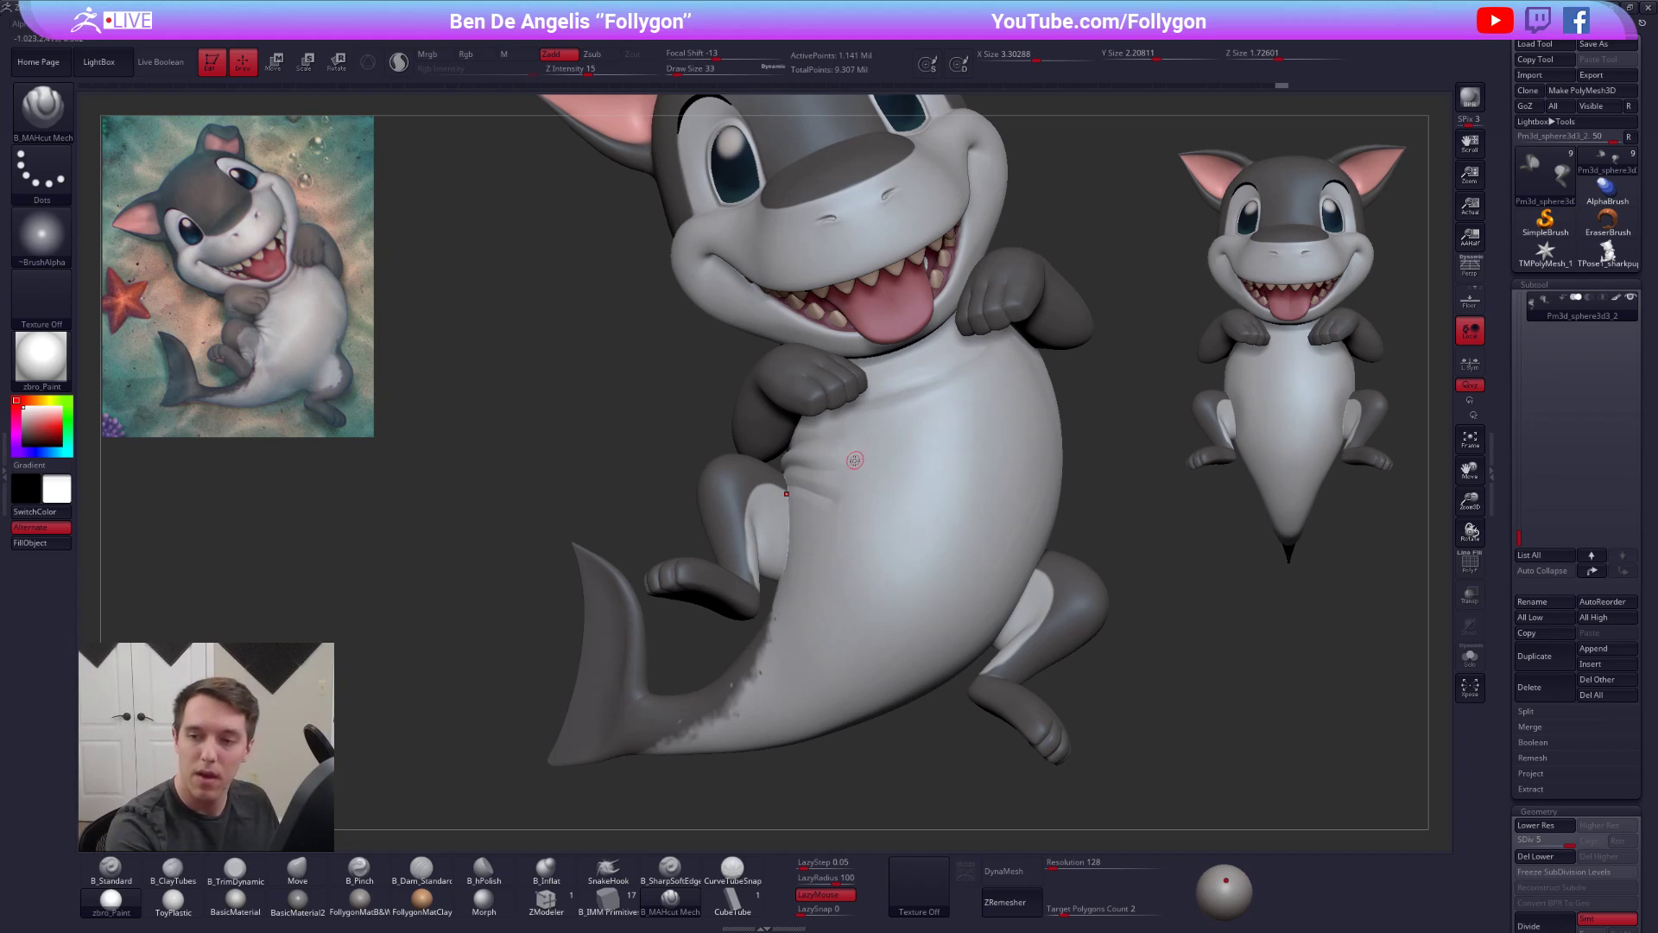
- Isolate the body subtool, deepen the lower compression fold across its side with B_MAHcut Mech at draw size 104, and smooth the fold's end
right_drag(860, 470, 892, 528)
alt+click(869, 485)
key(alt+s)
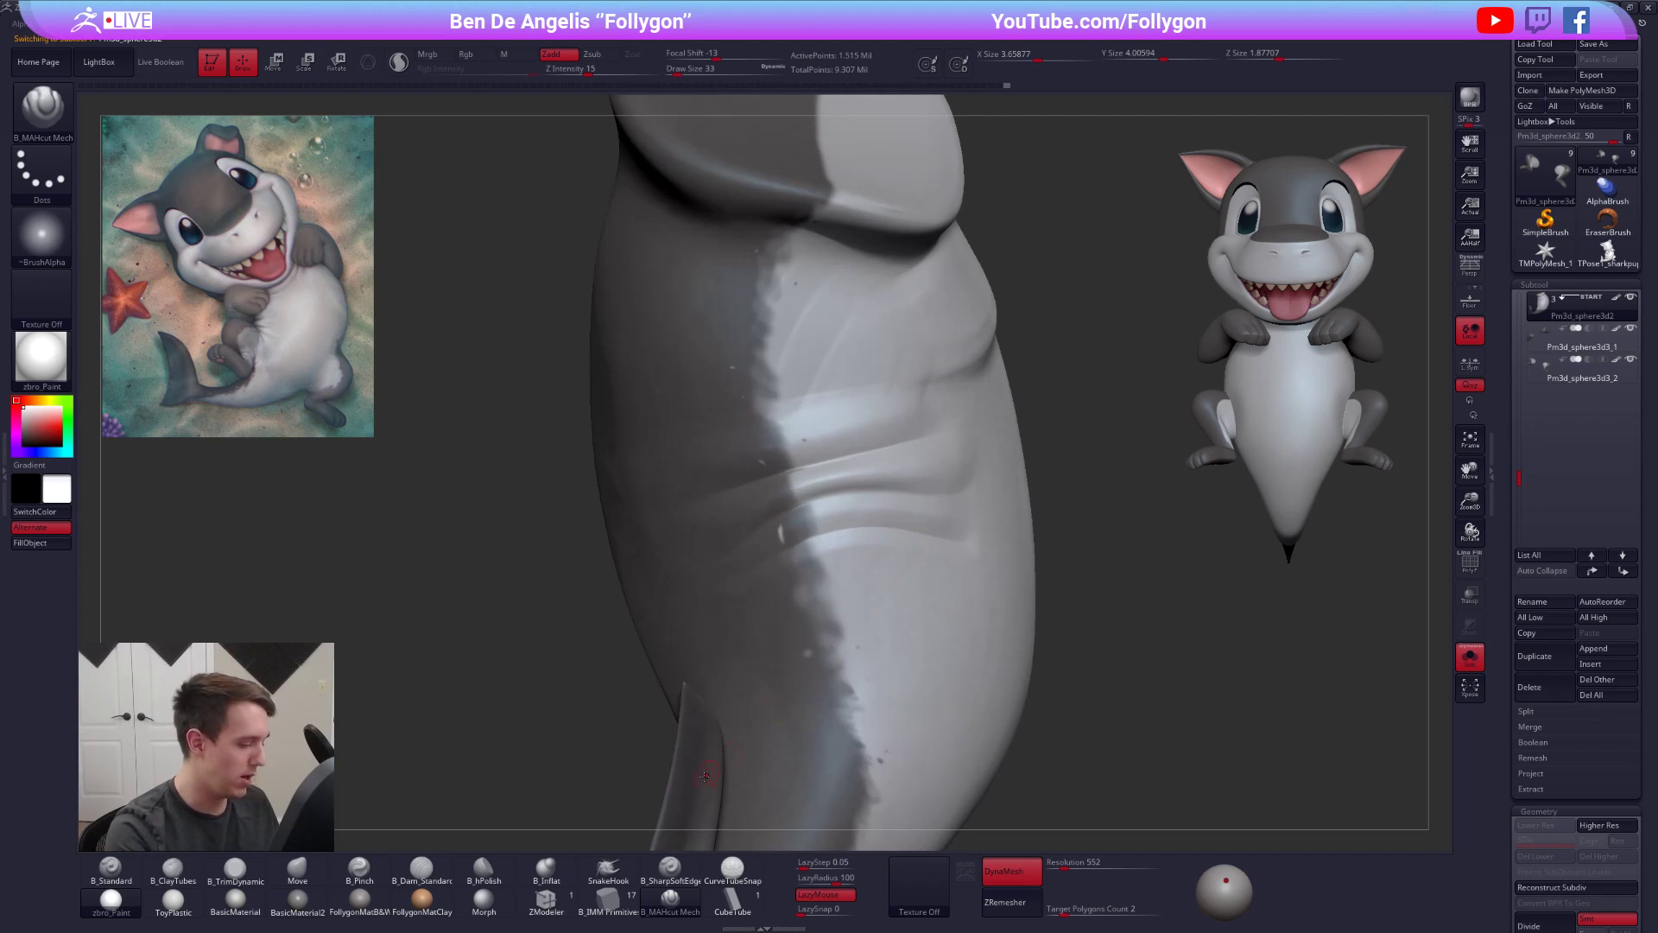
key(space)
drag(883, 490, 900, 490)
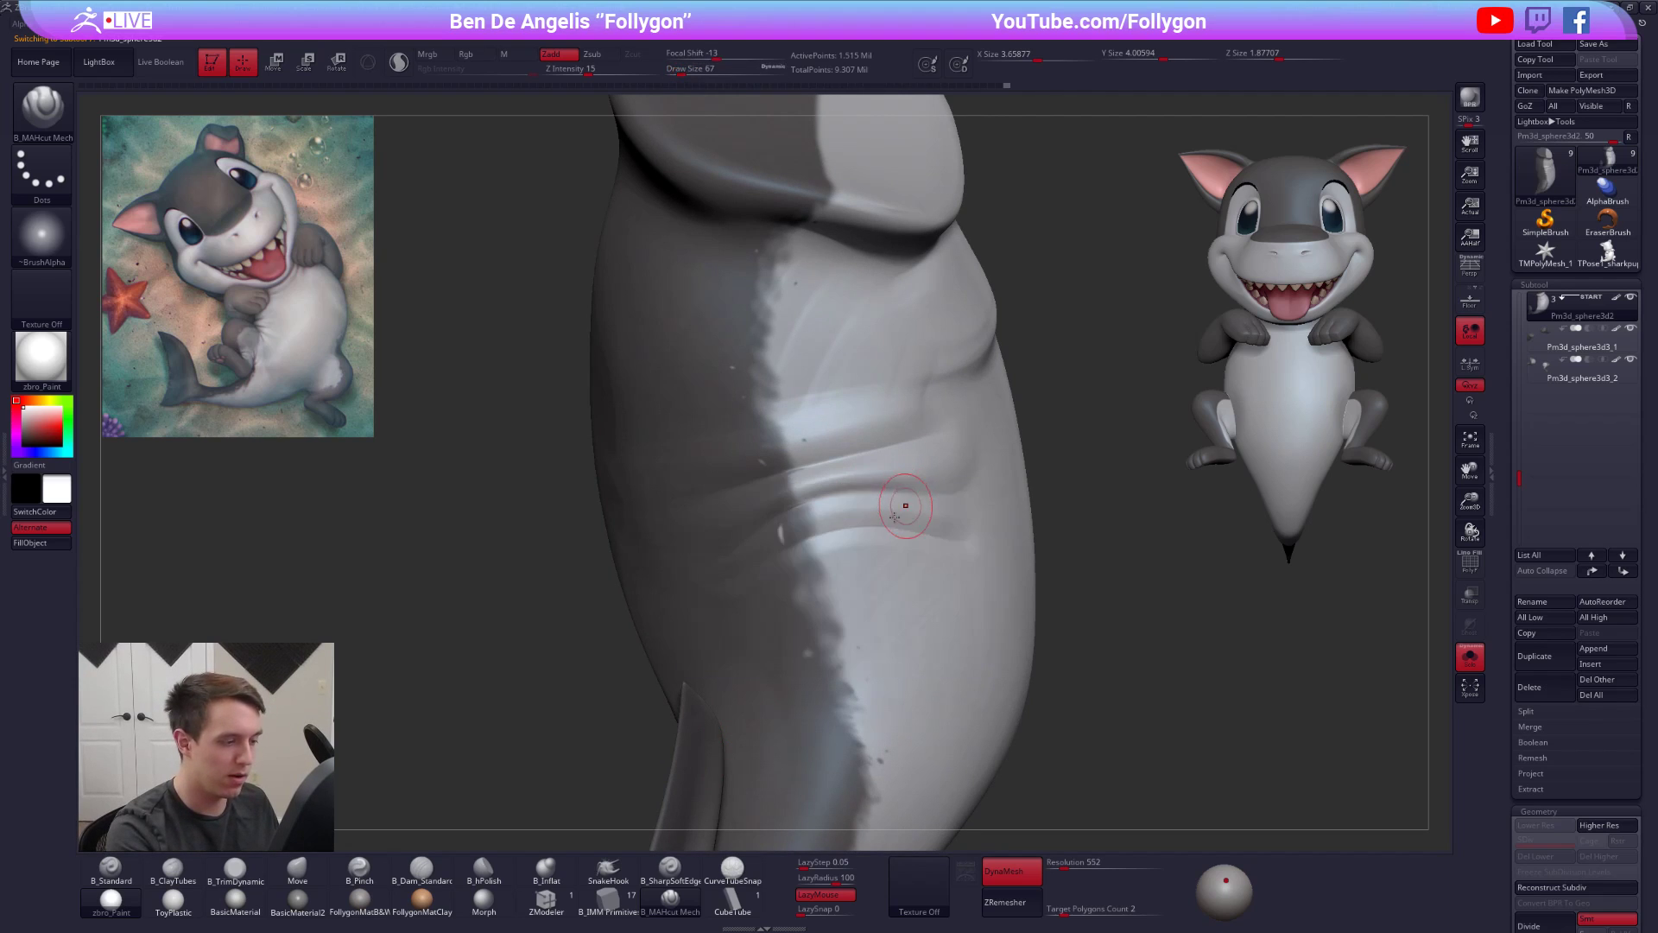
right_drag(904, 507, 823, 548)
key(space)
drag(824, 549, 863, 527)
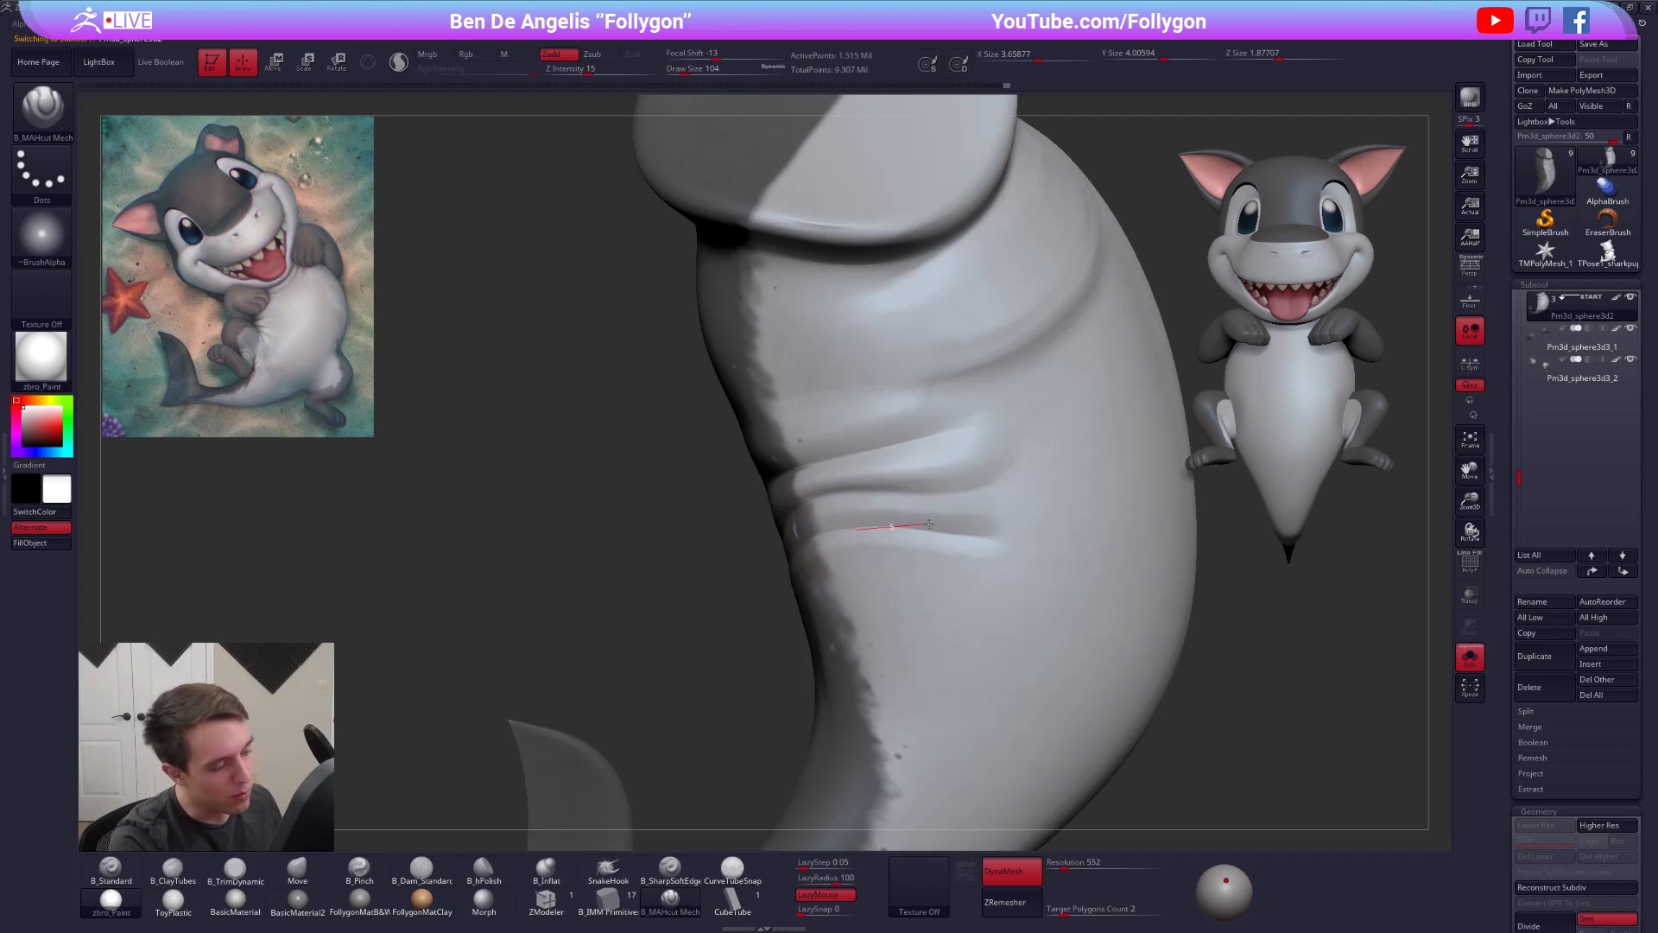
drag(984, 533, 1079, 562)
right_drag(1016, 577, 926, 555)
shift+drag(1009, 546, 1023, 554)
ctrl+right_drag(877, 512, 874, 405)
key(alt+s)
- Isolate the legs subtool and mask a round main pad on the ball of the foot's sole using MaskPen at draw size 61
alt+right_drag(1030, 655, 1000, 551)
alt+click(961, 606)
key(alt+s)
key(space)
drag(1000, 552, 991, 553)
alt+right_drag(905, 603, 874, 603)
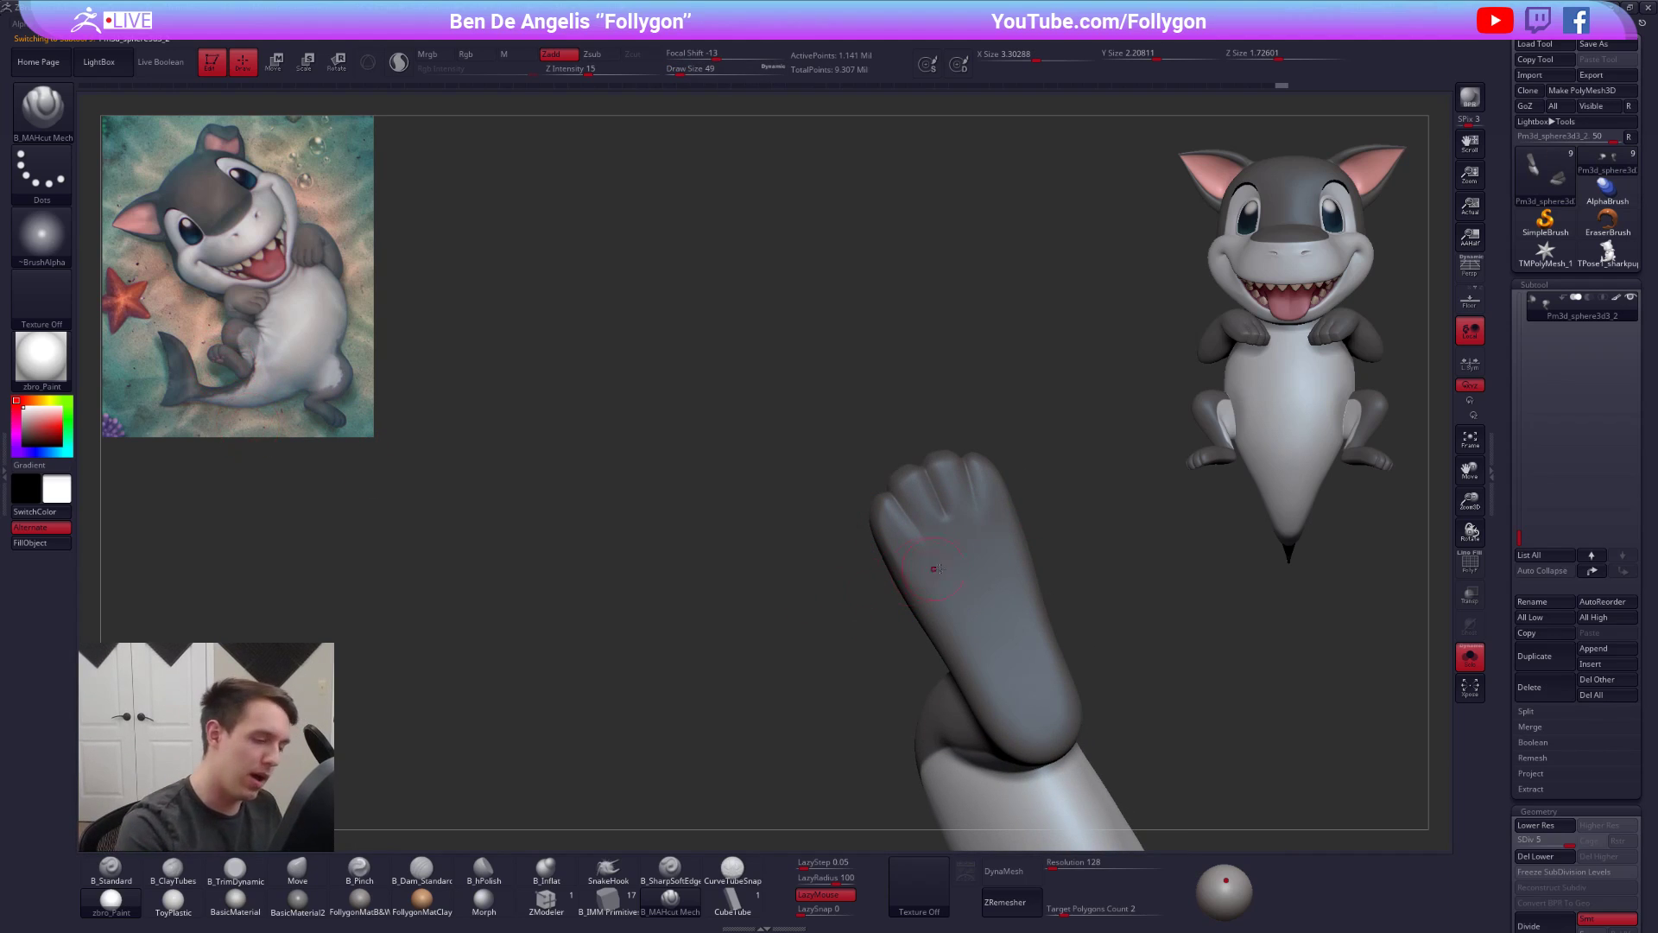
ctrl+right_click(924, 569)
ctrl+right_drag(954, 549, 967, 573)
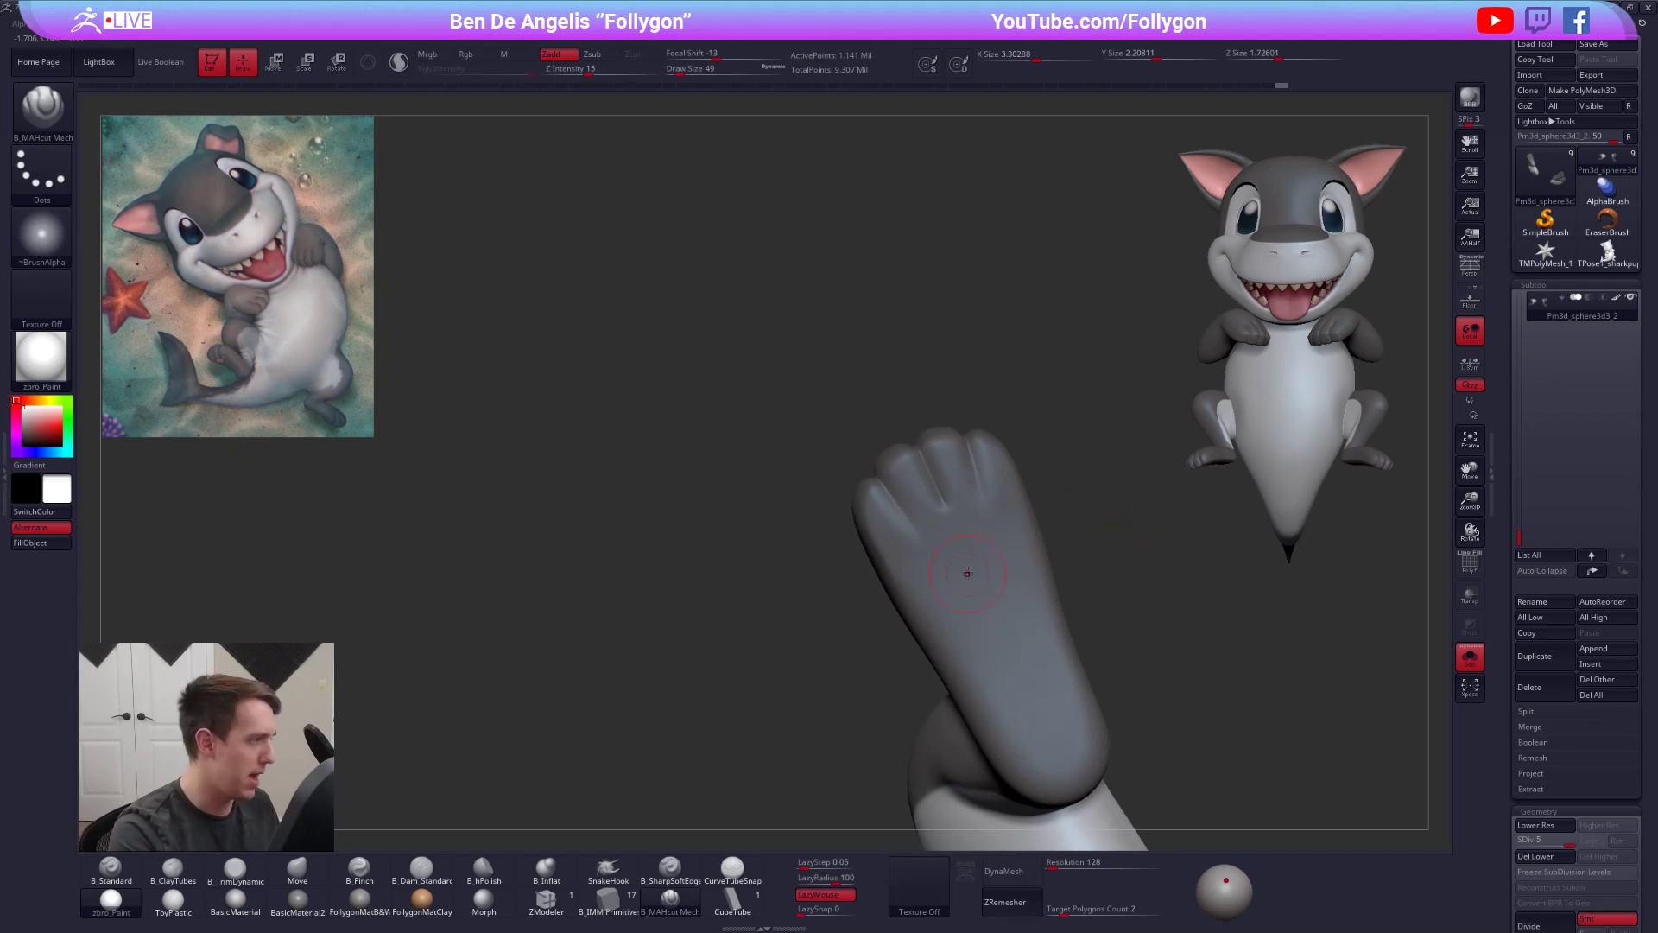
key(space)
ctrl+drag(967, 568, 966, 571)
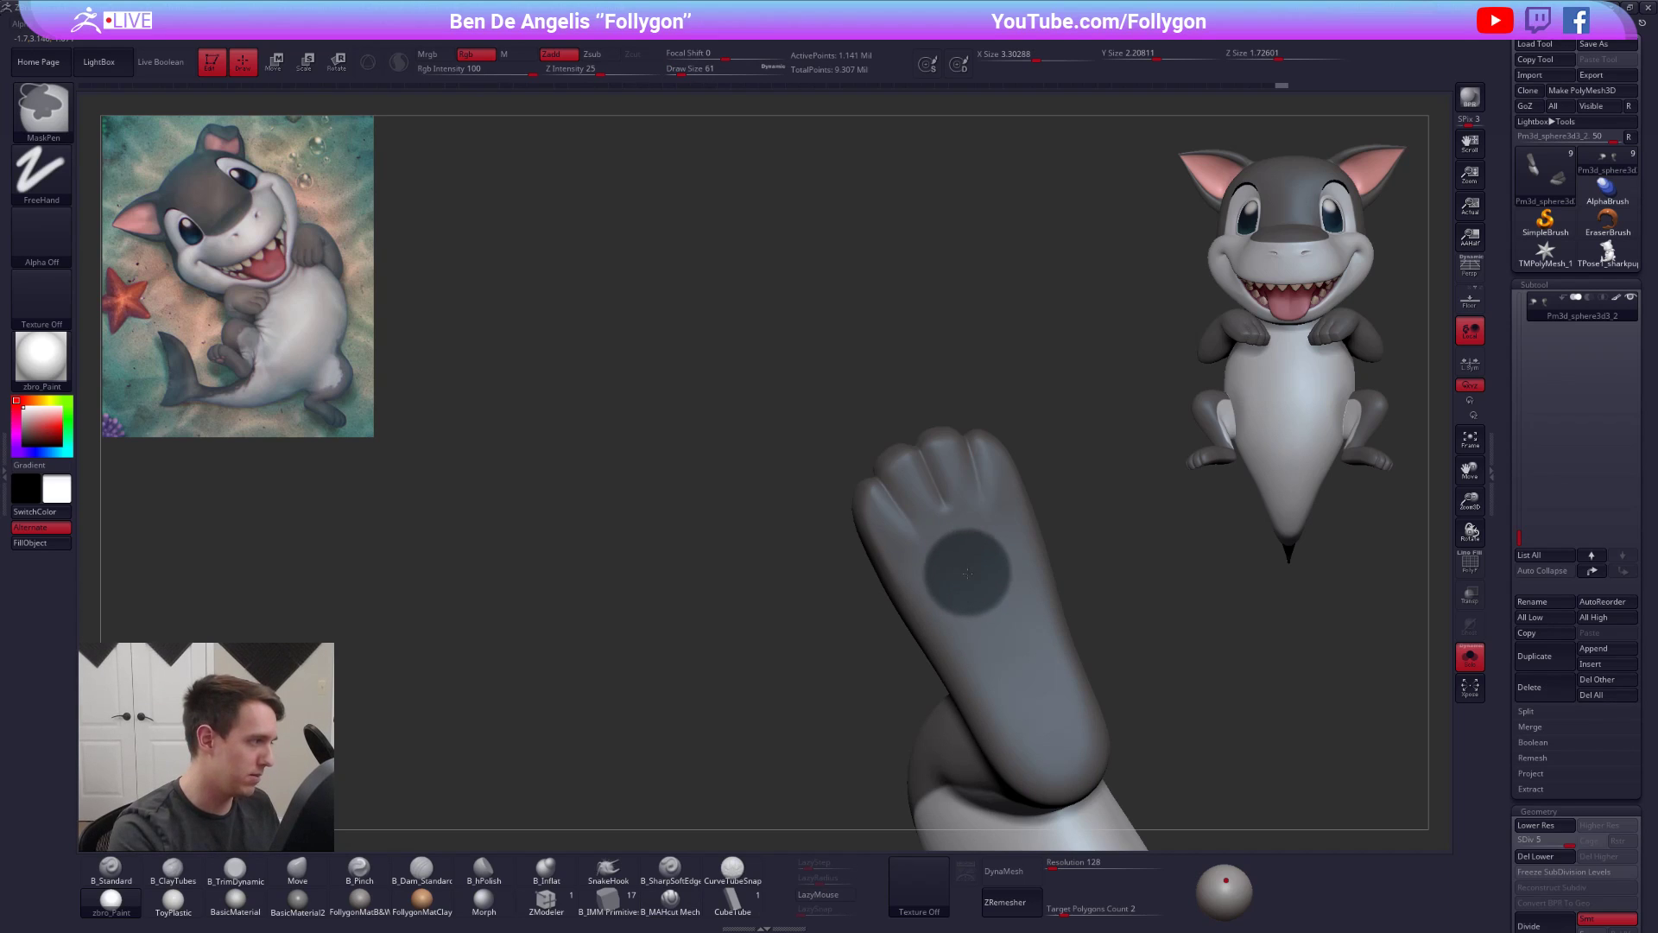
- Mask four small round toe pads on the sole, one beneath each toe, using MaskPen at draw size 18
key(space)
drag(987, 560, 981, 550)
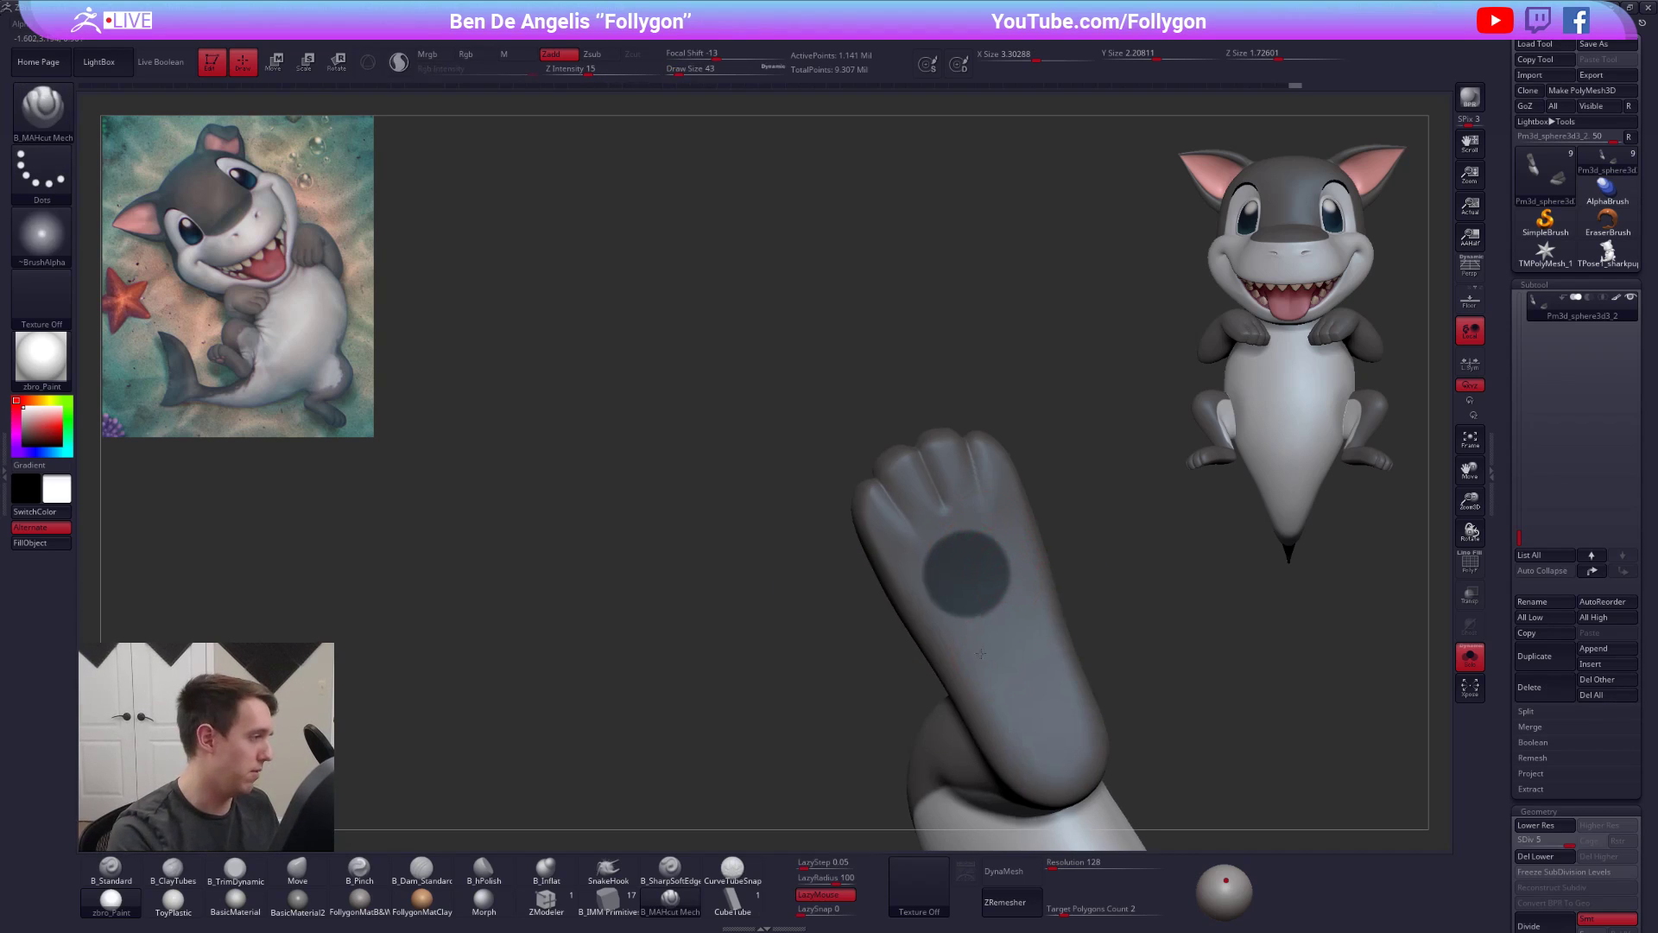
alt+right_drag(982, 652, 961, 667)
ctrl+right_drag(921, 525, 920, 596)
key(space)
drag(969, 520, 957, 517)
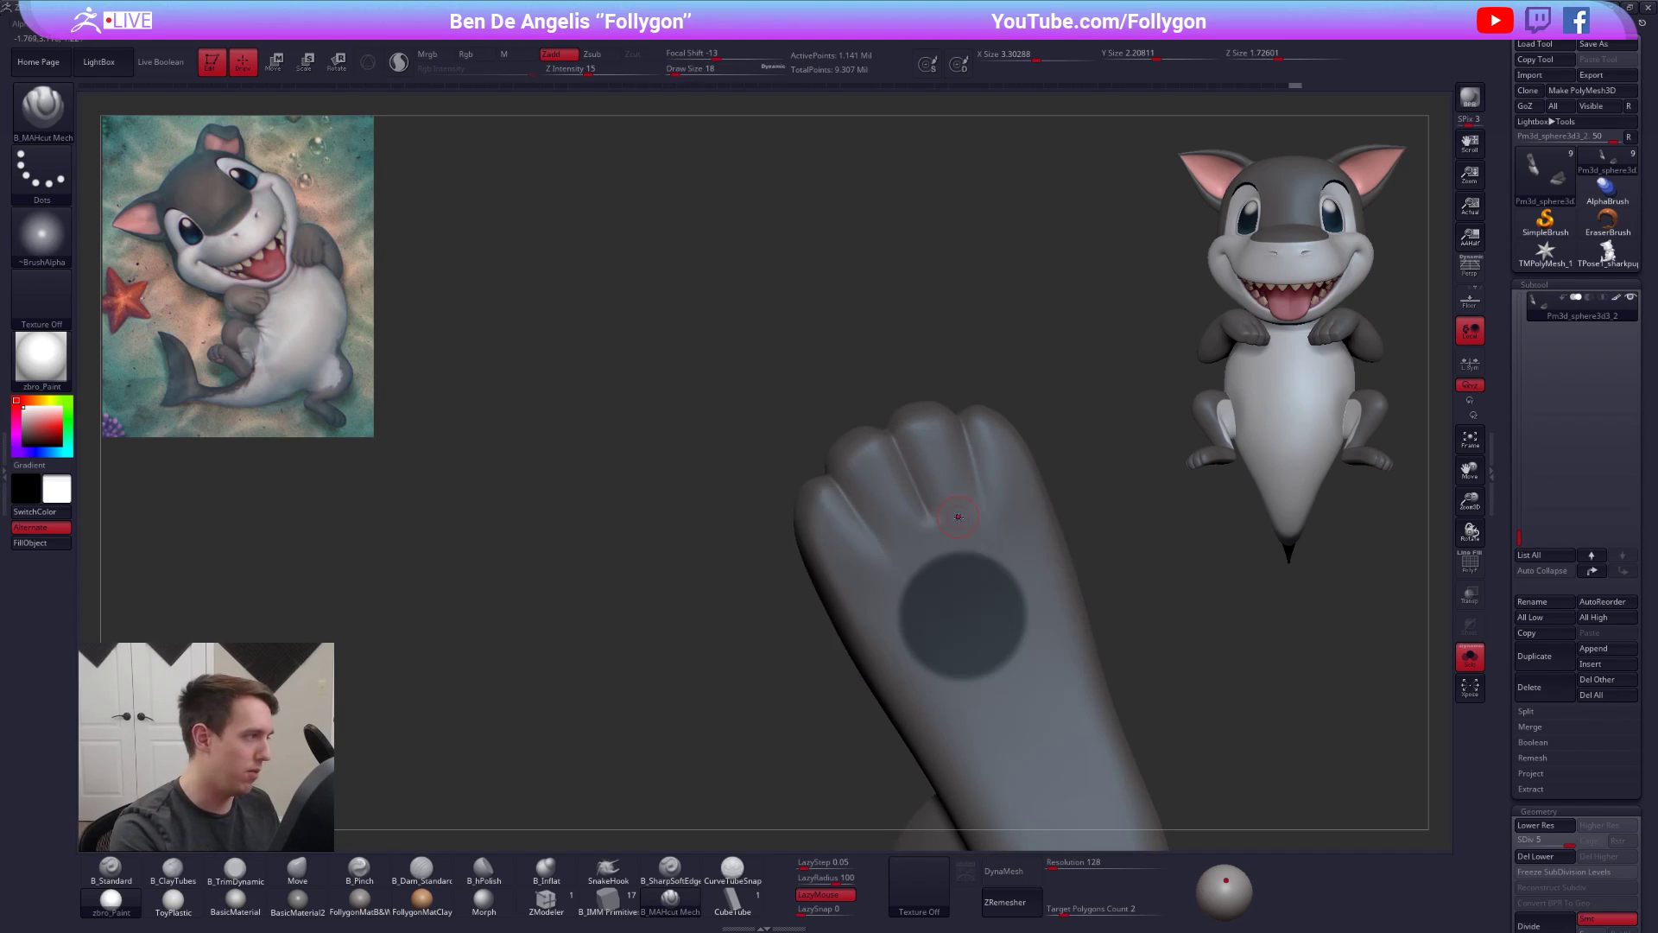
right_drag(961, 527, 948, 497)
key(ctrl)
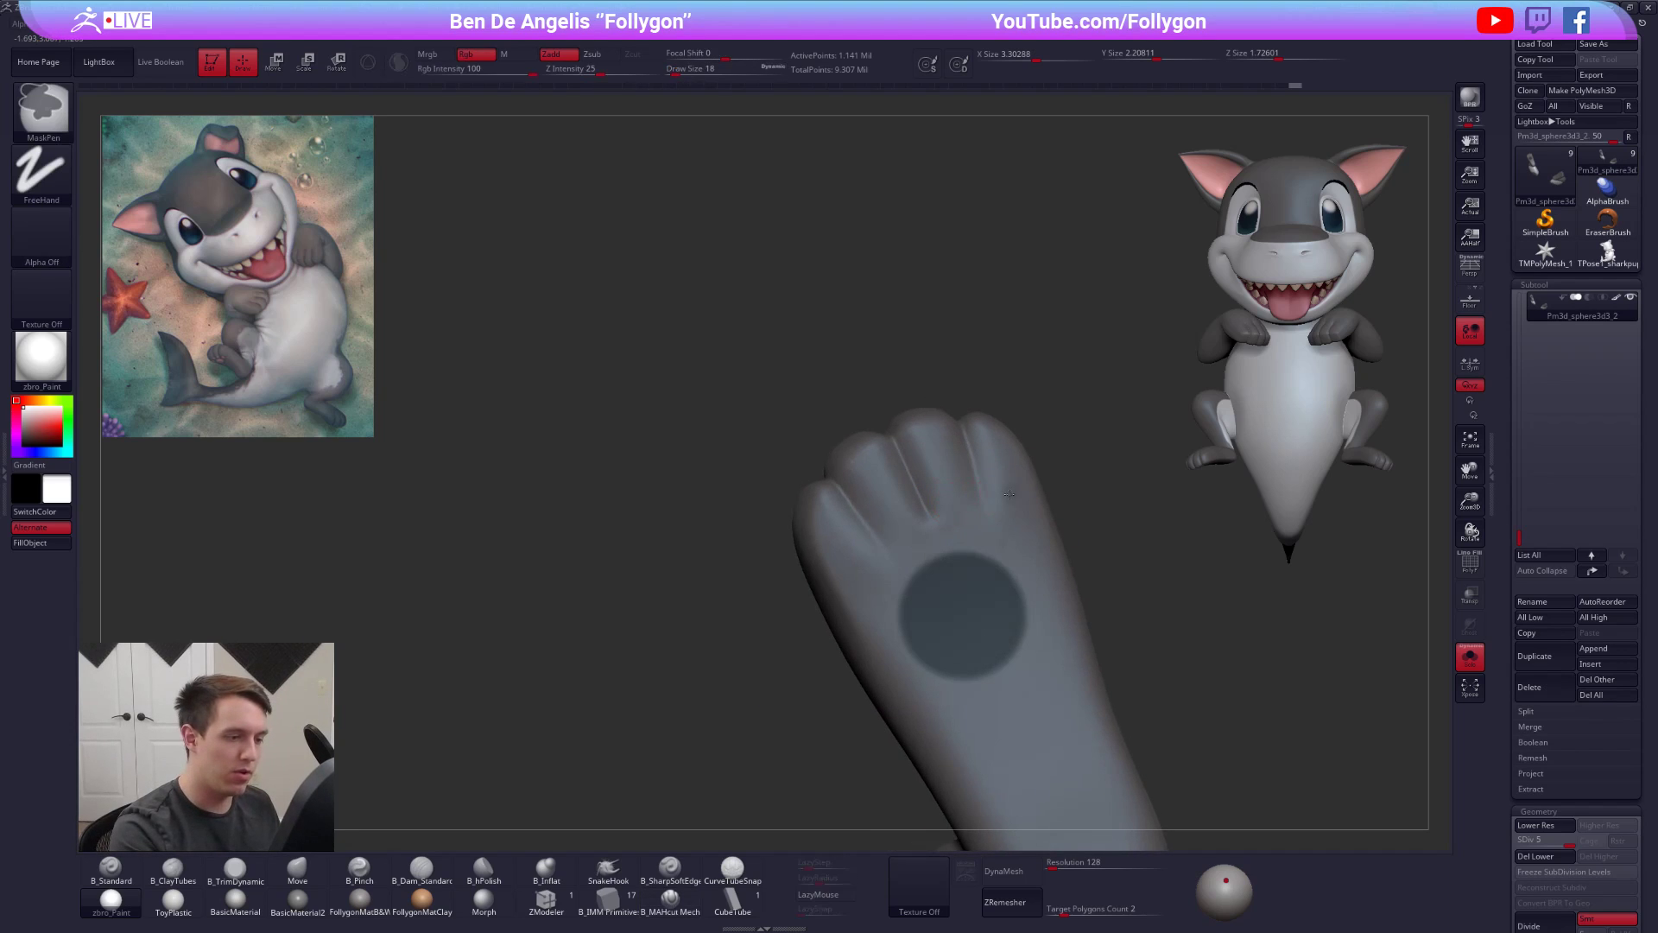
ctrl+click(955, 498)
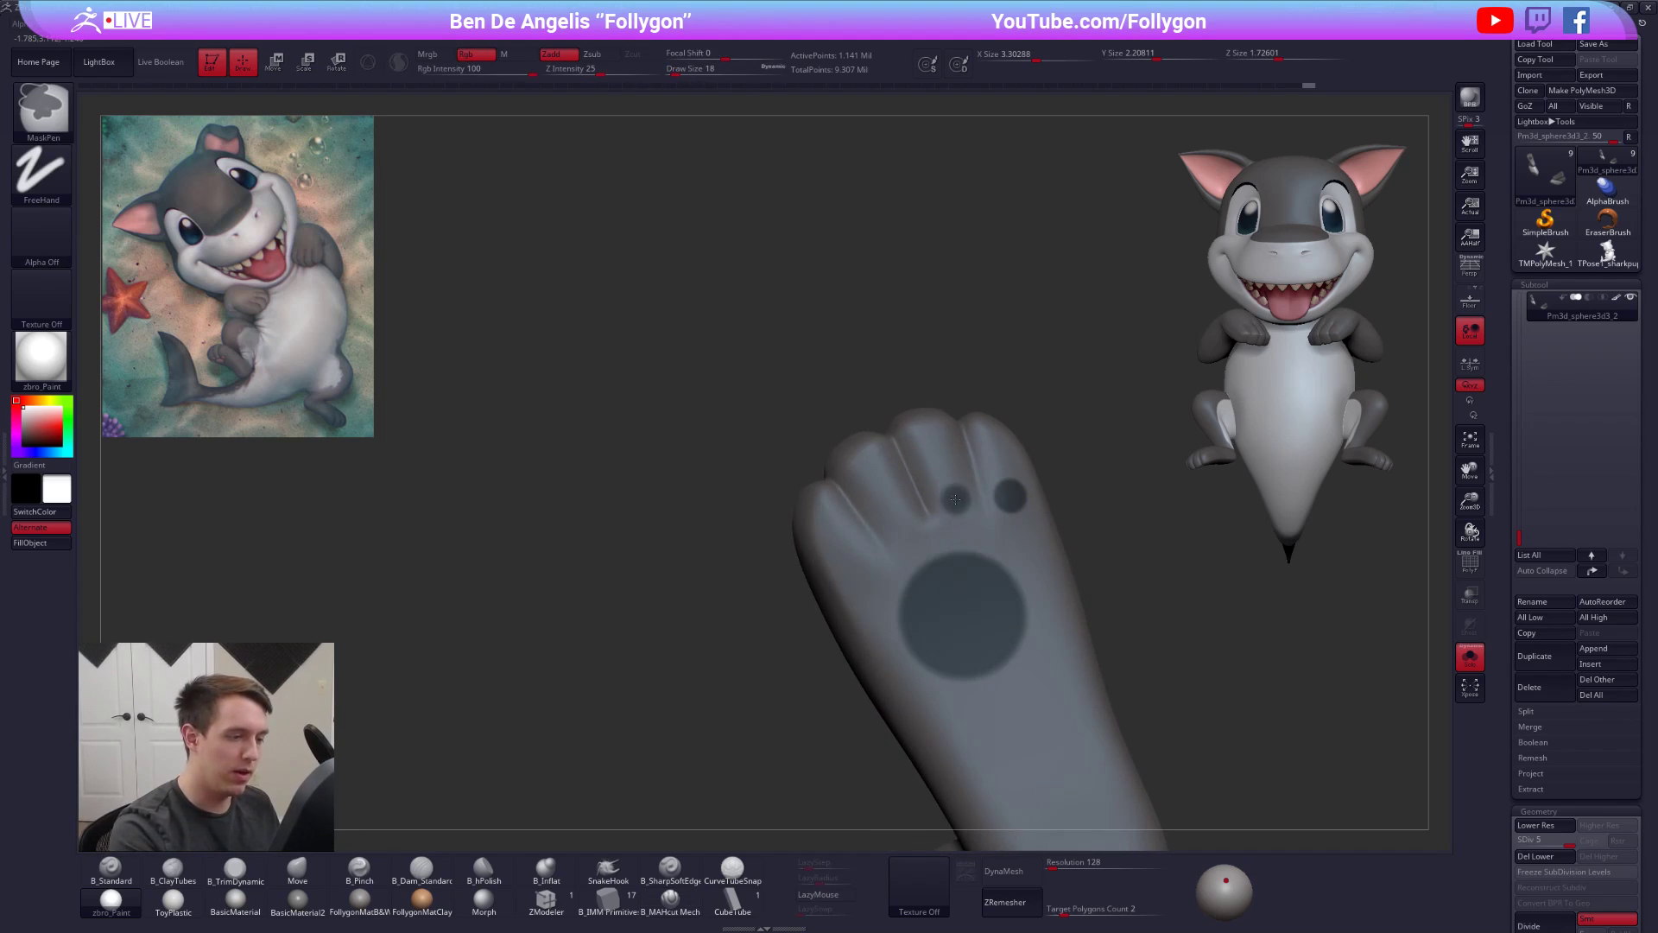
ctrl+click(900, 522)
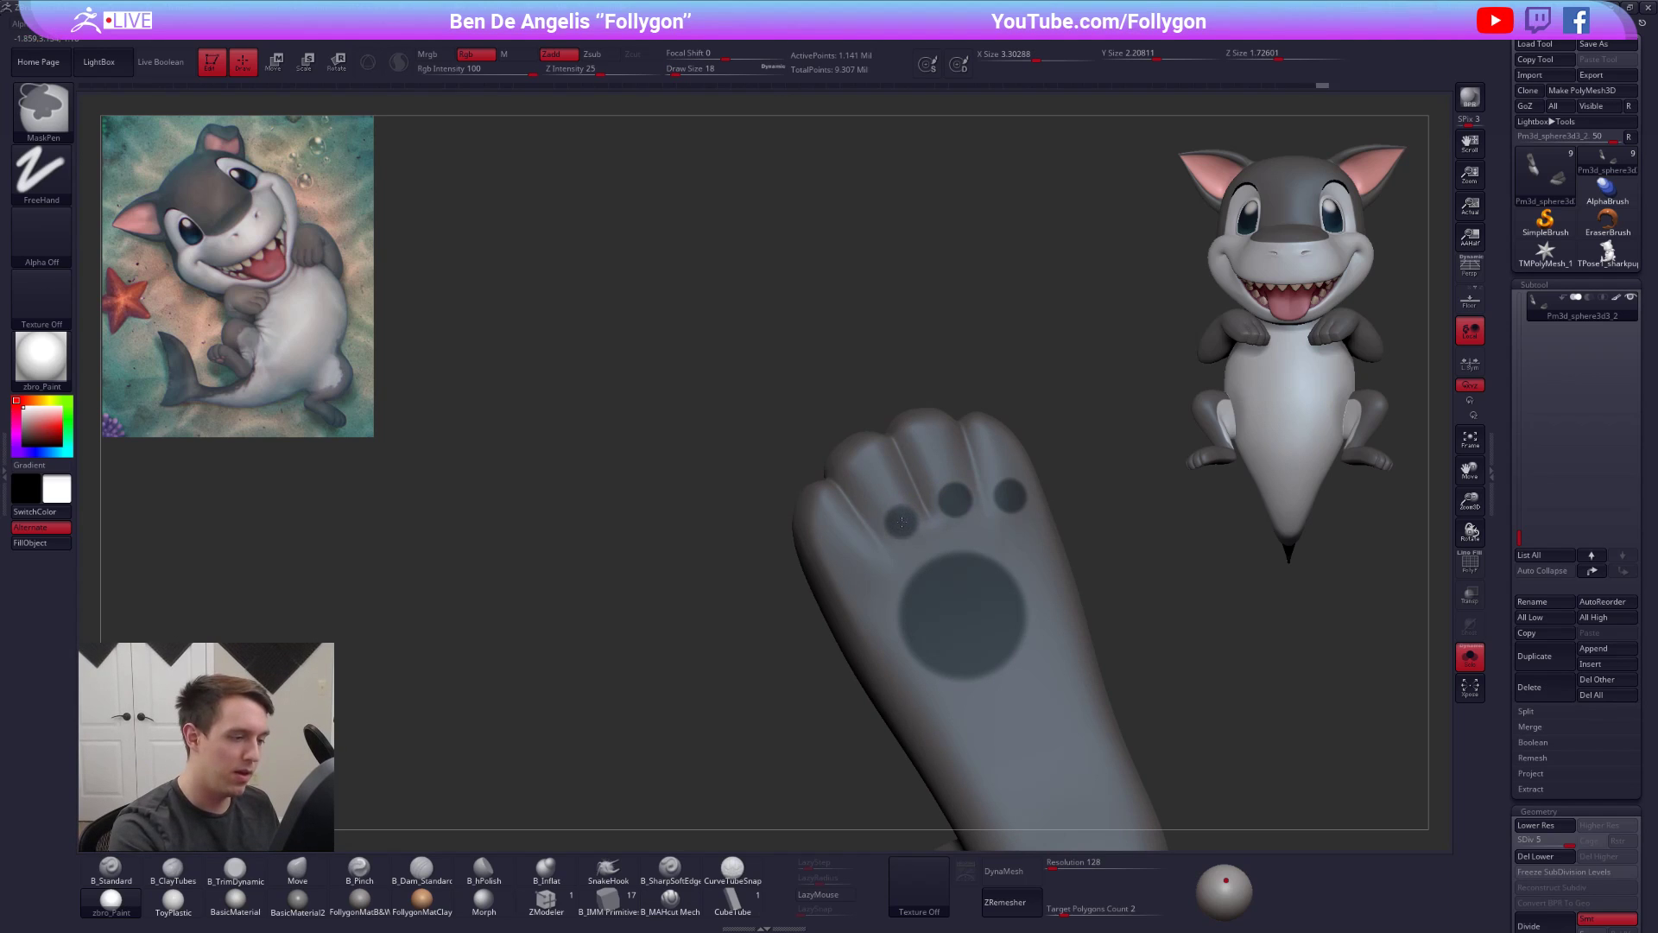
ctrl+click(858, 570)
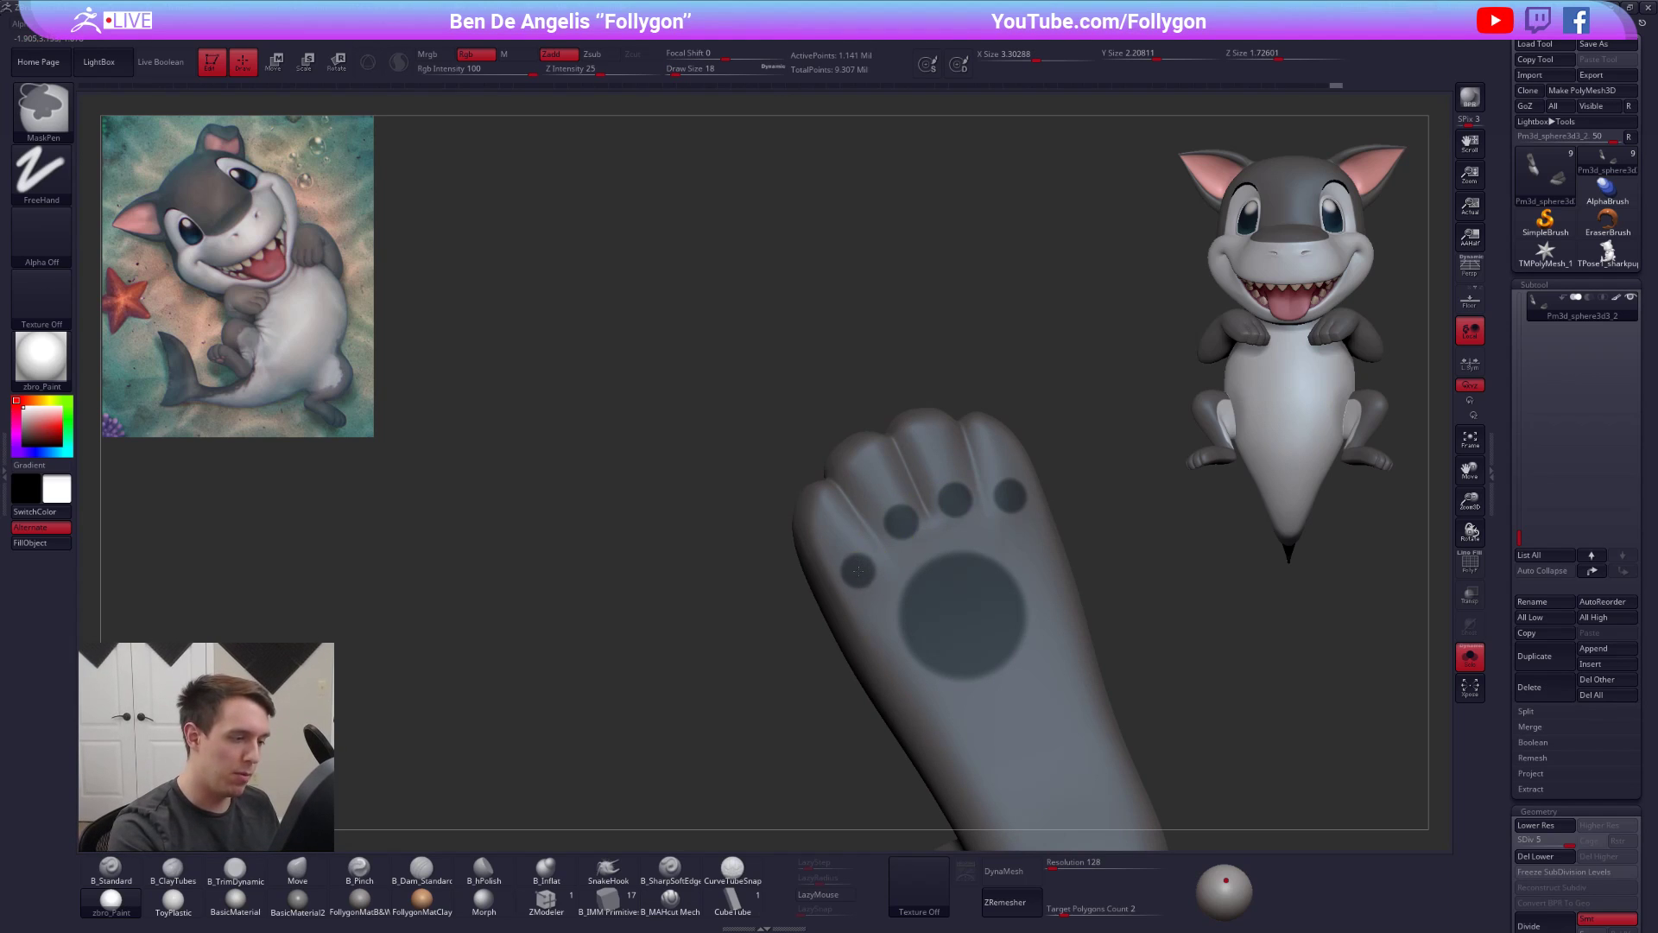
- Extract the masked pads from the sole with a thickness of 0.00294 and accept the extraction as a new subtool
mouse_move(993, 691)
right_down()
mouse_move(1075, 691)
mouse_move(991, 696)
mouse_move(825, 637)
mouse_move(857, 653)
mouse_move(859, 557)
mouse_move(874, 589)
right_up()
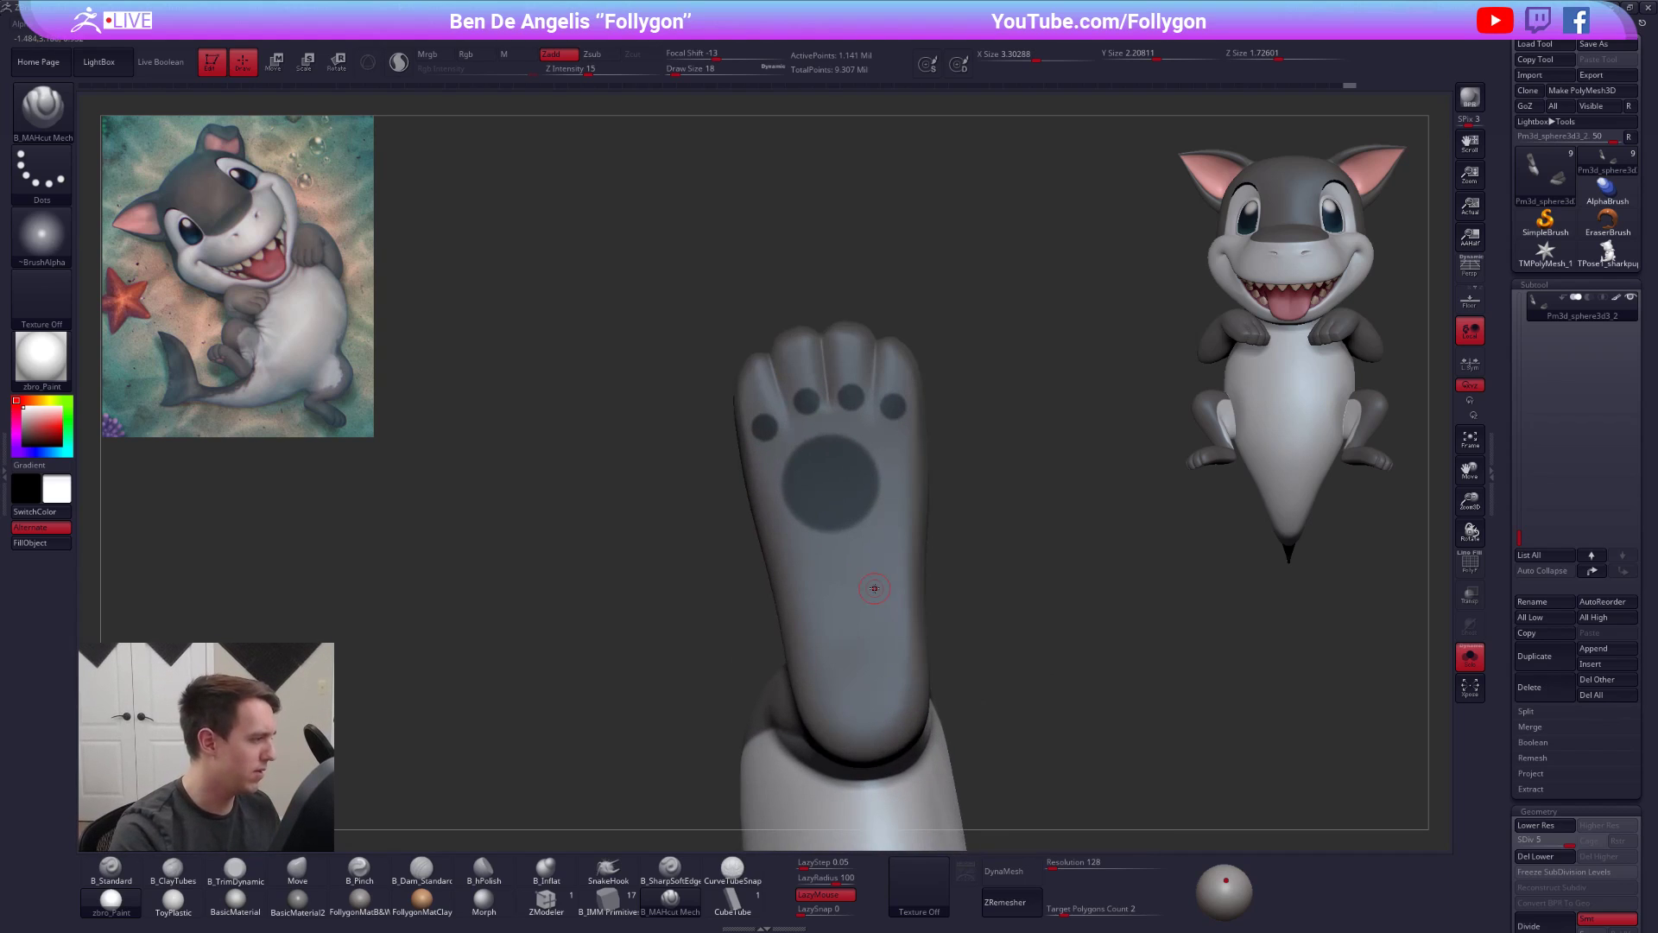
right_drag(845, 510, 808, 513)
alt+right_drag(807, 513, 823, 664)
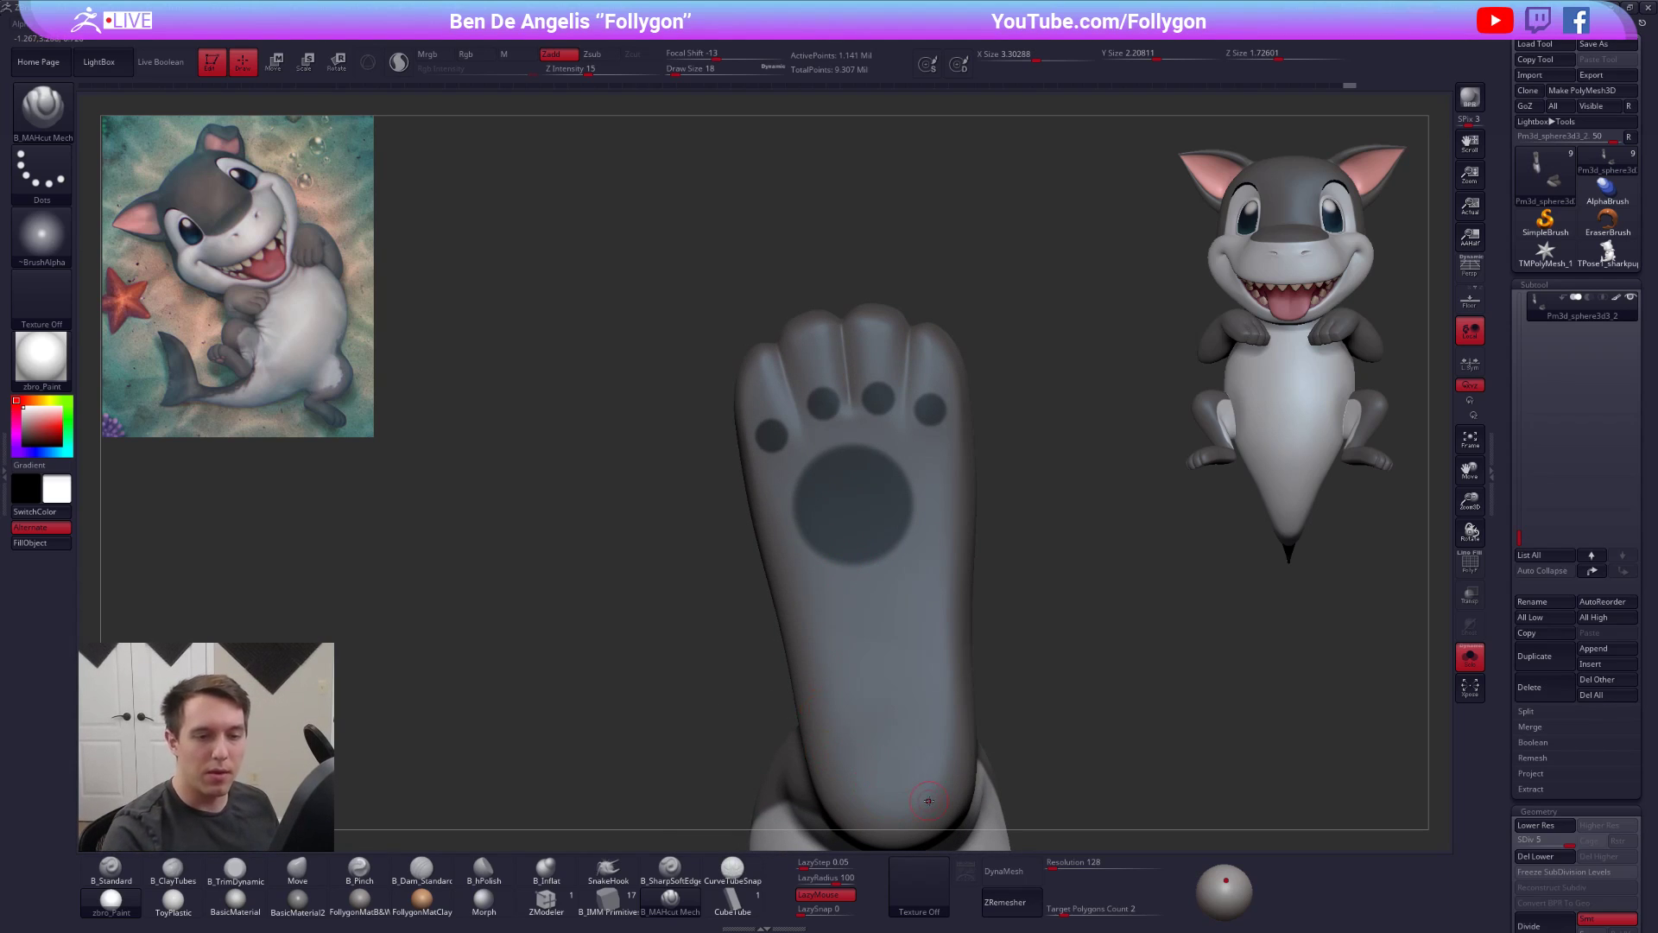
click(1546, 789)
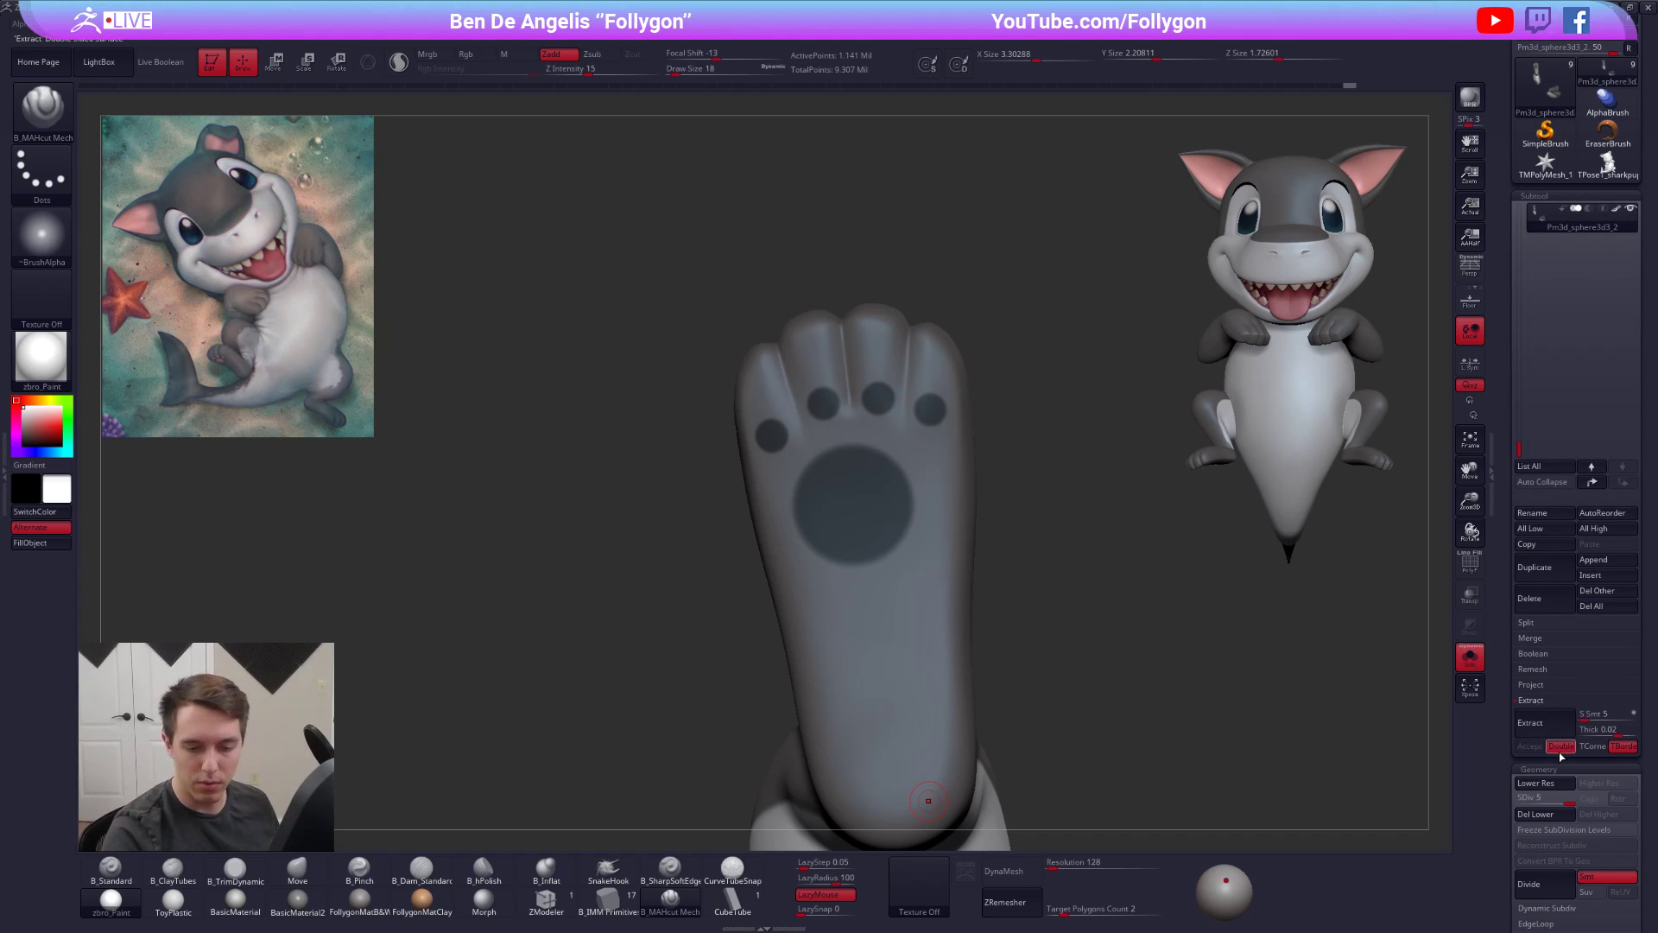
click(1557, 735)
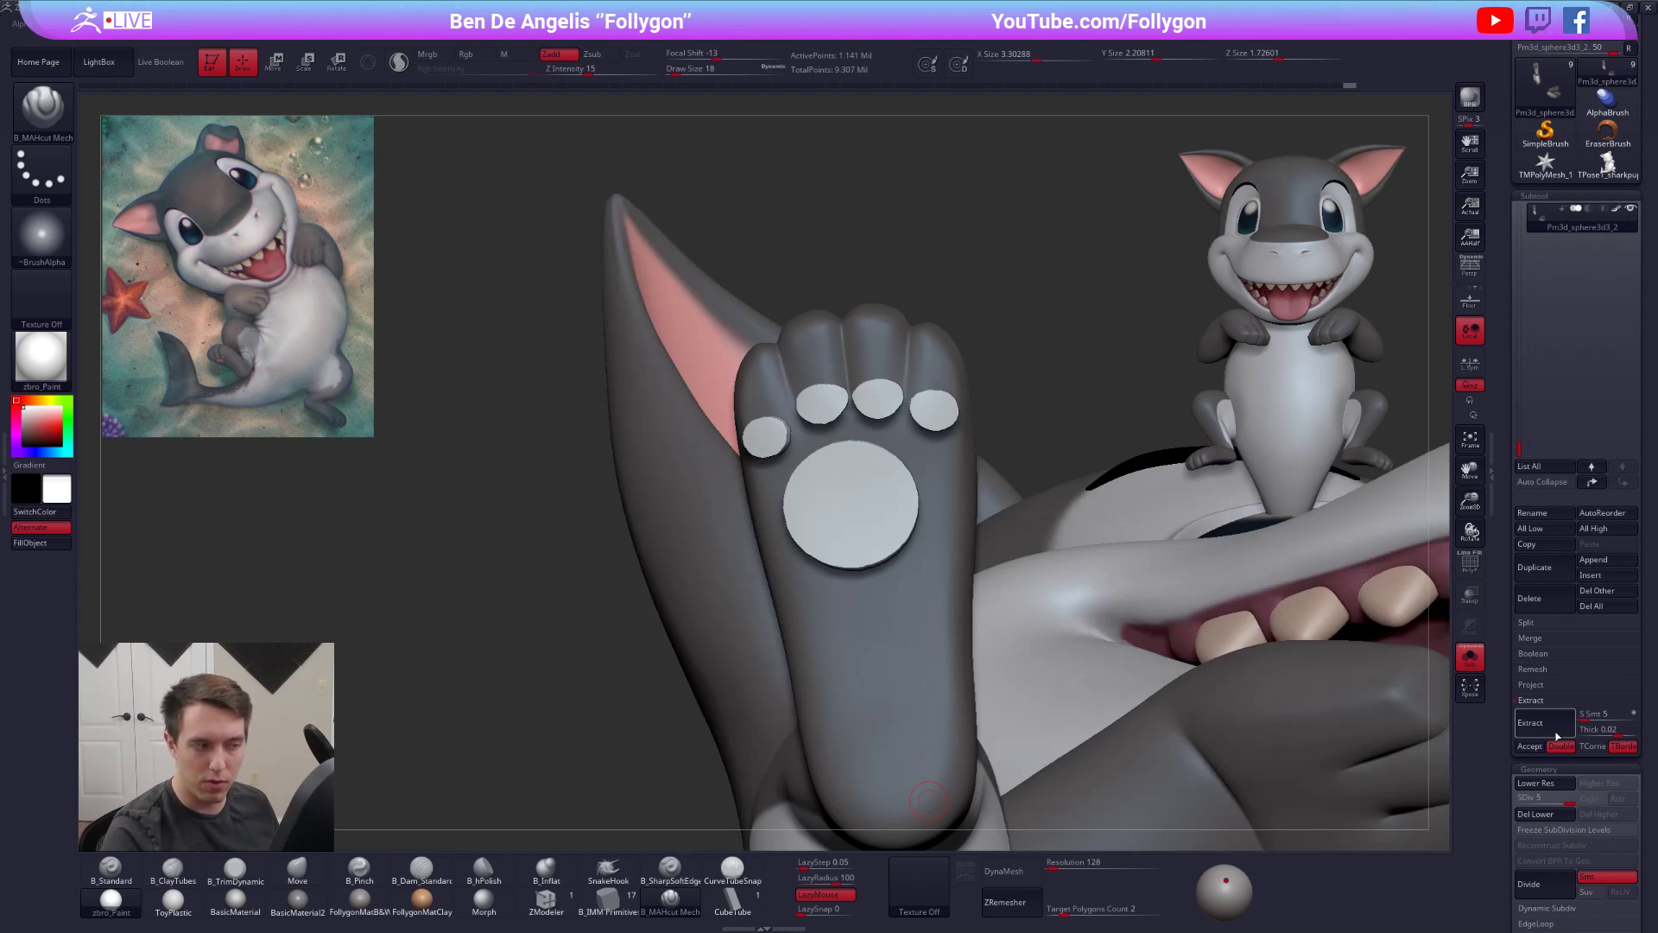
right_drag(744, 544, 902, 540)
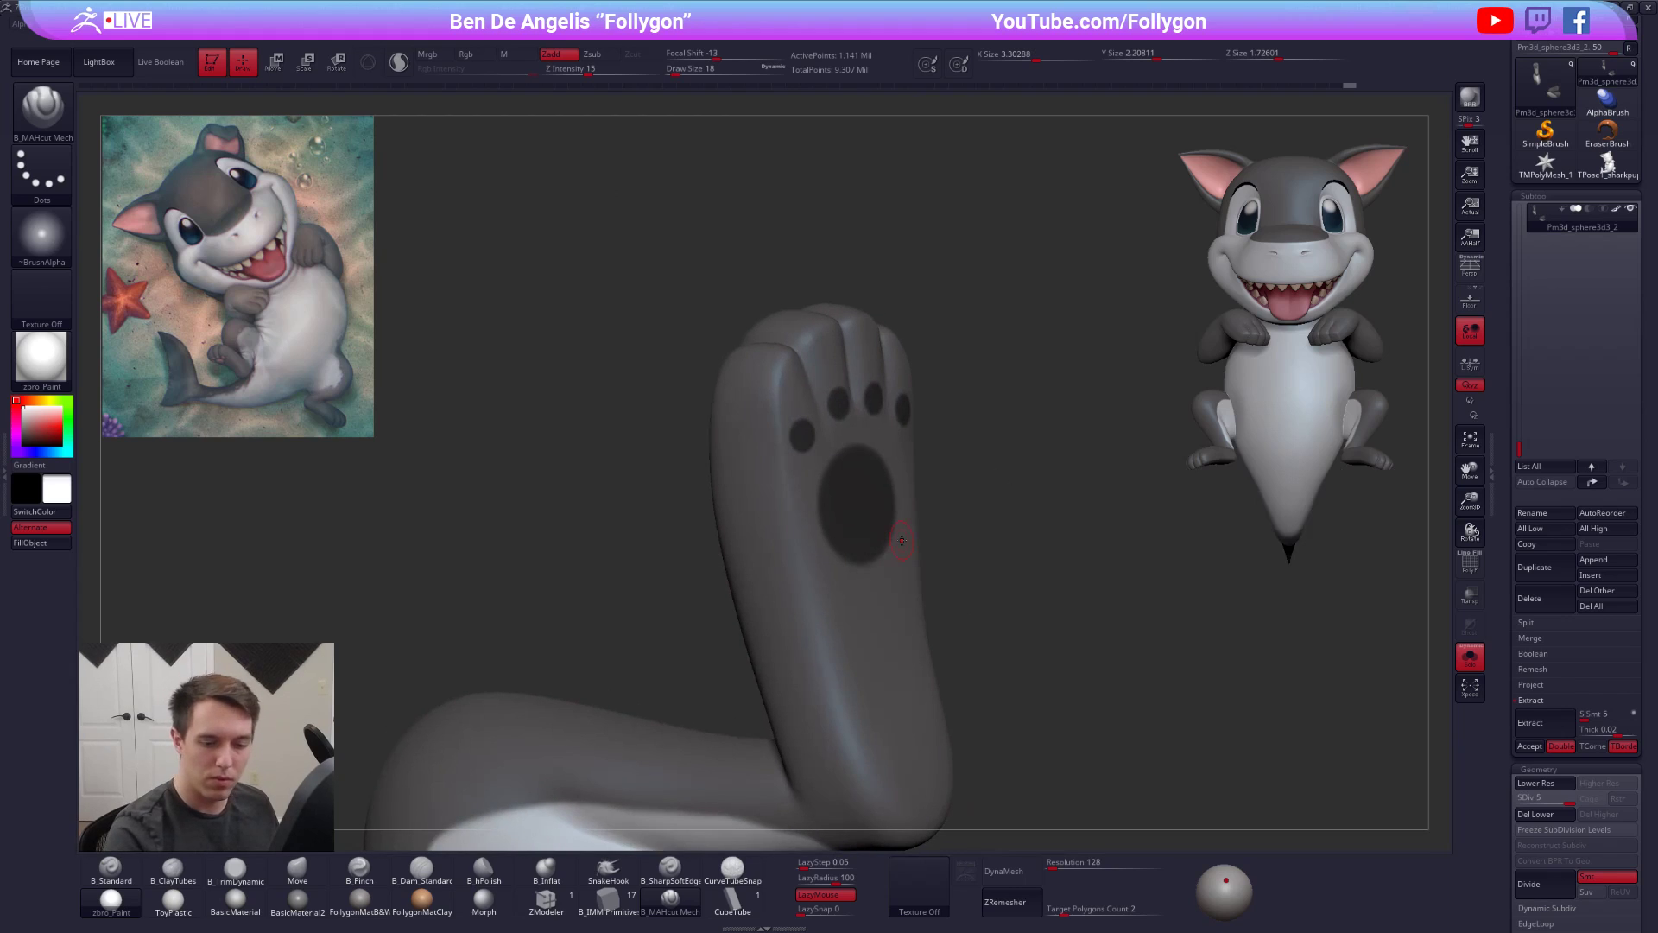
click(1543, 727)
right_drag(1328, 673, 1322, 664)
drag(1625, 730, 1608, 735)
click(1533, 733)
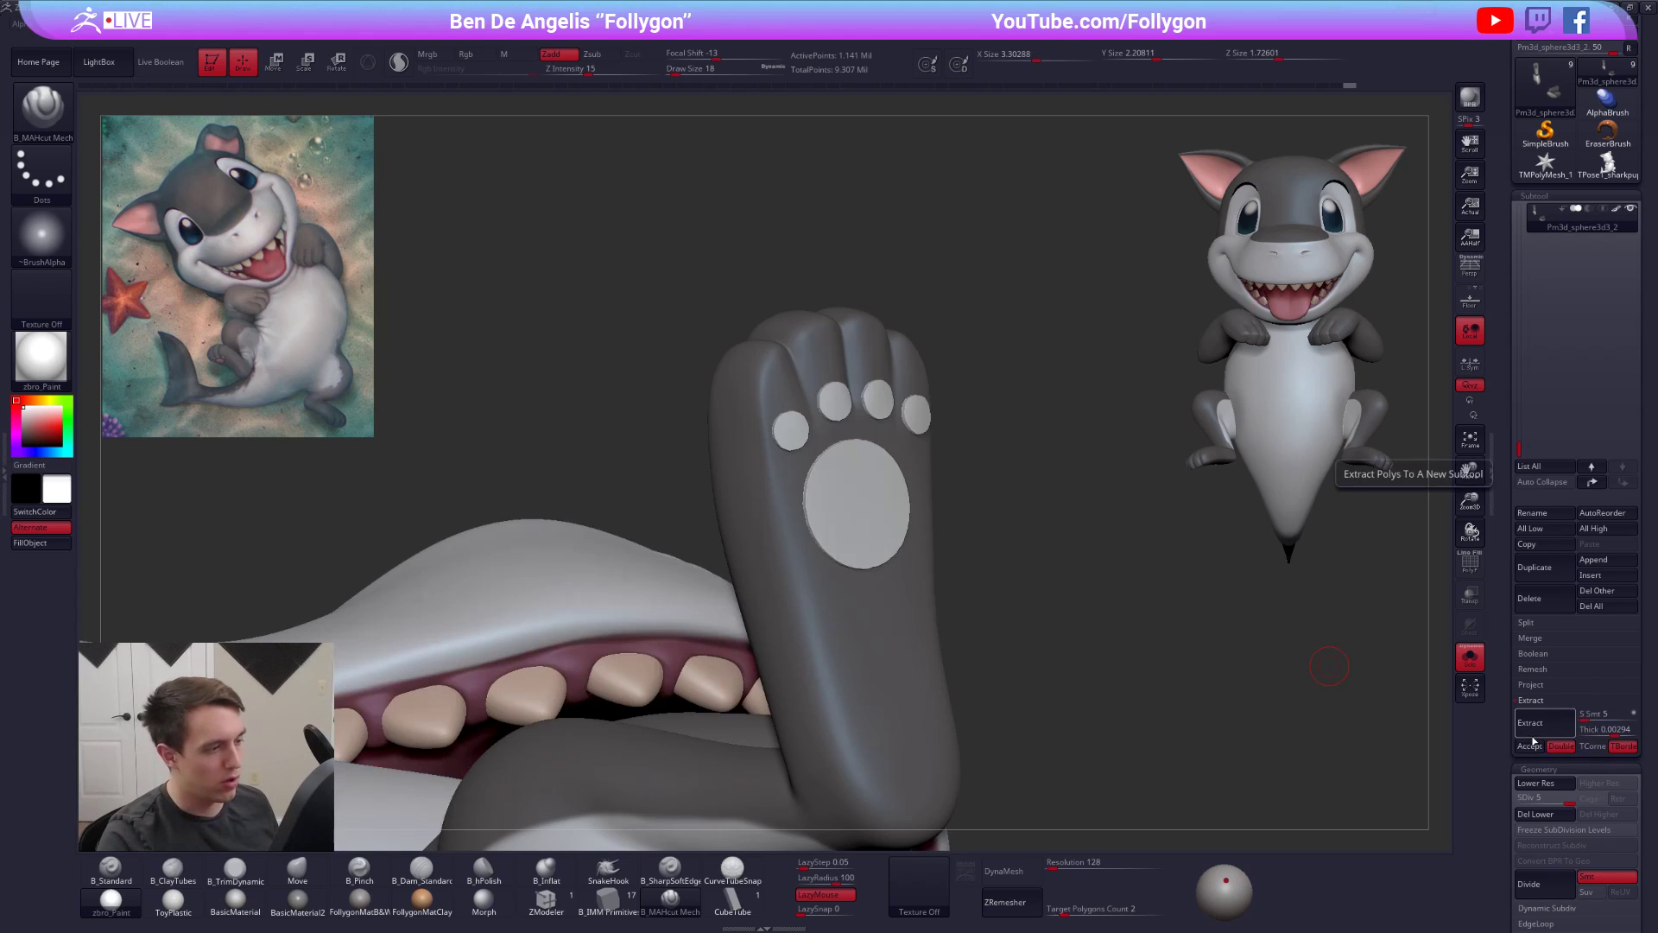
click(1531, 744)
- Clear the mask on the foot, show the whole character again, and select the extracted pads subtool
mouse_move(960, 546)
ctrl+mouse_down()
mouse_move(1021, 493)
mouse_move(997, 504)
mouse_move(1051, 485)
ctrl+mouse_up()
click(1577, 222)
key(ctrl+shift+s)
click(1545, 250)
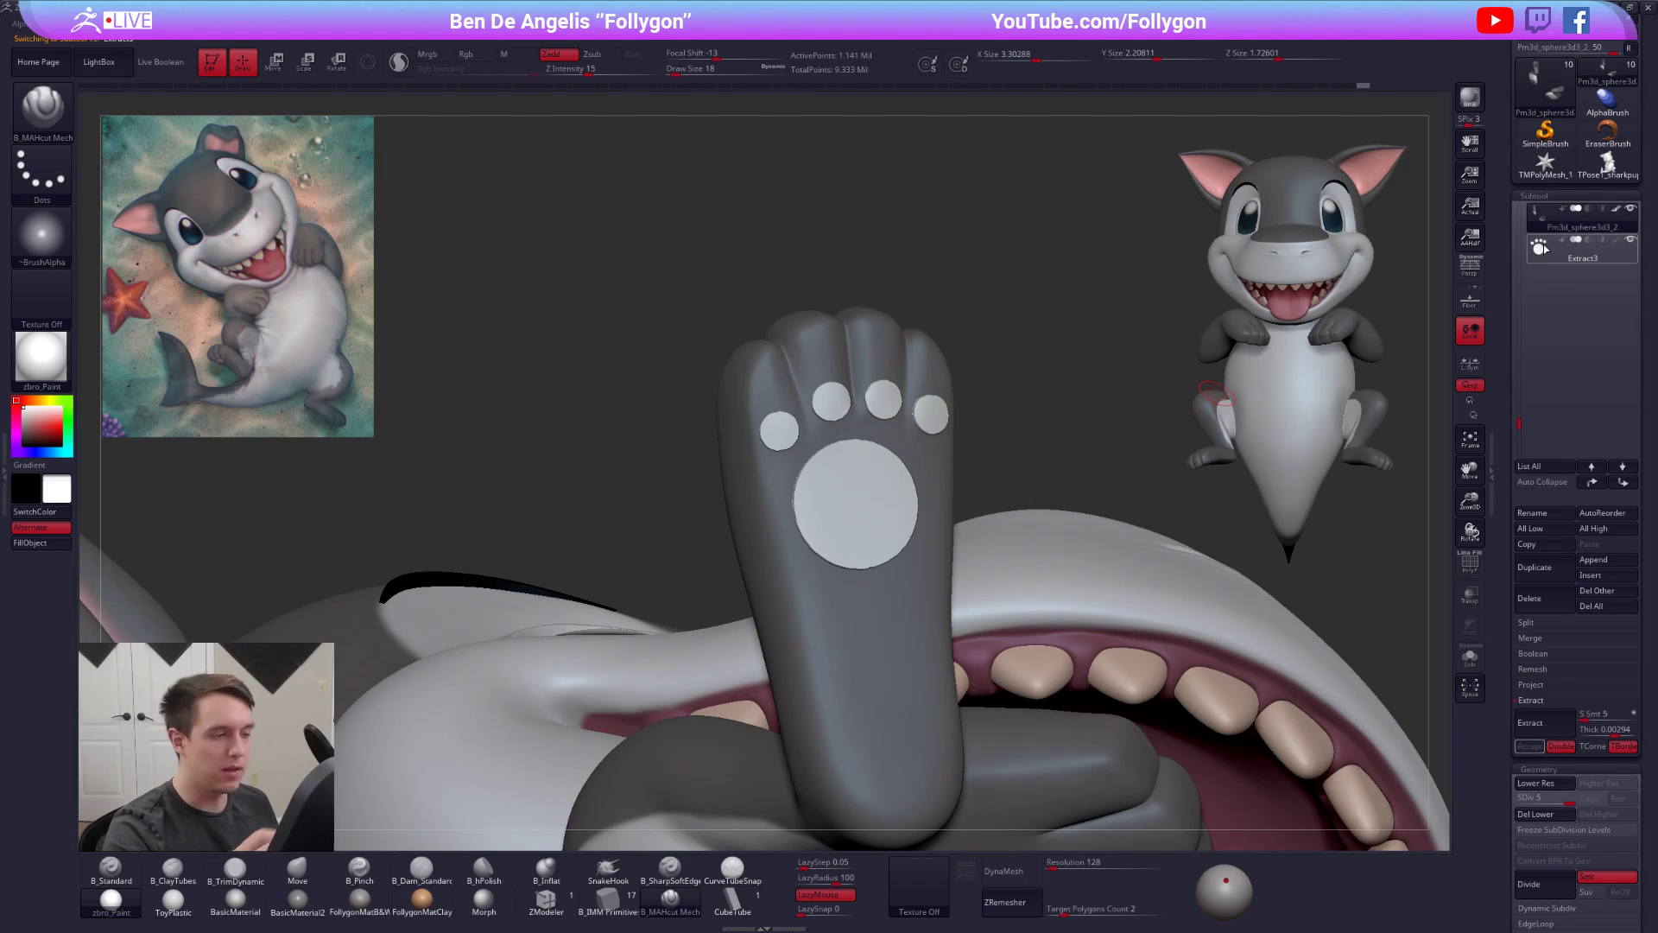
- Pick a muted dusty pink and fill the extracted pads with it in Mrgb mode, using the B_Standard brush
right_drag(877, 478, 862, 506)
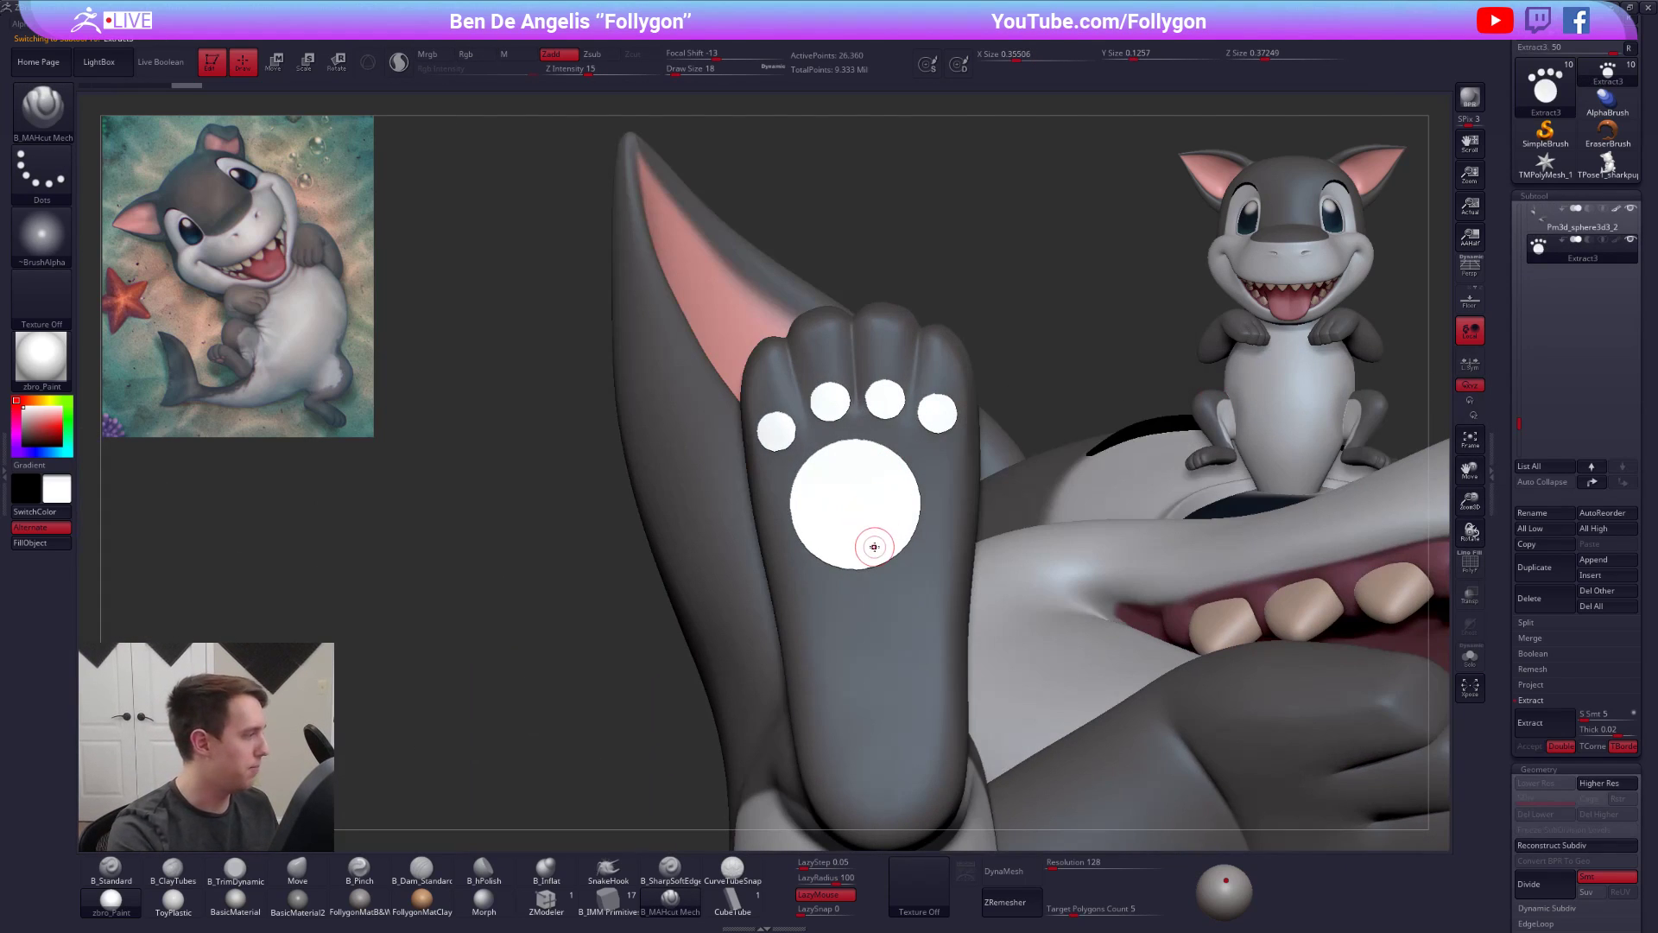
key(z)
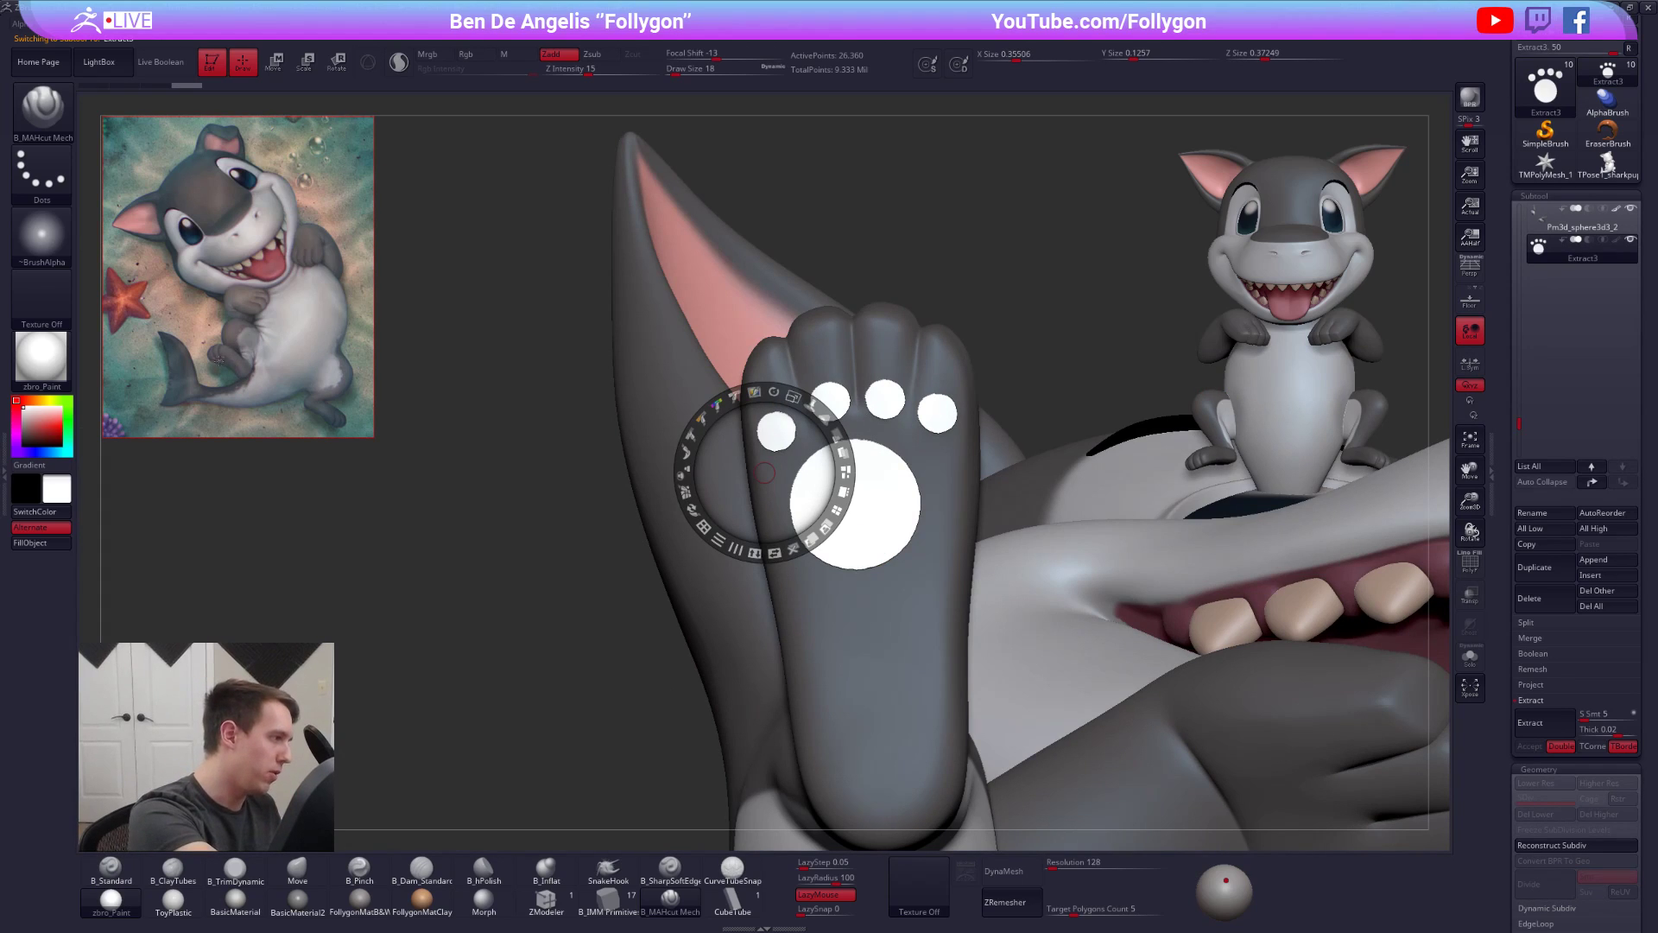
key(c)
key(z)
key(1)
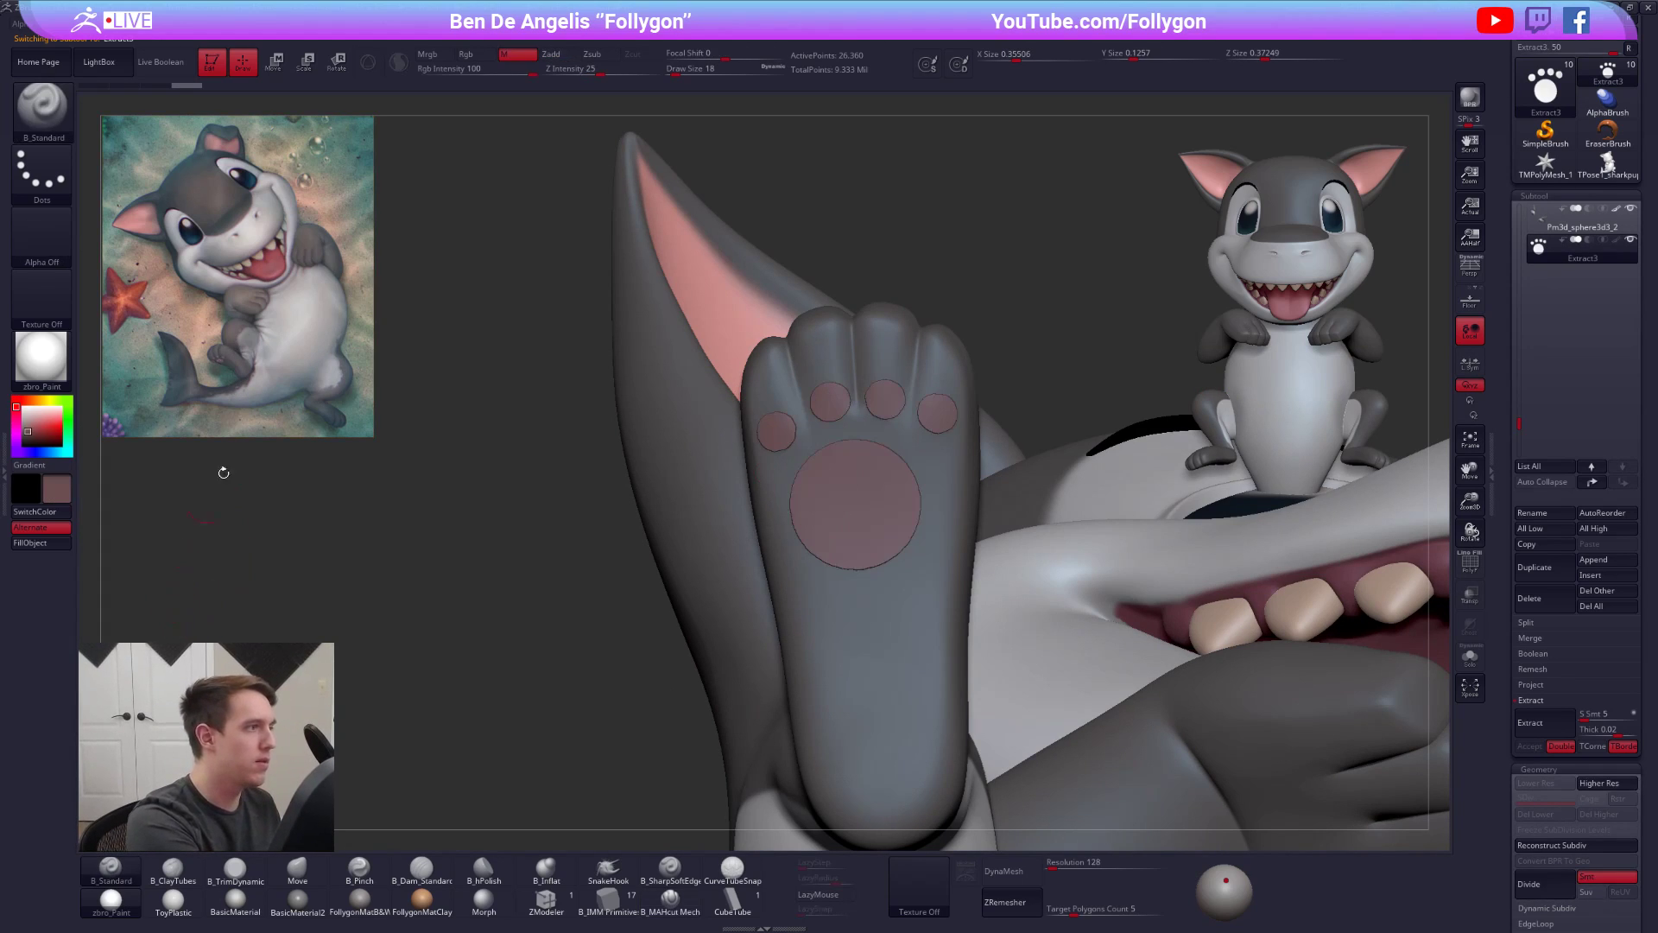
click(433, 56)
click(54, 547)
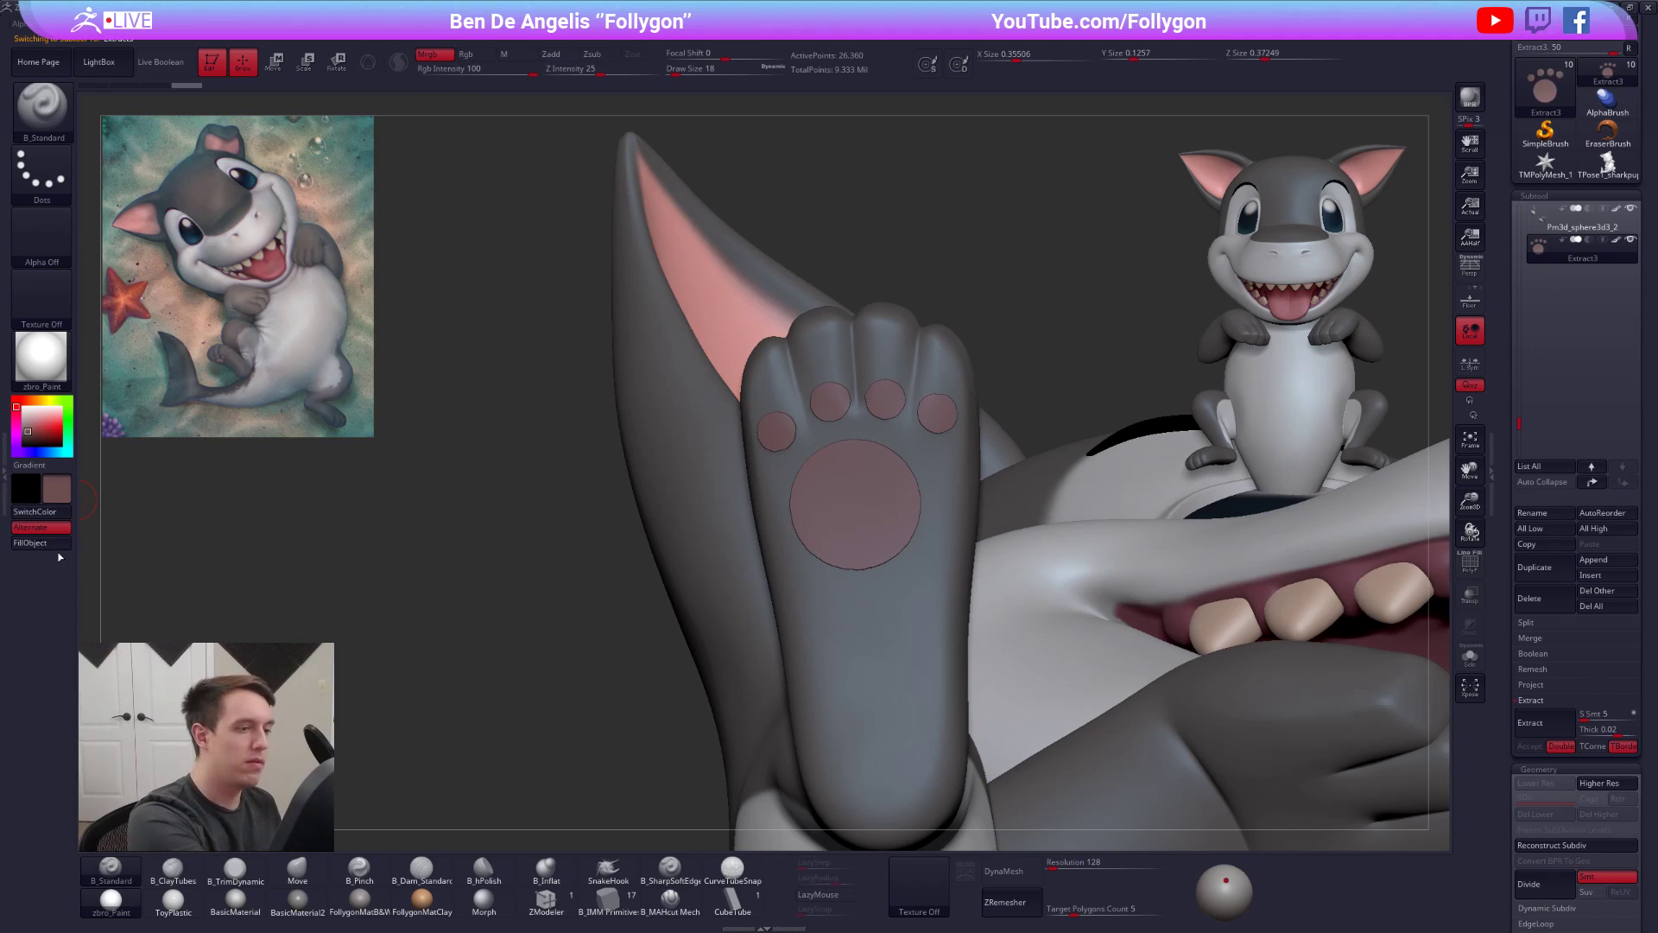
- Try smoothing the pink sole pads at draw size 54 and display their polygon wireframe over the foot
key(shift+s)
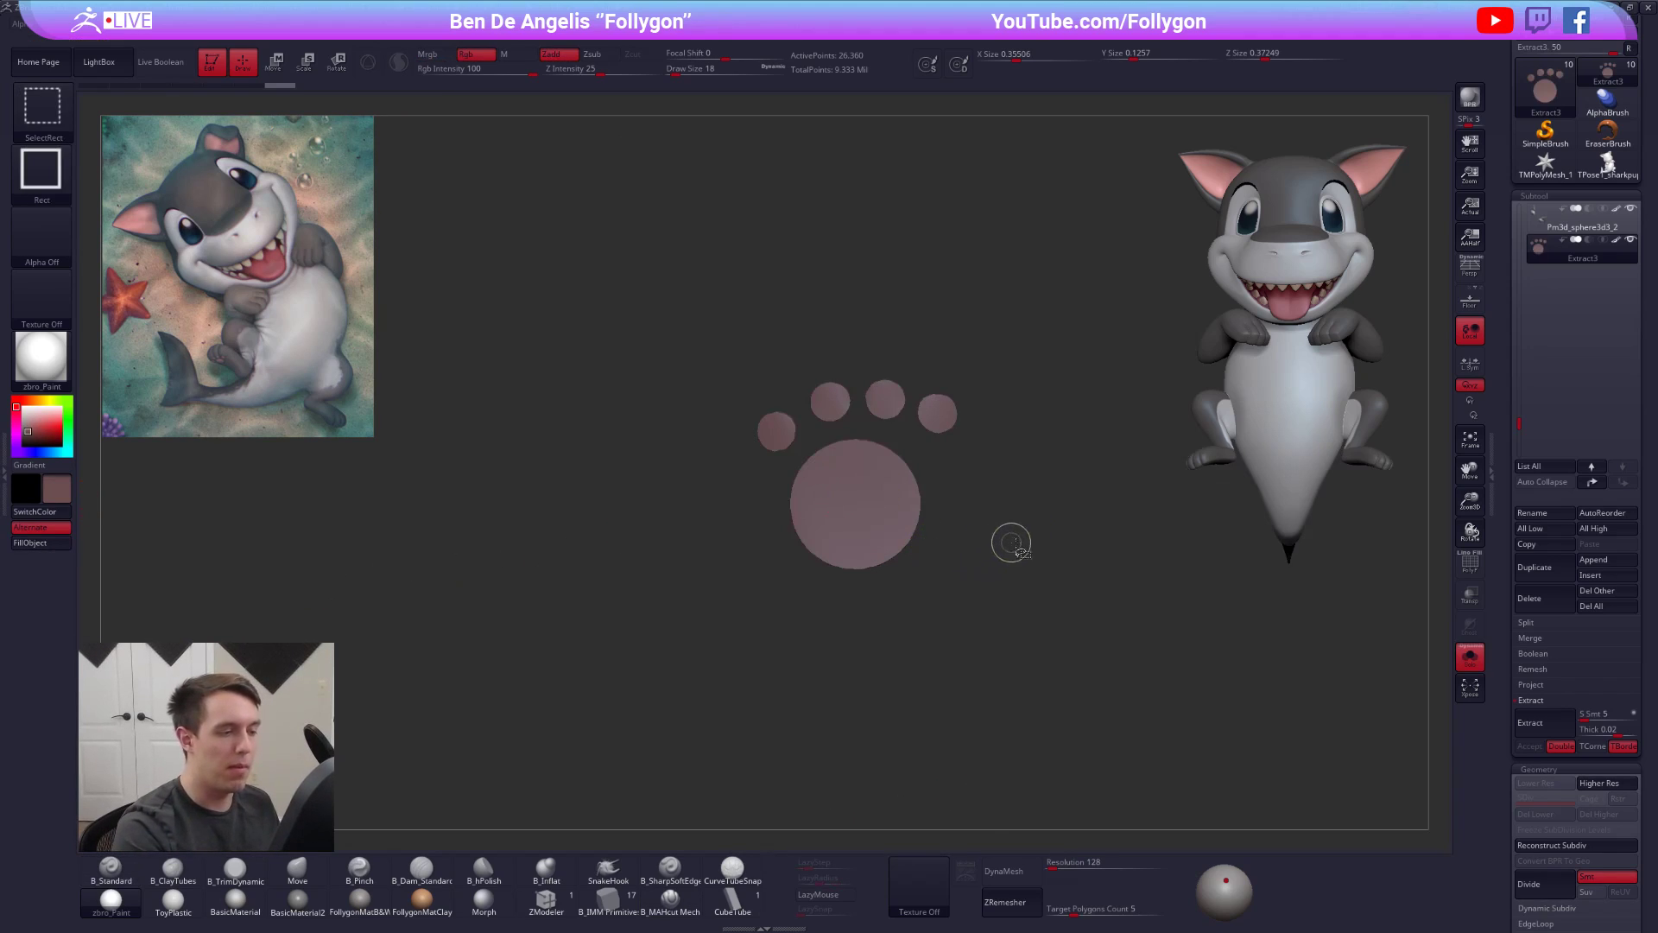
key(ctrl+space)
ctrl+click(1048, 819)
ctrl+shift+click(1006, 843)
key(space)
click(917, 508)
mouse_move(873, 499)
shift+mouse_down()
mouse_move(854, 510)
mouse_move(899, 522)
shift+mouse_up()
key(shift+s)
key(space)
click(912, 532)
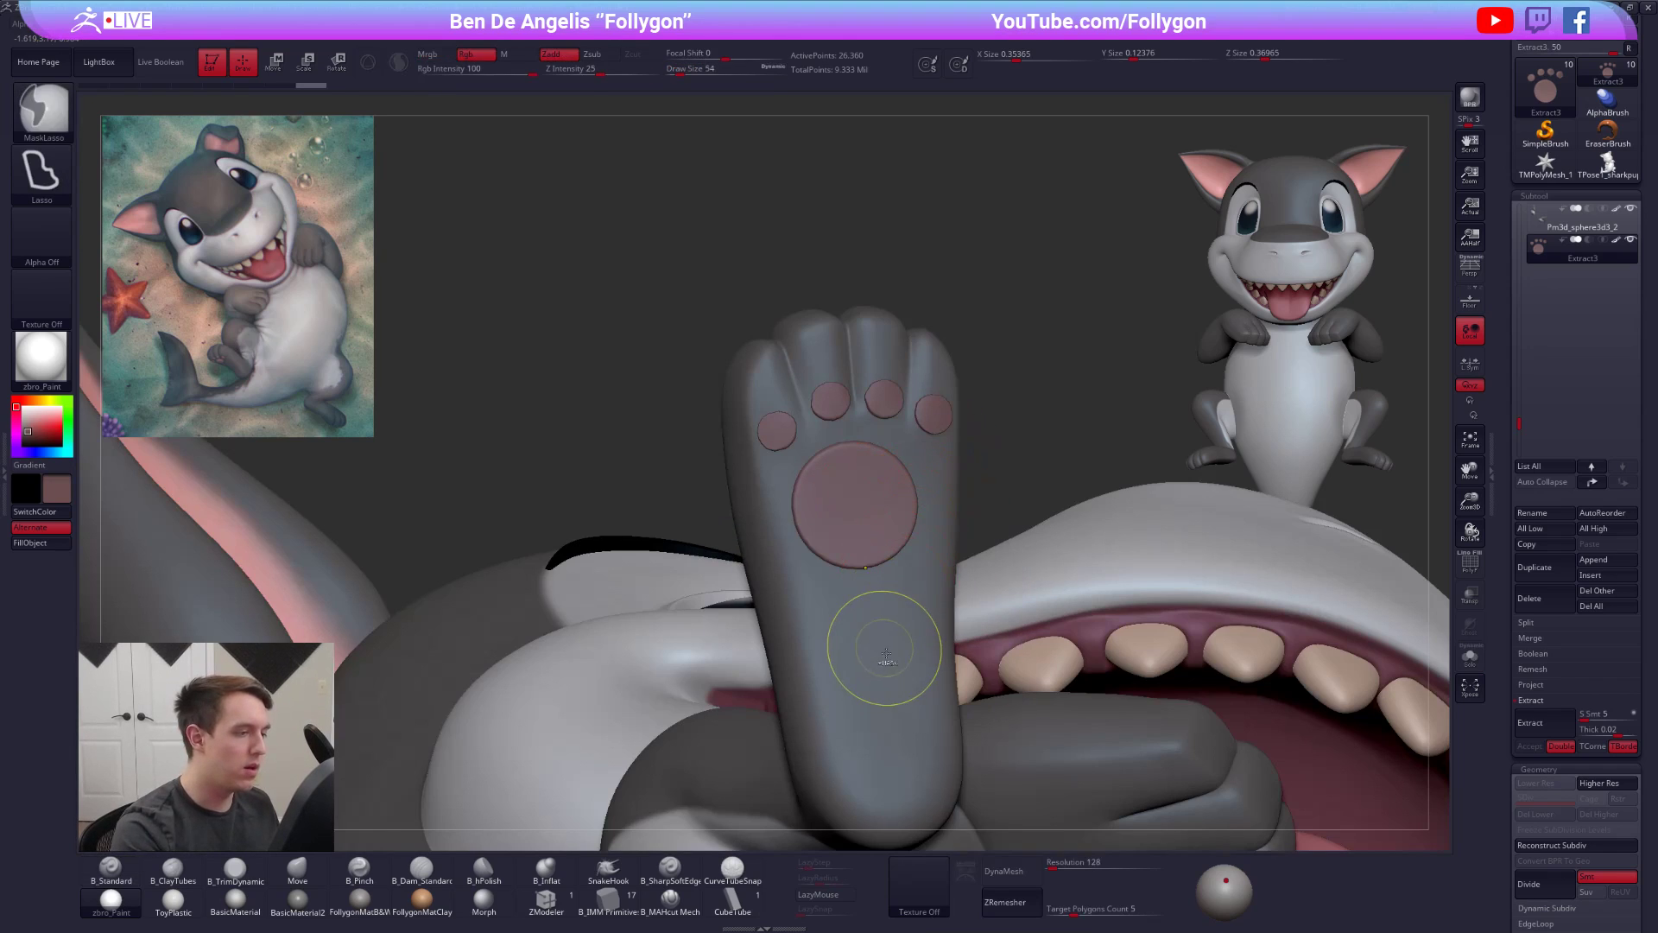
key(shift+f)
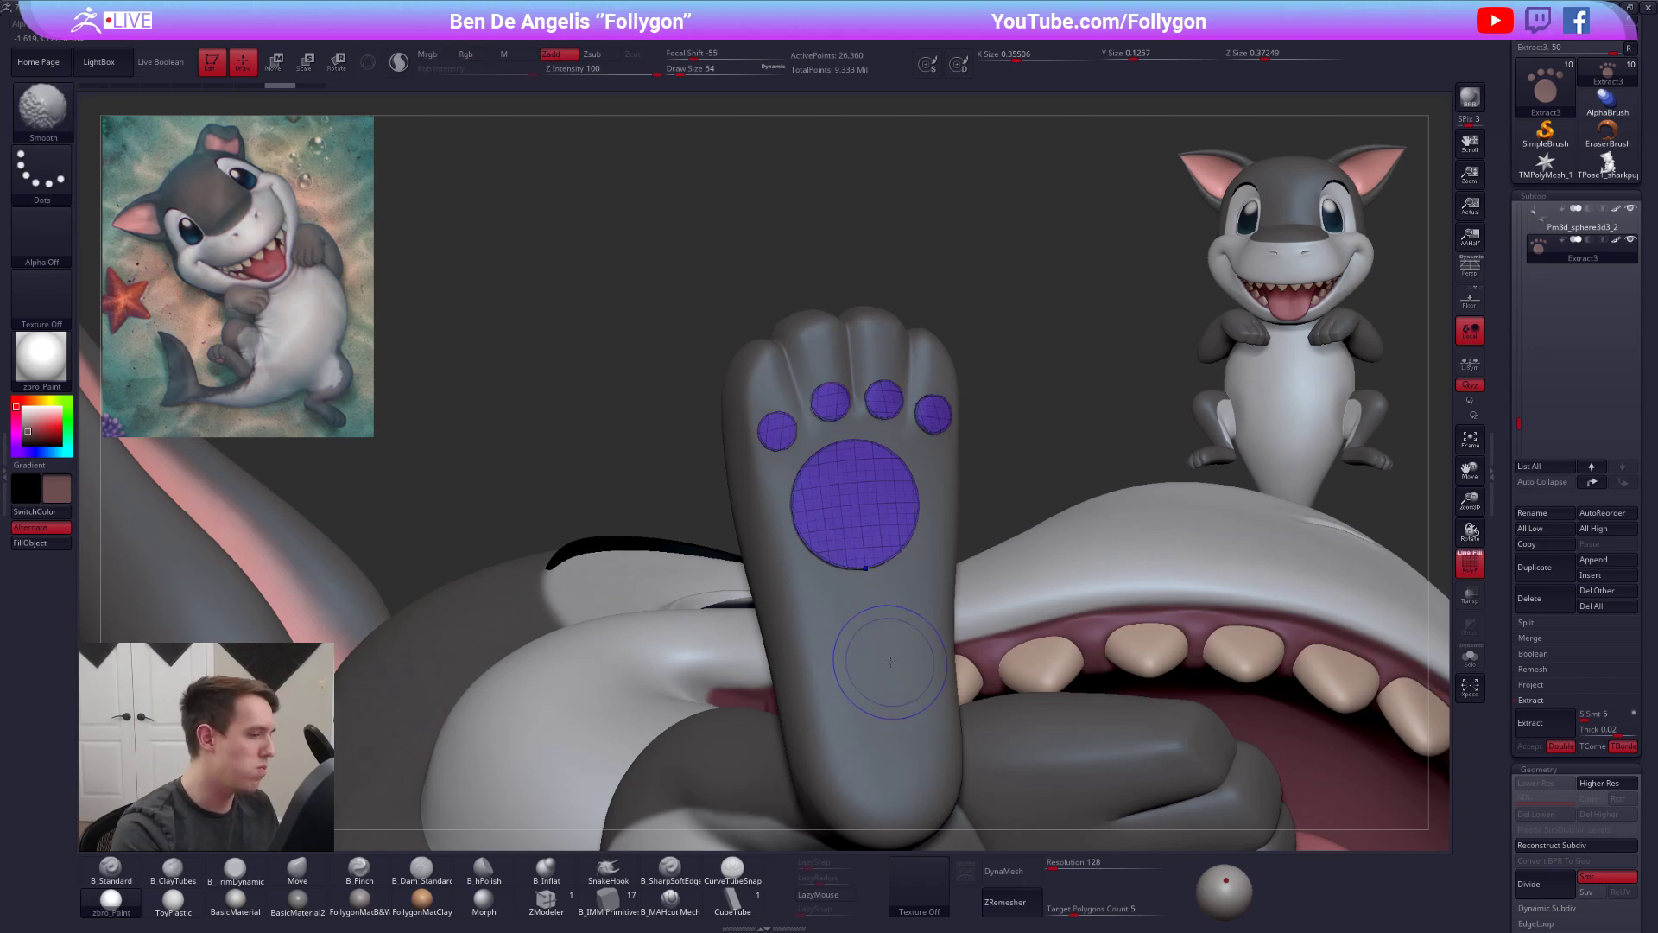
- Isolate the extracted paw pads and ZRemesh them with KeepGroups on and a Target Polygons Count of 1
key(shift+f)
key(shift+s)
drag(760, 604, 876, 544)
key(shift+f)
right_drag(876, 532, 845, 518)
mouse_move(844, 518)
ctrl+right_down()
mouse_move(880, 531)
mouse_move(870, 556)
ctrl+right_up()
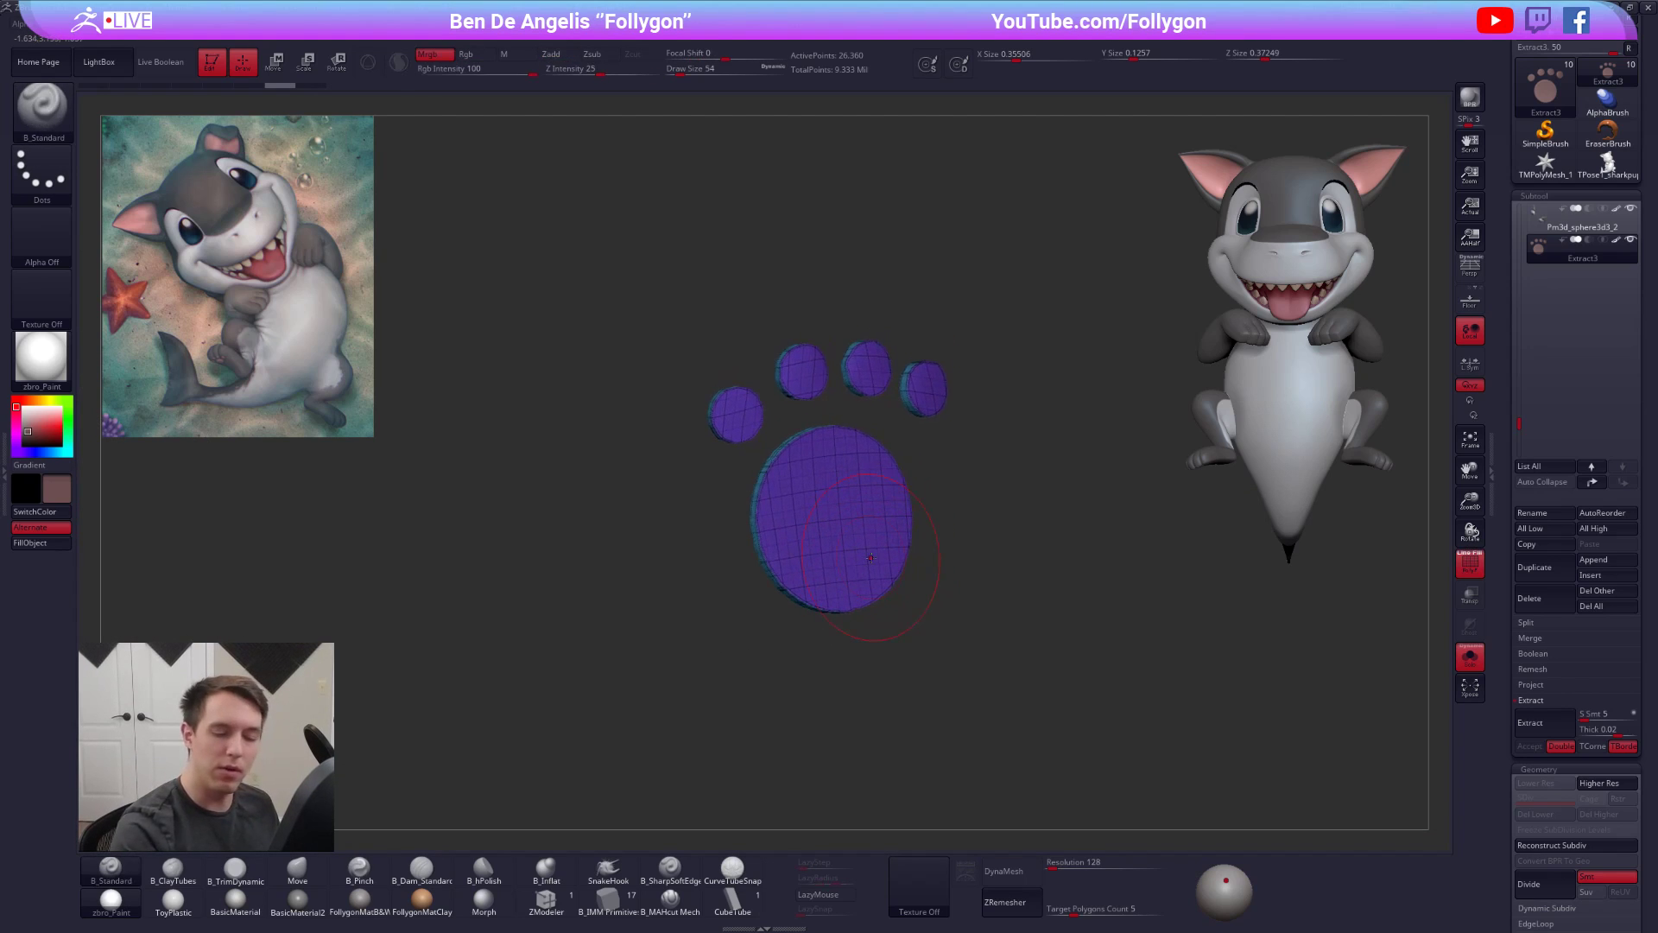
scroll(1499, 666, down, 5)
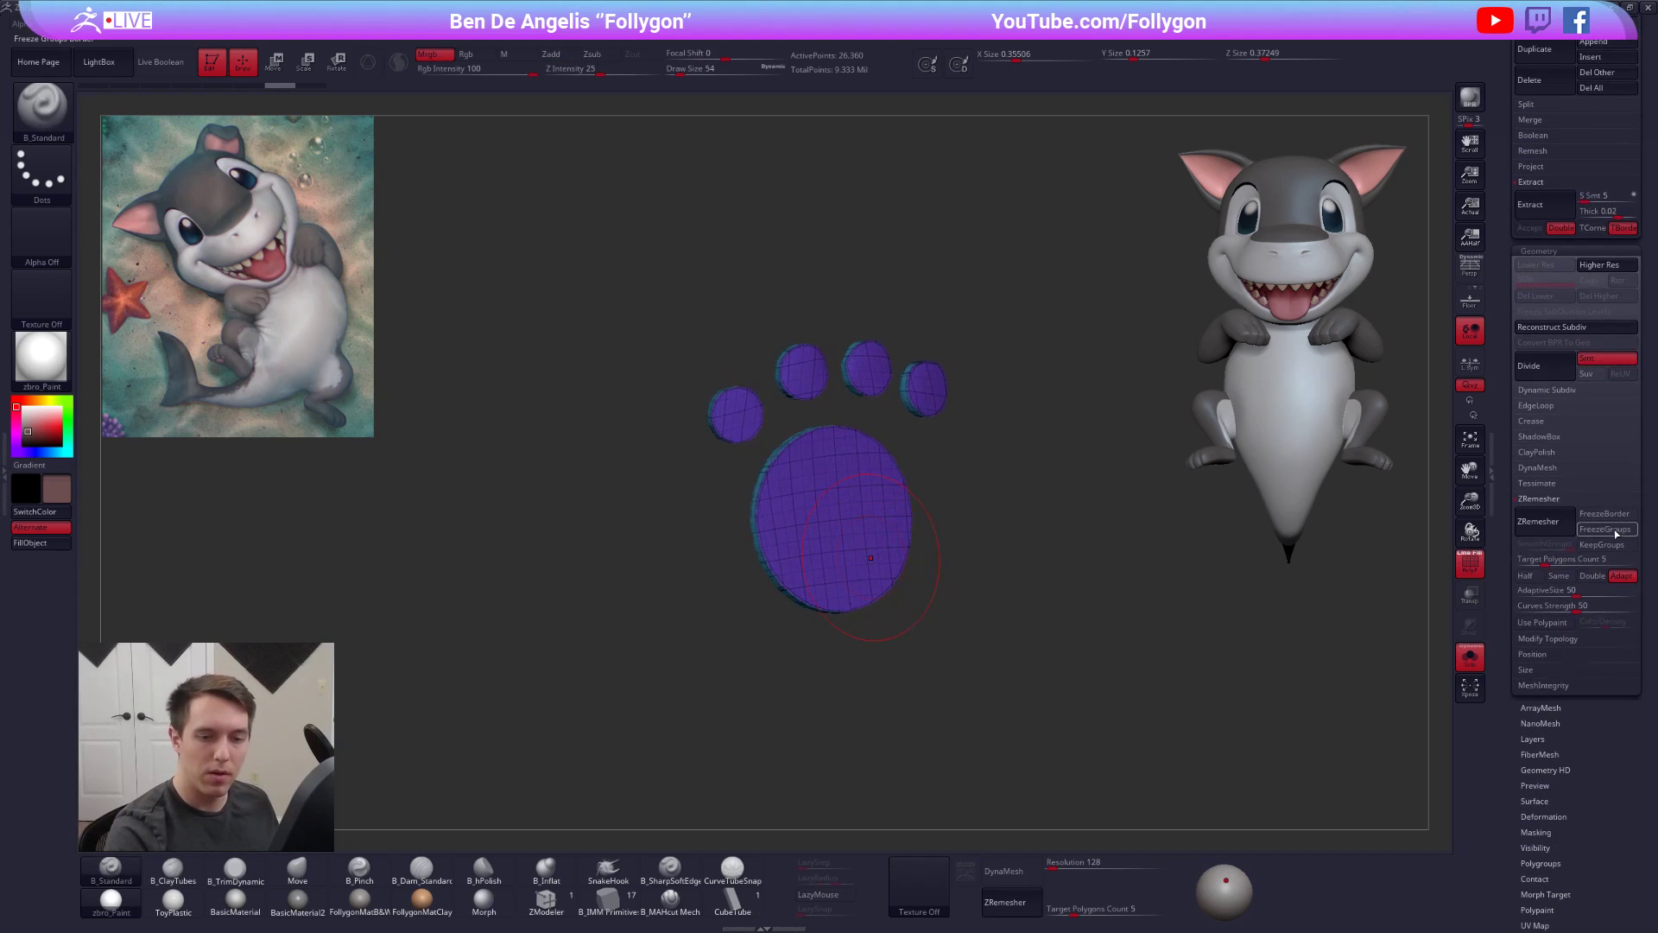
text(1)
key(Return)
click(1544, 522)
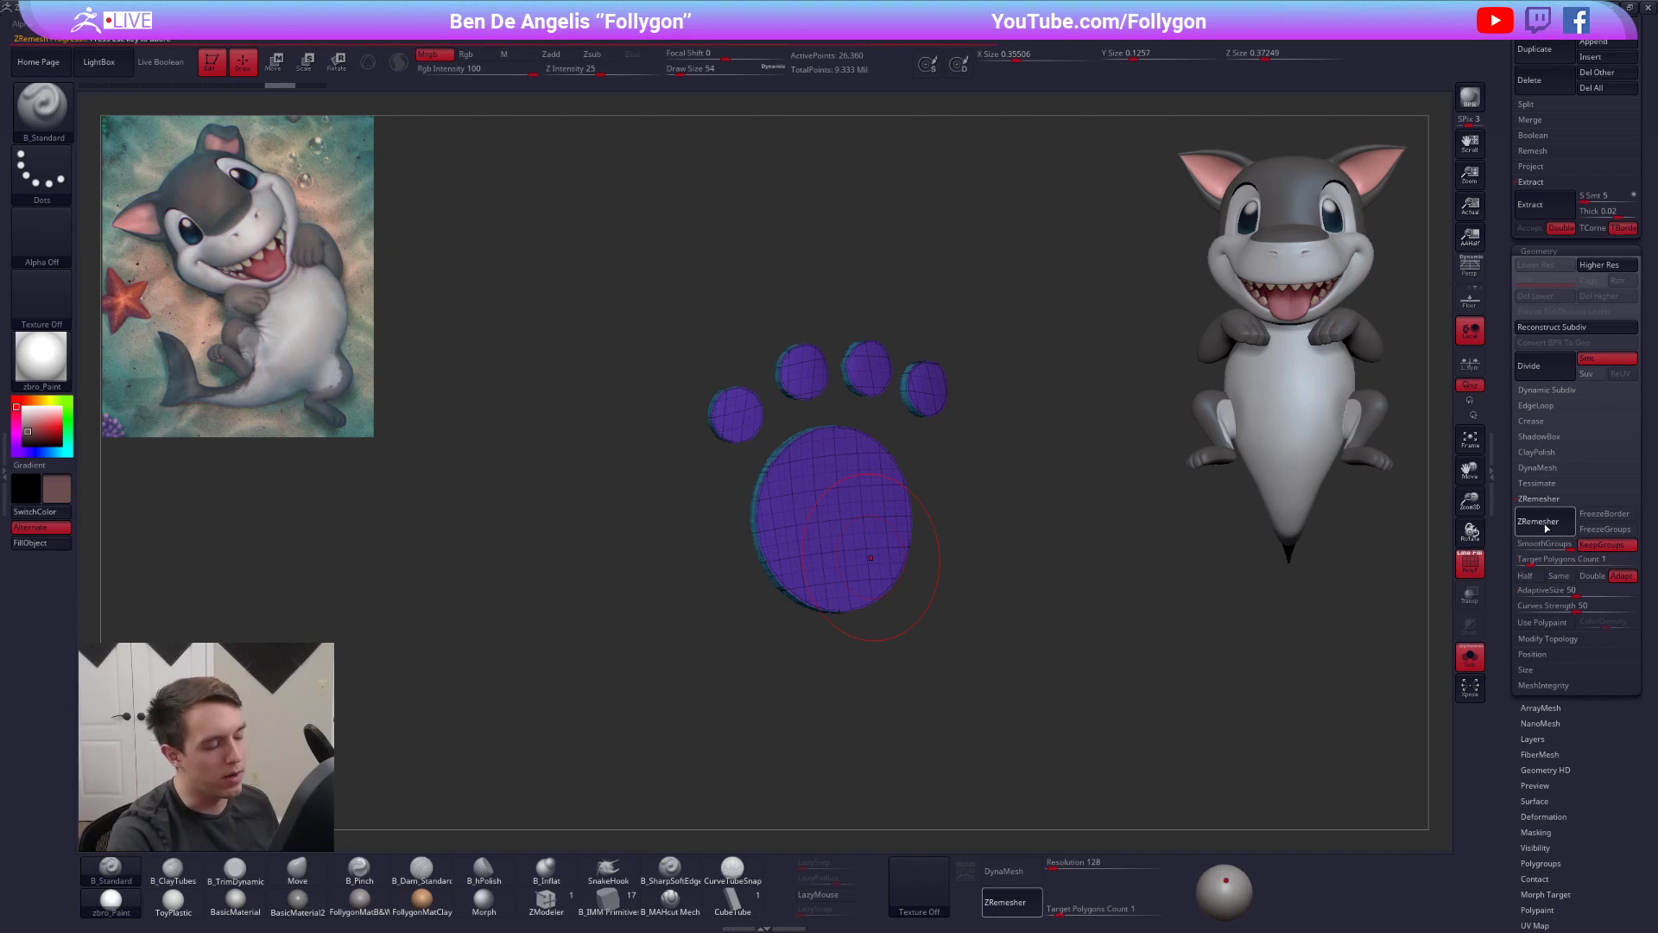
key(shift+f)
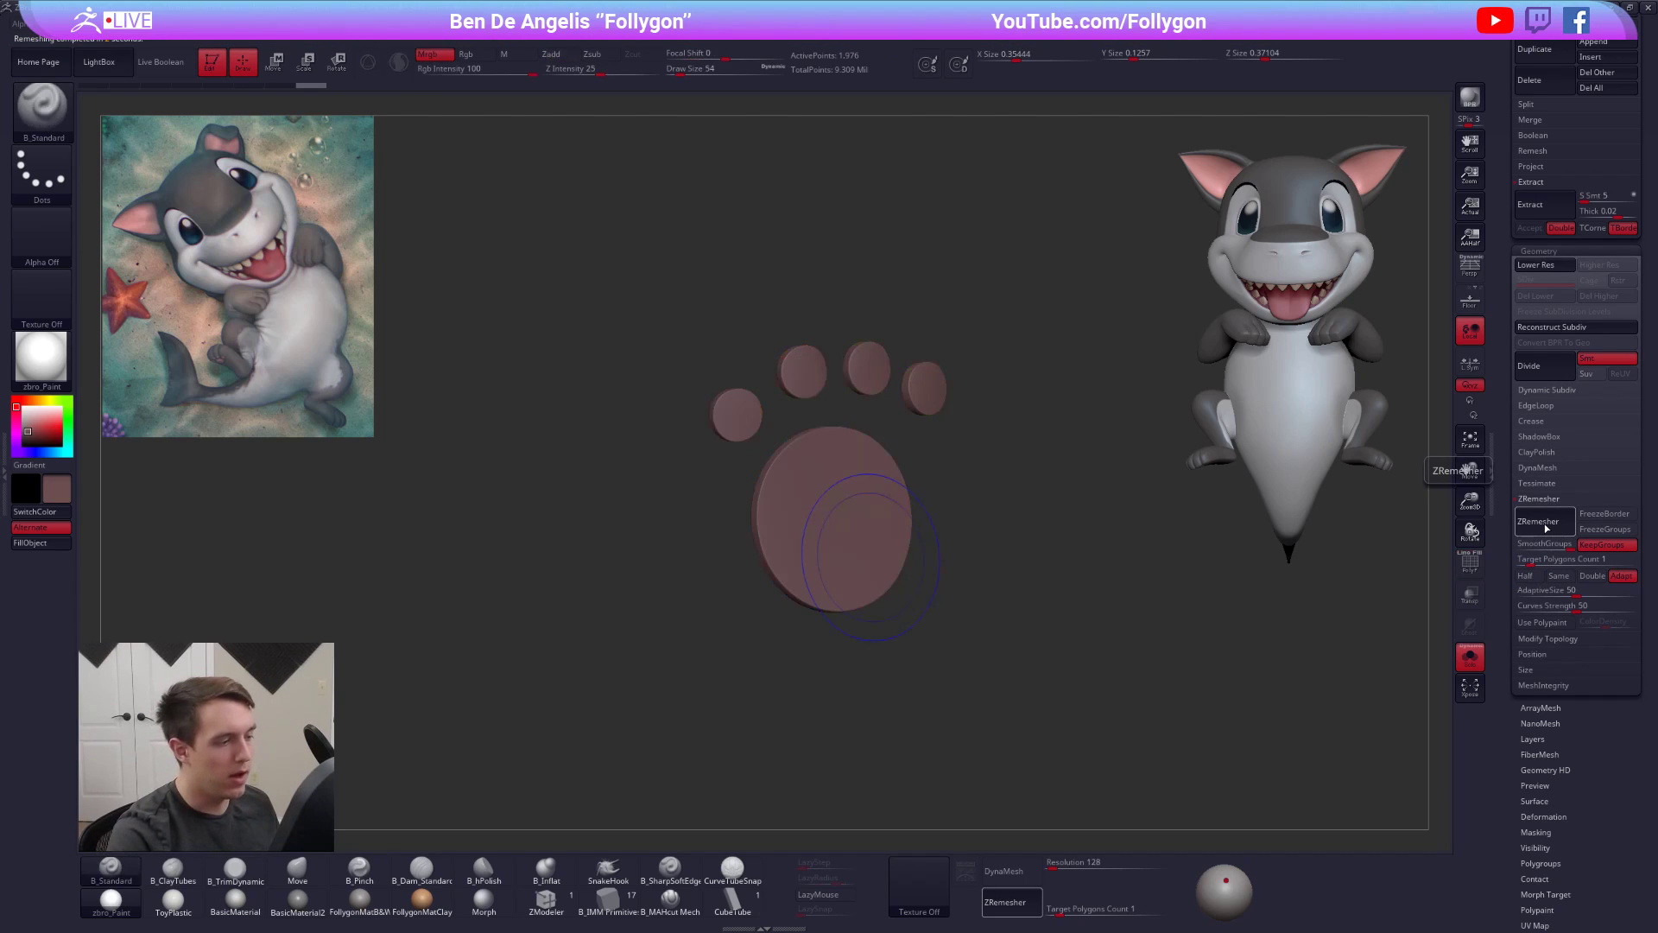
key(shift+f)
key(shift+f)
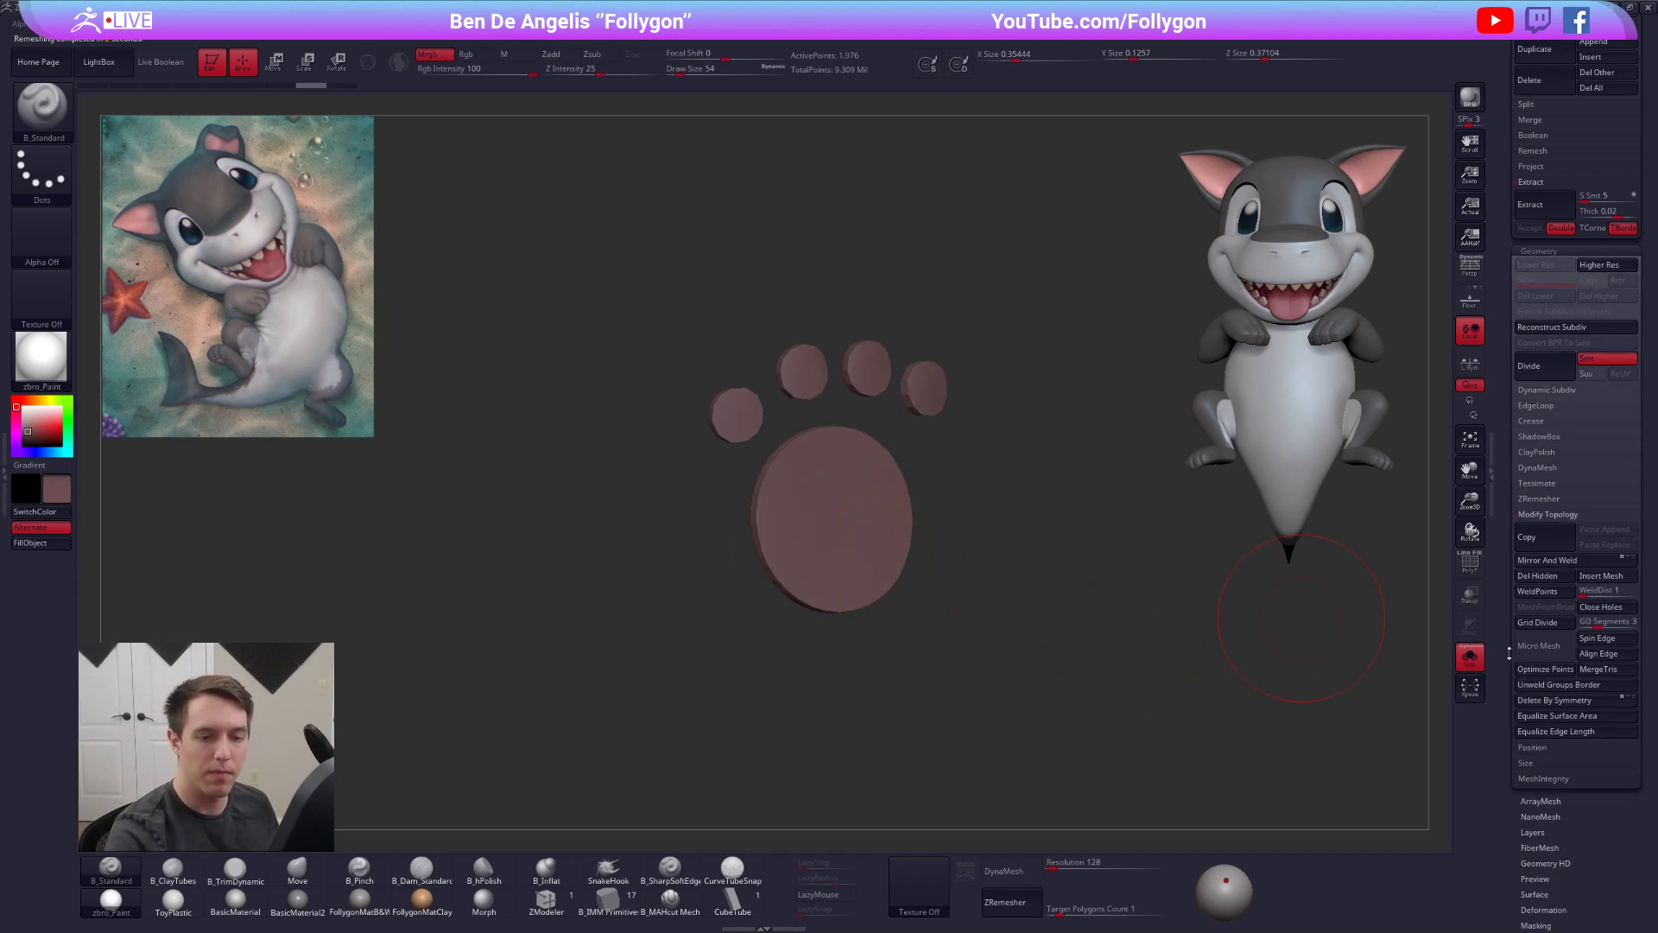
- Subdivide the remeshed paw pads three times, up to subdivision level 4
scroll(1529, 812, up, 5)
drag(1528, 812, 1517, 657)
click(1551, 577)
drag(1508, 557, 1510, 725)
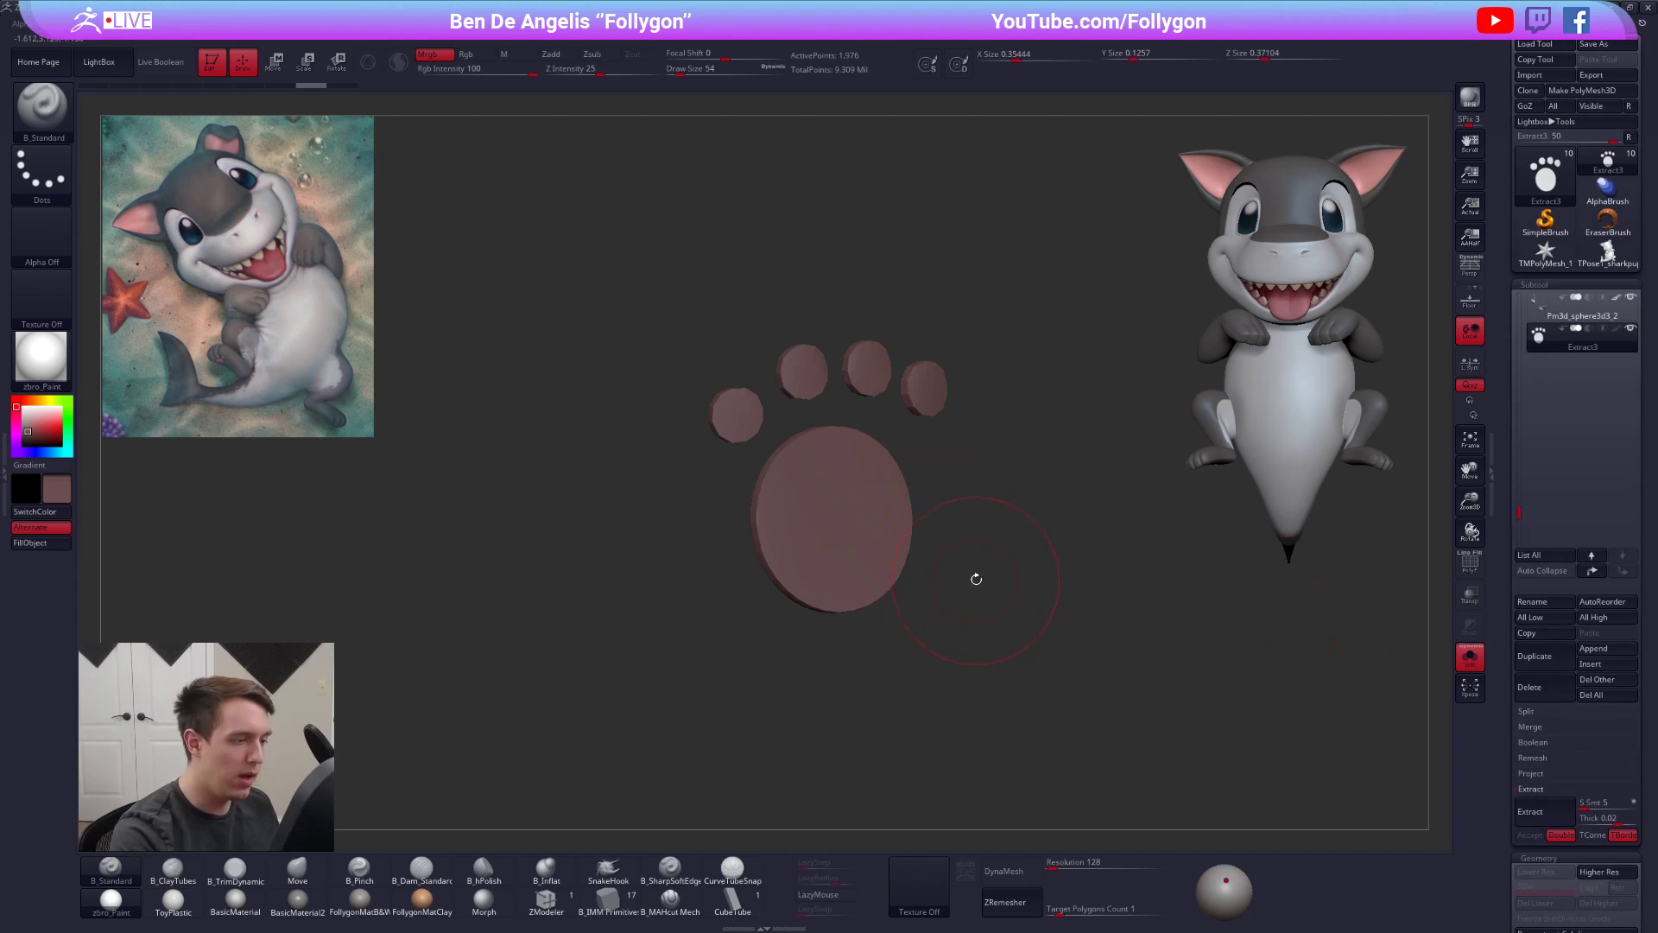
key(ctrl+d)
key(ctrl+d)
key(ctrl+d)
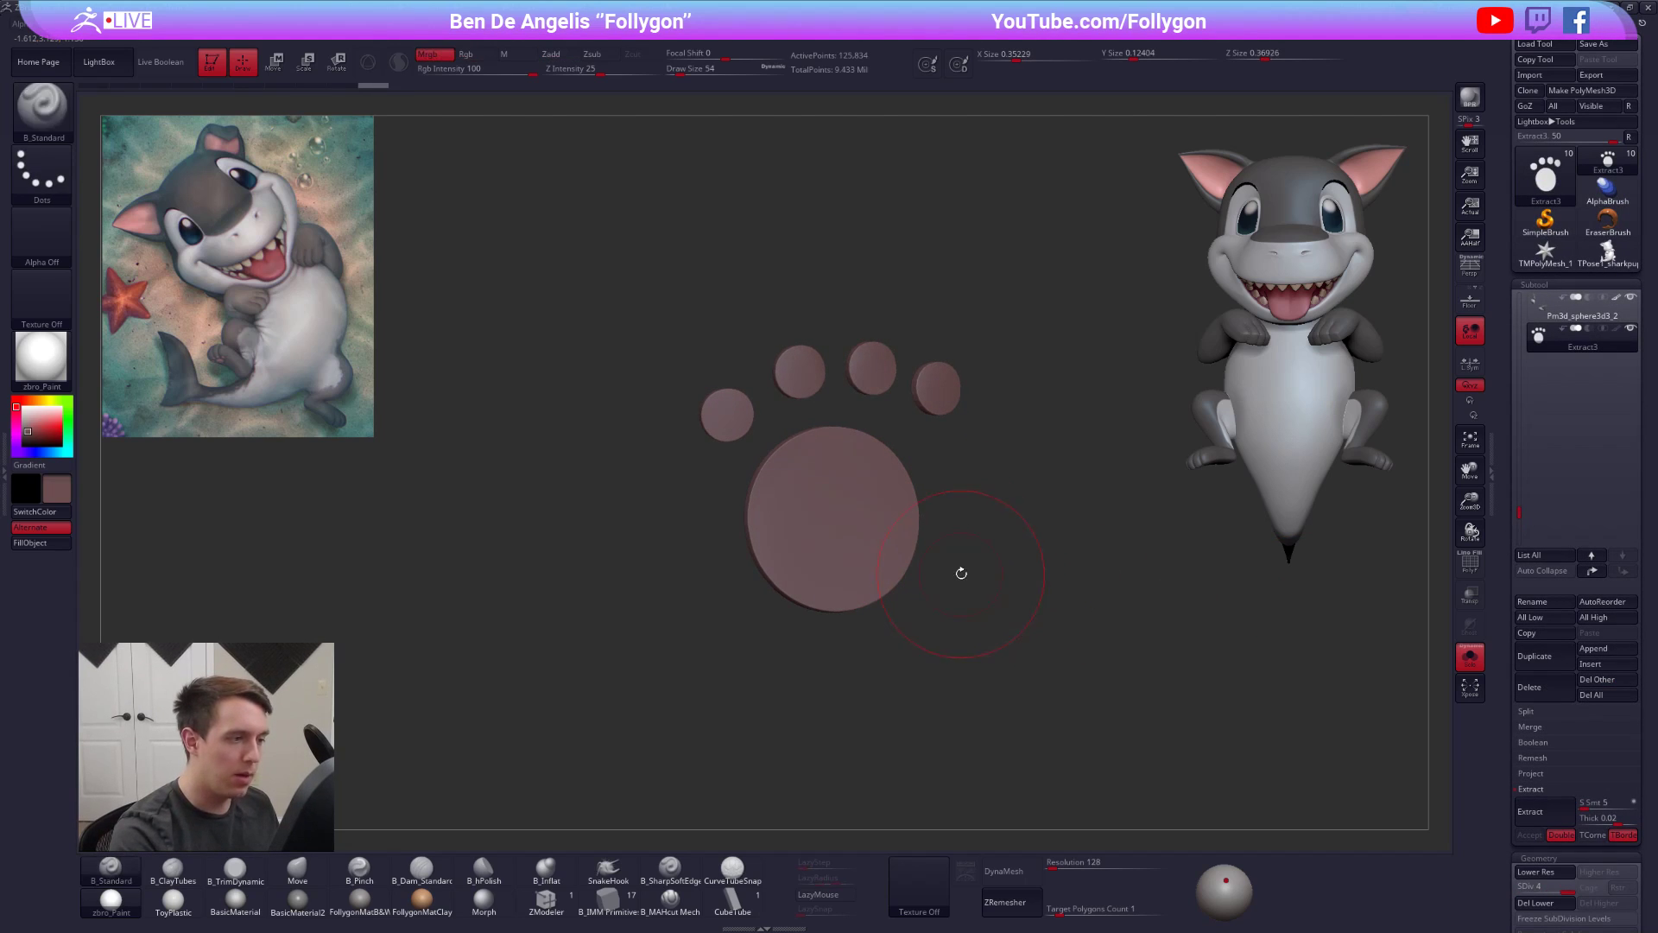
- Show the whole character again and puff up the paw pads slightly with the Inflate deformation
key(alt+s)
drag(1509, 595, 1517, 400)
click(1543, 402)
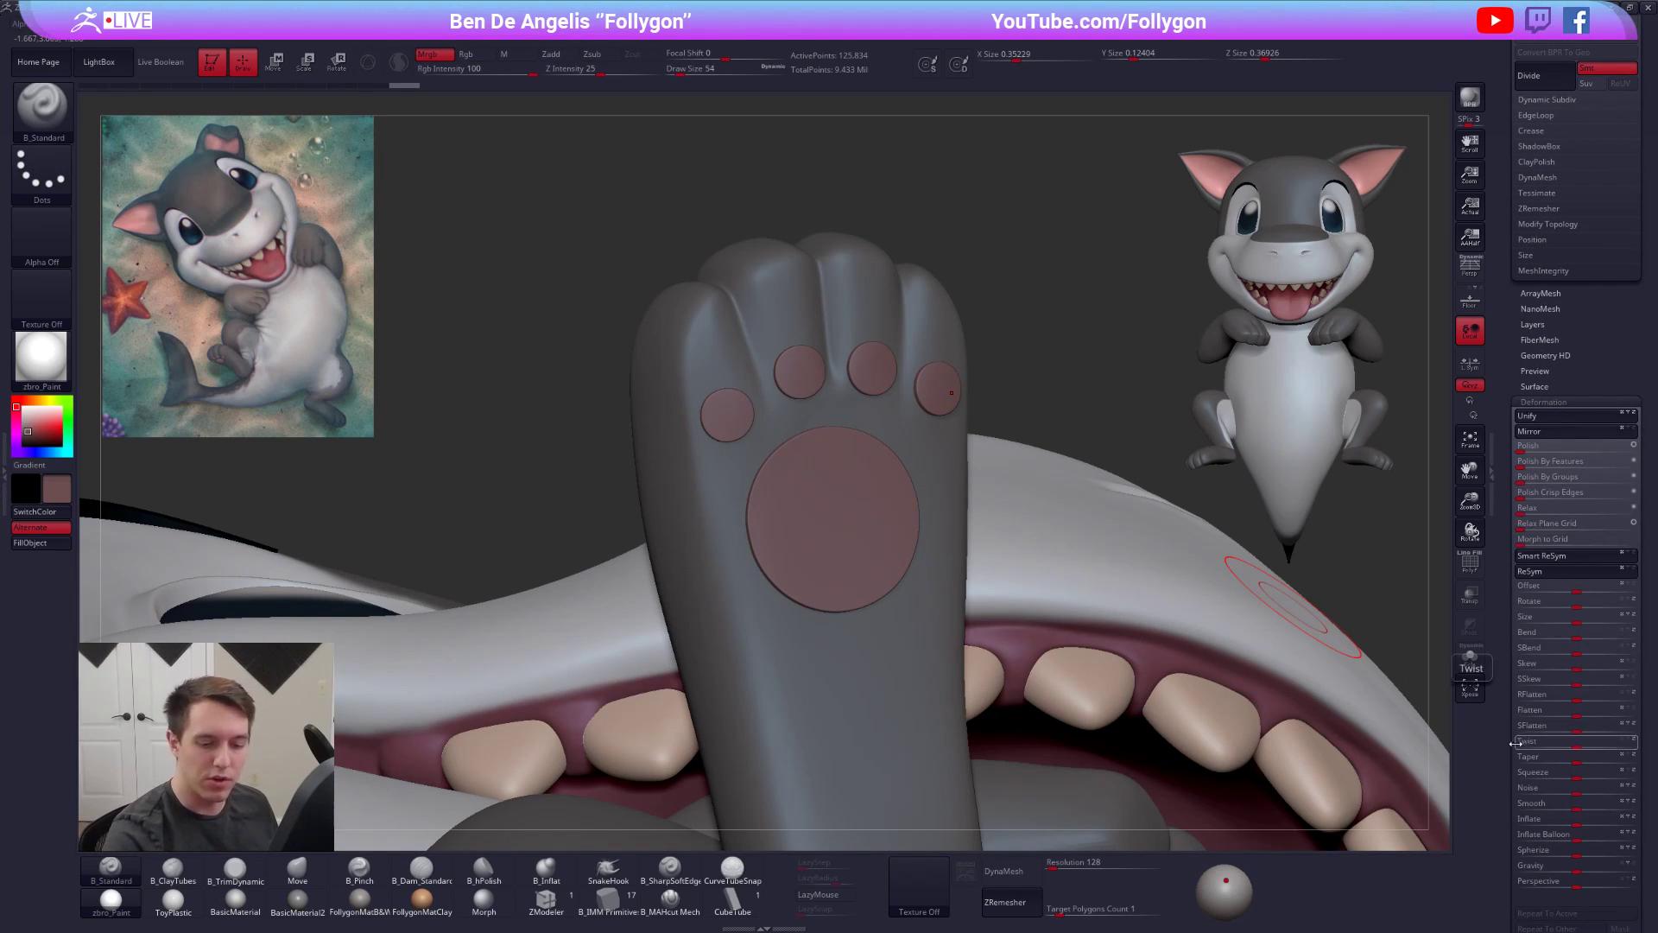
scroll(1555, 656, down, 2)
drag(1576, 753, 1579, 758)
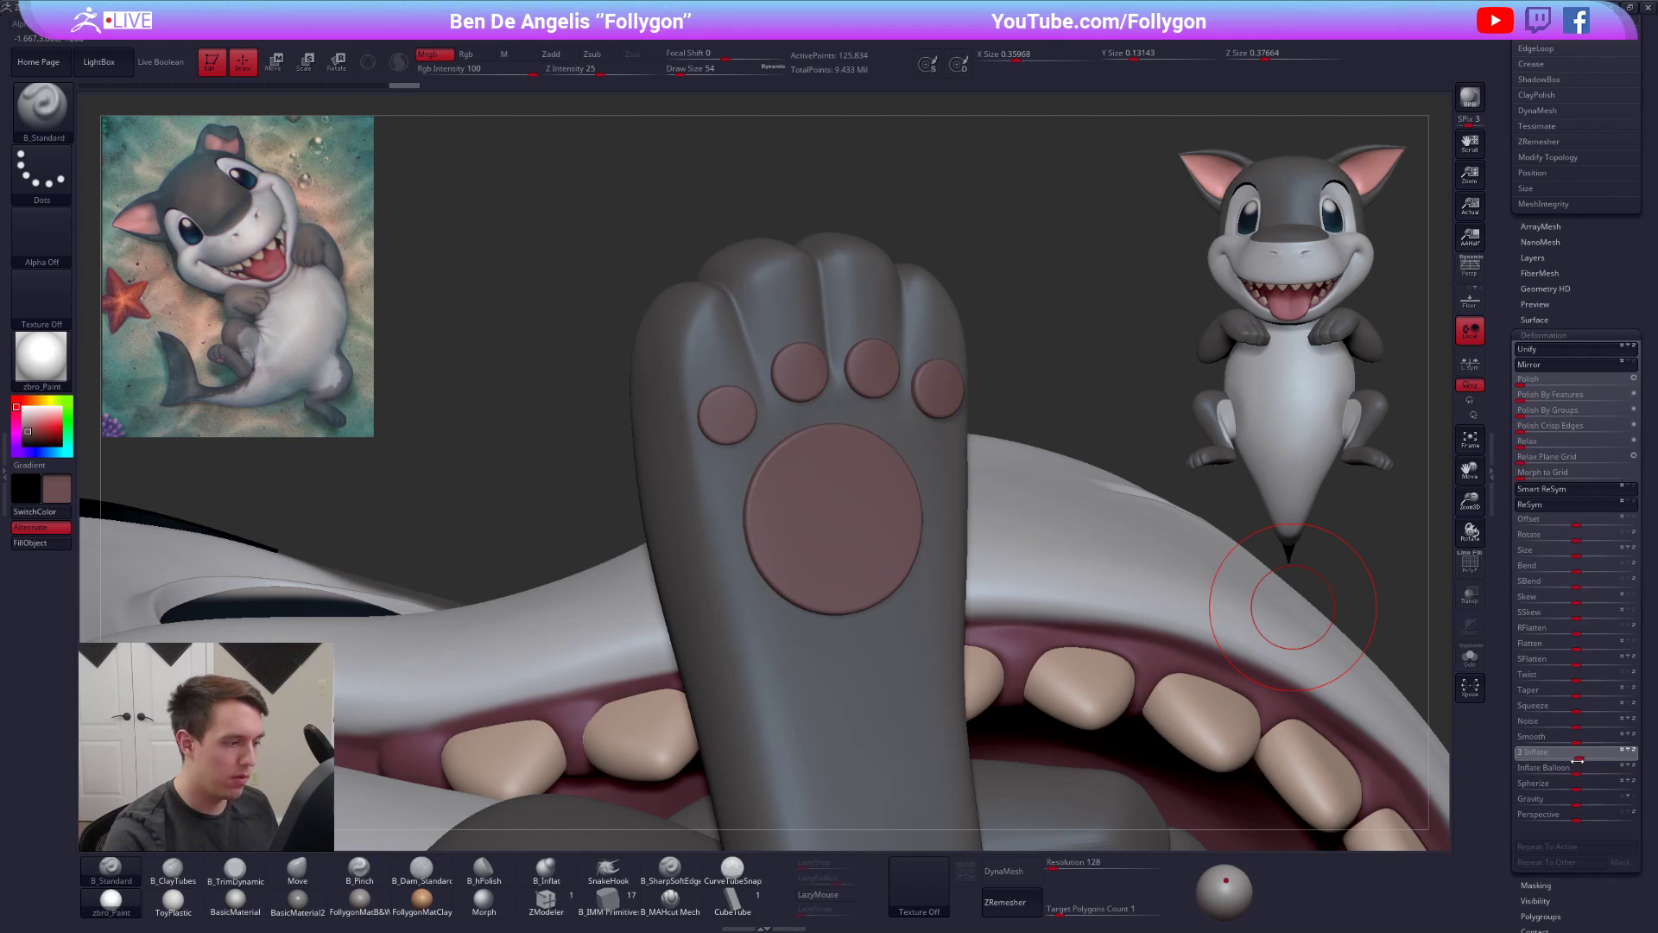
- Isolate the paw pads and step down their subdivision levels, adjusting the brush size for smoothing
click(1470, 656)
key(space)
drag(858, 518, 868, 521)
key(shift+d)
key(shift+d)
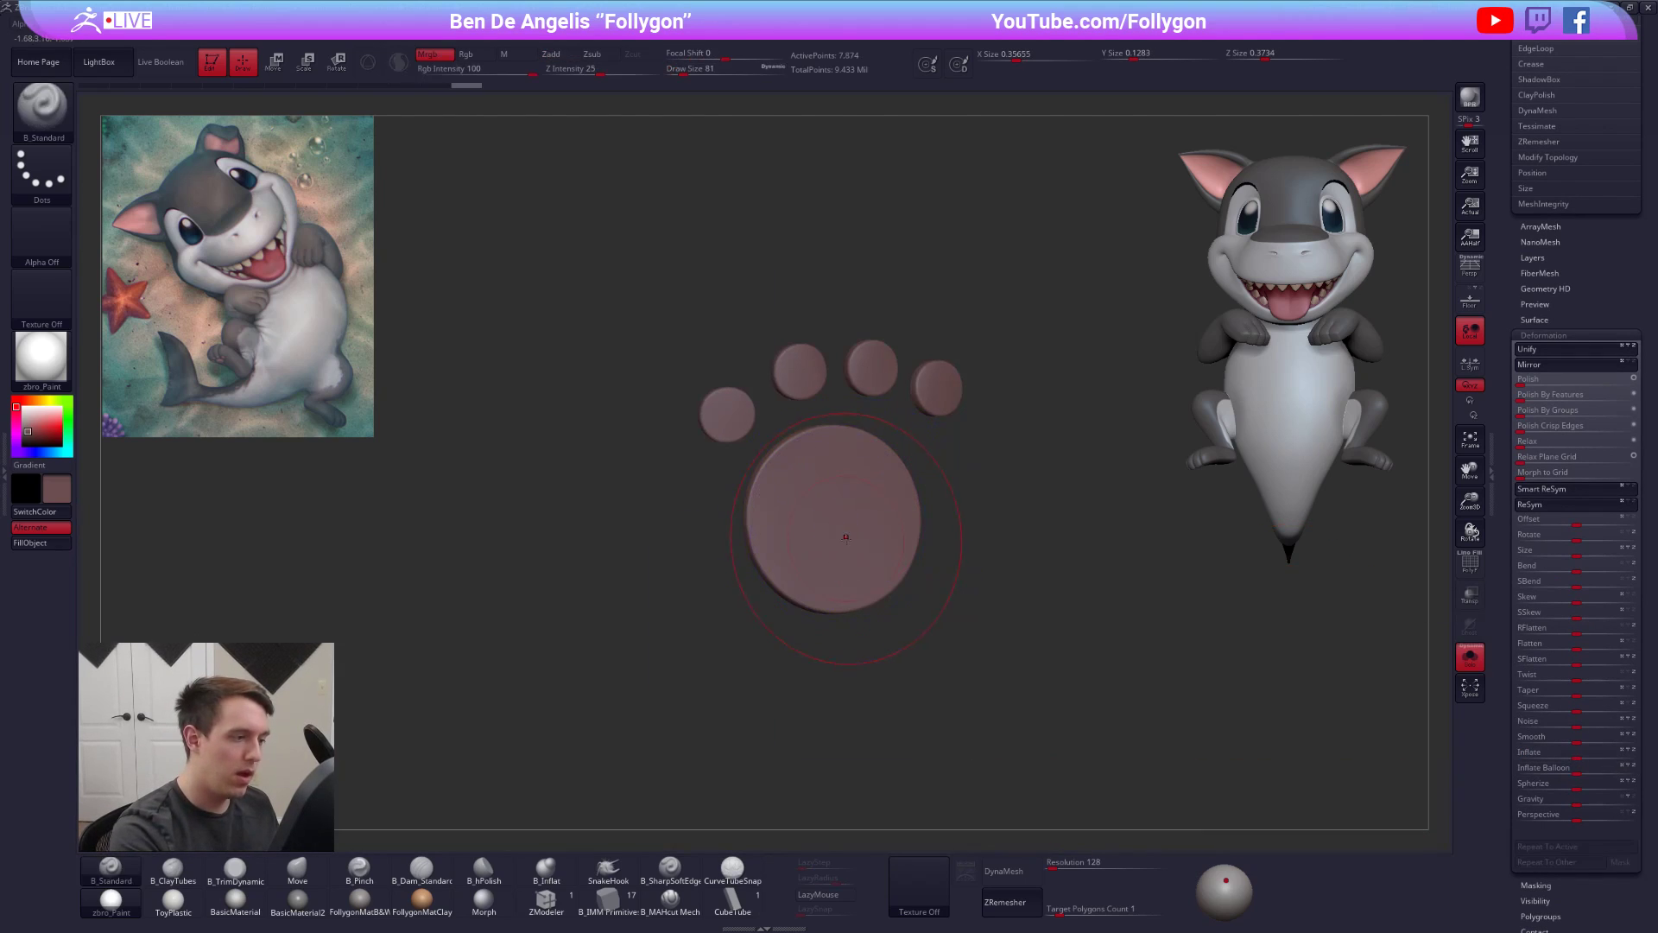
key(shift+d)
key(d)
key(space)
key(shift)
key(shift+d)
key(ctrl)
key(space)
key(ctrl)
- Smooth the large pad and the small toe pads to round off their edges
mouse_move(840, 524)
mouse_down()
mouse_move(844, 545)
mouse_move(820, 505)
mouse_up()
key(space)
shift+drag(726, 412, 720, 417)
key(d)
shift+drag(799, 379, 807, 371)
shift+drag(958, 392, 953, 387)
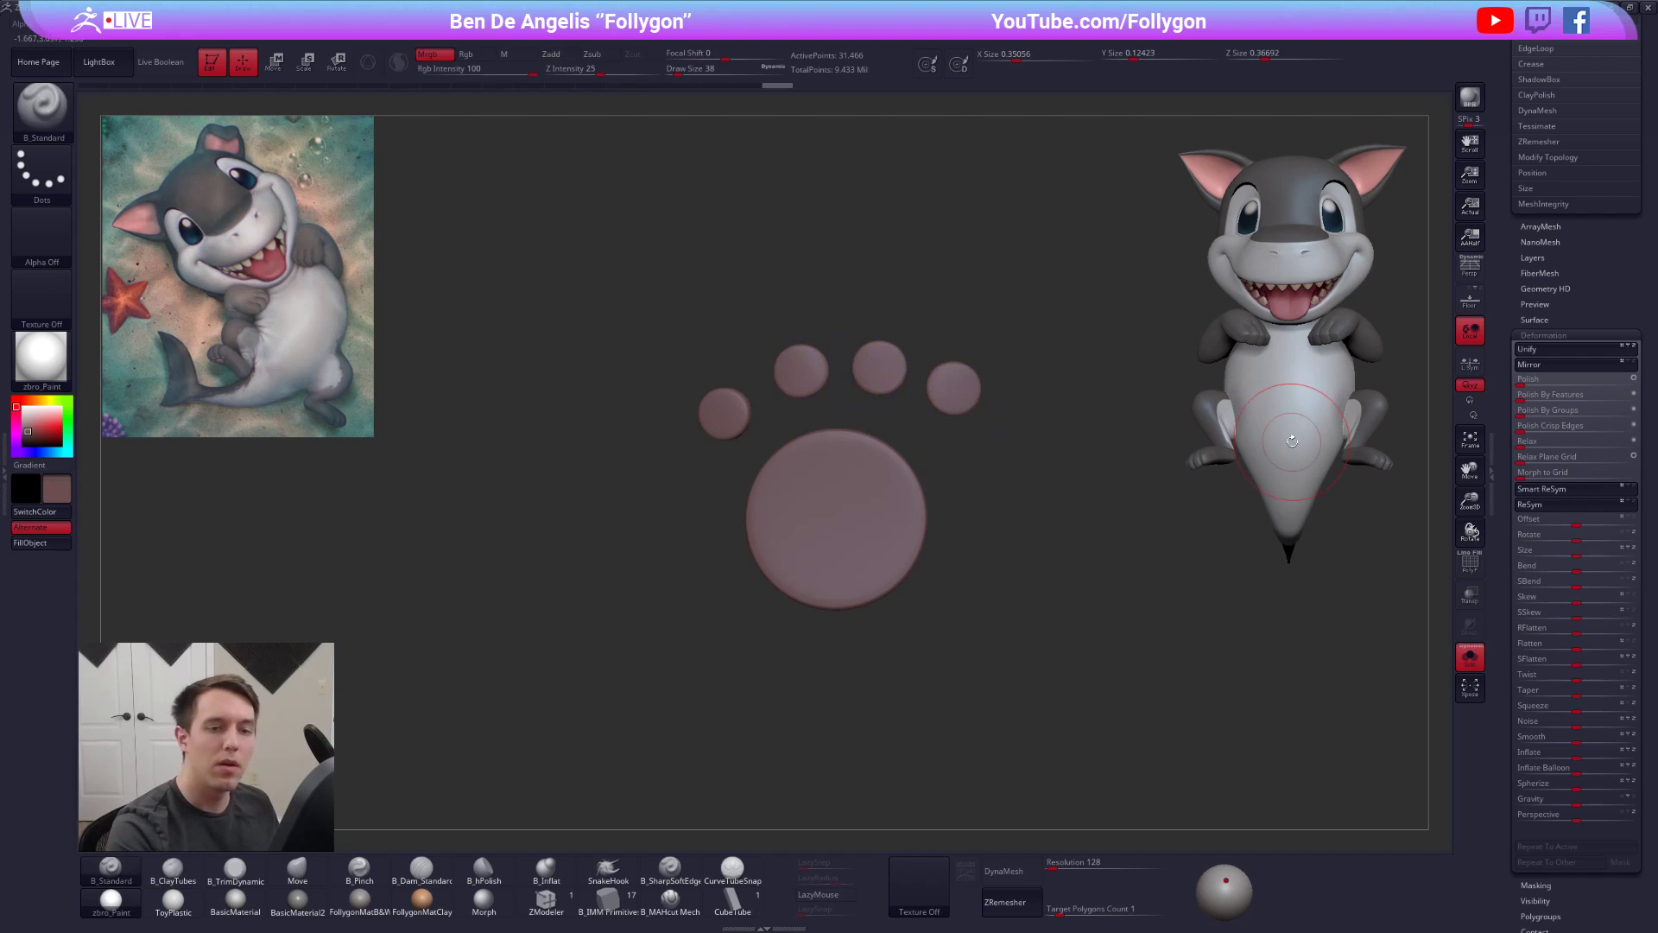
click(1555, 335)
drag(1557, 332, 1562, 670)
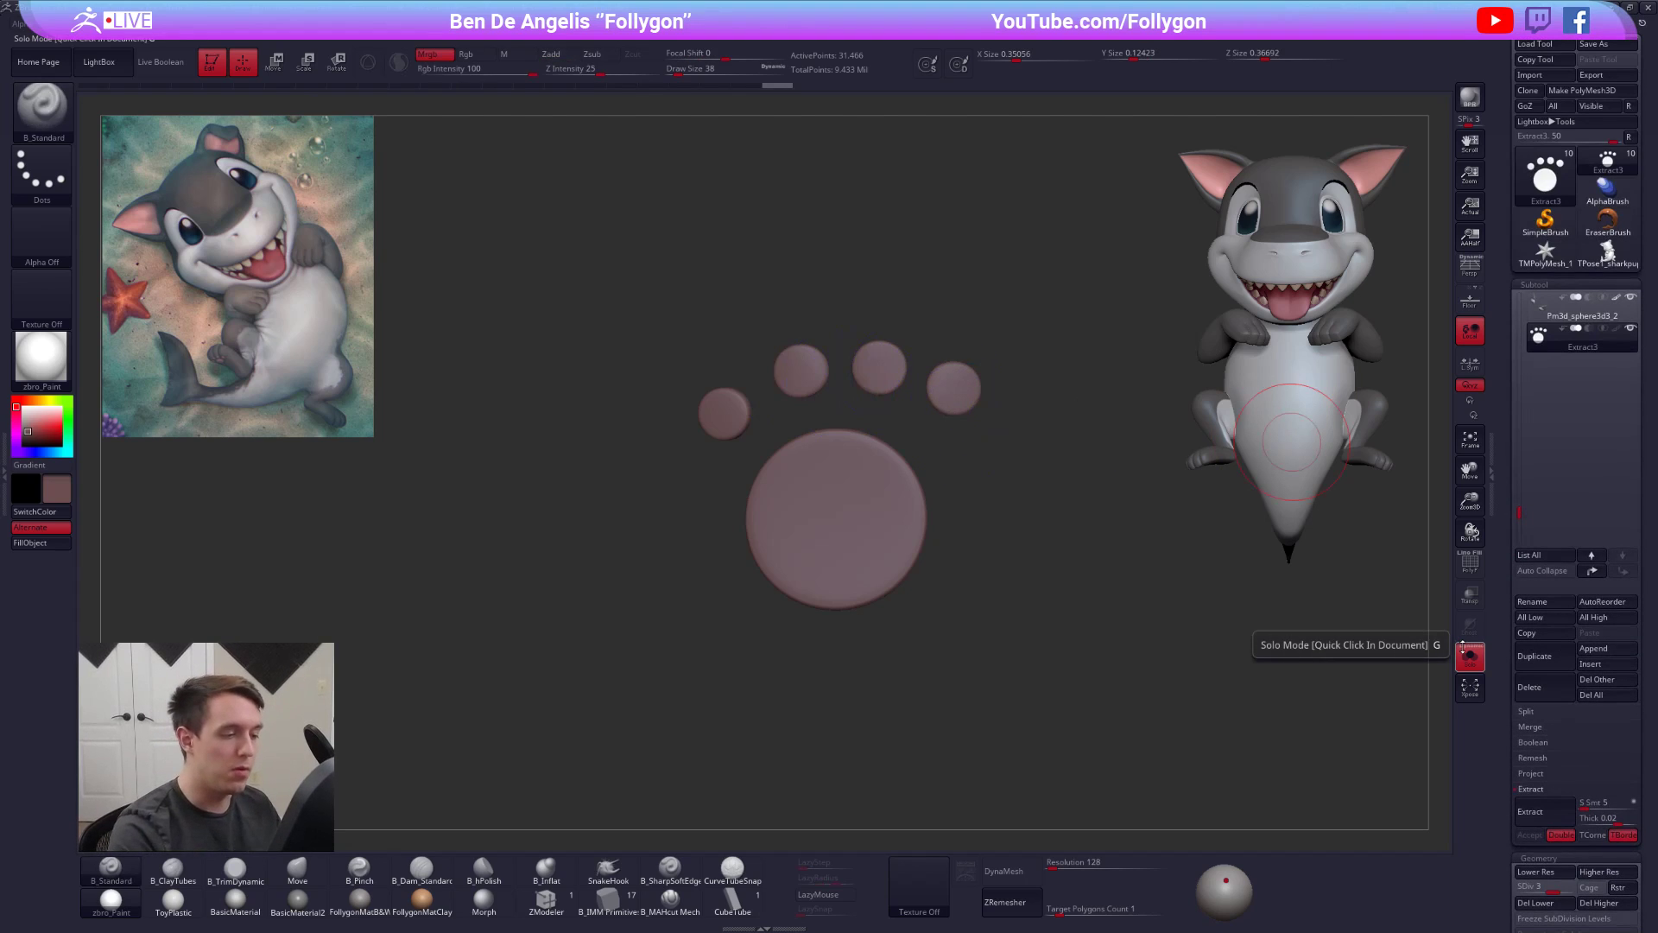
key(shift)
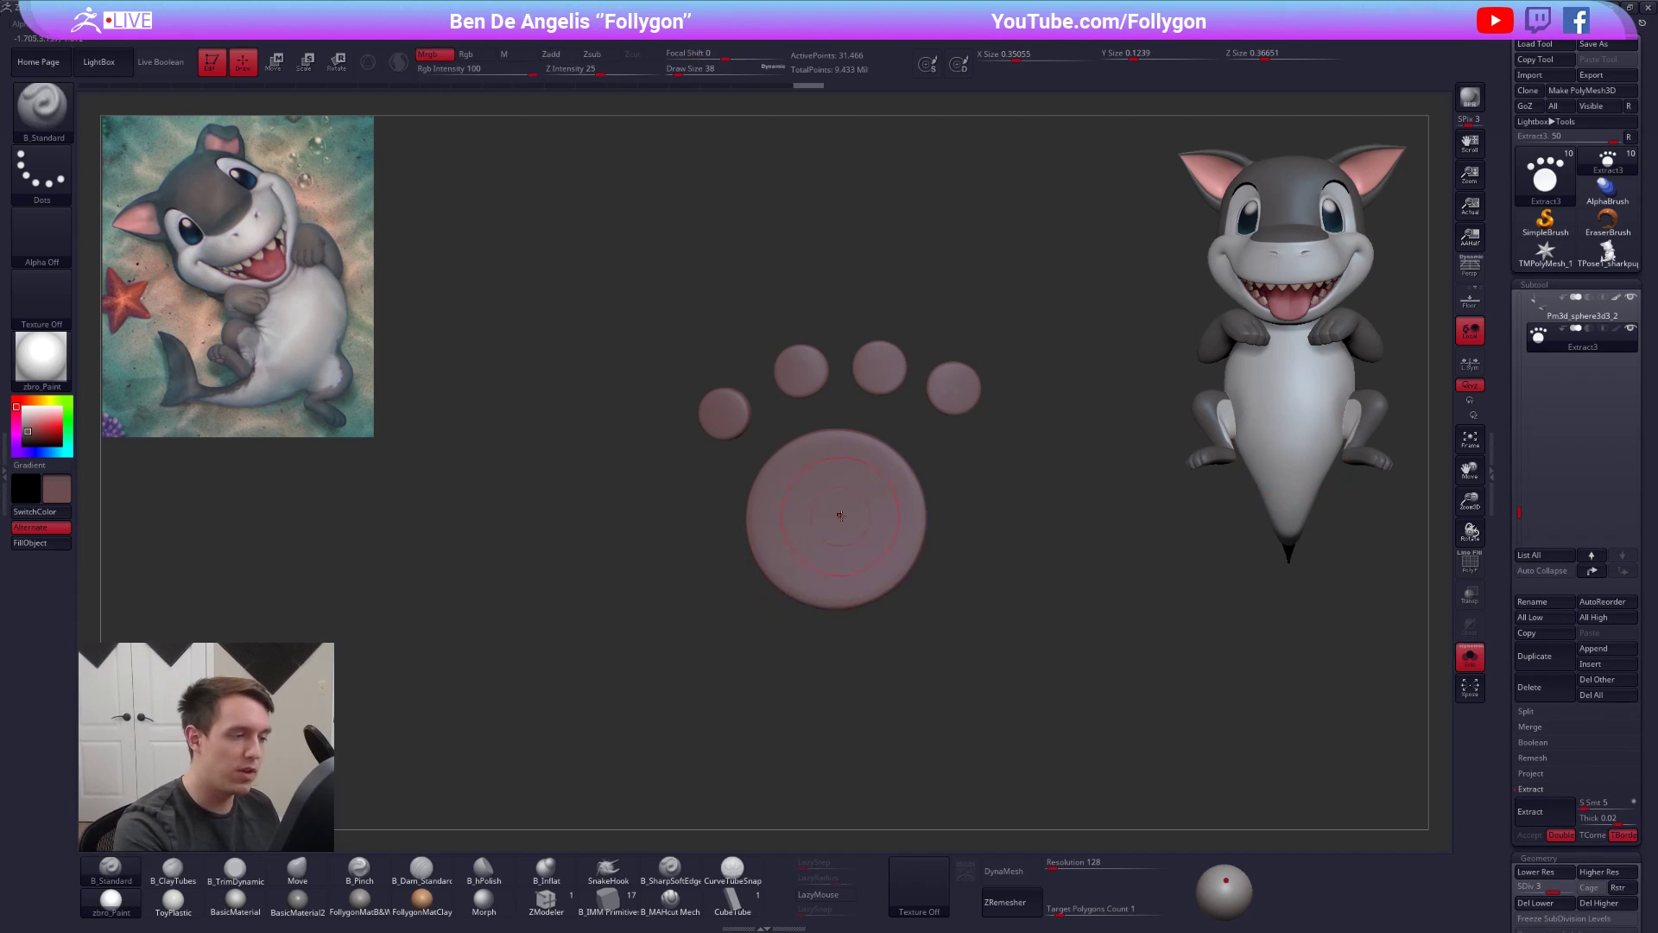
- Try smoothing the large pad further at the lowest subdivision level and undo those strokes
key(shift+d)
key(shift+d)
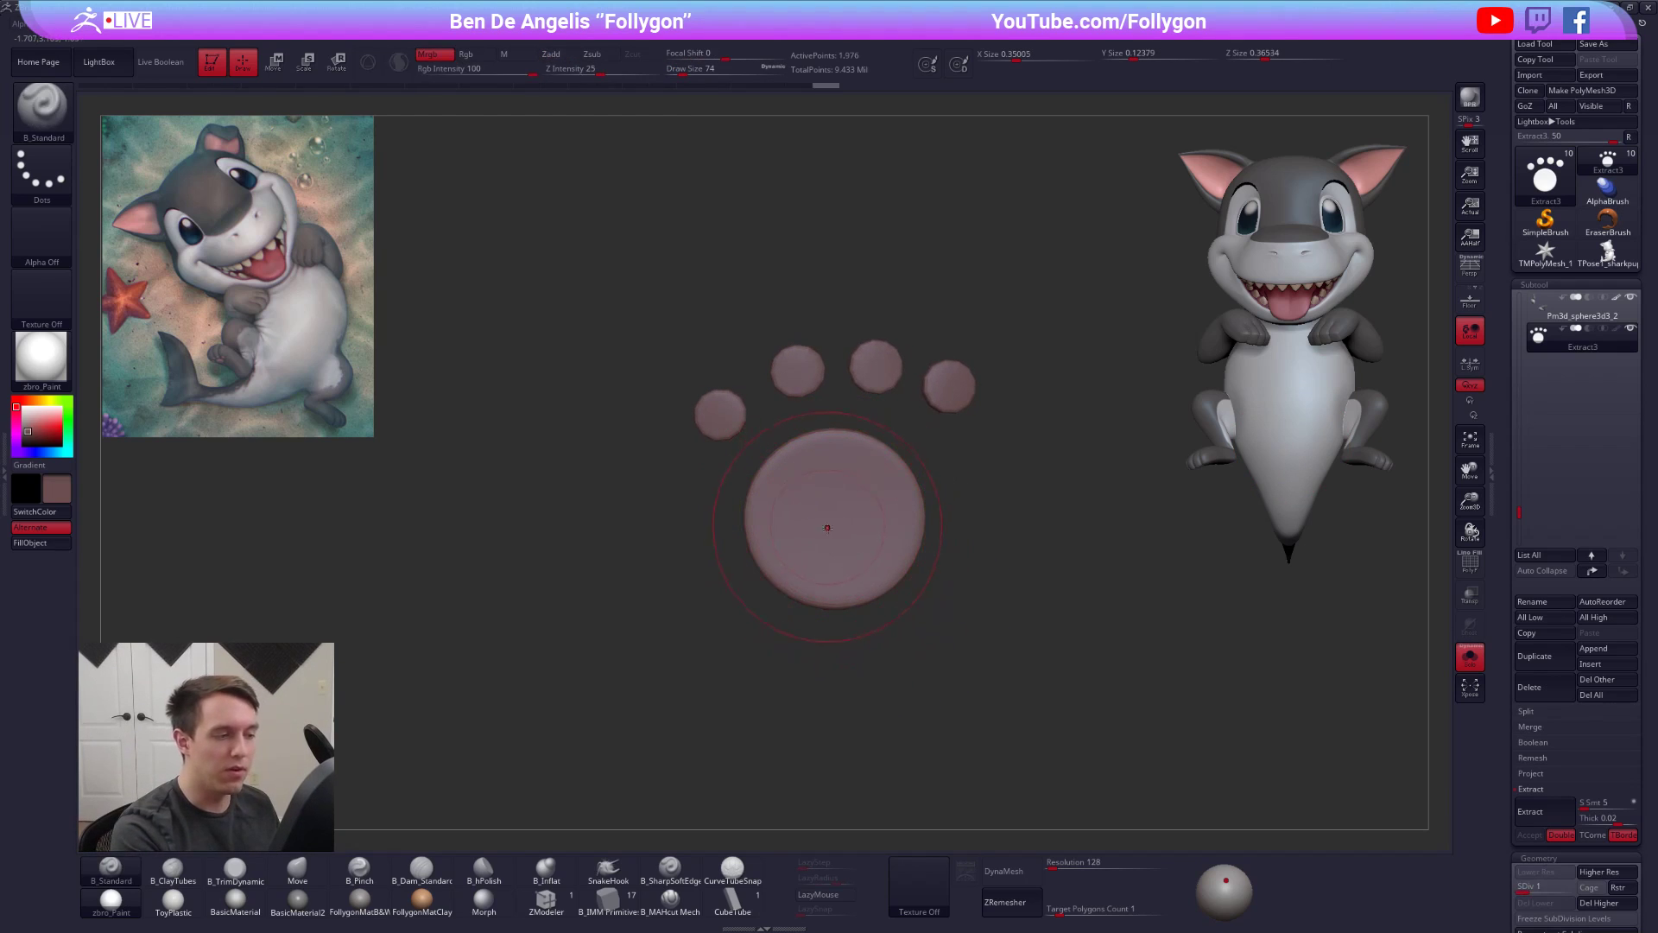
shift+drag(826, 519, 861, 544)
key(ctrl+z)
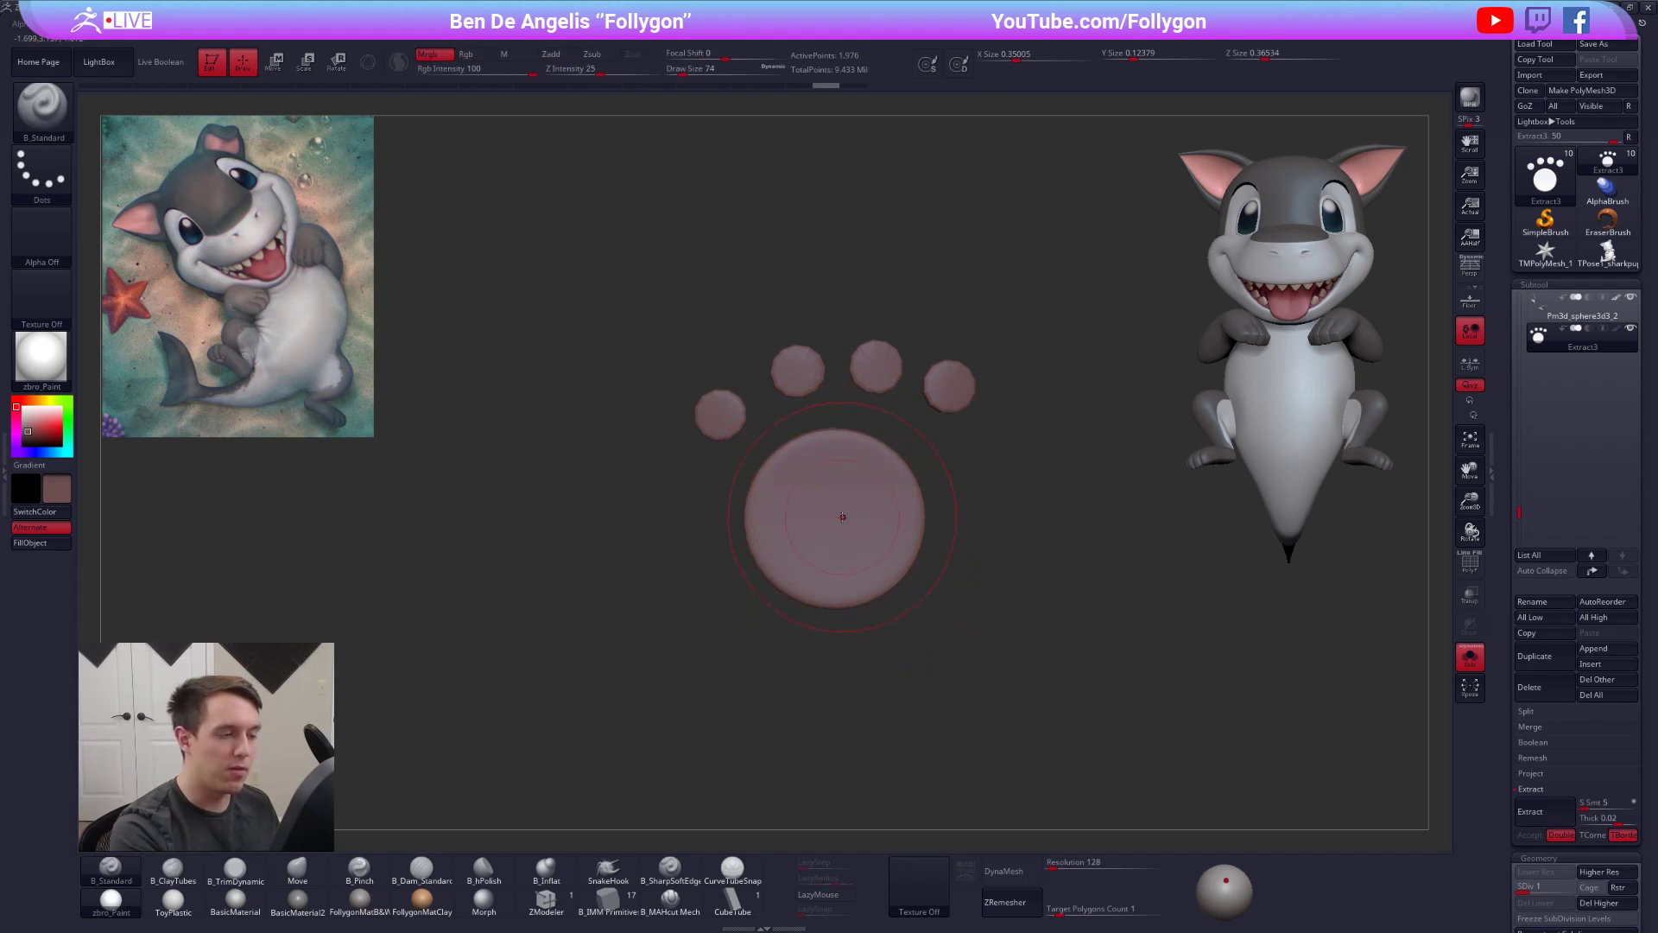
key(shift)
mouse_move(806, 510)
shift+mouse_down()
mouse_move(829, 531)
mouse_move(819, 502)
shift+mouse_up()
mouse_move(820, 505)
right_down()
mouse_move(890, 511)
mouse_move(851, 517)
right_up()
drag(846, 543, 838, 525)
key(ctrl+z)
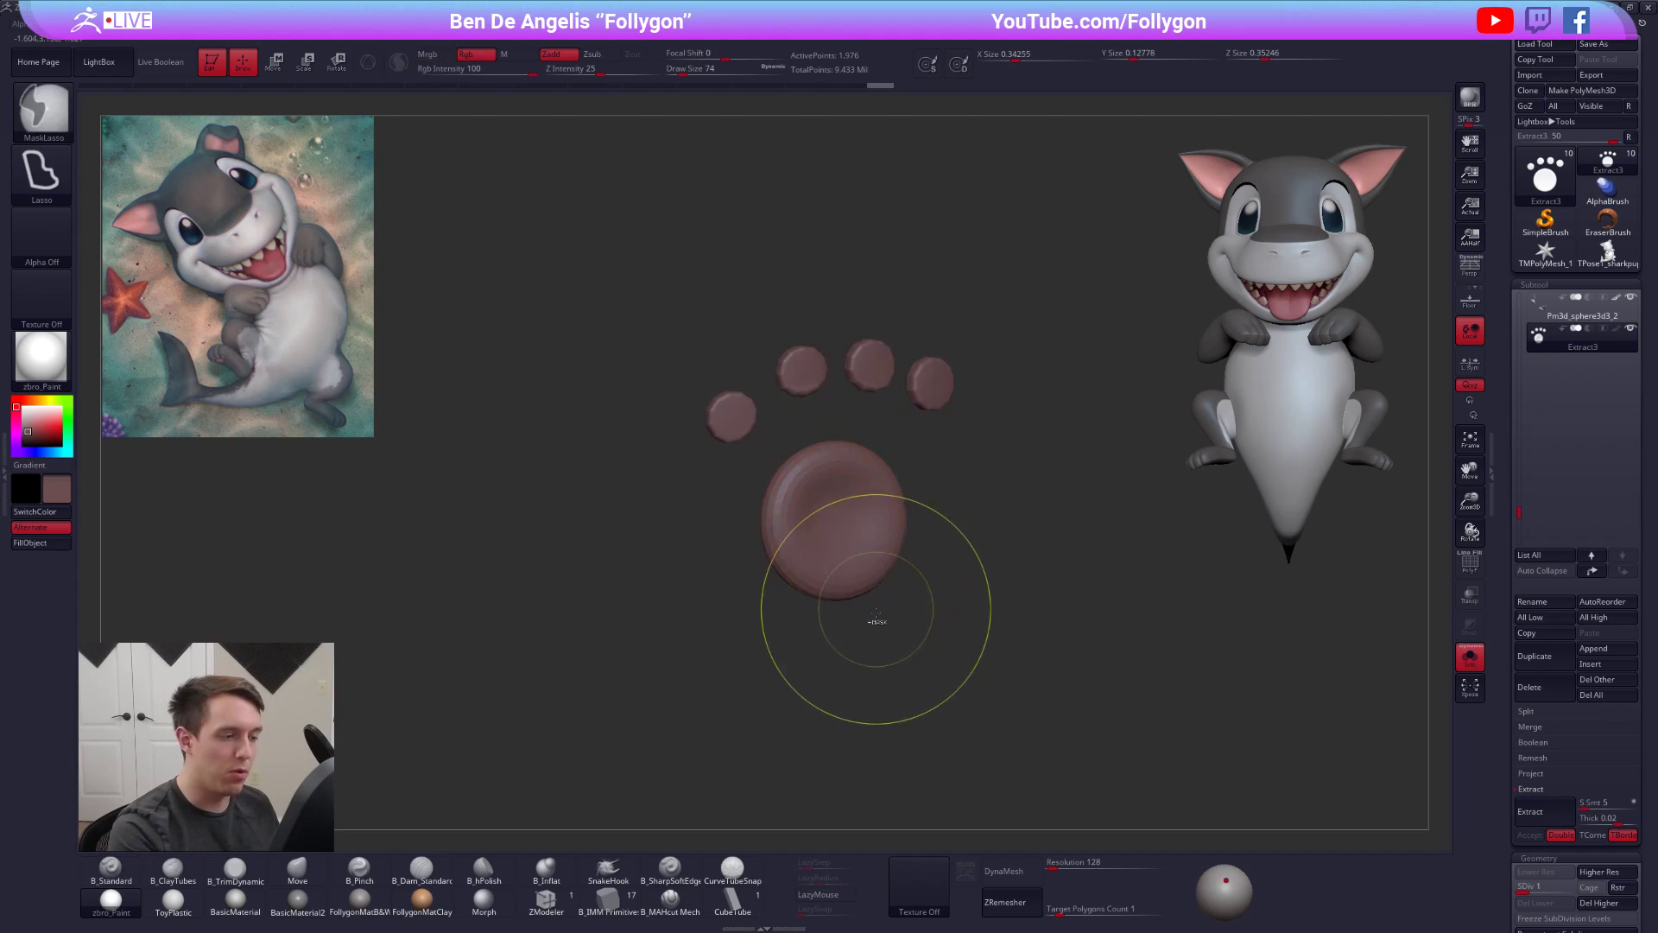
right_drag(918, 648, 875, 617)
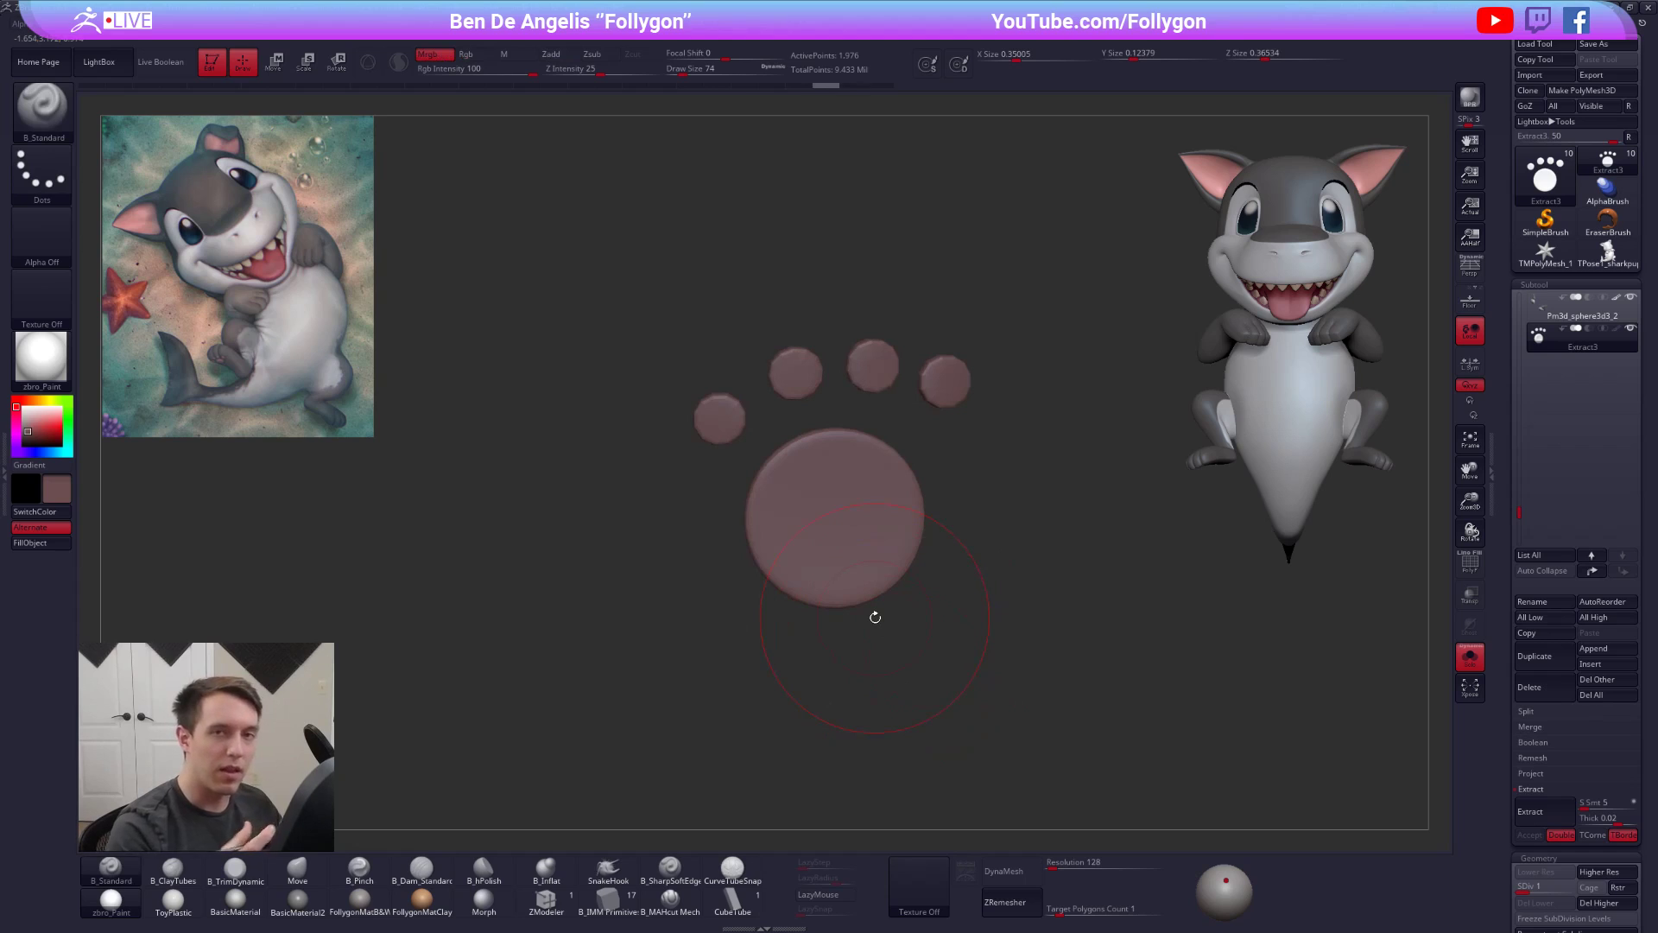
- Smooth the pads lightly and return them to subdivision level 4 with the whole character shown
mouse_move(842, 496)
shift+mouse_down()
mouse_move(833, 549)
mouse_move(833, 497)
shift+mouse_up()
key(ctrl+d)
key(space)
key(space)
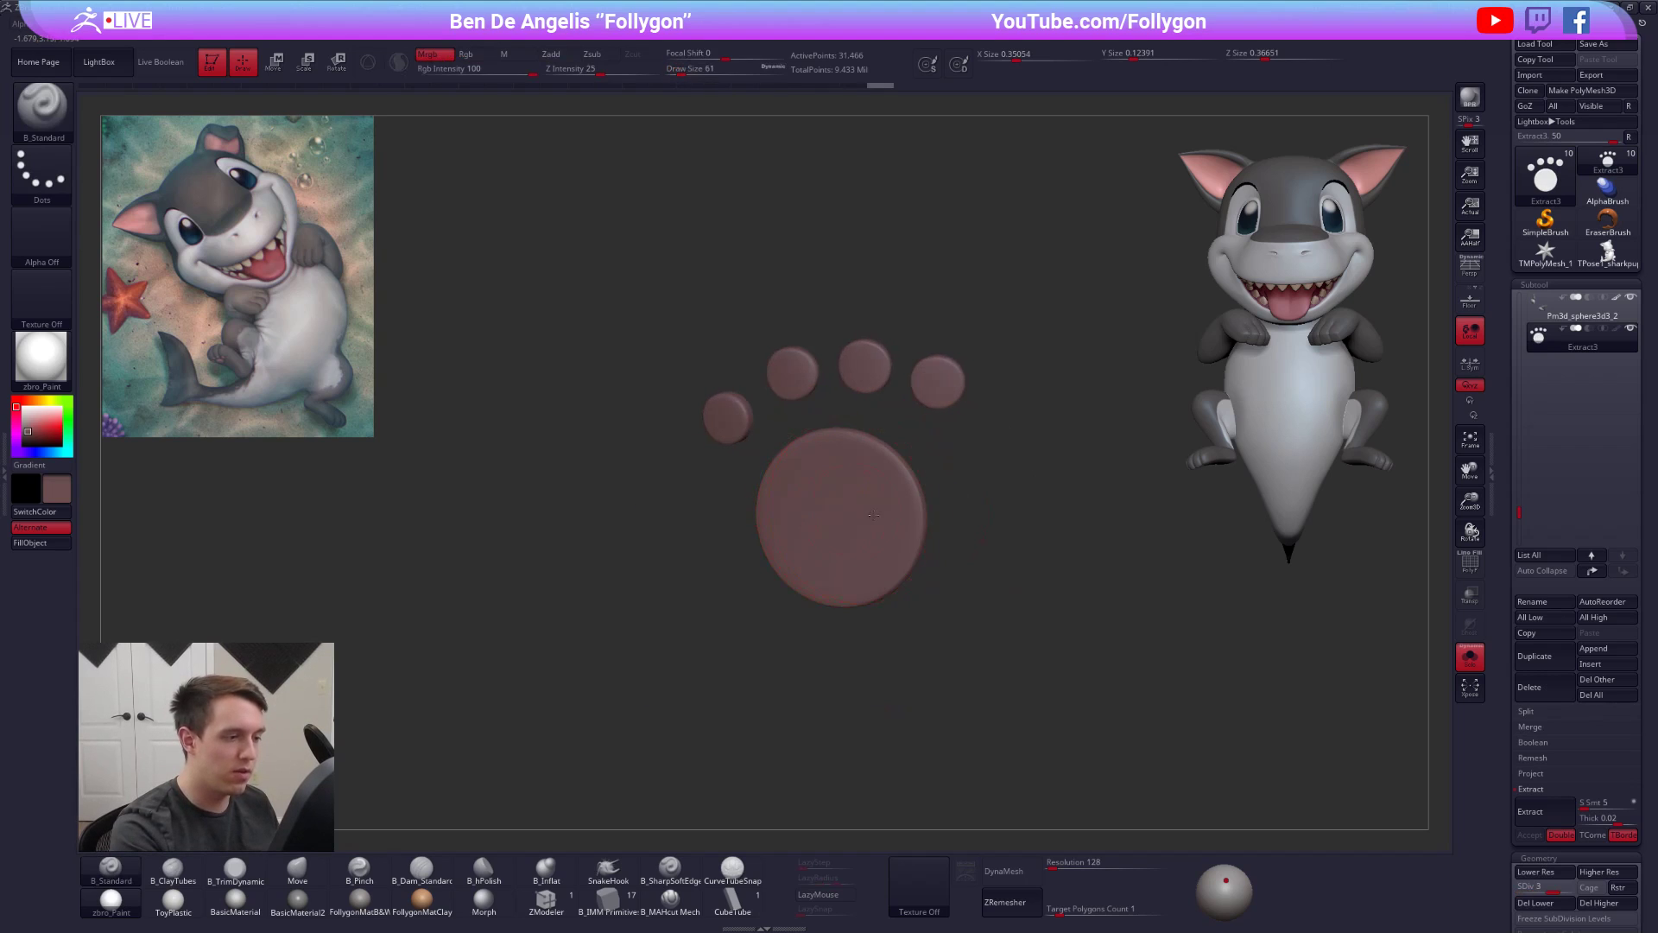
right_drag(790, 467, 813, 478)
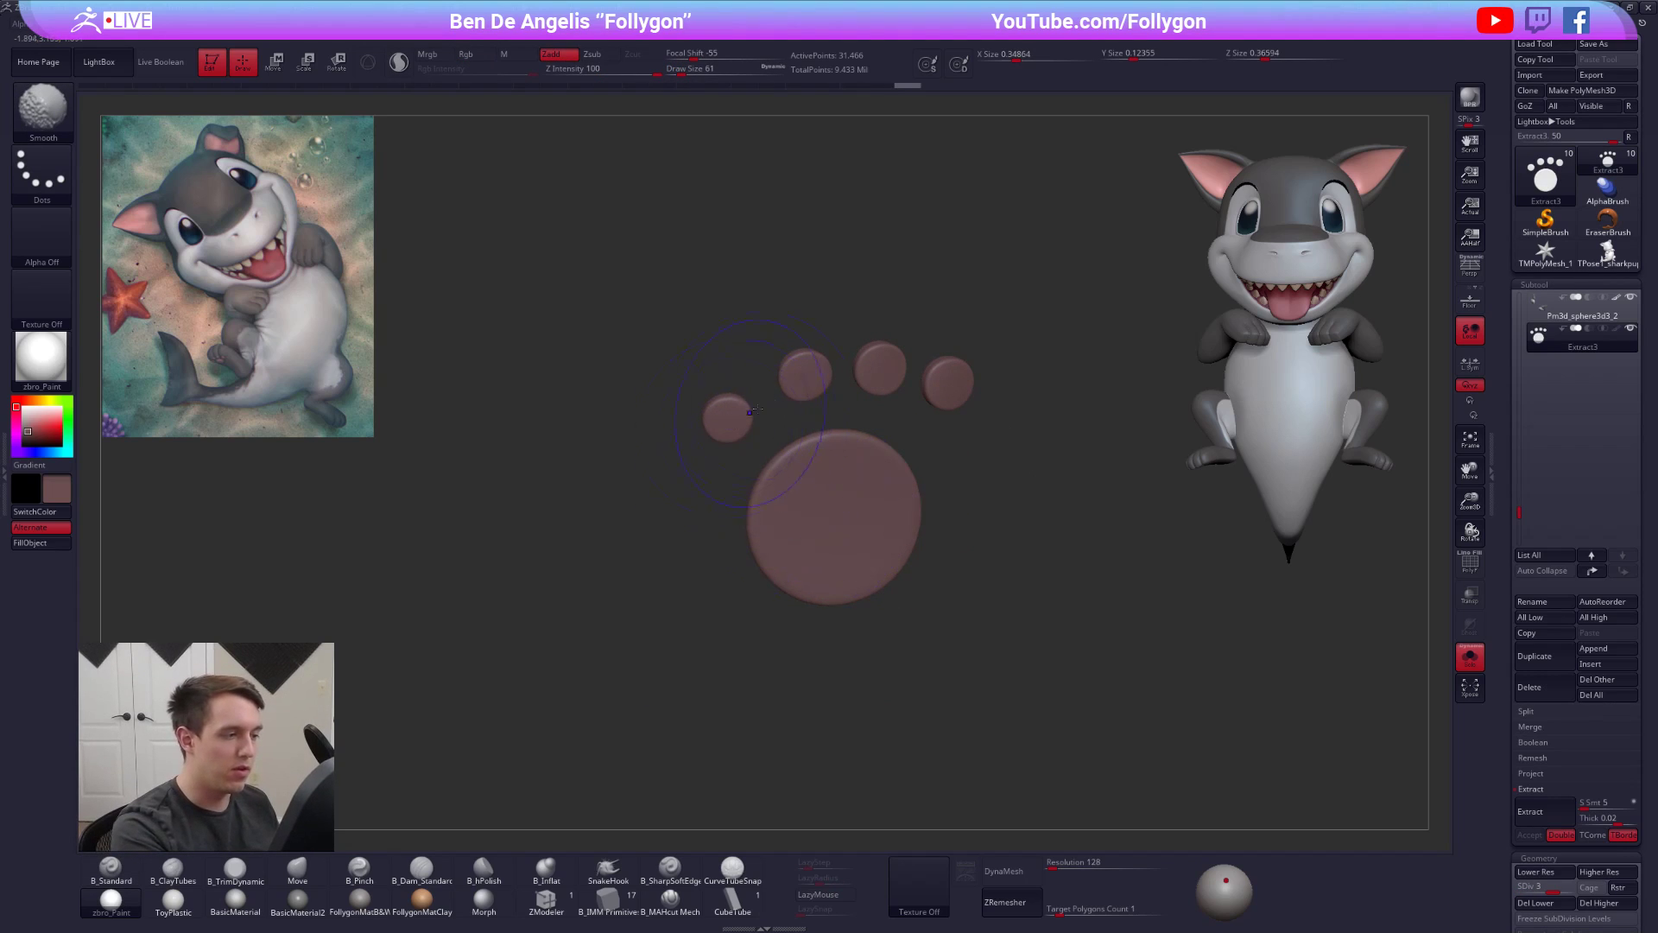
ctrl+right_drag(951, 423, 902, 471)
key(alt+s)
key(ctrl+d)
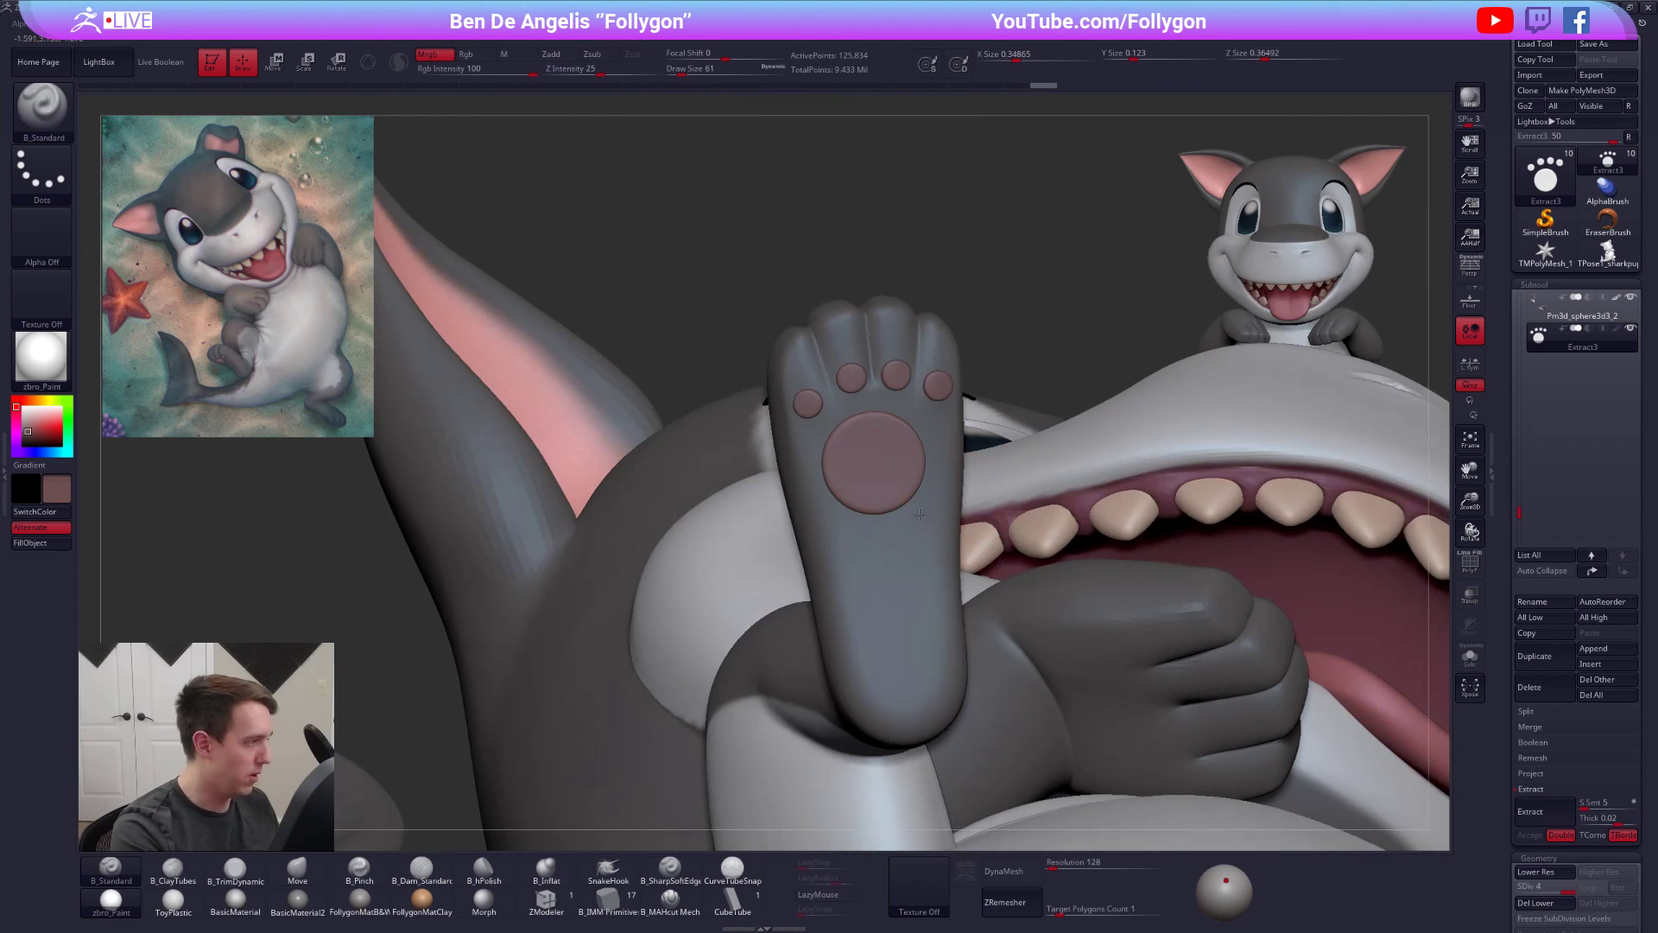
- Examine how the paw pads look on the foot and on the whole character
right_drag(931, 513, 872, 514)
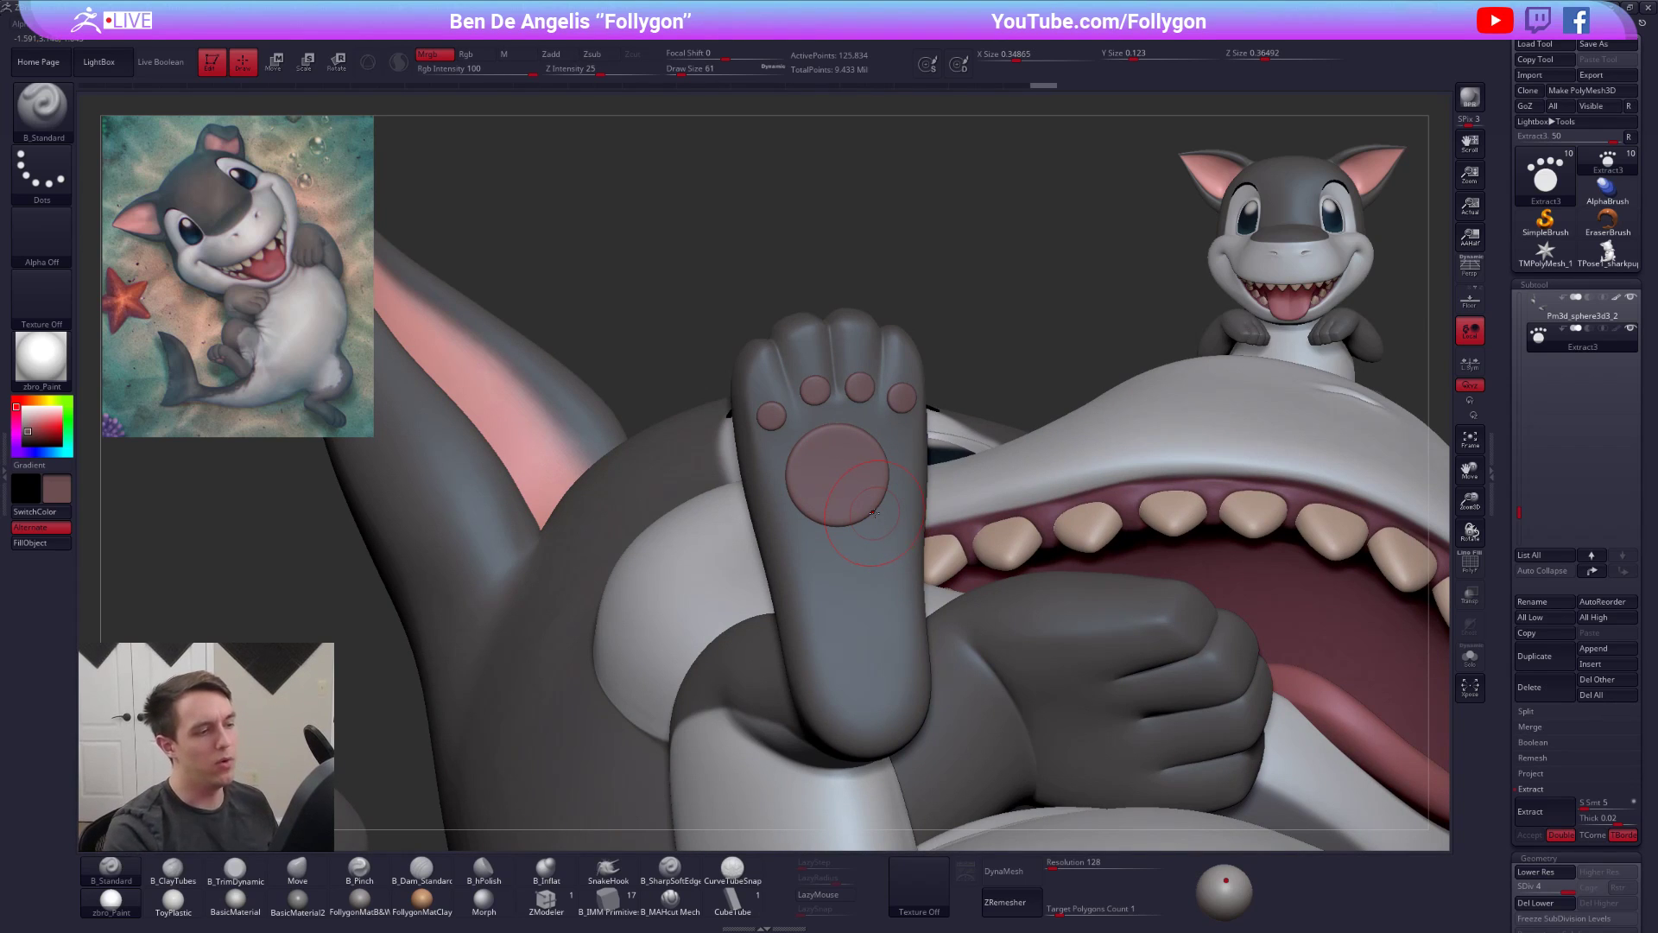
key(alt+s)
key(alt+s)
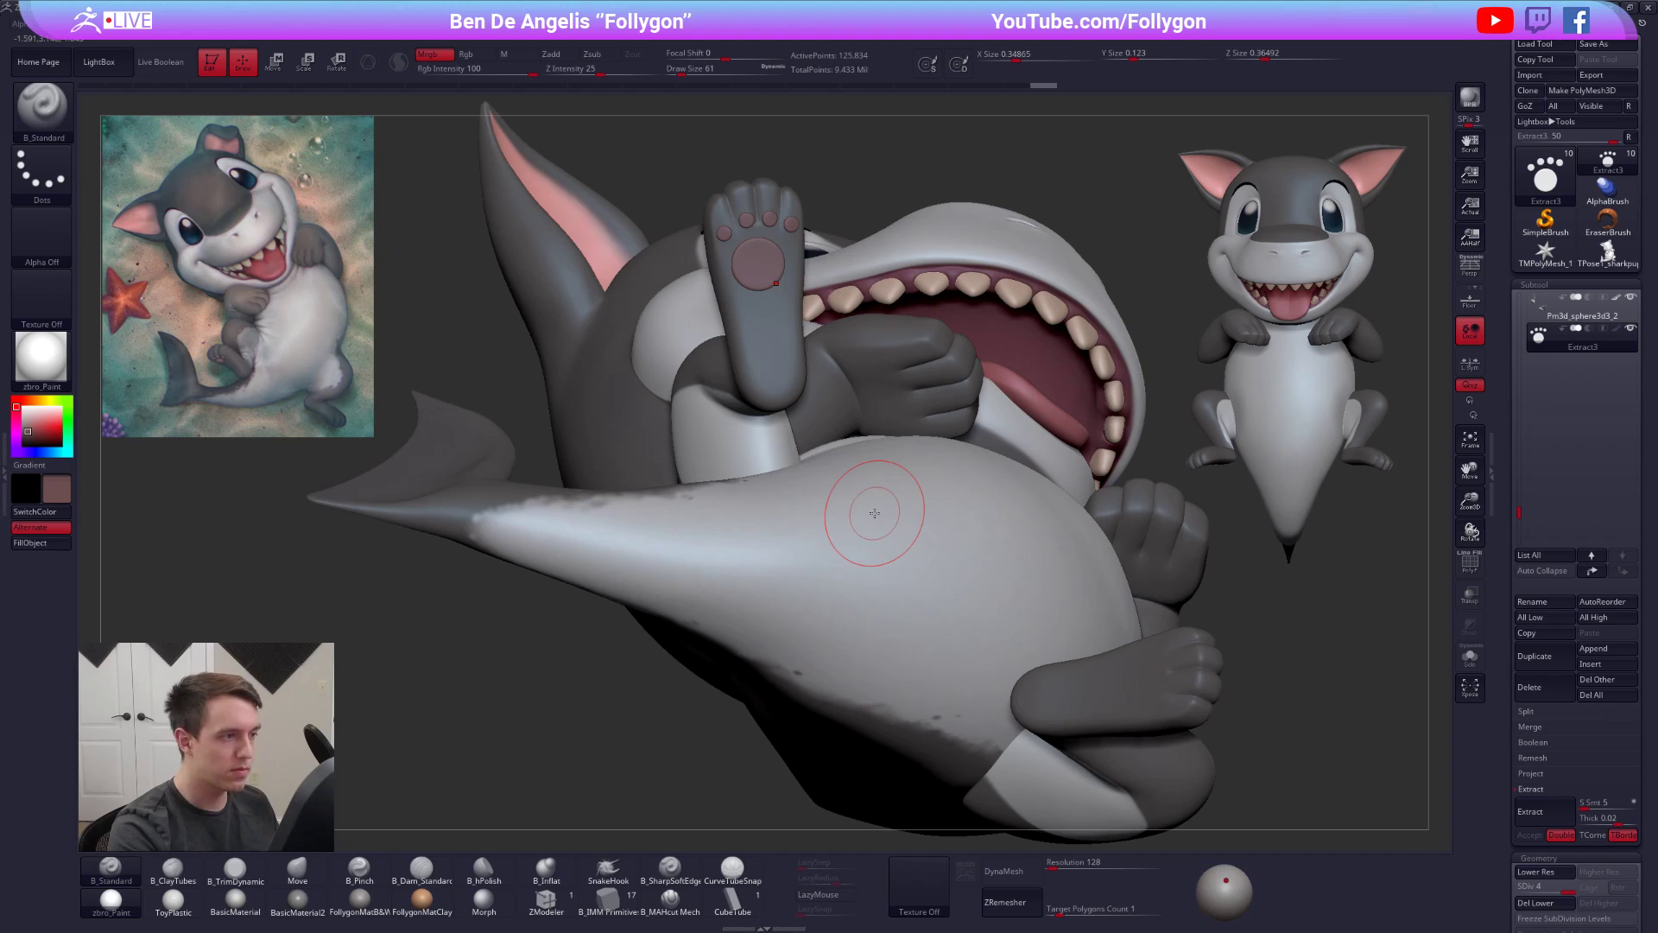
drag(1242, 614, 1118, 766)
drag(1226, 734, 1152, 722)
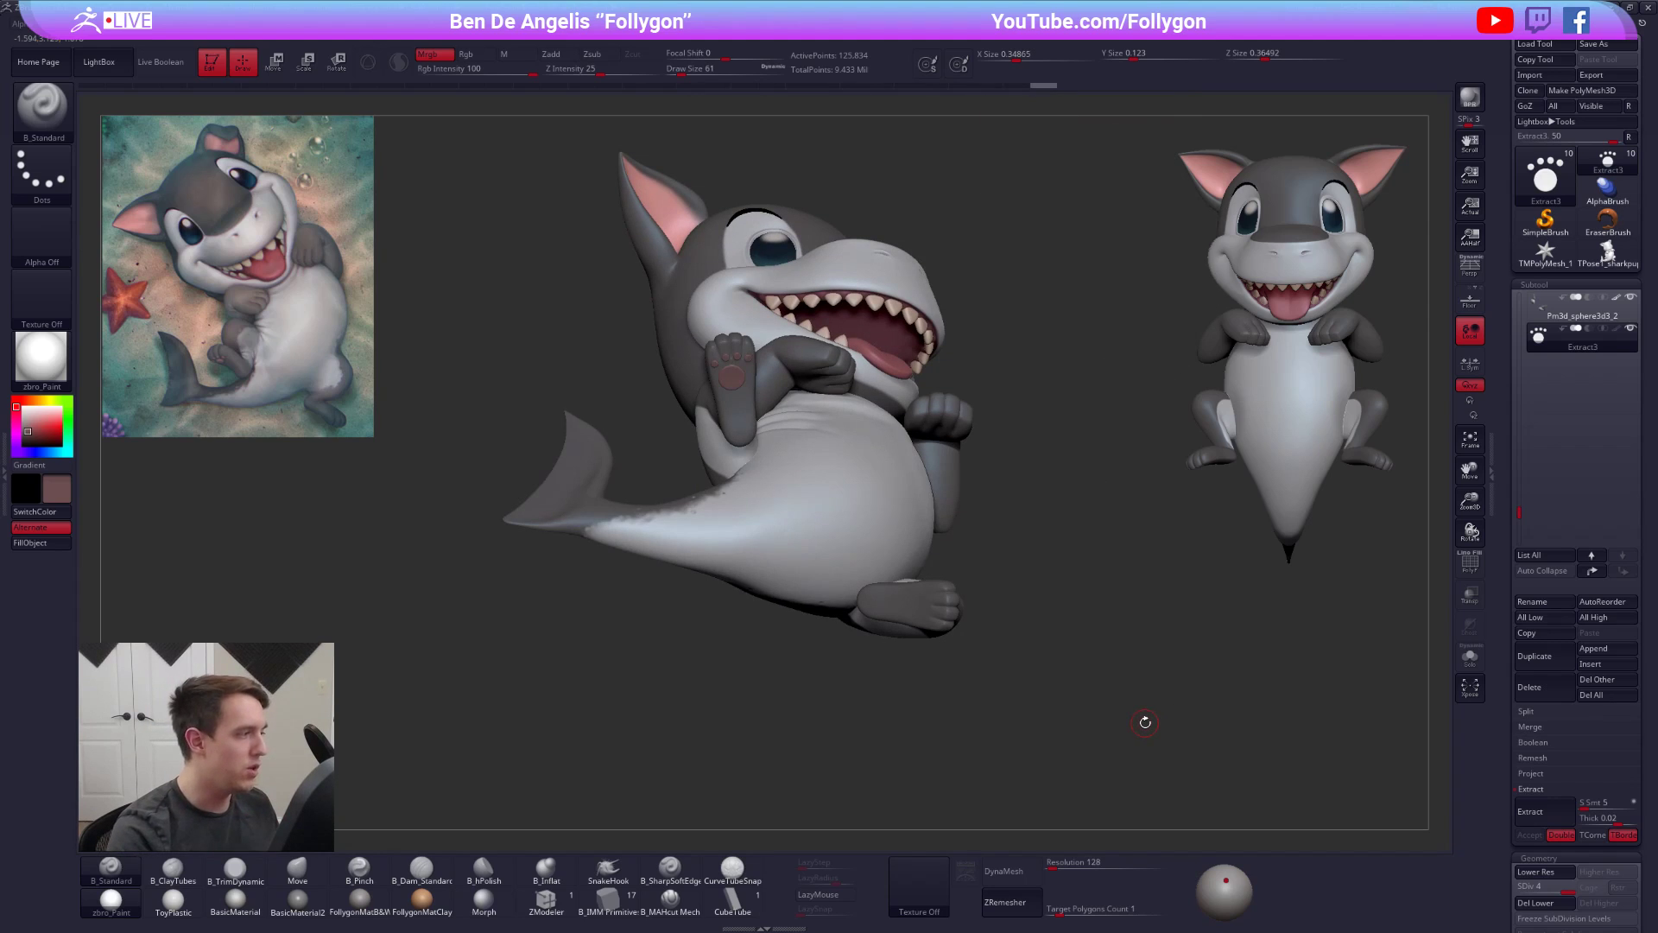
- Move the paw pads with the Transpose line so they sit closer into the sole of the foot
key(alt+s)
alt+drag(743, 405, 783, 495)
mouse_move(784, 495)
right_down()
mouse_move(842, 493)
mouse_move(791, 490)
right_up()
key(alt+s)
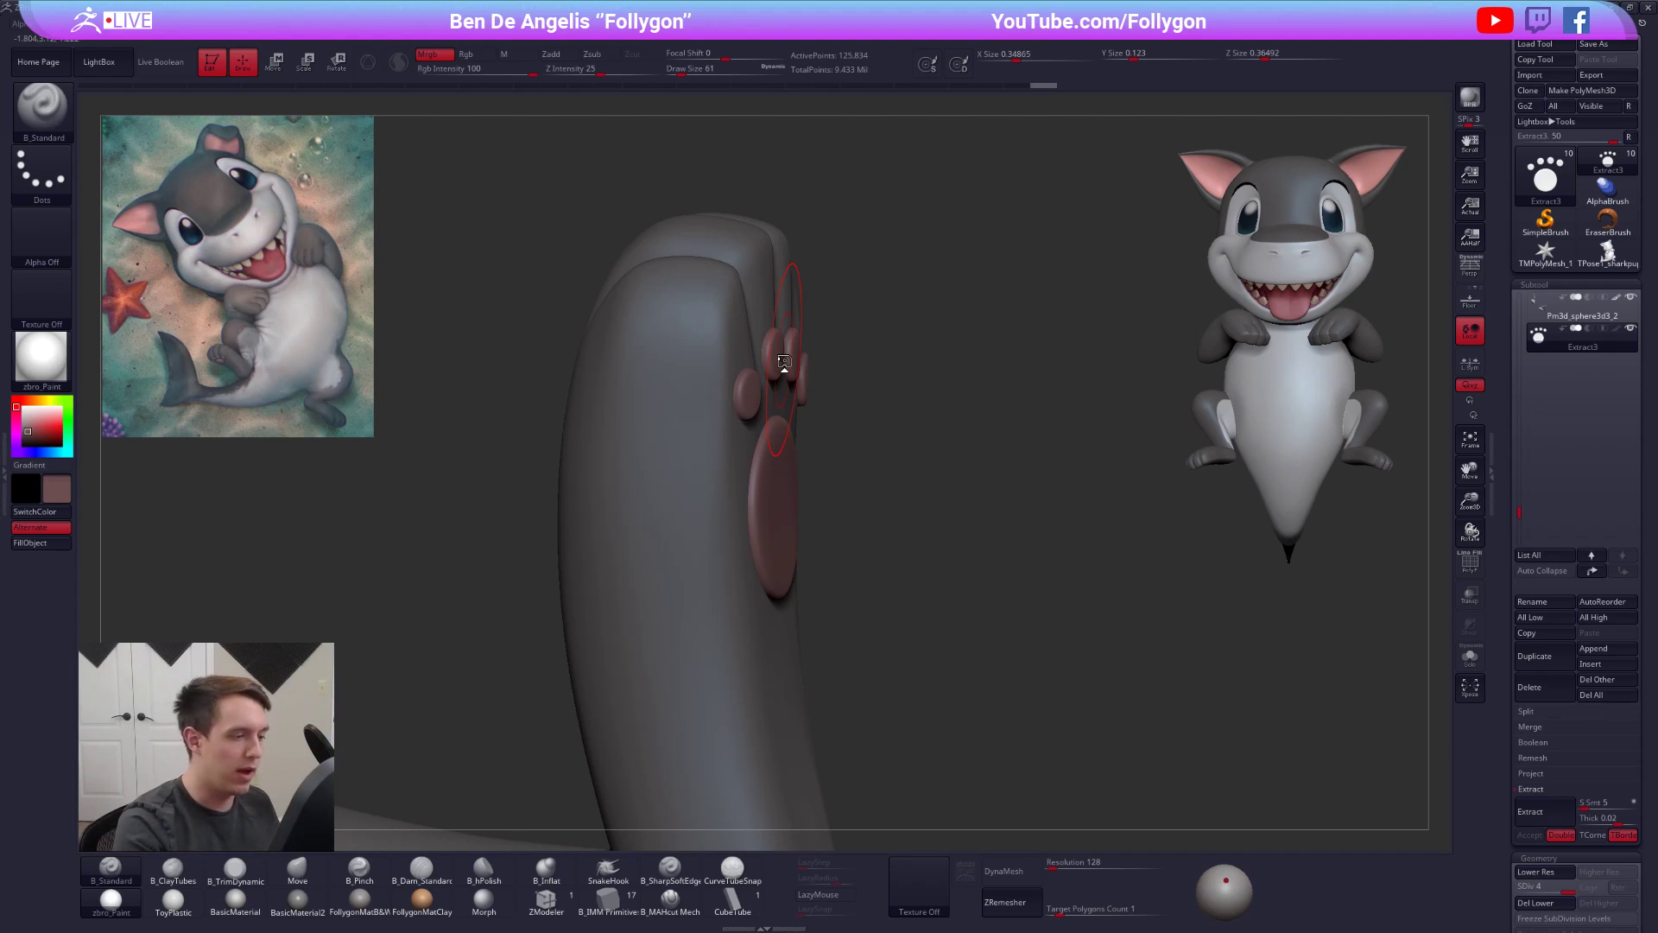
right_drag(777, 575, 835, 557)
key(w)
drag(836, 510, 835, 511)
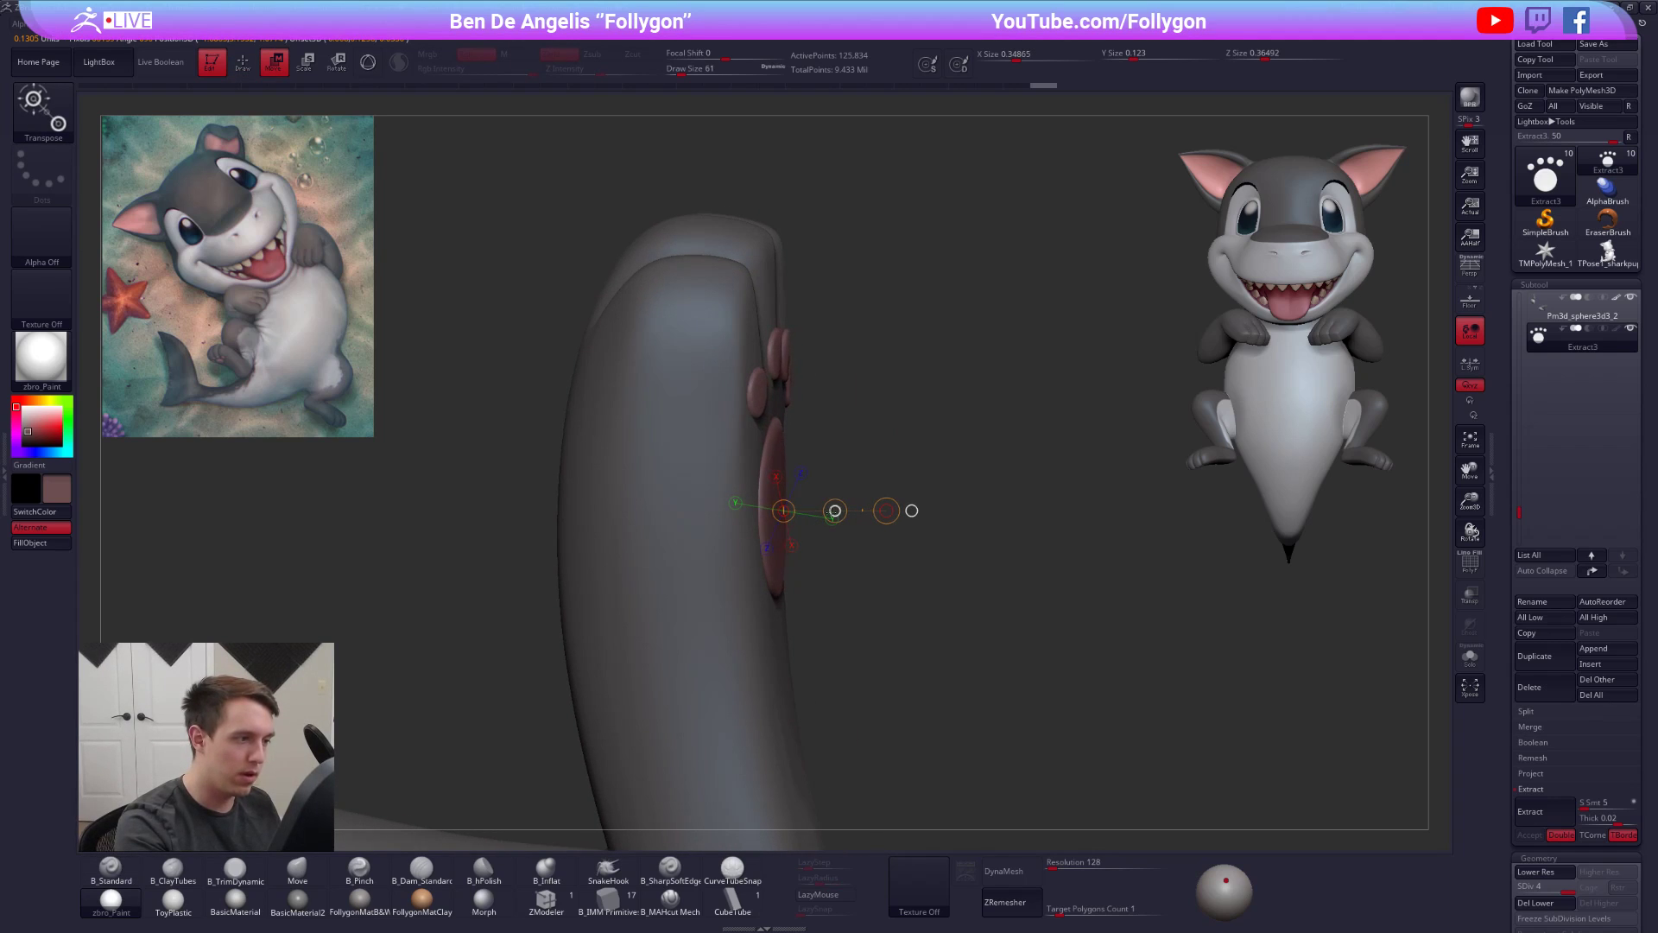
right_drag(1059, 570, 987, 558)
key(q)
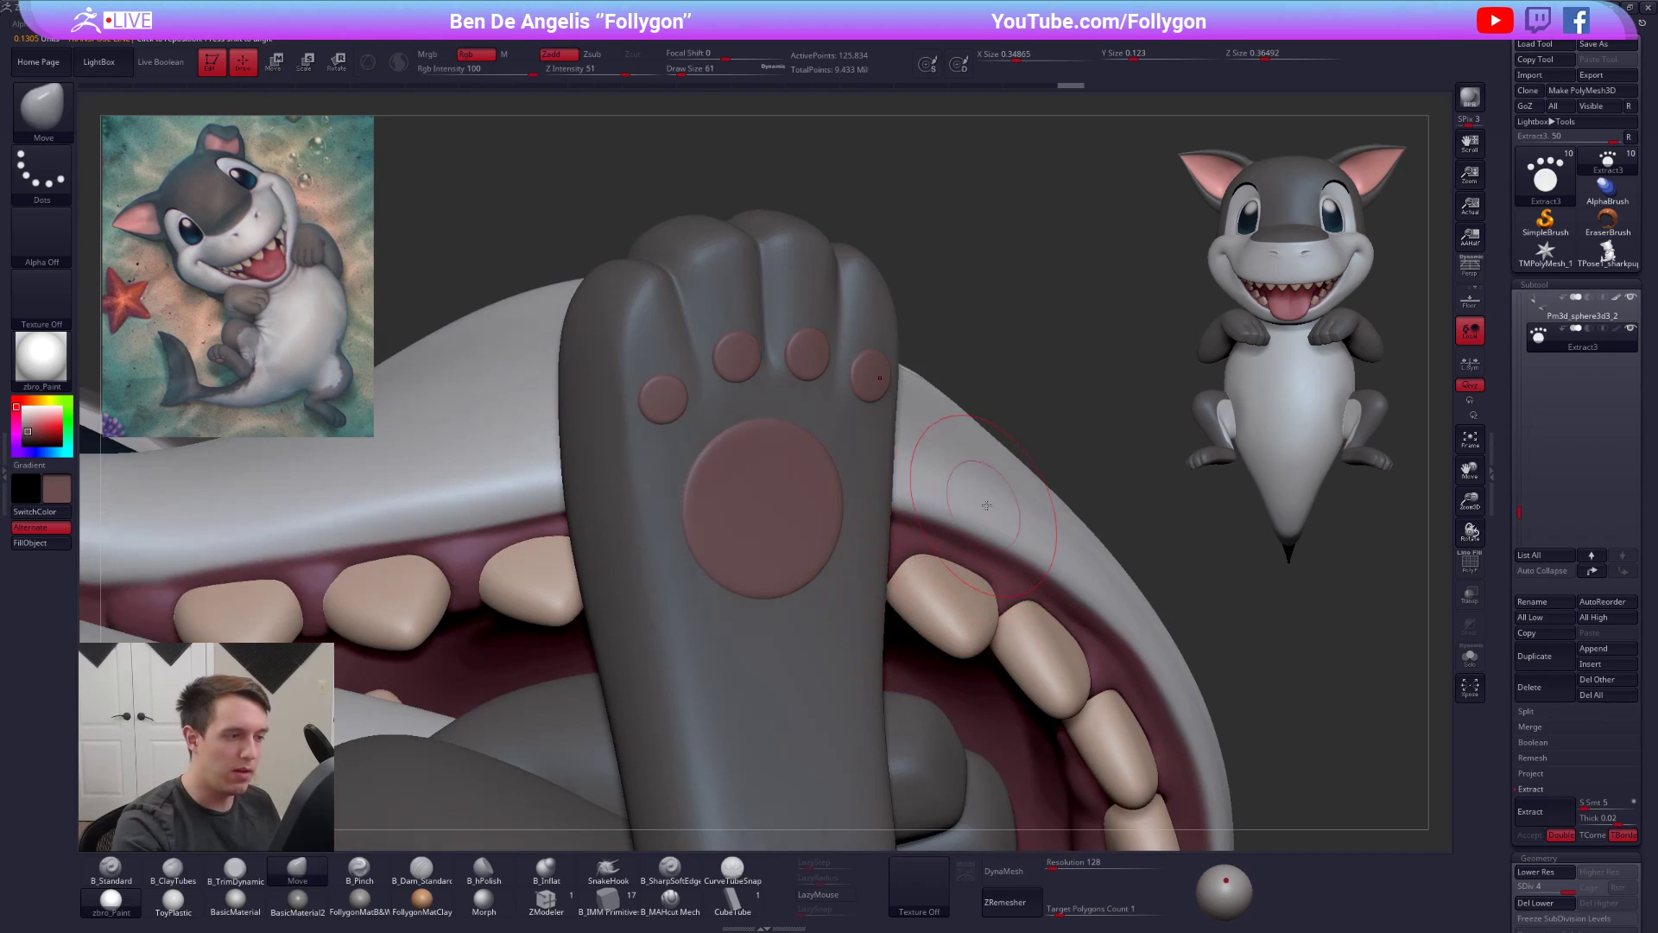
- Reduce the brush draw size to 21 and inflate the paw pads slightly with the Transpose line
key(space)
drag(1287, 507, 1284, 499)
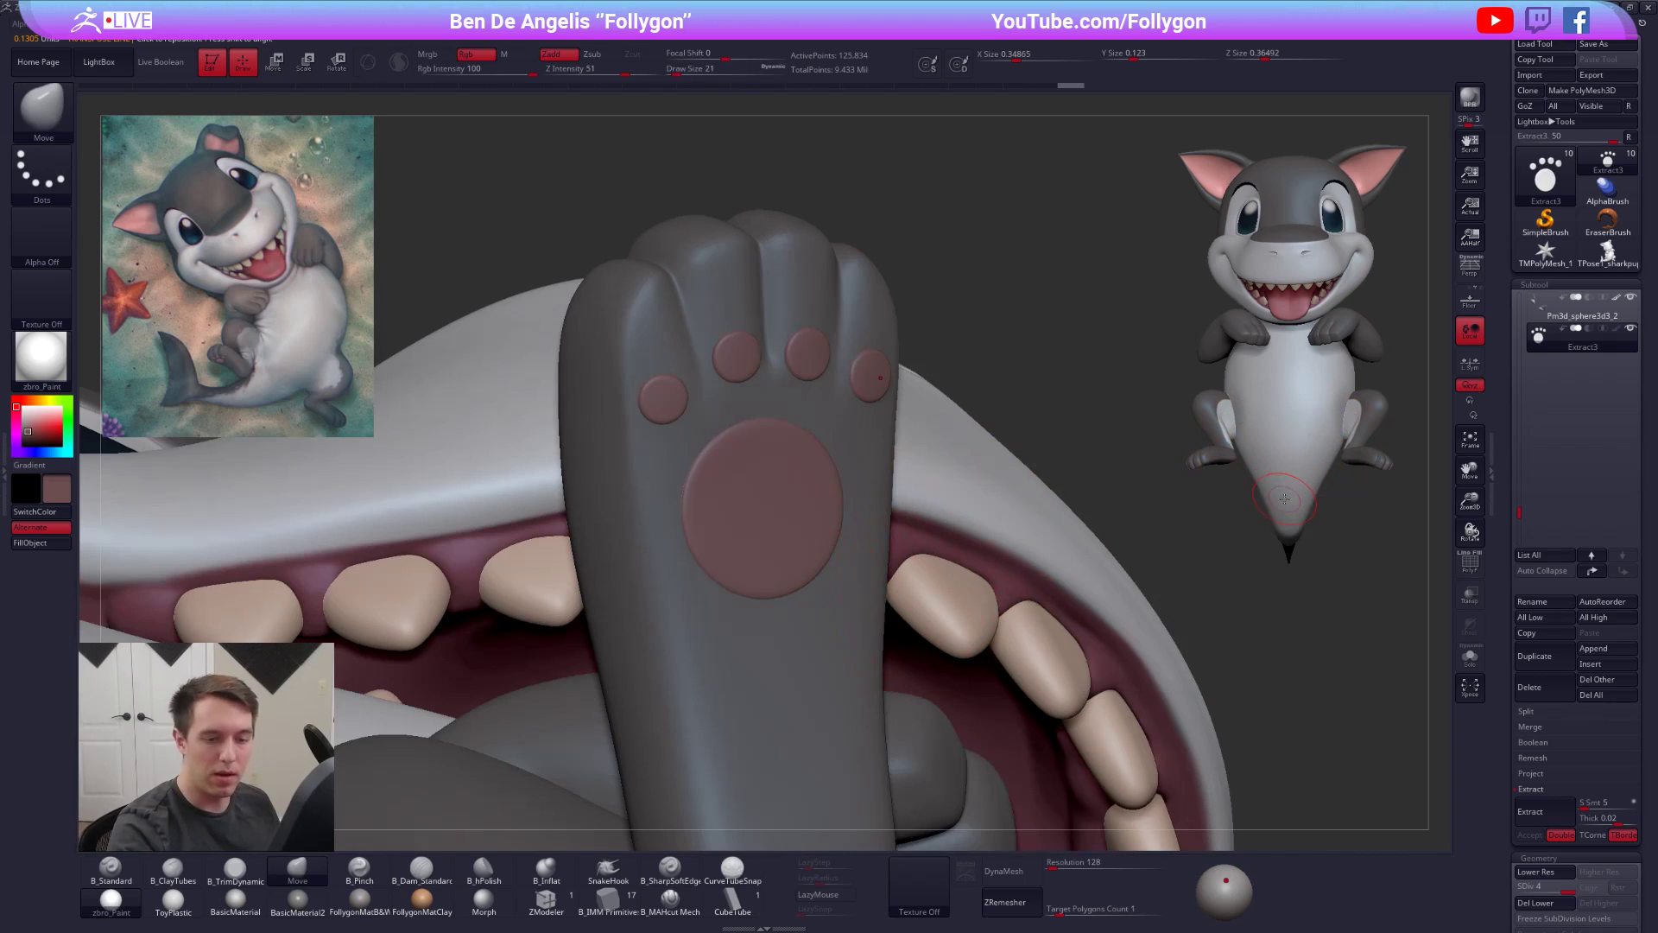
key(w)
mouse_move(791, 544)
mouse_down()
mouse_move(820, 518)
mouse_move(1171, 440)
mouse_move(1151, 449)
mouse_up()
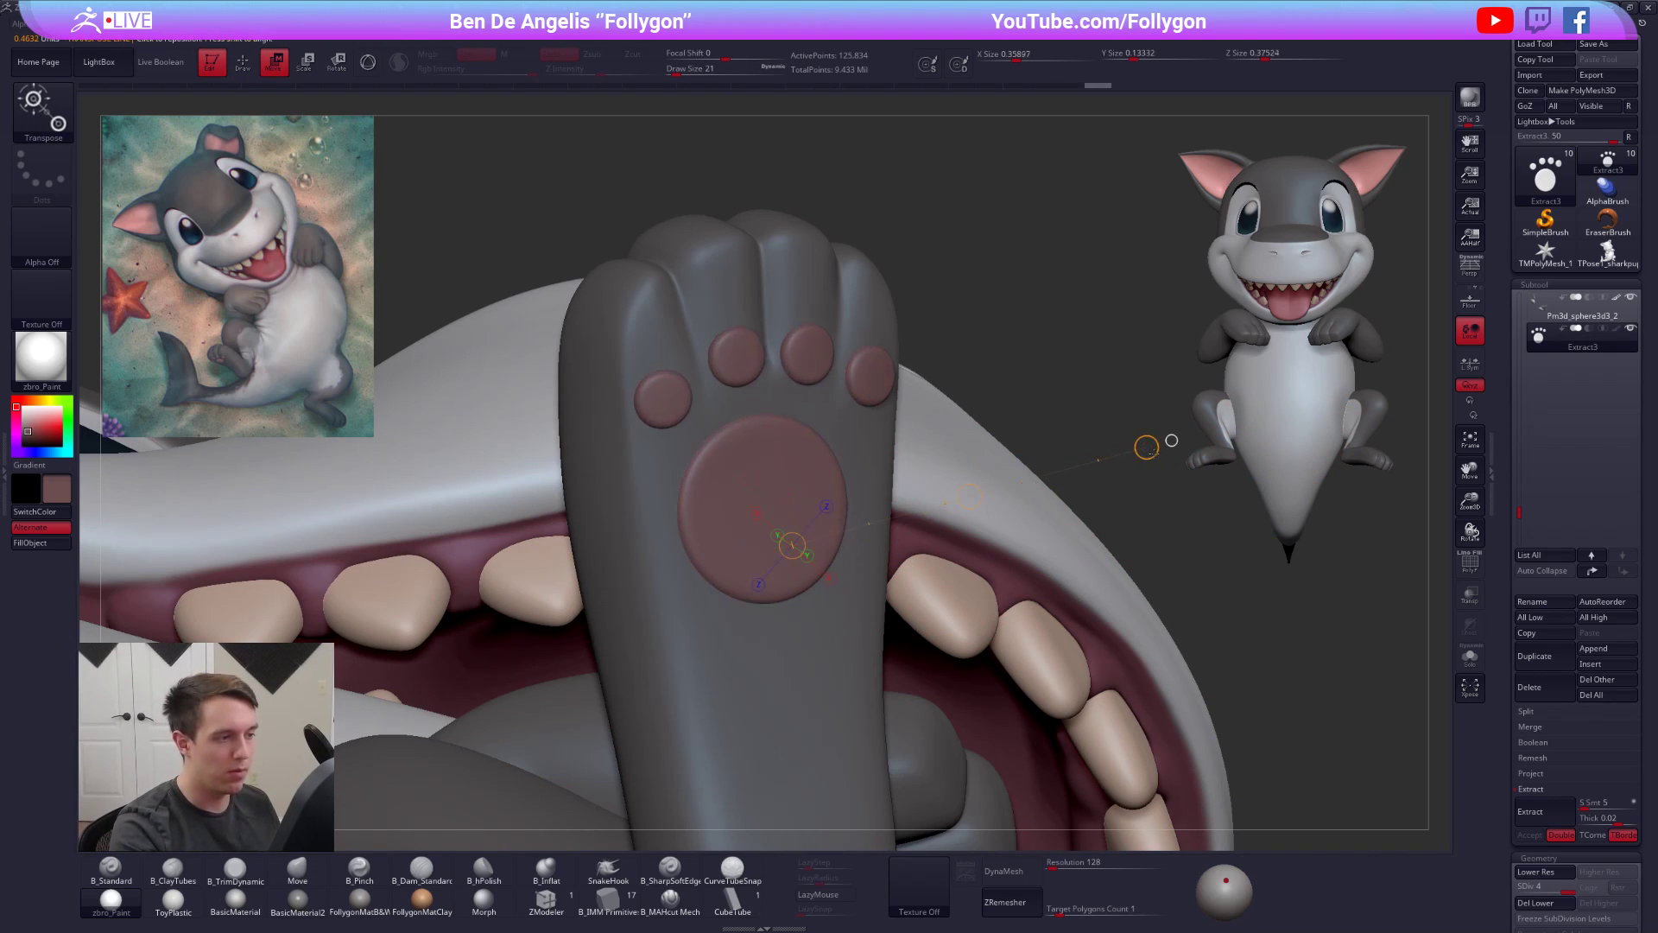
drag(1138, 506, 1066, 515)
key(q)
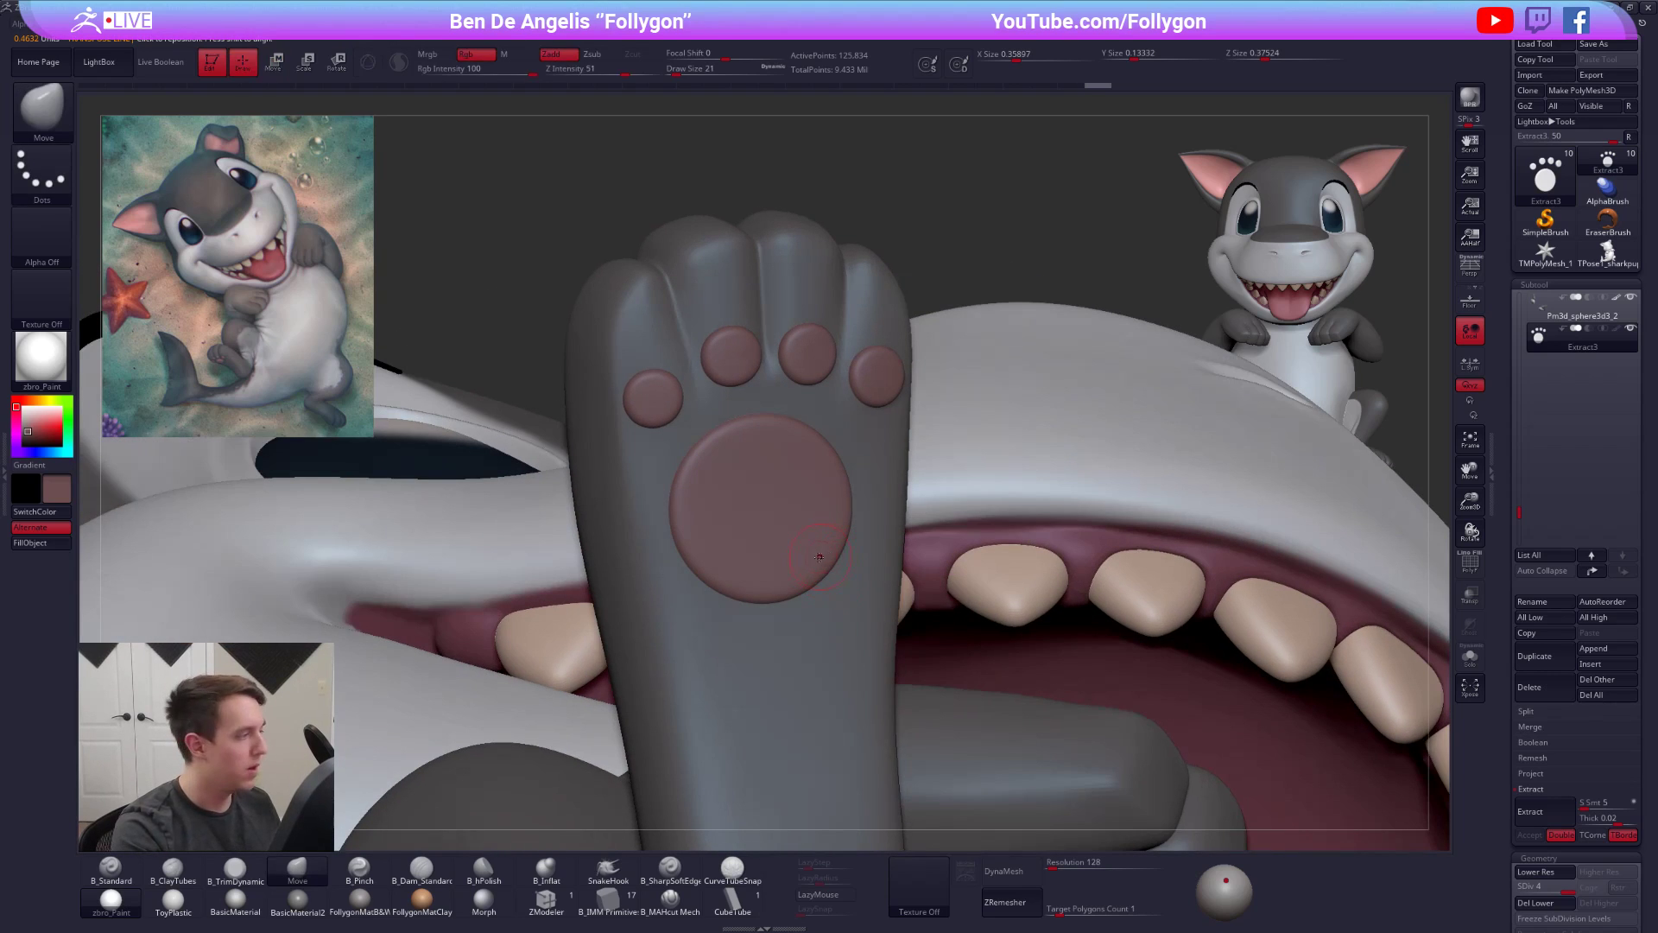
- Try filling the paw pads with a brighter salmon red and undo the fill
key(z)
key(z)
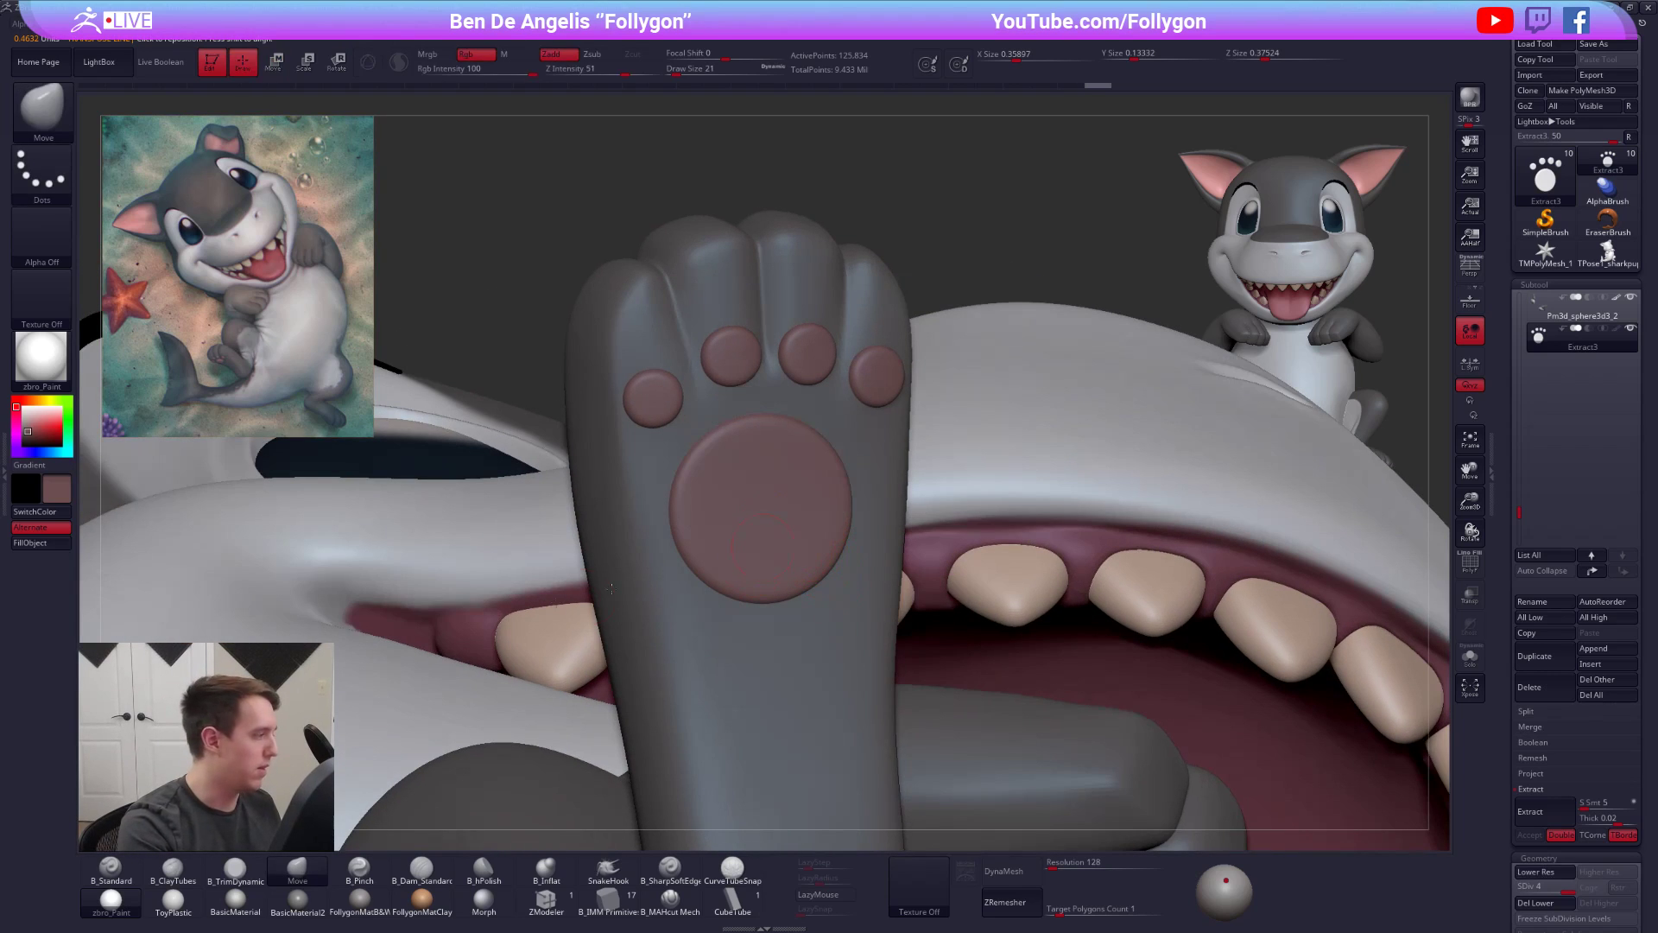
click(34, 425)
click(36, 541)
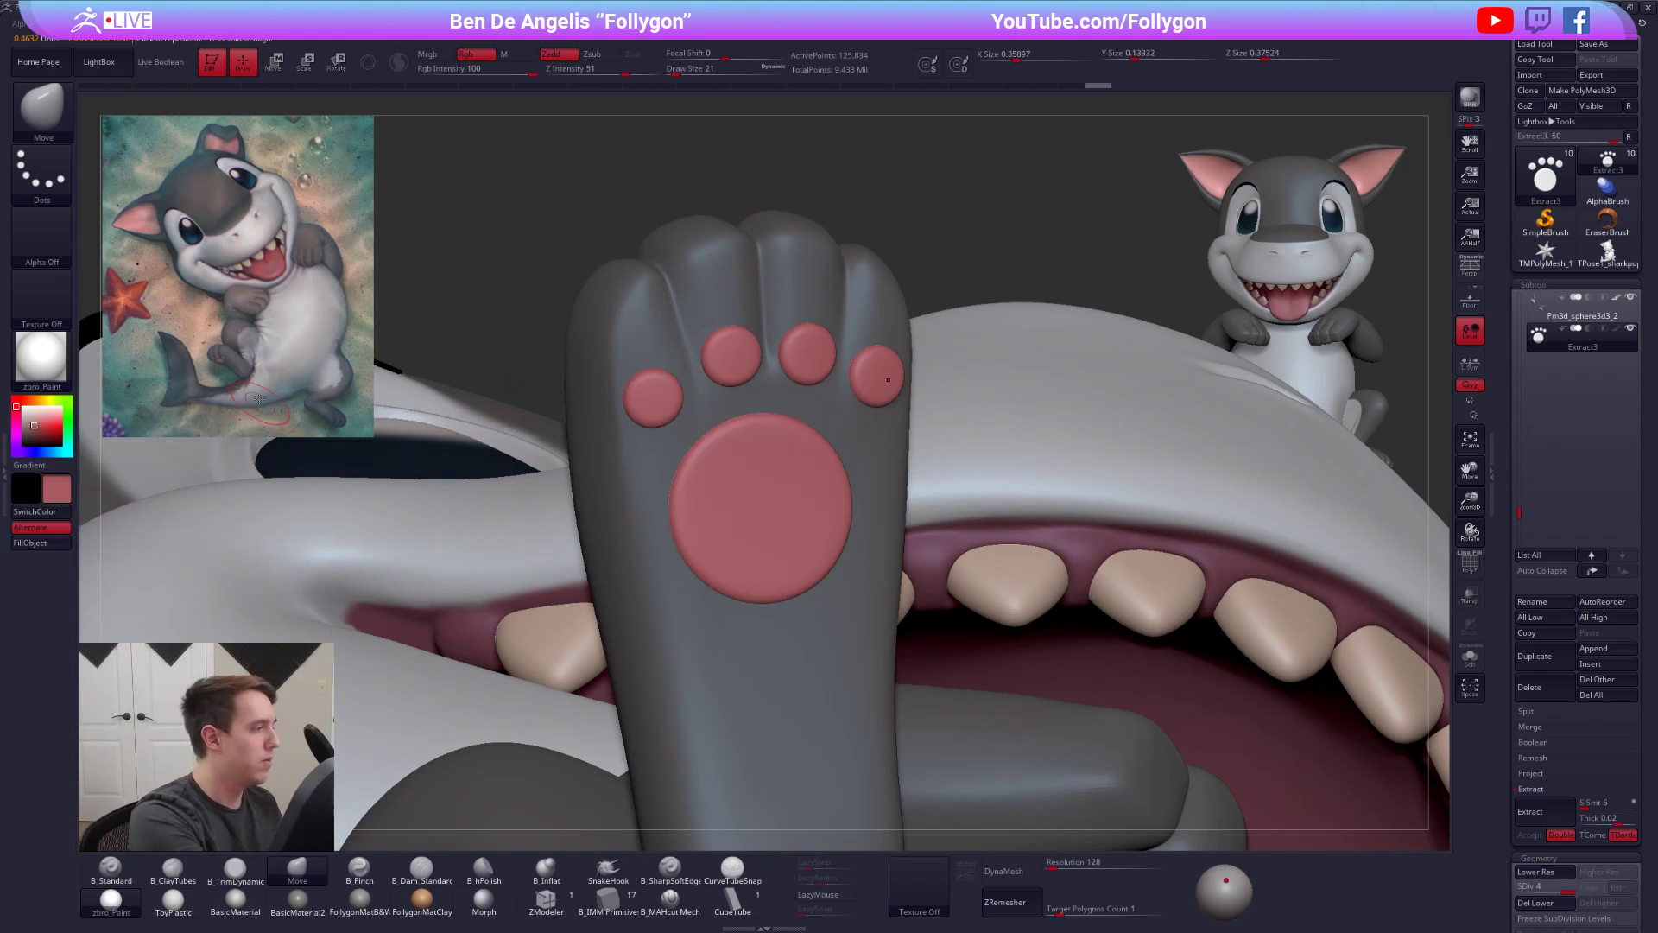
key(z)
- Fill the paw pads with a muted mauve and tint them with a pinker red at Rgb Intensity 7
key(c)
key(z)
key(1)
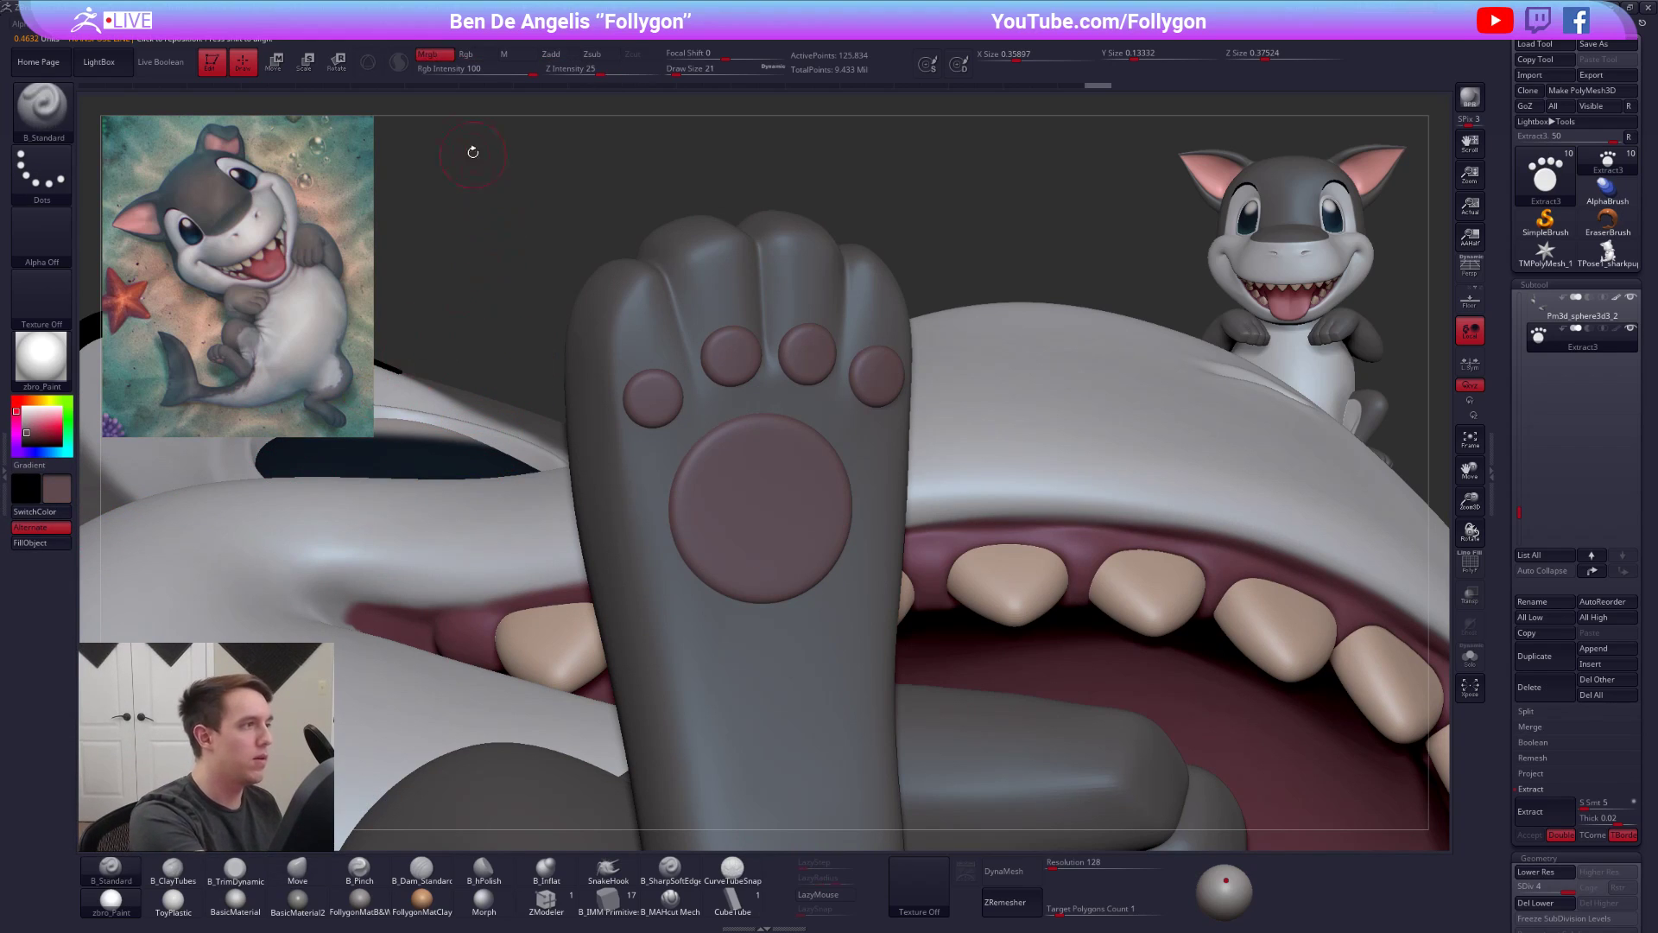
click(63, 546)
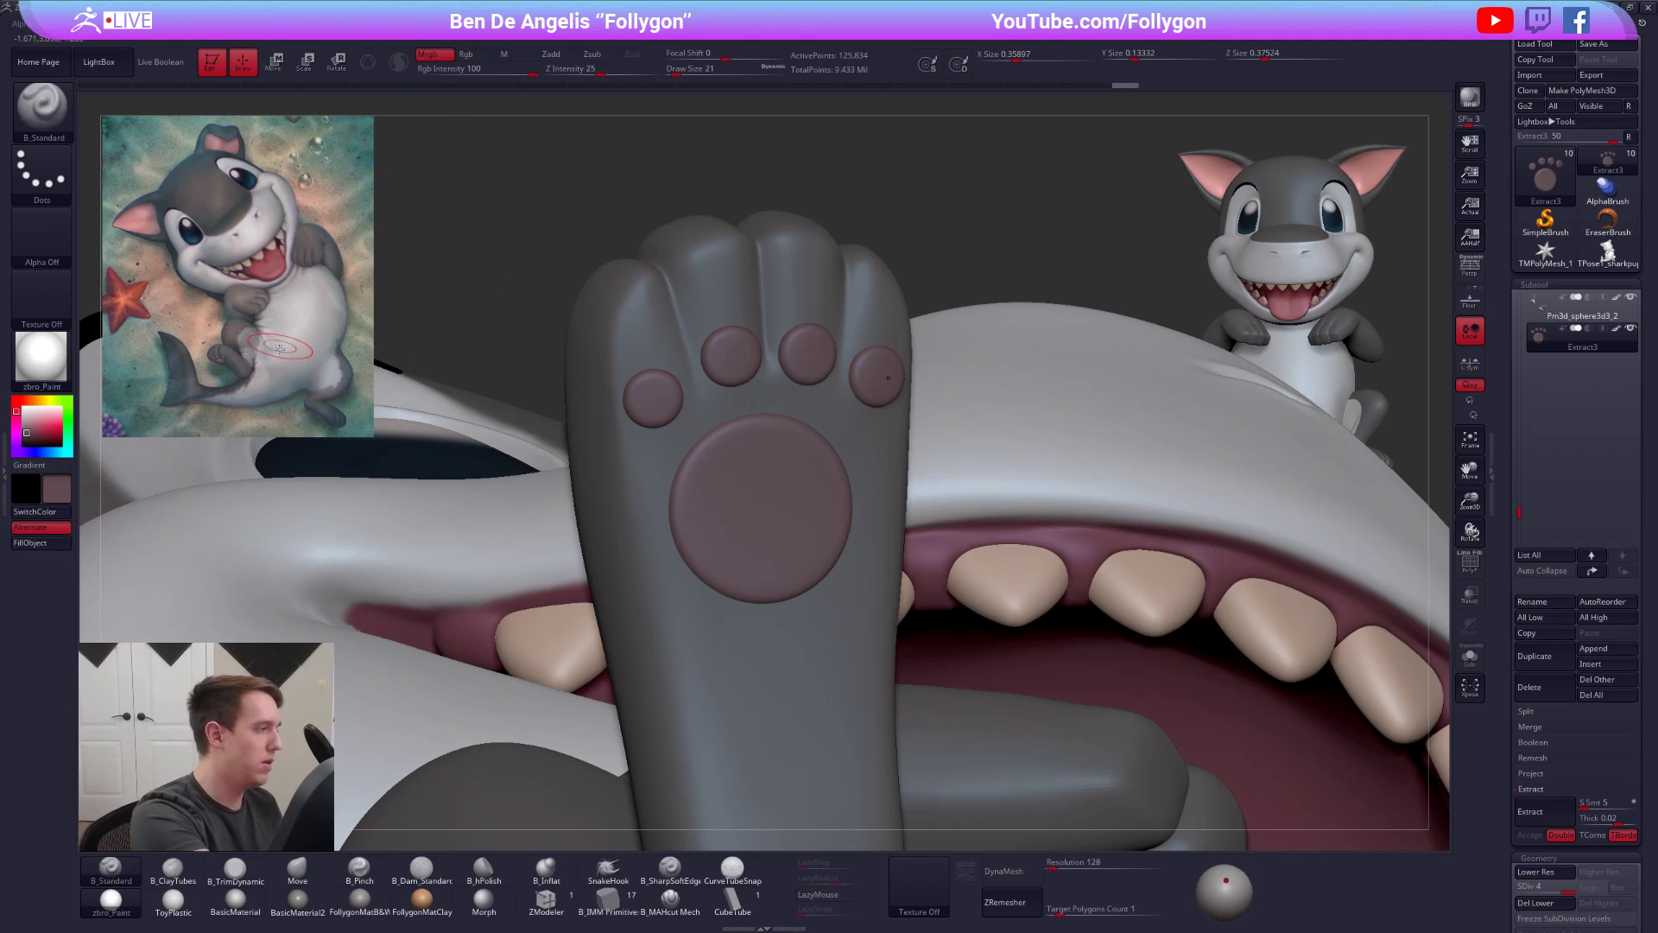
click(34, 427)
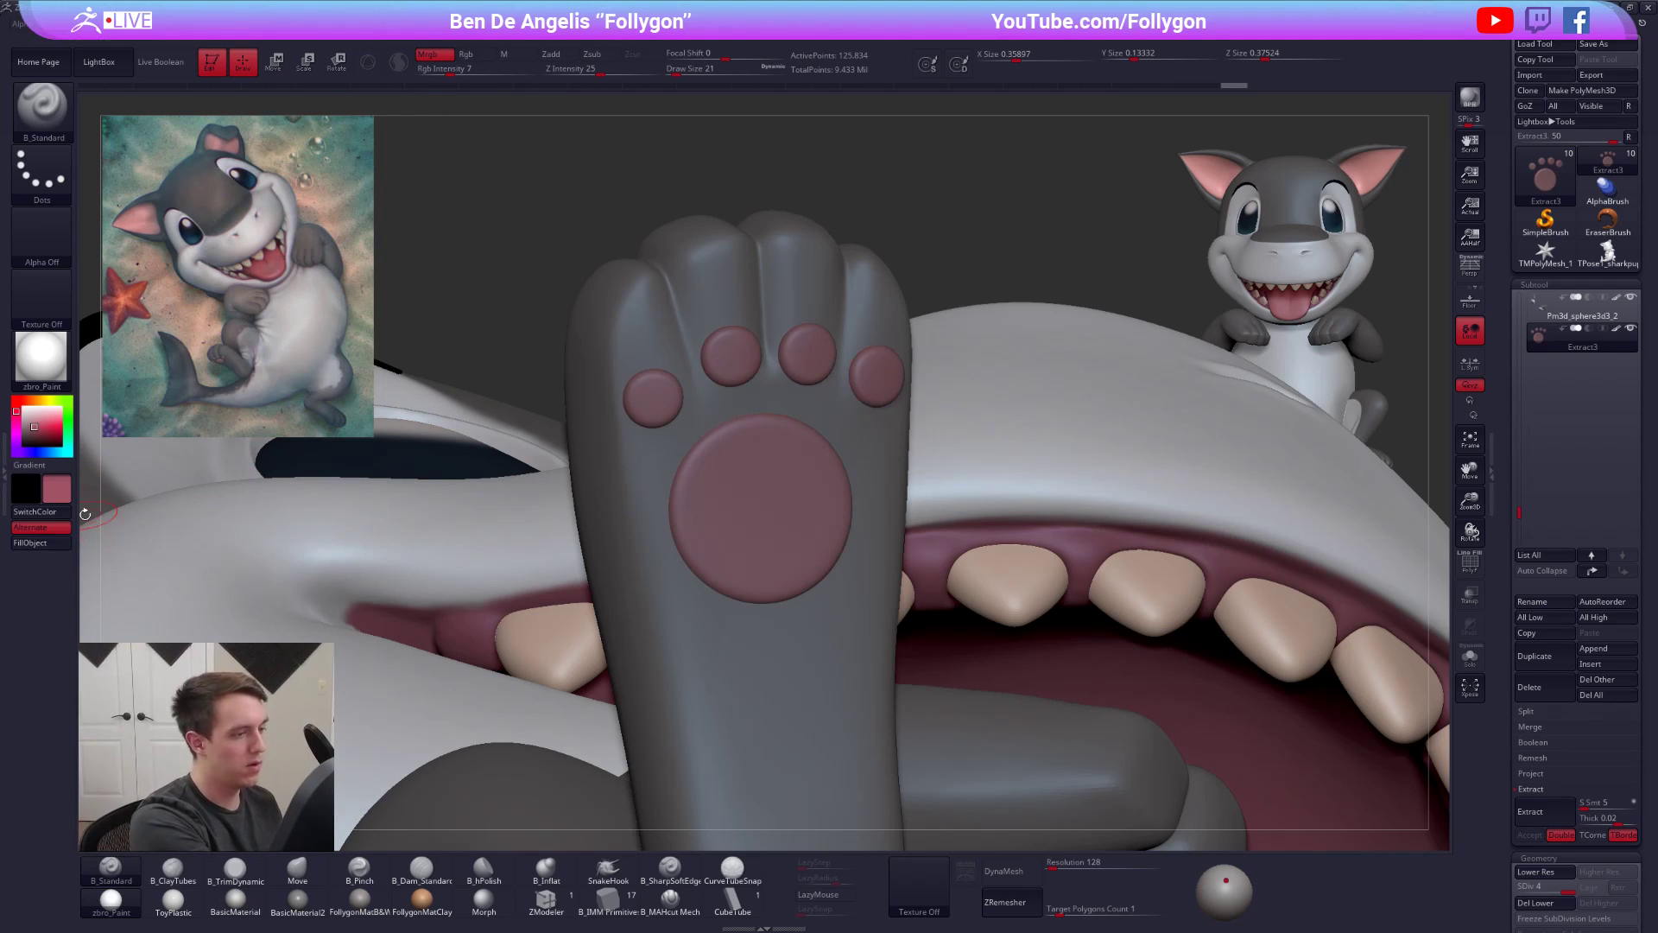
drag(470, 70, 553, 67)
alt+drag(984, 212, 907, 626)
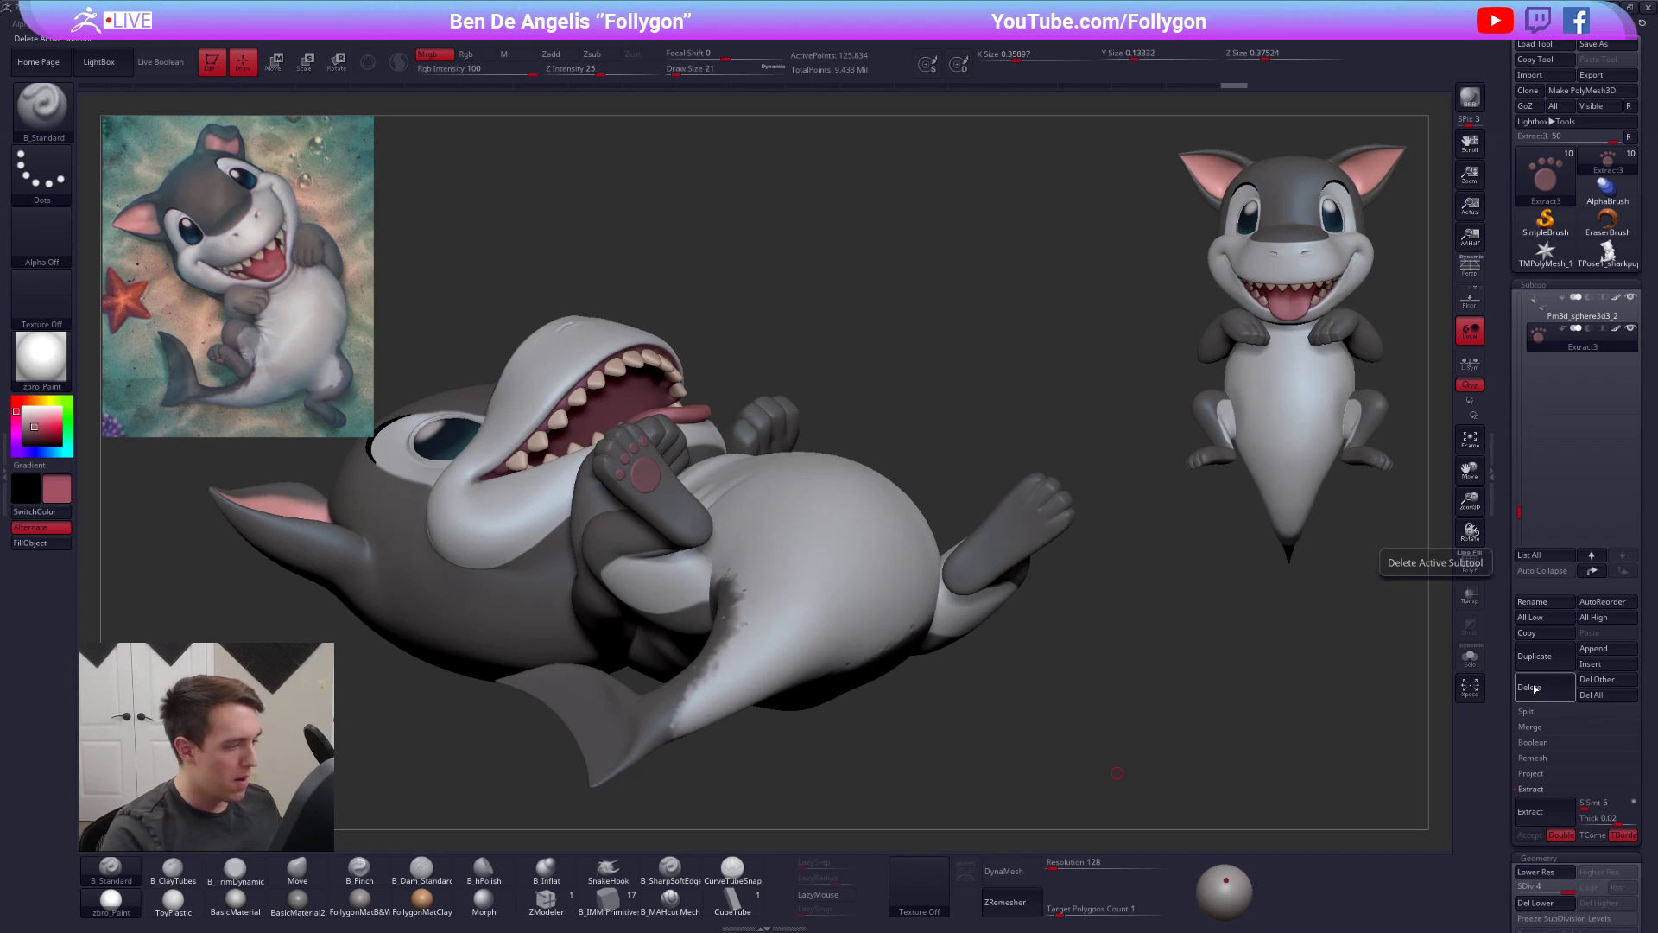
- Duplicate the coloured paw pads subtool and mirror the copy to the opposite side of the body
click(1544, 656)
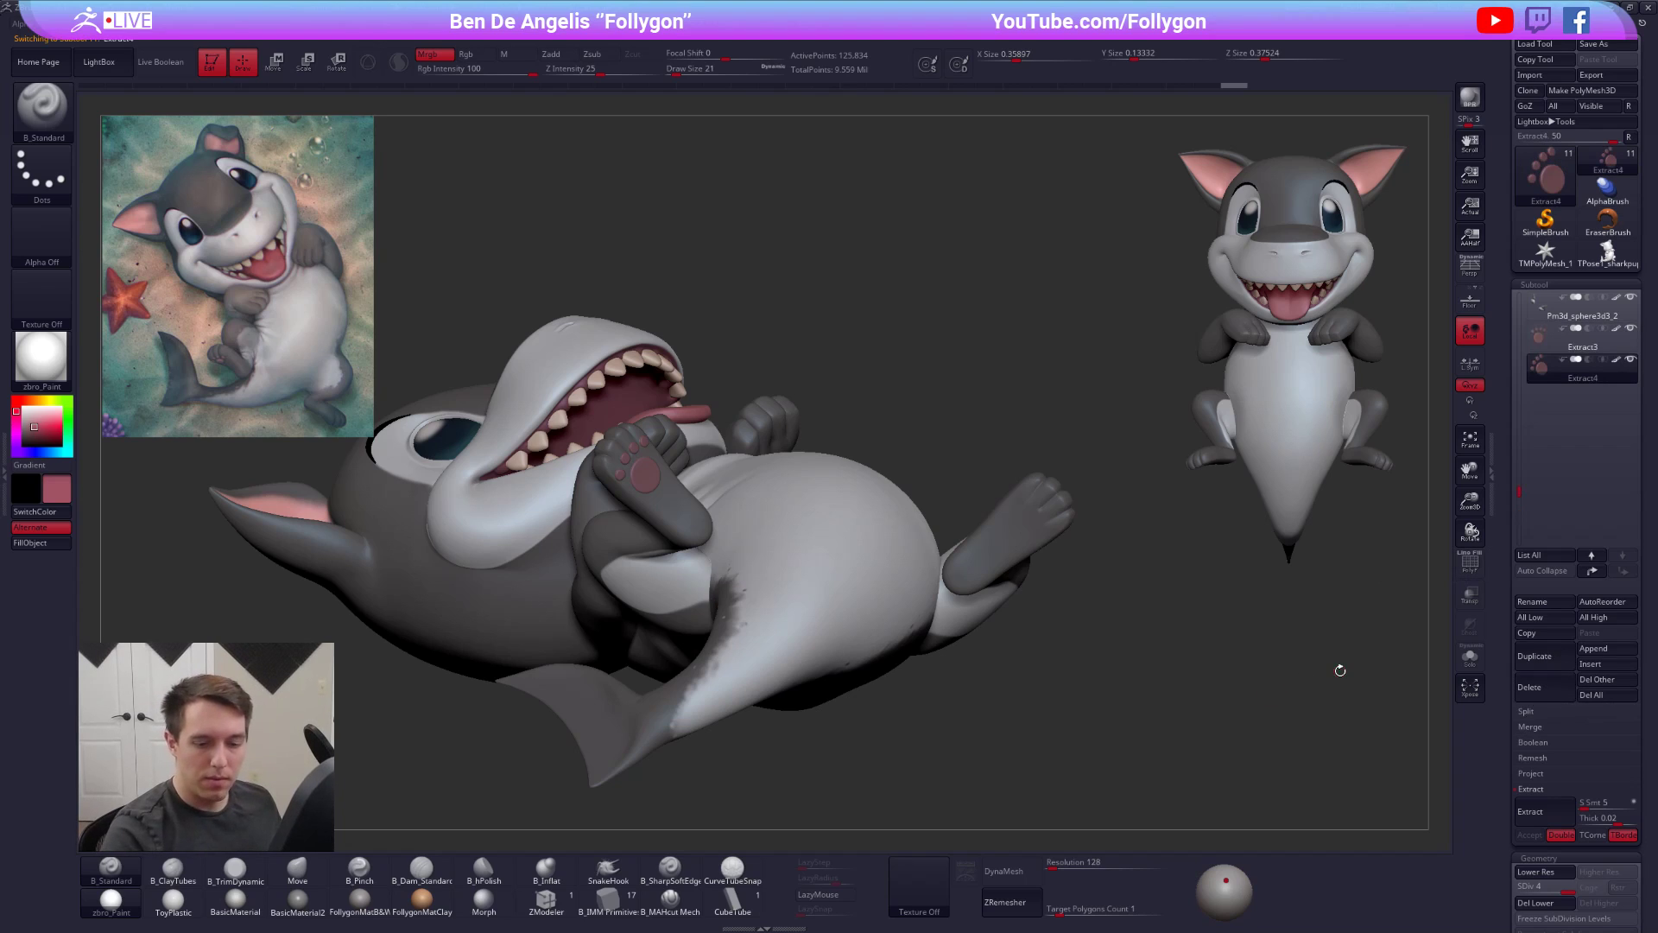
click(1530, 789)
key(shift+s)
shift+drag(722, 481, 864, 509)
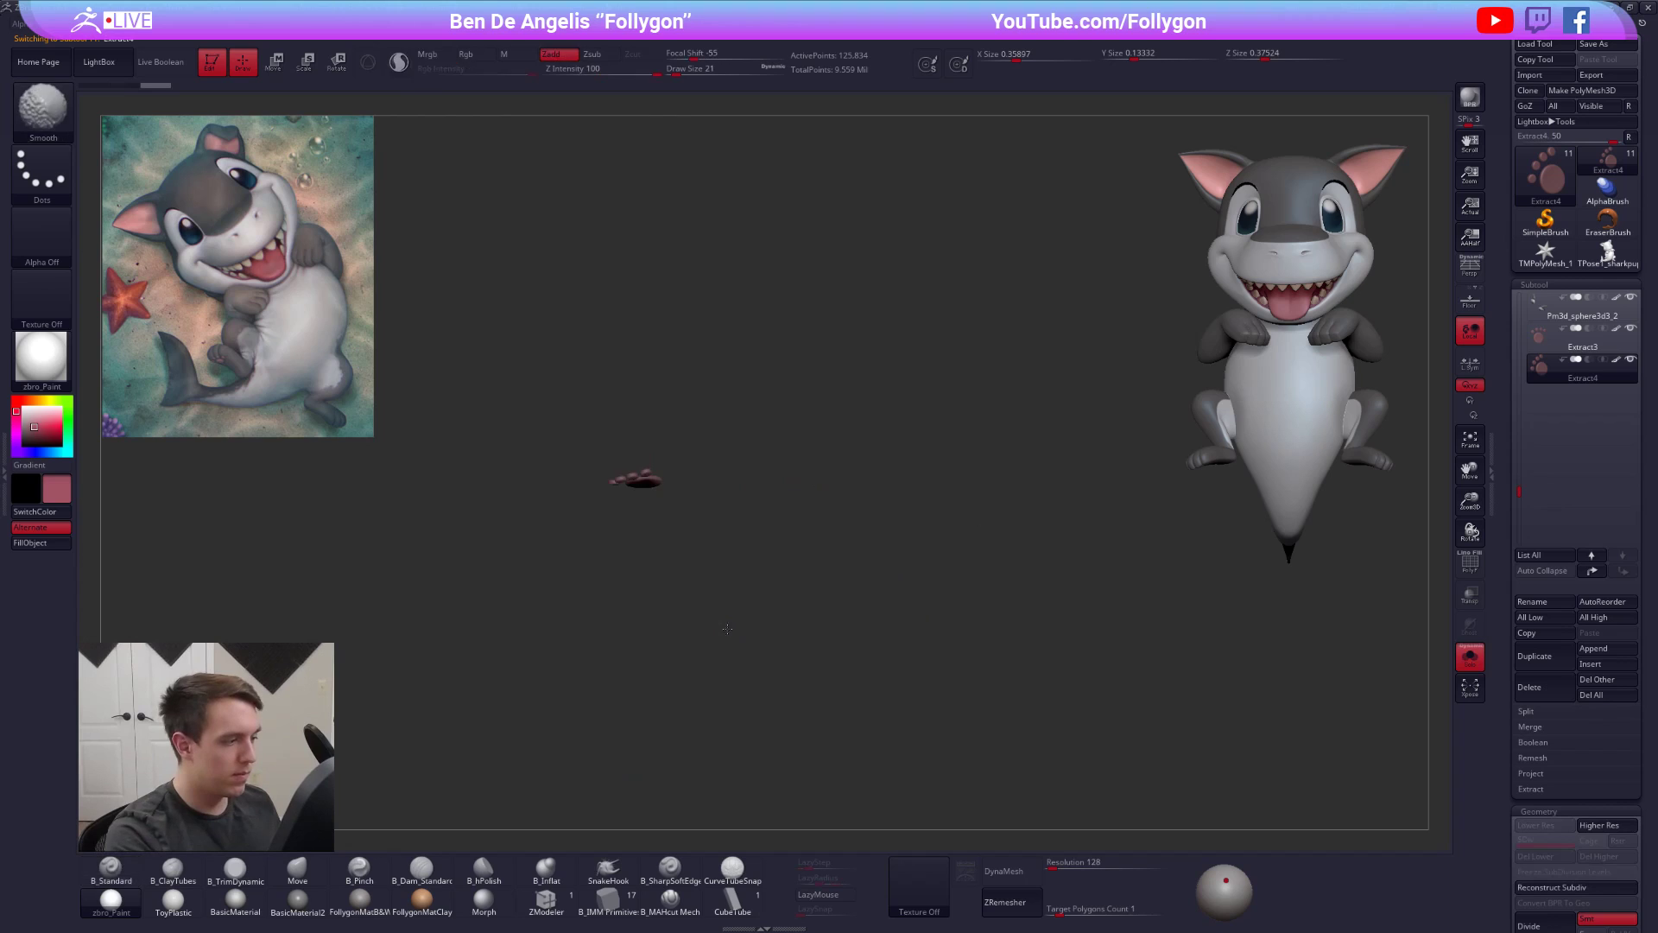
key(ctrl+shift+f)
click(898, 615)
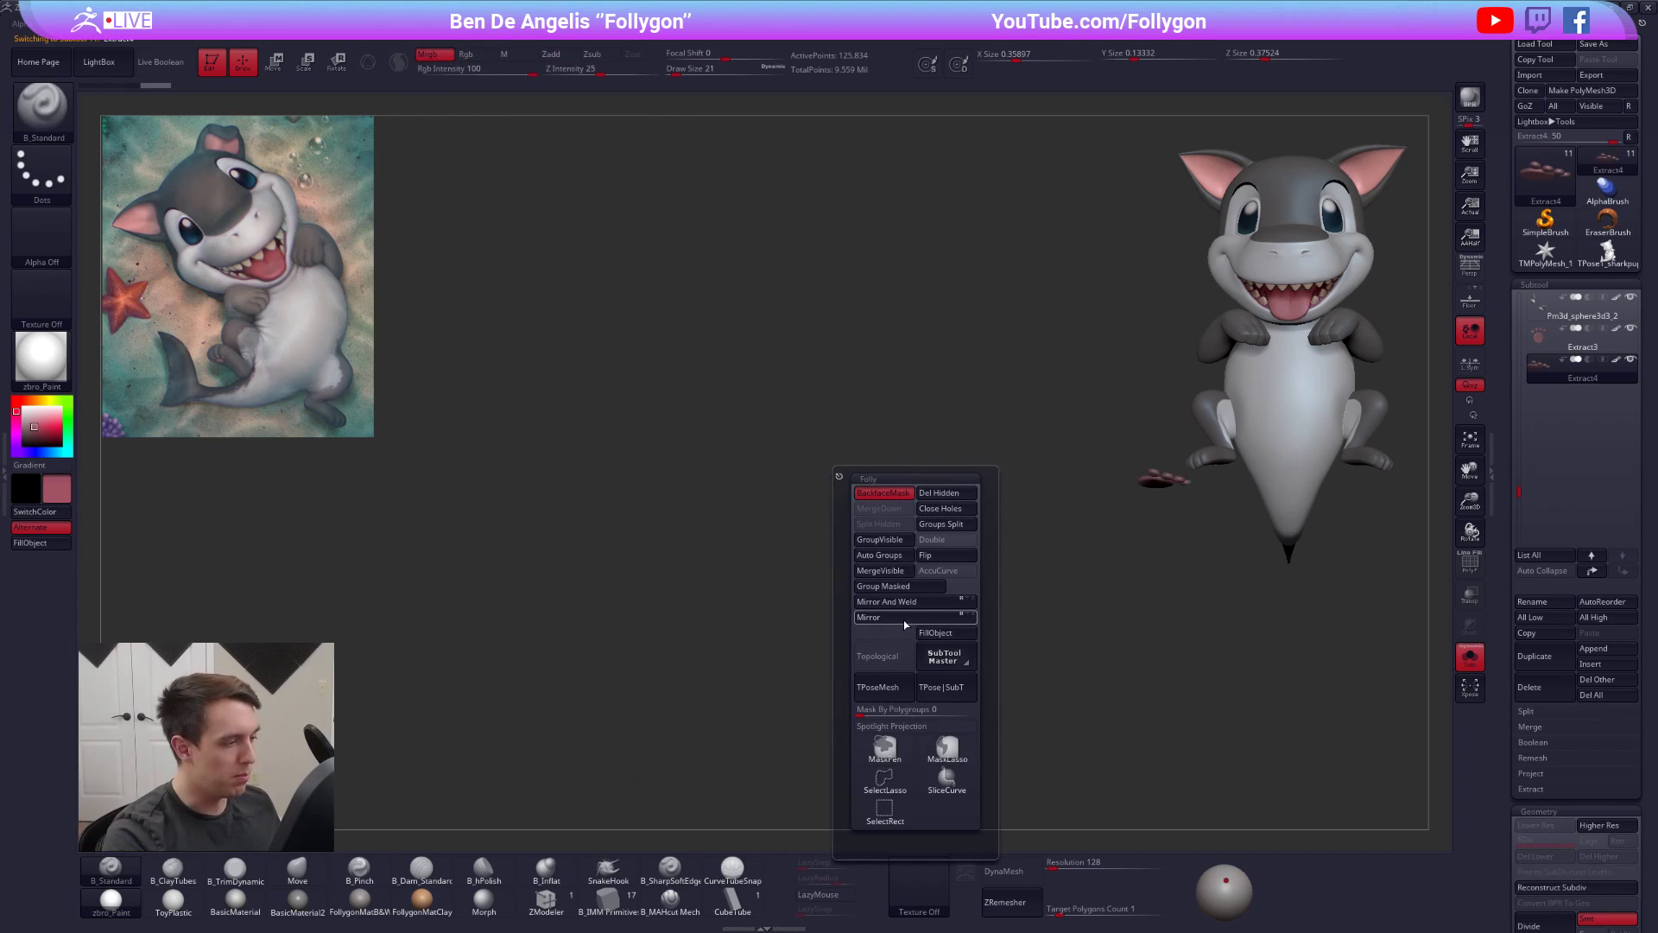
key(shift+s)
- Move and turn the mirrored paw pads towards the sole of the other foot with the Transpose line
drag(1184, 433, 1171, 345)
mouse_move(1169, 536)
alt+mouse_down()
mouse_move(1120, 458)
mouse_move(945, 607)
alt+mouse_up()
key(w)
drag(1058, 635, 1047, 483)
mouse_move(955, 578)
mouse_down()
mouse_move(948, 623)
mouse_move(897, 524)
mouse_move(916, 474)
mouse_move(881, 475)
mouse_move(859, 607)
mouse_move(924, 628)
mouse_move(924, 556)
mouse_move(947, 545)
mouse_move(972, 465)
mouse_up()
key(r)
key(w)
ctrl+right_drag(956, 530, 1045, 506)
- Show only the copied pads with the leg mesh and rotate the pads to line up with the sole
click(1630, 359)
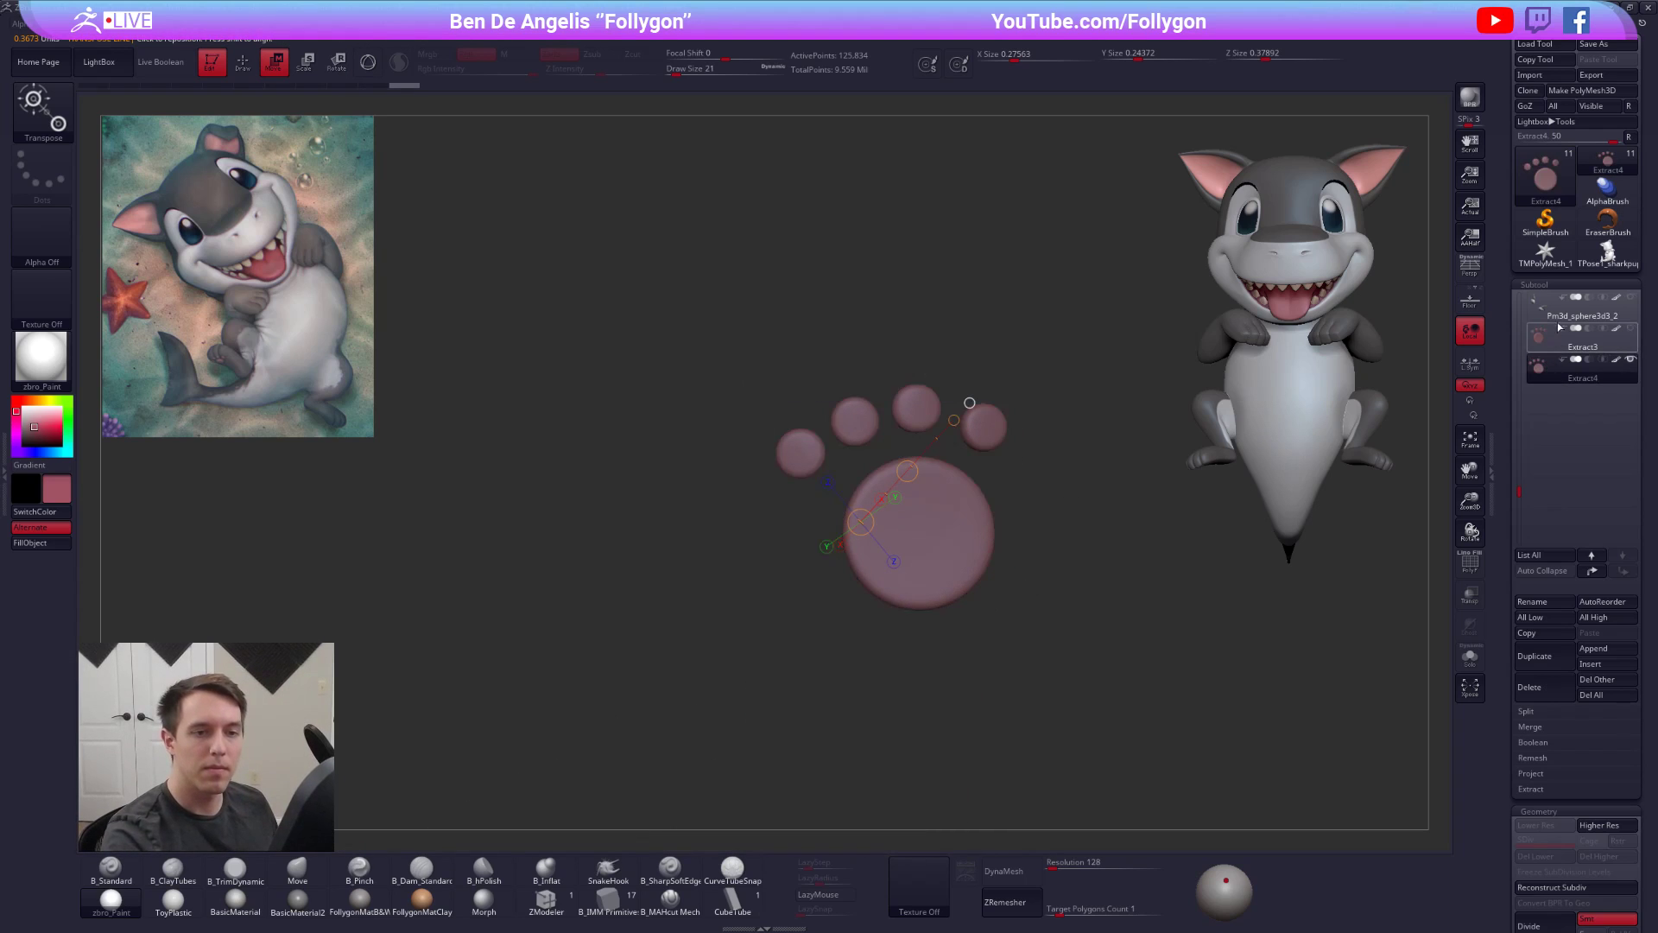
click(1630, 297)
key(r)
drag(803, 452, 1099, 448)
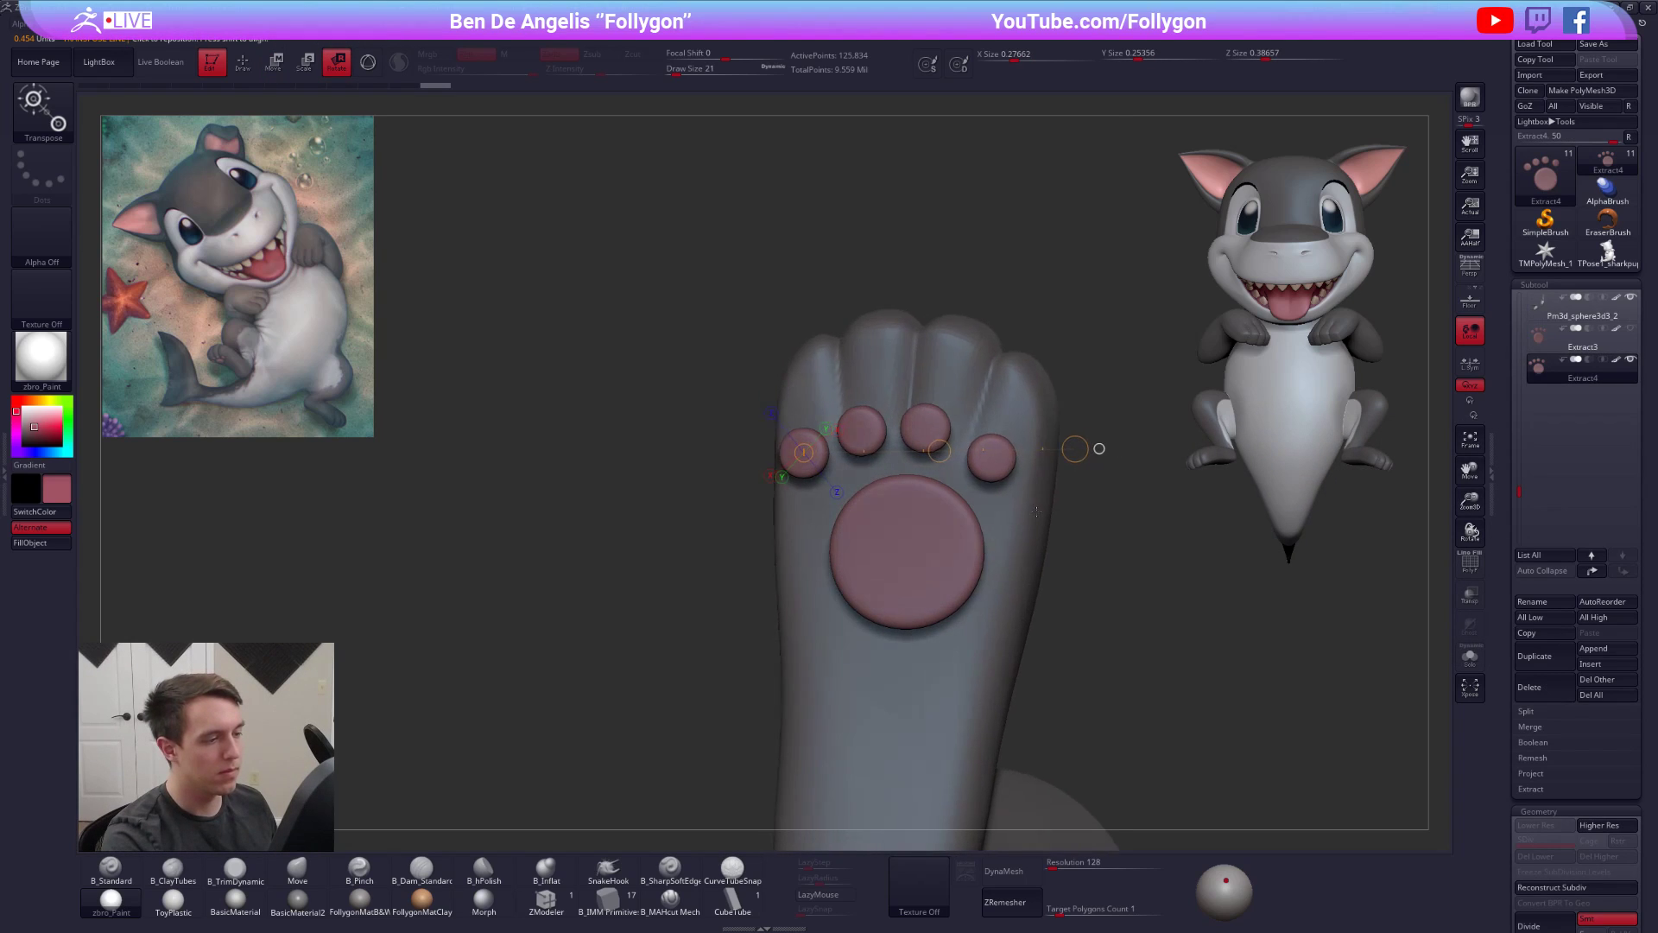
right_drag(1036, 512, 1041, 527)
key(w)
key(r)
drag(902, 560, 915, 411)
right_drag(915, 411, 971, 414)
click(911, 541)
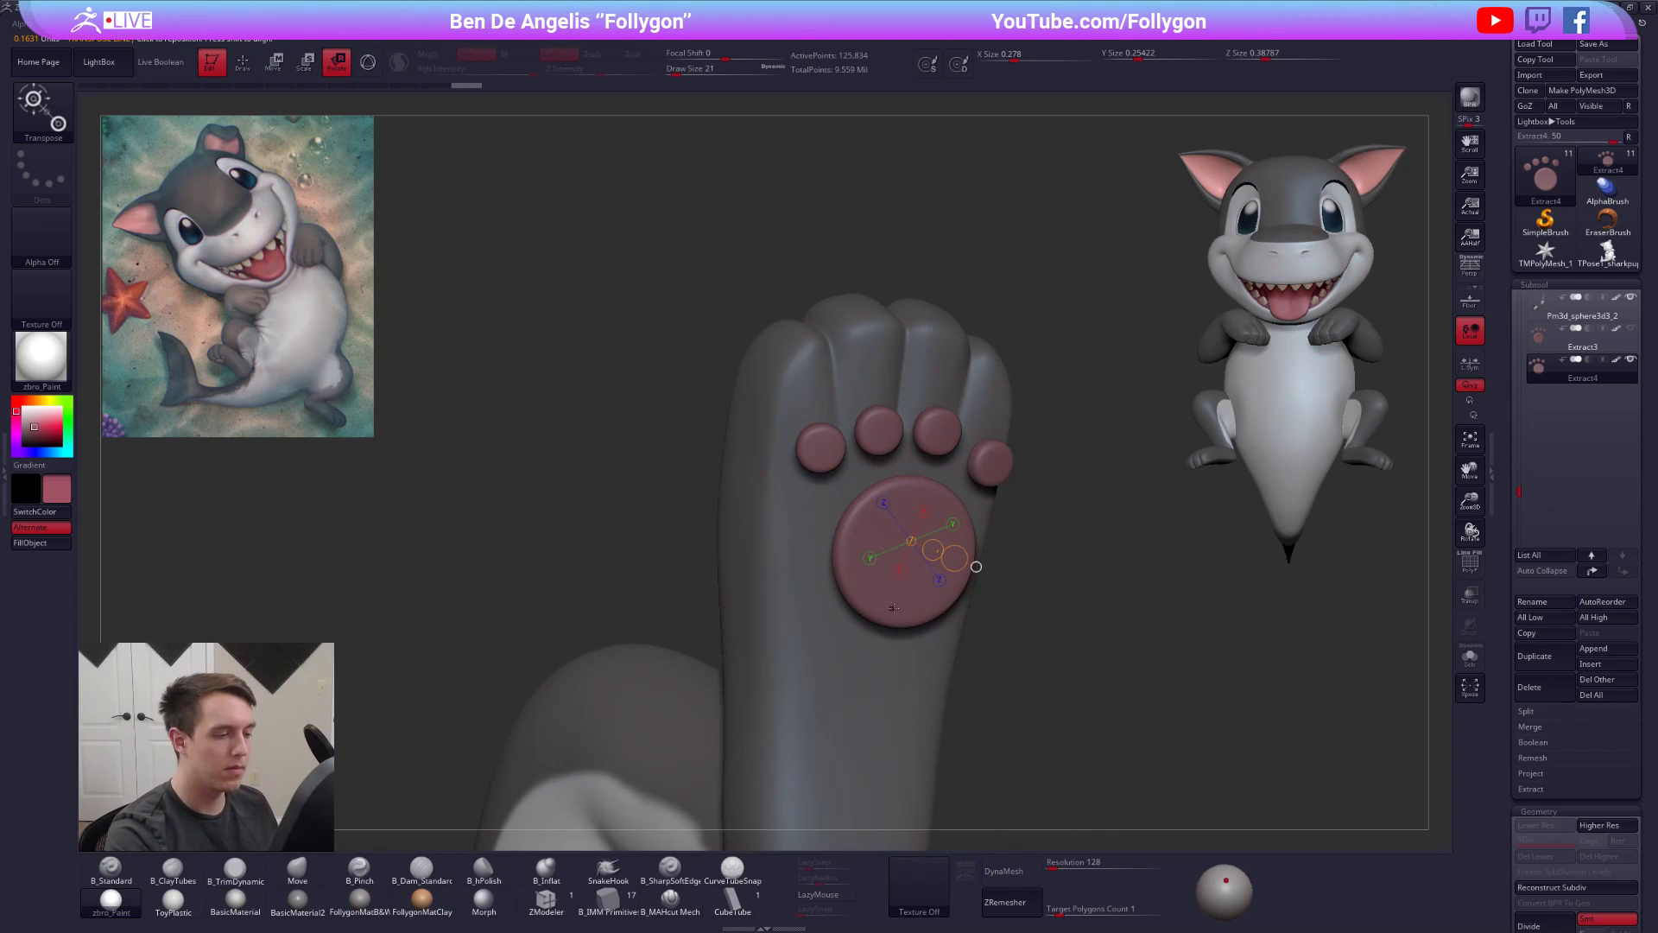
- Shift the copied pads across the sole and tilt them to lie flat against the underside of the foot
right_drag(891, 607, 948, 604)
key(w)
drag(954, 547, 922, 547)
mouse_move(922, 546)
right_down()
mouse_move(879, 557)
mouse_move(864, 639)
mouse_move(867, 592)
mouse_move(877, 610)
mouse_move(917, 606)
mouse_move(851, 601)
right_up()
key(r)
drag(703, 567, 1067, 587)
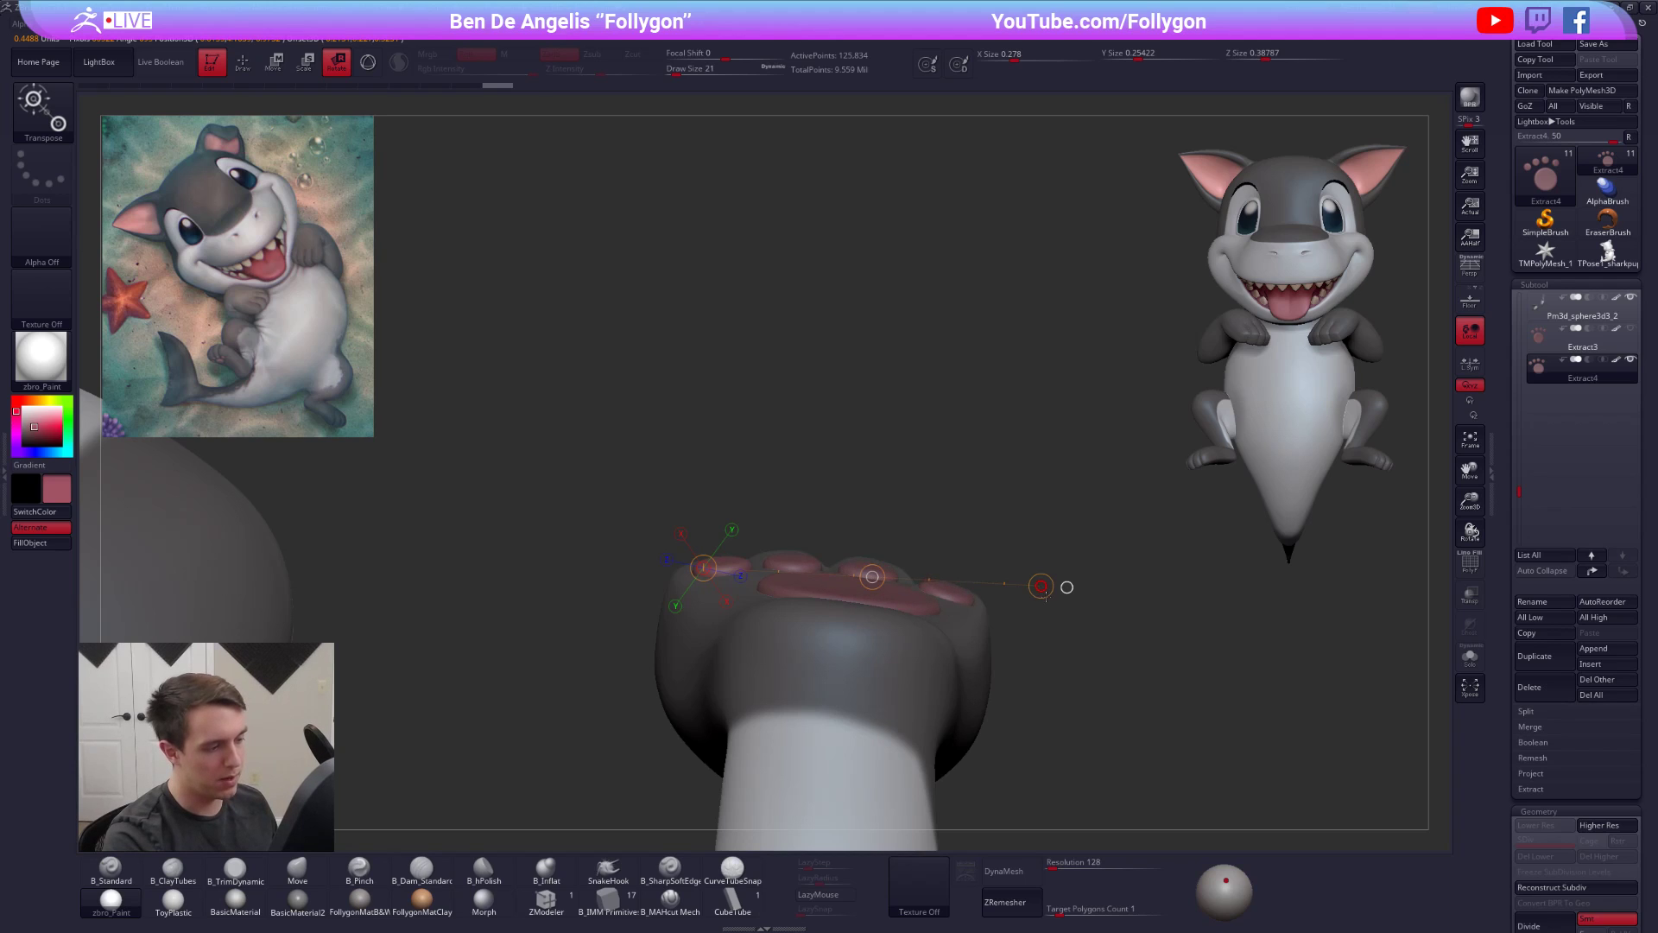
right_drag(1055, 584, 1086, 493)
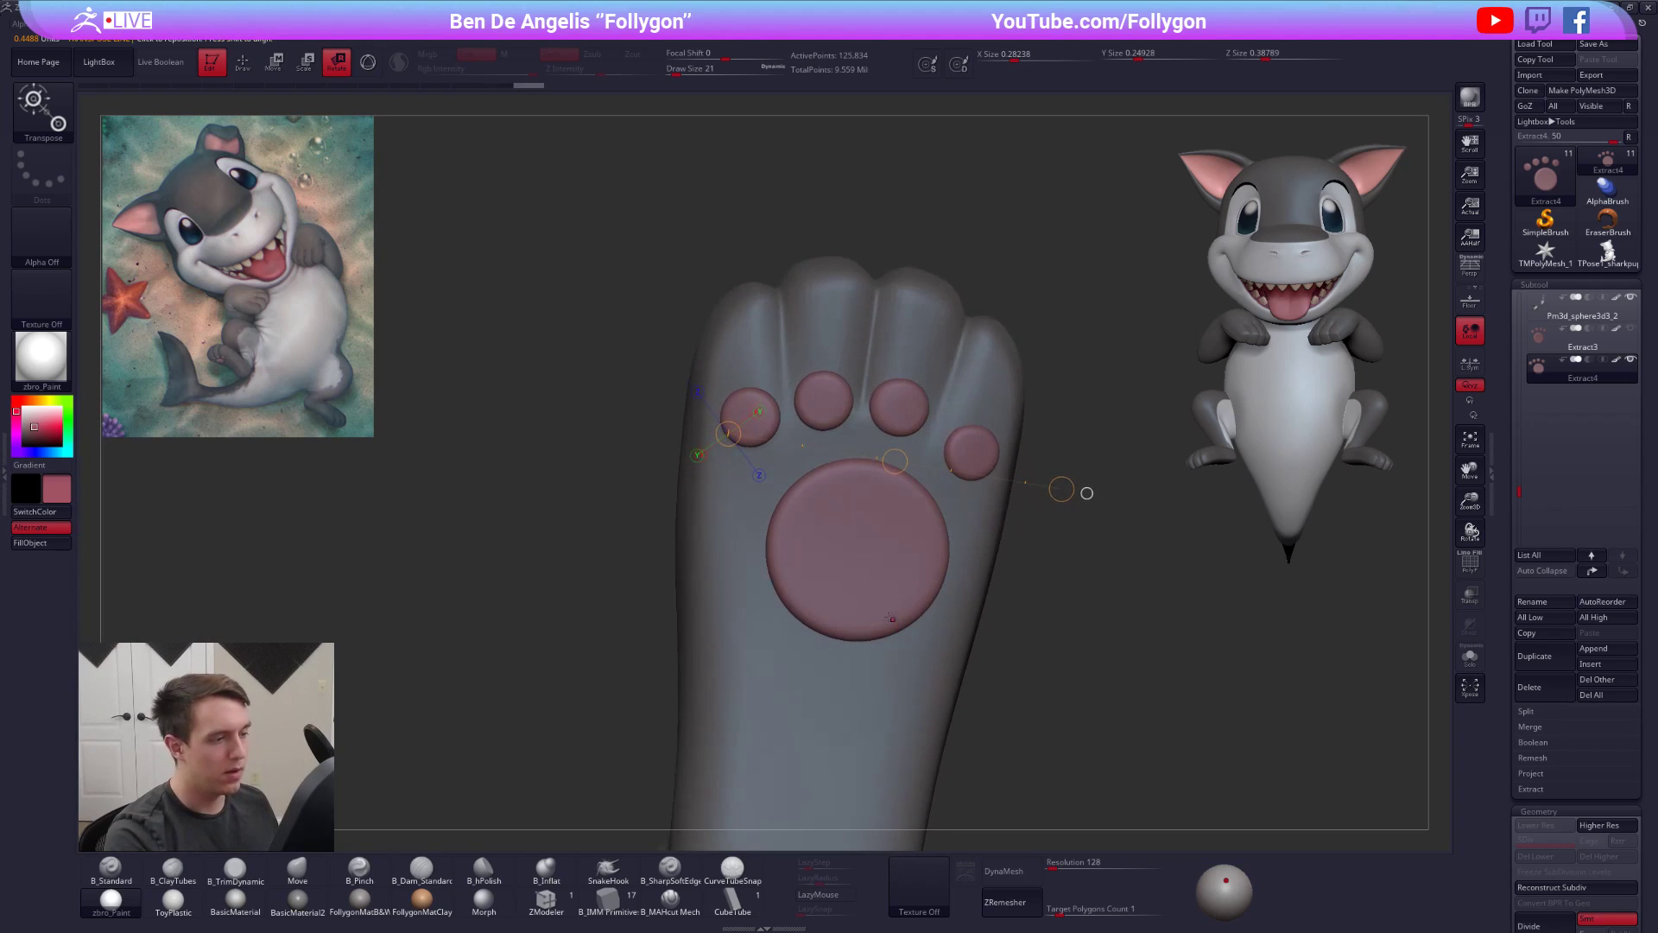
- Fine-tune the copied pads with Transpose move and rotate so they sit centred on the sole below the toes
key(w)
drag(862, 581, 862, 686)
drag(862, 618, 867, 603)
key(r)
mouse_move(857, 386)
mouse_down()
mouse_move(861, 610)
mouse_move(847, 614)
mouse_up()
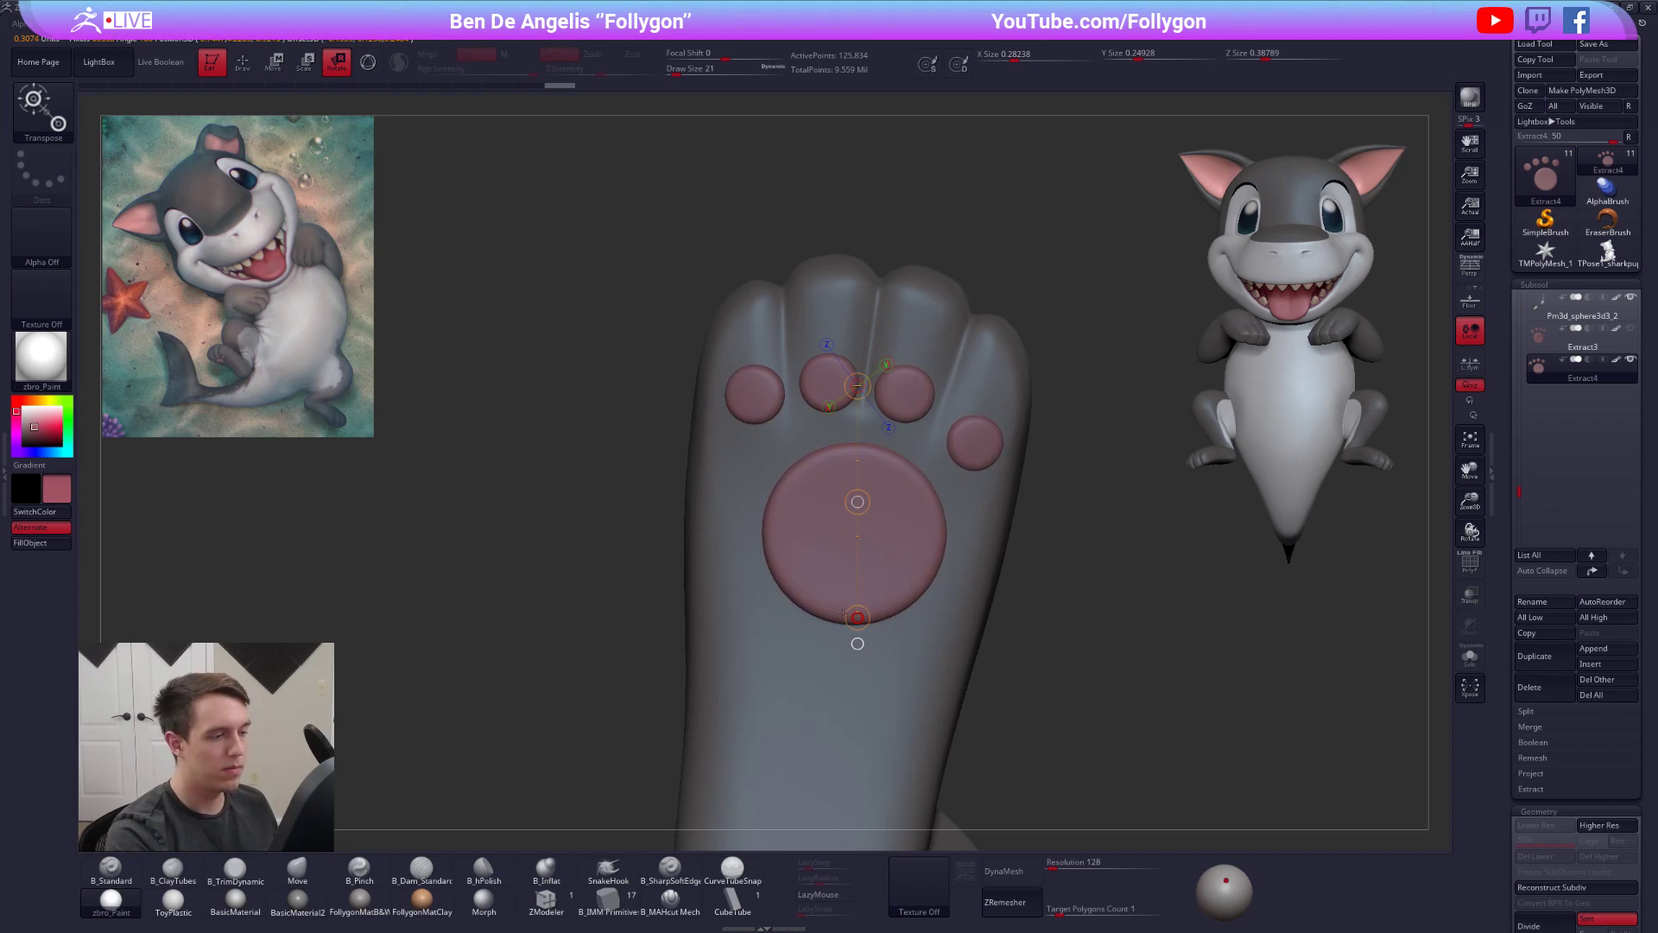
key(w)
drag(856, 499, 852, 495)
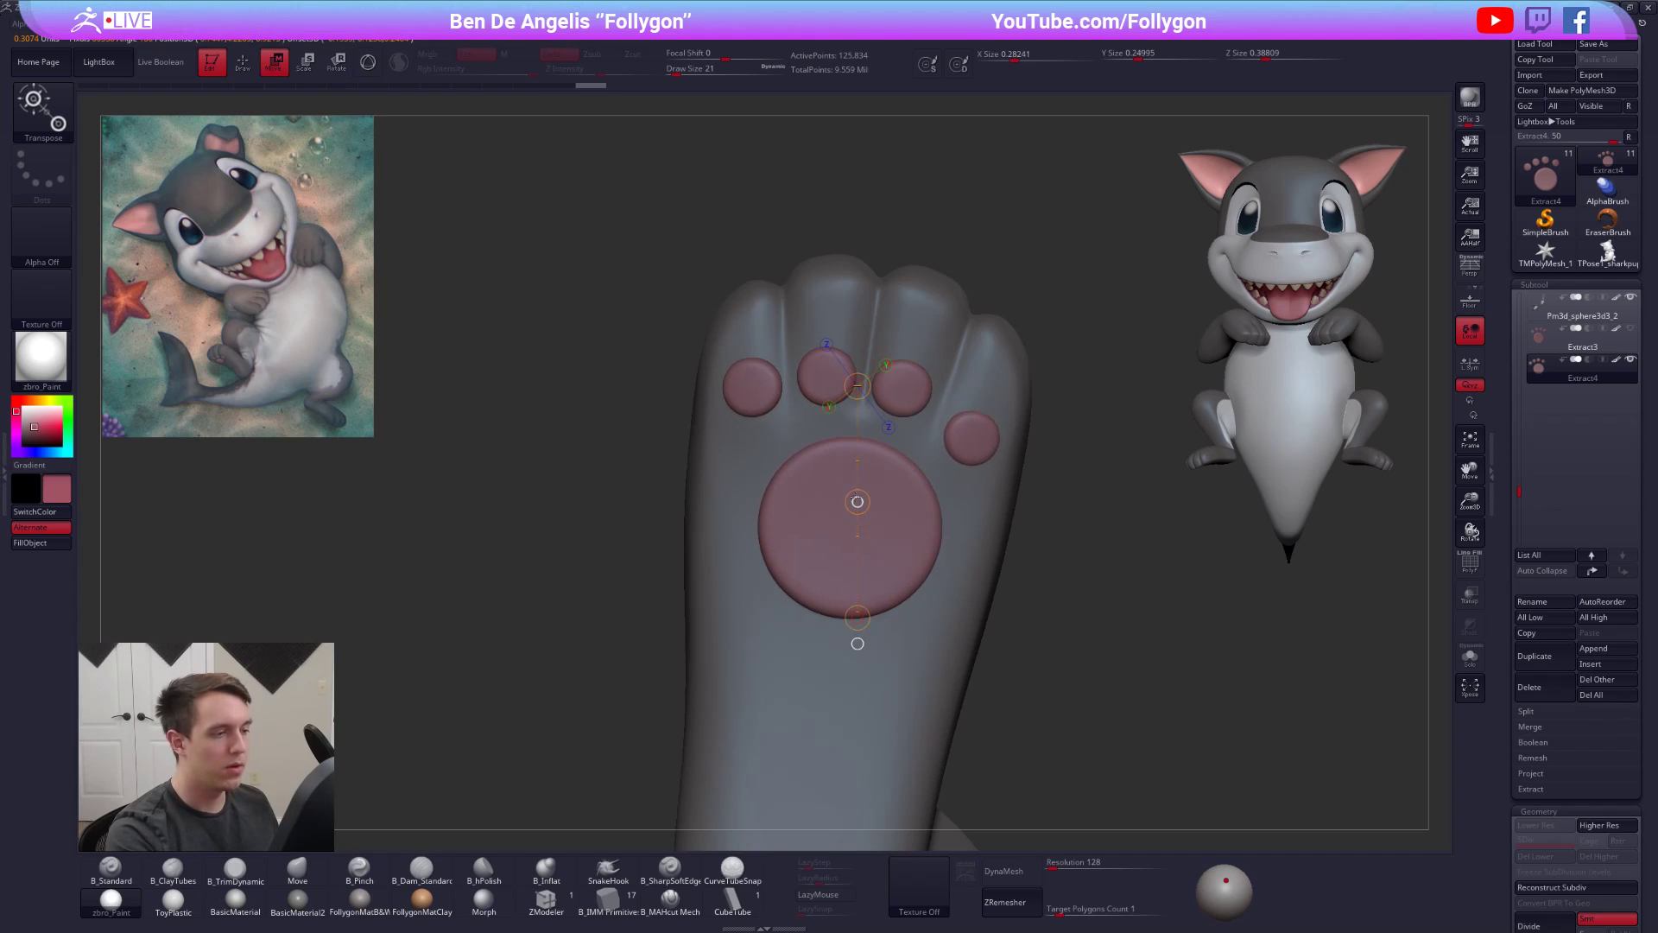
- Return to draw mode, bring all subtools back into view and check the pads on both feet
ctrl+right_drag(839, 725, 828, 612)
key(q)
drag(846, 616, 964, 544)
shift+click(1631, 359)
ctrl+right_drag(938, 517, 943, 636)
mouse_move(944, 636)
mouse_down()
mouse_move(937, 566)
mouse_move(922, 631)
mouse_up()
ctrl+right_drag(922, 630, 948, 716)
drag(947, 716, 962, 628)
- Make the leg mesh active, lower its subdivision level and adjust the outer toe with the Move brush, setting the draw size to 43
alt+click(950, 596)
ctrl+right_drag(967, 632, 965, 635)
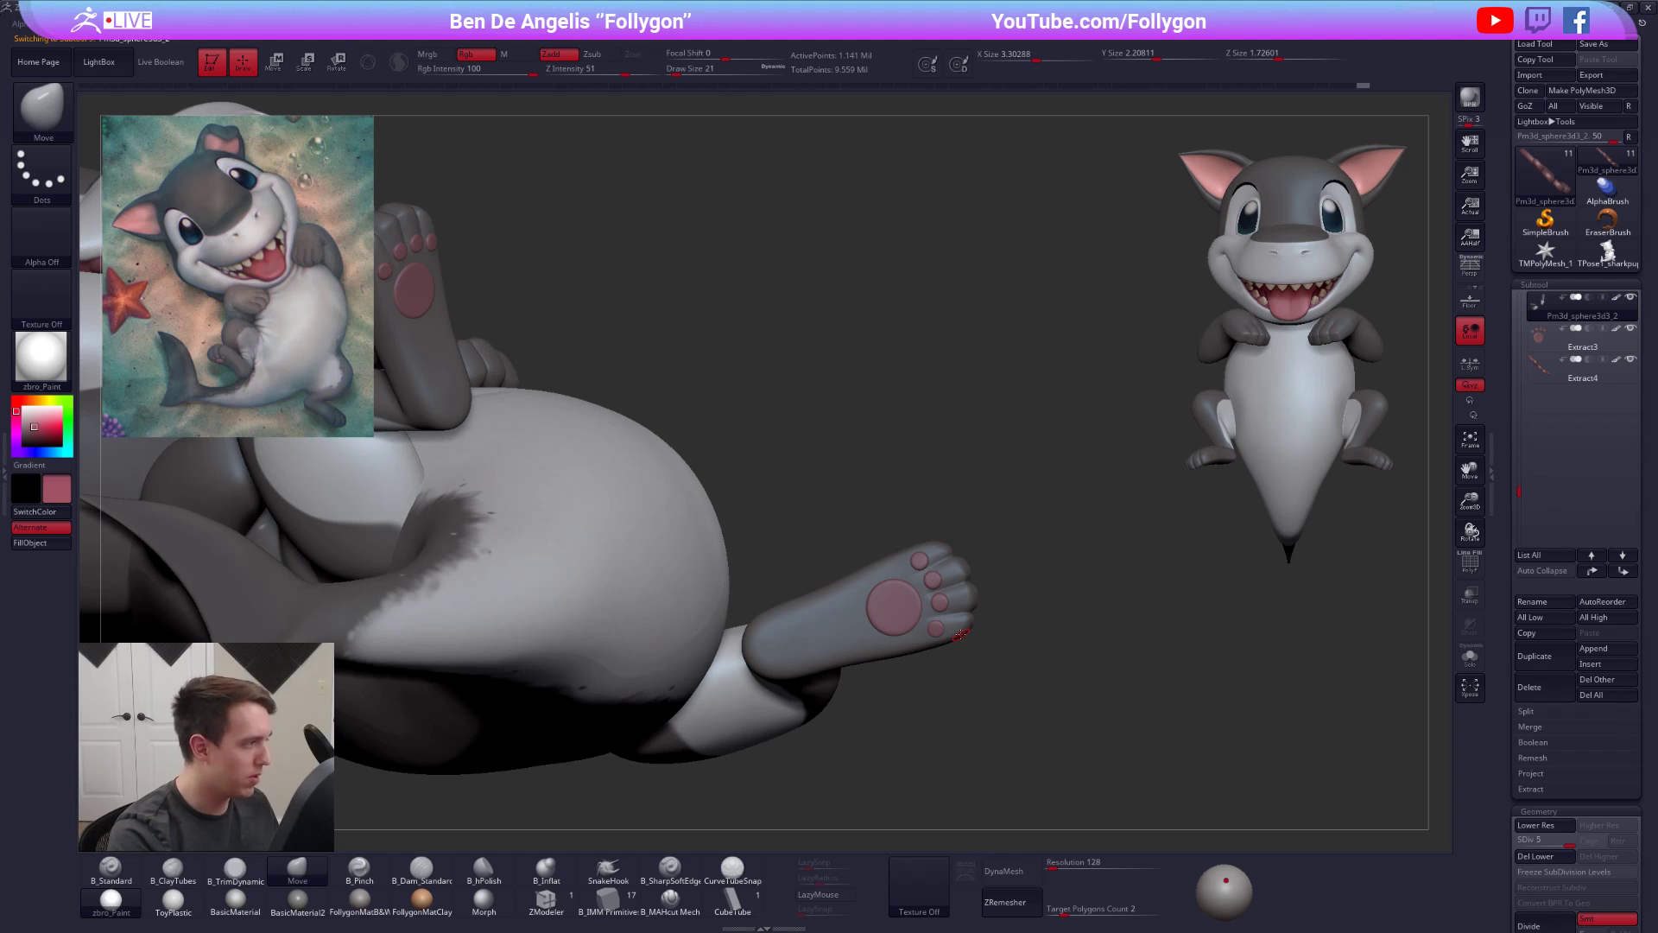
key(shift+d)
key(shift+d)
key(shift+d)
mouse_move(968, 641)
mouse_down()
mouse_move(959, 695)
mouse_move(972, 643)
mouse_up()
ctrl+right_drag(971, 643, 976, 683)
drag(976, 682, 974, 570)
key(space)
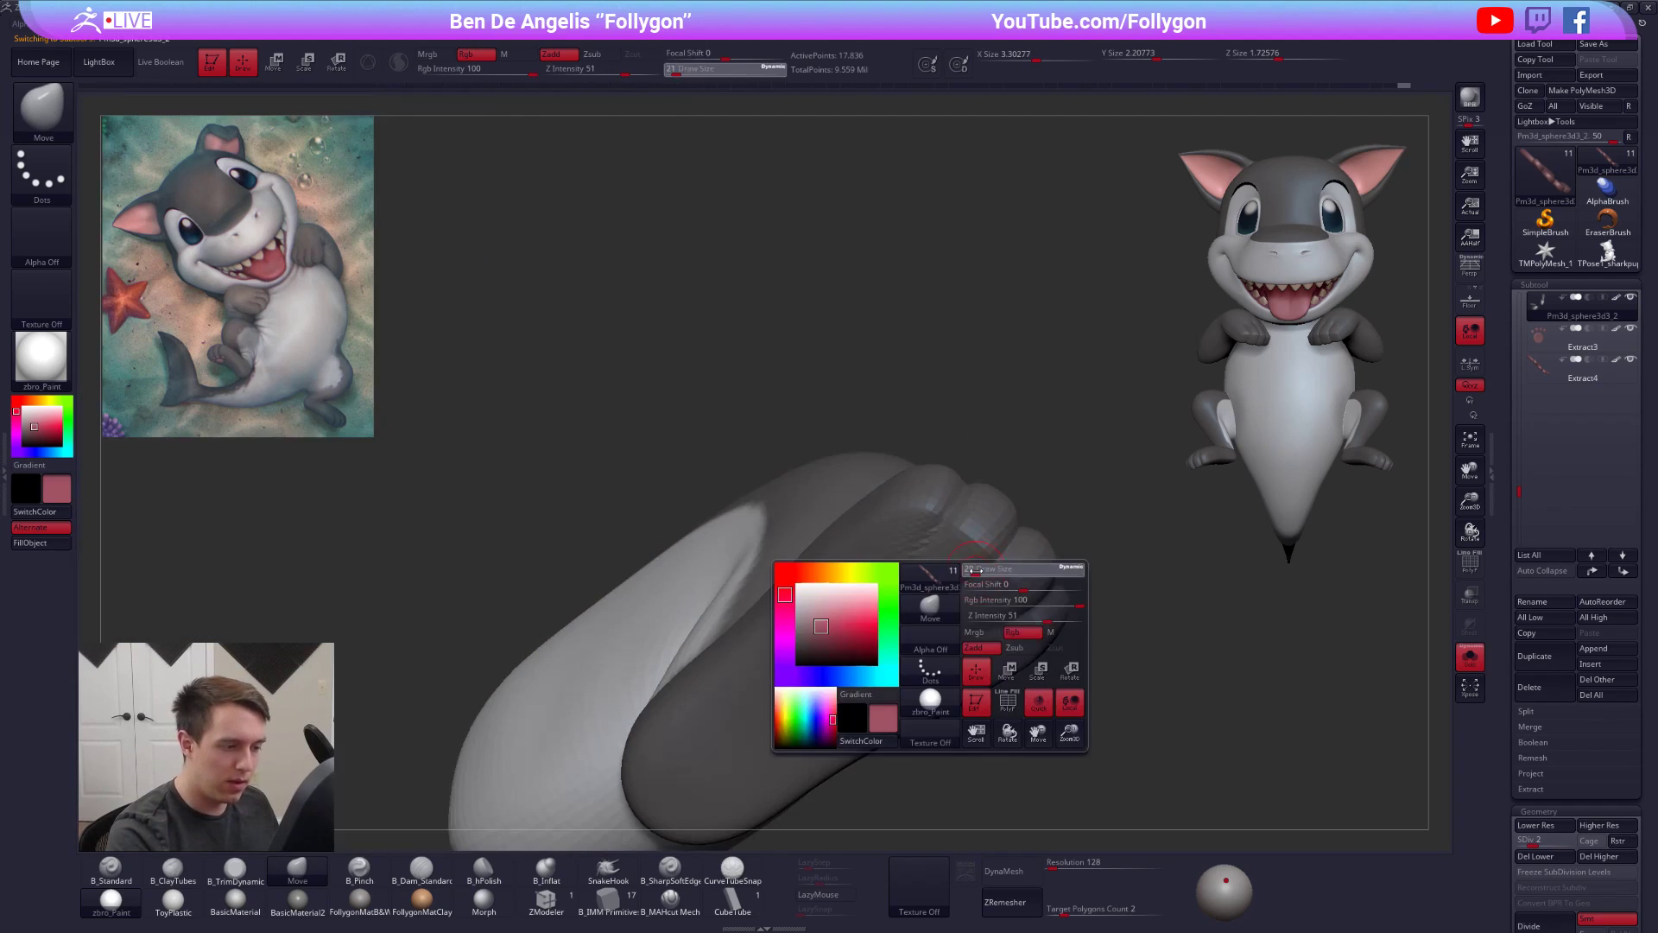
key(d)
right_drag(974, 570, 956, 551)
key(space)
drag(956, 551, 960, 550)
right_drag(961, 551, 984, 505)
- Flatten and smooth the grooves between the toes on the sole with the B_TrimDynamic brush
key(b)
key(c)
key(t)
key(b)
key(t)
key(d)
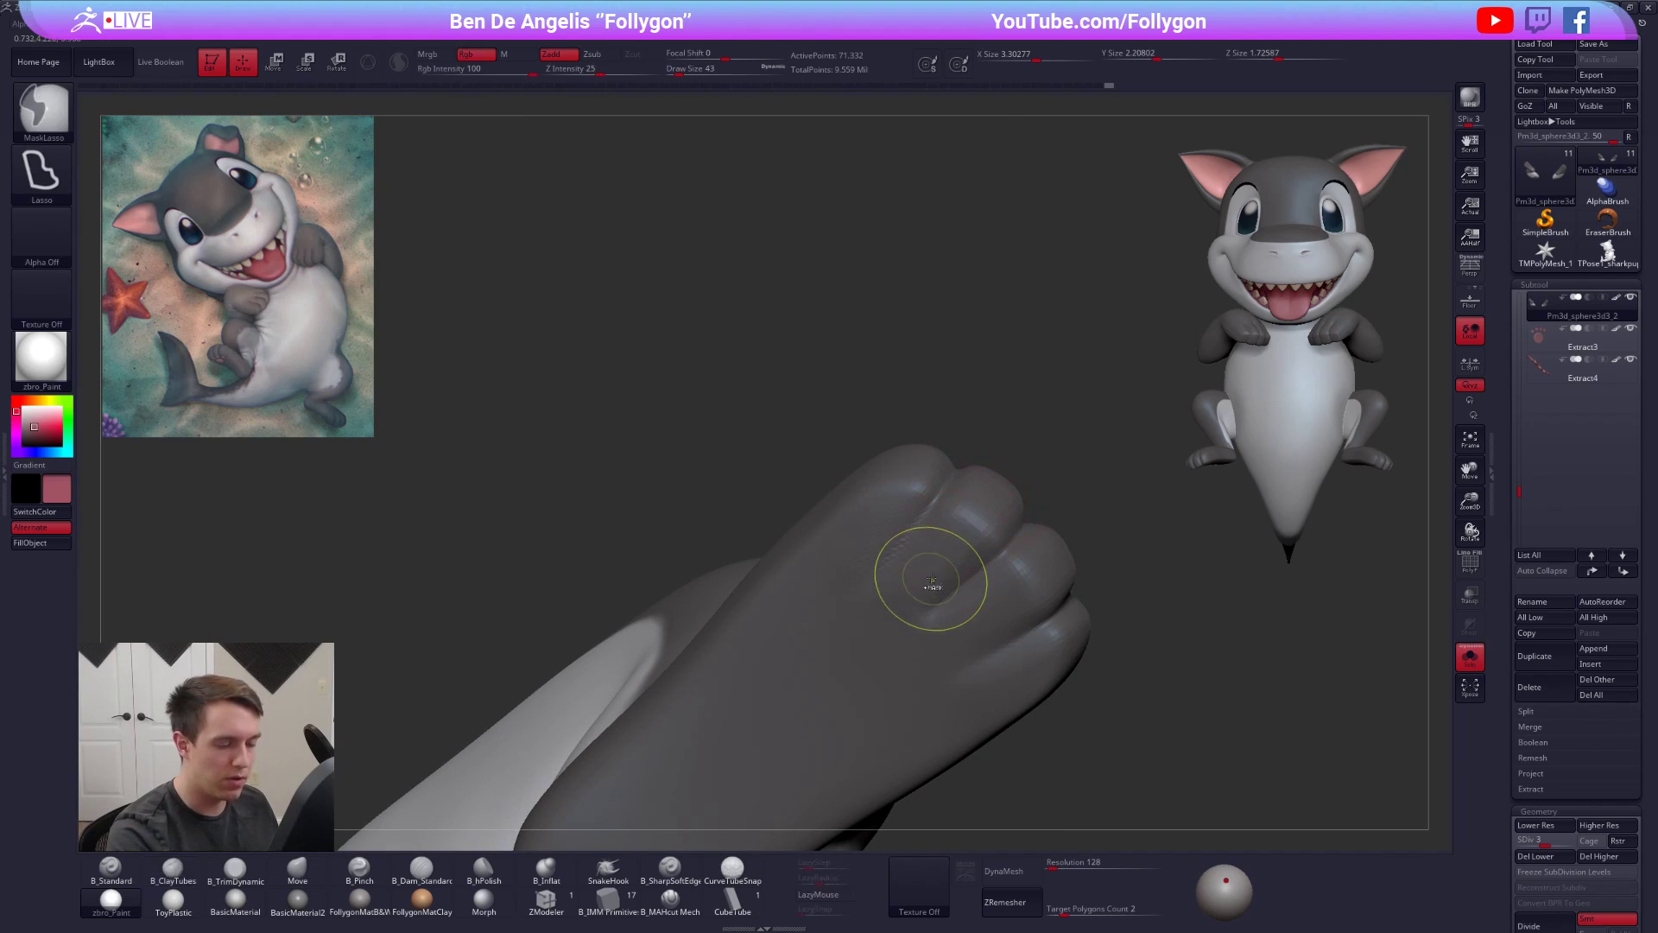
mouse_move(976, 518)
right_down()
mouse_move(979, 617)
mouse_move(852, 557)
right_up()
key(shift)
shift+drag(976, 557, 1002, 522)
right_drag(1036, 570, 922, 560)
shift+drag(993, 553, 1010, 535)
right_drag(1019, 587, 981, 566)
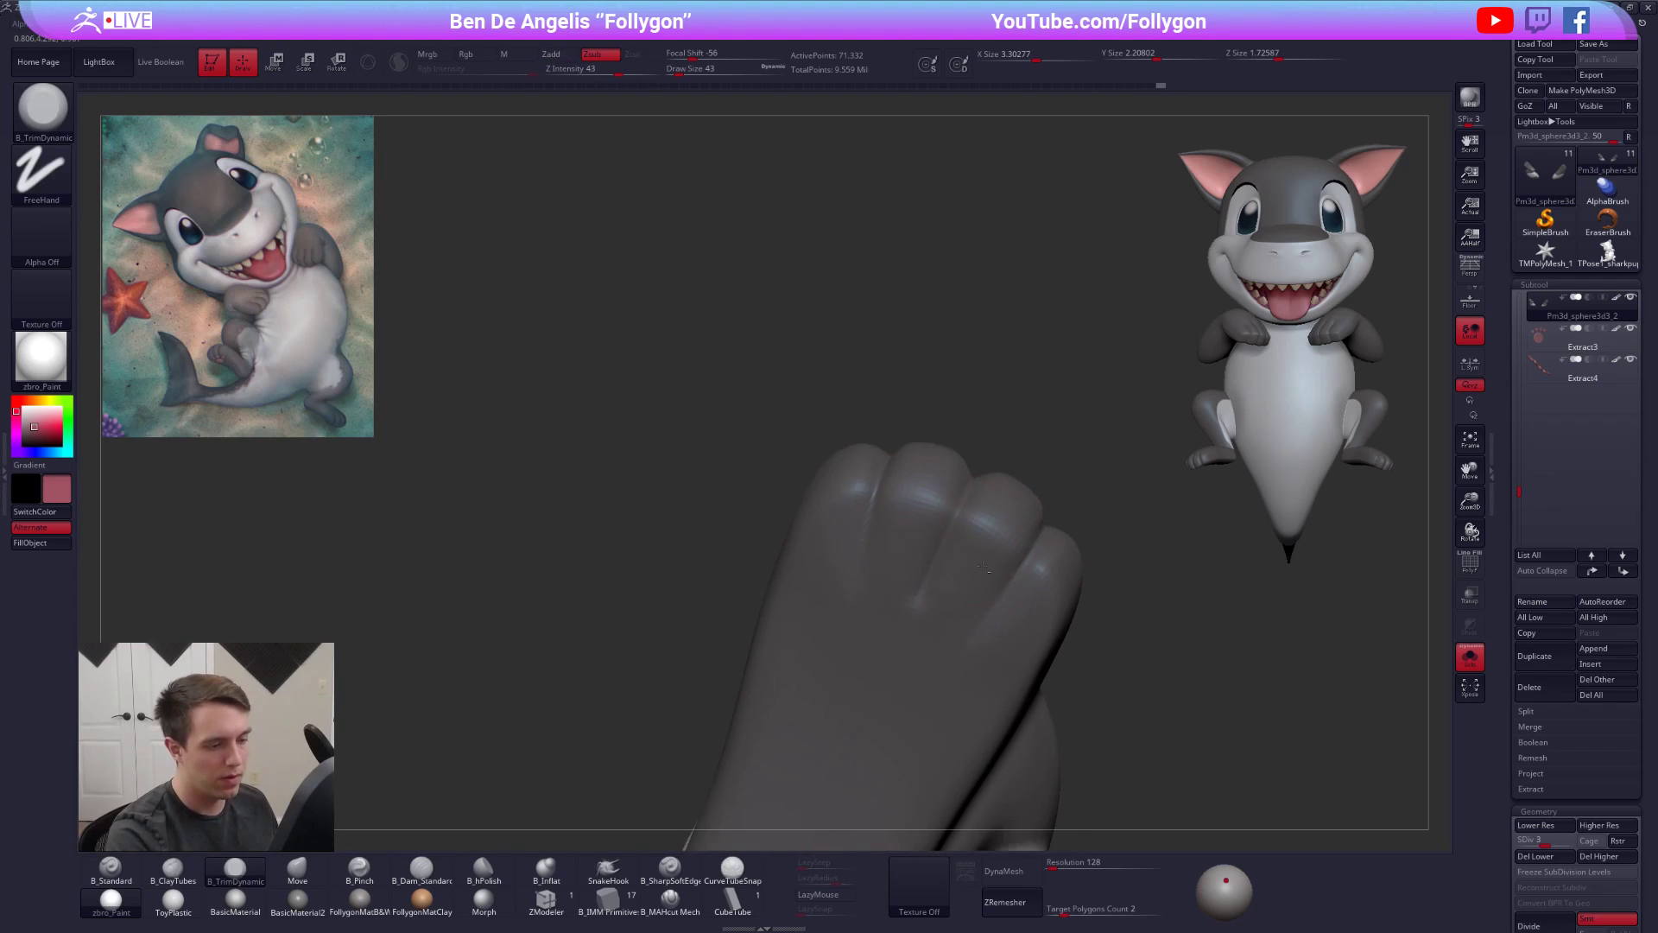
key(ctrl+d)
- At subdivision level 2, mask the foot except the toe tips, soften the mask and shift the tips with the Transpose line
right_drag(1012, 622, 994, 507)
key(shift+d)
key(shift+d)
mouse_move(1020, 422)
ctrl+mouse_down()
mouse_move(991, 608)
mouse_move(1209, 529)
ctrl+mouse_up()
ctrl+click(1021, 516)
ctrl+click(1056, 530)
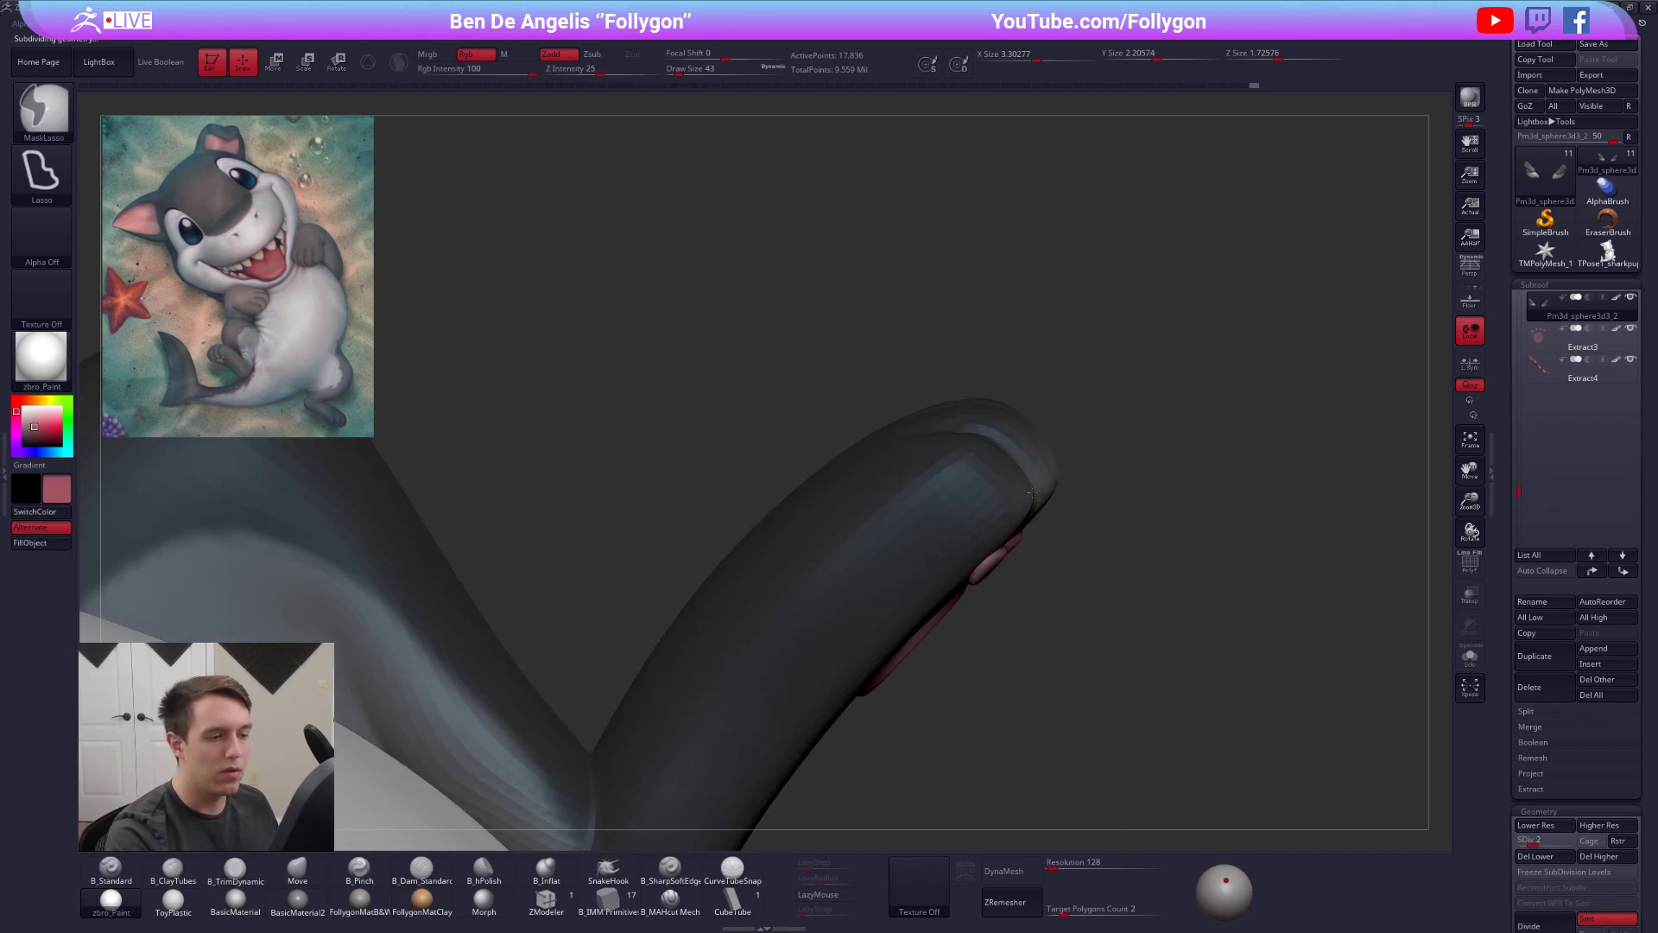
ctrl+click(1032, 494)
key(shift+d)
key(w)
mouse_move(1030, 501)
mouse_down()
mouse_move(1154, 516)
mouse_move(1082, 505)
mouse_move(1036, 528)
mouse_move(1070, 563)
mouse_move(1049, 683)
mouse_up()
- Raise the leg mesh to subdivision level 5 and carve a toe crease with the B_MAHcut Mech brush at draw size 29
key(q)
key(d)
key(d)
key(d)
click(670, 900)
key(alt+s)
drag(716, 630, 786, 626)
mouse_move(903, 516)
ctrl+right_down()
mouse_move(914, 542)
mouse_move(874, 515)
mouse_move(867, 555)
ctrl+right_up()
ctrl+right_drag(866, 554, 861, 607)
key(space)
drag(905, 523, 902, 523)
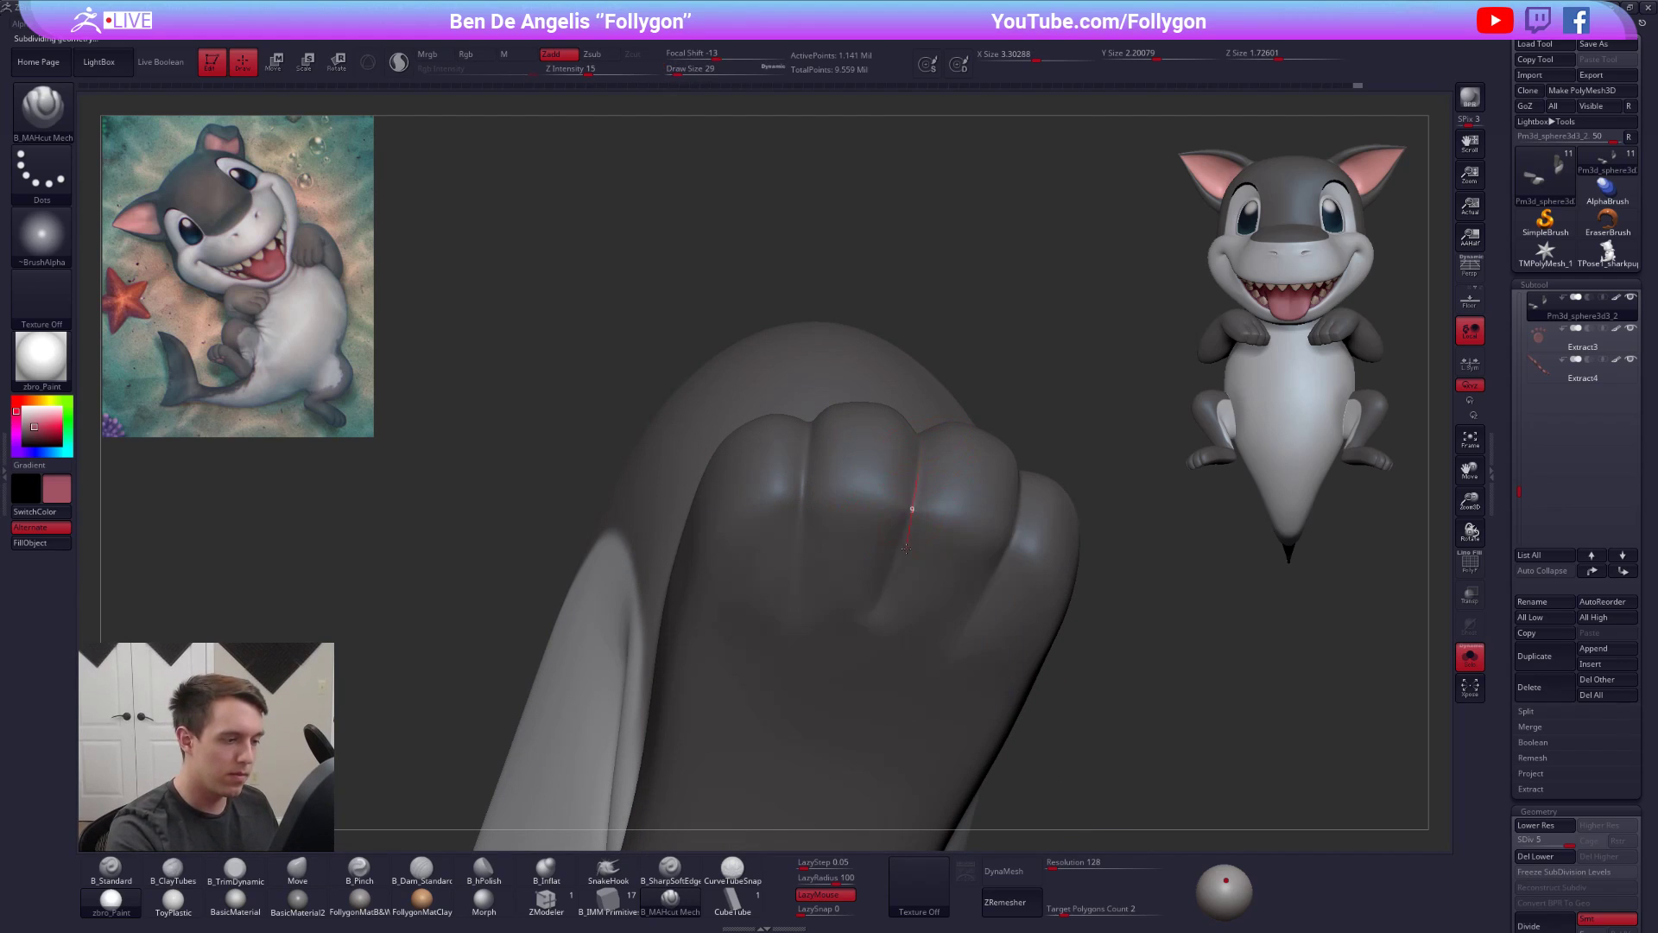
- Sharpen the remaining creases between the toes of this foot with the same brush from several angles
right_drag(890, 605, 844, 466)
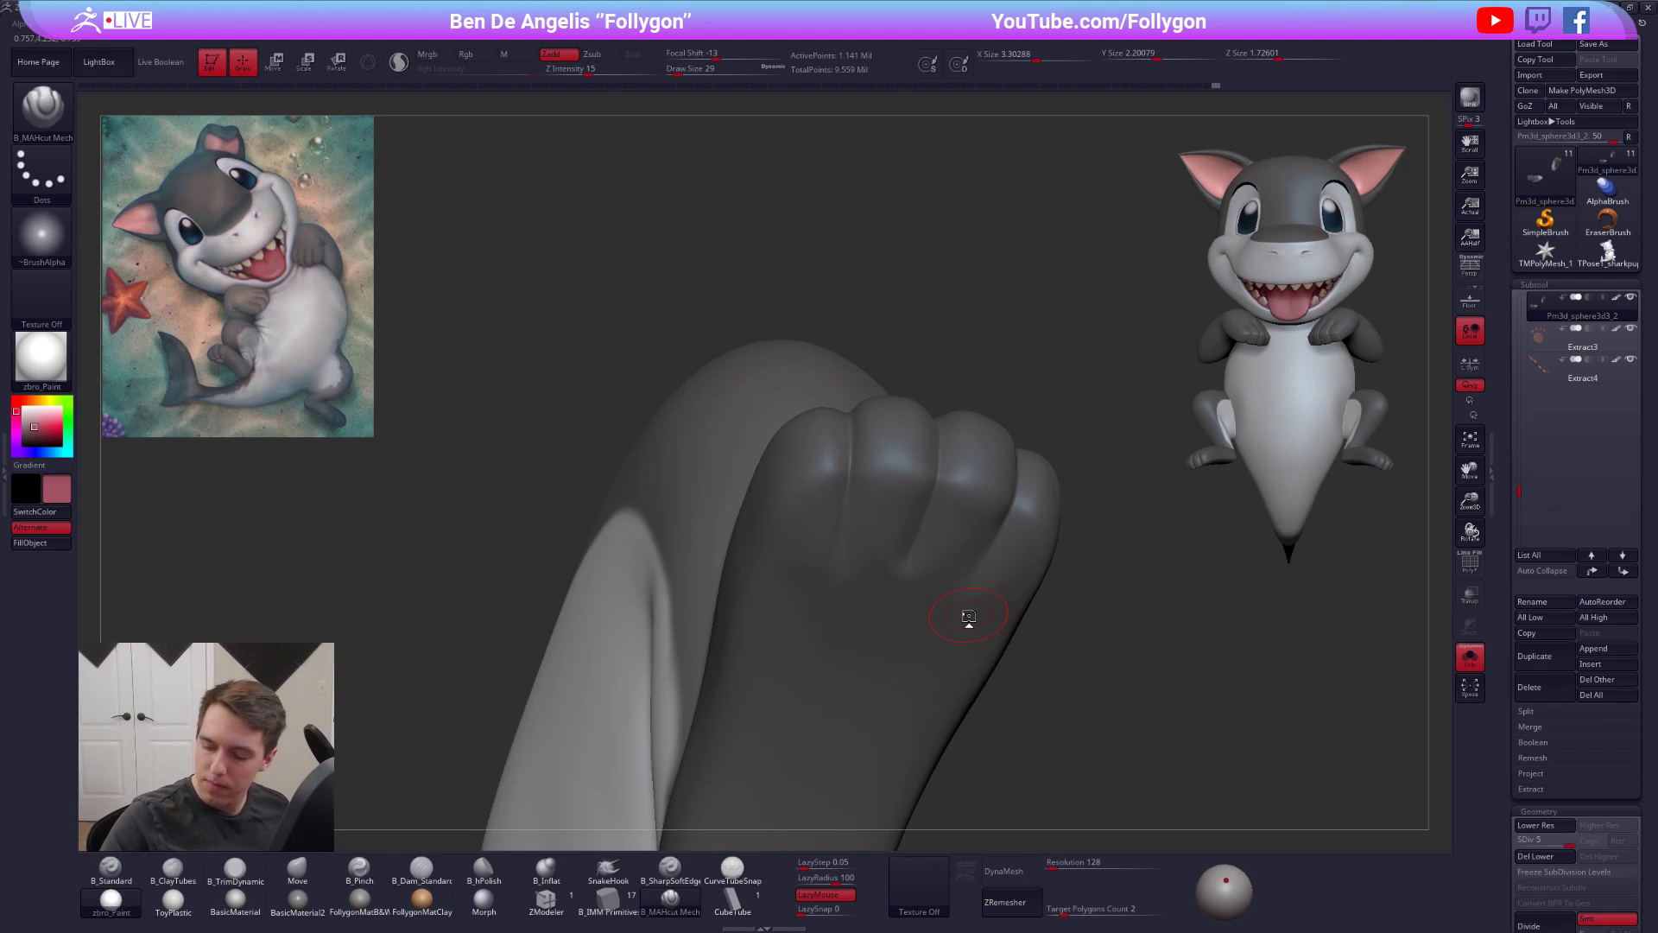
right_drag(968, 615, 1021, 466)
right_drag(976, 640, 1009, 453)
right_drag(980, 618, 957, 426)
- Lower the mesh to subdivision level 3 and trim and smooth the other foot's toe grooves at draw size 43
mouse_move(898, 547)
right_down()
mouse_move(876, 418)
mouse_move(785, 363)
mouse_move(561, 550)
mouse_move(692, 548)
mouse_move(759, 518)
mouse_move(855, 553)
mouse_move(820, 656)
right_up()
key(shift+d)
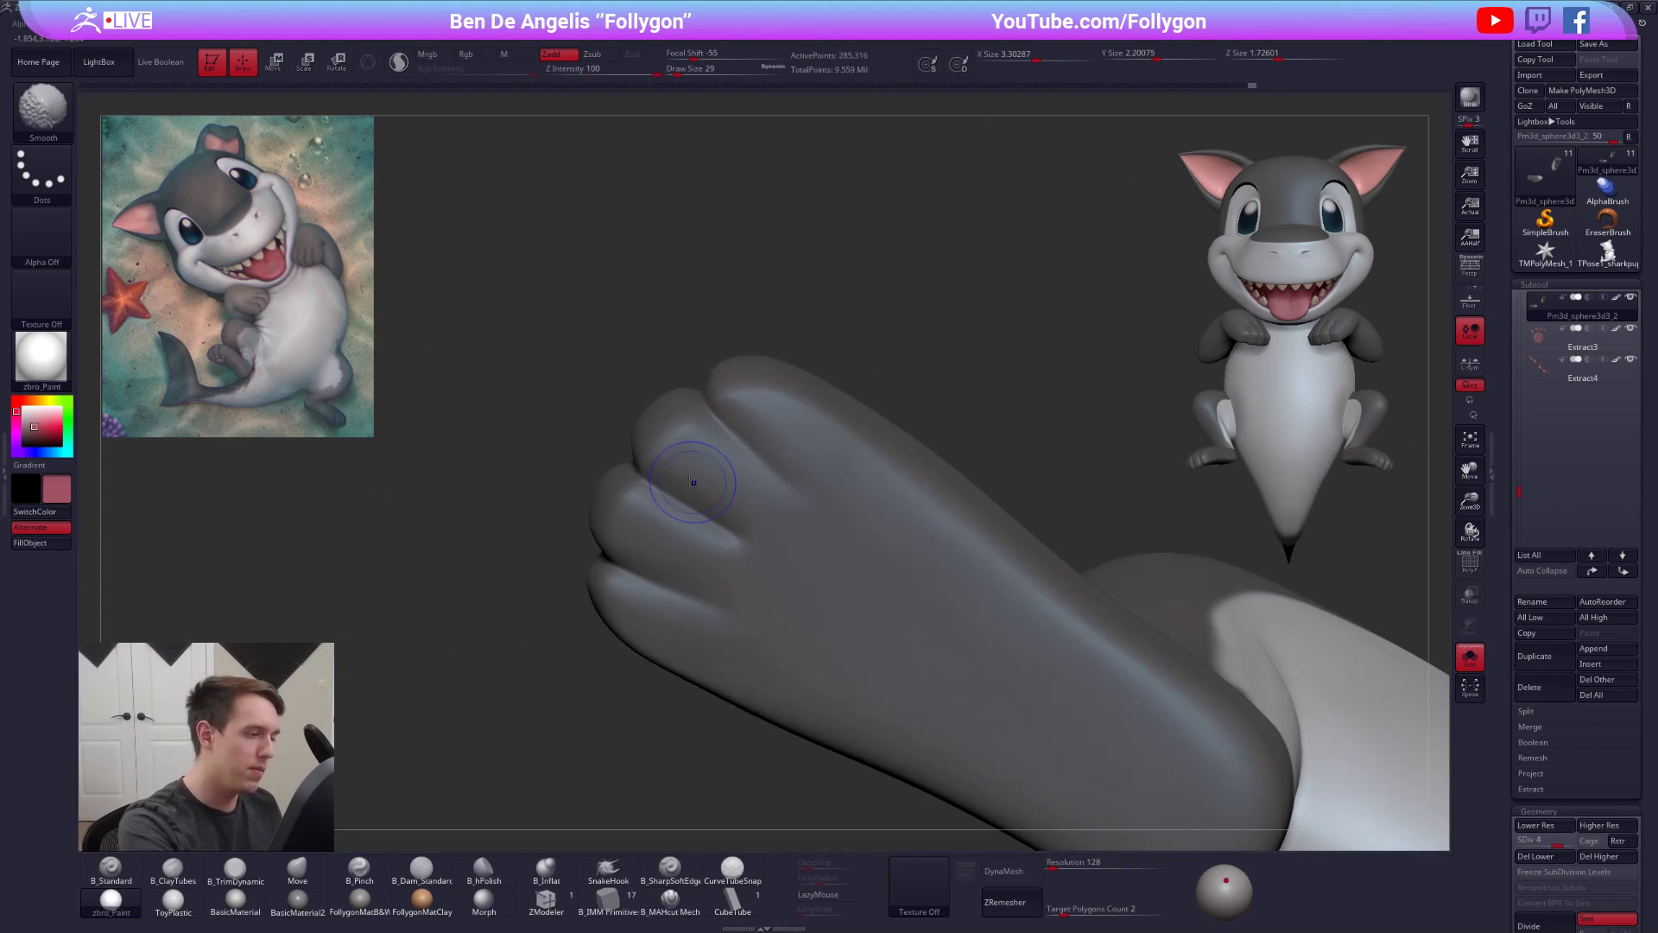
key(shift+d)
right_drag(693, 483, 636, 551)
key(s)
drag(636, 551, 643, 551)
mouse_move(645, 431)
shift+mouse_down()
mouse_move(675, 417)
mouse_move(643, 421)
shift+mouse_up()
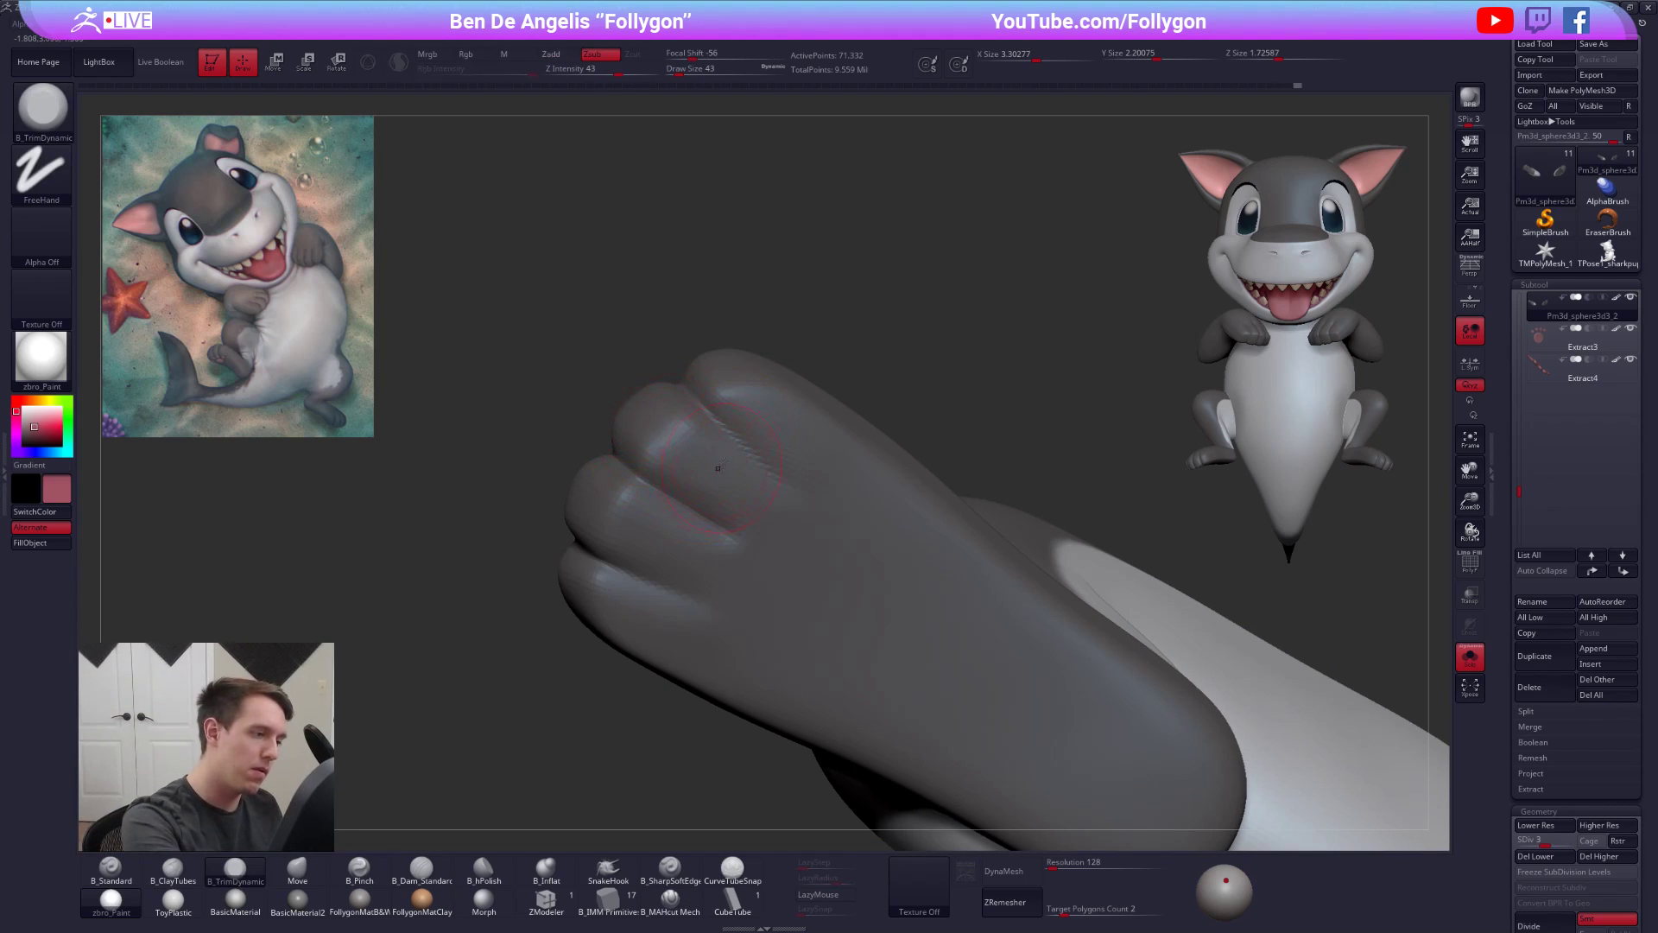
shift+drag(781, 436, 743, 458)
right_drag(492, 570, 625, 591)
right_click(626, 592)
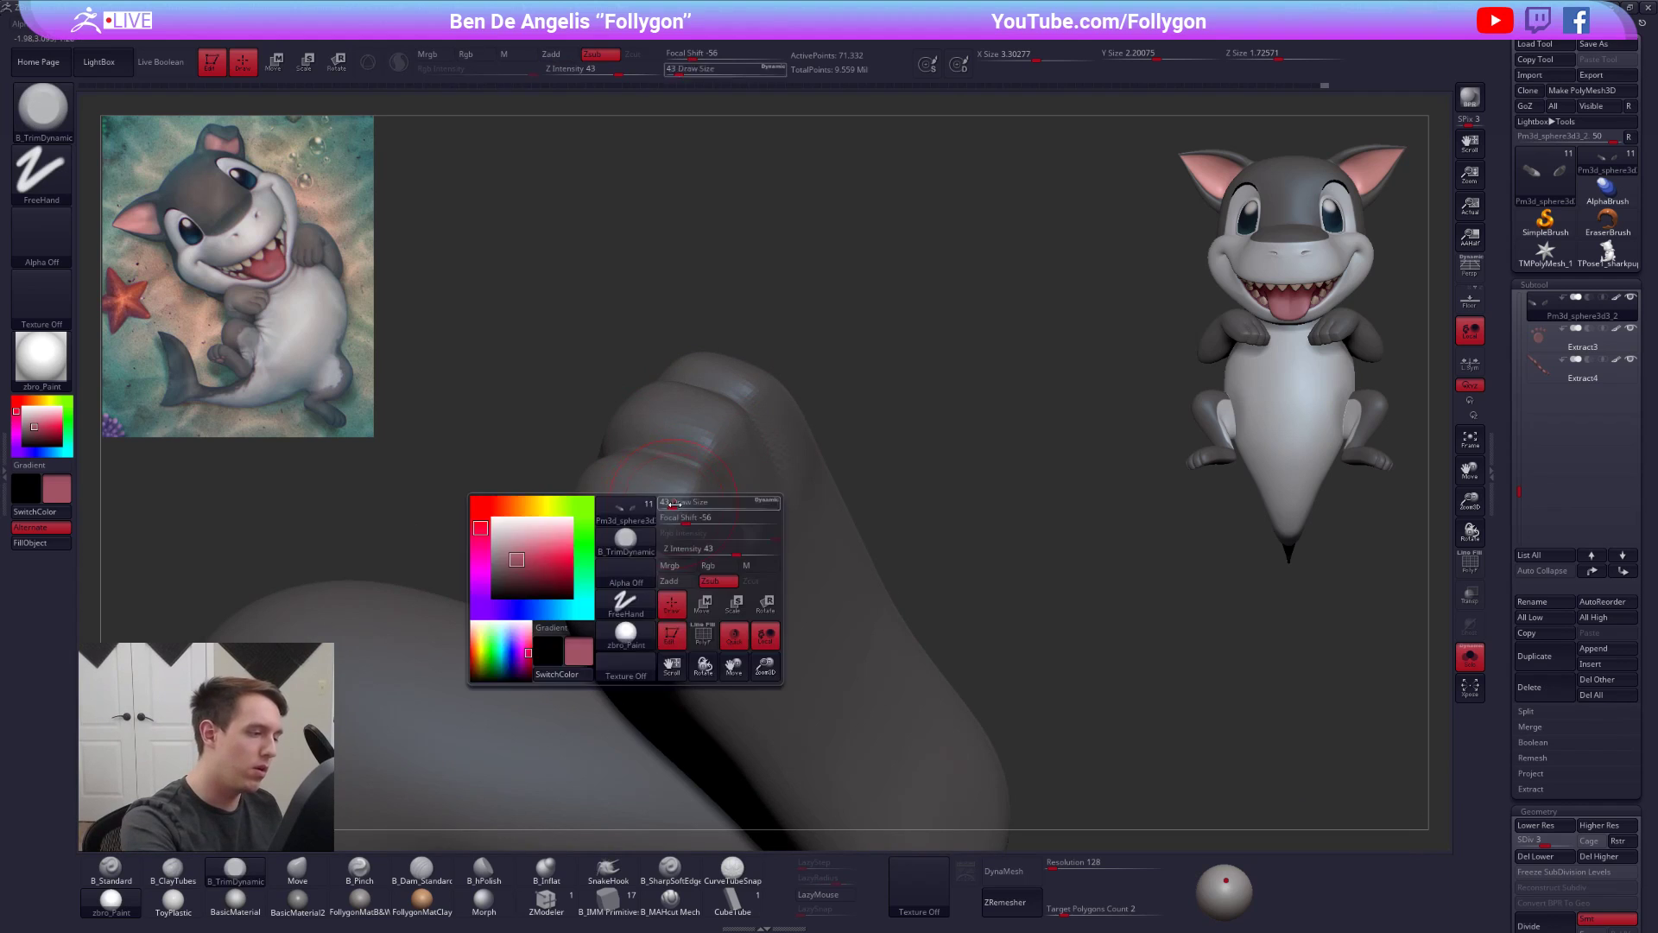
right_drag(695, 523, 715, 537)
- Mask the other foot except its toe tips at subdivision level 2 and nudge the tips back with the Transpose line
alt+right_drag(722, 696, 795, 570)
key(alt+s)
mouse_move(796, 463)
right_down()
mouse_move(832, 449)
mouse_move(844, 416)
mouse_move(830, 413)
right_up()
key(alt+s)
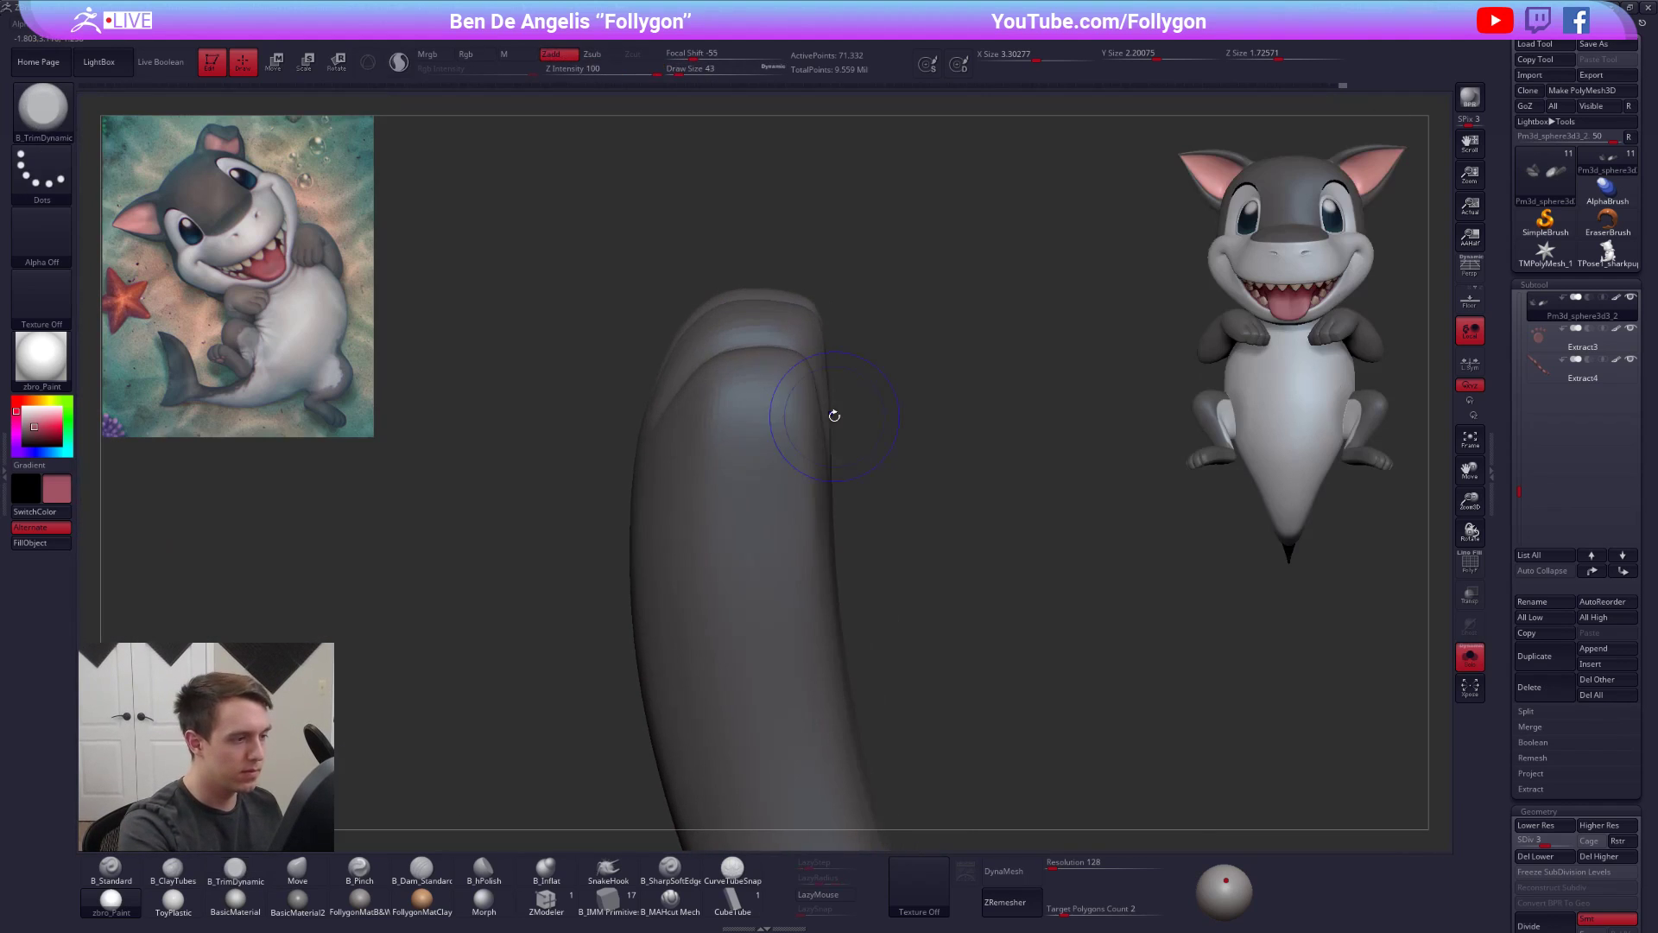
key(shift+d)
key(shift+d)
mouse_move(761, 278)
ctrl+mouse_down()
mouse_move(897, 518)
mouse_move(861, 507)
ctrl+mouse_up()
key(d)
ctrl+click(847, 440)
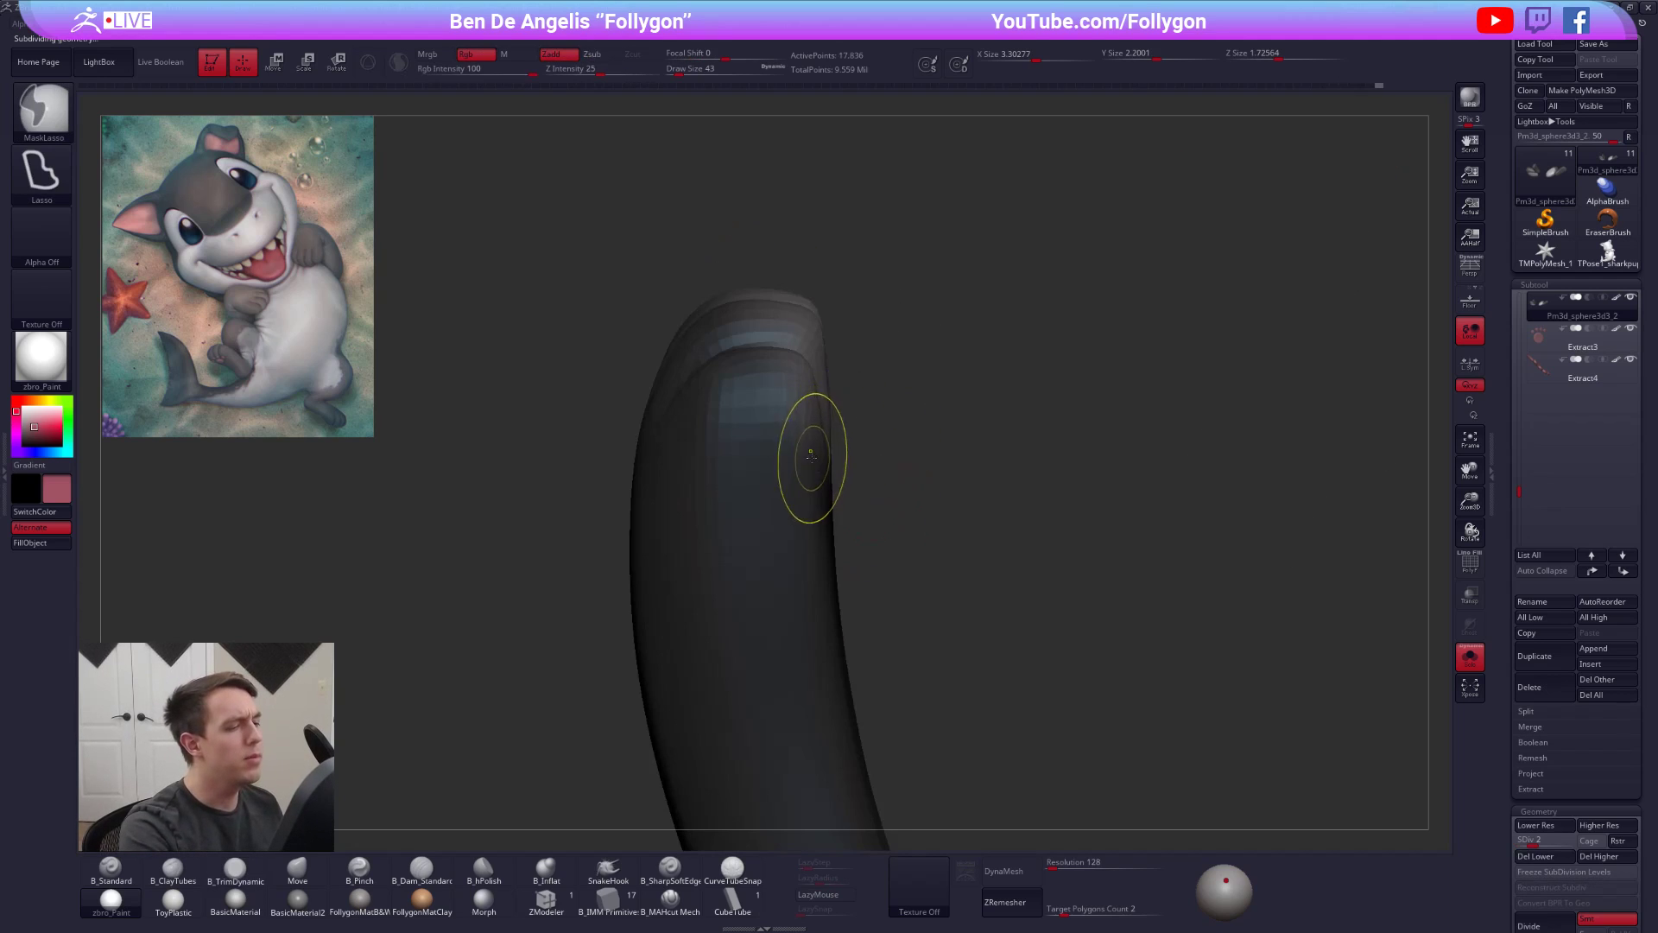
key(w)
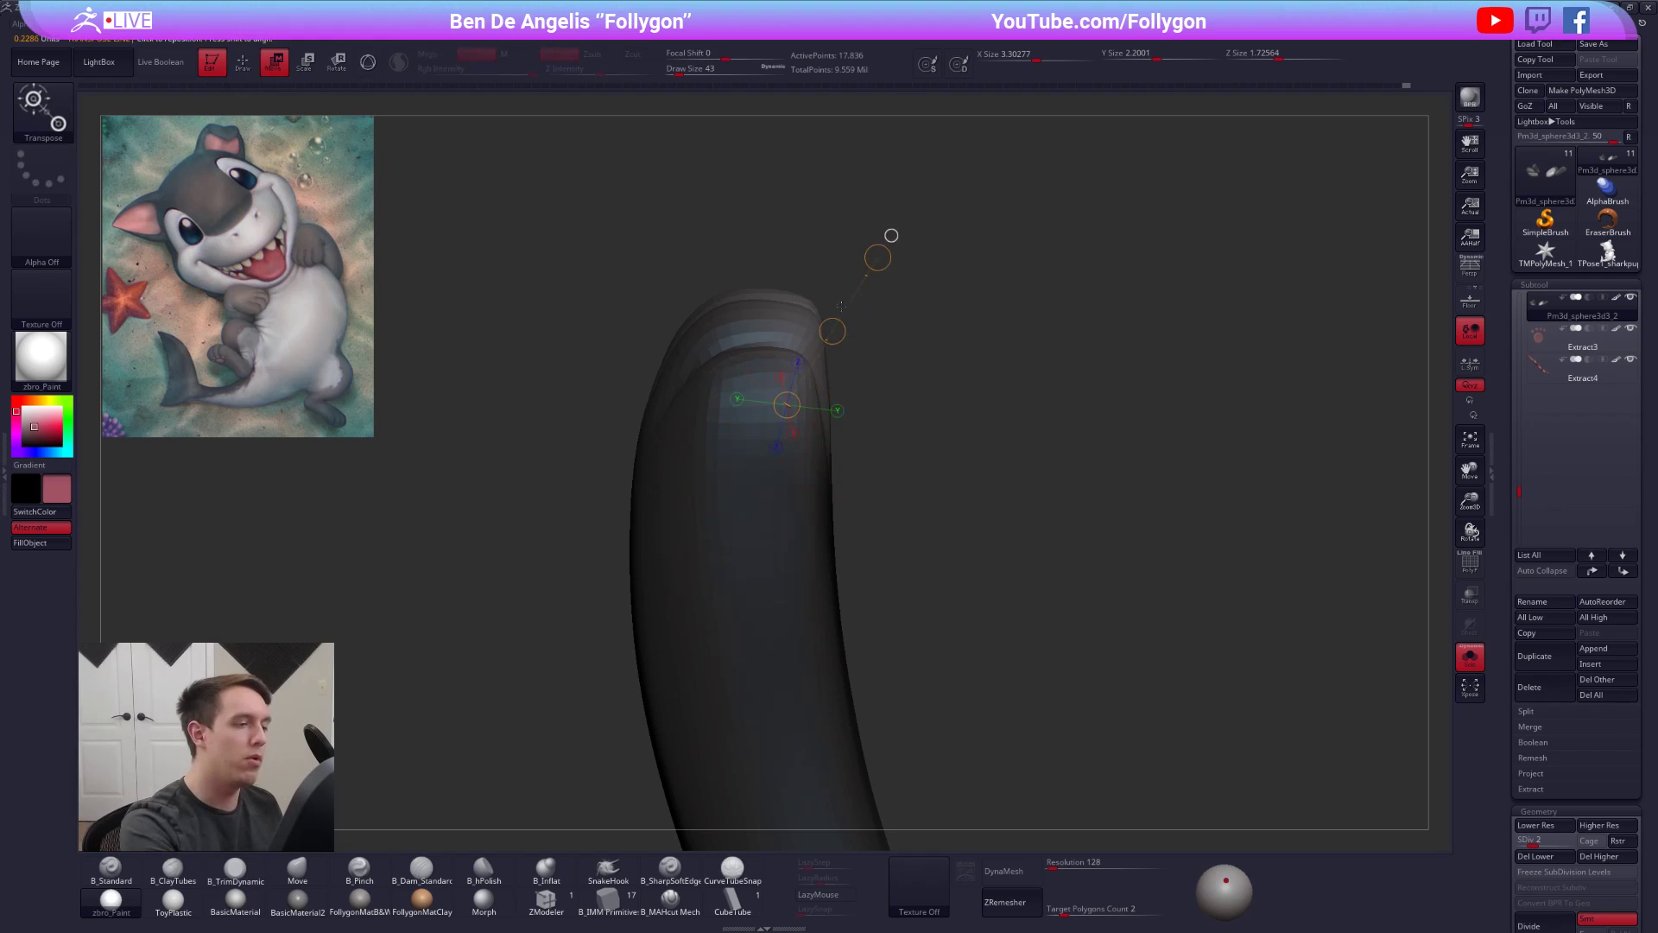
drag(833, 331, 828, 335)
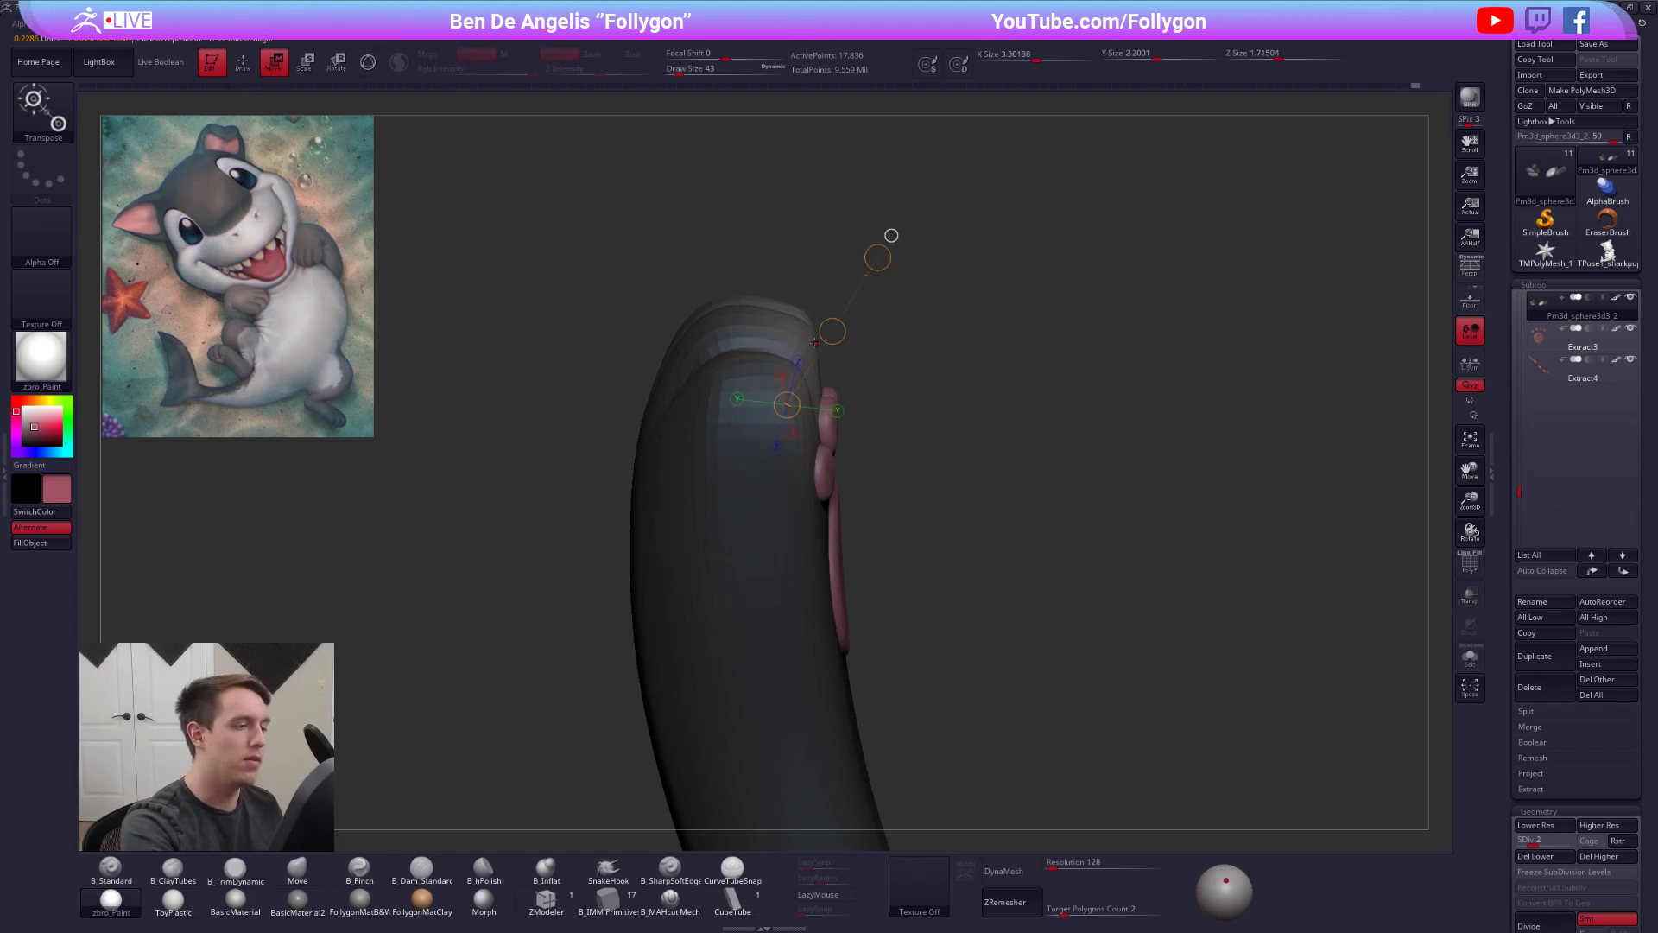
- Return to draw mode at a higher subdivision level and smooth the grooves and side of the outer toes
key(q)
mouse_move(892, 234)
right_down()
mouse_move(778, 259)
mouse_move(722, 492)
mouse_move(837, 408)
mouse_move(822, 469)
right_up()
key(3)
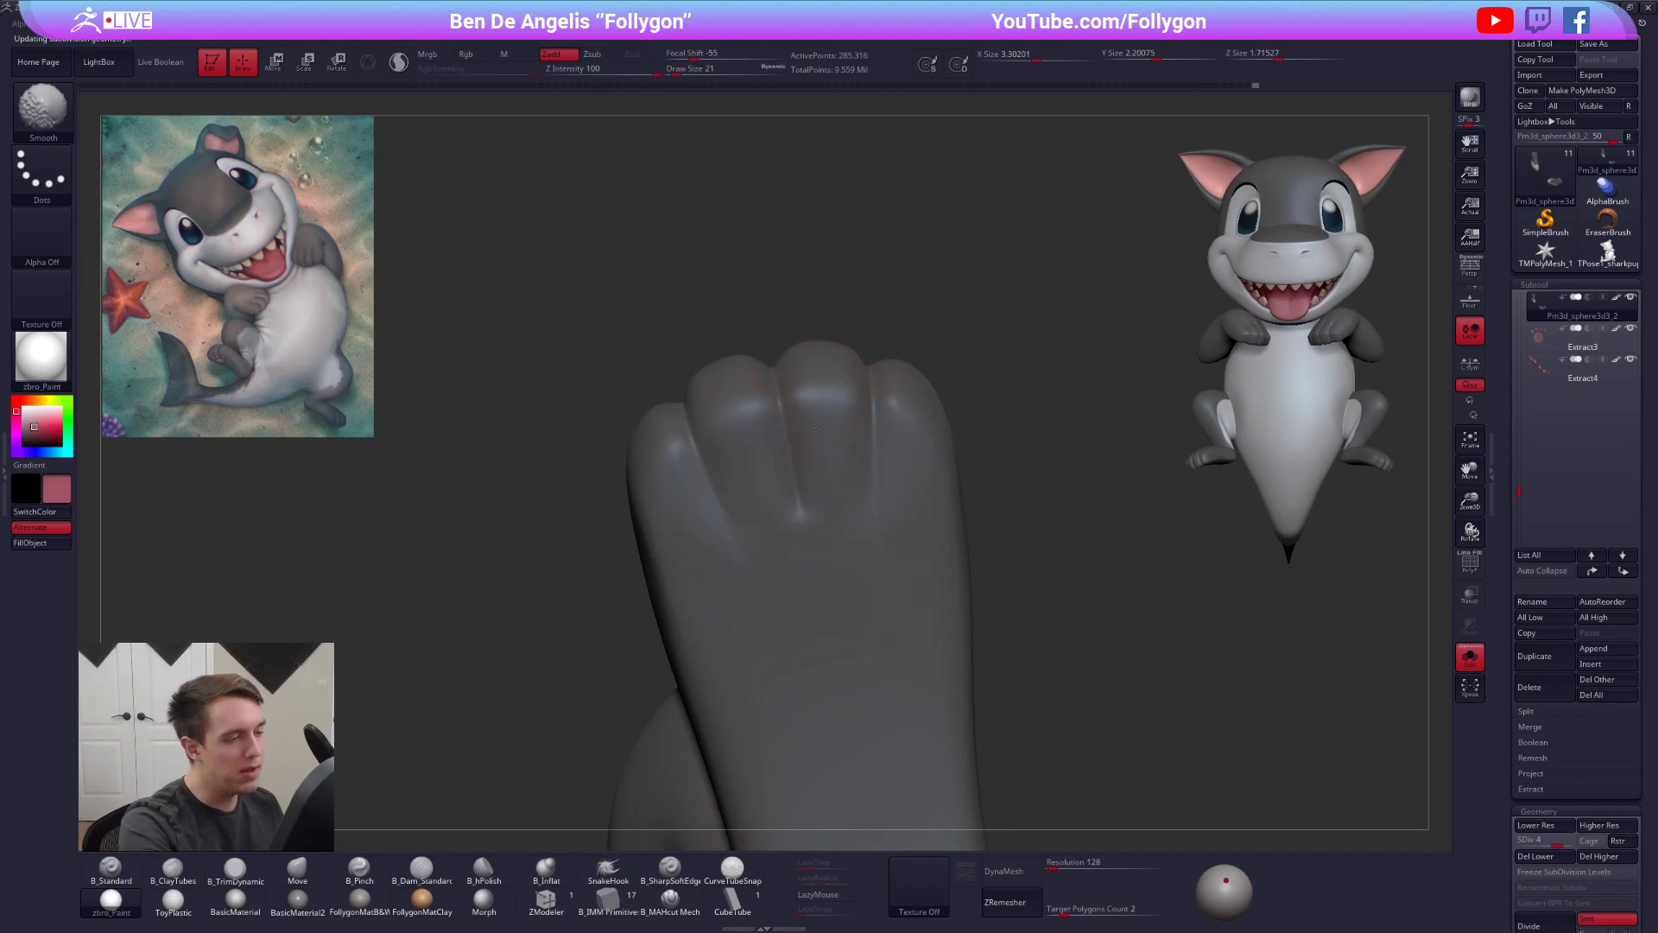
shift+drag(917, 442, 898, 462)
right_drag(898, 462, 799, 471)
shift+drag(751, 490, 744, 467)
right_drag(743, 467, 658, 485)
shift+drag(653, 527, 671, 656)
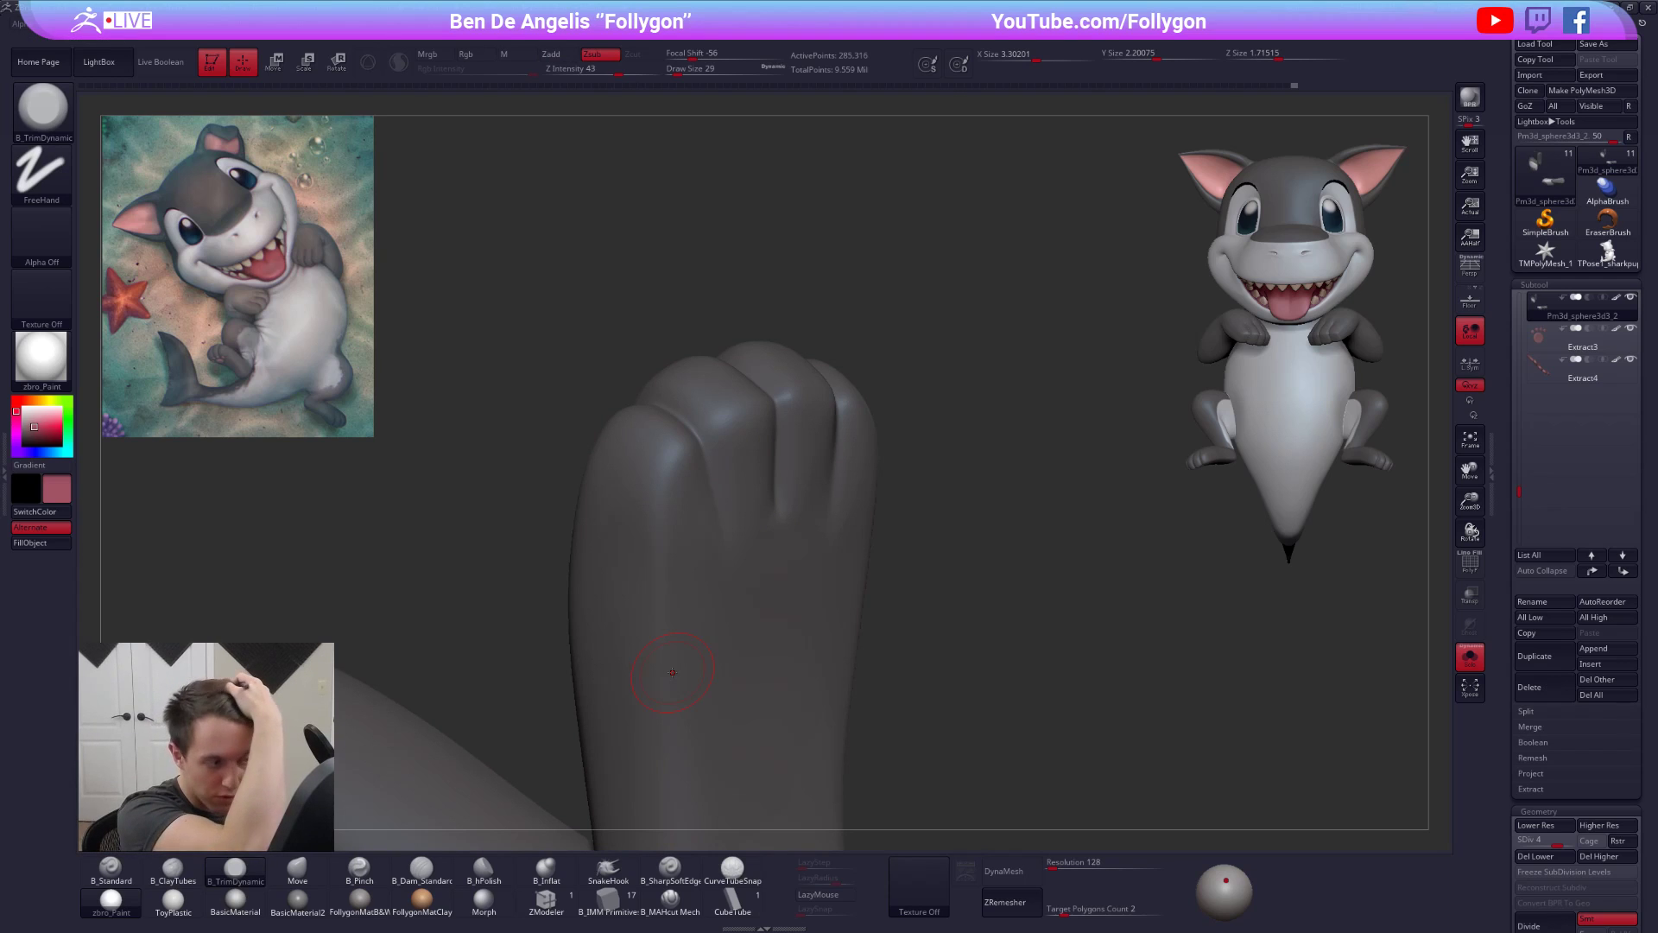
- Drop one subdivision level, smooth the groove between the middle toes and adjust the brush draw size
key(shift+d)
shift+drag(799, 458, 796, 475)
right_drag(811, 458, 770, 417)
key(s)
drag(769, 421, 774, 420)
- Raise the leg mesh to its highest subdivision level and sharpen the foot's toe grooves with the B_MAHcut Mech brush at draw size 29
key(d)
key(d)
key(space)
drag(812, 503, 799, 504)
click(687, 912)
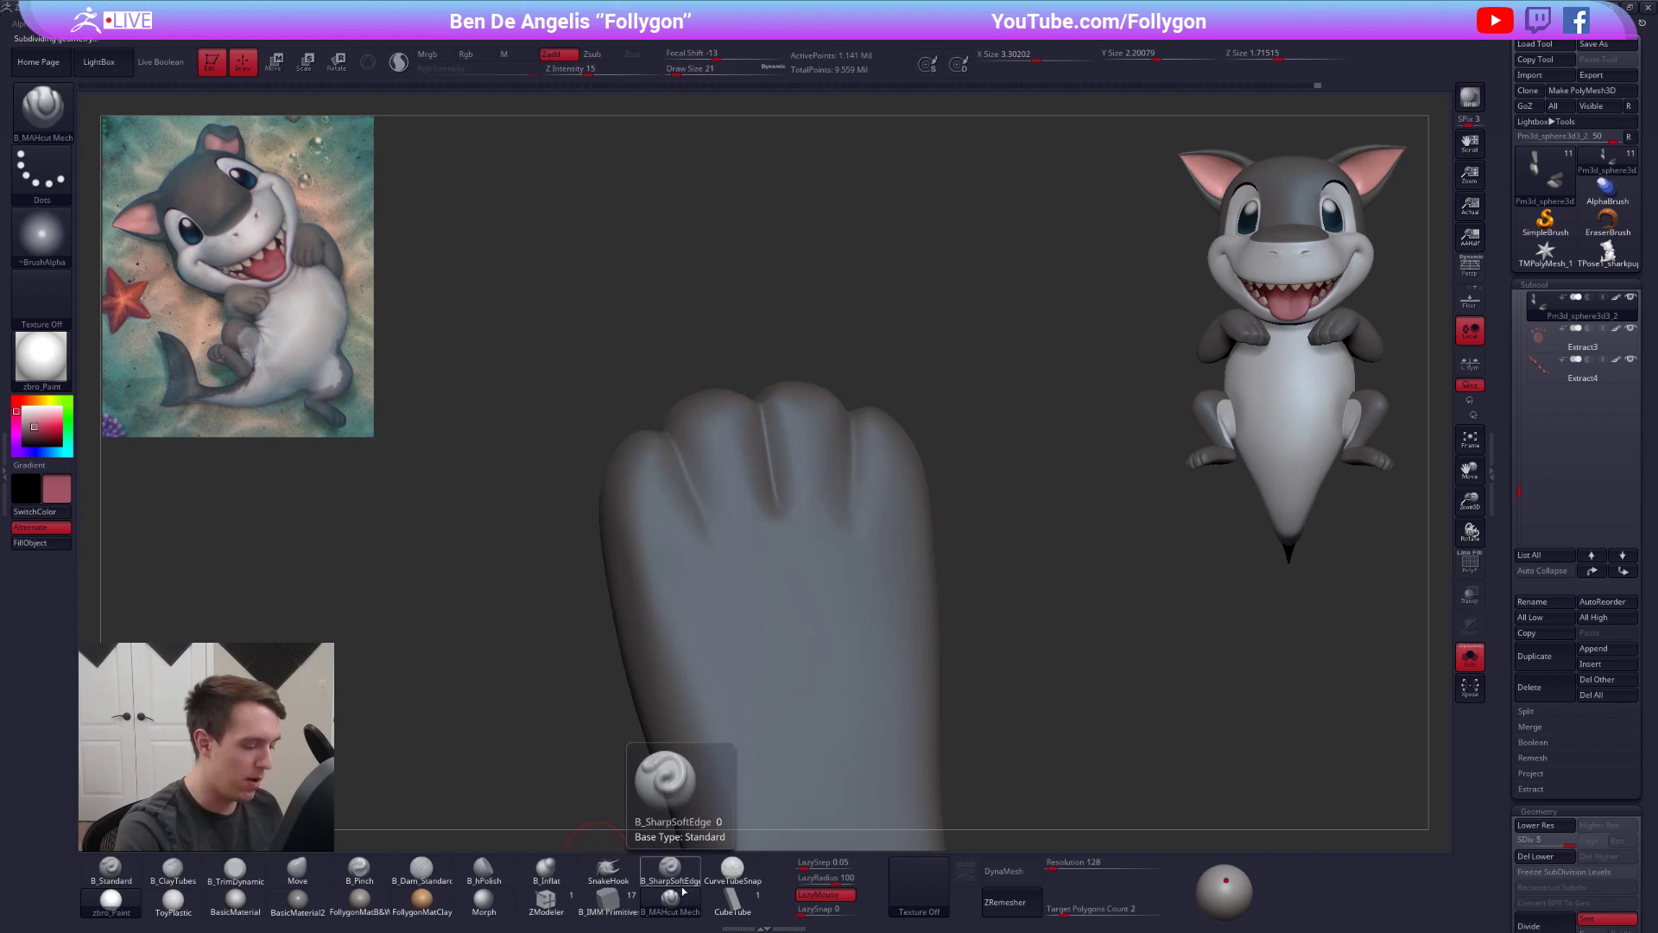
right_drag(812, 484, 750, 415)
key(space)
drag(750, 415, 754, 416)
mouse_move(754, 417)
right_down()
mouse_move(748, 446)
mouse_move(816, 411)
mouse_move(845, 344)
right_up()
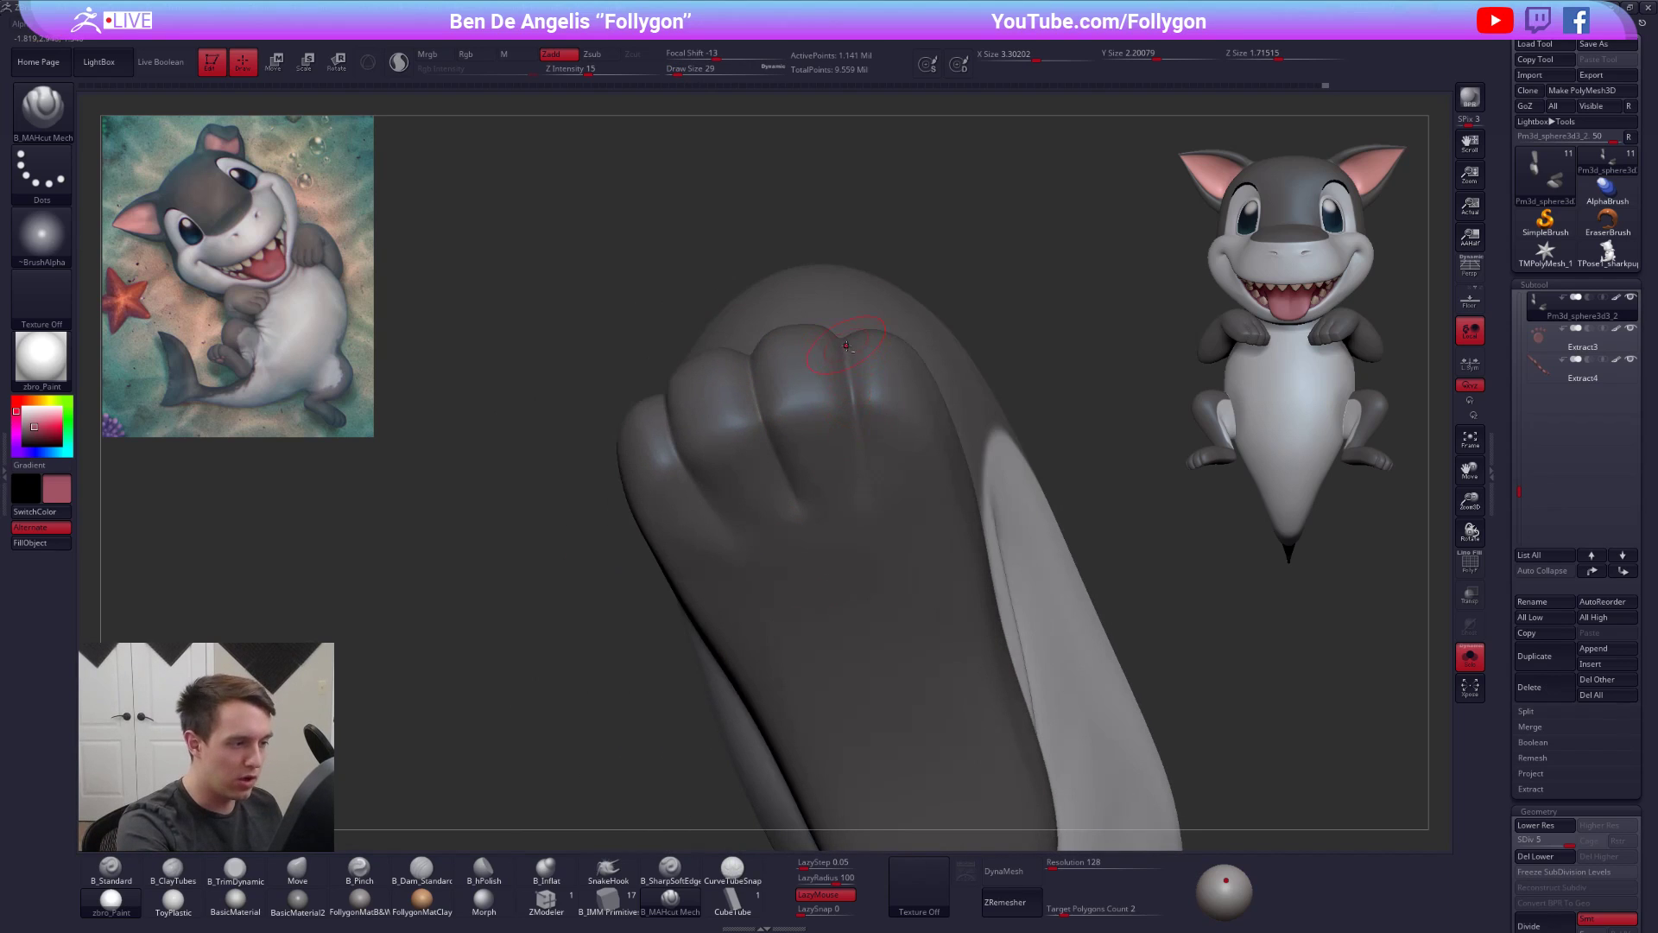
right_drag(868, 466, 689, 434)
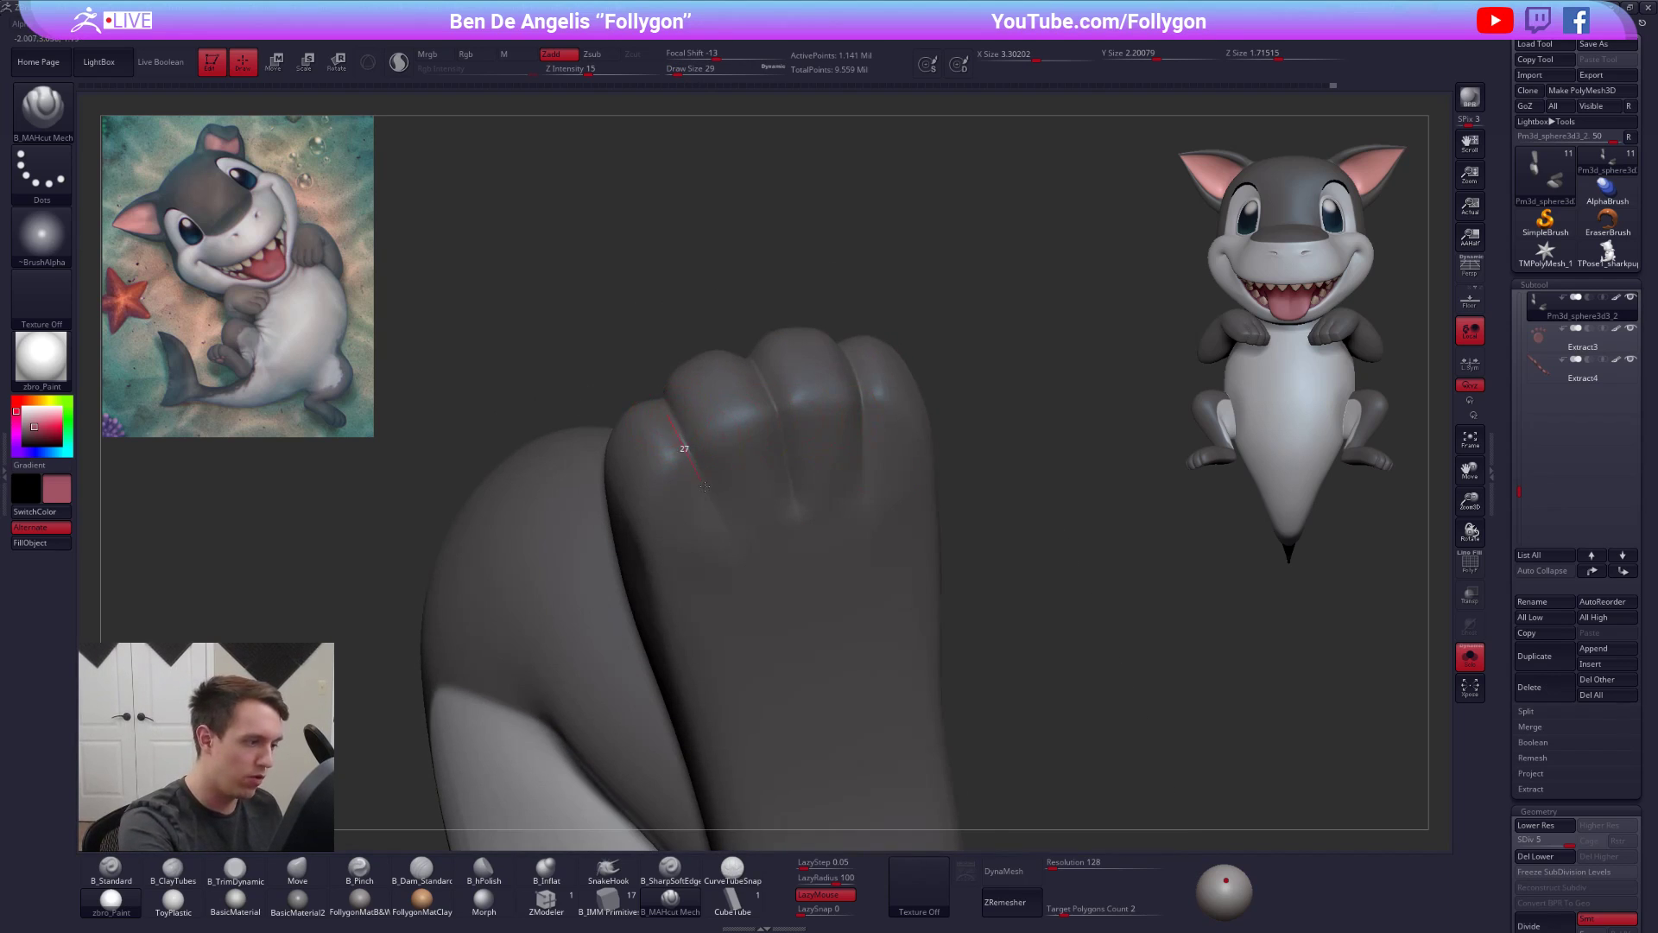
- Deepen the ends of the toe grooves from several angles, adjusting the B_MAHcut Mech brush to draw size 40
drag(754, 603, 758, 611)
ctrl+right_drag(758, 611, 762, 422)
right_drag(762, 518, 820, 628)
key(space)
drag(863, 548, 873, 548)
mouse_move(829, 551)
right_down()
mouse_move(902, 553)
mouse_move(851, 634)
right_up()
key(space)
drag(881, 623, 874, 623)
mouse_move(874, 605)
right_down()
mouse_move(798, 552)
mouse_move(766, 492)
right_up()
- Lower the mesh two subdivision levels, smooth the toe grooves and return to the highest level
key(shift+d)
key(shift+d)
key(shift)
key(d)
key(d)
- Bring back the whole character, isolate the legs with the Extract3 and Extract4 paw pads and select Extract3
alt+right_drag(1111, 659, 1096, 586)
key(alt+s)
right_drag(1164, 698, 1075, 623)
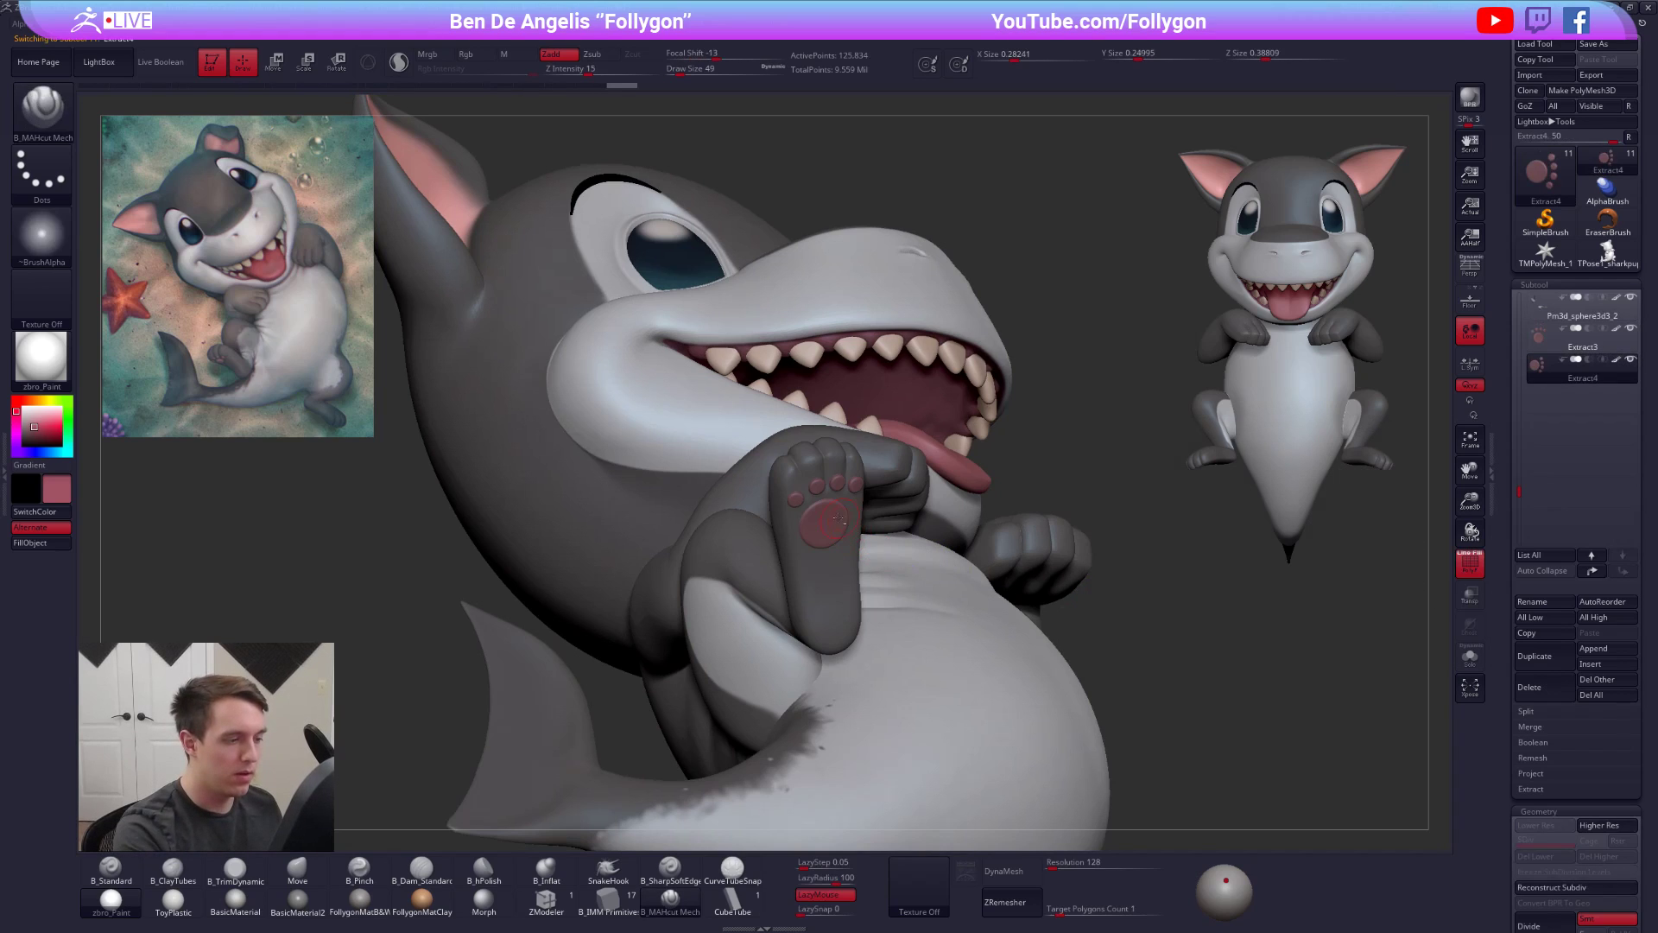
alt+click(823, 509)
key(alt+s)
key(alt+s)
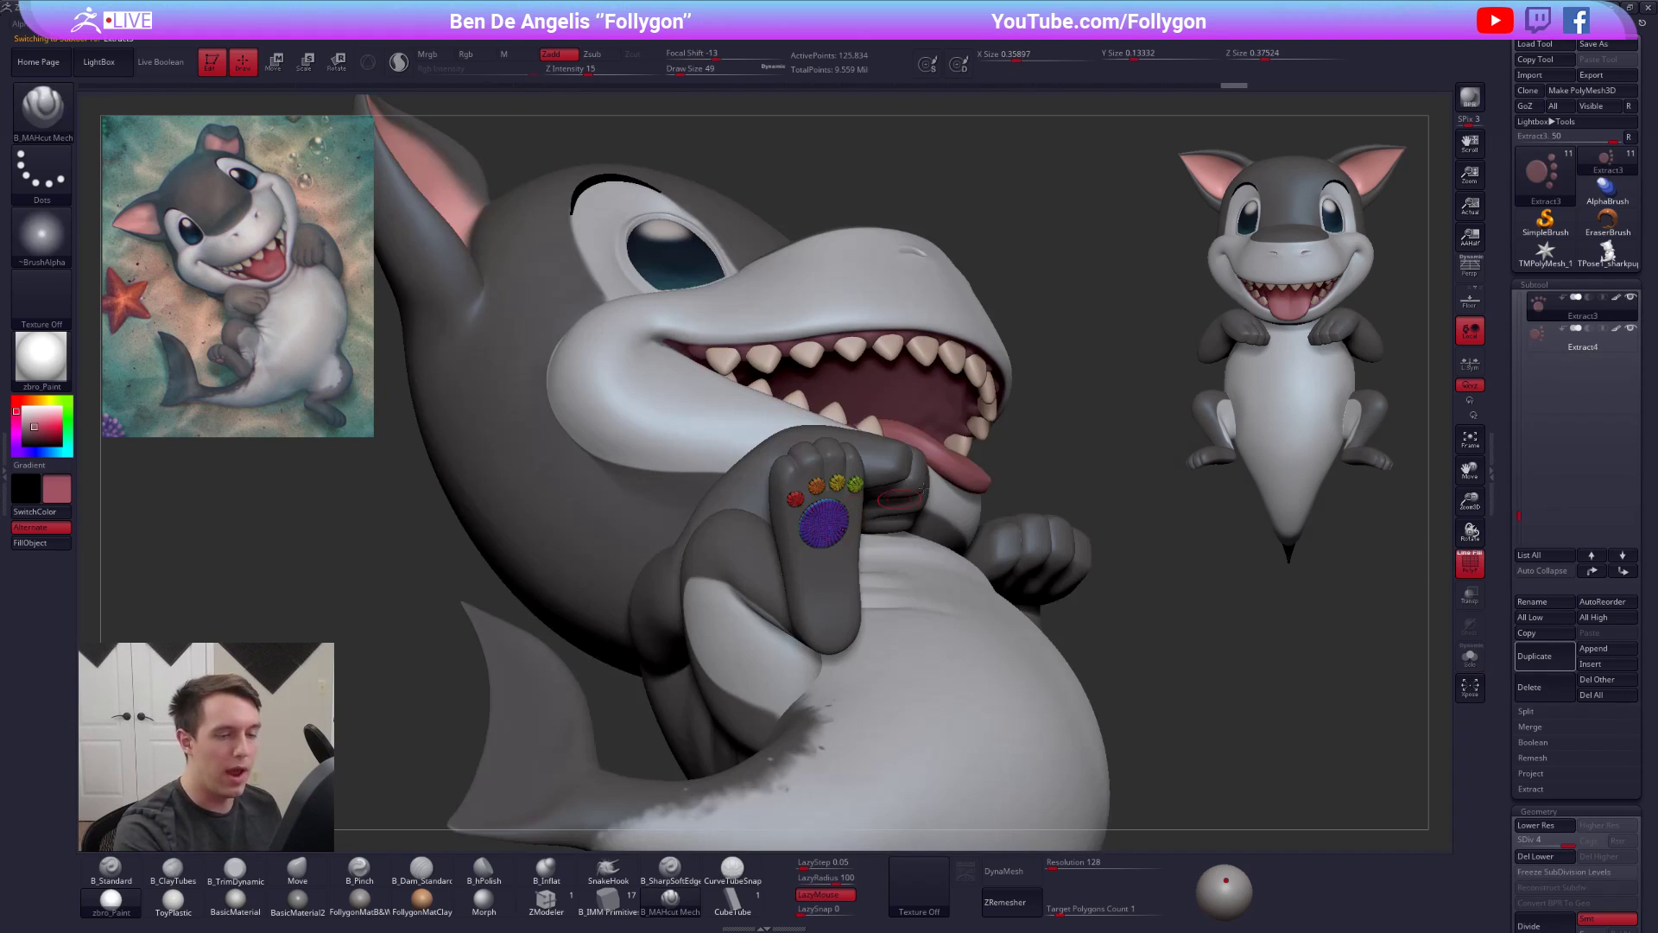
shift+click(1631, 297)
click(1565, 340)
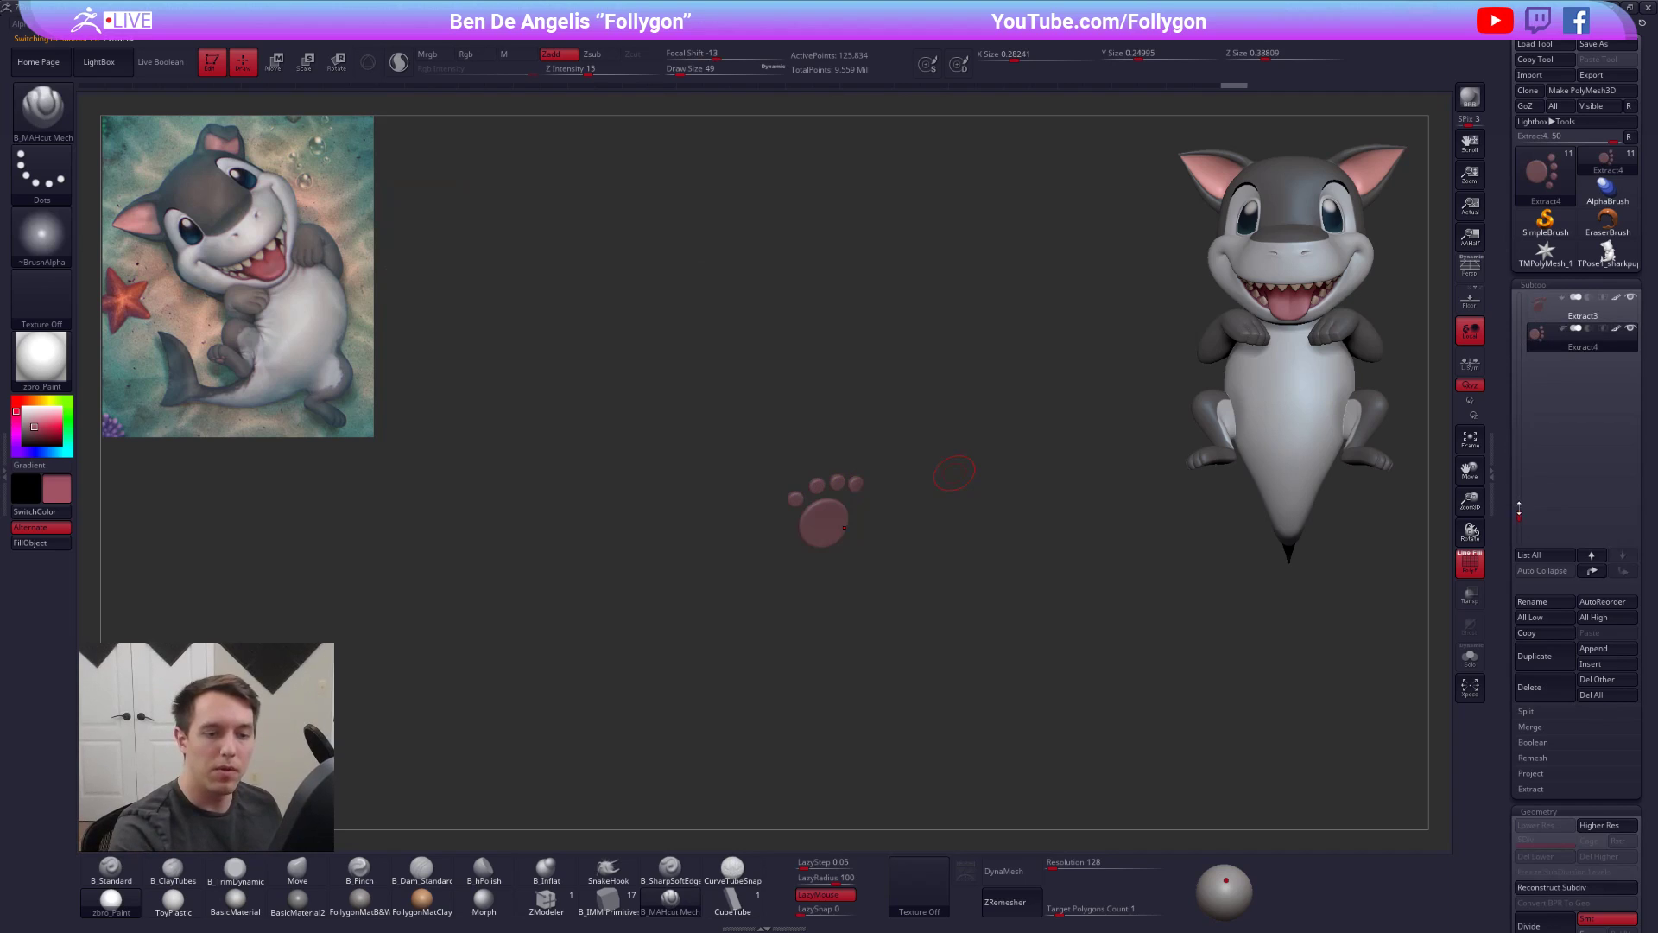
drag(1519, 509, 1521, 465)
click(1538, 378)
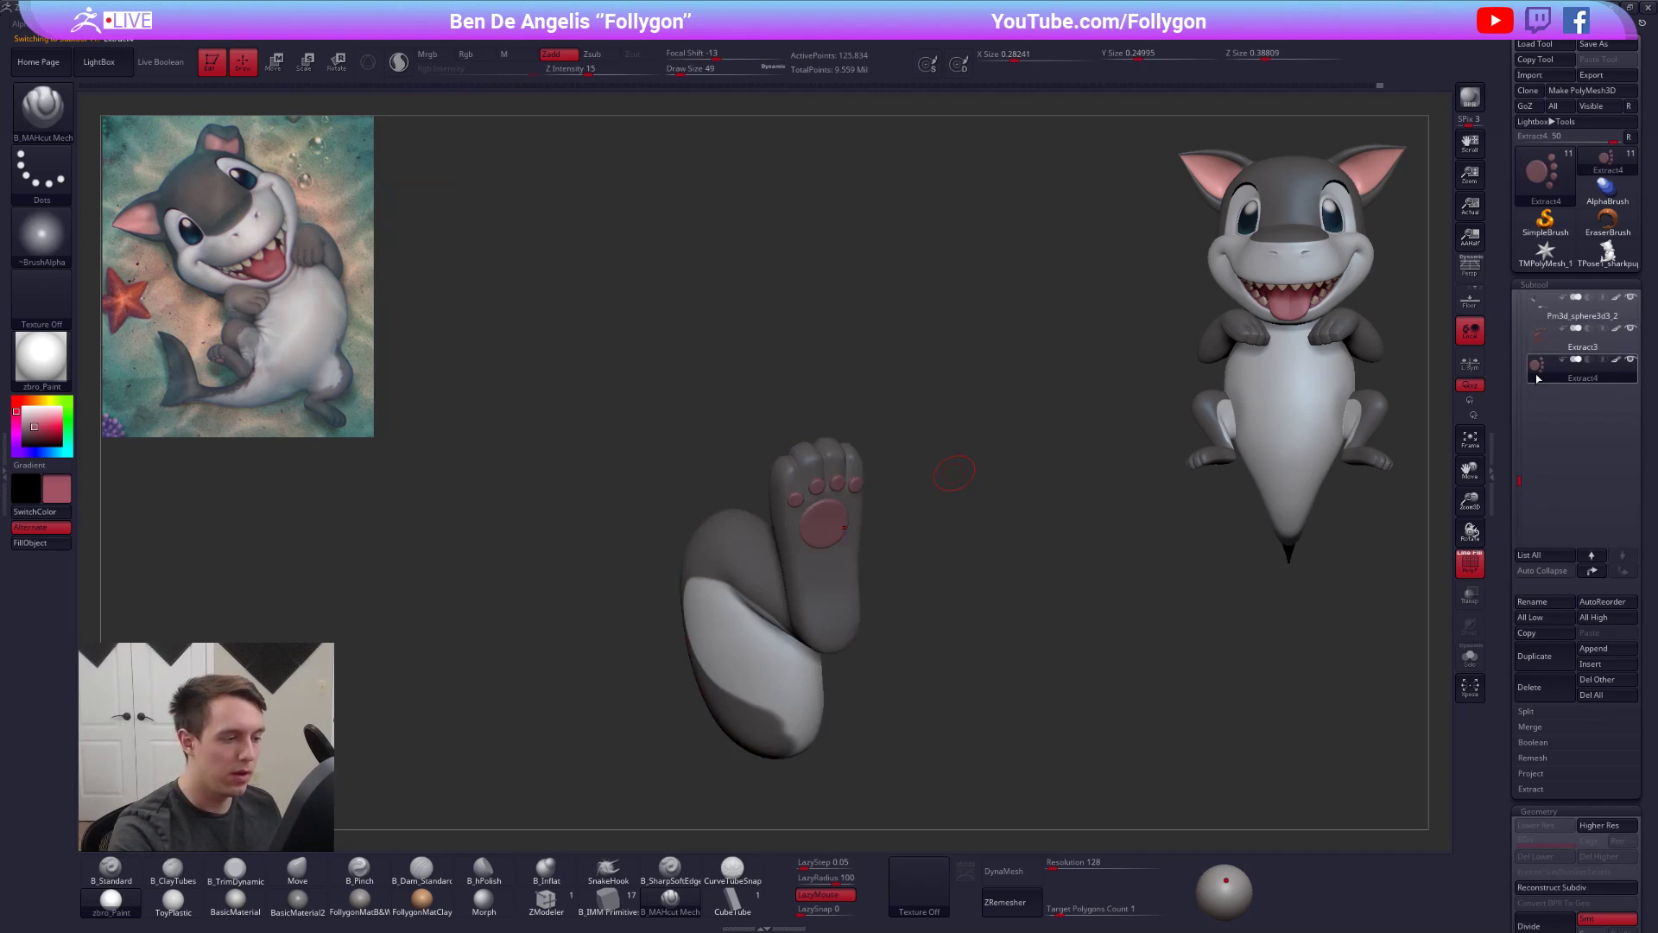
click(1543, 336)
- Rotate and nudge the Extract3 paw pads with the Transpose line so they lie against their foot's sole
mouse_move(993, 451)
alt+mouse_down()
mouse_move(1010, 465)
mouse_move(993, 557)
mouse_move(822, 585)
alt+mouse_up()
key(shift+f)
key(w)
drag(909, 635, 741, 642)
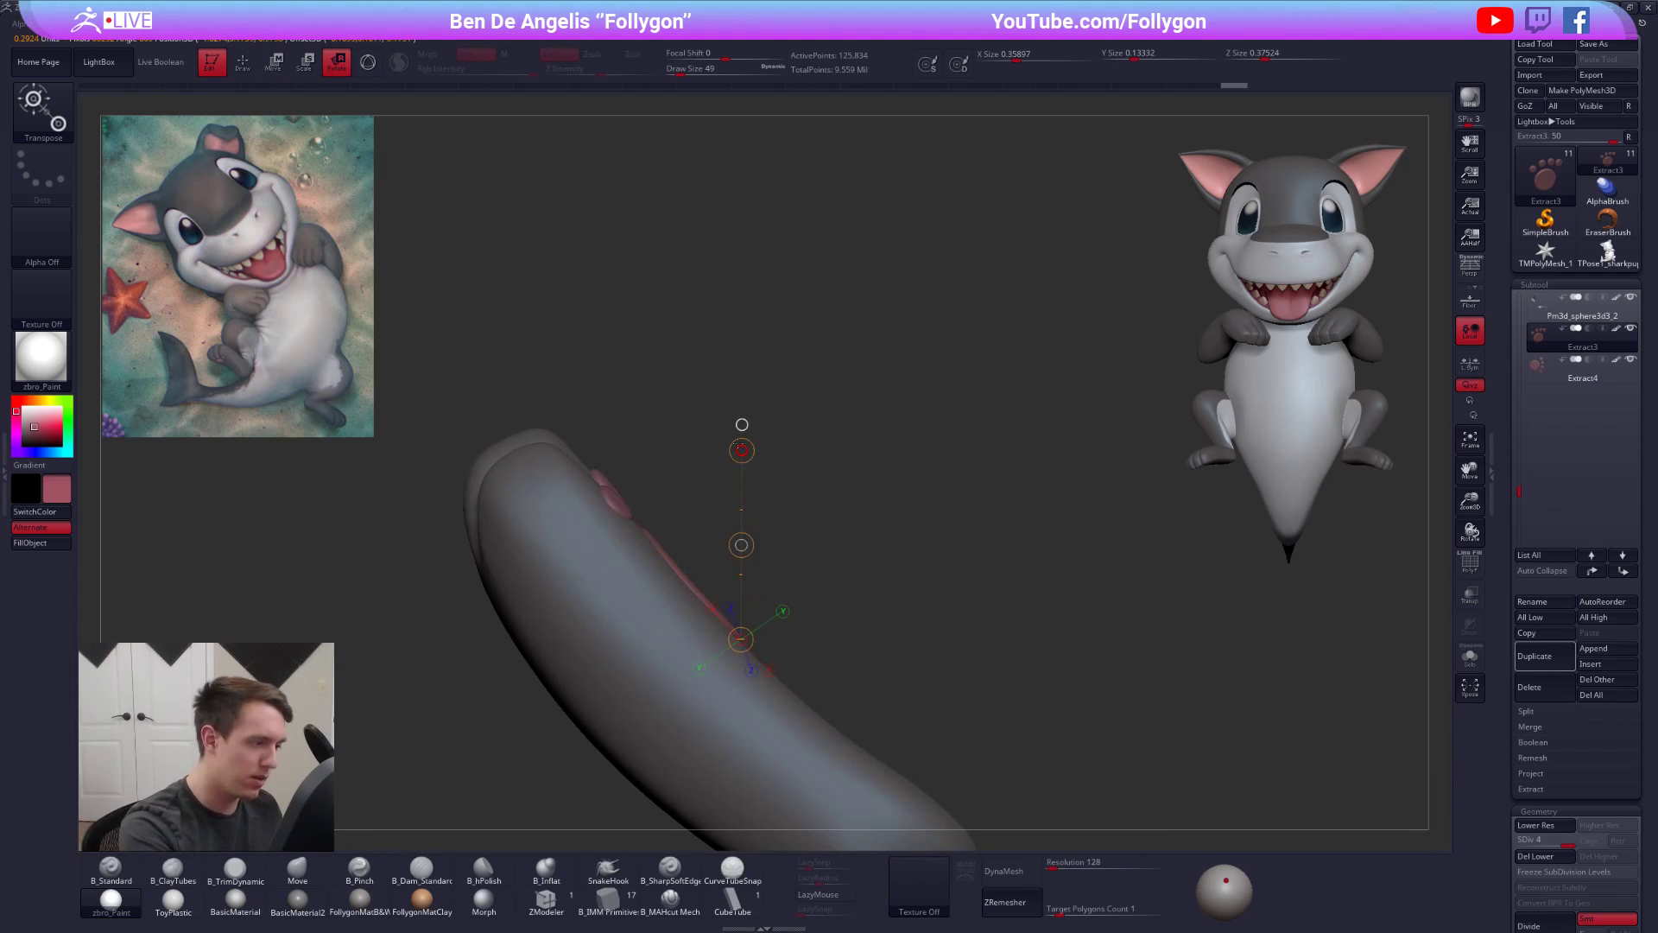
mouse_move(785, 480)
mouse_down()
mouse_move(756, 512)
mouse_move(825, 506)
mouse_move(841, 485)
mouse_move(809, 456)
mouse_move(760, 552)
mouse_up()
drag(812, 751, 812, 751)
alt+drag(898, 726, 919, 608)
key(q)
drag(1114, 546, 1022, 536)
alt+drag(1203, 688, 804, 429)
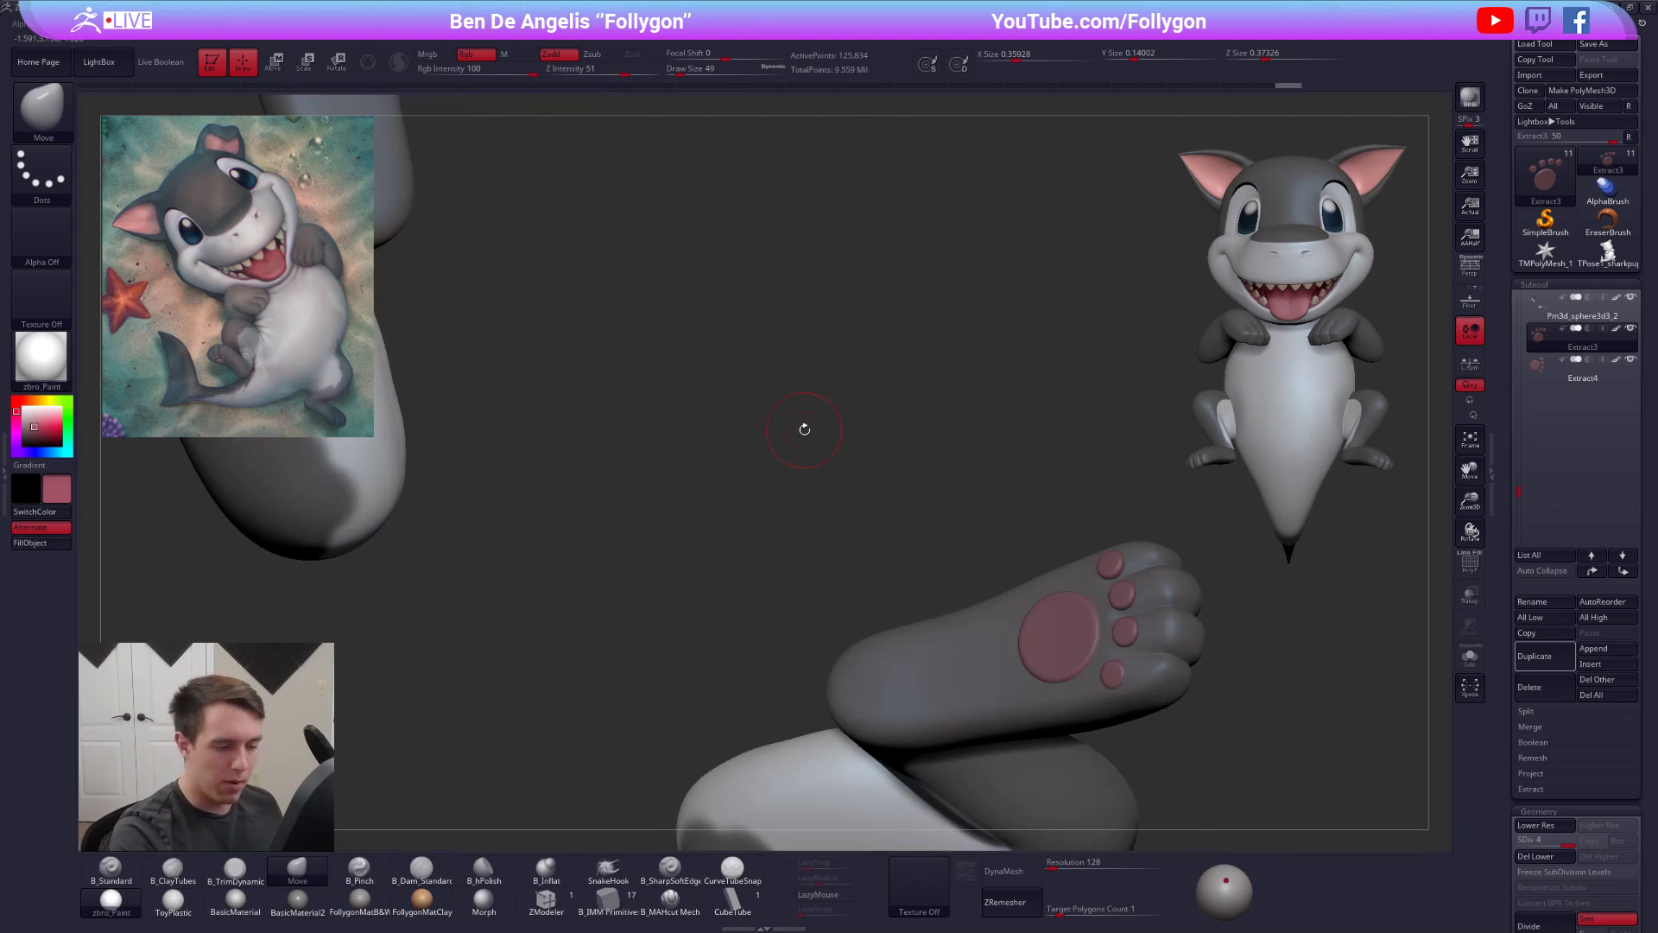
- Select the Extract4 paw pads and rotate them with the Transpose line to match the other sole's slope and tilt
alt+click(1047, 619)
alt+drag(1209, 743, 944, 625)
right_drag(945, 625, 832, 548)
key(r)
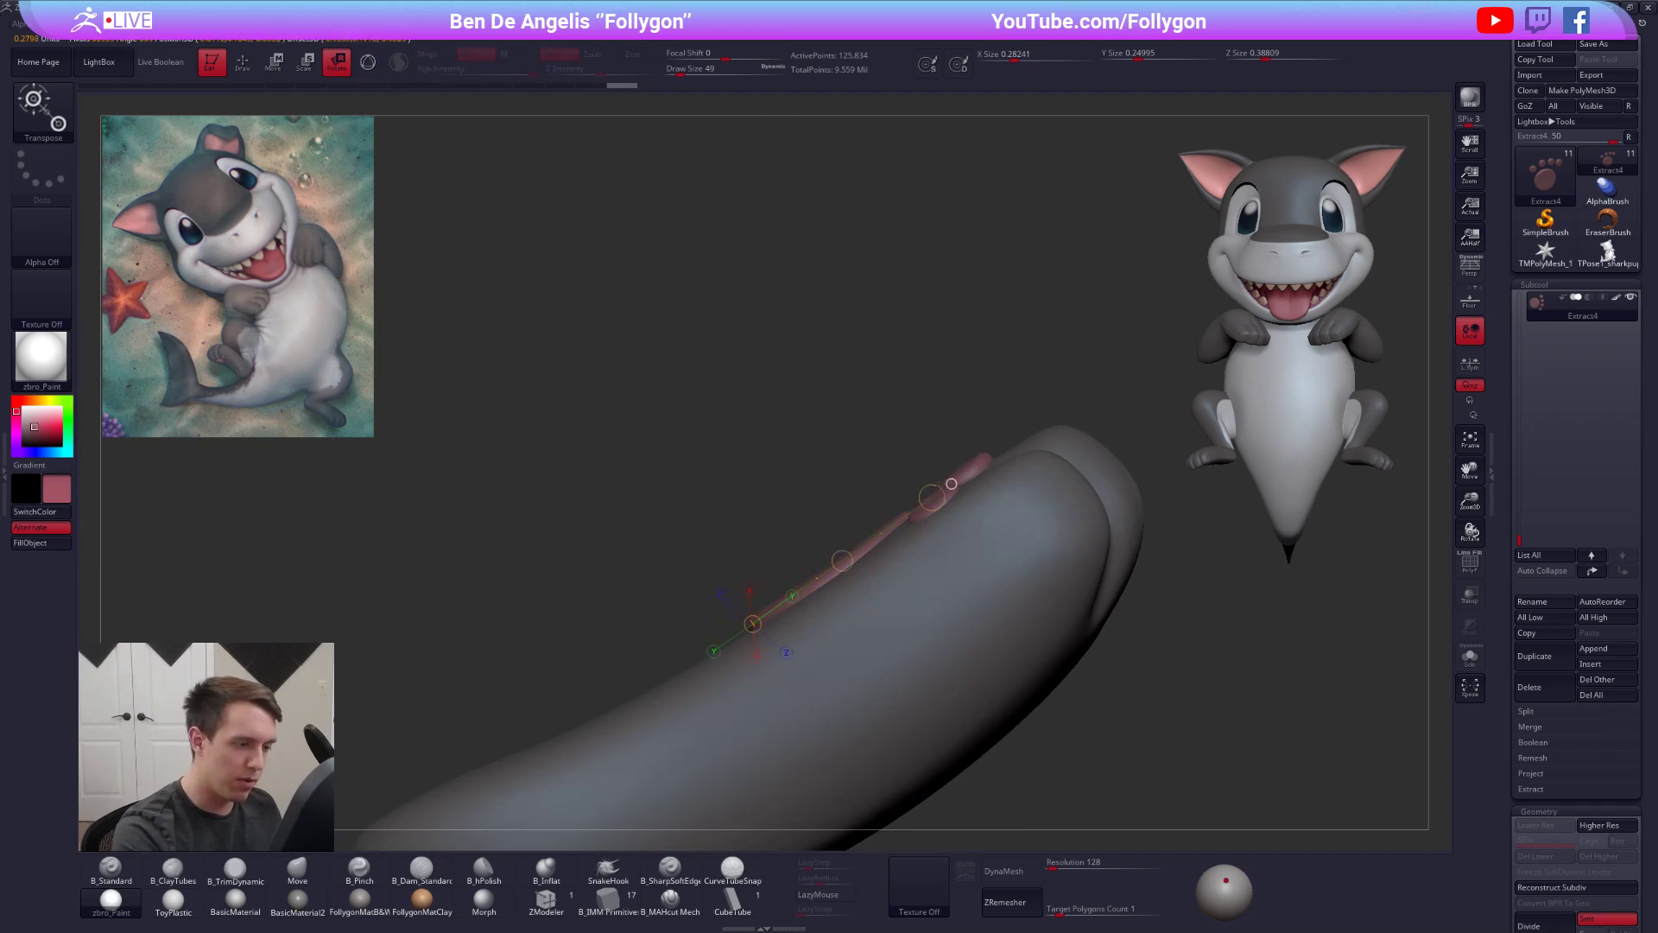
key(q)
mouse_move(1036, 422)
right_down()
mouse_move(874, 555)
mouse_move(893, 523)
right_up()
key(r)
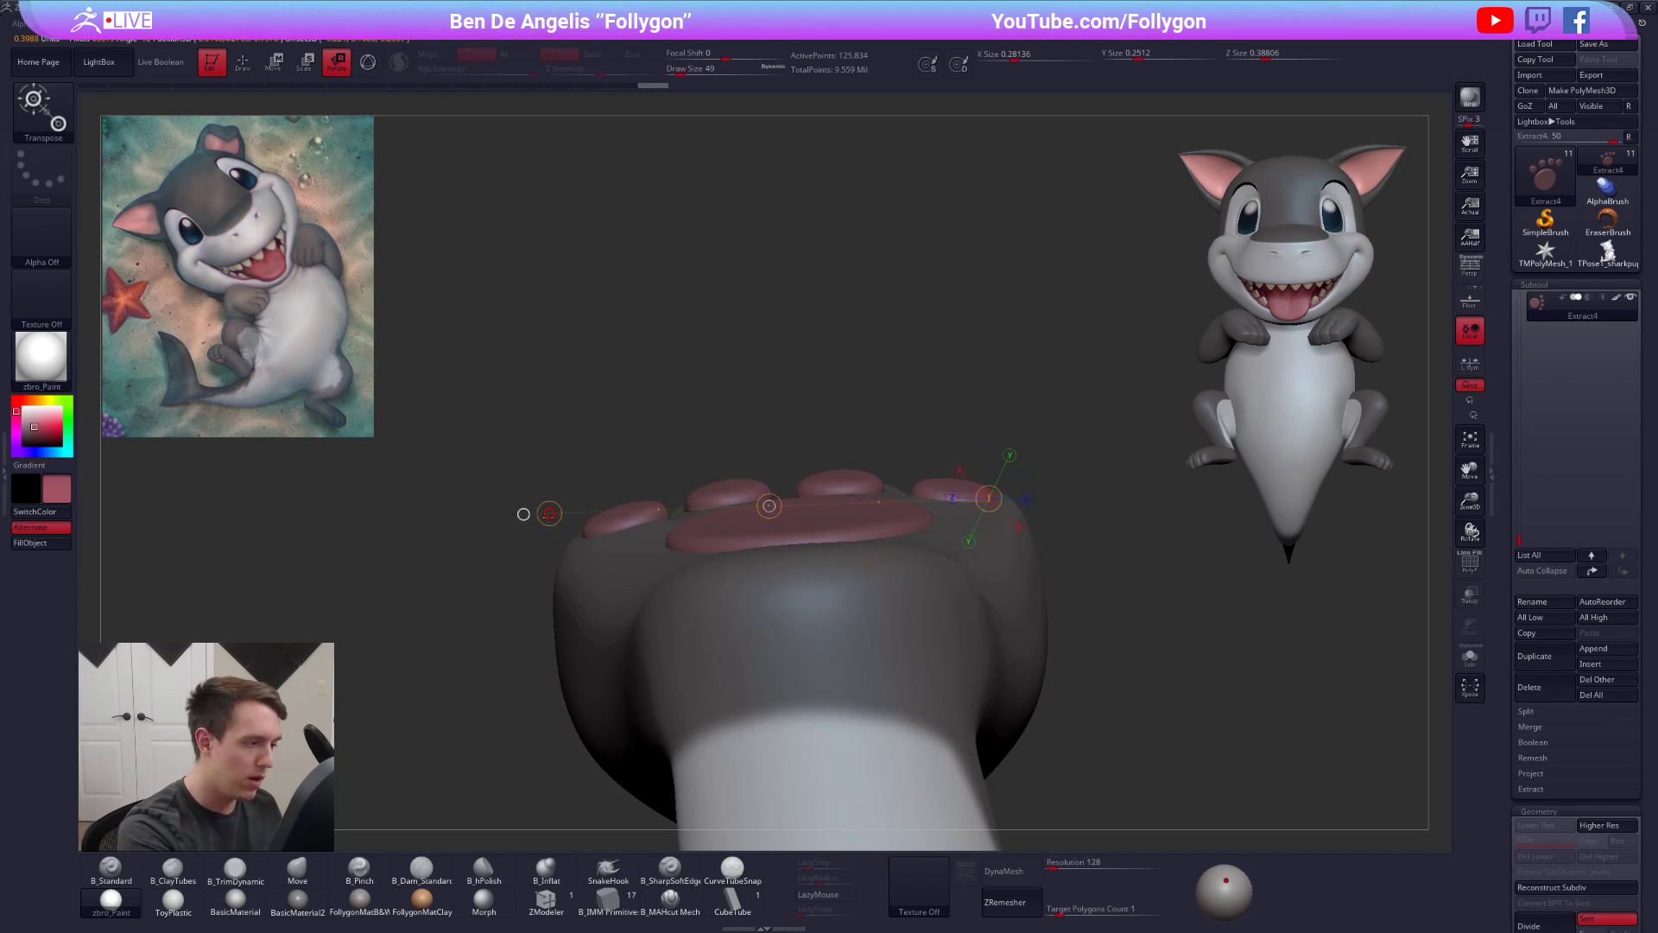
key(q)
- Push the Extract4 pads onto the sole with the Move brush at draw size 61
mouse_move(763, 614)
right_down()
mouse_move(812, 526)
mouse_move(836, 538)
mouse_move(796, 728)
mouse_move(814, 611)
right_up()
key(space)
mouse_move(816, 557)
mouse_down()
mouse_move(834, 555)
mouse_move(819, 550)
mouse_up()
key(space)
key(space)
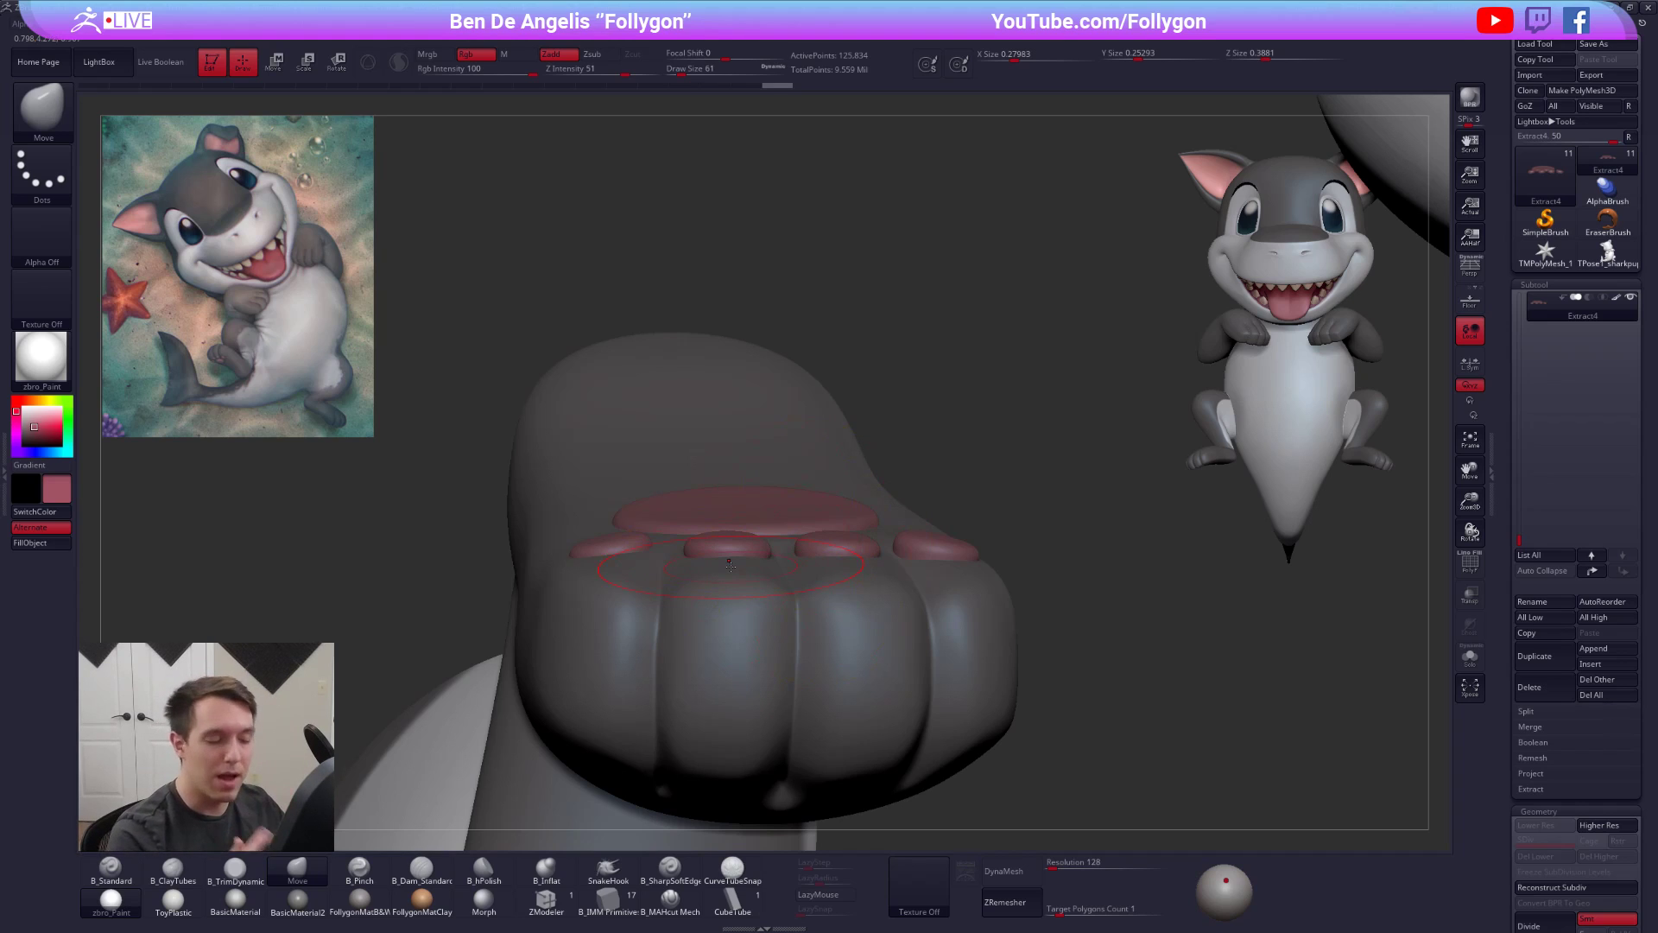
- Mask all Extract4 pads except the outer toe pad, move and rotate it onto its toe, and clear the mask
key(w)
ctrl+drag(912, 551, 820, 553)
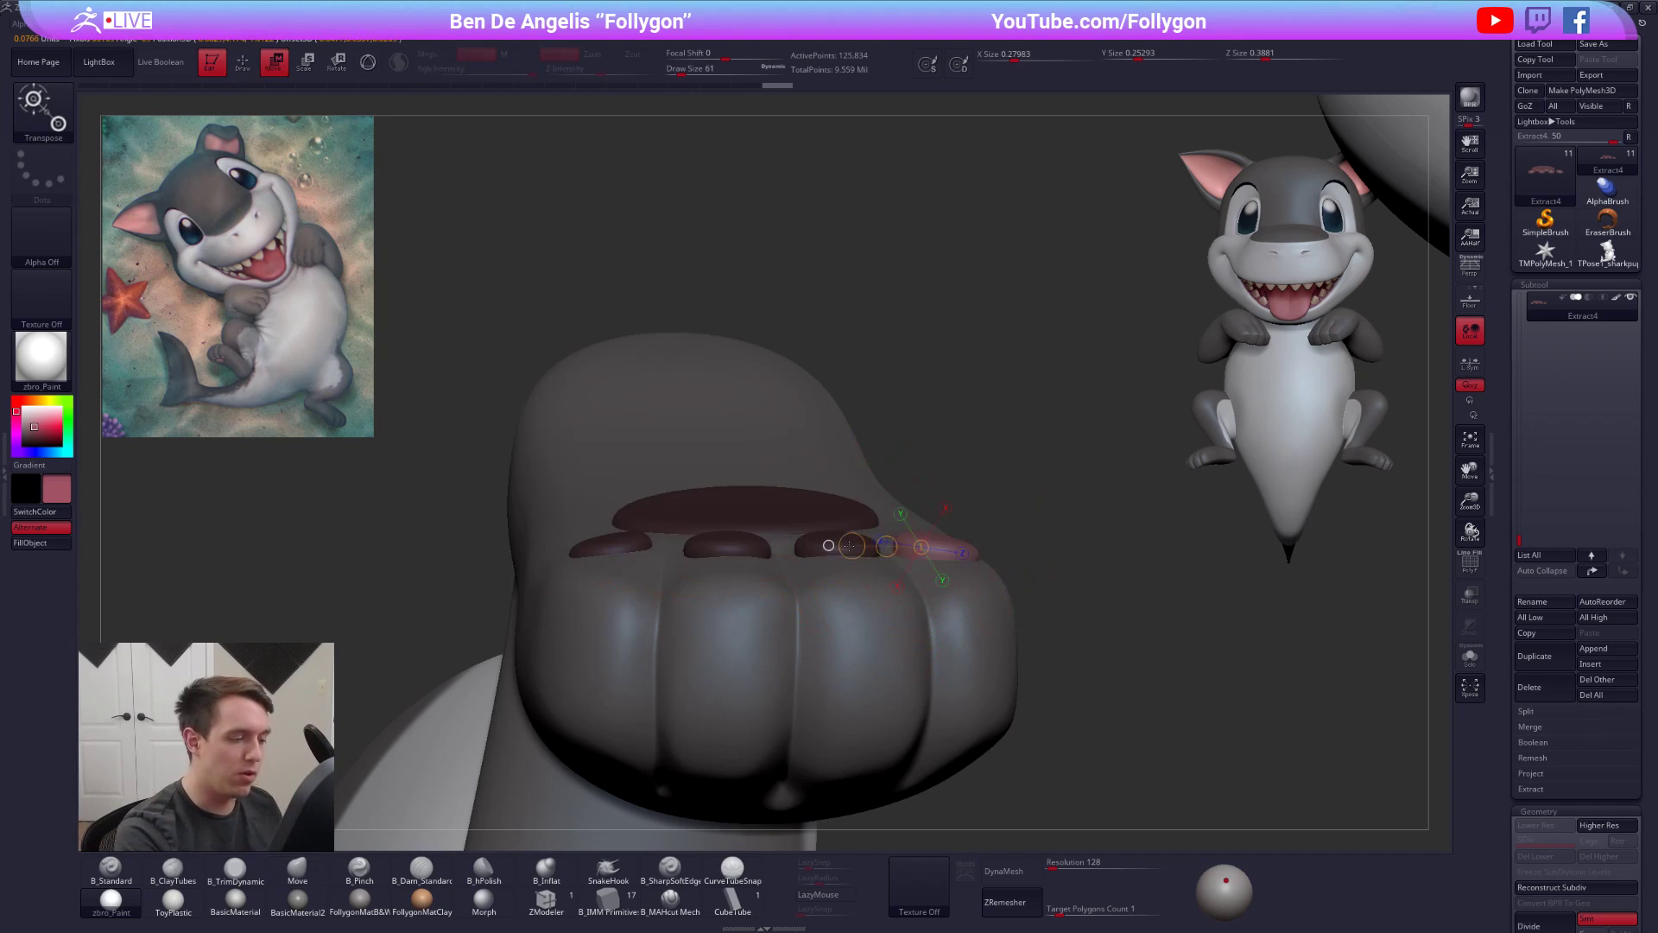
key(q)
mouse_move(937, 562)
right_down()
mouse_move(1036, 562)
mouse_move(932, 535)
mouse_move(975, 528)
right_up()
key(r)
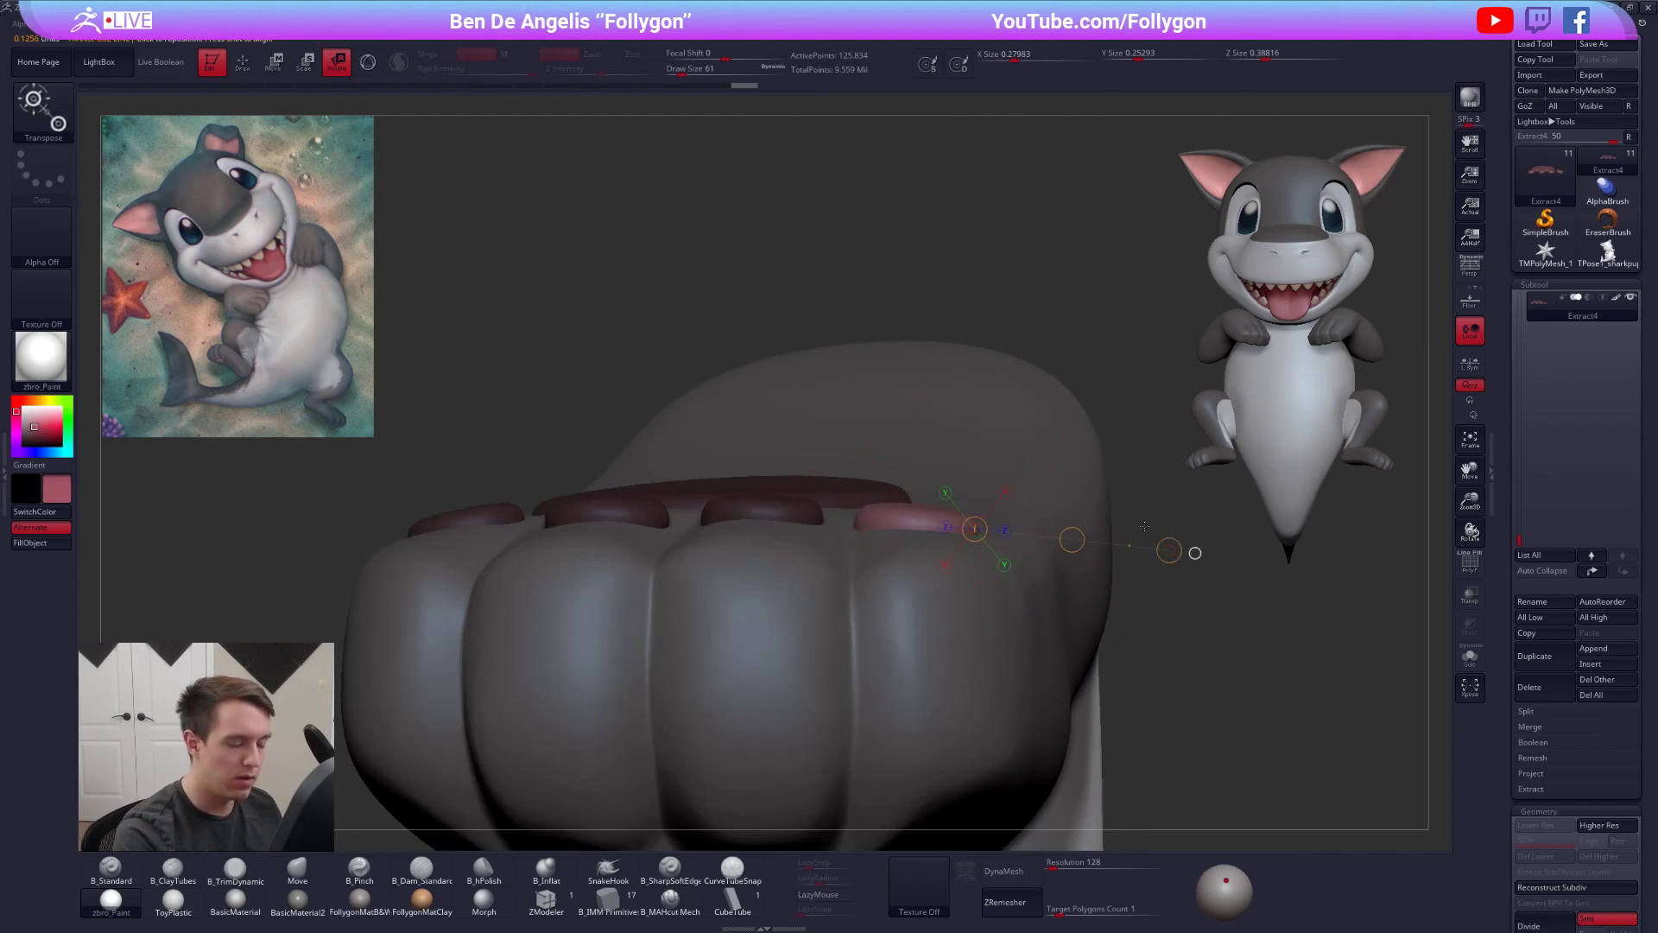
key(q)
ctrl+drag(1152, 508, 1183, 548)
right_drag(1149, 535, 979, 454)
right_drag(854, 529, 872, 449)
right_drag(872, 449, 881, 591)
- Delete the leg mesh's lower subdivision levels and merge the Extract3 and Extract4 paw pads down into it
drag(1522, 513, 1522, 461)
click(1545, 313)
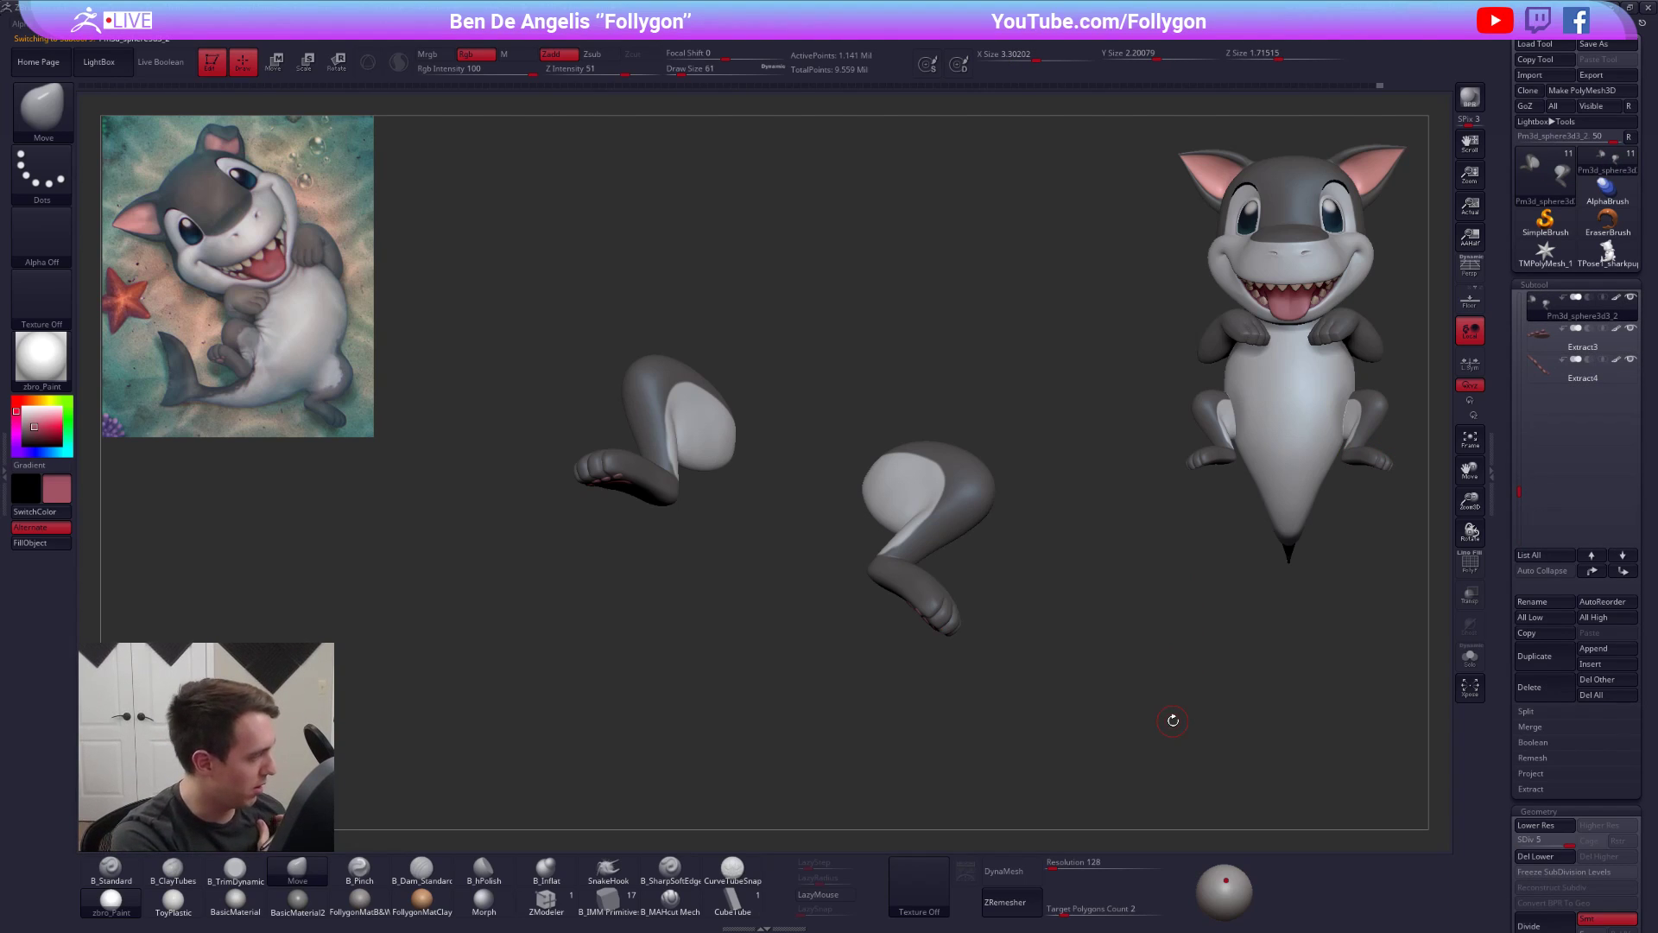
mouse_move(1014, 555)
right_down()
mouse_move(1044, 490)
mouse_move(998, 554)
mouse_move(999, 598)
mouse_move(1005, 536)
right_up()
key(ctrl+shift+f)
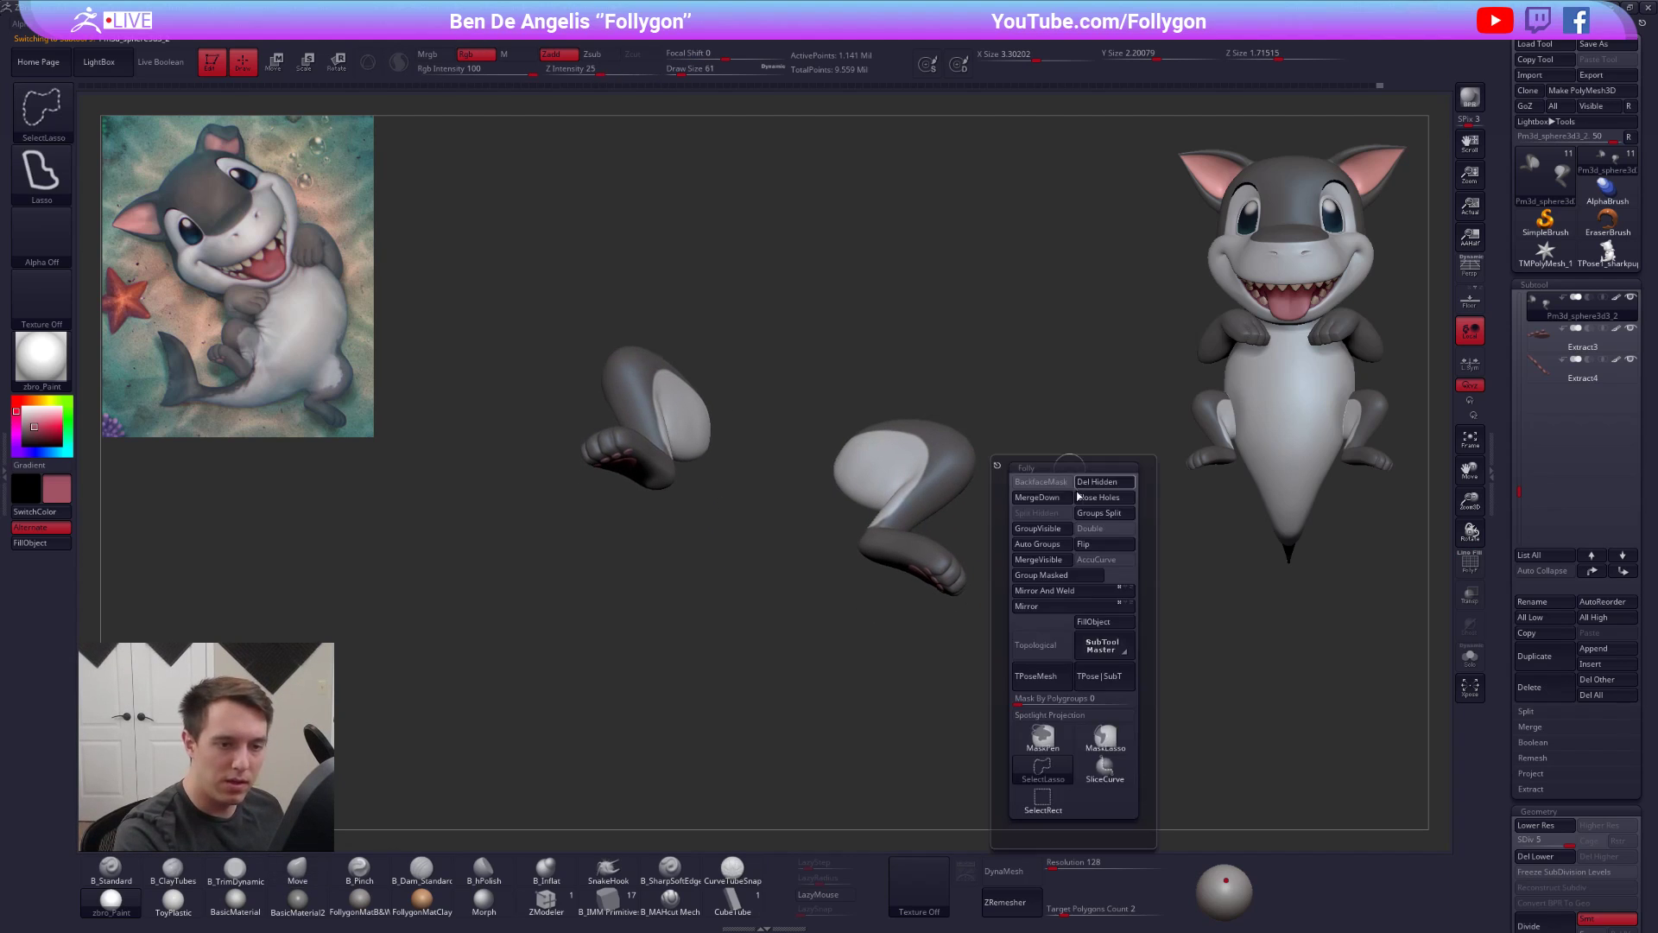
click(1063, 498)
click(1014, 526)
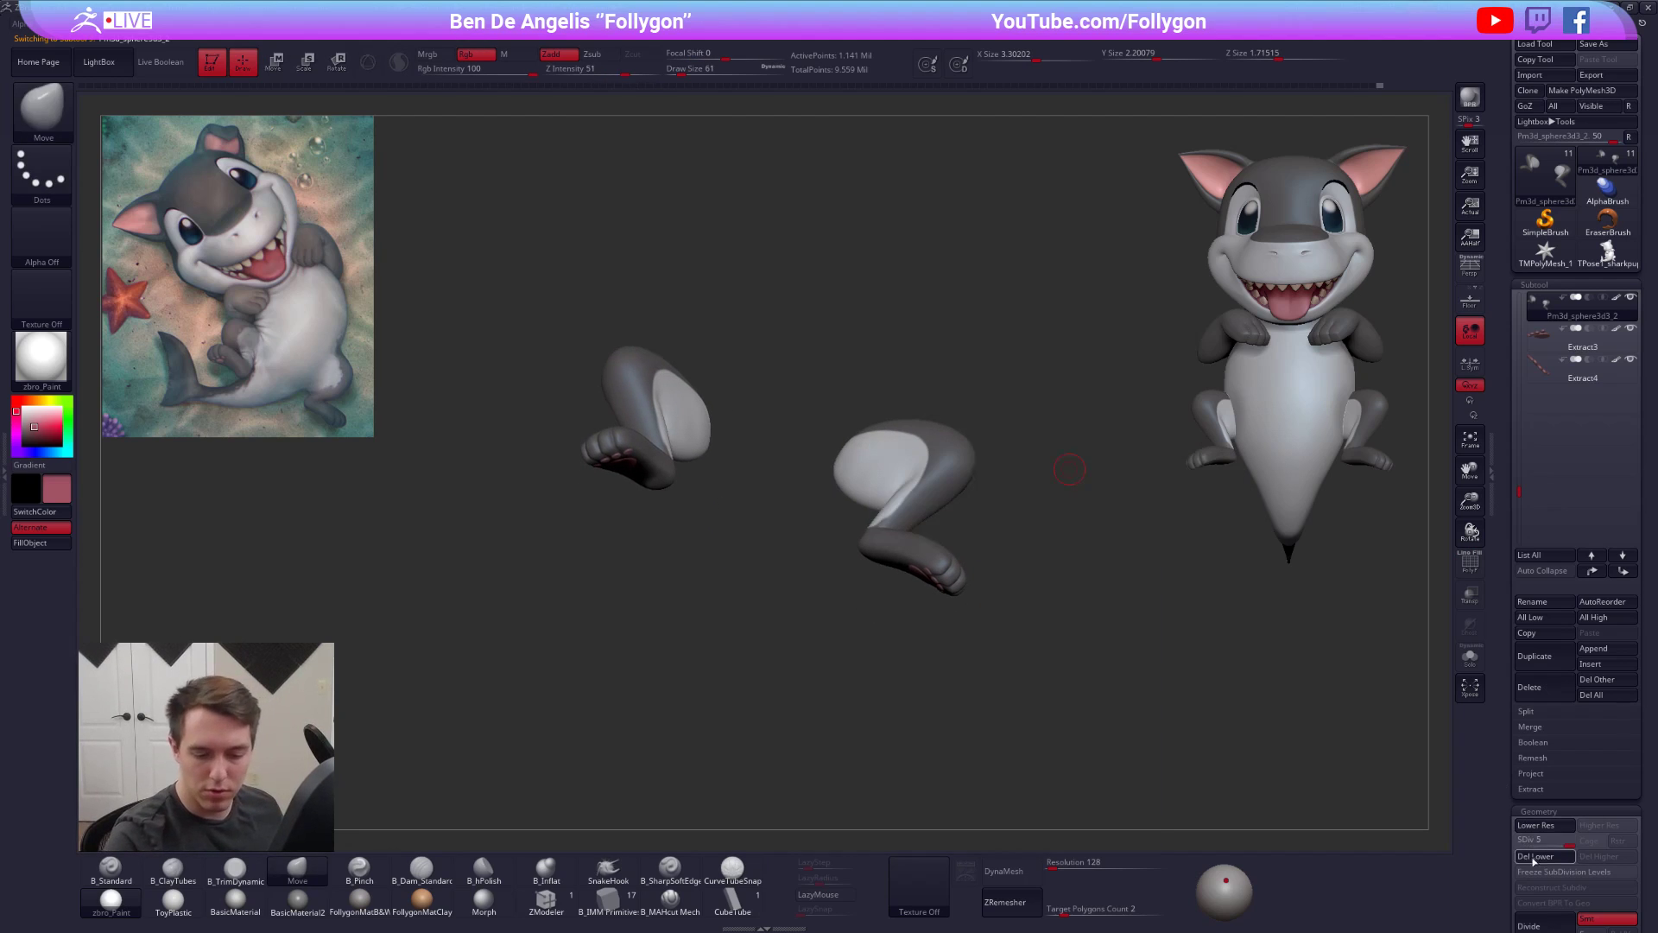
key(ctrl+shift+f)
click(1055, 526)
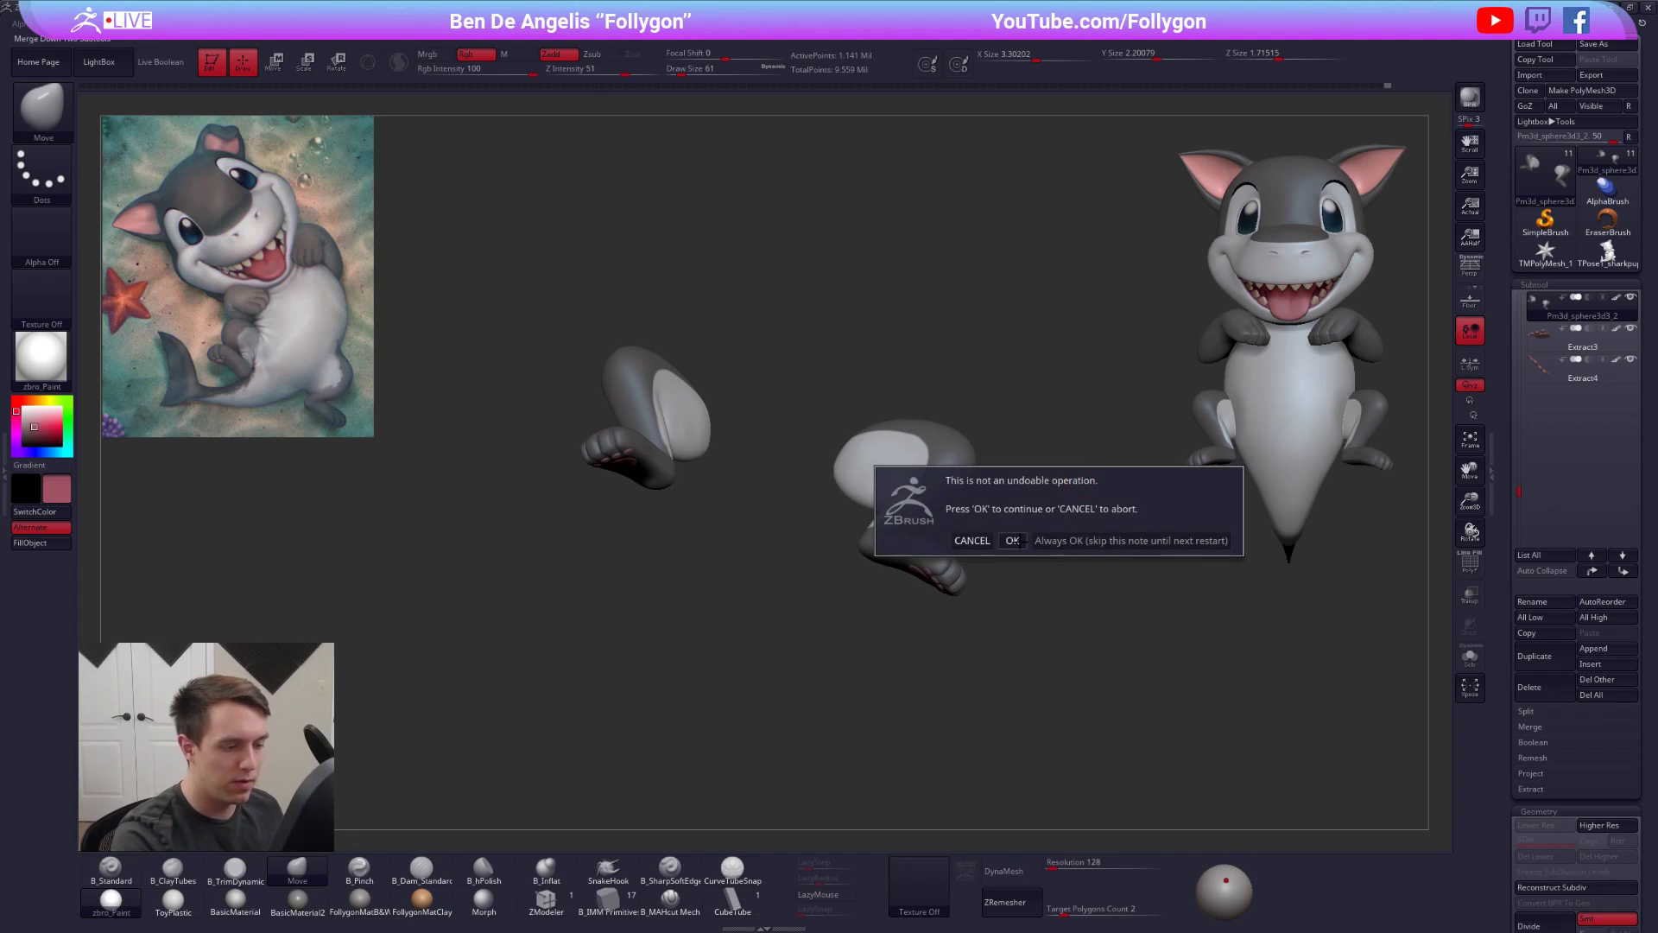
click(1013, 526)
drag(1140, 765, 1140, 555)
key(ctrl+shift+f)
click(1108, 583)
click(1068, 614)
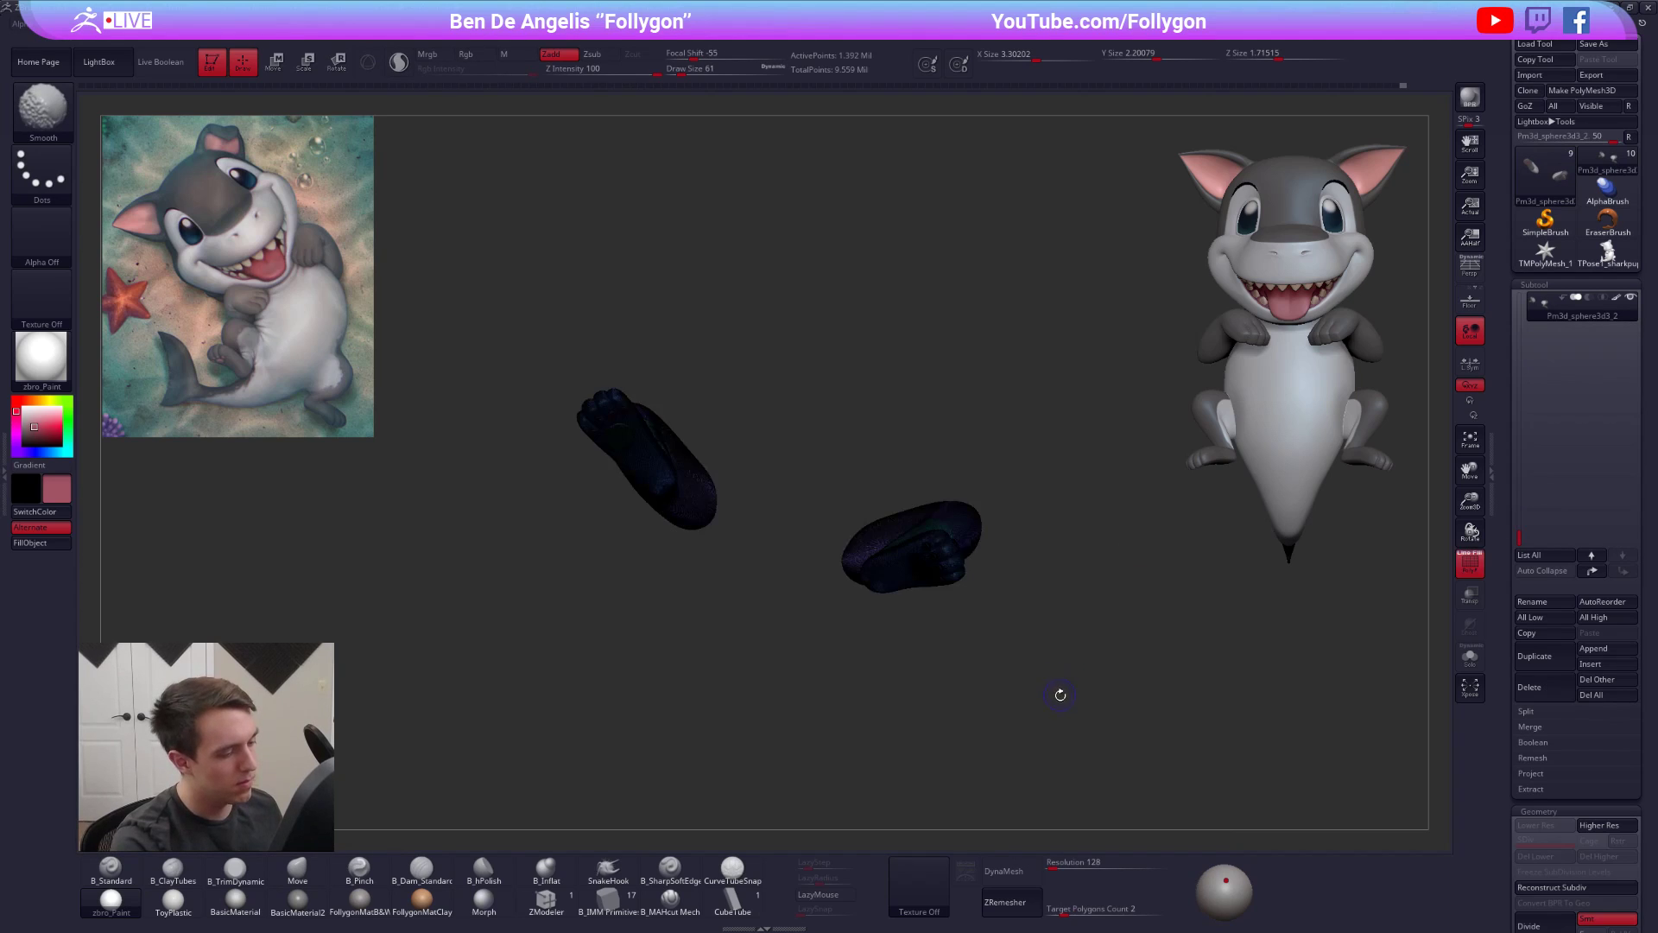
- Check the merged legs against the whole character, switch to the B_Standard brush with LazyMouse on, and isolate the legs
drag(1021, 658, 708, 567)
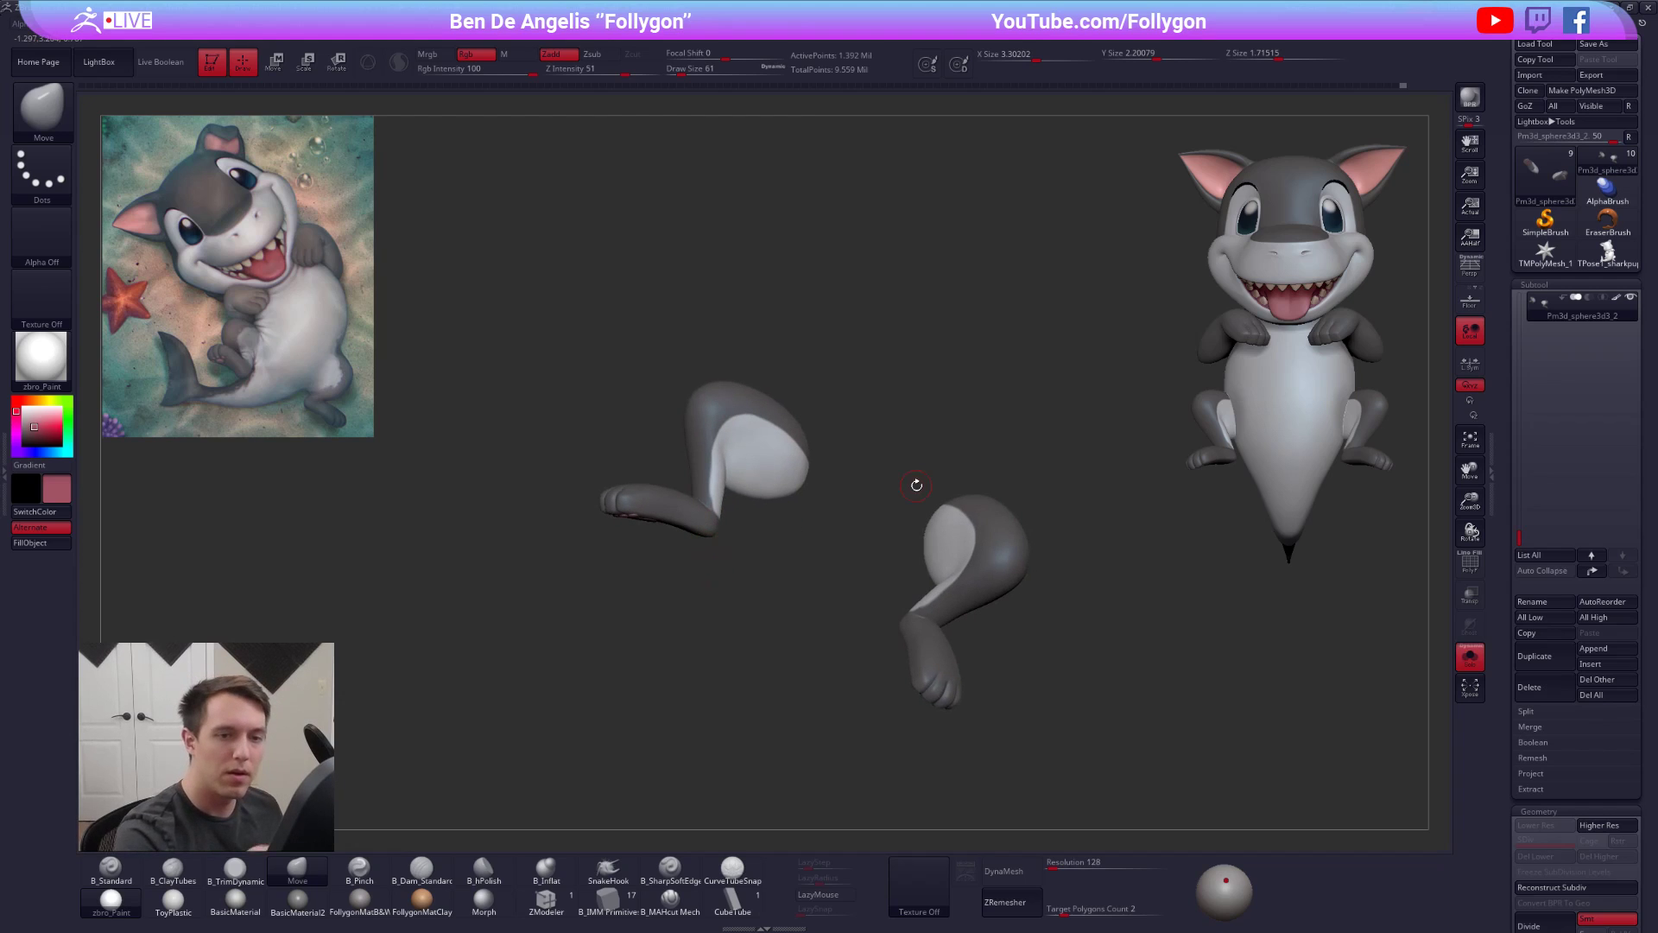
key(shift)
key(shift+s)
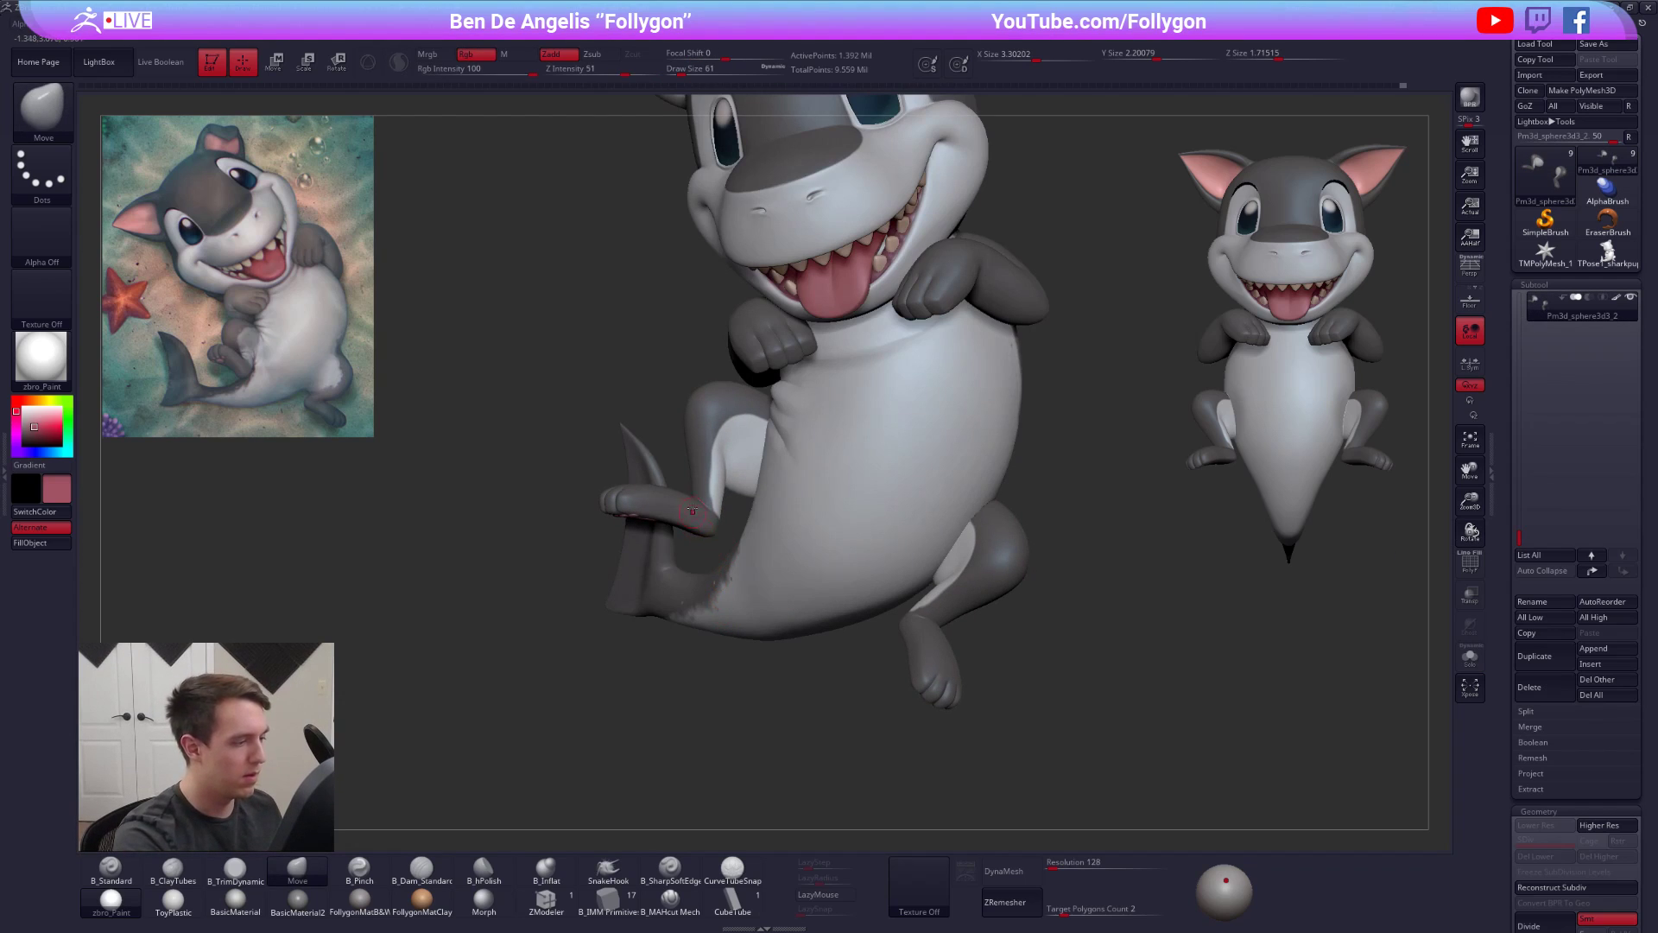
ctrl+right_drag(688, 484, 704, 514)
key(1)
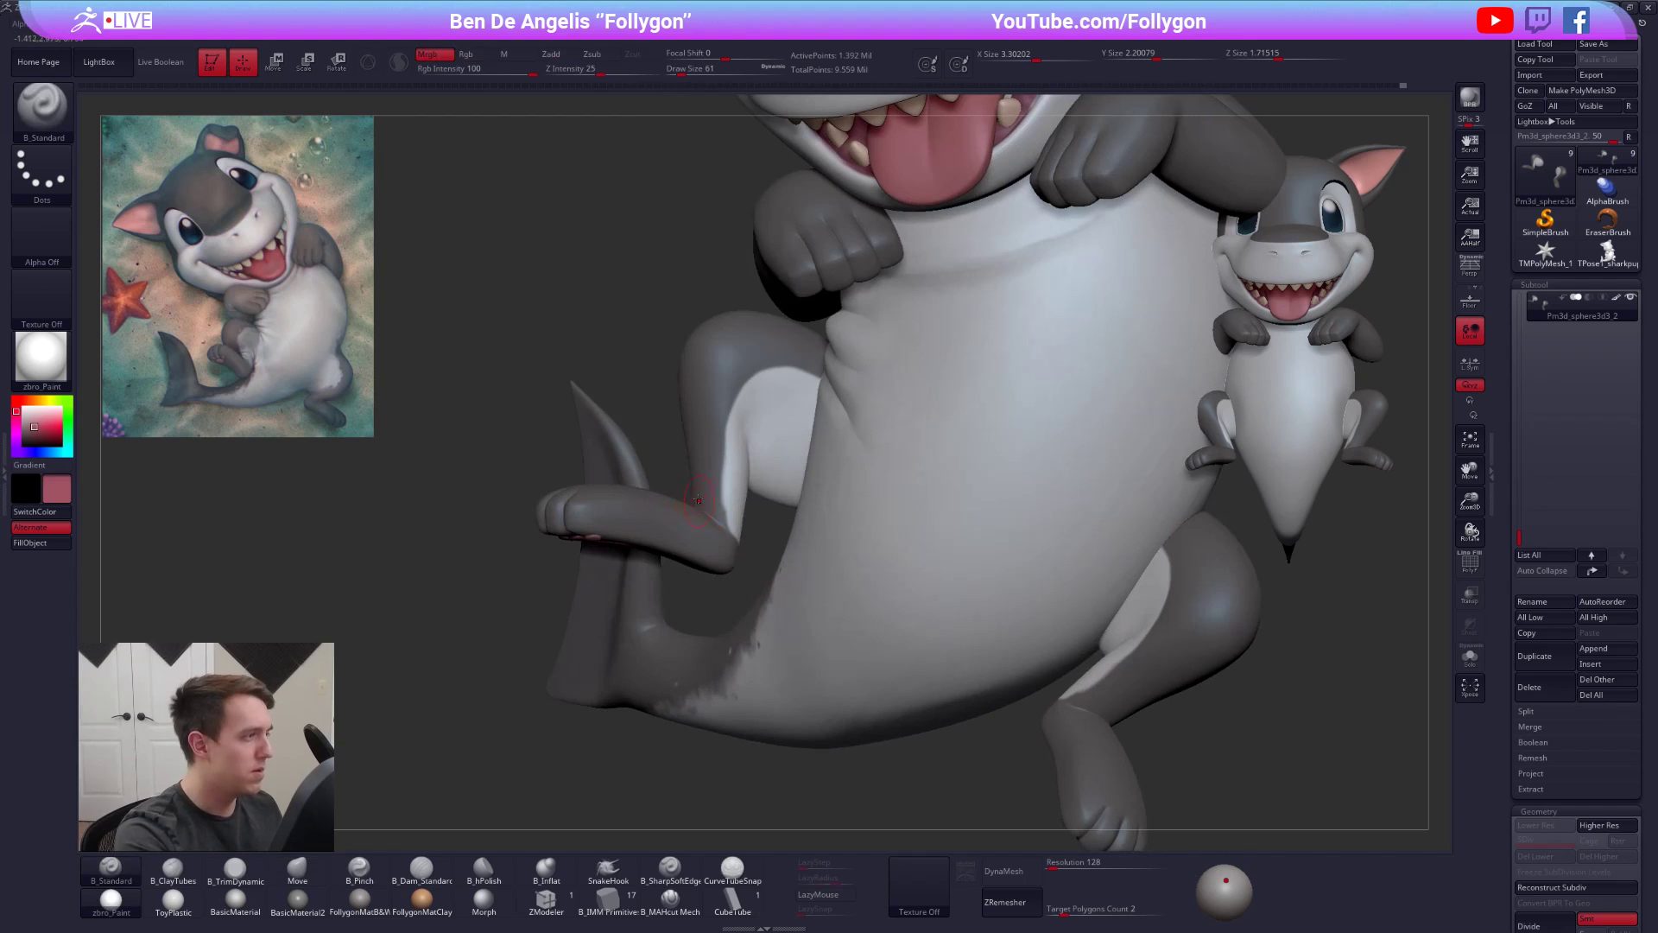
click(823, 894)
key(shift+s)
- Sample the leg colours and repaint the colour edge at the ankle bend at draw size 33
ctrl+right_drag(710, 495, 729, 522)
key(space)
drag(729, 522, 724, 520)
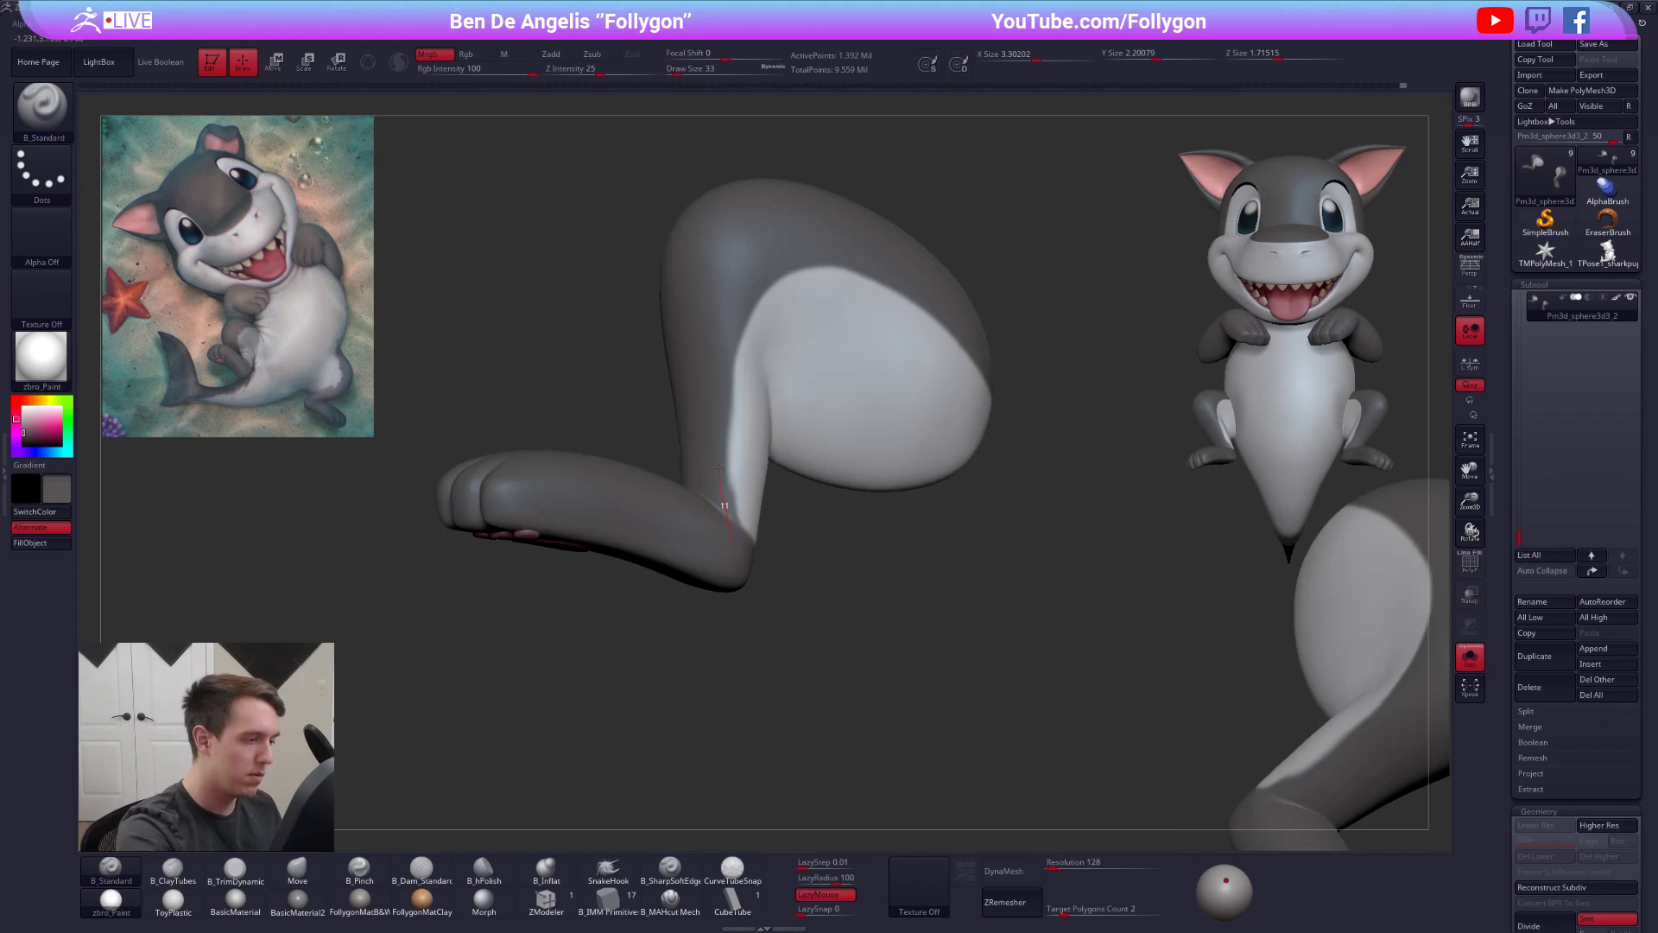
right_drag(570, 385, 682, 401)
key(c)
key(c)
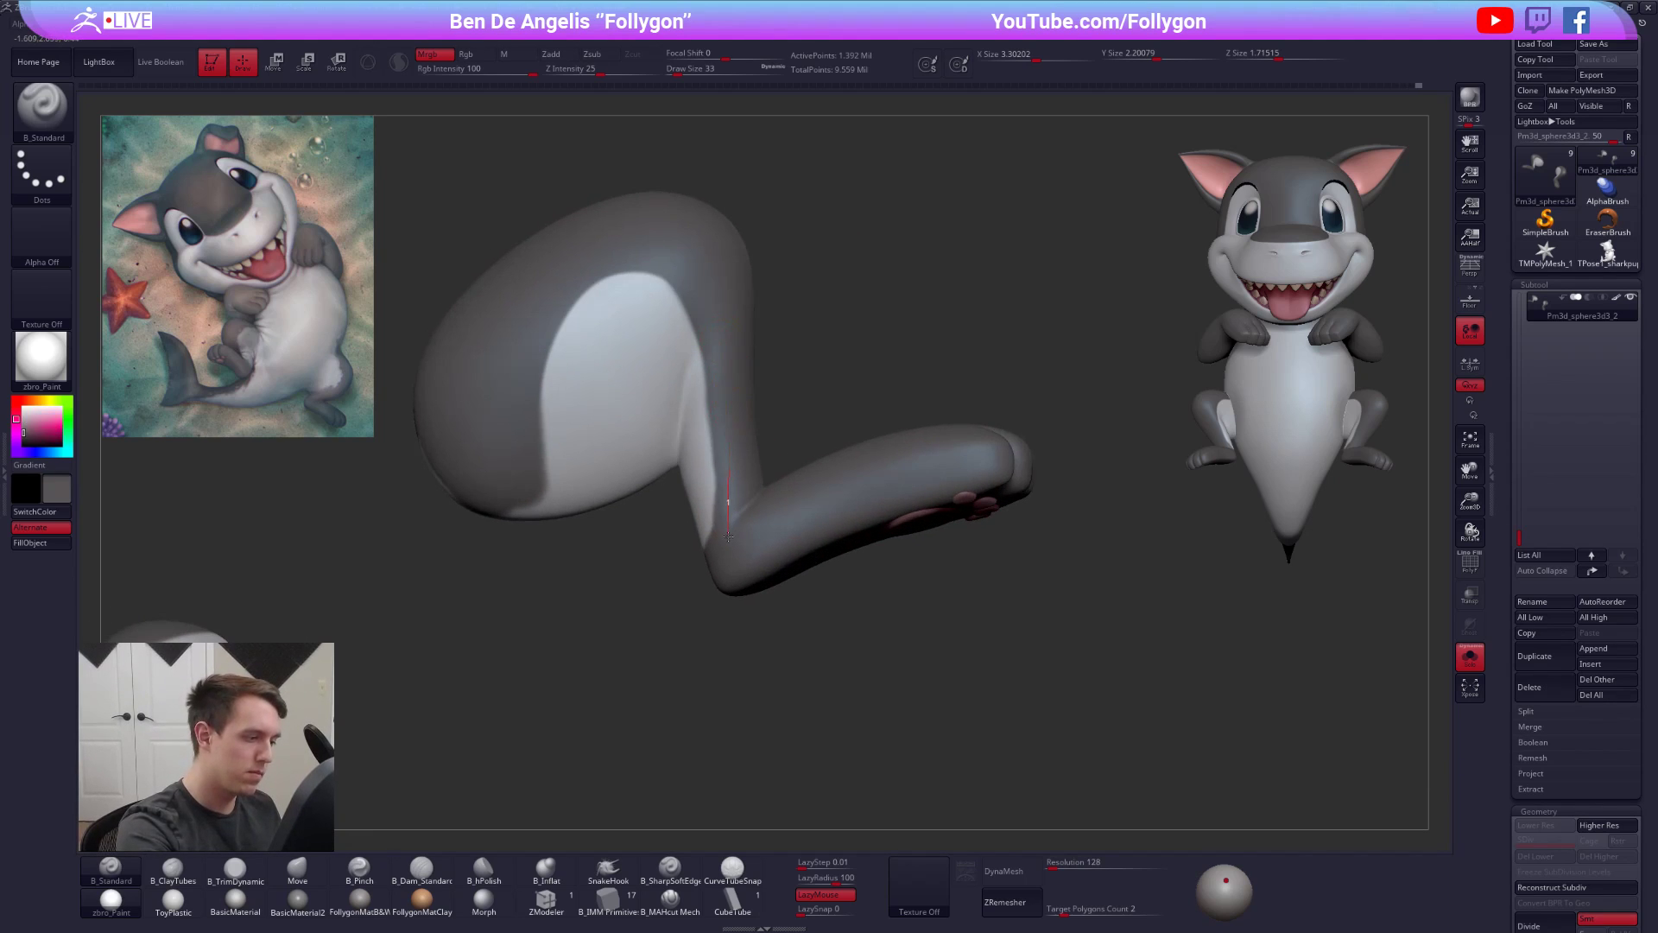
drag(724, 587, 722, 592)
mouse_move(722, 592)
right_down()
mouse_move(698, 518)
mouse_move(665, 510)
right_up()
- Touch up the grey and white colour edge on the underside of the thigh and redisplay the whole character
key(shift+s)
alt+right_drag(721, 579, 825, 665)
key(shift+s)
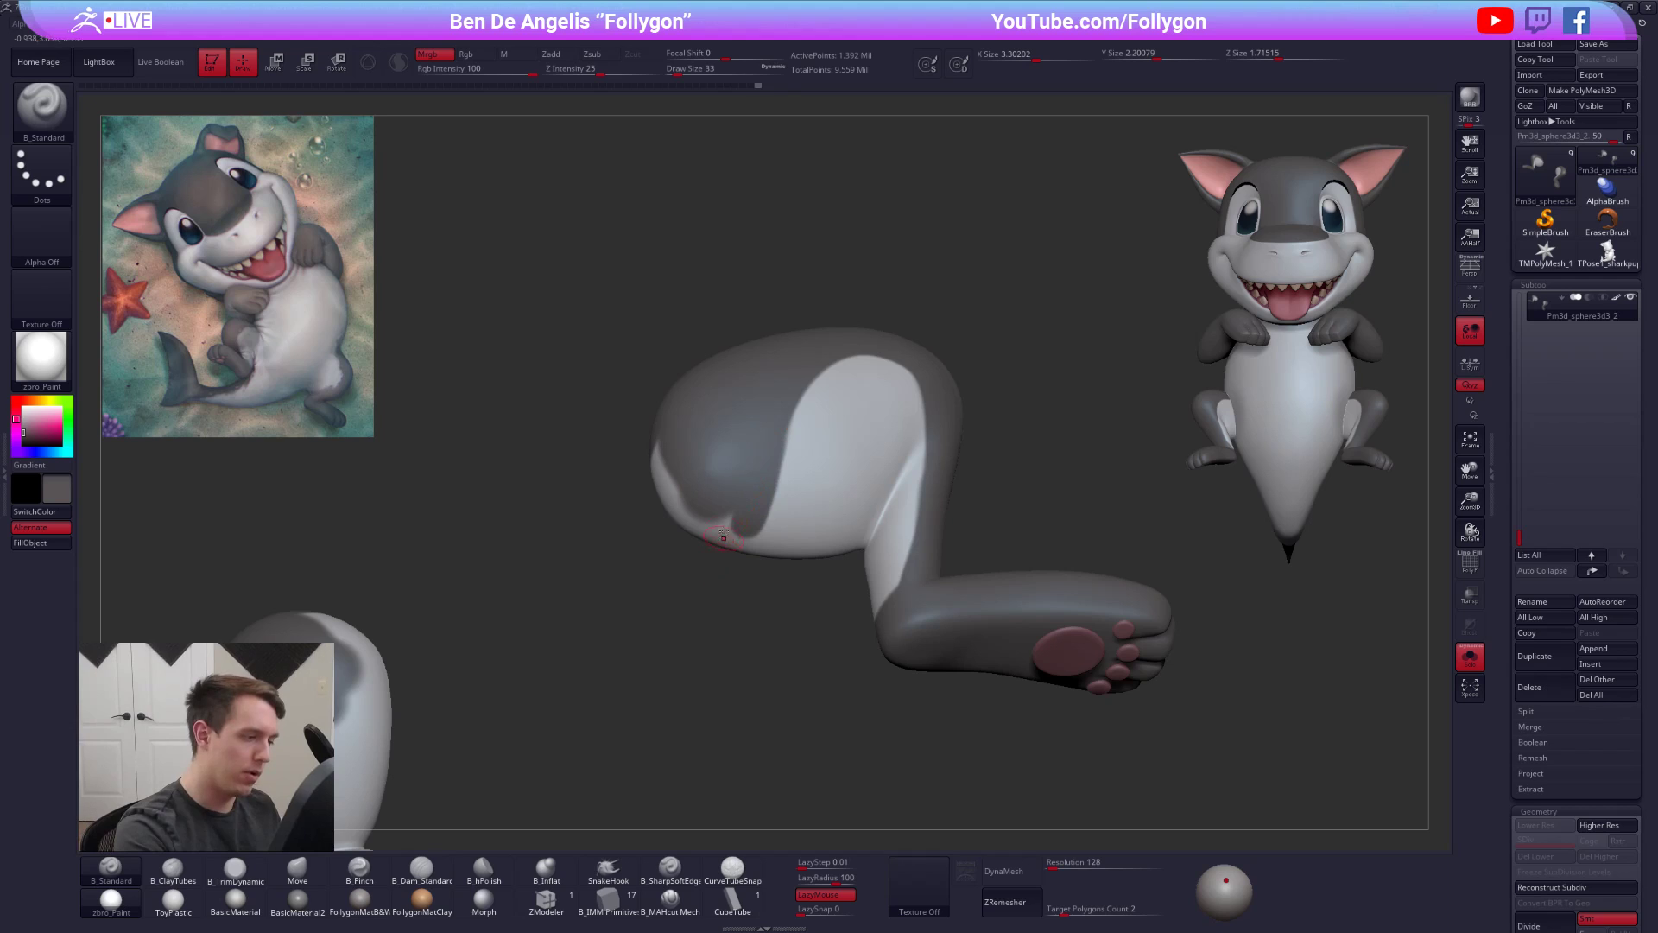
ctrl+right_drag(759, 456, 753, 390)
key(shift+s)
right_drag(771, 513, 716, 620)
mouse_move(708, 623)
ctrl+mouse_down()
mouse_move(732, 557)
mouse_move(851, 468)
mouse_move(831, 510)
ctrl+mouse_up()
mouse_move(836, 514)
right_down()
mouse_move(855, 573)
mouse_move(905, 421)
right_up()
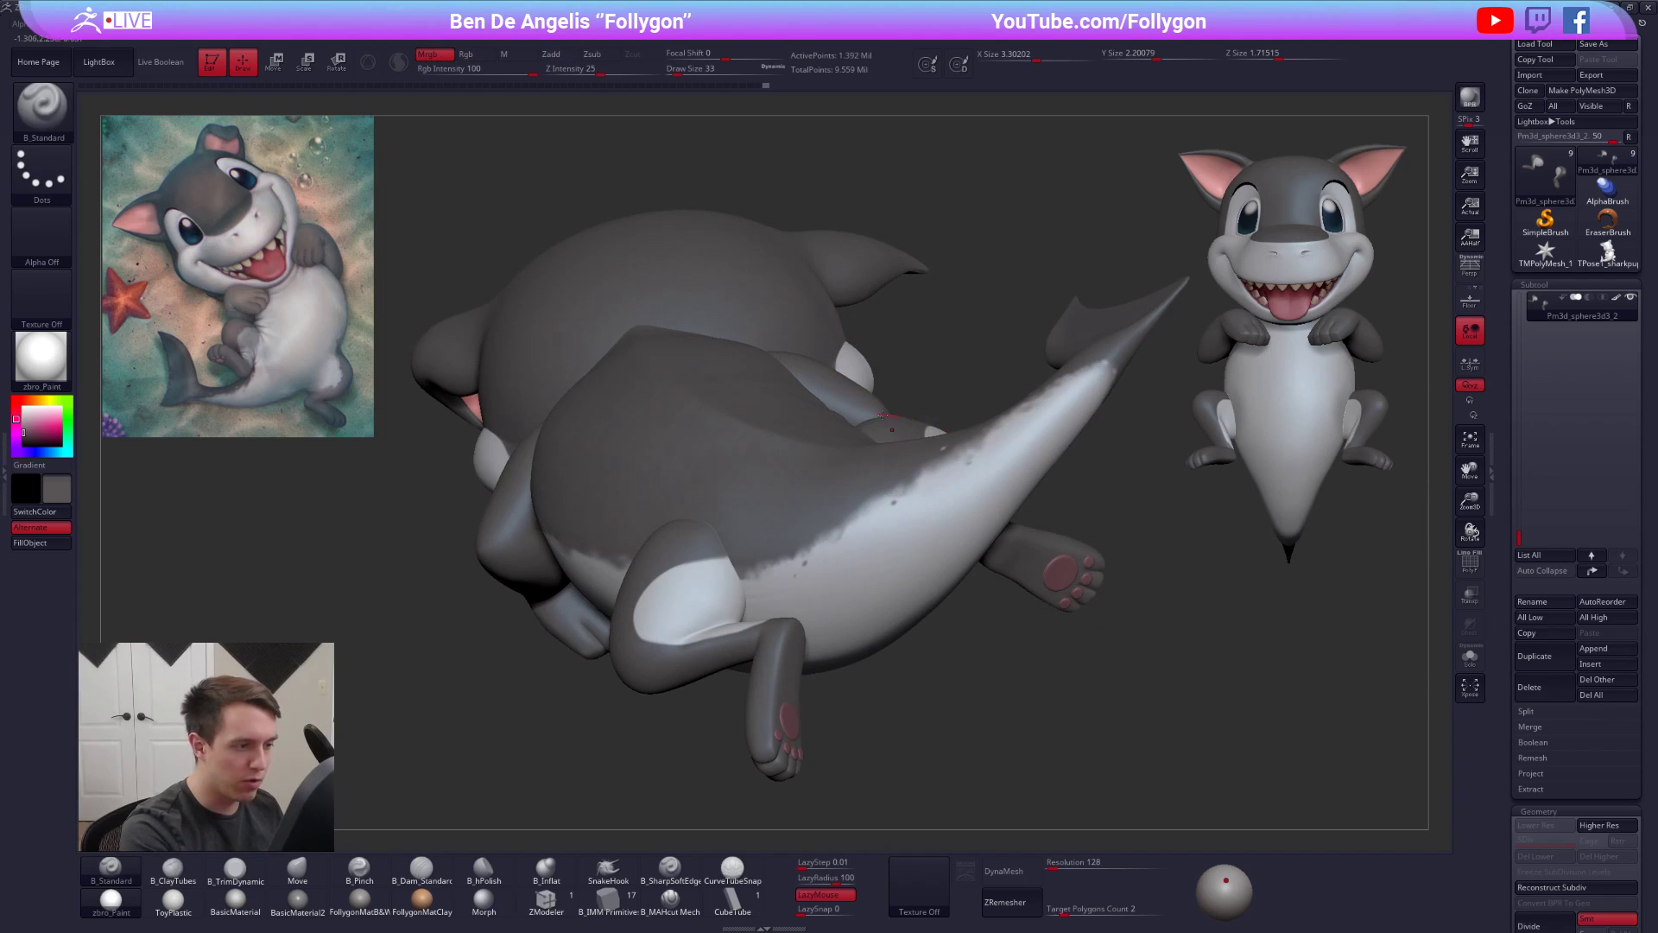
- Isolate the legs, choose the SelectRect tool and hide the foot and leg polygroups to leave the paw pads
mouse_move(856, 553)
right_down()
mouse_move(795, 669)
mouse_move(765, 602)
mouse_move(862, 545)
mouse_move(893, 551)
mouse_move(850, 602)
mouse_move(902, 628)
mouse_move(904, 541)
mouse_move(915, 652)
mouse_move(1089, 697)
right_up()
click(1081, 688)
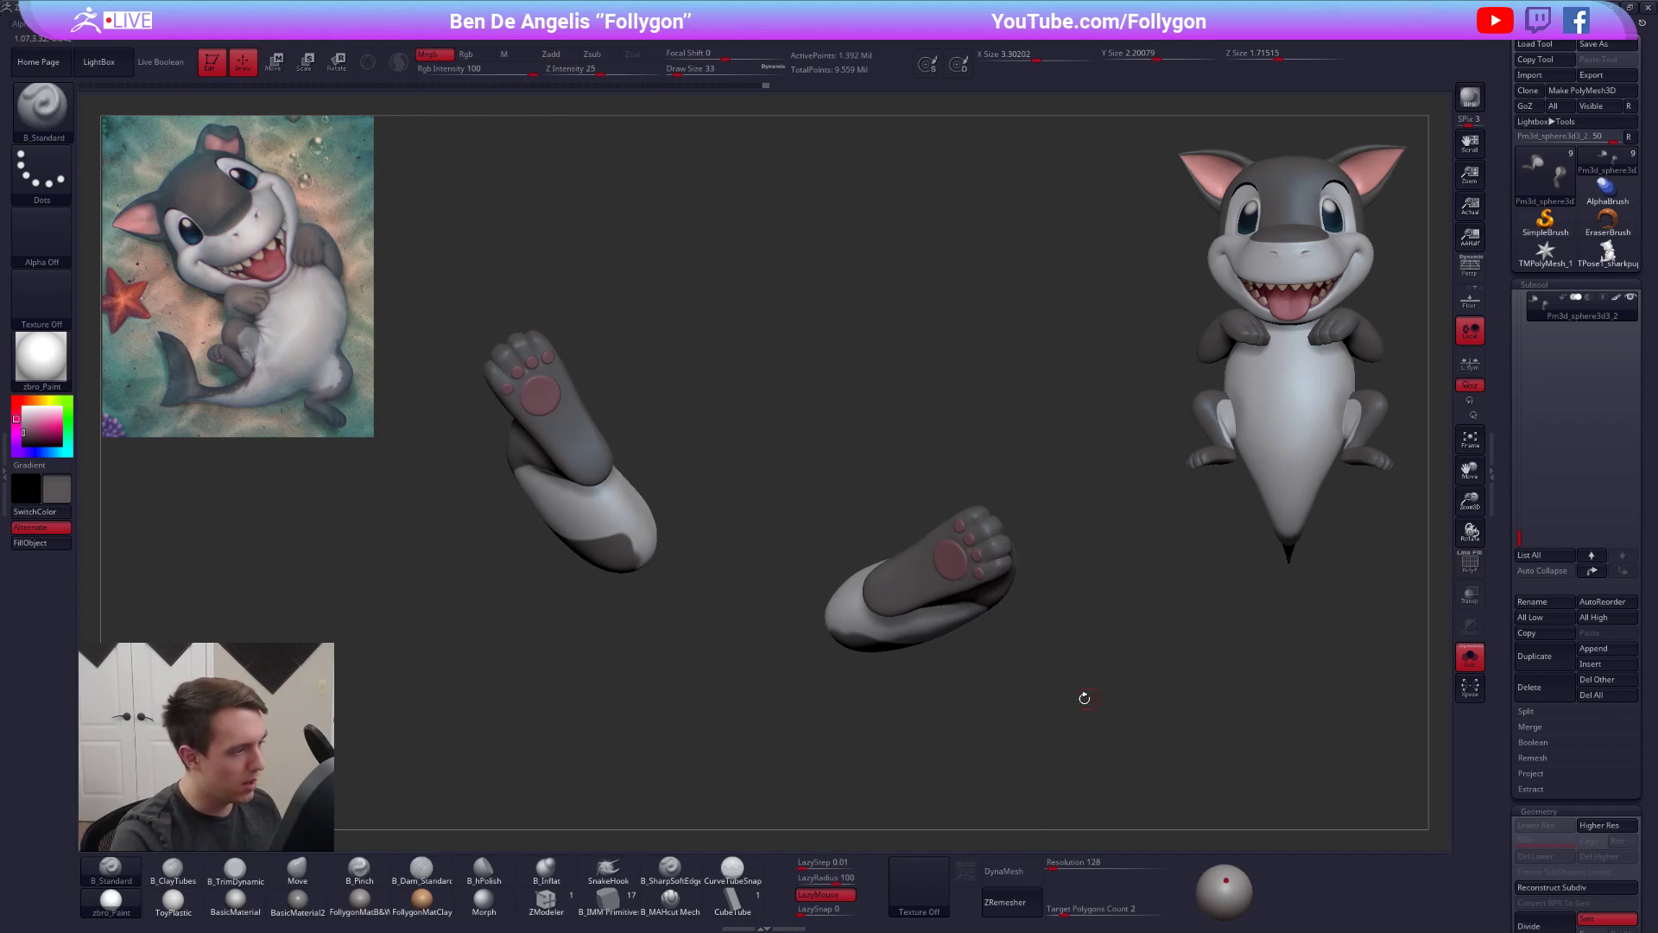
key(ctrl+shift+space)
ctrl+shift+click(981, 892)
ctrl+shift+click(900, 600)
ctrl+shift+drag(880, 650, 889, 681)
ctrl+shift+click(916, 590)
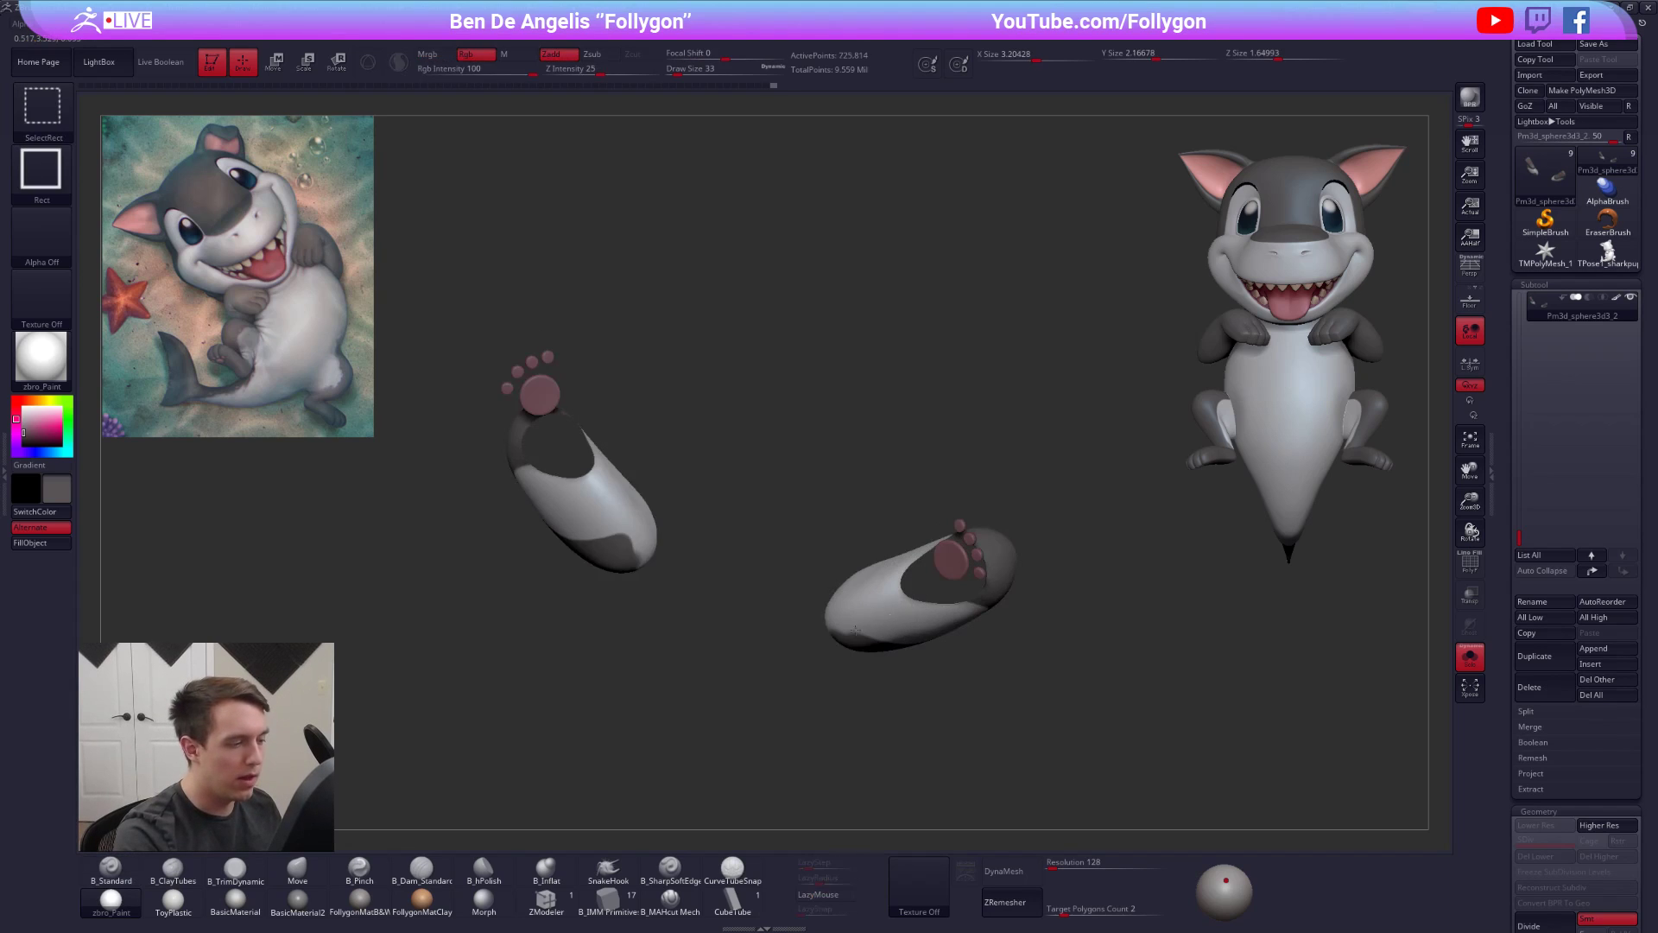
ctrl+shift+click(892, 607)
- Hide the stray mesh bits left around both sets of paw pads and unhide the full leg mesh
key(ctrl+shift+space)
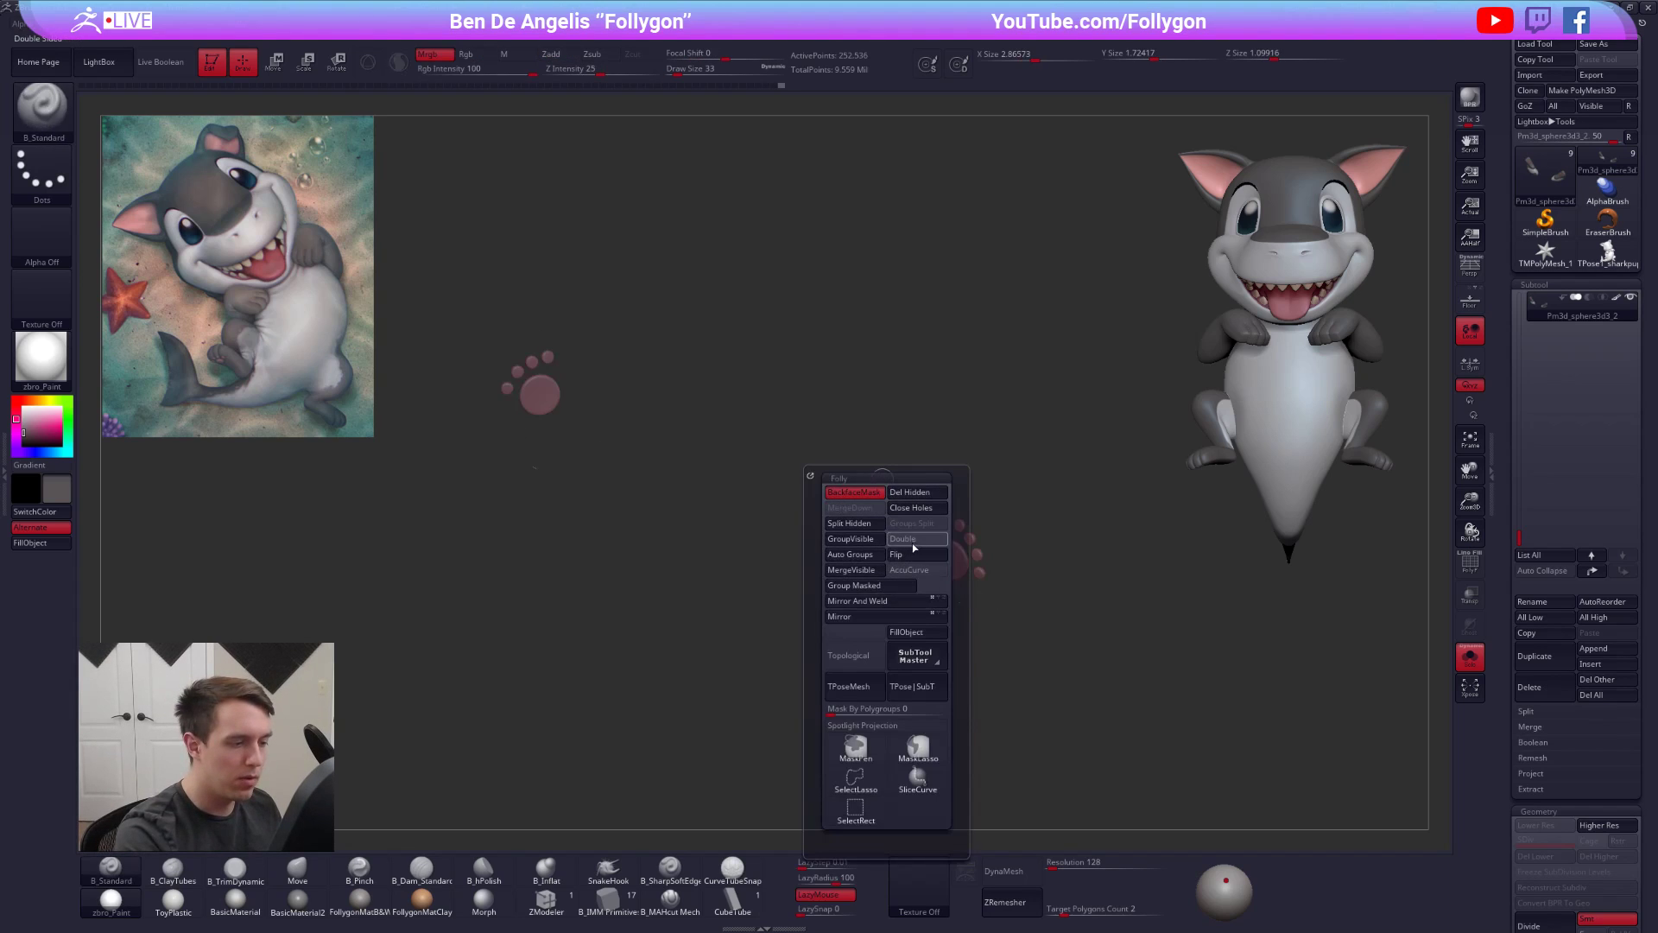
ctrl+alt+shift+drag(925, 637, 977, 601)
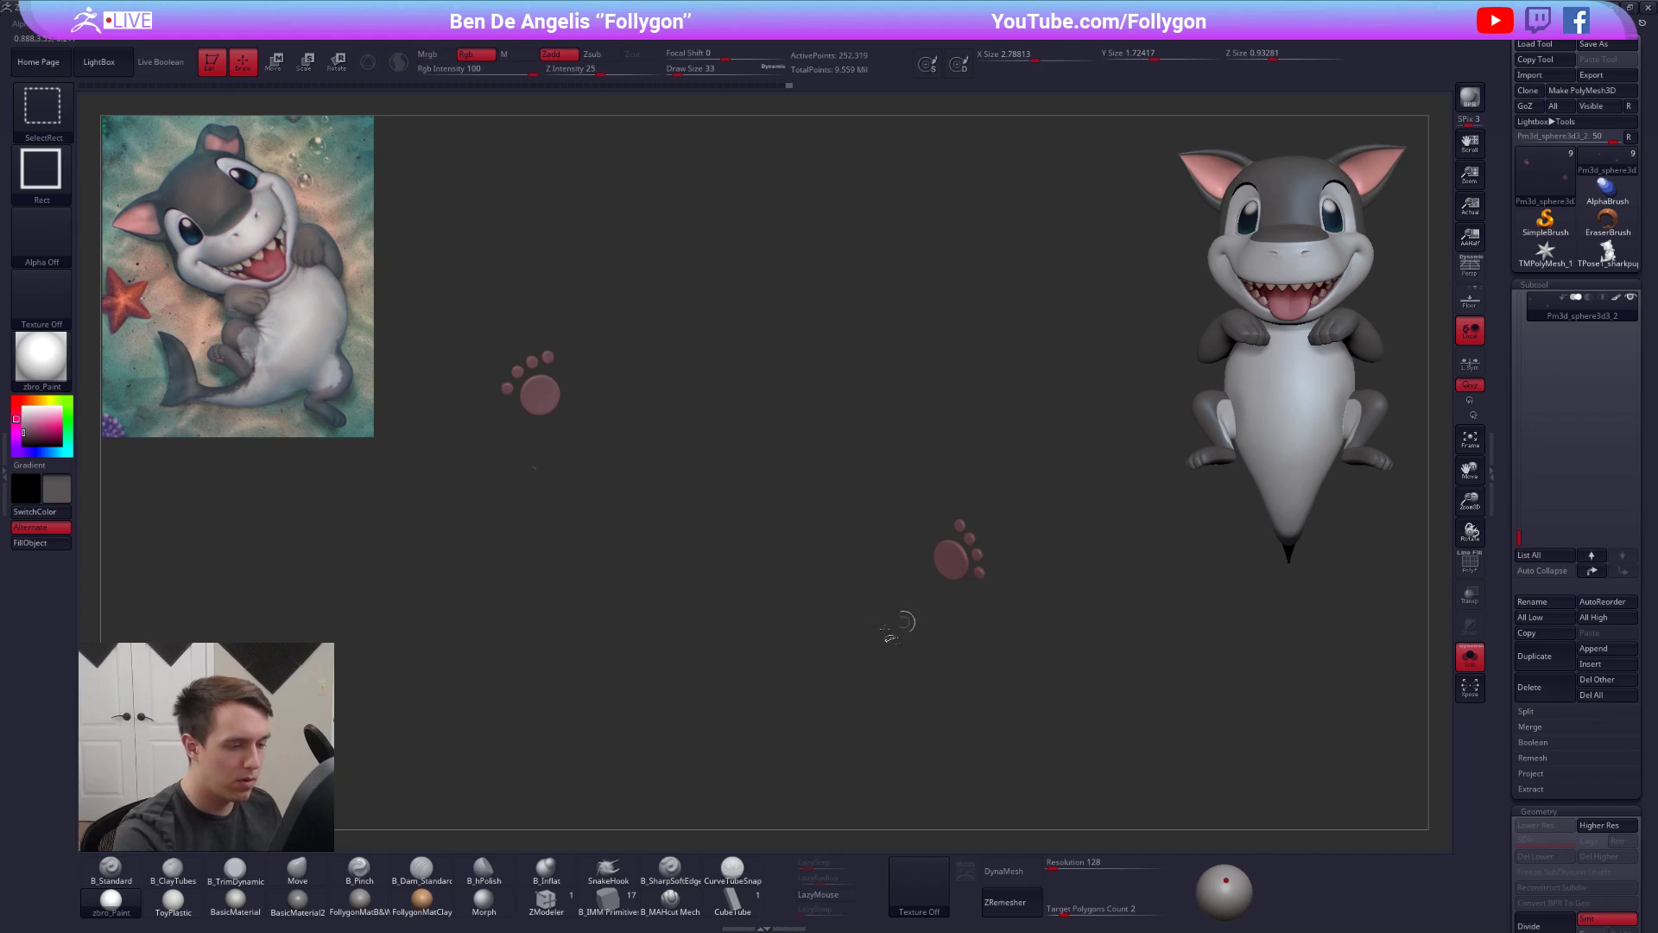
ctrl+alt+shift+drag(518, 501, 557, 446)
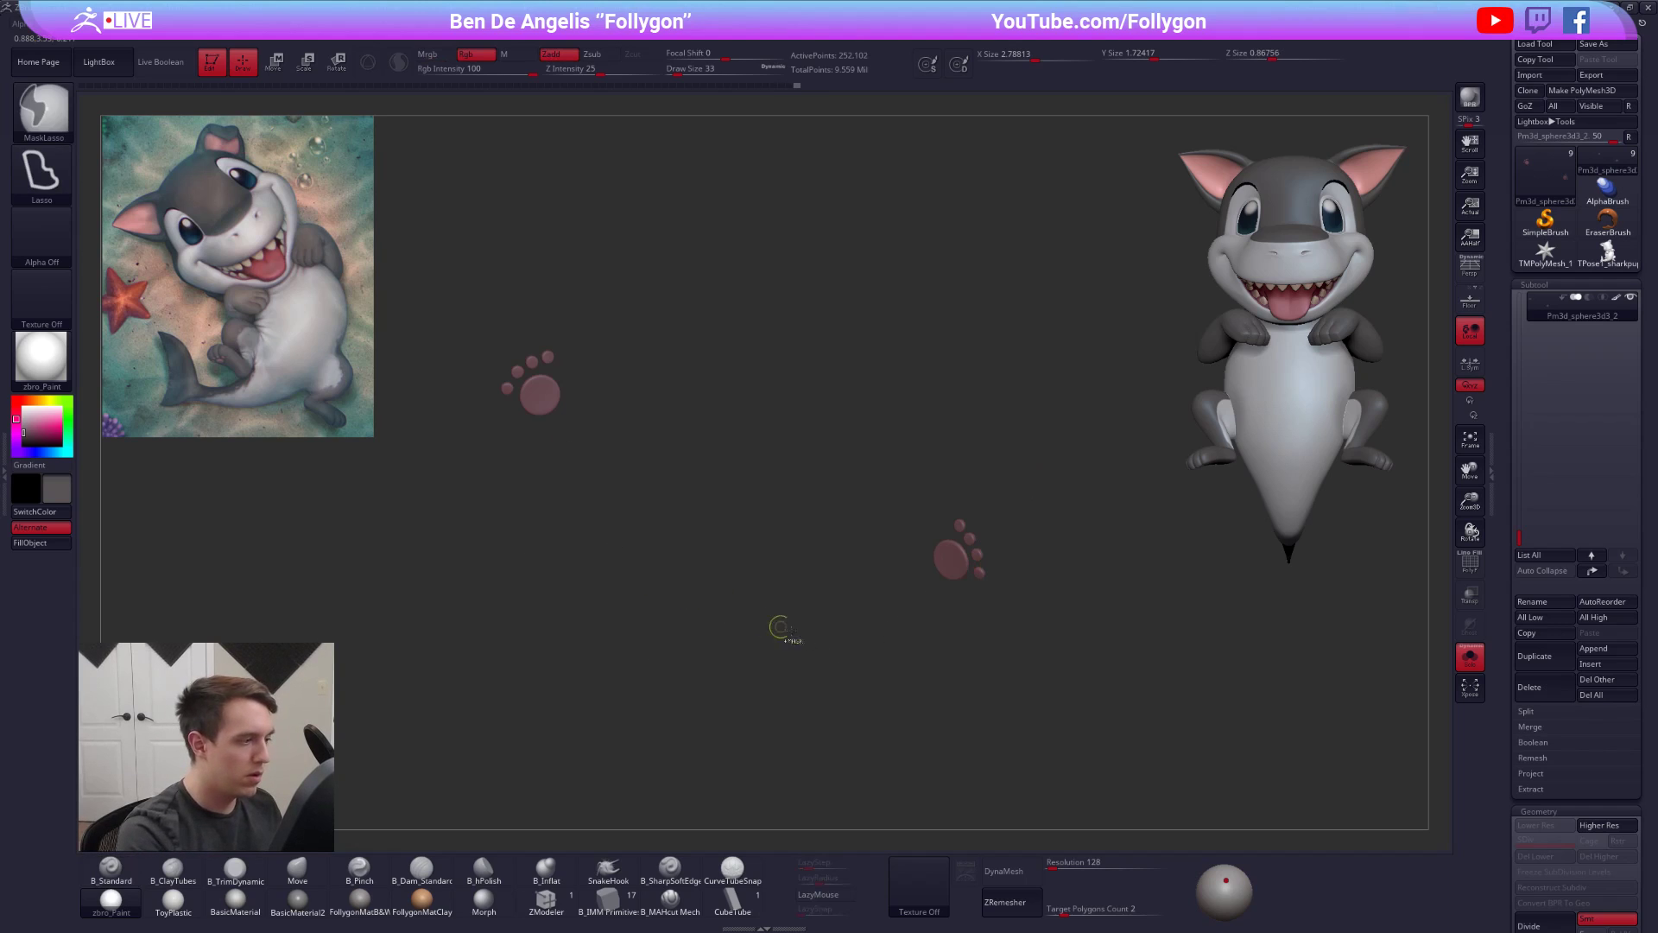
ctrl+shift+click(1022, 646)
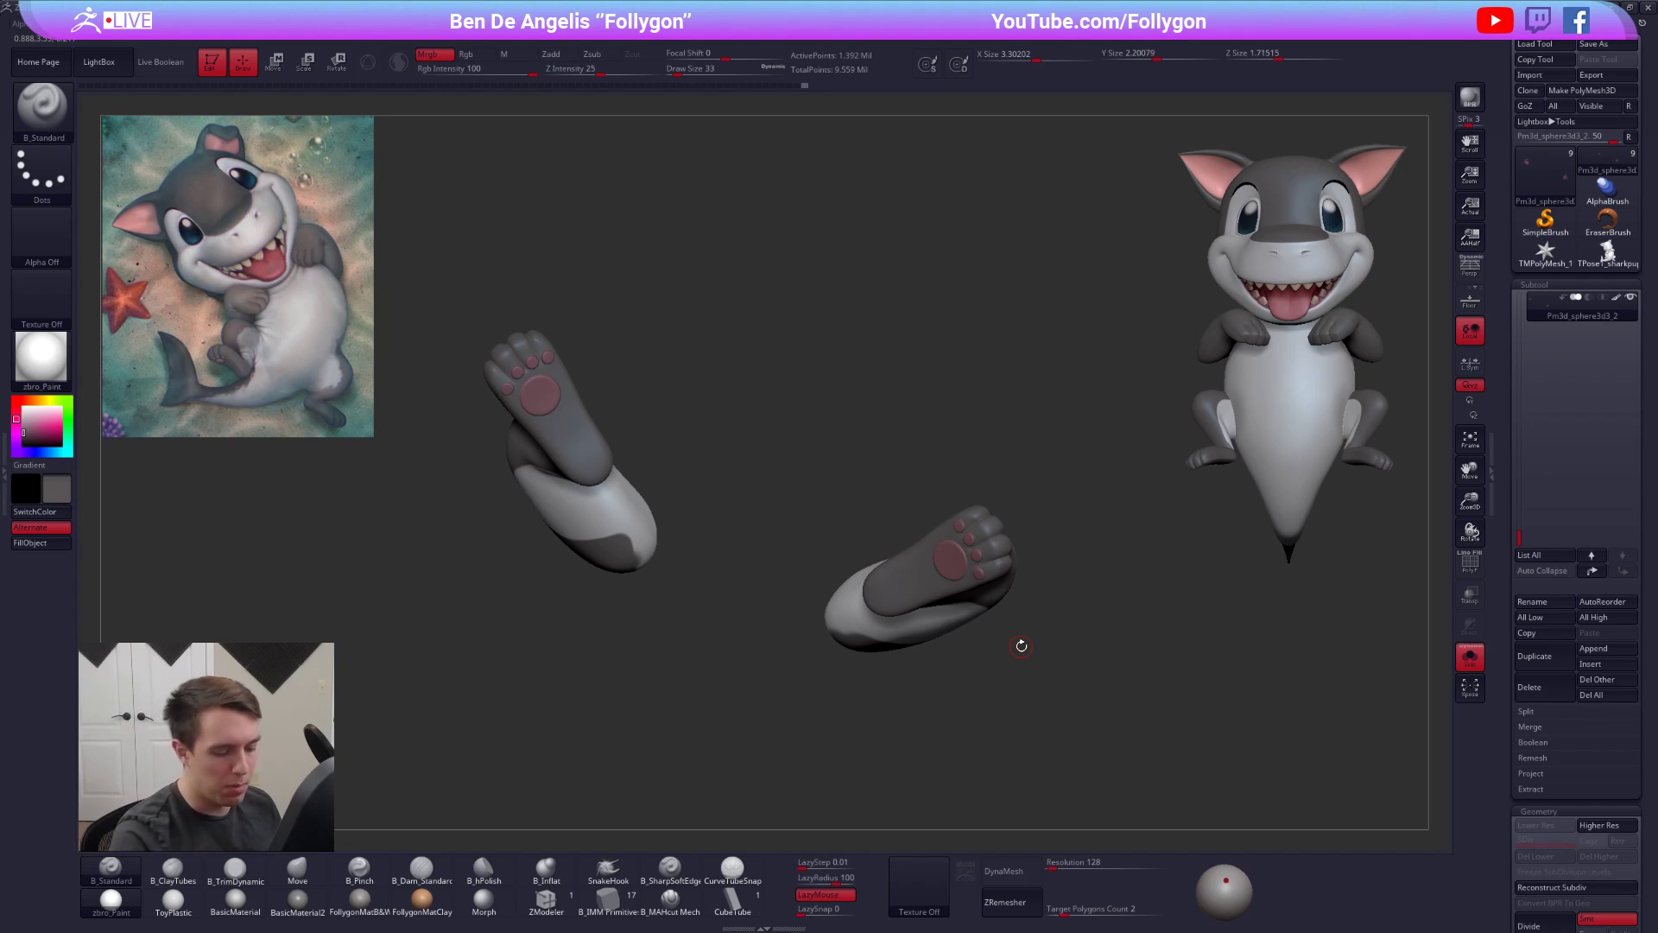
click(1063, 866)
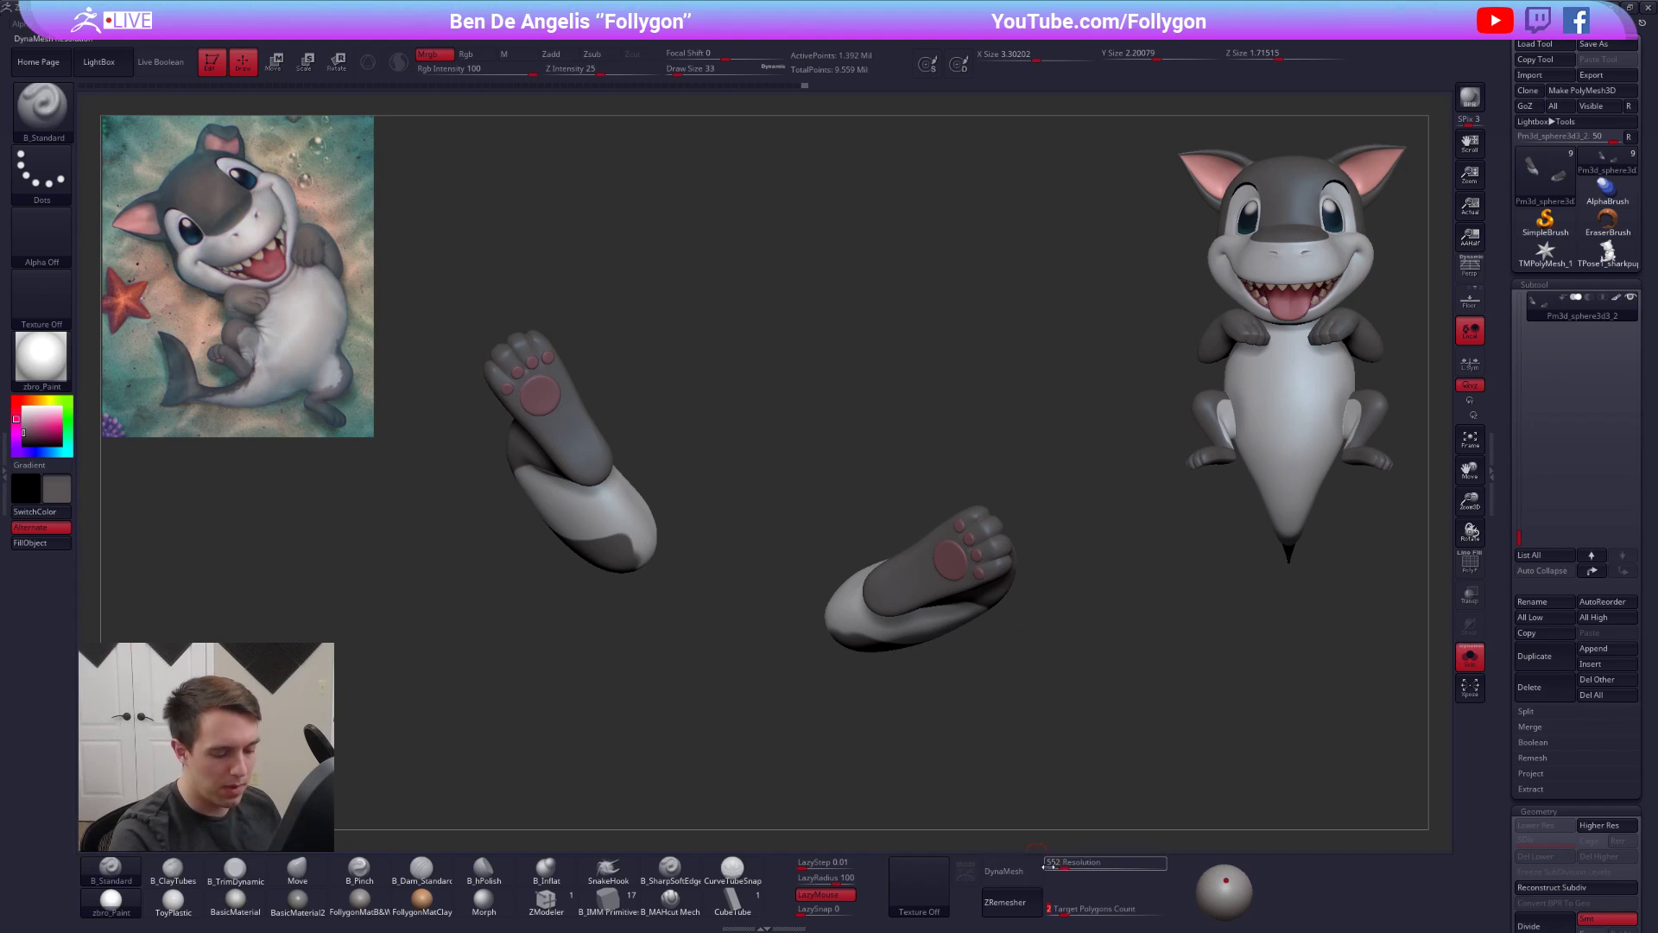
click(1026, 874)
drag(1019, 707, 1018, 660)
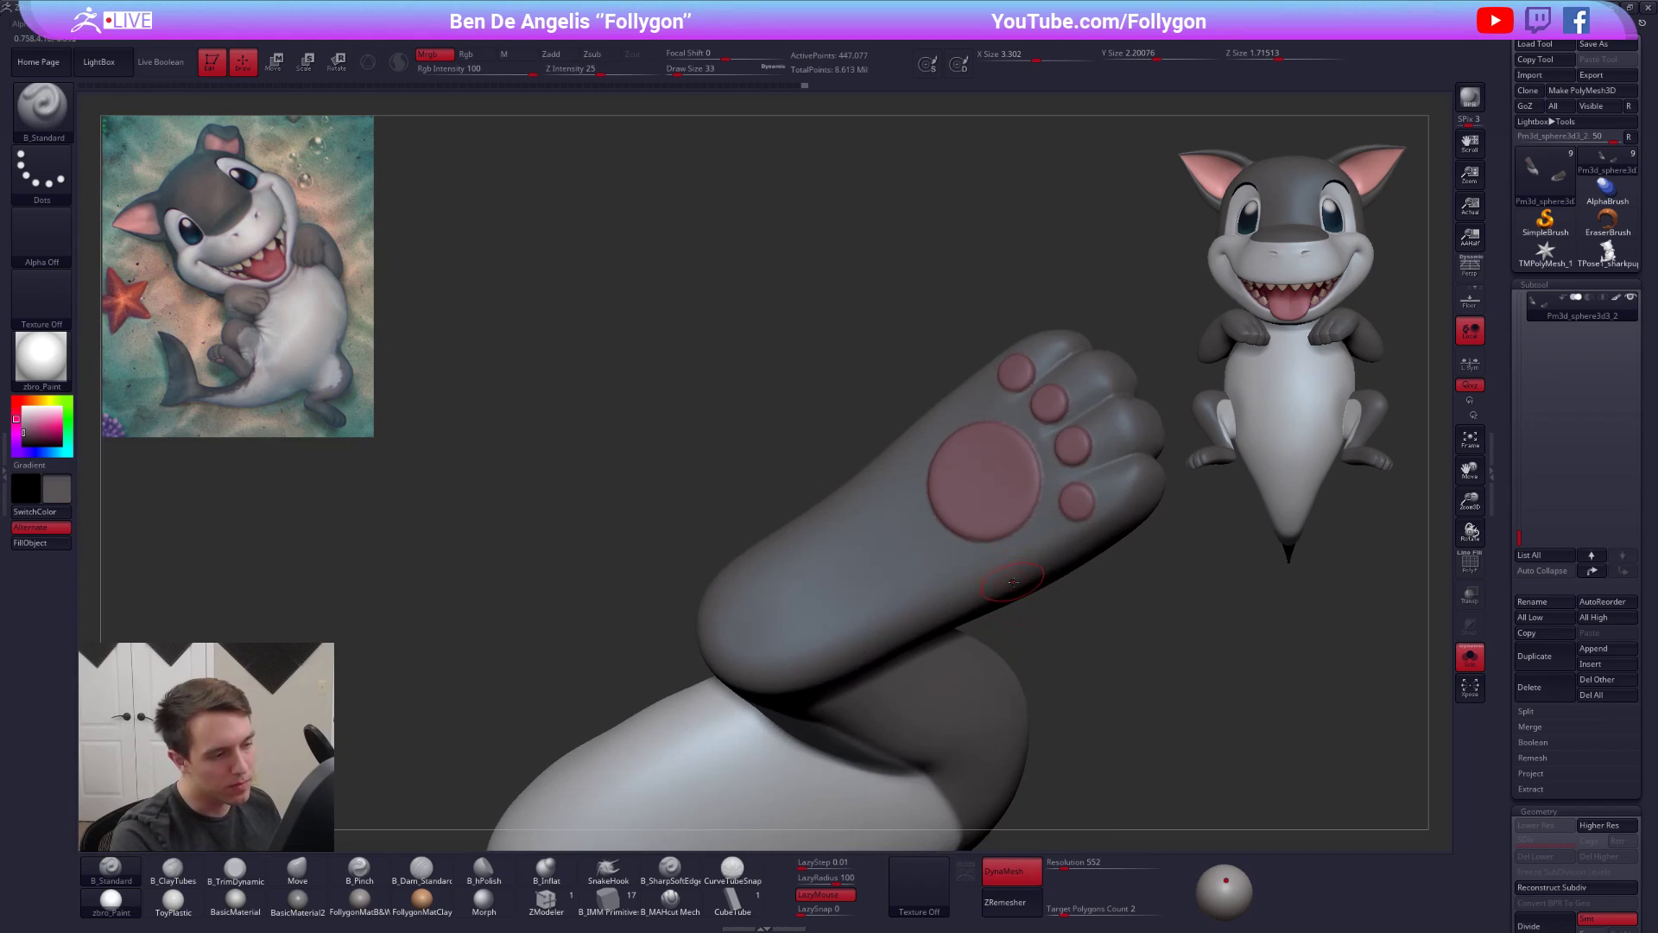
key(ctrl+z)
- Remesh the merged legs and paw pads with DynaMesh at resolution 928
click(1063, 865)
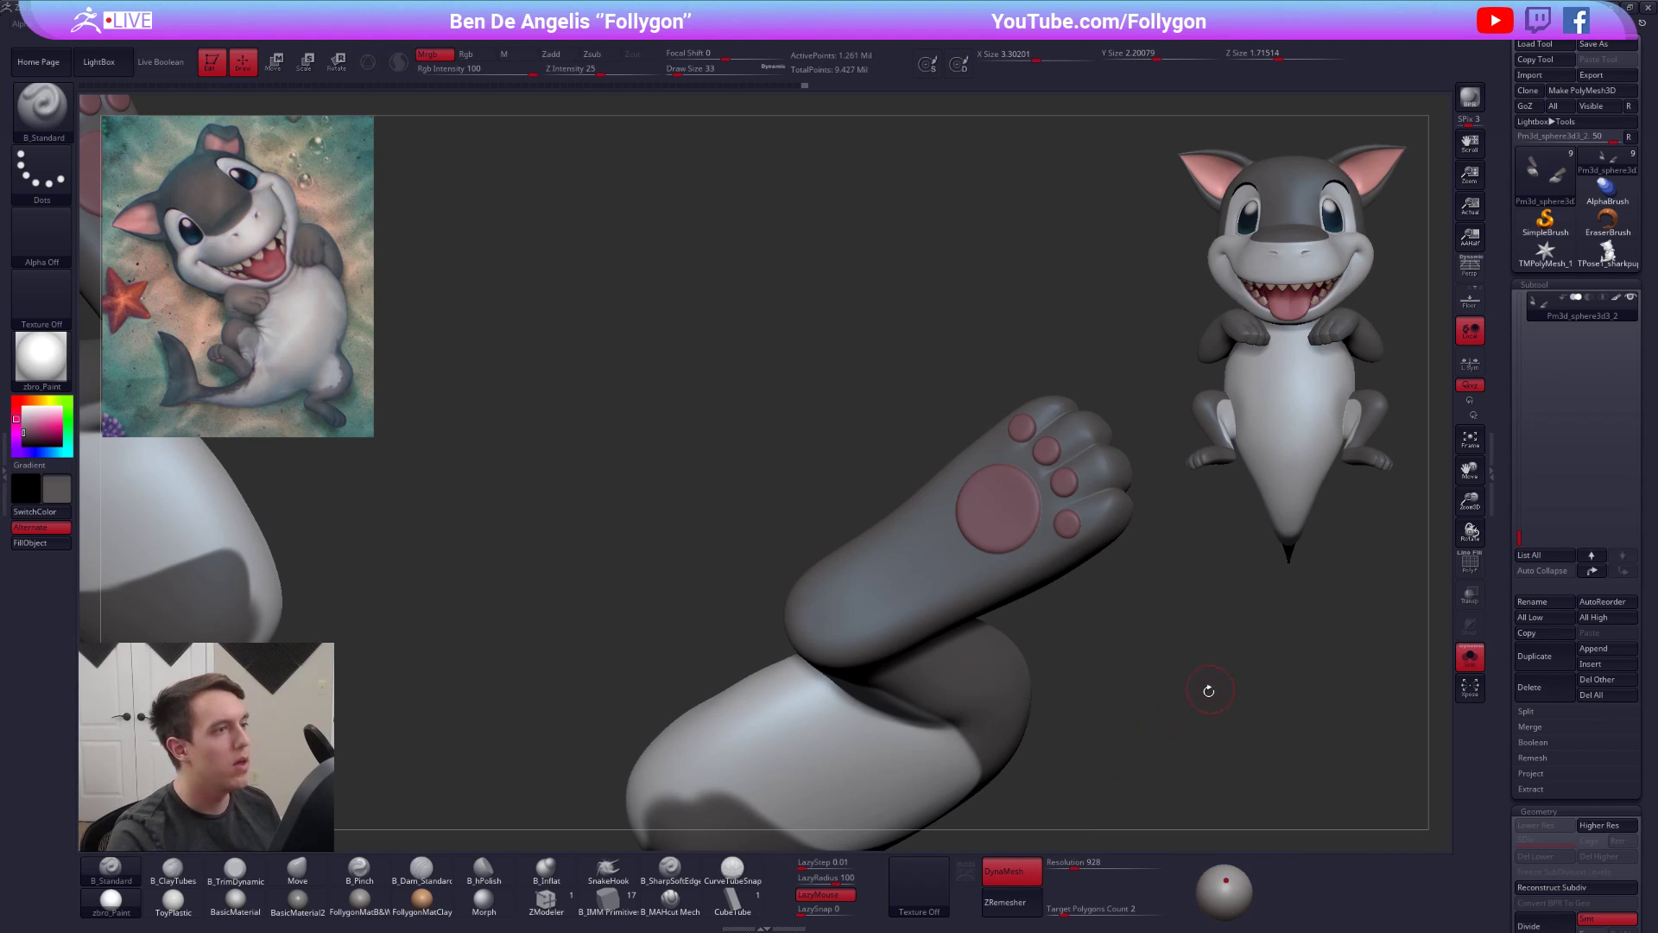
- Enable Rgb on the Smooth brush at draw size 49 and soften the colour edge of the foot's large paw pad
key(shift)
key(shift+f)
key(shift+f)
drag(1101, 699, 1217, 691)
mouse_move(1061, 525)
right_down()
mouse_move(1028, 510)
mouse_move(1007, 532)
right_up()
key(space)
drag(1019, 530, 1022, 529)
key(shift)
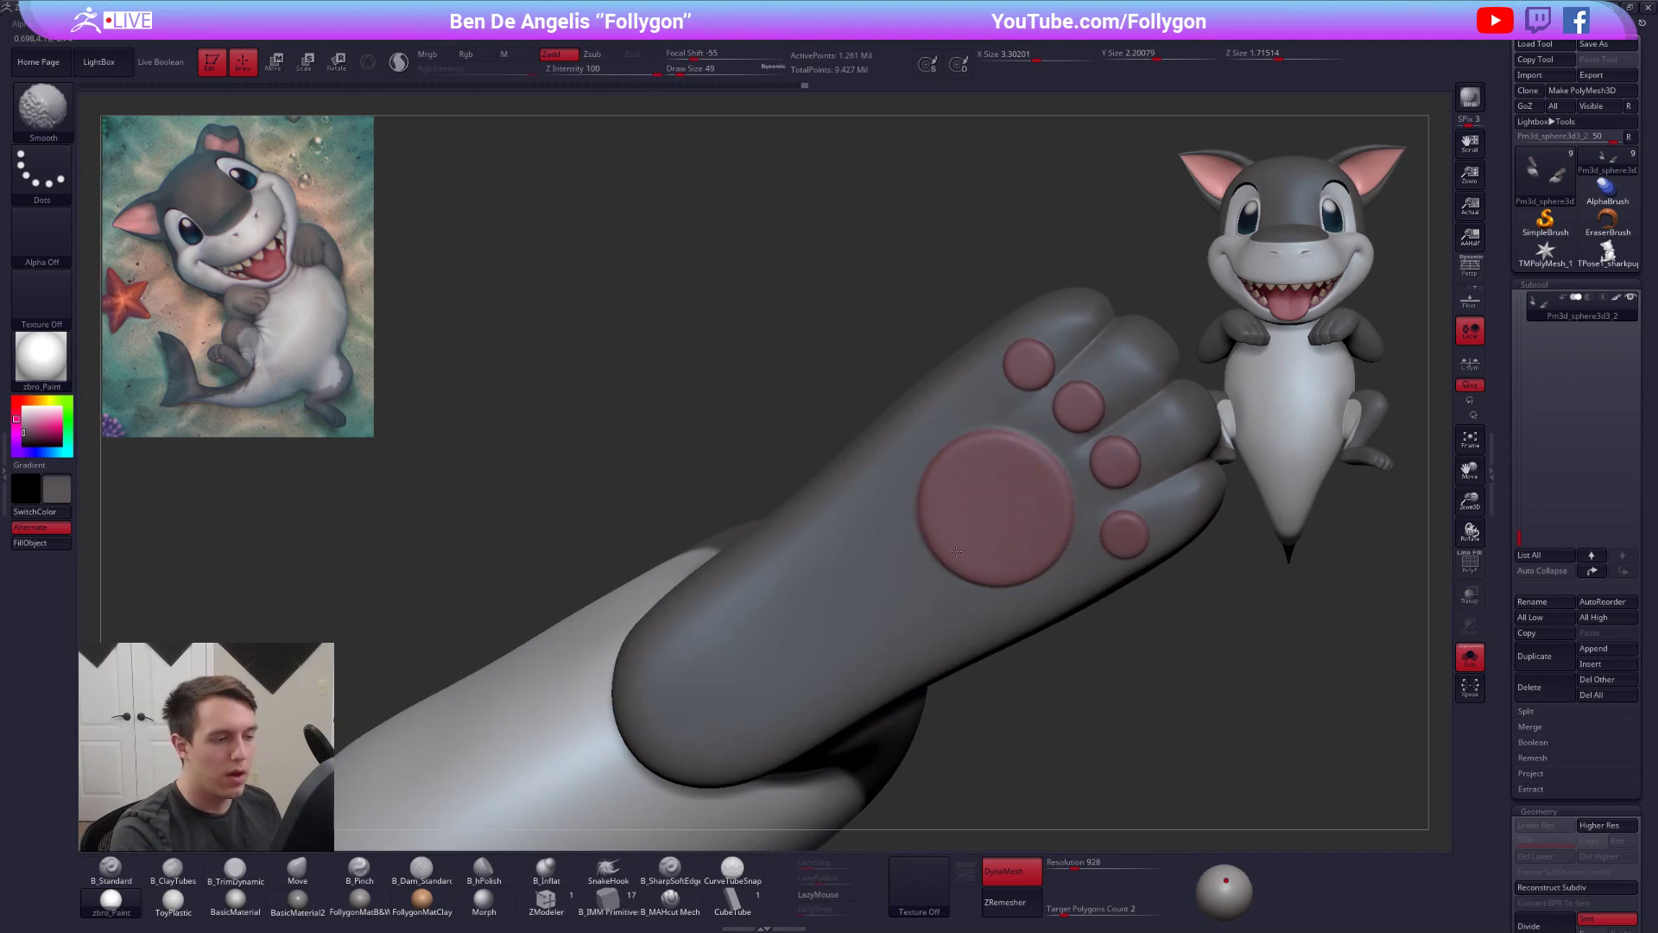
key(space)
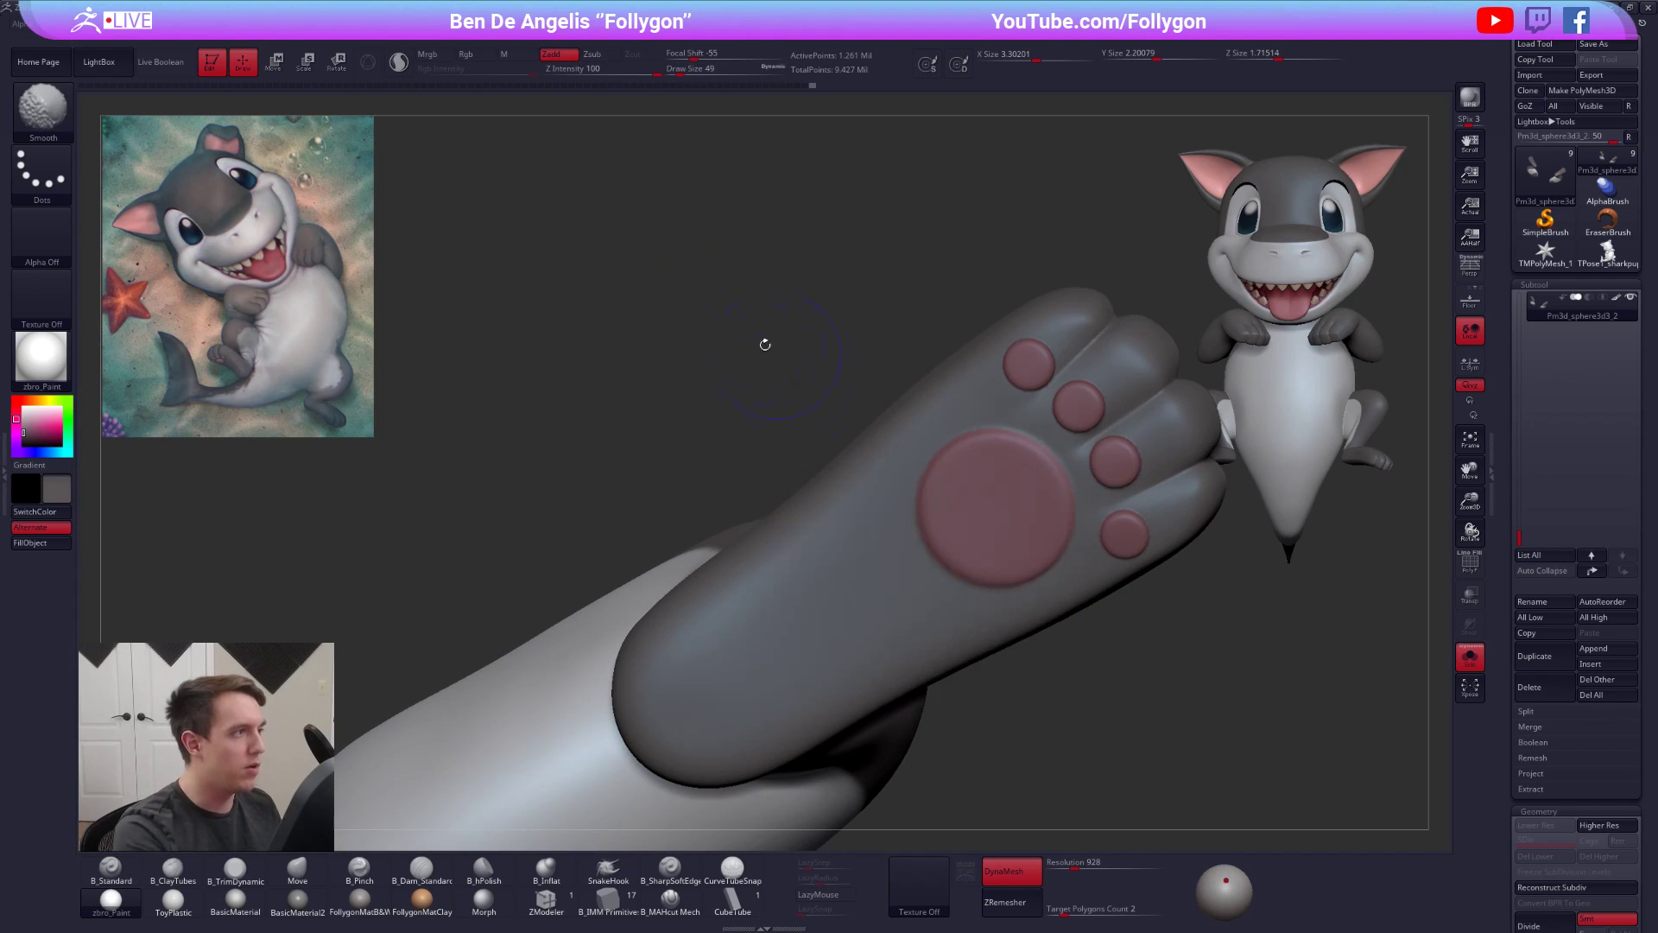
shift+click(476, 55)
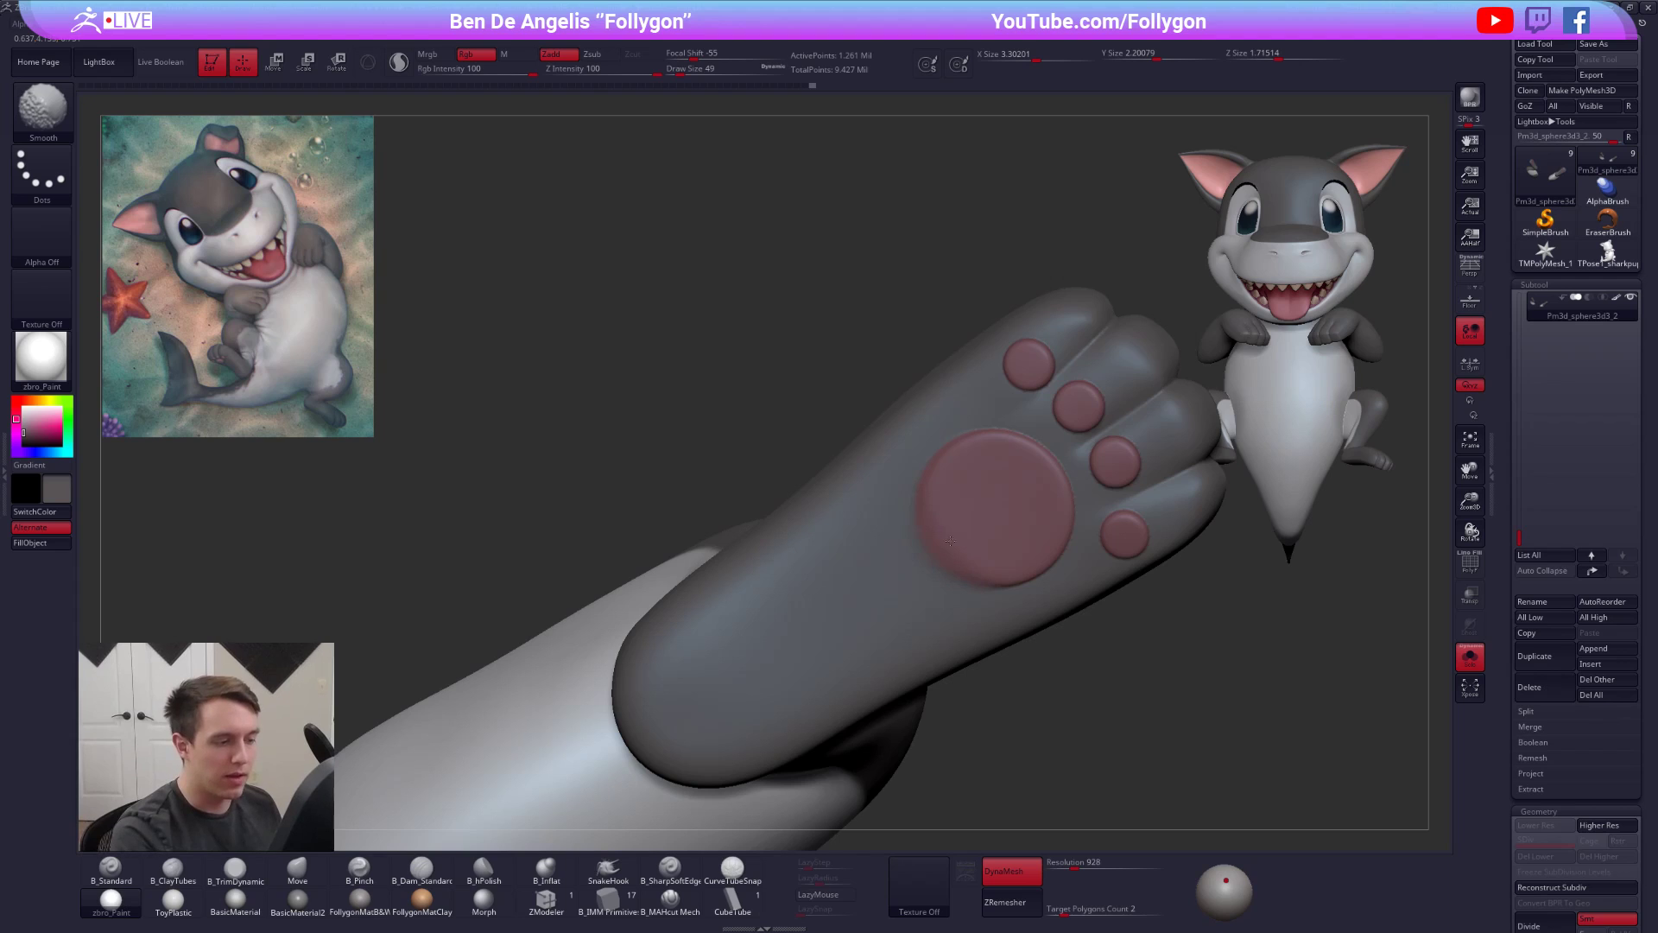
- Smooth the grey and white colour edge along the lower leg, reducing the draw size to 33
right_drag(869, 581, 937, 725)
shift+drag(596, 533, 614, 498)
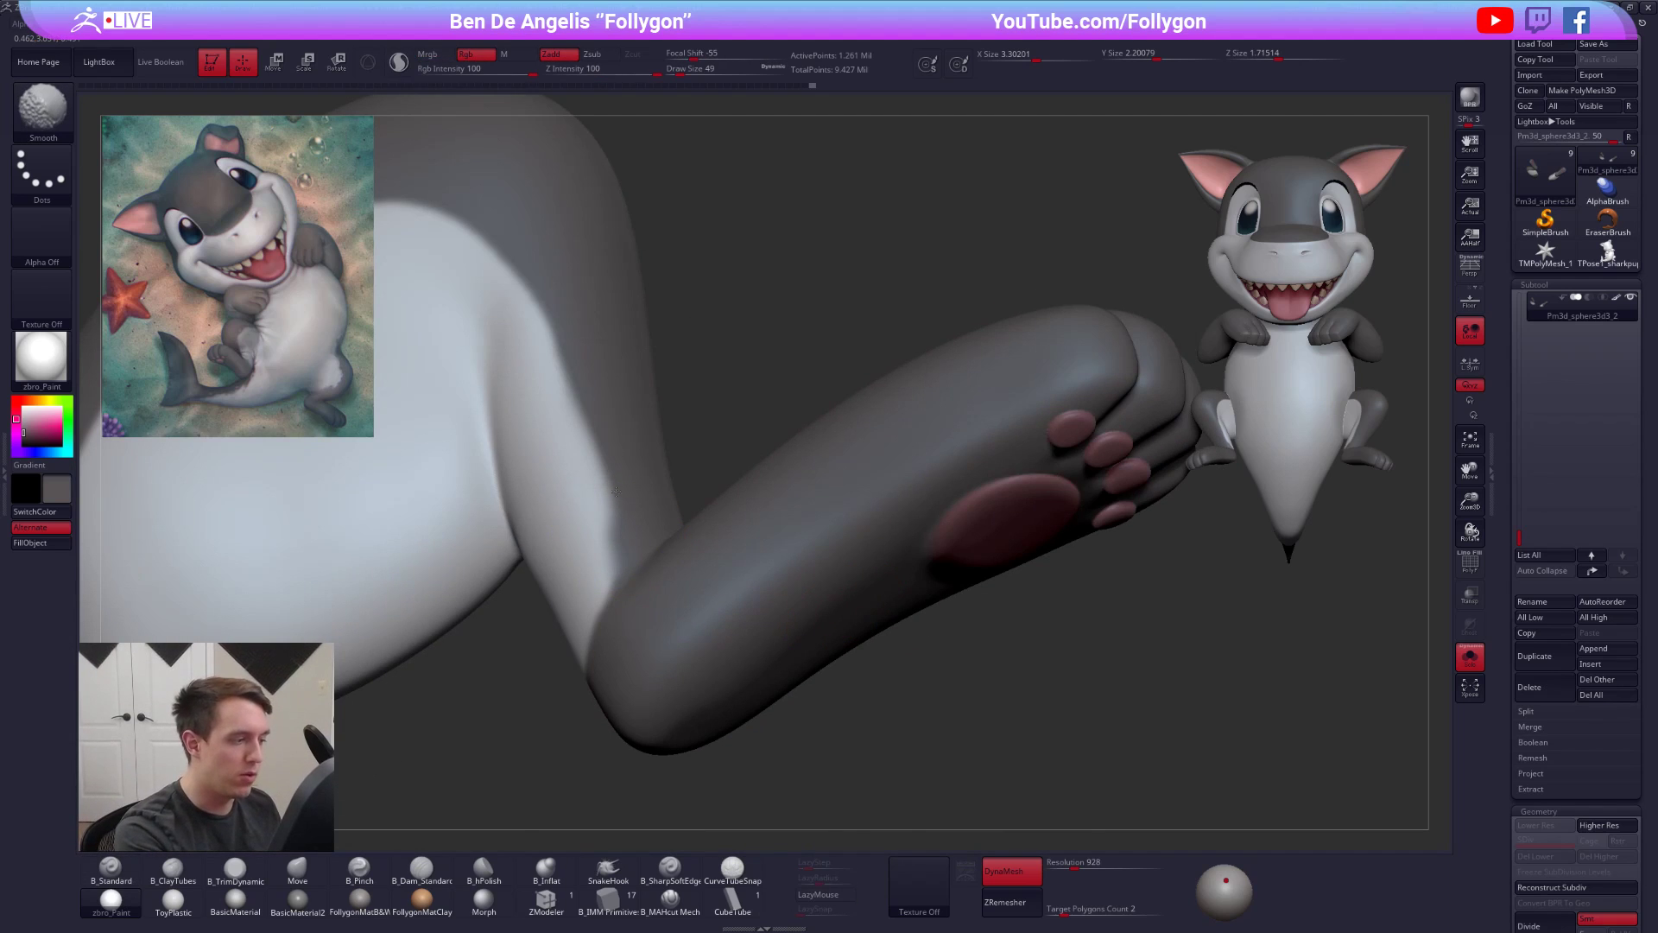
key(ctrl)
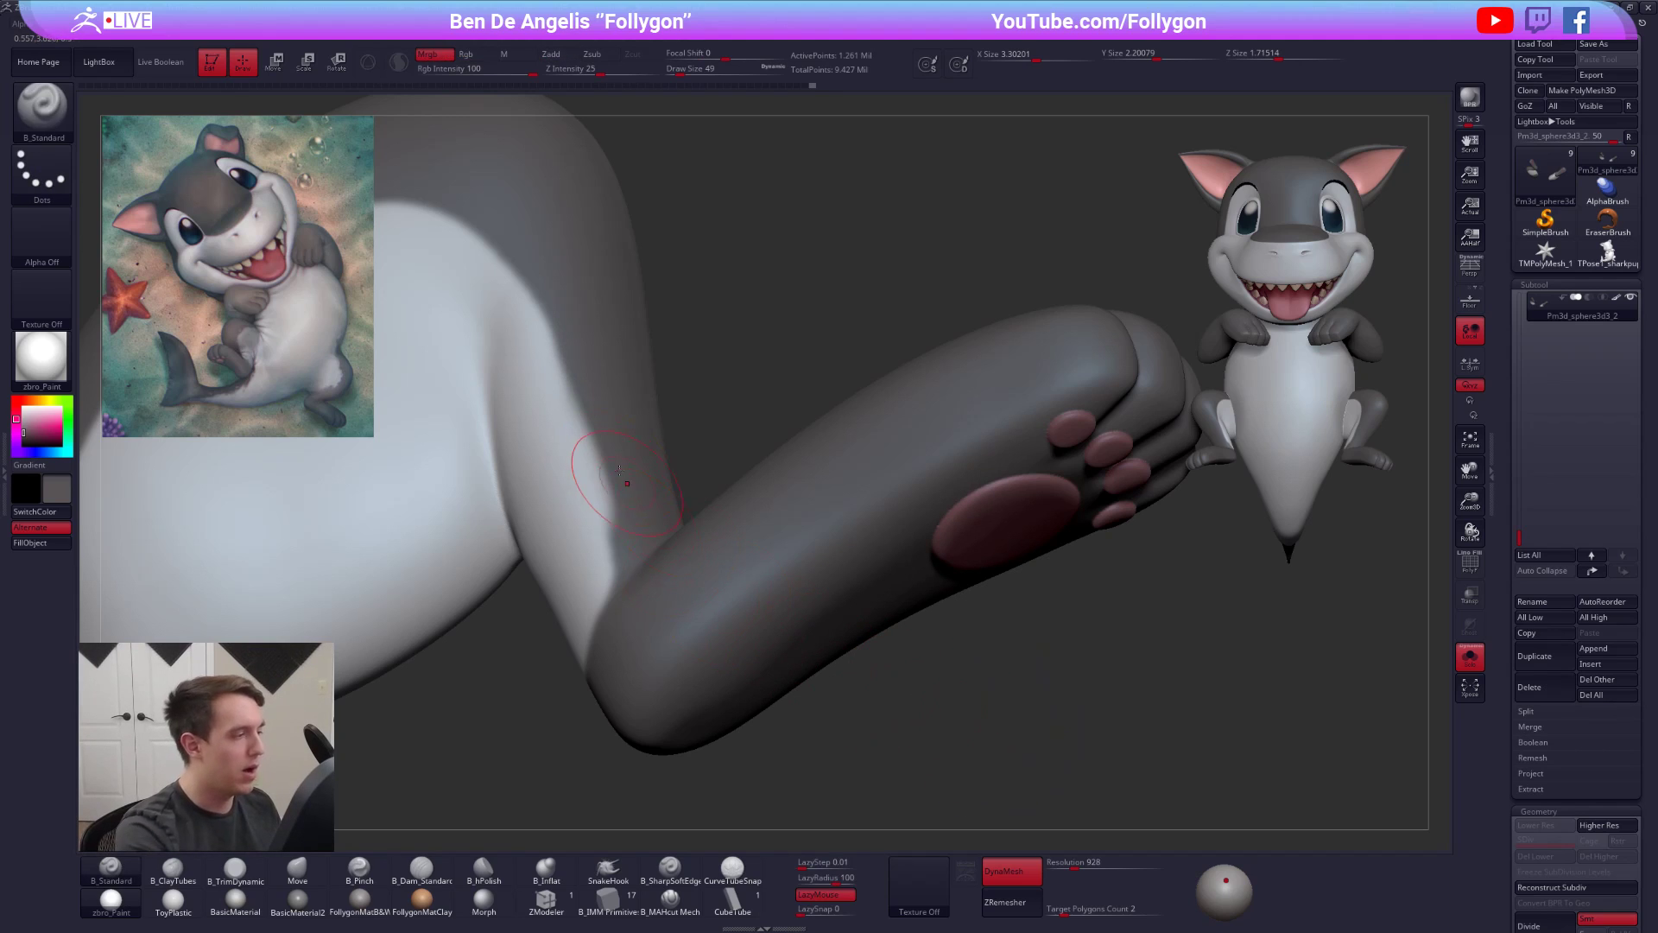
key(space)
drag(584, 354, 581, 352)
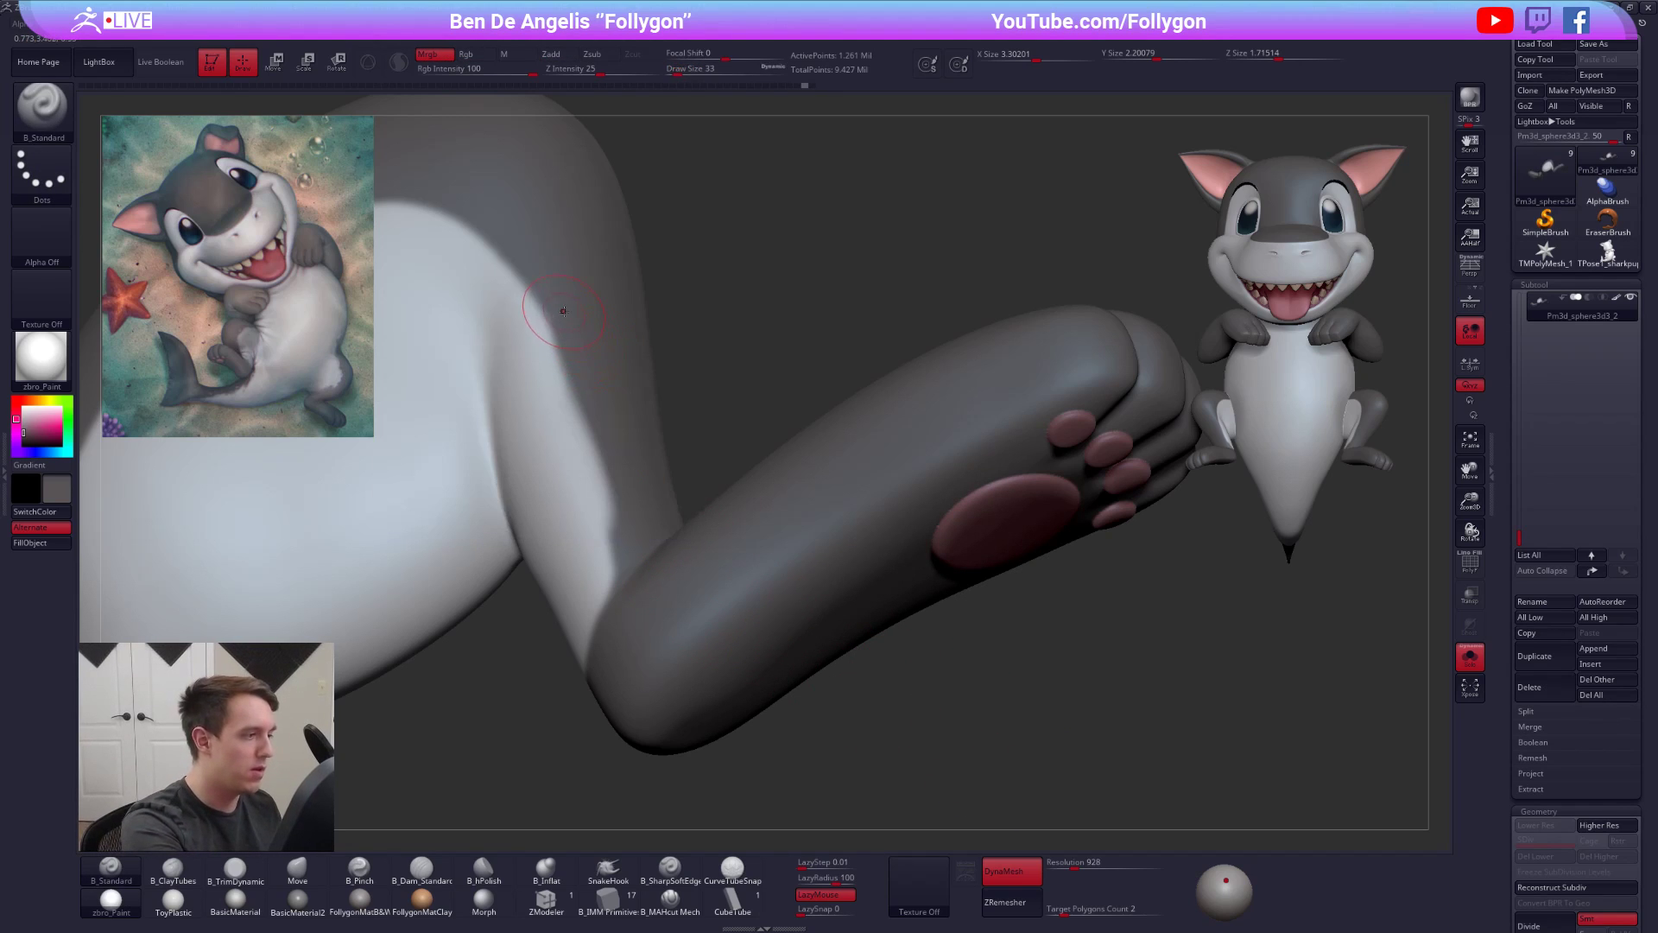
drag(606, 450, 630, 684)
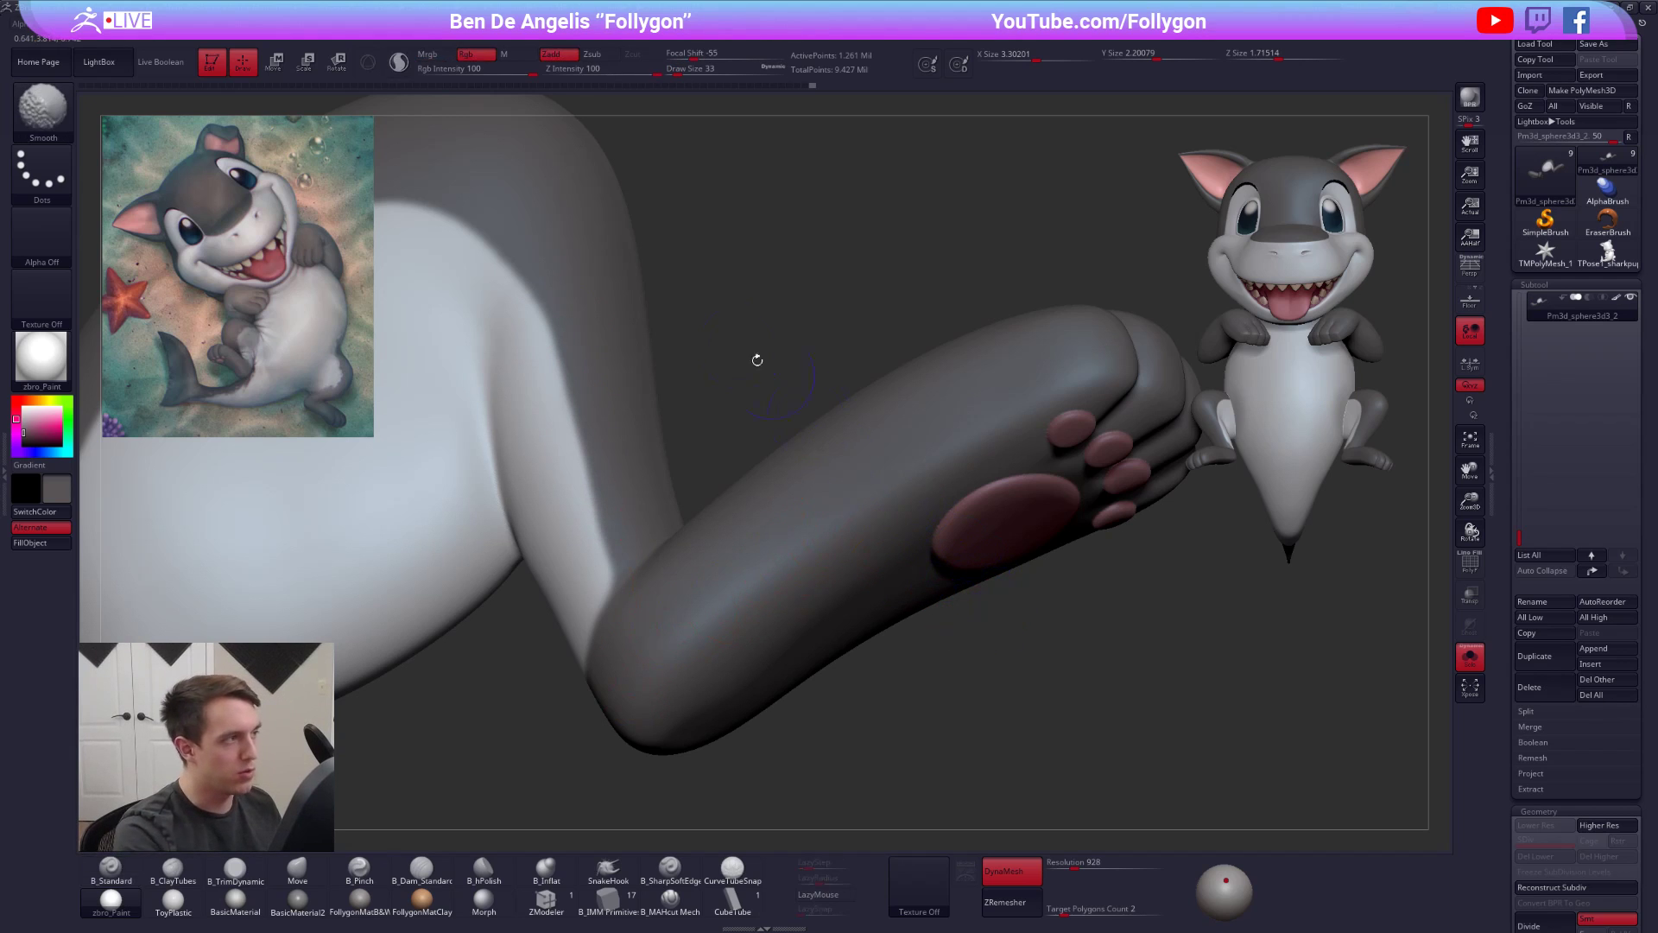
- Blend the rim of the large paw pad into the sole with the Smooth brush at draw size 43
mouse_move(1015, 570)
mouse_down()
mouse_move(990, 528)
mouse_move(990, 741)
mouse_move(1000, 717)
mouse_up()
key(space)
click(948, 519)
key(shift)
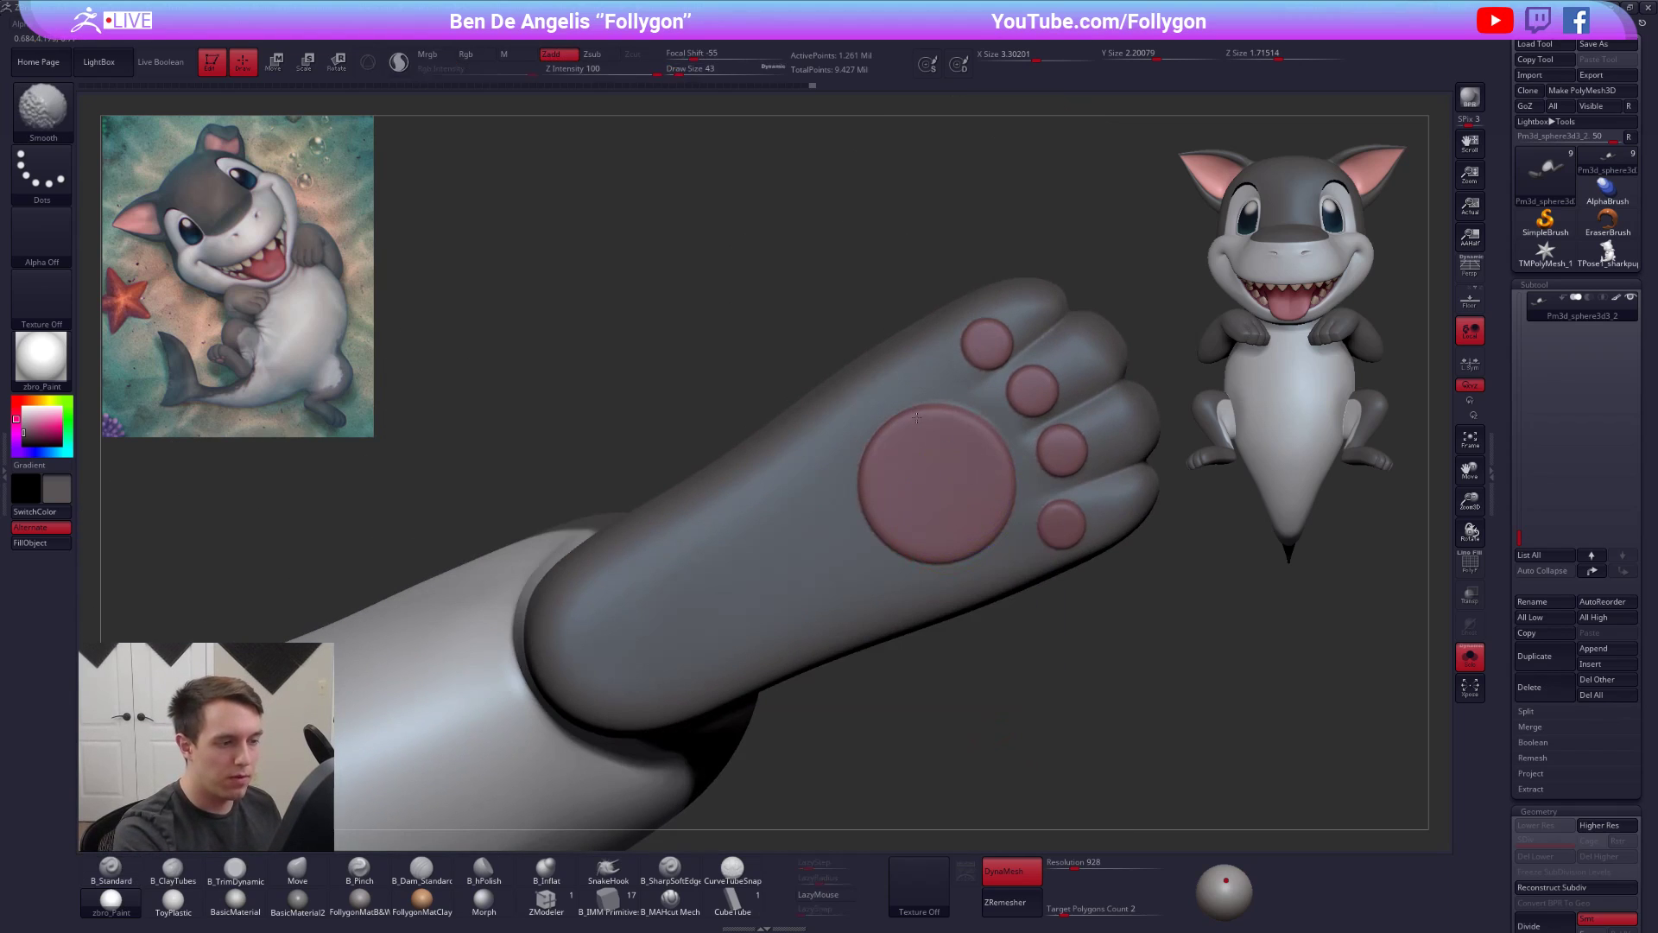
mouse_move(951, 484)
right_down()
mouse_move(1028, 466)
mouse_move(989, 445)
right_up()
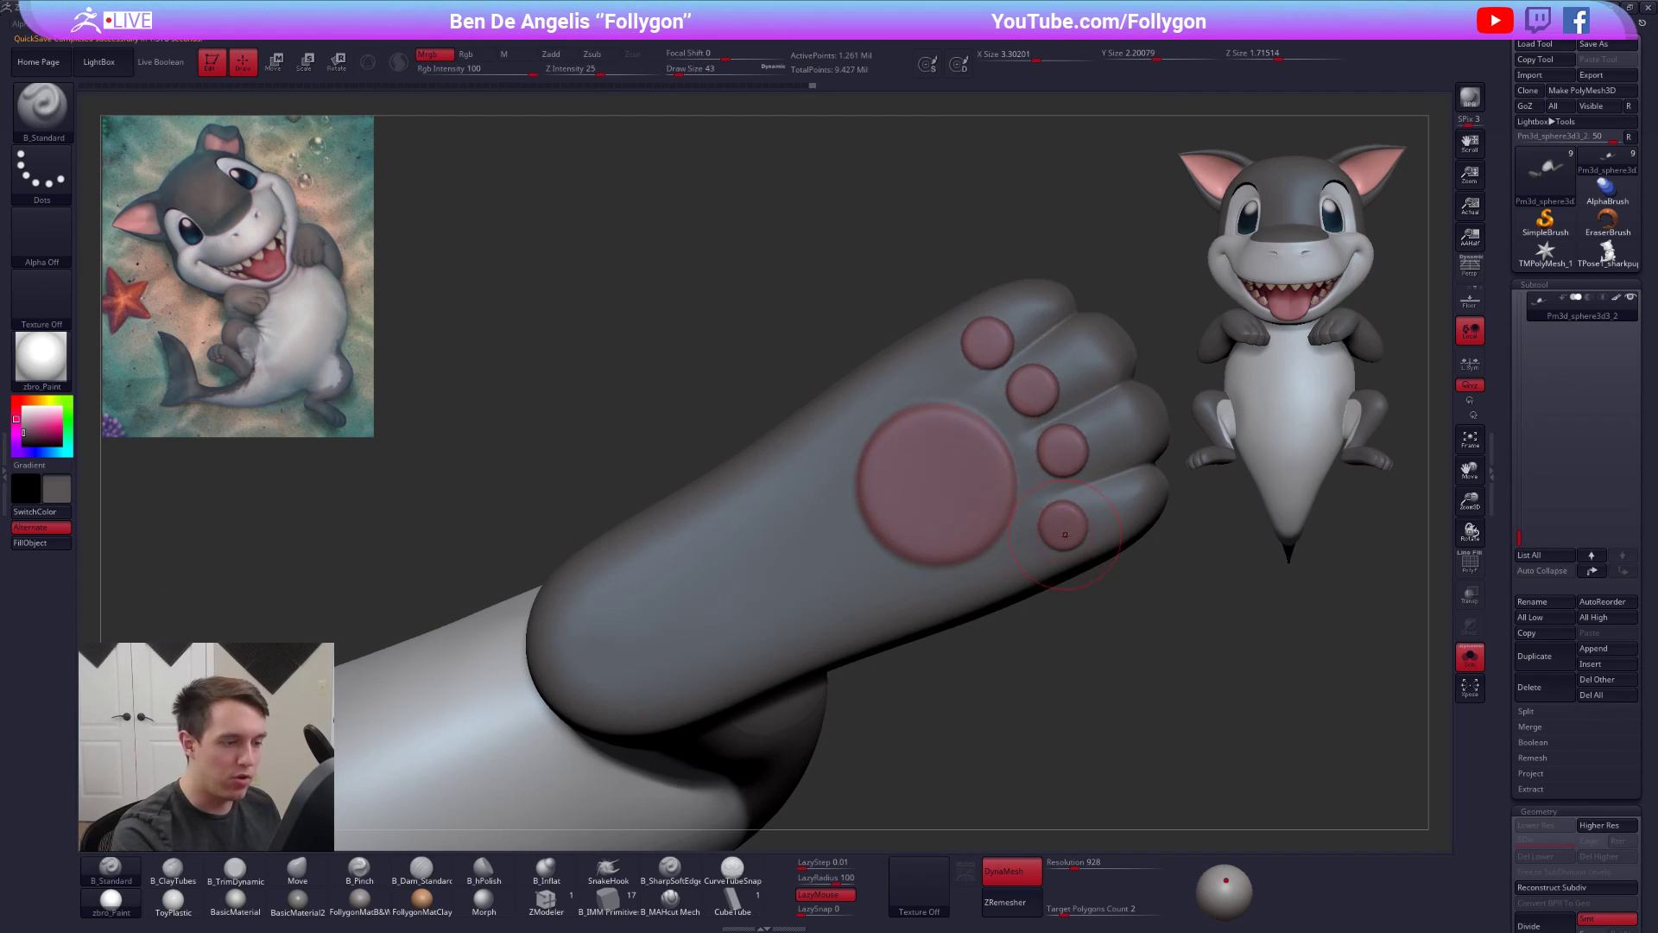
- Soften the edges of the four toe pads on the same foot with the Smooth brush at draw size 25
mouse_move(996, 499)
alt+right_down()
mouse_move(933, 565)
mouse_move(959, 648)
alt+right_up()
key(s)
drag(1019, 615, 999, 610)
key(shift)
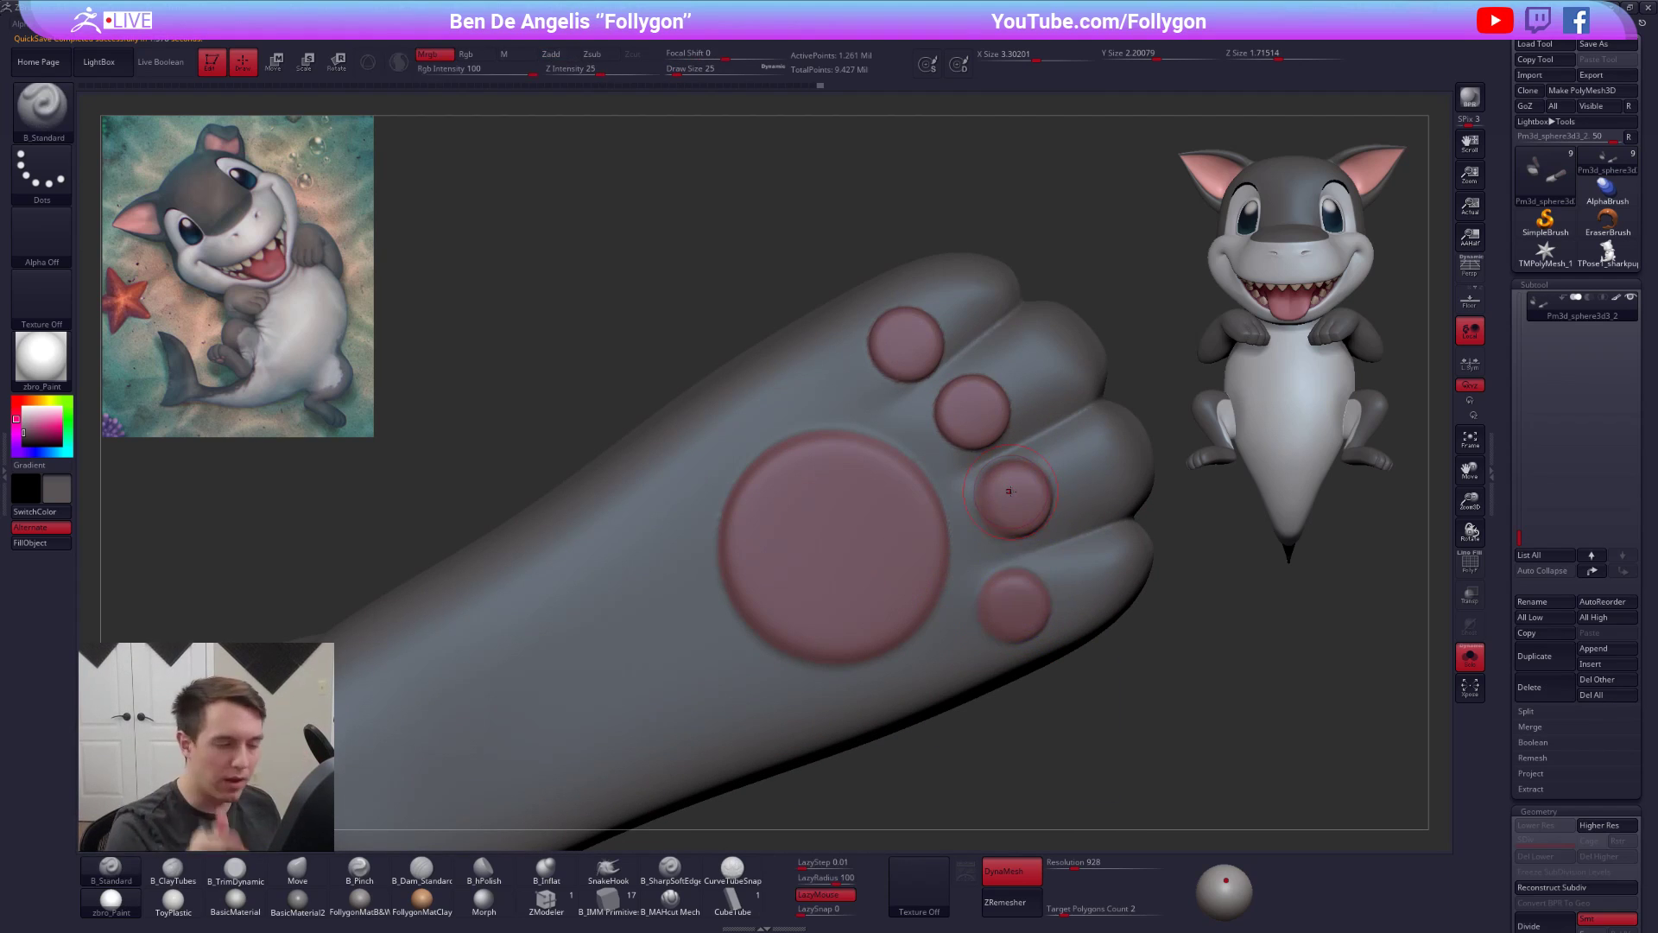
key(shift)
shift+drag(974, 405, 948, 413)
mouse_move(874, 358)
shift+mouse_down()
mouse_move(925, 318)
mouse_move(920, 387)
shift+mouse_up()
- Soften the paw pad edges on the other foot with the Smooth brush at draw size 33
mouse_move(937, 519)
ctrl+right_down()
mouse_move(933, 423)
mouse_move(924, 582)
mouse_move(566, 593)
mouse_move(758, 614)
ctrl+right_up()
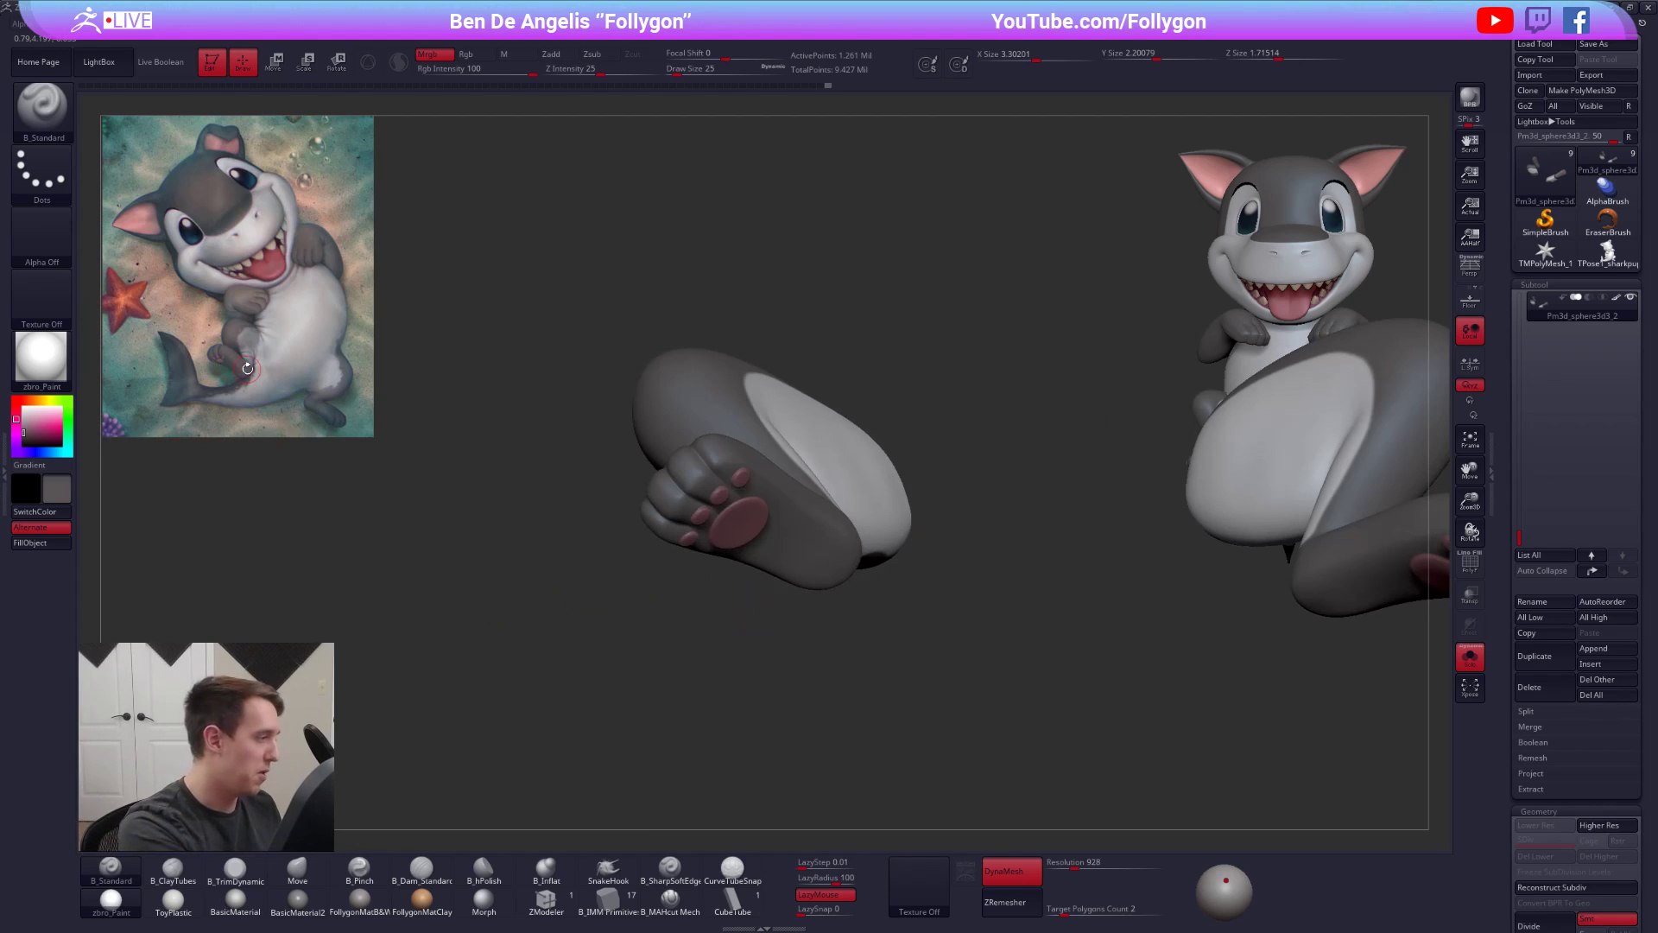
mouse_move(781, 682)
right_down()
mouse_move(805, 591)
mouse_move(782, 664)
mouse_move(760, 496)
mouse_move(691, 479)
right_up()
right_click(734, 617)
right_click(677, 477)
drag(729, 389, 687, 414)
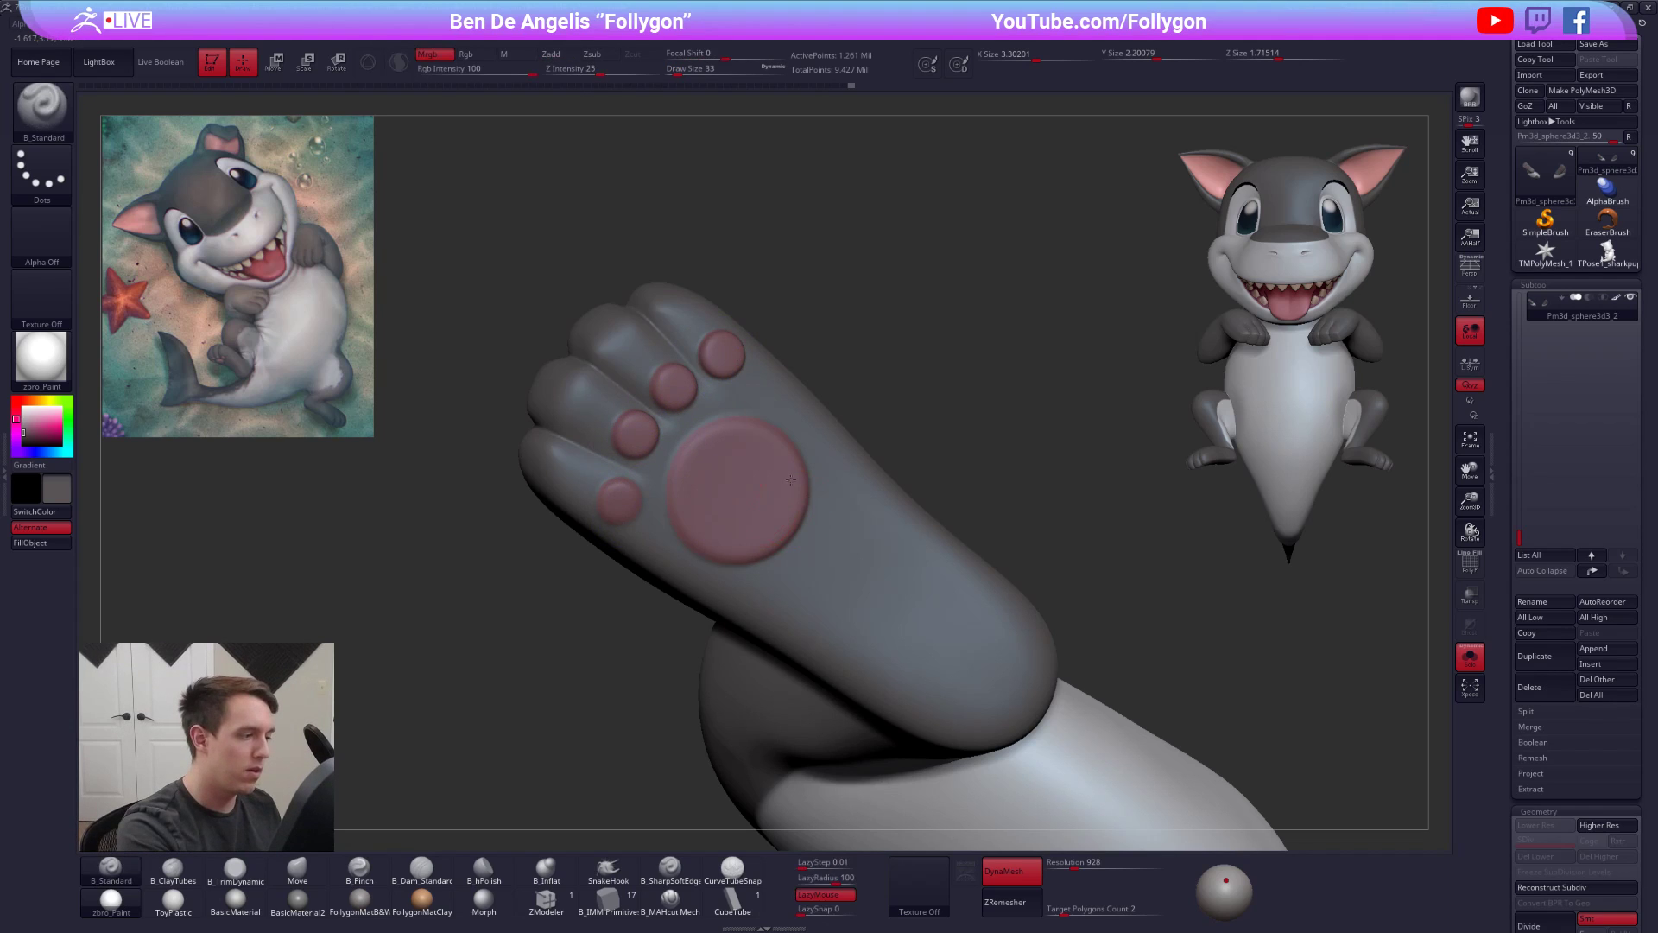
- Redisplay the whole character and select the body subtool
ctrl+right_drag(629, 509, 954, 572)
key(alt+shift+s)
mouse_move(1073, 677)
right_down()
mouse_move(1077, 715)
mouse_move(1125, 703)
mouse_move(1347, 561)
mouse_move(1107, 595)
mouse_move(972, 593)
right_up()
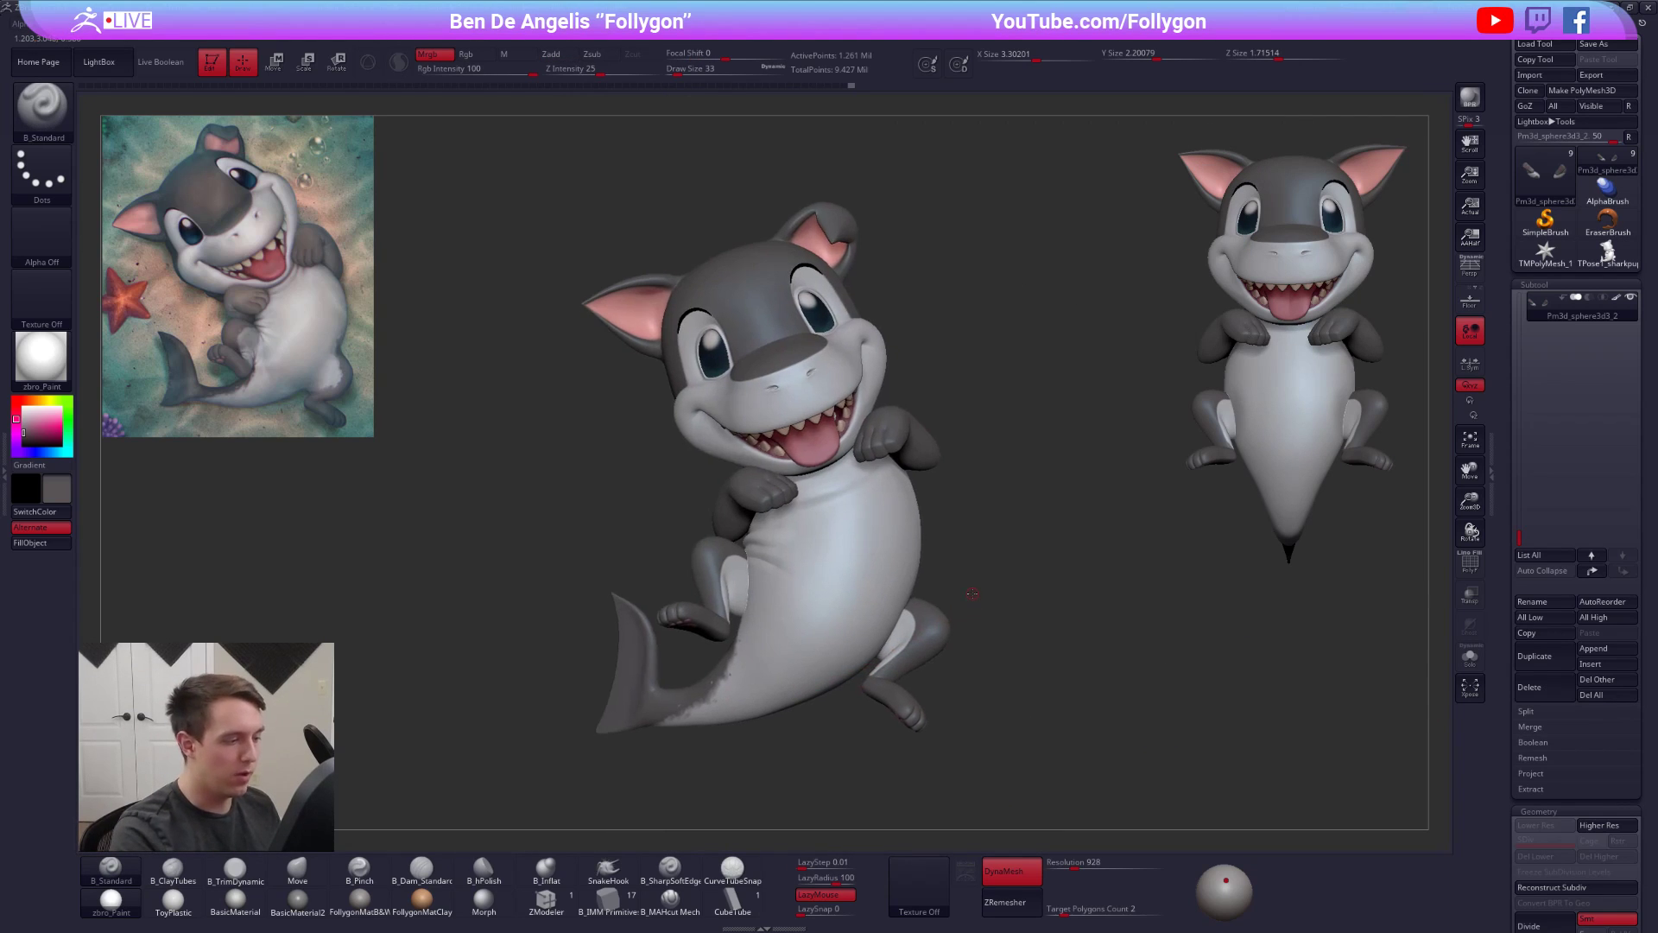
alt+click(839, 582)
right_drag(860, 630, 931, 653)
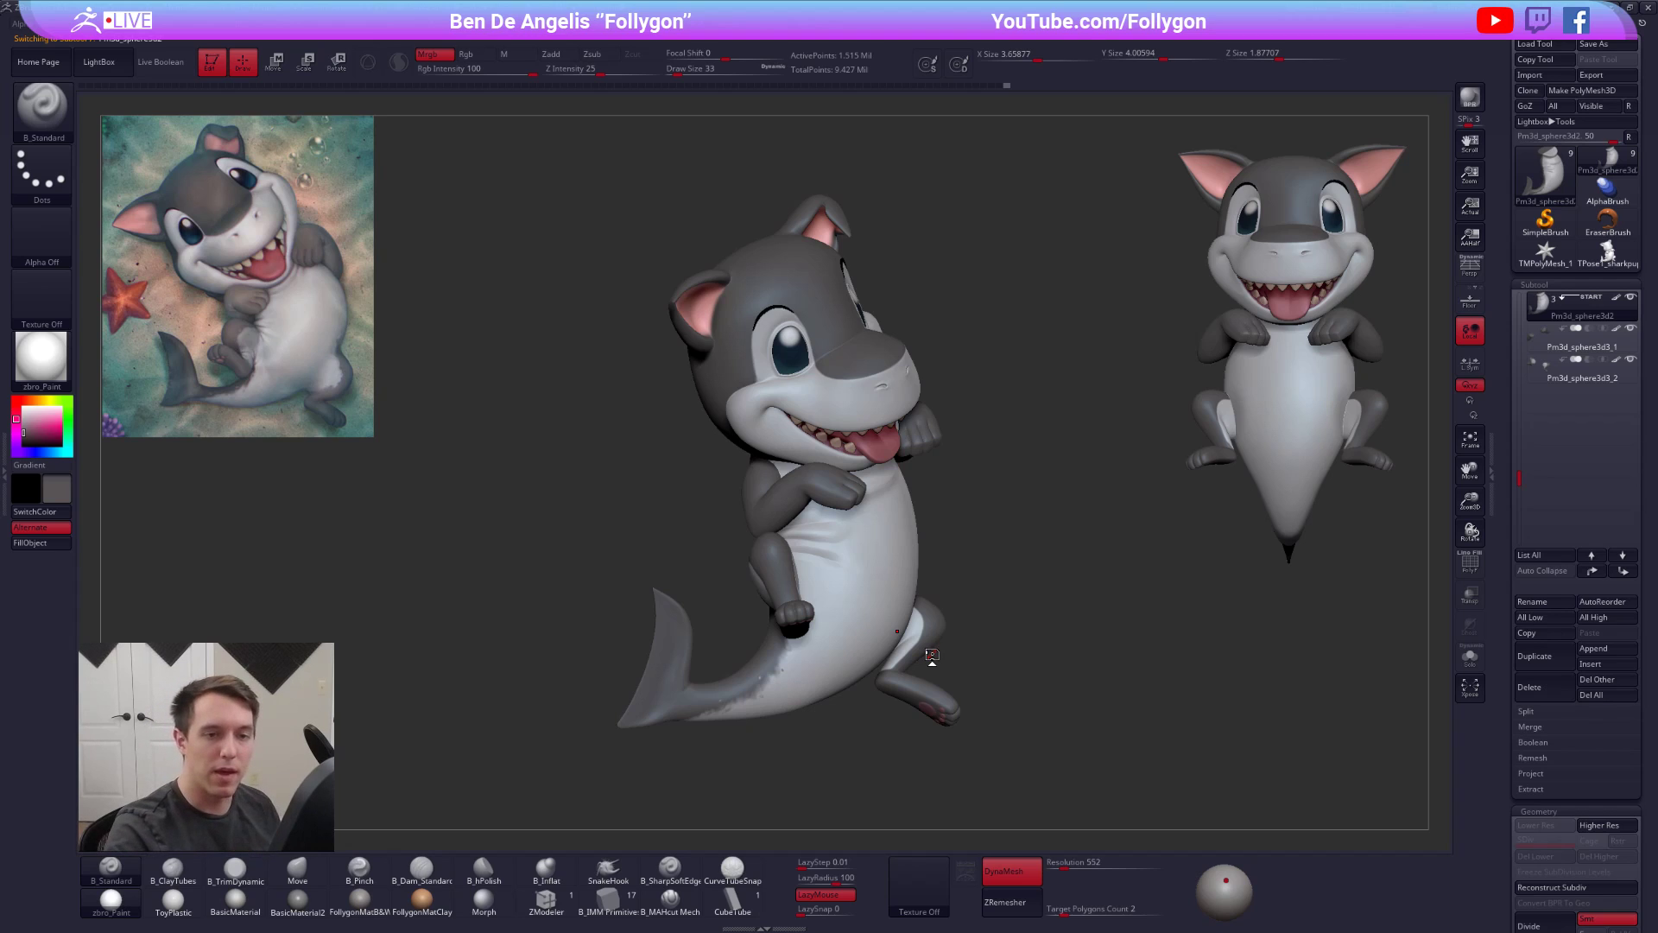
- Delete the TPose1_sharkpup tool's mesh and return to the coloured shark-pup tool
click(1606, 253)
click(1529, 687)
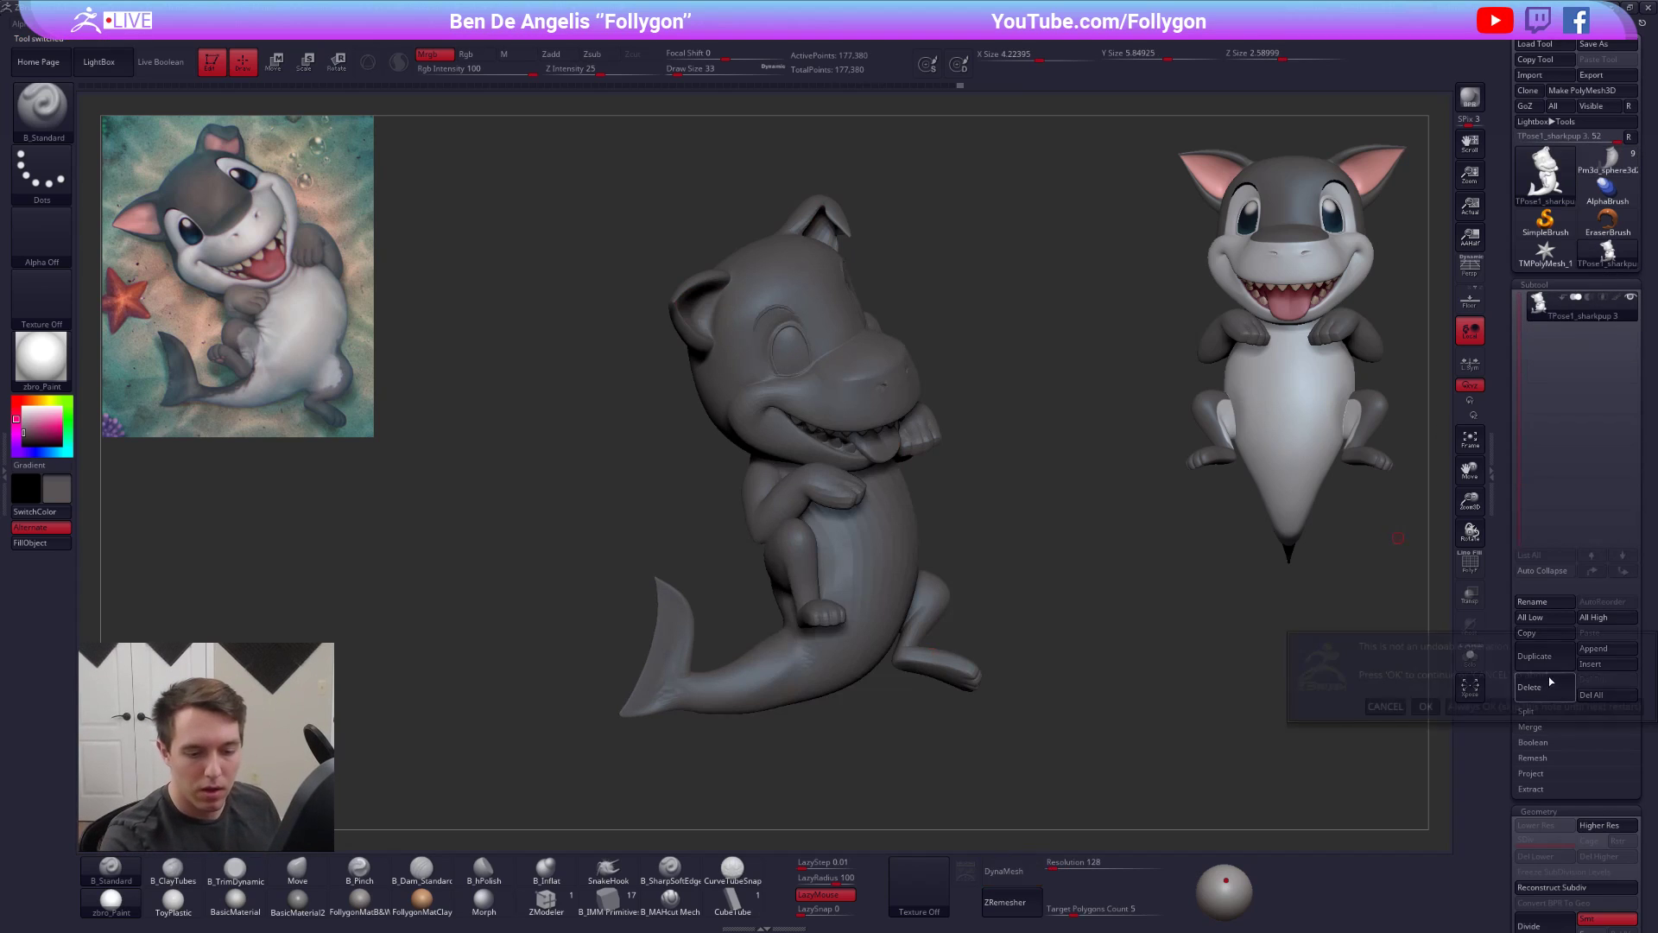
click(1431, 708)
click(1610, 168)
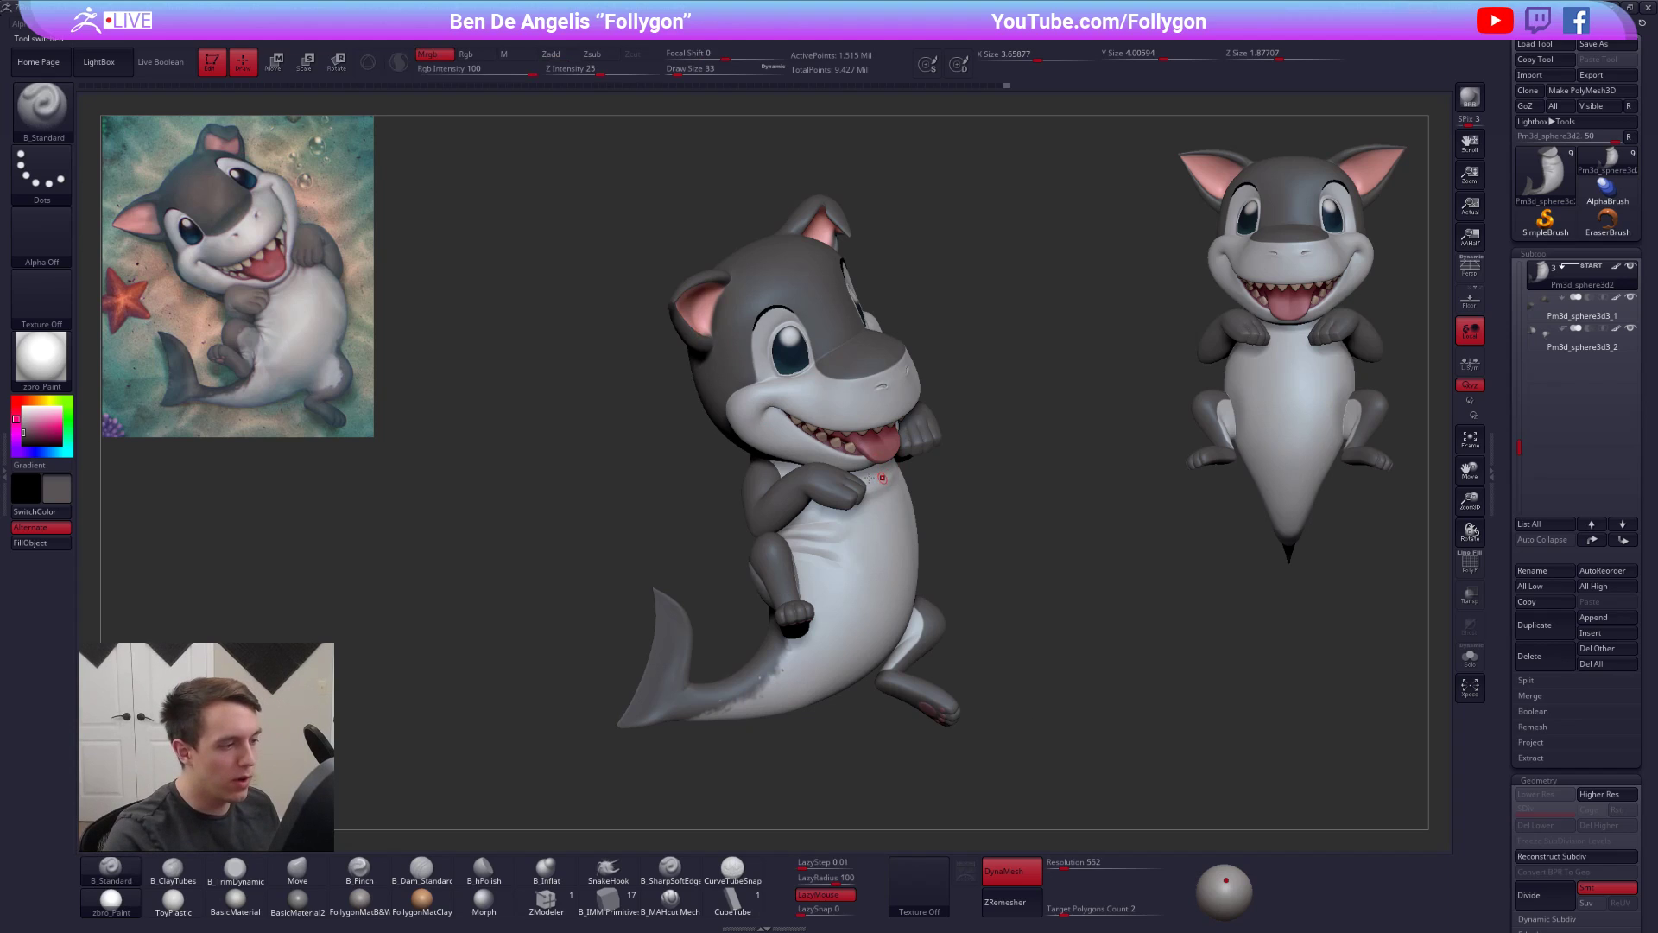
right_drag(872, 475, 853, 490)
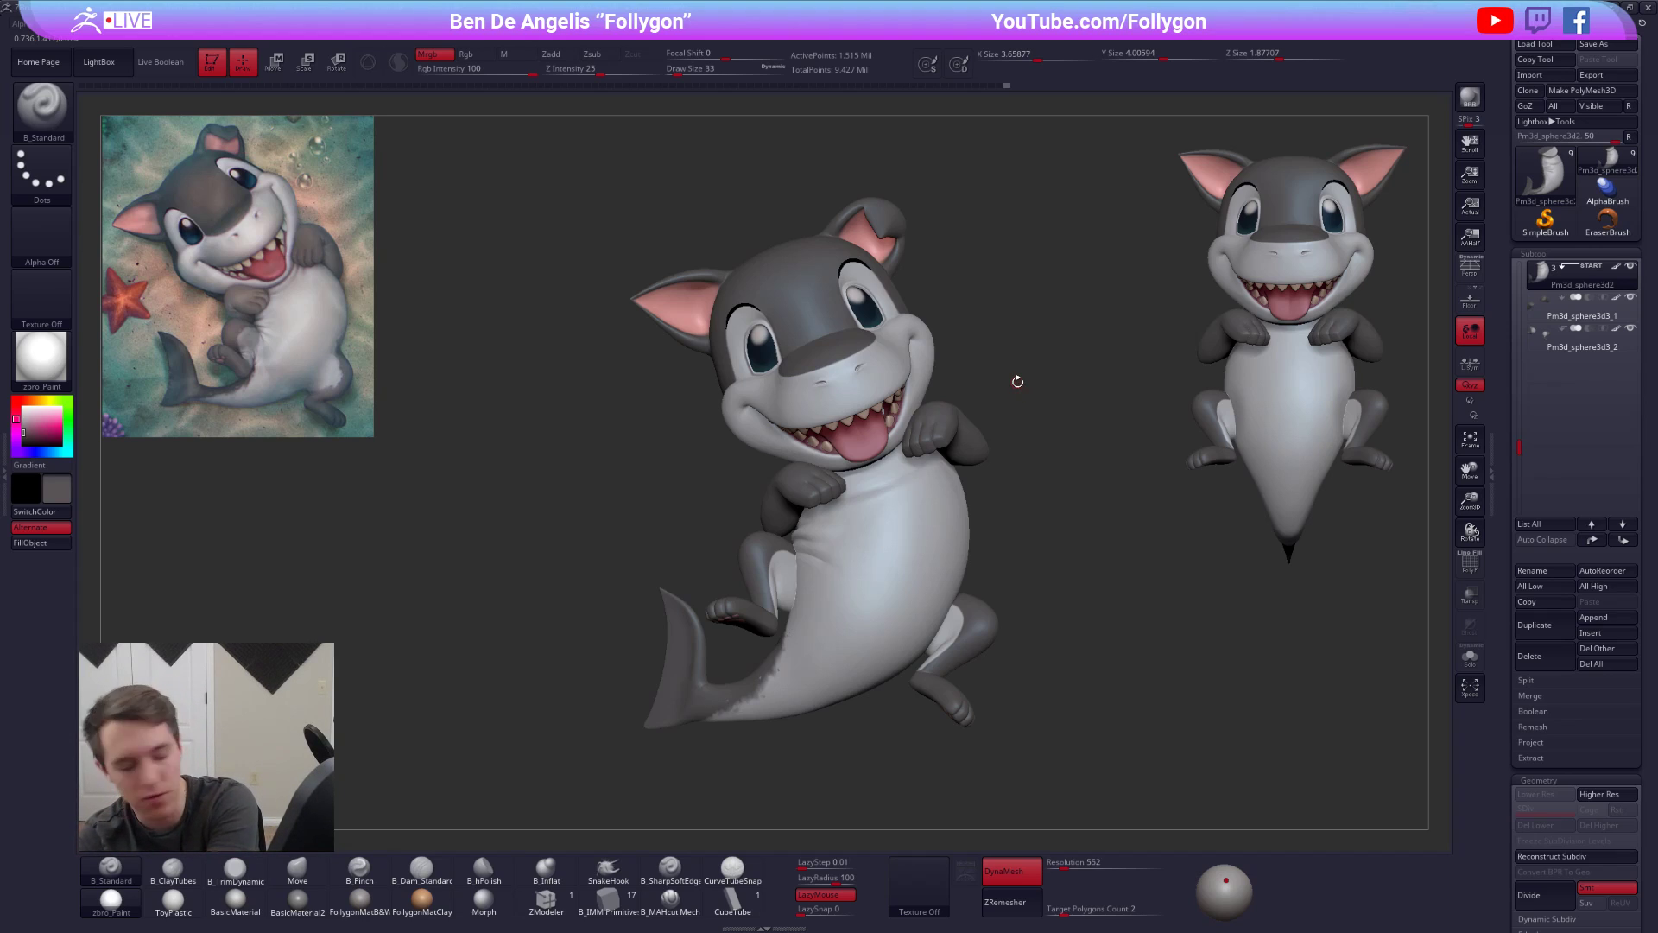
- Isolate the body with its tail and duplicate the body subtool
mouse_move(998, 454)
alt+mouse_down()
mouse_move(996, 409)
mouse_move(982, 468)
alt+mouse_up()
key(alt+s)
key(shift+f)
key(shift+f)
key(f)
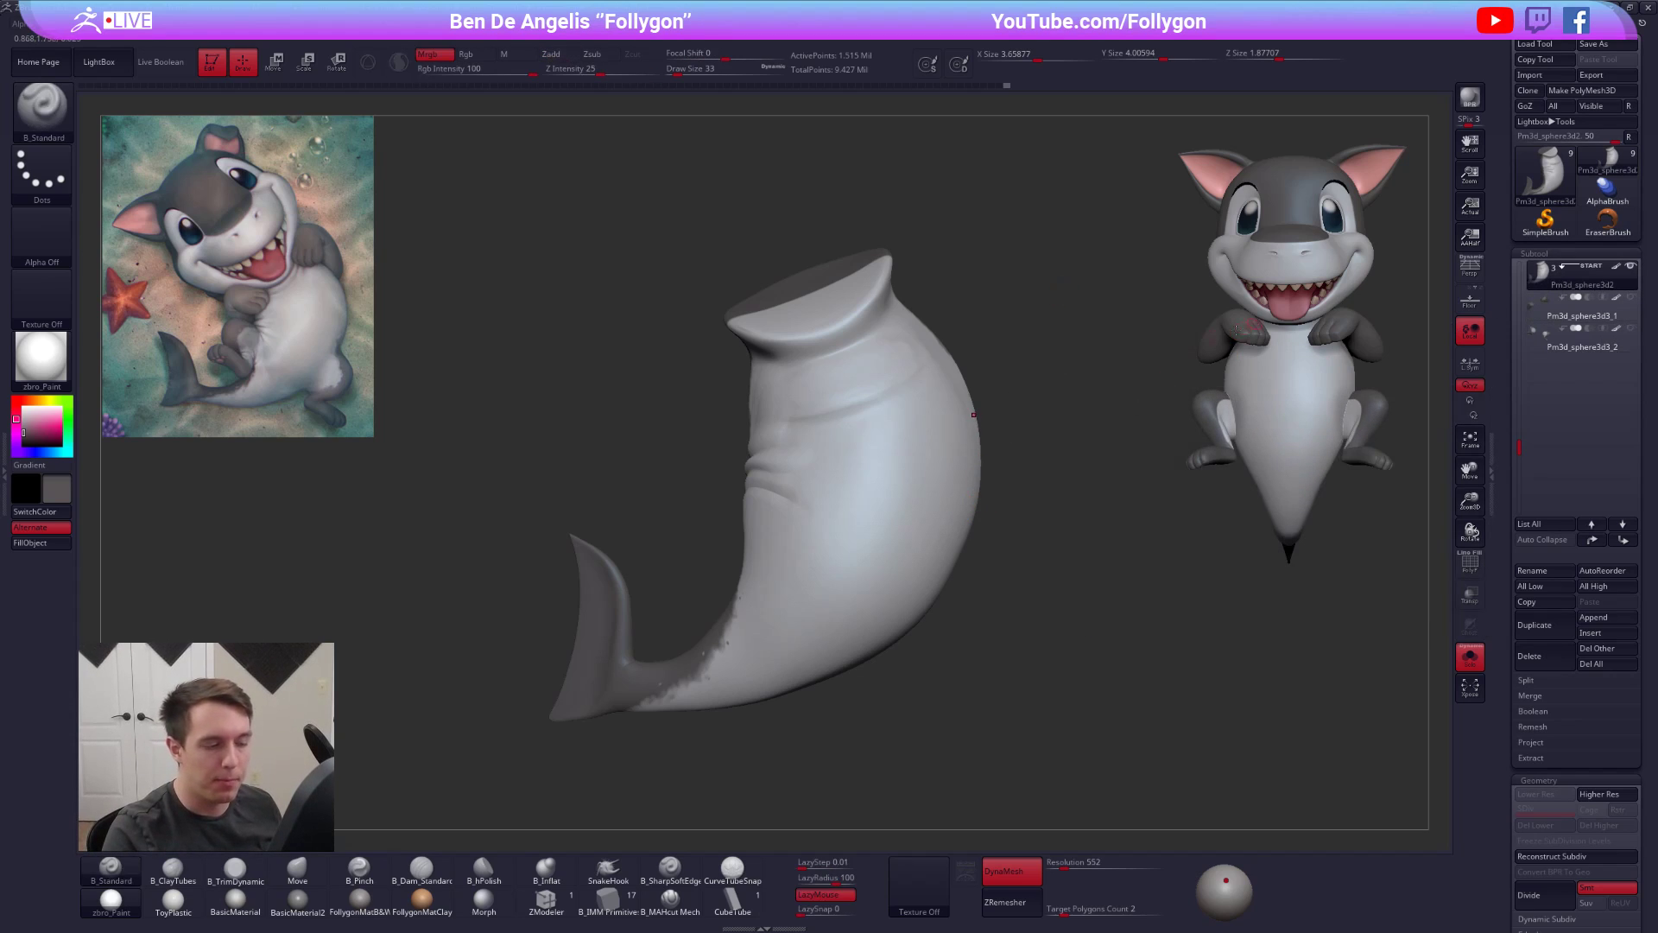
drag(1517, 441, 1517, 372)
click(1545, 625)
click(1545, 623)
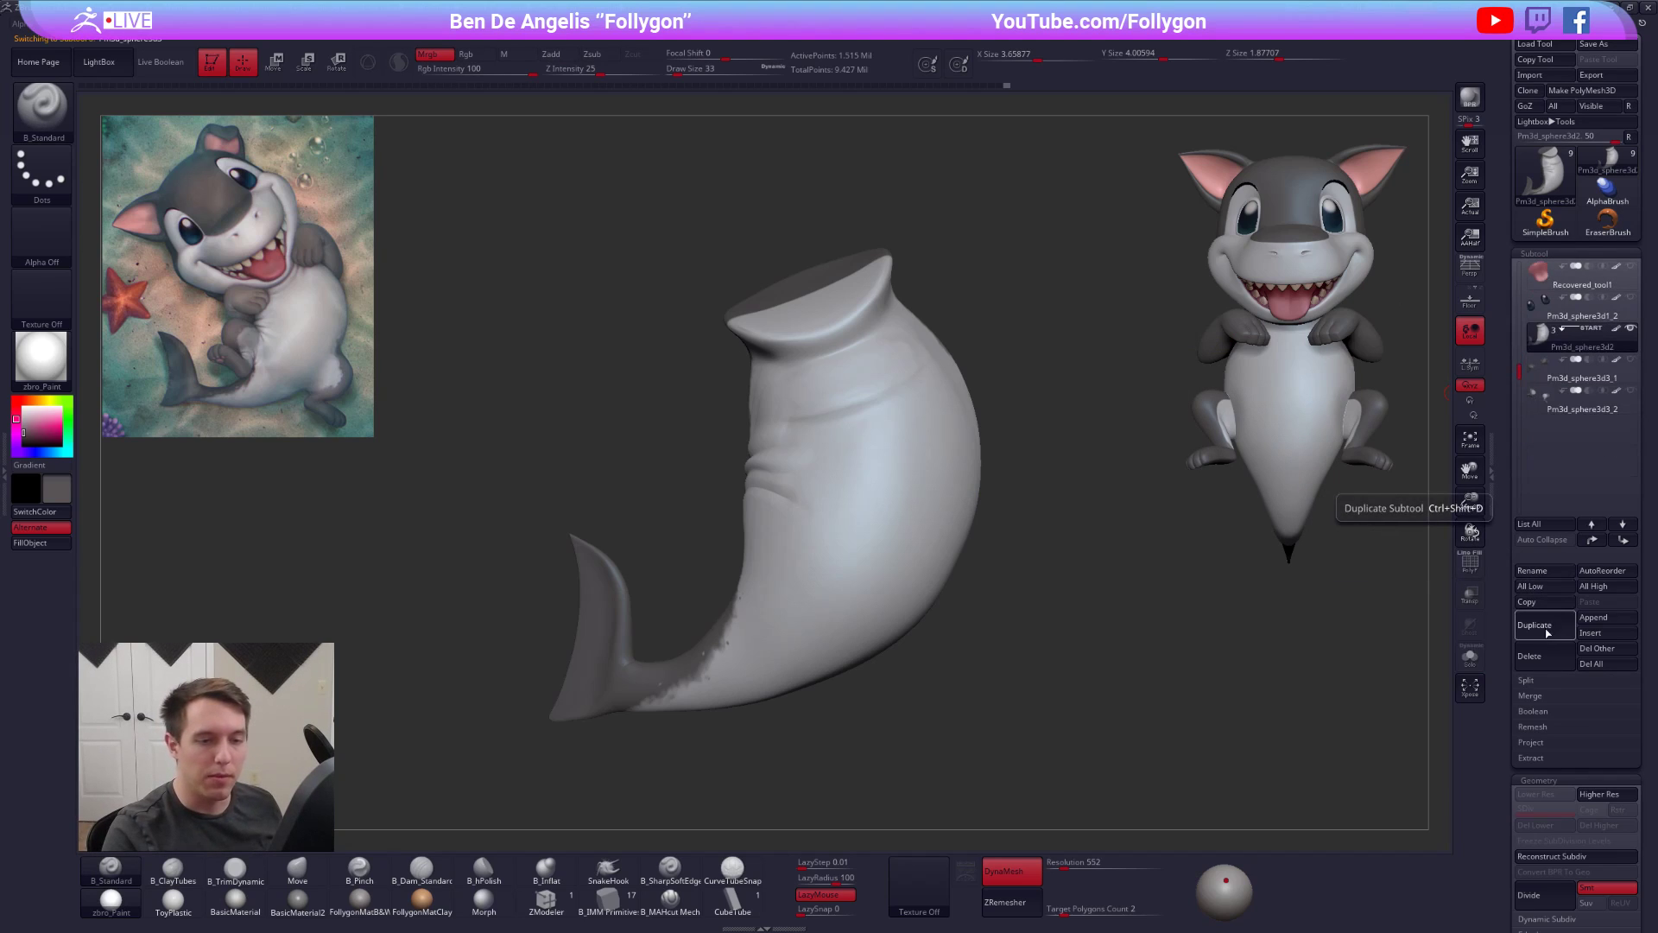
- Turn off DynaMesh for the body and remesh it with ZRemesher at a Target Polygons Count of 3
click(1012, 870)
key(shift)
key(shift+f)
key(shift+f)
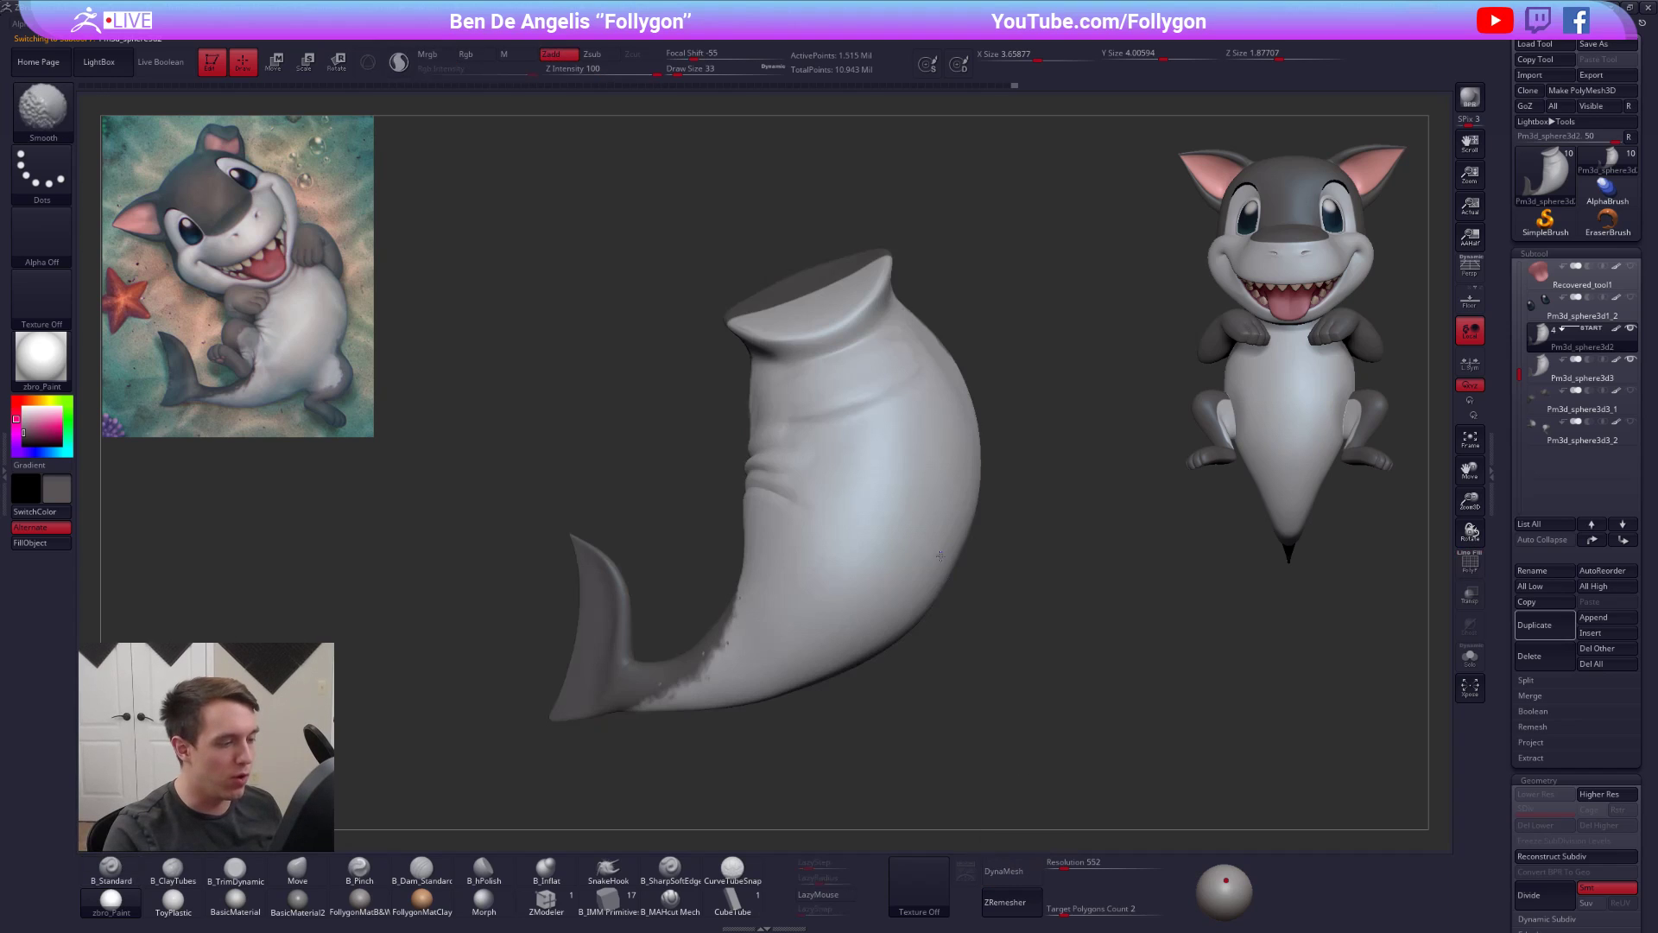
click(1083, 907)
text(3)
key(Return)
alt+drag(942, 640, 851, 507)
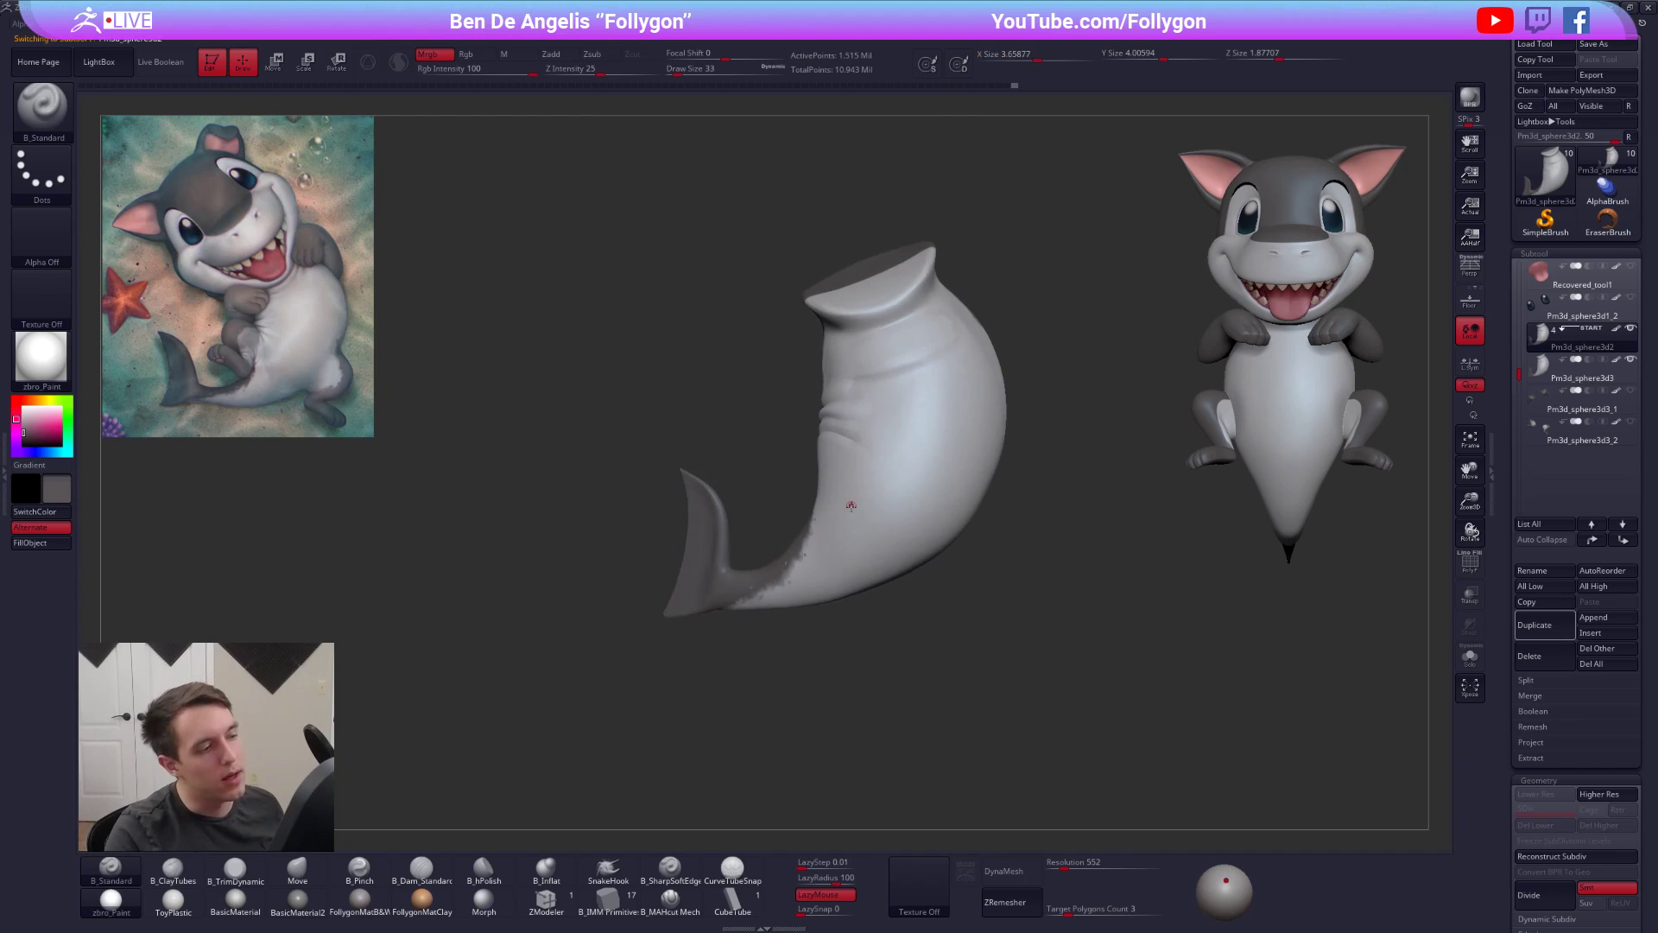
click(1006, 902)
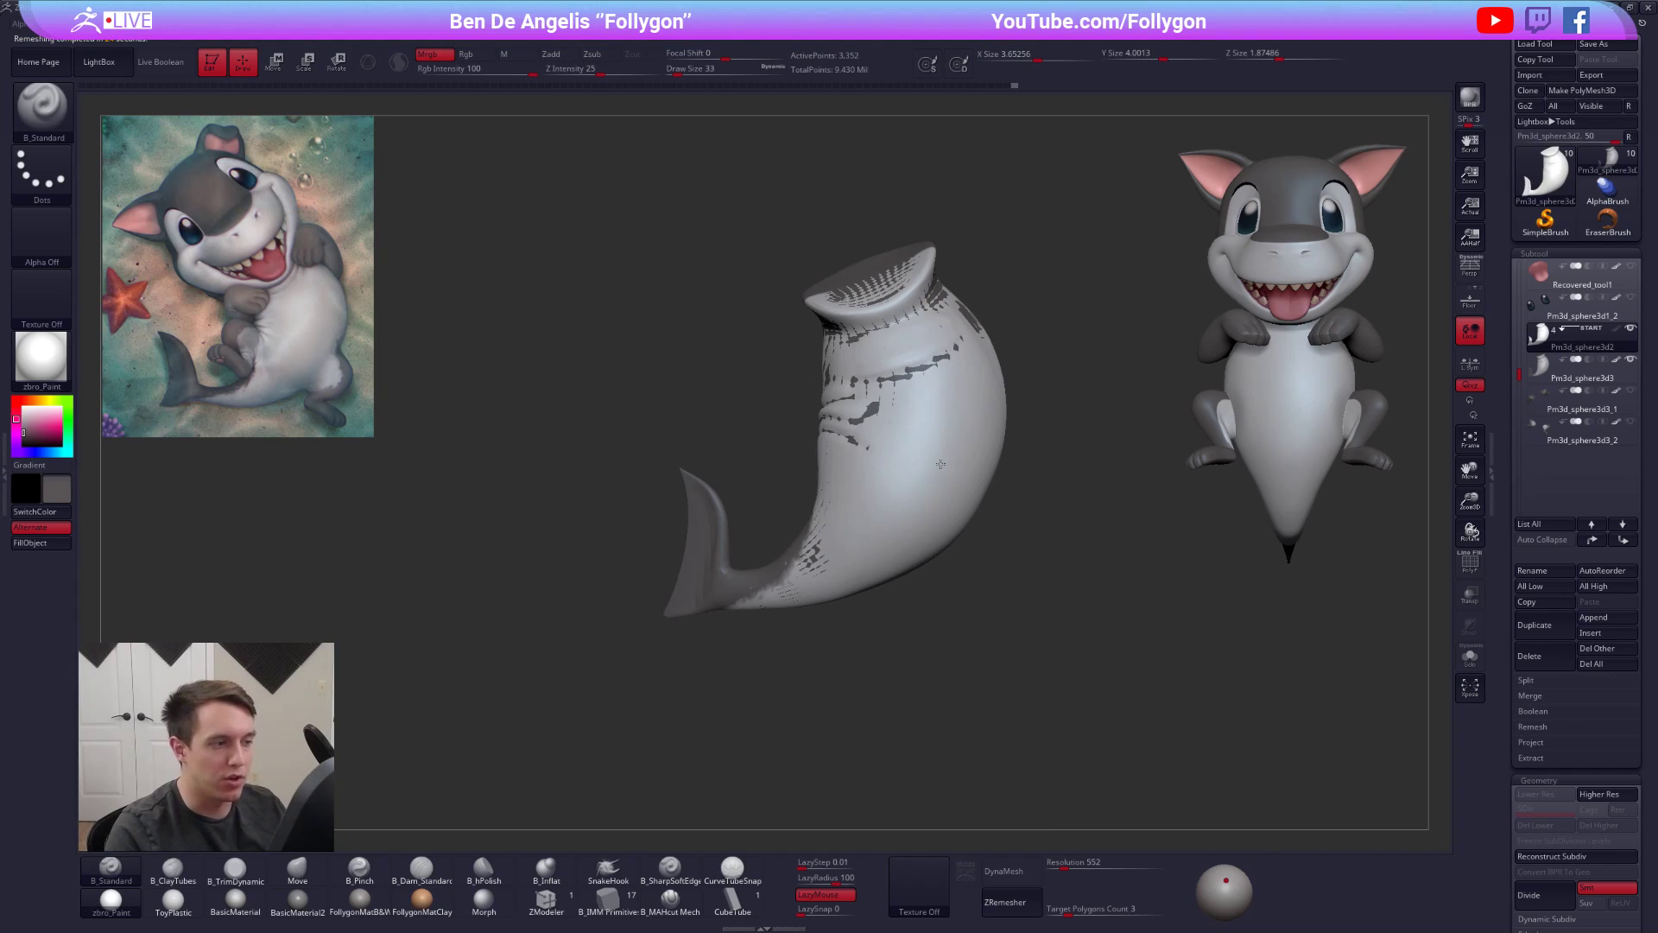
- Inspect the remeshed body and project the duplicate's detail and colour onto it with ProjectAll
key(c)
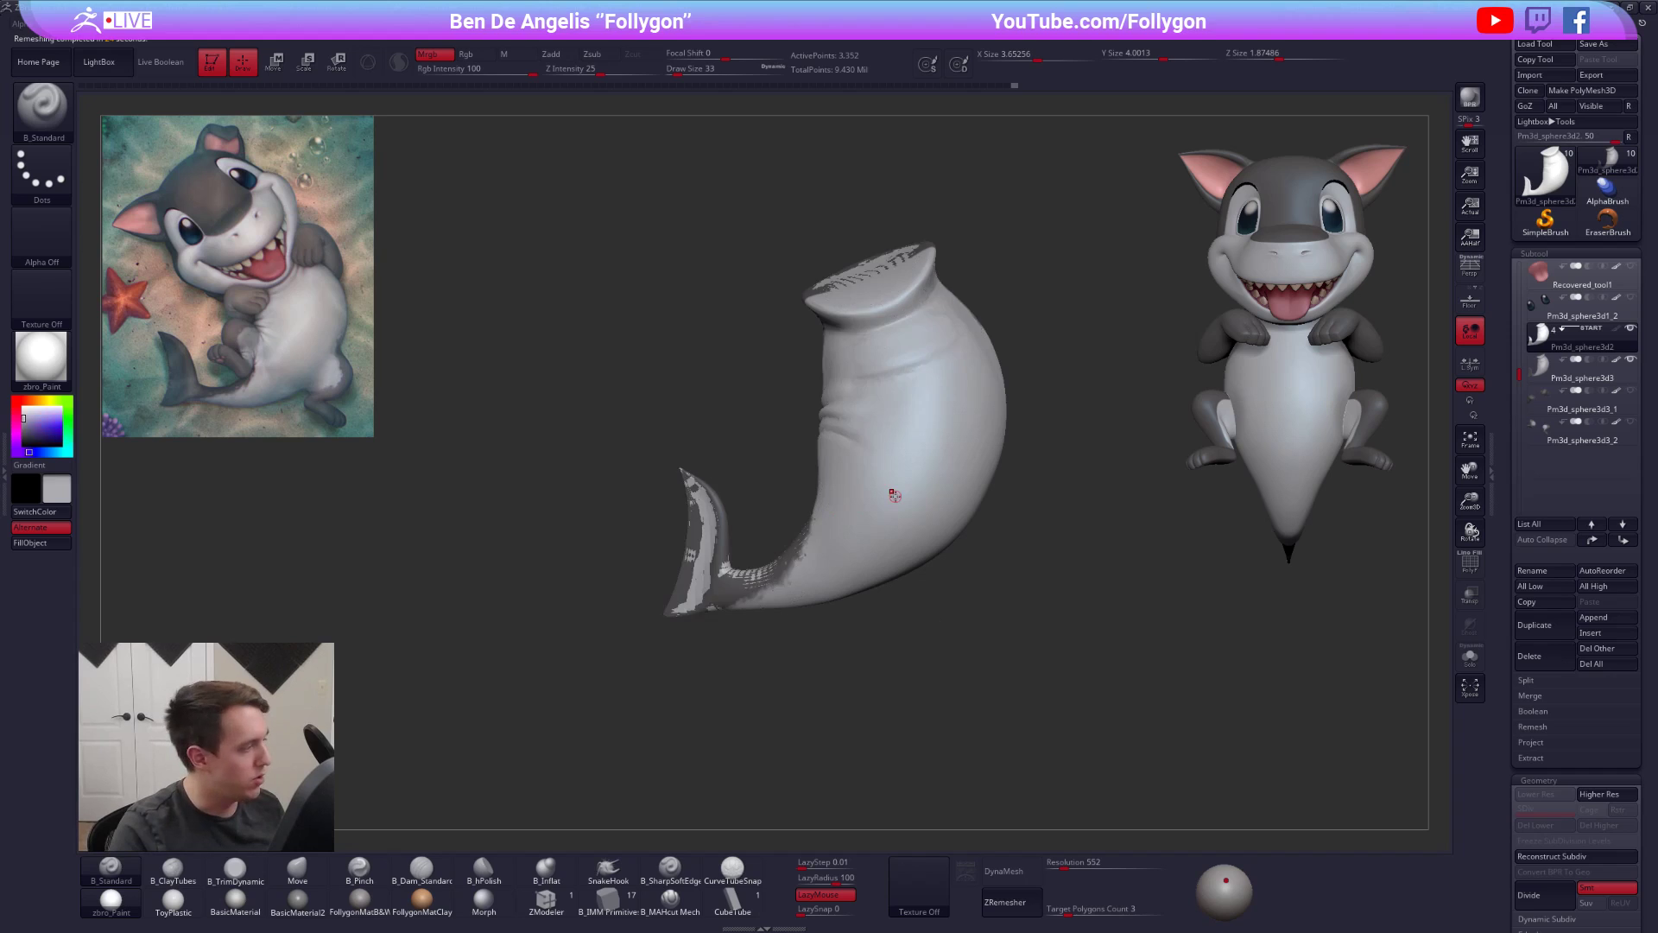
key(alt+s)
right_drag(865, 449, 840, 519)
key(shift+f)
key(shift+f)
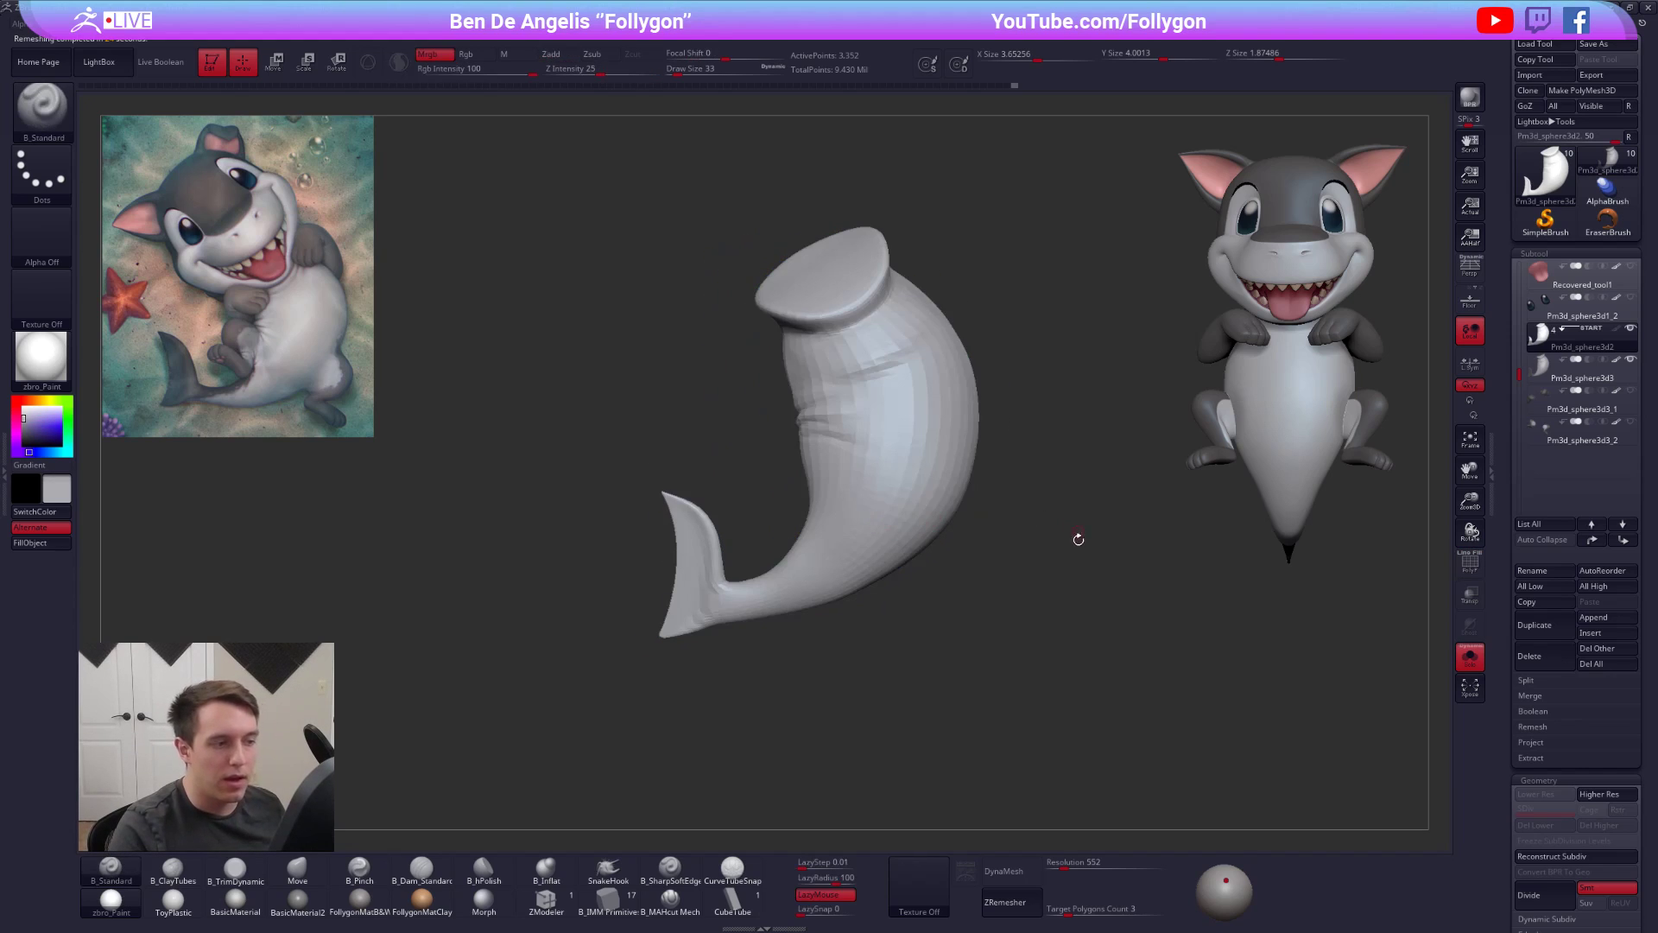
click(1536, 741)
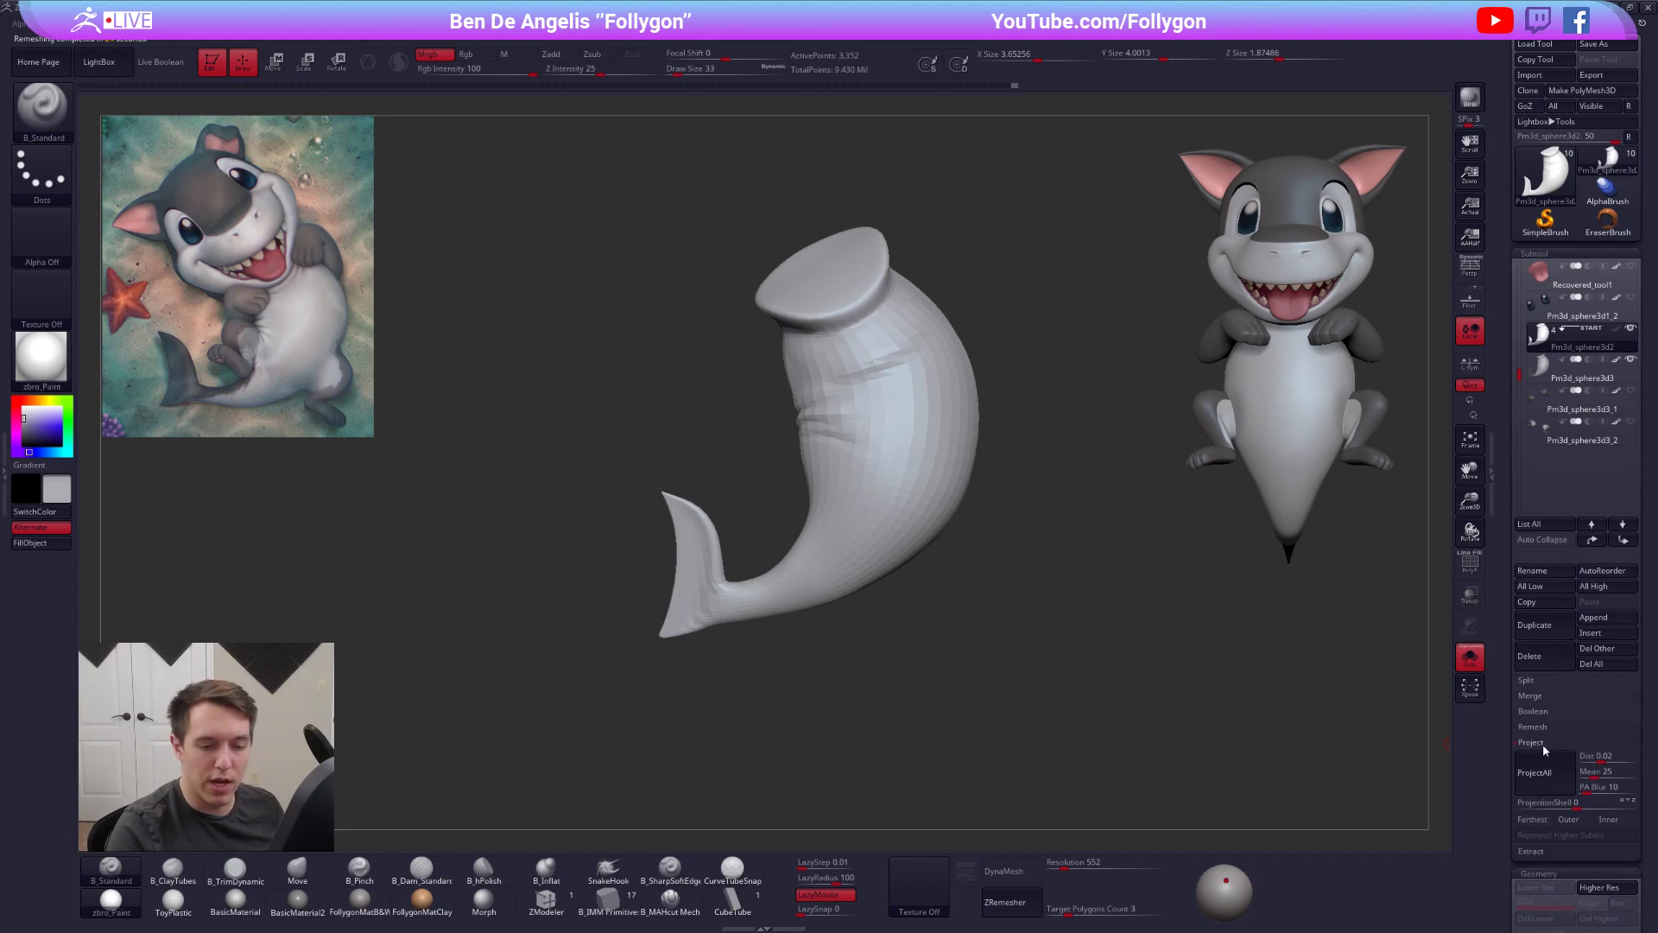
click(1524, 776)
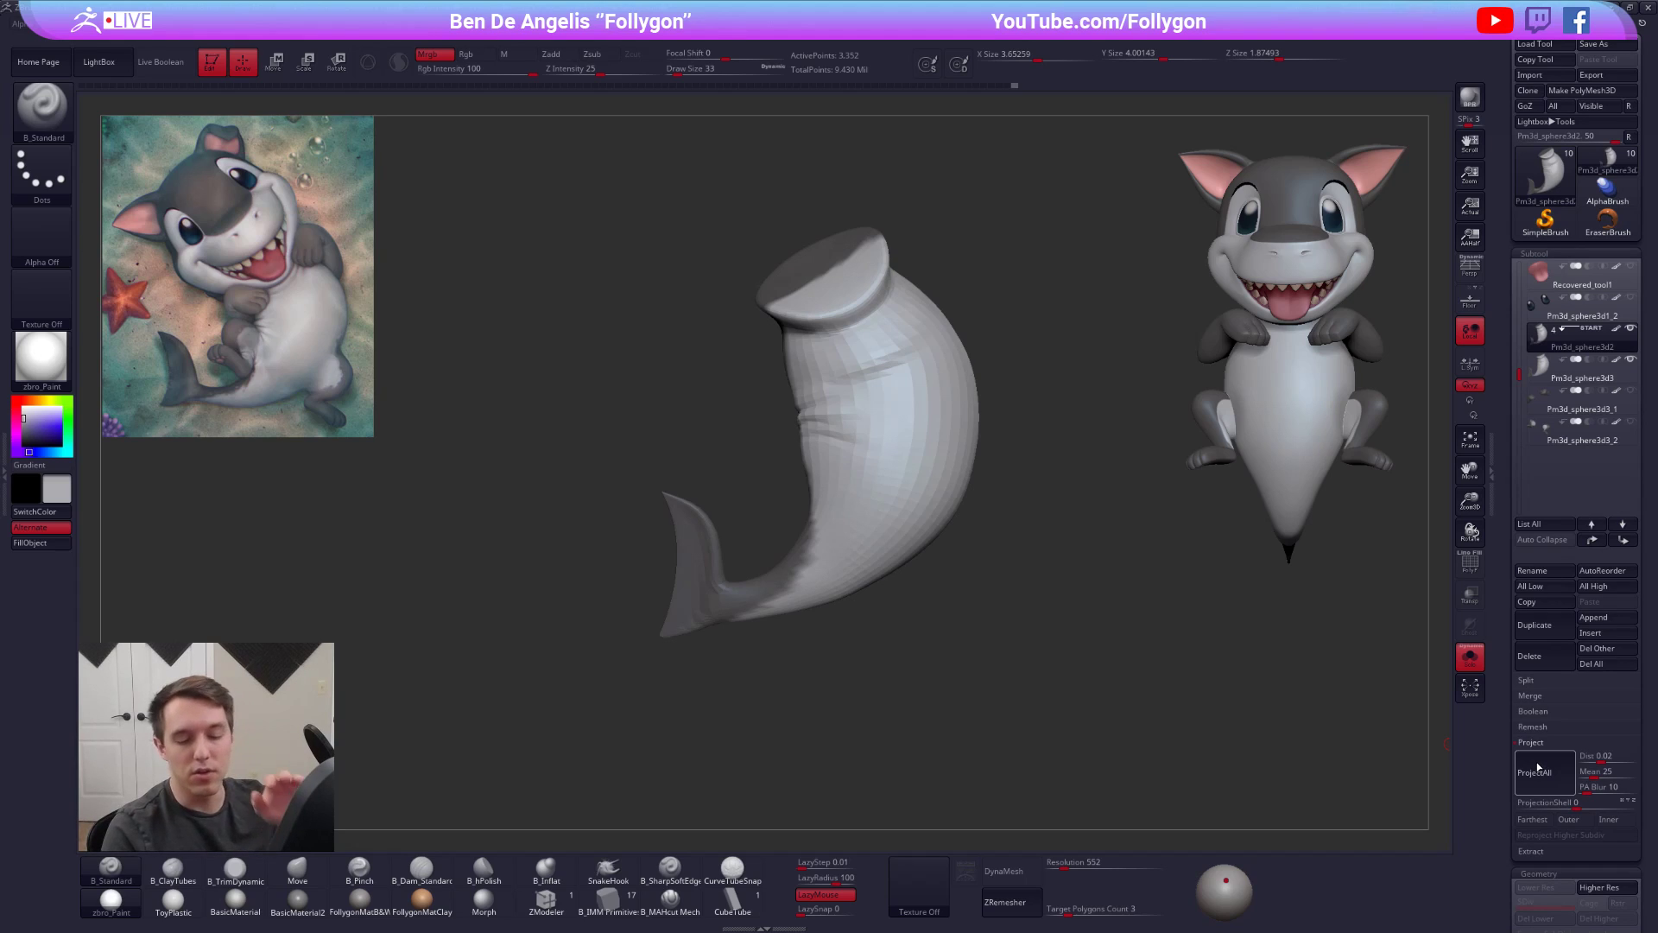
- Subdivide the body up to SDiv 5, reprojecting the original detail and colour as levels are added
key(ctrl+d)
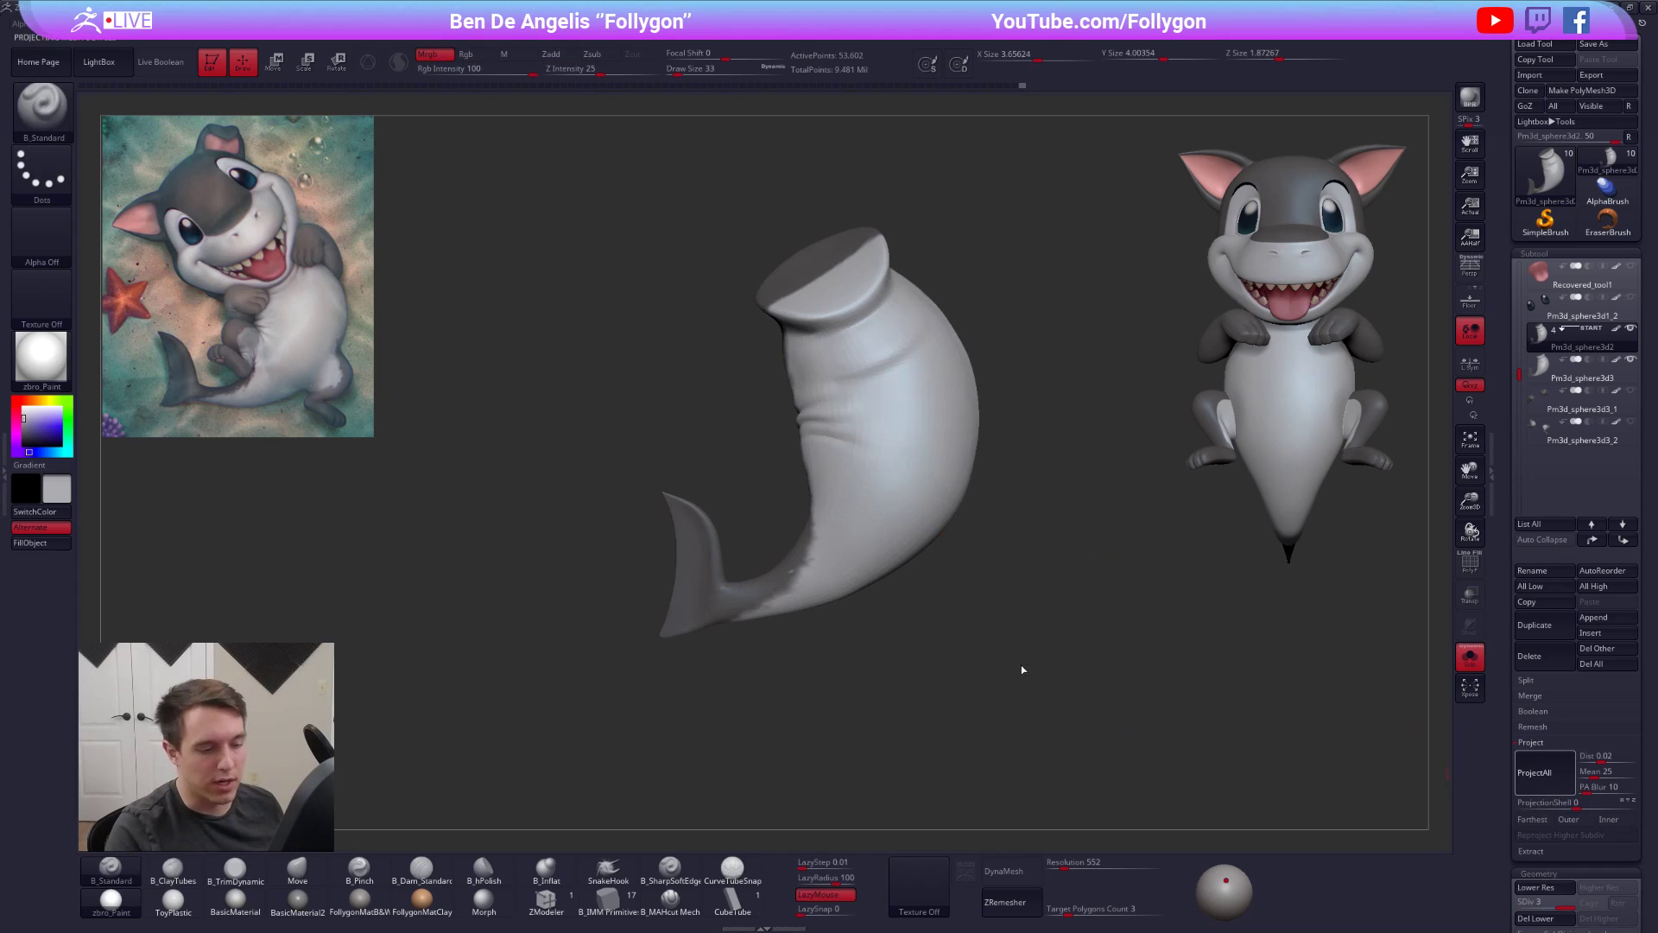
key(ctrl+d)
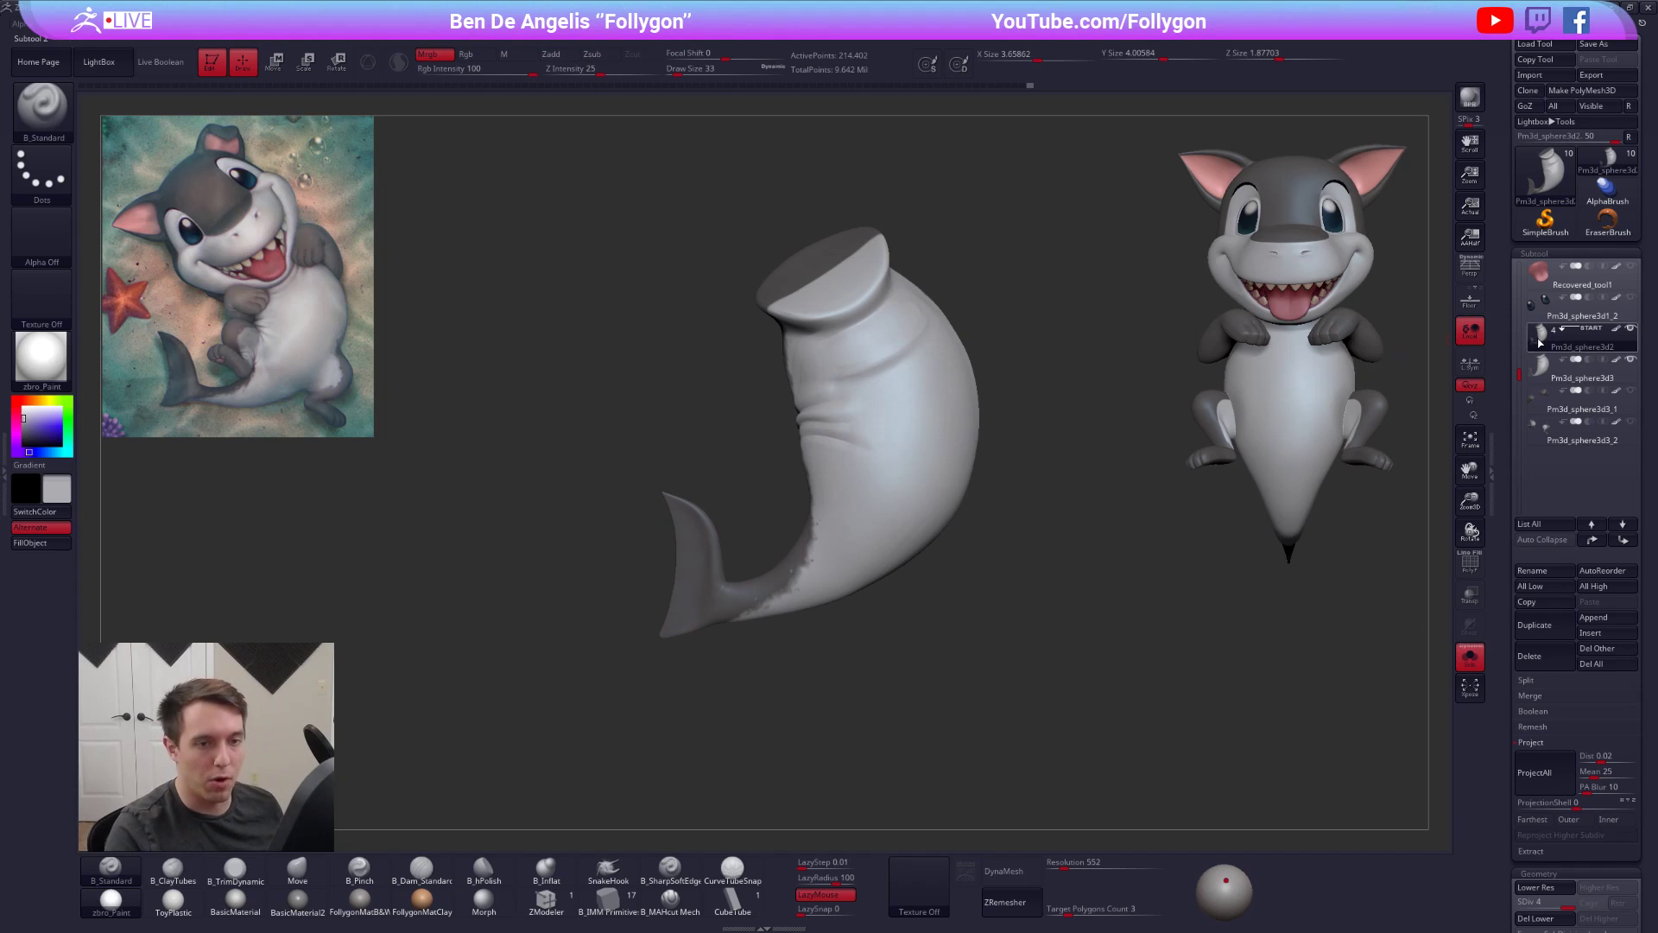
mouse_move(1540, 344)
key(ctrl+d)
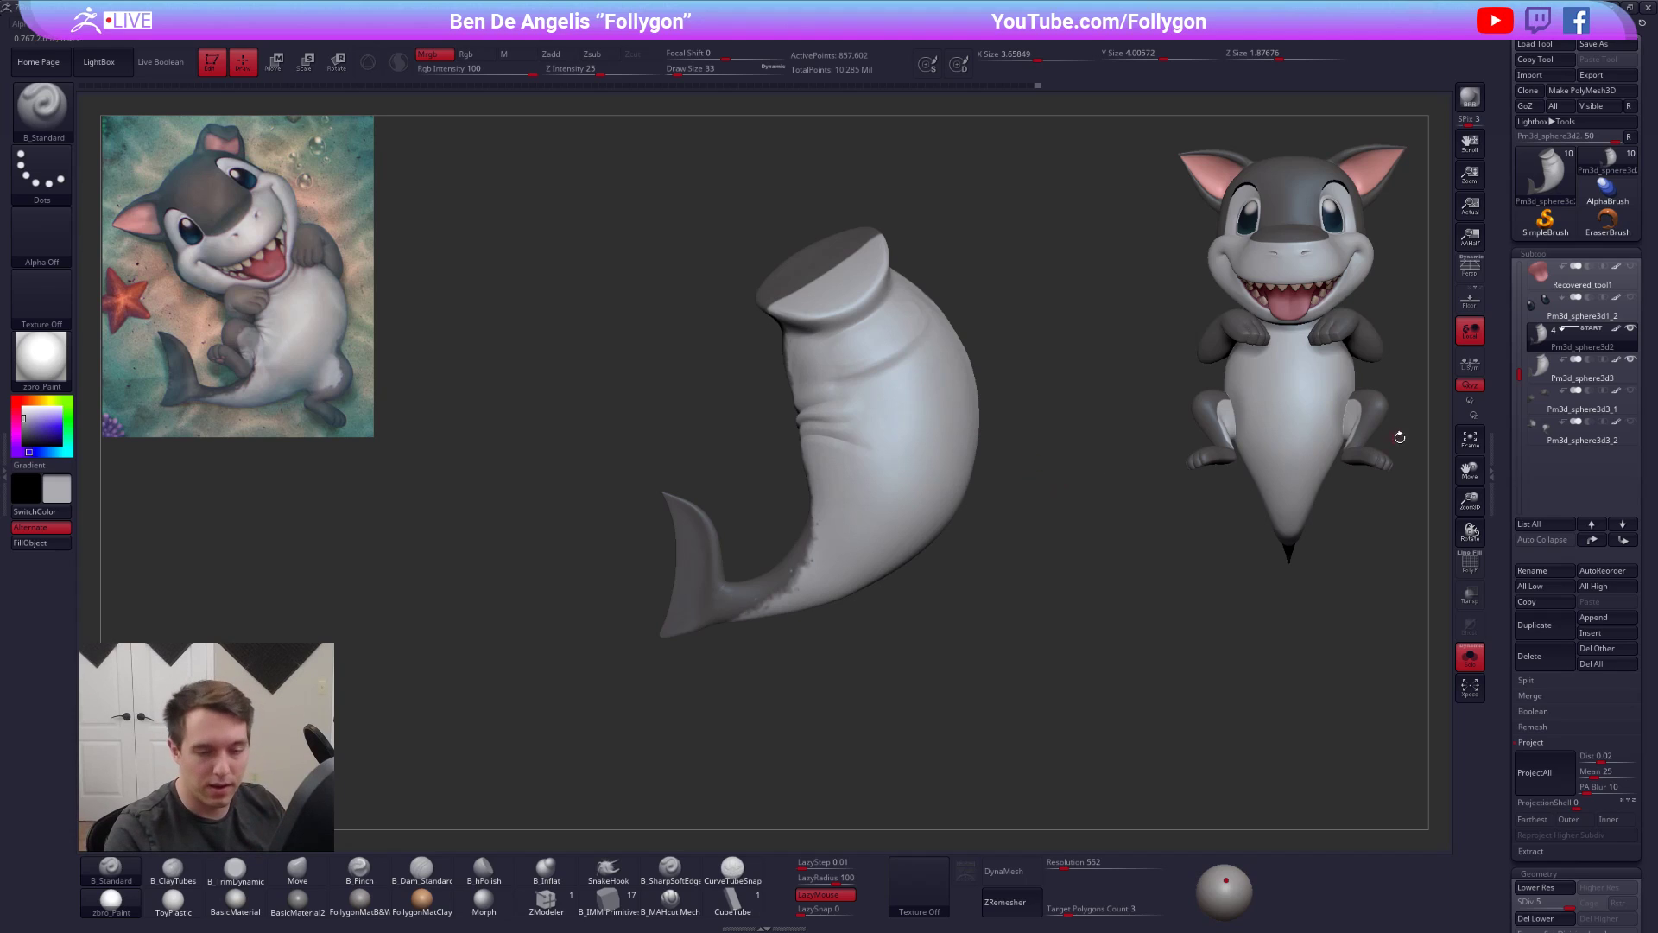
- Delete the duplicate body subtool, reselect the remeshed body and bring the whole character back into view
click(1555, 371)
click(1534, 655)
click(1425, 684)
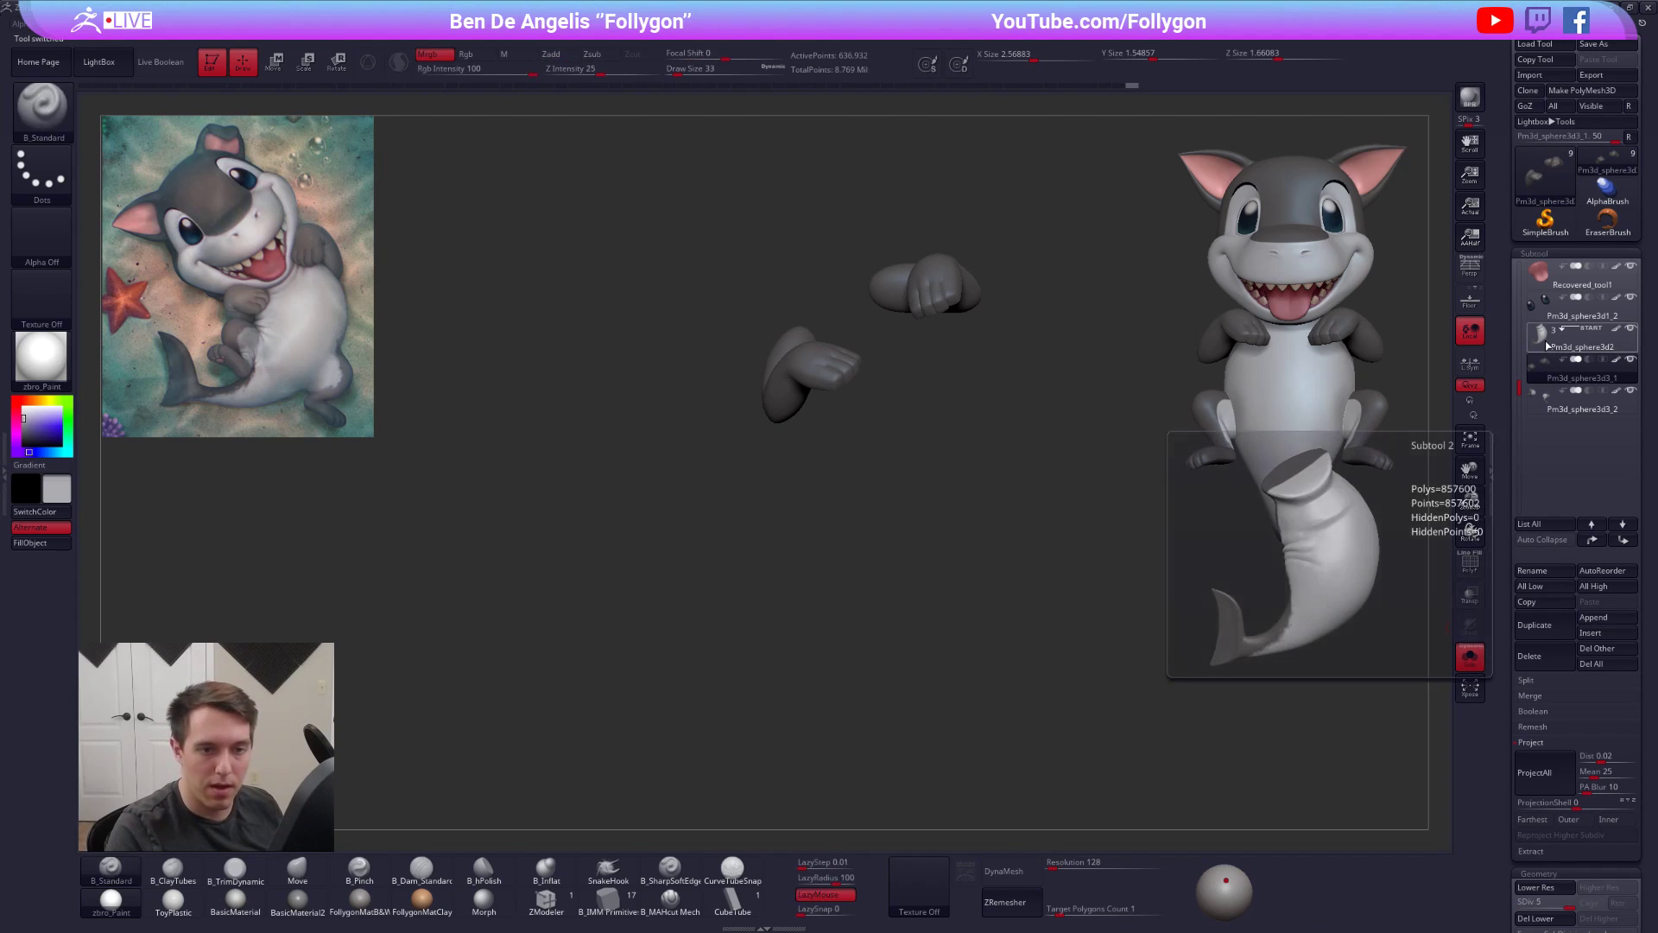
click(1547, 346)
click(1045, 428)
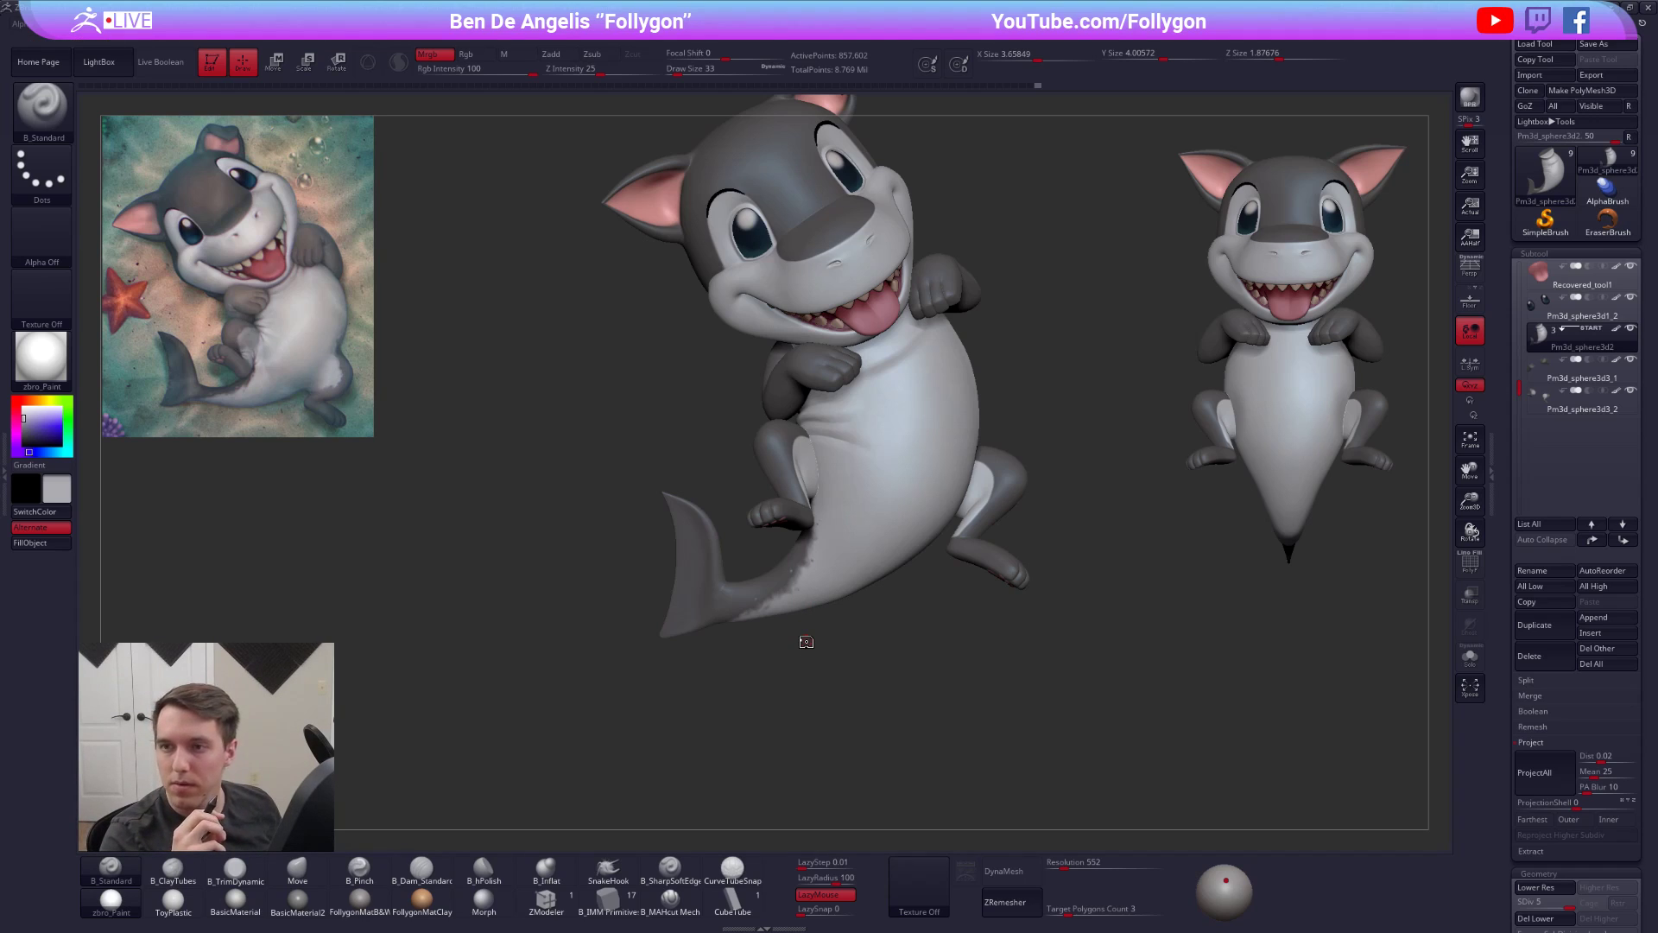
- Lower the body to SDiv 2 and build up the chest below the neck with ClayTubes at draw size 215
key(shift+s)
key(space)
drag(873, 404, 885, 401)
mouse_move(863, 386)
alt+right_down()
mouse_move(871, 461)
mouse_move(895, 475)
alt+right_up()
key(shift+d)
key(shift+d)
key(shift+d)
key(s)
drag(844, 448, 853, 448)
mouse_move(842, 432)
right_down()
mouse_move(801, 458)
mouse_move(846, 459)
right_up()
key(2)
drag(751, 459, 759, 393)
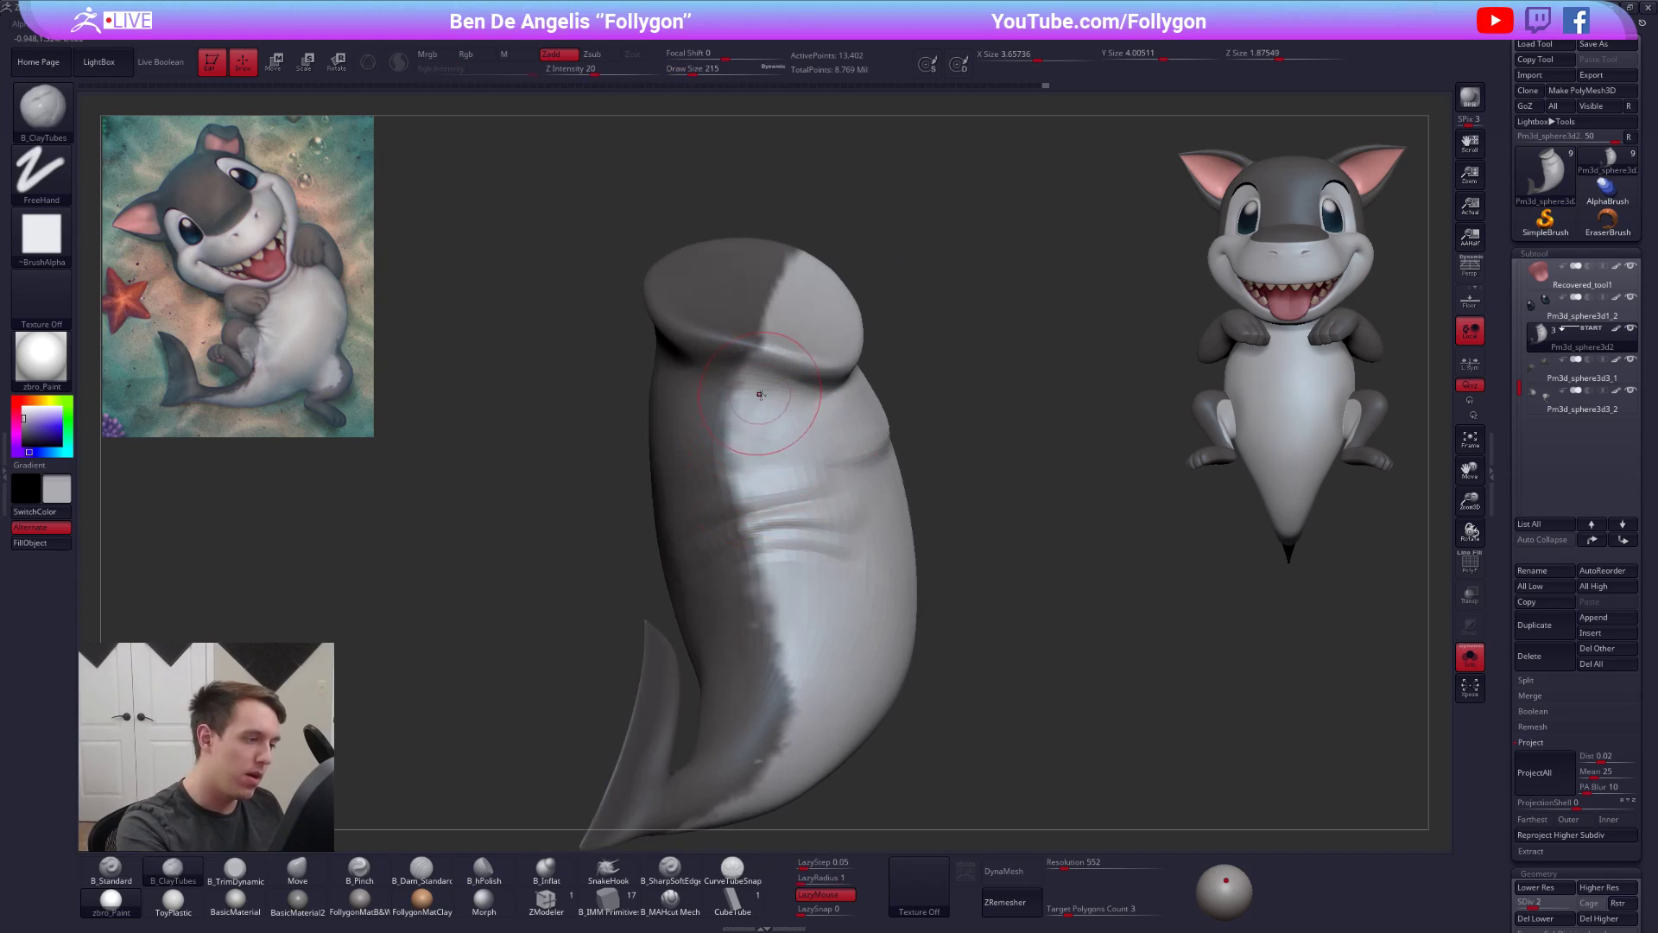
- Smooth and build up the belly and chest using ClayTubes at draw sizes 279 and 170
right_drag(796, 447, 843, 459)
shift+drag(916, 453, 943, 407)
right_drag(866, 466, 918, 481)
key(s)
drag(926, 471, 932, 471)
key(alt+s)
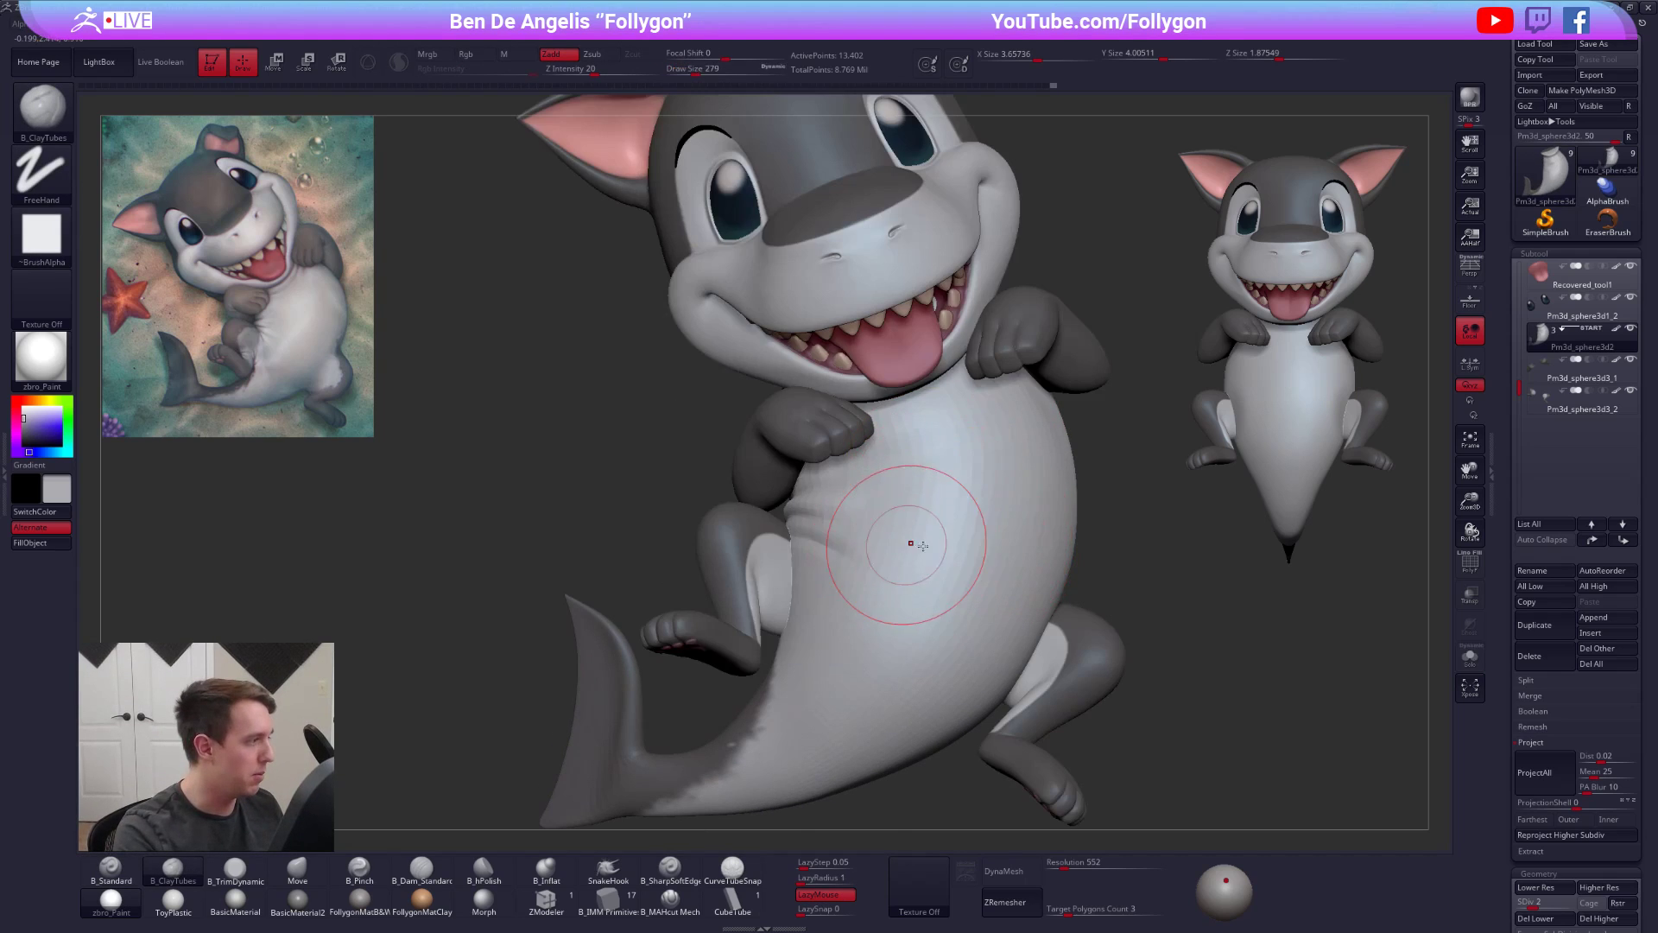
alt+right_drag(804, 549, 868, 549)
key(s)
drag(903, 530, 898, 530)
mouse_move(875, 547)
alt+right_down()
mouse_move(855, 607)
mouse_move(904, 607)
alt+right_up()
key(s)
drag(898, 604, 892, 604)
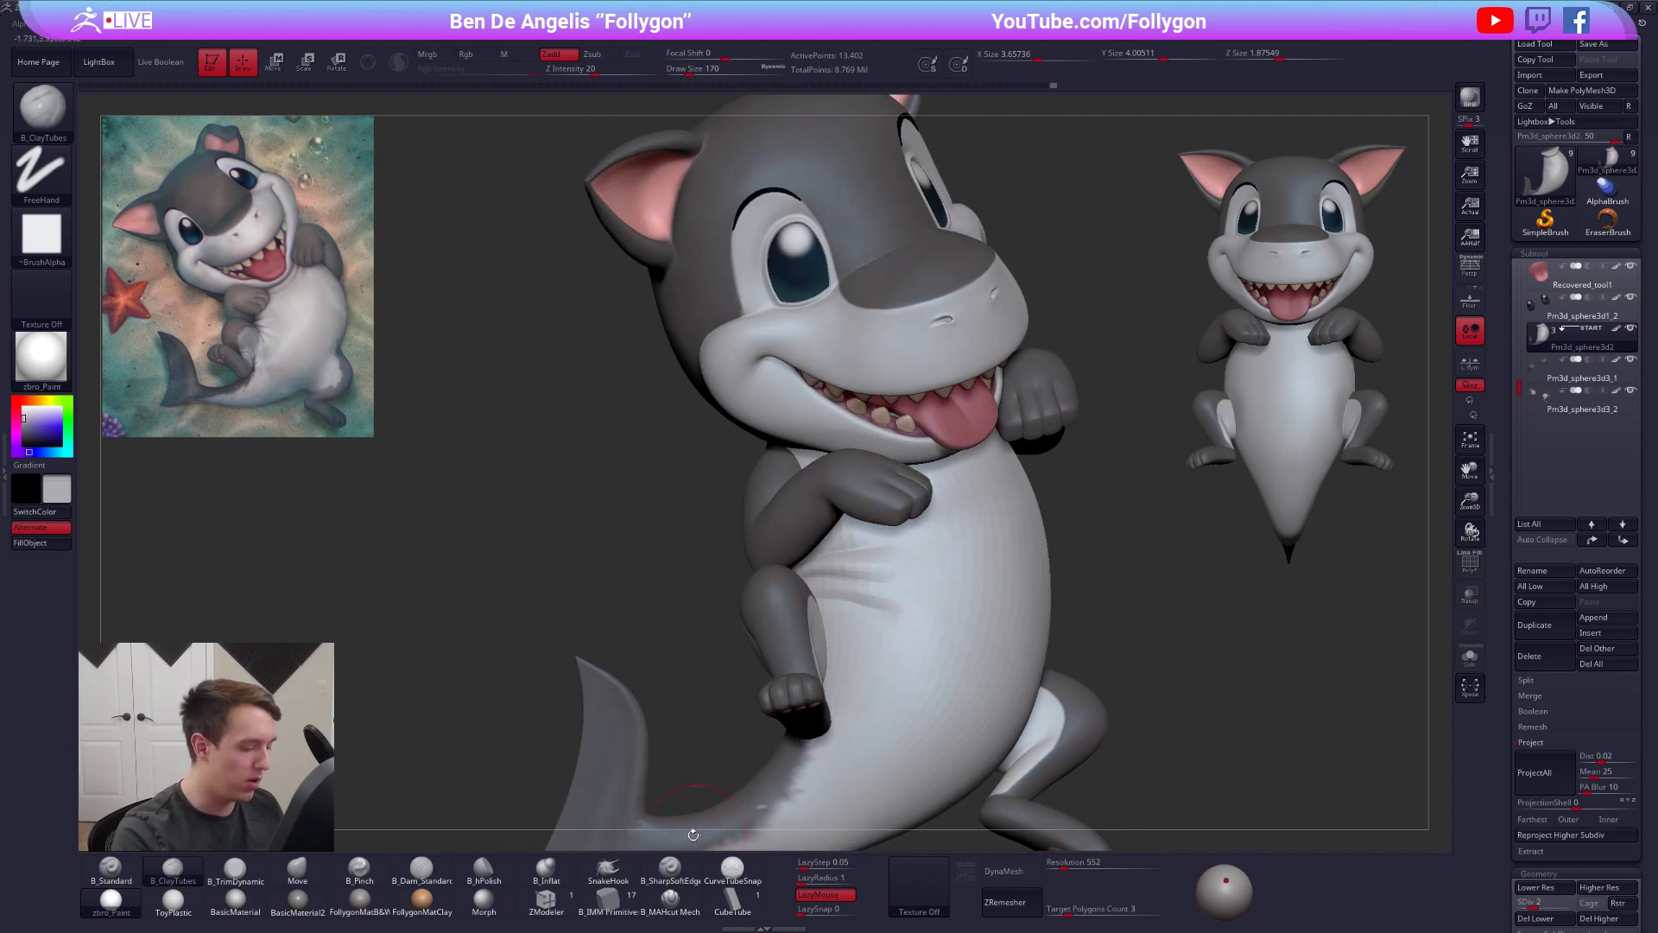
- Isolate the body at SDiv 5 and cut a sharper crease into the side folds with MAHcut Mech at draw size 96
click(670, 898)
key(d)
key(d)
key(d)
key(alt+s)
mouse_move(890, 593)
right_down()
mouse_move(818, 572)
mouse_move(842, 584)
mouse_move(850, 622)
right_up()
key(space)
drag(850, 569, 843, 567)
alt+right_drag(842, 565, 927, 549)
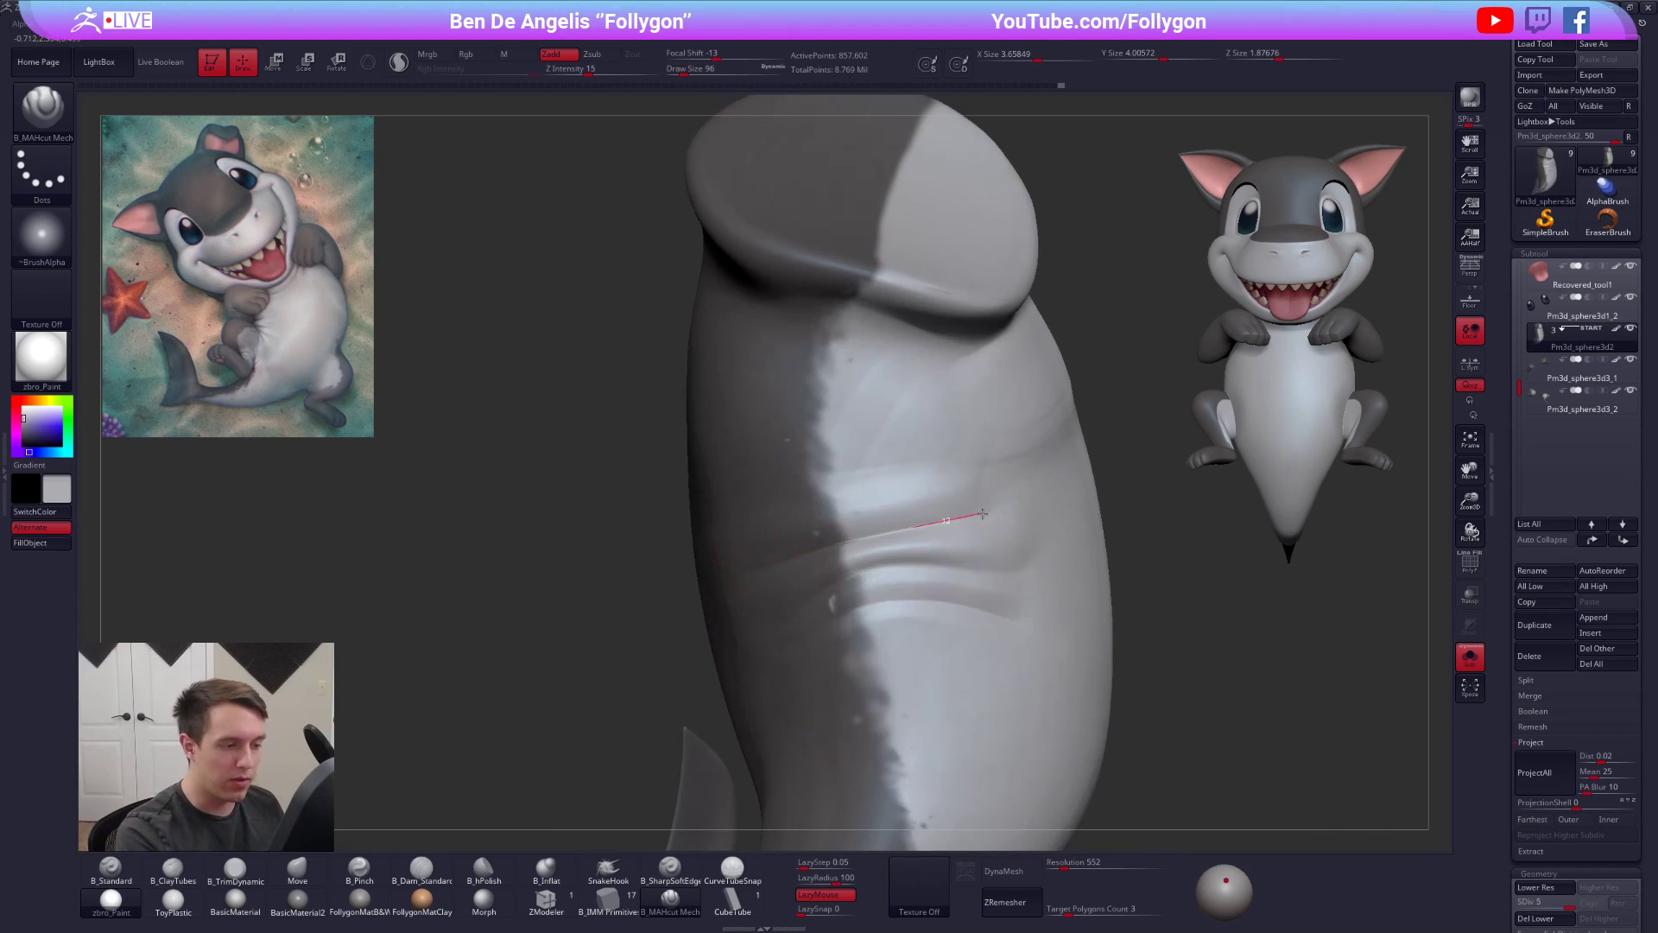
- Deepen the side creases across the grey and white border with MAHcut Mech at draw size 140
mouse_move(1040, 508)
right_down()
mouse_move(955, 539)
mouse_move(872, 605)
right_up()
key(space)
drag(912, 574, 918, 574)
mouse_move(932, 571)
right_down()
mouse_move(980, 568)
mouse_move(940, 586)
right_up()
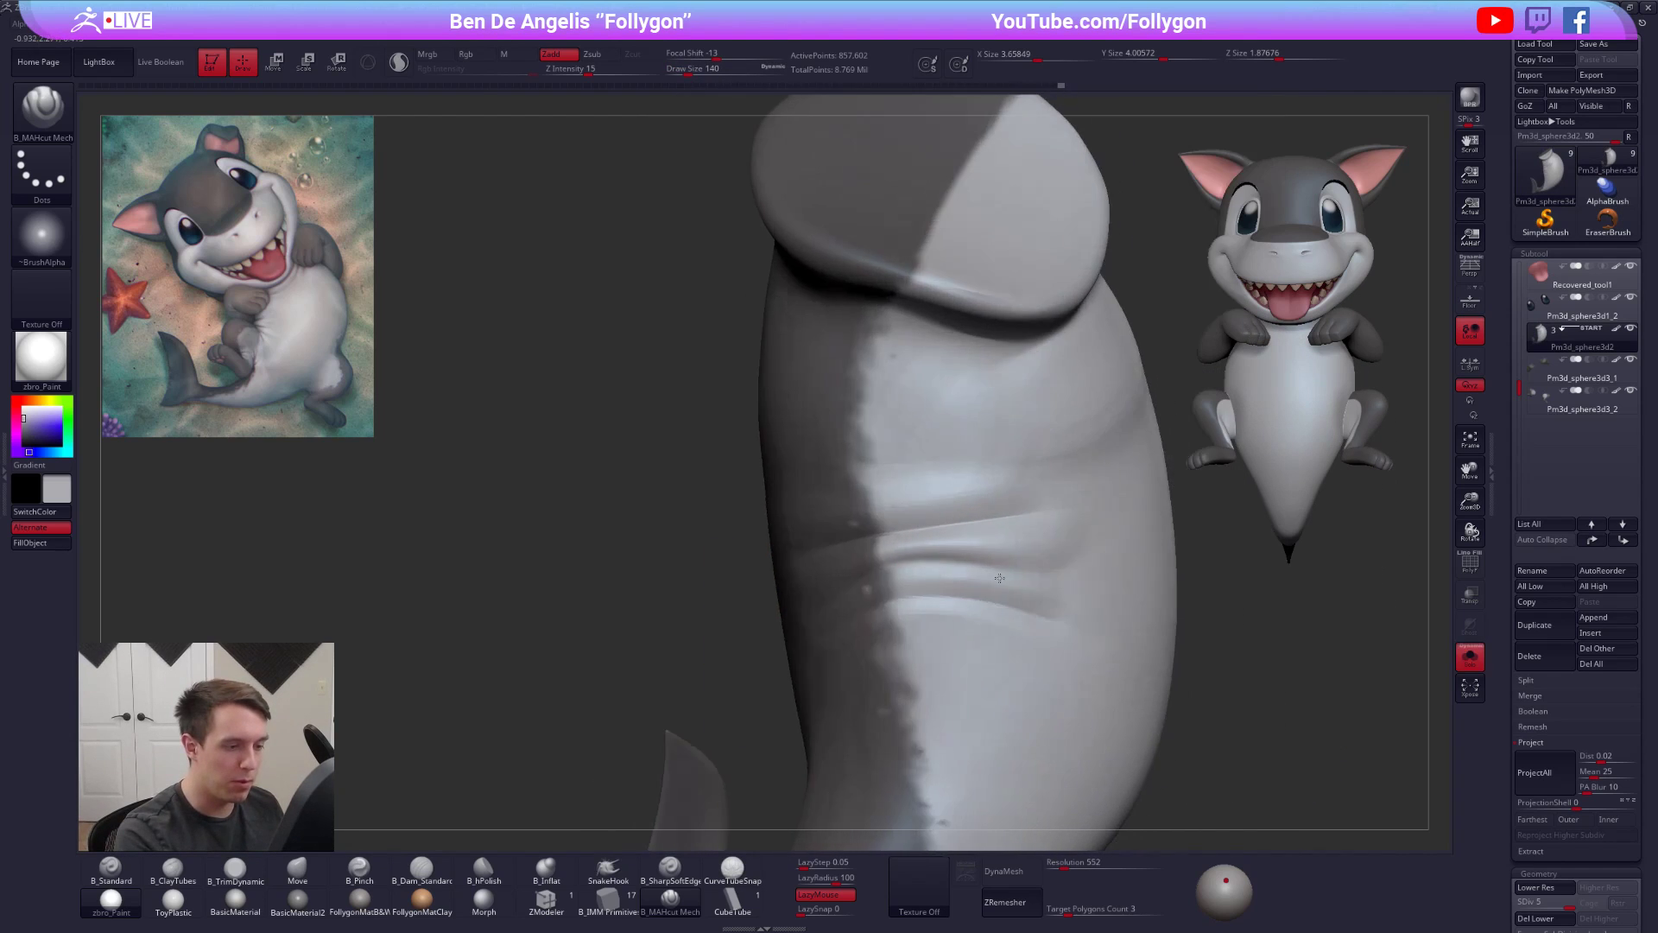
right_drag(993, 587, 1052, 572)
drag(1052, 573, 963, 560)
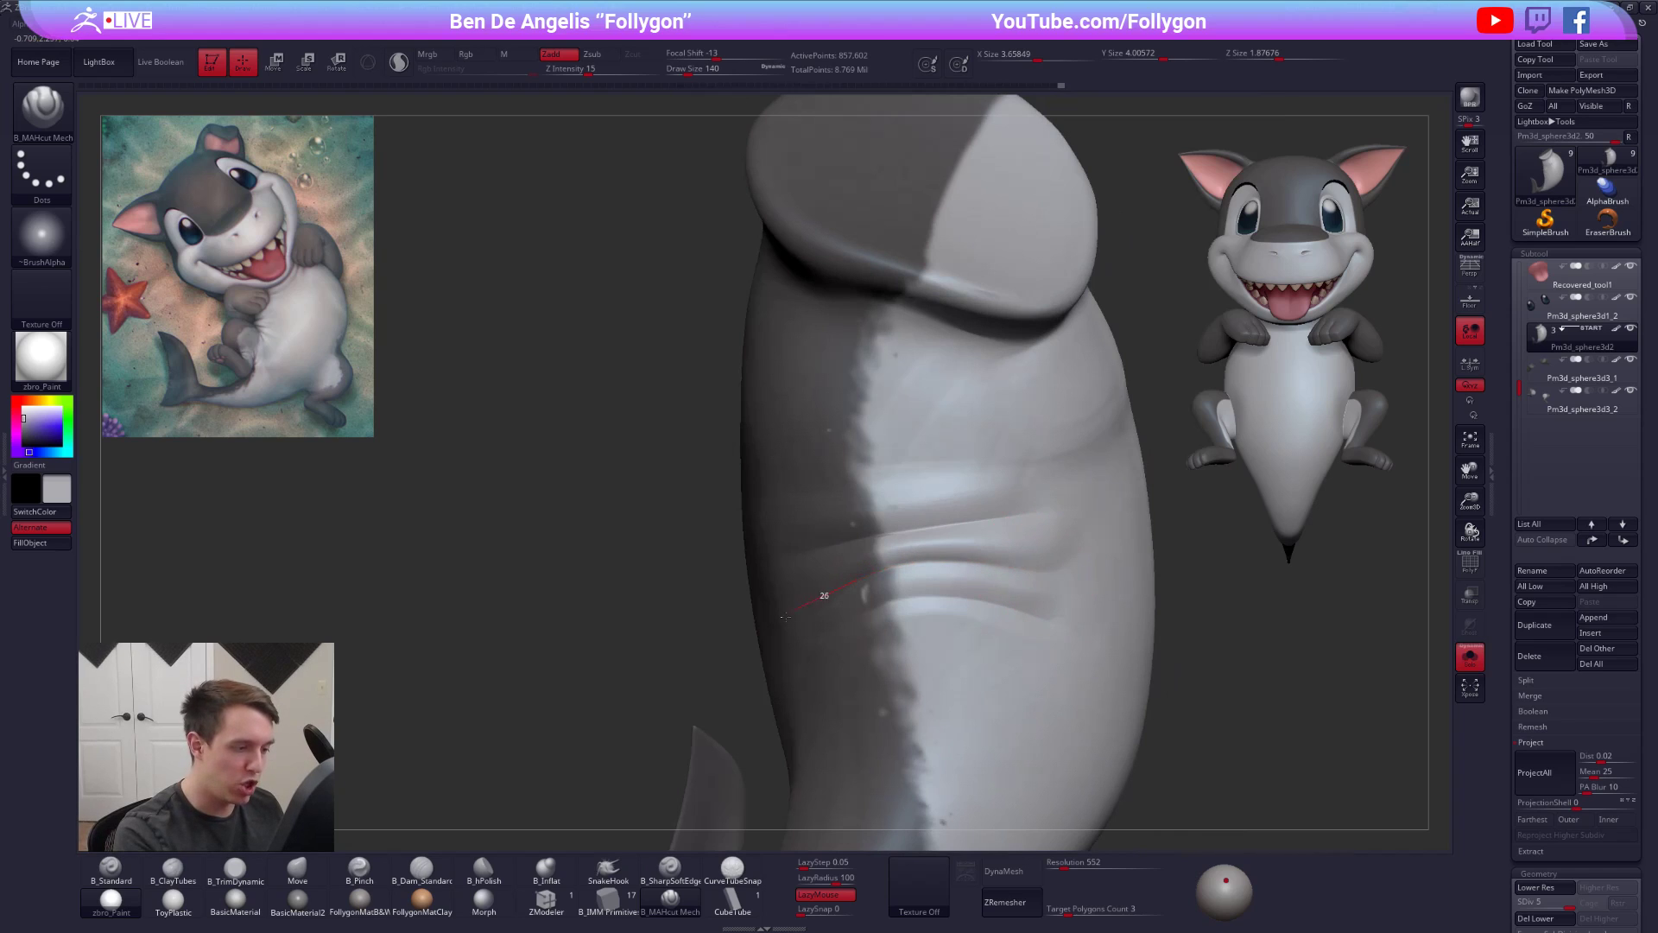
- Lower the body to SDiv 4, then soften and flatten the side folds with TrimDynamic at draw size 113 and Smooth
mouse_move(853, 610)
right_down()
mouse_move(899, 546)
mouse_move(983, 571)
mouse_move(961, 598)
mouse_move(899, 564)
mouse_move(945, 553)
mouse_move(856, 521)
right_up()
key(alt+s)
key(alt+s)
key(shift+d)
key(shift+d)
key(space)
drag(833, 516, 826, 518)
mouse_move(951, 501)
mouse_down()
mouse_move(707, 537)
mouse_move(809, 523)
mouse_move(741, 537)
mouse_up()
key(d)
shift+drag(638, 566, 760, 544)
right_drag(969, 525, 743, 535)
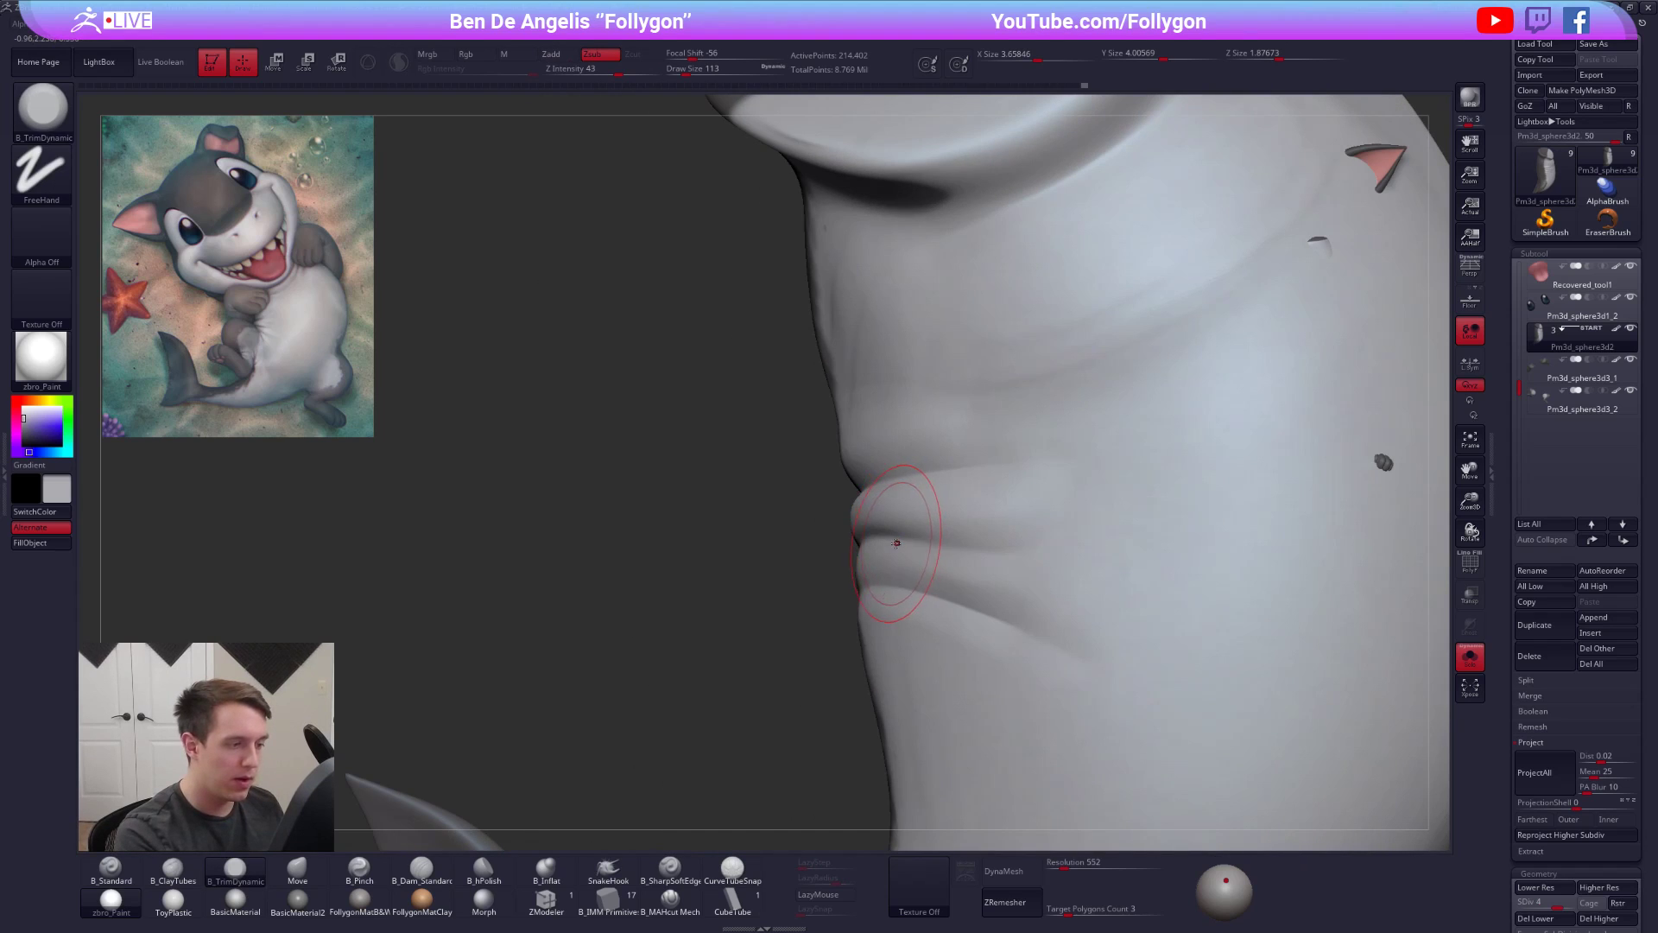
mouse_move(814, 597)
right_down()
mouse_move(902, 562)
mouse_move(826, 514)
right_up()
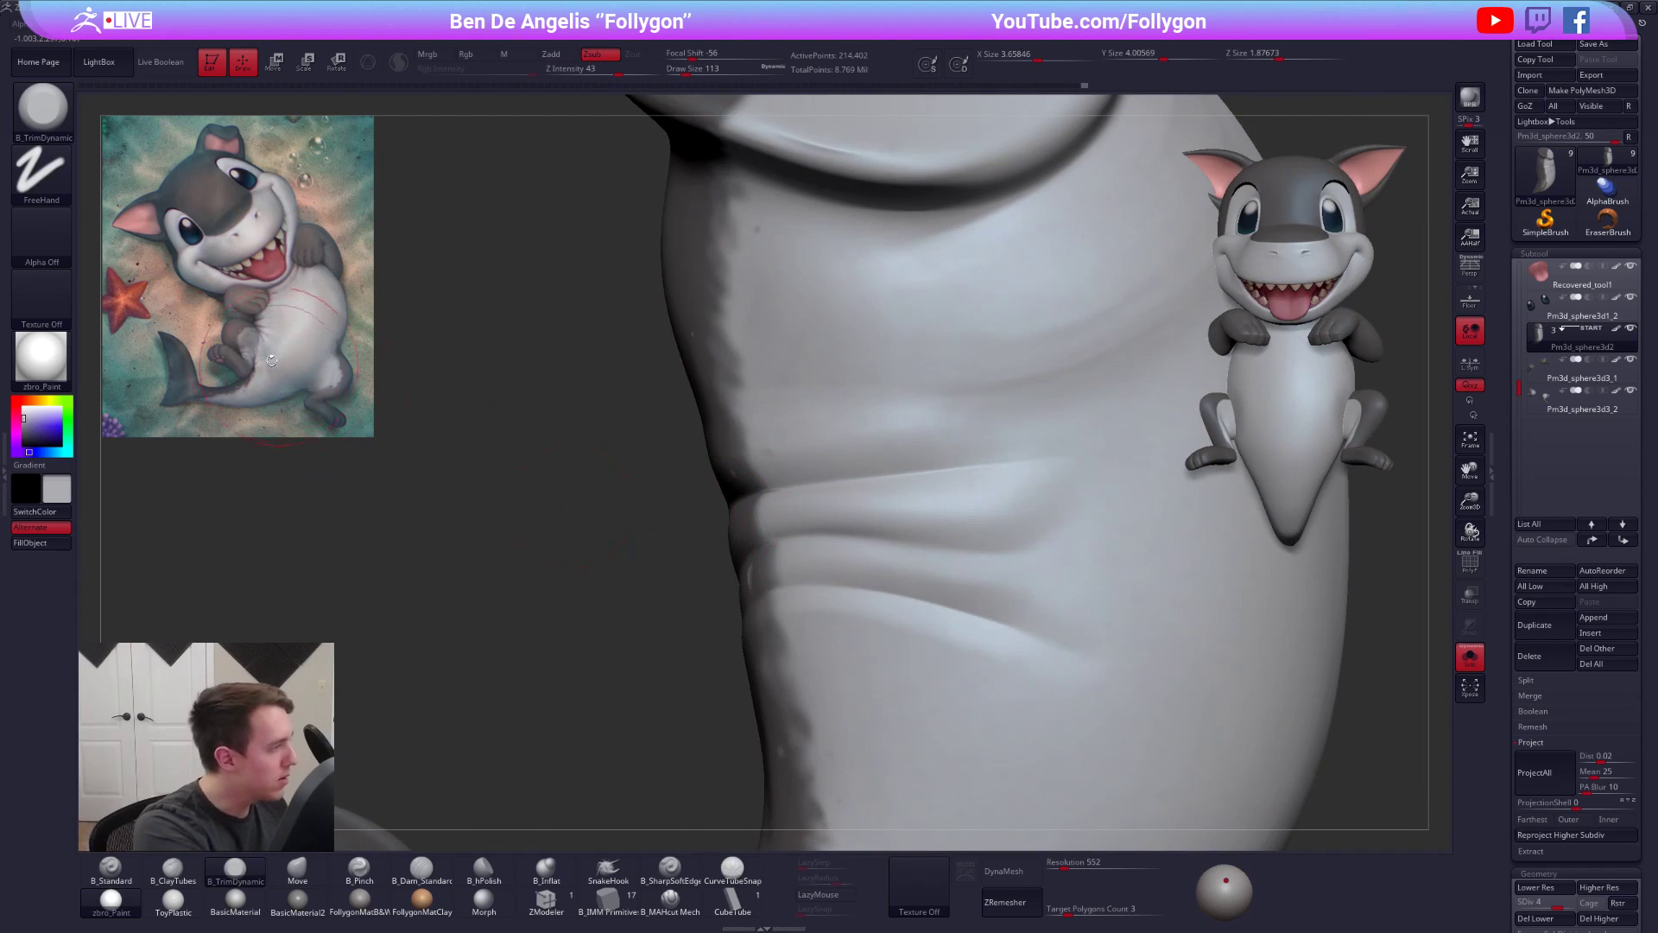
- Build up the upper side fold toward the belly with ClayTubes at draw size 74
key(b)
key(c)
key(t)
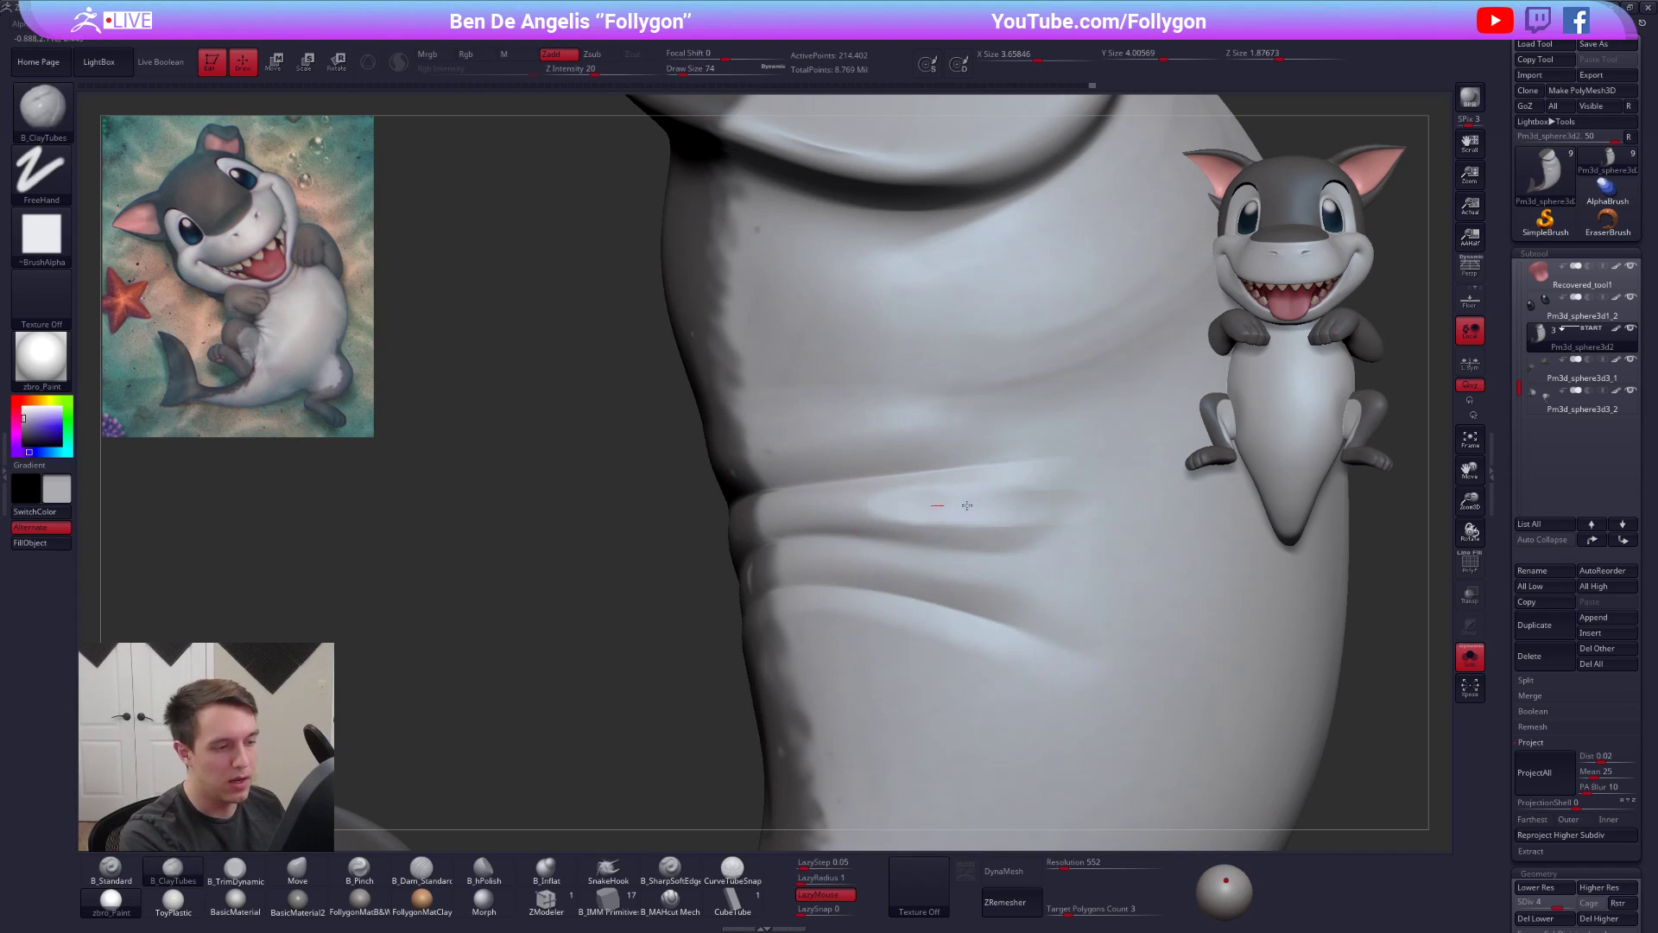
mouse_move(988, 518)
shift+right_down()
mouse_move(944, 500)
mouse_move(899, 522)
shift+right_up()
drag(899, 521, 993, 518)
mouse_move(869, 496)
mouse_down()
mouse_move(1052, 476)
mouse_move(1017, 492)
mouse_up()
- Extend the creases between the folds onto the belly with MAHcut Mech at SDiv 5 and draw size 96, smoothing their ends
right_drag(1055, 569, 899, 593)
key(alt+s)
key(alt+s)
key(d)
click(676, 911)
right_drag(954, 591, 888, 590)
ctrl+right_drag(888, 590, 861, 510)
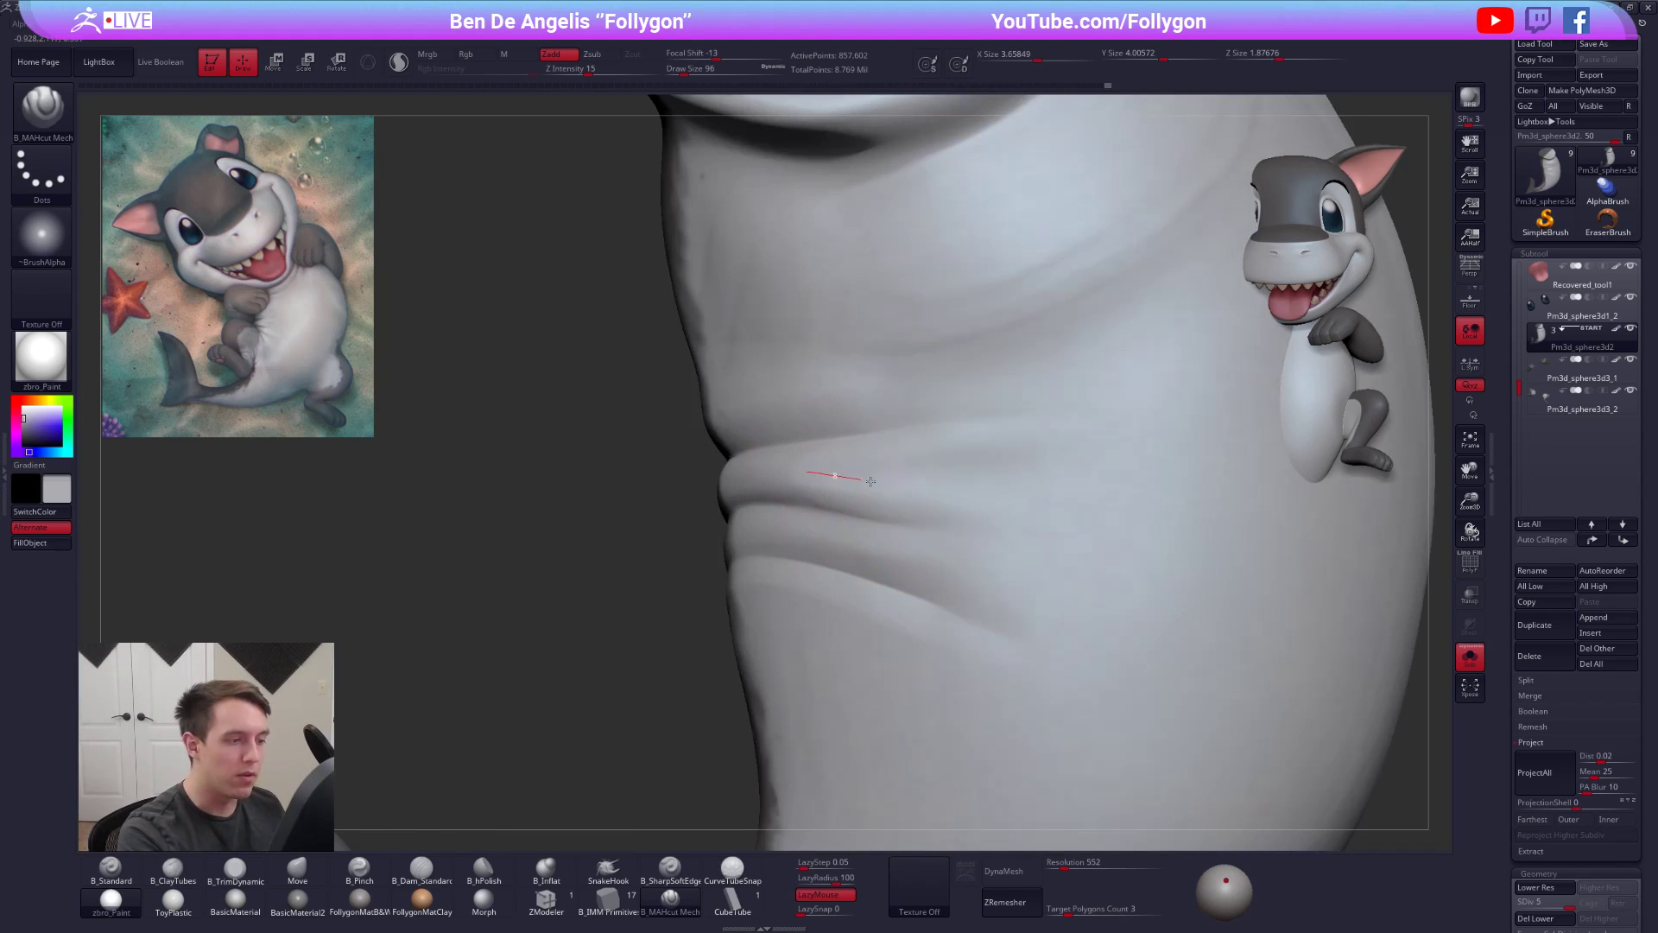
key(shift)
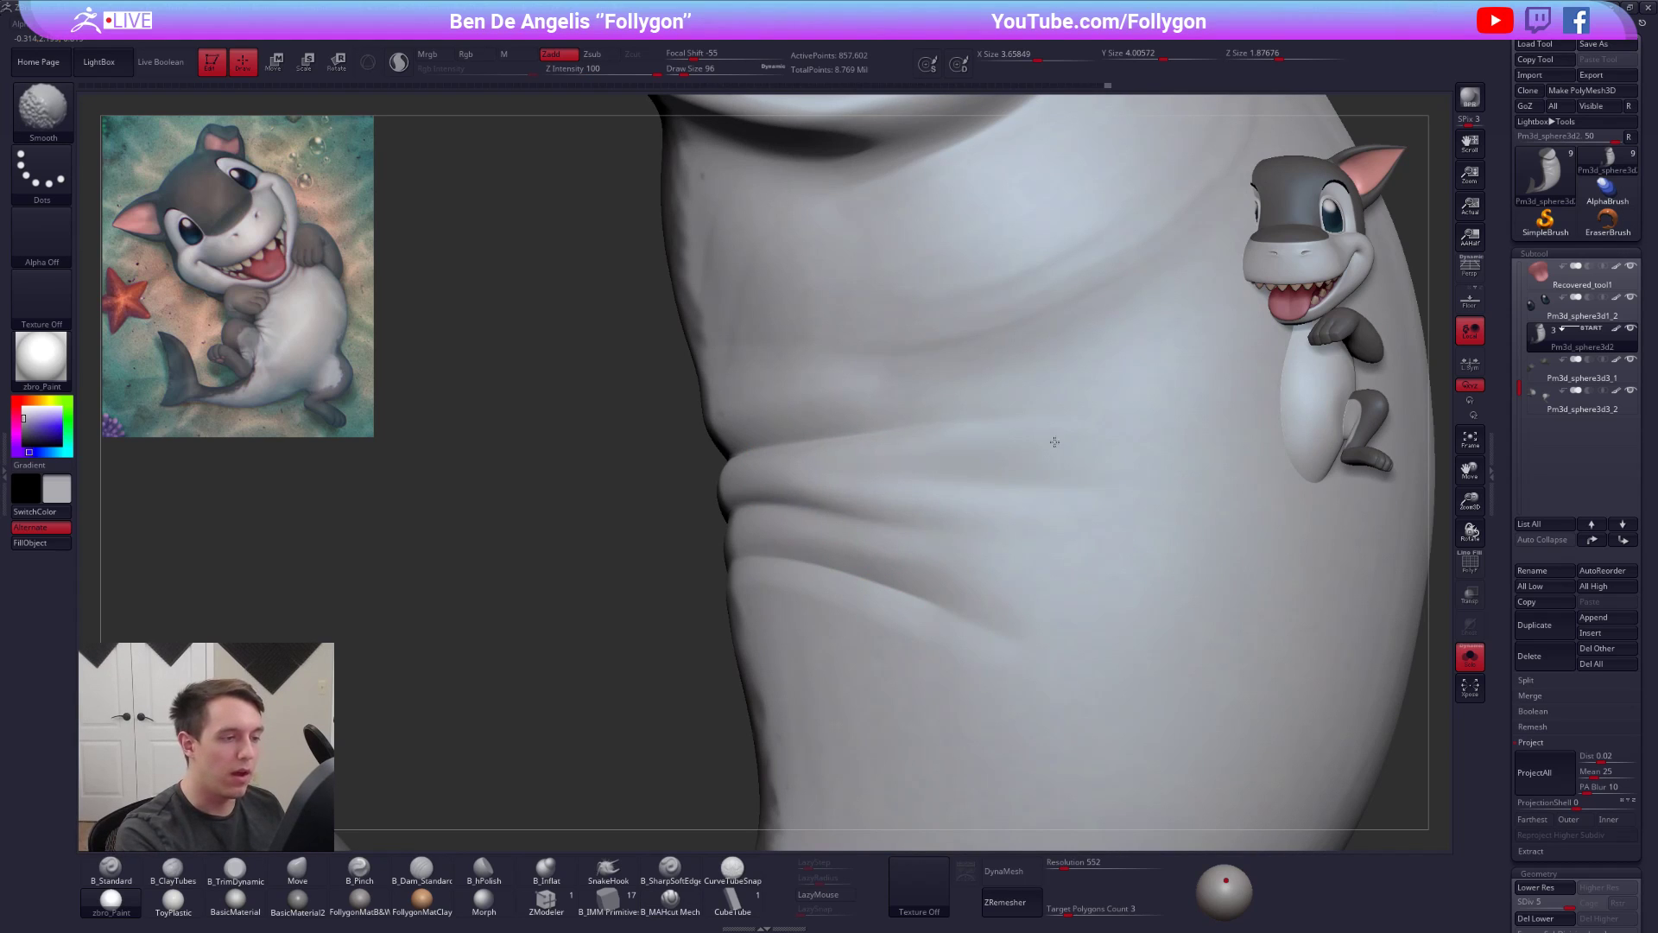
mouse_move(1048, 522)
ctrl+right_down()
mouse_move(892, 581)
mouse_move(899, 603)
ctrl+right_up()
mouse_move(922, 589)
shift+mouse_down()
mouse_move(948, 595)
mouse_move(933, 600)
shift+mouse_up()
- Try a long ClayTubes stroke down the belly at draw size 113, then undo it
alt+right_drag(970, 639, 871, 616)
key(s)
drag(915, 588, 922, 593)
key(s)
right_drag(889, 615, 916, 622)
key(2)
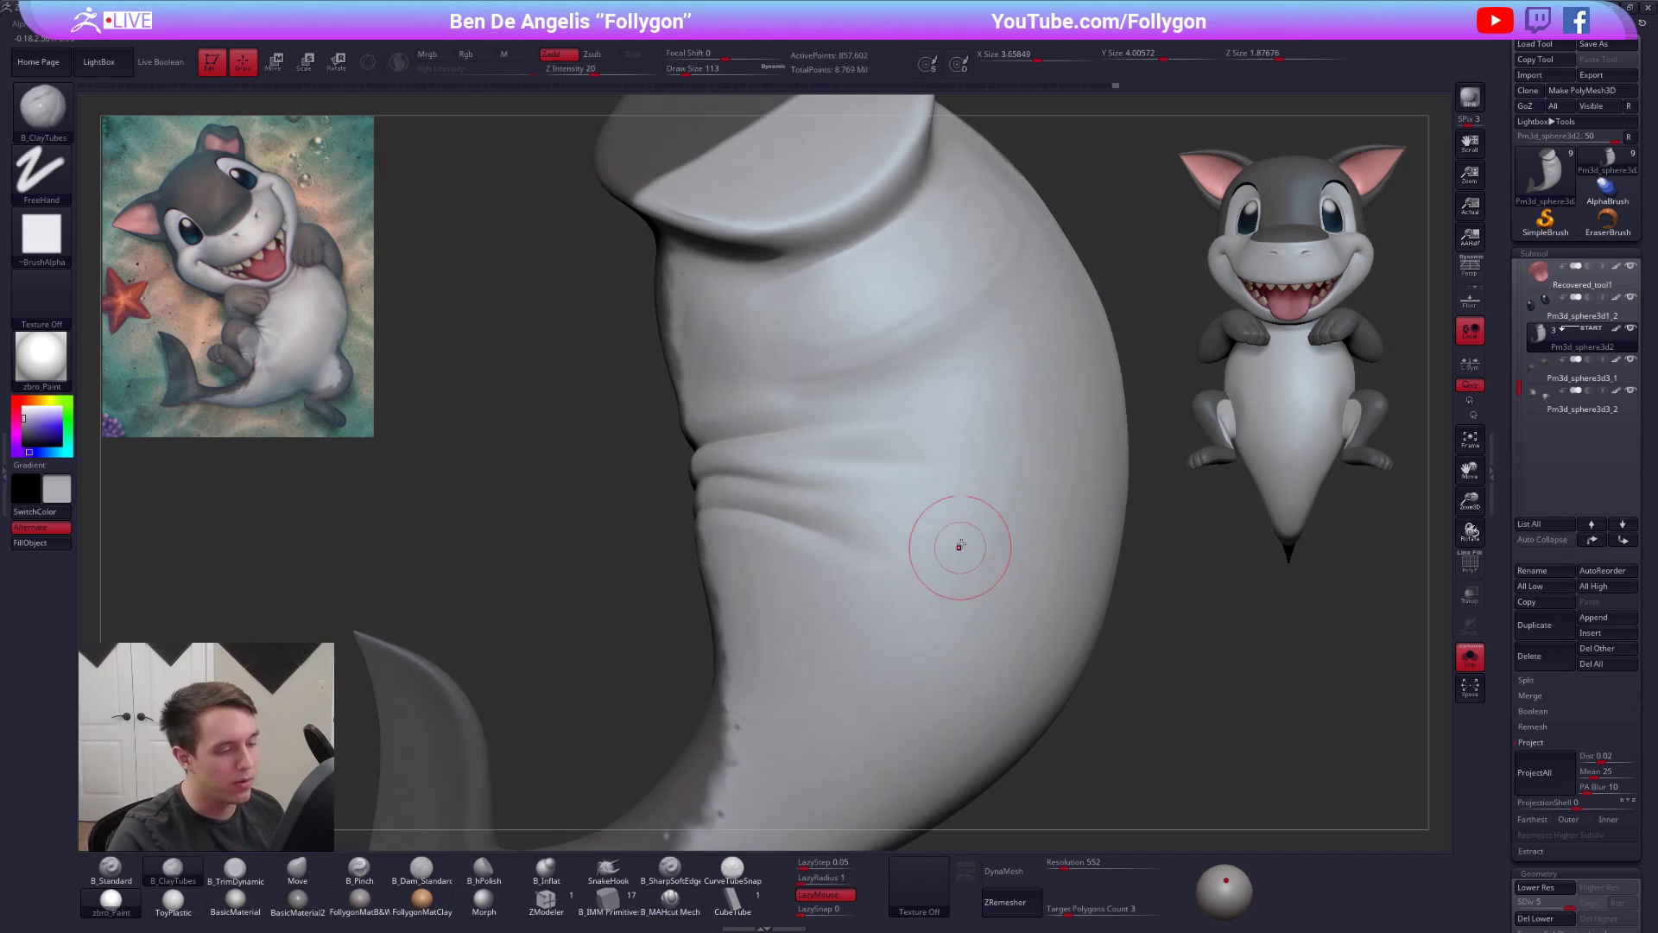
mouse_move(997, 384)
mouse_down()
mouse_move(930, 660)
mouse_move(1000, 523)
mouse_up()
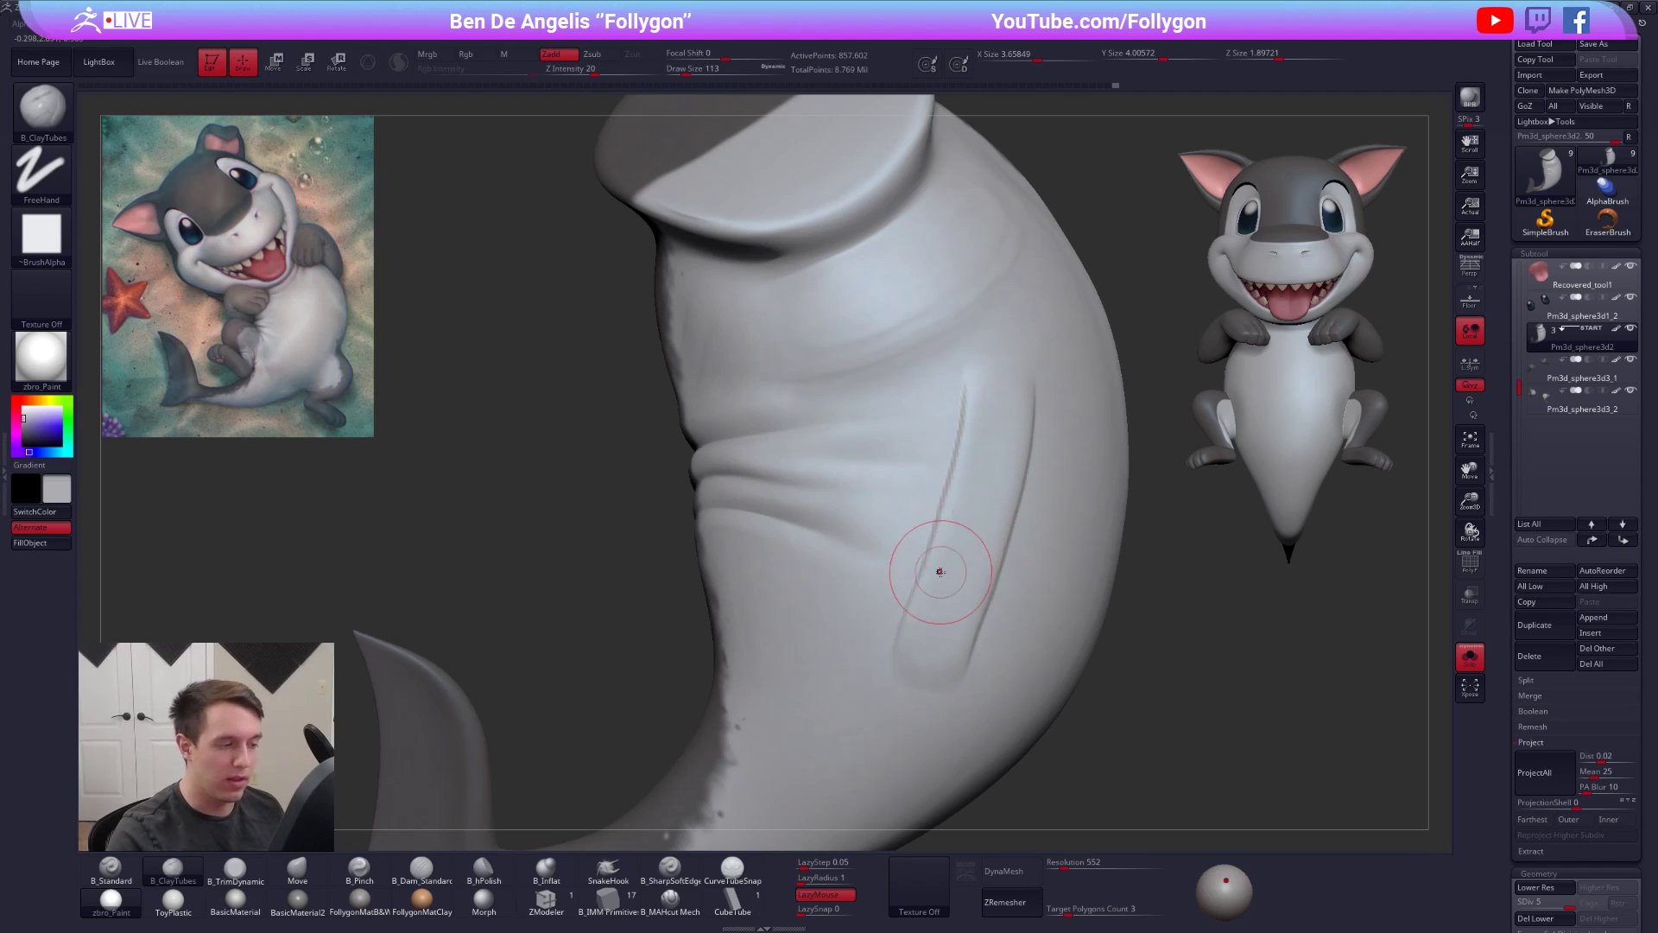
key(ctrl+z)
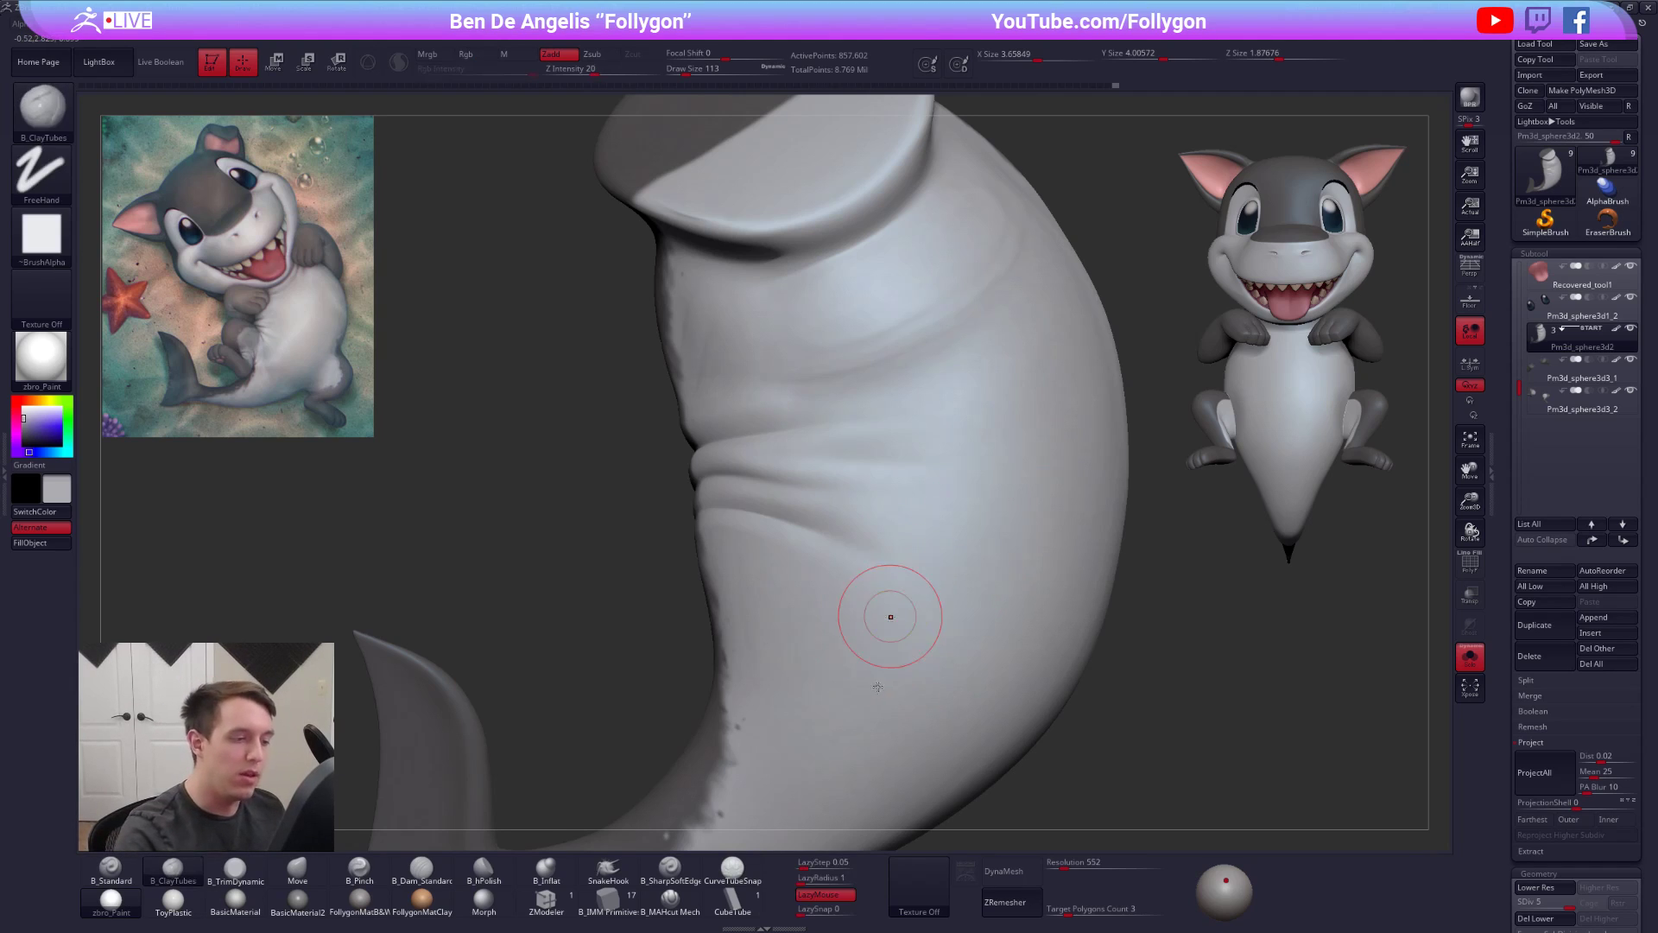
- Try two broad ClayTubes strokes up the belly beside the folds at draw size 170, then undo both
key(space)
click(903, 661)
drag(892, 703, 972, 527)
drag(827, 701, 873, 515)
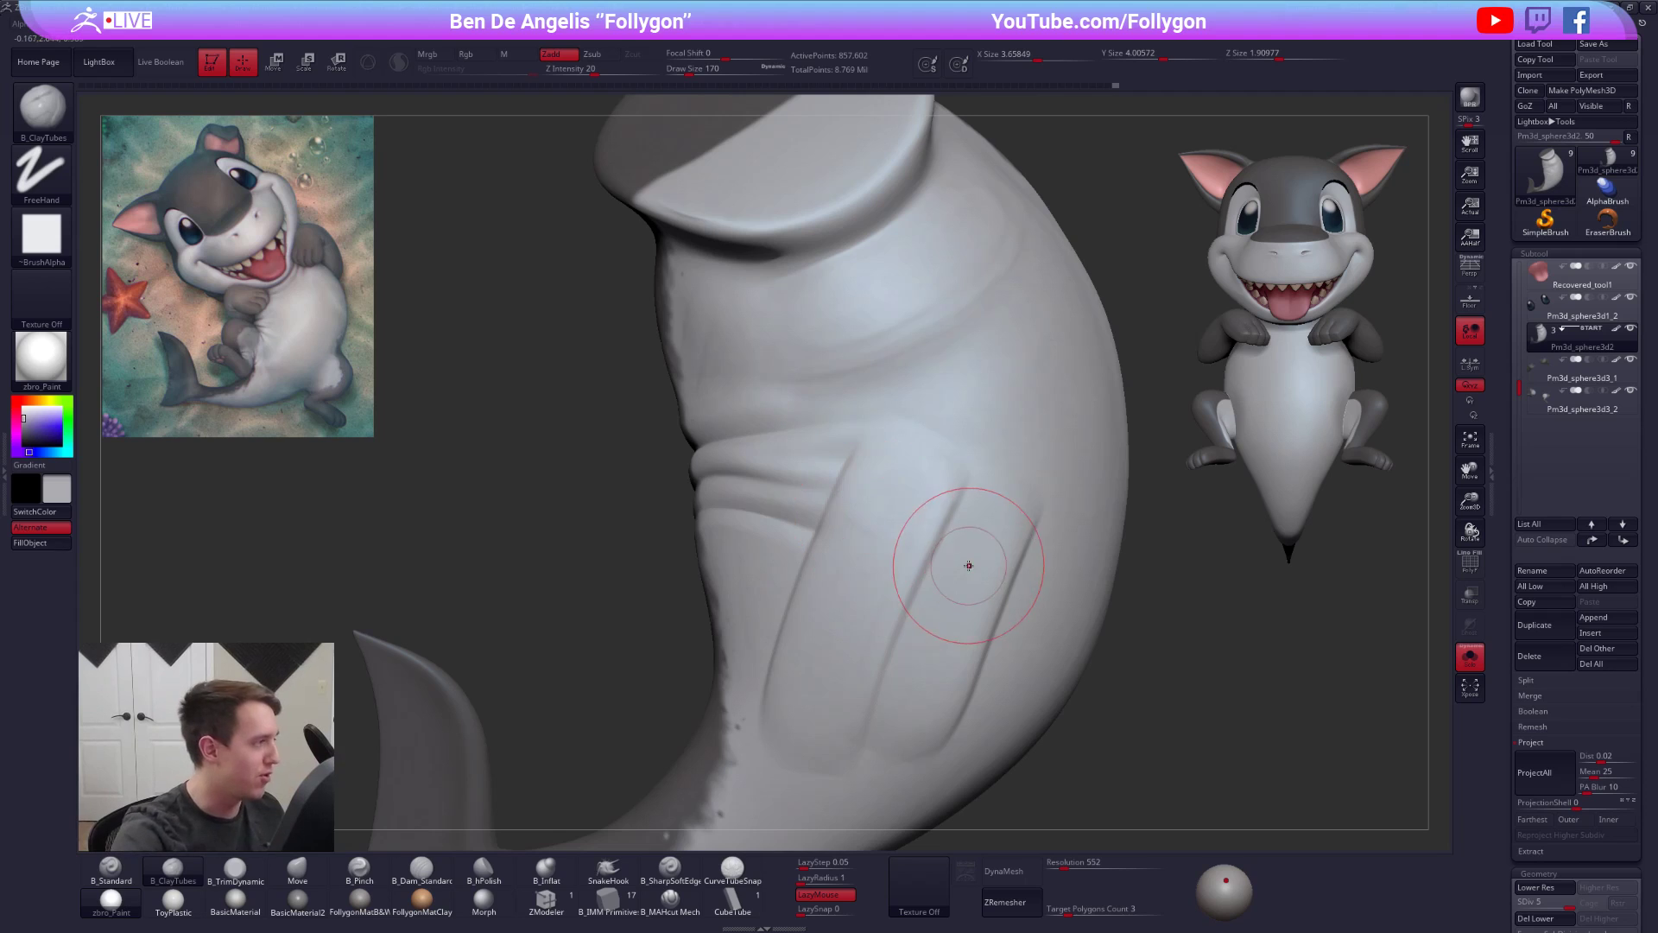
right_drag(968, 567, 936, 636)
key(ctrl+z)
key(ctrl+z)
right_drag(918, 692, 922, 684)
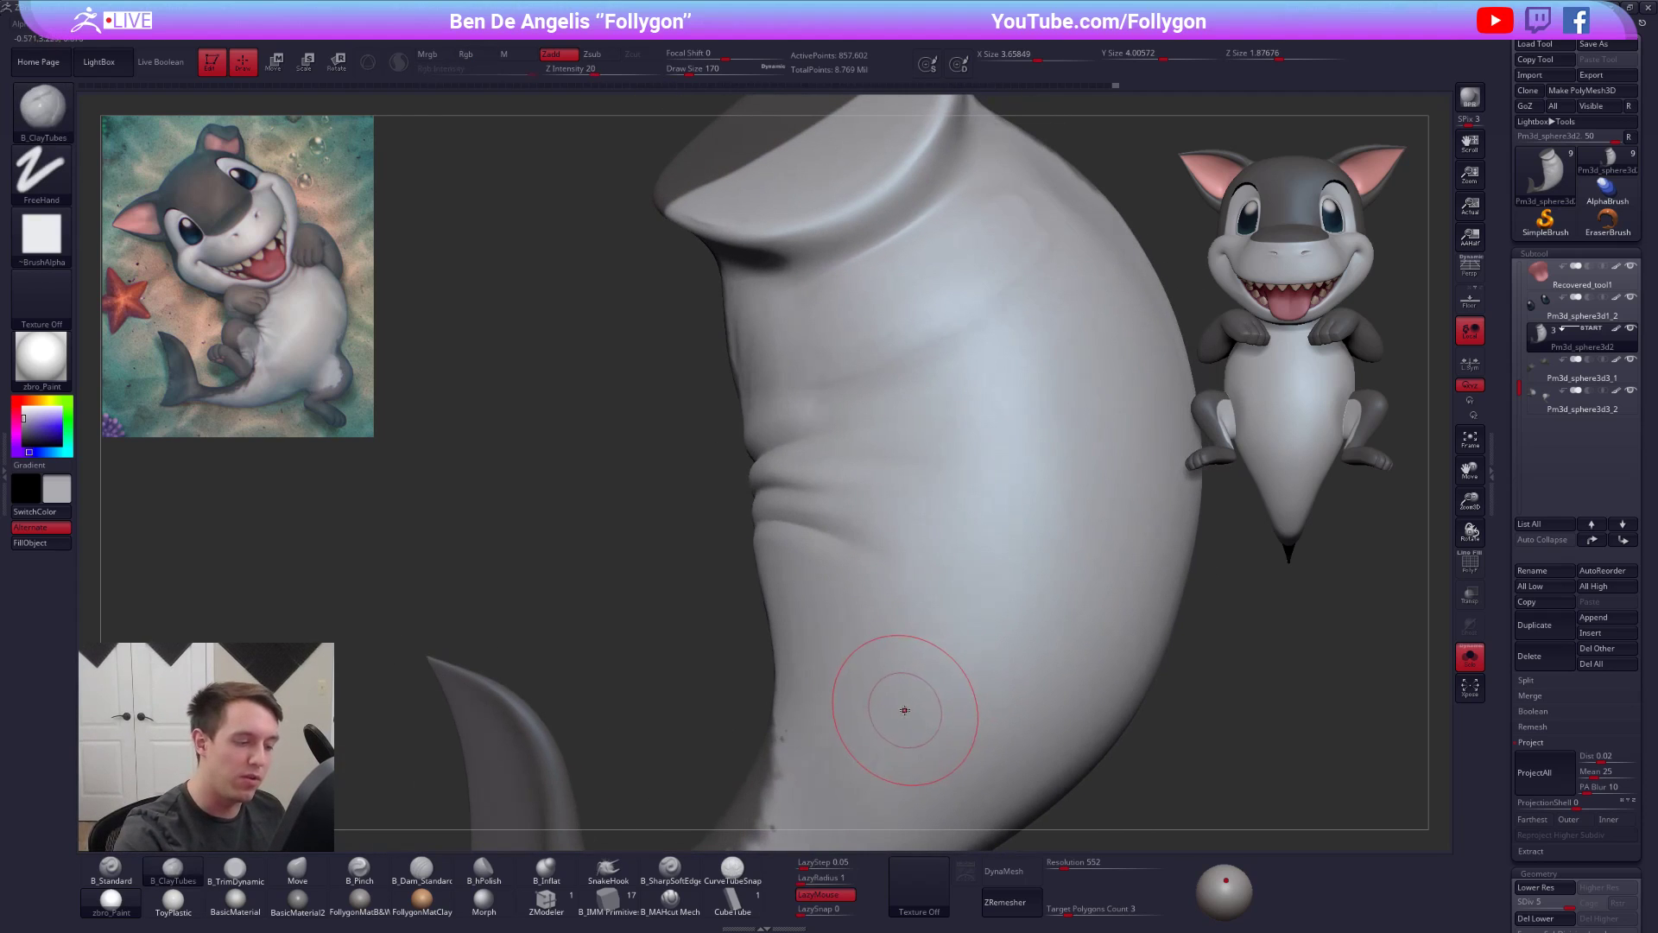
- Try a wide ClayTubes form at draw size 292 and a lasso mask across the belly, then undo them
key(space)
drag(911, 691, 912, 693)
key(space)
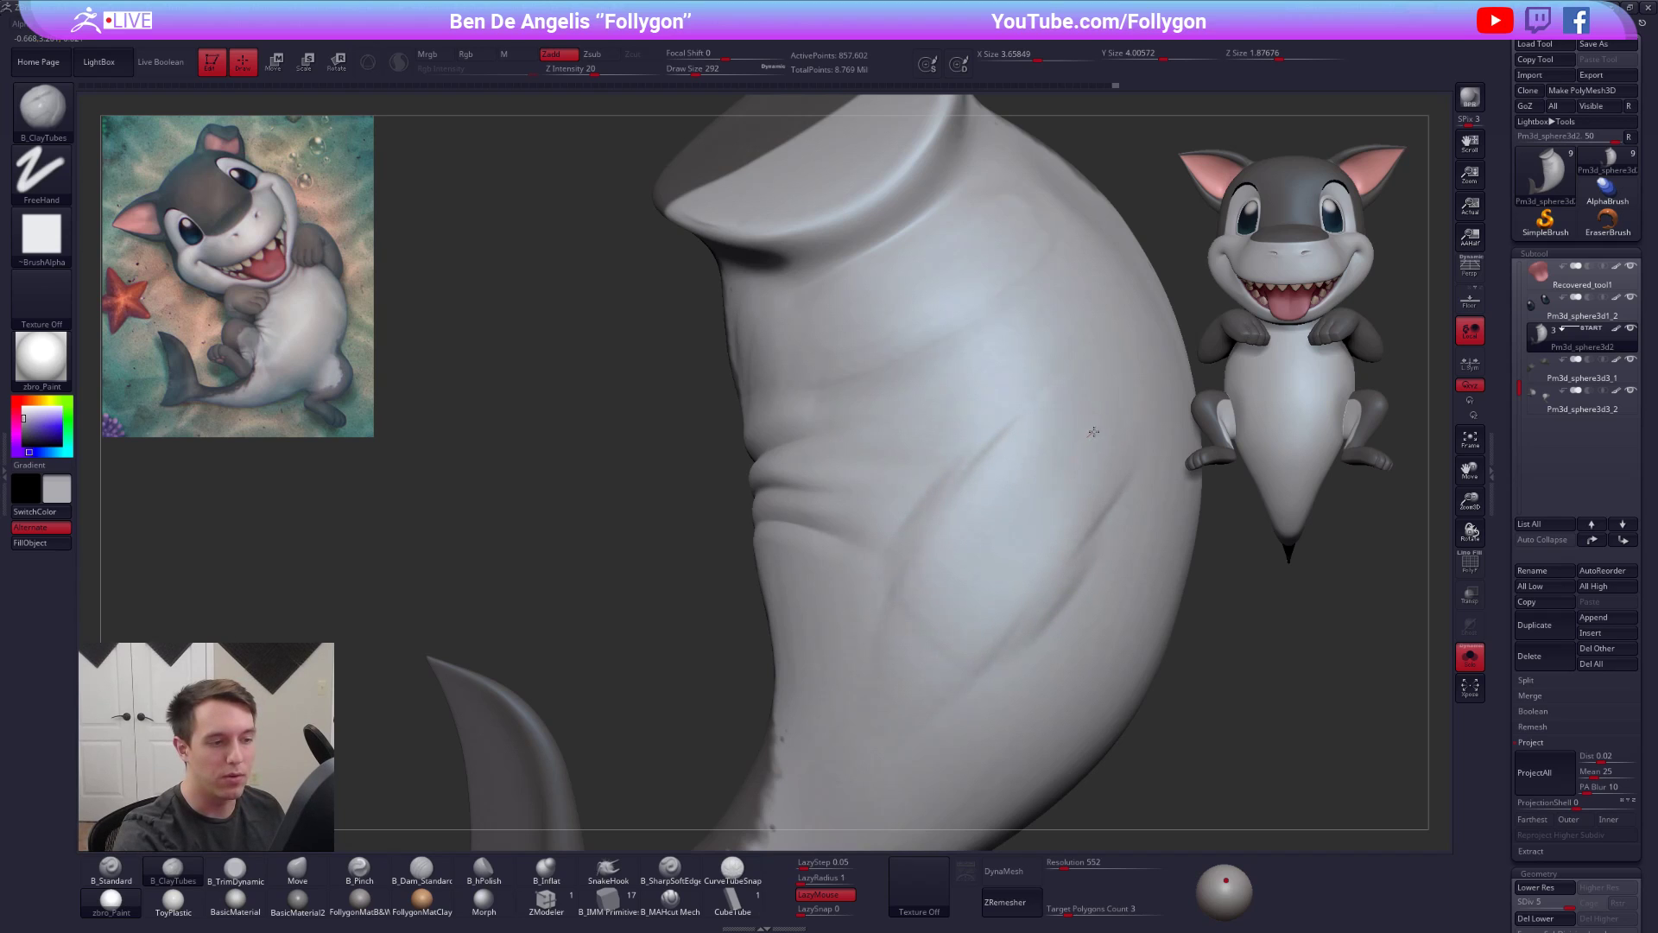
mouse_move(877, 706)
ctrl+mouse_down()
mouse_move(959, 474)
mouse_move(1181, 335)
ctrl+mouse_up()
mouse_move(882, 704)
ctrl+mouse_down()
mouse_move(997, 663)
mouse_move(1158, 301)
ctrl+mouse_up()
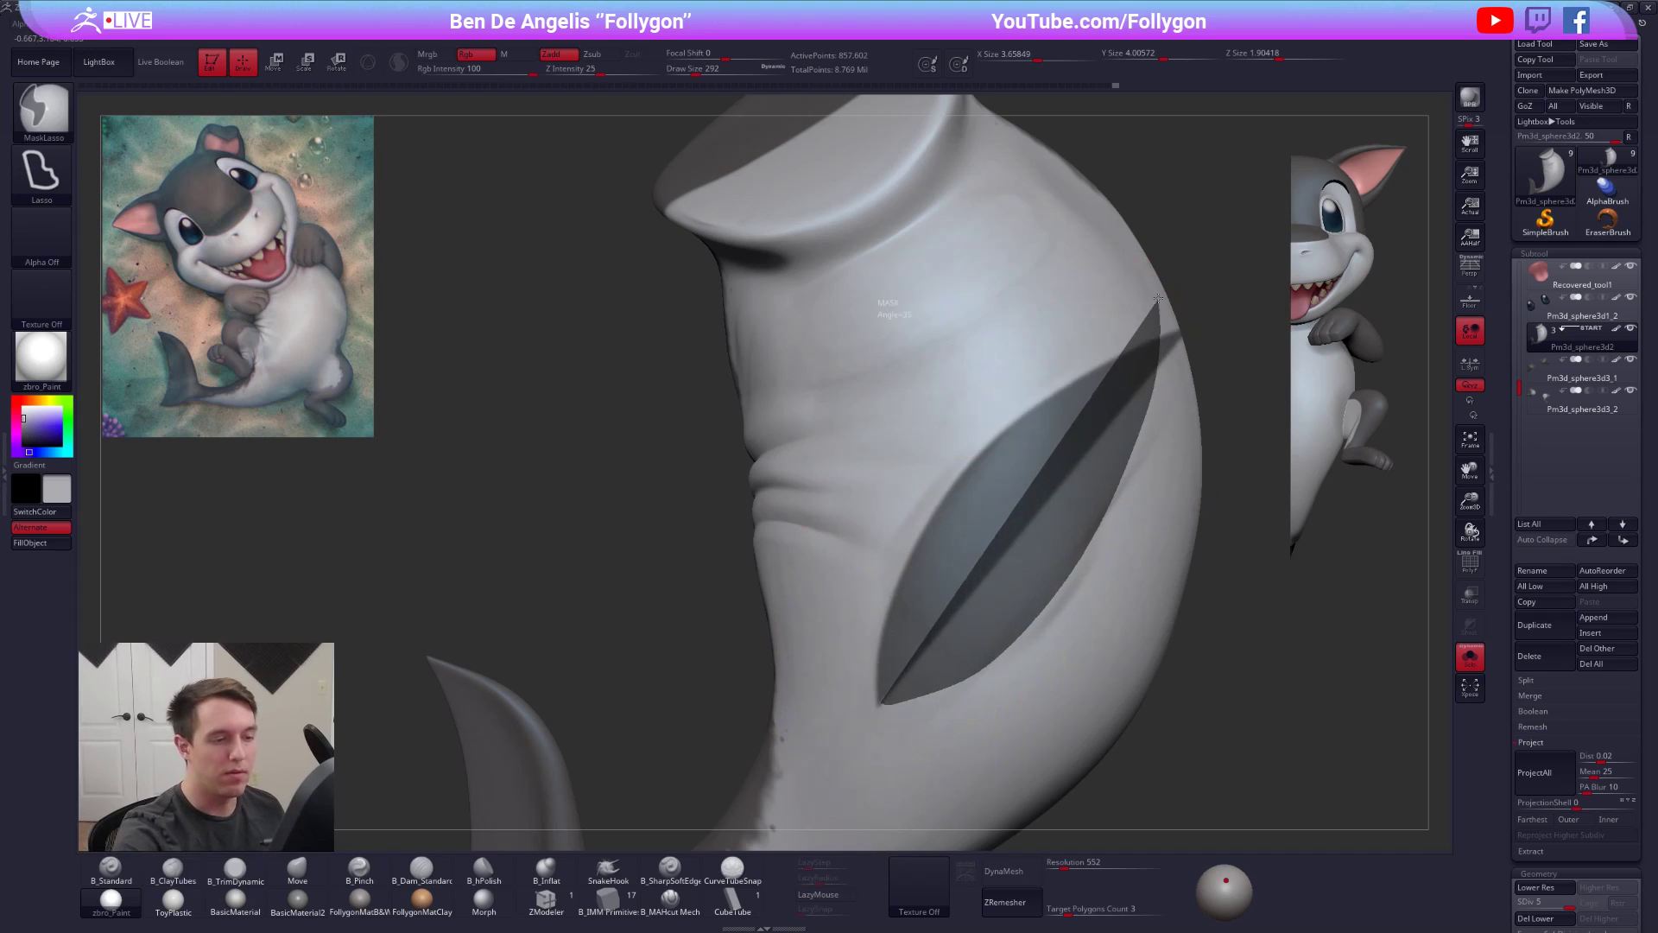
ctrl+drag(904, 700, 1022, 671)
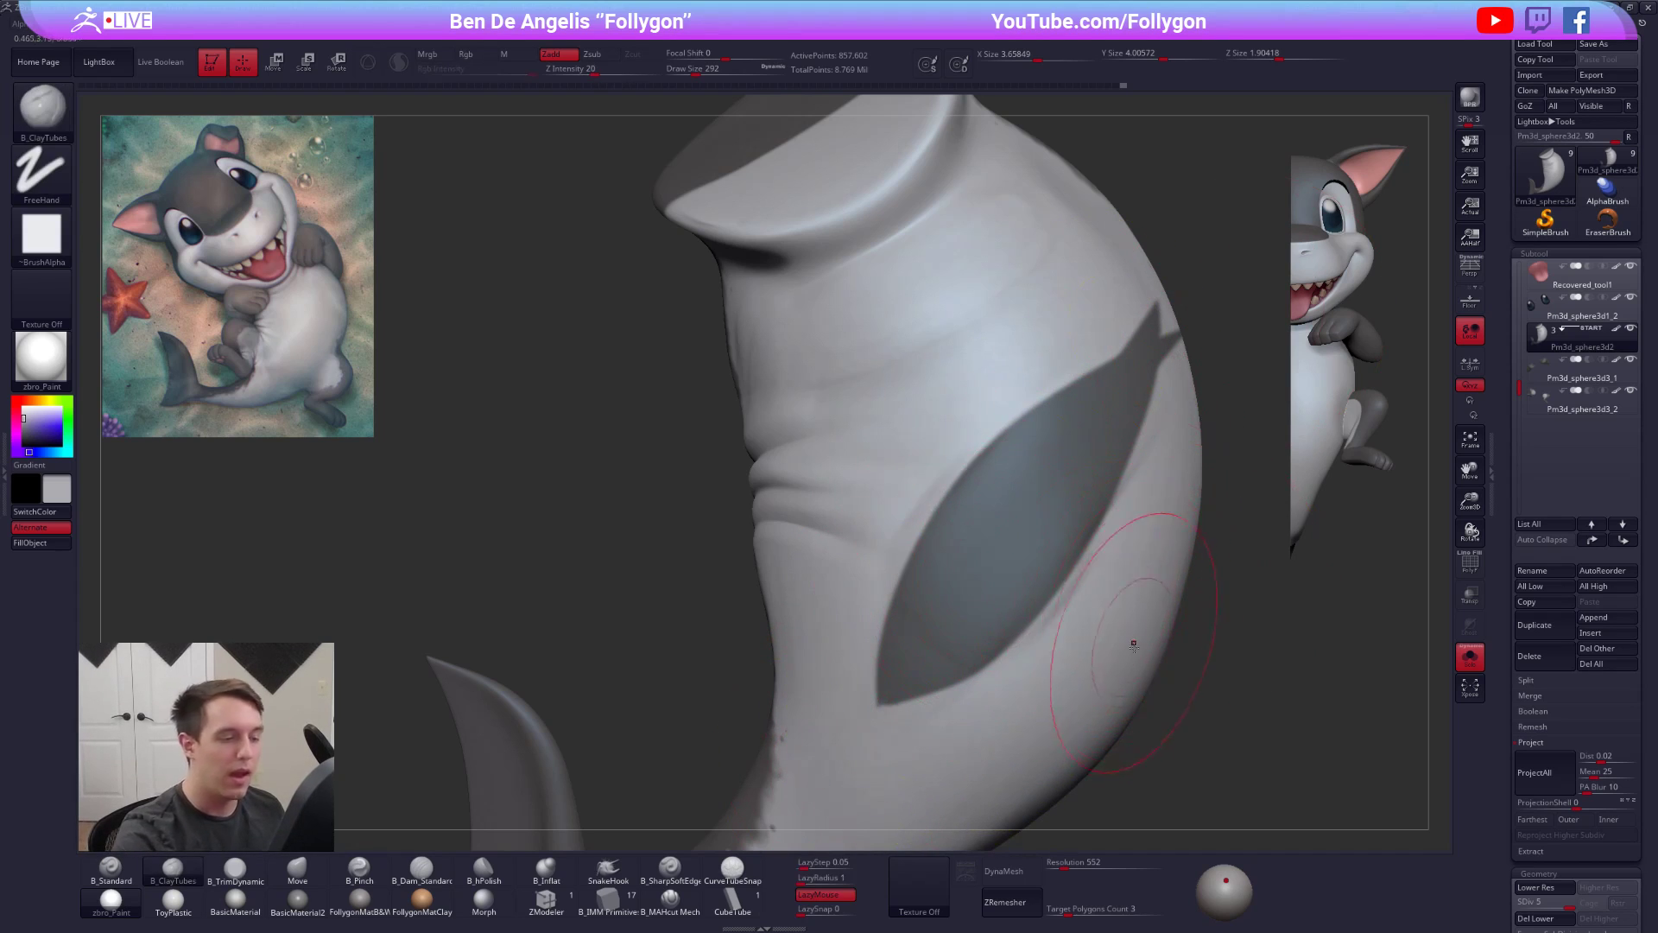
key(ctrl+z)
key(ctrl+z)
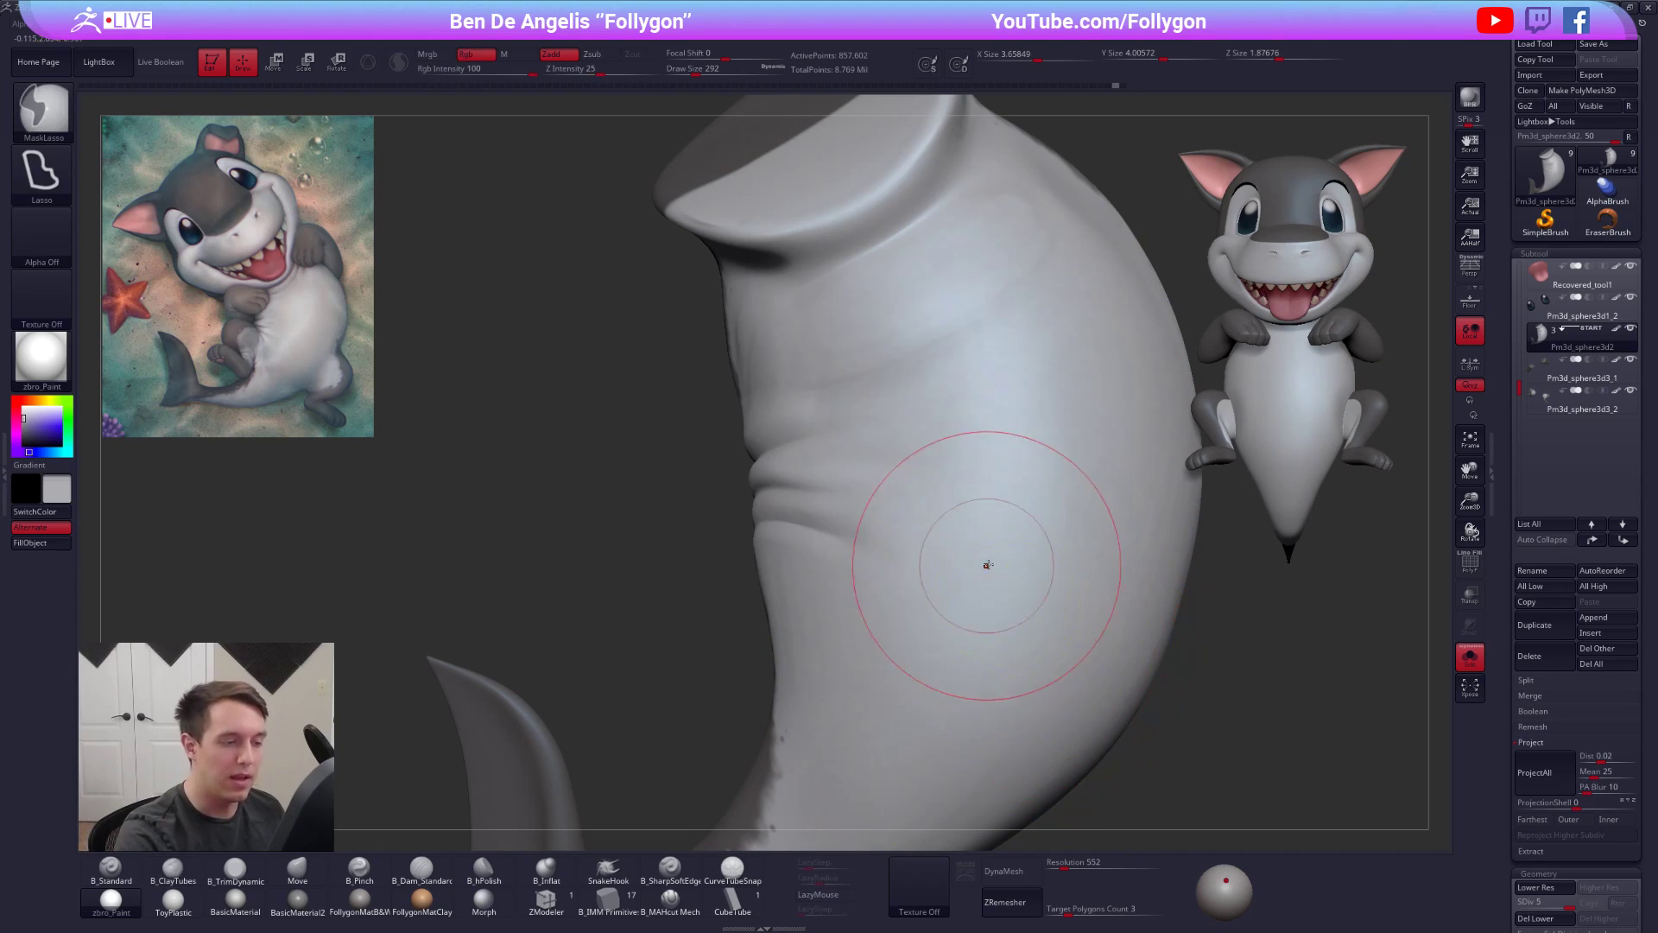
- Recut and lengthen the creases between the side folds with MAHcut Mech at draw size 104
key(space)
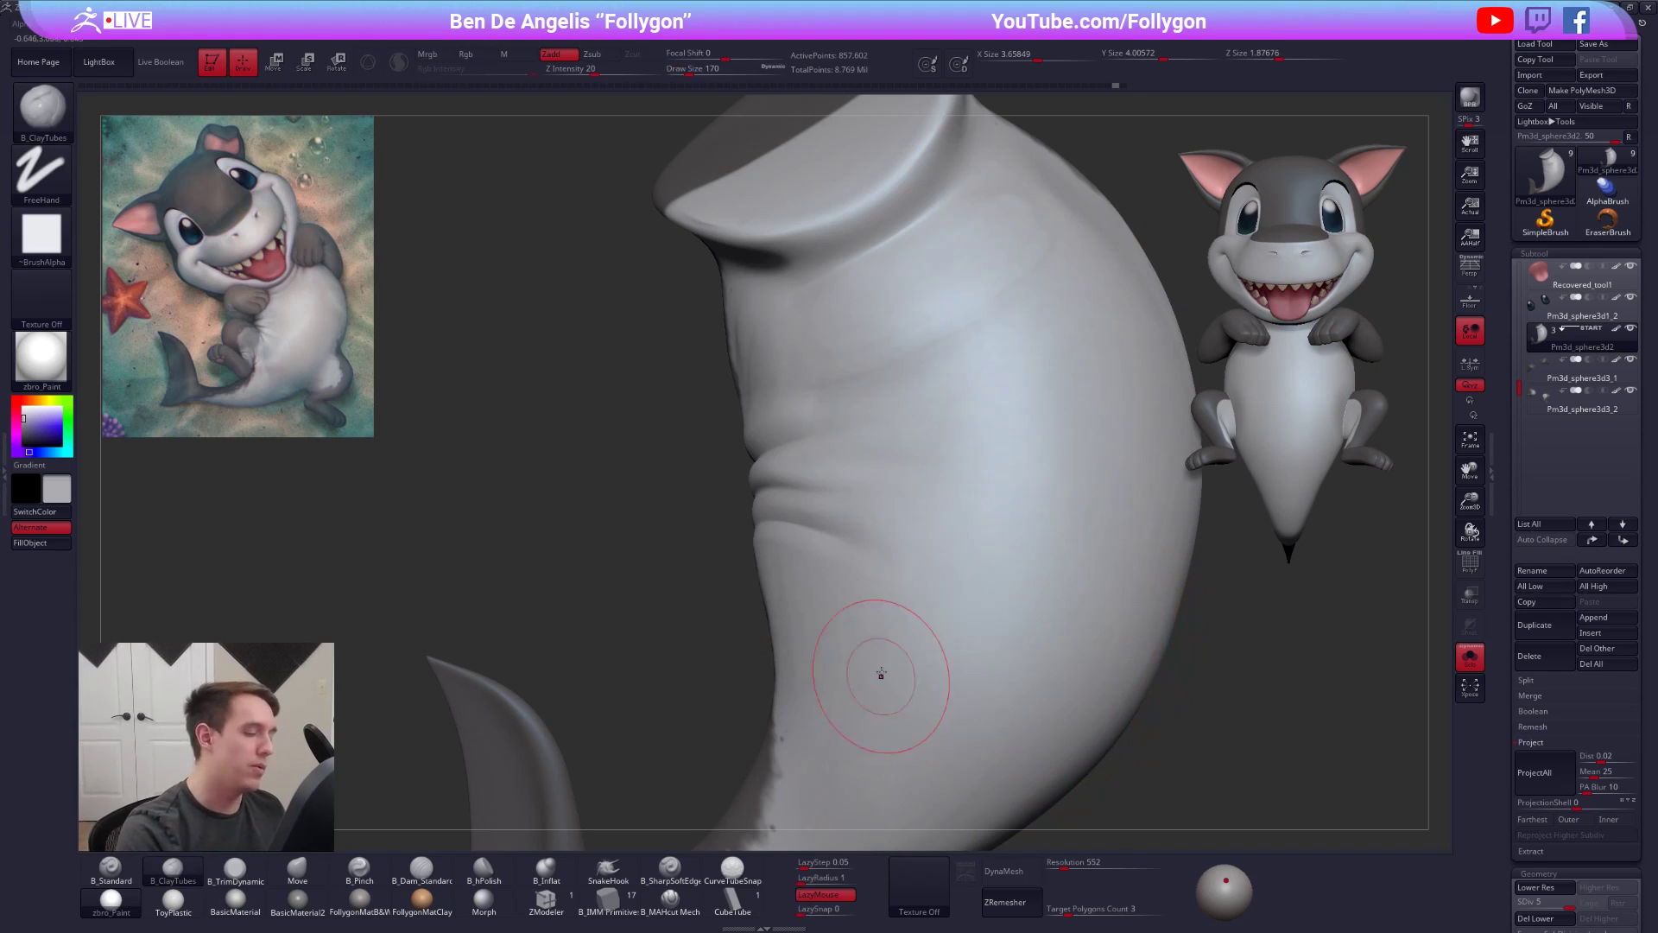
key(space)
click(915, 518)
ctrl+right_drag(915, 518, 827, 437)
key(alt+shift+s)
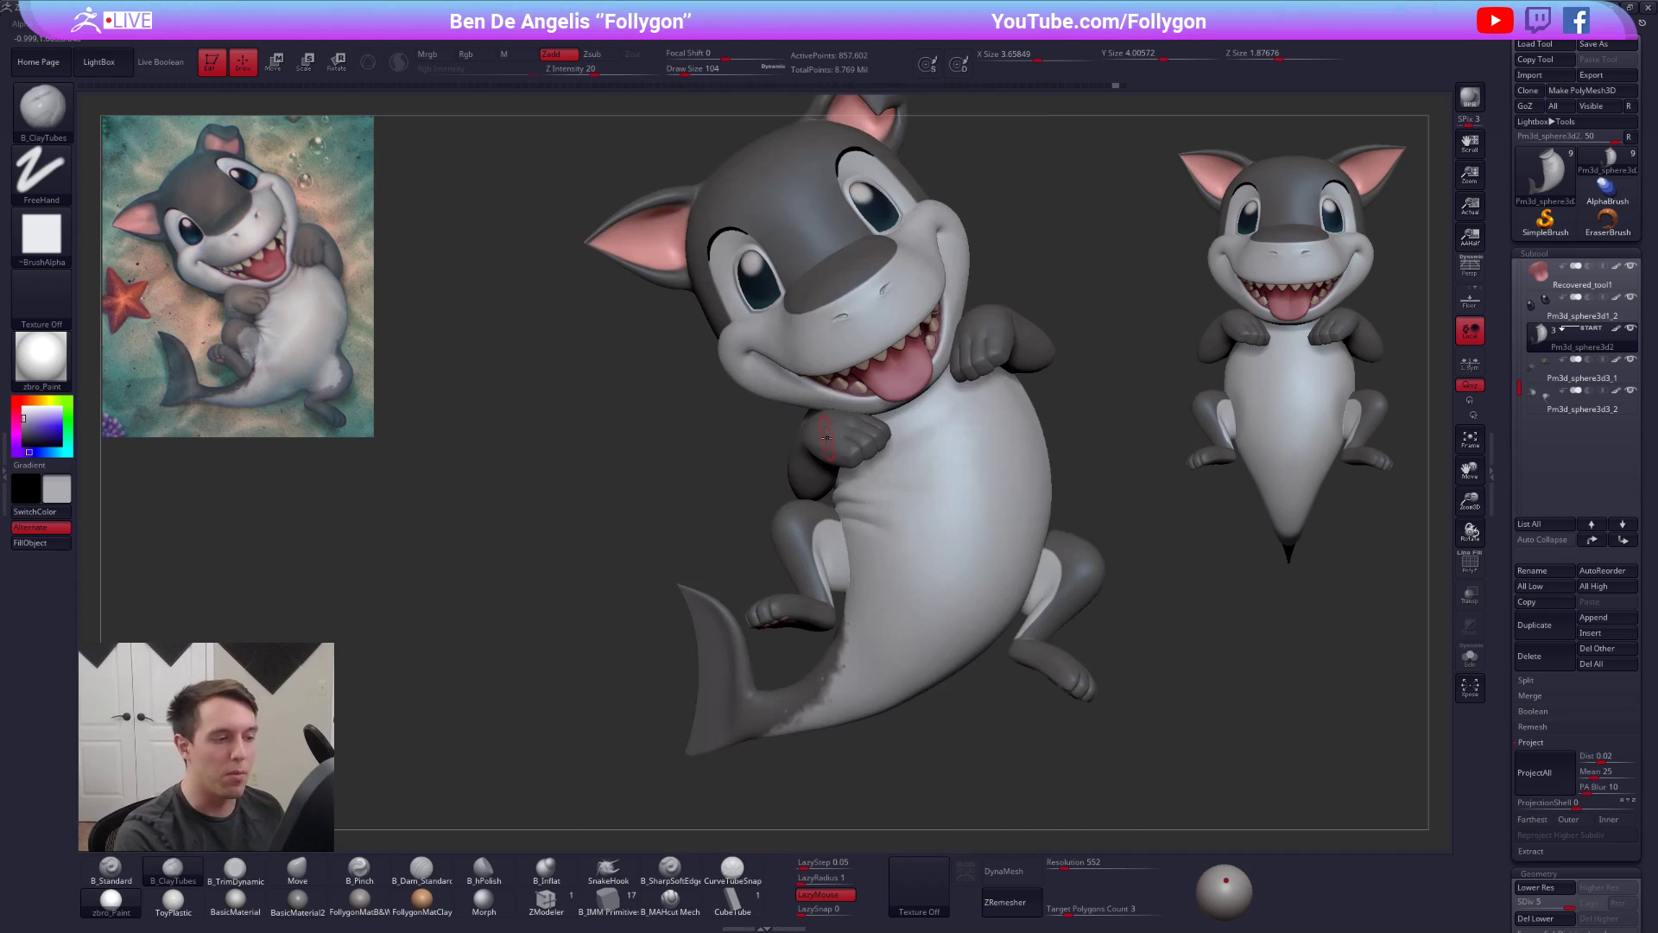
key(alt+shift+s)
right_drag(833, 557, 777, 614)
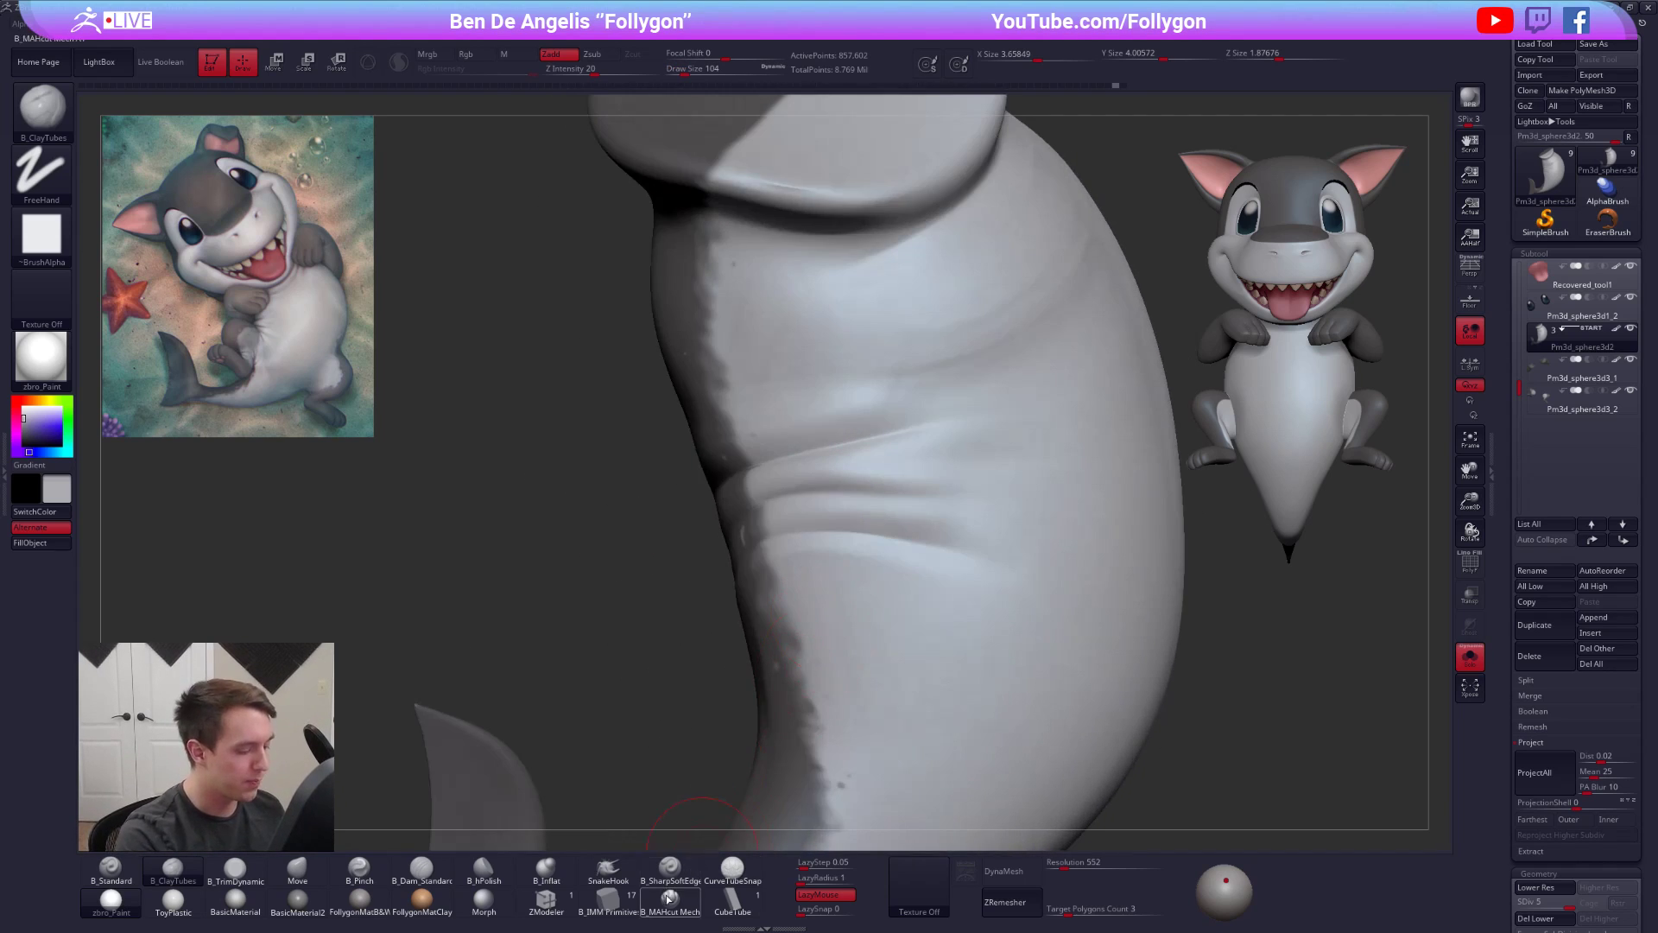
click(669, 898)
right_drag(777, 553, 731, 517)
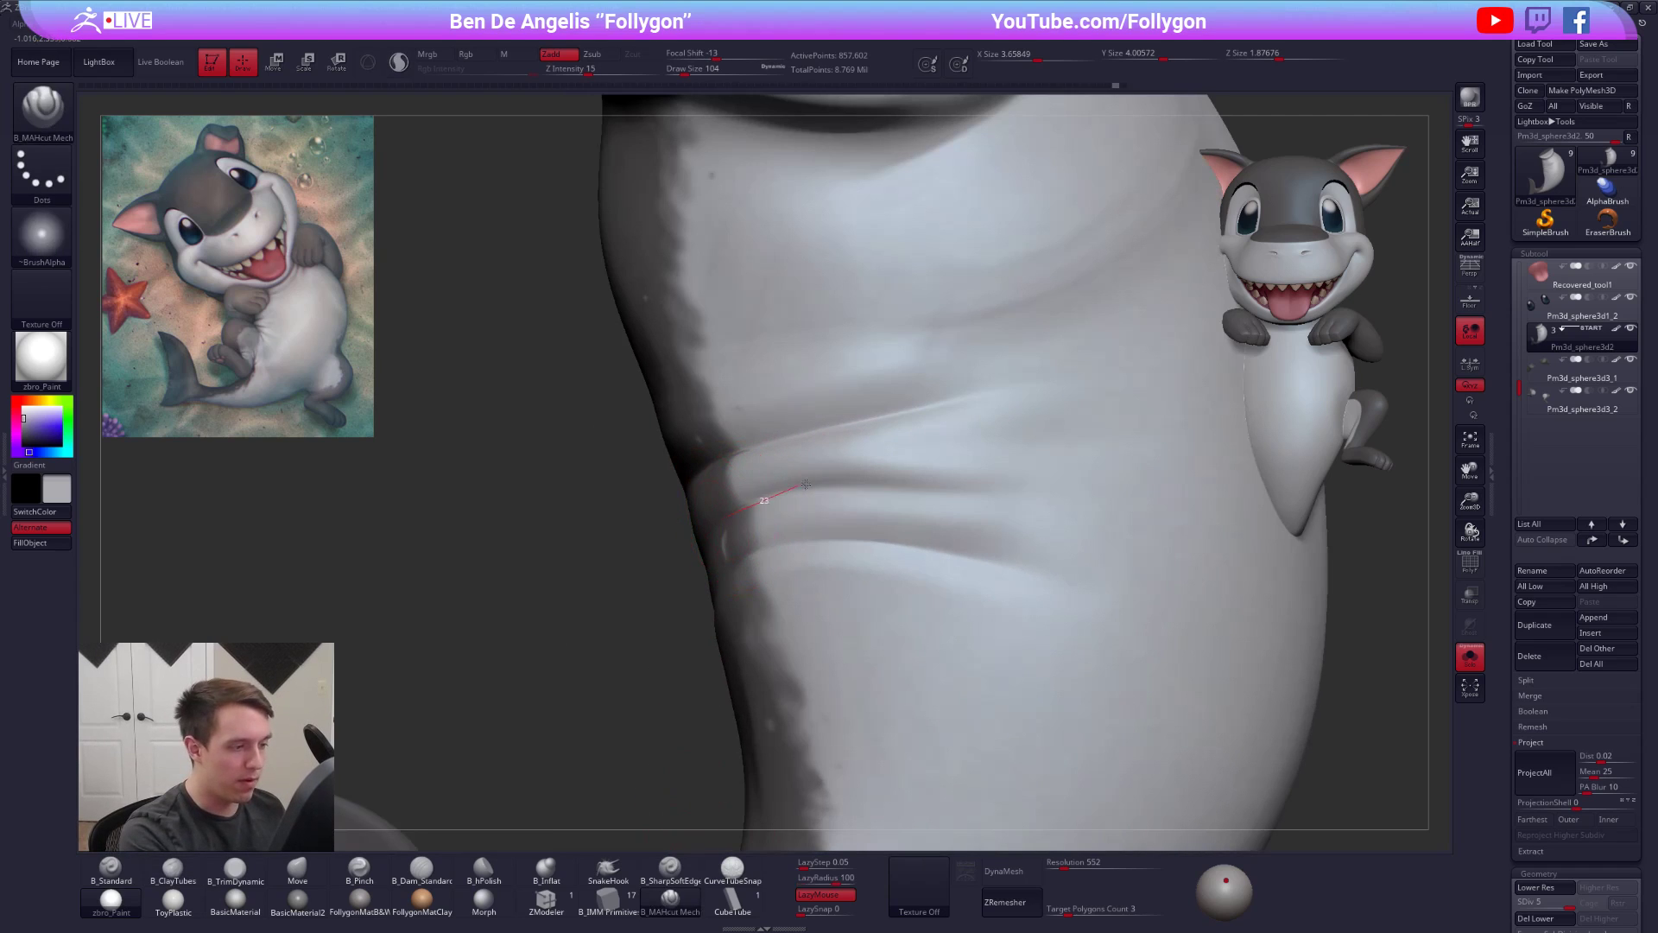
drag(896, 481, 1136, 527)
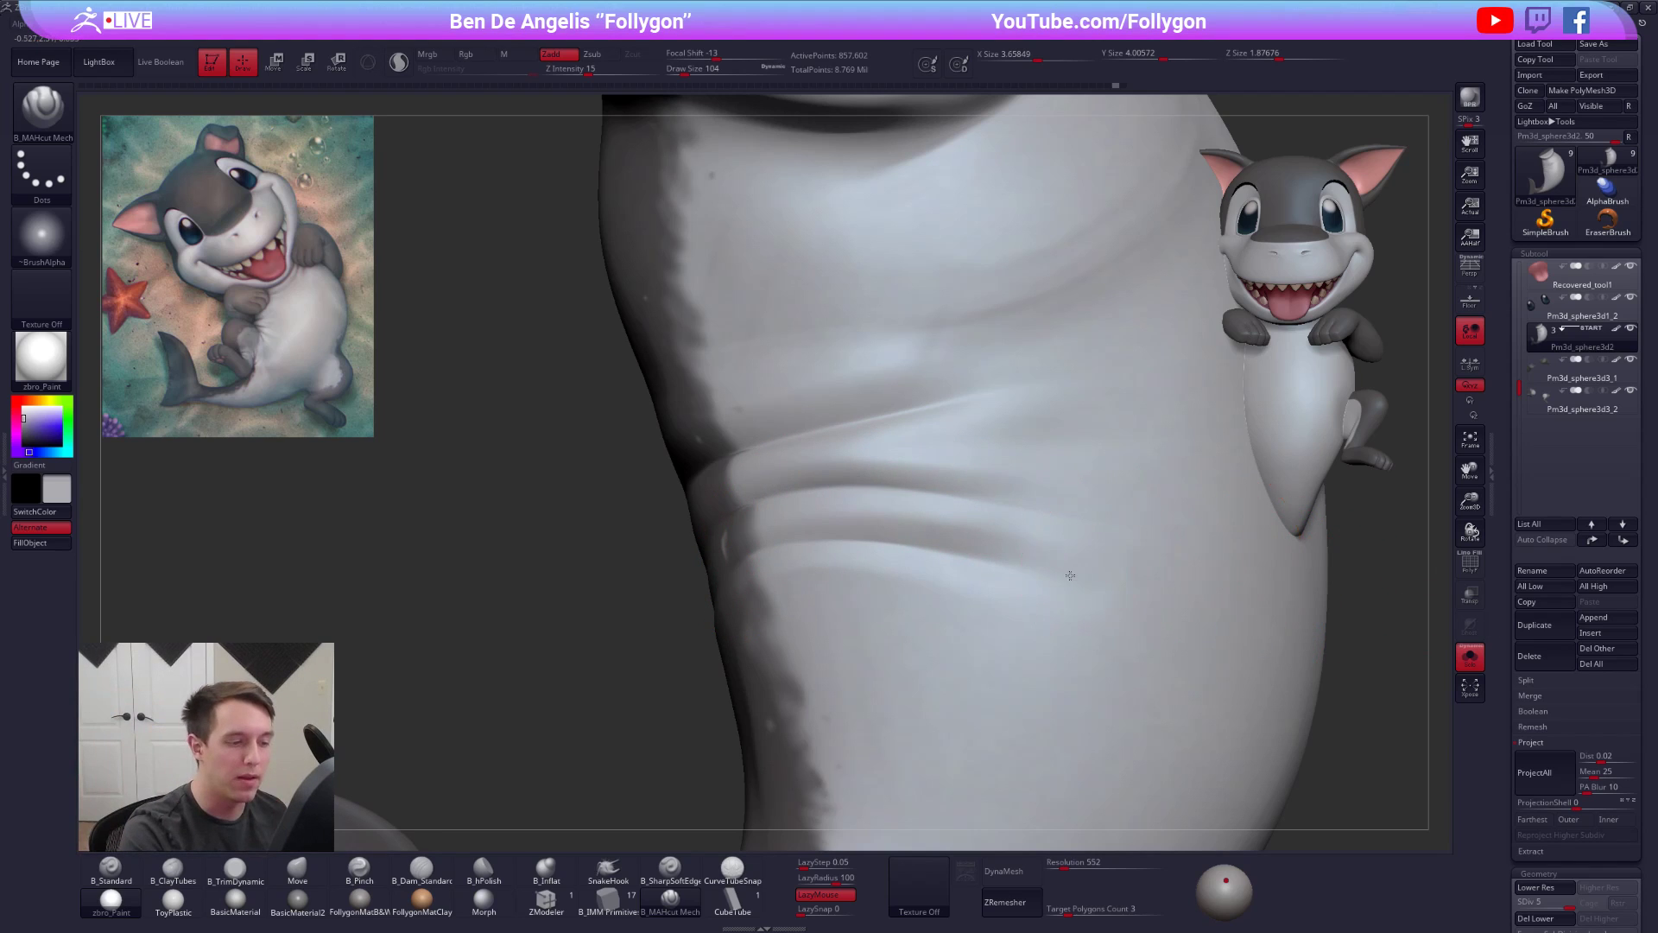
- Smooth the fold ends on the belly and grey flank at SDiv 4 and SDiv 3, then show the whole character
right_drag(1075, 577, 1023, 563)
key(shift+d)
shift+drag(1113, 544, 1064, 525)
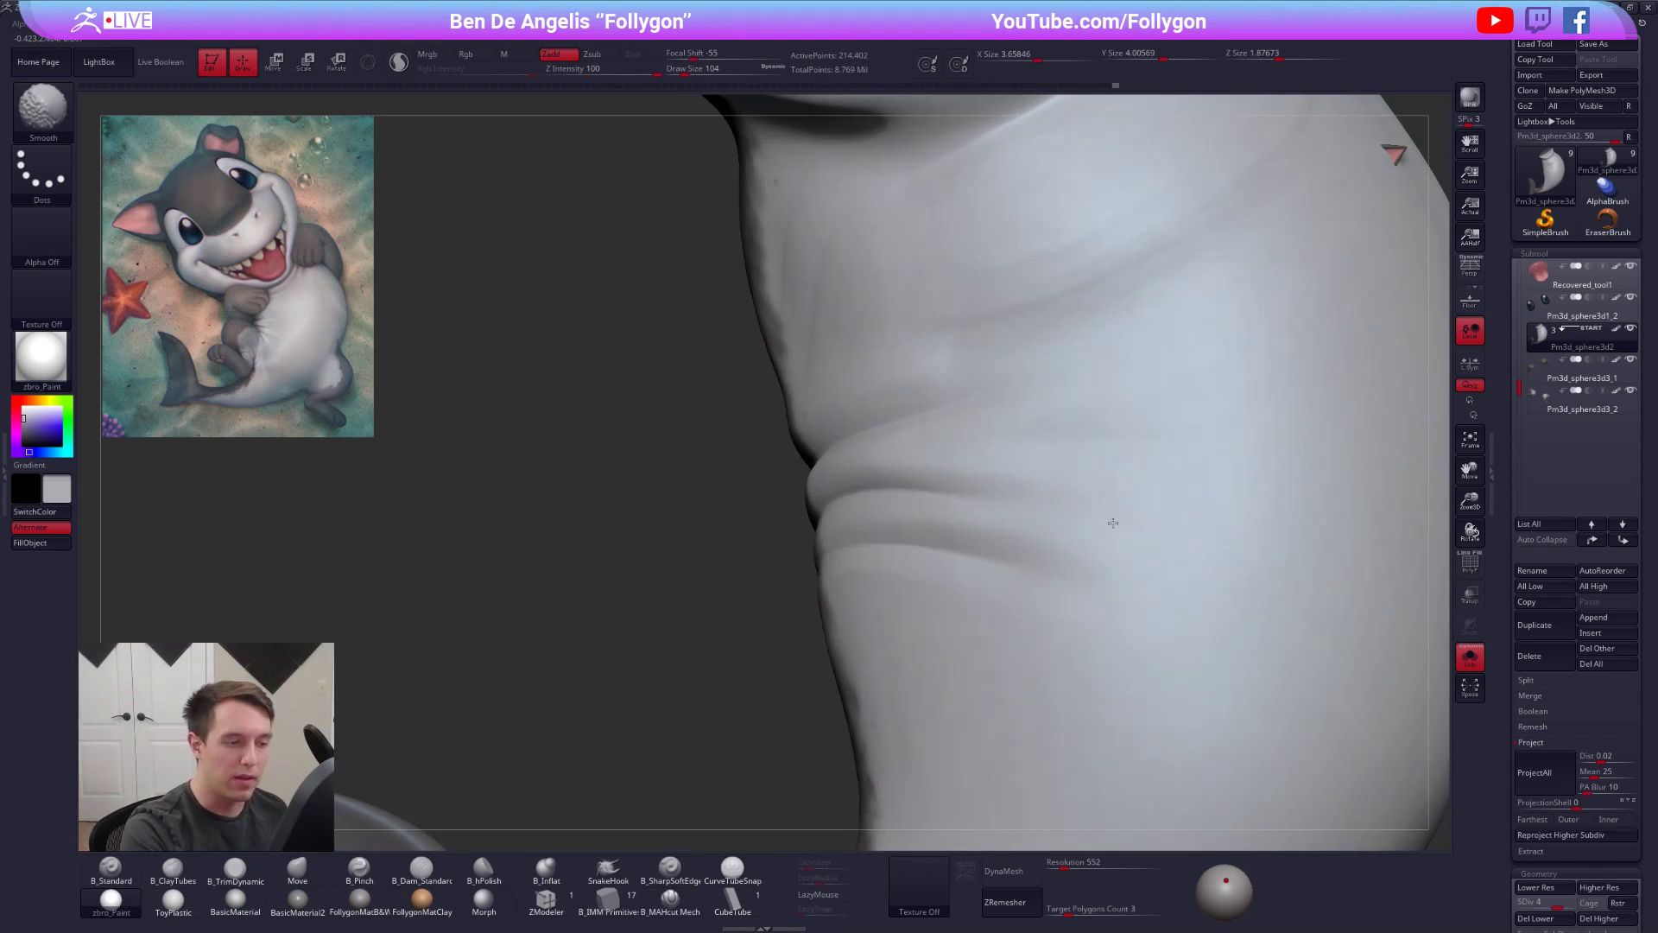
right_drag(1123, 523, 1183, 537)
key(shift+d)
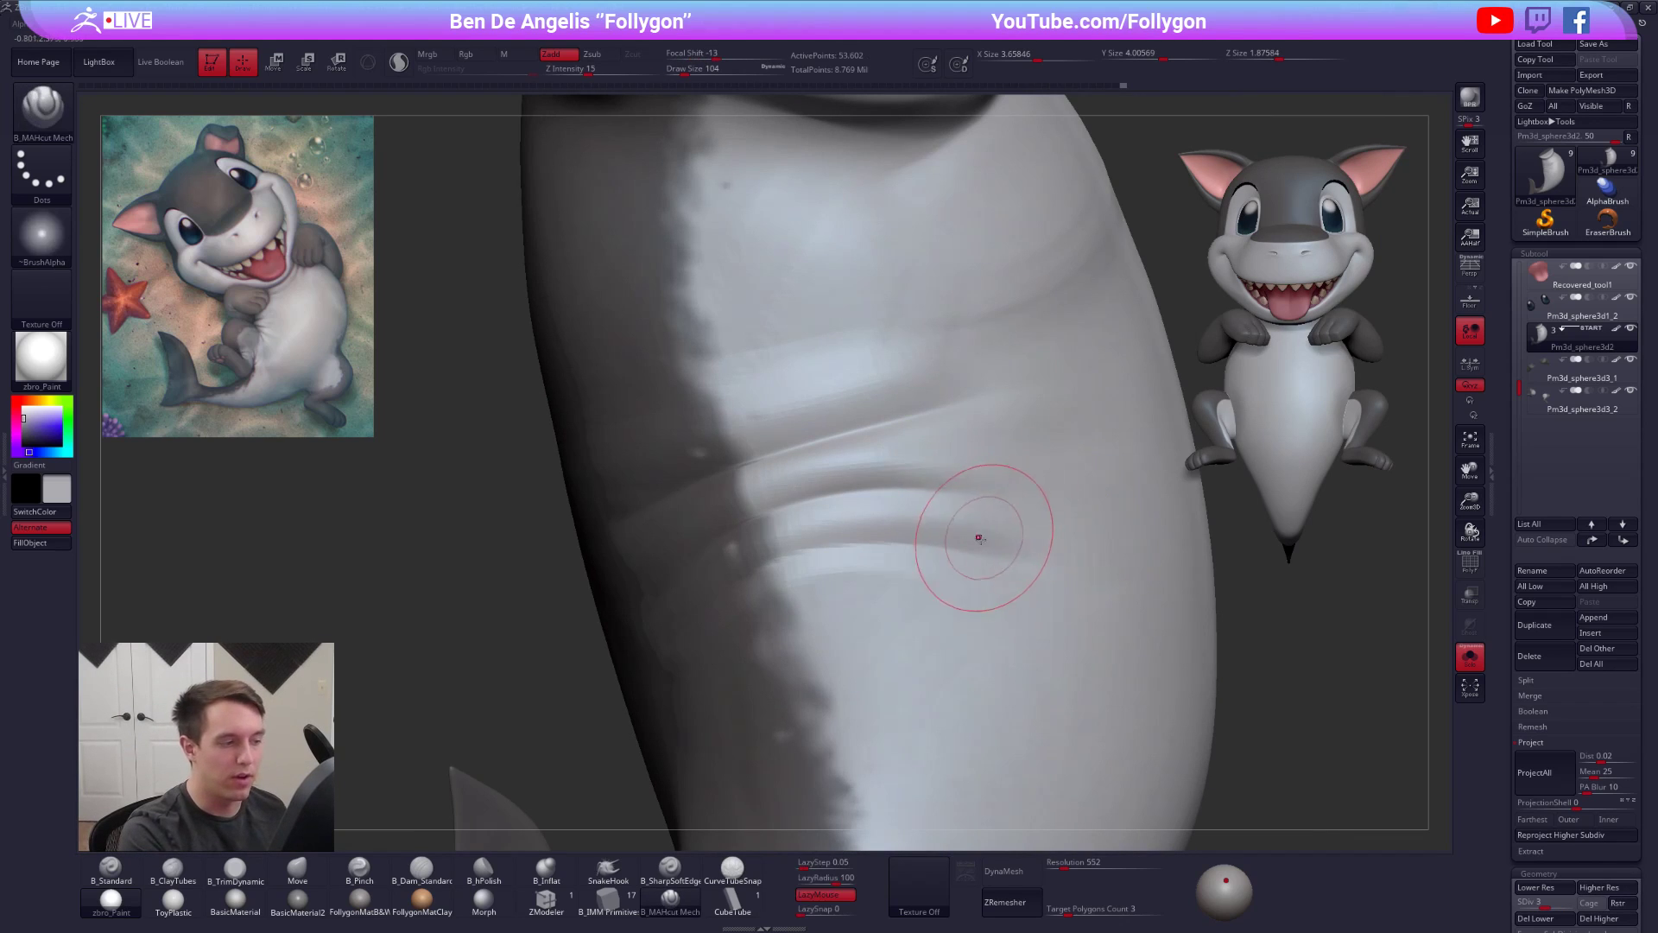
right_drag(743, 537, 826, 541)
key(shift)
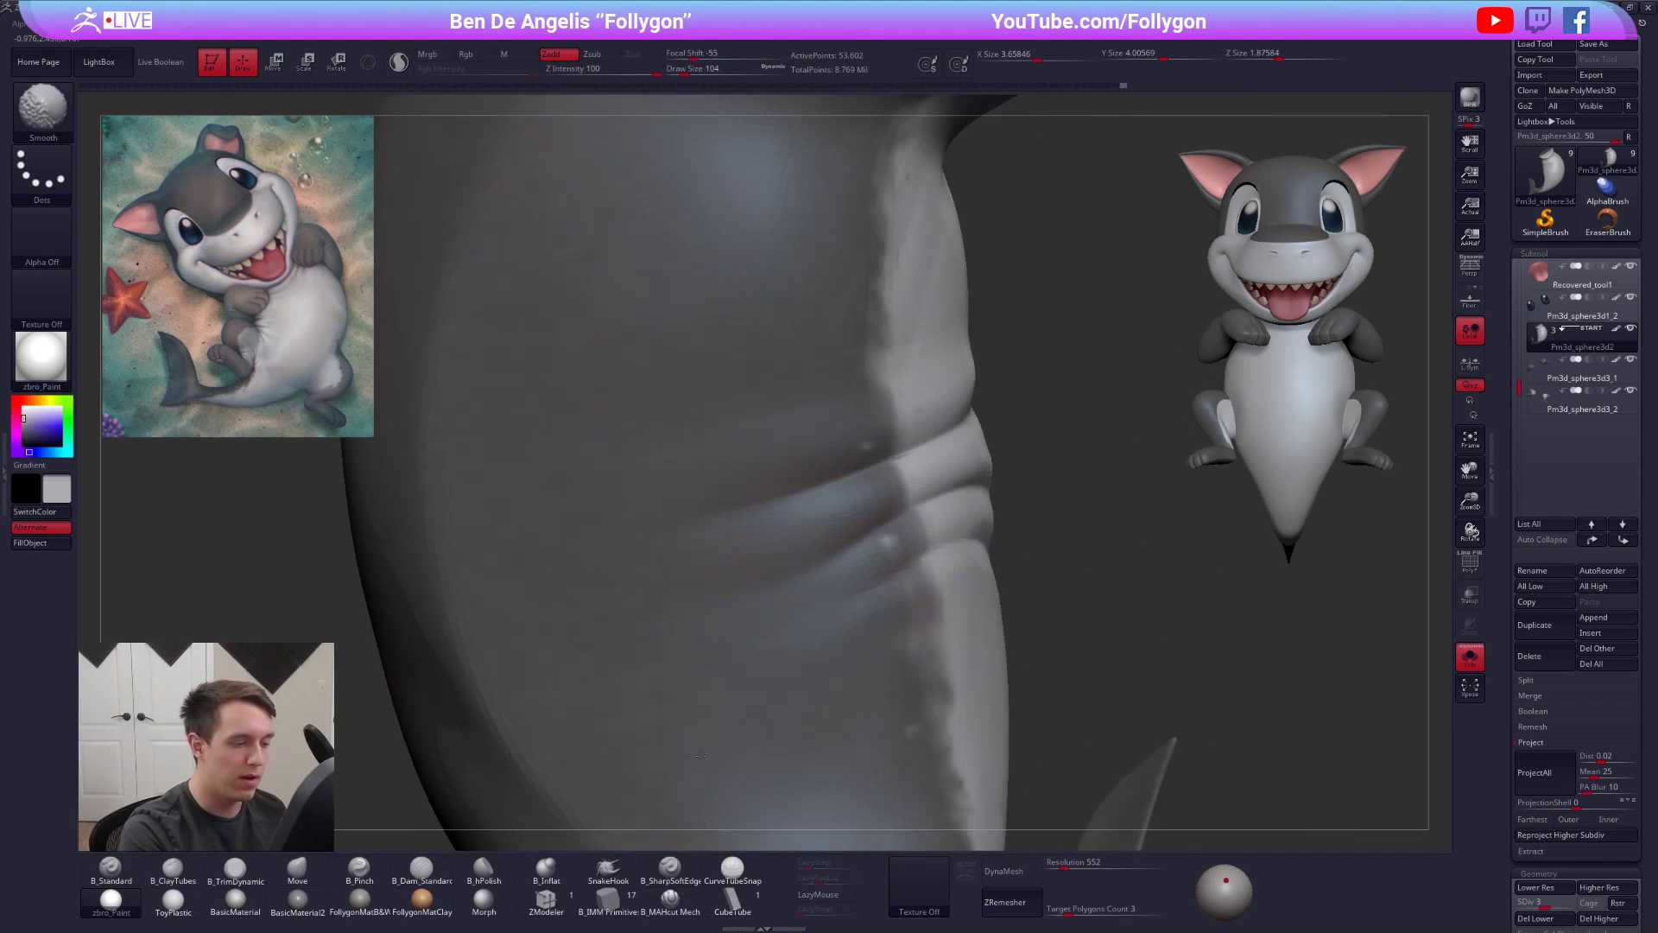
right_drag(706, 536, 649, 594)
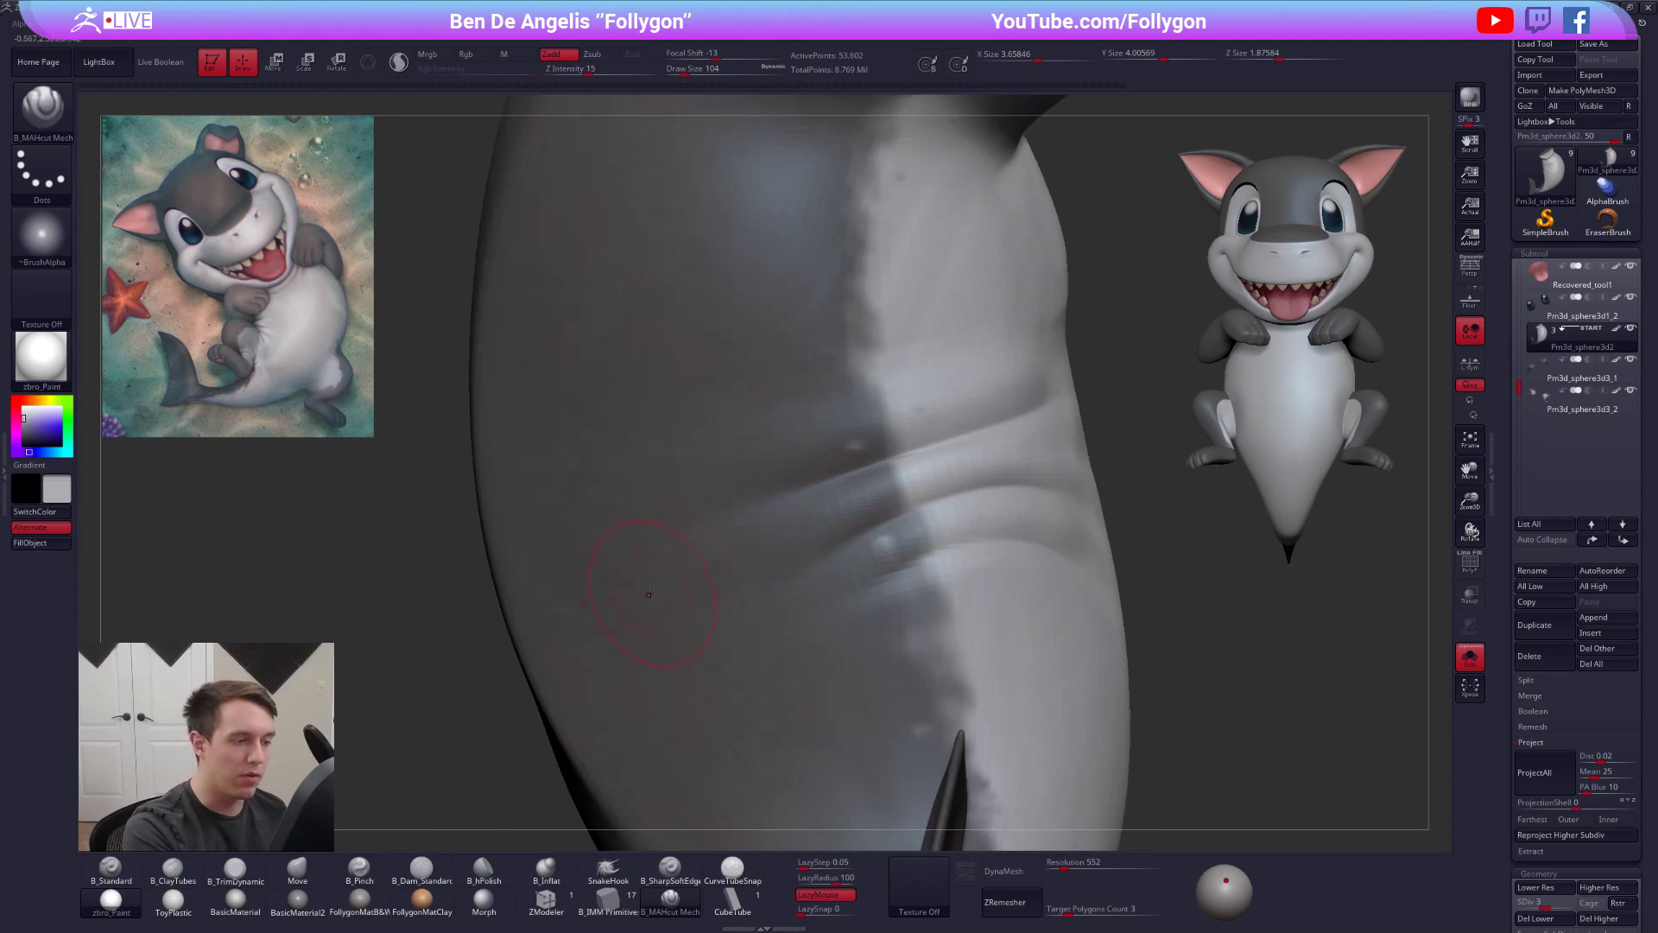
right_drag(673, 457, 1085, 624)
key(alt+s)
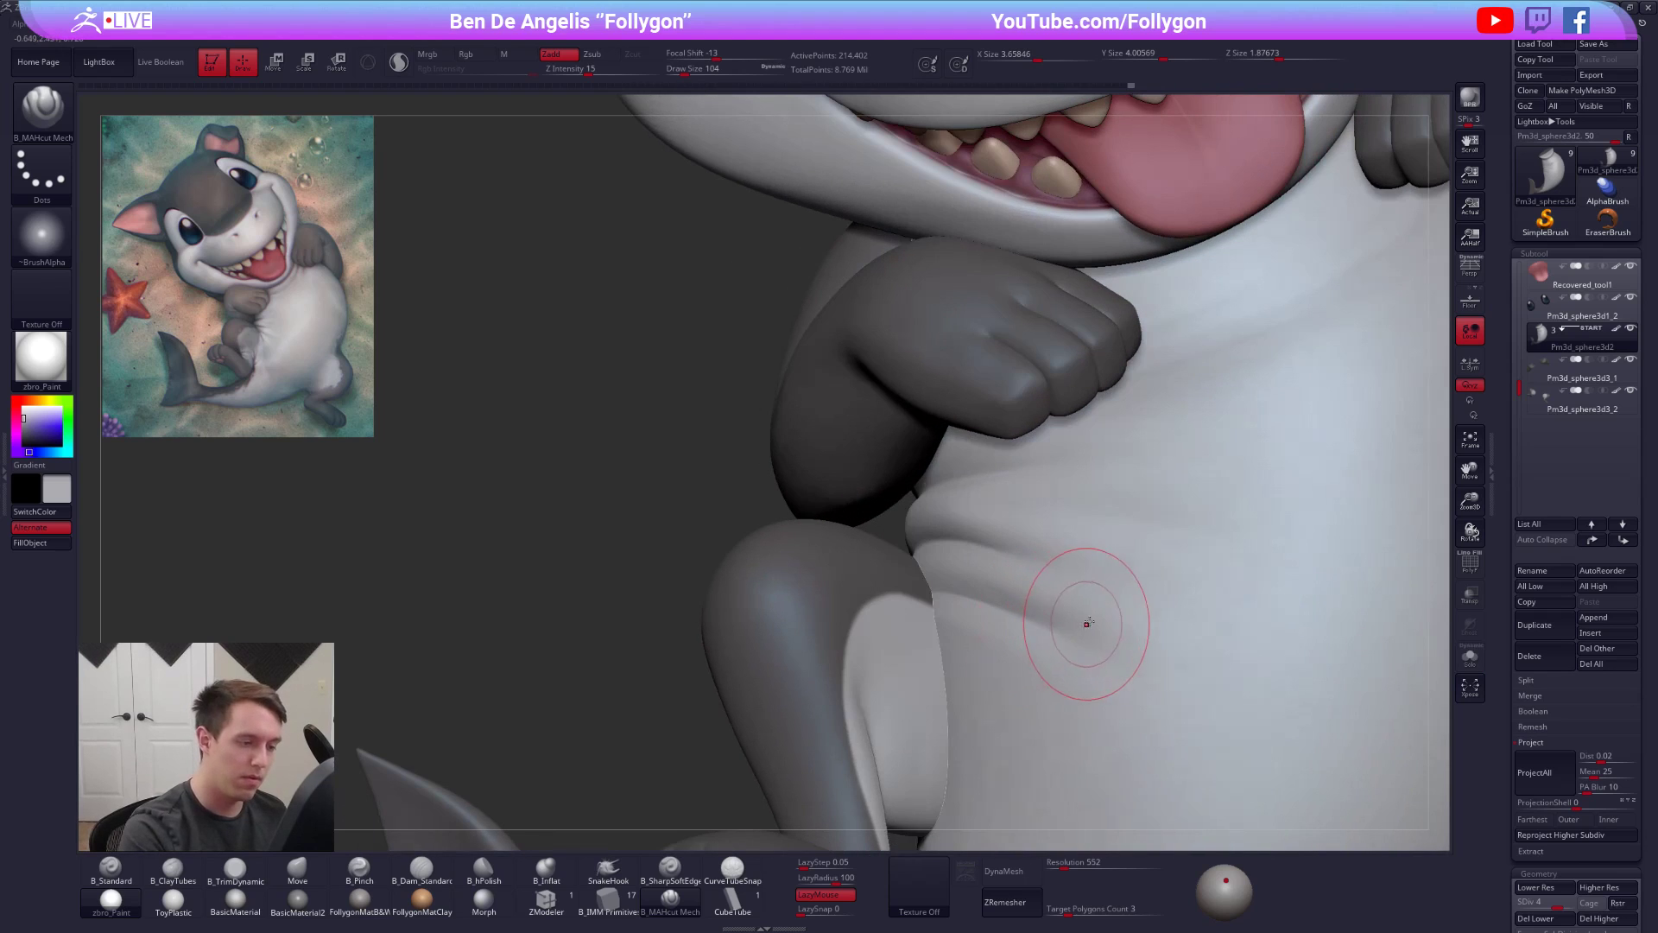
- Adjust the shape of the body around the side folds with the Move brush, checking it against the arm and leg
mouse_move(930, 590)
right_down()
mouse_move(1034, 666)
mouse_move(987, 625)
right_up()
key(alt+s)
key(space)
drag(985, 628, 939, 617)
key(b)
key(m)
key(v)
key(space)
right_drag(1054, 604, 993, 594)
key(alt+s)
key(space)
drag(993, 594, 986, 592)
mouse_move(965, 586)
right_down()
mouse_move(1203, 456)
mouse_move(1244, 458)
right_up()
key(s)
drag(973, 577, 967, 573)
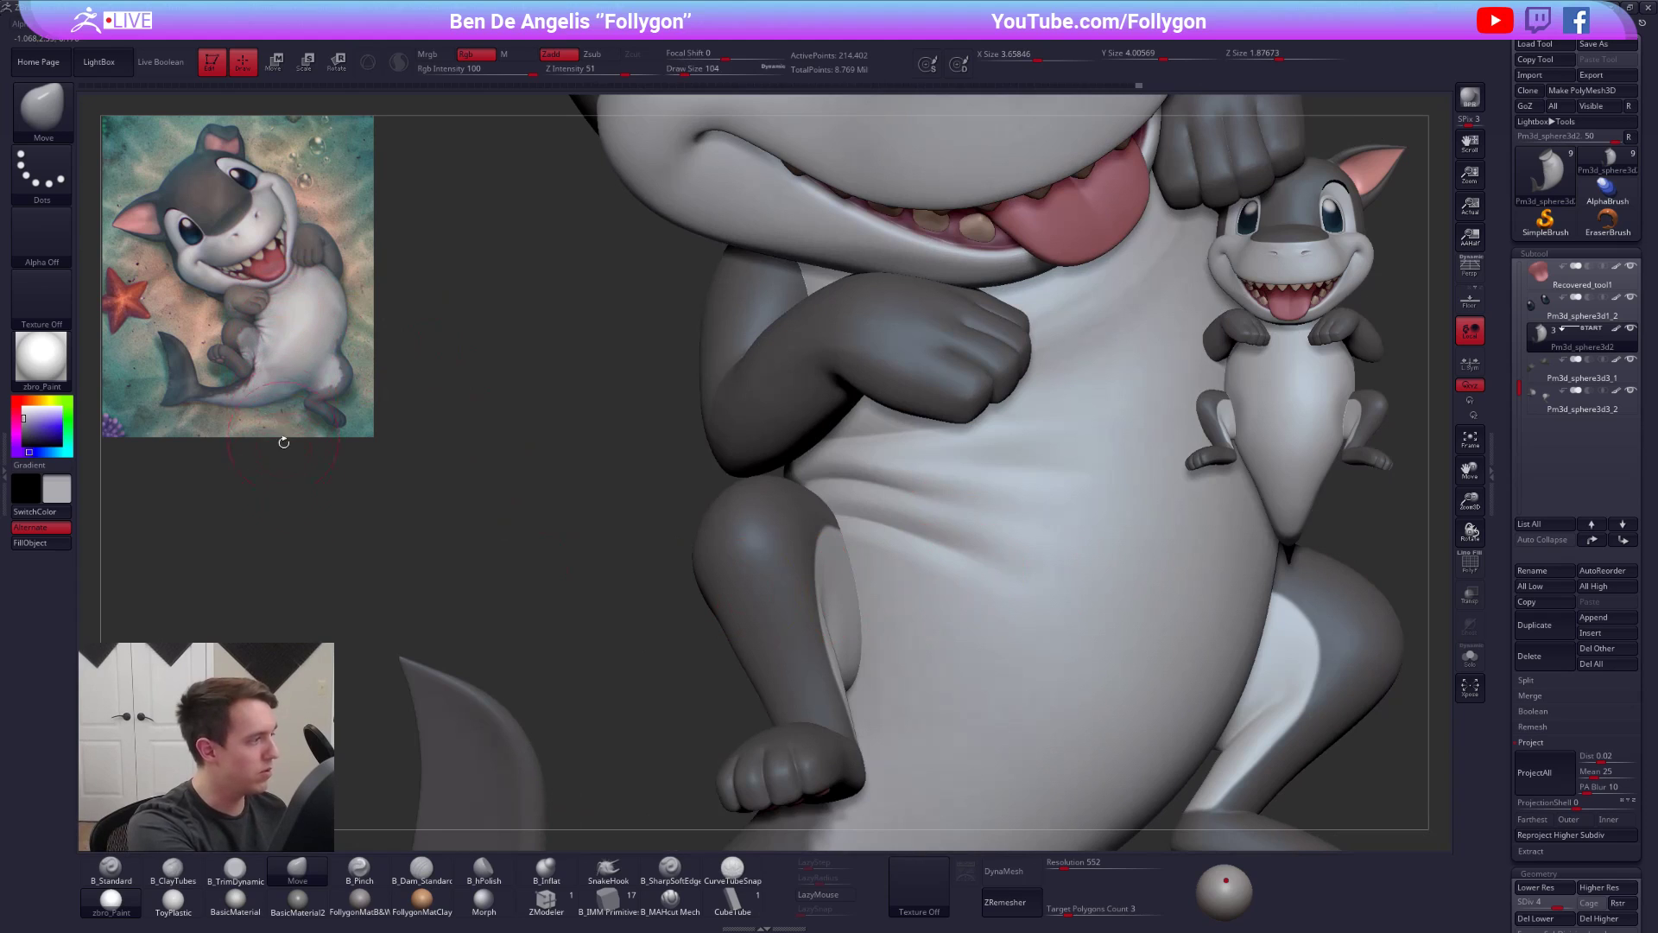
mouse_move(895, 515)
right_down()
mouse_move(918, 459)
mouse_move(912, 491)
right_up()
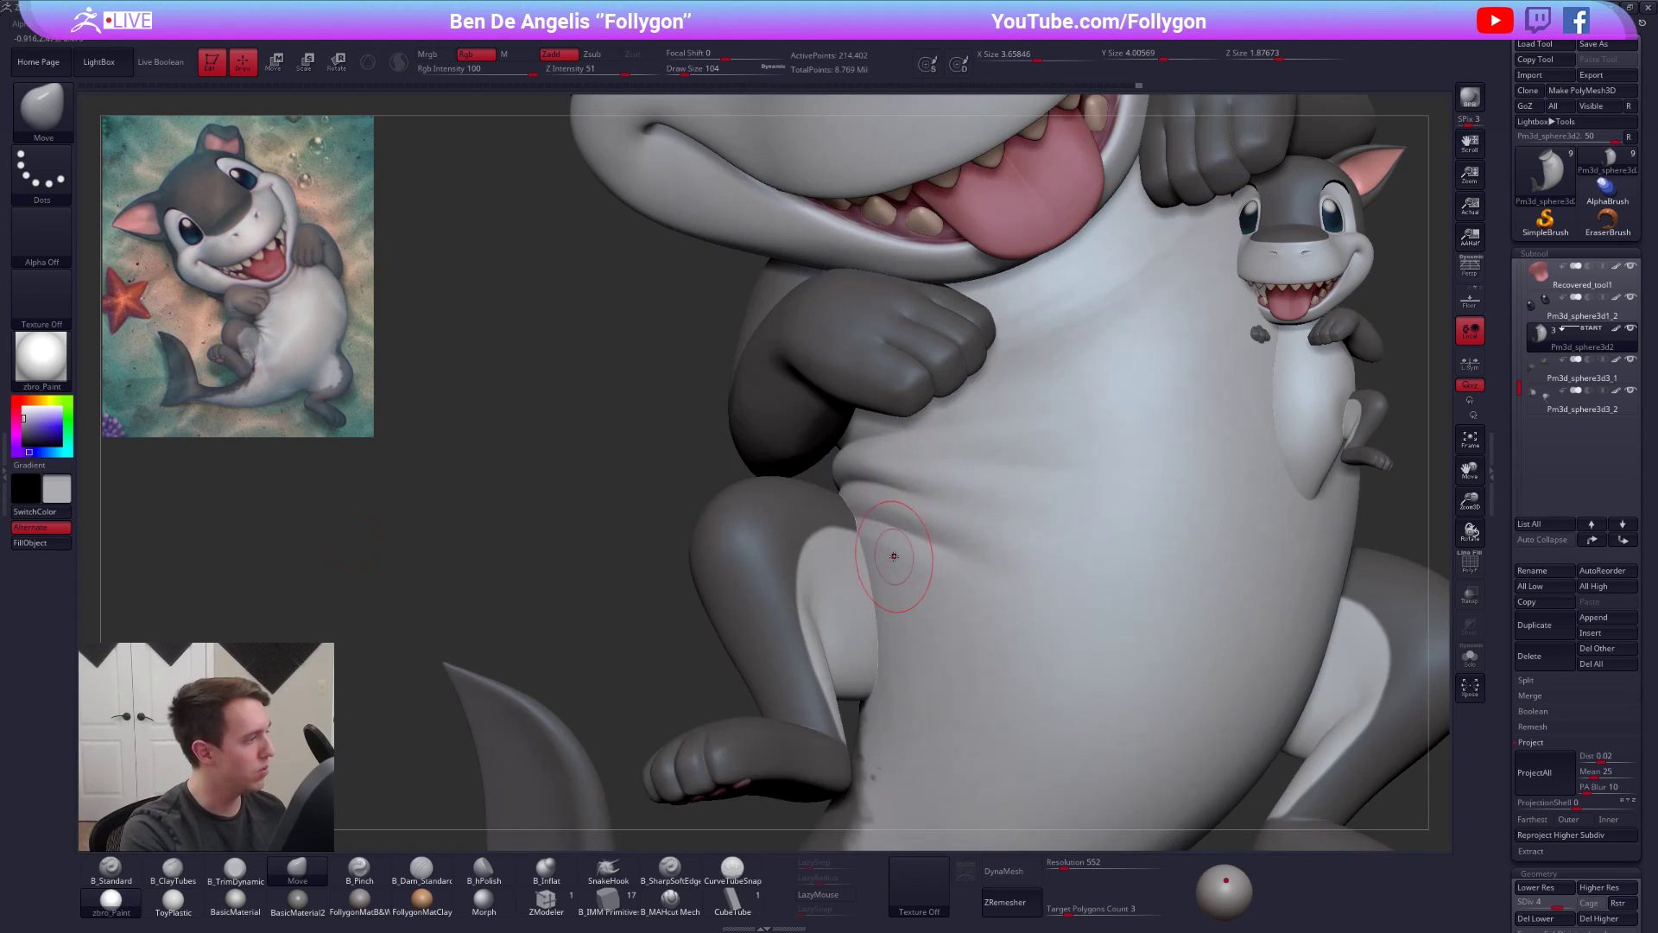
- Isolate the body at SDiv 5, enable LazyMouse for B_SharpSoftEdge and try a crease along the side folds, undoing the stroke
key(alt+s)
key(d)
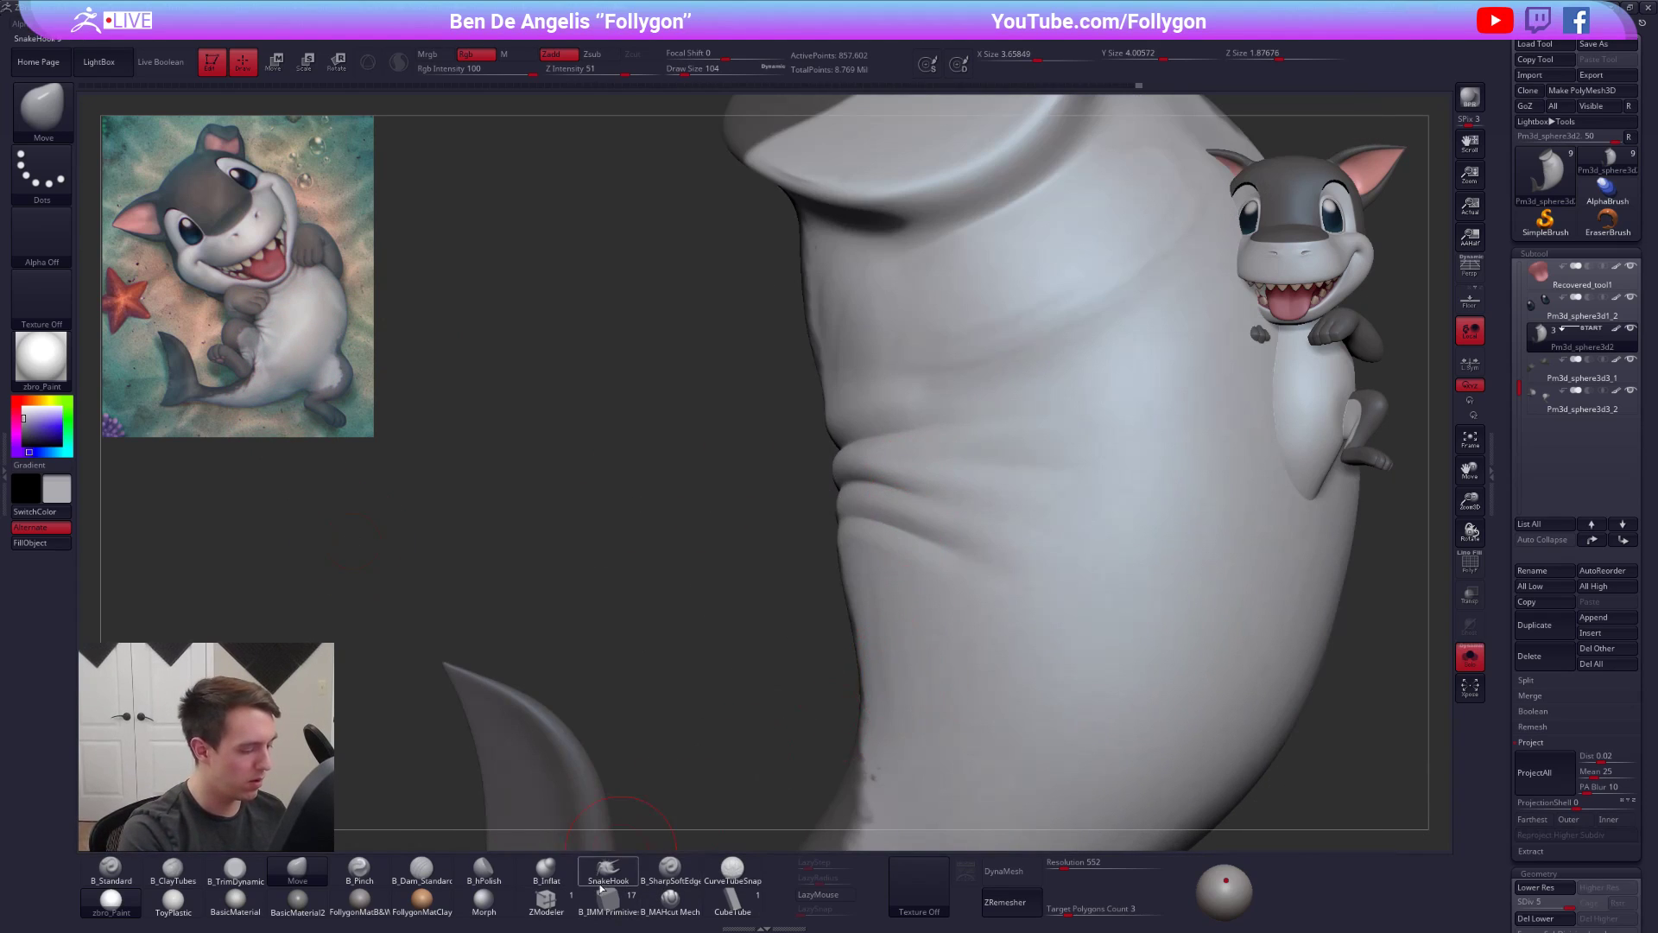
click(663, 881)
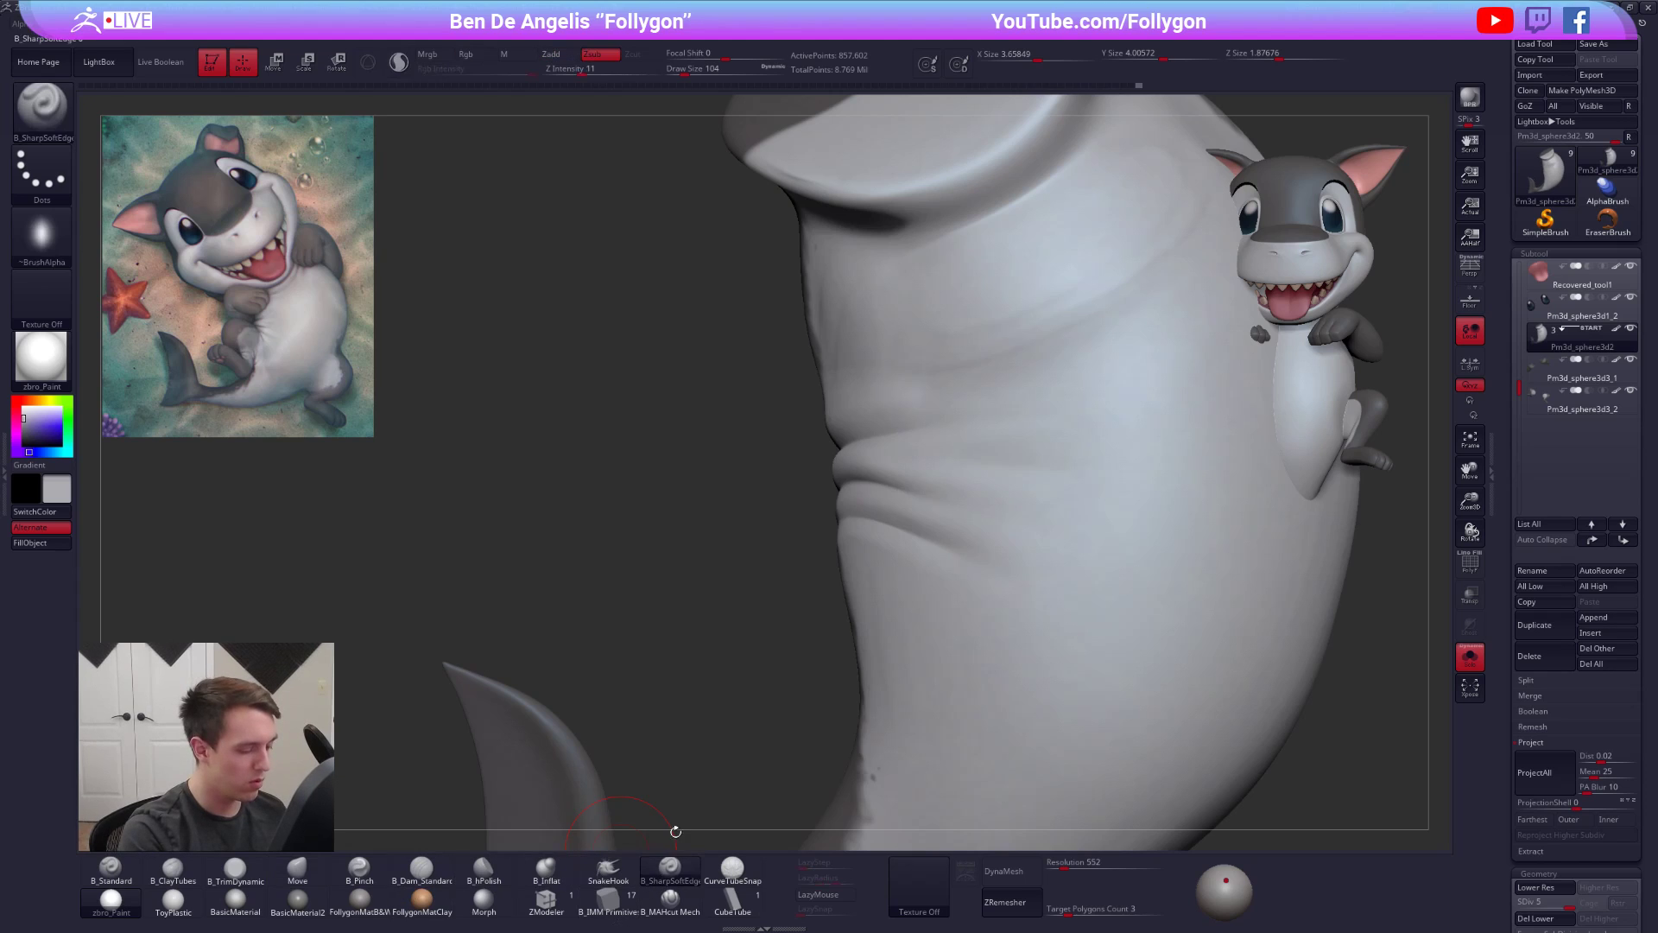
click(801, 898)
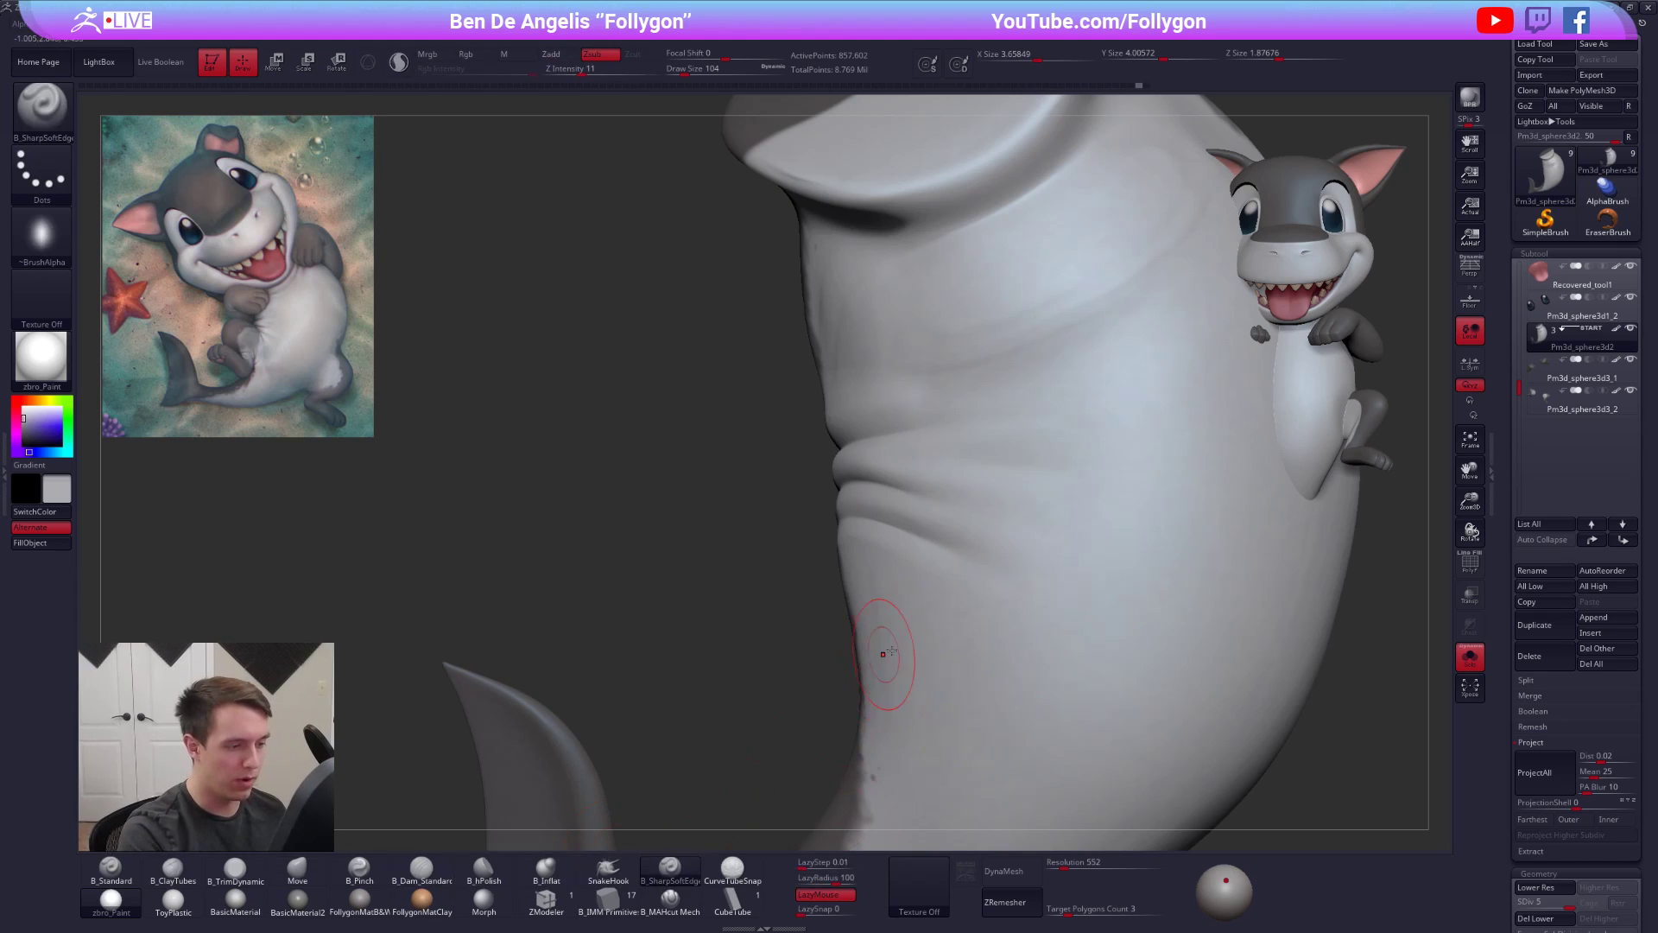
right_drag(881, 655, 862, 580)
key(space)
mouse_move(861, 580)
mouse_down()
mouse_move(887, 555)
mouse_move(945, 663)
mouse_move(929, 704)
mouse_up()
mouse_move(915, 704)
right_down()
mouse_move(850, 657)
mouse_move(916, 671)
mouse_move(898, 625)
right_up()
key(alt+s)
key(ctrl+z)
- Sharpen the side creases toward the grey flank with SharpSoftEdge at draw size 61, then show the whole character
key(alt+s)
mouse_move(941, 559)
mouse_down()
mouse_move(971, 595)
mouse_move(979, 670)
mouse_up()
right_drag(955, 621, 952, 605)
mouse_move(951, 604)
mouse_down()
mouse_move(829, 535)
mouse_move(728, 553)
mouse_up()
mouse_move(734, 557)
right_down()
mouse_move(840, 596)
mouse_move(768, 580)
mouse_move(881, 579)
mouse_move(806, 577)
mouse_move(795, 556)
right_up()
key(alt+s)
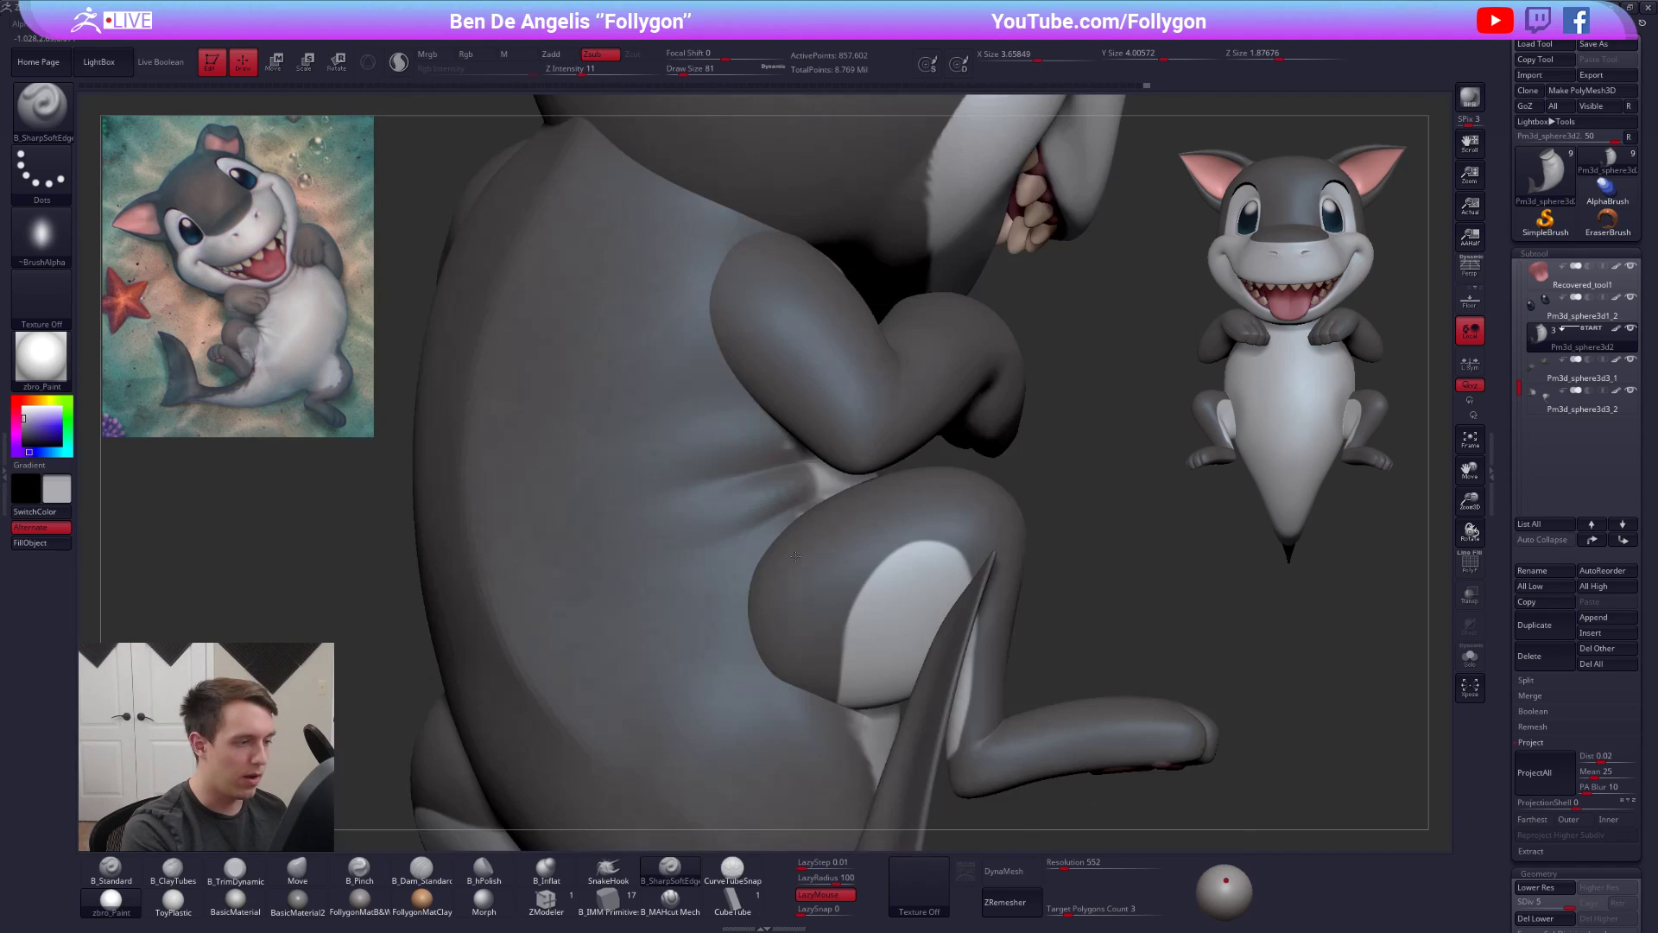
- Select the legs subtool Pm3d_sphere3d3_2 and hide the arms subtool Pm3d_sphere3d3_1
right_drag(858, 470, 932, 413)
alt+click(932, 412)
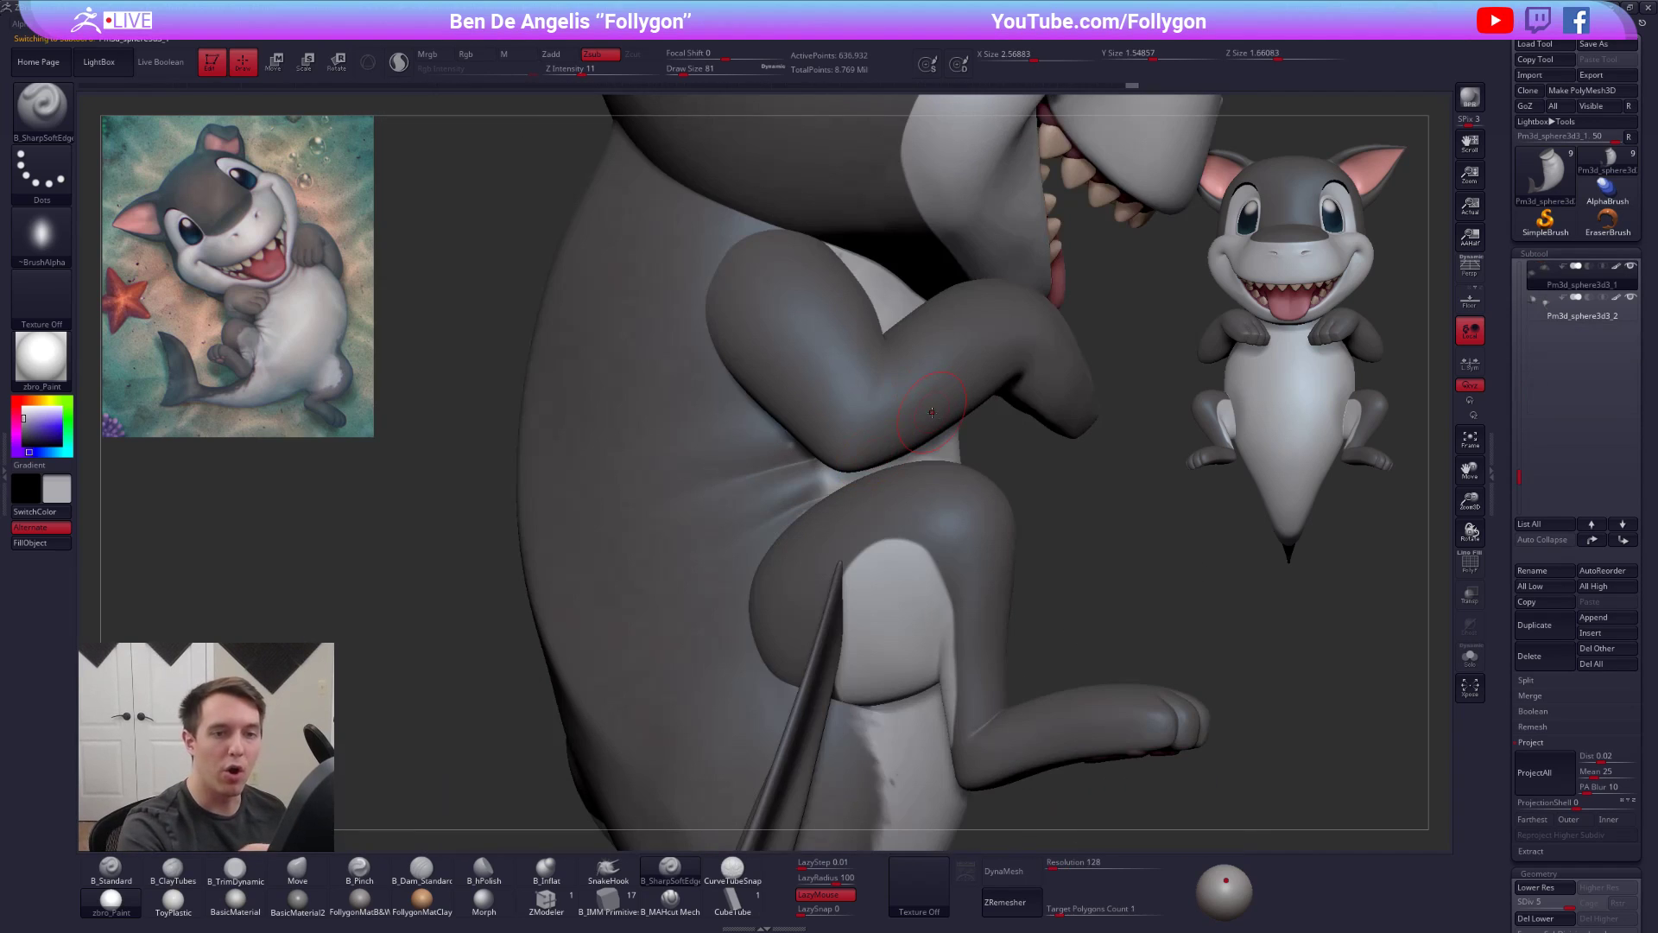
click(1549, 314)
click(1630, 267)
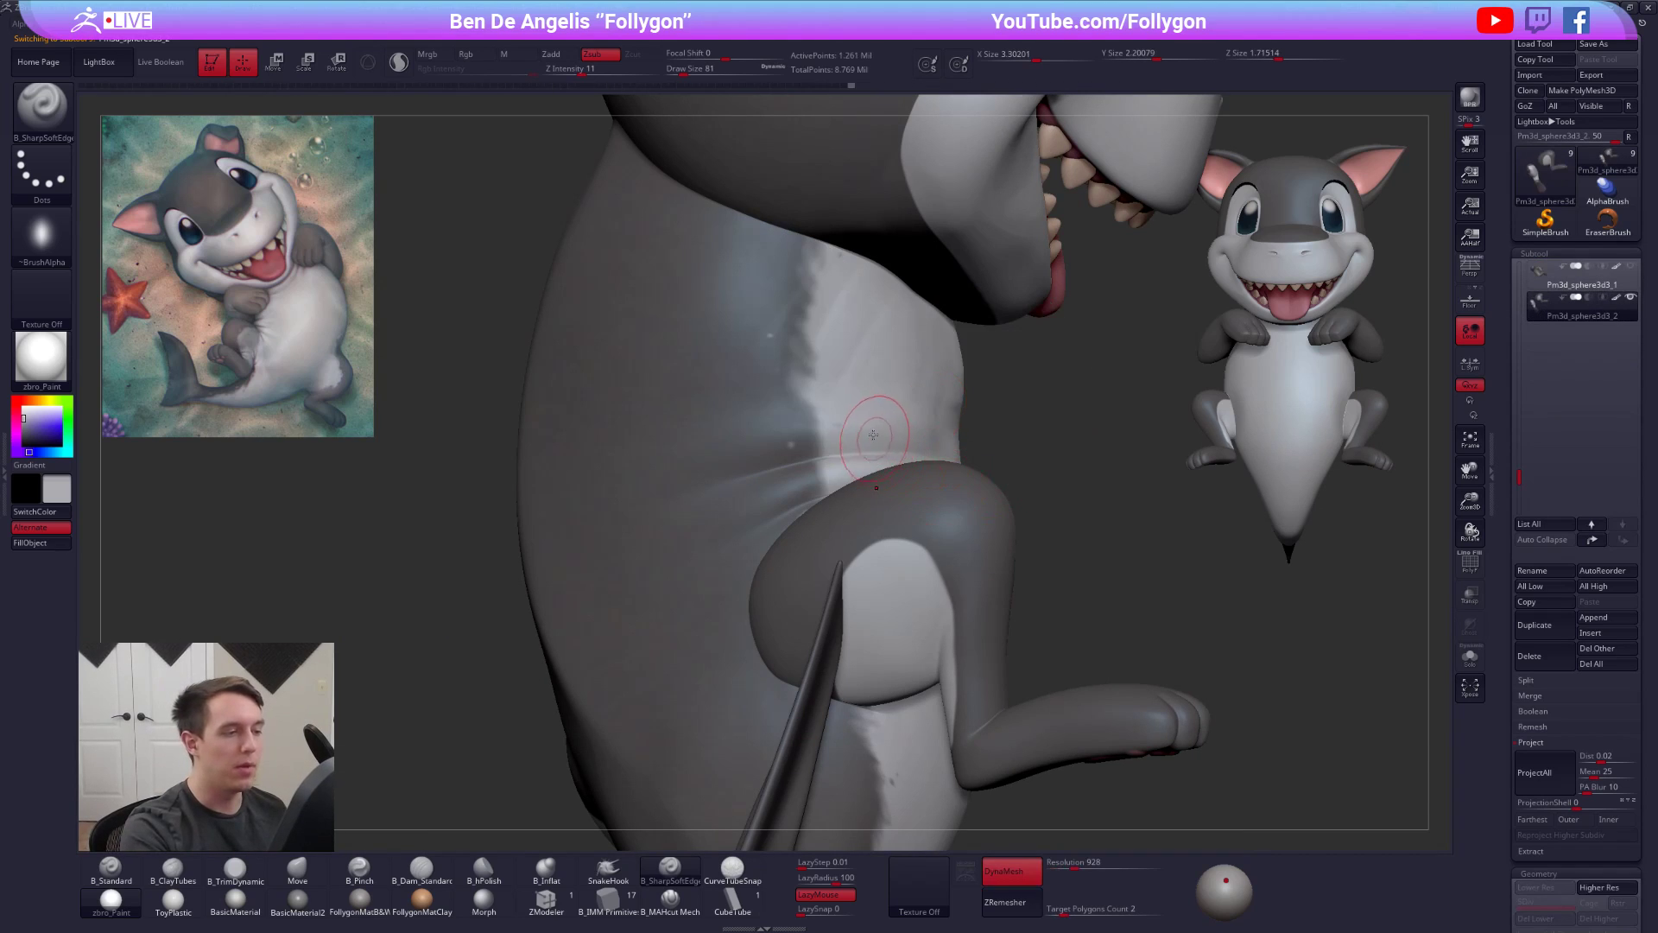
- Select the body subtool Pm3d_sphere3d2 to compare its folds with the bent leg, and reselect the legs subtool
alt+click(896, 430)
mouse_move(896, 430)
right_down()
mouse_move(846, 437)
mouse_move(873, 448)
right_up()
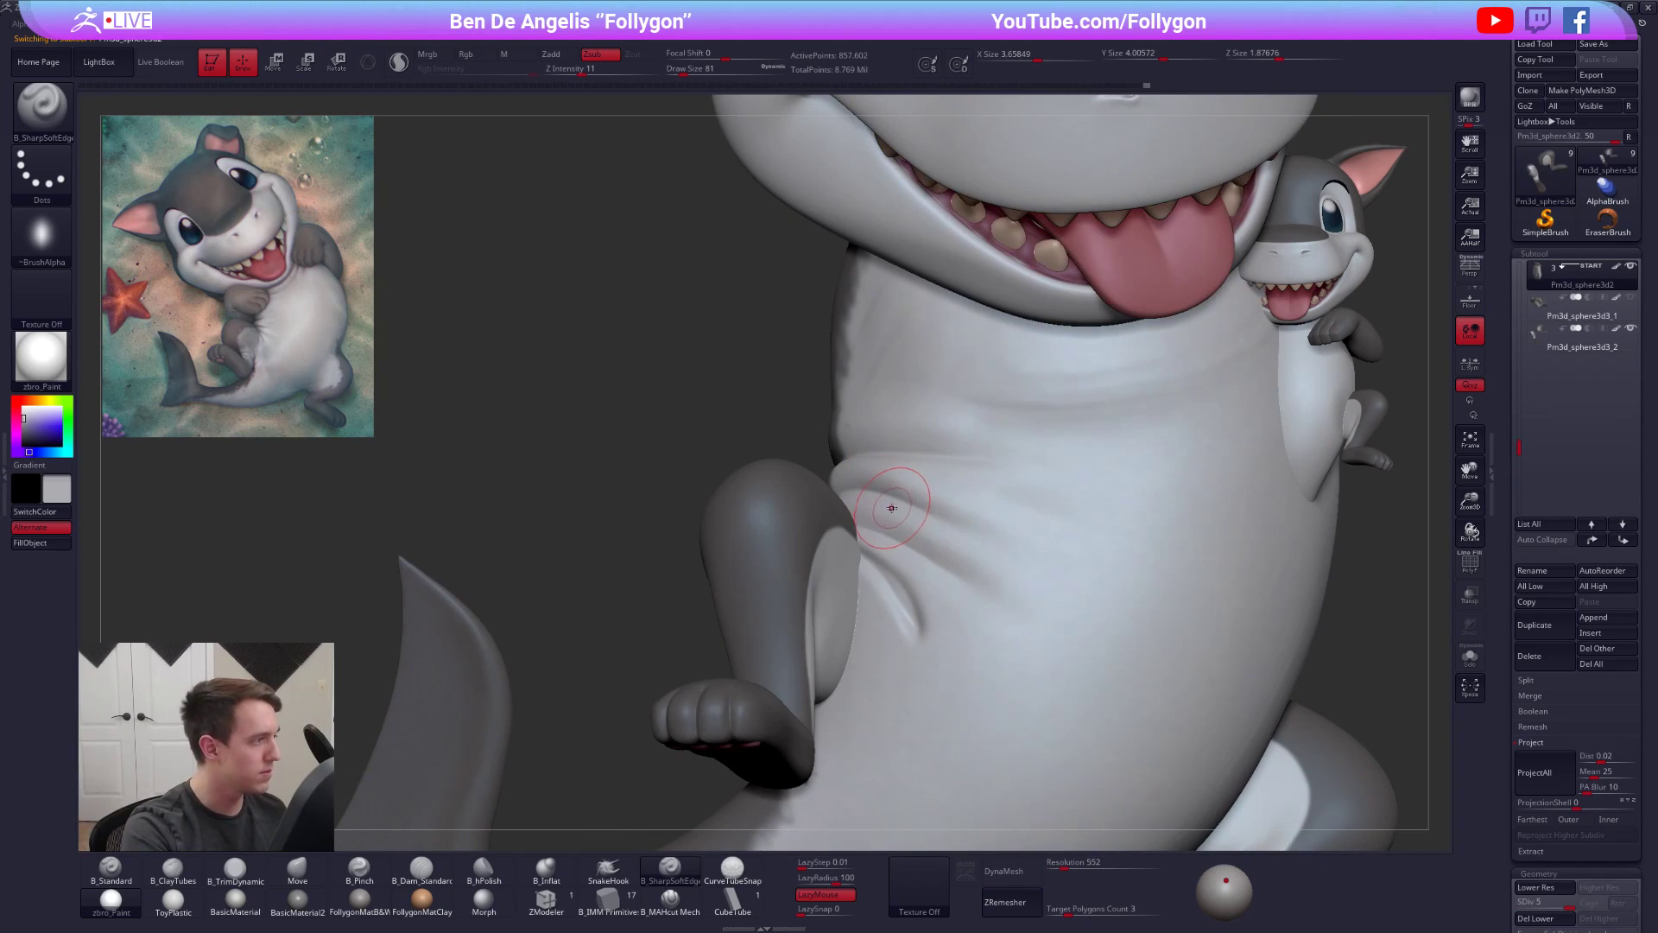
mouse_move(892, 510)
right_down()
mouse_move(857, 553)
mouse_move(948, 551)
right_up()
alt+click(855, 555)
right_click(855, 557)
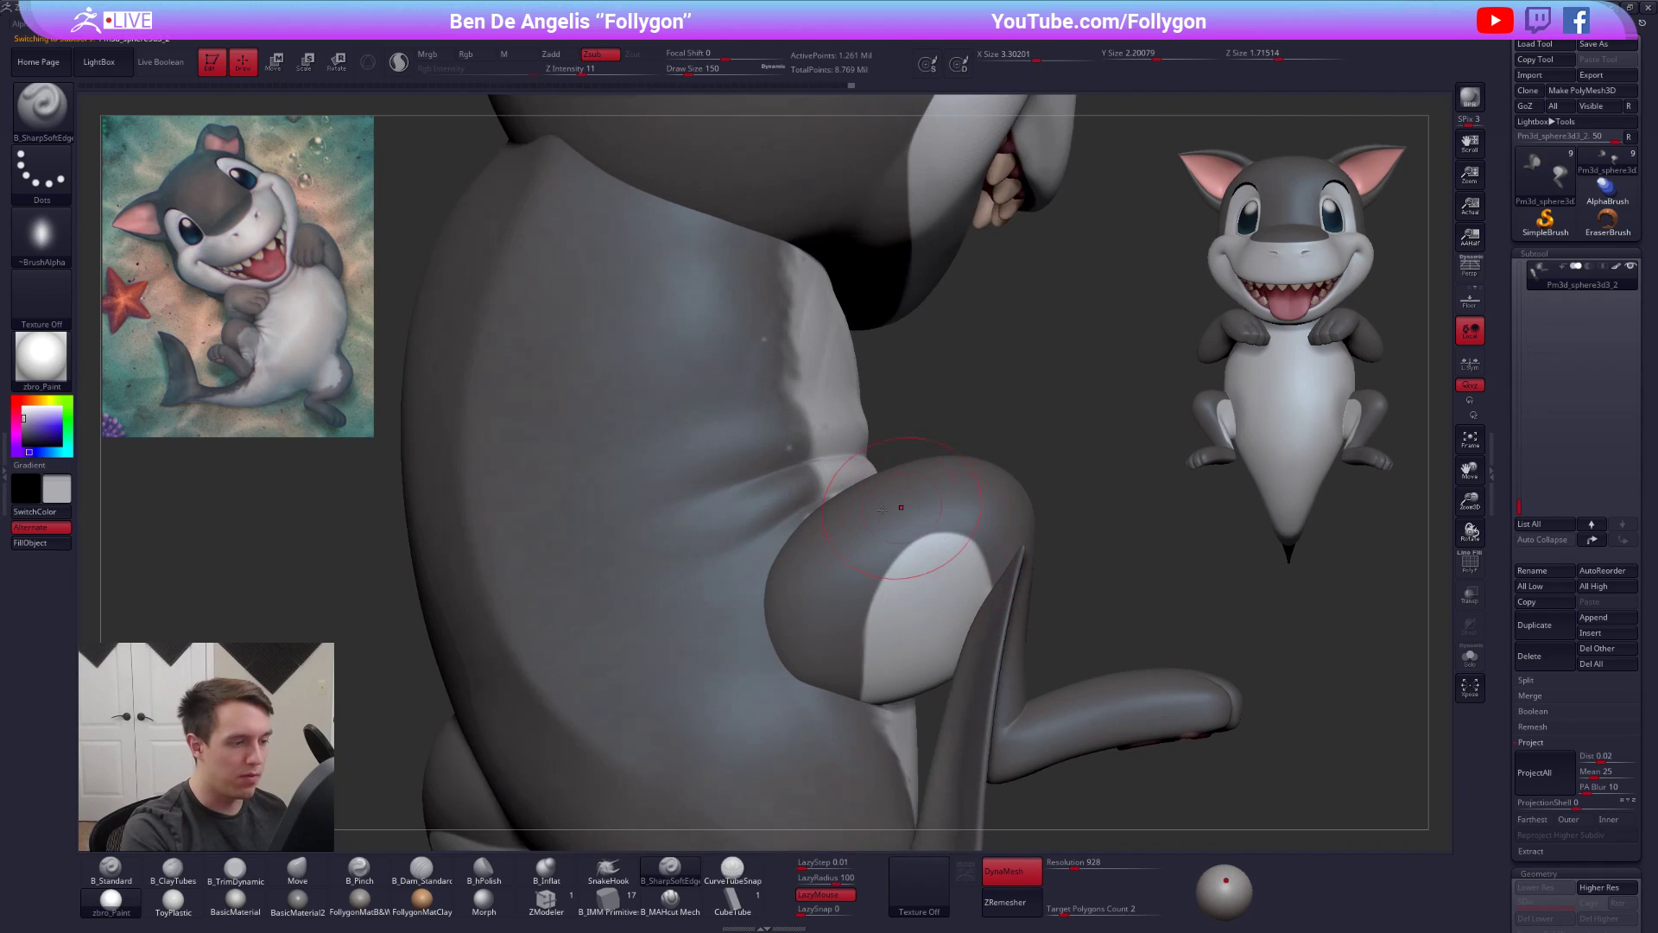
- Isolate the legs subtool Pm3d_sphere3d3_2 and check its wireframe from the side and front
key(alt+s)
shift+drag(965, 510, 949, 556)
key(shift+f)
key(shift+f)
mouse_move(966, 624)
ctrl+right_down()
mouse_move(944, 647)
mouse_move(988, 603)
ctrl+right_up()
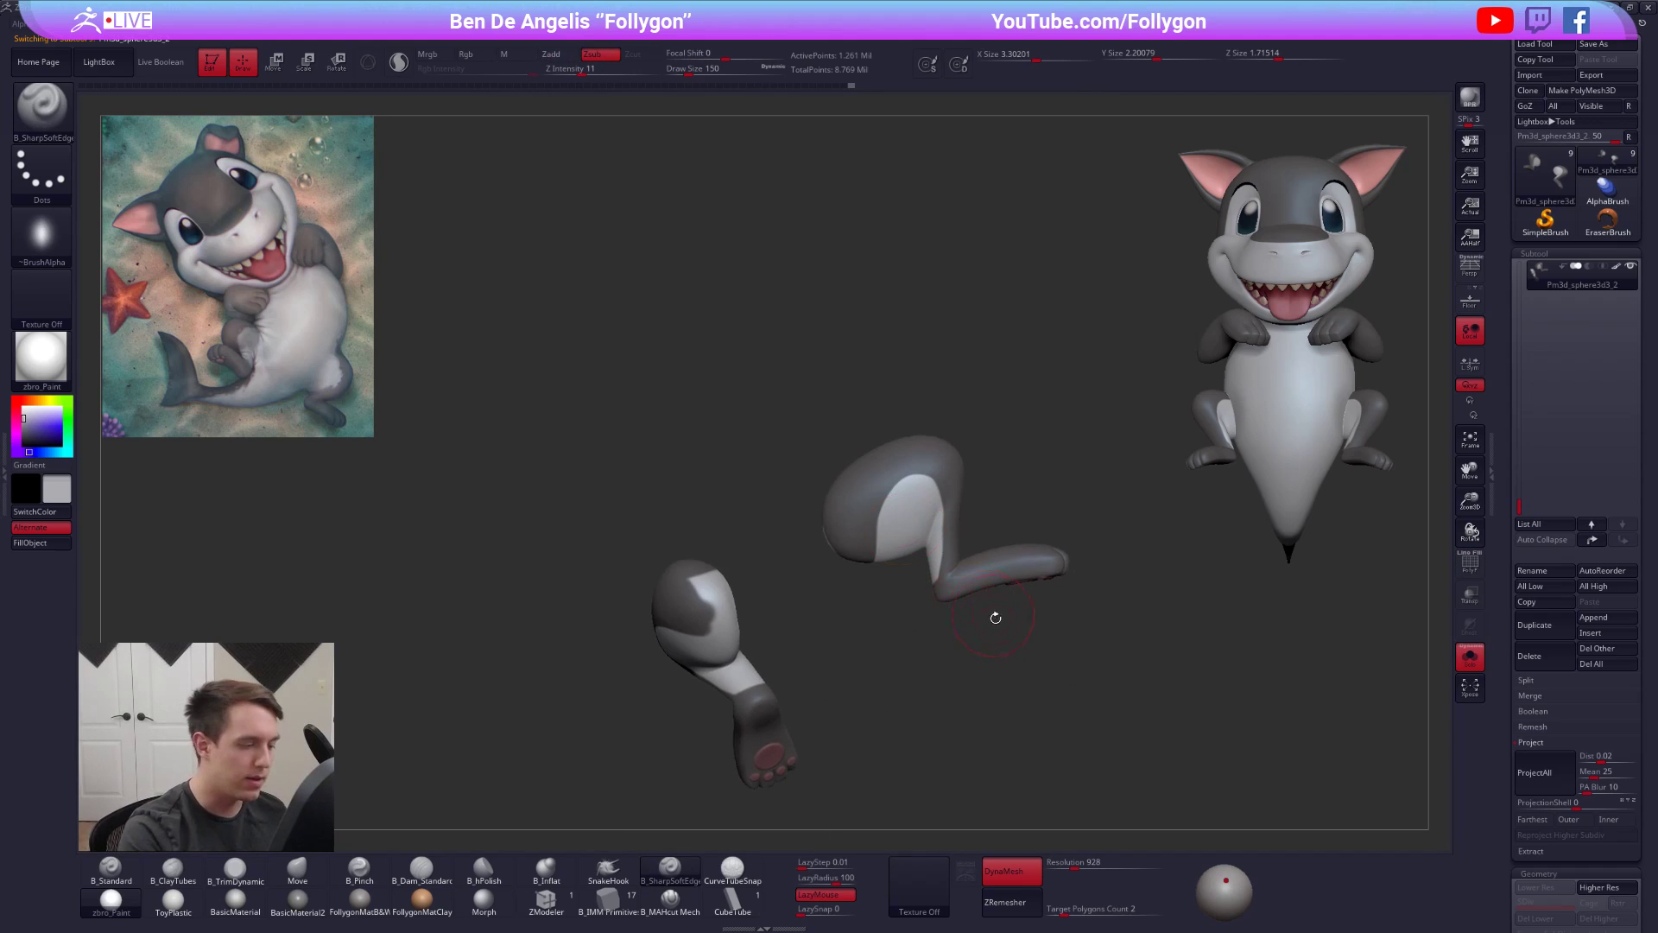
key(shift+f)
key(shift+f)
right_drag(1082, 715, 952, 689)
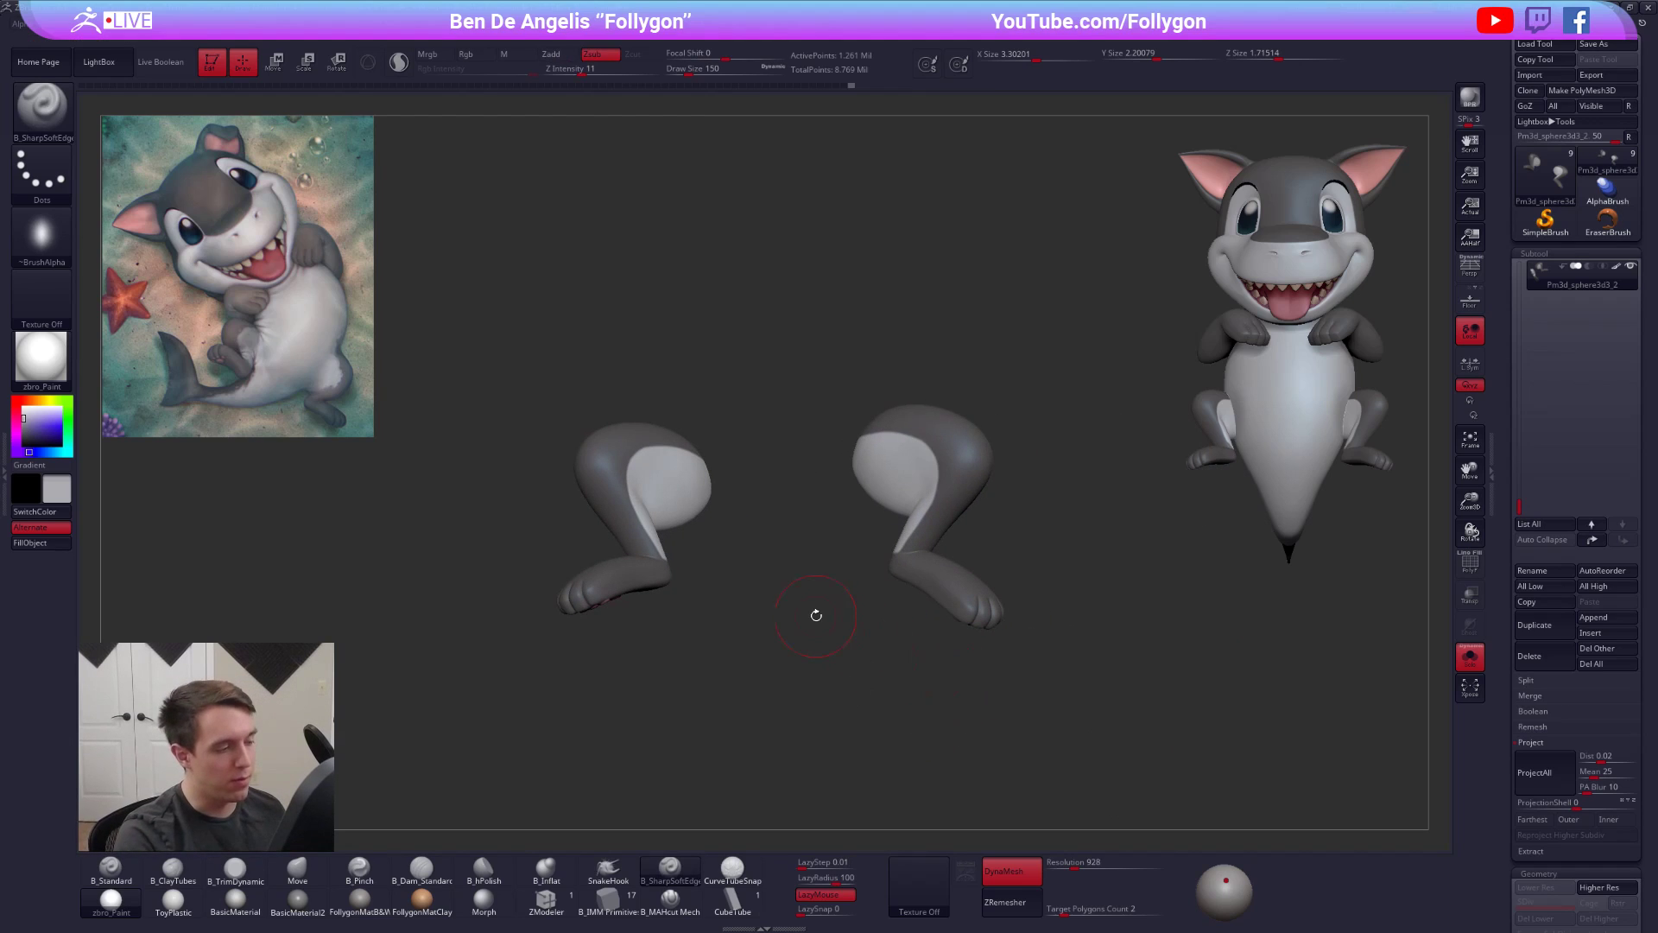
- Choose the Move brush and duplicate the legs subtool as a projection source, keeping the original legs selected
key(b)
key(m)
key(v)
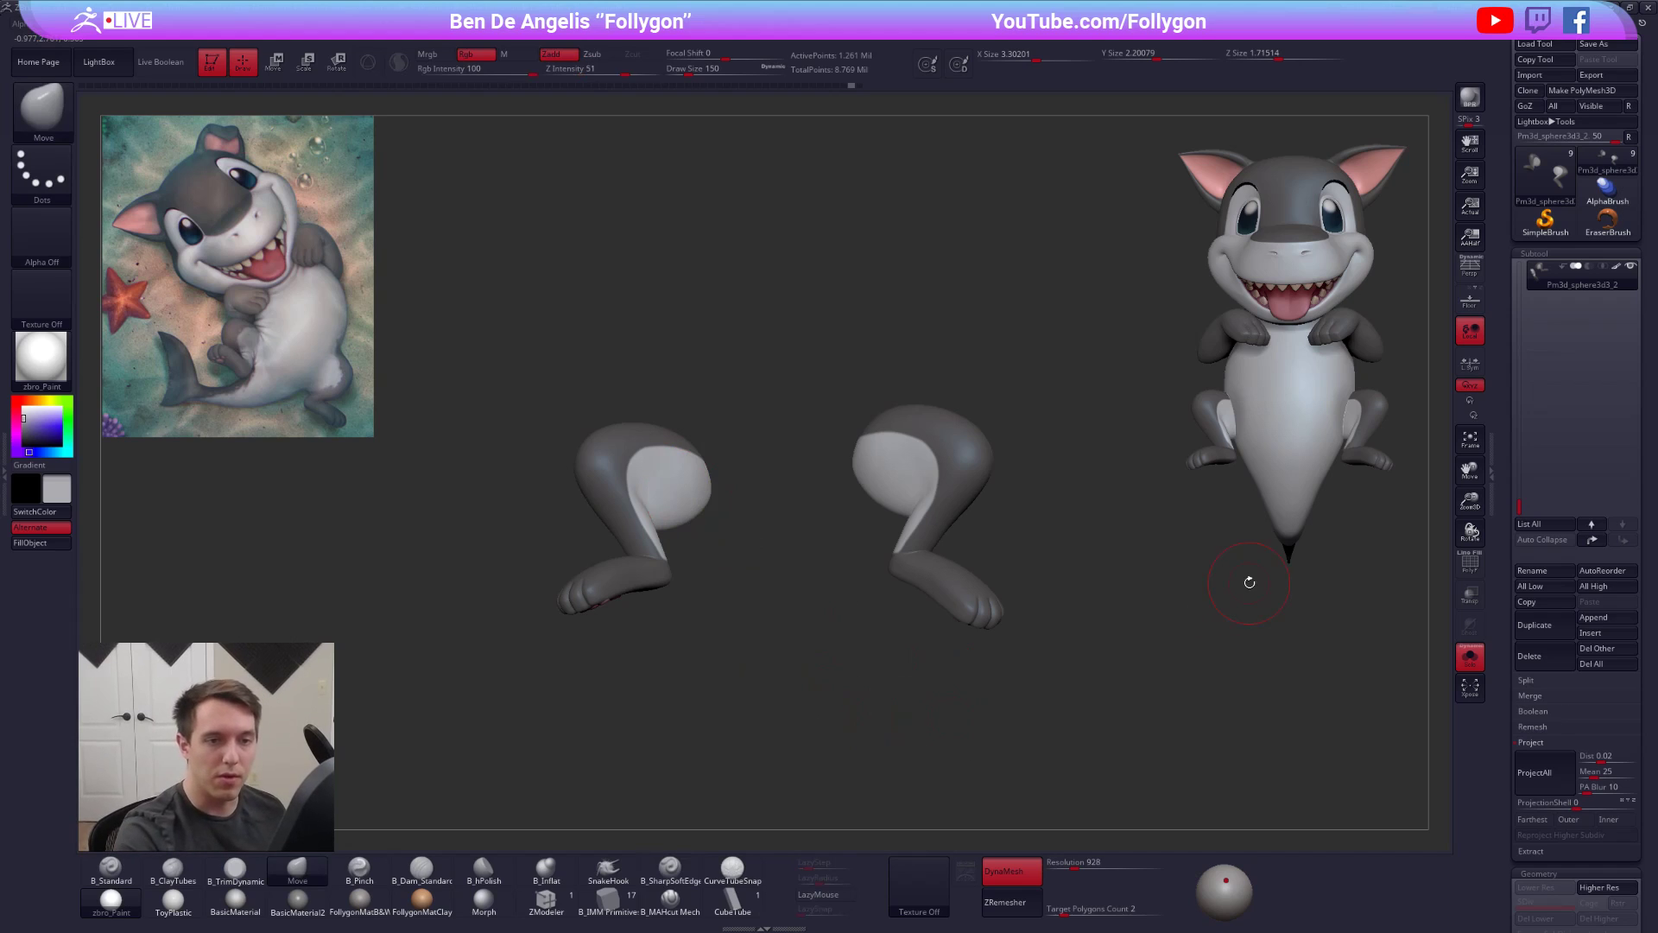
click(1534, 625)
click(1548, 282)
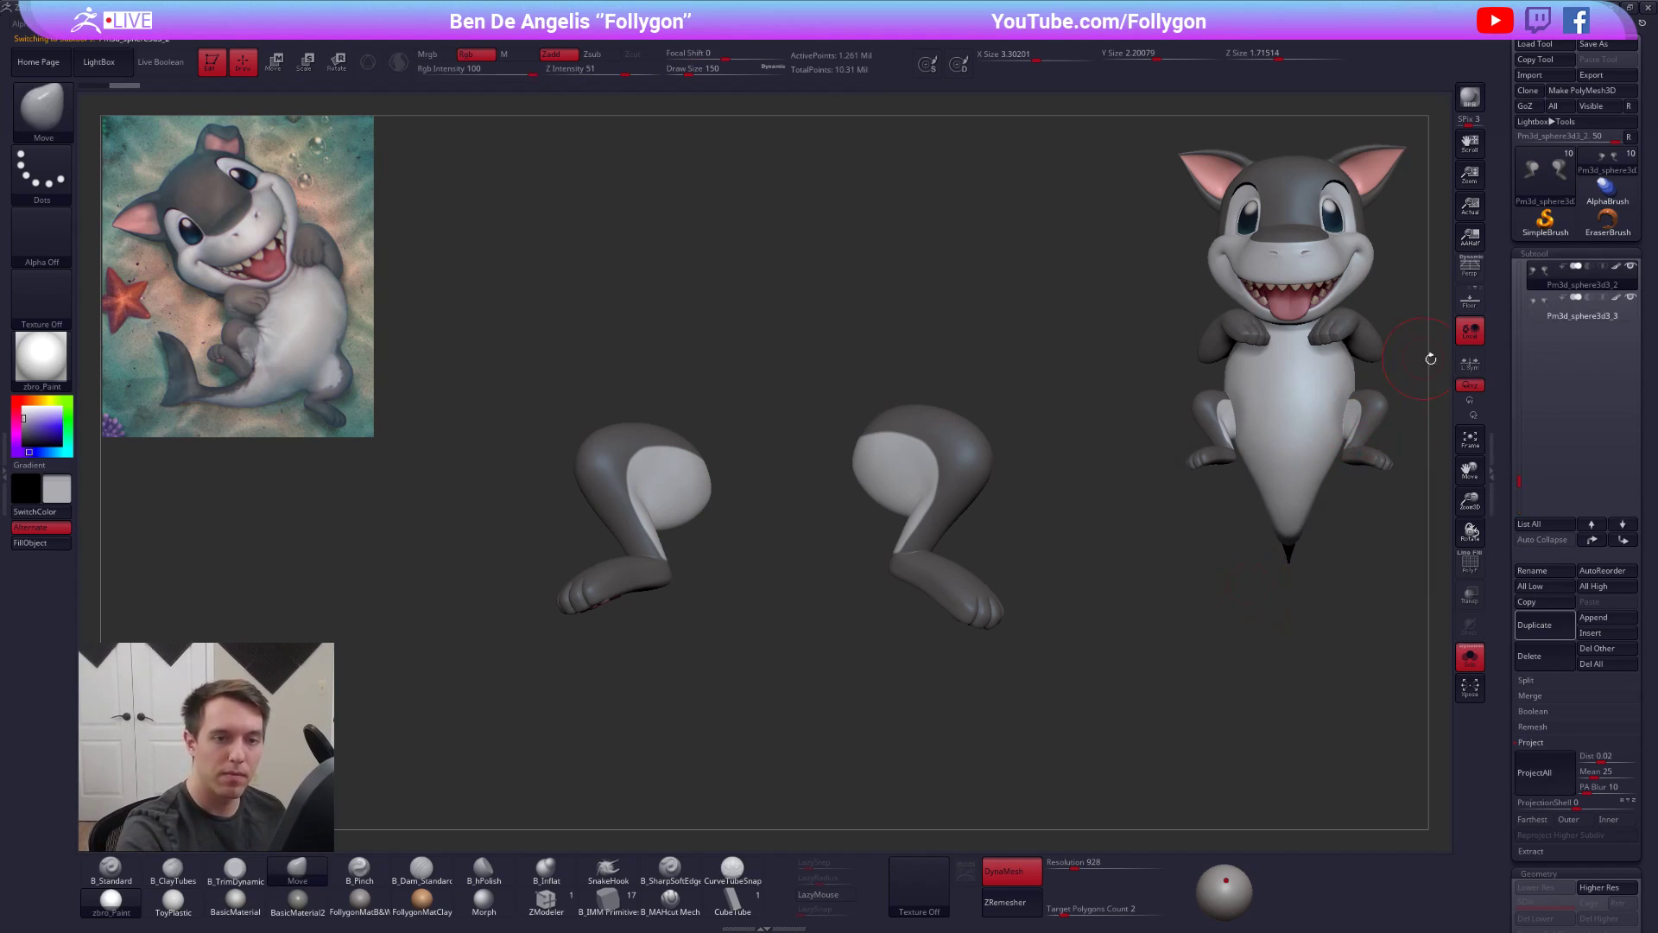
- Remesh the original legs with ZRemesher, DynaMesh off and target polygons count 4, and check the new wireframe
click(1009, 871)
click(1063, 913)
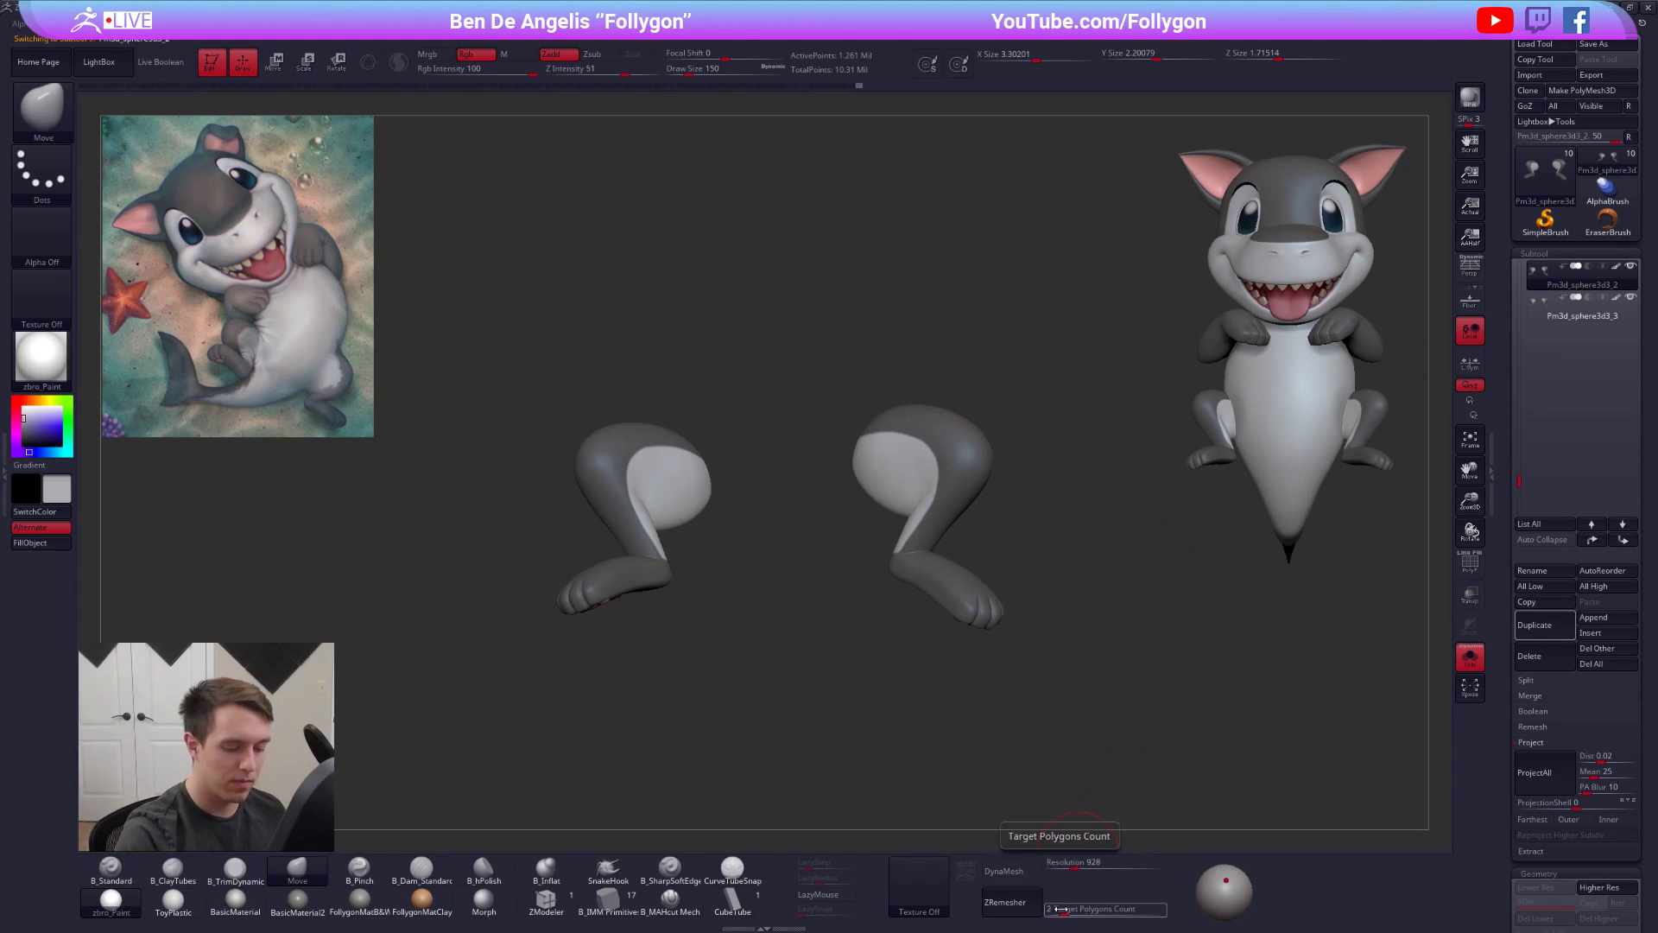
text(4)
key(Return)
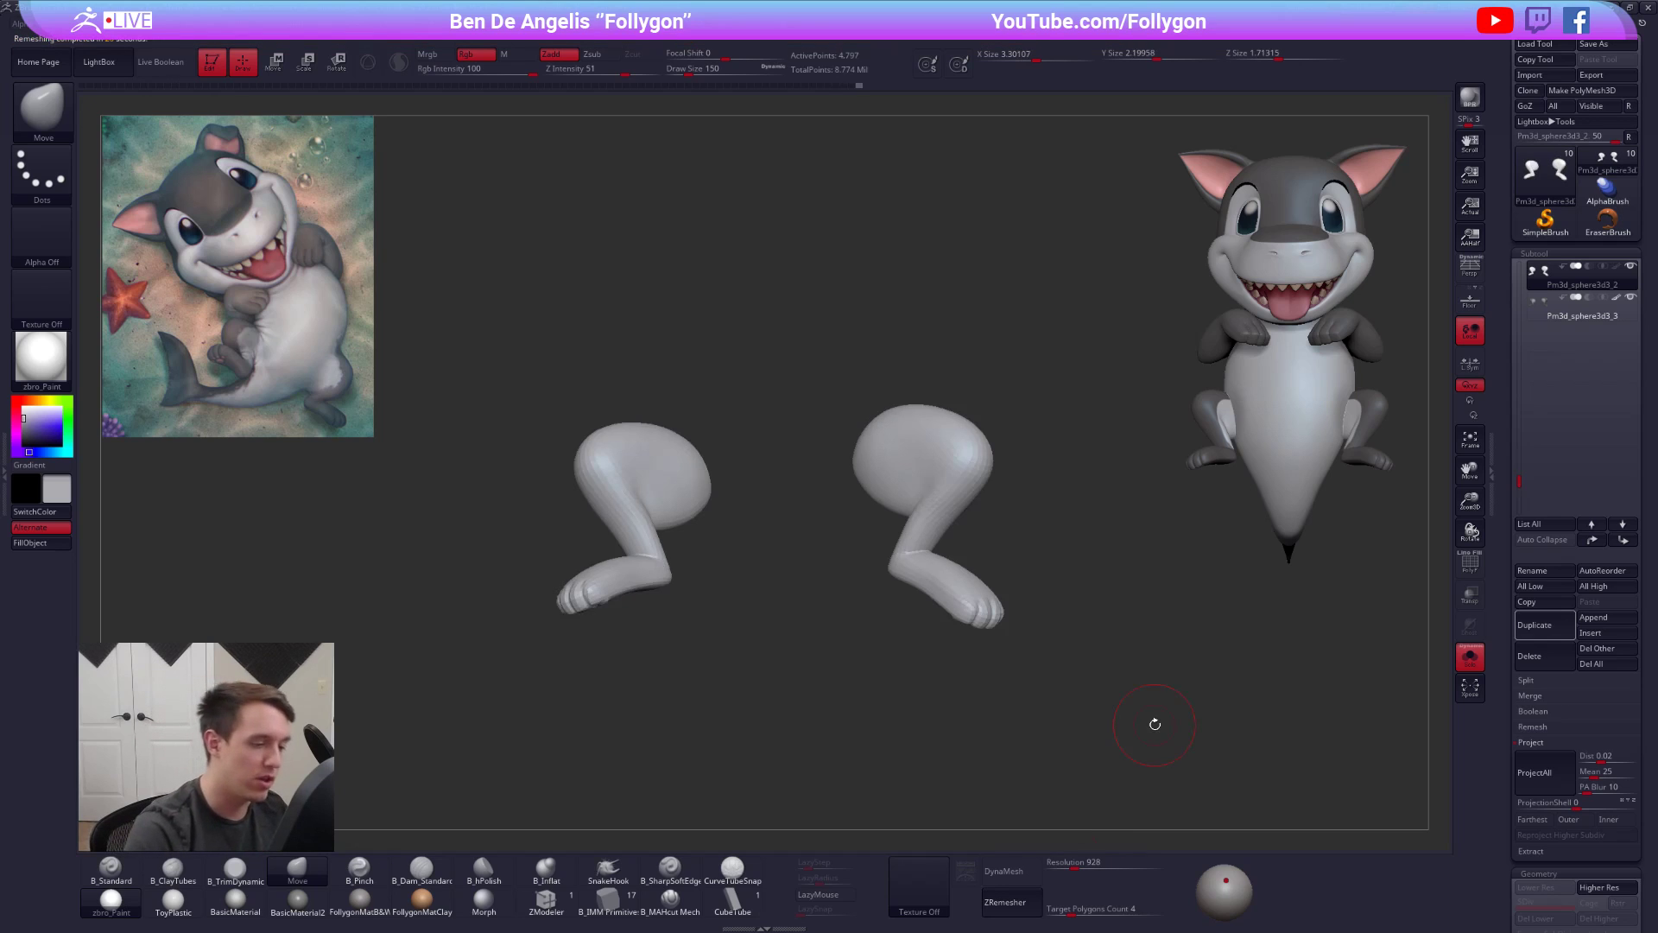
key(shift+f)
right_drag(935, 568, 1074, 570)
key(shift+f)
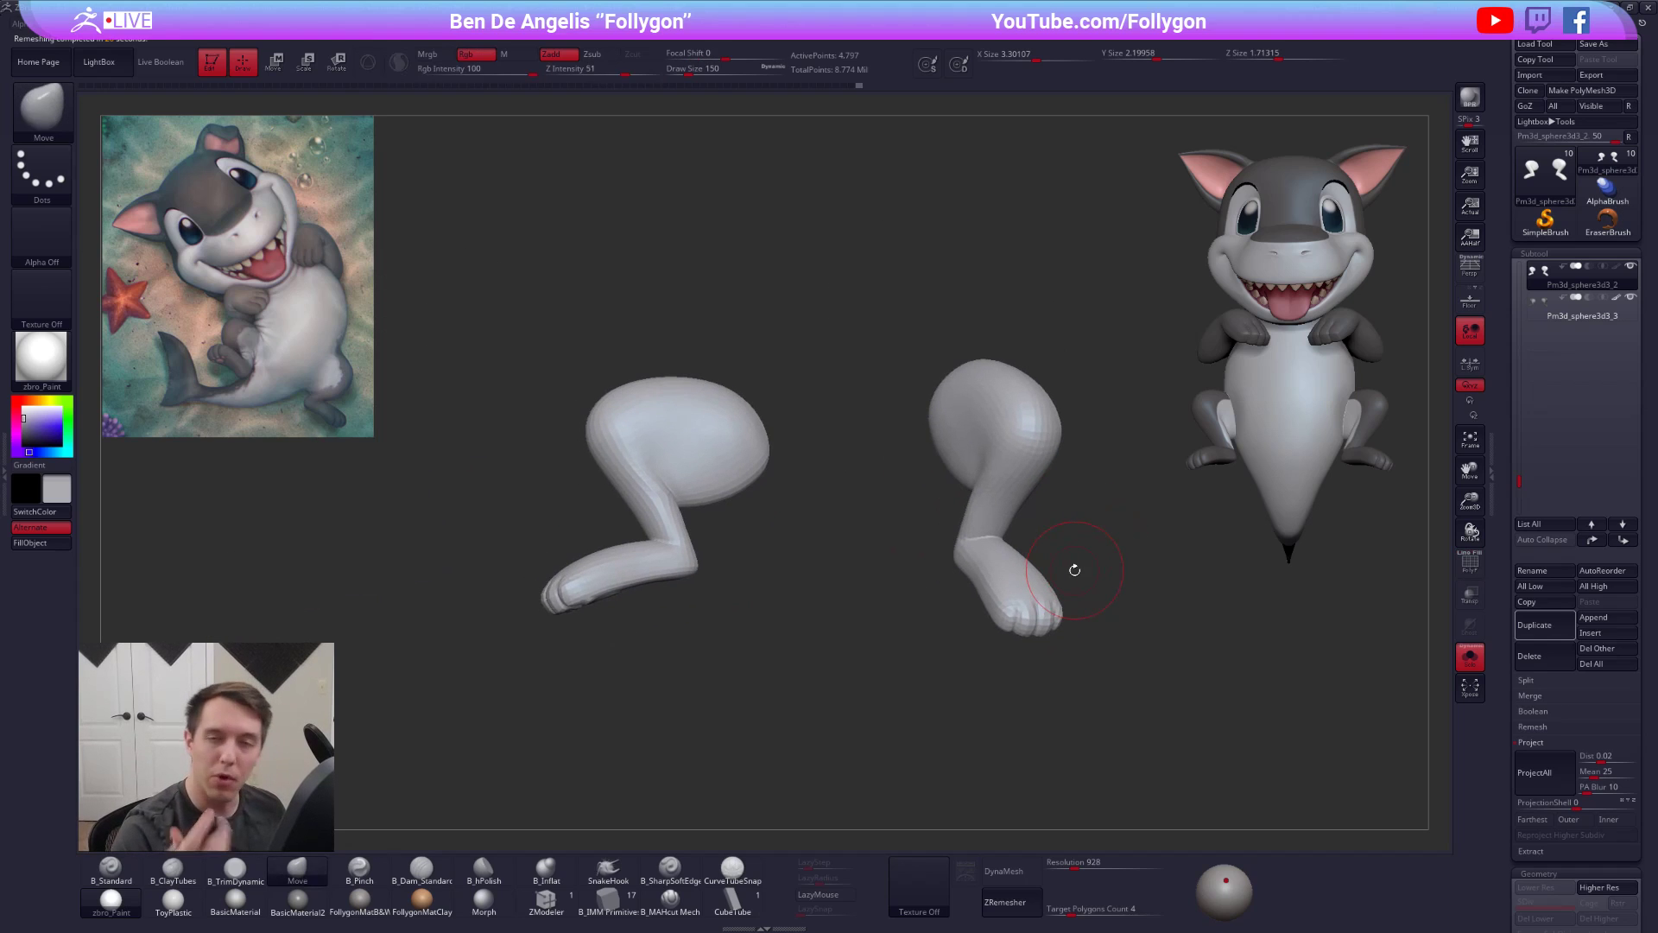
right_click(1074, 570)
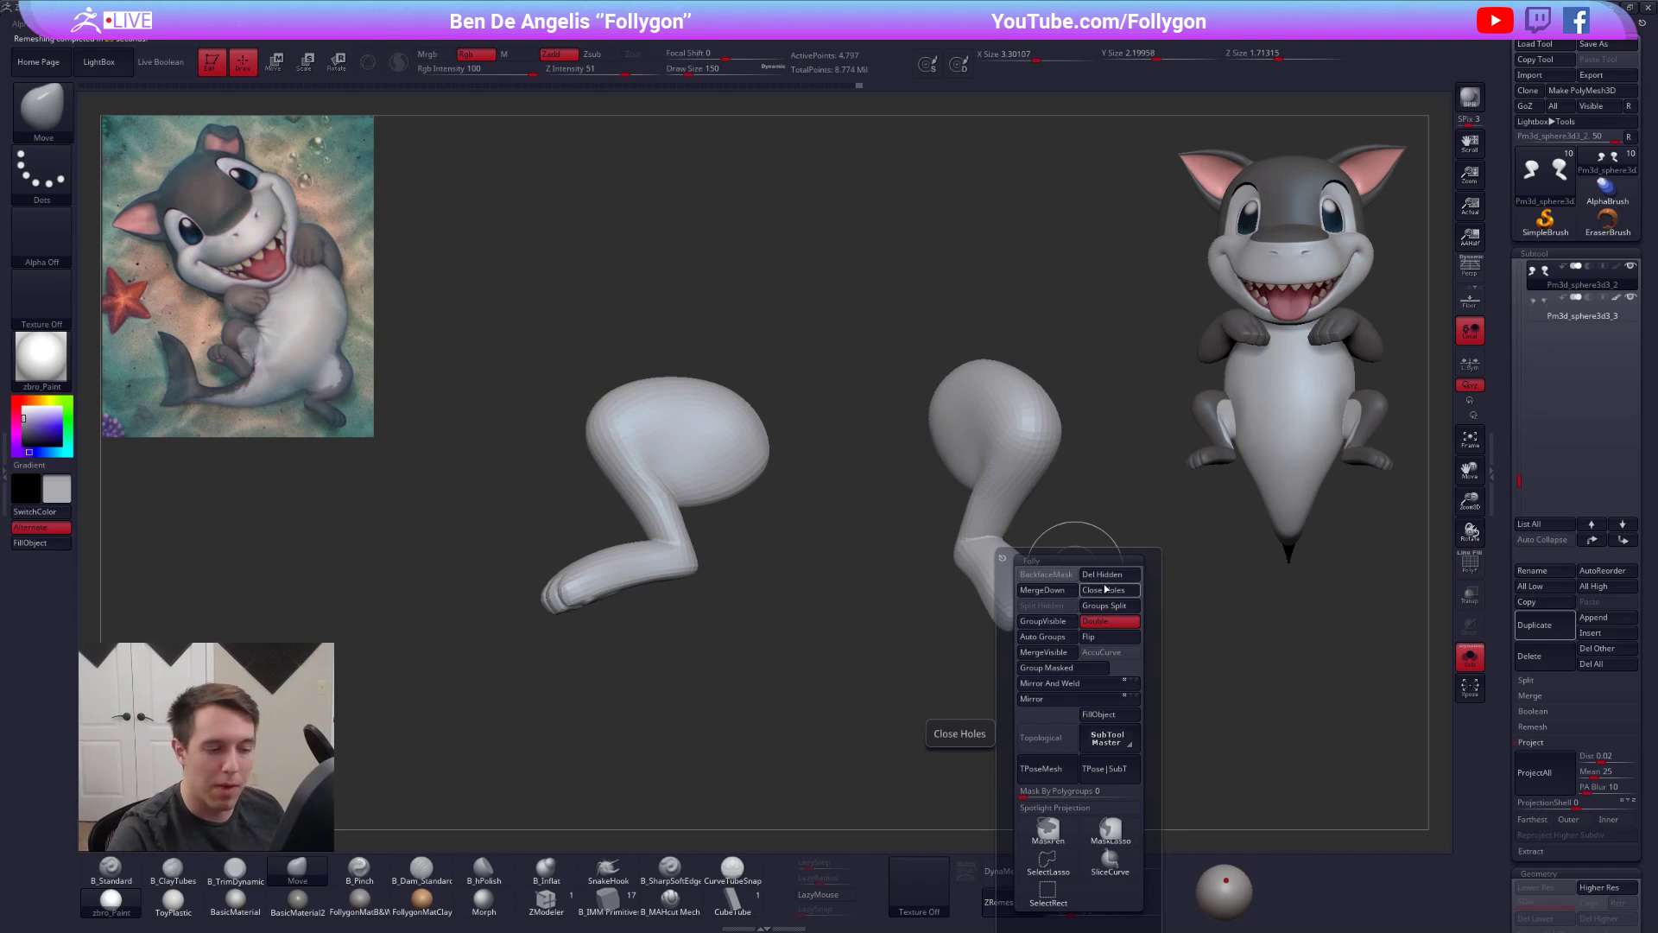
key(shift+f)
key(shift+f)
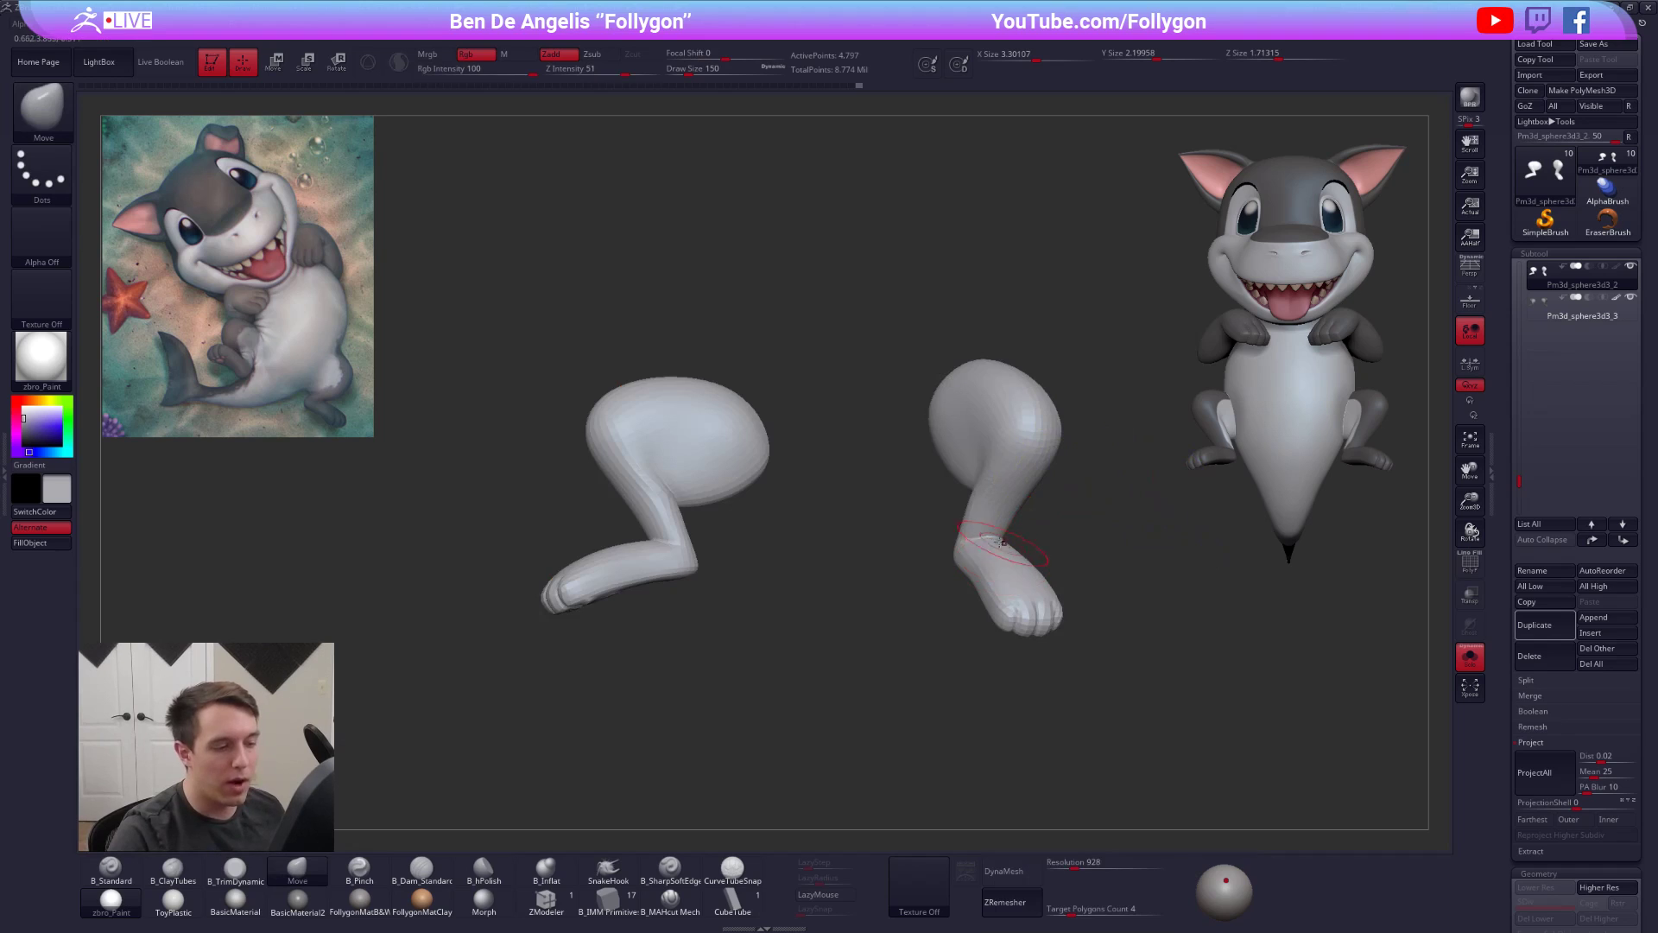
right_drag(1002, 545, 956, 556)
- Subdivide the remeshed legs up to SDiv 5 and project the duplicate's form and colour onto them with ProjectAll
key(ctrl+d)
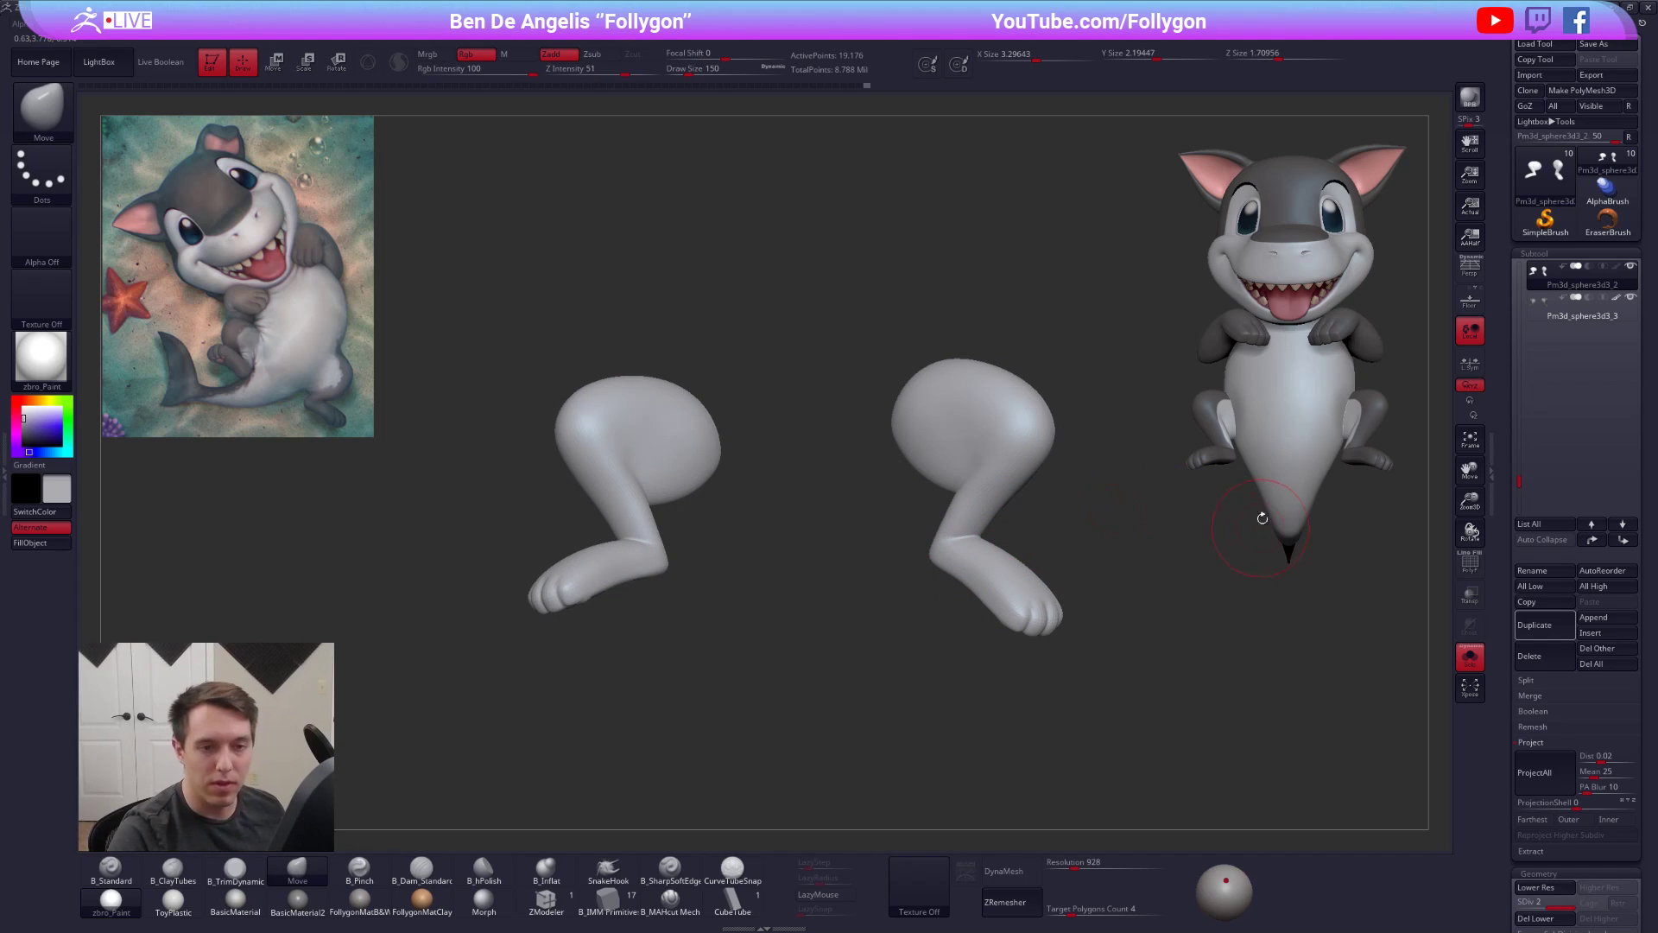
click(1534, 779)
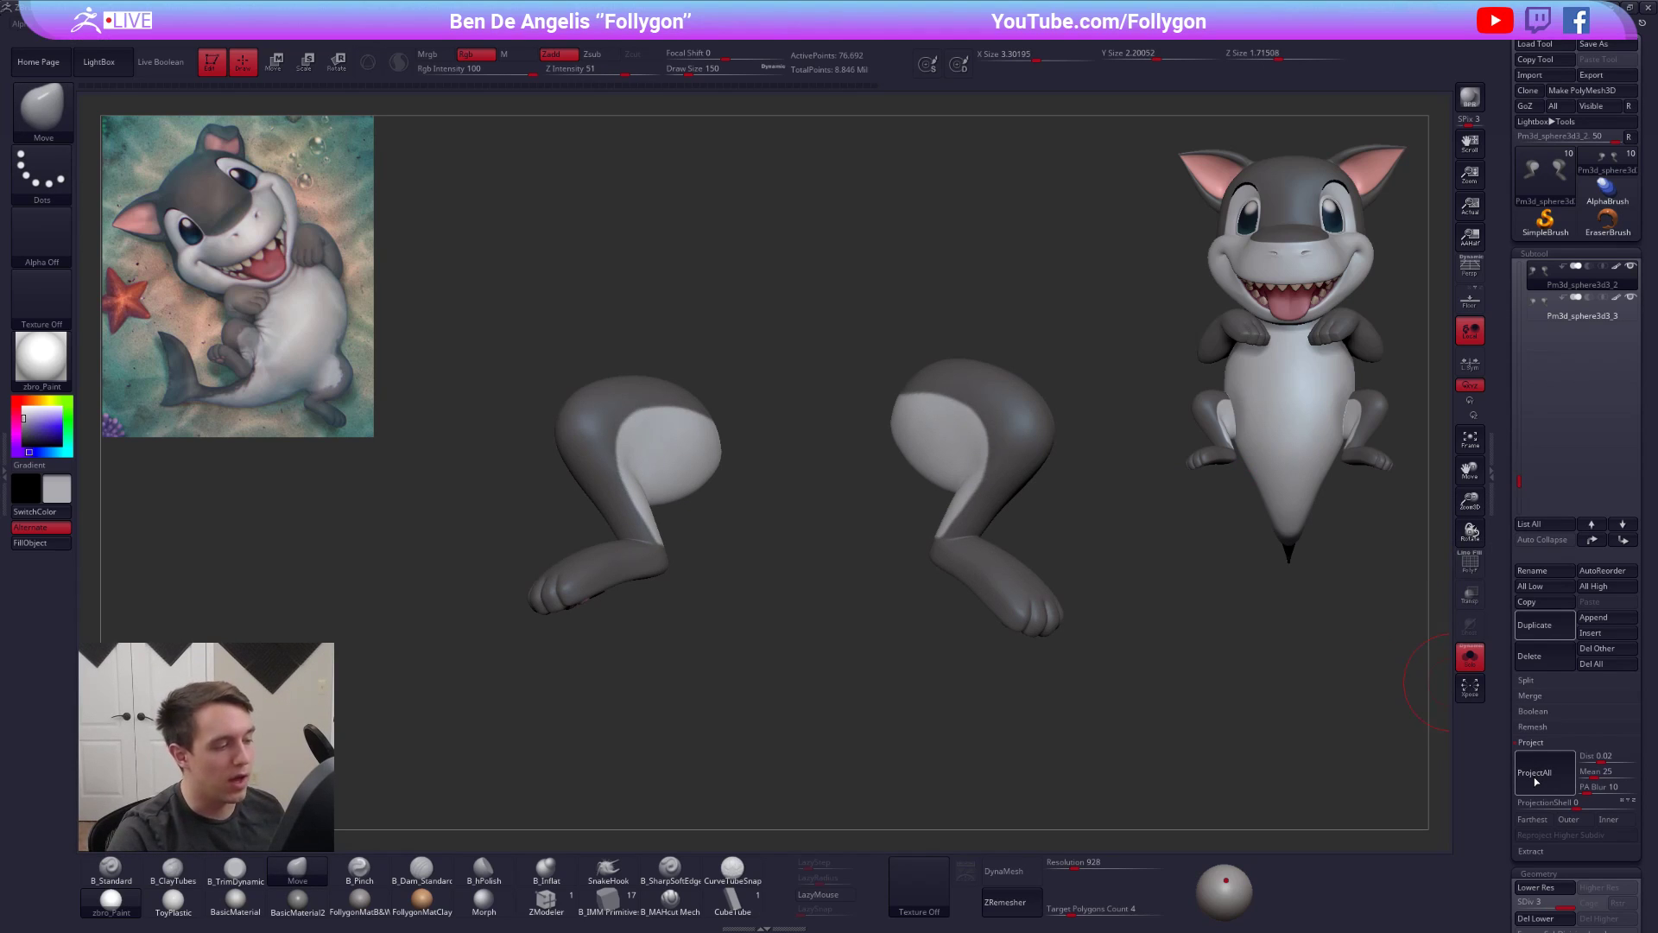
key(ctrl+d)
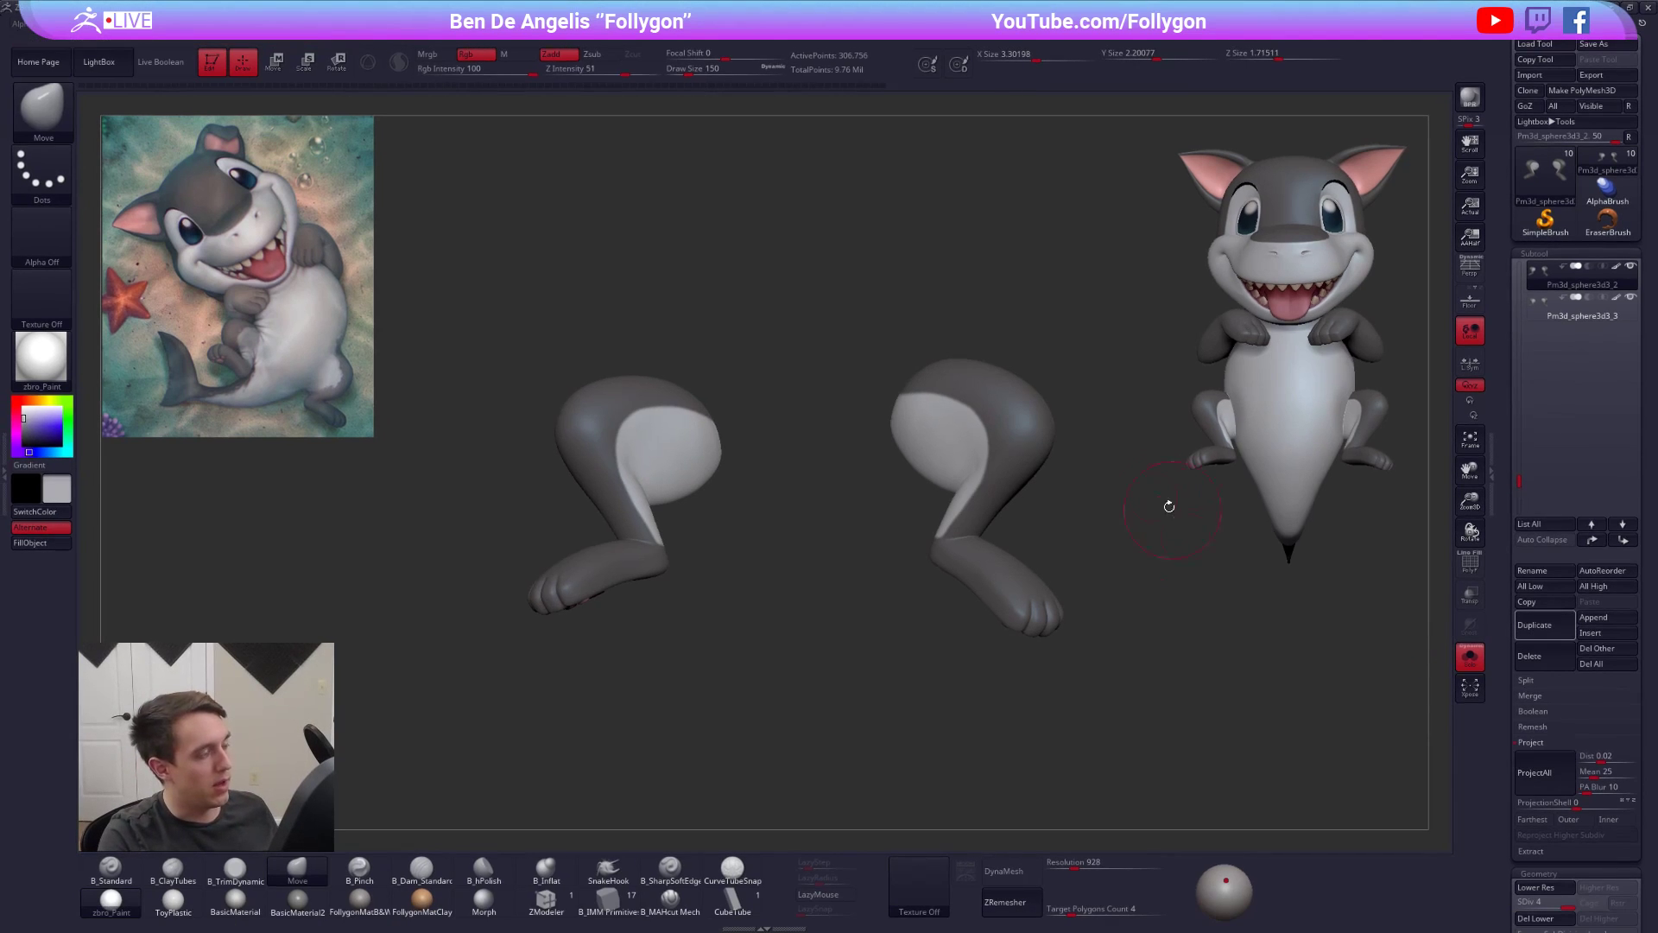
key(ctrl+d)
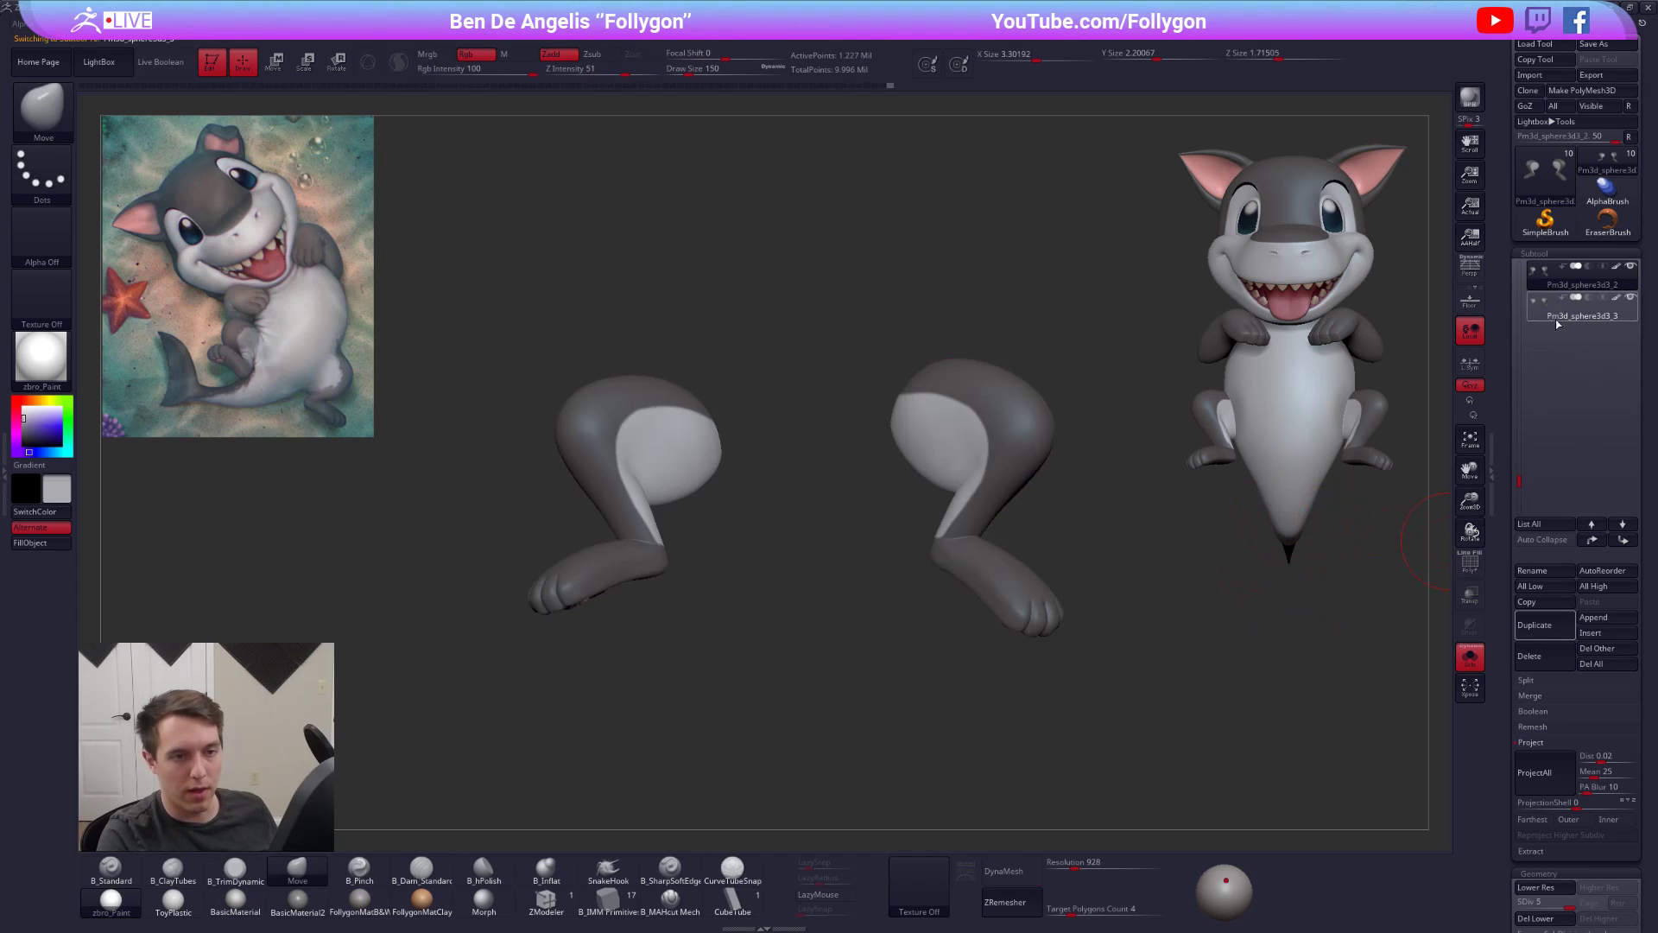
- Delete the duplicate legs subtool Pm3d_sphere3d3_3
click(1582, 315)
click(1535, 655)
click(1423, 682)
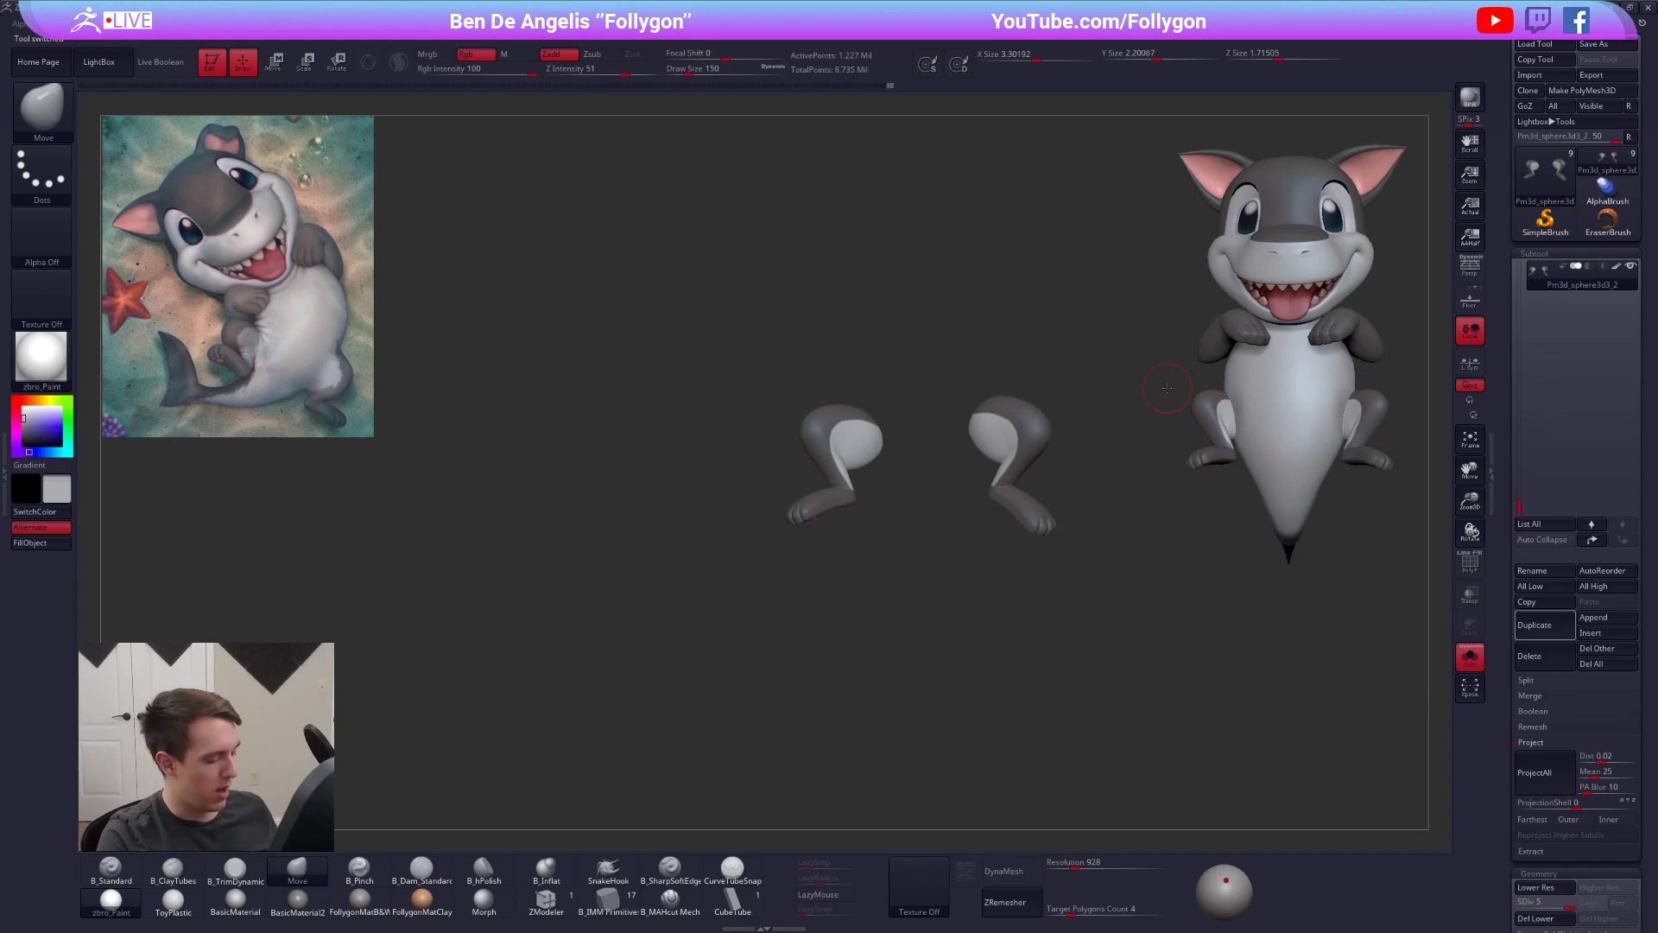
- Try a ZRemesherGuides curve along the border of the light patch on the inner leg, undoing it
key(b)
key(z)
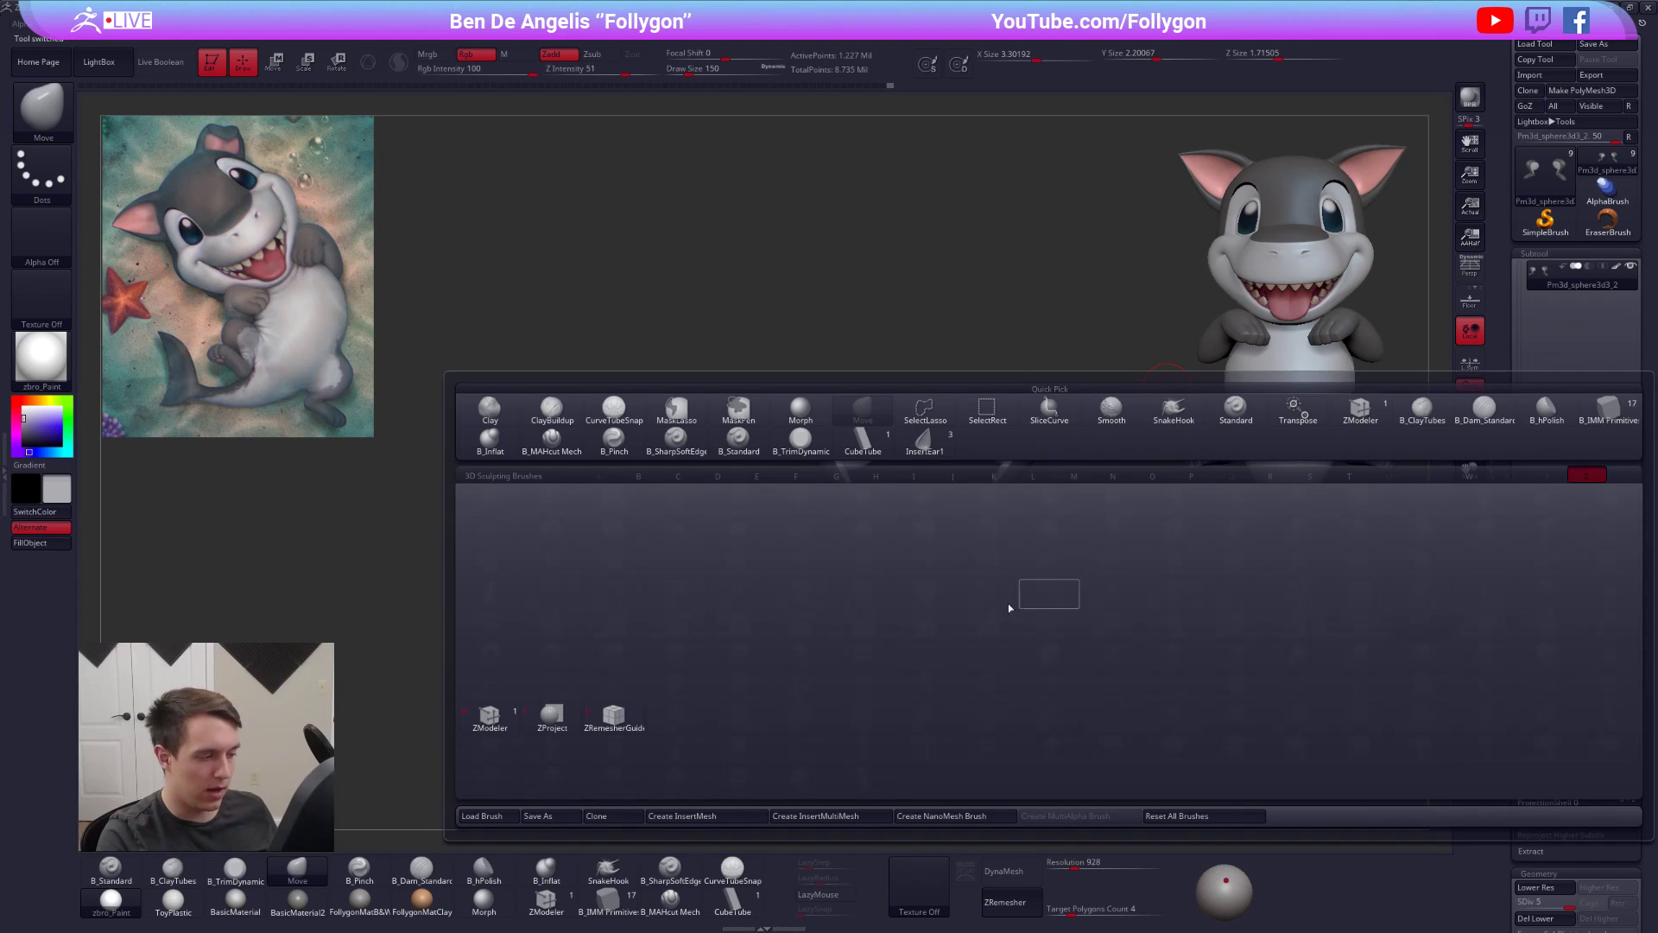
click(641, 717)
ctrl+right_drag(853, 436, 1000, 570)
click(1536, 744)
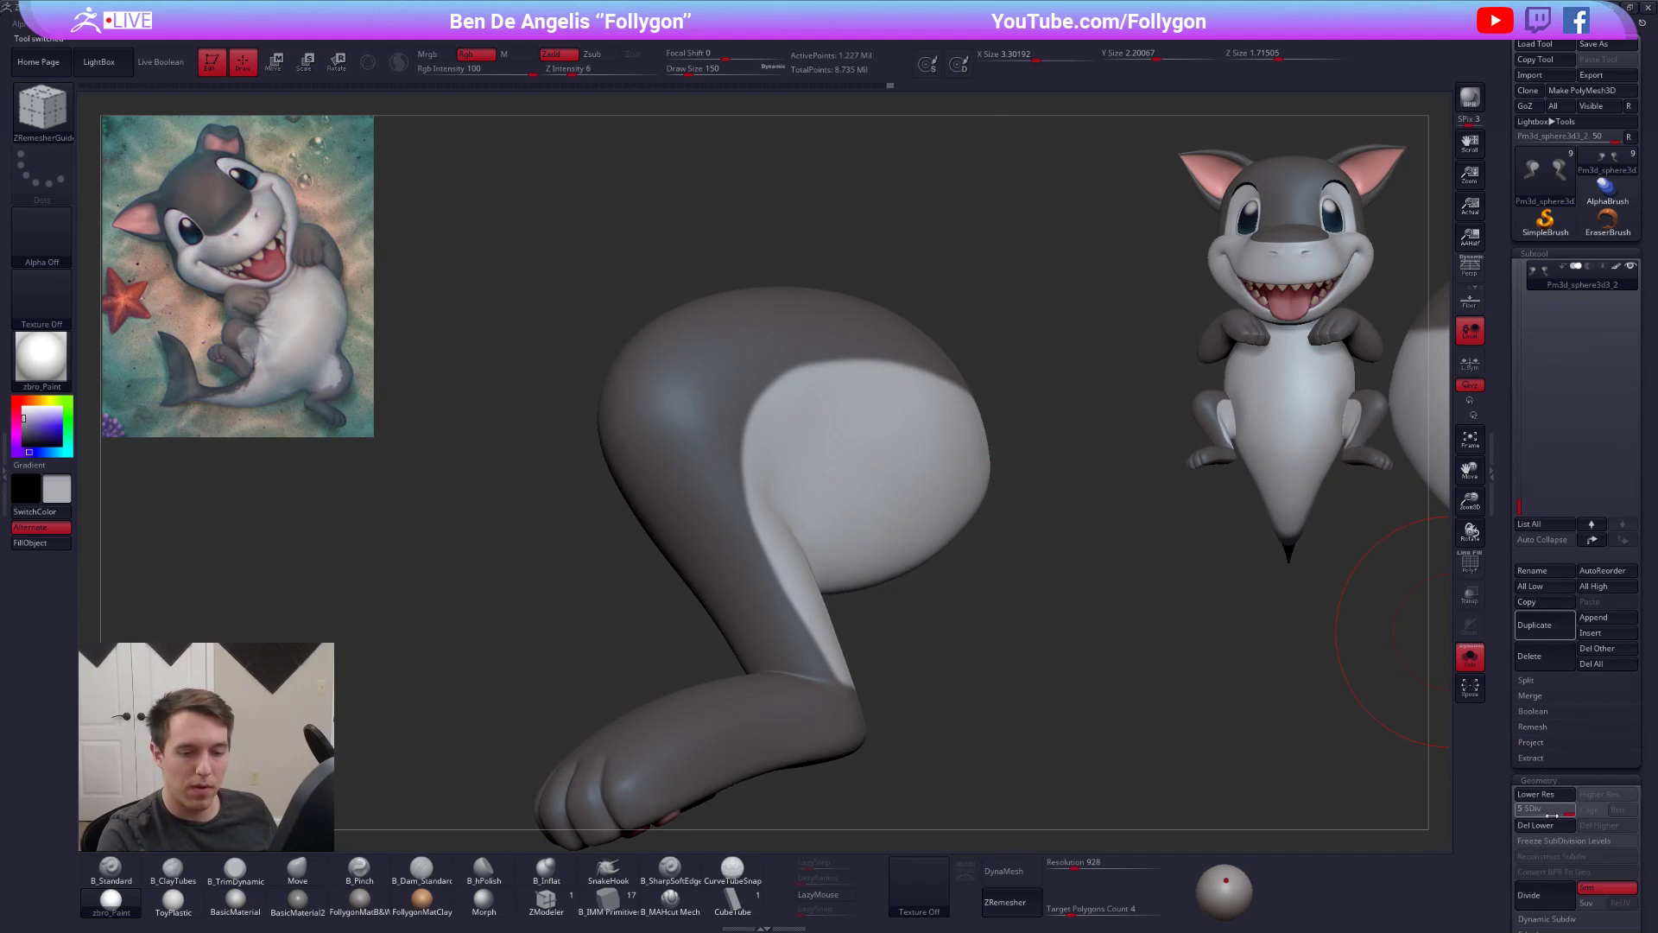
drag(836, 671, 783, 575)
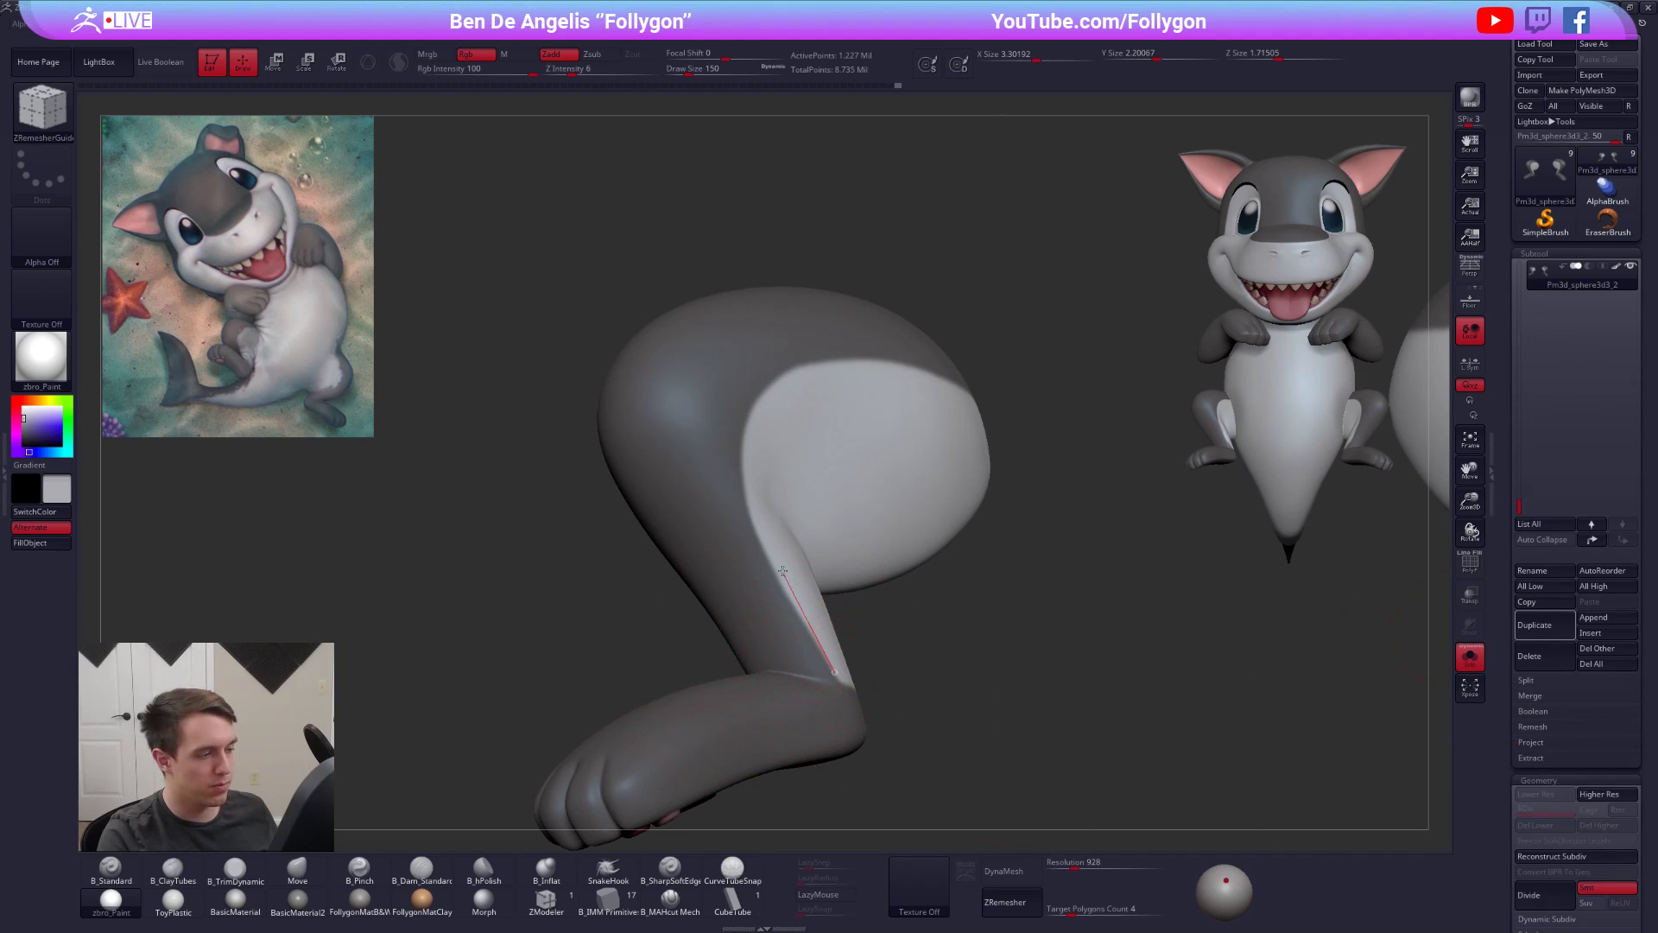
mouse_move(749, 411)
mouse_down()
mouse_move(890, 367)
mouse_move(971, 398)
mouse_up()
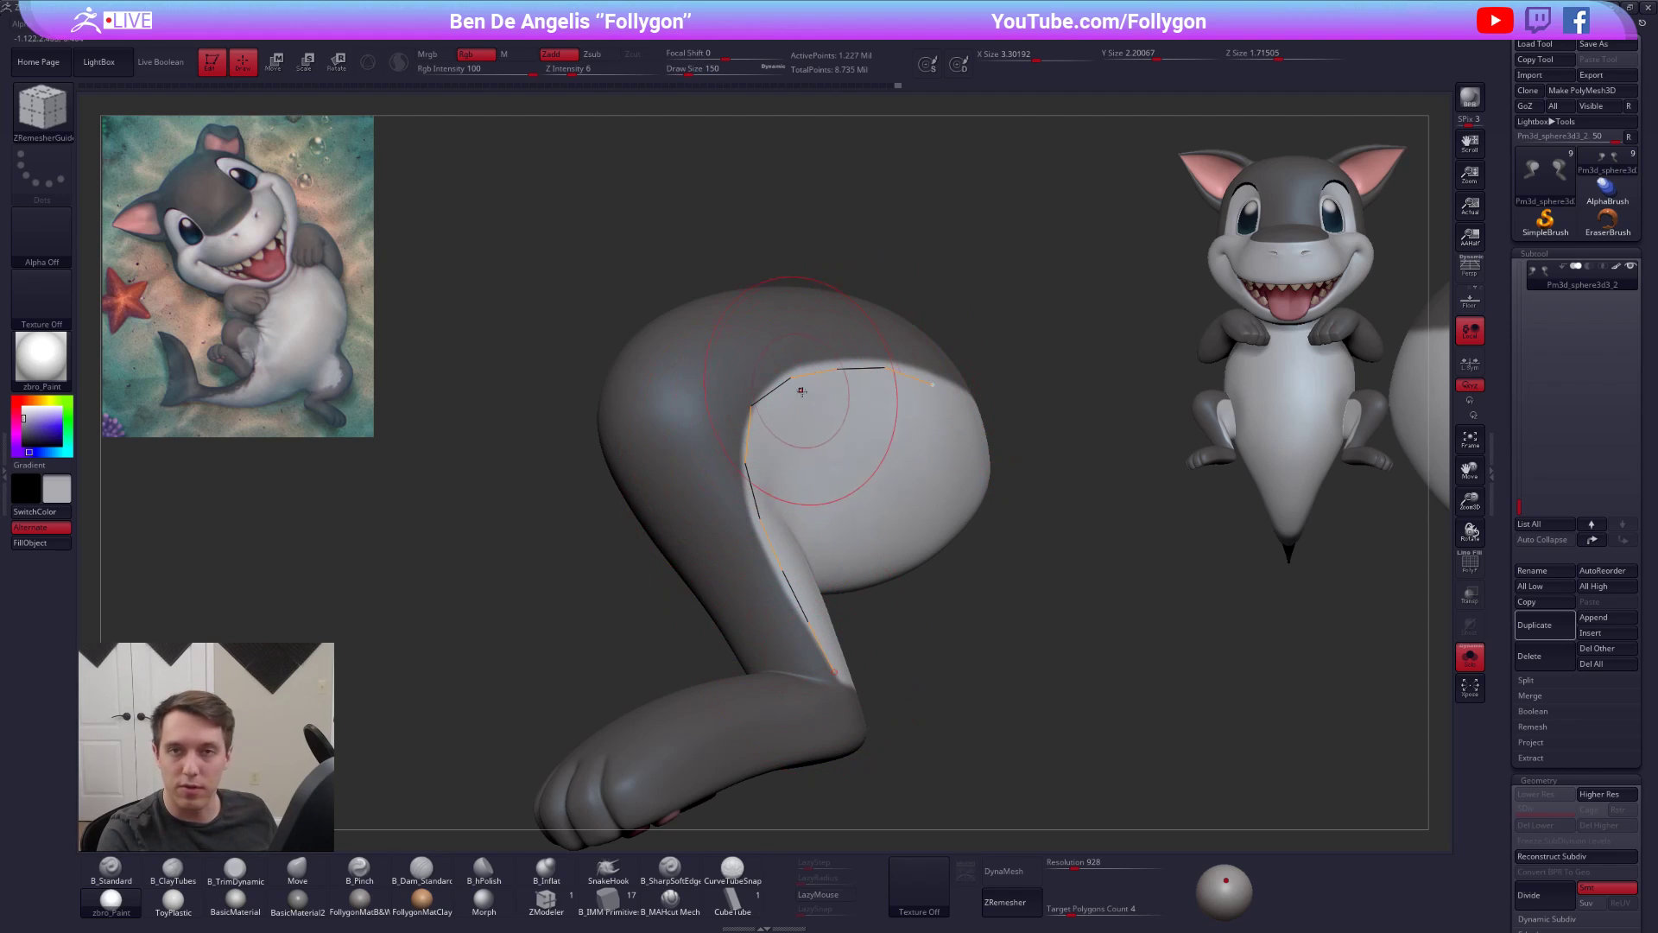
right_drag(831, 577, 764, 583)
key(ctrl+z)
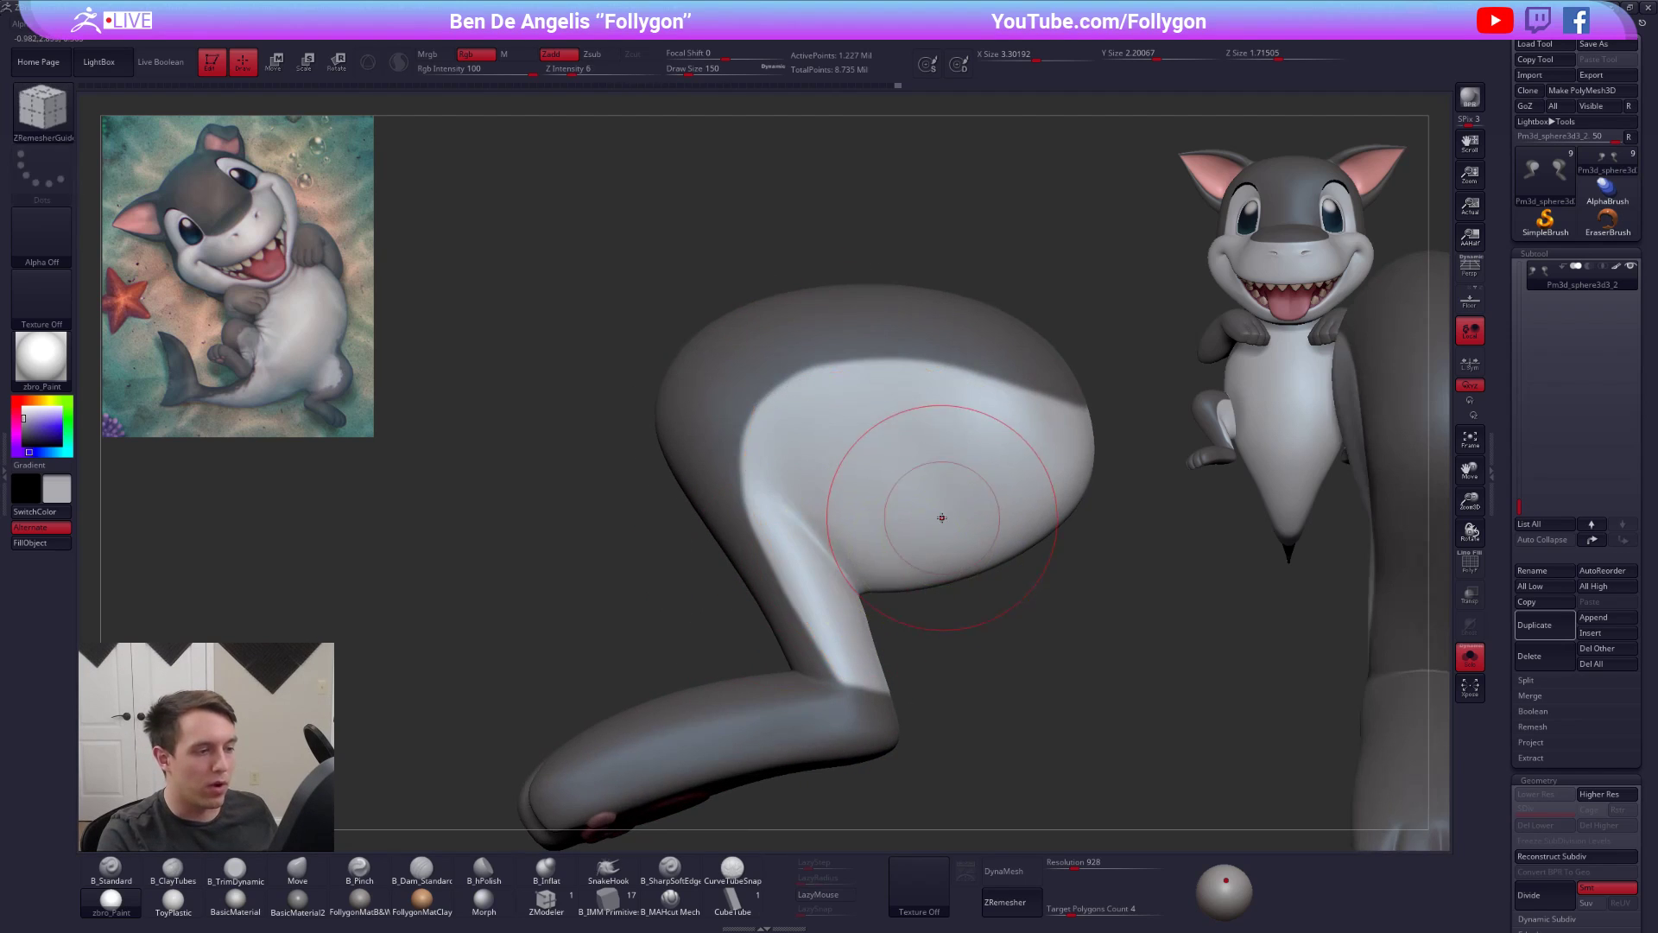
- Try ZRemesherGuides loops around the ankle with draw size 29, undoing them
drag(853, 634, 821, 644)
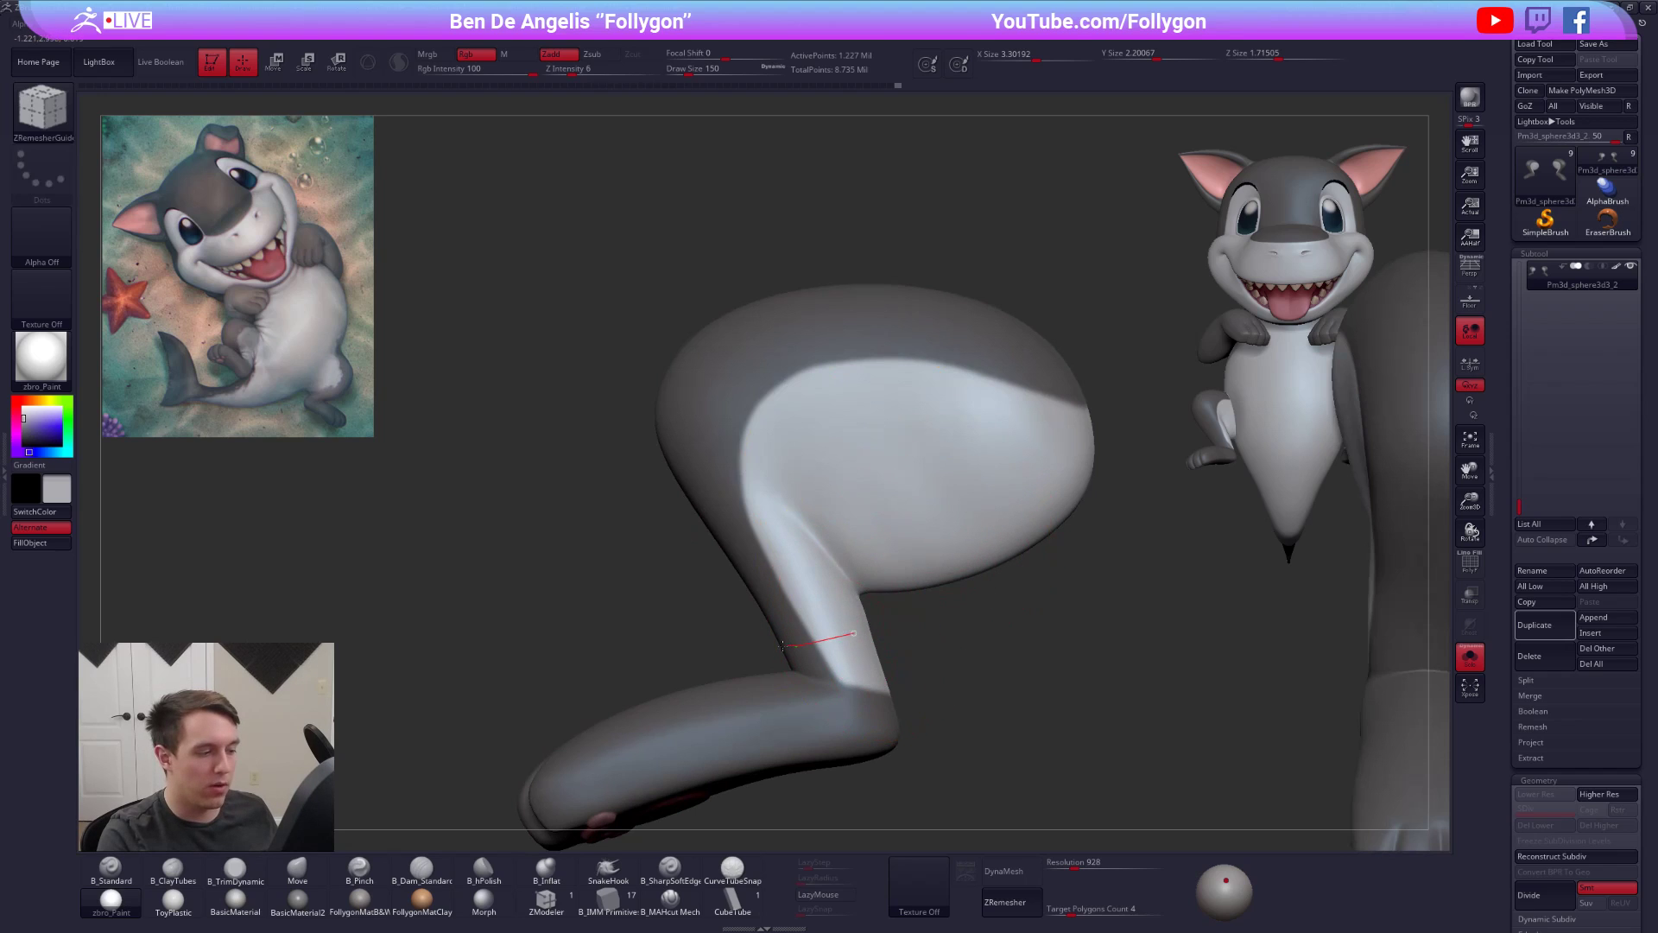
drag(632, 663, 633, 663)
key(space)
drag(811, 580, 780, 579)
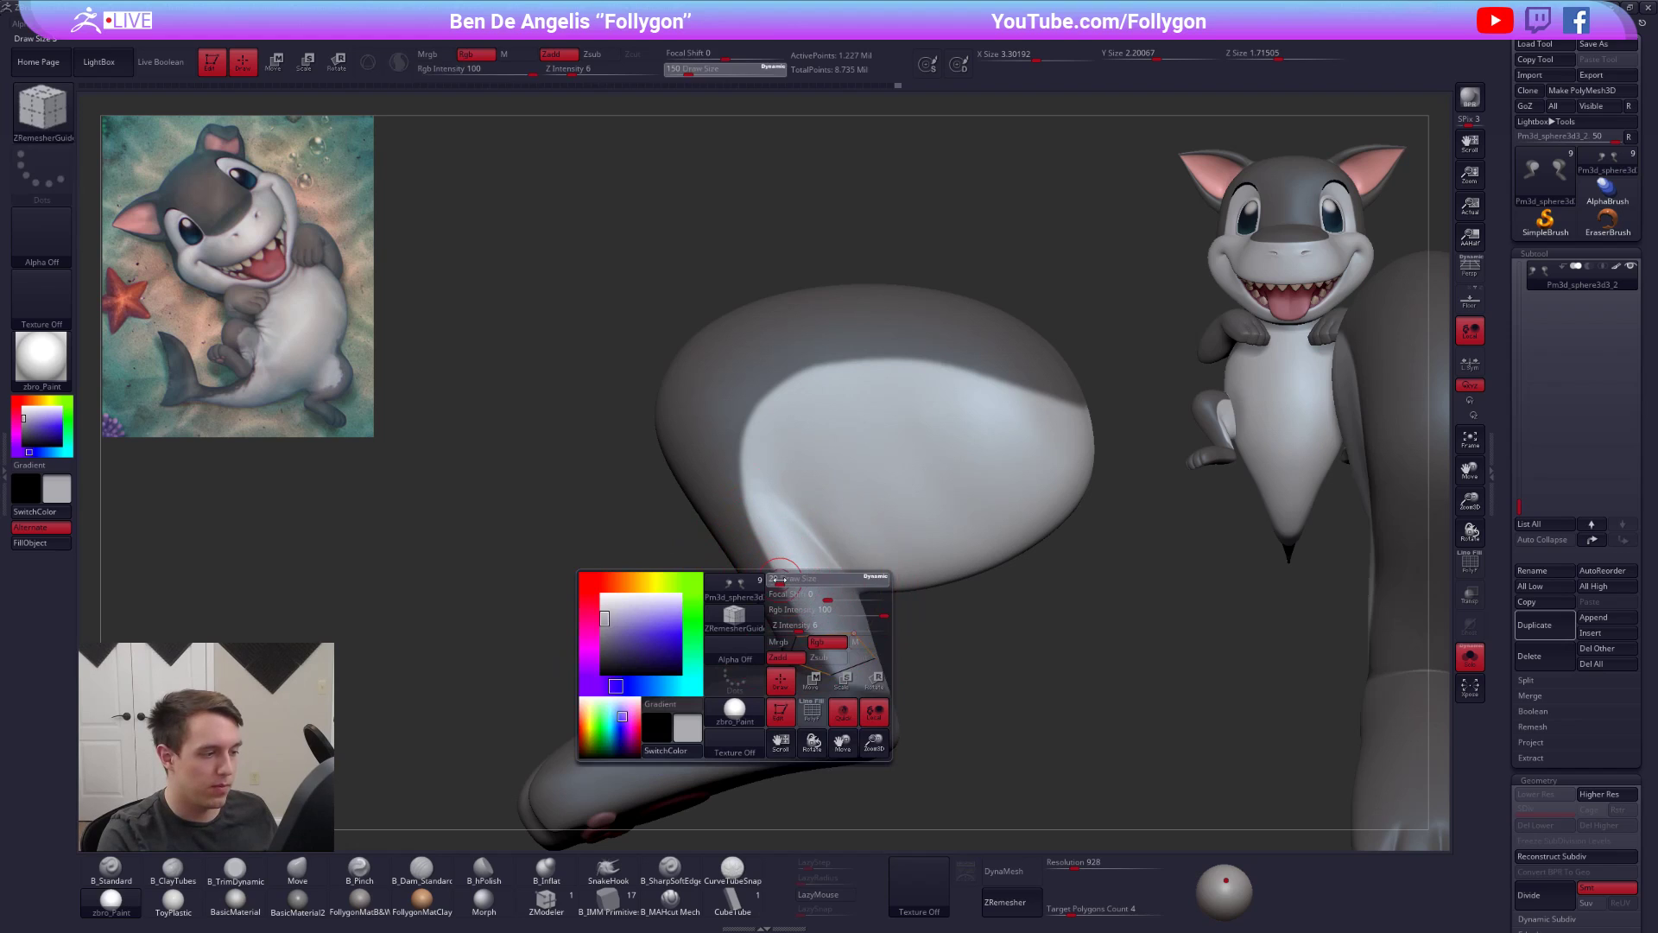
mouse_move(850, 672)
right_down()
mouse_move(803, 628)
mouse_move(841, 575)
right_up()
key(ctrl+z)
drag(839, 576, 868, 584)
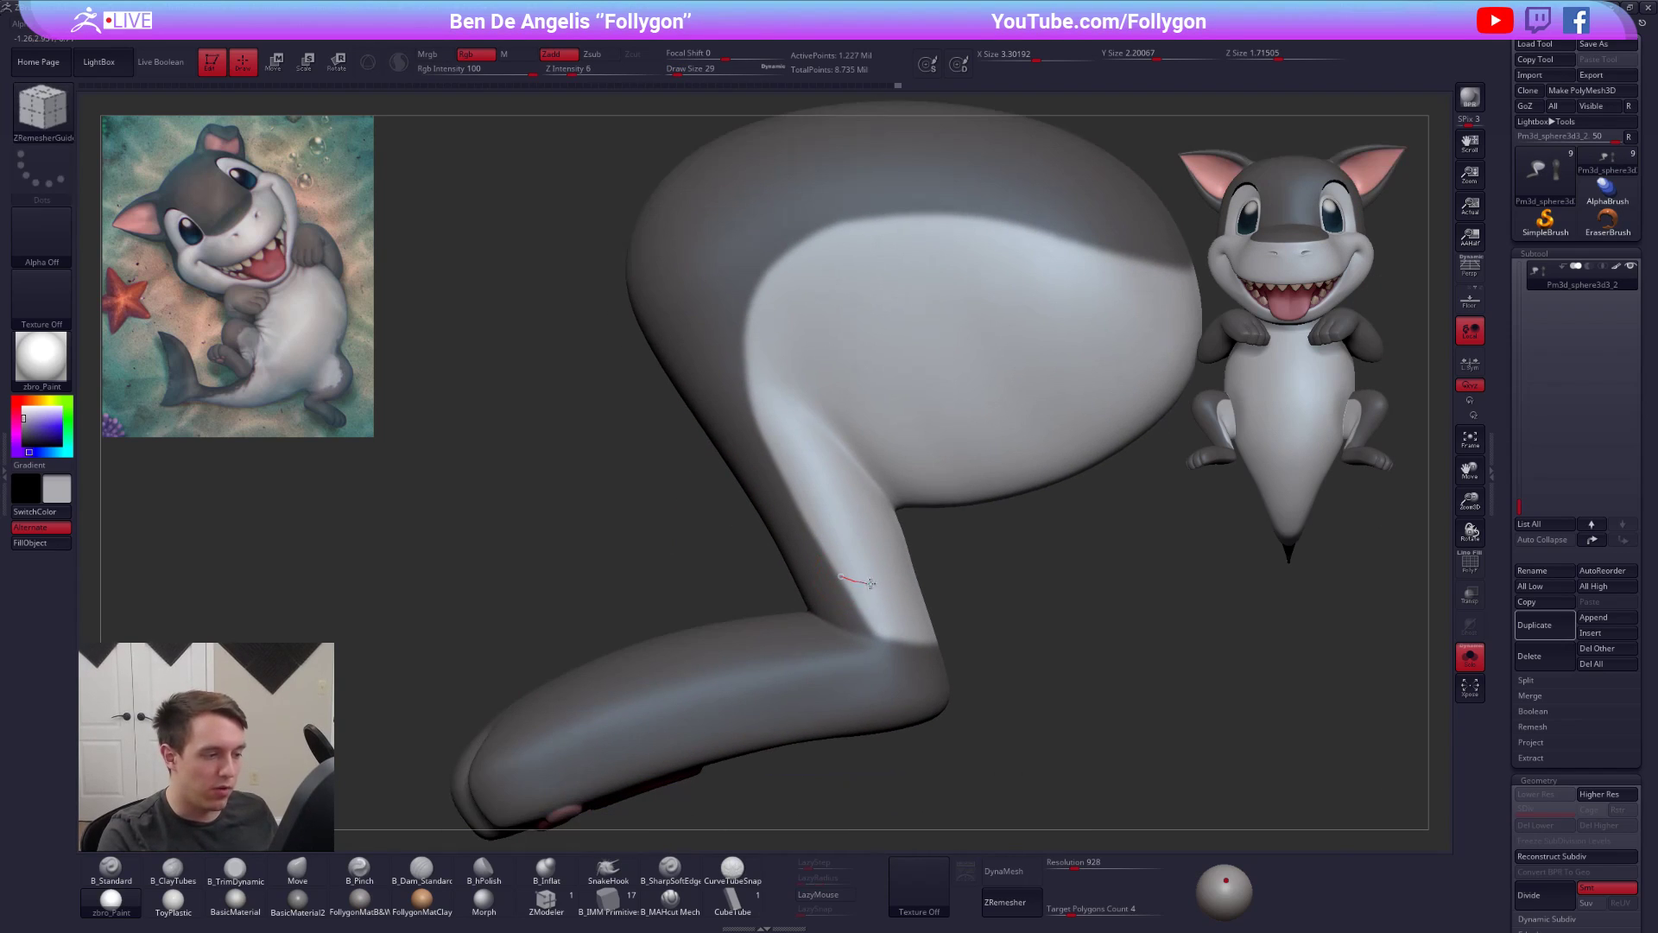
drag(972, 562, 973, 561)
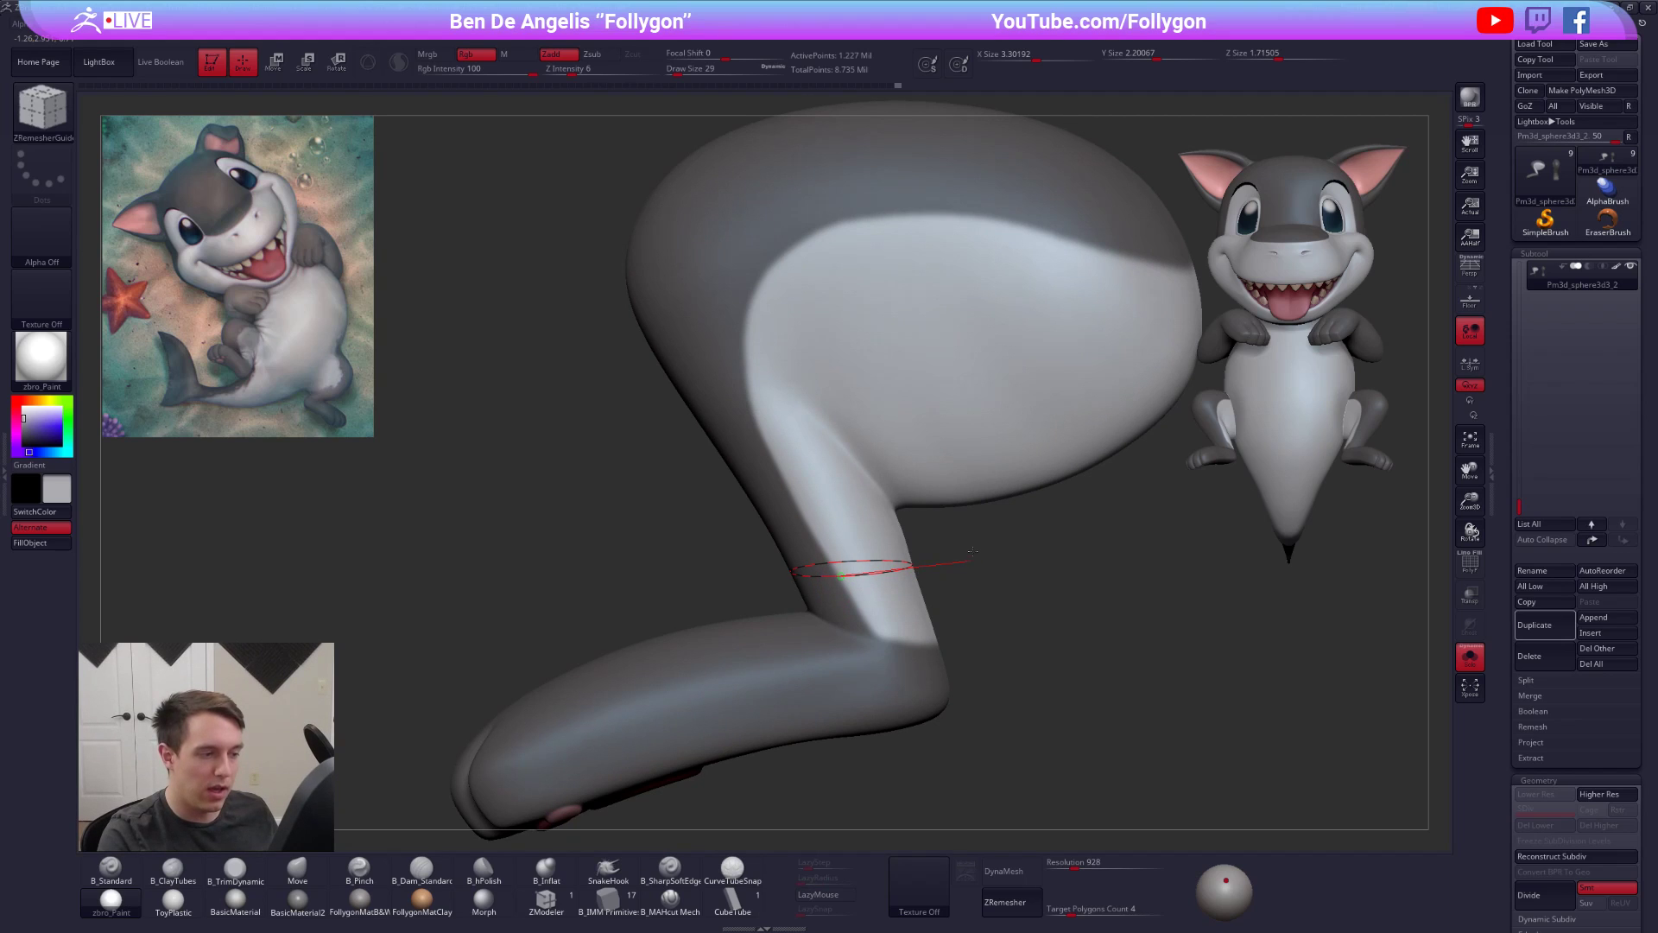
right_drag(947, 596, 861, 567)
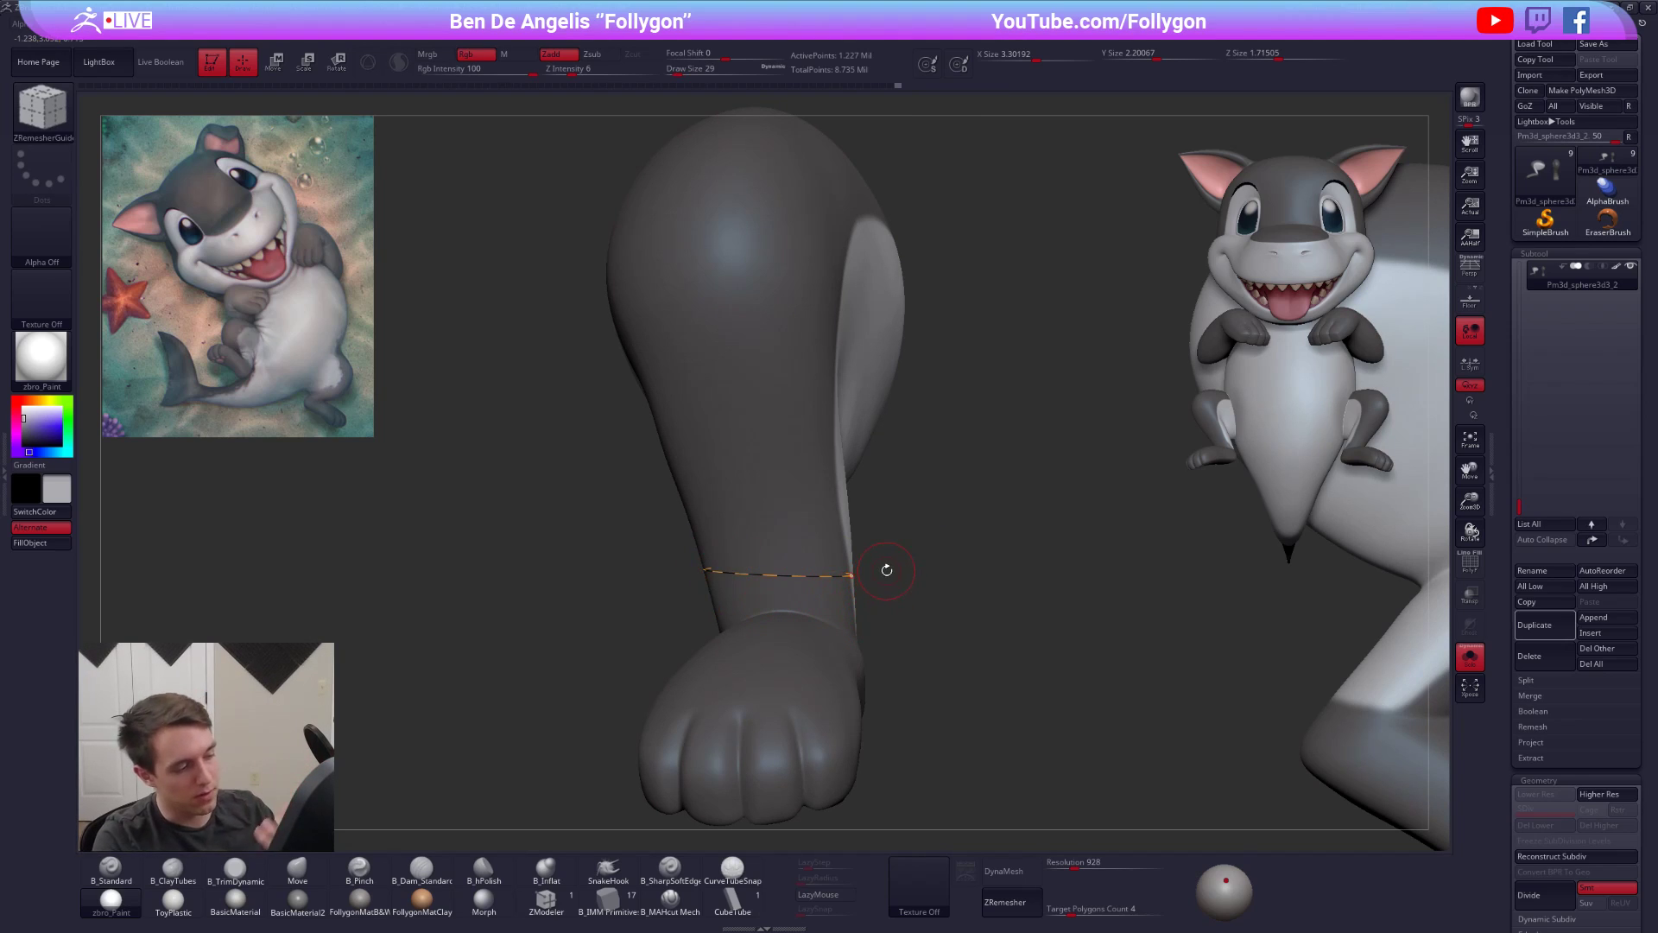
key(ctrl+z)
key(ctrl+z)
- Review the legs against the whole character, isolate them again and lower them to SDiv 1
ctrl+right_drag(953, 575, 868, 542)
right_drag(867, 543, 1018, 584)
click(863, 518)
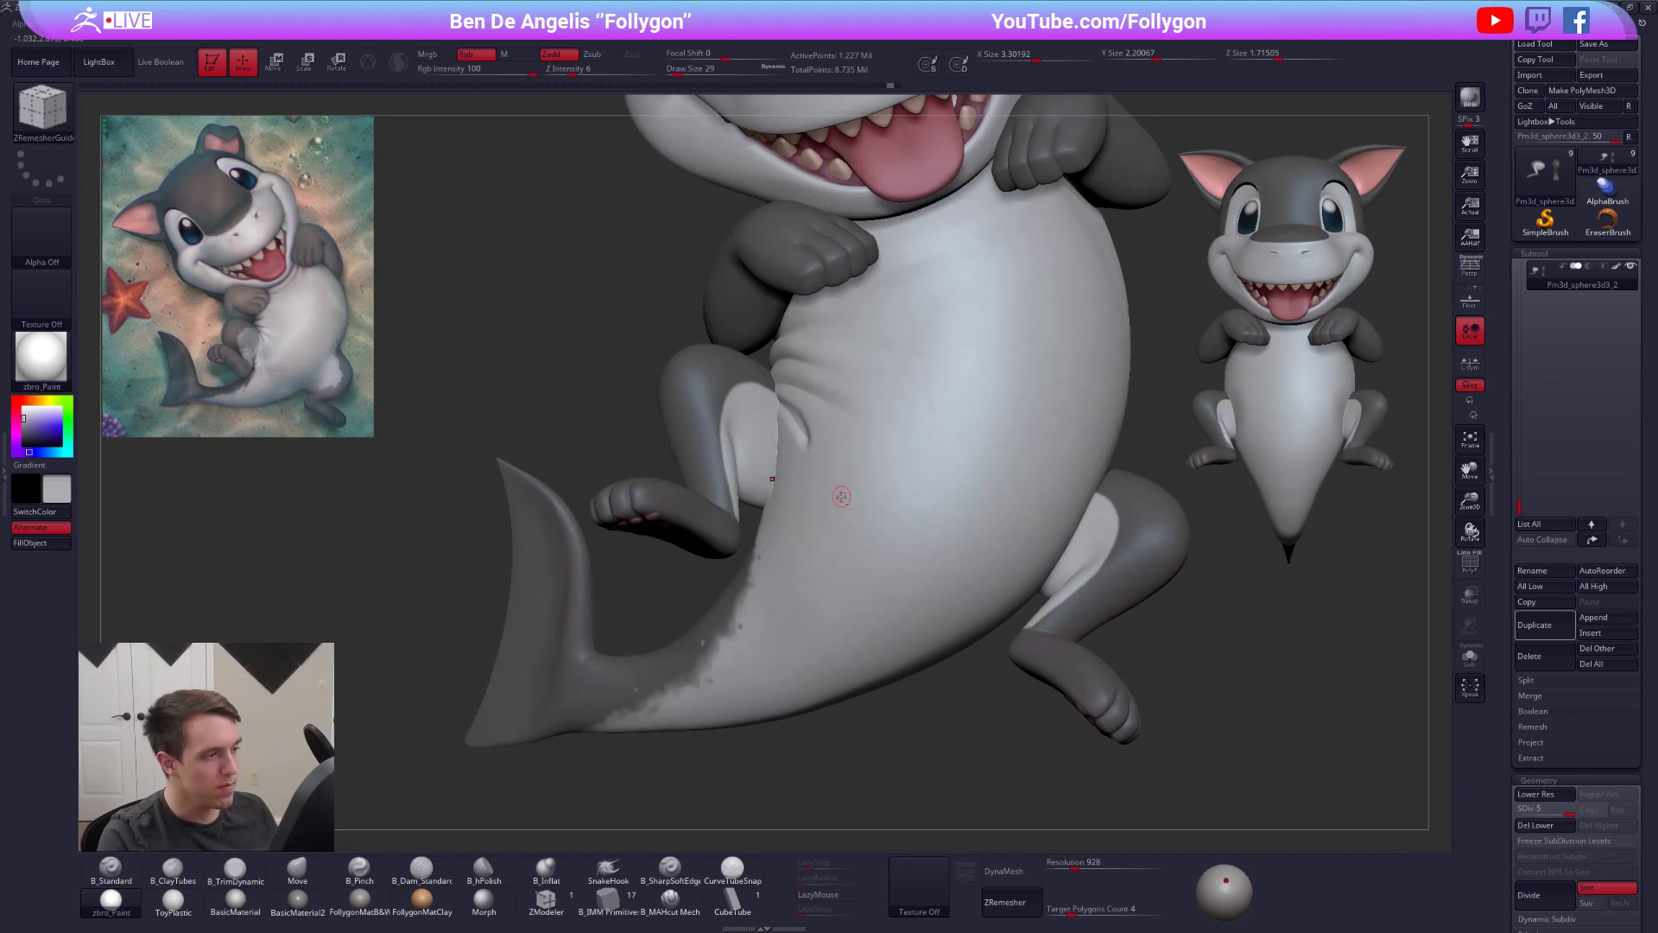
alt+right_drag(843, 495, 926, 625)
key(ctrl+shift+s)
right_drag(842, 539, 742, 551)
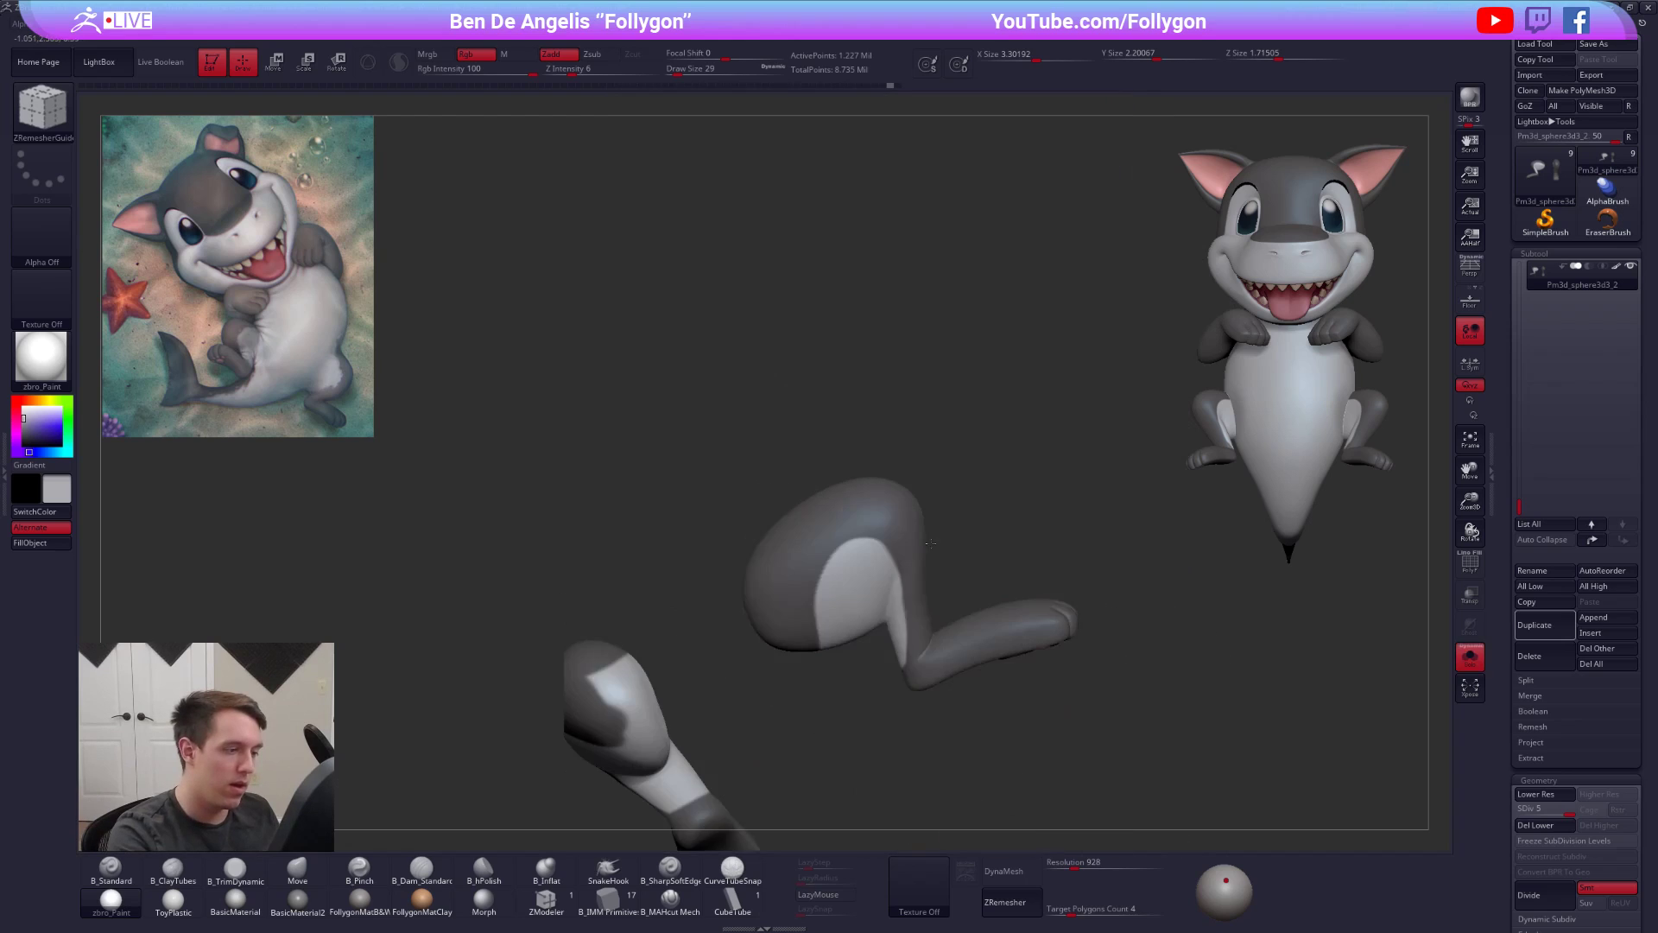
key(shift+d)
key(shift+d)
key(shift+d)
key(shift+d)
- Mask the legs except the bent leg's rear thigh with a lasso at draw size 192, softening the mask's edge
key(s)
drag(862, 546, 872, 547)
ctrl+right_drag(872, 547, 869, 552)
key(s)
drag(869, 552, 881, 556)
alt+right_drag(881, 555, 917, 548)
mouse_move(798, 700)
ctrl+mouse_down()
mouse_move(841, 588)
mouse_move(960, 400)
mouse_move(734, 723)
ctrl+mouse_up()
ctrl+click(810, 641)
ctrl+click(832, 632)
ctrl+click(1020, 540)
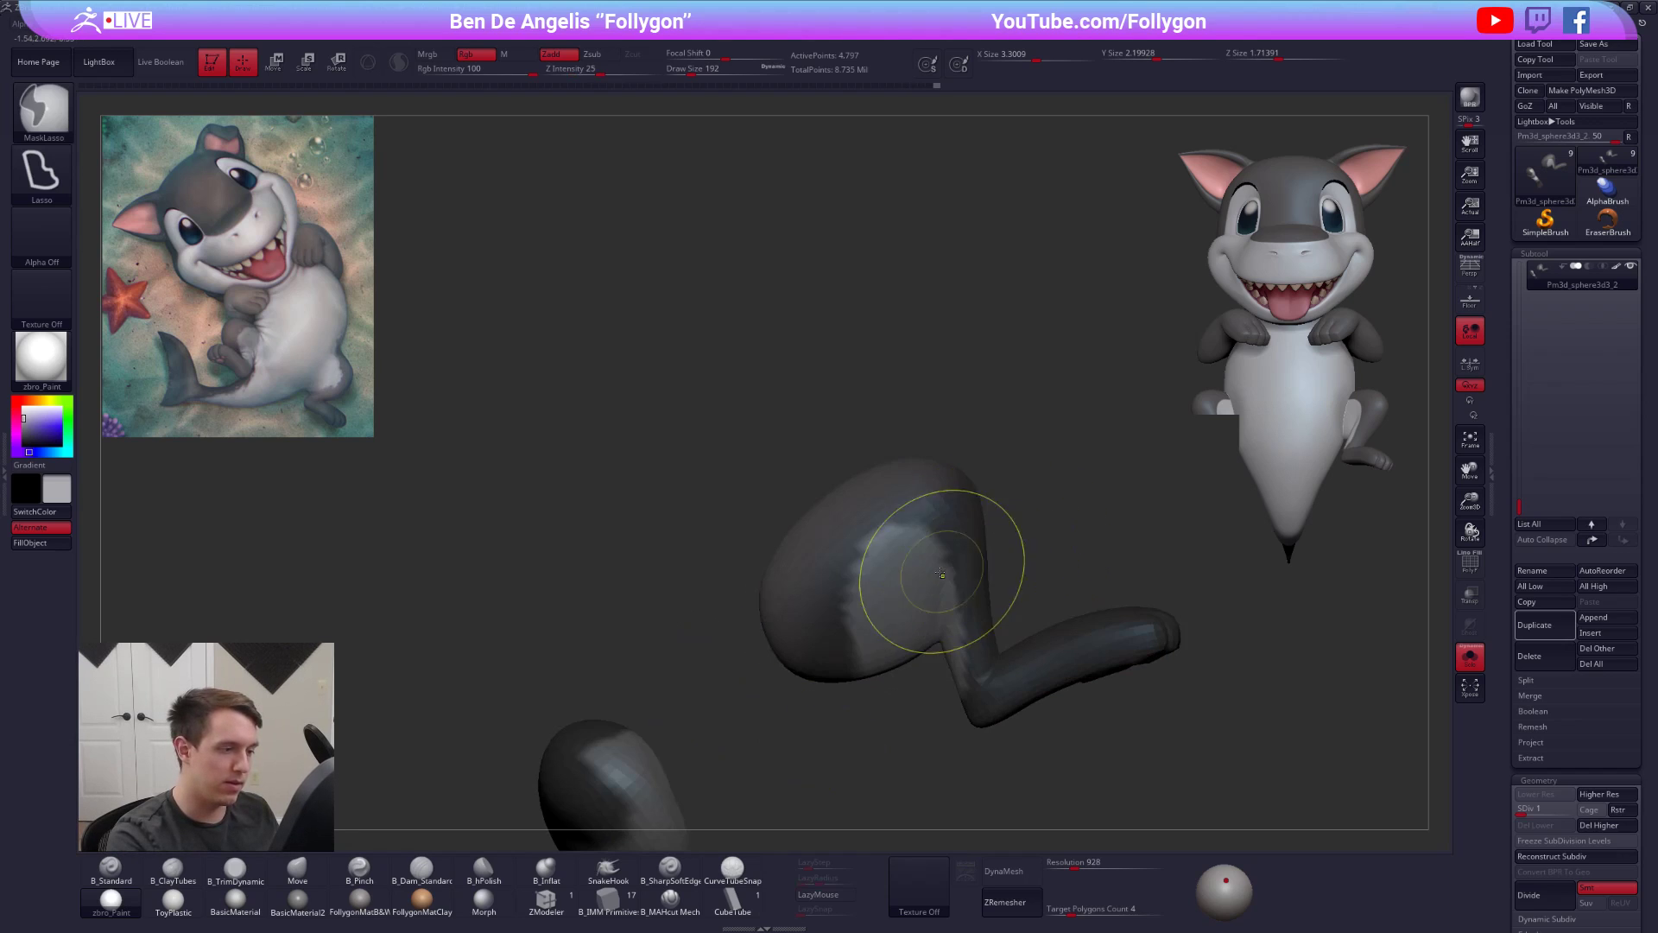
- Rotate the unmasked part of the bent leg with a Transpose line and check the pose against the body
key(r)
mouse_move(944, 463)
mouse_down()
mouse_move(741, 688)
mouse_move(774, 712)
mouse_up()
key(alt+s)
right_drag(1037, 691, 780, 669)
right_drag(971, 622, 872, 639)
right_drag(1088, 645, 918, 458)
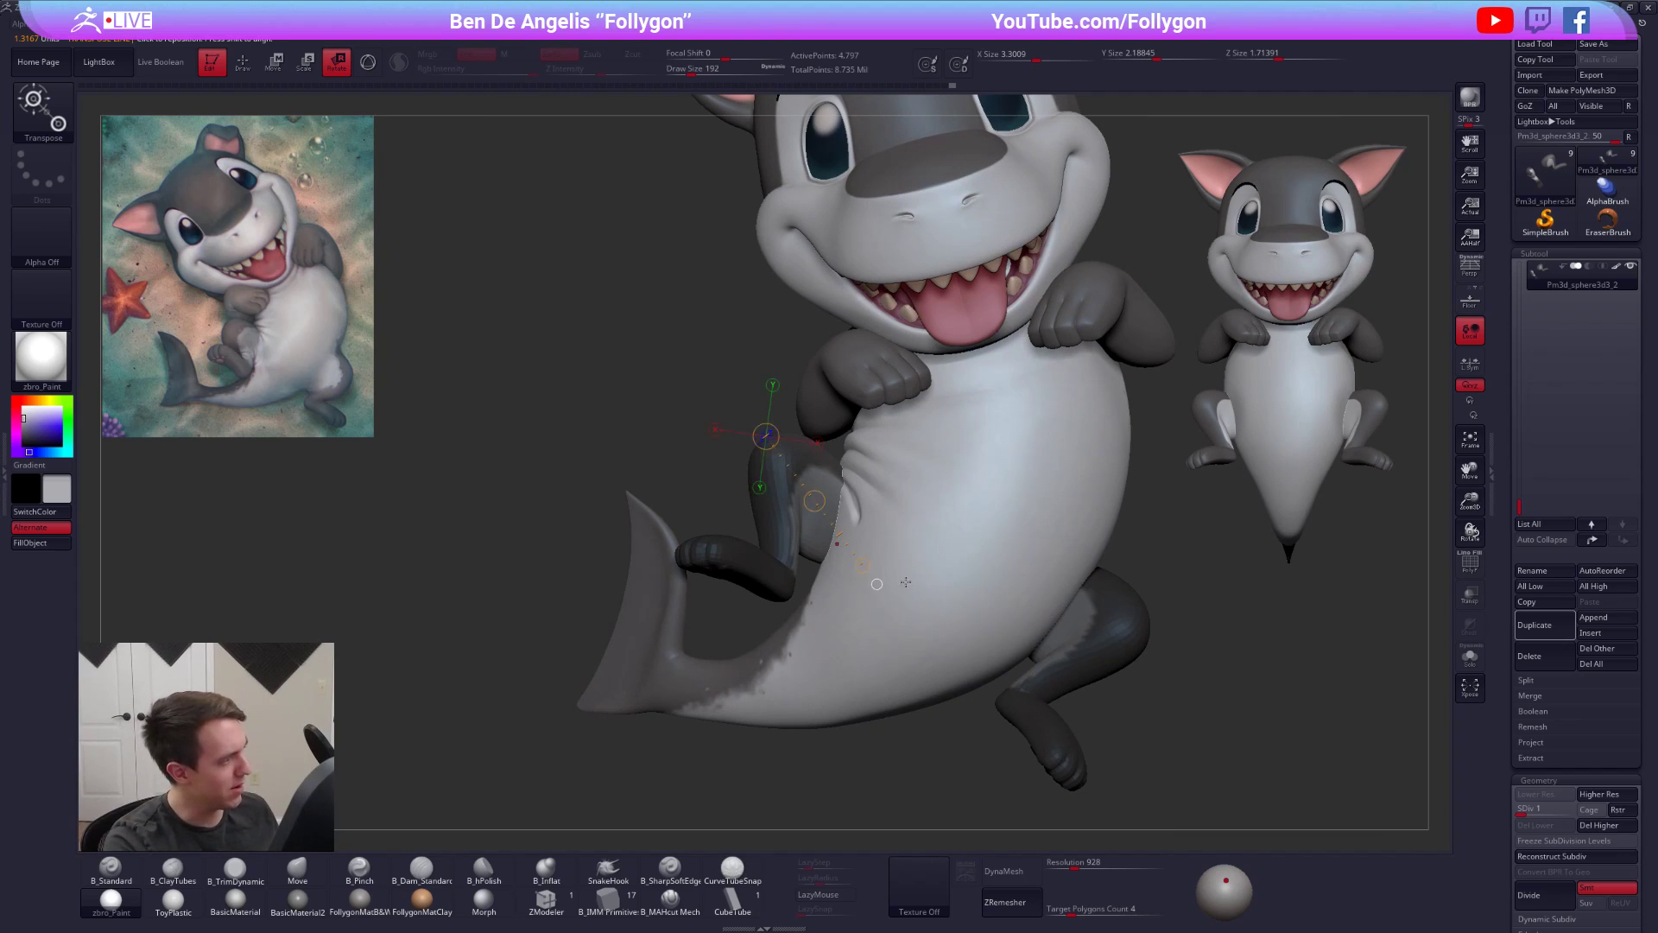
key(q)
- Isolate the legs again and mask the bent leg's thigh with a lasso at draw size 292, softening the edge
mouse_move(820, 589)
right_down()
mouse_move(777, 587)
mouse_move(818, 594)
mouse_move(799, 603)
mouse_move(740, 577)
mouse_move(778, 531)
right_up()
key(shift+s)
key(s)
mouse_move(778, 531)
ctrl+mouse_down()
mouse_move(909, 378)
mouse_move(859, 577)
ctrl+mouse_up()
ctrl+click(890, 553)
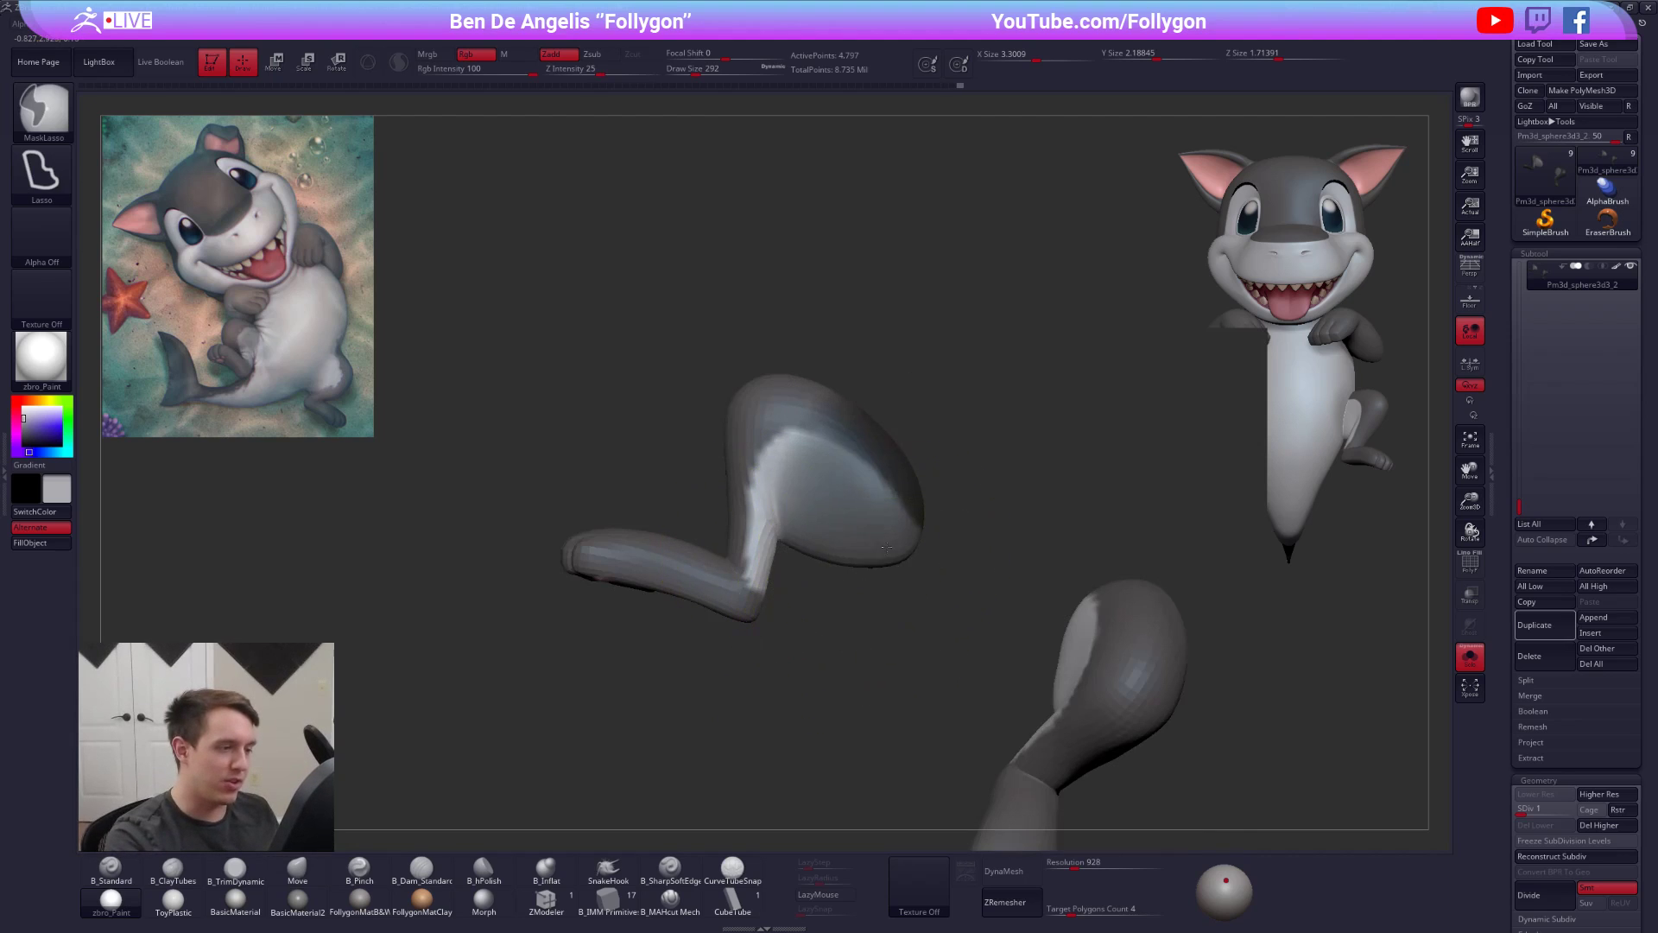
ctrl+click(900, 573)
mouse_move(874, 534)
alt+right_down()
mouse_move(881, 545)
mouse_move(807, 565)
alt+right_up()
key(s)
mouse_move(819, 566)
right_down()
mouse_move(1019, 548)
mouse_move(855, 536)
mouse_move(876, 499)
mouse_move(917, 506)
mouse_move(830, 555)
mouse_move(814, 530)
right_up()
key([)
- Lasso-mask the bent leg's upper thigh, soften and invert the mask, and rotate the free area with a Transpose line
ctrl+drag(741, 531, 798, 524)
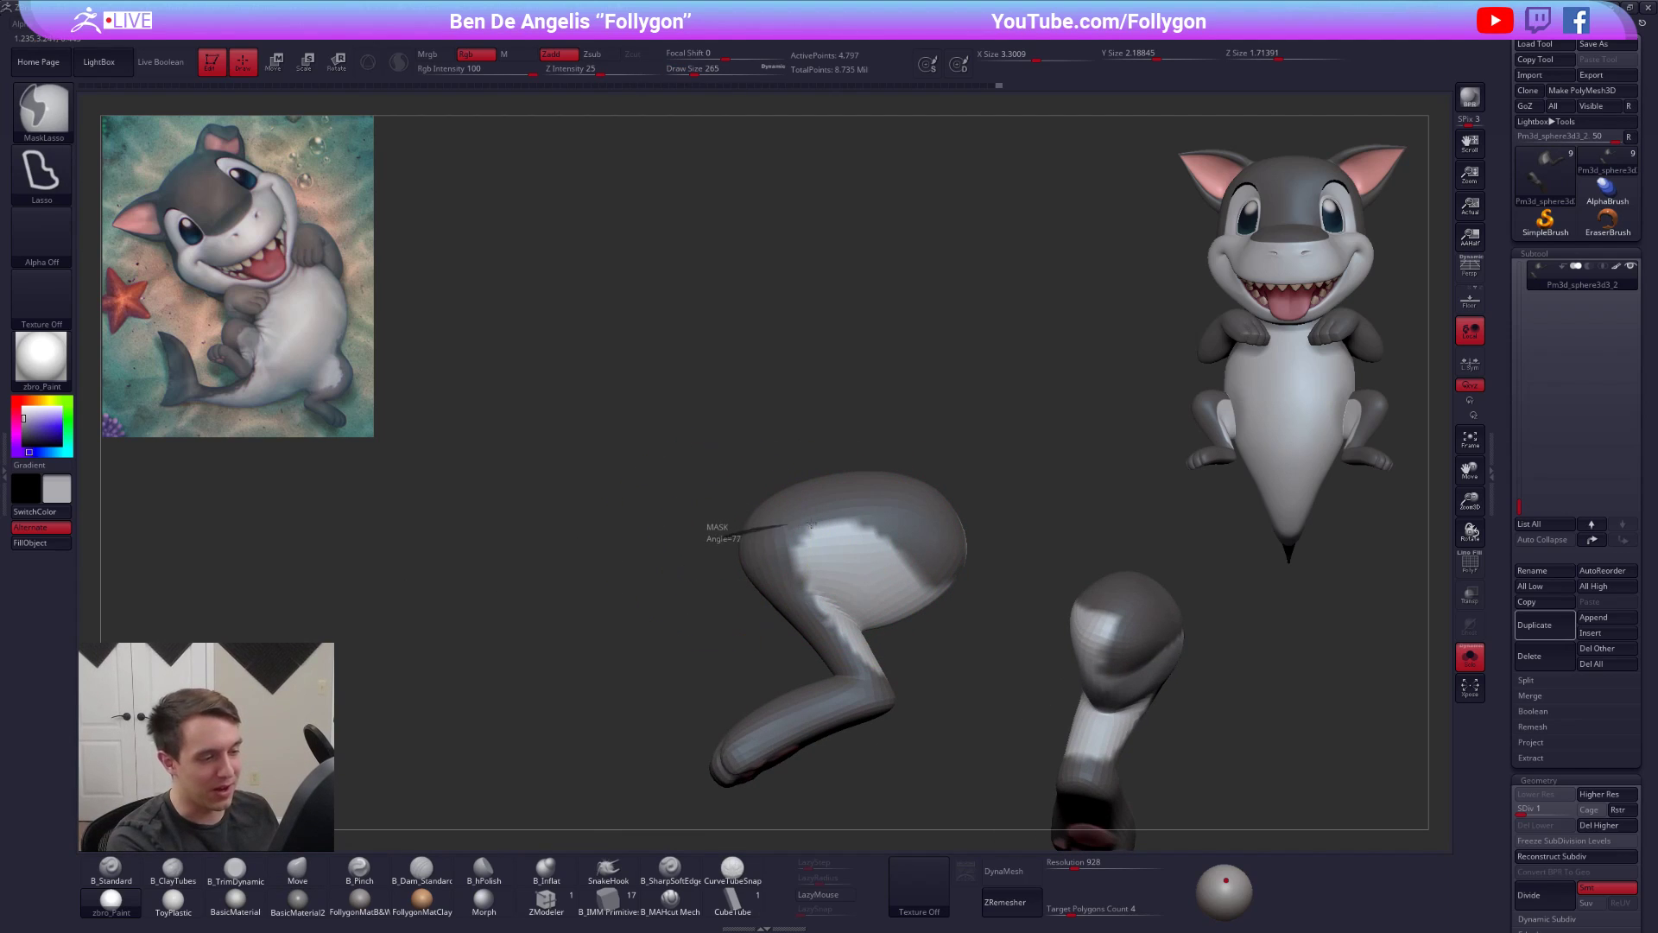
ctrl+drag(959, 460, 960, 463)
ctrl+click(934, 534)
key(ctrl+i)
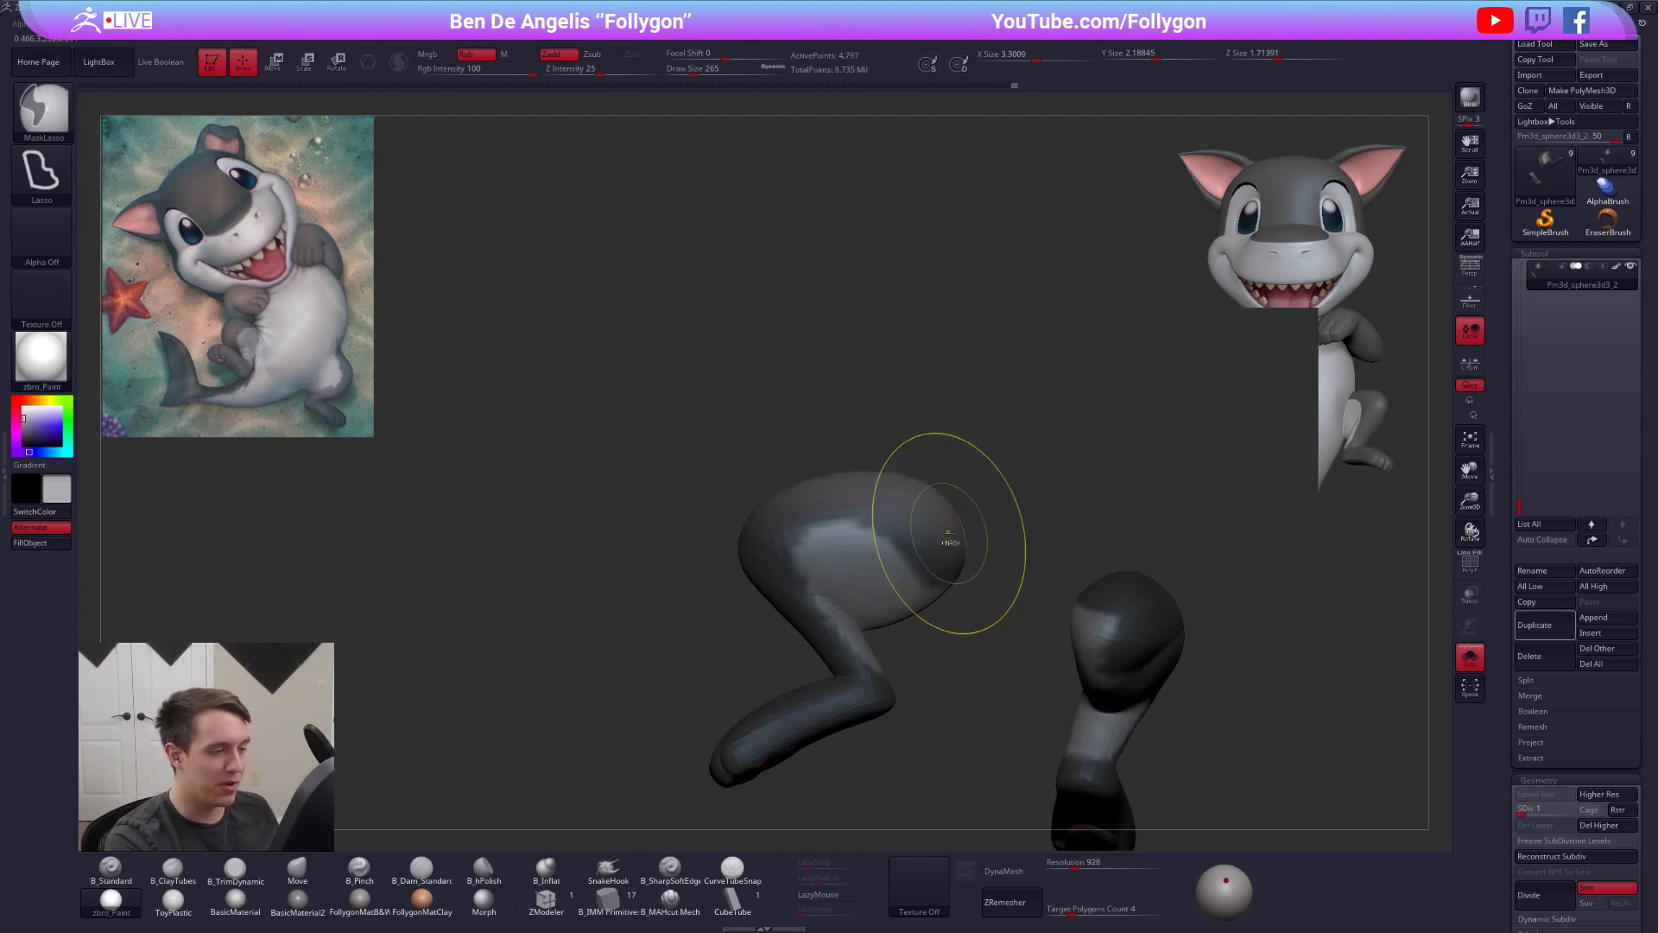
ctrl+right_drag(946, 542, 947, 579)
key(r)
drag(708, 525, 1050, 498)
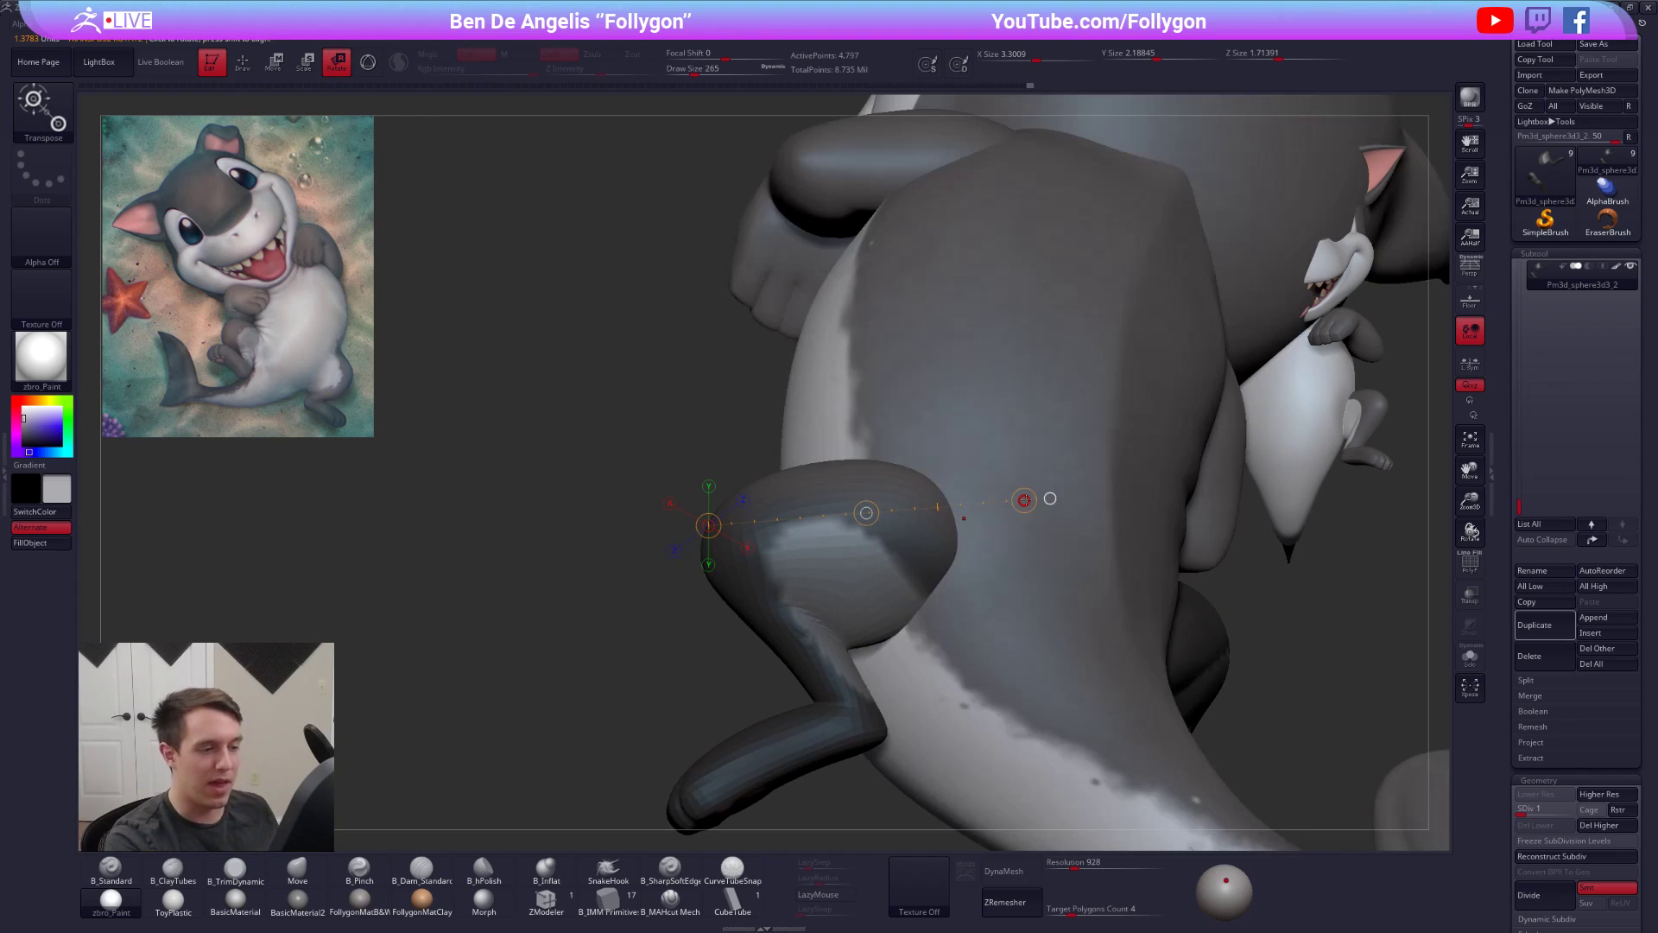
key(q)
- Isolate the legs and lasso-mask the bent leg's thigh end at draw size 203, softening the mask's edge
mouse_move(967, 566)
right_down()
mouse_move(842, 579)
mouse_move(889, 592)
mouse_move(900, 545)
mouse_move(928, 637)
right_up()
key(alt+s)
ctrl+drag(930, 639, 968, 678)
mouse_move(878, 612)
ctrl+mouse_down()
mouse_move(972, 346)
mouse_move(1058, 566)
ctrl+mouse_up()
ctrl+click(995, 522)
ctrl+click(997, 524)
ctrl+click(1018, 551)
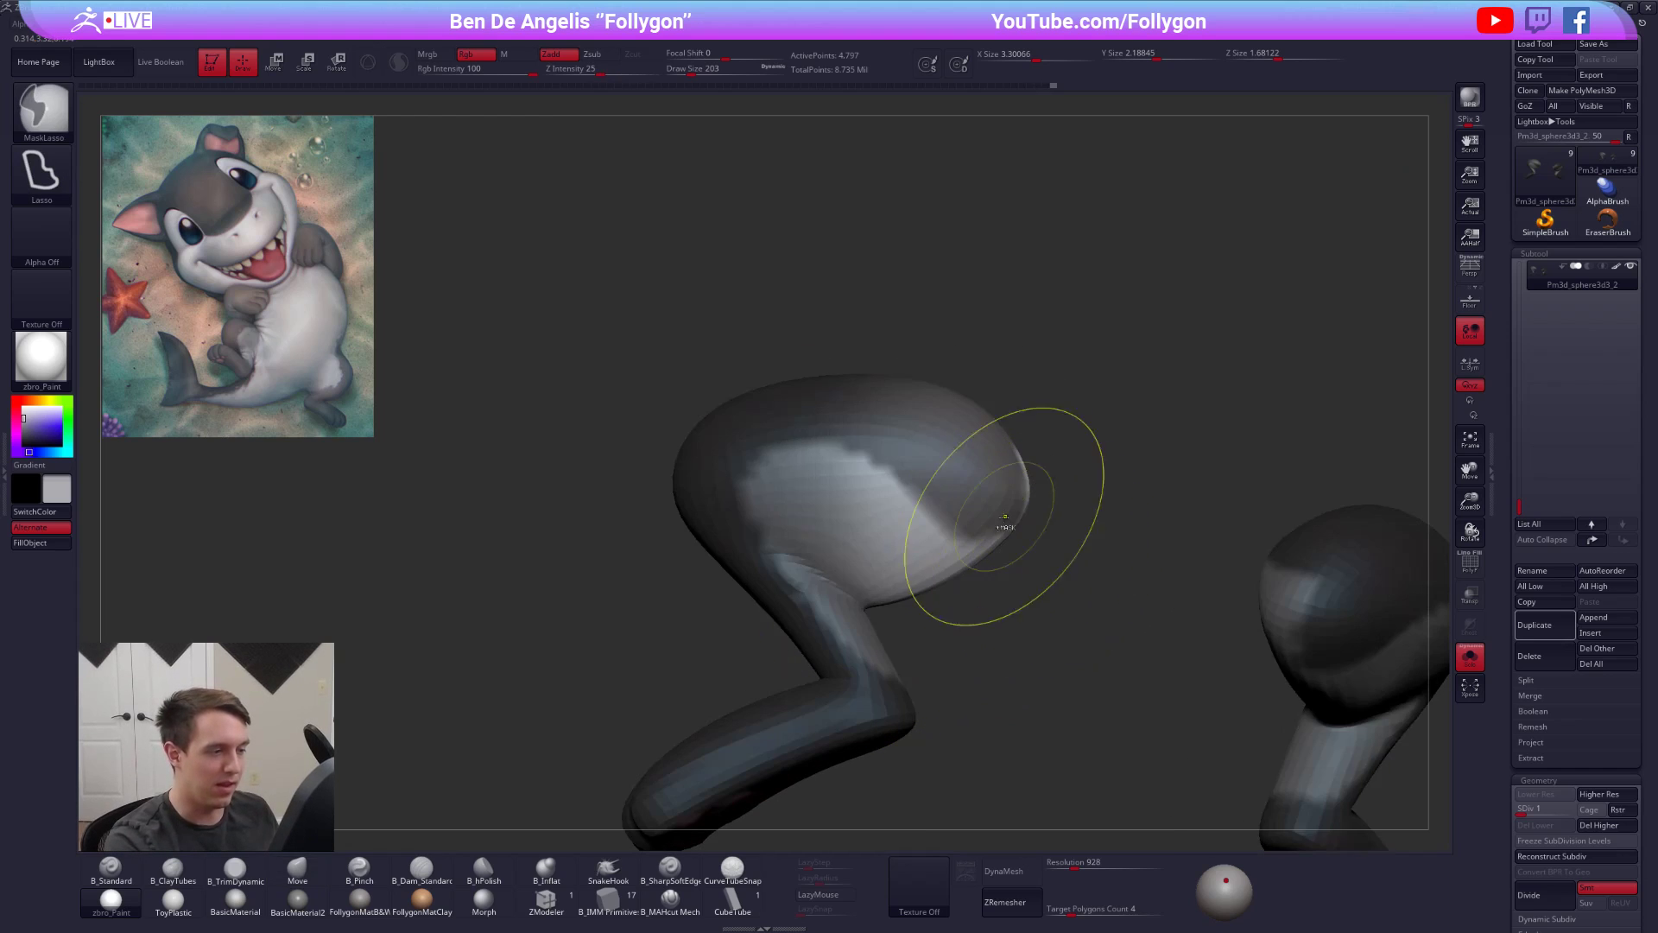
- Nudge the unmasked part of the bent leg with the Move brush, clear the mask and return to subdivision level 5
drag(894, 589, 898, 577)
right_drag(907, 580, 1070, 578)
key(space)
drag(922, 579, 917, 578)
right_drag(1114, 602, 950, 604)
drag(950, 592, 945, 581)
right_drag(959, 595, 1049, 535)
ctrl+drag(1036, 531, 1075, 561)
right_drag(1075, 566, 993, 548)
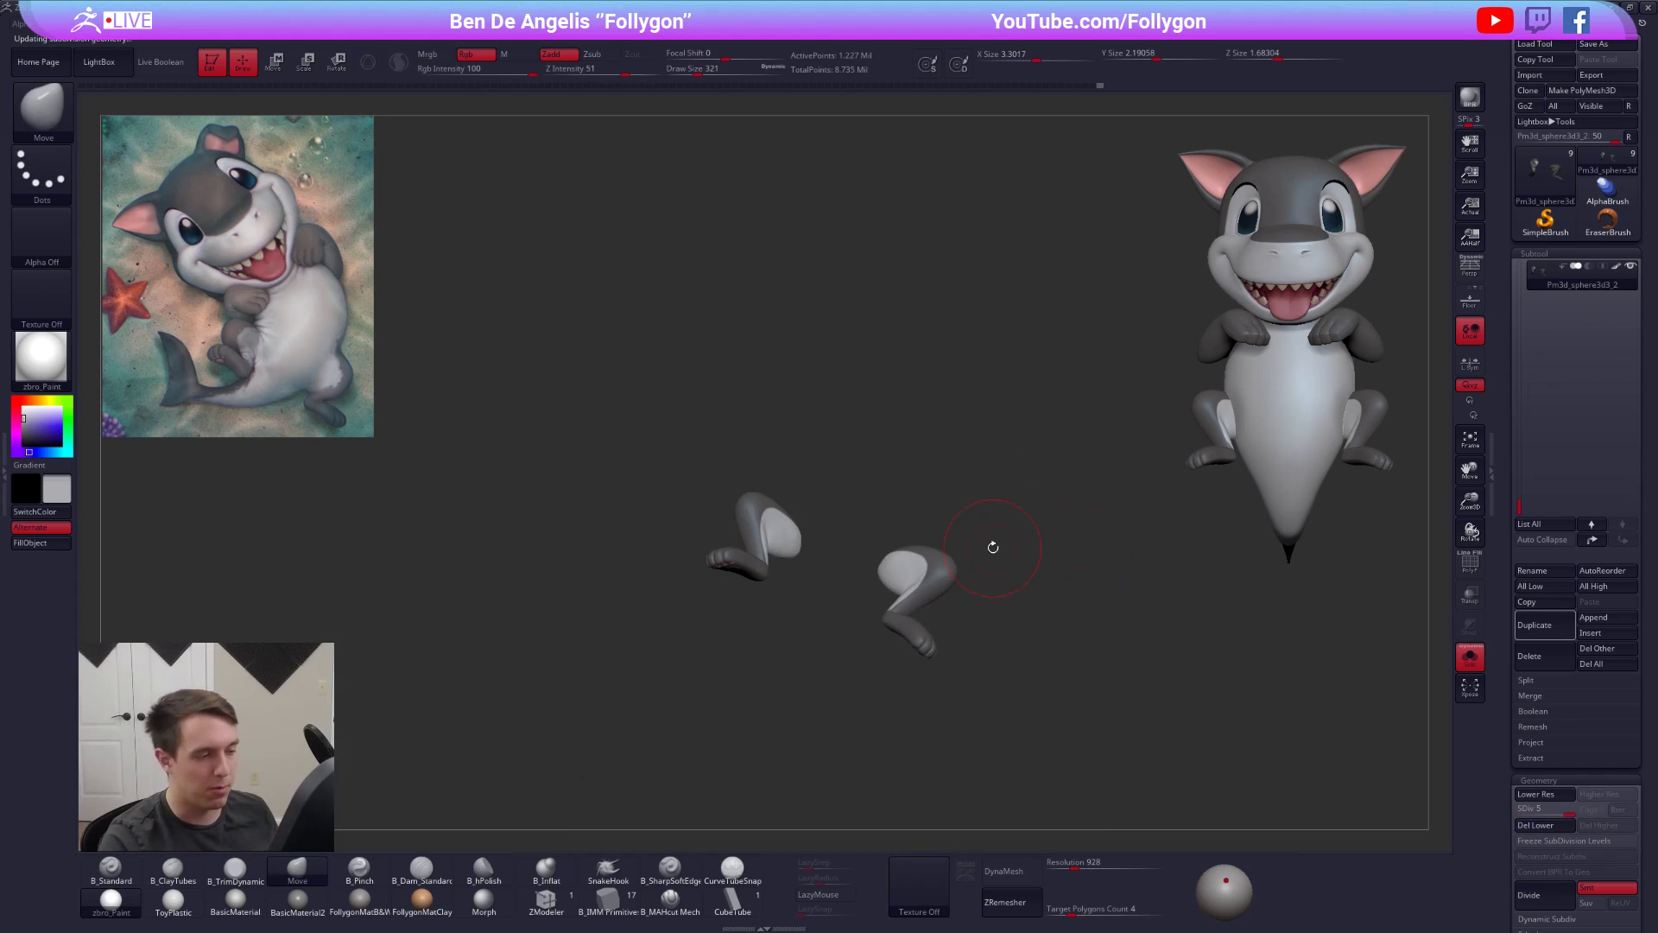
- Smooth the bent leg's inner thigh at subdivision level 2 with draw size 113, restore level 5 and show the whole character
ctrl+right_drag(774, 525, 810, 558)
key(space)
drag(810, 559, 800, 555)
right_drag(799, 555, 793, 537)
ctrl+right_drag(792, 537, 793, 634)
key(shift+d)
key(shift+d)
key(shift+d)
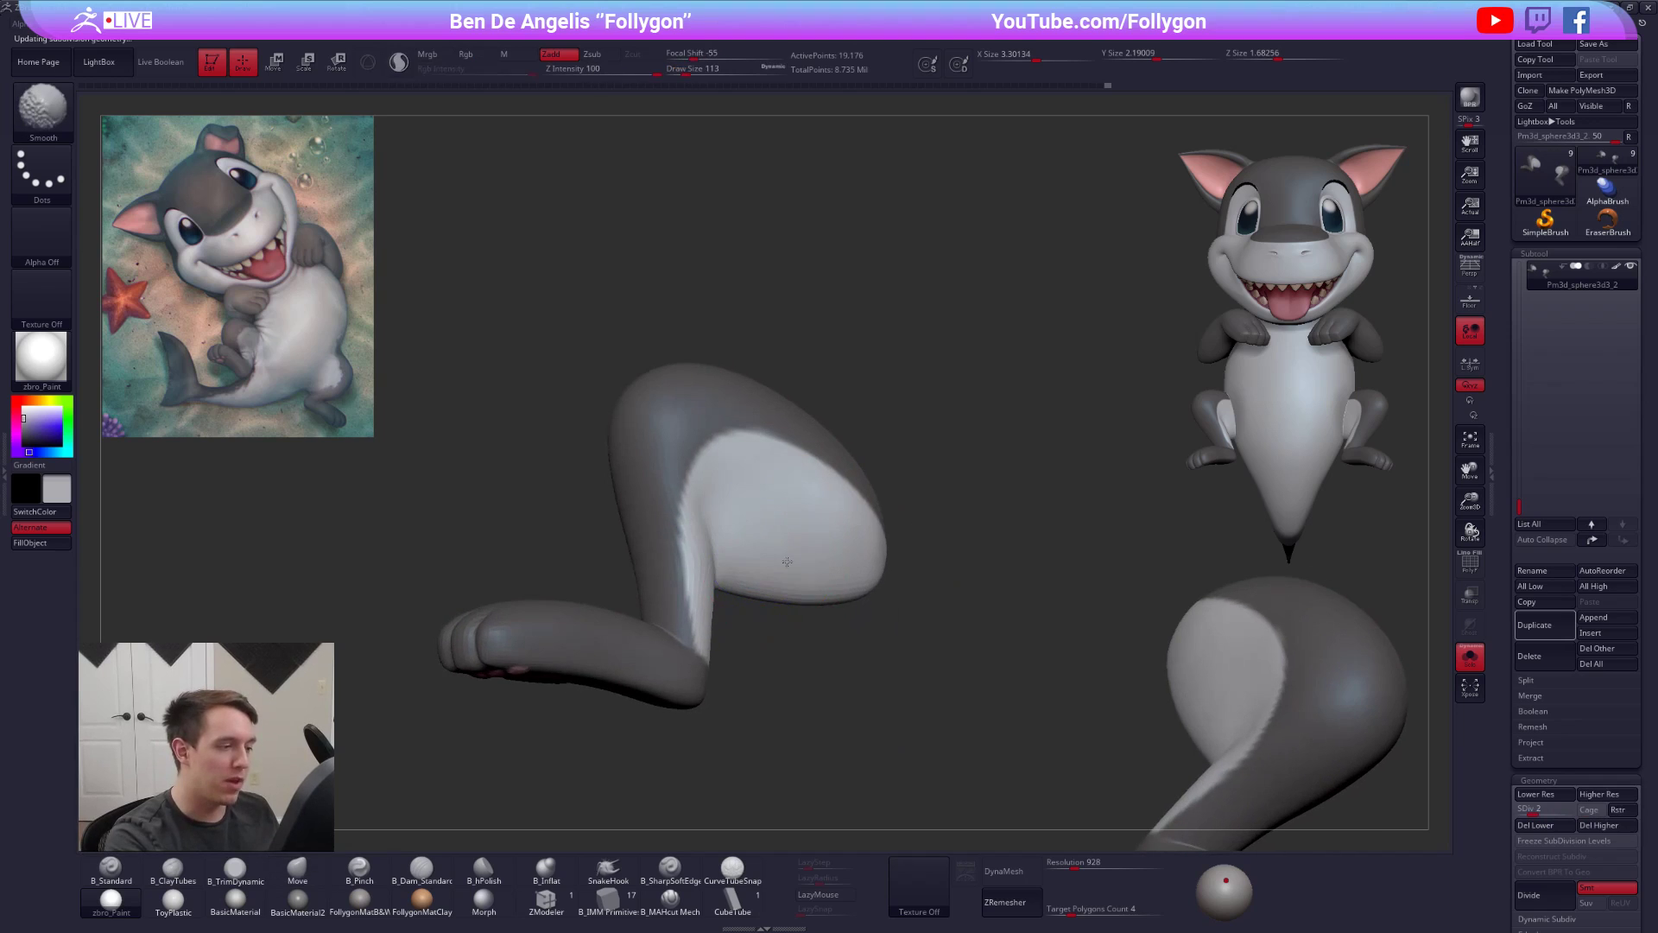
alt+right_drag(1205, 688, 1042, 565)
ctrl+right_drag(1042, 564, 879, 590)
key(alt+s)
key(d)
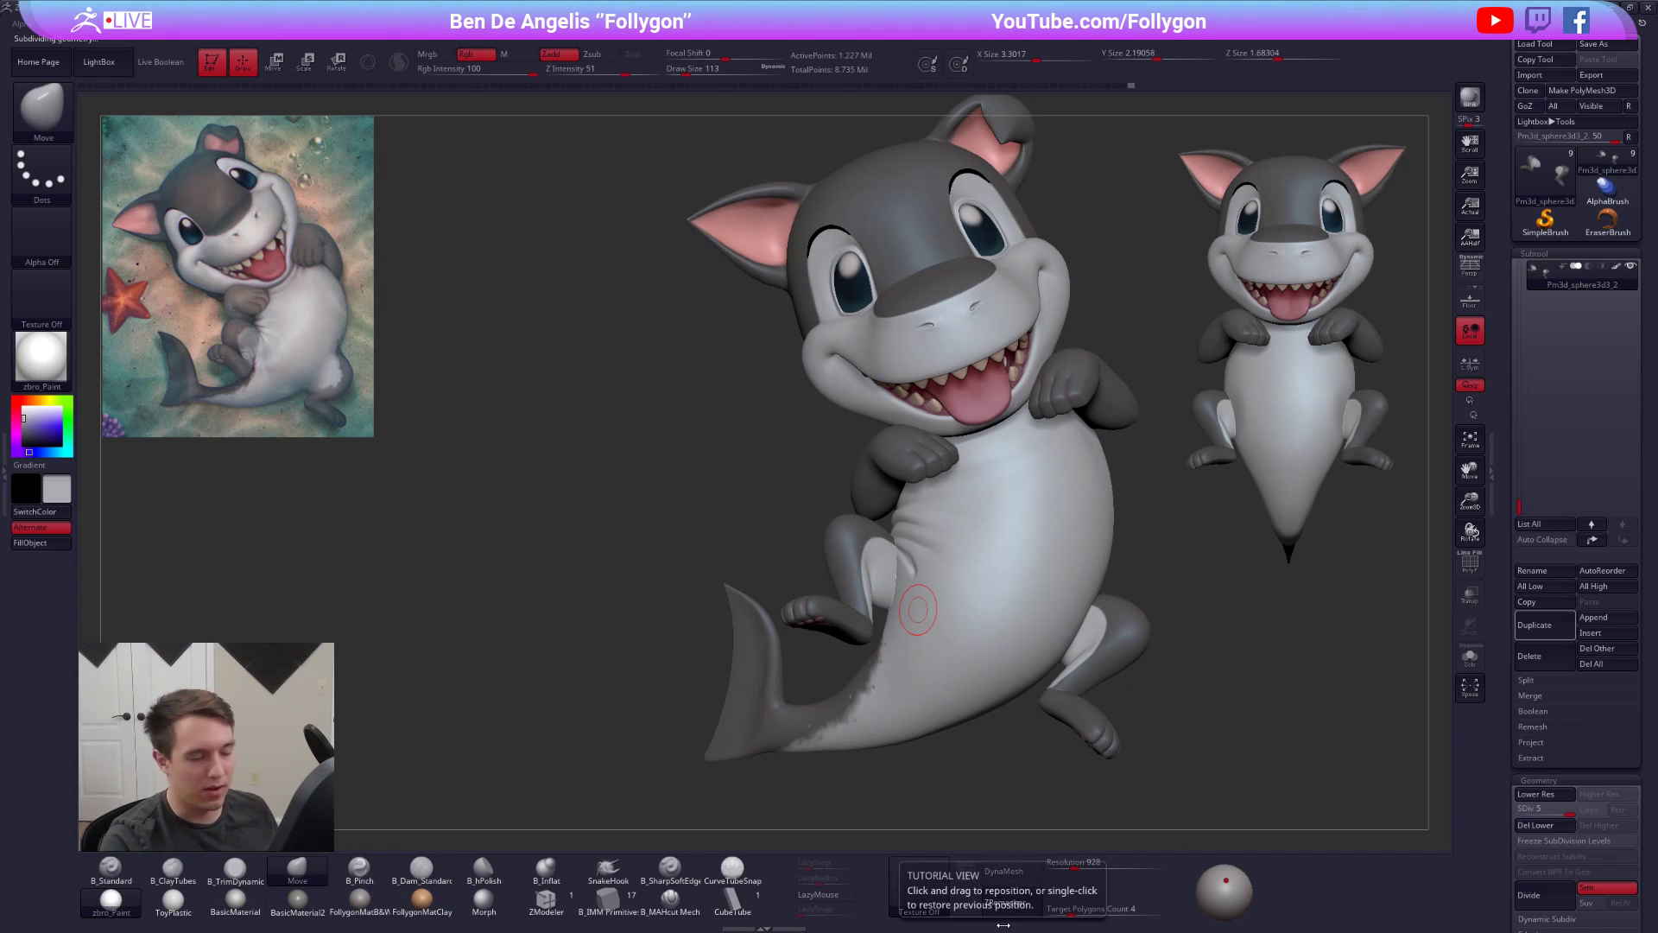
- Select and isolate the body, and carve the lowest belly crease with the B_MAHcut Mech brush at draw size 67
alt+click(979, 643)
key(shift+s)
mouse_move(887, 592)
right_down()
mouse_move(929, 575)
mouse_move(1033, 596)
right_up()
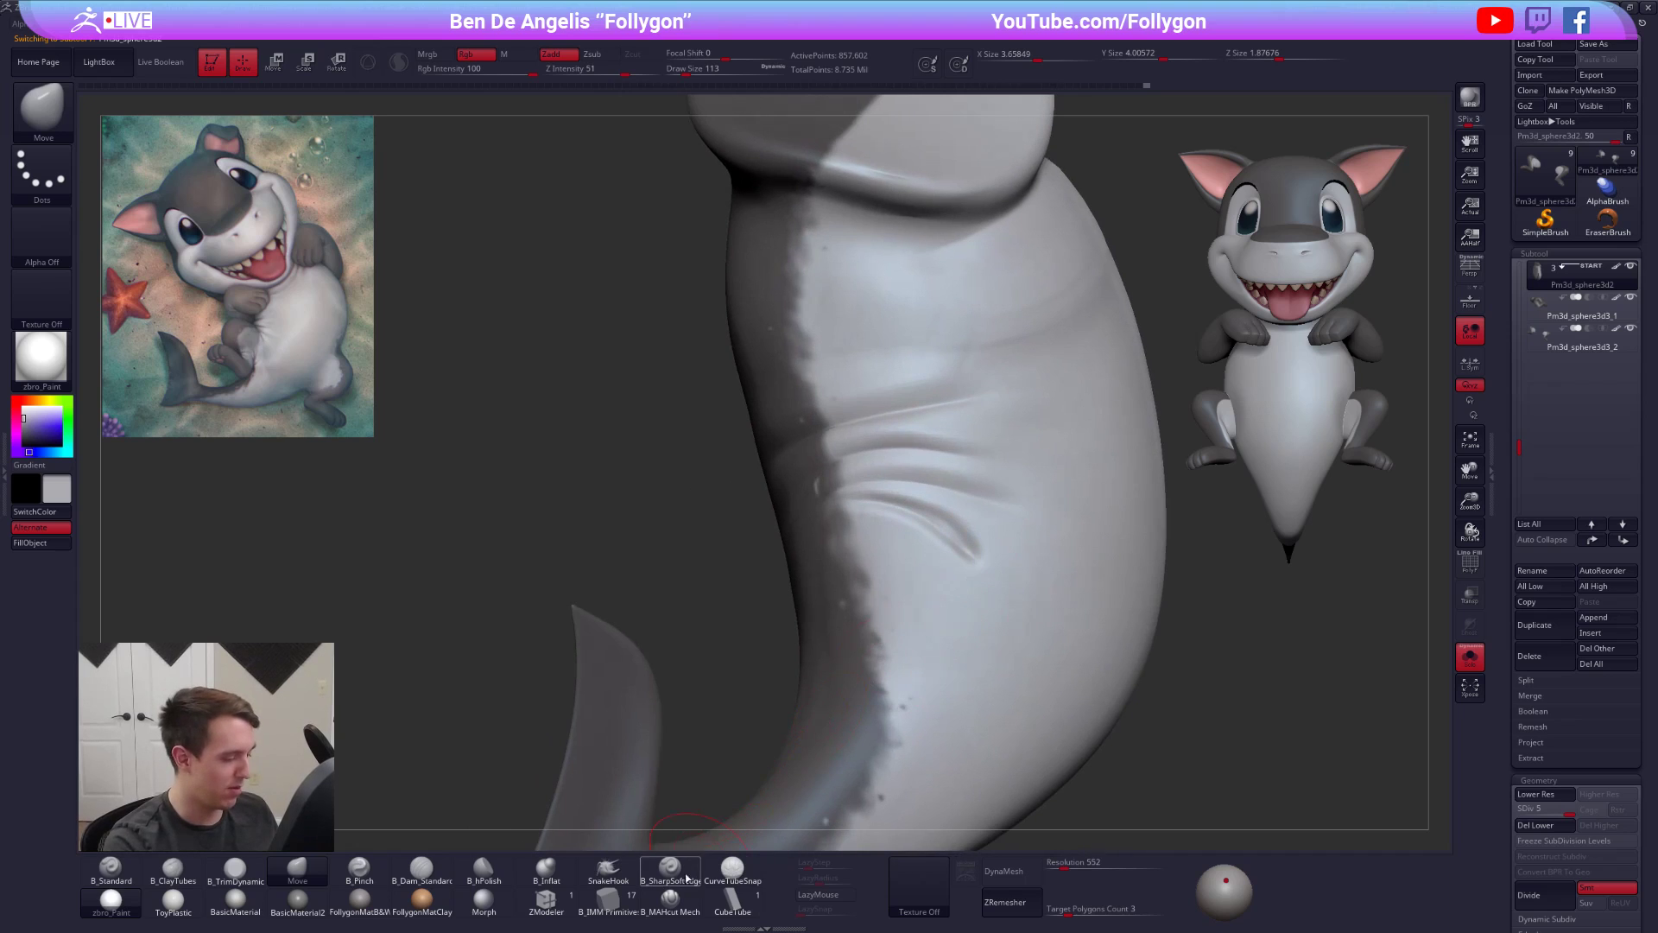
click(671, 900)
mouse_move(820, 587)
right_down()
mouse_move(972, 602)
mouse_move(850, 596)
mouse_move(872, 604)
mouse_move(864, 616)
right_up()
key(space)
drag(933, 556, 920, 555)
mouse_move(842, 534)
right_down()
mouse_move(862, 530)
mouse_move(840, 527)
right_up()
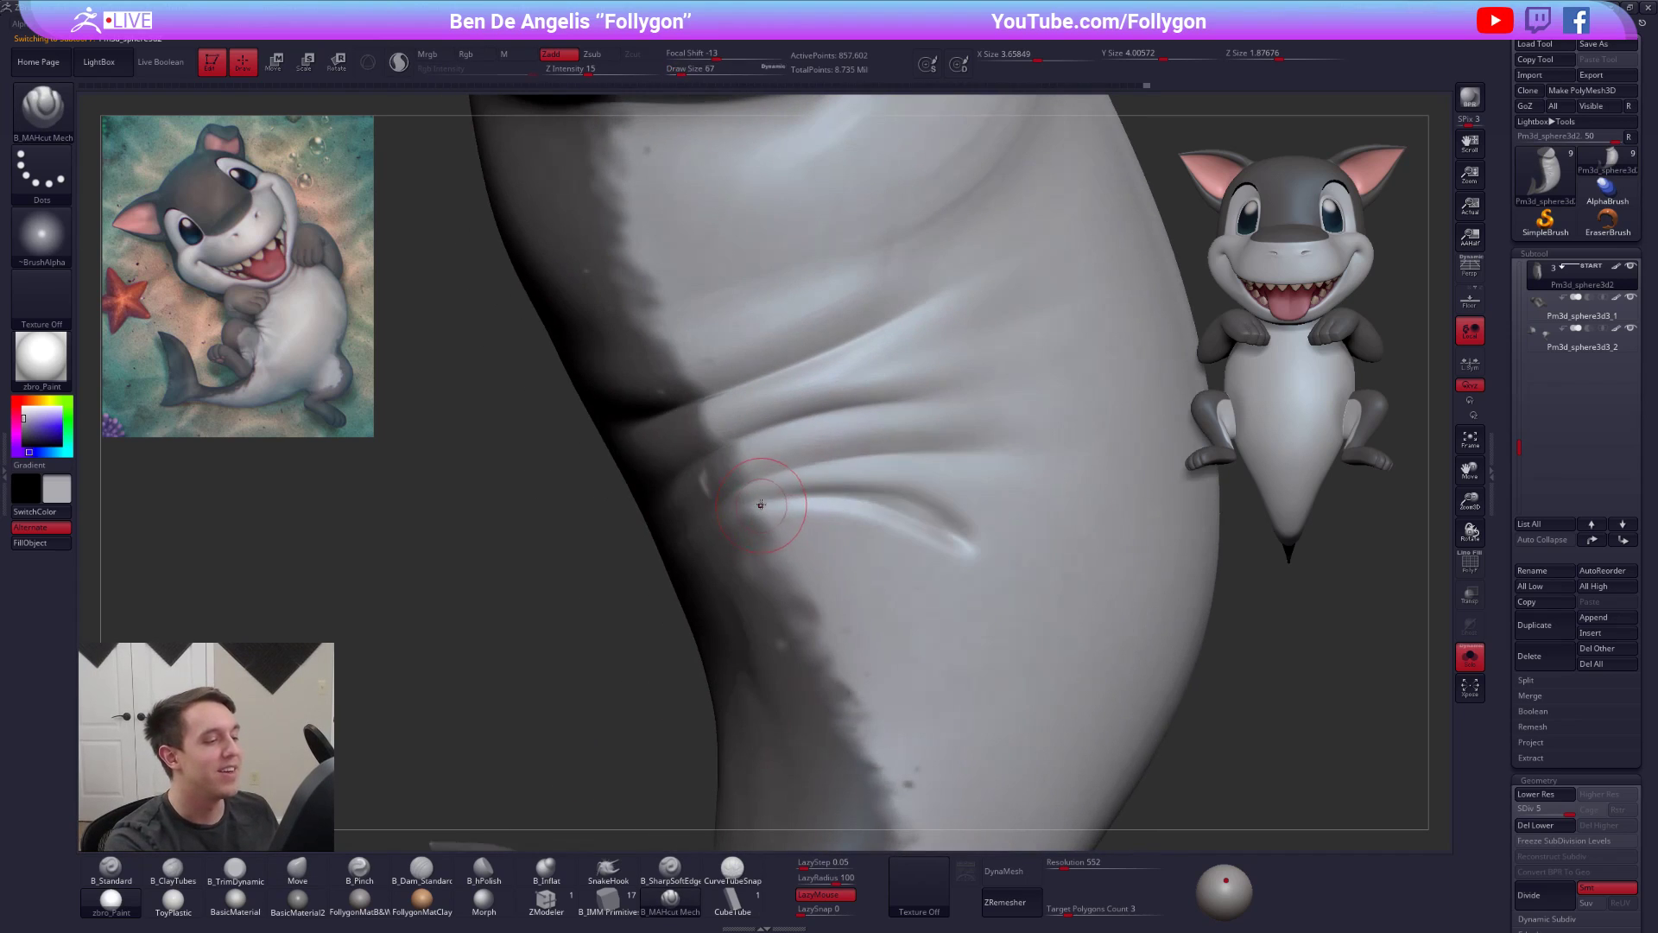
key(space)
key(shift)
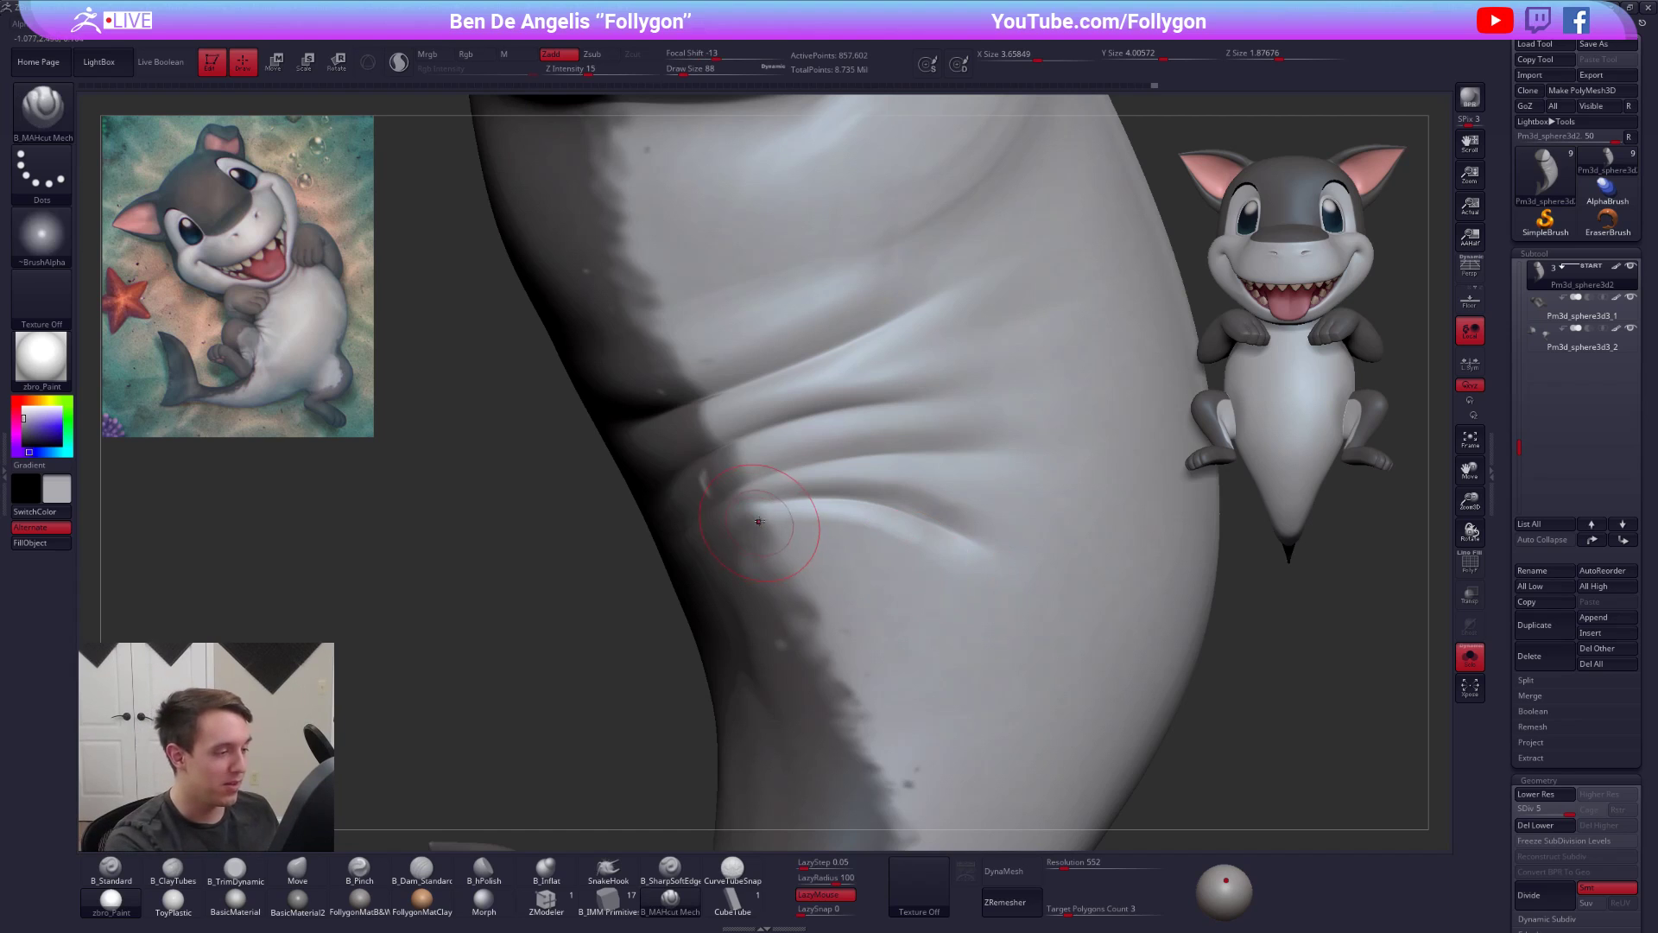
- Refine and smooth the belly creases at draw size 68, and show the whole character to check them
right_drag(772, 511, 770, 507)
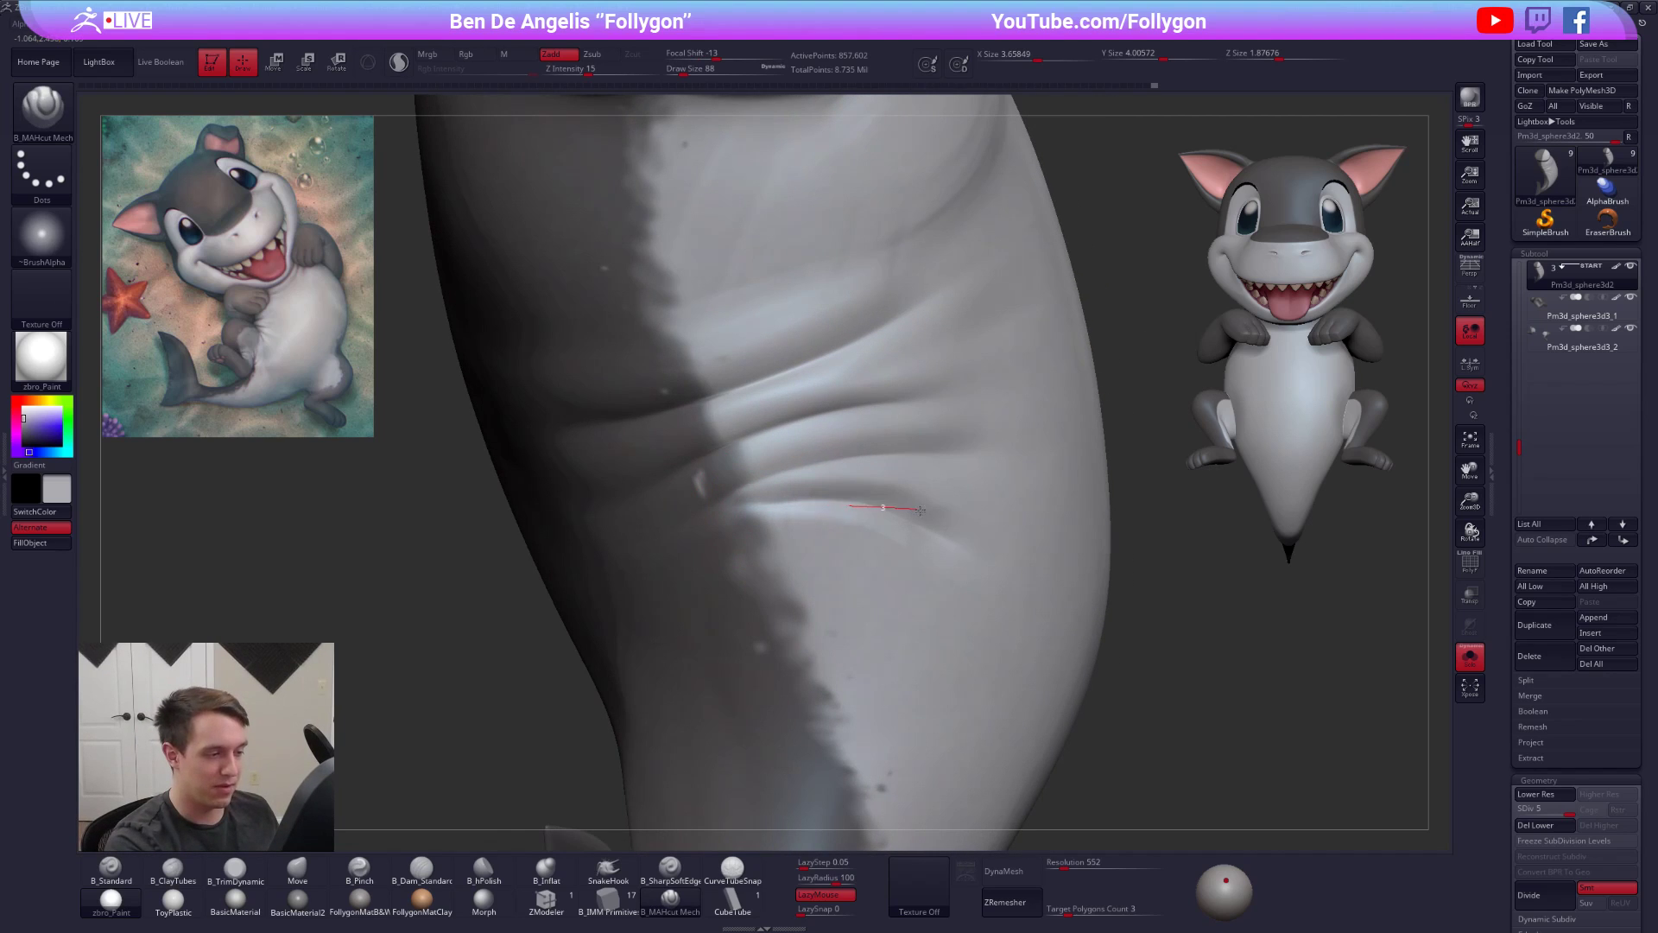
drag(1053, 603, 1057, 606)
right_drag(863, 600, 953, 602)
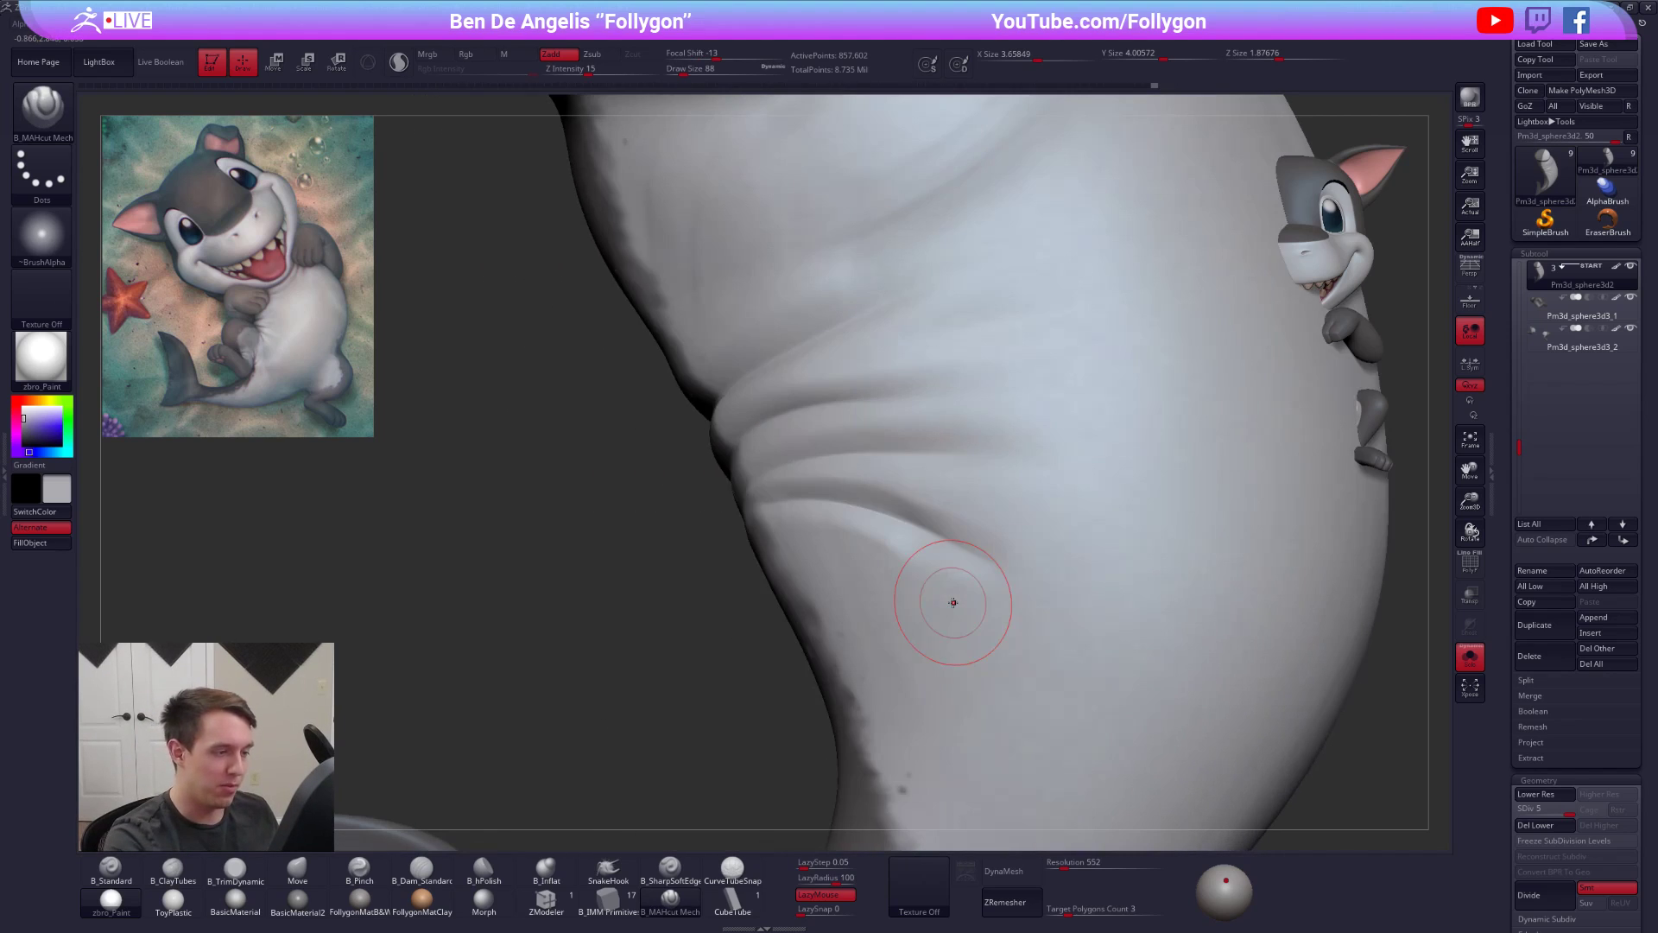
shift+right_drag(926, 504, 924, 498)
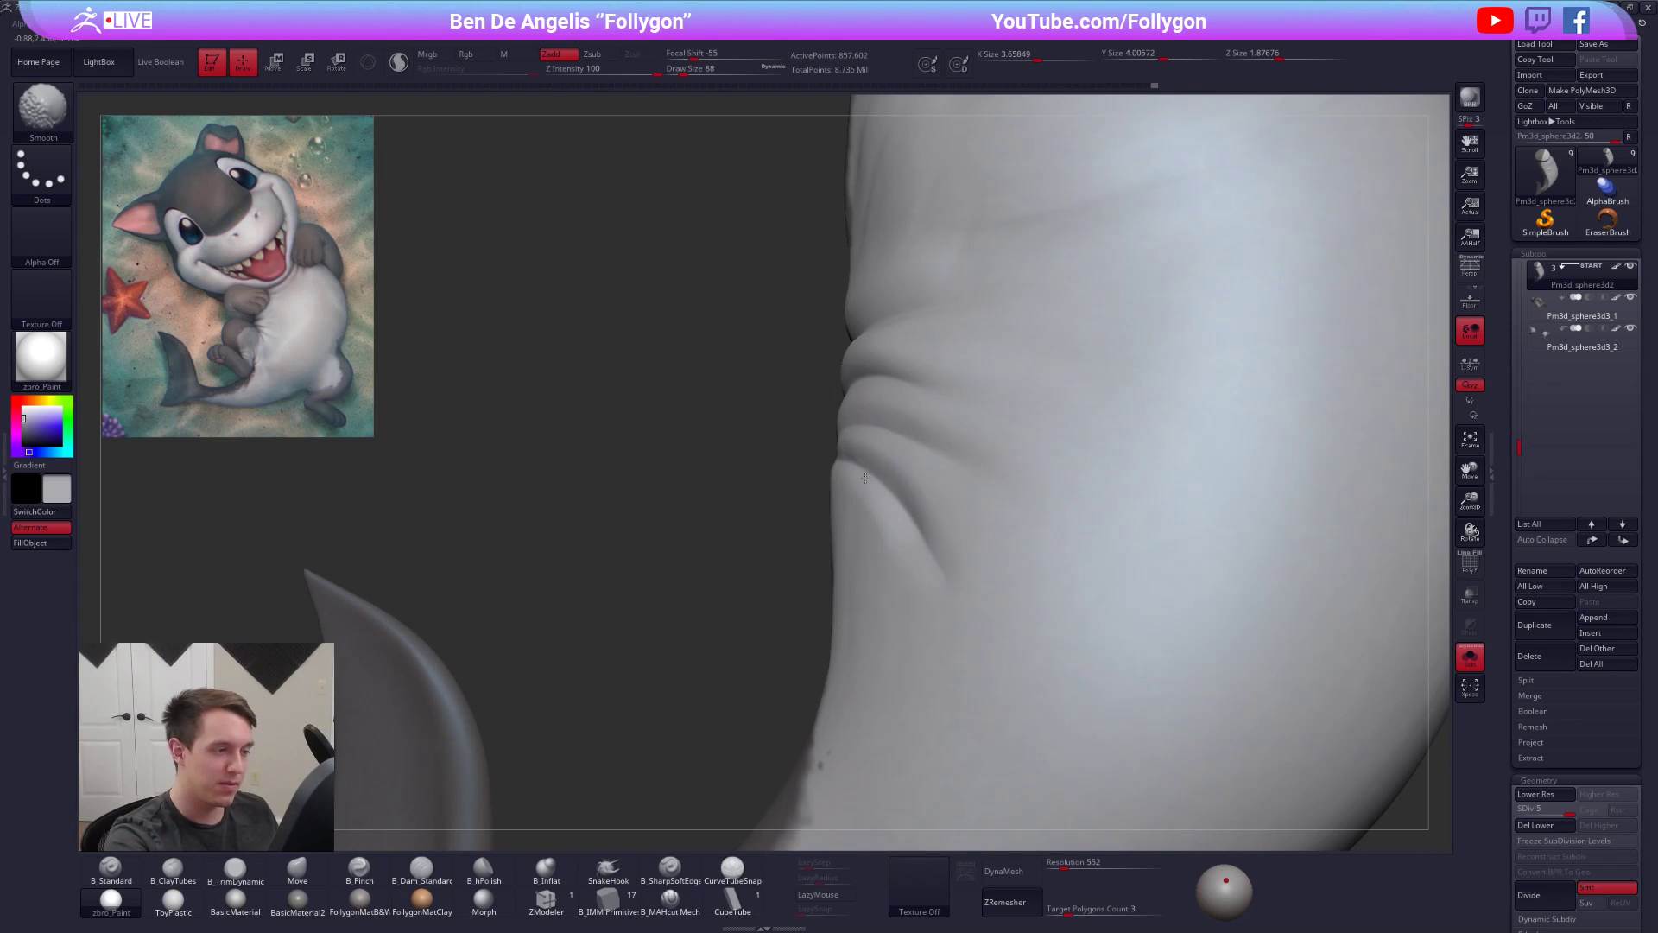
ctrl+right_drag(1002, 596, 1010, 581)
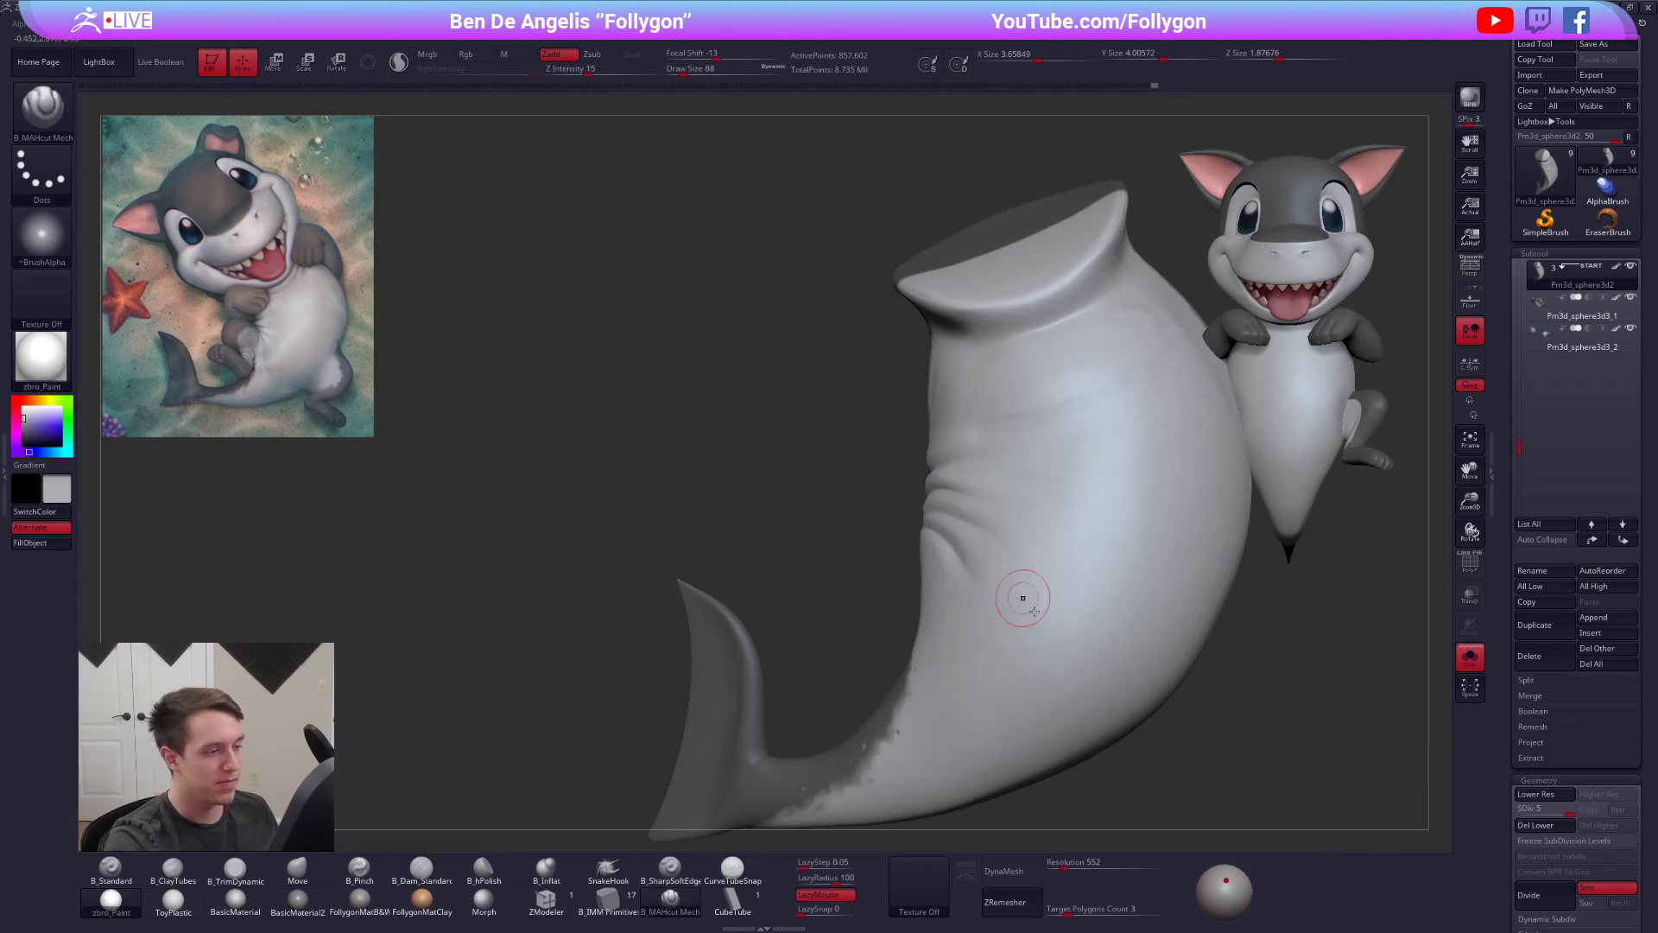
key(alt+s)
right_drag(1122, 709, 1150, 720)
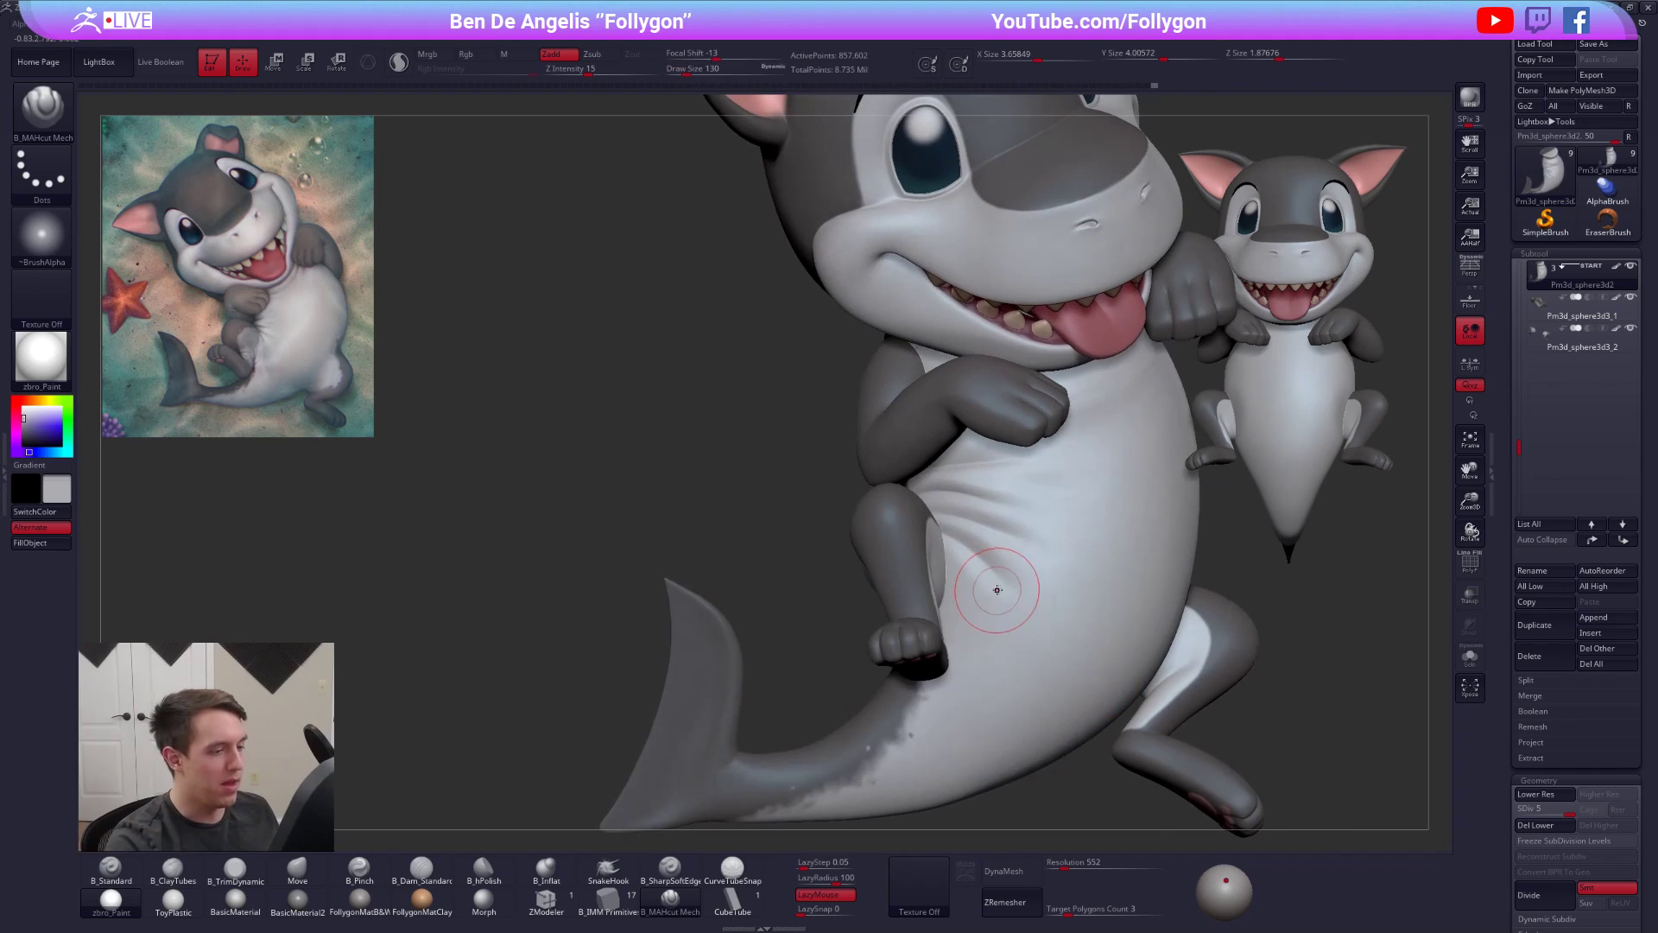
ctrl+right_drag(956, 695, 955, 664)
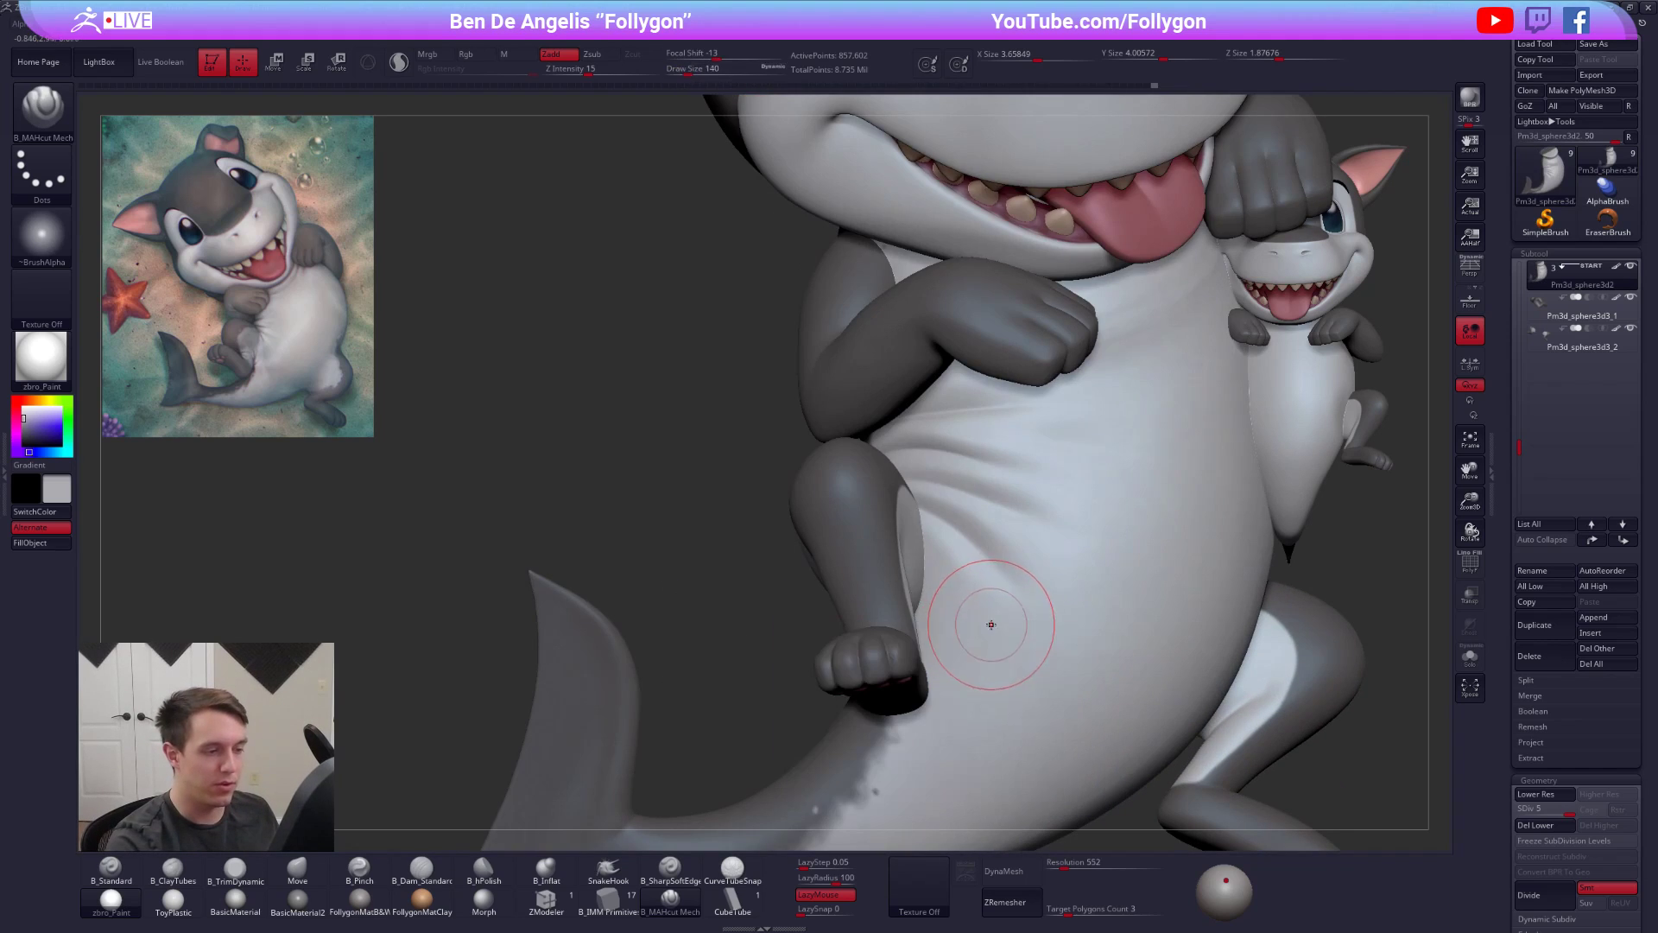
- Reshape the belly beside the bent leg with the Move brush at subdivision level 3, using draw sizes 192 and 140
key(b)
key(m)
key(v)
key(shift+d)
key(shift+d)
key(space)
click(972, 590)
right_drag(987, 581, 981, 598)
key(alt+s)
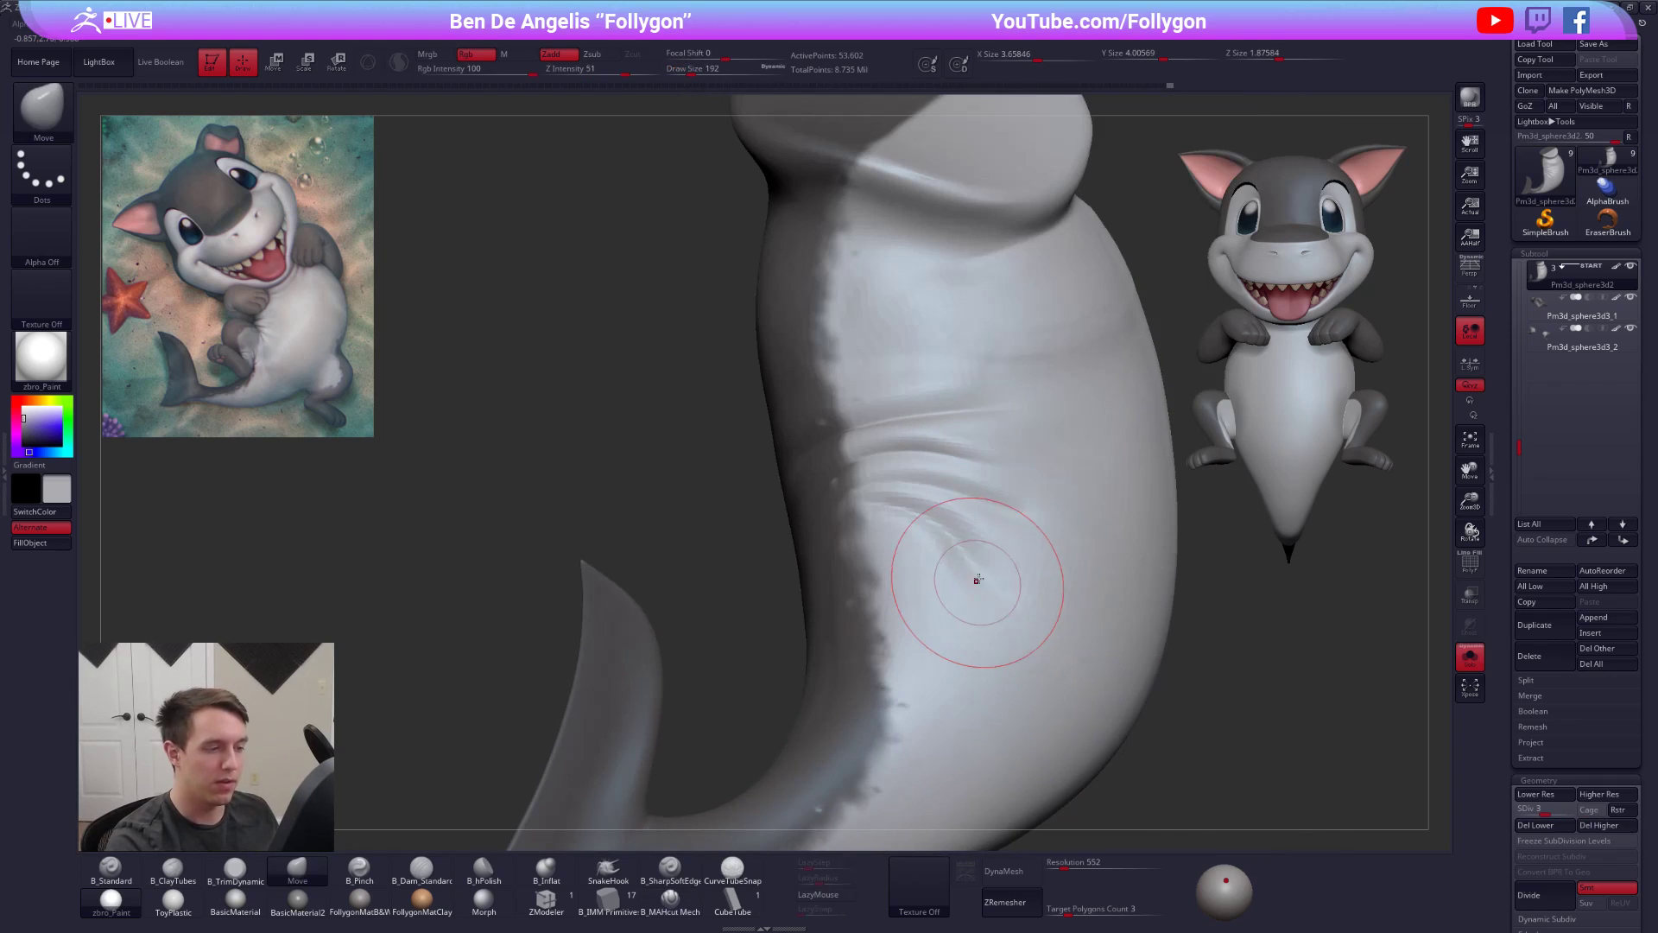
mouse_move(984, 580)
right_down()
mouse_move(983, 617)
mouse_move(970, 607)
right_up()
key(alt+s)
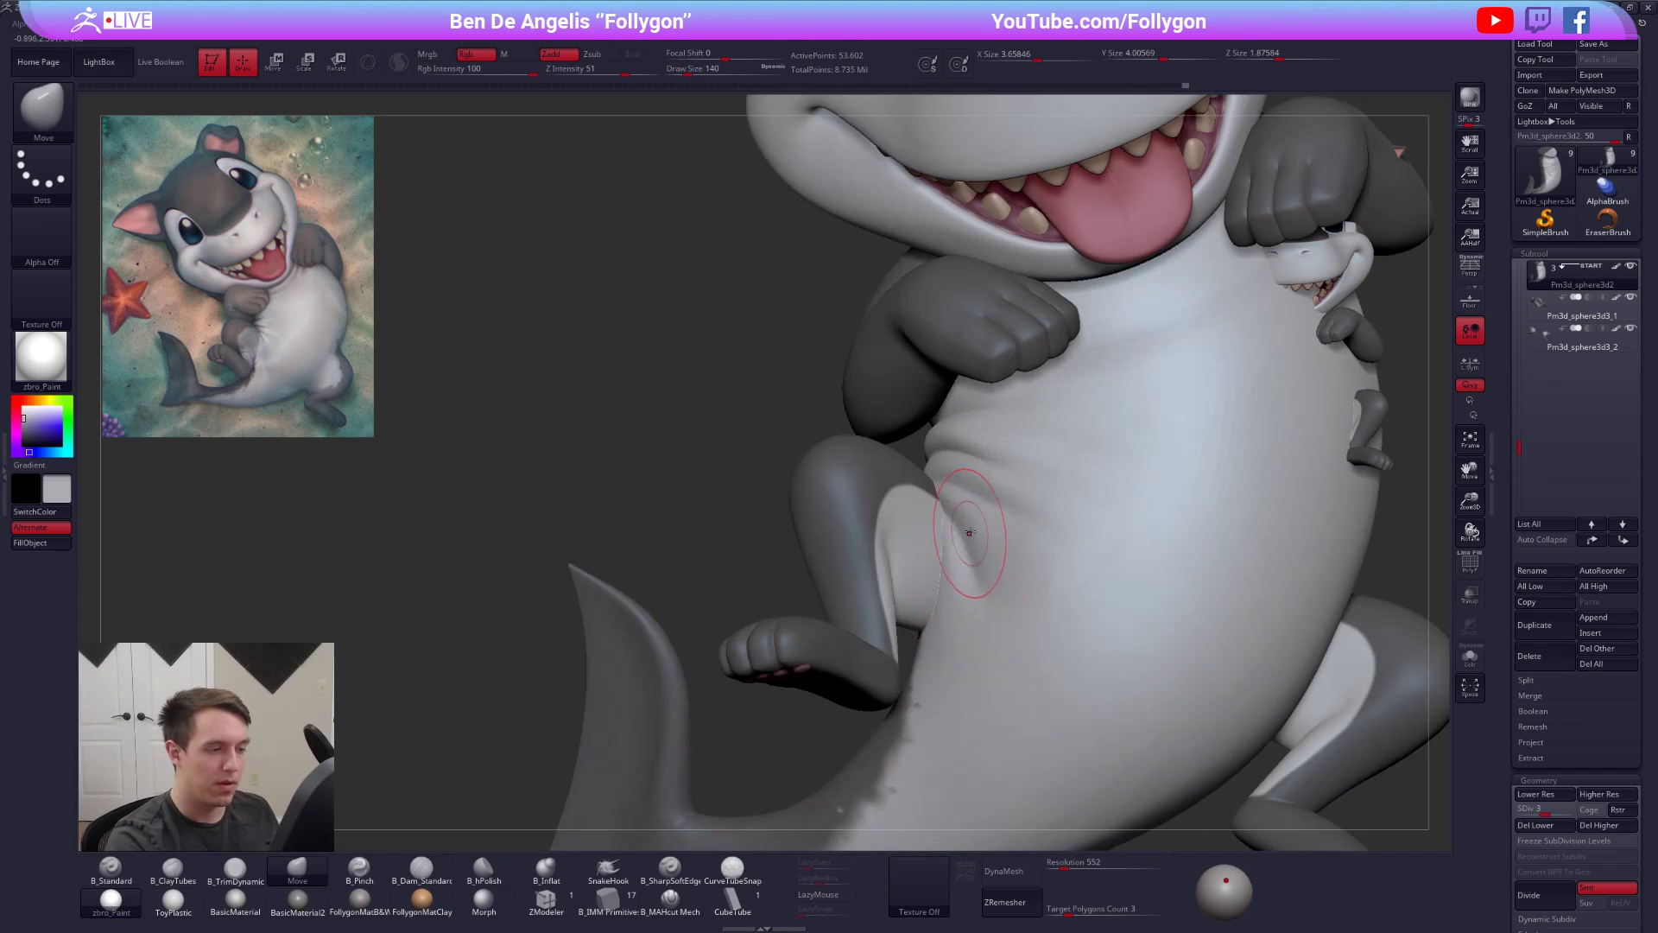
- Raise the body to subdivision level 5, smoothing the belly where it meets the thigh, and check the full pose
key(d)
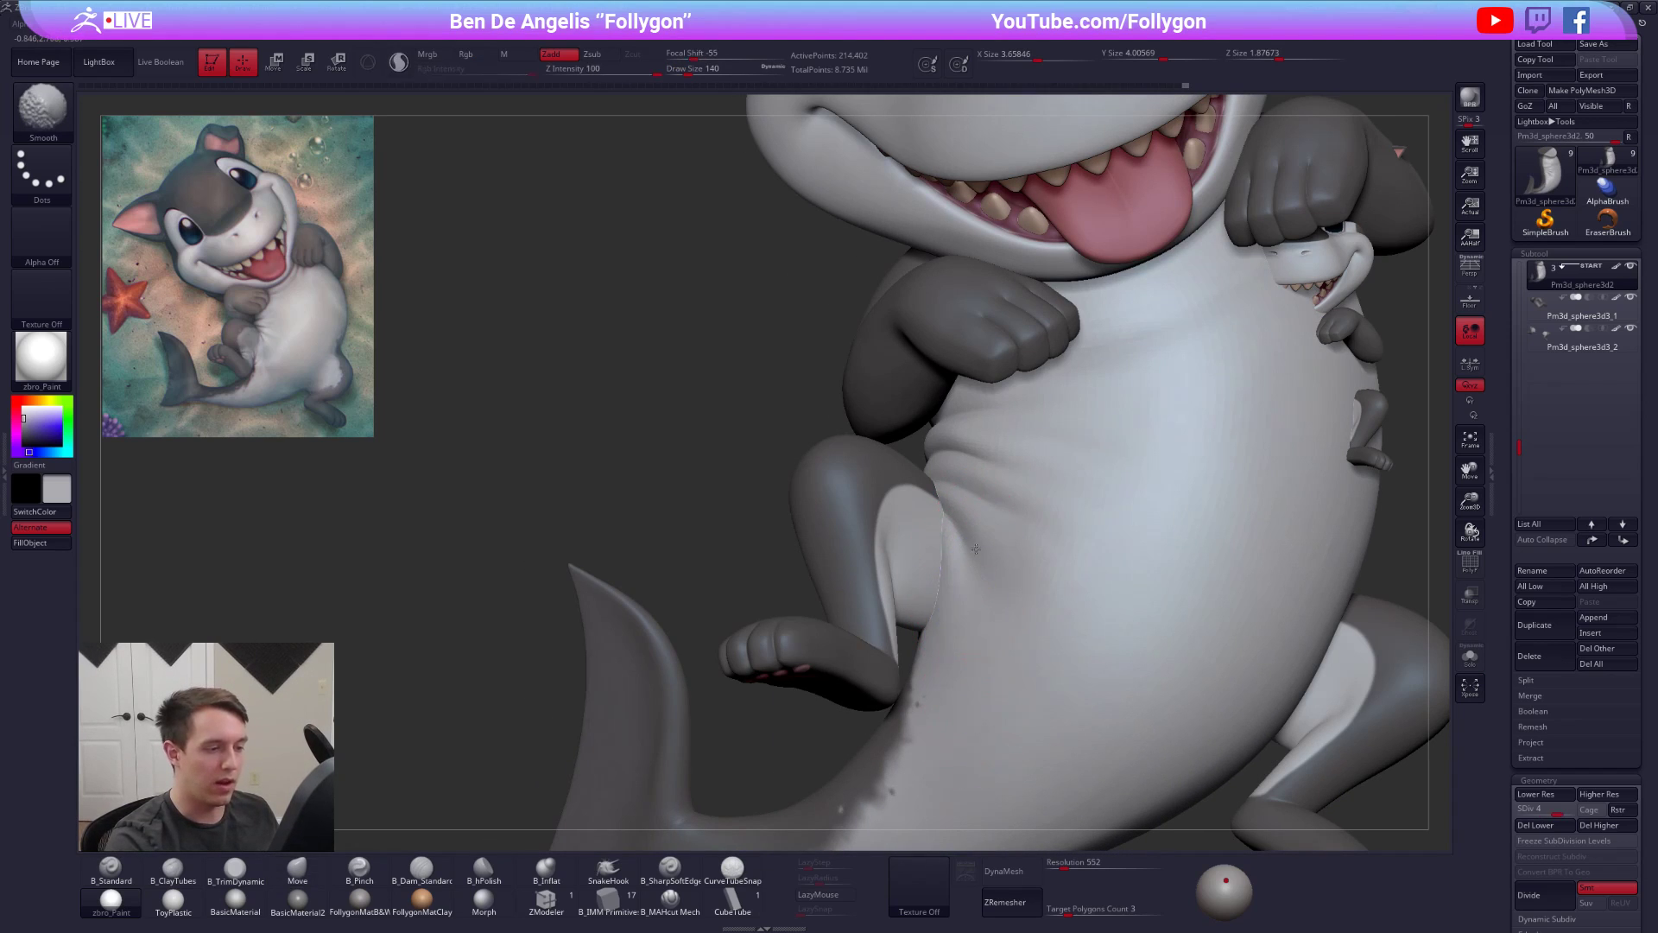
right_drag(959, 649, 944, 636)
key(d)
mouse_move(989, 511)
alt+right_down()
mouse_move(890, 580)
mouse_move(1037, 604)
alt+right_up()
alt+right_drag(1071, 695, 920, 640)
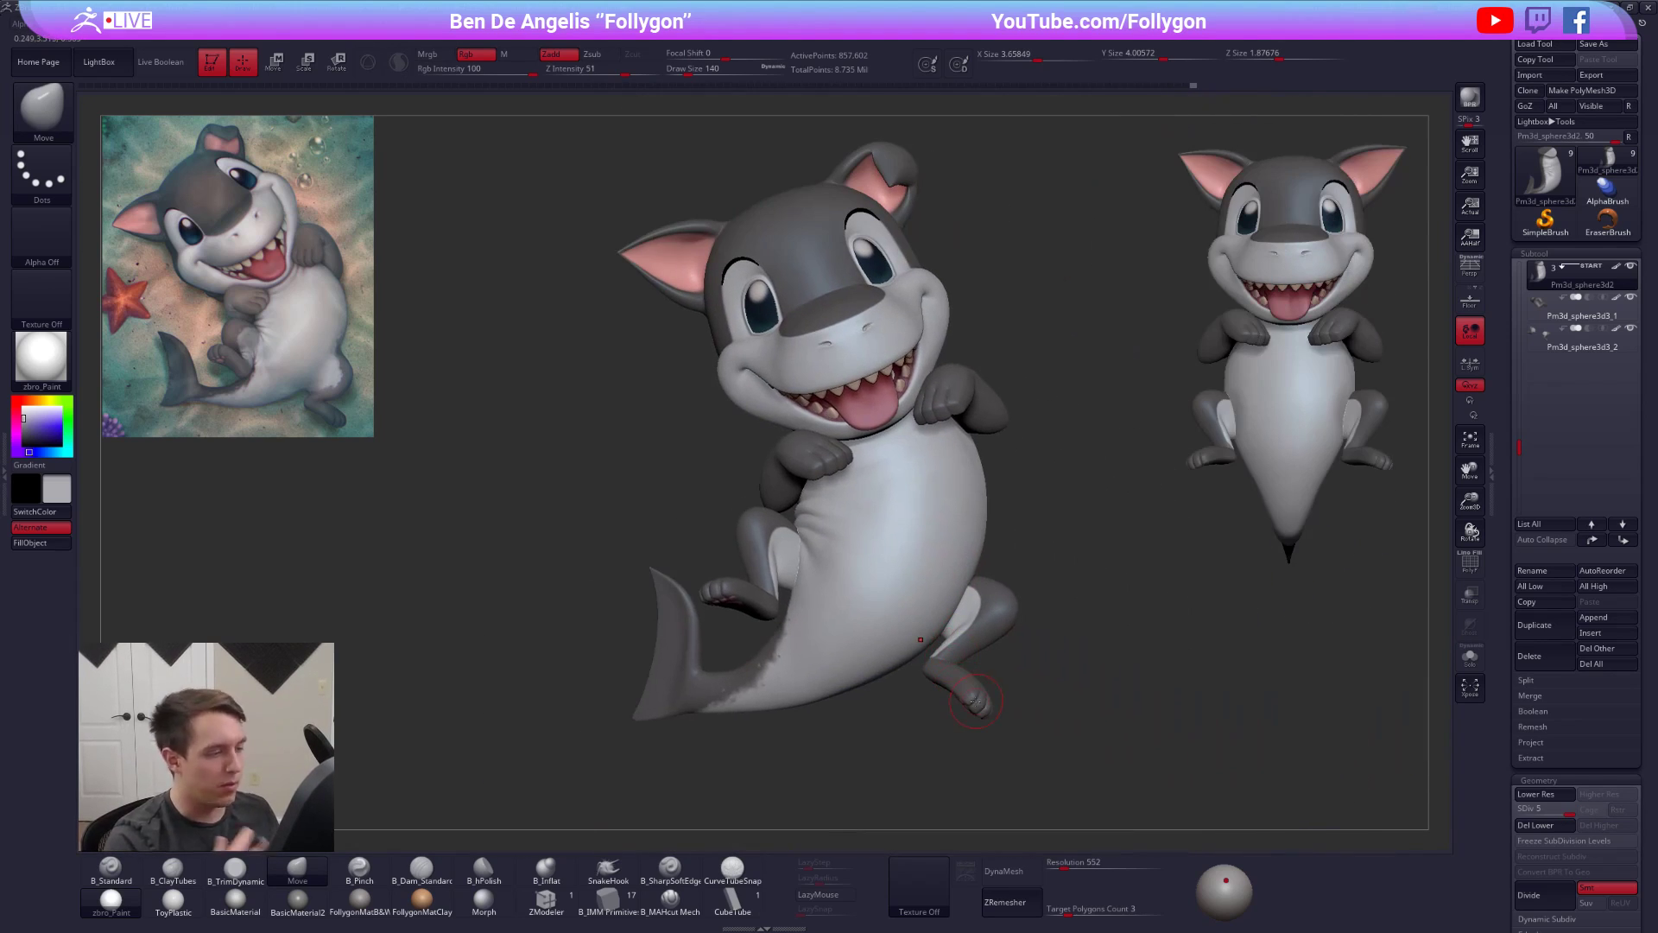
- Hide the body's polypaint, isolate it, and apply the grey FollygonMat material with a white base colour
click(1615, 267)
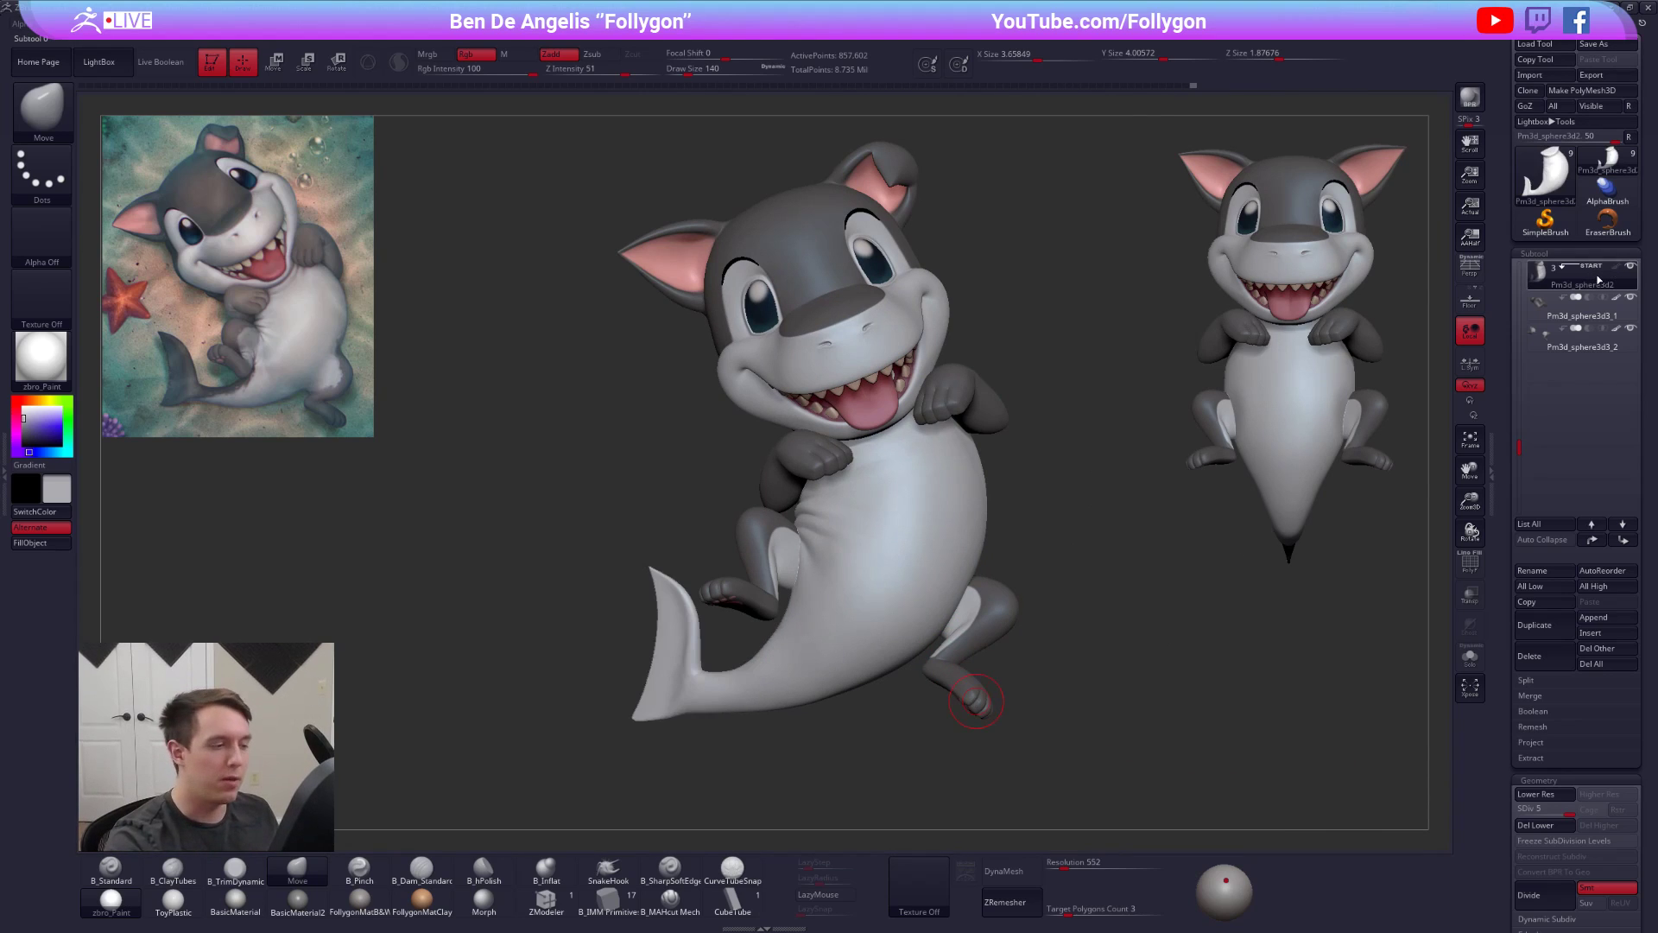
click(374, 891)
right_drag(796, 572, 855, 569)
key(alt+s)
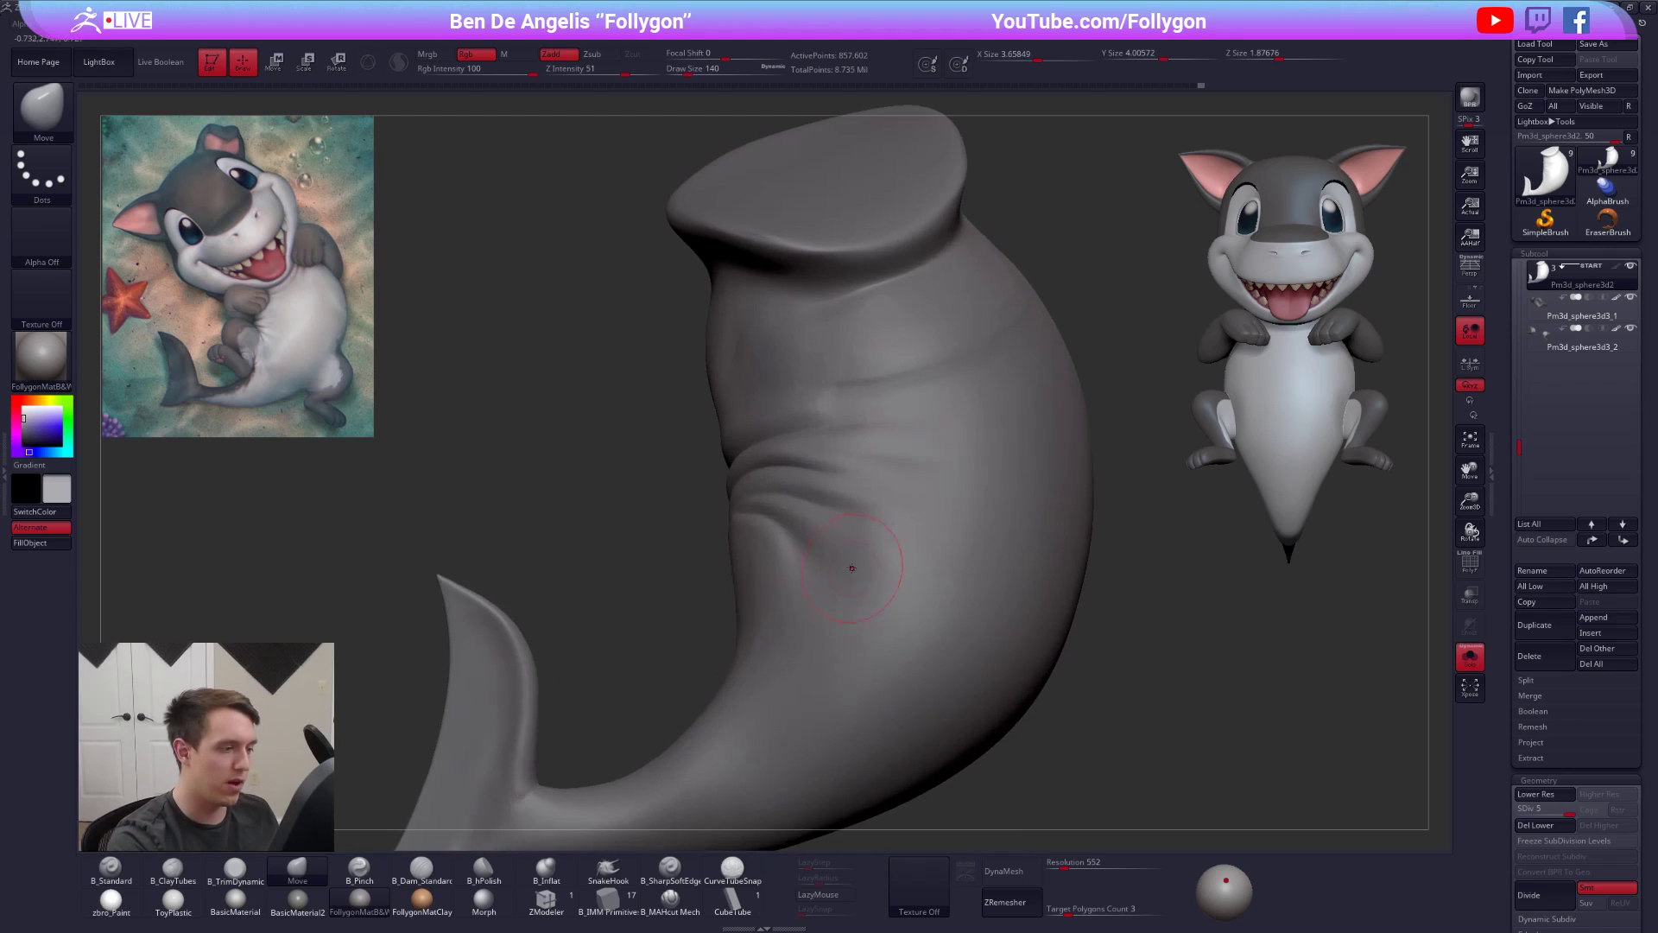
click(38, 401)
drag(34, 418, 32, 397)
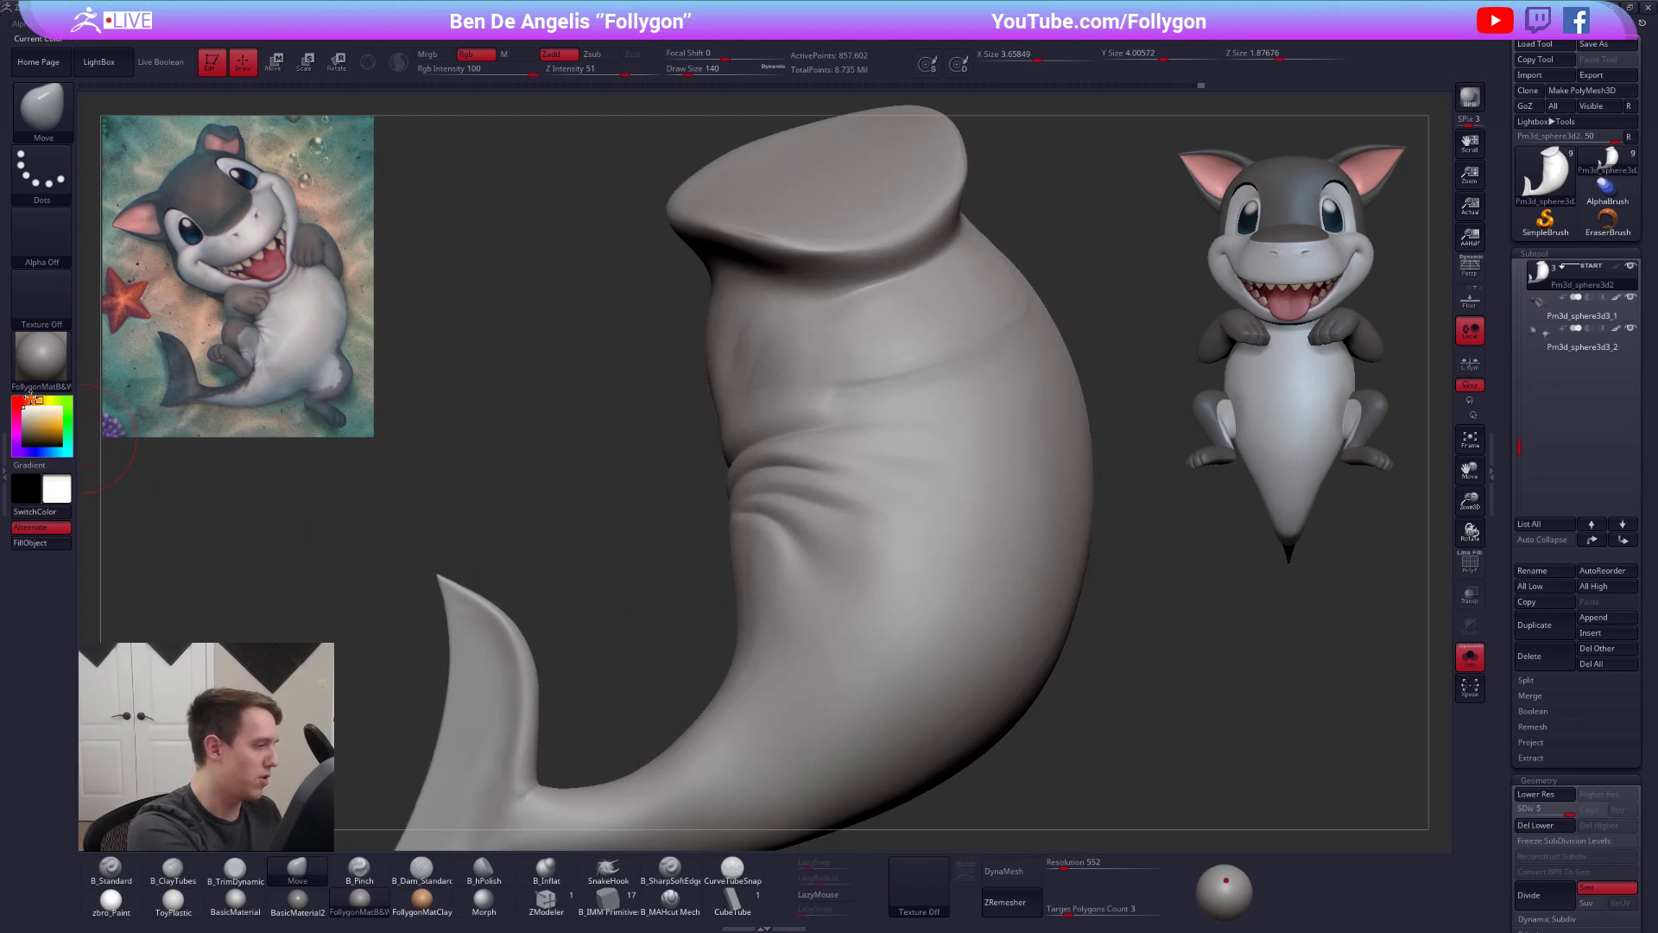
- Reshape the body below the folds with the Move brush at subdivision levels 3 and 2, and return to level 5
right_drag(764, 527, 894, 515)
key(shift+d)
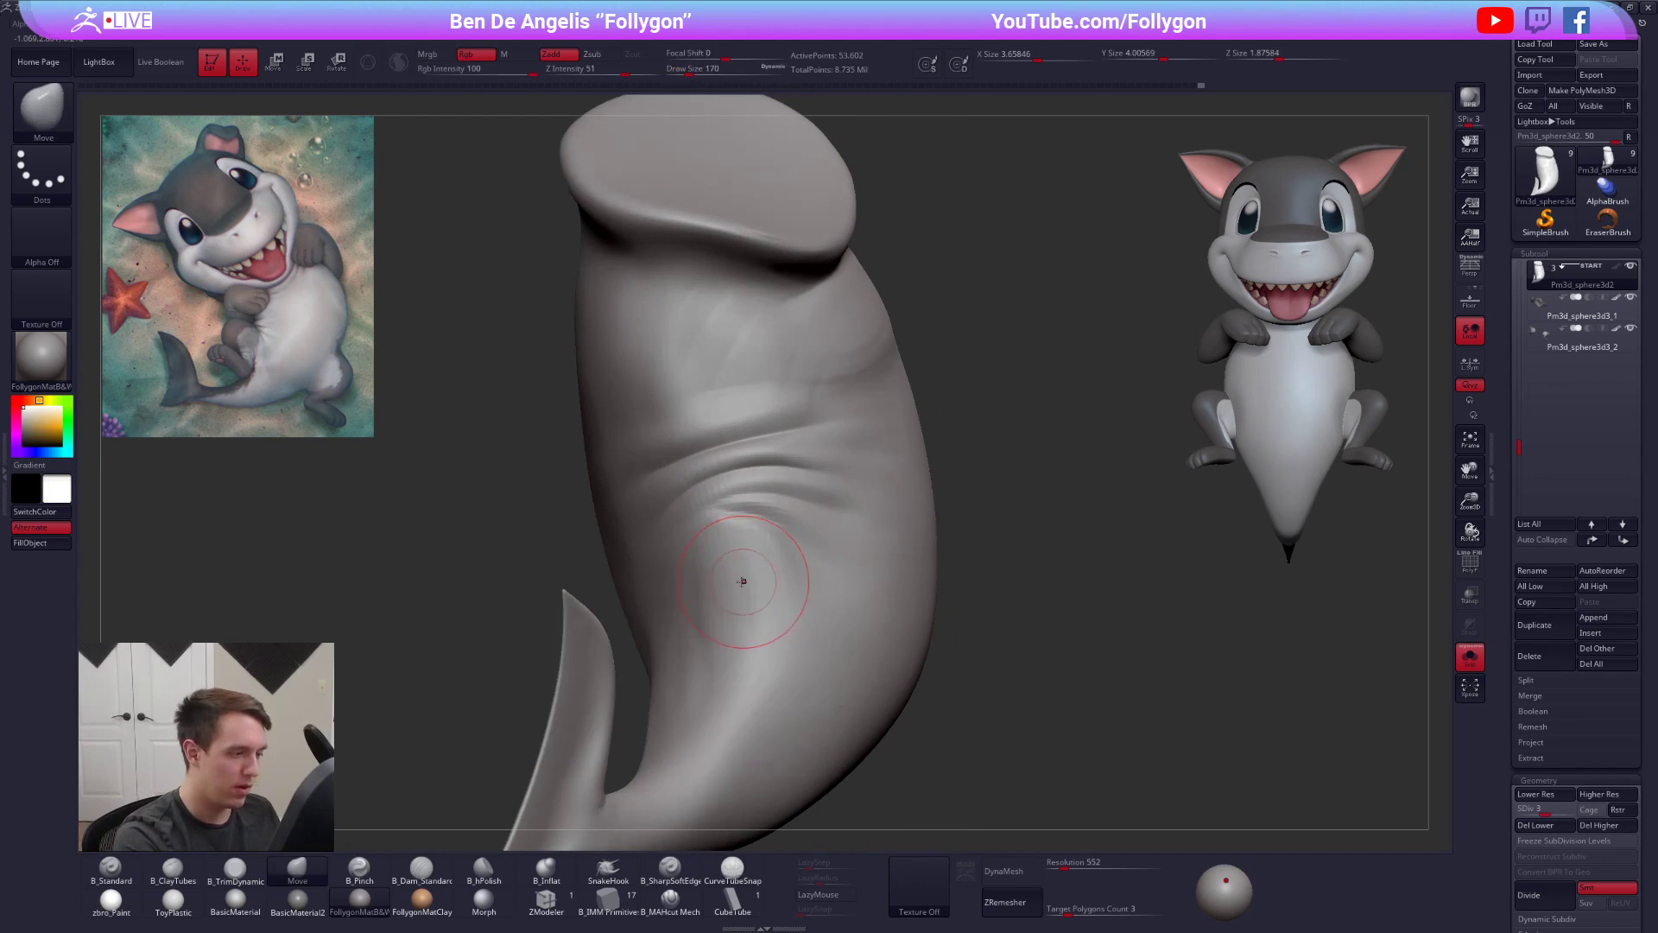
key(shift+d)
mouse_move(815, 584)
right_down()
mouse_move(833, 626)
mouse_move(794, 580)
right_up()
key(shift+d)
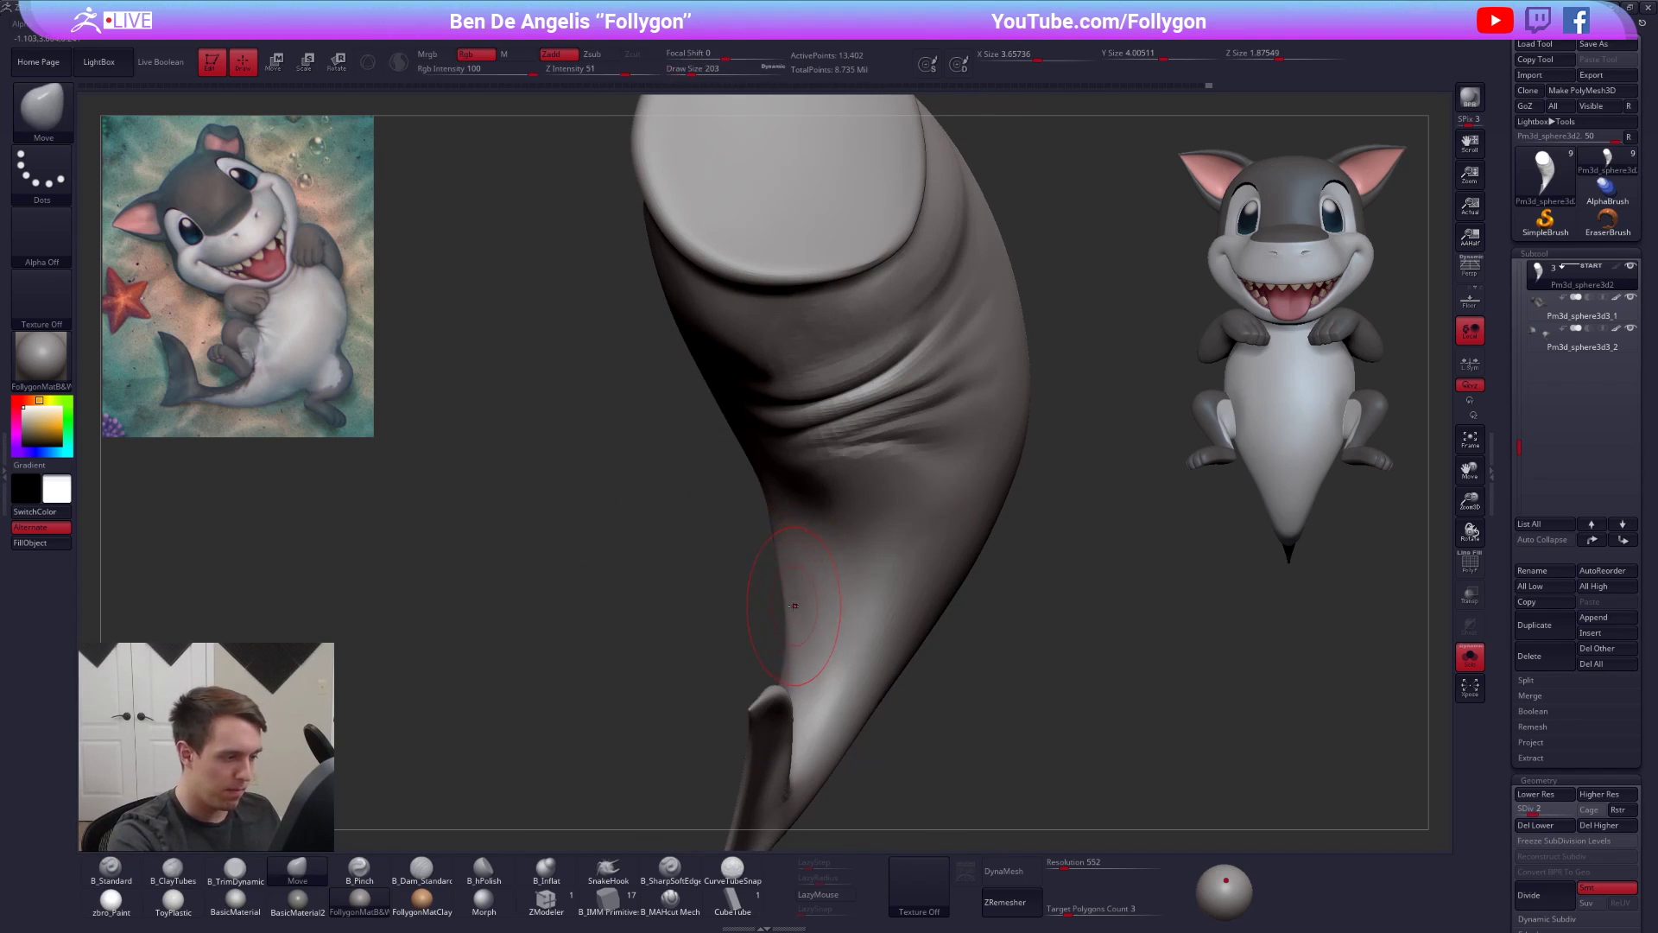
right_drag(785, 563, 844, 518)
key(d)
key(d)
key(d)
- Work the ridge along the body's flank with the B_Pinch brush at draw size 192
key(5)
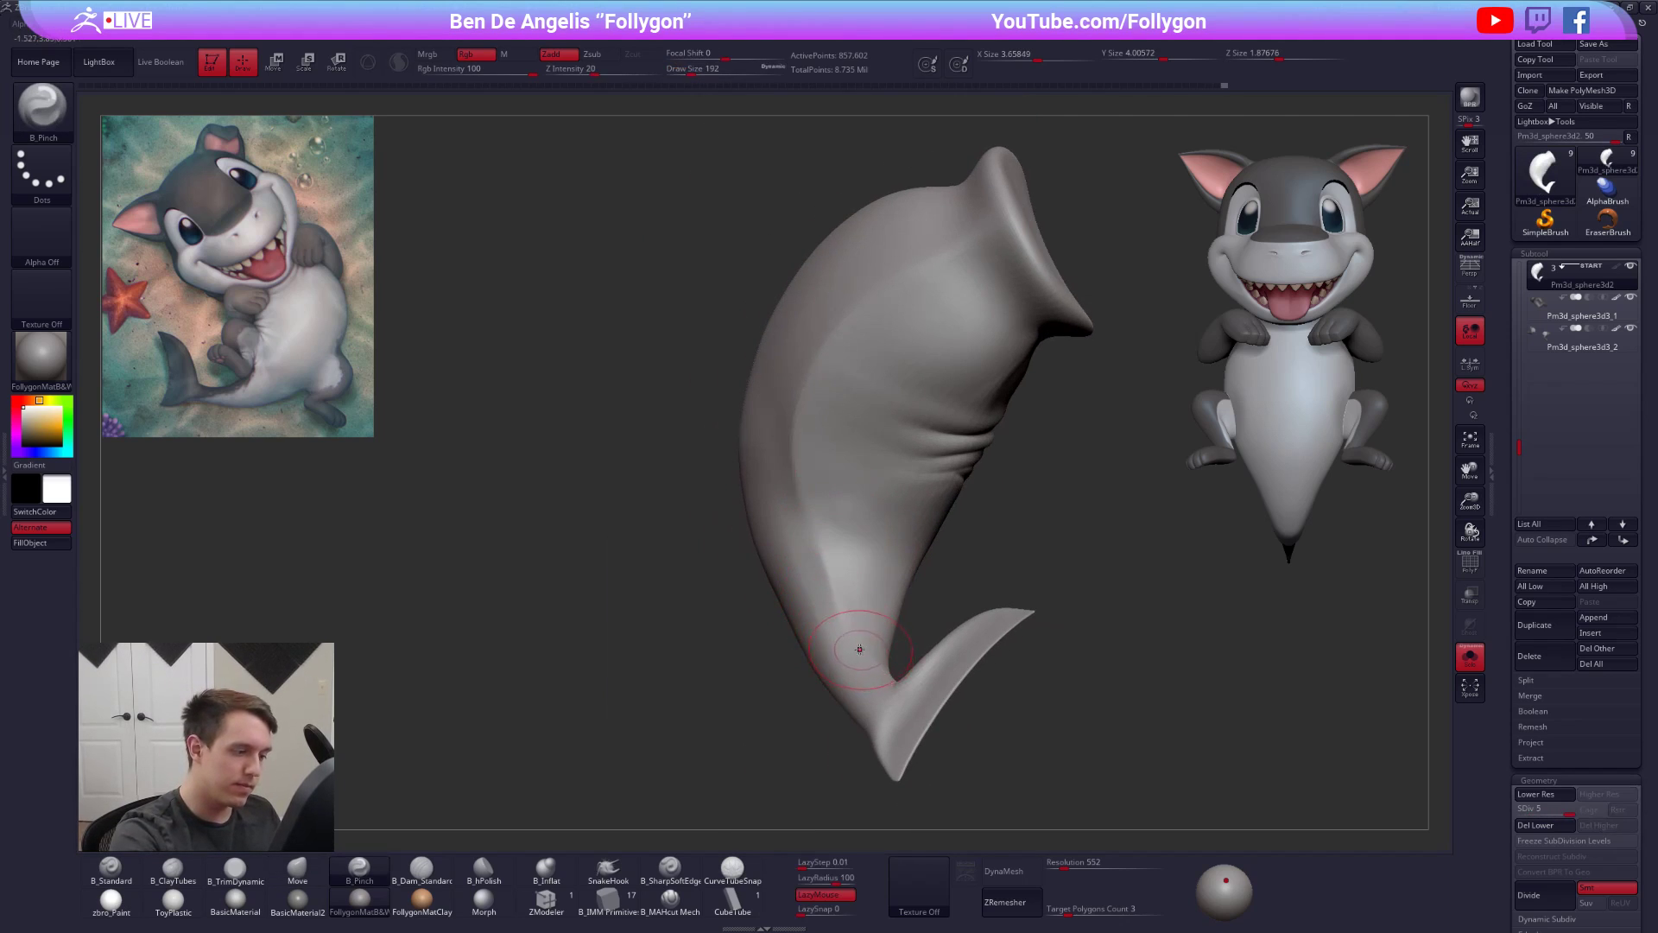
right_drag(861, 650, 850, 638)
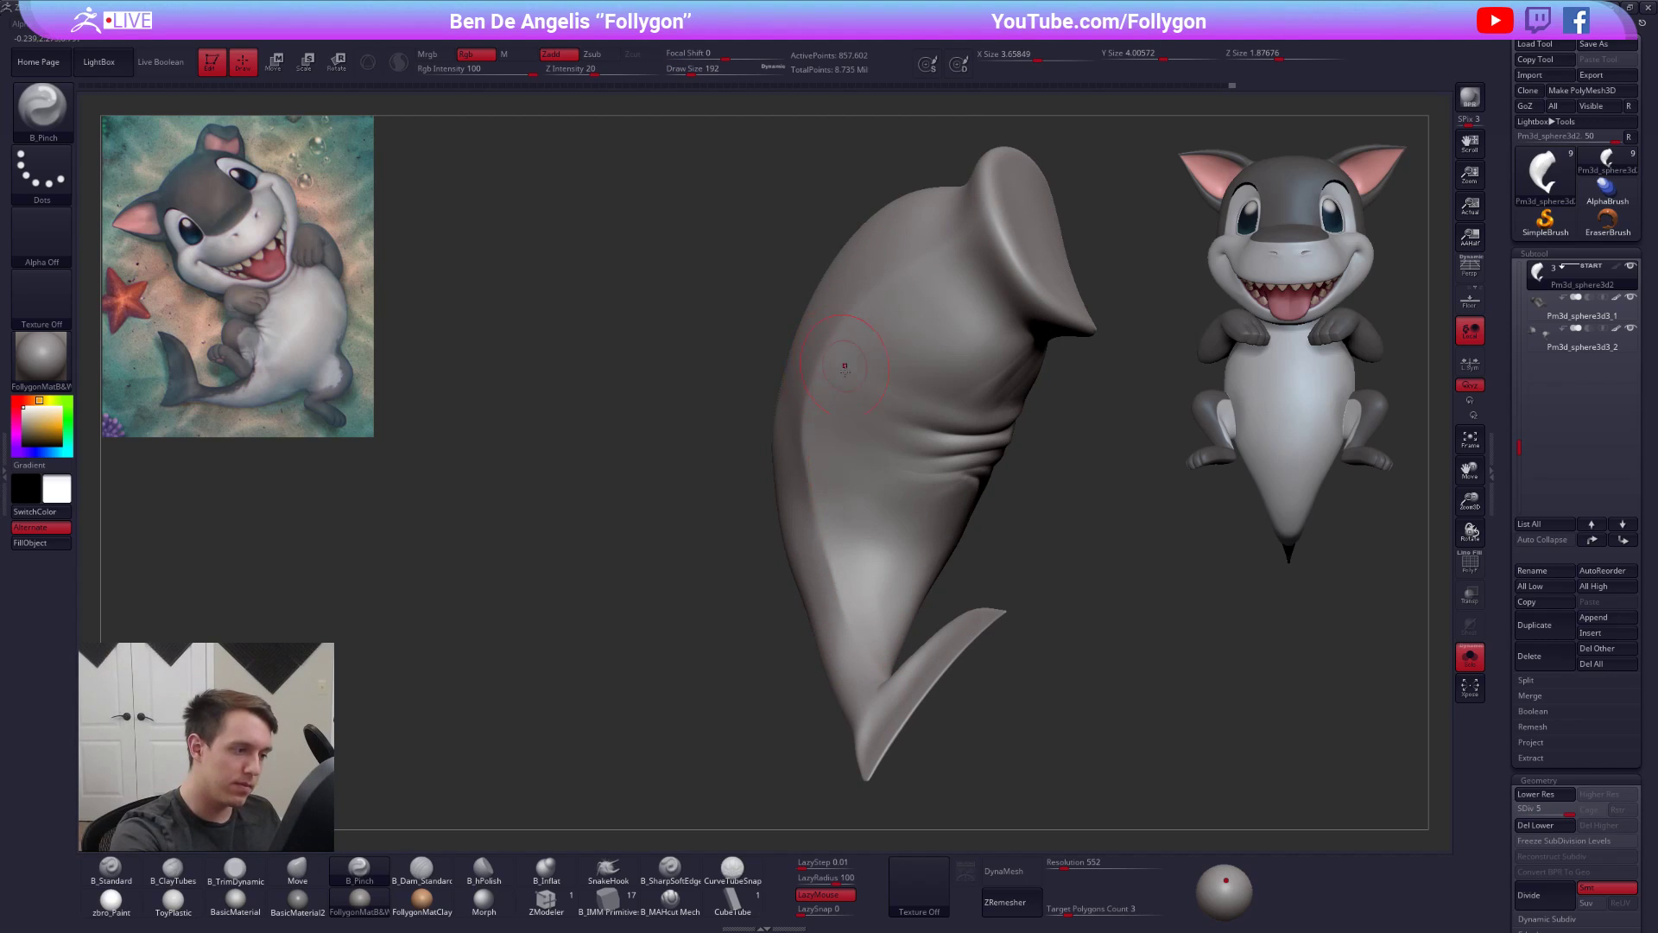
right_drag(843, 359, 898, 376)
- Even out the body's flank and belly at lower subdivision levels, smoothing the surface from several sides
key(shift+d)
key(4)
key(space)
click(817, 516)
key(shift+d)
mouse_move(839, 515)
right_down()
mouse_move(820, 506)
mouse_move(856, 518)
mouse_move(725, 524)
mouse_move(701, 459)
mouse_move(764, 398)
mouse_move(865, 552)
right_up()
key(shift)
key(shift)
right_drag(743, 399, 862, 539)
key(shift)
mouse_move(630, 408)
right_down()
mouse_move(774, 540)
mouse_move(761, 551)
right_up()
- Rework the chest above the folds with B_ClayTubes and B_TrimDynamic, using draw size 203 at subdivision level 3
key(b)
key(c)
key(t)
key(b)
key(t)
key(d)
mouse_move(740, 524)
alt+right_down()
mouse_move(828, 544)
mouse_move(843, 520)
alt+right_up()
key(b)
key(c)
key(t)
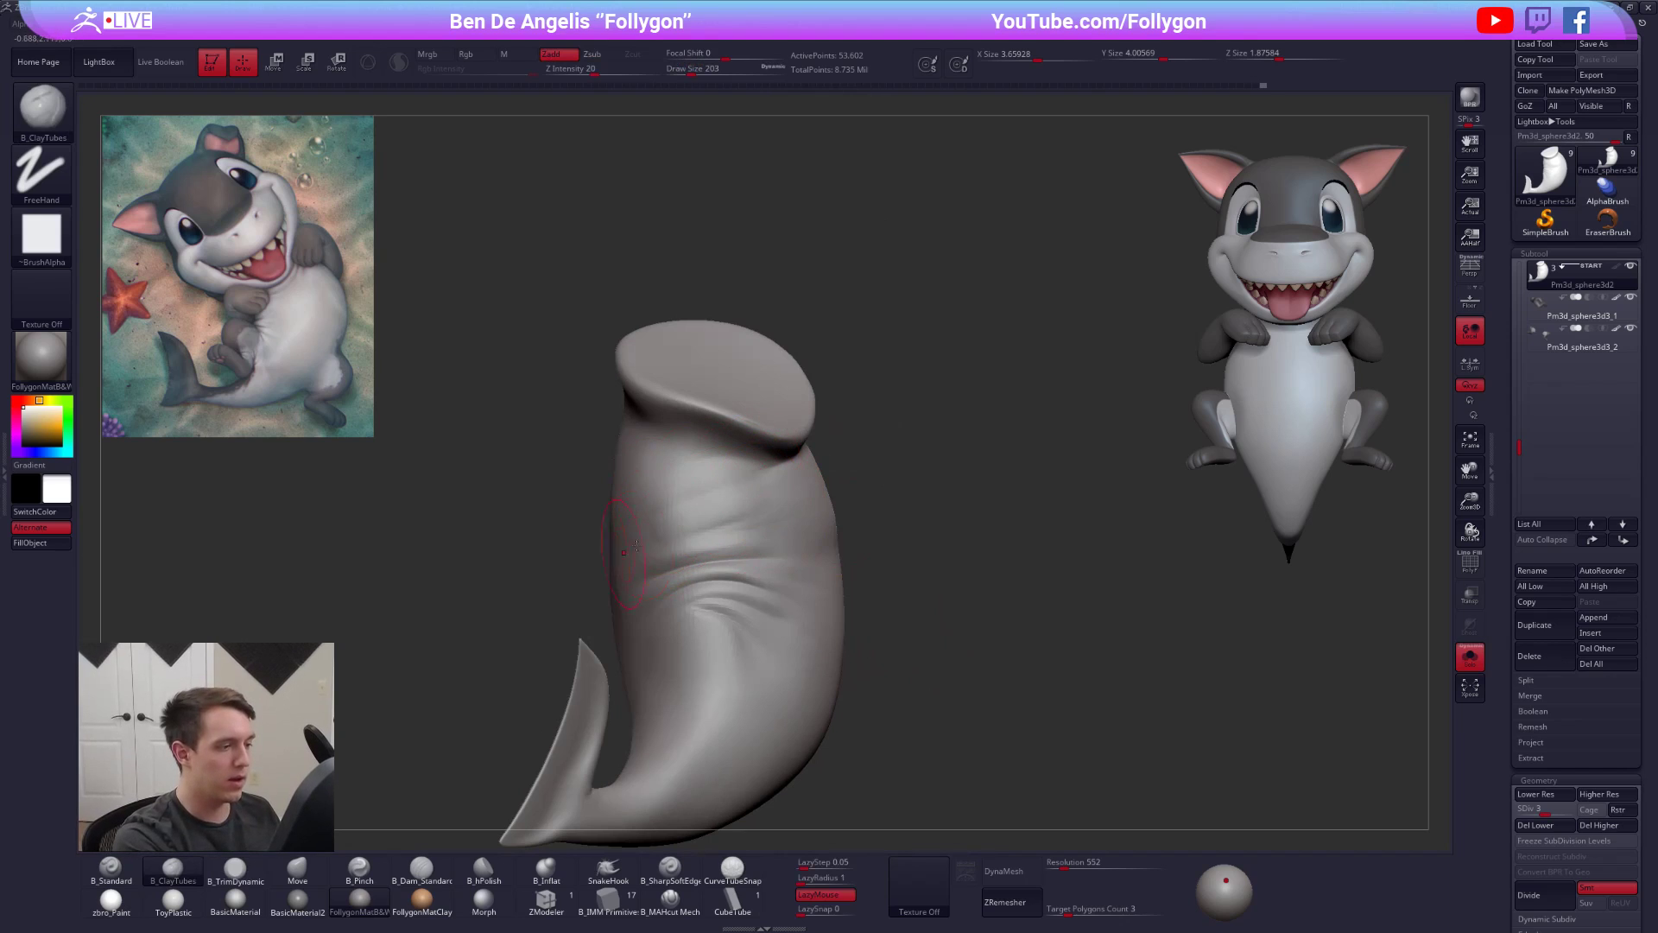
drag(710, 532, 684, 536)
- Smooth the chest area above the belly folds at subdivision levels 2 and 3 with draw size 215
right_drag(863, 512, 690, 518)
key(shift+d)
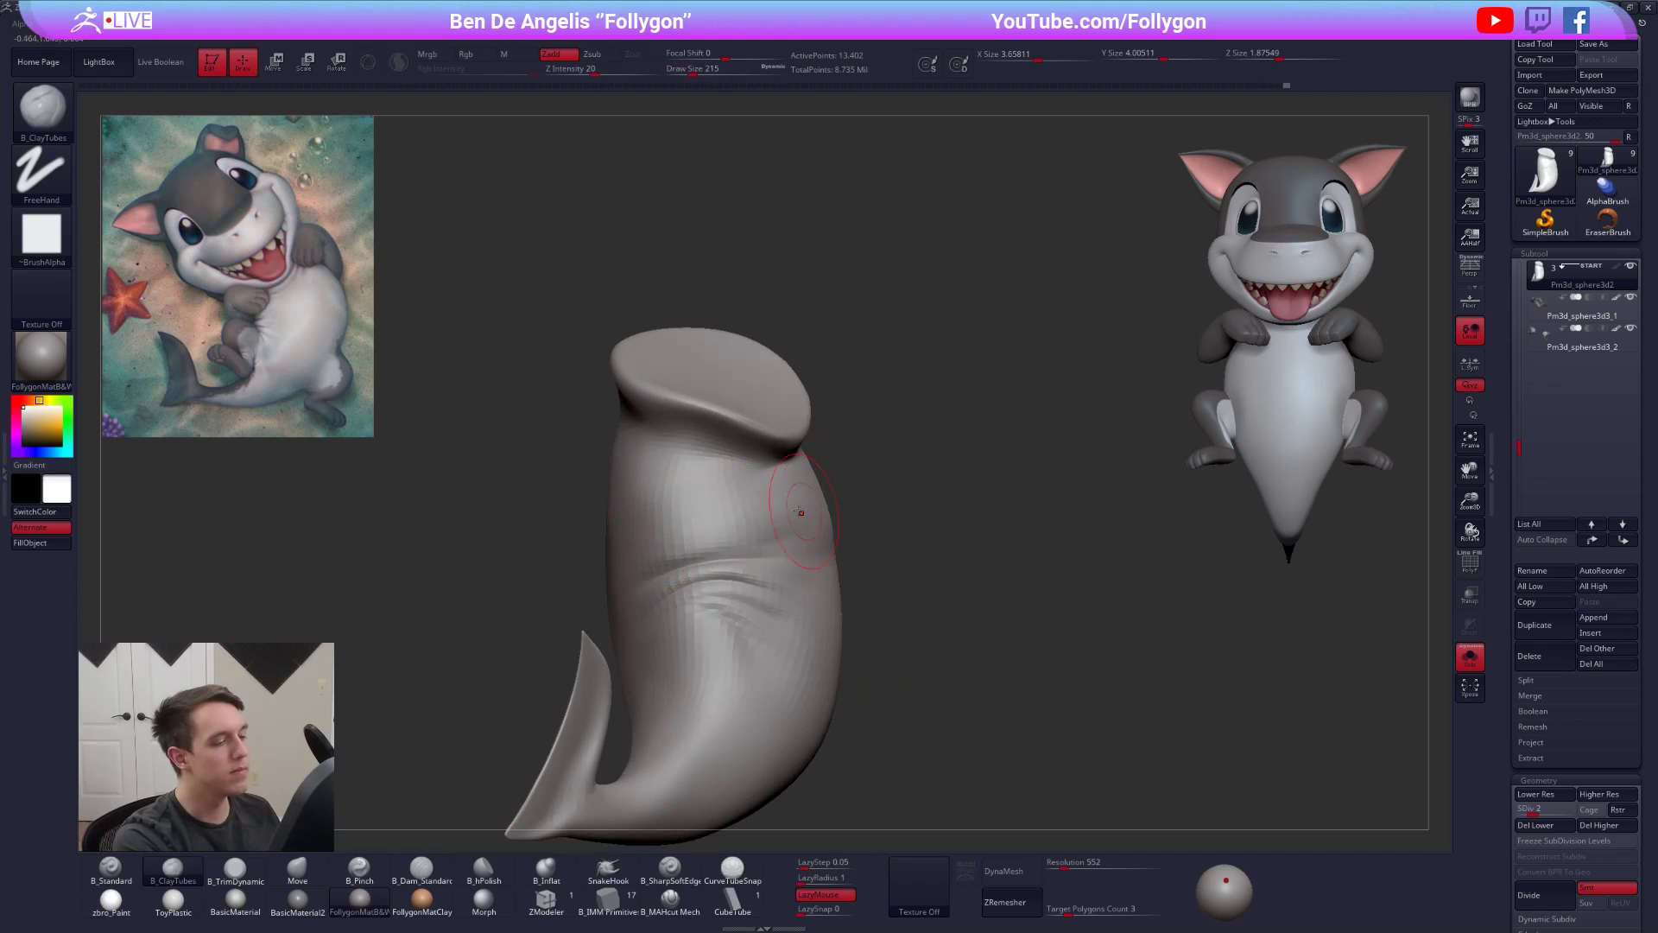
key(shift)
mouse_move(699, 525)
right_down()
mouse_move(705, 550)
mouse_move(702, 500)
right_up()
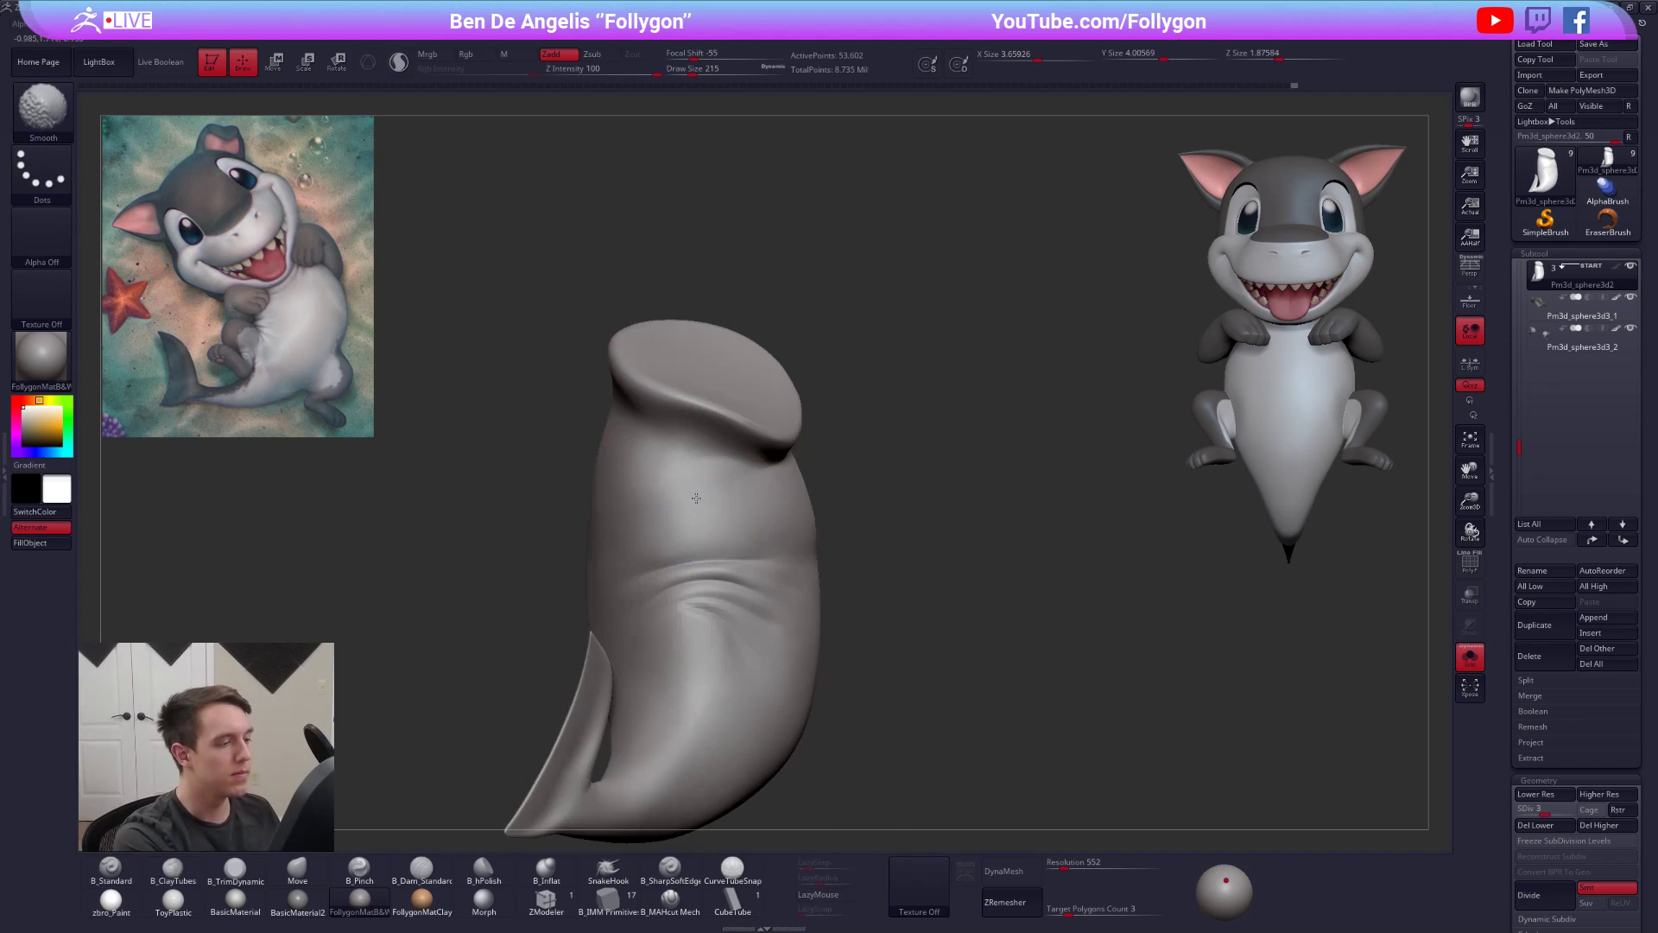
shift+drag(677, 483, 678, 500)
mouse_move(679, 500)
right_down()
mouse_move(725, 523)
mouse_move(701, 495)
mouse_move(815, 571)
right_up()
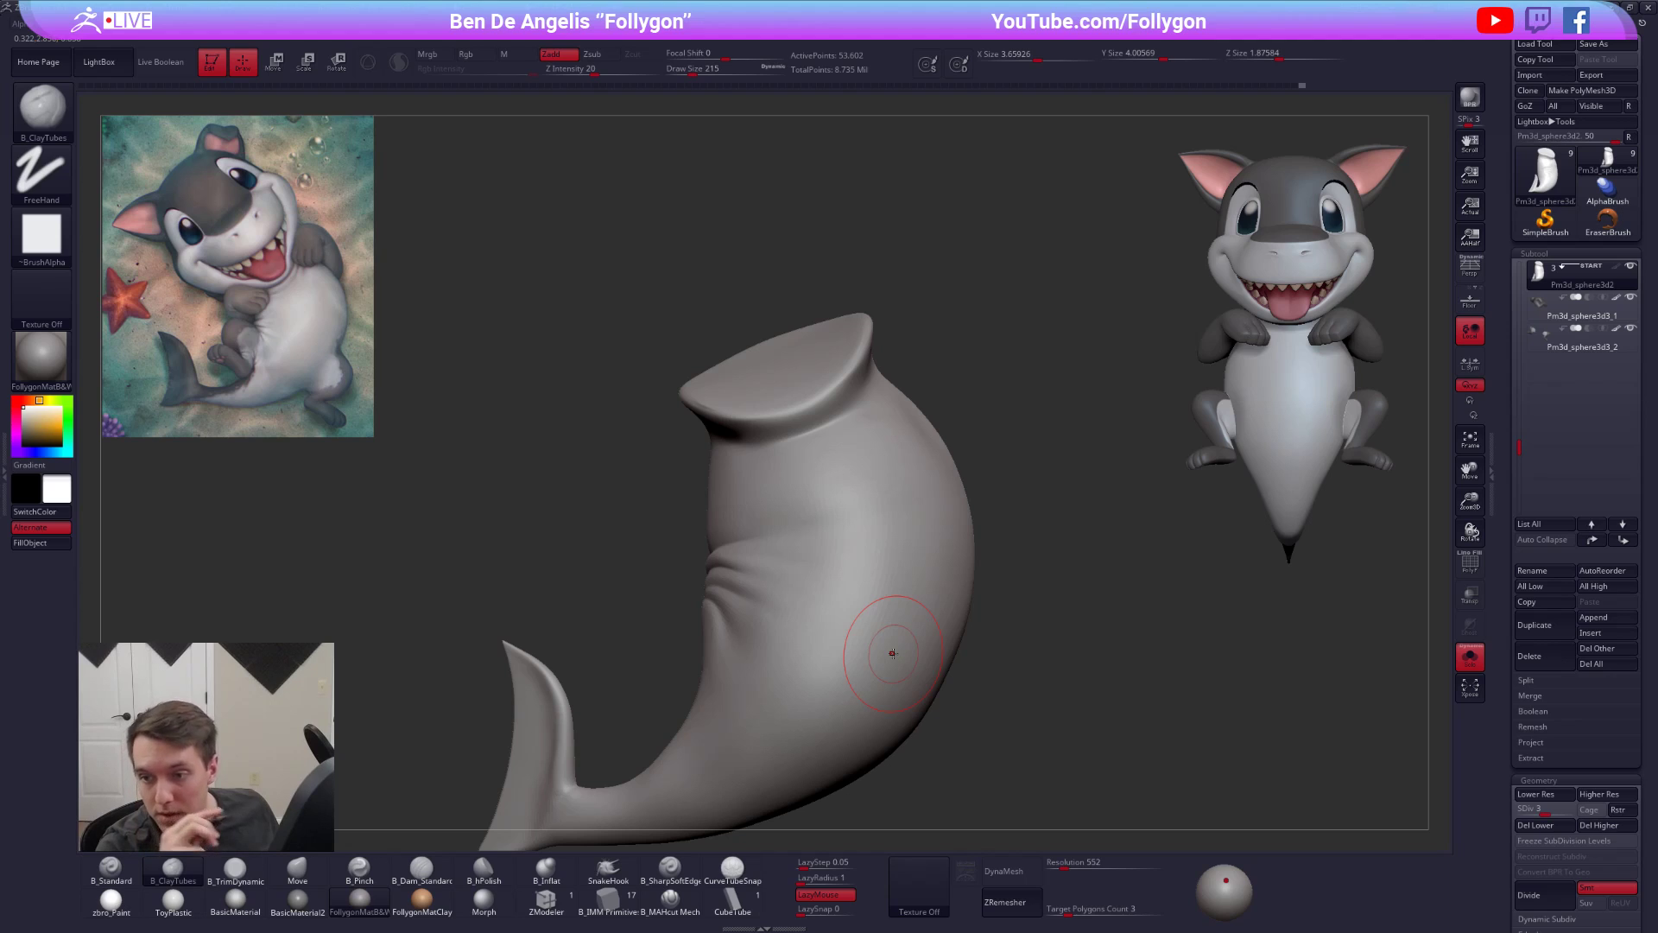
- Raise the body to subdivision level 5, show the whole character at draw size 170, and check the torso
alt+right_drag(925, 540, 956, 589)
key(space)
mouse_move(953, 529)
mouse_down()
mouse_move(914, 495)
mouse_move(884, 534)
mouse_move(895, 575)
mouse_up()
key(alt+s)
key(space)
key(d)
key(d)
key(space)
alt+right_drag(944, 714, 938, 657)
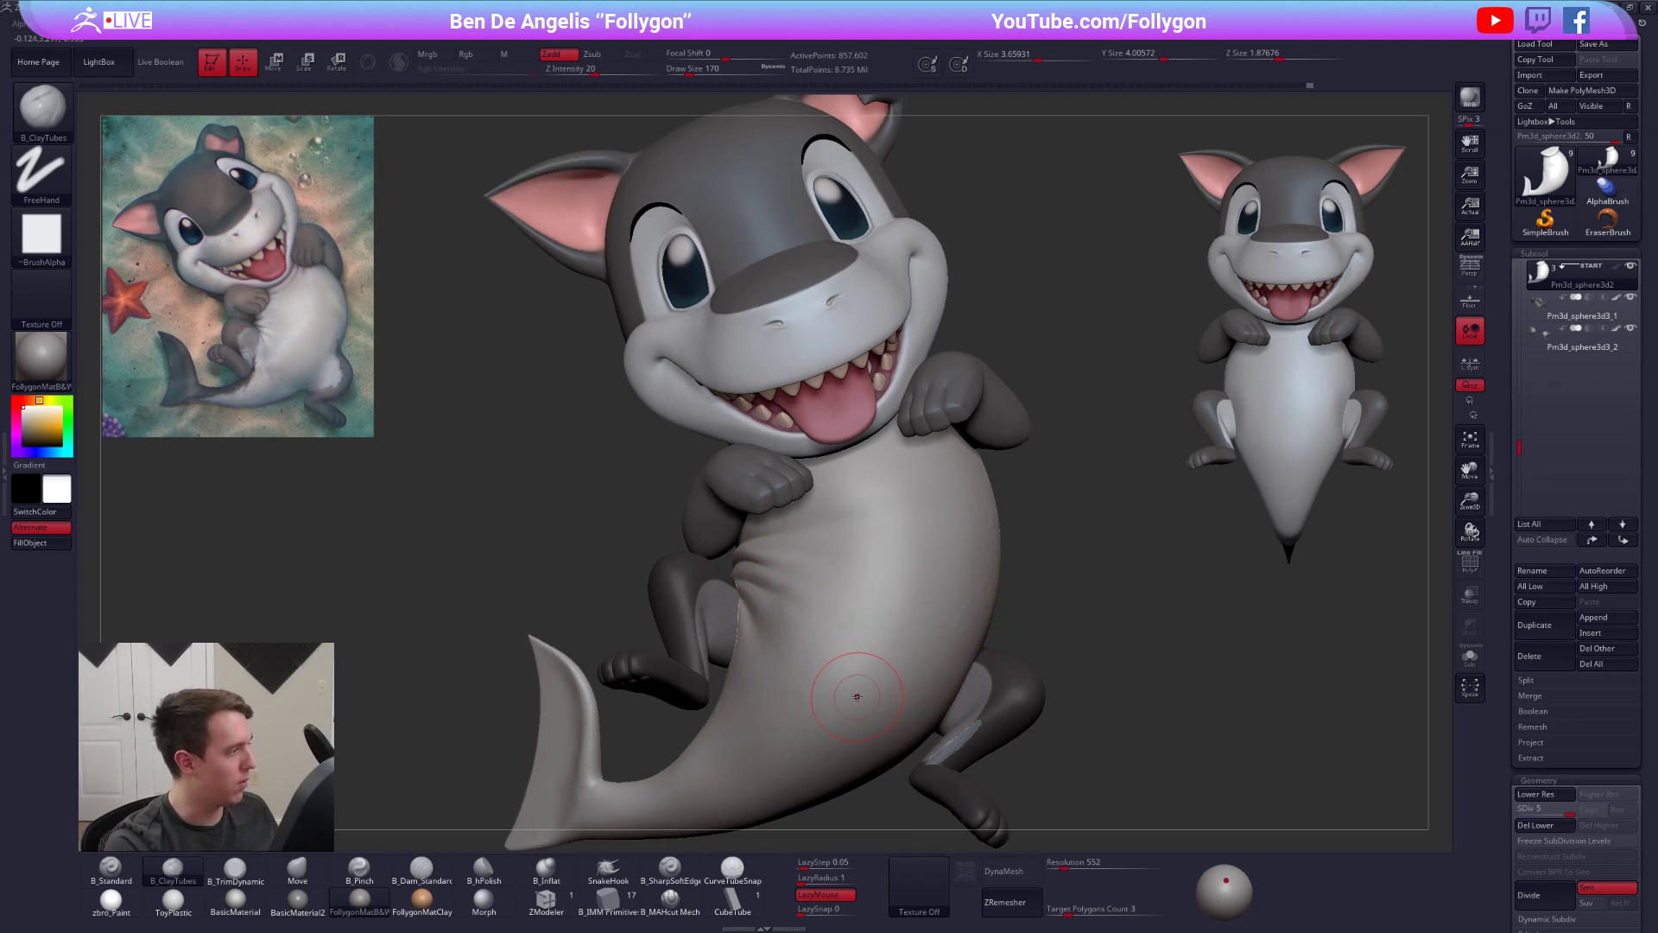
mouse_move(863, 687)
right_down()
mouse_move(887, 690)
mouse_move(872, 679)
right_up()
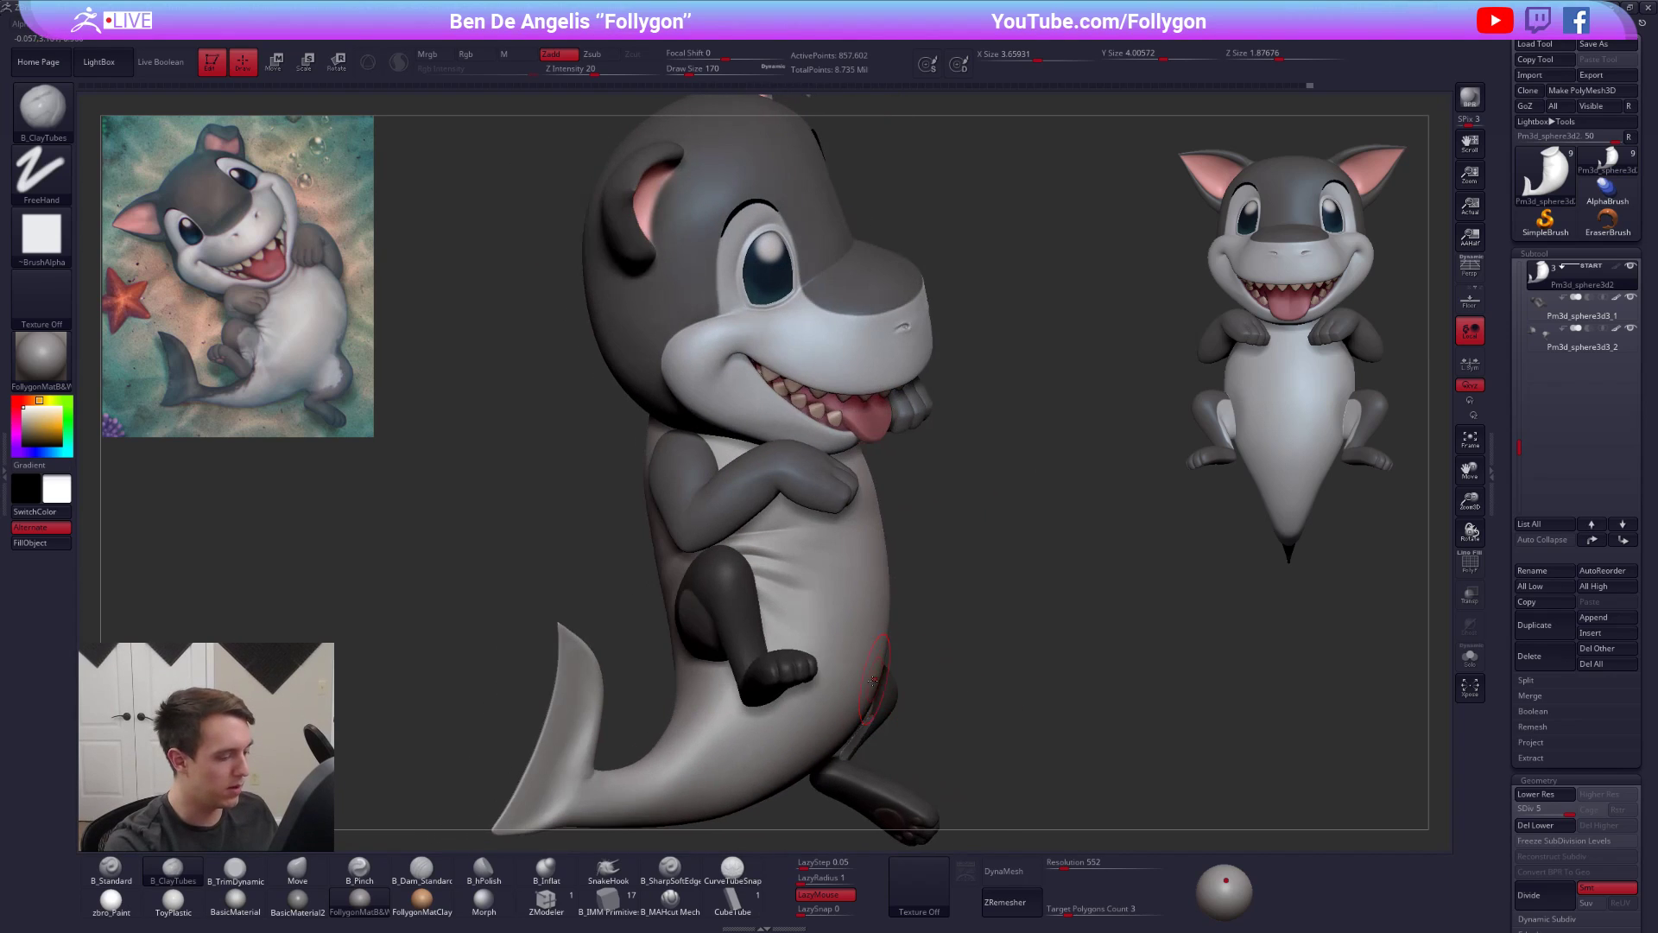
- Isolate the body and carve the lowest belly crease with B_MAHcut Mech at draw size 49
click(675, 900)
key(alt+s)
key(space)
drag(815, 574, 807, 573)
mouse_move(829, 587)
ctrl+right_down()
mouse_move(913, 640)
mouse_move(858, 622)
mouse_move(811, 674)
ctrl+right_up()
key(space)
drag(820, 607, 811, 607)
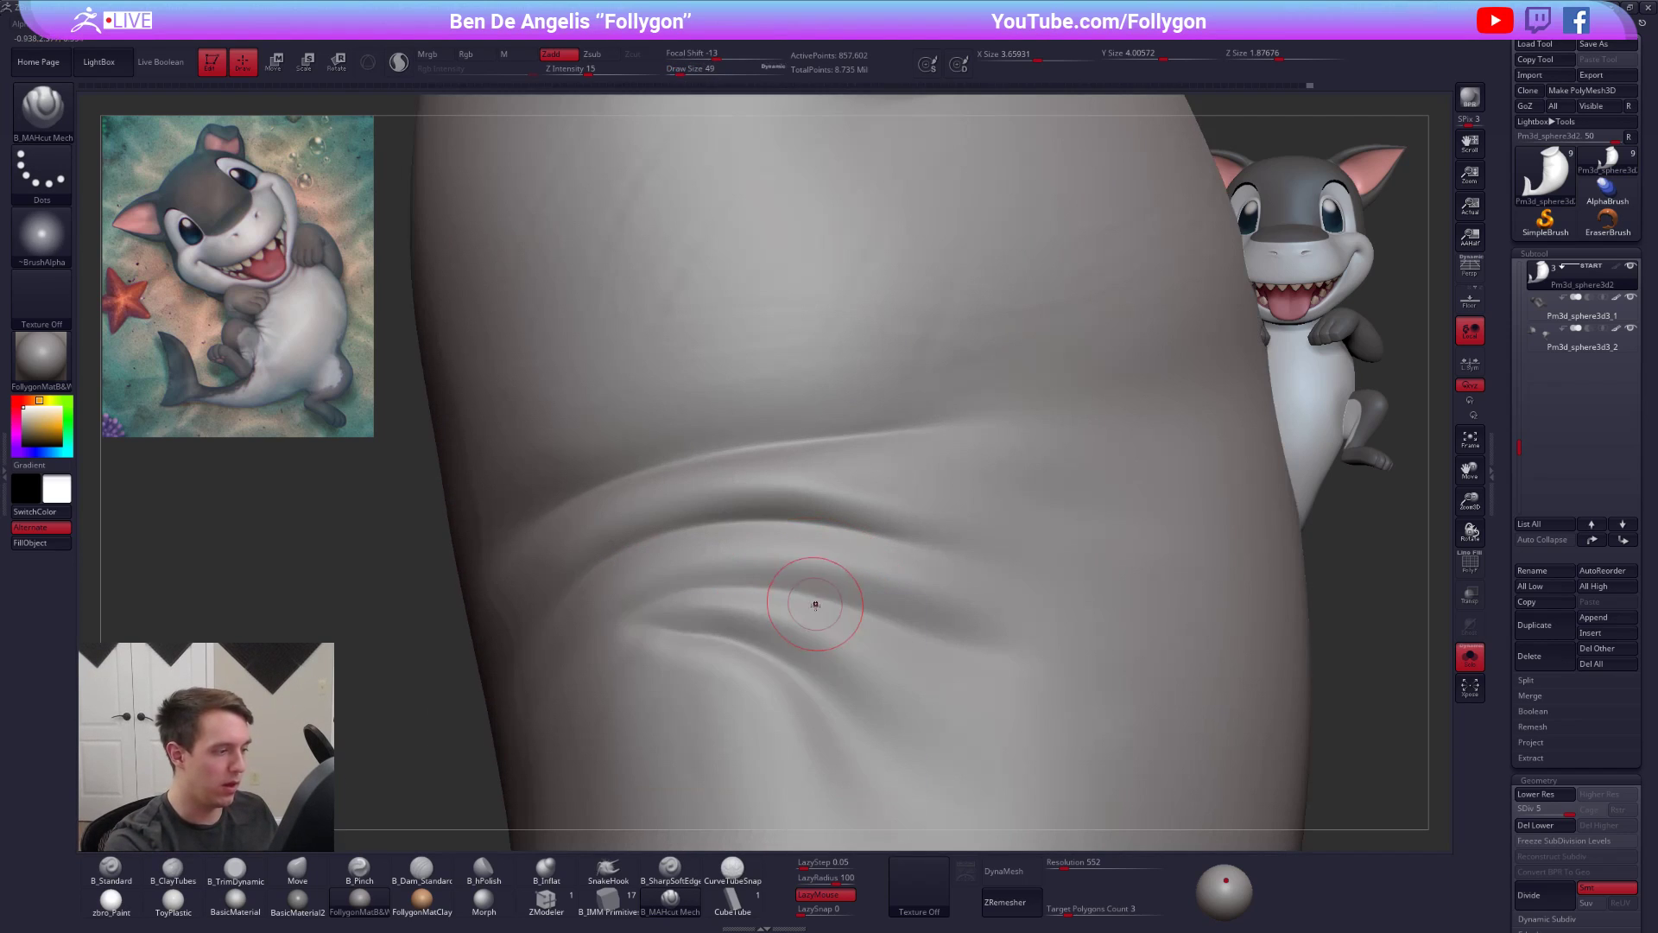
drag(722, 662, 771, 723)
- Deepen the middle belly crease toward the body's centre at draw size 38 and smooth its fold
right_drag(748, 718, 670, 687)
key(space)
drag(710, 602, 708, 603)
drag(825, 587, 1012, 648)
shift+drag(852, 626, 704, 600)
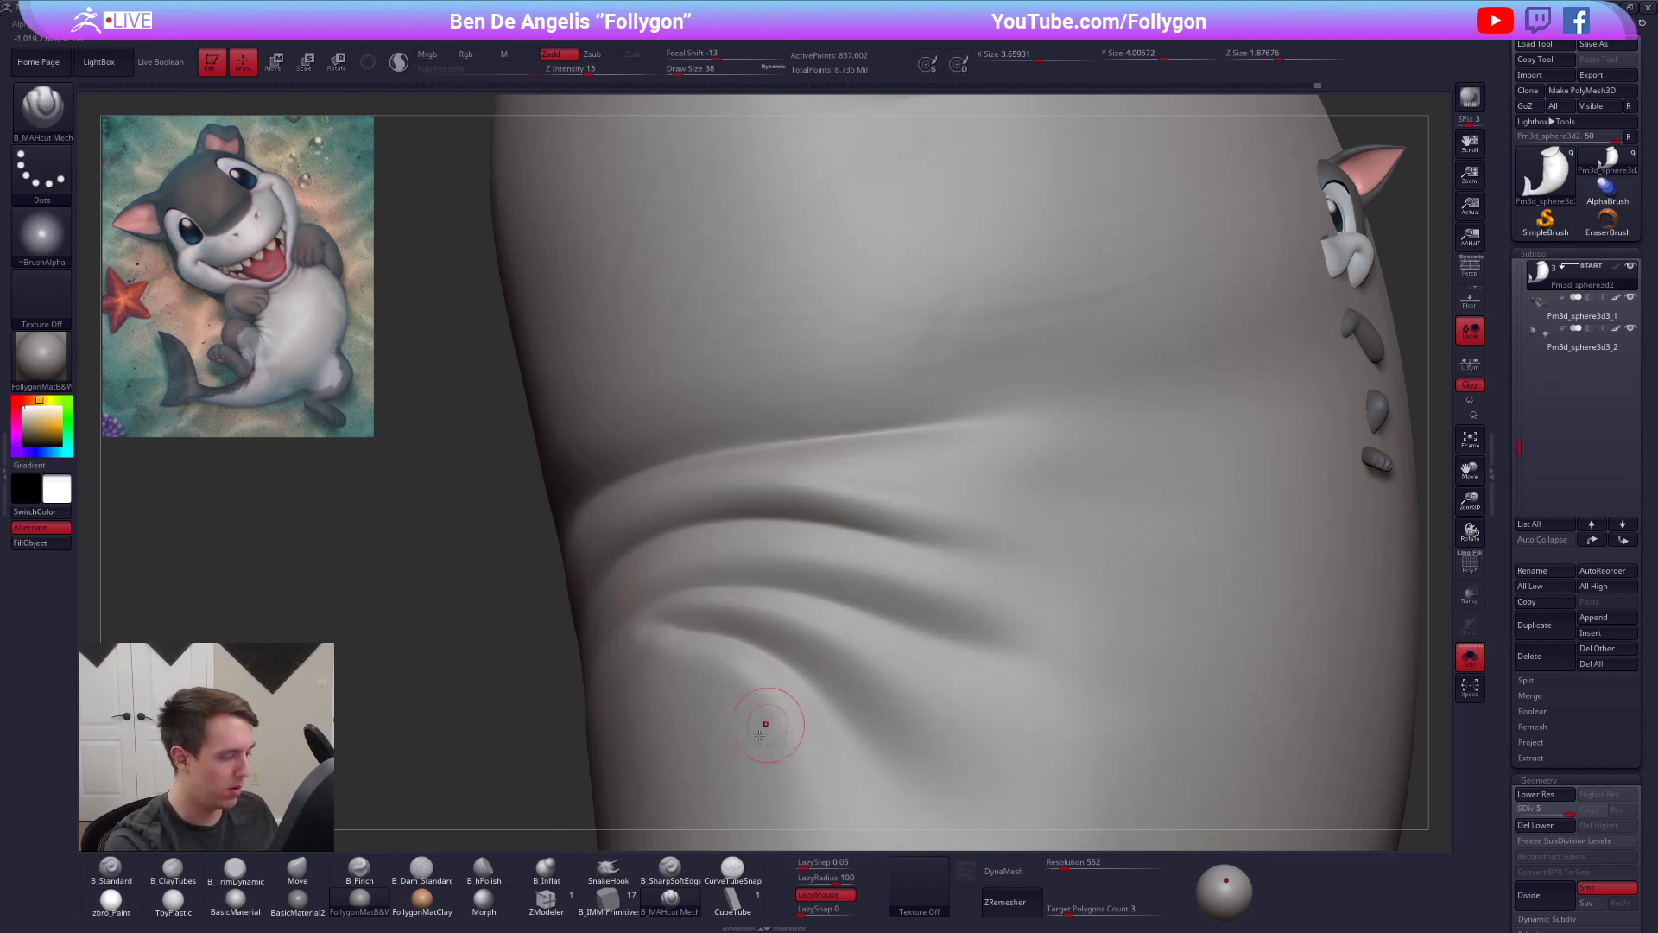
- Raise the body to subdivision level 6 and sharpen the third belly crease from the top with the B_SharpSoftEdge brush
click(670, 870)
key(space)
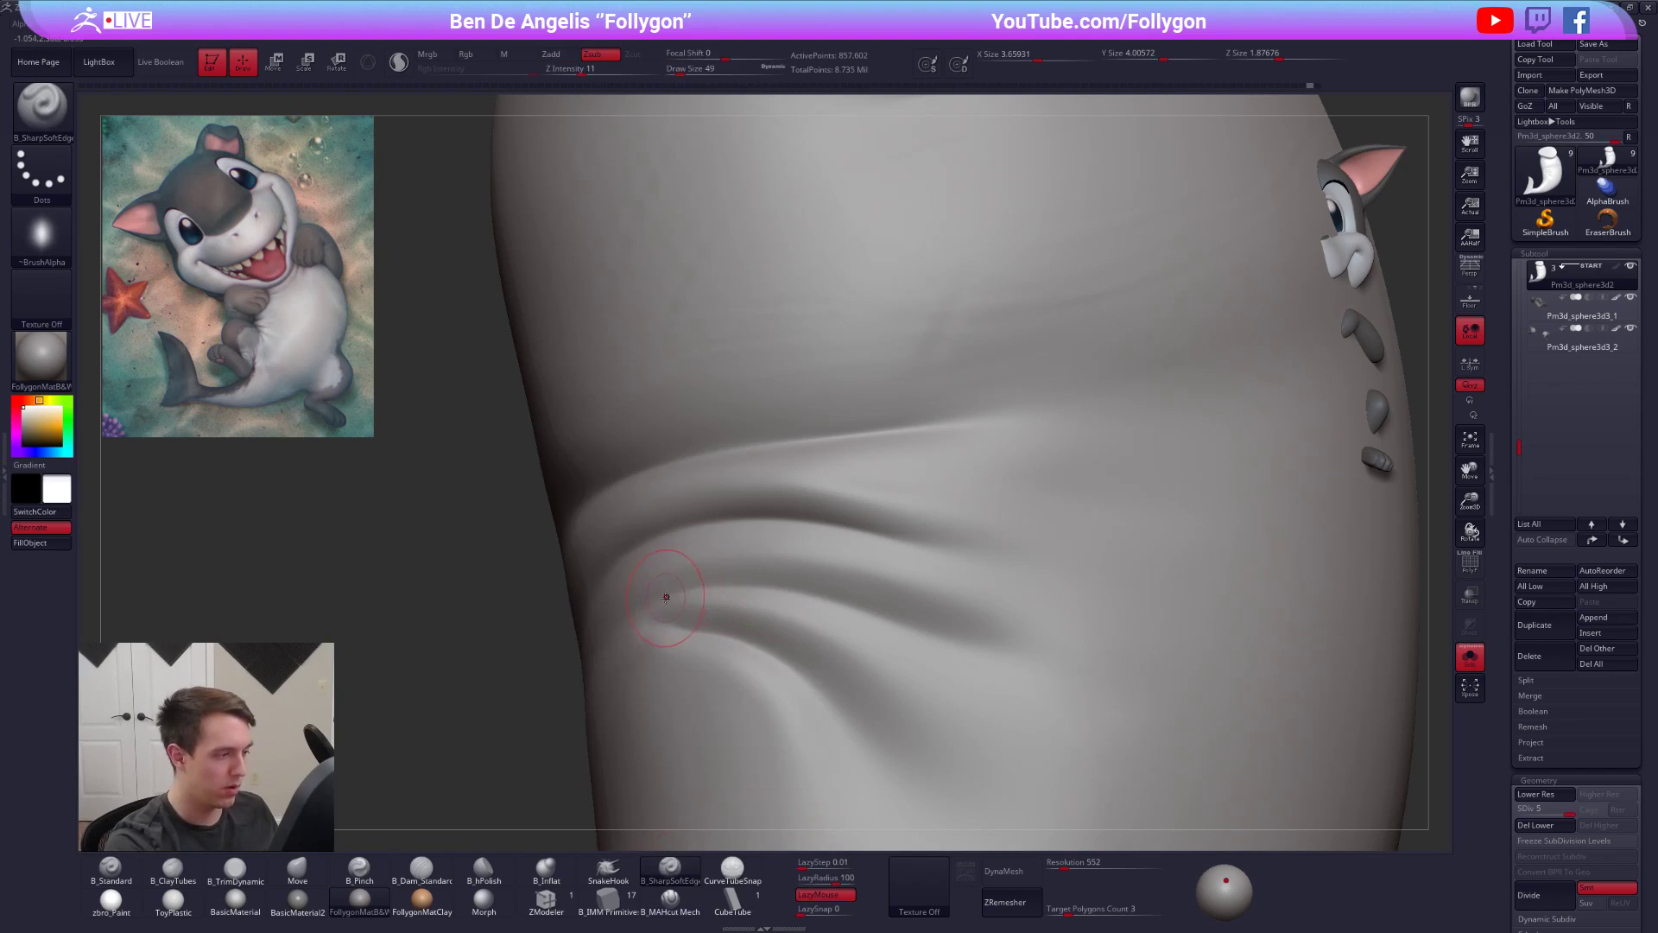
drag(765, 577, 767, 580)
key(ctrl+z)
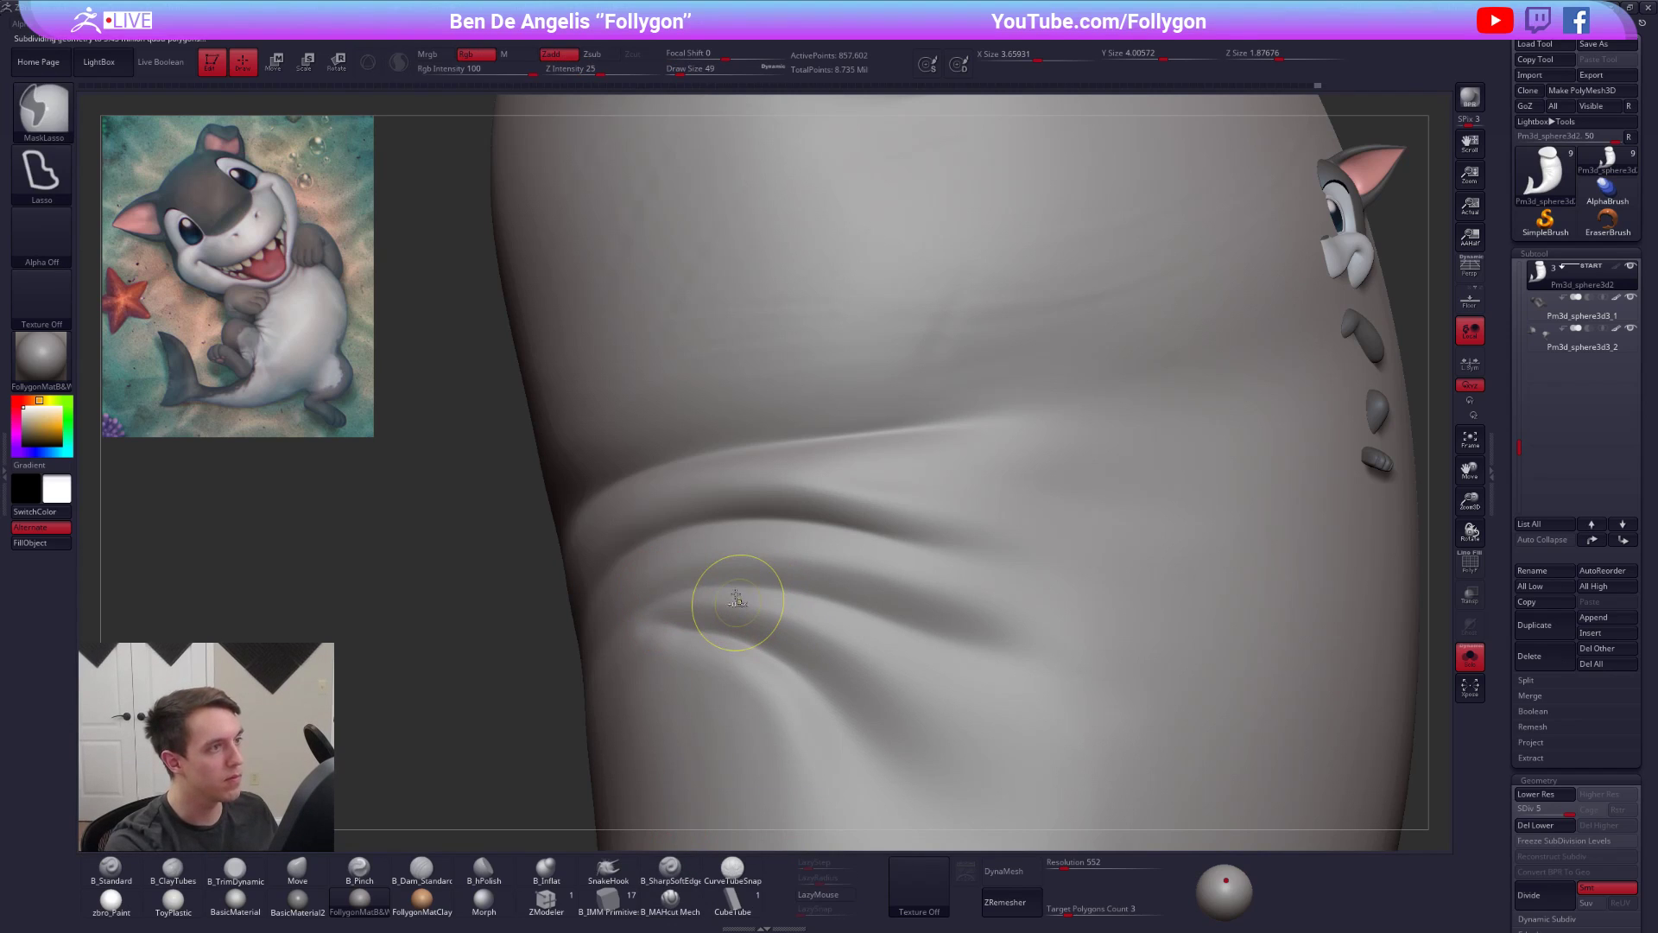
key(n)
key(space)
drag(654, 596, 669, 596)
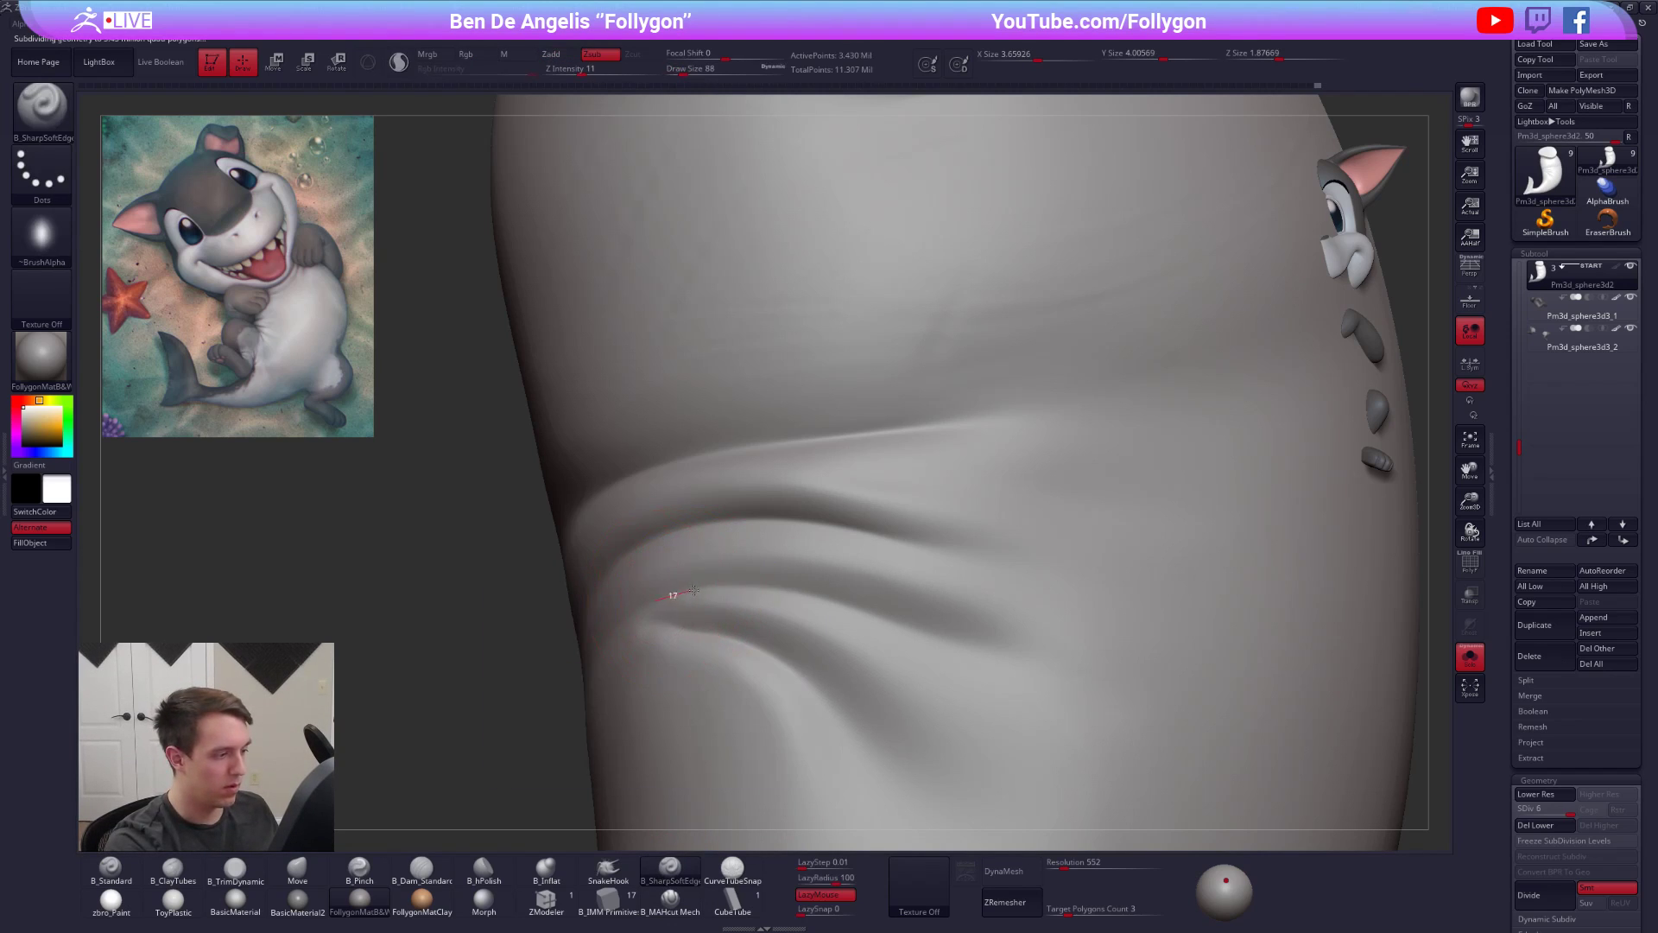
mouse_move(798, 580)
mouse_down()
mouse_move(1016, 689)
mouse_move(943, 636)
mouse_up()
key(ctrl+z)
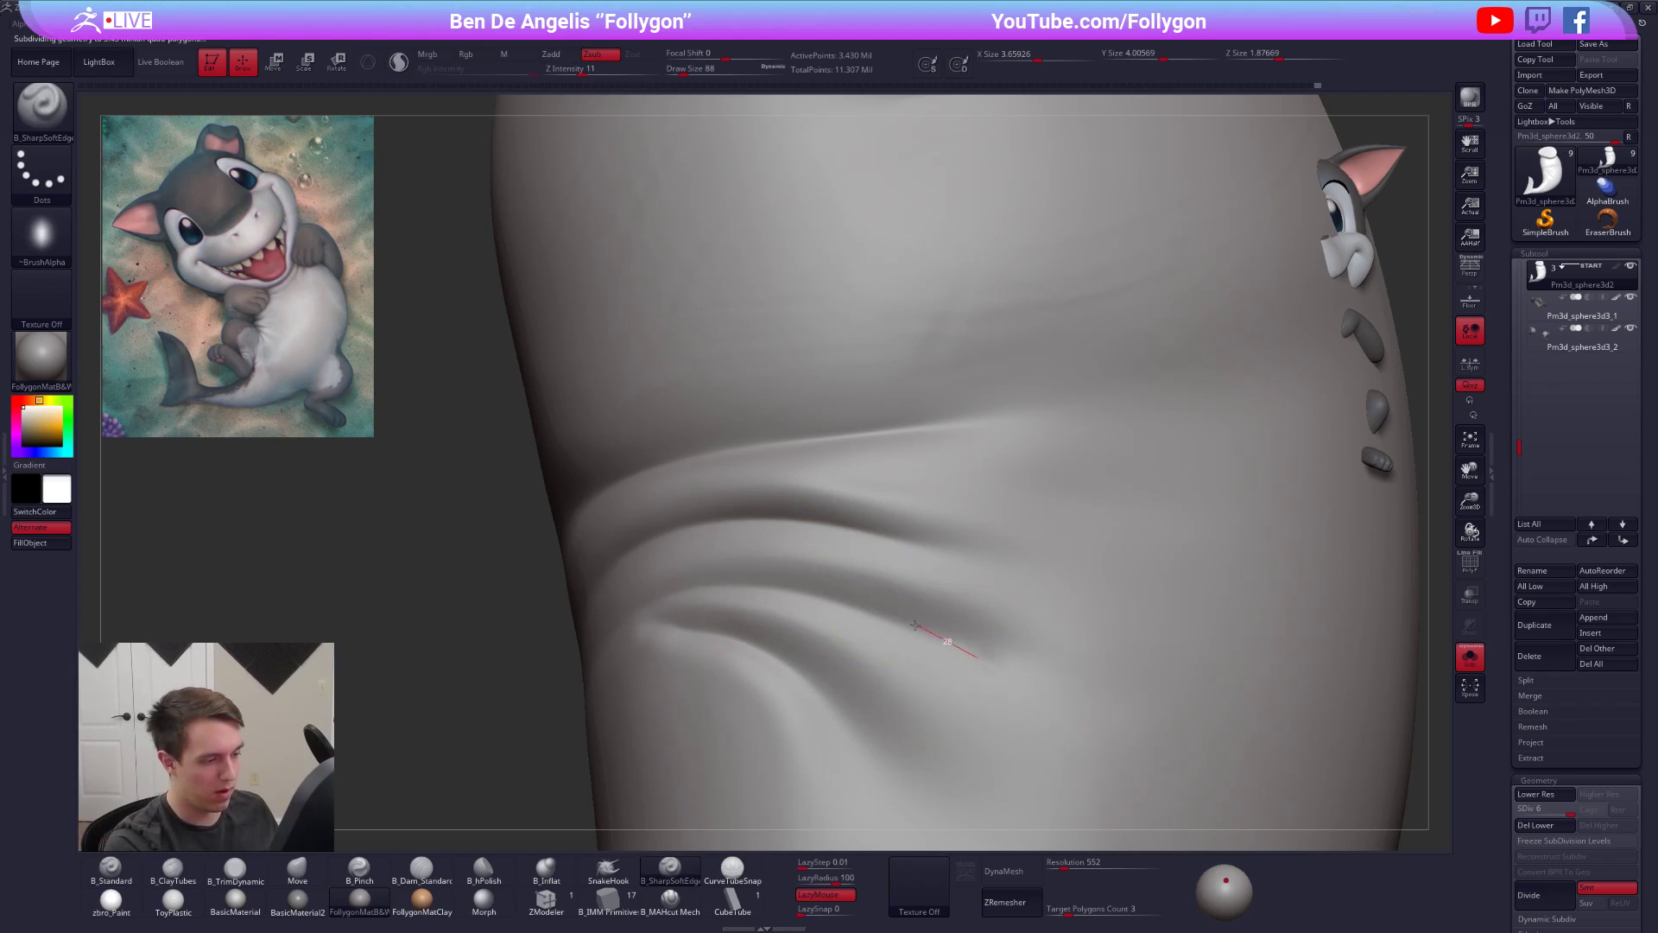
drag(798, 588, 625, 602)
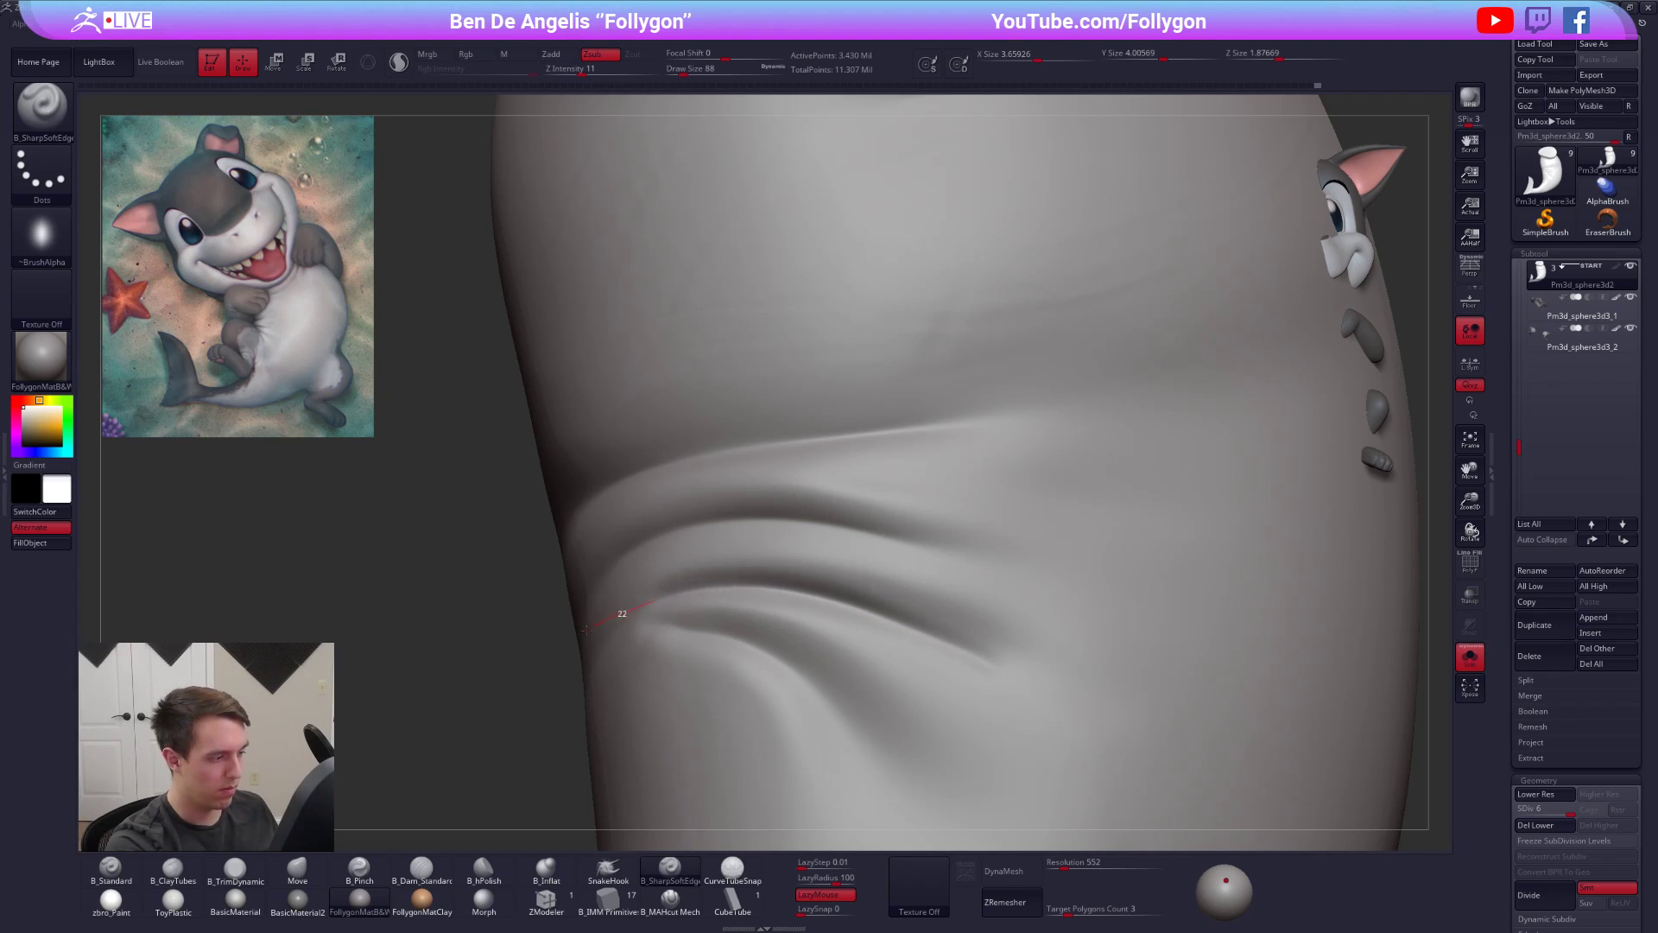
- Sharpen the second and lowest belly creases with B_SharpSoftEdge and smooth the outer end of the lowest crease
alt+right_drag(884, 601, 993, 527)
mouse_move(812, 561)
right_down()
mouse_move(933, 559)
mouse_move(901, 621)
mouse_move(885, 529)
right_up()
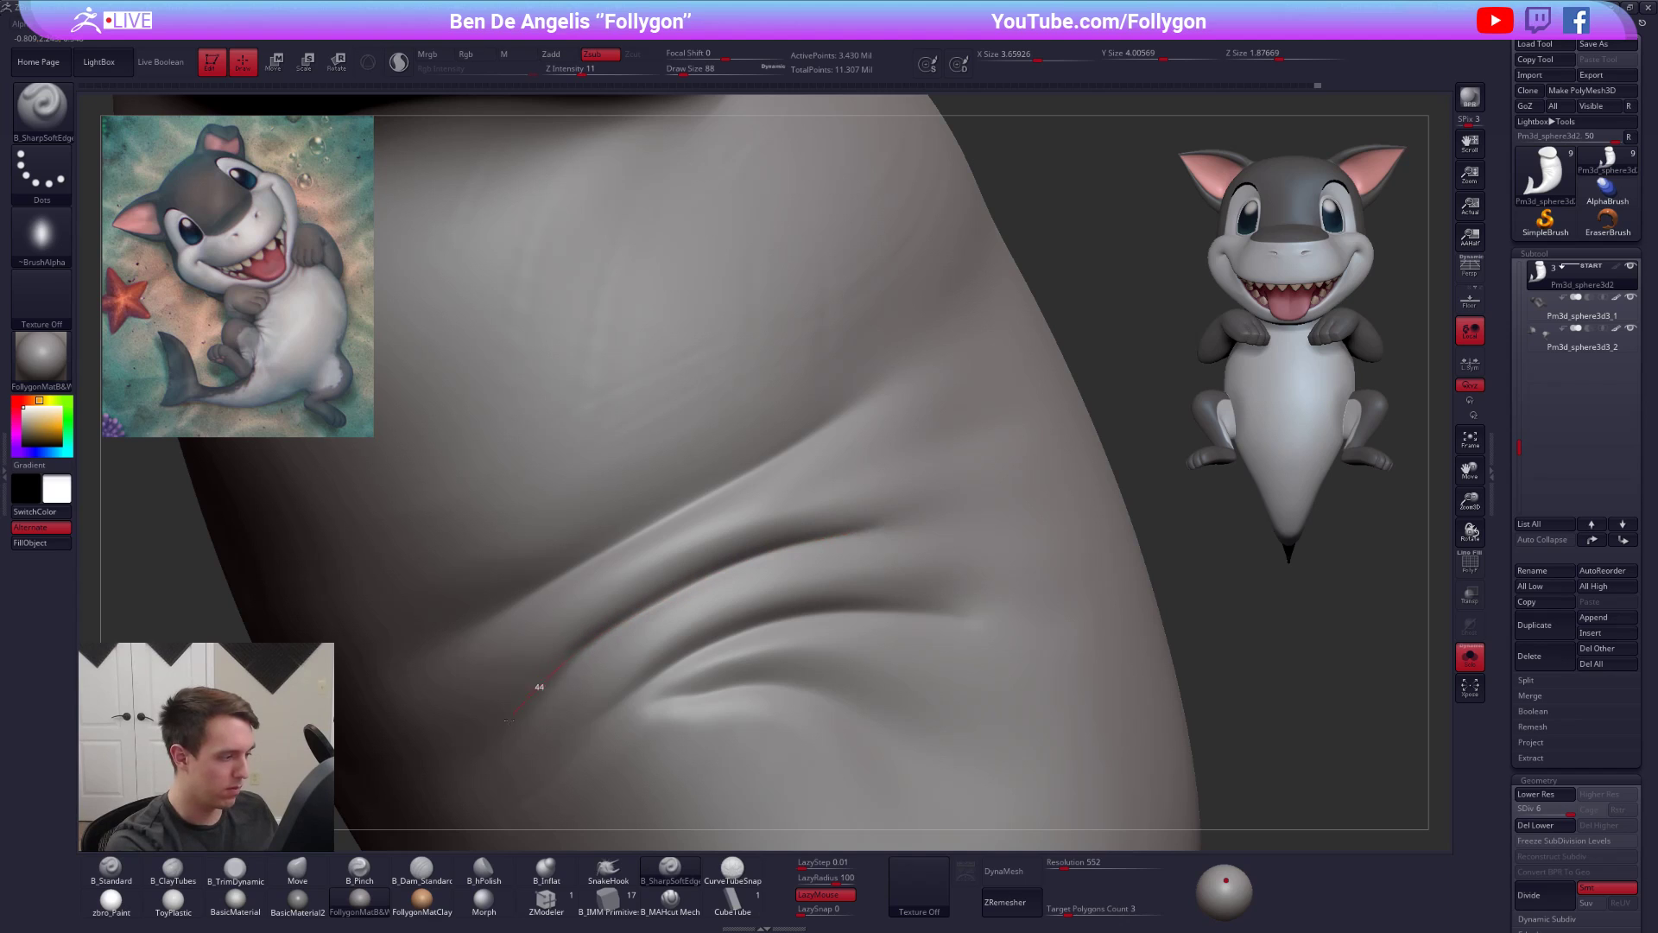
mouse_move(703, 682)
alt+right_down()
mouse_move(812, 552)
mouse_move(950, 593)
mouse_move(1064, 566)
alt+right_up()
drag(923, 505, 905, 503)
mouse_move(970, 507)
shift+mouse_down()
mouse_move(1047, 570)
mouse_move(1006, 540)
mouse_move(1067, 555)
shift+mouse_up()
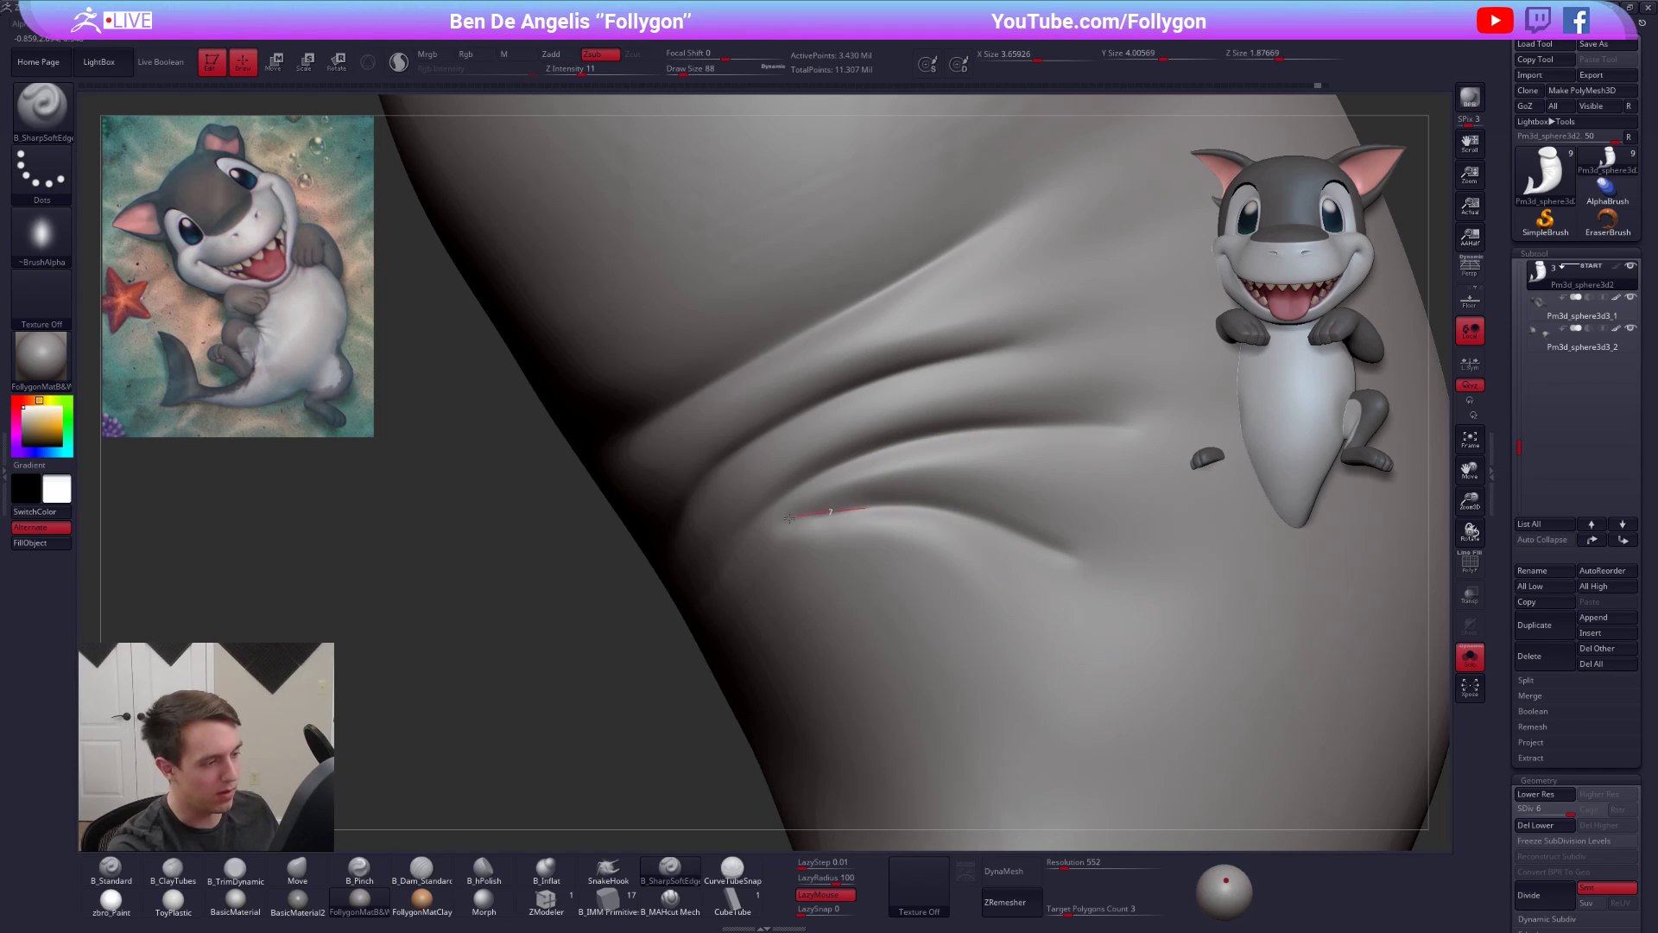
- Check the folds against the whole character, then sharpen the uppermost belly crease at draw size 121
ctrl+right_drag(899, 553, 933, 587)
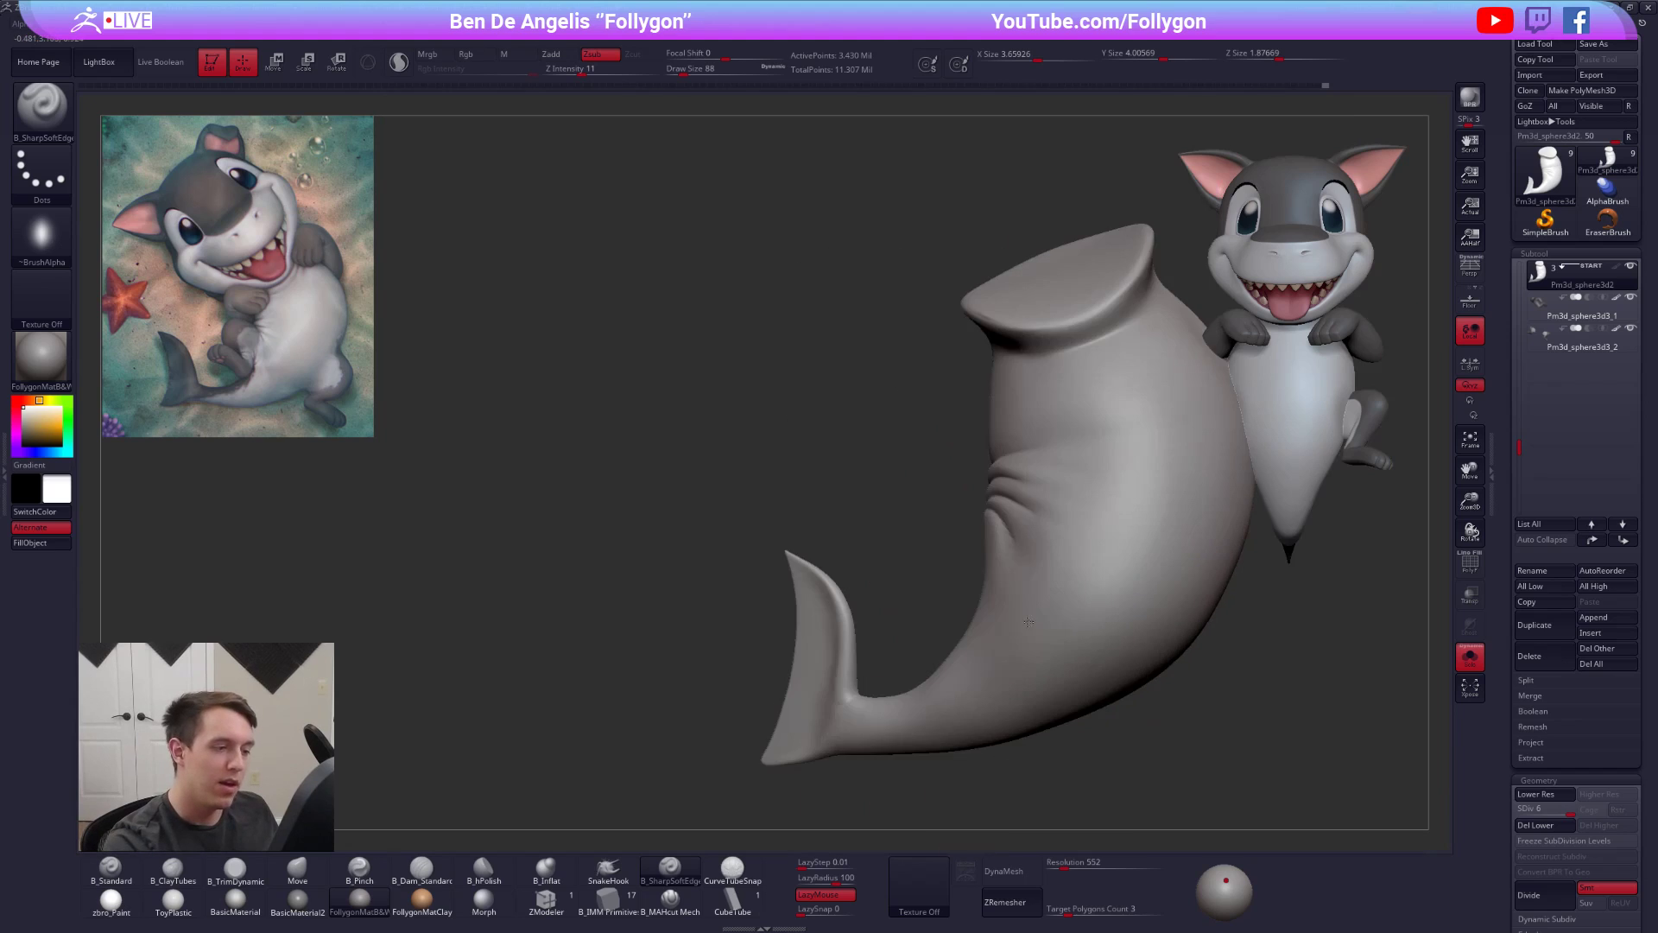
alt+right_drag(1025, 682, 875, 735)
key(alt+s)
alt+right_drag(1090, 708, 1113, 750)
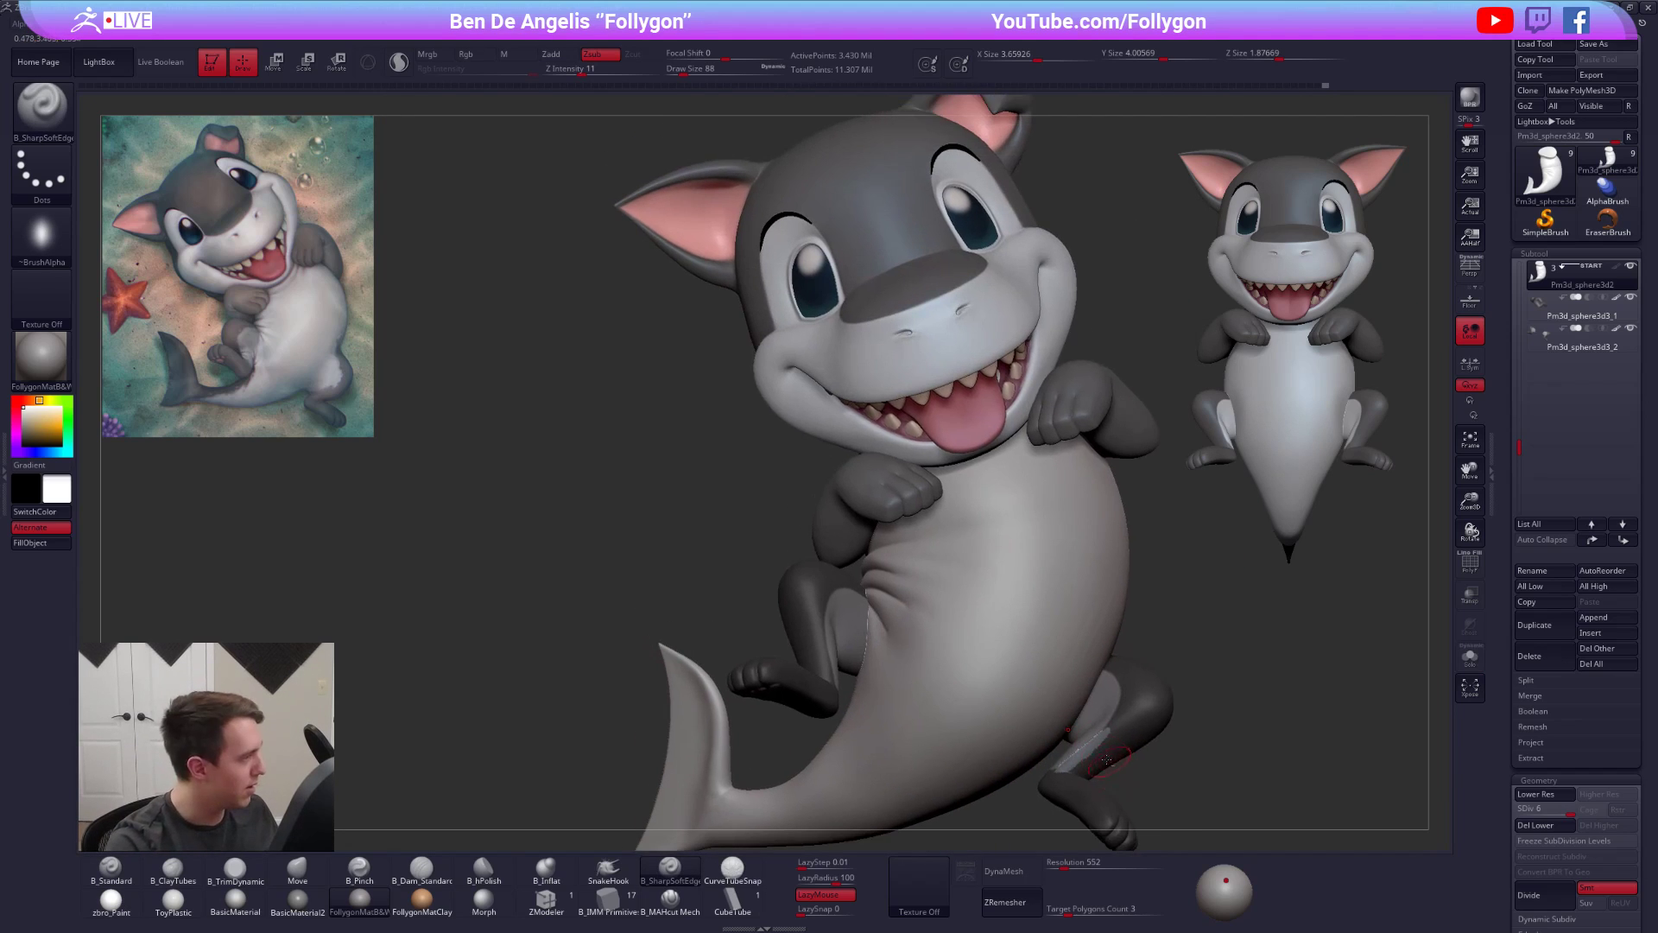
key(alt+s)
right_drag(918, 567, 859, 574)
key(space)
drag(859, 574, 862, 575)
right_drag(862, 574, 769, 588)
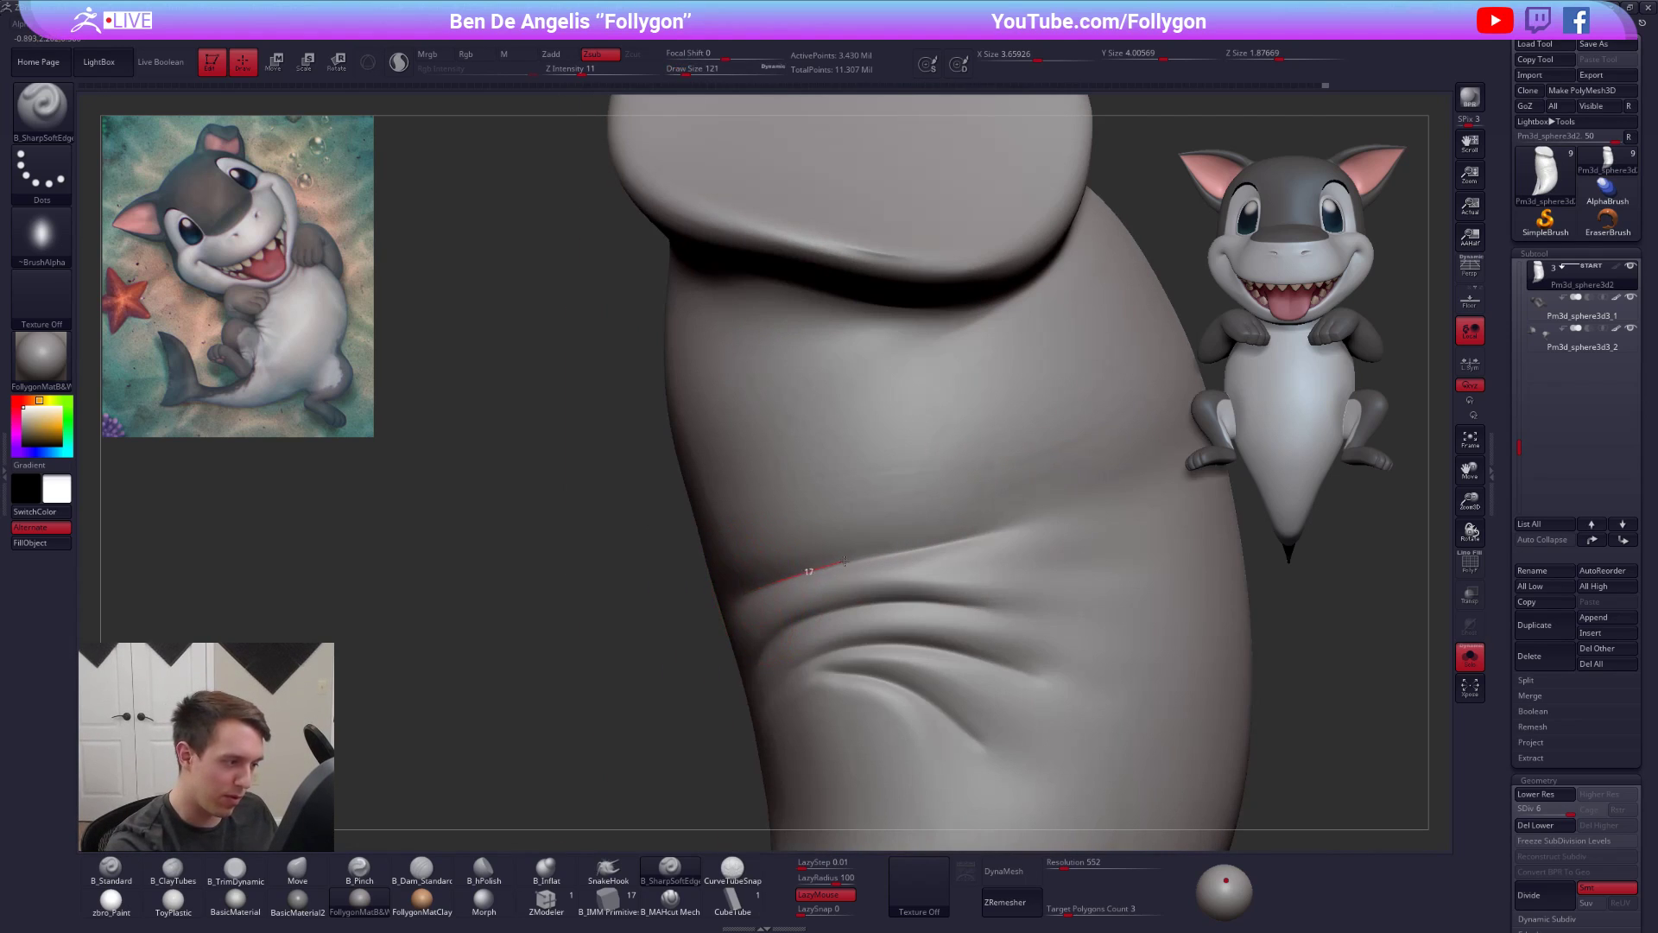
drag(949, 543, 1052, 526)
- Smooth the outer end of the uppermost crease and the chest surface above it
right_drag(991, 553, 898, 555)
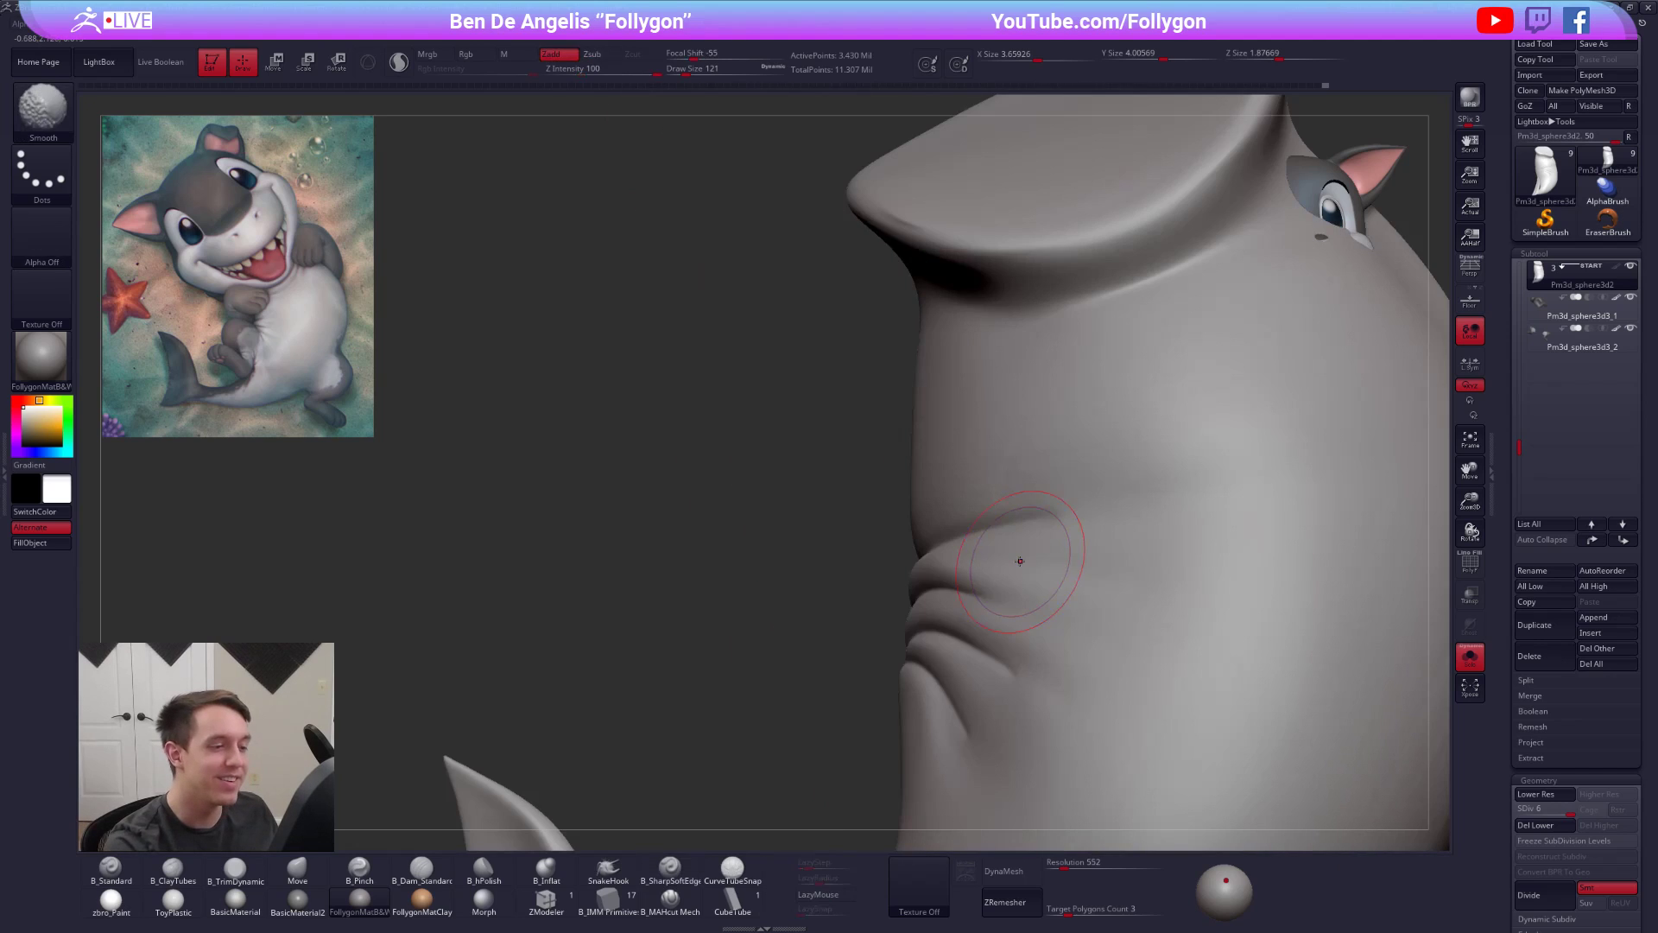
shift+drag(1064, 503, 1054, 510)
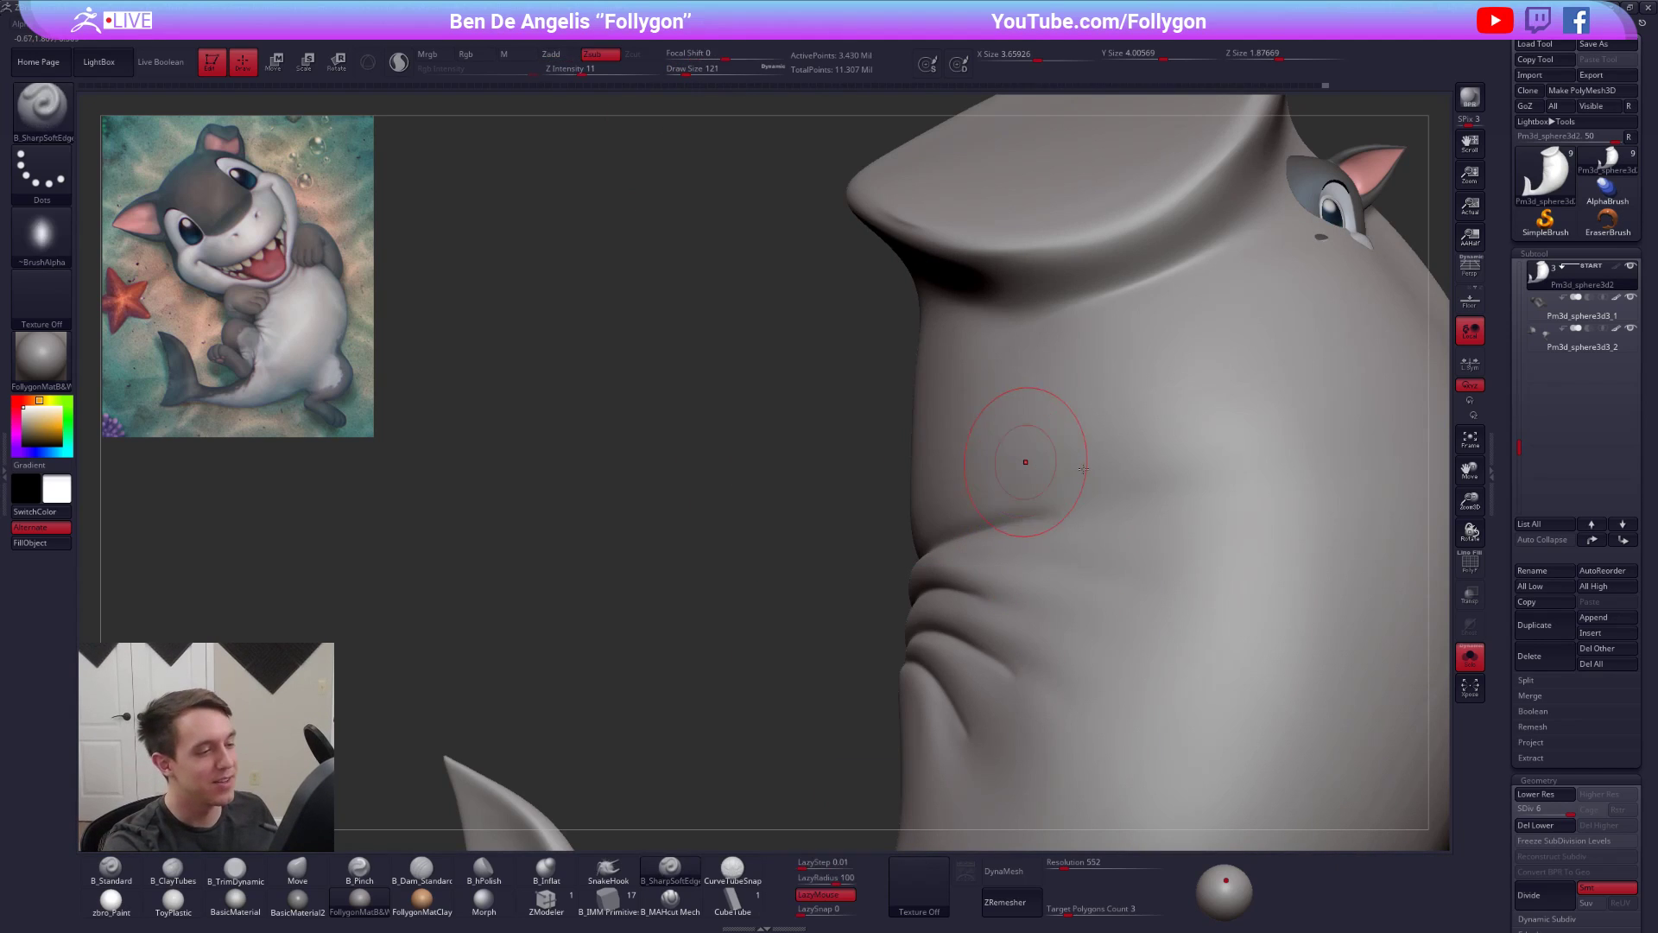
right_drag(1019, 462, 969, 432)
shift+drag(780, 356, 889, 390)
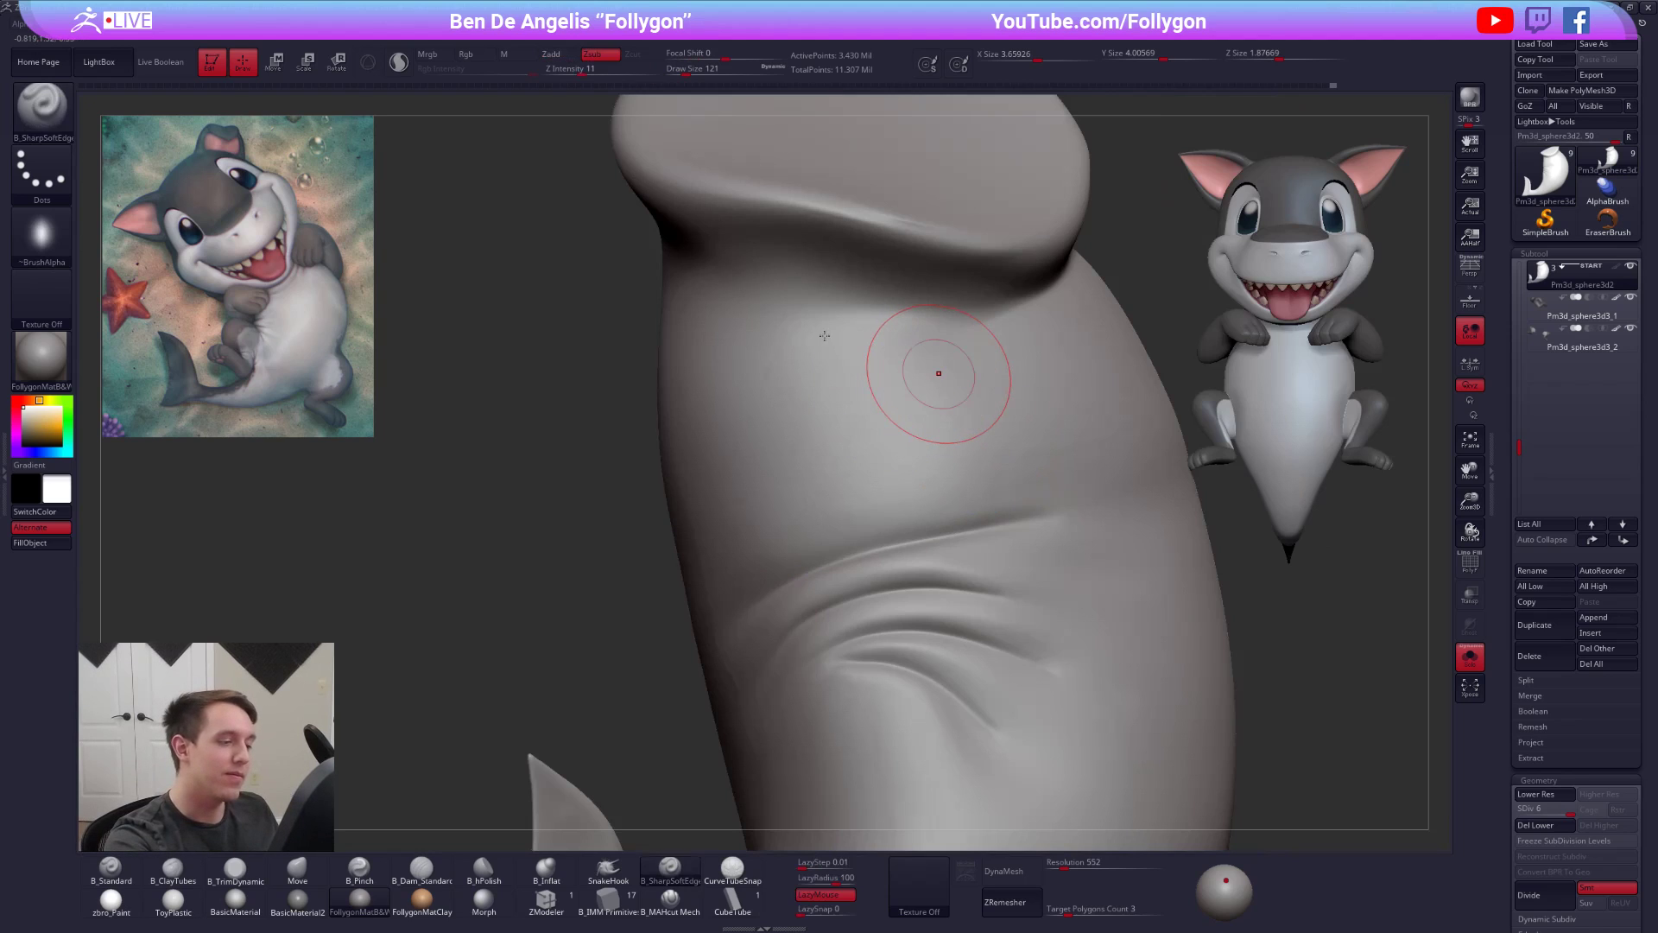
- Select the legs and fill them with the zbro_Paint material using the B_Standard brush in material-only mode
ctrl+right_drag(937, 380, 1171, 602)
click(1202, 665)
mouse_move(1202, 665)
right_down()
mouse_move(1133, 663)
mouse_move(1072, 759)
right_up()
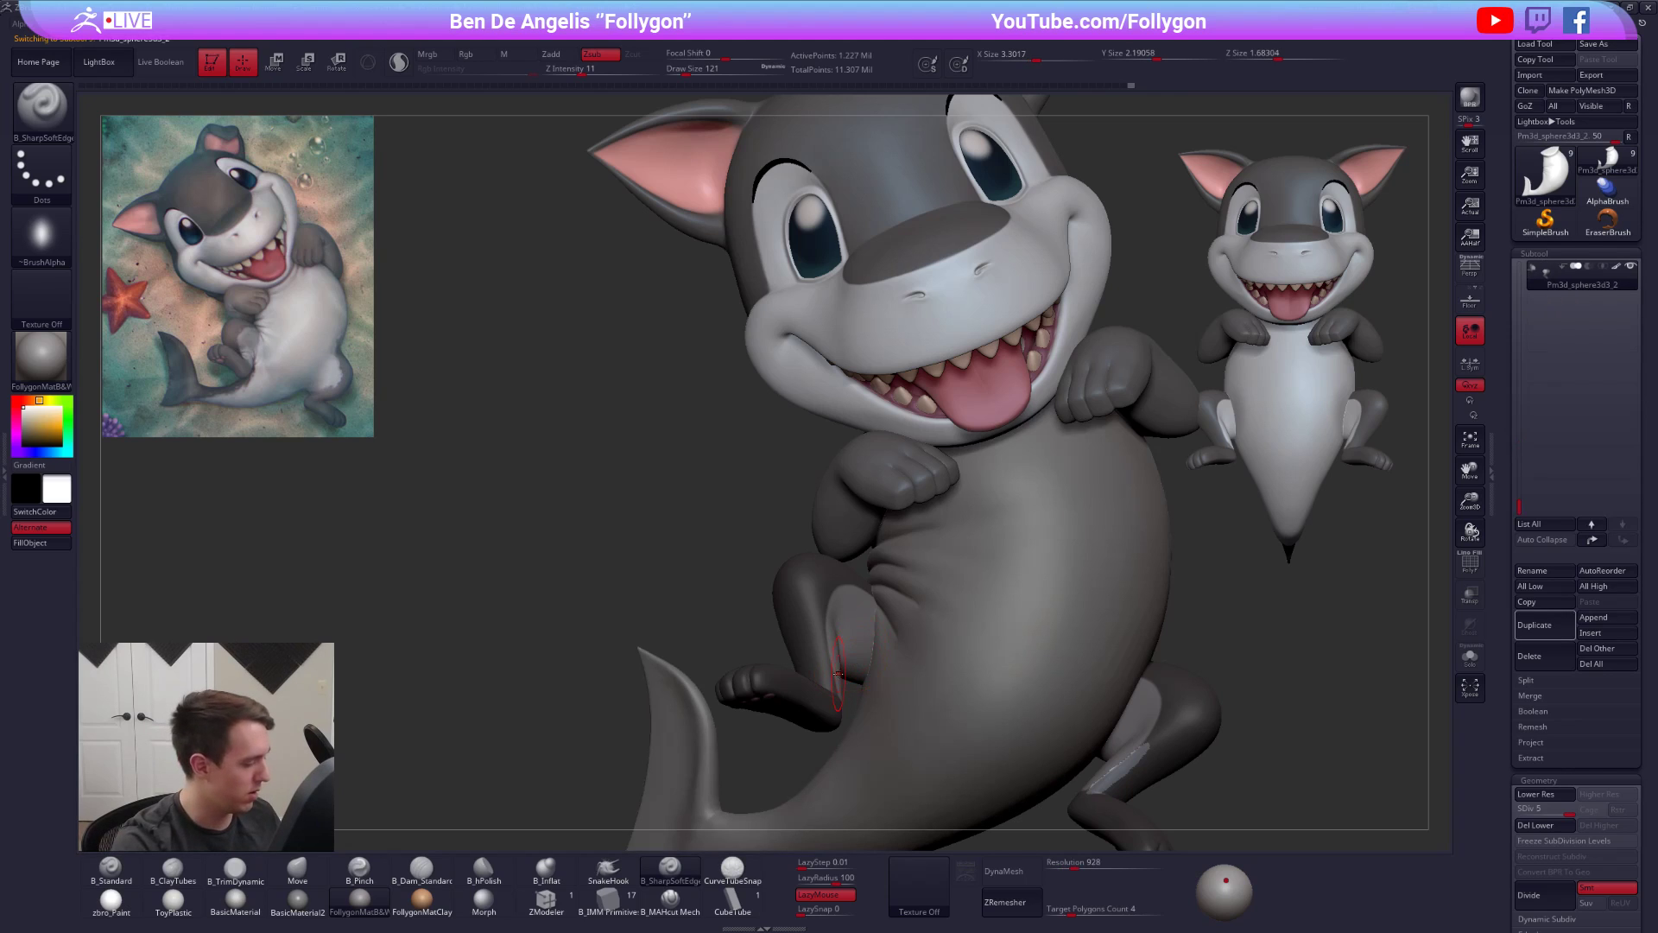
key(1)
click(512, 54)
click(113, 903)
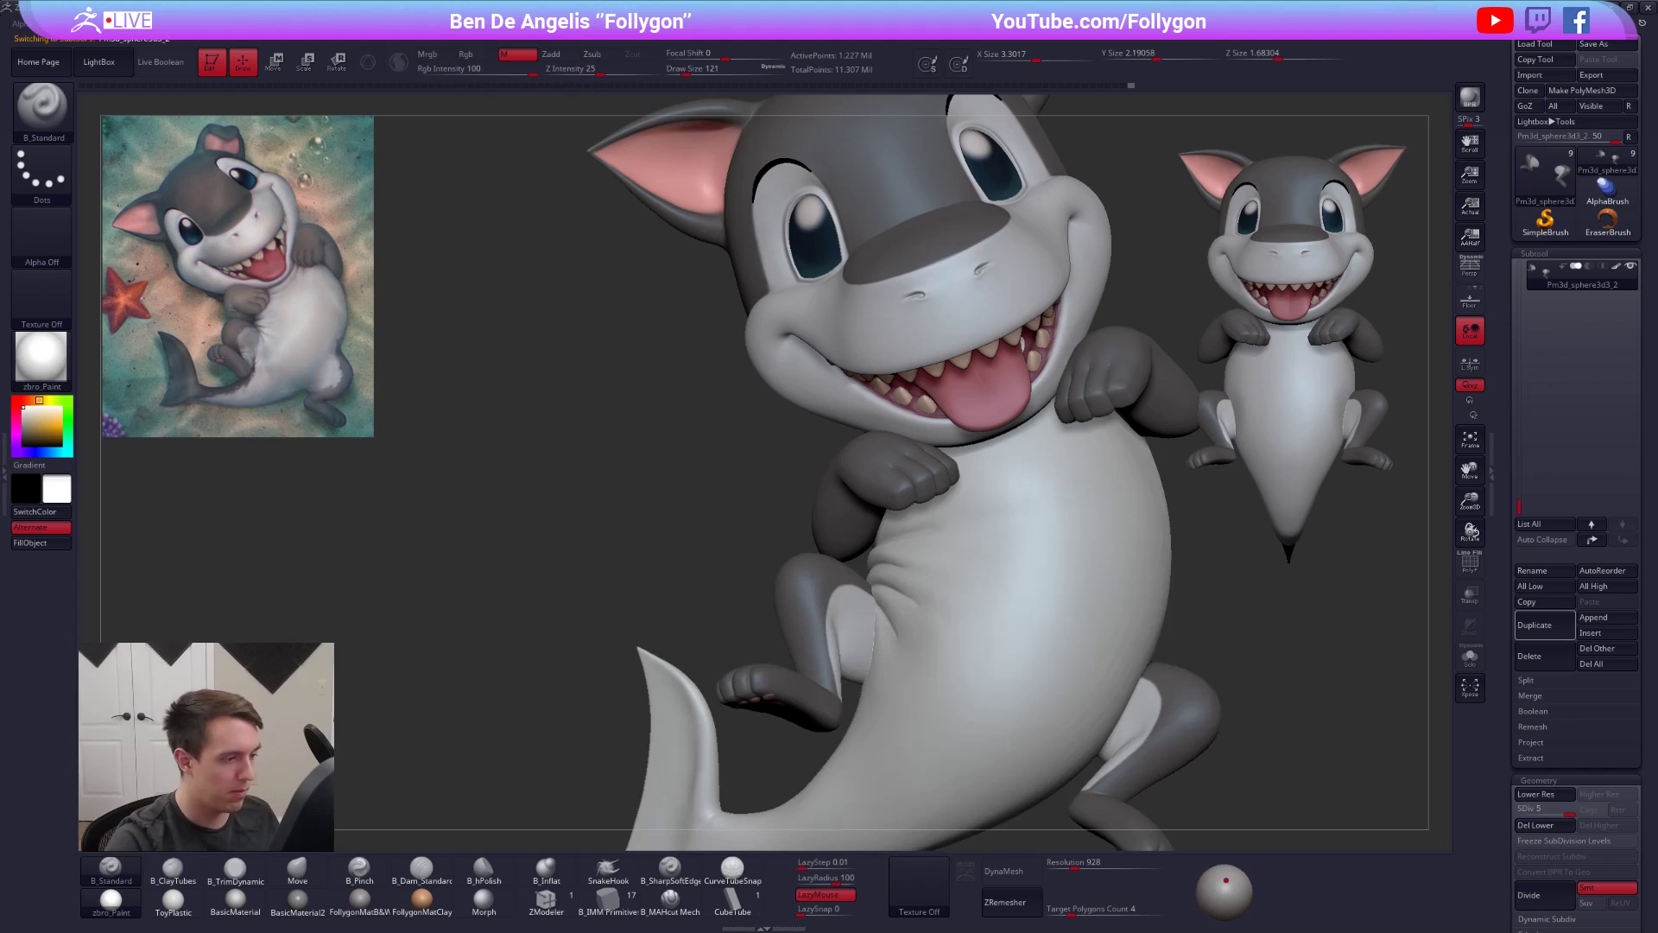
key(alt+s)
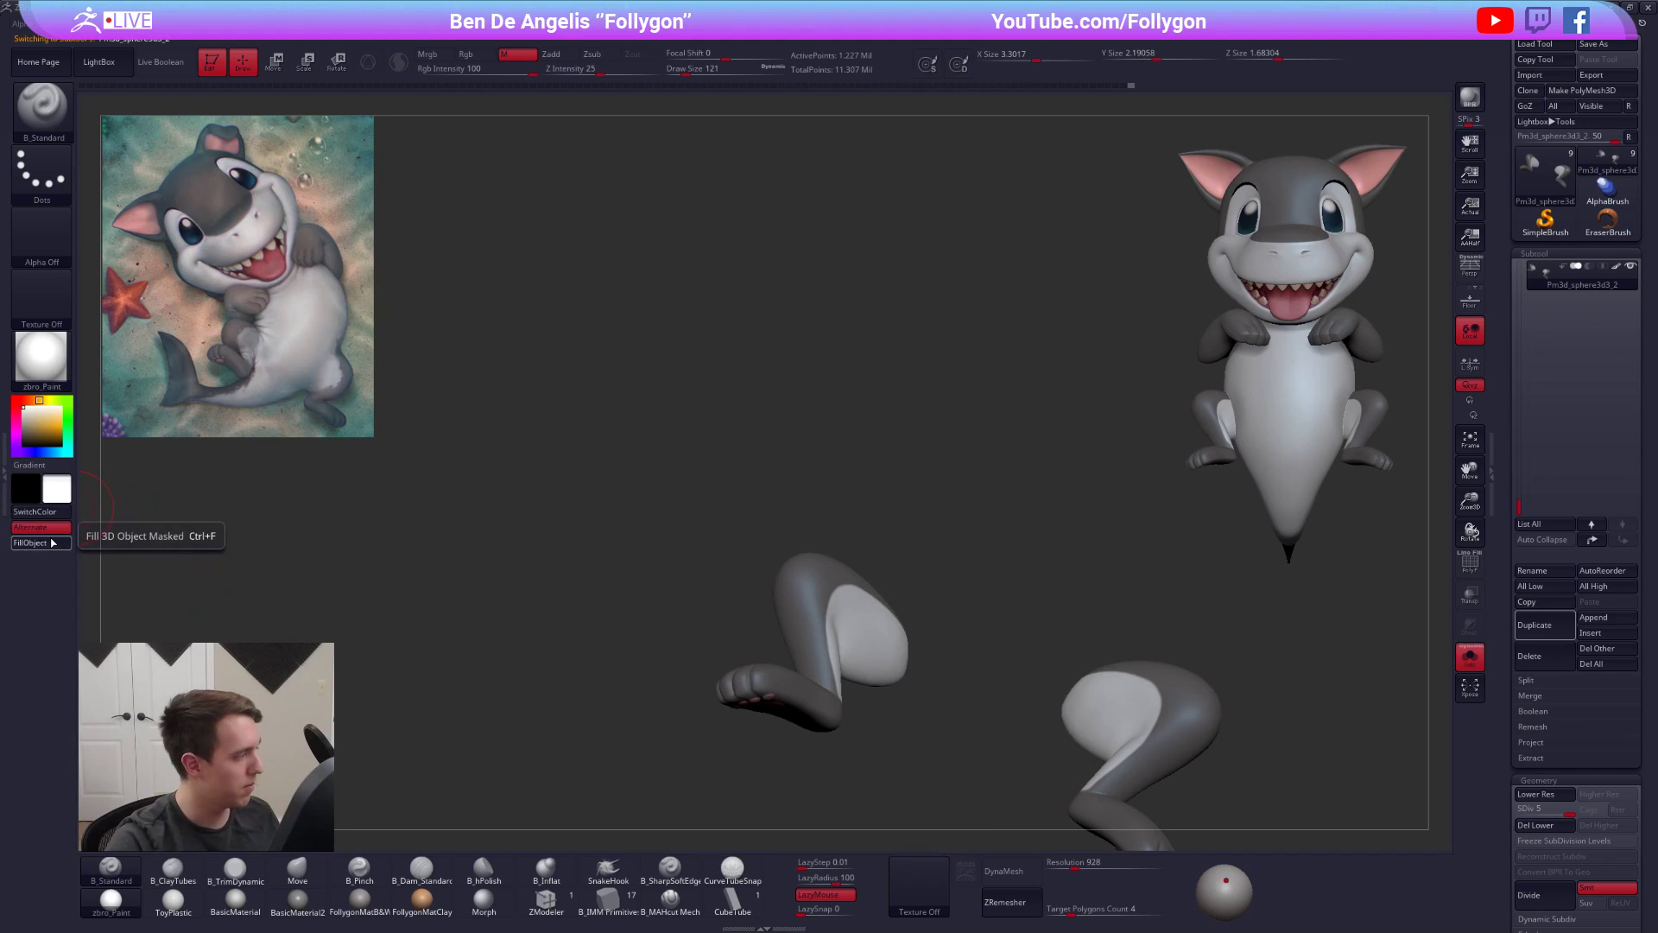
key(alt+s)
- Isolate the body, set the material to FollygonMatB&R, and lower the body to subdivision level 2
alt+click(966, 587)
alt+right_drag(968, 586, 920, 543)
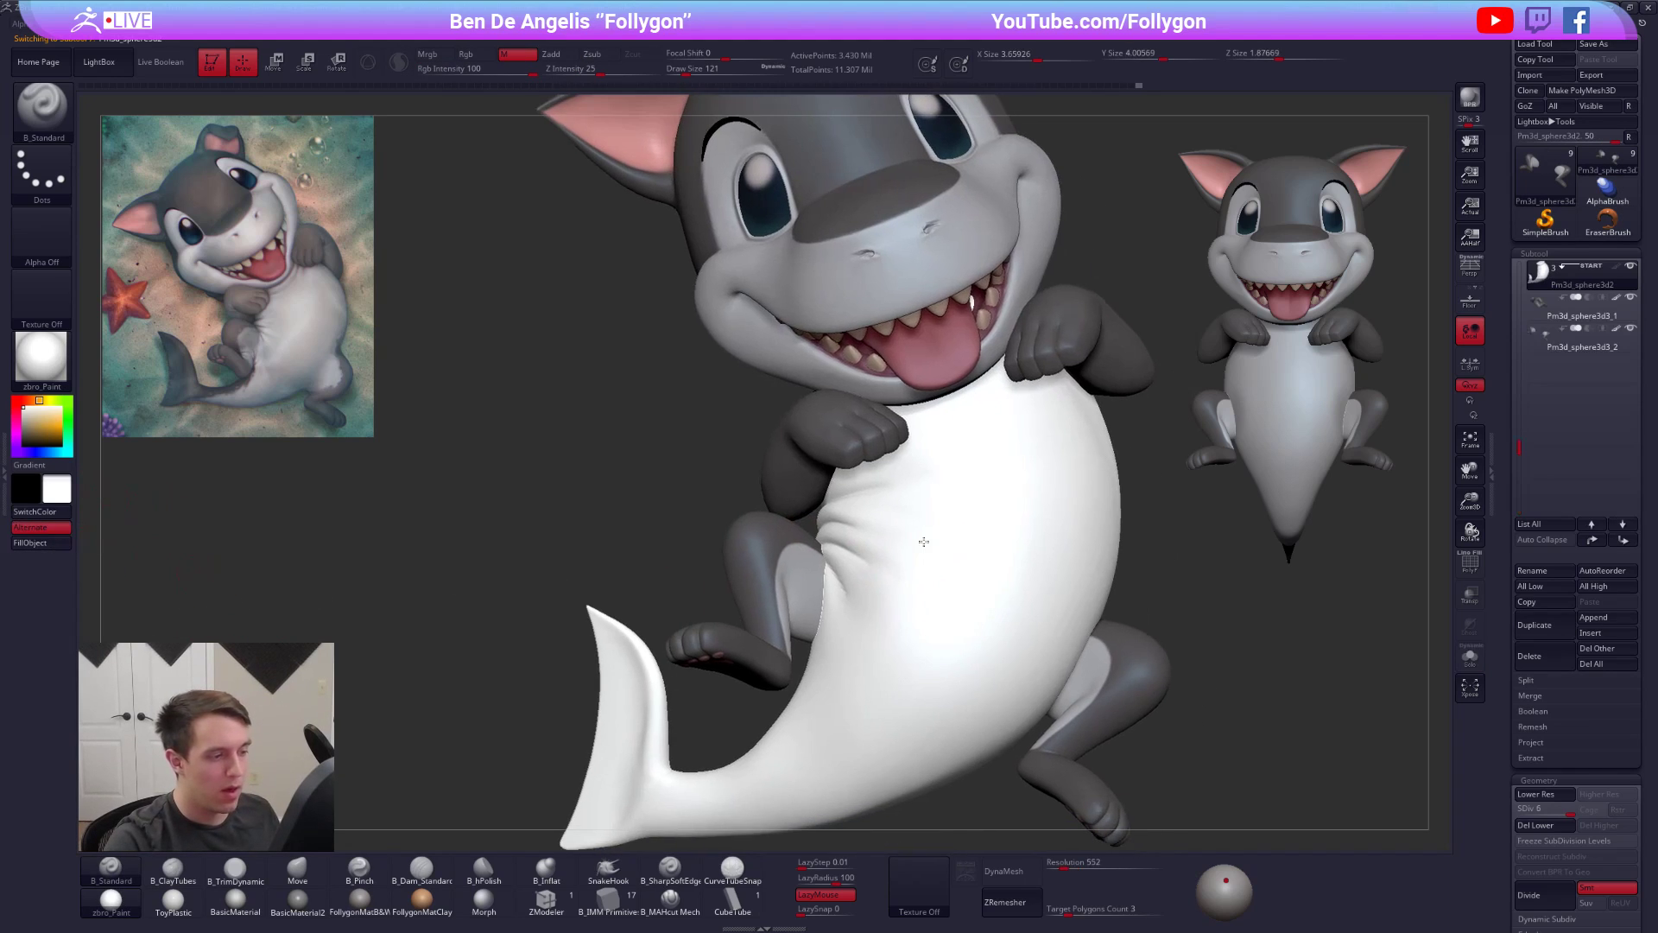
key(alt+s)
right_drag(842, 610, 1019, 601)
key(s)
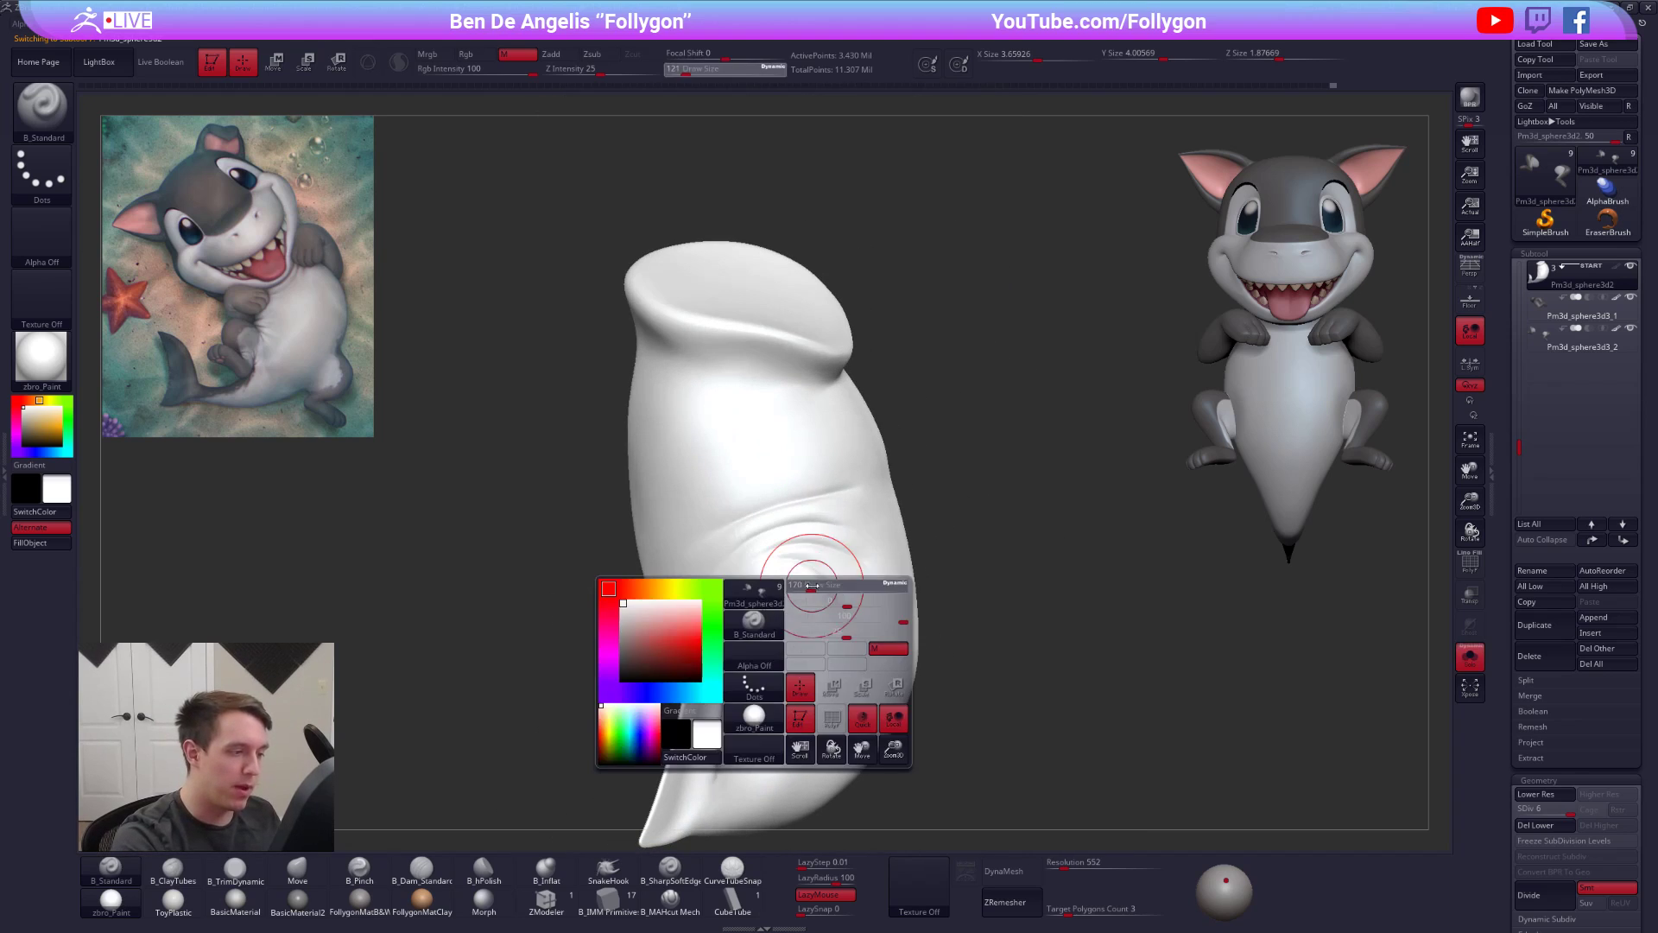
drag(794, 573, 806, 573)
click(359, 902)
key(shift+d)
key(shift+d)
key(shift+d)
key(shift+d)
- Reshape the torso around the belly folds with the Move brush, using draw sizes 414 and 292
key(b)
key(m)
key(v)
key(space)
mouse_move(784, 576)
mouse_down()
mouse_move(799, 578)
mouse_move(784, 550)
mouse_up()
right_drag(783, 550, 749, 588)
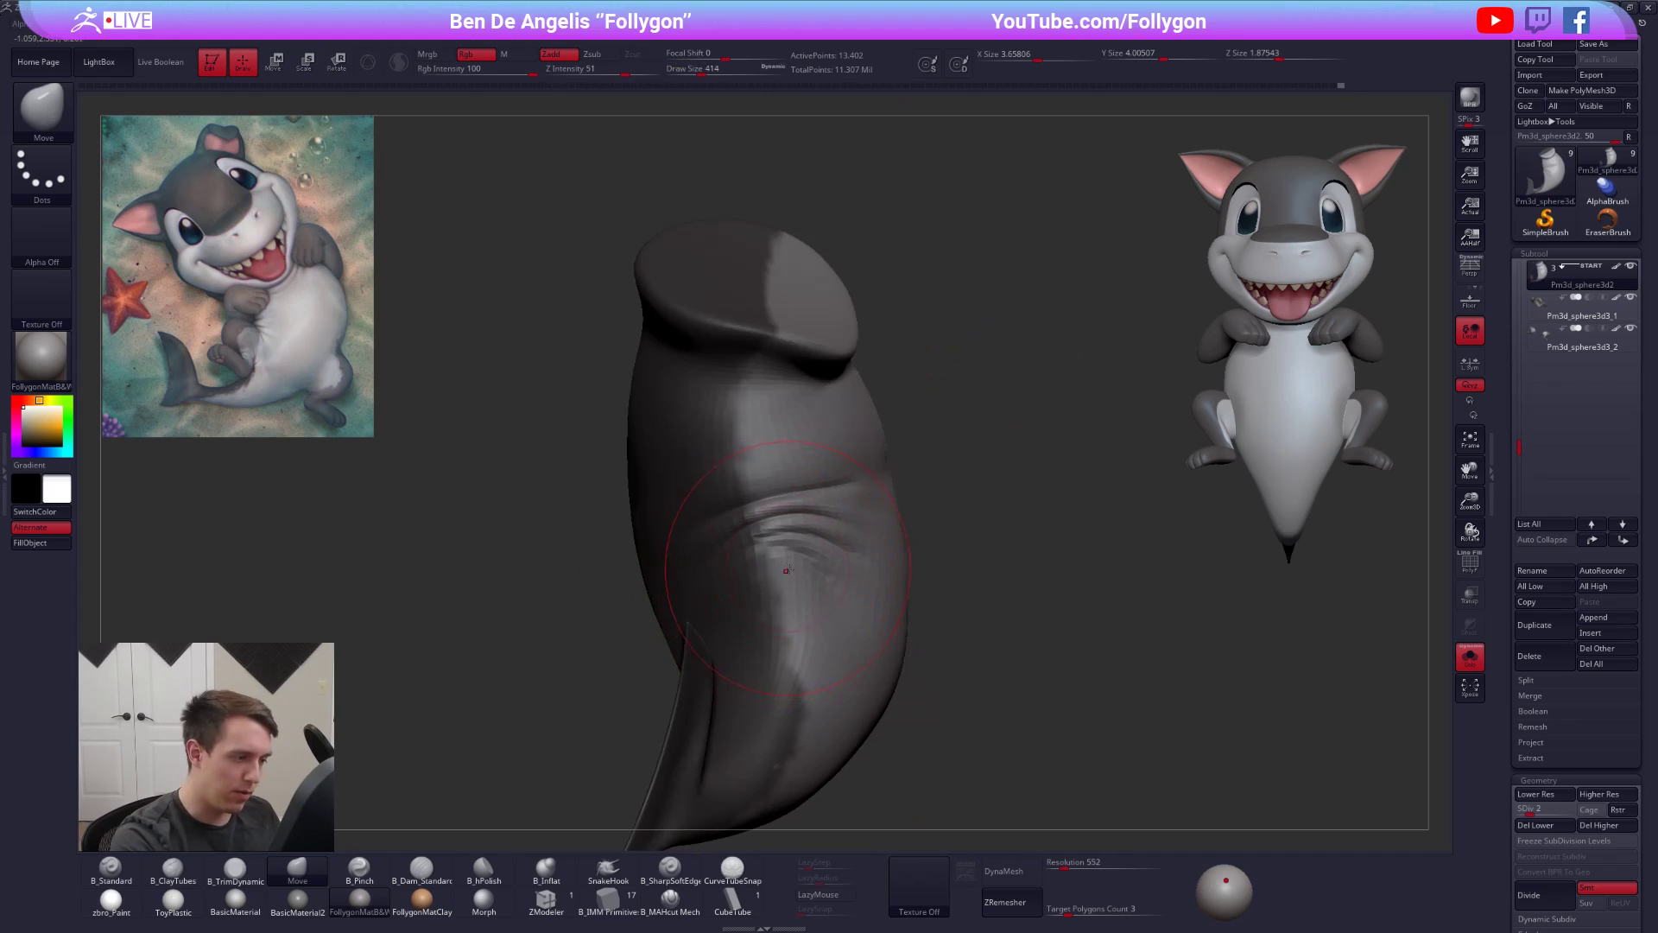
mouse_move(787, 569)
right_down()
mouse_move(832, 551)
mouse_move(817, 557)
right_up()
key(alt+shift+s)
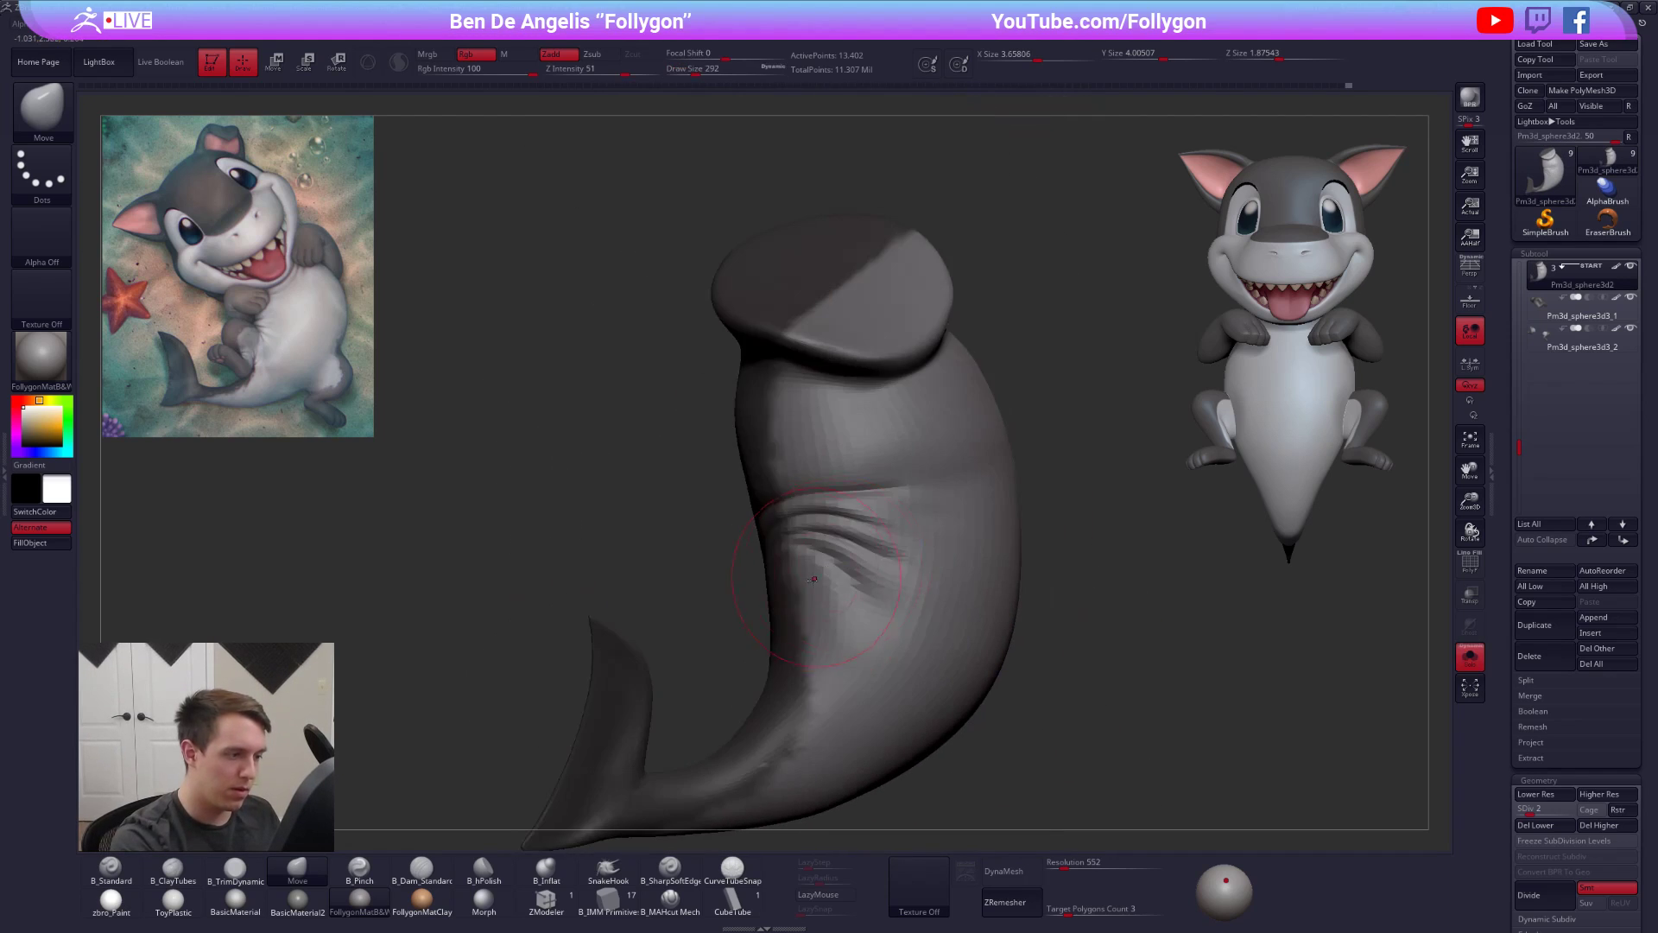
key(space)
drag(815, 568, 823, 568)
right_drag(868, 566, 832, 573)
- Adjust the torso's silhouette with Move at draw sizes 265 and 366, and return the body to subdivision level 6
key(alt+shift+s)
key(space)
drag(864, 584, 854, 585)
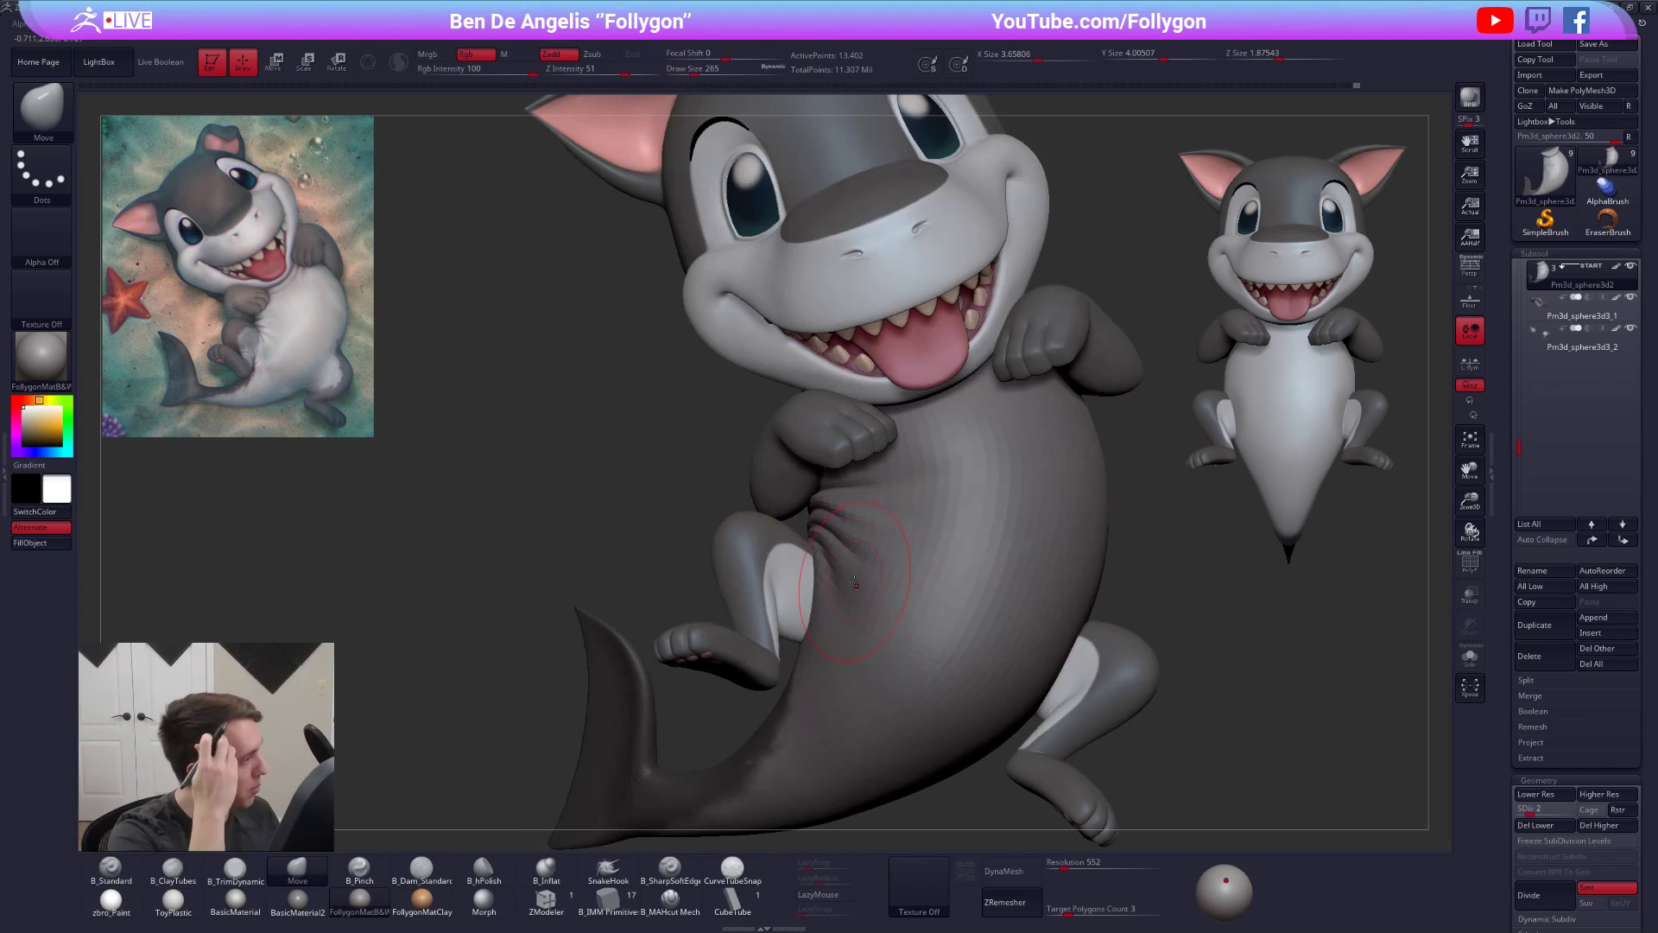
right_drag(856, 577, 893, 574)
key(space)
drag(765, 573, 773, 574)
key(alt+shift+s)
right_drag(753, 574, 829, 632)
key(ctrl+d)
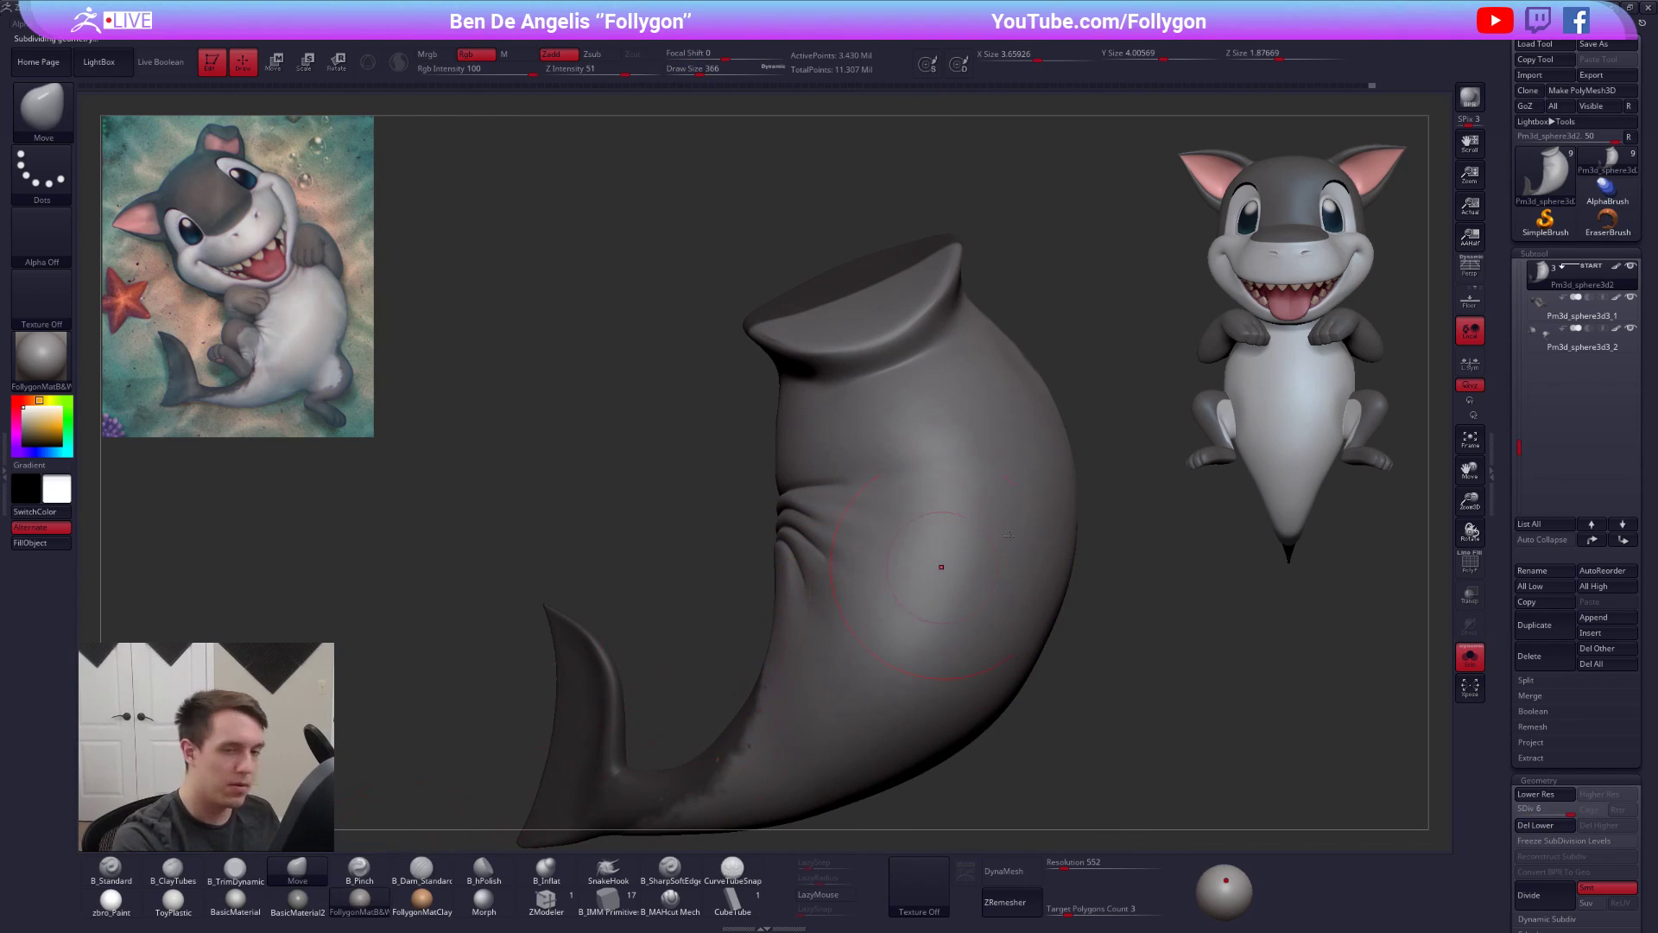
key(alt+shift+s)
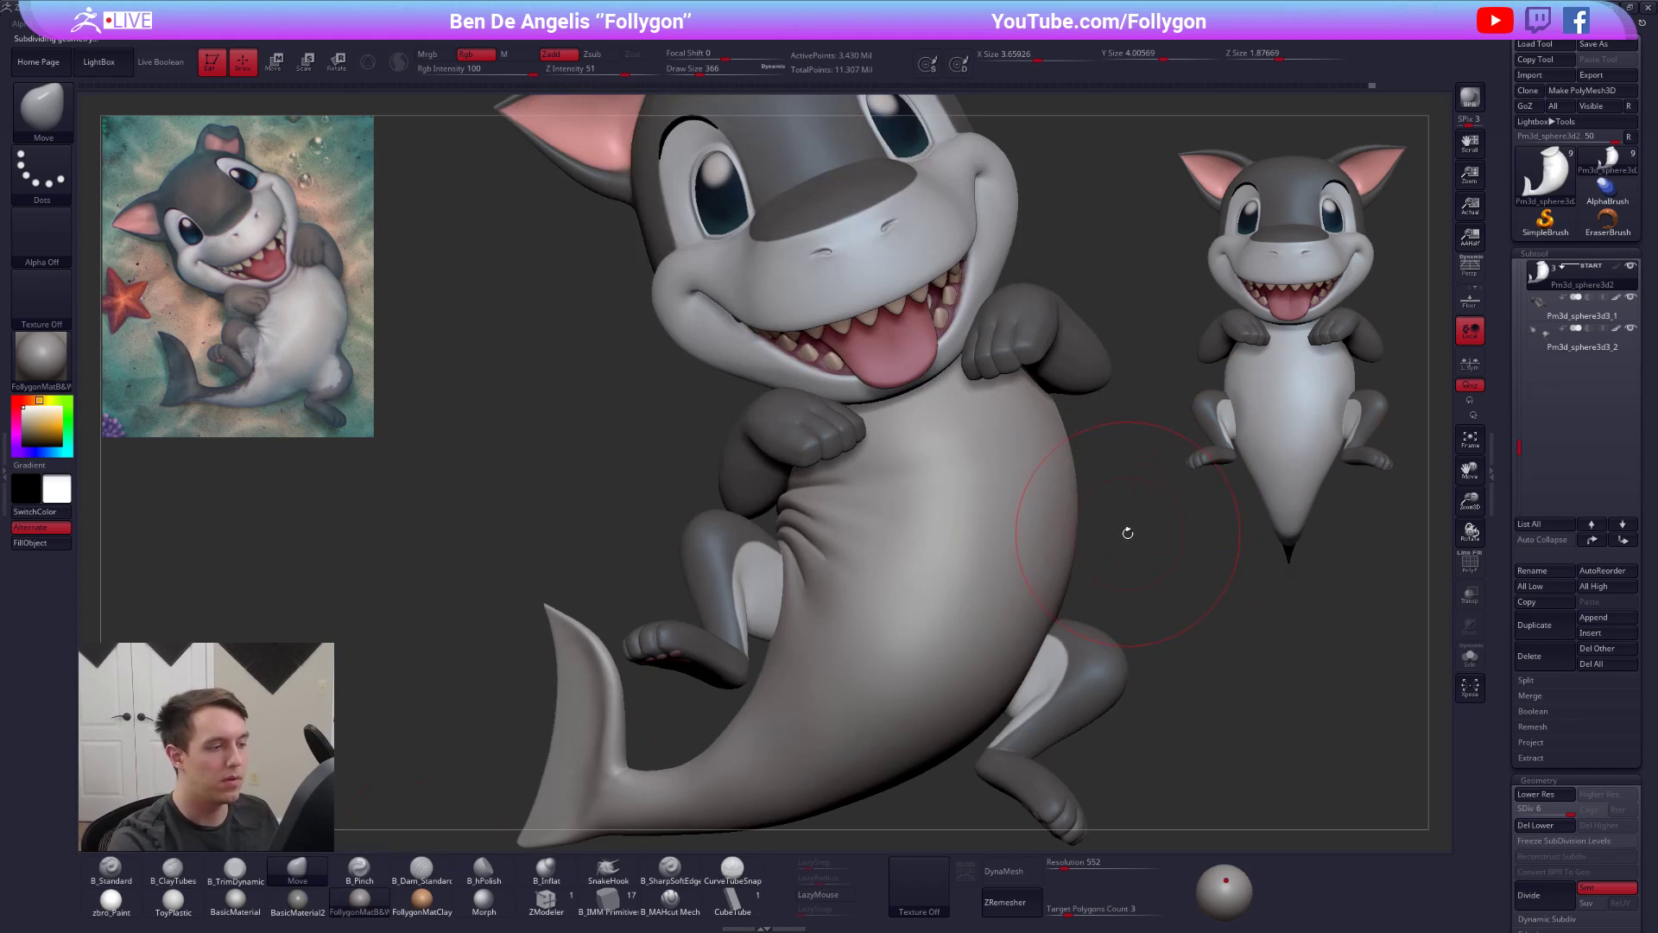
- Hide the arms and select the body for sculpting with the B_SharpSoftEdge brush
alt+right_drag(915, 535, 909, 636)
key(space)
drag(988, 576, 974, 574)
mouse_move(986, 658)
alt+right_down()
mouse_move(981, 713)
mouse_move(1012, 736)
alt+right_up()
key(space)
drag(933, 601, 878, 602)
alt+click(1052, 502)
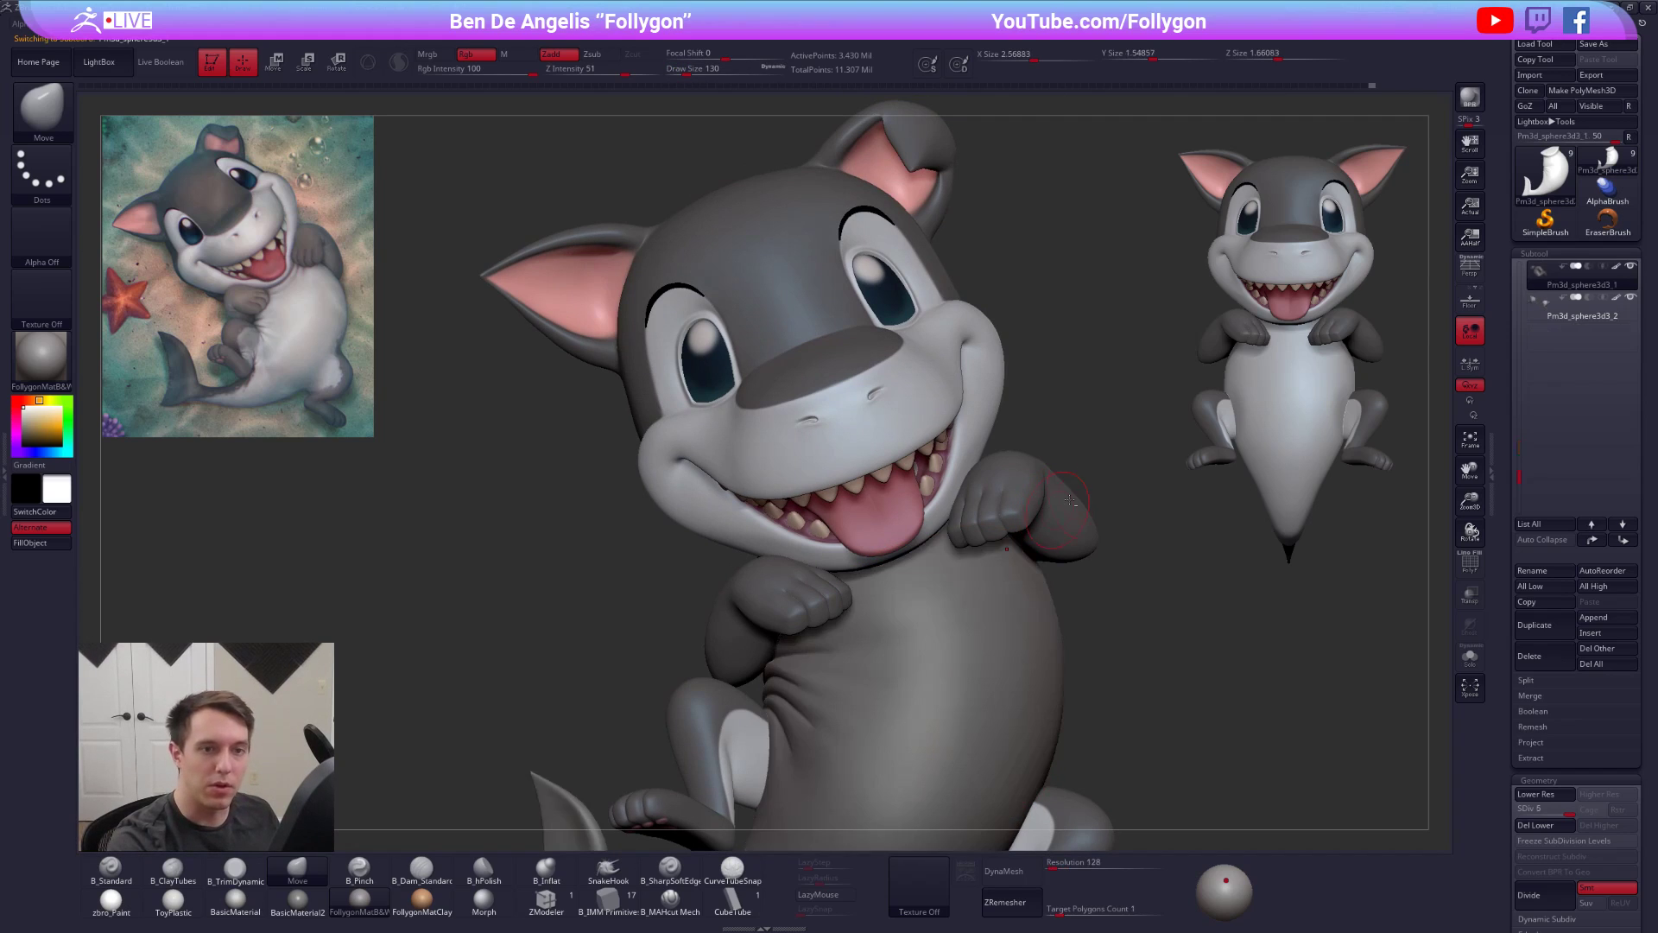
alt+click(971, 600)
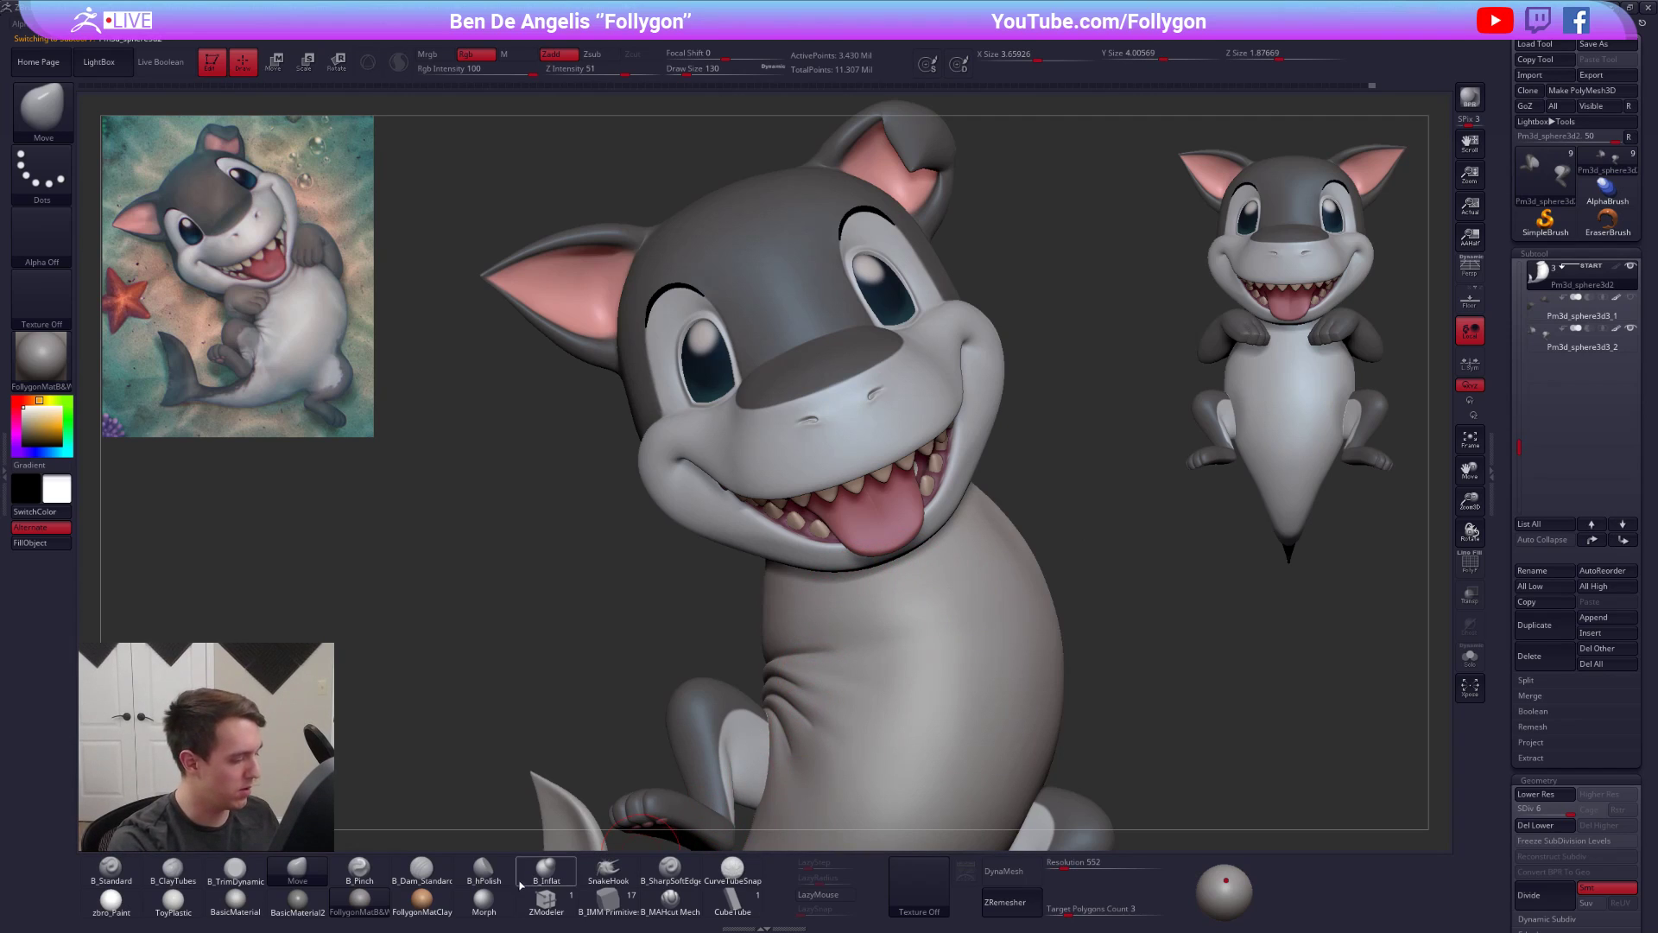
click(675, 880)
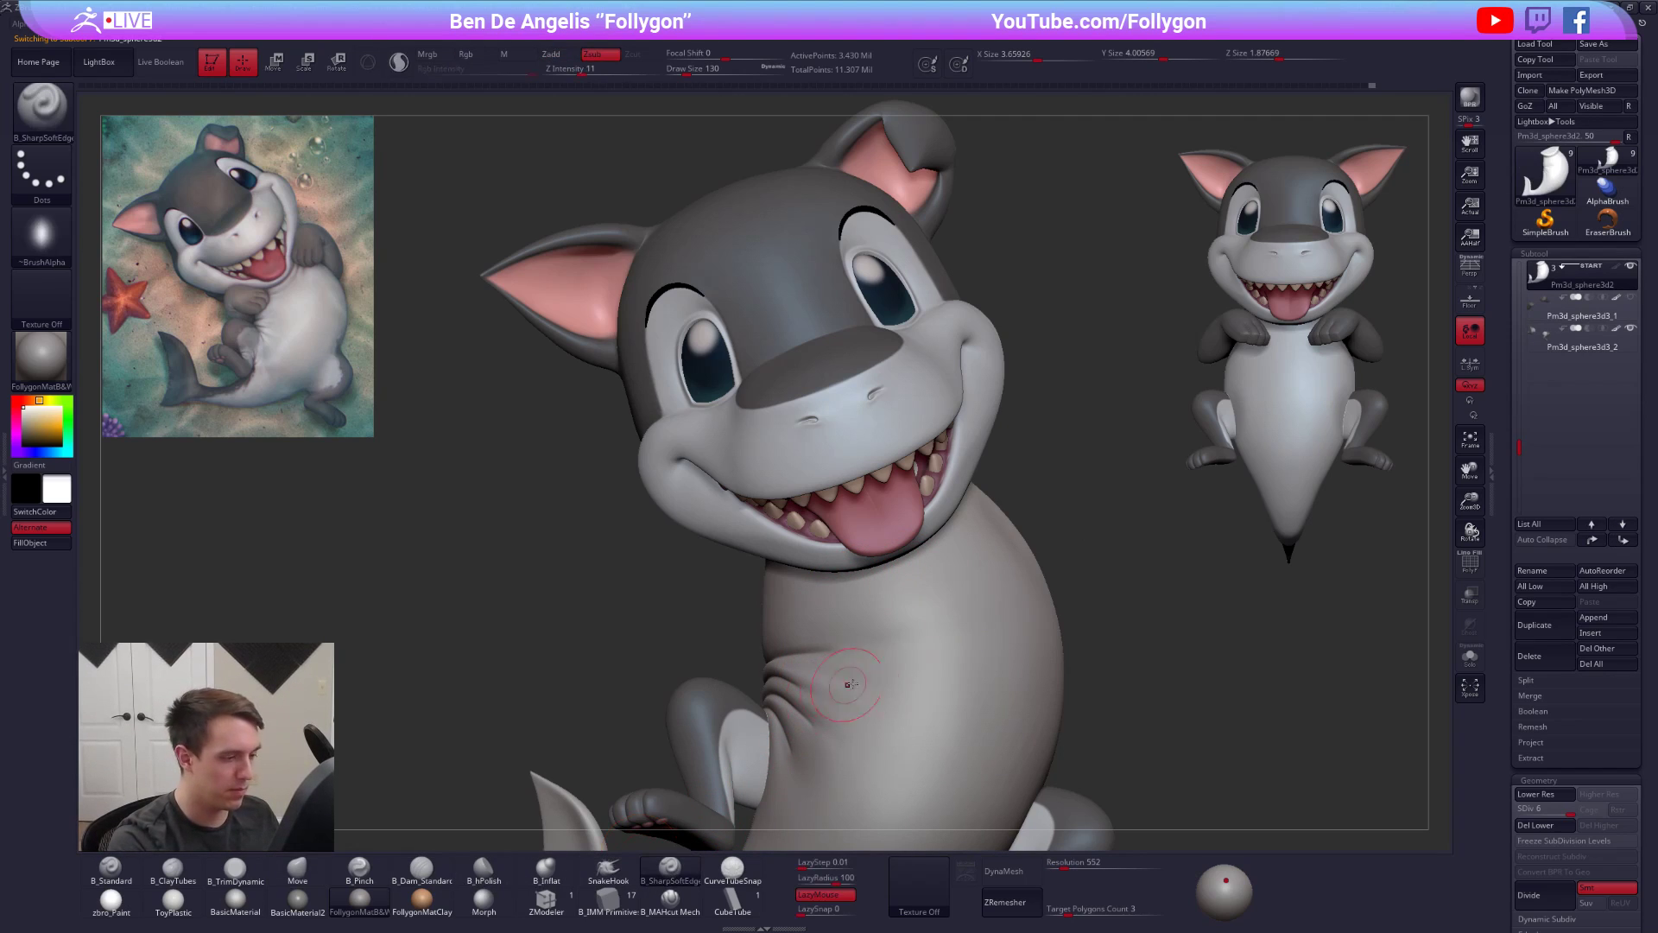
- Try to carve a fold across the neck just below the jaw, enlarging the brush to draw size 292
drag(890, 734, 997, 630)
drag(1006, 574, 944, 601)
ctrl+right_drag(944, 602, 873, 661)
key(space)
drag(911, 616, 921, 613)
key(ctrl+z)
mouse_move(721, 606)
mouse_down()
mouse_move(902, 622)
mouse_move(1023, 566)
mouse_up()
key(space)
drag(801, 637, 824, 635)
mouse_move(924, 610)
shift+mouse_down()
mouse_move(716, 611)
mouse_move(1029, 566)
shift+mouse_up()
alt+right_drag(839, 598, 862, 661)
key(ctrl+z)
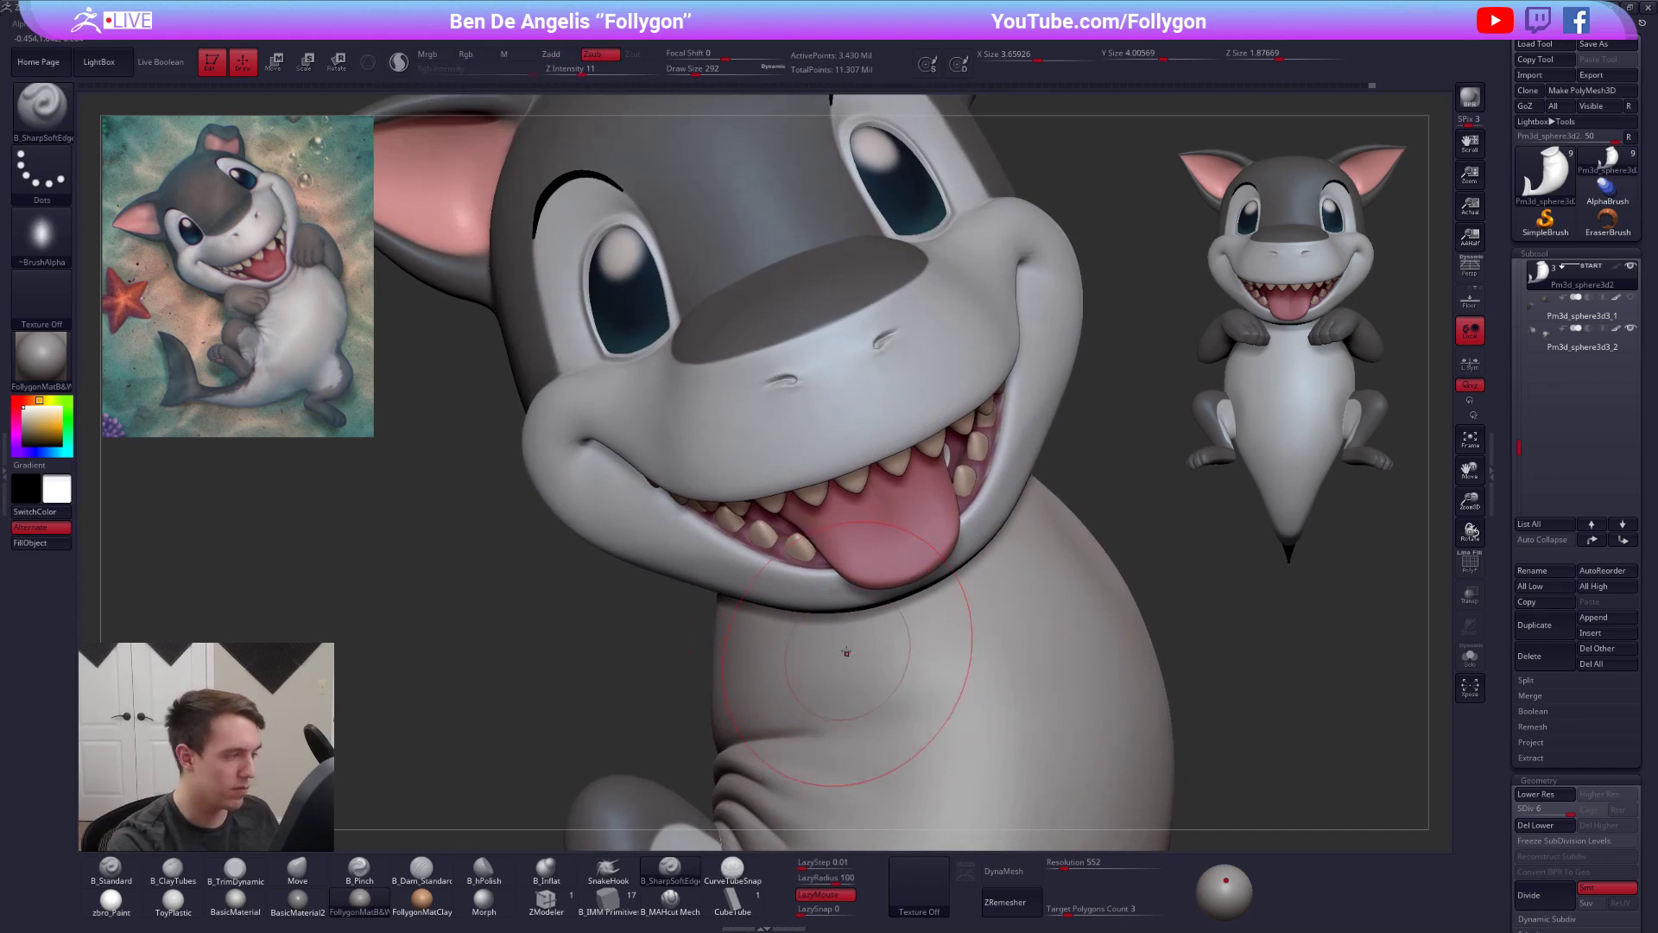
- Carve a soft crease around the neck below the jaw with B_SharpSoftEdge at draw size 292
right_drag(687, 635, 723, 621)
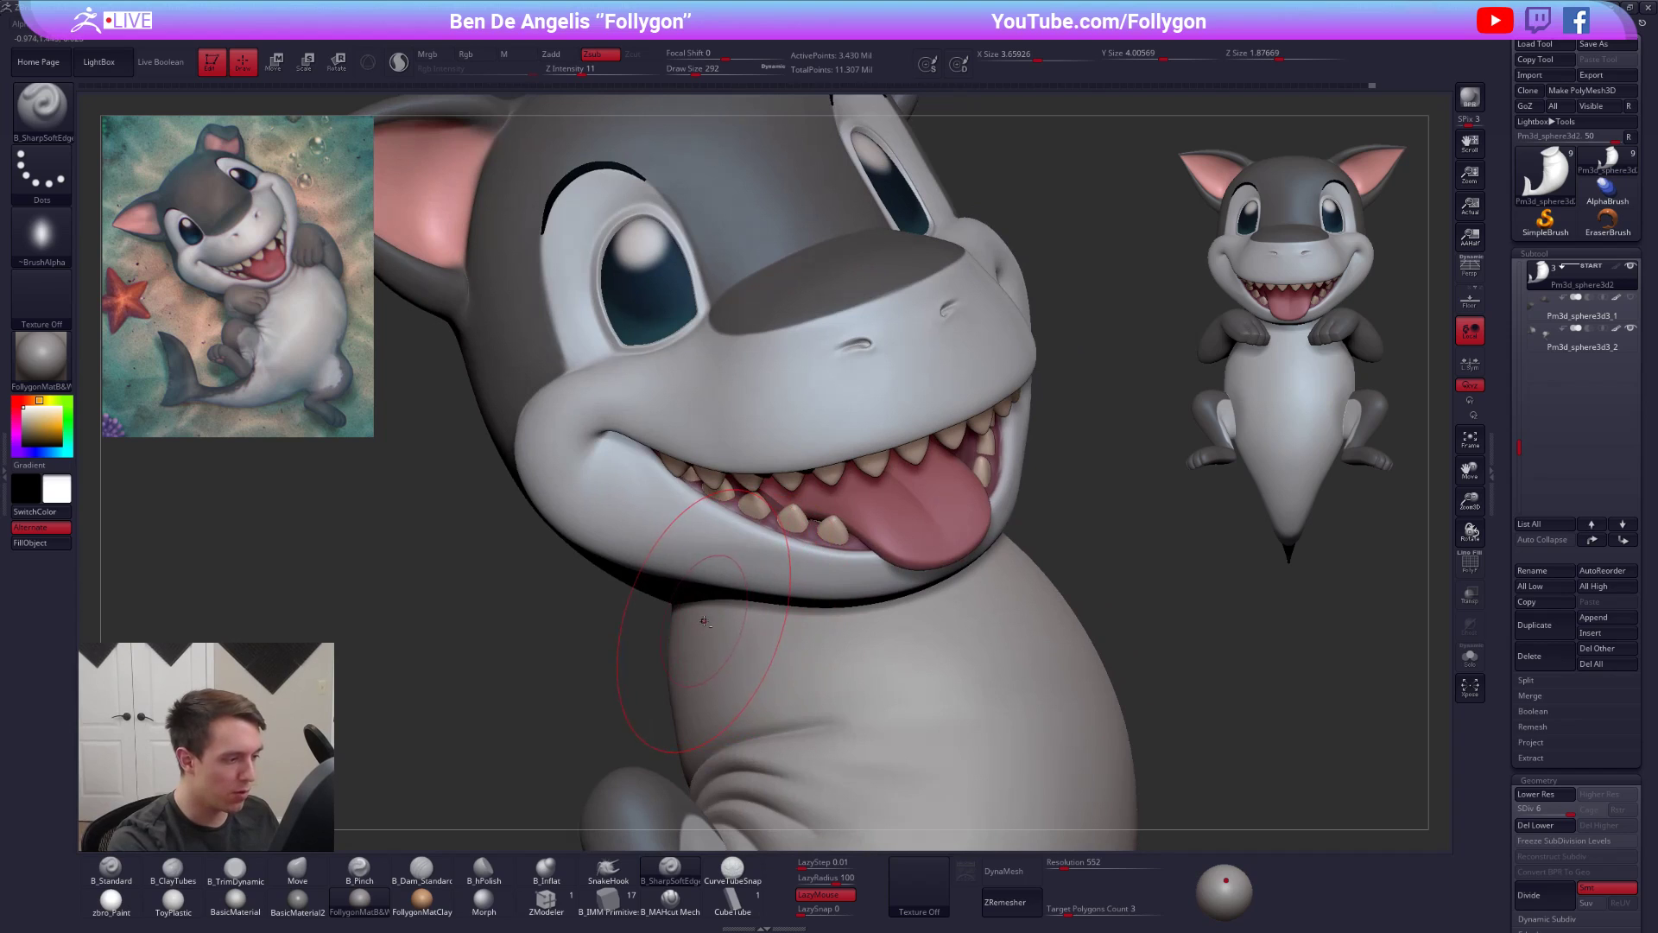
drag(854, 628, 941, 611)
drag(1035, 562, 1039, 560)
right_drag(1036, 570, 943, 614)
drag(943, 615, 1049, 563)
mouse_move(1098, 492)
mouse_down()
mouse_move(1097, 460)
mouse_move(1081, 458)
mouse_up()
right_drag(1068, 507, 1123, 536)
- Define the neck fold along the jawline and up around the far side at draw size 192
key(space)
drag(993, 608, 991, 607)
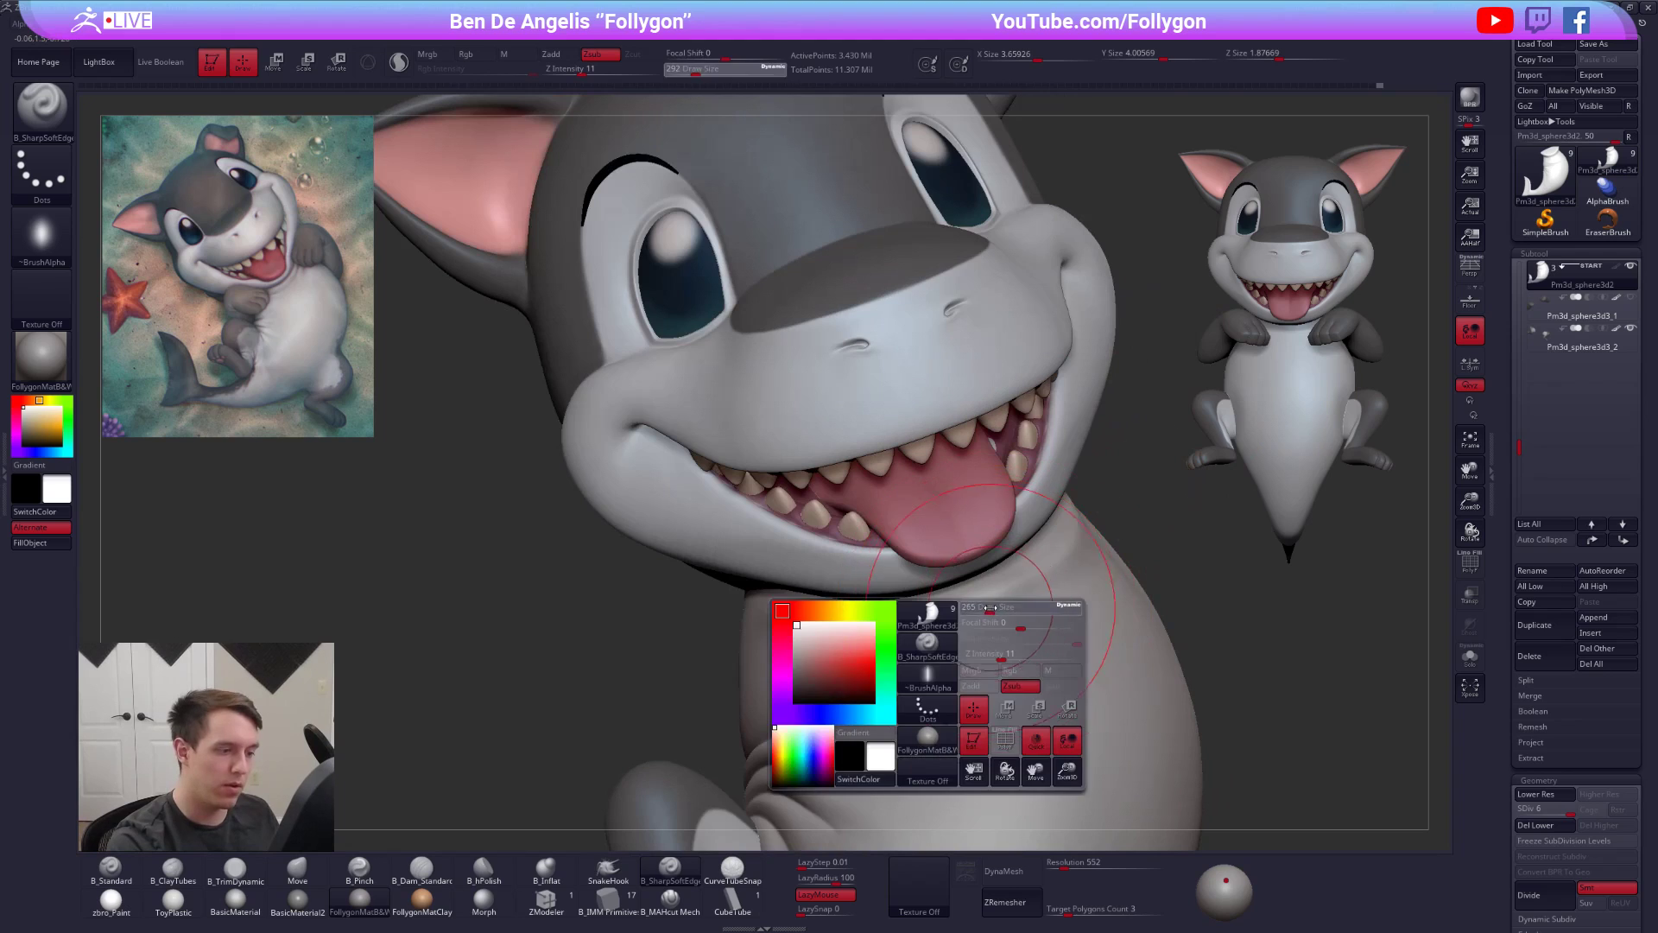
alt+right_drag(966, 621, 974, 608)
key(space)
drag(883, 618, 877, 618)
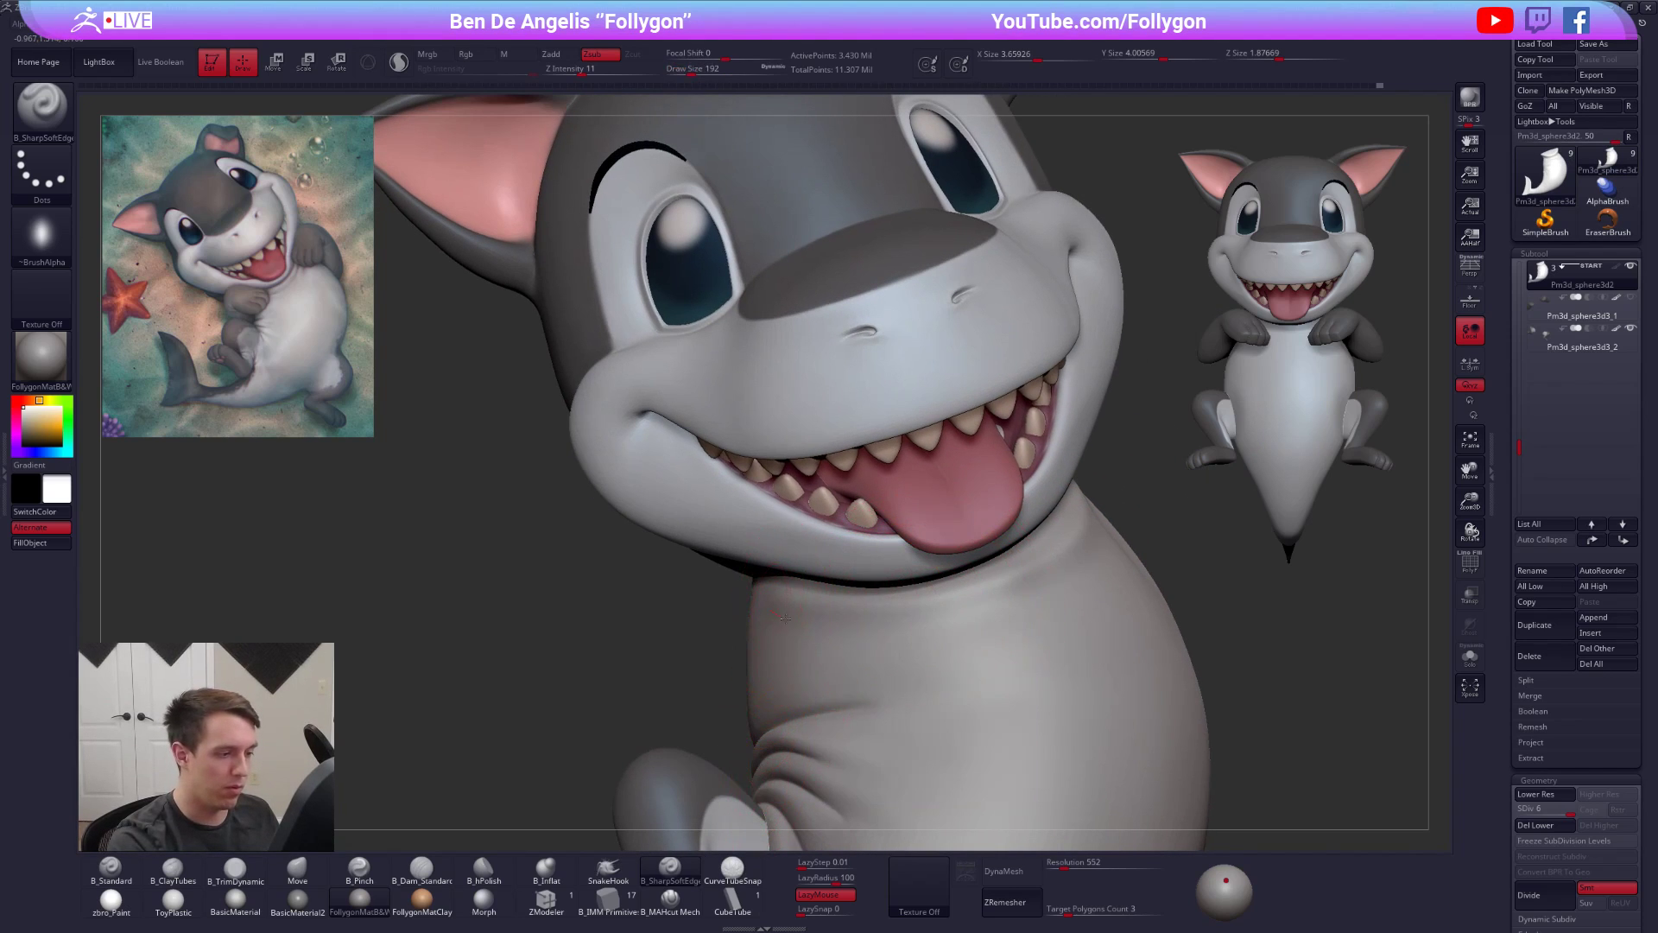
drag(918, 622, 1112, 554)
right_drag(1052, 585, 929, 611)
mouse_move(1030, 587)
mouse_down()
mouse_move(1170, 480)
mouse_move(1188, 434)
mouse_up()
right_drag(971, 660, 1090, 664)
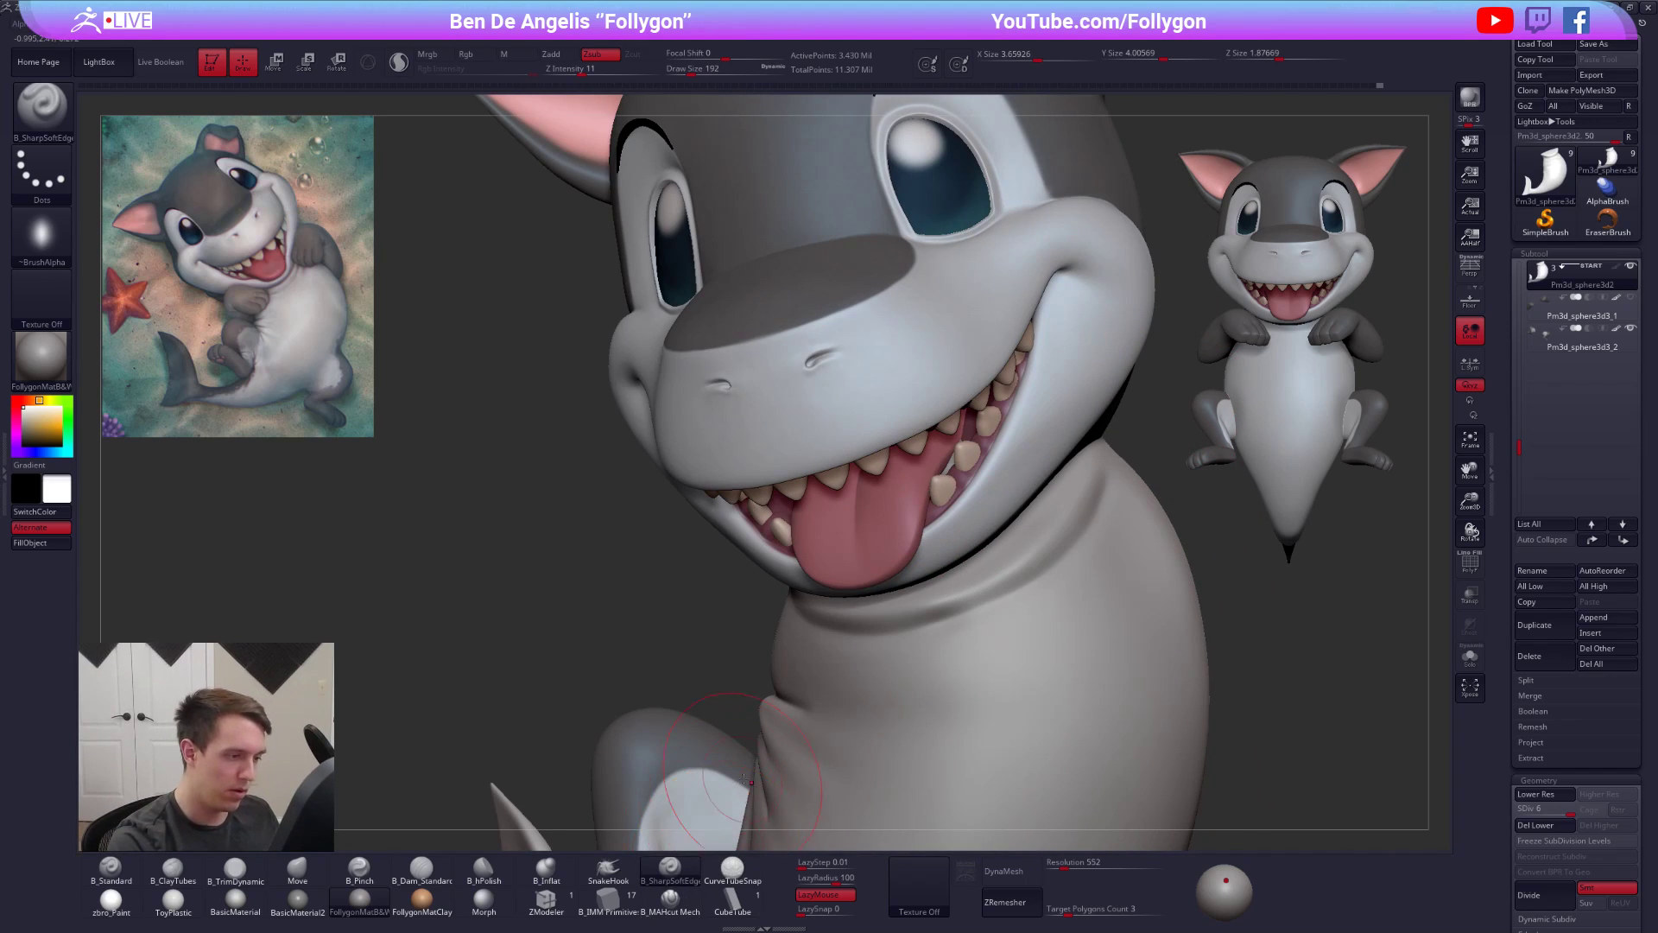
- Isolate the body, deepen the crease wrapping around the neck, and carve a short groove in the side of the torso
key(alt+s)
right_drag(868, 587, 796, 599)
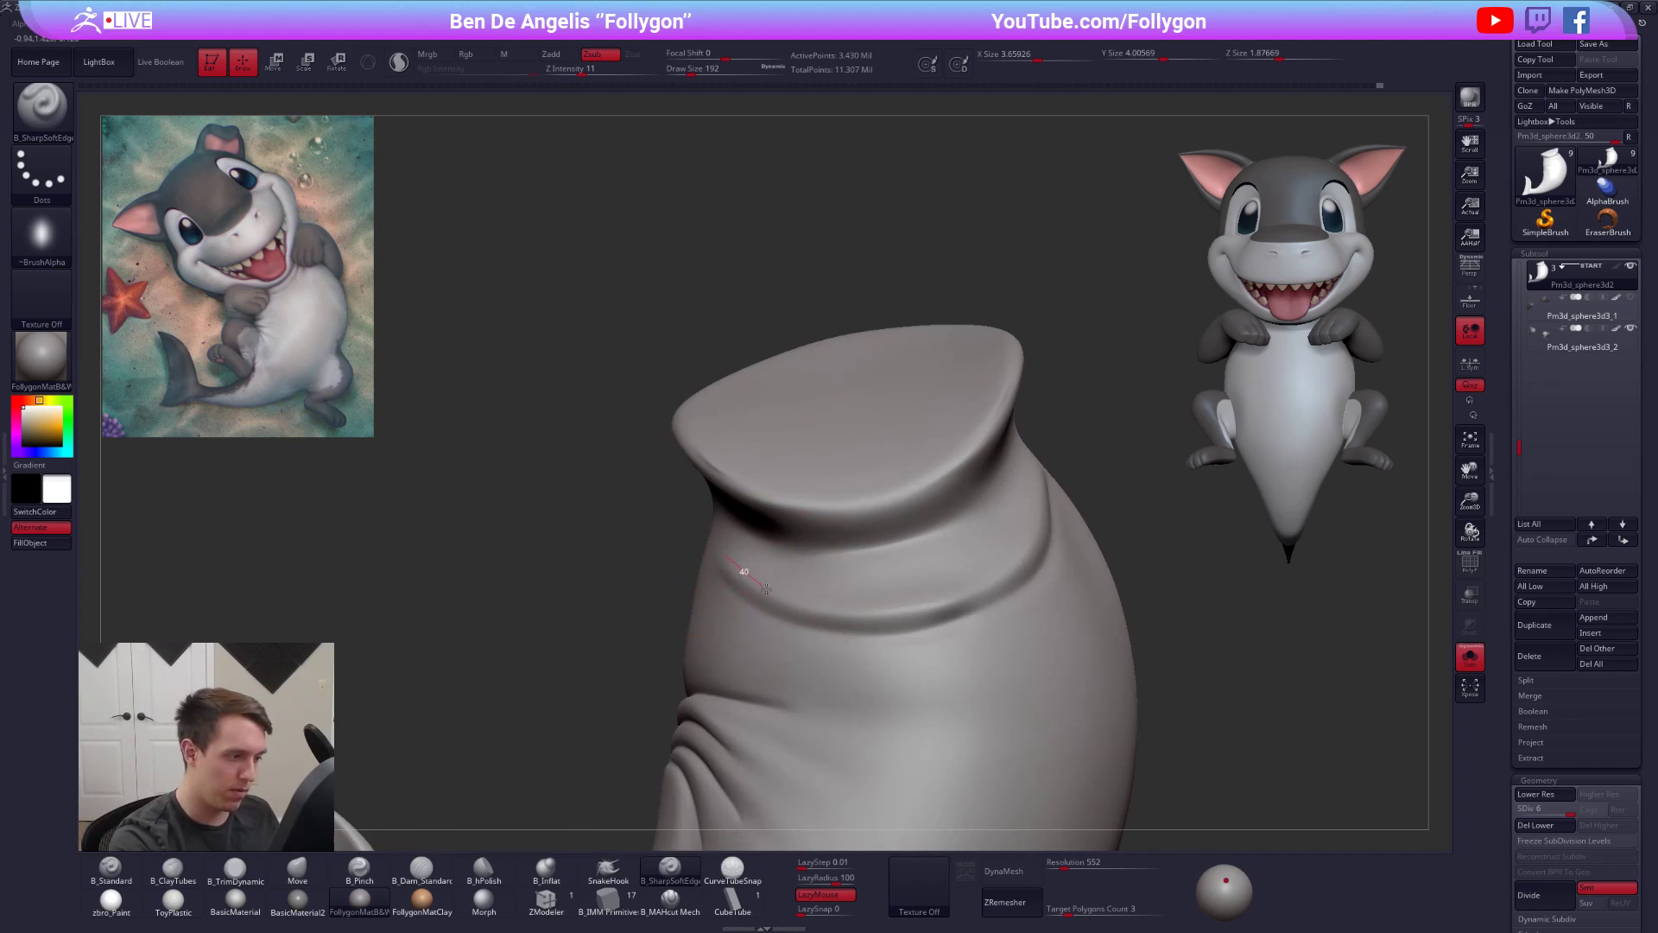
drag(900, 609, 1045, 537)
right_drag(996, 560, 937, 556)
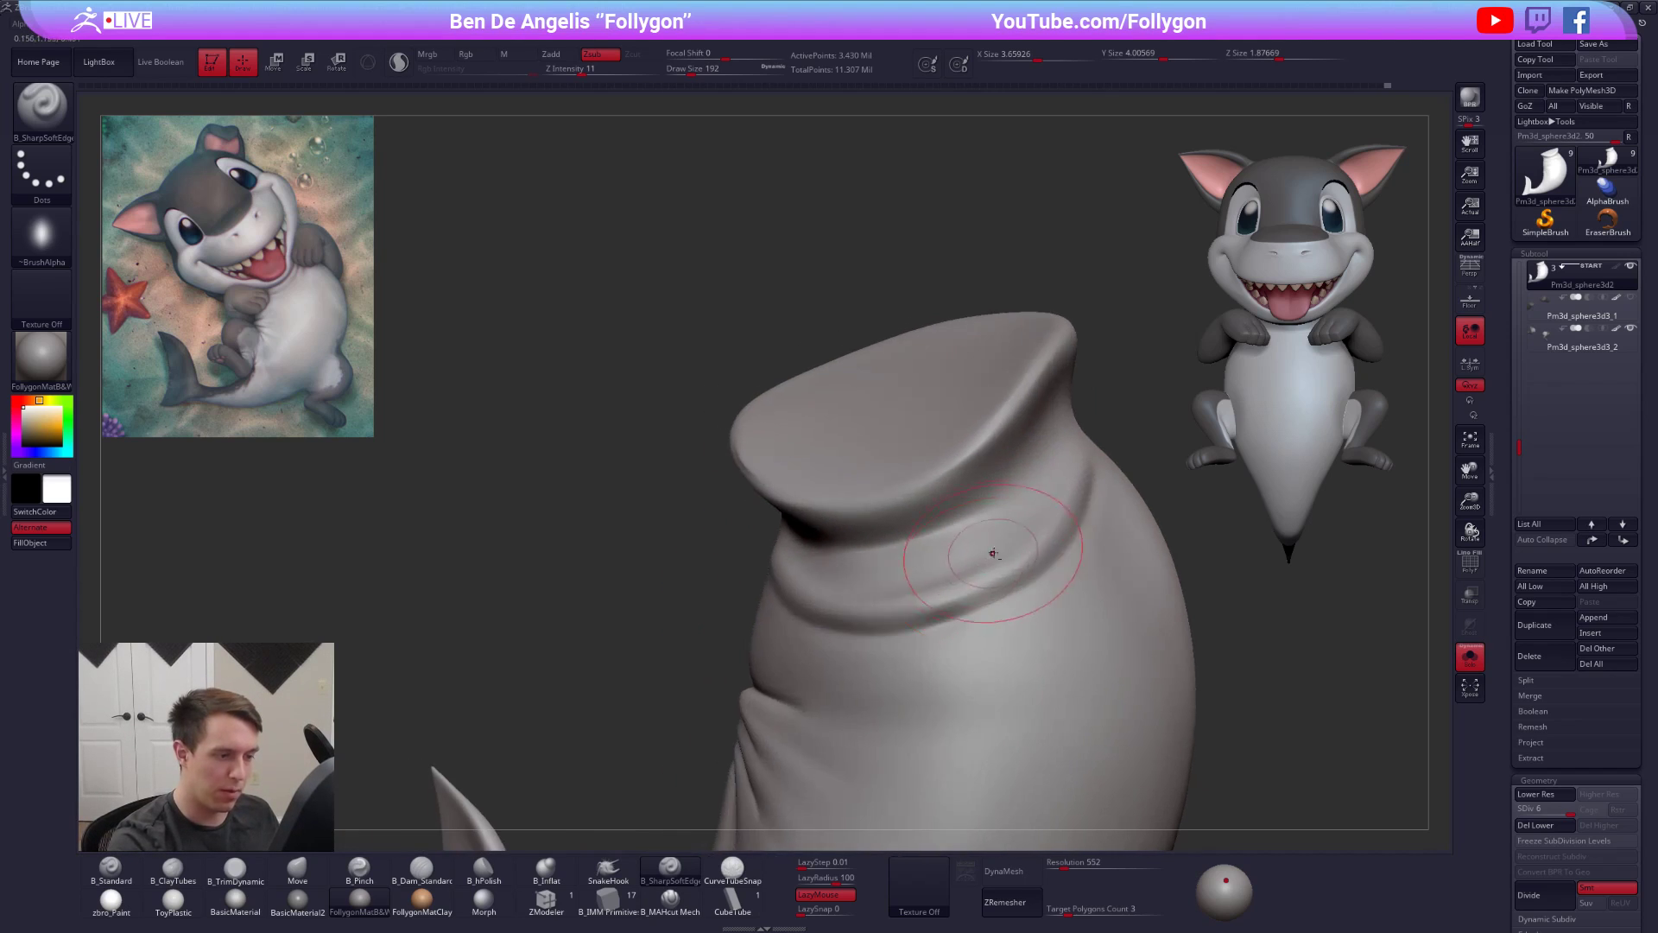
mouse_move(968, 580)
mouse_down()
mouse_move(1043, 536)
mouse_move(1075, 465)
mouse_up()
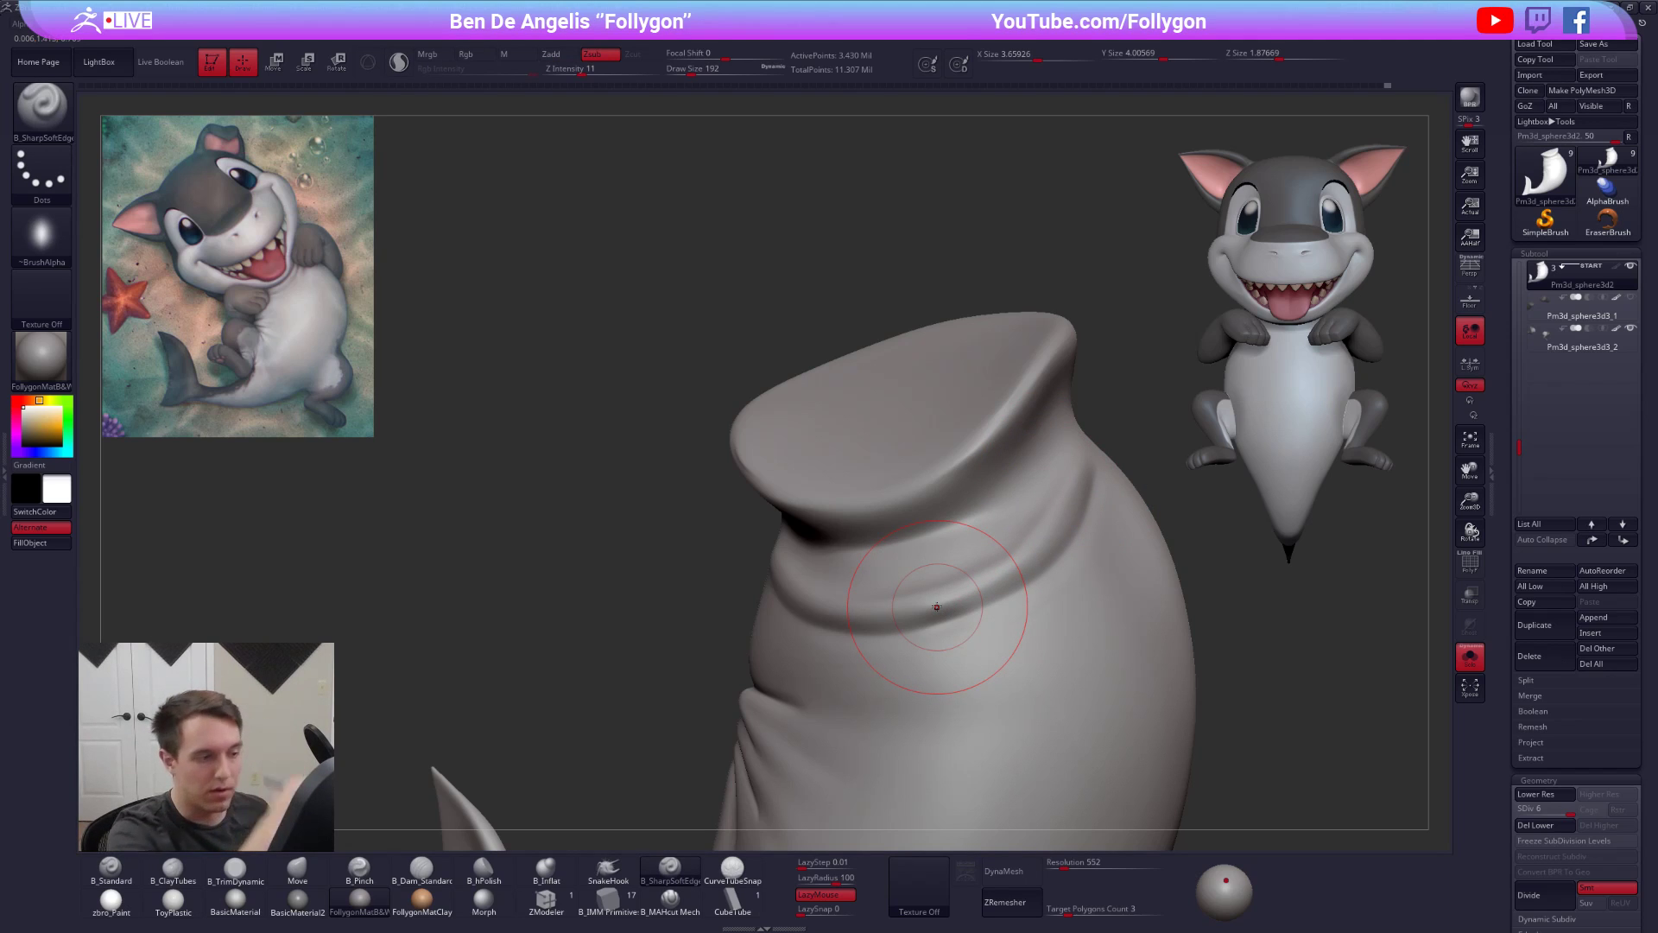
drag(1098, 663, 1052, 732)
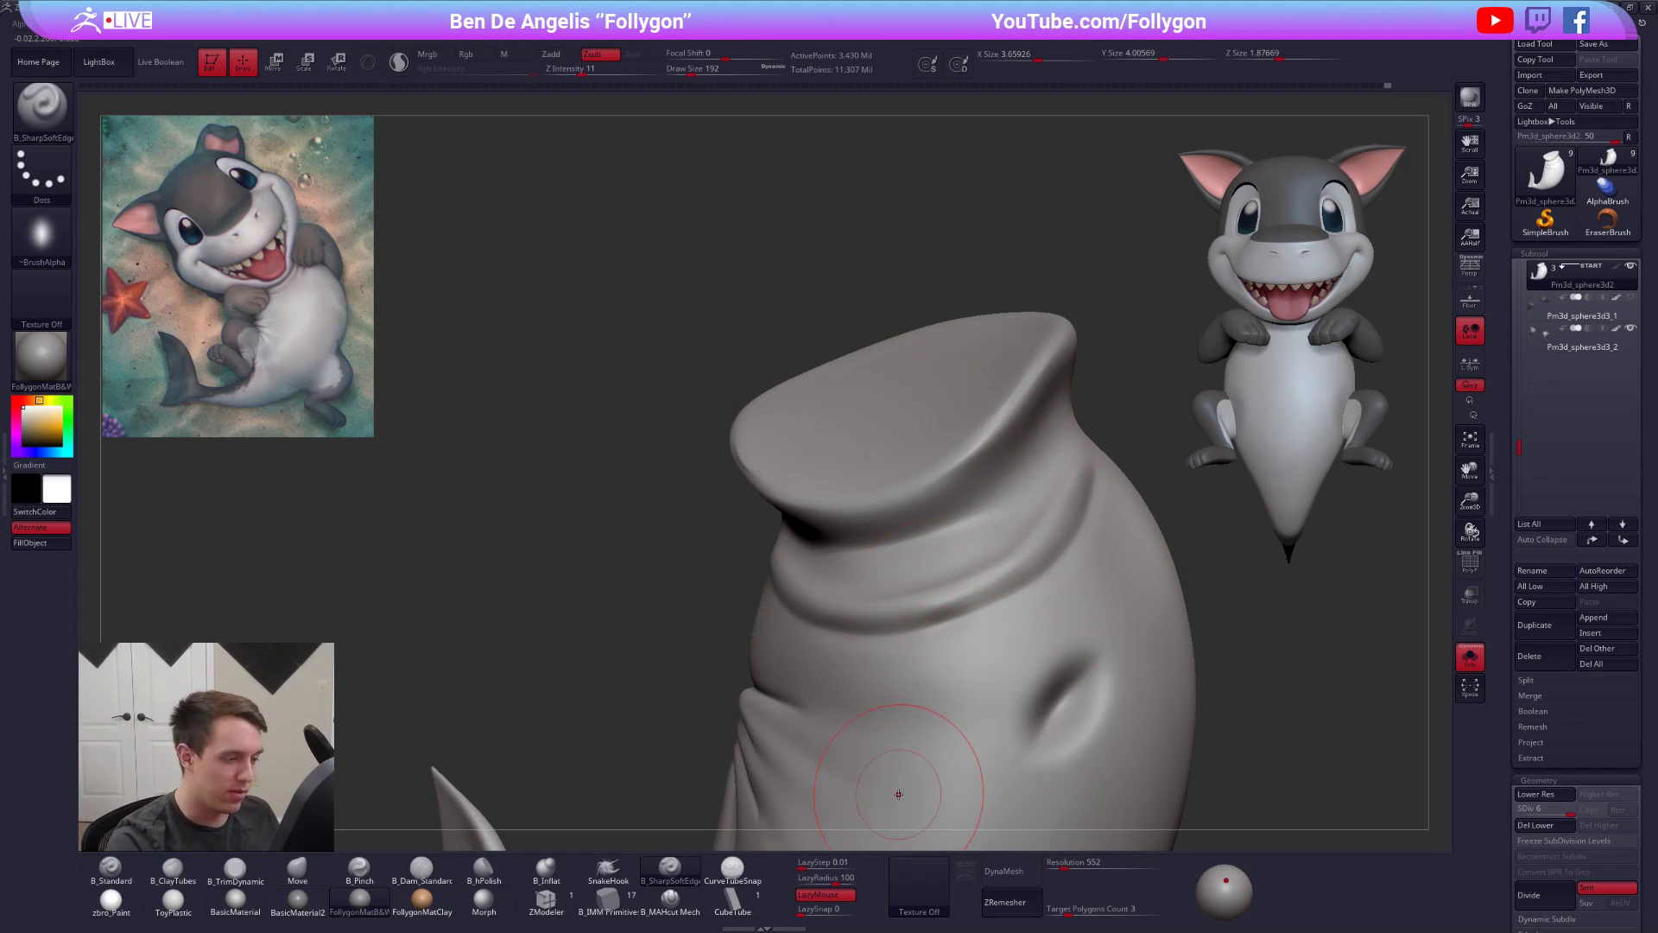
- Undo the short groove in the torso's side and smooth the torso below the neck crease
right_drag(898, 794, 997, 784)
key(ctrl+z)
mouse_move(907, 723)
shift+mouse_down()
mouse_move(951, 666)
mouse_move(987, 654)
mouse_move(951, 610)
shift+mouse_up()
key(space)
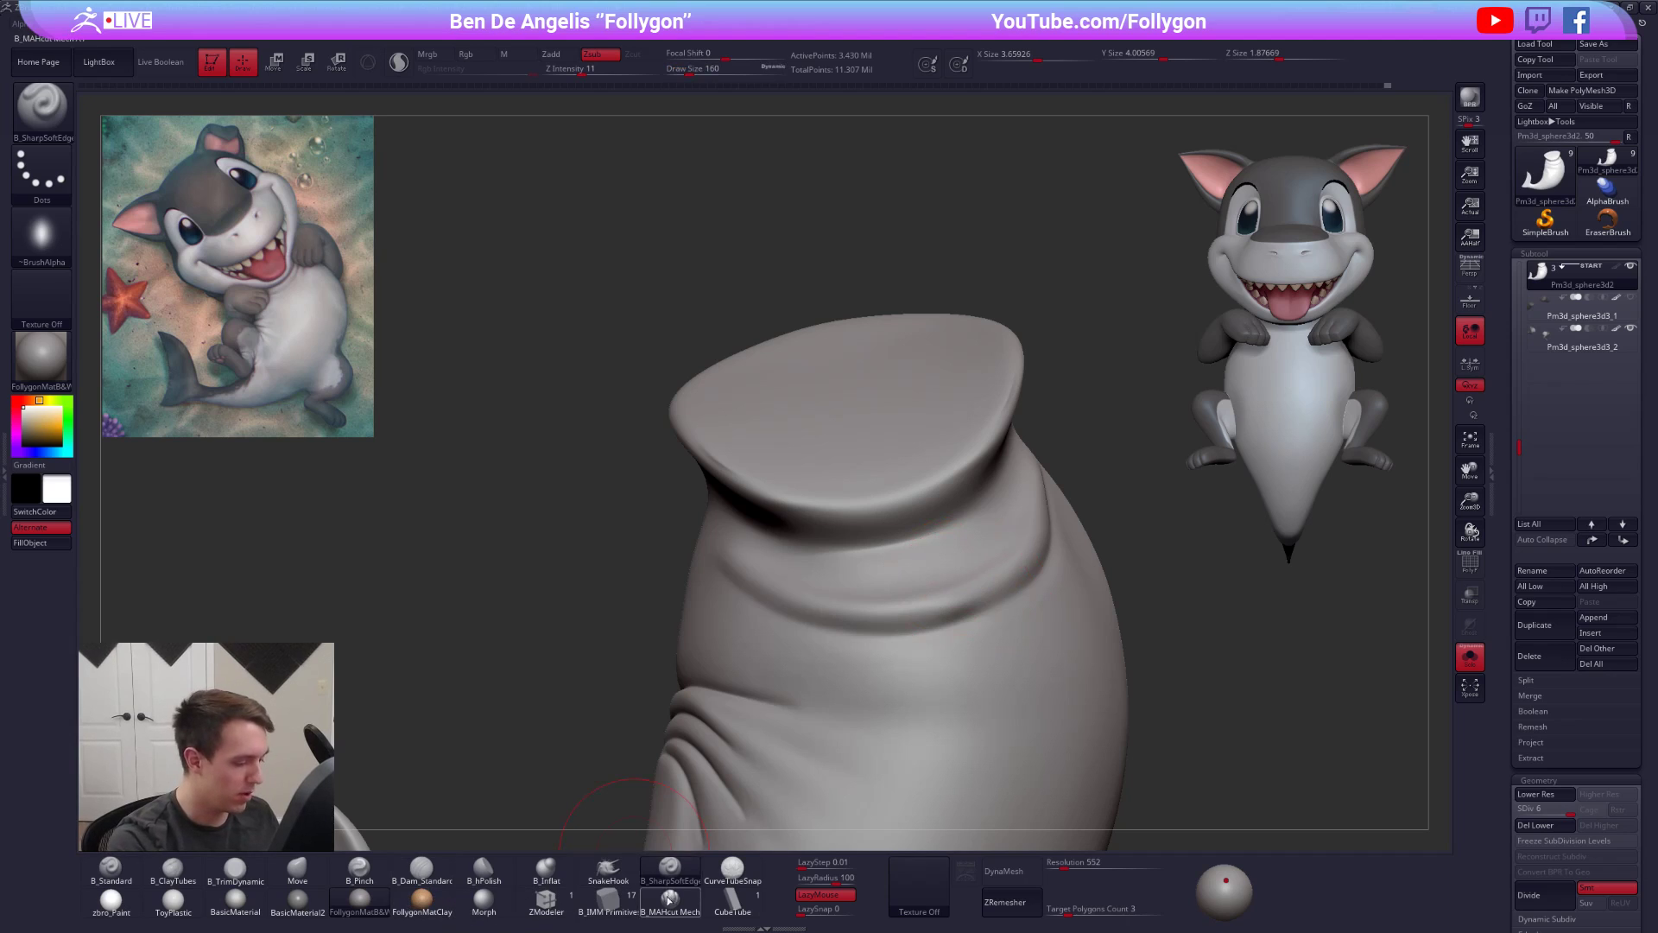
click(669, 898)
mouse_move(896, 664)
right_down()
mouse_move(948, 688)
mouse_move(1044, 671)
mouse_move(1174, 708)
mouse_move(1177, 689)
mouse_move(1121, 680)
right_up()
click(670, 868)
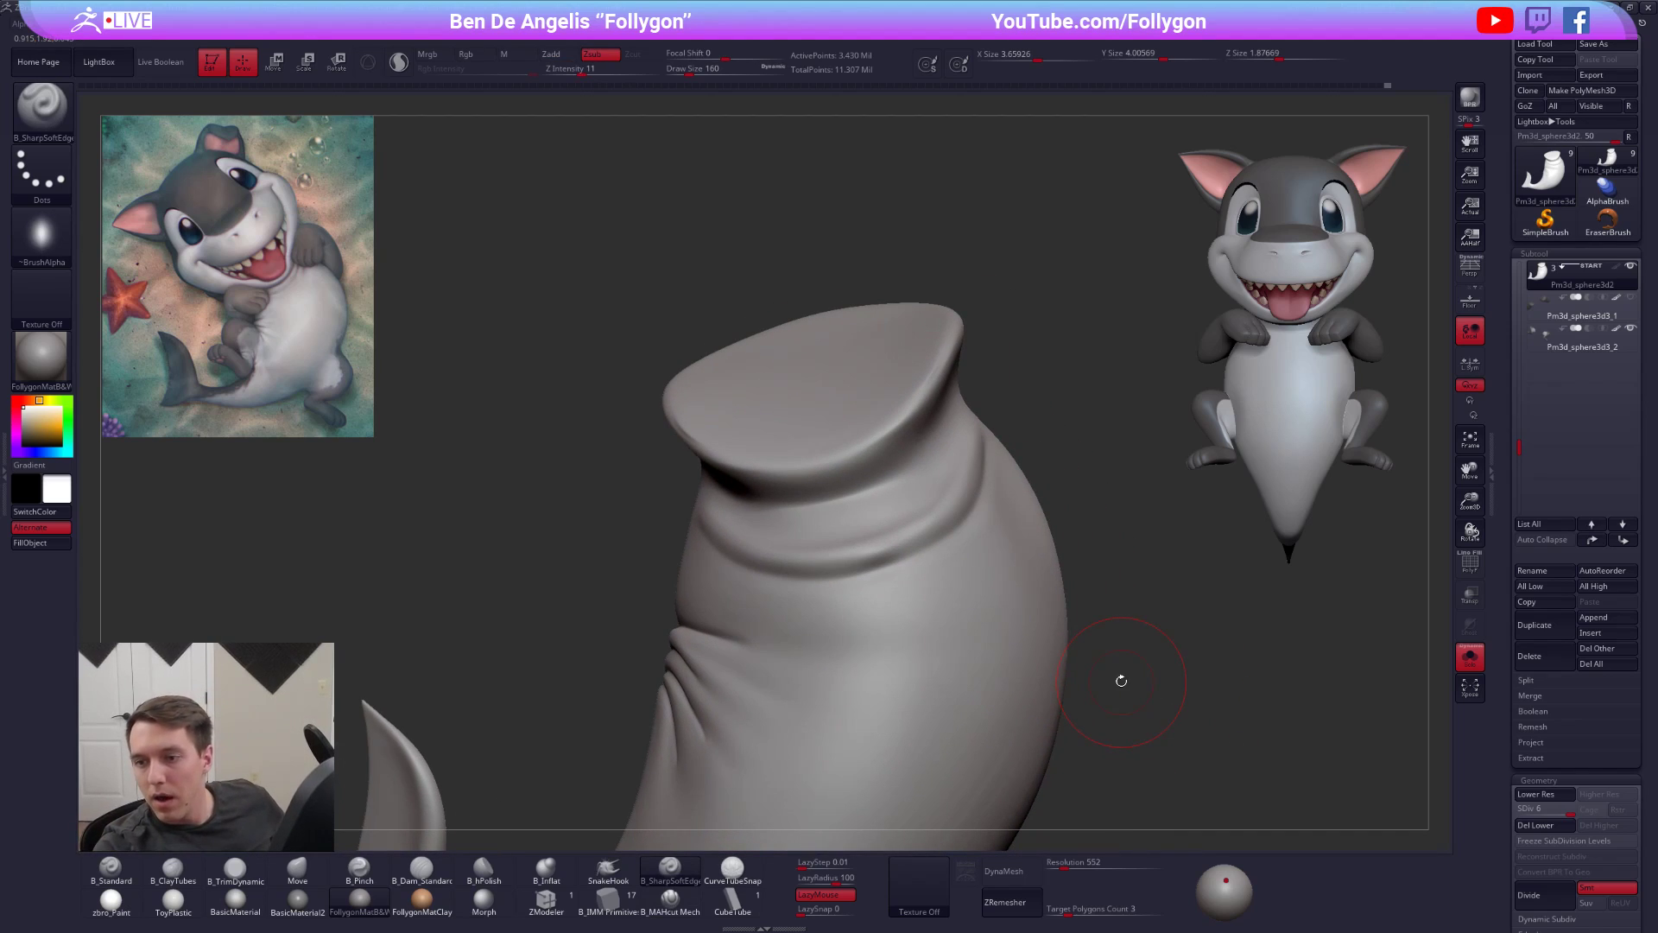
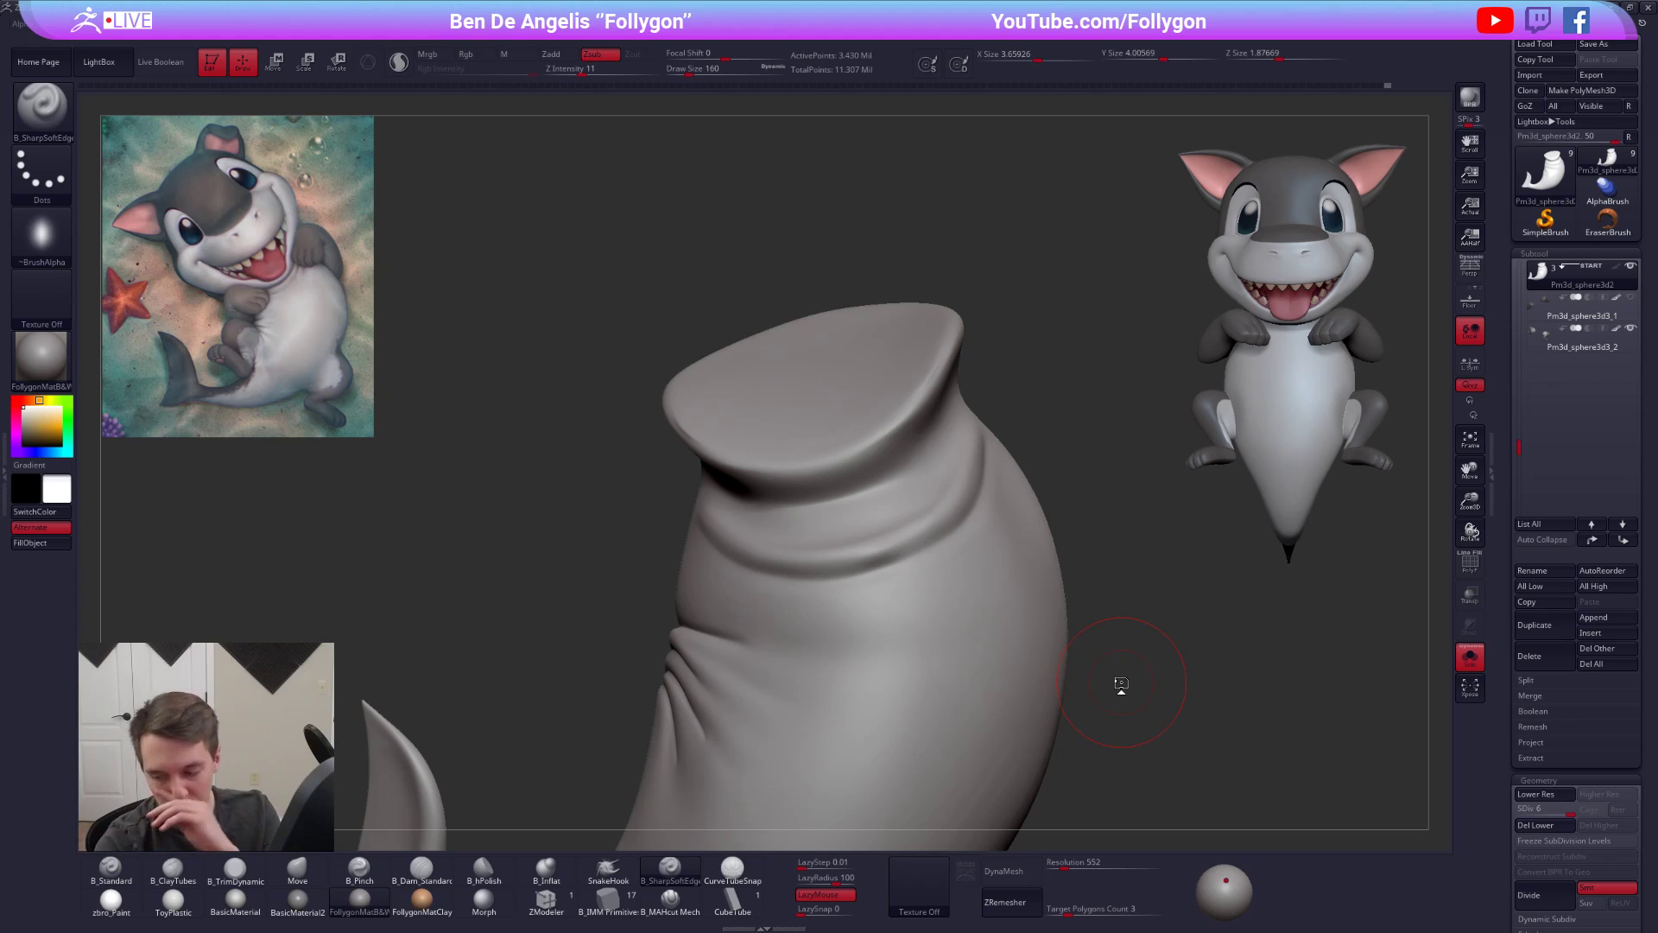
- Smooth the flat top of the neck two subdivision levels down and return the body to its highest level
key(shift+d)
key(shift+d)
key(space)
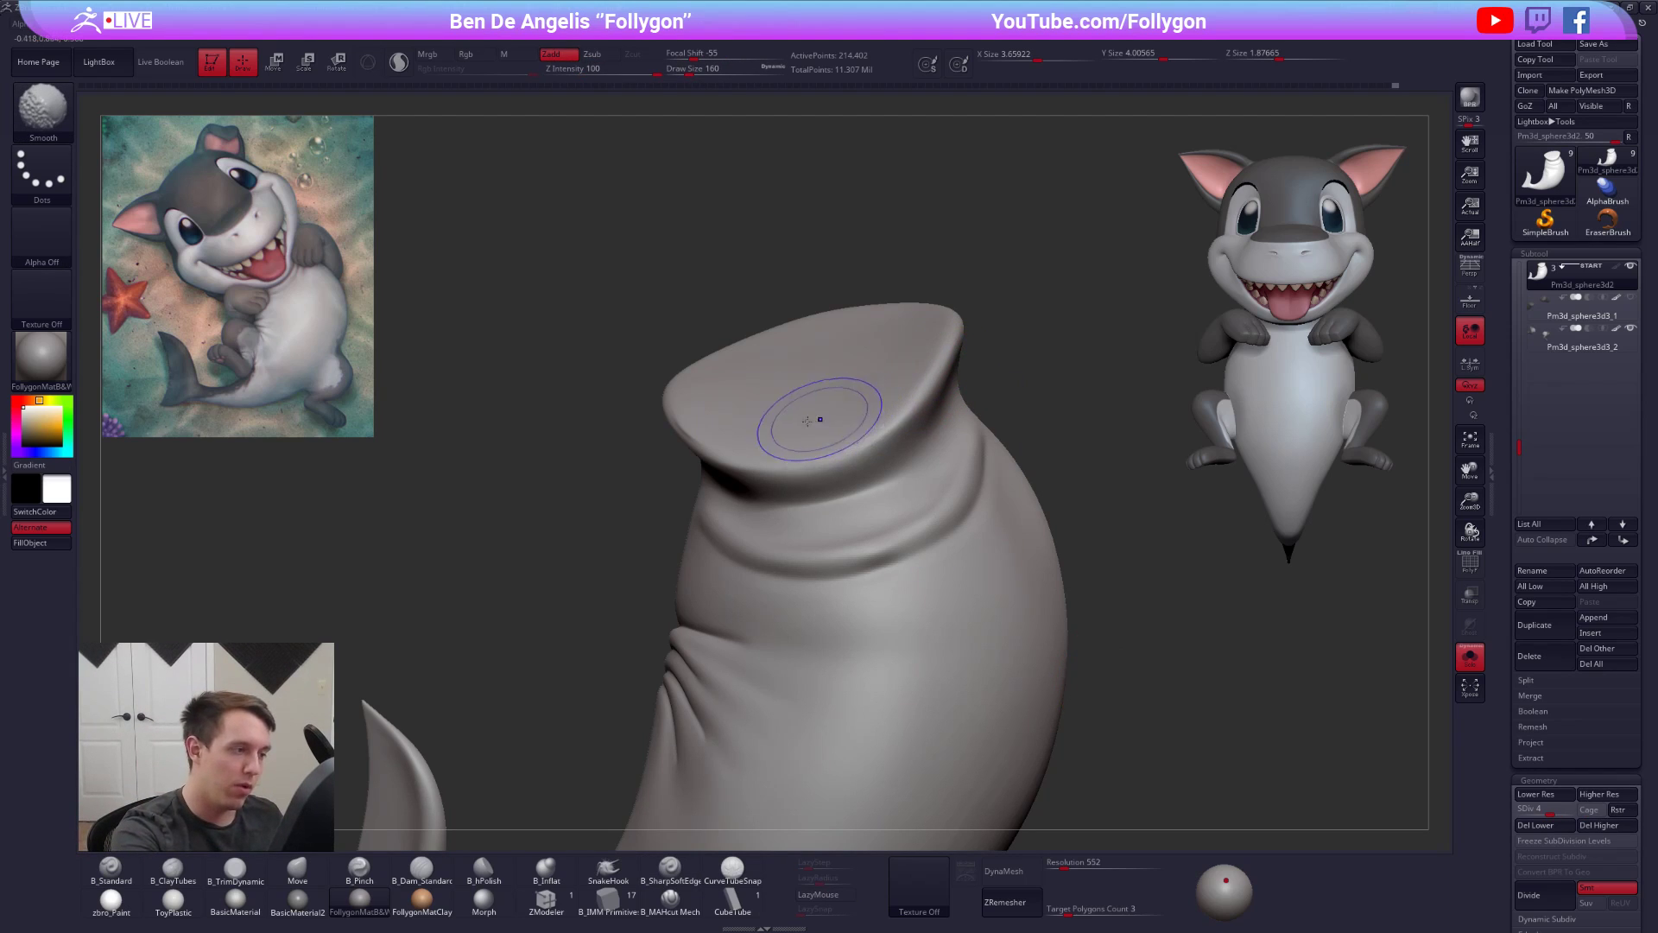
shift+drag(722, 424, 747, 428)
key(d)
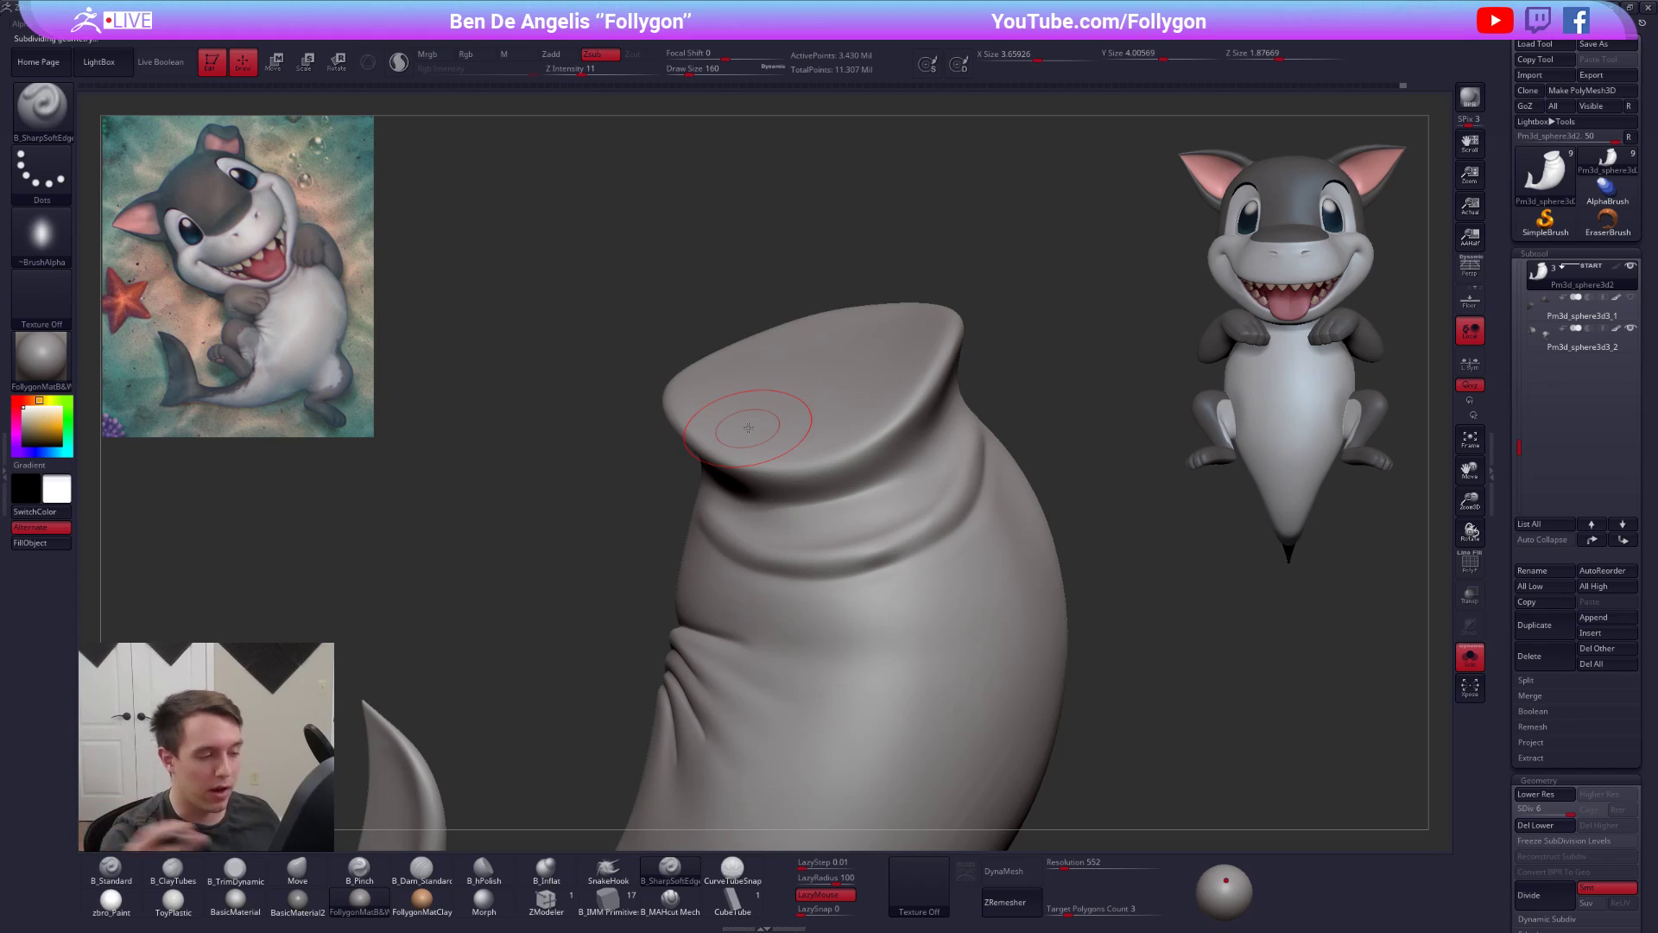
click(682, 901)
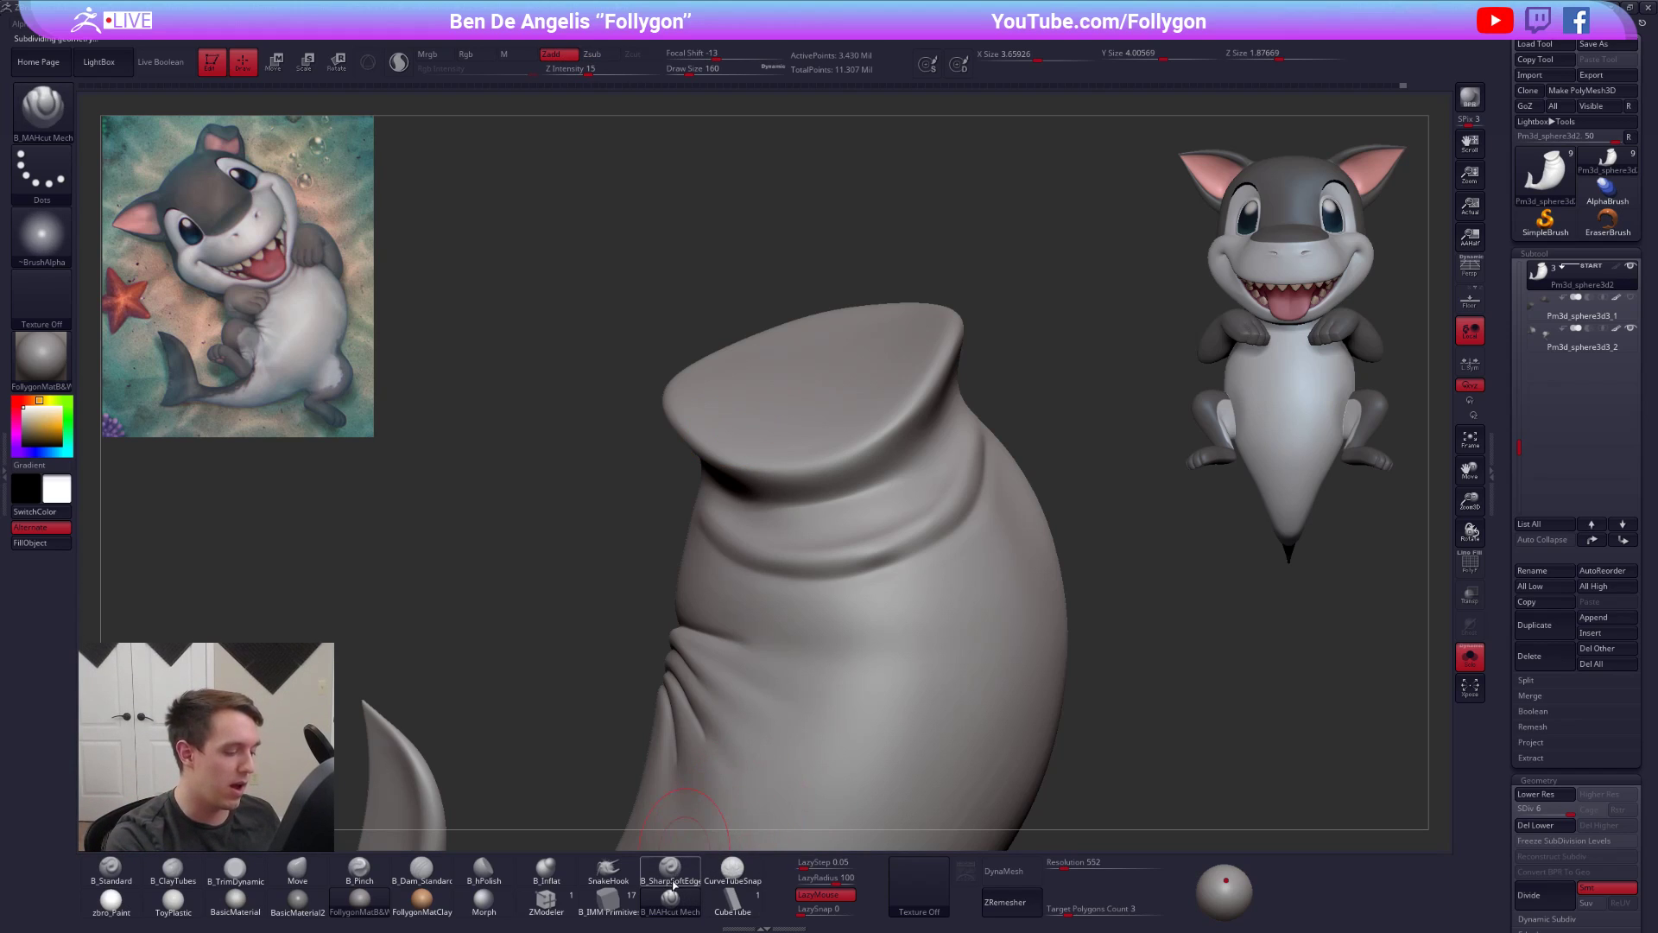
click(683, 872)
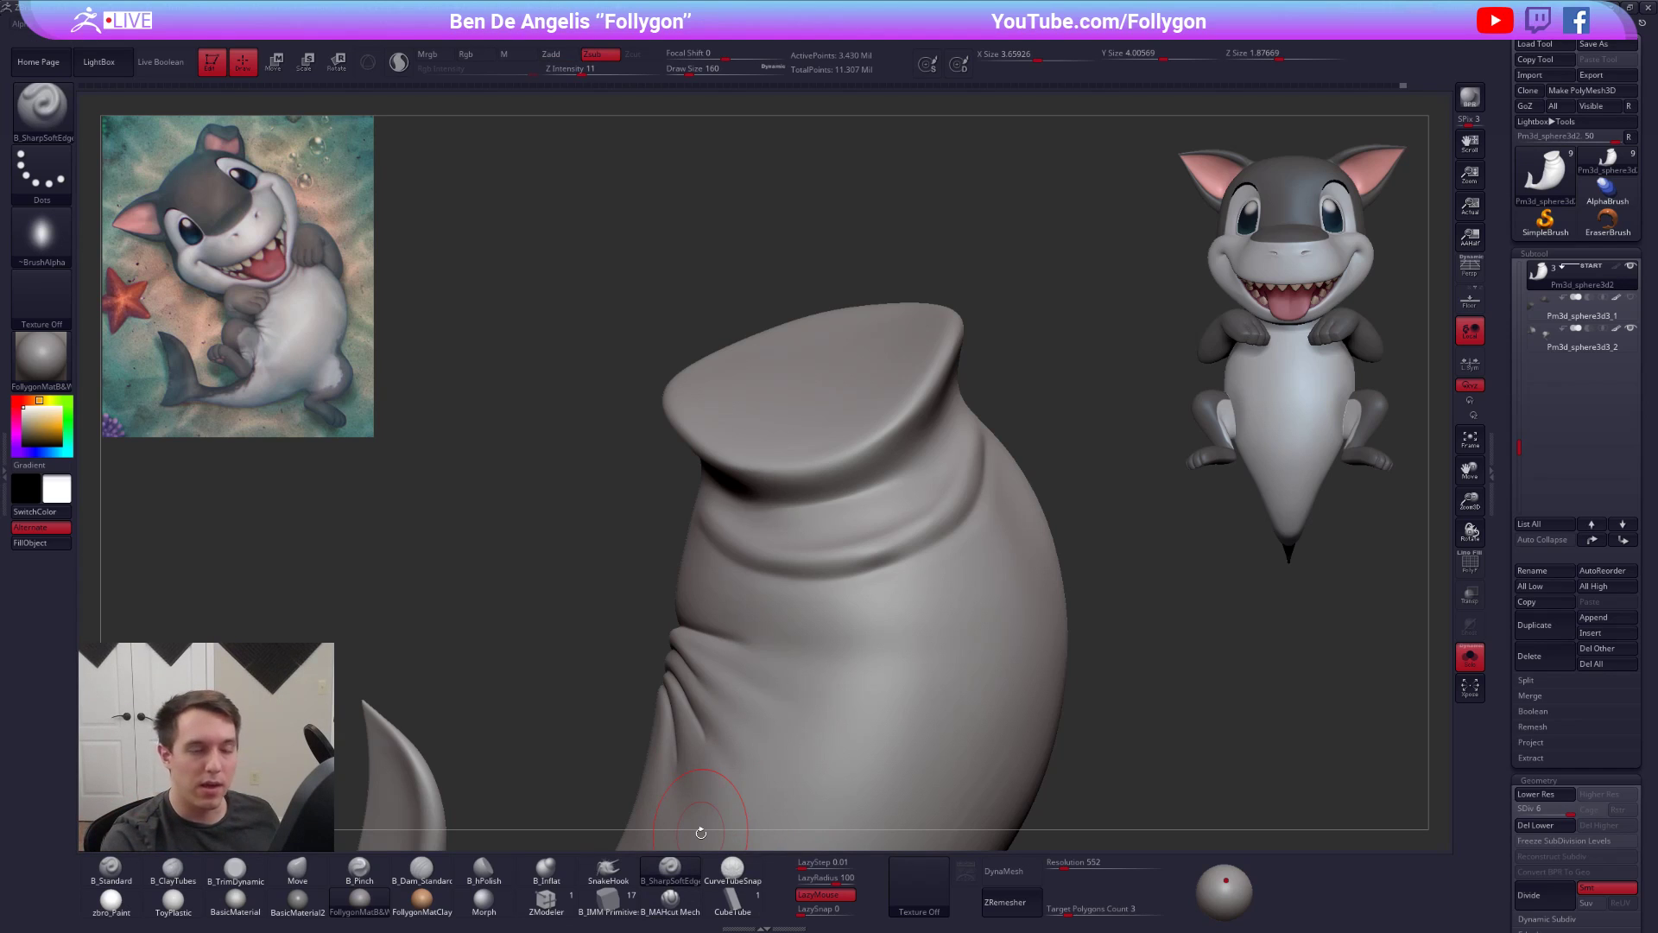
- Check the neck fold against the full character and adjust it below the jaw with the Move brush at draw size 170
mouse_move(926, 573)
right_down()
mouse_move(908, 554)
mouse_move(943, 554)
right_up()
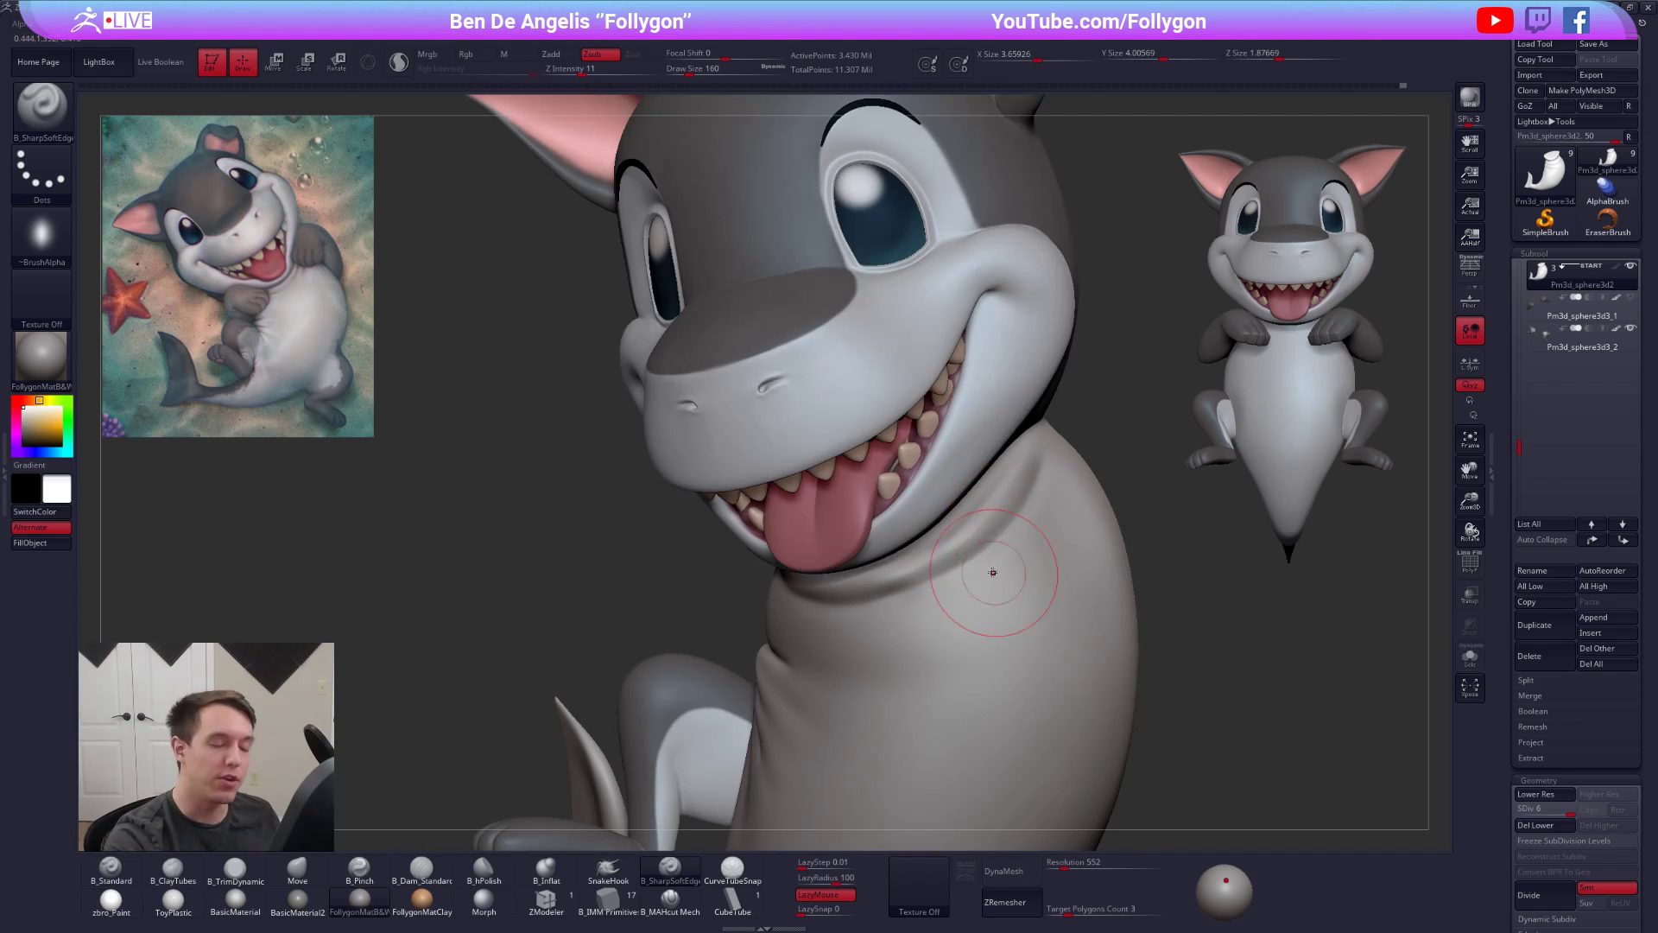
key(alt+s)
key(space)
drag(982, 533, 988, 535)
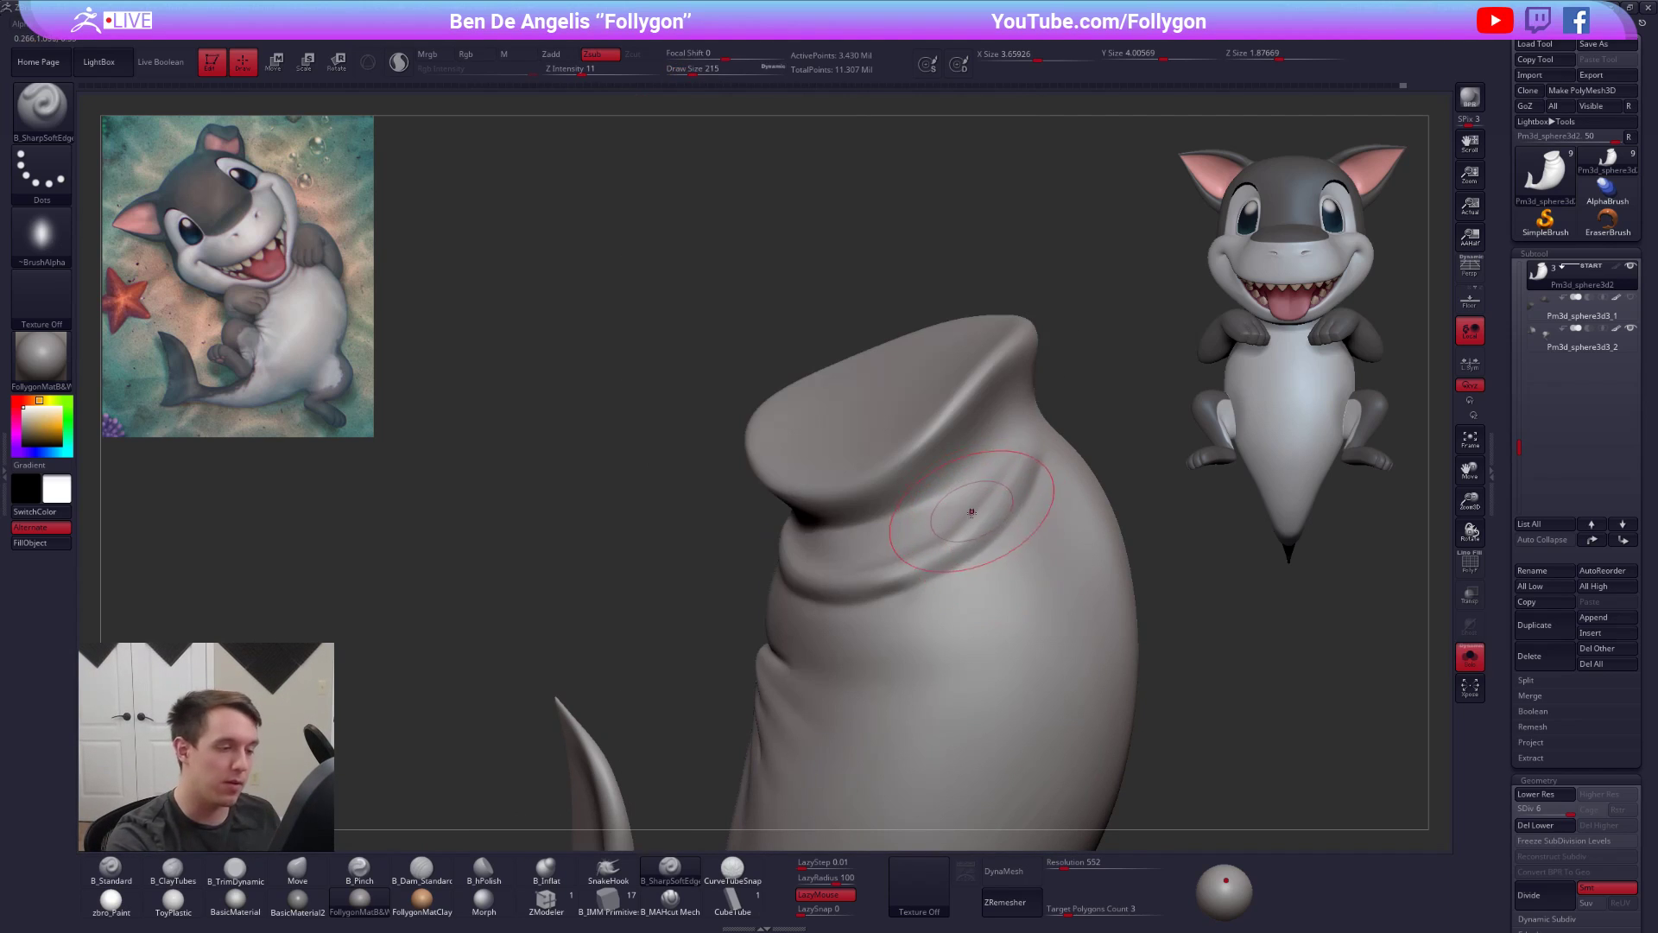
right_drag(973, 509, 977, 535)
key(b)
key(m)
key(v)
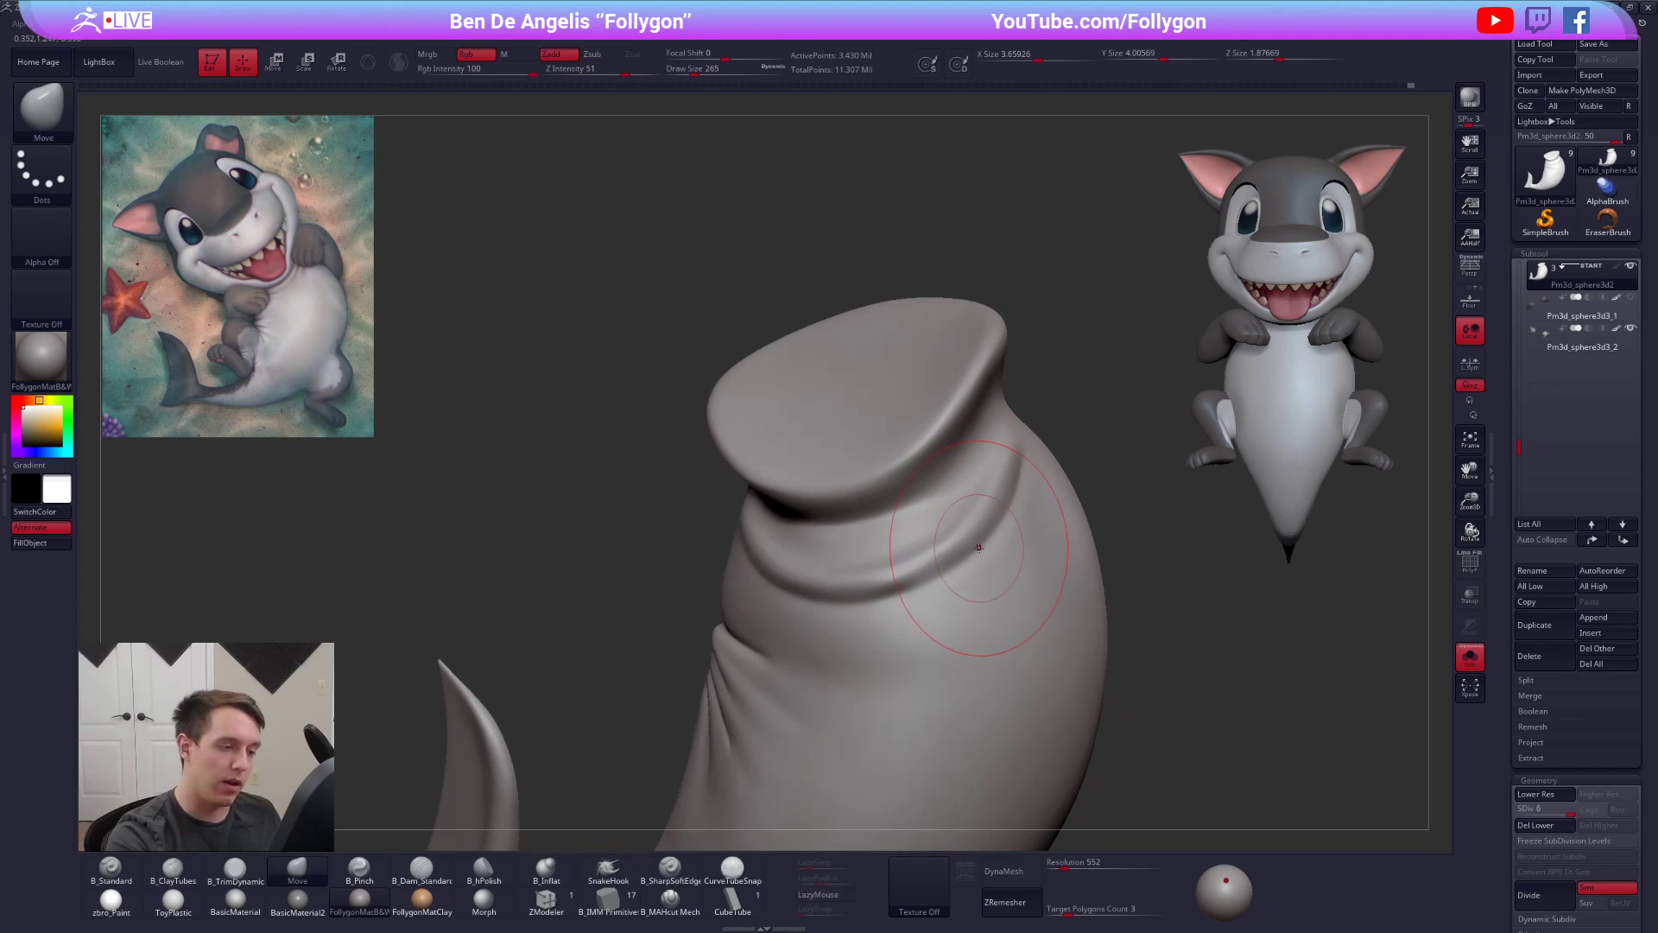
key(alt+s)
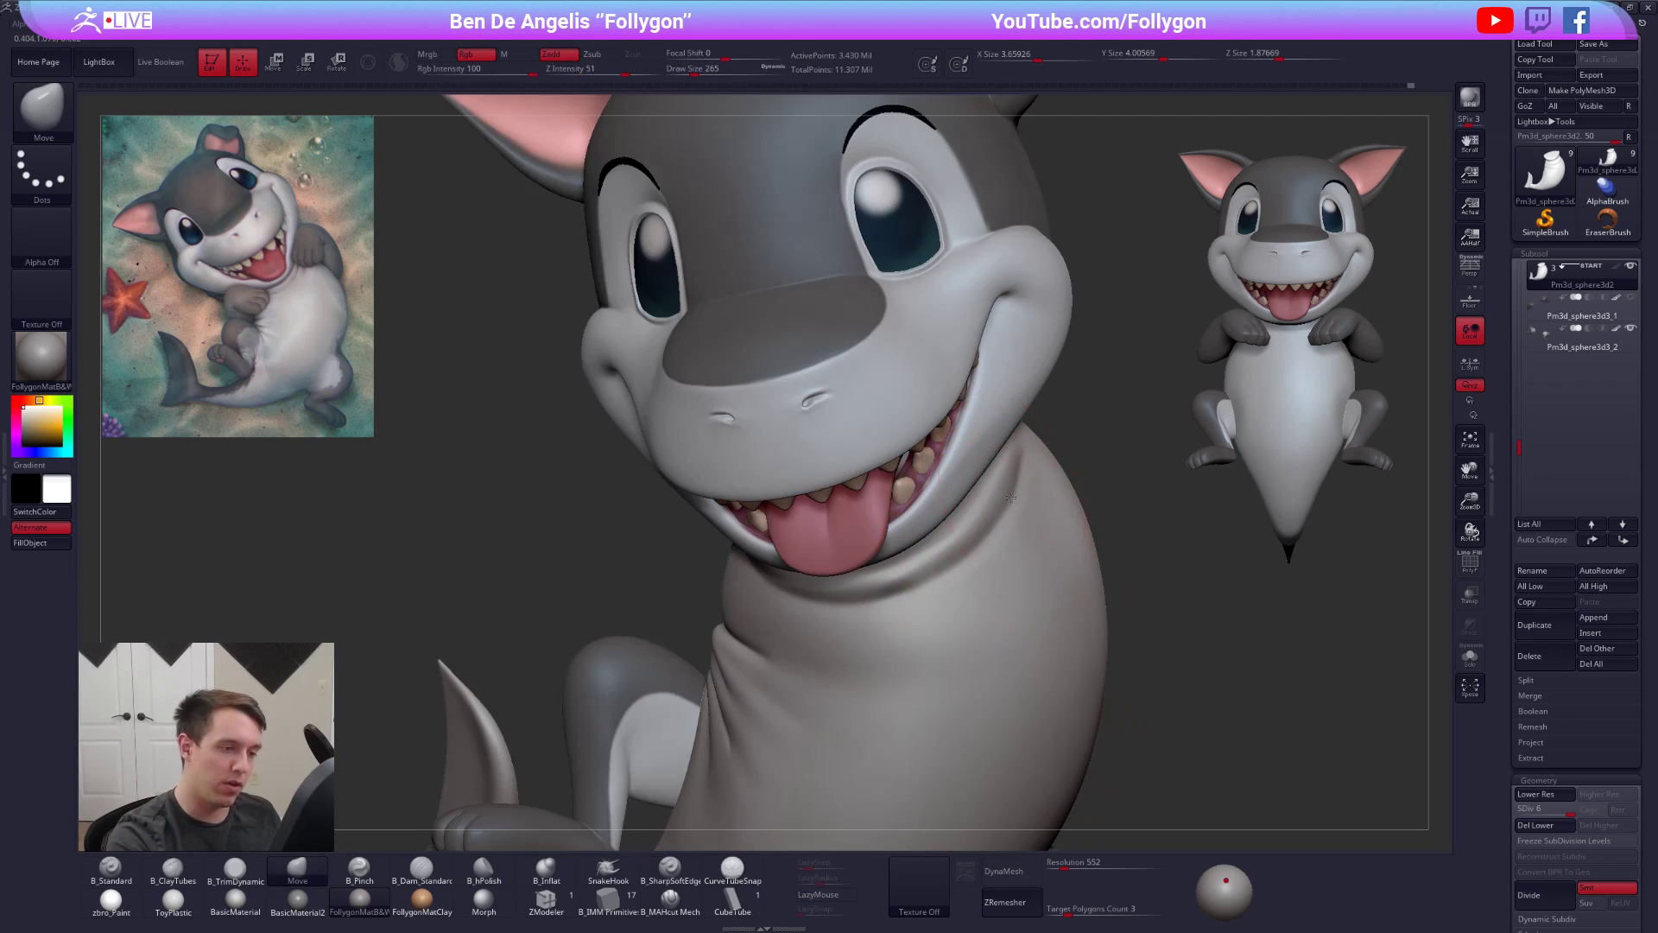
key(bracketleft)
key(bracketleft)
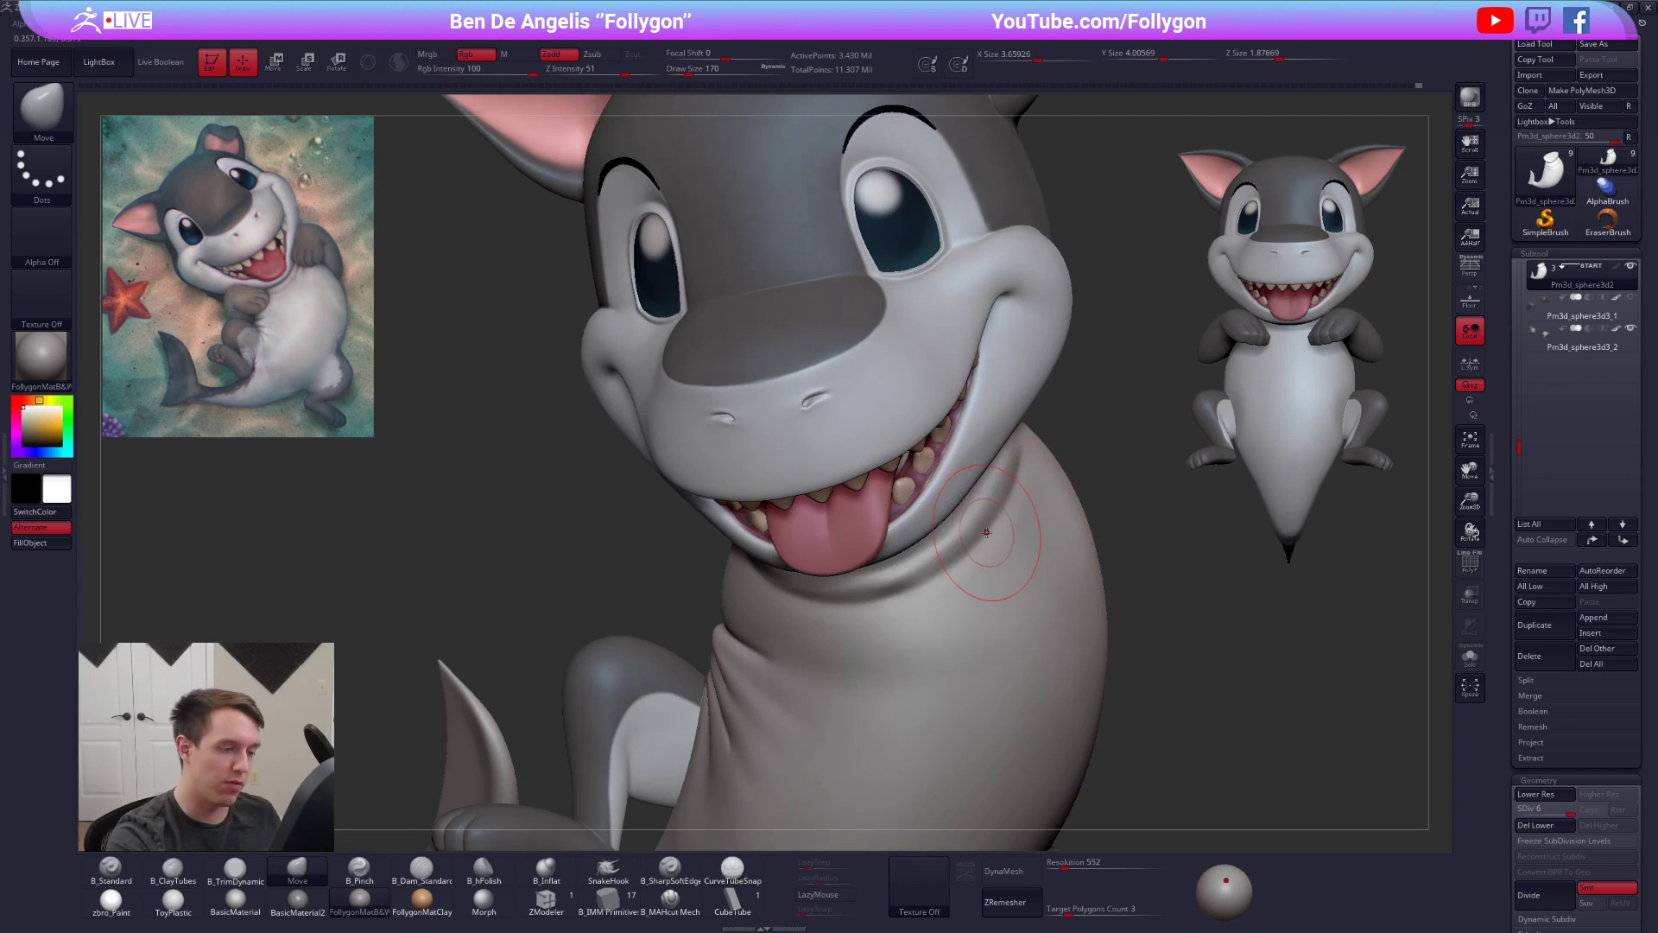
- Isolate the body and carve a second crease beside the neck fold with B_SharpSoftEdge at draw size 203
click(691, 876)
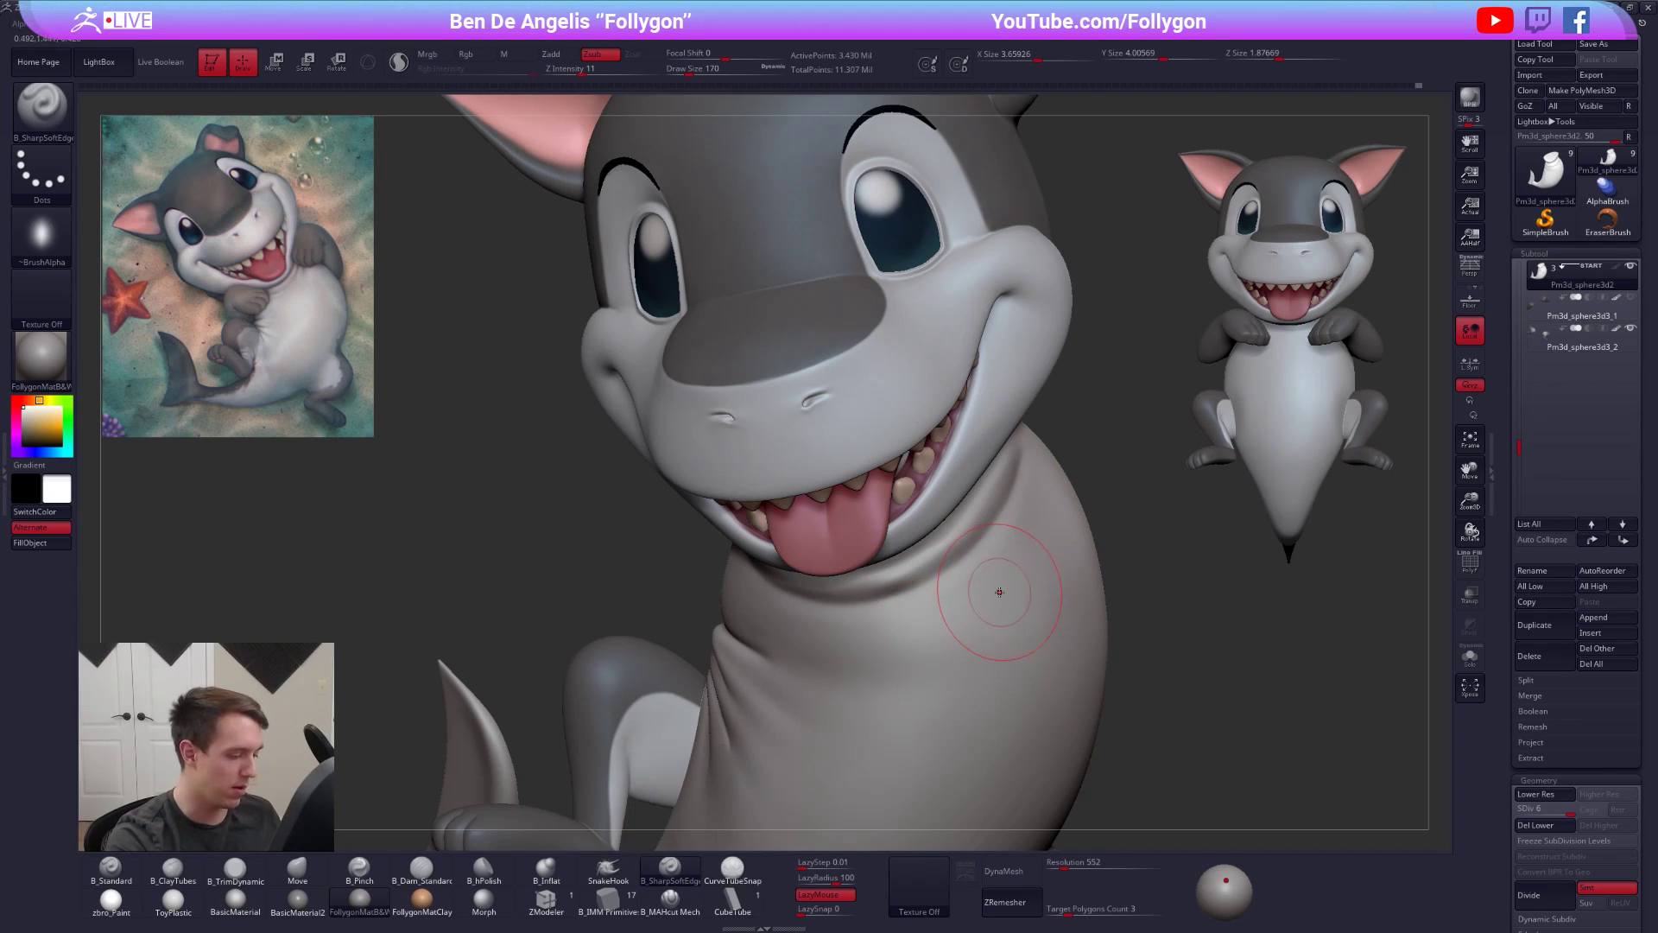
key(alt+s)
right_drag(989, 570, 1007, 510)
key(s)
drag(1007, 510, 1017, 509)
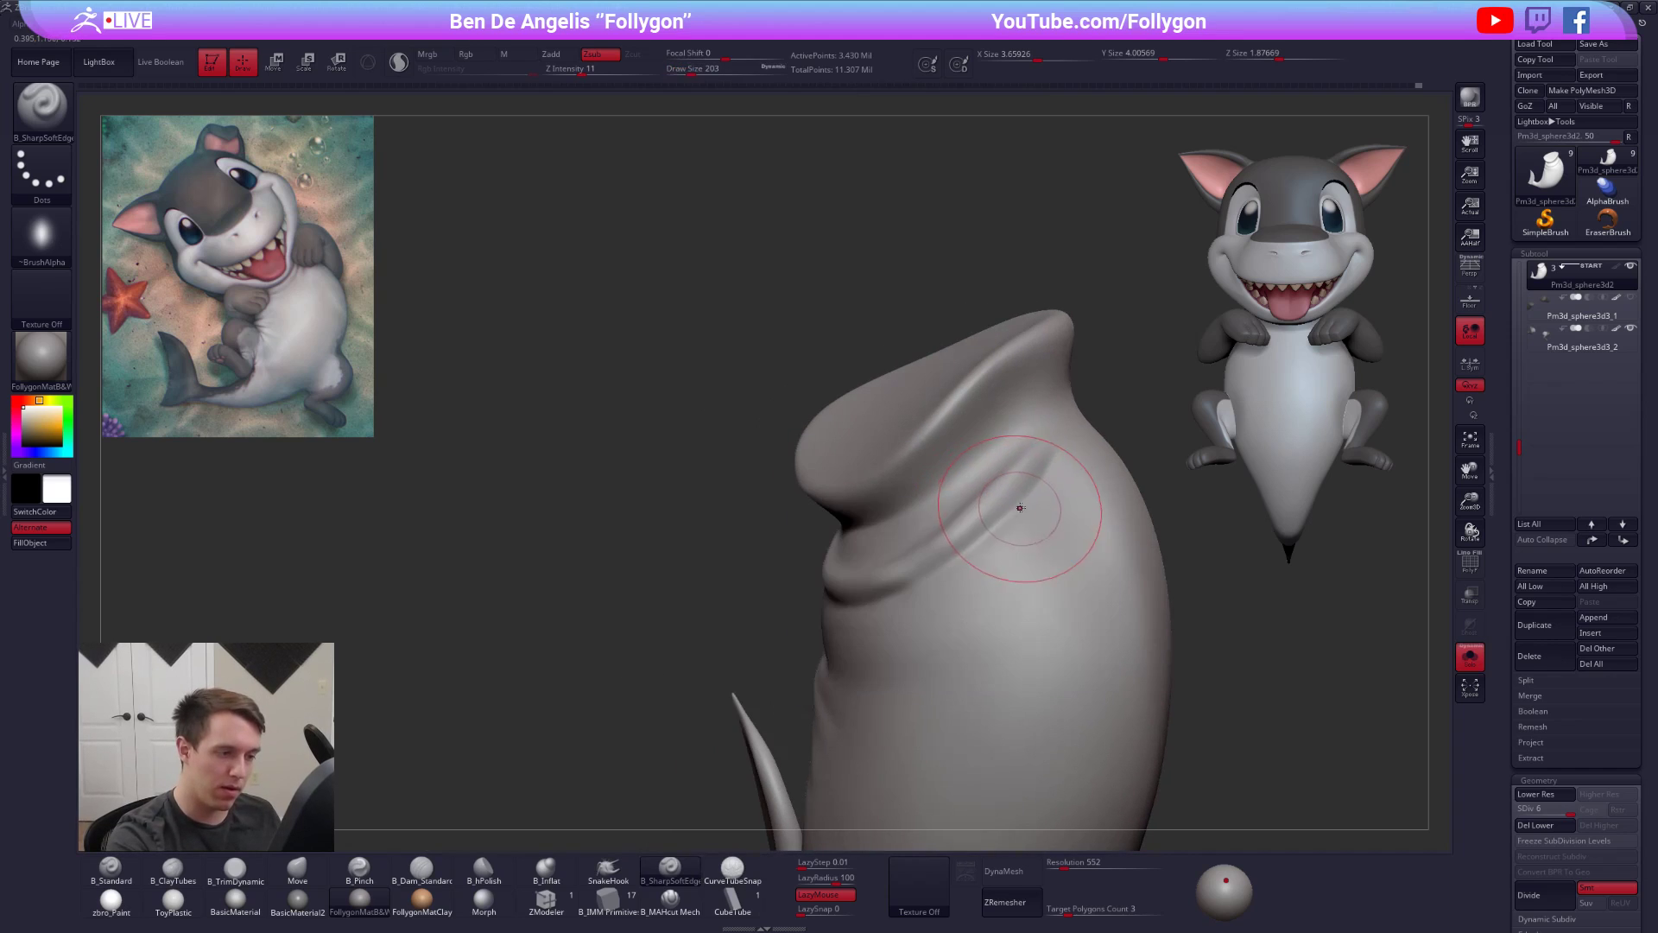
drag(1071, 456, 1039, 507)
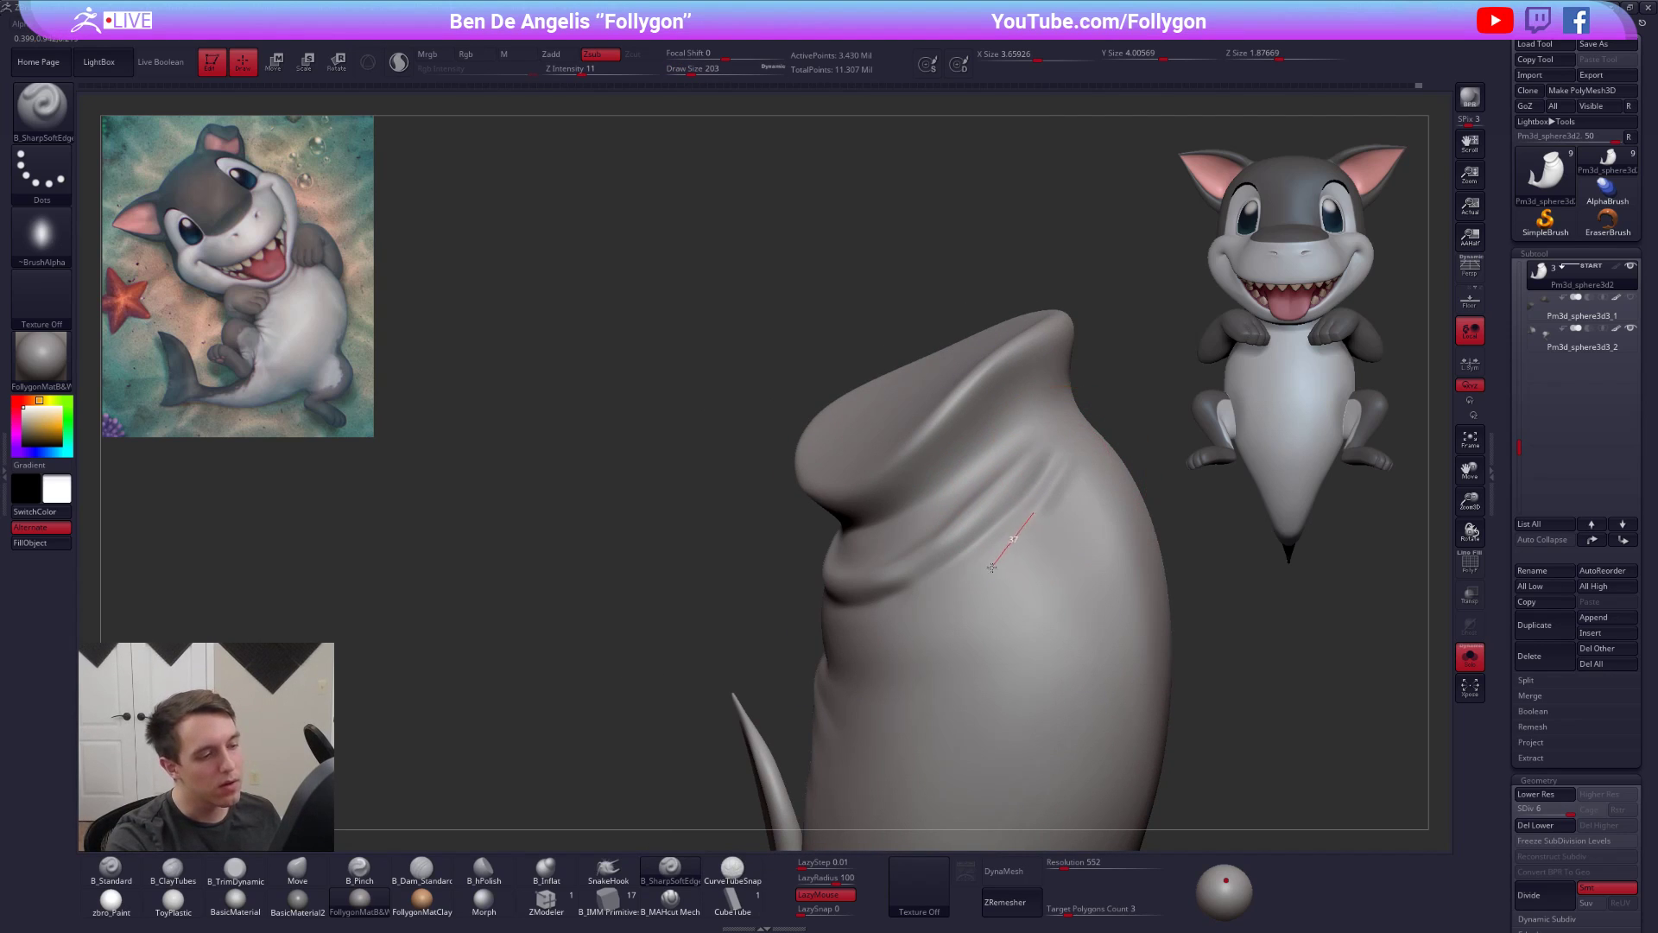
- Carve a matching crease below the neck fold on the opposite side of the torso
mouse_move(914, 632)
right_down()
mouse_move(1025, 619)
mouse_move(759, 595)
right_up()
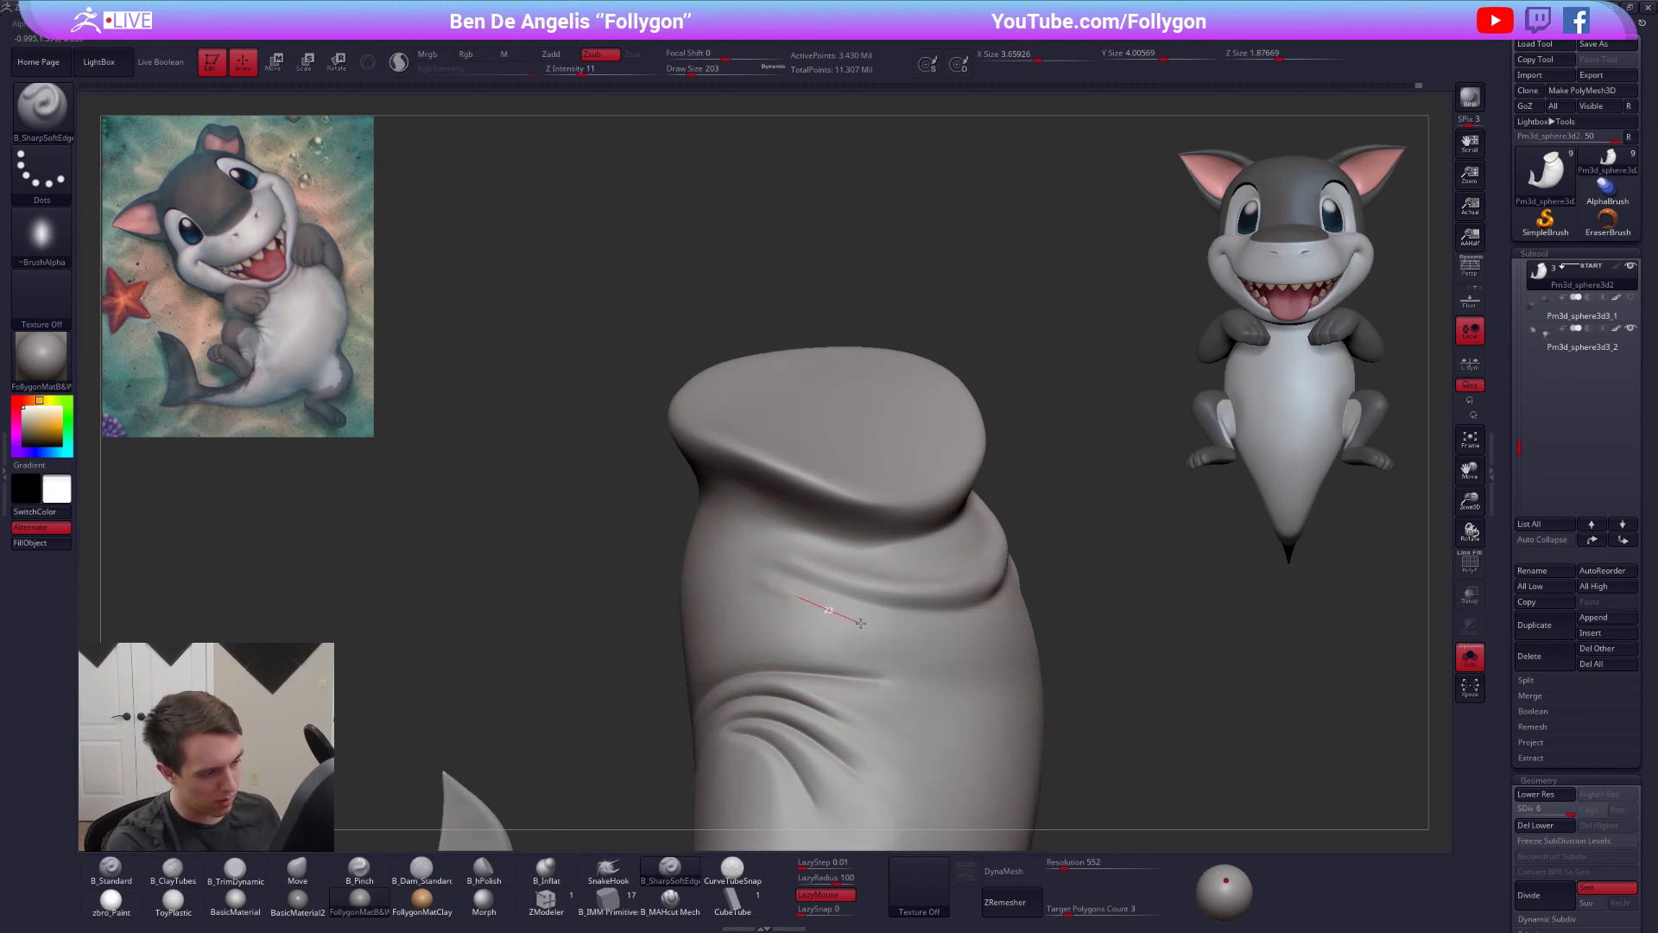
drag(891, 633, 930, 642)
mouse_move(941, 649)
right_down()
mouse_move(1006, 641)
mouse_move(959, 632)
right_up()
- Reduce the brush to draw size 113 and define the second crease down the side of the neck
key(space)
click(1062, 569)
mouse_move(1015, 576)
right_down()
mouse_move(1055, 573)
mouse_move(1095, 529)
right_up()
key(space)
click(1112, 525)
mouse_move(1145, 470)
mouse_down()
mouse_move(1042, 598)
mouse_move(1144, 497)
mouse_move(963, 646)
mouse_up()
- Extend the lower crease across the front of the torso and soften it at a lower subdivision level
mouse_move(962, 645)
right_down()
mouse_move(970, 620)
mouse_move(874, 572)
right_up()
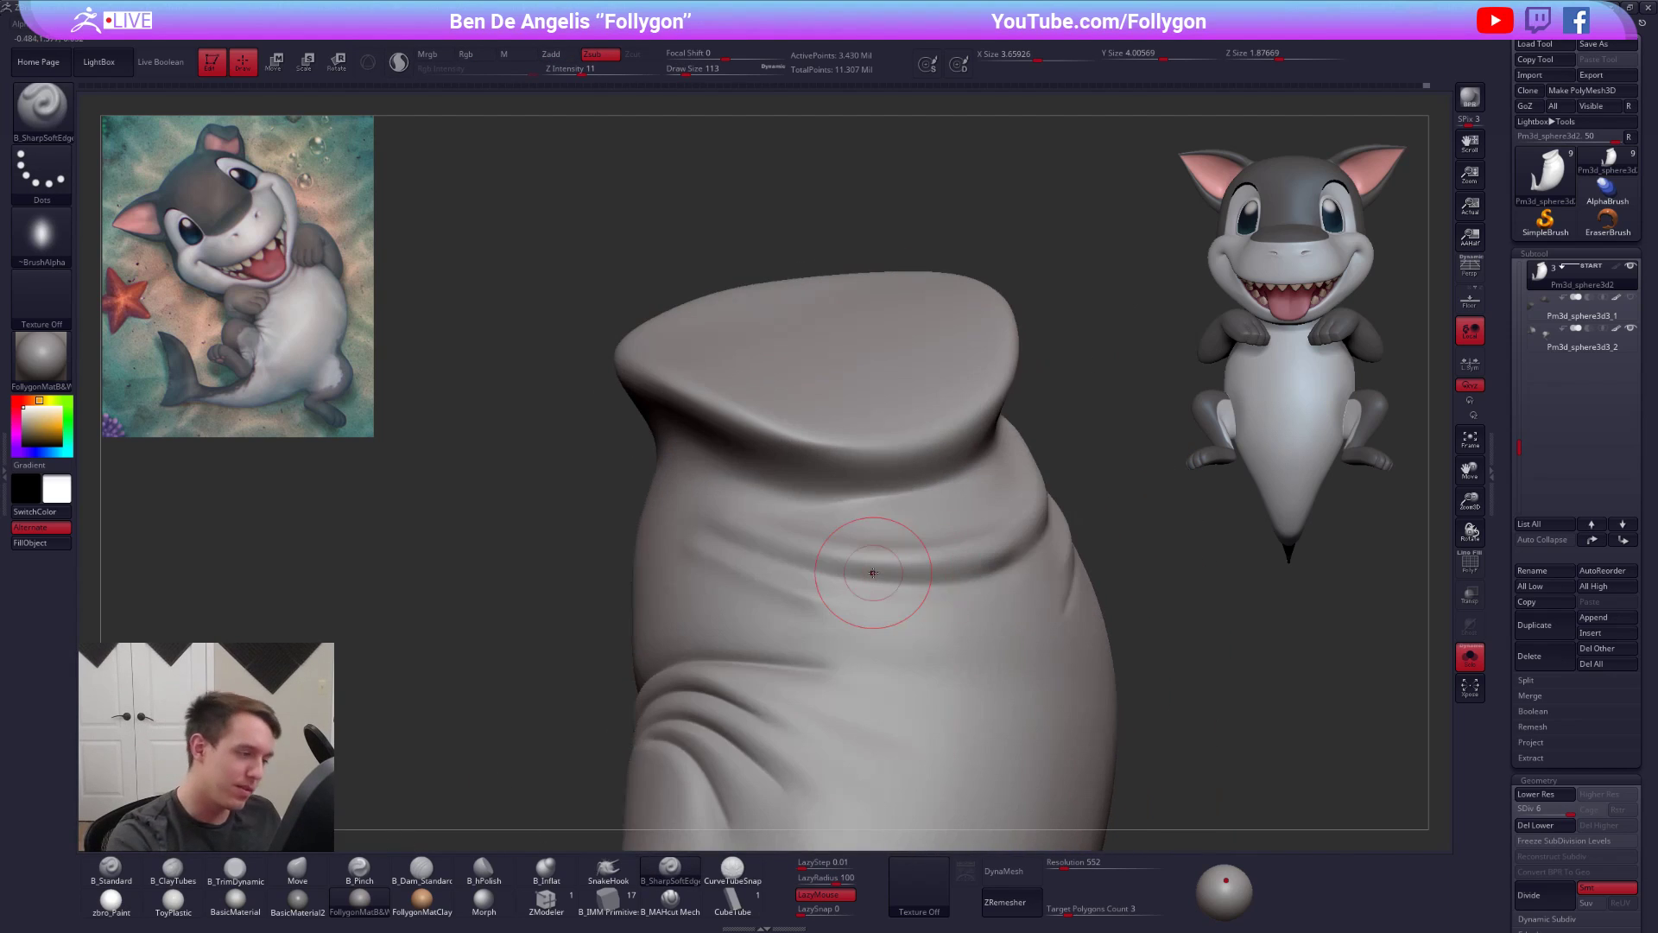
drag(767, 613, 984, 658)
key(shift+d)
key(shift+d)
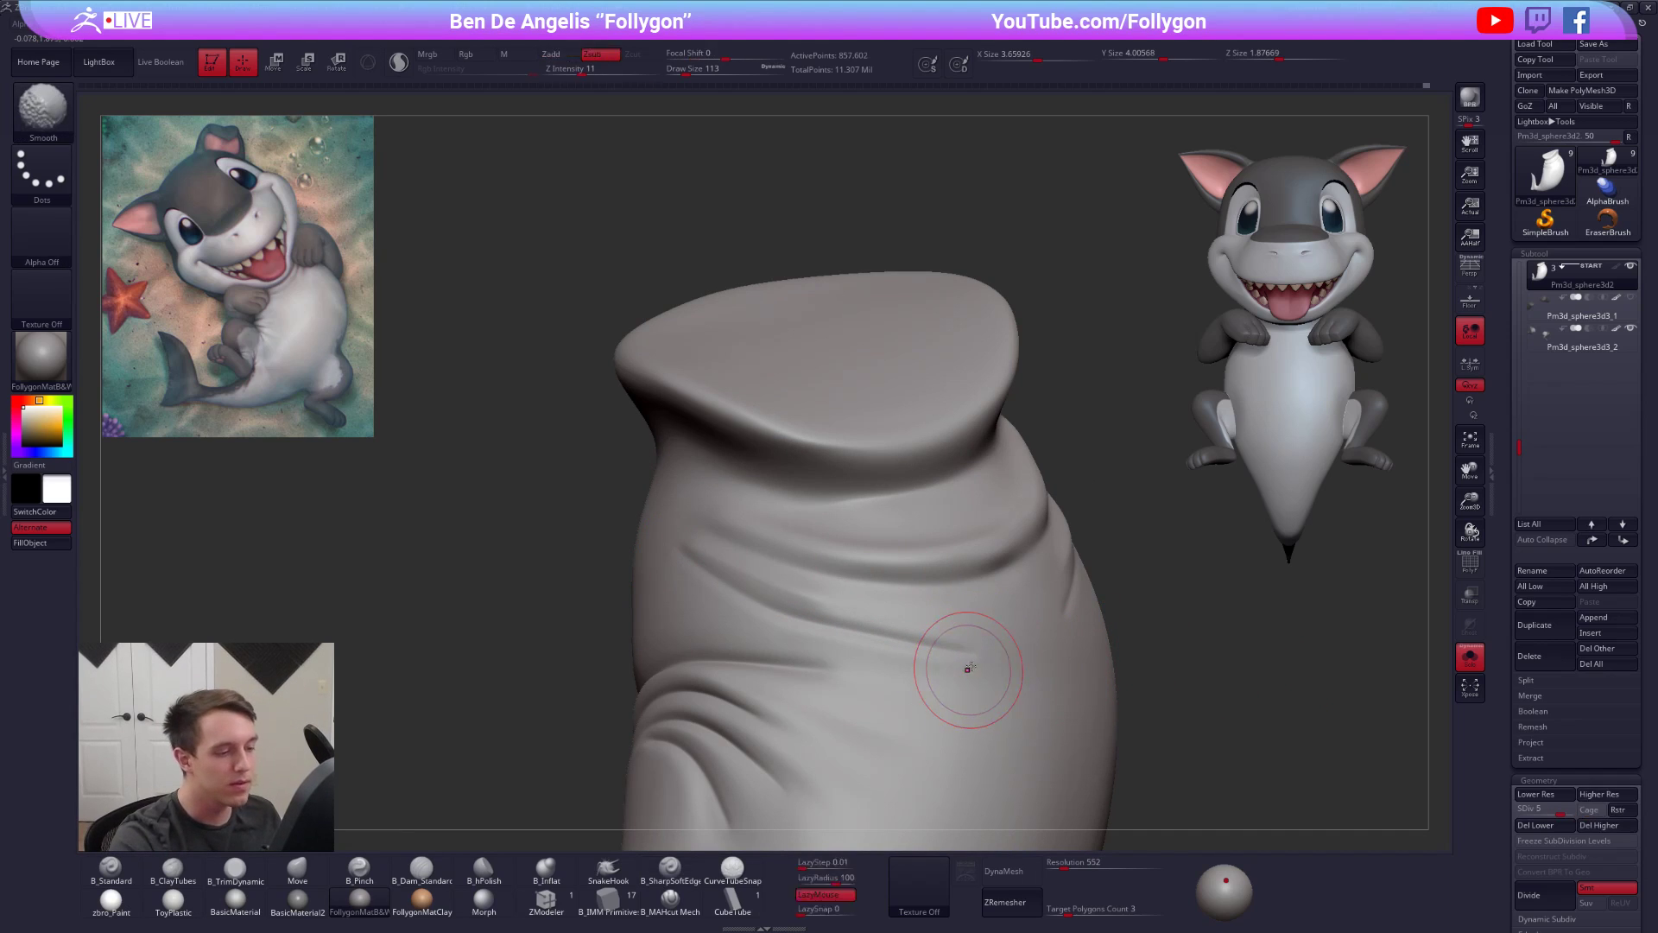
key(d)
key(d)
key(d)
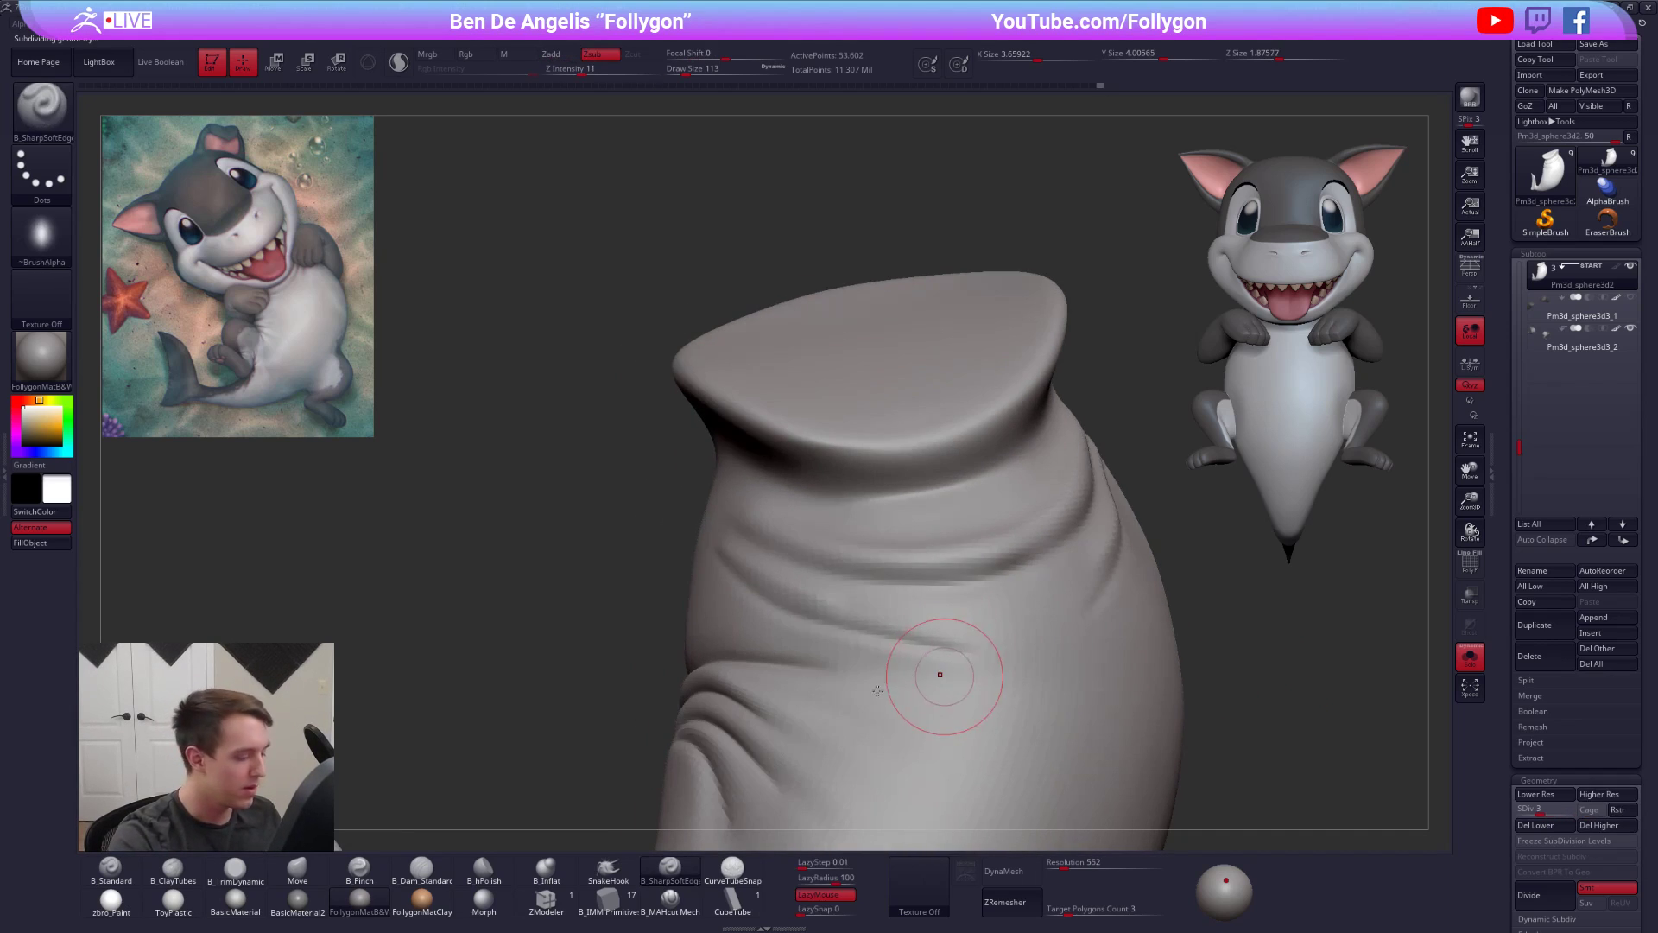
- Puff up the skin along the side neck creases with B_Inflat and LazyMouse at draw size 67
click(546, 867)
click(818, 894)
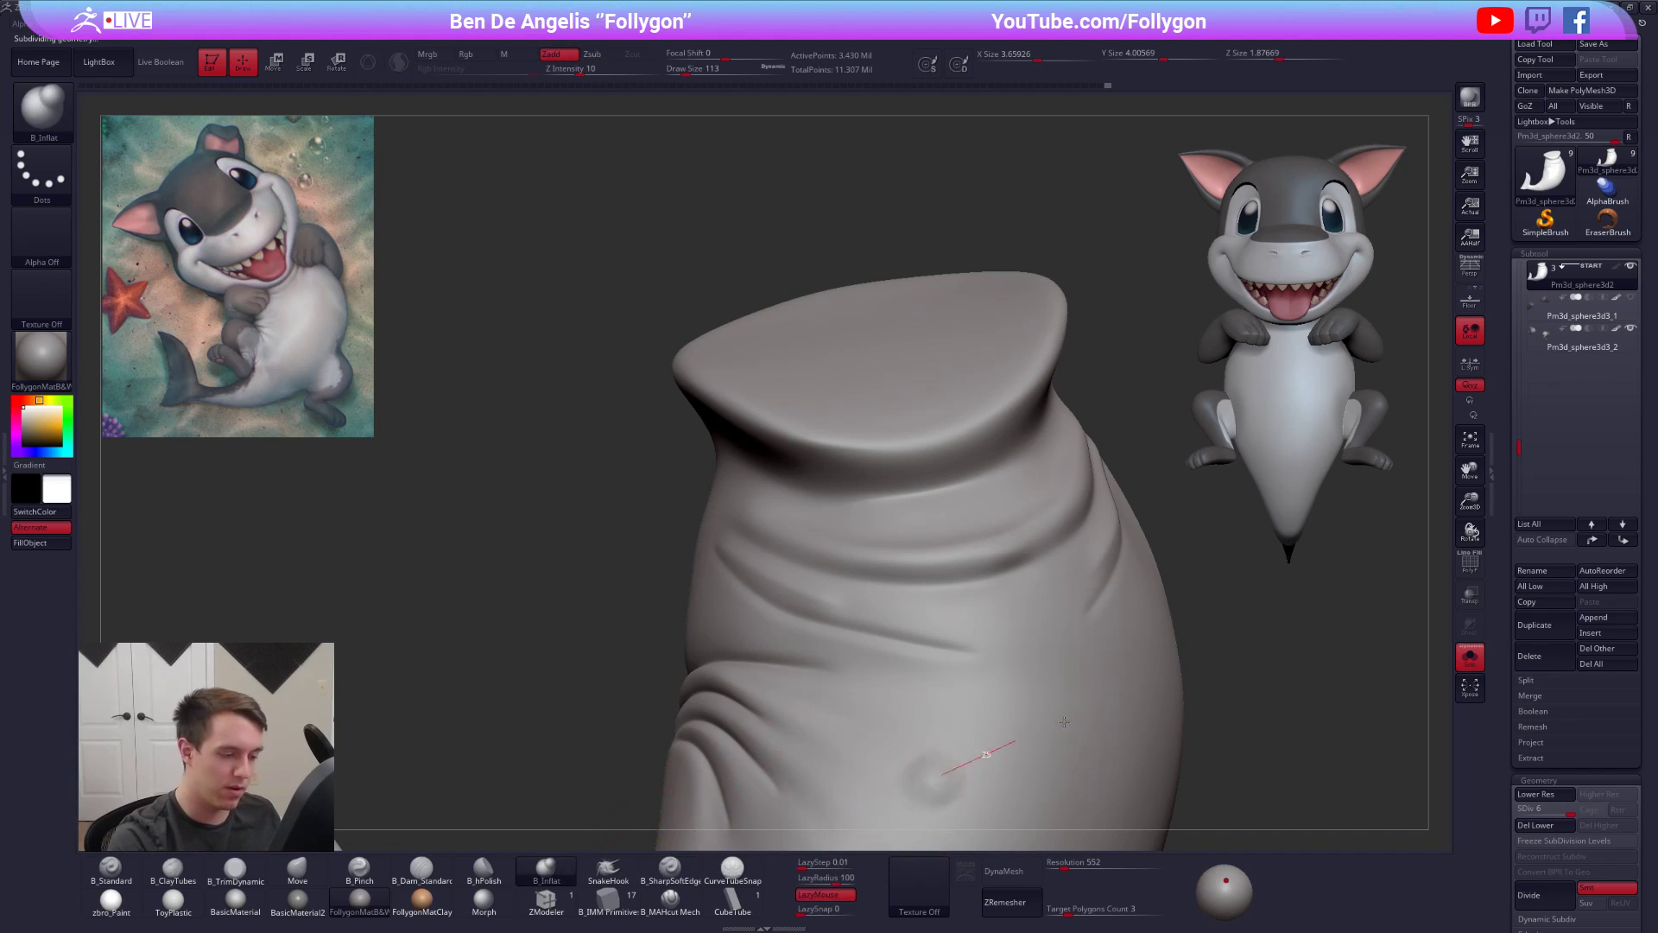
mouse_move(1072, 647)
right_down()
mouse_move(1073, 566)
mouse_move(1058, 621)
right_up()
key(space)
click(1101, 546)
alt+right_drag(1127, 522, 995, 536)
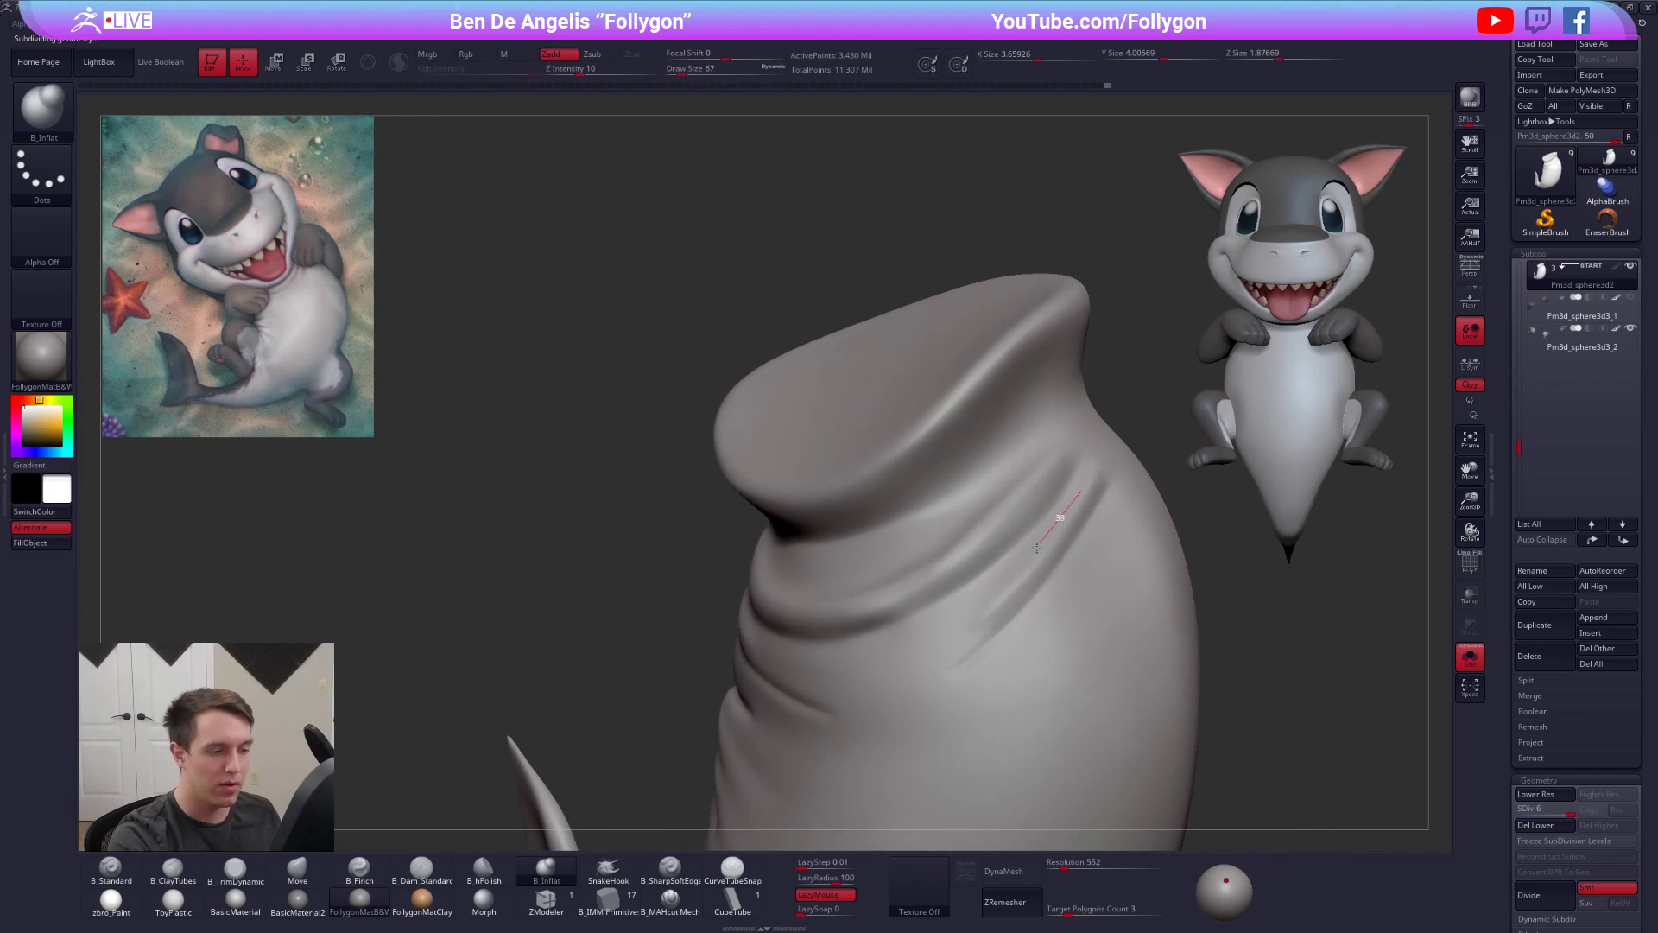
drag(979, 616, 907, 673)
- Inflate the ridge along the lower crease across the front of the torso
right_drag(912, 677, 993, 691)
alt+right_drag(796, 696, 870, 616)
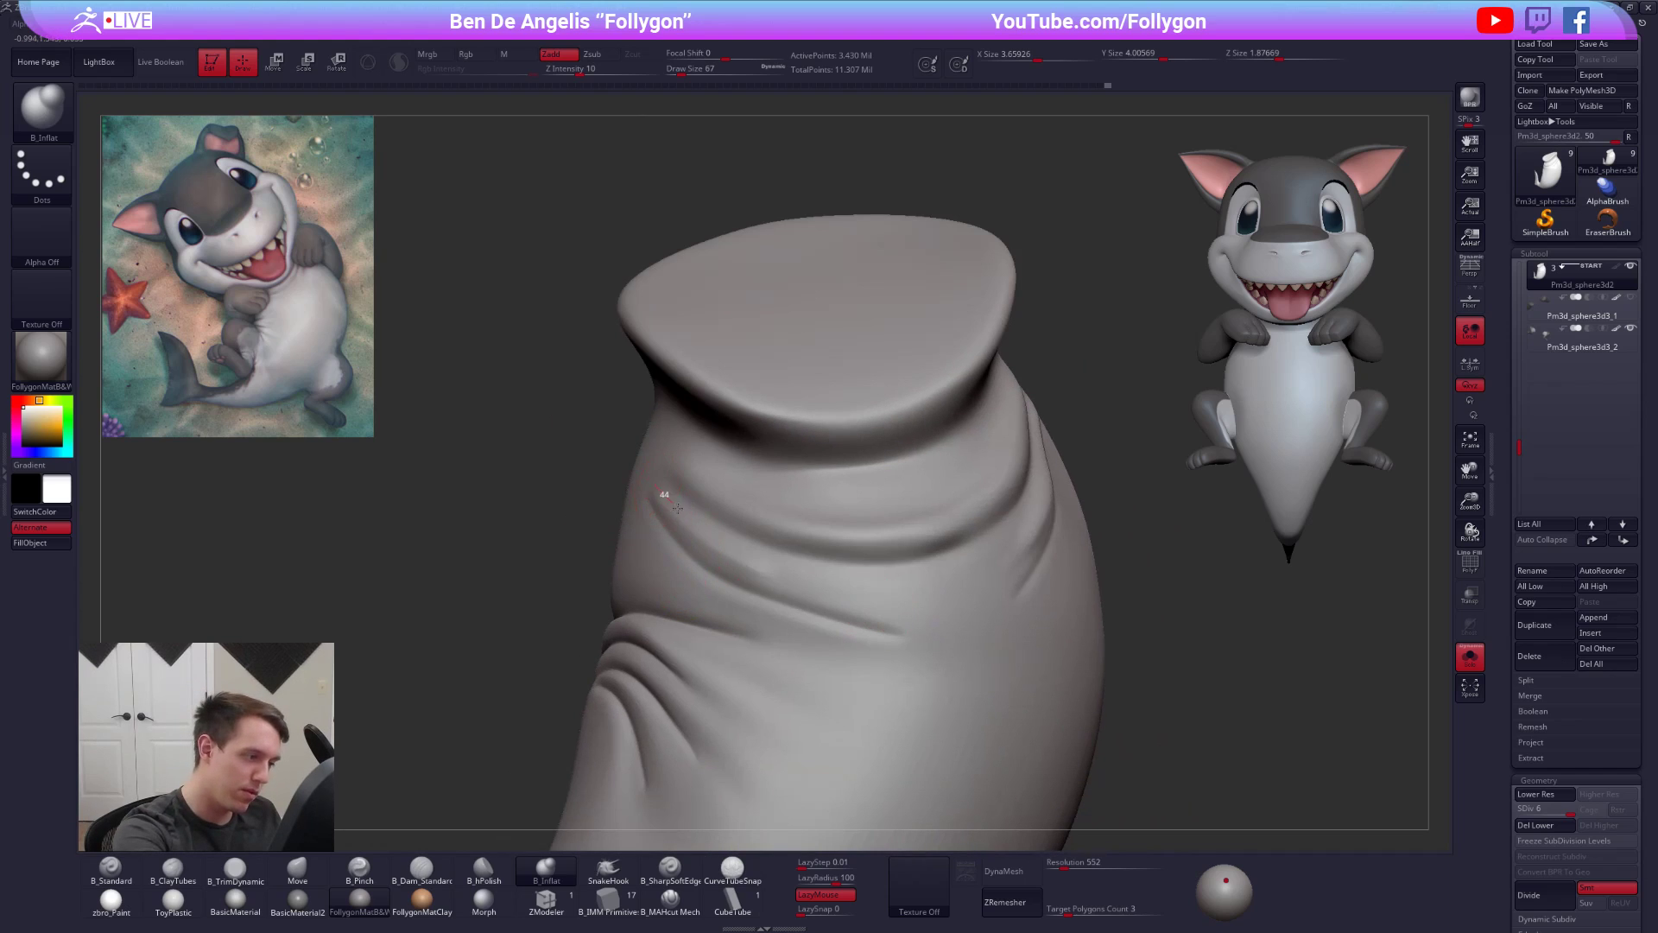
drag(857, 595, 891, 601)
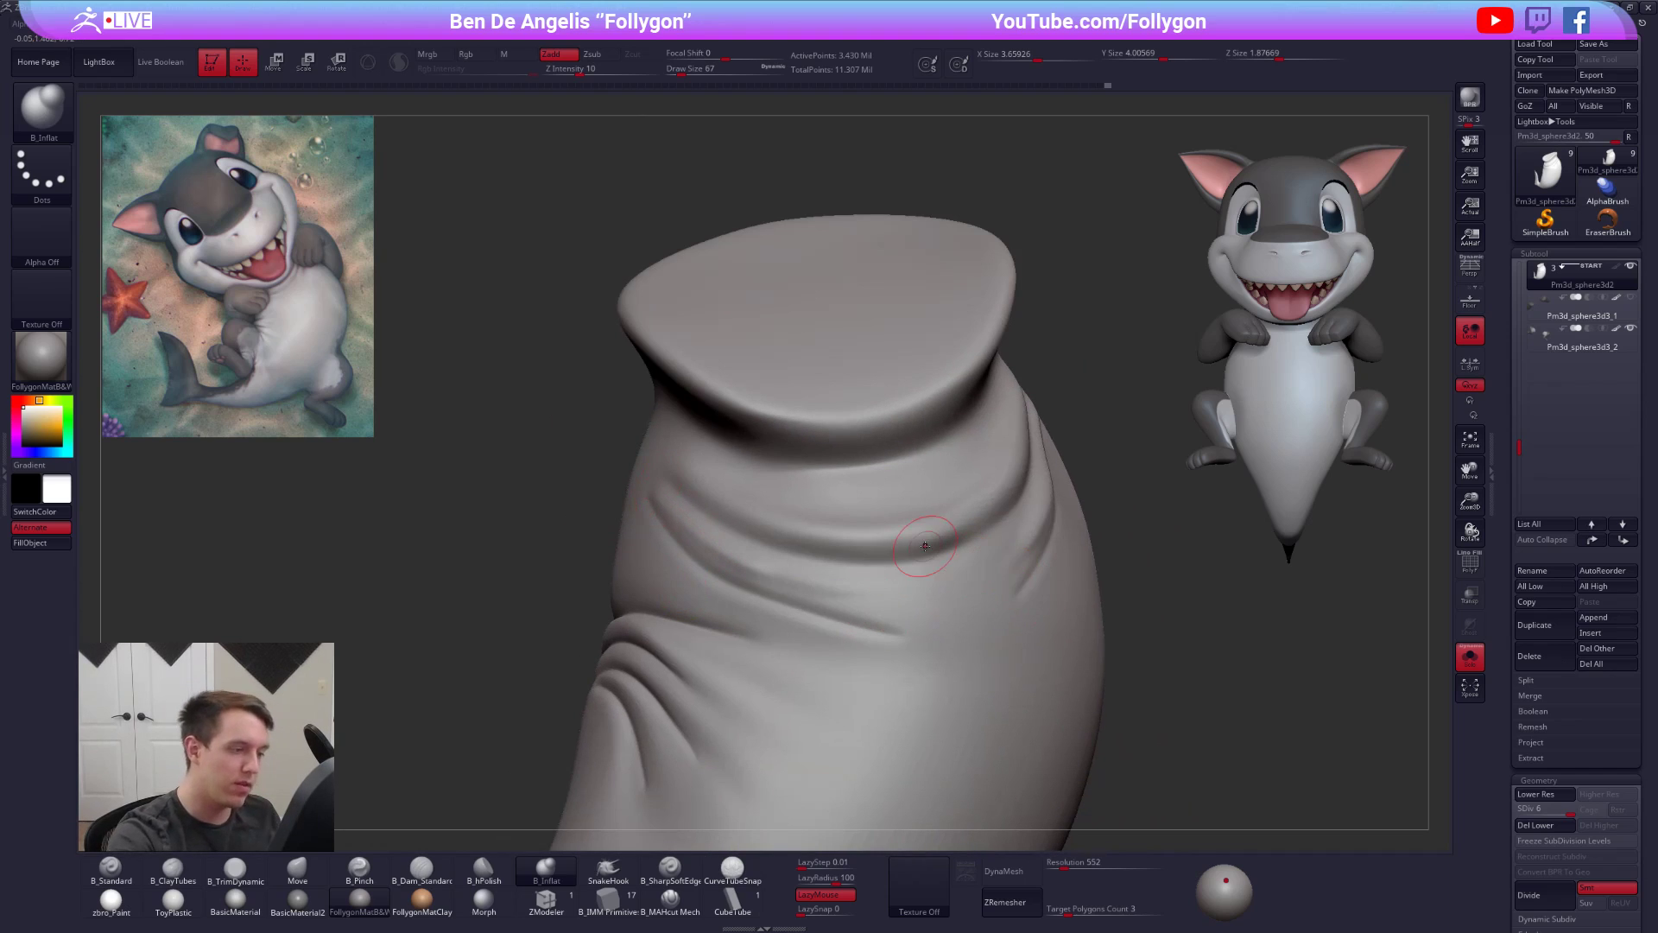
- Inflate the main neck fold around the front and side at draw size 74
key(space)
click(875, 549)
alt+right_drag(736, 491, 756, 544)
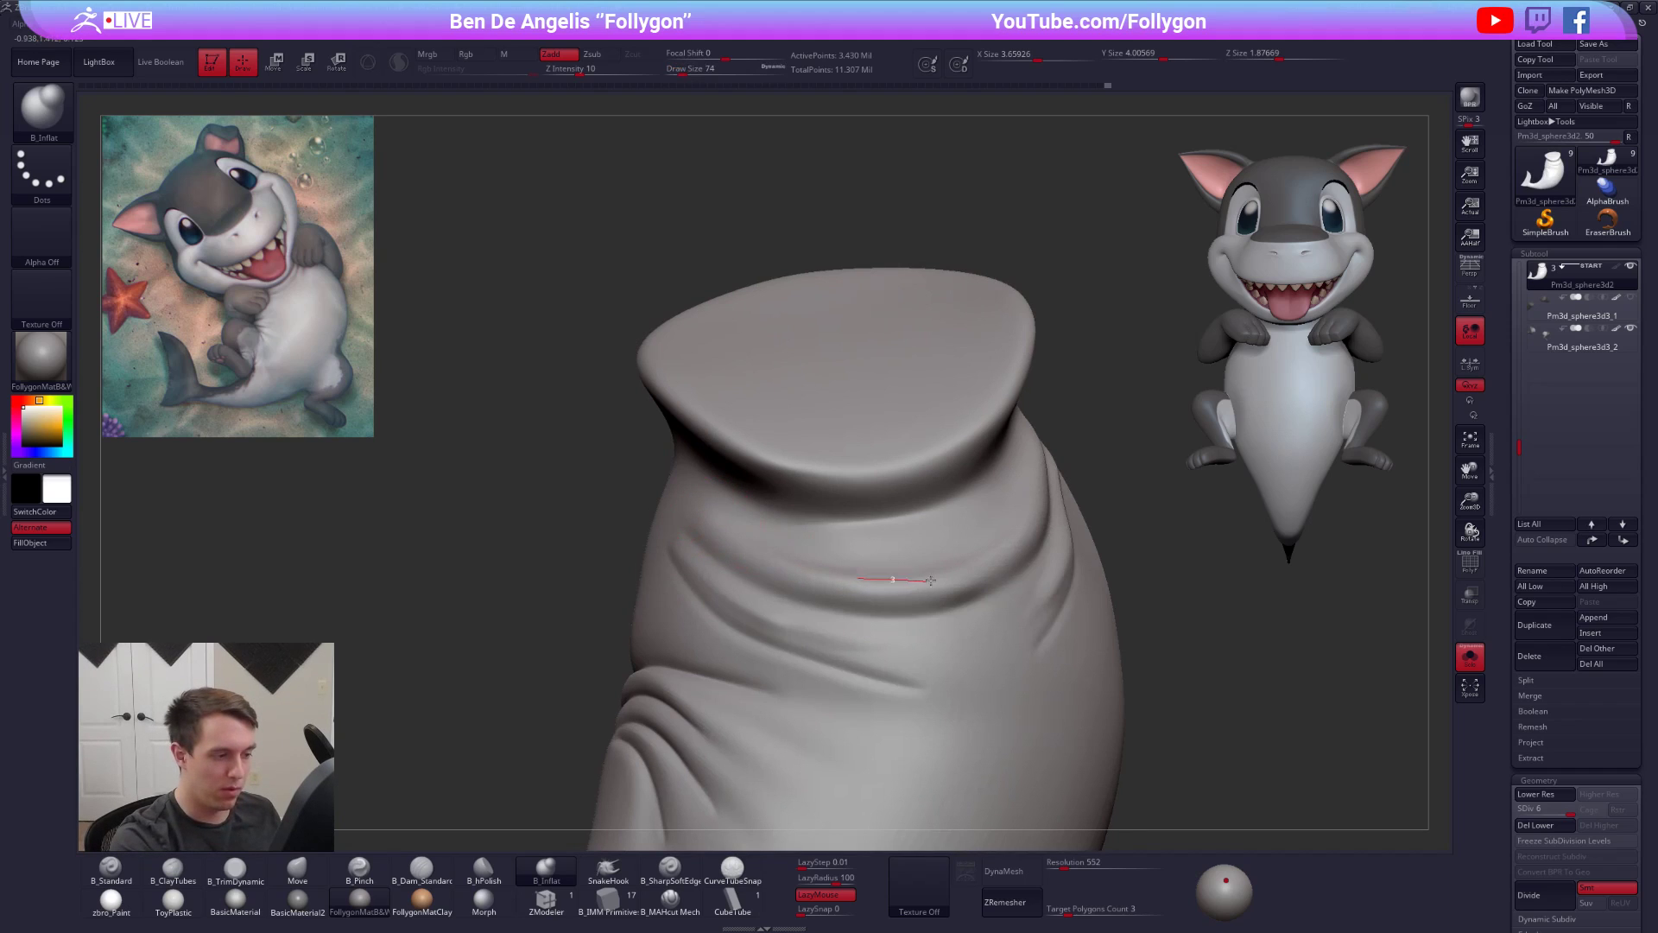
drag(1048, 535, 1051, 531)
right_drag(1051, 531, 960, 514)
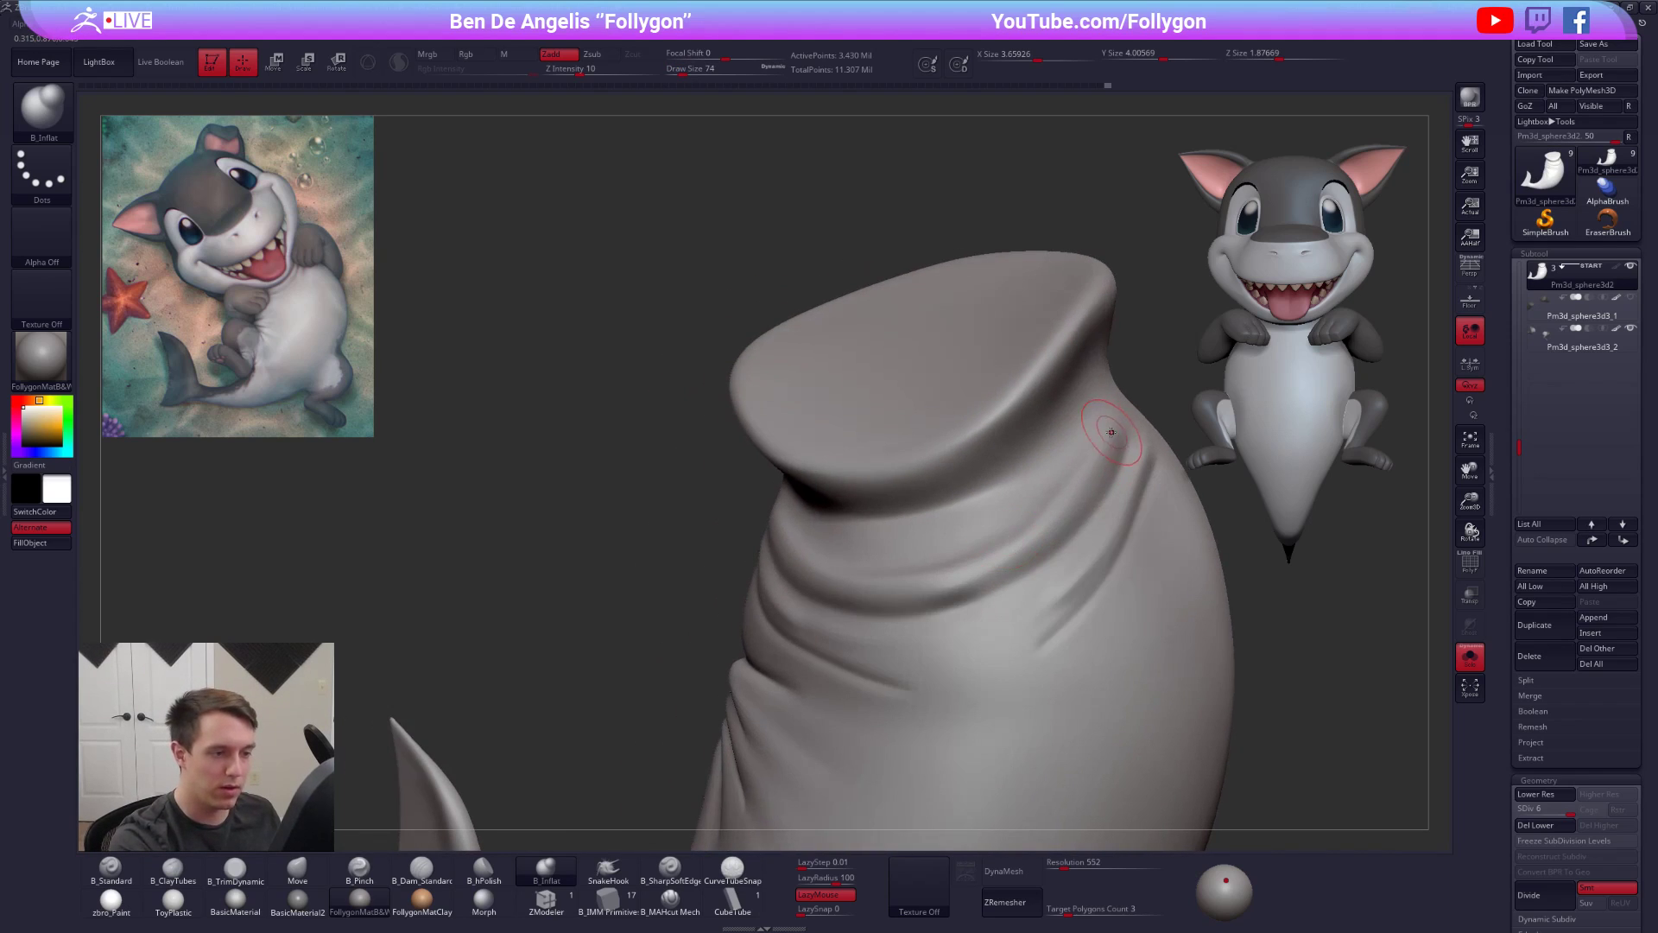
drag(907, 592, 881, 592)
right_drag(944, 613, 959, 502)
- Adjust the creases along the belly edge with the Move brush at draw size 96
mouse_move(974, 603)
right_down()
mouse_move(986, 593)
mouse_move(1003, 621)
mouse_move(903, 570)
mouse_move(823, 652)
right_up()
key(b)
key(m)
key(v)
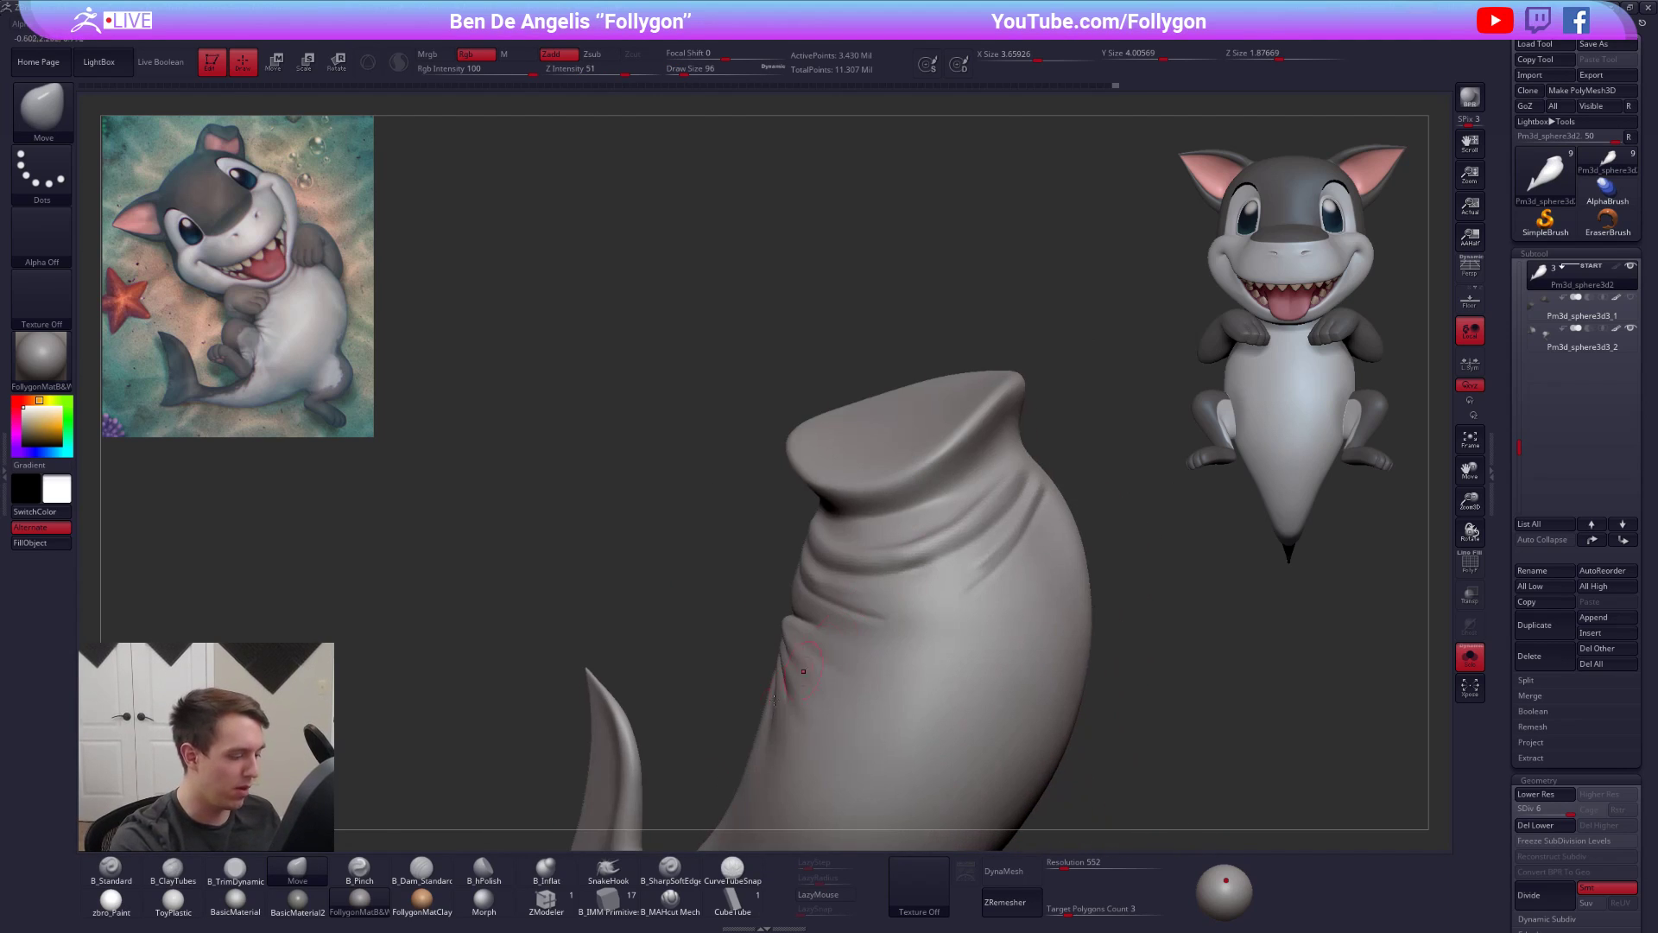
- Refine the folds on the side of the neck with the B_MAHcut Mech brush
click(665, 900)
right_drag(989, 544, 960, 554)
right_drag(1019, 460, 1012, 468)
key(space)
drag(1004, 486, 1004, 513)
- Lower the body's subdivision level and reshape the neck and its folds with the Move brush at draw size 181
key(shift+d)
key(shift+d)
key(shift+d)
key(b)
key(m)
key(v)
key(space)
mouse_move(1005, 517)
right_down()
mouse_move(1028, 464)
mouse_move(957, 536)
mouse_move(769, 531)
mouse_move(786, 593)
right_up()
key(space)
drag(1065, 550, 1056, 549)
mouse_move(1069, 559)
alt+right_down()
mouse_move(1045, 578)
mouse_move(1080, 585)
mouse_move(1012, 618)
alt+right_up()
- Isolate the body and cut along the lower edge of the main neck fold with B_MAHcut Mech at draw size 81
click(671, 898)
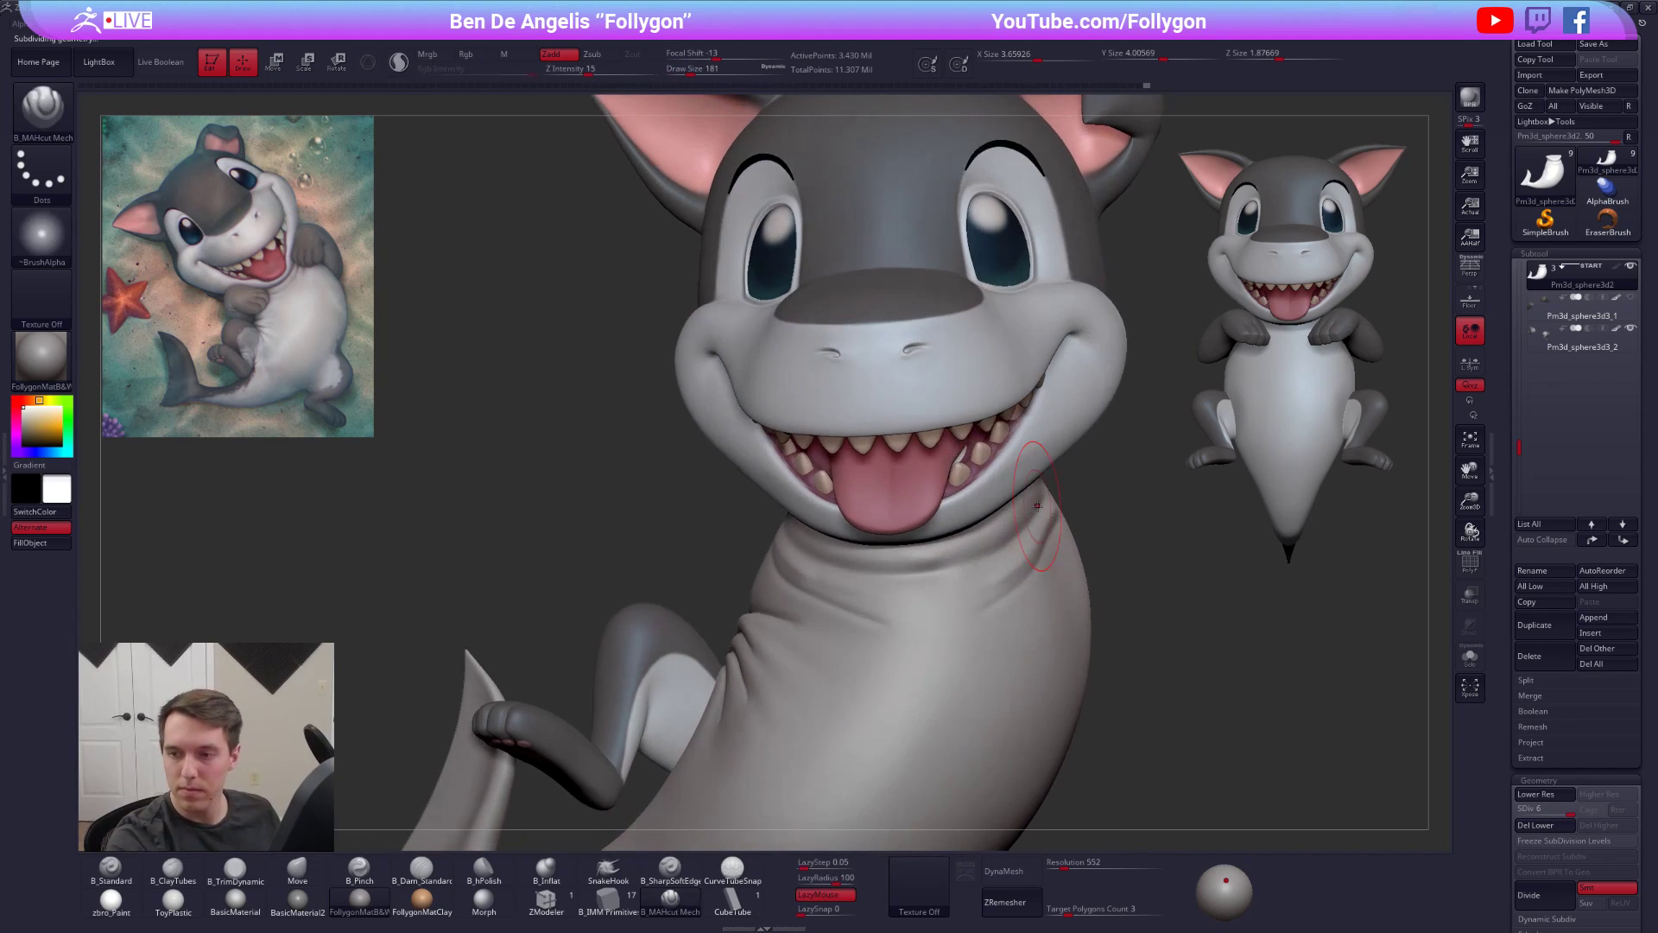
key(alt+s)
alt+right_drag(1036, 506, 973, 524)
key(space)
drag(963, 551, 956, 551)
right_drag(956, 551, 915, 563)
key(space)
drag(932, 562, 925, 562)
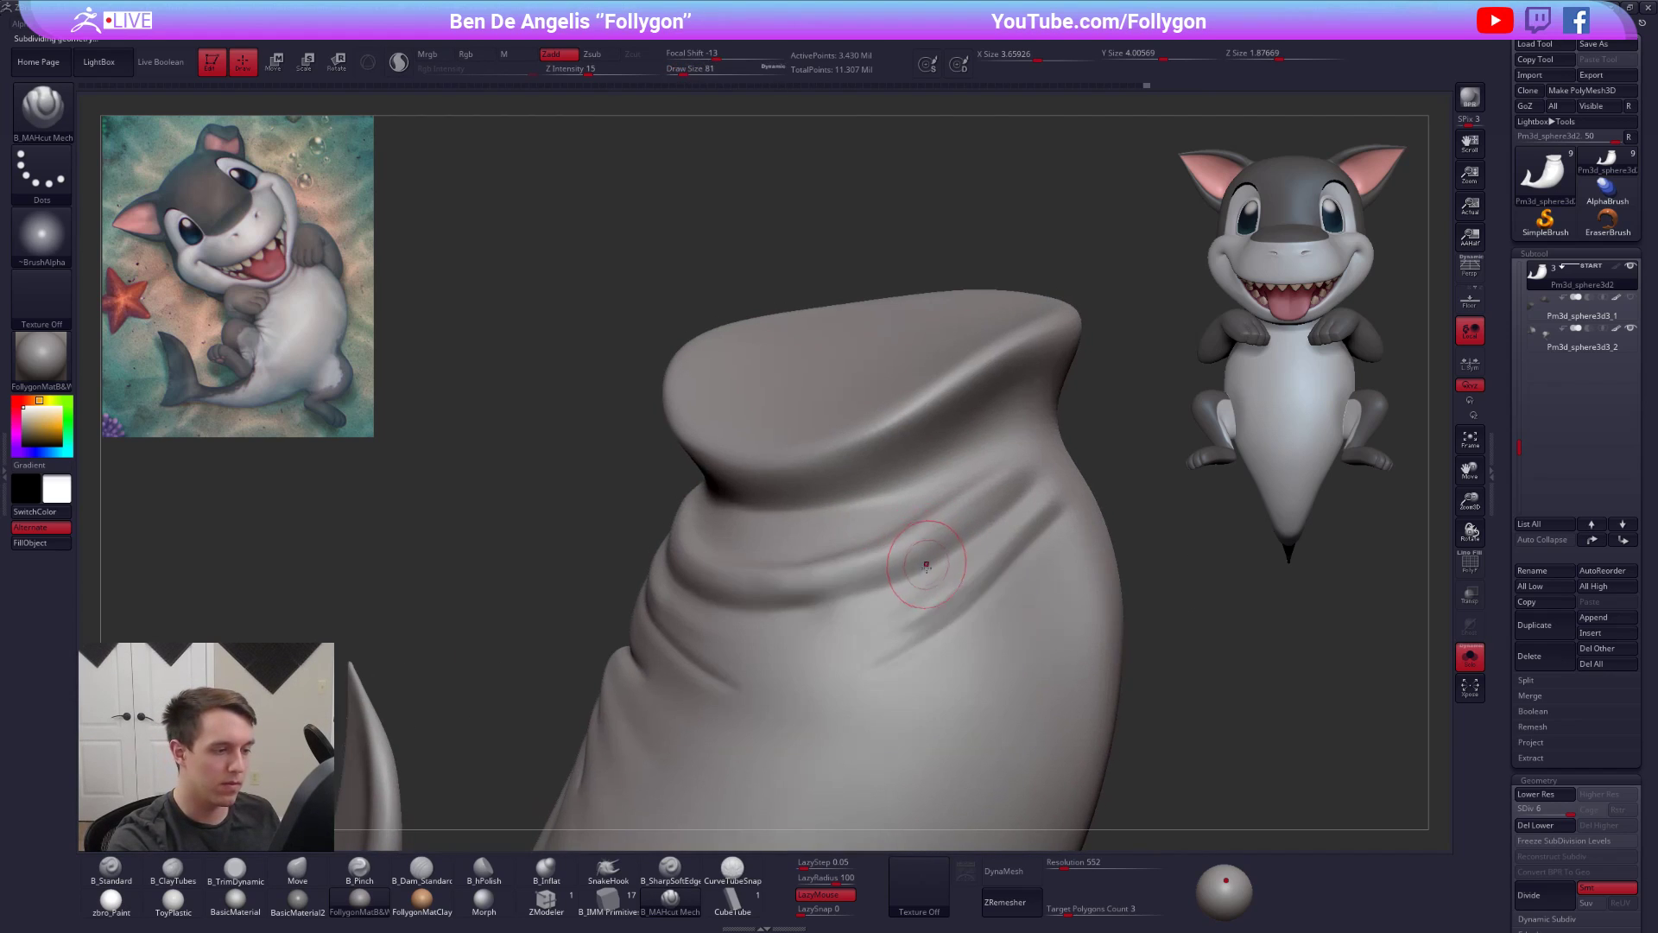
right_drag(925, 562, 924, 595)
drag(940, 562, 795, 618)
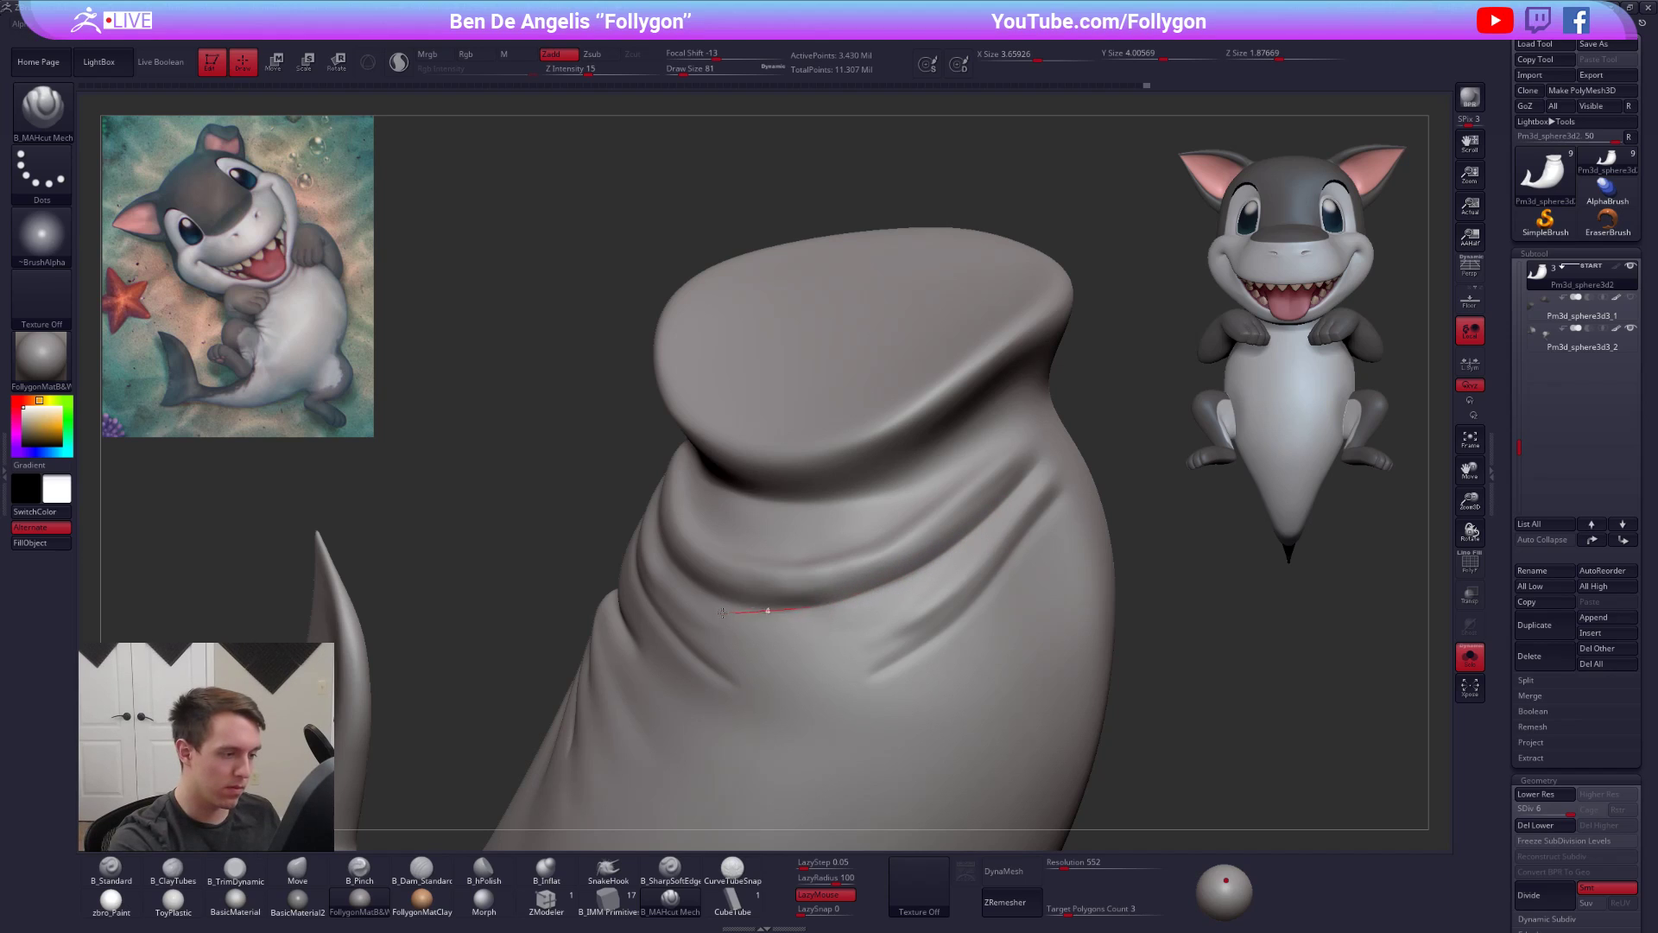
- Continue sharpening the lower edge of the neck fold around both sides of the torso
right_drag(752, 620, 734, 615)
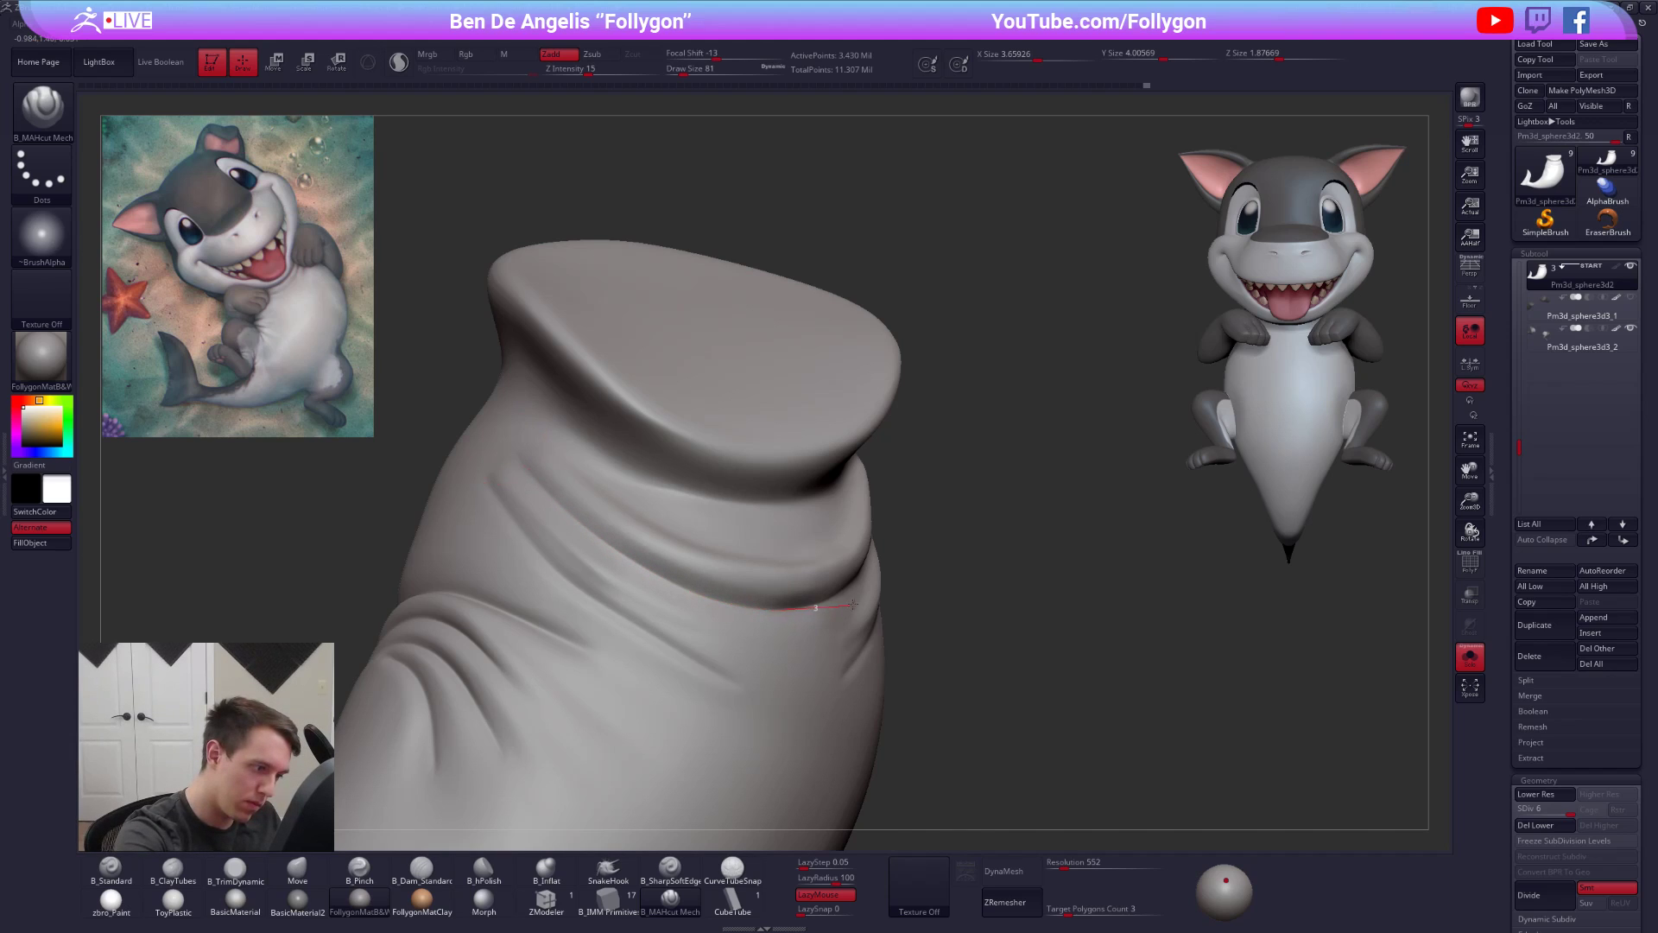
mouse_move(899, 560)
right_down()
mouse_move(1106, 684)
mouse_move(1050, 626)
mouse_move(1092, 592)
right_up()
mouse_move(856, 593)
right_down()
mouse_move(811, 587)
mouse_move(799, 607)
right_up()
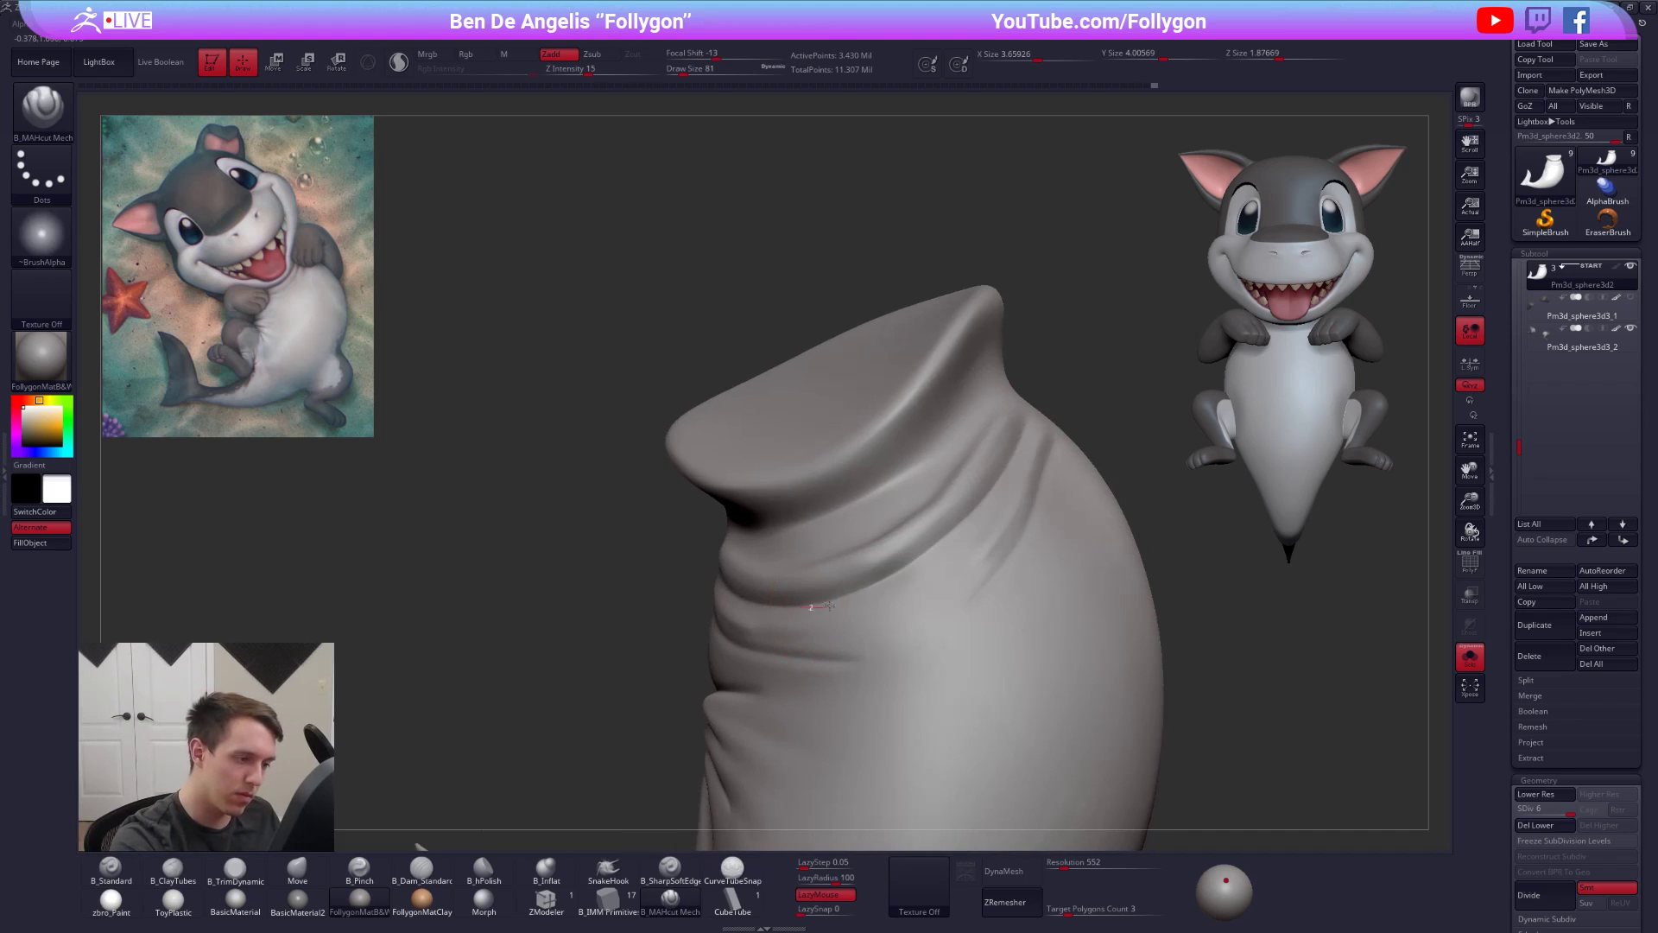
drag(1046, 373, 1047, 372)
- Deepen the second crease on the side of the neck with the brush at draw size 113
mouse_move(989, 508)
right_down()
mouse_move(1067, 519)
mouse_move(972, 507)
right_up()
key(space)
drag(1018, 506, 1026, 504)
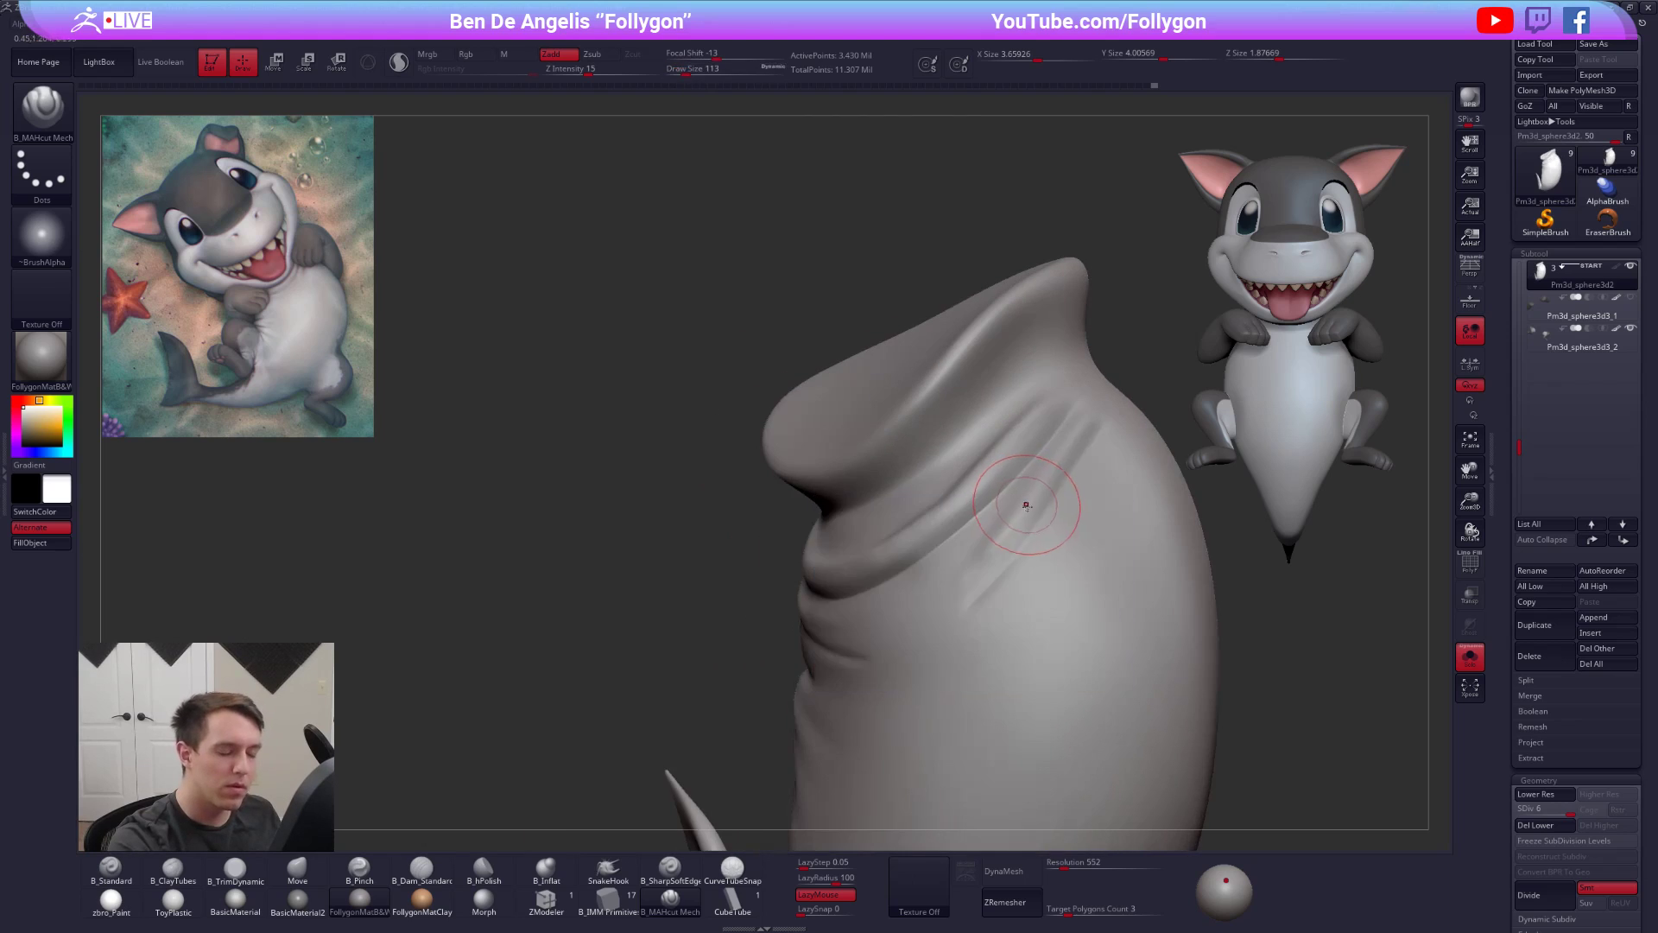
right_drag(1027, 503, 1039, 546)
drag(1110, 408, 1088, 443)
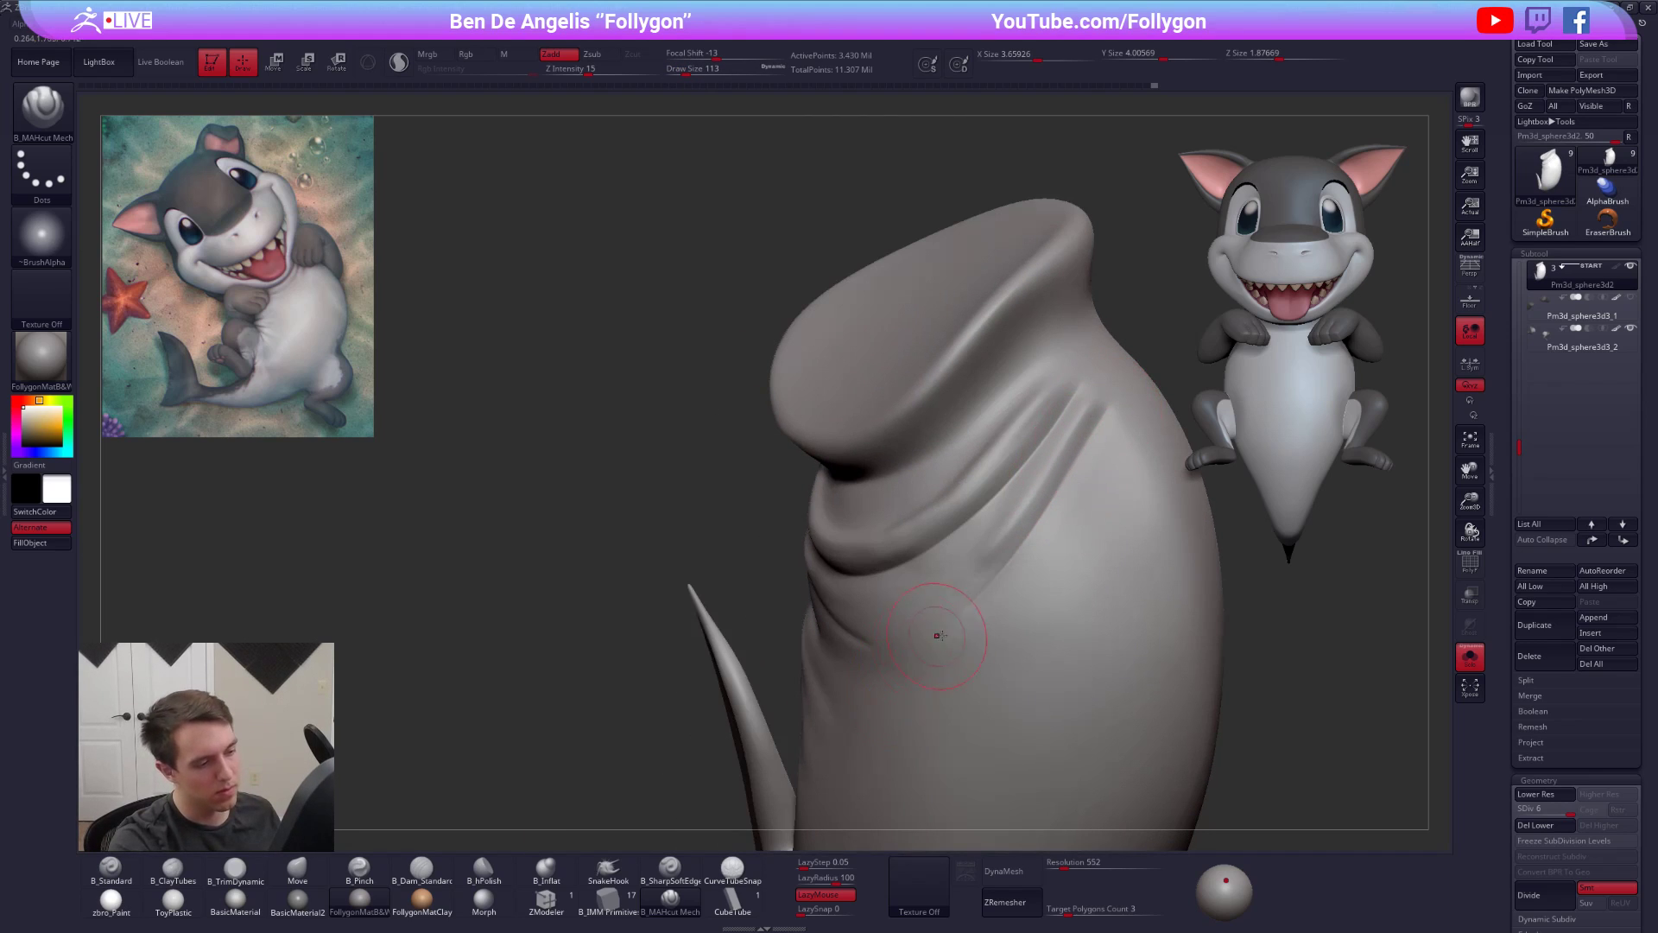
- Extend the diagonal chest crease below the neck folds with B_MAHcut Mech and lower the body's subdivision level
right_drag(929, 640, 986, 616)
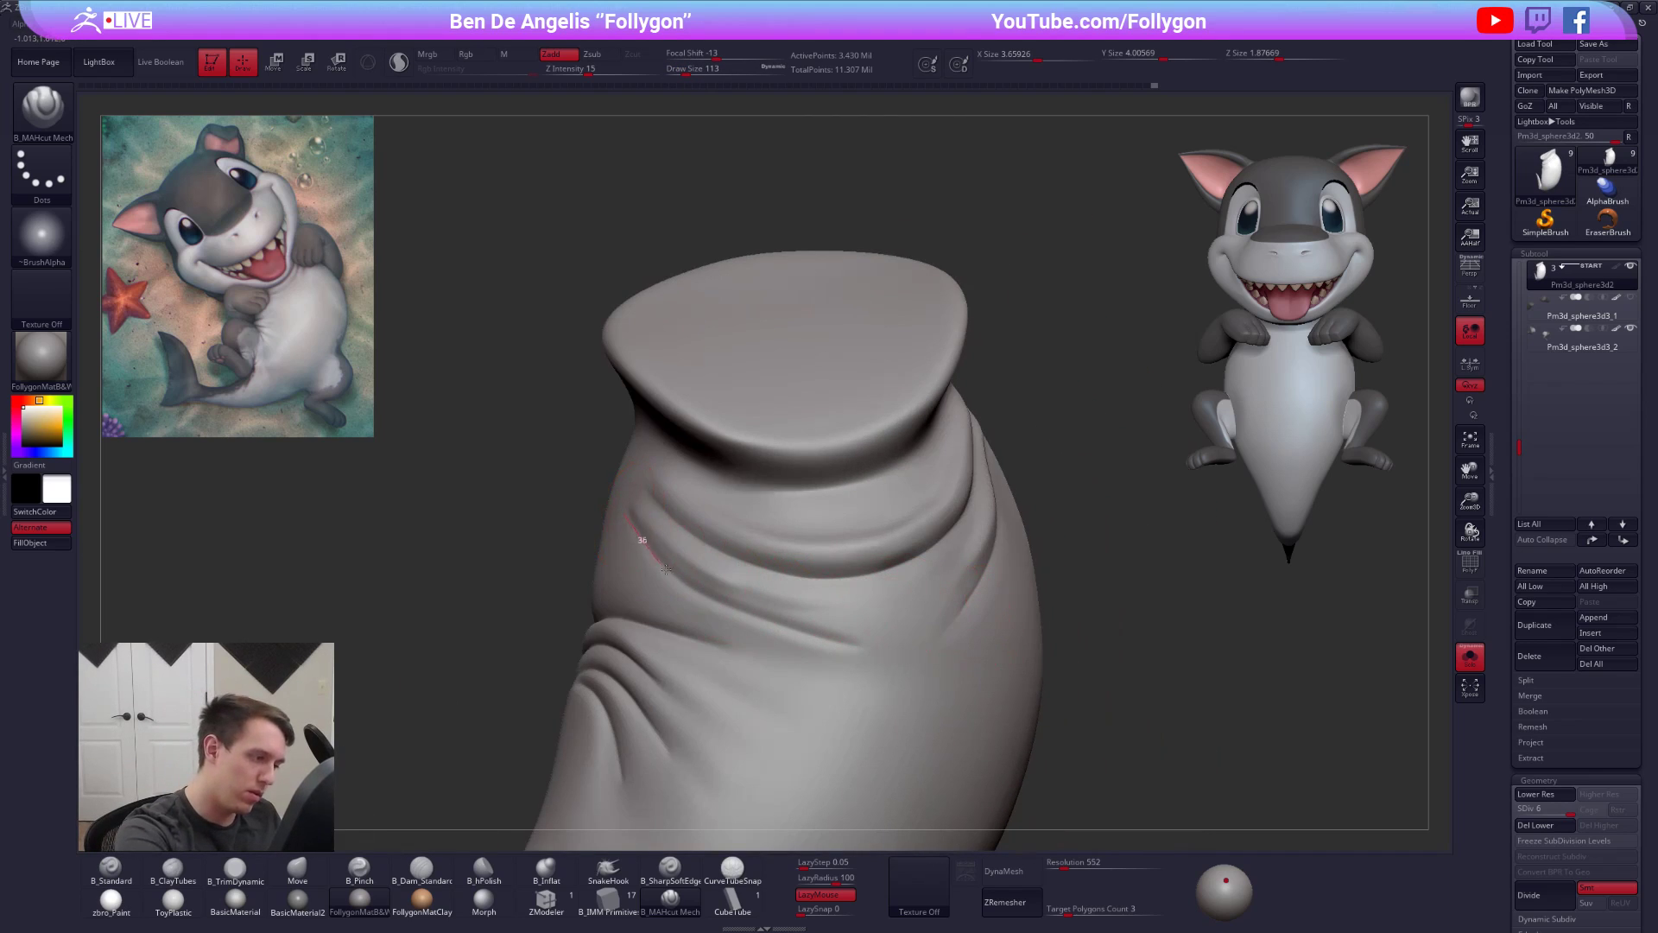
drag(780, 635, 842, 649)
key(shift+d)
key(shift+d)
right_click(648, 639)
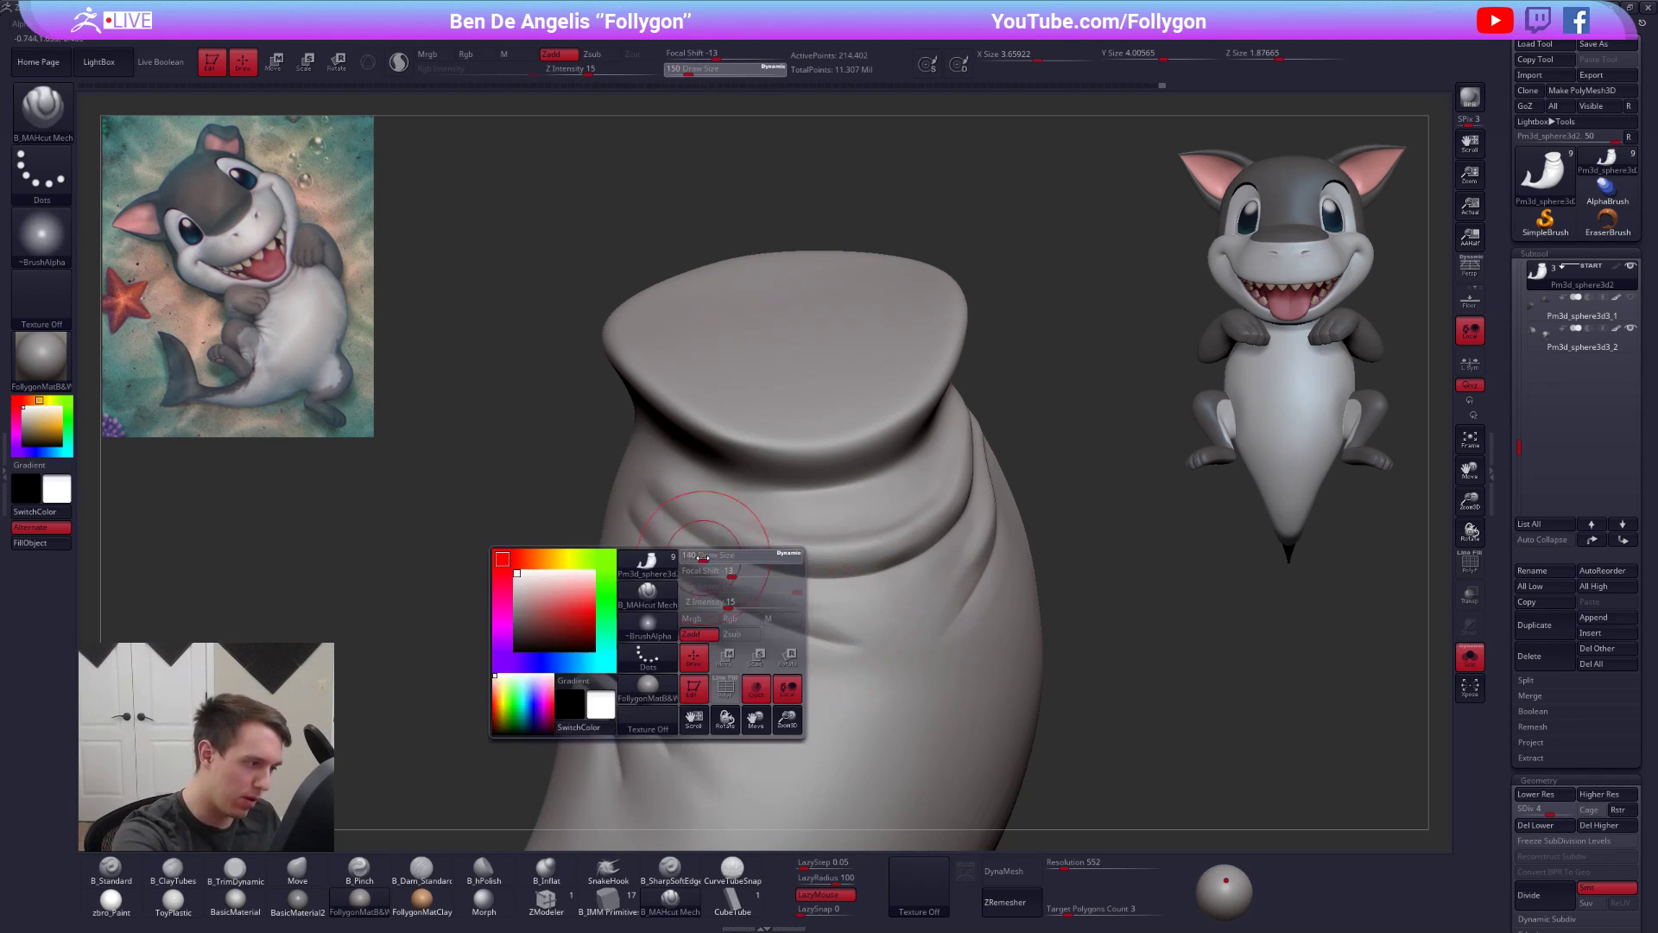
- Fill out the diagonal chest crease with B_ClayTubes at draw size 96 and smooth its lower end
key(b)
key(c)
key(t)
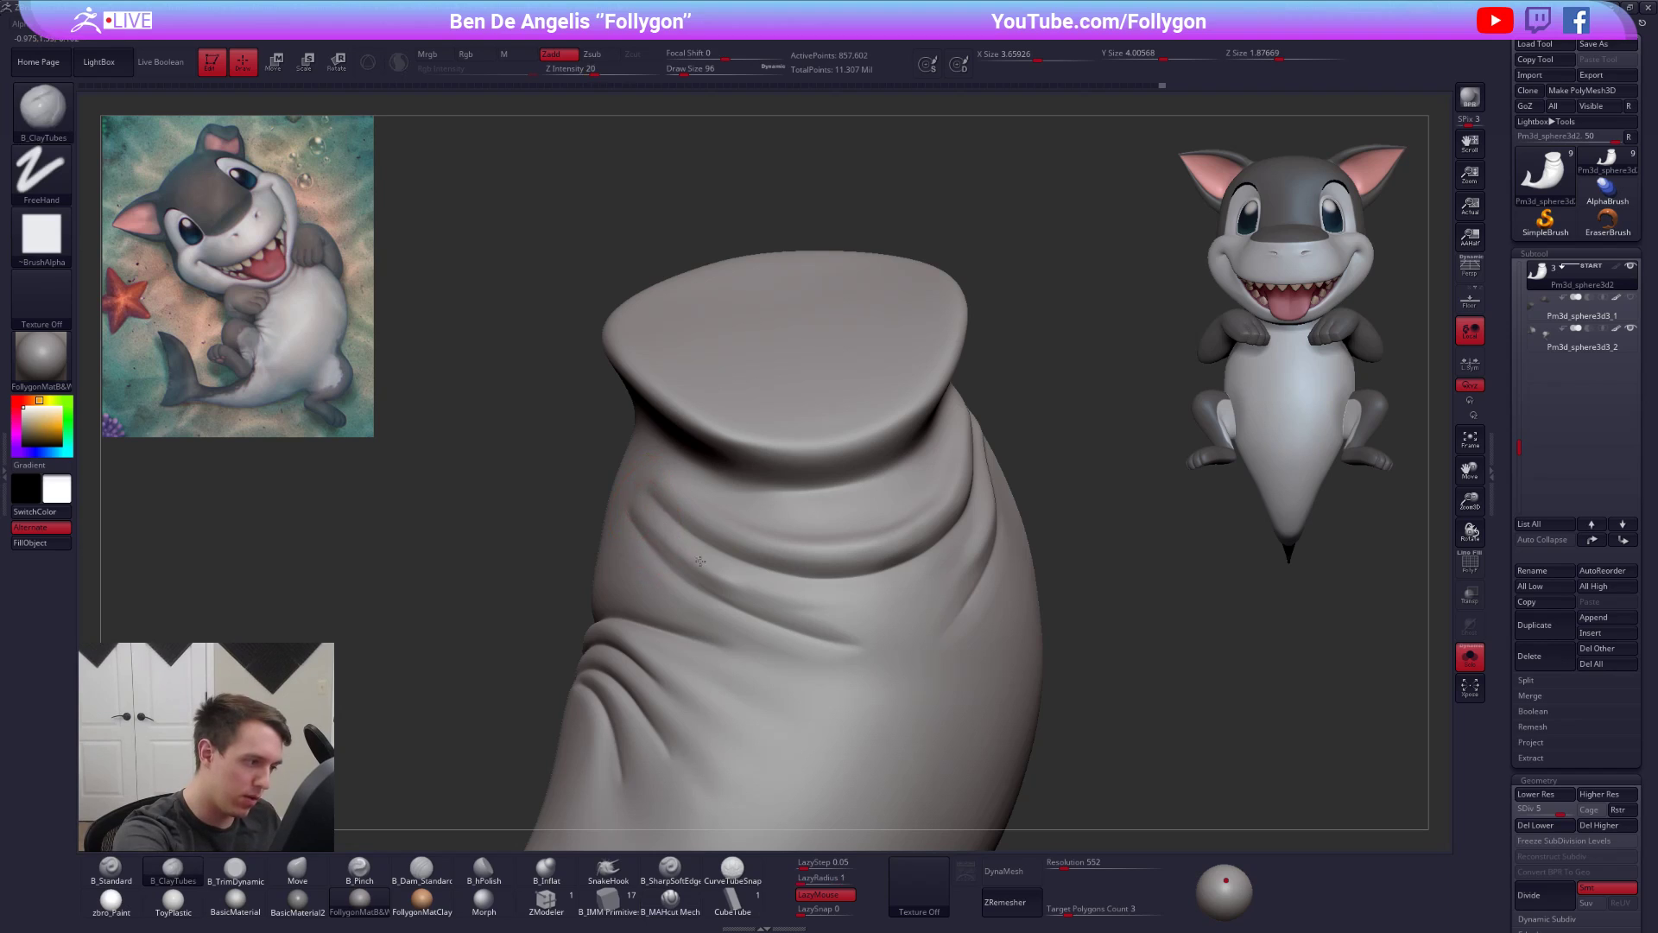
key(shift)
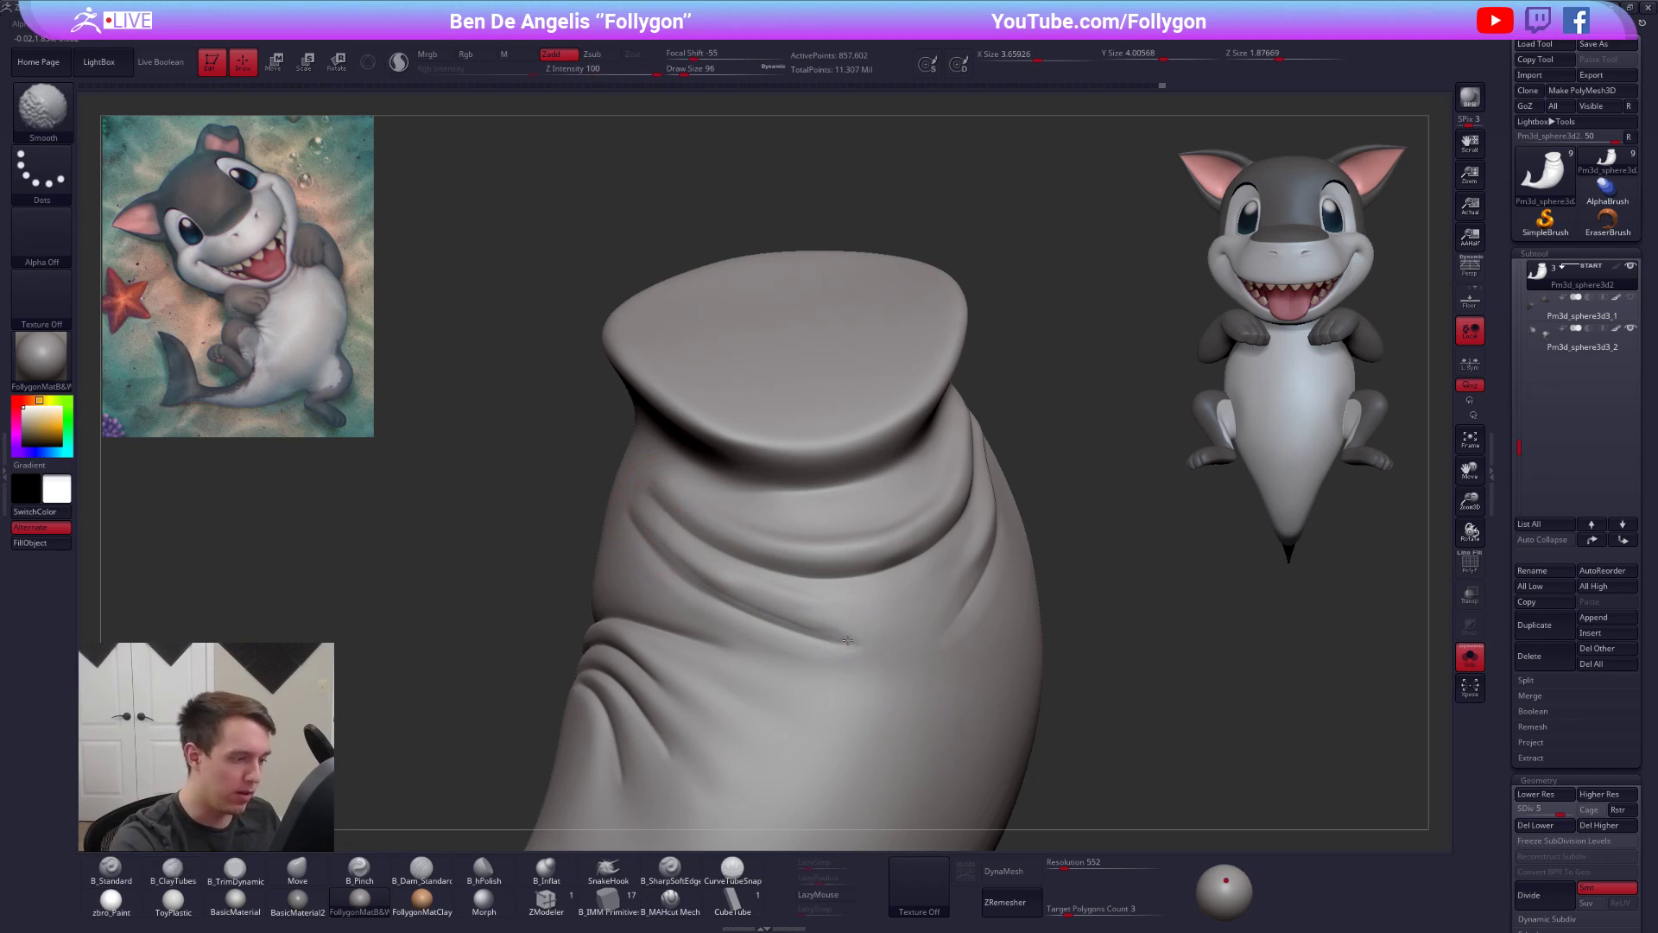
right_click(803, 646)
shift+drag(758, 618, 800, 646)
key(shift)
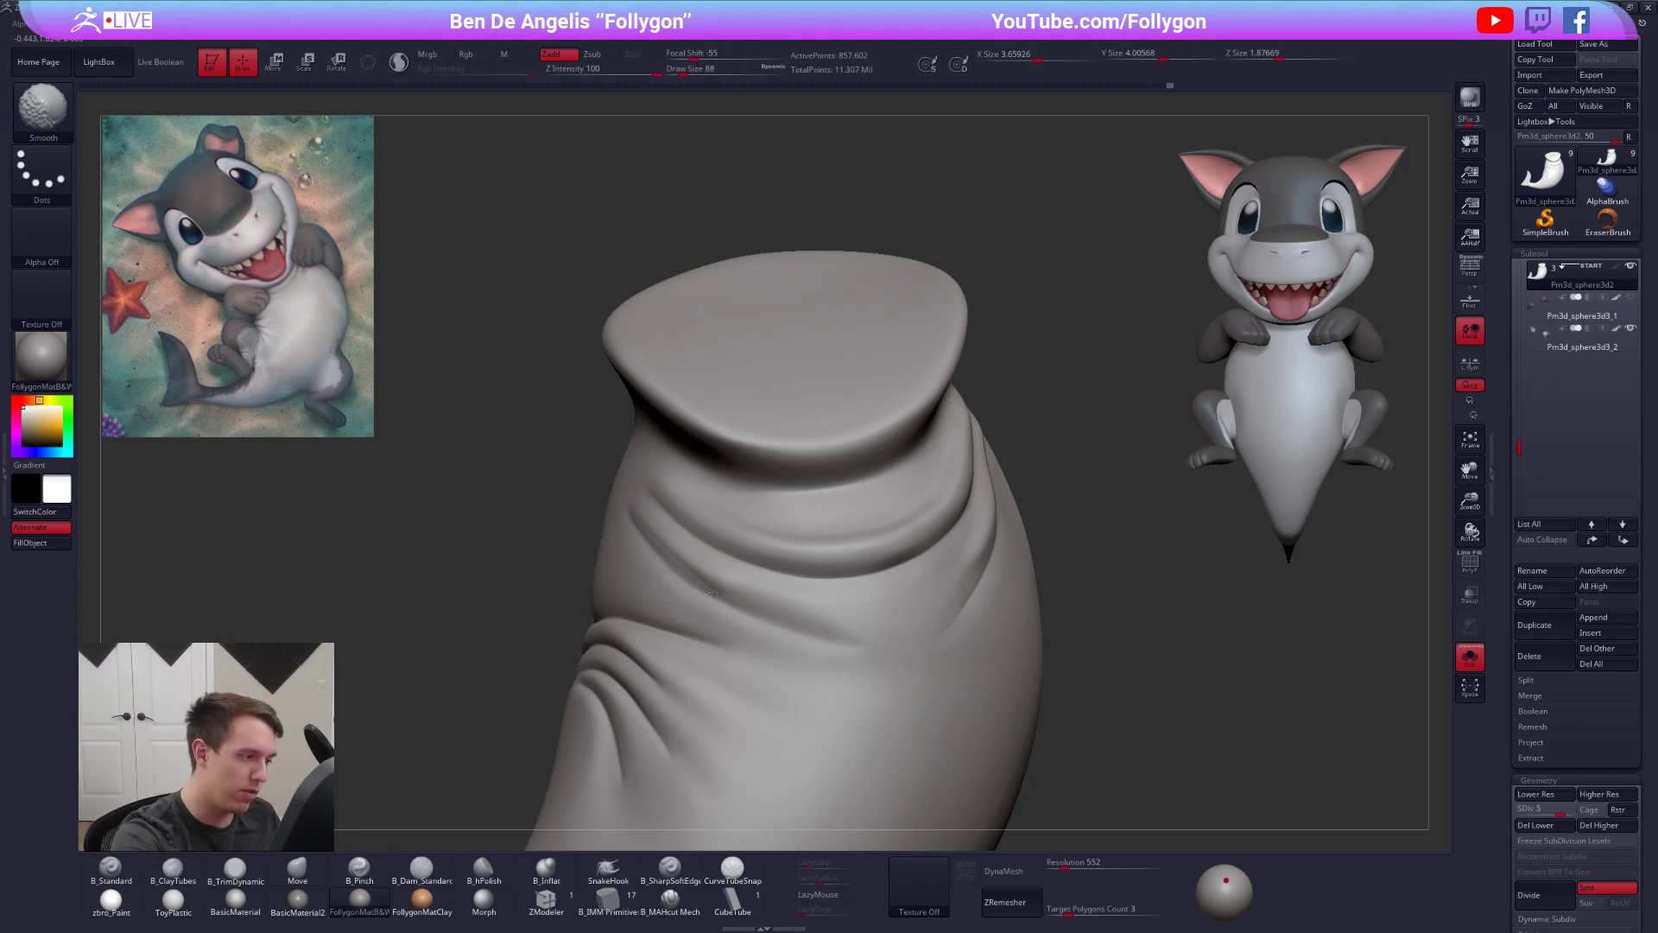
- Drop the body to subdivision level 3 and smooth the chest surface beneath the creases
key(shift+d)
key(shift+d)
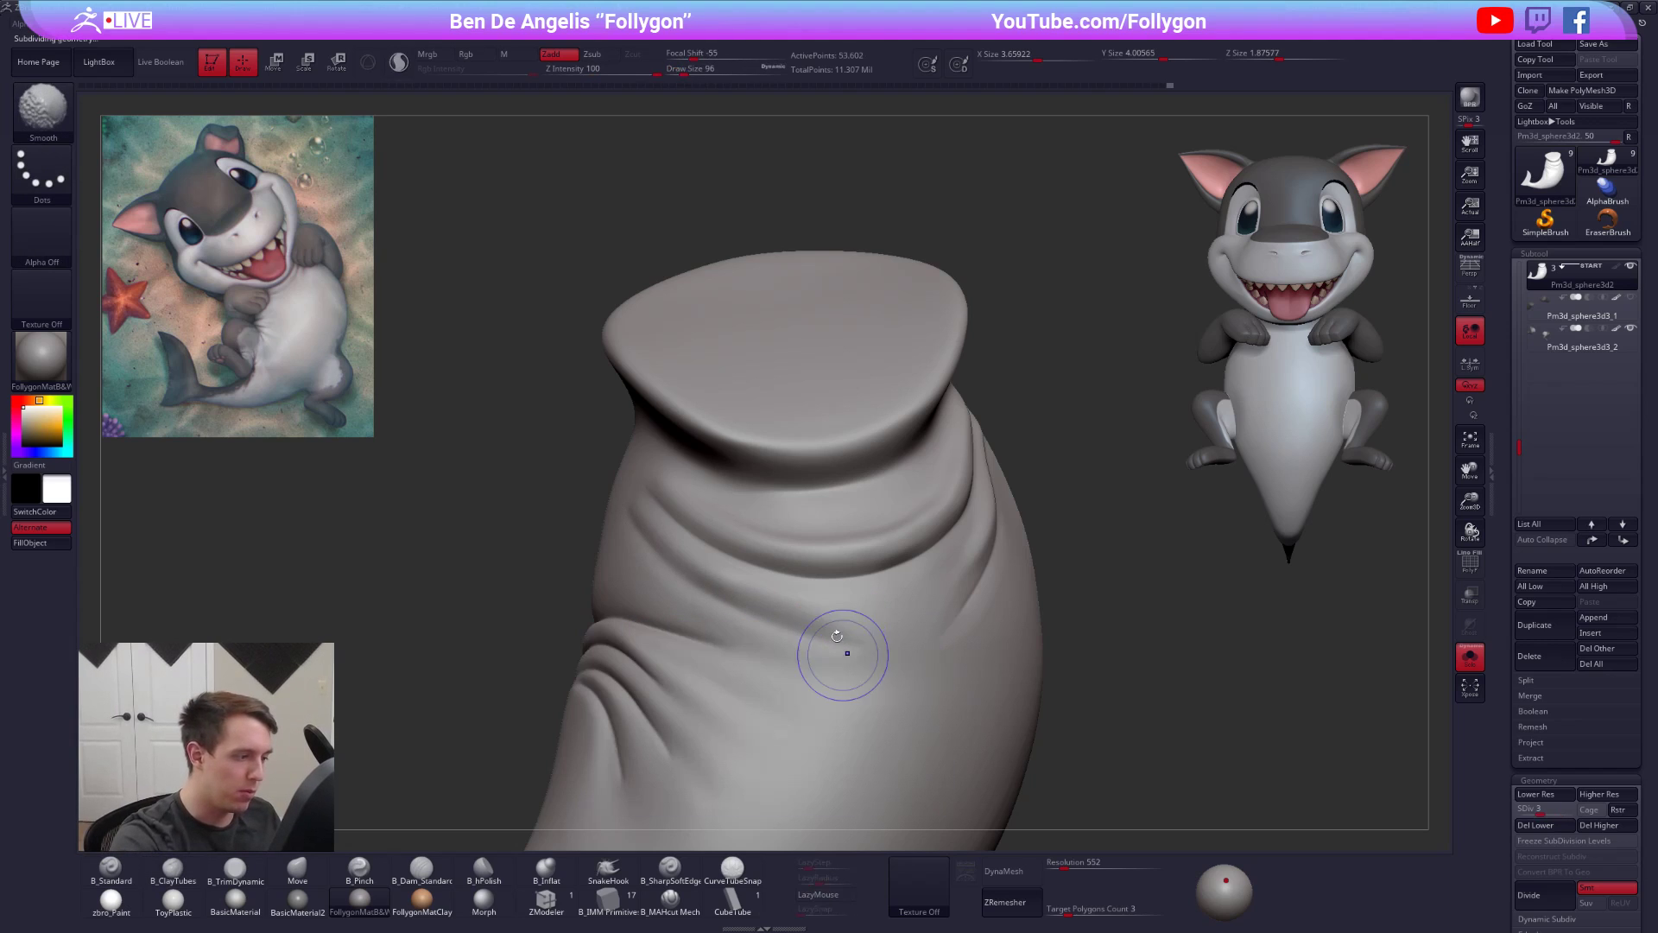
key(d)
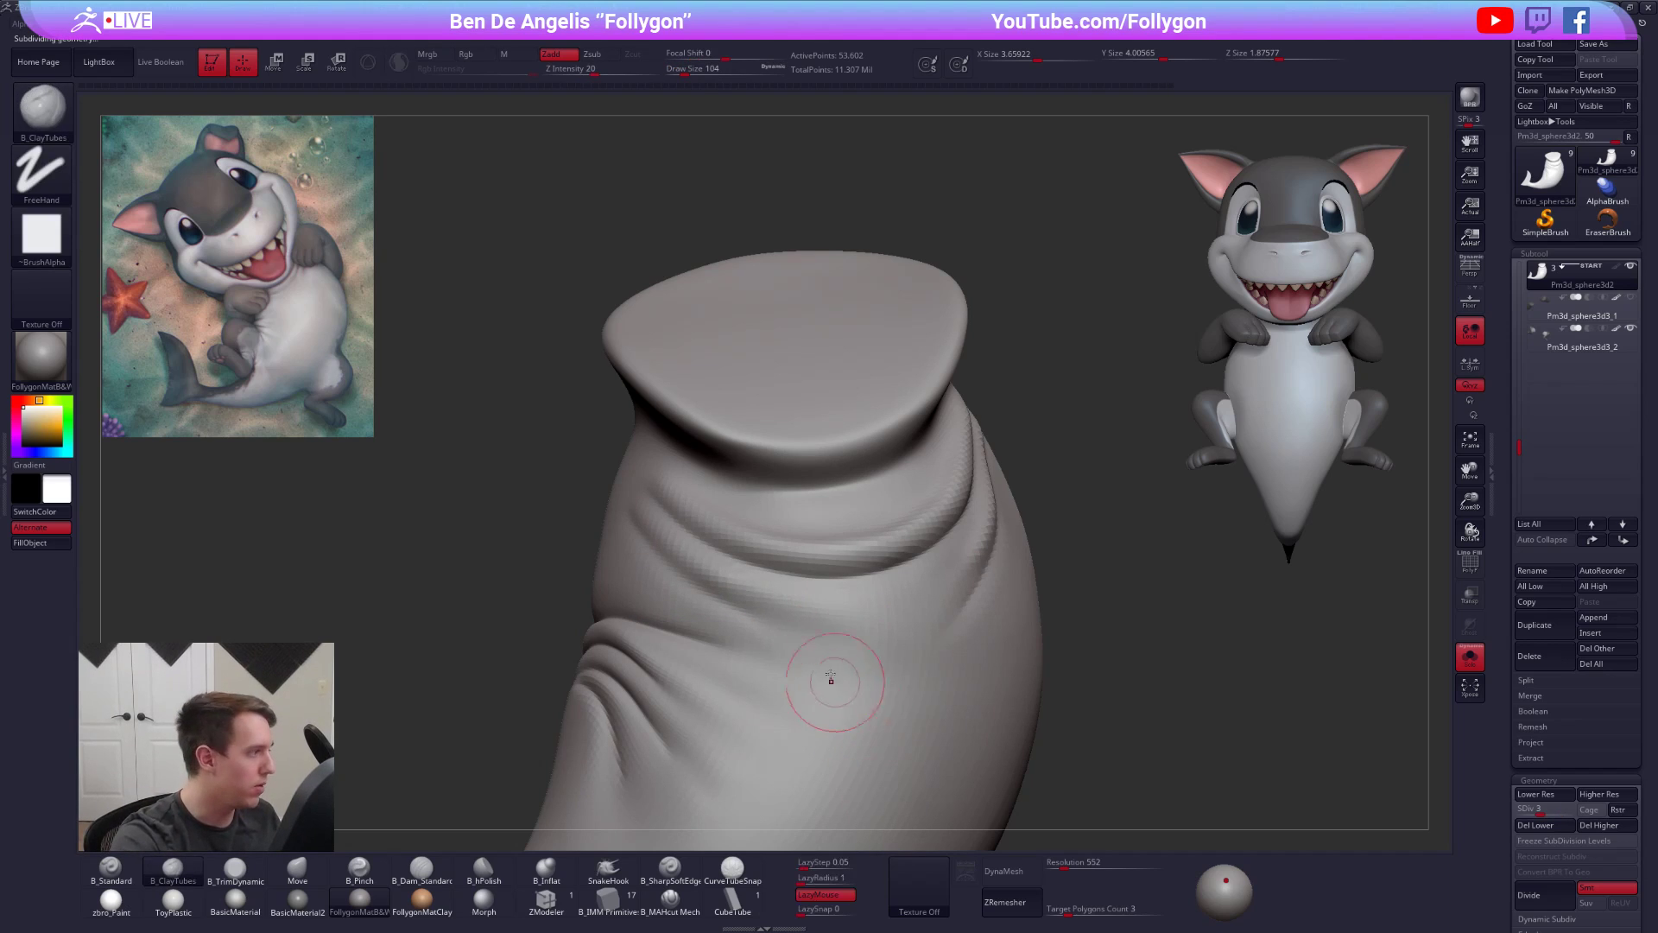
key(shift)
mouse_move(810, 678)
right_down()
mouse_move(896, 692)
mouse_move(899, 629)
right_up()
right_click(917, 609)
drag(910, 618, 913, 618)
- Reshape the chest creases and the neck folds' contour with the Move brush, checking them from several angles
key(b)
key(m)
key(v)
right_click(837, 553)
drag(837, 563, 748, 537)
right_drag(747, 537, 825, 515)
mouse_move(695, 476)
right_down()
mouse_move(819, 485)
mouse_move(850, 528)
mouse_move(913, 552)
right_up()
right_click(924, 546)
drag(924, 555, 917, 555)
- Build up the ridges between the neck and belly creases with B_ClayTubes at draw size 104 and smooth them
key(b)
key(c)
key(t)
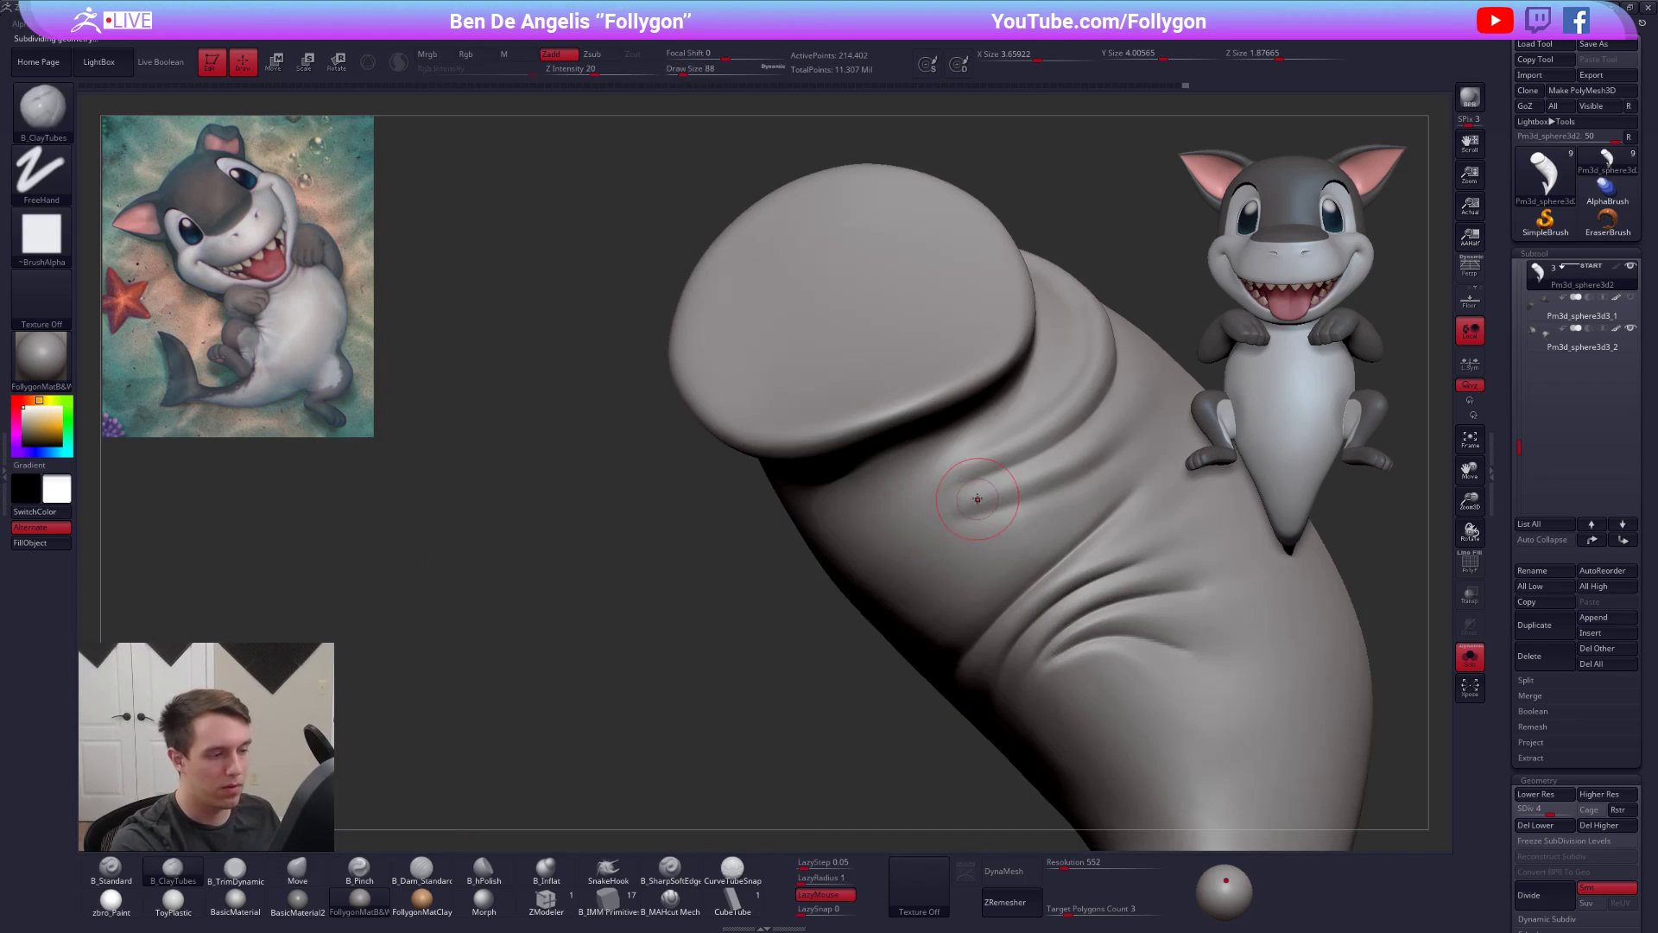
mouse_move(820, 567)
right_down()
mouse_move(890, 536)
mouse_move(933, 474)
right_up()
key(shift)
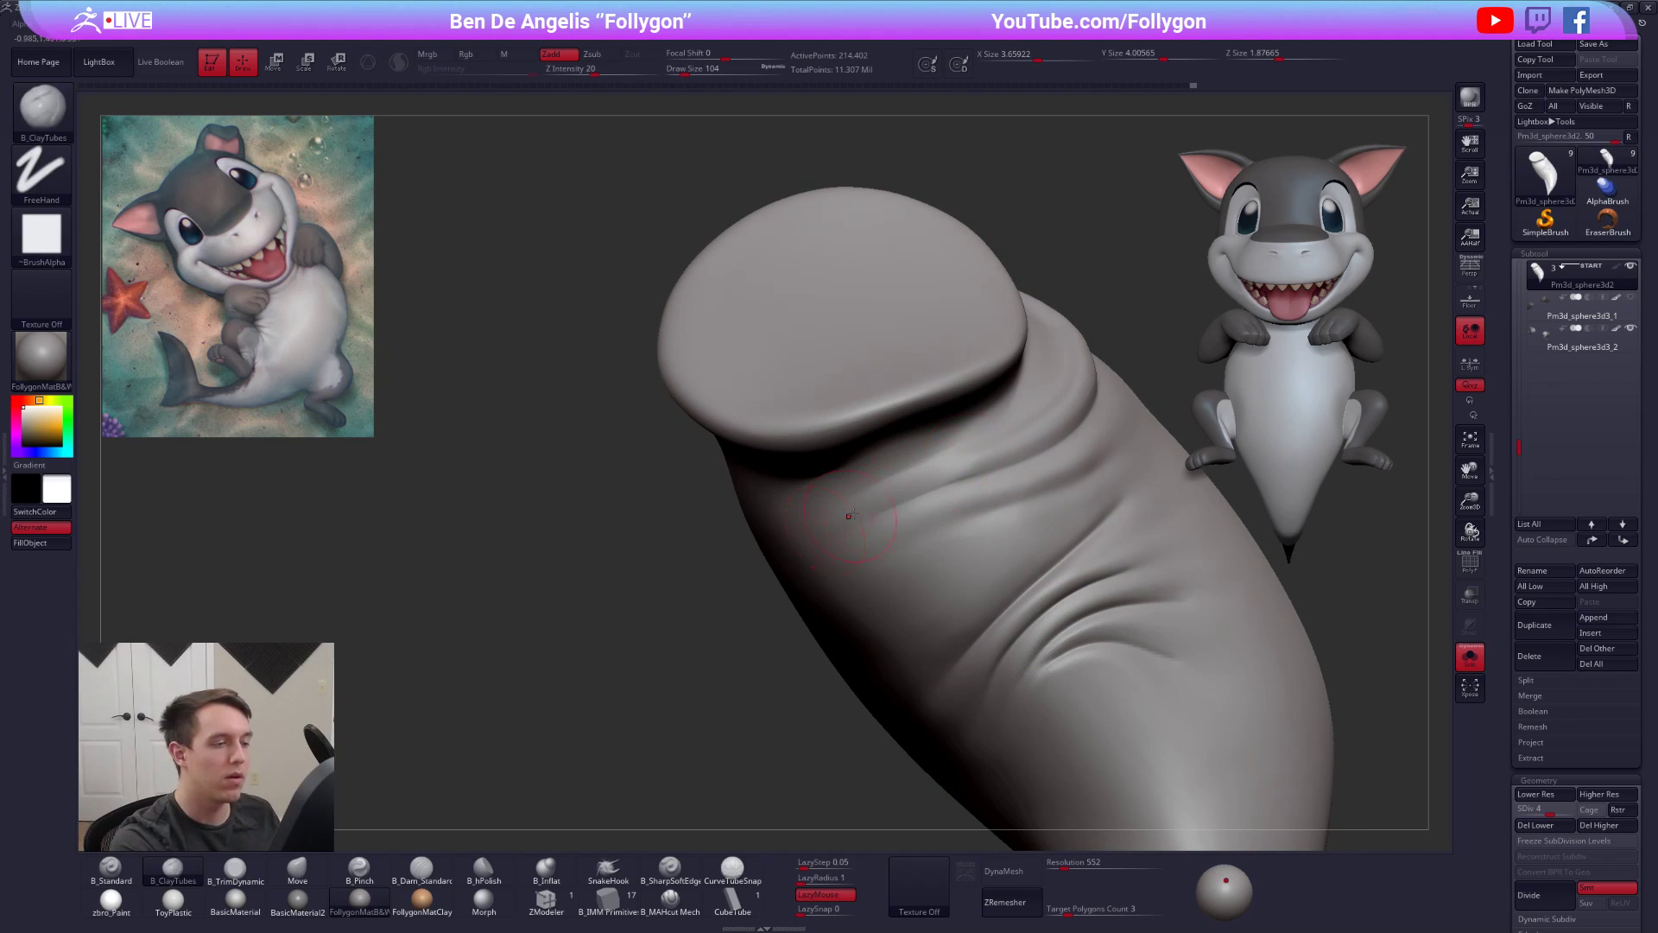
- Refine the side neck folds at subdivision levels 3 and 4, smoothing the ridge between them
key(shift+d)
mouse_move(853, 541)
right_down()
mouse_move(899, 529)
mouse_move(906, 561)
mouse_move(912, 600)
mouse_move(865, 600)
right_up()
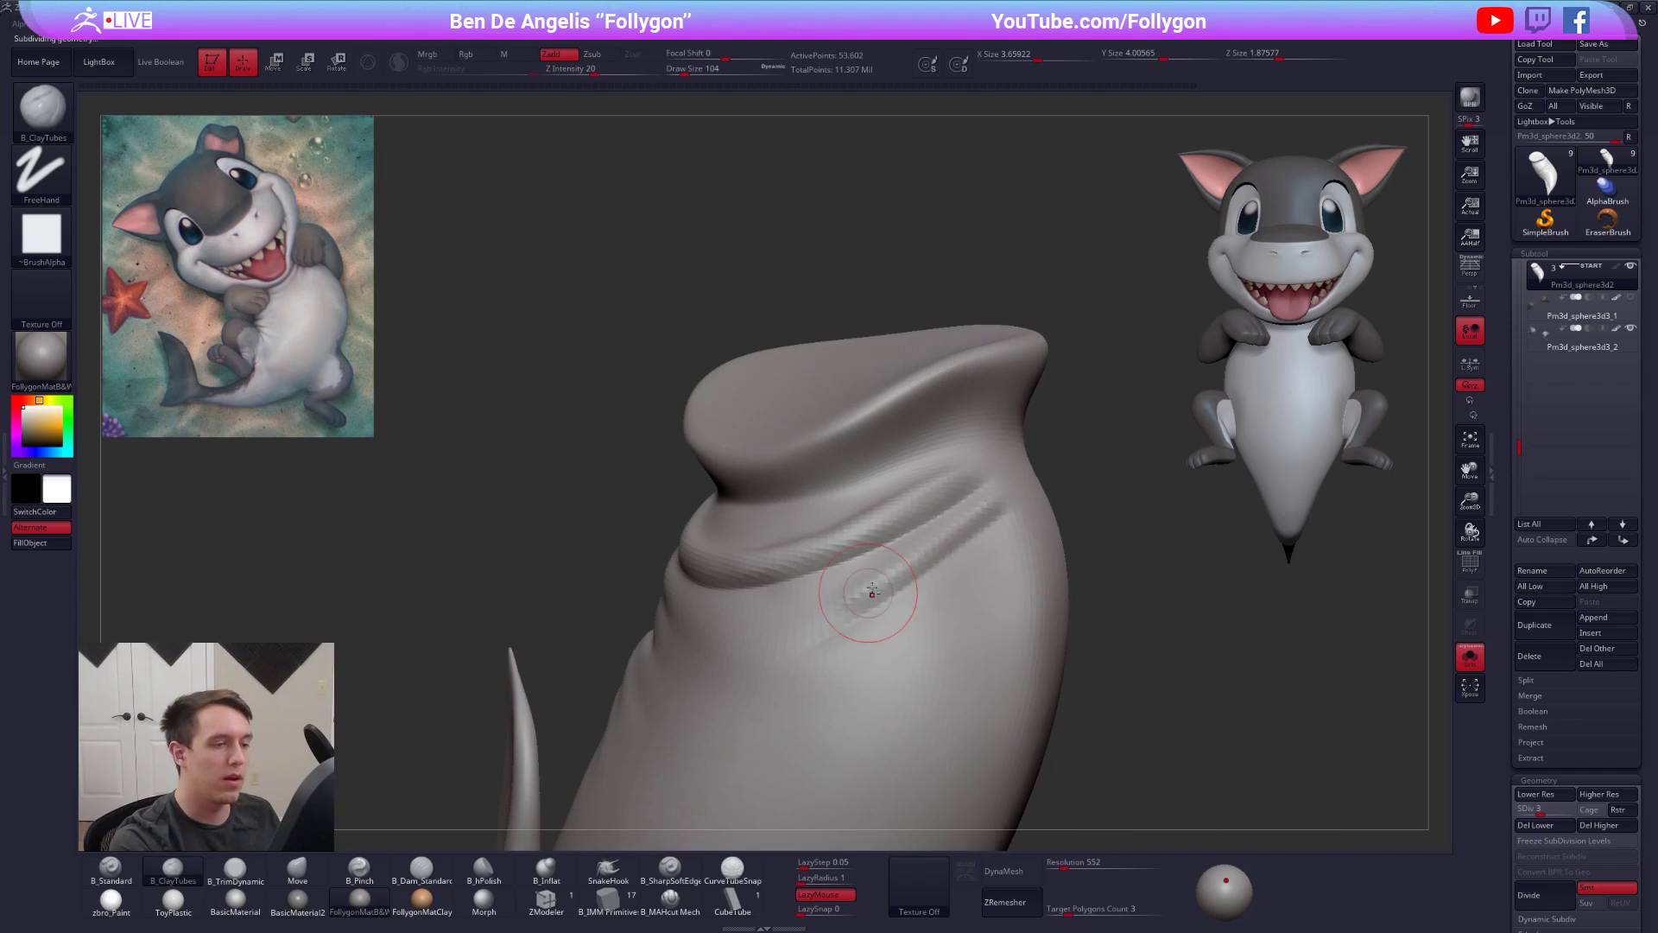
key(d)
right_drag(969, 489, 944, 507)
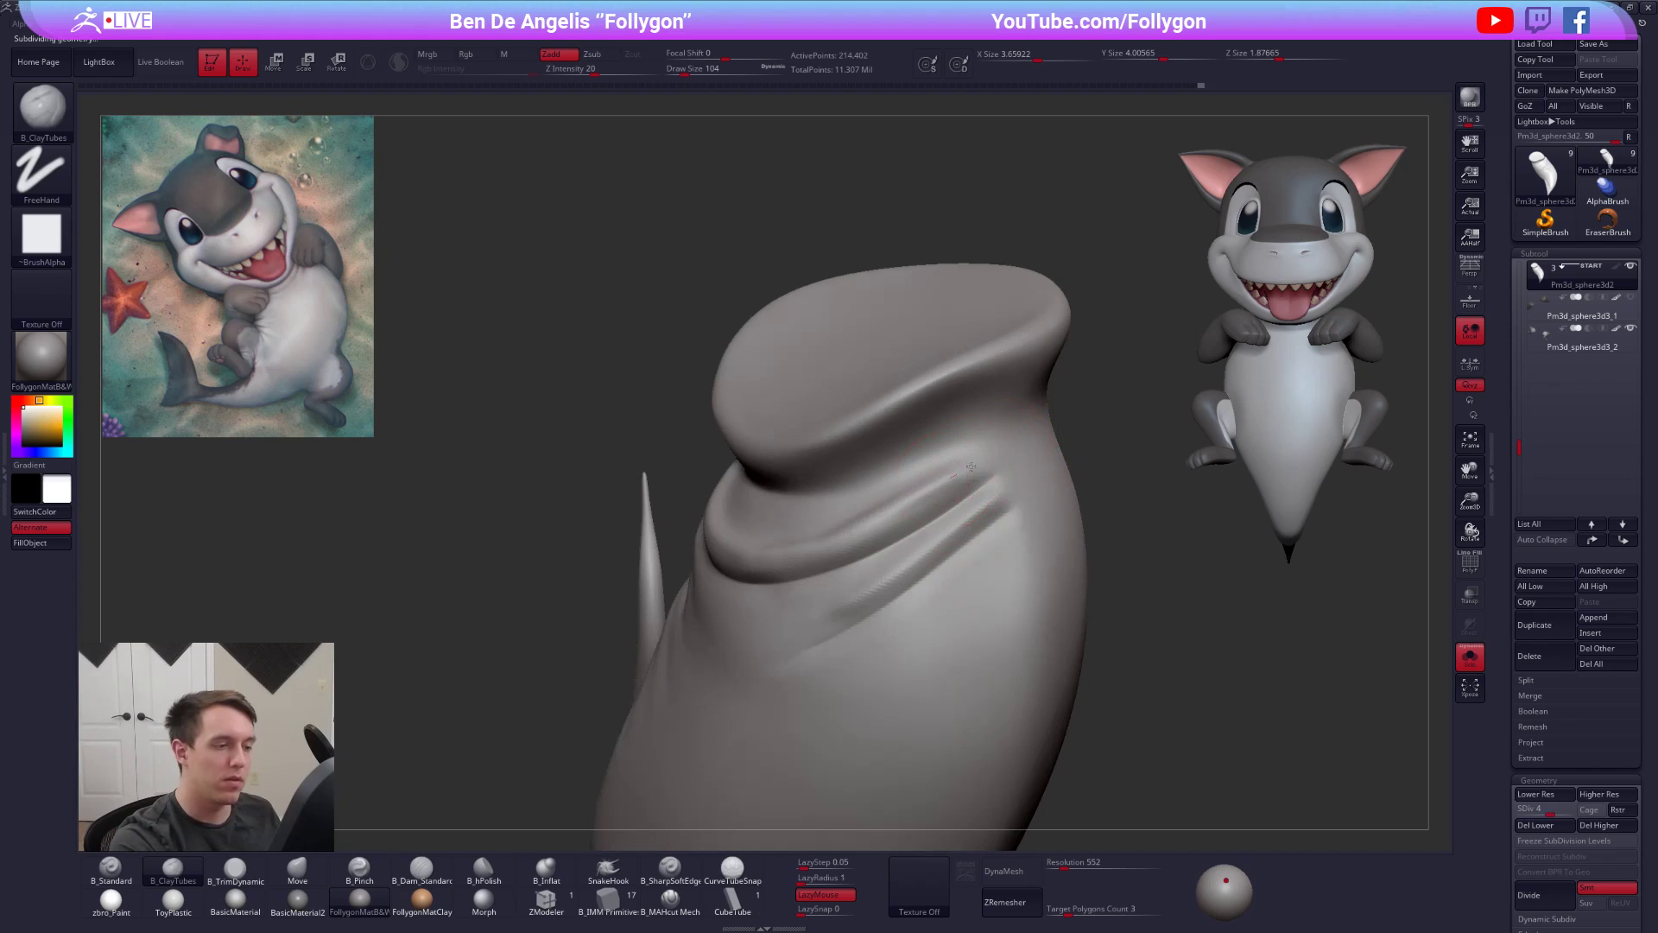
key(shift)
mouse_move(929, 497)
shift+mouse_down()
mouse_move(970, 489)
mouse_move(915, 553)
shift+mouse_up()
- Soften the fading ends of the neck folds with the Smooth brush at draw sizes 160 and 140
right_drag(915, 552, 1002, 560)
key(space)
drag(933, 644, 939, 644)
shift+drag(916, 633, 825, 657)
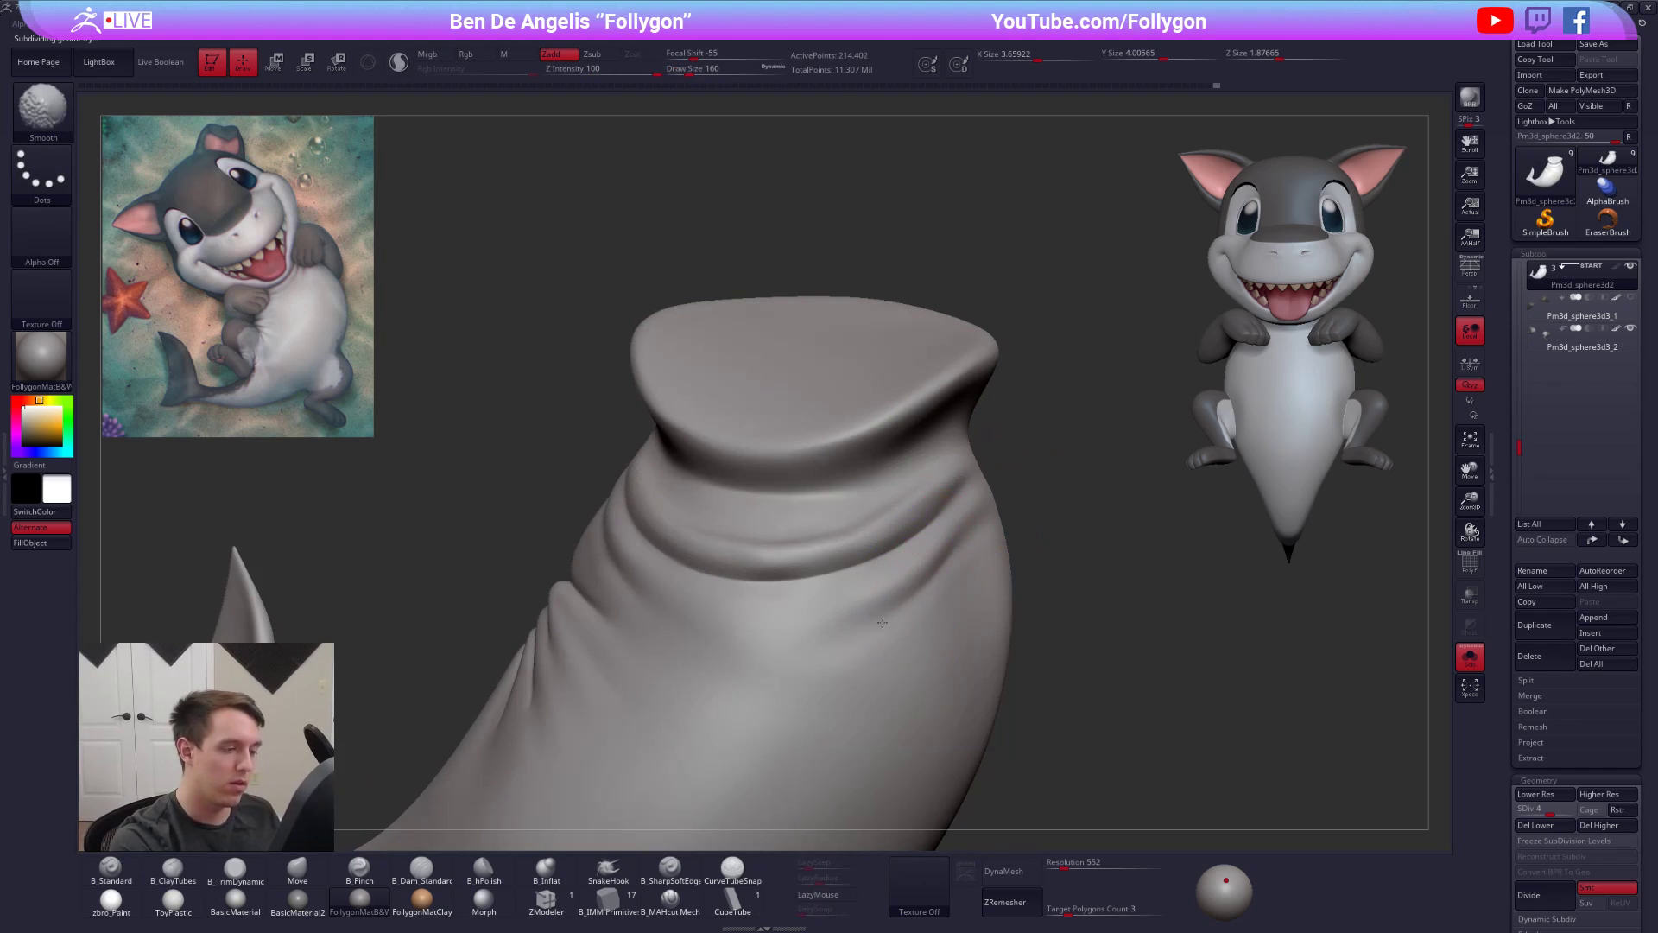
alt+right_drag(869, 639, 942, 591)
key(space)
drag(942, 594, 823, 637)
shift+drag(888, 573, 828, 630)
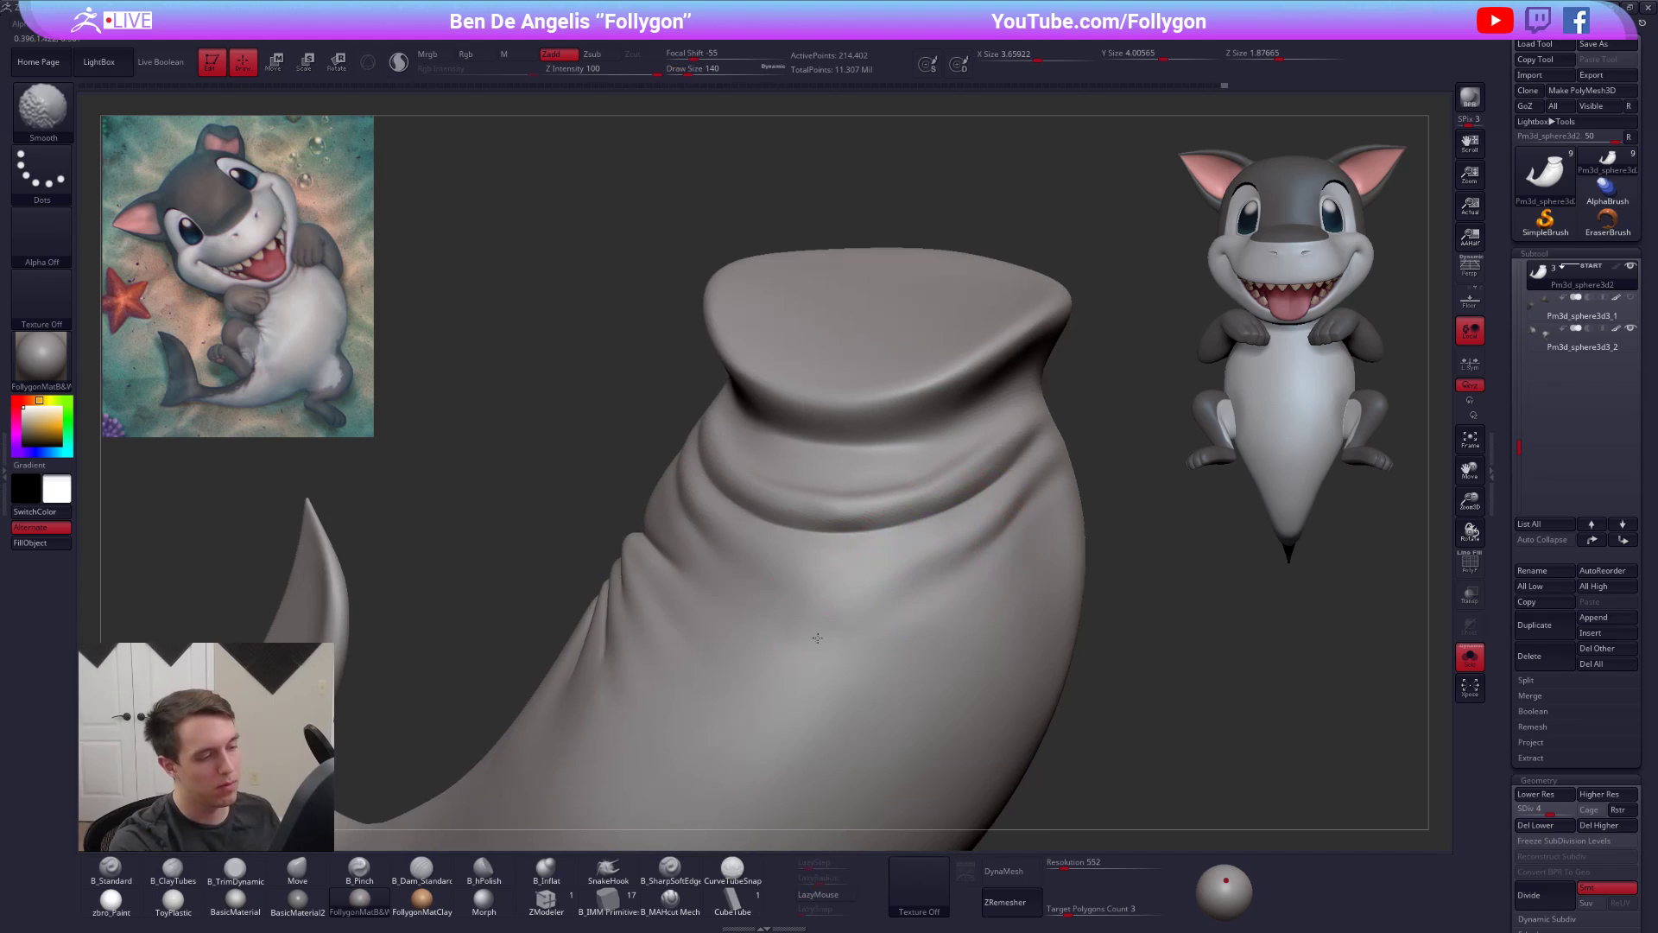
right_drag(905, 609, 921, 461)
key(space)
click(917, 458)
shift+drag(913, 455, 871, 386)
- Adjust the upper torso's form around the neck folds with the Move brush at a lower subdivision level
key(b)
key(m)
key(v)
right_drag(871, 386, 905, 457)
key(shift+d)
key(space)
click(887, 433)
mouse_move(1207, 670)
right_down()
mouse_move(1147, 677)
mouse_move(1146, 706)
mouse_move(1184, 665)
right_up()
right_drag(1045, 611, 995, 570)
key(d)
ctrl+right_drag(995, 483, 966, 474)
- Add volume beside the side neck folds with B_ClayTubes at draw size 192 and check the form at subdivision level 3
key(2)
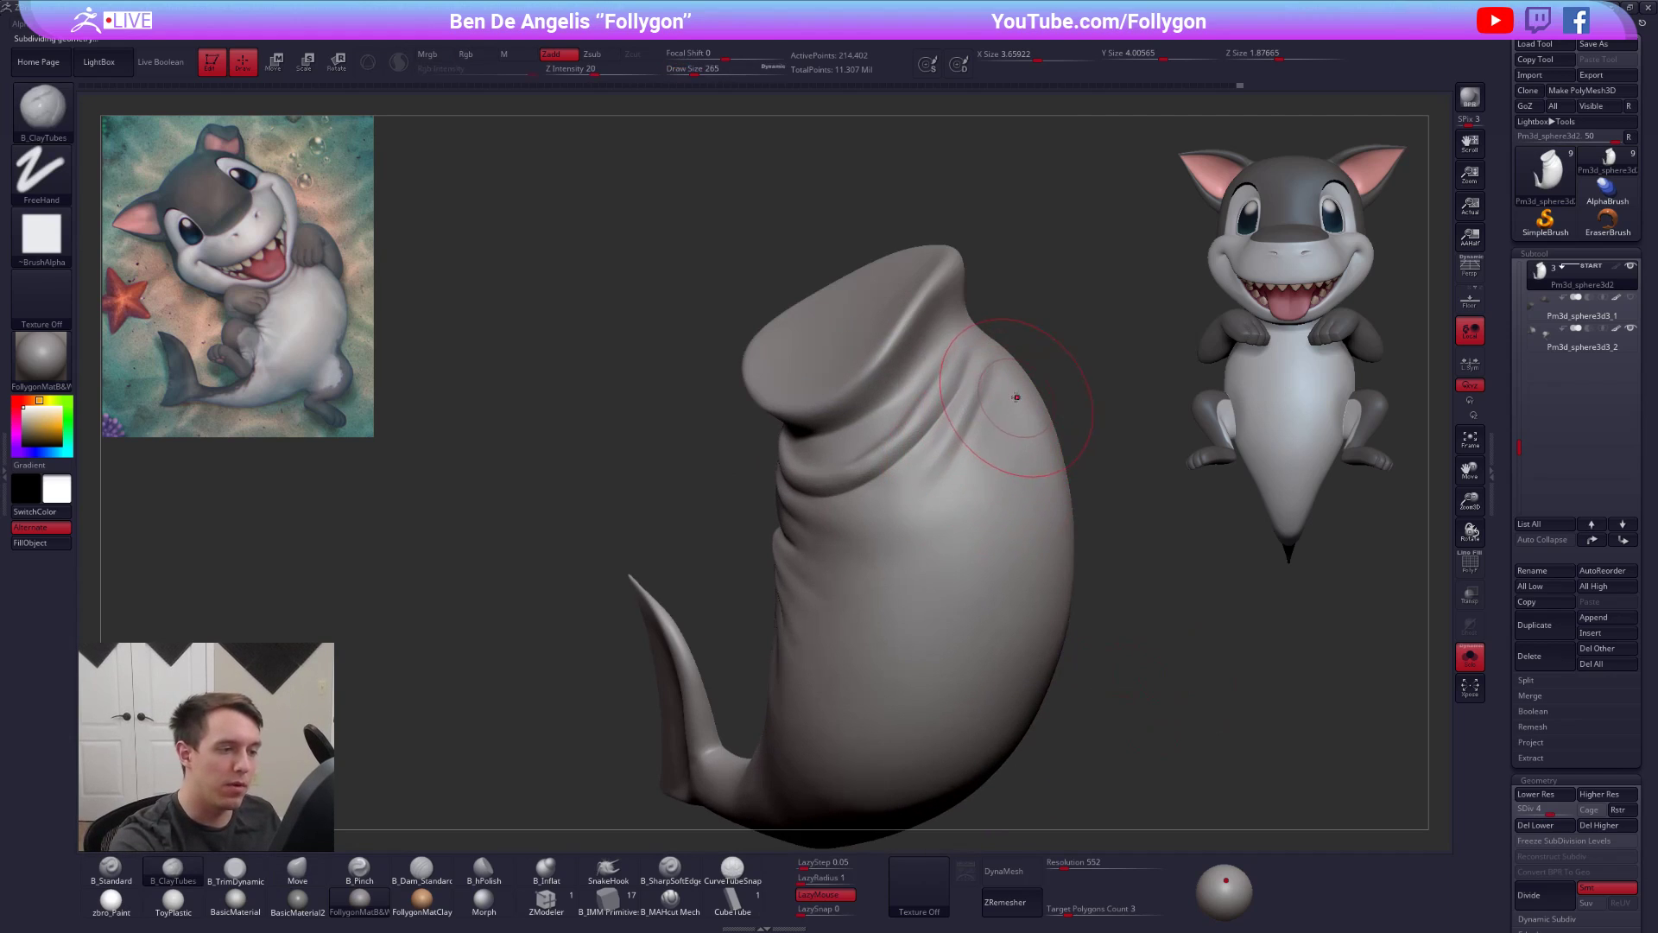
key([)
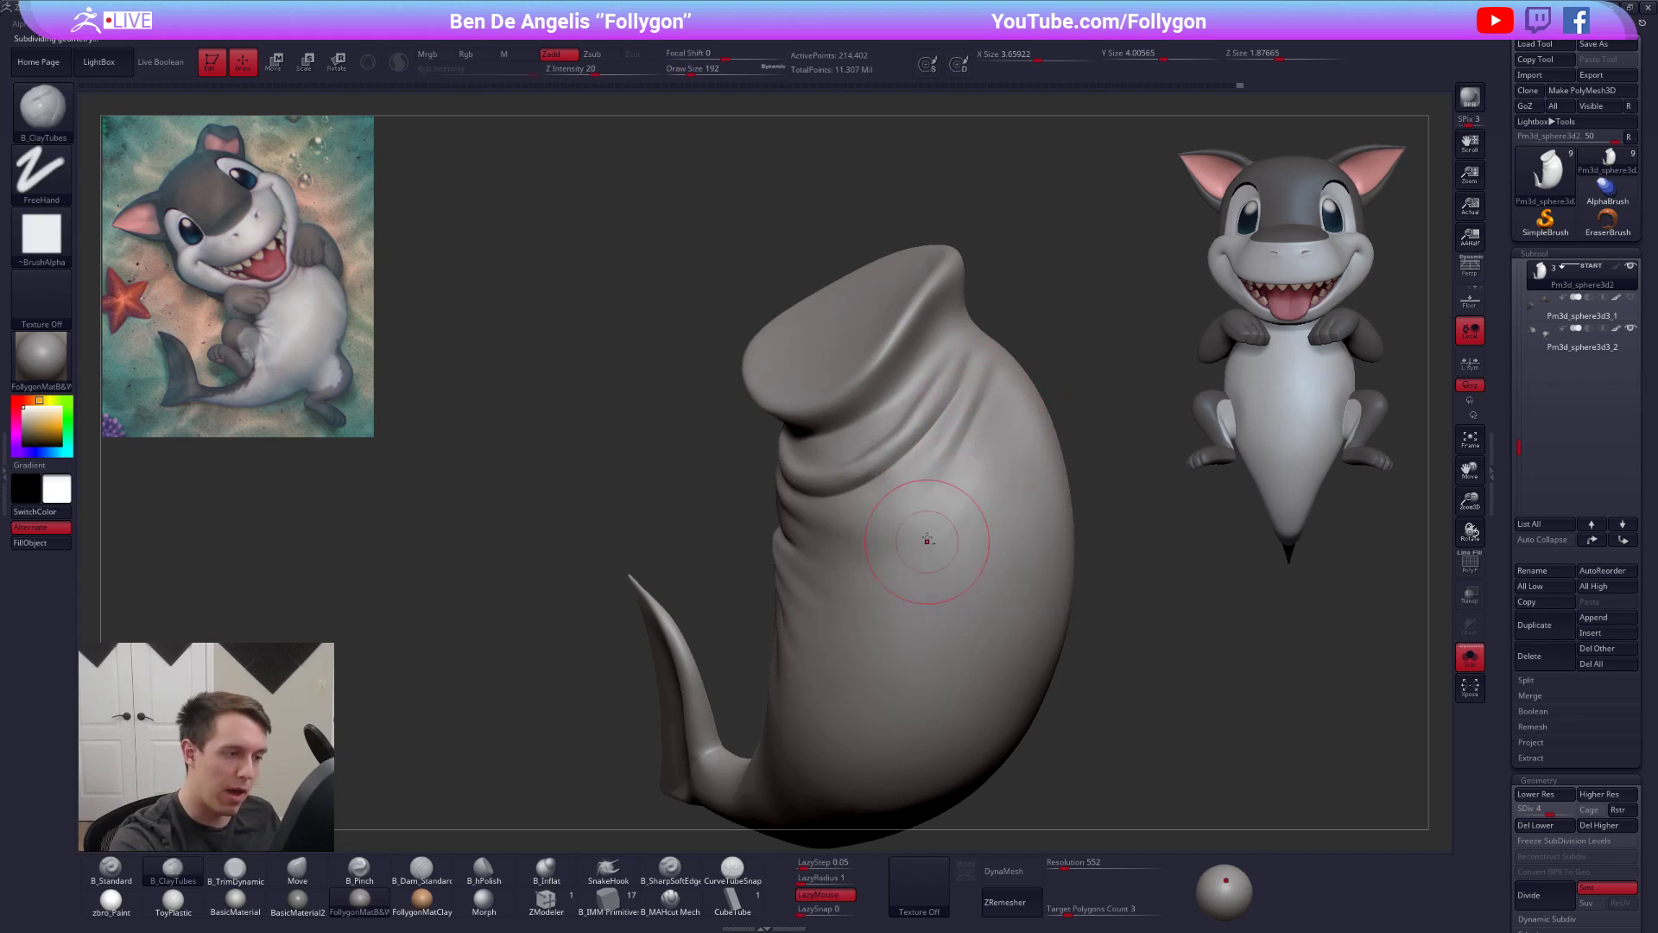
right_drag(985, 460, 1002, 473)
key(shift+d)
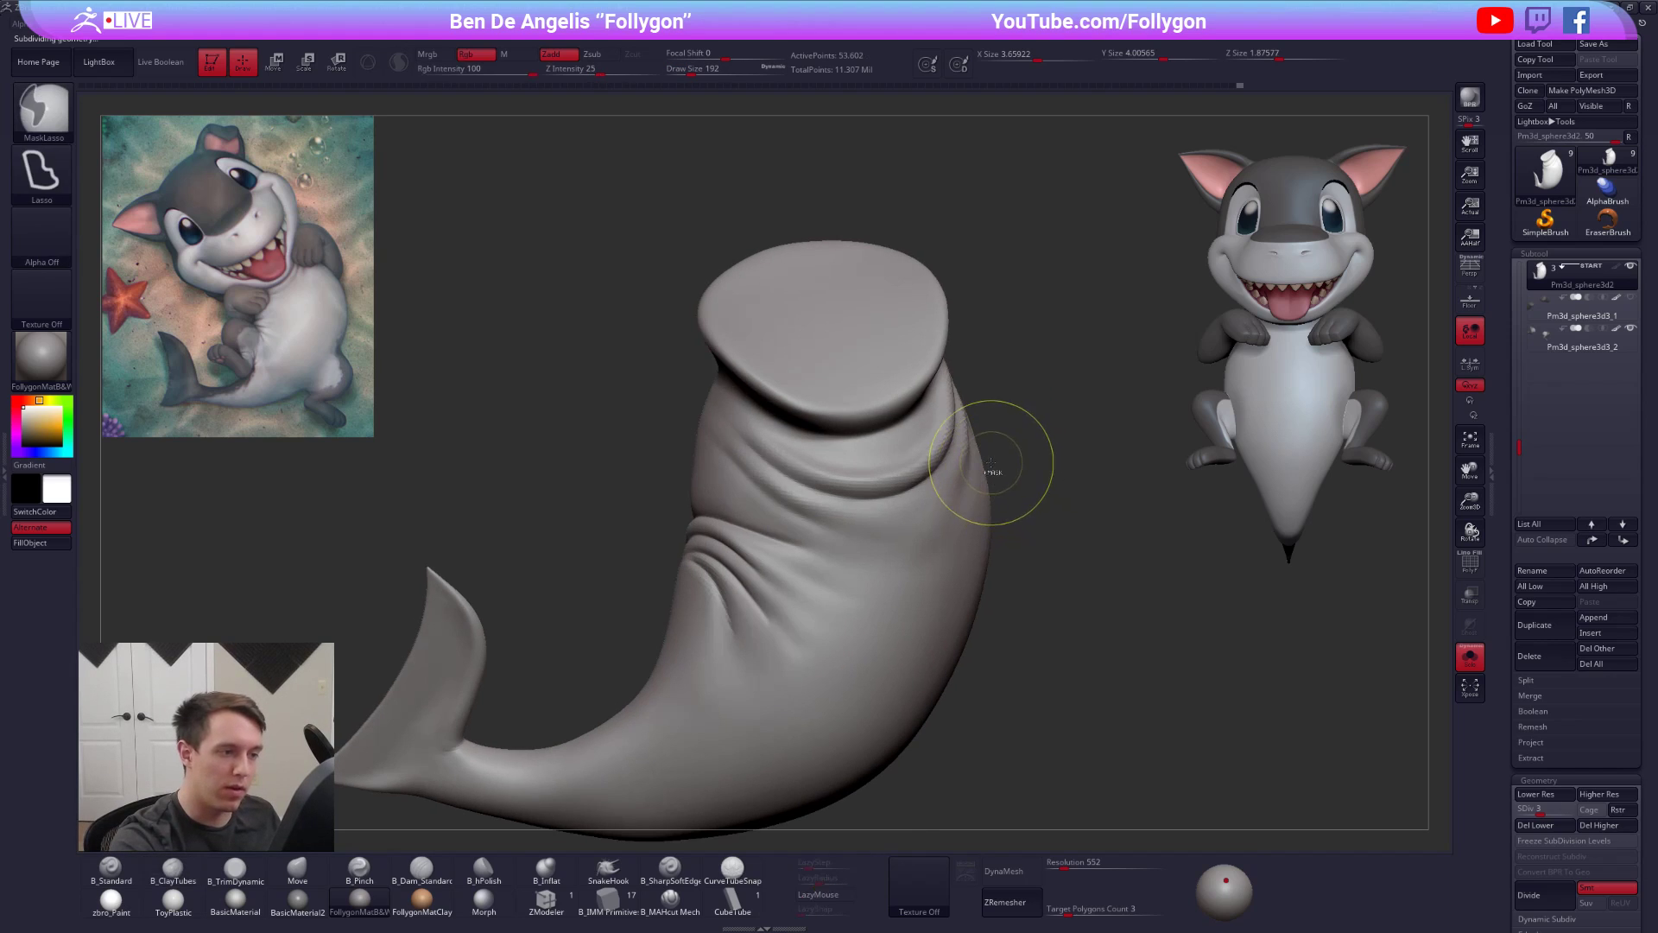
key(d)
key(ctrl+shift)
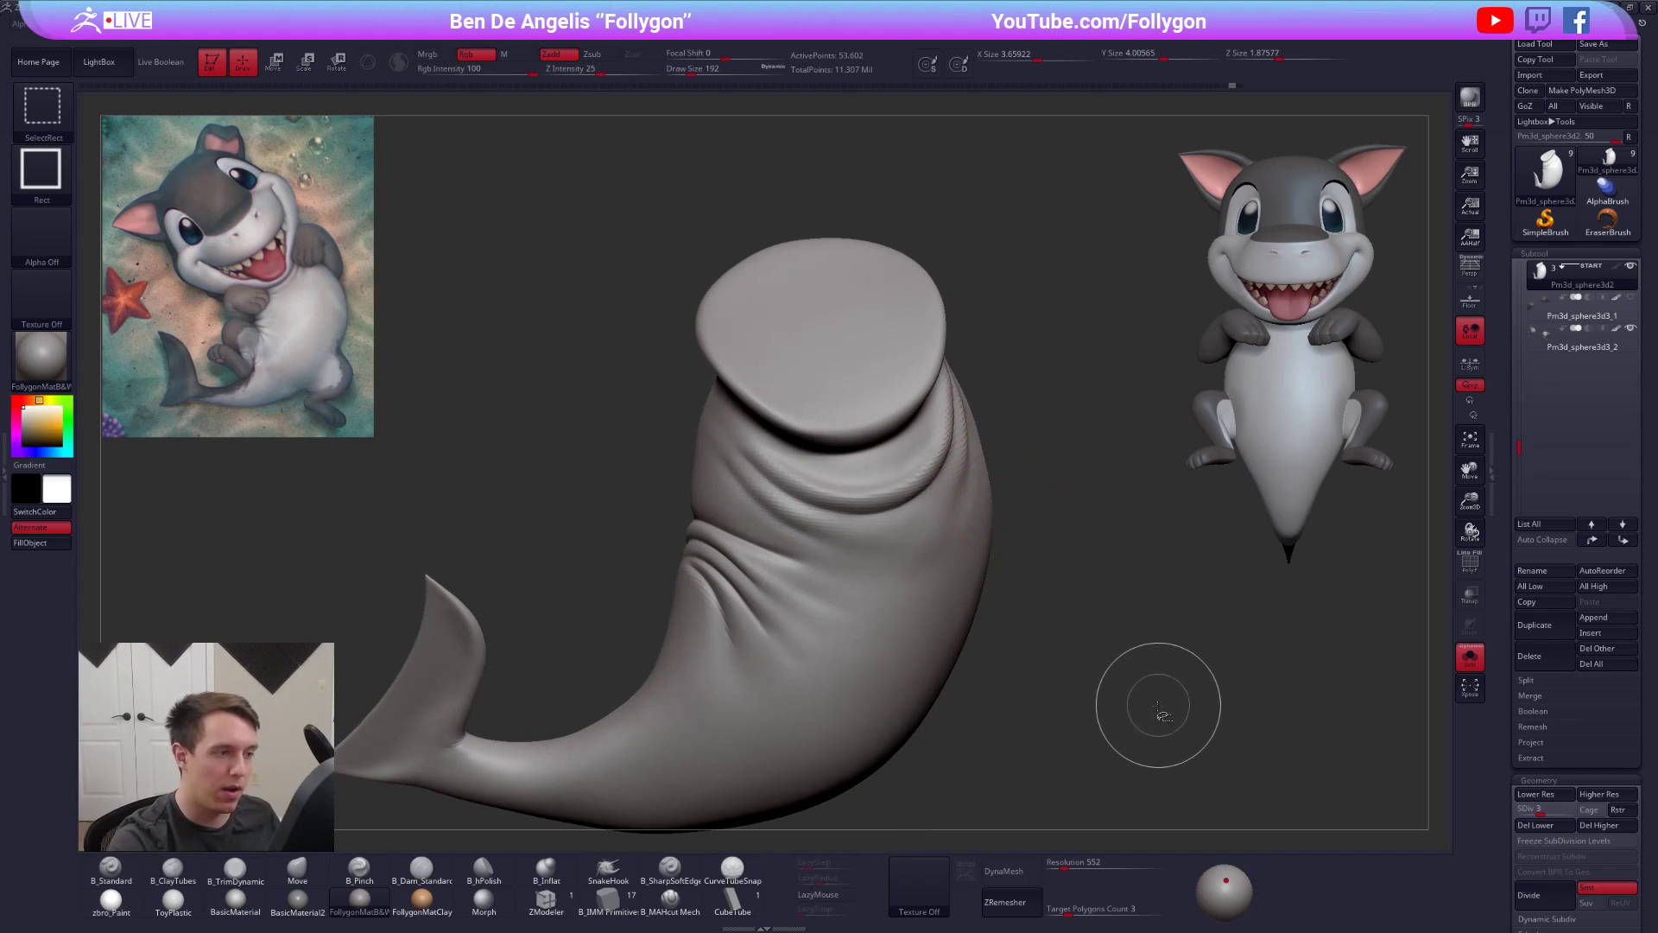
- Continue building up the outer side fold near the back with B_ClayTubes at draw size 203
right_drag(1162, 714, 1071, 648)
alt+right_drag(977, 478, 950, 521)
key(s)
click(949, 528)
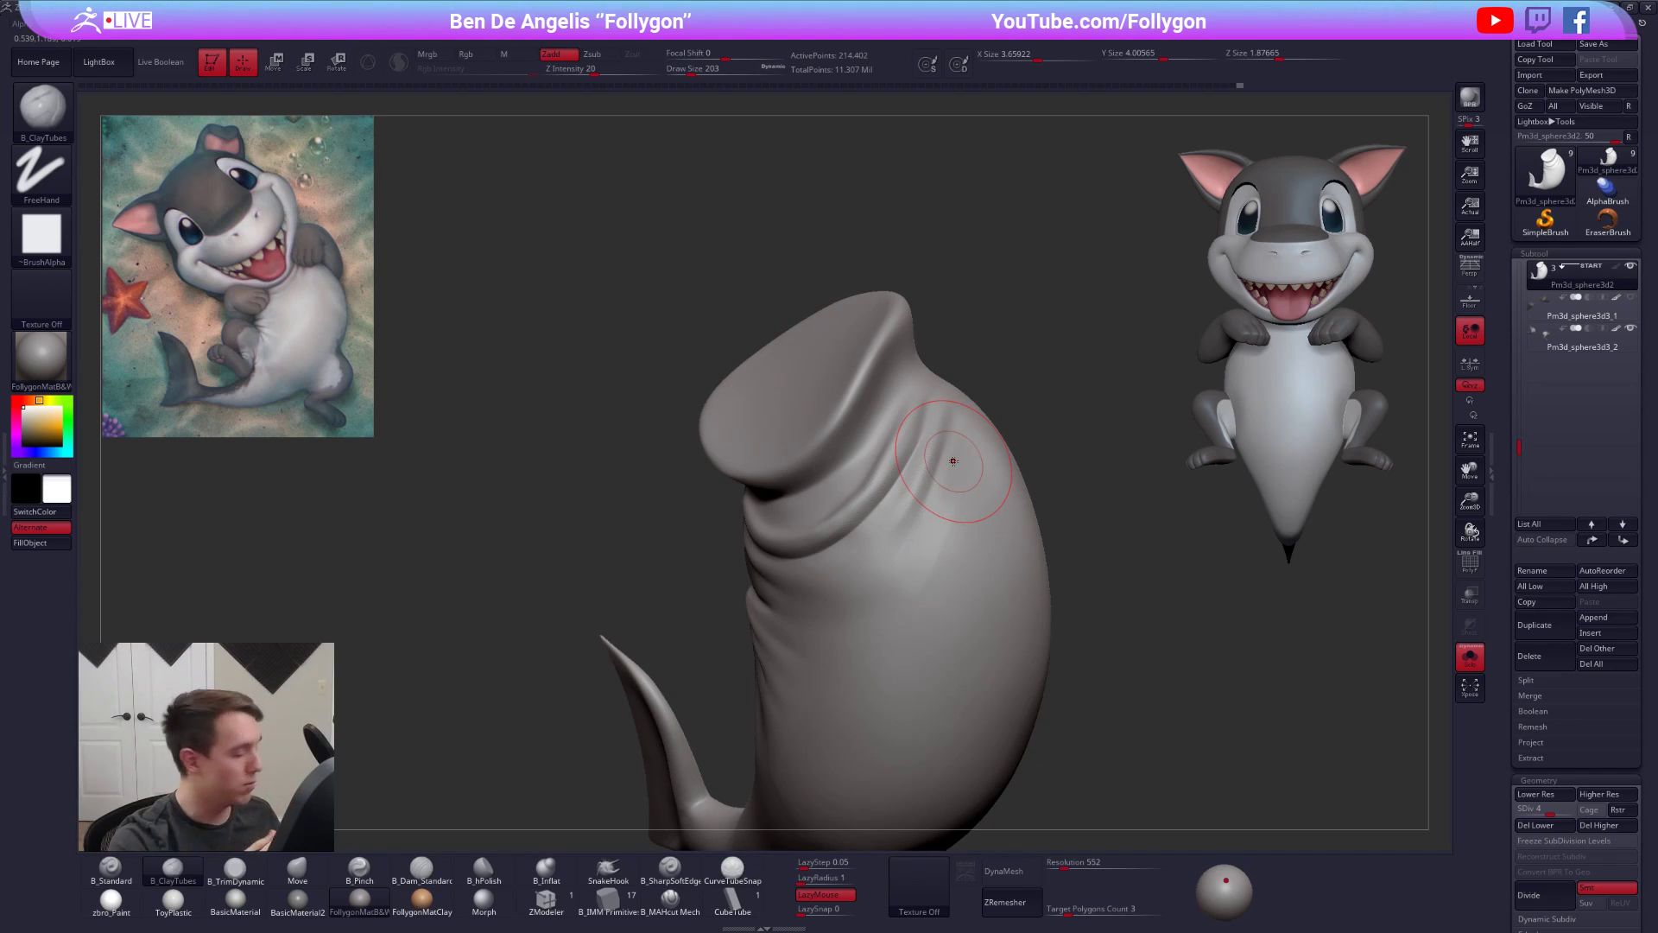
- Try flattening the area behind the side fold with B_TrimDynamic, undo the last stroke, and set the draw size to 170
key(3)
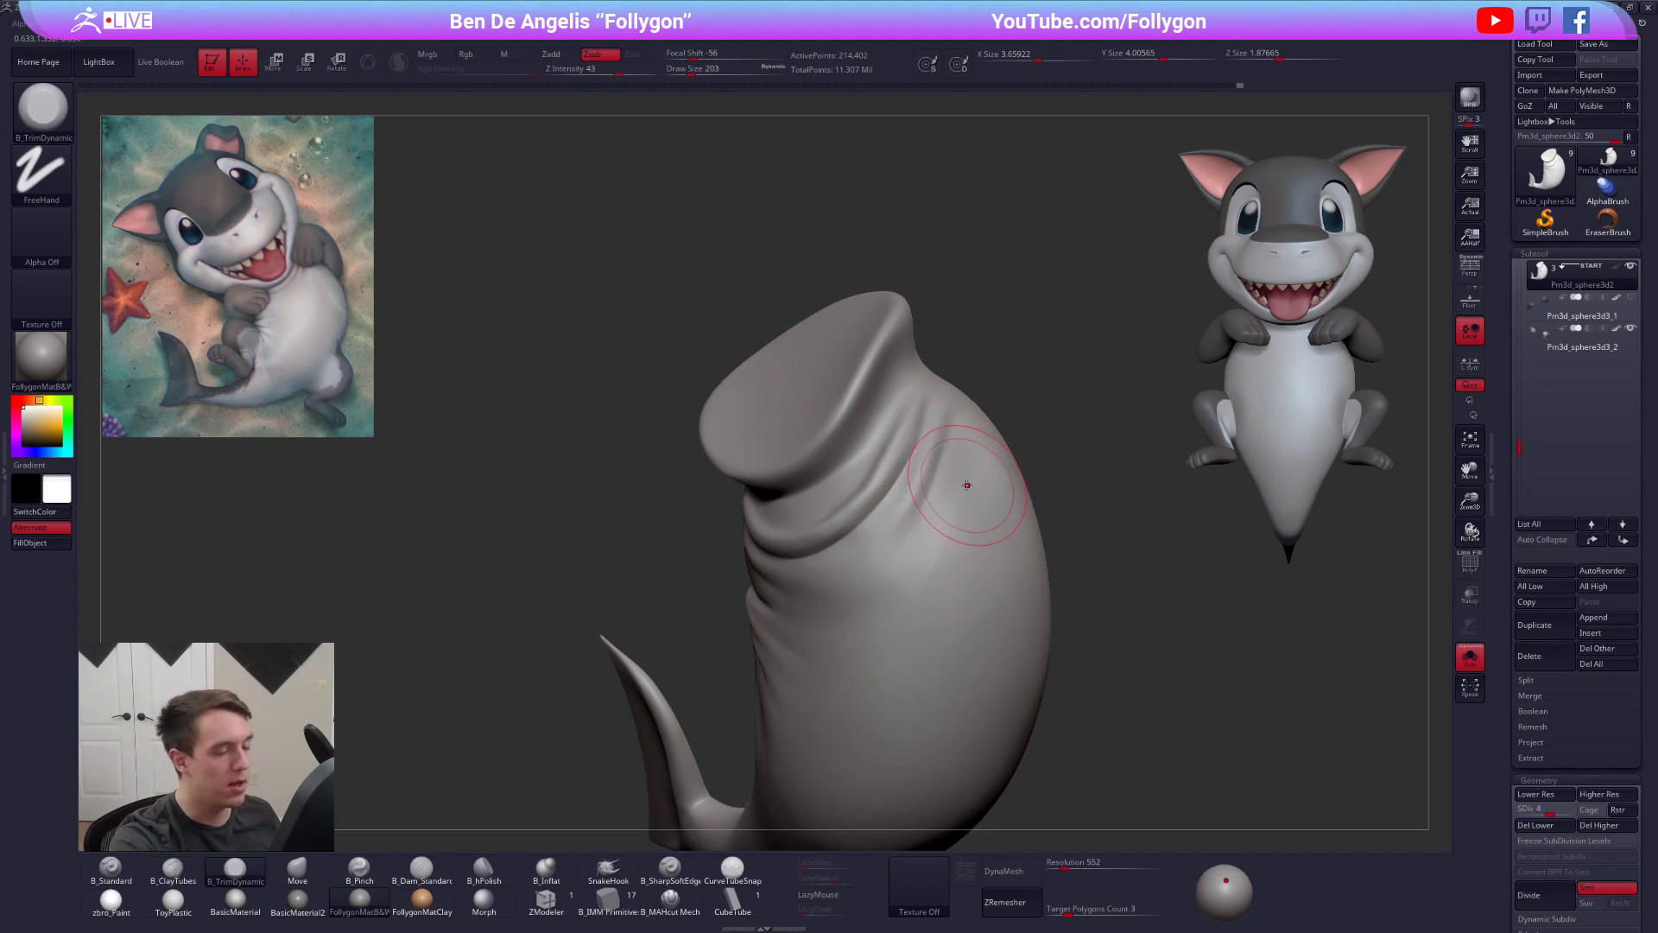
key(ctrl+z)
key(s)
click(948, 527)
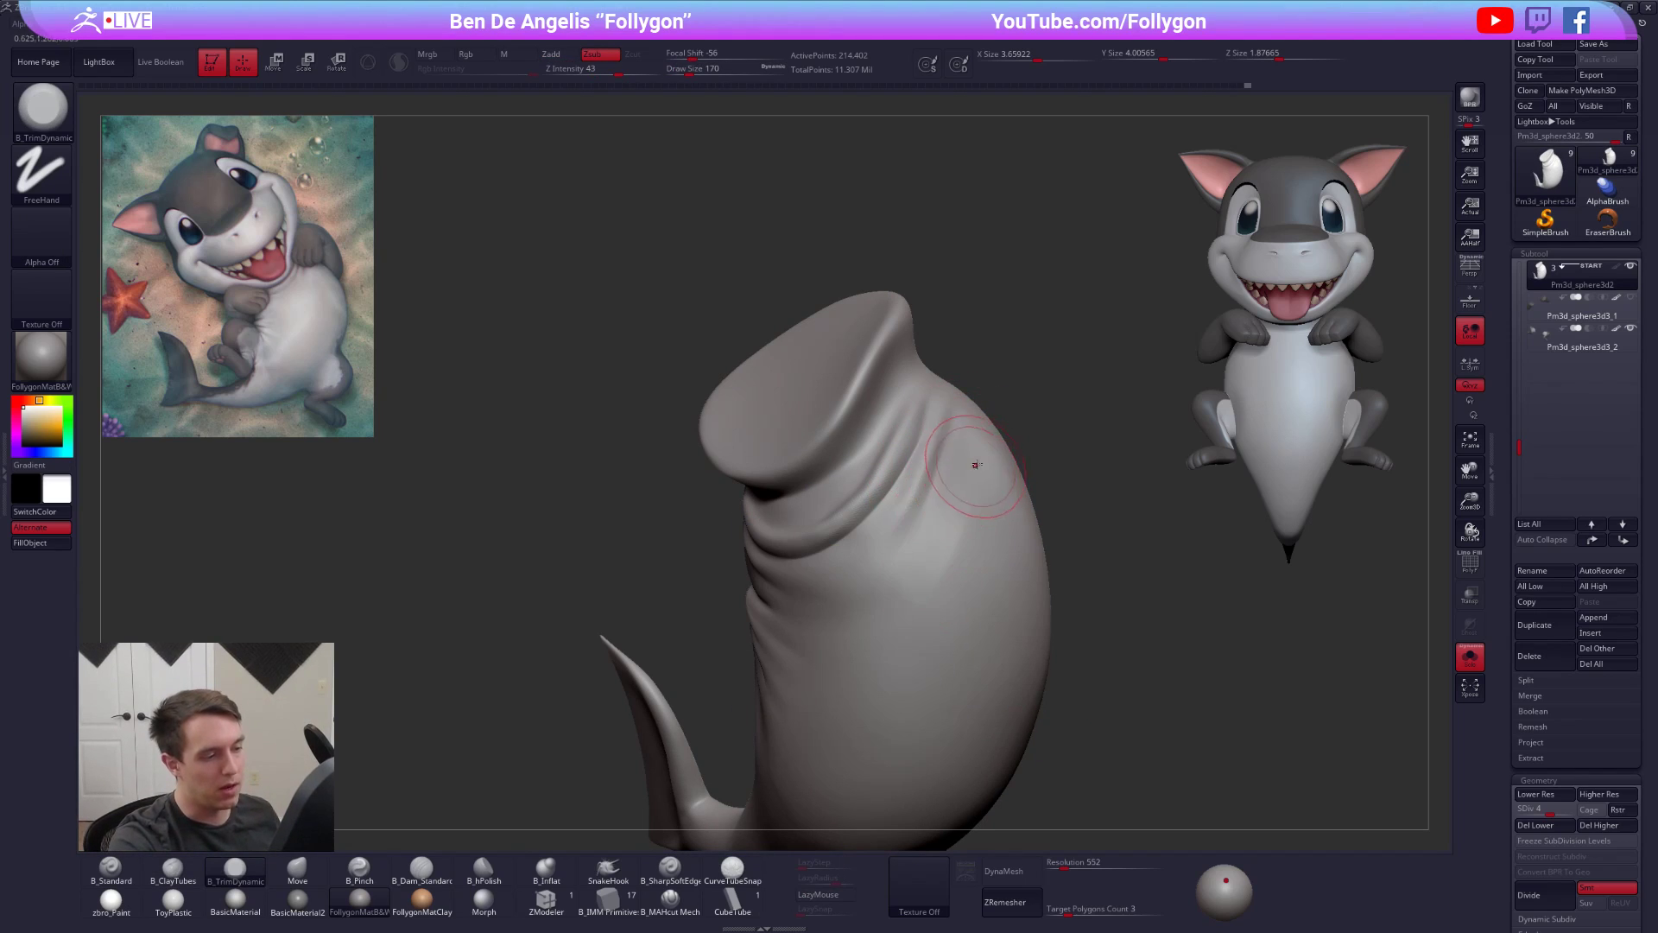
- Lower the body to subdivision level 2 and smooth the side folds into the torso, working back up through level 3
key(shift+d)
key(shift+d)
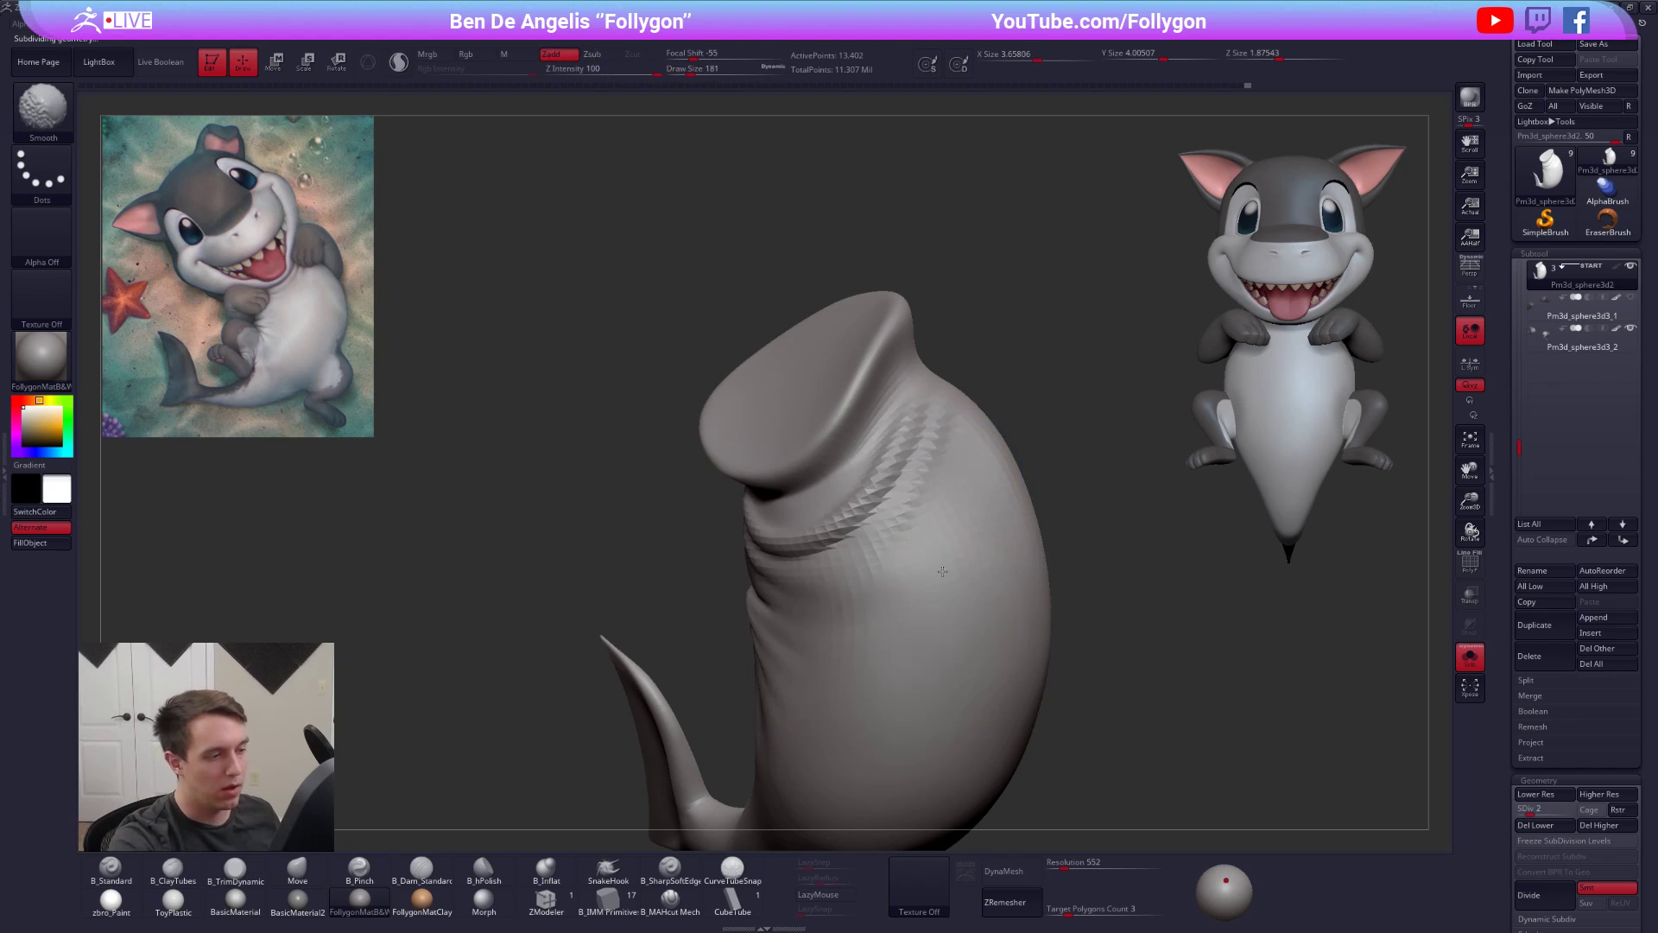
key(shift)
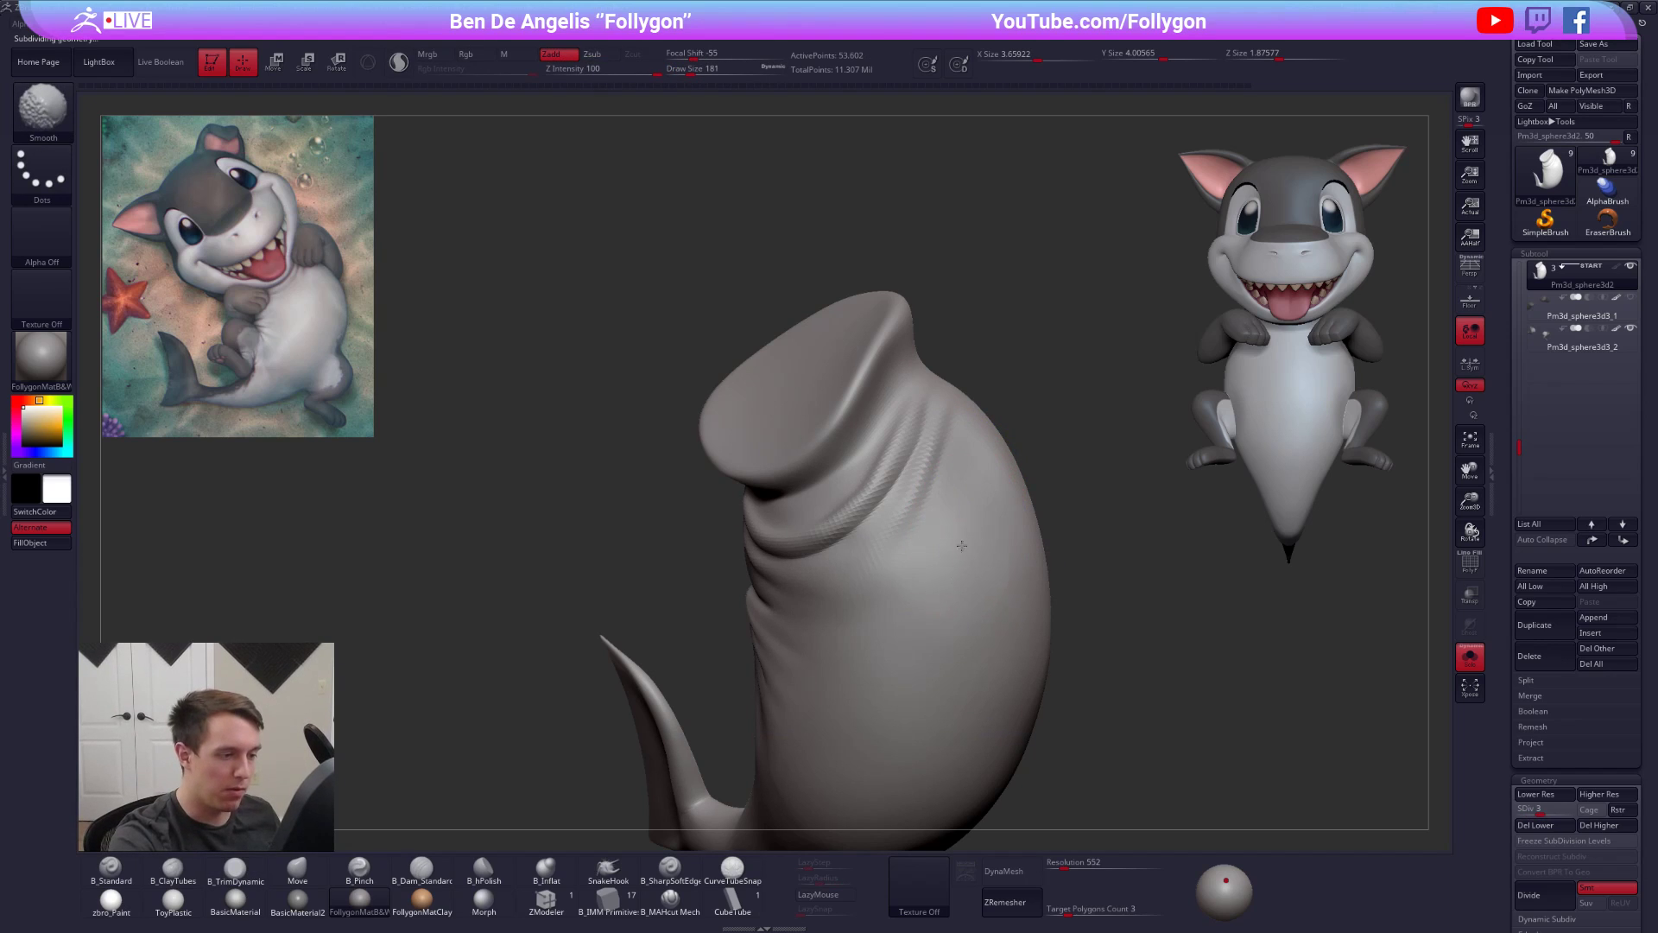
right_drag(966, 528, 985, 539)
shift+drag(915, 467, 950, 527)
mouse_move(958, 535)
right_down()
mouse_move(974, 555)
mouse_move(935, 509)
mouse_move(932, 557)
right_up()
- Carve the outer crease down the side of the torso with B_MAHcut Mech at draw size 96 on the highest subdivision level
key(d)
click(670, 901)
key(space)
drag(948, 522, 938, 522)
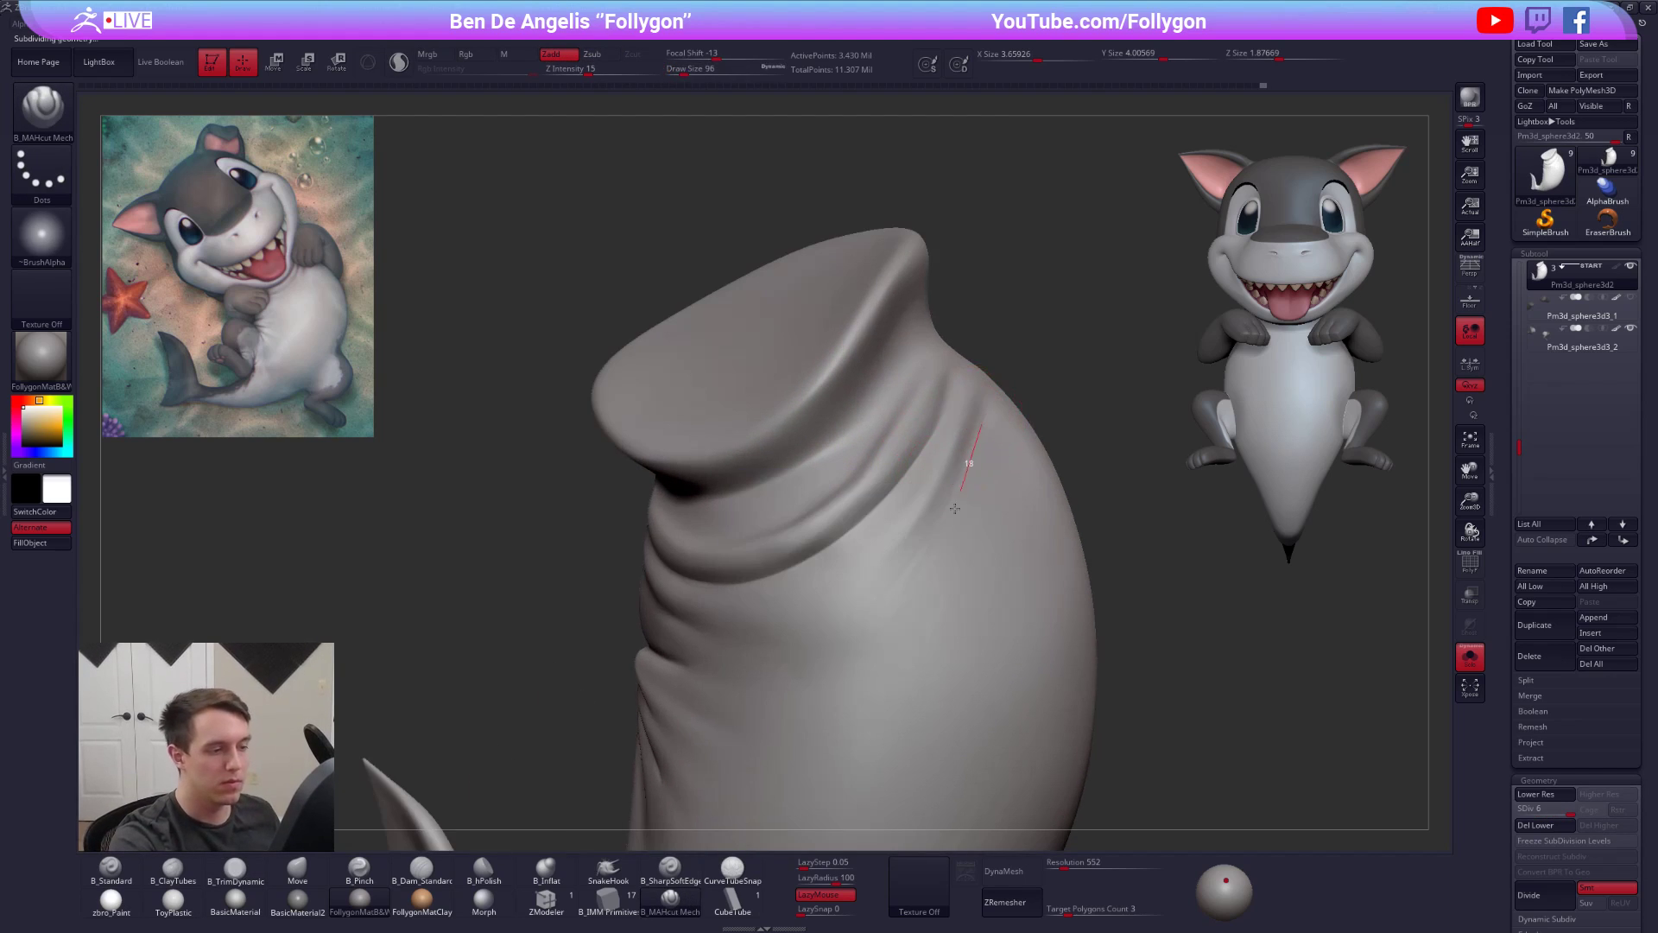
key(space)
key(shift)
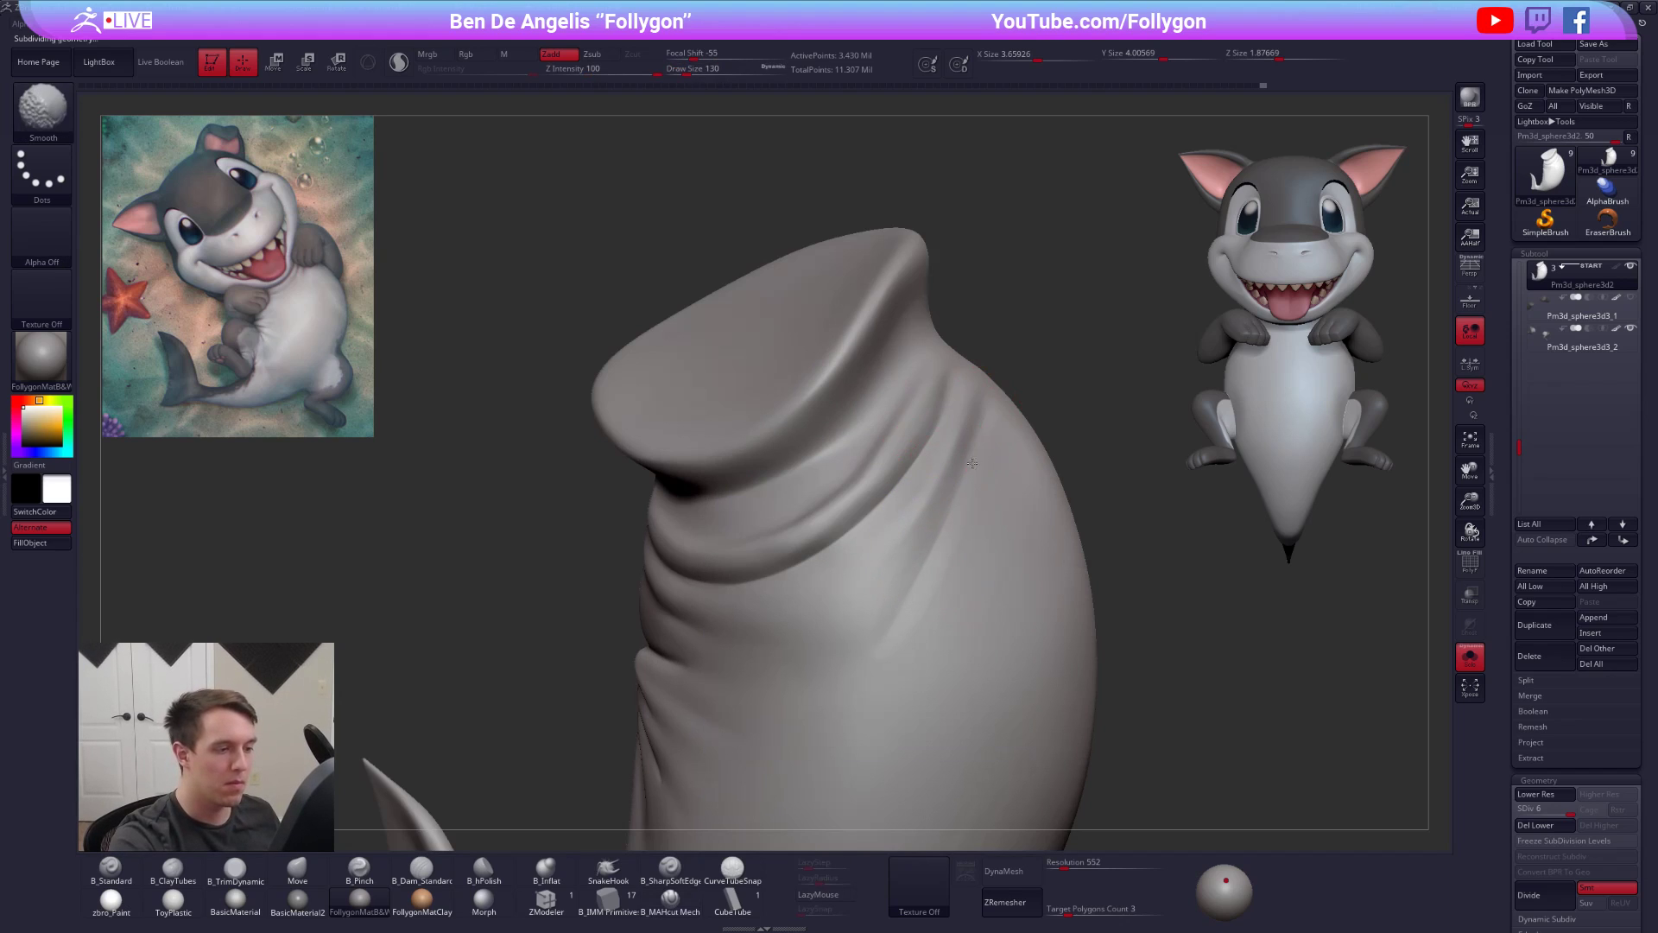
- Blend the outer side crease at subdivision level 4 with B_ClayTubes at draw size 130 and smooth its lower end
key(shift+d)
key(shift+d)
key(2)
drag(945, 435, 939, 447)
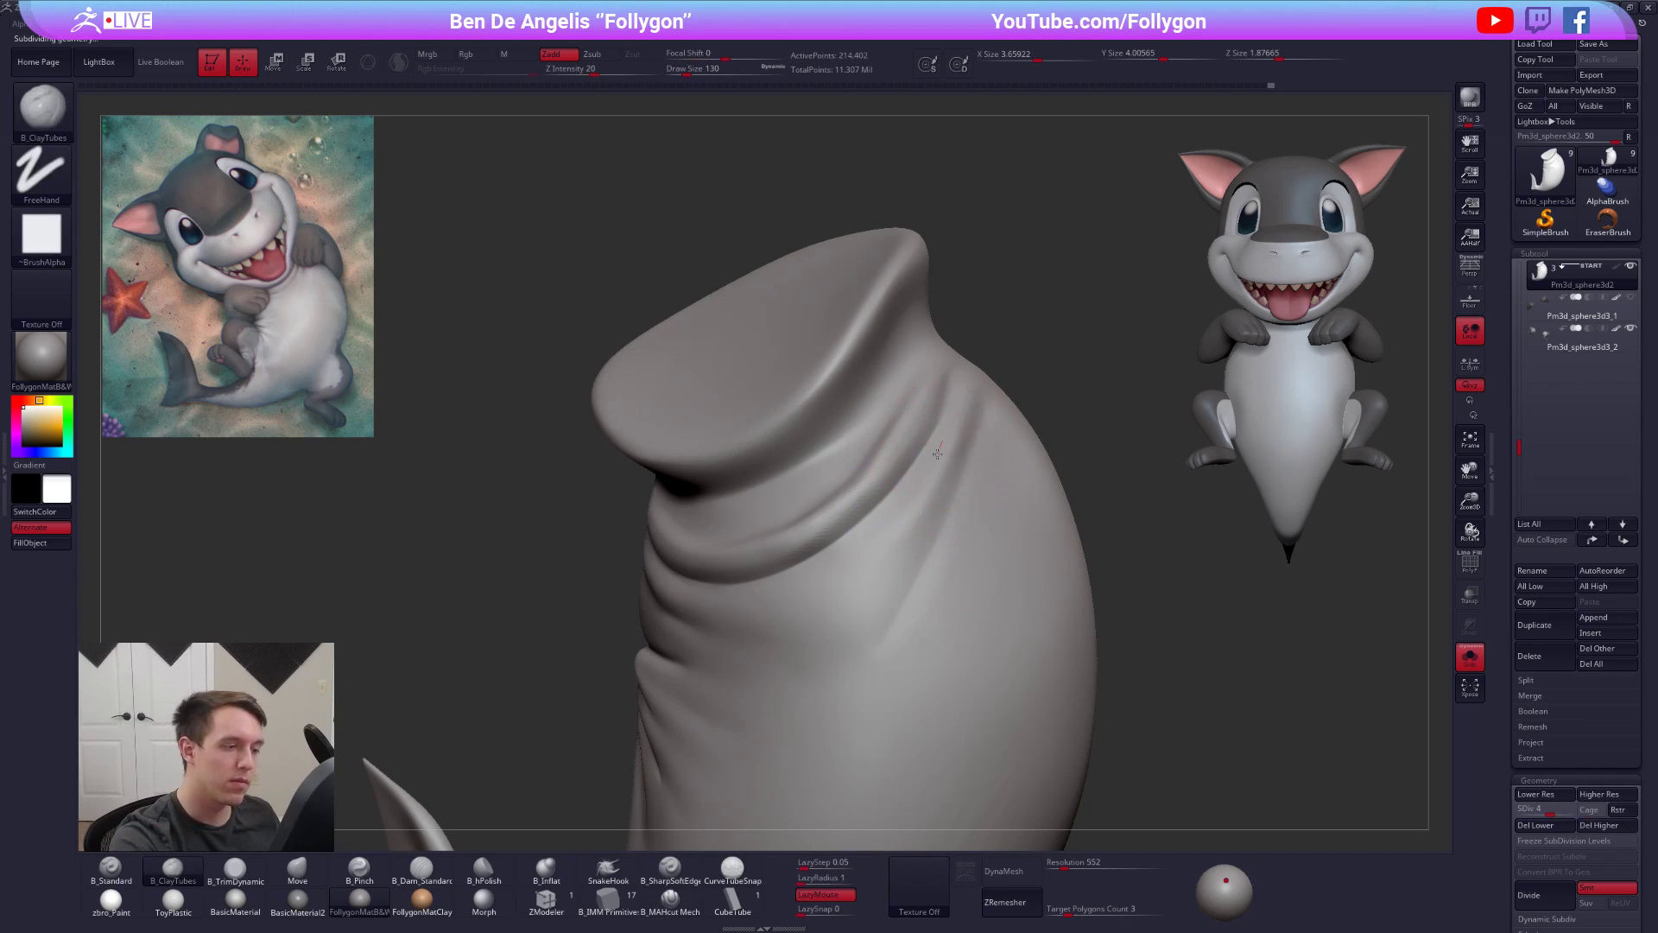
key(shift)
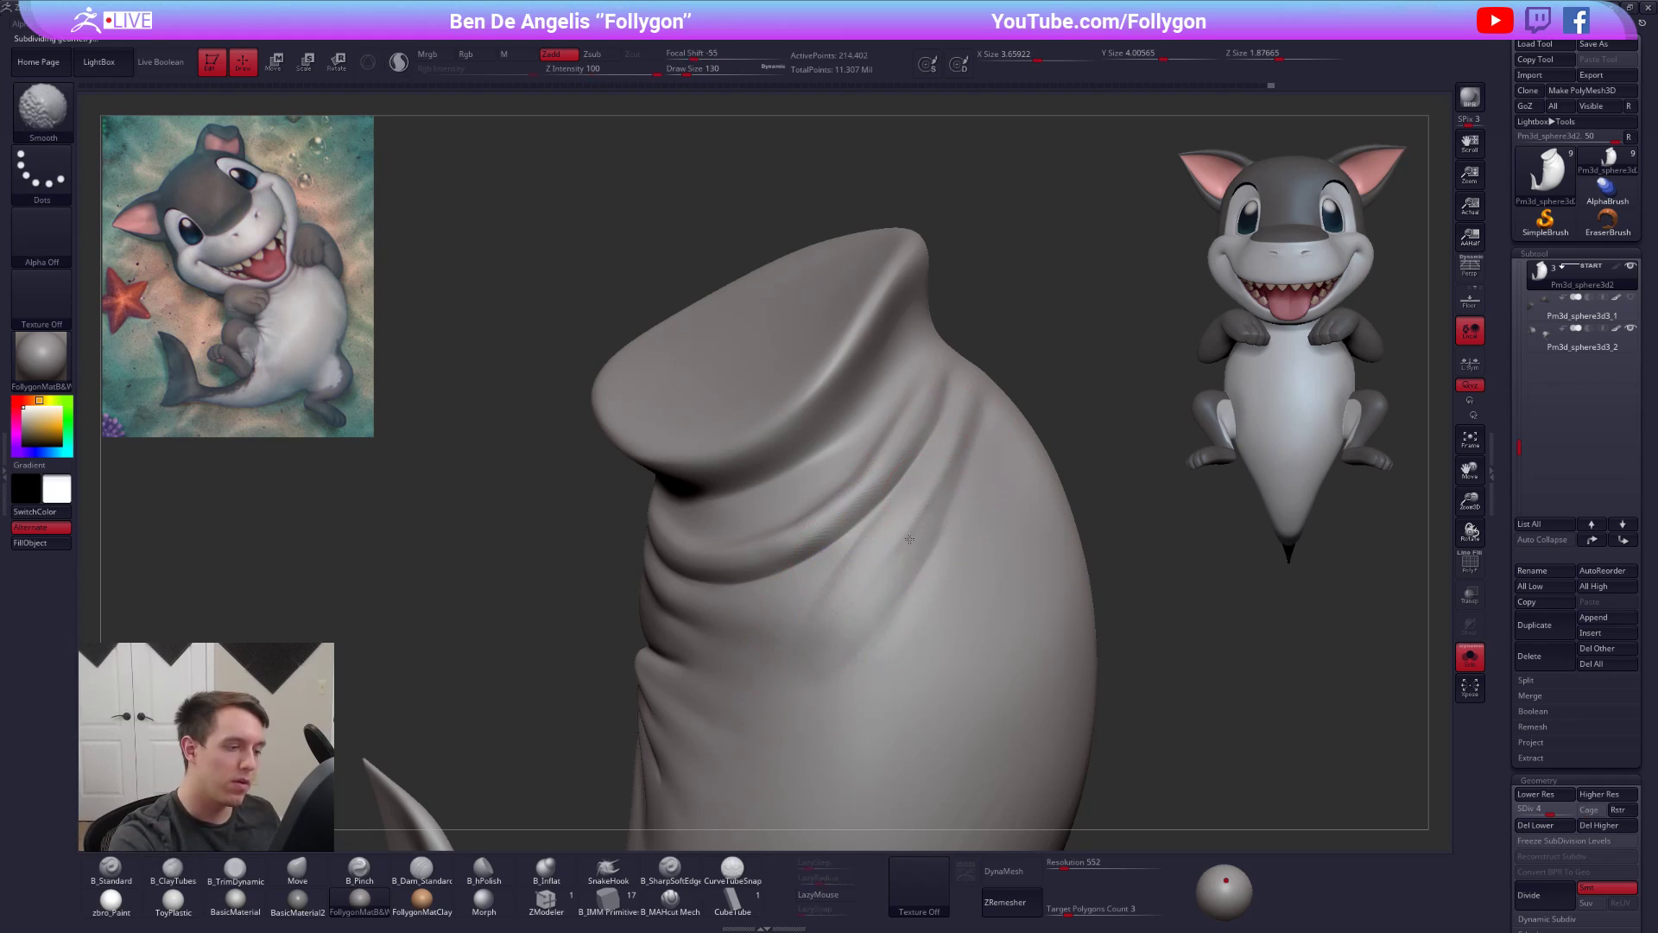
shift+drag(925, 510, 925, 544)
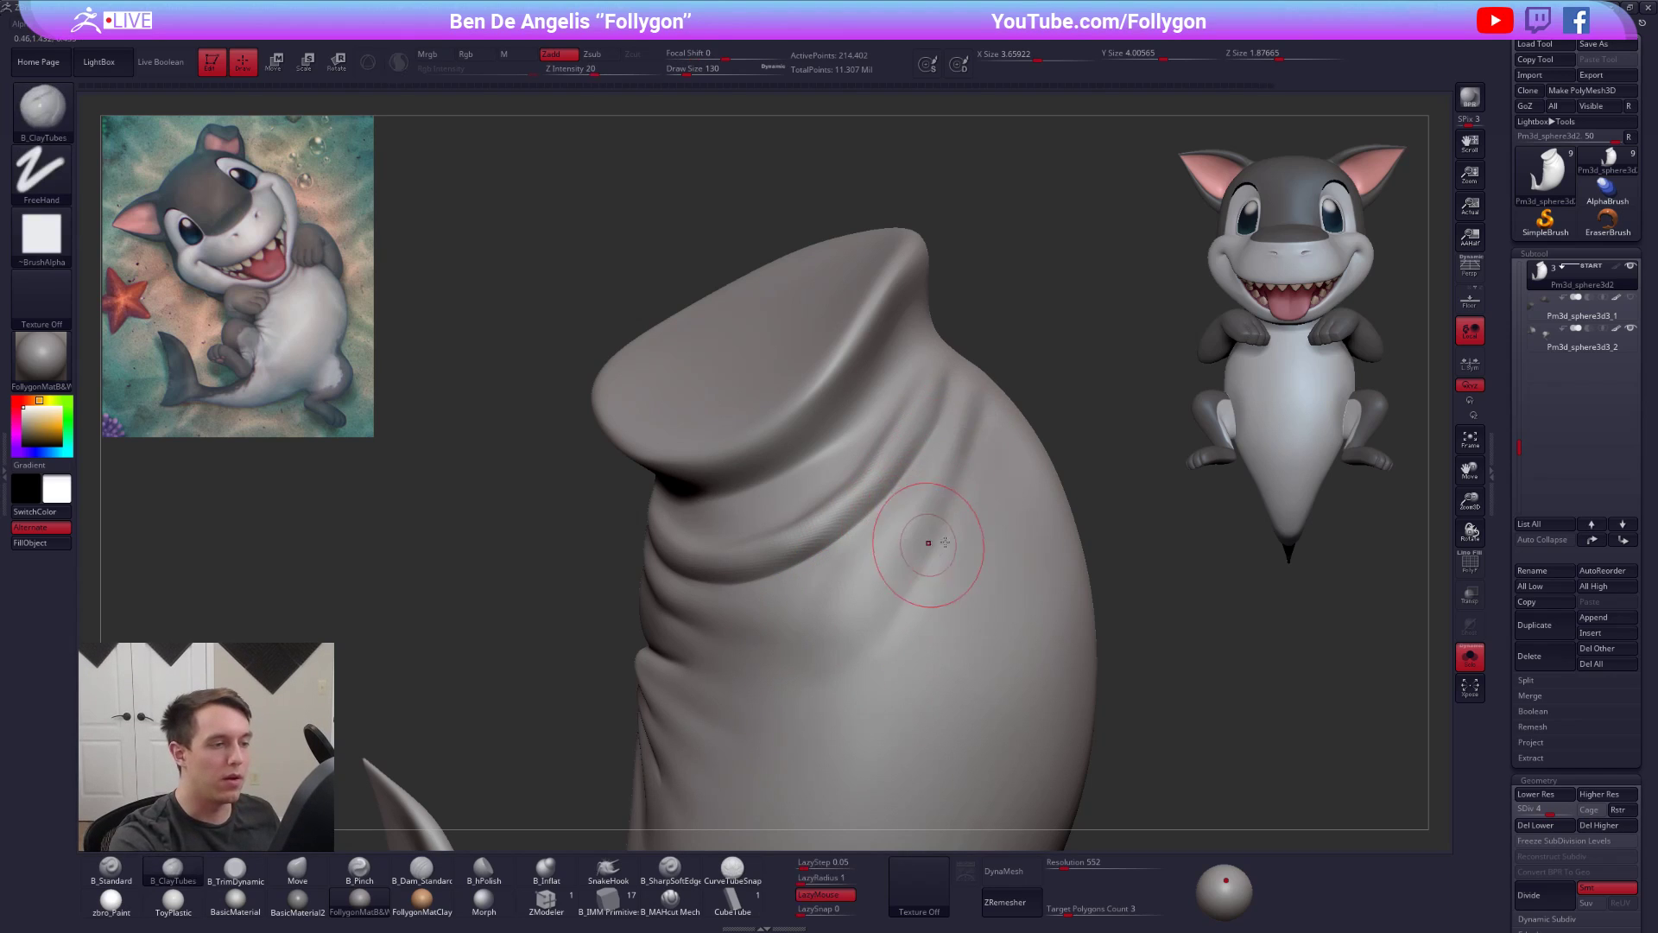
- Return the body to its highest subdivision level and show the whole character to compare it with the reference
right_drag(925, 544, 1002, 583)
key(d)
key(d)
click(1232, 703)
ctrl+right_drag(1233, 703, 1174, 738)
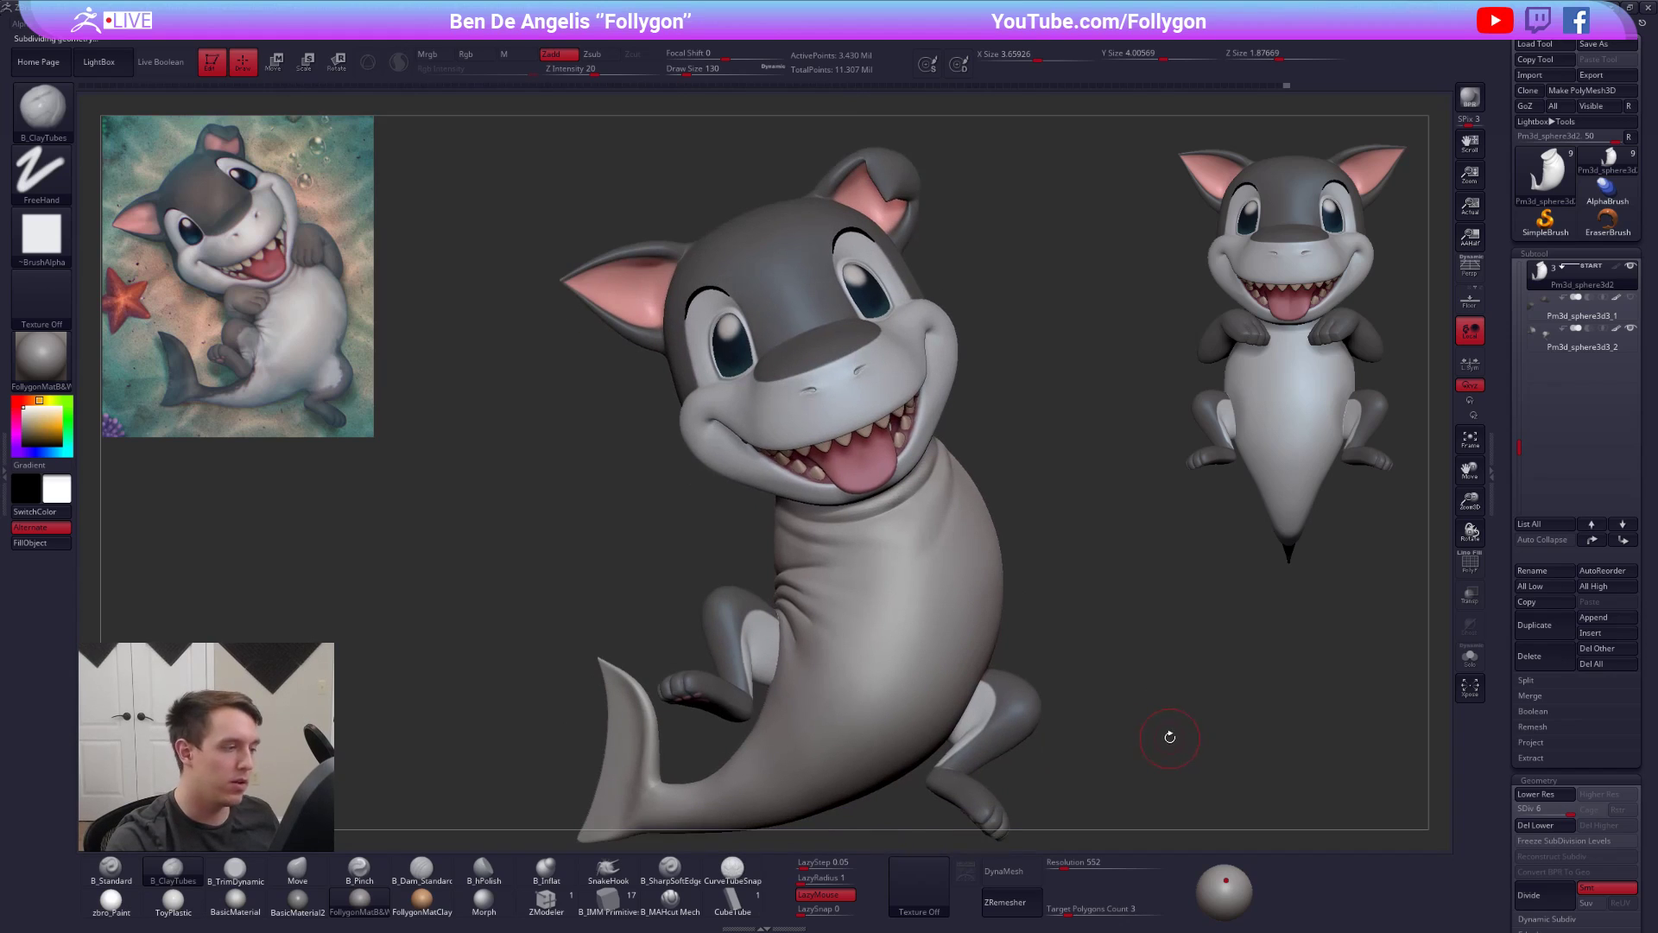
- Smooth and trim the upper chest just below the chin, starting from subdivision level 4 with the TrimDynamic brush
alt+right_drag(1052, 728, 1084, 743)
mouse_move(966, 600)
alt+right_down()
mouse_move(971, 615)
mouse_move(978, 579)
alt+right_up()
key(shift+d)
key(shift+d)
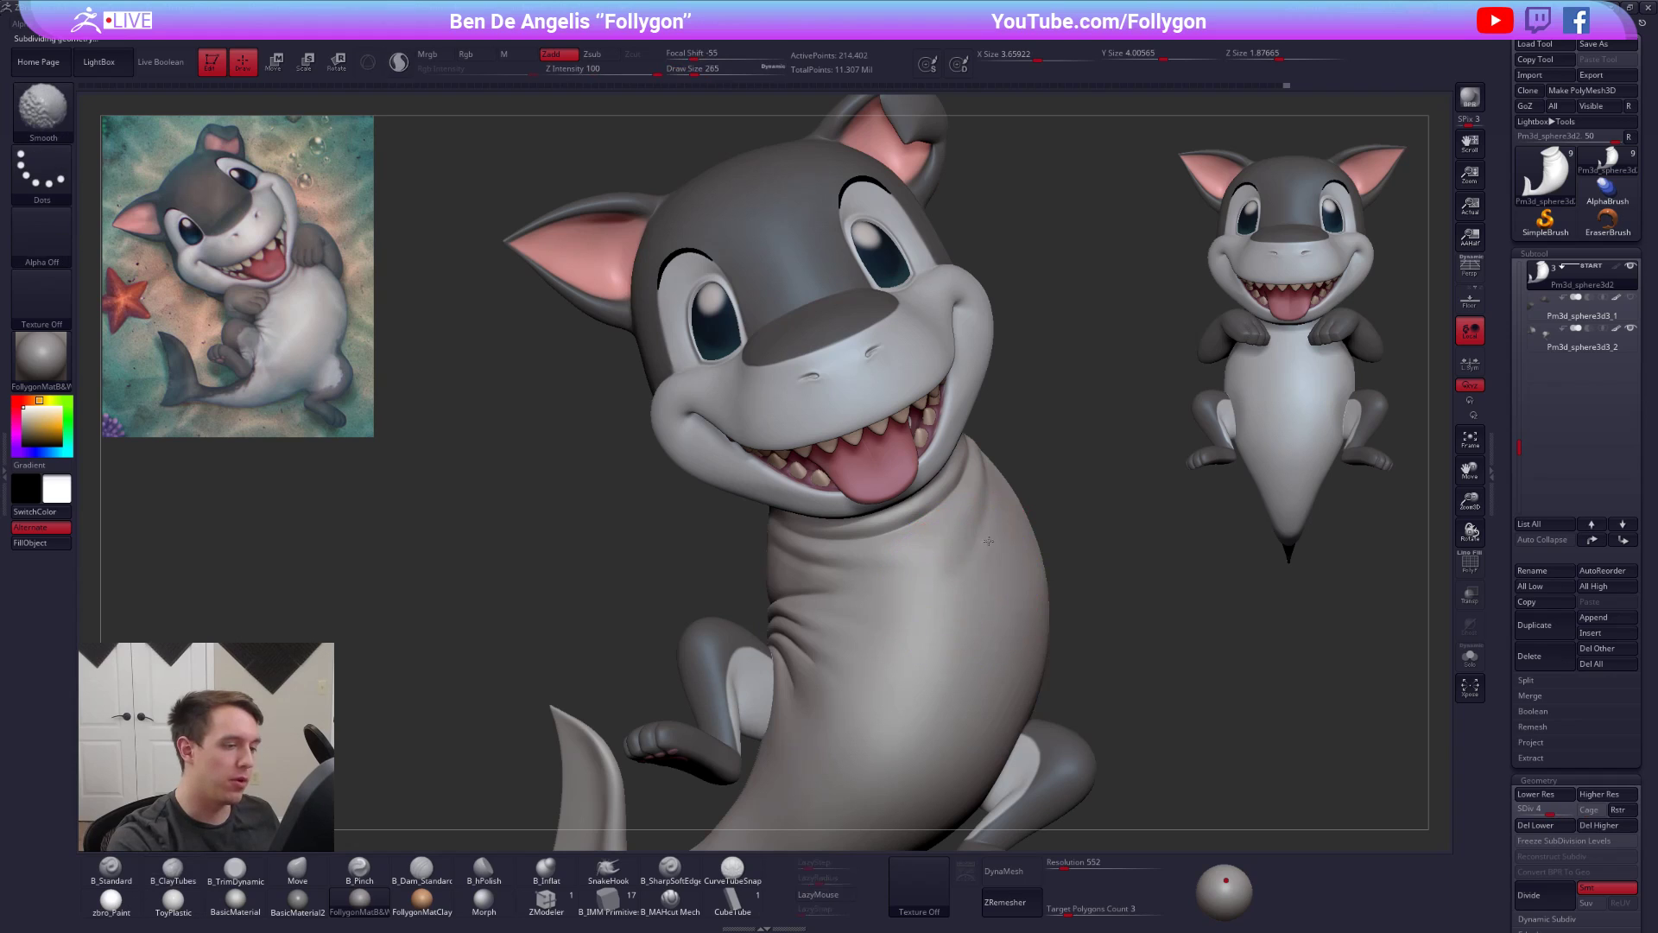
key(space)
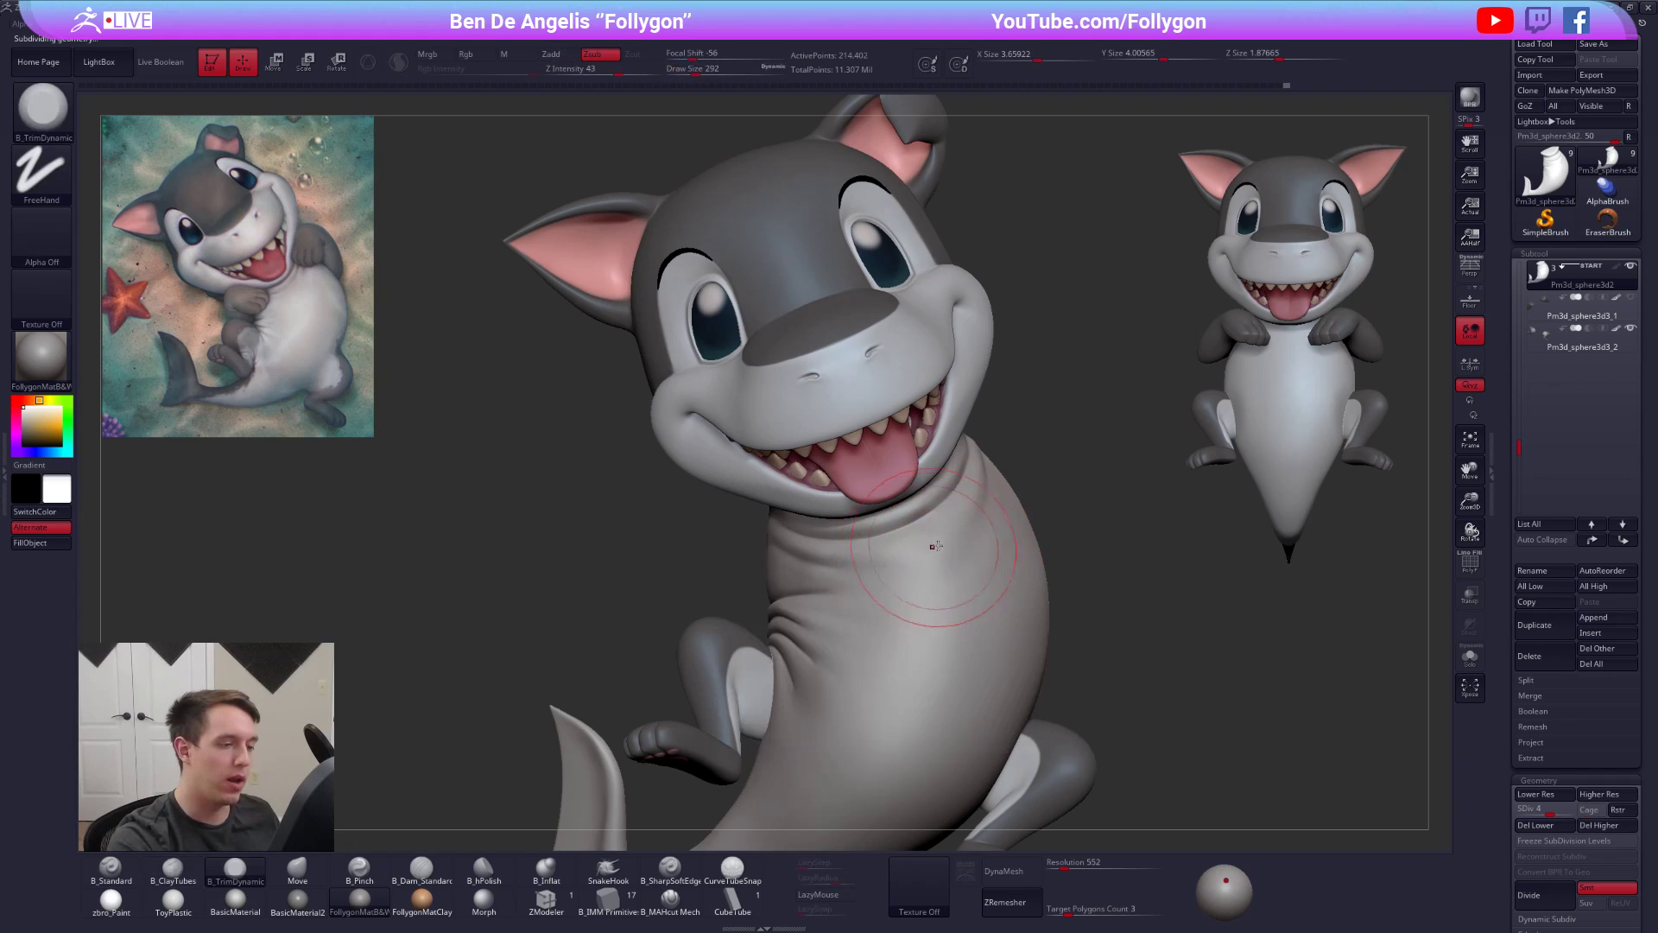
key(d)
key(d)
- Isolate the body and lasso-mask its neck rim down to the first fold
mouse_move(898, 603)
right_down()
mouse_move(925, 596)
mouse_move(913, 512)
mouse_move(974, 462)
right_up()
key(alt+s)
right_click(924, 520)
mouse_move(988, 429)
ctrl+mouse_down()
mouse_move(937, 488)
mouse_move(758, 264)
mouse_move(743, 505)
ctrl+mouse_up()
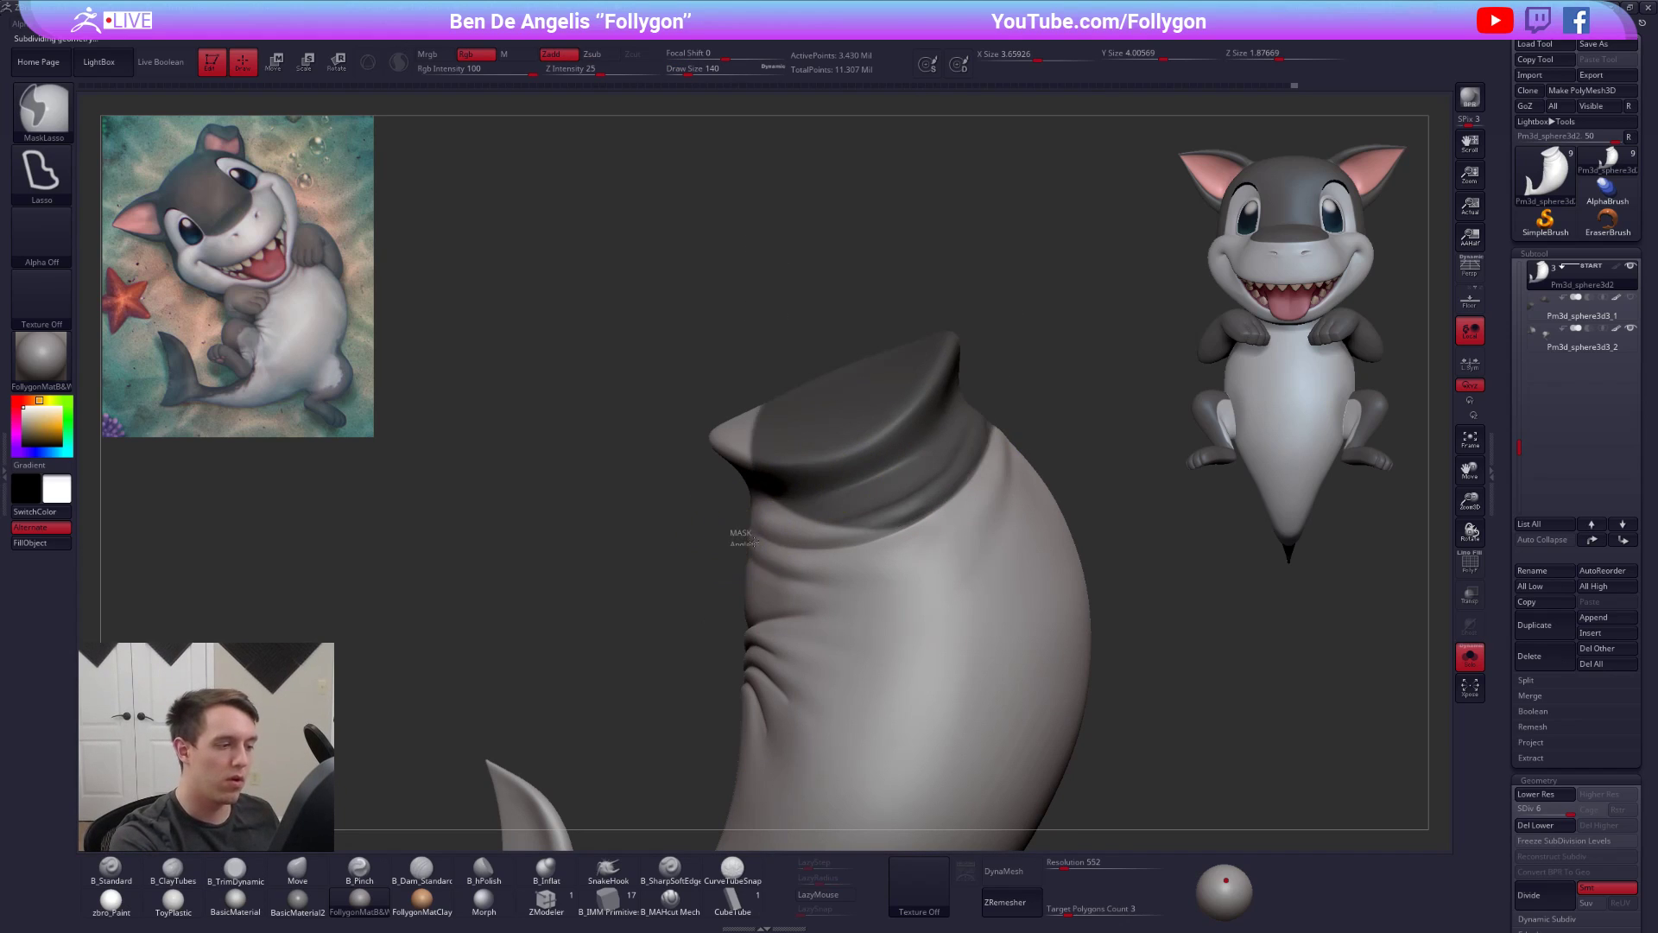
ctrl+drag(878, 537, 898, 531)
- Lower the body to subdivision level 3 and soften the edge of the neck mask
key(shift+d)
key(shift+d)
key(shift+d)
ctrl+click(994, 602)
ctrl+click(1103, 551)
right_click(1025, 591)
drag(1026, 587, 1041, 586)
ctrl+click(1095, 566)
ctrl+right_drag(996, 621, 960, 603)
right_click(960, 603)
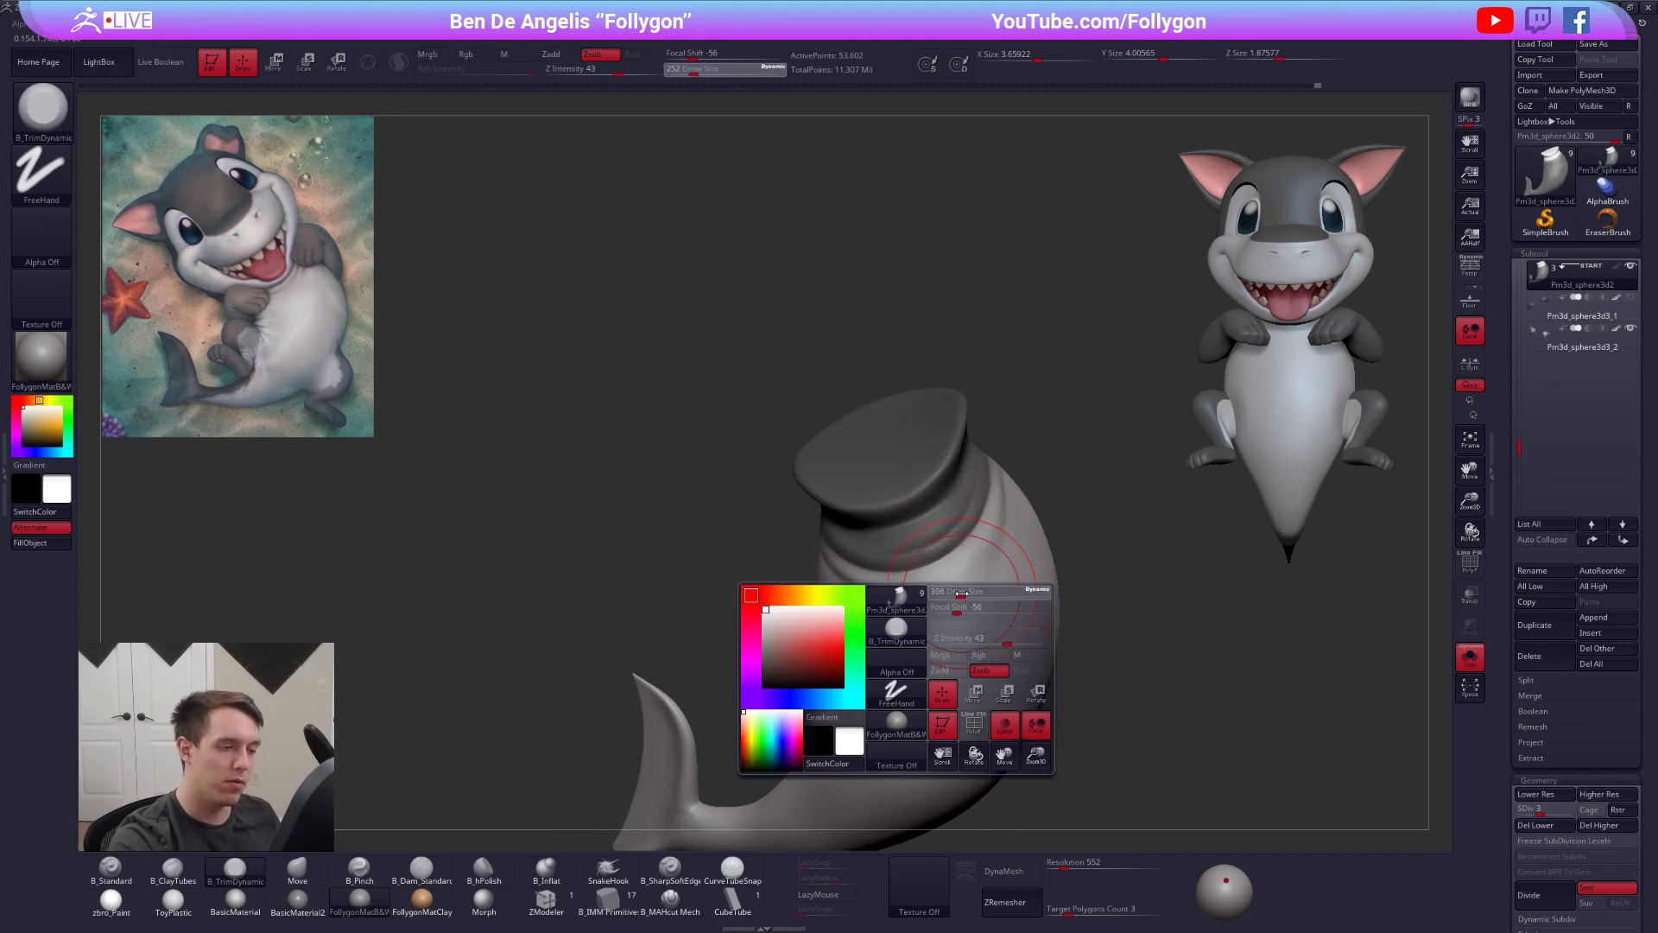
- Reshape the unmasked chest and back below the neck with the Move brush at draw size about 170
key(b)
key(m)
key(v)
key(space)
drag(949, 602, 948, 593)
key(space)
right_drag(948, 593, 954, 587)
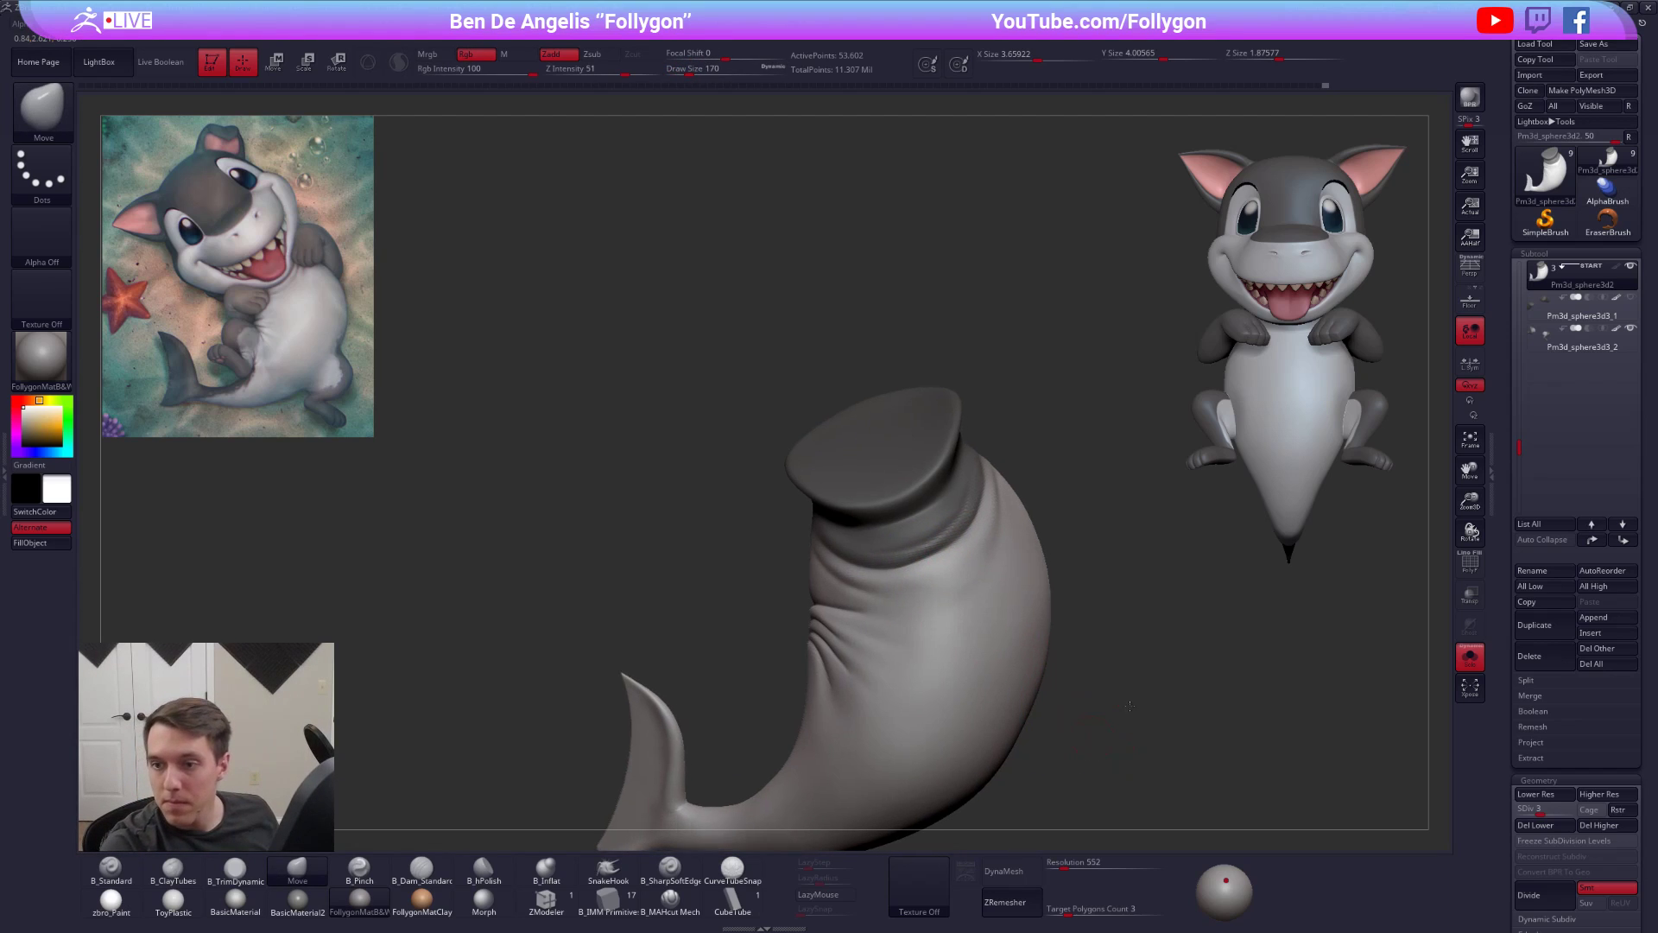
right_drag(1132, 711, 1128, 687)
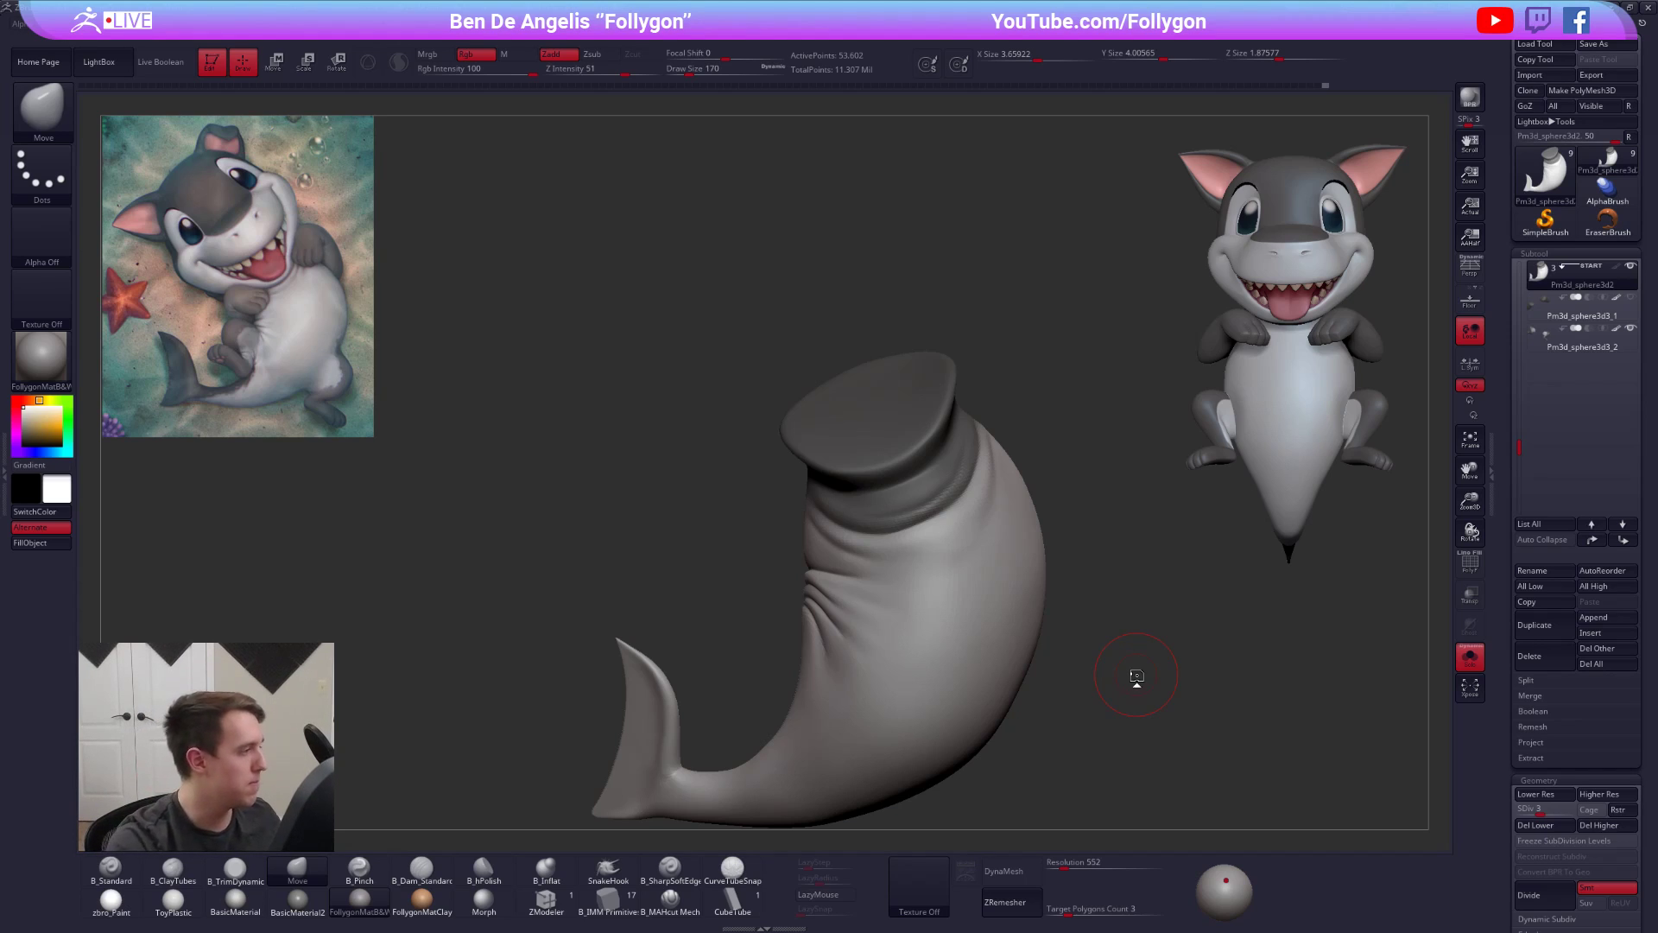
right_drag(1136, 675, 1019, 596)
ctrl+right_drag(1002, 531, 960, 517)
key(space)
right_drag(969, 573, 962, 566)
key(space)
drag(962, 566, 898, 550)
- Flatten and smooth the chest surface beneath the neck mask with the TrimDynamic brush, reducing its draw size to about 181
key(3)
key(space)
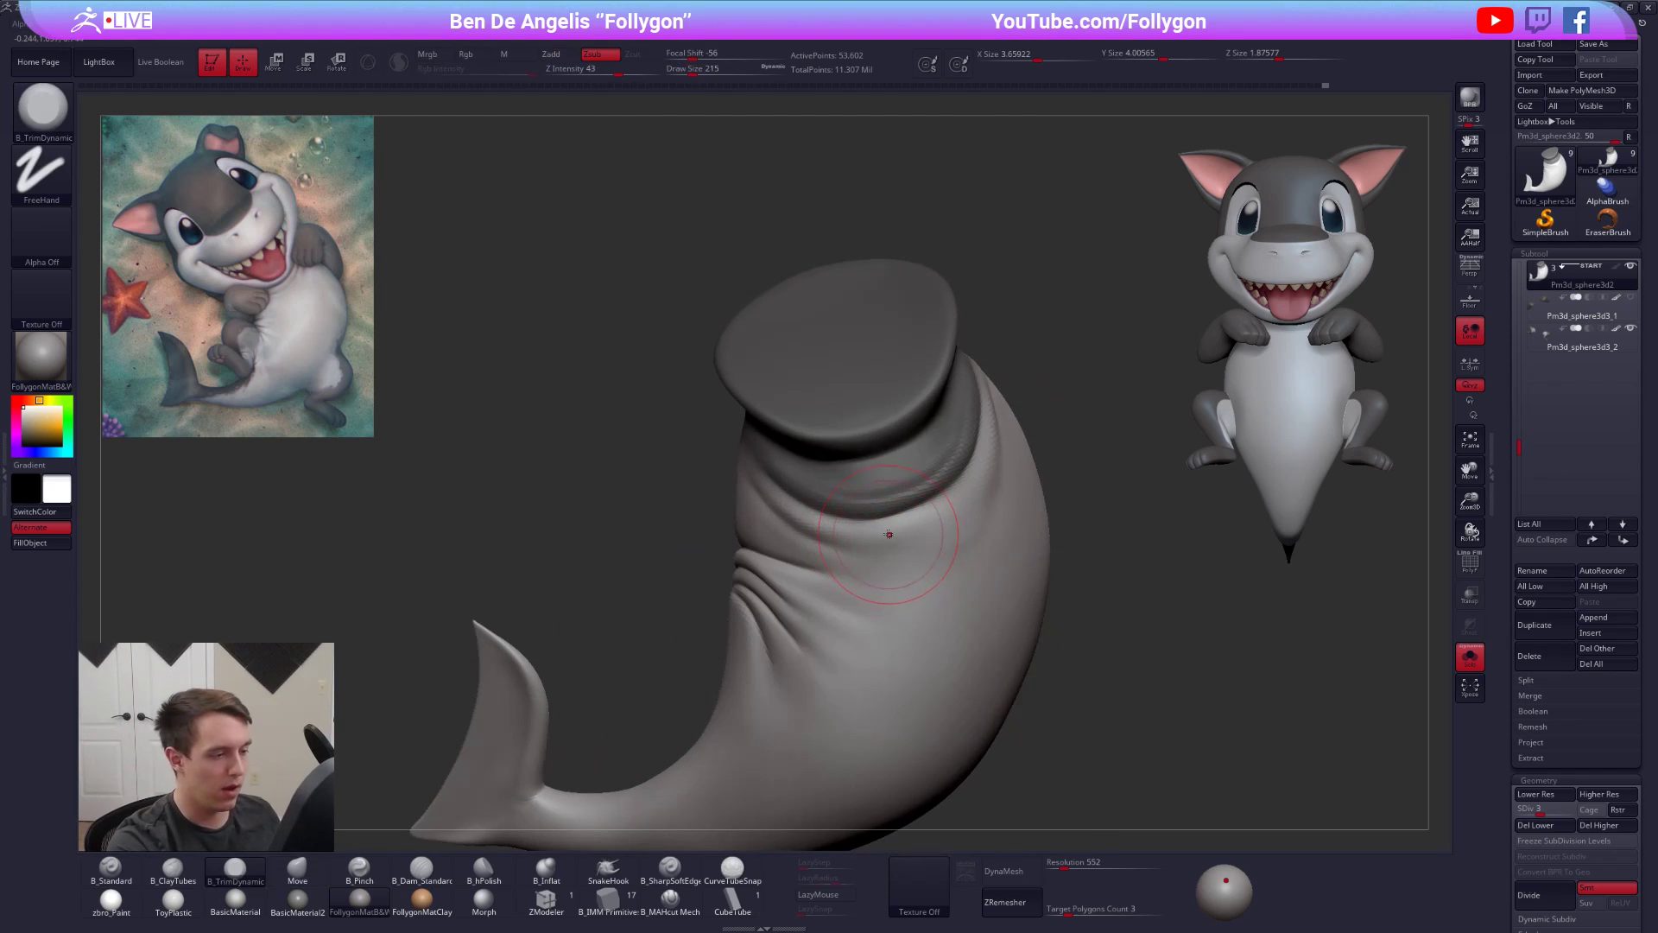
right_drag(934, 539, 959, 528)
shift+drag(901, 511, 921, 557)
right_drag(922, 558, 902, 574)
key(space)
drag(938, 572, 934, 571)
right_drag(931, 531, 920, 527)
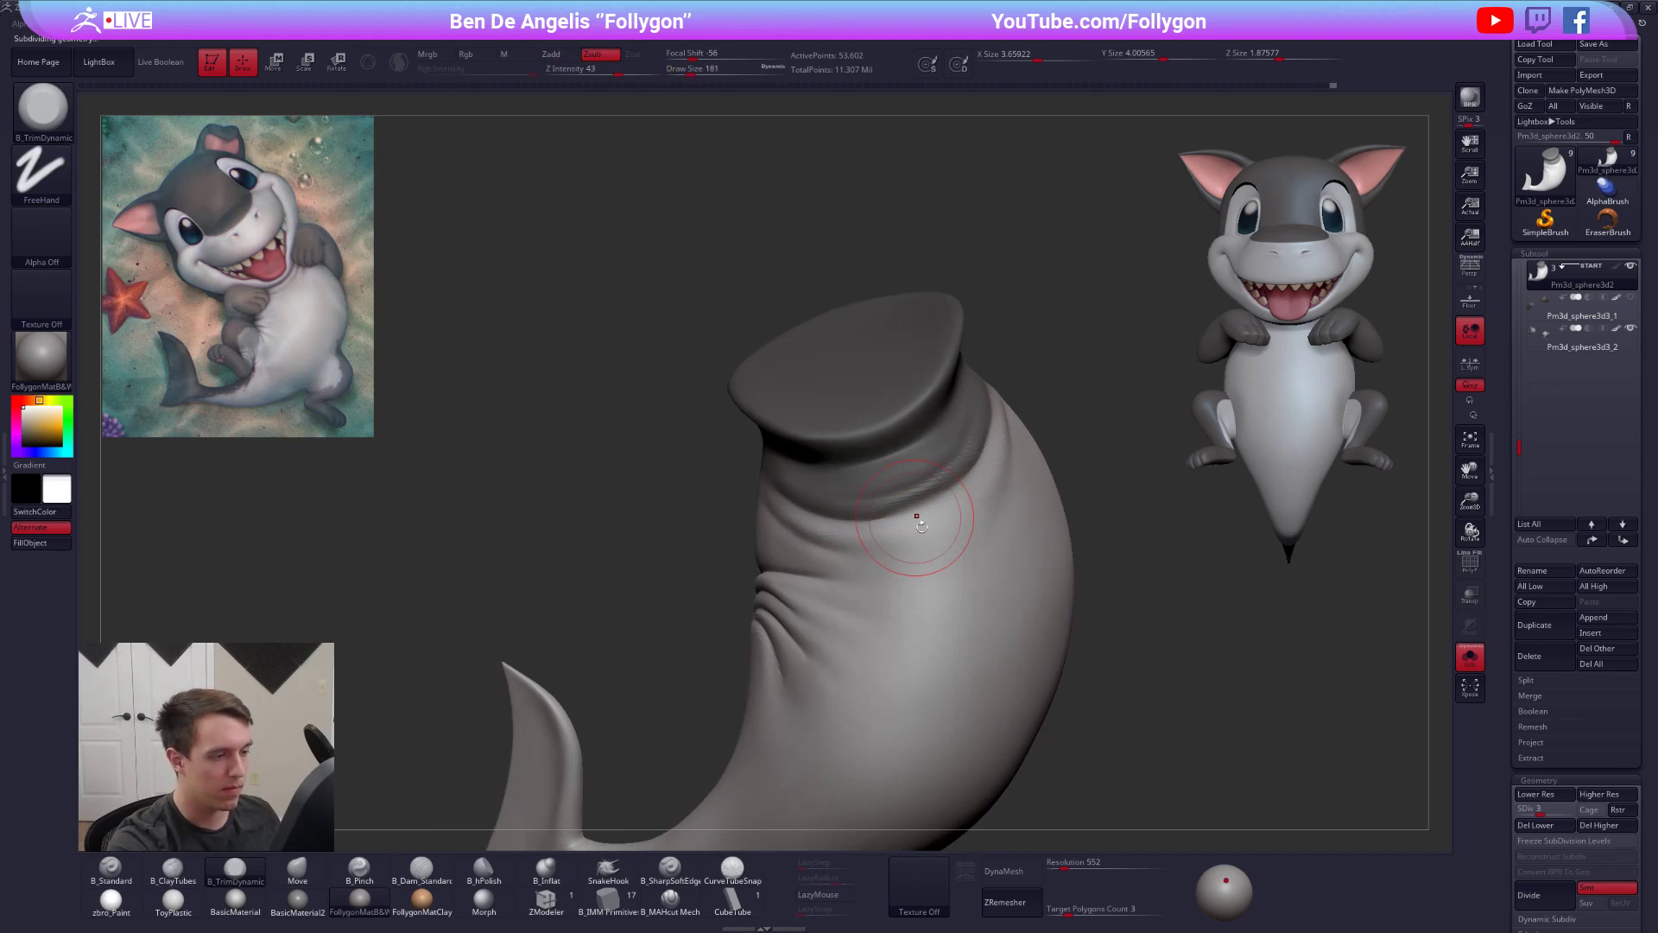
- Refine the chest folds below the neck with a resized TrimDynamic brush, working from subdivision level 6 downwards
key(d)
key(space)
drag(937, 526, 1021, 517)
key(space)
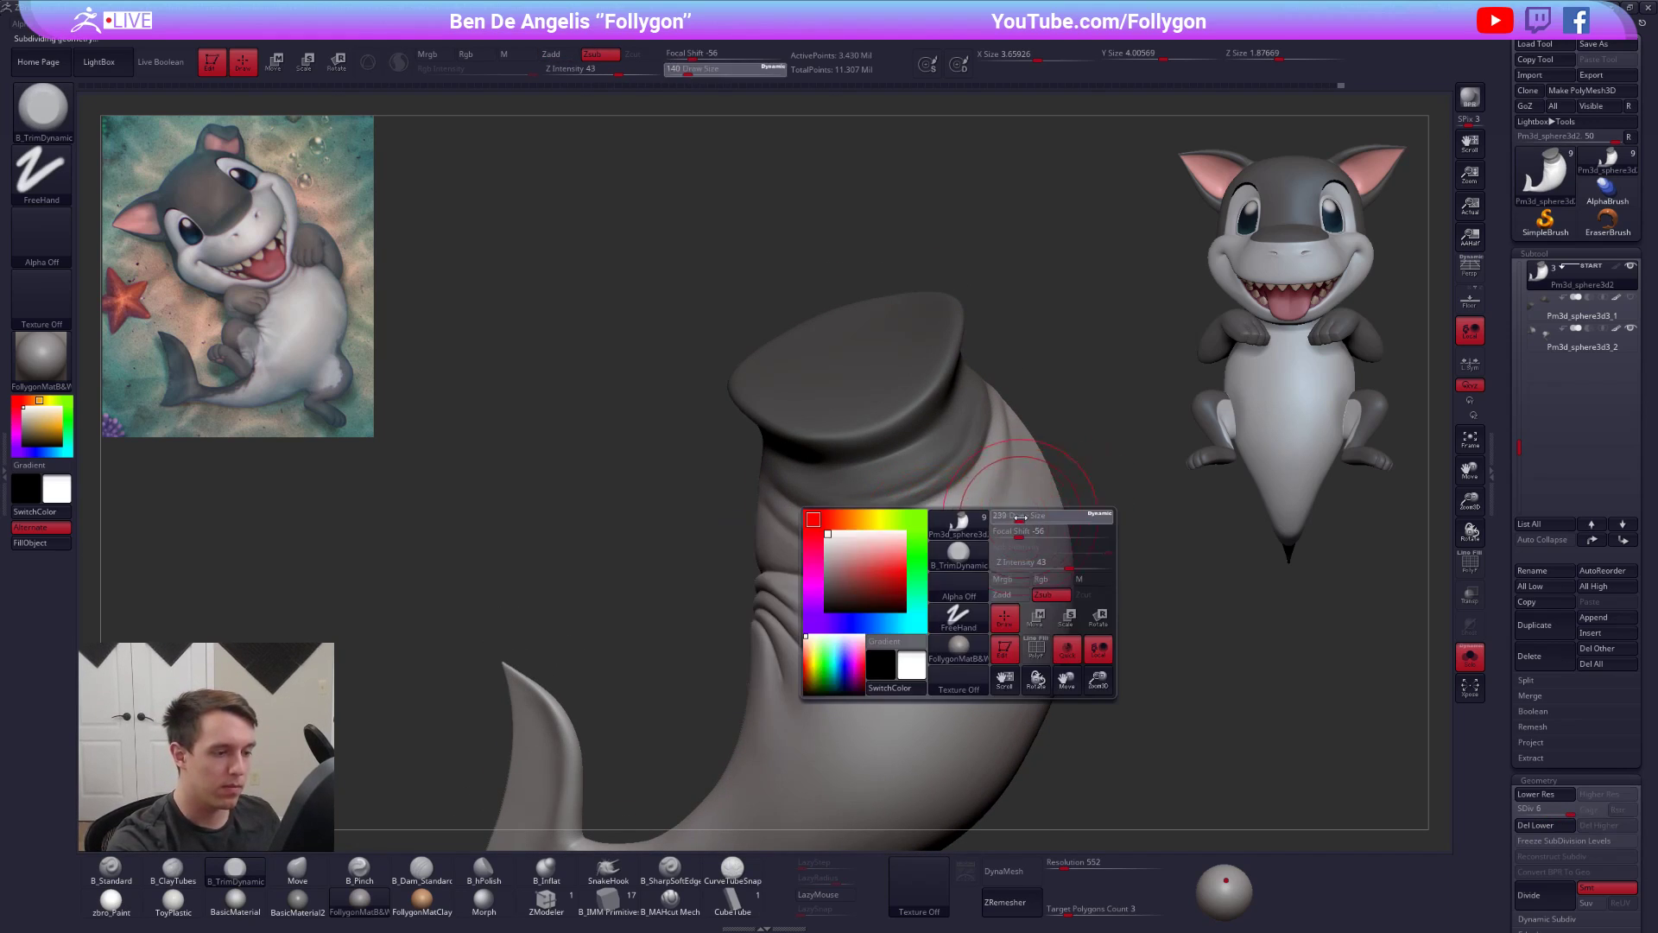
key(shift+d)
key(shift+d)
mouse_move(998, 532)
right_down()
mouse_move(884, 566)
mouse_move(939, 540)
mouse_move(955, 552)
mouse_move(938, 546)
right_up()
- Adjust the form of the upper torso at subdivision level 3 with the Move brush at draw size about 160
key(b)
key(m)
key(v)
key(shift+d)
key(shift+d)
key(d)
right_click(938, 545)
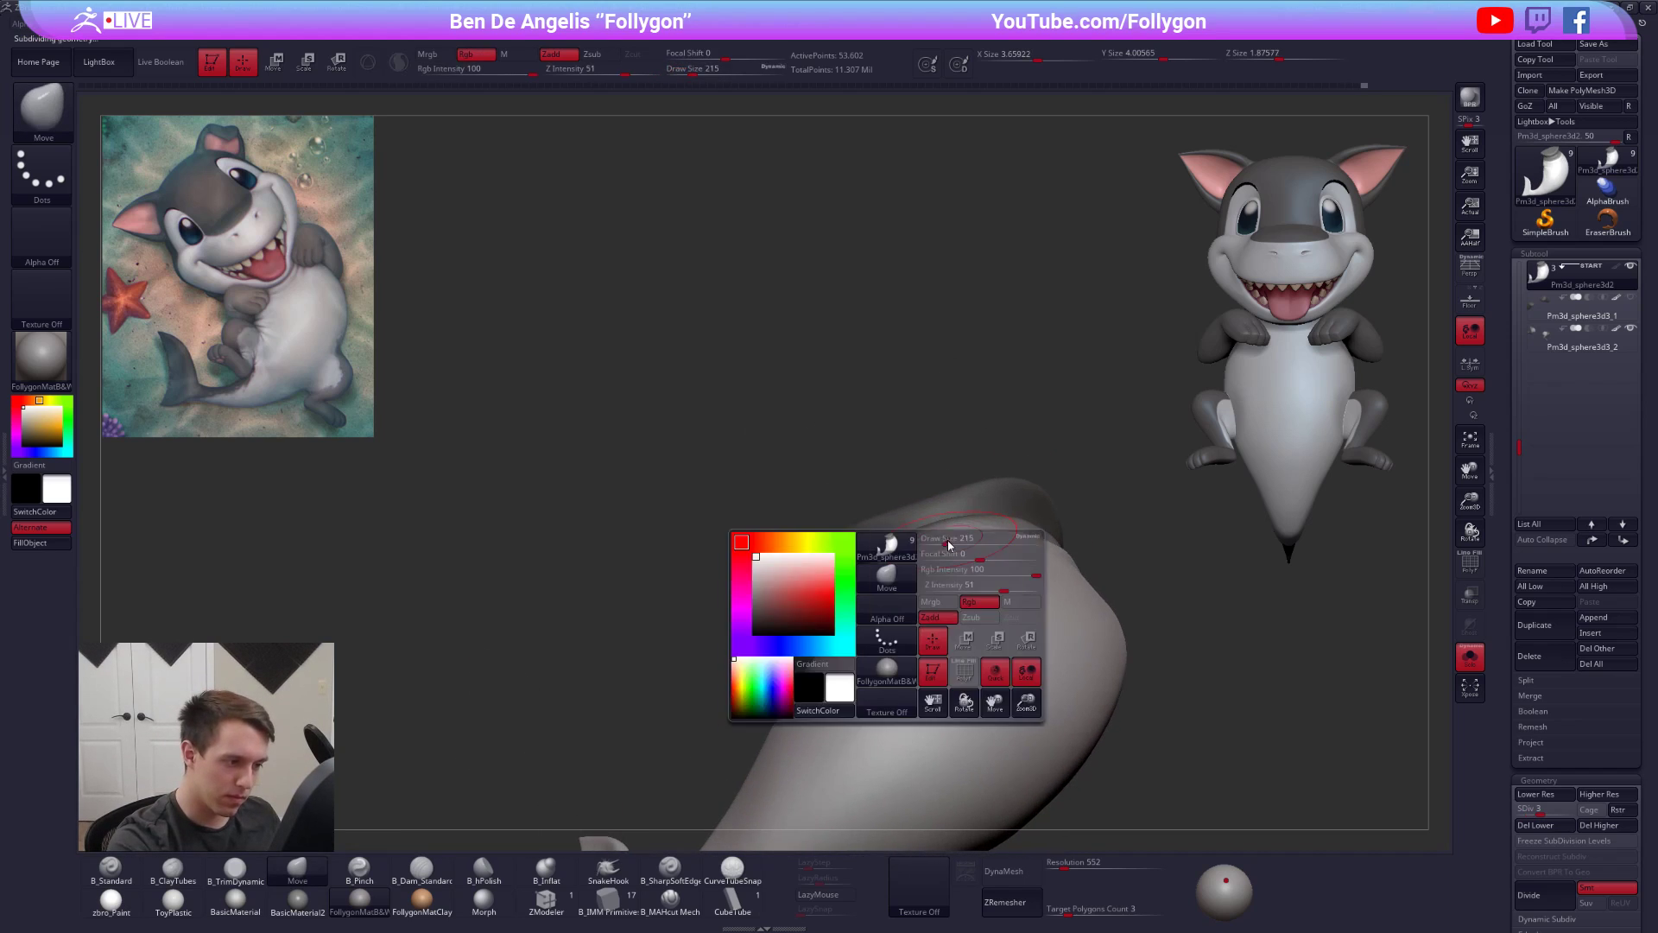
right_click(878, 635)
drag(960, 557, 944, 531)
mouse_move(953, 516)
right_down()
mouse_move(969, 598)
mouse_move(915, 637)
right_up()
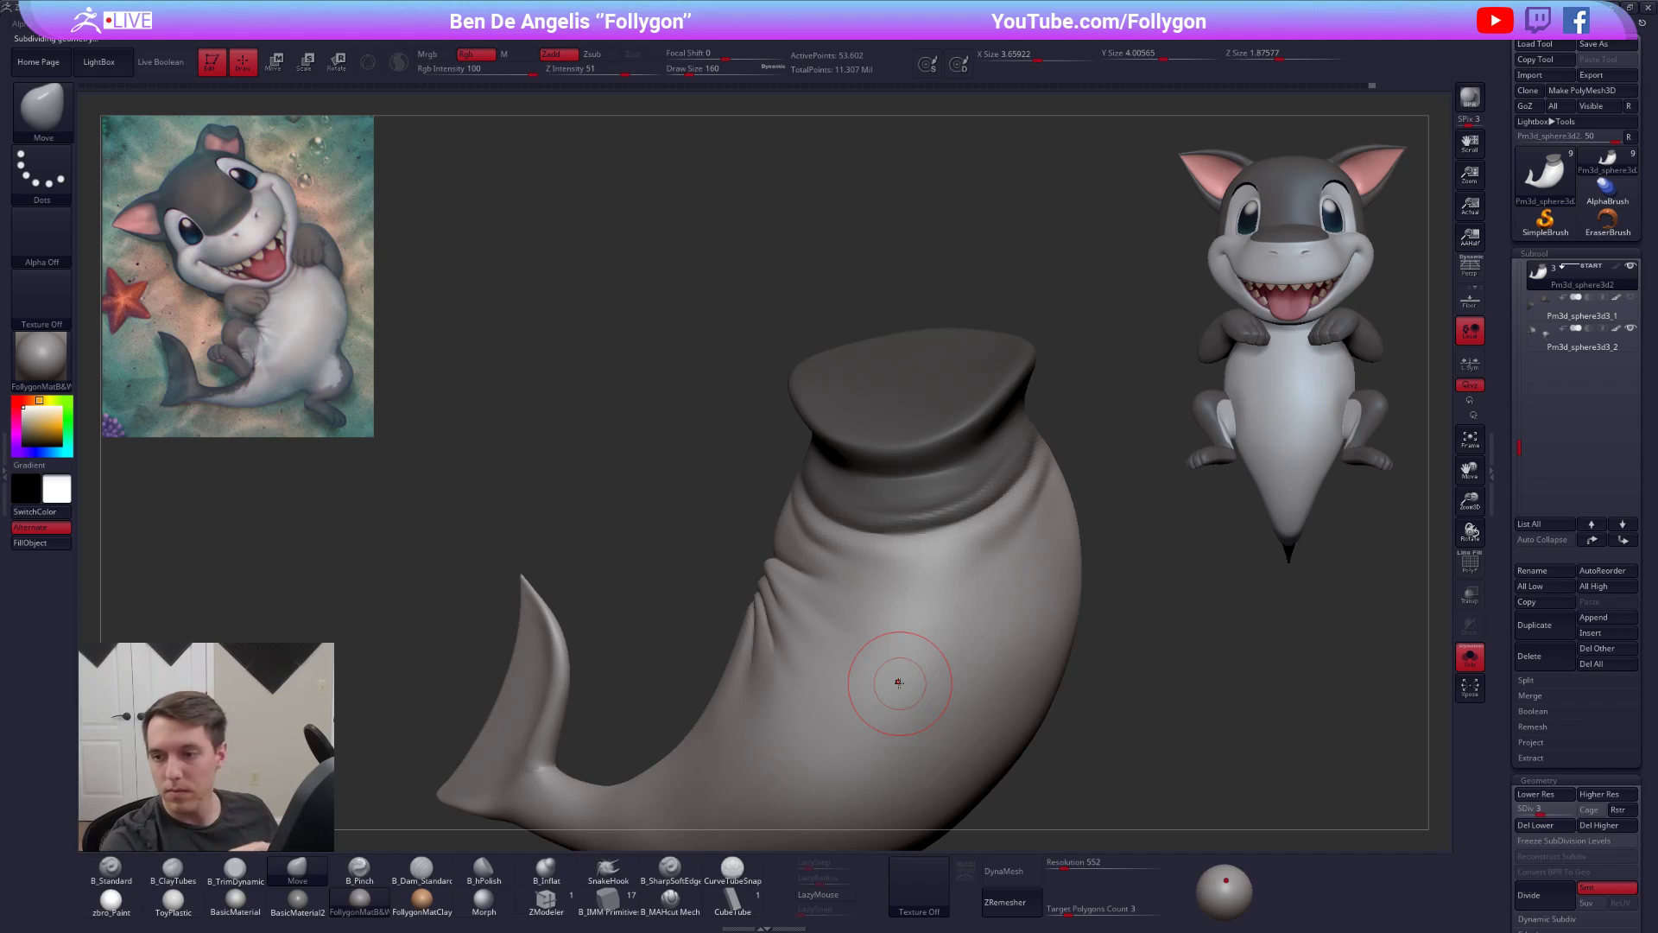
- Nudge the side of the torso at subdivision level 4, keeping the Move brush at draw size about 160
key(d)
key(space)
drag(982, 550, 976, 553)
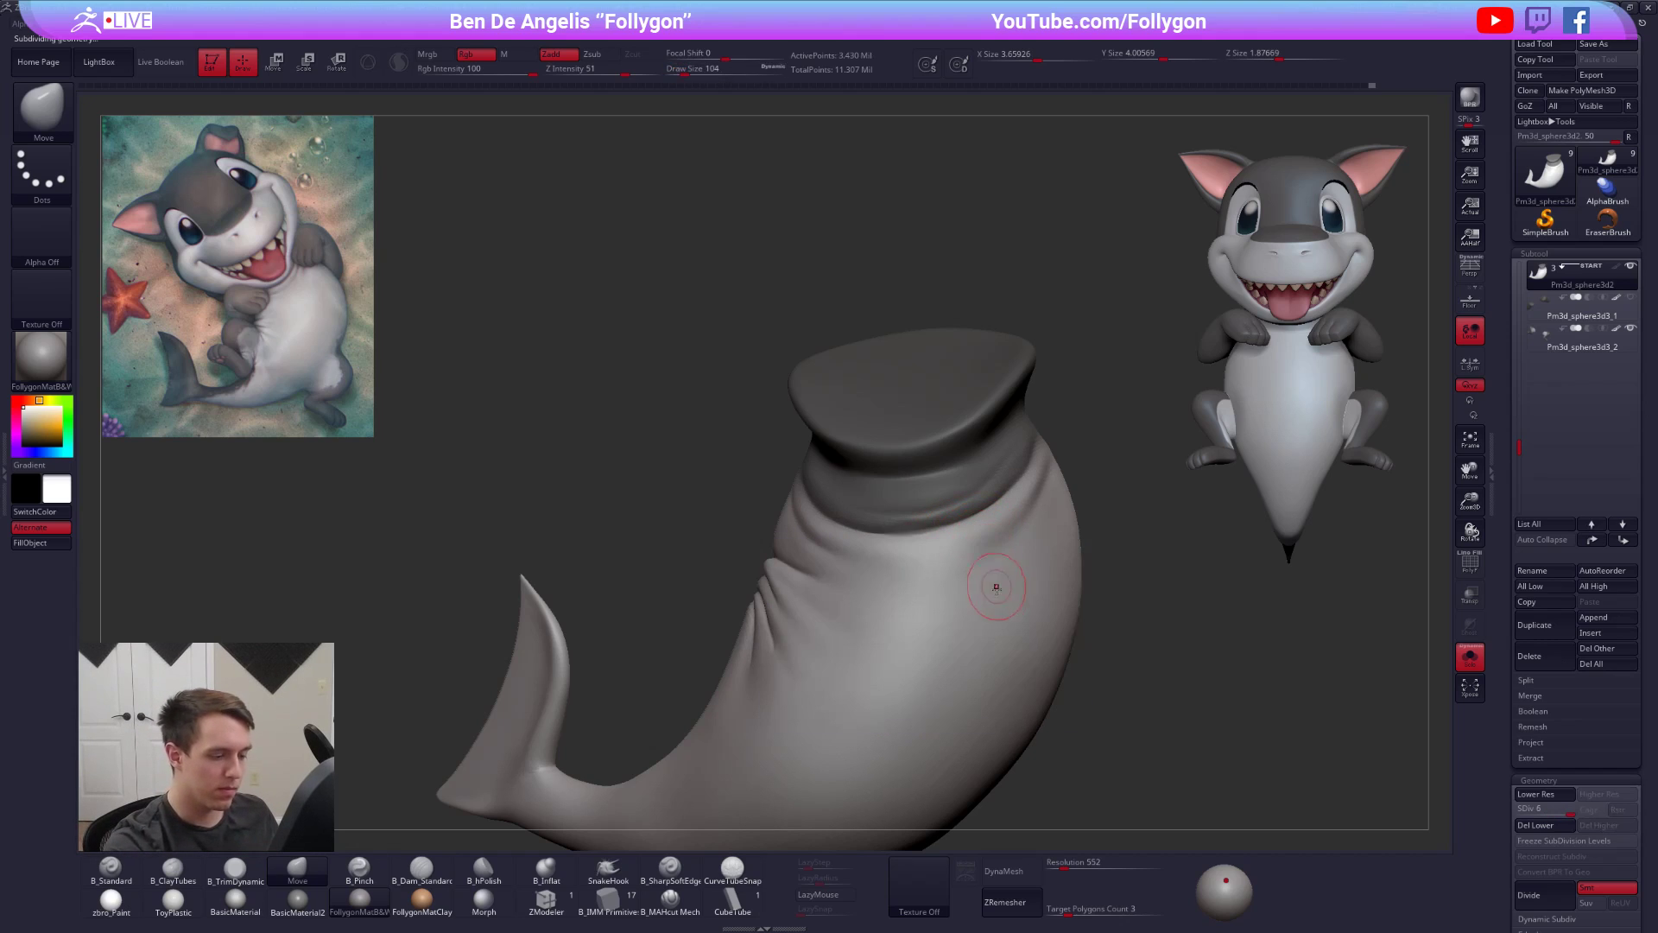
key(shift+d)
key(shift+d)
ctrl+right_drag(1007, 640, 977, 621)
key(space)
drag(981, 624, 991, 630)
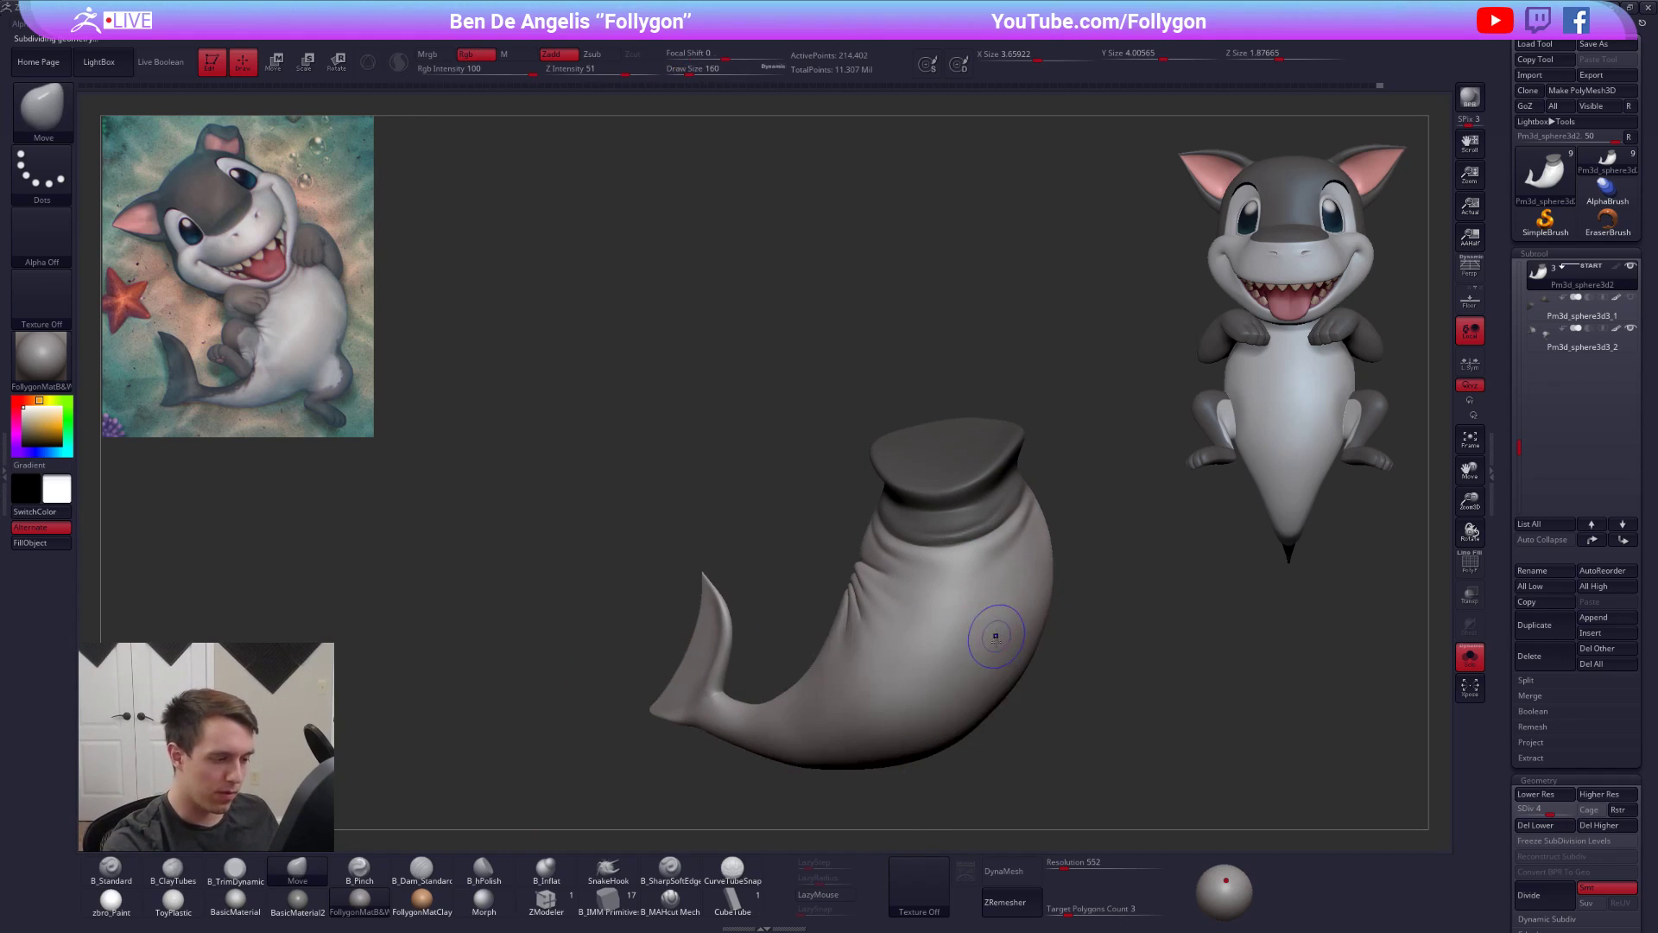
- Smooth and reshape the overall torso and belly curve at subdivision level 1 with a Move brush of draw size about 366
key(shift+d)
right_drag(992, 636, 966, 655)
key(space)
drag(967, 655, 981, 656)
alt+right_drag(942, 730, 1009, 632)
shift+drag(1006, 634, 967, 656)
right_drag(967, 656, 948, 635)
key(shift+d)
key(shift+d)
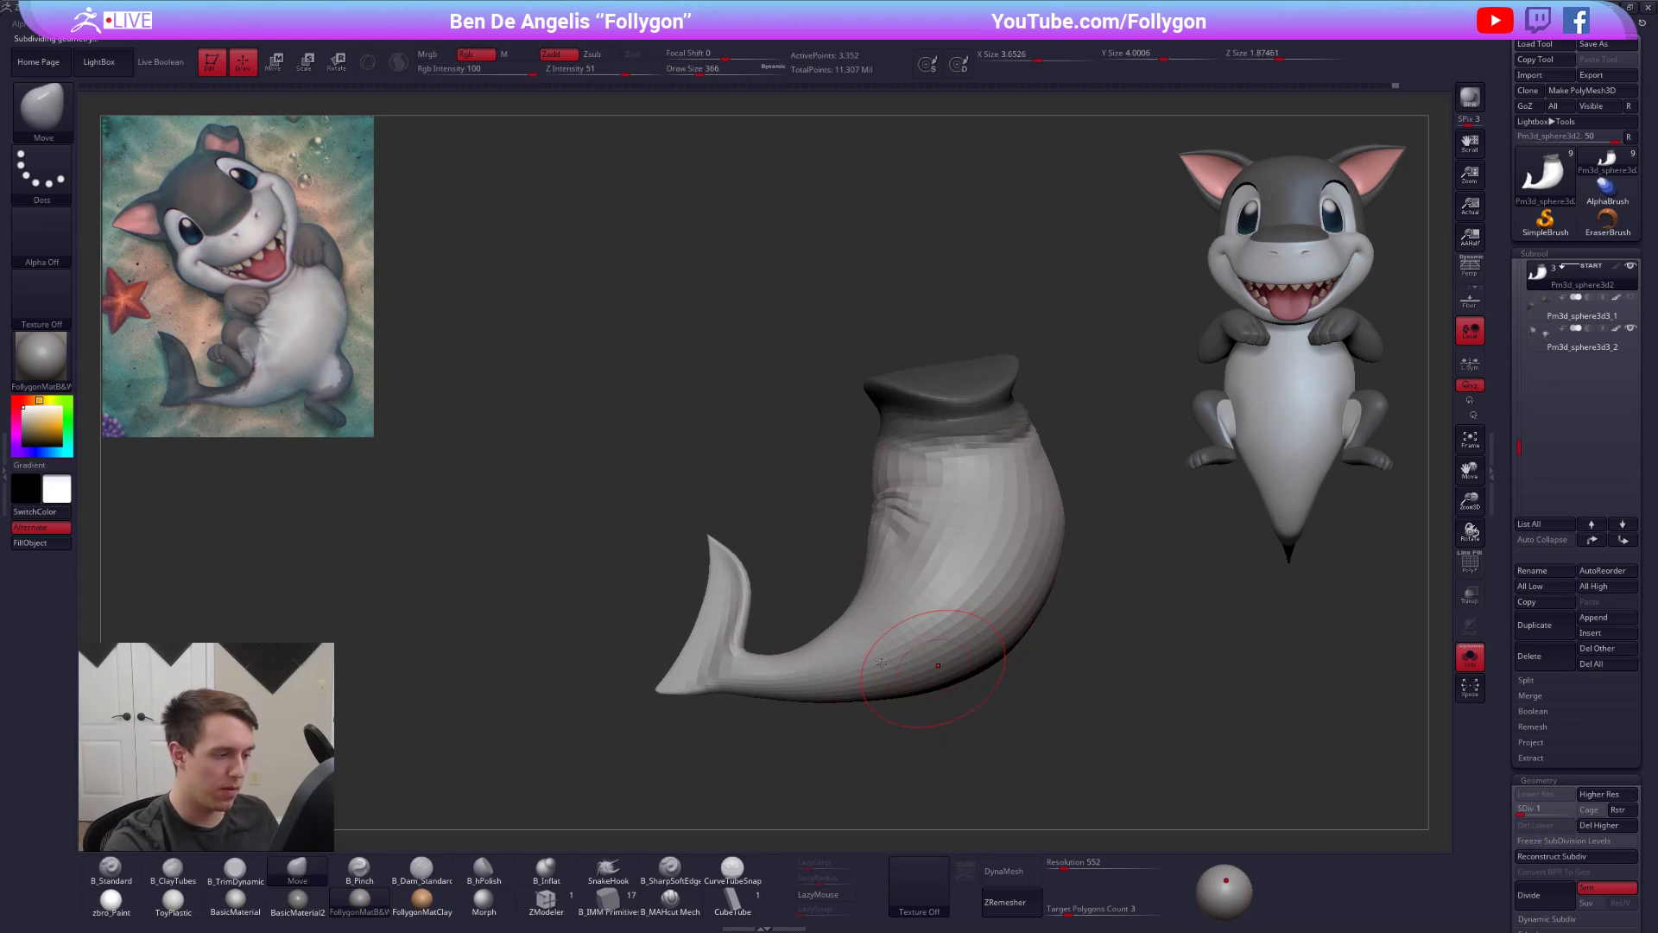
- Raise the body to subdivision level 6 and carve folds around the neck with the MAHcut Mech brush at draw size 130
key(d)
right_drag(881, 683, 930, 603)
key(d)
click(670, 902)
mouse_move(1012, 466)
alt+right_down()
mouse_move(931, 551)
mouse_move(955, 575)
mouse_move(983, 556)
alt+right_up()
key(space)
drag(988, 548, 976, 546)
right_drag(1011, 495, 1022, 481)
key(space)
mouse_move(989, 547)
mouse_down()
mouse_move(852, 594)
mouse_move(967, 546)
mouse_up()
key(s)
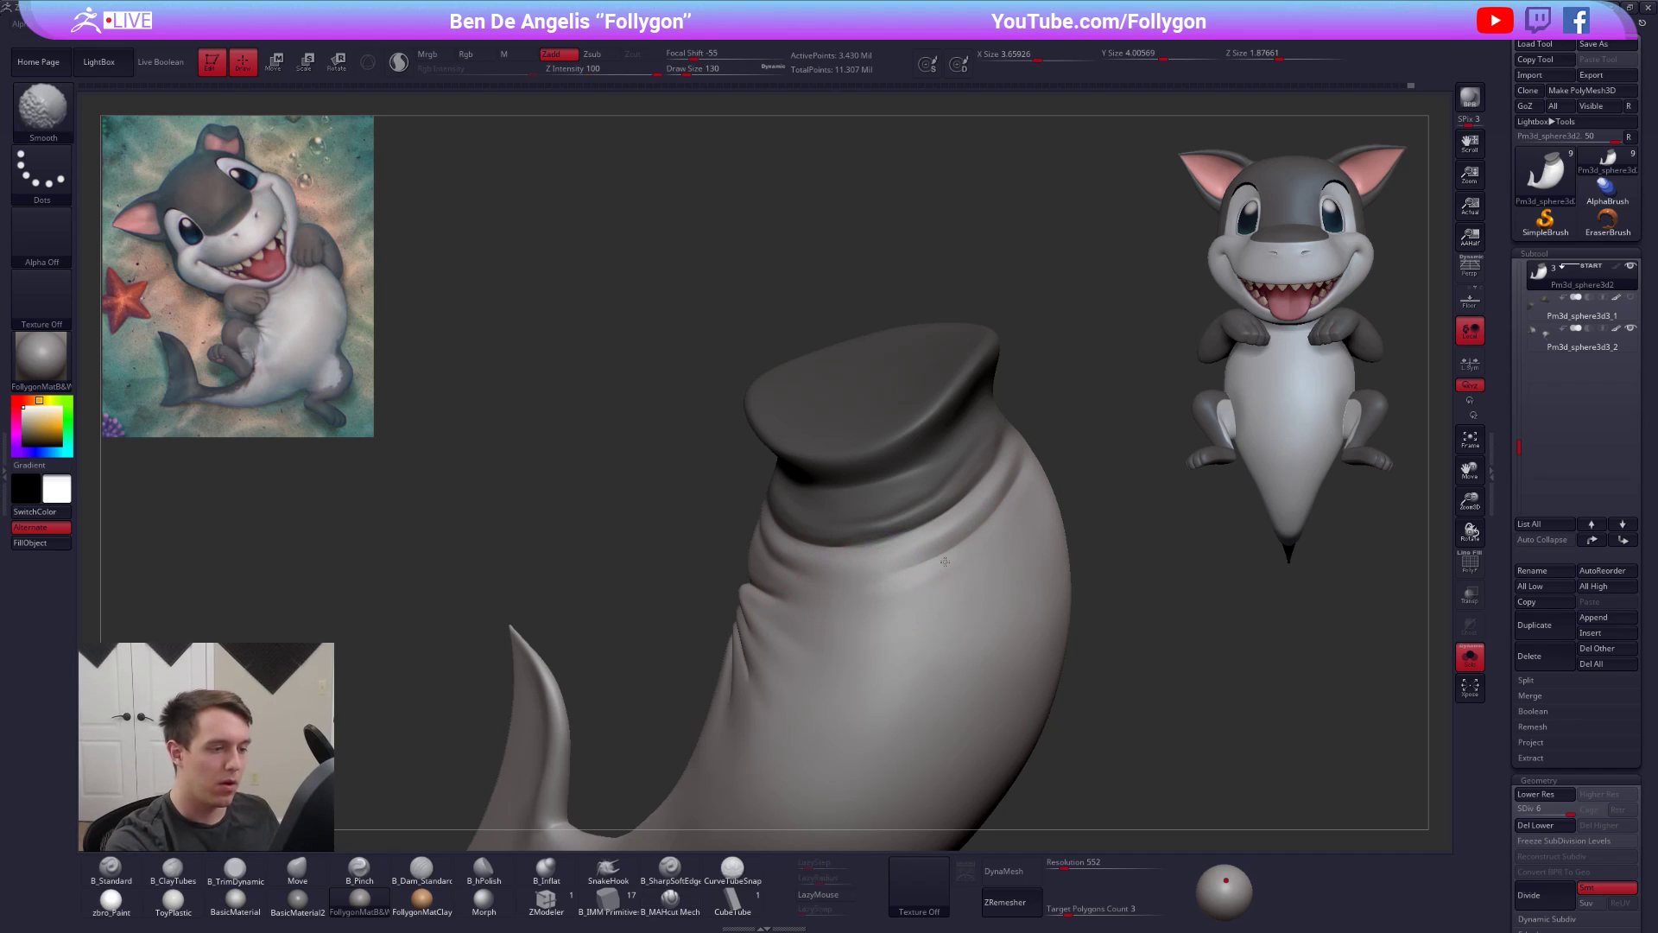
- Smooth the neck folds at subdivision level 5, clear the neck mask and return the body to level 6
mouse_move(907, 603)
right_down()
mouse_move(948, 596)
mouse_move(803, 596)
mouse_move(812, 623)
mouse_move(869, 584)
mouse_move(872, 612)
right_up()
key(shift+d)
shift+drag(870, 613, 899, 611)
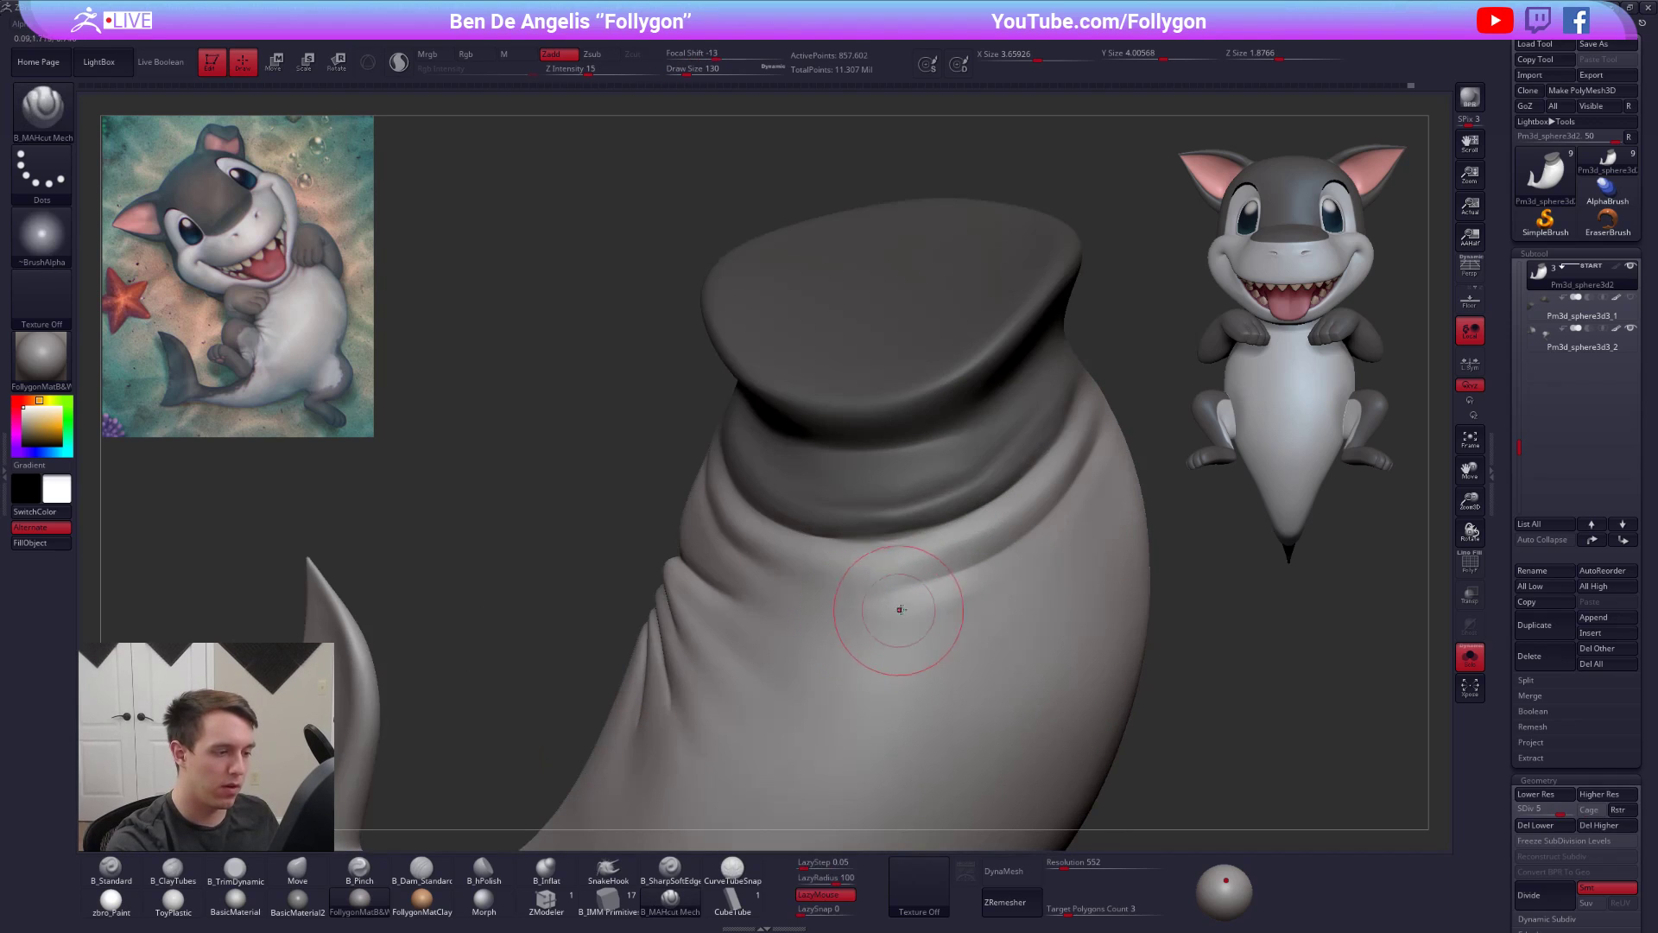
ctrl+drag(1138, 430, 1159, 447)
key(d)
mouse_move(821, 567)
right_down()
mouse_move(835, 534)
mouse_move(831, 556)
right_up()
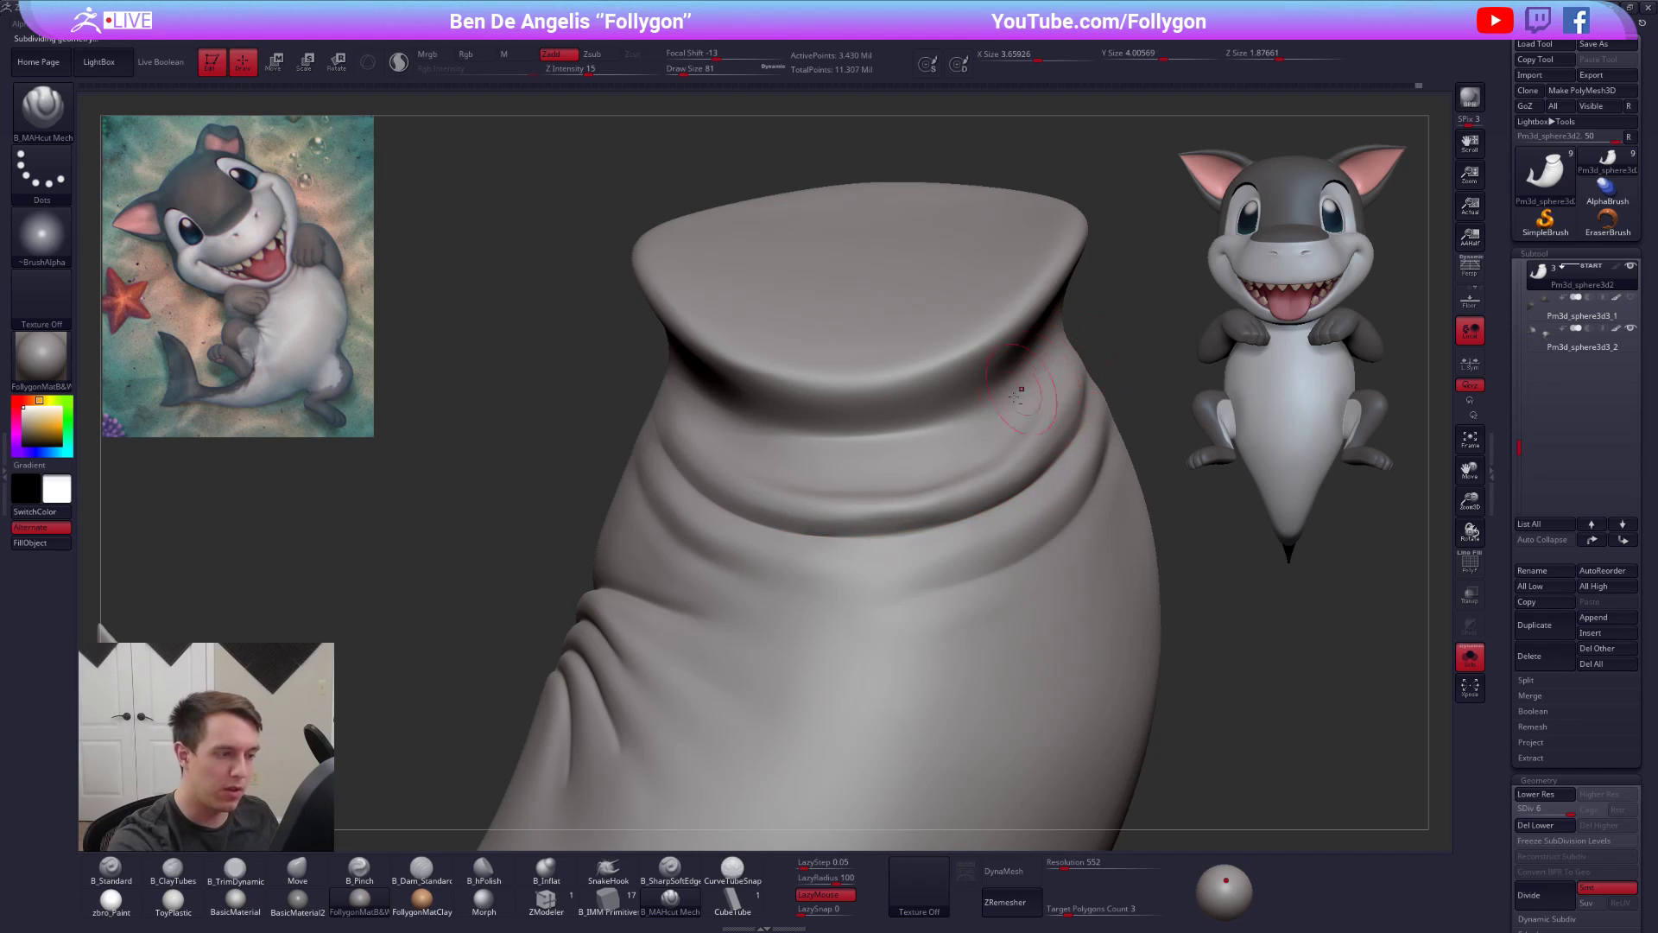
- Refine the folds below the chin with the MAHcut Mech and ClayTubes brushes, save the project and smooth the fold edges
mouse_move(879, 552)
right_down()
mouse_move(864, 527)
mouse_move(916, 577)
mouse_move(907, 629)
mouse_move(852, 574)
mouse_move(873, 562)
right_up()
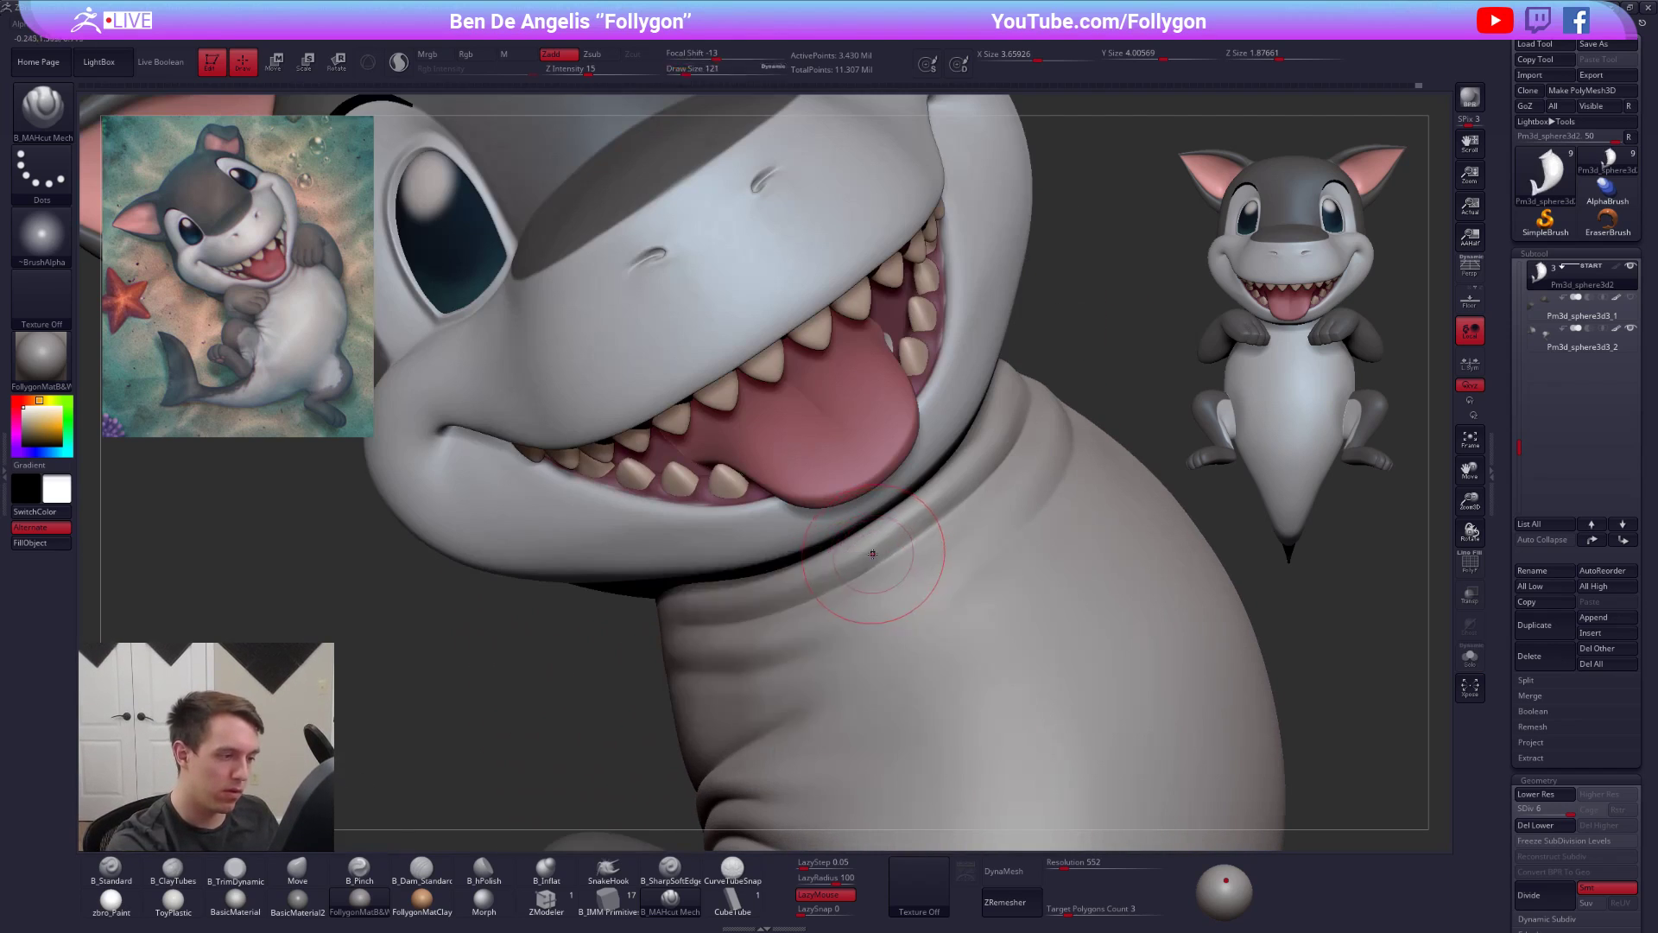
key(2)
key(ctrl+s)
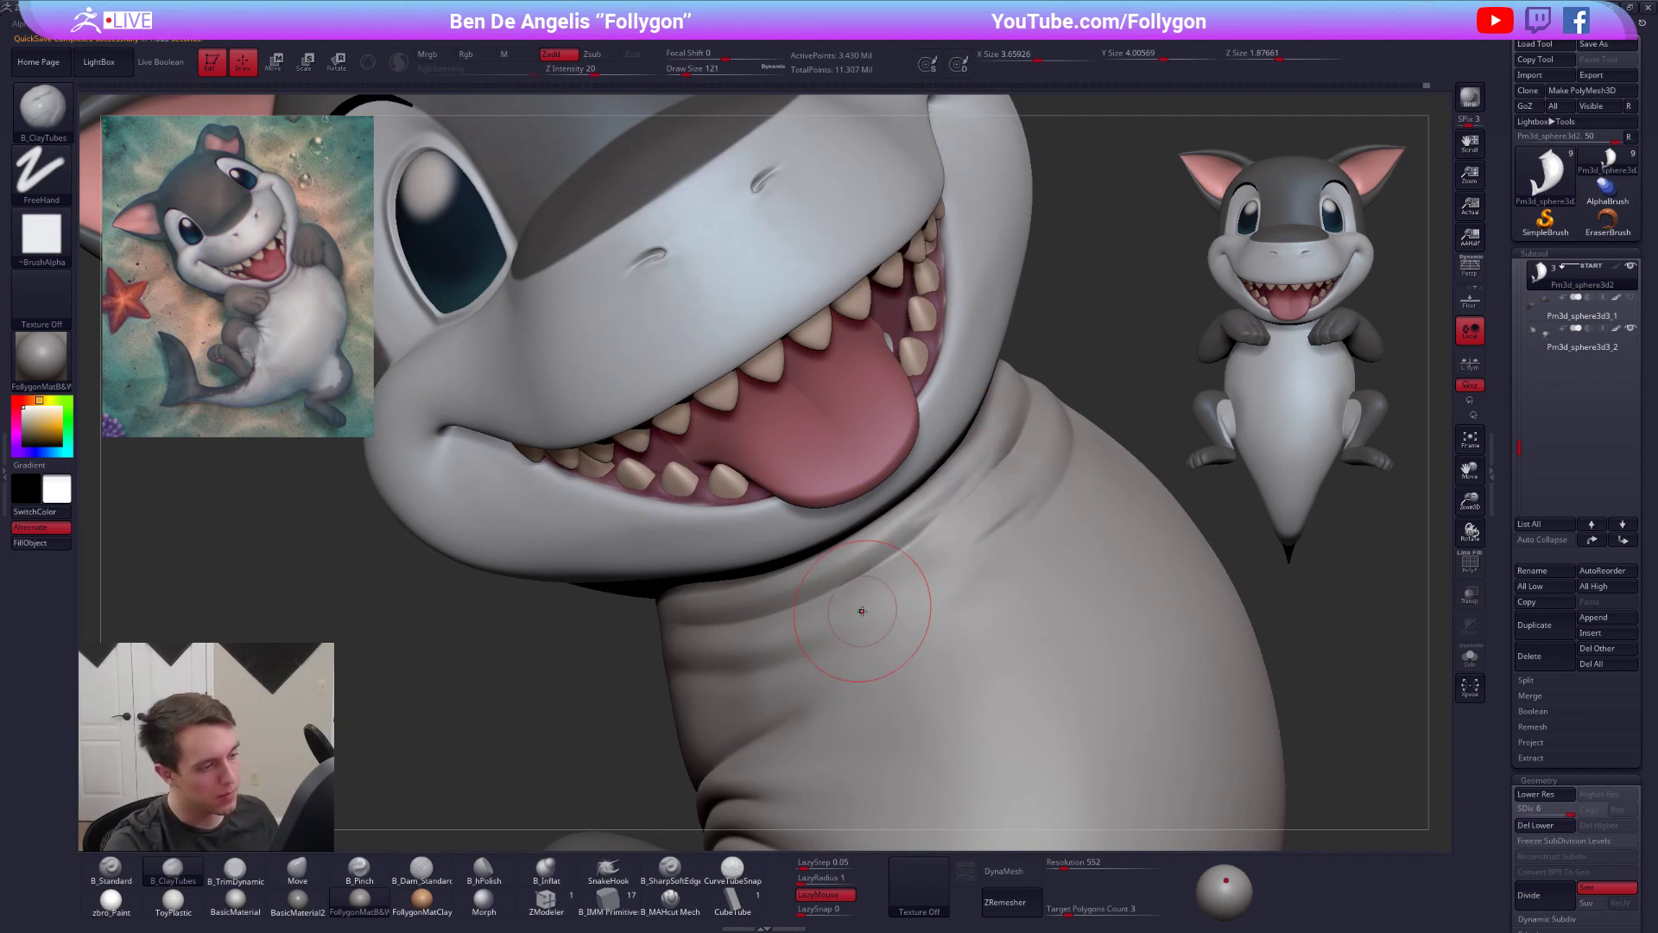
key(shift)
shift+drag(912, 532, 878, 560)
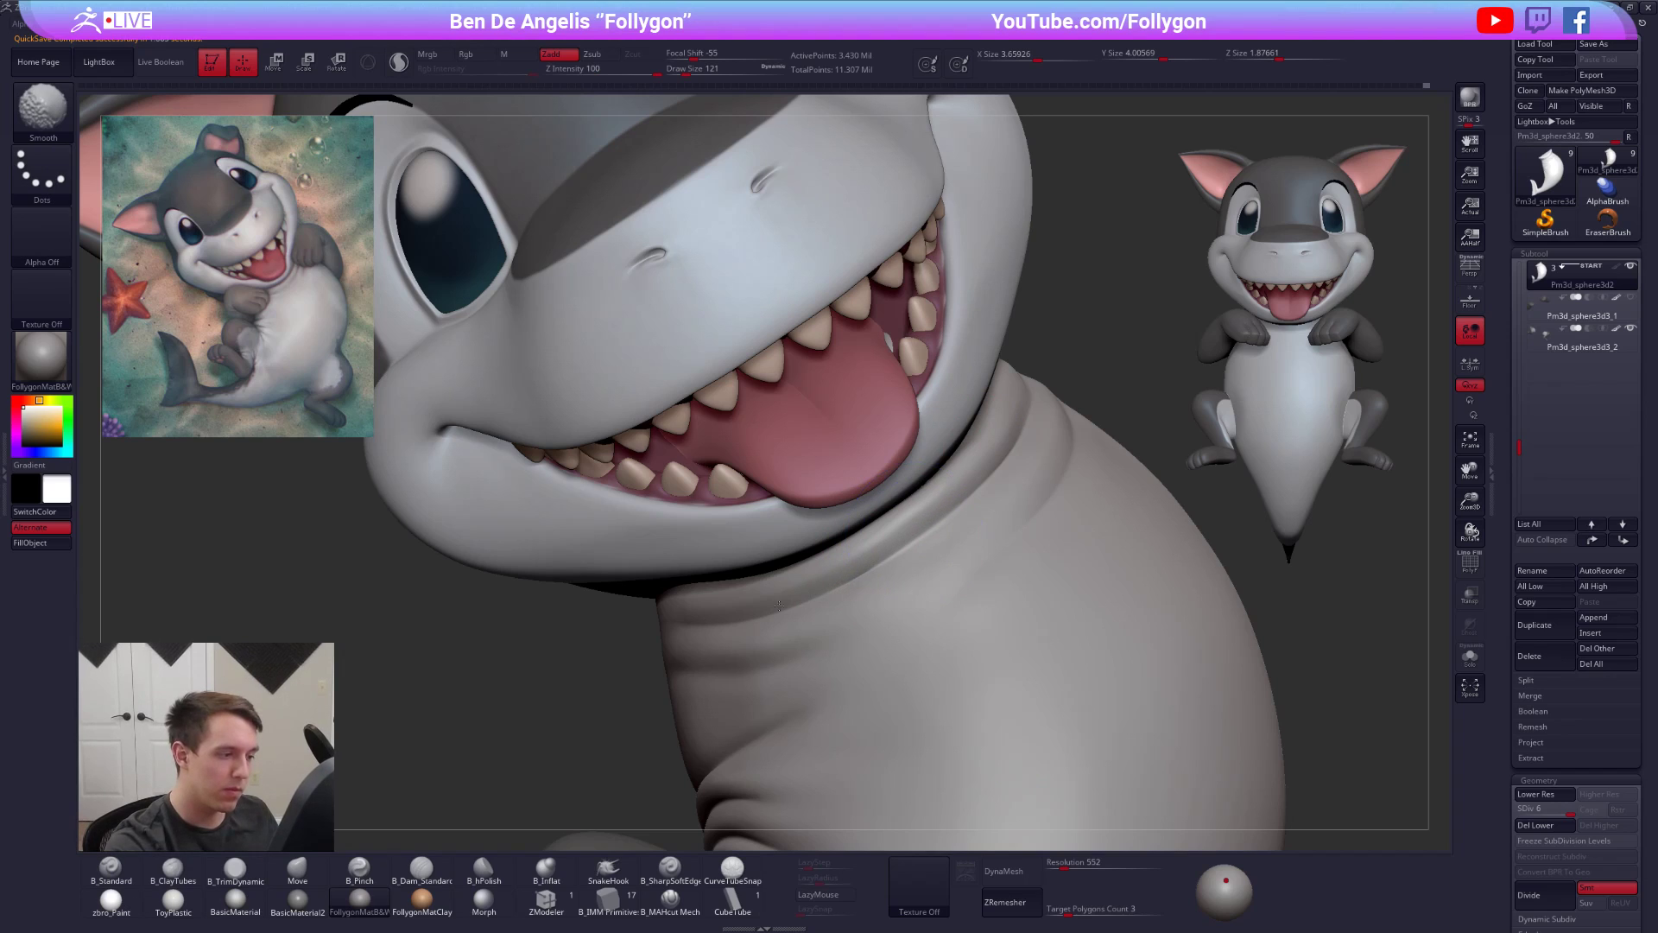
- Turn on the body's painted colours, apply the zbro_Paint material and switch to the Standard brush
mouse_move(1031, 542)
ctrl+right_down()
mouse_move(911, 614)
mouse_move(872, 660)
mouse_move(1109, 731)
mouse_move(1157, 648)
ctrl+right_up()
alt+right_drag(1157, 648, 1087, 649)
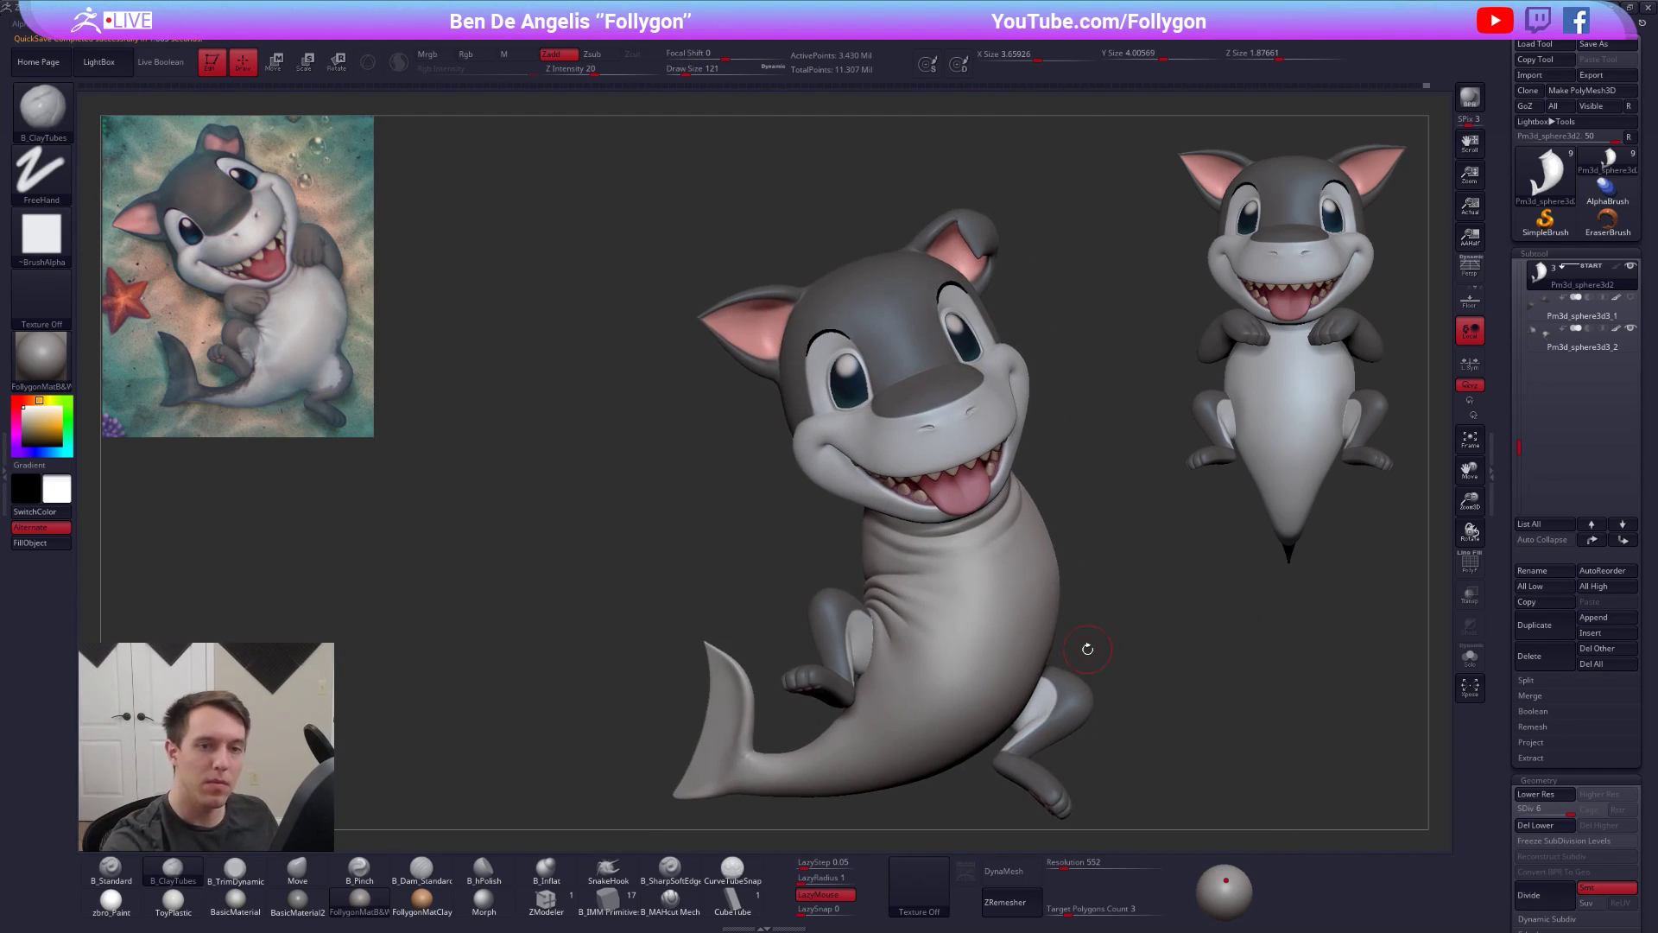
click(1615, 267)
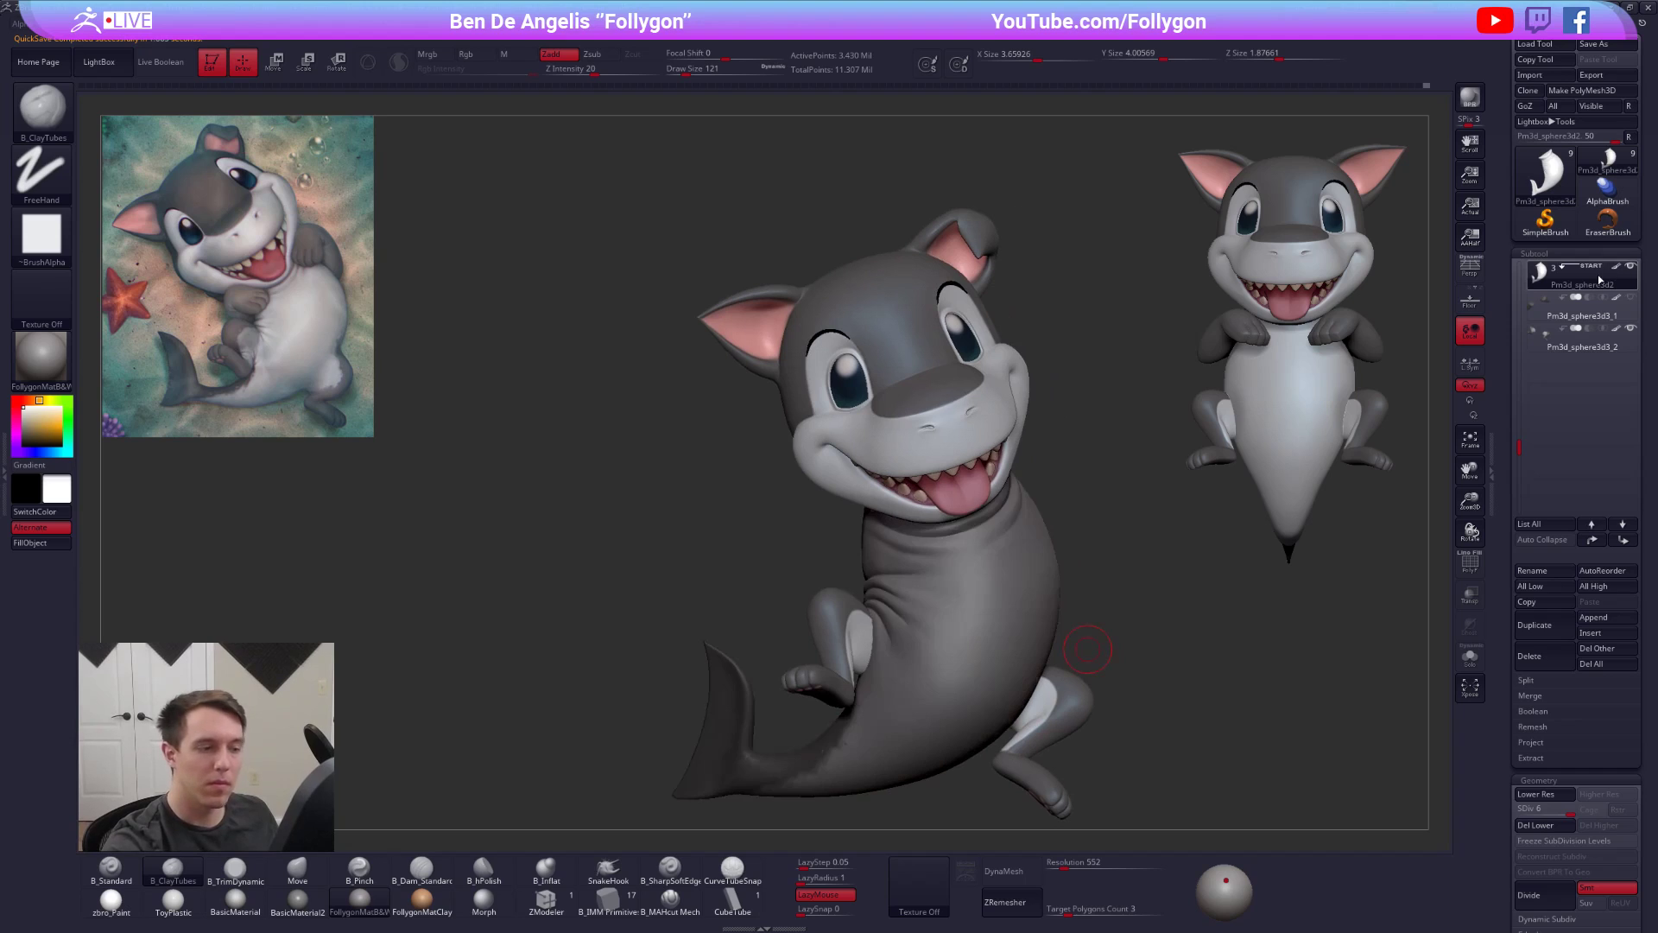
click(113, 900)
right_drag(1000, 641, 915, 607)
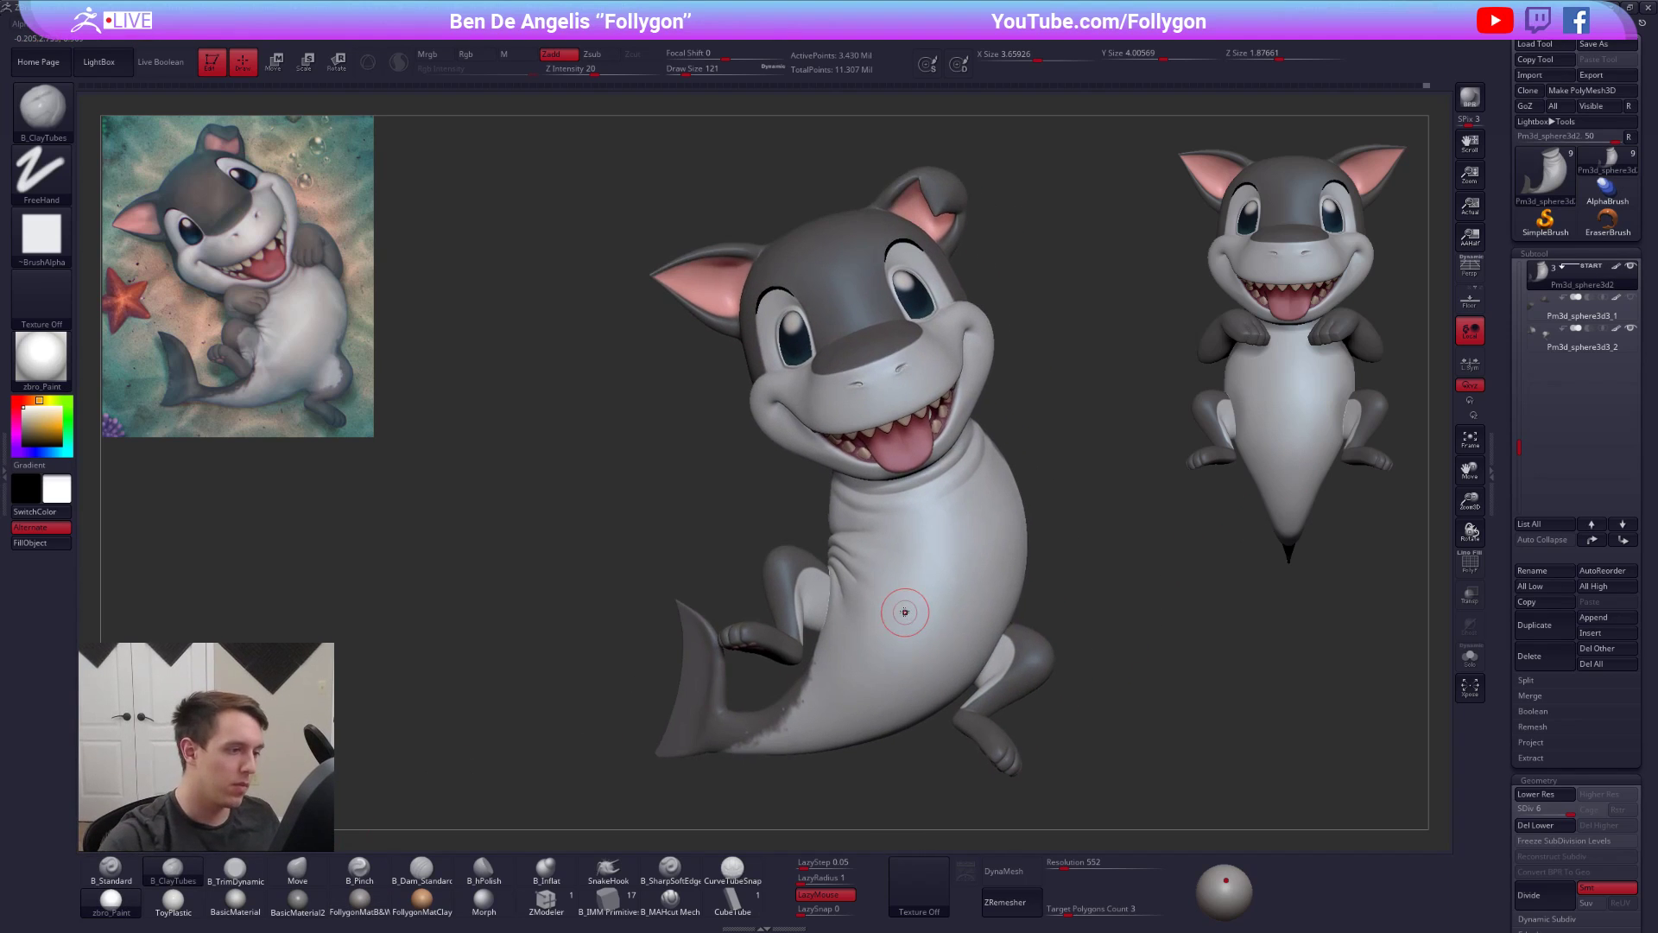
key(1)
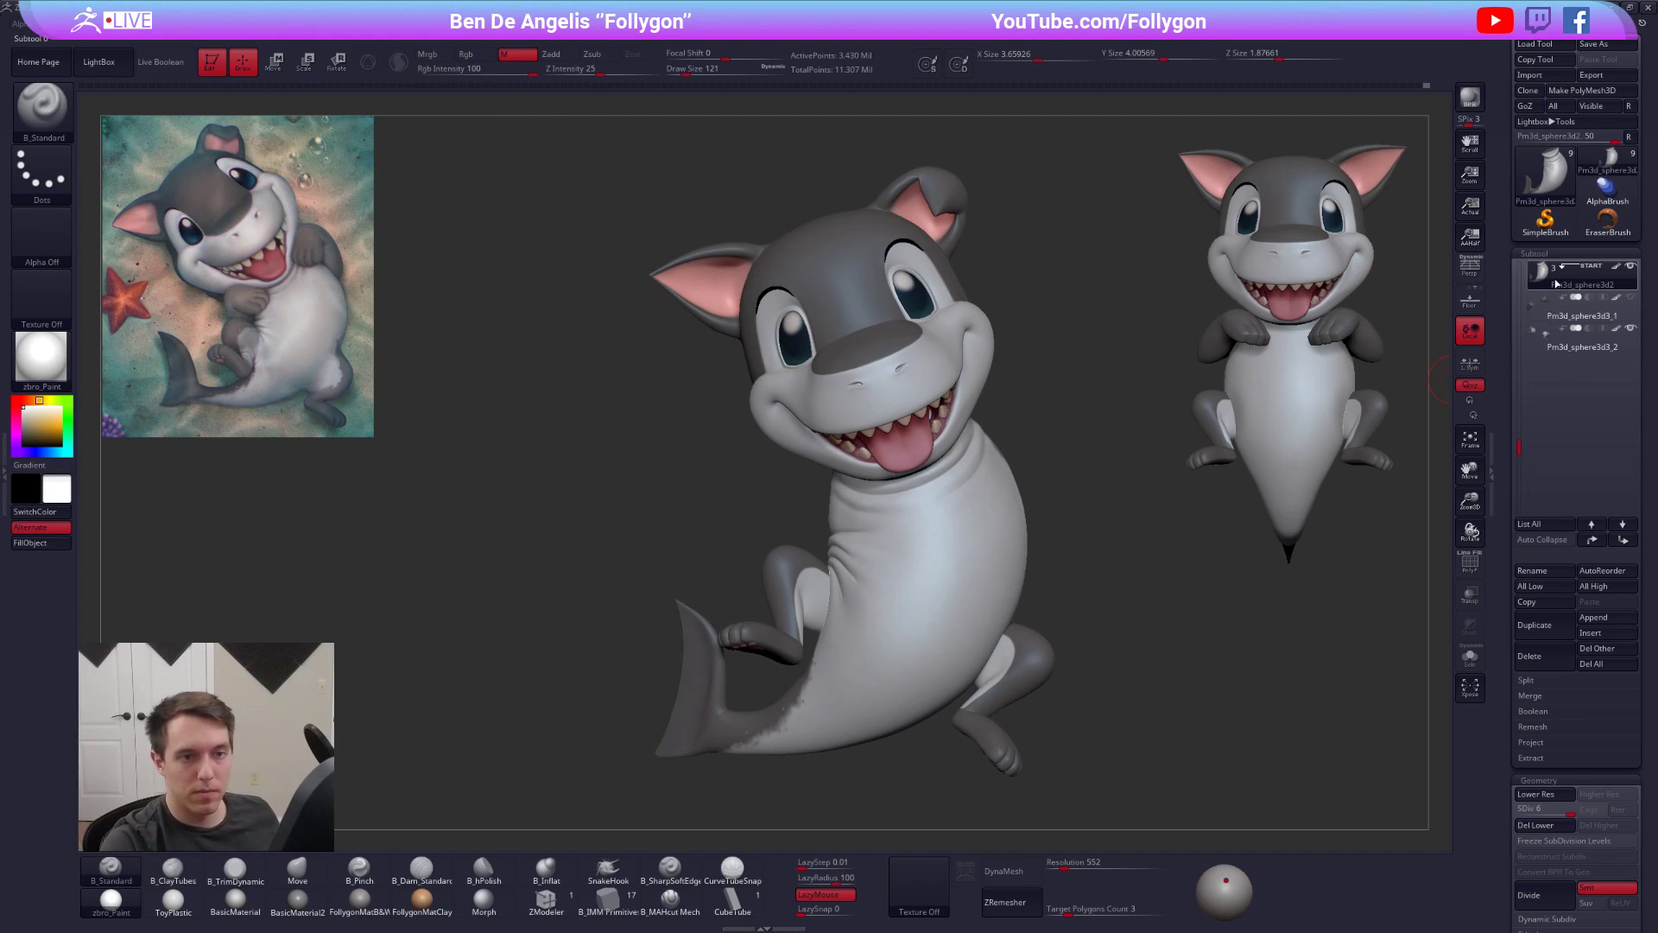
- Show the hidden arms subtool, check the arms against the body from the side and below, and enlarge the brush
click(1631, 297)
mouse_move(953, 497)
alt+right_down()
mouse_move(950, 557)
mouse_move(816, 560)
alt+right_up()
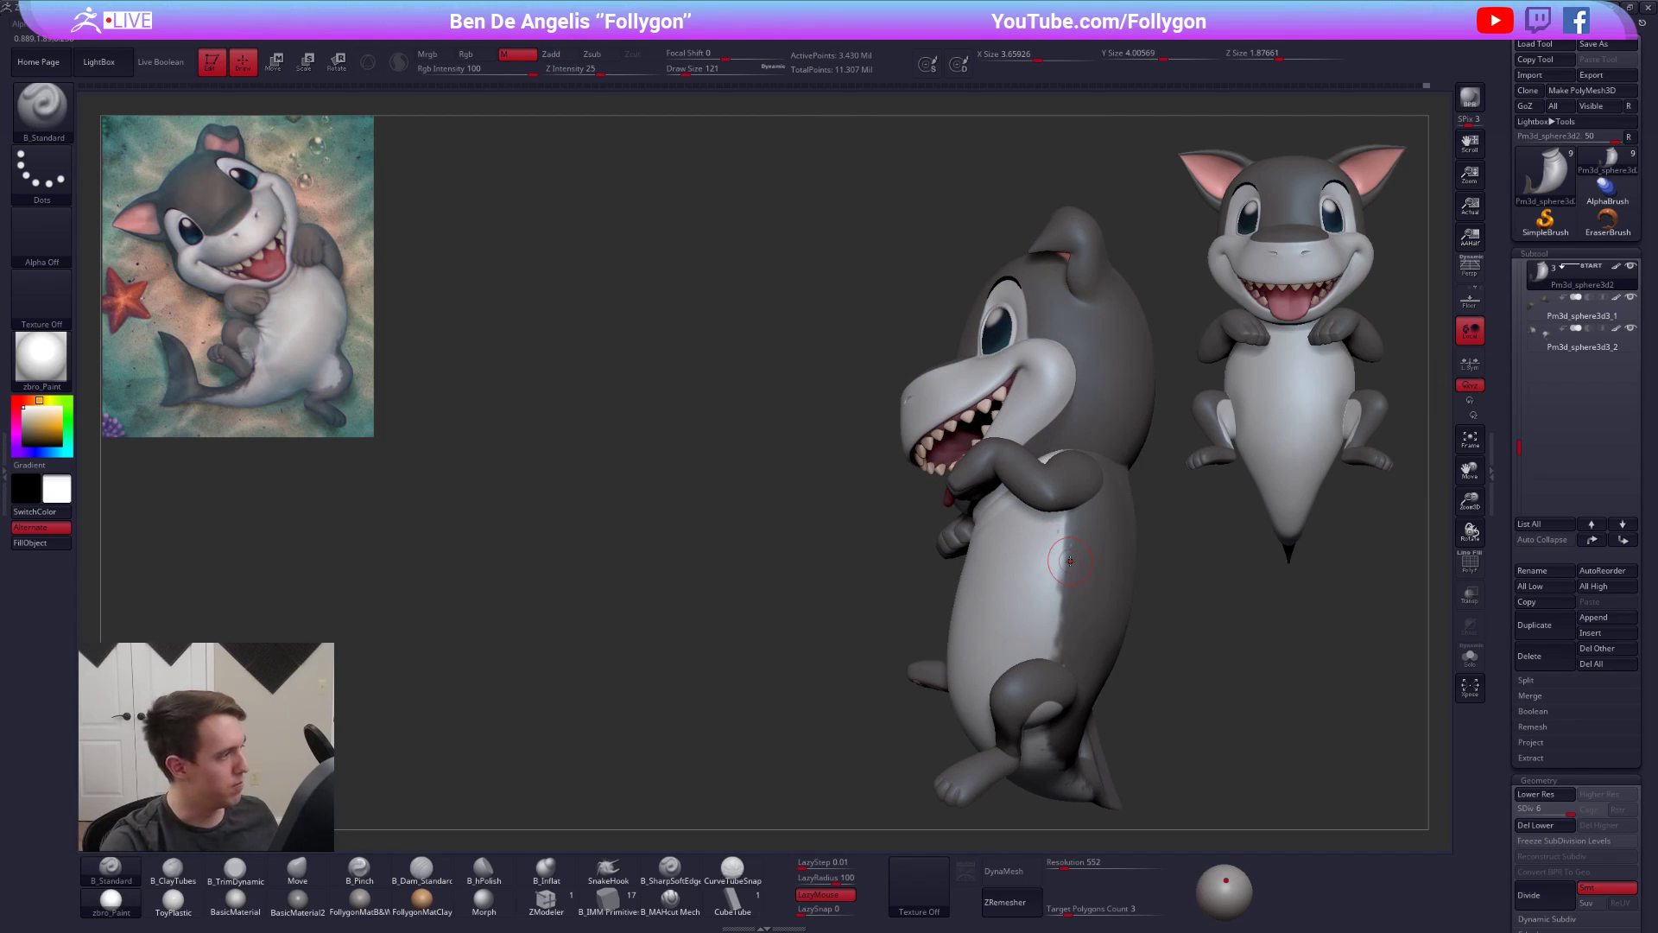
mouse_move(1007, 554)
right_down()
mouse_move(1148, 565)
mouse_move(1122, 440)
right_up()
key(space)
click(989, 515)
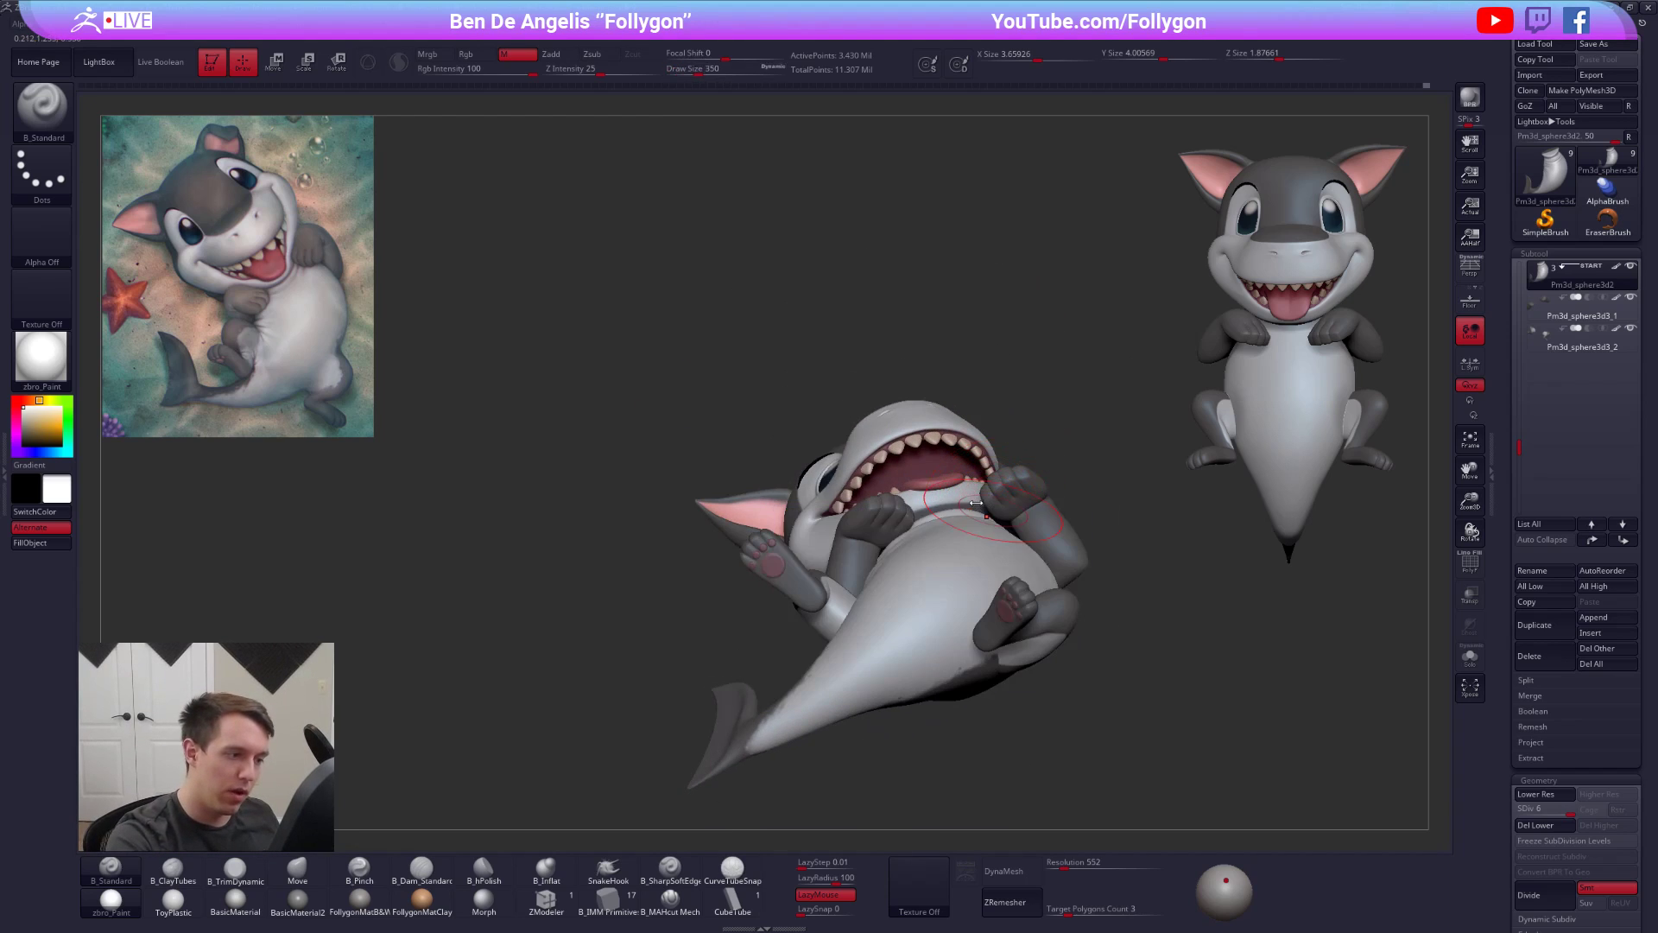
- Select the arms subtool, lower it to subdivision level 1 and isolate it
alt+click(891, 522)
key(shift+d)
key(shift+d)
key(shift+d)
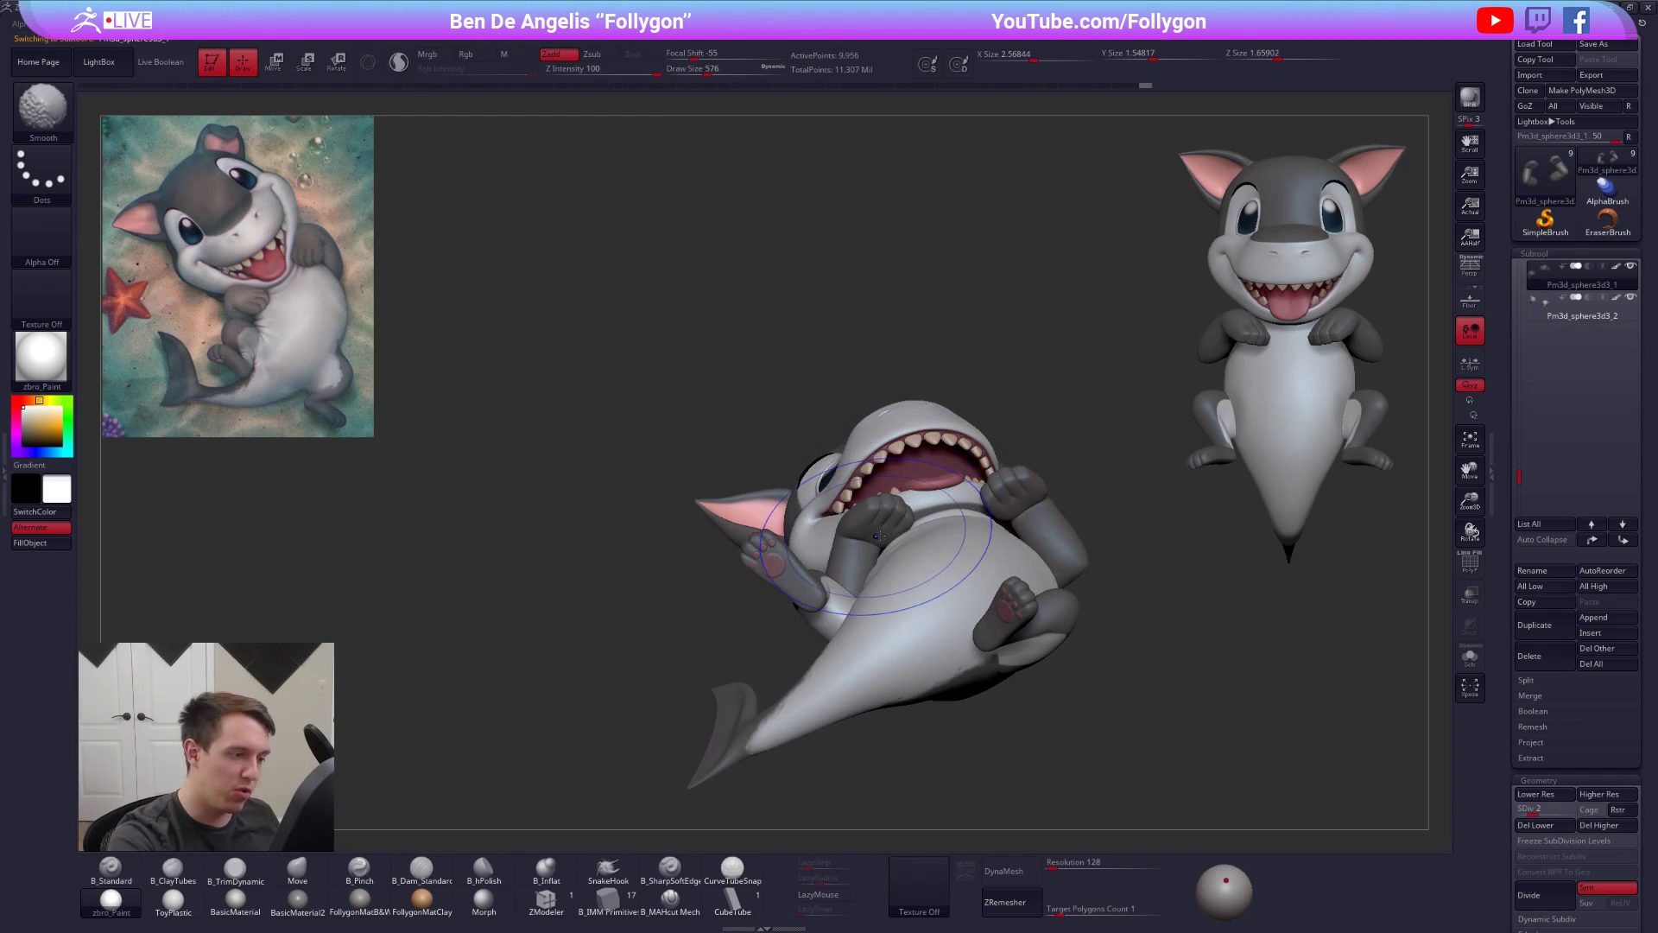
key(shift+d)
key(alt+s)
- Mask the arms except the forearm and hand on the tail side, and soften the mask at the elbow
mouse_move(881, 540)
ctrl+right_down()
mouse_move(928, 604)
mouse_move(894, 577)
mouse_move(917, 589)
ctrl+right_up()
key(shift+f)
key(shift+f)
key(w)
ctrl+drag(889, 627, 874, 624)
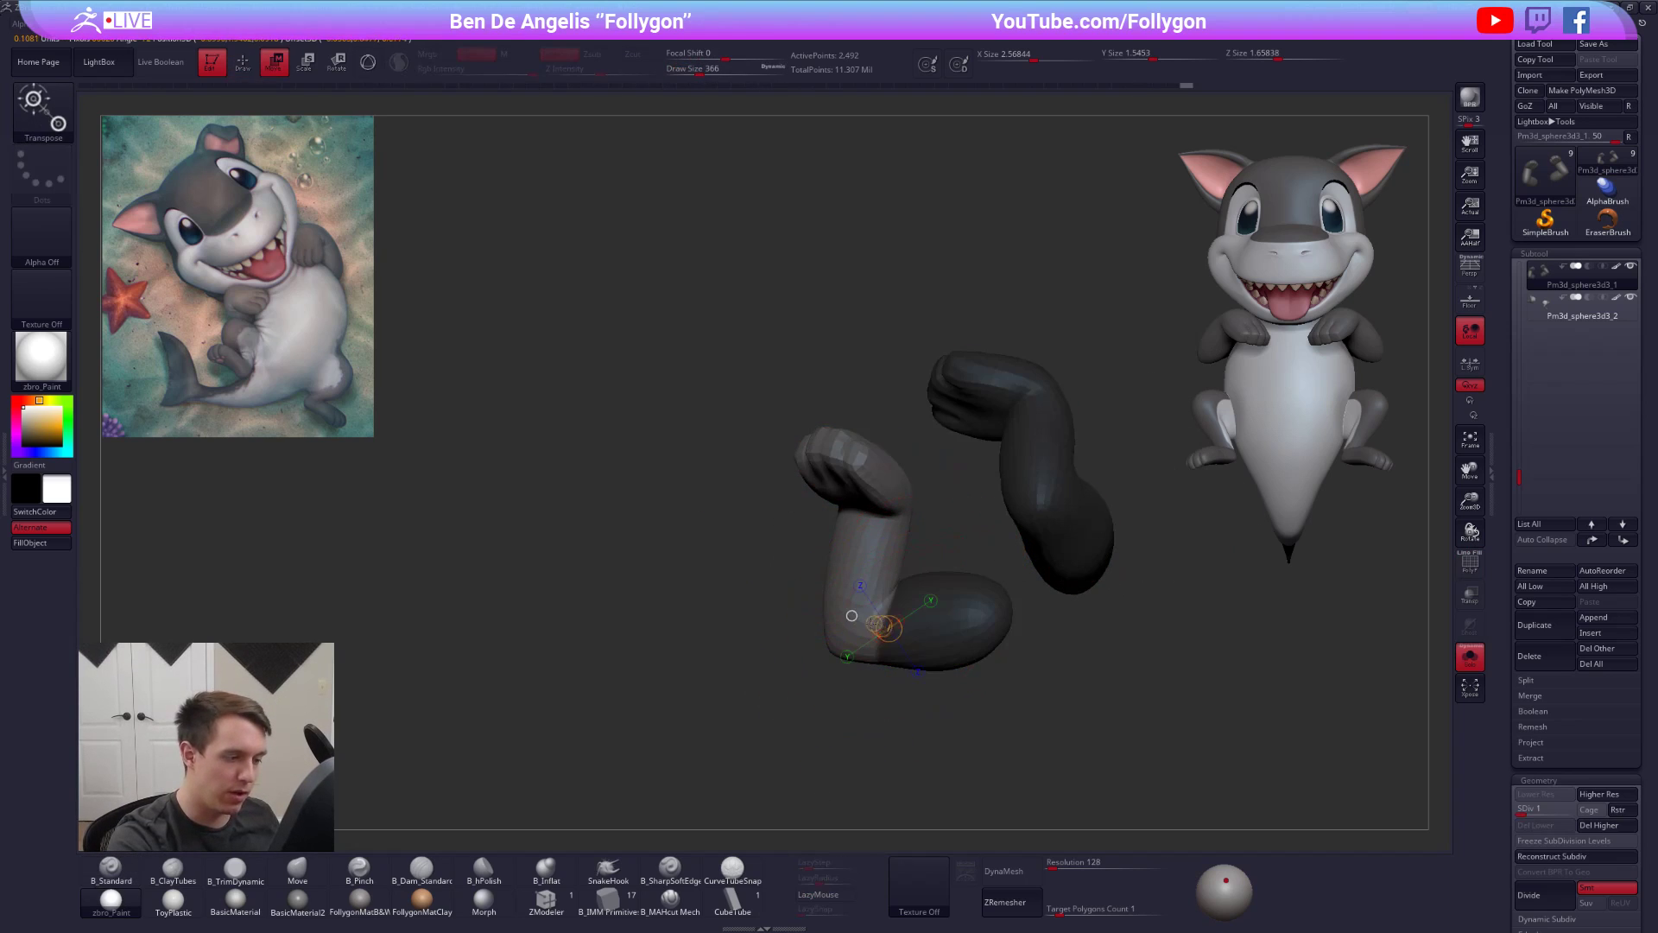
key(q)
right_drag(844, 614, 924, 620)
ctrl+click(928, 715)
ctrl+click(905, 682)
- Rotate the unmasked forearm about its elbow with the Transpose line, checking it against the whole character
right_drag(816, 658, 872, 661)
key(r)
drag(872, 660, 895, 391)
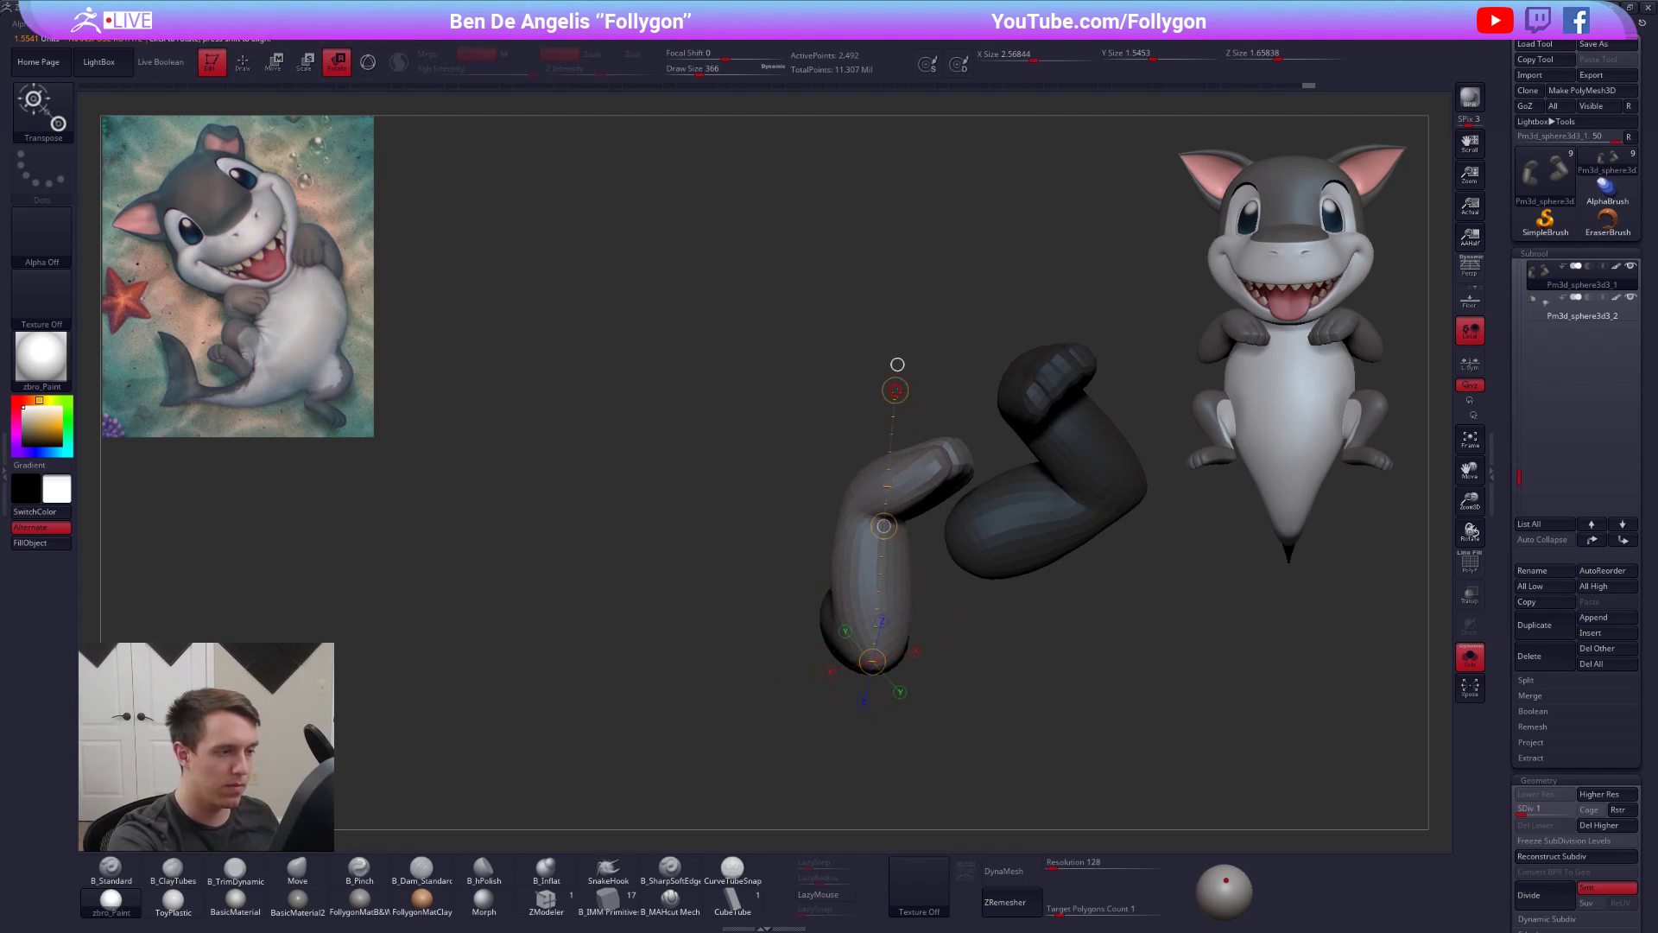
right_drag(915, 445, 903, 507)
key(alt+s)
mouse_move(892, 668)
shift+mouse_down()
mouse_move(893, 364)
mouse_move(867, 370)
shift+mouse_up()
key(alt+s)
- Clear the mask from the arms and raise them to subdivision level 5
mouse_move(905, 436)
right_down()
mouse_move(955, 548)
mouse_move(935, 549)
mouse_move(946, 570)
mouse_move(1036, 553)
mouse_move(1036, 589)
right_up()
key(q)
ctrl+drag(1049, 580, 1080, 554)
key(d)
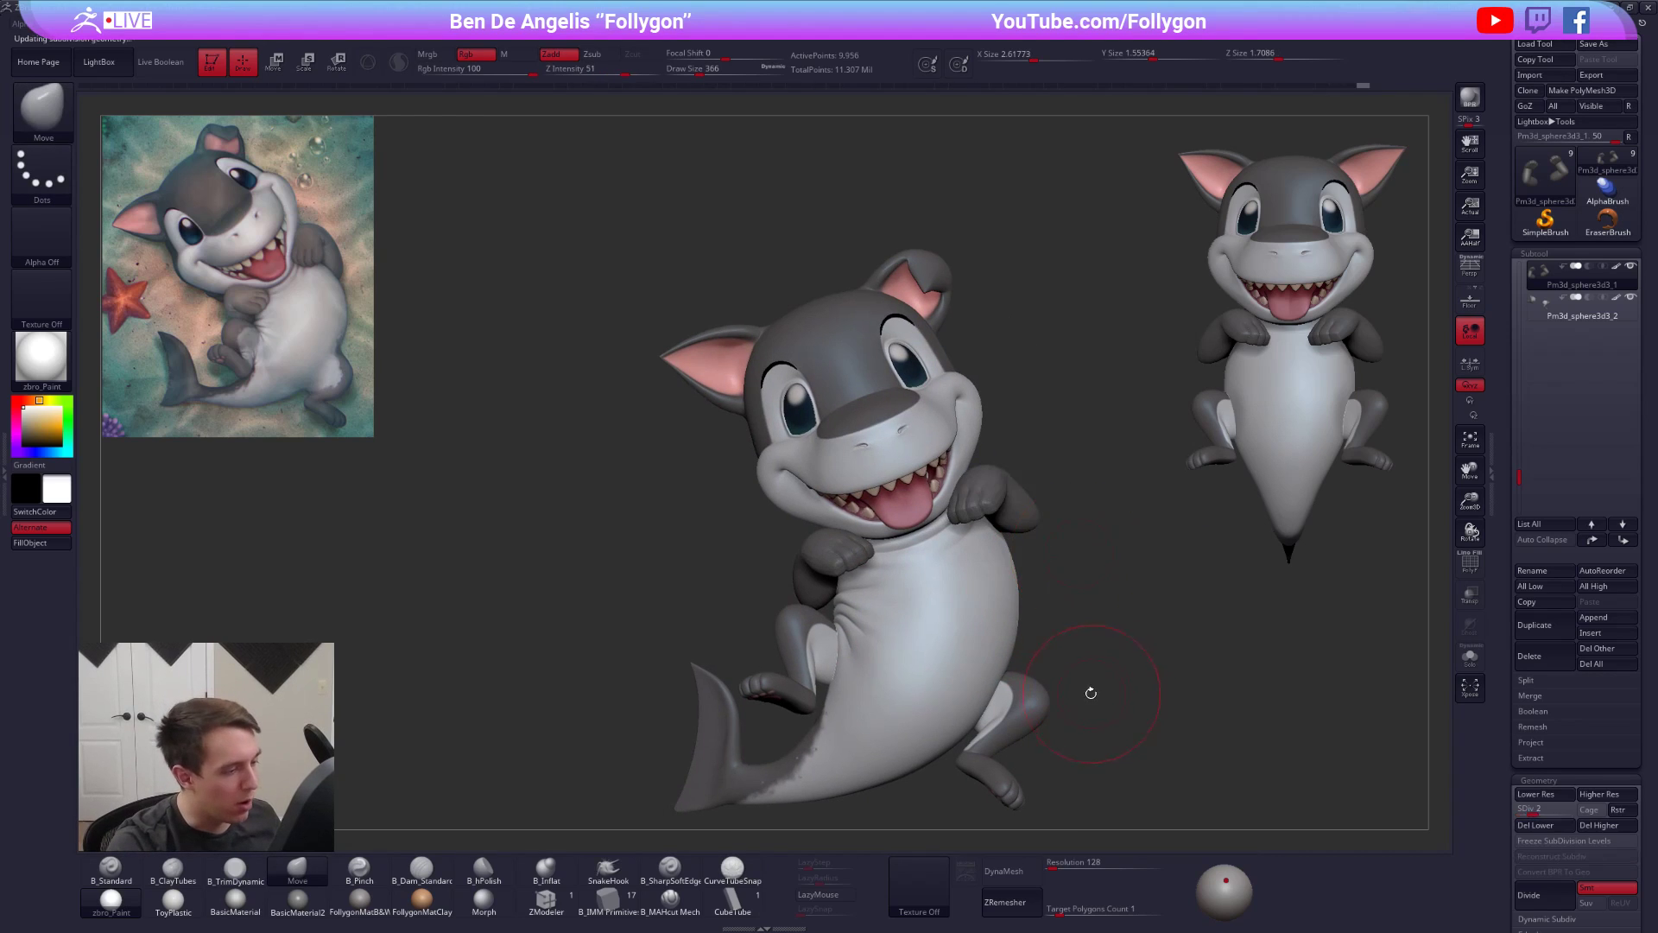
key(d)
key(d)
key(d)
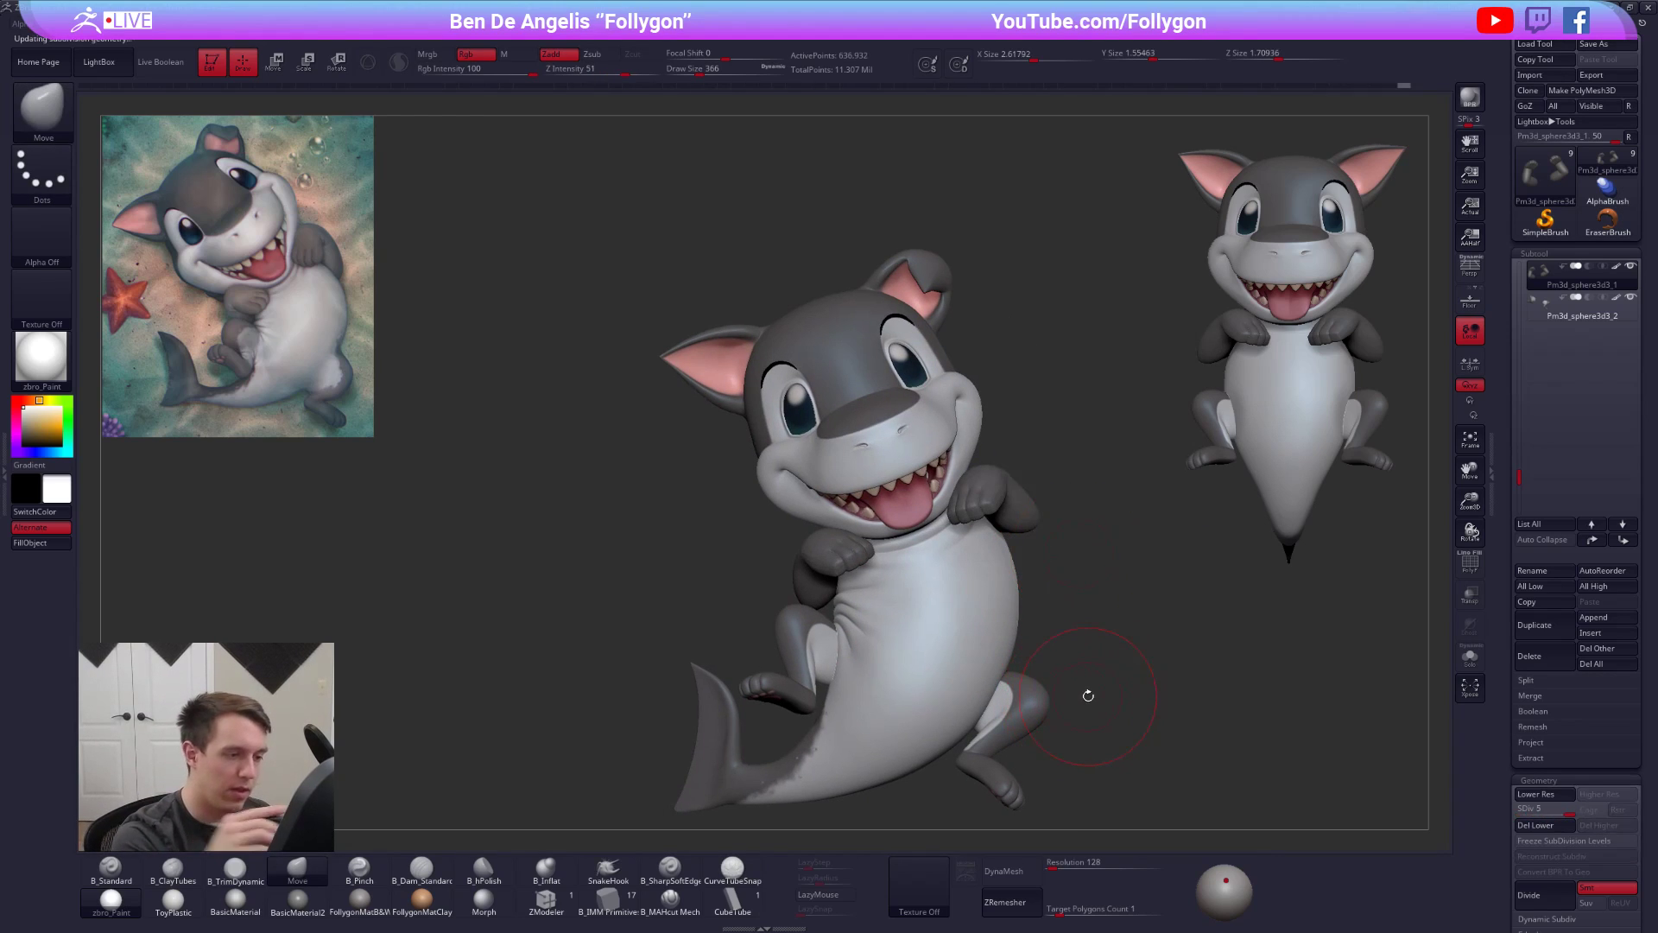
- Check the arm pose from the side, isolate the arms at subdivision level 1 and display their wireframe
mouse_move(981, 499)
alt+right_down()
mouse_move(945, 561)
mouse_move(953, 587)
mouse_move(960, 509)
alt+right_up()
key(shift+f)
key(shift+f)
mouse_move(1145, 763)
right_down()
mouse_move(1099, 805)
mouse_move(989, 691)
right_up()
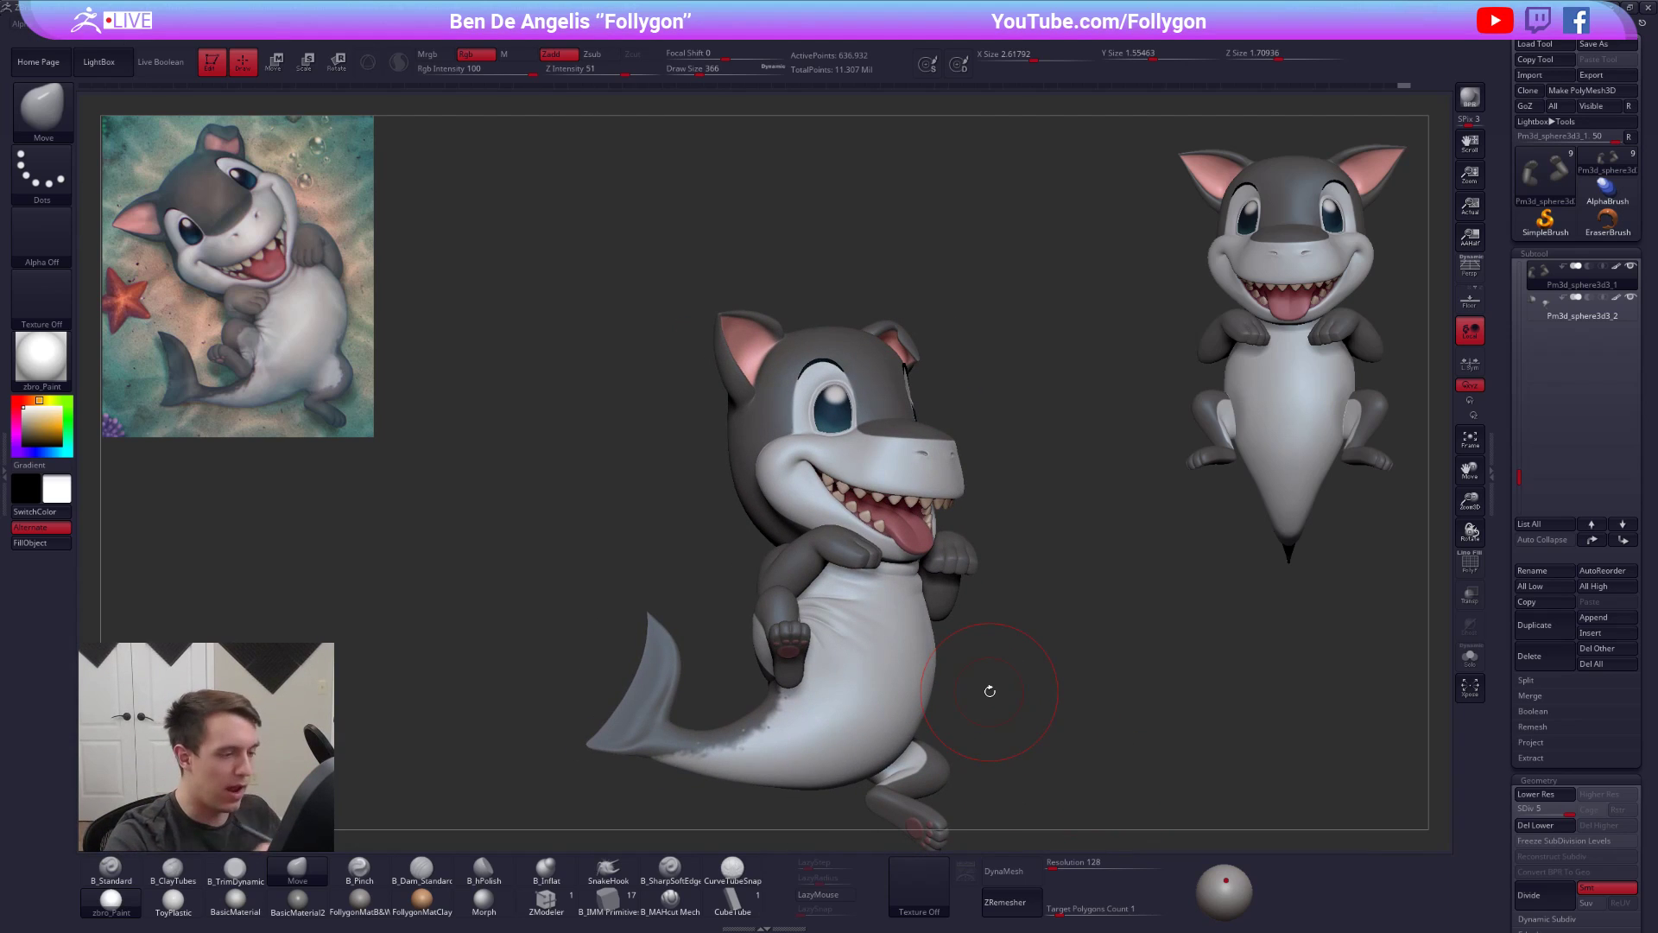
mouse_move(863, 557)
right_down()
mouse_move(867, 595)
mouse_move(851, 546)
mouse_move(866, 557)
mouse_move(818, 572)
right_up()
key(alt+s)
key(shift+d)
key(shift+d)
key(shift+d)
key(shift+d)
key(shift+f)
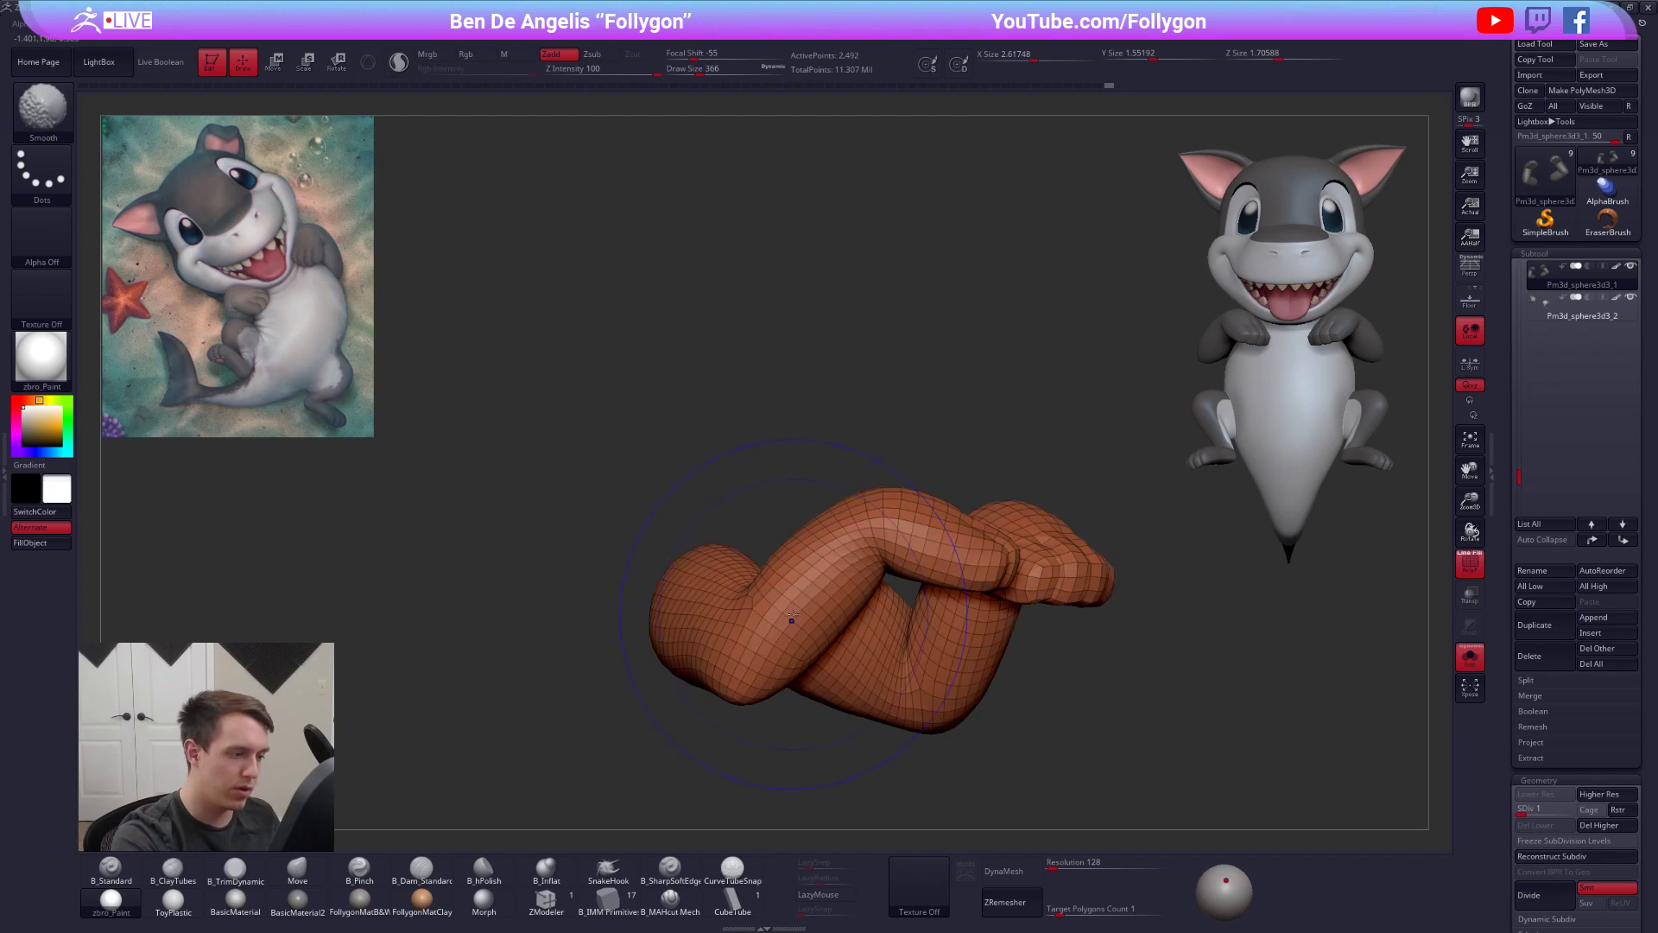
- Mask the isolated arms except the forearm and hand on the tail side, and soften the mask edge
key(b)
key(m)
key(v)
ctrl+click(803, 712)
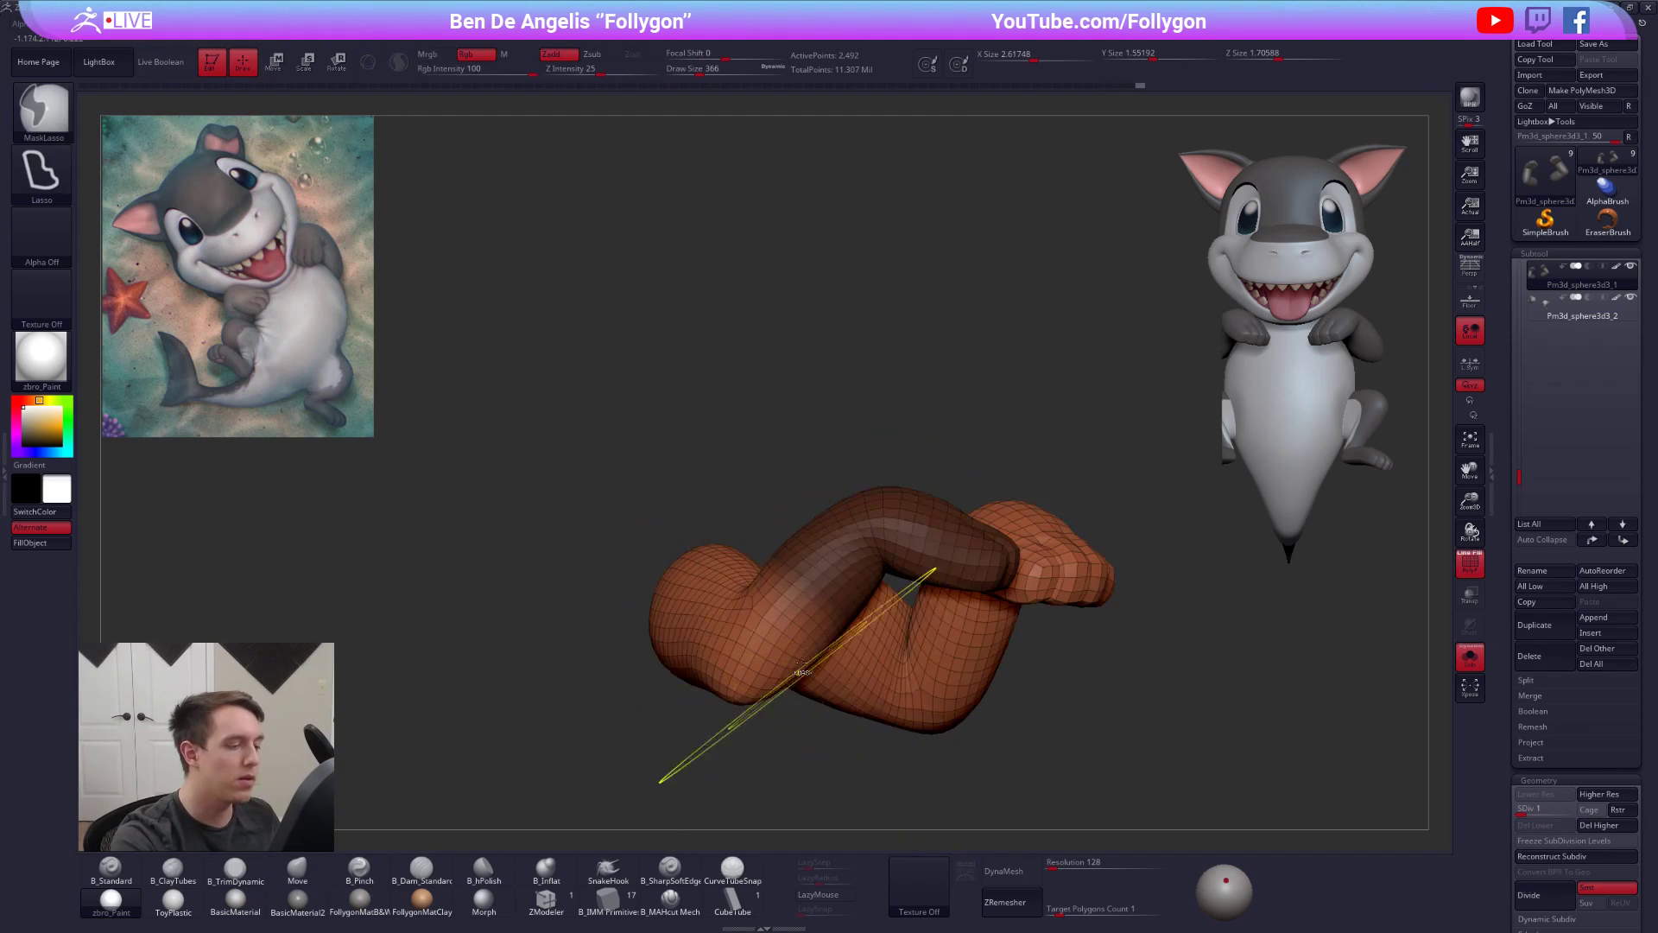
ctrl+click(815, 715)
- Try to move the unmasked forearm with the Transpose line, check it against the full character, and undo the move
key(w)
drag(906, 489, 1031, 347)
drag(902, 499, 905, 506)
key(shift+s)
key(shift+f)
drag(1278, 718, 1112, 743)
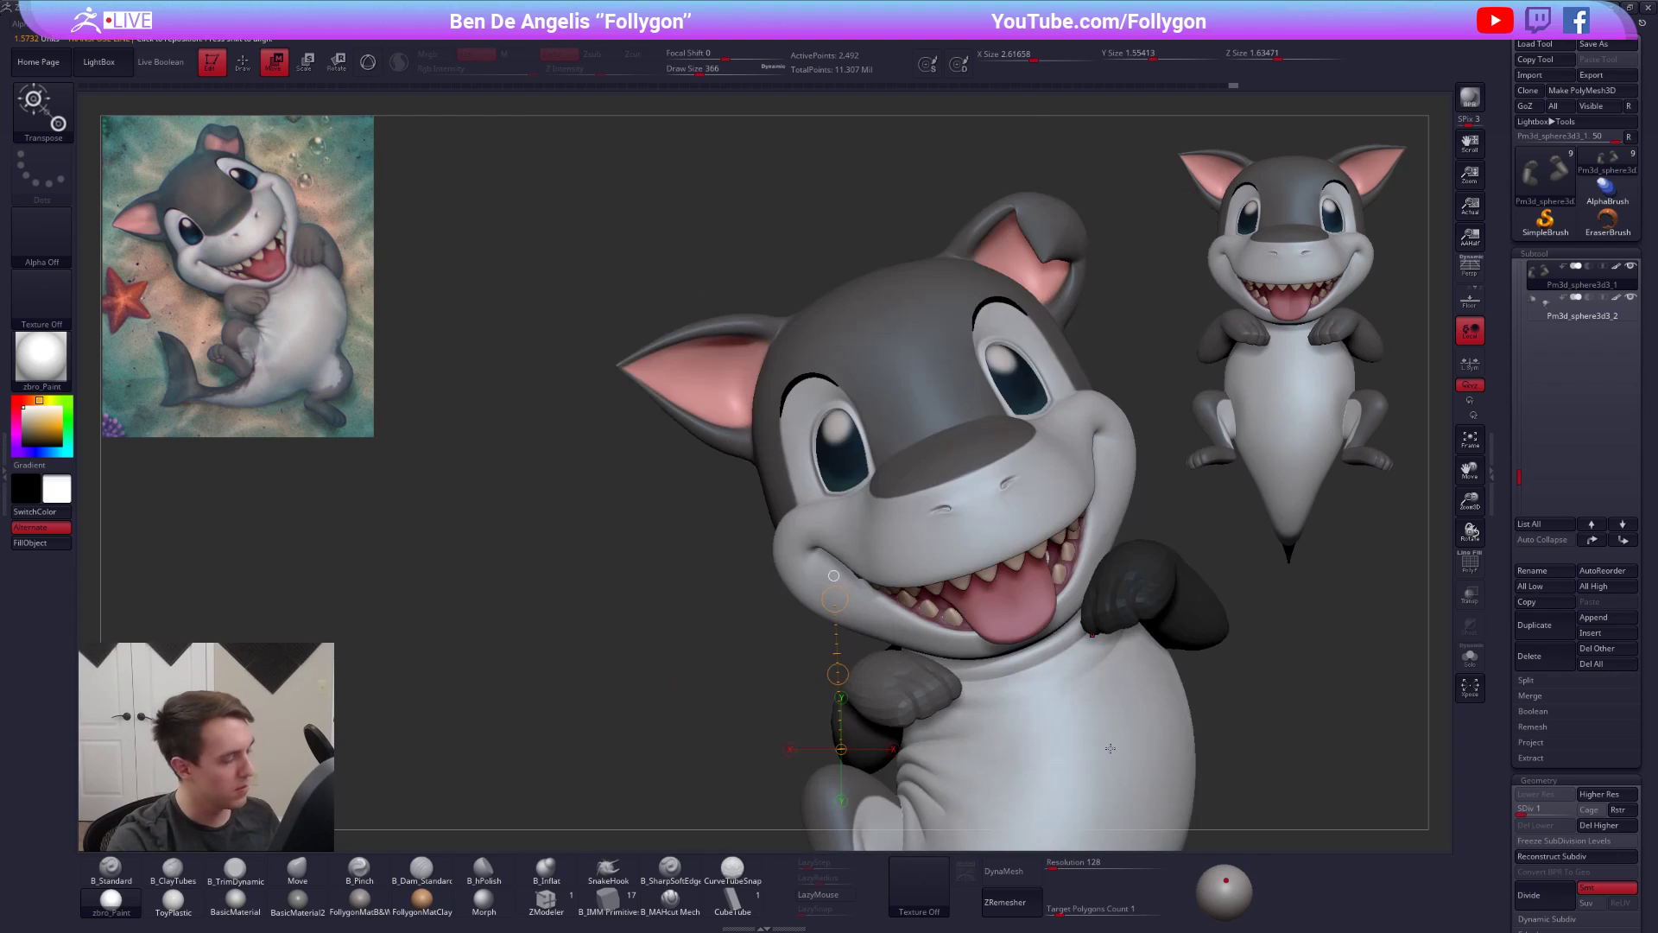
key(ctrl+z)
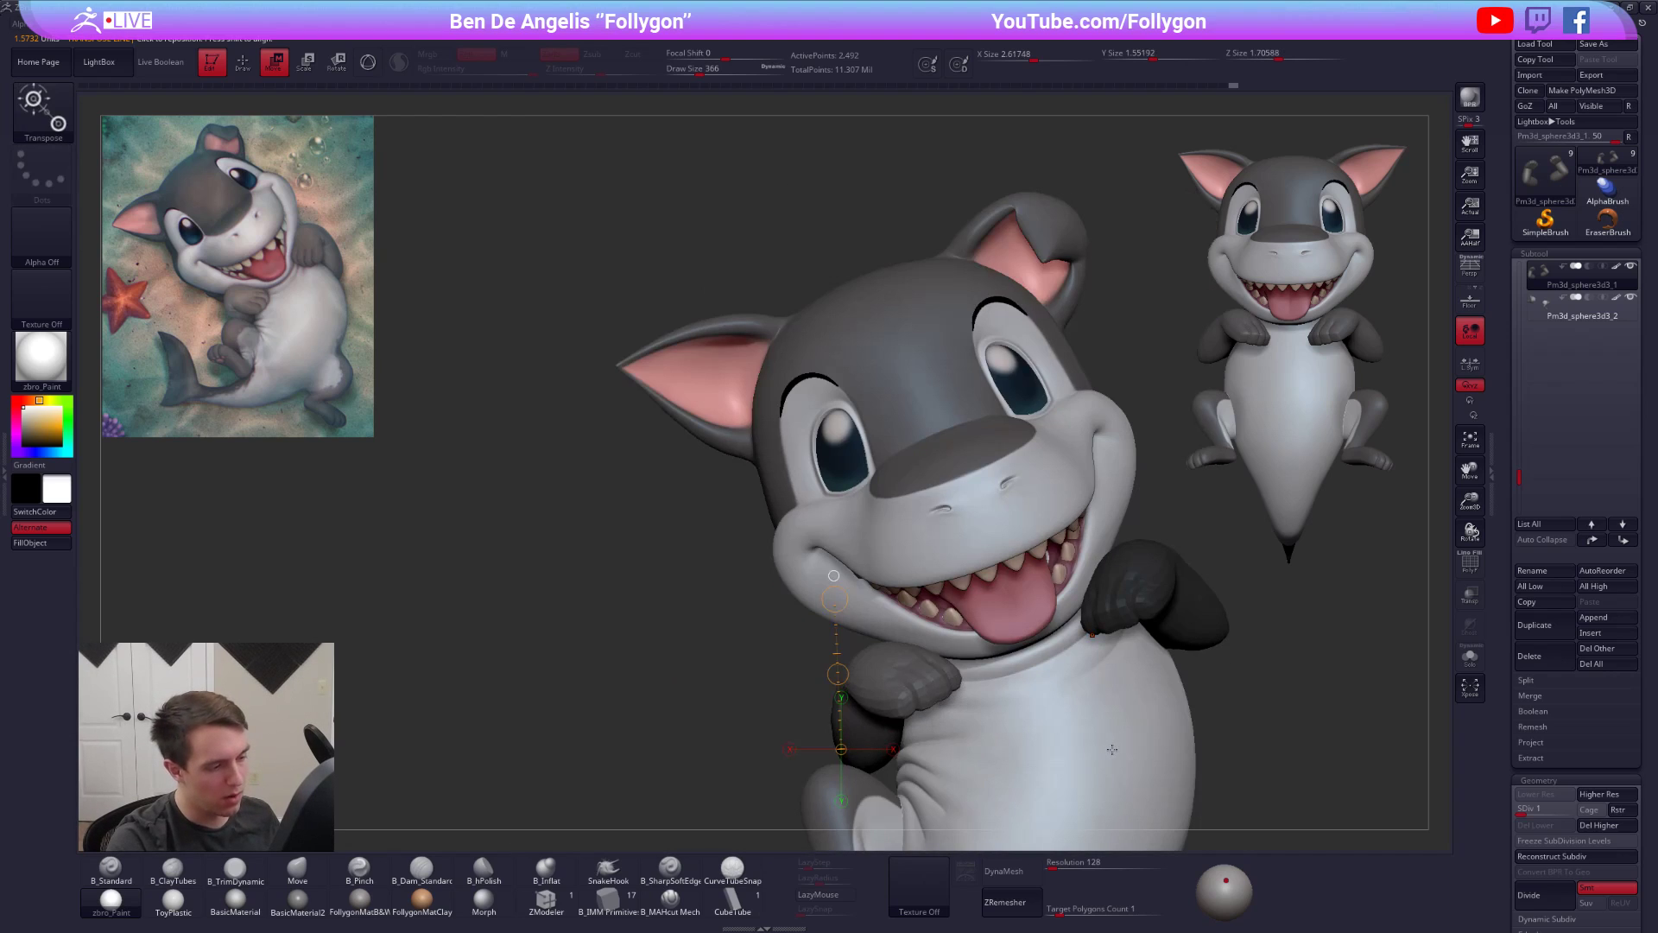
- Isolate the arms and mask everything except the hand on the tail-side arm
key(q)
drag(673, 605, 834, 600)
key(shift+s)
mouse_move(881, 544)
alt+mouse_down()
mouse_move(938, 486)
mouse_move(949, 510)
alt+mouse_up()
drag(924, 526, 834, 510)
key(shift+f)
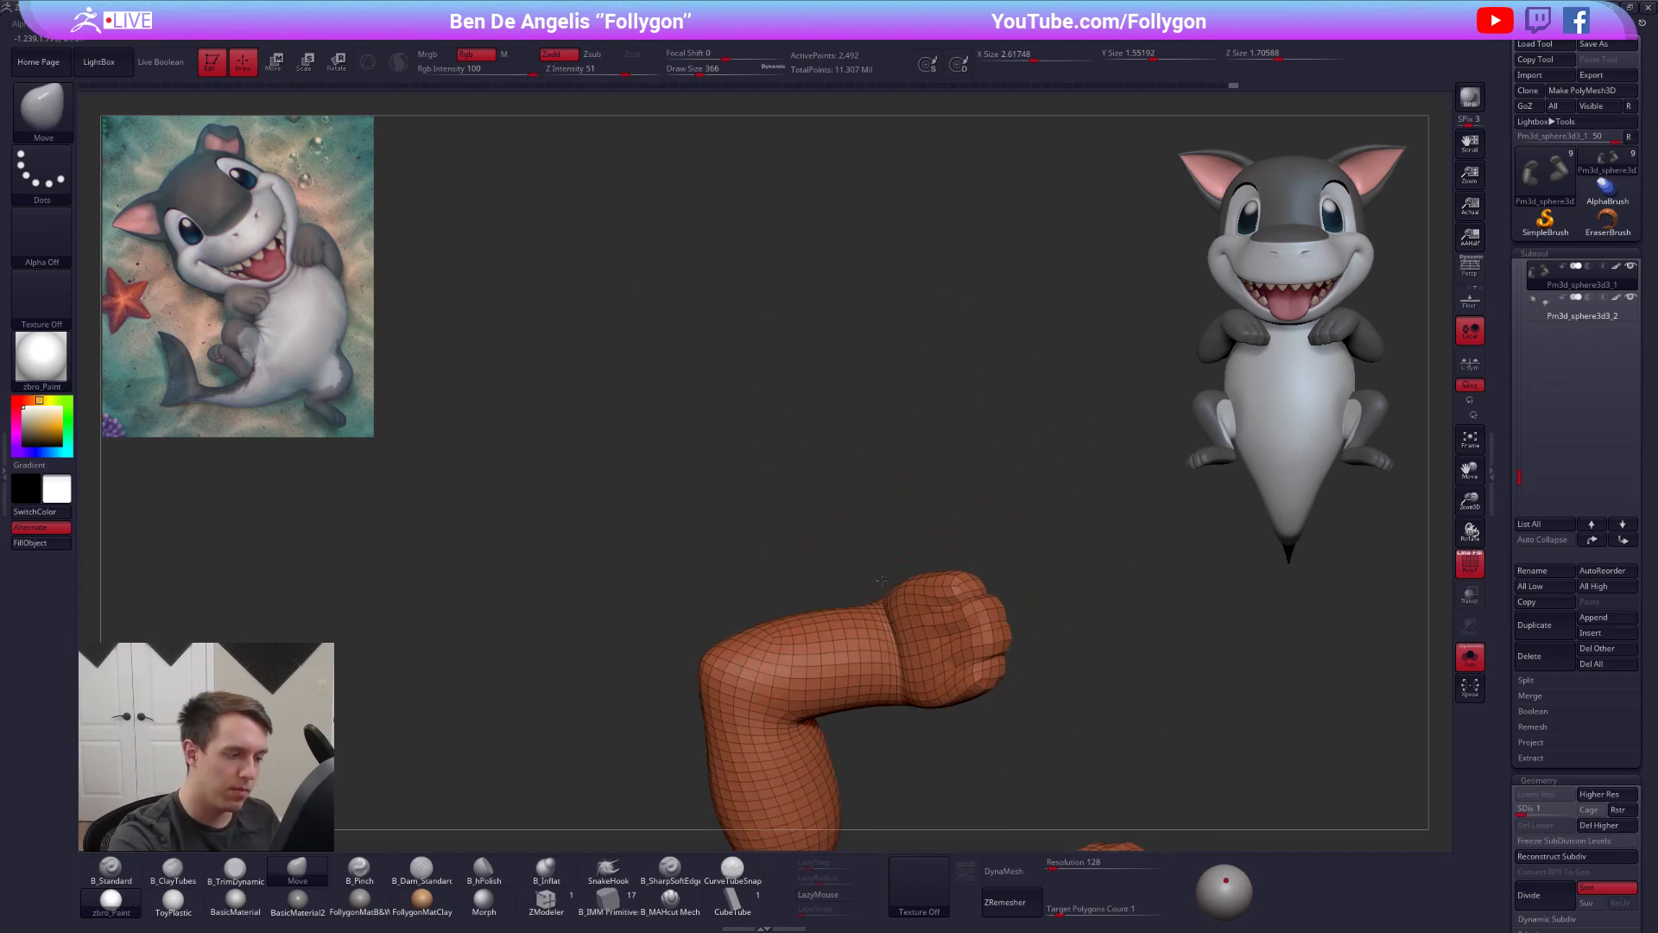
mouse_move(898, 605)
ctrl+mouse_down()
mouse_move(1045, 747)
mouse_move(881, 483)
ctrl+mouse_up()
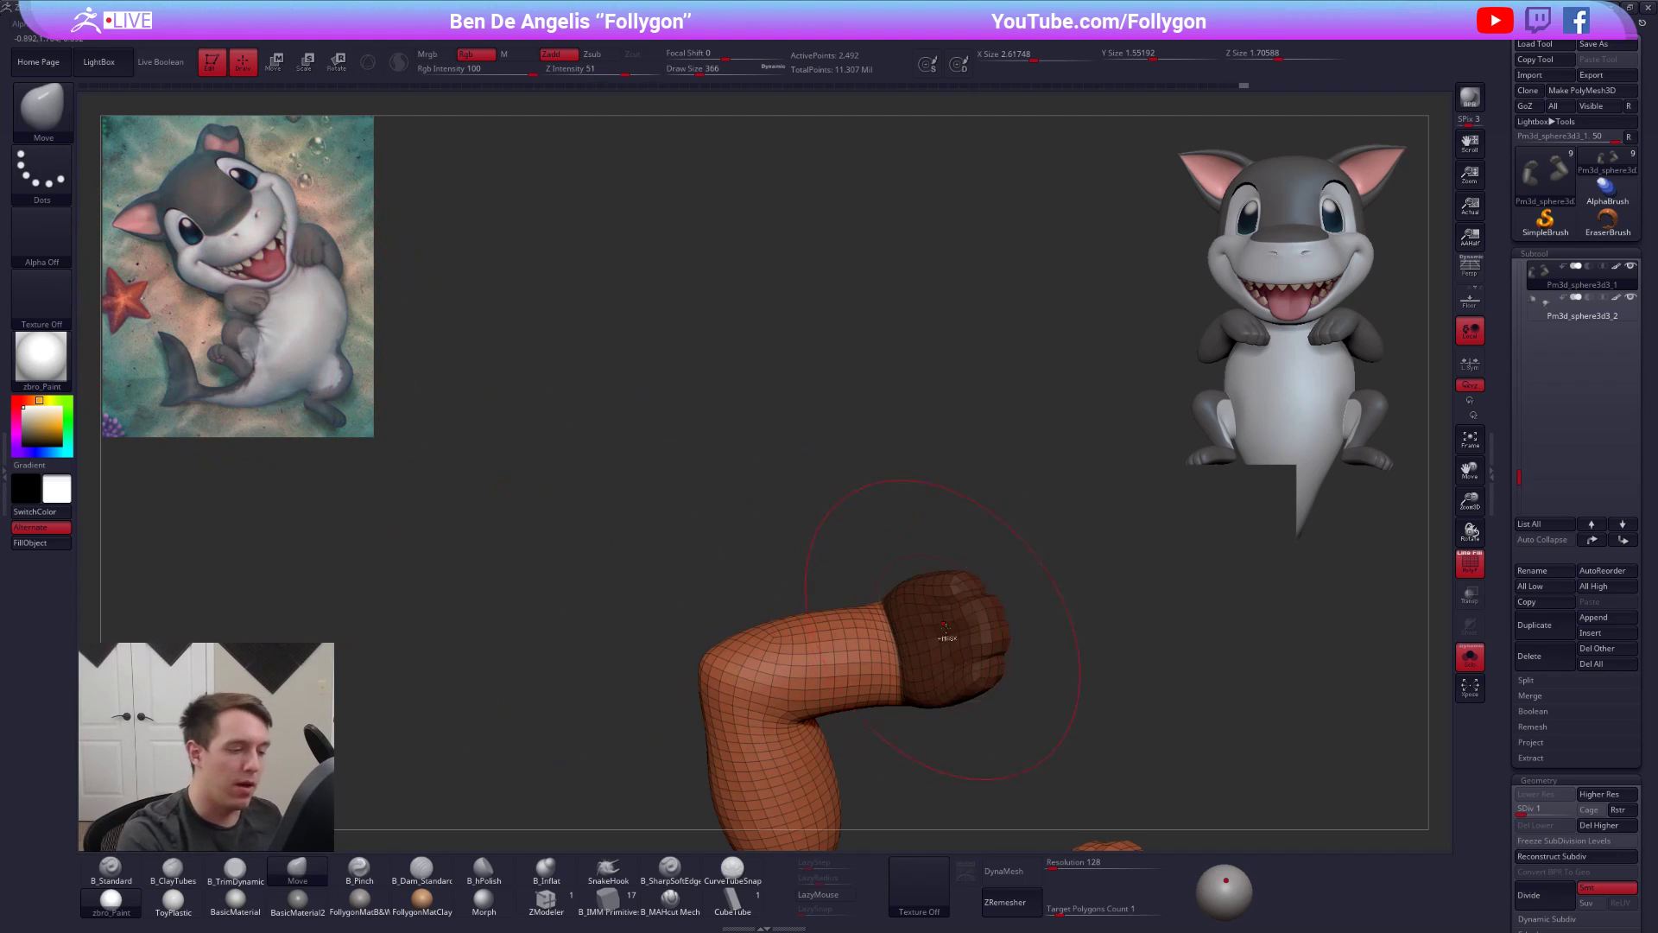
ctrl+click(1025, 604)
drag(1049, 643, 1071, 747)
alt+drag(955, 622, 966, 544)
- Rotate the unmasked hand downward at its wrist with the Transpose line, refining the angle against the full character
key(r)
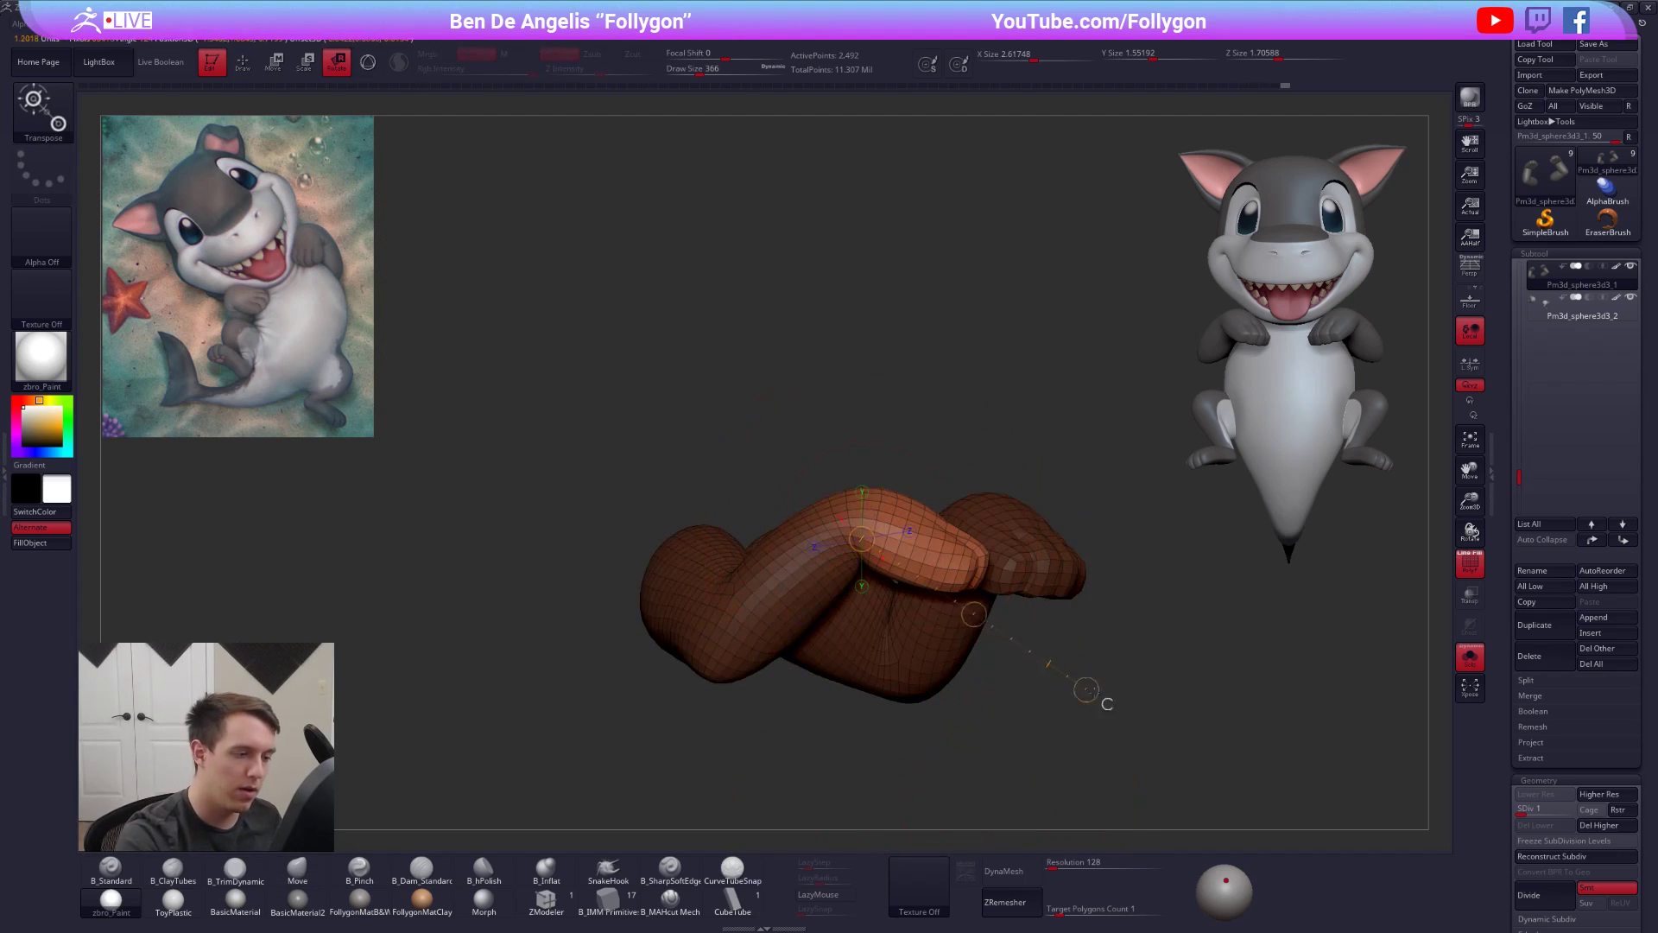
drag(984, 620, 1108, 701)
drag(1005, 748, 1002, 753)
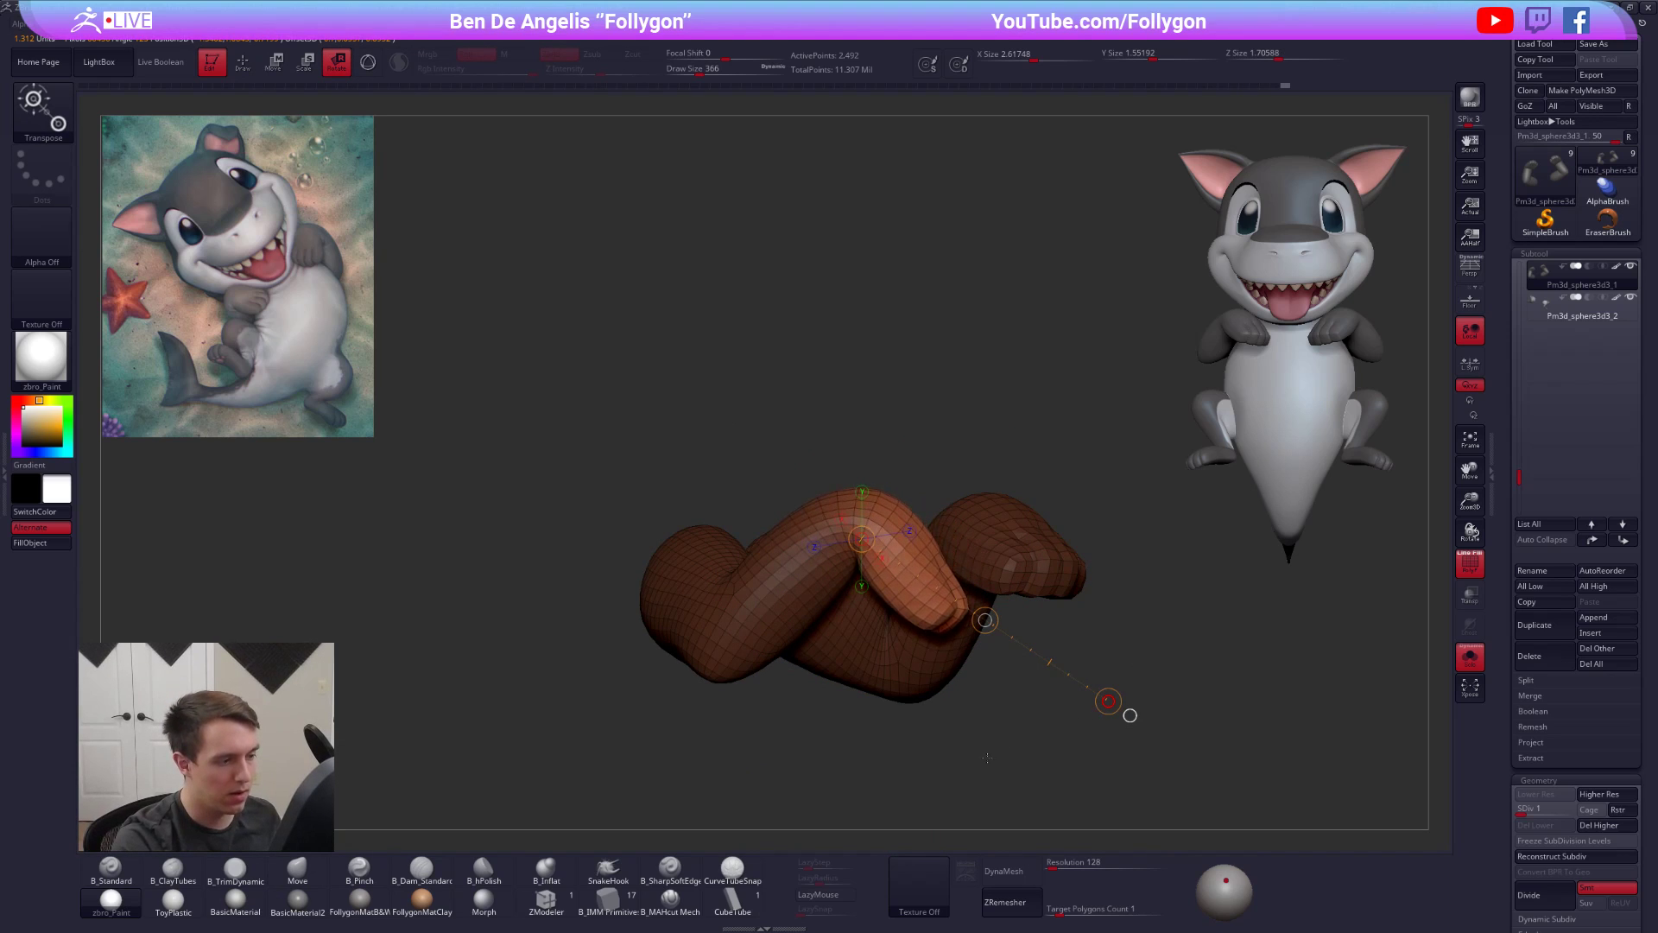
key(shift+s)
alt+drag(1140, 828, 961, 740)
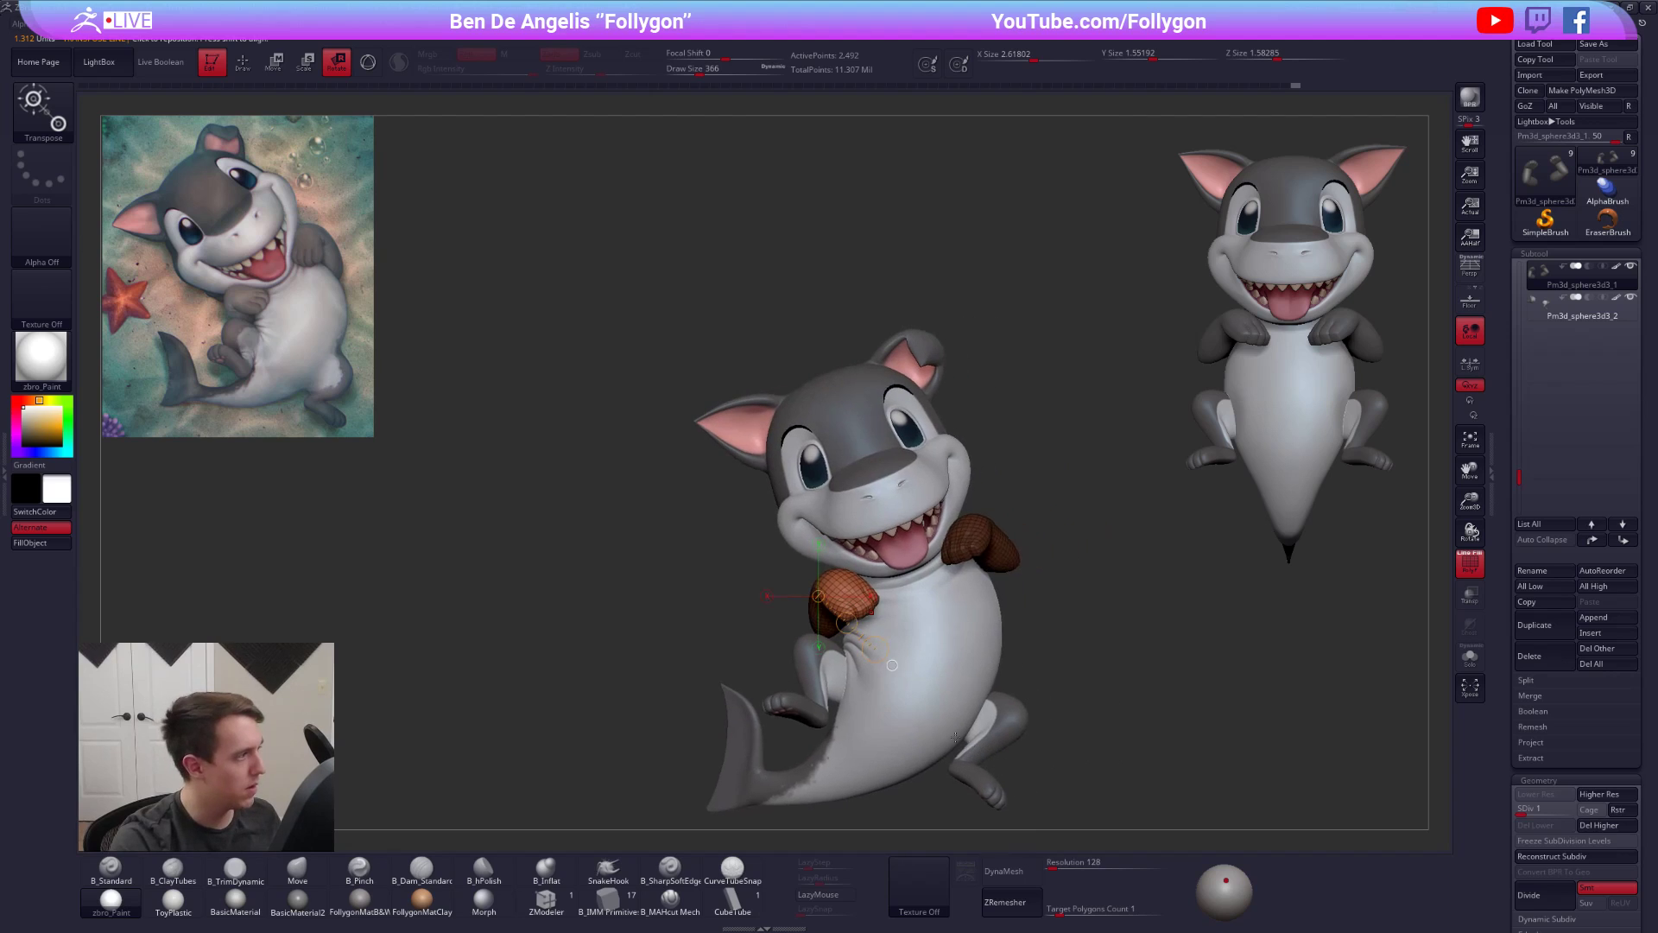
drag(831, 576, 913, 654)
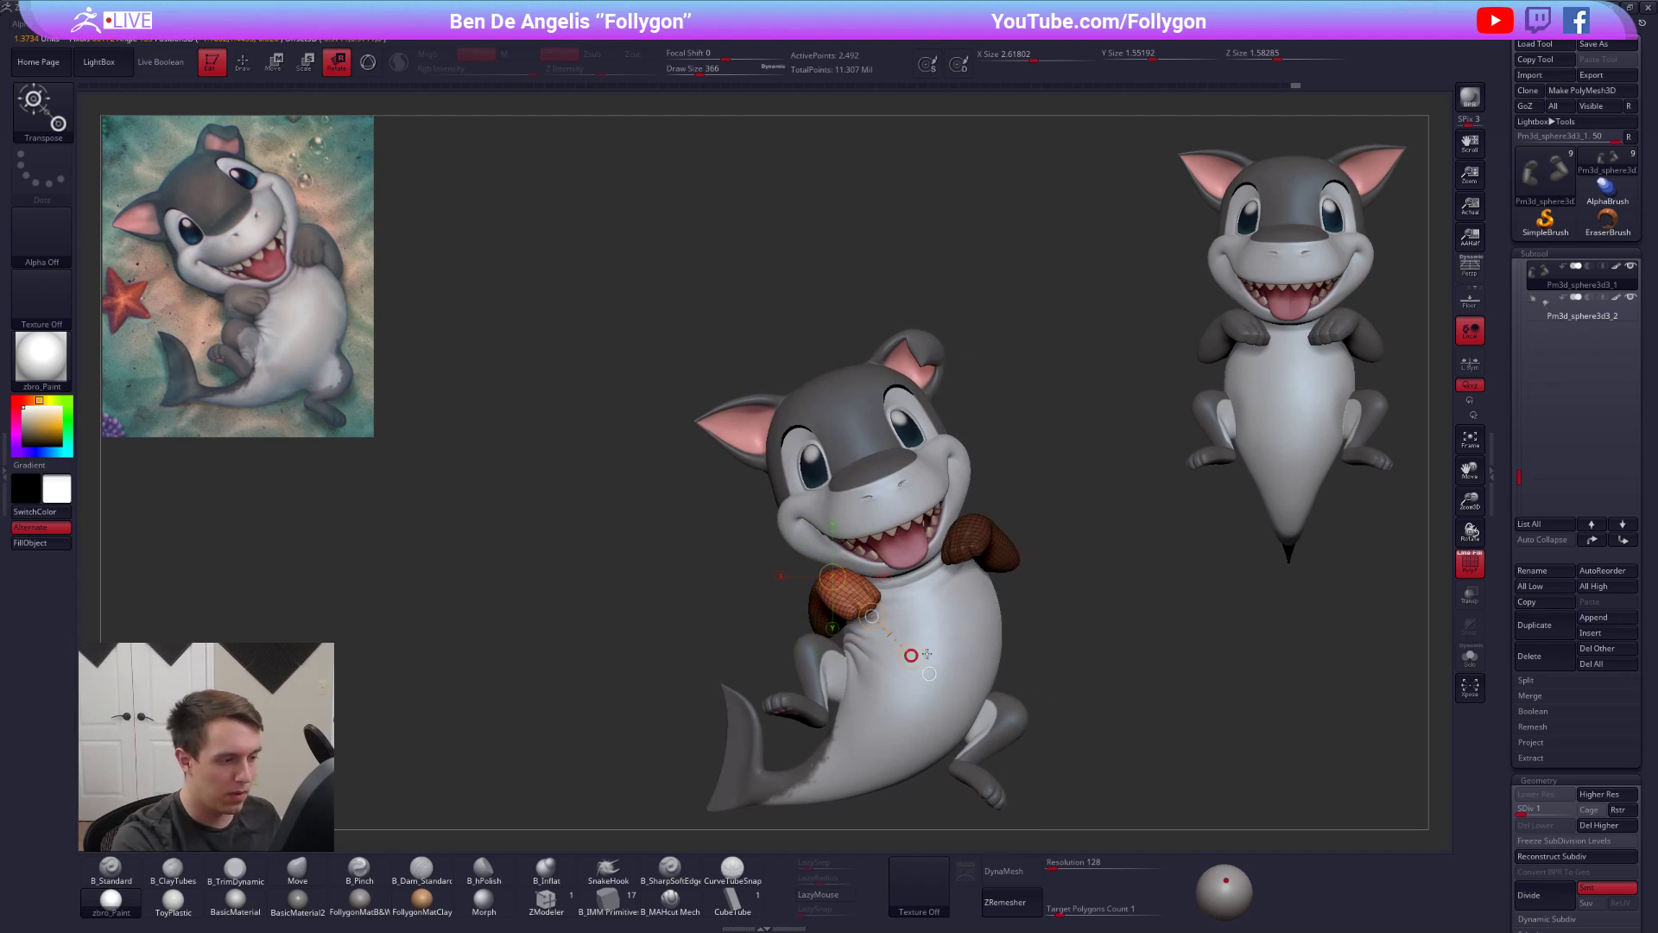
- Clear the mask from the arms and nudge the tail-side arm's shape with the Move brush
key(q)
key(b)
key(m)
key(v)
key(space)
click(768, 652)
ctrl+drag(665, 604, 687, 622)
drag(682, 601, 872, 568)
ctrl+right_drag(872, 567, 851, 588)
- Set the Move brush's draw size to 350 and refine the placement of the tail-side paw
right_drag(1235, 738, 1067, 780)
key(space)
drag(921, 607, 908, 604)
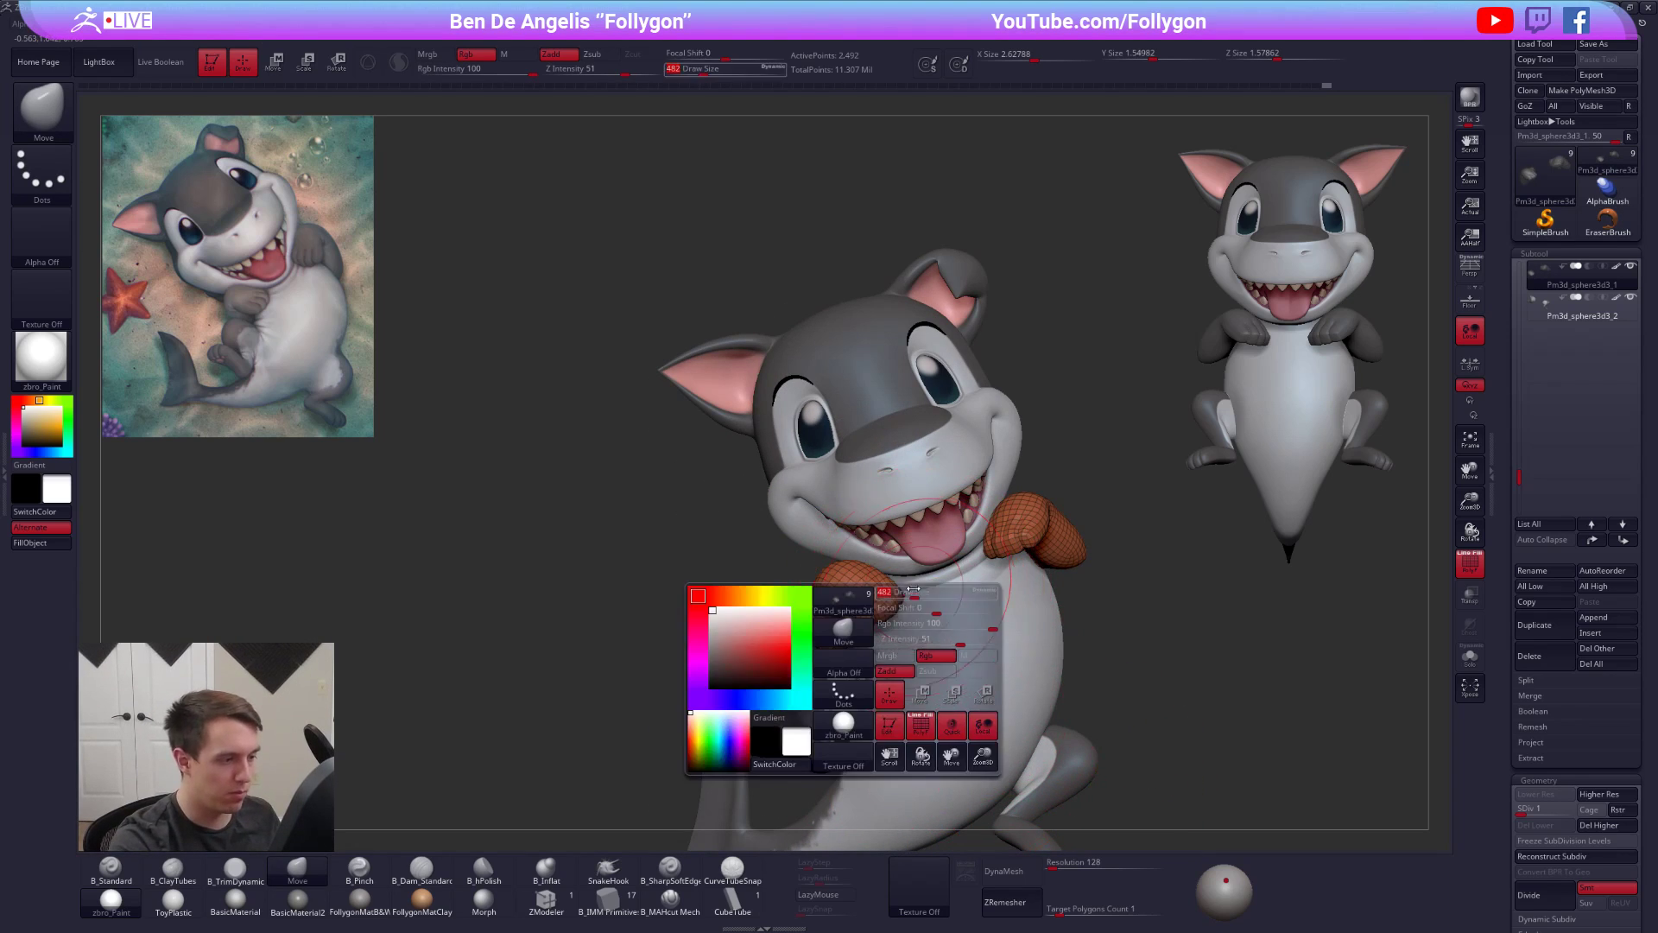
alt+right_drag(984, 552, 892, 597)
mouse_move(917, 602)
alt+right_down()
mouse_move(922, 641)
mouse_move(974, 607)
alt+right_up()
key(space)
mouse_move(817, 630)
mouse_down()
mouse_move(834, 629)
mouse_move(812, 636)
mouse_up()
alt+right_drag(817, 730, 797, 567)
- Raise the arms to subdivision level 4, hide the wireframe, and inspect them both isolated and with the character
key(d)
key(d)
key(shift+f)
key(d)
mouse_move(1079, 710)
right_down()
mouse_move(1122, 728)
mouse_move(1096, 715)
mouse_move(1087, 774)
mouse_move(997, 484)
mouse_move(934, 548)
right_up()
key(alt+s)
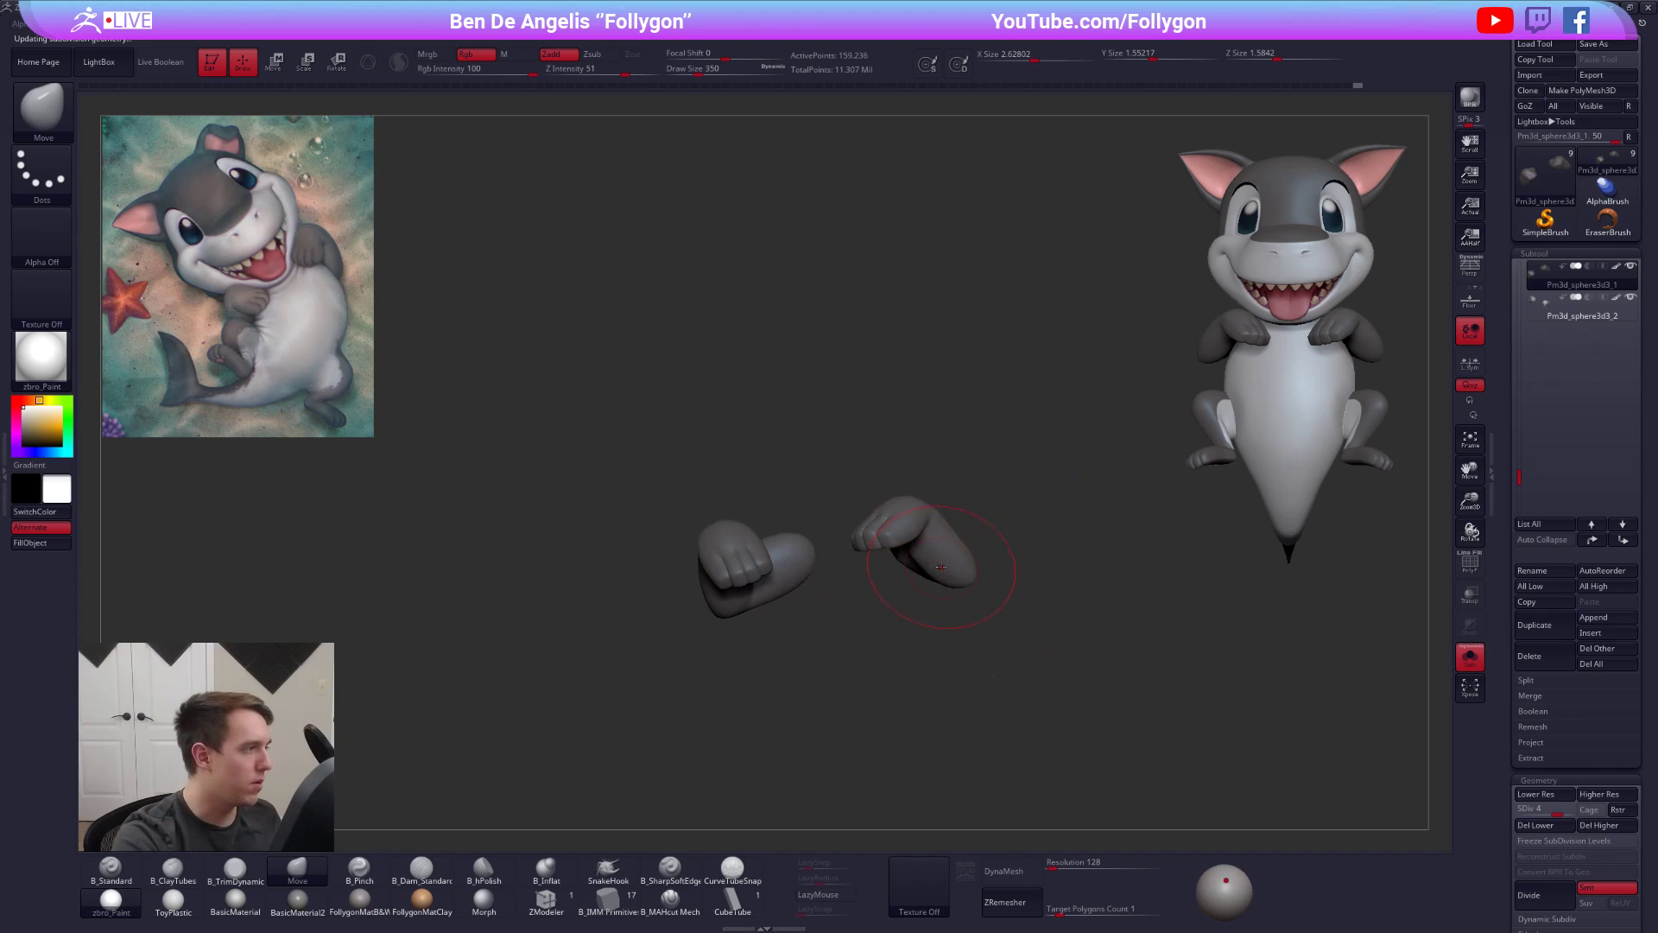
key(alt+s)
key(alt+s)
mouse_move(974, 550)
right_down()
mouse_move(889, 510)
mouse_move(920, 535)
mouse_move(974, 464)
mouse_move(961, 533)
right_up()
- Lower the arms to subdivision level 1 and mask everything except the hand on the side away from the tail
key(shift+d)
key(shift+d)
key(shift+d)
ctrl+drag(988, 687, 973, 404)
mouse_move(973, 404)
right_down()
mouse_move(941, 639)
mouse_move(930, 514)
right_up()
ctrl+click(941, 654)
- Rotate the unmasked hand at its wrist with Transpose and refine it using the Move brush at draw size 465
key(r)
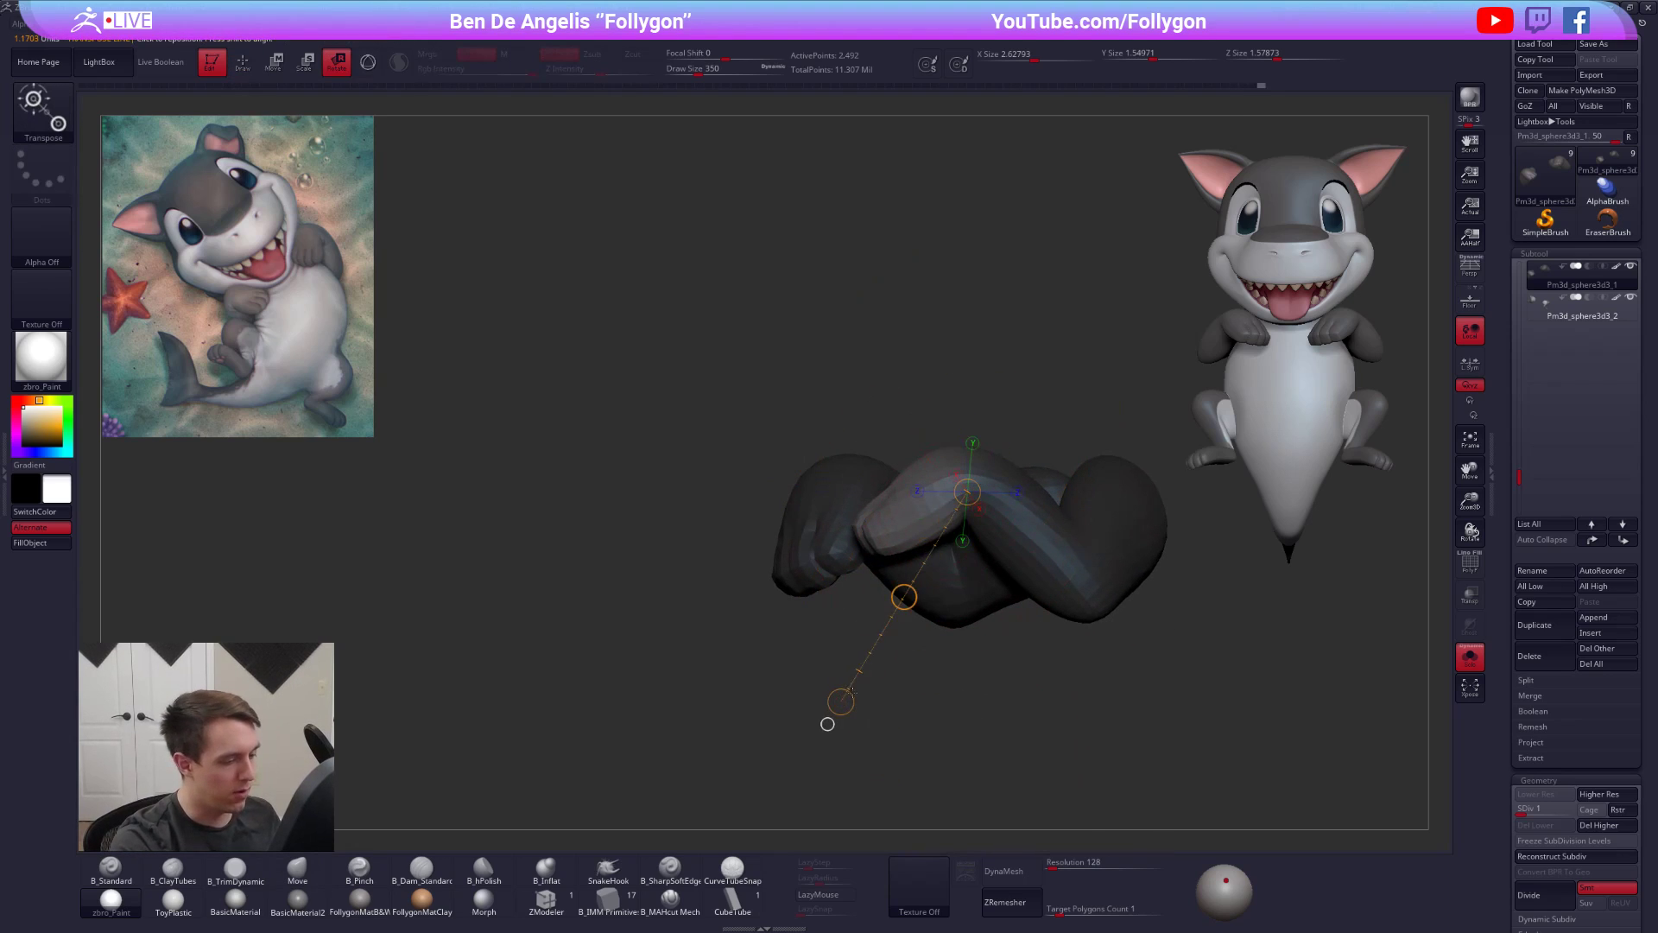
key(alt+s)
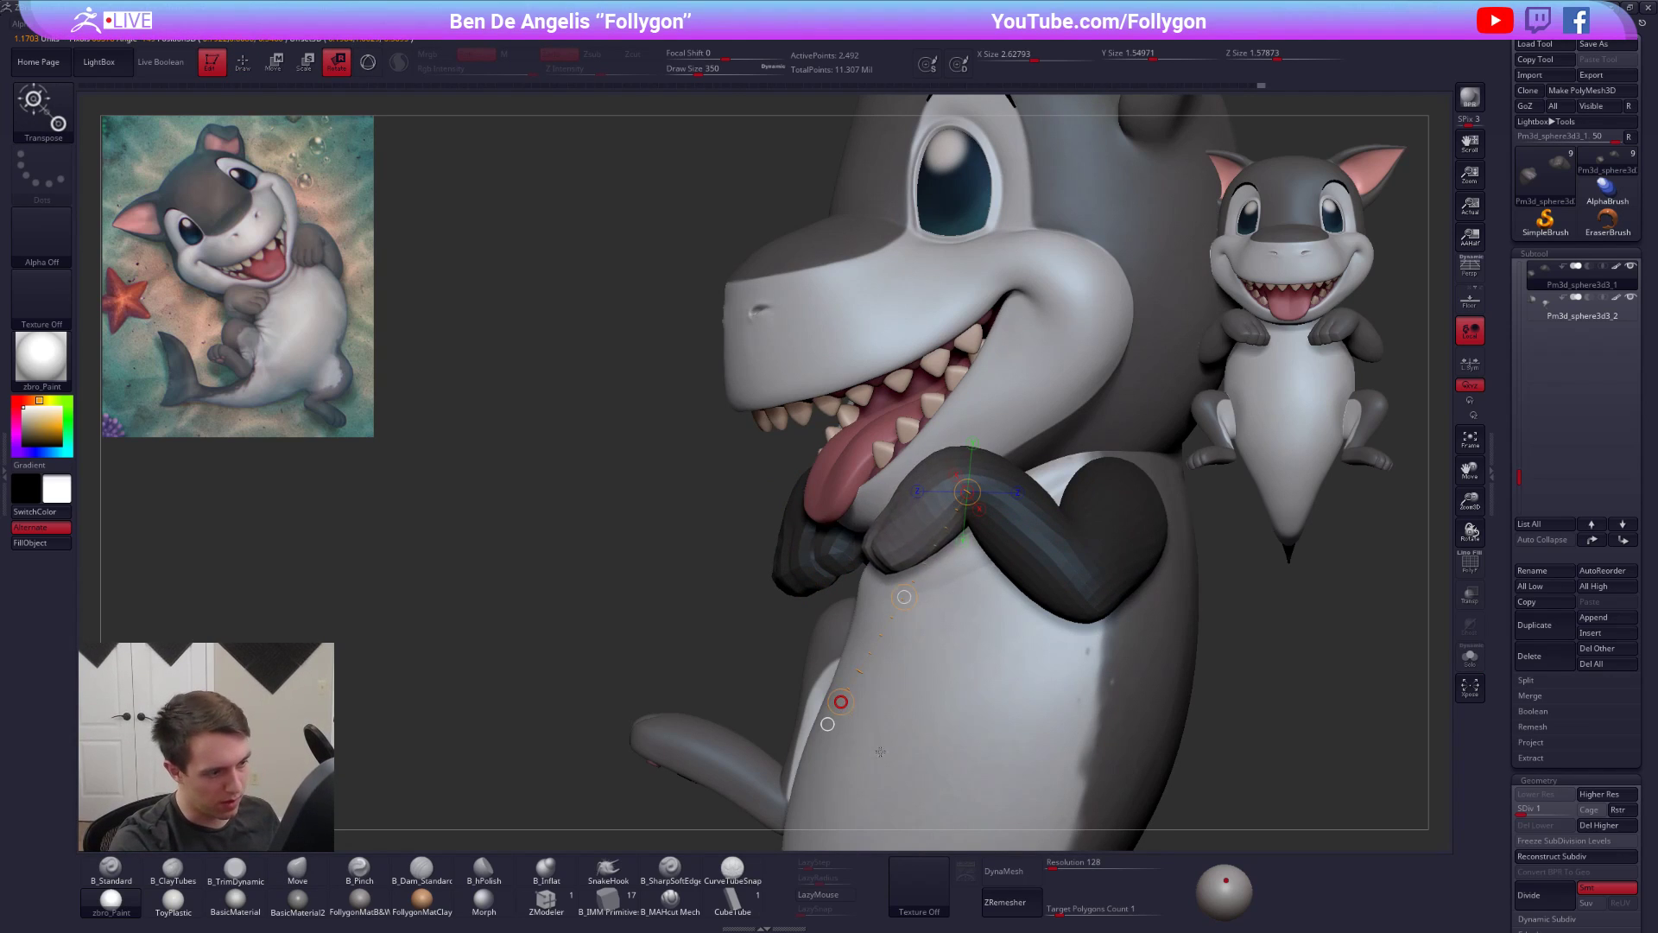
key(q)
right_drag(991, 551, 1166, 570)
mouse_move(984, 656)
ctrl+right_down()
mouse_move(944, 568)
mouse_move(962, 635)
ctrl+right_up()
key(s)
drag(967, 622, 992, 611)
shift+right_drag(999, 603, 1005, 689)
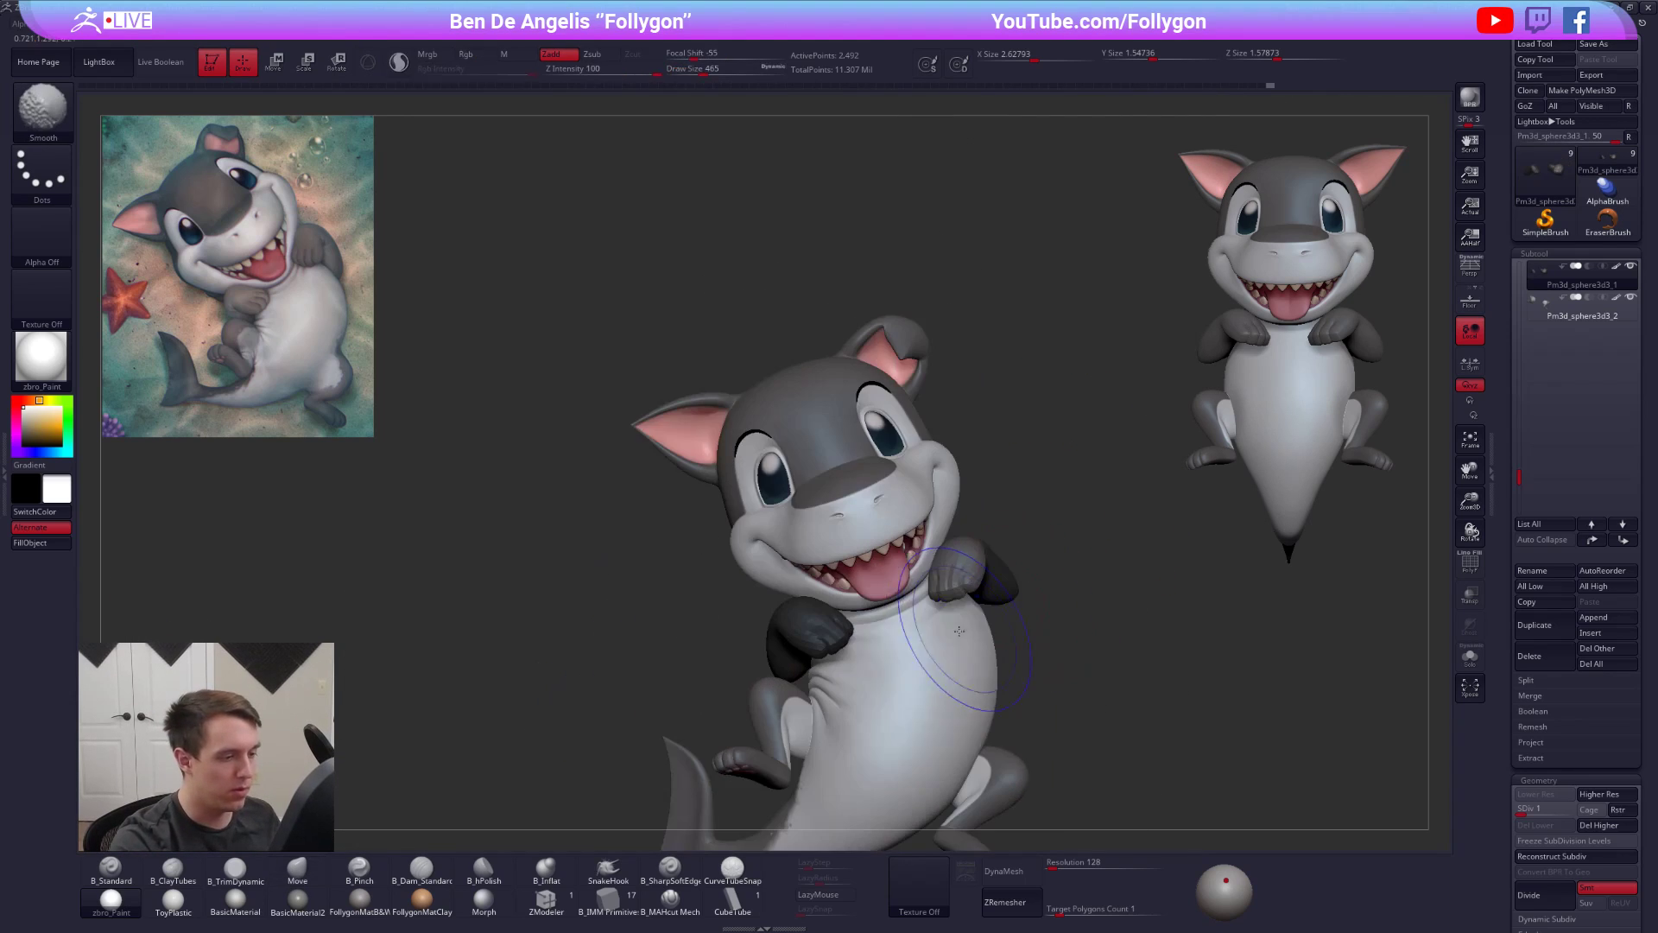
- Isolate the arms and mask all but the forearm and hand of the arm away from the tail
alt+right_drag(1086, 739, 1076, 689)
ctrl+right_drag(980, 539, 941, 318)
key(alt+s)
ctrl+right_drag(925, 548, 932, 573)
ctrl+drag(1000, 650, 876, 309)
mouse_move(936, 536)
right_down()
mouse_move(1088, 552)
mouse_move(940, 561)
right_up()
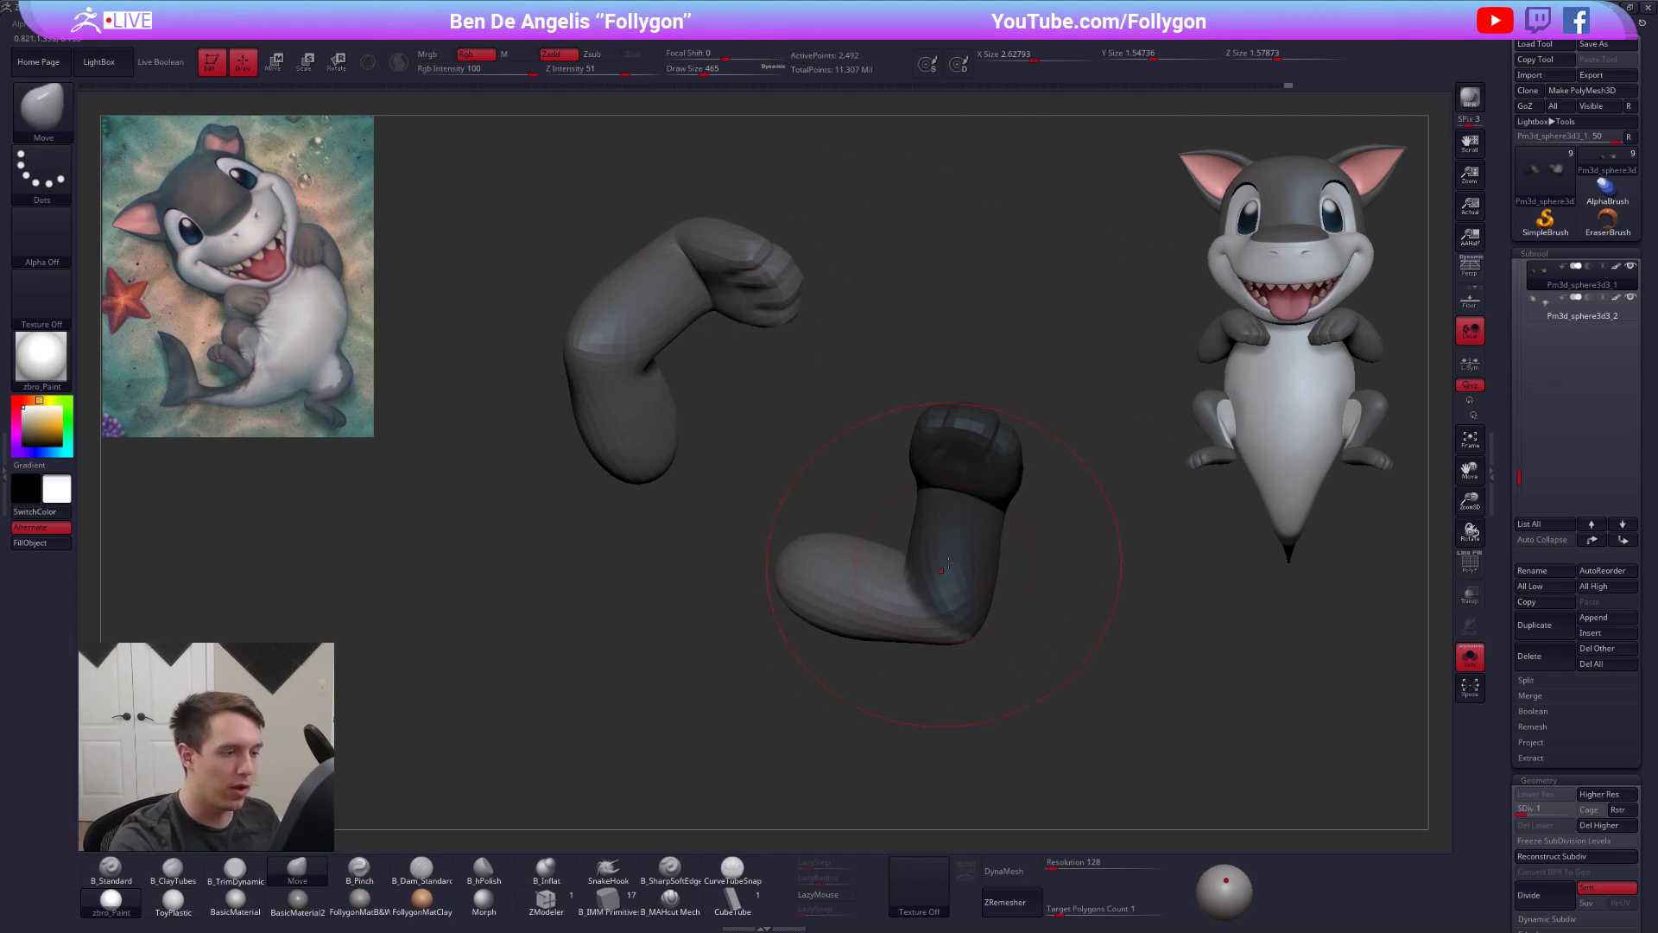
key(ctrl+i)
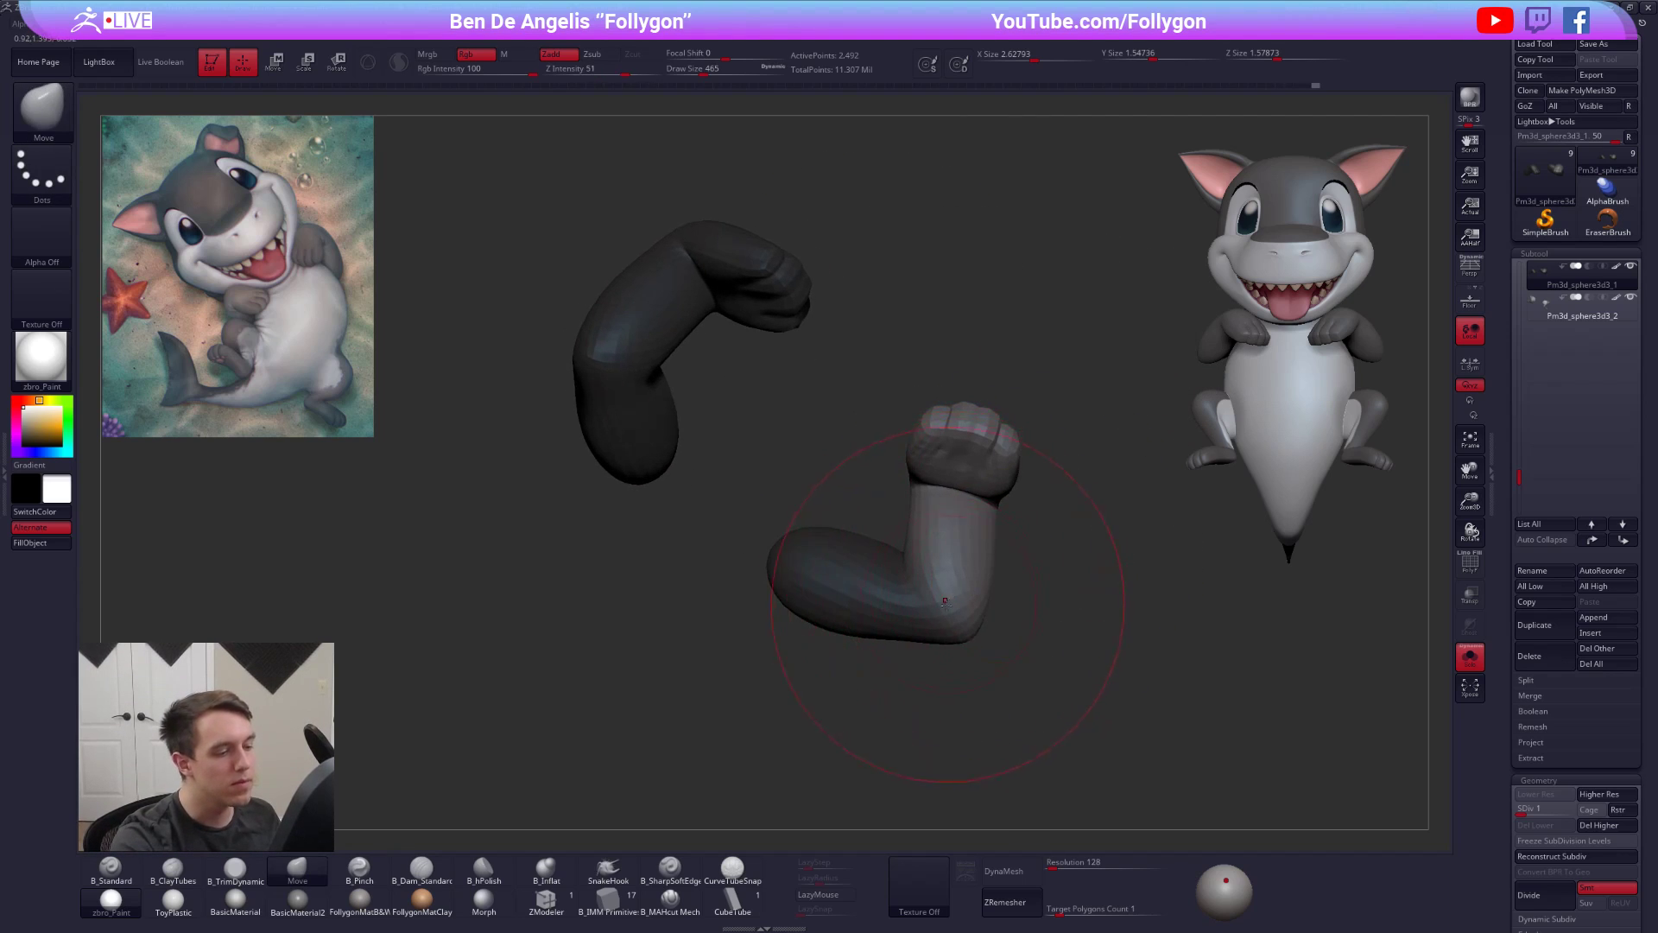
- Rotate the unmasked forearm about its elbow with the Transpose line and check the pose from several angles
key(r)
right_drag(987, 275, 790, 302)
drag(977, 459, 1029, 465)
drag(1045, 268, 1134, 299)
right_drag(968, 734, 1080, 737)
key(ctrl+shift+s)
alt+right_drag(1080, 738, 1081, 679)
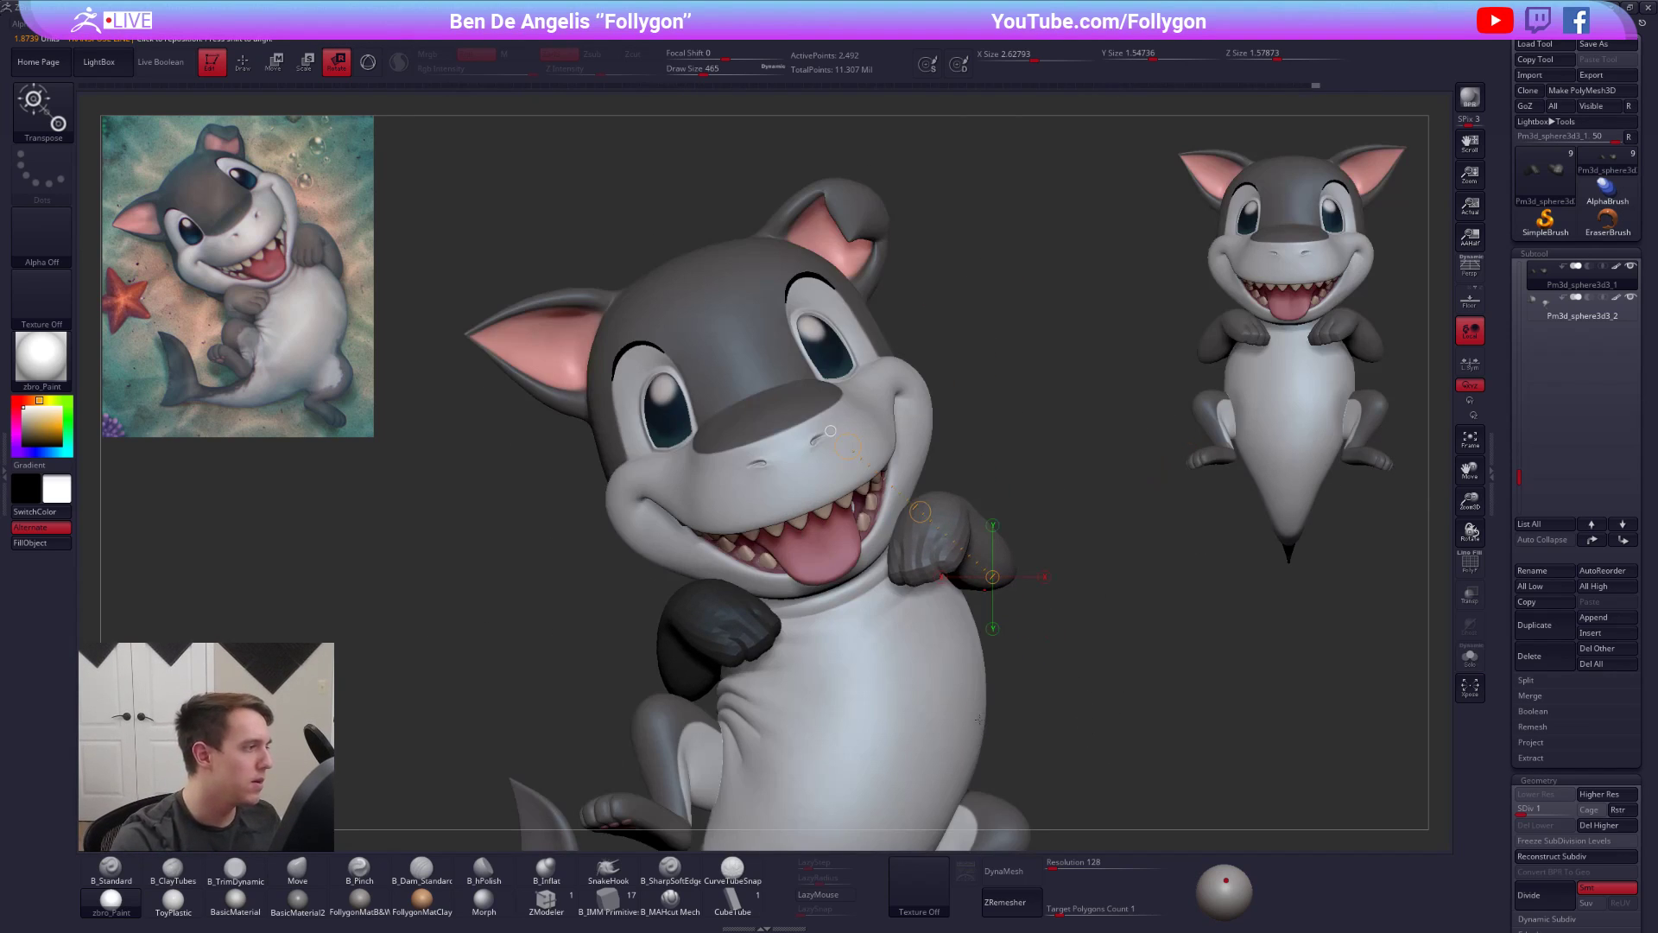
drag(922, 515, 948, 544)
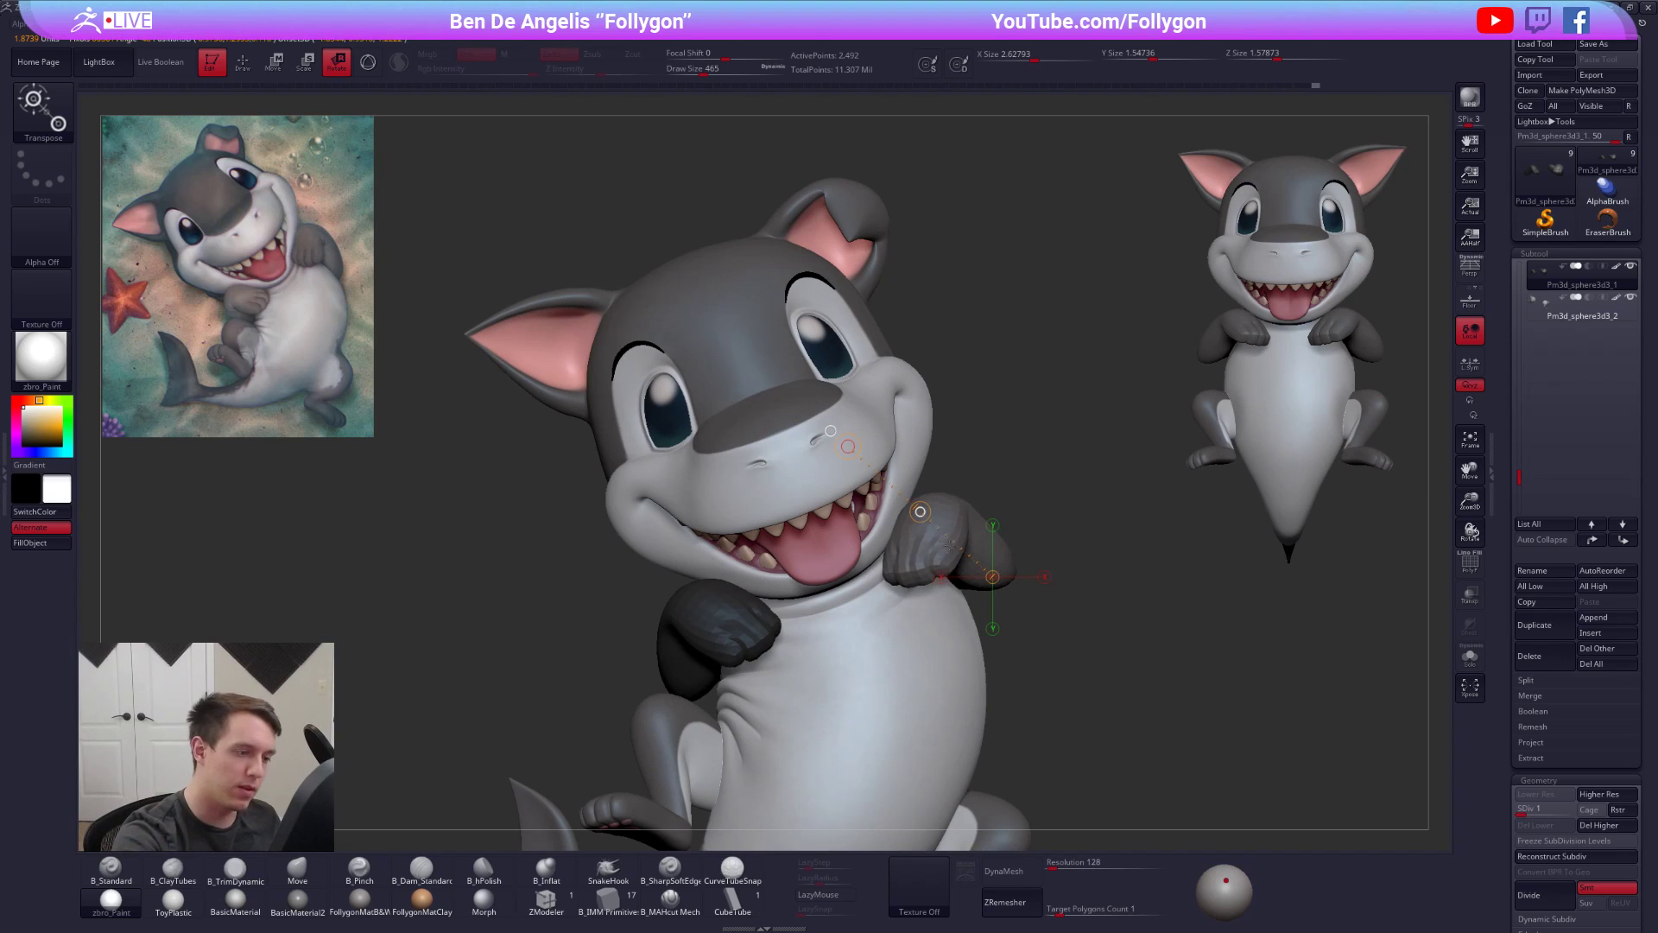
right_drag(893, 650, 870, 449)
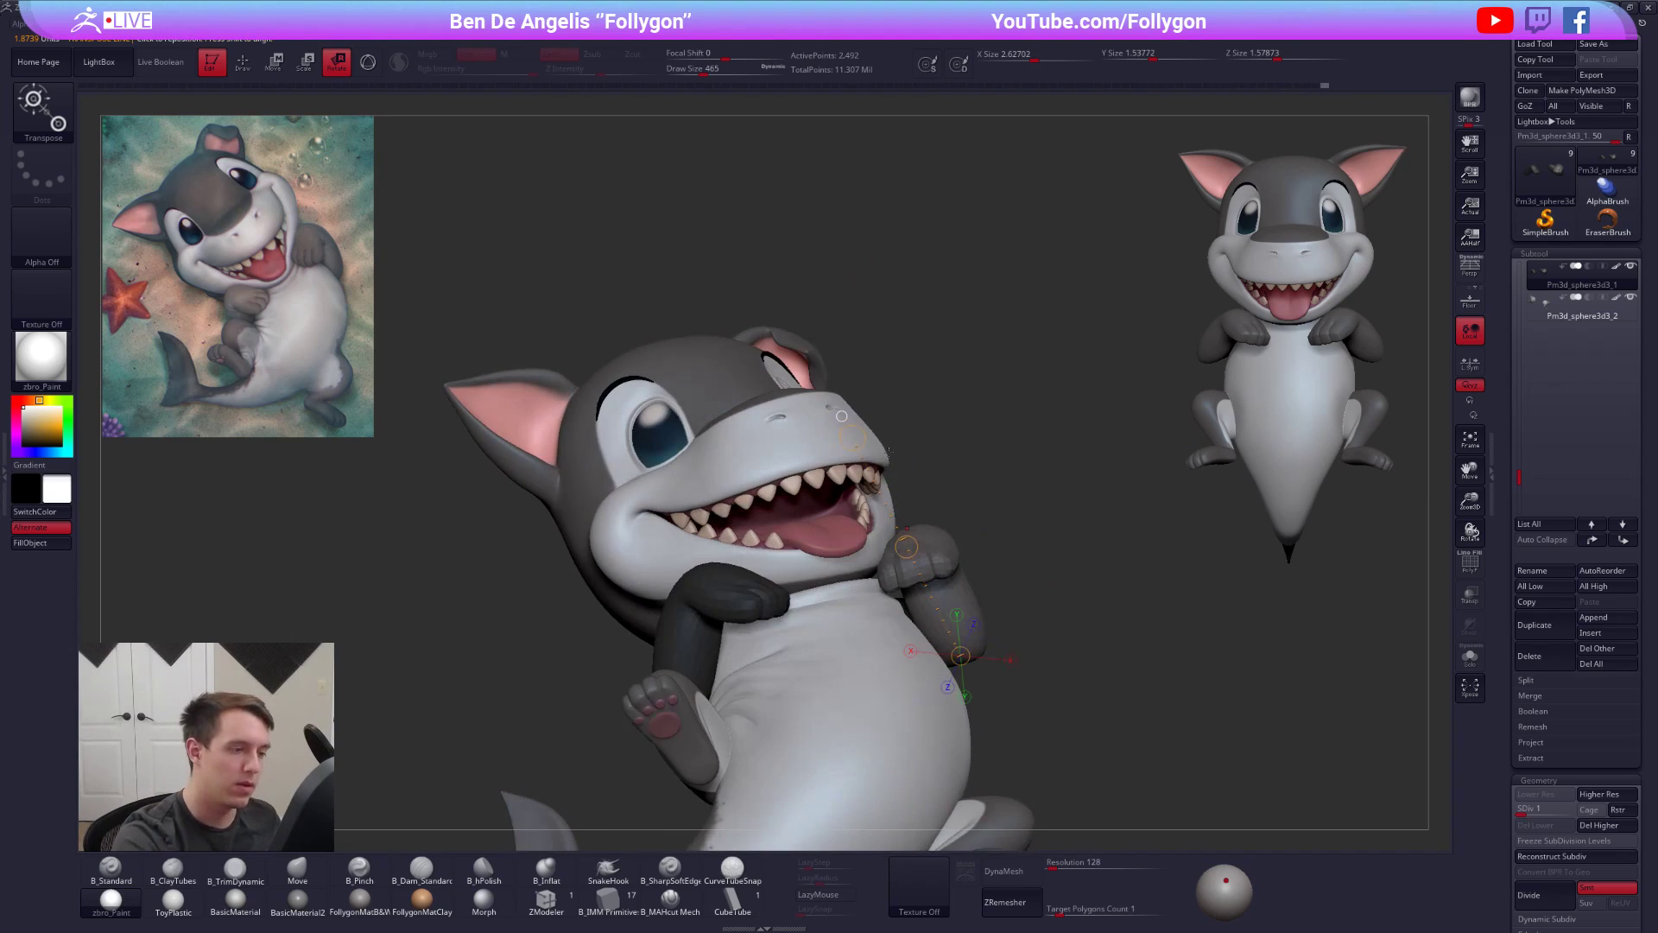
- Clear the arms' mask and raise them to subdivision level 5 to review the full pose
key(q)
mouse_move(1110, 696)
right_down()
mouse_move(1123, 741)
mouse_move(1067, 760)
mouse_move(1081, 700)
right_up()
alt+right_drag(1143, 771, 1106, 706)
key(d)
key(d)
key(d)
key(d)
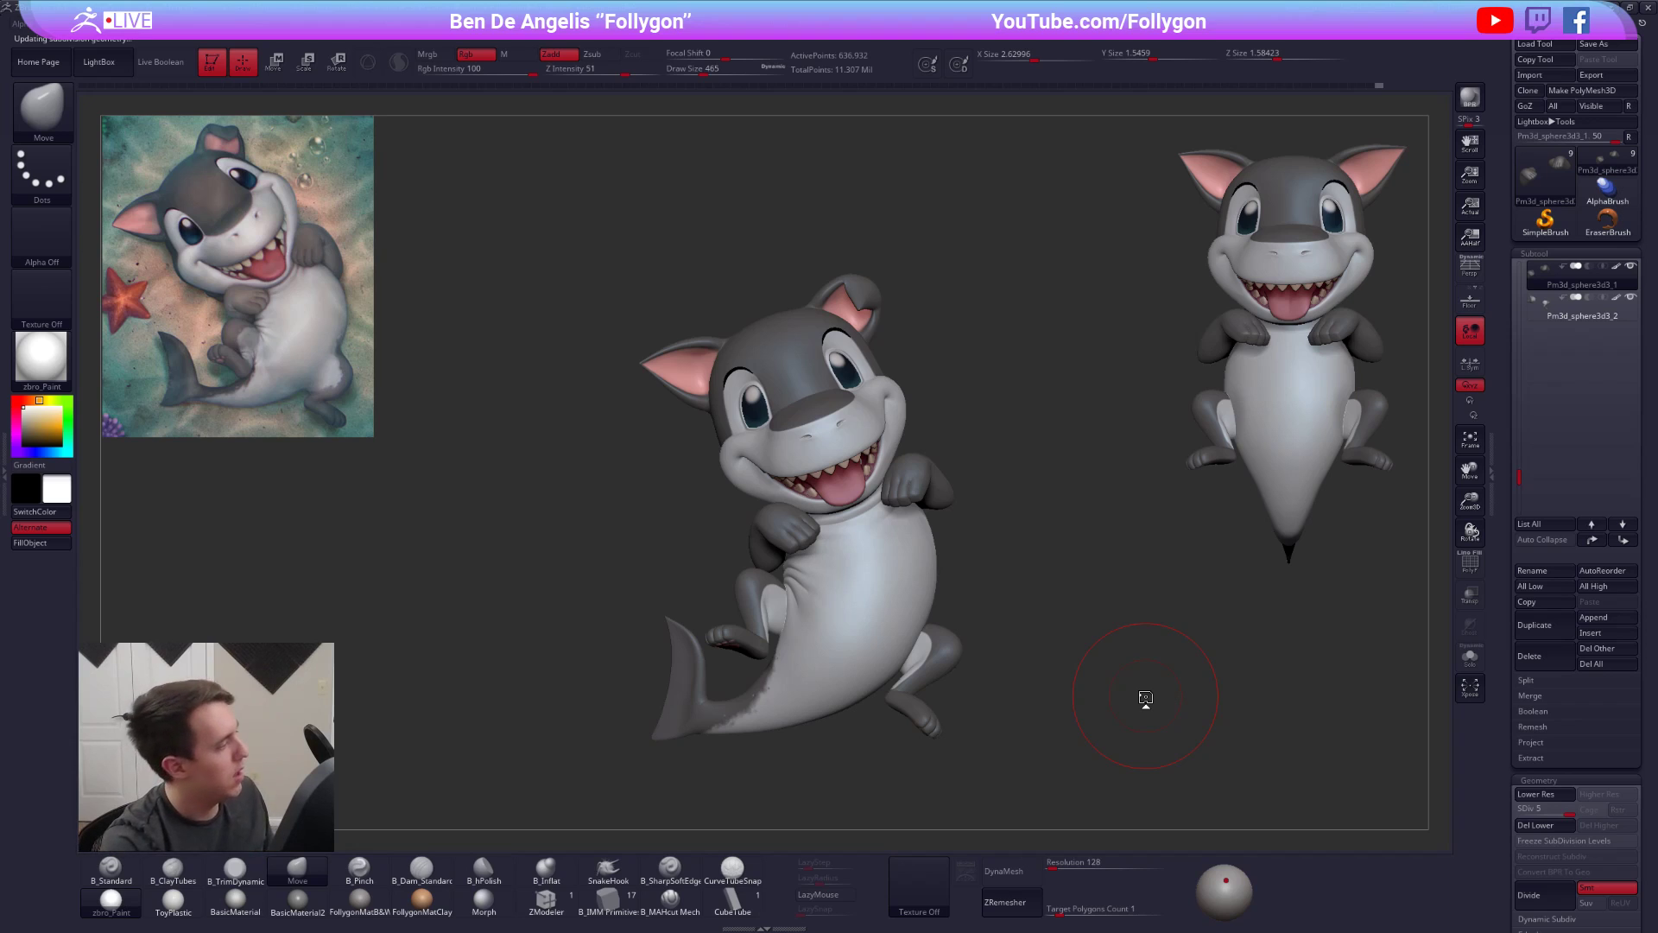
mouse_move(1021, 664)
mouse_down()
mouse_move(1102, 686)
mouse_move(1018, 677)
mouse_move(1029, 664)
mouse_up()
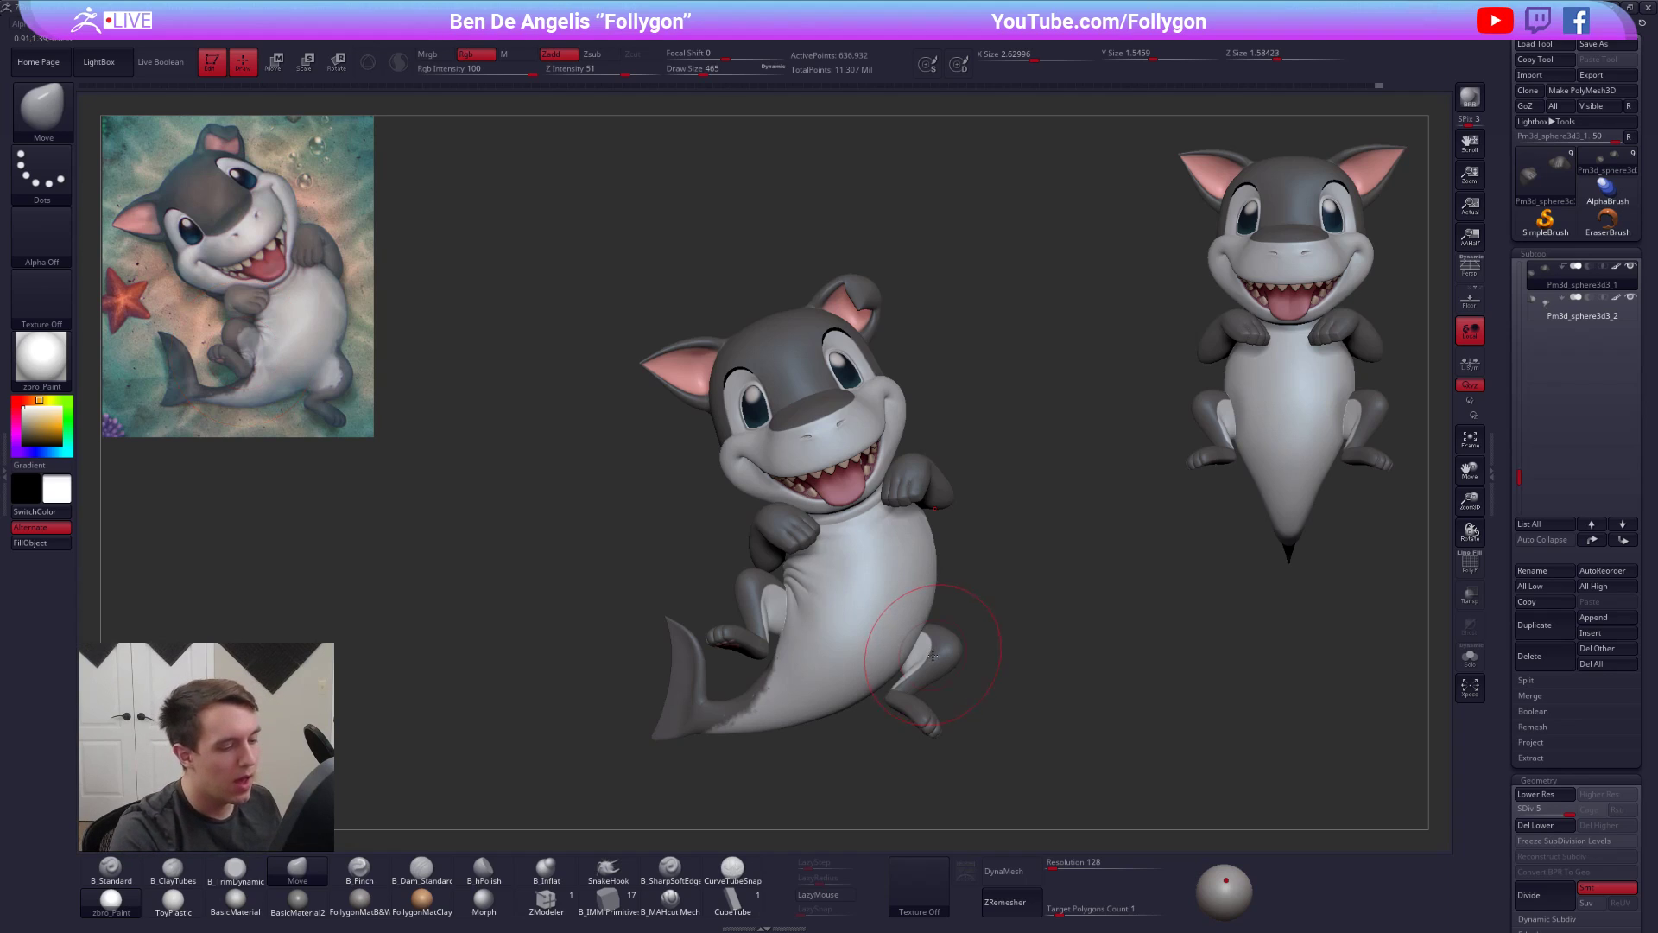
- Set the draw size to 279, isolate the legs and delete their lower subdivision levels
key(space)
drag(934, 654, 924, 652)
key(alt+s)
alt+right_drag(917, 664, 917, 527)
ctrl+shift+drag(880, 444, 960, 712)
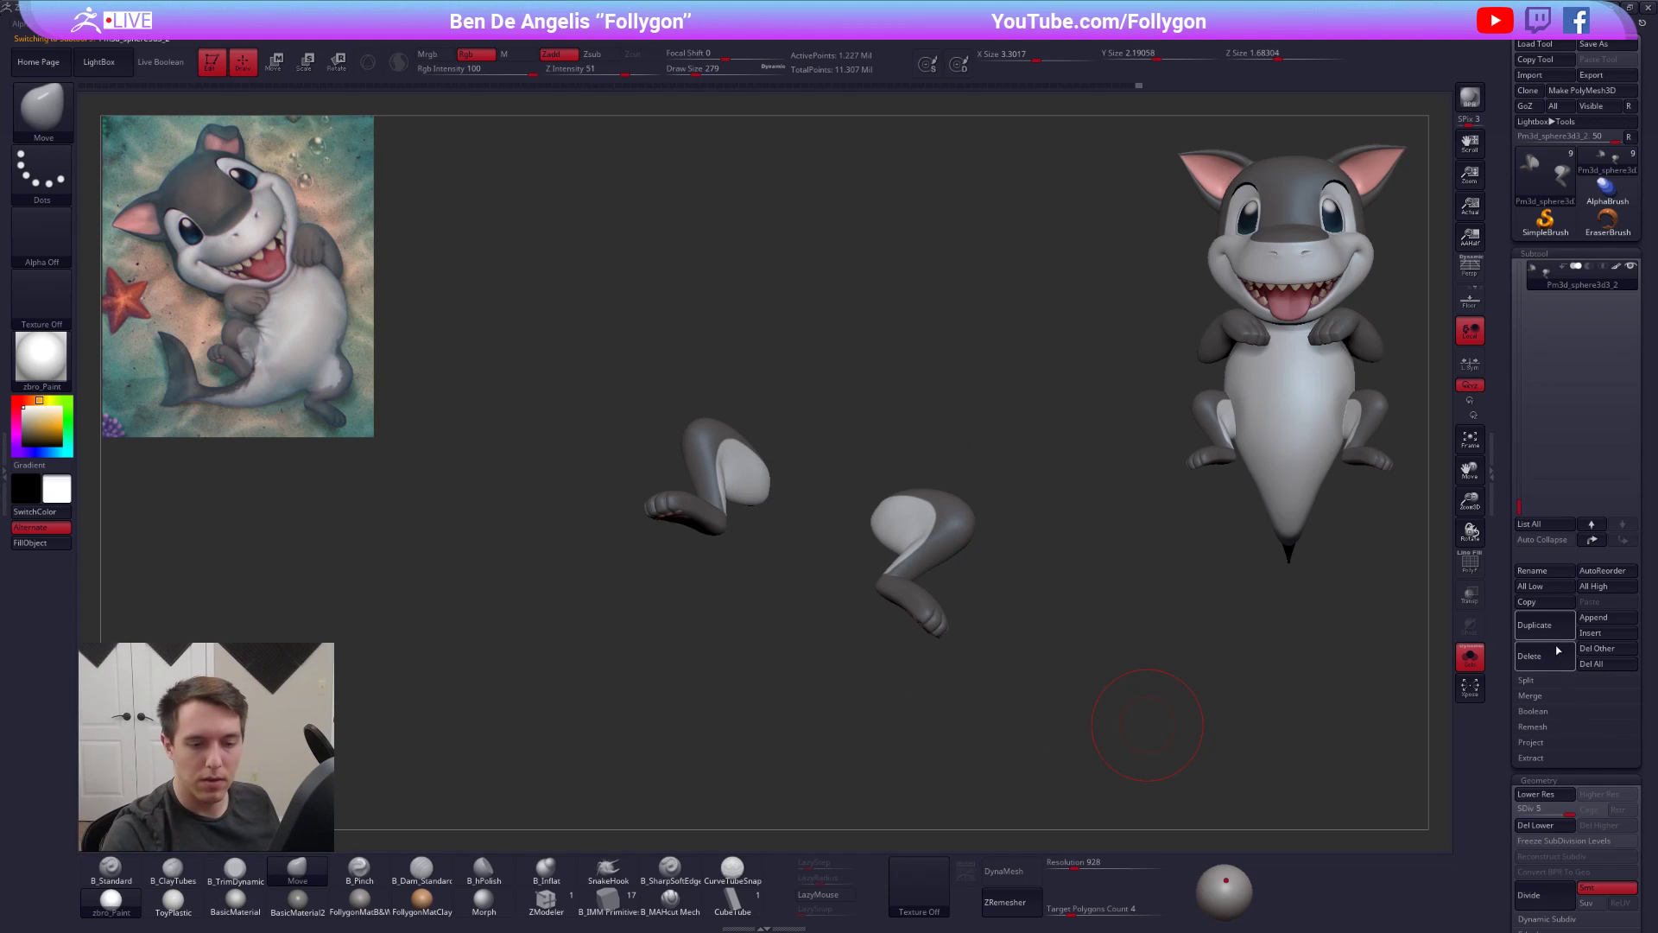
click(1546, 826)
- Hide the leg away from the tail with SelectLasso and split it into its own subtool
key(ctrl+shift+space)
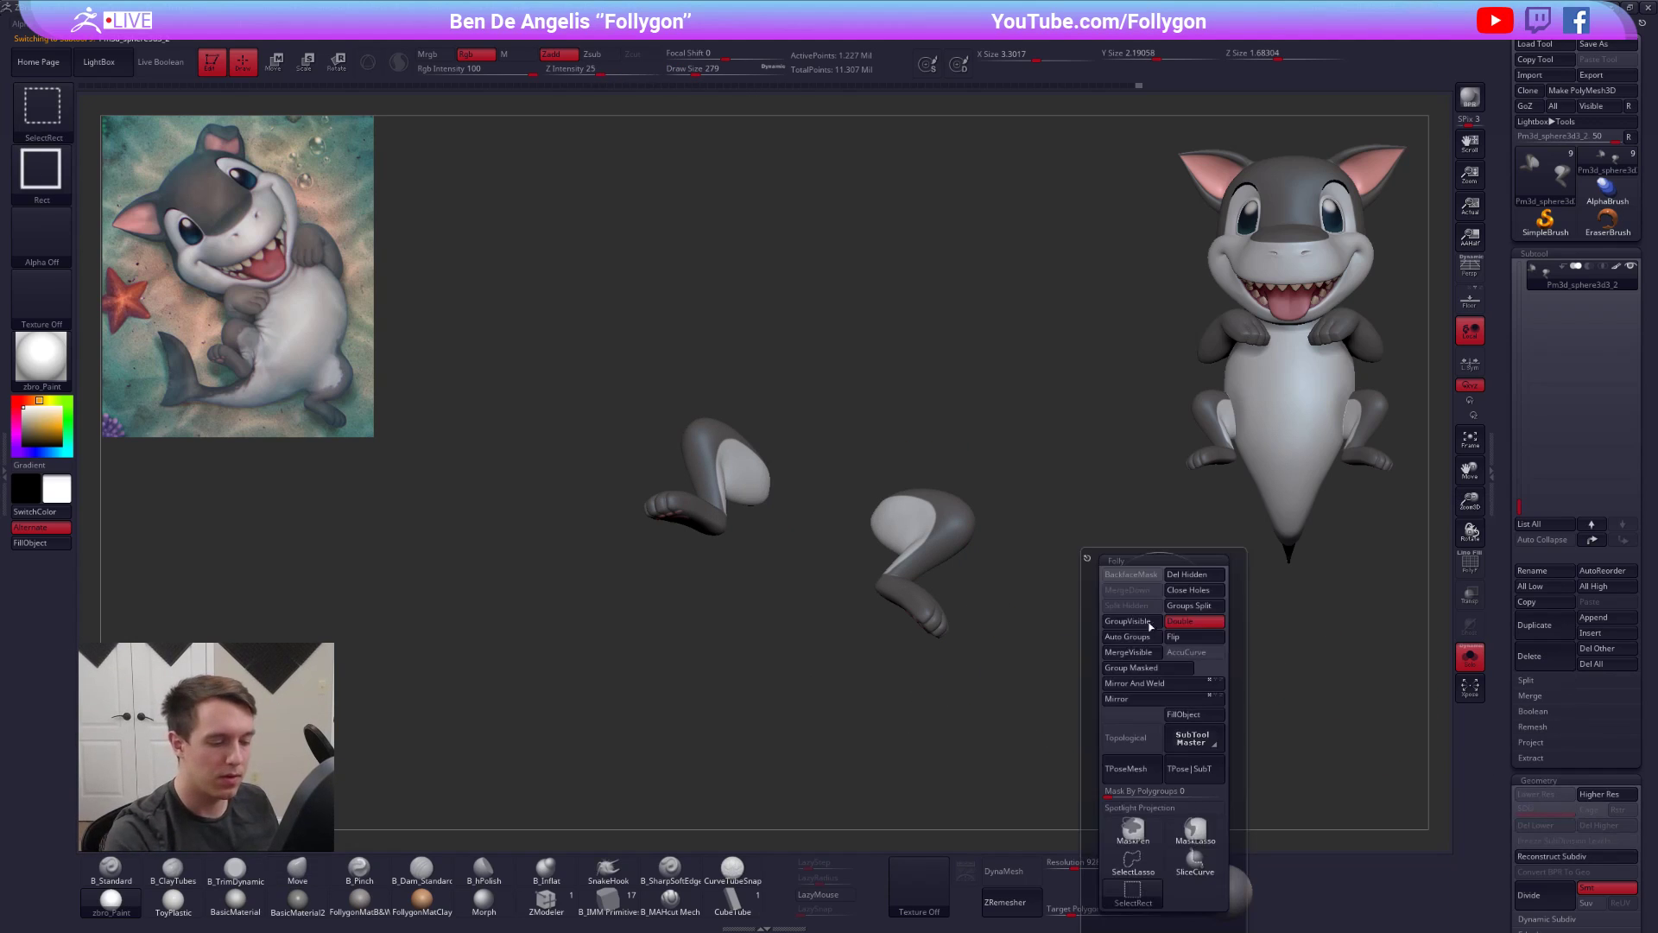
click(1136, 870)
mouse_move(863, 451)
ctrl+alt+shift+mouse_down()
mouse_move(825, 669)
mouse_move(1071, 596)
mouse_move(1063, 516)
ctrl+alt+shift+mouse_up()
key(ctrl+shift+space)
click(1040, 557)
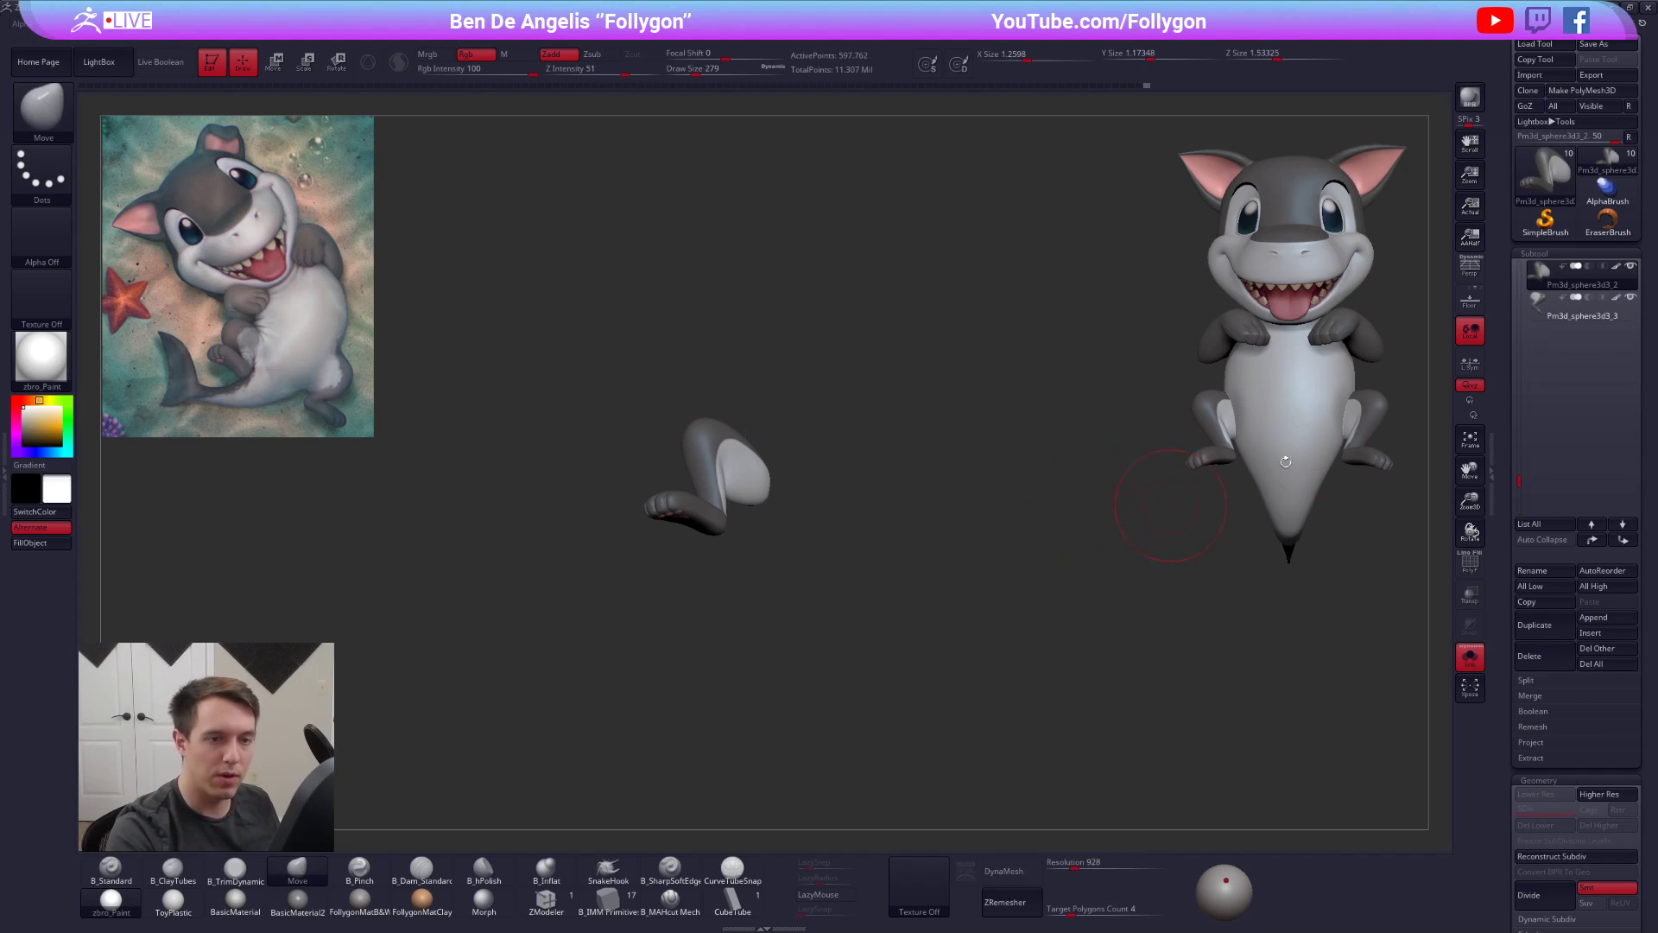
- Reconstruct the lower subdivision levels of the tail-side leg
key(alt+s)
click(1554, 857)
key(alt+s)
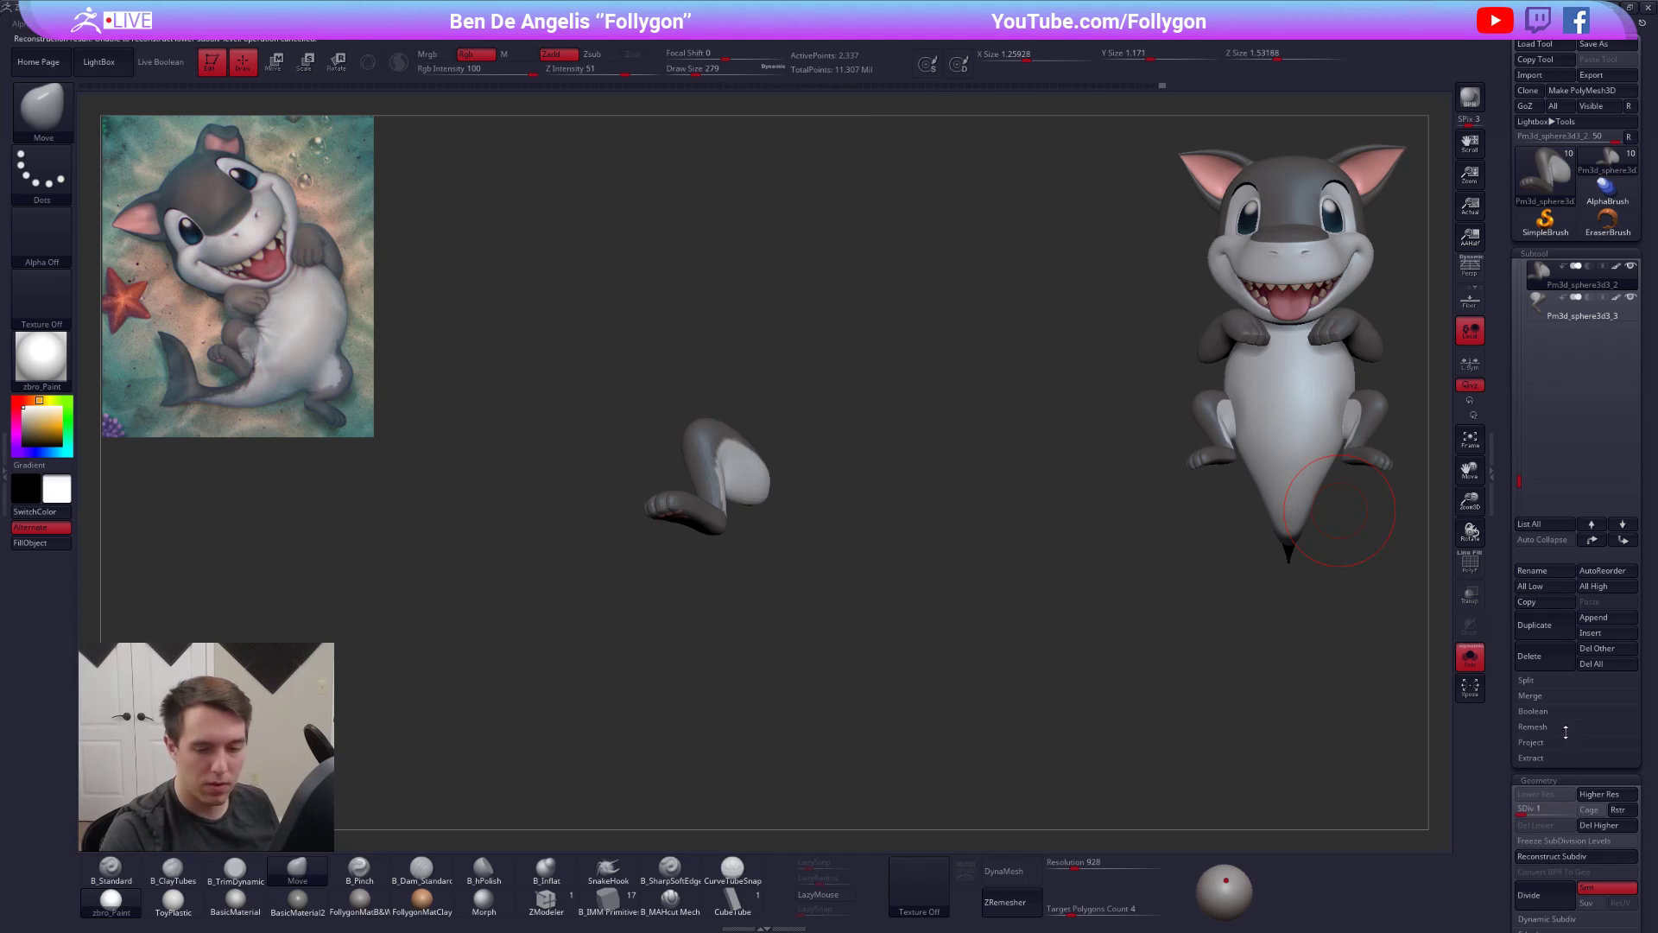
- Select the split-off leg subtool Pm3d_sphere3d3_3 and move it directly below the body Pm3d_sphere3d2 in the subtool order
click(1541, 313)
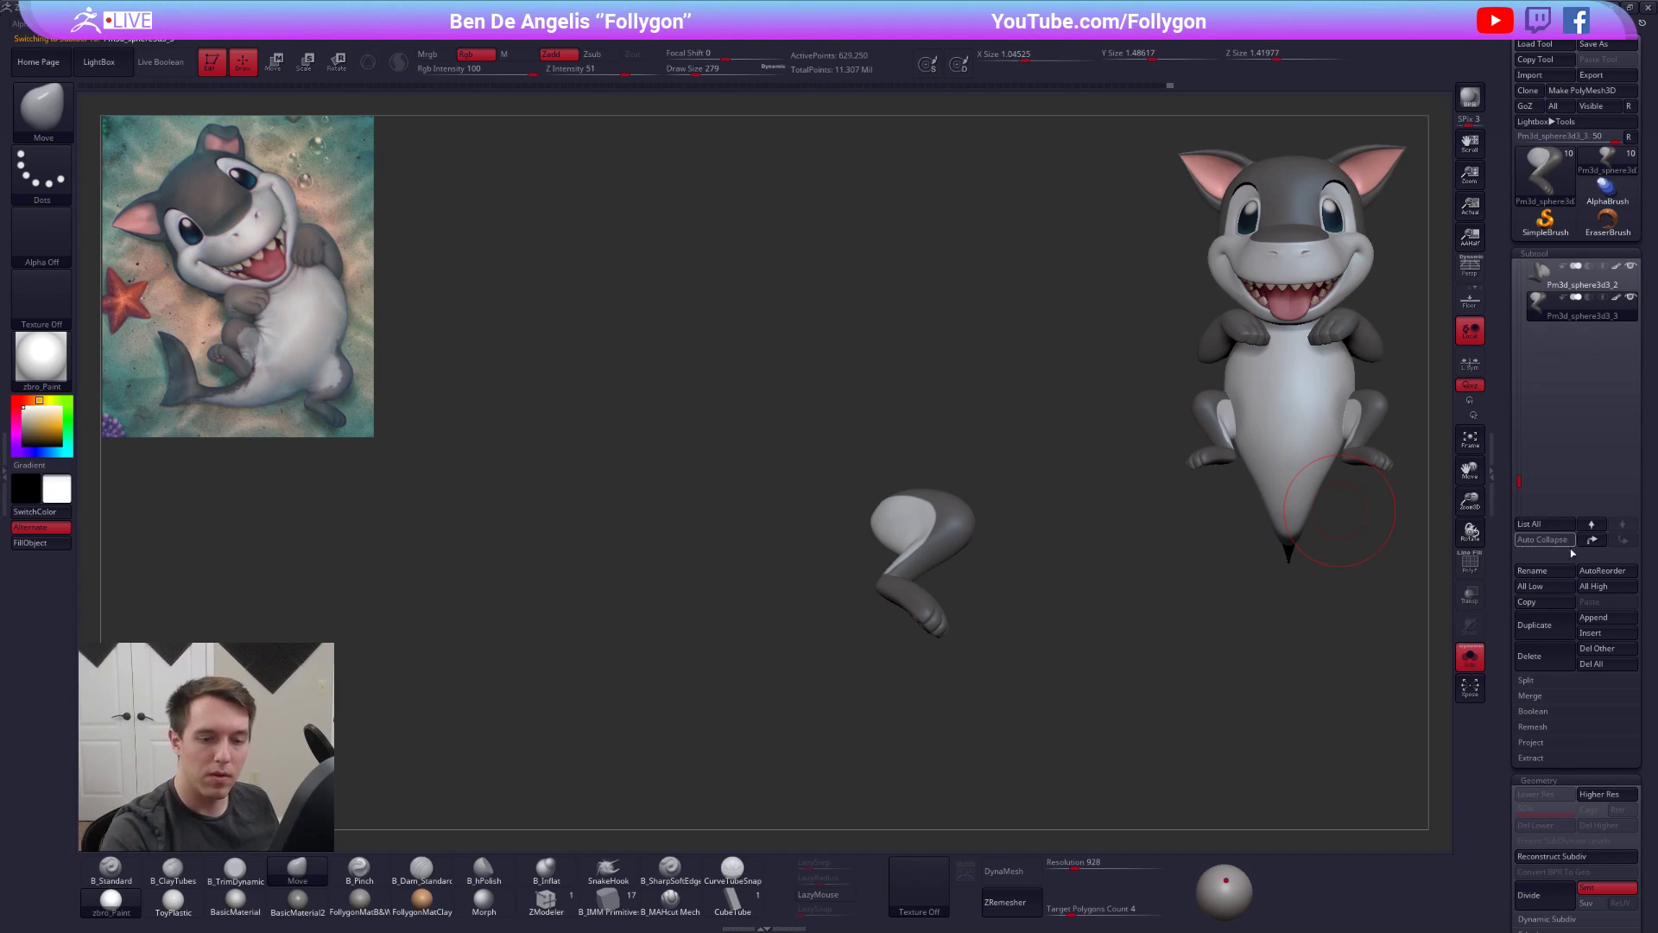
drag(1519, 440, 1520, 353)
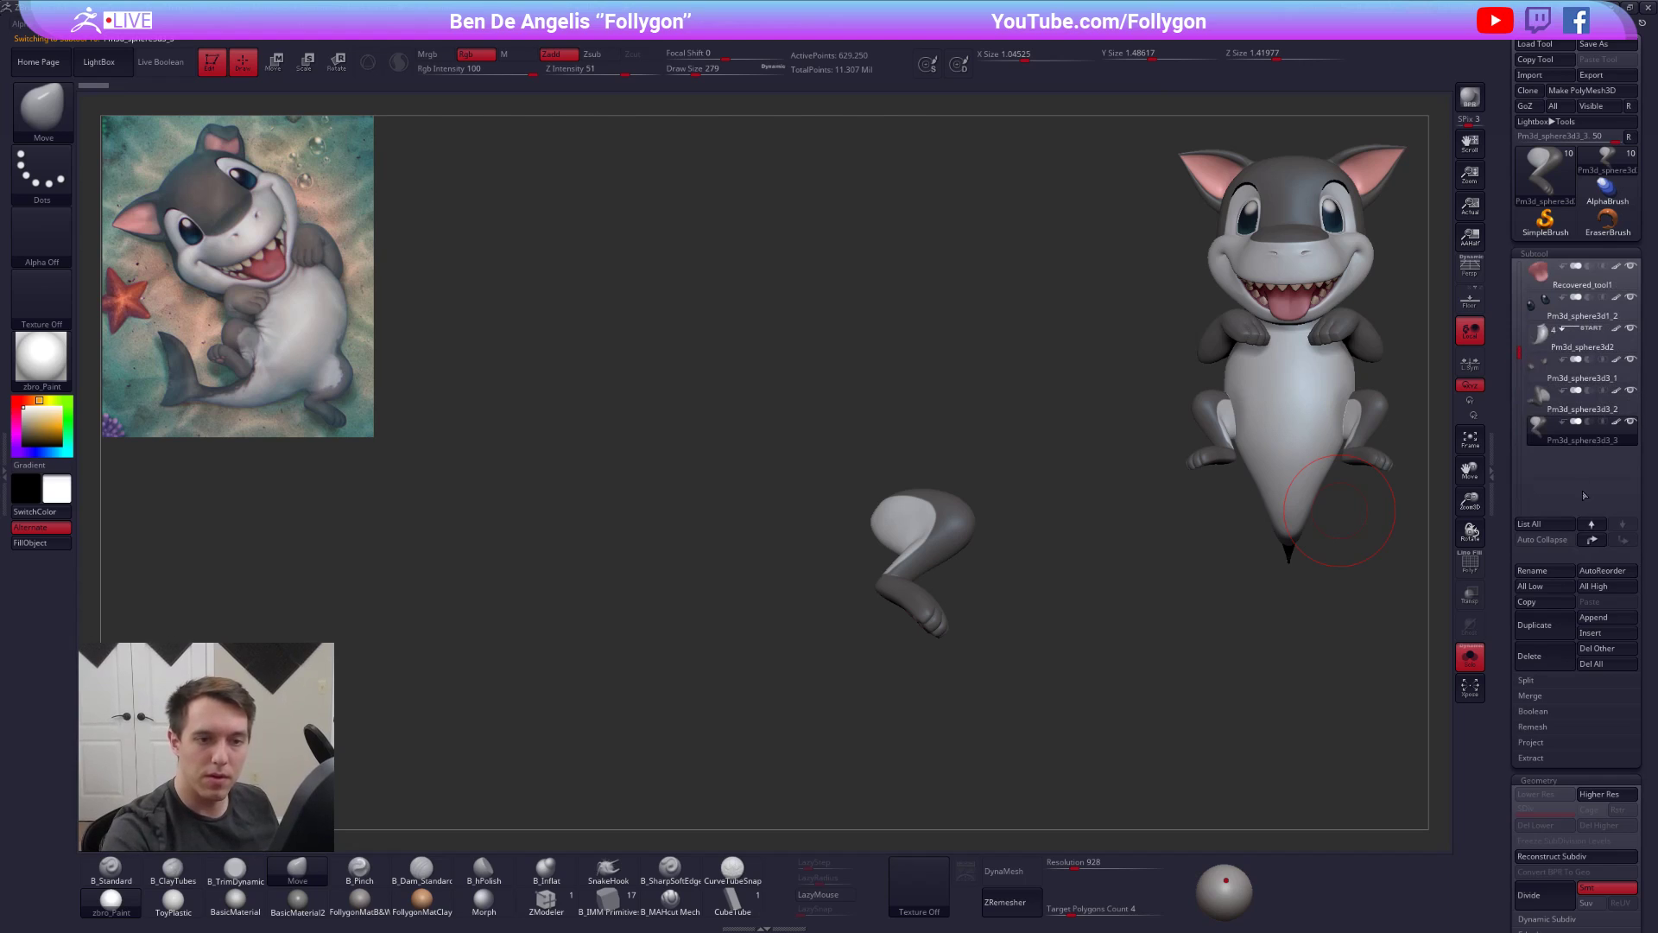
click(1593, 541)
click(1593, 540)
click(1594, 540)
click(1621, 541)
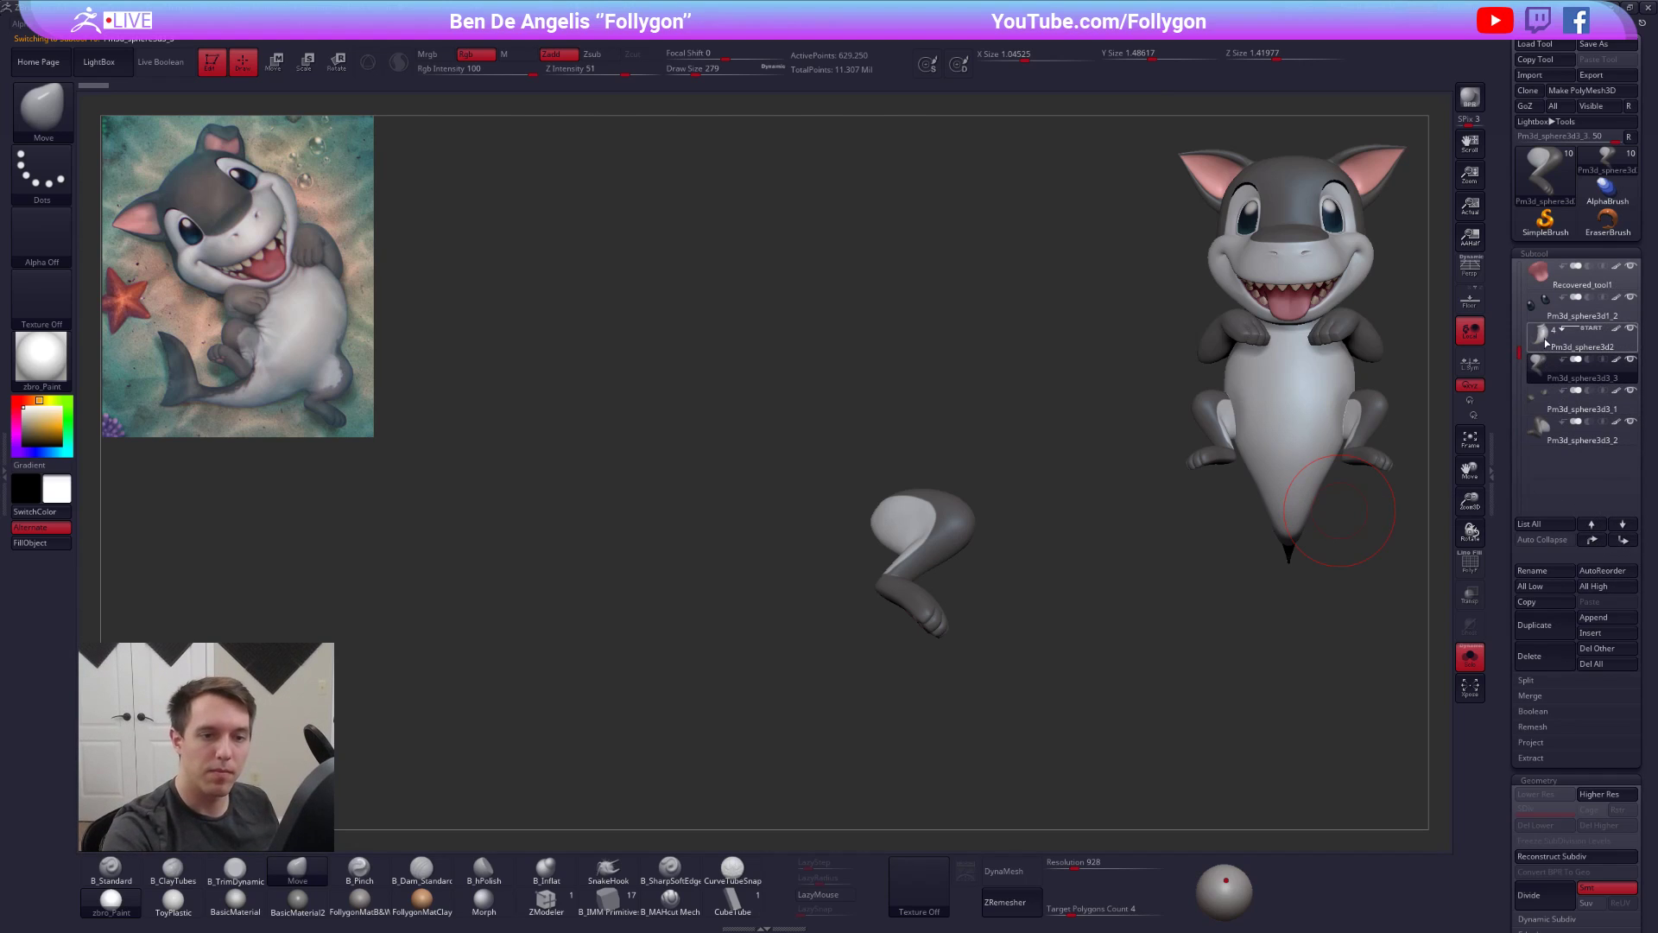
- Select the body subtool, delete its lower subdivision levels and merge it with the leg below it
click(1546, 343)
key(alt+s)
alt+drag(1032, 591, 1035, 650)
drag(1146, 742, 1142, 684)
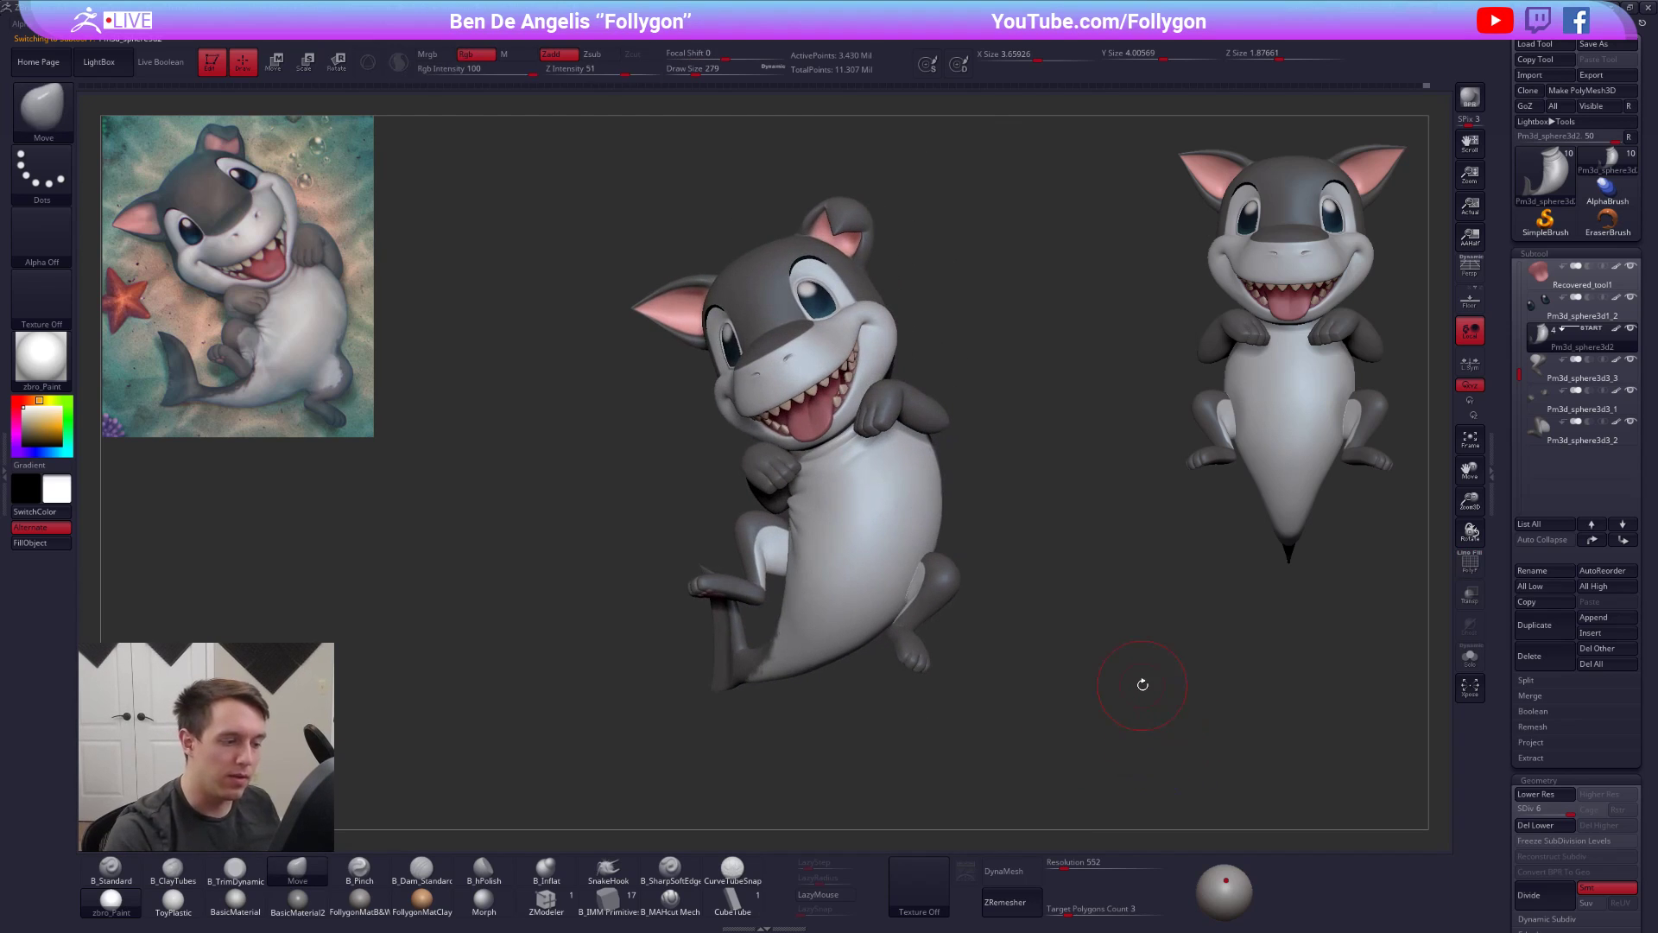
click(1544, 825)
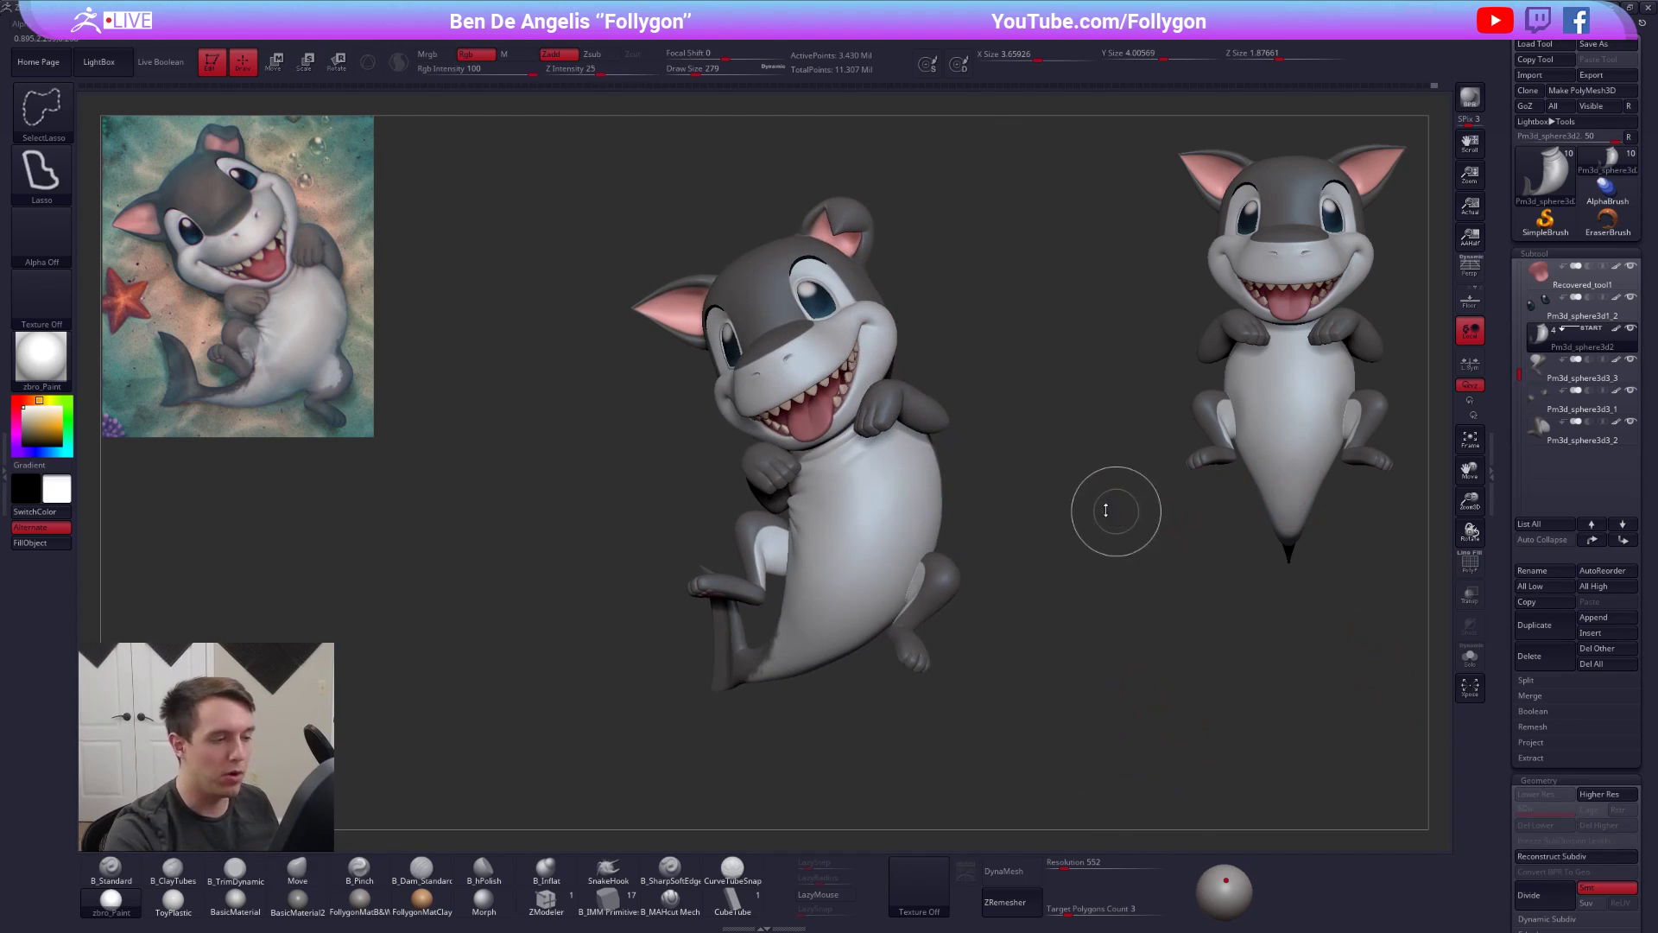
key(ctrl+shift+m)
click(1055, 570)
- Inspect the merged body and leg, and reconstruct their lower subdivision levels
key(alt+s)
mouse_move(1114, 741)
mouse_down()
mouse_move(1143, 762)
mouse_move(1096, 752)
mouse_move(1114, 770)
mouse_up()
key(alt+s)
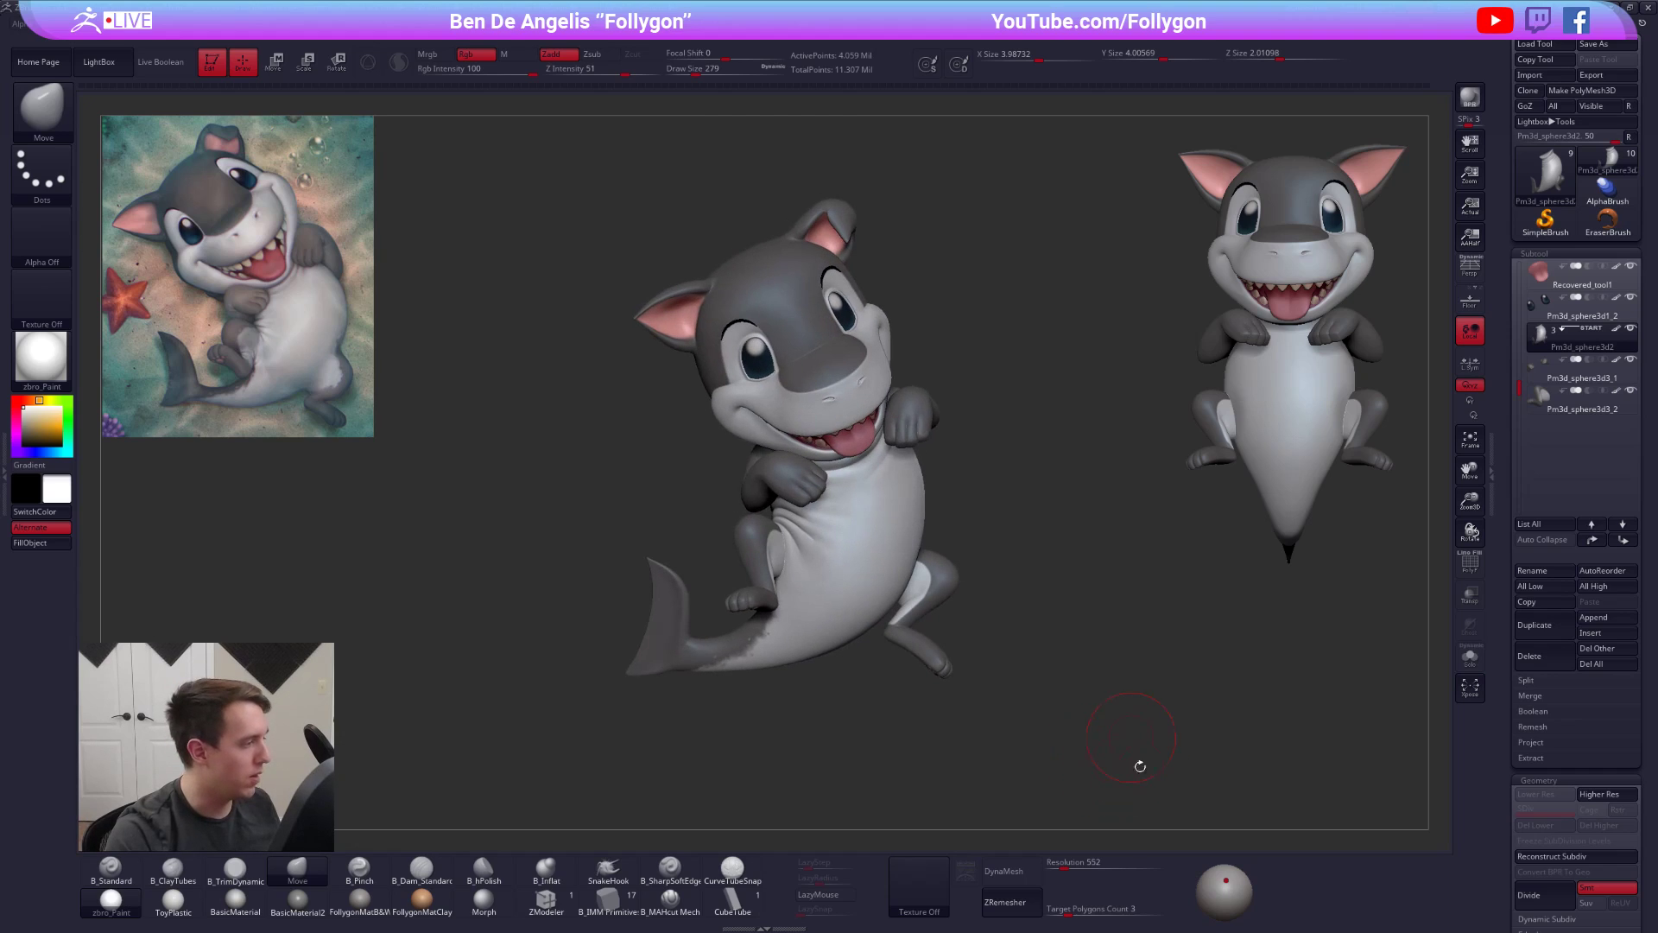
key(shift+f)
key(shift+f)
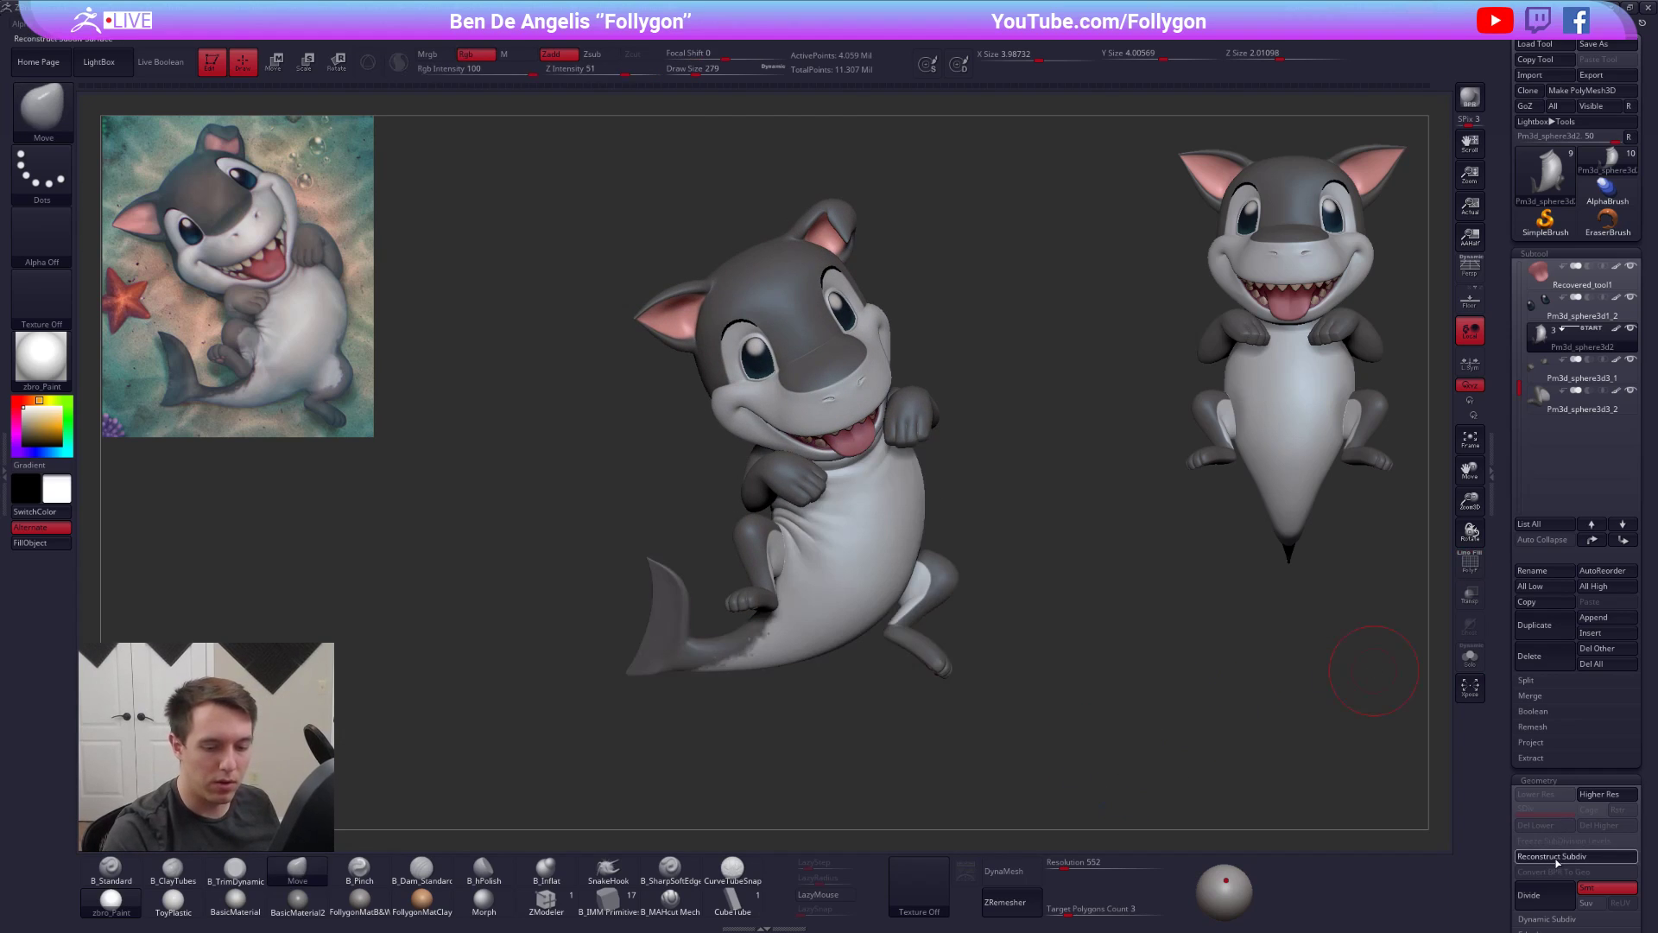
click(1535, 855)
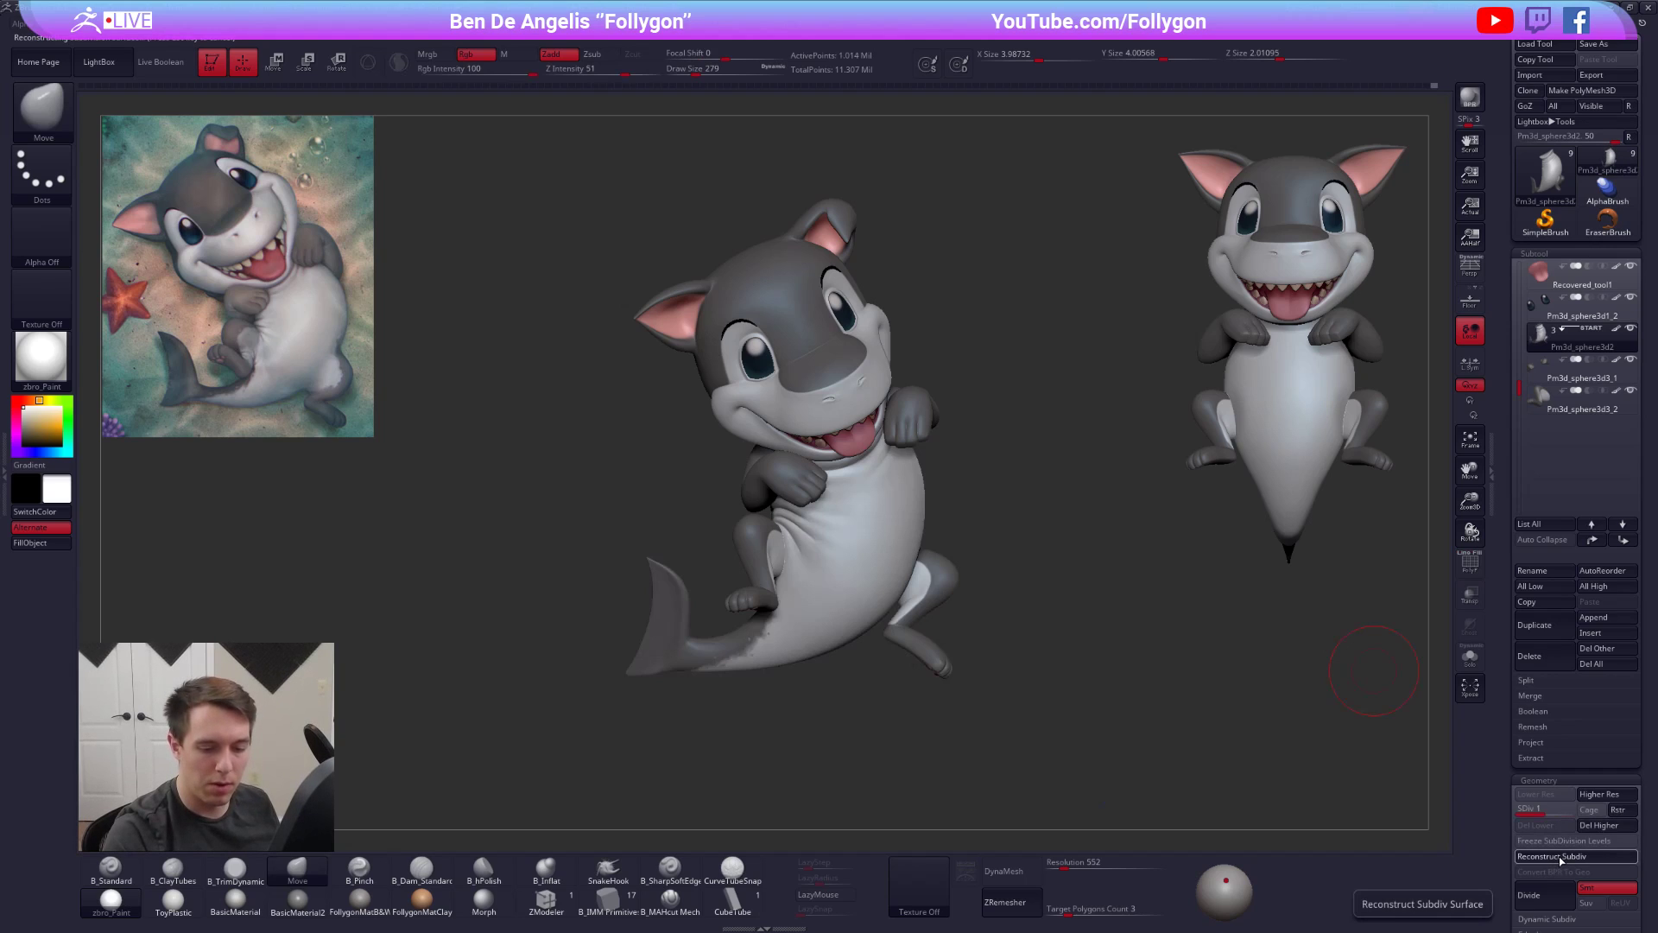
click(1560, 857)
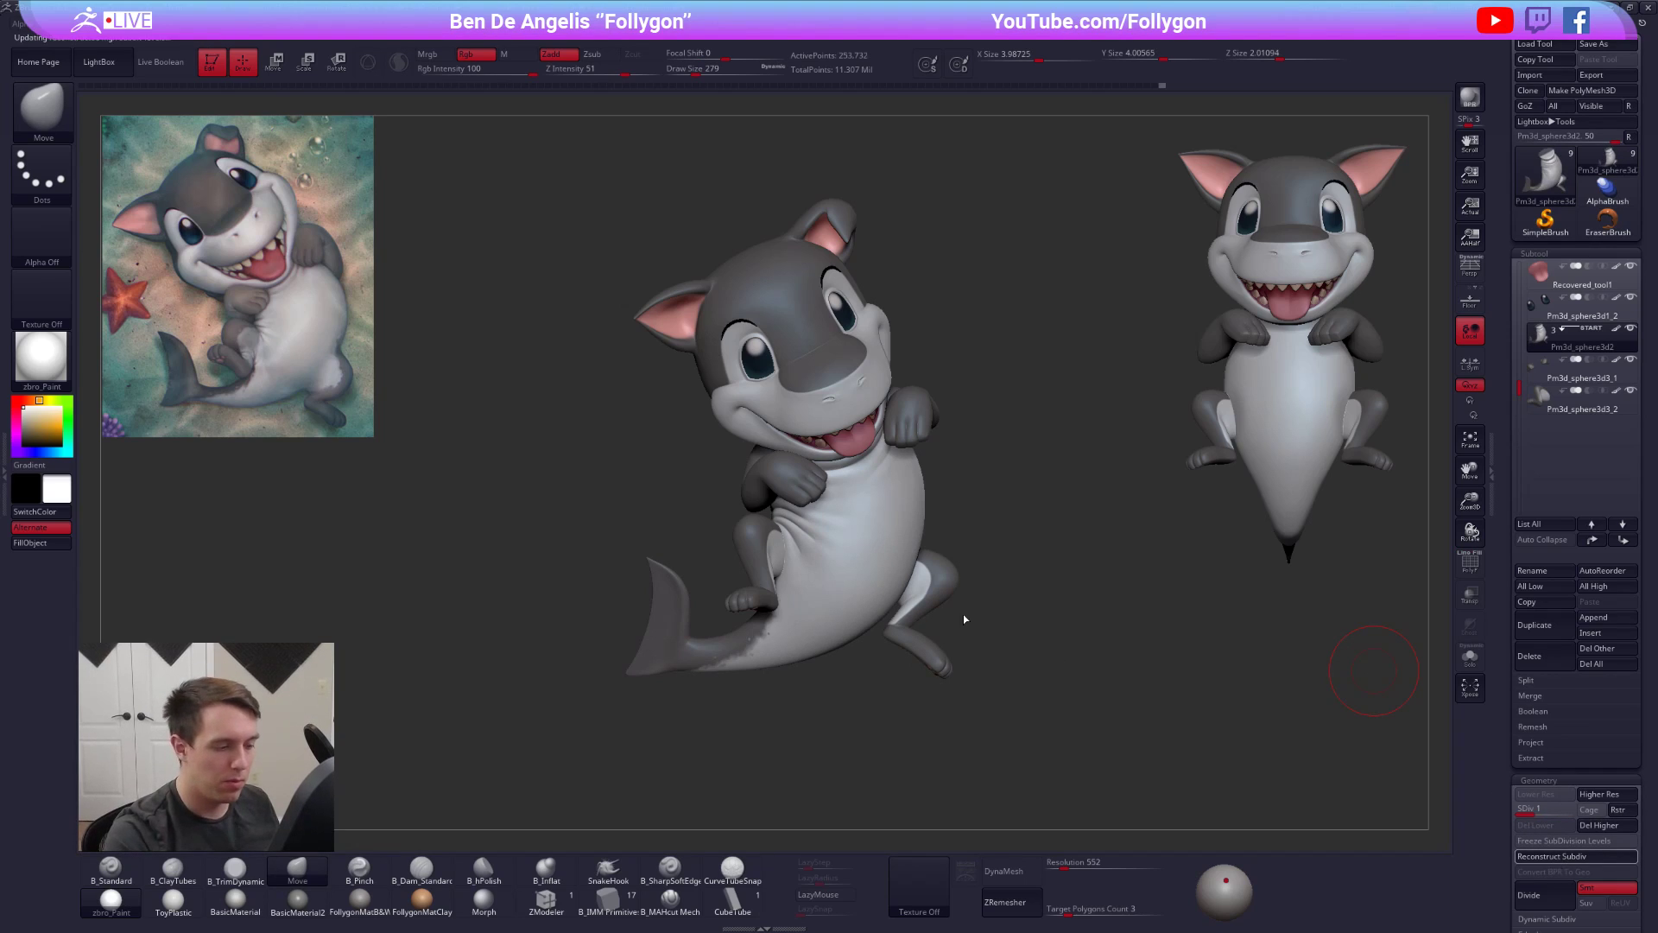
- Mask everything except the lower part of the merged leg and move it slightly up toward the body
ctrl+right_drag(977, 628, 950, 658)
key(space)
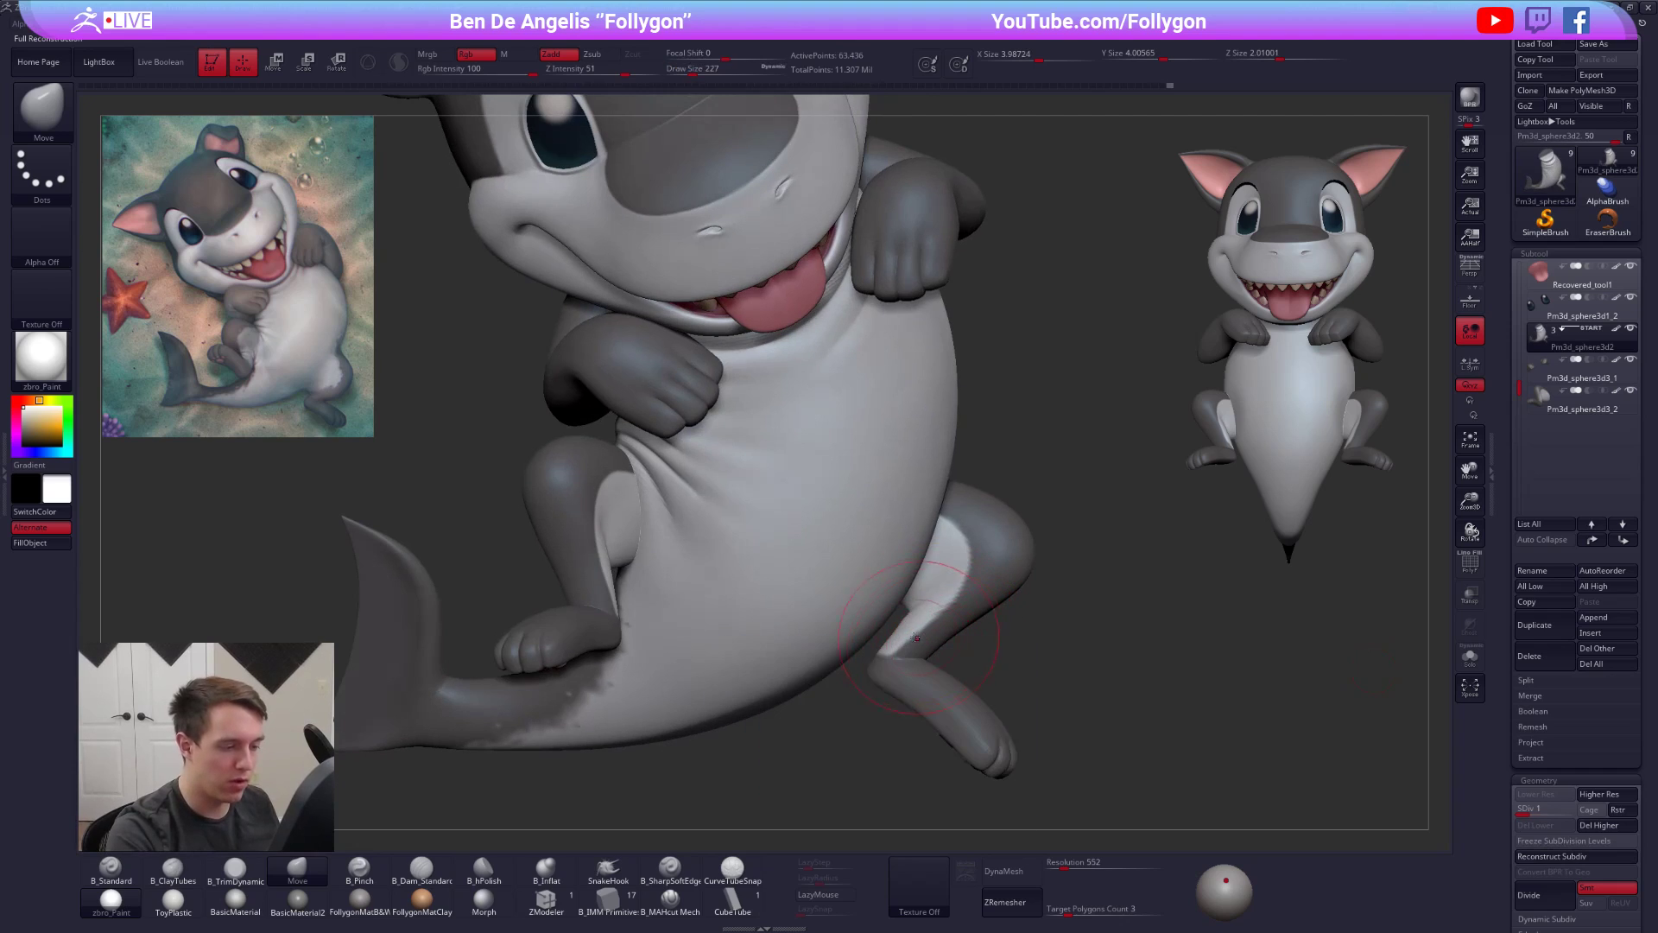
mouse_move(898, 629)
ctrl+mouse_down()
mouse_move(833, 742)
mouse_move(1069, 782)
mouse_move(1039, 684)
mouse_move(944, 659)
mouse_move(826, 754)
ctrl+mouse_up()
key(ctrl+i)
key(w)
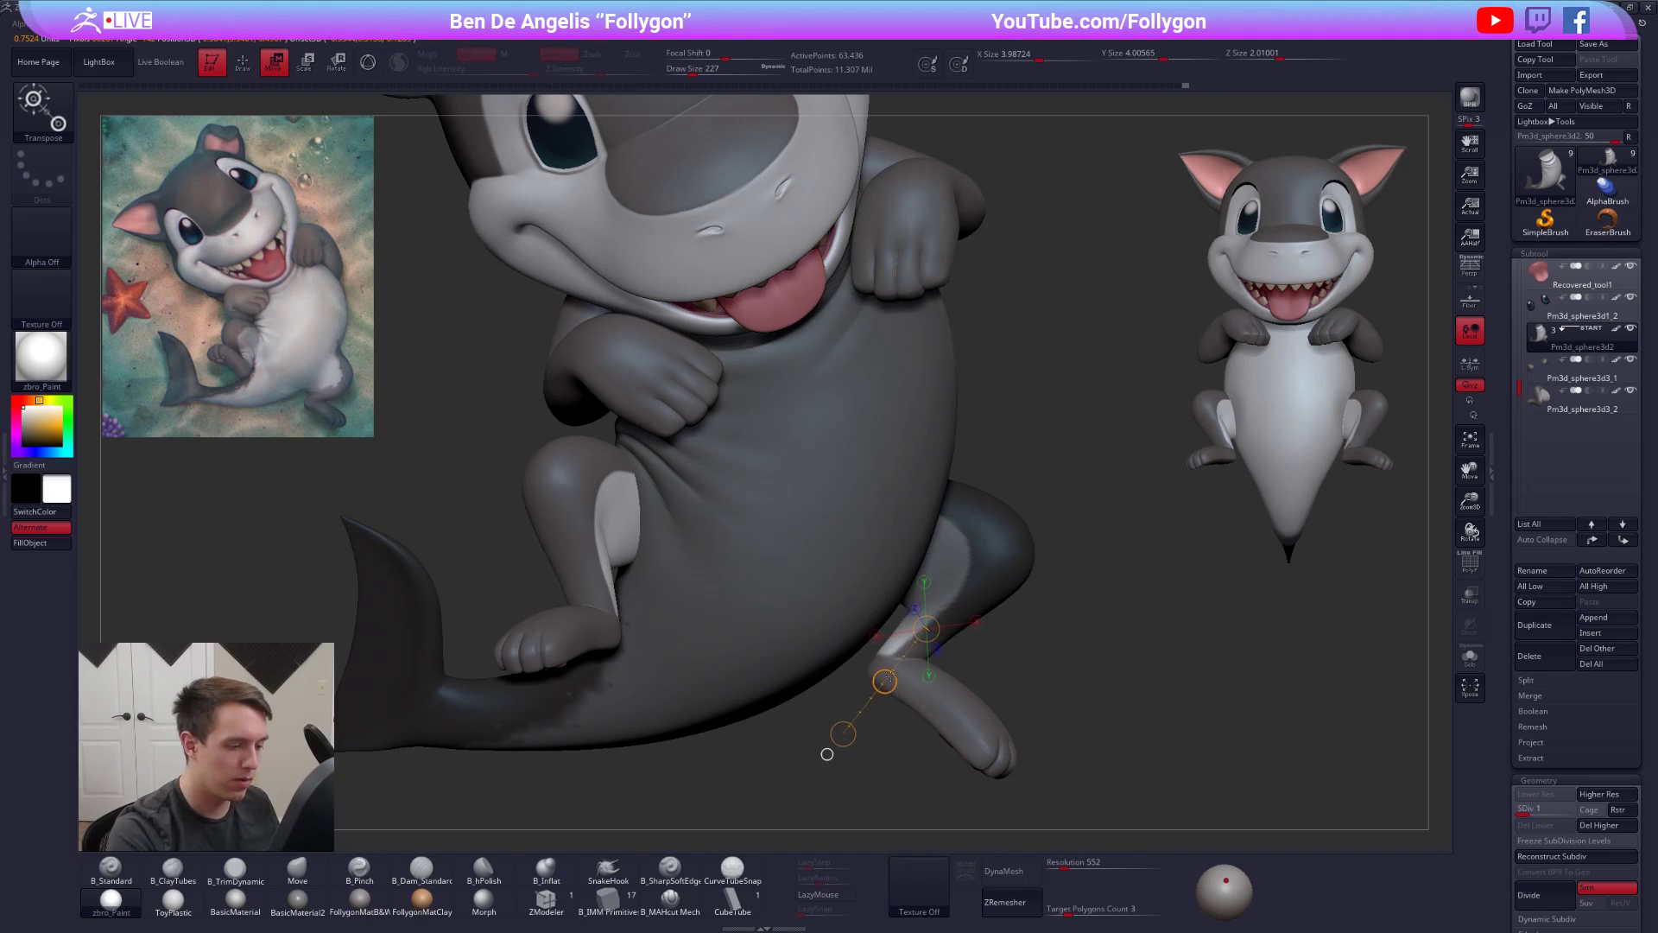
drag(885, 681, 894, 671)
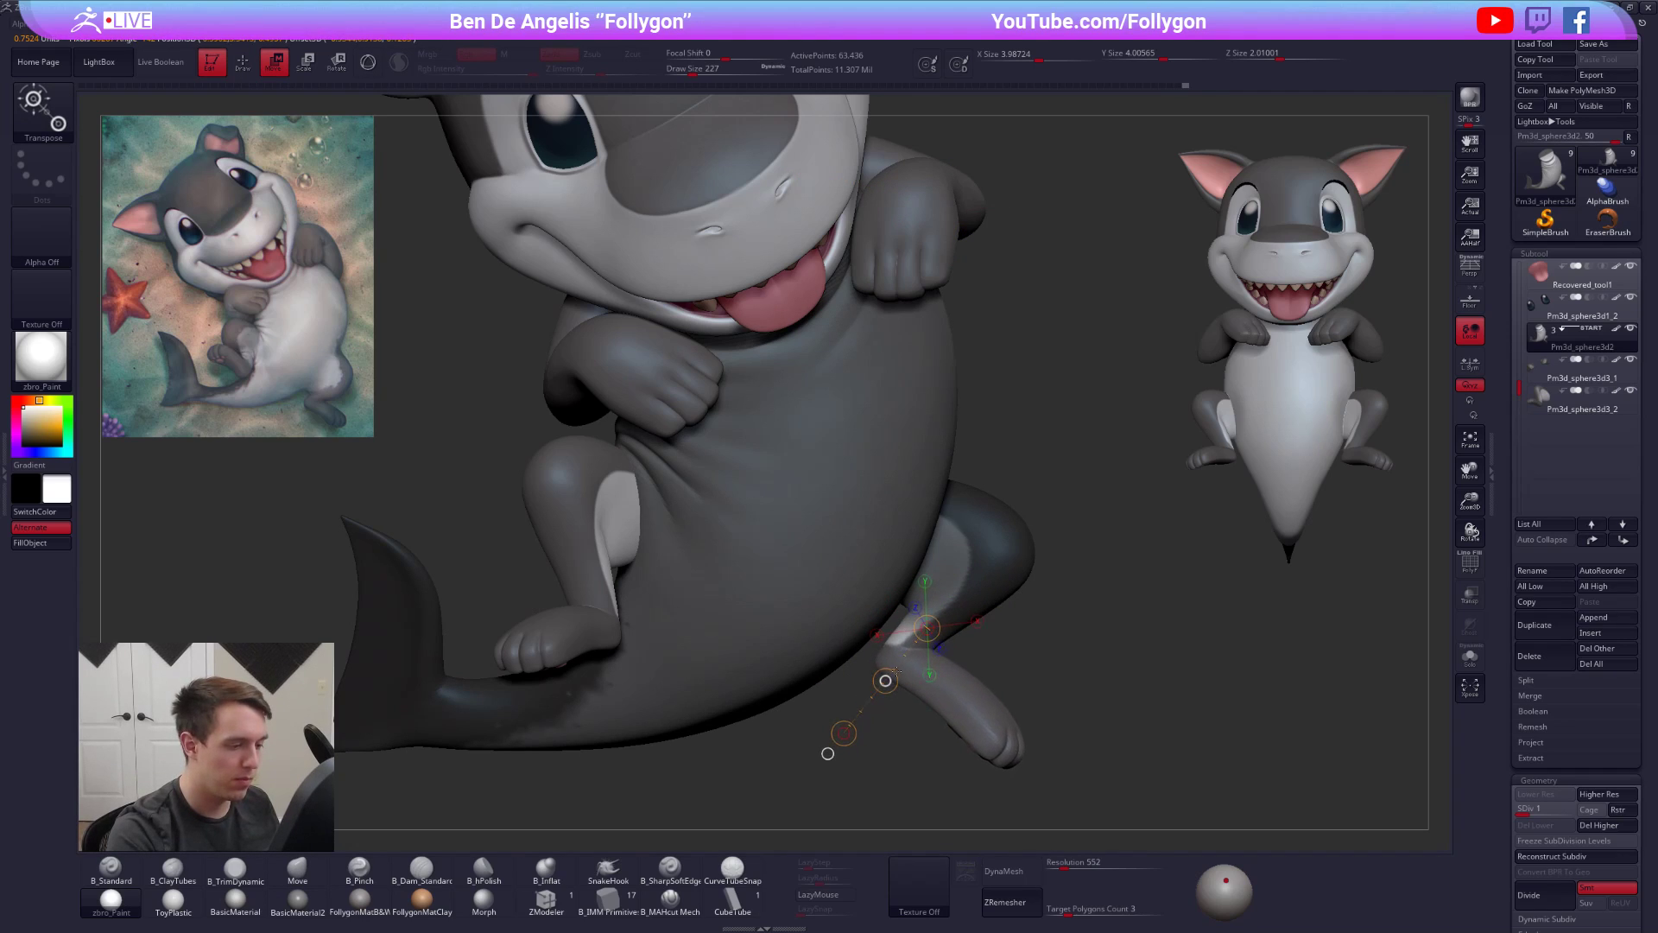
key(q)
mouse_move(1111, 743)
mouse_down()
mouse_move(1070, 715)
mouse_move(1063, 736)
mouse_move(1019, 728)
mouse_move(1097, 746)
mouse_up()
ctrl+click(1049, 728)
ctrl+drag(1429, 733, 1413, 744)
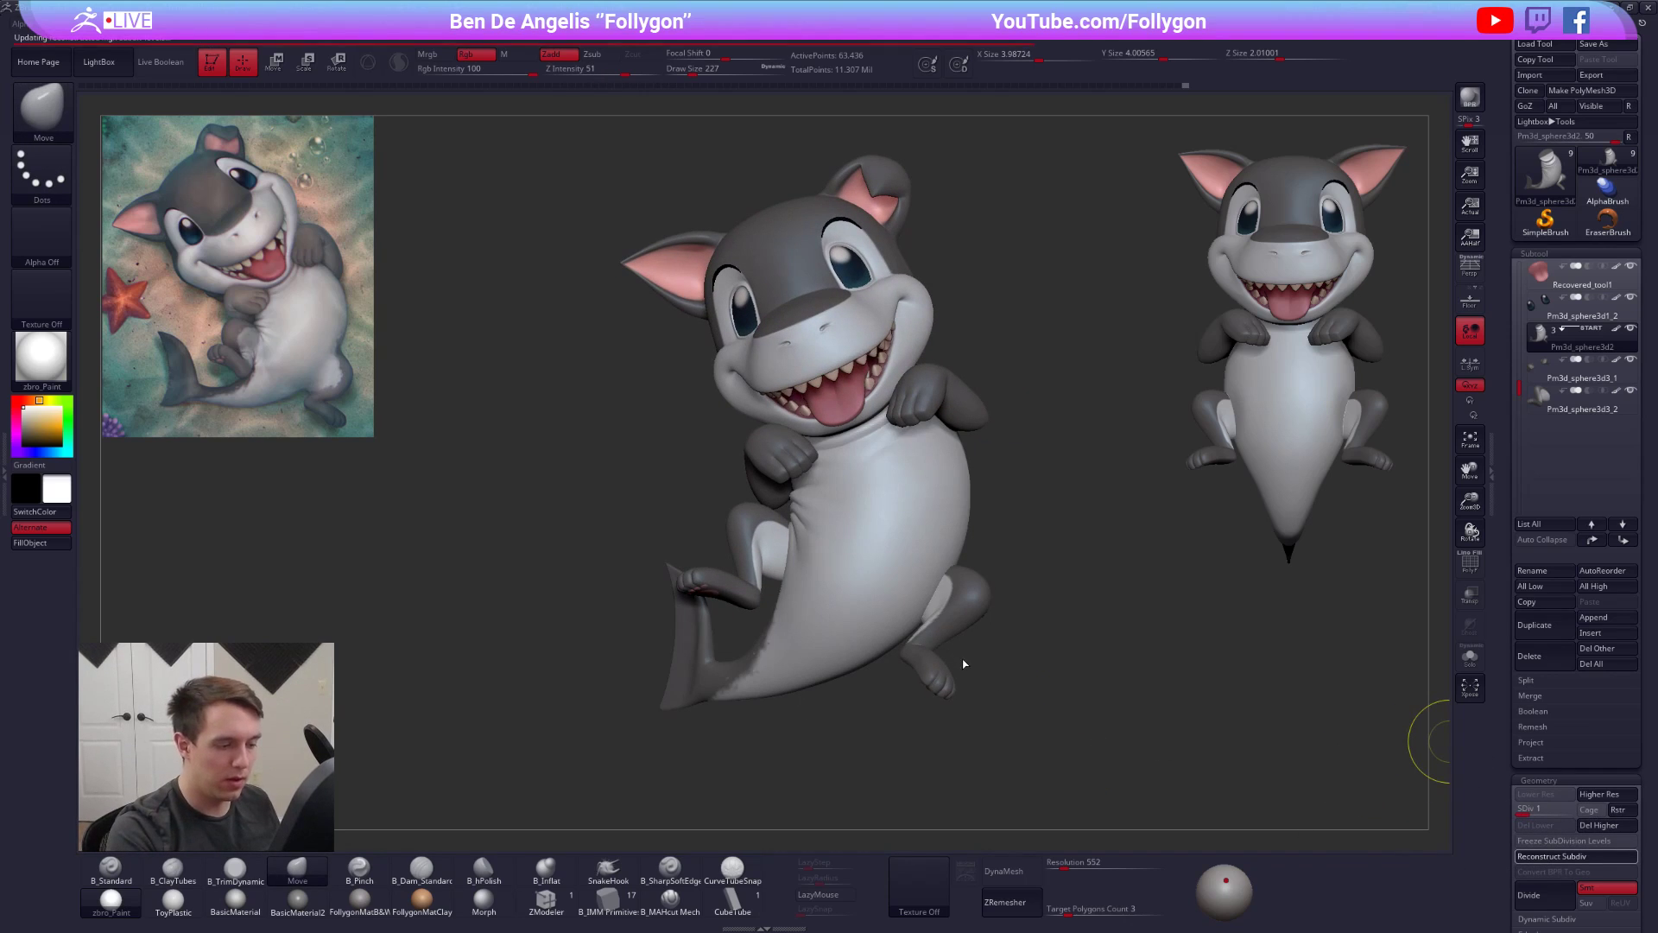
- Nudge the merged leg's shin and foot up again at the lowest subdivision level, and raise the mesh to level 3
key(f)
drag(1027, 695, 1090, 730)
mouse_move(903, 642)
ctrl+mouse_down()
mouse_move(989, 825)
mouse_move(1088, 750)
ctrl+mouse_up()
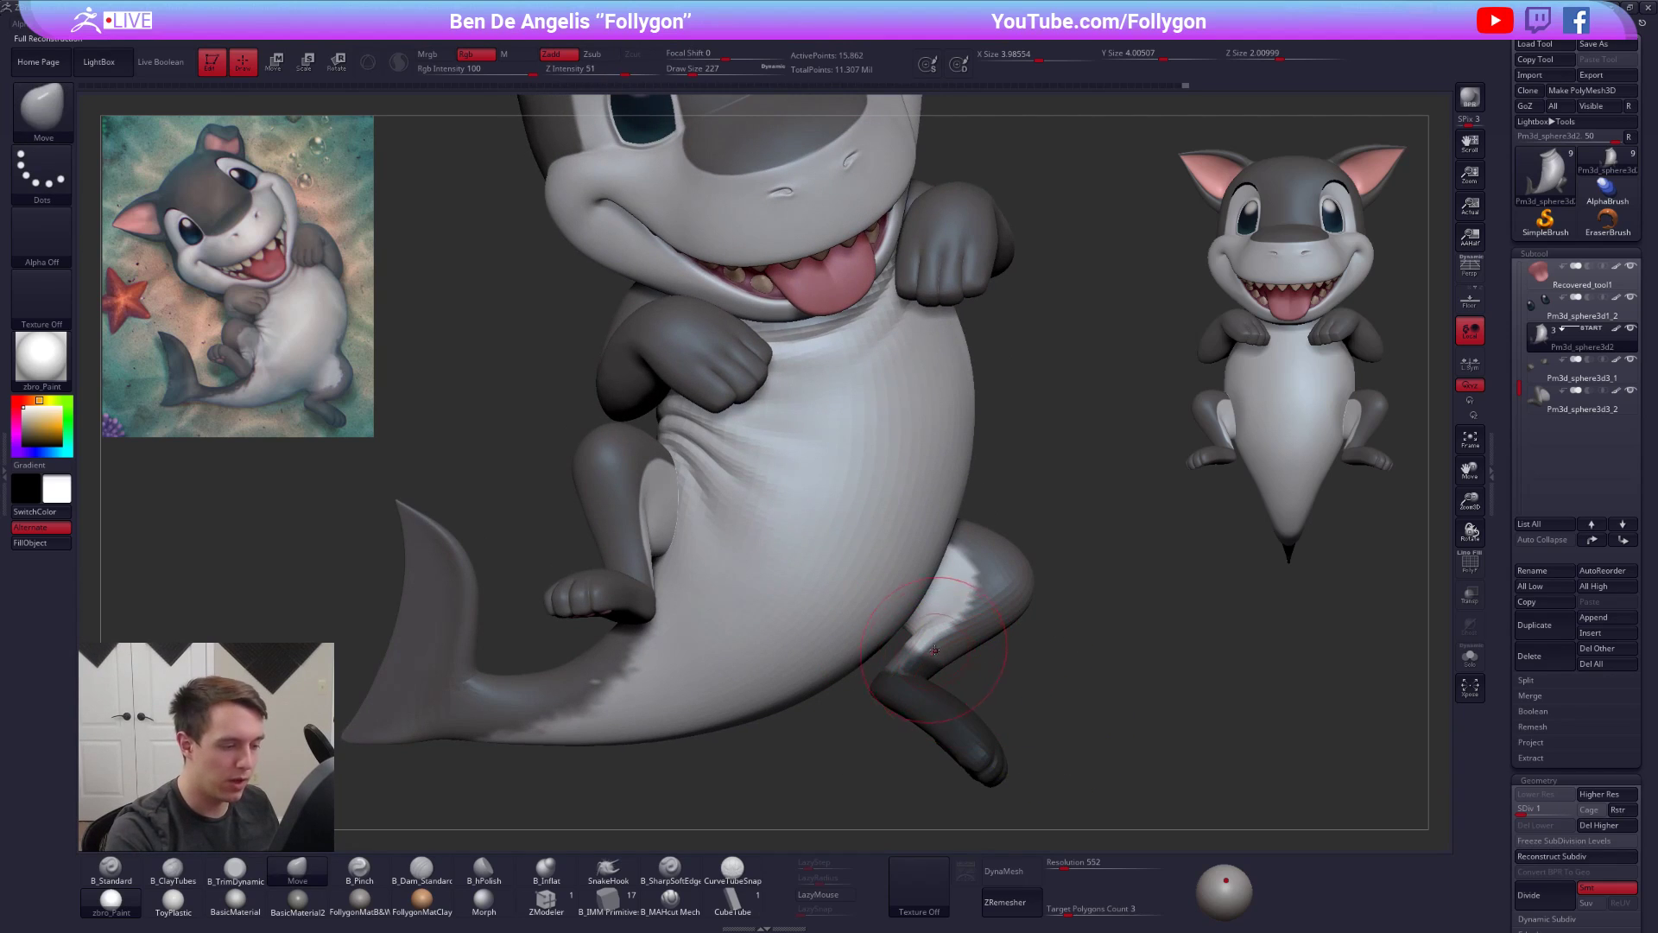
drag(994, 662, 1006, 684)
ctrl+click(1006, 667)
key(w)
drag(889, 692, 903, 678)
key(q)
mouse_move(1040, 691)
ctrl+mouse_down()
mouse_move(1131, 652)
mouse_move(1036, 639)
ctrl+mouse_up()
shift+drag(1036, 639, 998, 633)
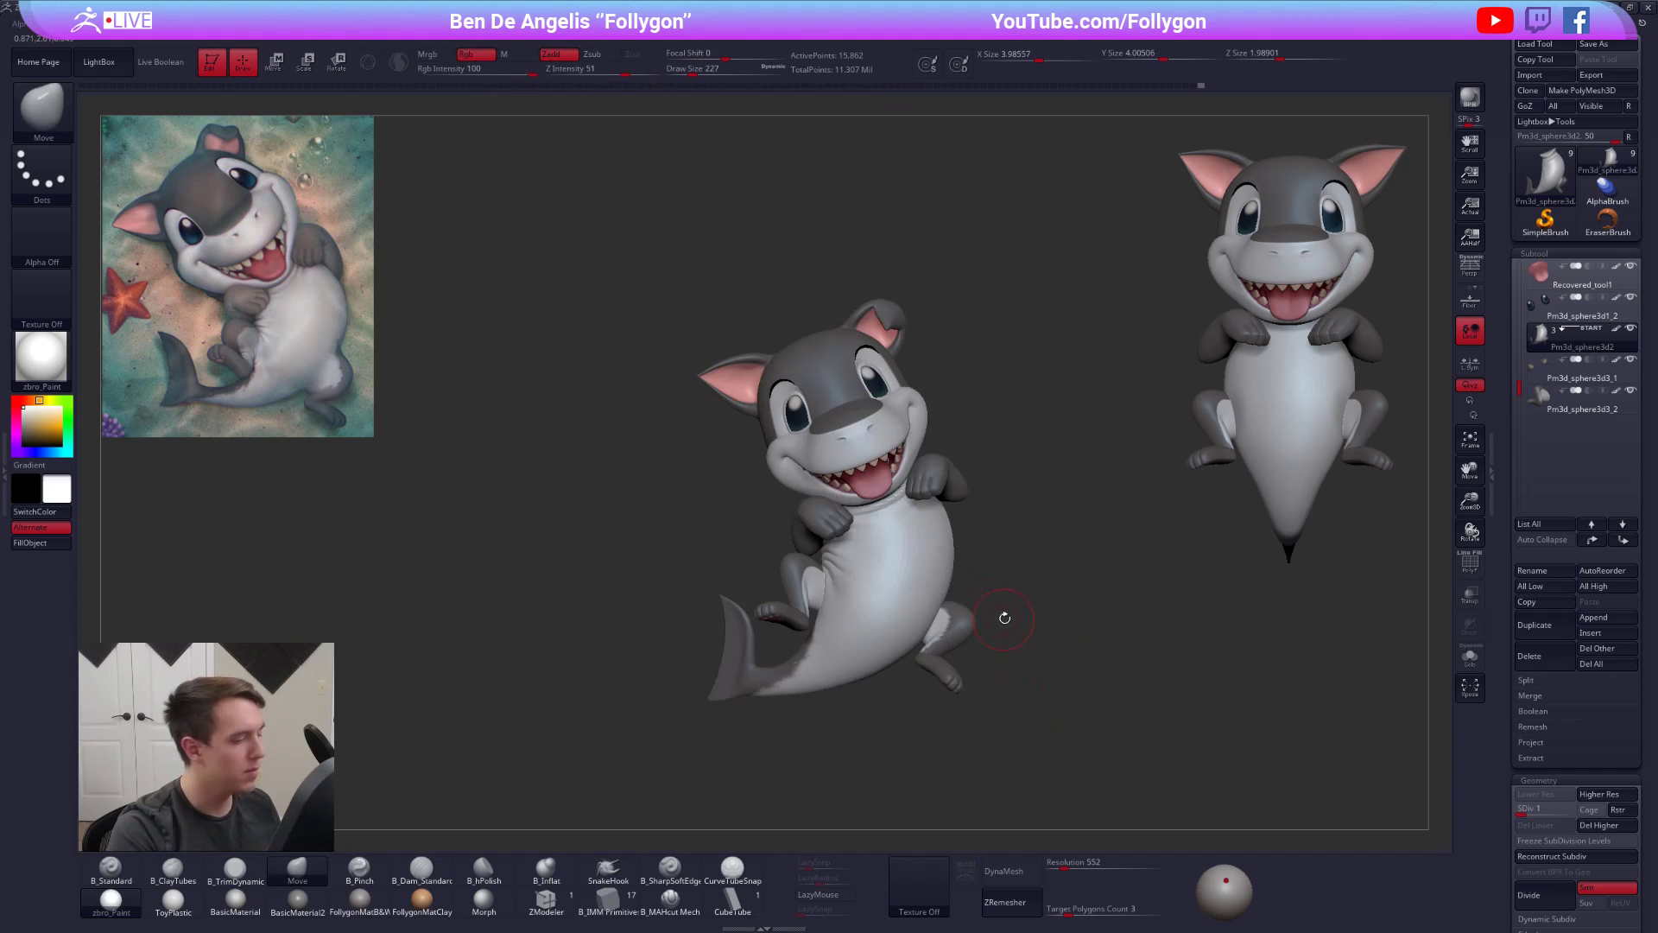
key(d)
key(d)
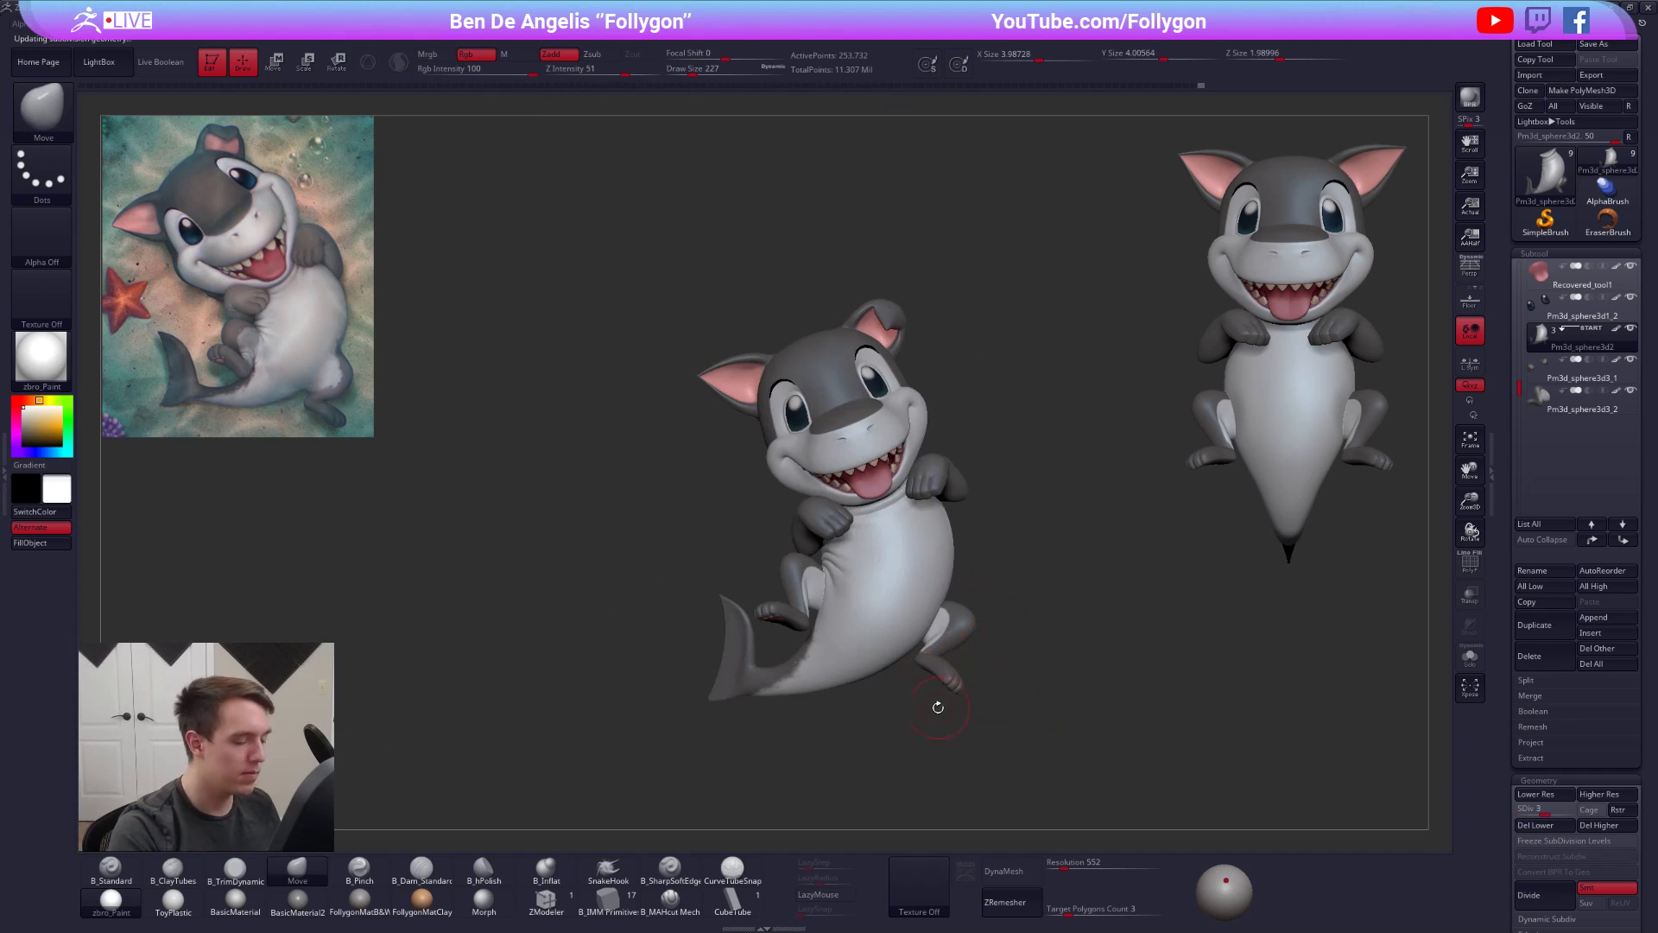
- Isolate the merged body and leg, raise them to subdivision level 5 and select the Move brush
drag(1006, 693, 932, 594)
key(alt+s)
mouse_move(932, 594)
alt+right_down()
mouse_move(952, 625)
mouse_move(960, 608)
alt+right_up()
key(shift+d)
key(shift+d)
key(d)
key(d)
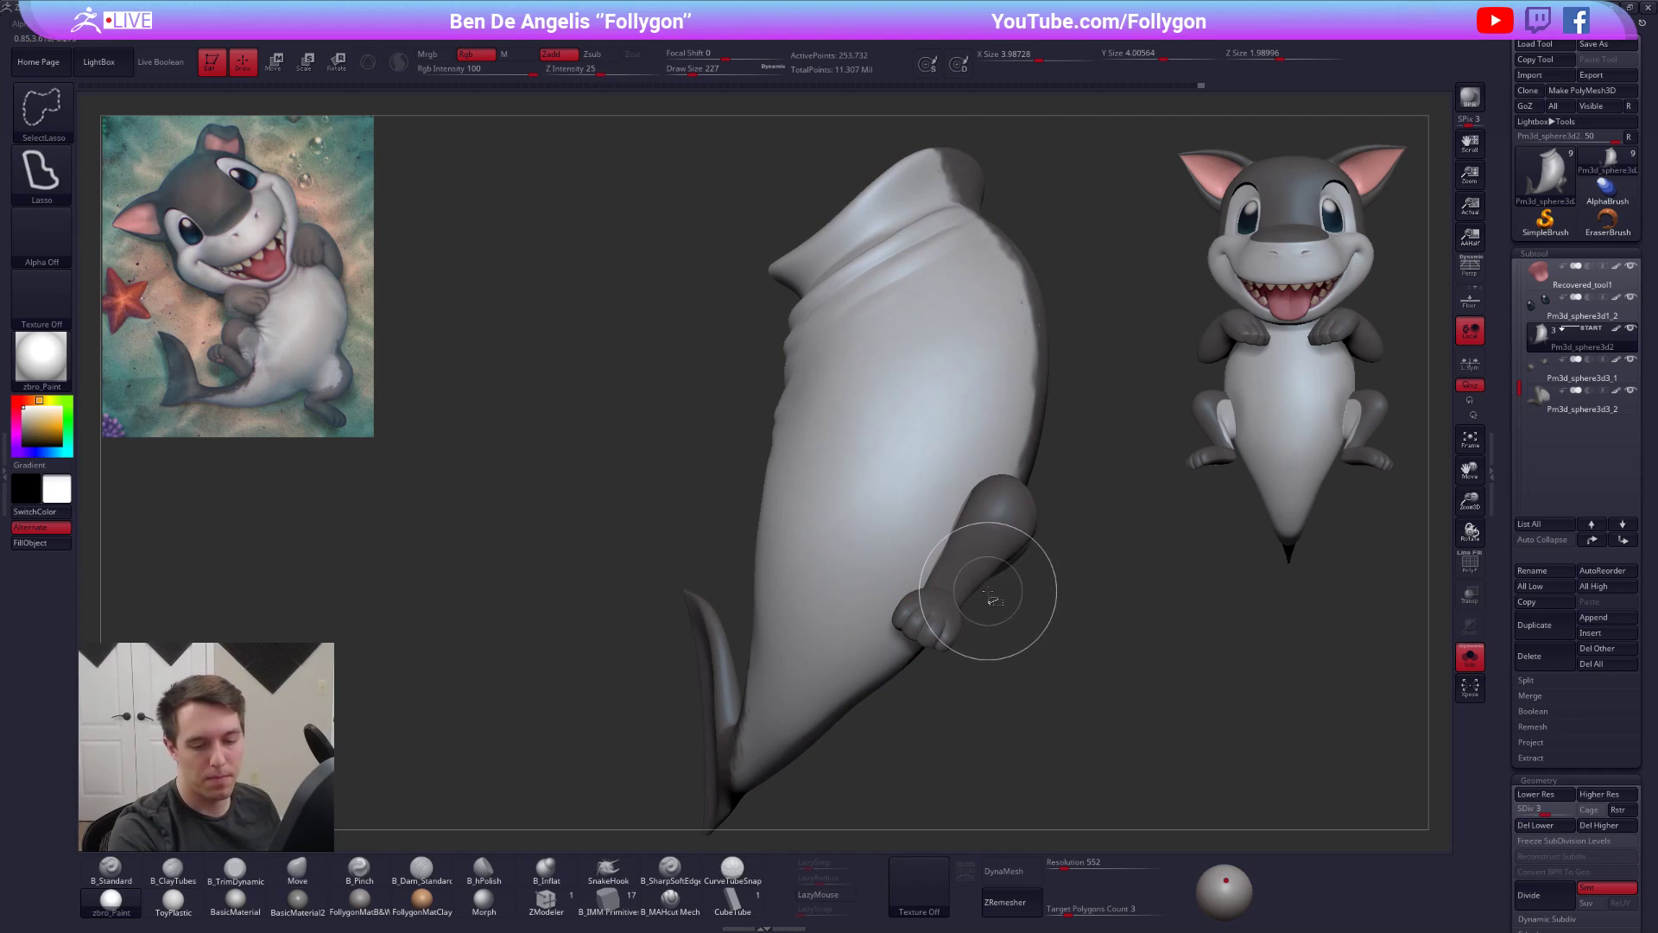
key(b)
key(m)
key(v)
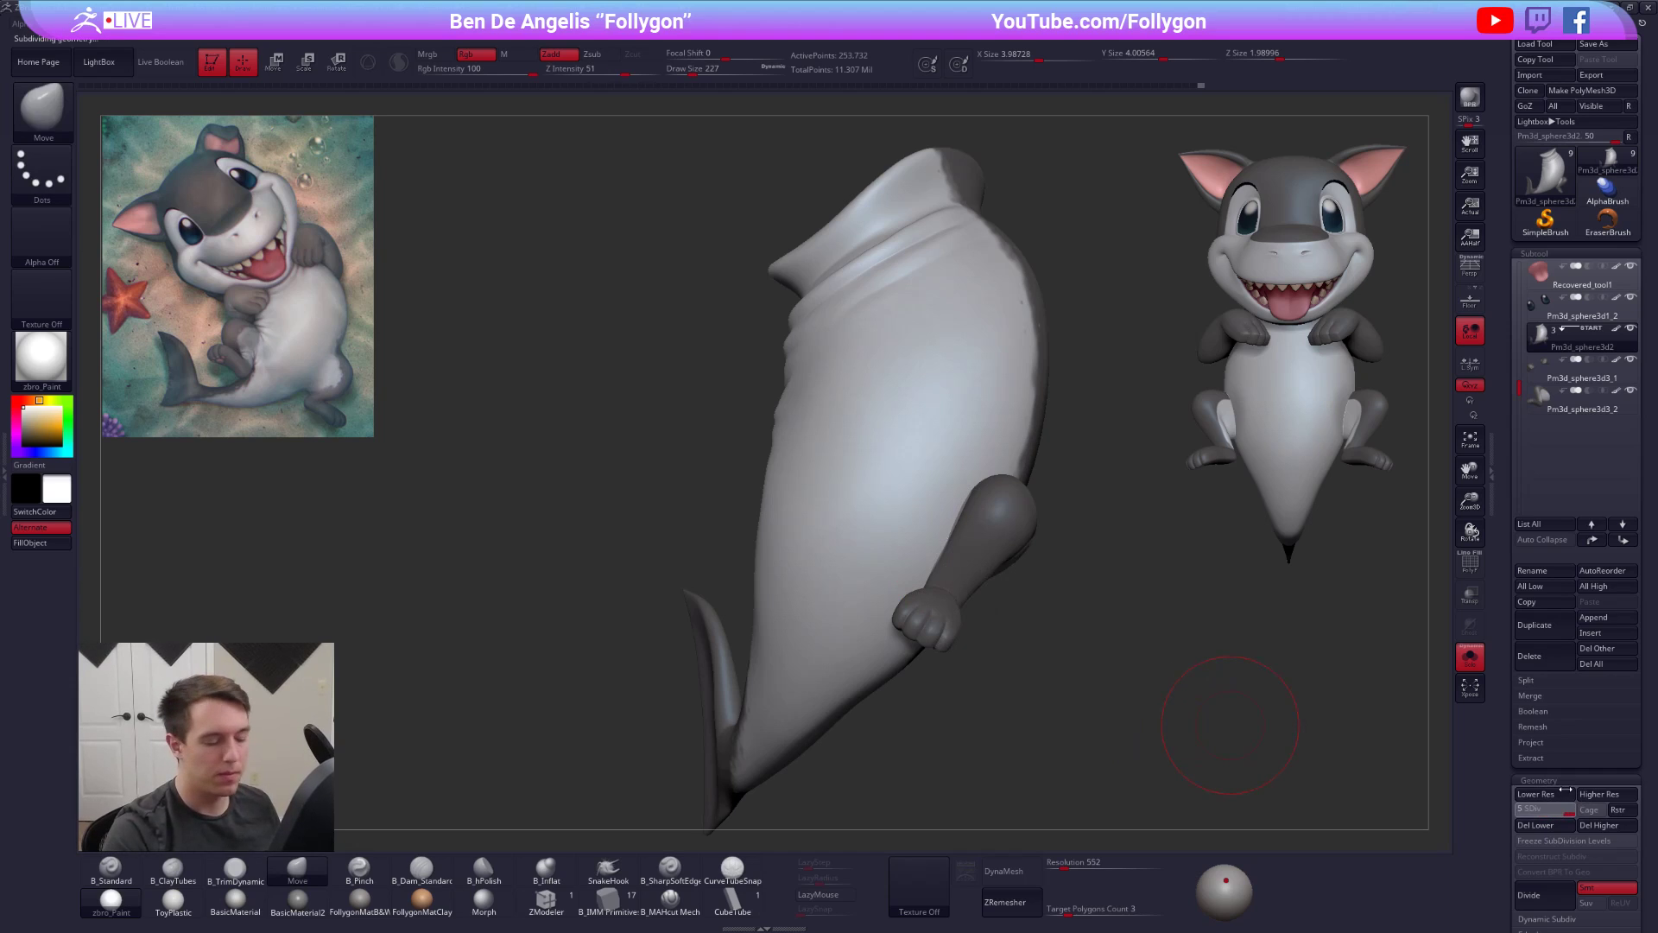
- Mask the body, rotate the merged leg slightly around its upper end, and invert the mask to protect the leg
key(w)
ctrl+drag(977, 545, 950, 453)
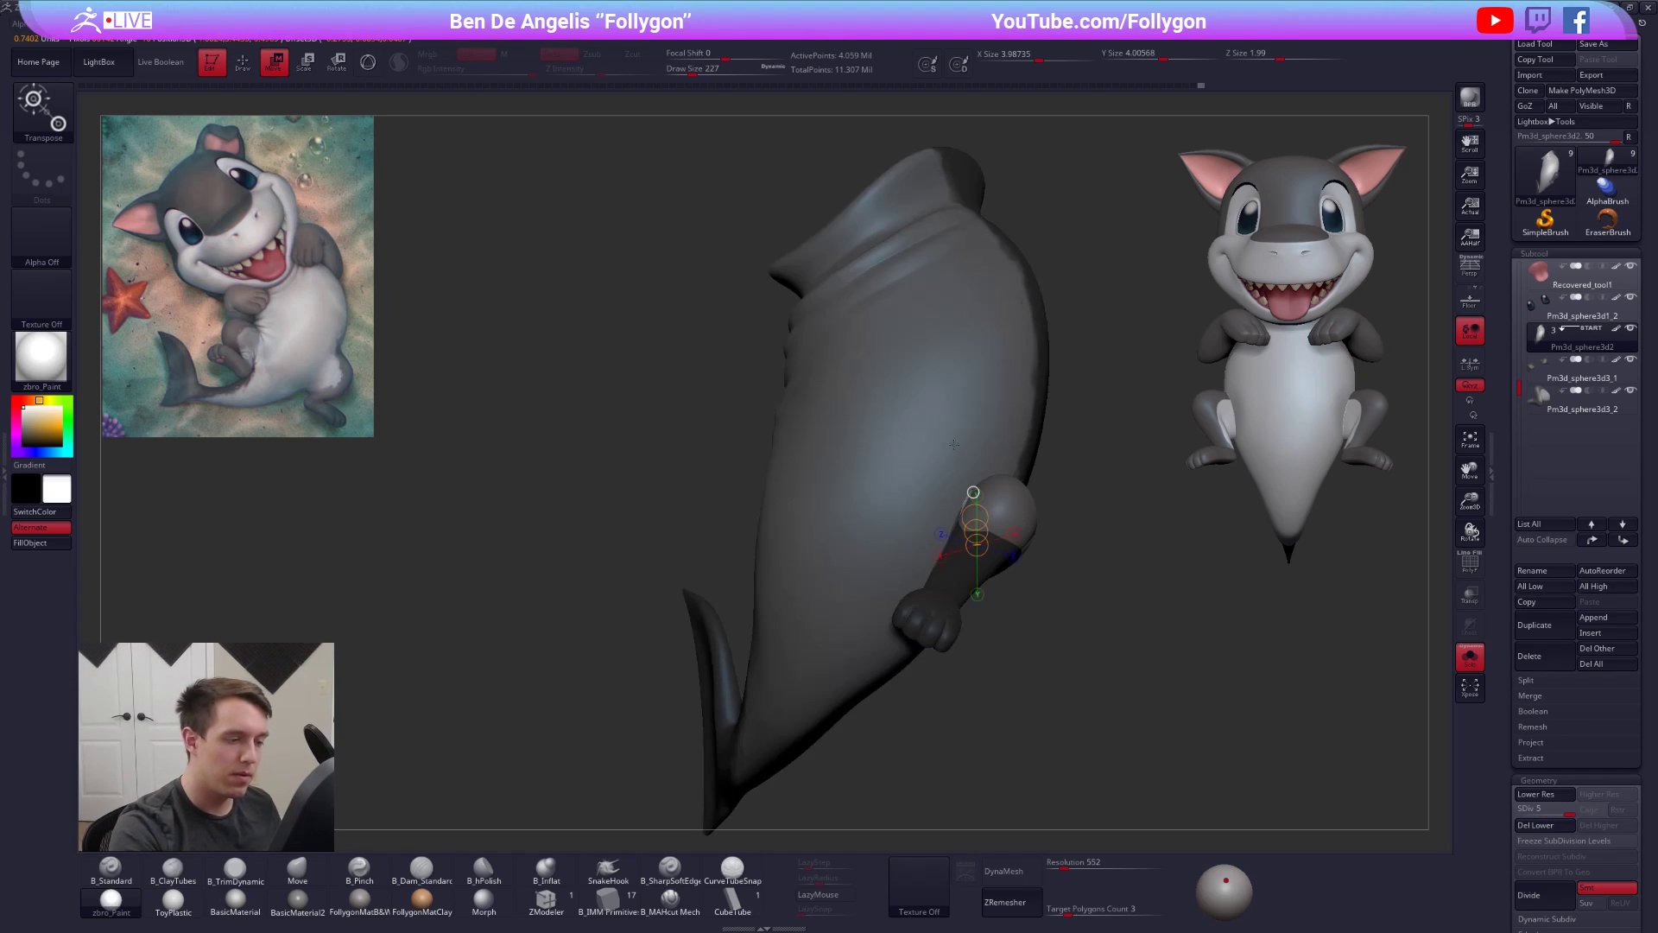
key(ctrl+z)
key(q)
key(r)
drag(1011, 495, 891, 709)
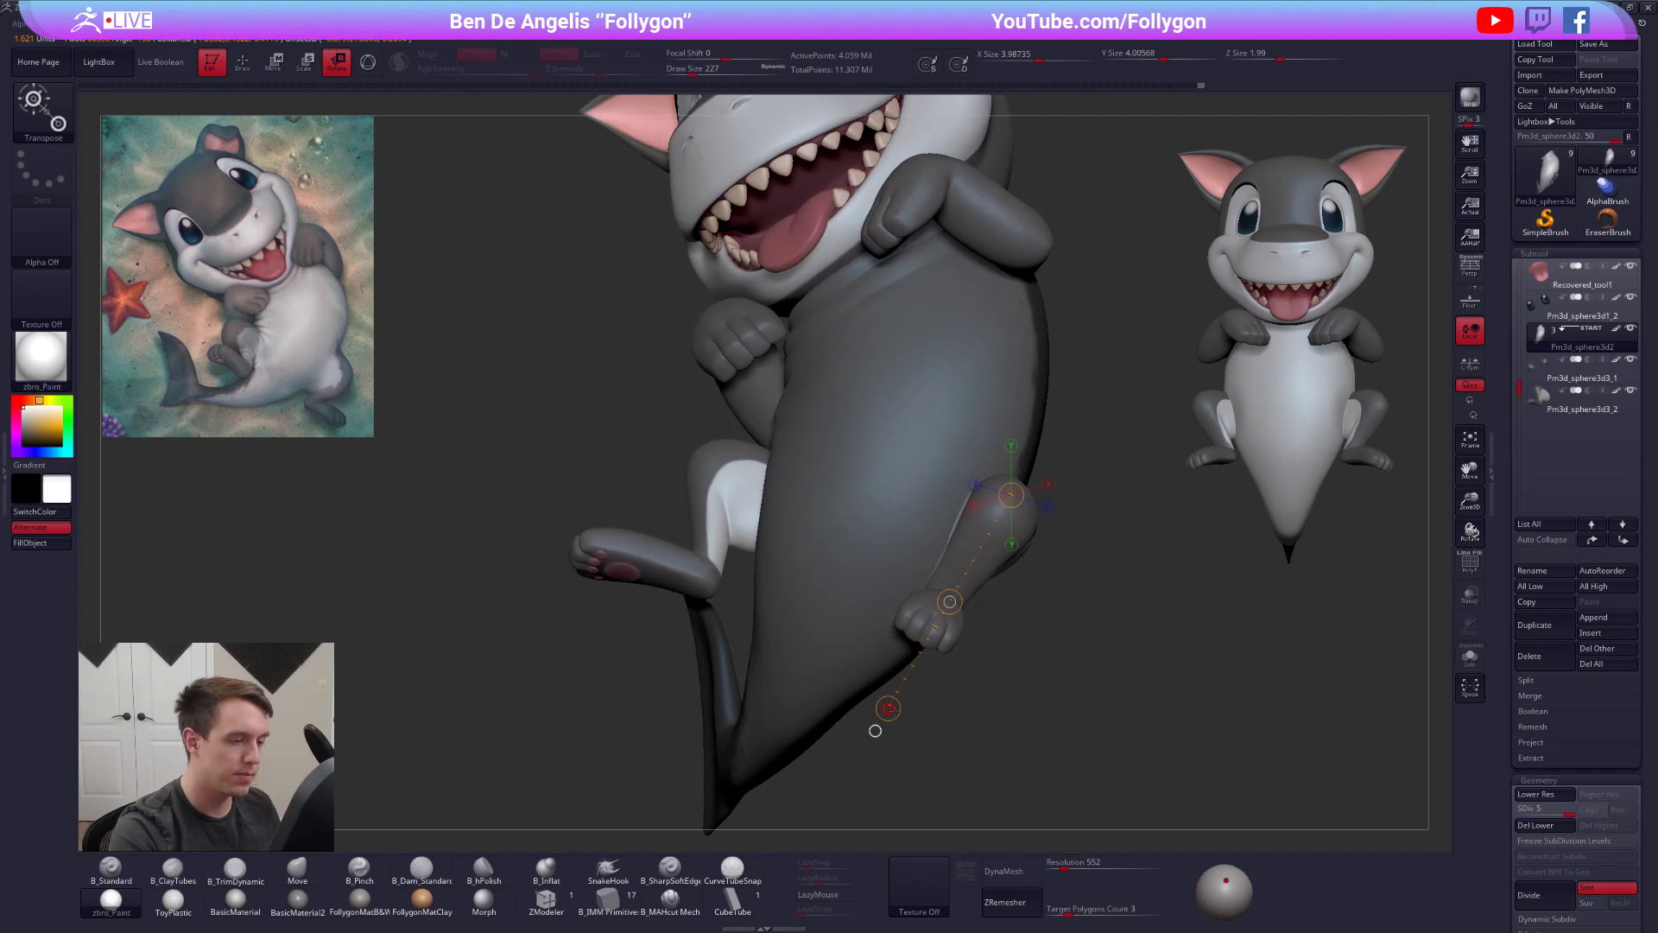
key(q)
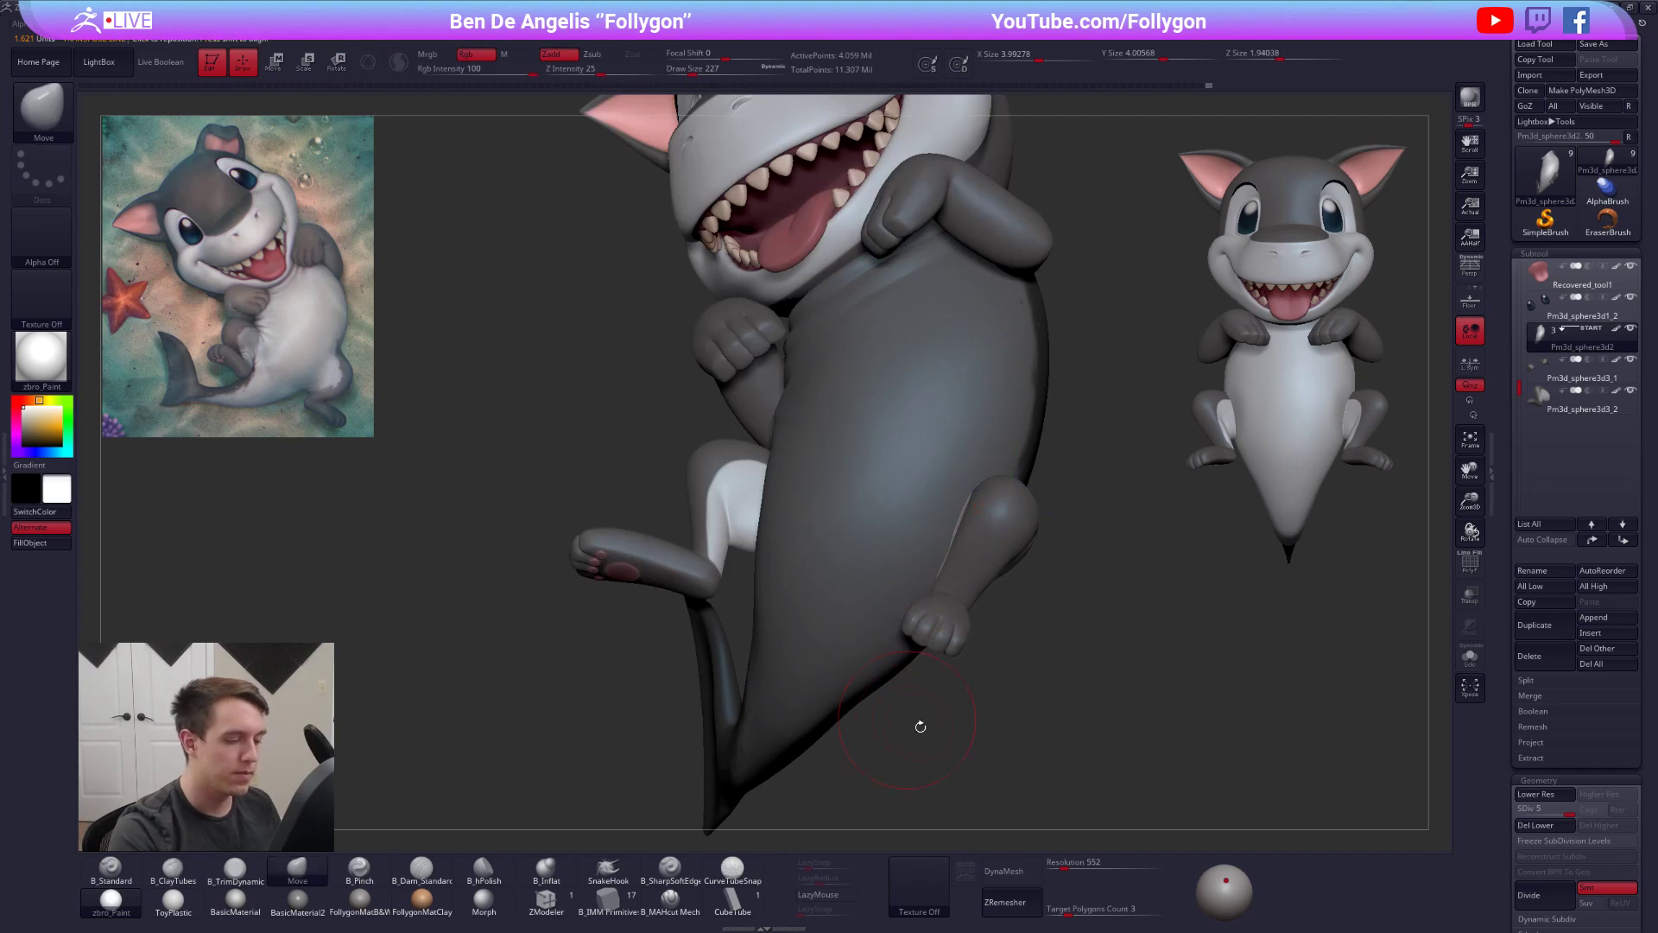
ctrl+click(942, 727)
- At the lowest subdivision level, shape the body around the masked leg with the Move brush at size 335 and focal shift -49
key(shift+d)
key(shift+d)
key(shift+d)
key(shift+d)
key(space)
drag(847, 706, 848, 712)
mouse_move(799, 761)
mouse_down()
mouse_move(863, 707)
mouse_move(843, 722)
mouse_move(895, 591)
mouse_up()
key(s)
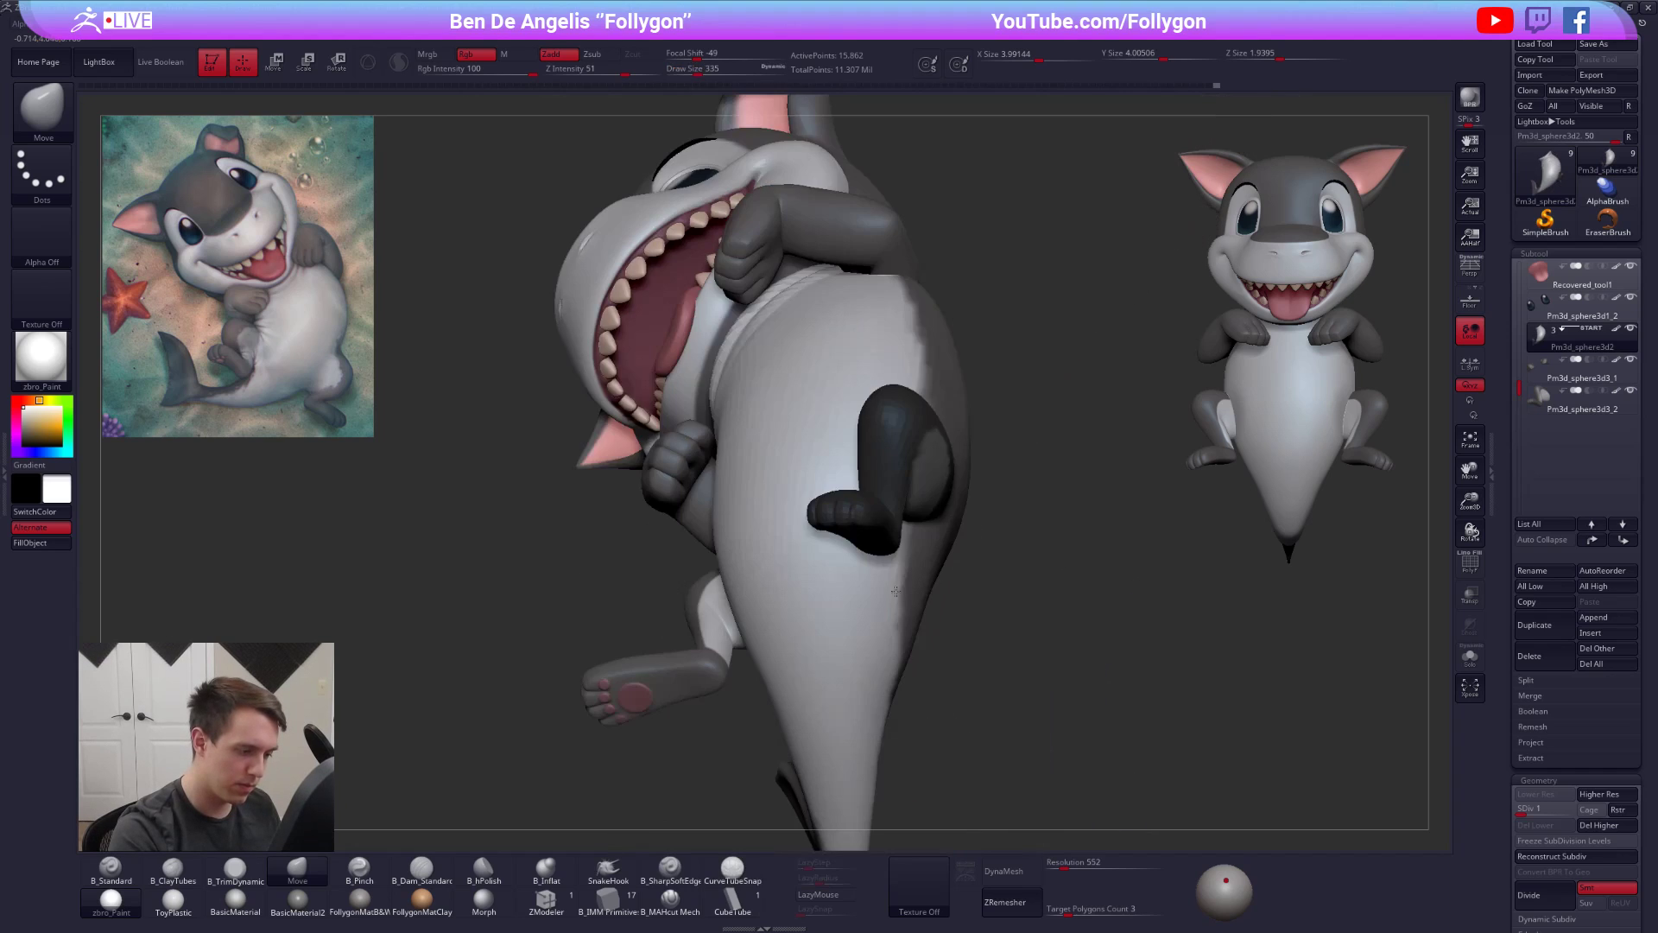
right_drag(895, 591, 876, 656)
key(2)
key(4)
key(2)
mouse_move(902, 713)
right_down()
mouse_move(849, 722)
mouse_move(795, 685)
mouse_move(863, 639)
mouse_move(918, 544)
mouse_move(845, 558)
mouse_move(911, 546)
right_up()
ctrl+click(915, 544)
ctrl+click(893, 565)
- With the body masked, adjust the merged leg's form with smaller Move strokes and reduce the brush size to 227
key(b)
key(m)
key(v)
right_drag(861, 577, 887, 524)
key(s)
drag(895, 491, 900, 493)
right_drag(896, 509, 889, 526)
drag(889, 526, 882, 518)
right_drag(883, 518, 855, 561)
key(space)
drag(919, 477, 915, 477)
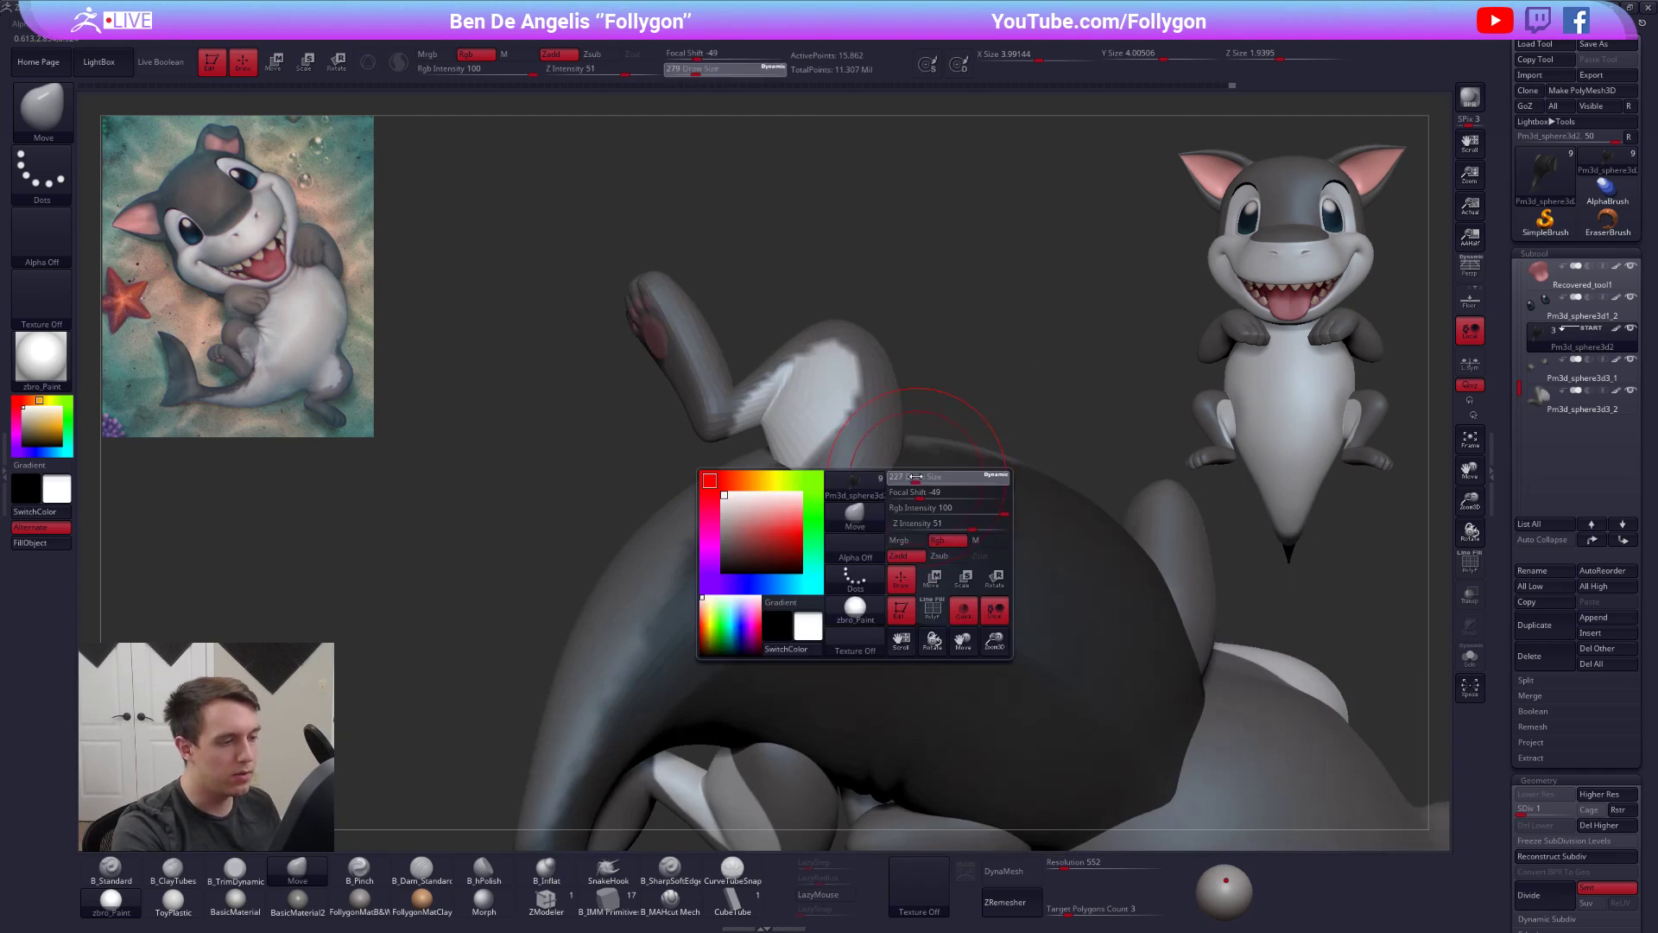
- Raise the mesh to subdivision level 5 and DynaMesh it at resolution 552 without freezing the subdivision levels
mouse_move(902, 509)
right_down()
mouse_move(841, 609)
mouse_move(929, 566)
mouse_move(1002, 642)
right_up()
key(shift+f)
key(shift+f)
key(d)
key(d)
key(d)
key(d)
click(1024, 872)
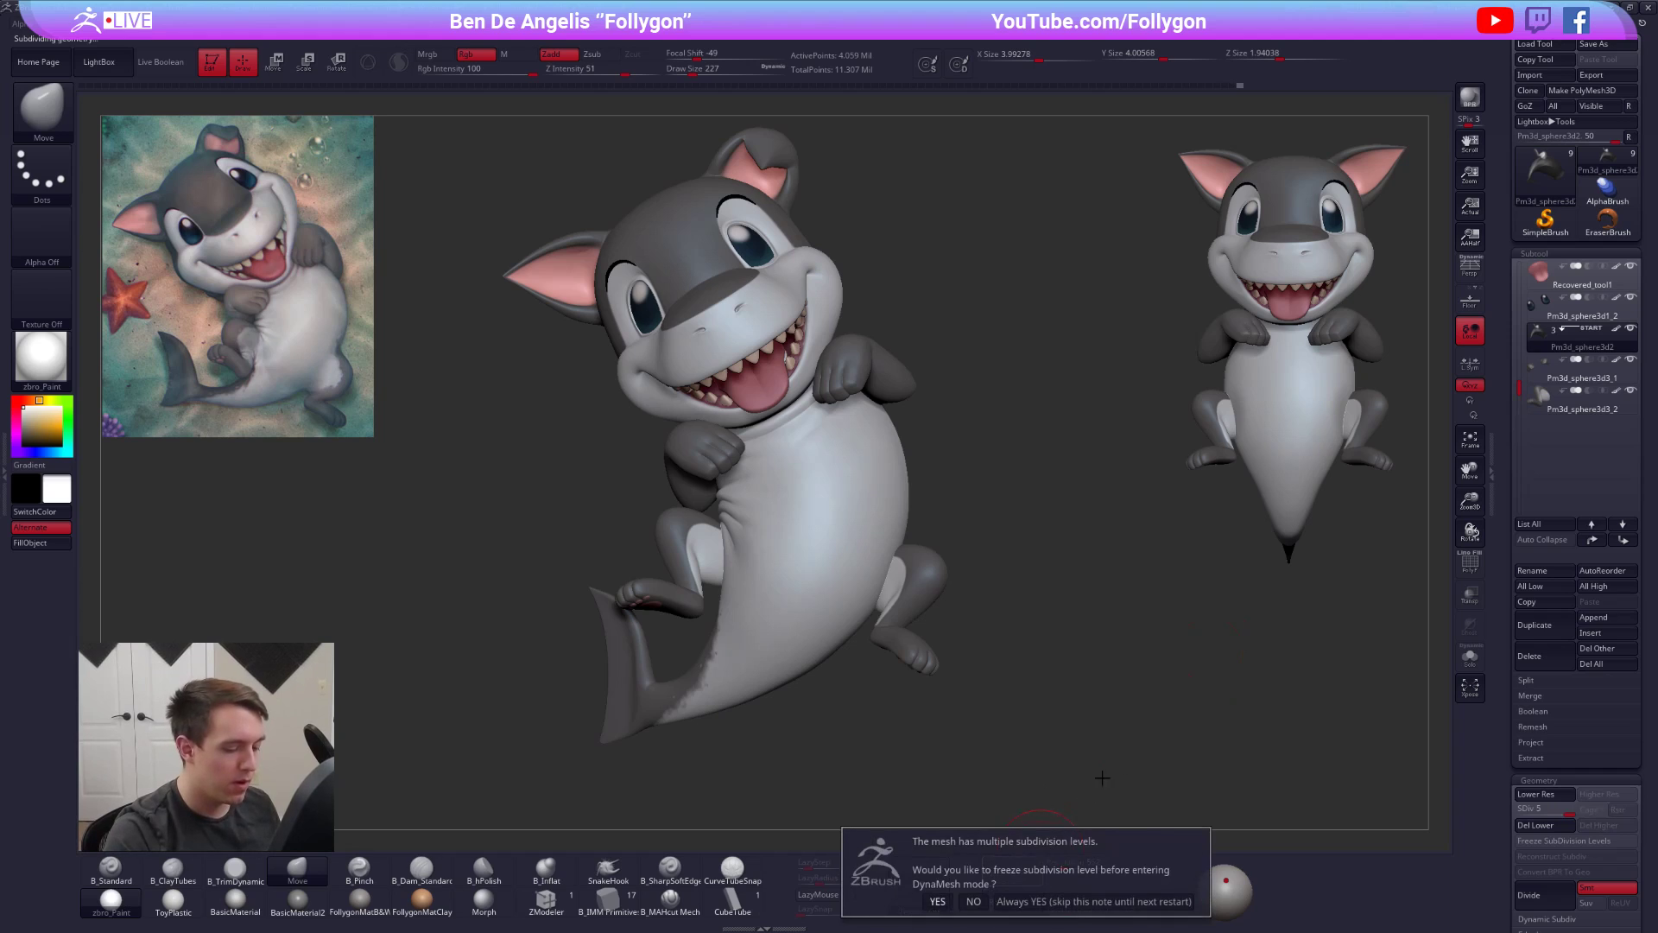
click(961, 903)
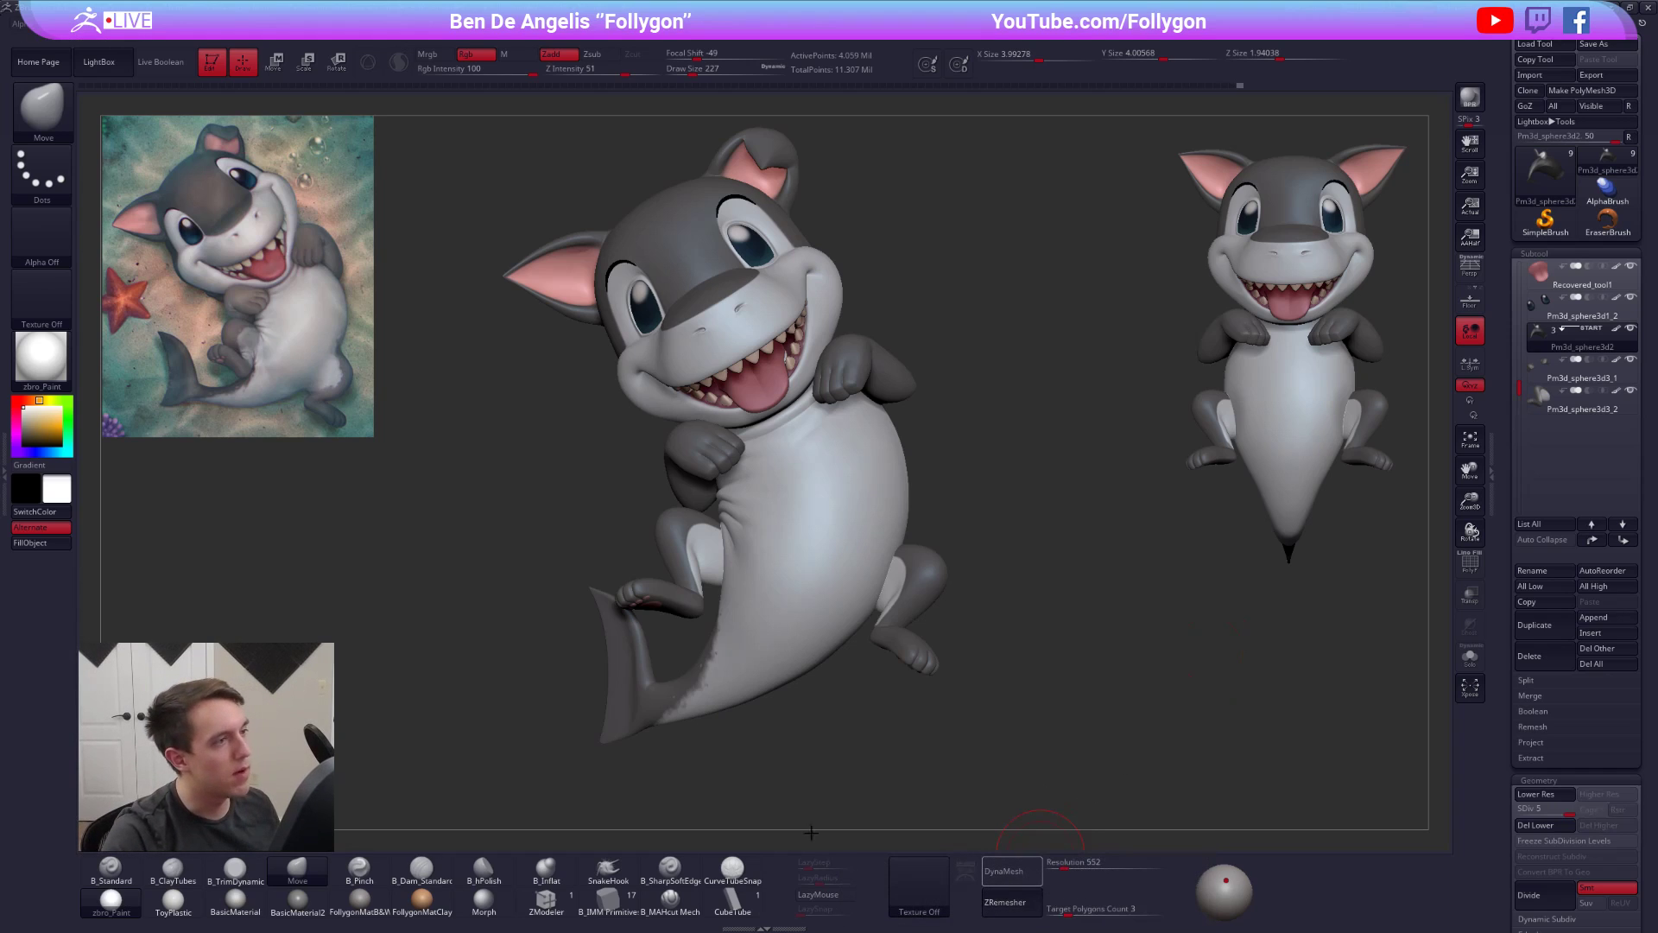
- Isolate the DynaMeshed body and inspect its wireframe and the joint between leg and body
key(alt+s)
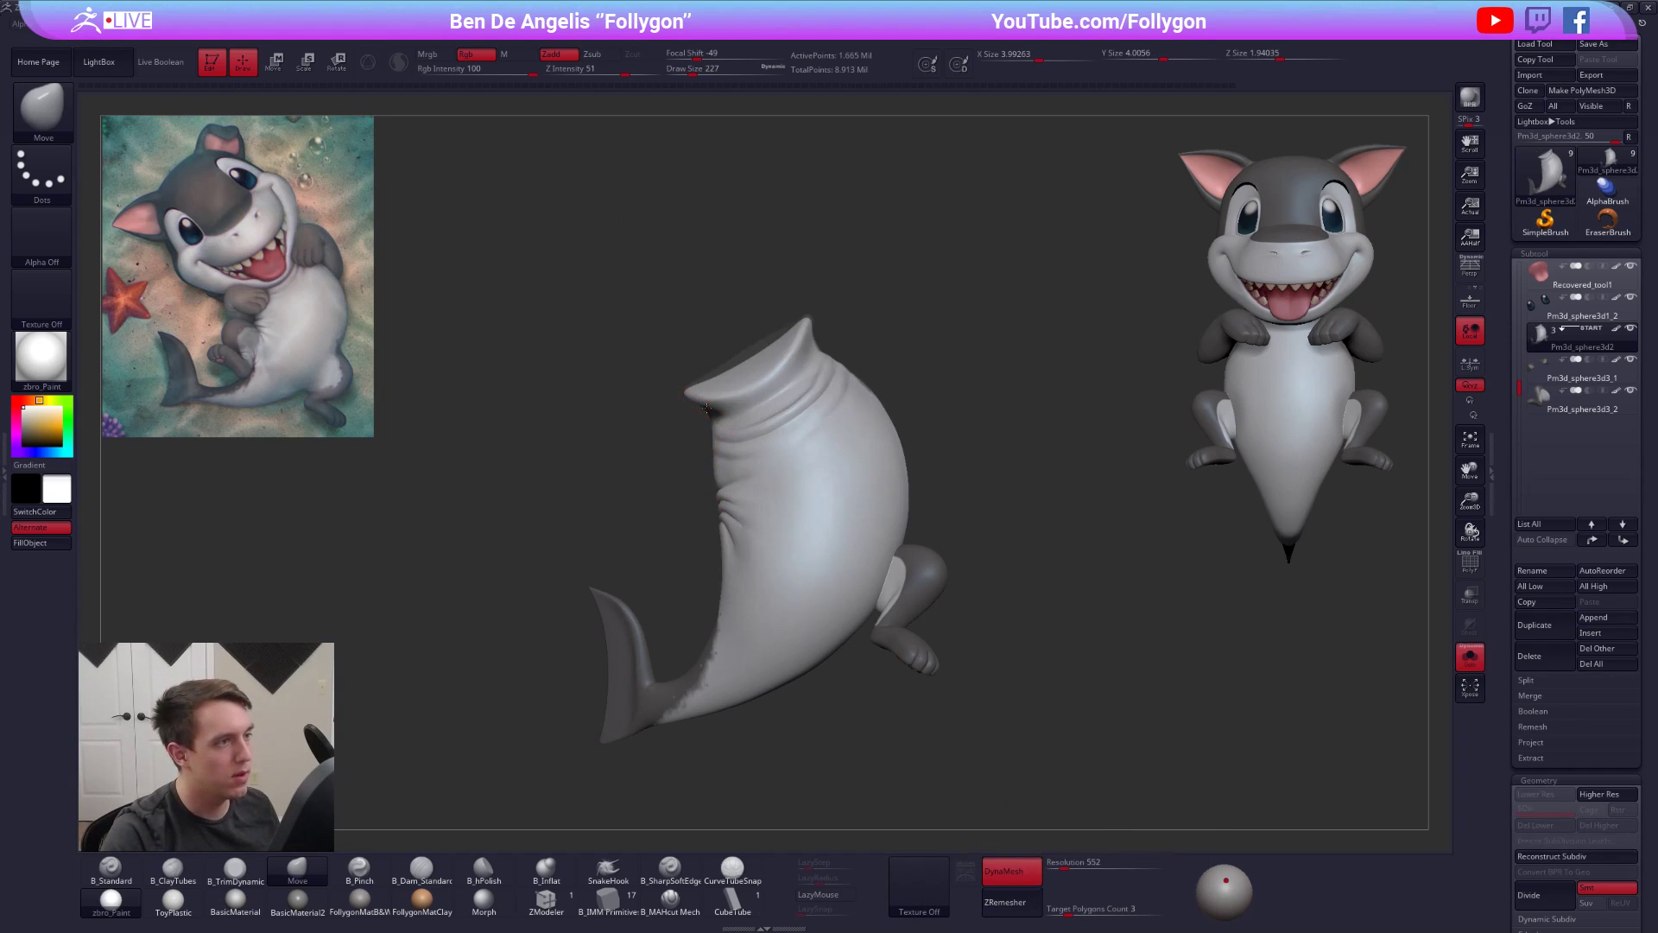
ctrl+right_drag(760, 414, 771, 501)
key(shift+f)
key(shift+f)
mouse_move(915, 540)
ctrl+right_down()
mouse_move(988, 648)
mouse_move(881, 578)
mouse_move(721, 596)
mouse_move(668, 583)
ctrl+right_up()
mouse_move(941, 604)
right_down()
mouse_move(876, 602)
mouse_move(984, 591)
mouse_move(950, 597)
mouse_move(982, 644)
mouse_move(970, 600)
mouse_move(978, 658)
right_up()
right_click(960, 601)
- Set the TrimDynamic brush to size 96, turn off the body's paint display and apply the FollygonMatB&P material
key(3)
key(shift+f)
key(shift+f)
key(space)
drag(980, 658, 964, 681)
key(shift)
right_drag(964, 672, 957, 699)
key(shift+f)
key(shift+f)
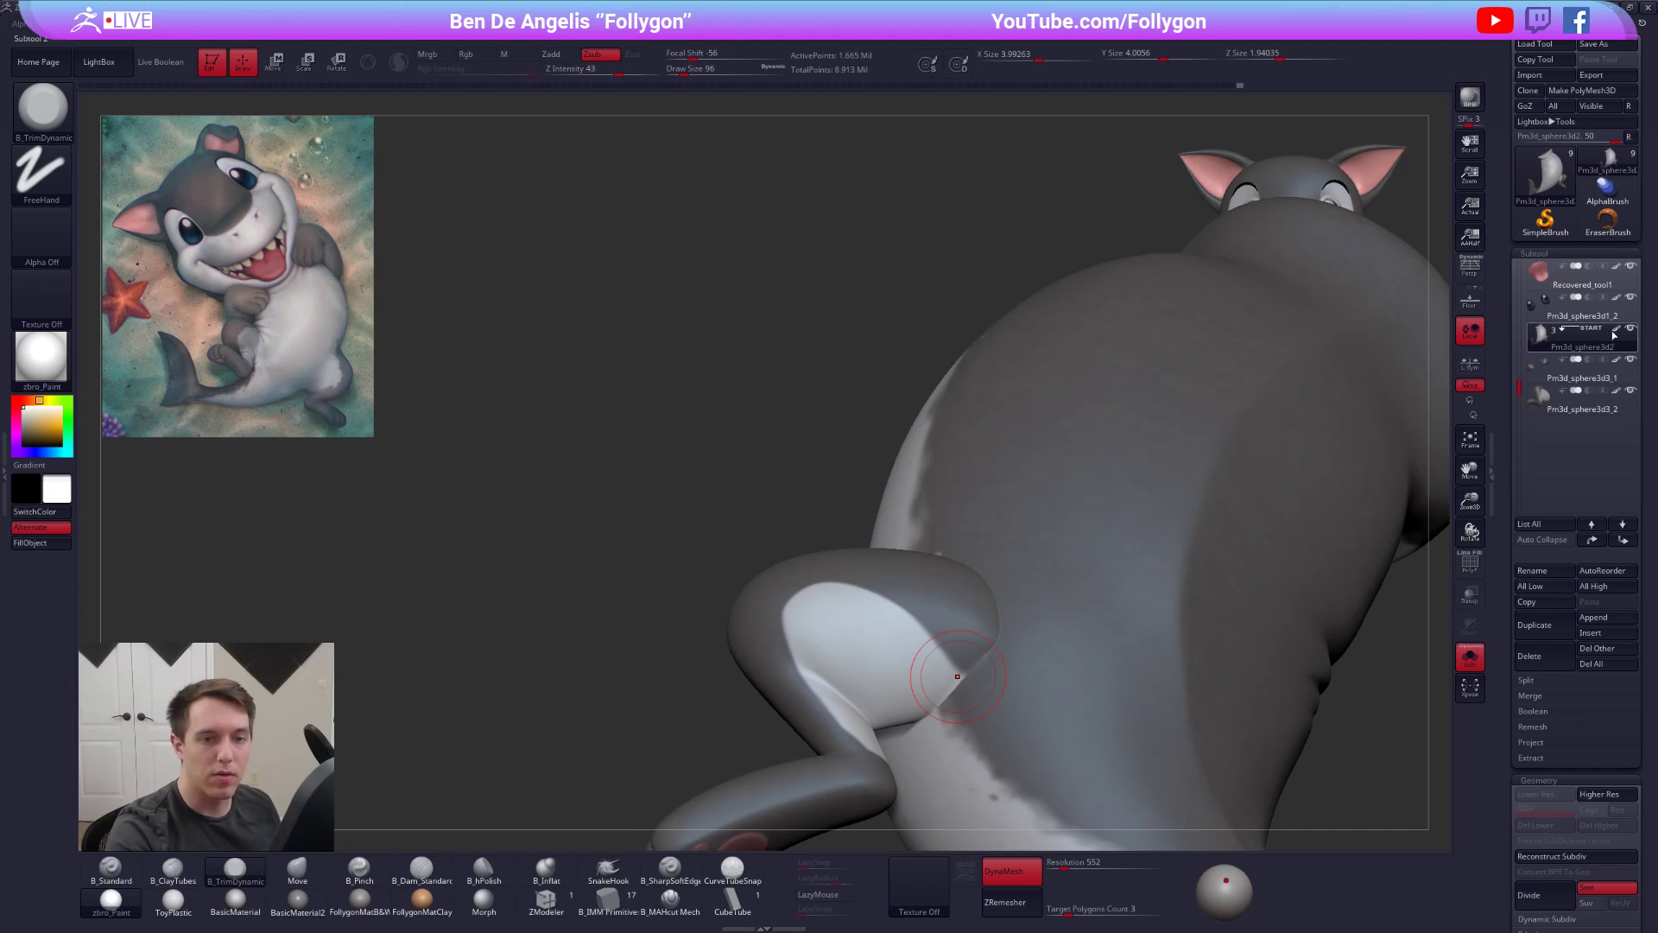
click(1616, 329)
click(359, 898)
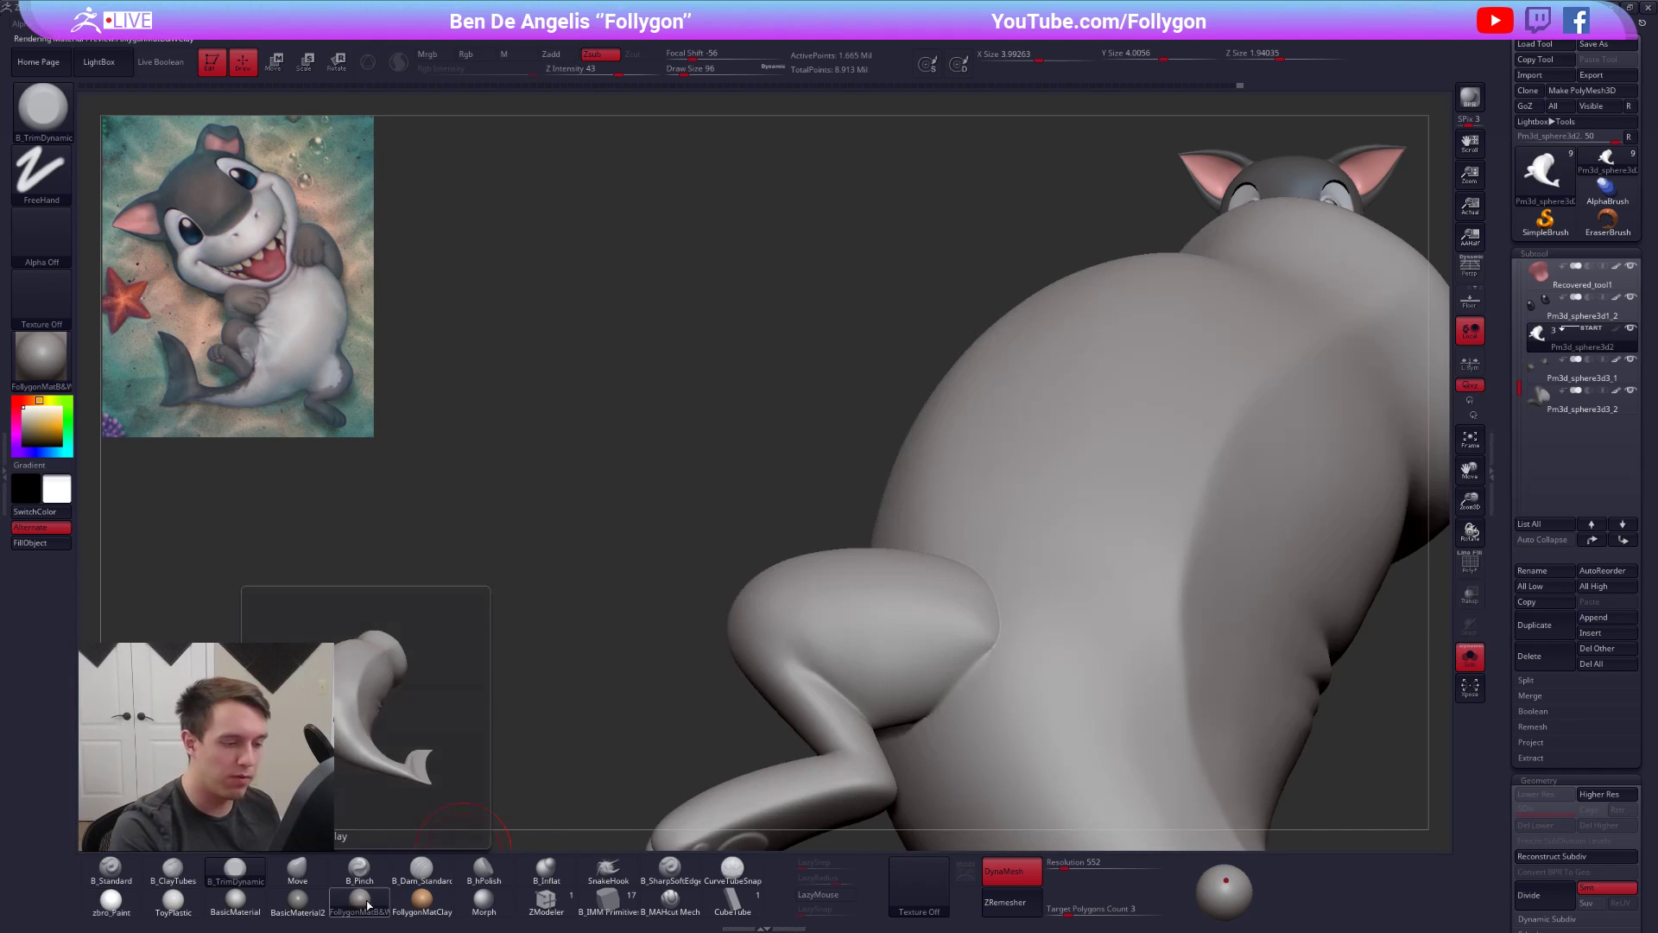
- Flatten the seam on the outer side of the thigh to blend the leg into the body
right_drag(970, 665, 997, 626)
mouse_move(997, 626)
mouse_down()
mouse_move(988, 566)
mouse_move(950, 537)
mouse_up()
right_drag(958, 551, 935, 529)
mouse_move(935, 528)
mouse_down()
mouse_move(965, 535)
mouse_move(966, 596)
mouse_up()
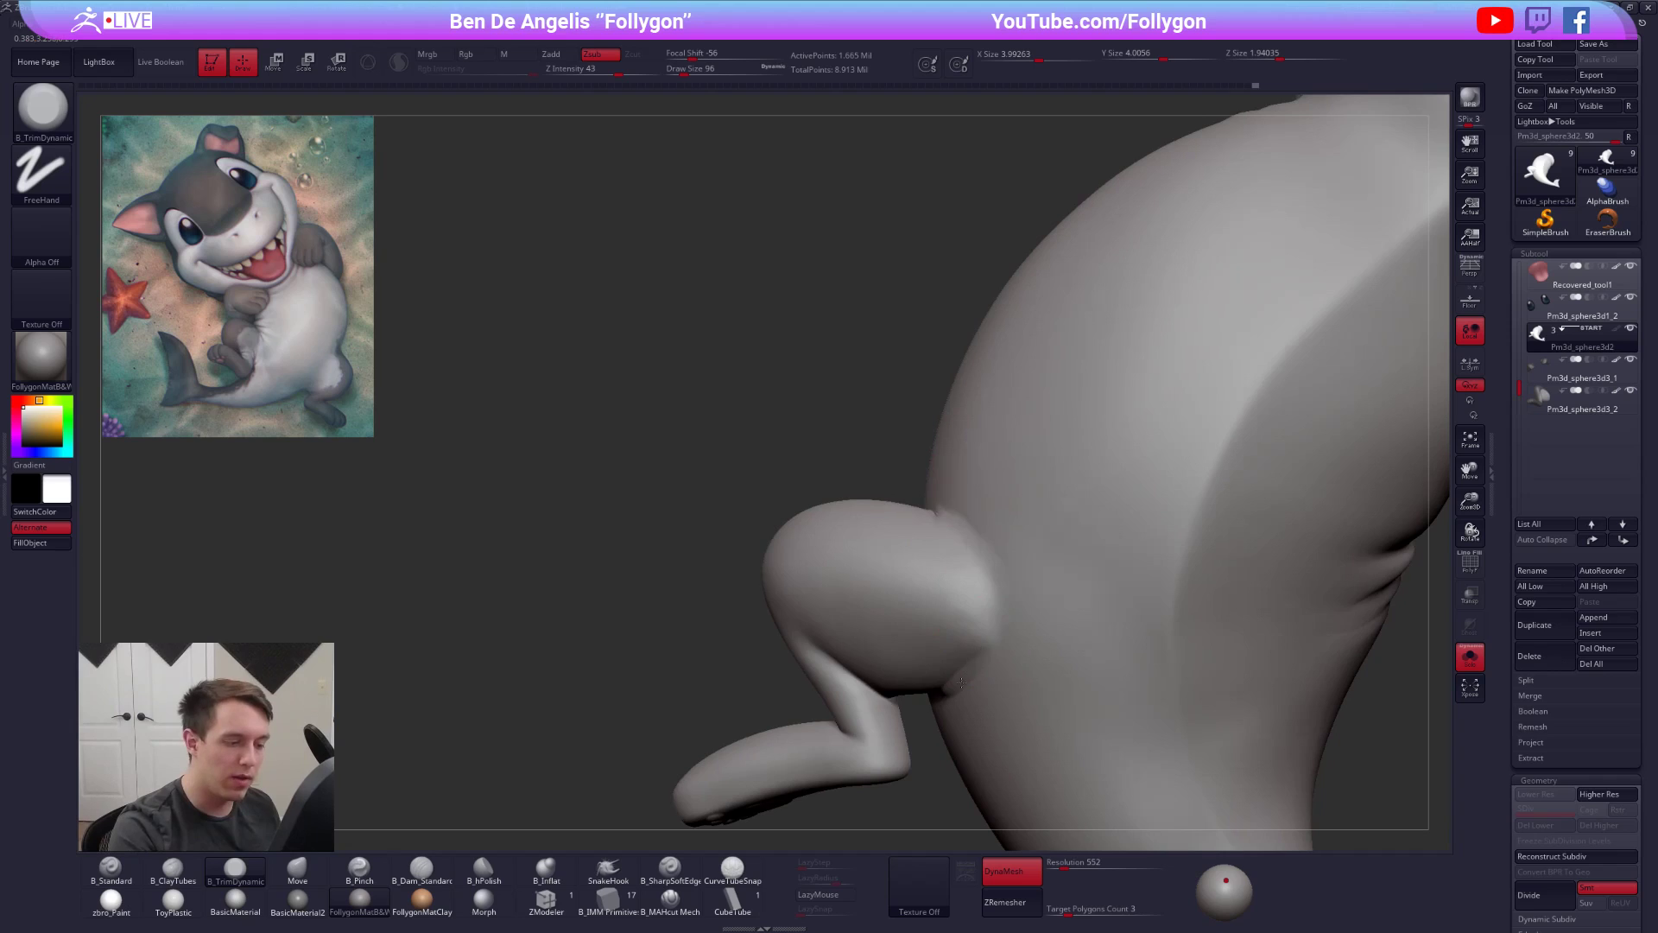
right_drag(974, 650, 943, 681)
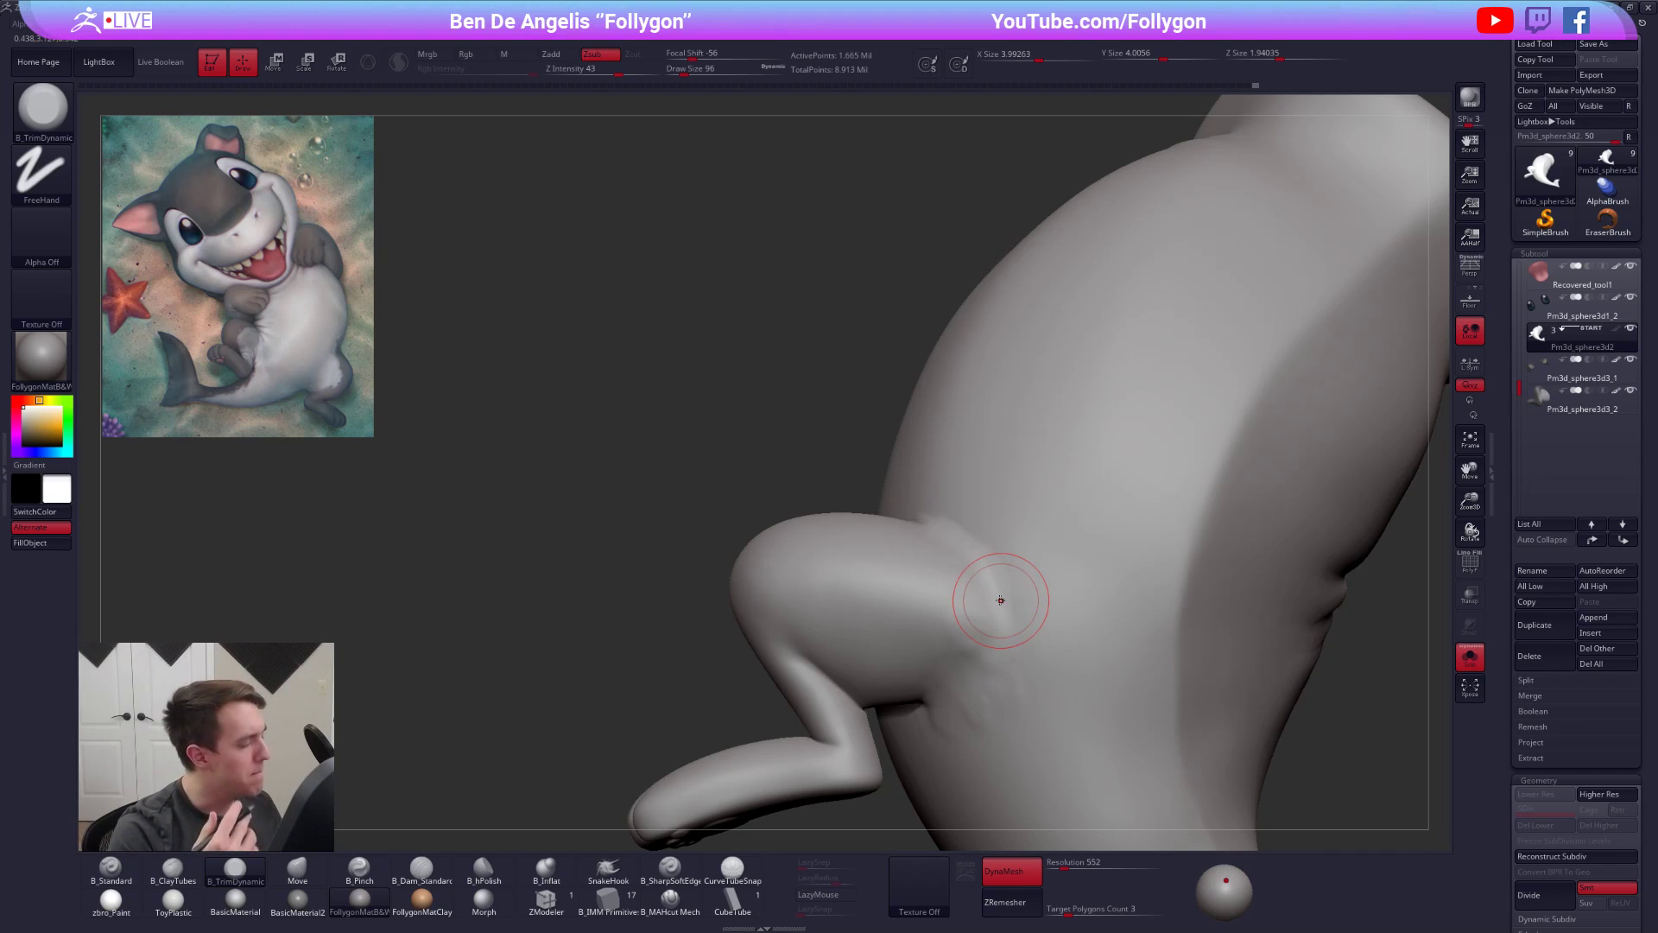
- Soften the belly-side seam between leg and body by smoothing and trimming, with the brush size set to 121
mouse_move(889, 636)
right_down()
mouse_move(966, 662)
mouse_move(1179, 669)
right_up()
shift+drag(884, 581, 887, 543)
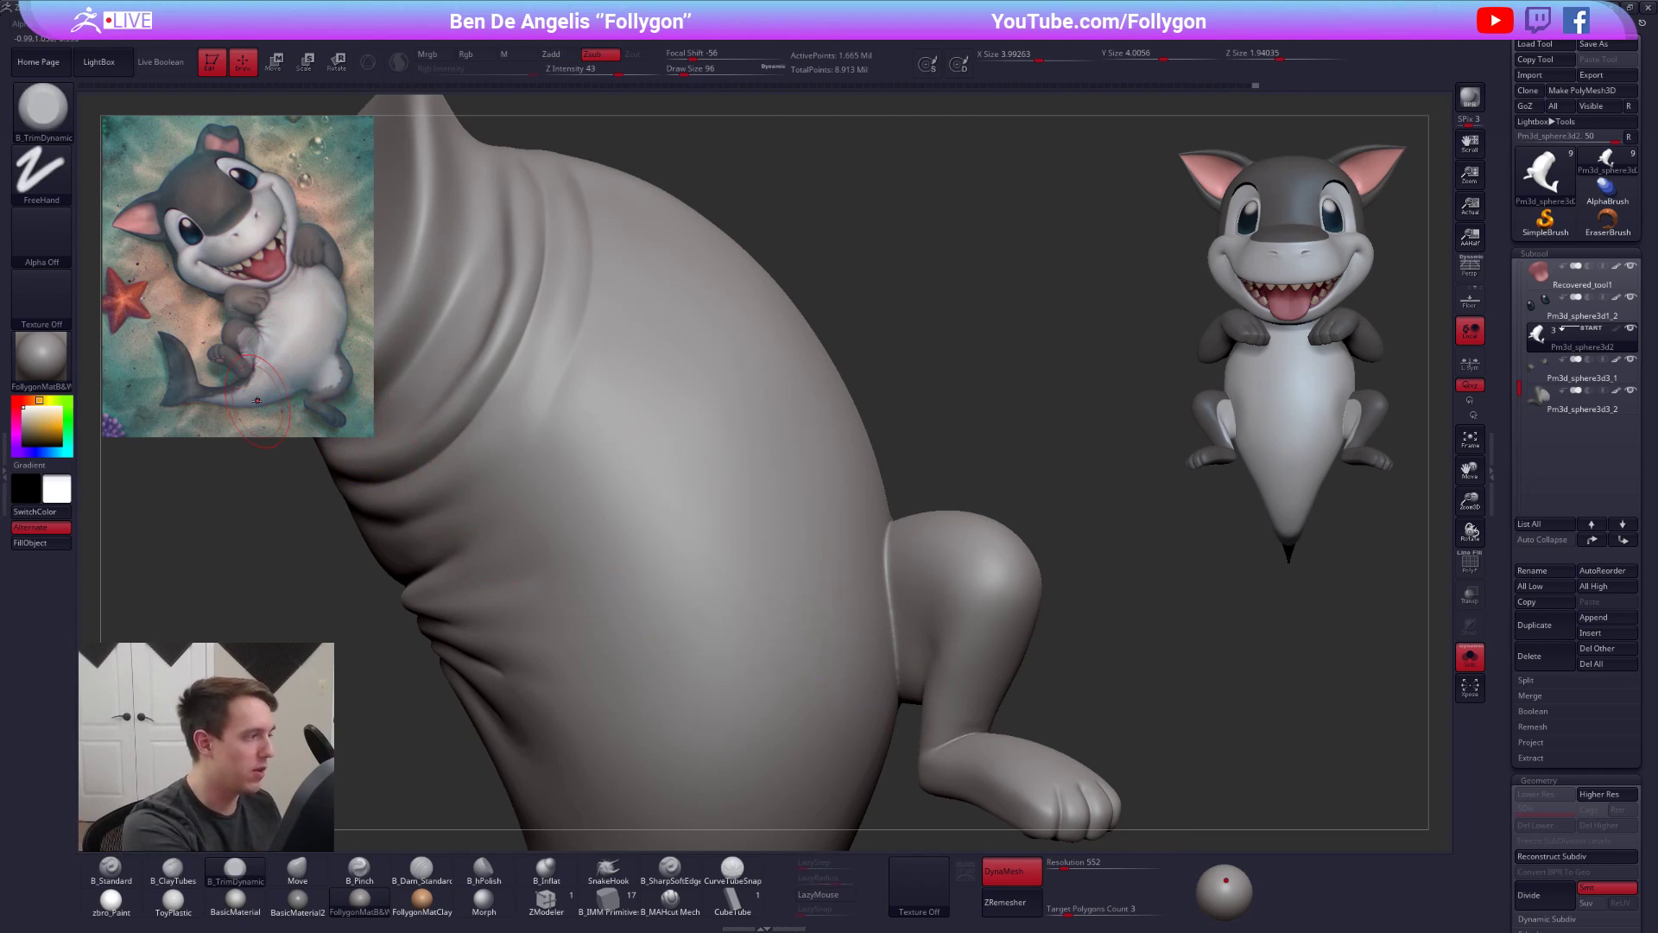
key(space)
drag(885, 568, 893, 567)
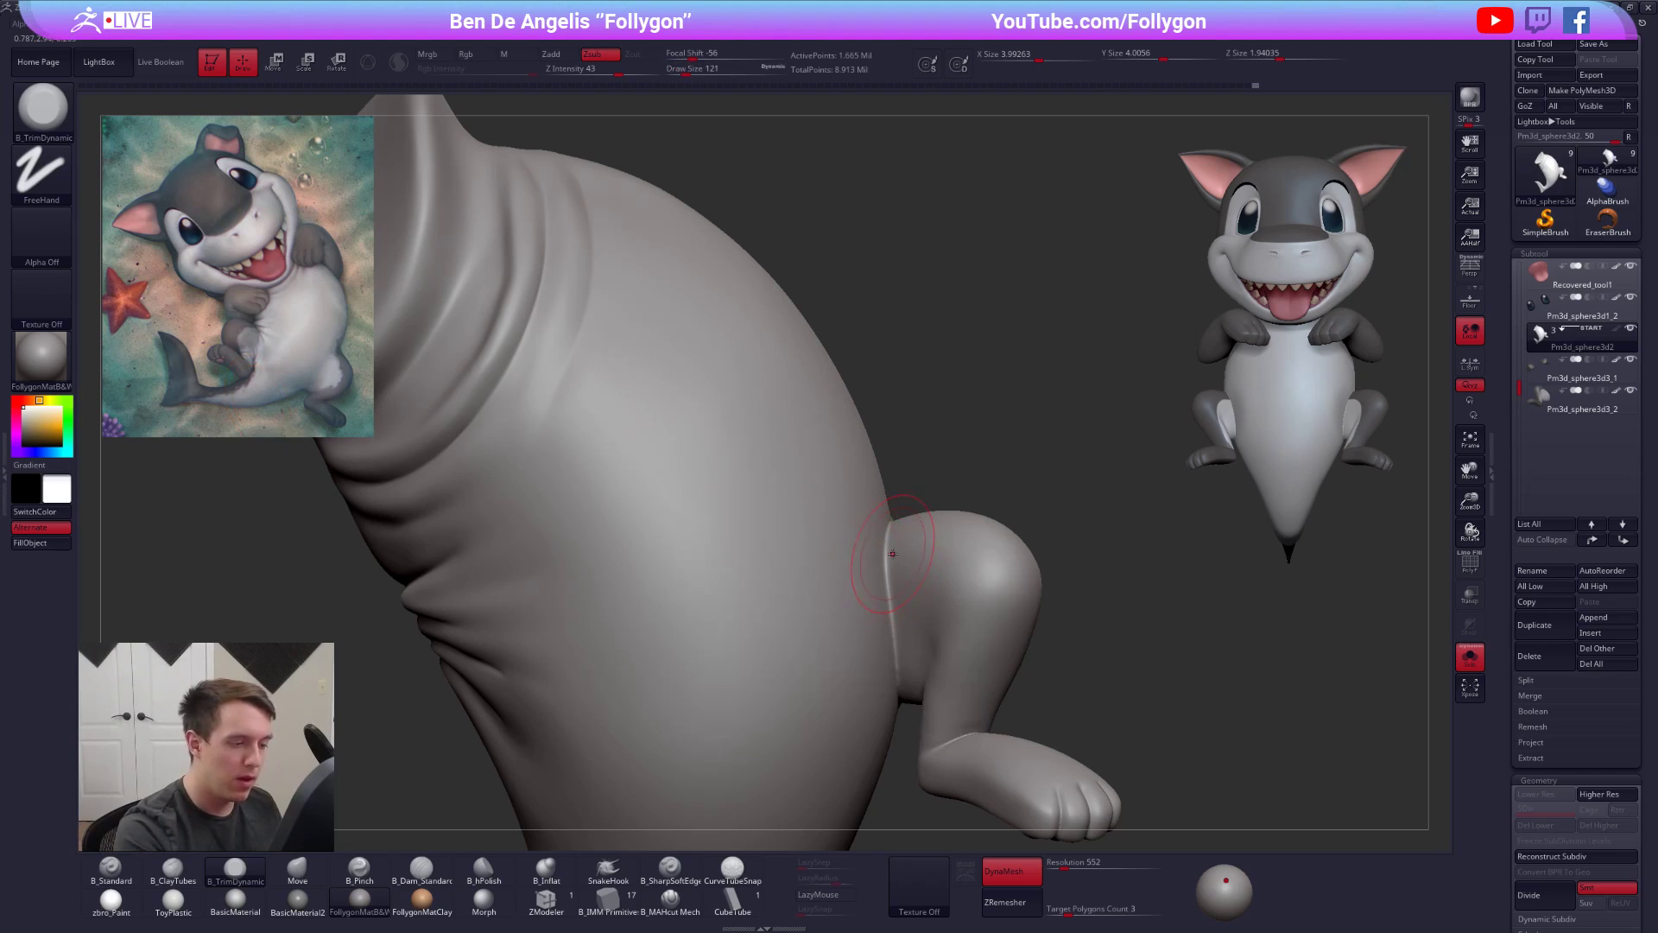
key(ctrl+z)
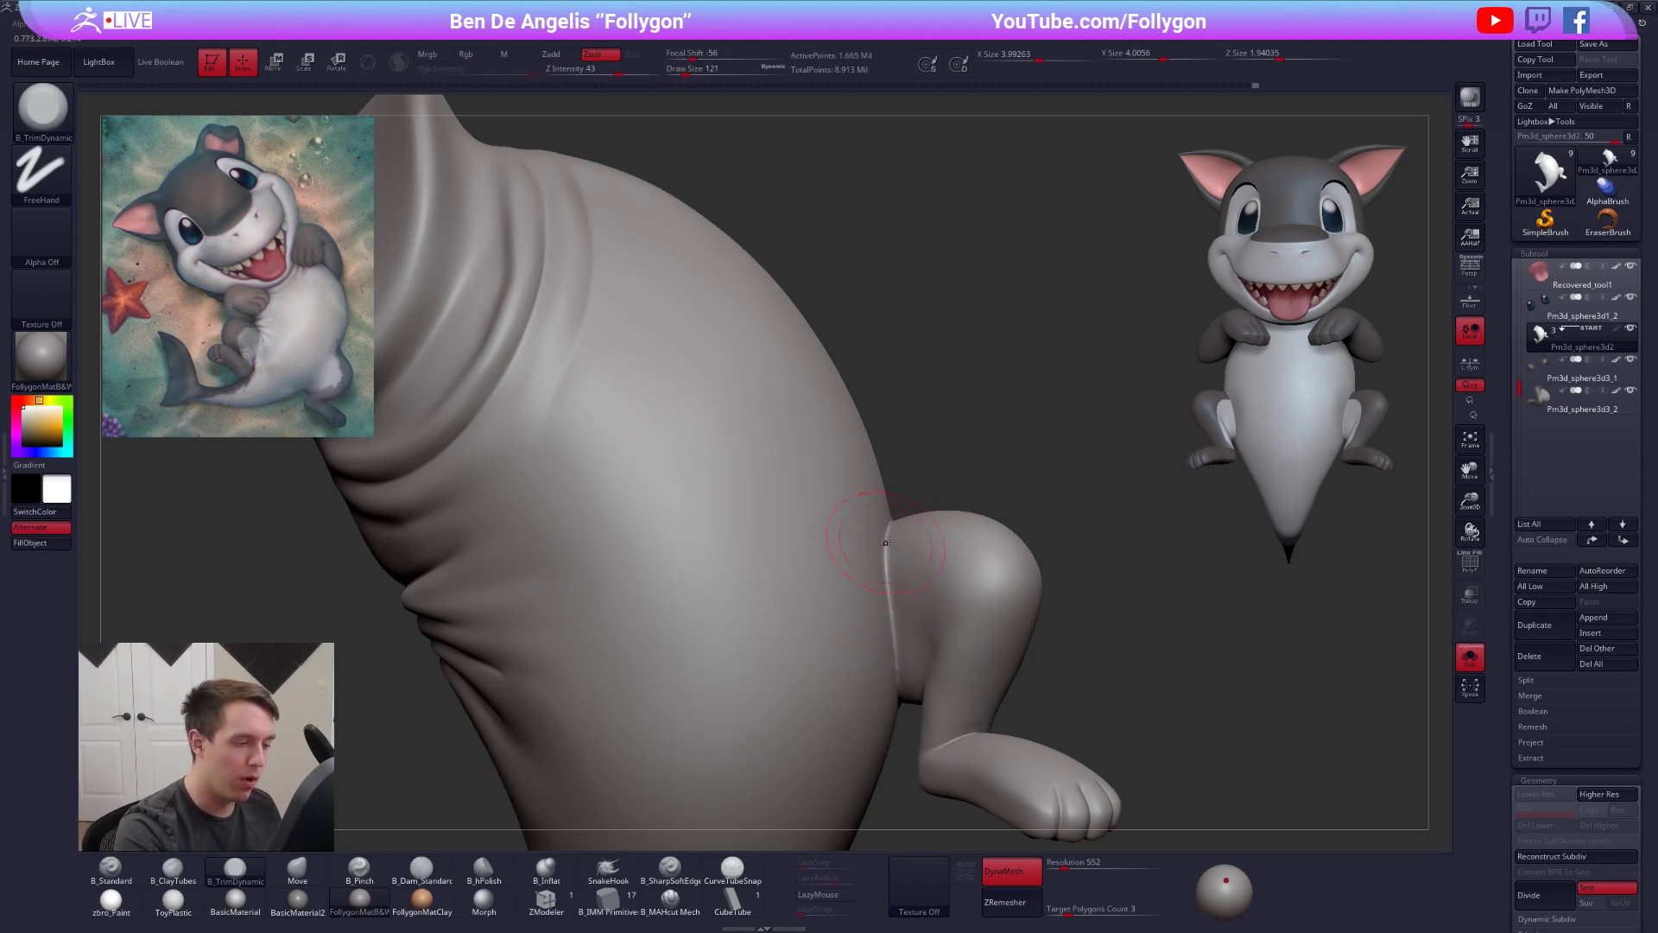
key(2)
key(3)
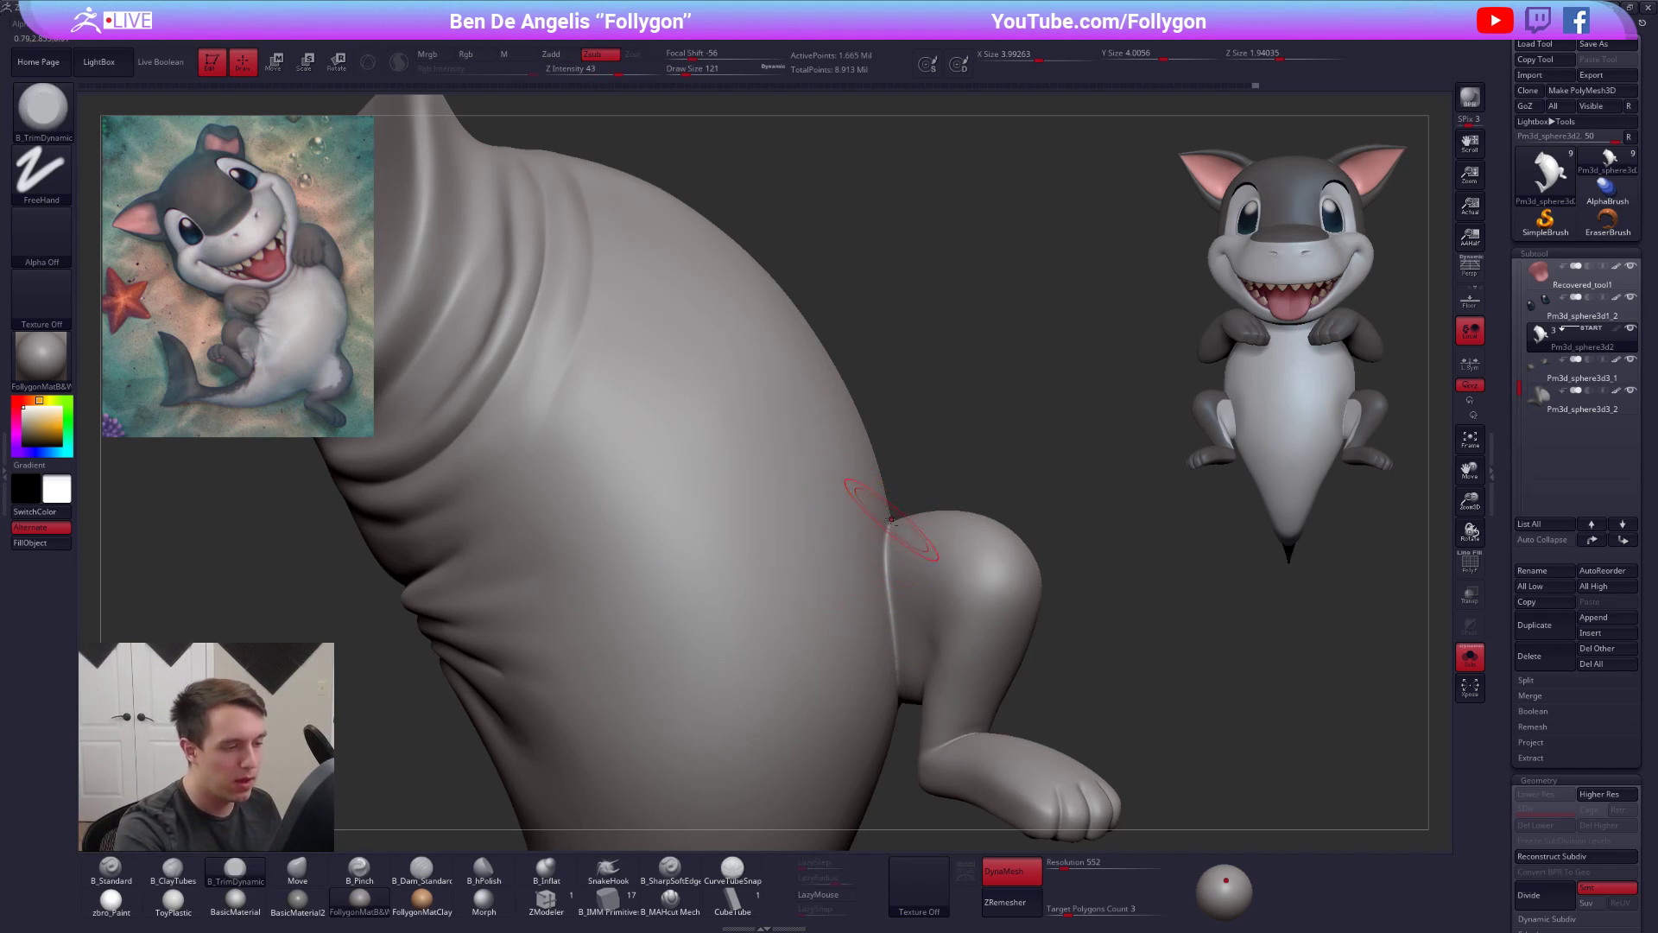
key(shift)
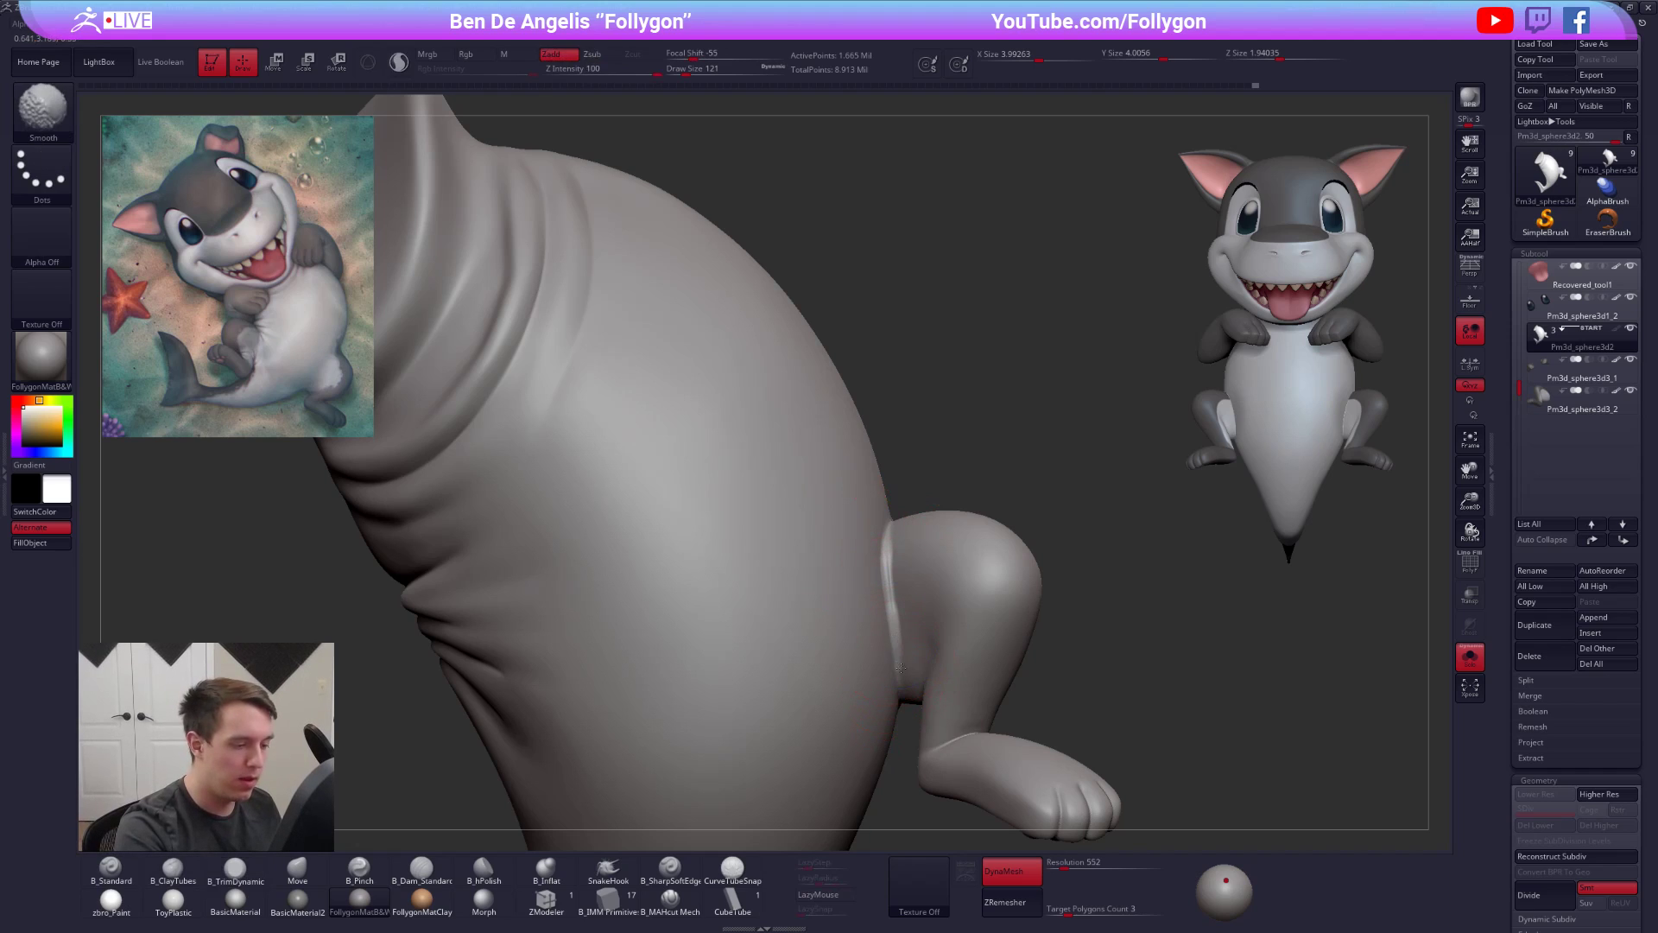
shift+drag(888, 595, 887, 548)
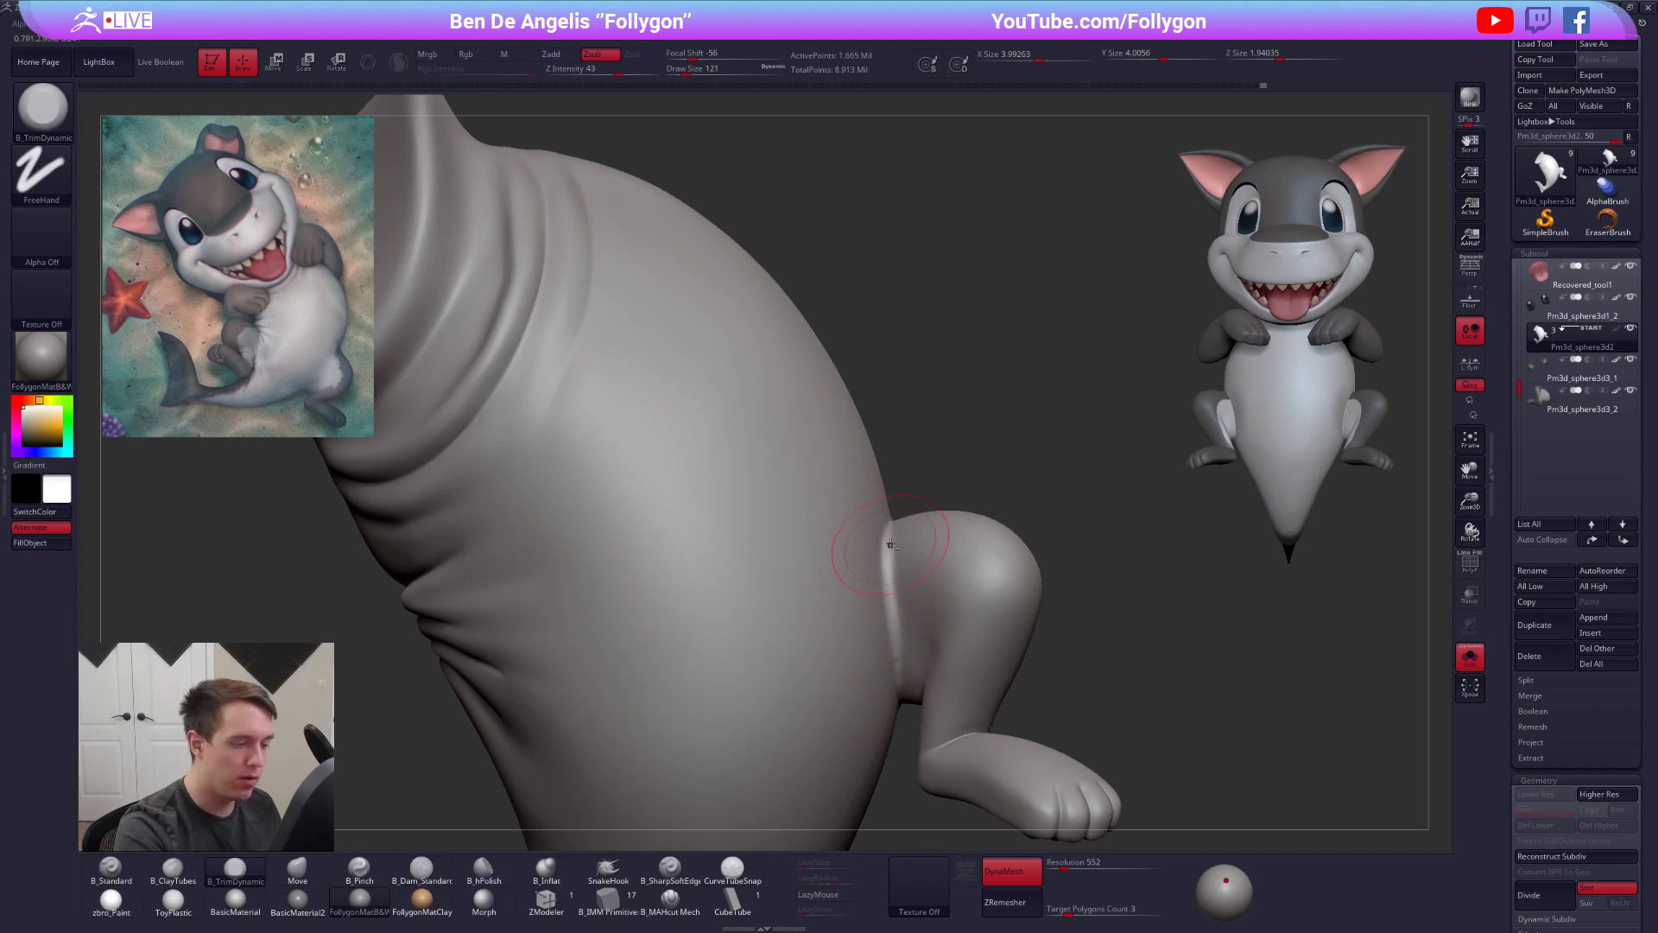
- Smooth and trim the leg seam along its underside, front crease and outer hip
right_drag(886, 652, 888, 562)
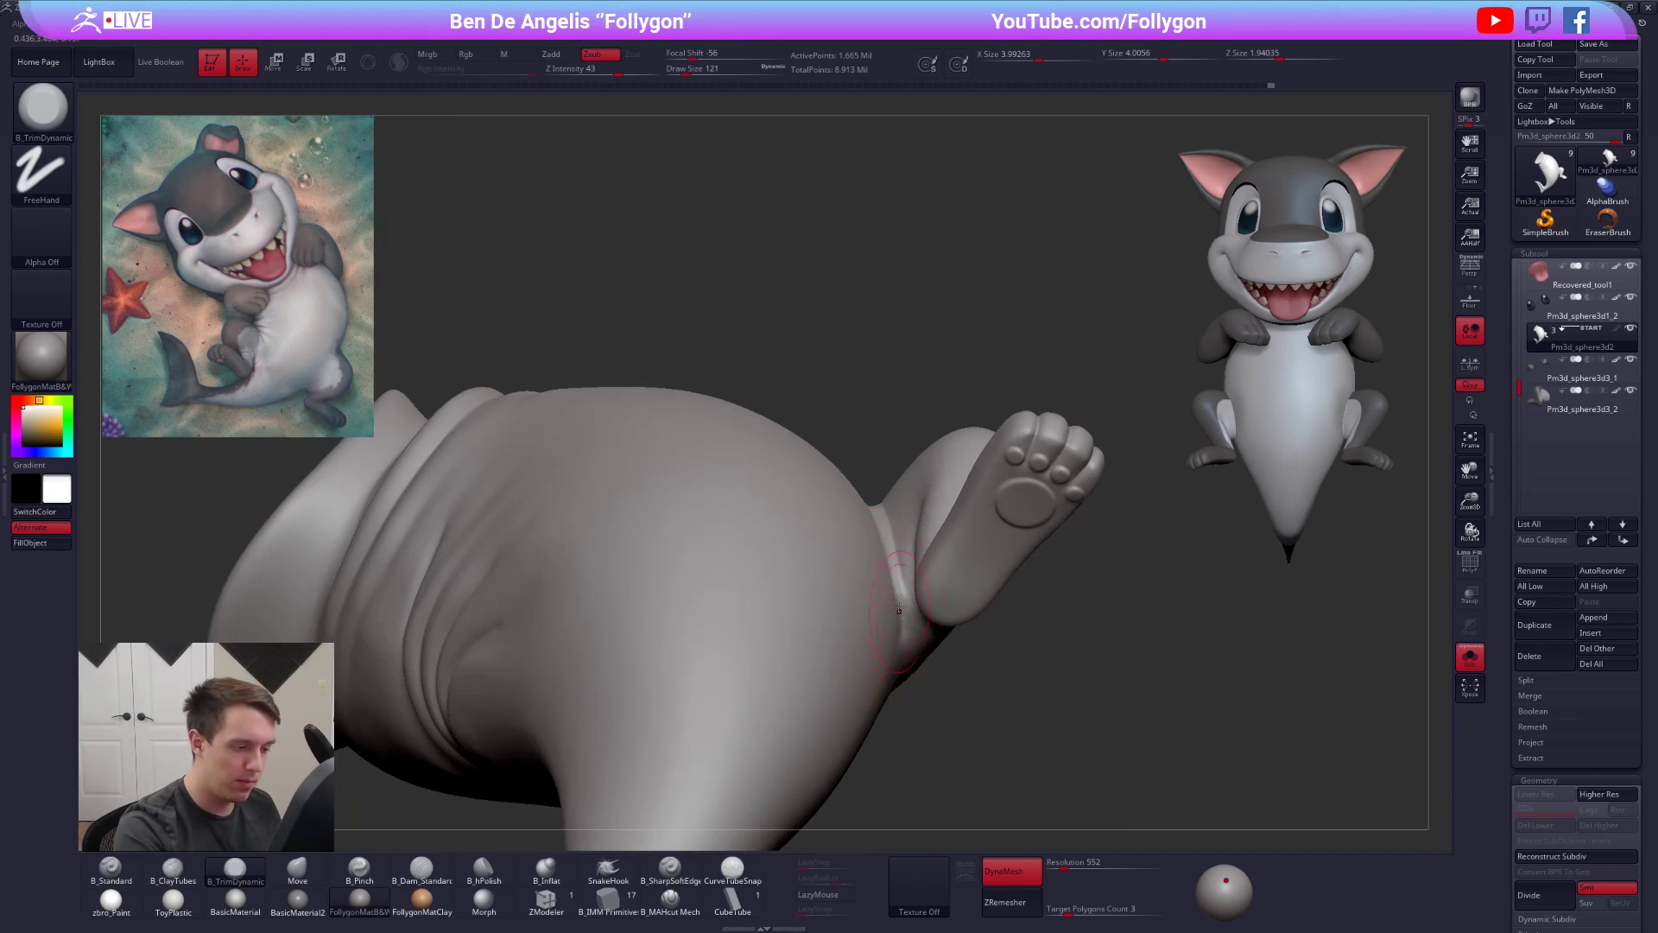
key(shift)
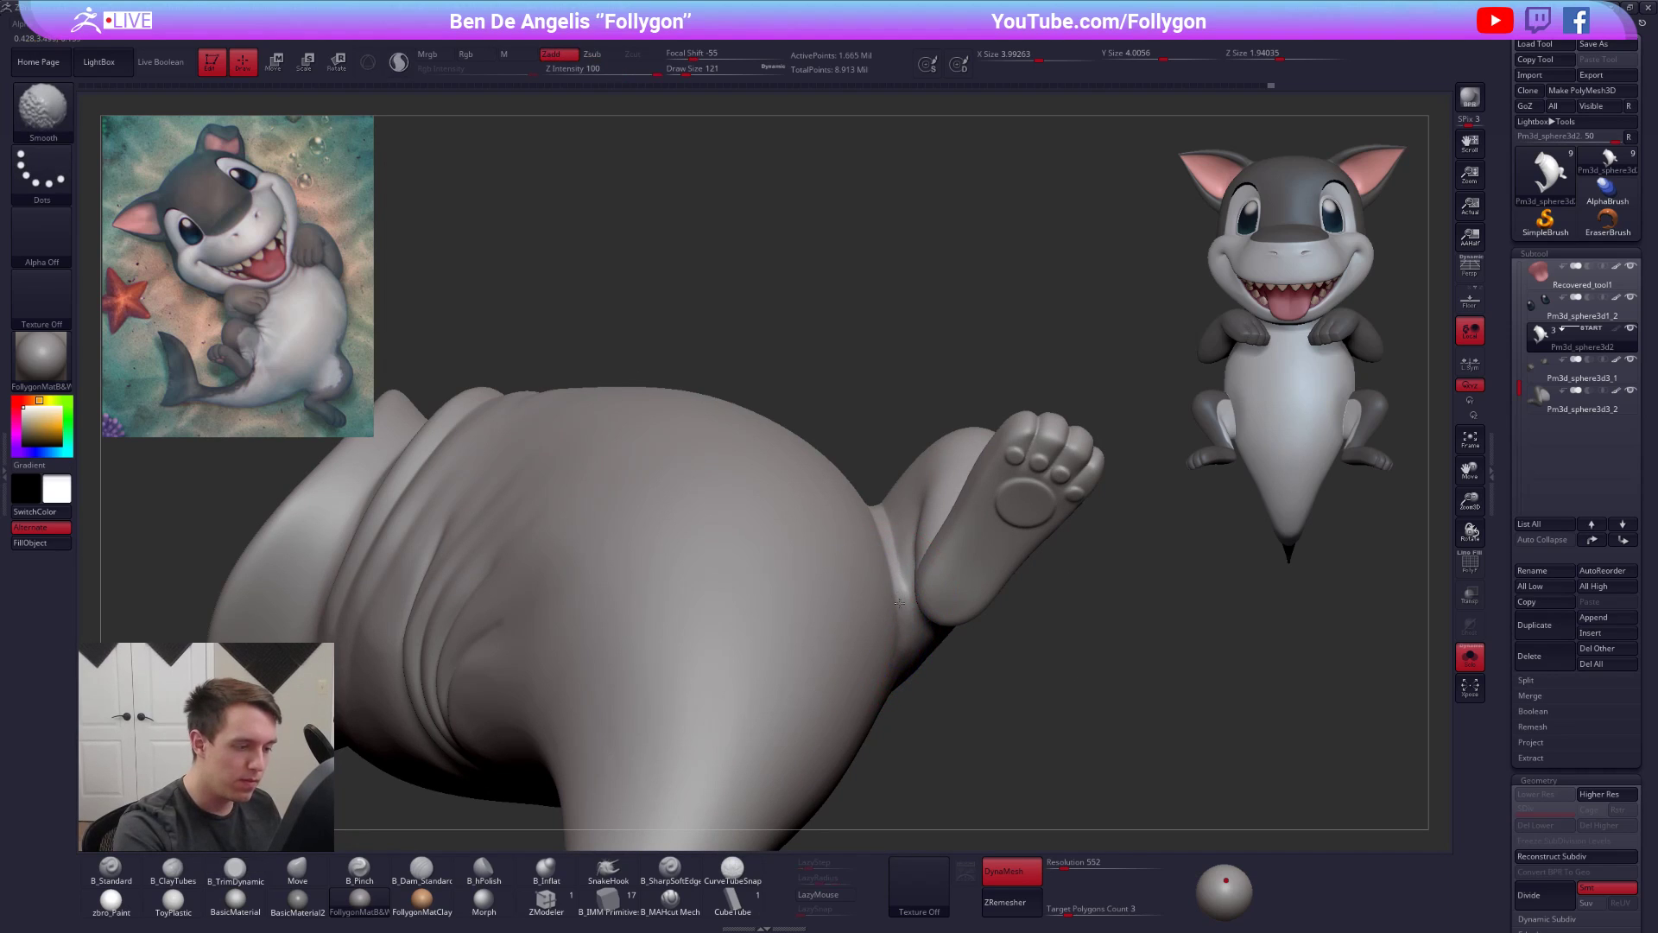
shift+right_drag(885, 559, 876, 449)
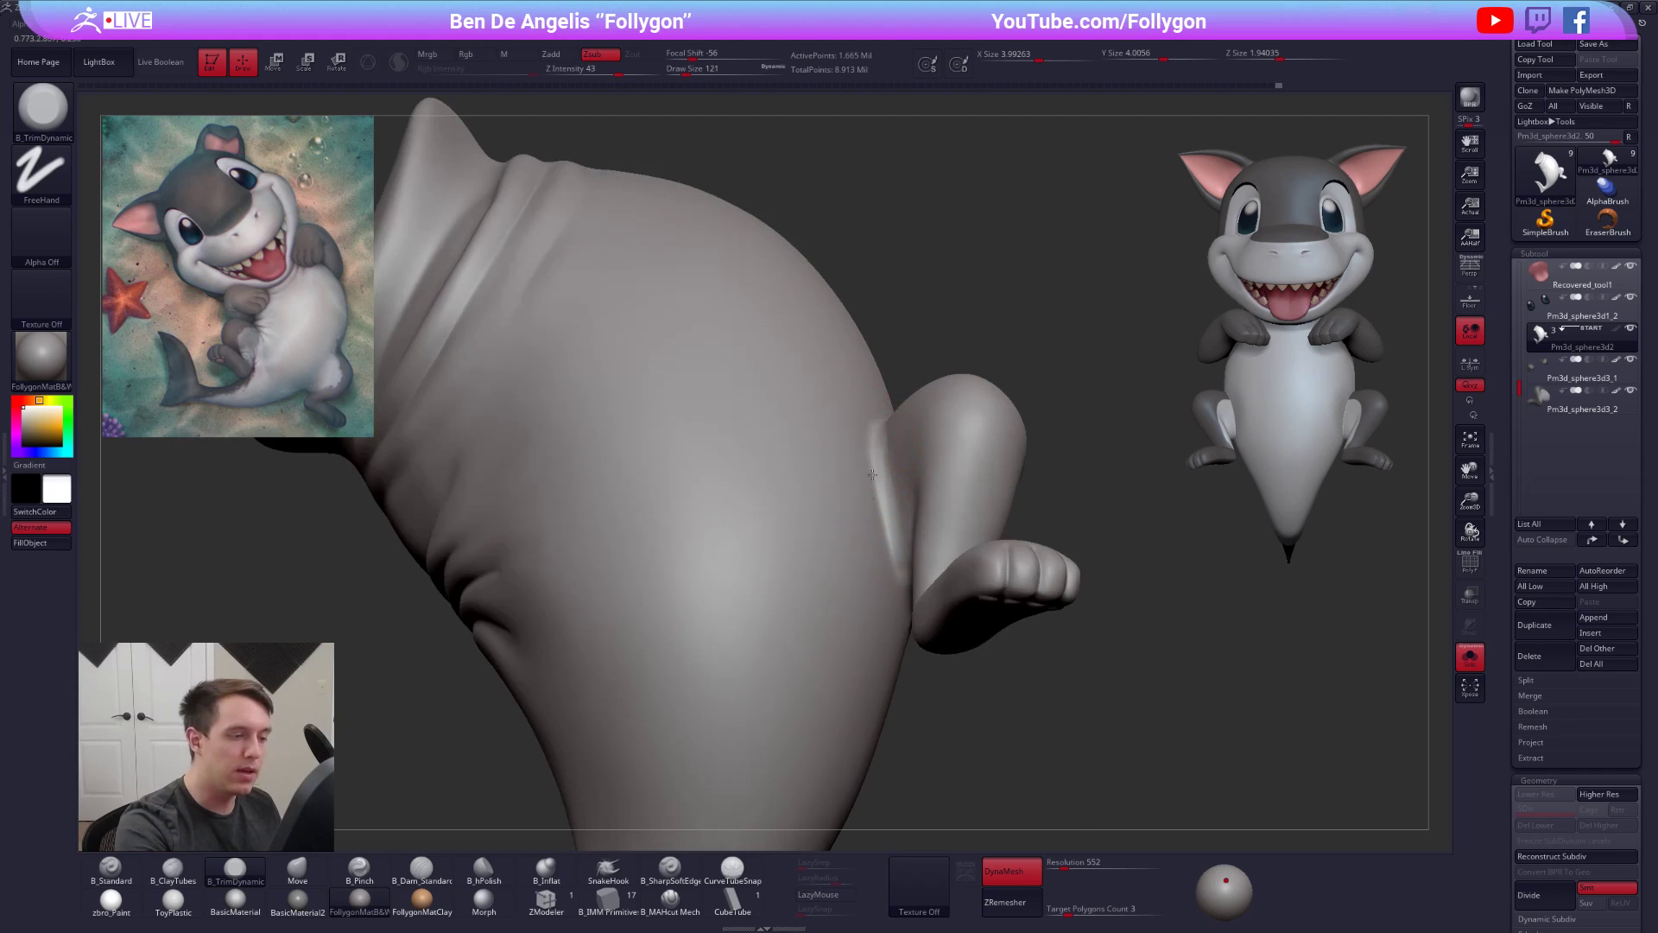
right_drag(941, 527, 851, 509)
drag(851, 509, 863, 540)
right_drag(932, 500, 1071, 440)
drag(1078, 432, 1092, 506)
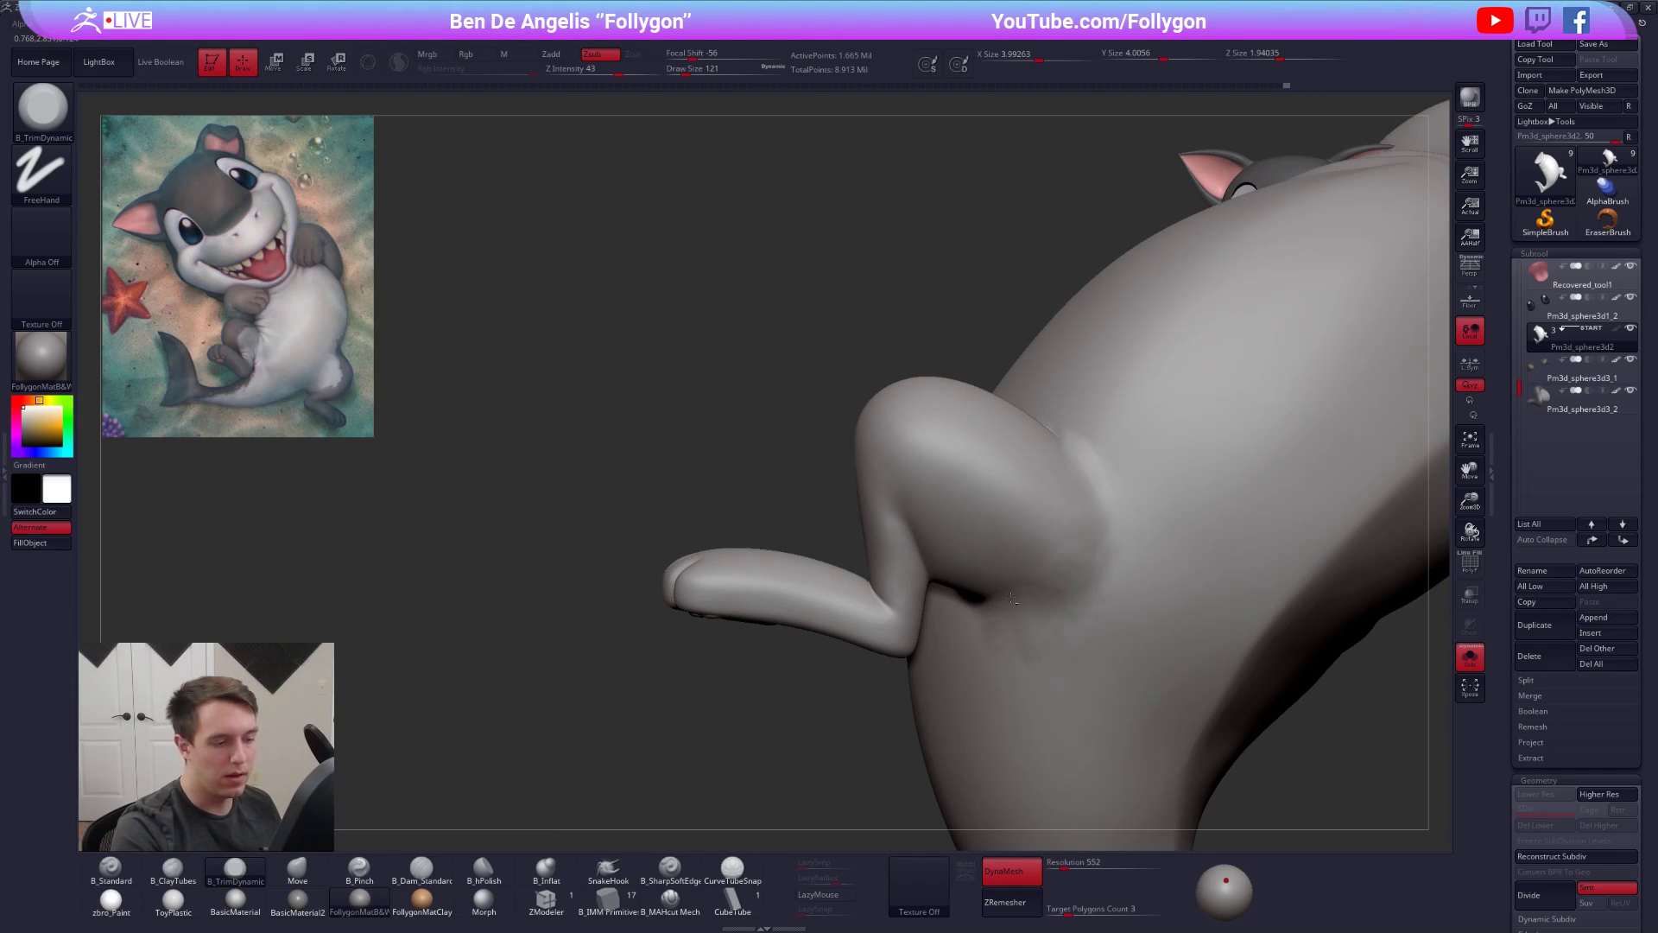
mouse_move(1009, 599)
right_down()
mouse_move(1055, 630)
mouse_move(997, 620)
mouse_move(972, 544)
mouse_move(998, 565)
mouse_move(993, 604)
right_up()
mouse_move(993, 604)
right_down()
mouse_move(992, 663)
mouse_move(984, 522)
mouse_move(973, 596)
right_up()
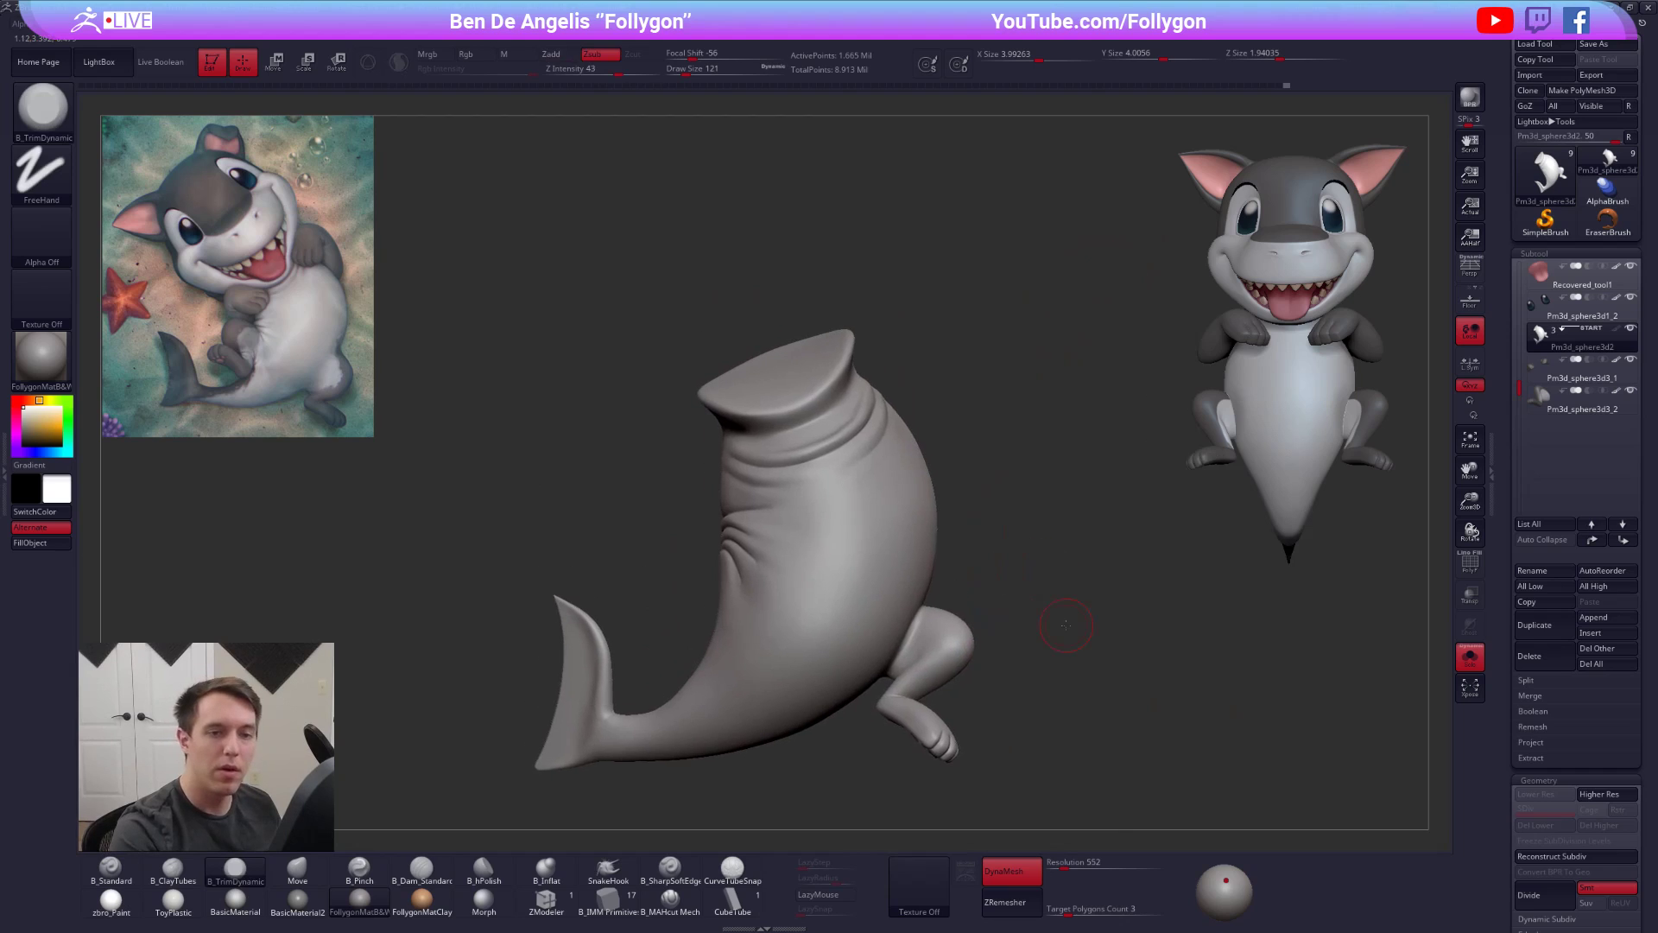
- Turn the body's paint display back on and apply the zbro_Paint material
click(1616, 328)
alt+right_drag(1199, 603, 1171, 562)
click(112, 902)
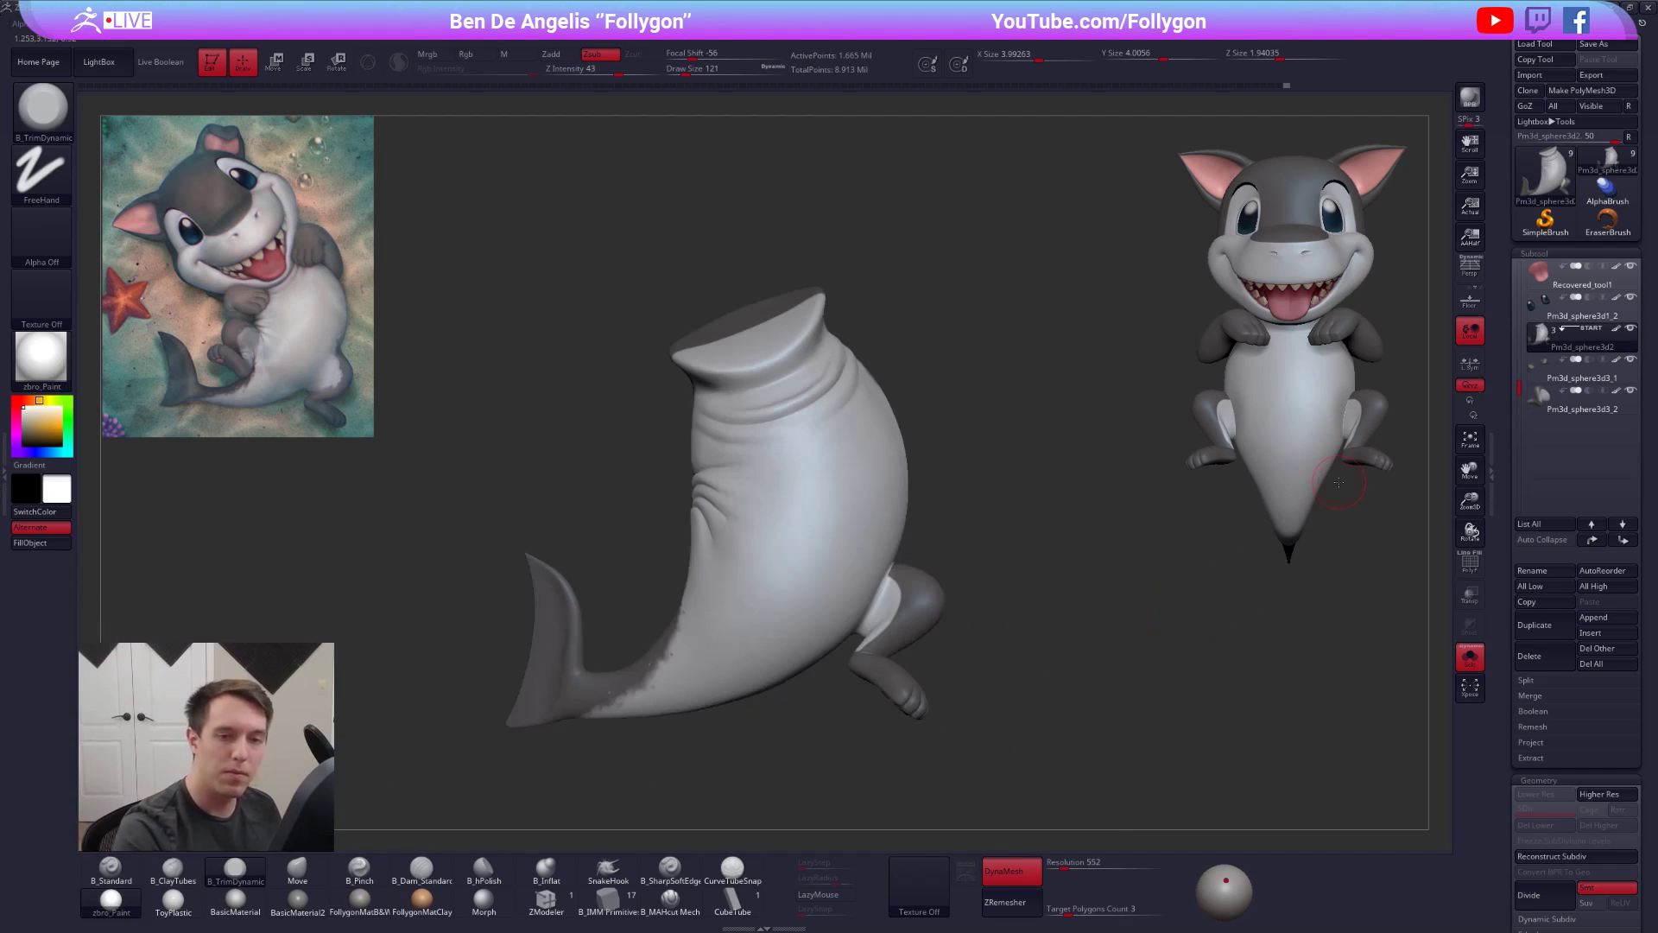
- Duplicate the body subtool, reselect the original Pm3d_sphere3d2 and display its wireframe
click(1534, 625)
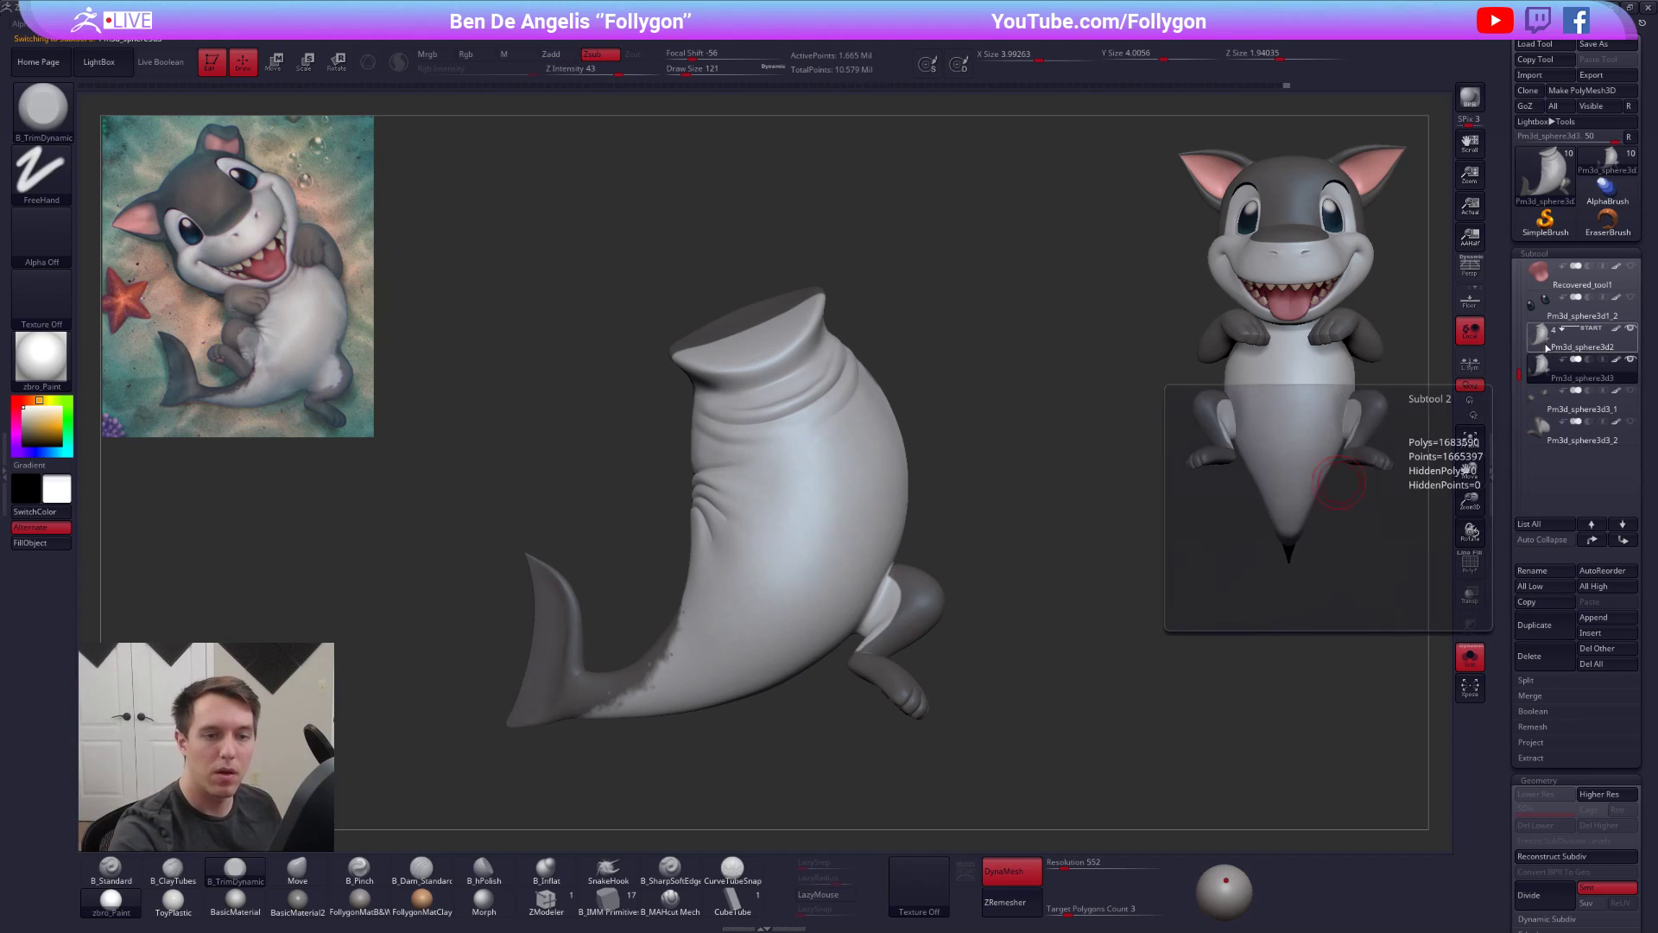
alt+right_drag(1155, 800, 1174, 753)
key(shift+f)
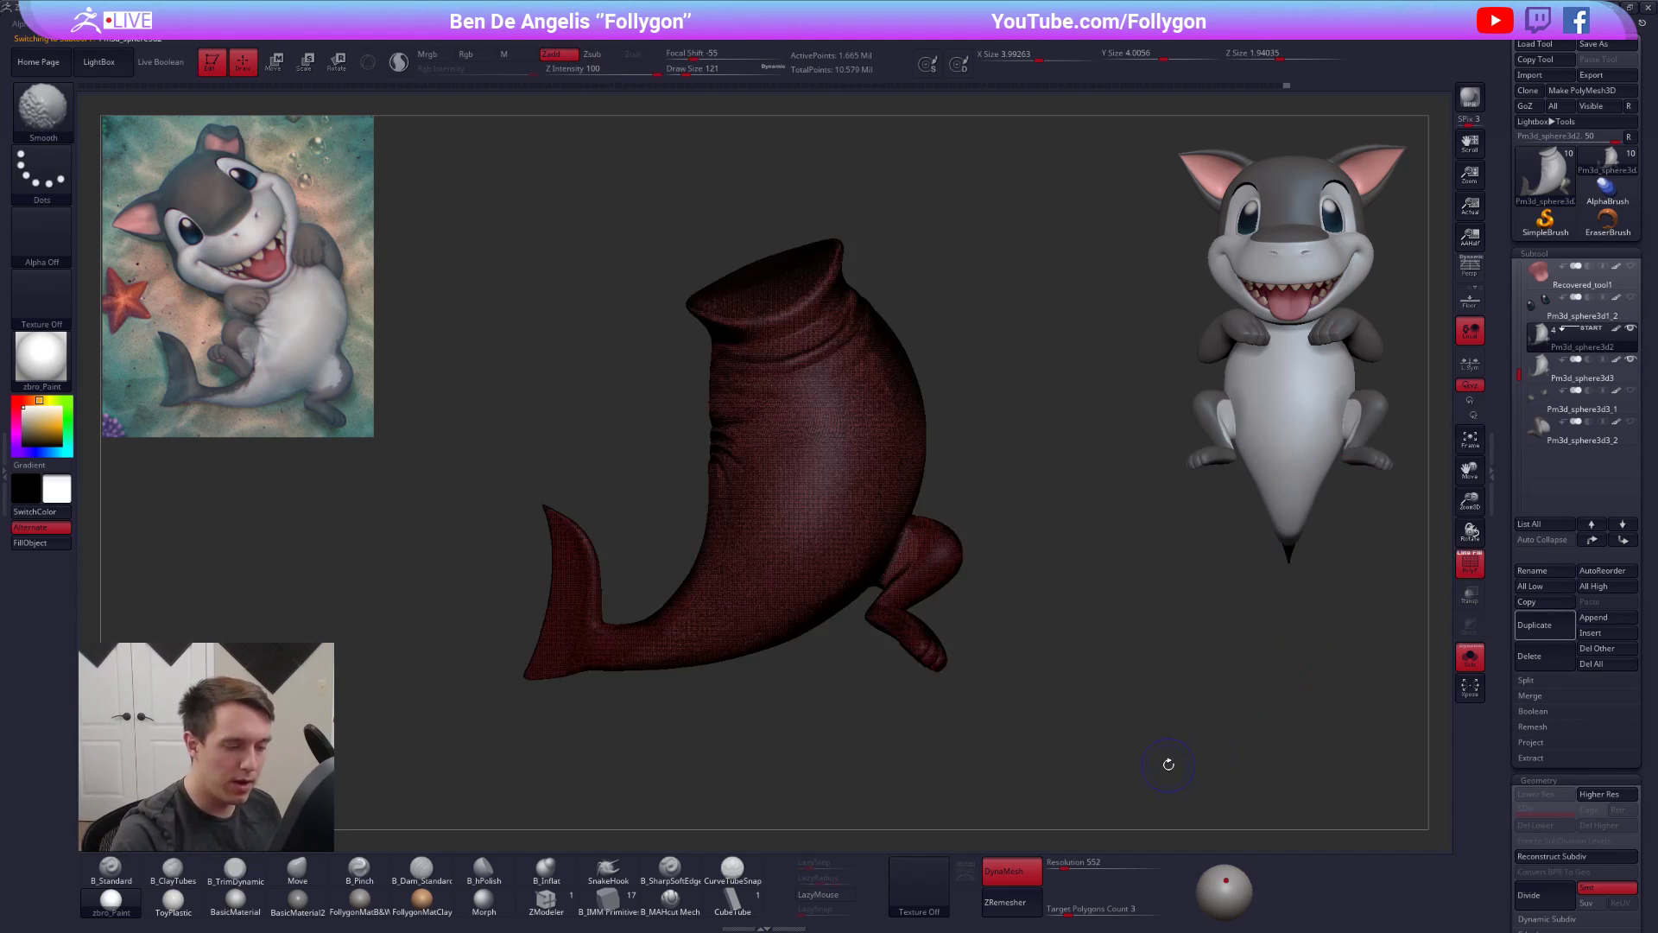
- Turn off DynaMesh, ZRemesh the body with a target polygons count of 4 and display the wireframe of the new mesh
key(shift+f)
click(1011, 871)
click(1068, 909)
text(55)
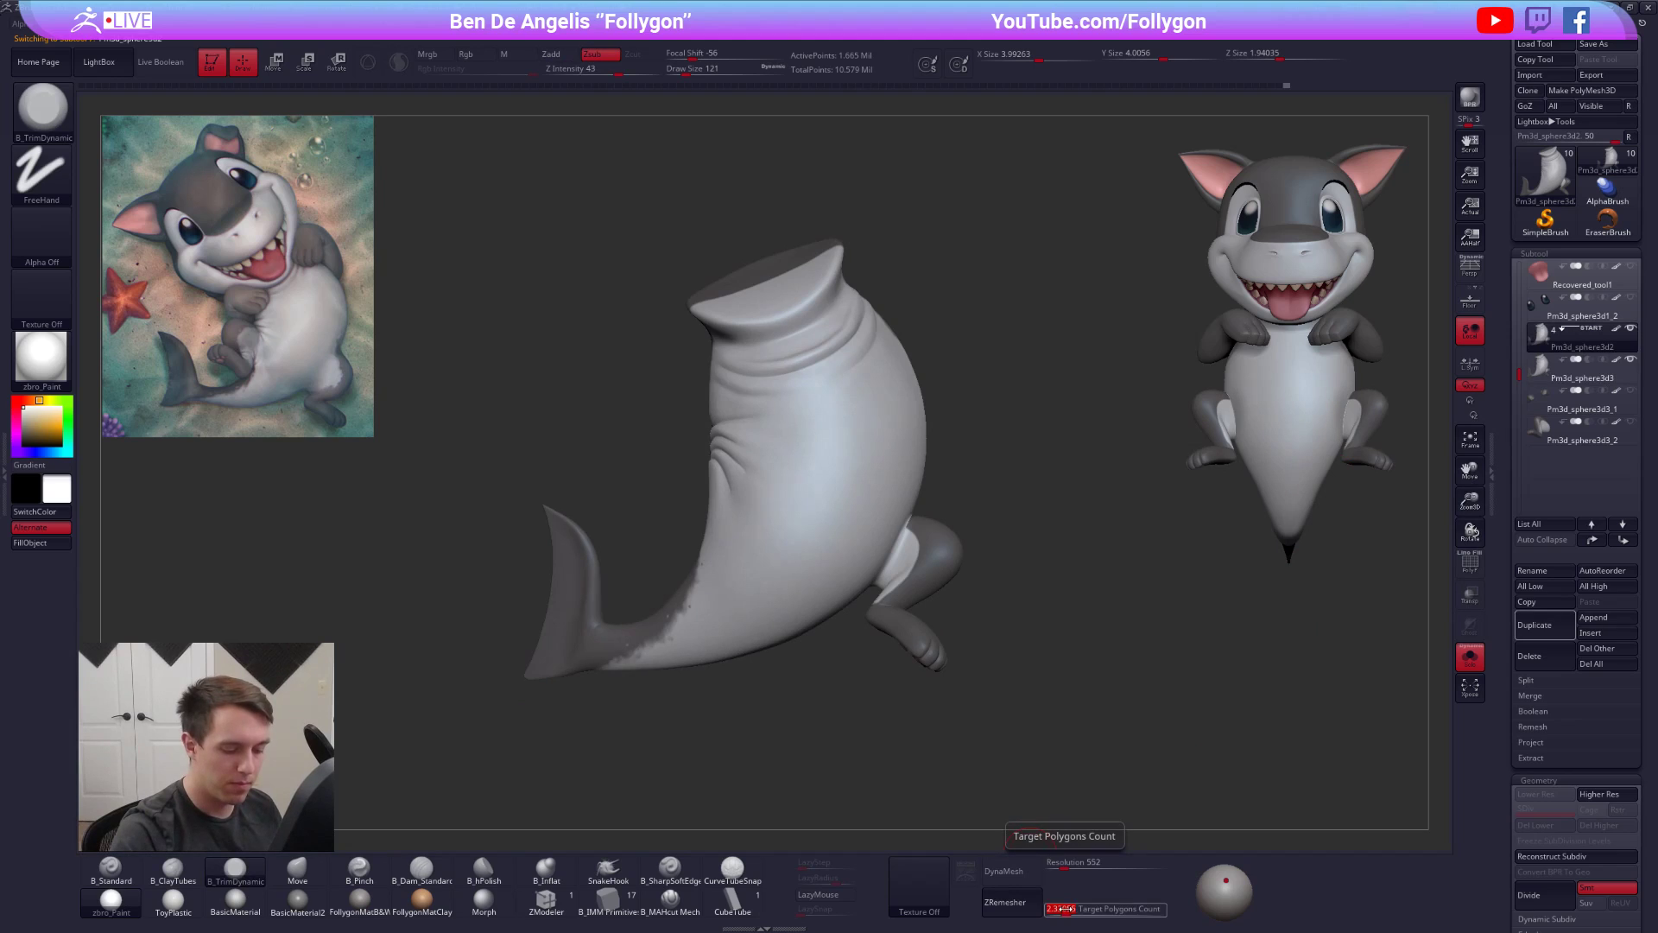
text(4)
key(Return)
click(1012, 902)
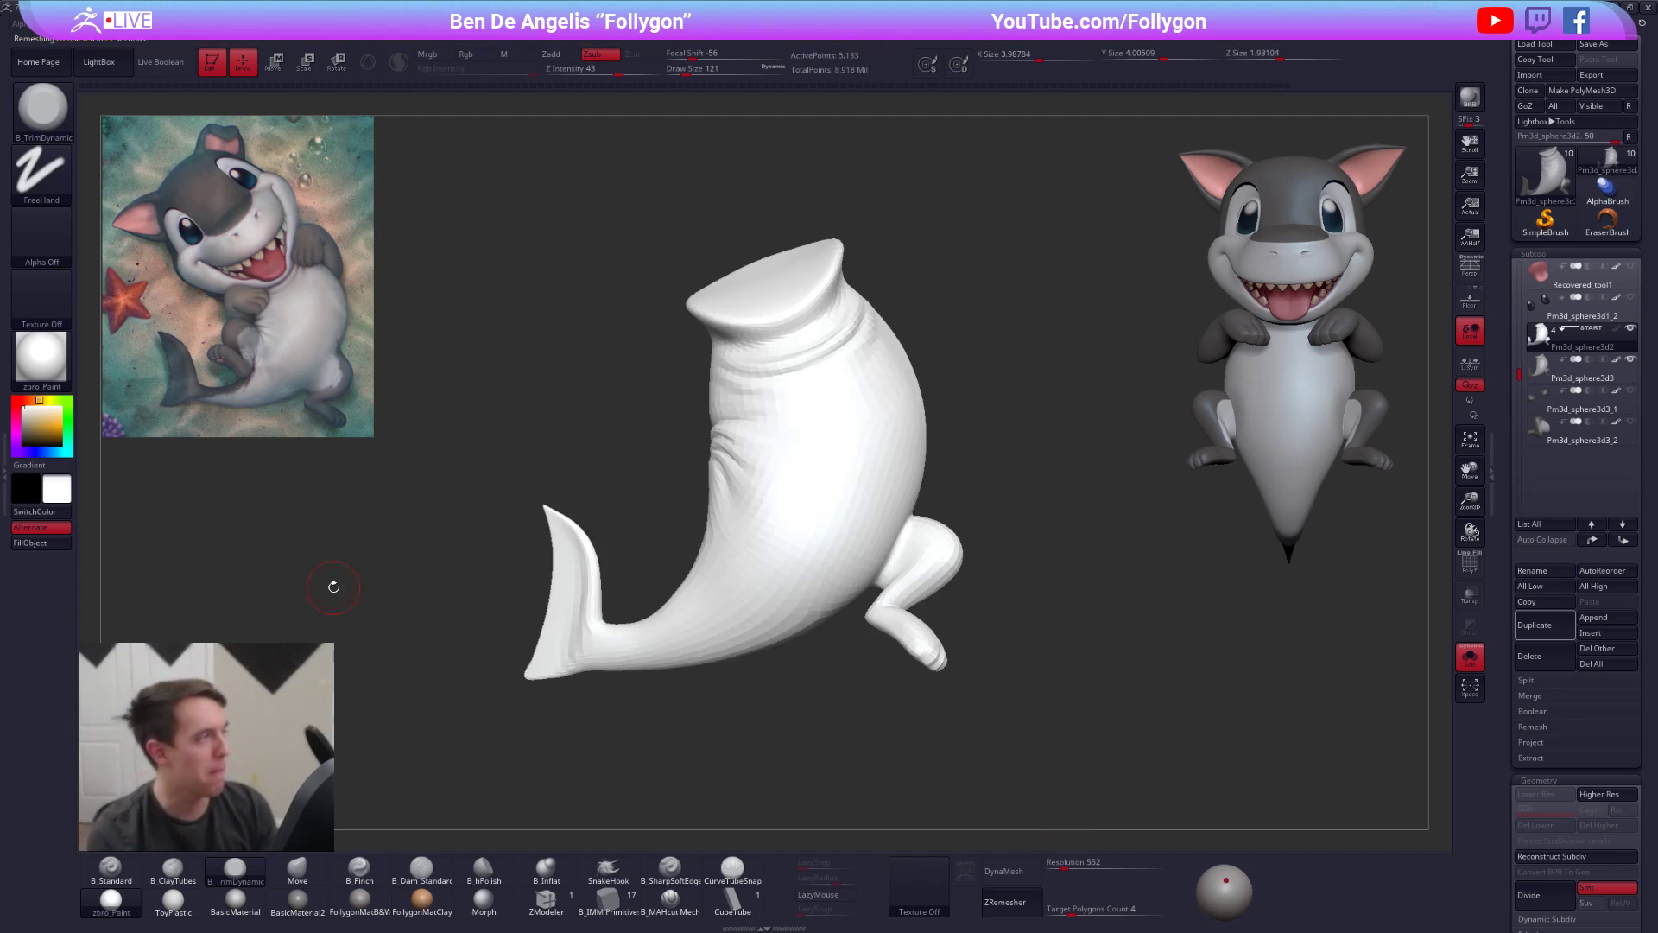
key(shift+f)
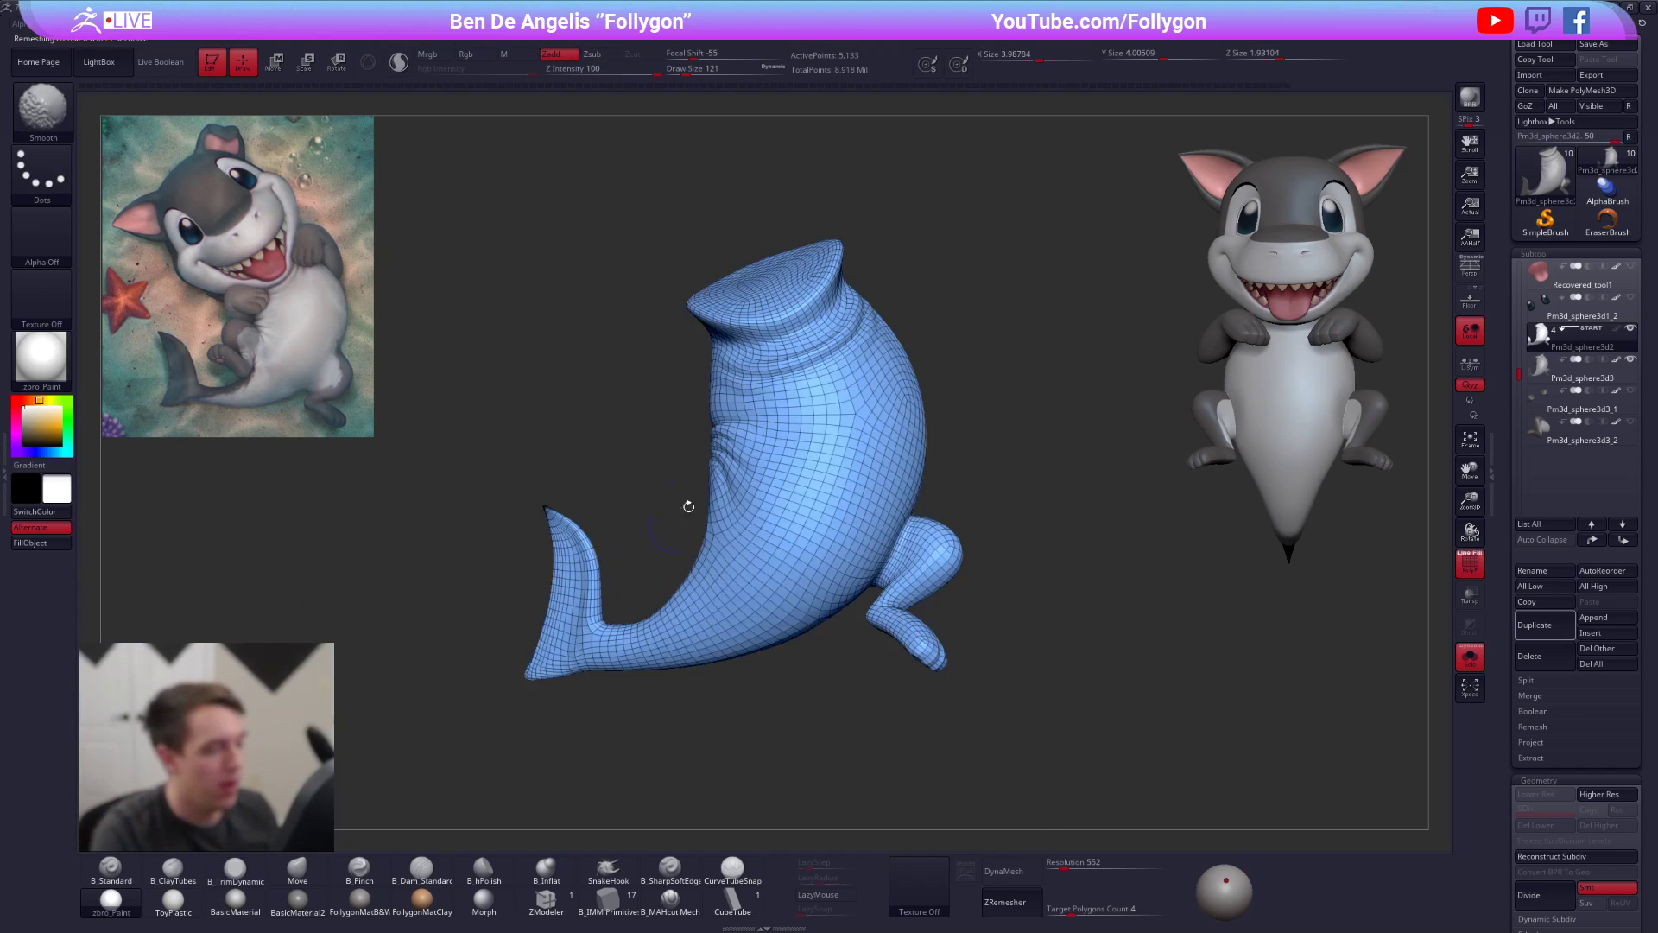
- Hide the wireframe and subdivide the body up to level 5, projecting the duplicate's detail and paint onto it between divisions
key(ctrl+d)
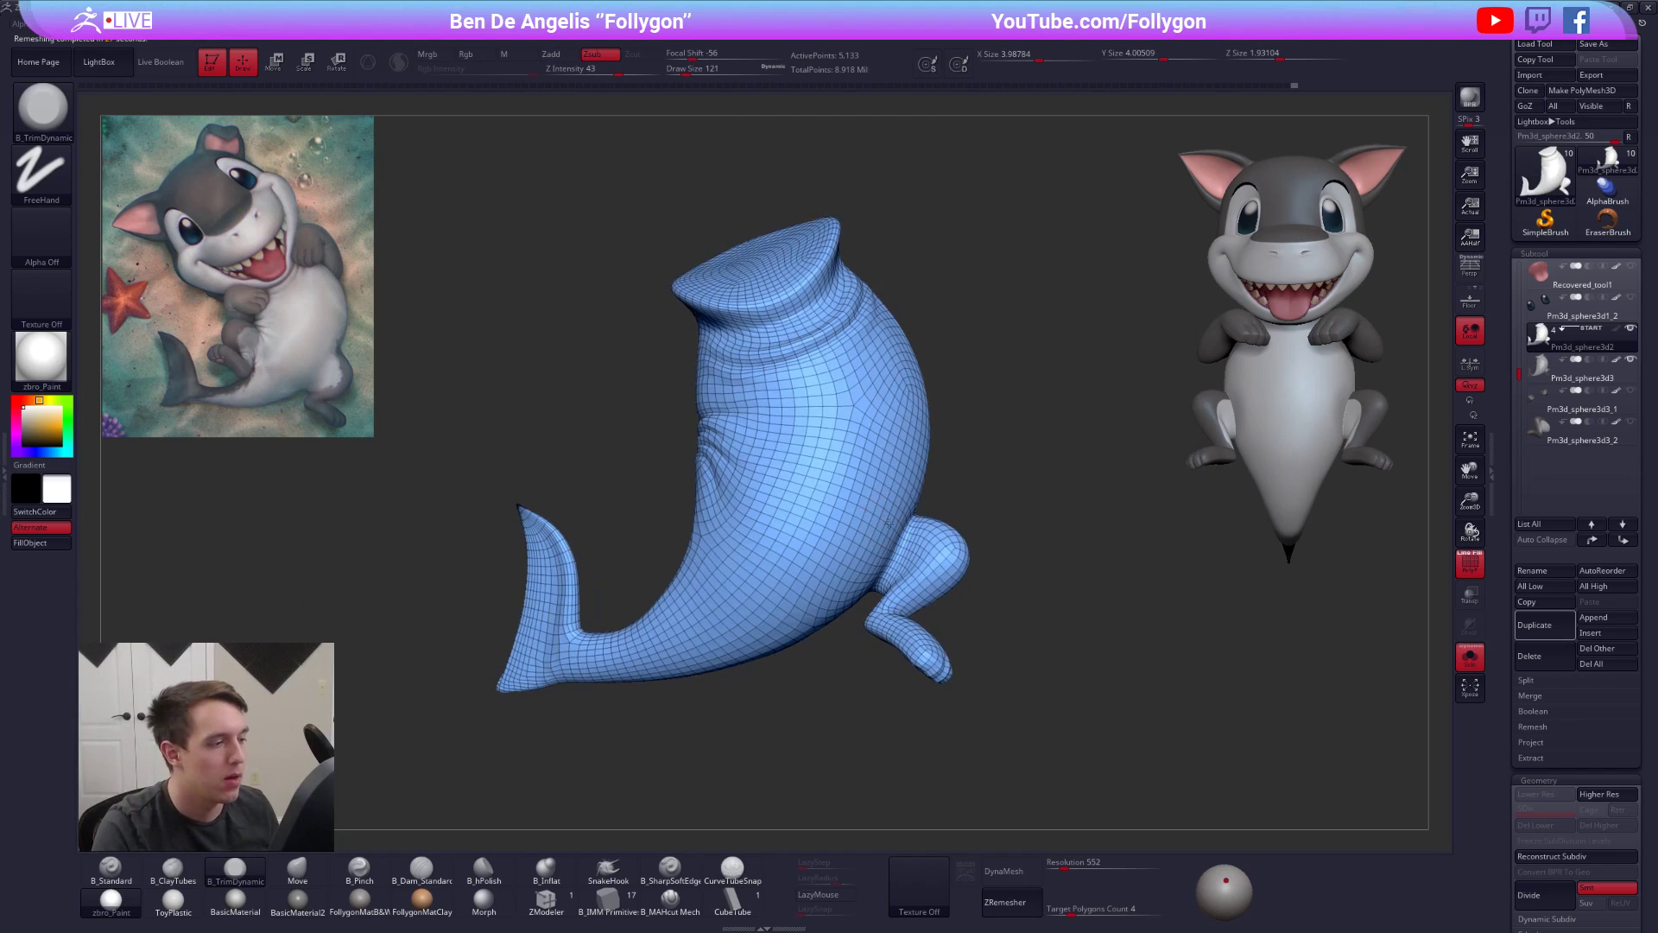
key(shift+f)
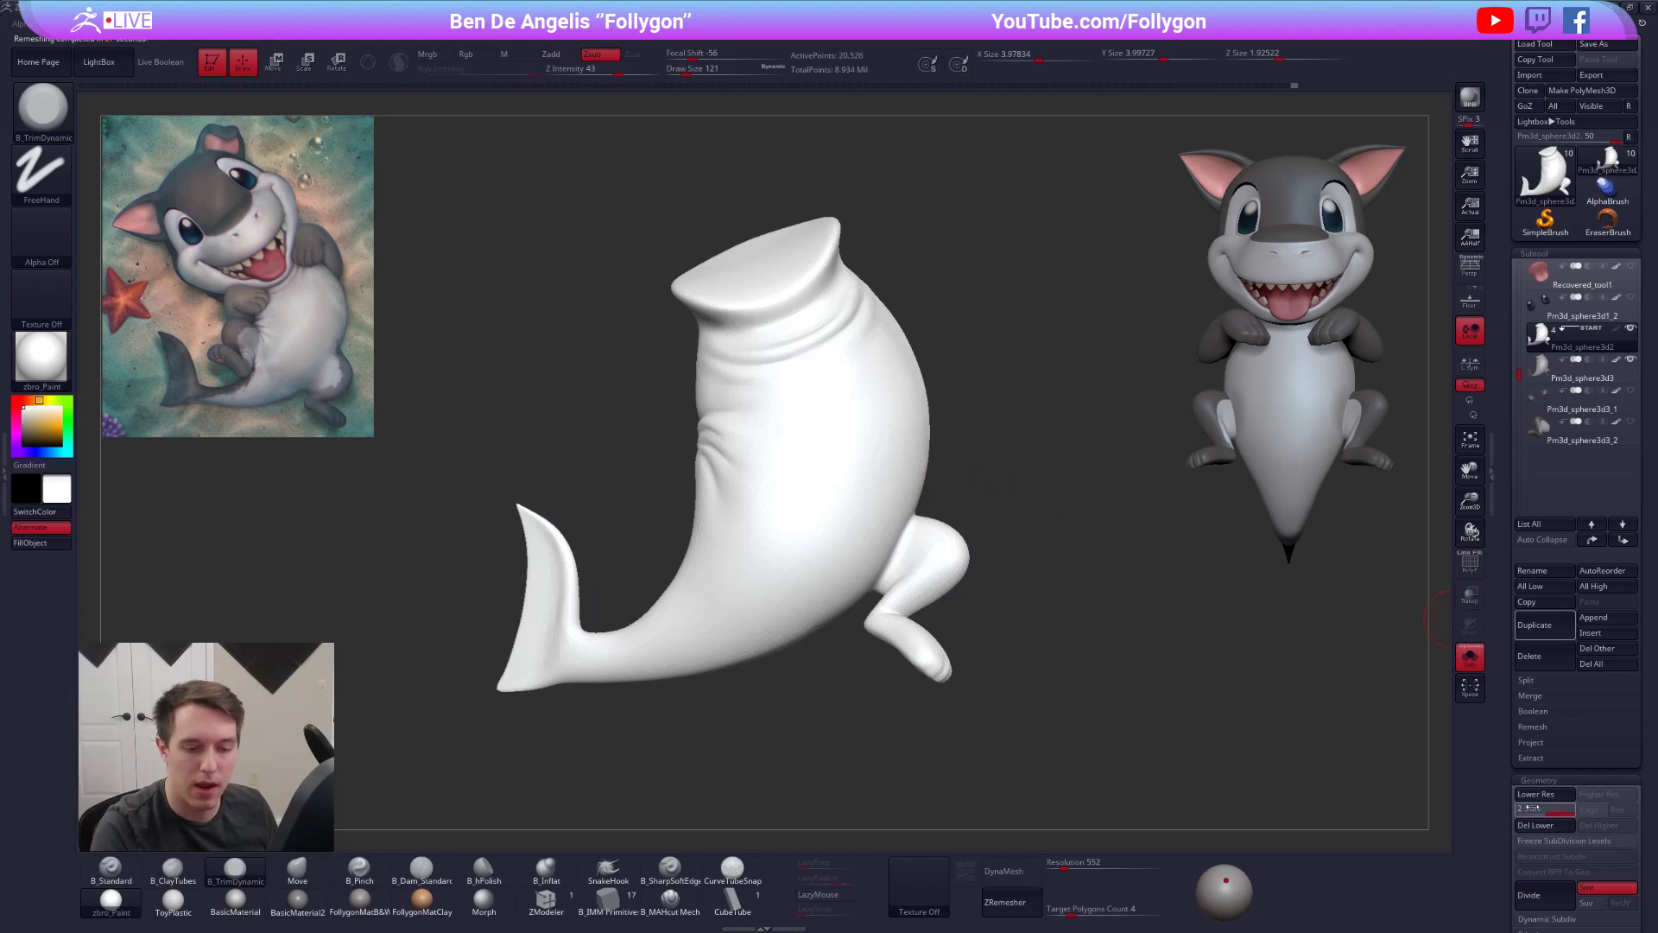
click(1554, 742)
click(1552, 771)
key(ctrl+d)
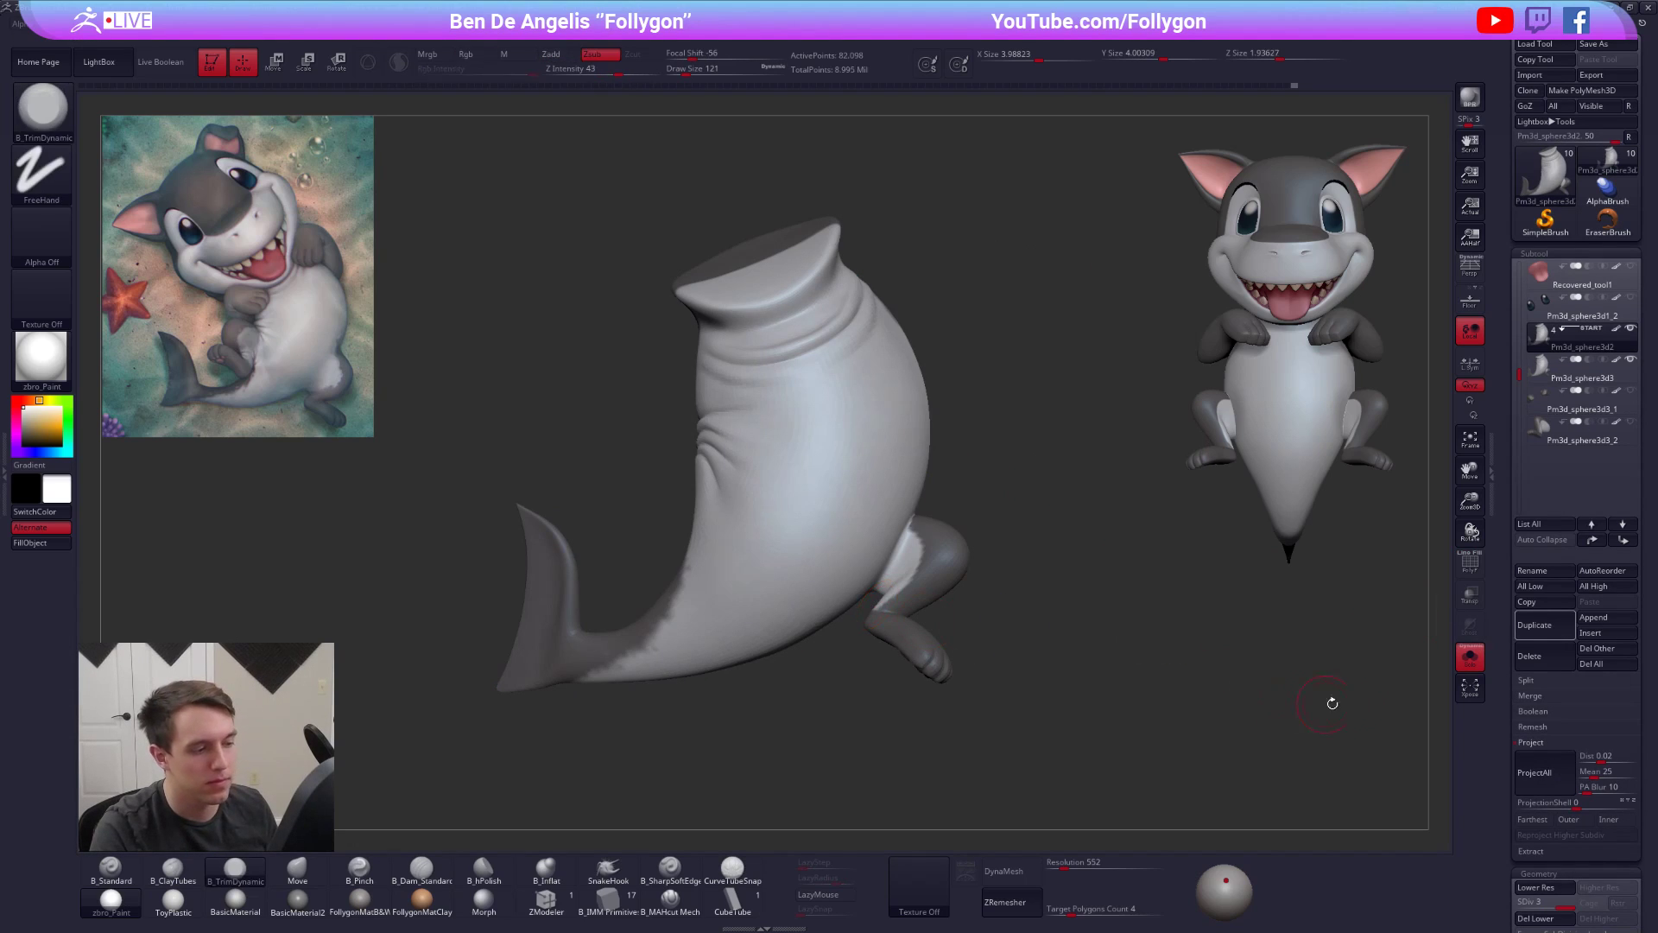
click(1518, 753)
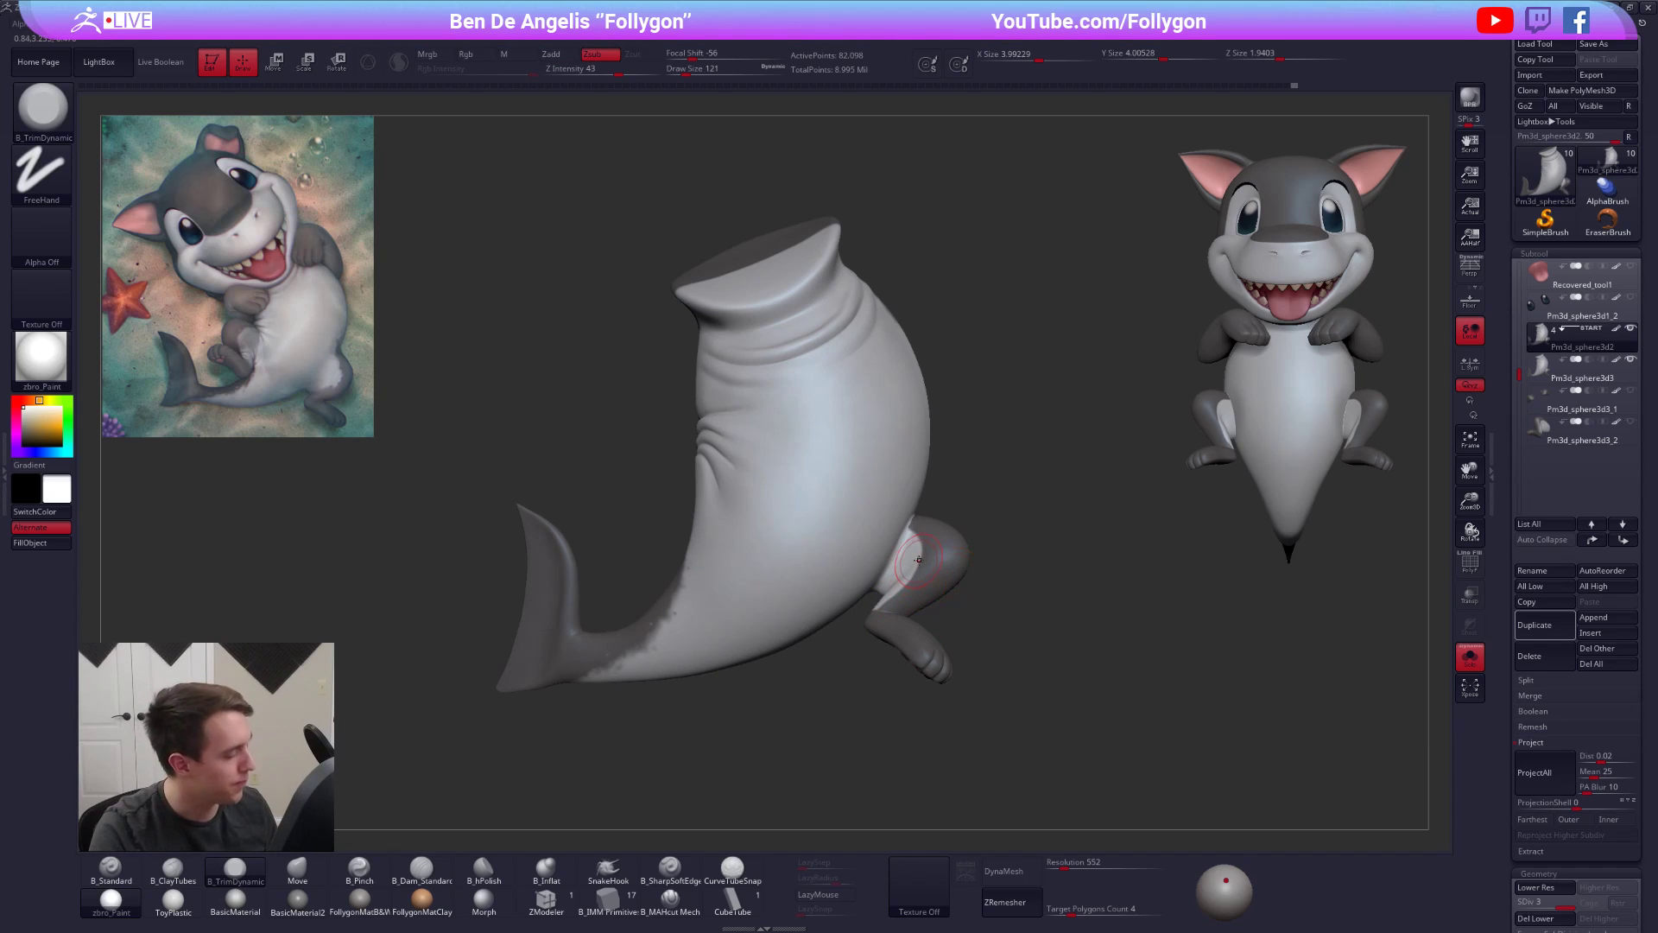
key(ctrl+d)
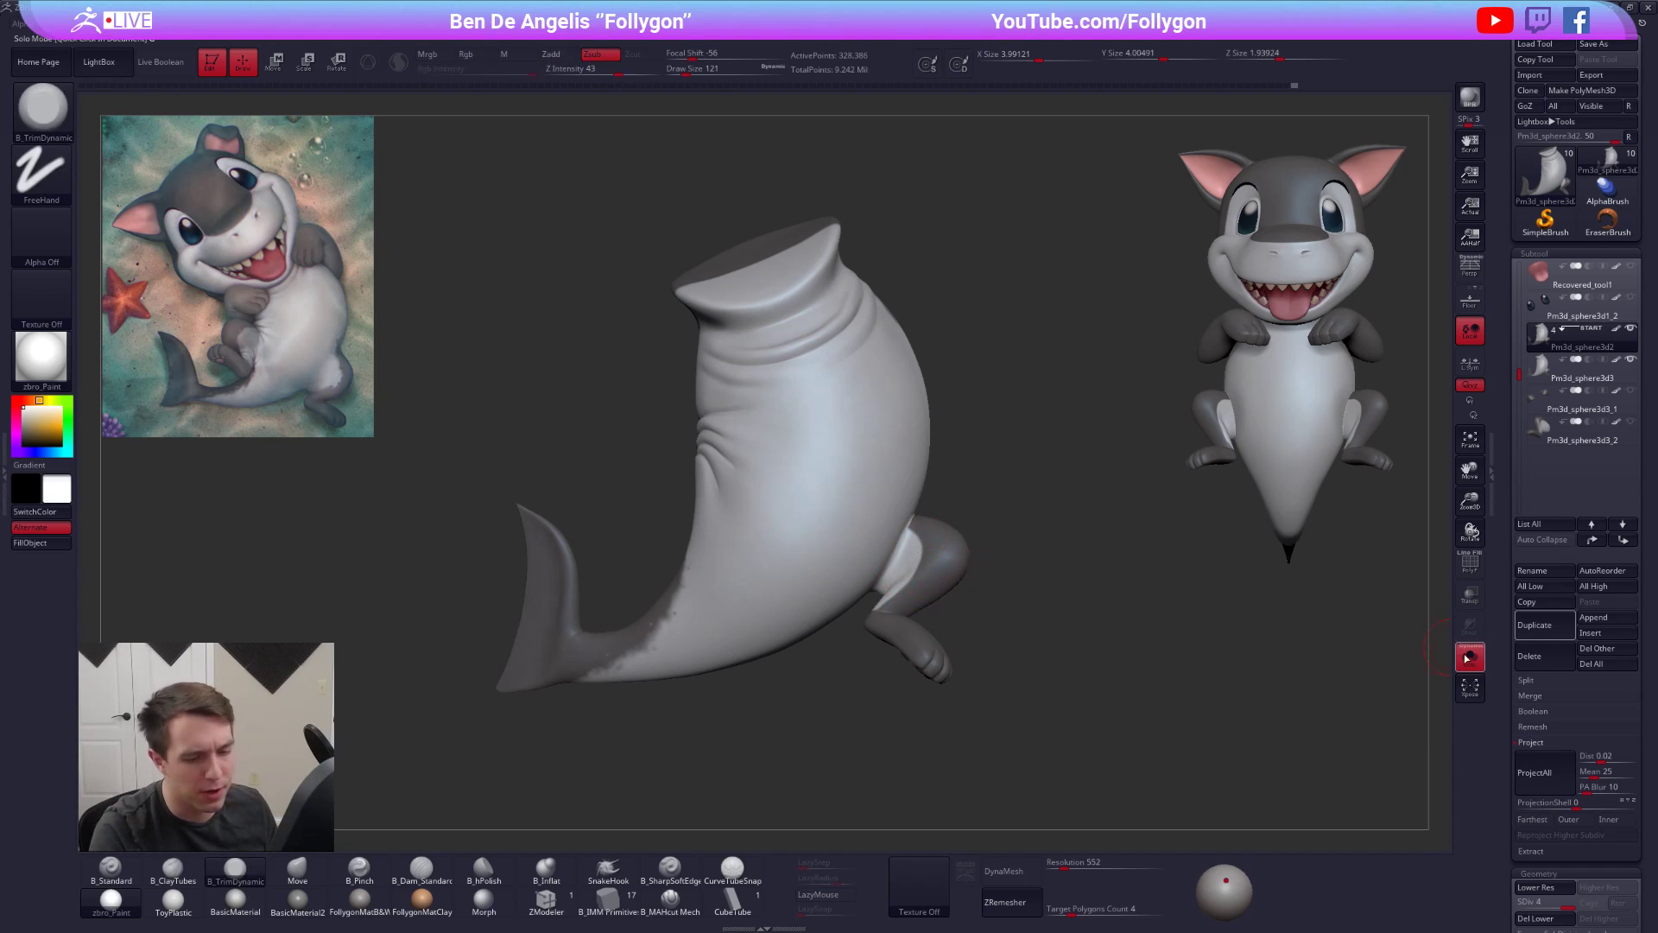
click(1539, 778)
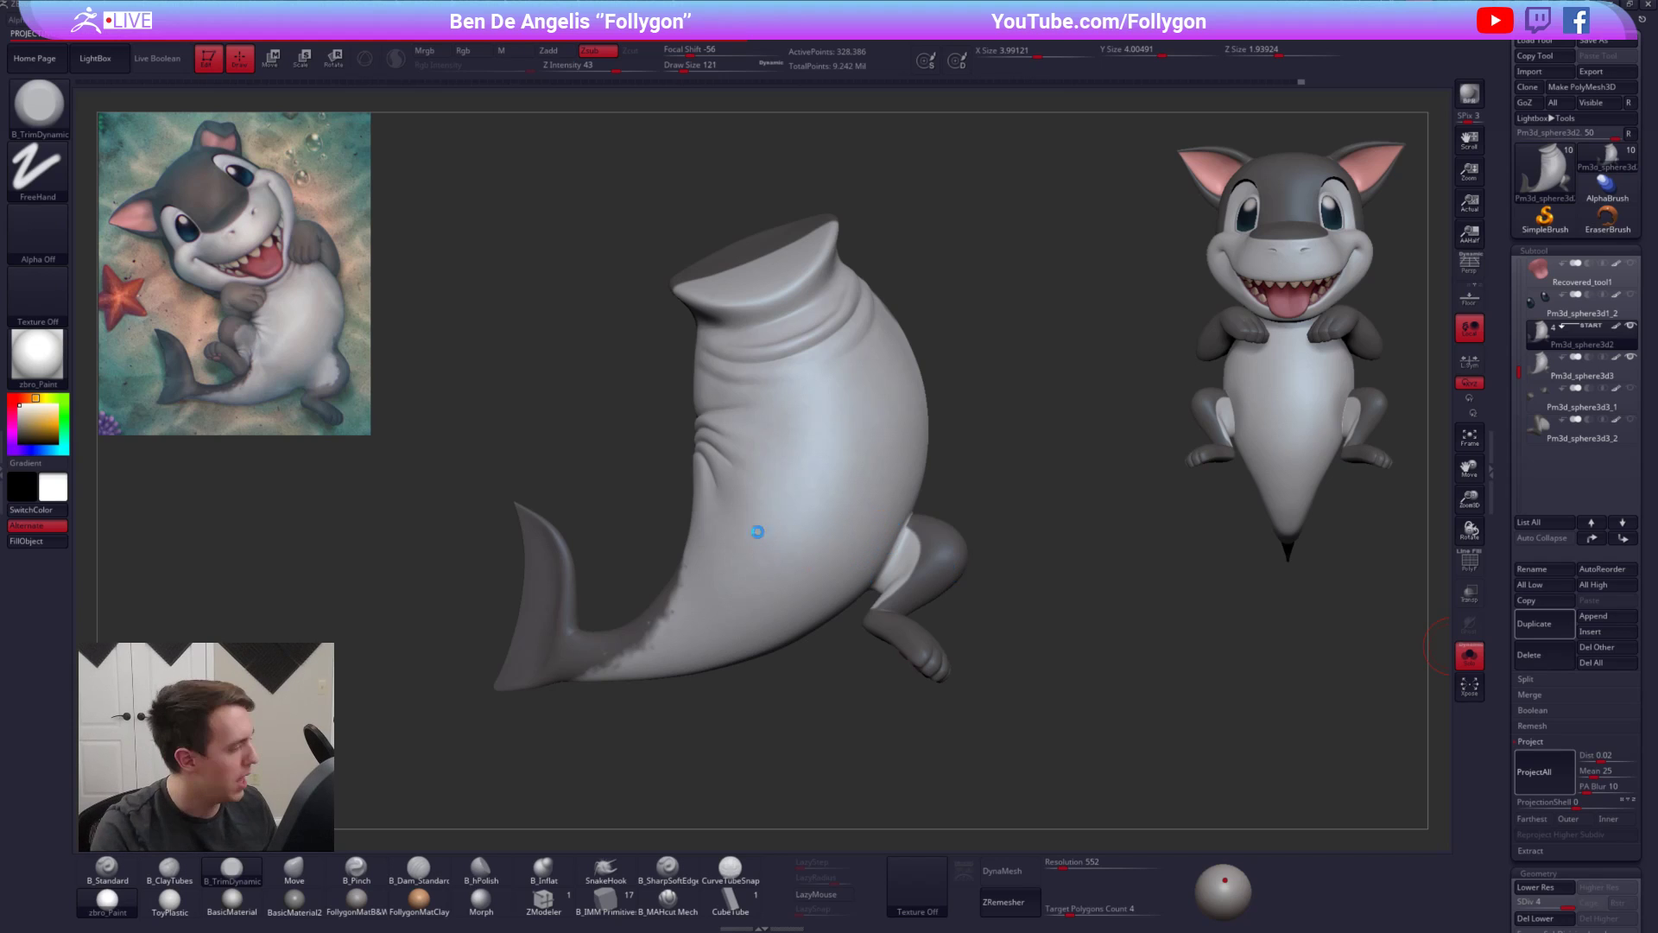
key(ctrl+d)
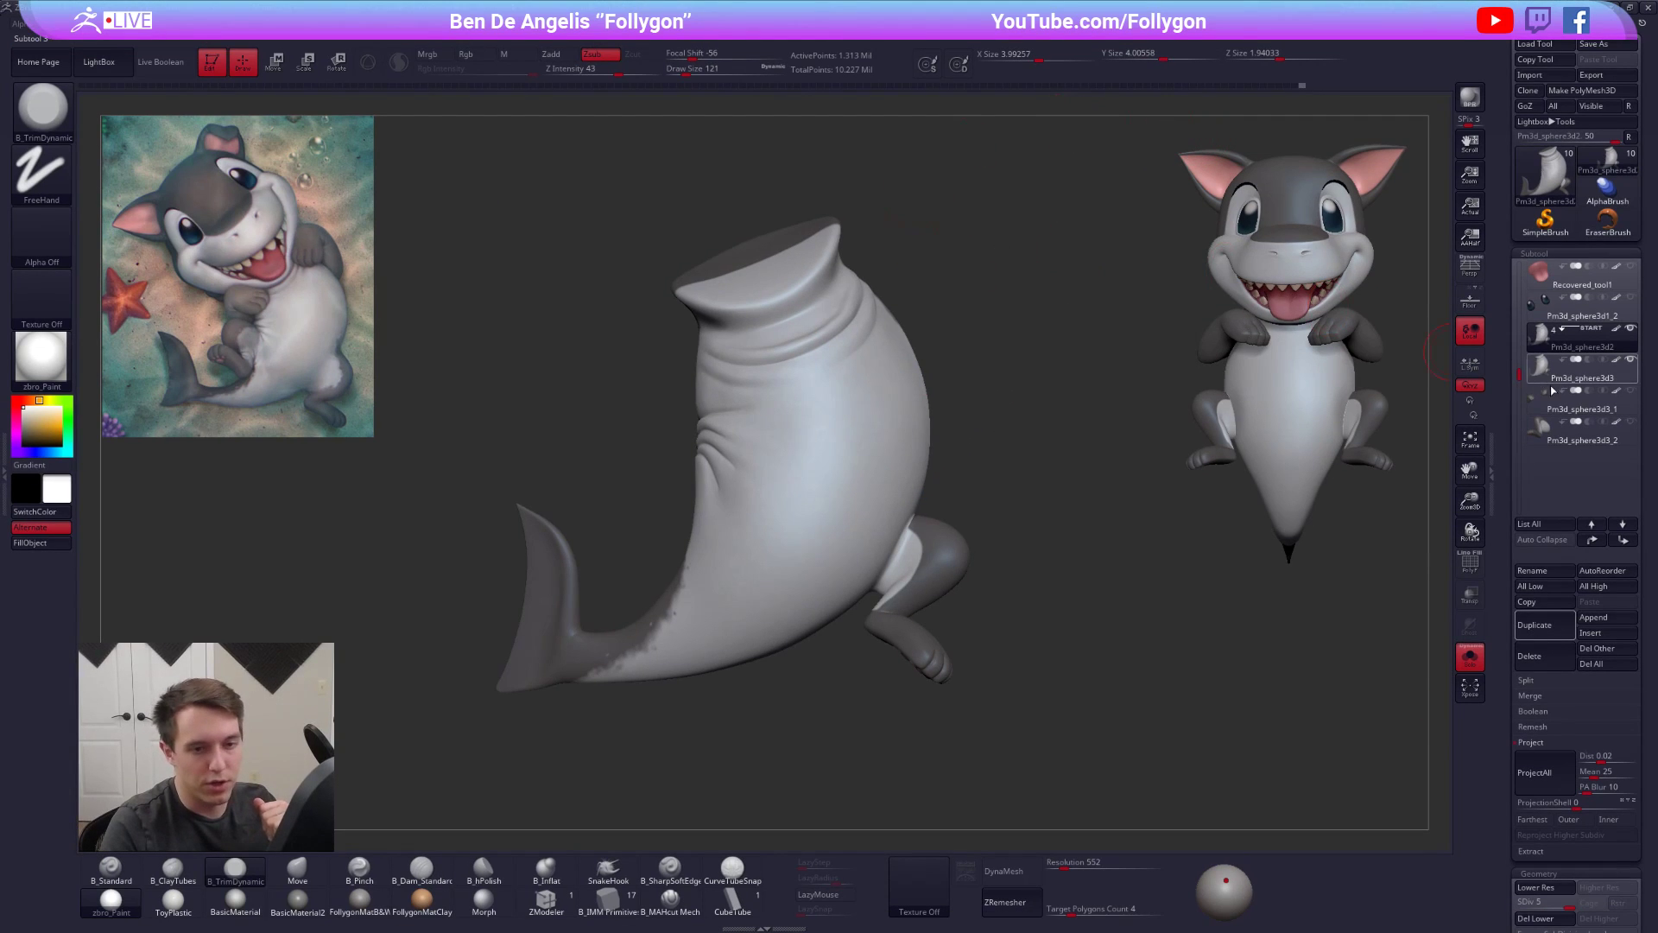
- Delete the duplicate body subtool Pm3d_sphere3d3 and quick-save the project
click(1537, 380)
click(1545, 655)
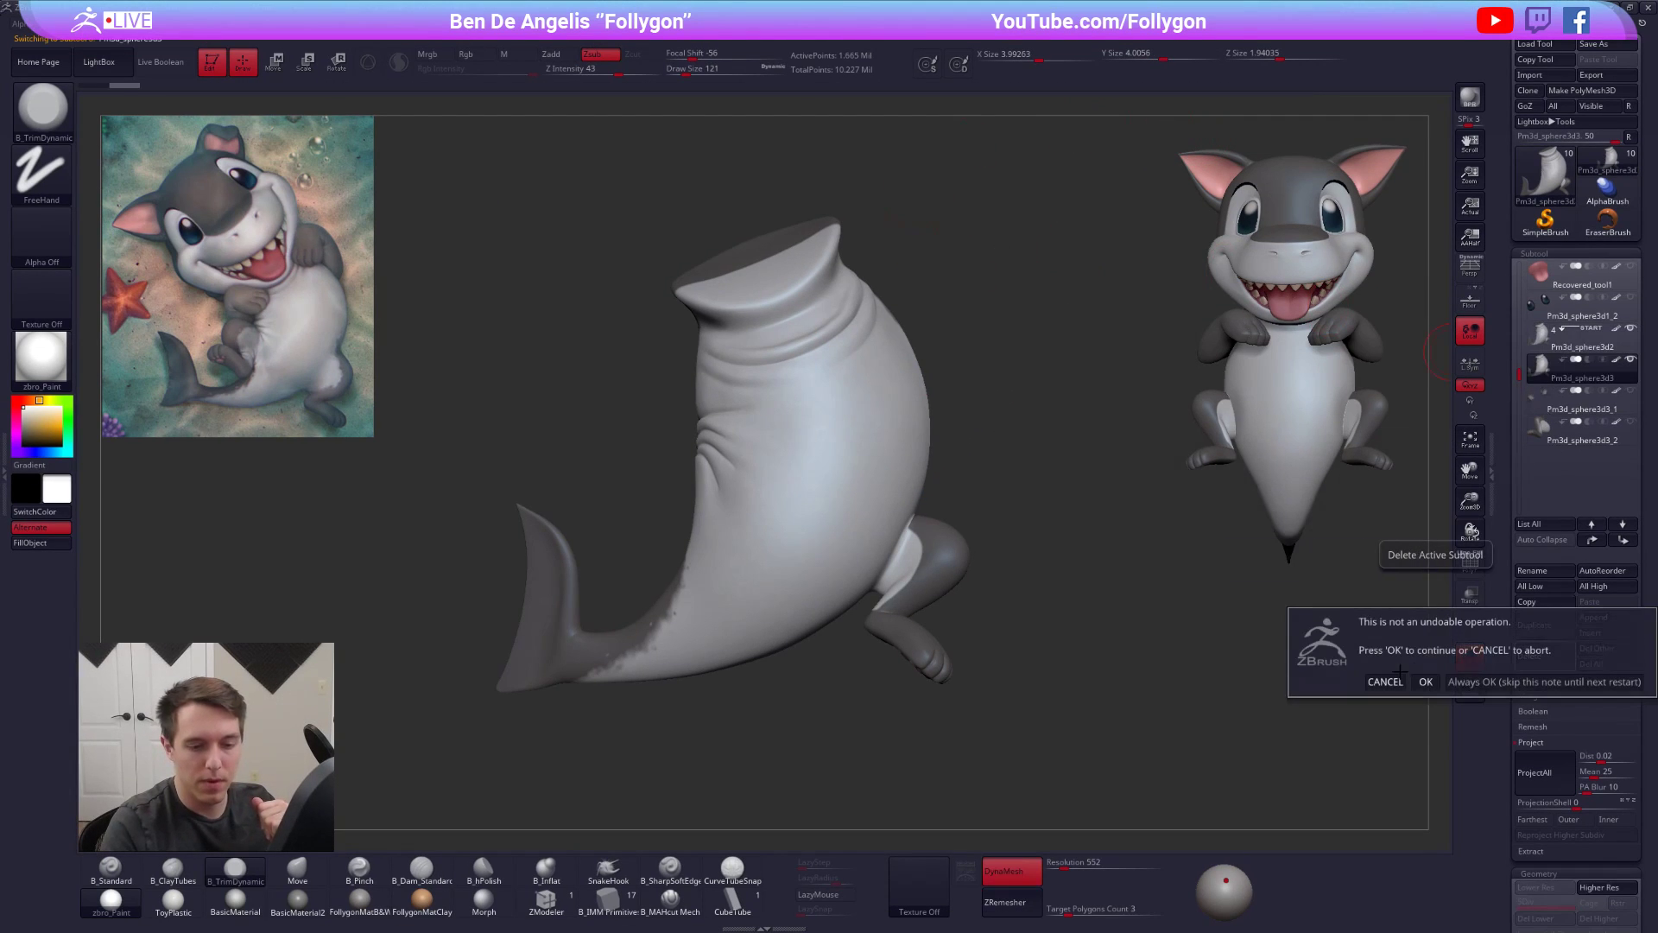
click(1424, 681)
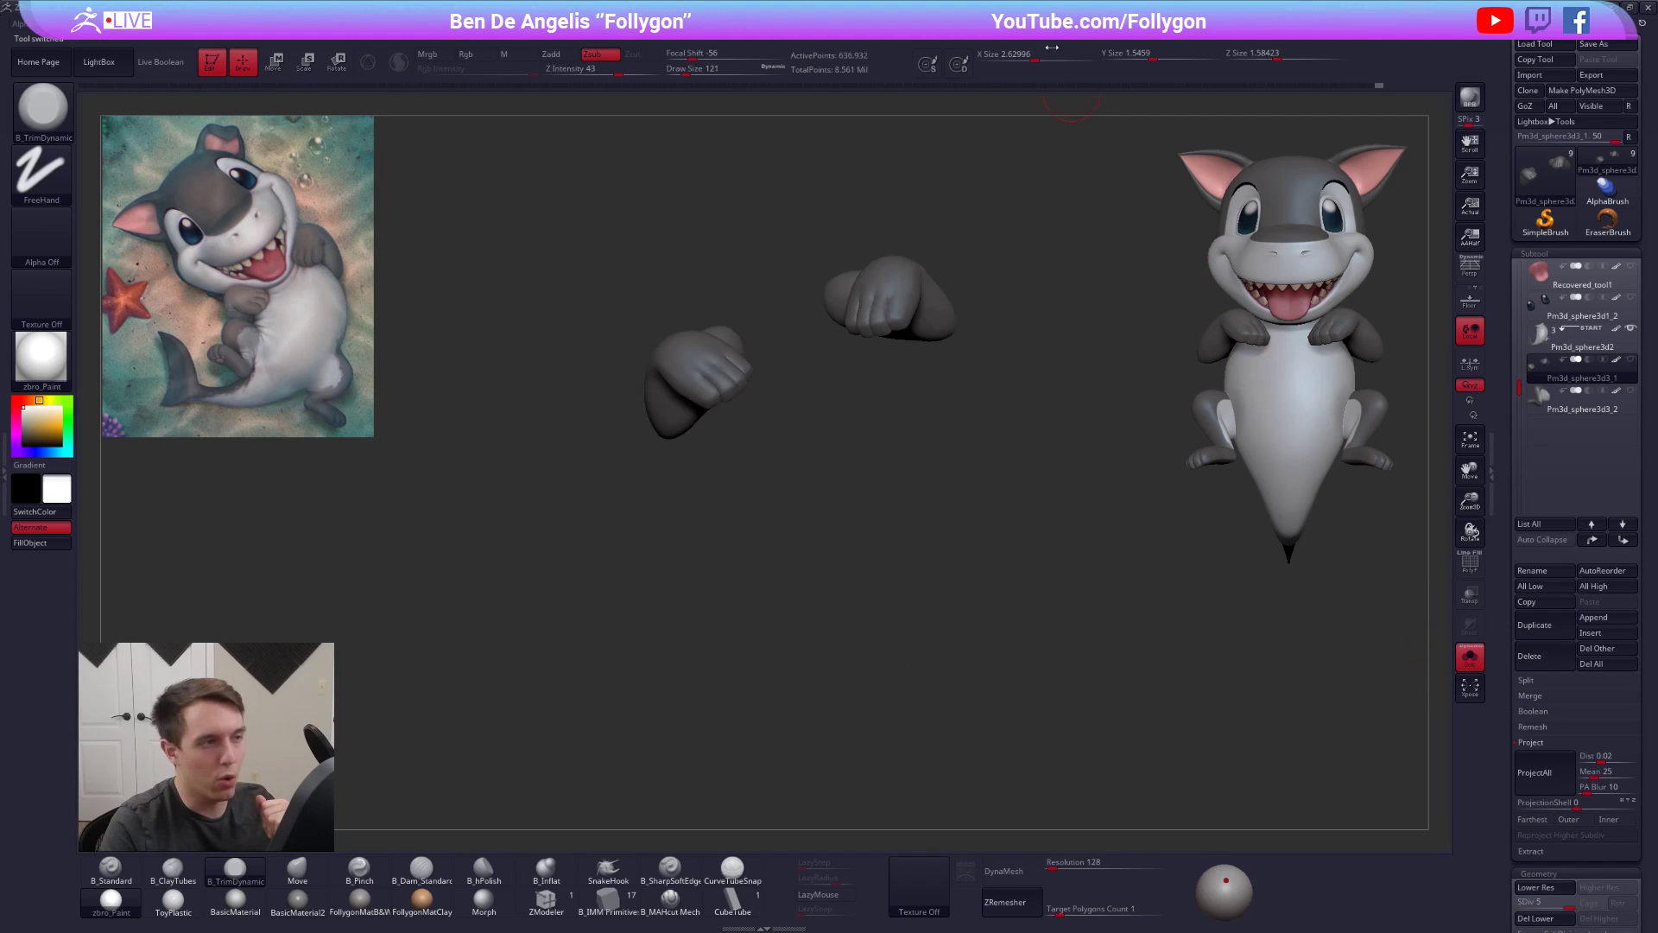
key(ctrl+s)
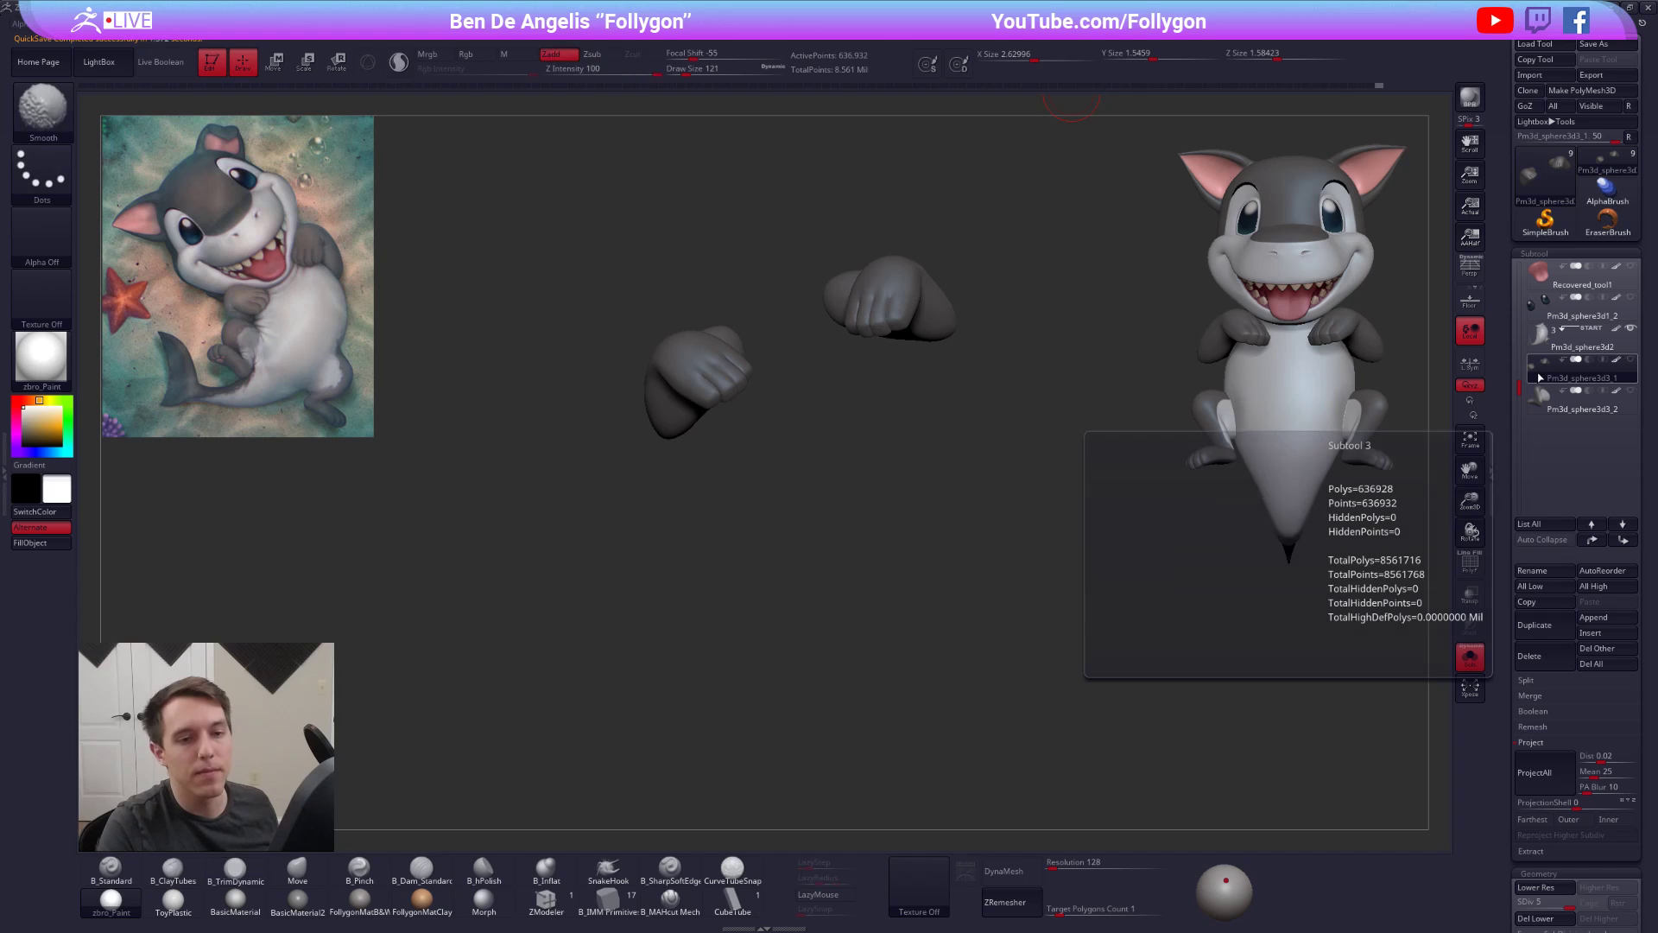
- Select the body subtool Pm3d_sphere3d2, isolate it, turn off its paint display and apply the grey FollygonMat material
click(1554, 343)
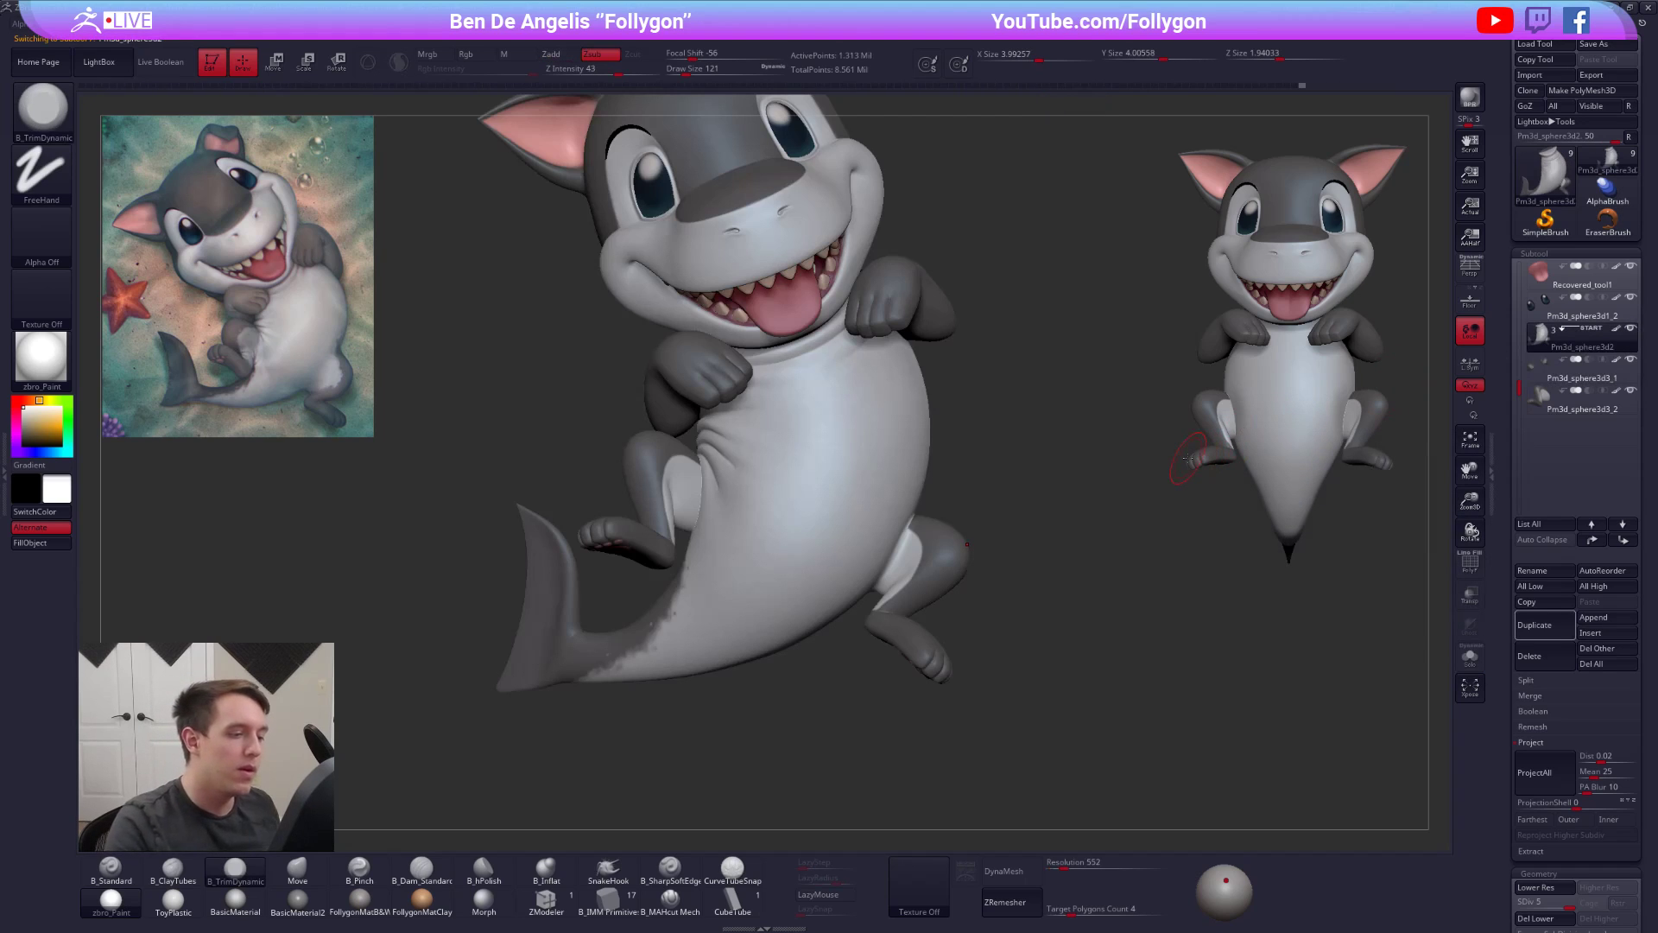
mouse_move(993, 523)
mouse_down()
mouse_move(833, 521)
mouse_move(963, 519)
mouse_up()
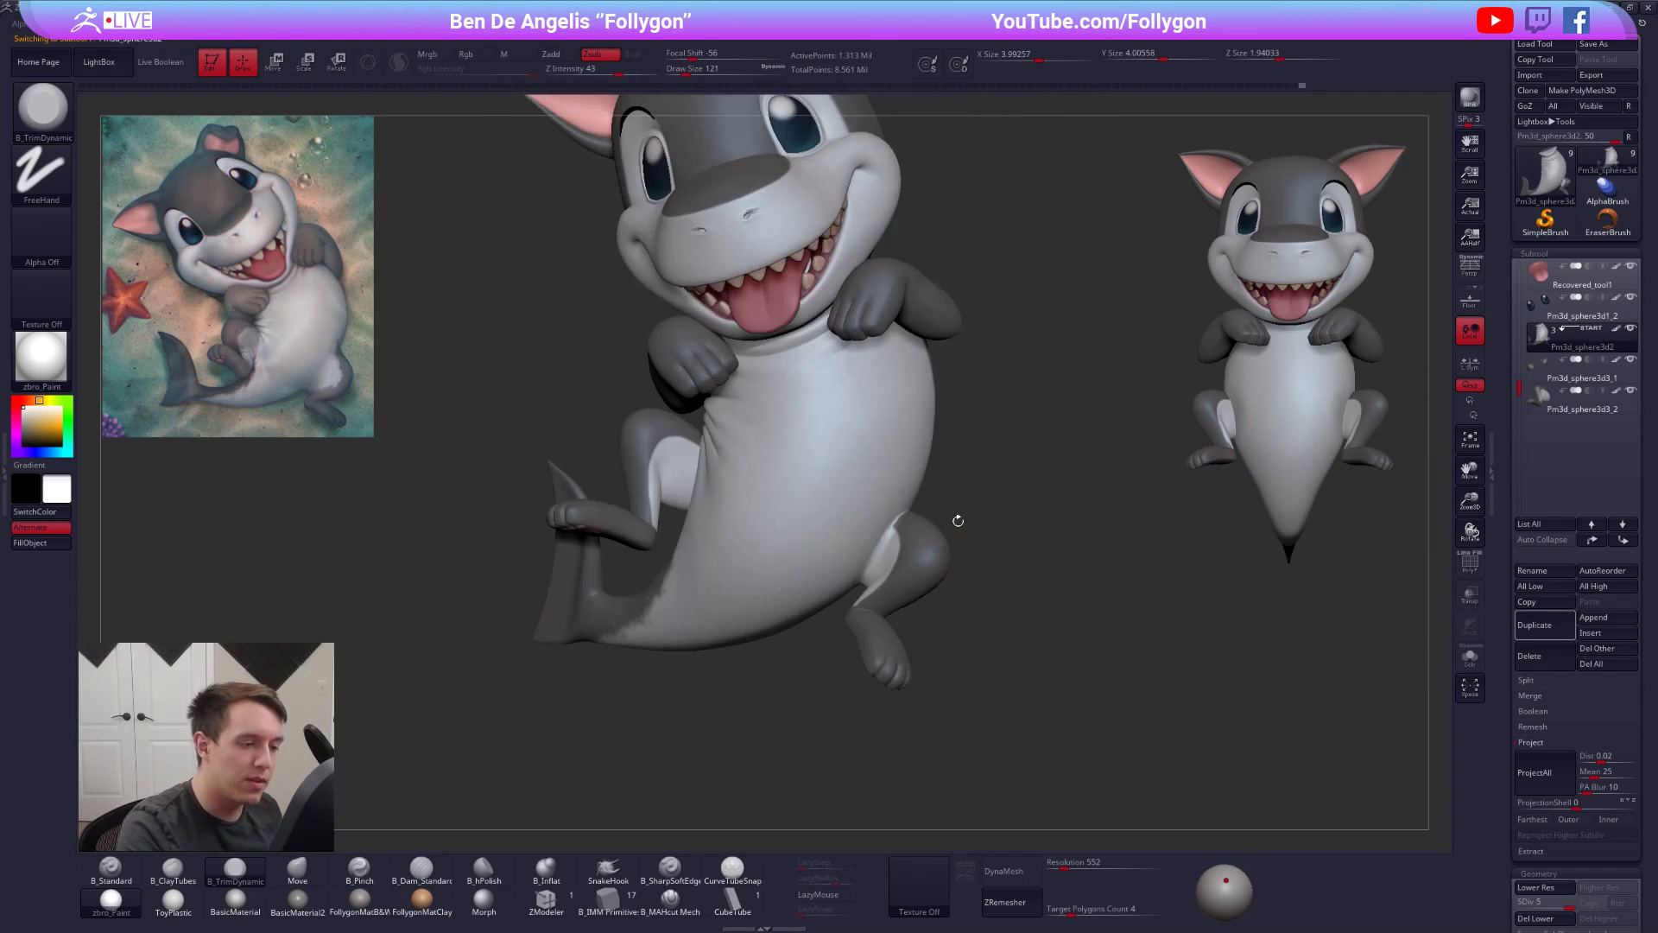
key(alt+s)
mouse_move(874, 555)
right_down()
mouse_move(906, 554)
mouse_move(893, 566)
right_up()
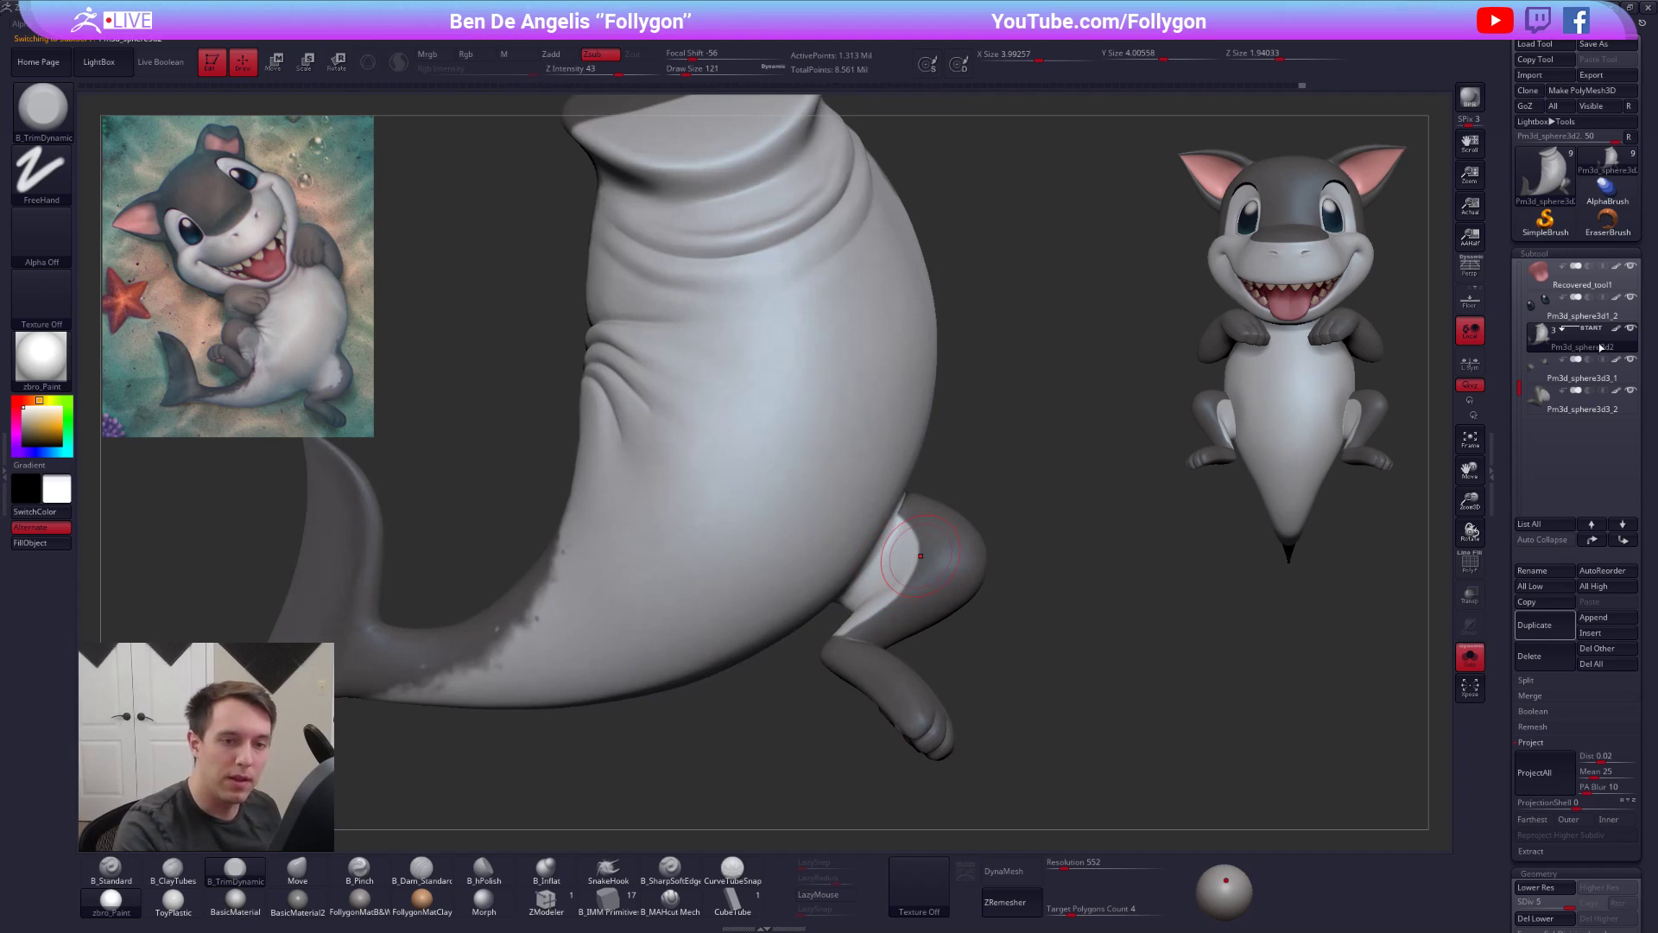
click(1581, 345)
click(359, 903)
- Lower the body to subdivision level 2 and blend the inner thigh into the belly using ClayTubes at size 160 and smoothing
key(shift+d)
key(shift+d)
key(space)
drag(874, 557, 881, 555)
mouse_move(879, 542)
right_down()
mouse_move(851, 561)
mouse_move(891, 550)
mouse_move(882, 581)
right_up()
key(2)
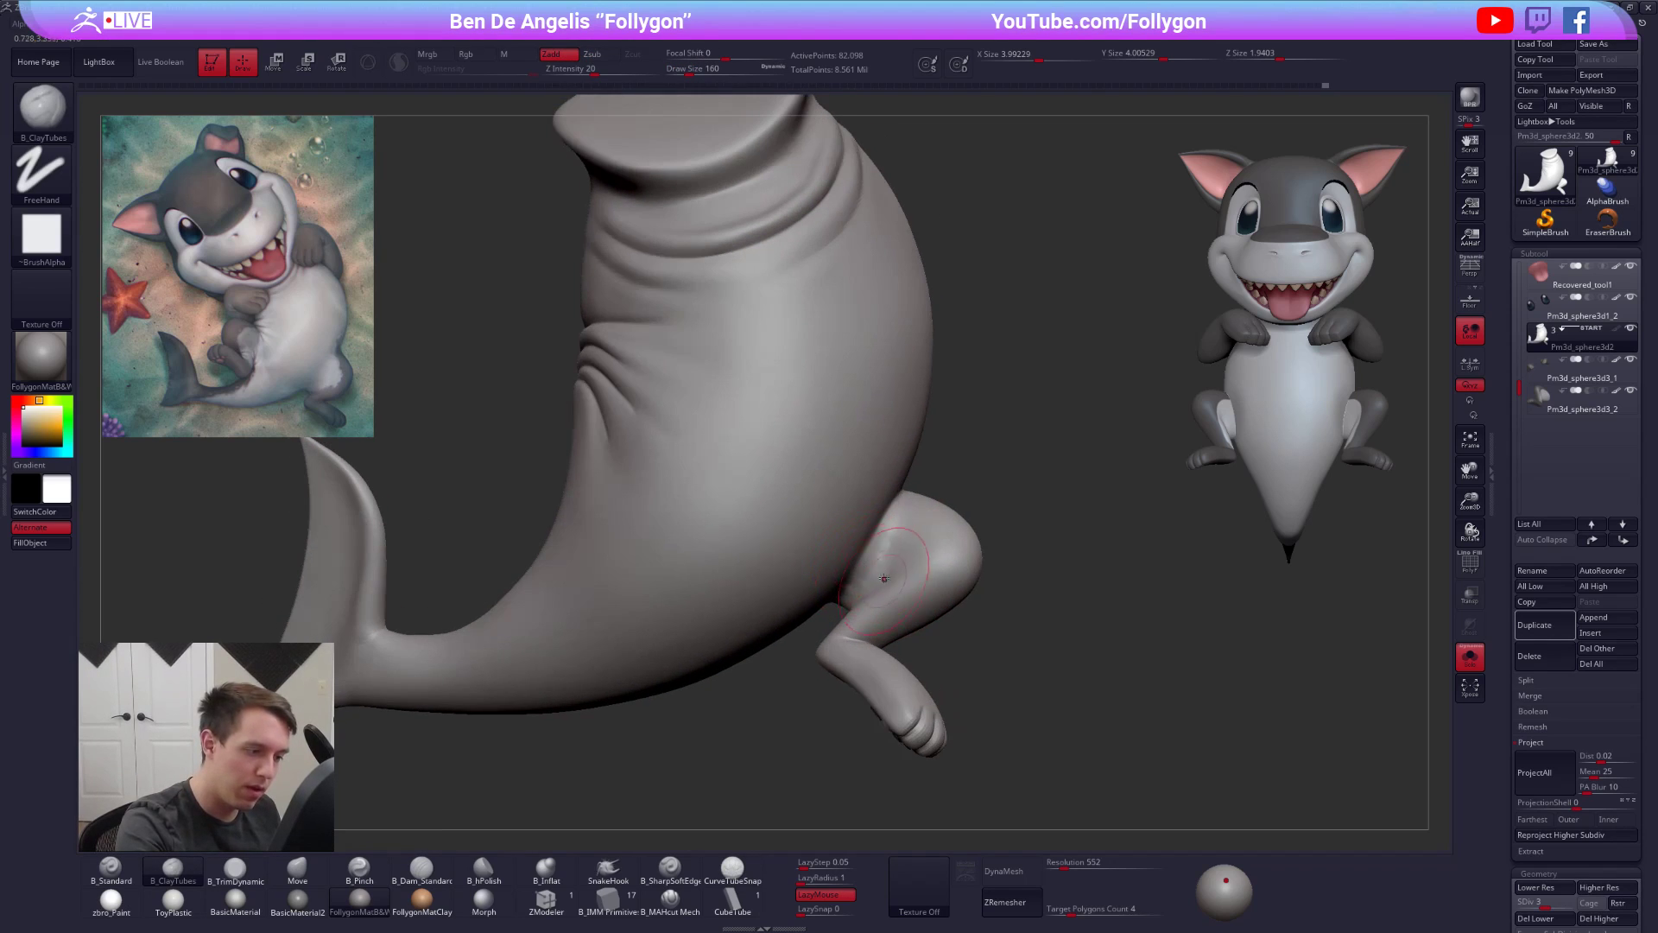
key(shift+d)
mouse_move(889, 520)
right_down()
mouse_move(868, 548)
mouse_move(907, 552)
right_up()
mouse_move(877, 553)
shift+mouse_down()
mouse_move(874, 580)
mouse_move(894, 540)
shift+mouse_up()
mouse_move(924, 540)
right_down()
mouse_move(889, 529)
mouse_move(995, 555)
mouse_move(577, 523)
right_up()
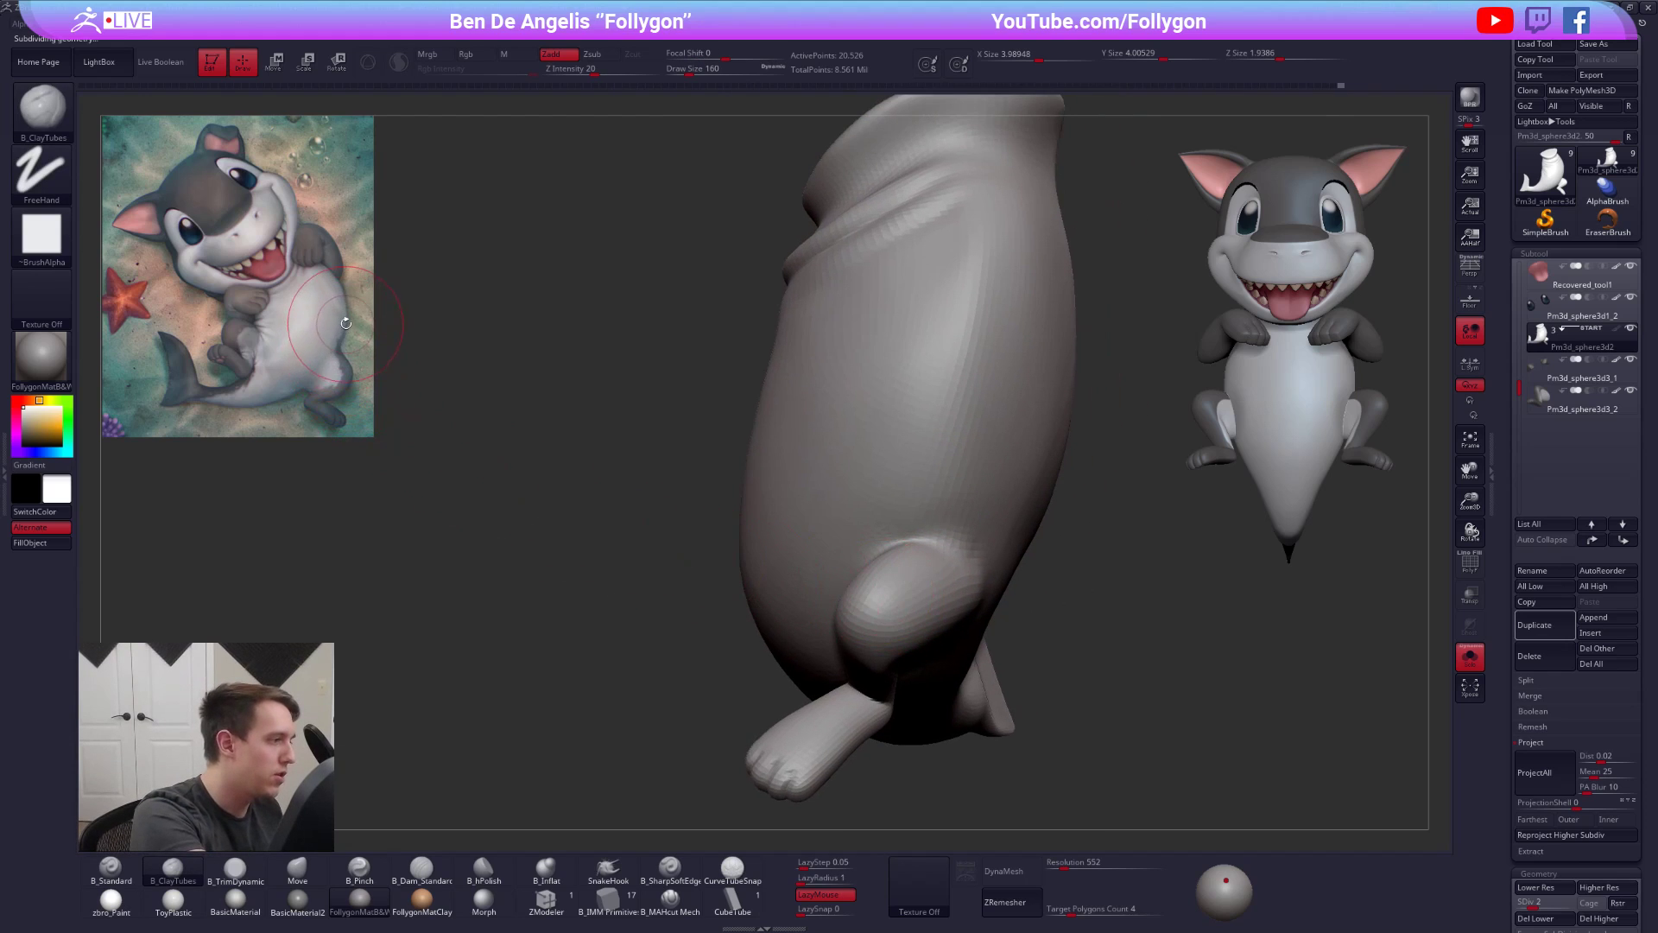
right_drag(343, 344, 417, 443)
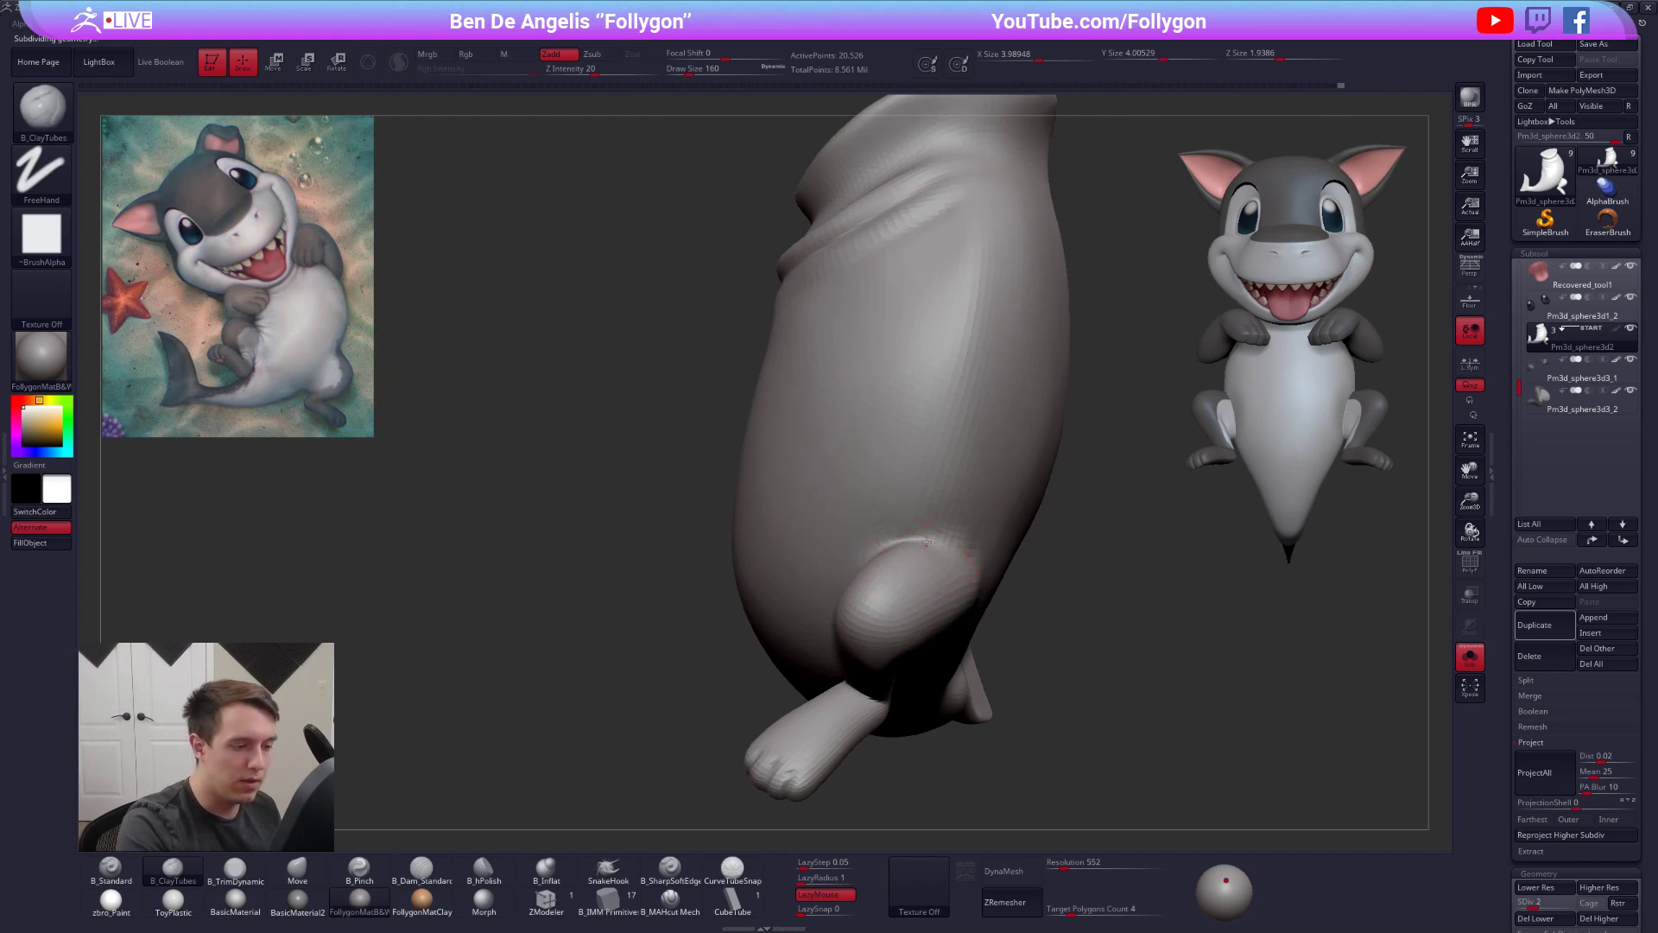
- Build up and smooth the outer hip where the thigh meets the flank, with the ClayTubes brush at size 265
mouse_move(922, 560)
right_down()
mouse_move(954, 518)
mouse_move(1007, 551)
mouse_move(946, 561)
right_up()
key(d)
key(shift)
shift+drag(877, 542, 889, 565)
right_drag(889, 565, 749, 604)
right_drag(919, 592, 871, 591)
key(shift)
key(shift+d)
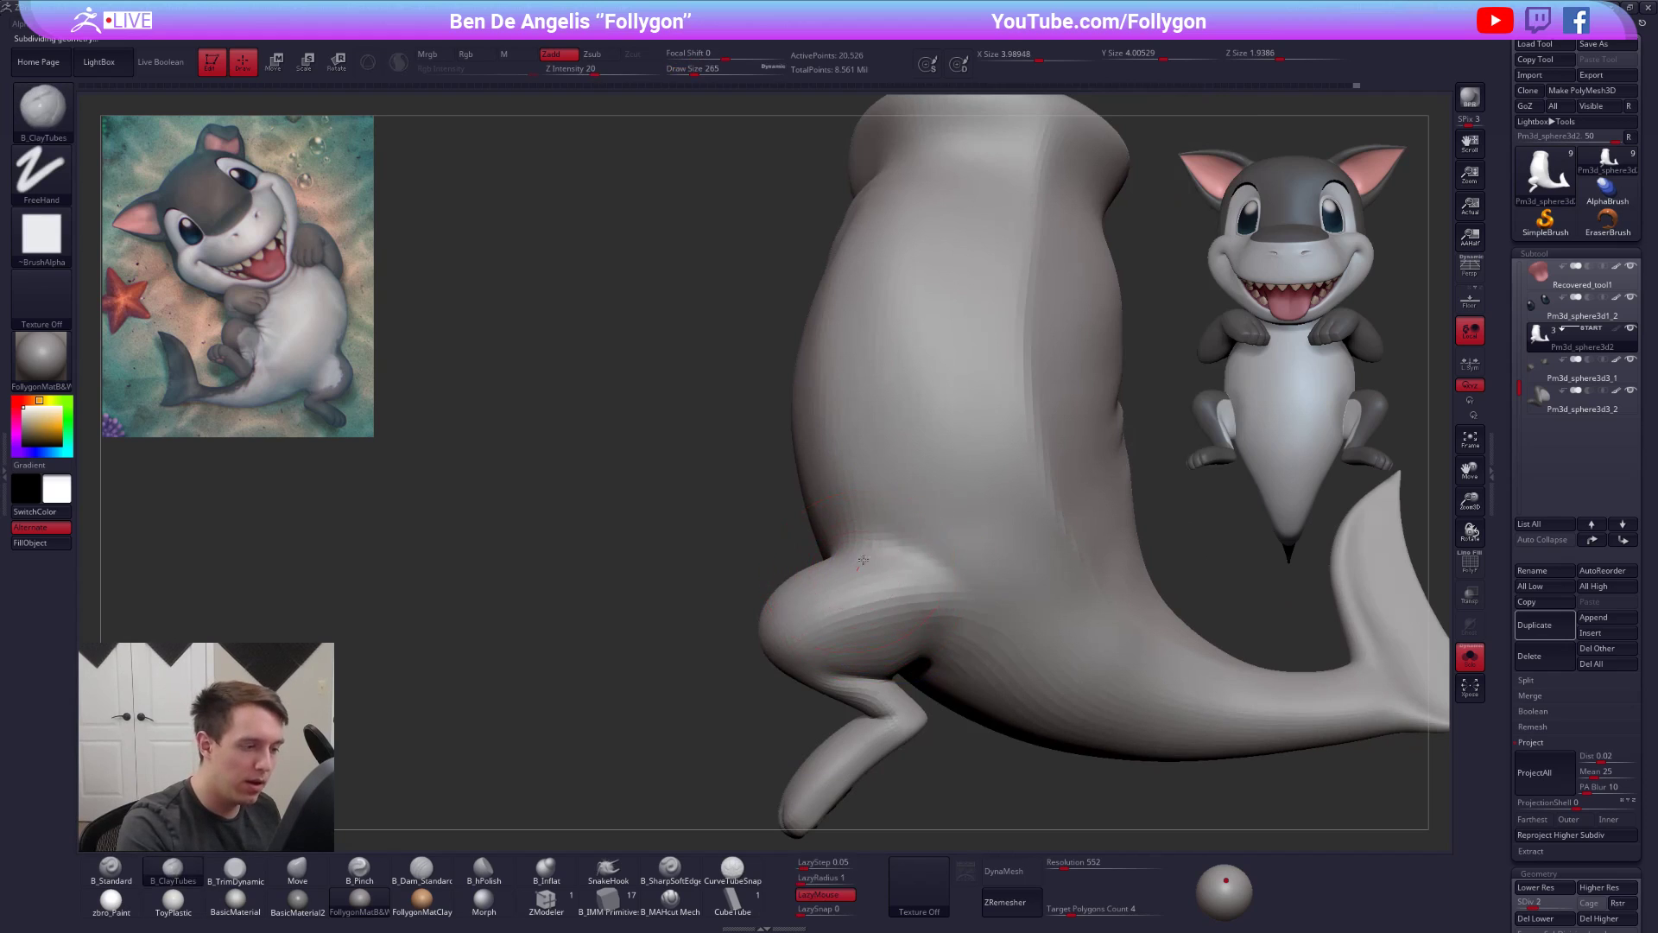
- Adjust the hip's form with the Move brush at size 215 on the lowest subdivision level and return to level 2
mouse_move(950, 631)
right_down()
mouse_move(918, 640)
mouse_move(969, 538)
mouse_move(939, 553)
mouse_move(948, 588)
mouse_move(991, 607)
mouse_move(1046, 701)
right_up()
key(shift)
key(shift+d)
key(b)
key(m)
key(v)
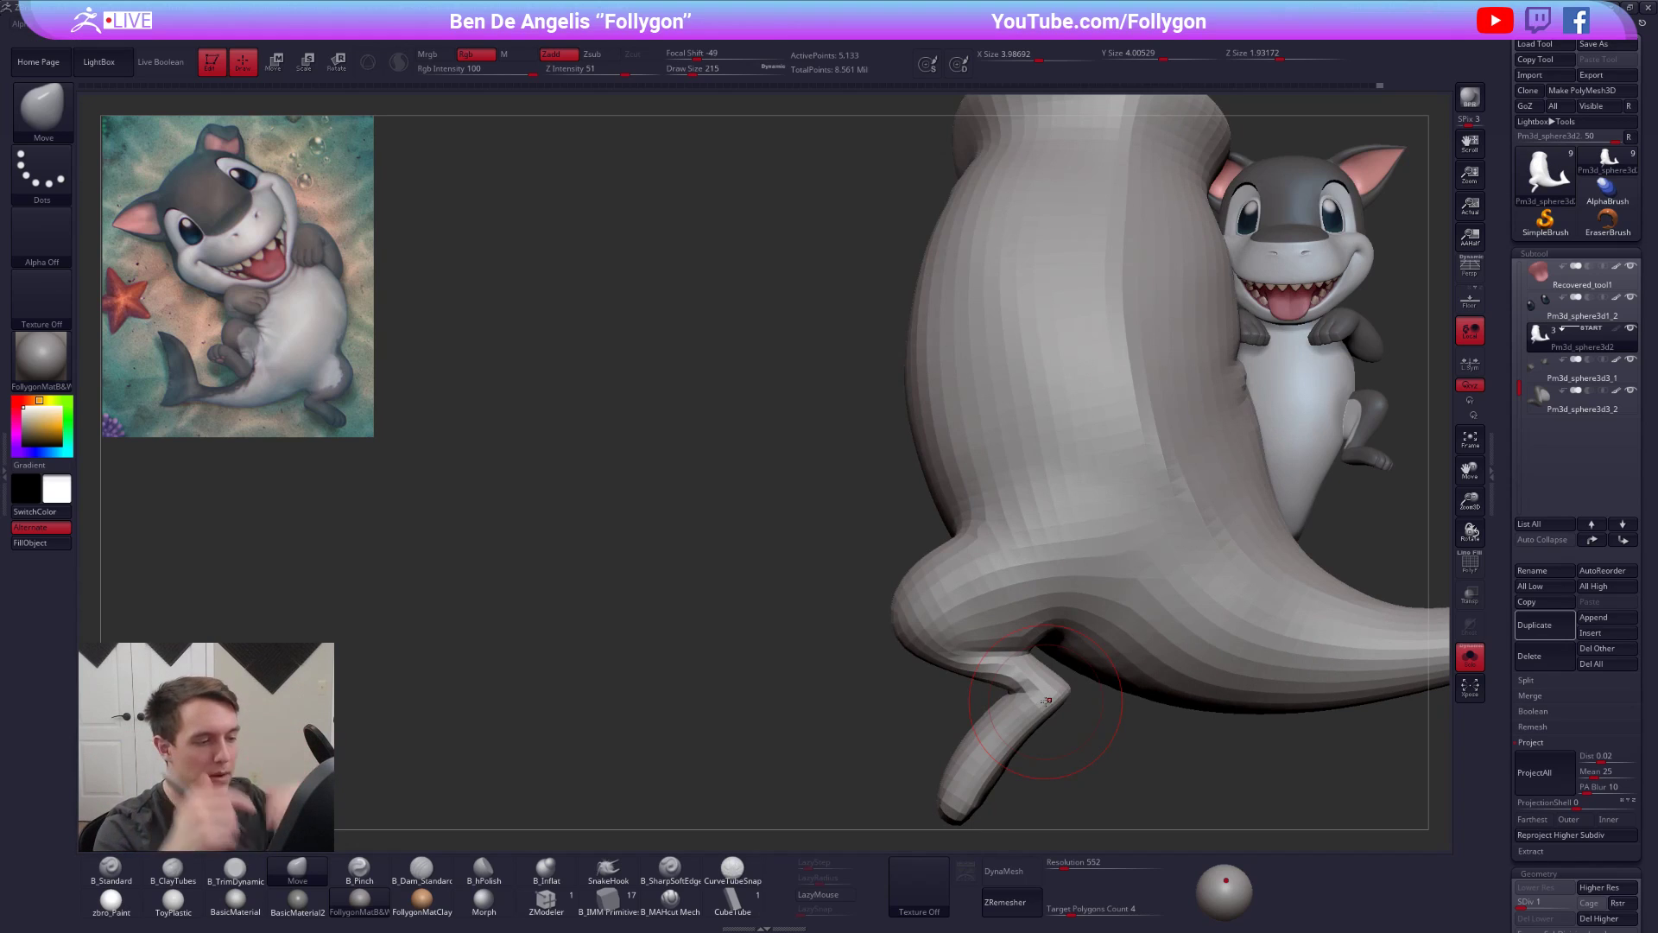
right_drag(956, 550, 946, 598)
key(ctrl+d)
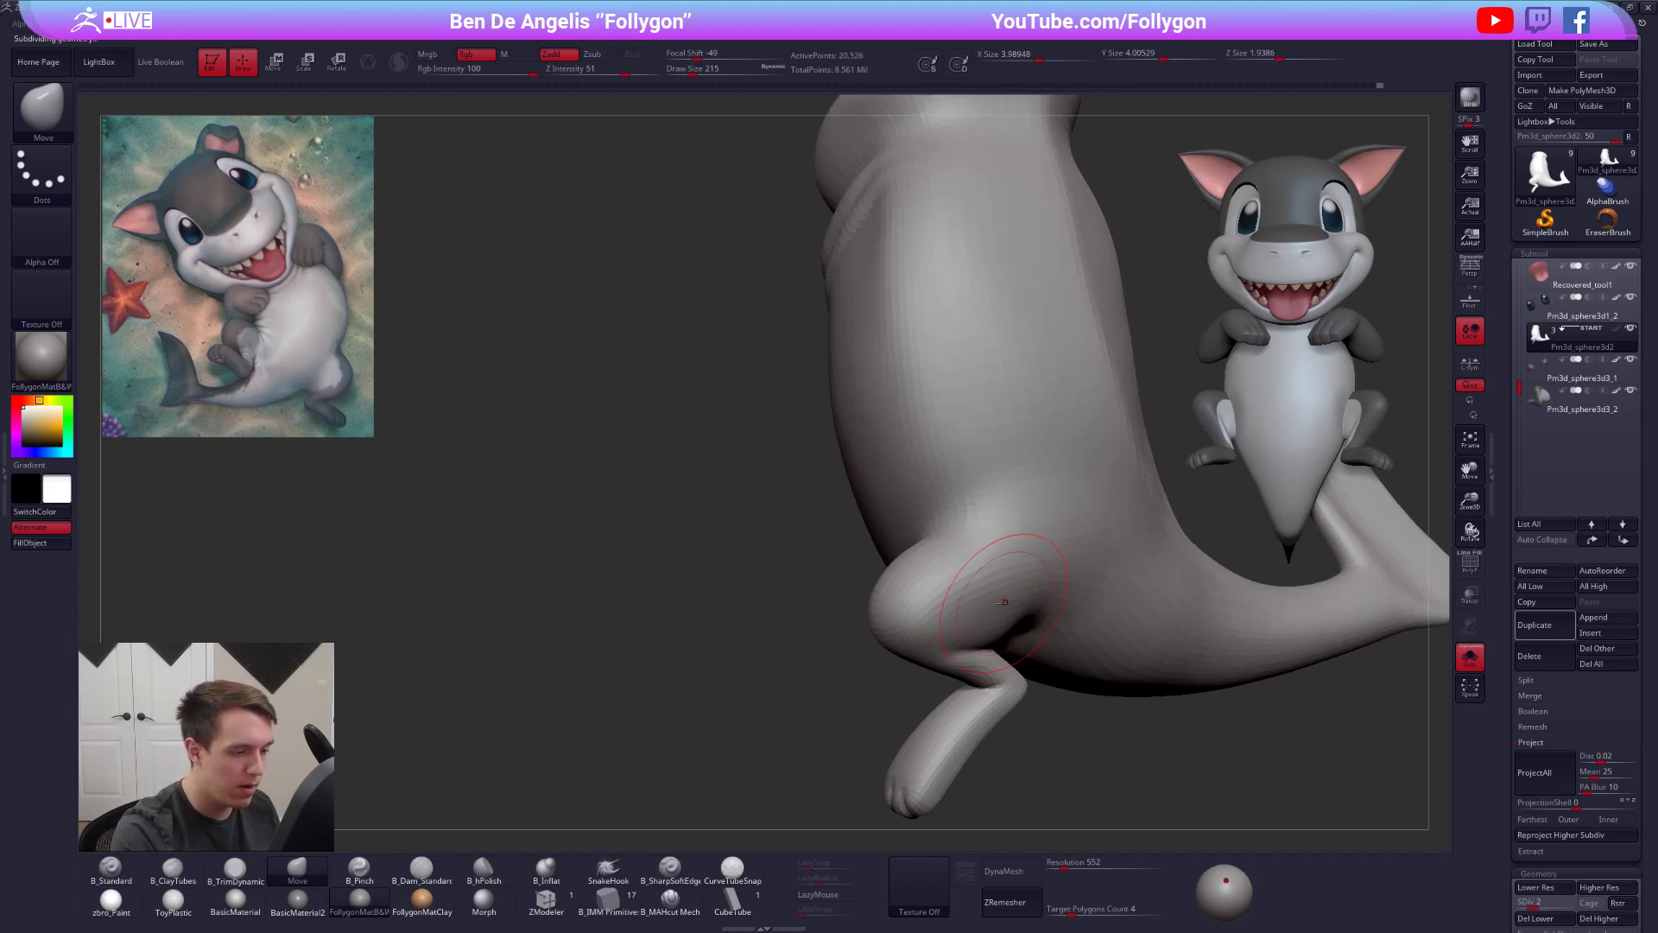
mouse_move(1010, 513)
right_down()
mouse_move(1070, 533)
mouse_move(967, 557)
right_up()
- Fill and smooth the back above the hip with ClayTubes, drop to the lowest subdivision level and set the brush size to 255
key(2)
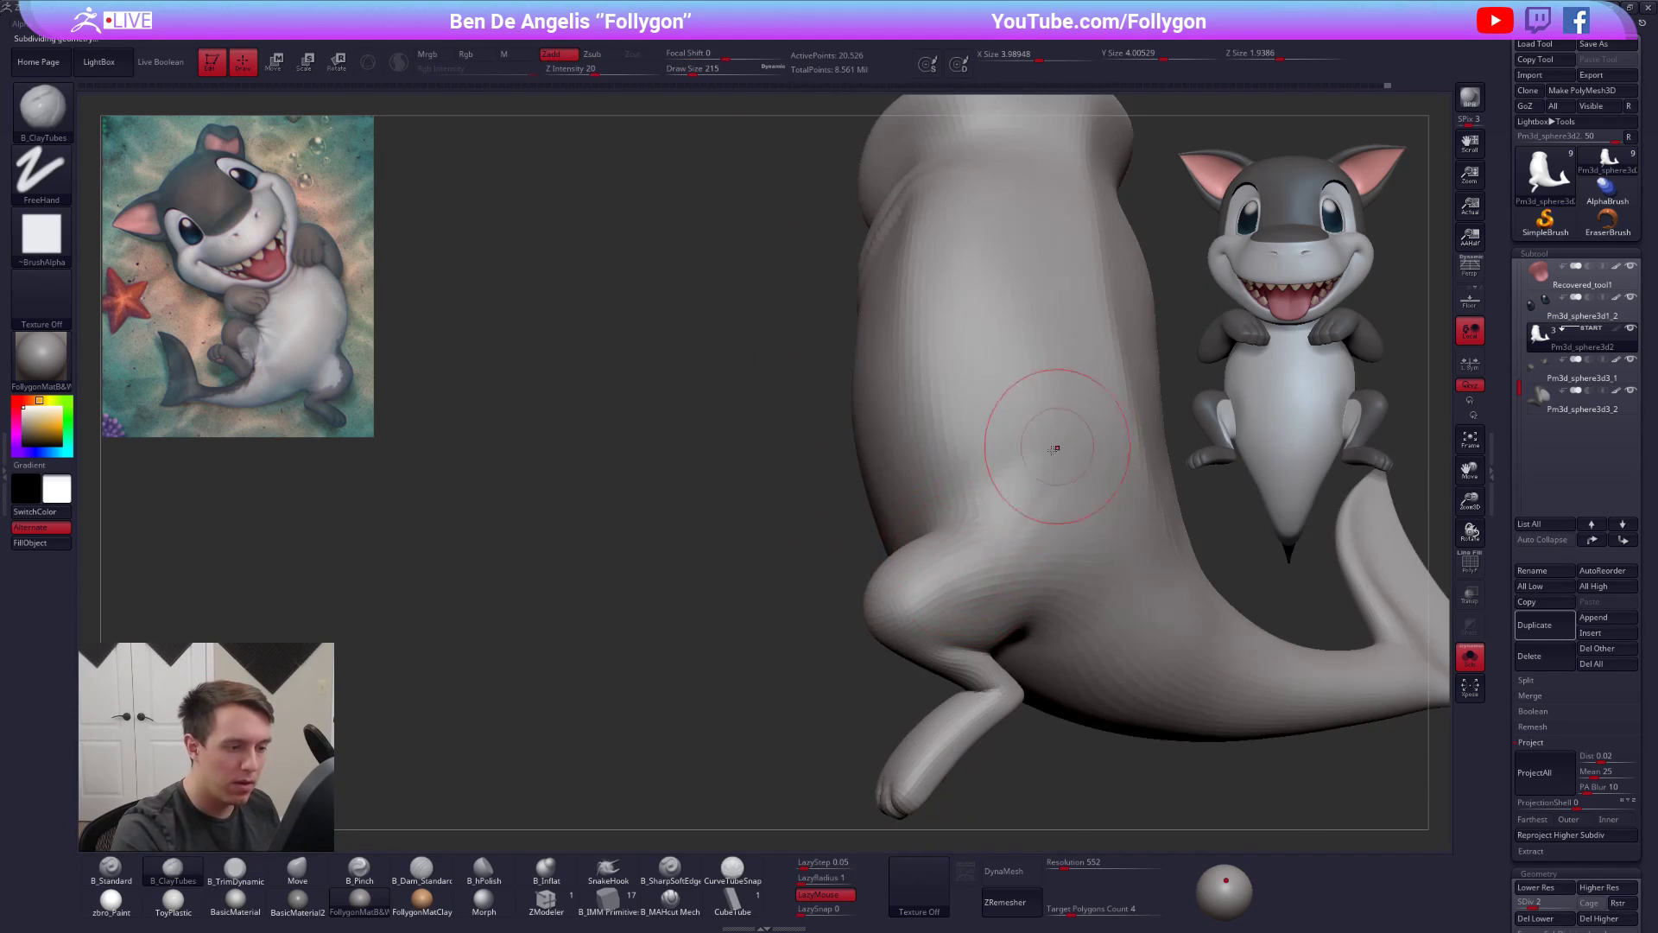
key(shift)
mouse_move(1017, 555)
right_down()
mouse_move(1061, 568)
mouse_move(1028, 599)
mouse_move(963, 588)
mouse_move(1122, 506)
right_up()
mouse_move(1215, 515)
ctrl+mouse_down()
mouse_move(1073, 548)
mouse_move(877, 667)
mouse_move(729, 636)
mouse_move(803, 654)
ctrl+mouse_up()
key(shift+d)
key(space)
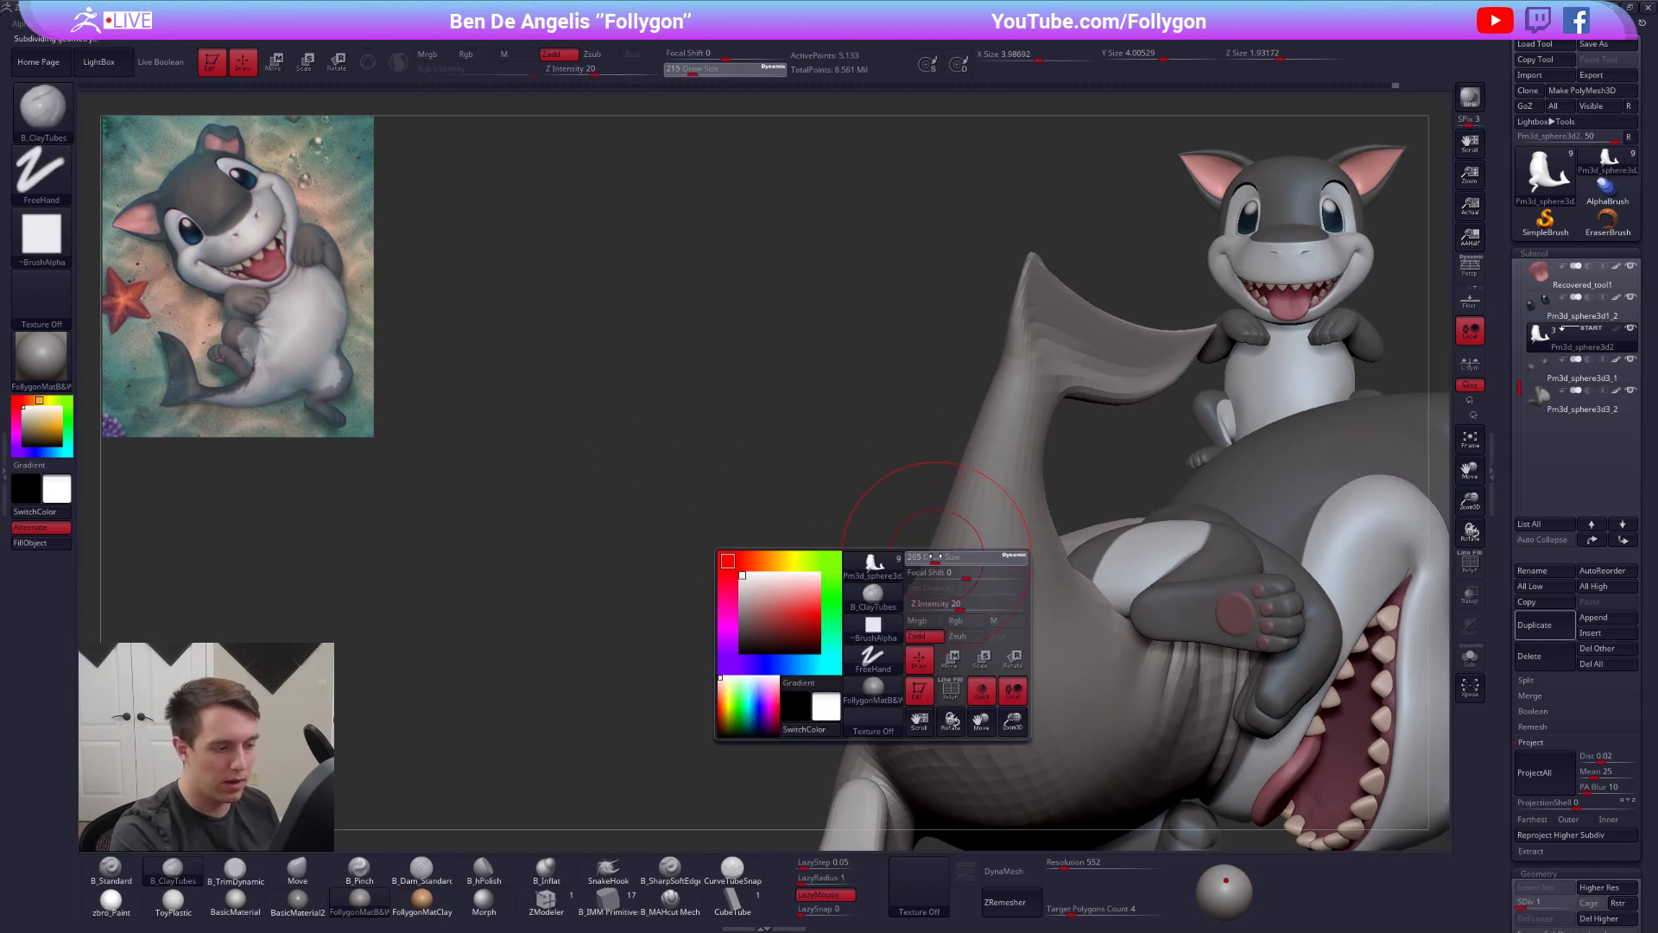
- Reshape the hip with the Move brush, raise the isolated body to subdivision level 3 and smooth the hip area
key(b)
key(m)
key(v)
mouse_move(917, 633)
right_down()
mouse_move(972, 546)
mouse_move(794, 674)
mouse_move(803, 639)
mouse_move(814, 648)
mouse_move(811, 604)
right_up()
key(d)
key(d)
key(alt+s)
shift+drag(811, 603, 868, 571)
mouse_move(868, 571)
right_down()
mouse_move(842, 563)
mouse_move(853, 549)
right_up()
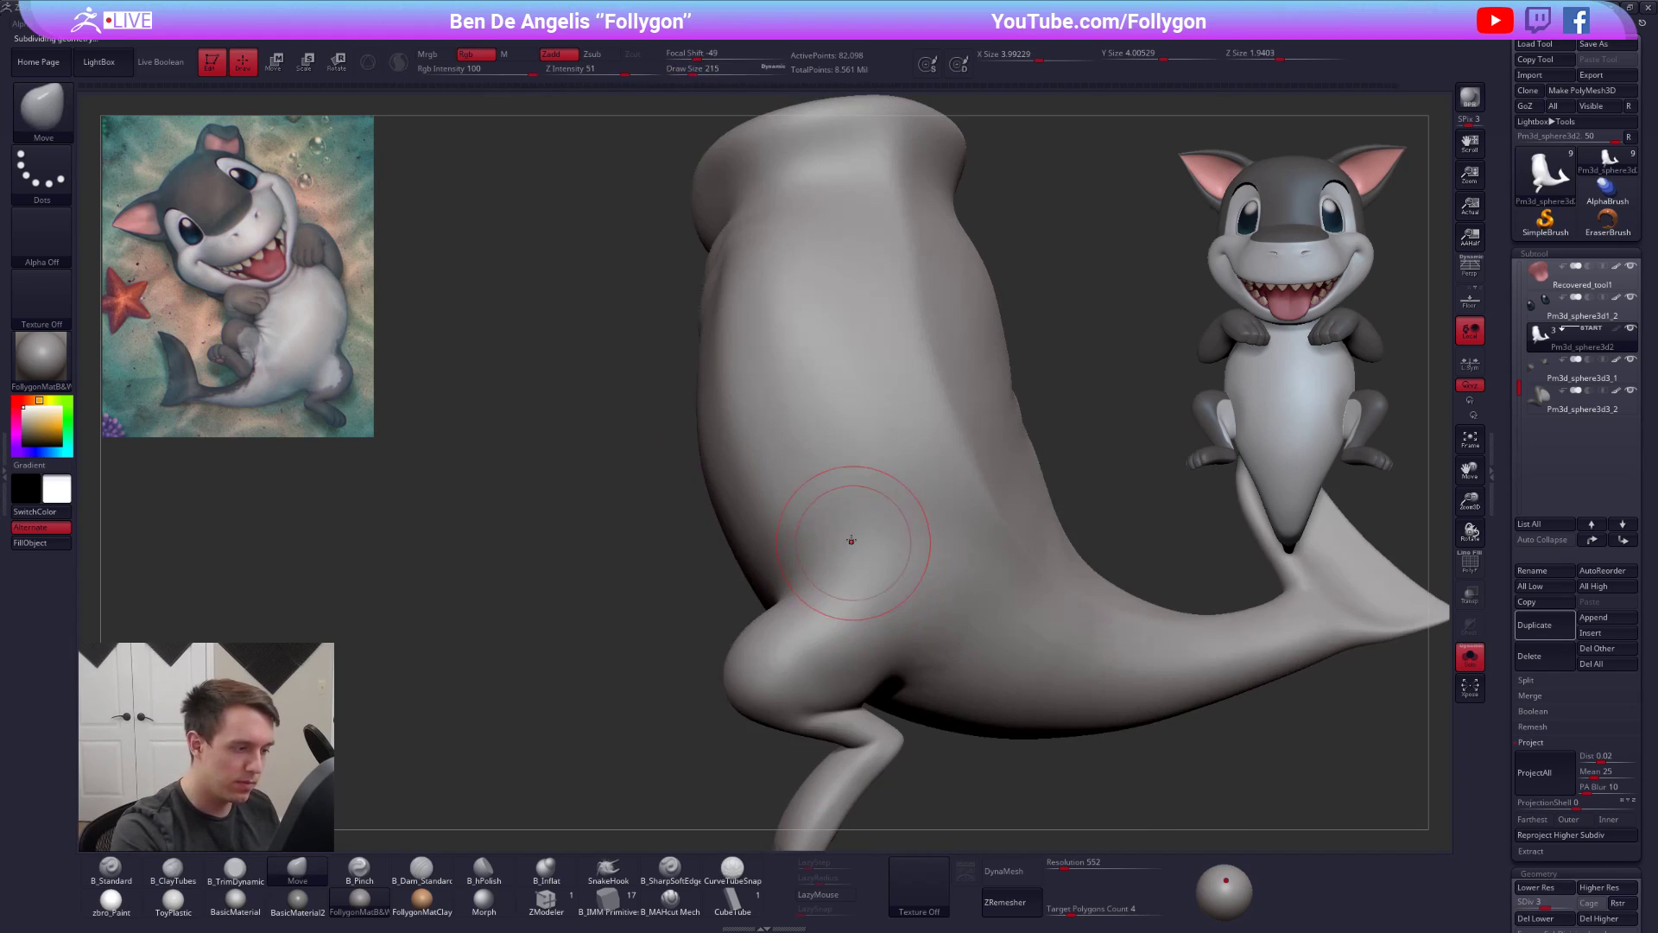
- Refine and smooth the leg joint from the back around to the front of the hip, reducing the brush size to 150
key(3)
mouse_move(824, 501)
shift+mouse_down()
mouse_move(834, 539)
mouse_move(941, 604)
shift+mouse_up()
right_drag(955, 628, 907, 595)
shift+drag(898, 614, 923, 630)
key(space)
mouse_move(924, 631)
right_down()
mouse_move(896, 670)
mouse_move(953, 639)
mouse_move(928, 553)
mouse_move(855, 561)
right_up()
mouse_move(855, 561)
alt+right_down()
mouse_move(872, 604)
mouse_move(1021, 580)
mouse_move(1014, 550)
mouse_move(1006, 589)
mouse_move(967, 575)
mouse_move(1051, 567)
alt+right_up()
key(bracketleft)
drag(1018, 555, 1022, 571)
mouse_move(1033, 570)
right_down()
mouse_move(999, 572)
mouse_move(1006, 551)
right_up()
- Smooth the thigh's front crease at subdivision level 2 and return the body to level 5
key(shift+d)
key(4)
key(shift)
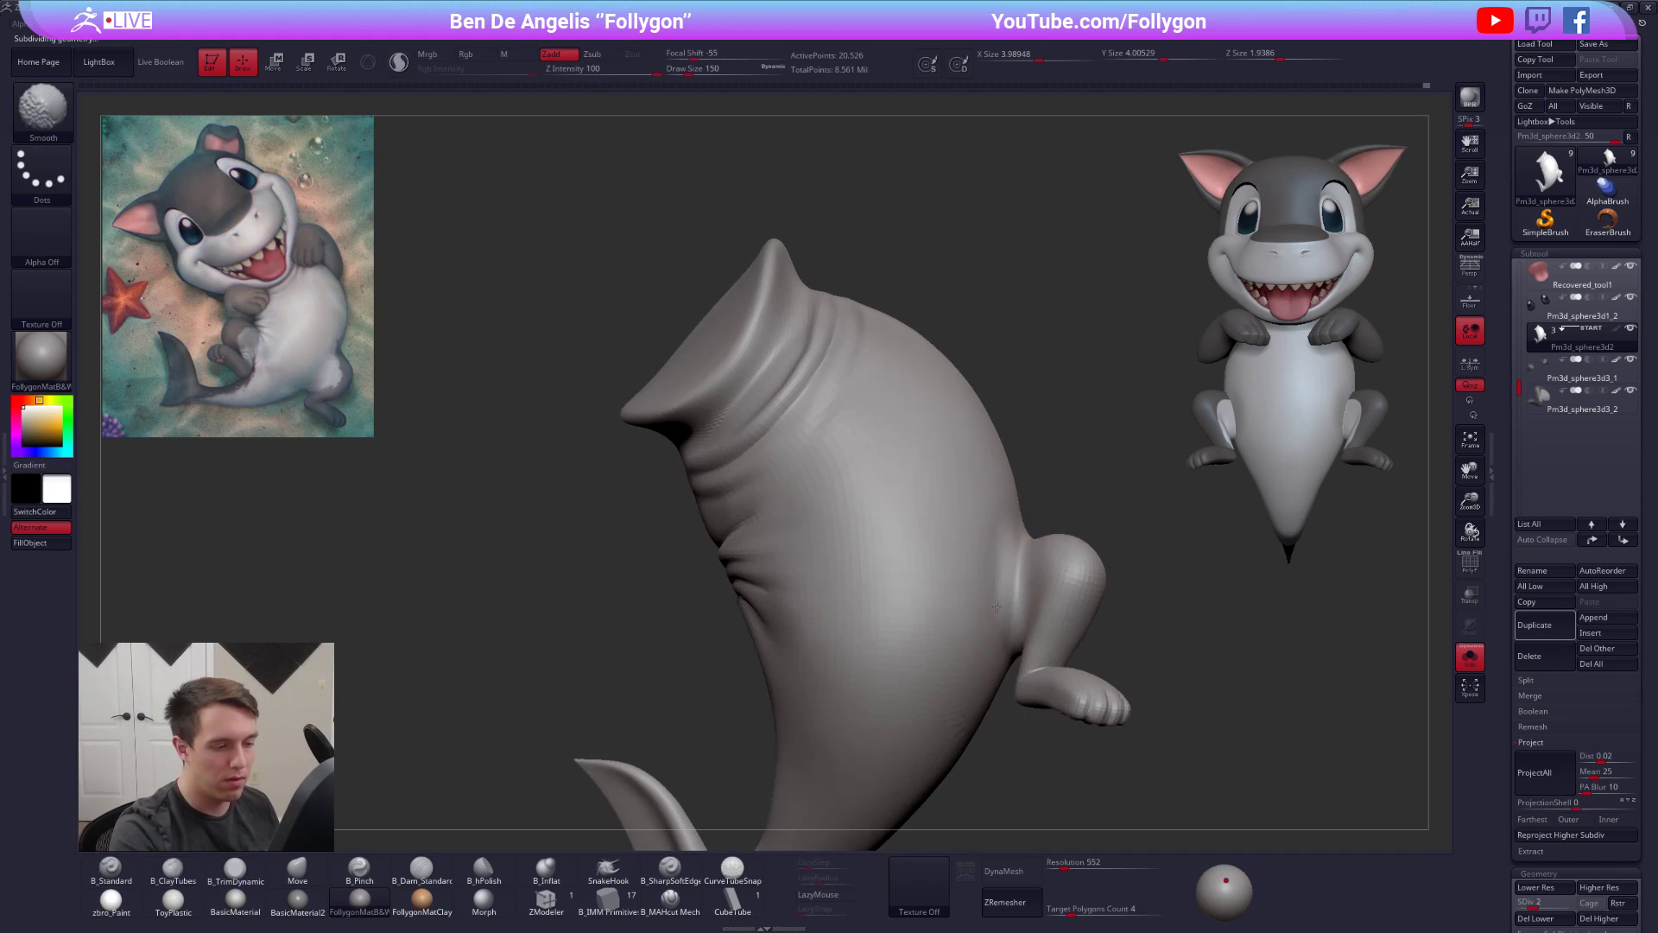
mouse_move(993, 604)
right_down()
mouse_move(1027, 546)
mouse_move(1002, 648)
mouse_move(1028, 678)
mouse_move(1022, 484)
mouse_move(1024, 518)
mouse_move(985, 480)
right_up()
key(d)
key(d)
key(d)
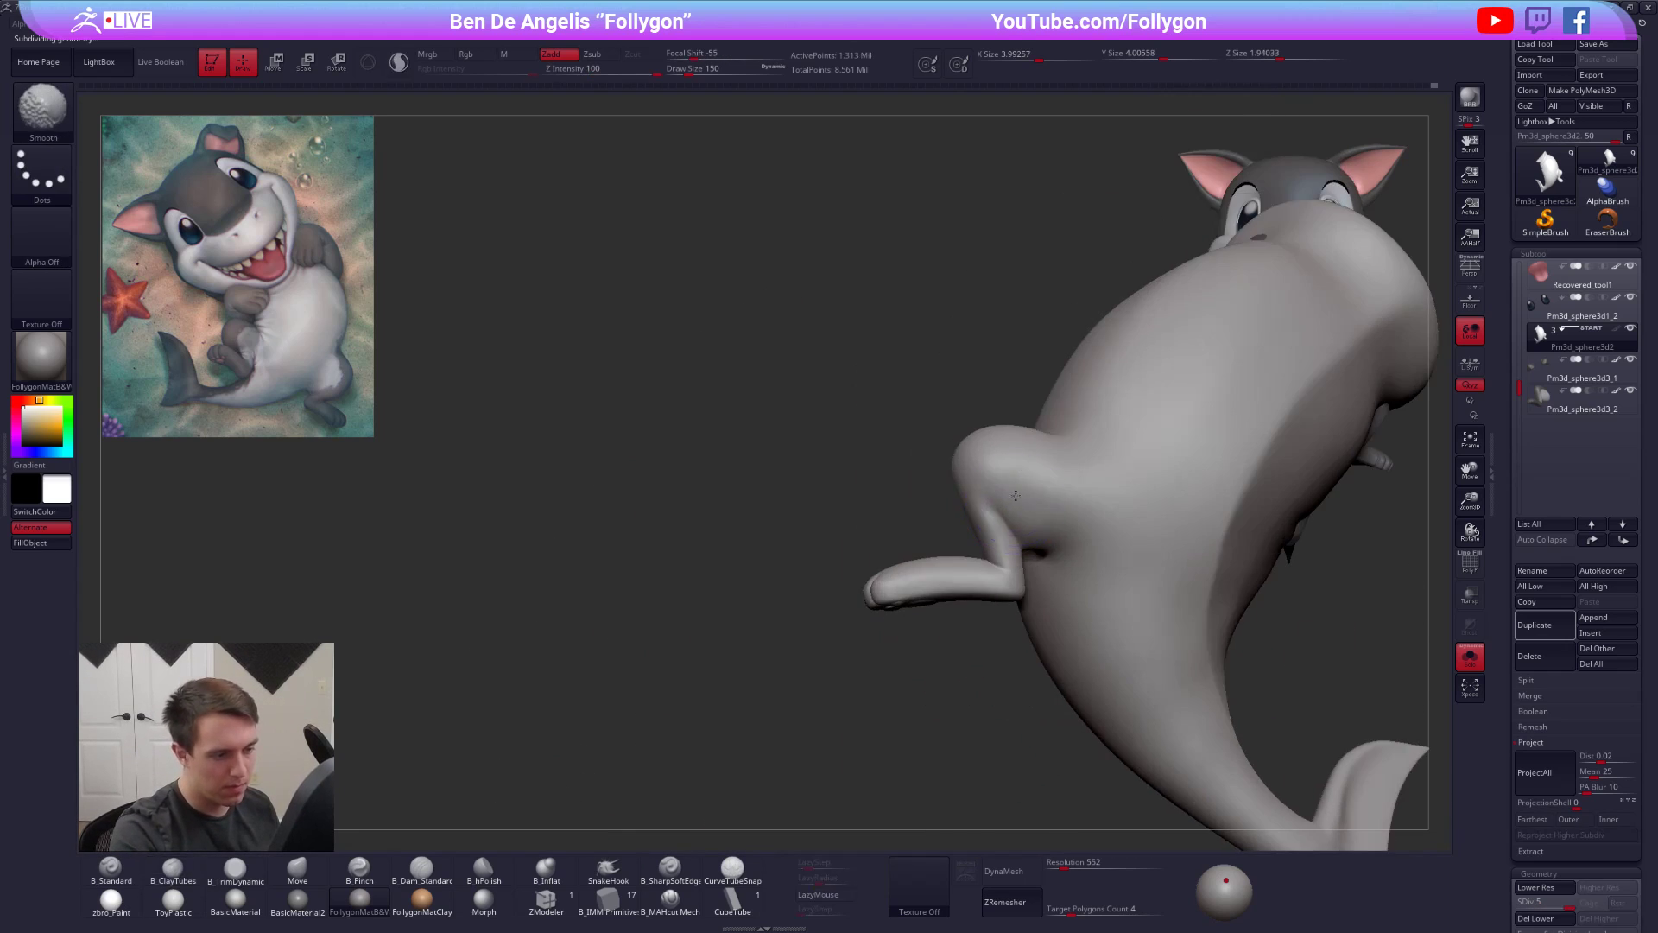
- Turn the body's paint display back on, apply the zbro_Paint material and show all subtools again
right_drag(1040, 548, 1094, 531)
click(1617, 329)
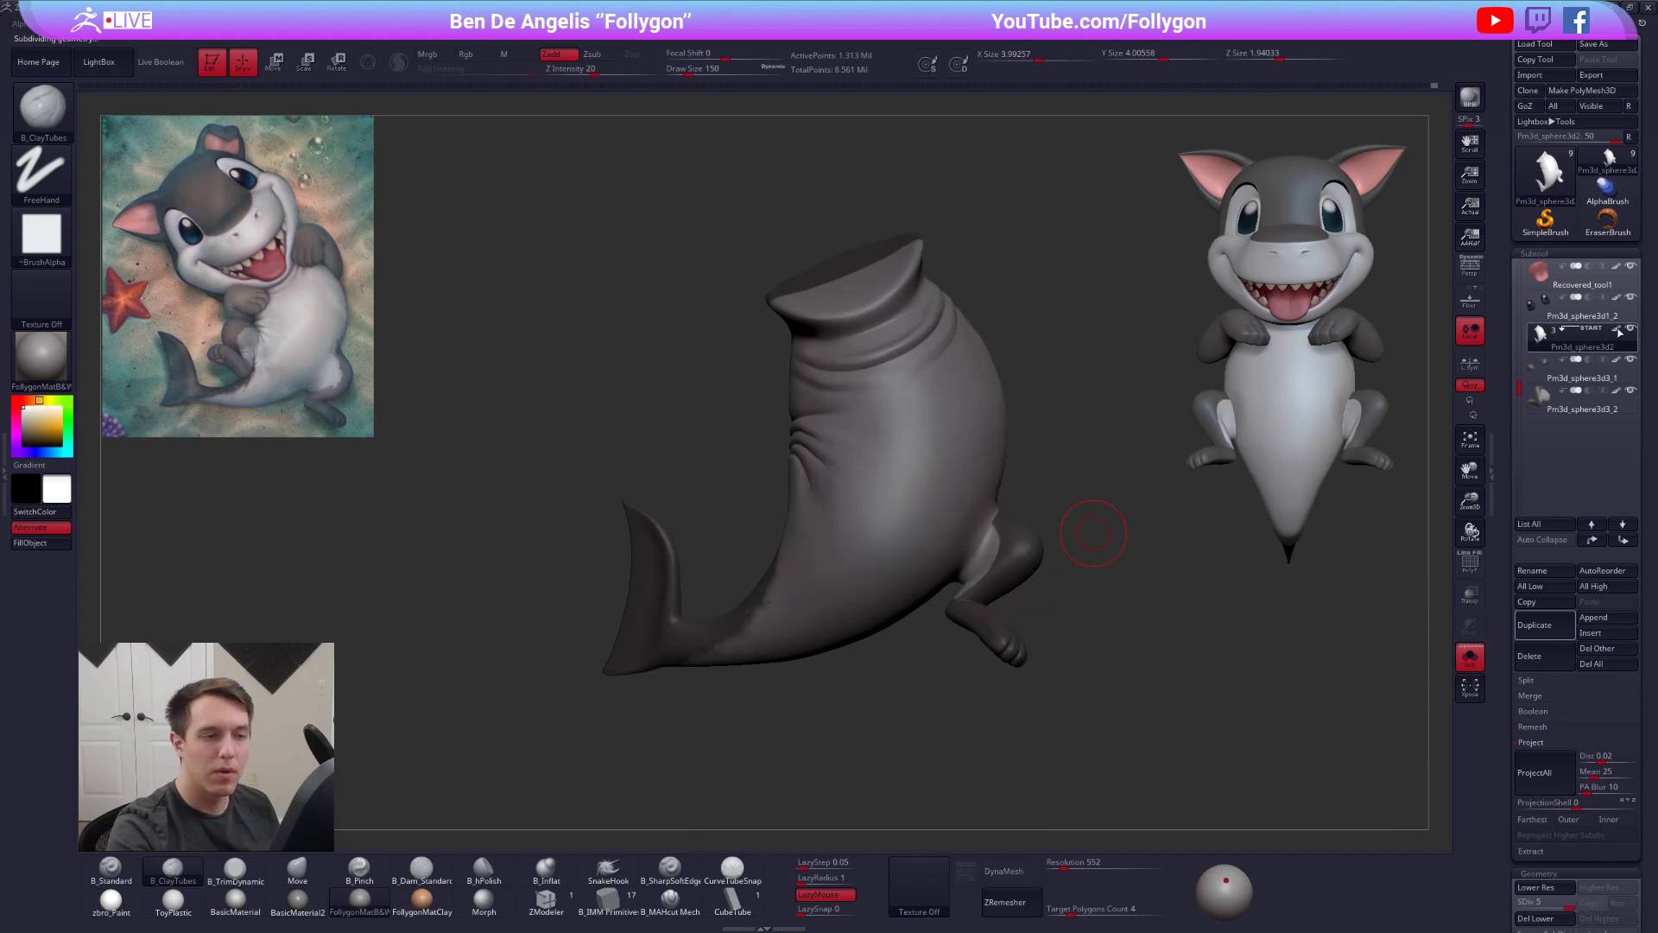
click(121, 902)
click(553, 615)
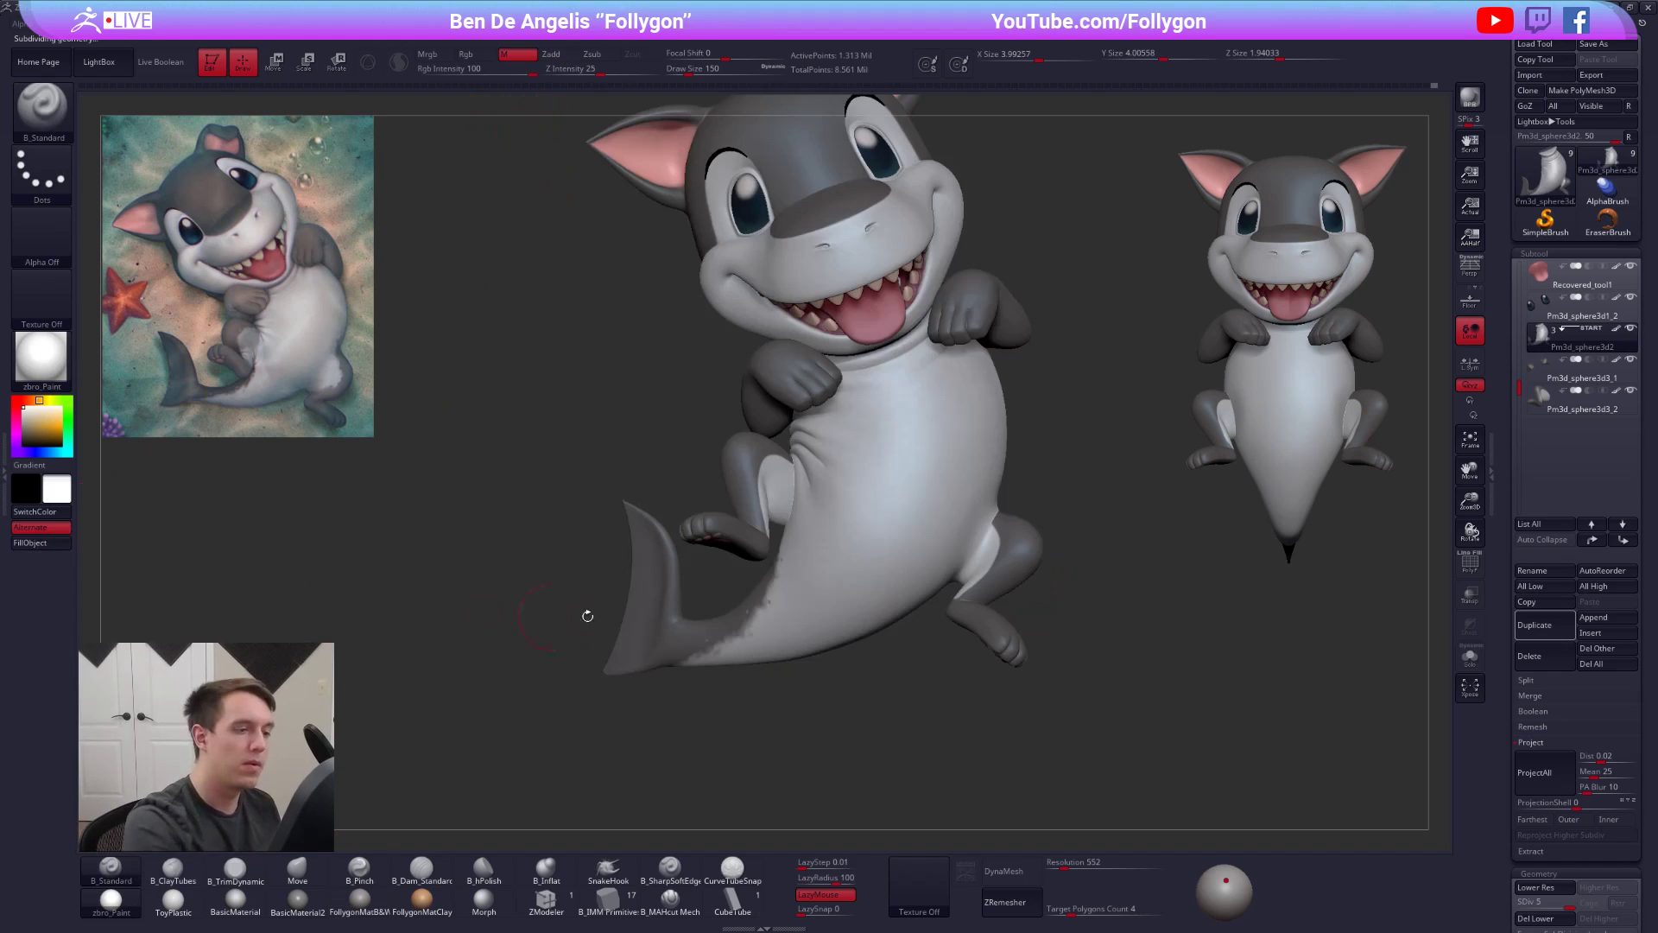
- Isolate the body and set the Standard brush to paint only colour at size 96, using light grey sampled from the belly
mouse_move(1144, 563)
alt+mouse_down()
mouse_move(1092, 548)
mouse_move(960, 639)
mouse_move(940, 606)
alt+mouse_up()
click(946, 677)
key(space)
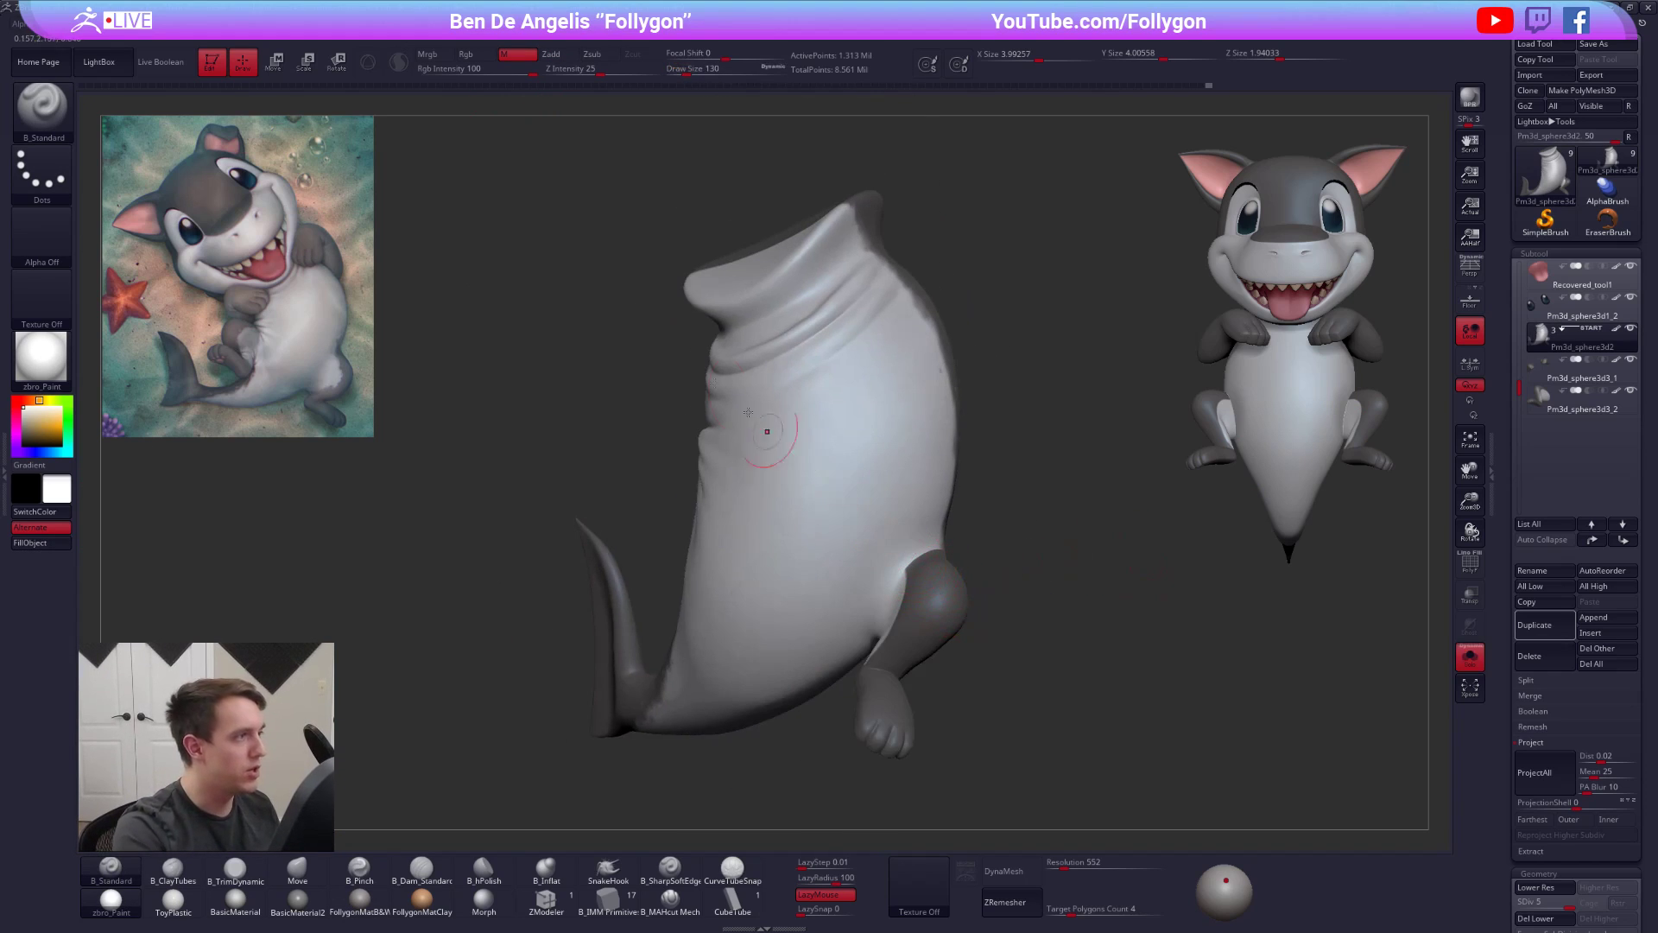
click(482, 56)
key(c)
key(space)
drag(895, 589, 884, 589)
mouse_move(888, 591)
right_down()
mouse_move(833, 596)
mouse_move(842, 614)
mouse_move(882, 568)
right_up()
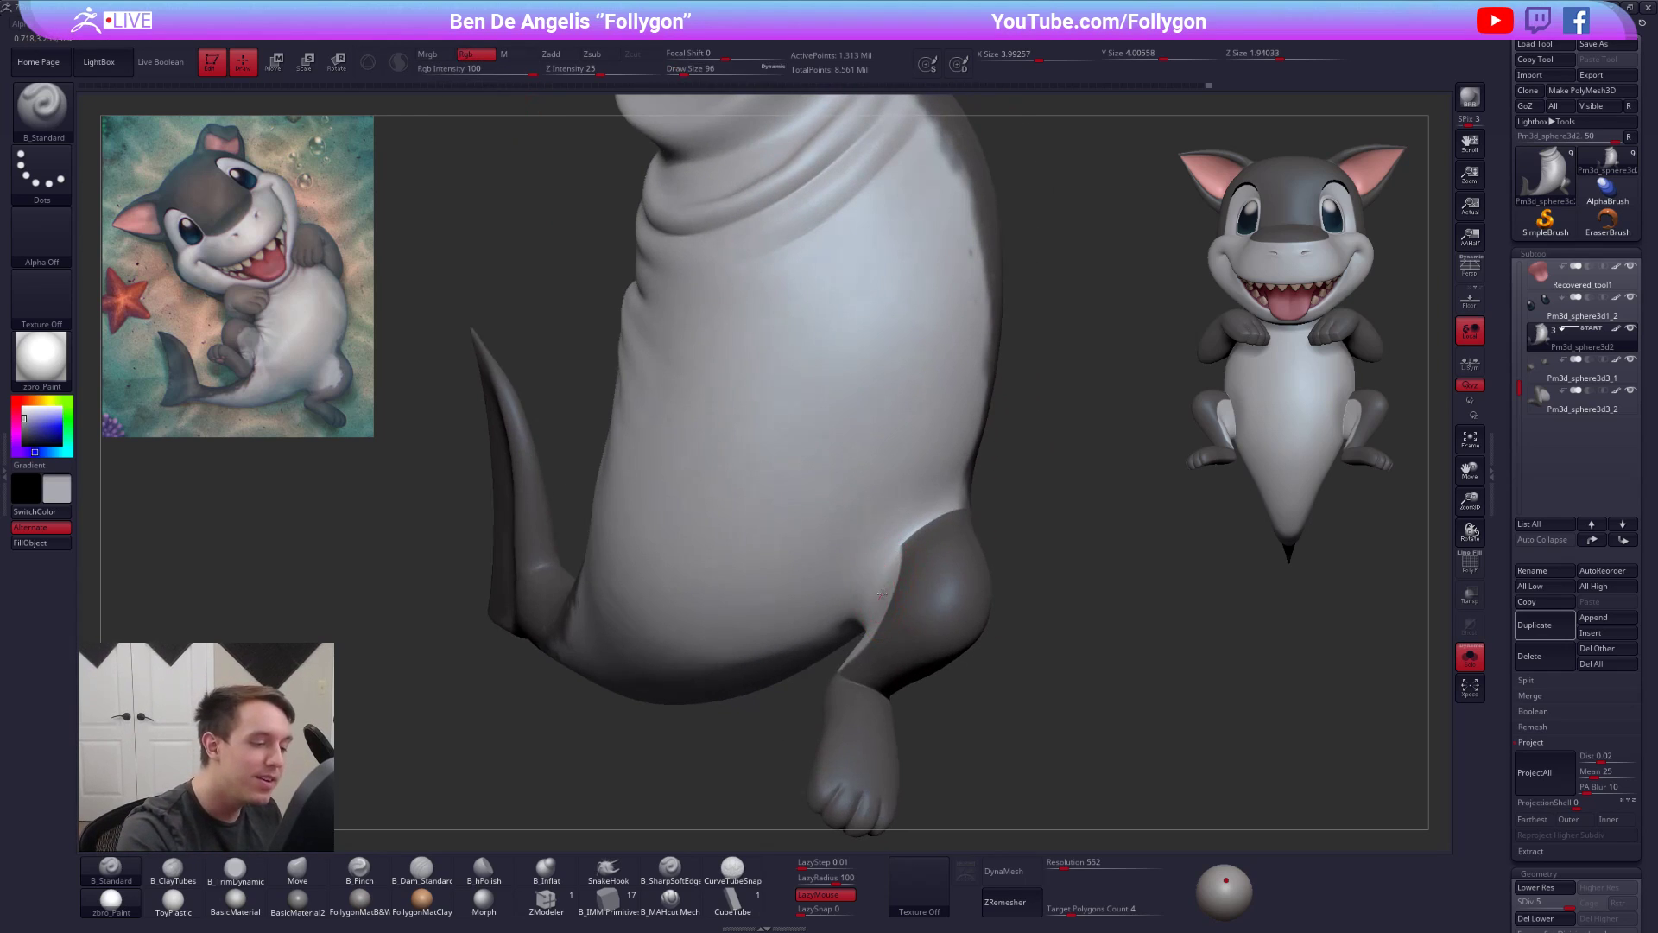
- Turn off LazyMouse and repaint the light and dark grey areas around the thigh with sampled colours at brush size 74
click(806, 896)
right_drag(868, 548, 901, 577)
key(space)
drag(899, 548, 891, 547)
ctrl+right_drag(887, 556, 983, 516)
key(c)
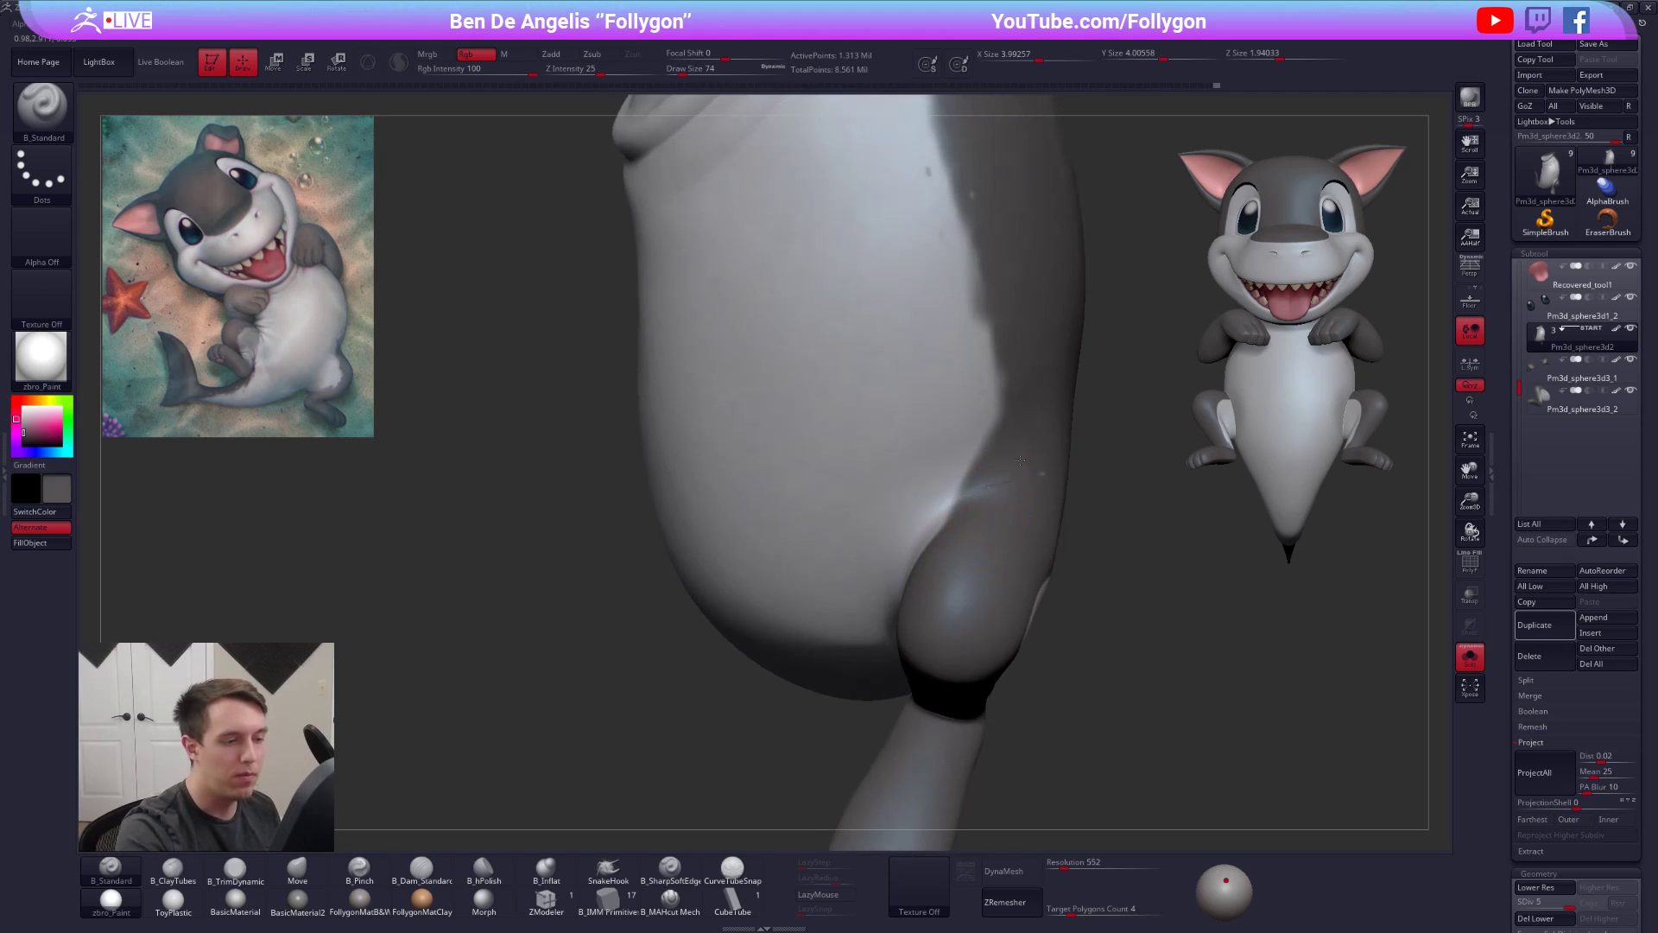
key(c)
mouse_move(924, 484)
right_down()
mouse_move(971, 443)
mouse_move(927, 477)
right_up()
right_drag(874, 598, 897, 518)
drag(900, 499, 923, 527)
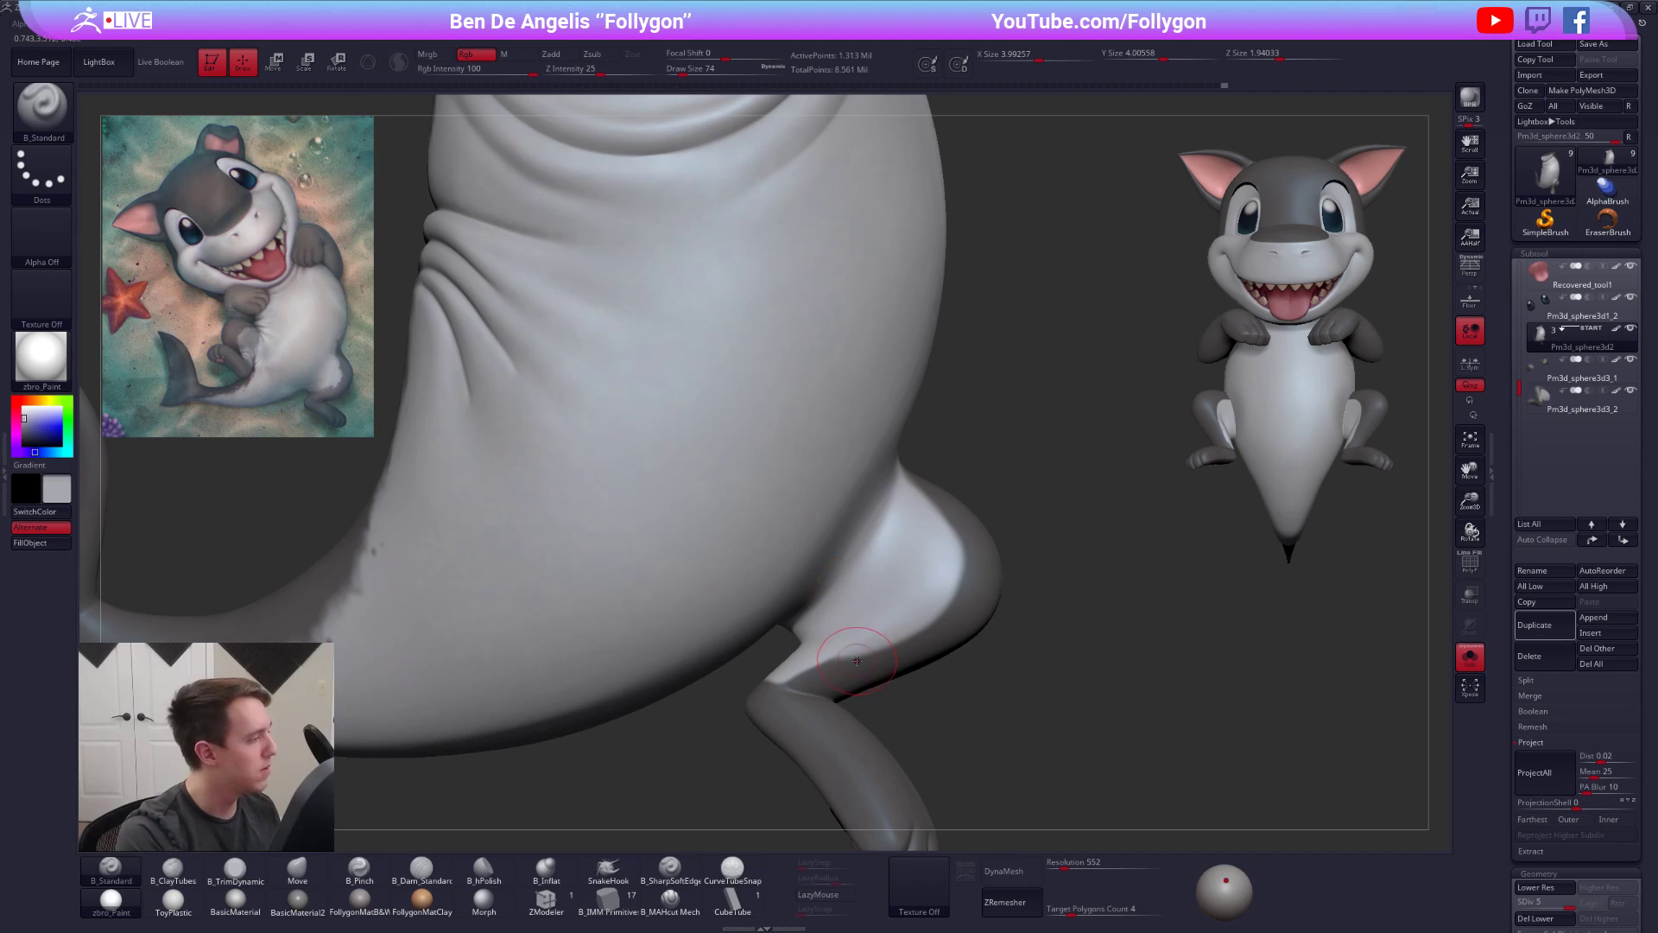
- Set the brush size to 61 and paint sampled dark grey around the edge of the thigh's light patch
key(space)
drag(848, 679, 844, 679)
key(c)
mouse_move(812, 678)
right_down()
mouse_move(848, 674)
mouse_move(738, 676)
mouse_move(817, 640)
mouse_move(822, 592)
mouse_move(974, 585)
right_up()
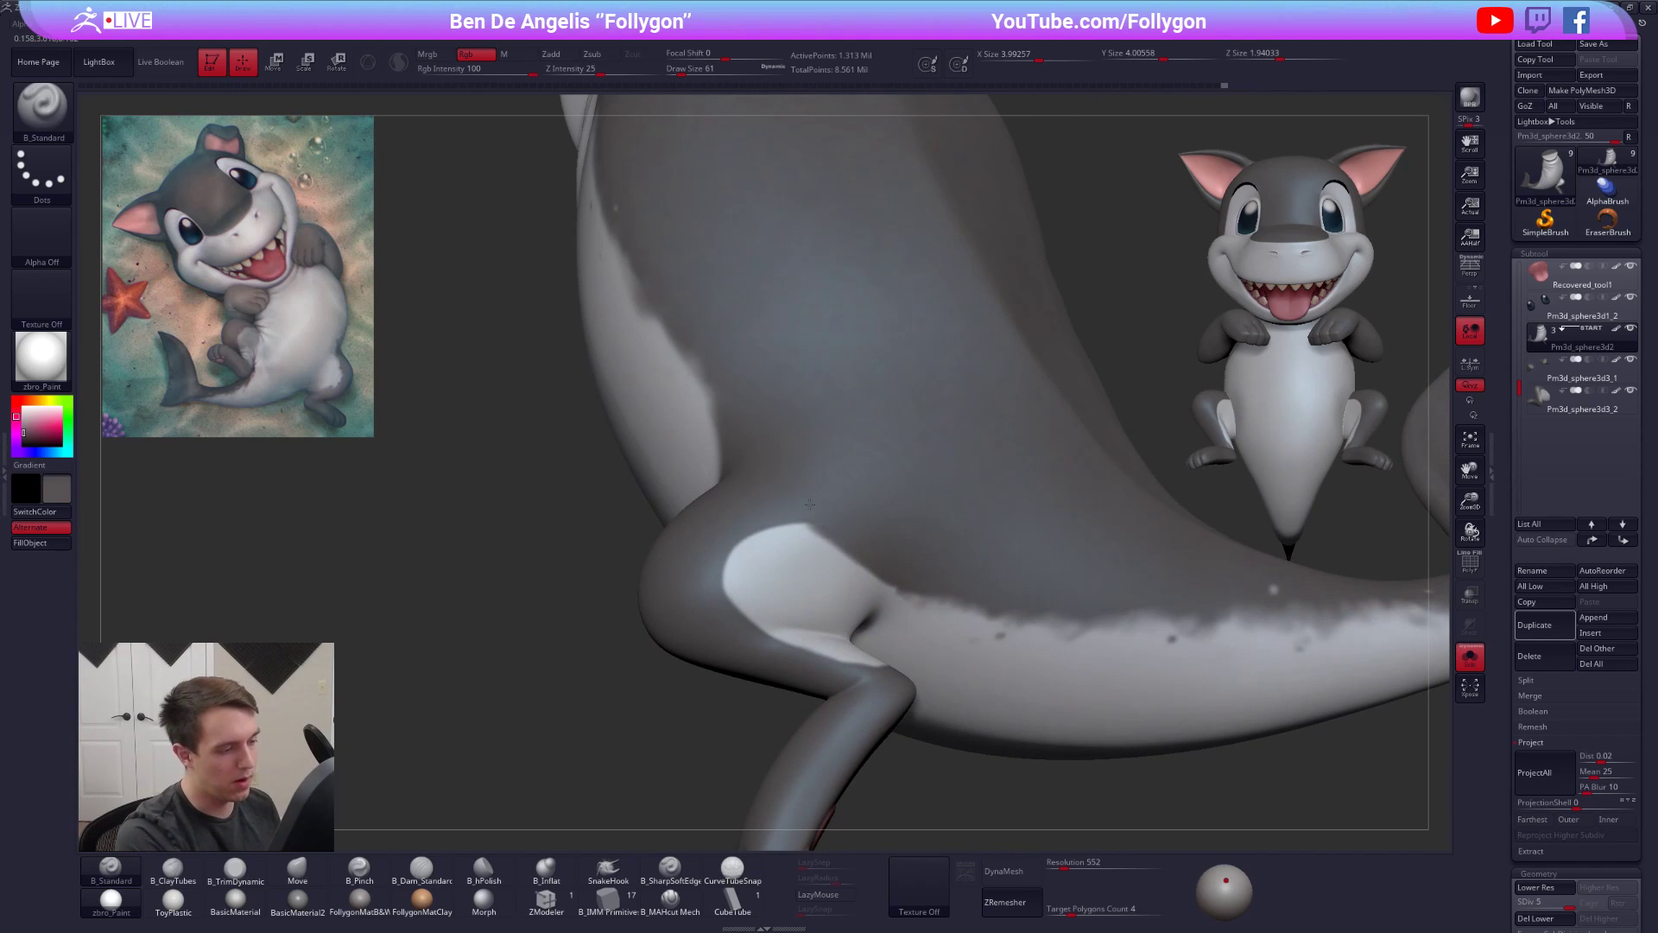
right_drag(798, 560, 778, 574)
key(c)
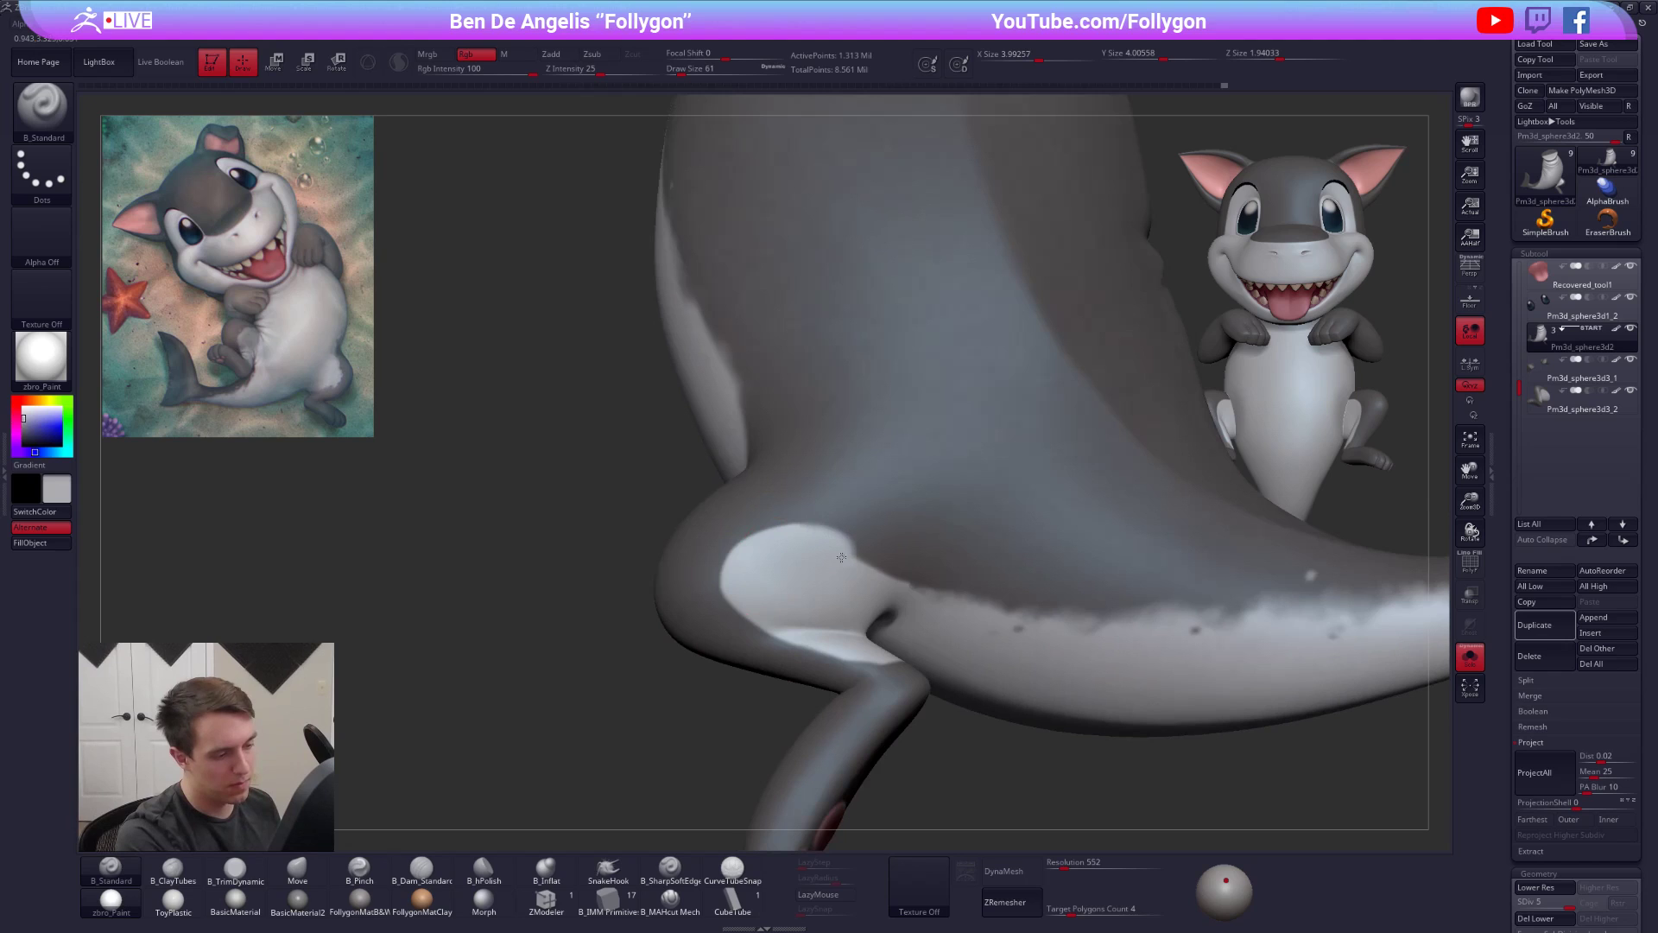
key(c)
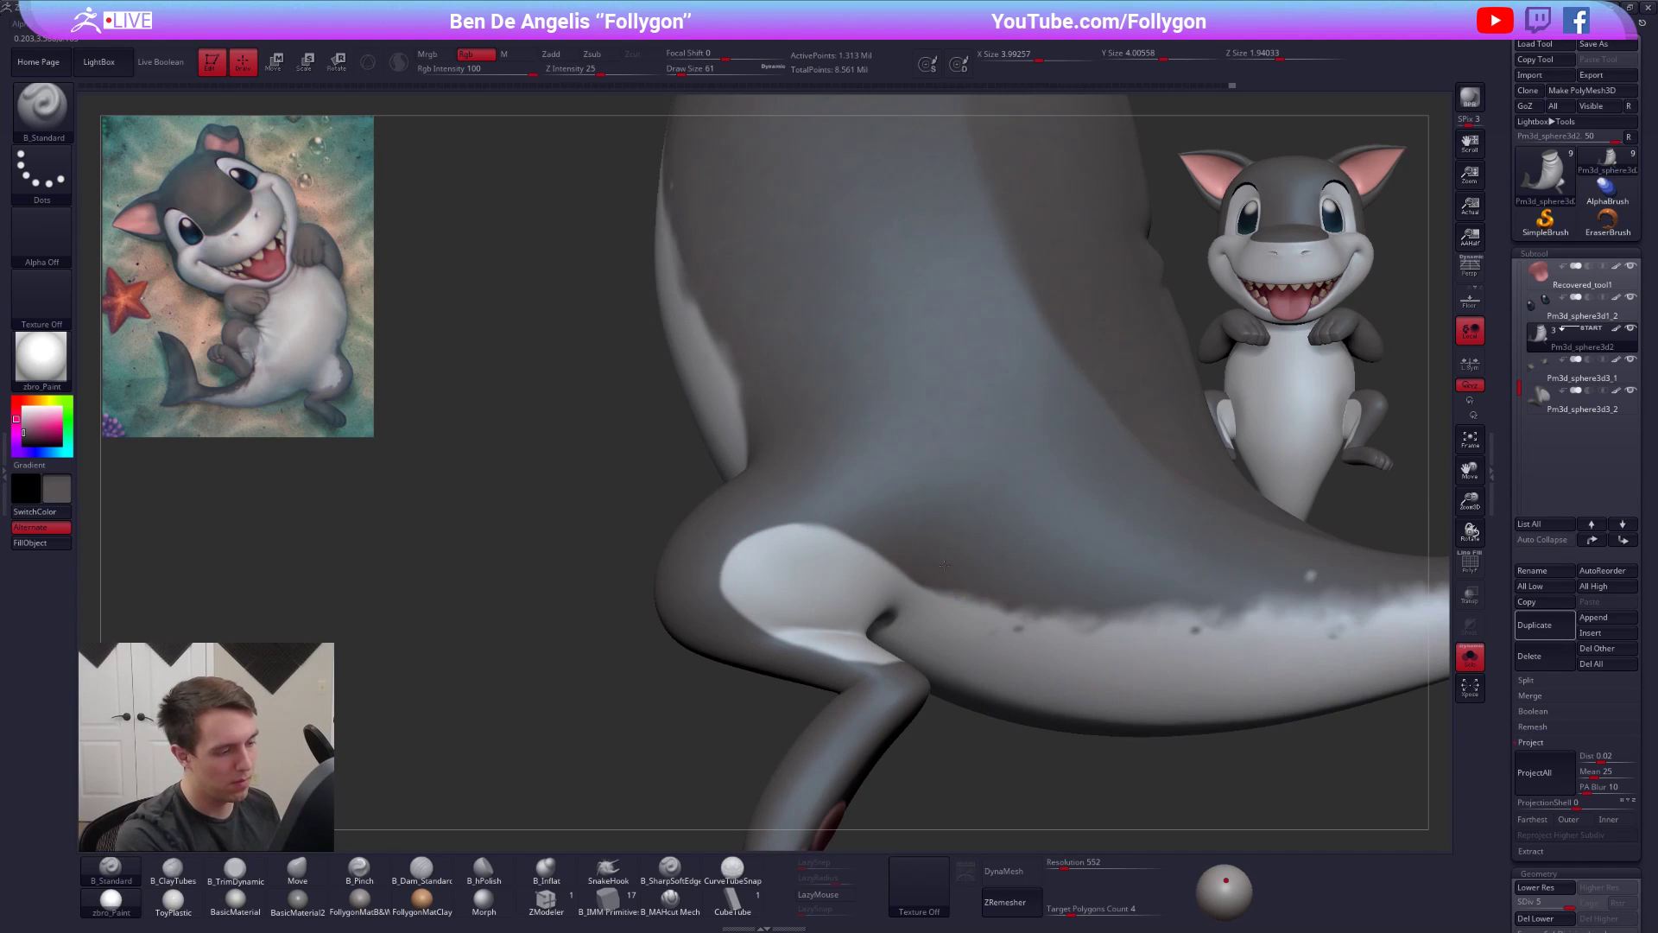
- Repaint the thigh's belly-side crease and the light-to-dark edge along the flank towards the tail with sampled greys
mouse_move(762, 640)
right_down()
mouse_move(811, 578)
mouse_move(639, 591)
mouse_move(614, 522)
right_up()
key(c)
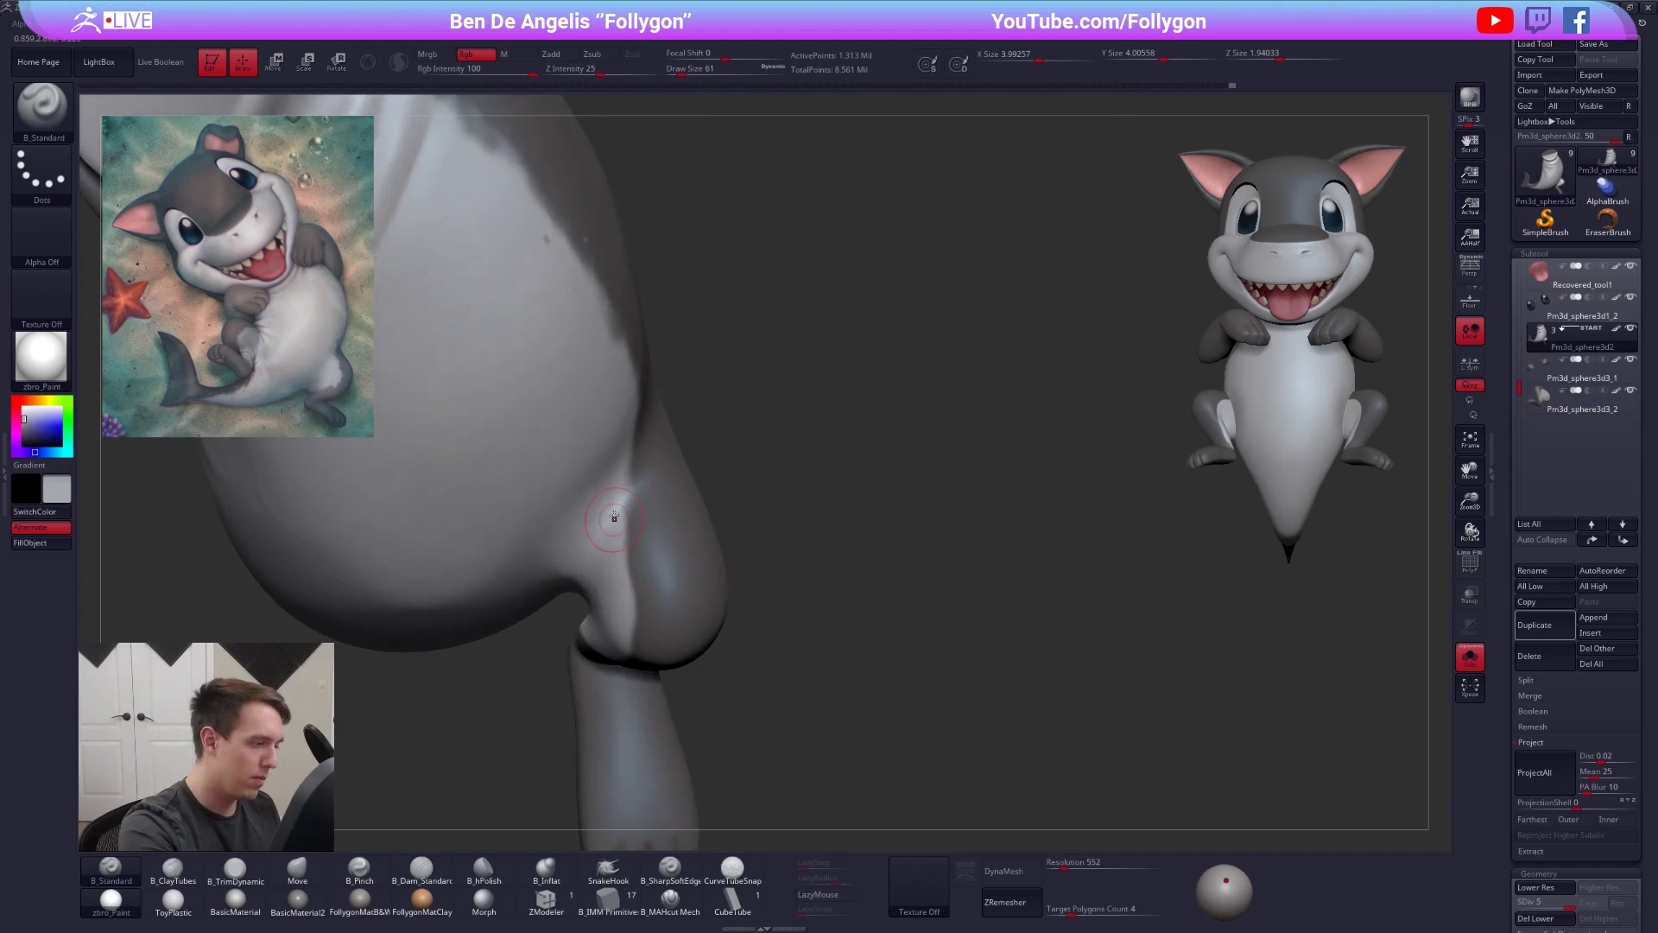
right_drag(616, 605, 637, 573)
key(c)
right_drag(632, 661, 652, 481)
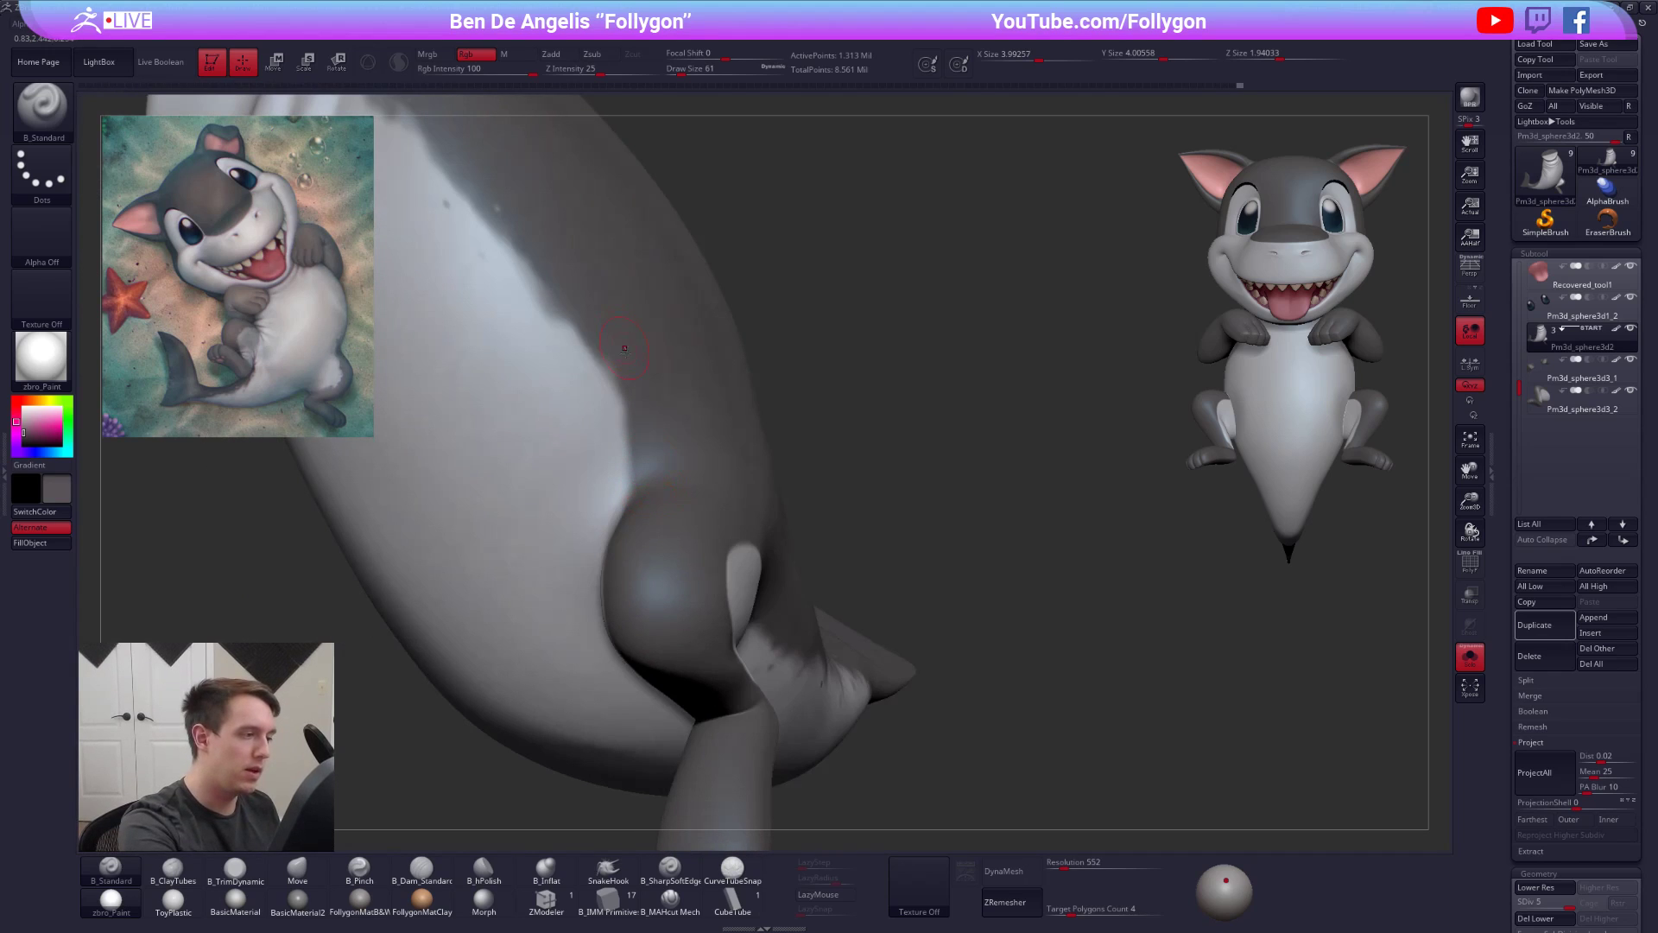
mouse_move(579, 293)
right_down()
mouse_move(793, 574)
mouse_move(766, 404)
mouse_move(781, 385)
right_up()
drag(761, 421, 732, 594)
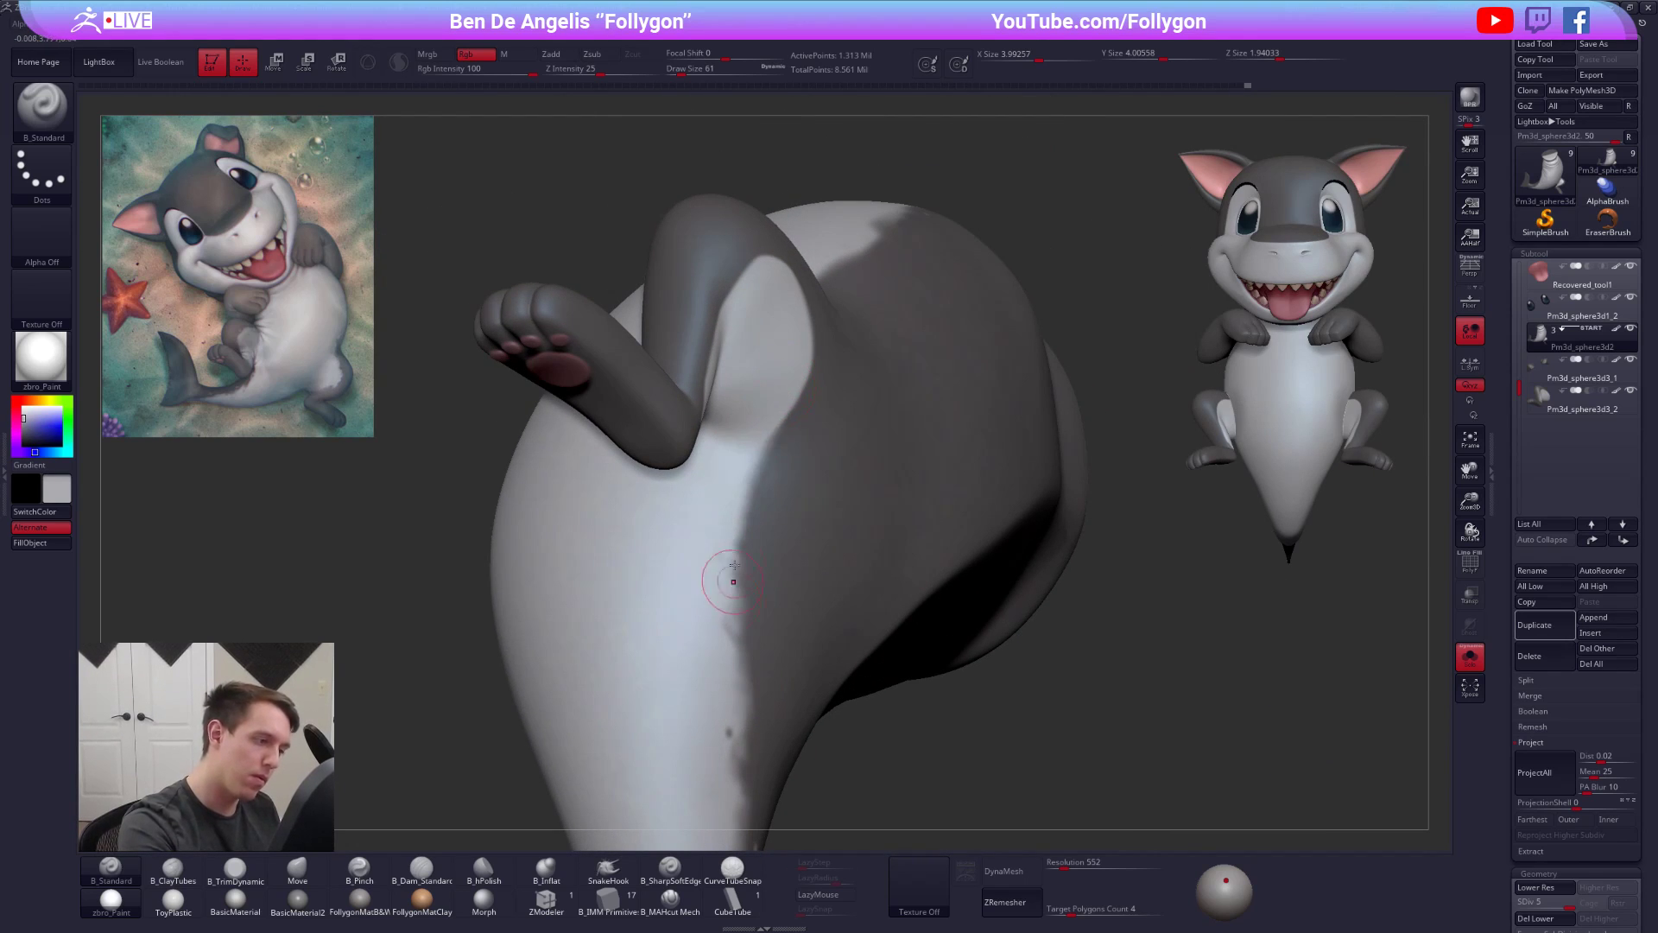
- Set the brush size to 29, isolate the hind leg and clean up the light patch's edge along its thigh
mouse_move(782, 455)
right_down()
mouse_move(855, 671)
mouse_move(899, 678)
mouse_move(850, 601)
mouse_move(811, 469)
mouse_move(803, 552)
right_up()
key(space)
drag(853, 591, 828, 593)
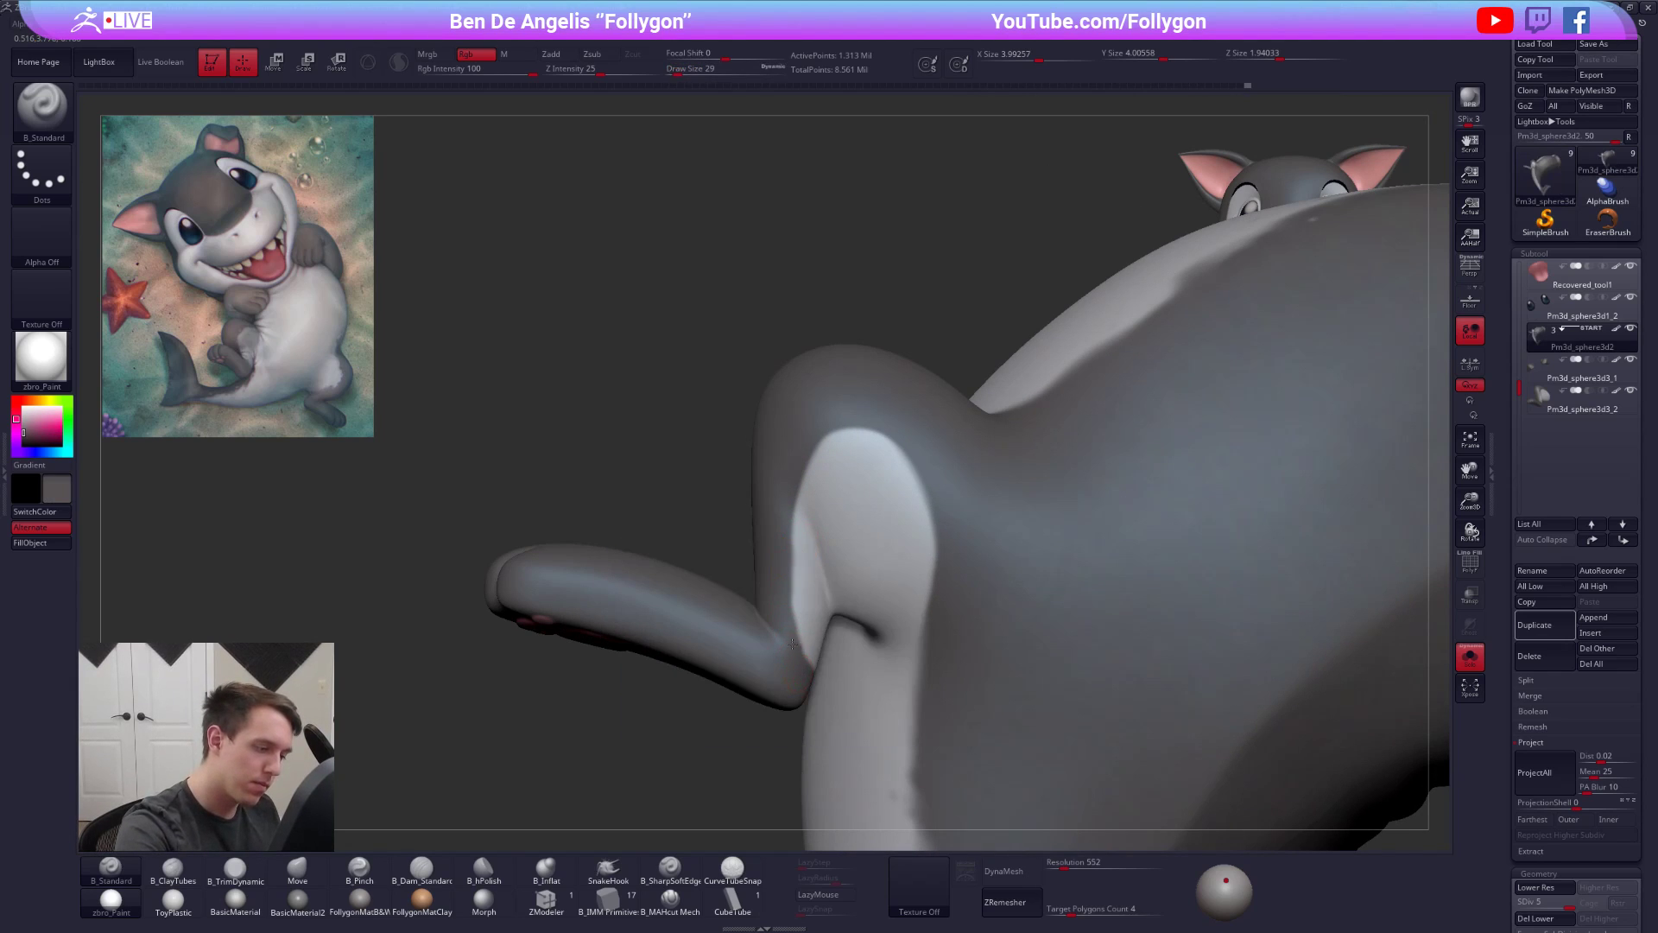
mouse_move(806, 589)
right_down()
mouse_move(793, 620)
mouse_move(812, 671)
mouse_move(636, 670)
mouse_move(855, 547)
mouse_move(924, 544)
right_up()
mouse_move(743, 334)
ctrl+shift+mouse_down()
mouse_move(415, 700)
mouse_move(457, 337)
ctrl+shift+mouse_up()
mouse_move(812, 562)
right_down()
mouse_move(648, 558)
mouse_move(678, 475)
mouse_move(686, 502)
right_up()
right_drag(692, 469, 717, 473)
mouse_move(740, 470)
ctrl+alt+shift+mouse_down()
mouse_move(593, 725)
mouse_move(1123, 415)
ctrl+alt+shift+mouse_up()
mouse_move(604, 509)
right_down()
mouse_move(655, 518)
mouse_move(618, 432)
mouse_move(687, 454)
mouse_move(669, 556)
mouse_move(790, 458)
mouse_move(738, 574)
mouse_move(763, 673)
mouse_move(725, 567)
mouse_move(746, 541)
mouse_move(726, 516)
right_up()
right_drag(788, 445, 740, 478)
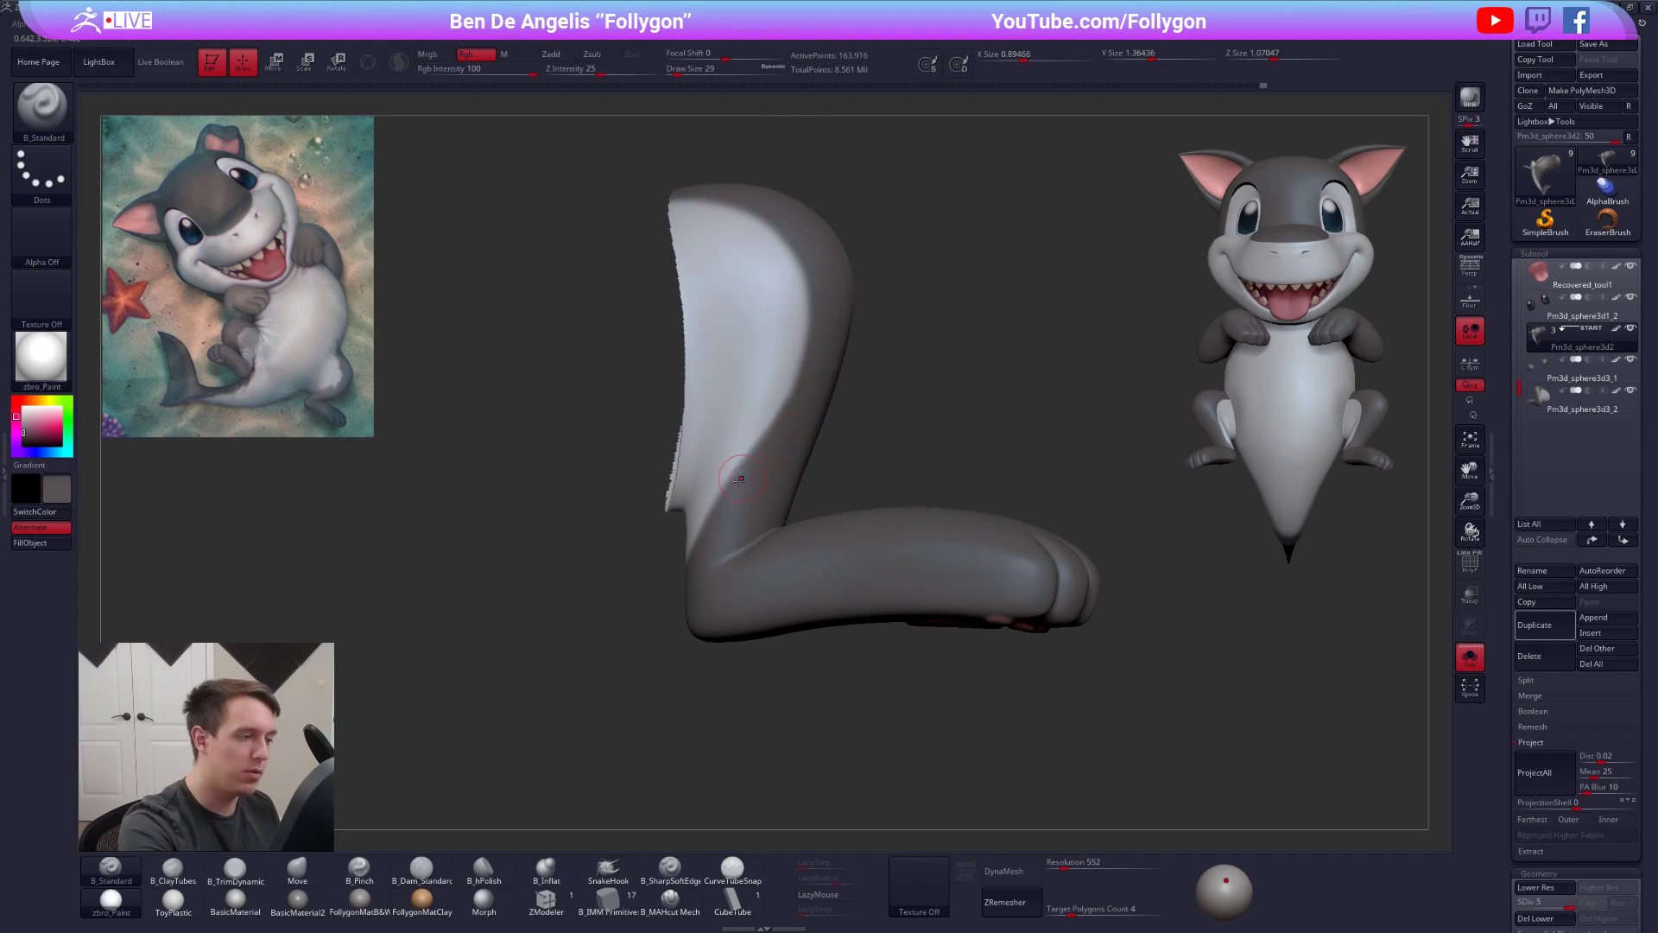
right_drag(794, 416, 771, 383)
right_drag(693, 516, 718, 484)
- Unhide the rest of the body and show all subtools again
ctrl+shift+click(796, 559)
ctrl+right_drag(795, 558, 937, 634)
key(alt+s)
right_drag(1058, 757, 1080, 826)
ctrl+right_drag(887, 557, 878, 575)
- Step the body down to subdivision level 2, switch to the Move brush at size 192 and return to the highest level
key(shift+d)
key(shift+d)
key(shift+d)
key(space)
mouse_move(914, 554)
mouse_down()
mouse_move(919, 535)
mouse_move(888, 552)
mouse_up()
key(b)
key(m)
key(v)
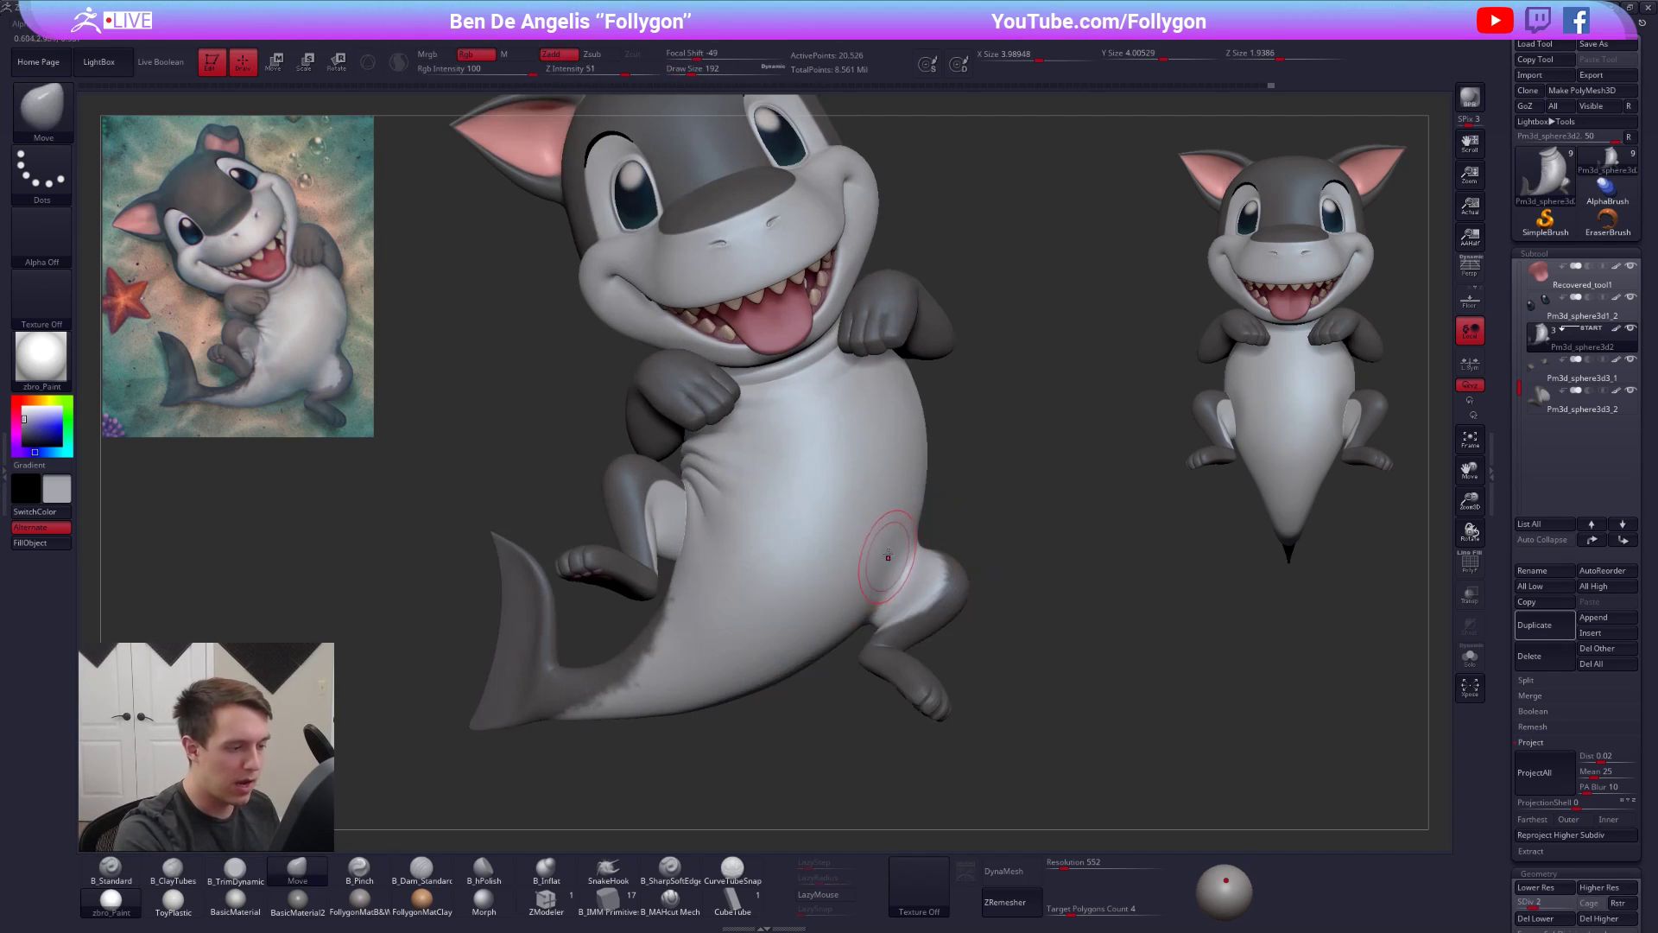
alt+right_drag(865, 637, 900, 653)
ctrl+right_drag(900, 653, 803, 638)
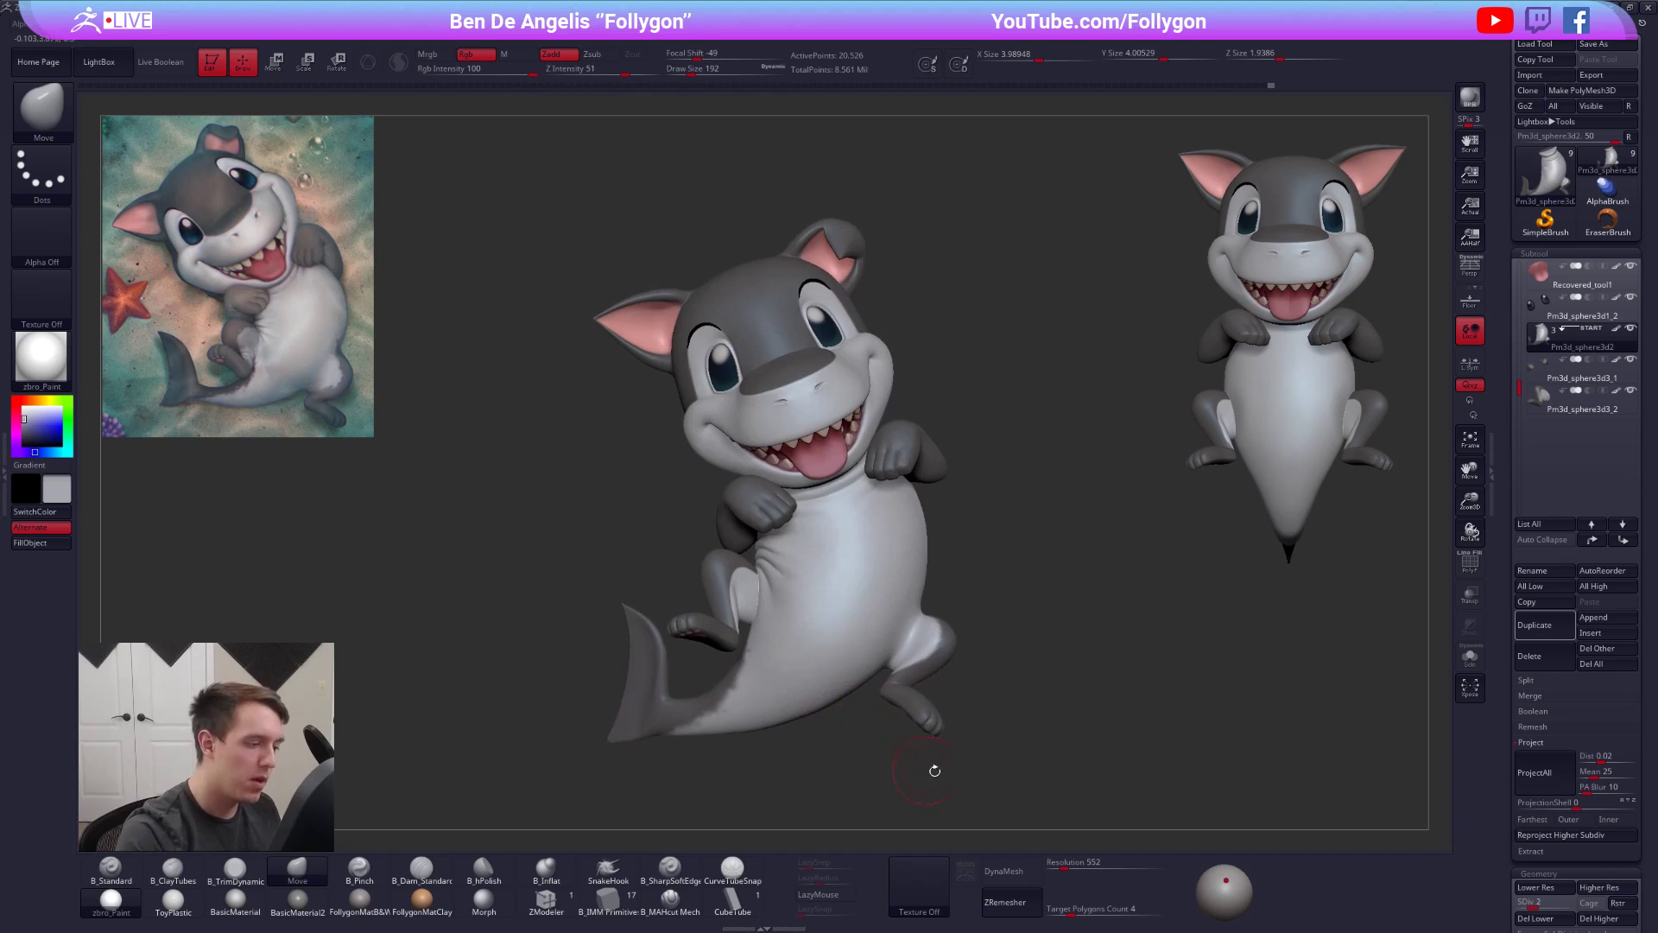
key(d)
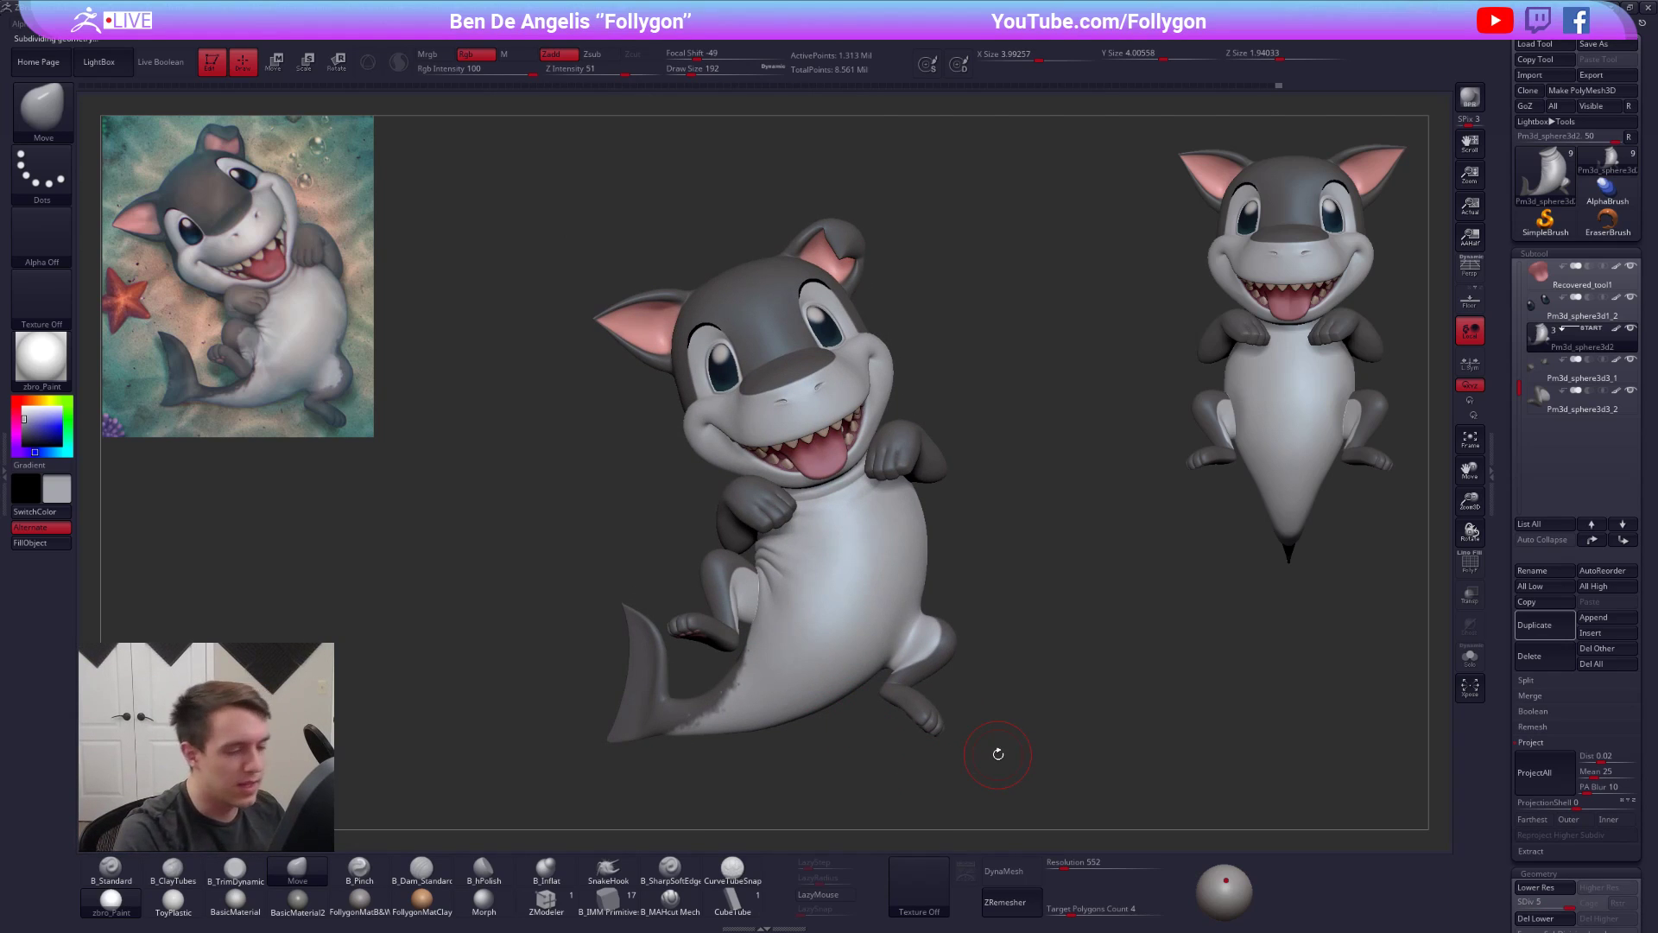
- Select the arms subtool, set the Move brush to size 292 and check the arms' polygroups in PolyFrame
alt+click(932, 456)
key(space)
drag(919, 532, 925, 531)
key(shift+f)
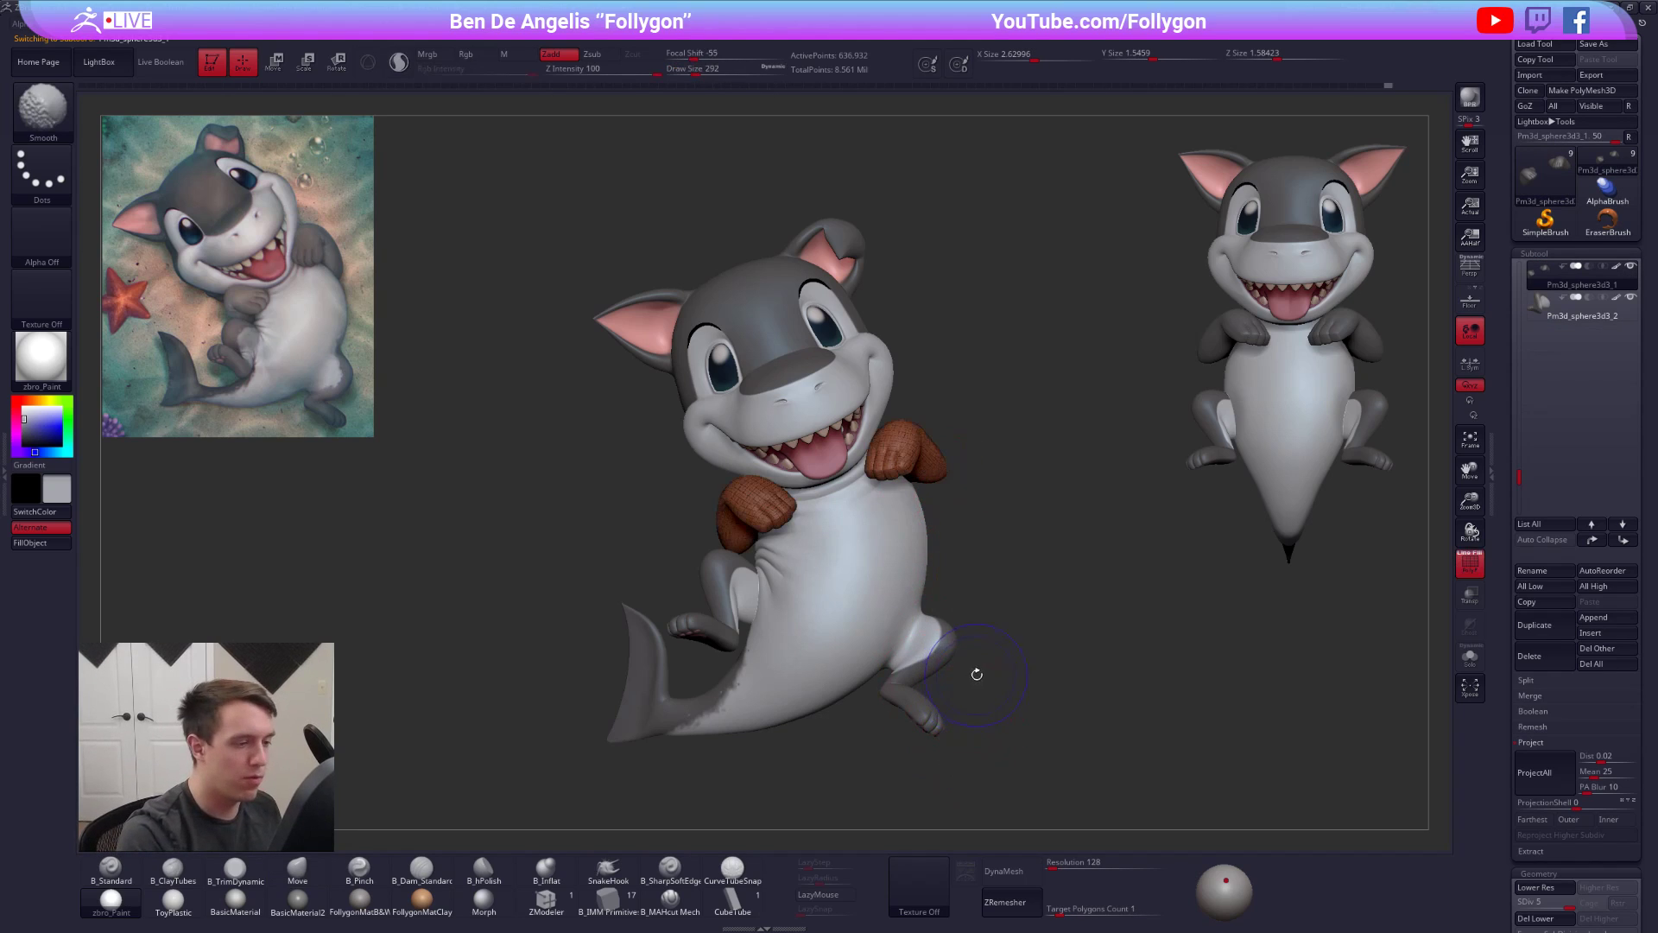
key(shift+f)
mouse_move(936, 494)
ctrl+right_down()
mouse_move(956, 520)
mouse_move(939, 519)
ctrl+right_up()
key(w)
drag(945, 469, 967, 671)
key(q)
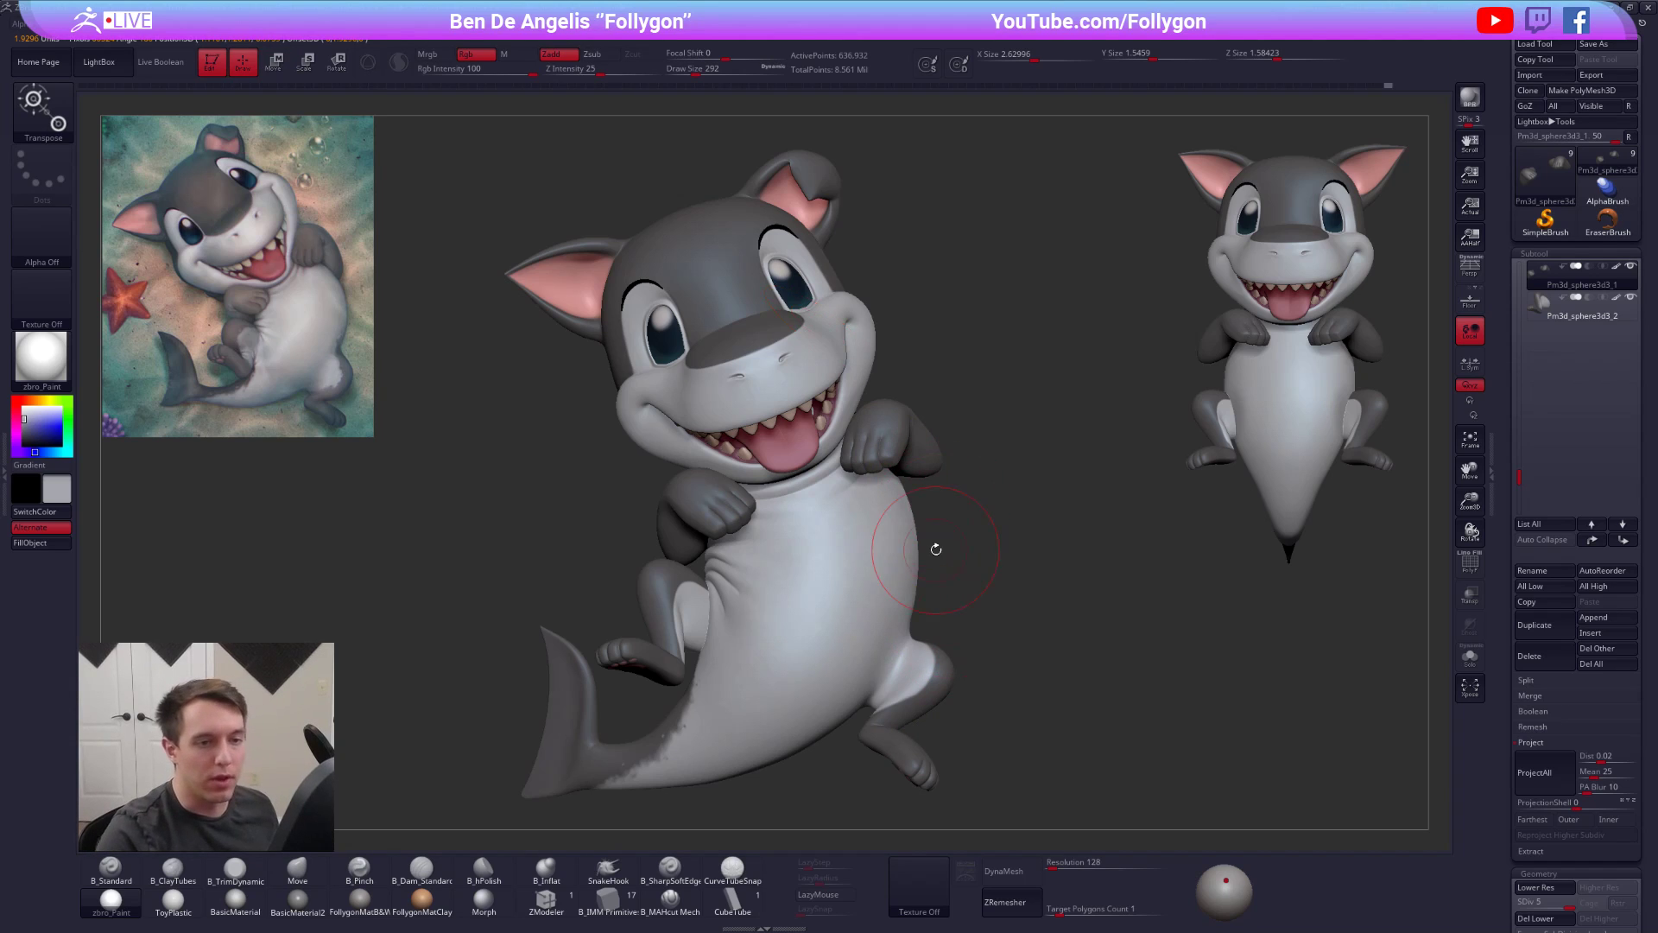
- Turn on the perspective camera for the whole character
mouse_move(1076, 497)
ctrl+right_down()
mouse_move(1054, 485)
mouse_move(1063, 387)
ctrl+right_up()
click(1464, 279)
key(ctrl+shift+f)
key(w)
key(q)
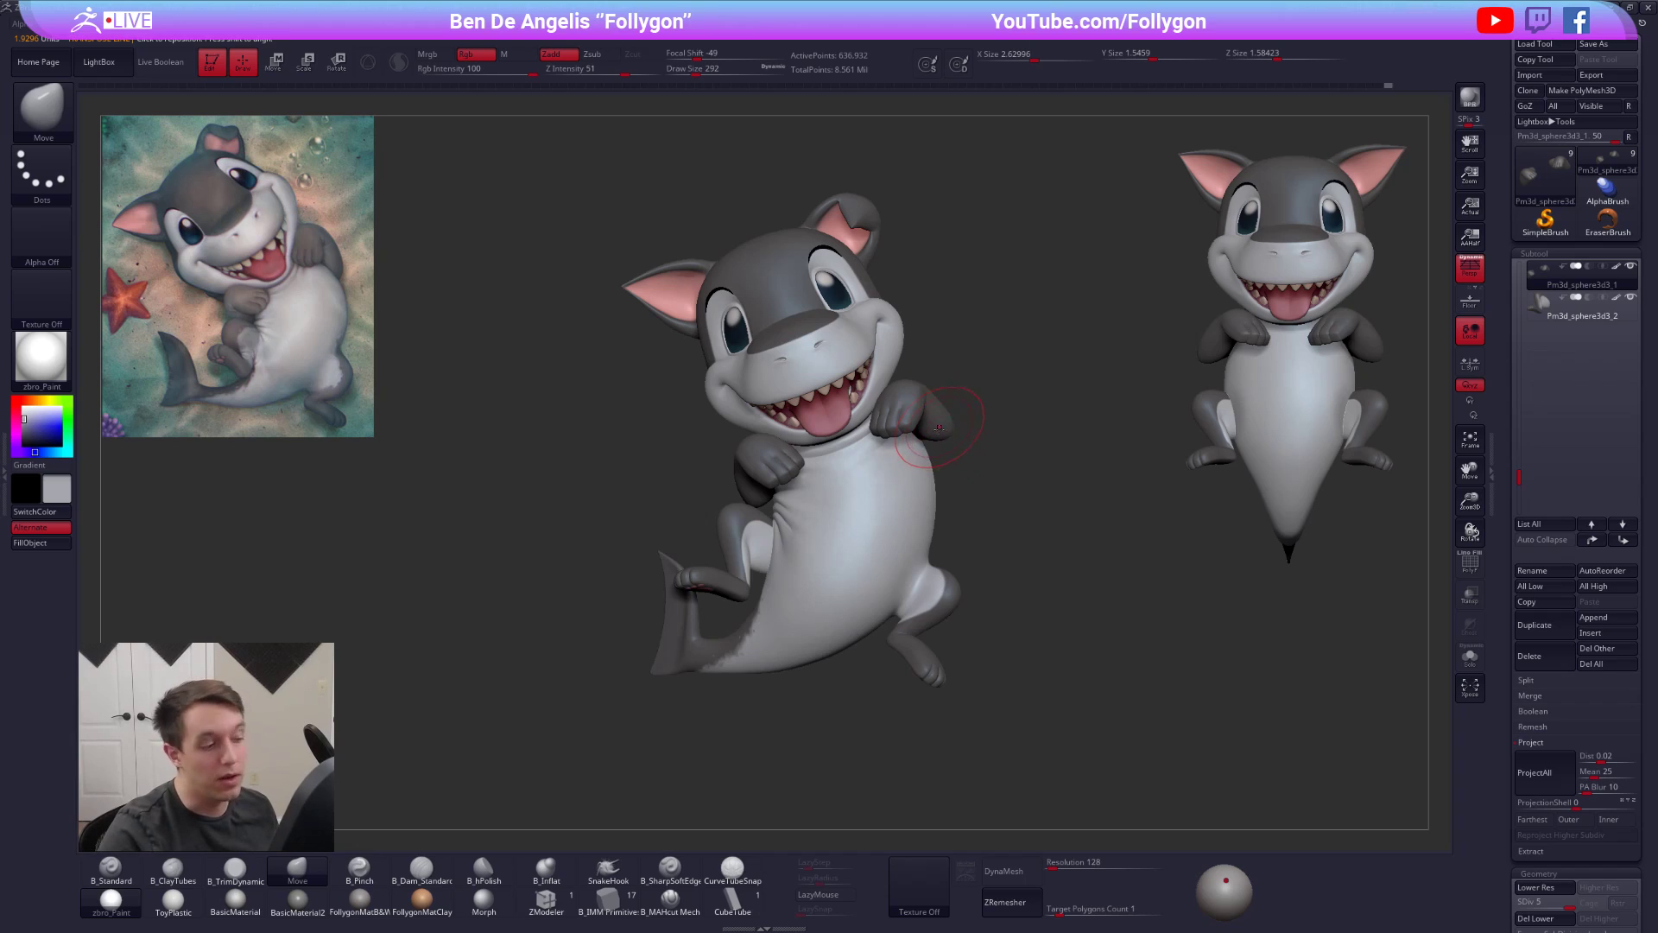
mouse_move(926, 401)
ctrl+mouse_down()
mouse_move(1054, 438)
mouse_move(932, 390)
ctrl+mouse_up()
ctrl+drag(996, 466, 1015, 456)
ctrl+right_drag(1028, 444, 1018, 442)
alt+right_drag(1018, 443, 988, 460)
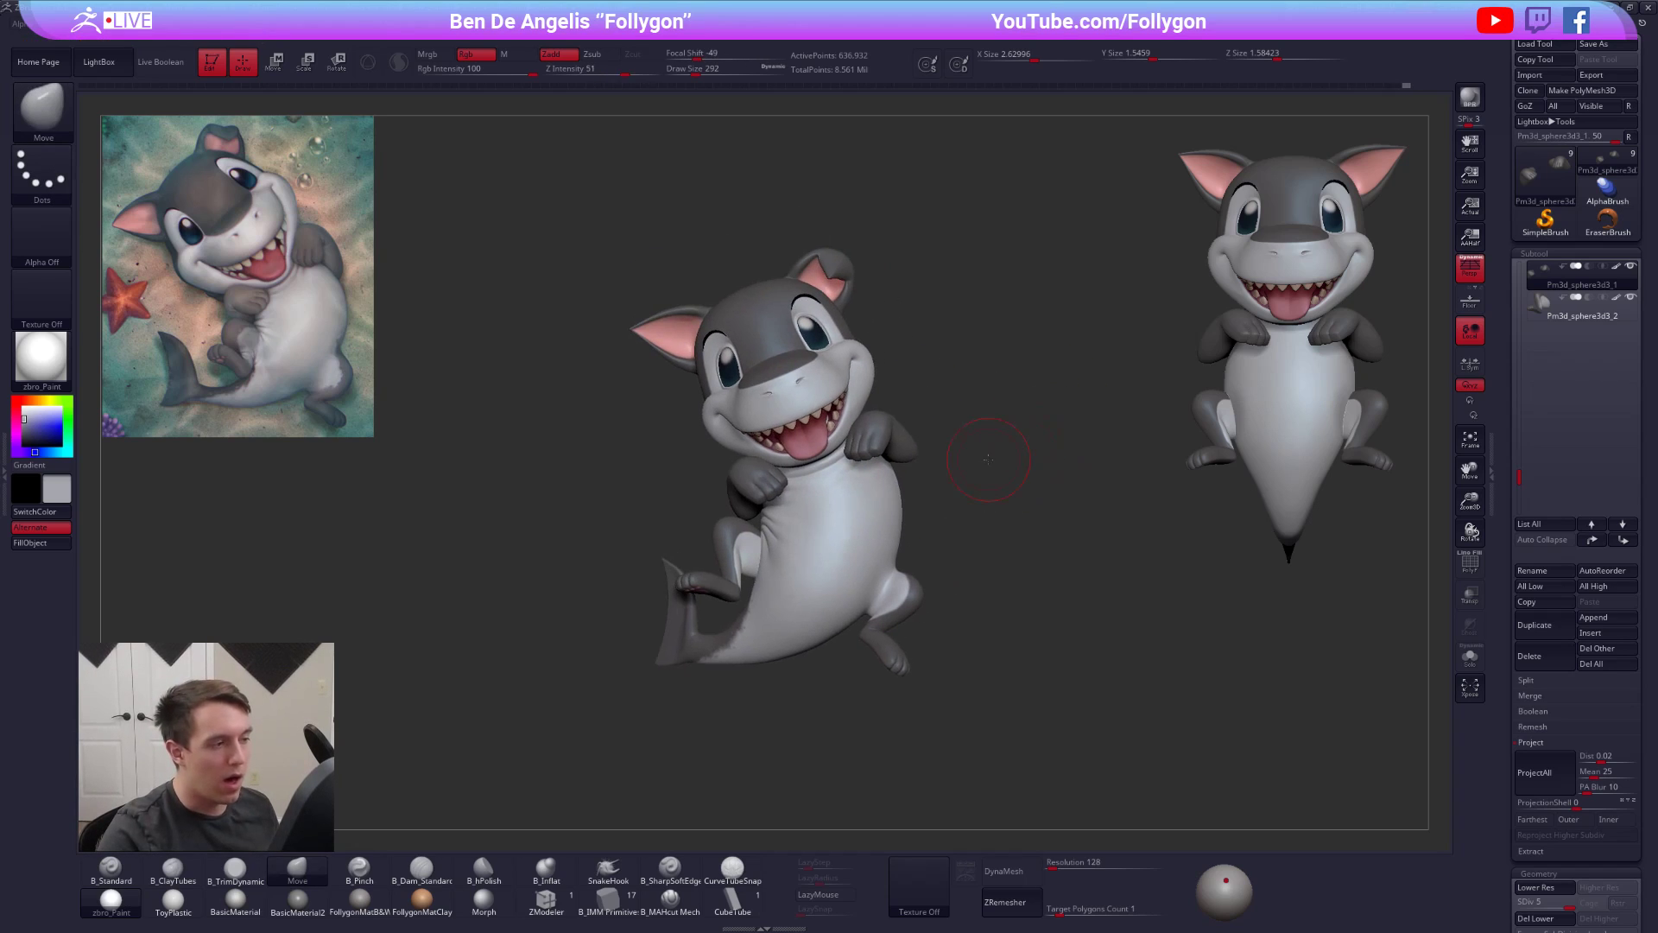
- Switch to the ArtStation page in the browser and examine the Gumroad stylized character design post and its full description
key(alt+Tab)
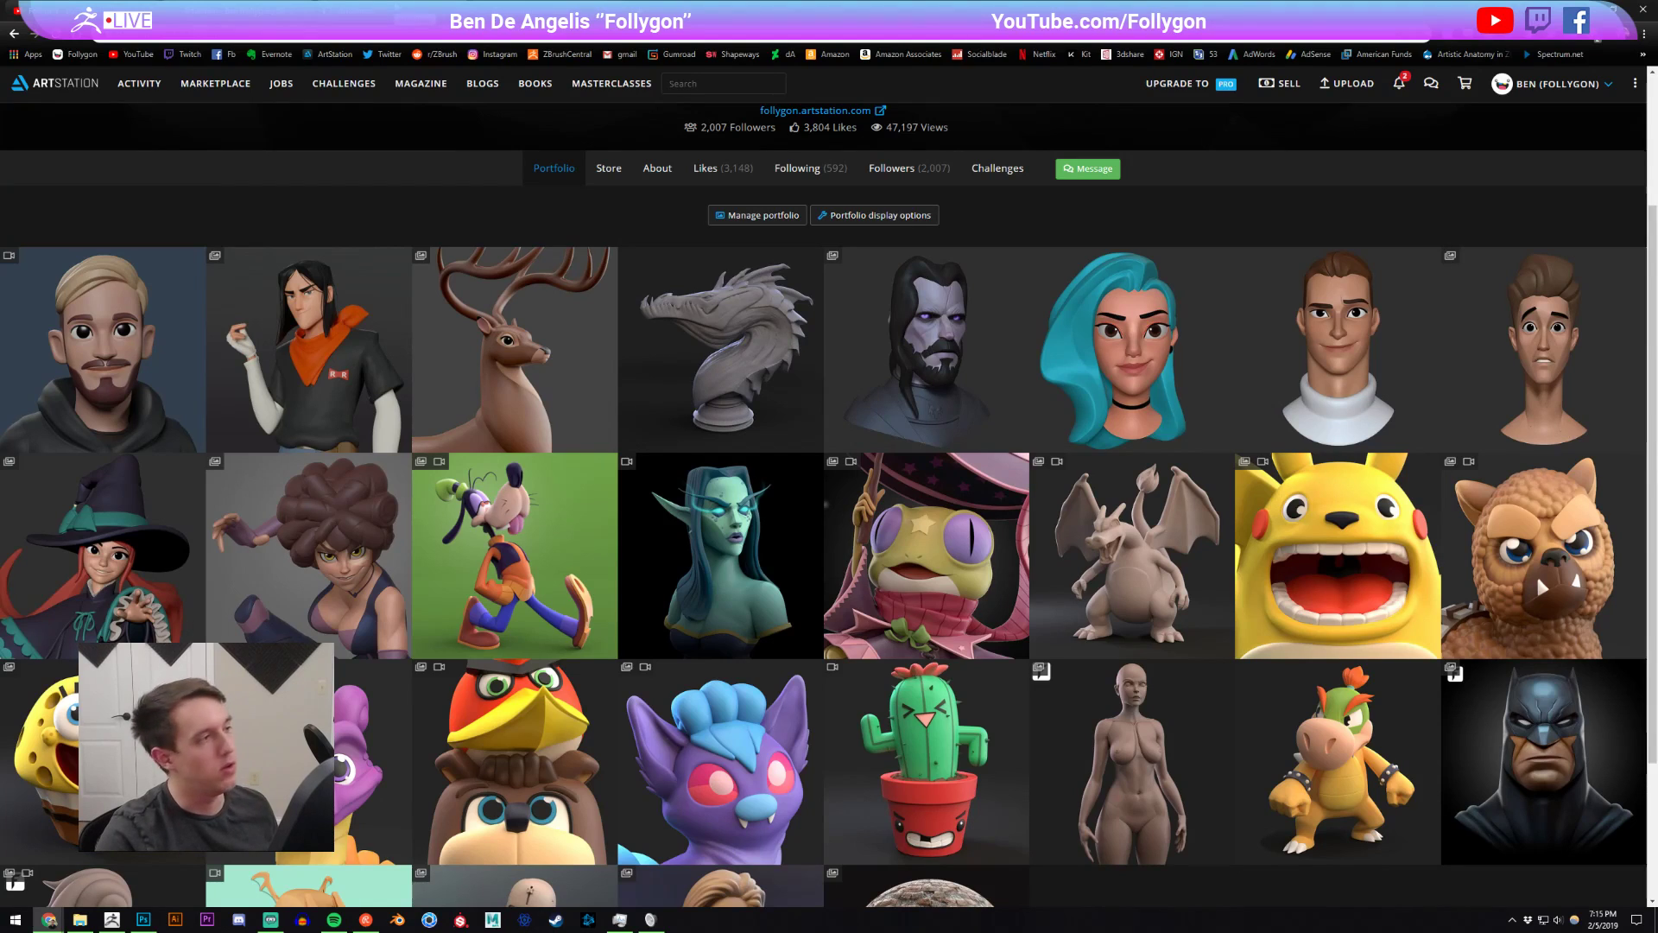
click(328, 11)
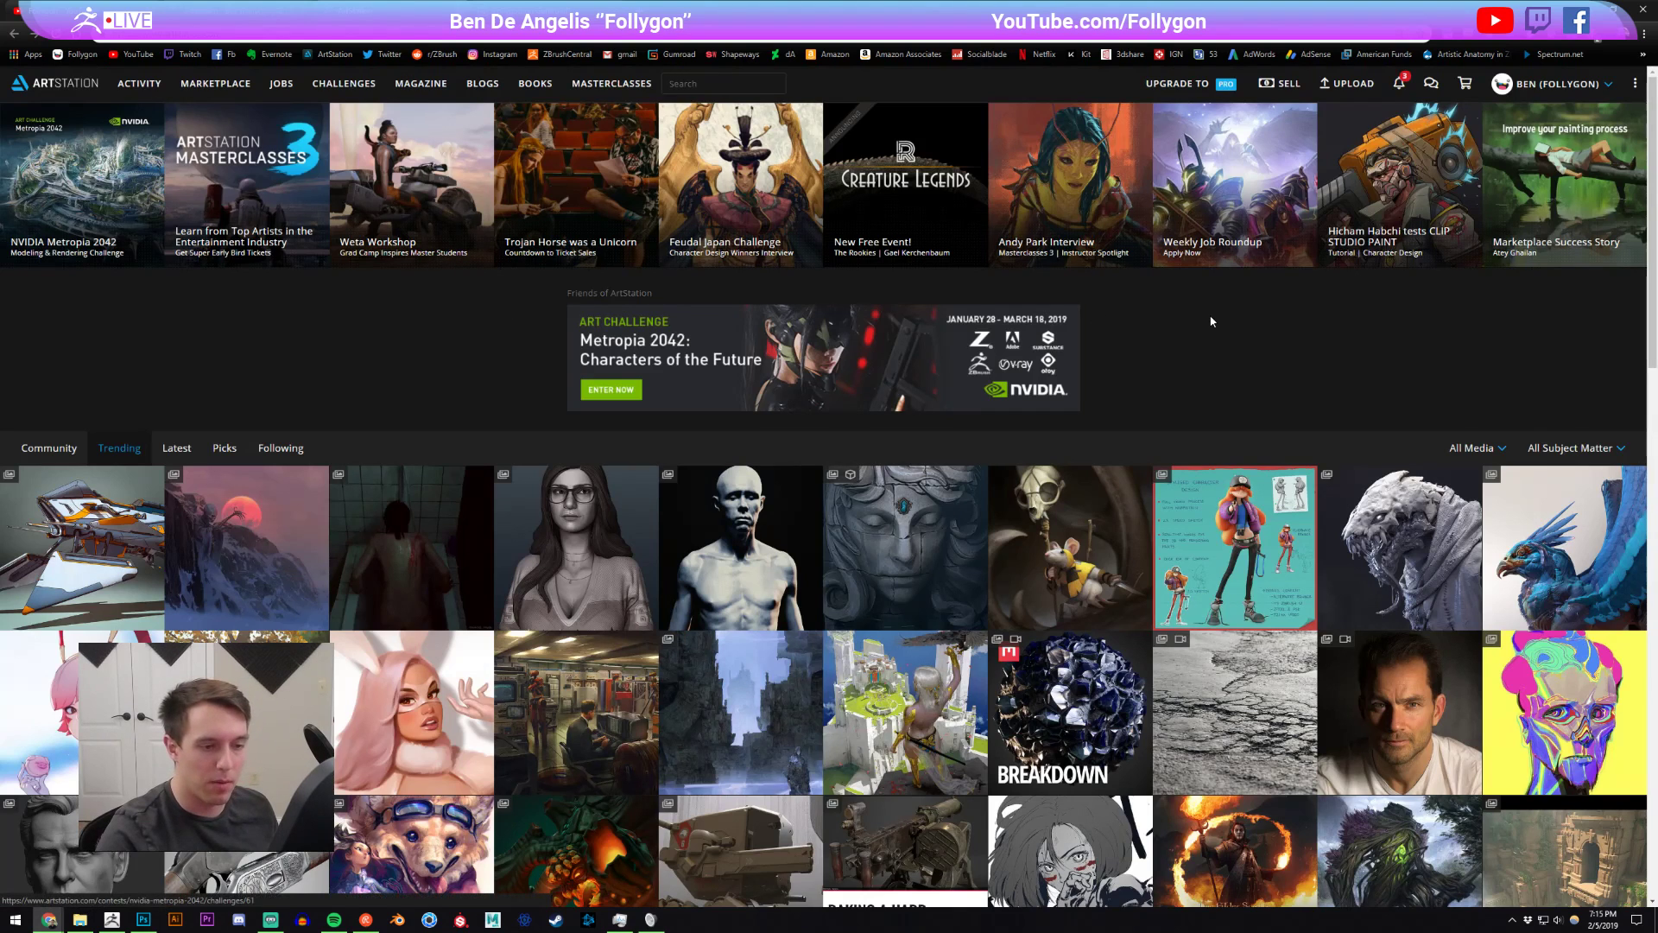
click(1254, 548)
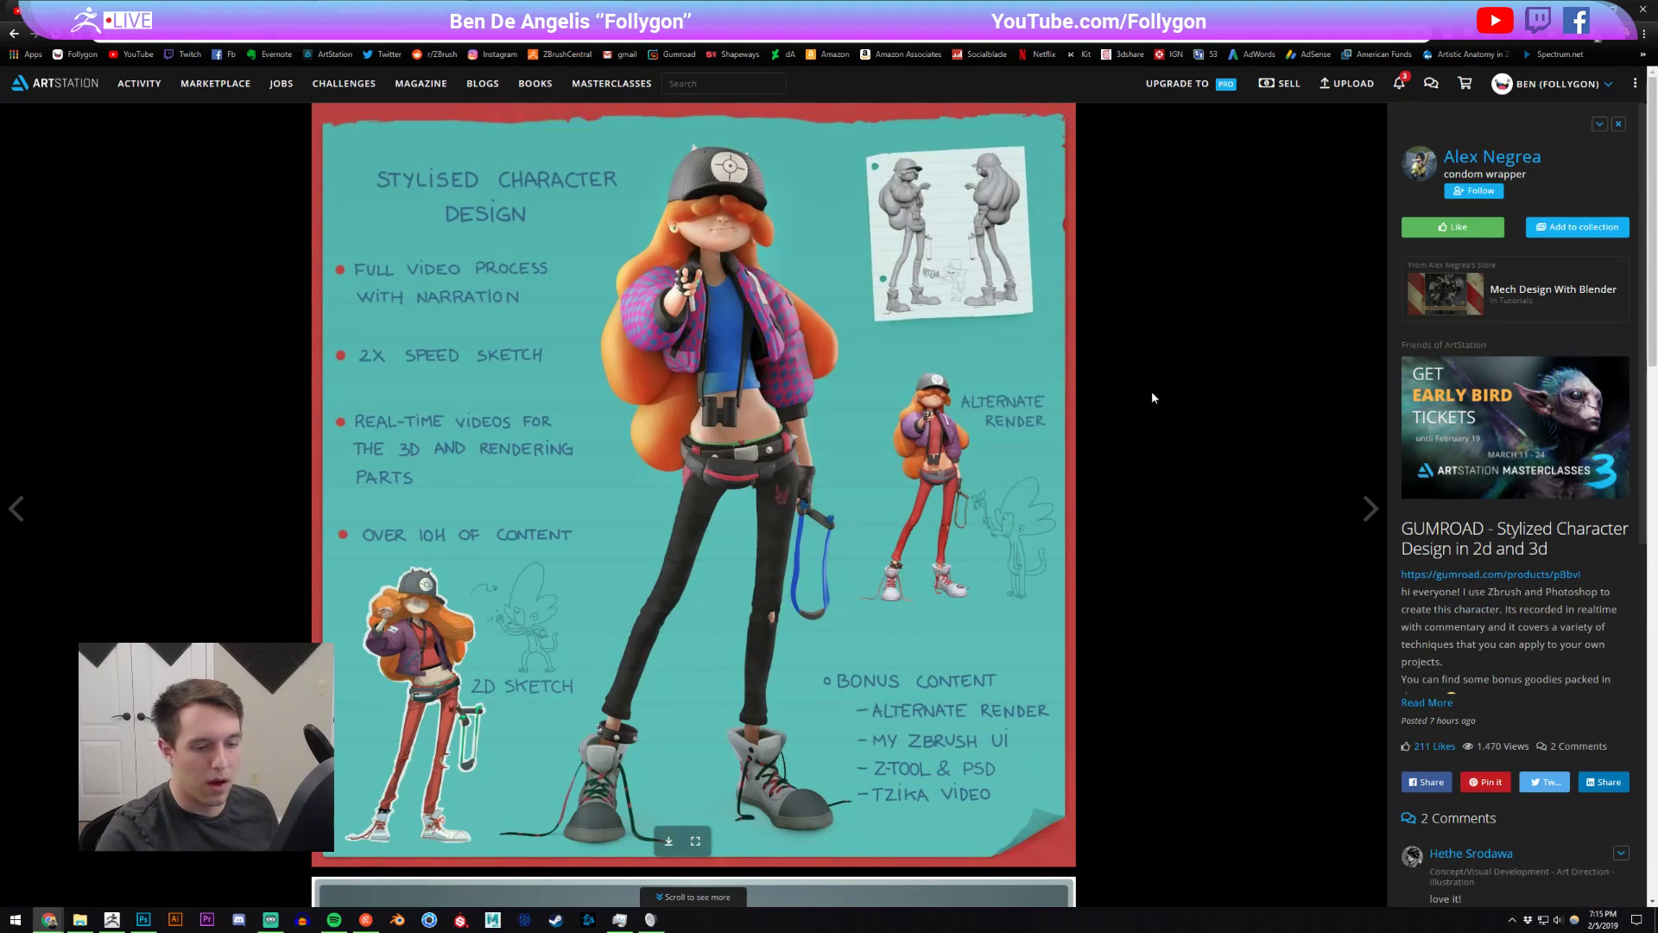
mouse_move(1489, 159)
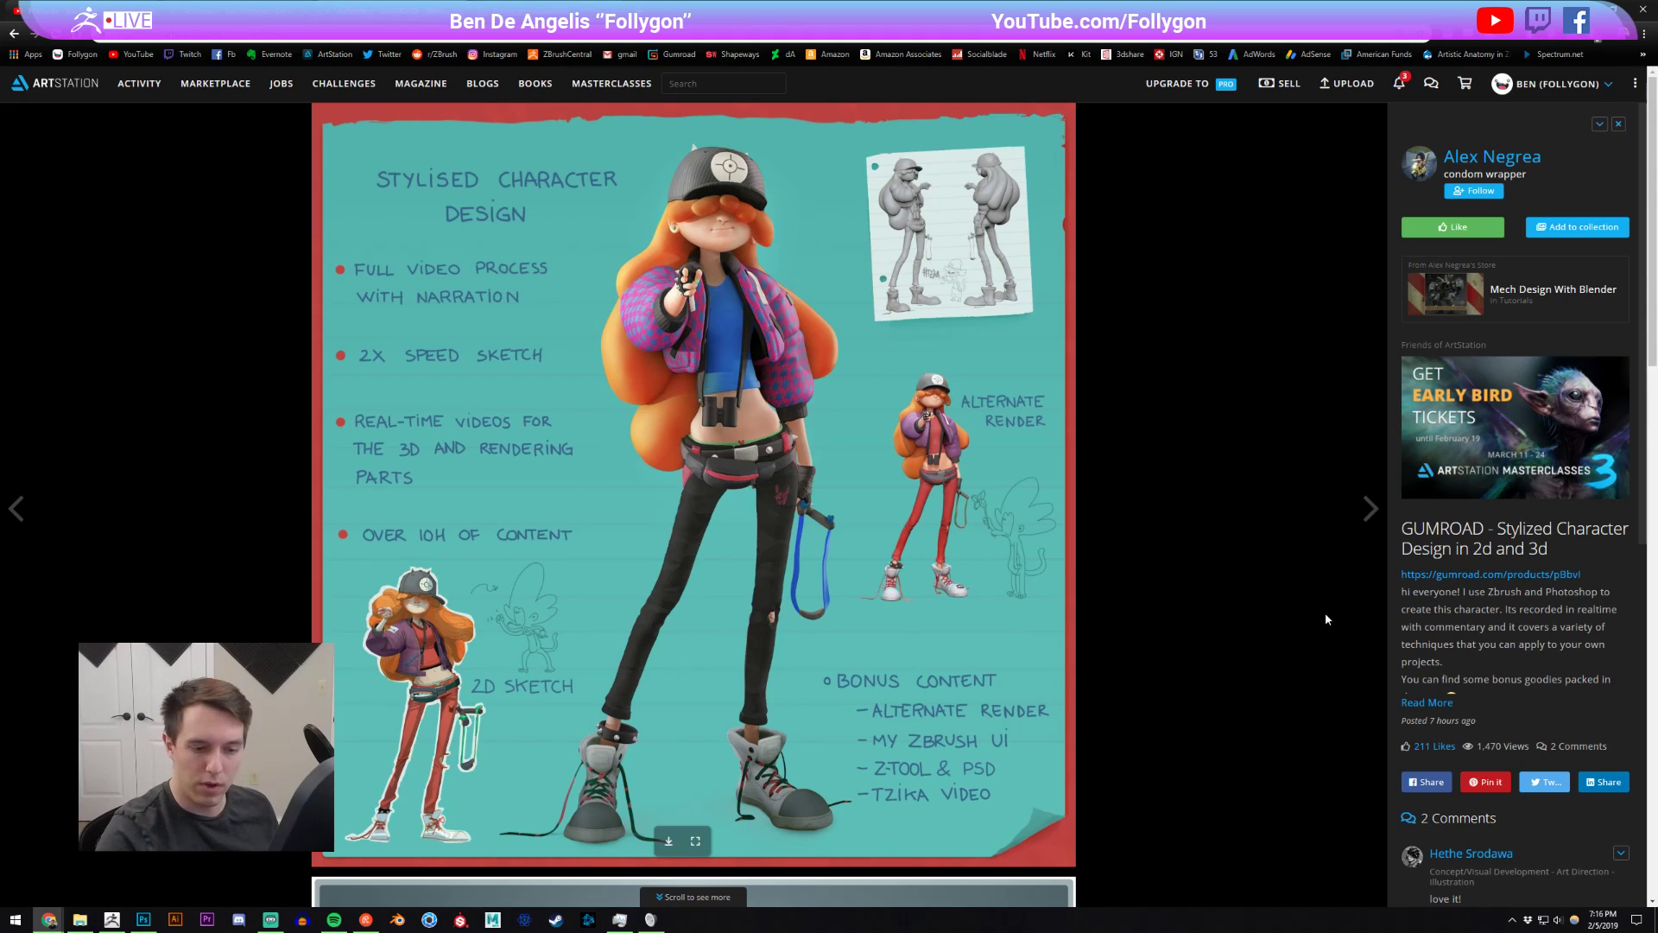
click(1424, 702)
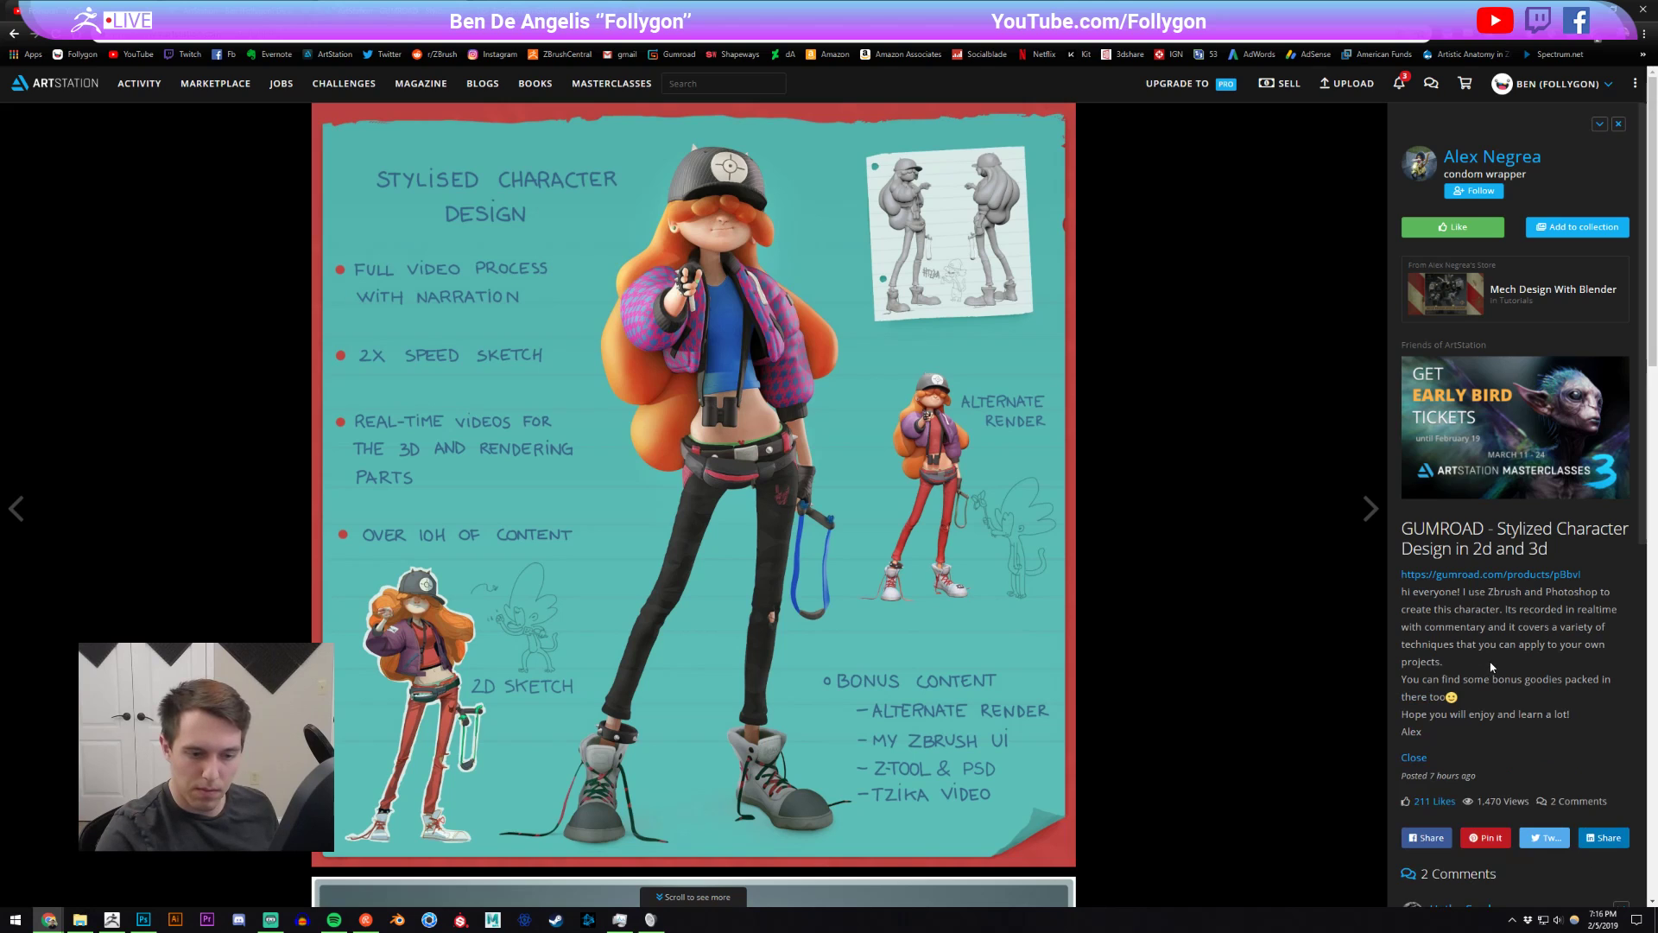
scroll(1092, 515, down, 9)
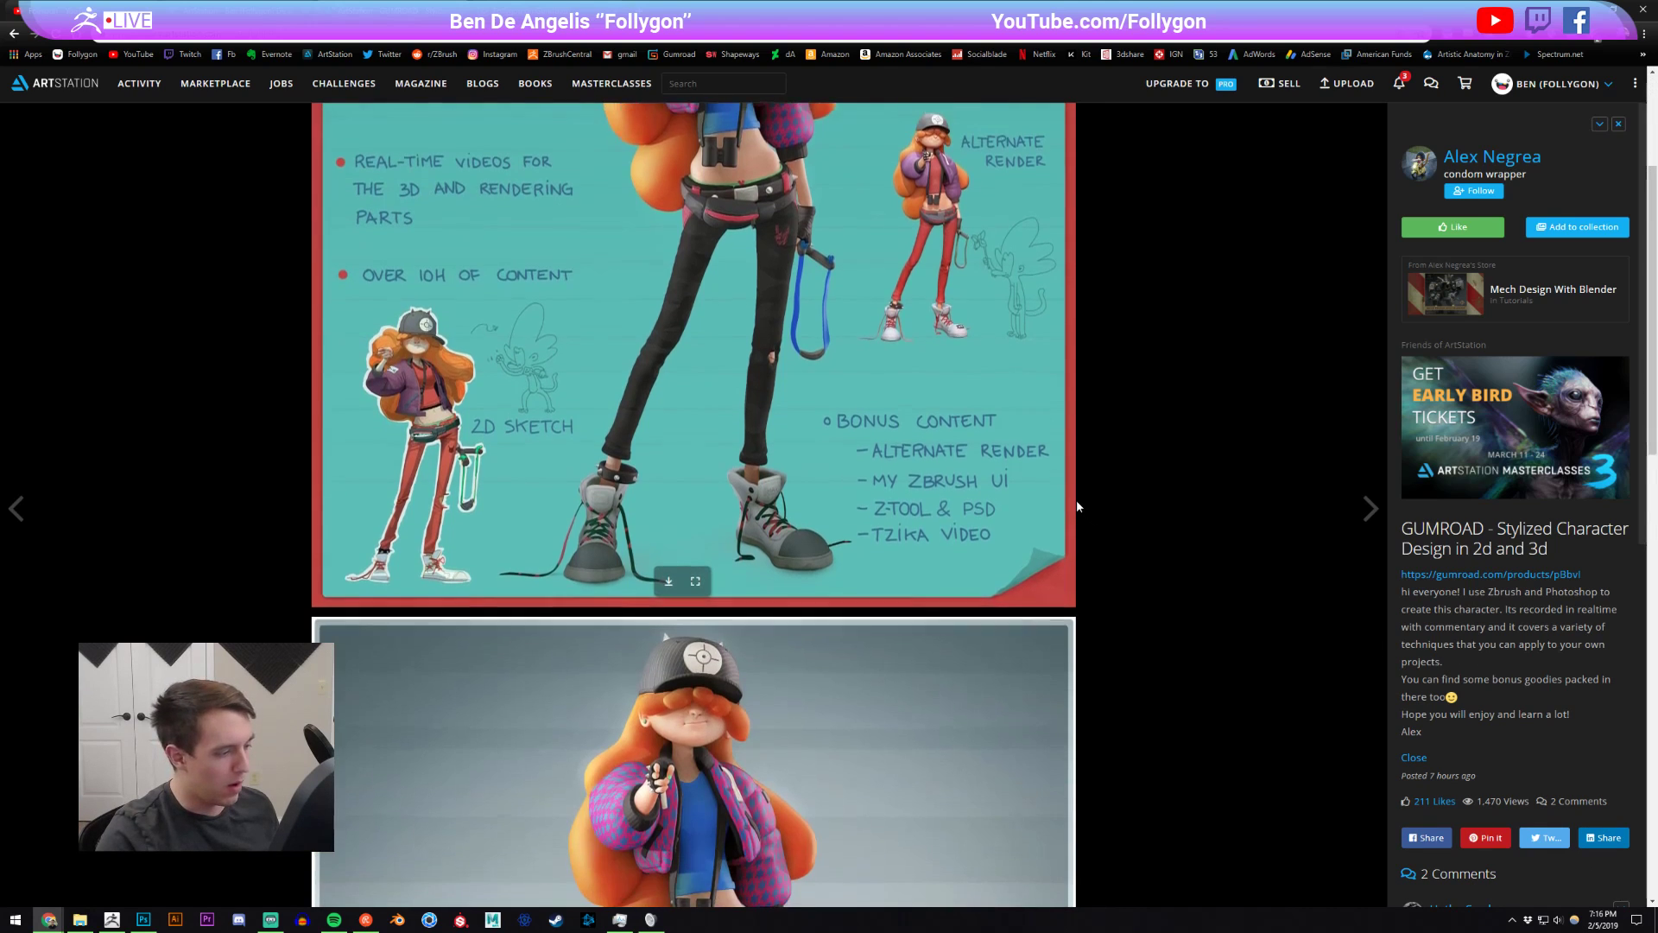
scroll(1073, 671, down, 9)
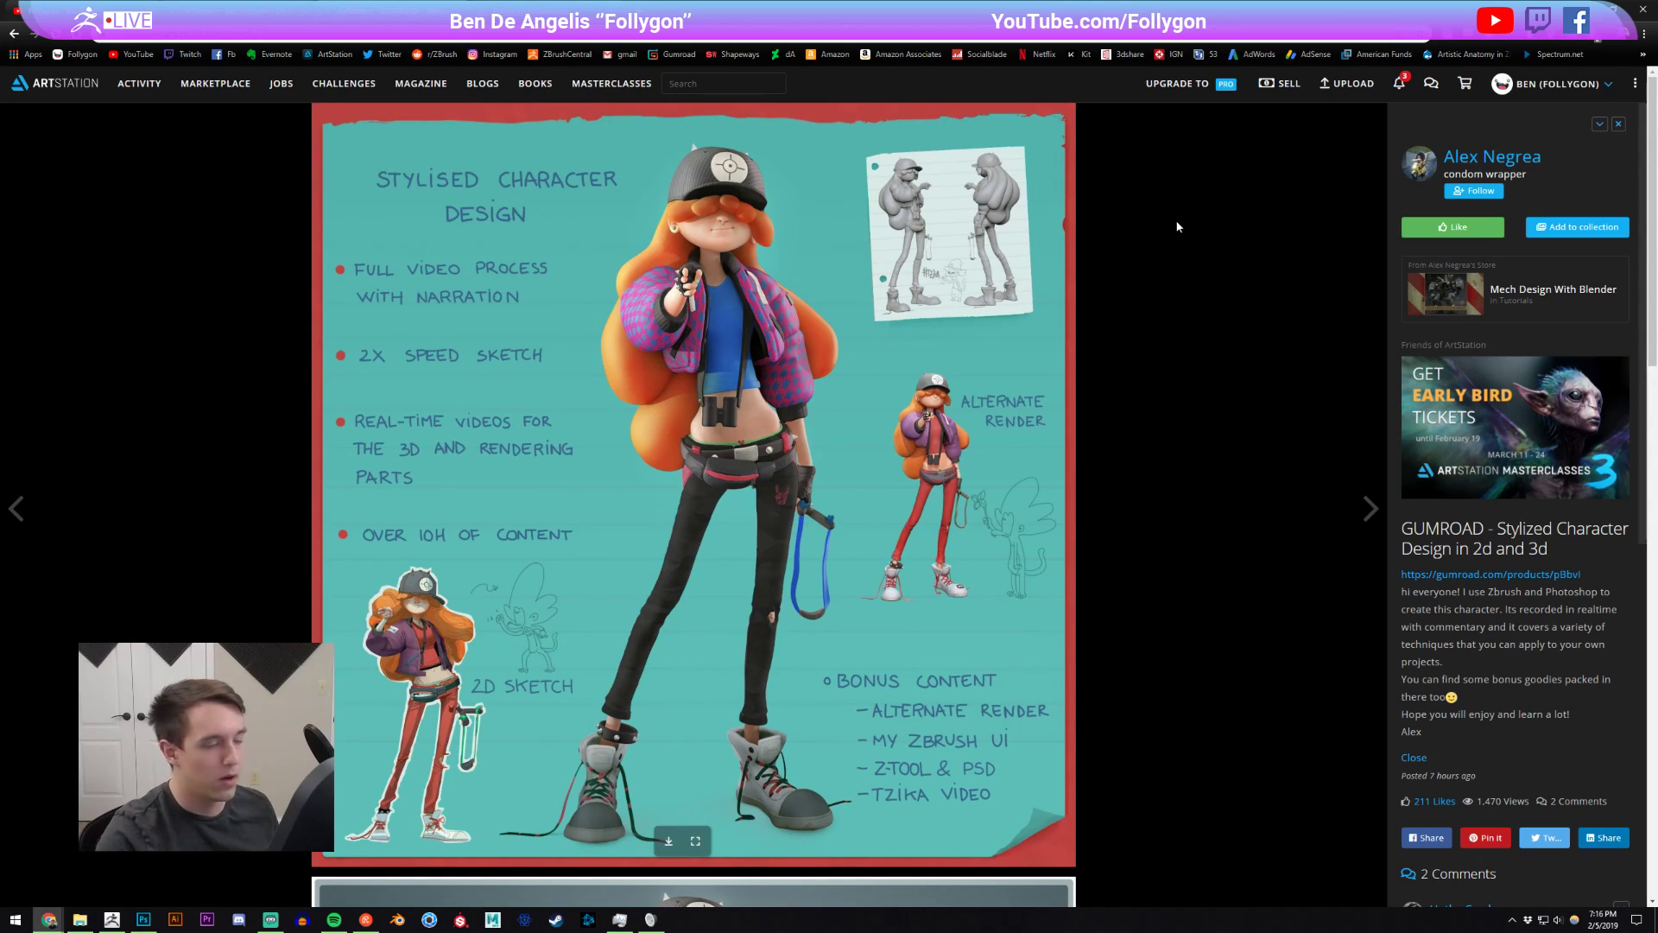
drag(1544, 177, 1436, 171)
click(1235, 289)
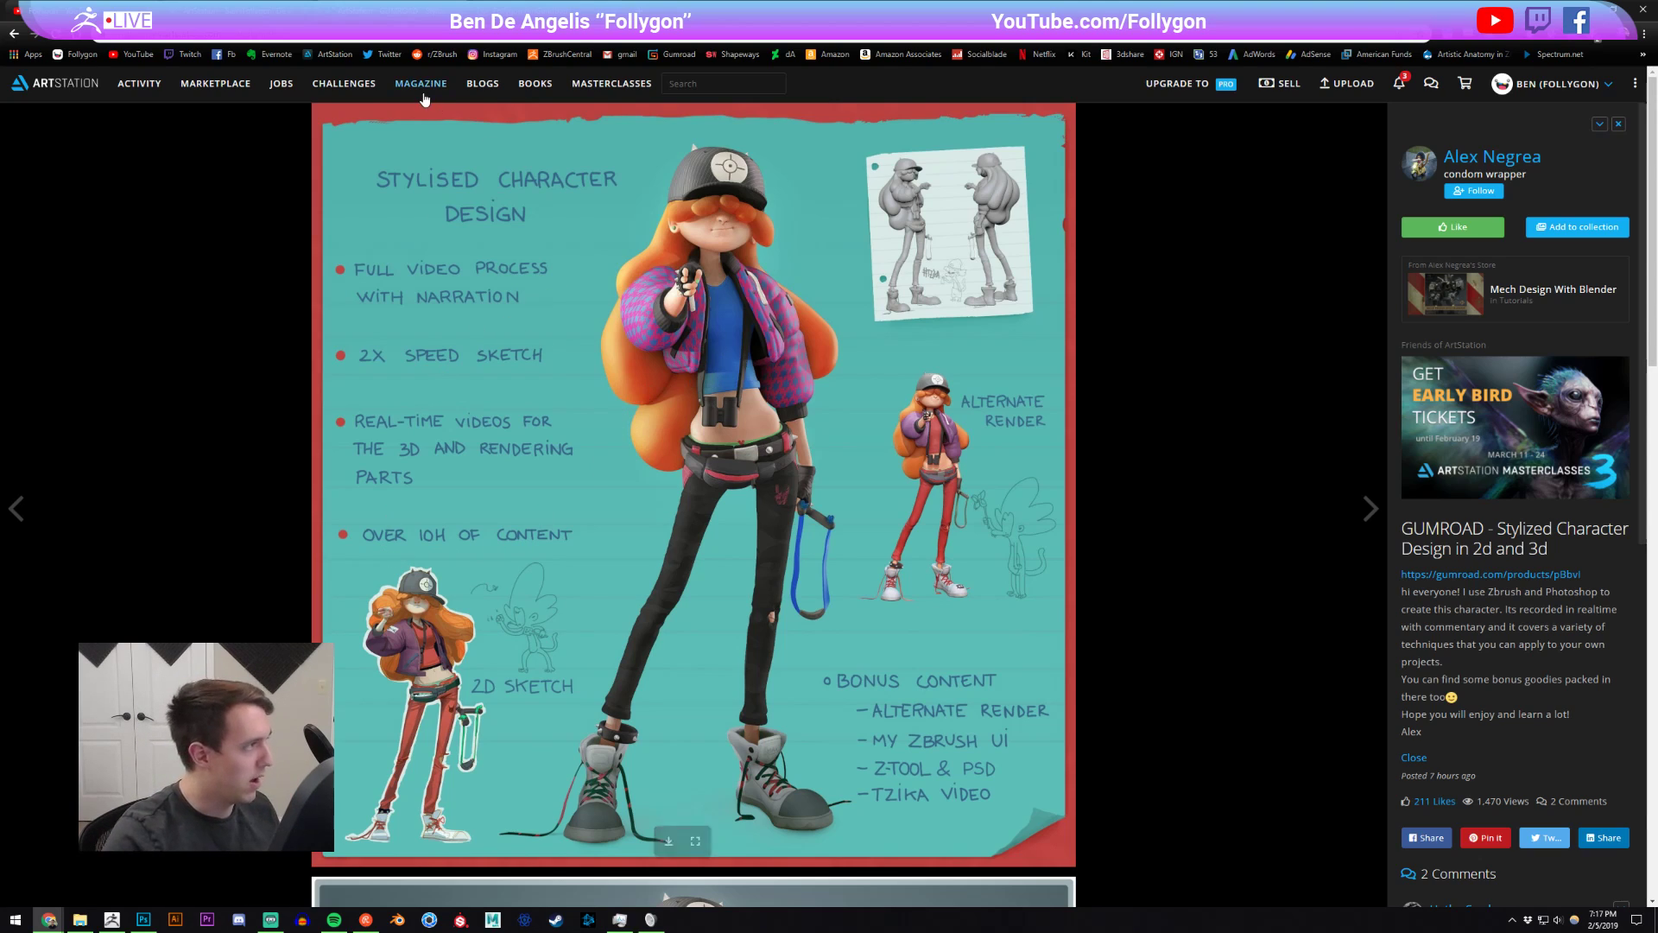
- Browse the post artist's portfolio, view the Livestream sketch artwork, and return to ZBrush
click(1513, 164)
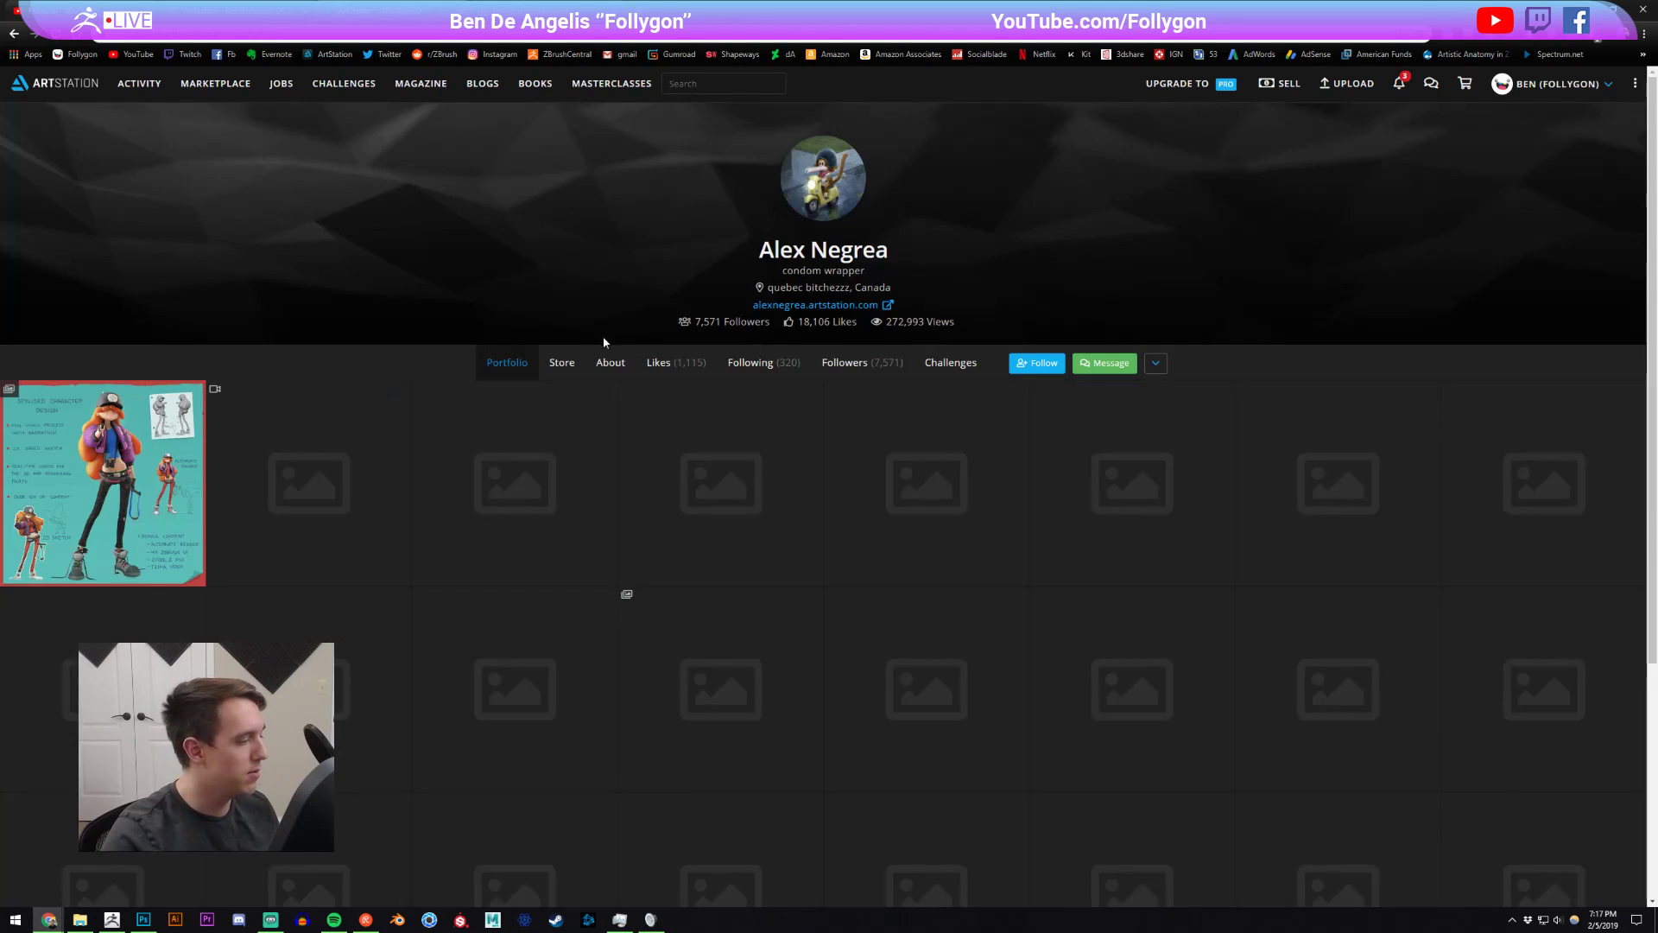
scroll(543, 402, down, 3)
scroll(294, 518, up, 3)
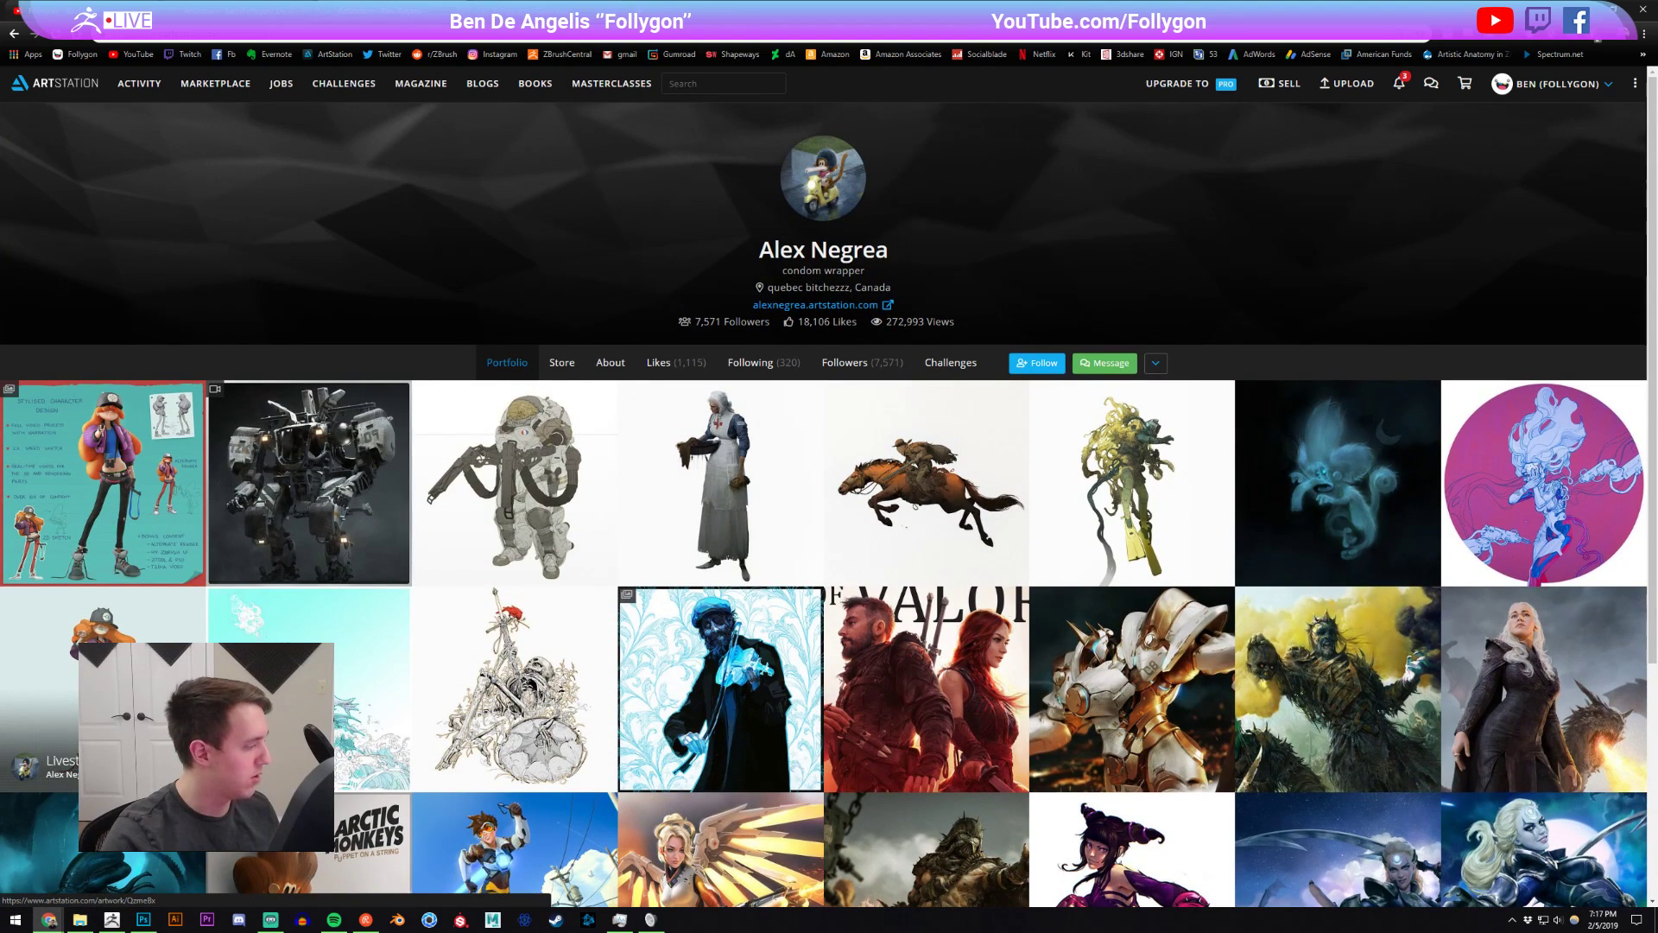
click(147, 708)
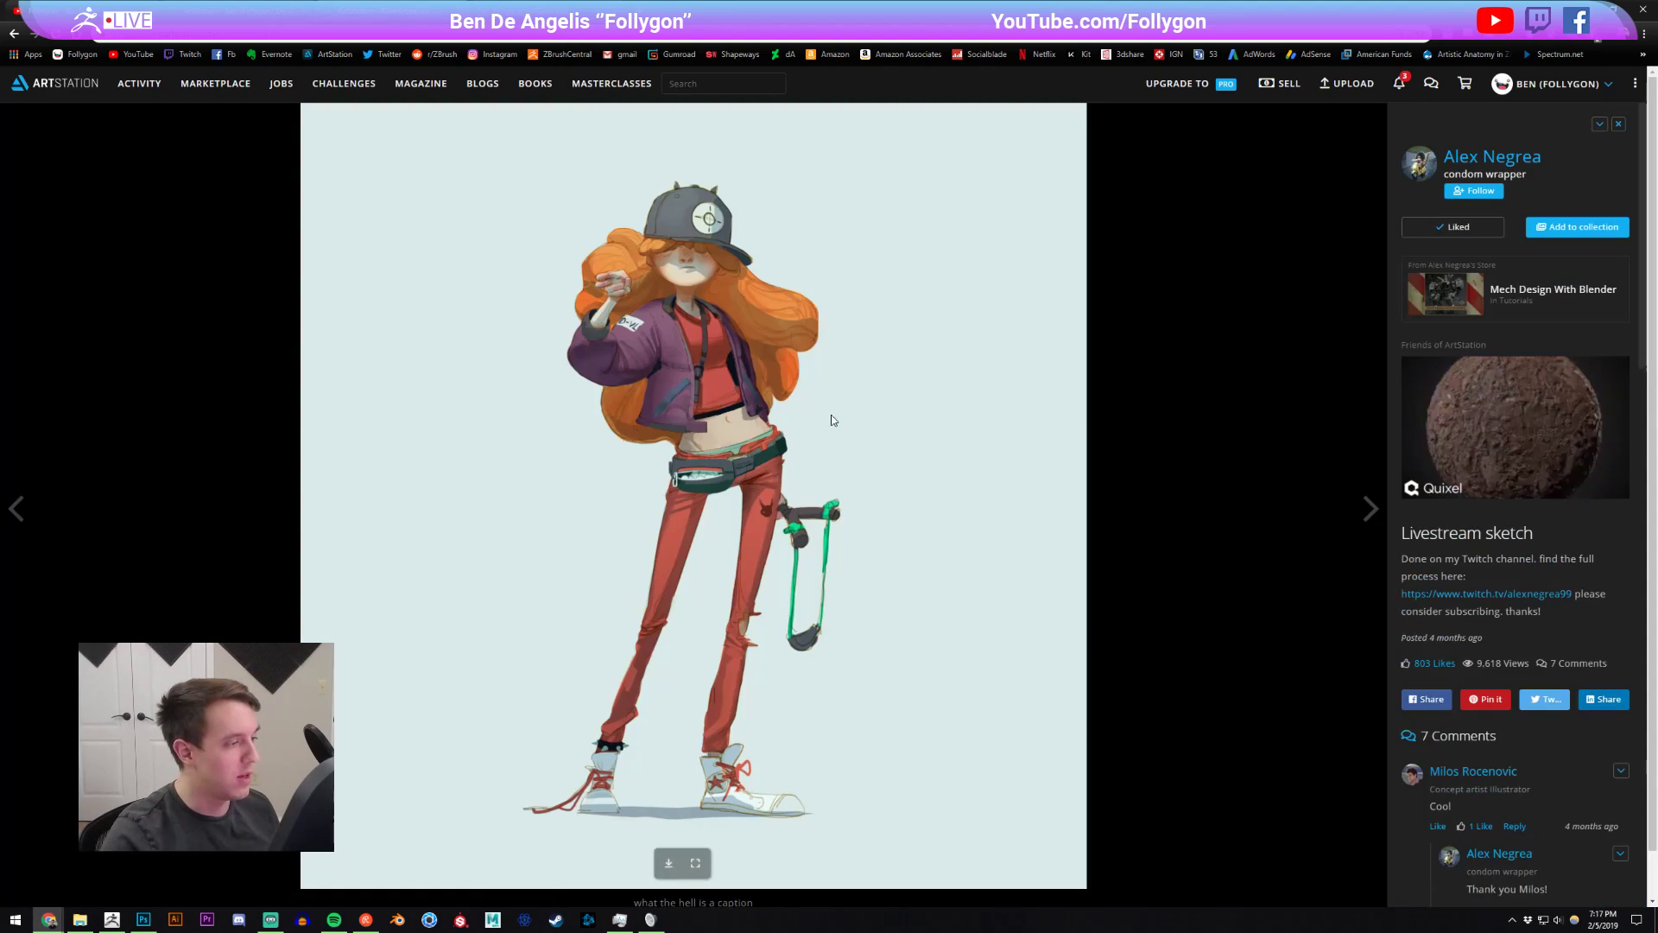
key(ctrl+w)
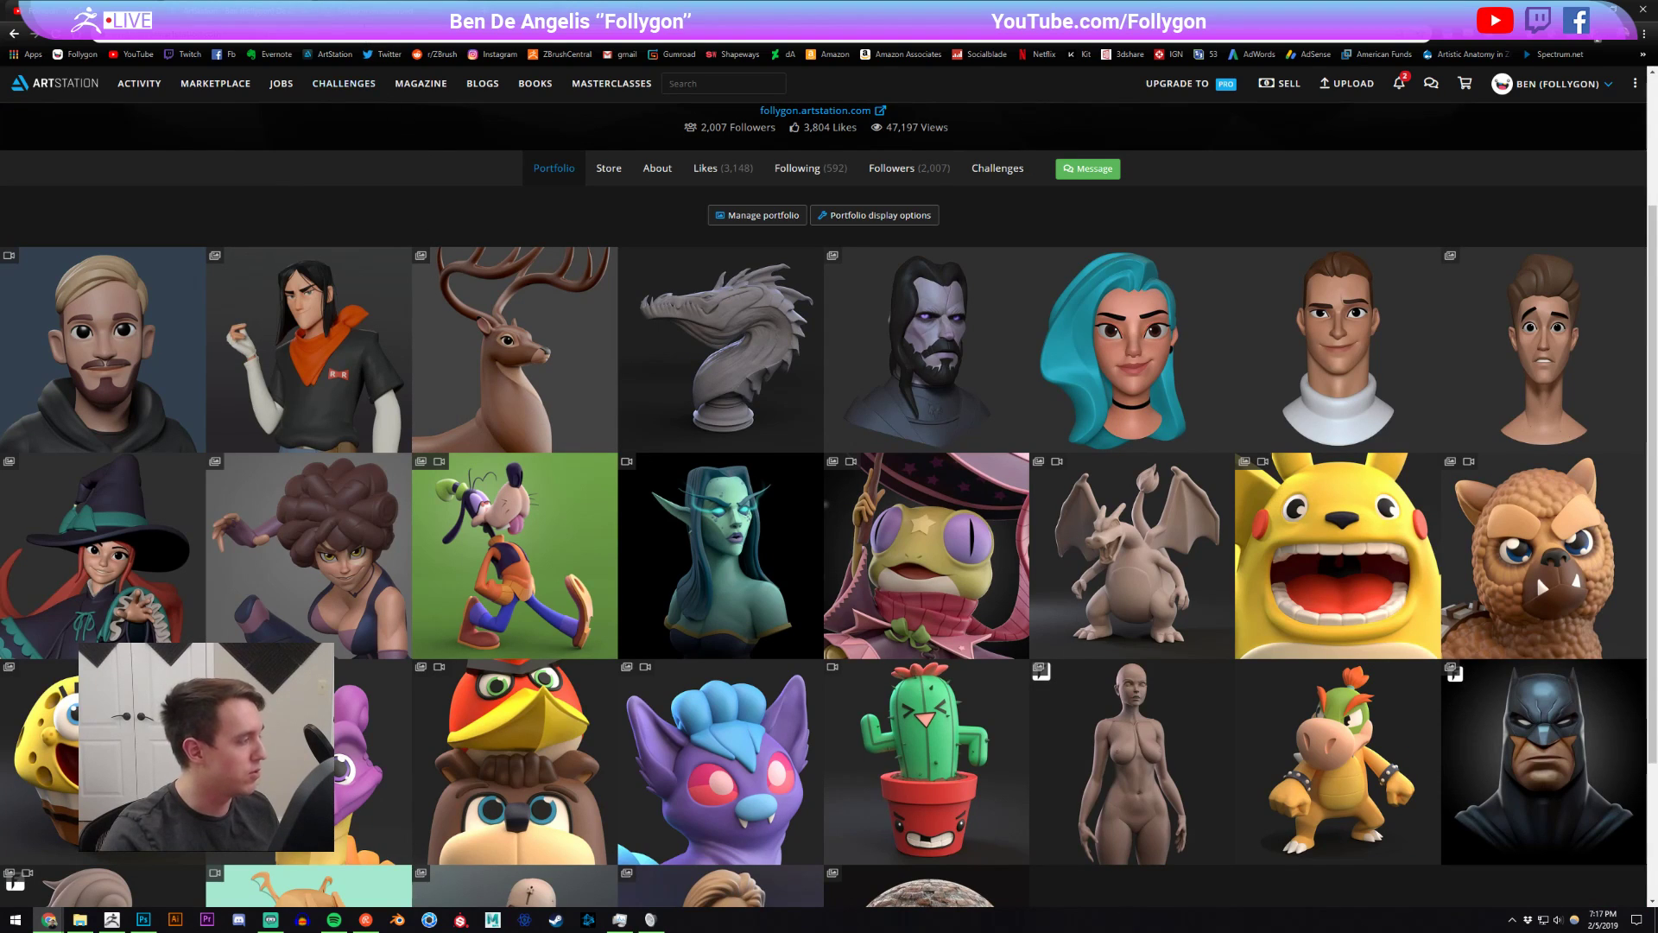
click(267, 10)
click(111, 915)
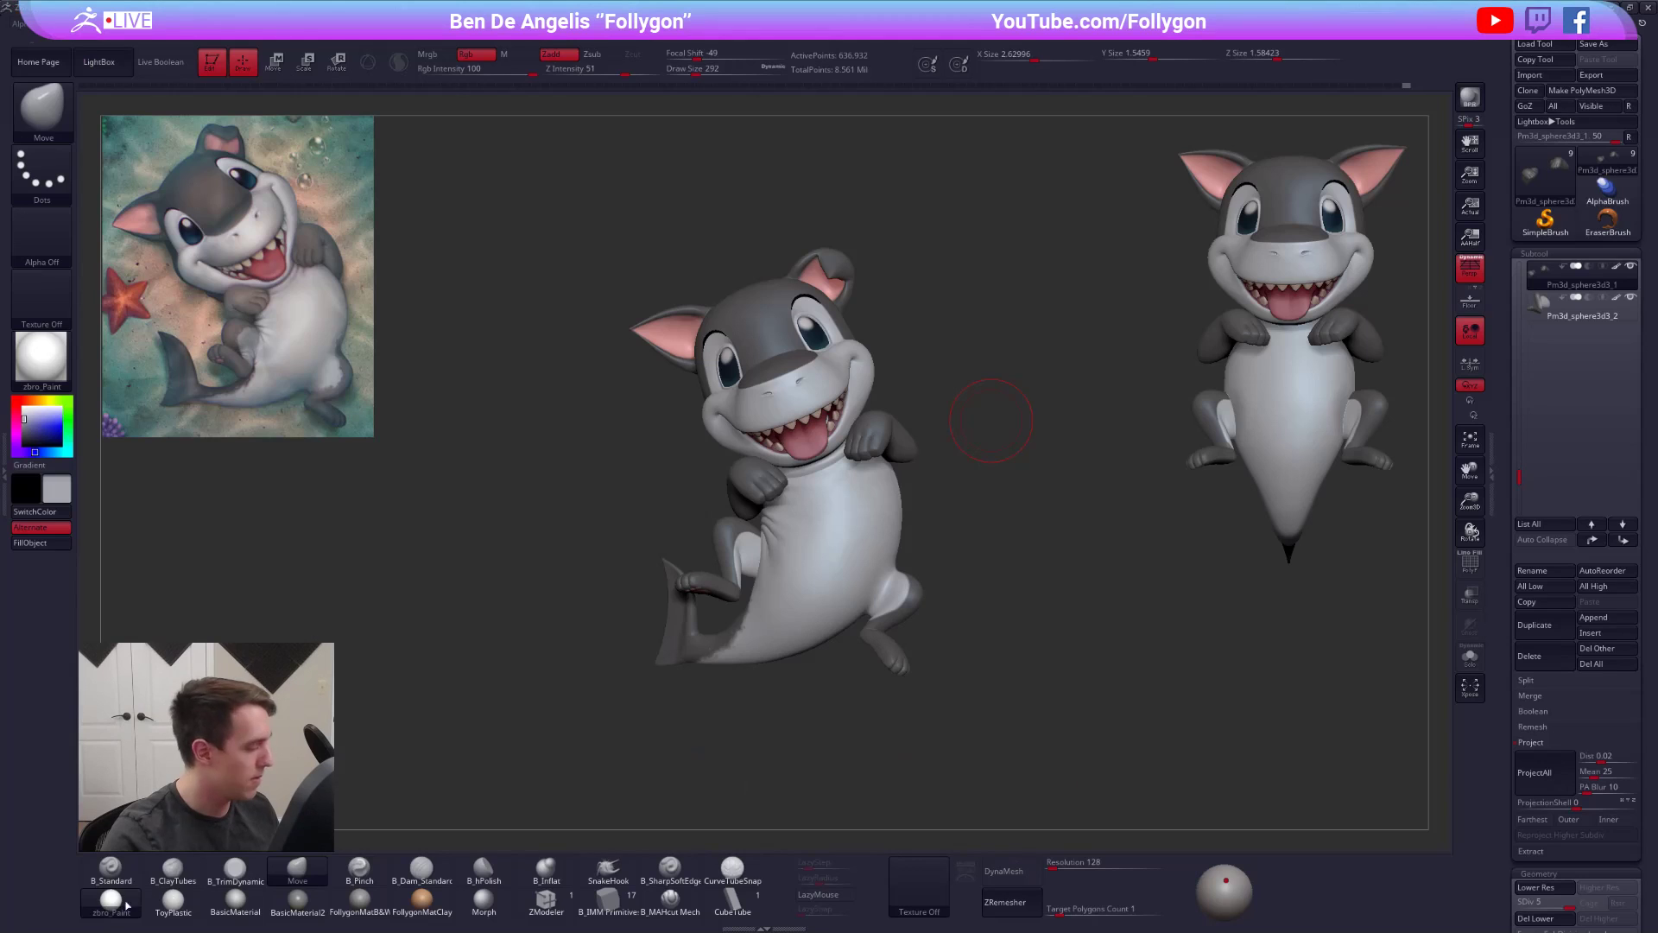
- Lower the arms to subdivision level 1 and set the Move brush to size 381
drag(439, 647, 462, 646)
key(space)
drag(847, 540, 861, 540)
mouse_move(909, 453)
right_down()
mouse_move(903, 413)
mouse_move(905, 442)
right_up()
key(shift+d)
key(shift+d)
key(shift+d)
key(shift+d)
right_drag(900, 380, 894, 410)
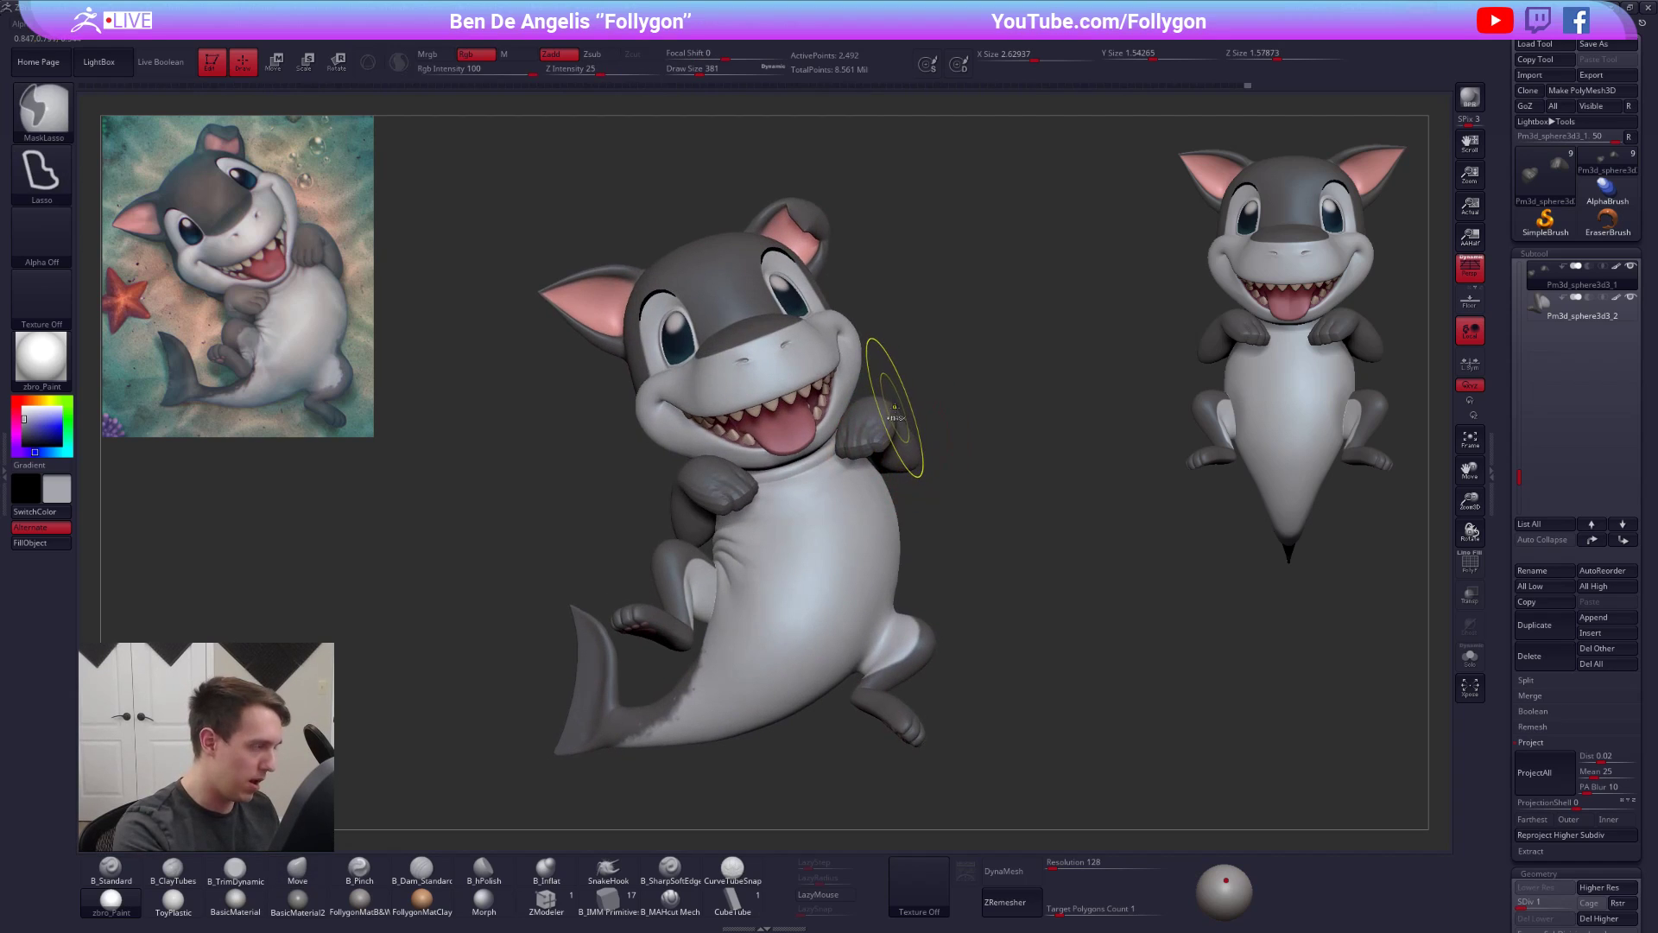
ctrl+drag(909, 508, 871, 537)
ctrl+drag(900, 411, 798, 629)
key(b)
key(m)
key(v)
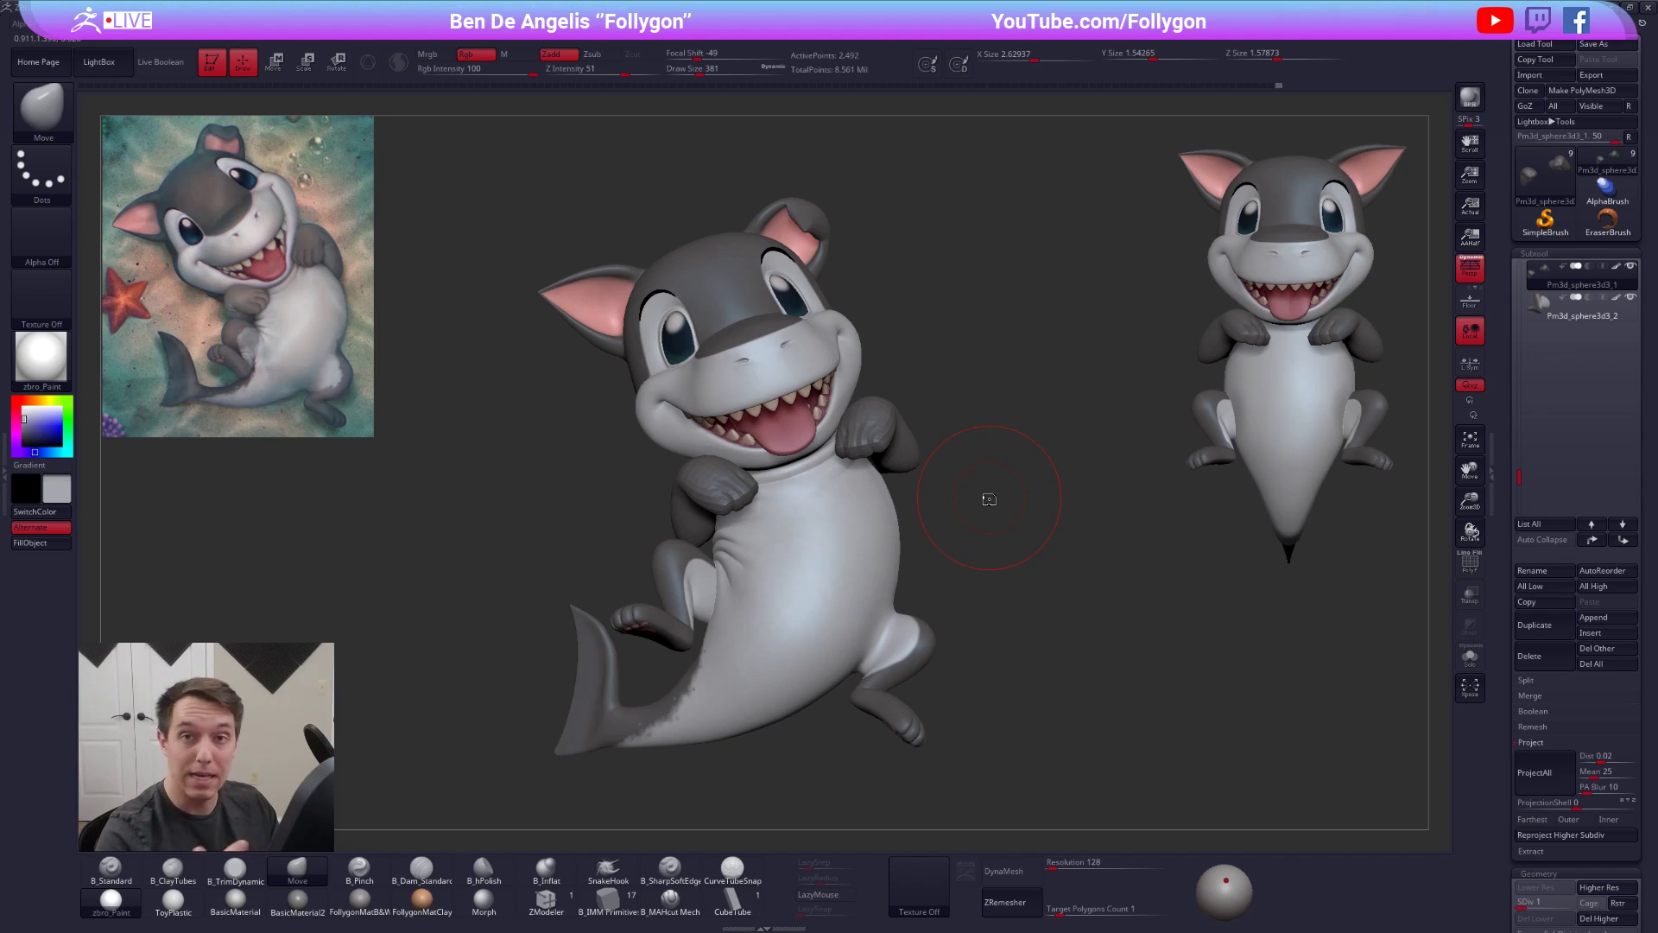
- Reshape the character's left arm with the Move brush, checking it in isolation and reducing the brush size to 321
mouse_move(926, 472)
mouse_down()
mouse_move(942, 484)
mouse_move(913, 473)
mouse_move(933, 449)
mouse_move(937, 471)
mouse_up()
key(alt+s)
key(space)
key(space)
mouse_move(936, 483)
mouse_down()
mouse_move(950, 484)
mouse_move(924, 505)
mouse_move(936, 517)
mouse_up()
key(space)
mouse_move(936, 505)
mouse_down()
mouse_move(955, 478)
mouse_move(946, 528)
mouse_up()
key(alt+s)
key(space)
key(space)
drag(947, 516, 938, 511)
key(s)
drag(938, 505, 941, 503)
right_drag(947, 524, 939, 530)
key(s)
drag(939, 523, 945, 523)
right_drag(944, 523, 942, 525)
- Isolate the arms and mask everything except the left upper arm, inverting the lasso mask and softening its edge
key(alt+s)
key(shift+f)
key(shift+f)
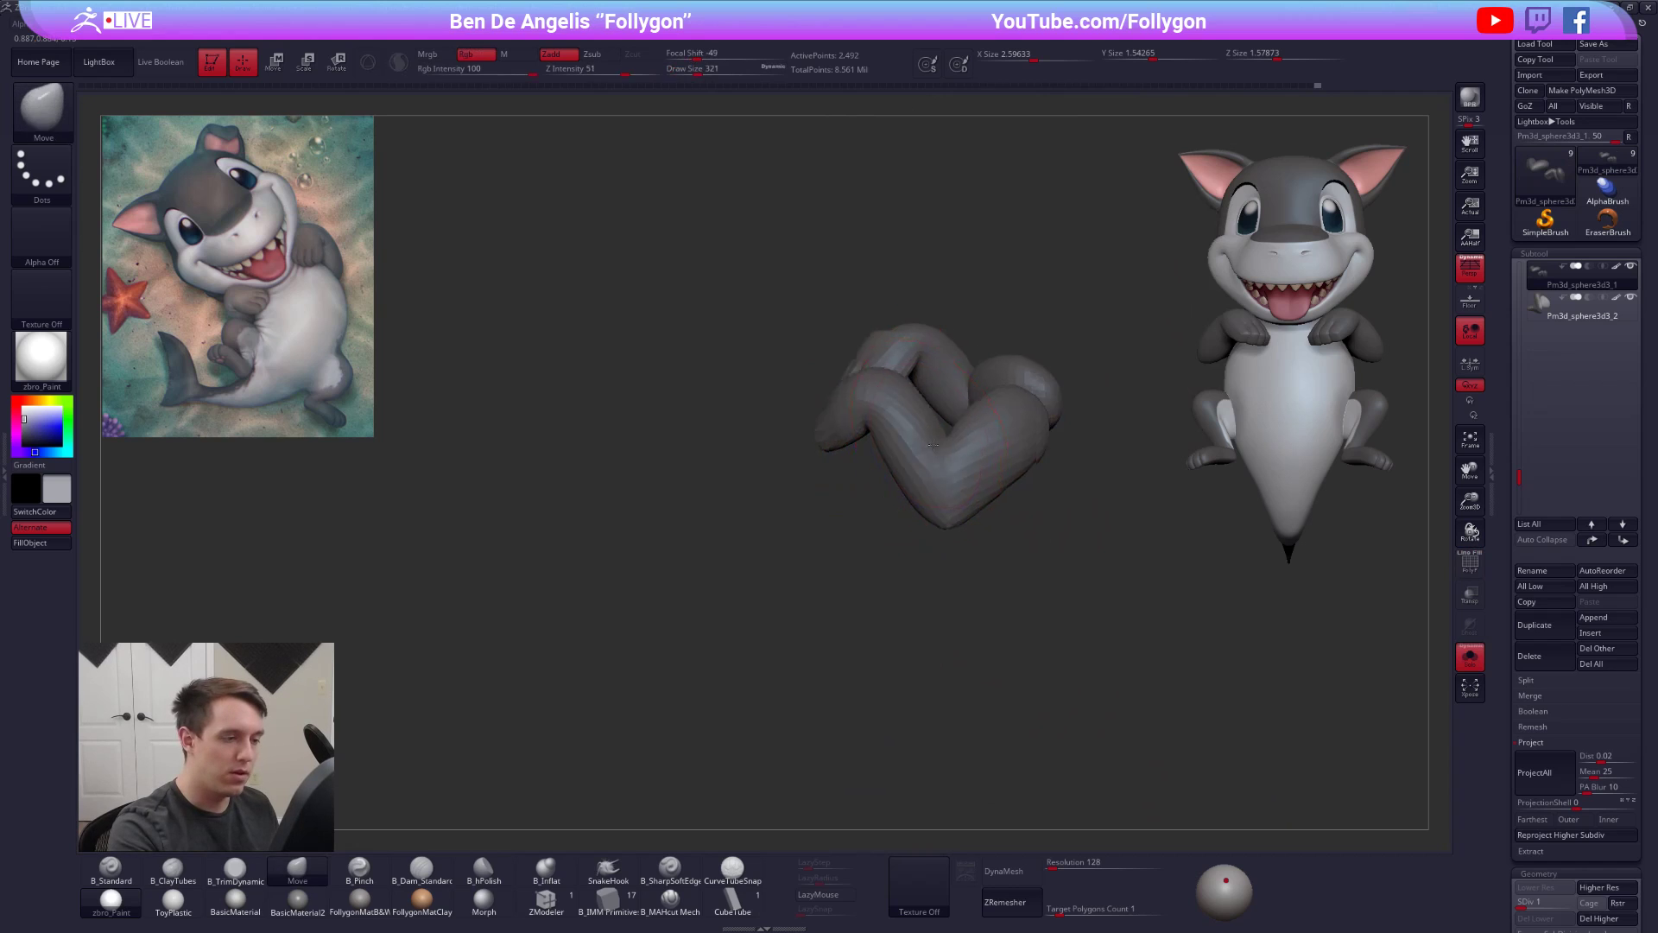
right_drag(930, 438, 924, 423)
mouse_move(924, 423)
ctrl+mouse_down()
mouse_move(942, 609)
mouse_move(1042, 384)
mouse_move(928, 404)
ctrl+mouse_up()
key(ctrl+i)
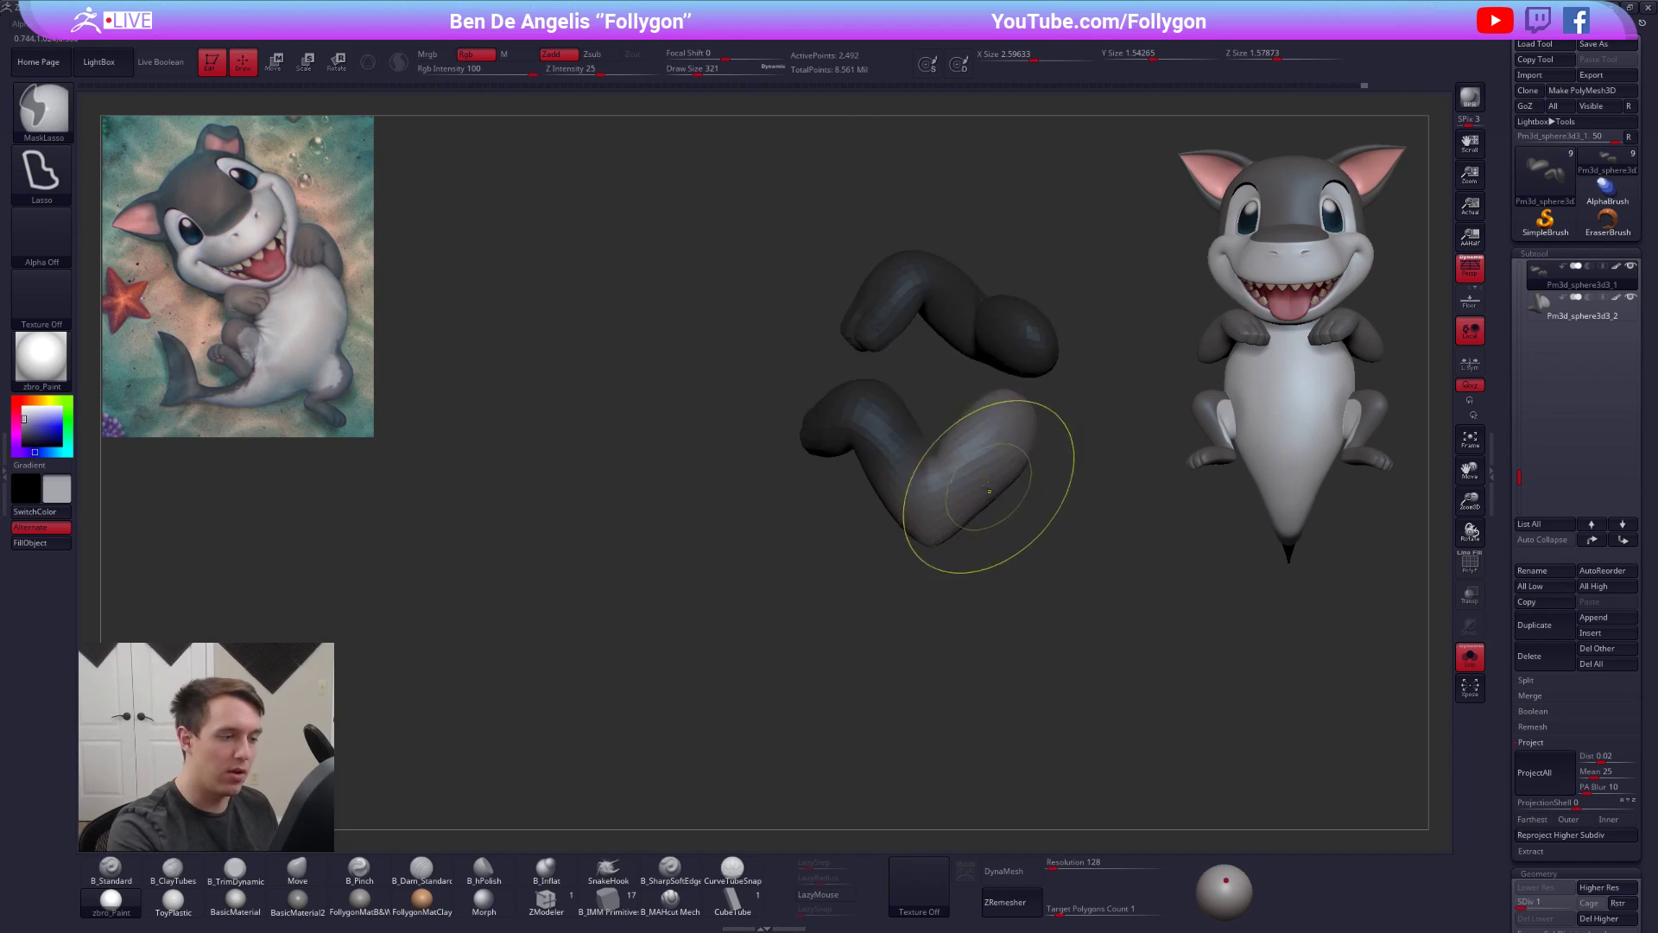
ctrl+click(992, 485)
- Reshape the unmasked left upper arm with the Move brush, reducing the brush size to 265
right_drag(992, 485, 991, 449)
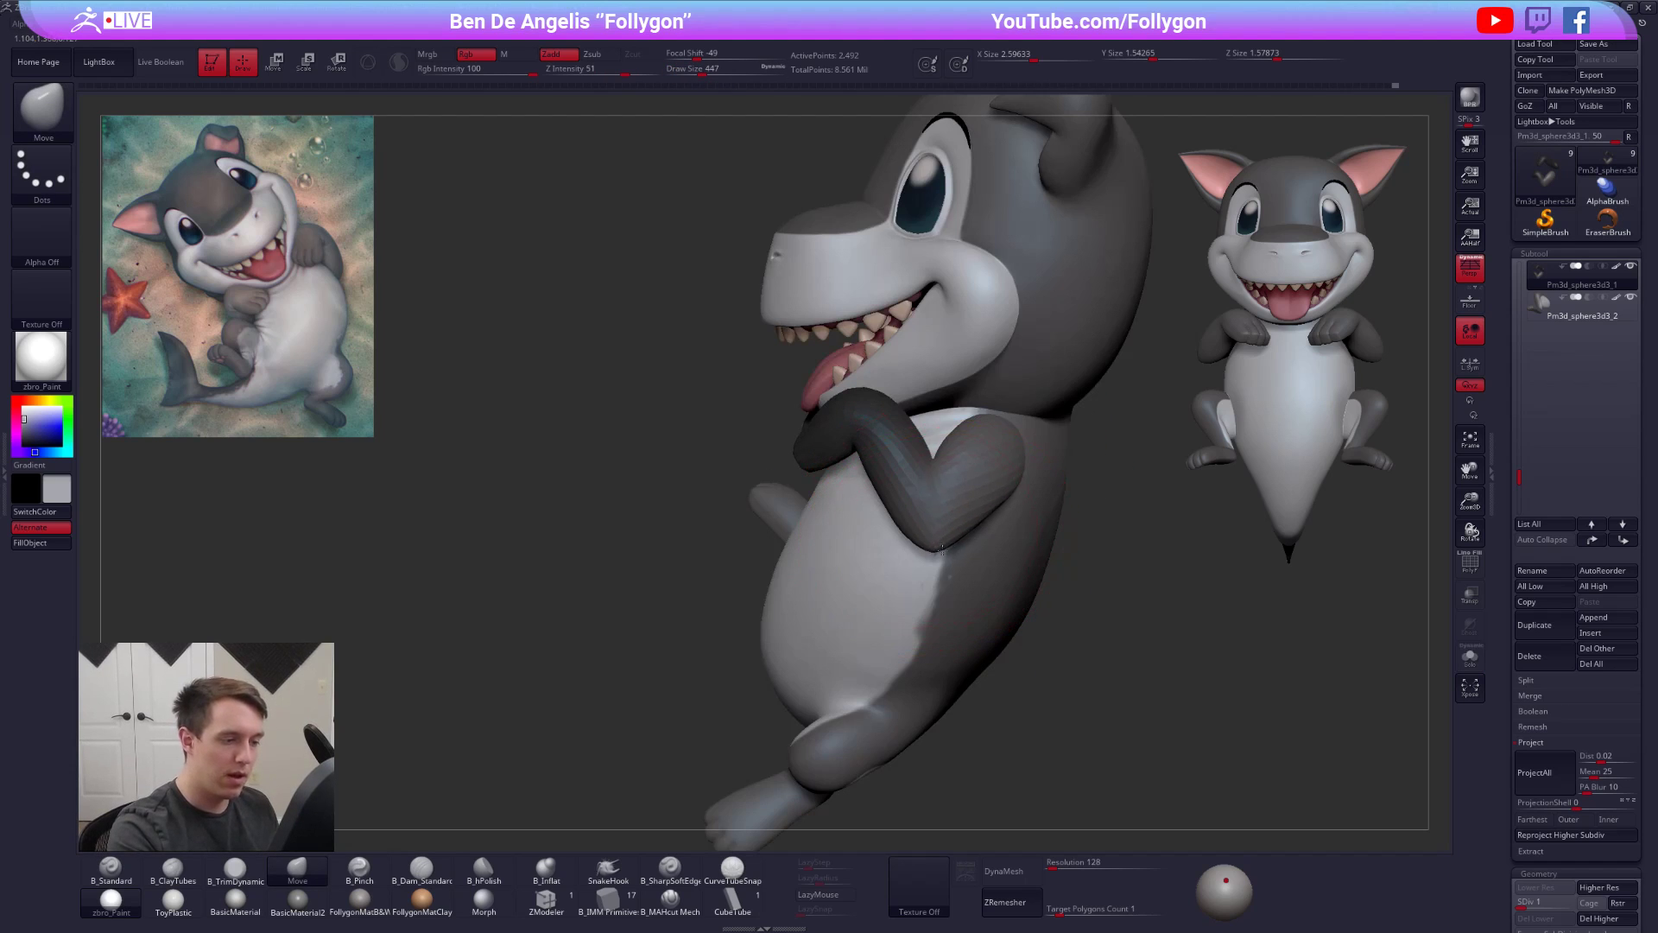
right_drag(942, 509, 940, 543)
key(space)
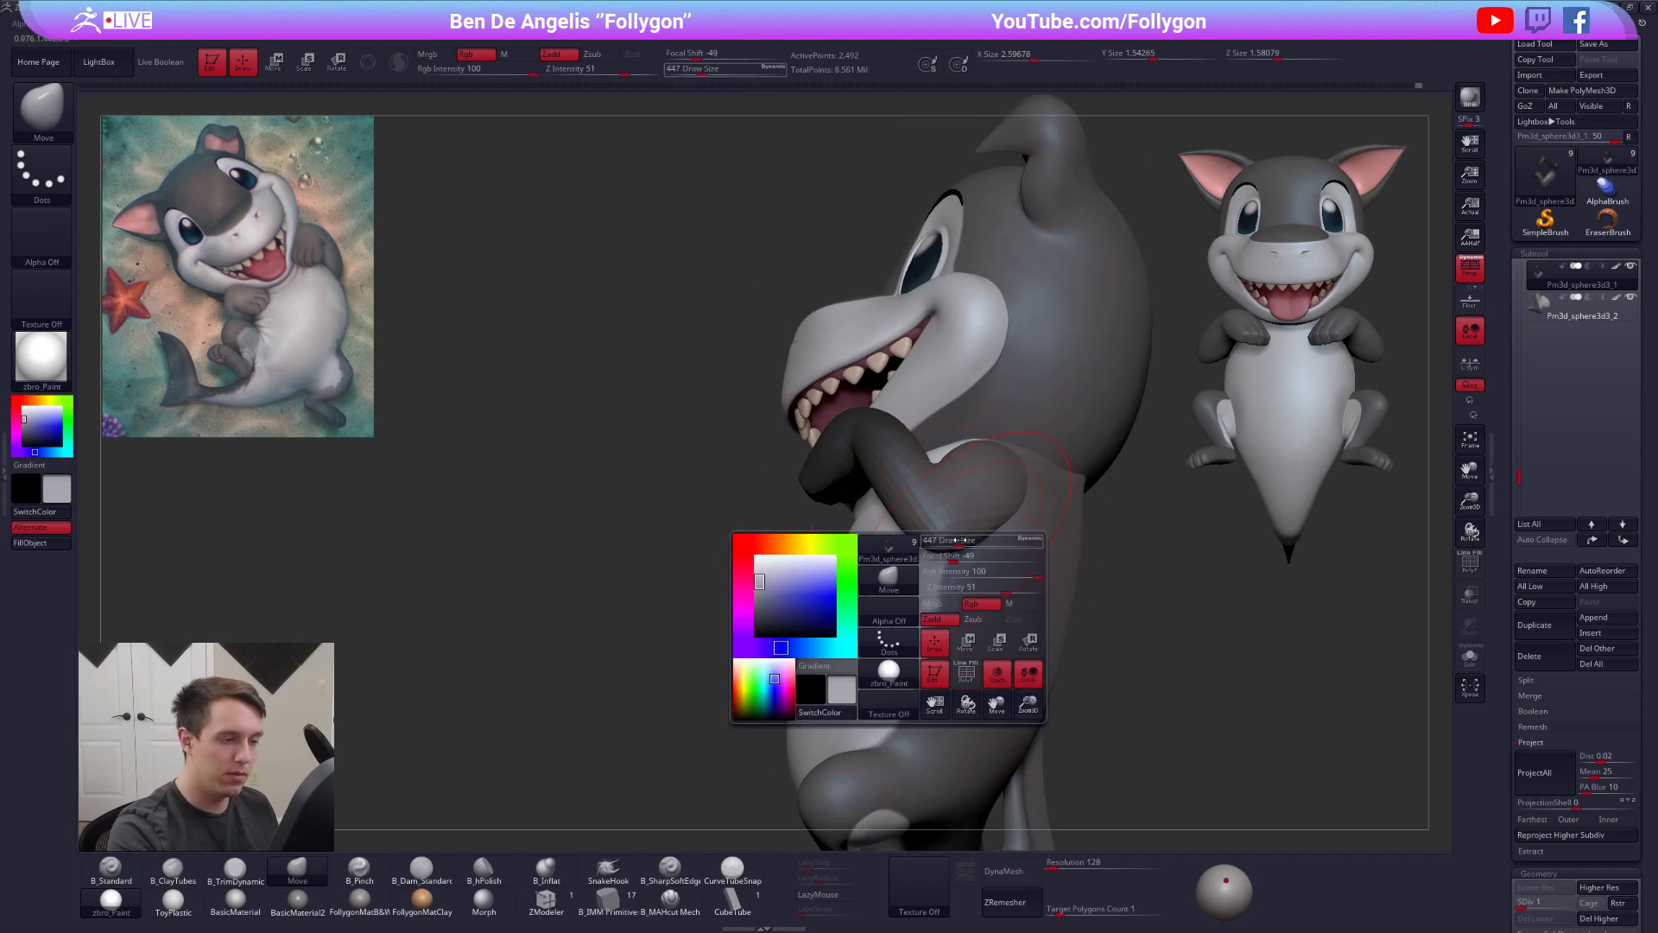
drag(944, 551, 933, 551)
drag(946, 542, 957, 529)
right_drag(967, 504, 967, 546)
drag(966, 545, 970, 543)
mouse_move(970, 542)
right_down()
mouse_move(1032, 524)
mouse_move(967, 566)
right_up()
key(space)
drag(961, 568, 953, 572)
mouse_move(953, 571)
right_down()
mouse_move(974, 544)
mouse_move(1009, 550)
mouse_move(962, 534)
right_up()
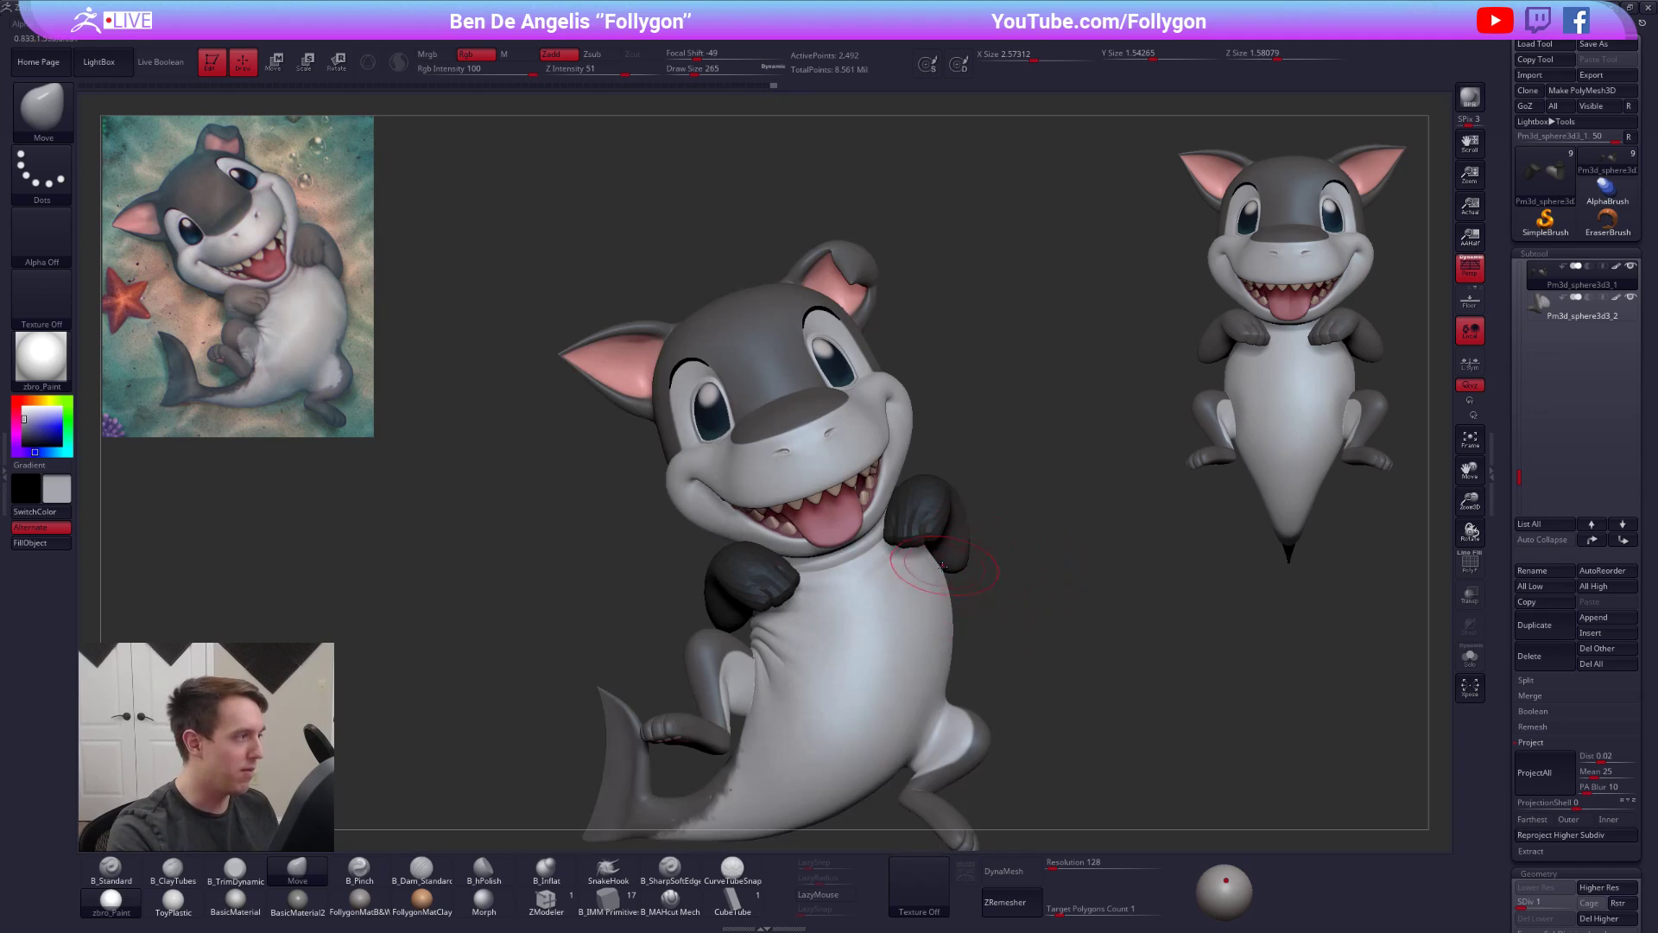
- Mask everything except the left arm and reposition it against the body with the Transpose Move and Rotate tools
ctrl+click(992, 562)
key(alt+s)
mouse_move(853, 471)
ctrl+mouse_down()
mouse_move(885, 646)
mouse_move(1045, 466)
ctrl+mouse_up()
ctrl+click(1027, 457)
key(alt+s)
right_drag(993, 553, 877, 585)
key(w)
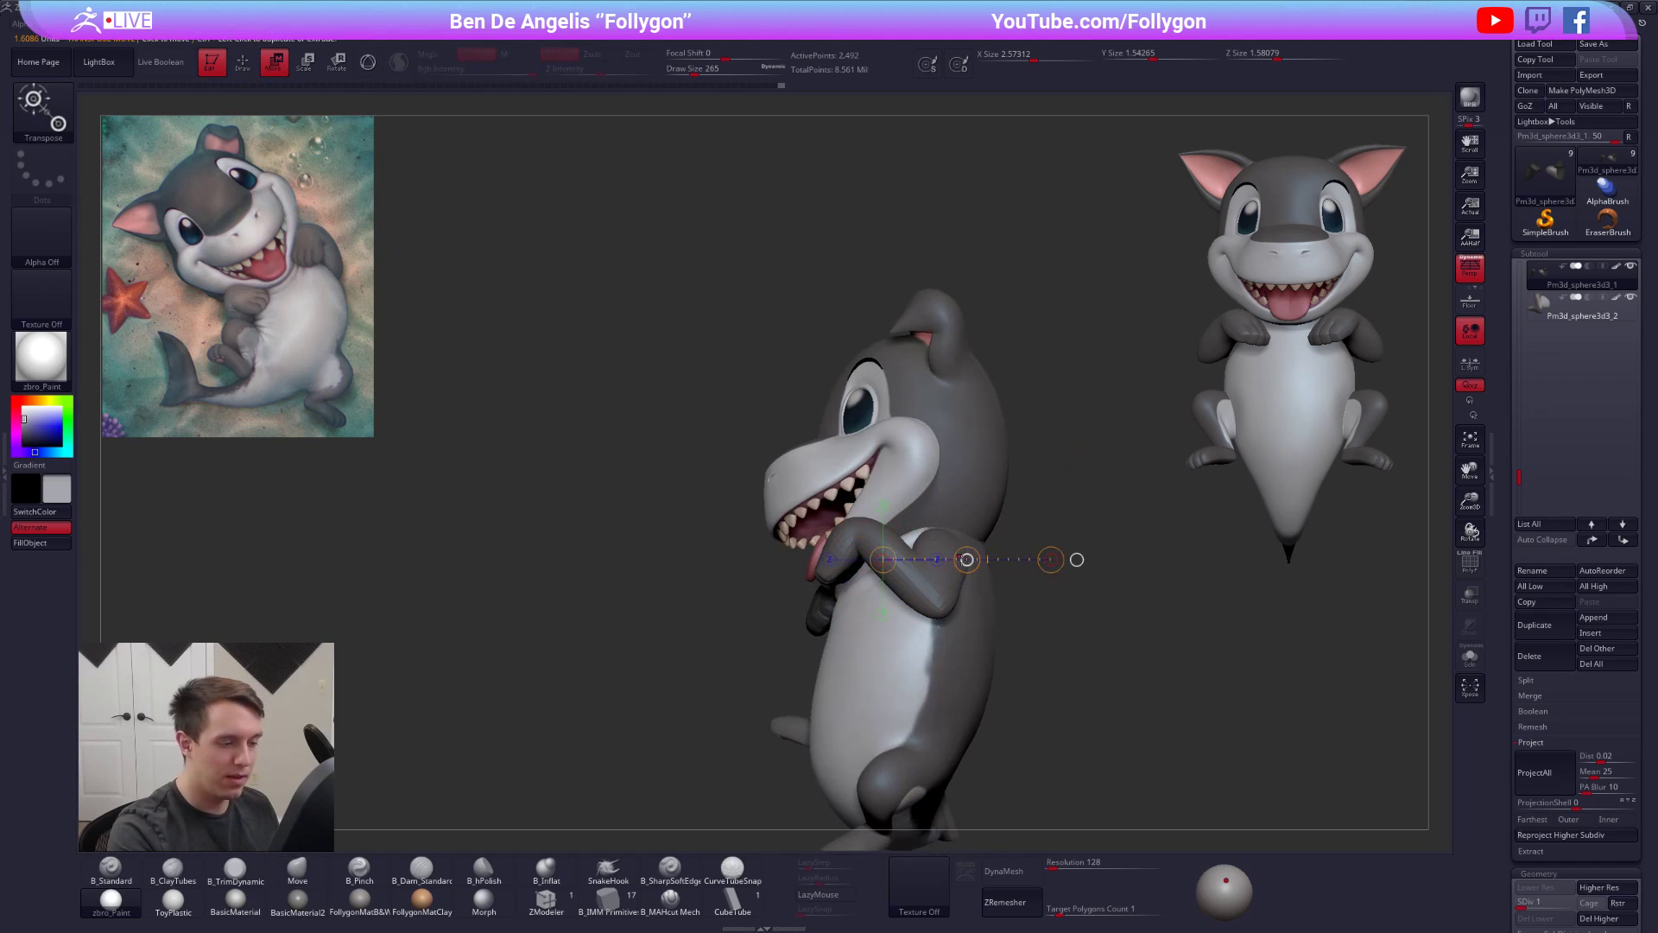
right_drag(923, 607, 1025, 610)
right_drag(898, 618, 885, 624)
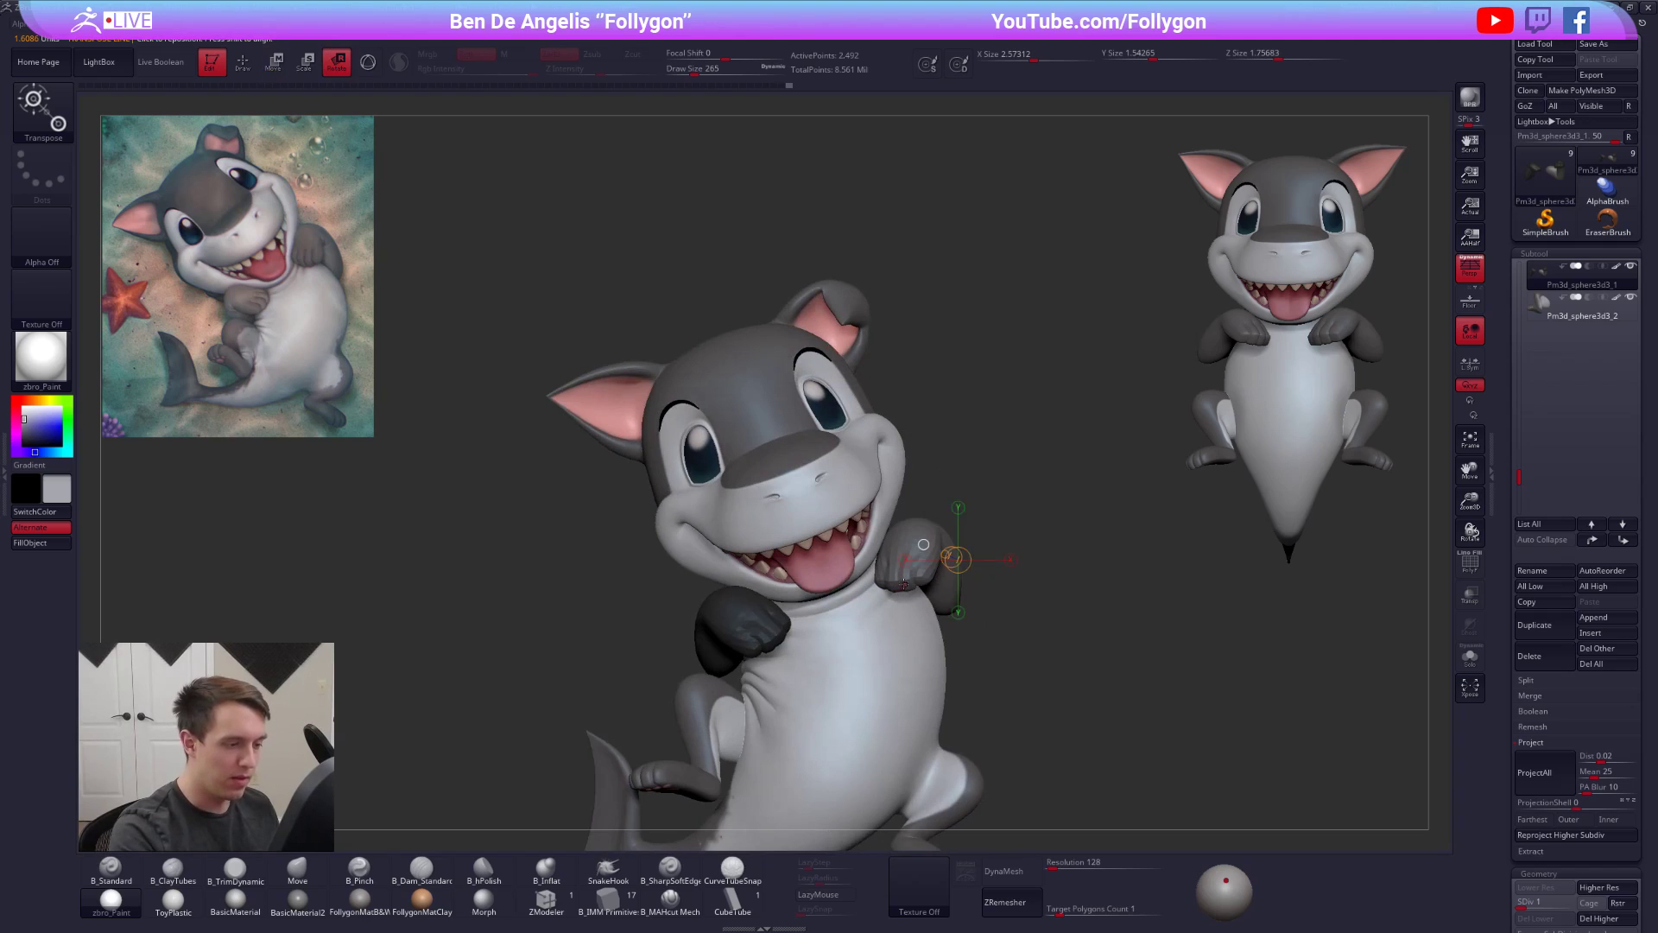
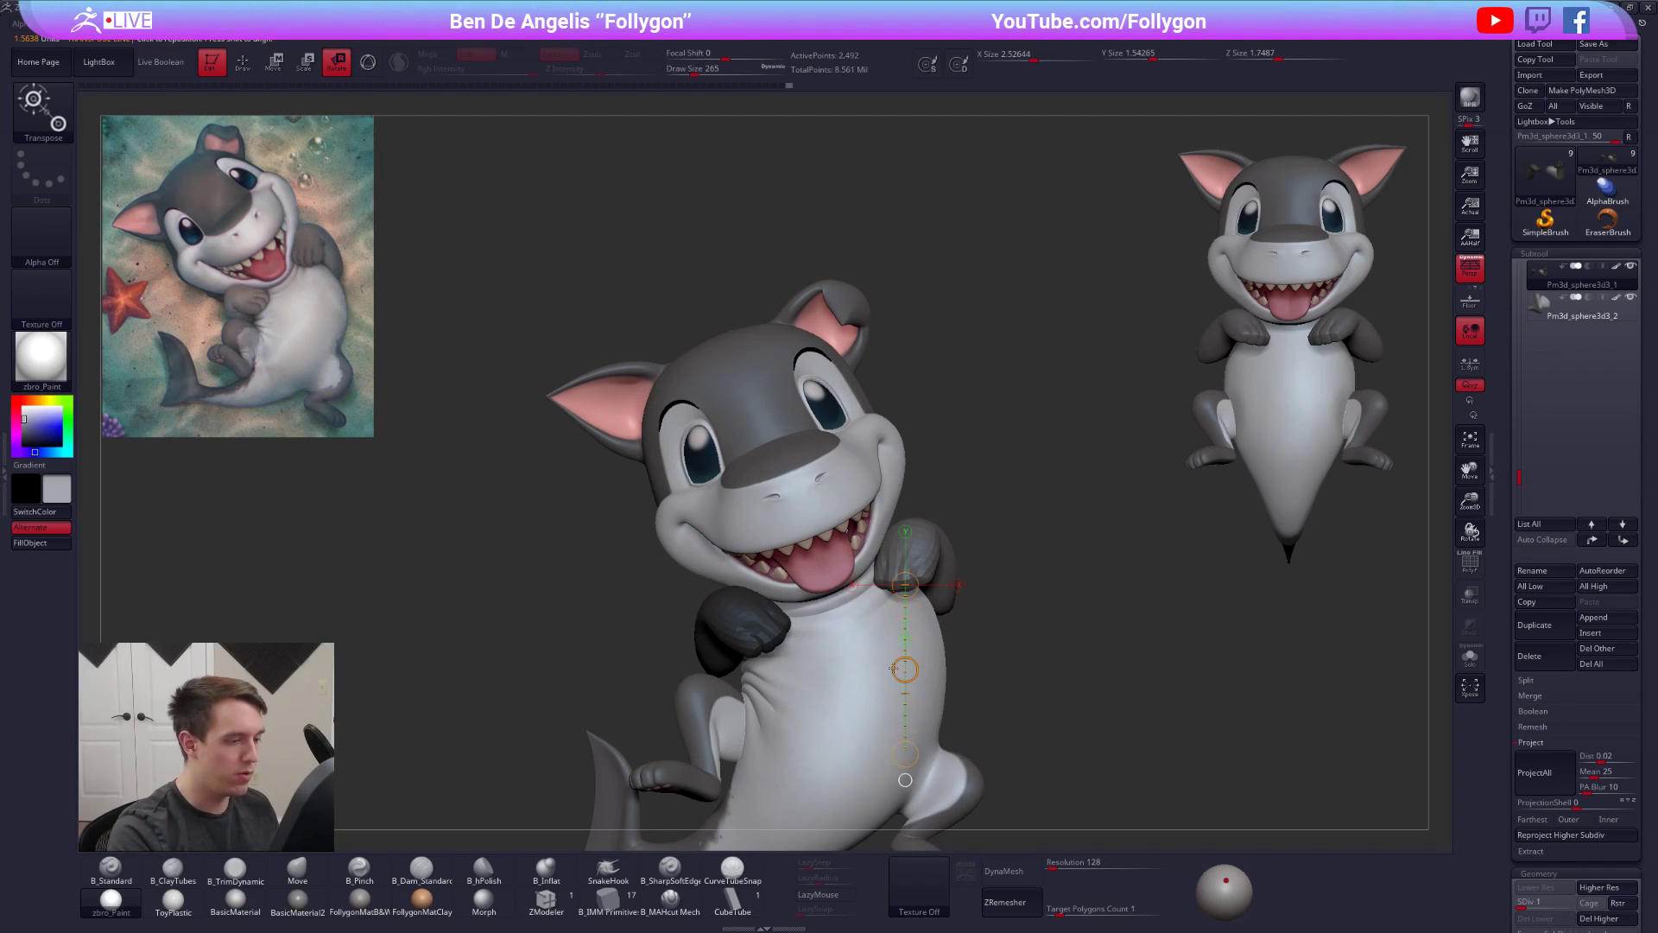
key(q)
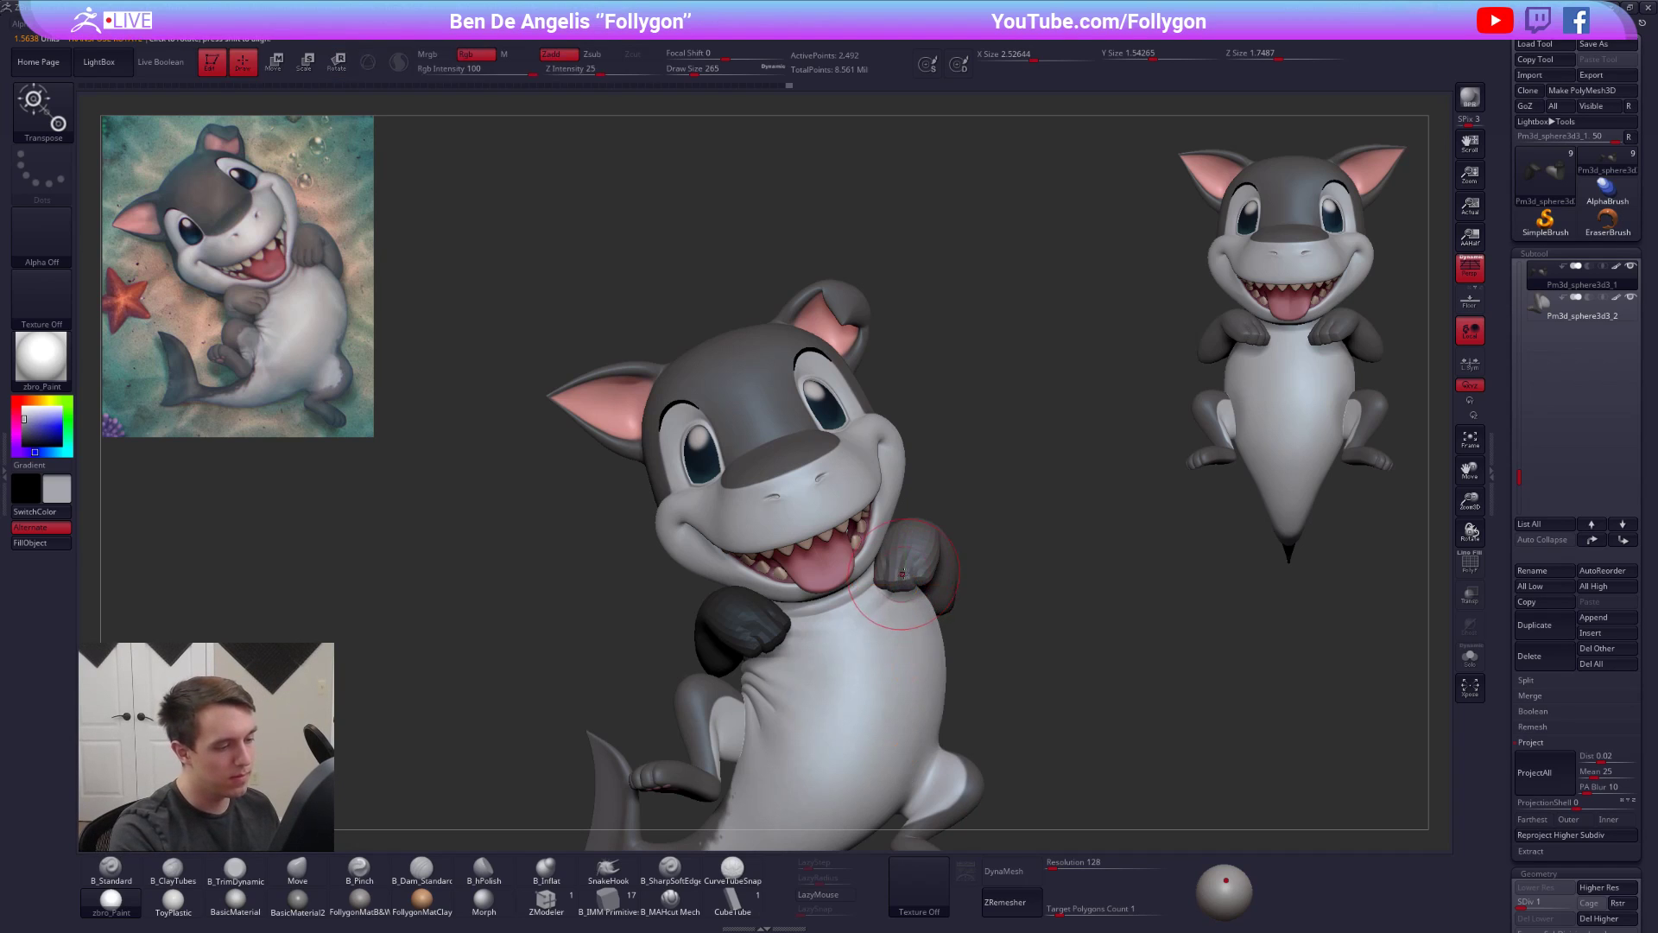
- Isolate the arms and mask everything except the left paw, adjusting and softening the mask's edge at the wrist
key(alt+s)
right_drag(912, 580, 947, 415)
key(shift+f)
key(shift+f)
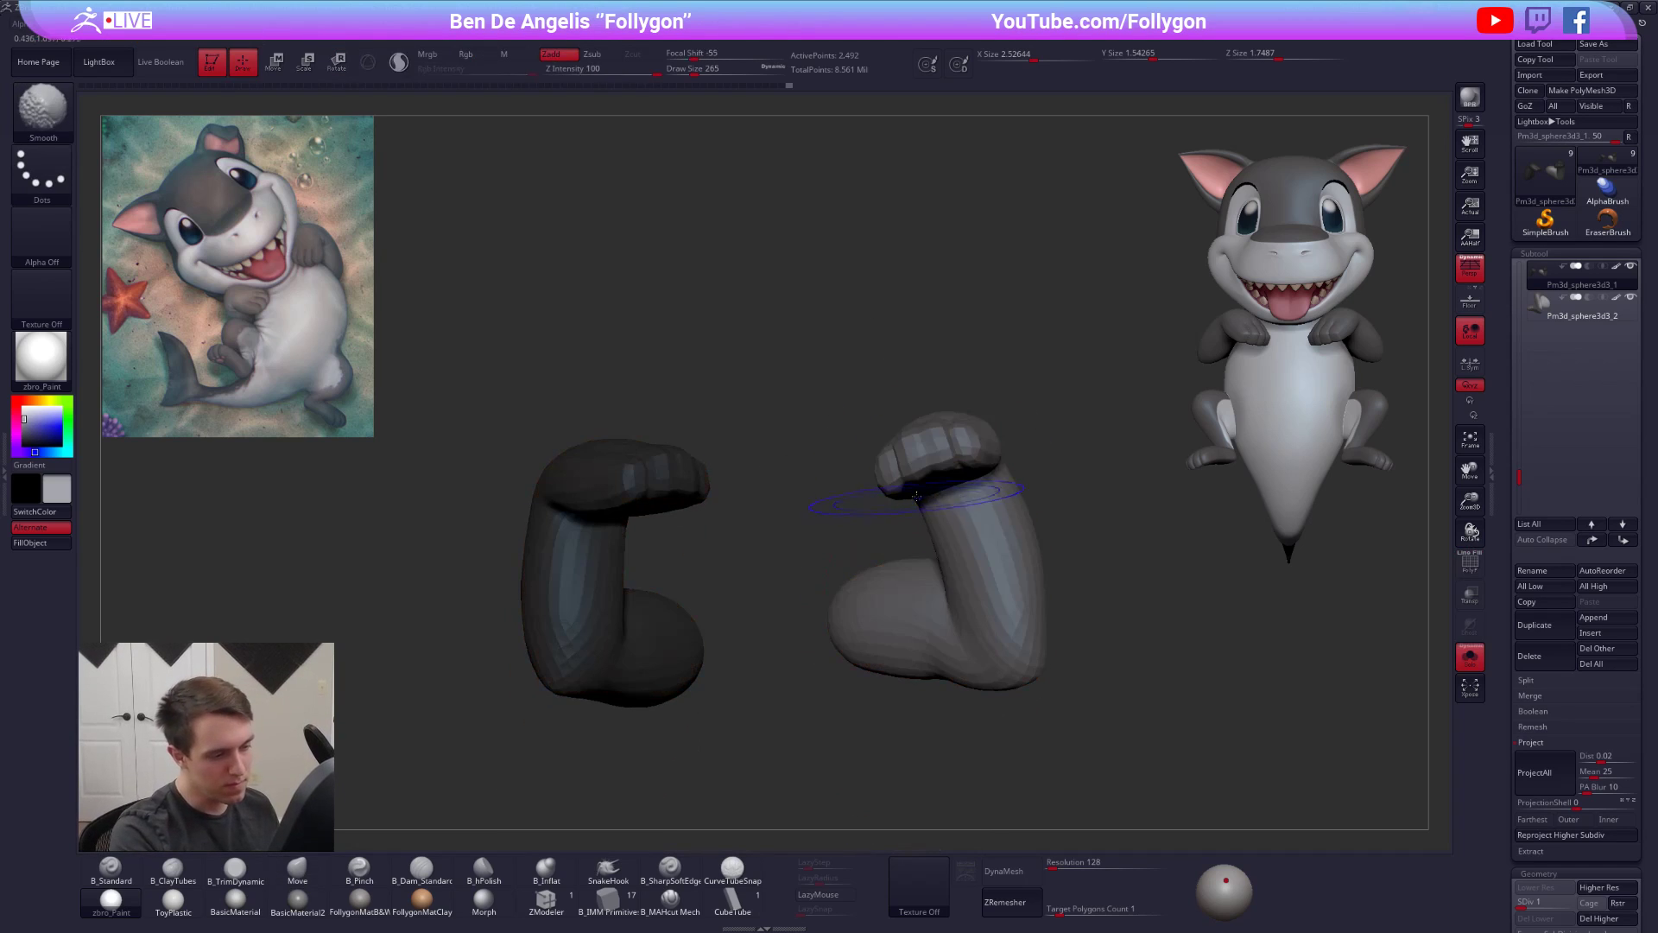
mouse_move(874, 497)
ctrl+mouse_down()
mouse_move(882, 378)
mouse_move(740, 511)
ctrl+mouse_up()
right_drag(916, 518, 977, 518)
ctrl+click(1034, 455)
mouse_move(1013, 470)
ctrl+mouse_down()
mouse_move(816, 453)
mouse_move(1029, 413)
ctrl+mouse_up()
ctrl+click(1072, 382)
ctrl+click(970, 481)
key(ctrl+i)
ctrl+click(986, 484)
key(ctrl+i)
- Rotate the left paw at the wrist with Transpose, checking its angle against the full character
right_drag(976, 493, 976, 622)
key(r)
drag(942, 483, 976, 581)
drag(997, 678, 991, 679)
key(alt+shift+s)
right_drag(992, 682, 960, 553)
right_drag(918, 623, 962, 615)
key(alt+shift+s)
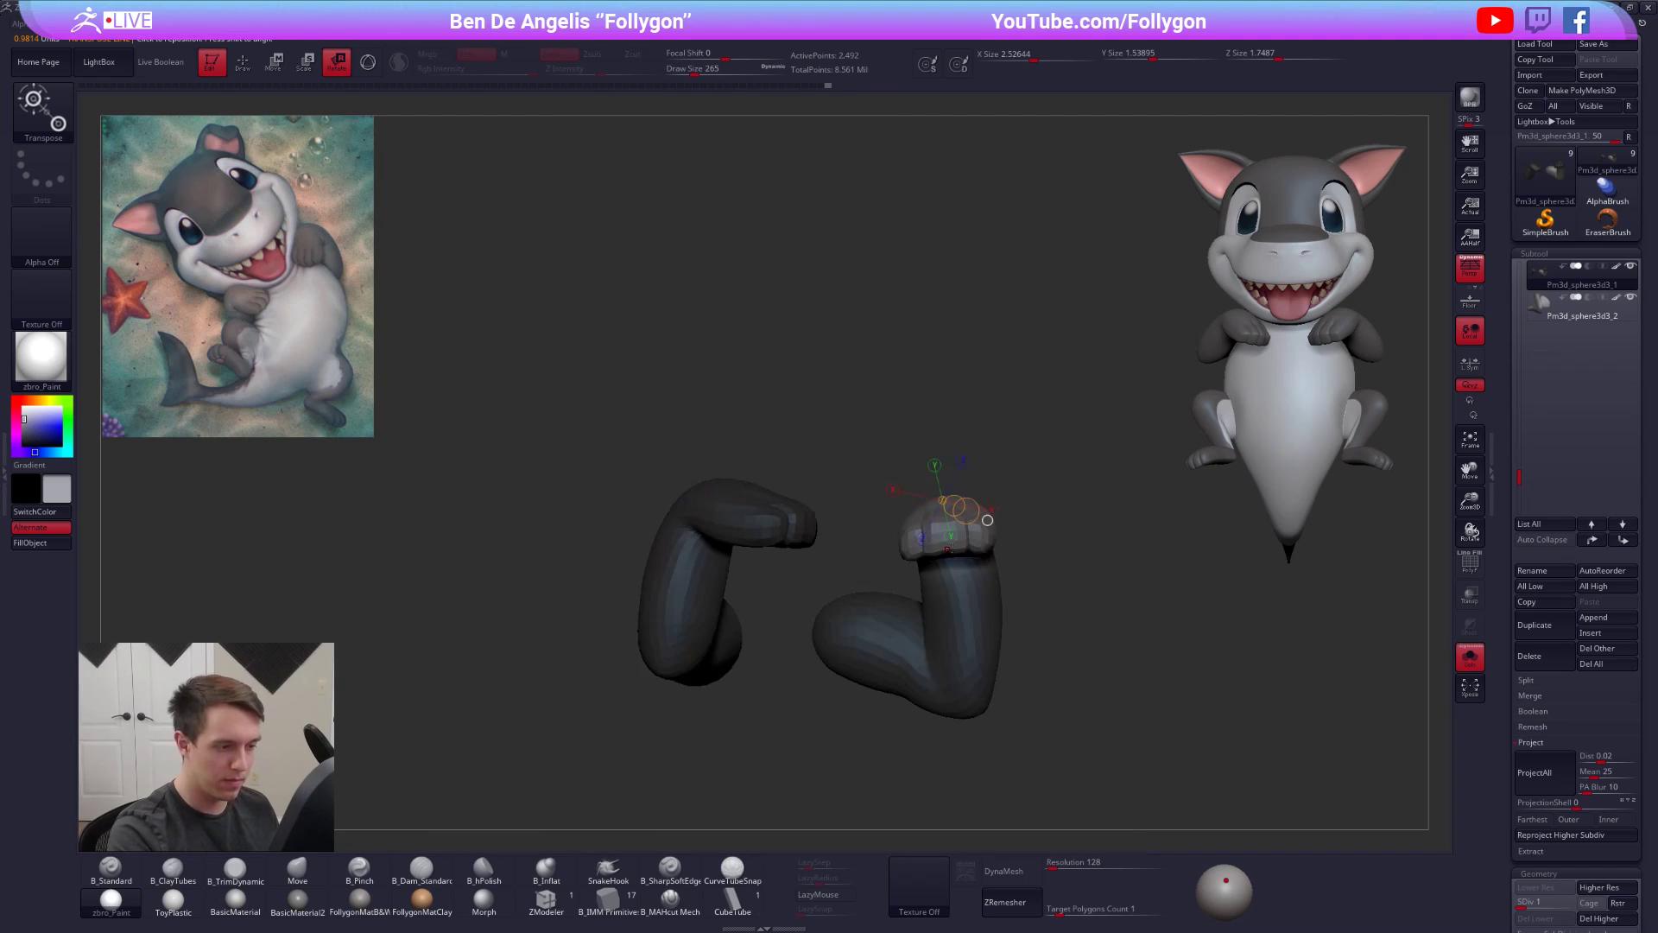
key(alt+shift+s)
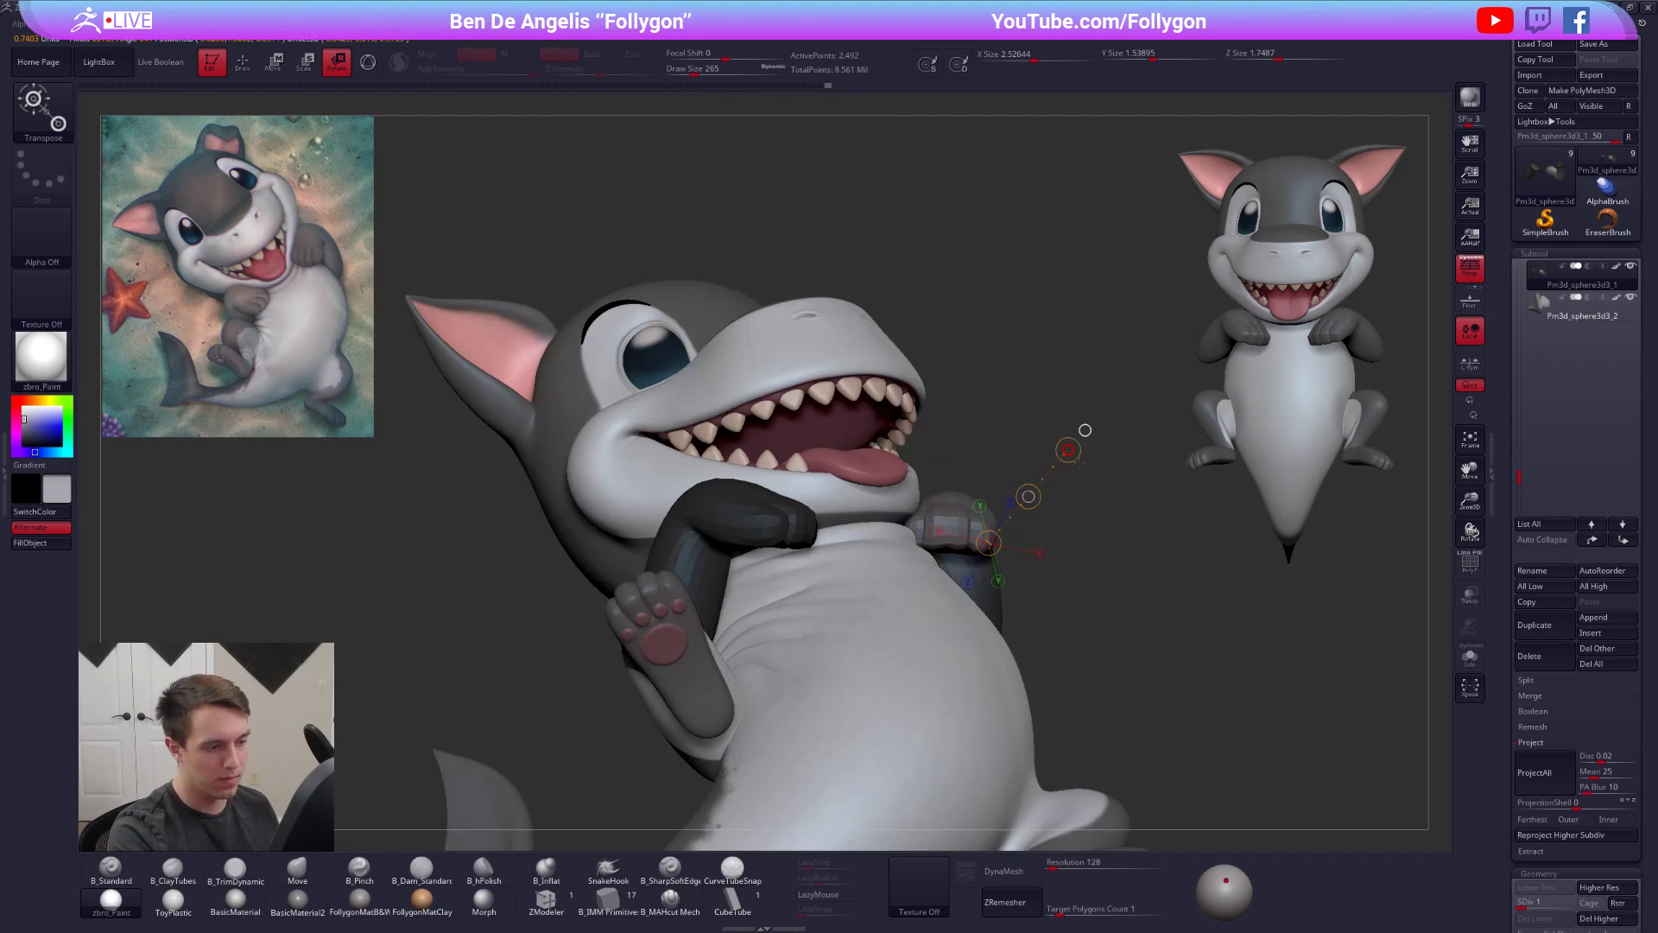
right_drag(1062, 484, 952, 638)
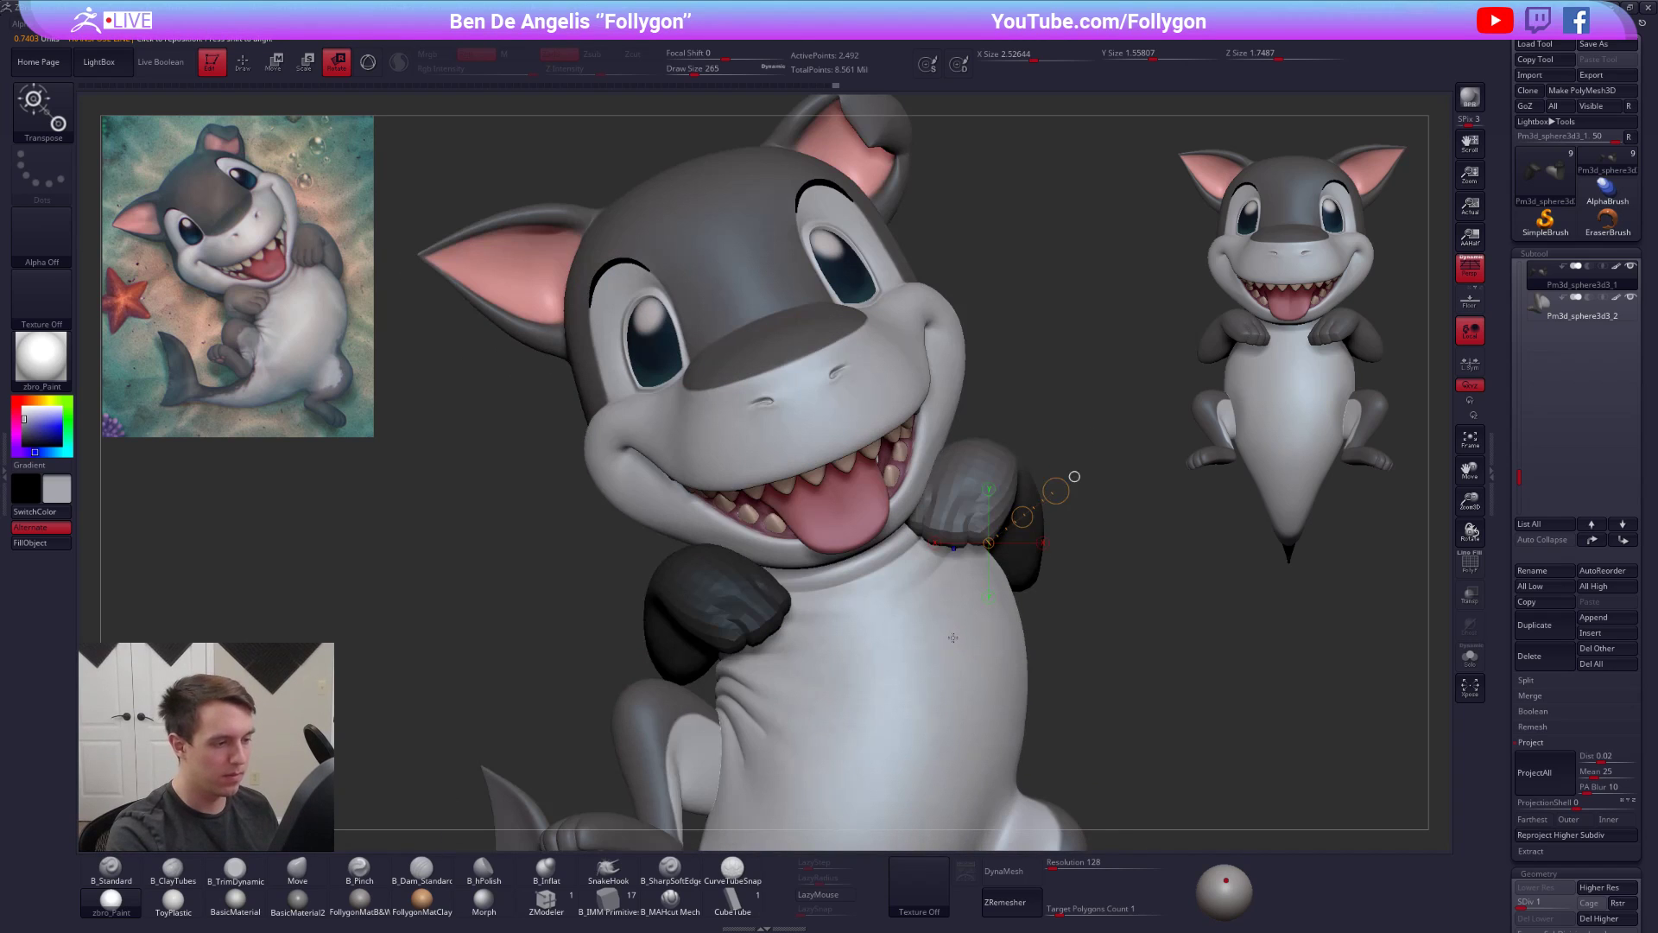
key(q)
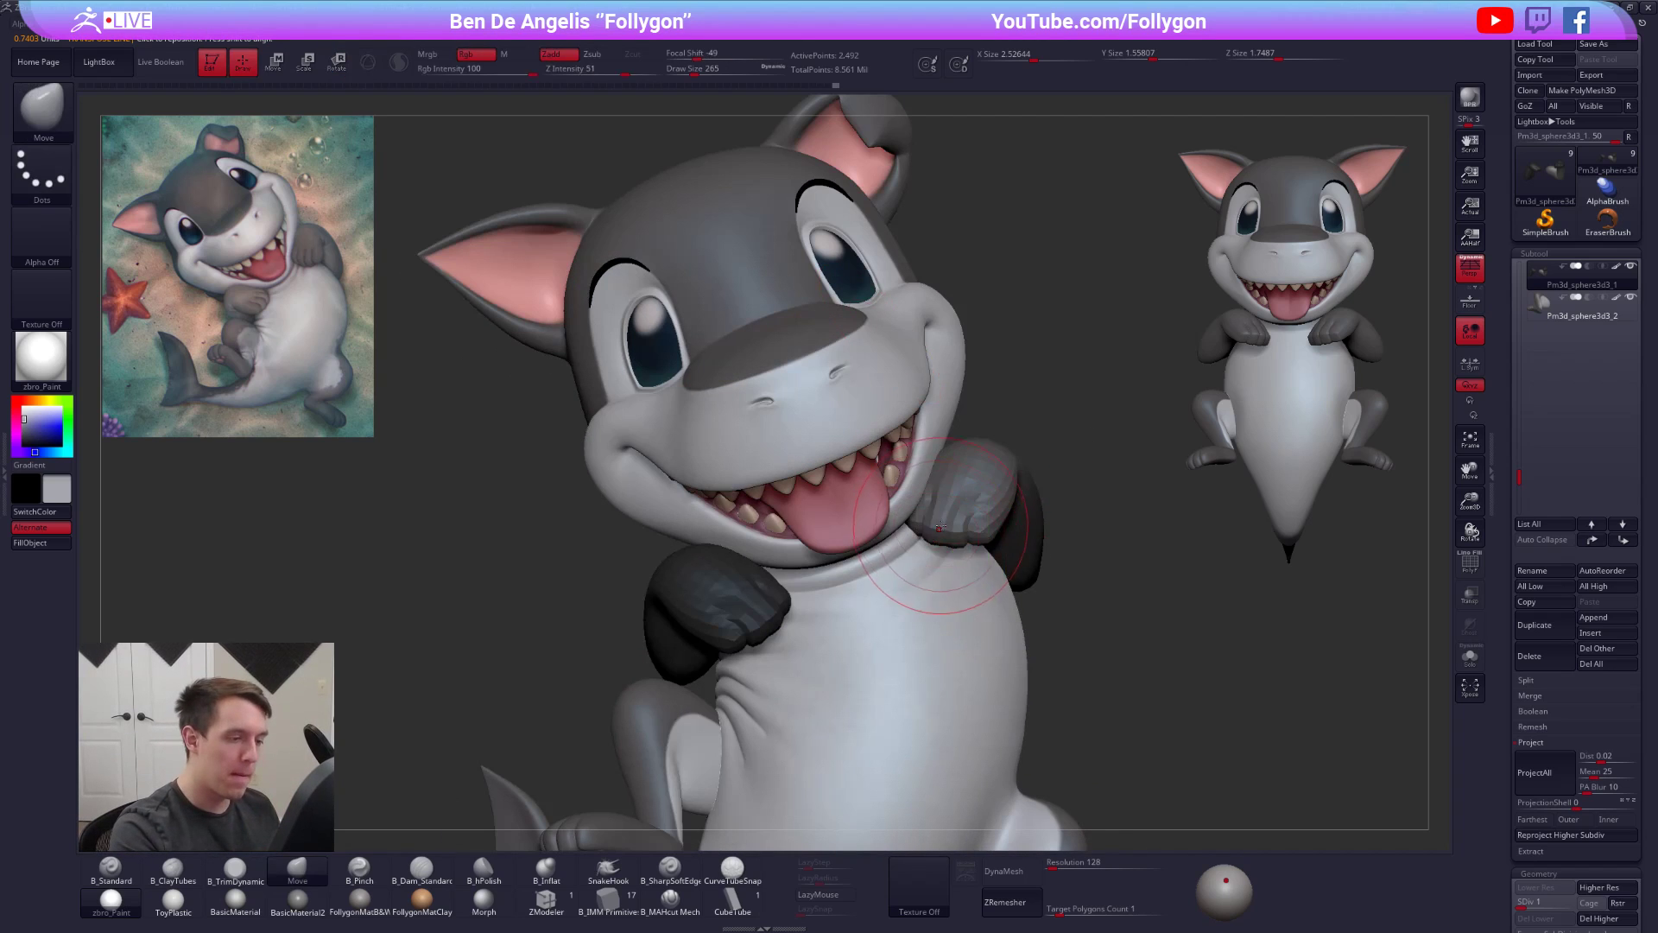
- Set the Move brush to size 381 and nudge the left paw into place beside the chin
key(alt+shift+s)
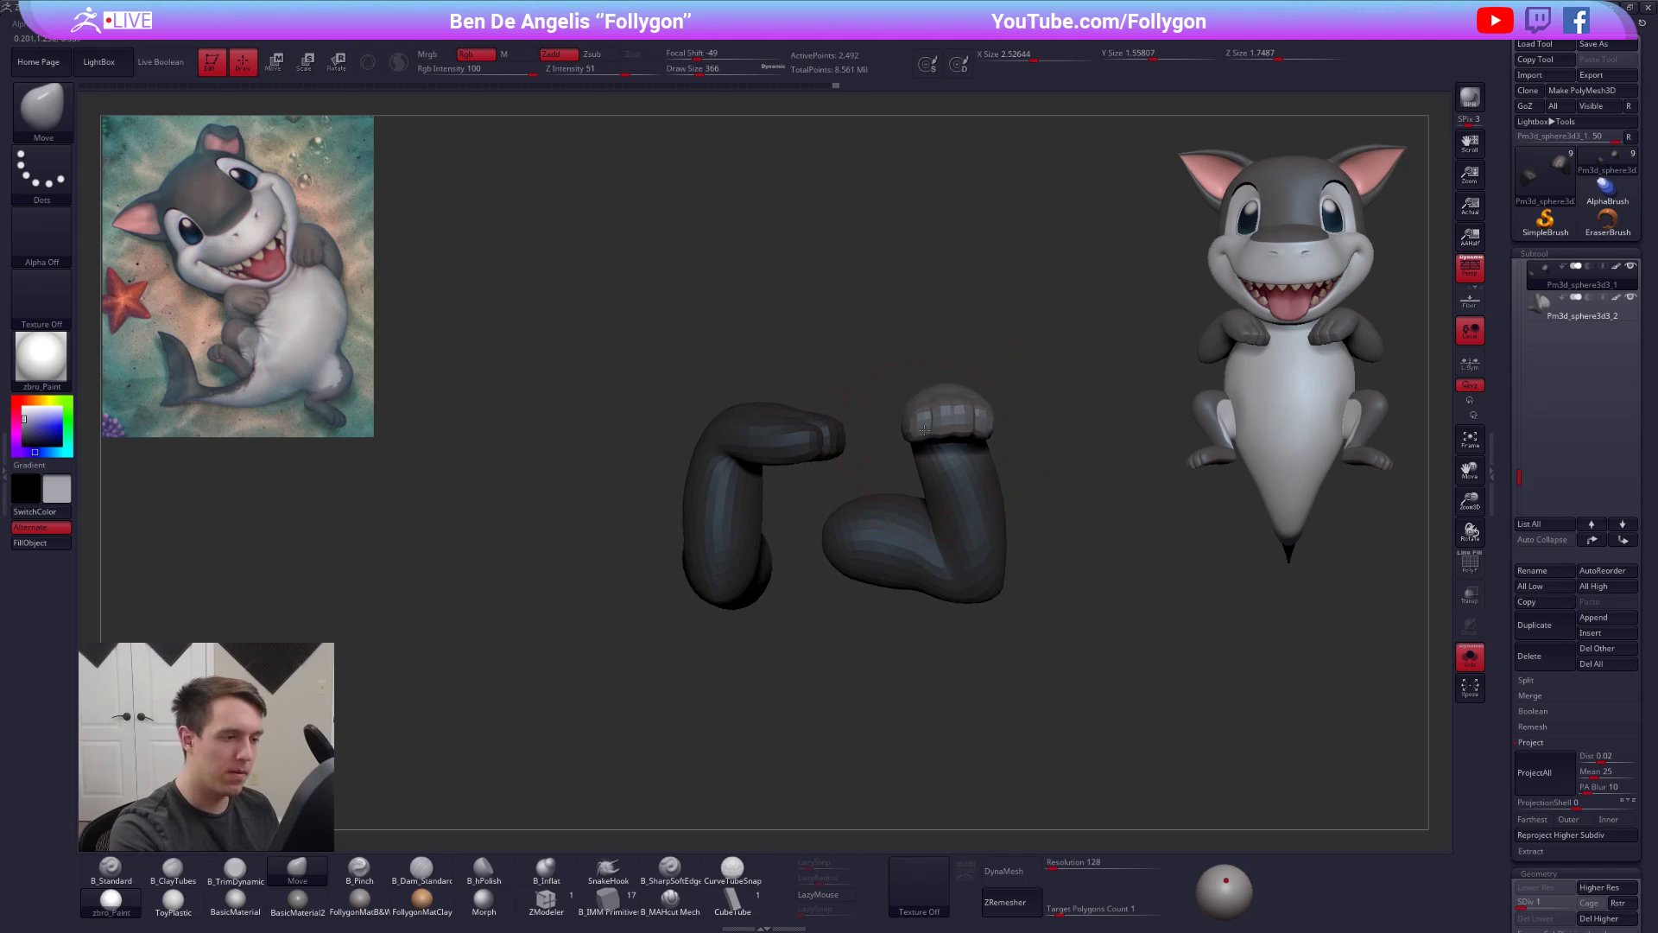
key(alt+shift+s)
key(space)
drag(954, 499, 962, 501)
ctrl+right_drag(964, 506, 929, 493)
key(space)
drag(927, 491, 934, 491)
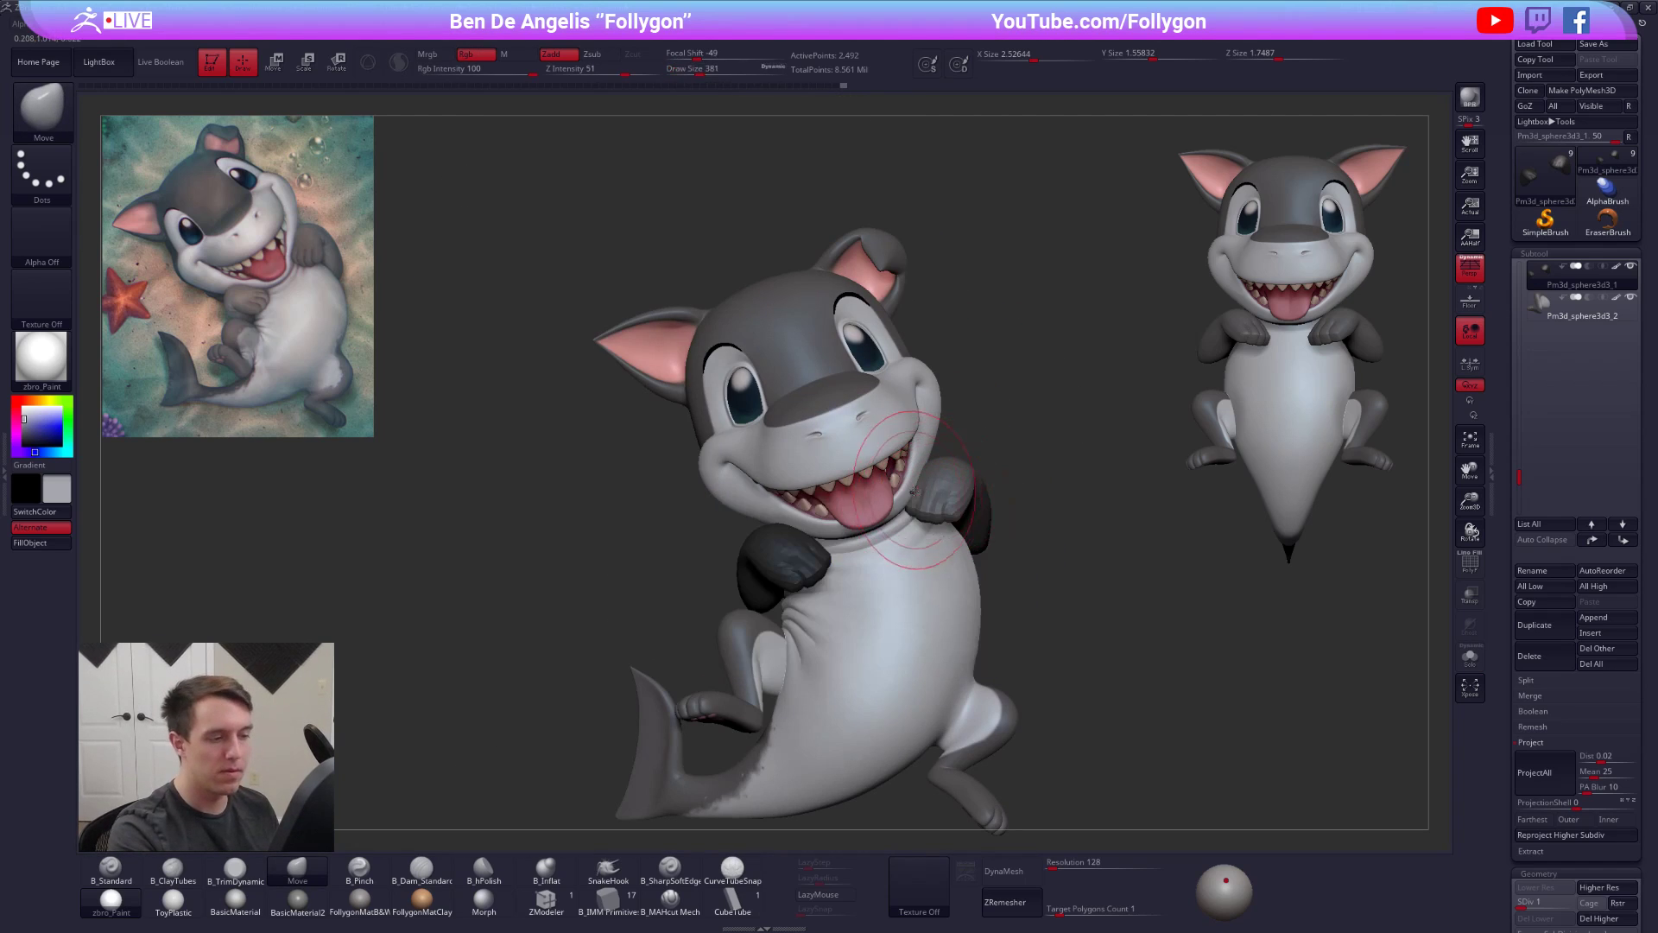
alt+right_drag(940, 526, 885, 598)
right_drag(981, 566, 981, 502)
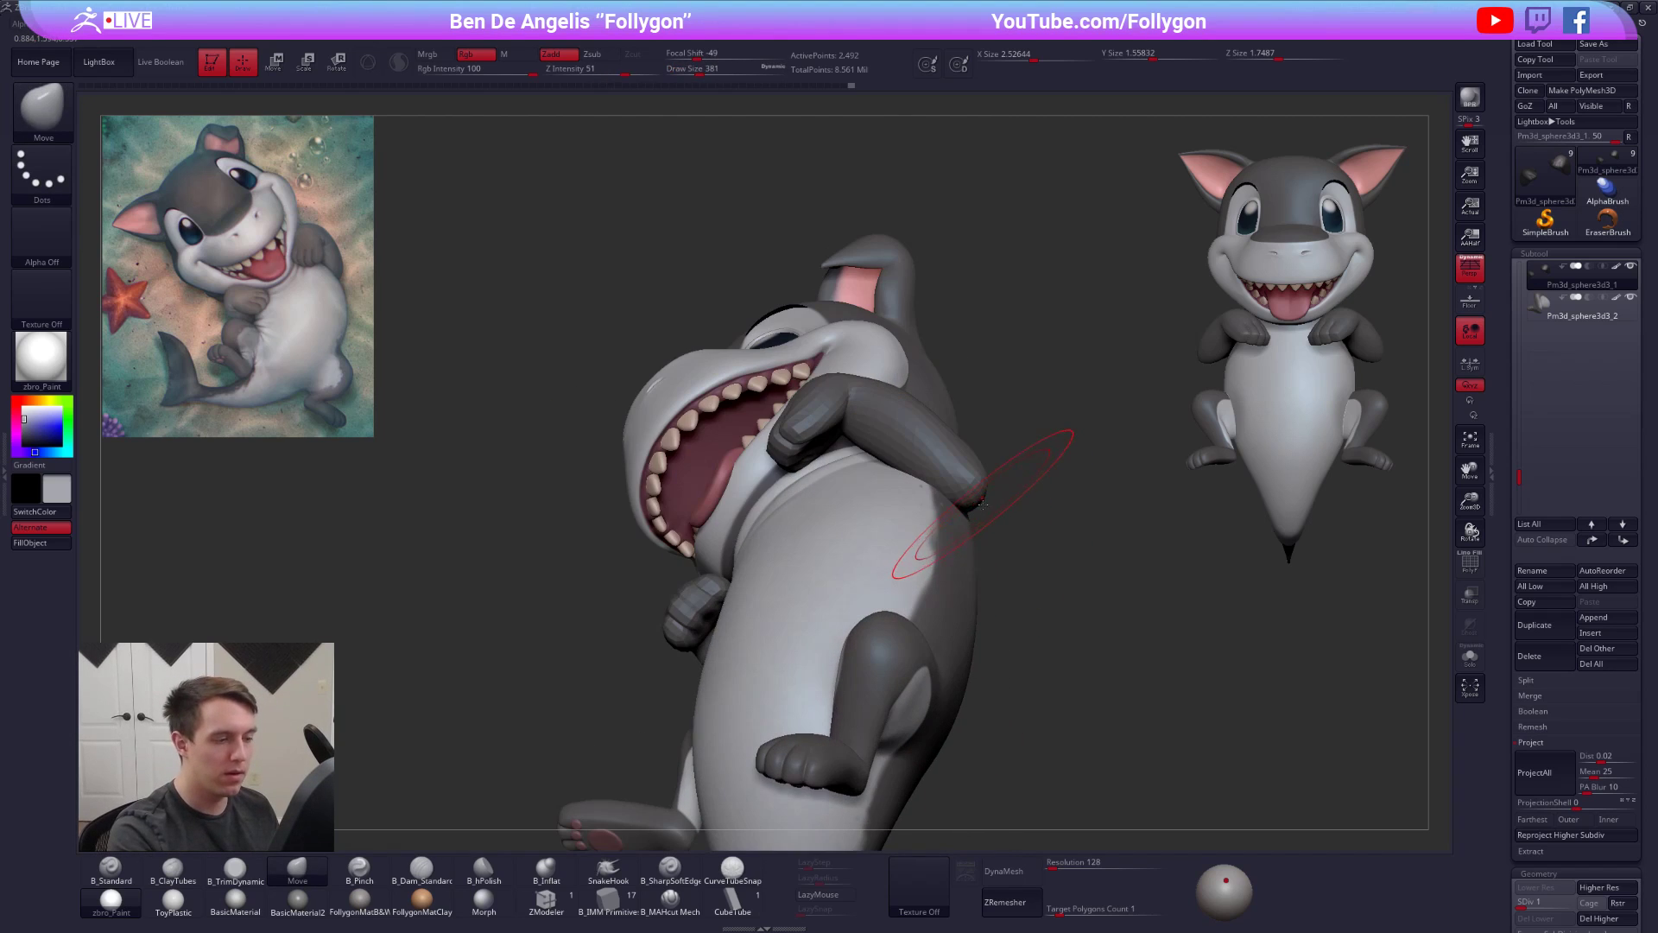
- Reshape the left elbow with the Move brush from below and from the side
drag(973, 509, 968, 505)
mouse_move(968, 506)
right_down()
mouse_move(915, 552)
mouse_move(943, 594)
right_up()
key(space)
drag(1021, 535, 1007, 536)
mouse_move(1028, 531)
right_down()
mouse_move(1063, 504)
mouse_move(1030, 463)
right_up()
mouse_move(1010, 537)
right_down()
mouse_move(966, 507)
mouse_move(906, 566)
mouse_move(929, 527)
mouse_move(876, 513)
right_up()
- Isolate the arms, set the Move brush to size 292, and lasso-mask the inner bend of the left arm
key(alt+s)
key(shift+f)
key(space)
drag(875, 513, 886, 513)
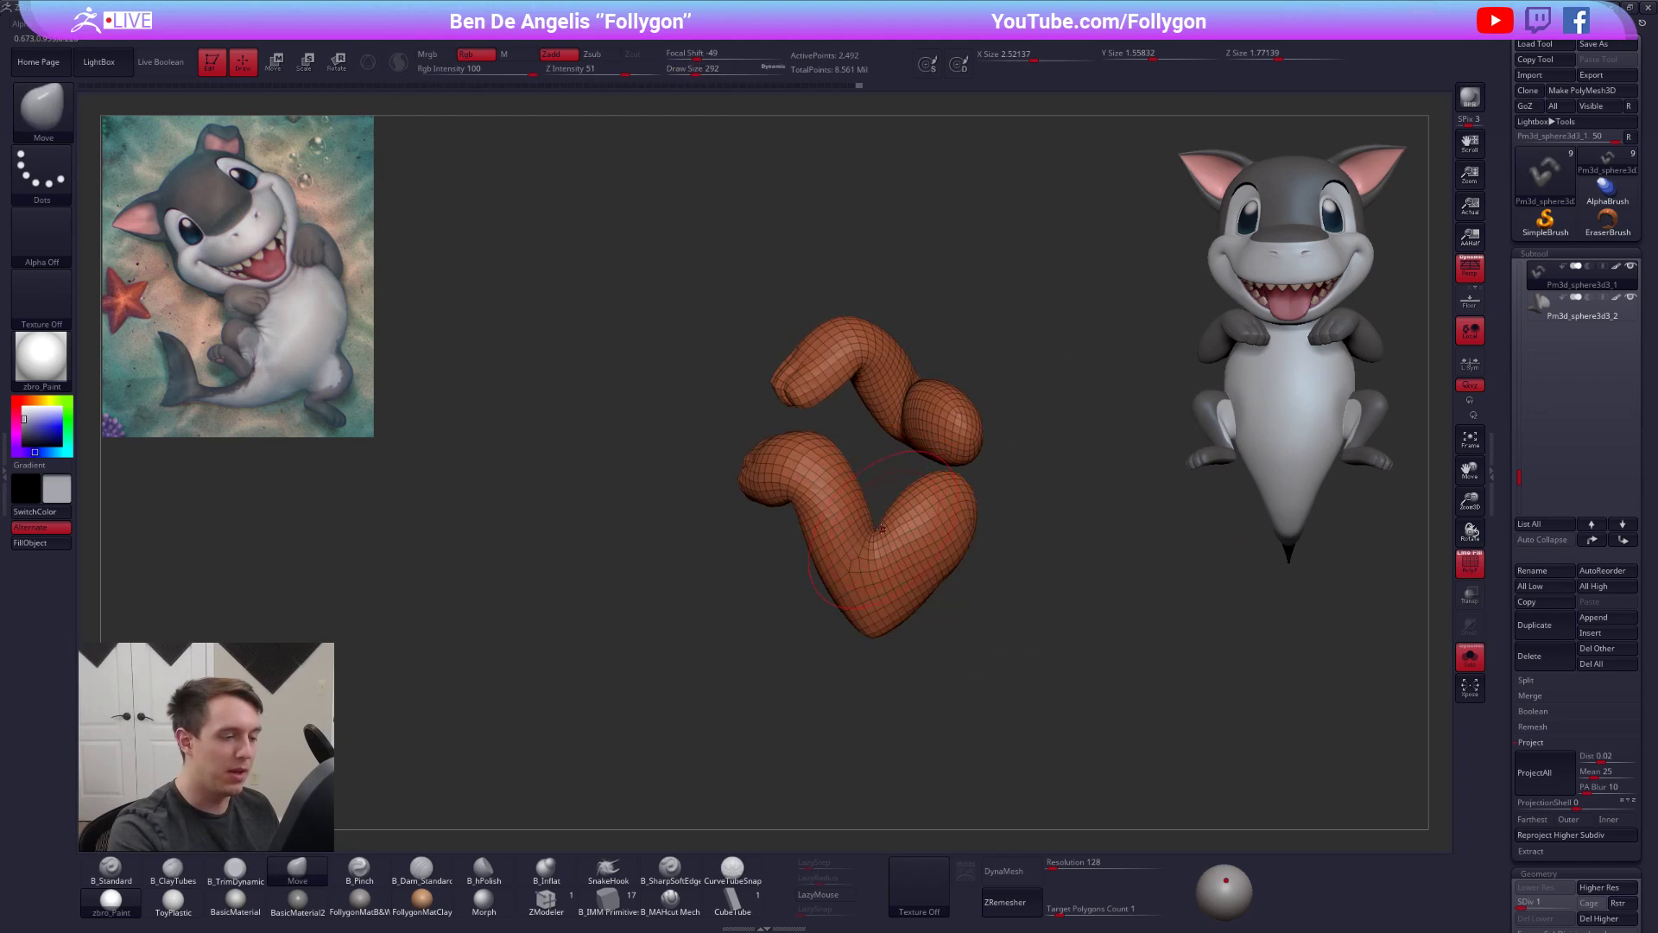
key(ctrl)
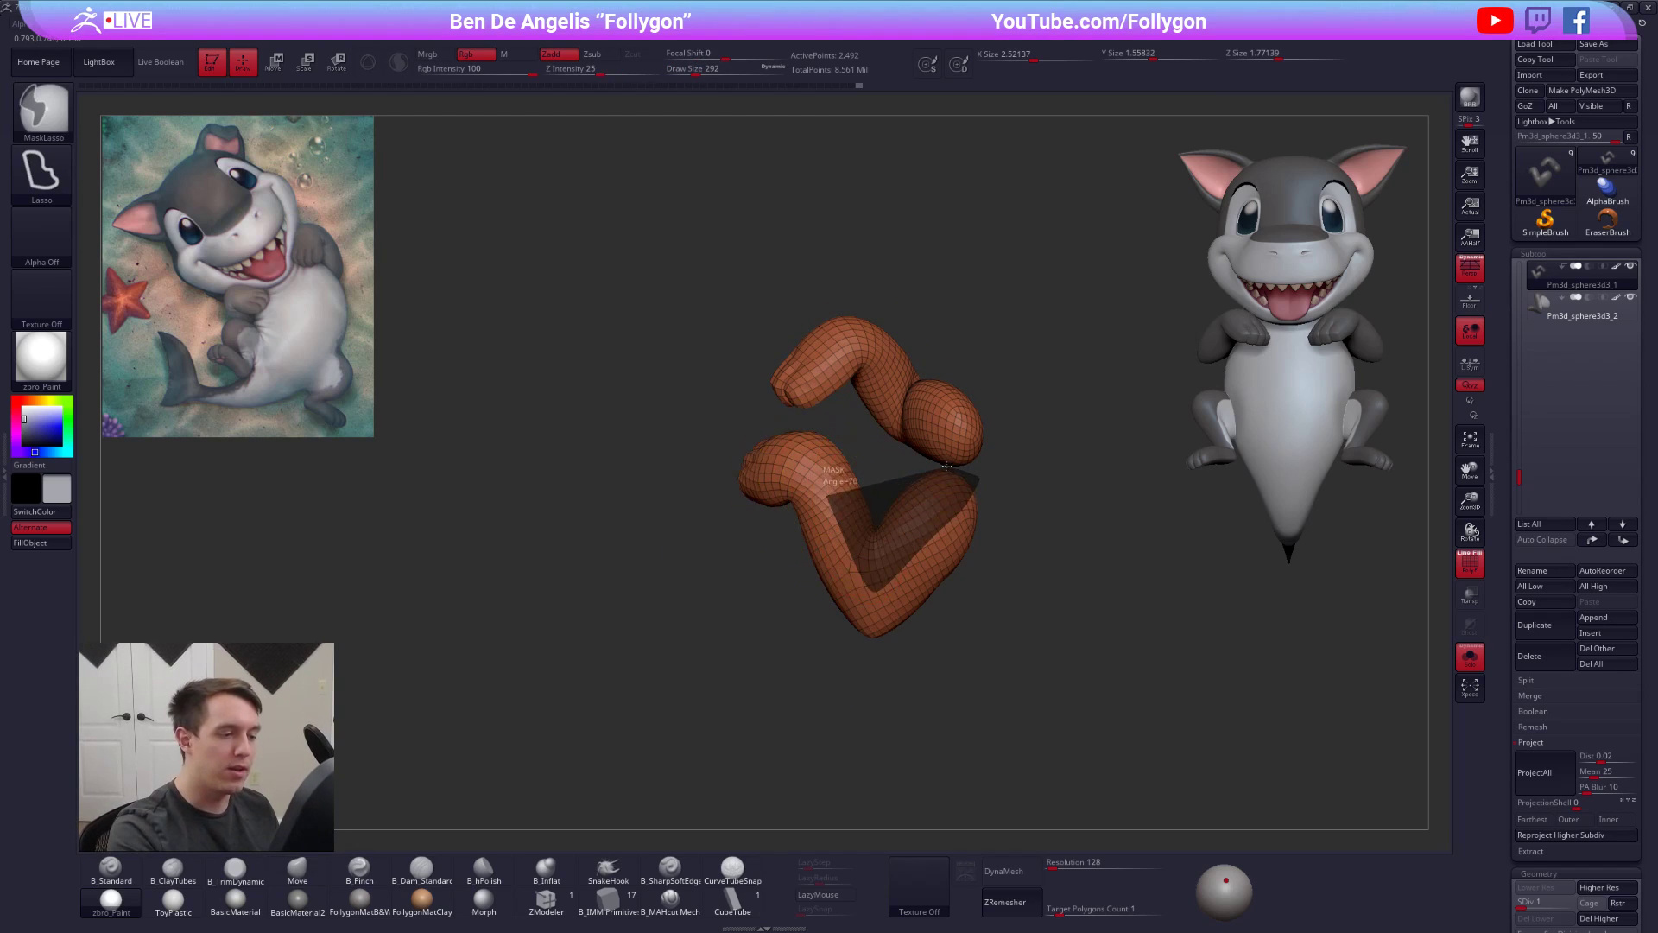
right_drag(906, 512, 928, 500)
ctrl+alt+drag(926, 432, 1012, 371)
ctrl+alt+drag(838, 449, 755, 387)
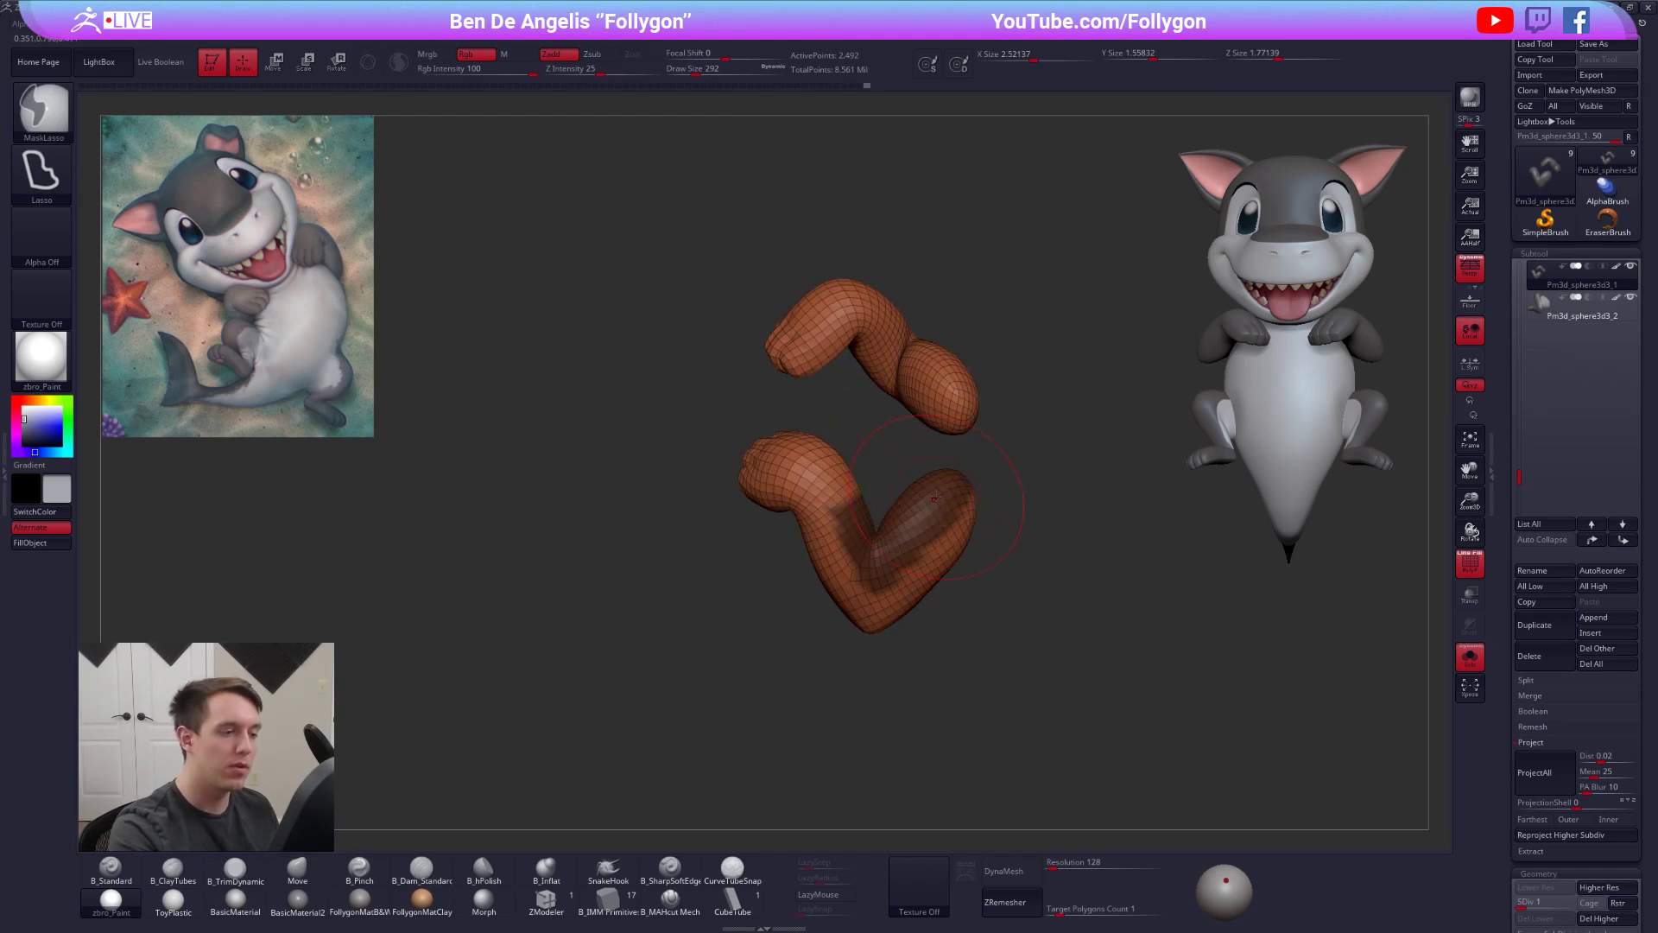
right_drag(924, 483, 913, 527)
ctrl+click(879, 498)
- Reduce the Move brush to size 252 and reshape the unmasked outer side of the left elbow
key(space)
drag(876, 532, 886, 532)
key(alt+s)
key(shift+f)
mouse_move(933, 518)
right_down()
mouse_move(950, 602)
mouse_move(906, 614)
right_up()
key(alt+s)
- Build up volume around the left elbow and forearm with the ClayTubes brush
key(2)
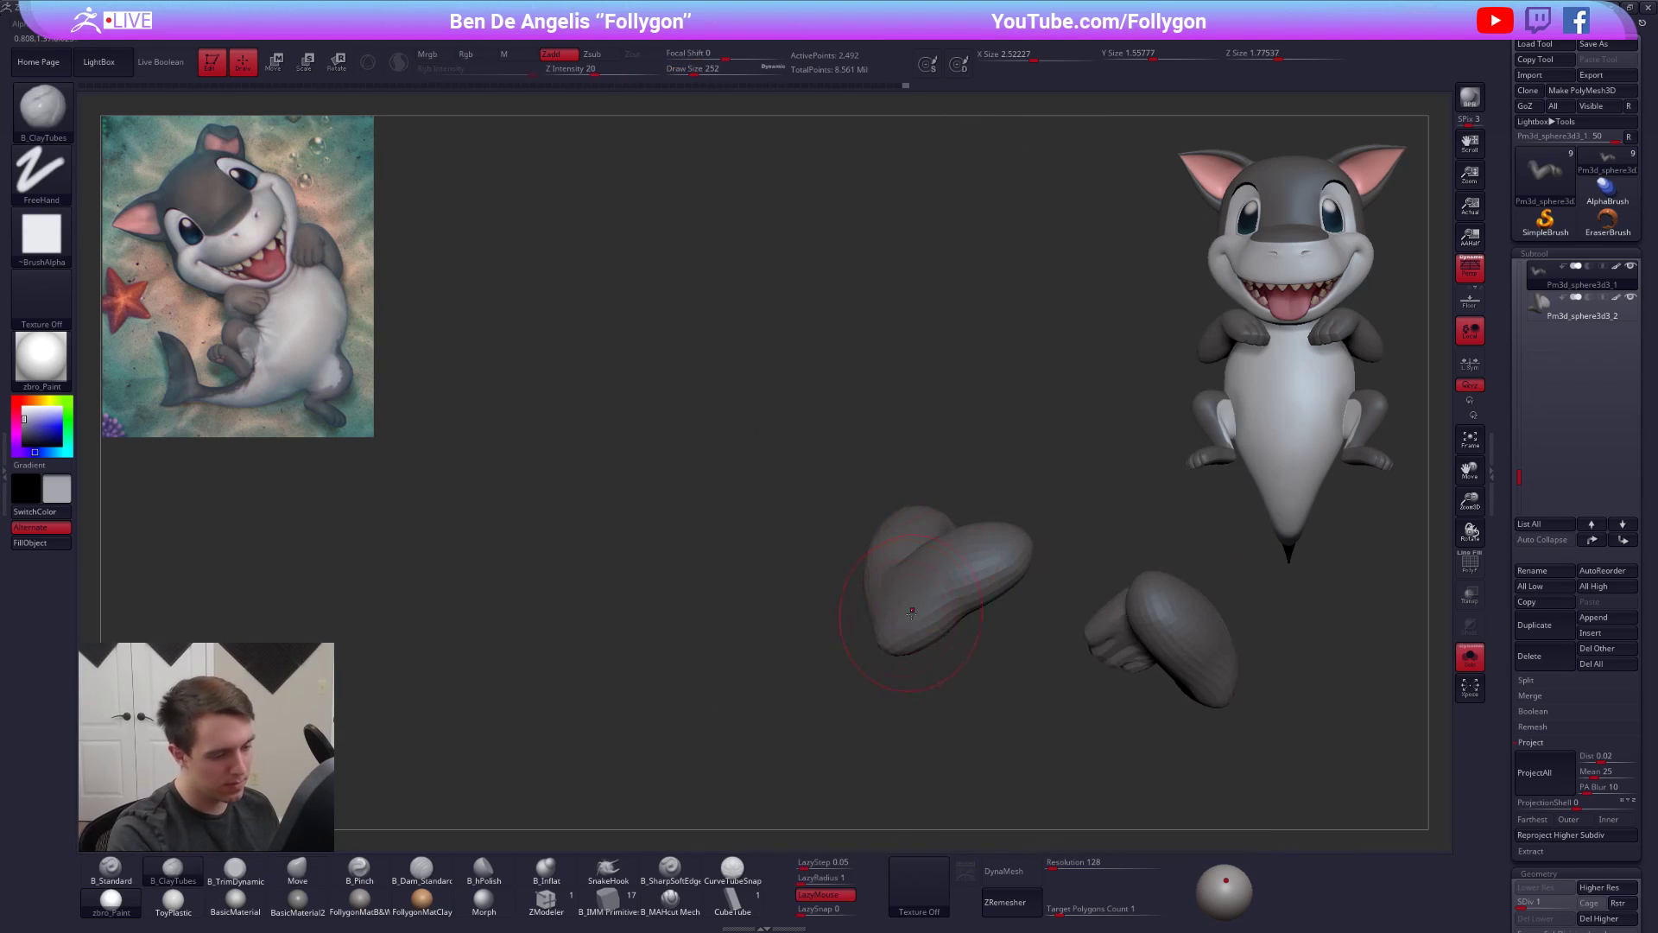
key(1)
drag(966, 620, 959, 605)
key(2)
mouse_move(958, 613)
right_down()
mouse_move(971, 660)
mouse_move(871, 532)
mouse_move(850, 520)
mouse_move(837, 541)
right_up()
key(1)
right_click(886, 519)
key(2)
mouse_move(971, 501)
right_down()
mouse_move(871, 562)
mouse_move(880, 538)
mouse_move(847, 547)
mouse_move(849, 585)
right_up()
- Raise the arms to subdivision level 3 and refine the left arm's bend with the Move brush at size 150
key(ctrl+d)
right_click(847, 547)
right_click(849, 586)
drag(849, 585, 842, 586)
mouse_move(845, 595)
right_down()
mouse_move(863, 651)
mouse_move(784, 599)
right_up()
right_click(784, 598)
drag(785, 599, 787, 598)
mouse_move(786, 599)
right_down()
mouse_move(785, 647)
mouse_move(815, 575)
mouse_move(781, 571)
right_up()
right_click(808, 579)
key(b)
key(m)
key(v)
right_click(774, 571)
right_click(784, 573)
drag(786, 575, 782, 575)
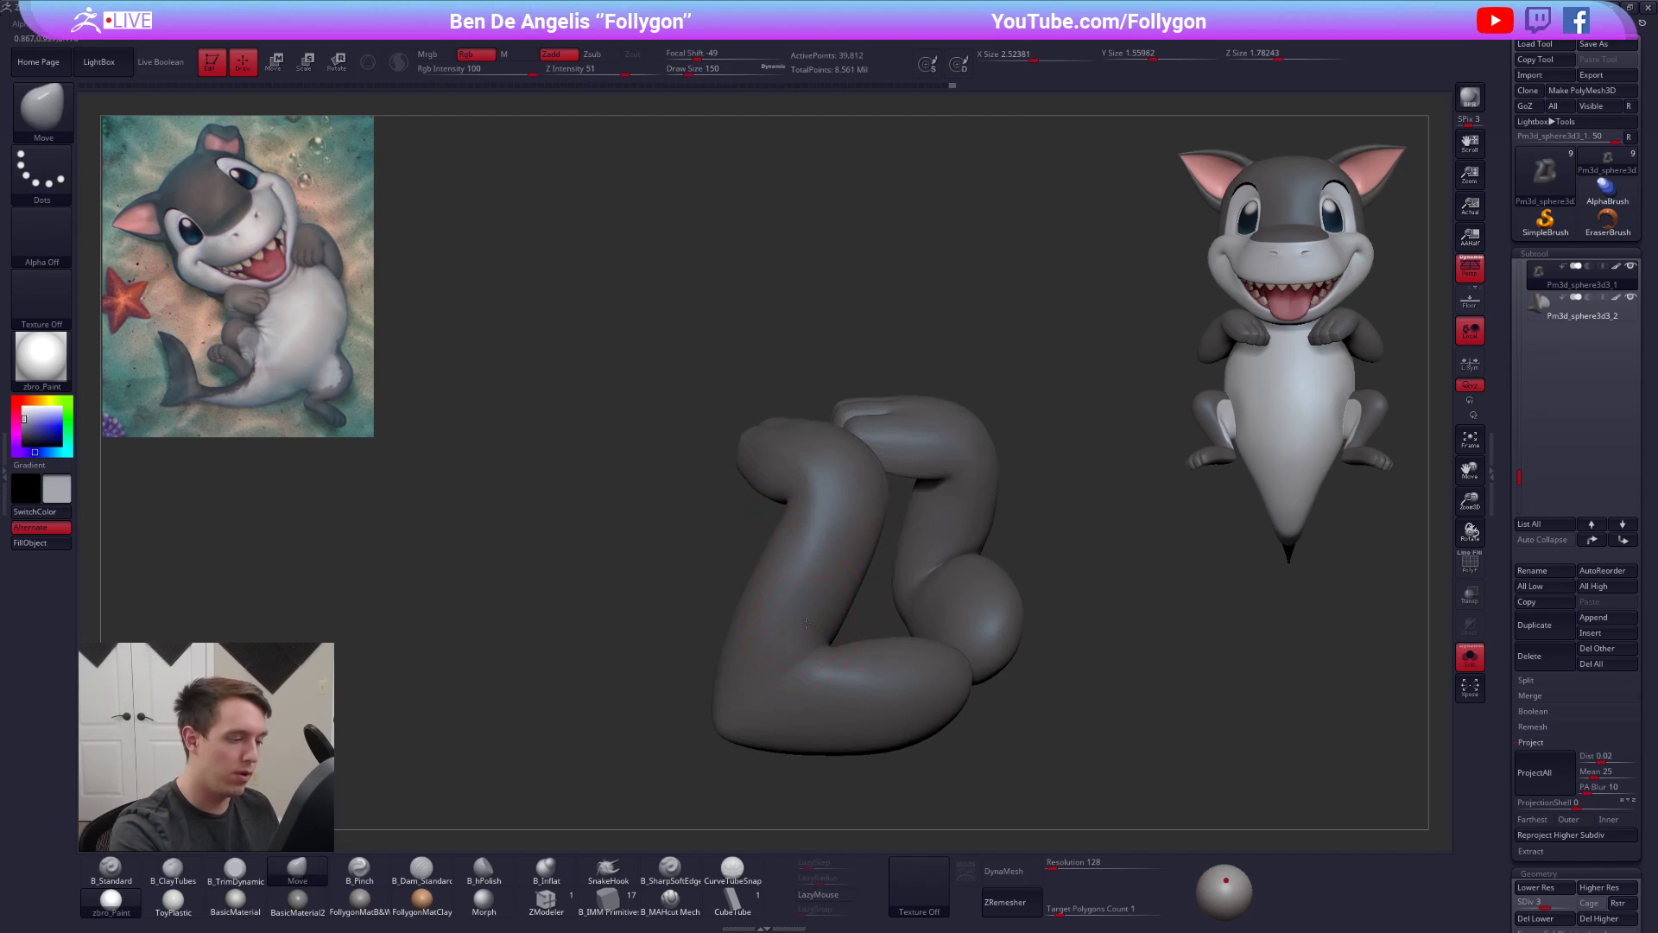
- Refine the inner fold of the left elbow by alternating ClayTubes and Move strokes
right_drag(807, 622, 787, 602)
key(b)
key(c)
key(t)
right_click(787, 602)
drag(786, 601, 792, 602)
key(shift+d)
key(b)
key(m)
key(v)
right_drag(781, 596, 787, 598)
right_click(793, 600)
drag(794, 601, 787, 600)
mouse_move(793, 603)
right_down()
mouse_move(868, 615)
mouse_move(868, 580)
mouse_move(902, 689)
mouse_move(817, 691)
right_up()
- Adjust the transition from the left forearm to the upper arm with the Move brush
key(b)
key(c)
key(t)
key(b)
key(m)
key(v)
right_click(815, 687)
drag(815, 688, 817, 687)
right_drag(817, 687, 872, 669)
- Tighten the left elbow crease with small Move strokes and smooth the adjoining forearm
mouse_move(796, 613)
right_down()
mouse_move(829, 585)
mouse_move(775, 600)
right_up()
right_click(821, 643)
drag(820, 643, 815, 643)
key(shift+d)
right_drag(784, 669, 778, 621)
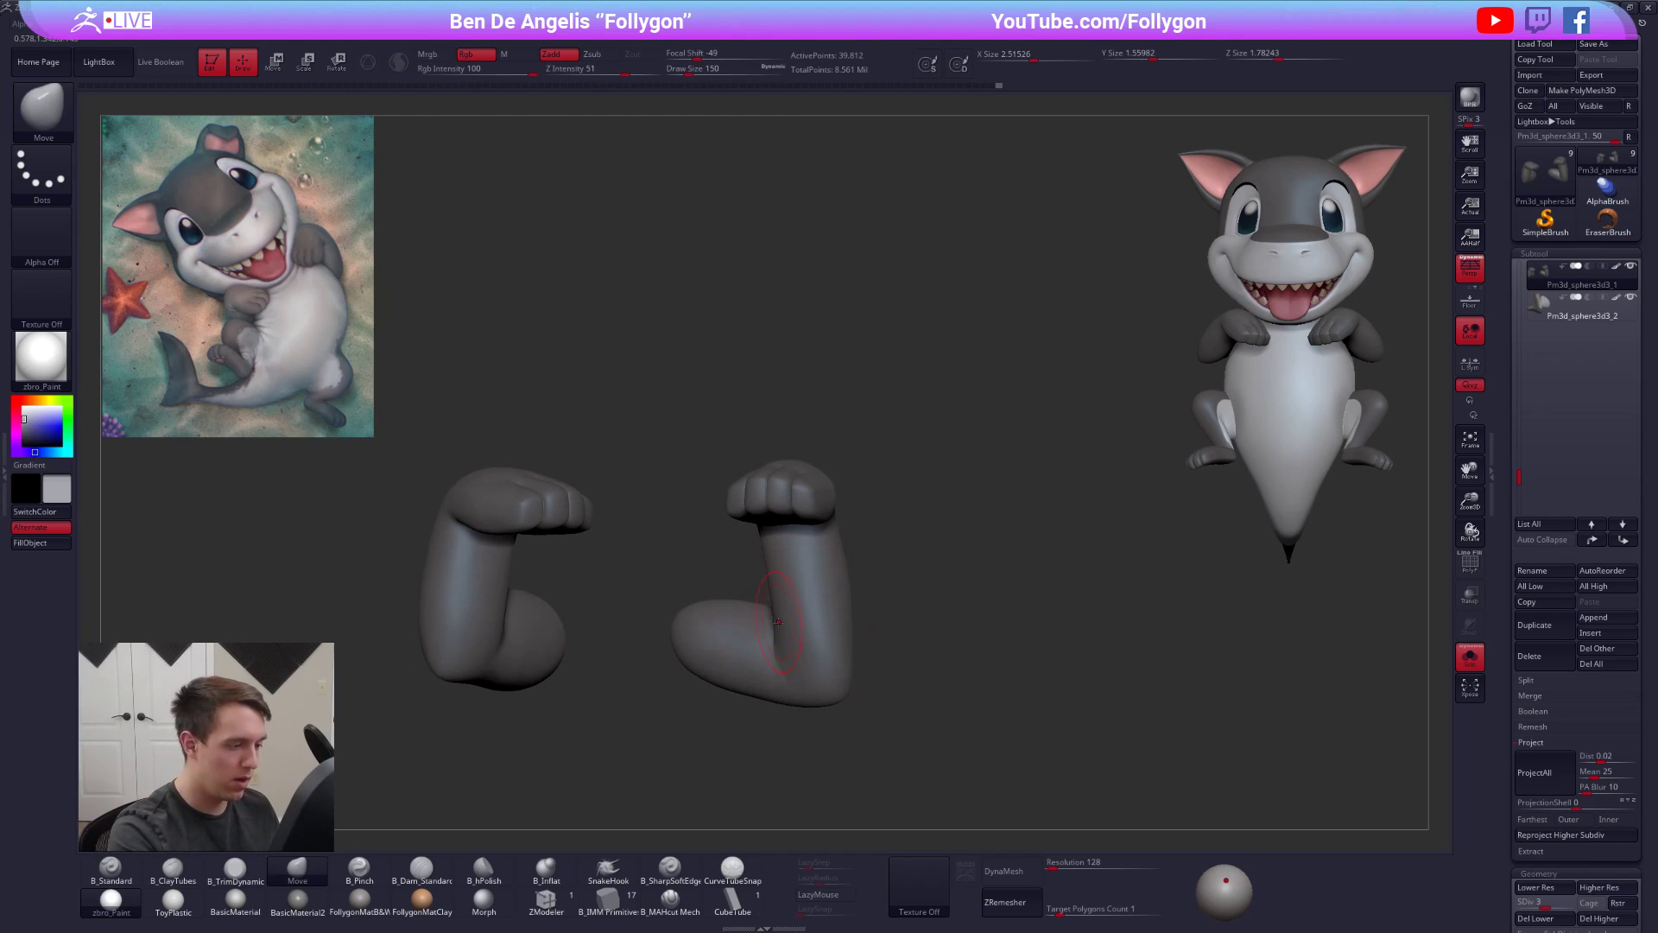
right_click(782, 630)
drag(782, 630, 786, 631)
mouse_move(829, 626)
right_down()
mouse_move(811, 621)
mouse_move(837, 606)
mouse_move(812, 600)
mouse_move(862, 592)
right_up()
shift+drag(862, 592, 865, 580)
- Raise the arms to subdivision level 5 and show the full character to check the pose
mouse_move(863, 587)
right_down()
mouse_move(833, 580)
mouse_move(914, 544)
mouse_move(856, 674)
right_up()
key(d)
key(d)
key(shift+s)
alt+right_drag(976, 751, 1050, 674)
ctrl+right_drag(1050, 777, 1121, 717)
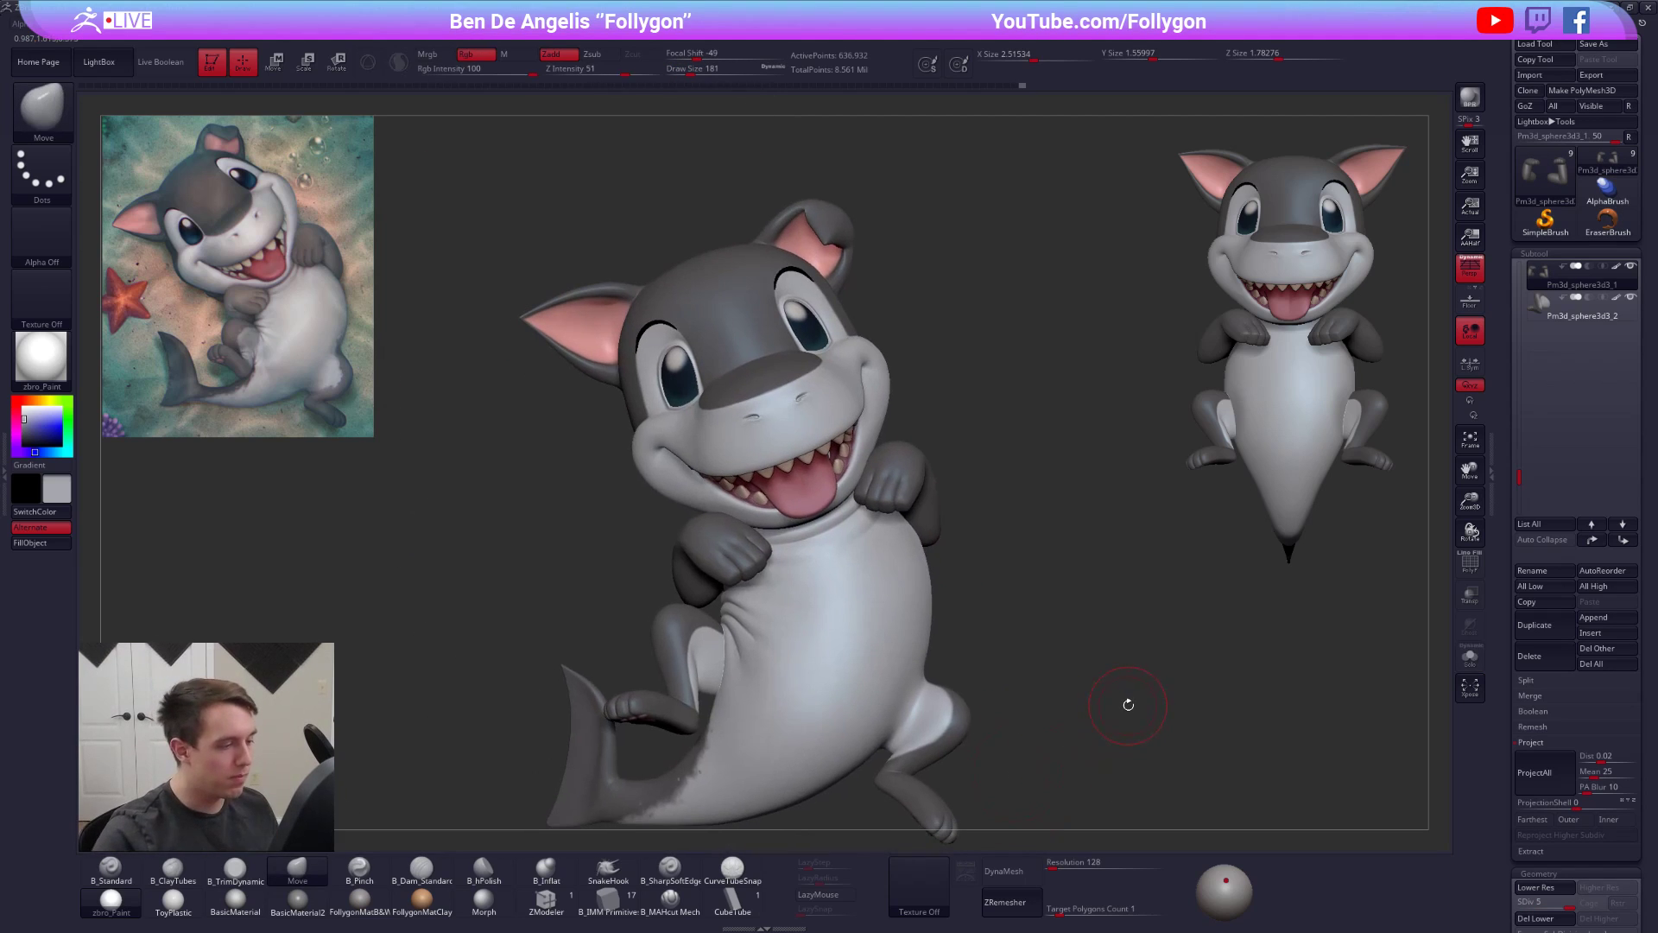
right_click(1178, 418)
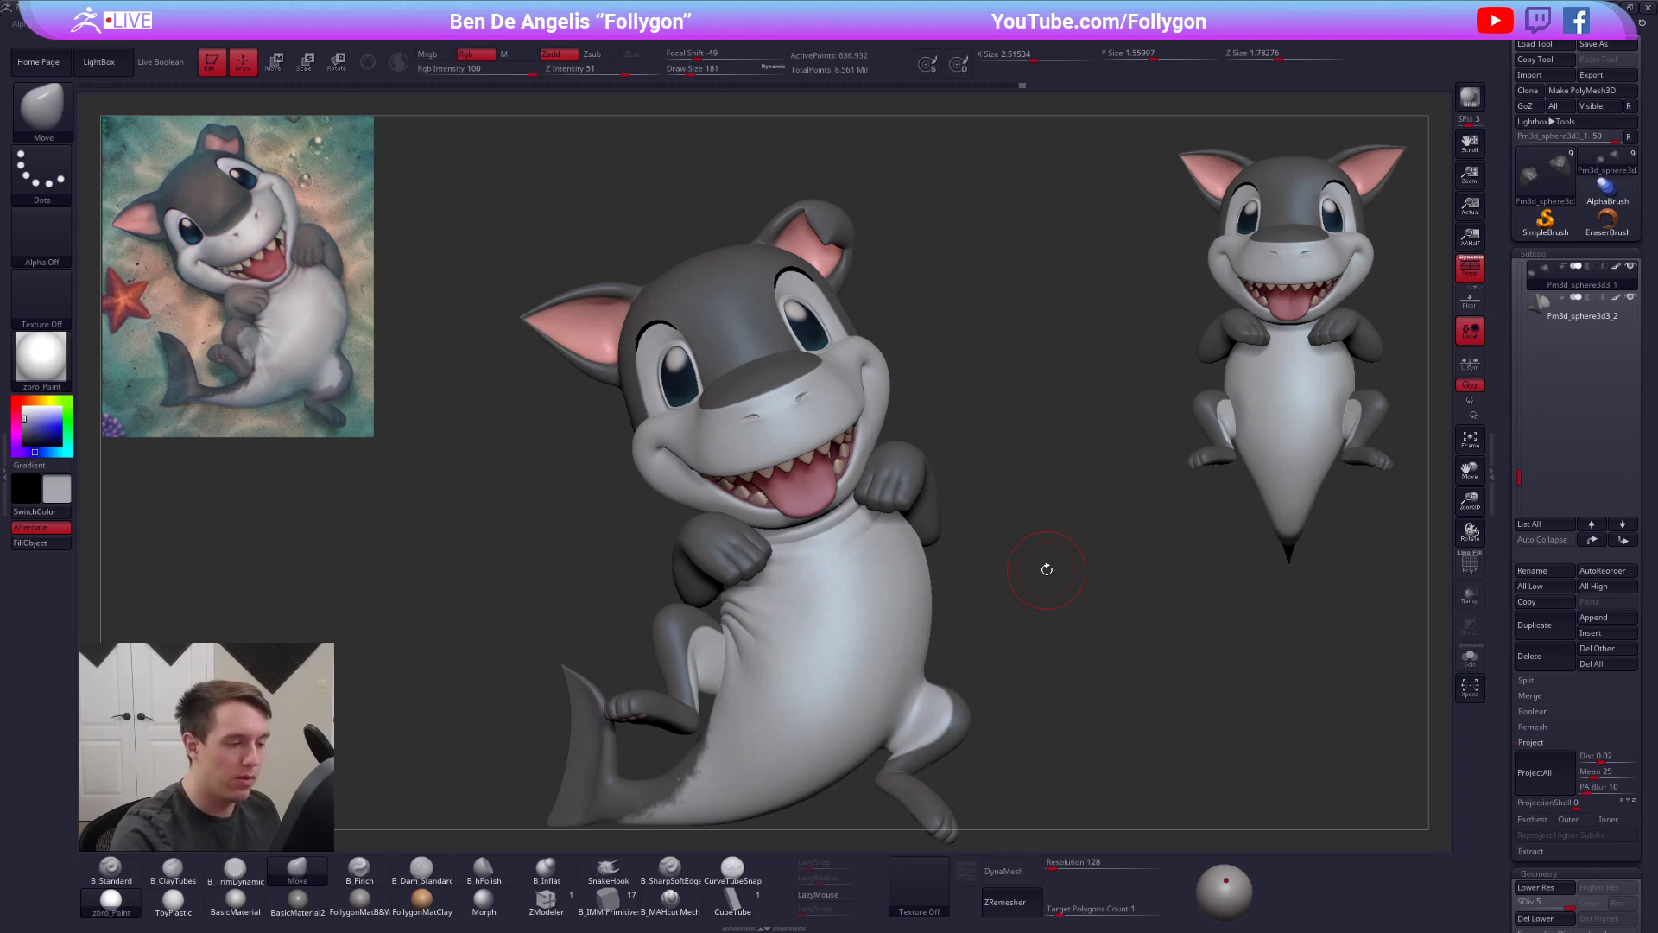
- Set the Move brush to size 239 and lower the arms to subdivision level 1
ctrl+right_drag(941, 515, 925, 555)
key(space)
drag(923, 561, 970, 563)
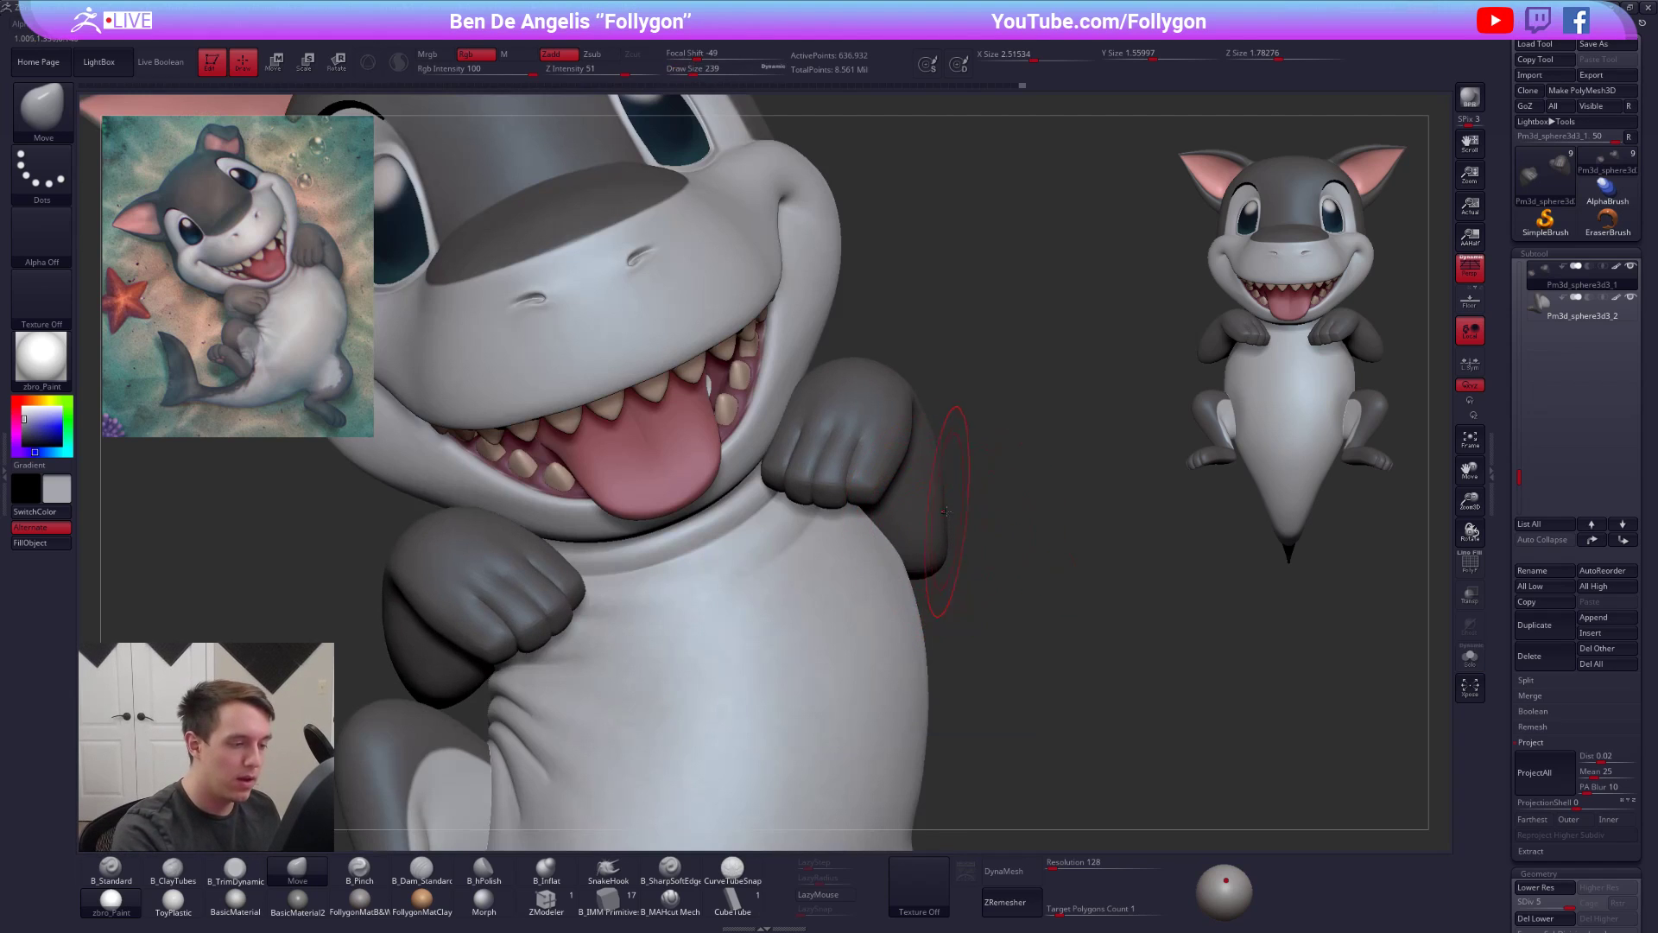
key(shift+d)
key(shift+d)
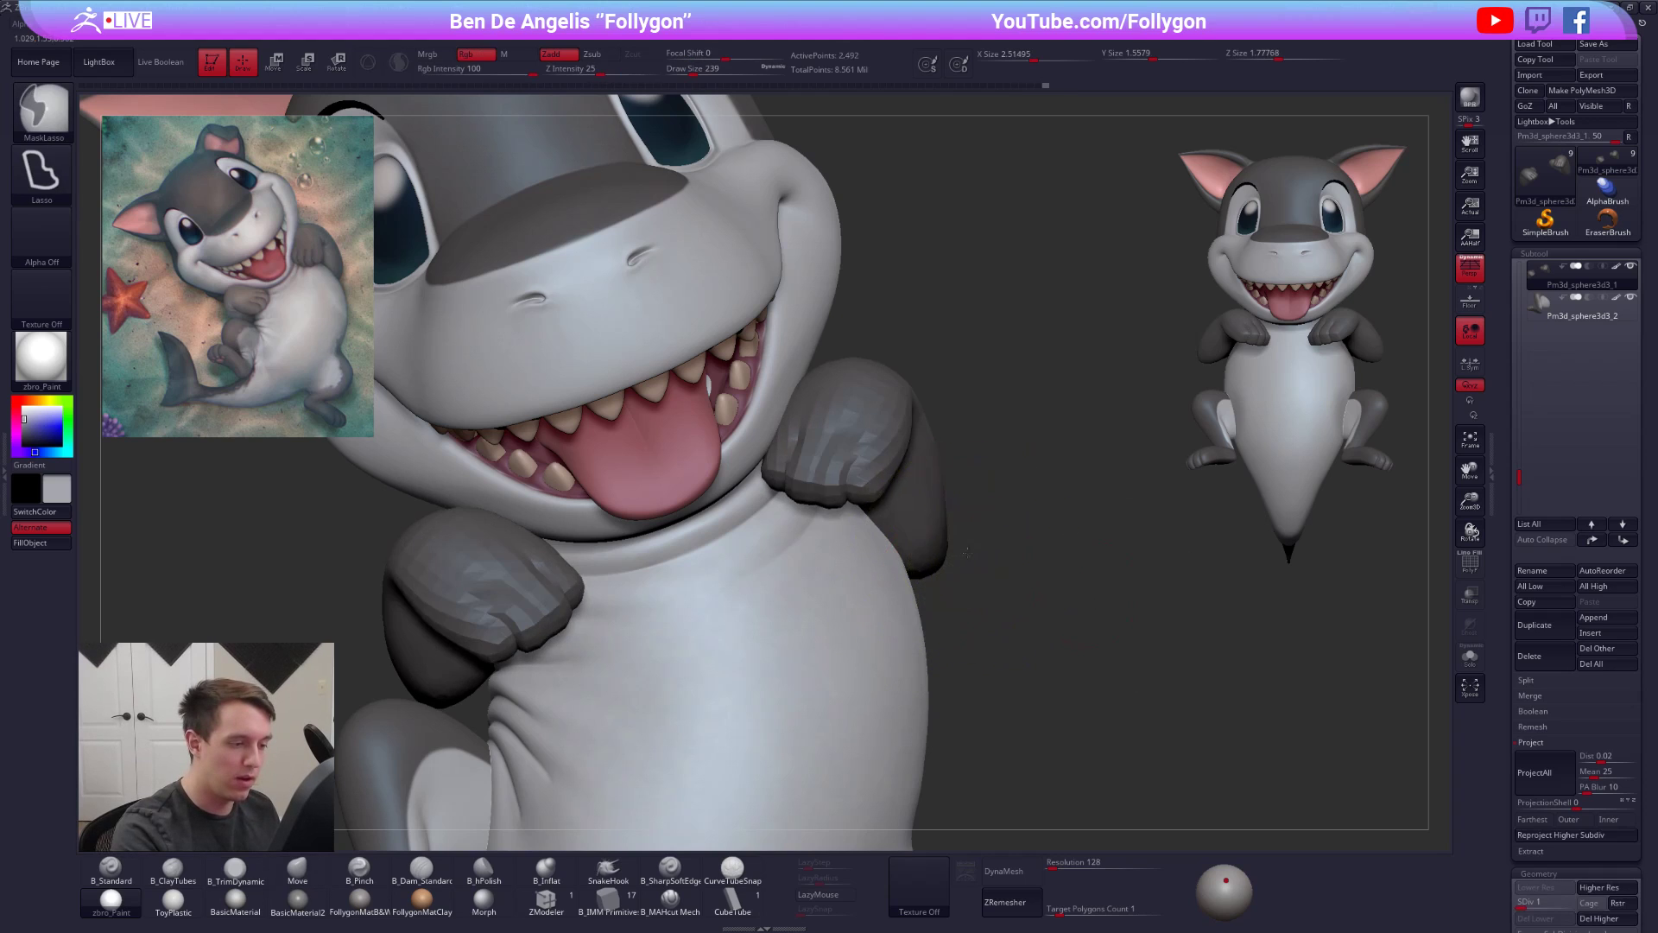
key(shift+d)
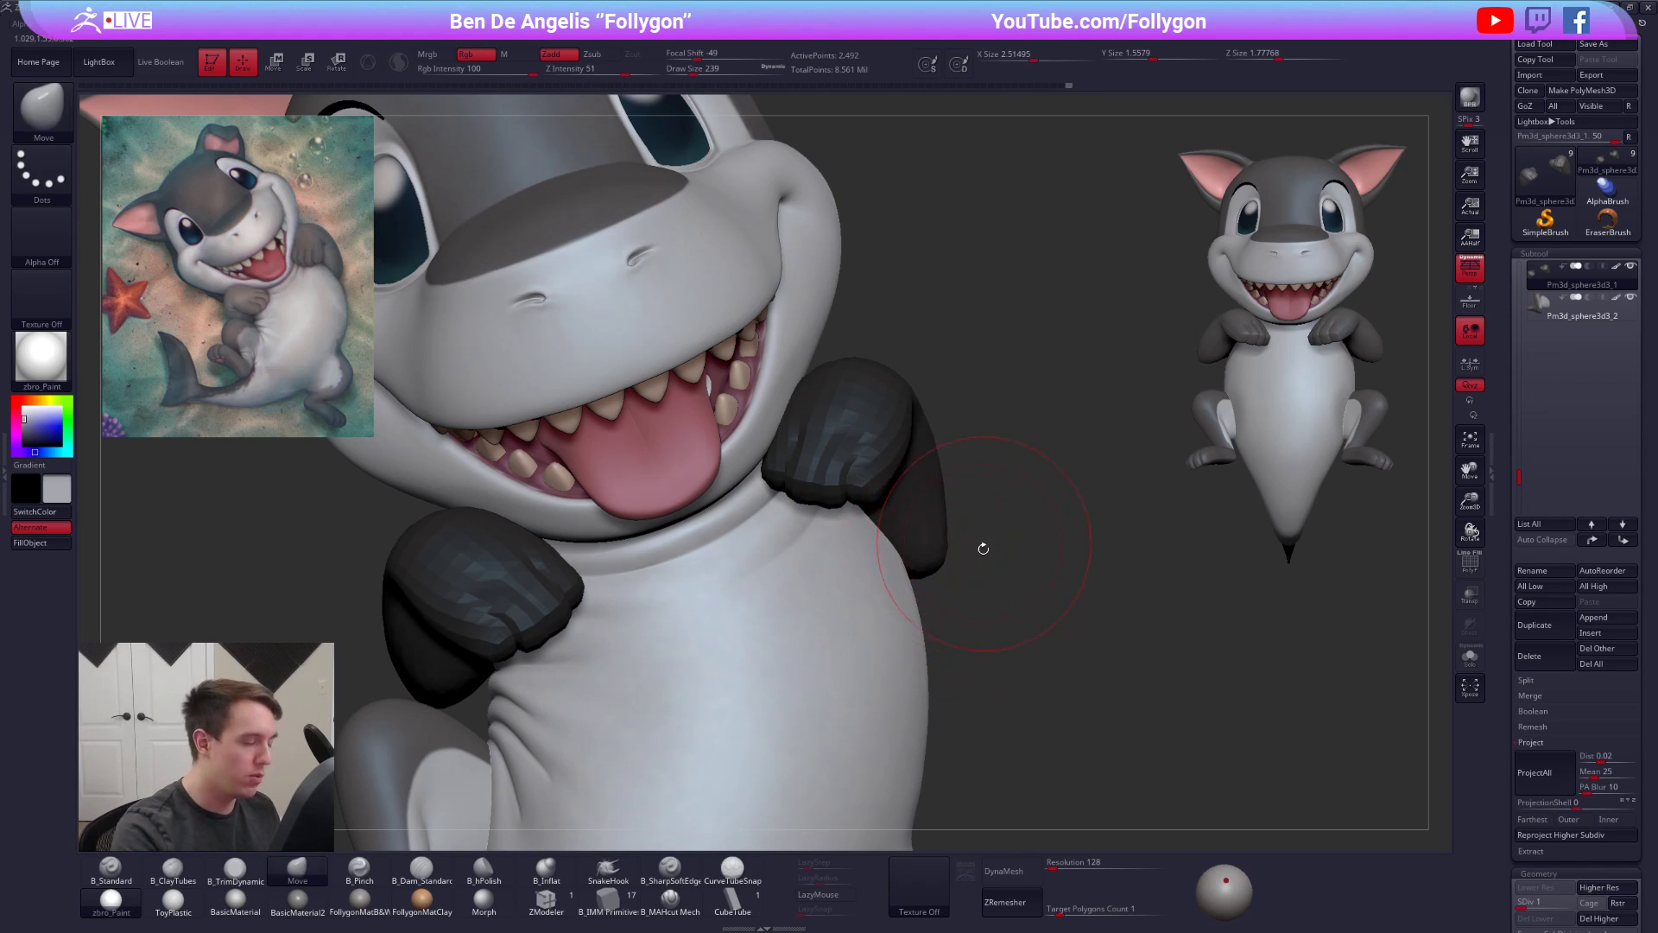
- Make the body subtool active, clear its mask and lower its subdivision level for broad reshaping
mouse_move(948, 549)
right_down()
mouse_move(977, 513)
mouse_move(953, 518)
mouse_move(920, 570)
mouse_move(925, 615)
mouse_move(1012, 608)
mouse_move(925, 508)
mouse_move(1037, 354)
mouse_move(960, 505)
right_up()
key(alt+s)
key(alt+s)
alt+click(922, 535)
mouse_move(970, 504)
ctrl+mouse_down()
mouse_move(989, 544)
mouse_move(923, 532)
mouse_move(935, 513)
ctrl+mouse_up()
key(space)
key(shift+d)
key(shift+d)
key(shift+d)
key(space)
key(shift+d)
- Mask the body's left leg with a soft edge and set the Move brush to size 556
key(ctrl)
ctrl+drag(781, 693, 1007, 670)
ctrl+click(917, 612)
ctrl+click(961, 601)
ctrl+click(938, 586)
key(space)
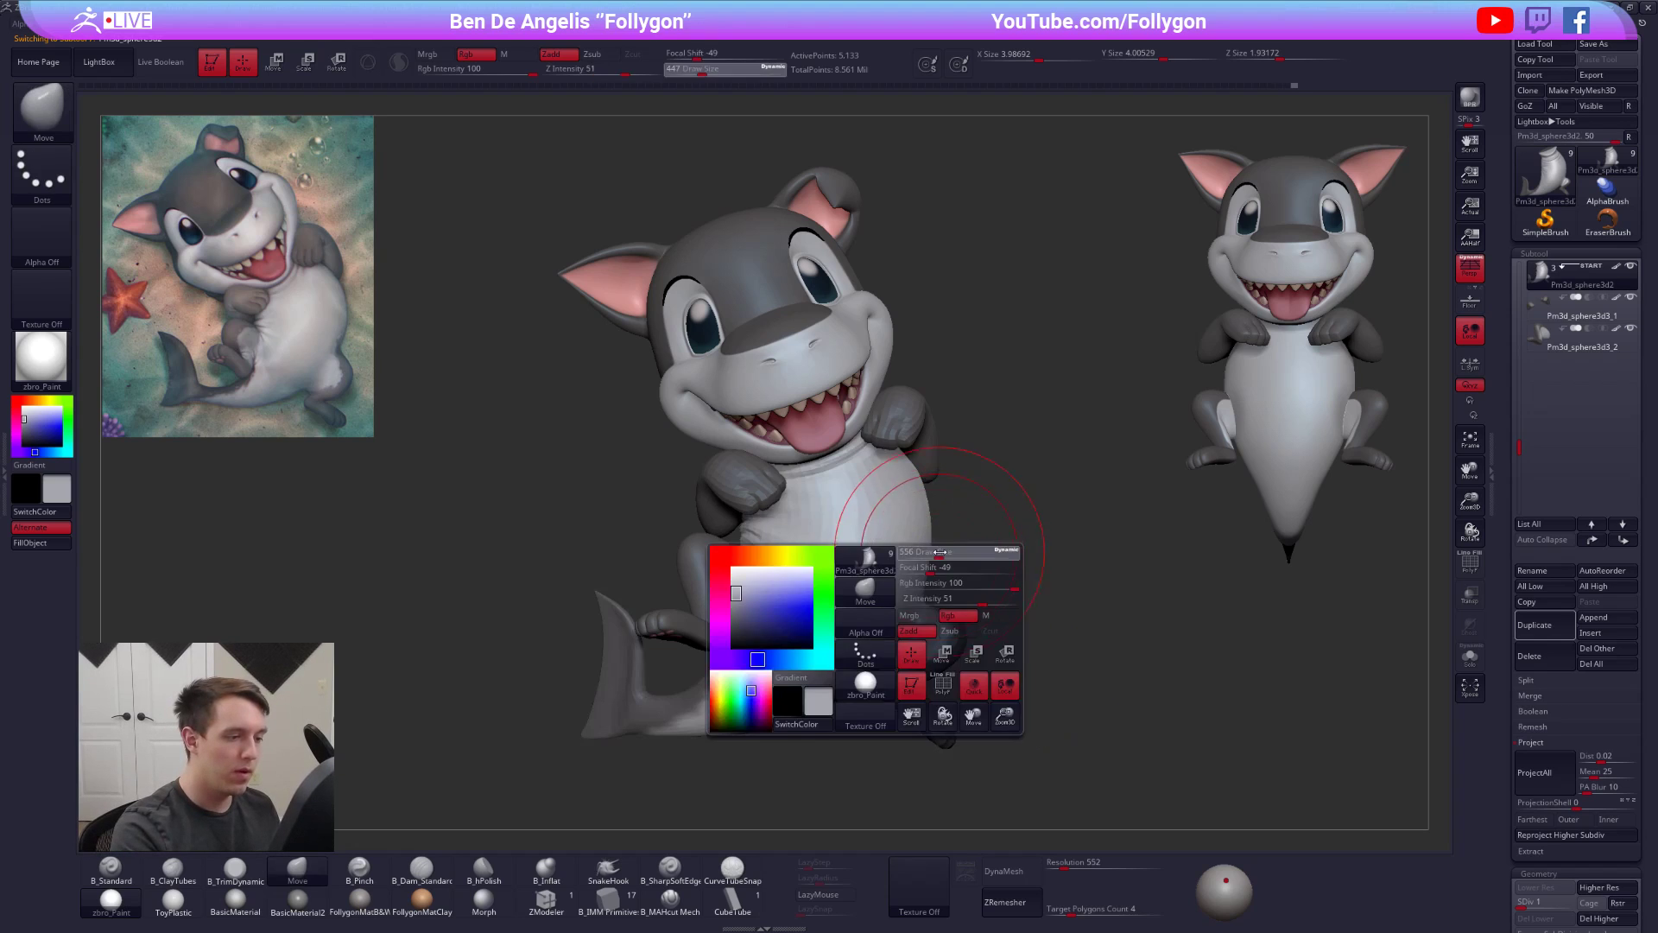
drag(942, 567, 951, 566)
key(alt+s)
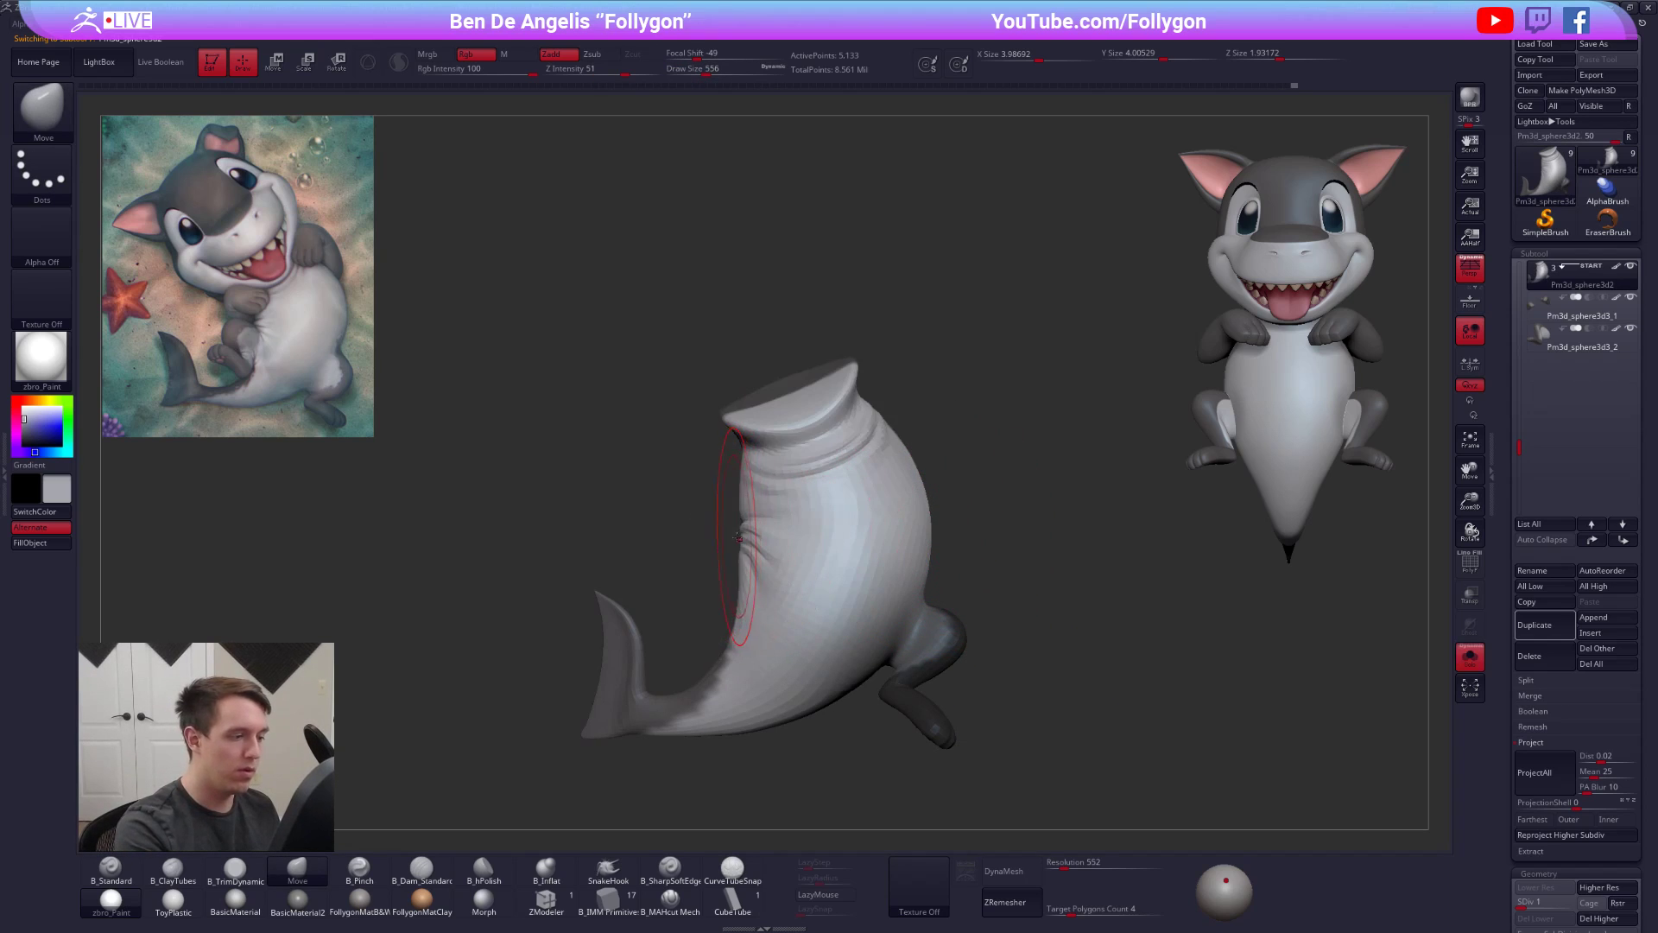
key(alt+s)
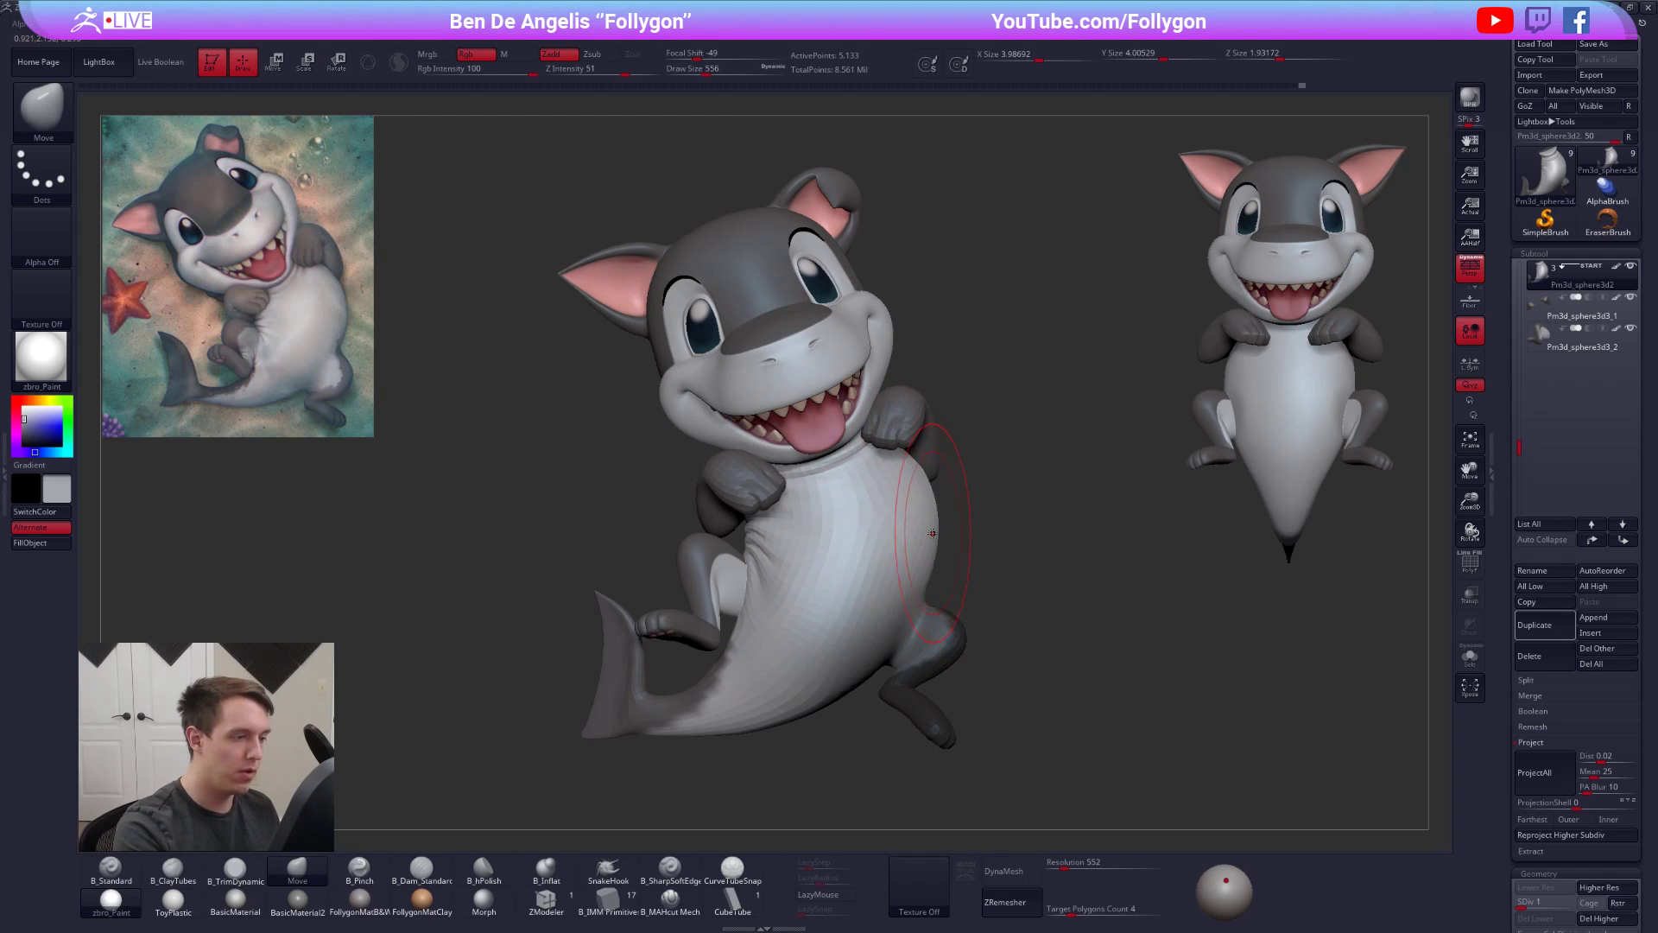
- Adjust the torso's left flank below the left arm with the Move brush at size 500
scroll(932, 533, down, 3)
key(s)
drag(933, 535, 943, 536)
key(space)
drag(943, 644, 938, 644)
key(space)
drag(919, 495, 916, 491)
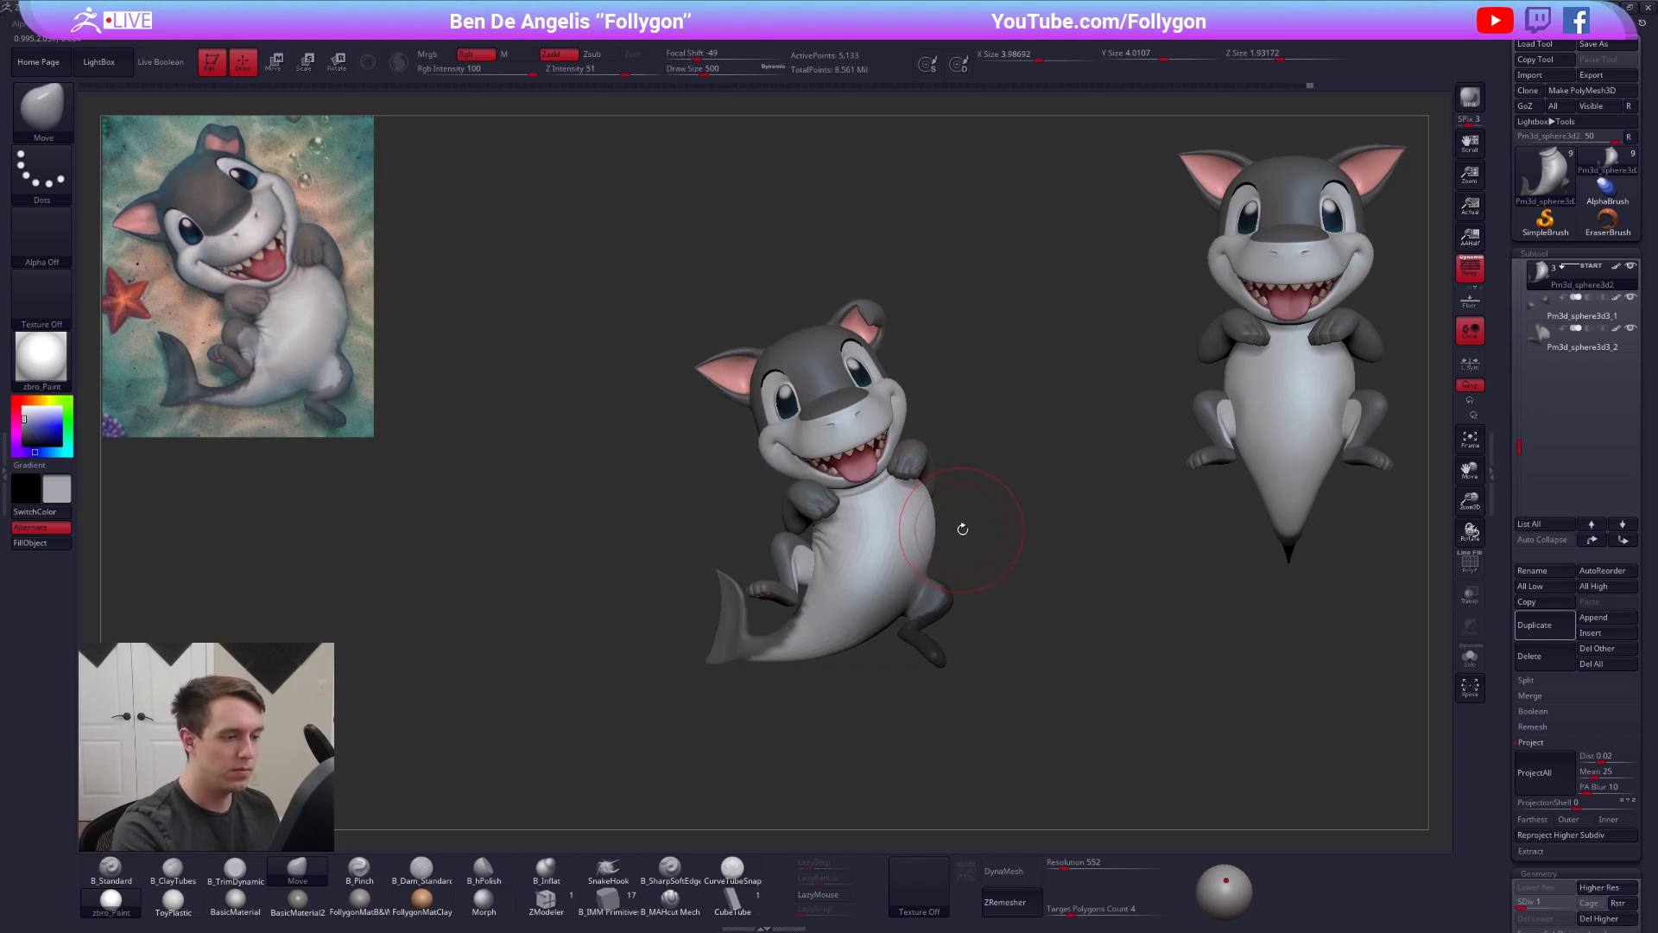
- Reshape the lower left flank and hip contour with a larger Move brush
key(space)
mouse_move(938, 539)
mouse_down()
mouse_move(971, 572)
mouse_move(917, 614)
mouse_up()
key(space)
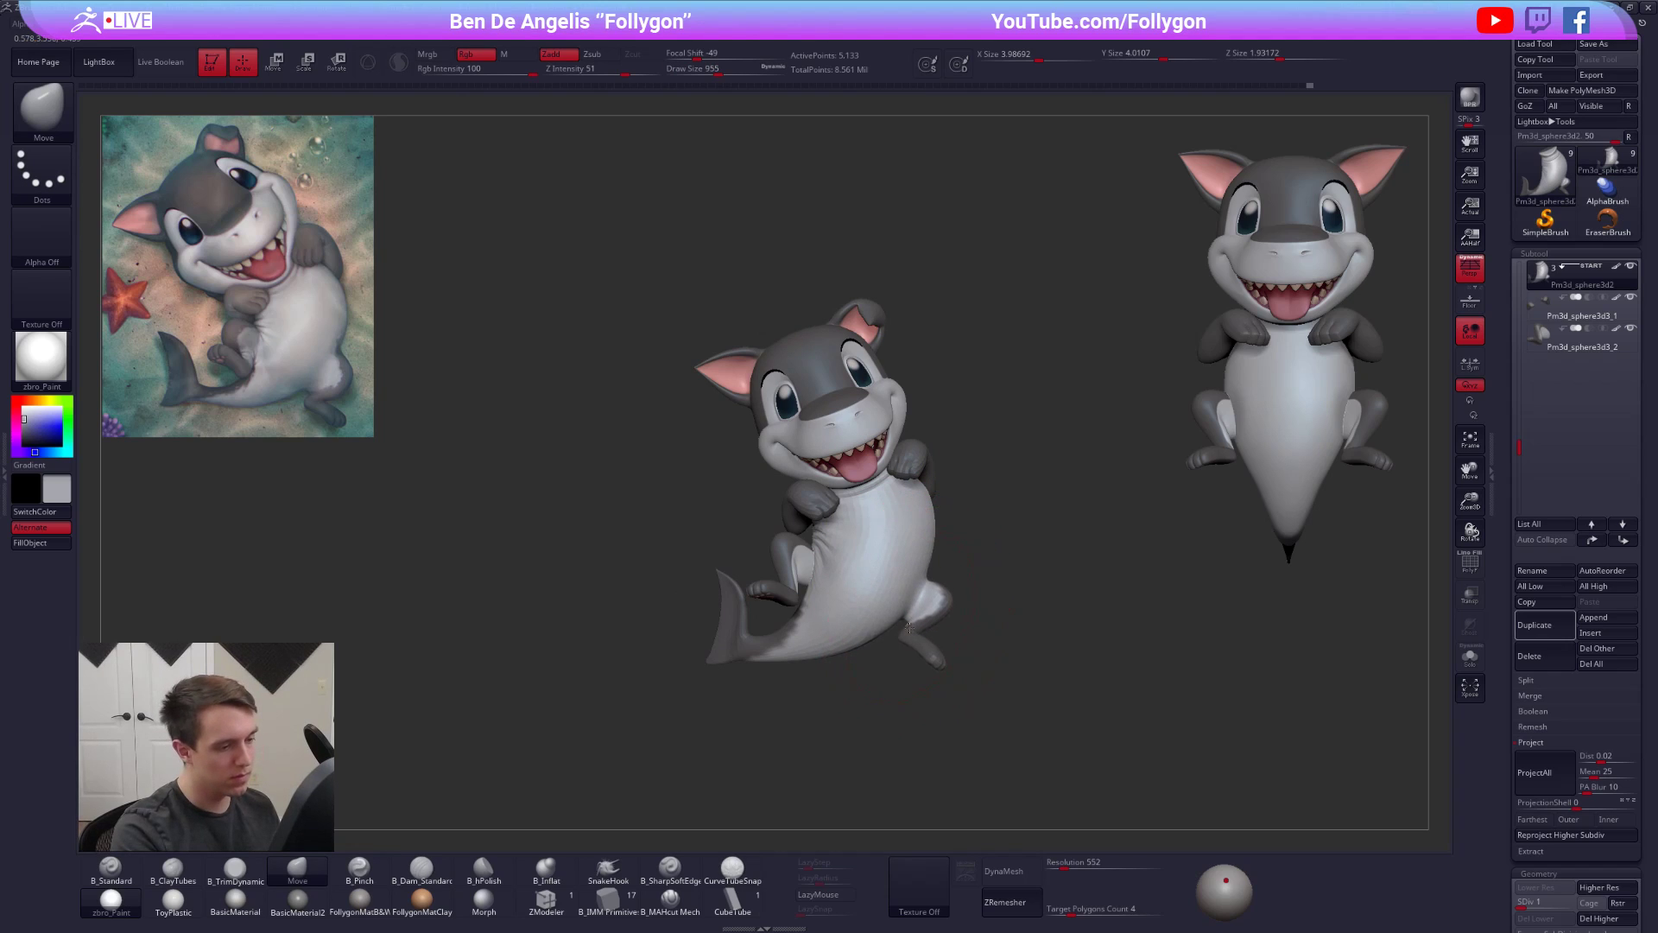
drag(915, 628, 905, 620)
key(space)
drag(893, 610, 847, 584)
key(space)
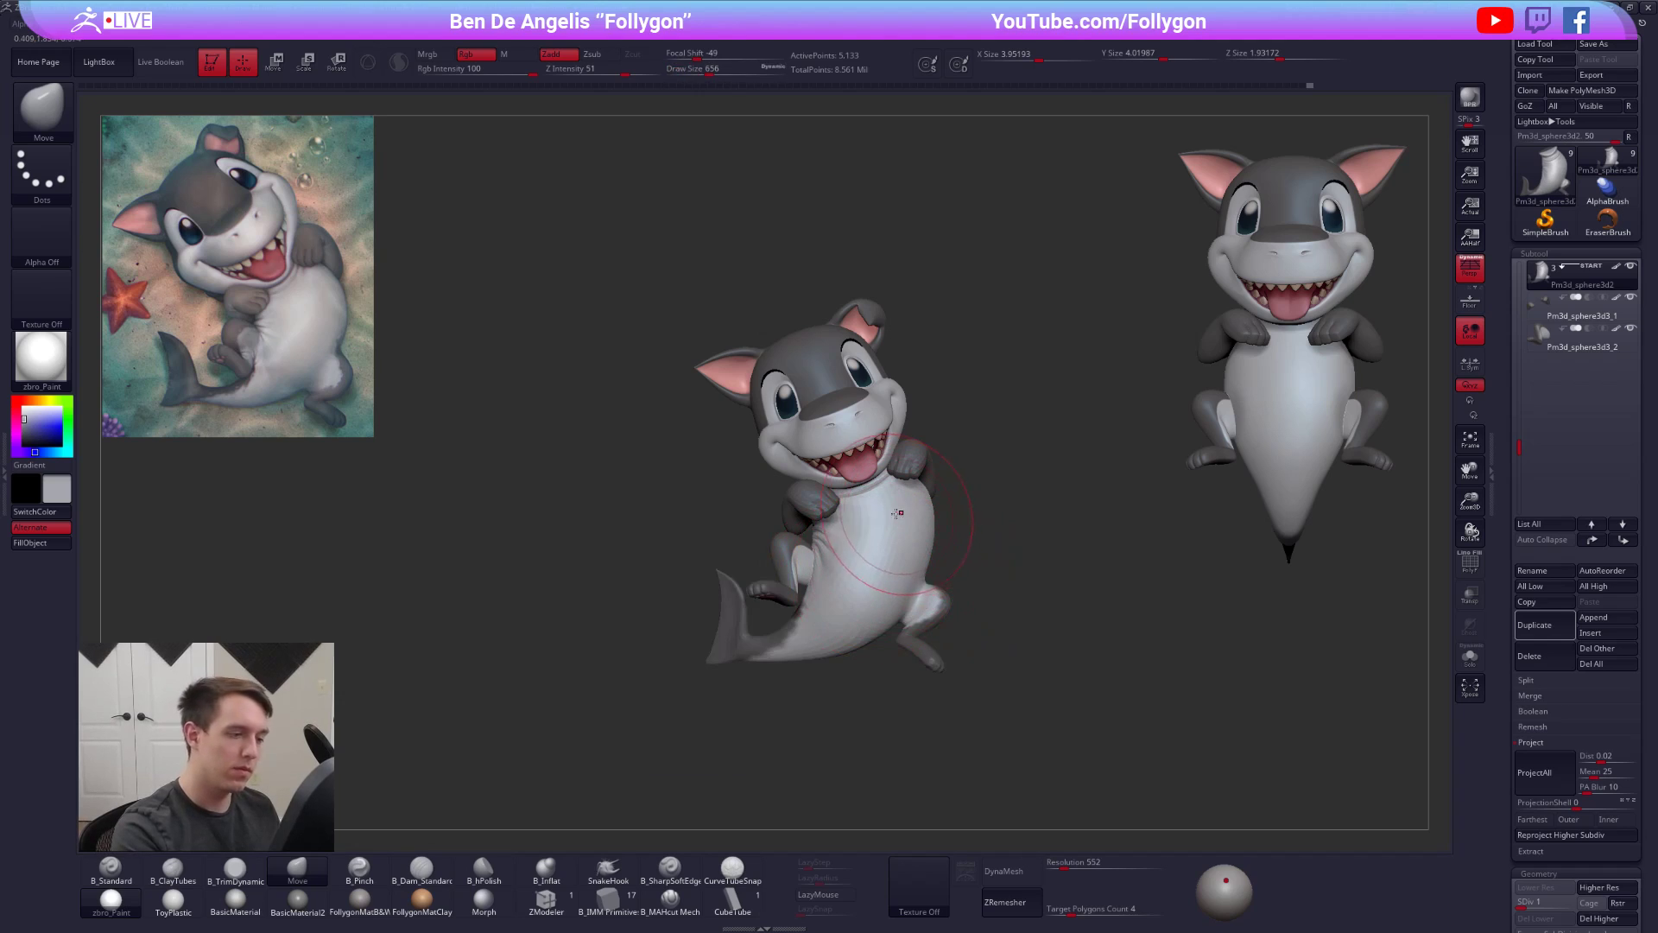
- Shift the chest beside the left arm with the Move brush and raise the body four subdivision levels
key(space)
drag(899, 511, 884, 528)
key(d)
key(d)
key(d)
key(d)
- Make the arms subtool active and adjust the arm's fit against the body with short Move strokes
key(space)
mouse_move(846, 569)
ctrl+right_down()
mouse_move(866, 604)
mouse_move(850, 581)
ctrl+right_up()
alt+click(792, 507)
mouse_move(1050, 714)
right_down()
mouse_move(1028, 745)
mouse_move(872, 583)
mouse_move(907, 660)
mouse_move(873, 639)
right_up()
key(space)
drag(873, 639, 866, 640)
right_drag(950, 551, 997, 536)
key(space)
drag(998, 534, 993, 532)
right_drag(993, 531, 976, 495)
drag(968, 509, 973, 516)
- Fine-tune the arm's contour from further angles with the Move brush
key(space)
drag(968, 531, 973, 531)
mouse_move(973, 532)
right_down()
mouse_move(957, 555)
mouse_move(976, 561)
right_up()
key(space)
drag(976, 561, 960, 563)
mouse_move(979, 593)
right_down()
mouse_move(1009, 557)
mouse_move(938, 539)
mouse_move(943, 561)
right_up()
key(space)
- Add volume to the arm with a ClayTubes stroke and raise its subdivision level
key(2)
drag(947, 564, 914, 546)
right_drag(886, 544, 950, 535)
key(shift+s)
key(shift+s)
key(d)
- Isolate the arms at subdivision level 5 and turn the masked left arm into its own polygroup
drag(1142, 760, 976, 639)
key(alt+s)
key(shift+d)
key(shift+d)
key(shift+d)
mouse_move(926, 490)
alt+right_down()
mouse_move(905, 580)
mouse_move(1019, 588)
alt+right_up()
click(1533, 741)
key(shift+f)
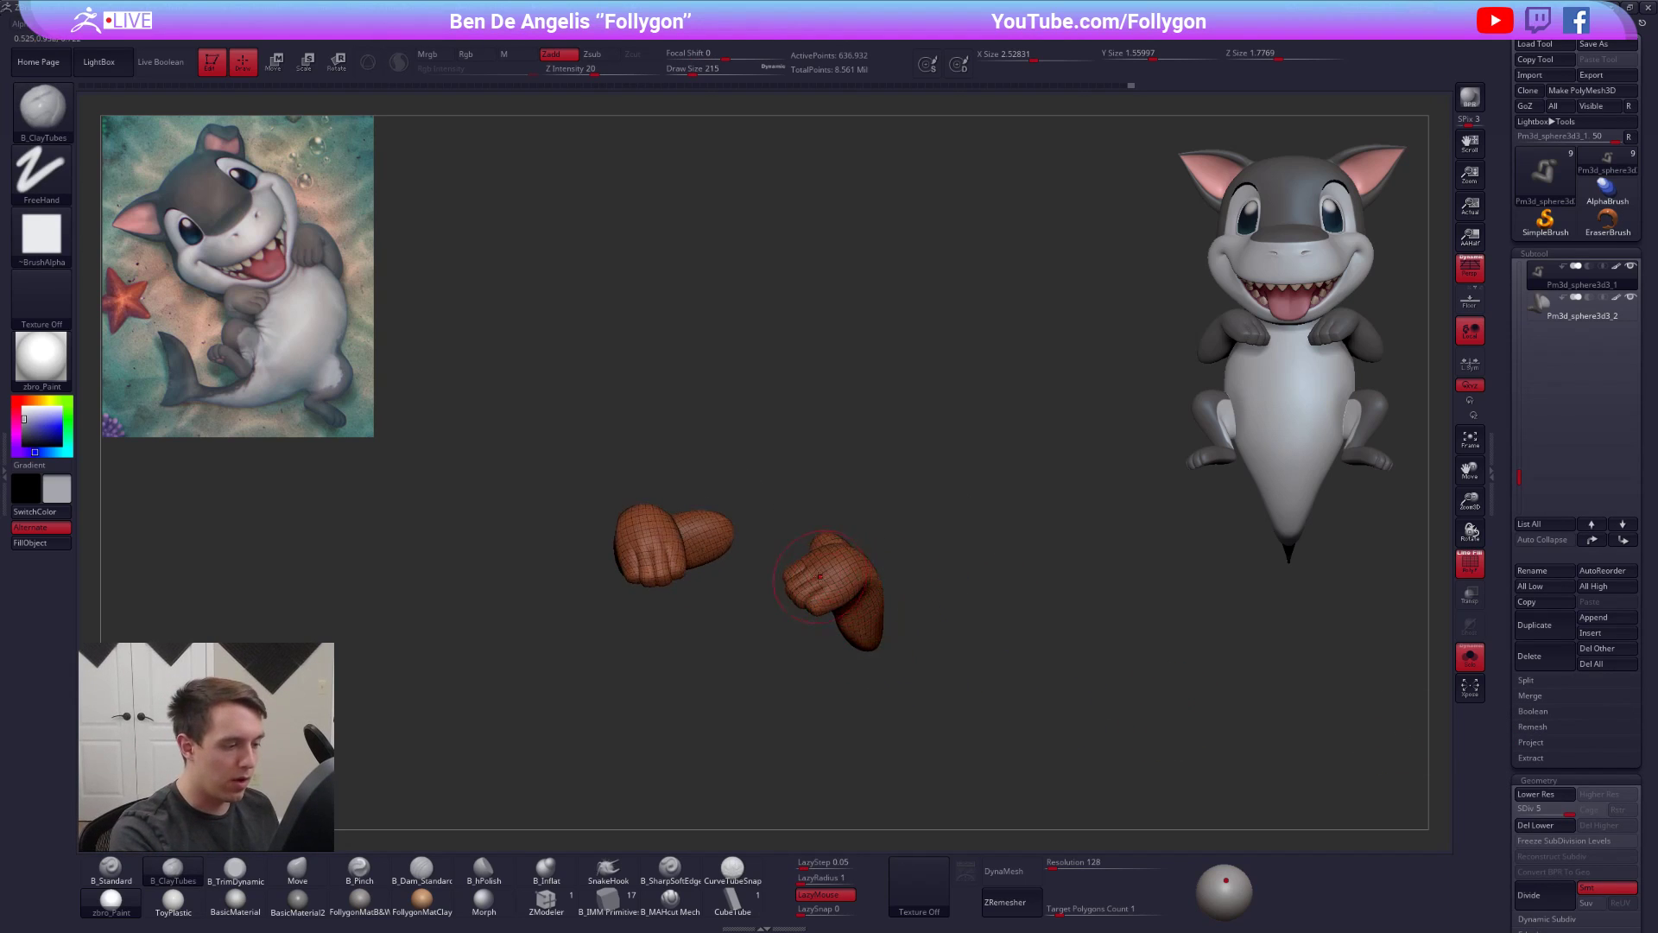
mouse_move(796, 487)
ctrl+mouse_down()
mouse_move(850, 702)
mouse_move(944, 579)
ctrl+mouse_up()
key(ctrl+w)
alt+right_drag(872, 608, 911, 566)
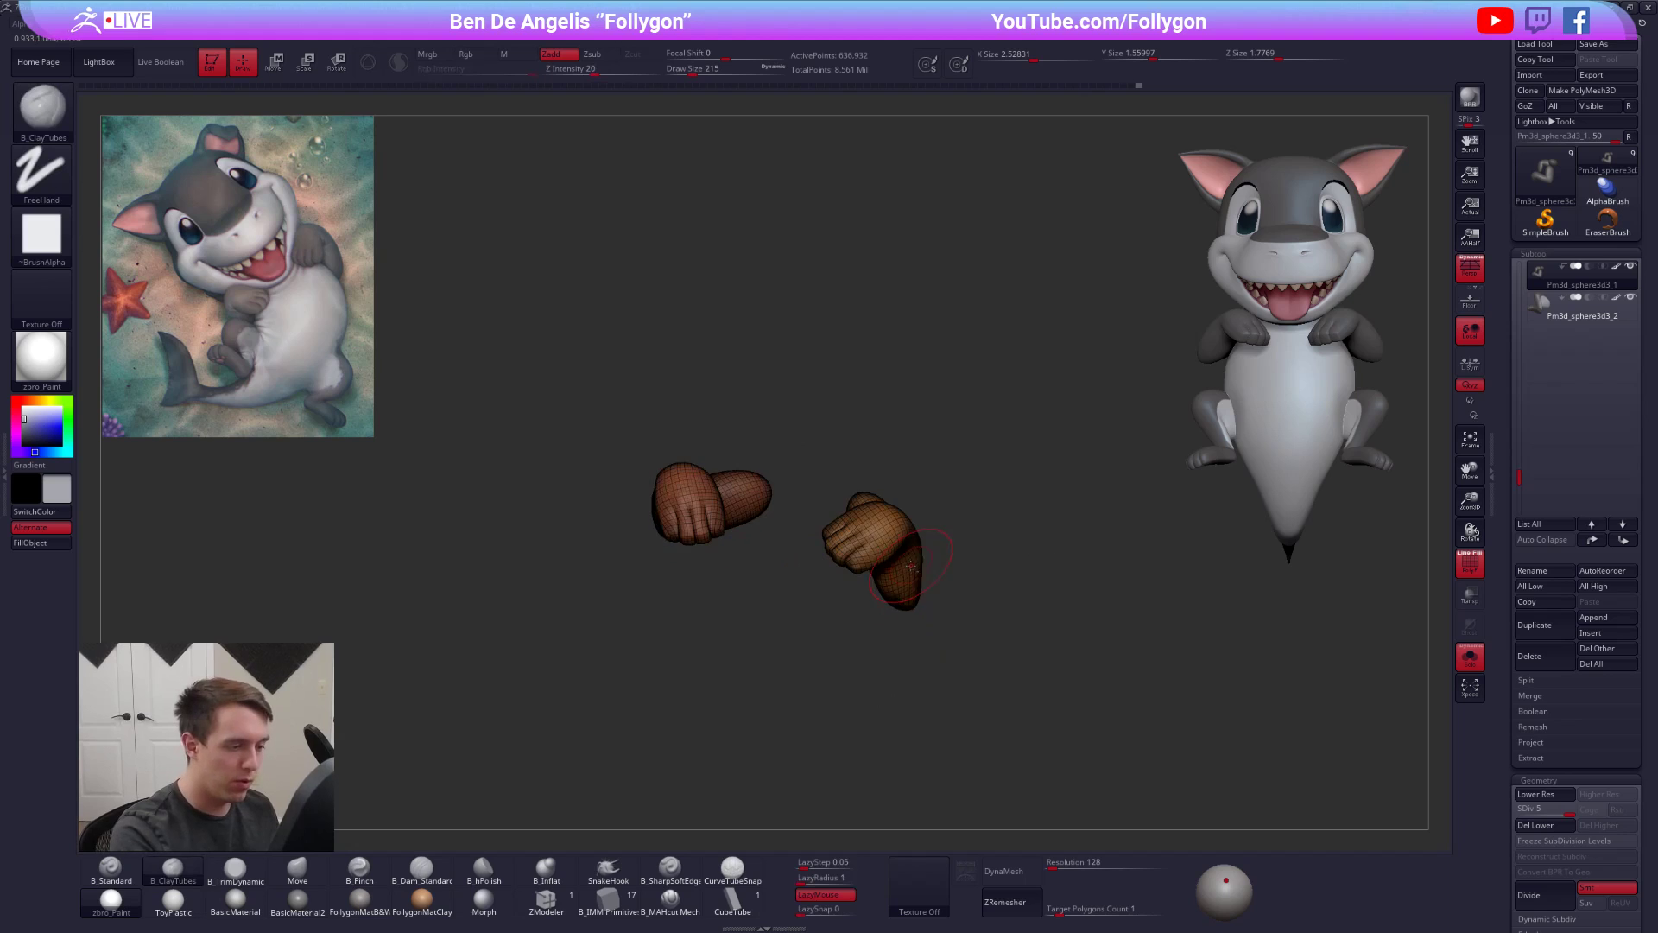
- Delete the arms' lower subdivision levels and split the hidden left arm into a separate subtool
click(1551, 828)
ctrl+alt+shift+drag(813, 460, 1085, 510)
key(shift+f)
key(ctrl+1)
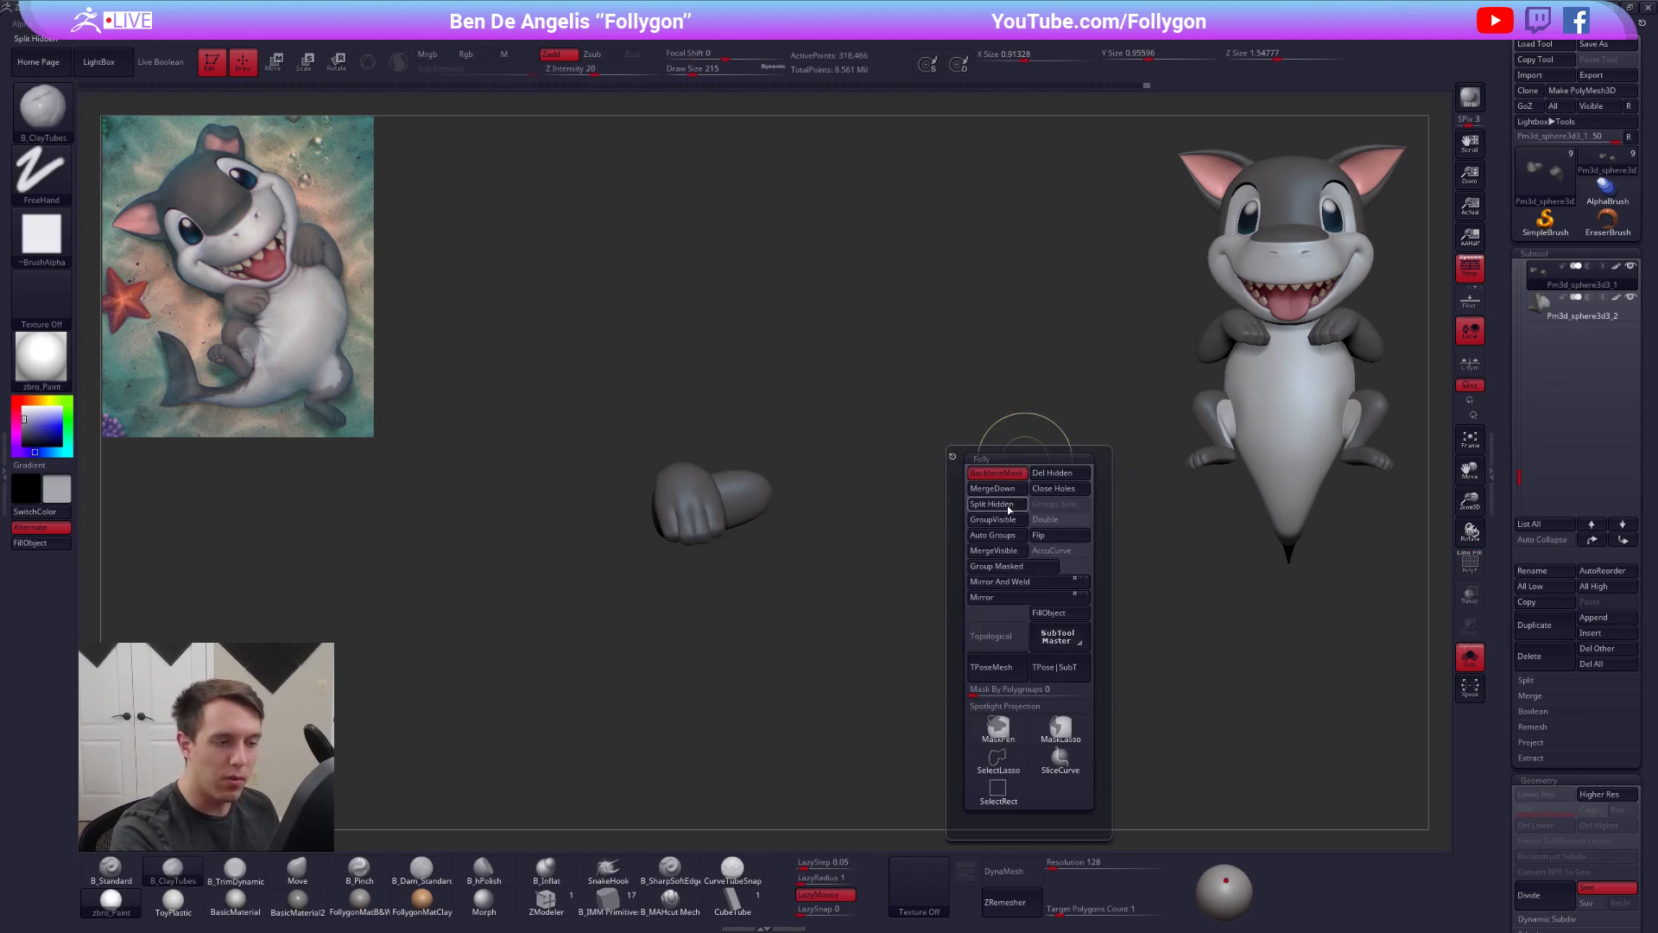
click(1008, 506)
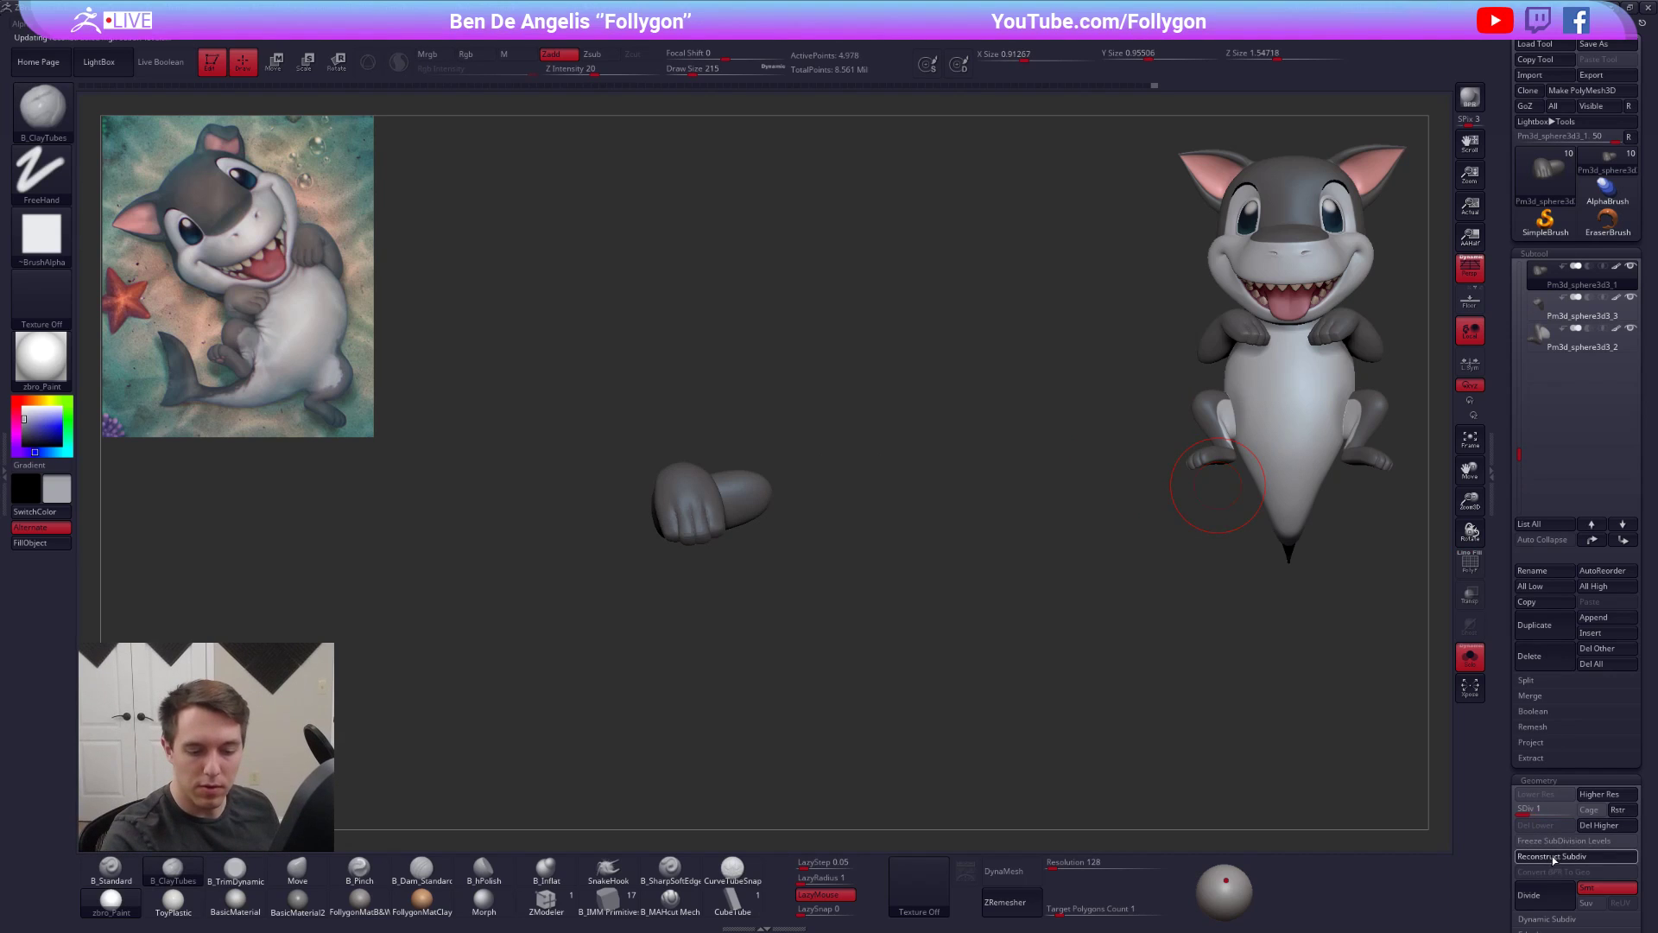
- Reconstruct the lower subdivision levels of both separated arm subtools
click(1555, 815)
key(Down)
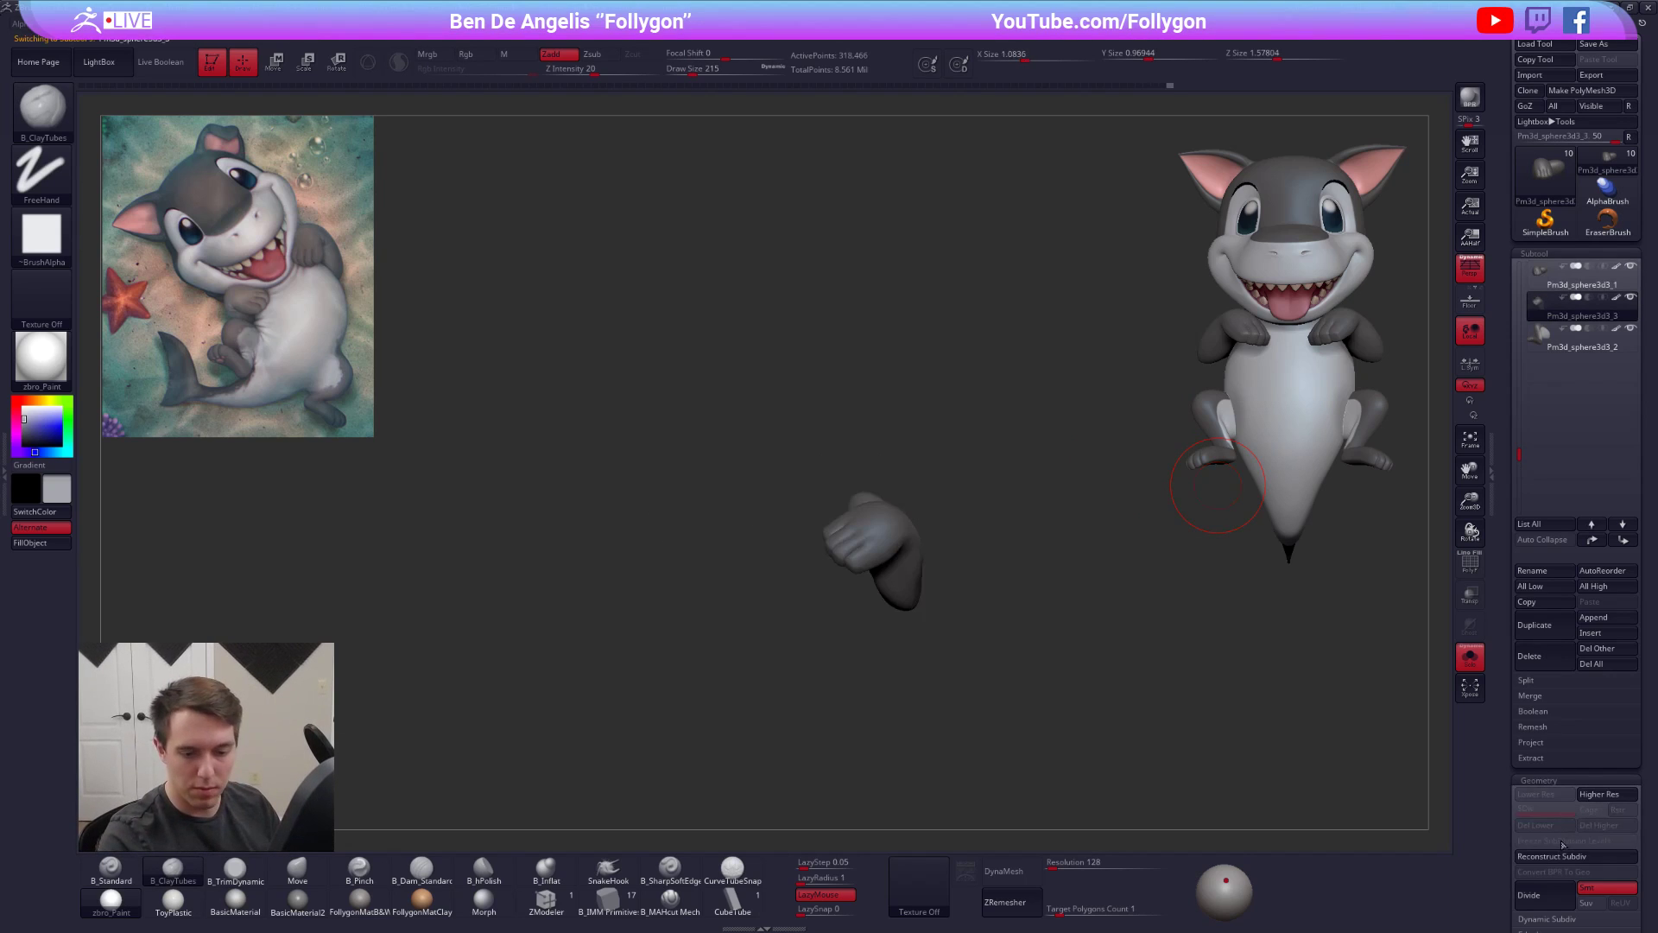
click(1559, 816)
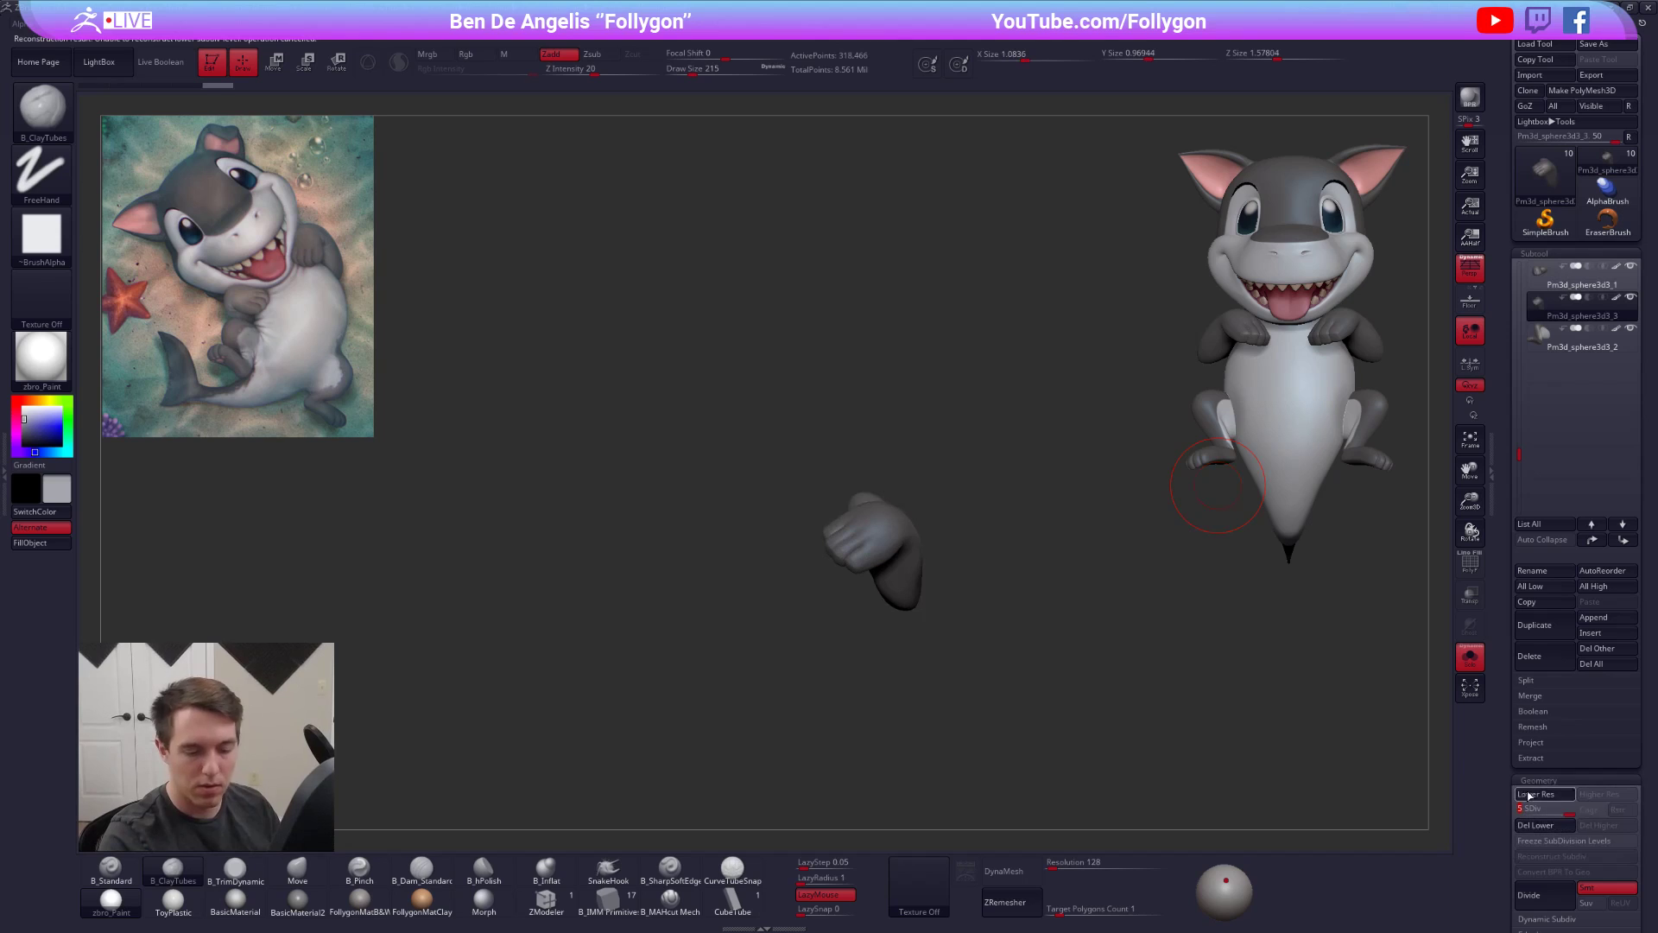
- Trim the area beneath the left paw with the TrimDynamic brush and lower the arm to subdivision level 4
mouse_move(1070, 764)
mouse_down()
mouse_move(1002, 725)
mouse_move(994, 803)
mouse_up()
key(space)
click(859, 576)
mouse_move(1037, 682)
mouse_down()
mouse_move(1209, 648)
mouse_move(1062, 682)
mouse_move(1071, 708)
mouse_up()
key(3)
drag(799, 657, 781, 617)
key(space)
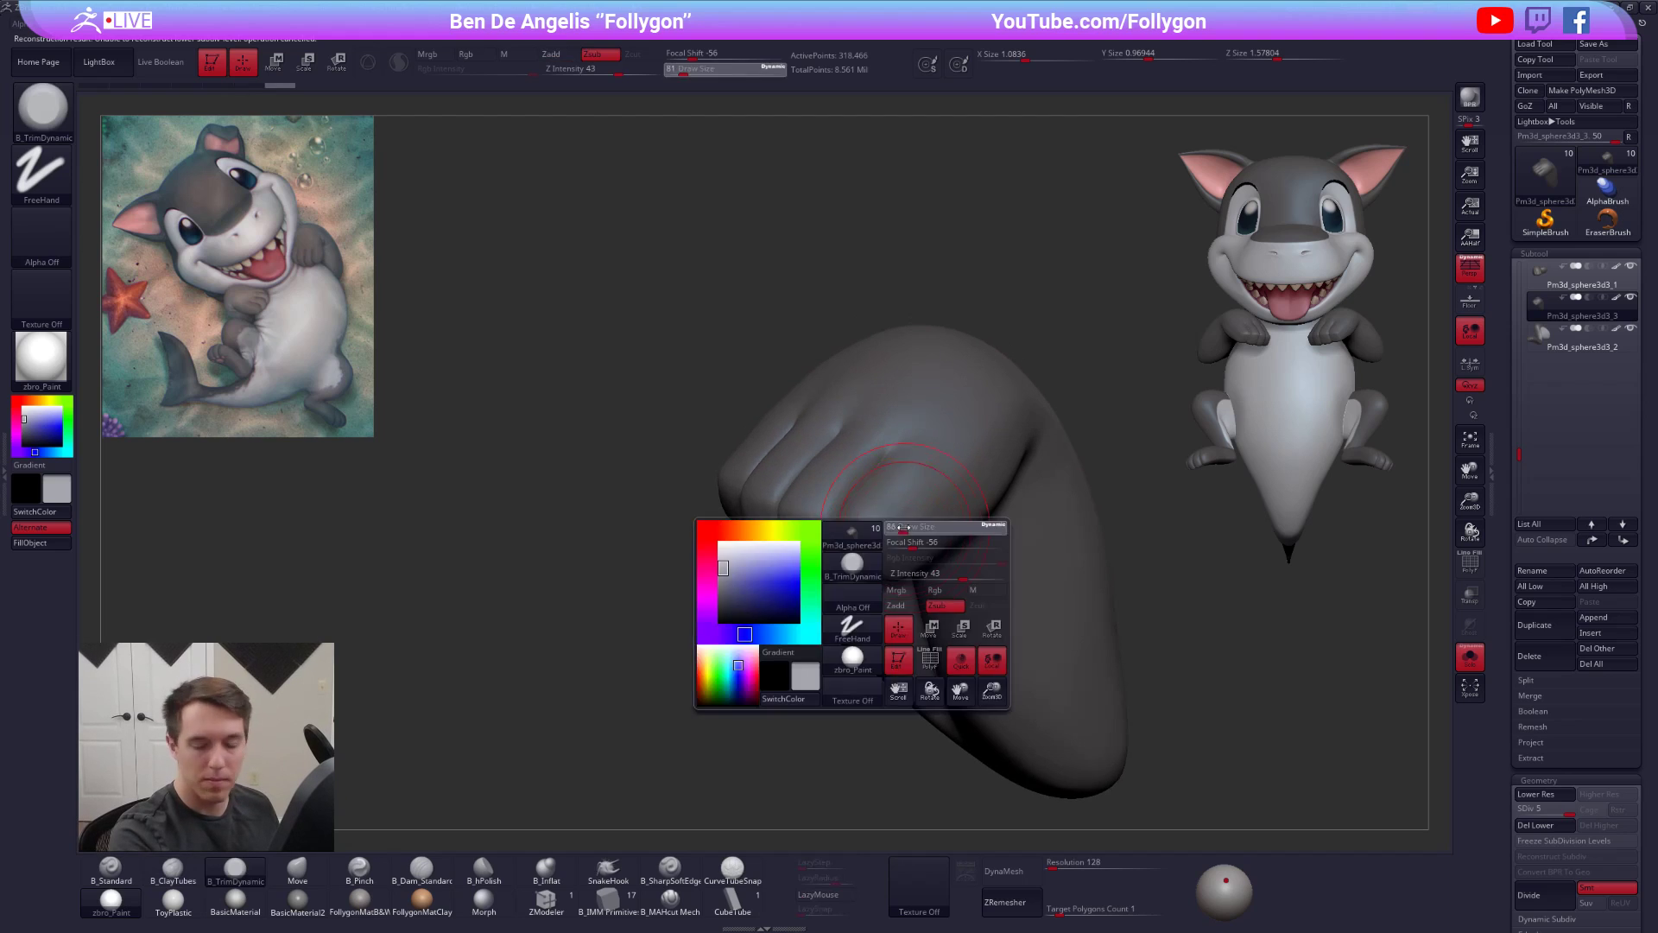
click(896, 598)
key(shift+d)
alt+drag(988, 464, 877, 414)
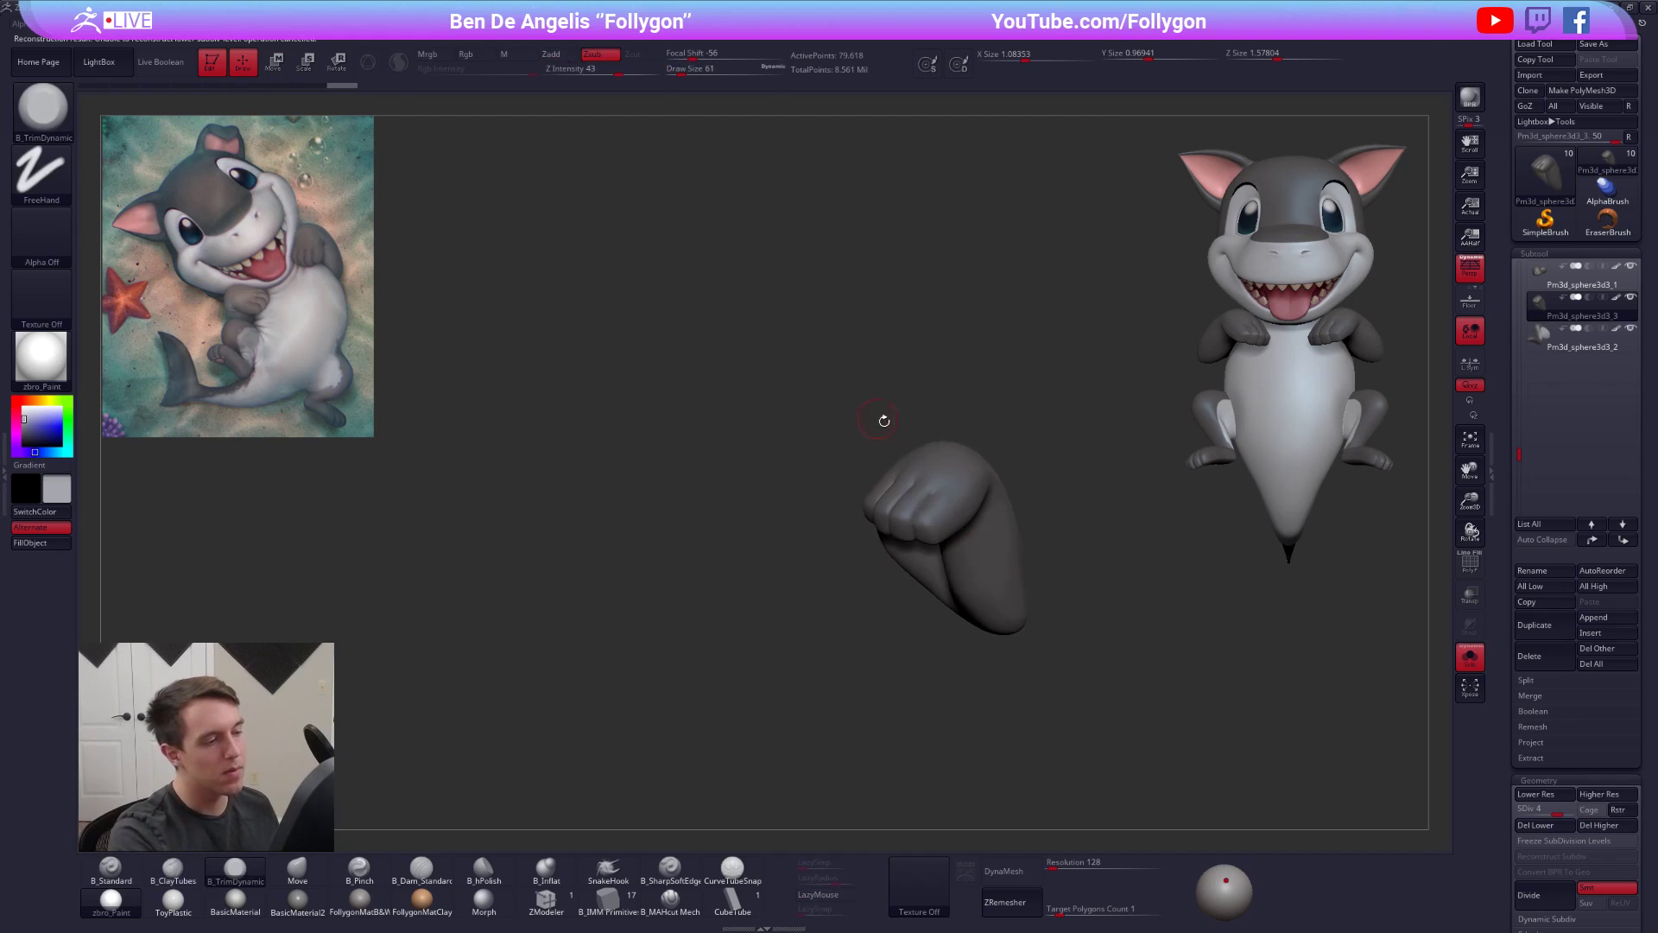
- Raise the left arm to subdivision level 5 and reshape its wrist and paw with the Move brush at size 150
key(alt+s)
mouse_move(1105, 523)
mouse_down()
mouse_move(985, 521)
mouse_move(915, 570)
mouse_move(890, 527)
mouse_move(916, 596)
mouse_move(914, 504)
mouse_move(928, 596)
mouse_up()
key(alt+s)
key(d)
key(5)
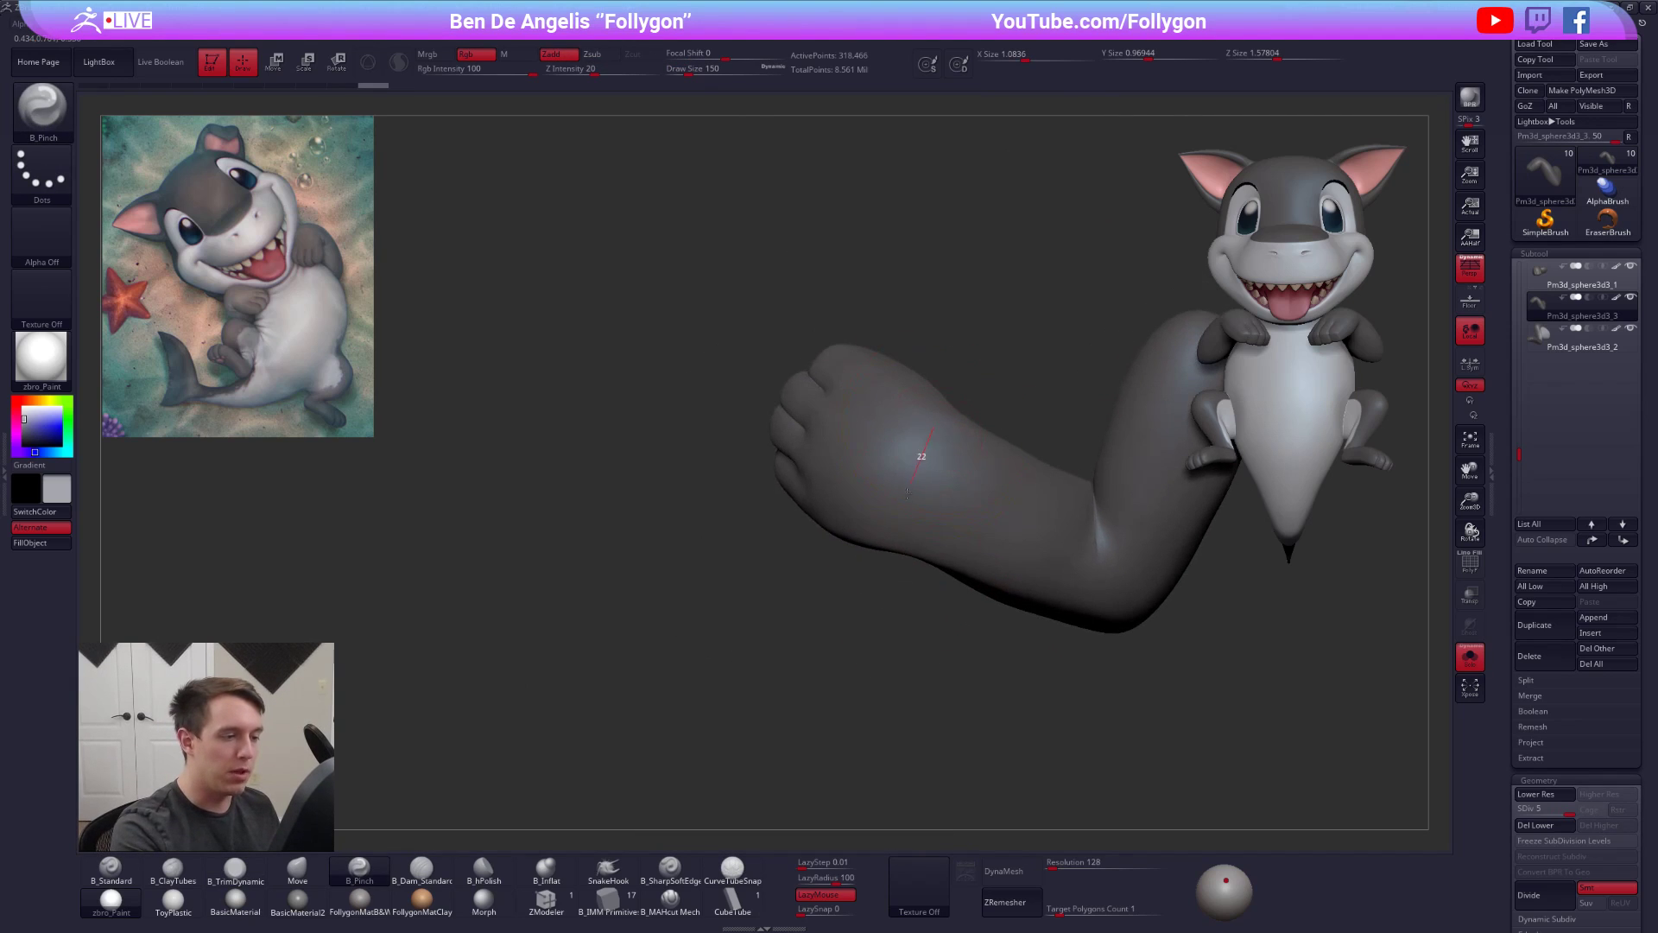
mouse_move(876, 553)
right_down()
mouse_move(906, 595)
mouse_move(942, 570)
mouse_move(917, 540)
right_up()
key(4)
drag(924, 517, 921, 523)
mouse_move(921, 523)
right_down()
mouse_move(985, 527)
mouse_move(957, 512)
right_up()
drag(936, 513, 921, 503)
right_drag(924, 501, 973, 547)
- Lower the left arm to subdivision level 3 and reshape the paw and wrist with the Move brush
key(space)
drag(941, 580, 928, 581)
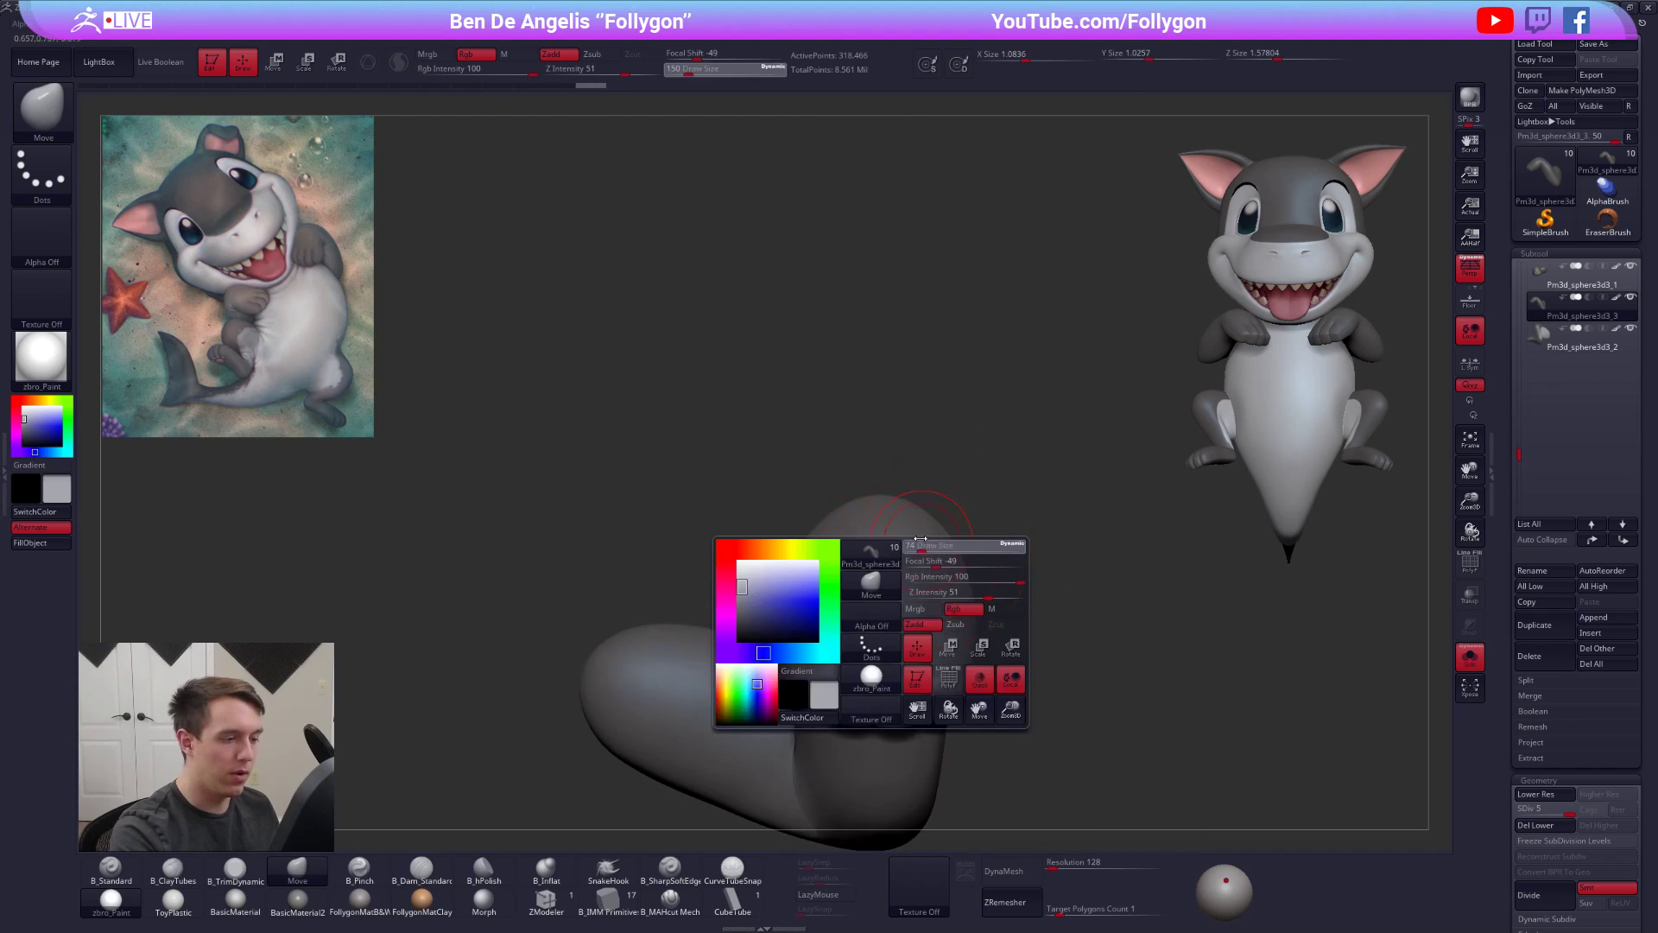
right_drag(928, 527, 902, 583)
key(shift+d)
key(shift+d)
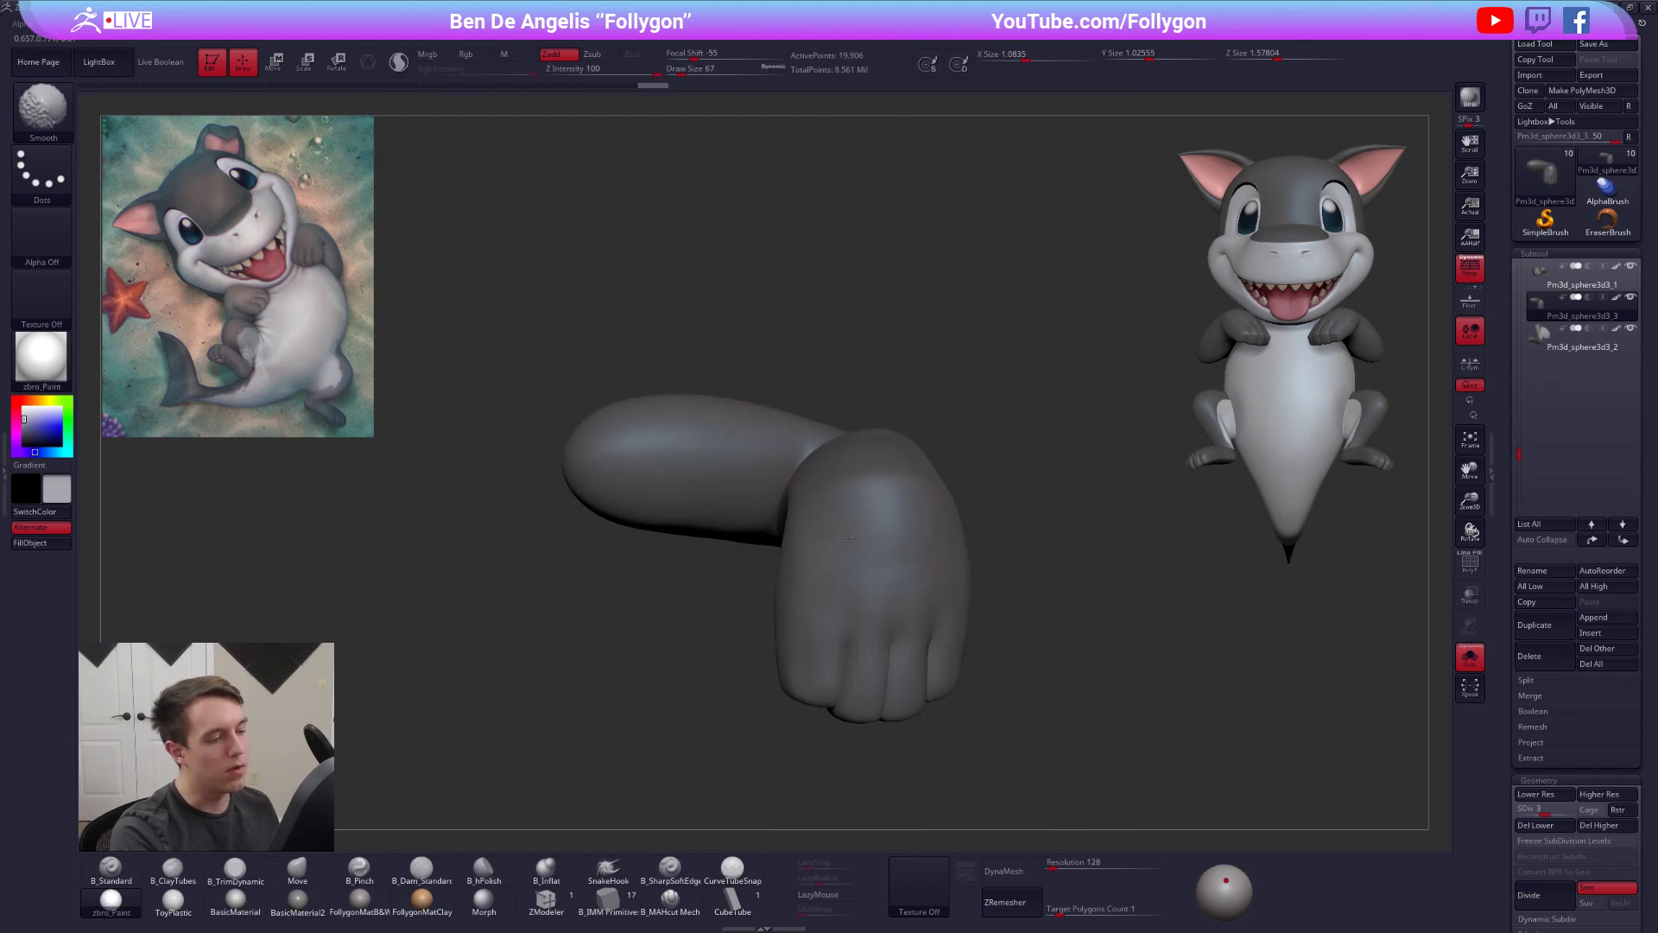
key(space)
drag(941, 544, 961, 544)
right_drag(967, 509, 962, 534)
key(space)
drag(845, 485, 851, 496)
key(space)
drag(931, 519, 948, 519)
right_drag(919, 475, 911, 549)
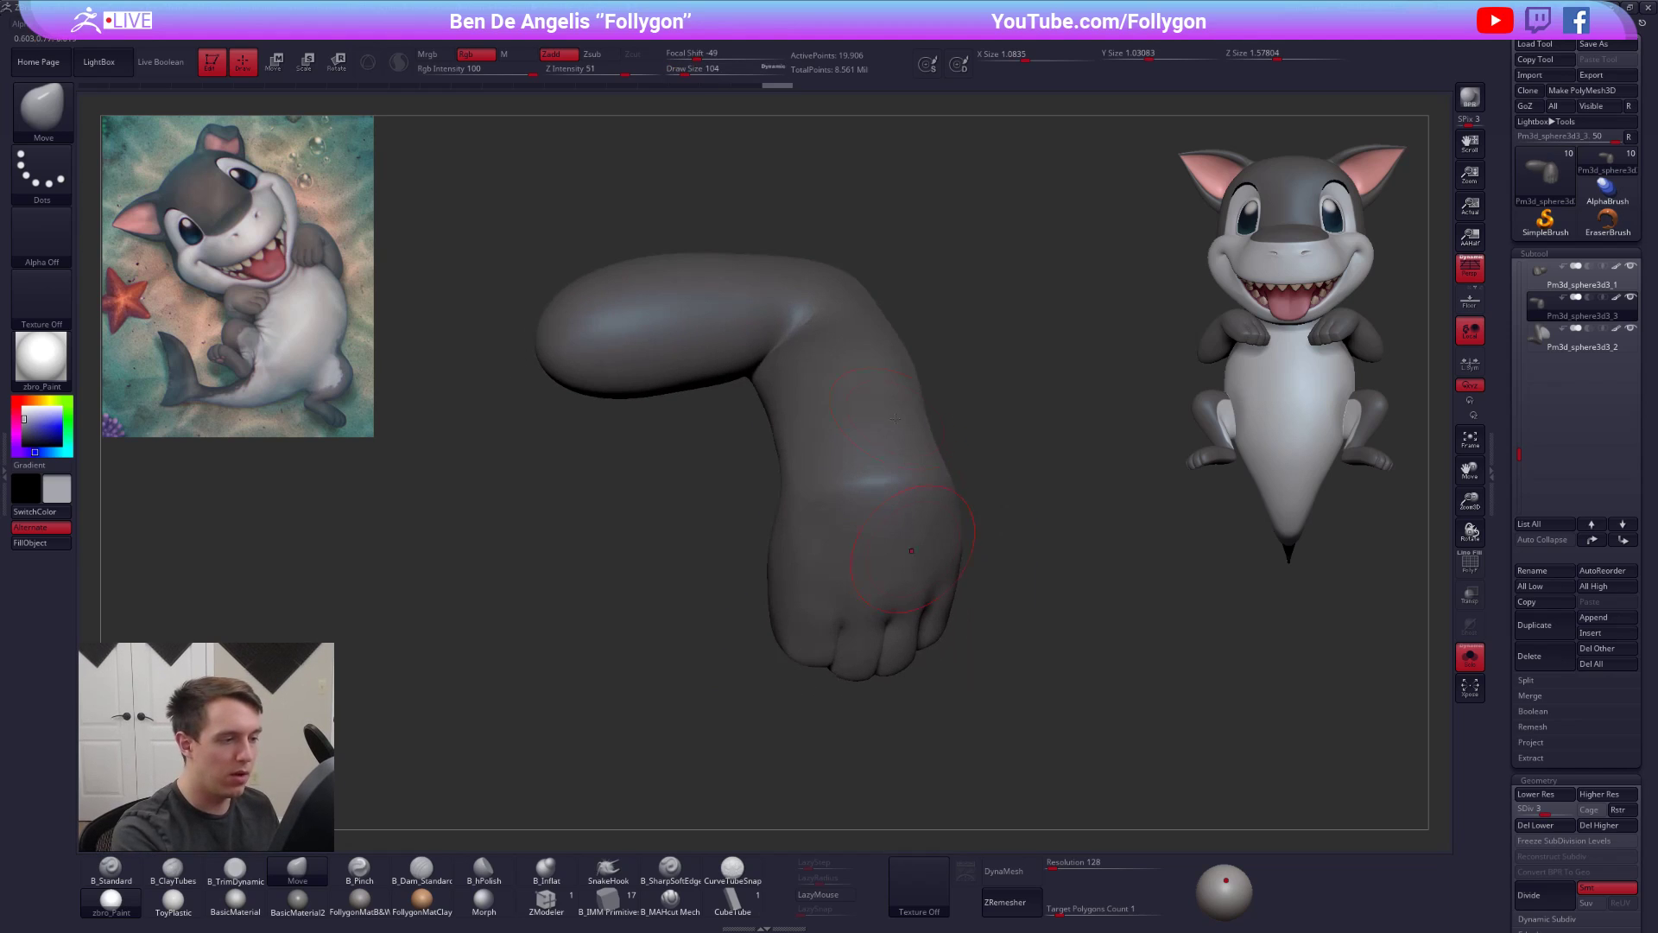
- Smooth the left forearm above the wrist and adjust its contour with the Move brush
shift+drag(851, 402, 852, 418)
mouse_move(851, 418)
right_down()
mouse_move(820, 432)
mouse_move(850, 371)
mouse_move(892, 545)
right_up()
key(space)
drag(959, 567, 986, 568)
mouse_move(967, 544)
right_down()
mouse_move(894, 518)
mouse_move(876, 466)
right_up()
- Build up the left elbow bend with the ClayTubes brush at size 160 and smooth the added volume
key(2)
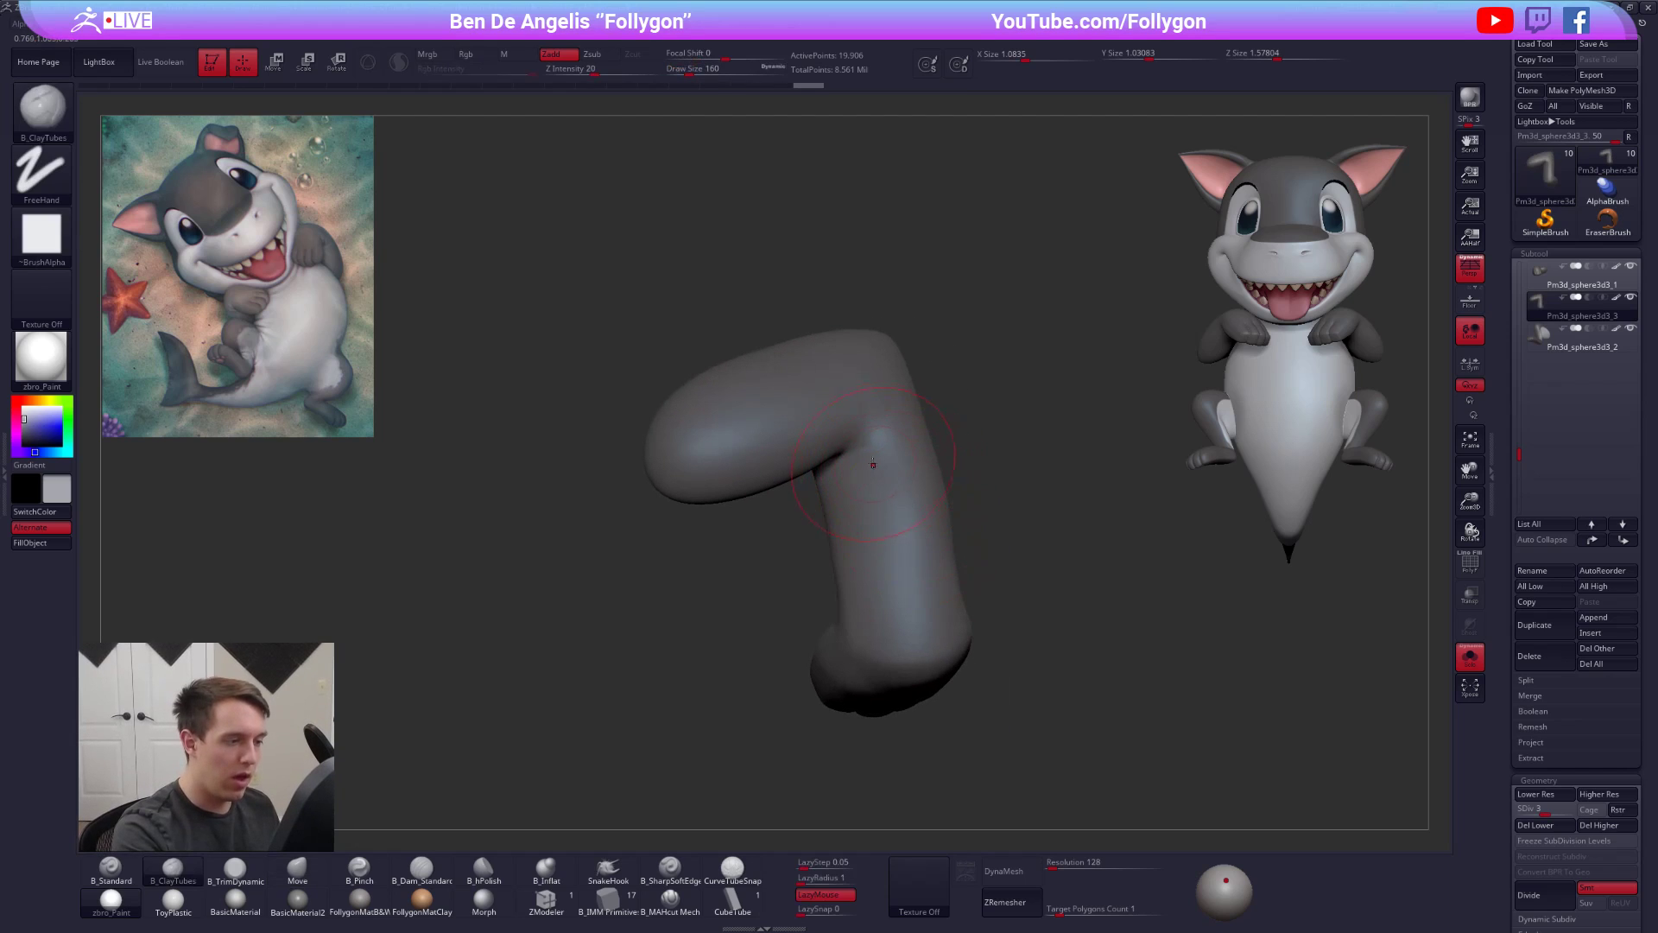
drag(889, 440, 895, 430)
right_drag(895, 440, 937, 453)
shift+drag(872, 423, 883, 444)
right_drag(923, 449, 842, 445)
shift+drag(885, 431, 898, 432)
mouse_move(903, 436)
right_down()
mouse_move(933, 481)
mouse_move(915, 575)
mouse_move(972, 605)
mouse_move(943, 627)
mouse_move(912, 544)
right_up()
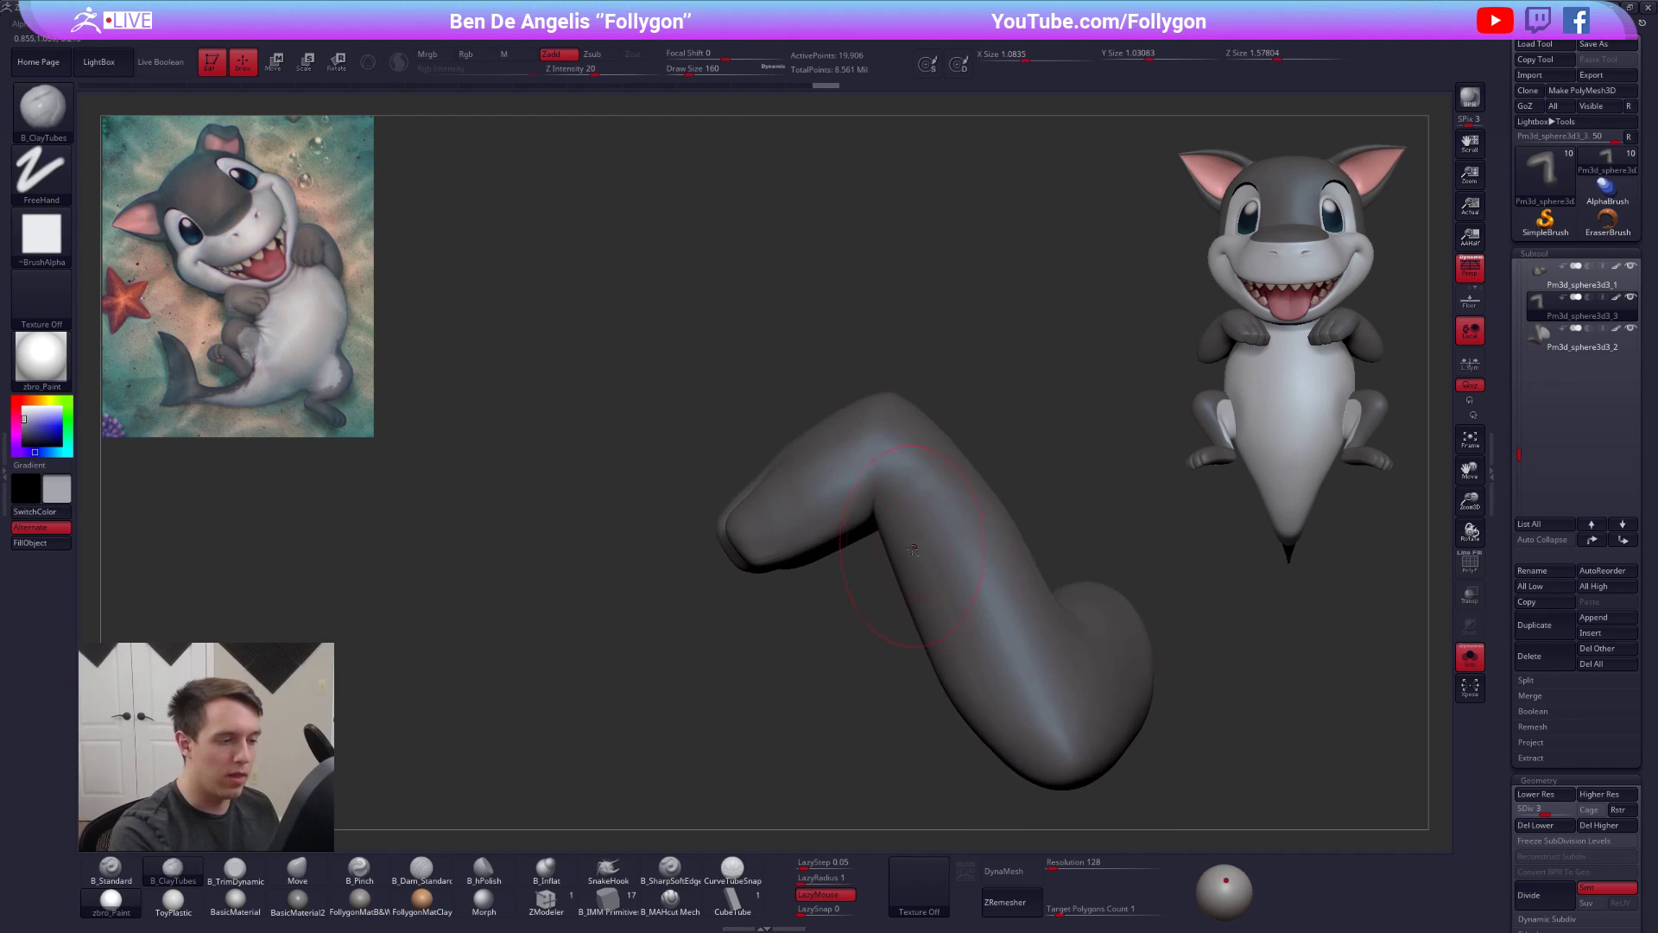
key(ctrl)
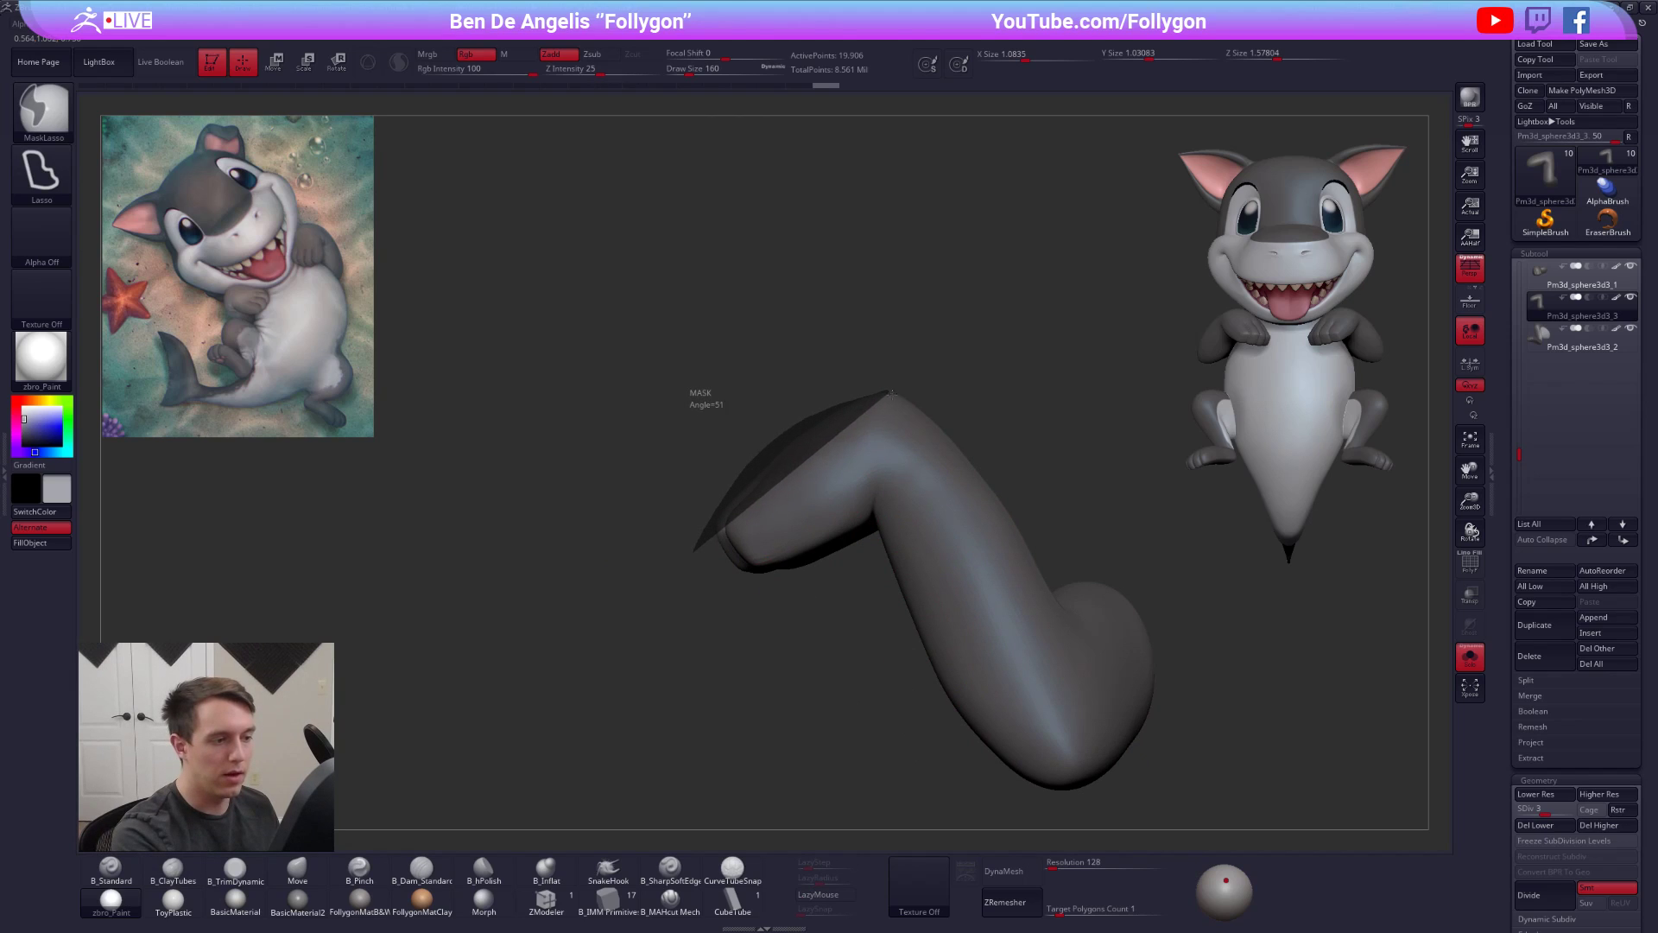
mouse_move(930, 423)
ctrl+mouse_down()
mouse_move(1057, 605)
mouse_move(1081, 678)
ctrl+mouse_up()
ctrl+drag(1043, 479, 1121, 440)
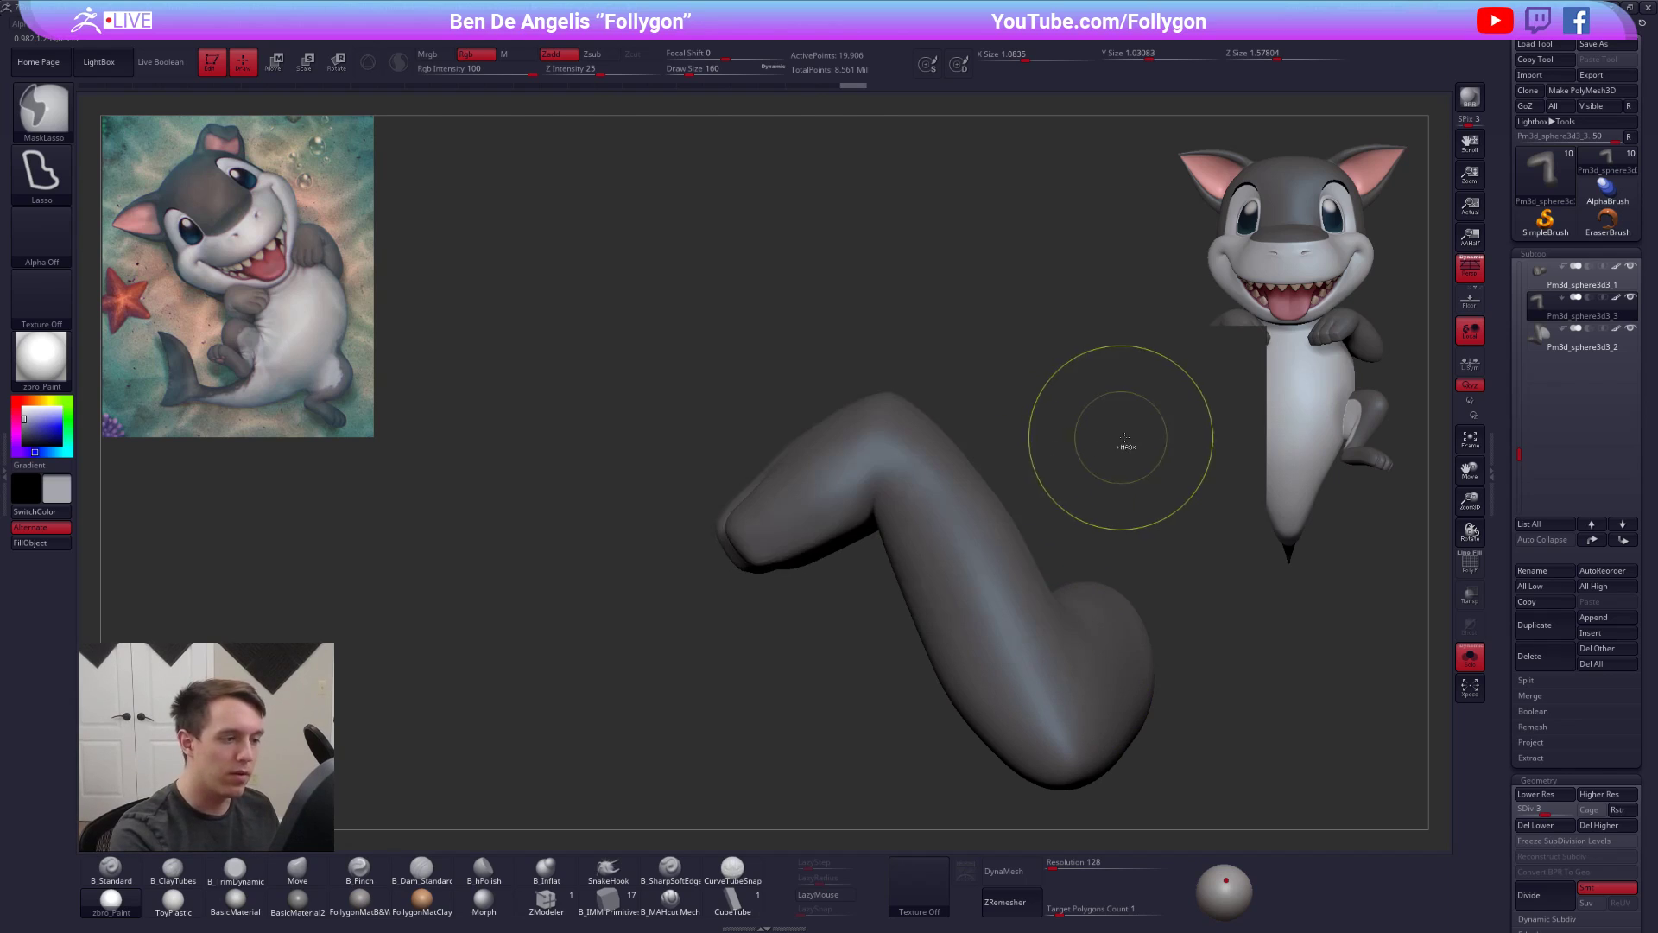
key(w)
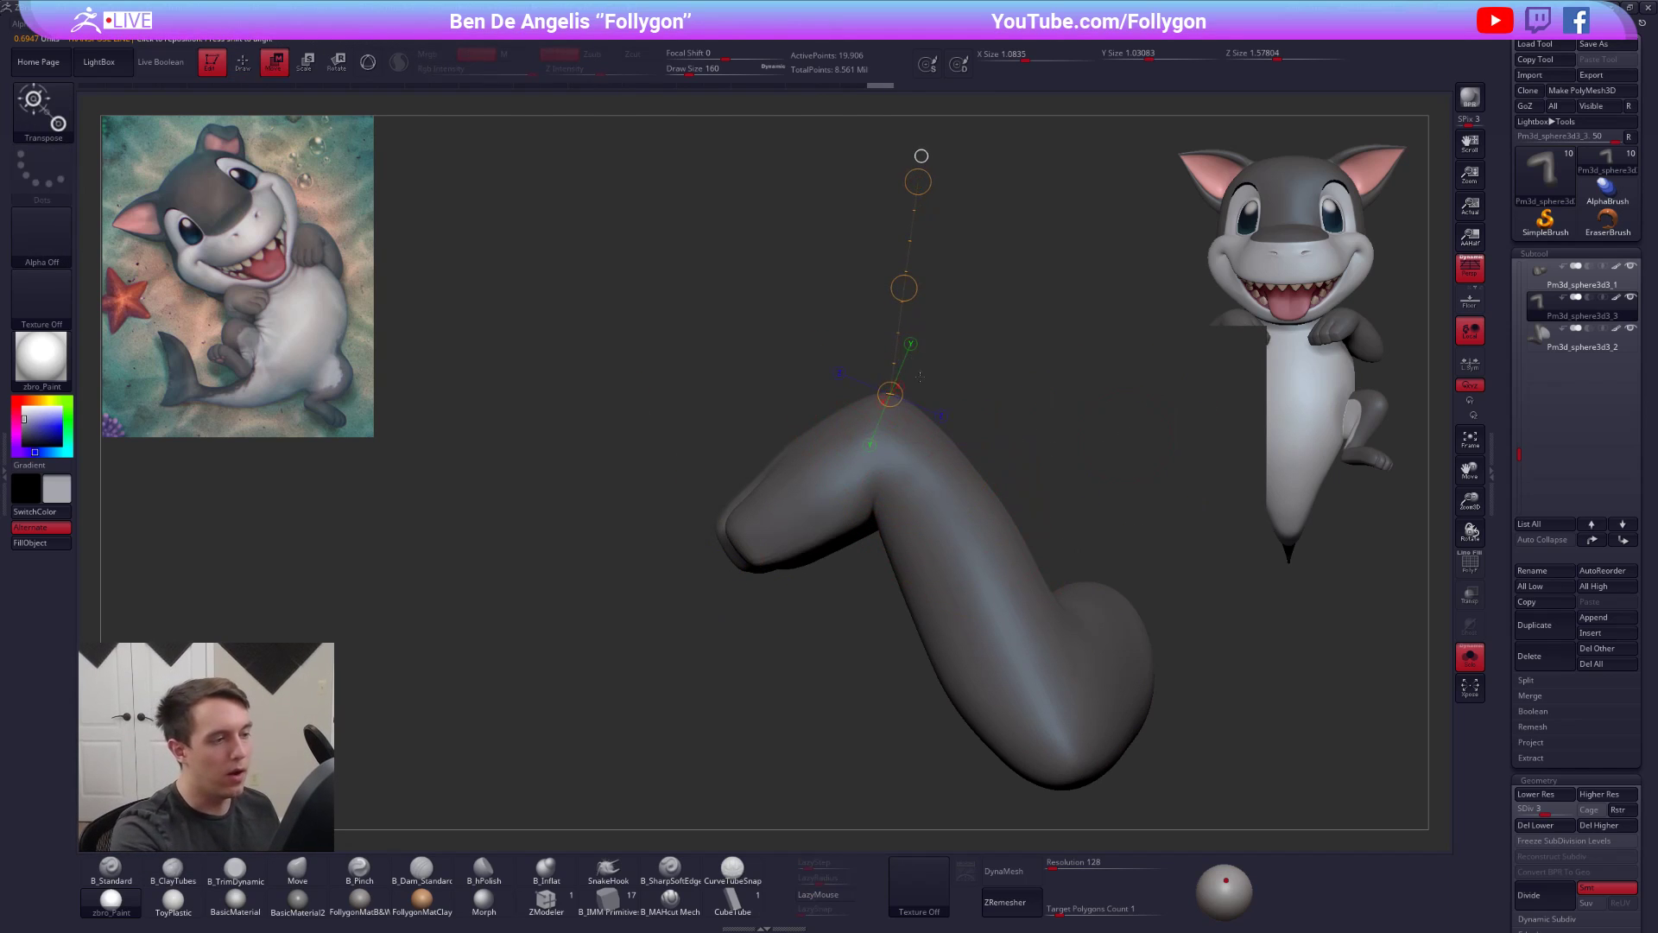
key(q)
mouse_move(894, 373)
ctrl+mouse_down()
mouse_move(812, 750)
mouse_move(538, 585)
ctrl+mouse_up()
mouse_move(674, 688)
ctrl+mouse_down()
mouse_move(701, 745)
mouse_move(898, 717)
ctrl+mouse_up()
- Reshape the left elbow and upper arm with Move strokes at size 140
mouse_move(924, 505)
mouse_down()
mouse_move(836, 470)
mouse_move(866, 522)
mouse_up()
key(space)
drag(874, 459, 900, 518)
key(space)
drag(820, 442, 826, 442)
drag(724, 449, 714, 438)
- Show the full character to adjust the left arm's fit, and isolate the arm with the Move brush at size 192
key(alt+s)
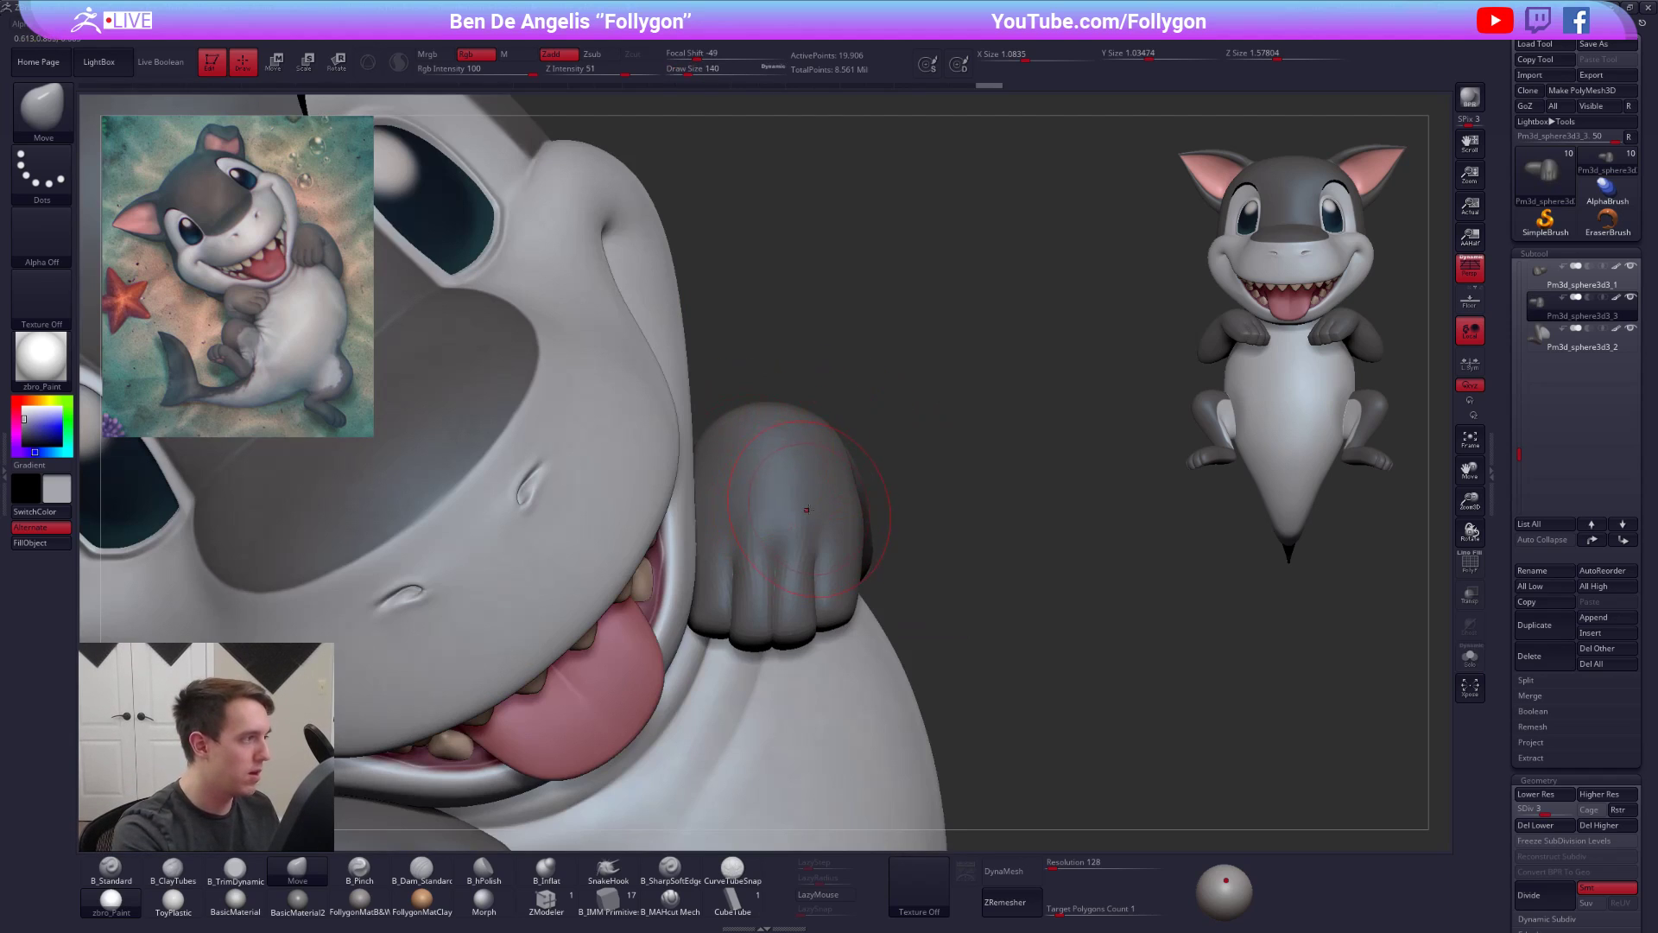
mouse_move(834, 497)
right_down()
mouse_move(781, 413)
mouse_move(760, 461)
mouse_move(850, 522)
right_up()
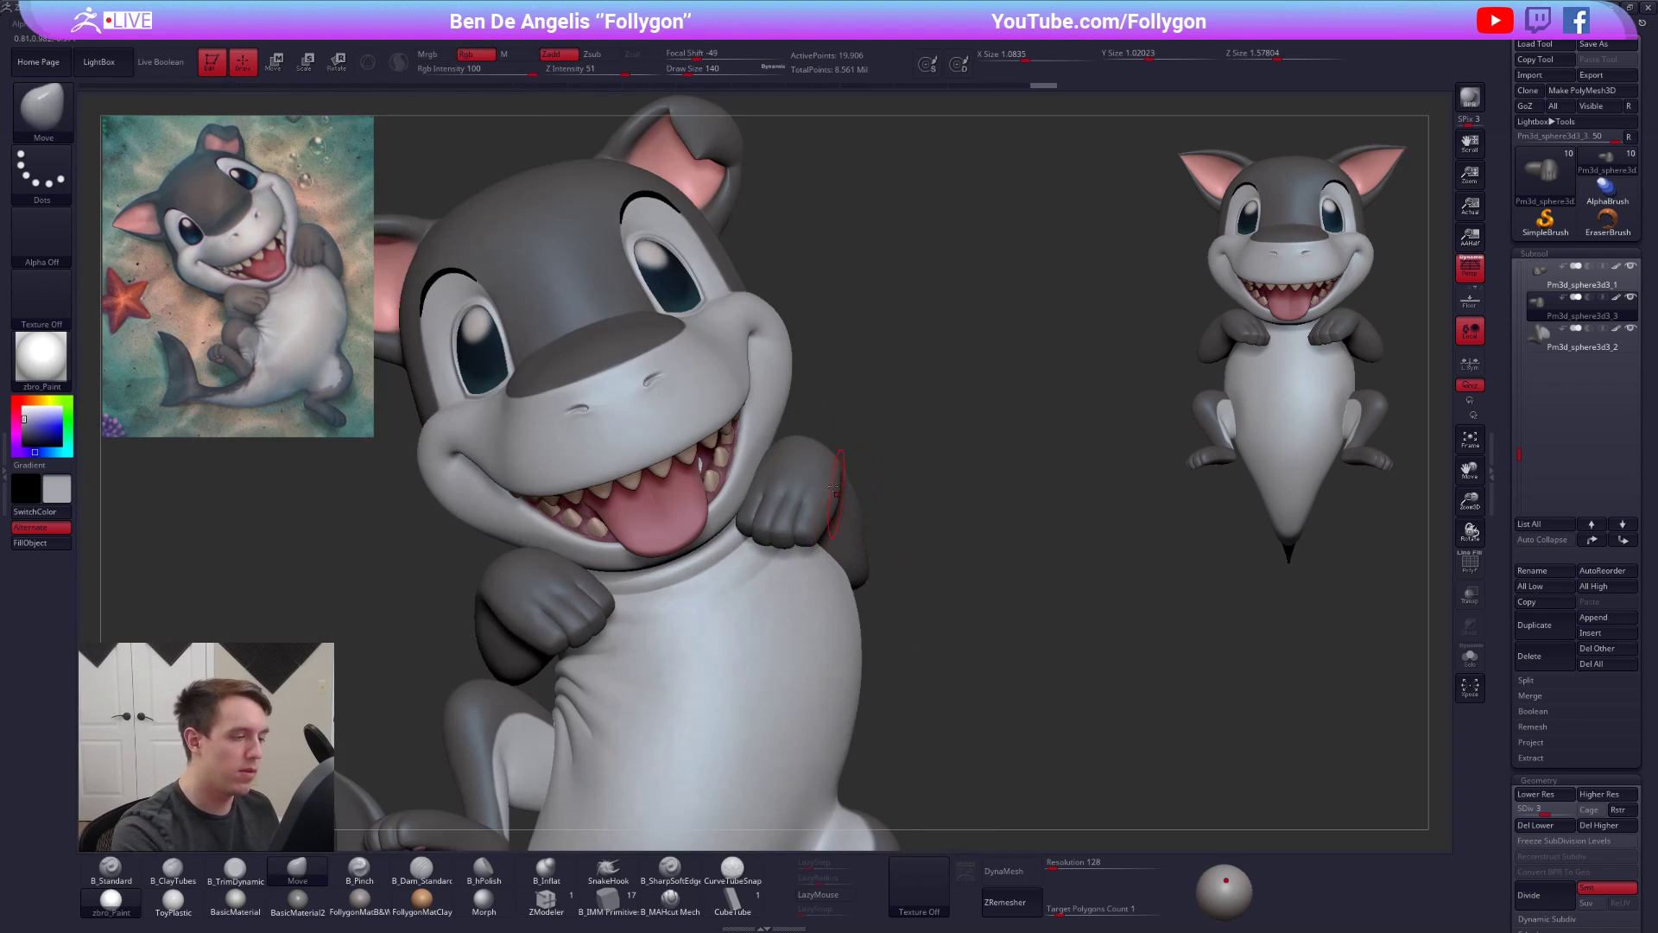
key(space)
drag(810, 457, 817, 457)
mouse_move(848, 521)
alt+right_down()
mouse_move(914, 556)
mouse_move(691, 552)
alt+right_up()
key(alt+s)
mouse_move(937, 518)
right_down()
mouse_move(898, 478)
mouse_move(892, 506)
right_up()
key(space)
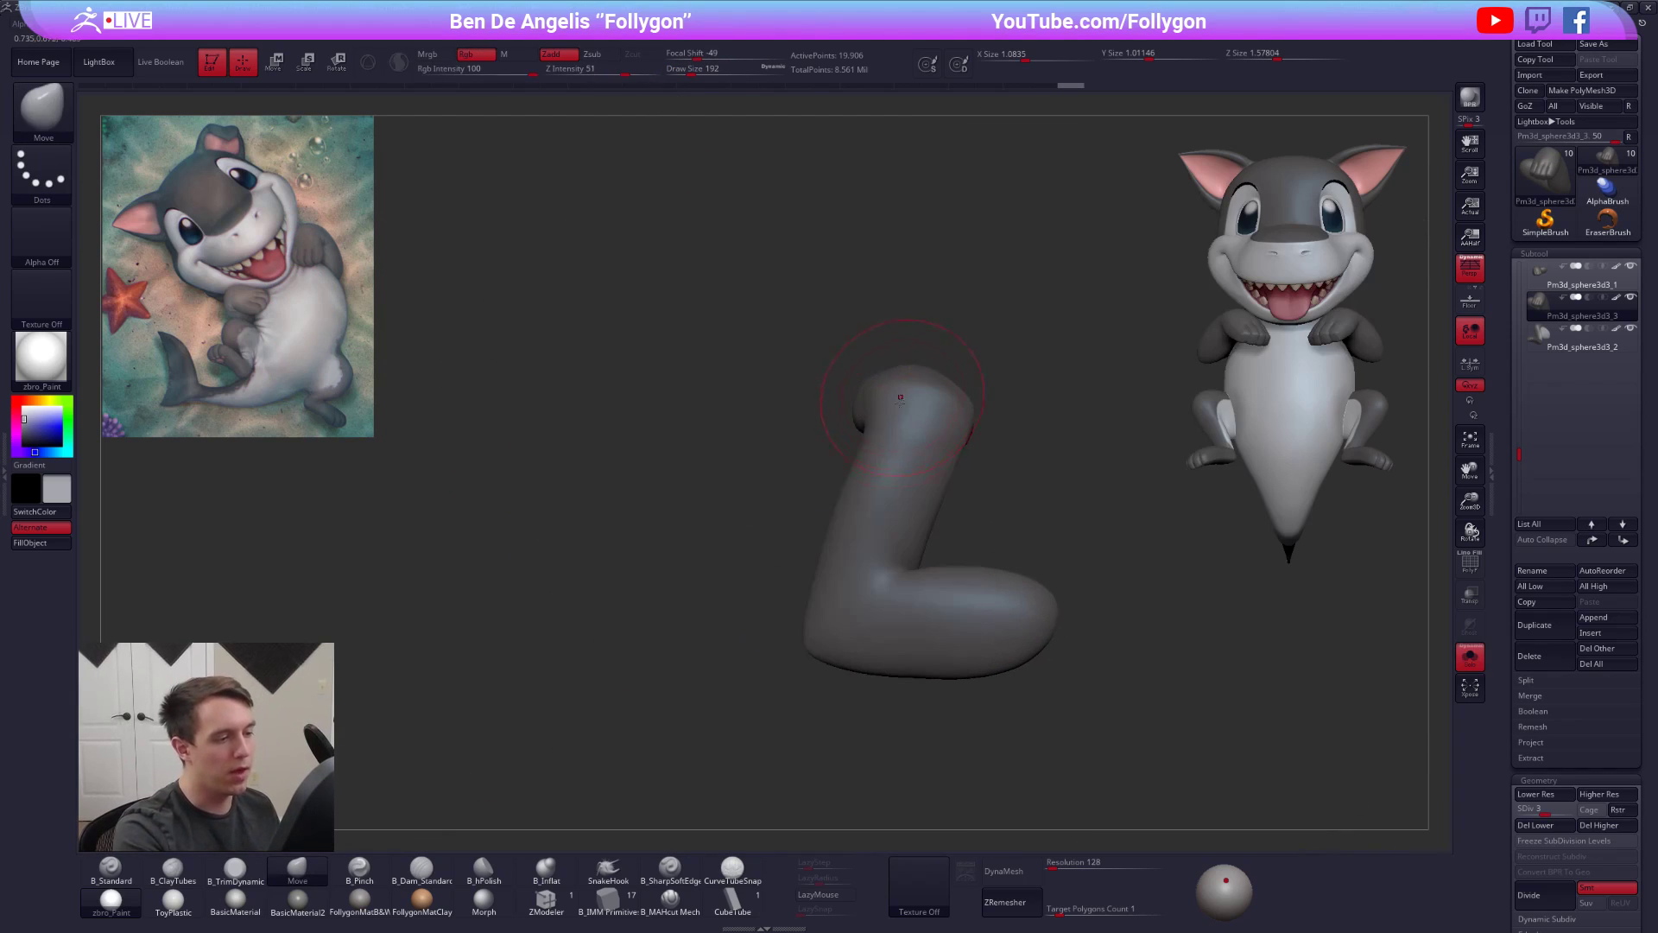
- Lower the left arm to subdivision level 1, smooth its forearm and show the full character again
key(shift+d)
key(shift+d)
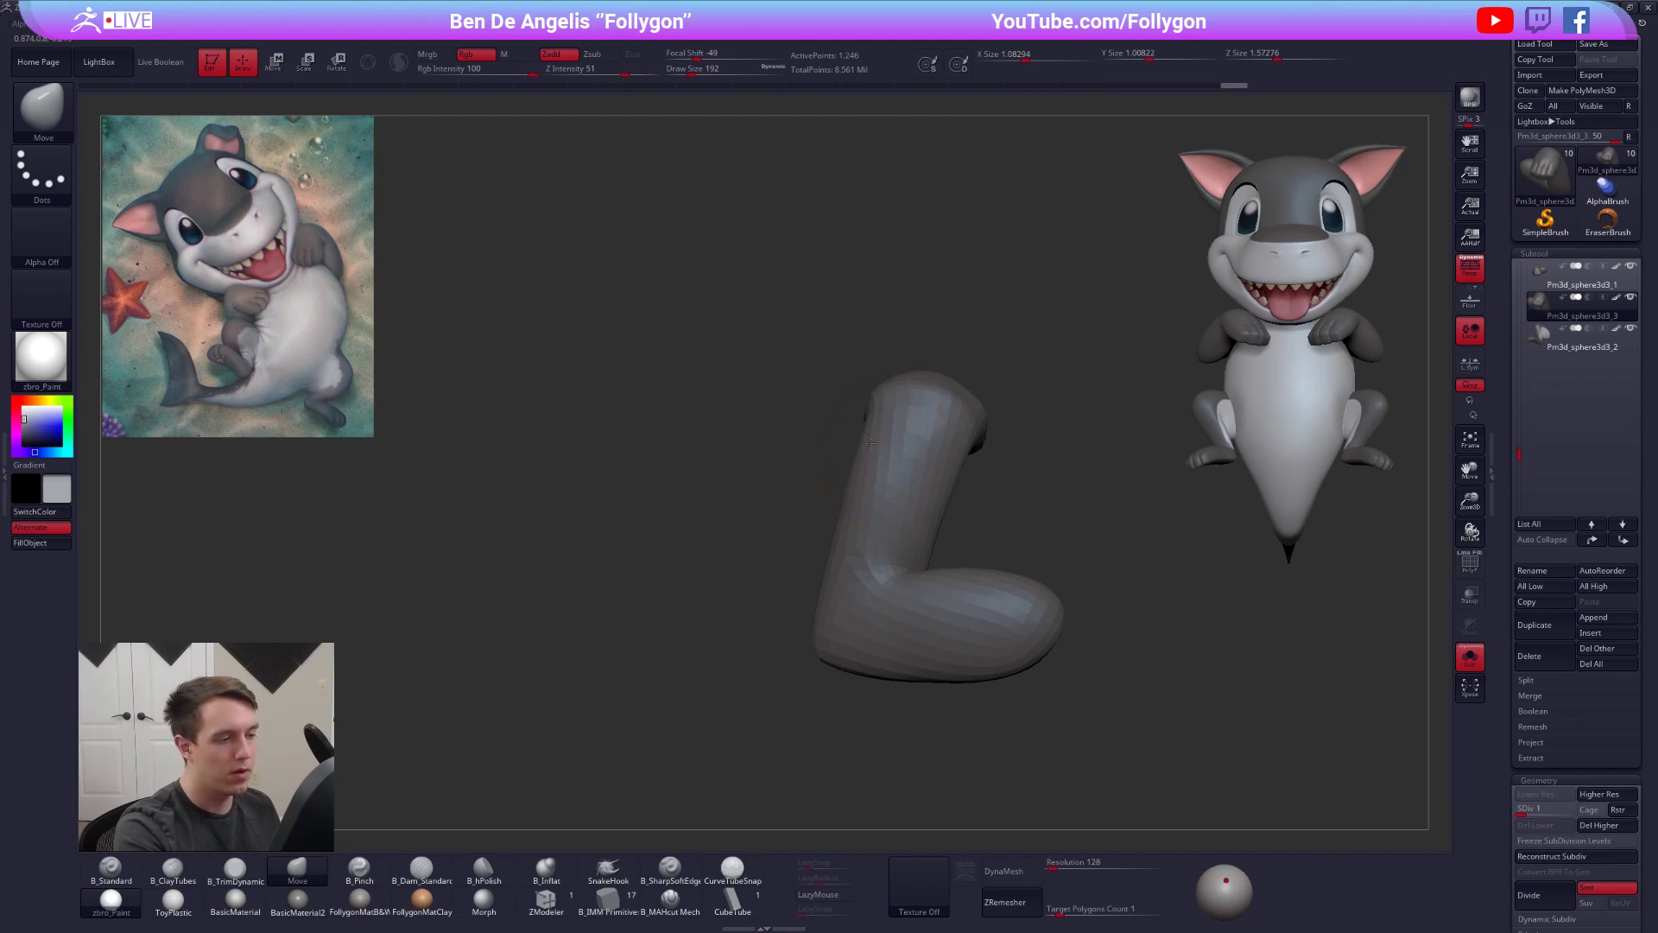
shift+drag(857, 471, 867, 467)
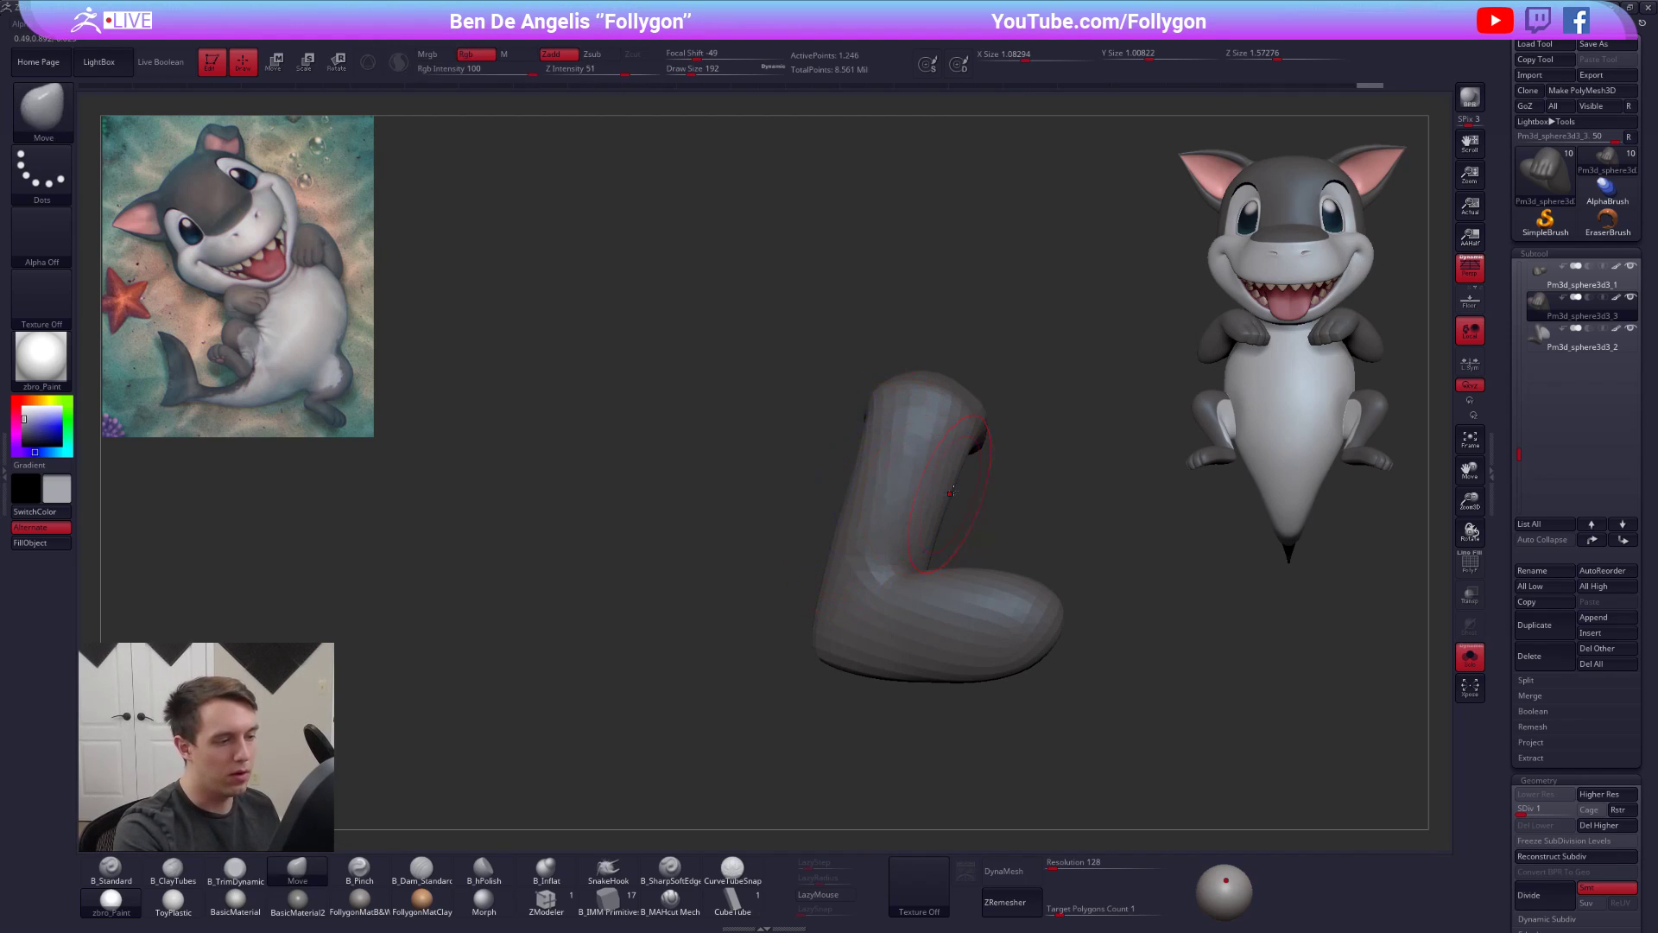
mouse_move(943, 498)
right_down()
mouse_move(850, 567)
mouse_move(821, 720)
mouse_move(845, 666)
right_up()
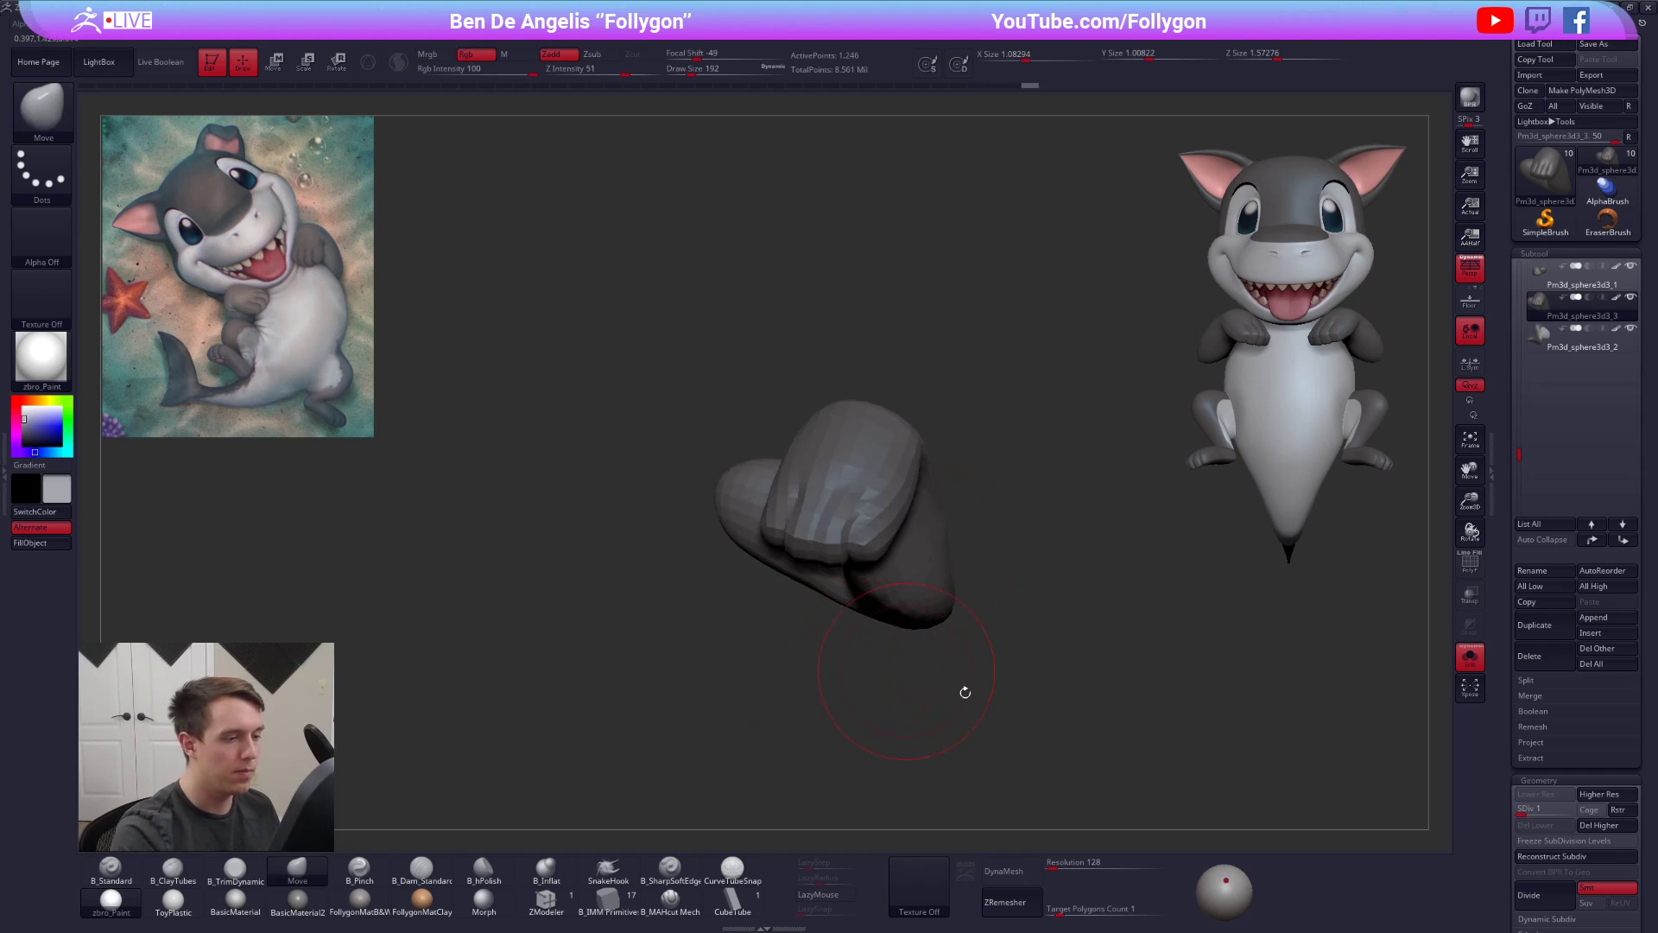
key(alt+s)
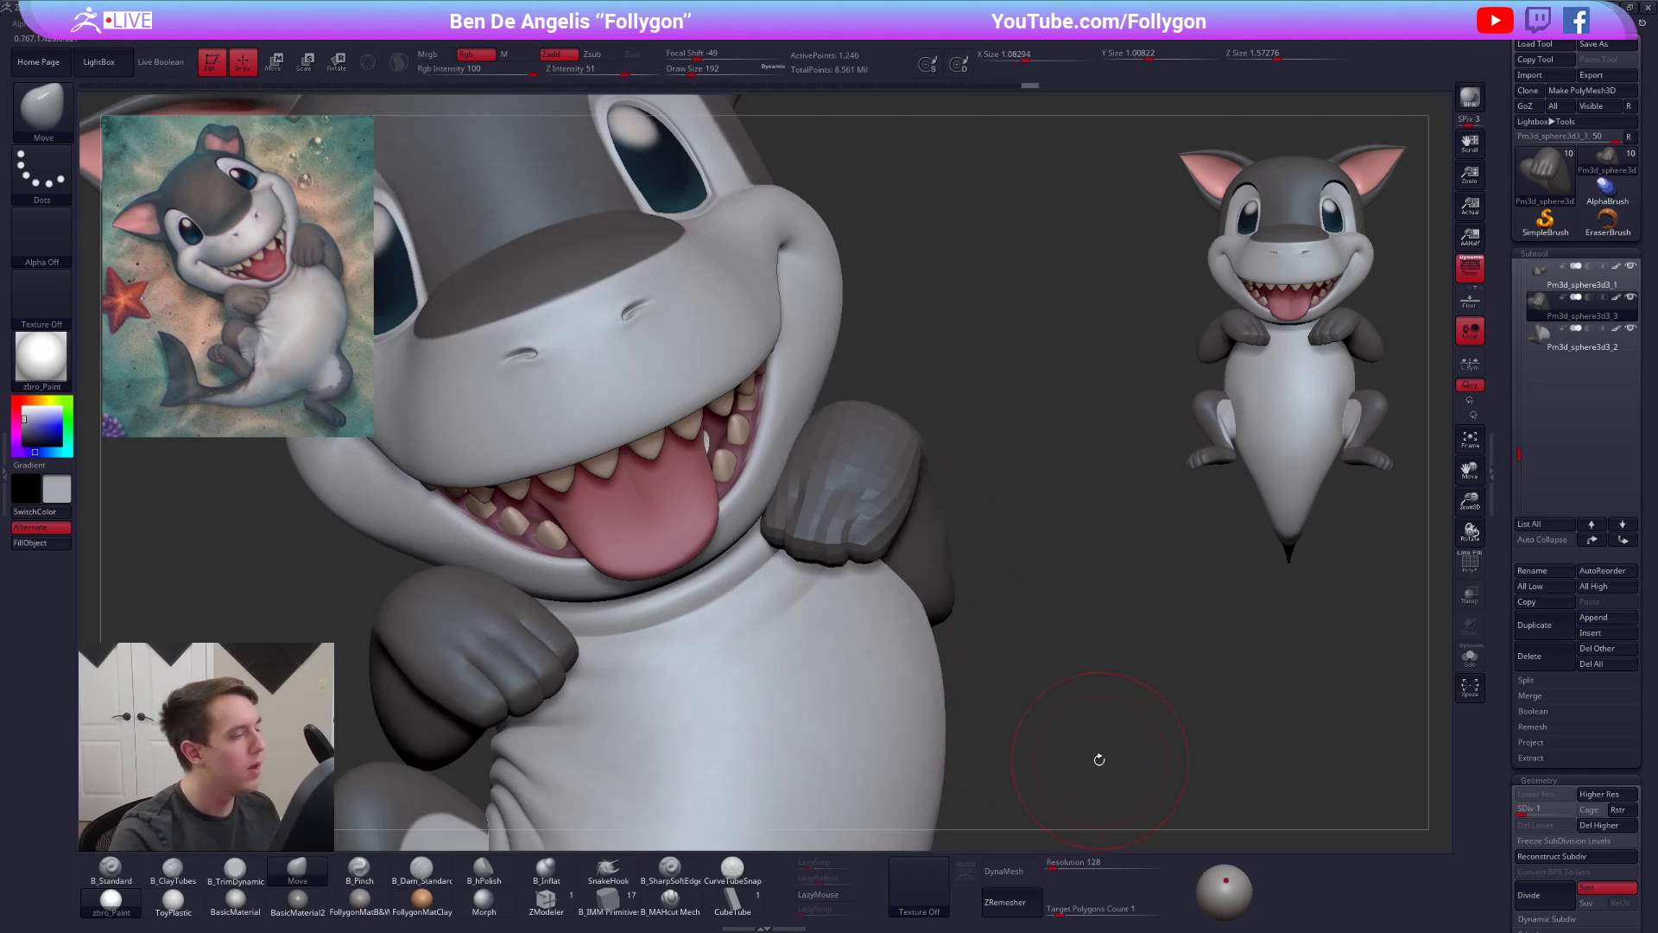
- Nudge the left arm into place with the Move brush and raise it to subdivision level 5
right_click(920, 492)
key(alt+s)
drag(898, 492, 888, 494)
mouse_move(915, 484)
alt+right_down()
mouse_move(900, 473)
mouse_move(876, 518)
alt+right_up()
shift+click(1067, 724)
alt+right_drag(1167, 771, 1160, 738)
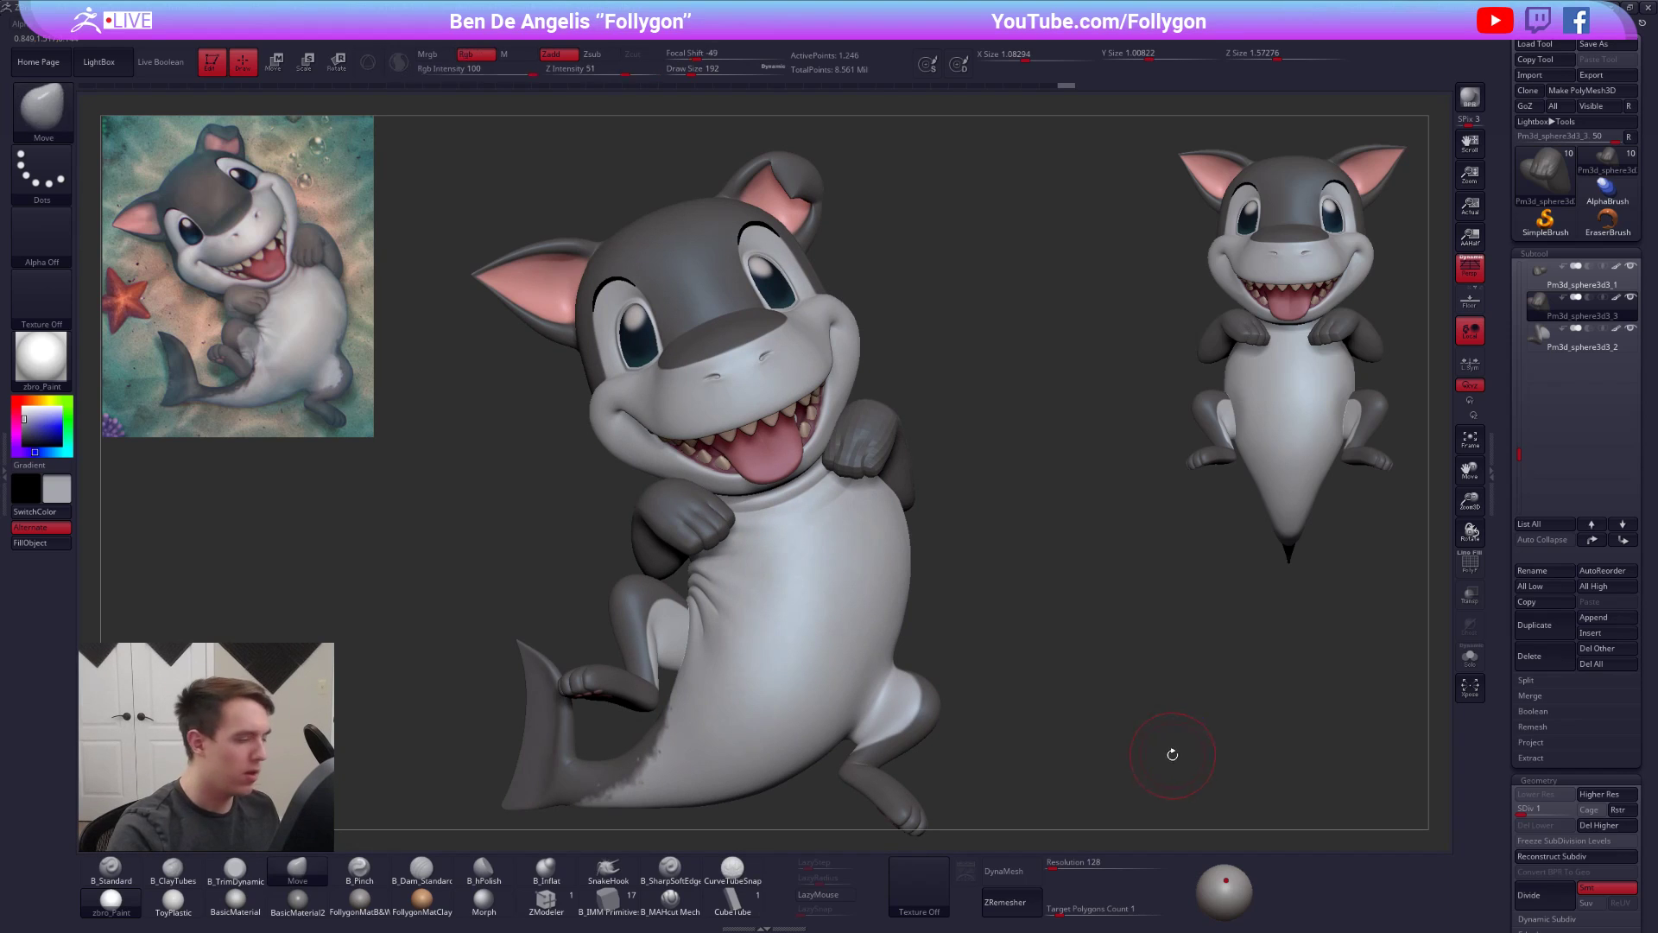
right_drag(1159, 763, 1195, 796)
key(d)
key(d)
key(d)
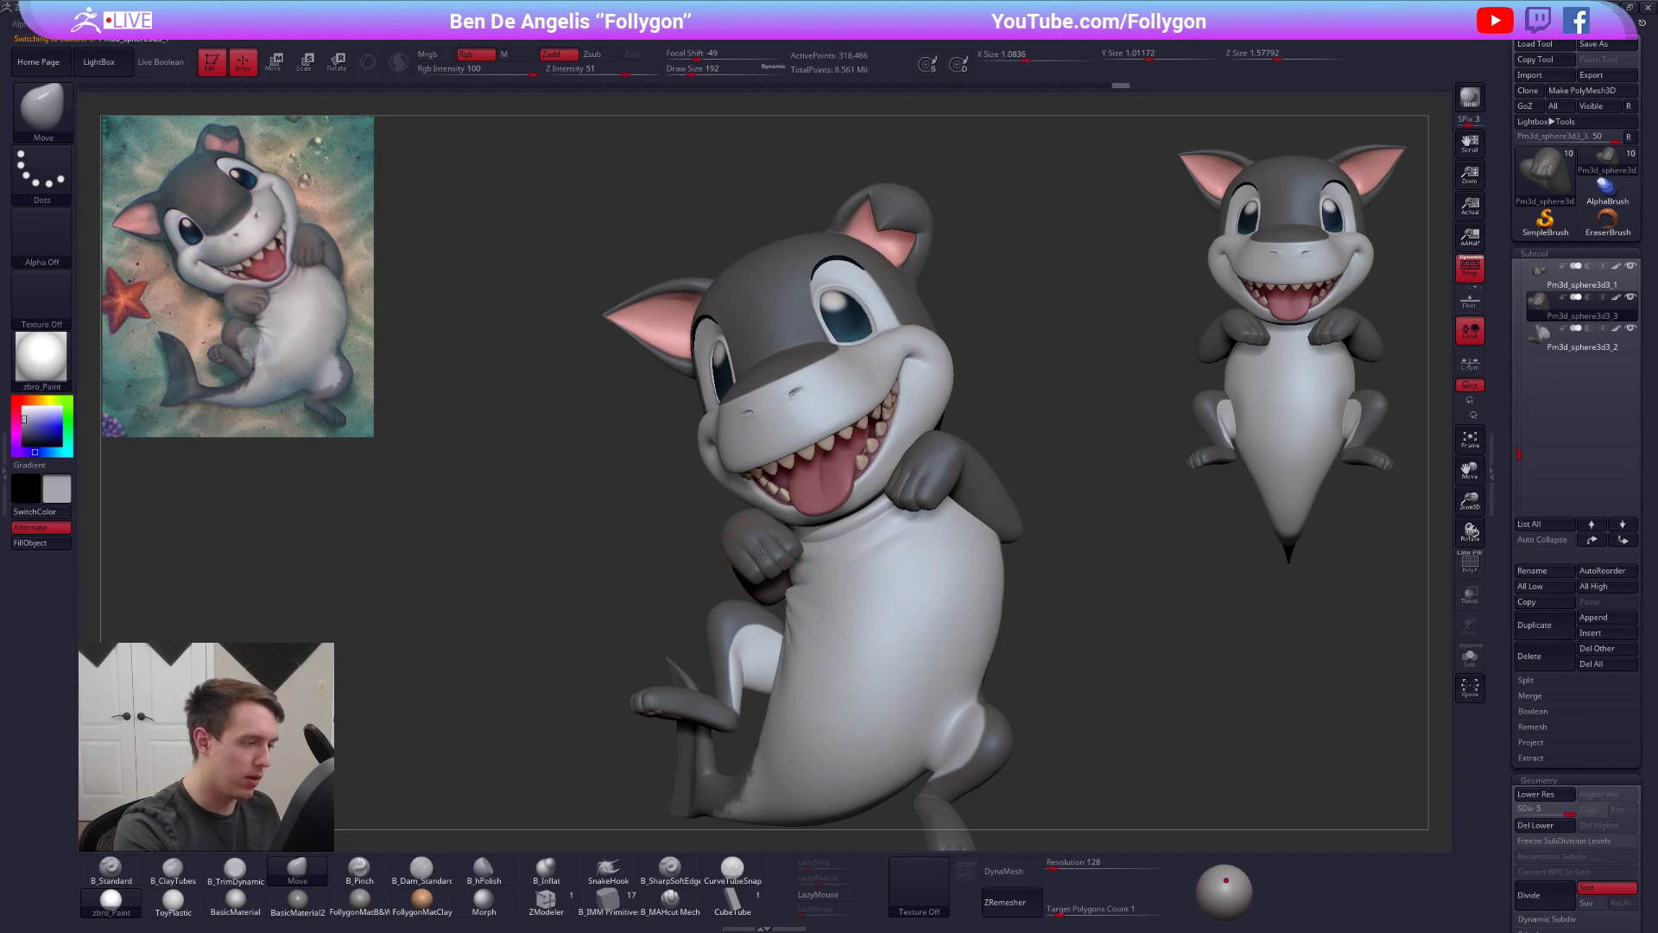
- Select and isolate the right arm and ready the Pinch brush at size 121
alt+click(763, 555)
right_drag(763, 555, 820, 566)
key(shift+f)
key(shift+f)
mouse_move(979, 664)
right_down()
mouse_move(970, 597)
mouse_move(1006, 576)
mouse_move(994, 635)
right_up()
key(shift+s)
key(3)
key(s)
drag(788, 525, 774, 525)
mouse_move(734, 537)
right_down()
mouse_move(789, 570)
mouse_move(788, 550)
right_up()
mouse_move(827, 445)
right_down()
mouse_move(803, 548)
mouse_move(810, 470)
right_up()
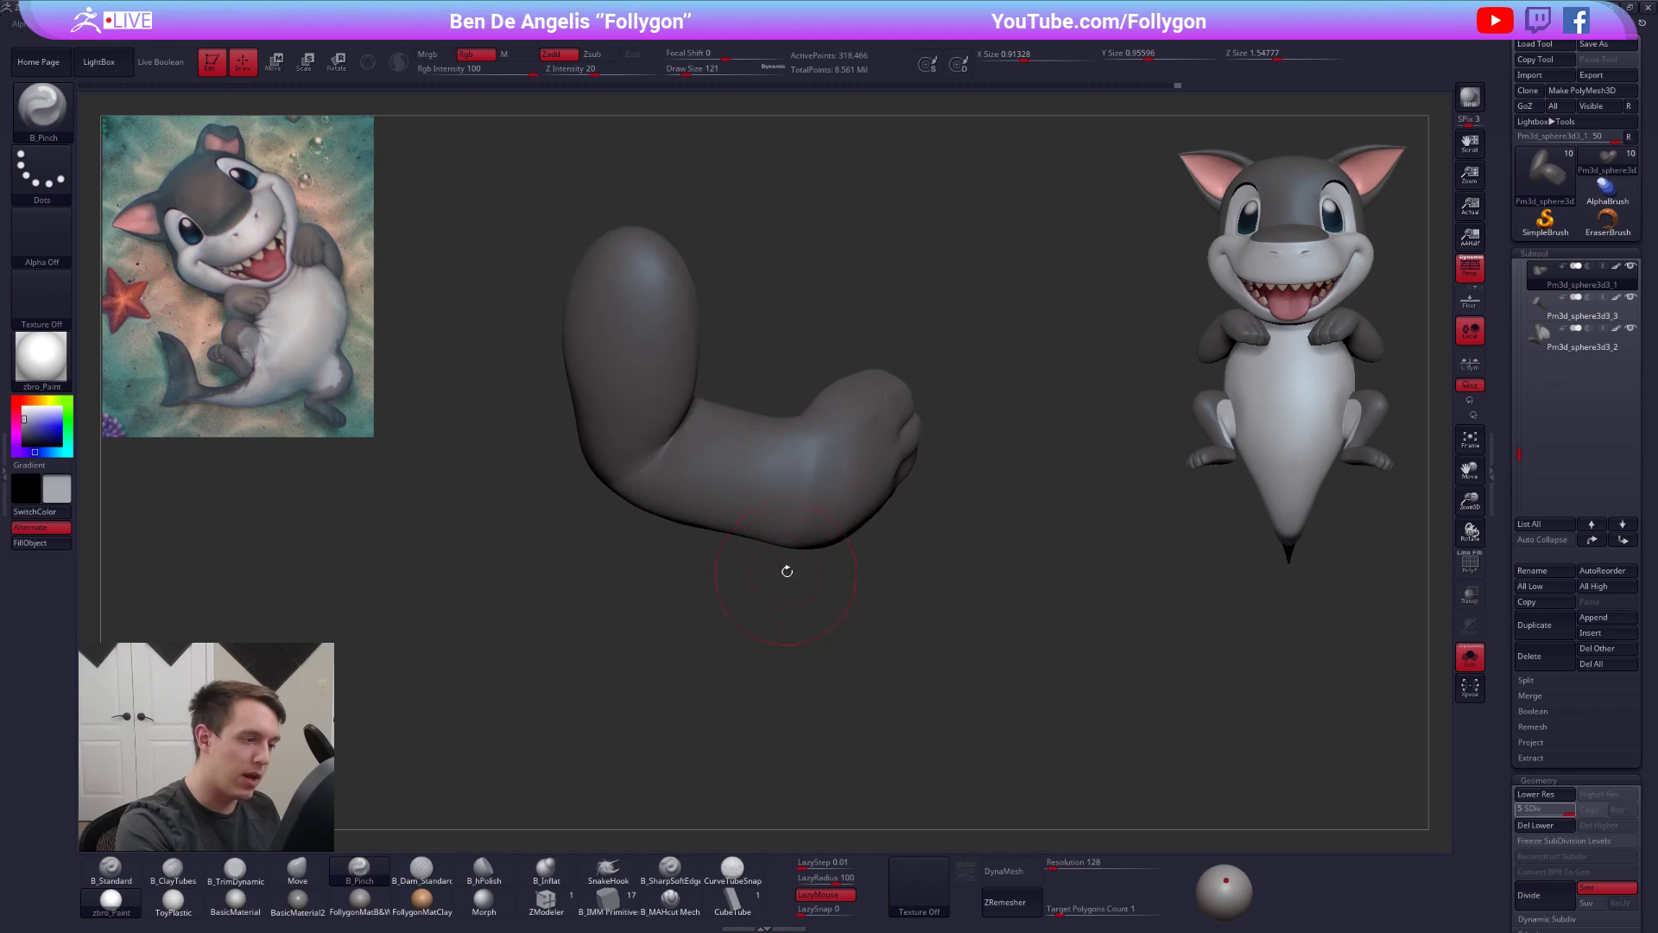
right_drag(785, 577, 814, 464)
right_drag(788, 586, 799, 555)
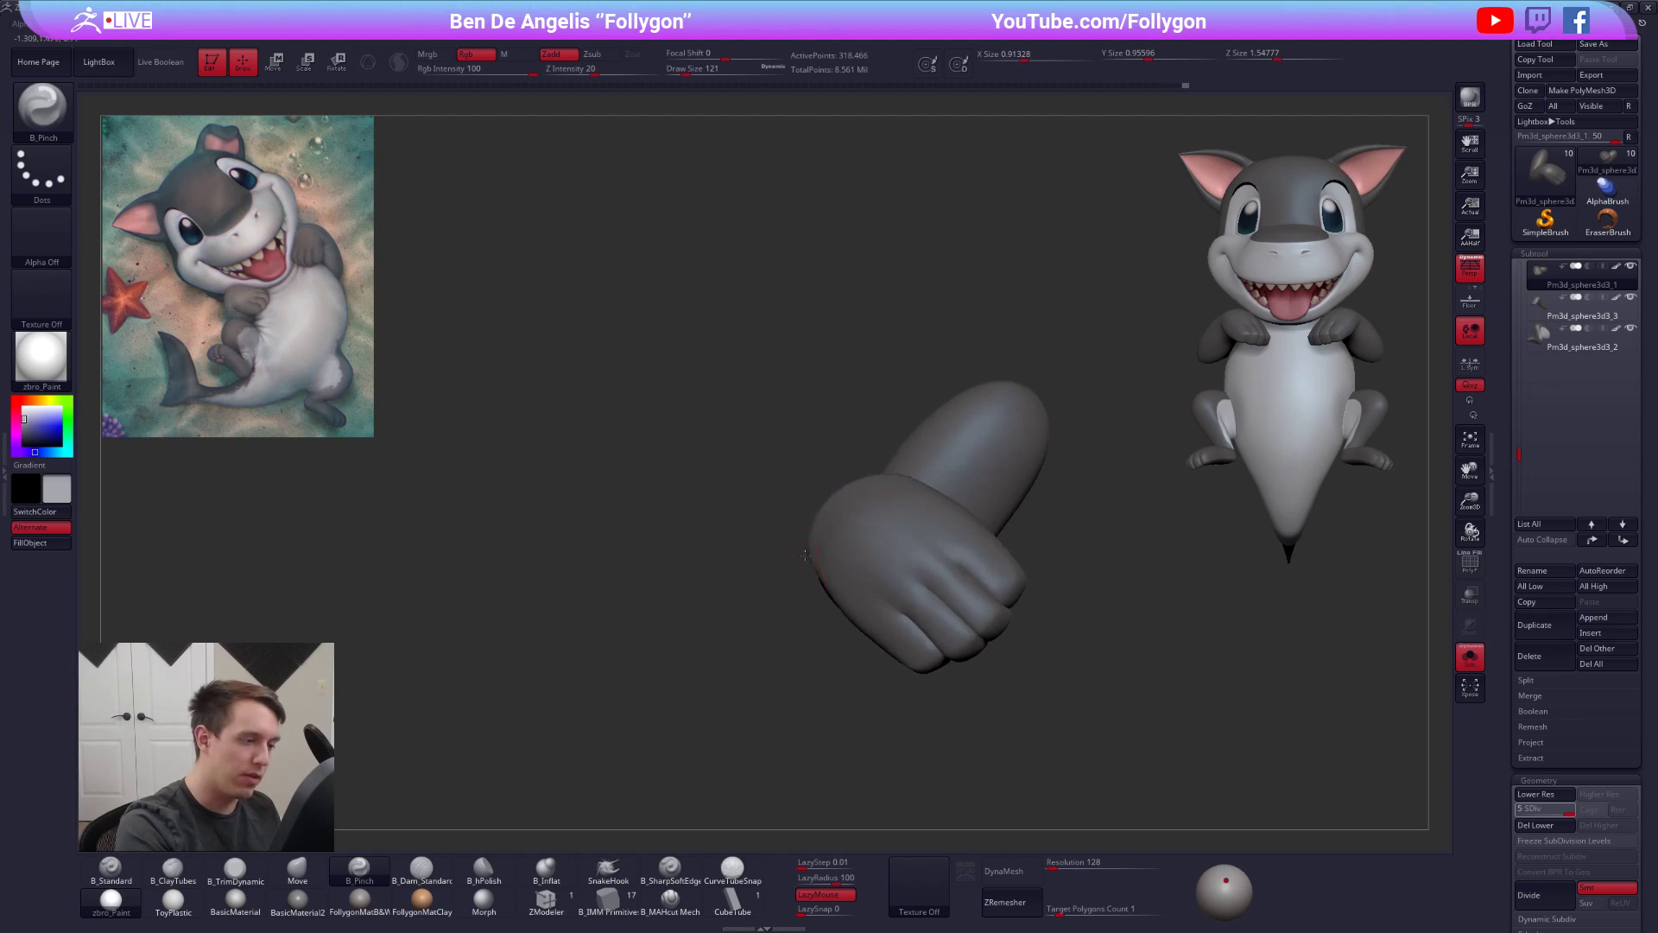
- Adjust the back of the right wrist with the Move brush at sizes 170 and 160
key(b)
key(m)
key(v)
key(s)
click(829, 503)
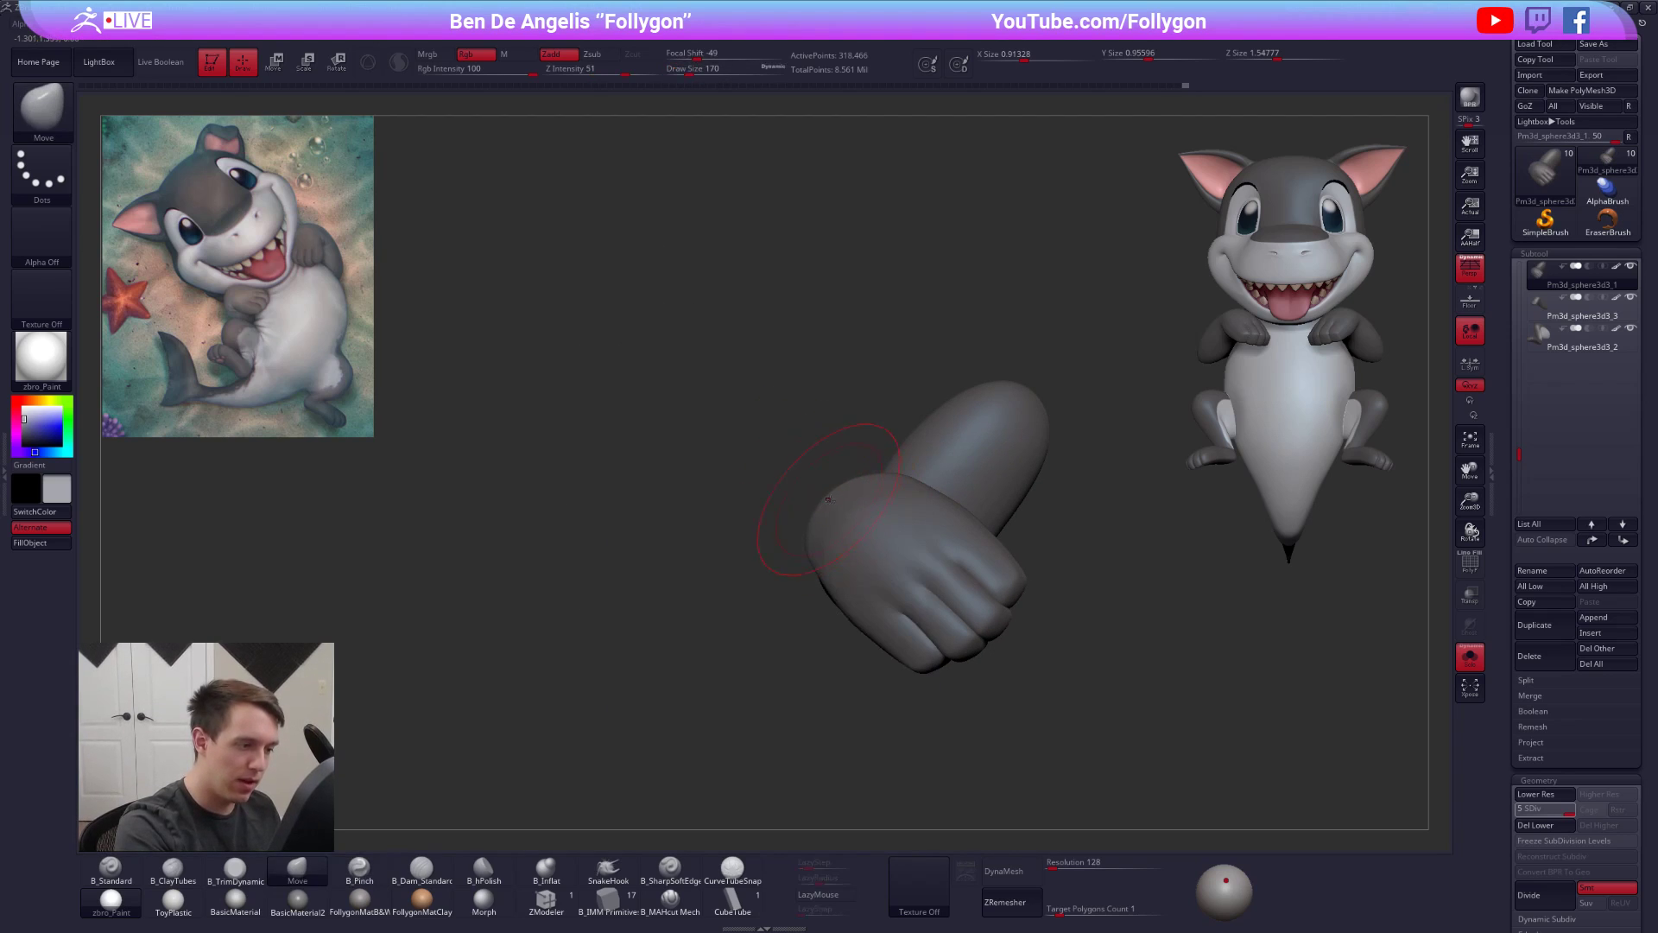
key(s)
click(862, 479)
mouse_move(811, 535)
right_down()
mouse_move(788, 541)
mouse_move(764, 519)
mouse_move(827, 542)
mouse_move(767, 548)
right_up()
key(s)
click(777, 524)
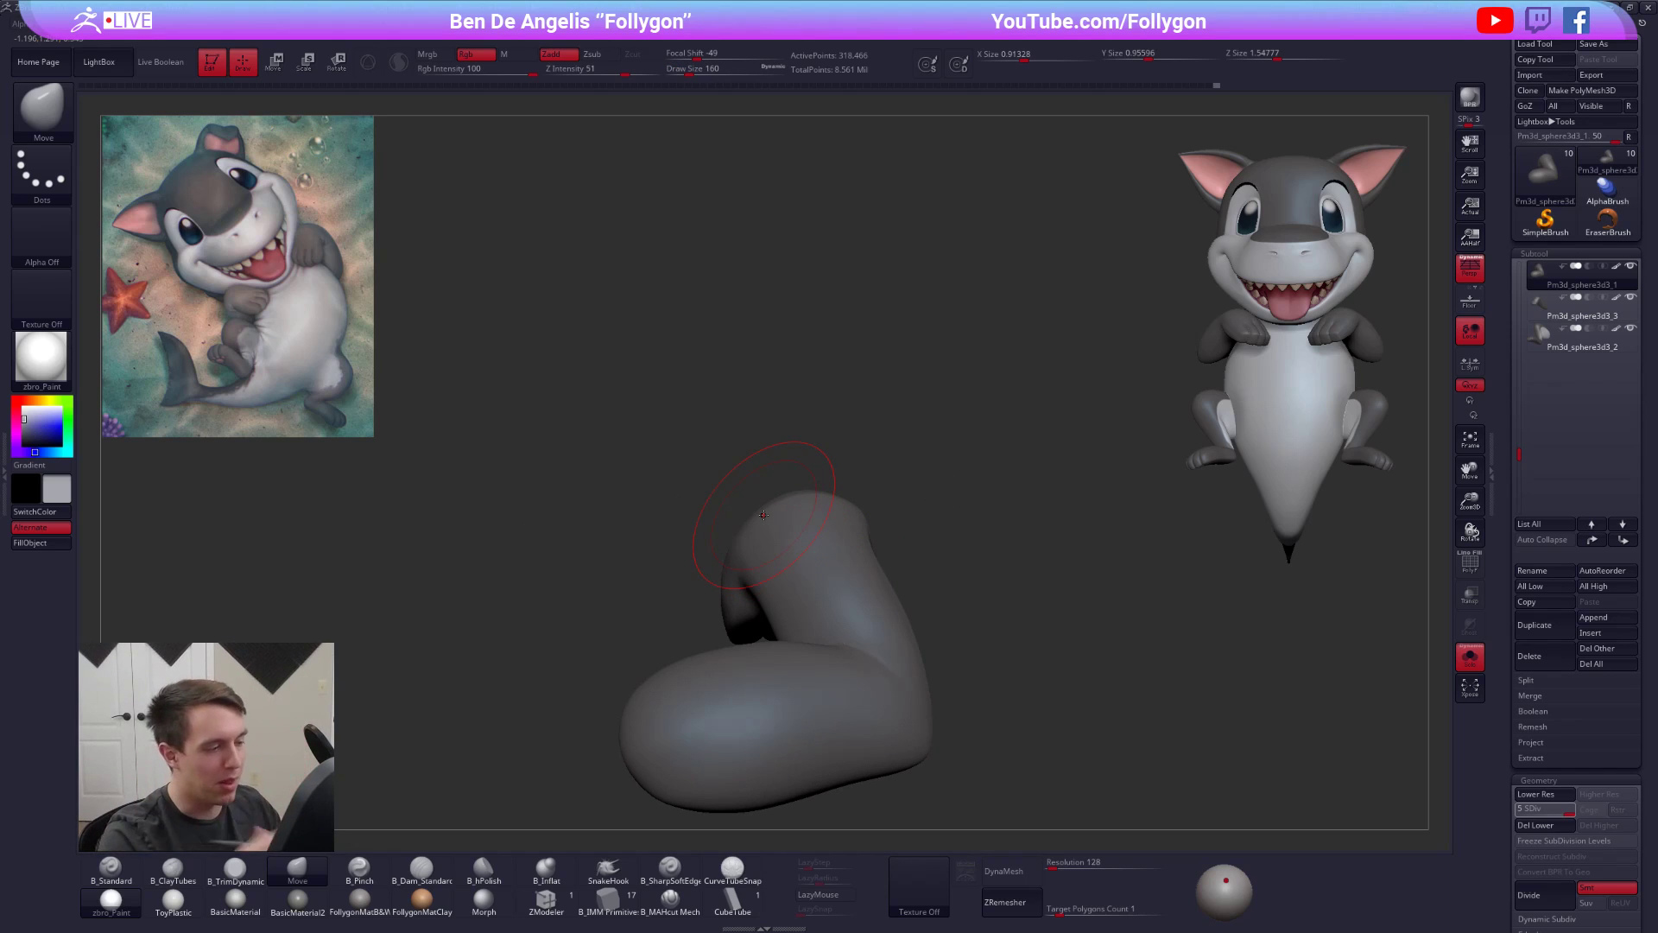
- Lower the right arm's subdivision level and smooth its forearm
key(s)
click(777, 522)
mouse_move(777, 526)
right_down()
mouse_move(751, 530)
mouse_move(846, 539)
mouse_move(813, 558)
mouse_move(864, 577)
mouse_move(790, 593)
right_up()
key(shift+d)
key(shift+d)
right_click(786, 639)
key(shift+d)
shift+drag(807, 574, 821, 604)
- Reshape the right forearm and wrist with Move strokes and smooth the bend
right_drag(812, 574, 950, 536)
mouse_move(823, 543)
alt+right_down()
mouse_move(877, 565)
mouse_move(853, 529)
alt+right_up()
right_click(846, 561)
drag(846, 566, 834, 565)
mouse_move(889, 476)
alt+right_down()
mouse_move(890, 537)
mouse_move(958, 528)
alt+right_up()
right_click(850, 565)
drag(840, 570, 848, 570)
right_drag(841, 552, 850, 613)
shift+drag(834, 552, 846, 579)
right_drag(847, 594, 829, 500)
right_click(829, 505)
drag(817, 511, 824, 512)
right_drag(851, 525, 878, 511)
key(d)
- Refine the right forearm and elbow with the Move brush at size 192, down to subdivision level 1
right_click(796, 544)
mouse_move(796, 549)
mouse_down()
mouse_move(797, 578)
mouse_move(763, 565)
mouse_move(767, 613)
mouse_up()
right_click(803, 577)
right_click(809, 603)
right_click(757, 618)
right_click(764, 609)
key(shift+d)
right_click(765, 618)
right_click(763, 613)
mouse_move(771, 587)
right_down()
mouse_move(866, 574)
mouse_move(740, 529)
mouse_move(842, 574)
mouse_move(803, 552)
mouse_move(833, 527)
mouse_move(777, 510)
mouse_move(766, 553)
right_up()
right_click(781, 526)
drag(783, 528, 774, 566)
ctrl+right_click(803, 518)
key(shift+d)
right_click(774, 565)
alt+right_drag(762, 591, 817, 575)
right_click(826, 578)
drag(827, 578, 831, 579)
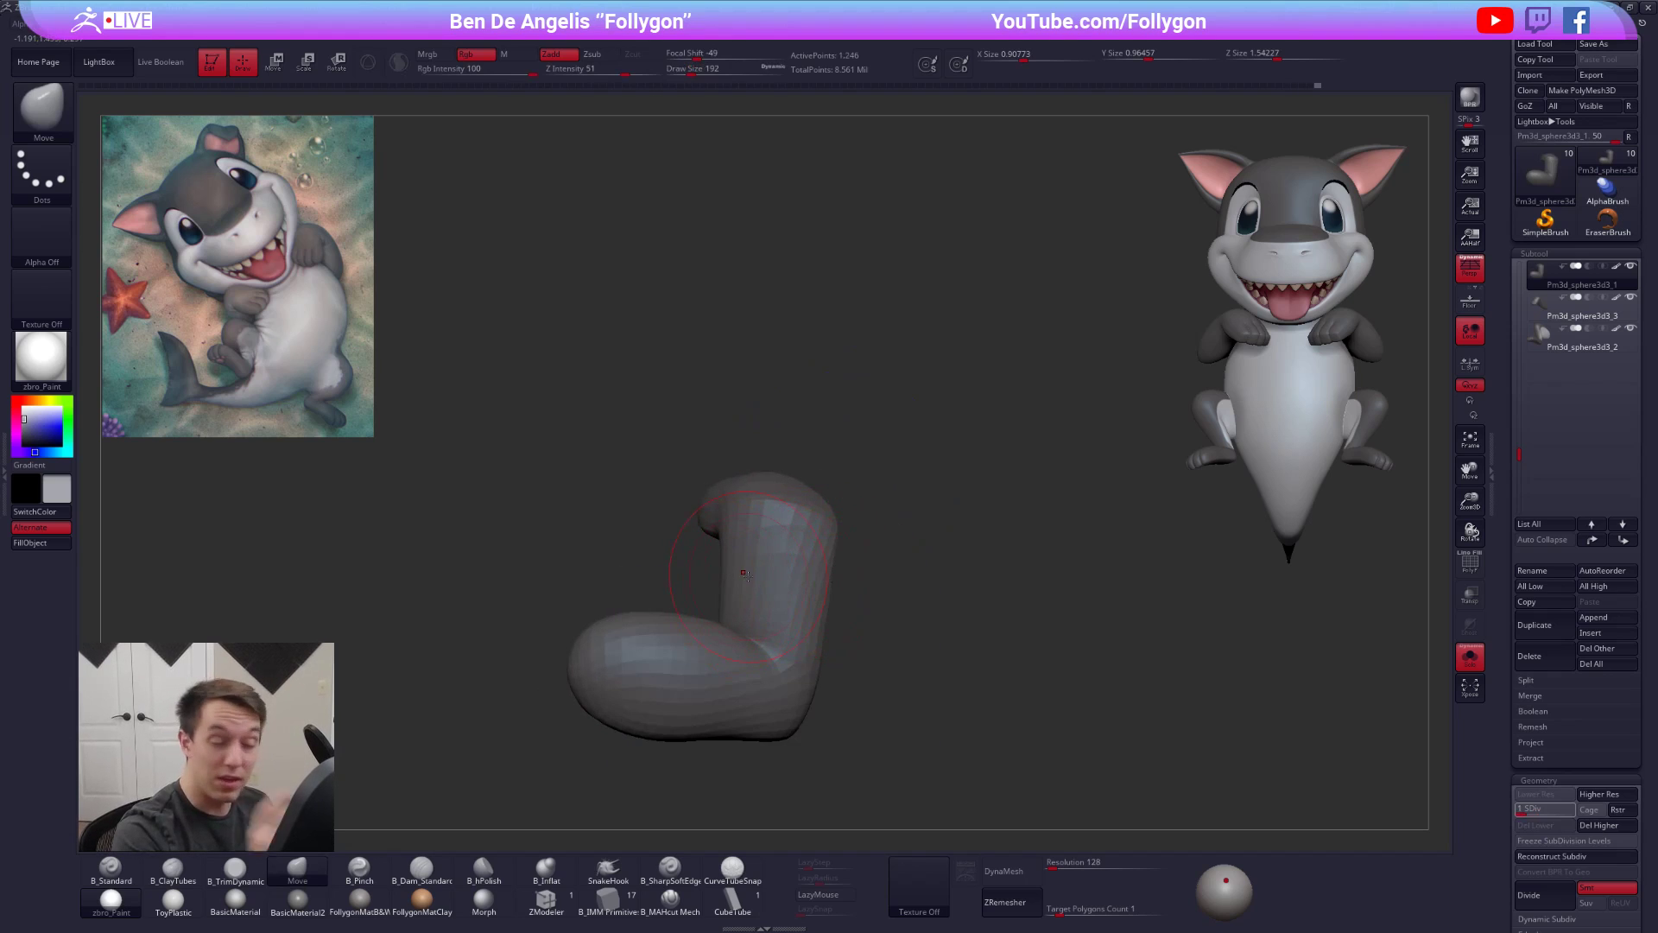
- Raise the right arm to subdivision level 5 and show the full character to check the arm's fit
key(d)
mouse_move(810, 634)
right_down()
mouse_move(743, 618)
mouse_move(849, 599)
mouse_move(810, 635)
mouse_move(760, 594)
mouse_move(880, 630)
mouse_move(866, 636)
mouse_move(907, 670)
mouse_move(895, 724)
mouse_move(941, 644)
right_up()
key(shift+d)
key(d)
ctrl+right_click(862, 492)
alt+right_drag(1036, 583, 915, 409)
key(alt+s)
key(d)
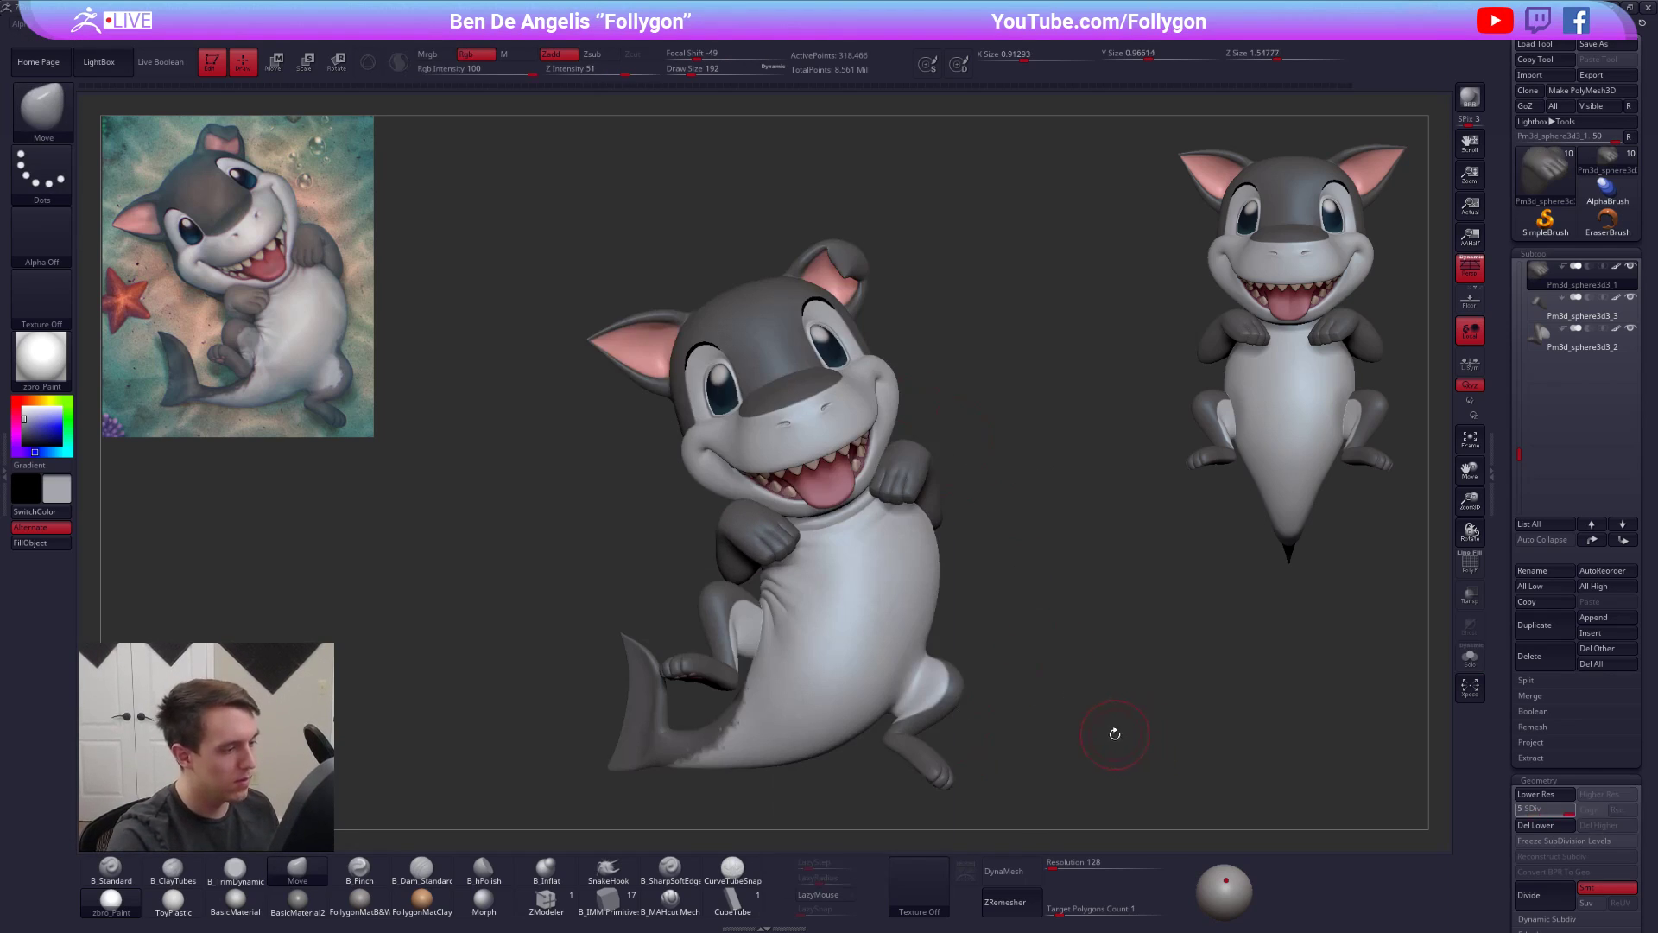
alt+right_drag(822, 623, 935, 672)
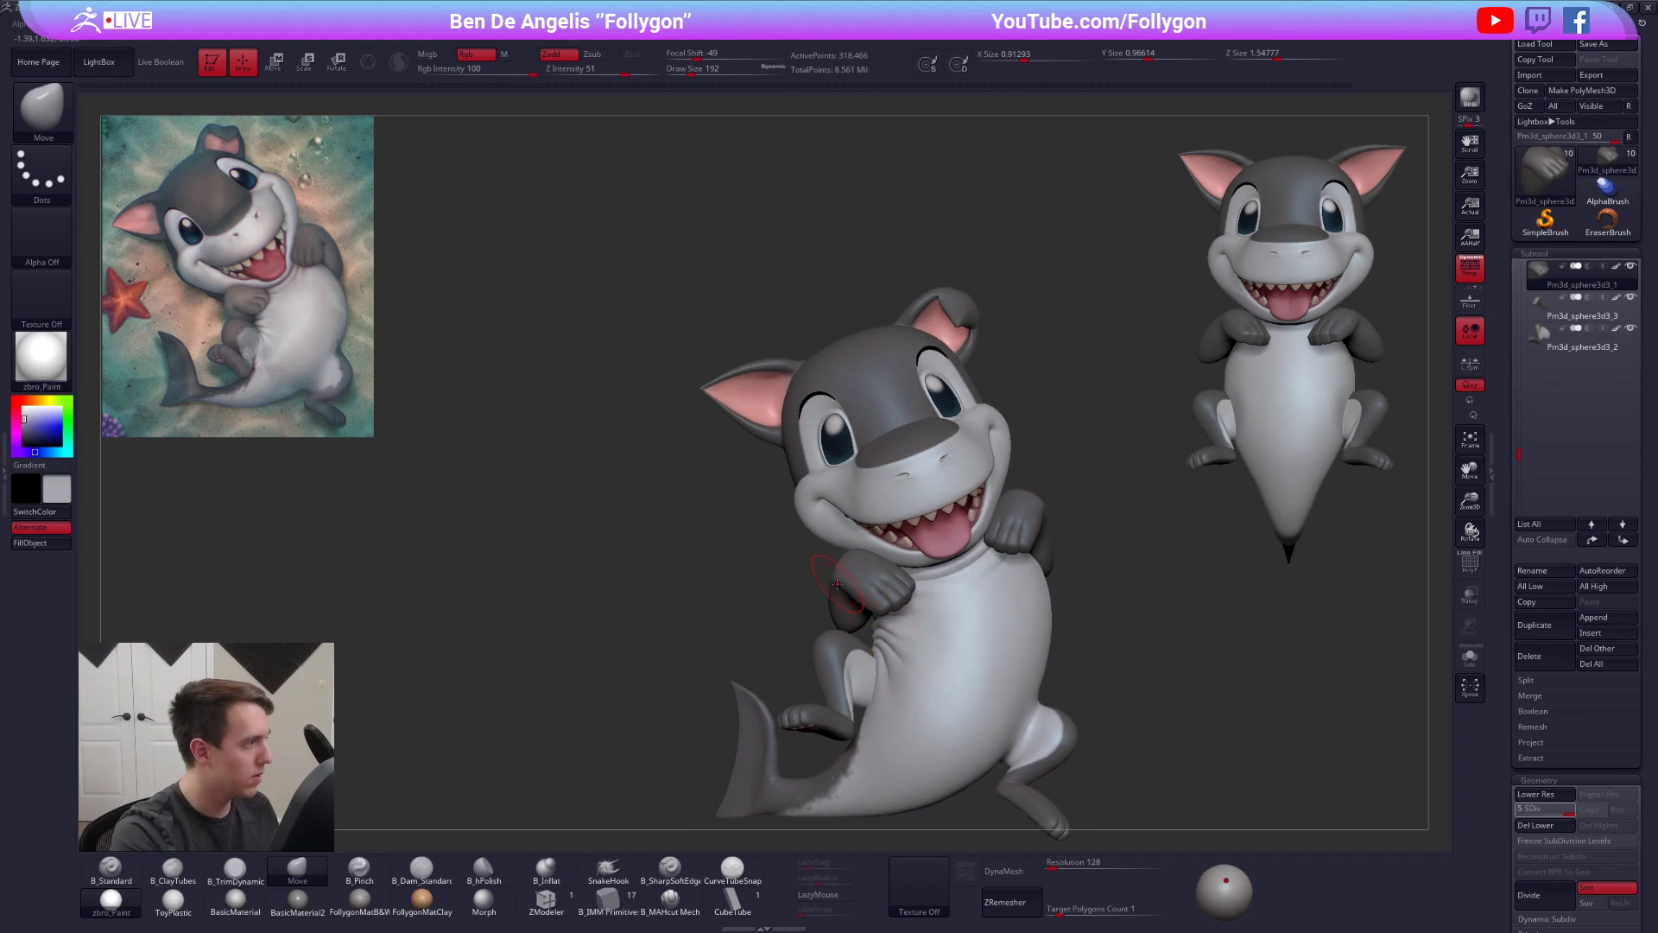
- Isolate the right arm and adjust its forearm at lower subdivision levels, ending at level 3
key(shift+d)
key(shift+d)
key(shift+d)
key(alt+s)
mouse_move(864, 601)
ctrl+right_down()
mouse_move(866, 628)
mouse_move(809, 563)
mouse_move(915, 596)
mouse_move(1006, 774)
mouse_move(856, 615)
mouse_move(863, 527)
mouse_move(903, 517)
ctrl+right_up()
key(shift+d)
key(d)
key(d)
key(alt+s)
key(alt+s)
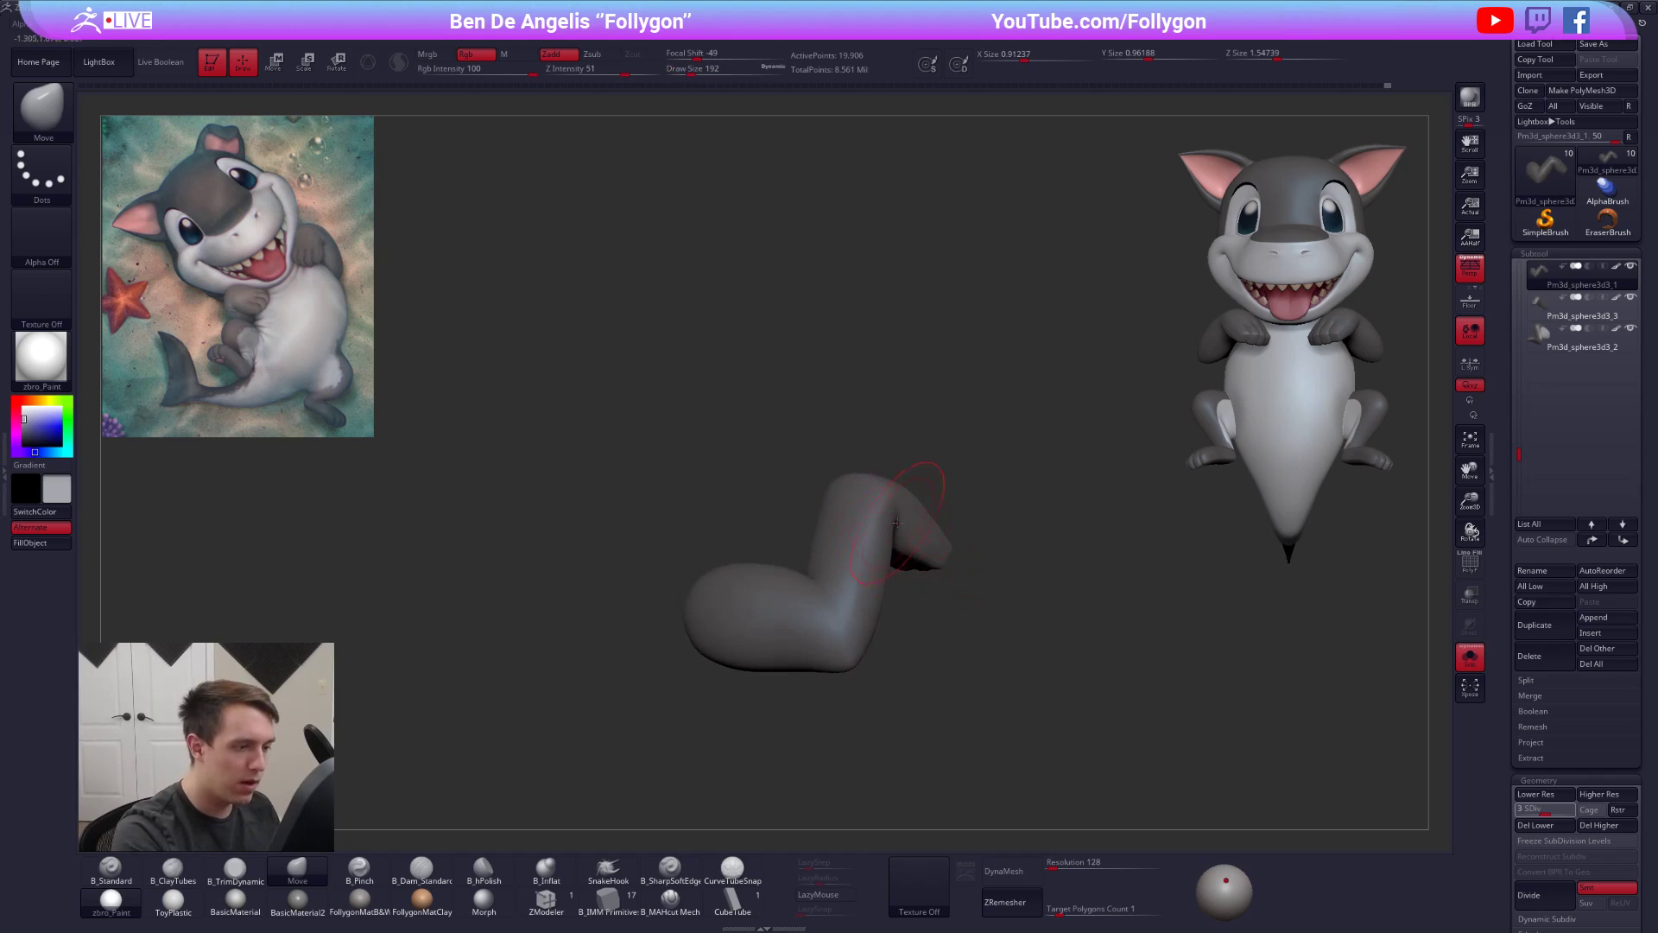
- Build up the right forearm with the ClayTubes brush at size 192 on subdivision level 3 and smooth the added volume
key(space)
key(shift+d)
key(shift+d)
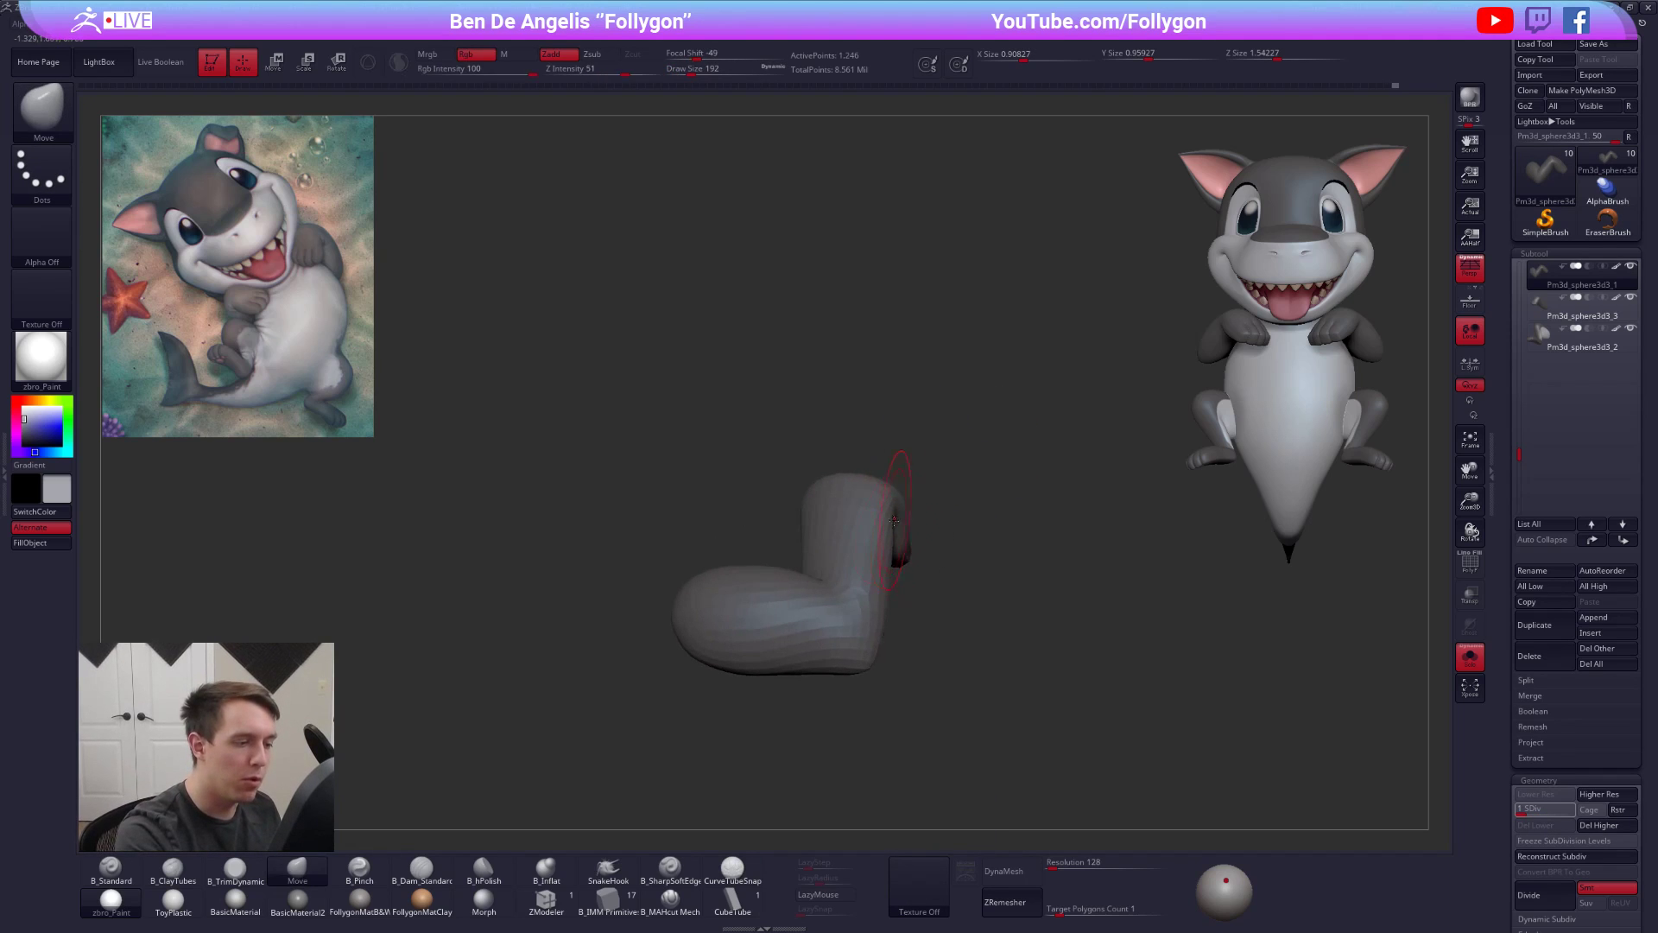
key(space)
key(2)
right_drag(914, 485, 869, 512)
key(d)
key(d)
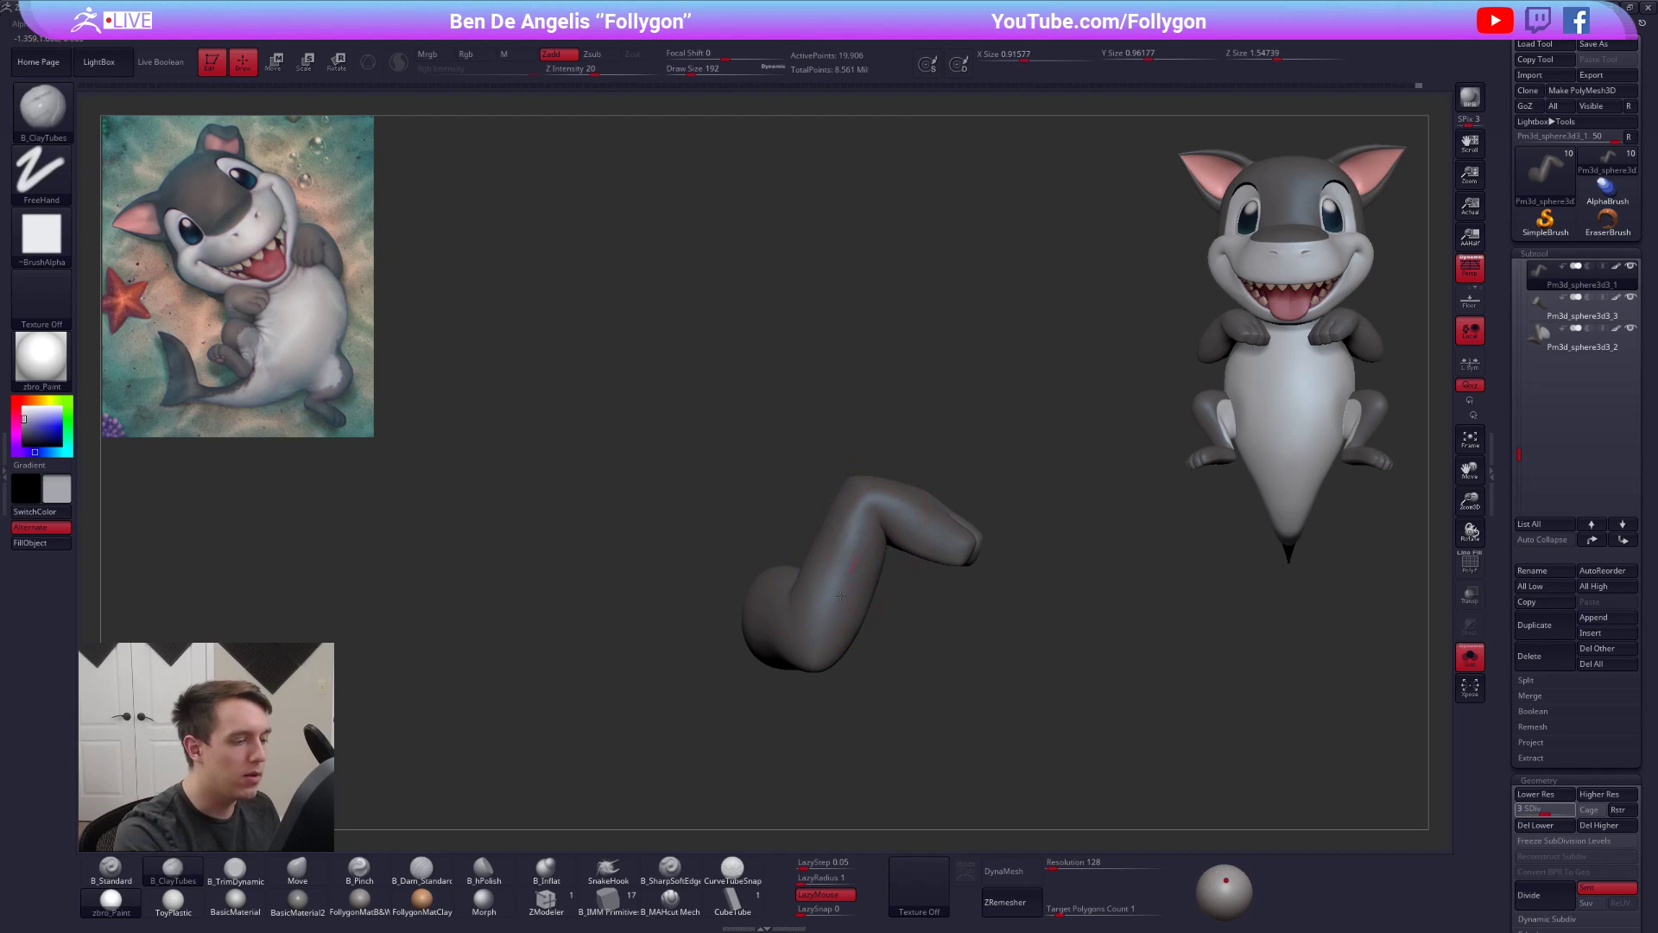
right_drag(818, 619, 859, 552)
key(shift)
right_drag(821, 613, 856, 562)
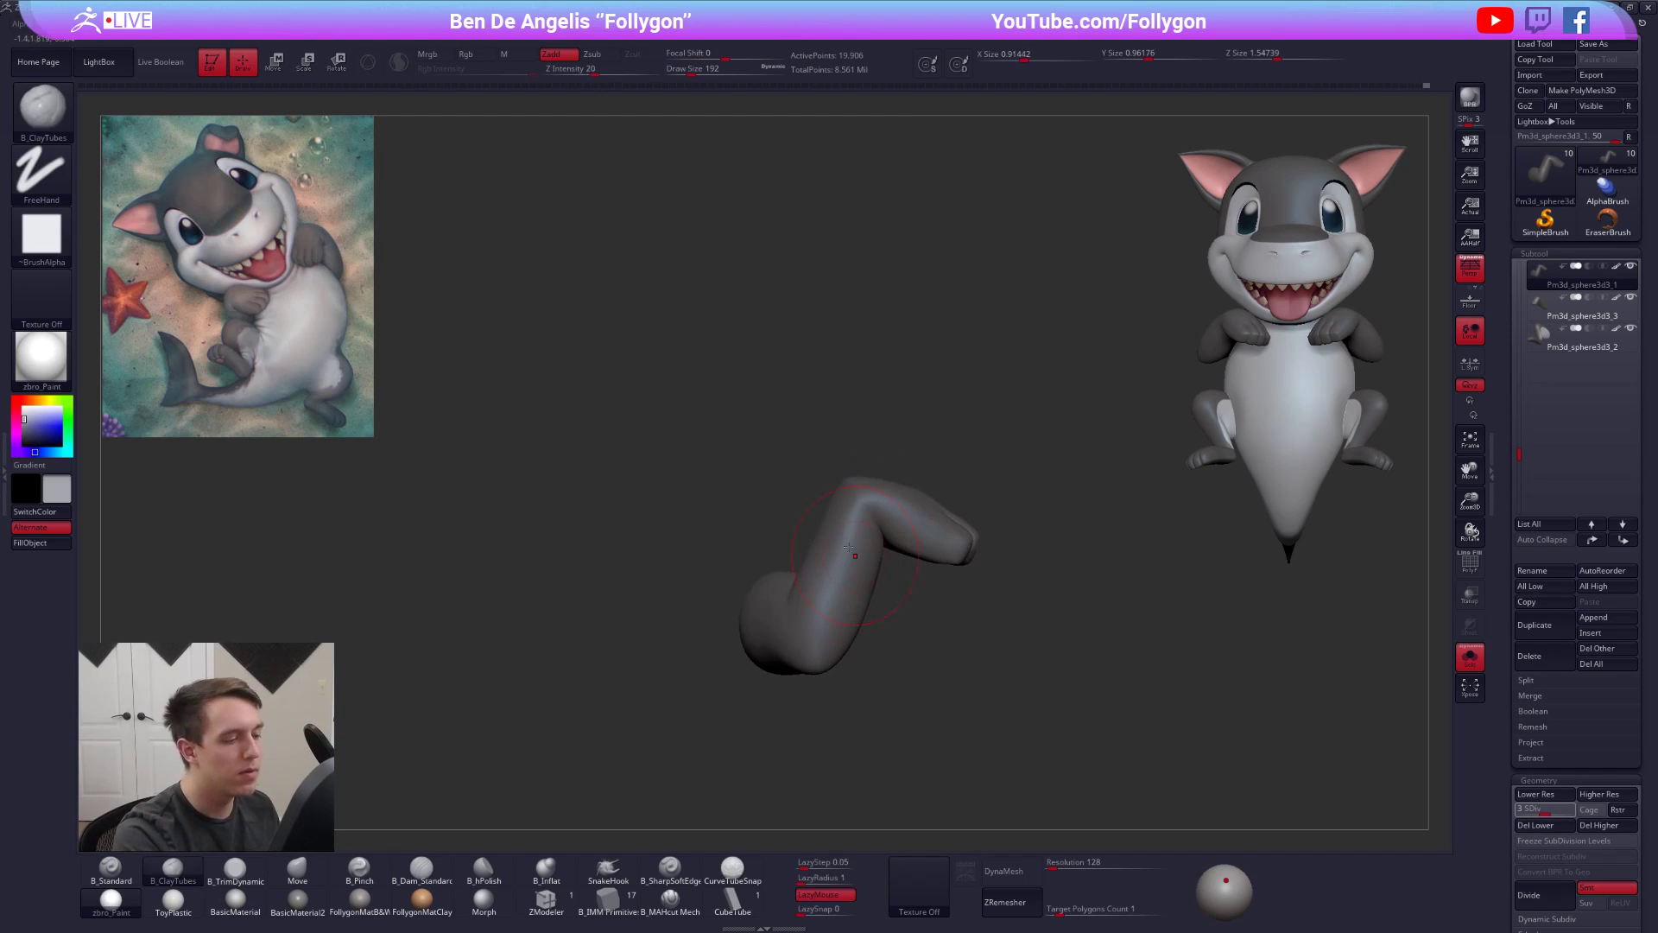
shift+drag(796, 623, 805, 597)
mouse_move(854, 596)
right_down()
mouse_move(801, 611)
mouse_move(807, 592)
right_up()
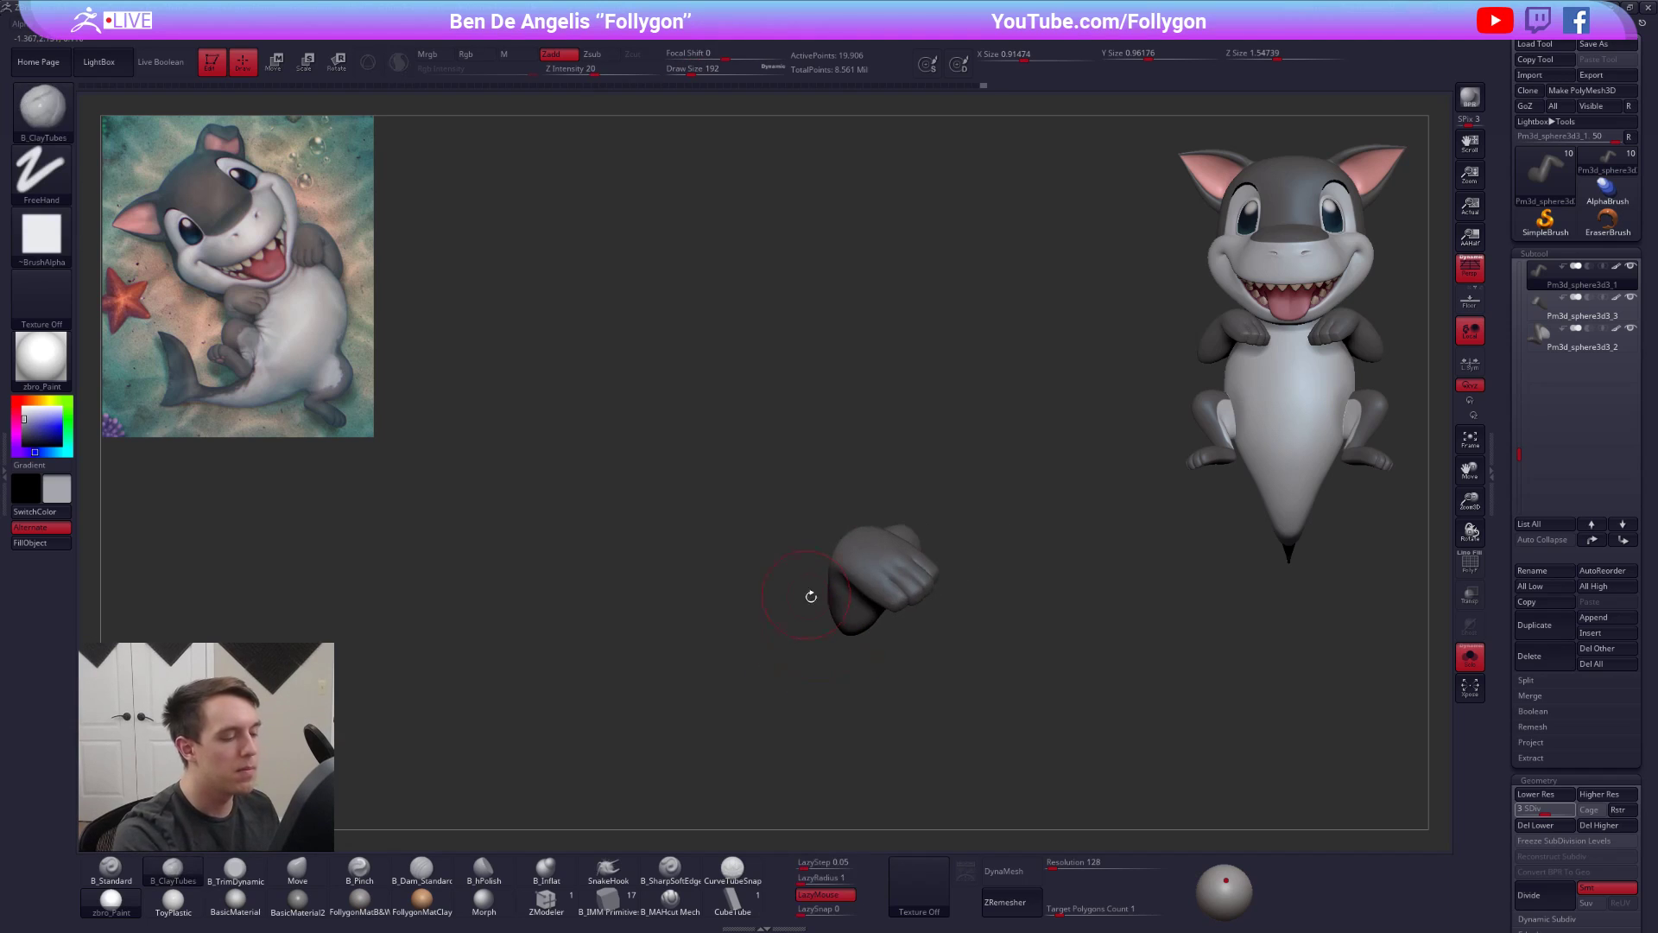
- Show the full character, raise the right arm to subdivision level 5 and smooth its surface
key(alt+s)
alt+right_drag(1054, 750, 1008, 705)
key(d)
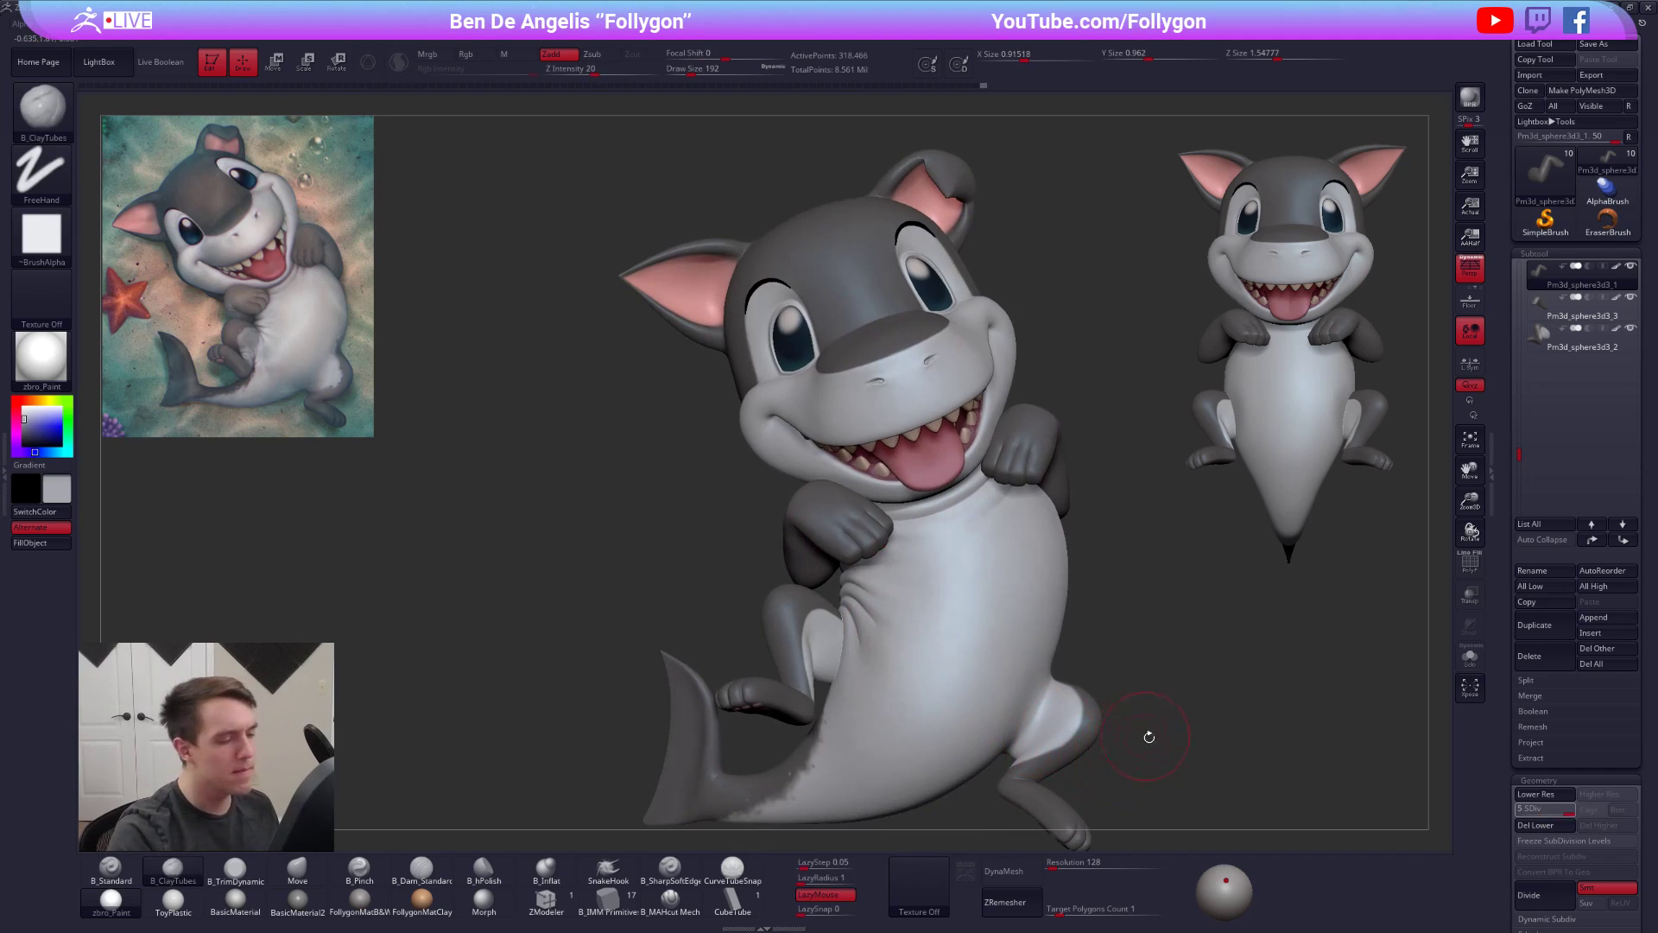
mouse_move(1179, 749)
ctrl+right_down()
mouse_move(1147, 772)
mouse_move(877, 516)
ctrl+right_up()
shift+drag(877, 515, 851, 518)
right_drag(743, 553, 825, 602)
- Isolate the left arm at subdivision level 1 with its wireframe shown, and mask the forearm and paw up to the elbow
key(space)
drag(872, 580, 883, 581)
mouse_move(829, 570)
right_down()
mouse_move(938, 519)
mouse_move(883, 541)
mouse_move(769, 520)
mouse_move(760, 577)
right_up()
alt+click(764, 518)
key(alt+s)
key(shift+d)
key(shift+d)
key(shift+d)
key(shift+d)
key(shift+f)
key(w)
ctrl+drag(760, 588, 799, 565)
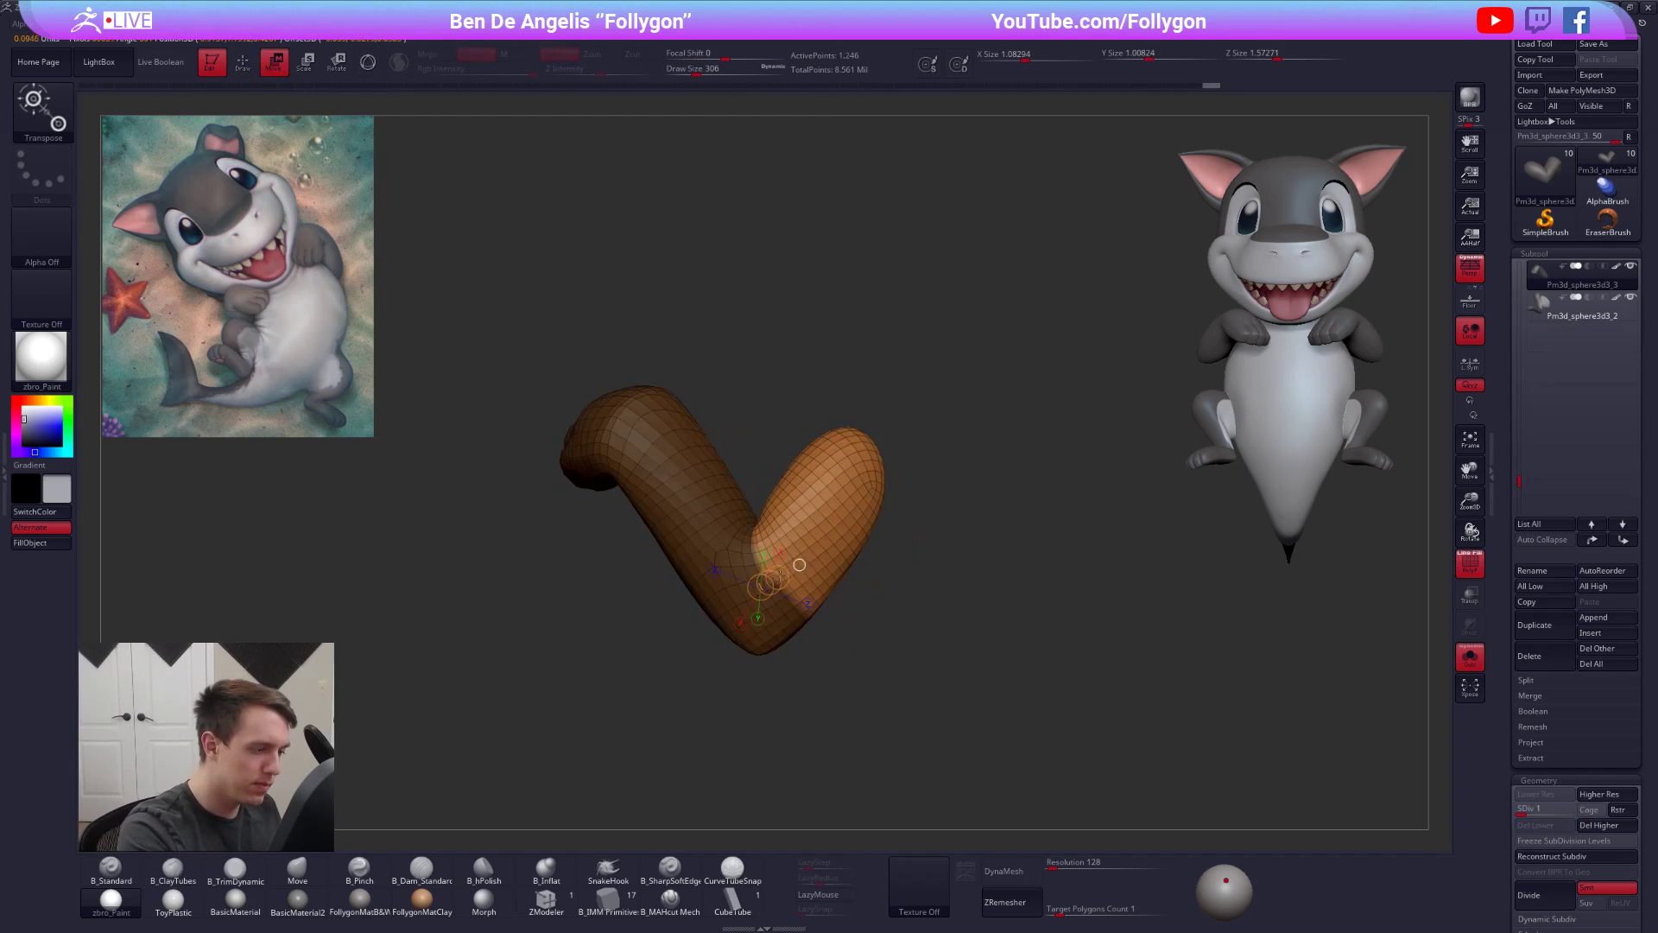
- Soften the left arm's mask and rotate the unmasked upper arm around the elbow
key(q)
ctrl+click(882, 553)
right_drag(869, 554, 881, 555)
ctrl+click(881, 556)
key(r)
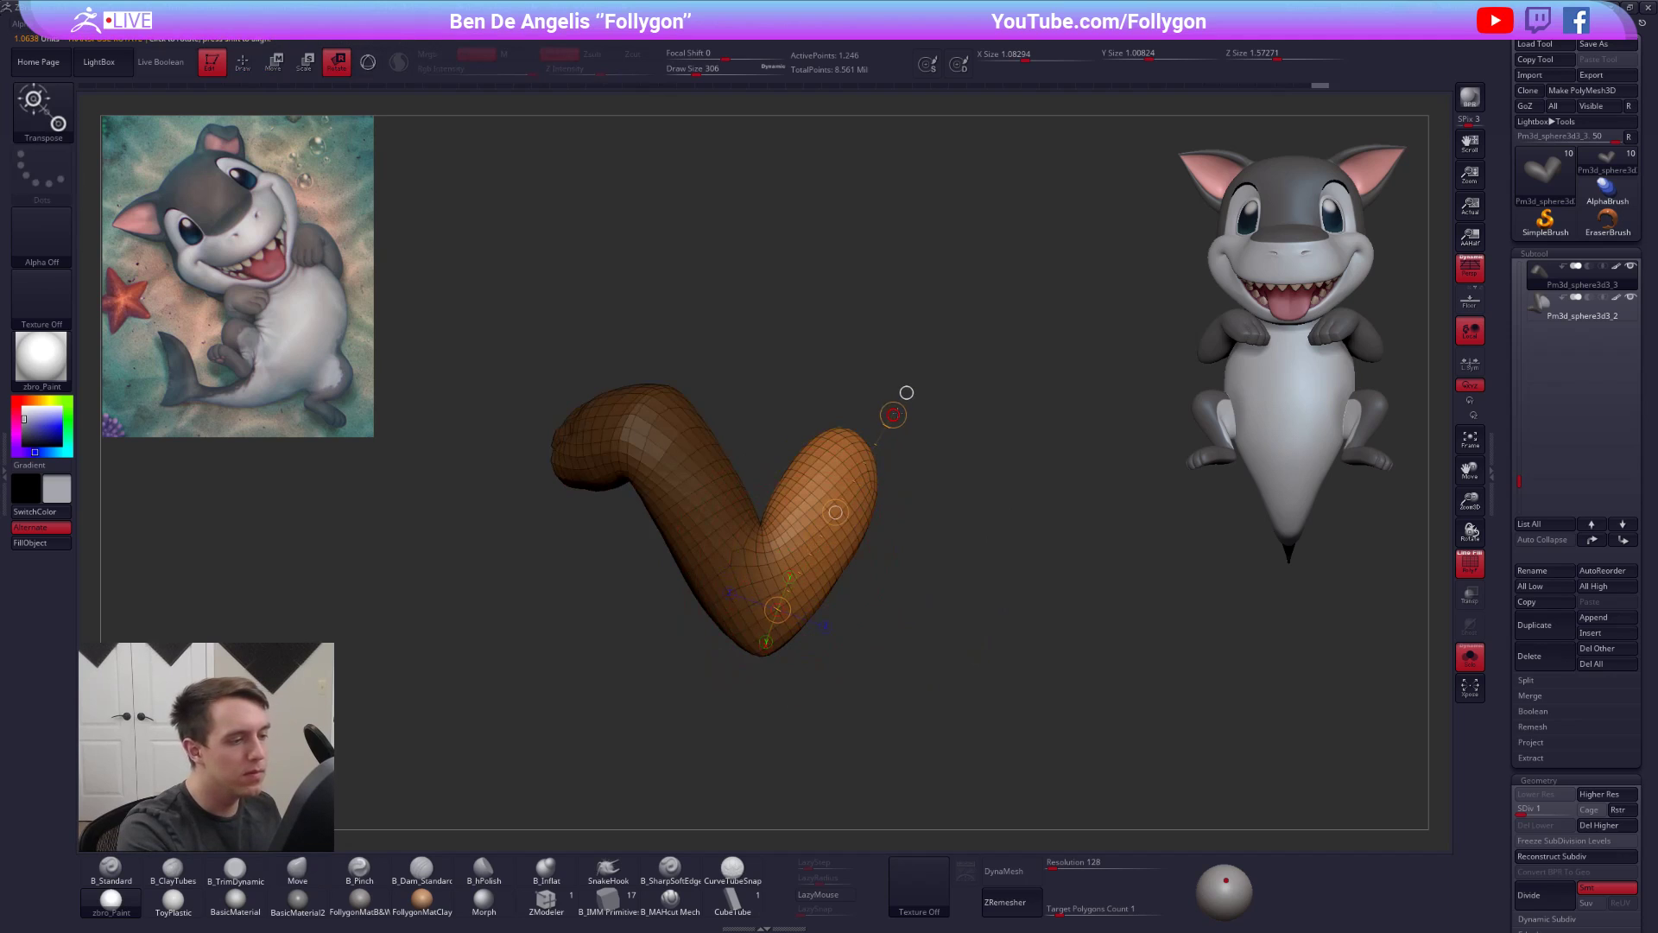
drag(880, 399, 895, 414)
right_drag(906, 393, 857, 358)
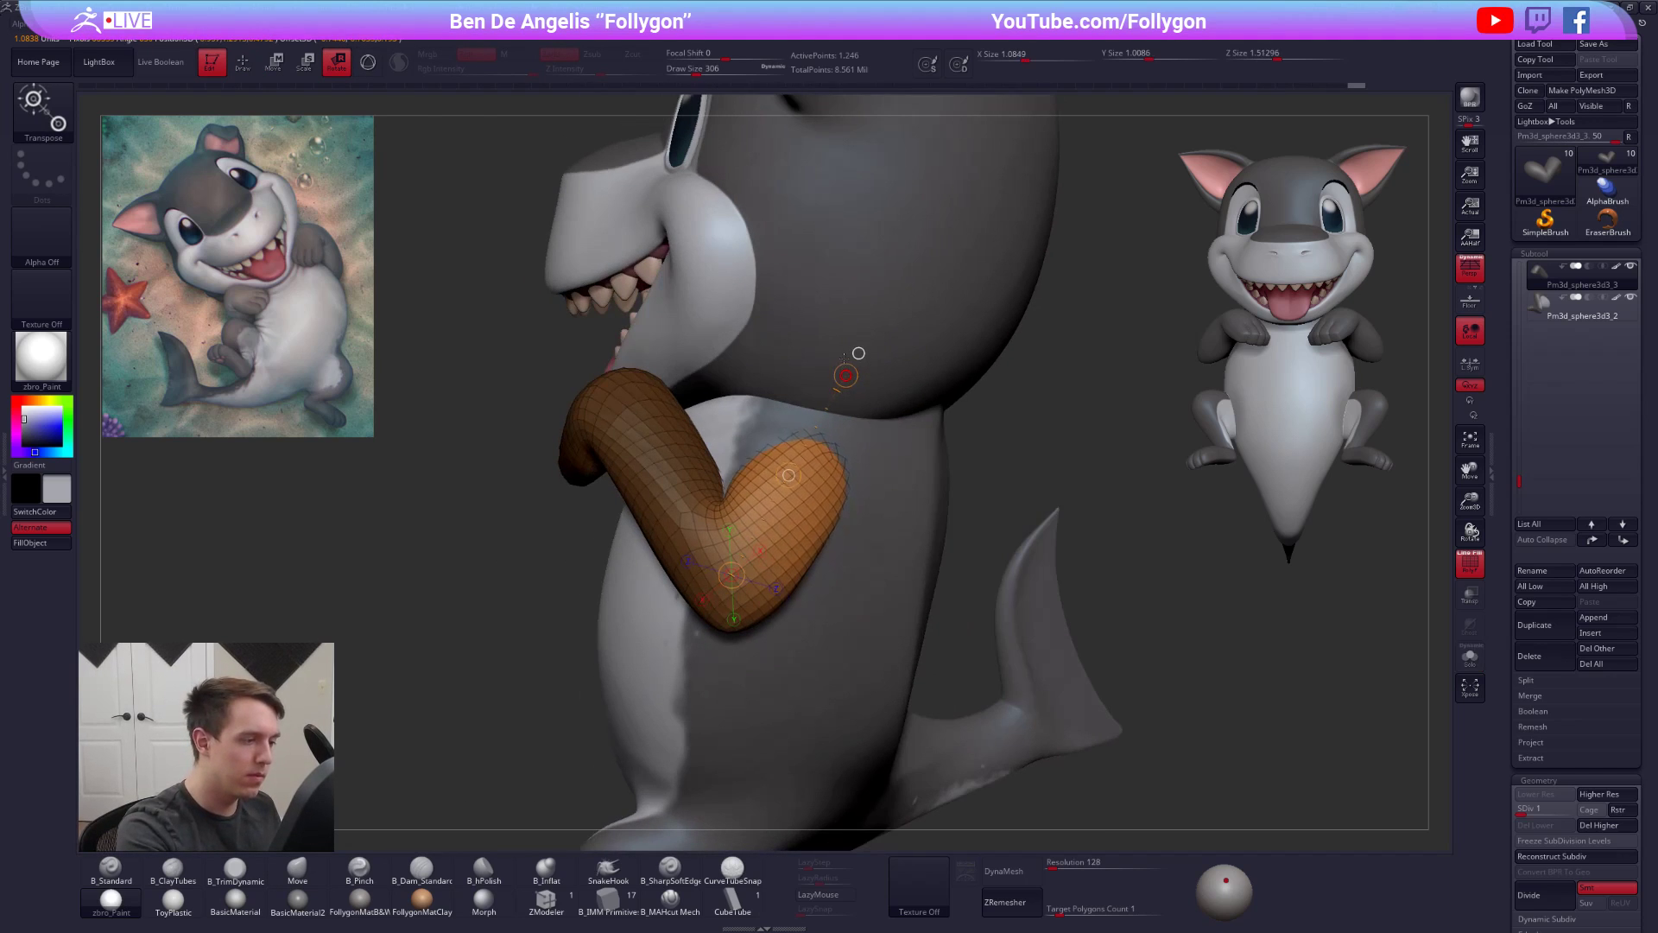
- Reshape the left upper arm against the body with the Move brush
key(q)
key(b)
key(m)
key(v)
mouse_move(840, 499)
ctrl+right_down()
mouse_move(833, 441)
mouse_move(821, 485)
mouse_move(866, 495)
mouse_move(878, 436)
mouse_move(865, 478)
mouse_move(935, 594)
mouse_move(904, 578)
mouse_move(749, 598)
ctrl+right_up()
key(space)
drag(779, 571, 790, 571)
mouse_move(790, 566)
right_down()
mouse_move(803, 535)
mouse_move(915, 555)
mouse_move(844, 568)
right_up()
- Select the right arm, lower it to subdivision level 1 and reshape it with the Move brush at size 414
alt+click(924, 551)
key(shift+d)
key(shift+d)
key(shift+d)
key(space)
drag(855, 568, 848, 568)
mouse_move(865, 569)
right_down()
mouse_move(832, 614)
mouse_move(794, 626)
right_up()
key(space)
drag(821, 610, 829, 610)
mouse_move(799, 611)
right_down()
mouse_move(871, 600)
mouse_move(816, 621)
mouse_move(826, 600)
right_up()
- Isolate the right arm with its wireframe shown, mask the forearm and paw, and soften the mask edge
key(alt+s)
key(shift+f)
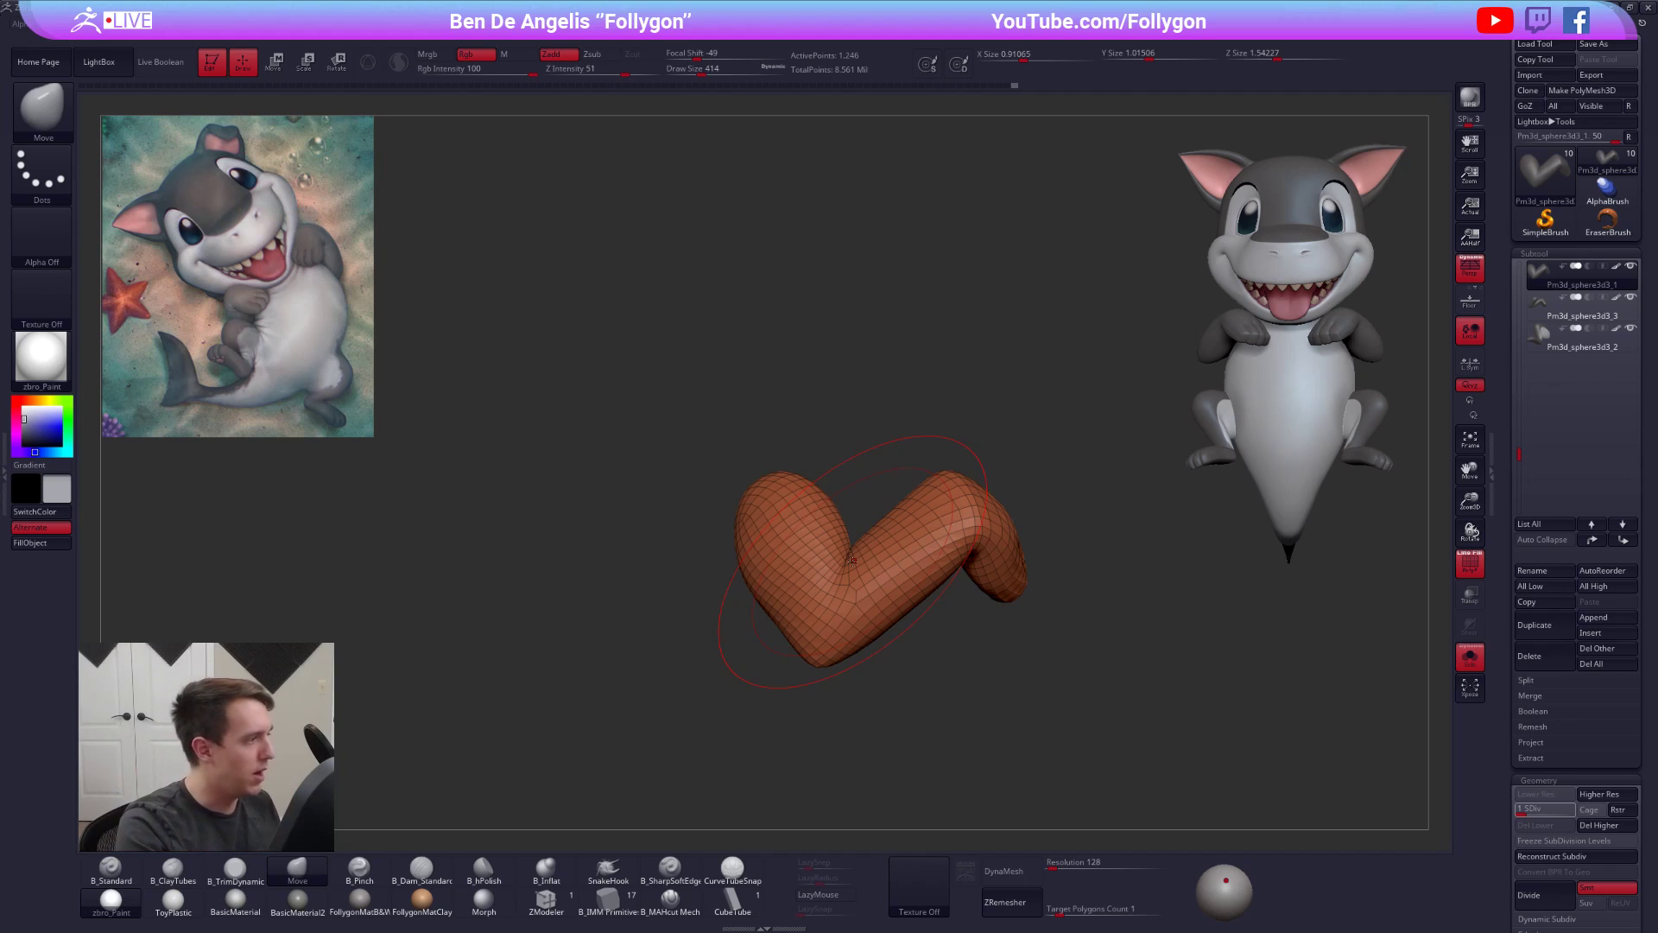
right_drag(855, 551, 831, 605)
key(w)
key(q)
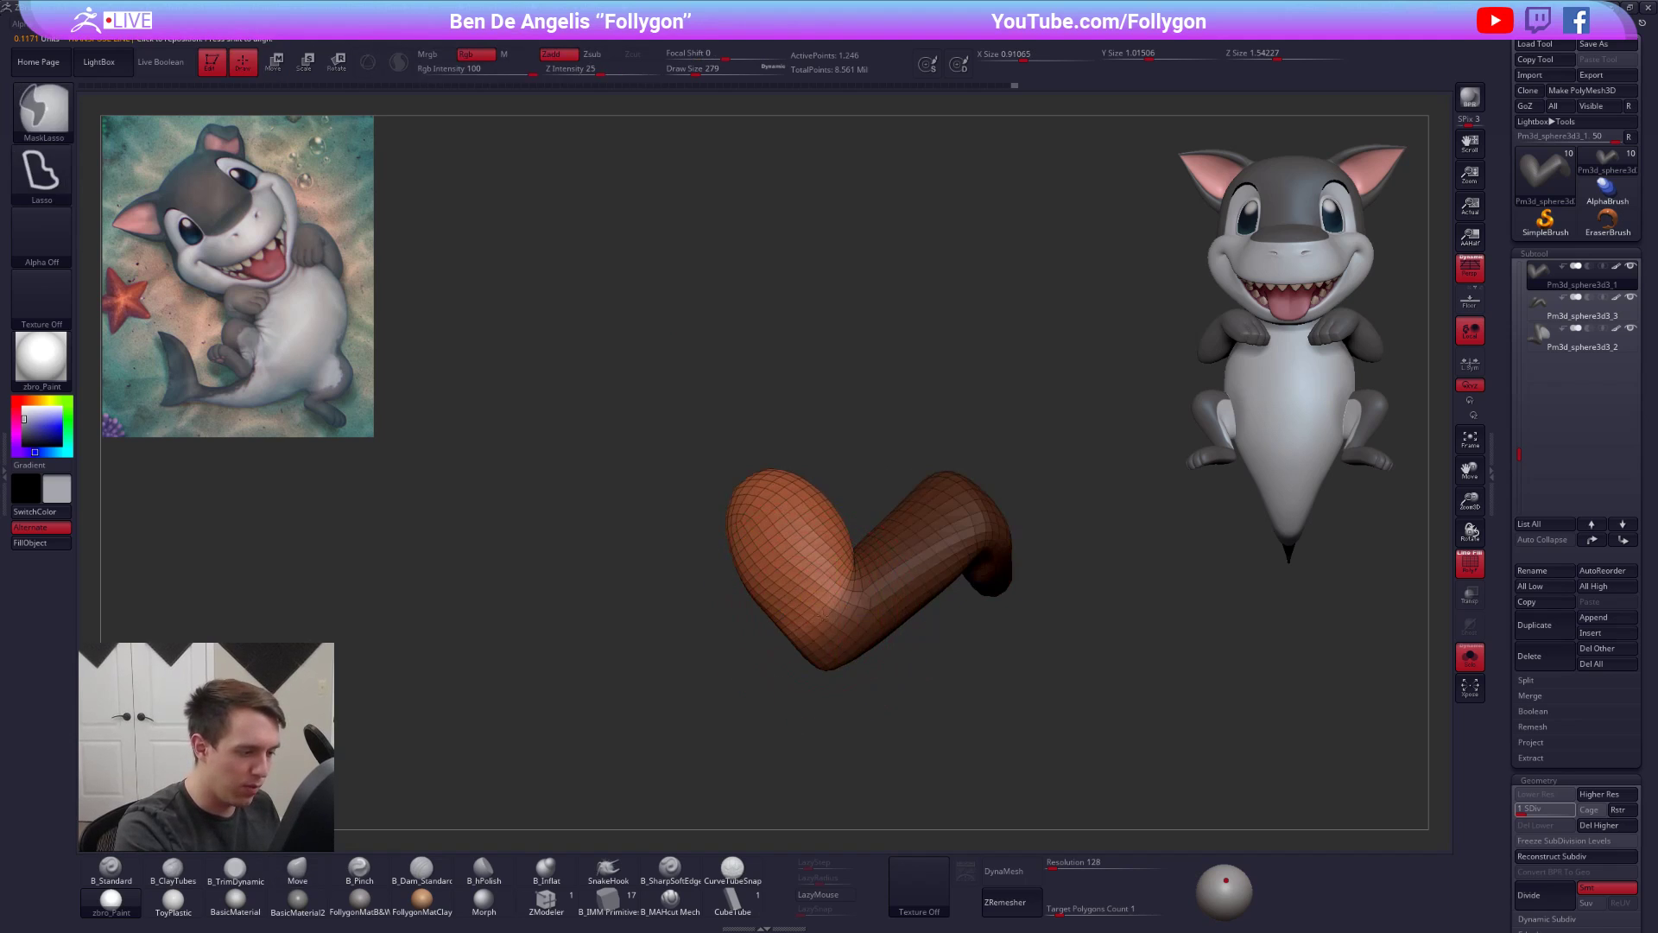
ctrl+click(842, 682)
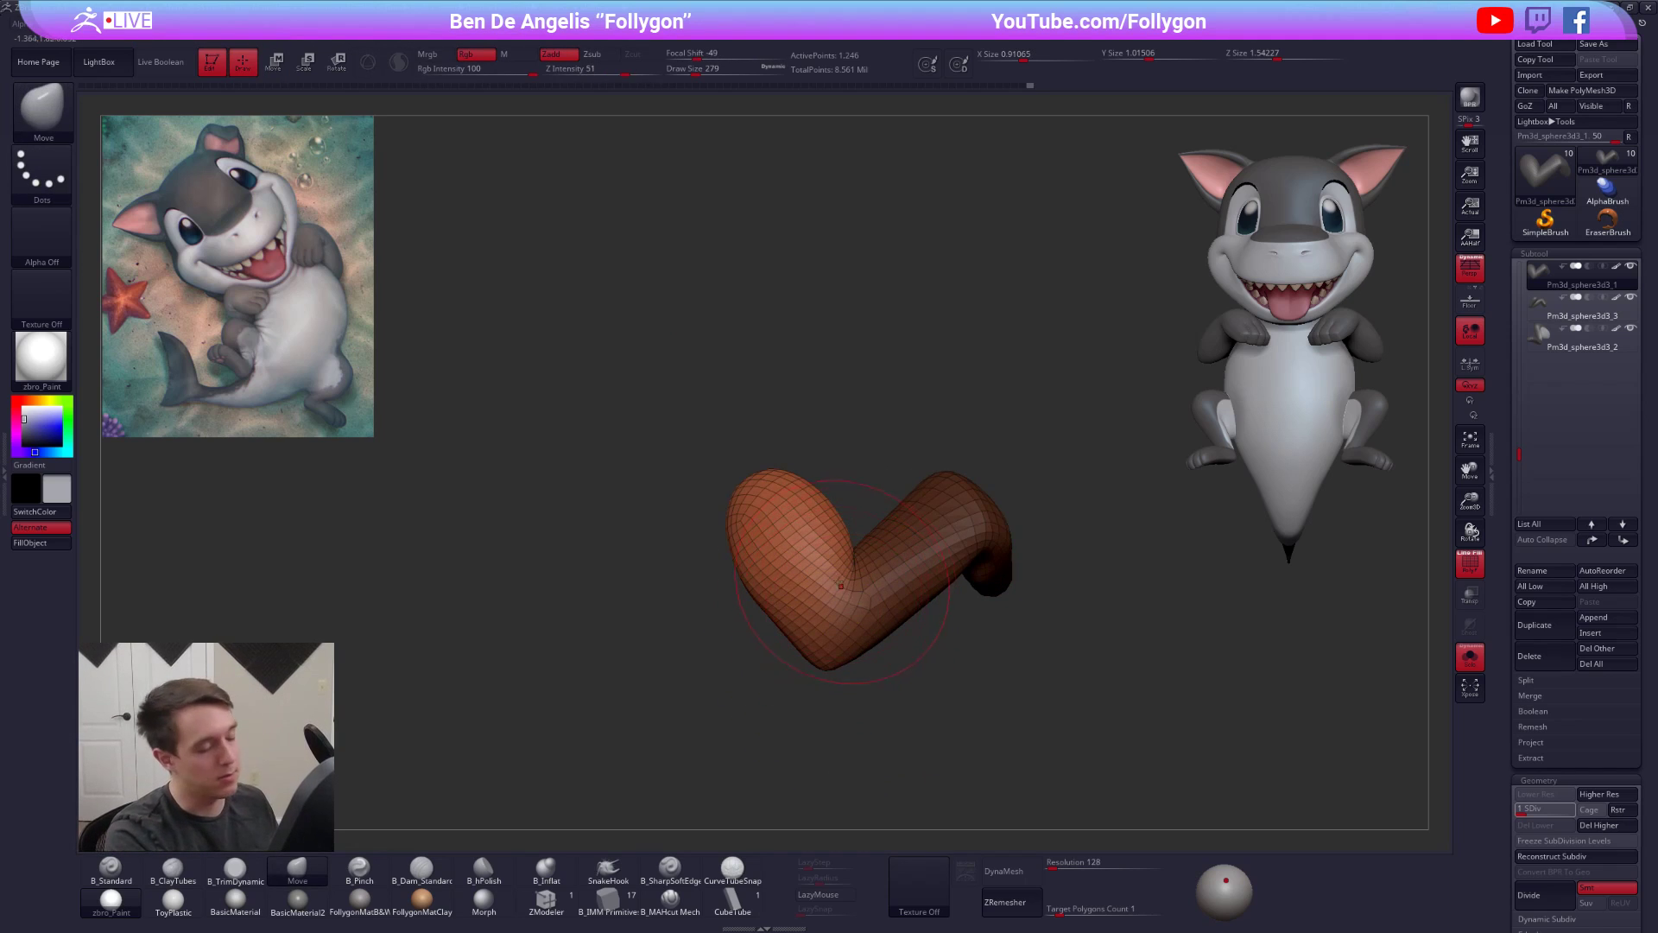
key(bracketleft)
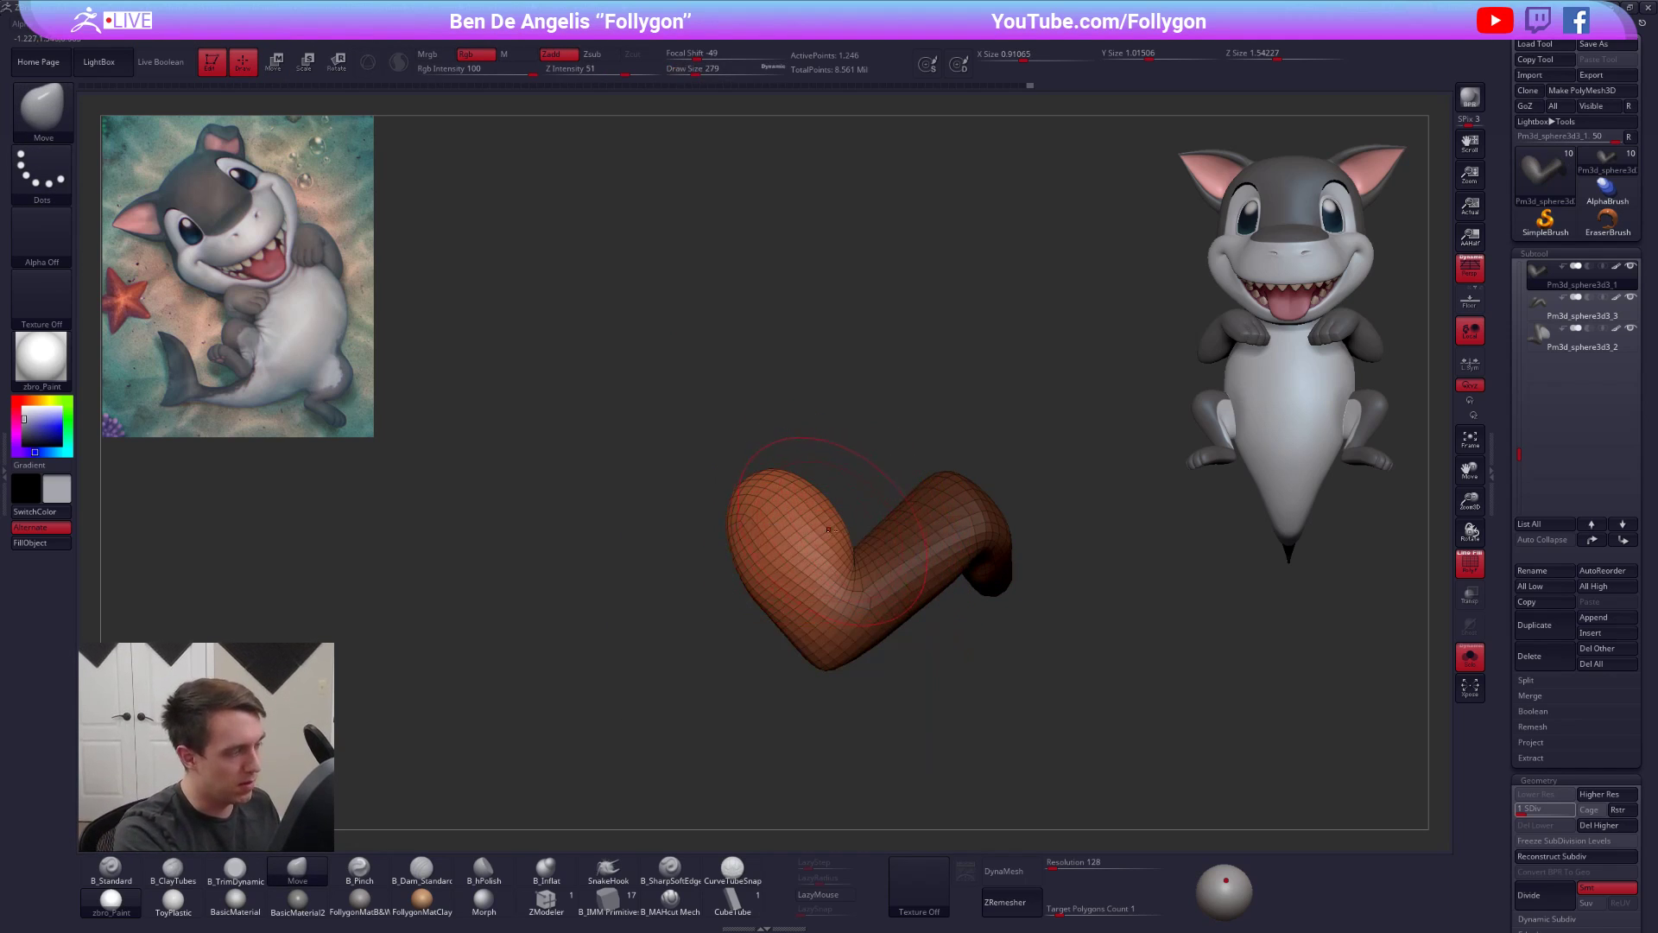
- Show the whole body again and rotate the unmasked right upper arm around the elbow
key(alt+s)
key(r)
drag(826, 665, 837, 559)
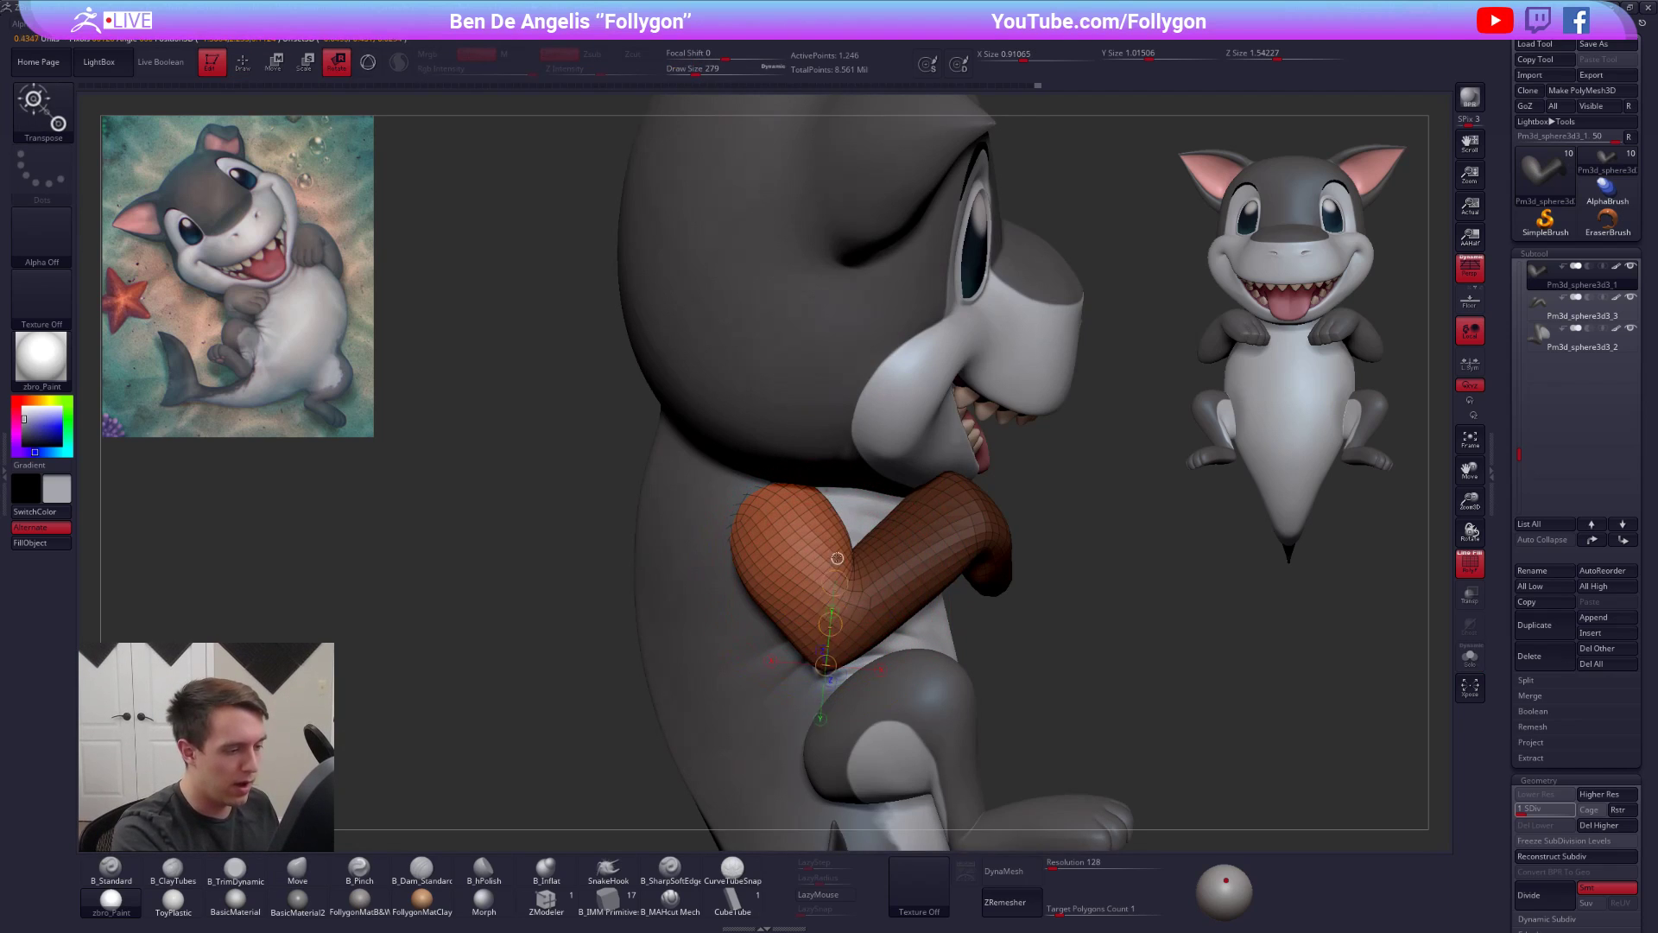
drag(853, 466, 849, 466)
key(q)
- Reshape the right upper arm against the back and side of the torso with the Move brush at size 307
right_drag(699, 596, 815, 631)
key(space)
click(883, 543)
drag(883, 543, 886, 543)
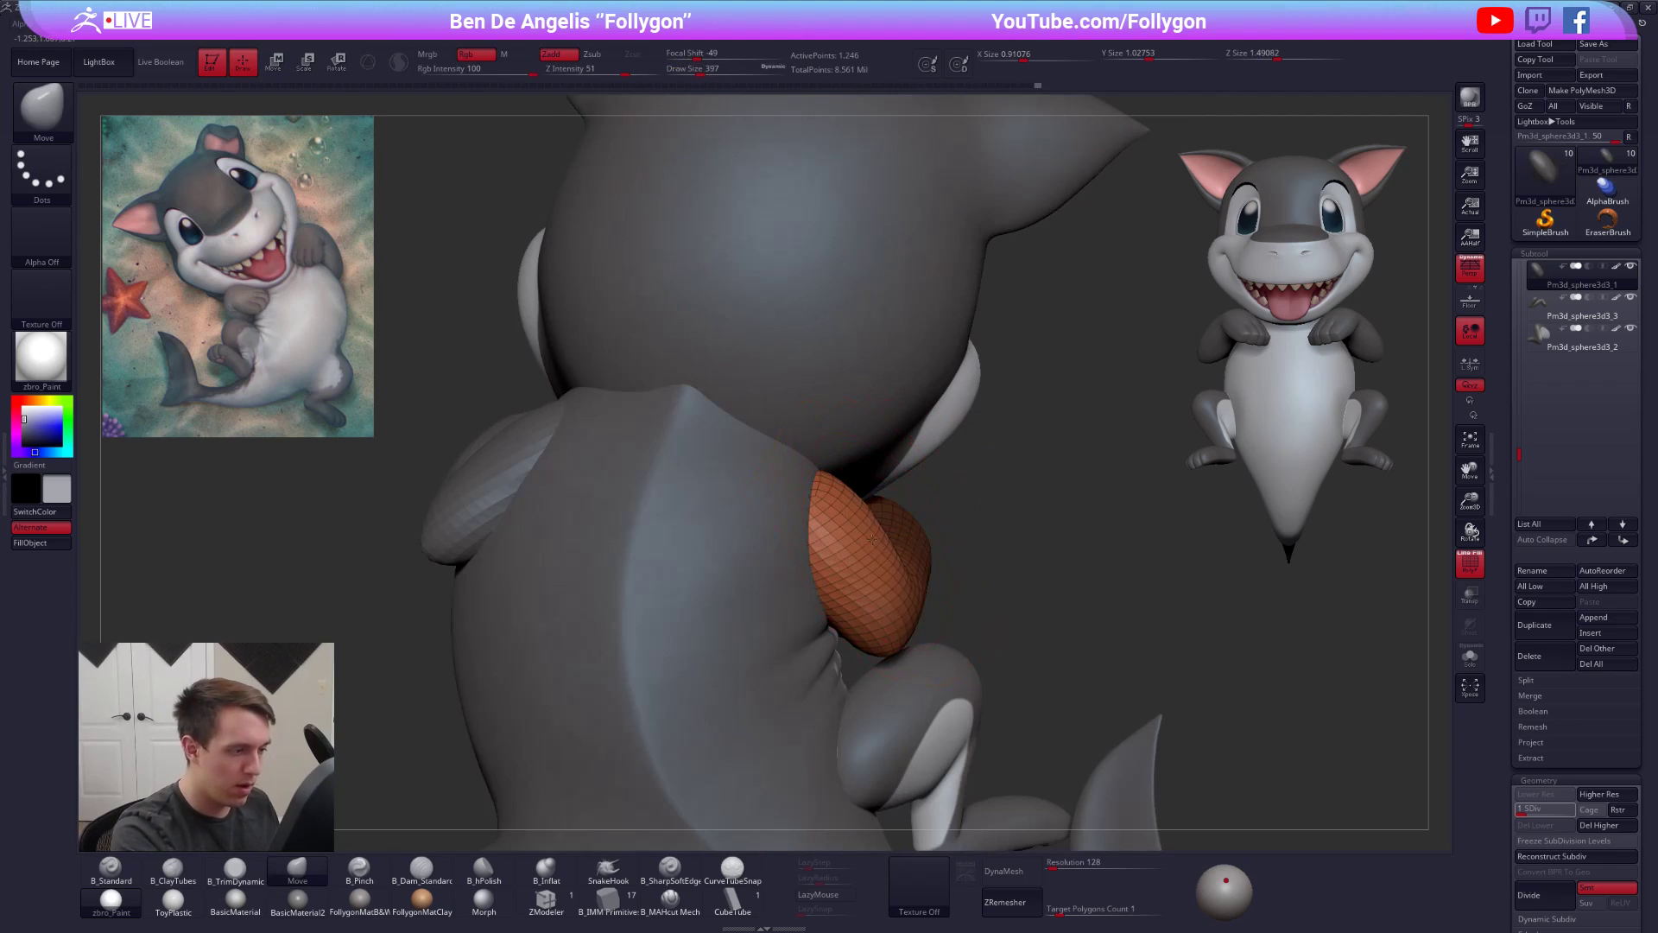
key(space)
click(875, 537)
right_drag(874, 484, 871, 540)
drag(871, 518, 896, 486)
ctrl+right_drag(916, 486, 974, 544)
- Hide the wireframe and refine the right elbow and shoulder contour from behind with a larger Move brush
right_drag(993, 605, 898, 613)
key(shift+f)
drag(888, 611, 886, 620)
right_drag(863, 618, 907, 615)
key(space)
click(894, 660)
drag(881, 606, 874, 611)
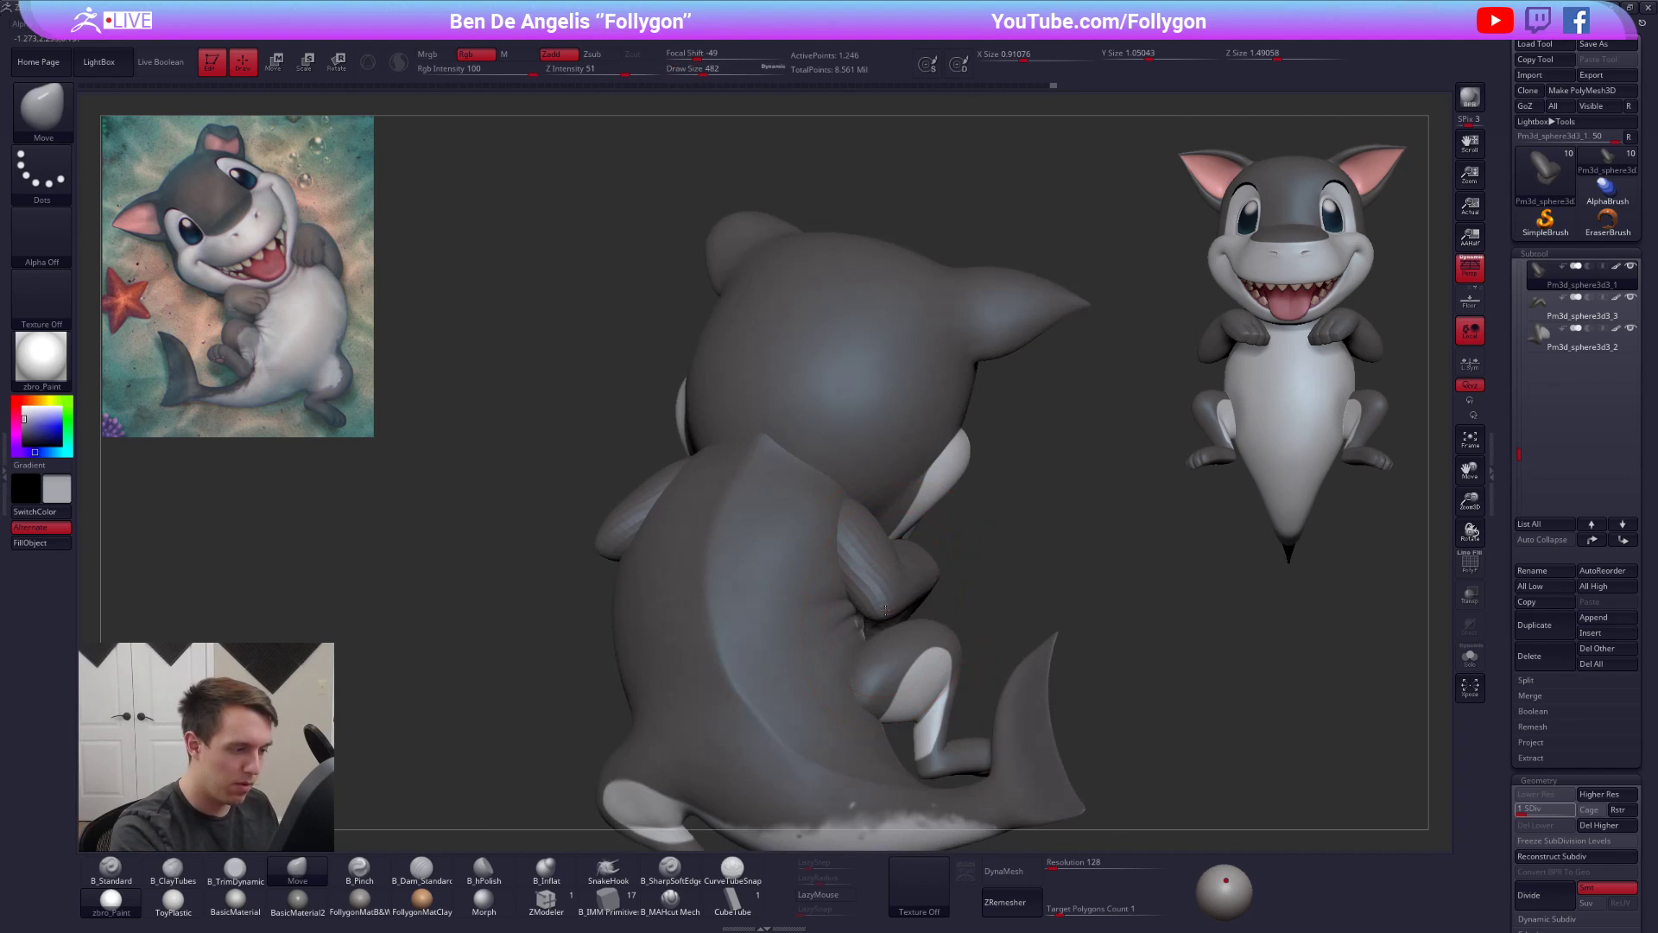
right_drag(874, 607, 896, 603)
drag(881, 598, 872, 604)
- Adjust the right arm's shape from the front with the Move brush at size 307
mouse_move(984, 608)
right_down()
mouse_move(803, 637)
mouse_move(708, 624)
right_up()
ctrl+right_drag(989, 671, 935, 624)
key(space)
drag(936, 623, 934, 623)
ctrl+right_drag(820, 552, 847, 614)
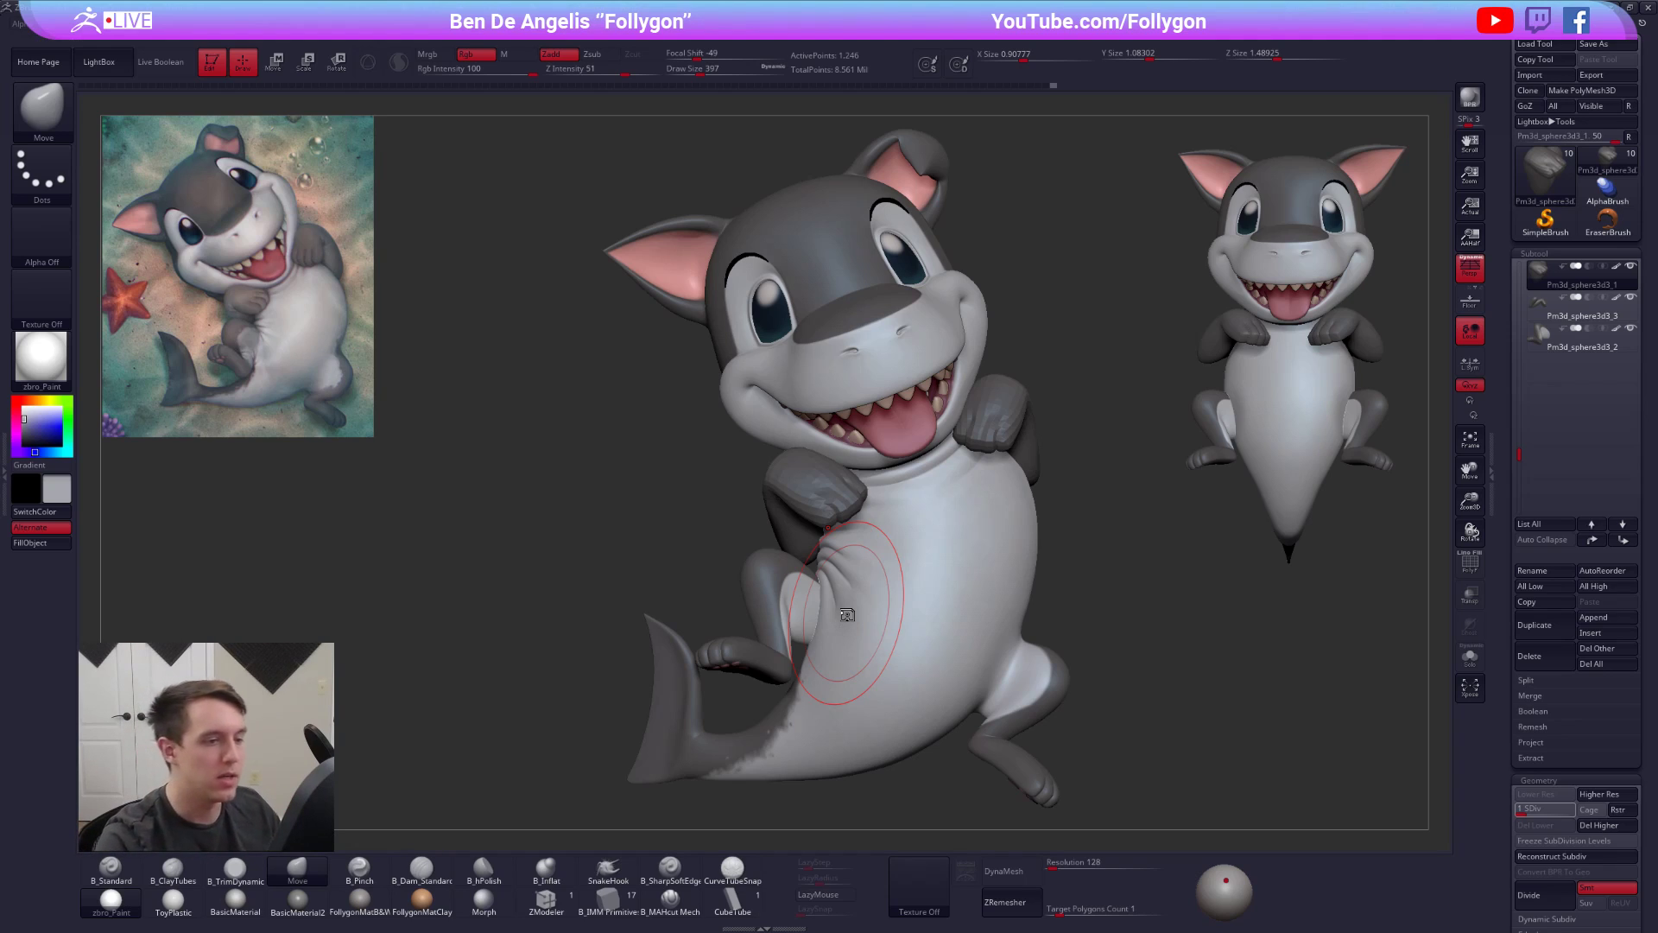
- Raise the right arm to subdivision level 5
key(d)
key(d)
key(d)
key(d)
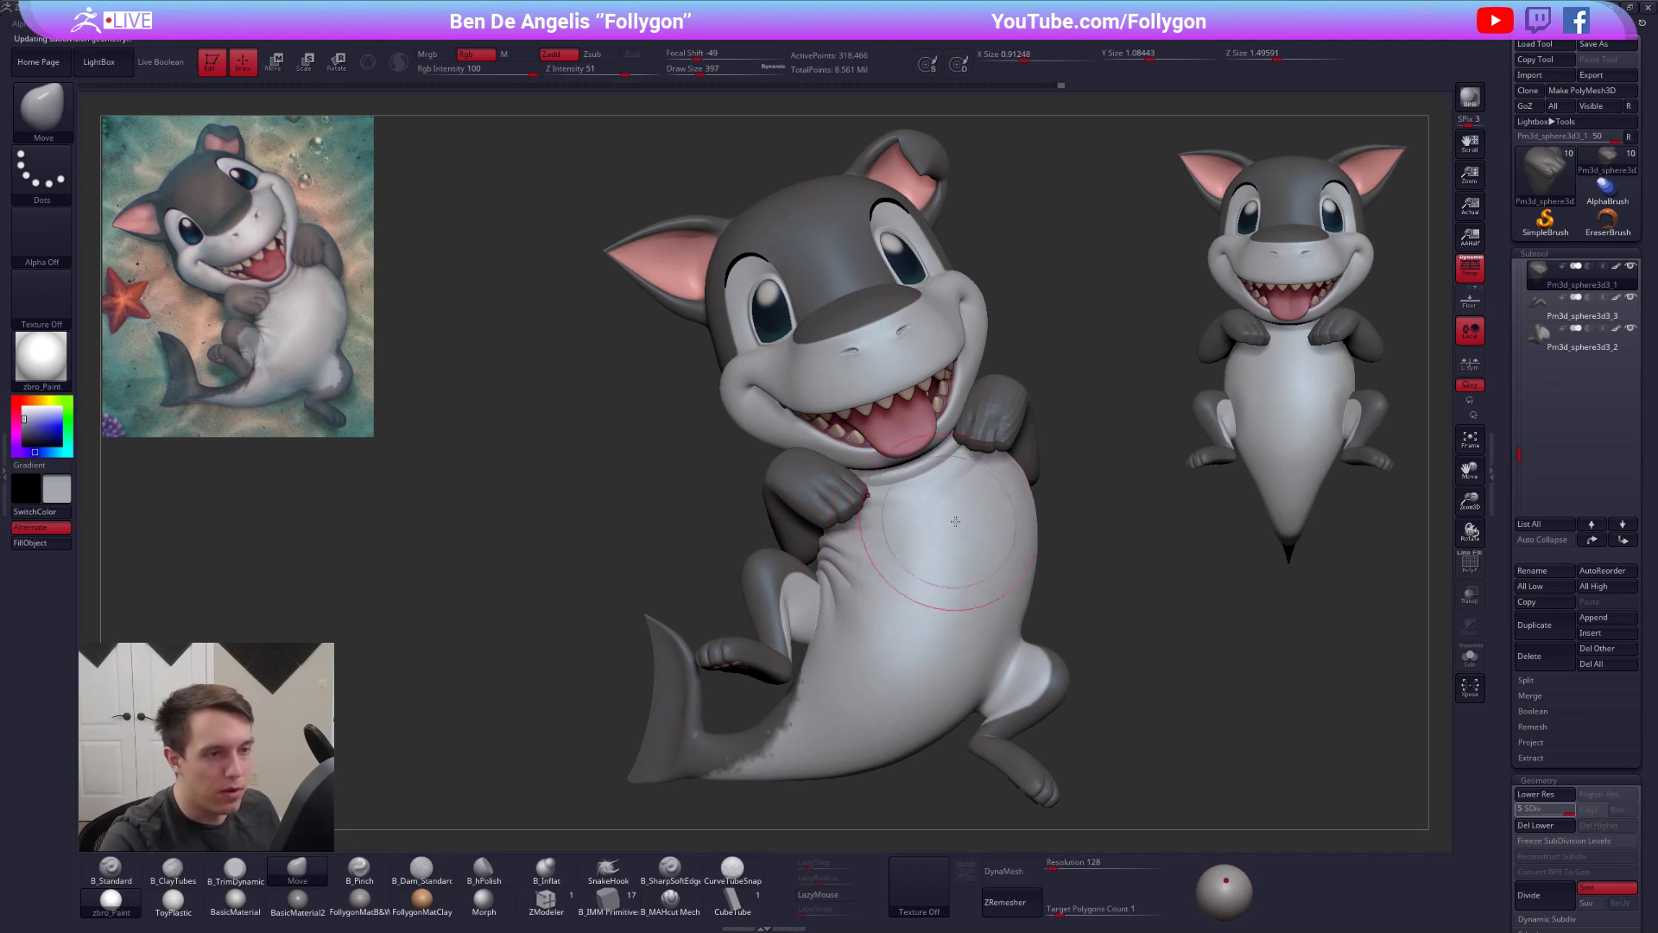
mouse_move(998, 513)
ctrl+right_down()
mouse_move(948, 453)
mouse_move(955, 421)
mouse_move(874, 416)
ctrl+right_up()
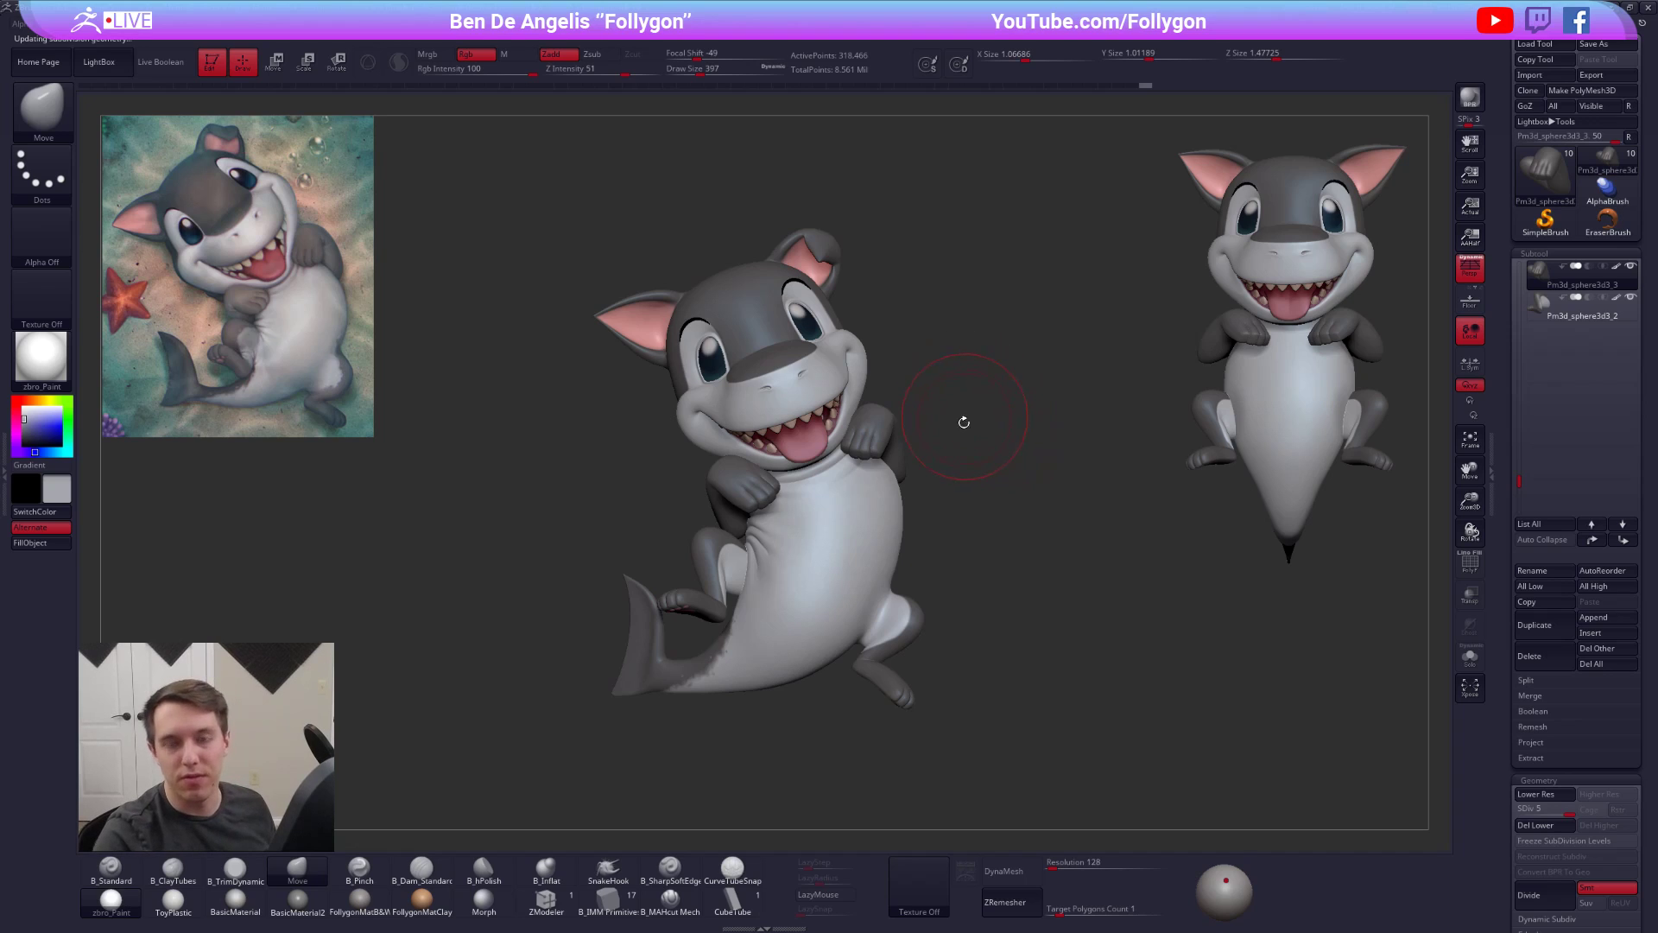
- Drop snapshots of the posed character and the isolated left arm around the canvas
mouse_move(950, 437)
ctrl+right_down()
mouse_move(966, 435)
mouse_move(784, 460)
mouse_move(1083, 383)
mouse_move(1103, 399)
mouse_move(1090, 436)
ctrl+right_up()
key(space)
key(shift+d)
key(shift+s)
alt+right_drag(1002, 386, 1089, 442)
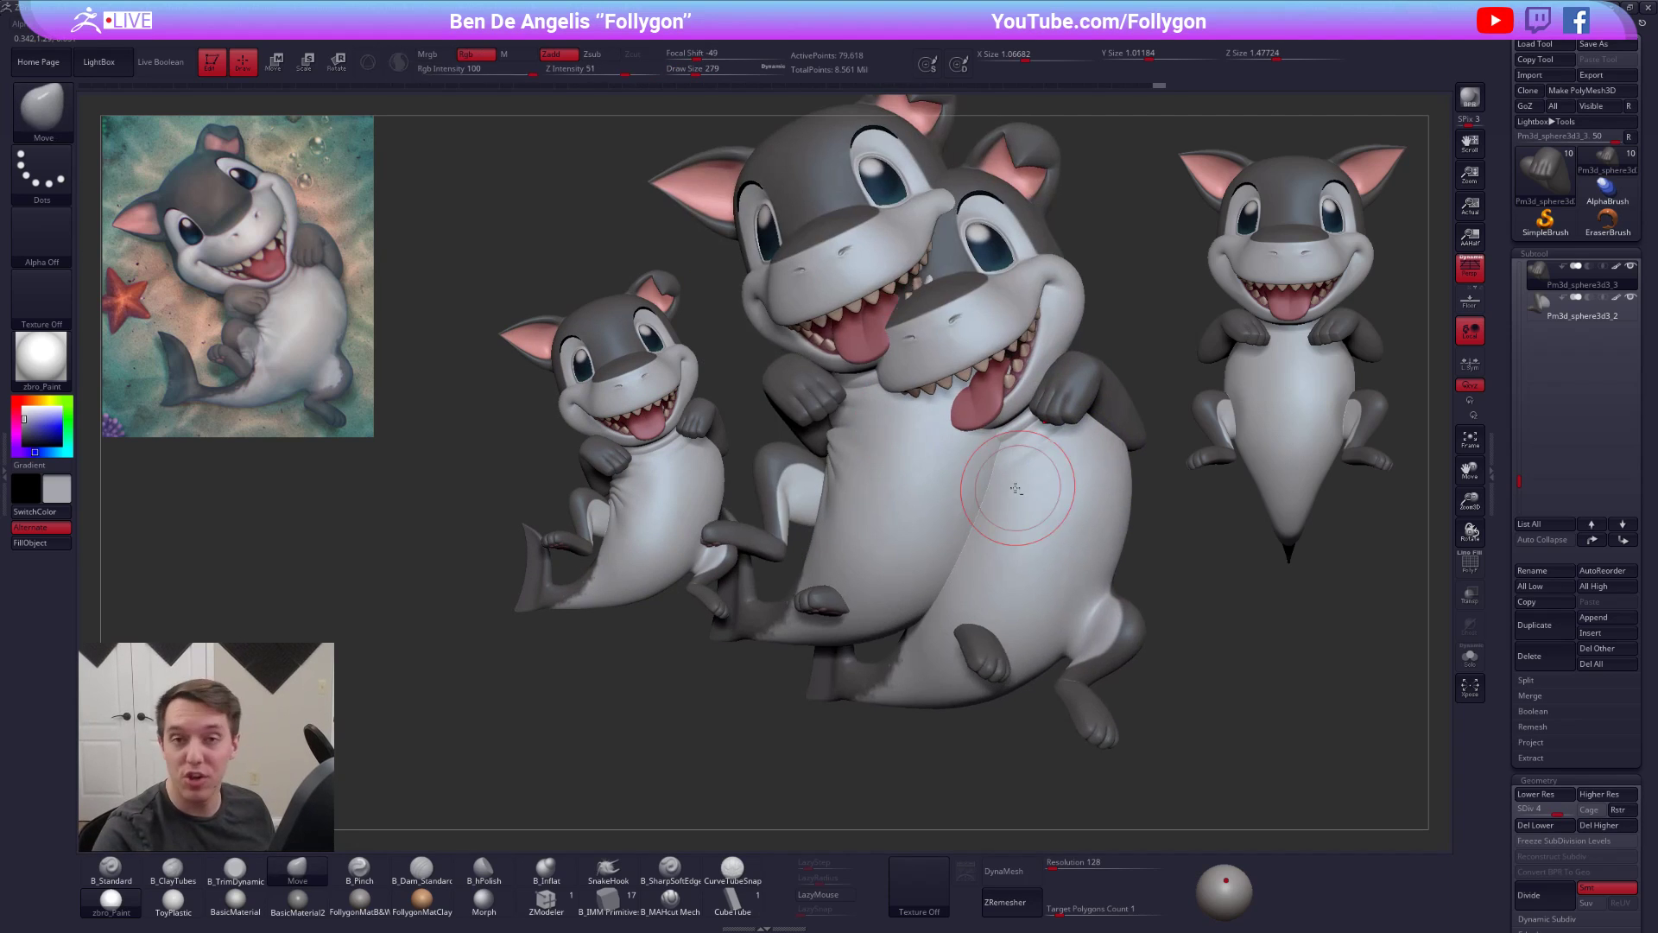
mouse_move(1033, 509)
ctrl+right_down()
mouse_move(1027, 479)
mouse_move(1153, 617)
mouse_move(1149, 567)
mouse_move(622, 562)
mouse_move(509, 529)
mouse_move(444, 534)
mouse_move(411, 610)
mouse_move(566, 525)
mouse_move(469, 510)
mouse_move(520, 528)
mouse_move(519, 483)
mouse_move(518, 666)
mouse_move(539, 688)
mouse_move(877, 704)
ctrl+right_up()
key(shift+s)
key(shift+s)
key(shift)
key(shift+s)
right_drag(877, 704, 768, 726)
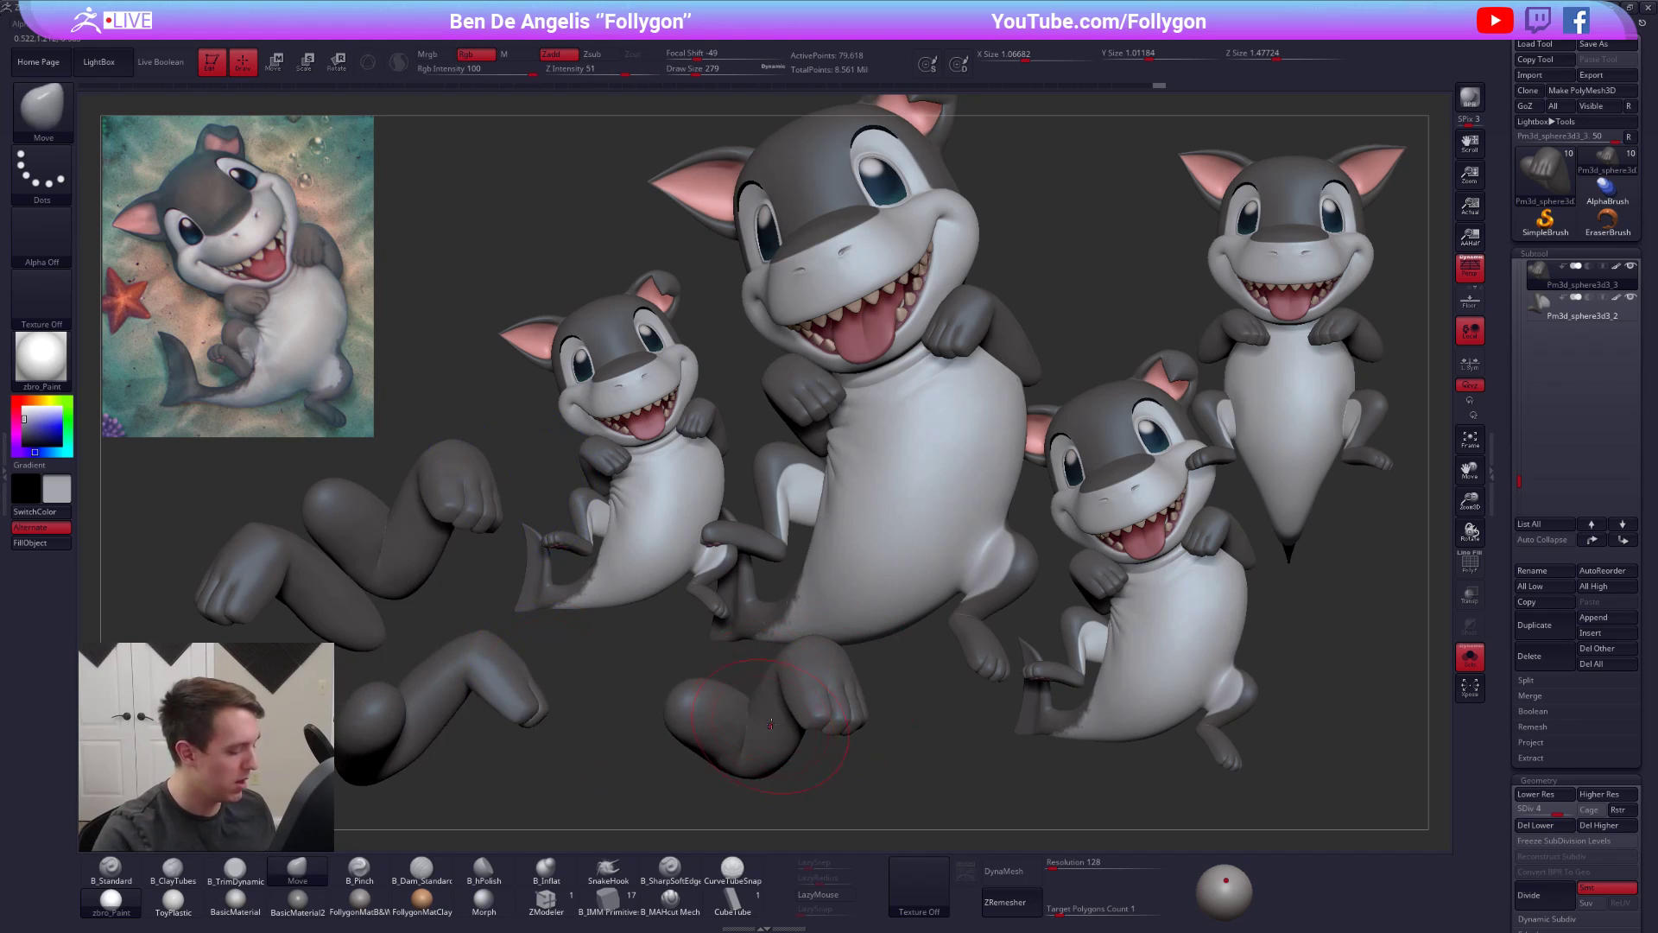
- Leave Edit mode and draw extra copies of the arm and the full character across the canvas
key(t)
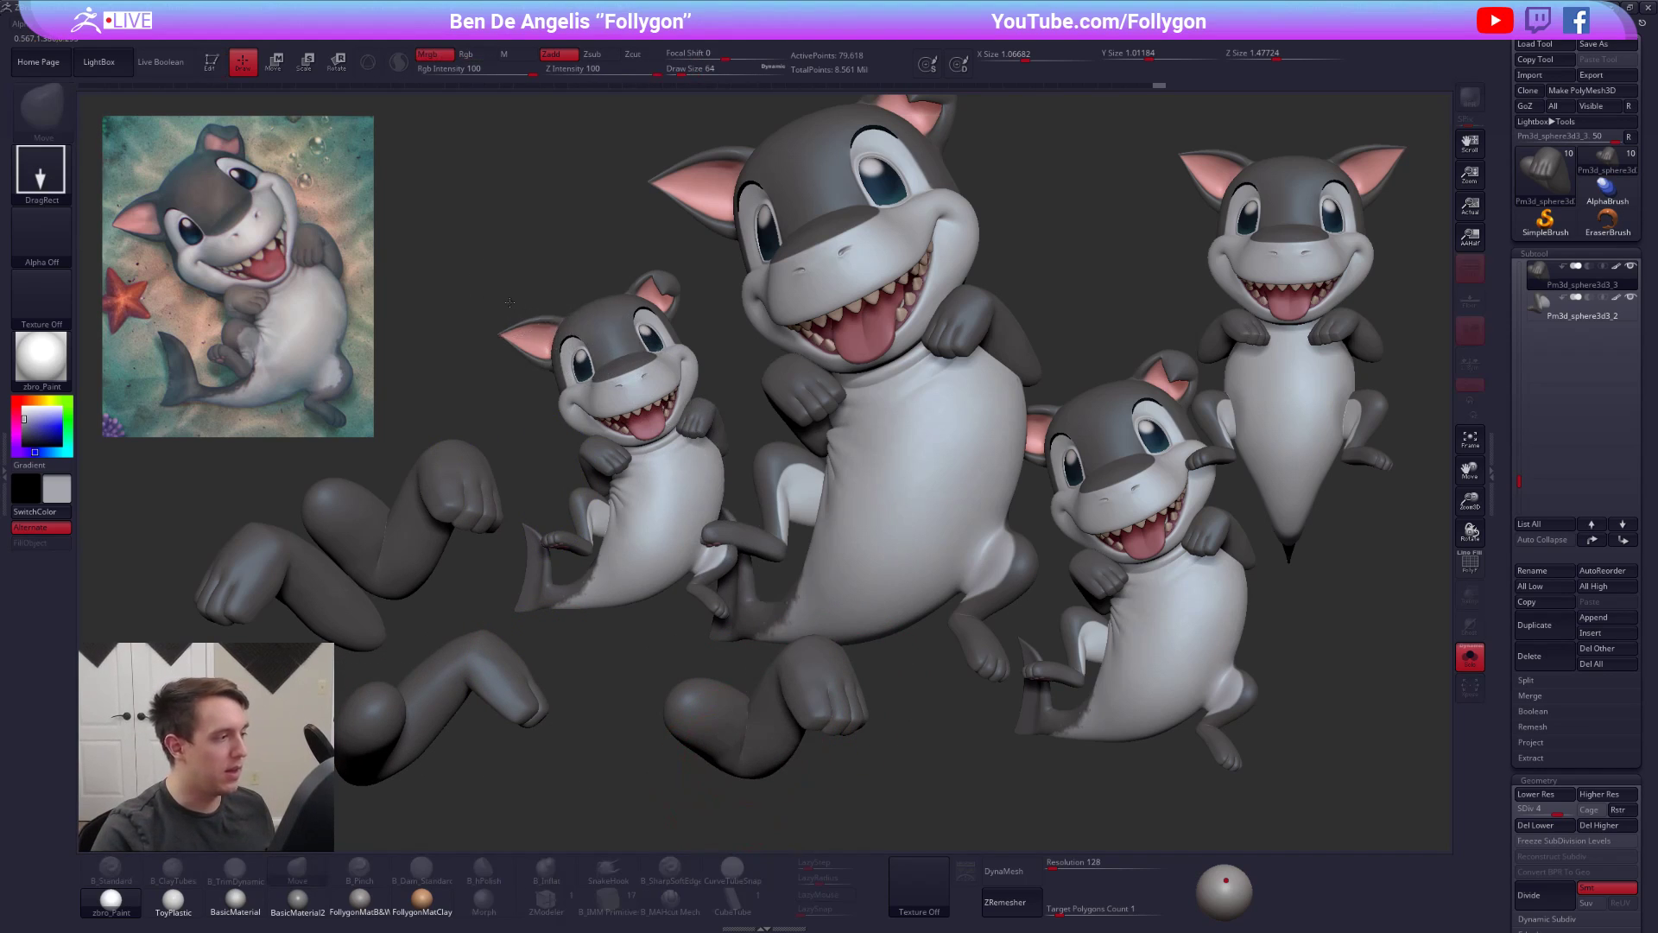
drag(528, 371, 429, 612)
drag(349, 561, 285, 523)
key(alt+s)
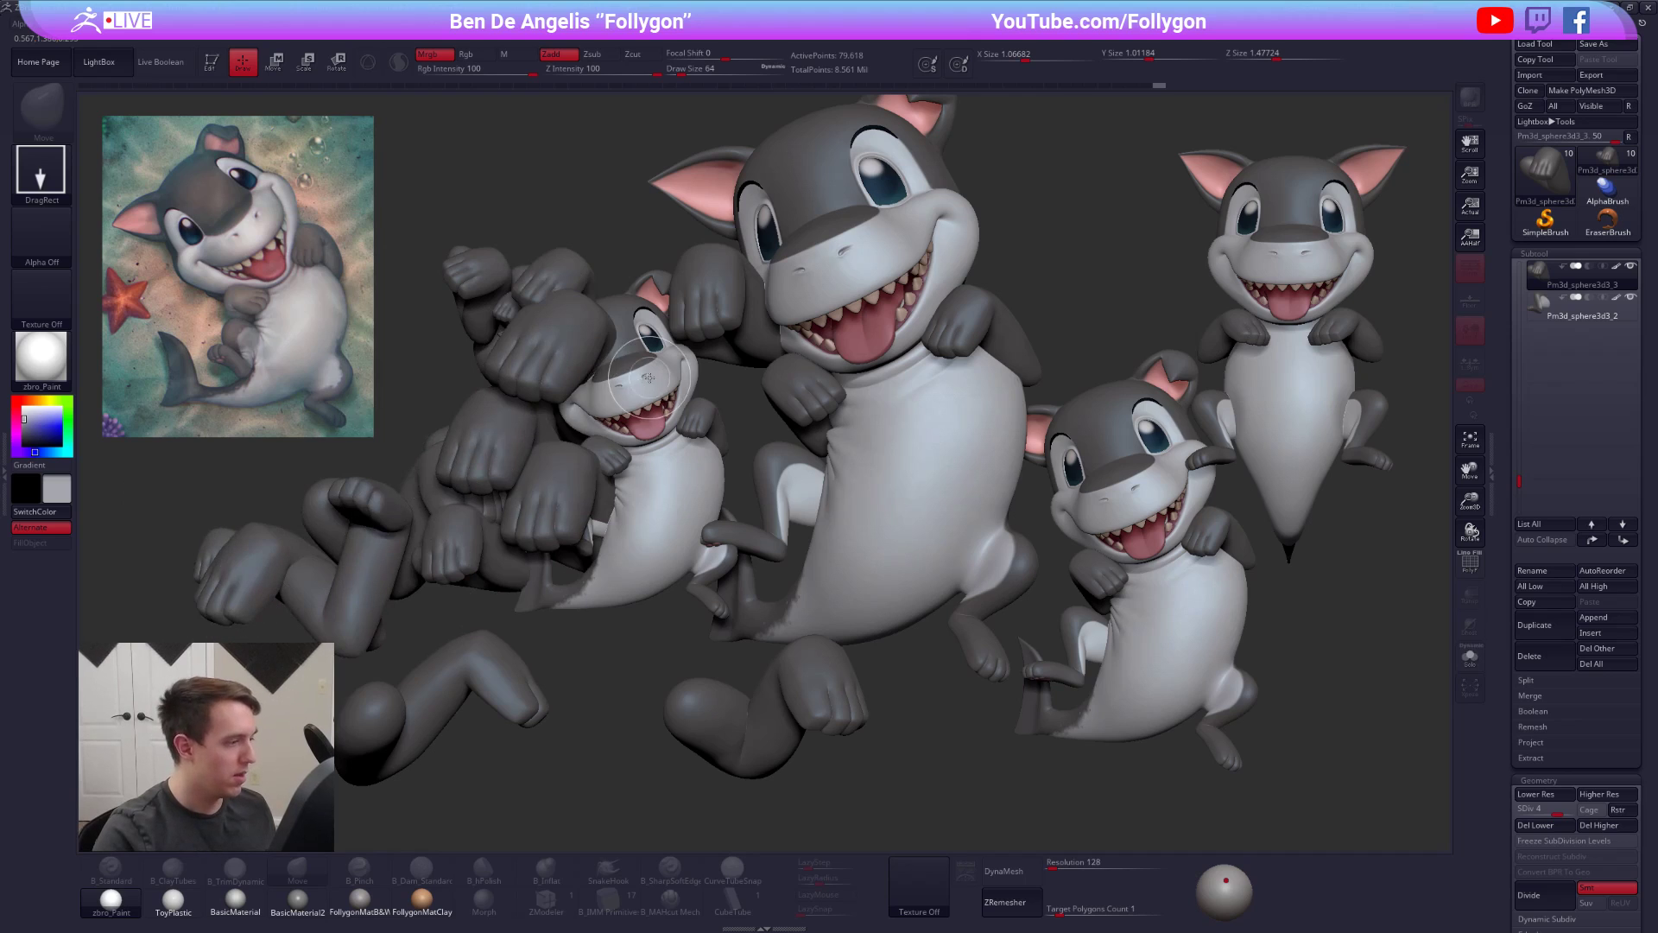
drag(649, 377, 706, 455)
drag(829, 401, 867, 519)
drag(985, 447, 1004, 583)
drag(1057, 425, 1058, 565)
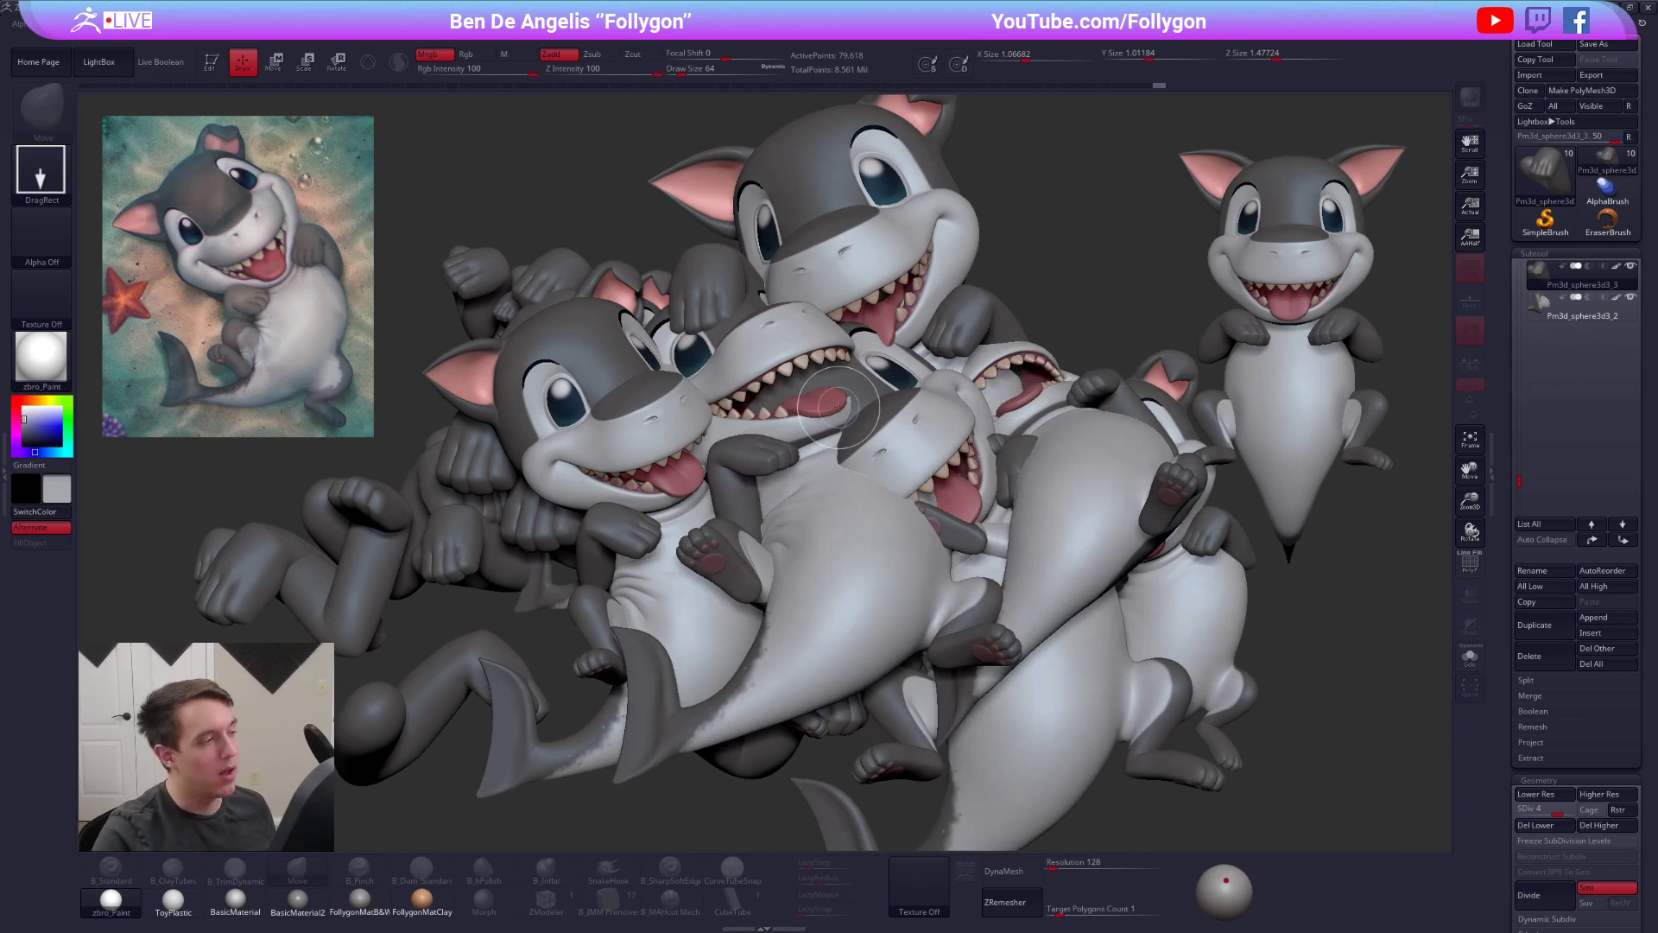
- Return to Edit mode and clear the canvas layer of all dropped copies
click(212, 63)
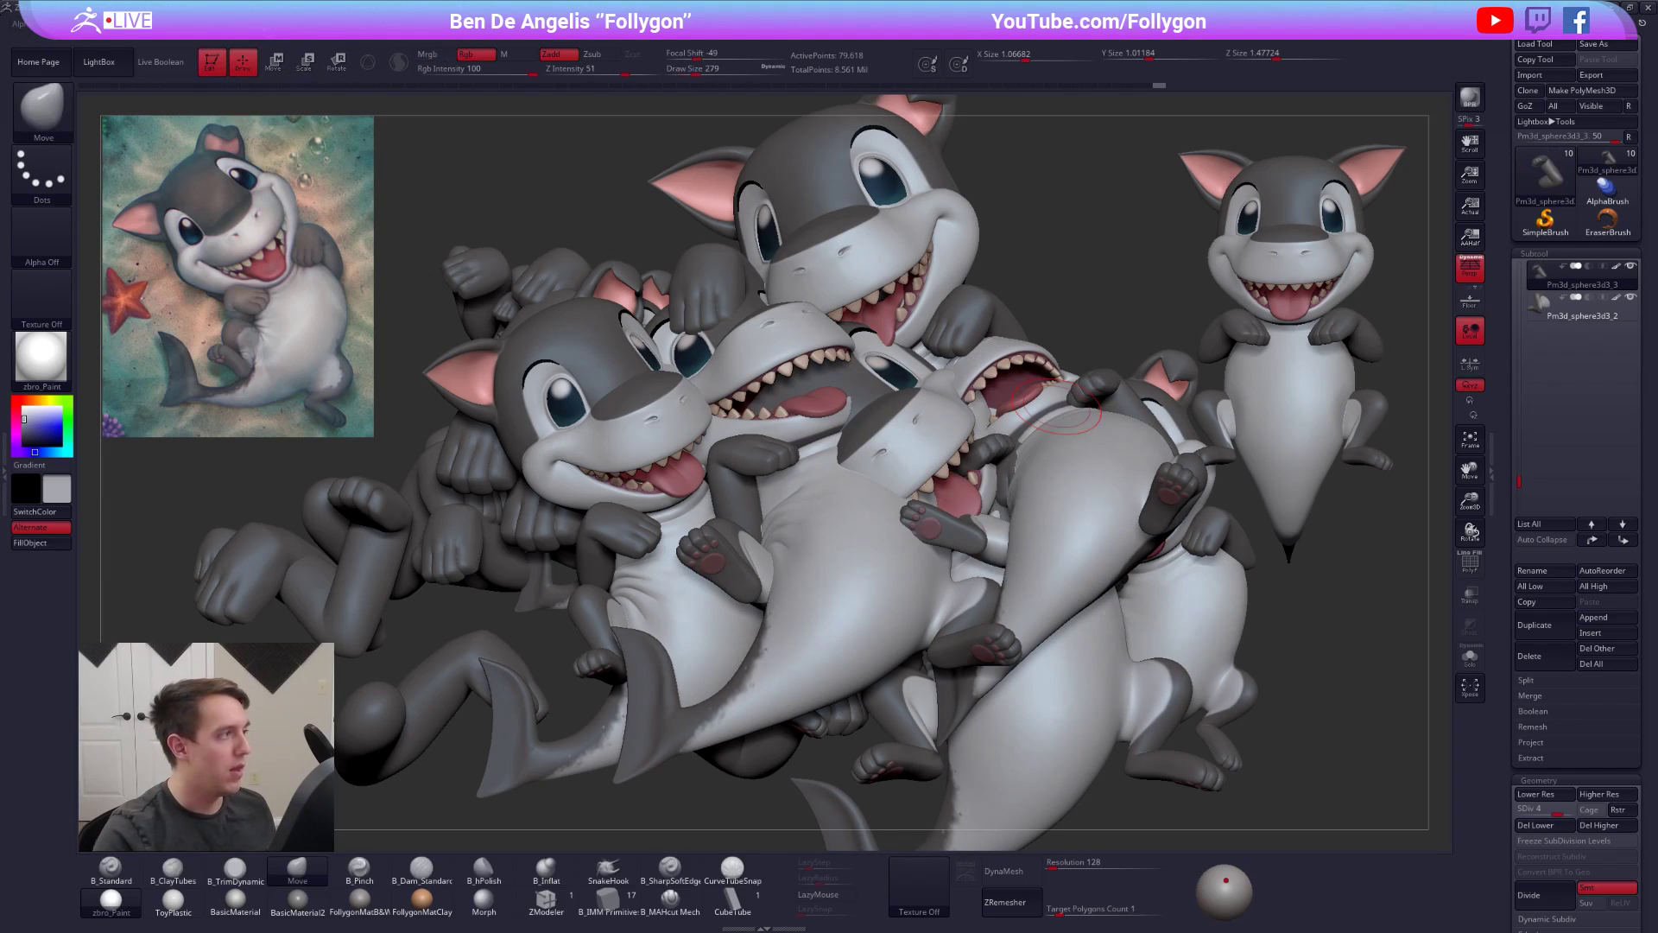
click(266, 35)
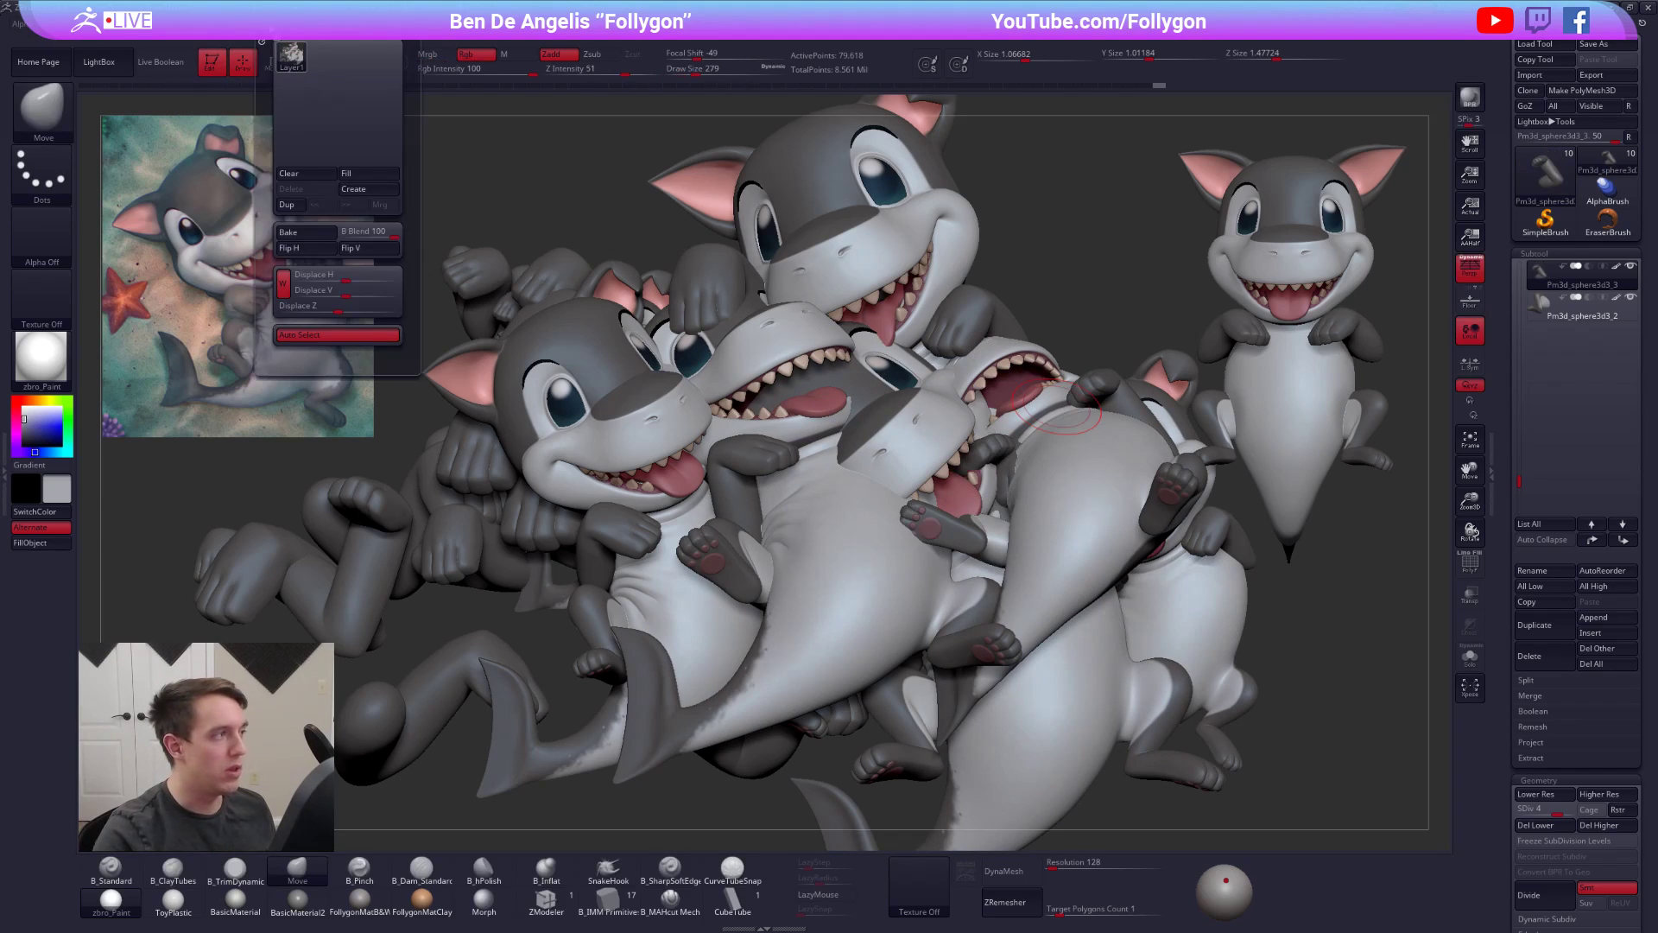
click(313, 174)
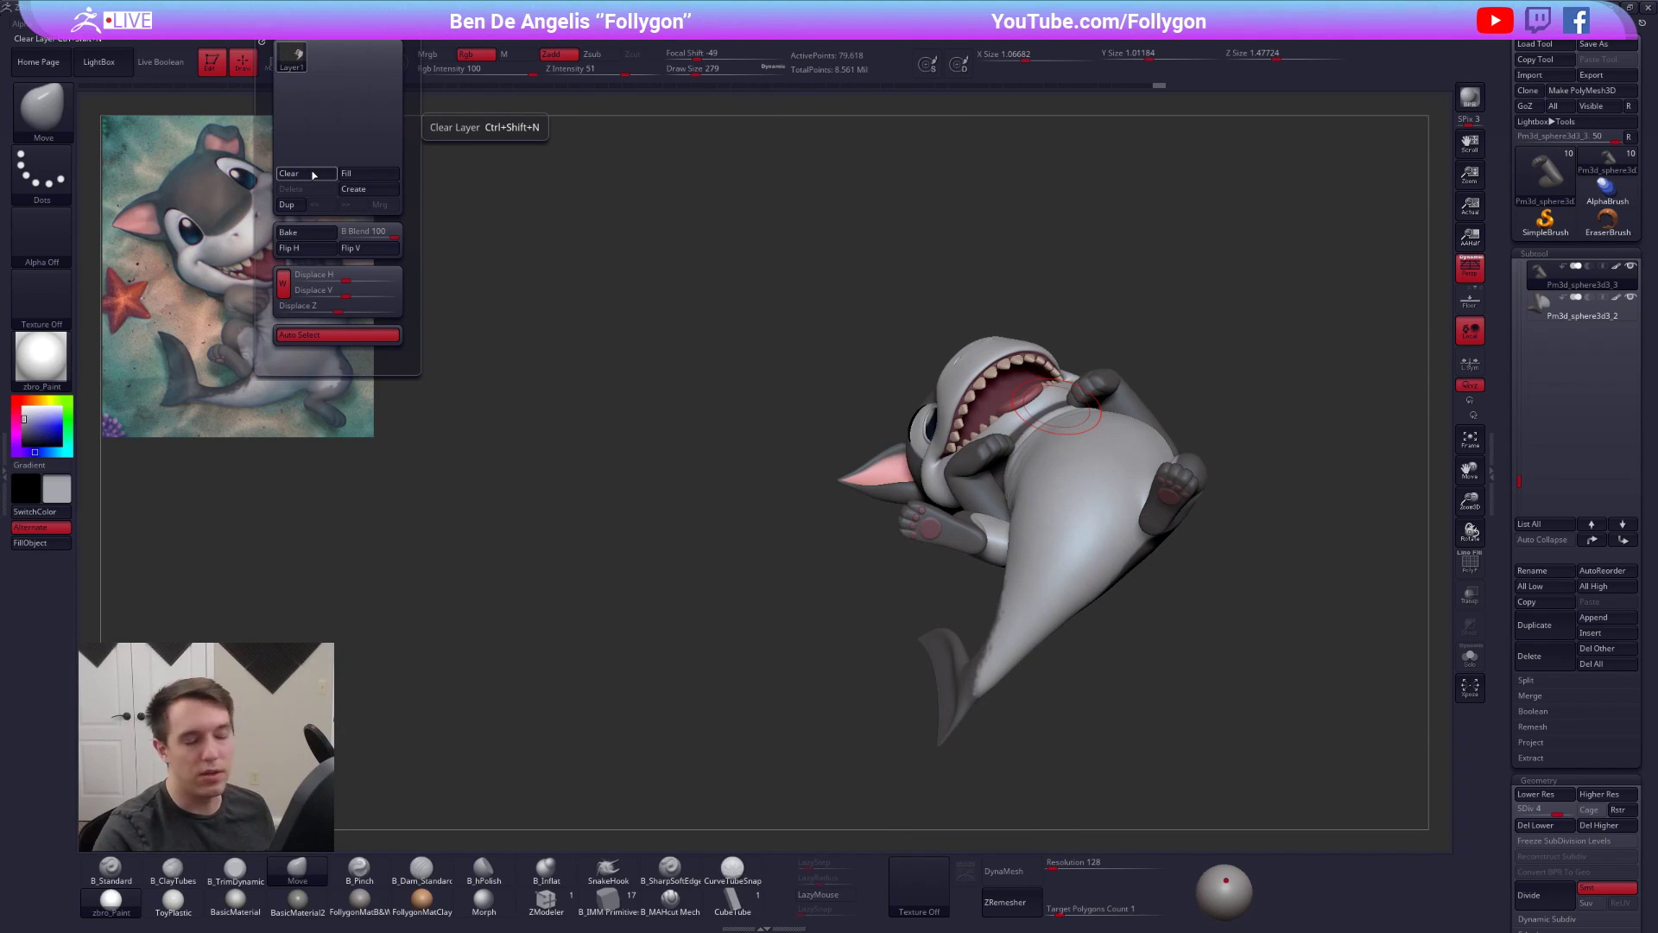
- Place a small snapshot of the current pose beside the model for comparison with the painting
drag(685, 381, 1165, 450)
drag(1053, 414, 895, 494)
key(shift+s)
mouse_move(896, 494)
ctrl+right_down()
mouse_move(879, 484)
mouse_move(921, 498)
ctrl+right_up()
- Toggle Solo on the left arm and undo the last three edits
key(alt+s)
key(alt+s)
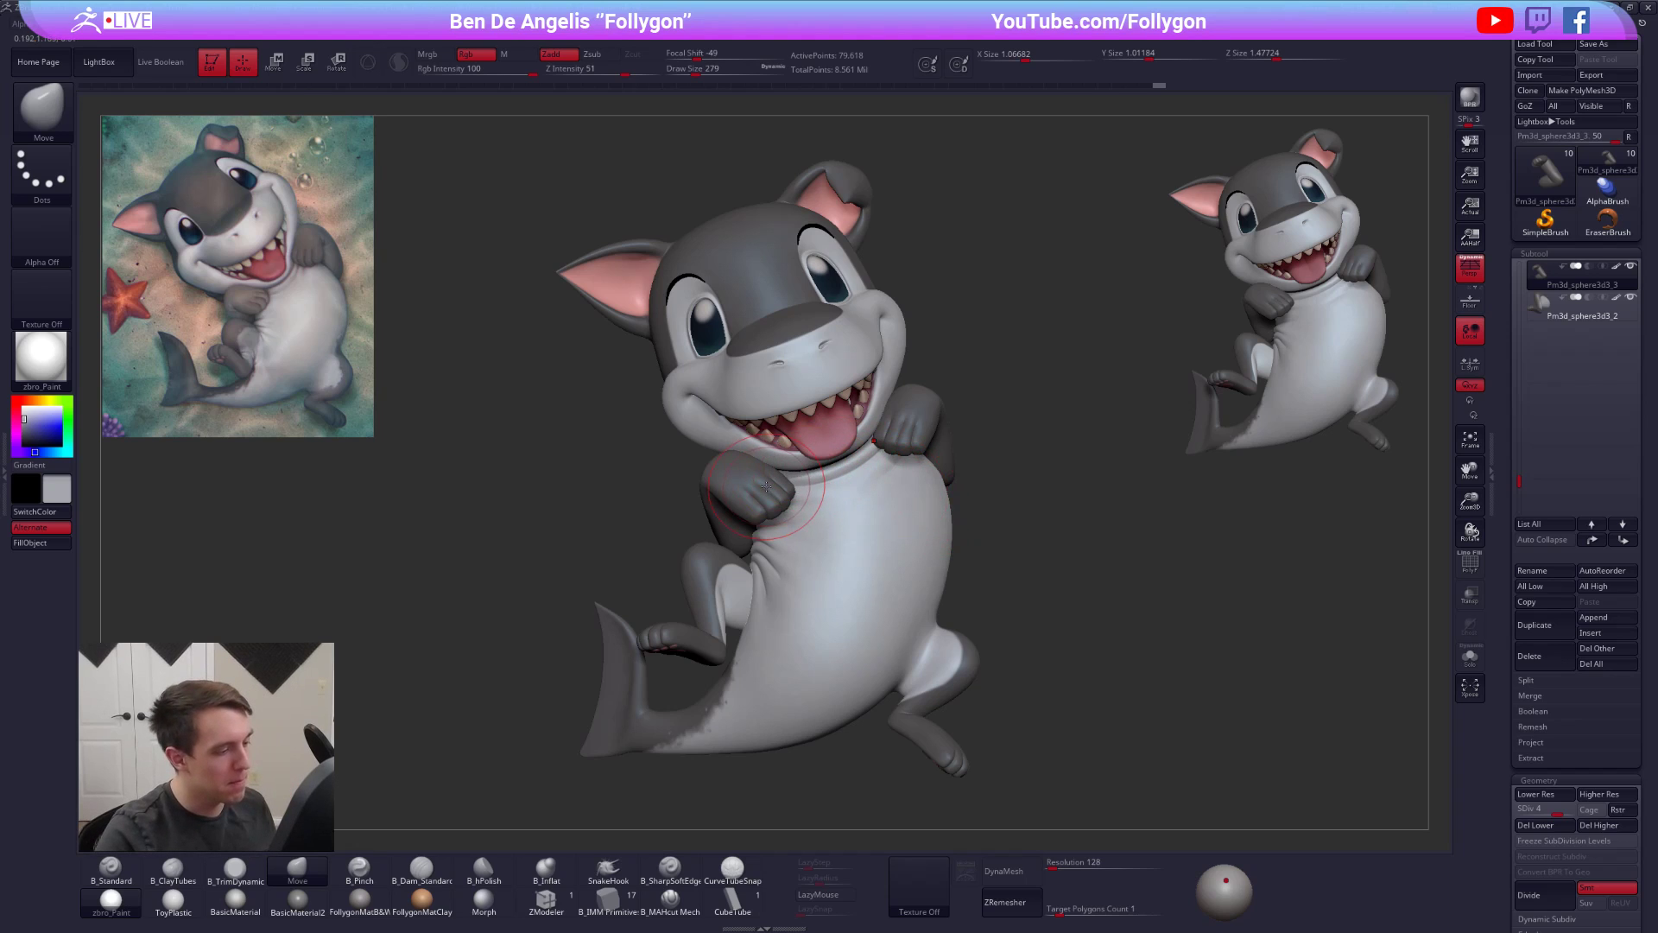
key(ctrl+z)
key(ctrl+z)
key(ctrl+z)
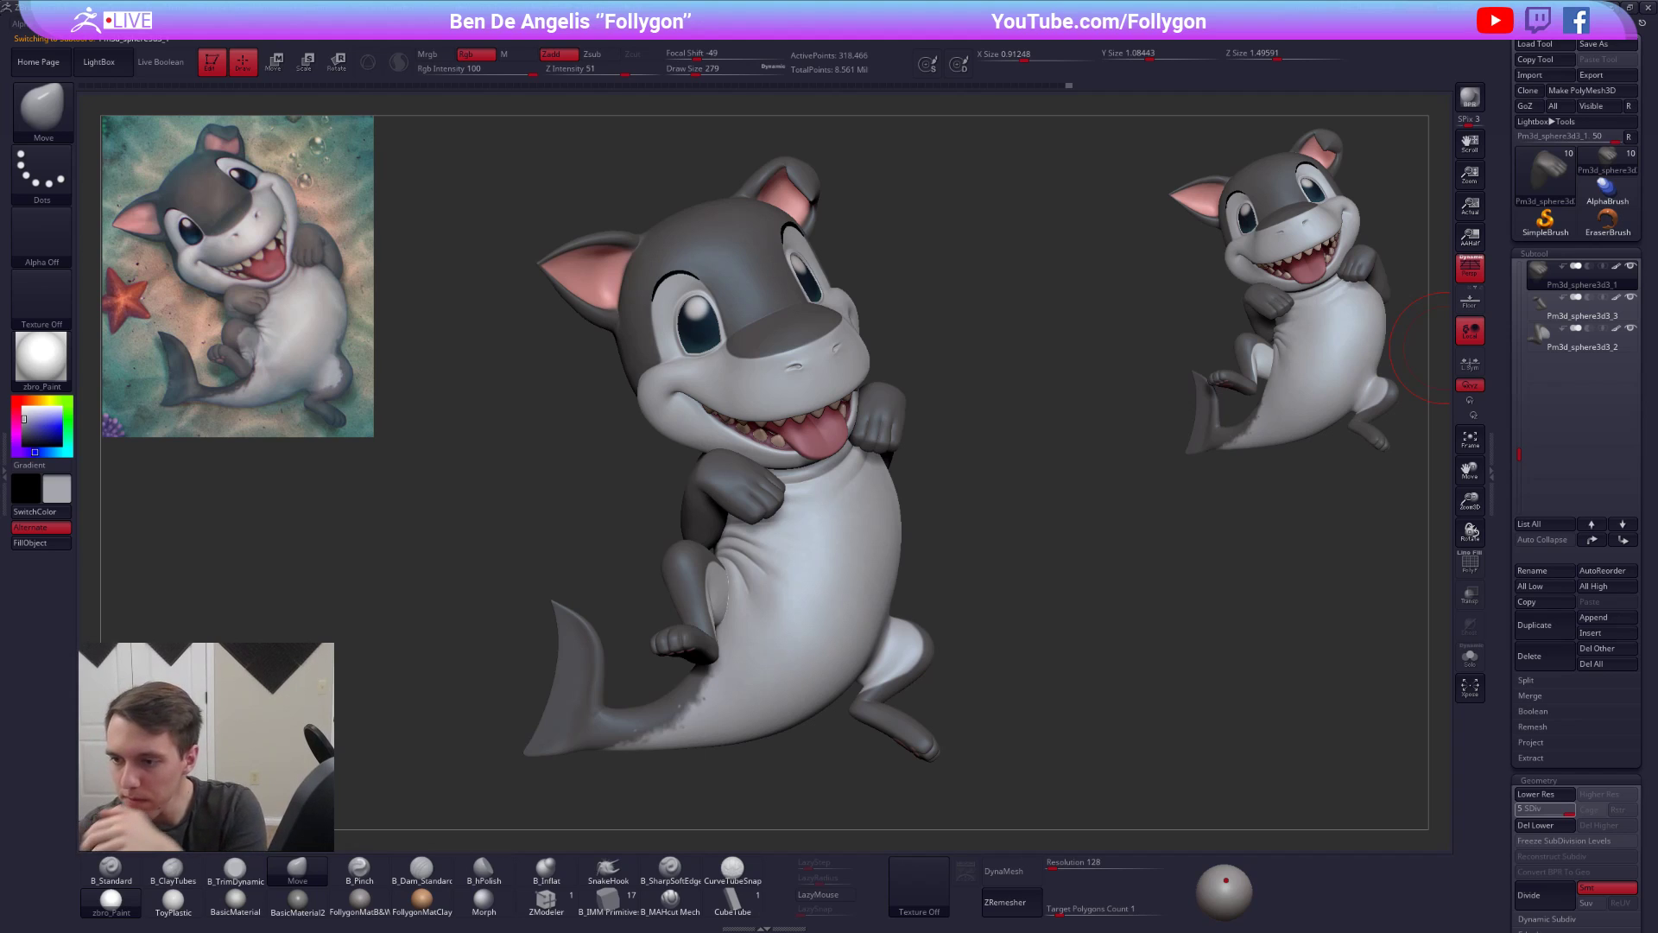
- Select the head and bring its folded left ear into close view
mouse_move(1024, 368)
mouse_down()
mouse_move(935, 371)
mouse_move(962, 370)
mouse_up()
alt+drag(962, 370, 1039, 294)
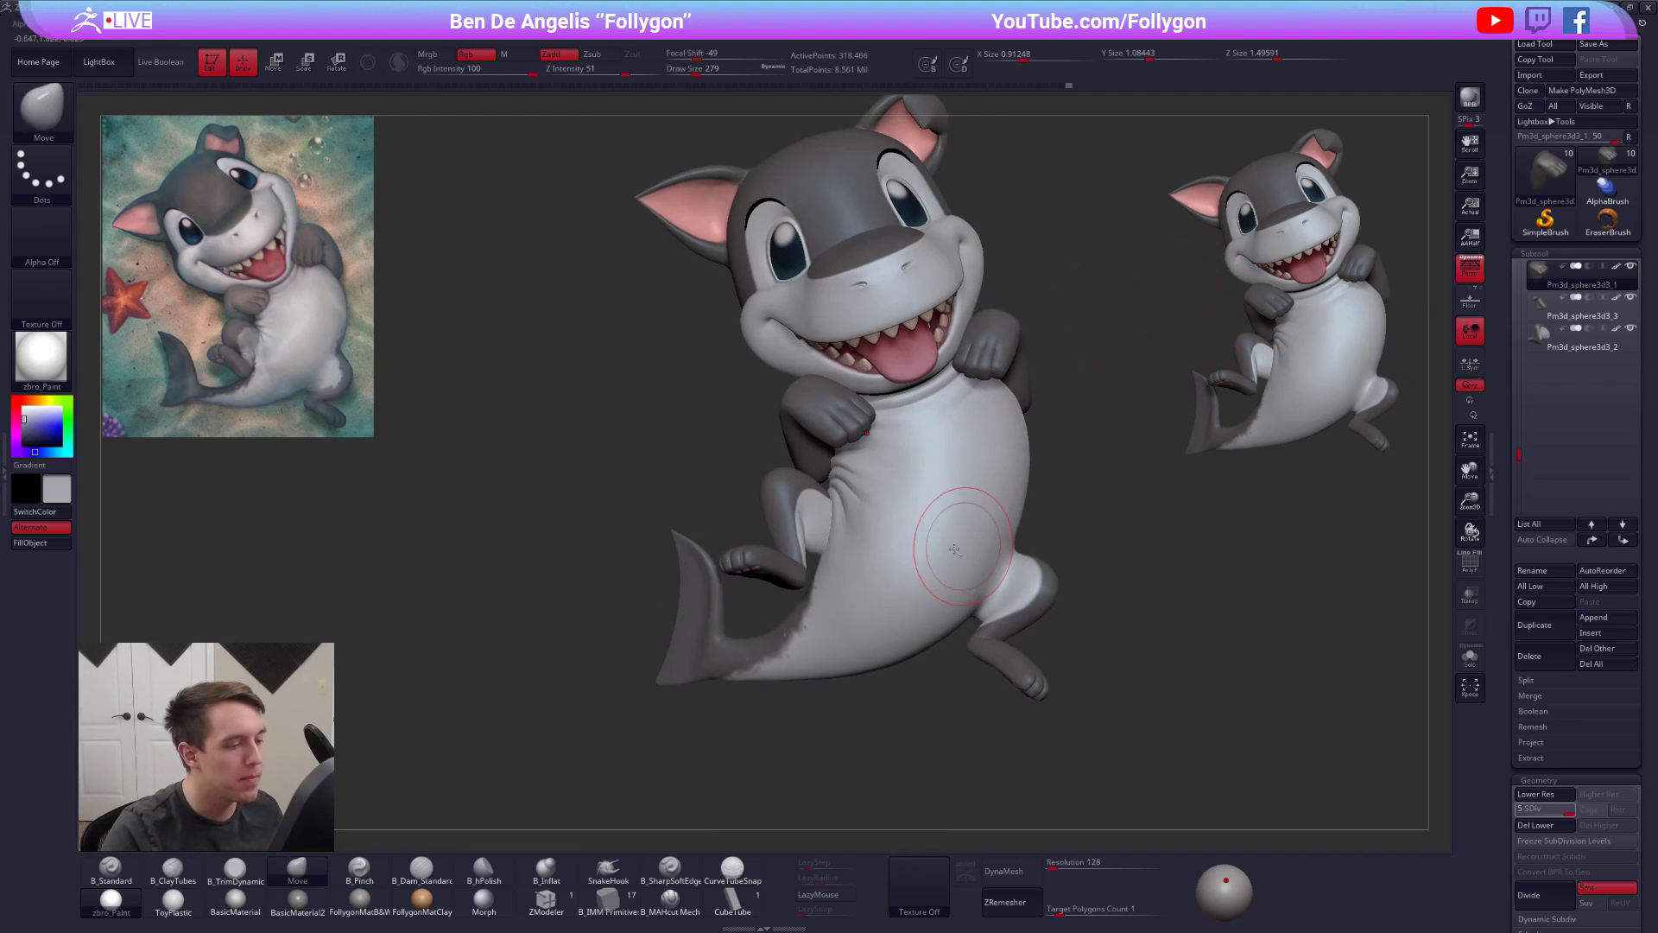
alt+click(793, 520)
mouse_move(660, 518)
mouse_down()
mouse_move(1028, 518)
mouse_move(854, 550)
mouse_move(884, 502)
mouse_move(783, 456)
mouse_up()
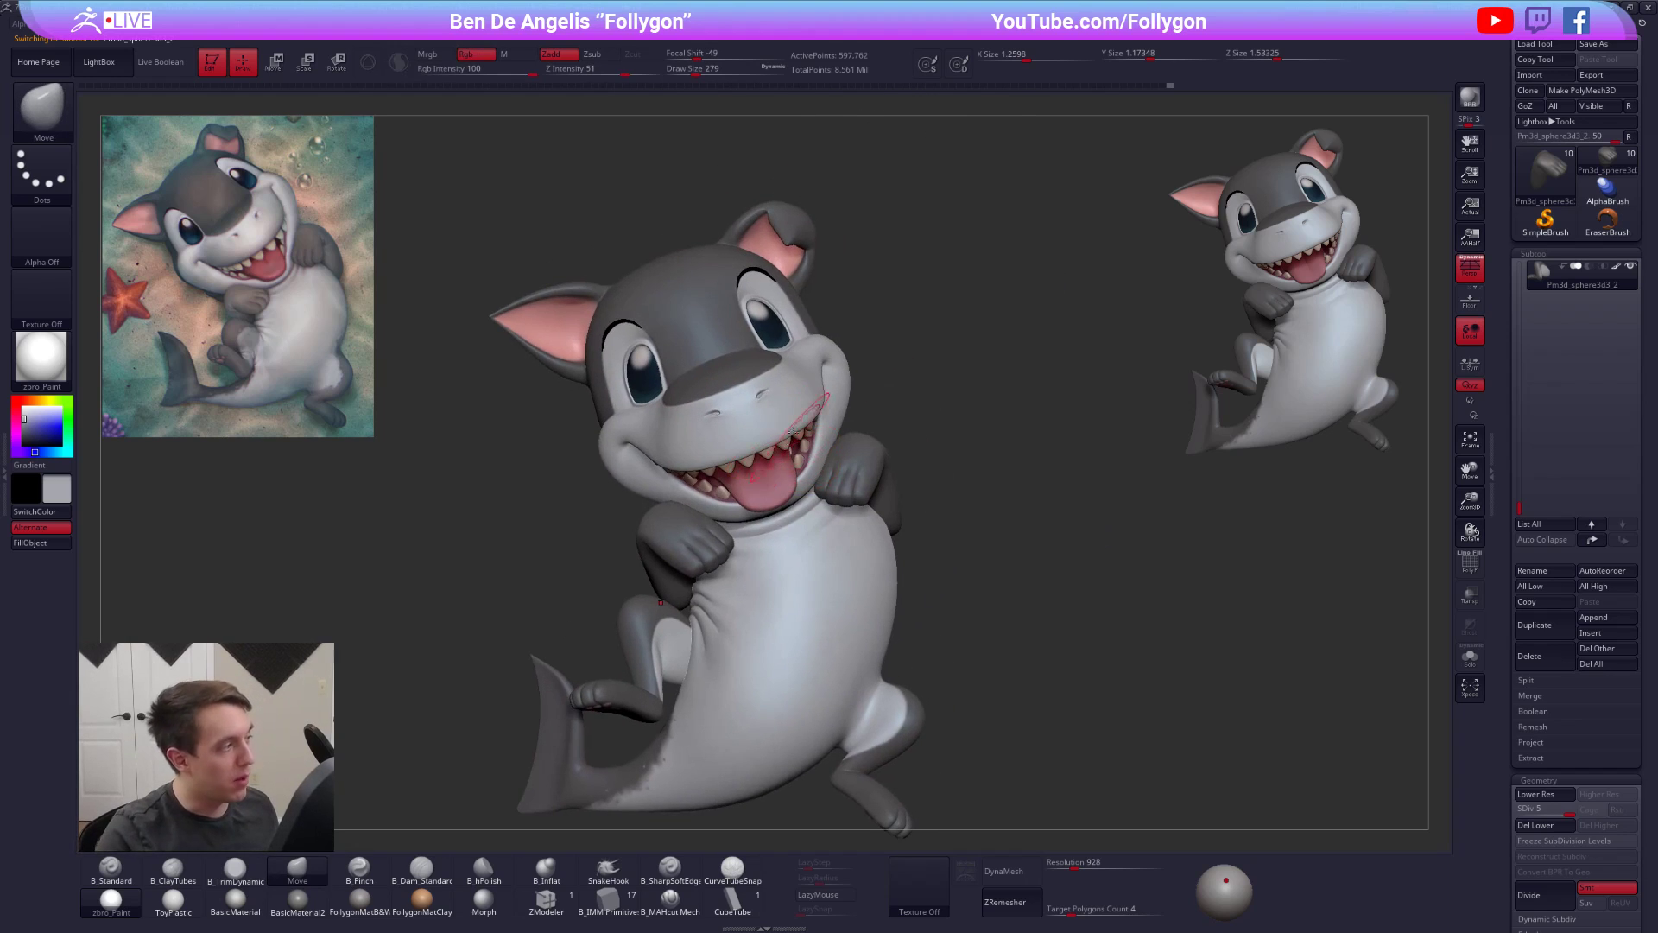
alt+right_drag(833, 422, 895, 549)
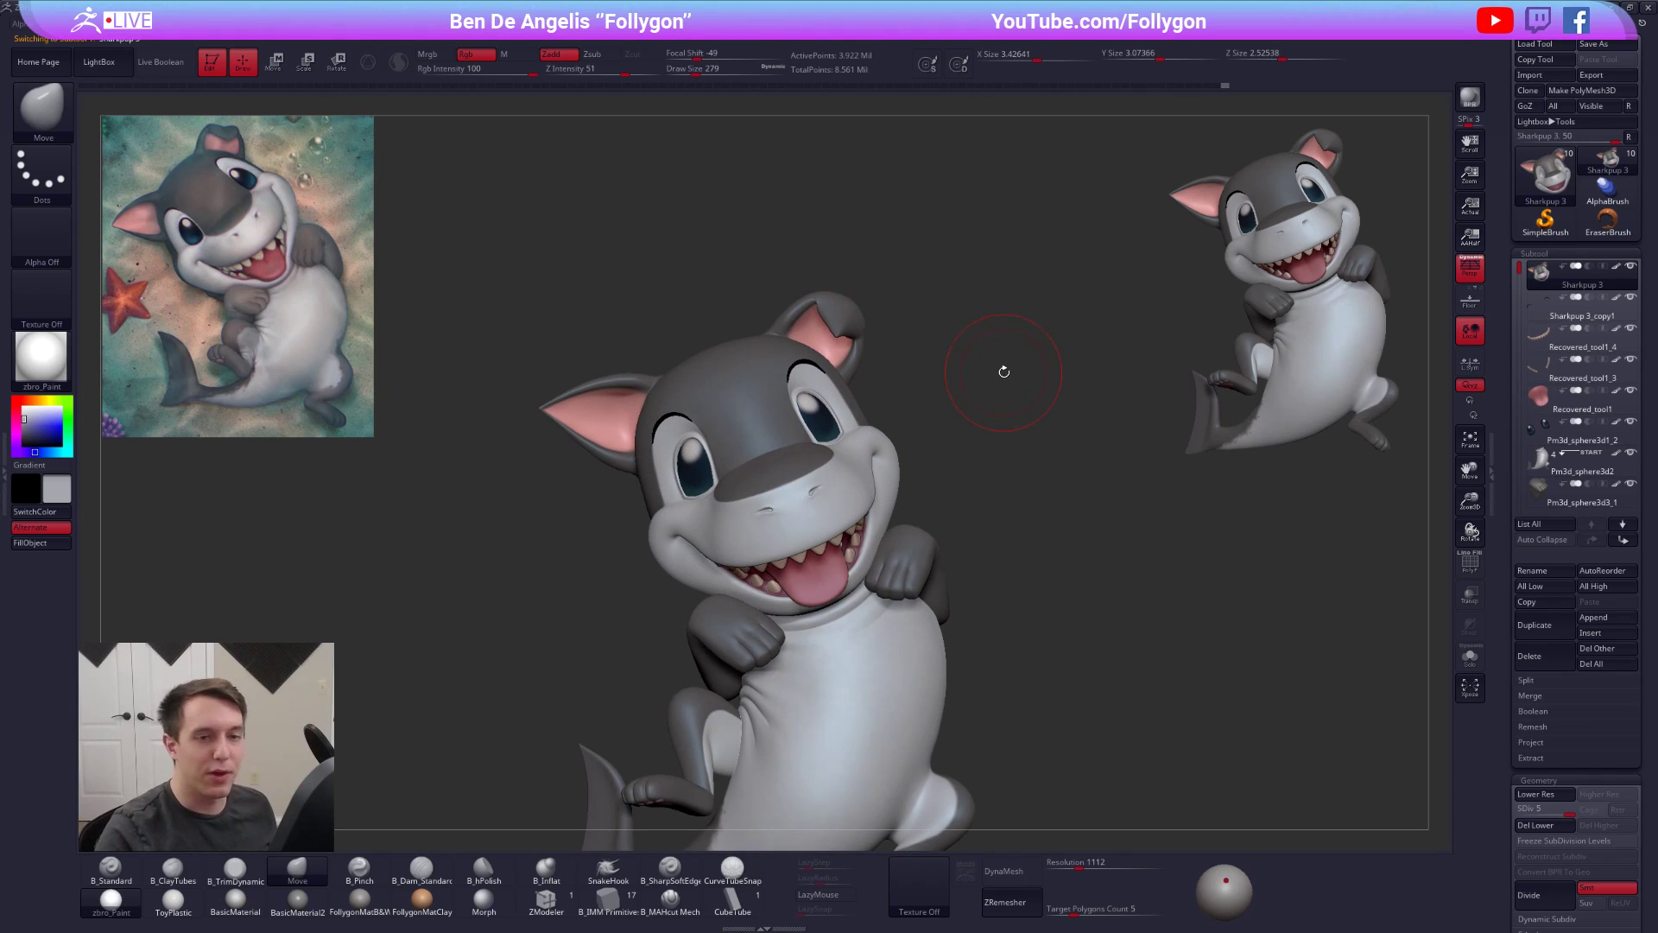
key(shift+f)
key(shift+f)
key(alt+s)
alt+drag(905, 376, 825, 328)
right_drag(824, 328, 937, 358)
right_drag(859, 306, 864, 416)
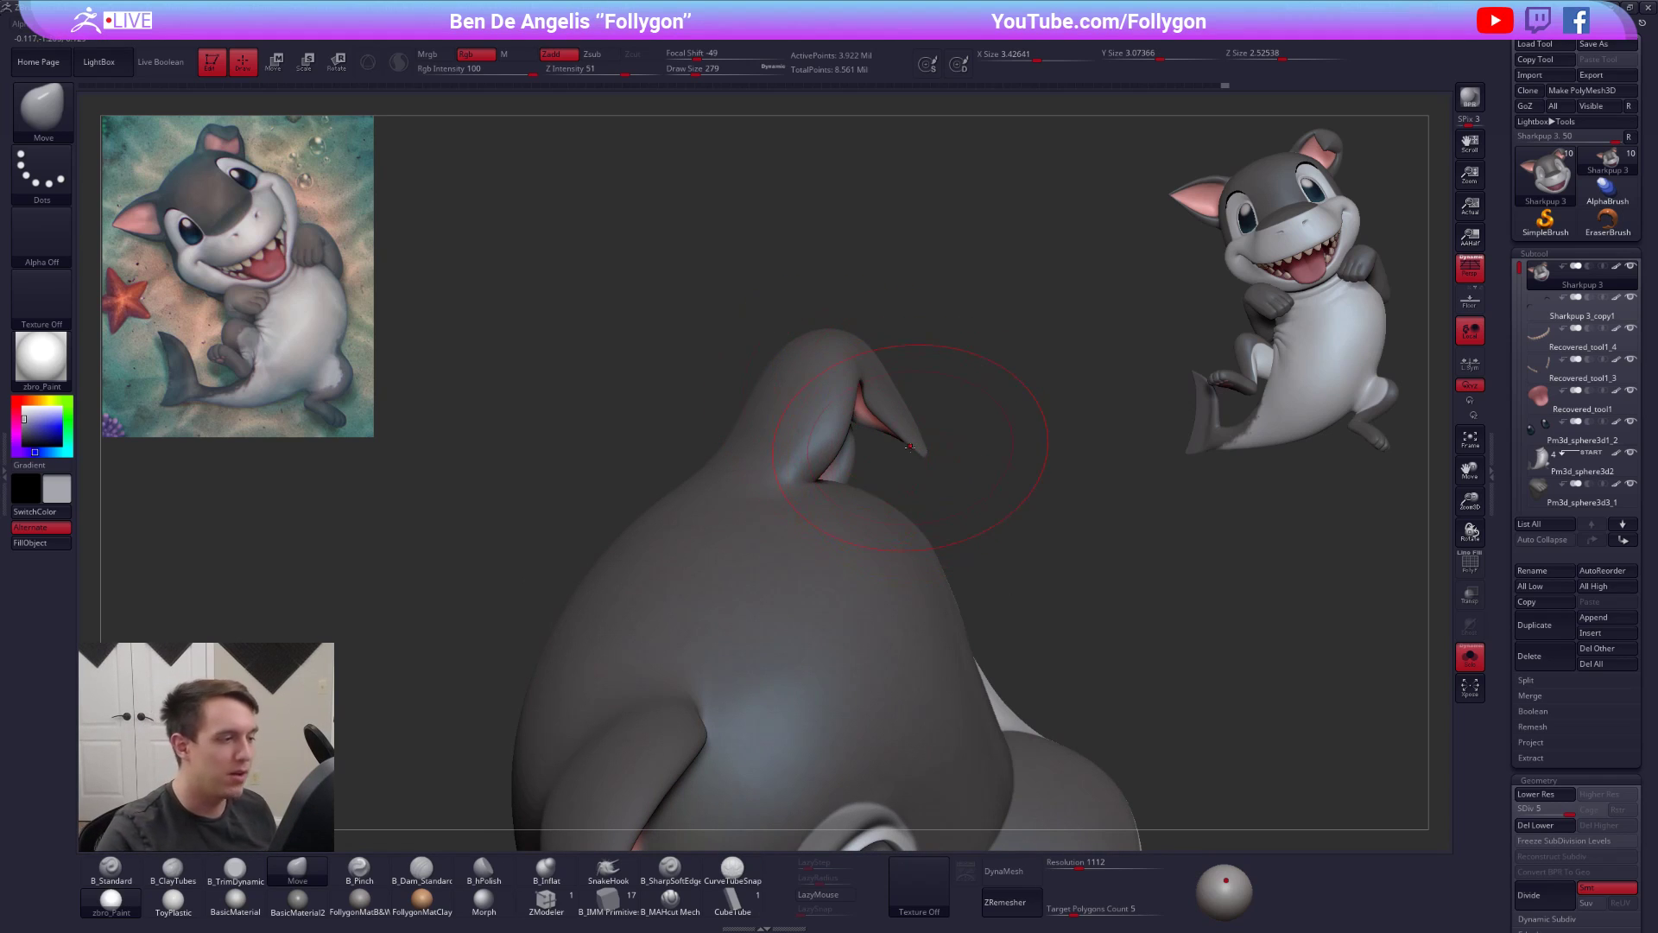
- Lower the head to subdivision level 1 and reshape the folded left ear with a small Move brush
key(shift+d)
key(shift+d)
key(shift+d)
key(shift+d)
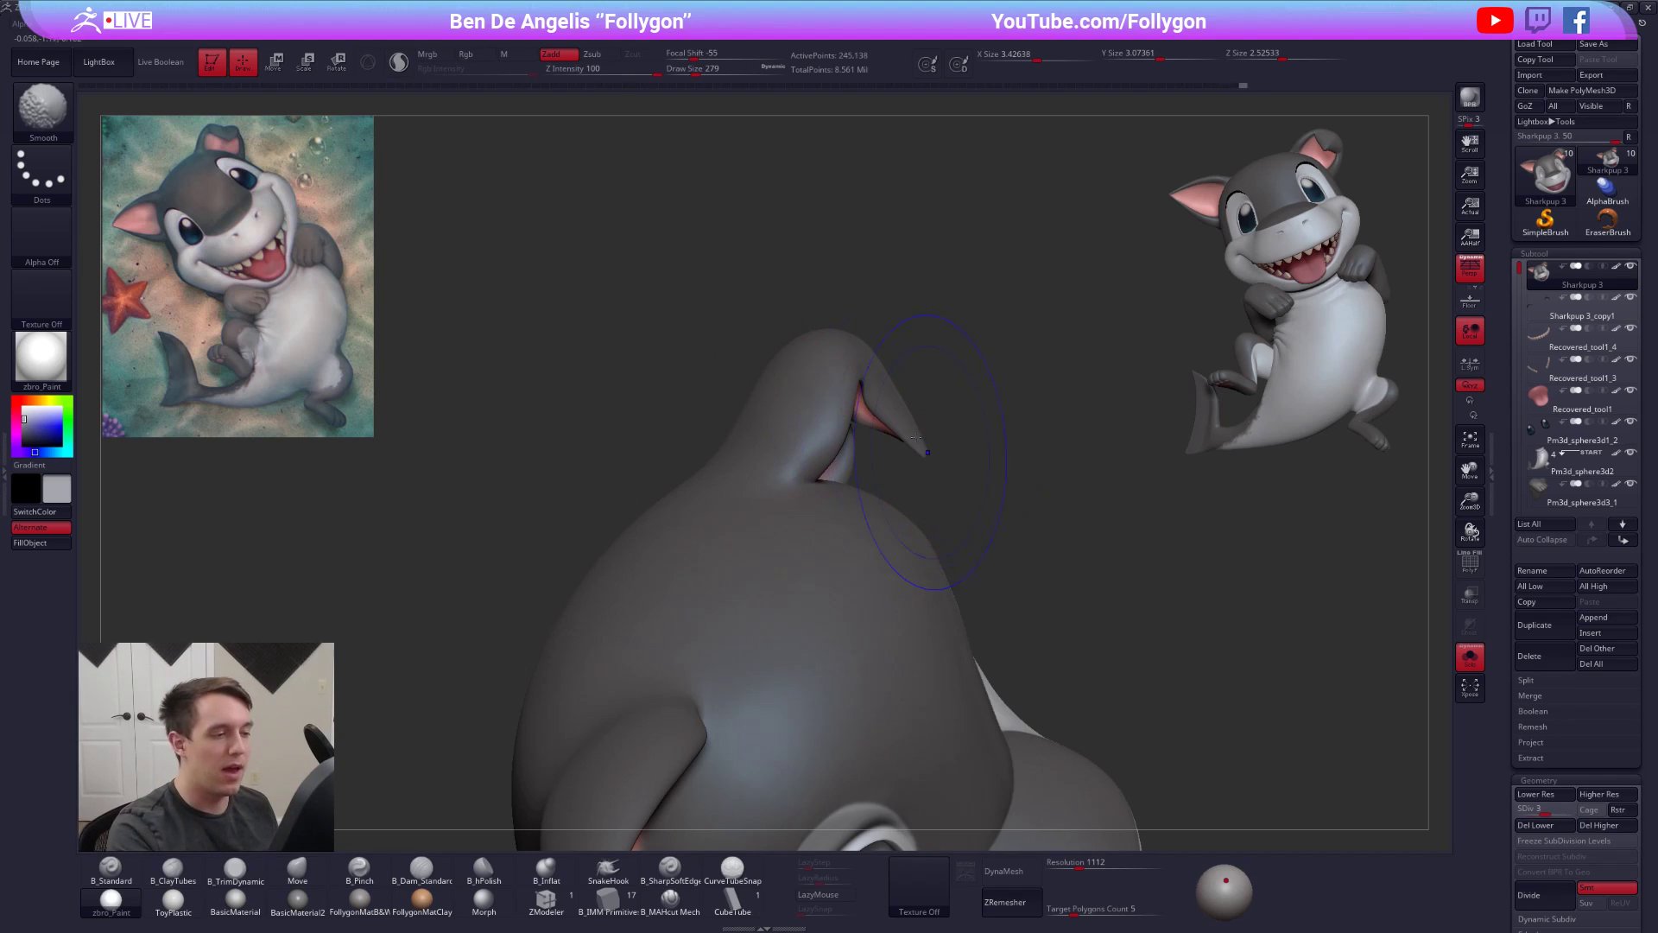
key(space)
drag(850, 419, 838, 447)
key(s)
right_drag(840, 445, 754, 436)
key(s)
drag(815, 437, 819, 436)
right_drag(818, 436, 784, 423)
key(s)
drag(860, 455, 865, 455)
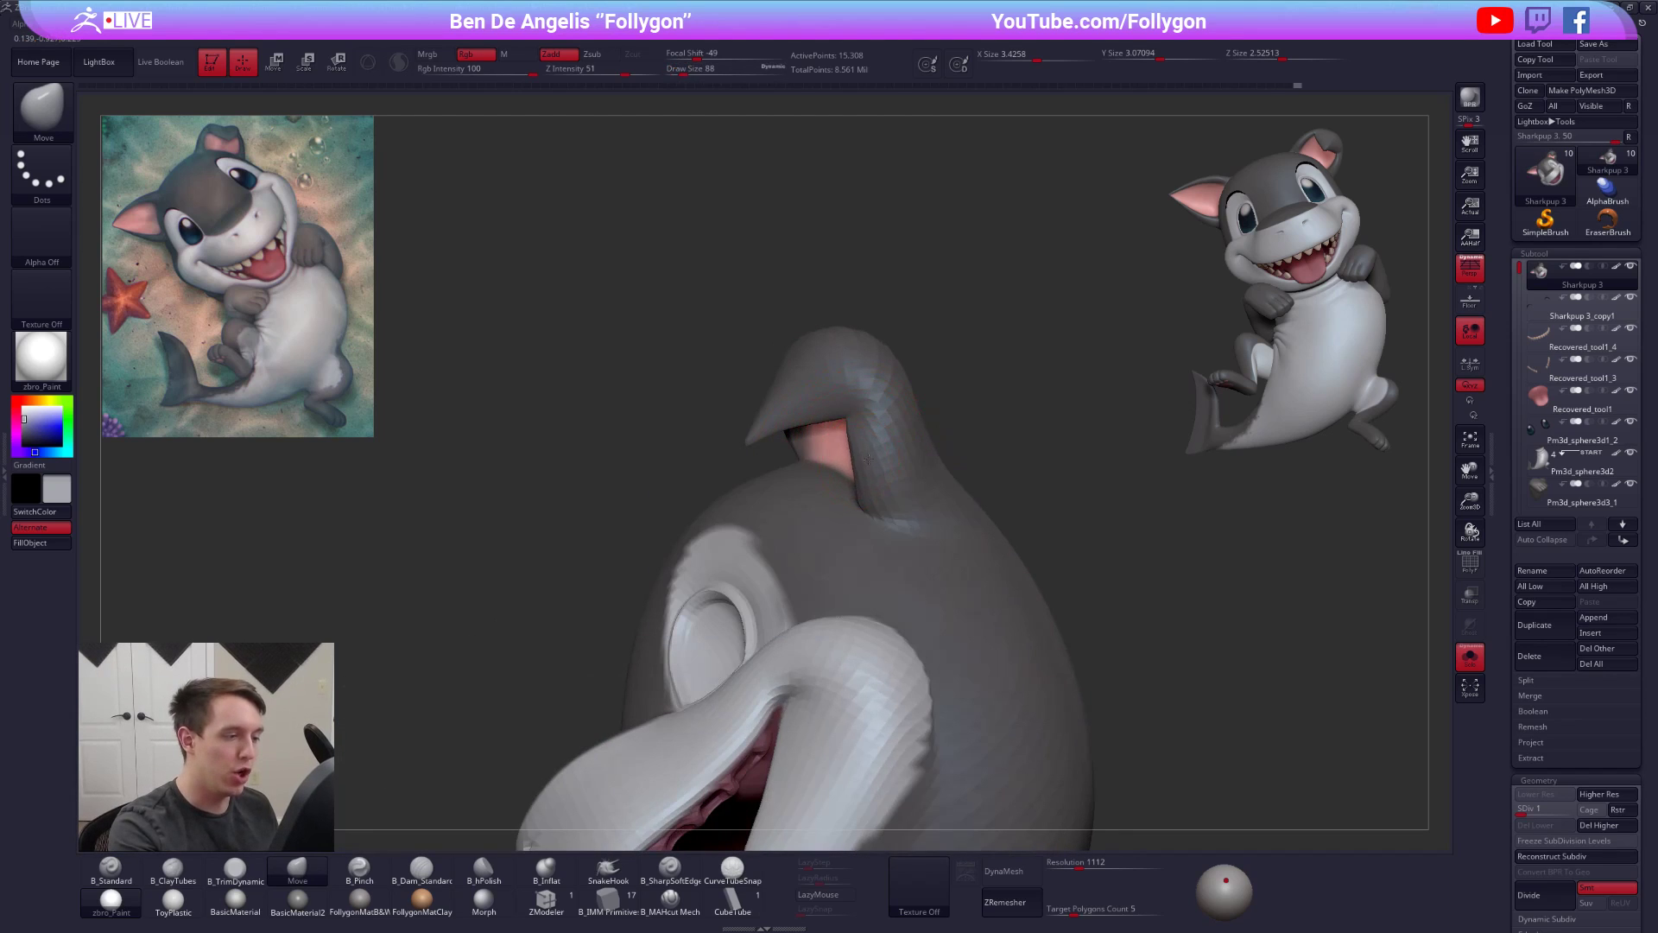
- Isolate the left ear and its surrounding patch of the head mesh
key(ctrl+d)
mouse_move(856, 464)
right_down()
mouse_move(889, 436)
mouse_move(906, 449)
mouse_move(840, 435)
mouse_move(861, 451)
mouse_move(866, 428)
mouse_move(847, 452)
mouse_move(622, 367)
right_up()
key(bracketright)
key(shift+d)
key(ctrl+shift)
mouse_move(612, 369)
ctrl+shift+mouse_down()
mouse_move(812, 609)
mouse_move(691, 290)
ctrl+shift+mouse_up()
mouse_move(747, 401)
right_down()
mouse_move(808, 454)
mouse_move(803, 414)
mouse_move(743, 353)
right_up()
- Raise the isolated ear to subdivision level 4 and sharpen its fold with B_Pinch at size 130
key(d)
key(d)
key(5)
right_drag(781, 495, 766, 414)
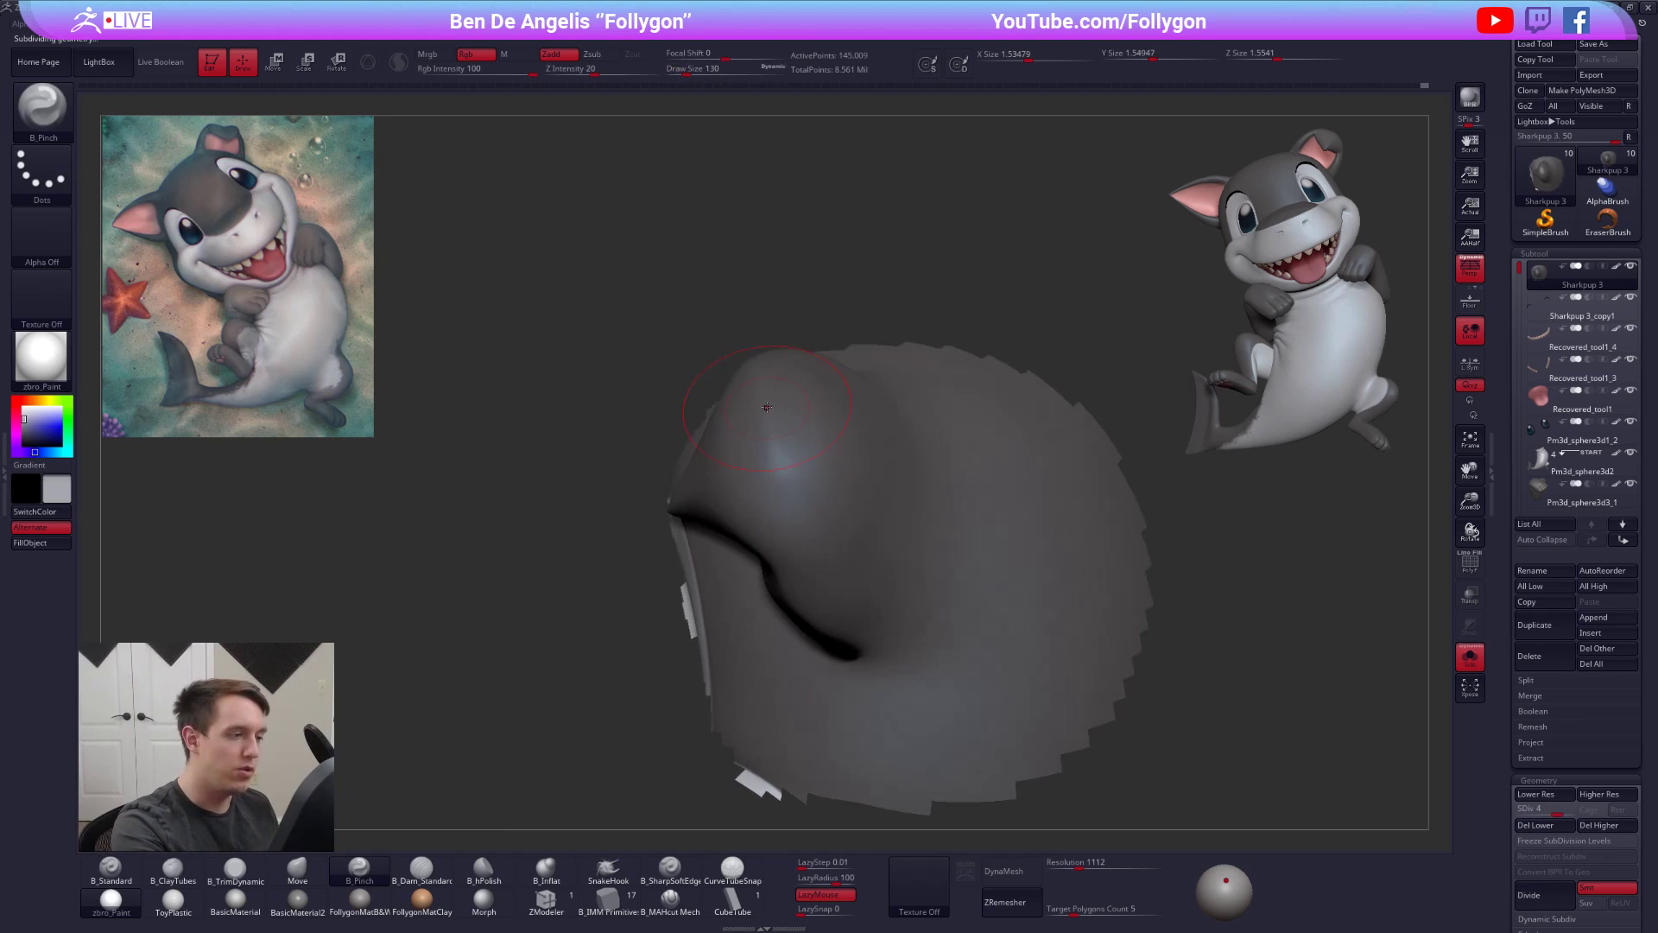
mouse_move(771, 563)
right_down()
mouse_move(821, 490)
mouse_move(723, 561)
right_up()
- Lower the ear to subdivision level 3 and build up the outside of the fold with B_ClayTubes at size 130
key(shift+d)
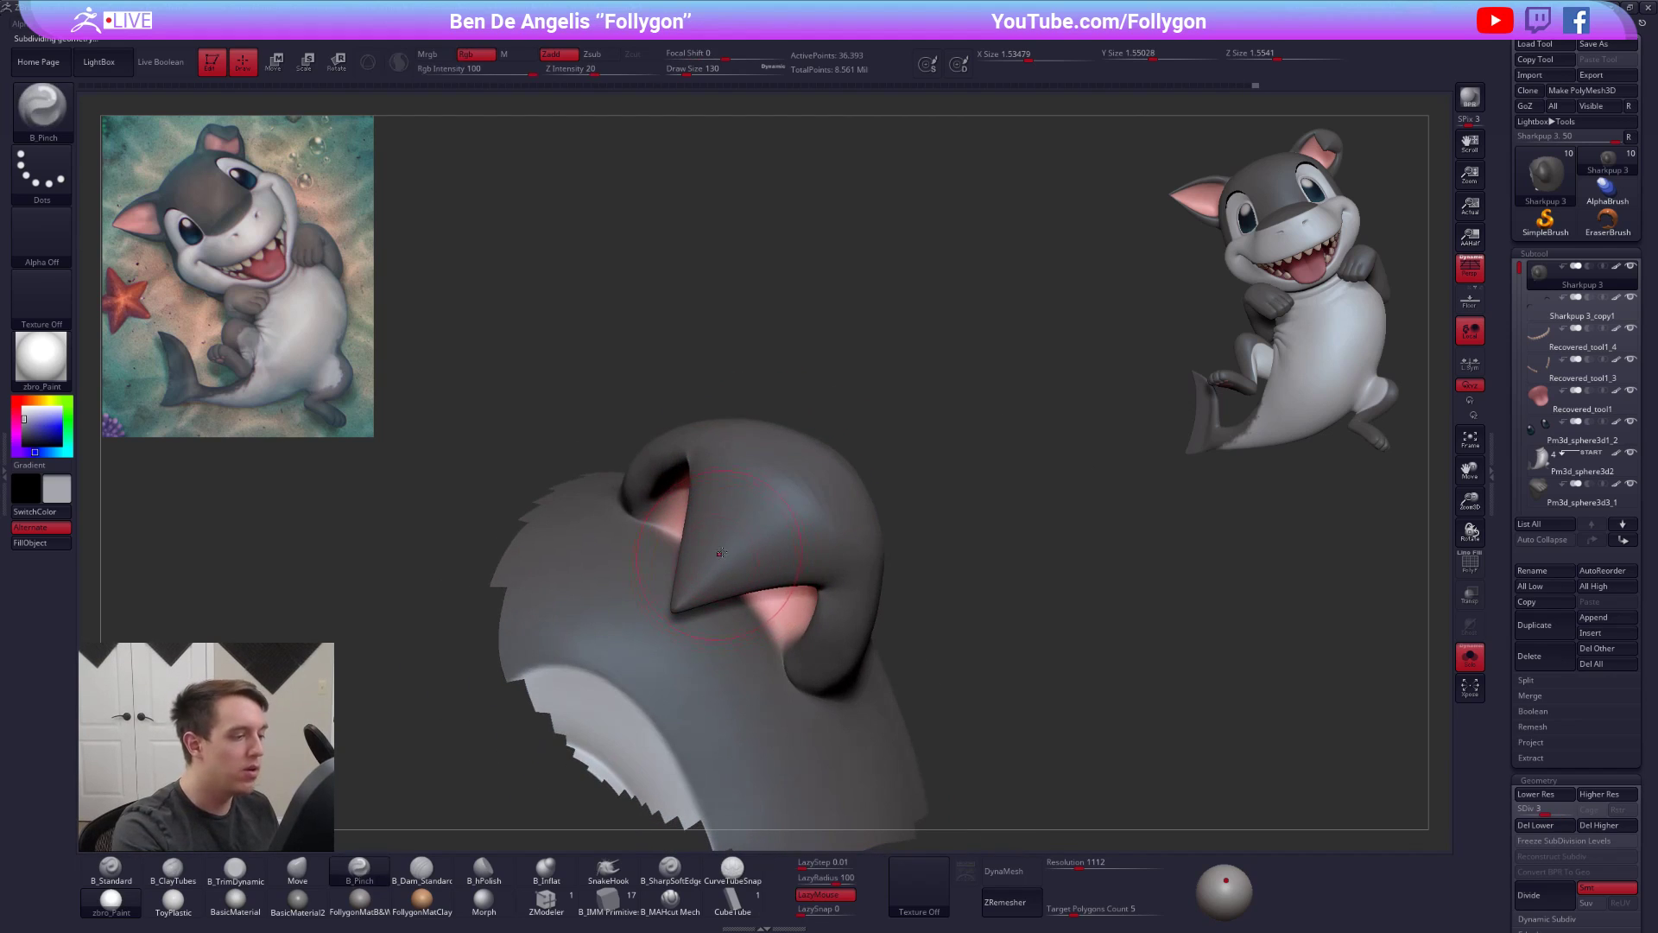
key(2)
right_drag(788, 503, 765, 503)
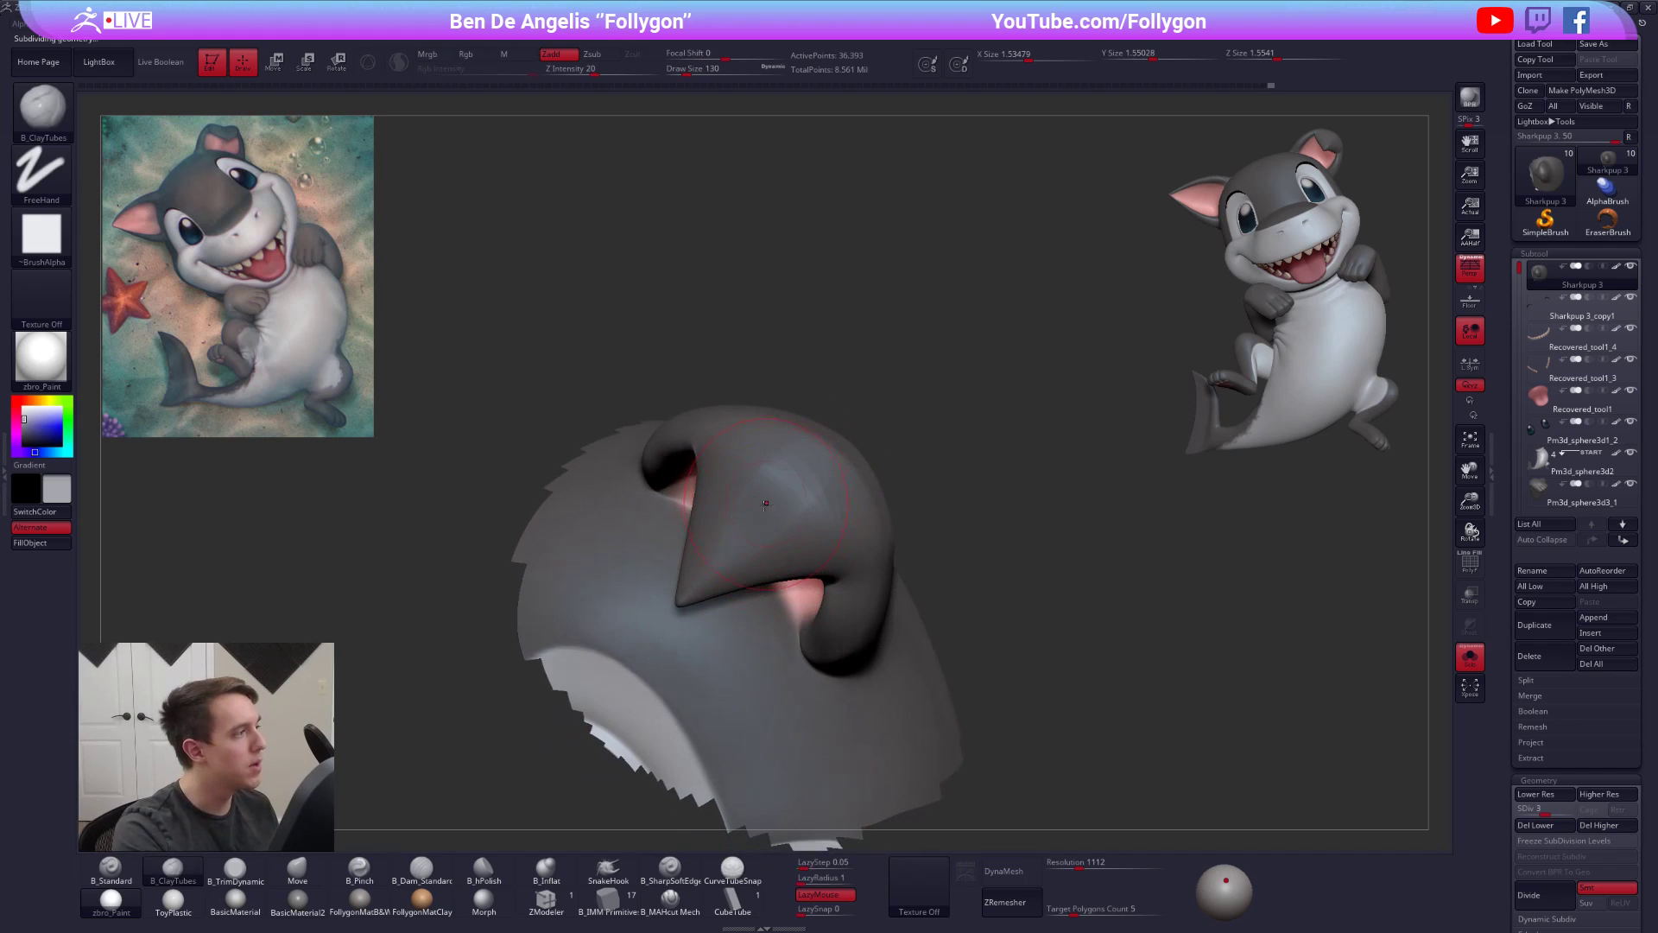
right_drag(841, 442, 803, 477)
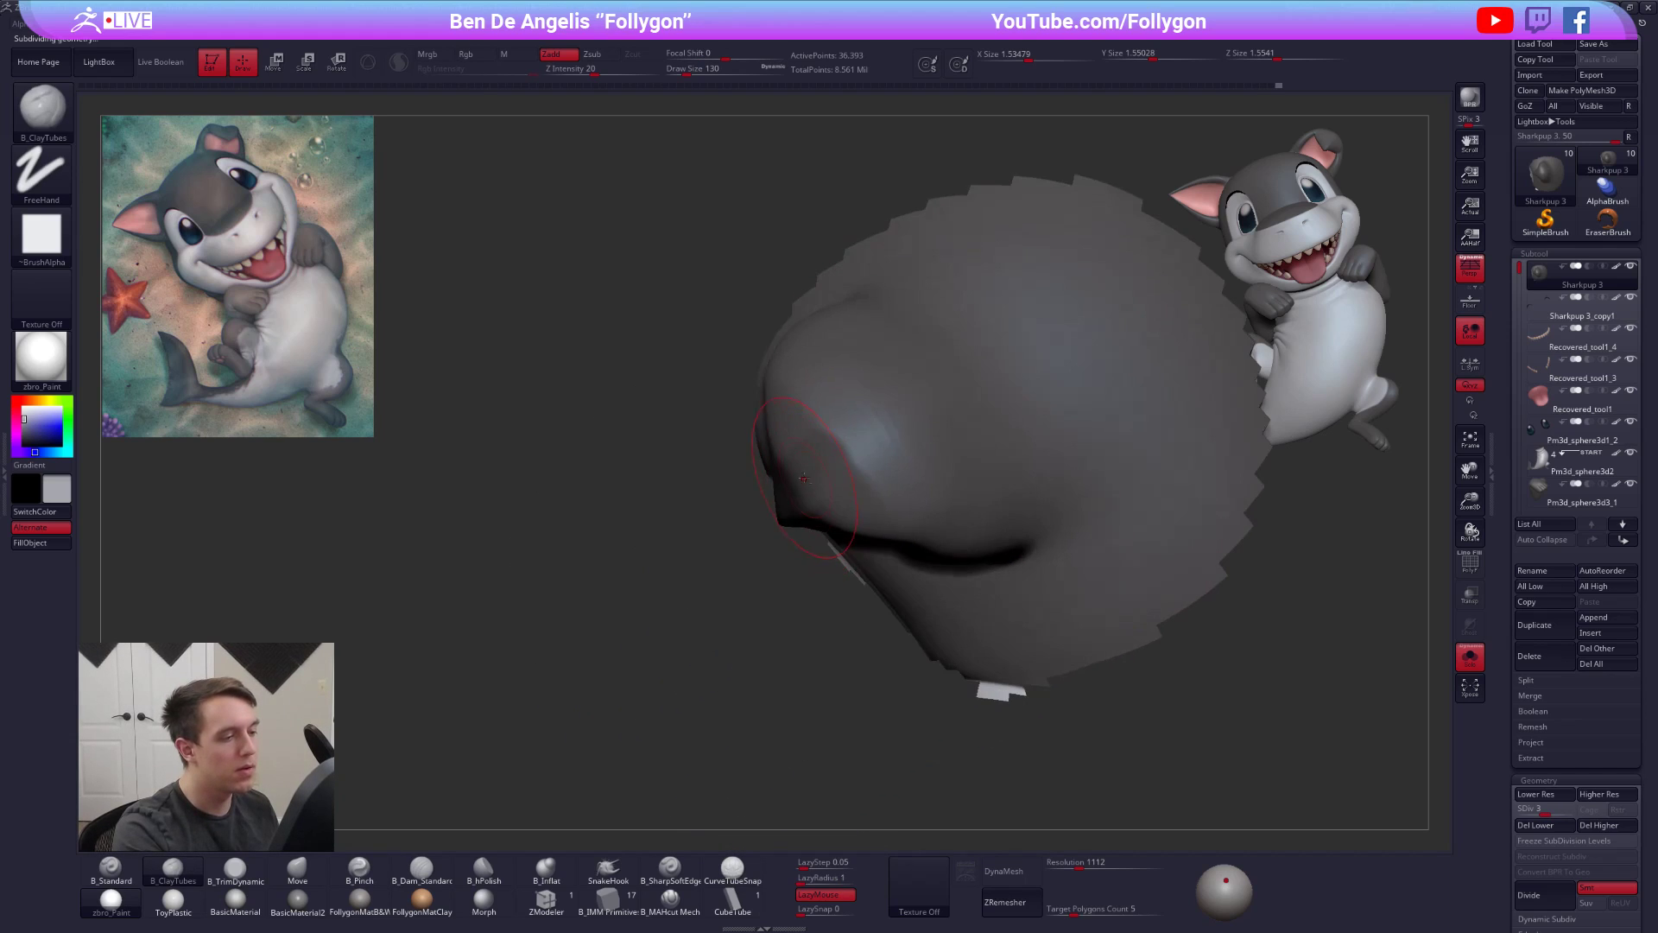
mouse_move(913, 398)
right_down()
mouse_move(837, 427)
mouse_move(836, 448)
right_up()
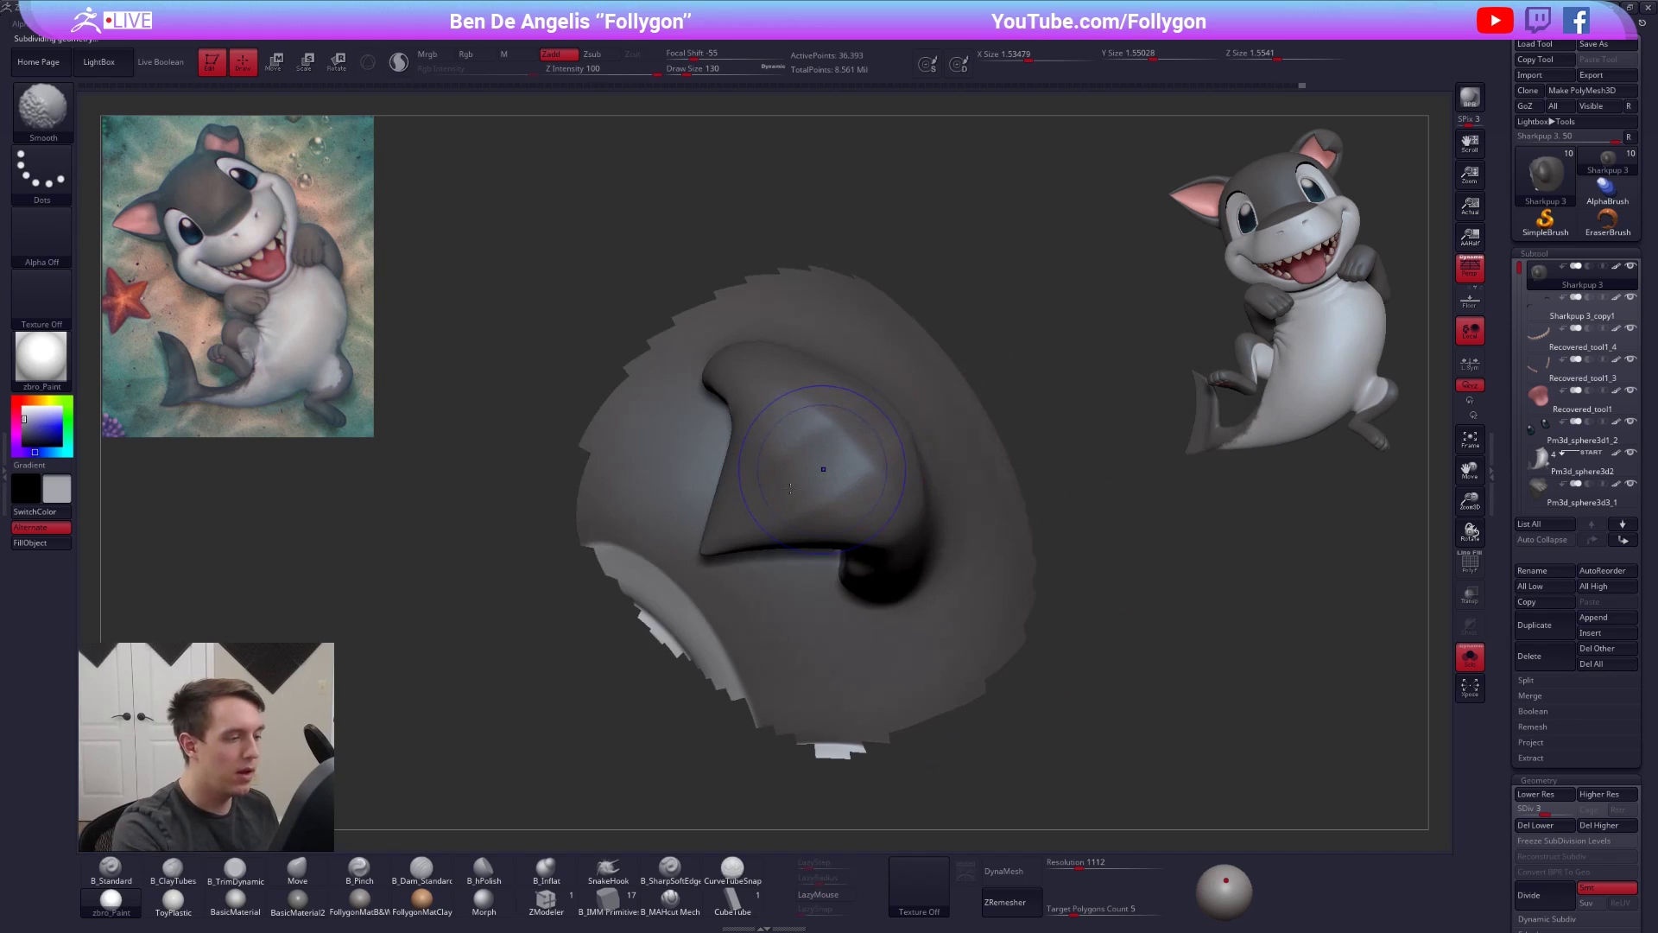
- Smooth the outer surface of the folded ear at subdivision level 2
key(shift+d)
shift+drag(864, 414, 822, 439)
right_drag(821, 439, 743, 430)
shift+drag(924, 319, 896, 417)
right_drag(895, 418, 974, 435)
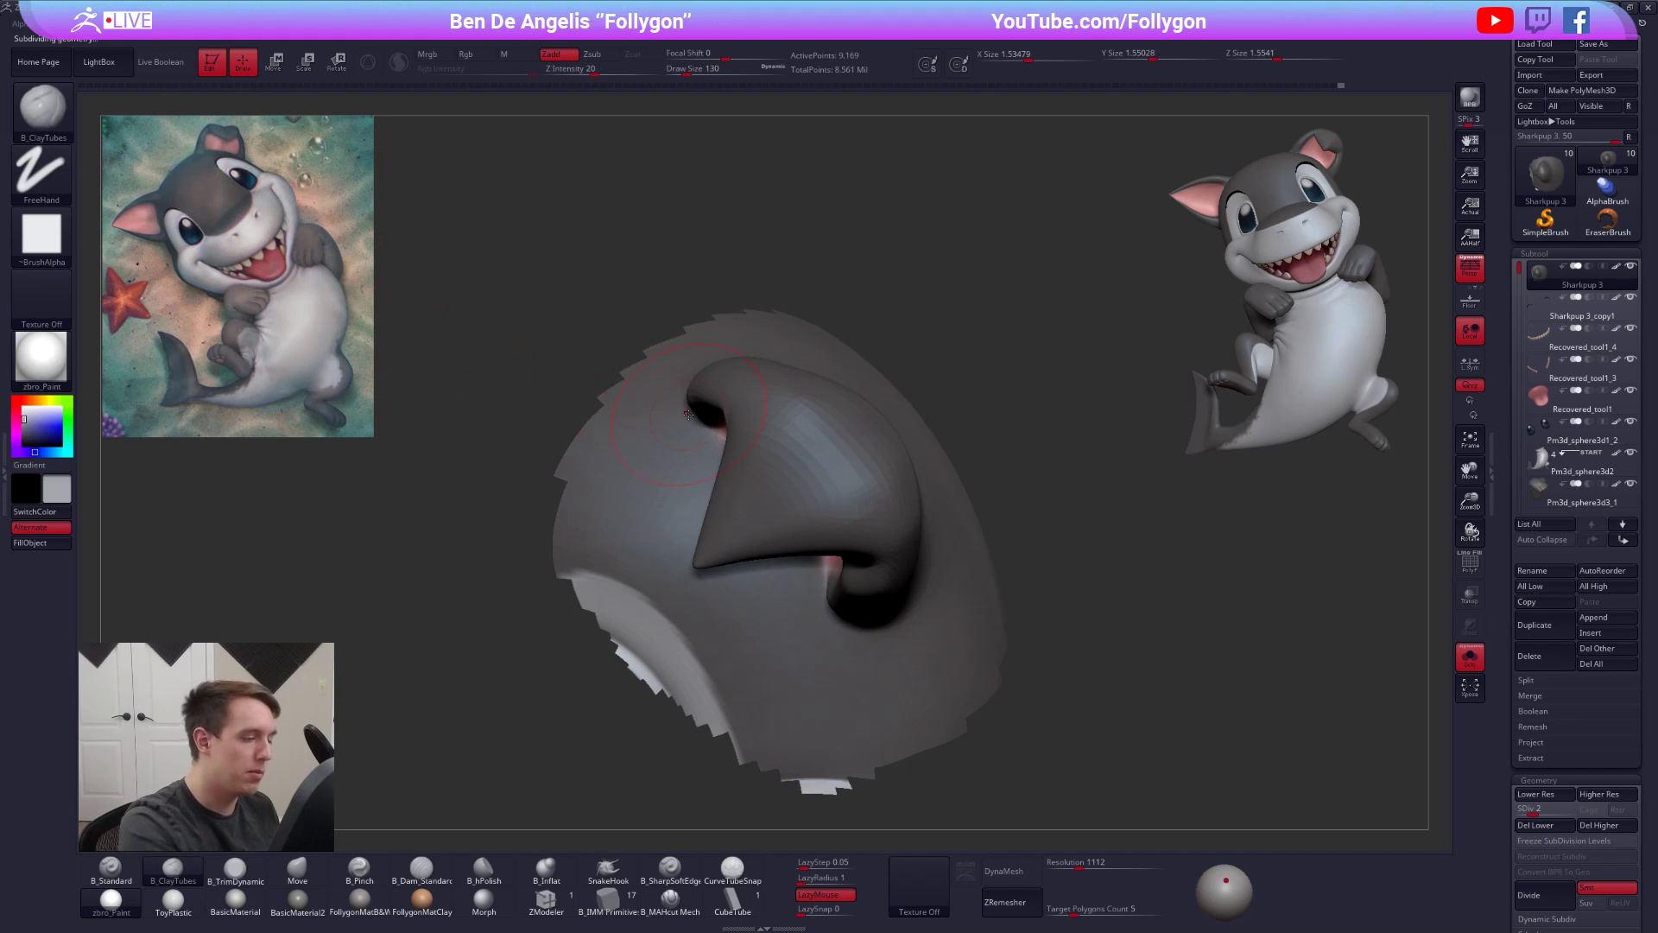
- Raise the ear to subdivision level 5 and pinch the rim of the fold with B_Pinch
key(d)
key(d)
key(d)
key(5)
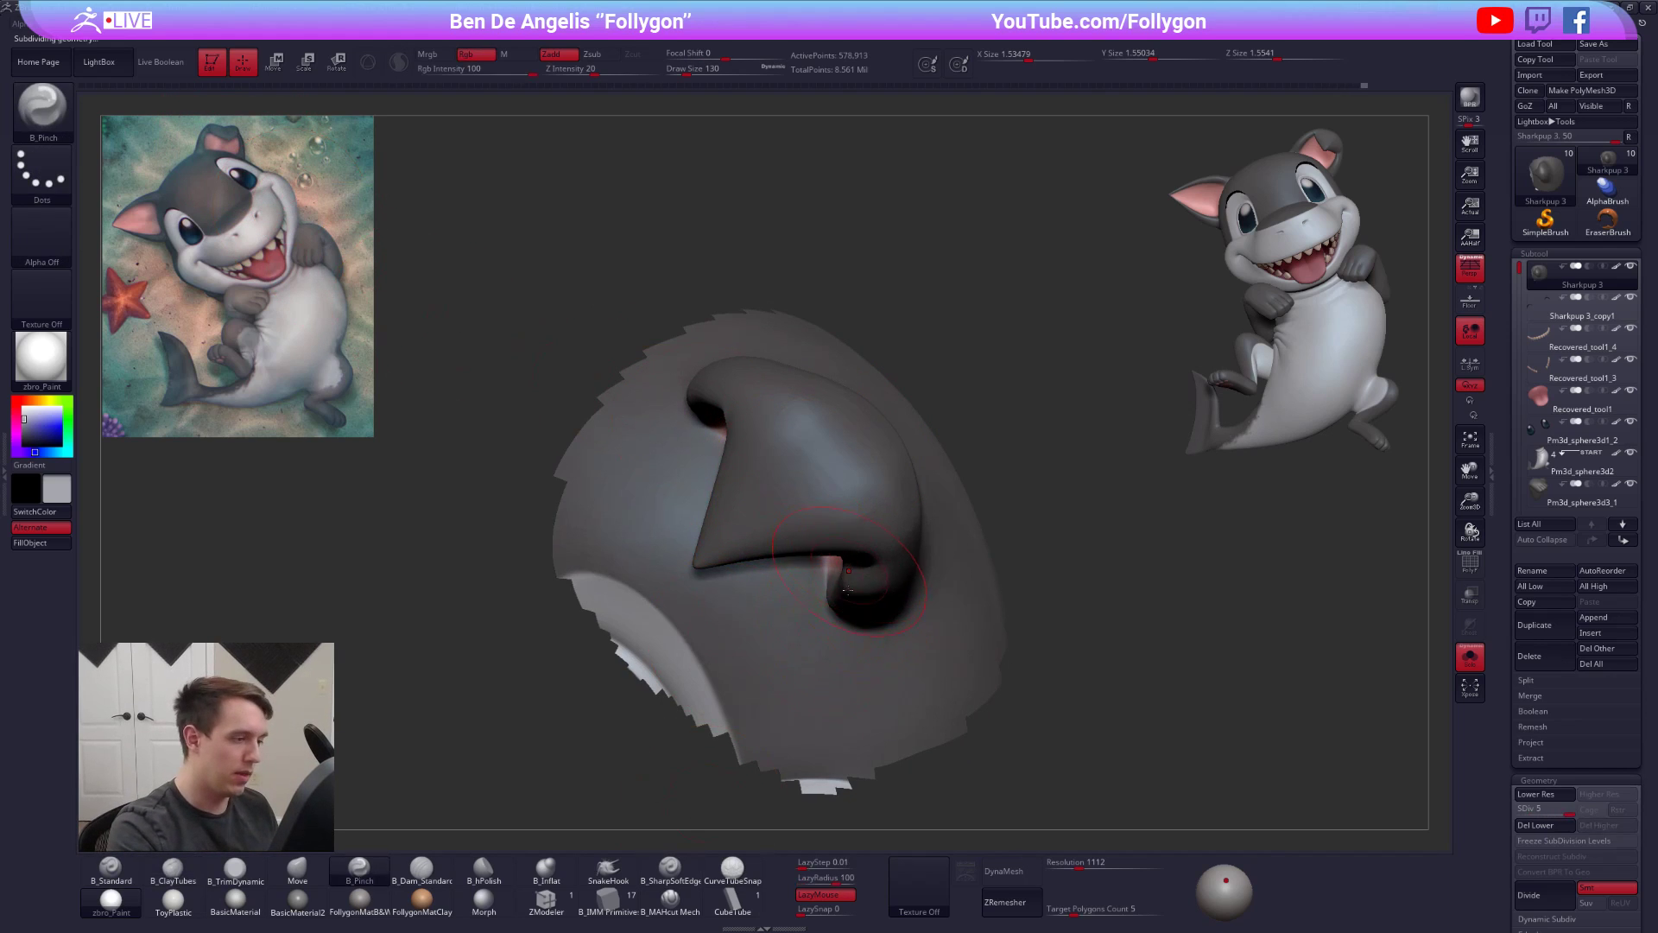
right_drag(878, 607, 743, 515)
mouse_move(864, 450)
right_down()
mouse_move(774, 504)
mouse_move(892, 422)
right_up()
- Lower the ear to subdivision level 2 and adjust its side contour with the Move brush at size 96
key(shift+d)
key(shift+d)
key(space)
key(4)
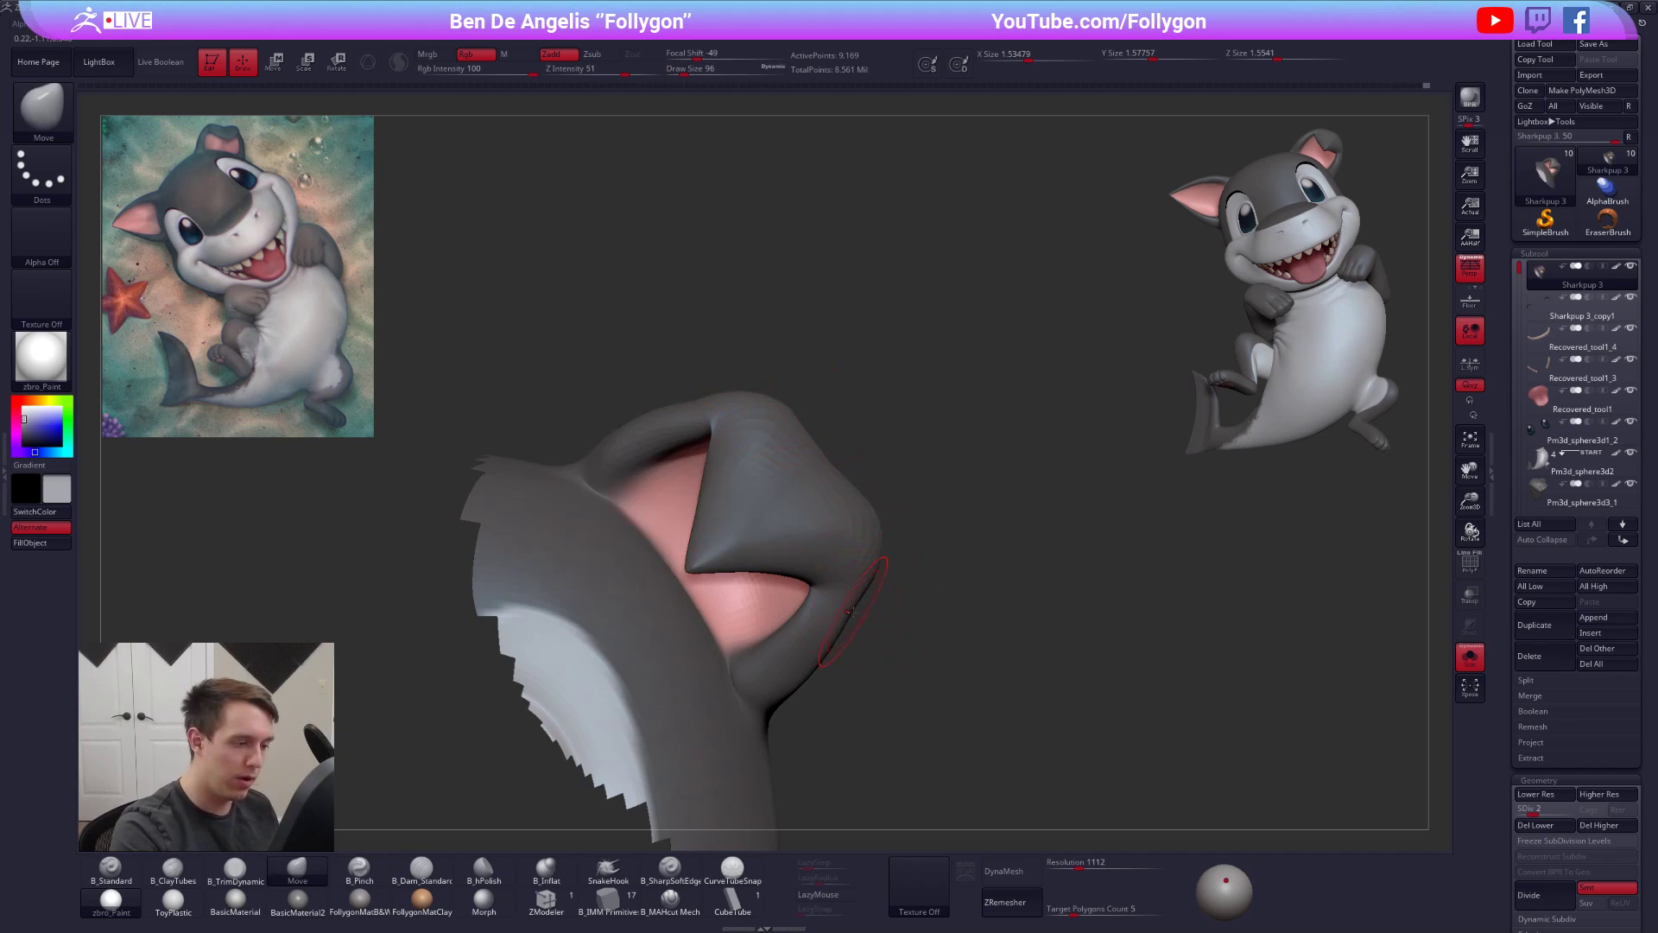
right_click(853, 606)
mouse_move(872, 596)
right_down()
mouse_move(863, 570)
mouse_move(898, 501)
mouse_move(840, 613)
mouse_move(714, 588)
mouse_move(742, 572)
right_up()
right_click(777, 595)
- Raise the ear to subdivision level 5 and flatten the planes of the fold with B_TrimDynamic at size 150
key(3)
key(d)
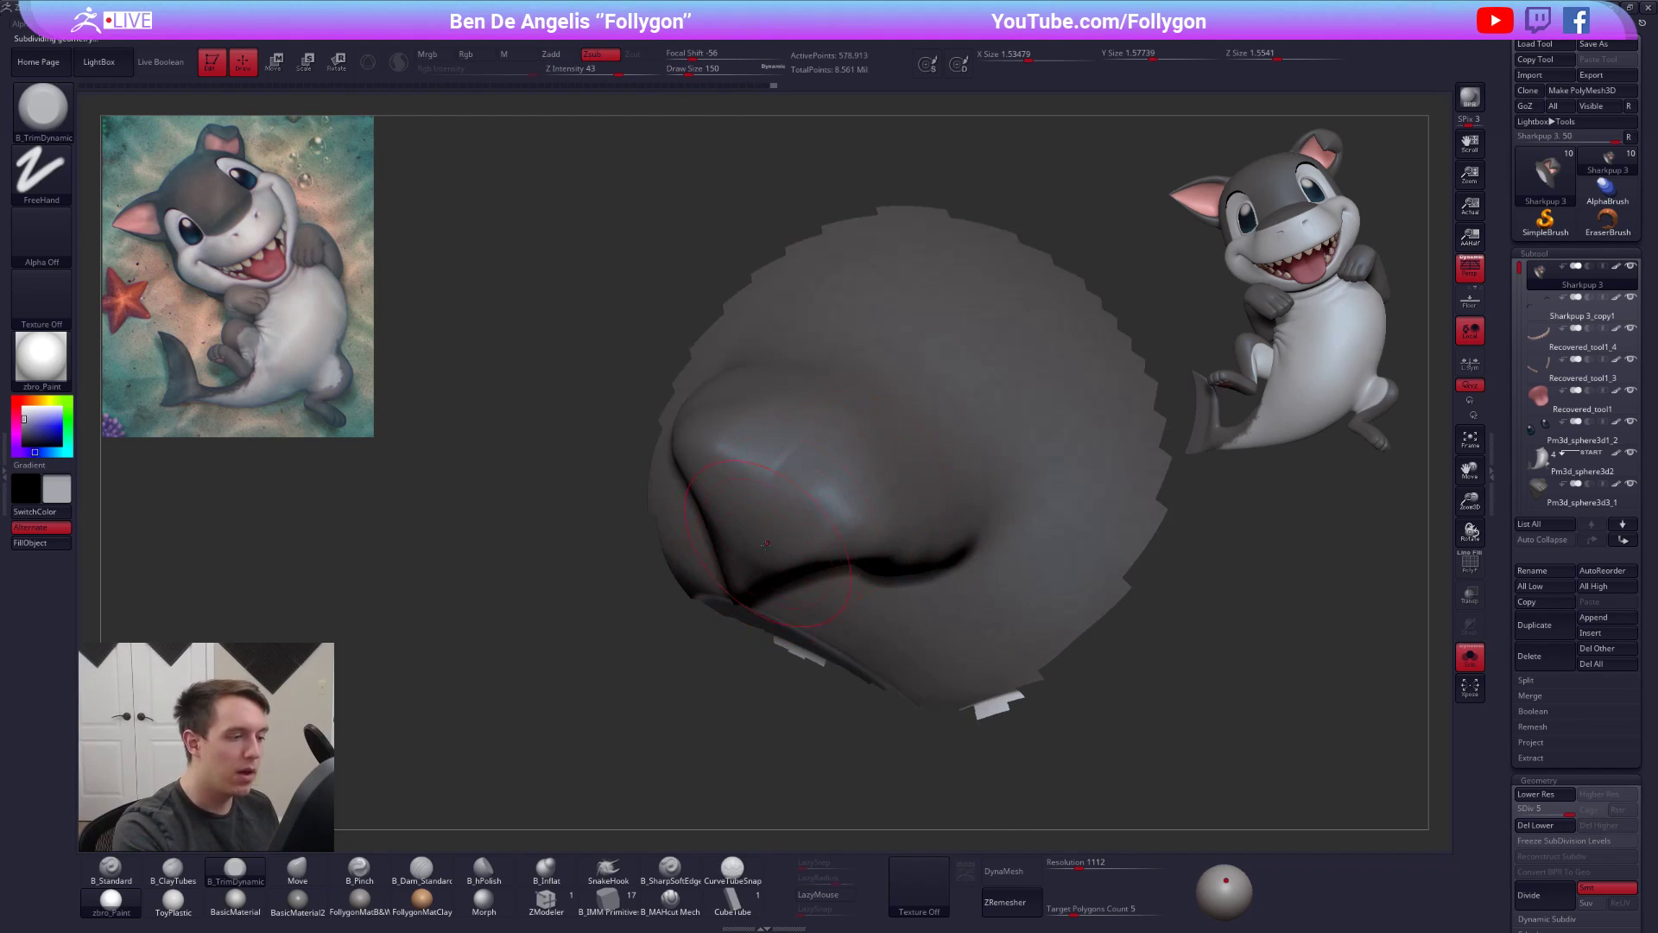
right_drag(840, 489, 710, 526)
right_drag(740, 472, 817, 555)
- Lower the ear to subdivision level 1, mask along the fold and turn the folded tip into its own polygroup
key(shift+d)
key(shift+f)
key(w)
ctrl+drag(777, 525, 816, 490)
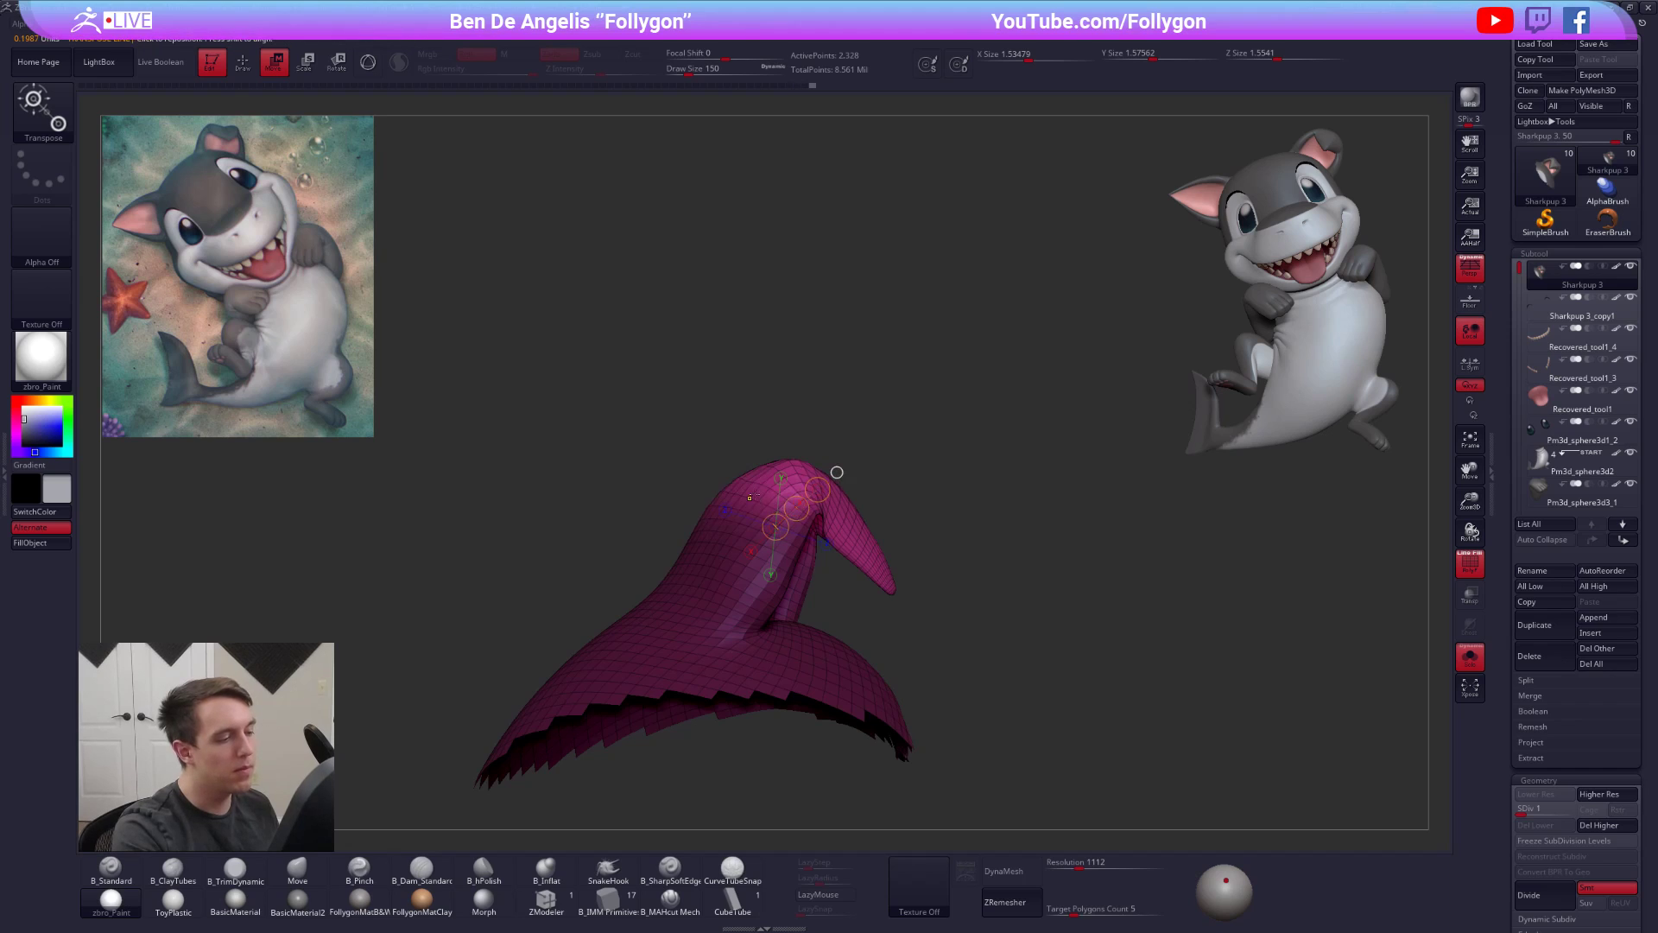
key(q)
ctrl+click(898, 510)
key(ctrl+w)
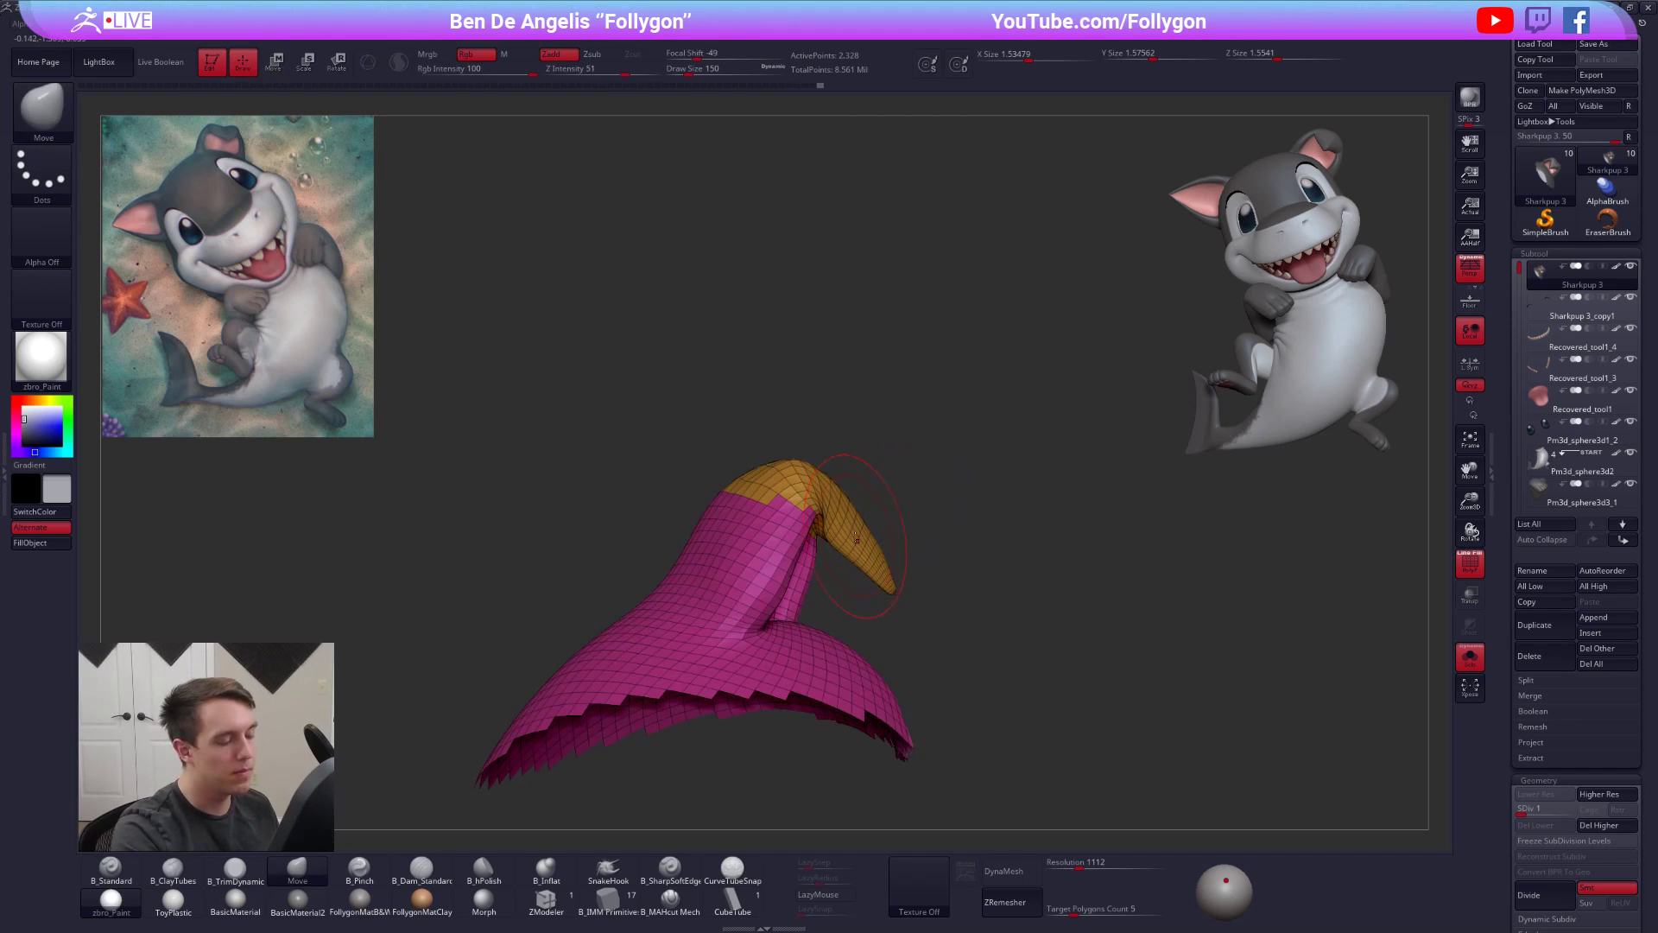
- Isolate the folded ear-tip polygroup and hide the wireframe
ctrl+shift+click(856, 538)
mouse_move(830, 563)
mouse_down()
mouse_move(716, 517)
mouse_move(701, 596)
mouse_up()
mouse_move(697, 675)
mouse_down()
mouse_move(847, 576)
mouse_move(890, 624)
mouse_move(808, 615)
mouse_move(816, 730)
mouse_move(851, 691)
mouse_up()
mouse_move(803, 656)
mouse_down()
mouse_move(856, 587)
mouse_move(981, 581)
mouse_move(1054, 481)
mouse_up()
key(shift+f)
key(shift+f)
mouse_move(1058, 552)
mouse_down()
mouse_move(1008, 669)
mouse_move(1004, 614)
mouse_move(980, 603)
mouse_move(1032, 522)
mouse_up()
key(shift+f)
drag(1041, 596, 1010, 545)
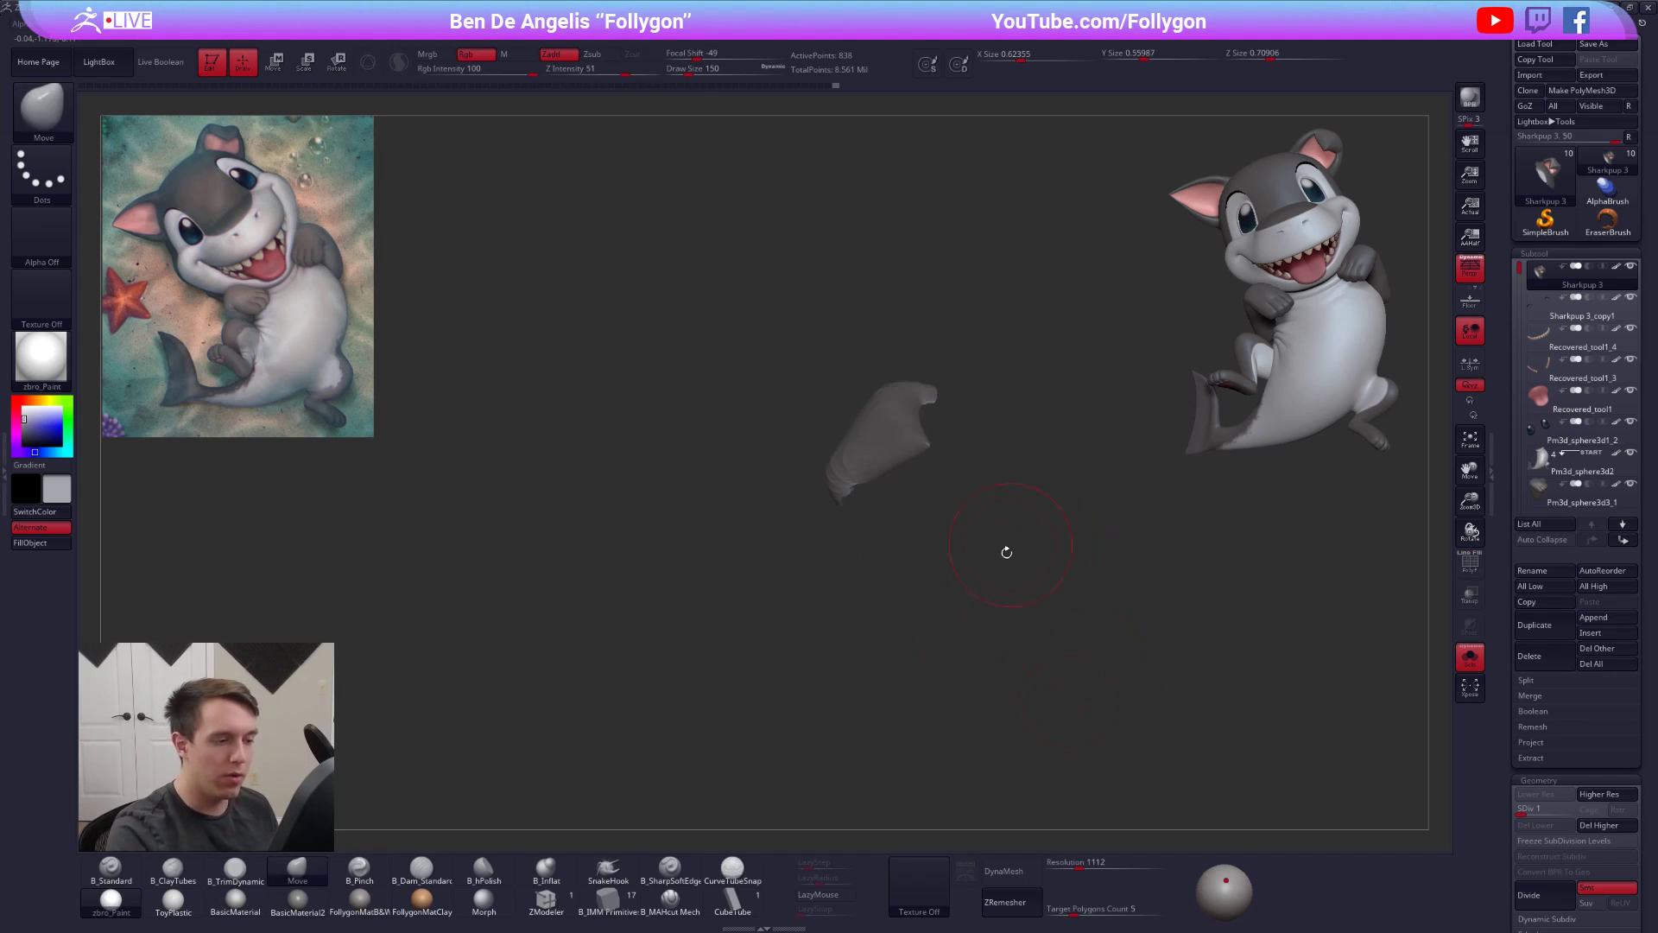
- Raise the isolated ear tip to subdivision level 5 and check it with Solo toggled
key(d)
key(d)
key(d)
key(d)
key(alt+s)
drag(955, 399, 912, 348)
key(alt+s)
key(alt+s)
alt+drag(911, 469, 941, 420)
key(alt+s)
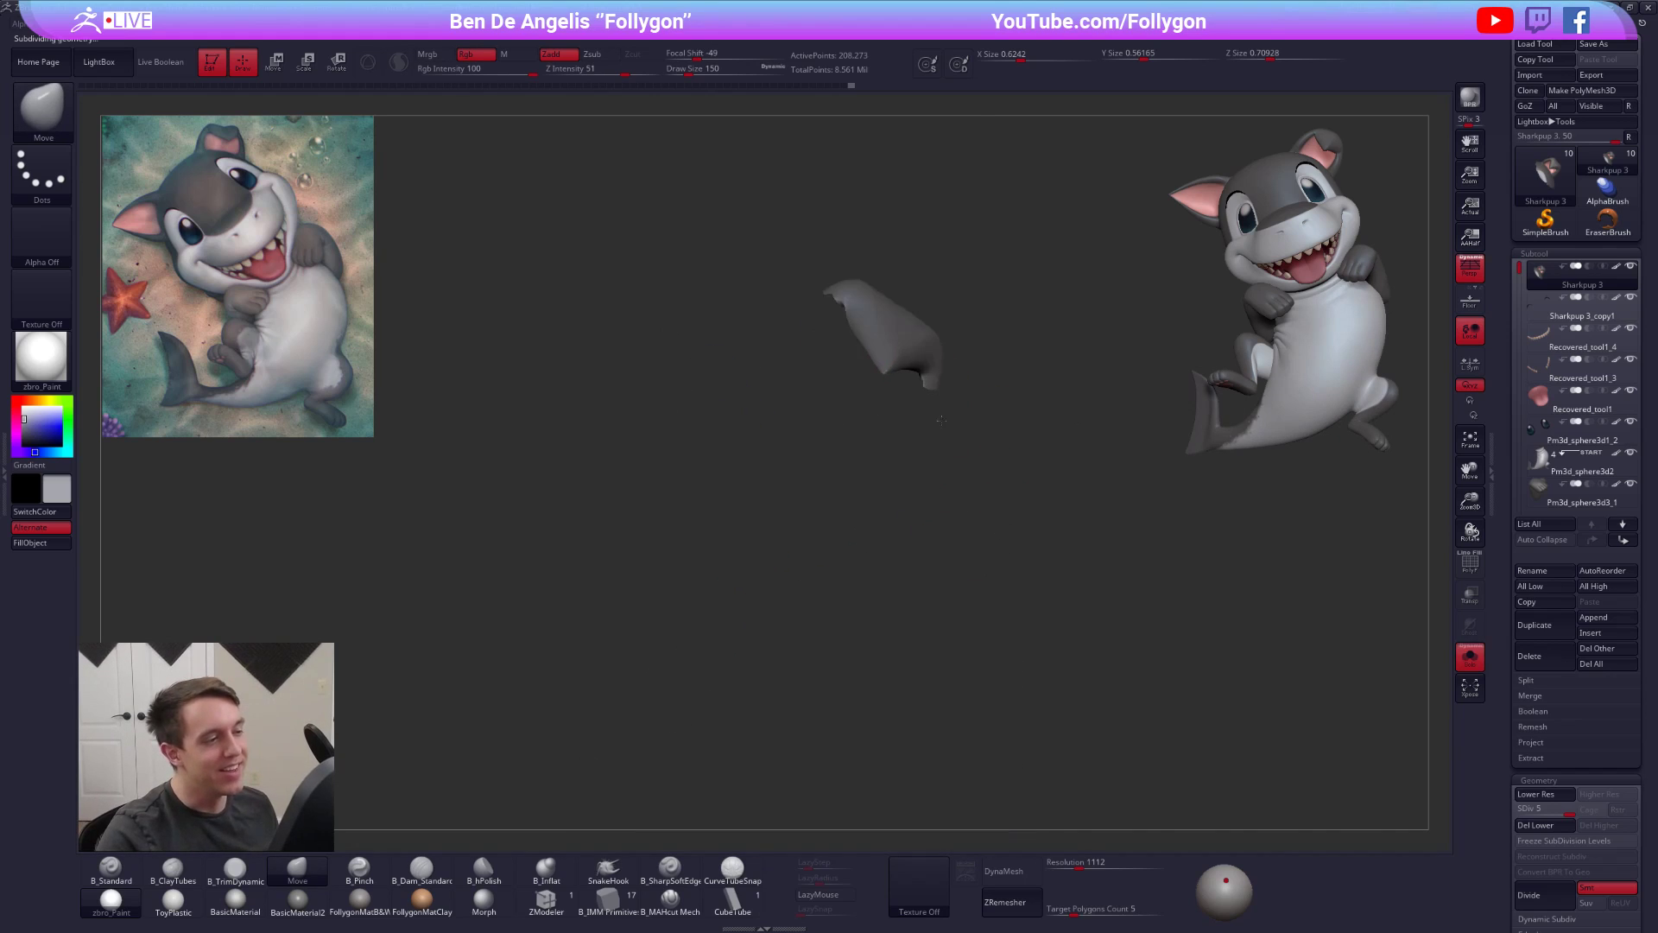
- Show the whole head, delete its lower subdivision levels and split the folded ear tip into its own subtool
key(shift+f)
key(shift+f)
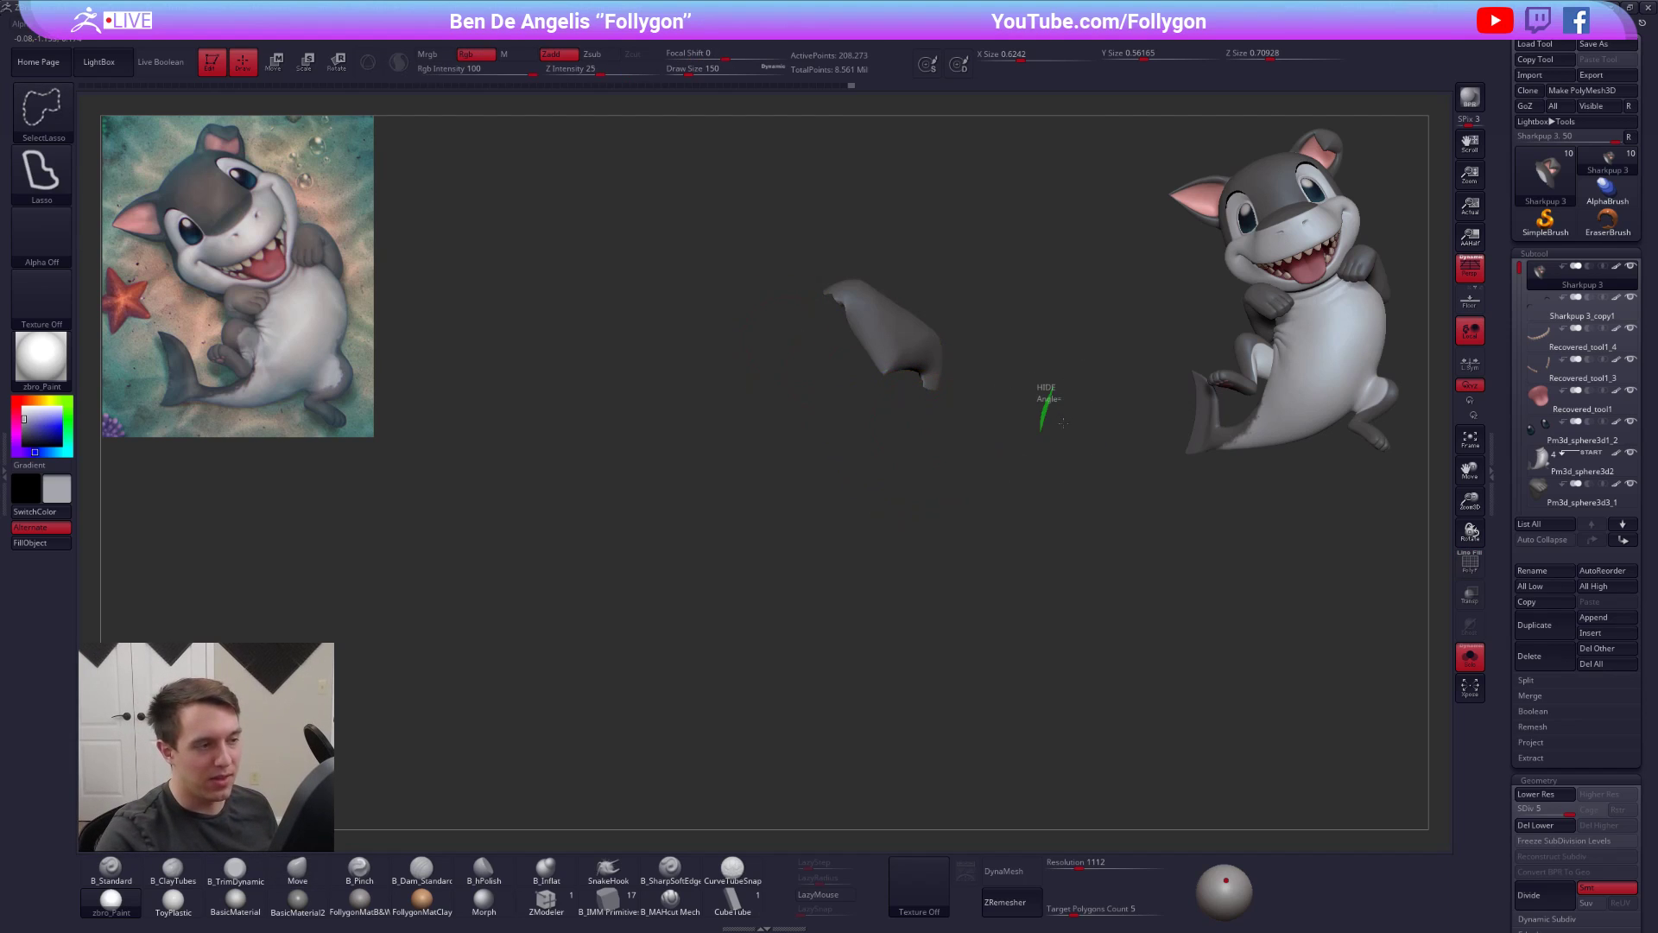
ctrl+shift+click(1049, 413)
click(1548, 825)
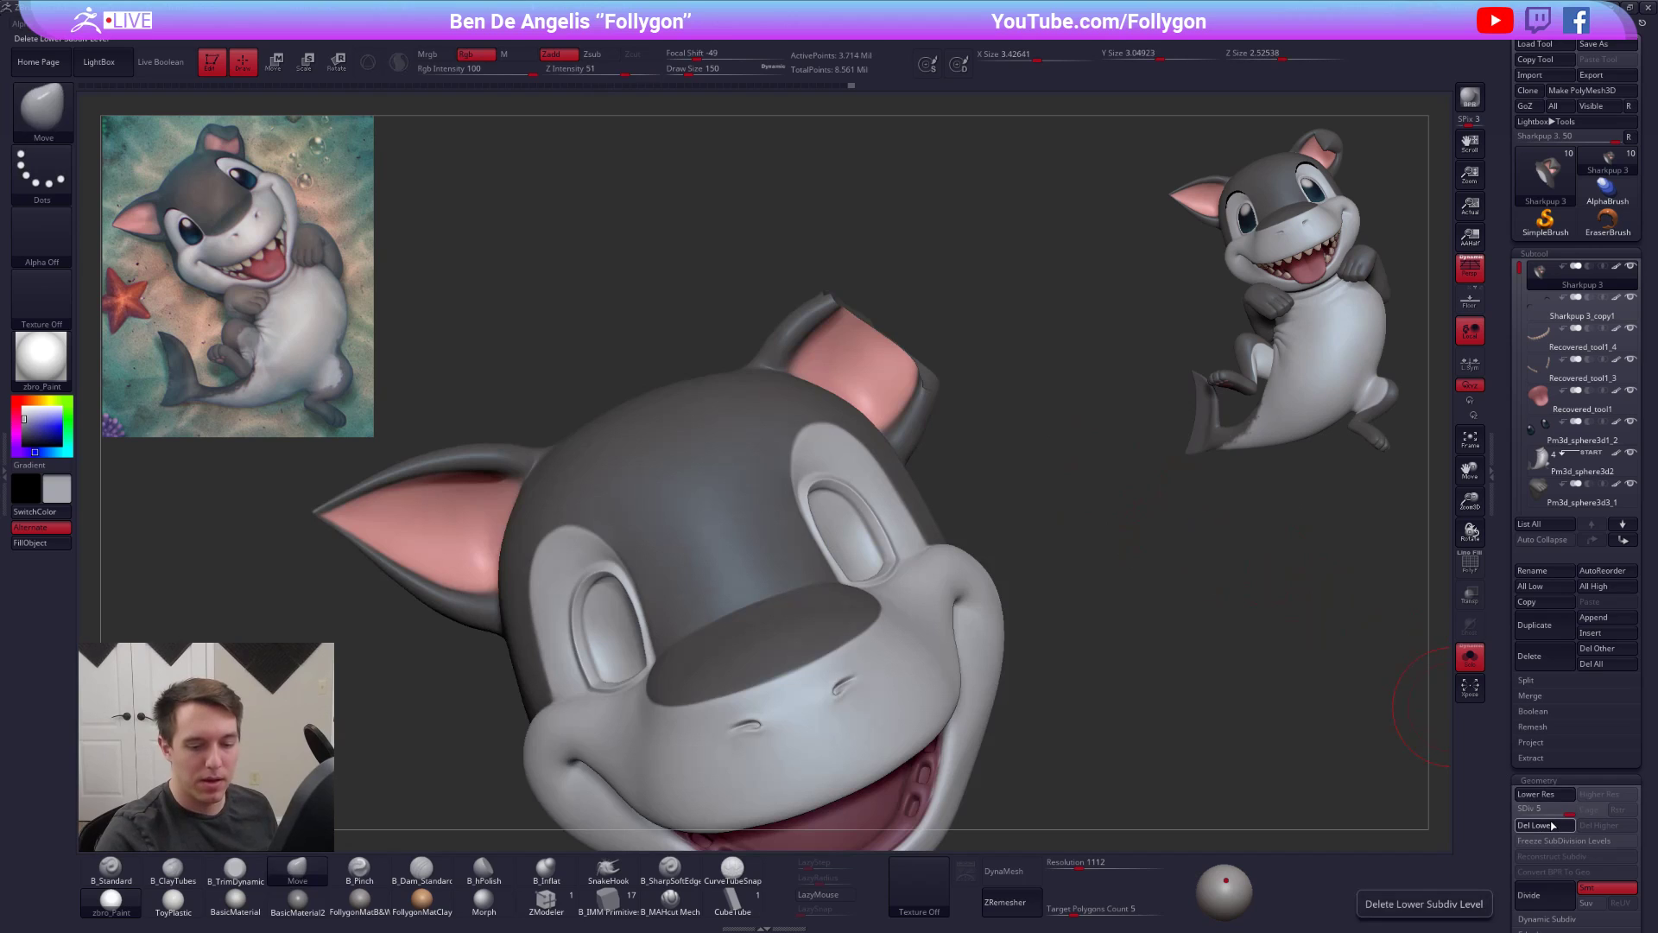
alt+drag(1110, 678, 1146, 593)
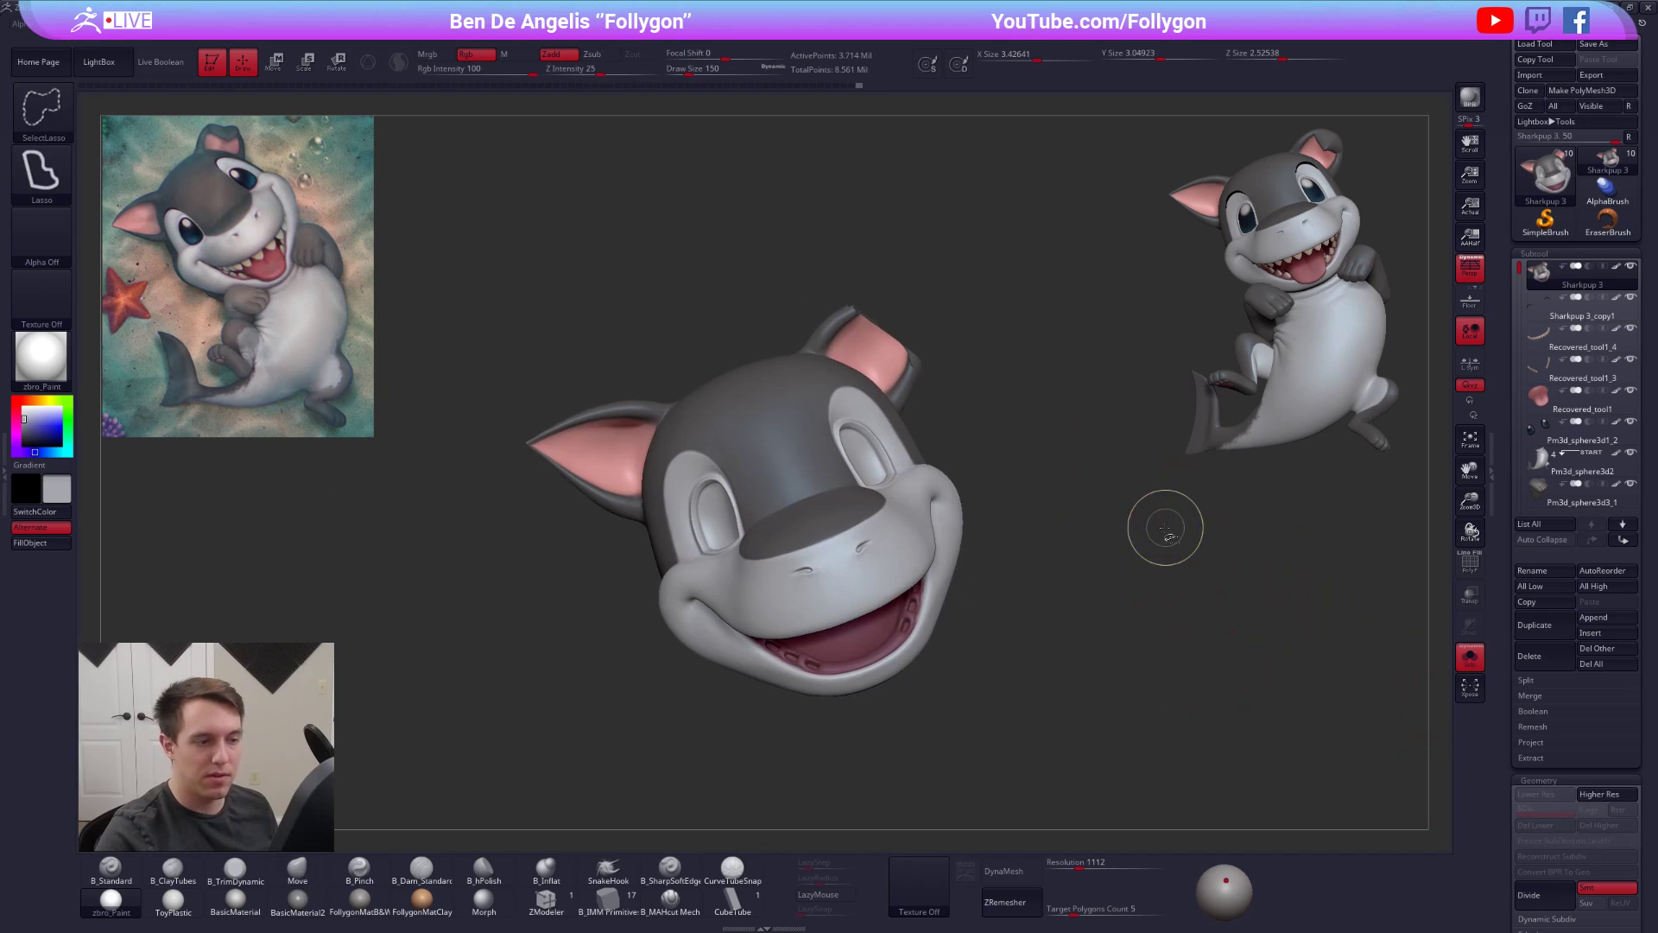
key(ctrl+shift+f)
click(1138, 571)
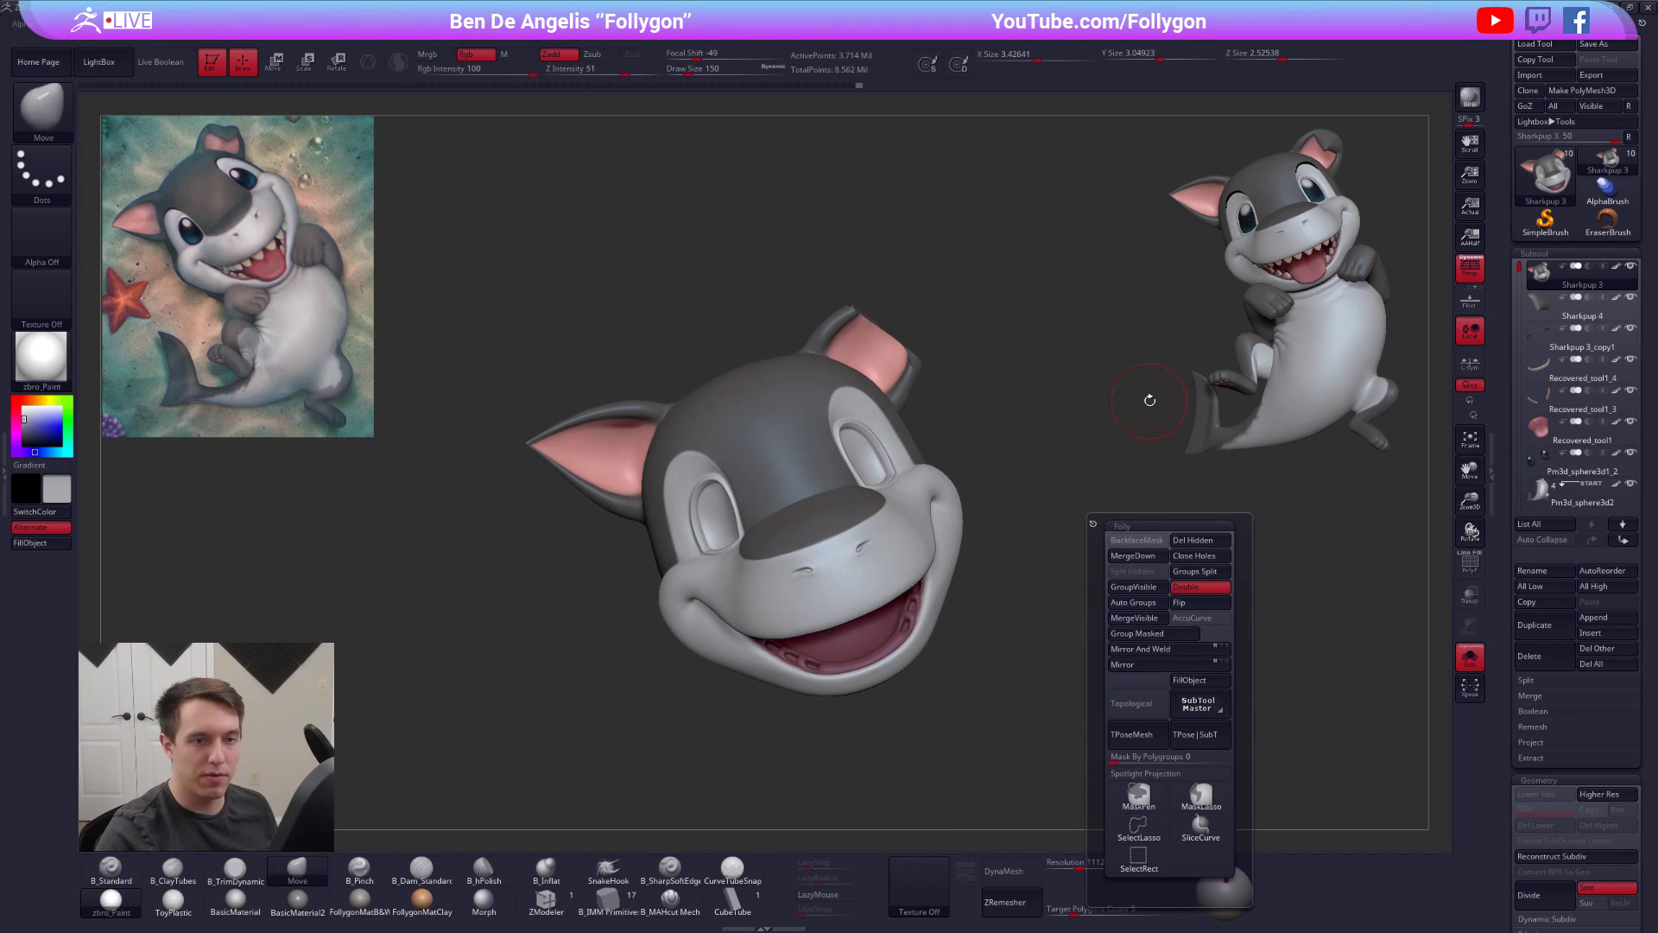
- Reconstruct the lower subdivision levels of the head and of the split ear tip, with Solo turned off
click(1576, 857)
click(1576, 856)
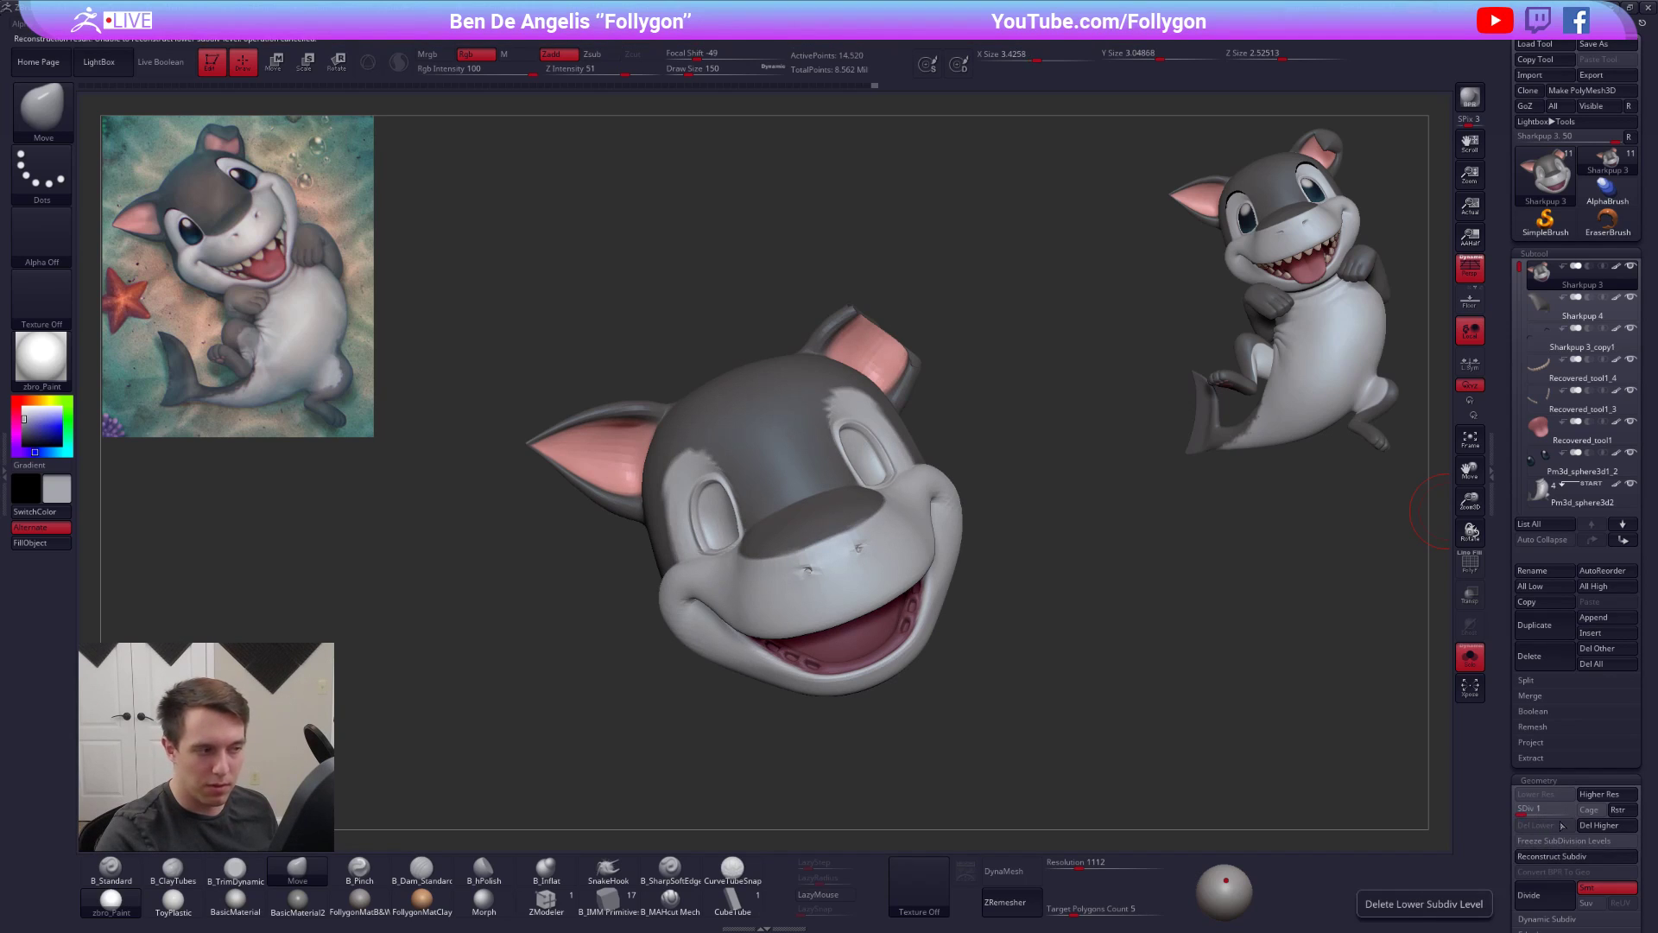
drag(1559, 810, 1577, 807)
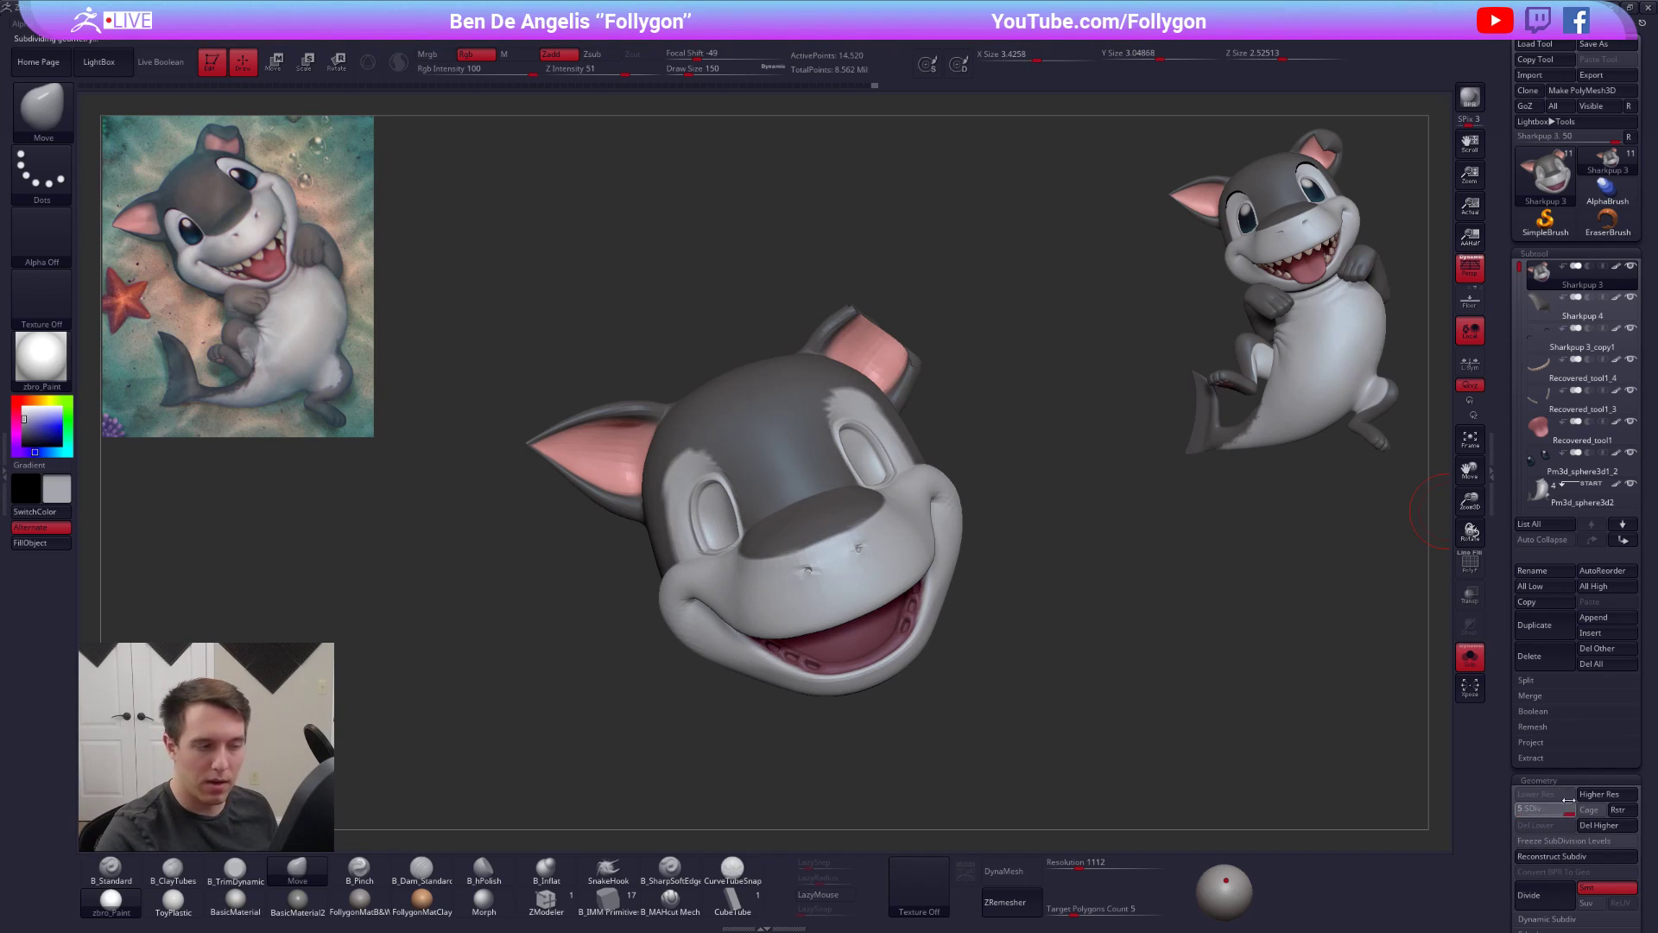
click(1539, 313)
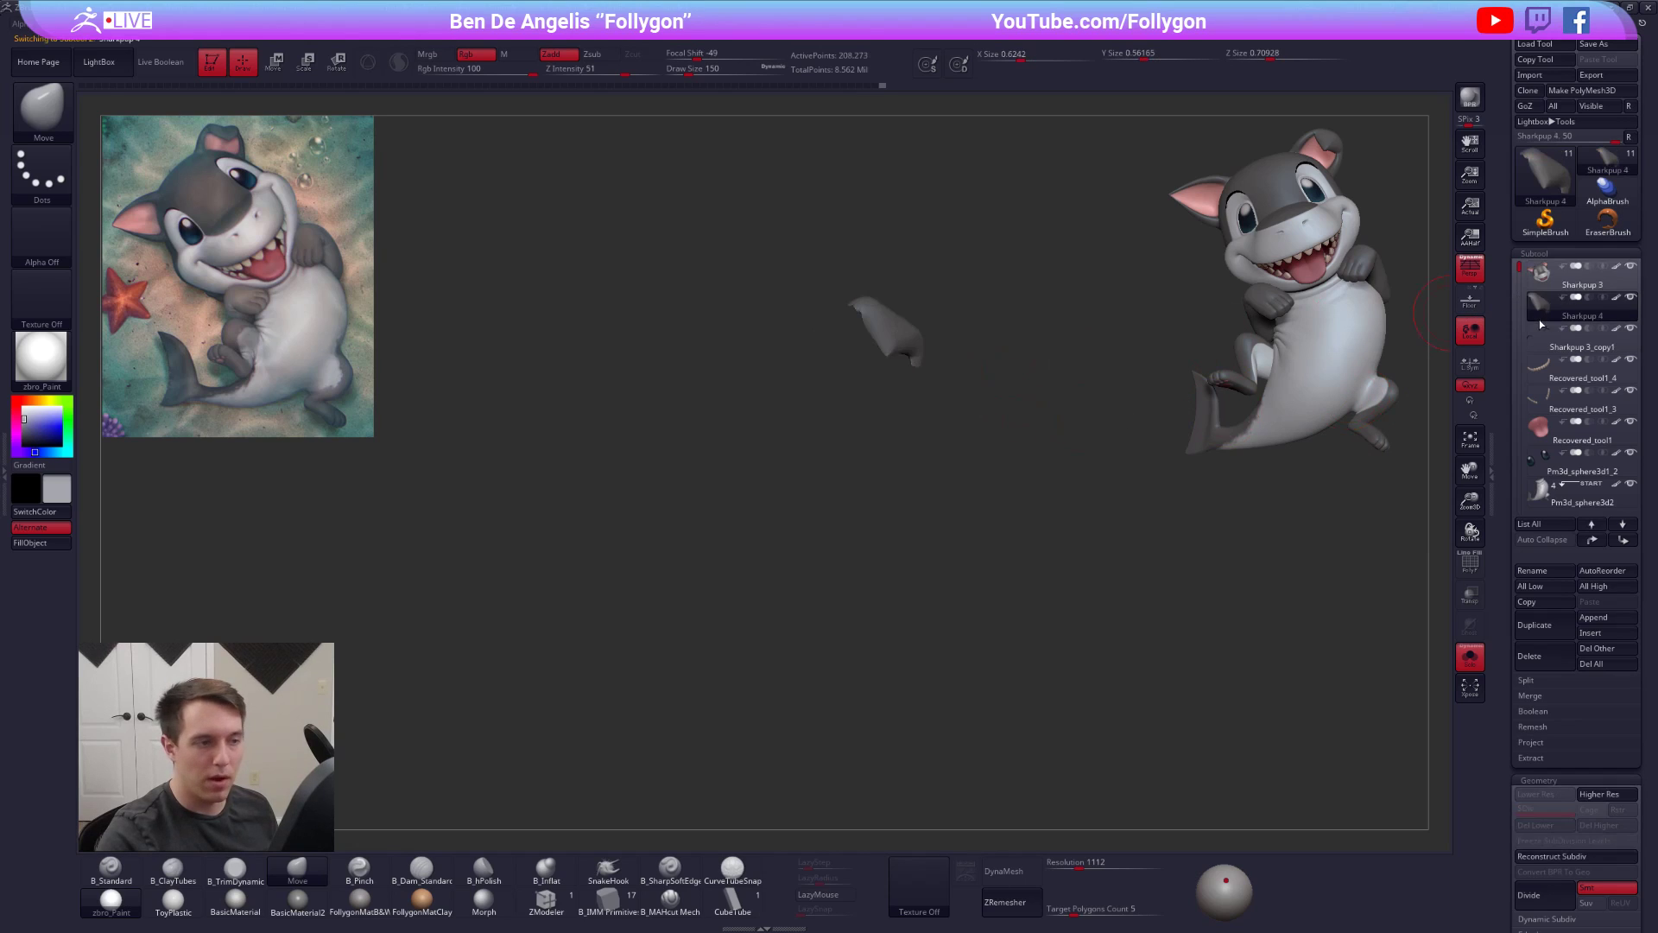
key(alt+s)
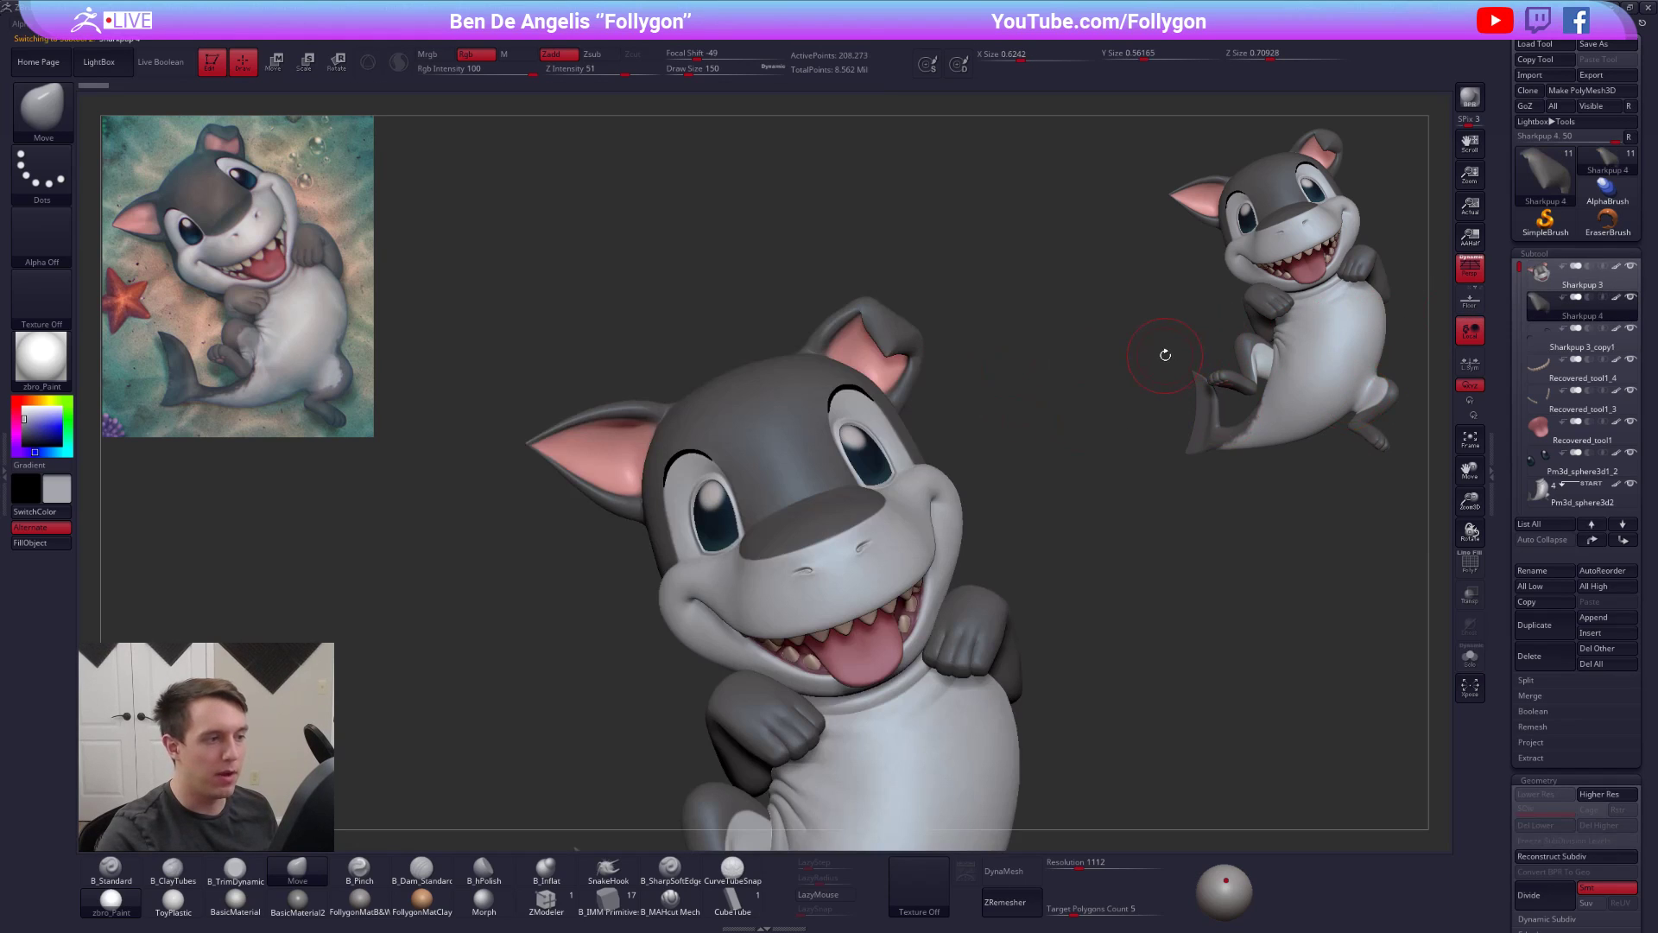
click(1544, 859)
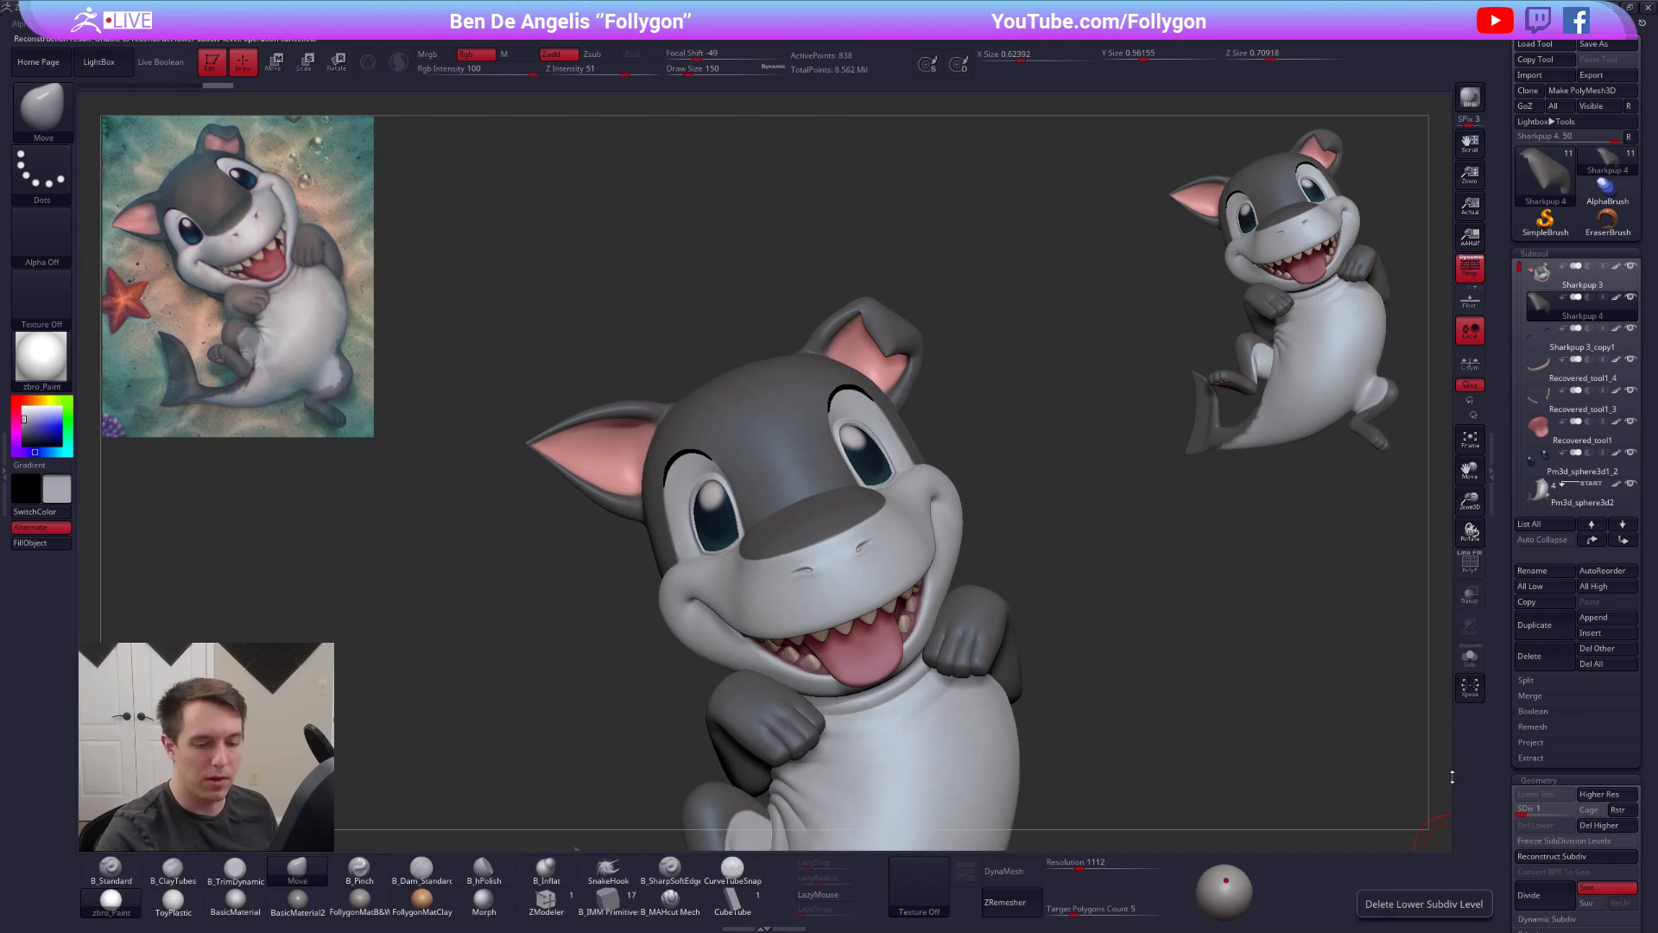
- Lay a Transpose line along the ear tip from the side, and isolate the tip with its wireframe shown
drag(1244, 630, 885, 443)
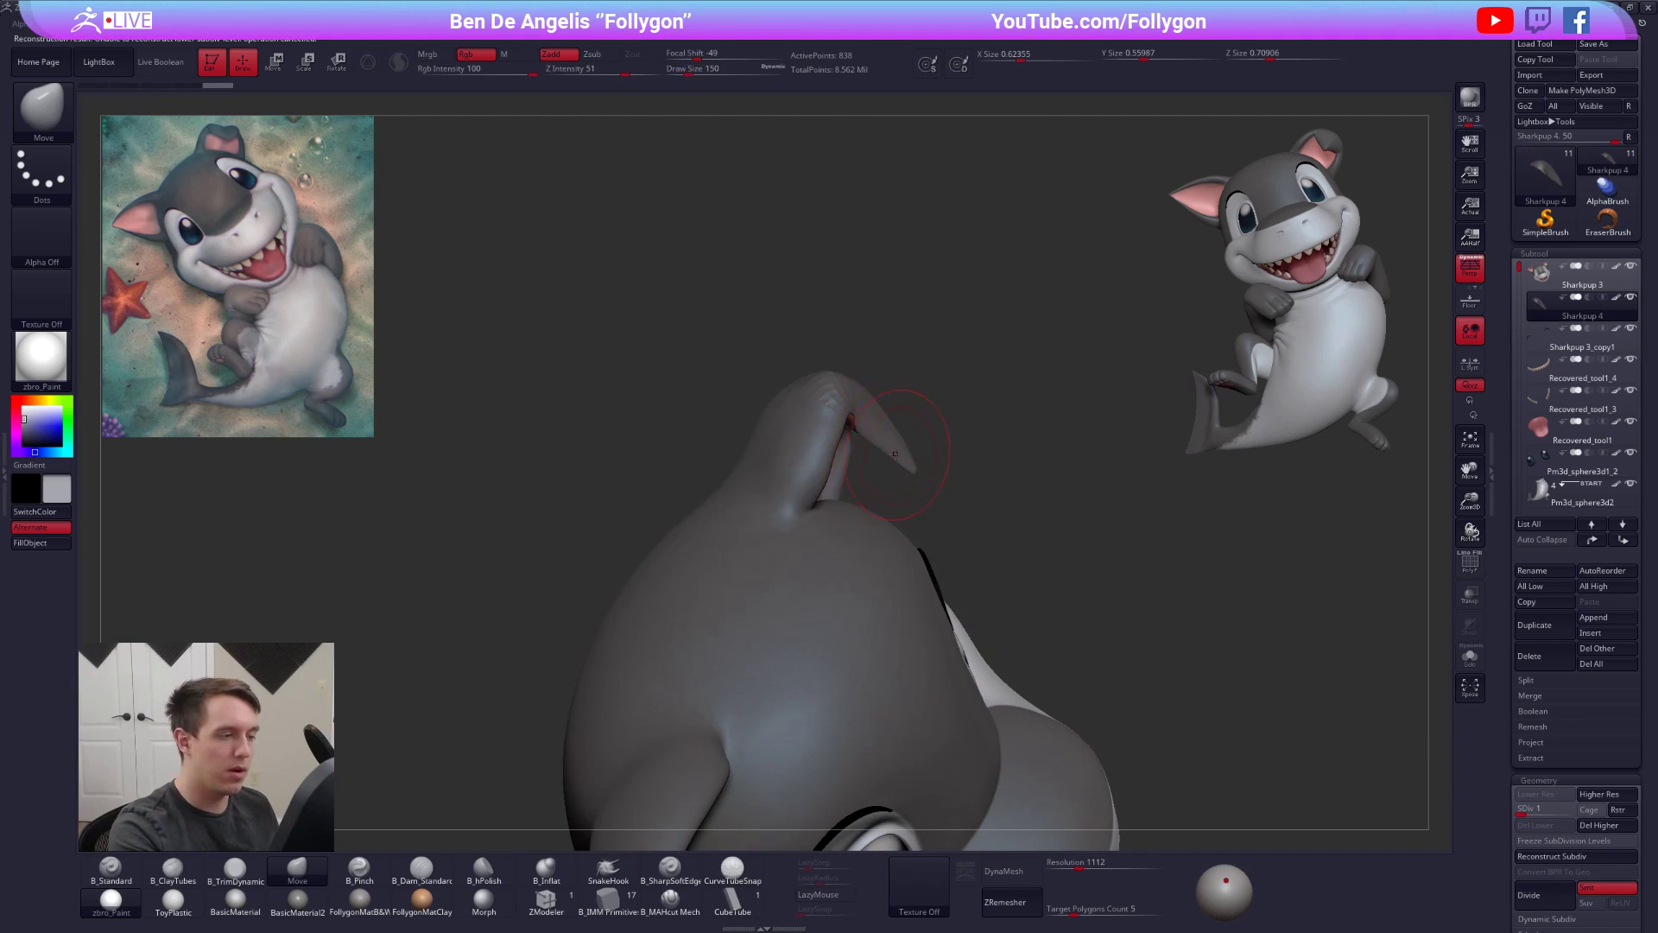
key(w)
drag(831, 378, 984, 515)
key(q)
key(alt+s)
key(shift+f)
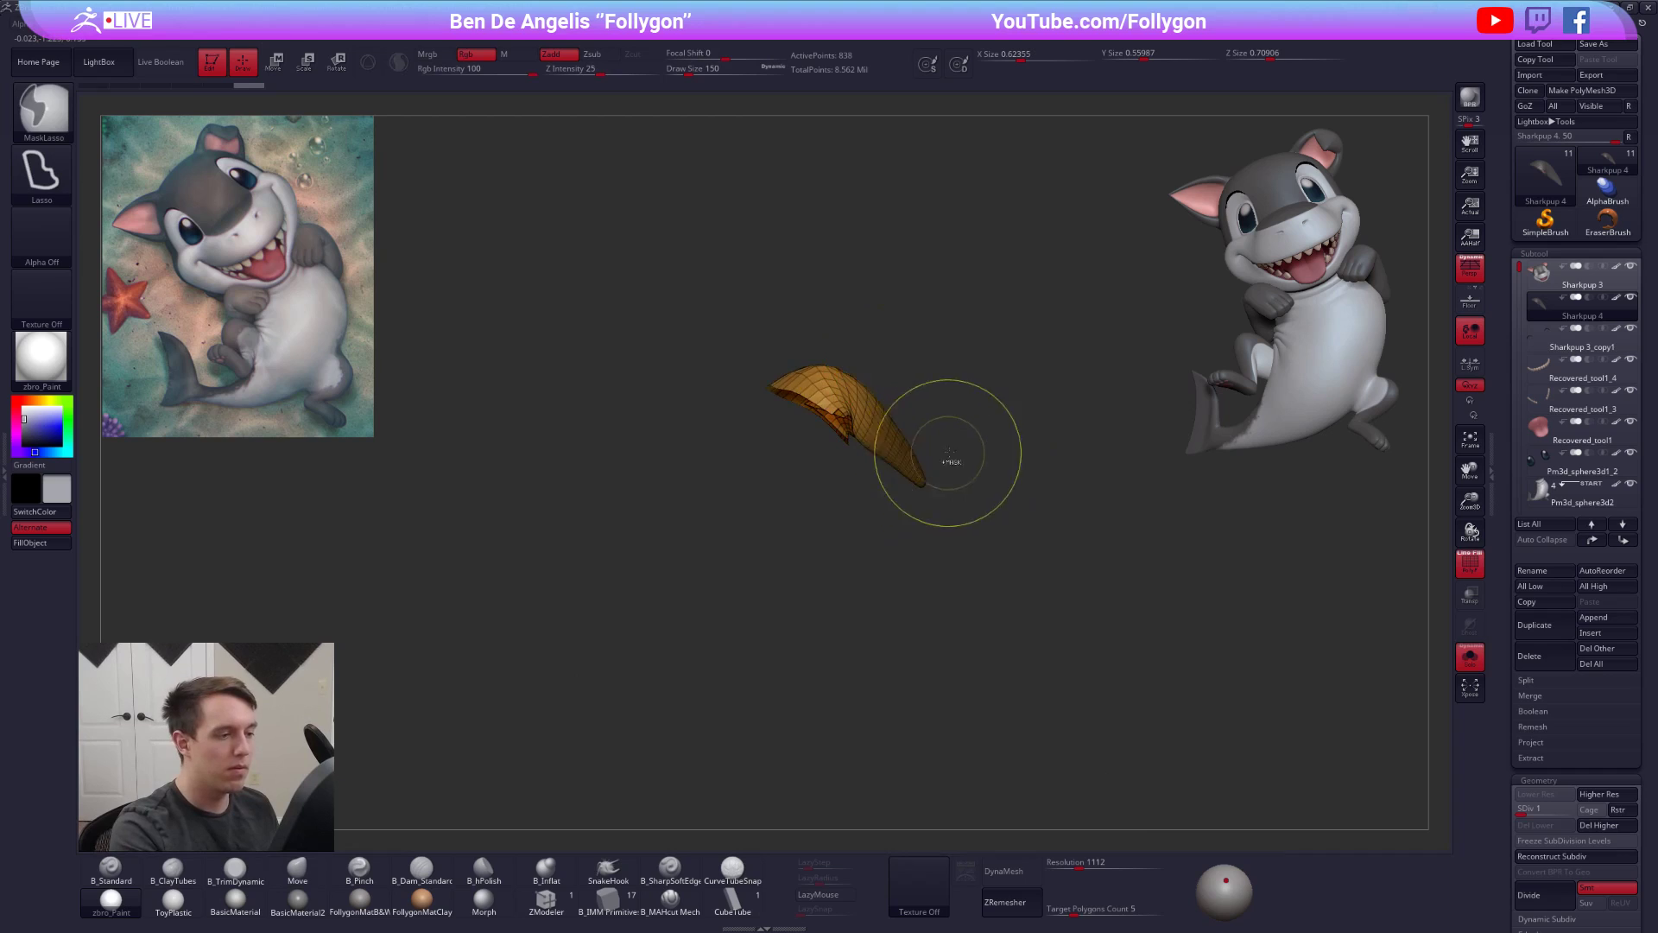
- Pull the folded ear tip in closer to the ear from the side, with the rest of the model shown
key(w)
drag(942, 493, 1009, 555)
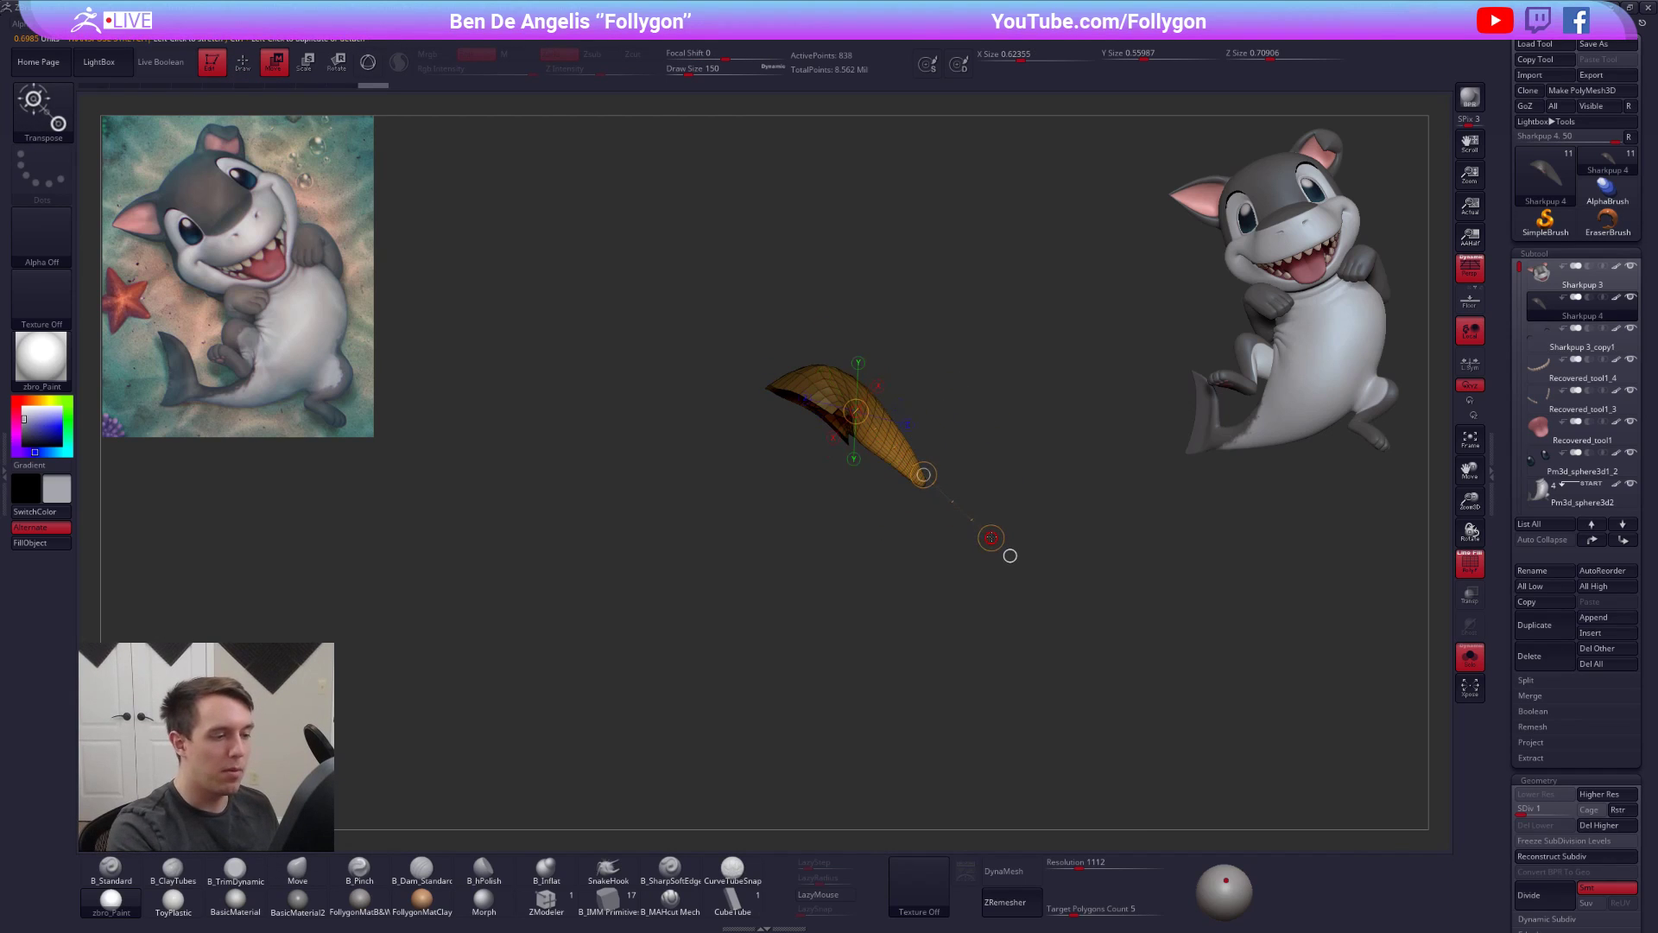
key(alt+s)
key(q)
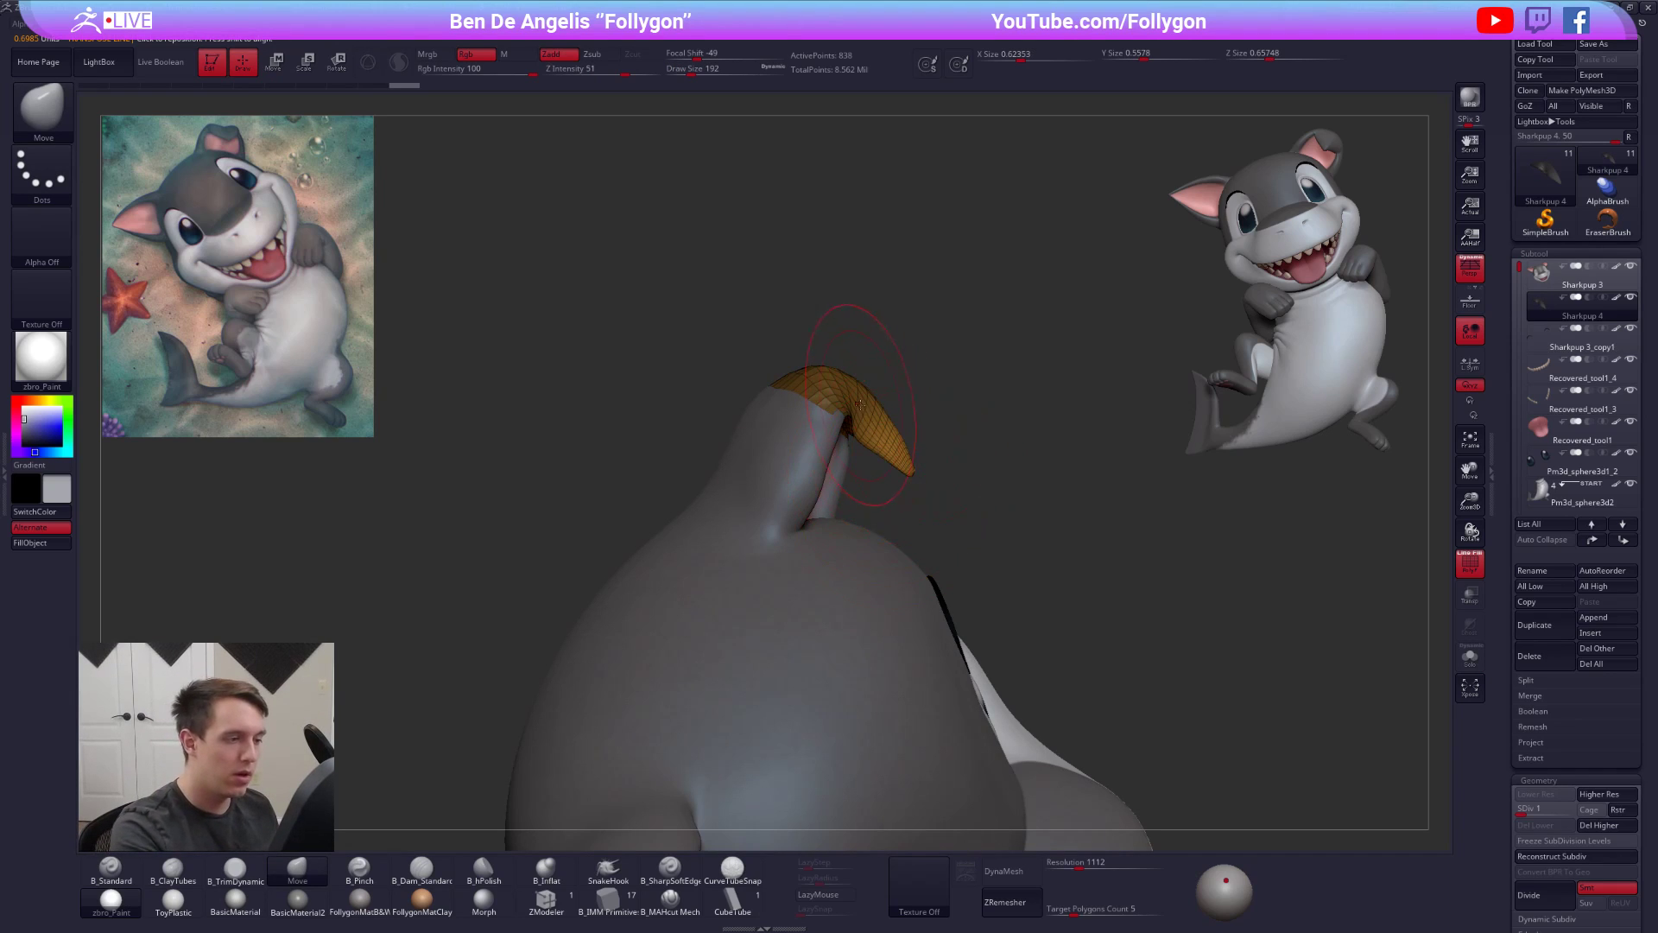
key(w)
mouse_move(1008, 555)
mouse_down()
mouse_move(956, 534)
mouse_move(987, 556)
mouse_up()
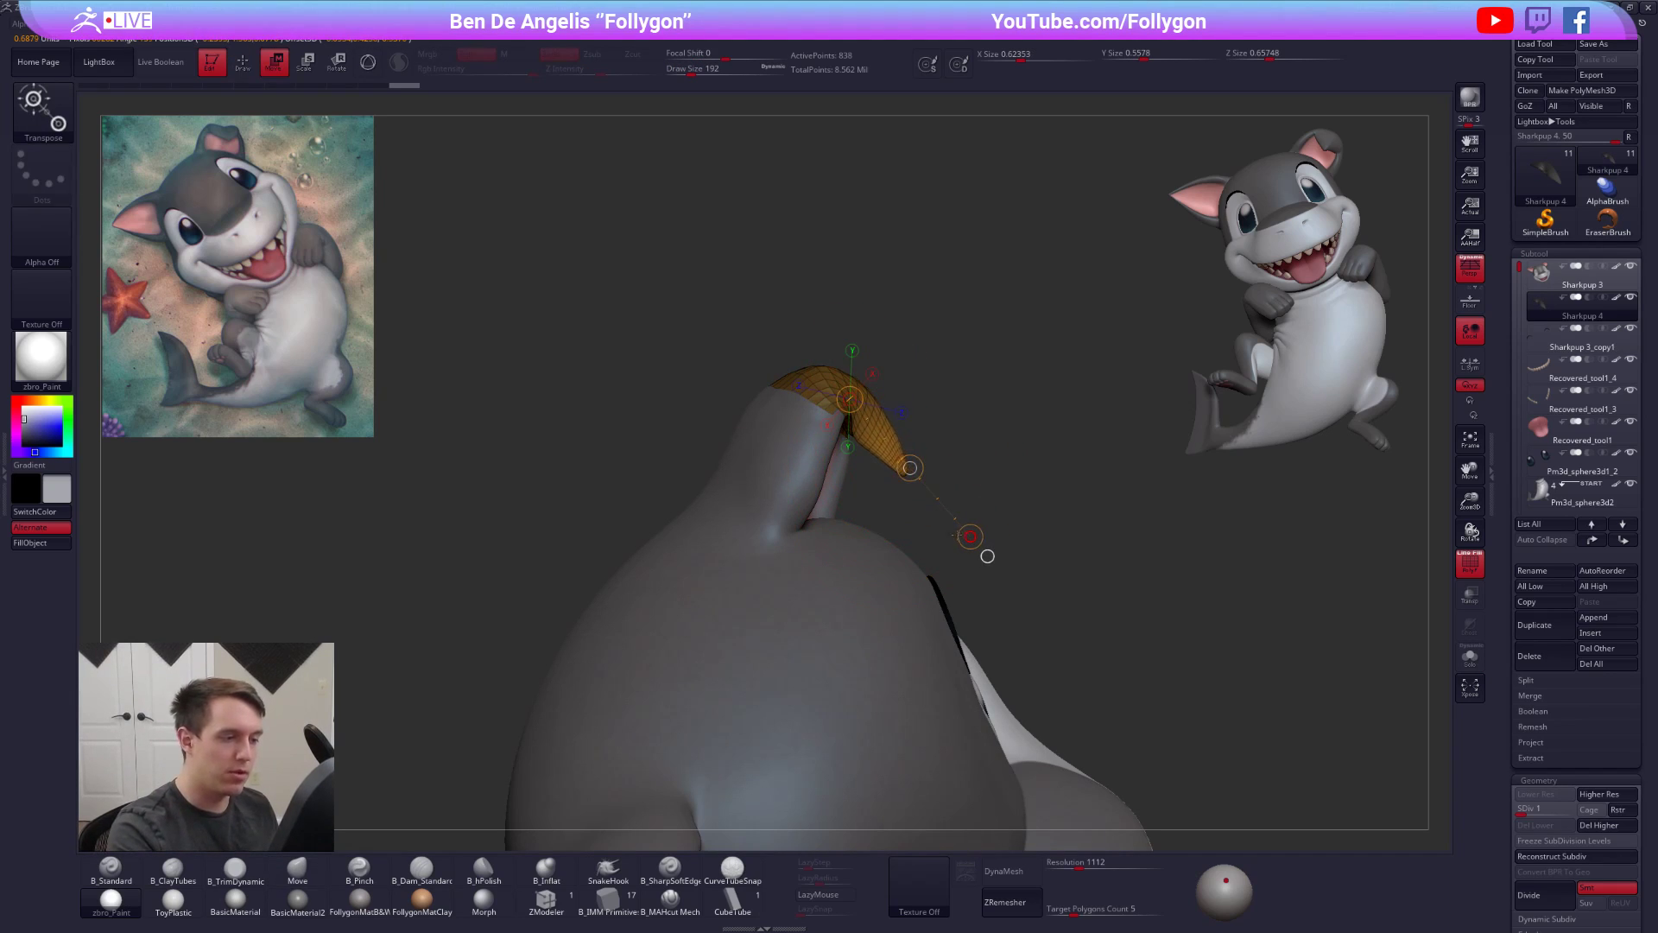
key(q)
mouse_move(941, 470)
mouse_down()
mouse_move(799, 475)
mouse_move(777, 574)
mouse_up()
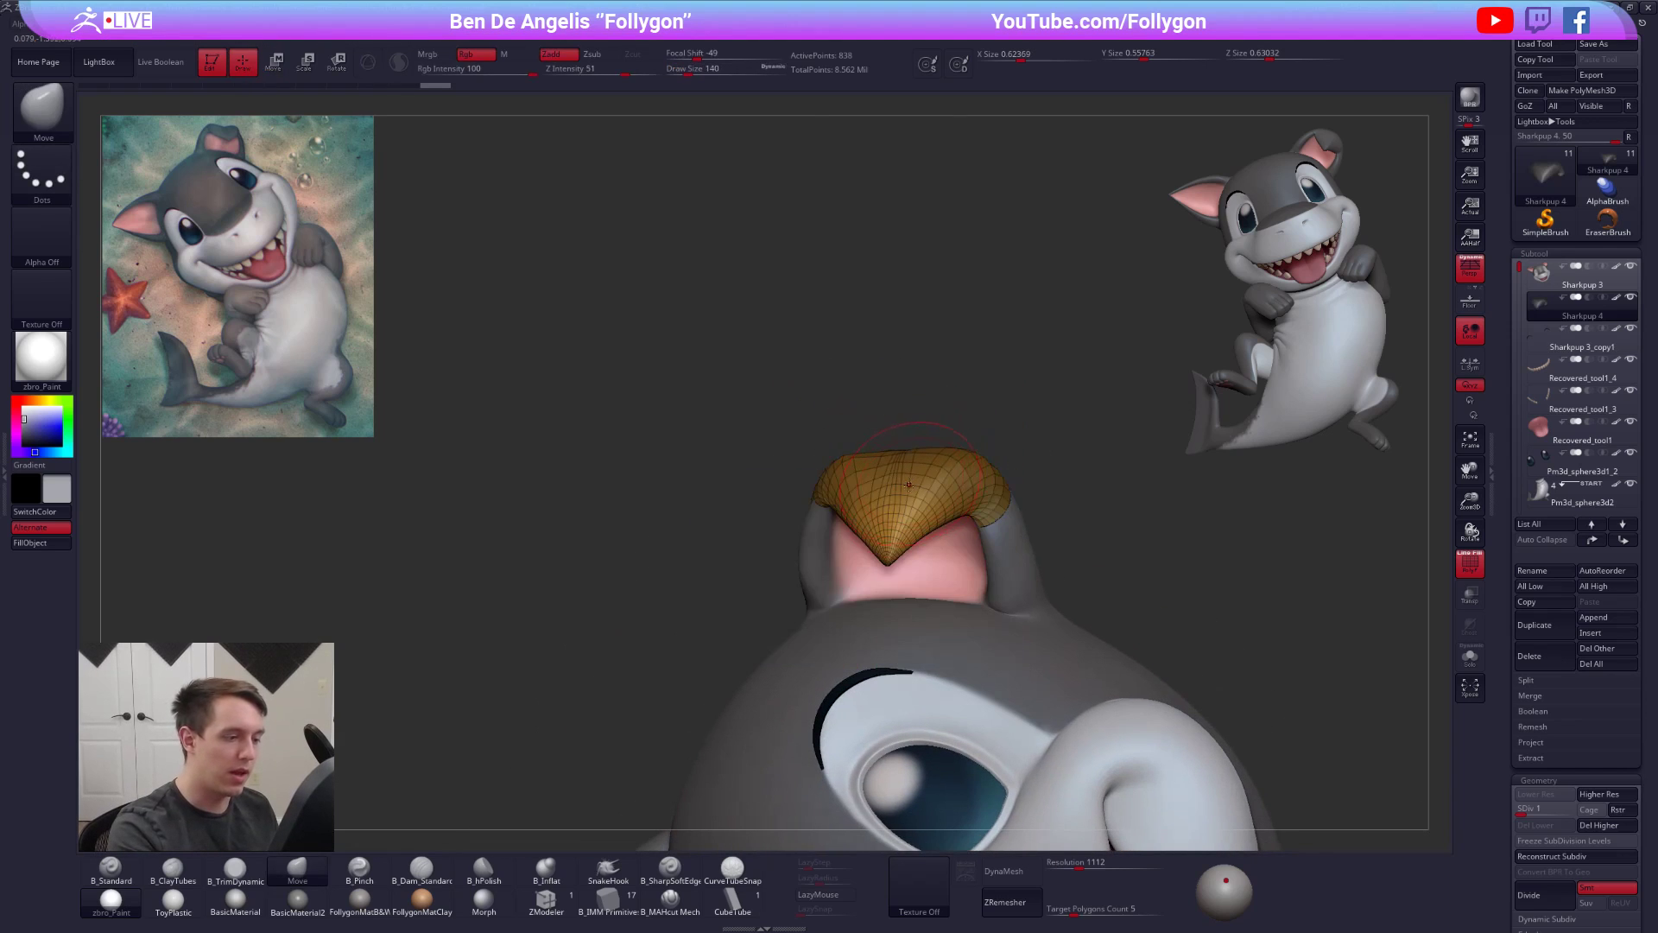
- Adjust the ear tip's outline with the Move brush, raise it to subdivision level 5 and hide the wireframe
right_drag(908, 485, 926, 410)
ctrl+drag(933, 409, 970, 370)
key(d)
right_drag(914, 531, 1015, 605)
key(d)
key(shift+f)
right_drag(777, 570, 855, 596)
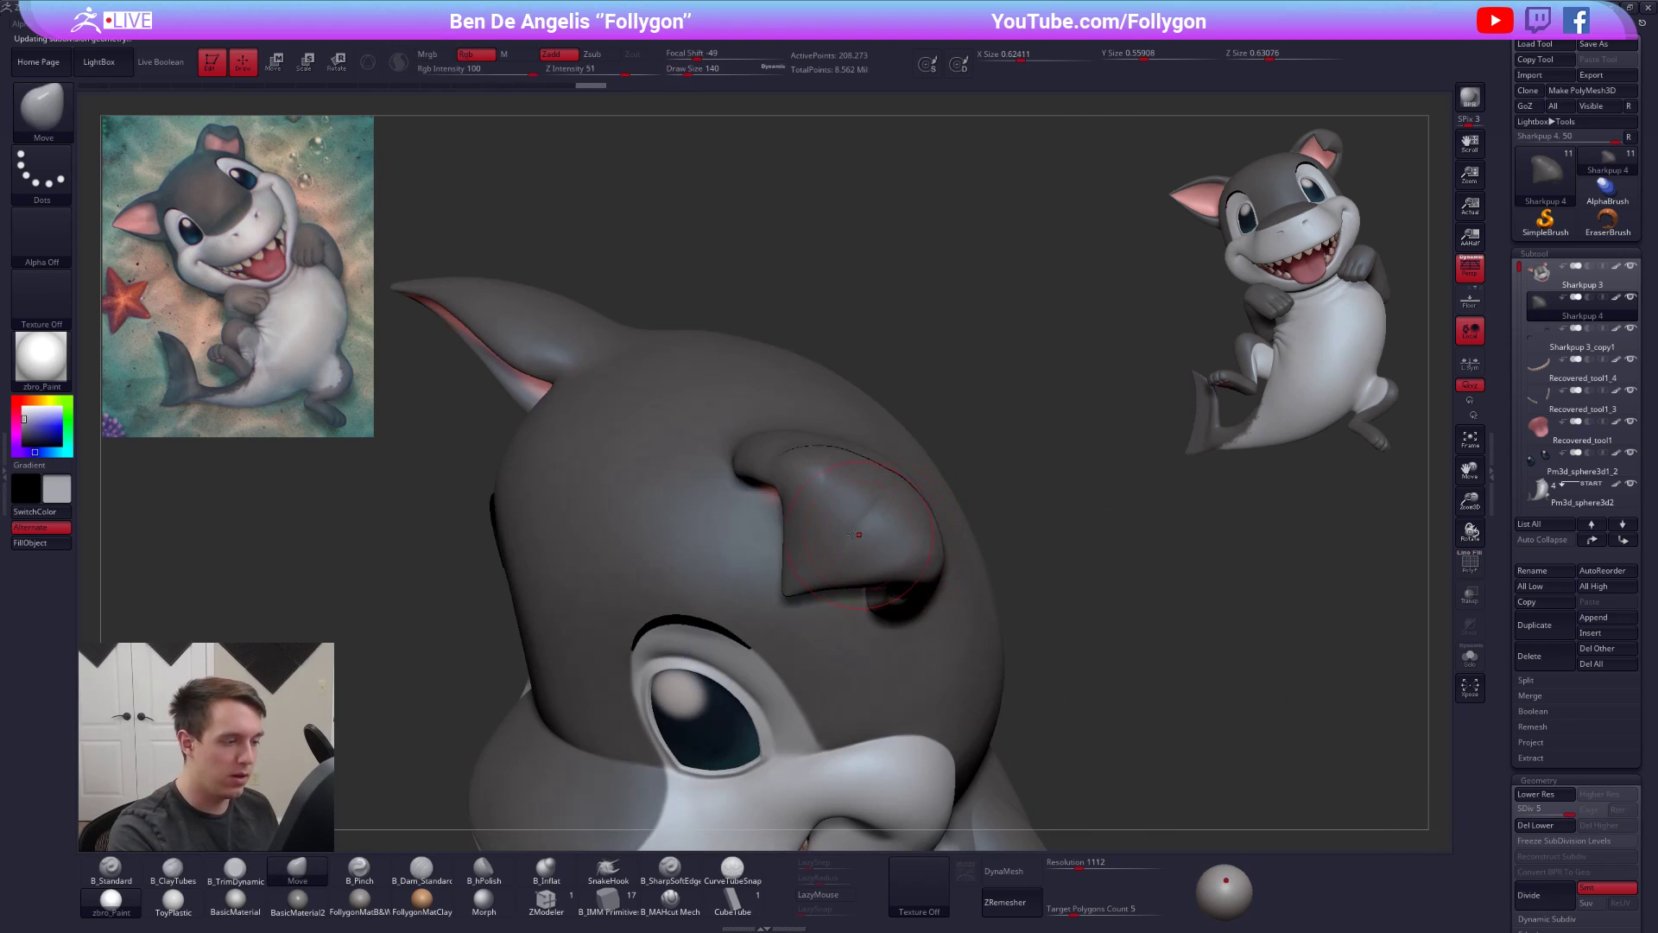
- Isolate the ear tip and sharpen its folded edge with the B_Pinch brush
key(3)
key(alt+s)
mouse_move(838, 508)
right_down()
mouse_move(864, 511)
mouse_move(833, 508)
right_up()
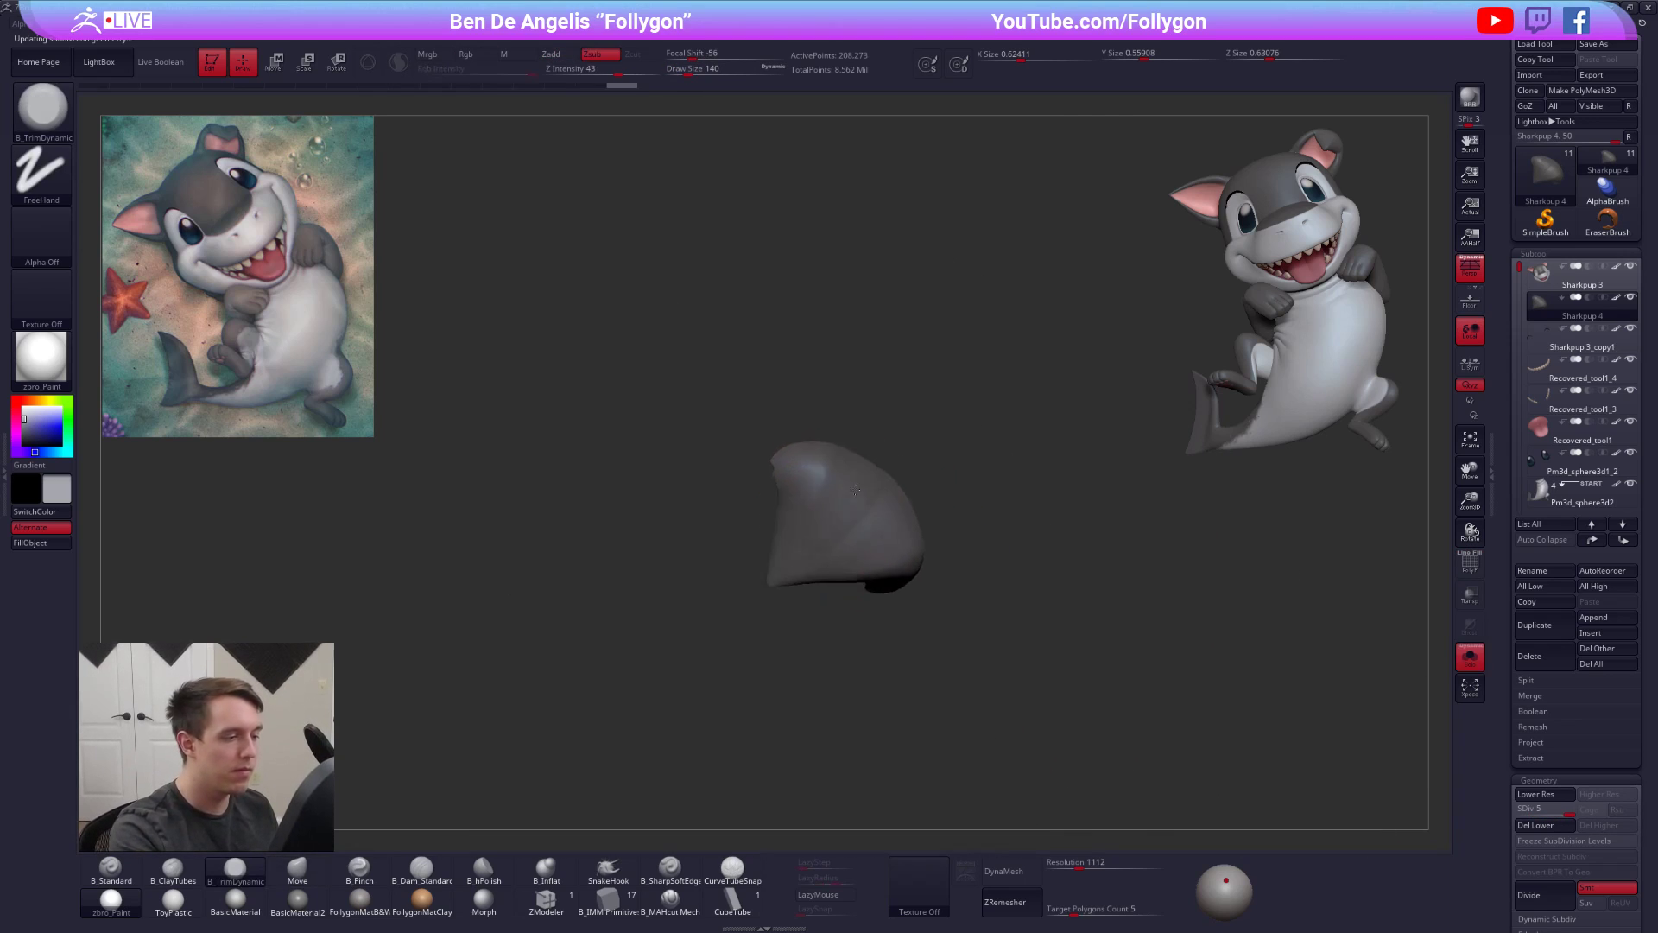
key(5)
key(s)
drag(824, 510, 819, 510)
mouse_move(829, 512)
right_down()
mouse_move(847, 509)
mouse_move(783, 563)
right_up()
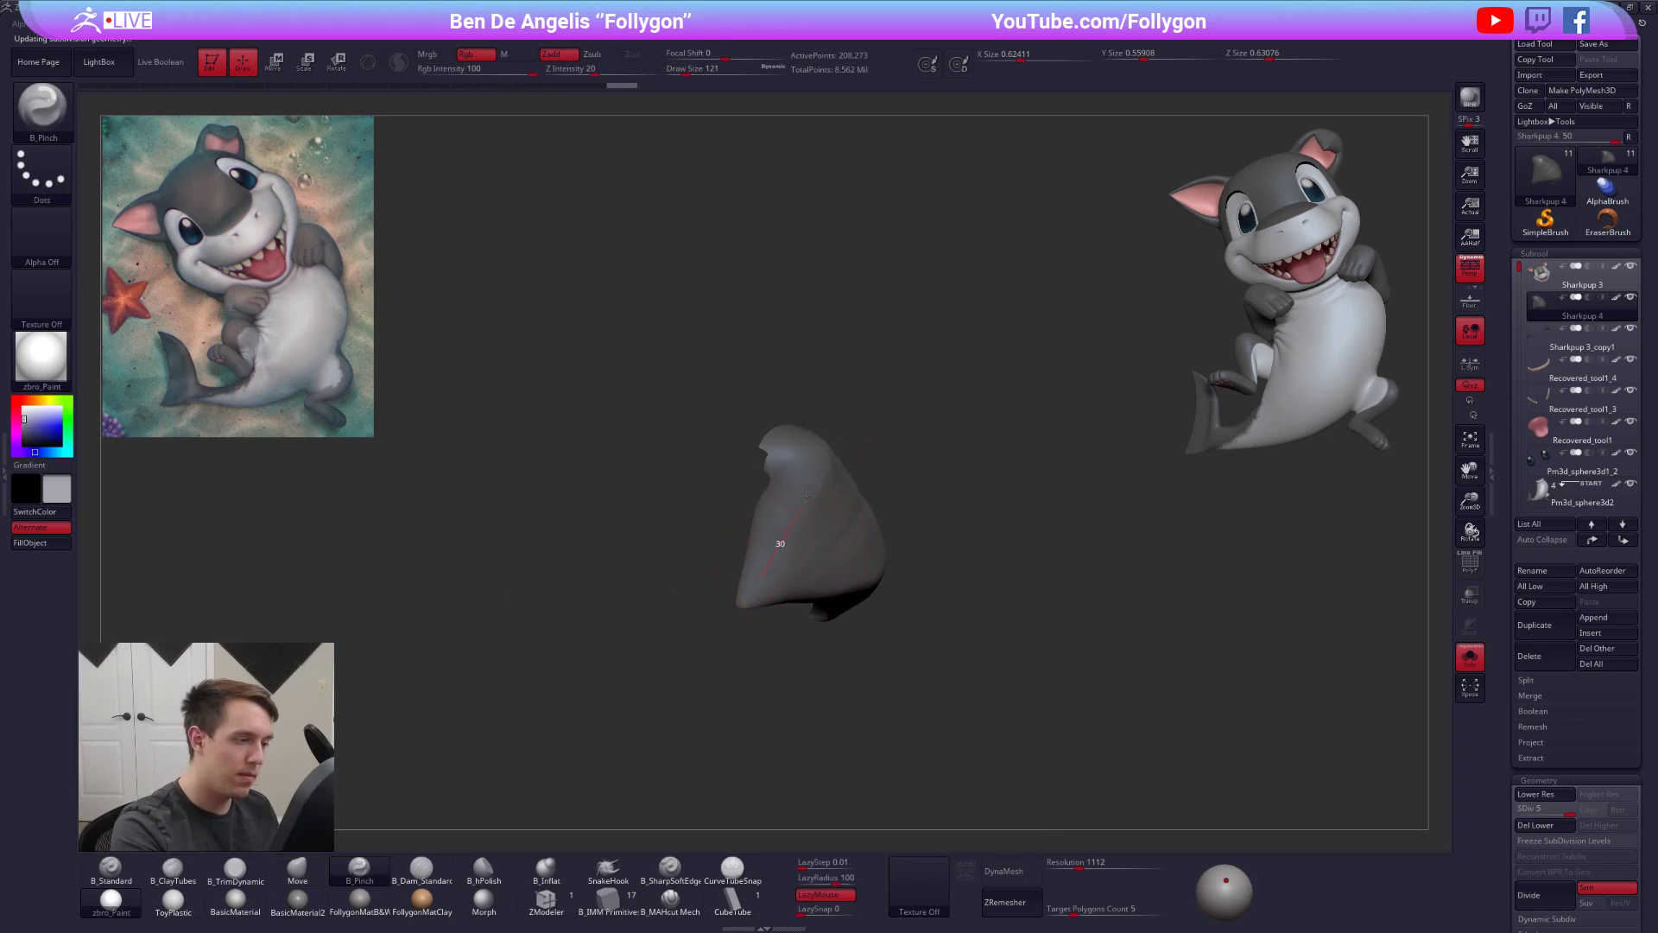
right_drag(828, 394, 820, 436)
drag(771, 467, 749, 570)
key(s)
mouse_move(806, 511)
right_down()
mouse_move(905, 517)
mouse_move(875, 529)
mouse_move(981, 611)
mouse_move(984, 577)
mouse_move(1064, 533)
right_up()
- Turn on DynaMesh for the ear tip at resolution 1112 and smooth its edges
click(1003, 870)
click(973, 894)
key(shift)
key(shift+f)
right_drag(993, 518, 916, 402)
shift+drag(839, 380, 825, 357)
shift+drag(744, 505, 766, 539)
right_drag(820, 510, 921, 625)
right_drag(1024, 617, 1012, 788)
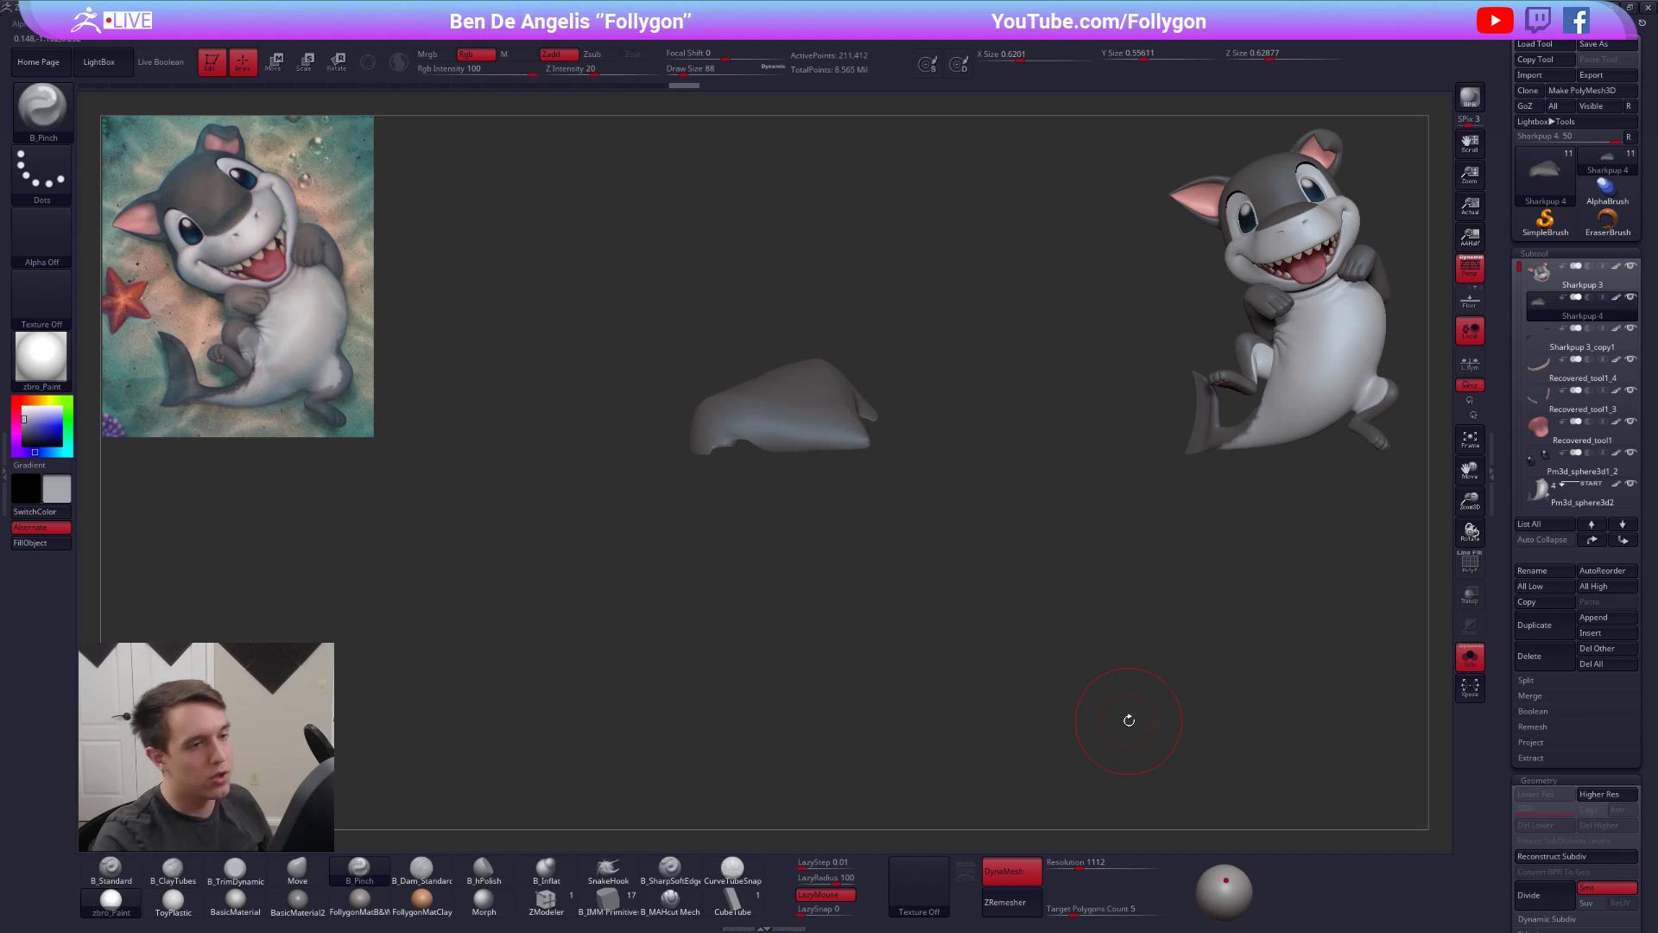
- Reposition the light to shine on the model from the front and toggle the reference image overlay and its controls
right_drag(966, 558, 895, 623)
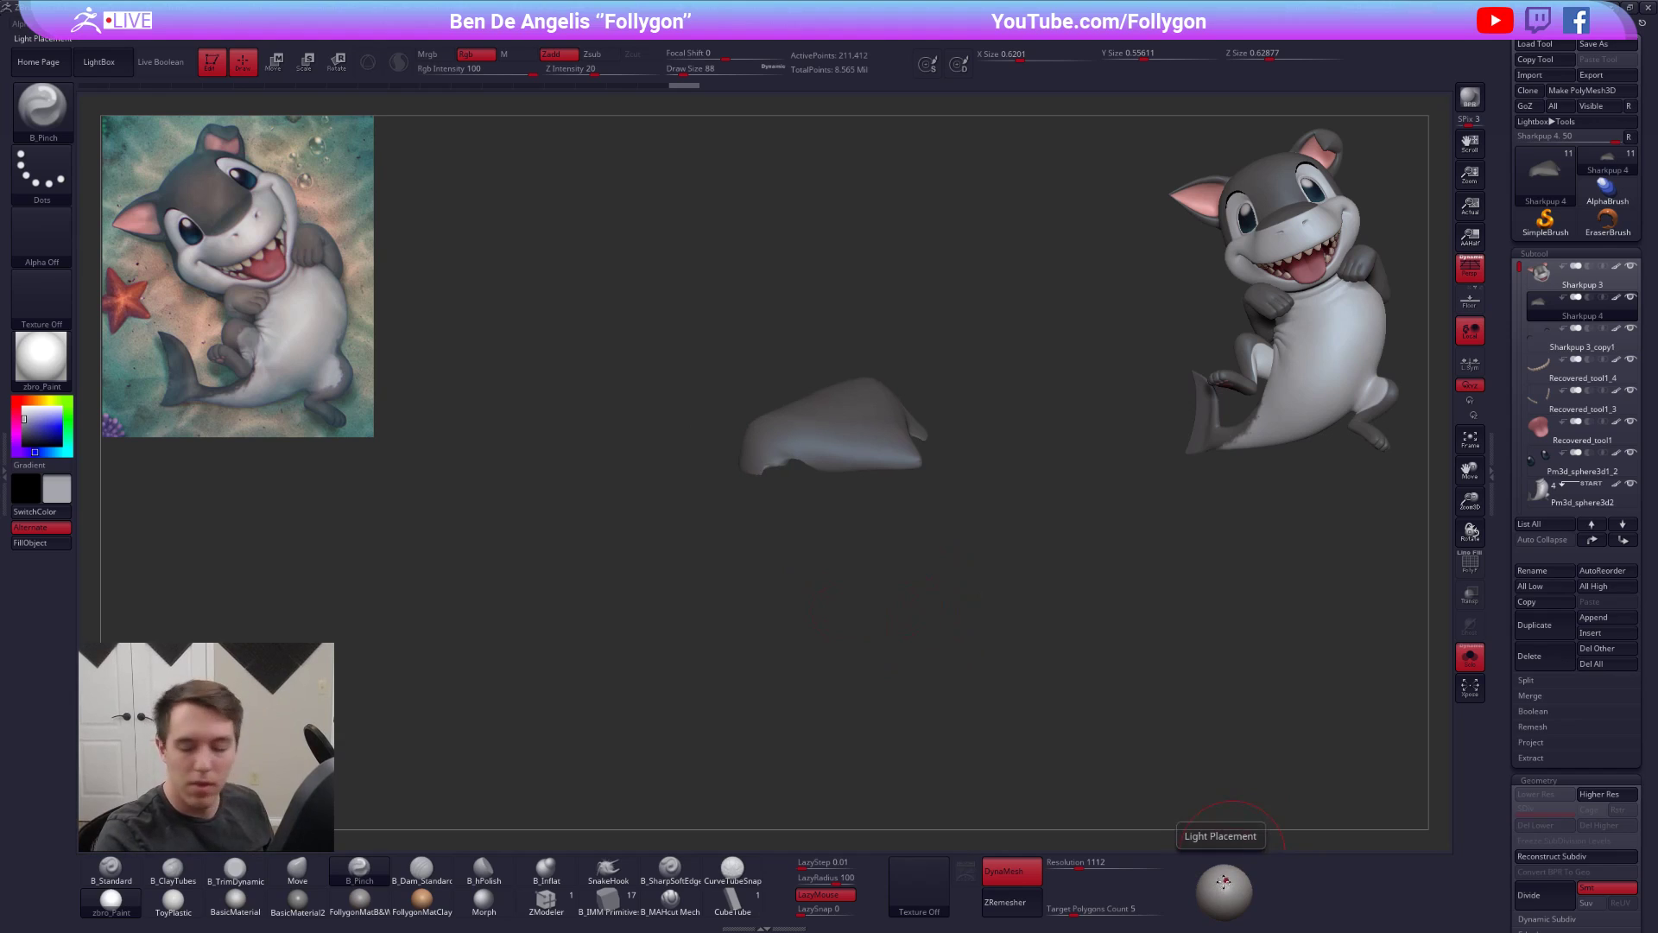
drag(1226, 883, 1210, 889)
mouse_move(1210, 889)
mouse_down()
mouse_move(1231, 892)
mouse_move(1224, 879)
mouse_up()
key(shift+z)
key(shift+z)
key(shift+z)
key(shift+z)
key(z)
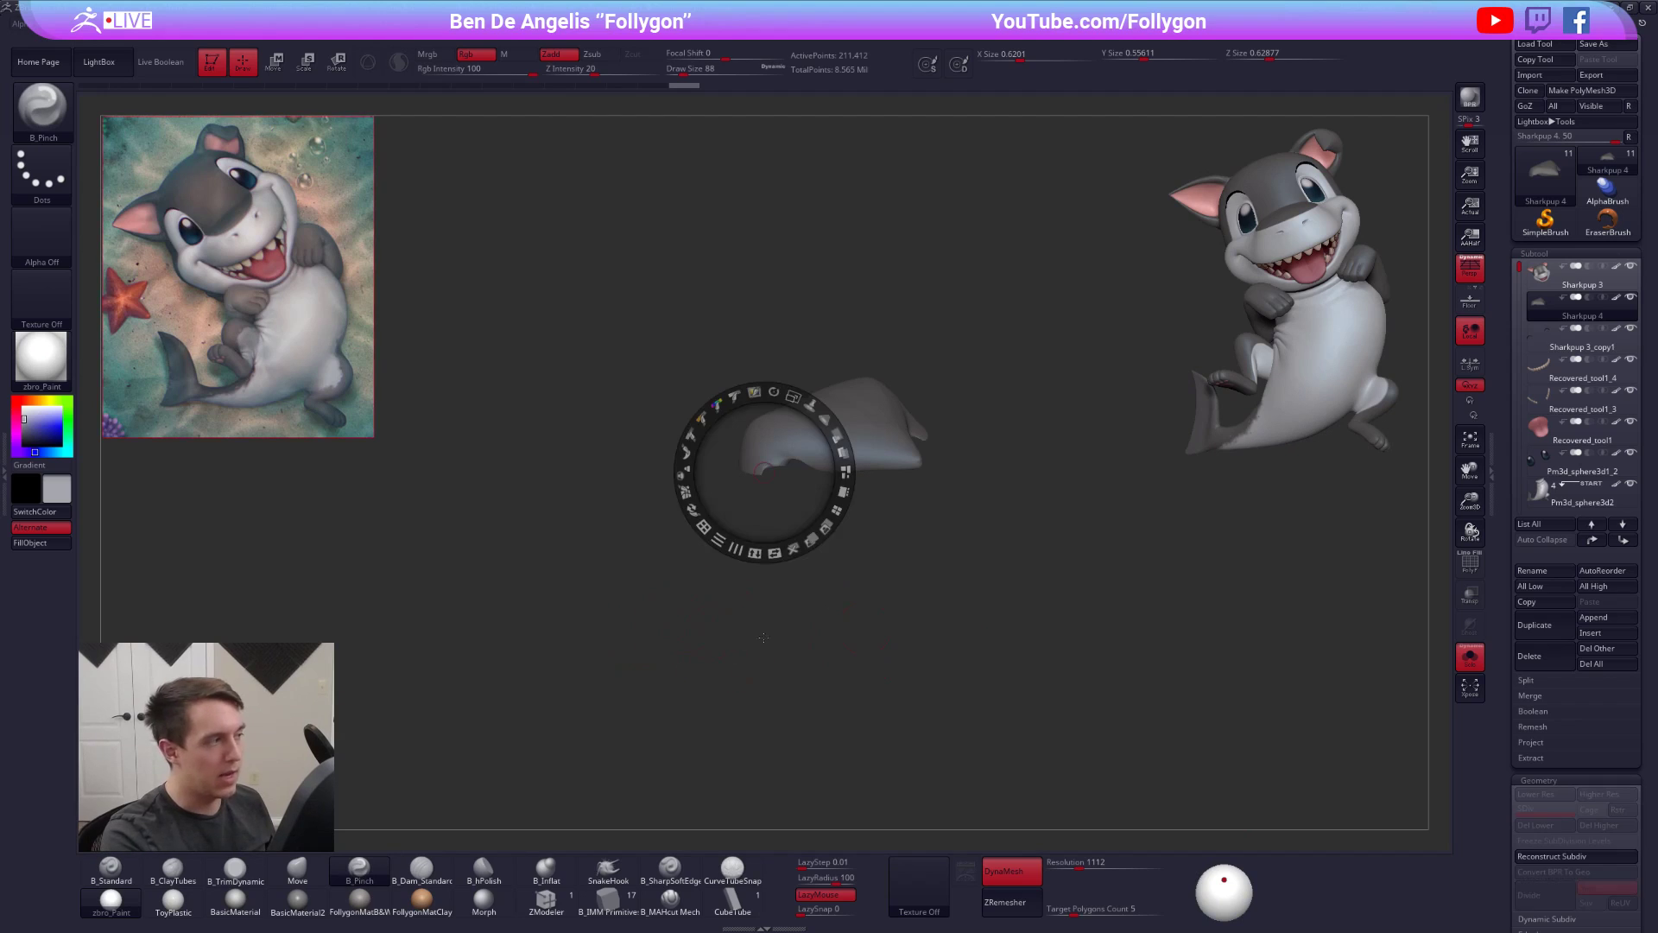
key(z)
- Inspect the ear tip's wireframe and reshape the notch on its lower edge with the Move brush
drag(899, 529, 864, 436)
mouse_move(857, 441)
ctrl+right_down()
mouse_move(918, 608)
mouse_move(903, 669)
ctrl+right_up()
key(shift+f)
key(shift+f)
right_click(851, 623)
mouse_move(872, 574)
right_down()
mouse_move(888, 557)
mouse_move(893, 586)
mouse_move(929, 570)
right_up()
key(b)
key(m)
key(v)
right_click(893, 585)
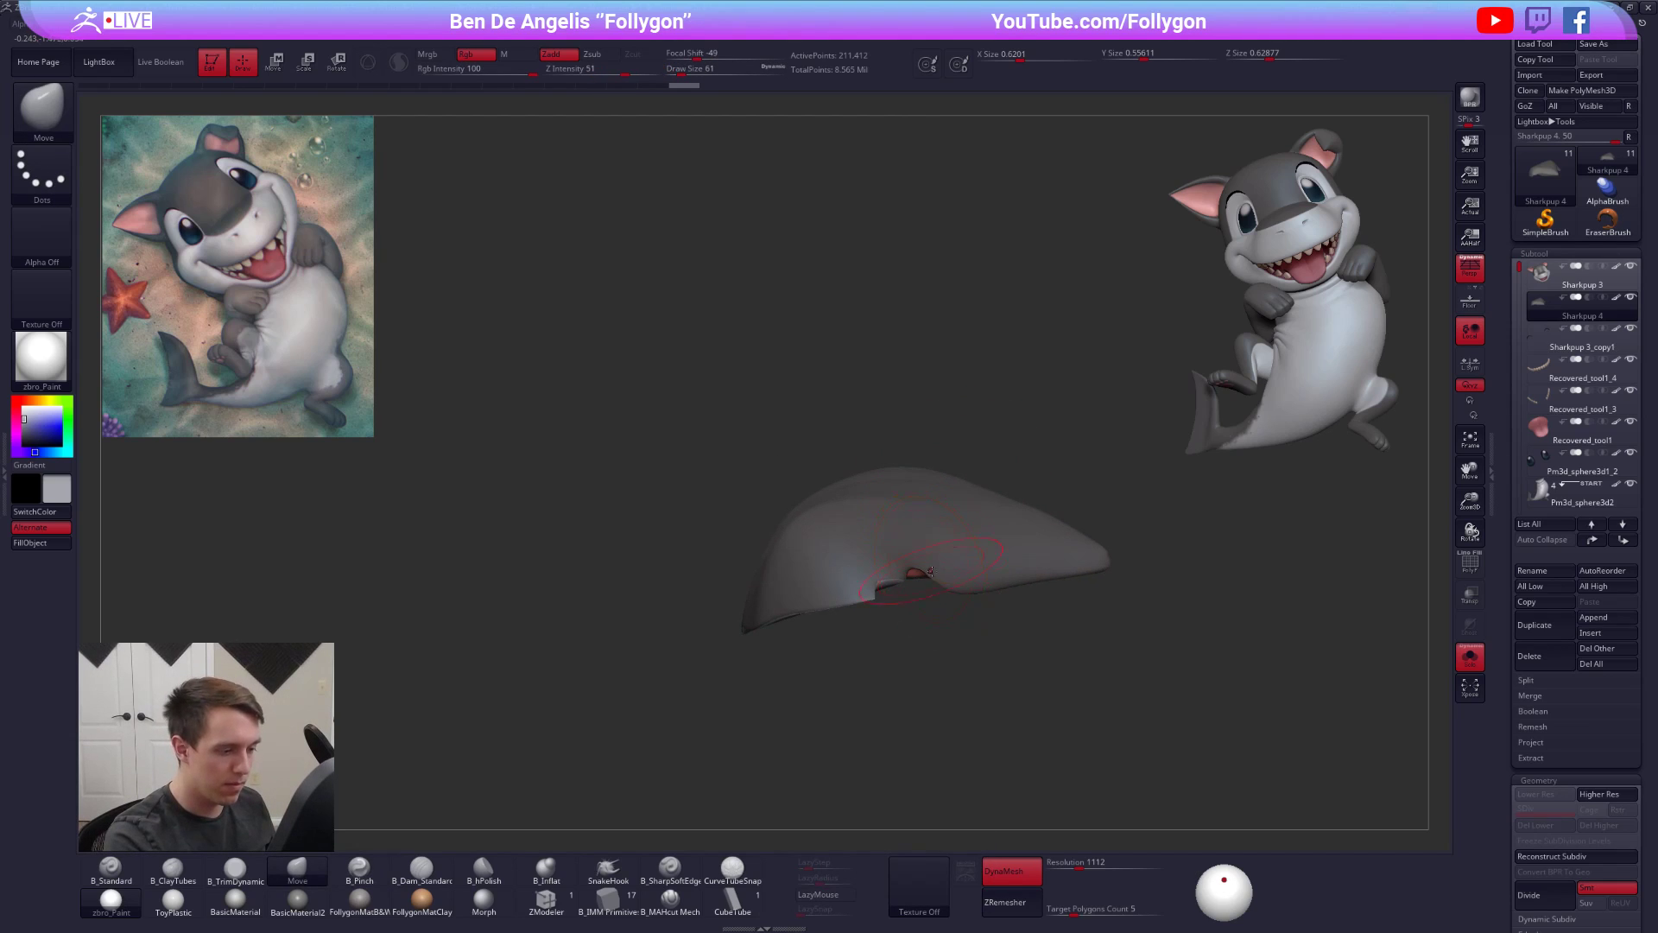
- Refine the notch on the ear tip with the Move brush at size 43 and quick-save the project
key(space)
drag(920, 560, 915, 560)
mouse_move(917, 558)
alt+right_down()
mouse_move(922, 540)
mouse_move(925, 555)
alt+right_up()
key(ctrl+s)
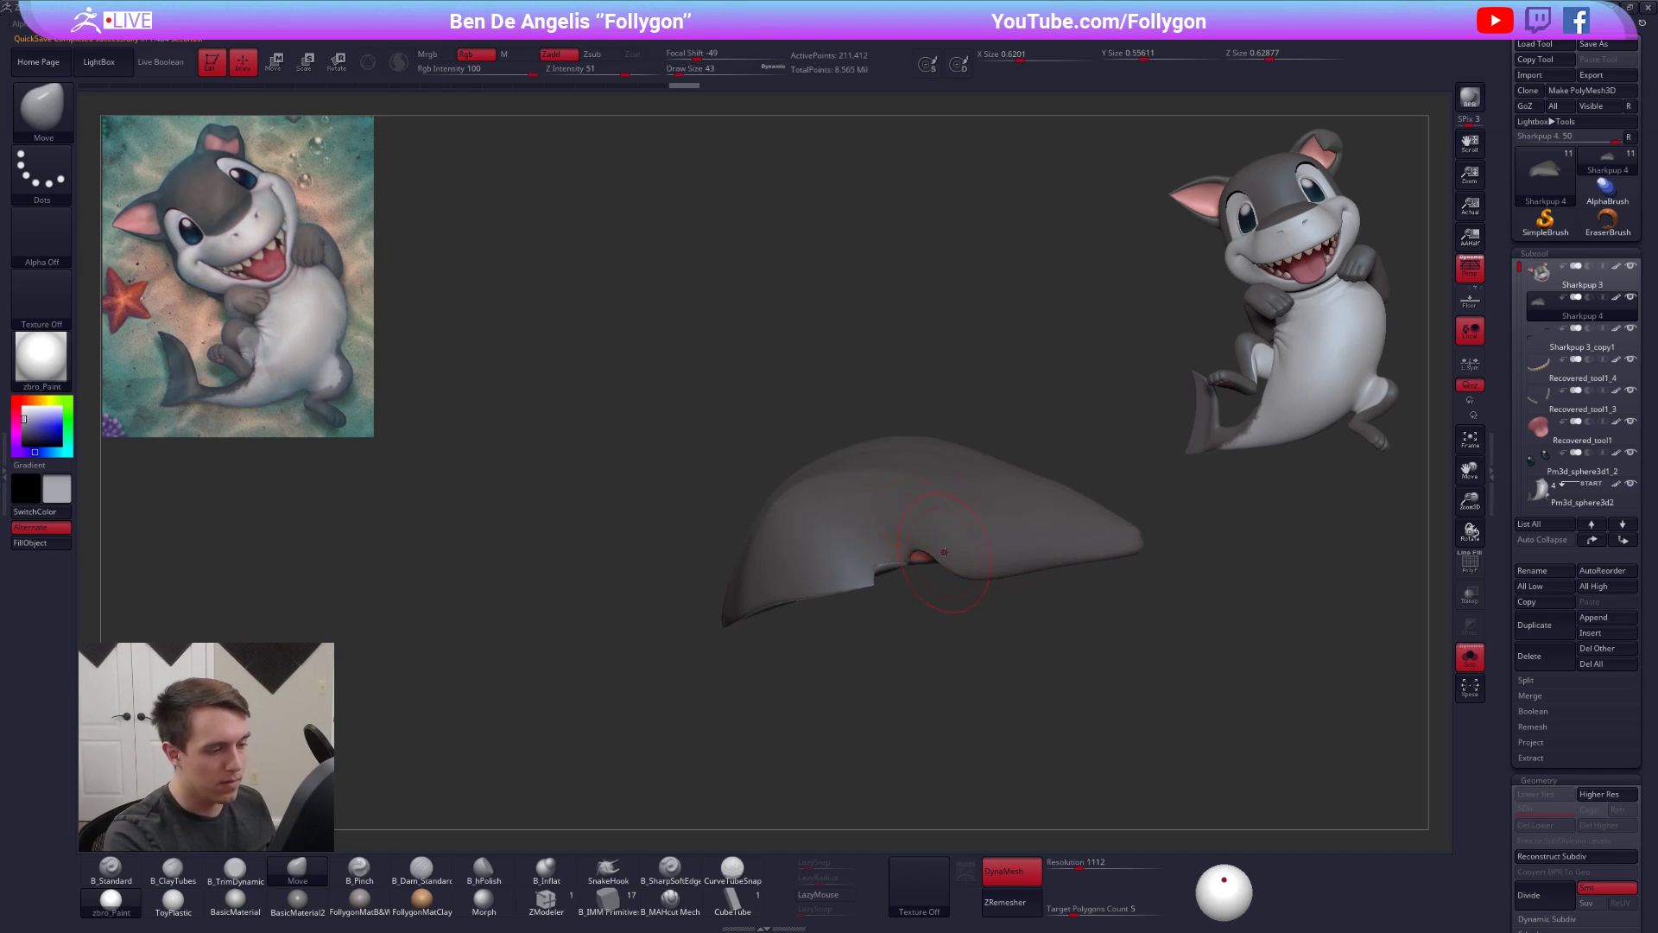
- Update the ear tip's DynaMesh and bring the rest of the character back into view
mouse_move(922, 562)
right_down()
mouse_move(985, 581)
mouse_move(1017, 632)
mouse_move(1038, 488)
mouse_move(976, 521)
right_up()
right_click(1039, 483)
ctrl+drag(1114, 563, 1060, 632)
mouse_move(986, 483)
right_down()
mouse_move(910, 544)
mouse_move(892, 629)
mouse_move(1030, 638)
mouse_move(953, 529)
mouse_move(984, 577)
mouse_move(1032, 589)
right_up()
key(shift+s)
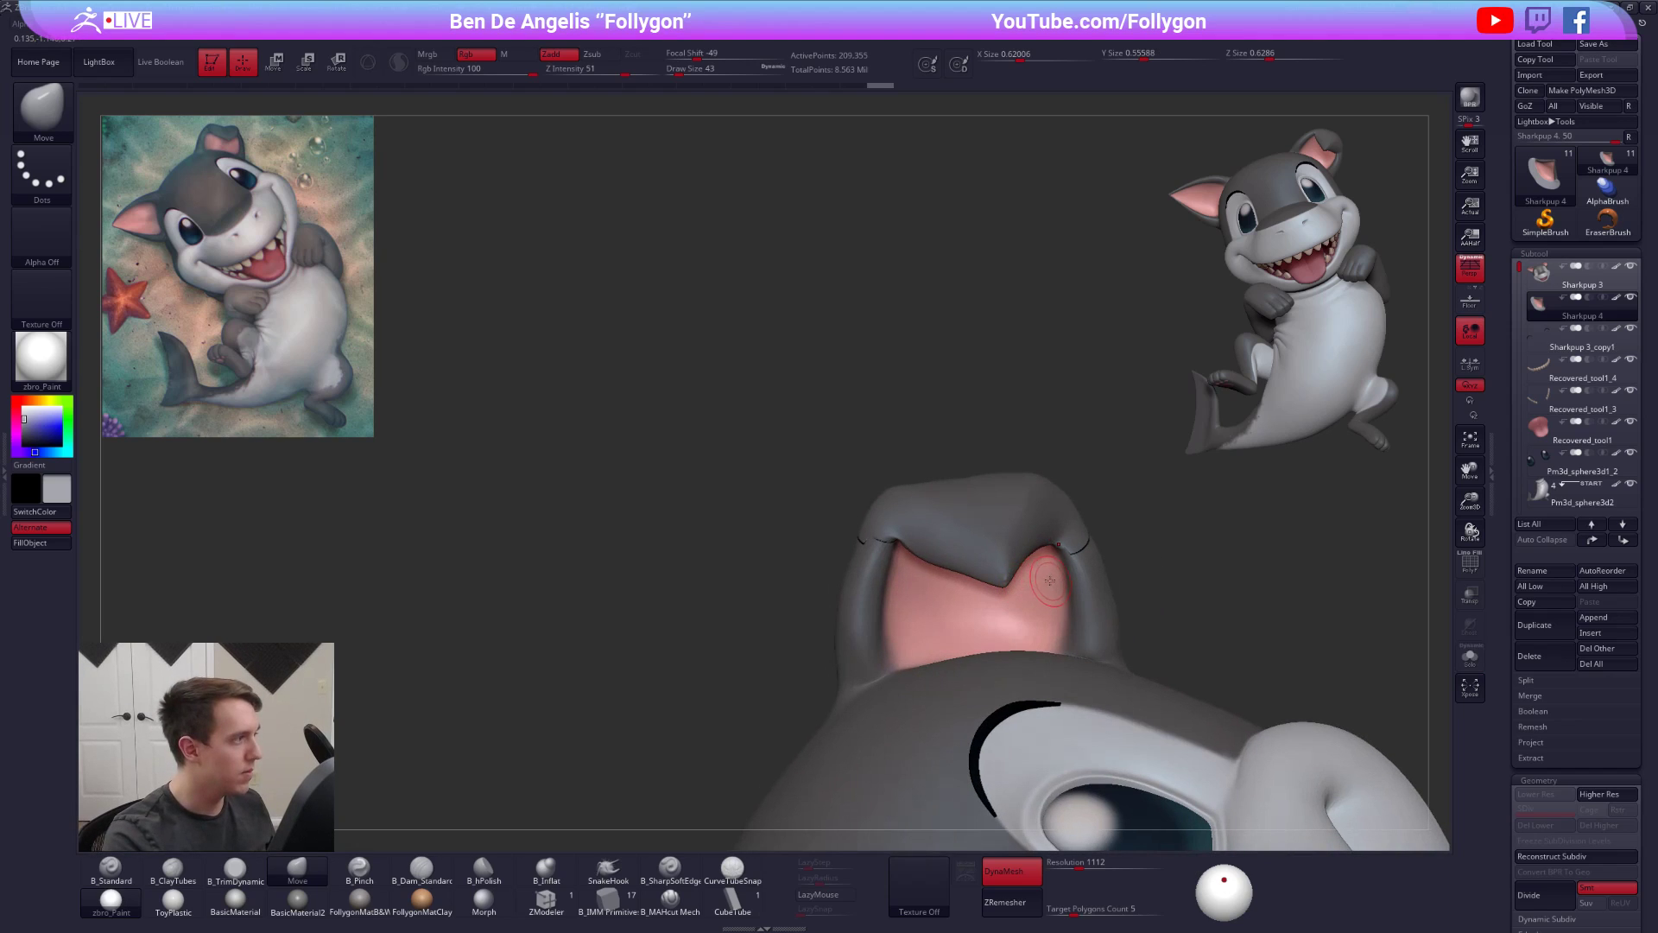
- Select the head, lower it to subdivision level 1 and reshape the ear below the fold with the Move brush at size 81
alt+click(1082, 584)
key(shift+s)
key(shift+d)
key(shift+d)
key(shift+d)
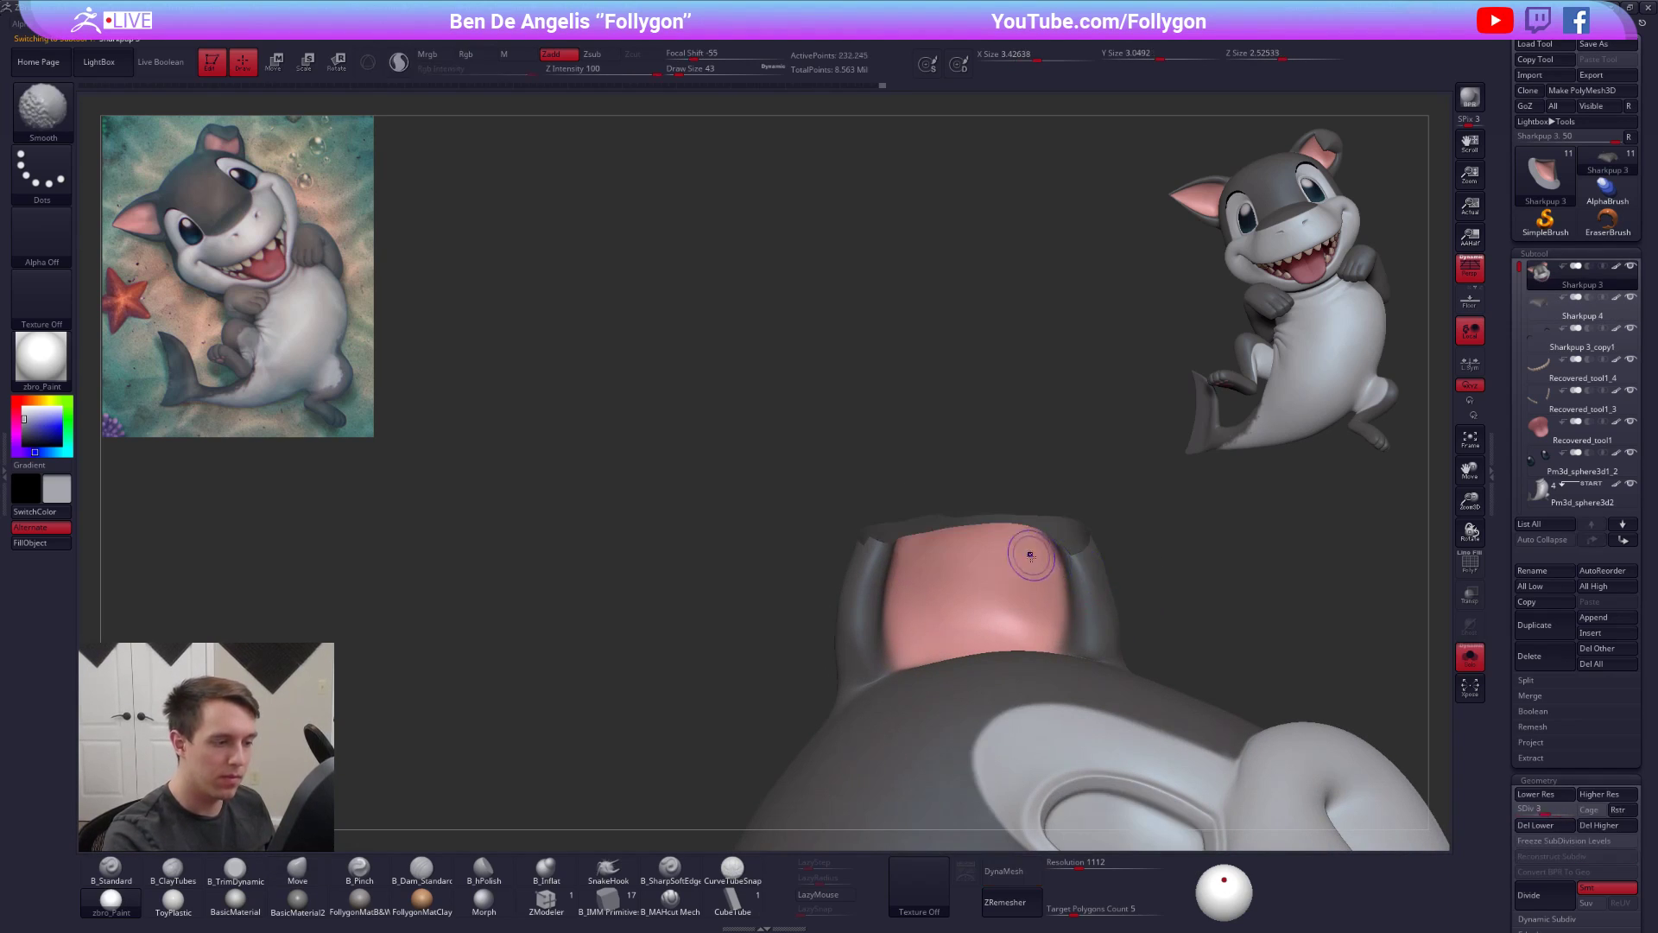
right_drag(1021, 567, 1109, 587)
key(space)
drag(1019, 559, 1073, 577)
mouse_move(1049, 587)
right_down()
mouse_move(1088, 596)
mouse_move(1075, 626)
right_up()
key(space)
drag(1036, 566, 1038, 565)
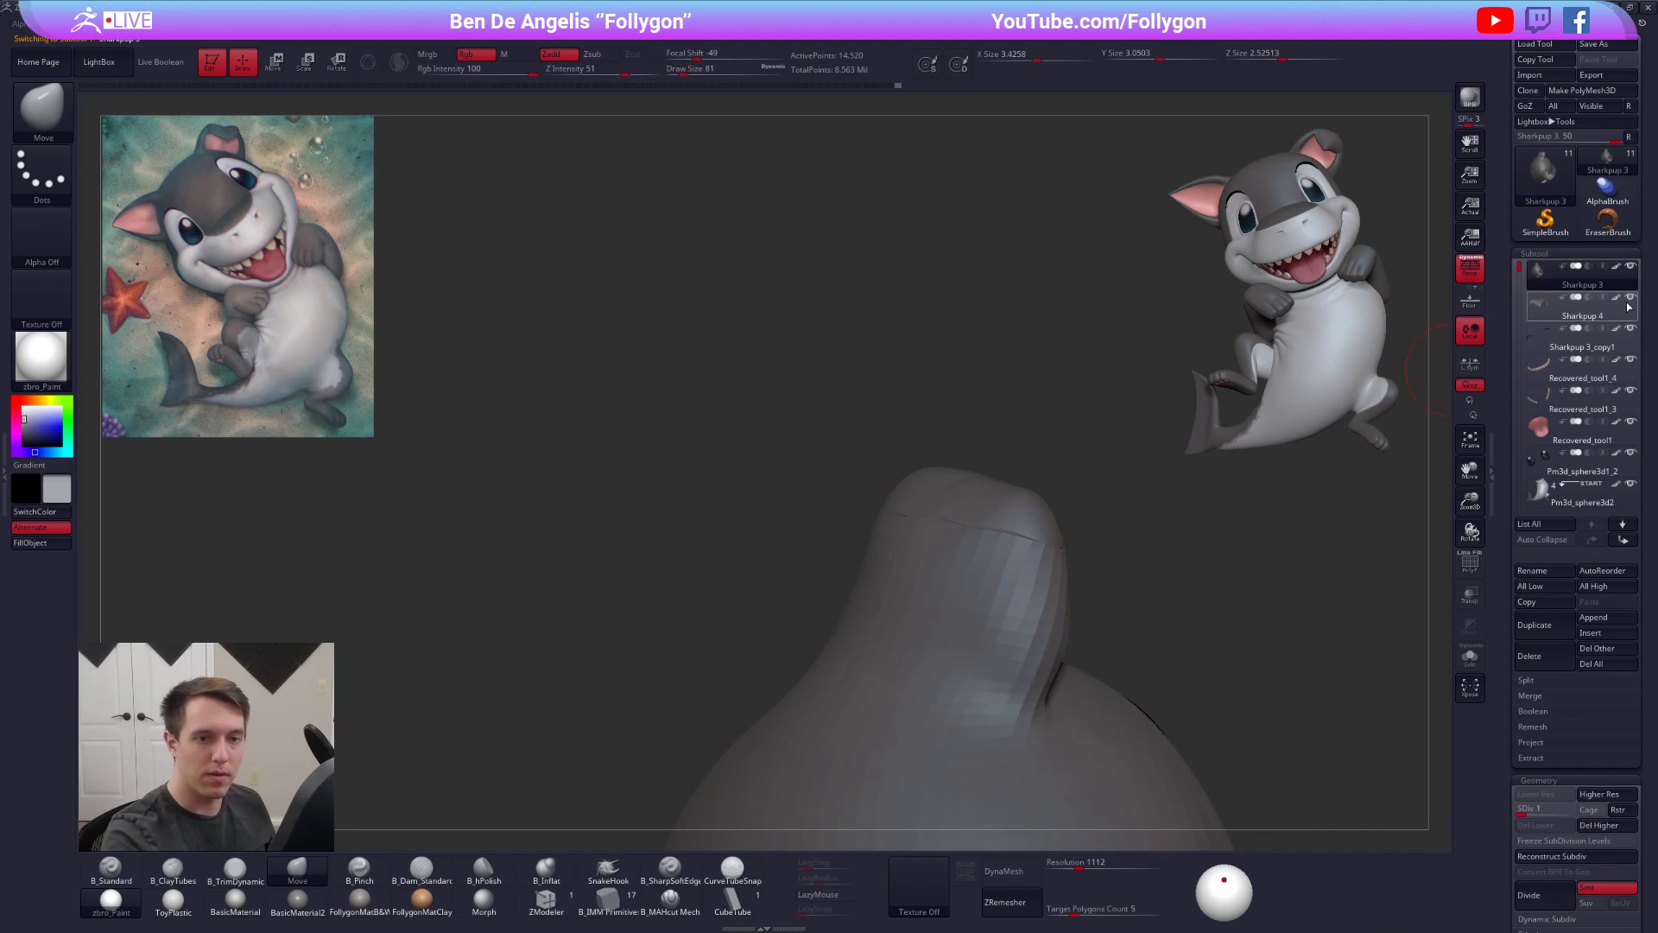
- Hide the ear-tip subtool, adjust the ear's rim with the Move brush at size 104 and show the tip again
click(1631, 297)
mouse_move(1265, 473)
right_down()
mouse_move(974, 599)
mouse_move(1095, 594)
mouse_move(1126, 570)
right_up()
key(])
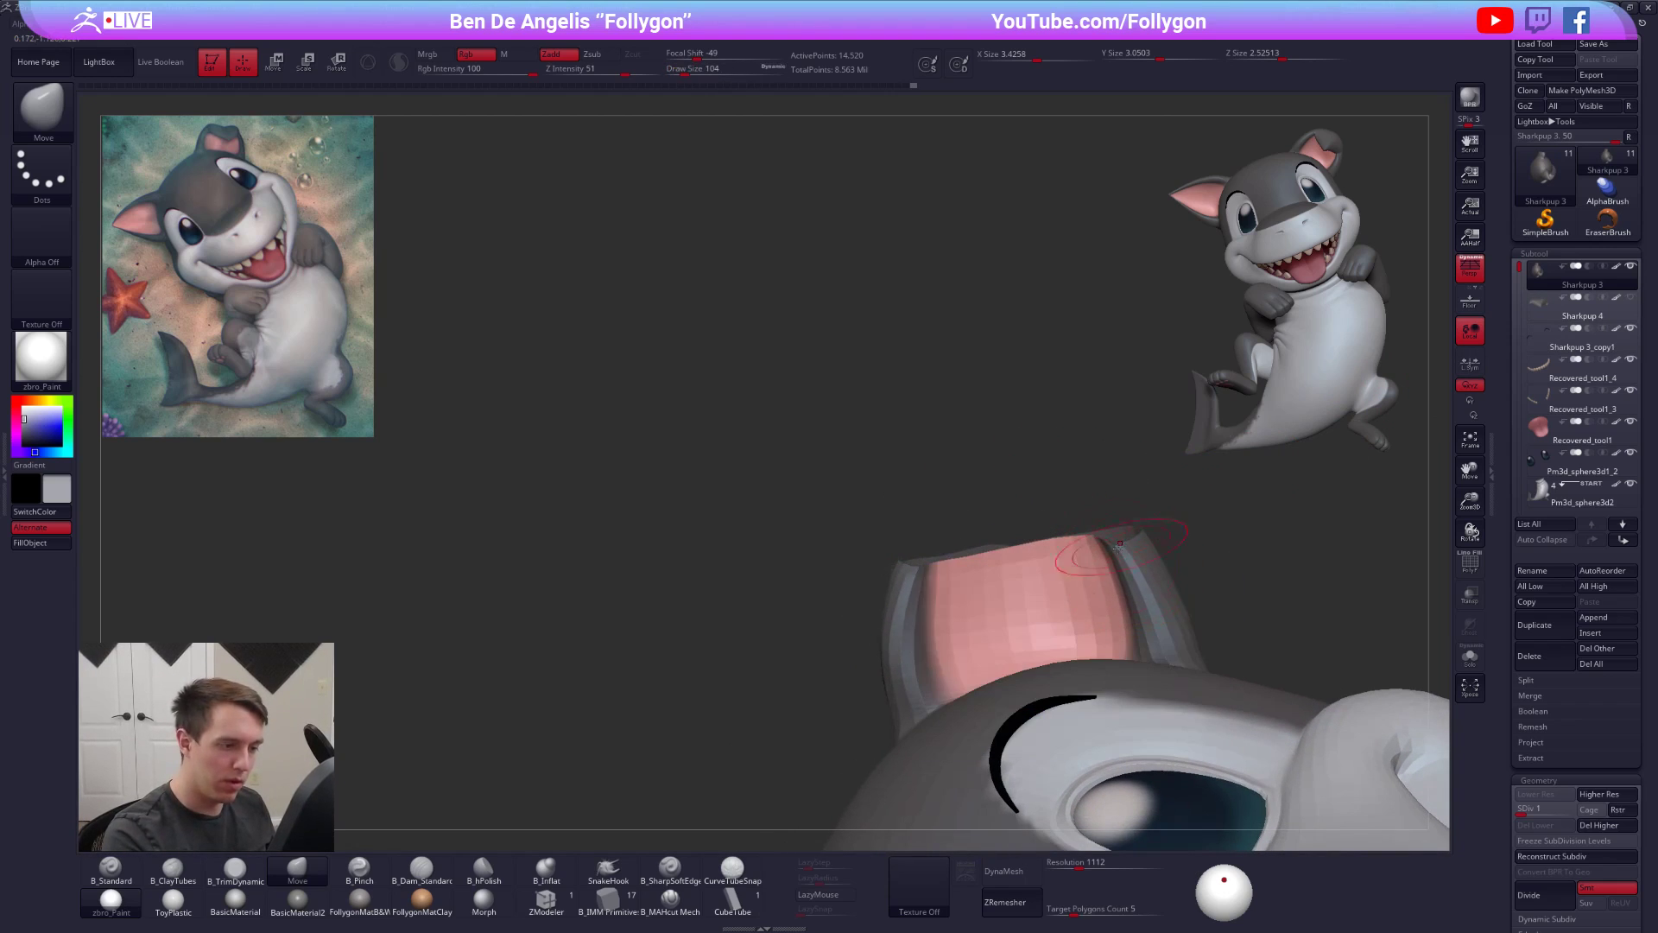
click(1630, 298)
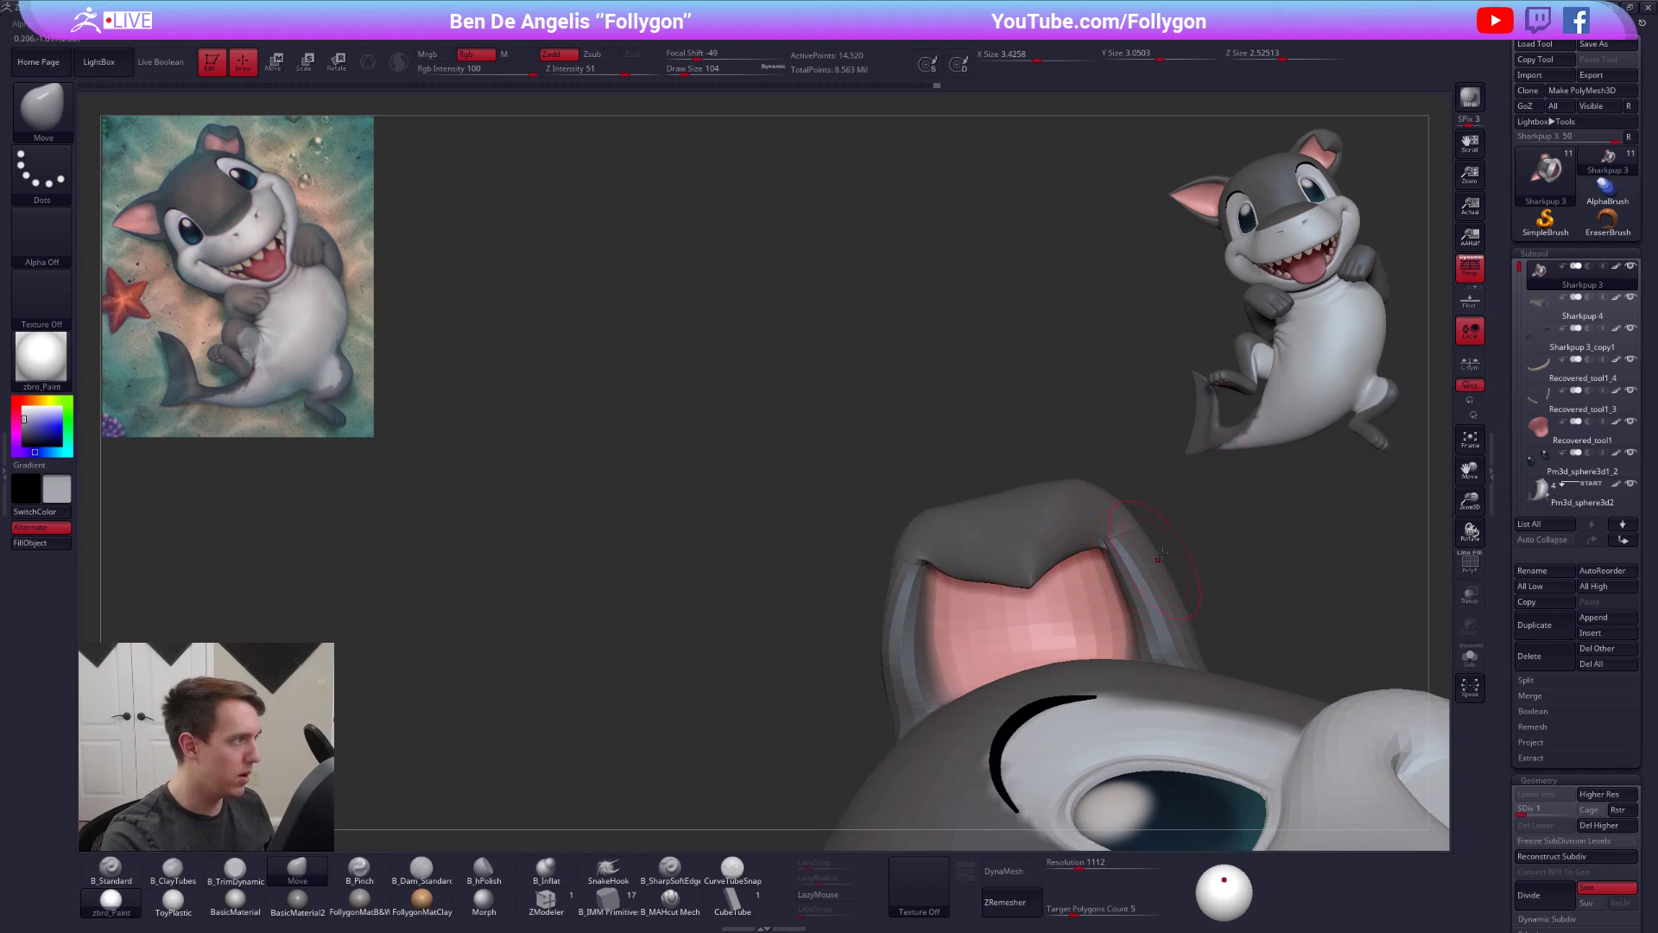
- Raise the head to subdivision level 2 and blend the sides and back of the ear into the folded tip
right_drag(1119, 596, 1166, 583)
key(space)
drag(1146, 607, 1141, 607)
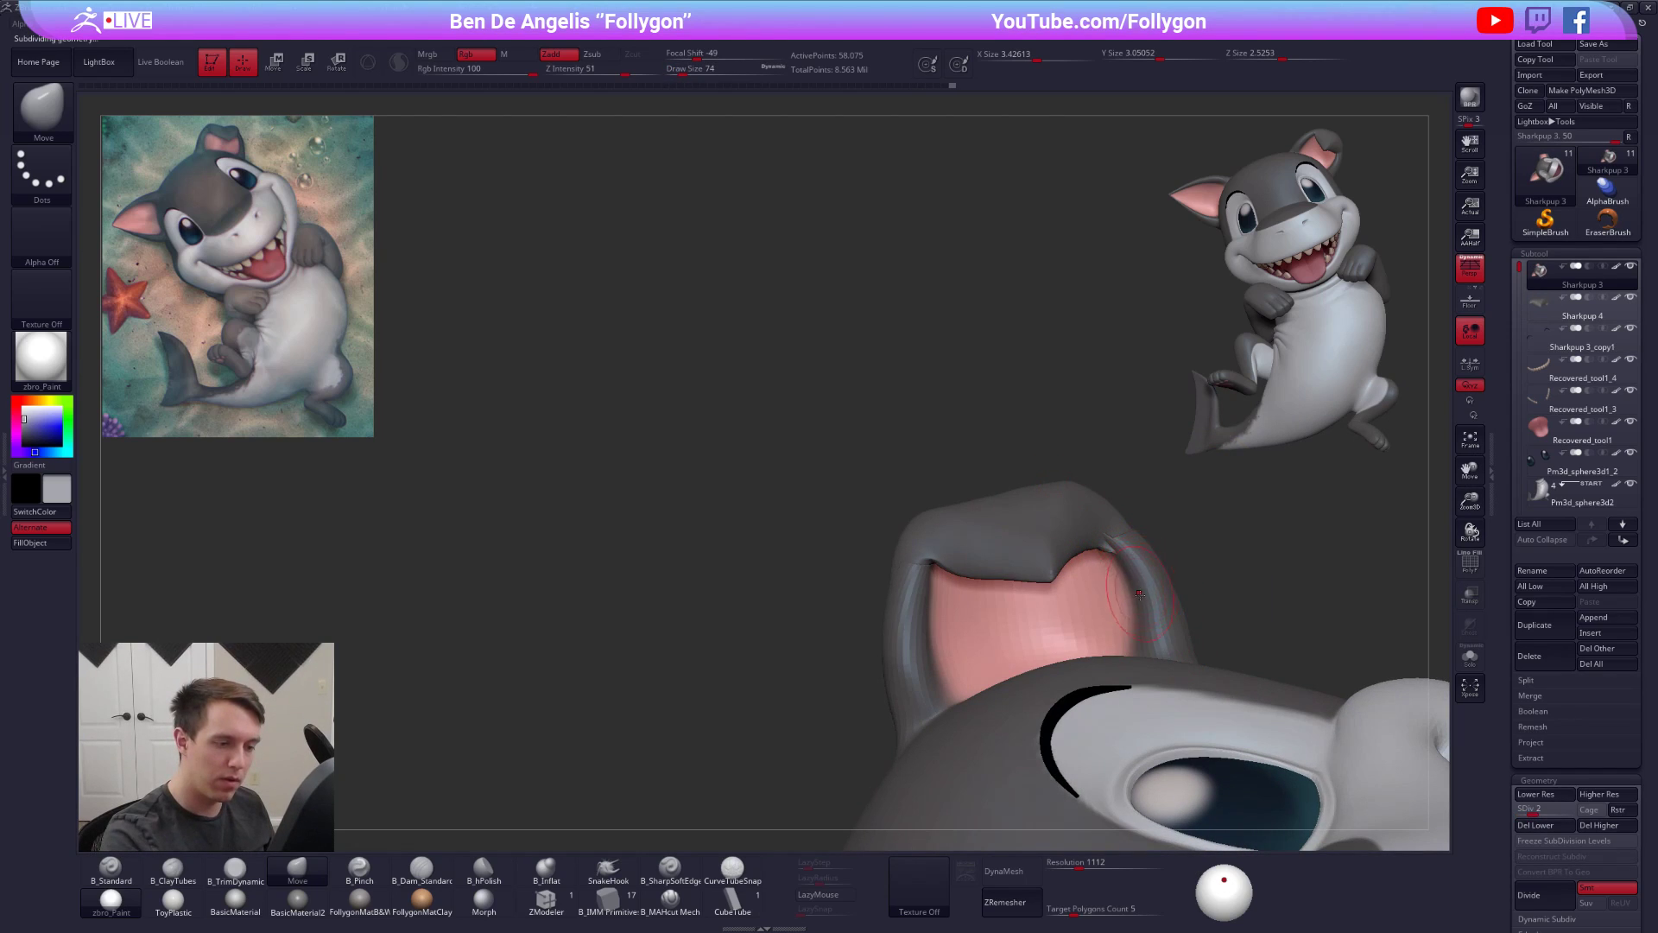
right_drag(1142, 596, 958, 618)
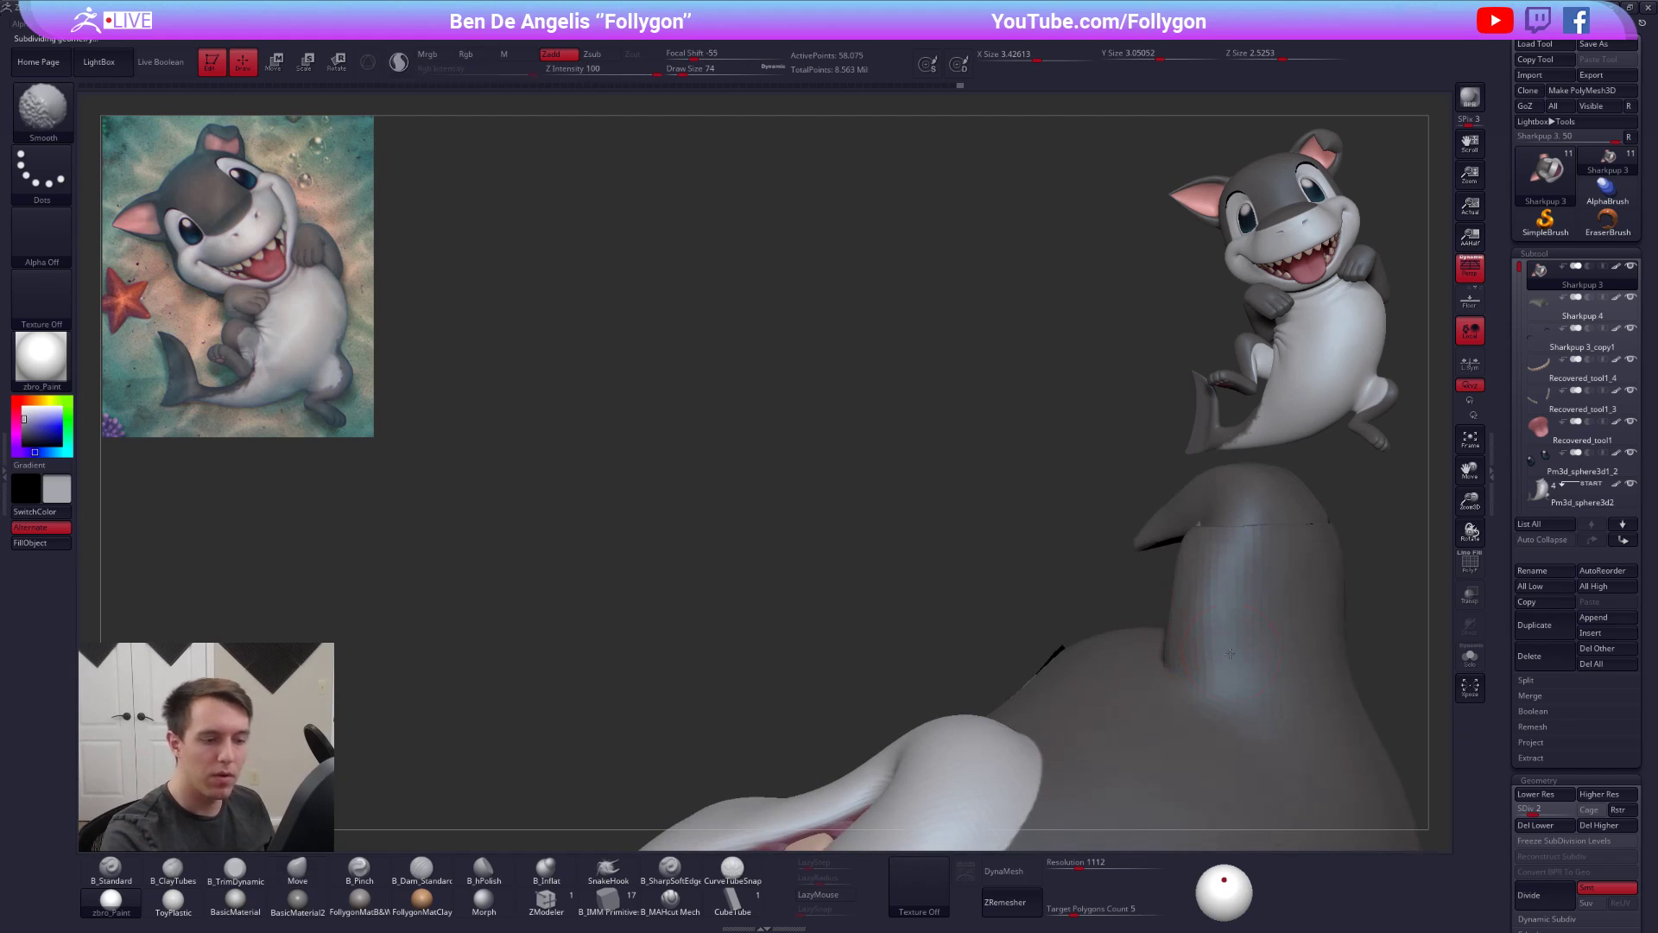
alt+right_drag(1225, 656, 906, 652)
right_drag(684, 604, 924, 669)
key(space)
drag(965, 625, 972, 626)
mouse_move(1023, 689)
right_down()
mouse_move(983, 693)
mouse_move(955, 585)
mouse_move(999, 596)
mouse_move(1025, 565)
mouse_move(1009, 509)
mouse_move(1040, 512)
right_up()
key(bracketleft)
- Select the ear-tip subtool and adjust its shape along the fold with the Move brush
mouse_move(937, 537)
right_down()
mouse_move(909, 390)
mouse_move(818, 505)
mouse_move(793, 488)
right_up()
alt+click(927, 523)
key(ctrl+shift+s)
right_click(793, 488)
drag(801, 506, 789, 515)
right_drag(1014, 613, 1036, 611)
mouse_move(1036, 611)
mouse_down()
mouse_move(1027, 658)
mouse_move(1014, 604)
mouse_up()
- Refresh the isolated ear tip's DynaMesh and smooth the corner of its underside at brush size 40
key(space)
key(space)
click(1002, 576)
ctrl+drag(1026, 379, 1055, 385)
key(shift)
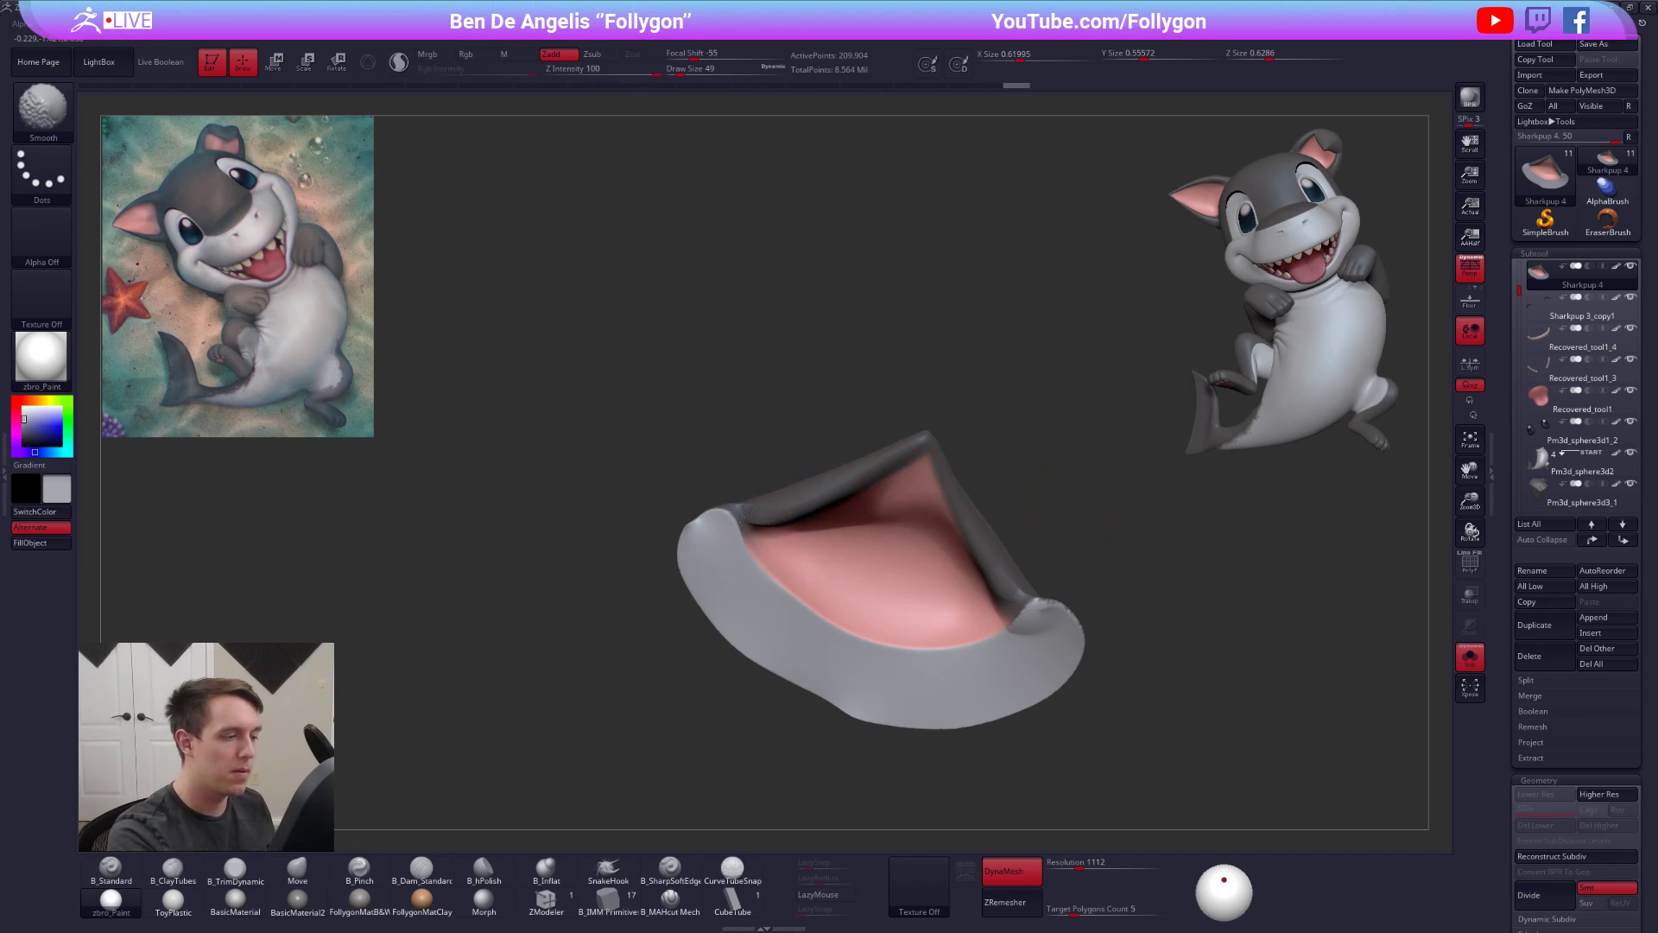
shift+drag(727, 525, 741, 521)
mouse_move(763, 559)
alt+right_down()
mouse_move(792, 545)
mouse_move(819, 559)
mouse_move(820, 634)
mouse_move(777, 553)
mouse_move(818, 593)
alt+right_up()
- Build up the corner where the ear tip's rim meets its base with B_ClayTubes at size 33
key(b)
key(c)
key(t)
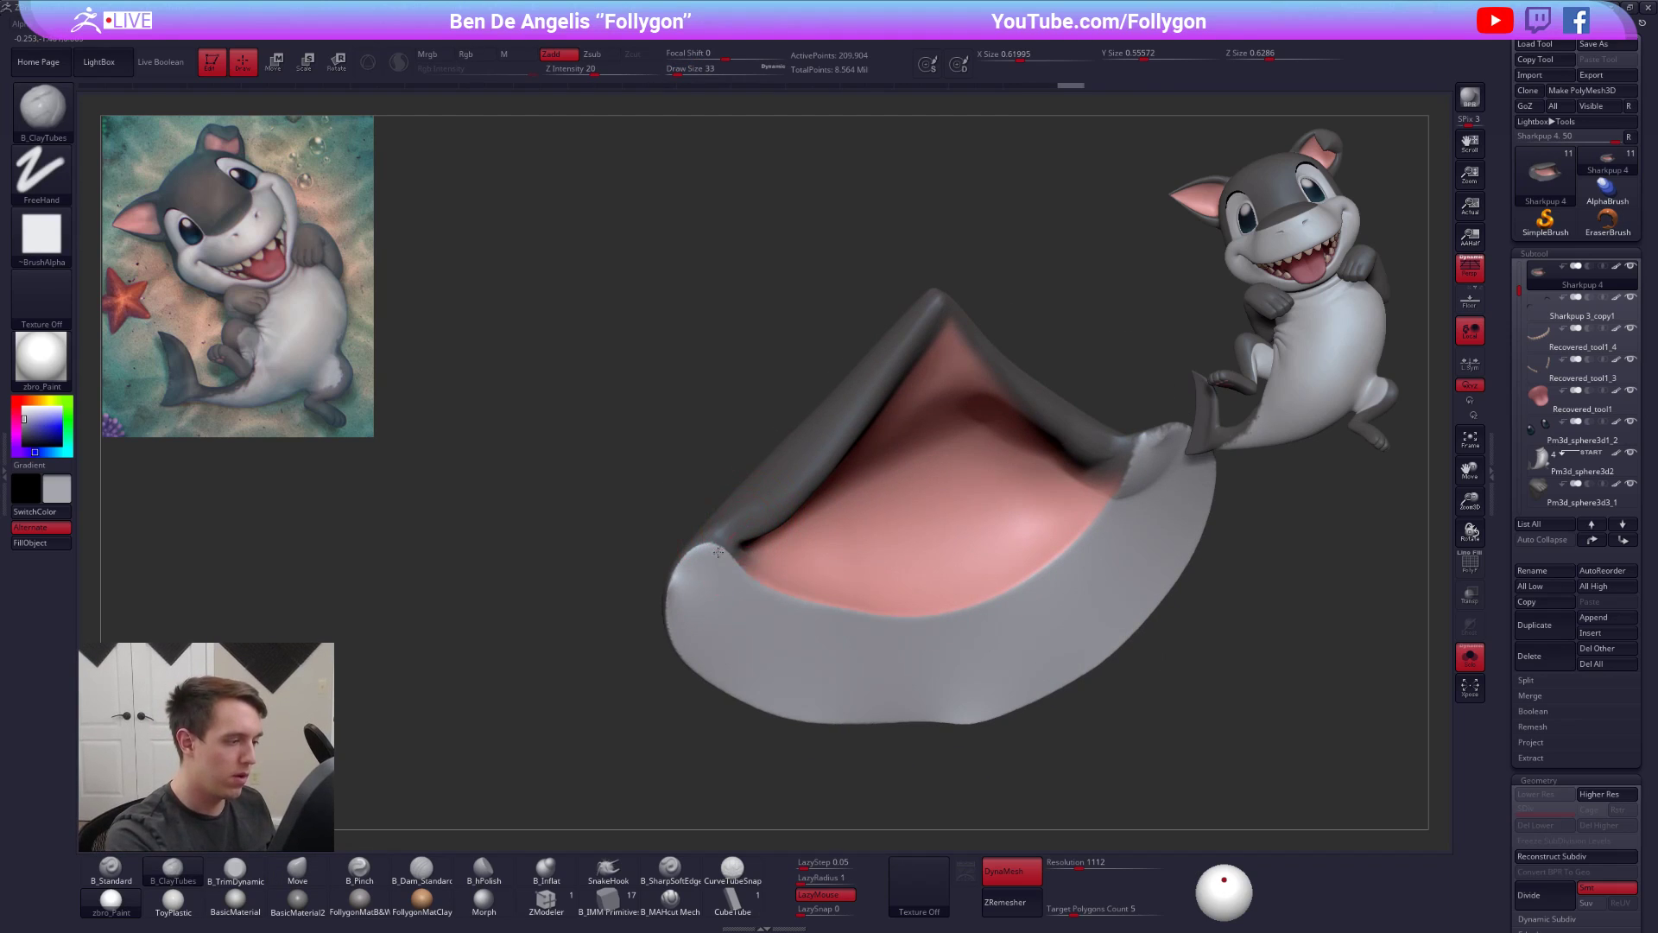
mouse_move(765, 522)
right_down()
mouse_move(710, 519)
mouse_move(888, 518)
right_up()
- Switch back to the Move brush and smooth the opposite corner of the ear tip's rim
key(b)
key(m)
key(v)
shift+drag(1002, 476, 1036, 450)
mouse_move(1148, 527)
right_down()
mouse_move(964, 581)
mouse_move(1027, 562)
right_up()
shift+drag(1055, 462, 1027, 471)
mouse_move(968, 483)
right_down()
mouse_move(872, 509)
mouse_move(950, 518)
right_up()
- Refine both rim corners of the ear tip with the Move brush and smoothing, checking its wireframe
key(space)
drag(1060, 444, 1065, 444)
right_drag(1049, 414, 1007, 478)
alt+right_drag(1024, 380, 938, 548)
alt+right_drag(938, 548, 870, 573)
key(shift+f)
key(shift+f)
mouse_move(730, 505)
right_down()
mouse_move(764, 482)
mouse_move(802, 521)
right_up()
key(space)
drag(802, 521, 794, 521)
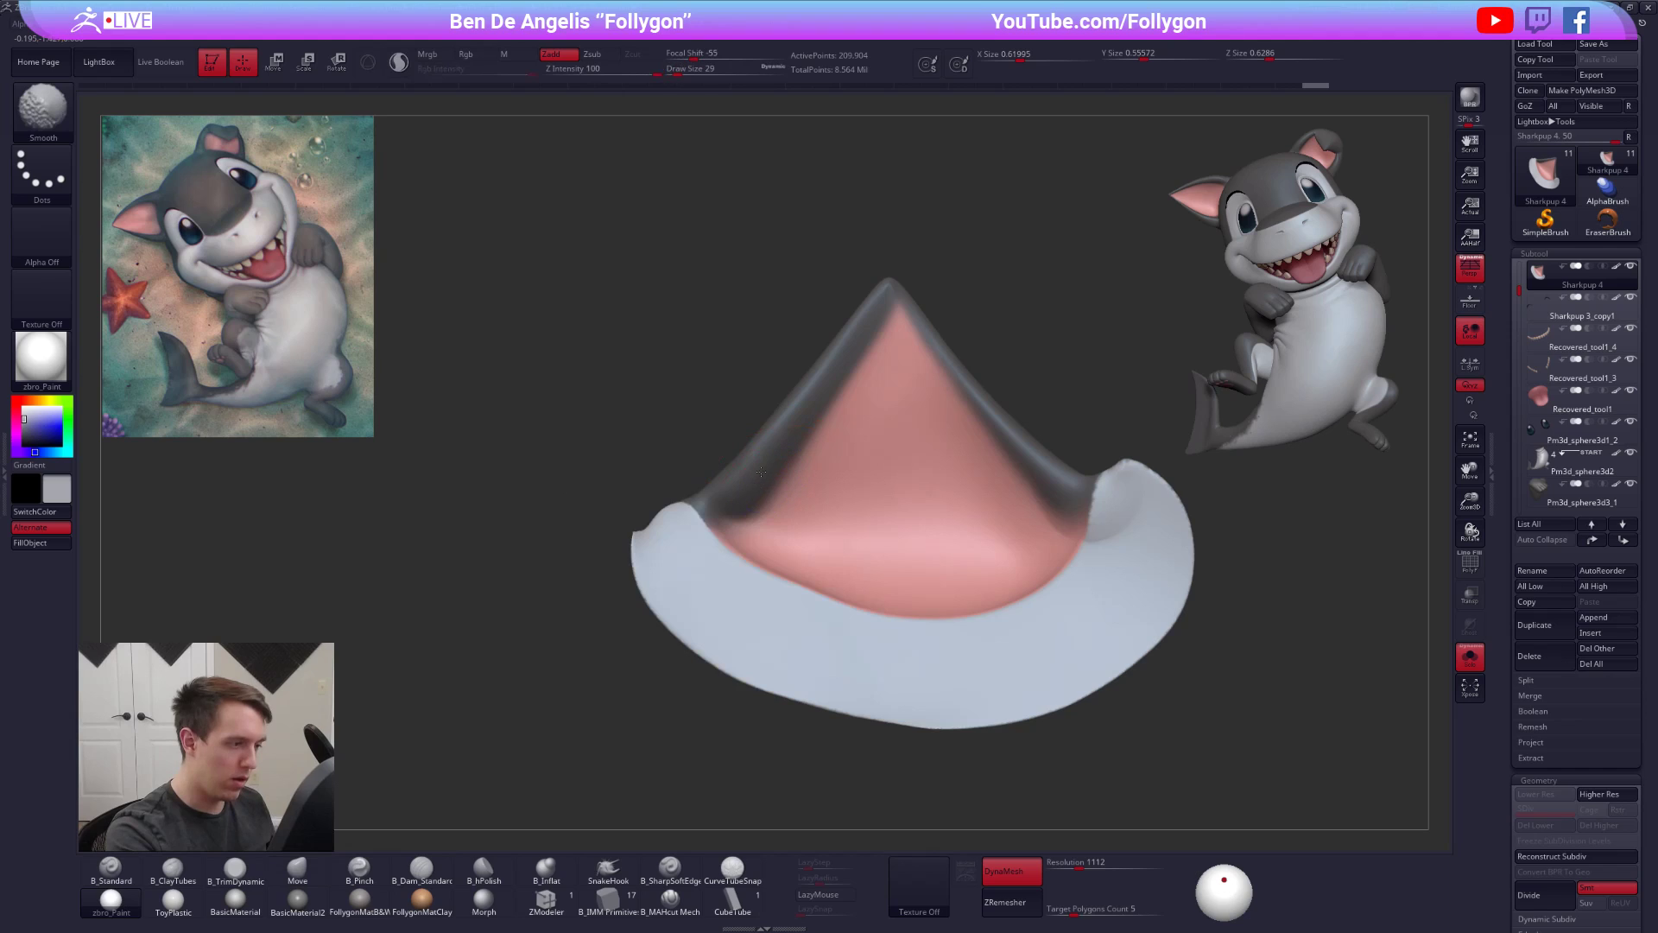
- Turn the whole isolated ear tip into one polygroup, checking its polygroups with the wireframe
ctrl+right_drag(811, 551, 881, 546)
key(shift+f)
key(shift+f)
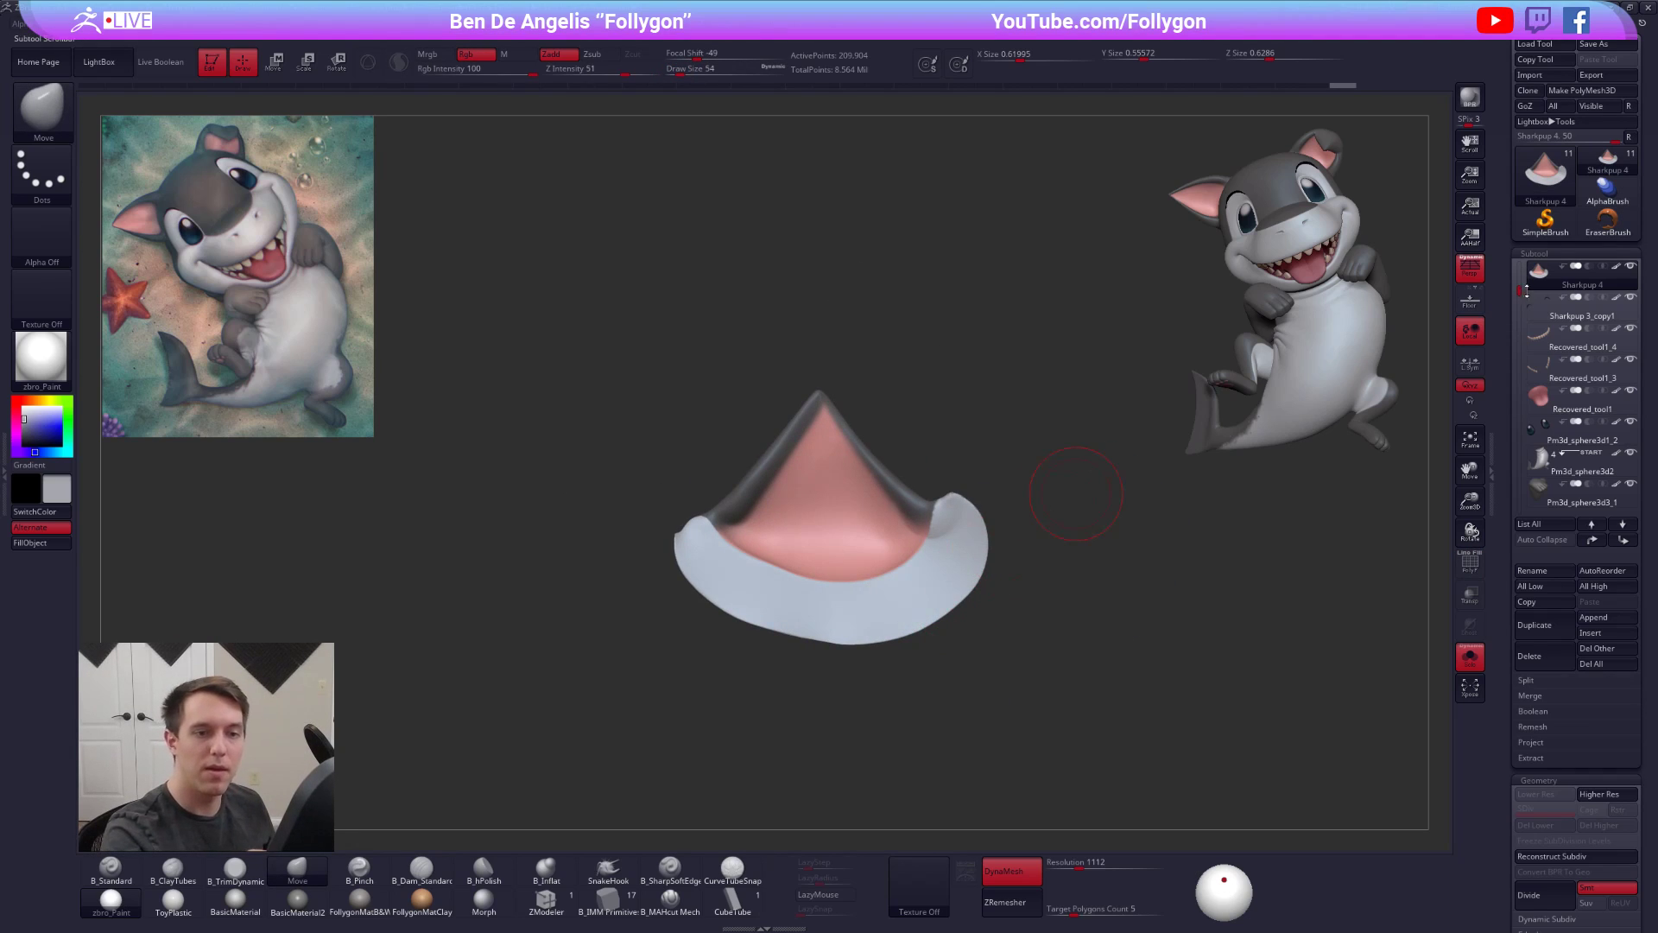
key(shift+f)
key(ctrl+w)
key(shift+f)
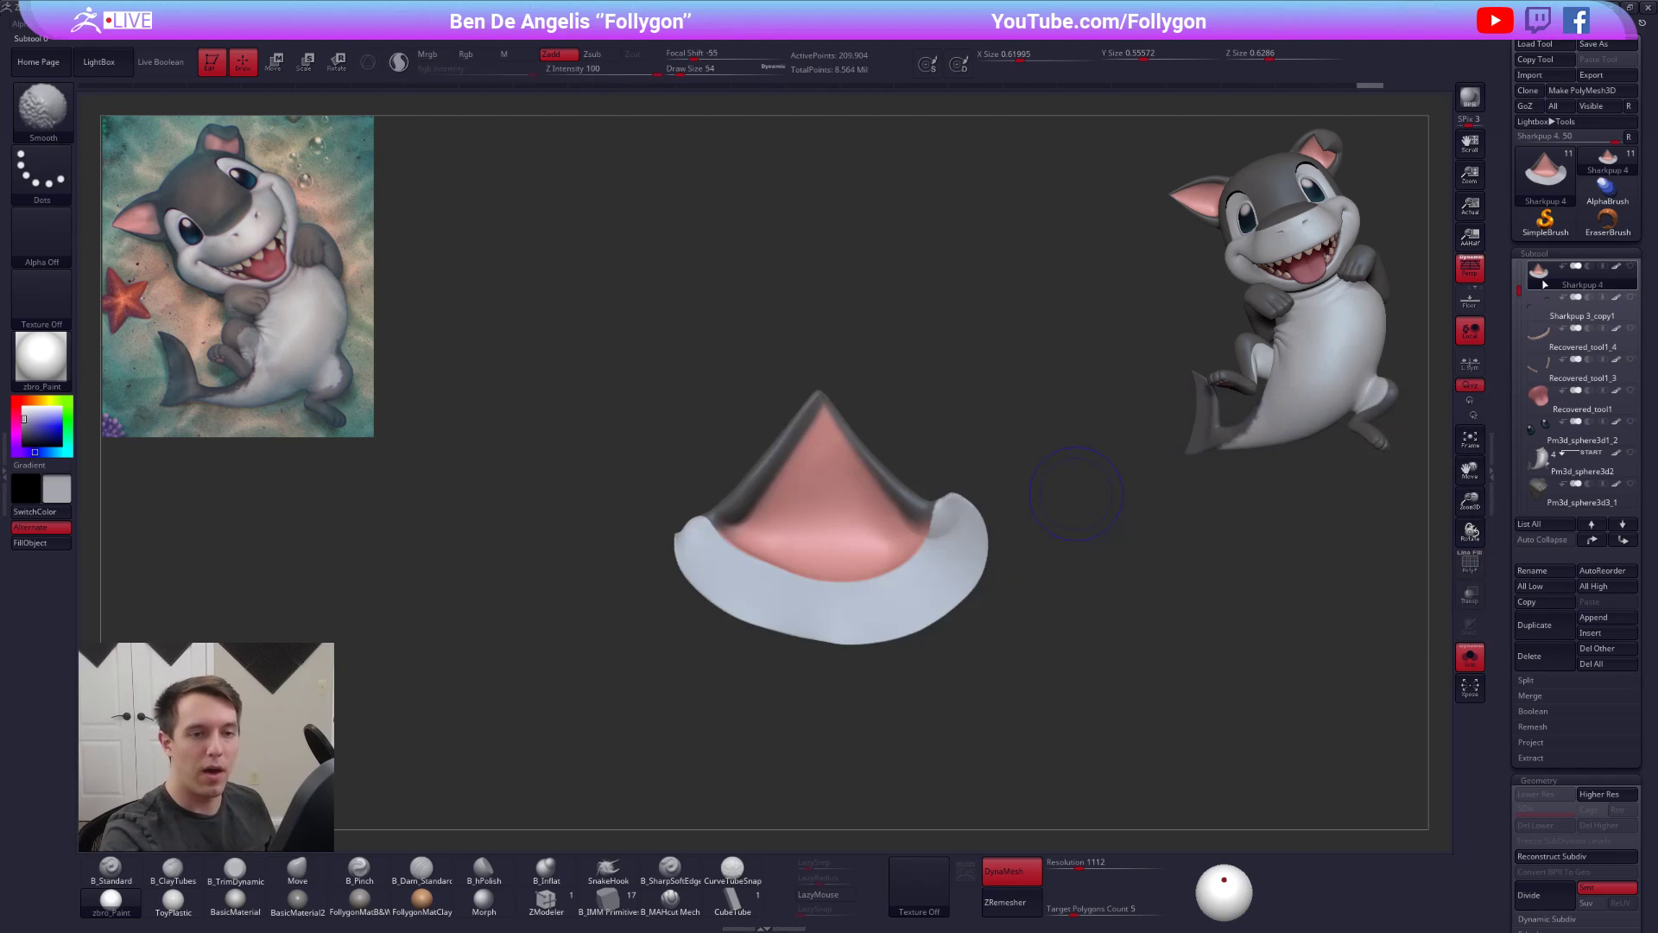
- Duplicate the ear tip subtool and retopologize the original with ZRemesher at a target polygon count of 1
click(1545, 624)
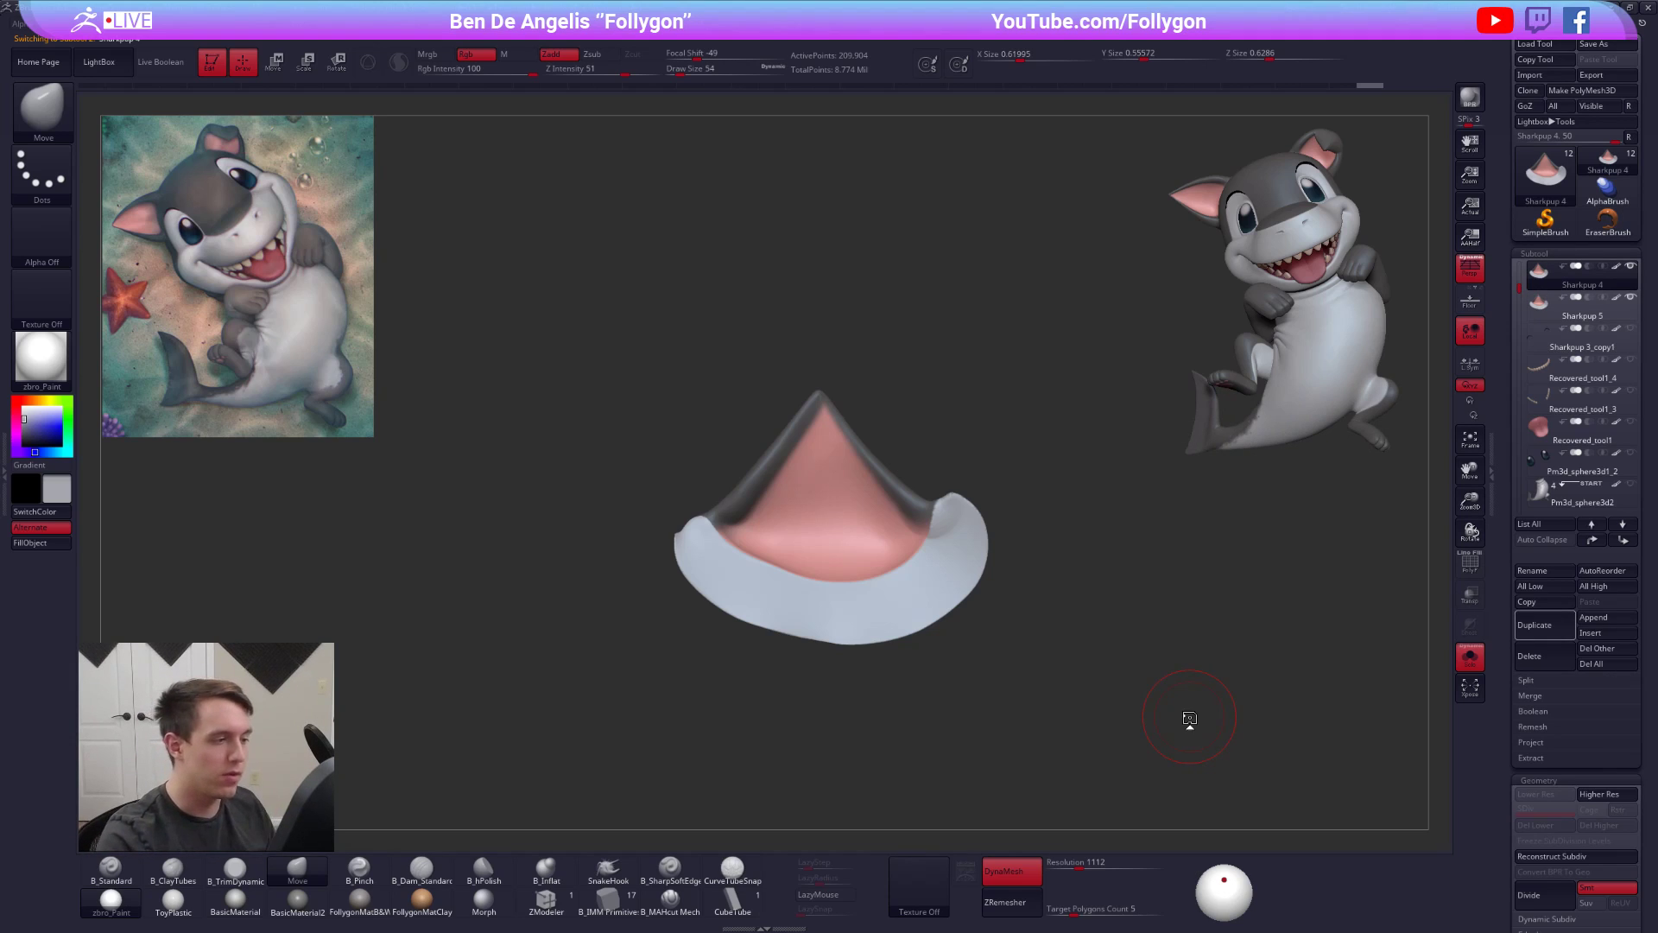
alt+right_drag(793, 478, 821, 458)
key(shift+f)
key(shift+f)
alt+drag(1119, 486, 1138, 454)
shift+drag(893, 413, 865, 421)
alt+drag(1130, 459, 1112, 389)
click(1012, 898)
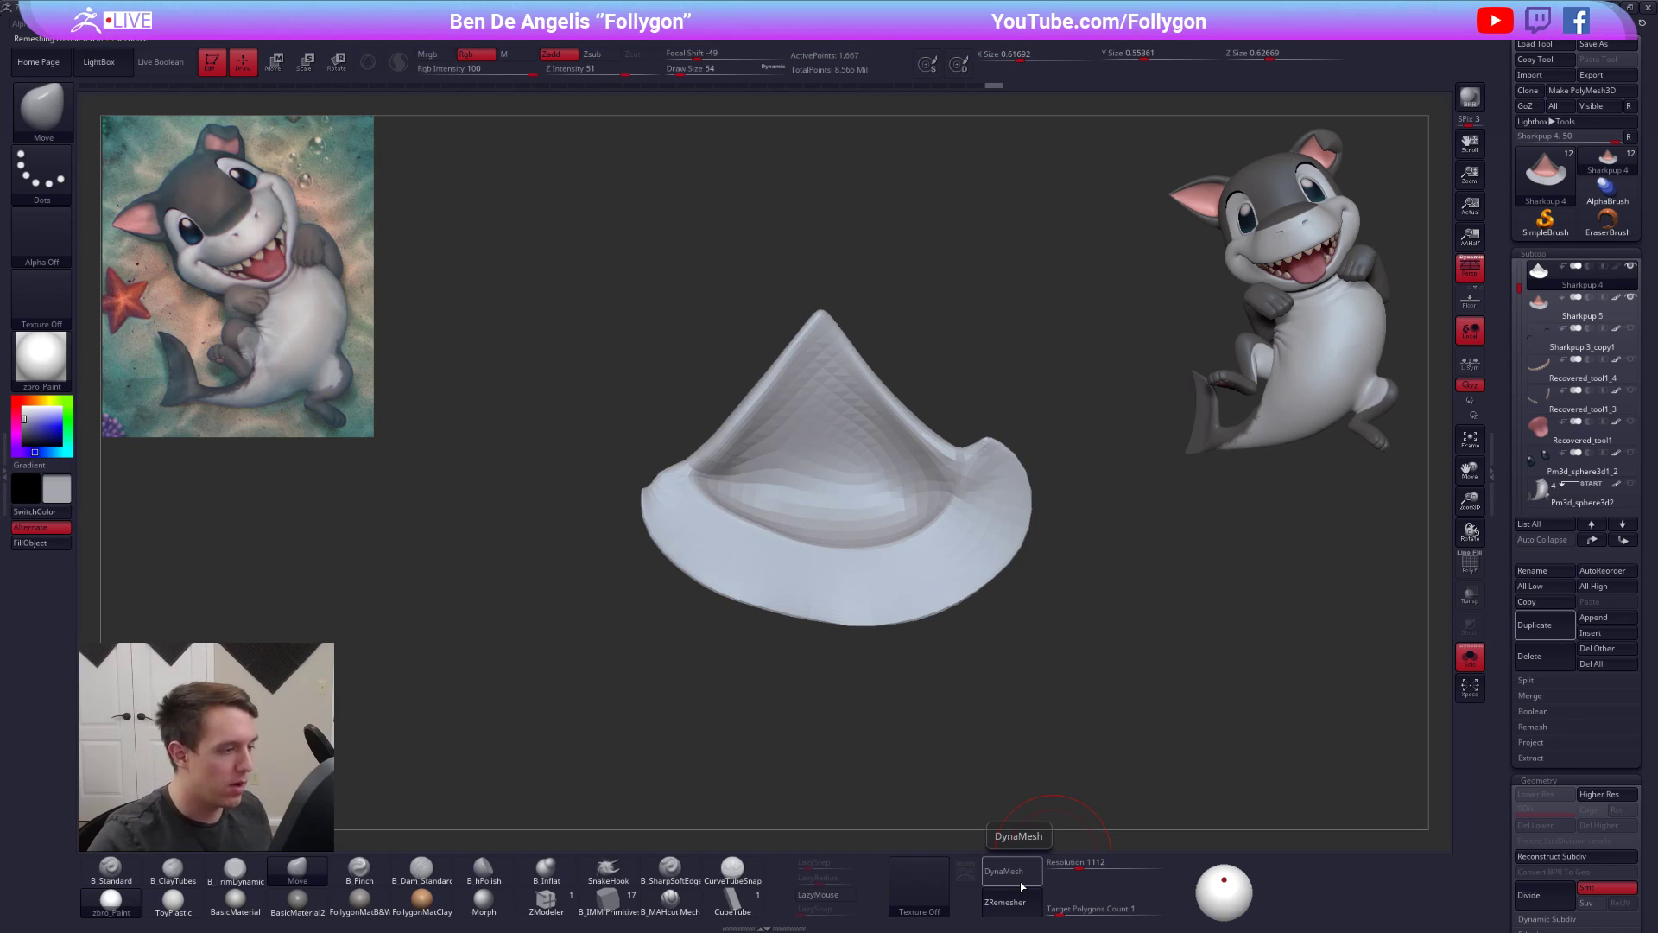
- Check the remeshed ear tip's wireframe, close its holes and subdivide it once
right_drag(730, 456, 742, 497)
key(shift+f)
key(shift+f)
key(space)
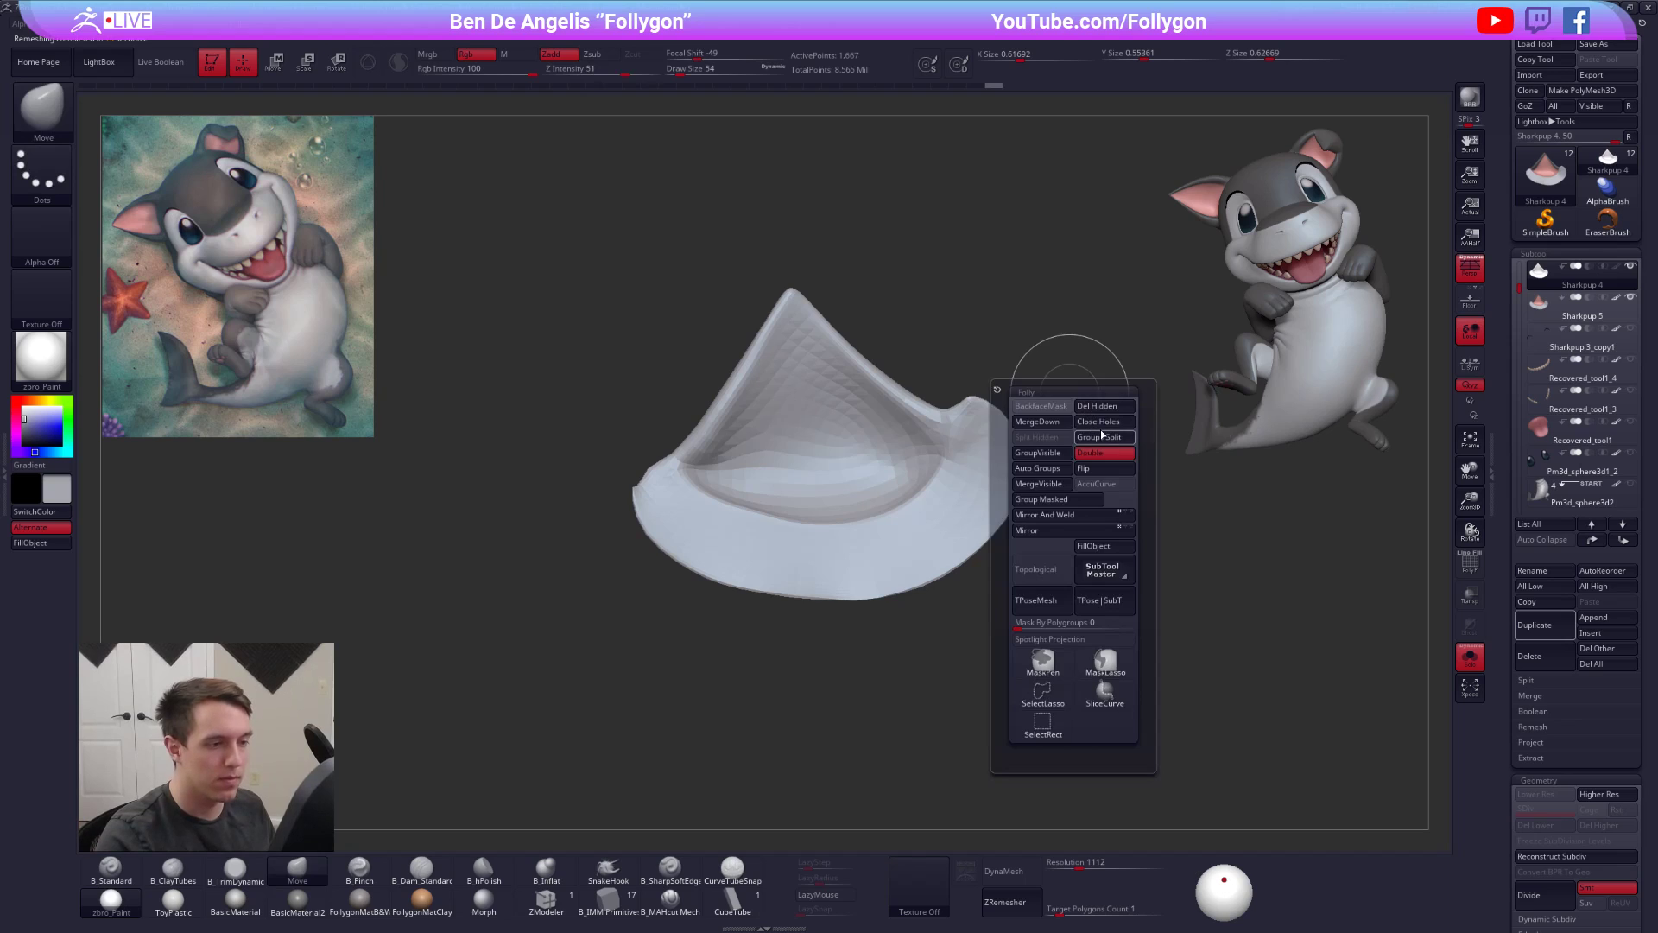
click(1100, 423)
key(ctrl+d)
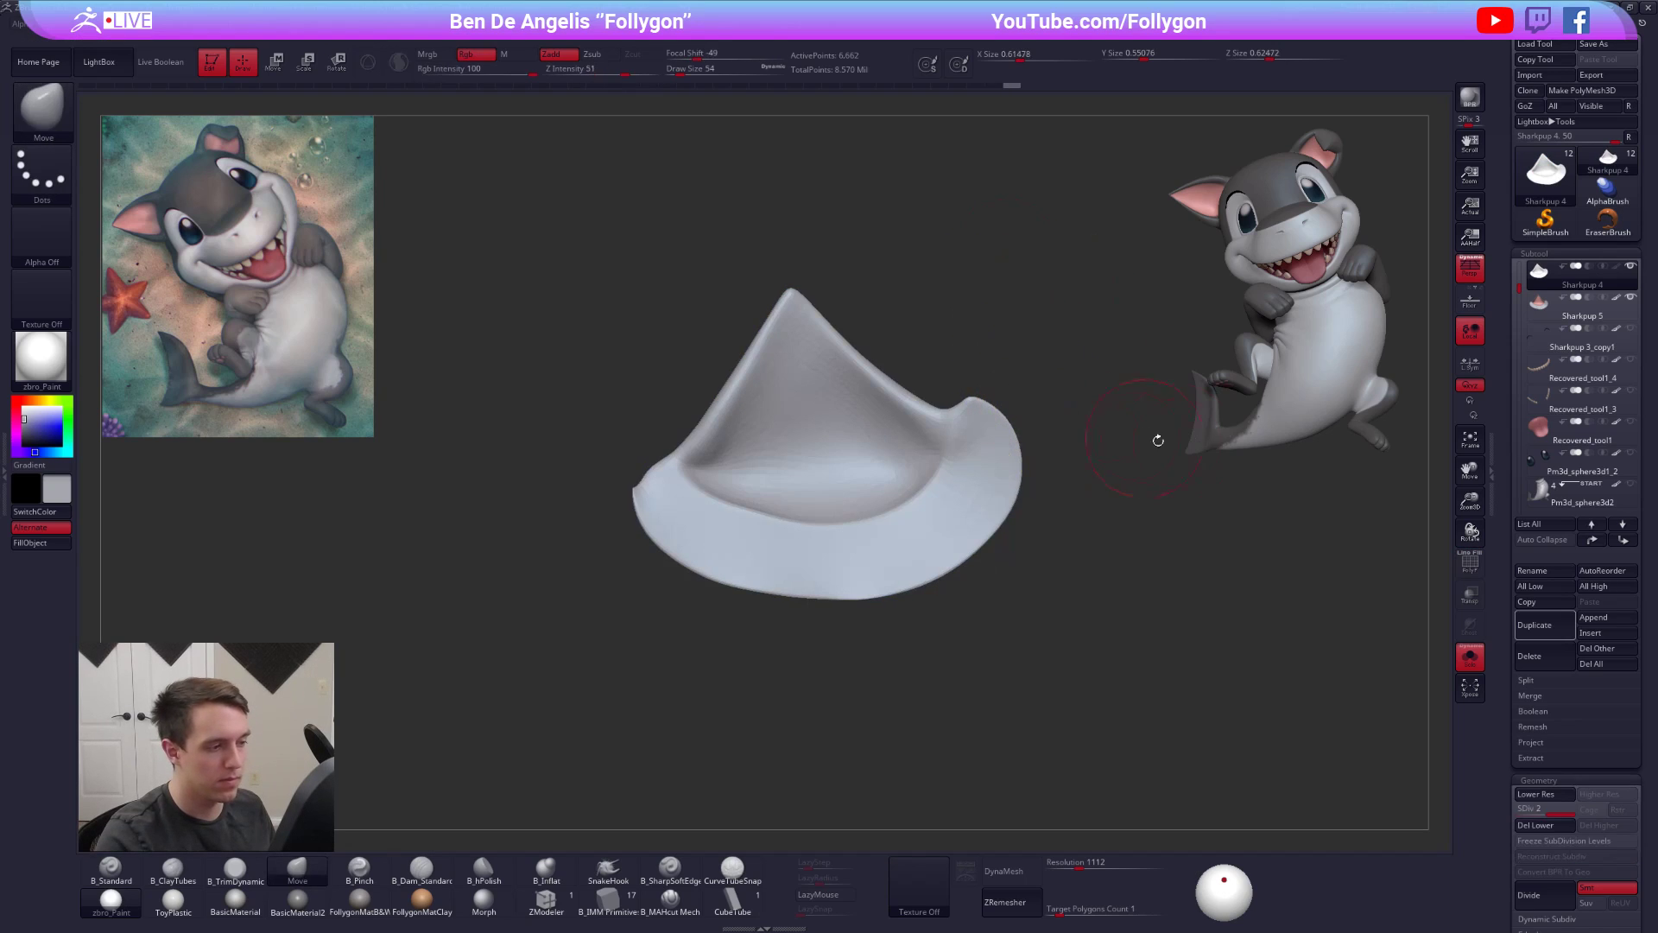
- Project the duplicate's shape and color onto the remeshed ear tip with ProjectAll, subdividing it up to level 5
click(1546, 742)
click(1535, 772)
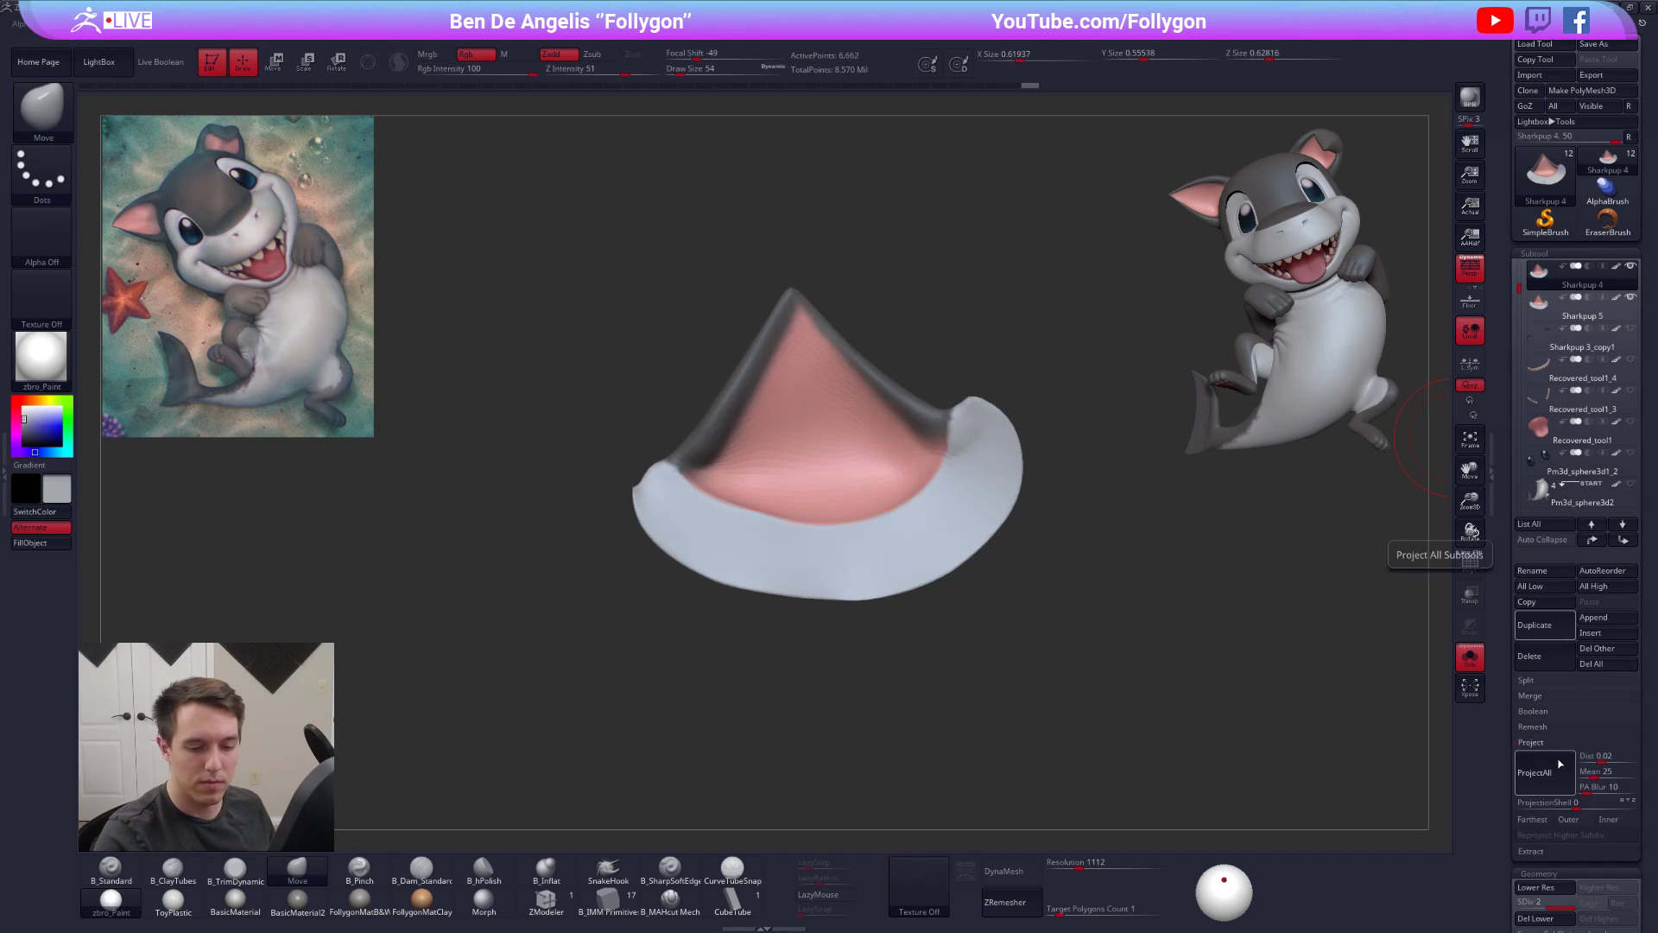
key(ctrl+d)
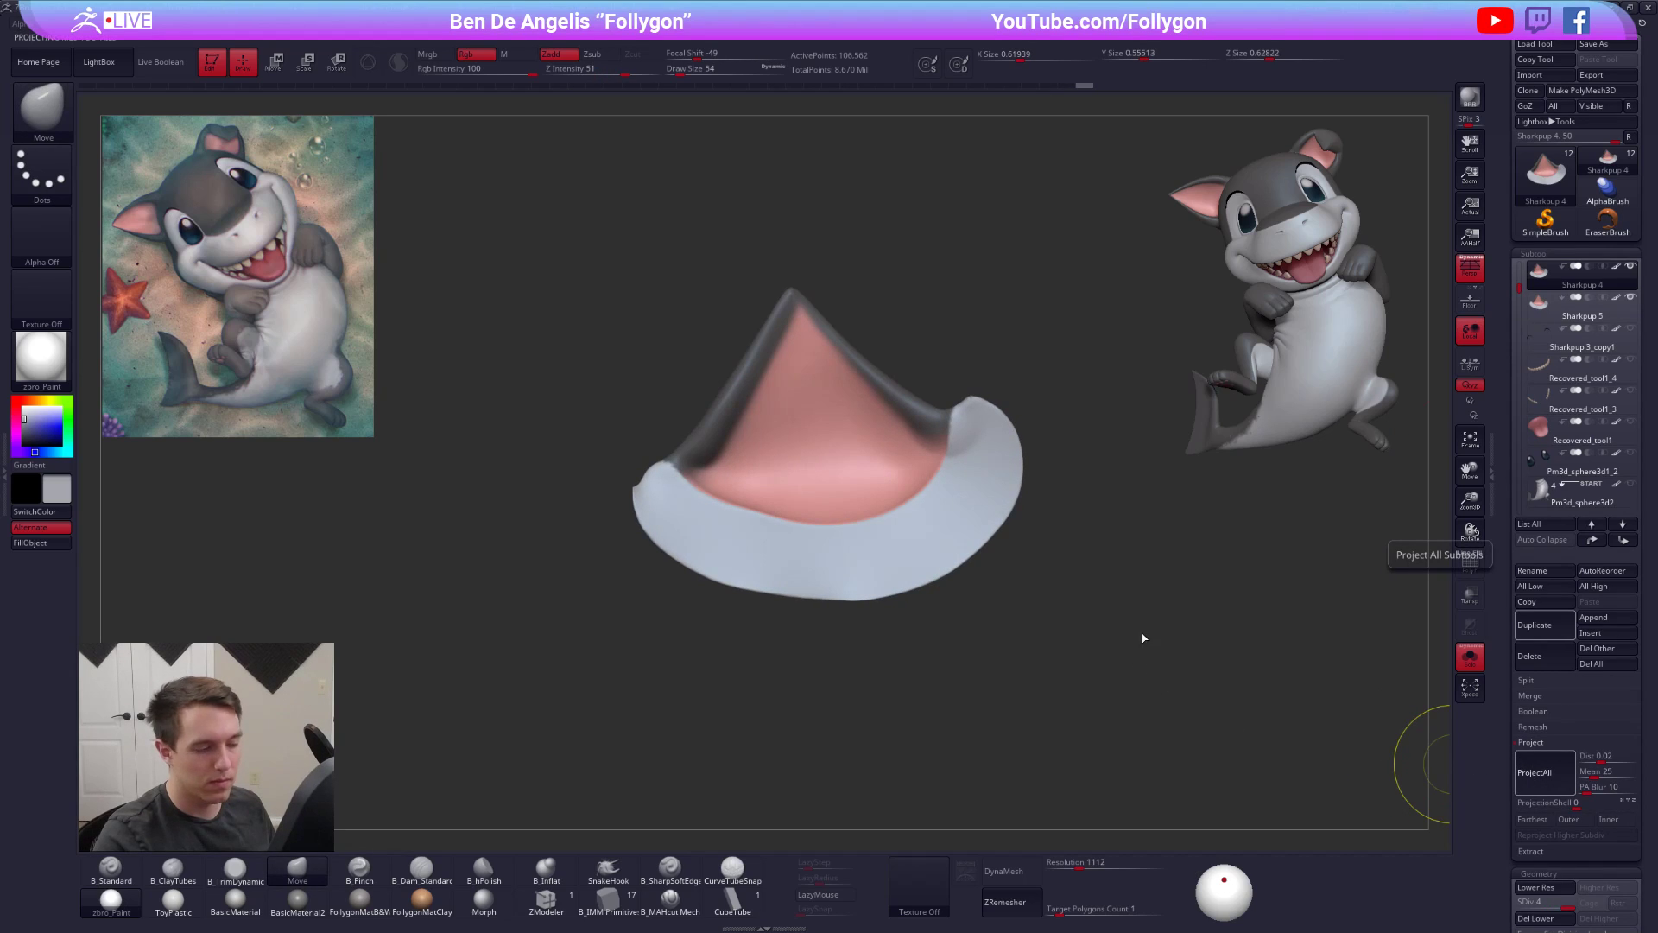
key(ctrl+d)
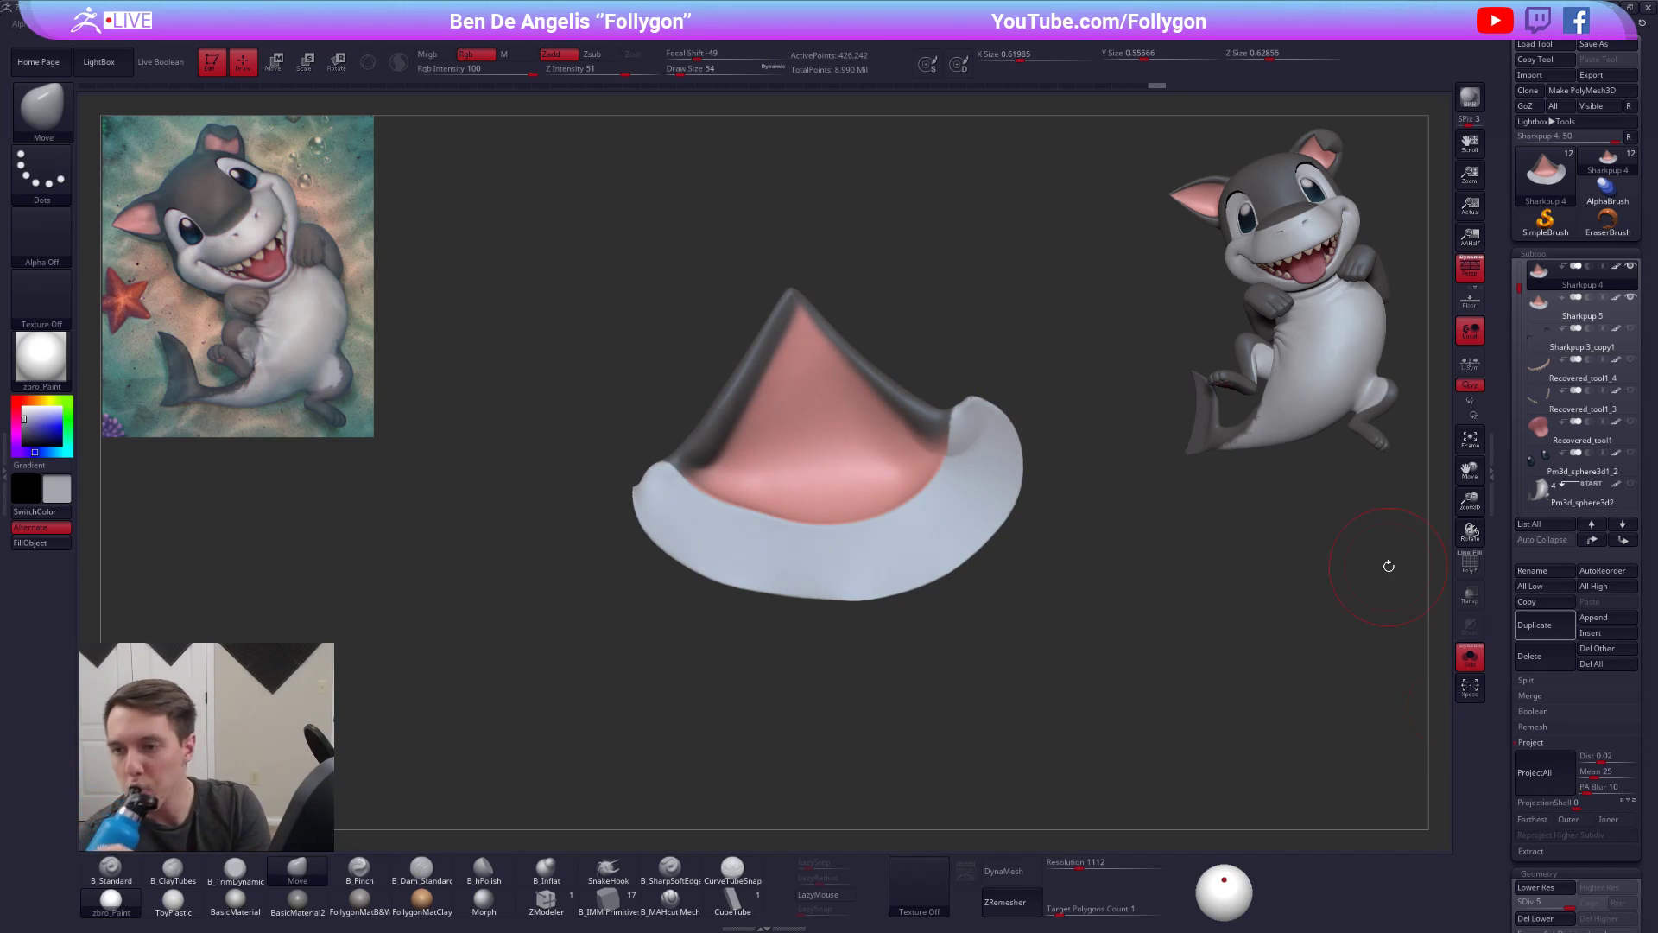
- Delete the duplicate ear tip subtool Sharkpup 5, reselect the remeshed ear tip and show the rest of the character
drag(1373, 525, 1051, 466)
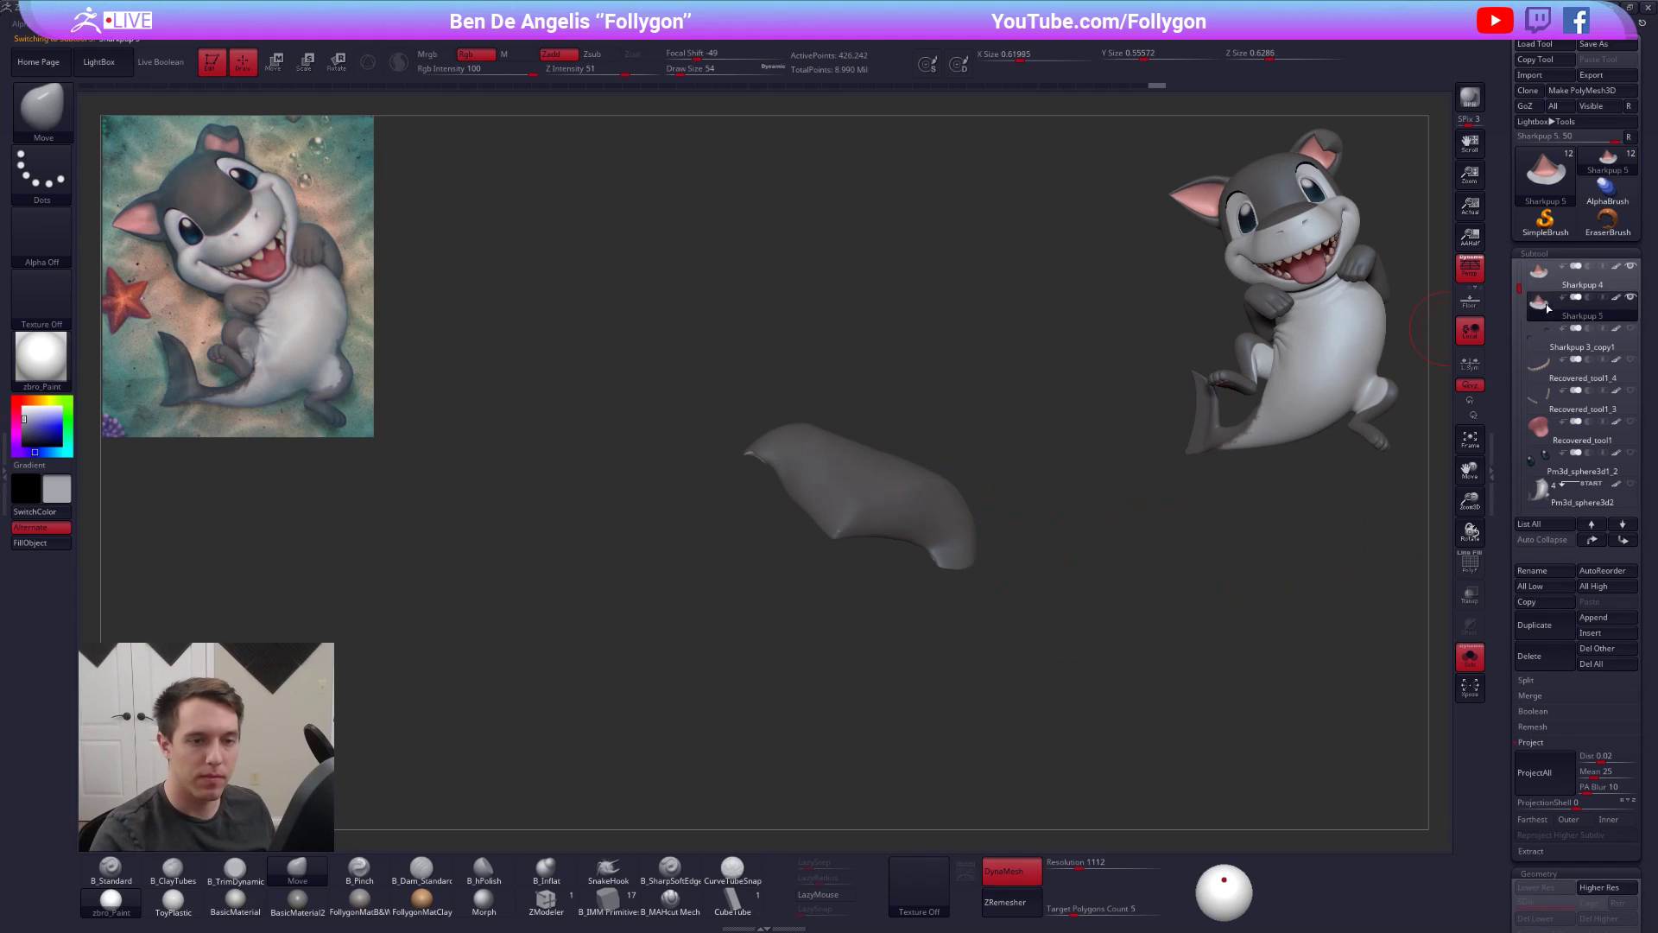
click(1529, 656)
click(1431, 689)
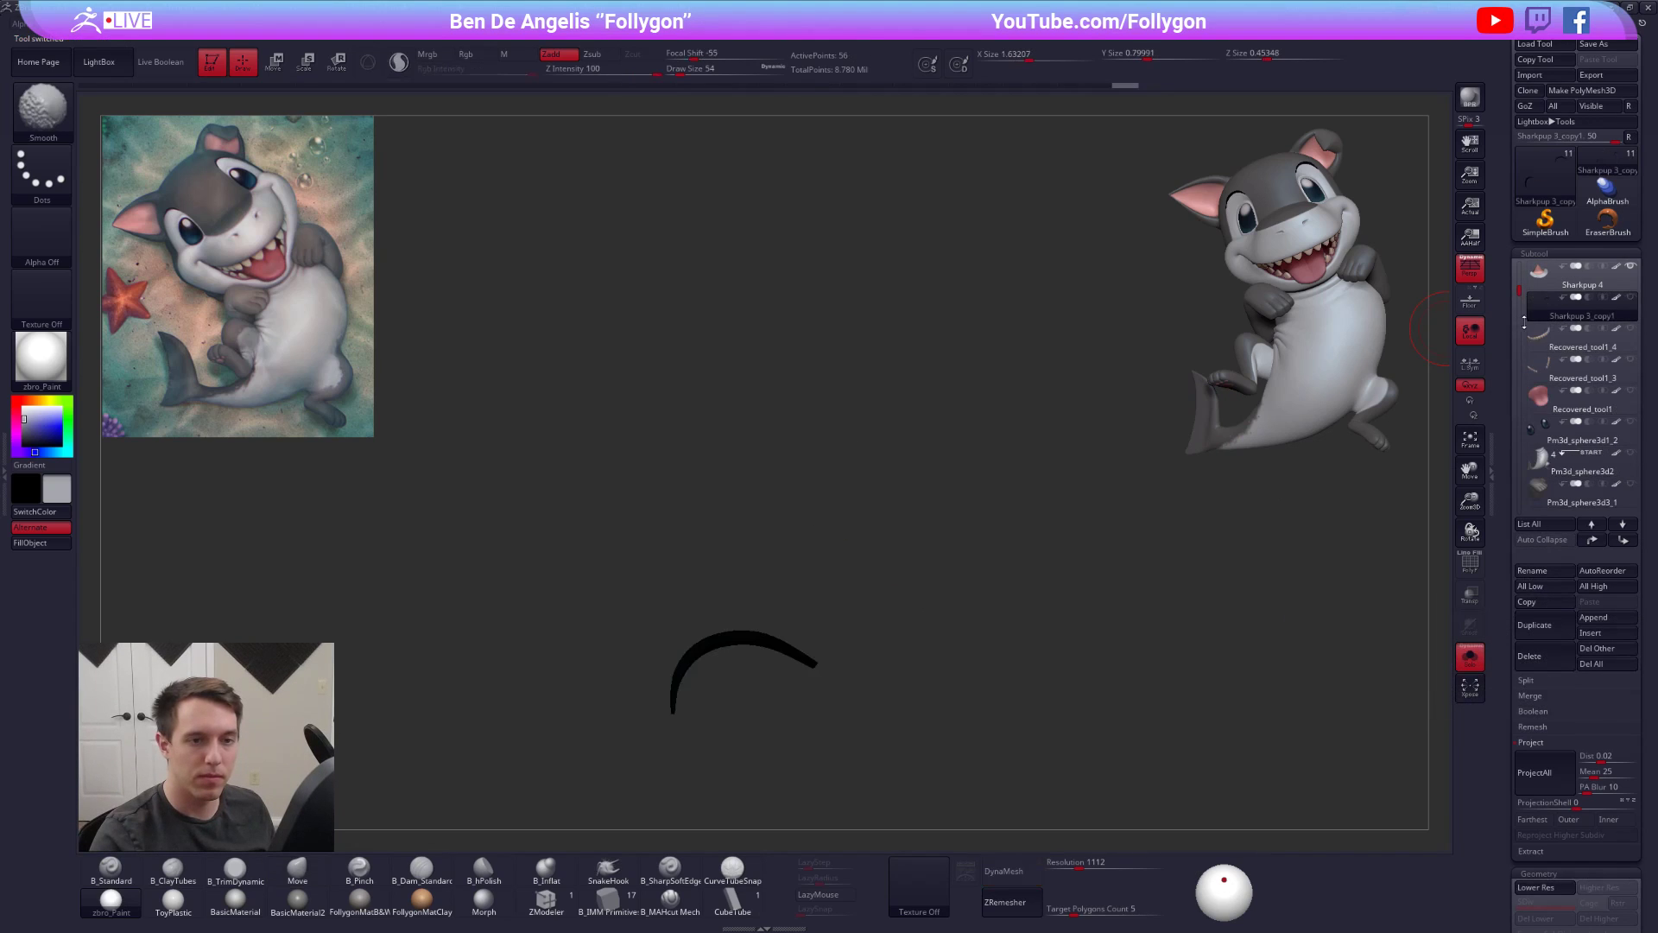
click(1544, 281)
key(ctrl+shift+d)
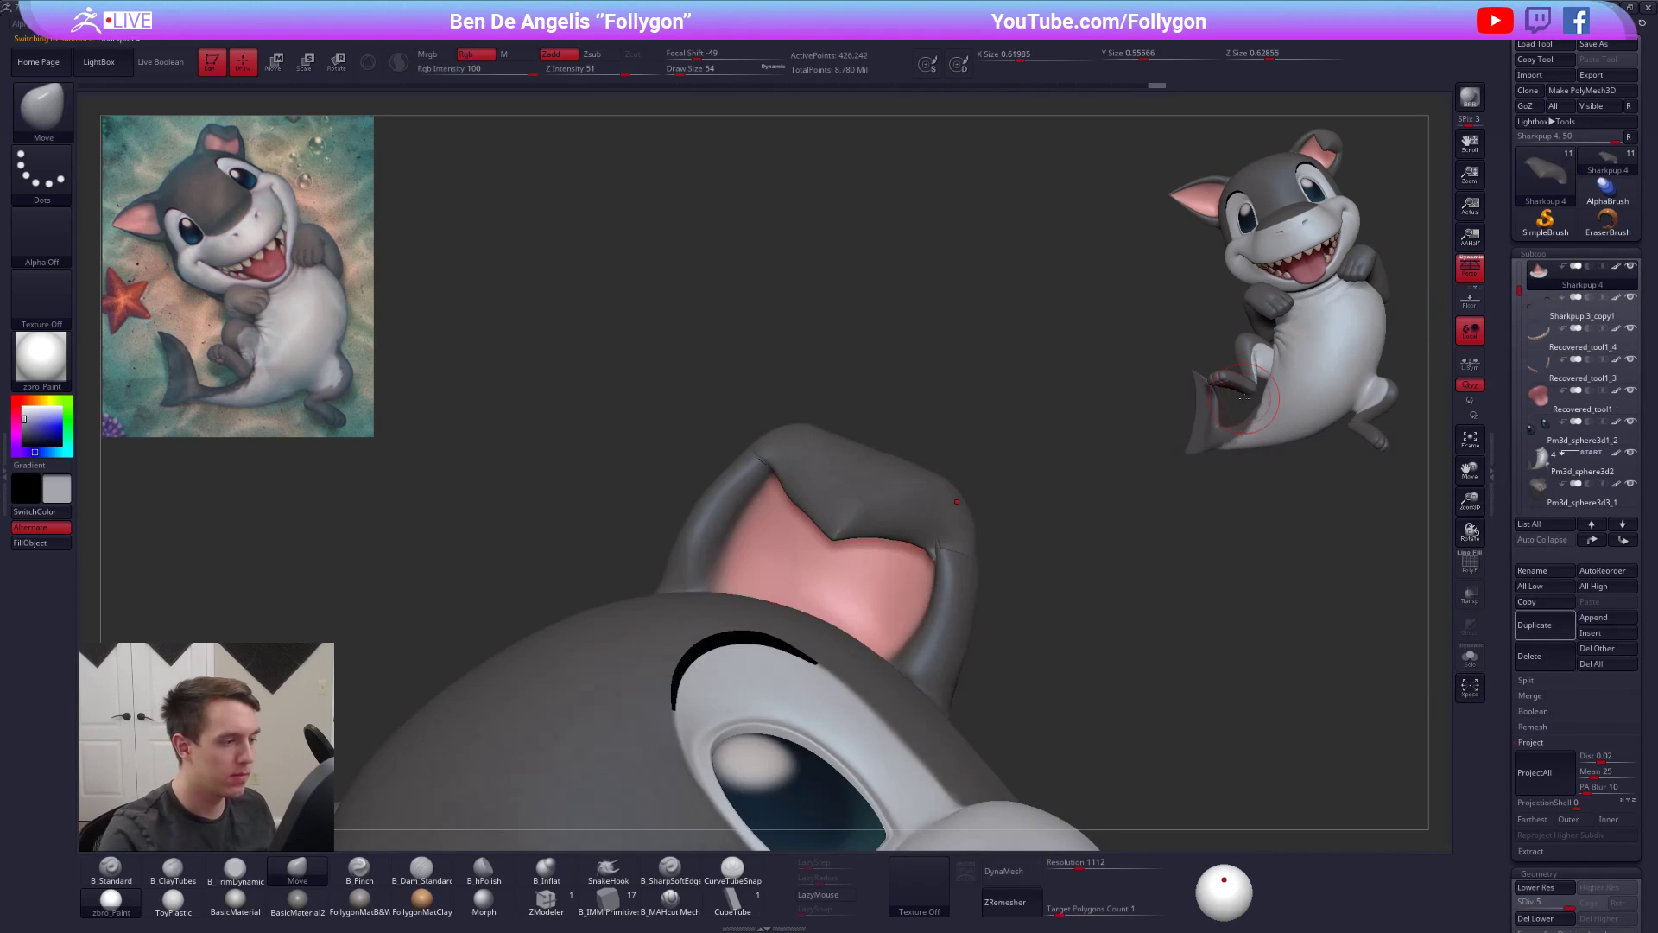
- Lower the remeshed ear tip to subdivision level 2 and isolate it from the rest of the character
key(shift+d)
key(shift+d)
key(shift+d)
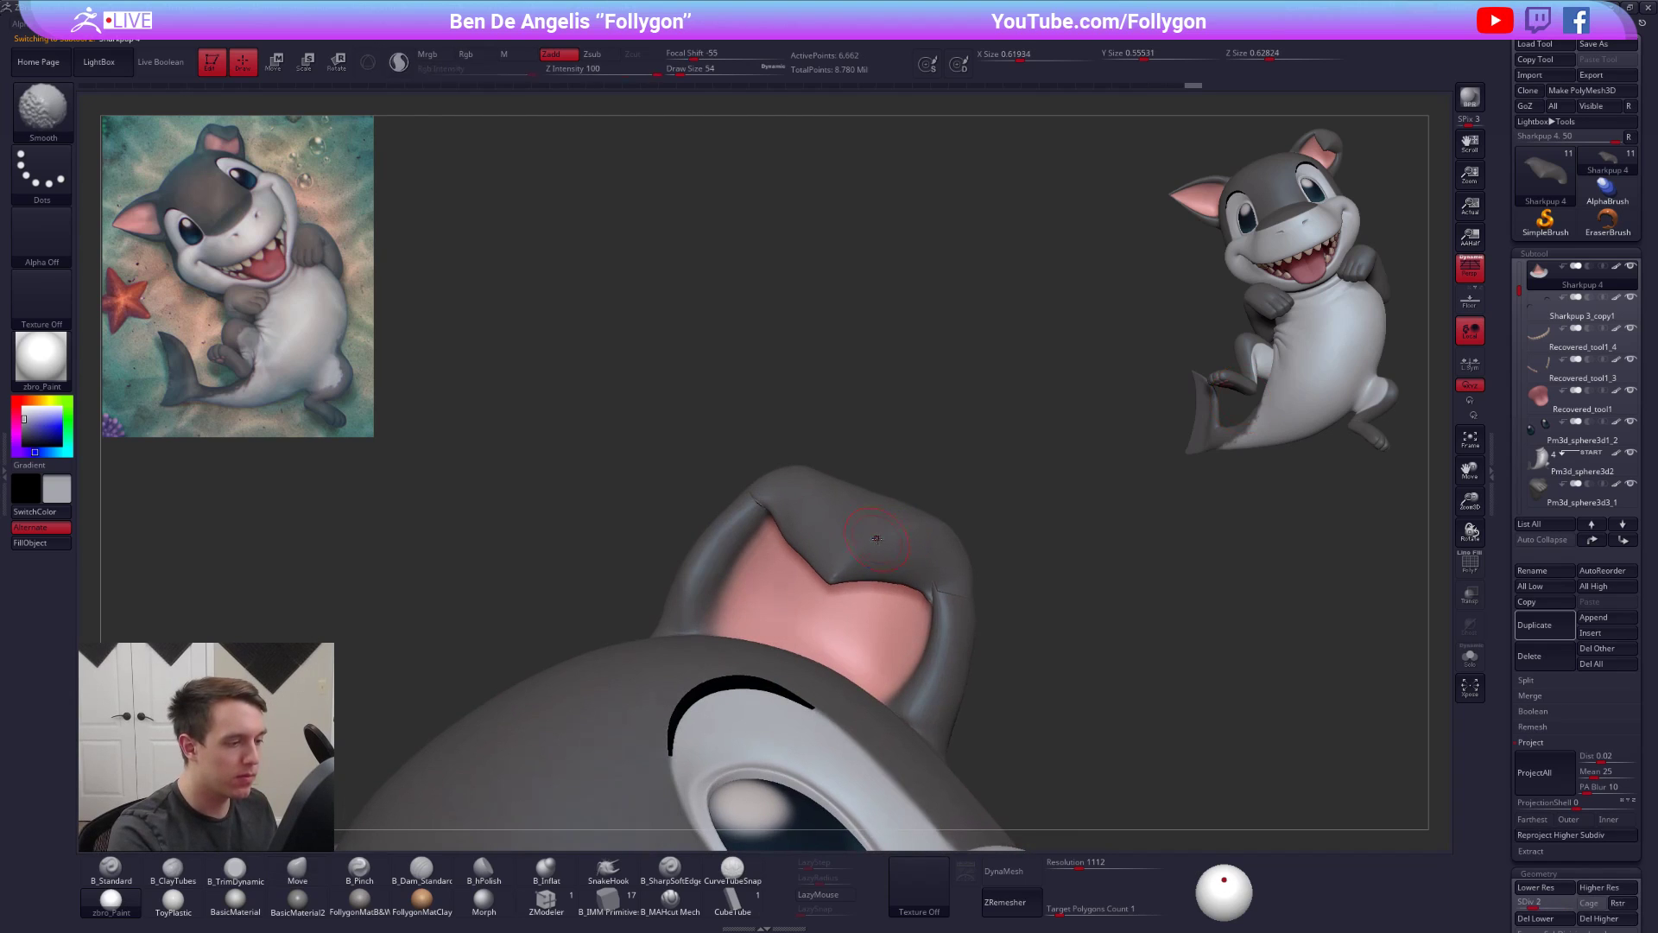
key(ctrl+shift+d)
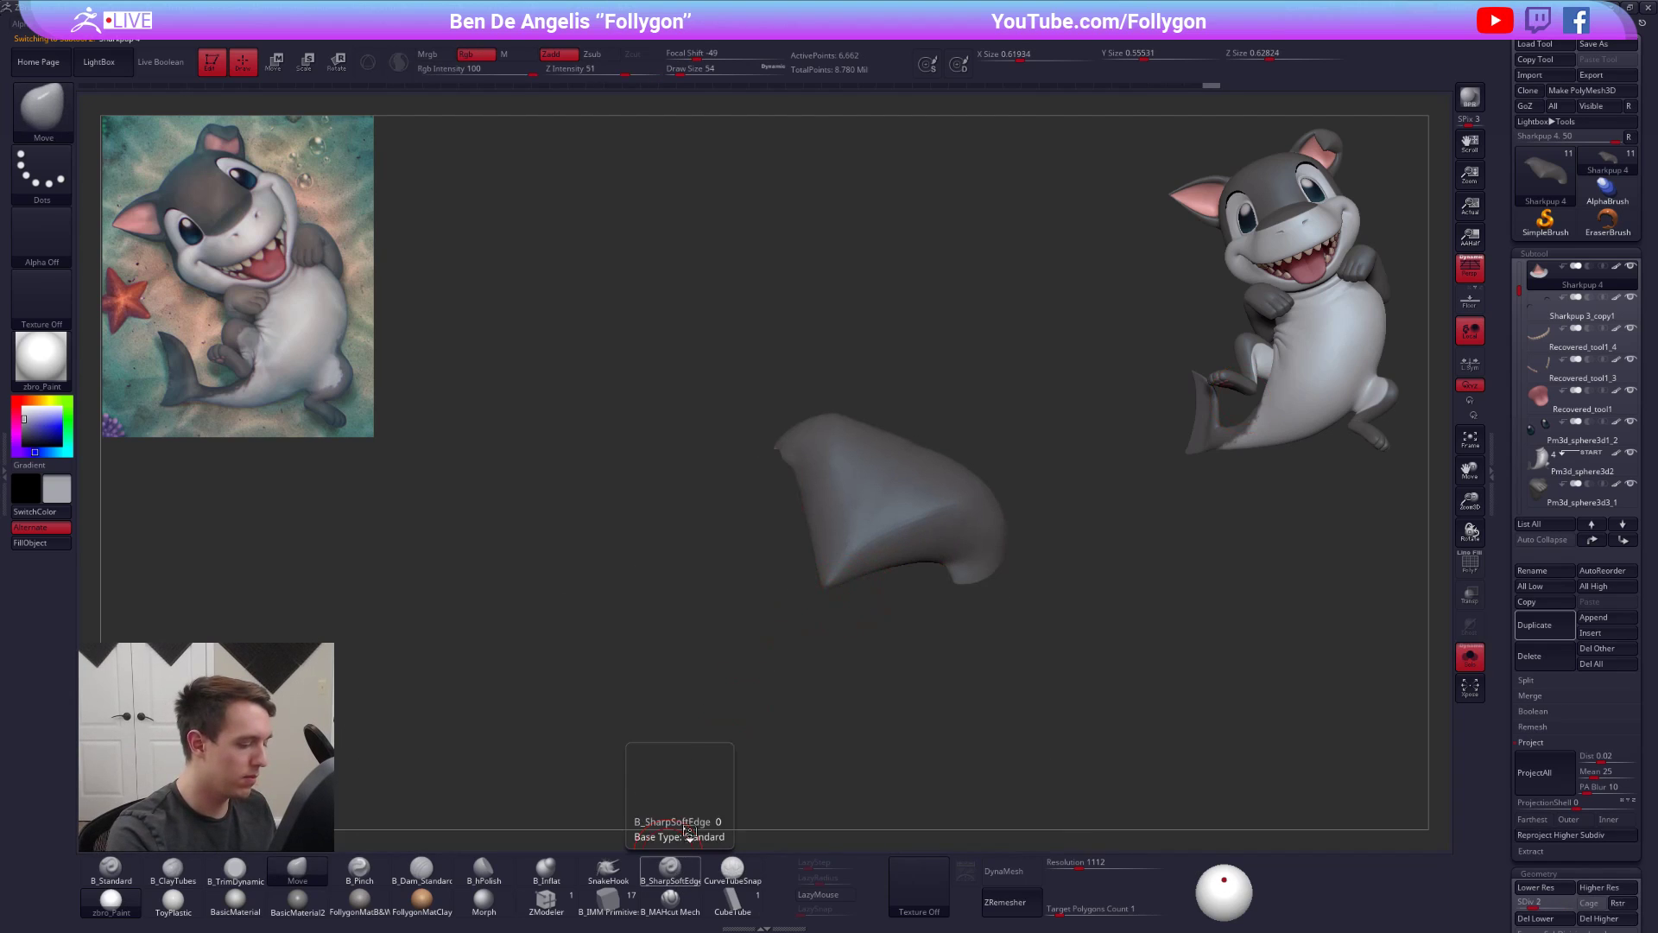
- Raise the ear tip's subdivision level and carve a crease down its back with the B_MAHcut Mech brush at draw size 150
click(670, 898)
mouse_move(825, 638)
mouse_down()
mouse_move(821, 688)
mouse_move(865, 613)
mouse_move(878, 691)
mouse_up()
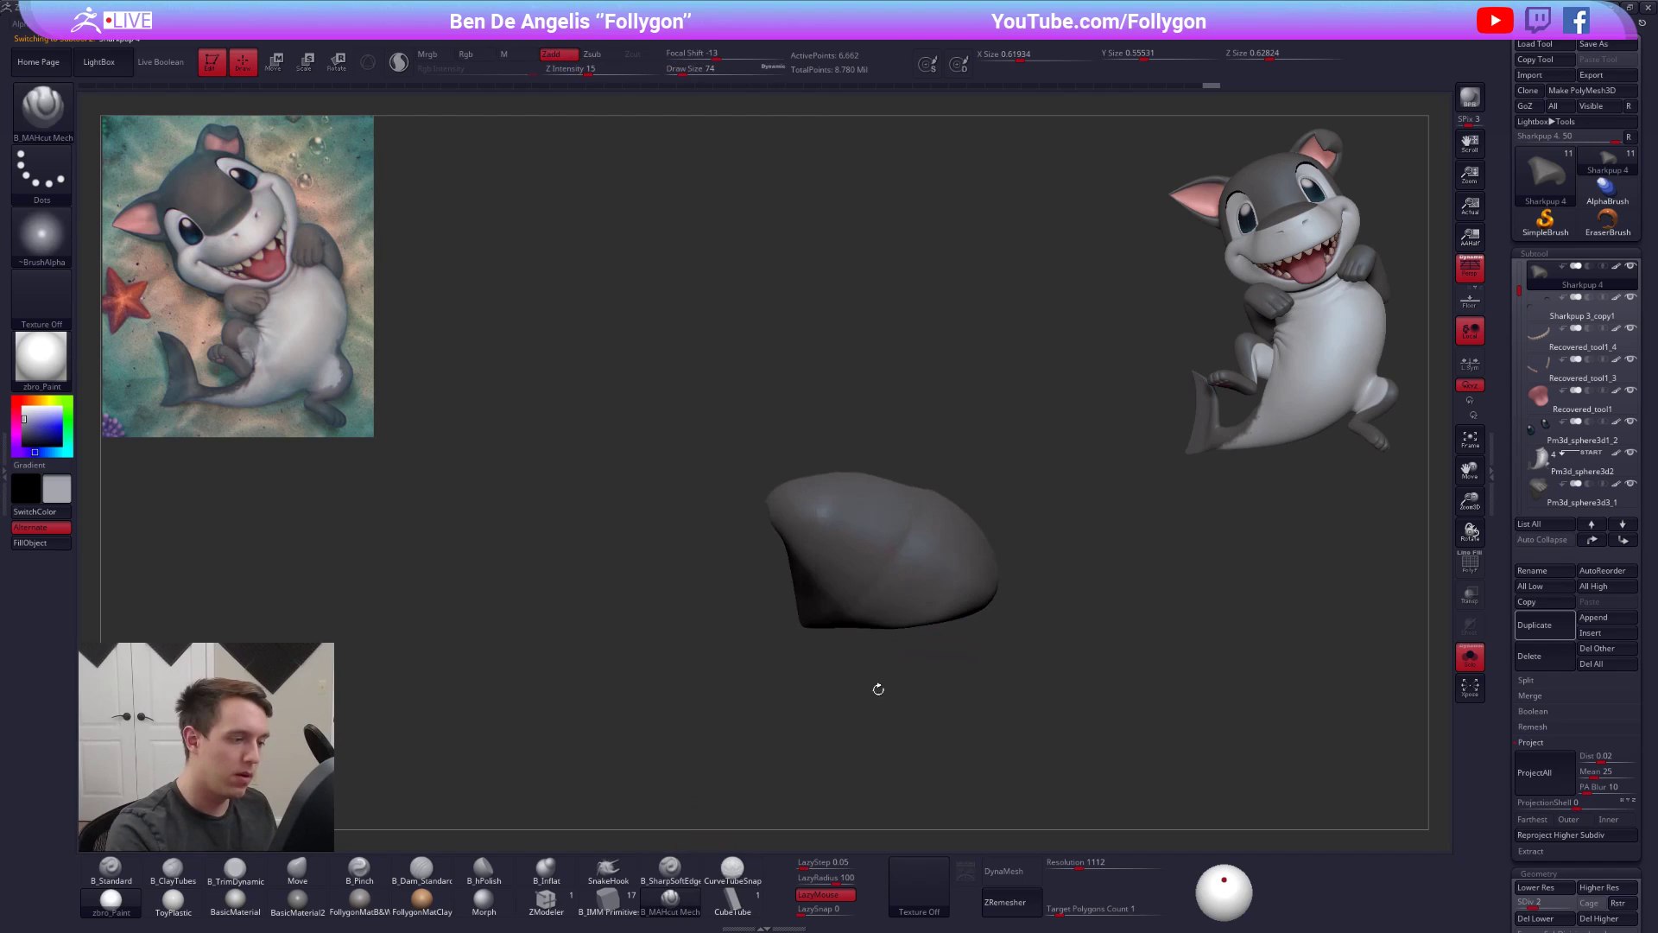
key(ctrl+d)
drag(889, 565, 915, 516)
key(space)
mouse_move(781, 673)
mouse_down()
mouse_move(787, 693)
mouse_move(764, 701)
mouse_up()
click(866, 628)
mouse_move(820, 682)
mouse_down()
mouse_move(890, 547)
mouse_move(947, 510)
mouse_up()
click(965, 568)
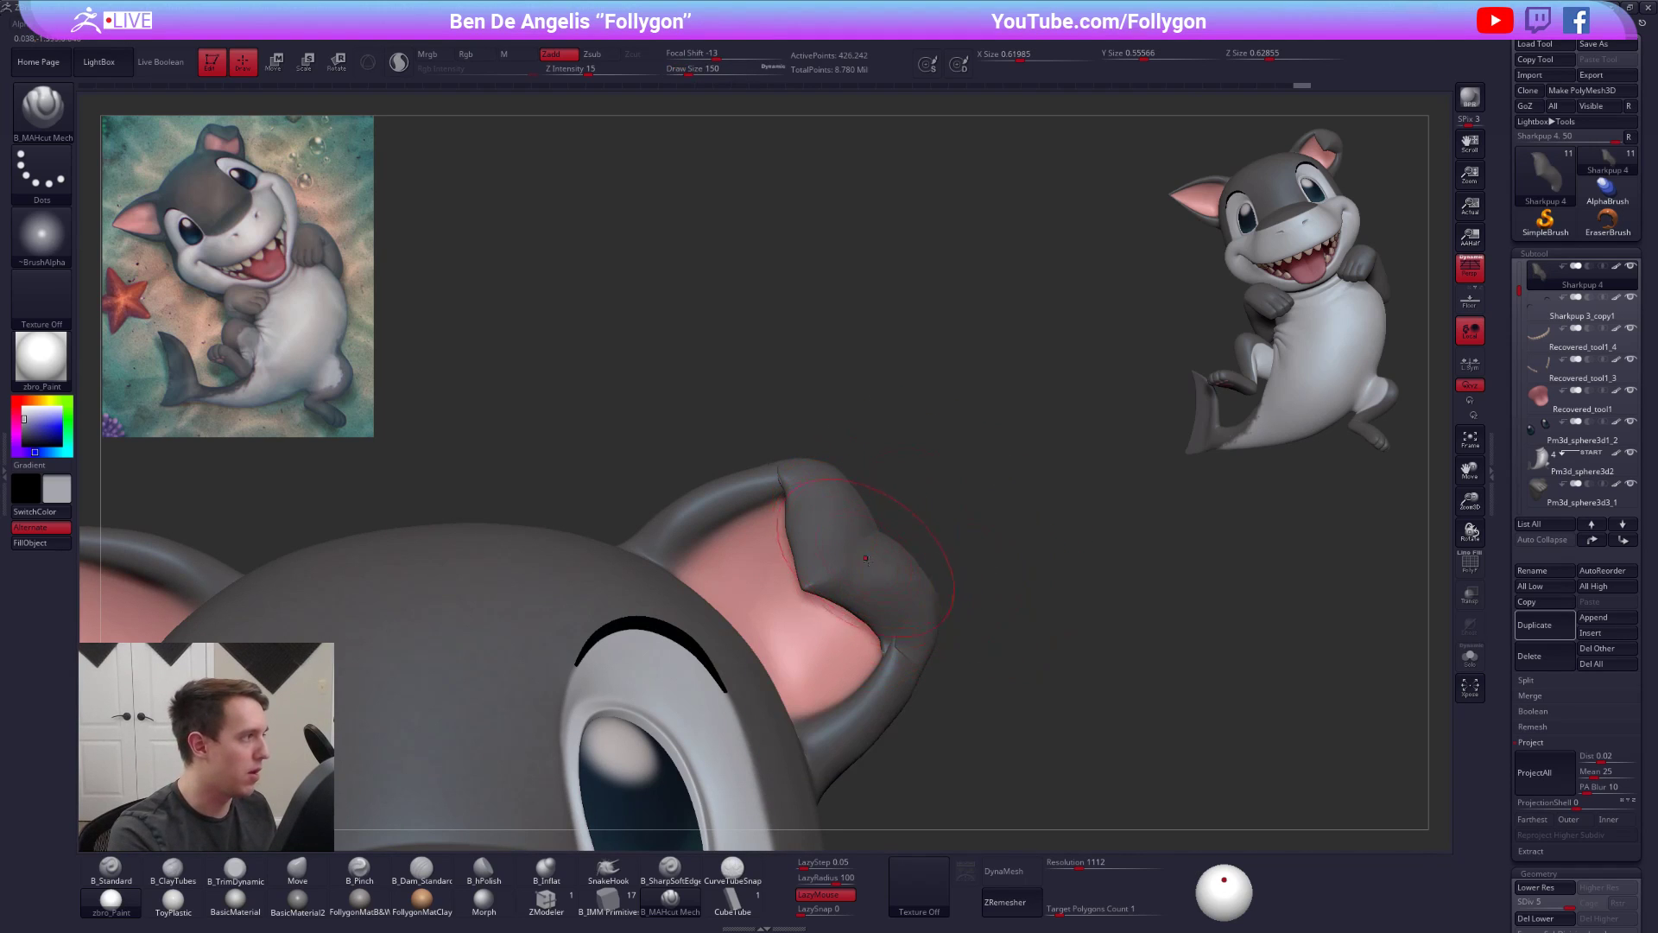
- Deepen and extend the fold lines on the isolated ear tip with B_MAHcut Mech at draw sizes 121 and 88
mouse_move(993, 604)
mouse_down()
mouse_move(973, 658)
mouse_move(1006, 667)
mouse_move(968, 678)
mouse_up()
click(993, 640)
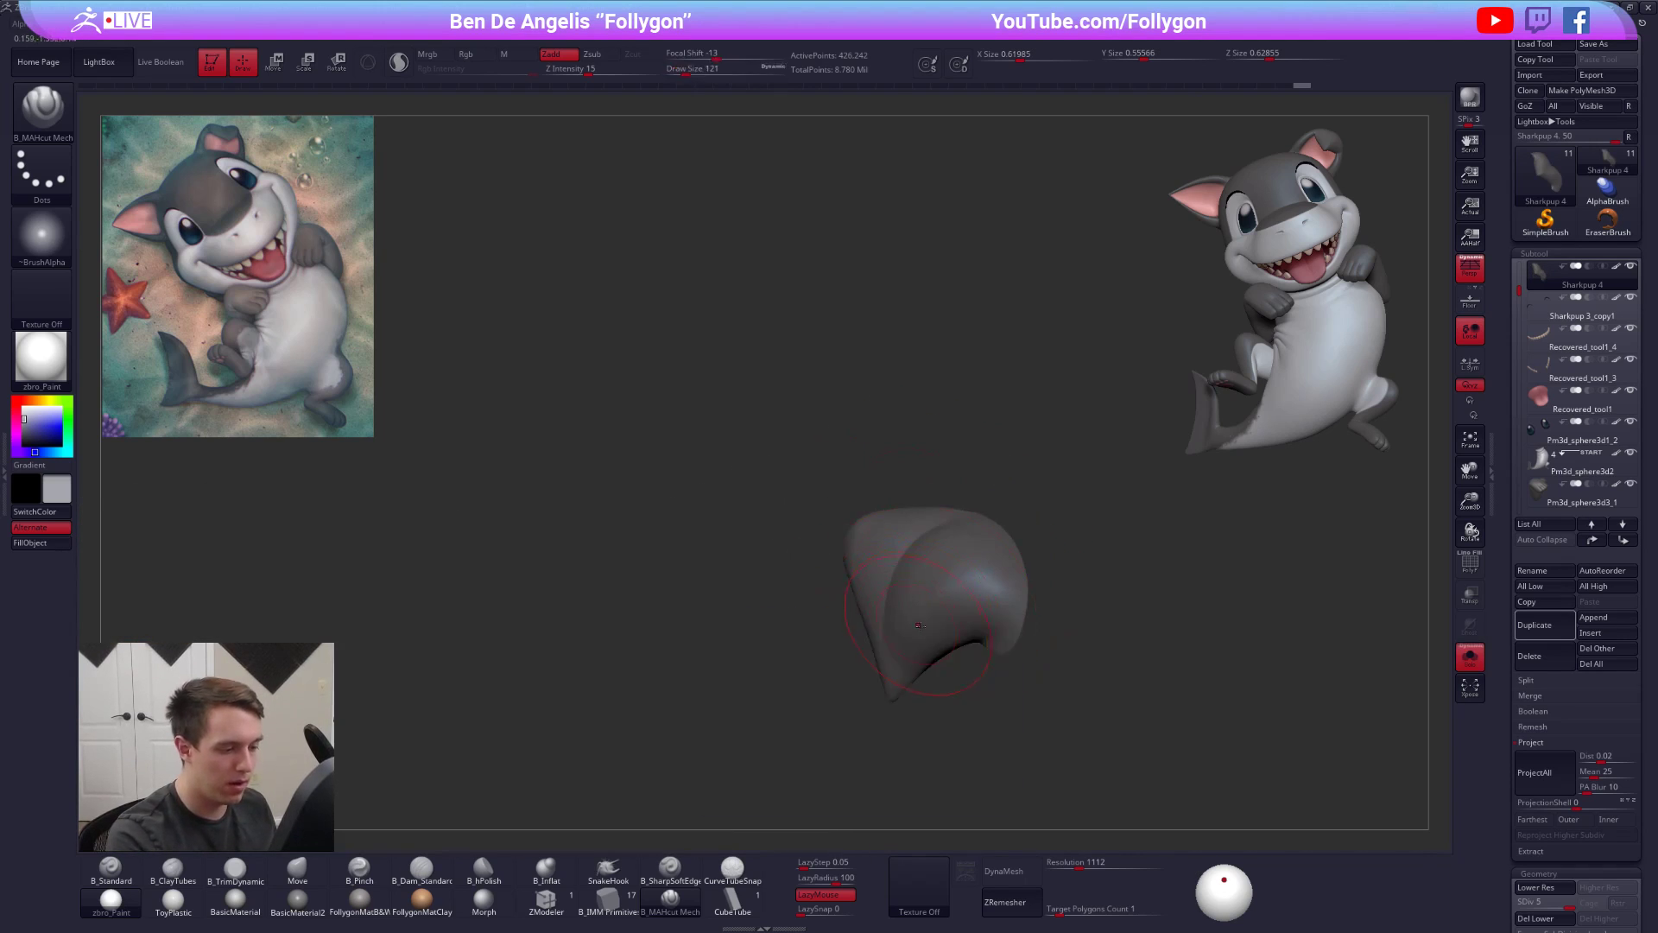
drag(1049, 643, 993, 626)
mouse_move(790, 635)
mouse_down()
mouse_move(842, 646)
mouse_move(827, 687)
mouse_up()
key(s)
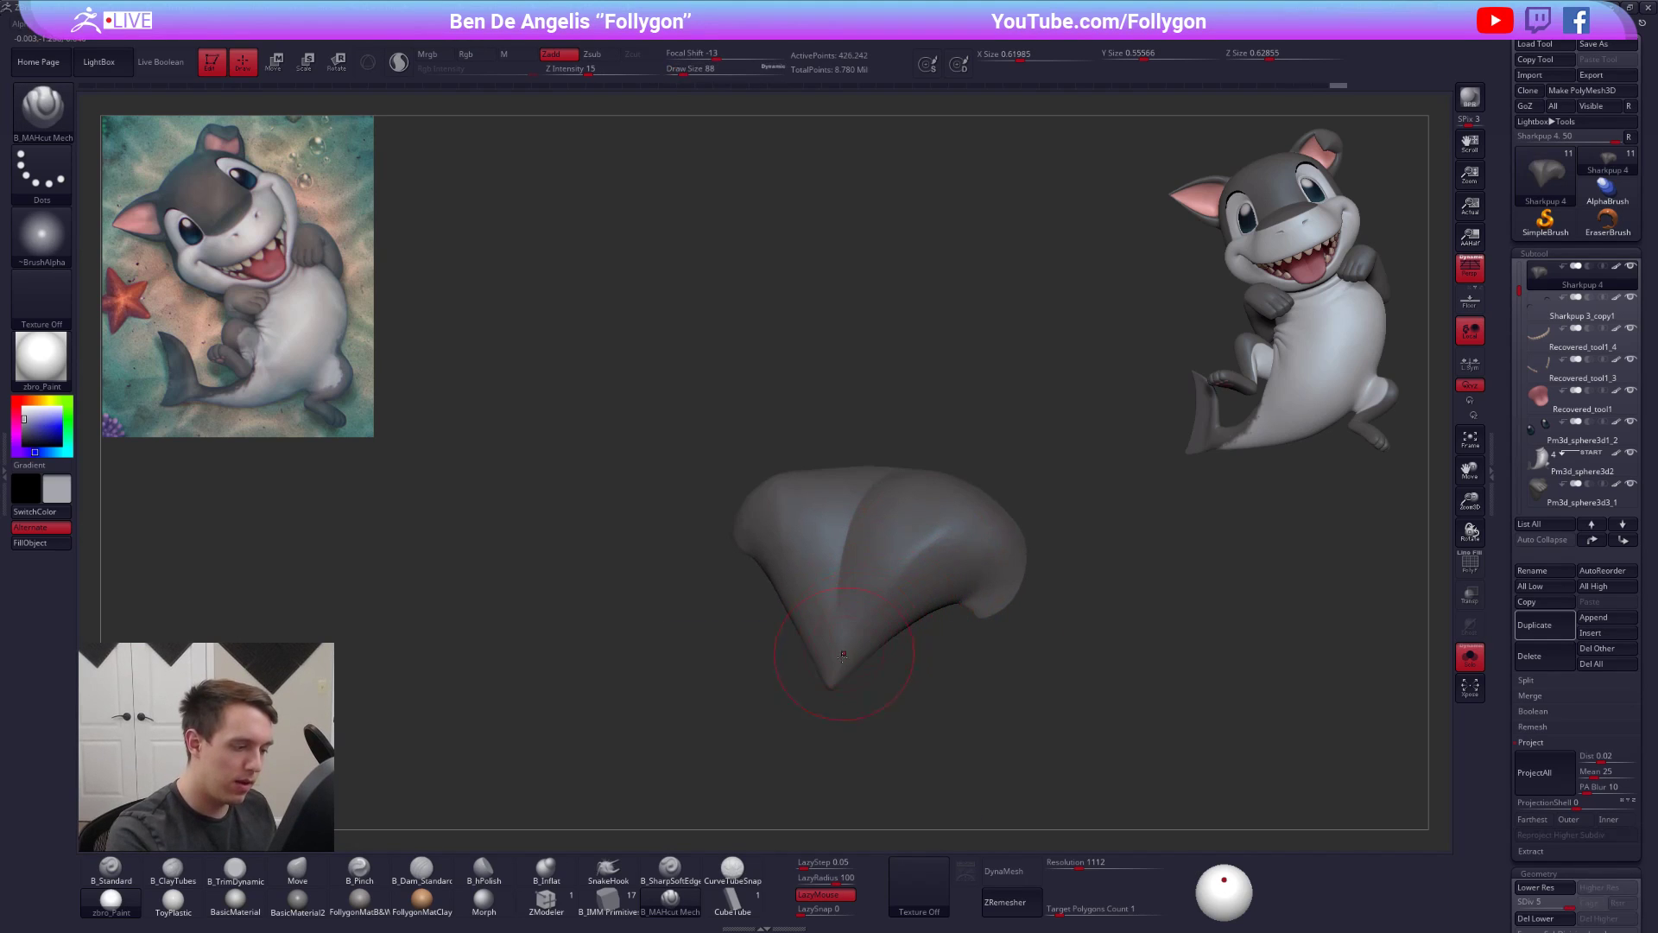
drag(915, 573, 959, 544)
drag(838, 697, 900, 661)
mouse_move(753, 605)
mouse_down()
mouse_move(803, 587)
mouse_move(795, 644)
mouse_up()
drag(759, 395, 723, 441)
mouse_move(786, 507)
mouse_down()
mouse_move(801, 639)
mouse_move(894, 665)
mouse_move(842, 561)
mouse_up()
- Flatten the planes on both sides of the ear tip's crease with B_TrimDynamic at draw size 67
key(3)
mouse_move(928, 511)
right_down()
mouse_move(948, 551)
mouse_move(897, 706)
mouse_move(932, 617)
right_up()
key(space)
drag(942, 555, 931, 555)
right_drag(958, 493, 957, 513)
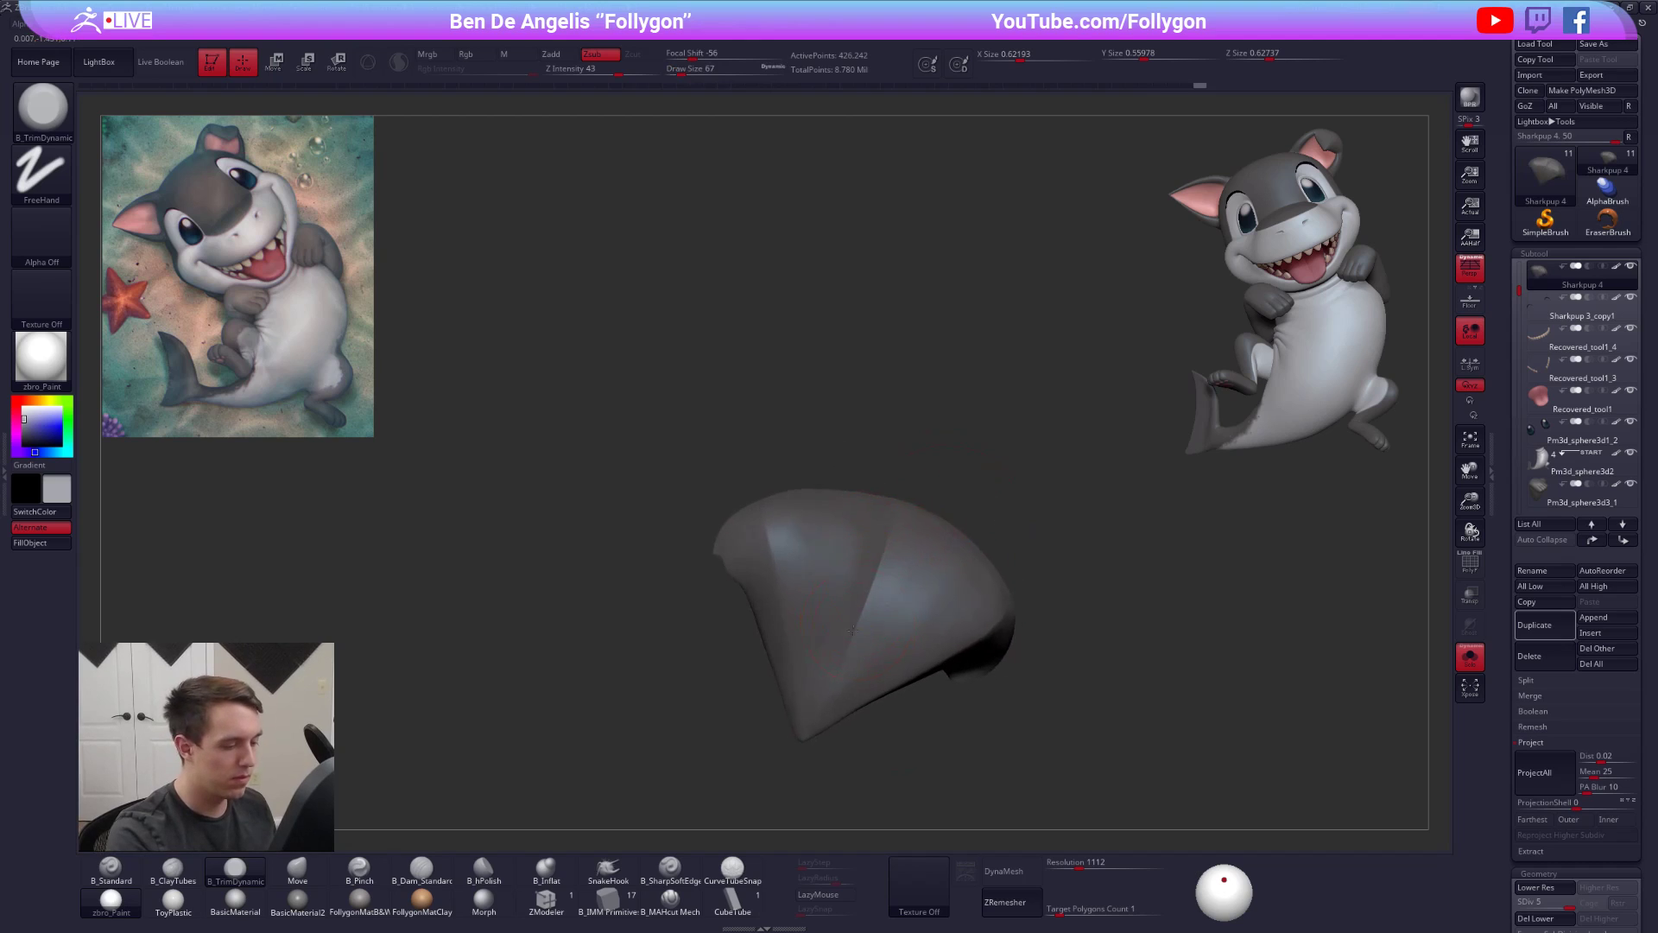
right_drag(853, 631, 867, 615)
- Sharpen the crease down the back of the ear tip with B_Pinch at draw size 67, smoothing near the point
key(5)
mouse_move(870, 557)
right_down()
mouse_move(875, 601)
mouse_move(874, 409)
right_up()
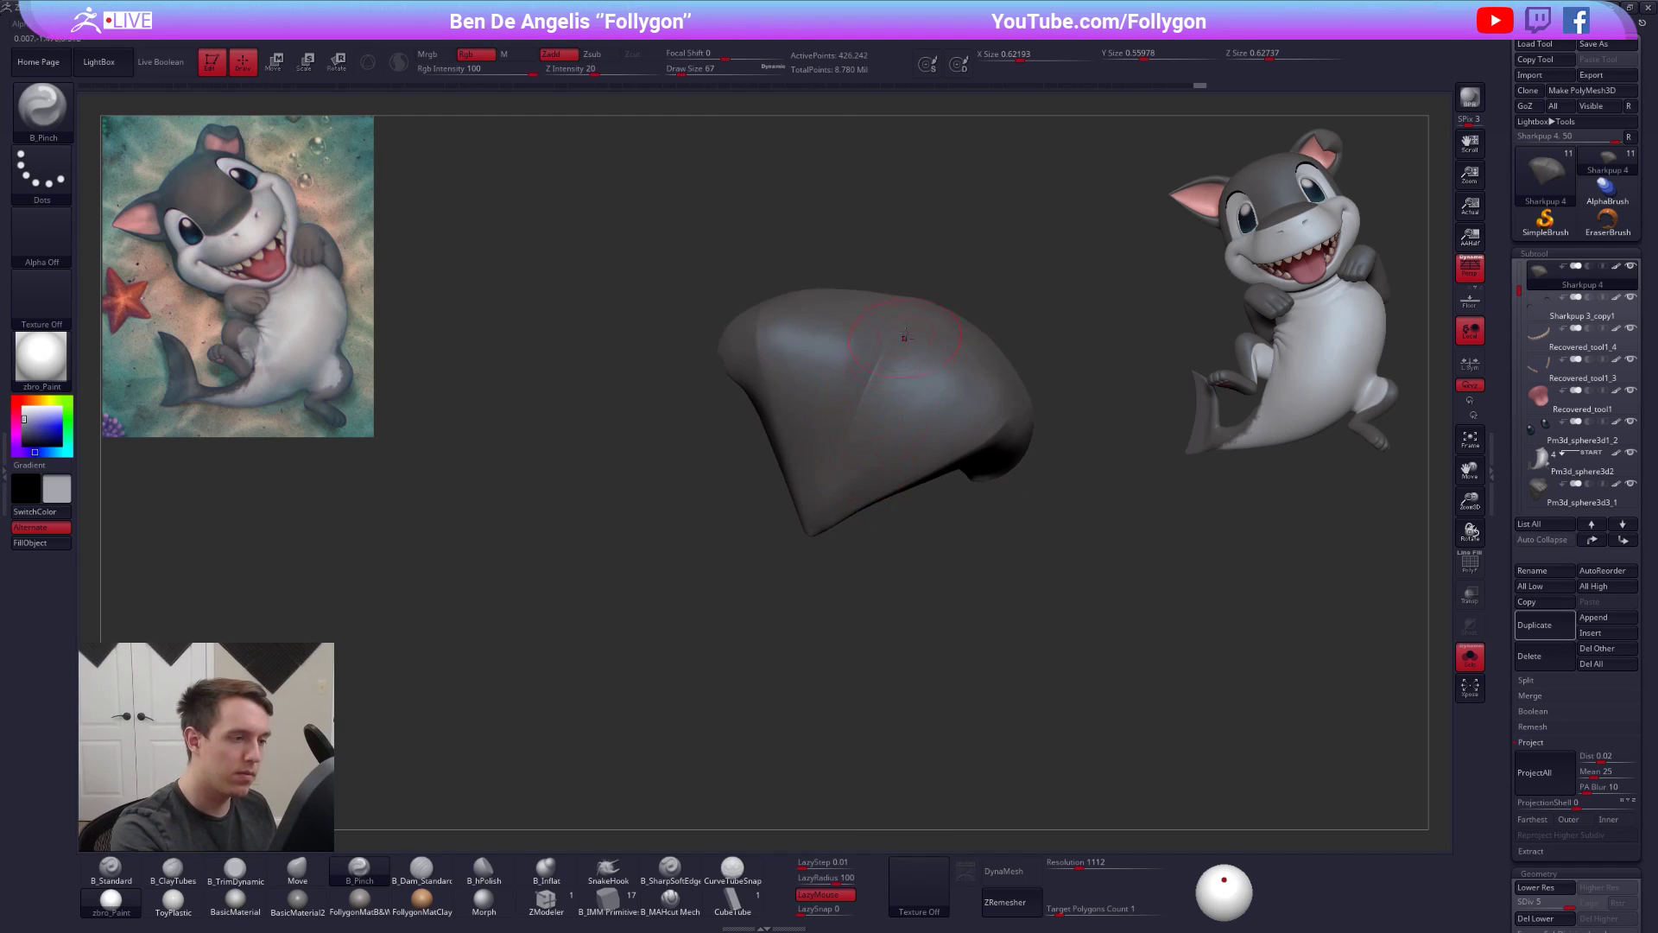
right_drag(793, 536, 883, 350)
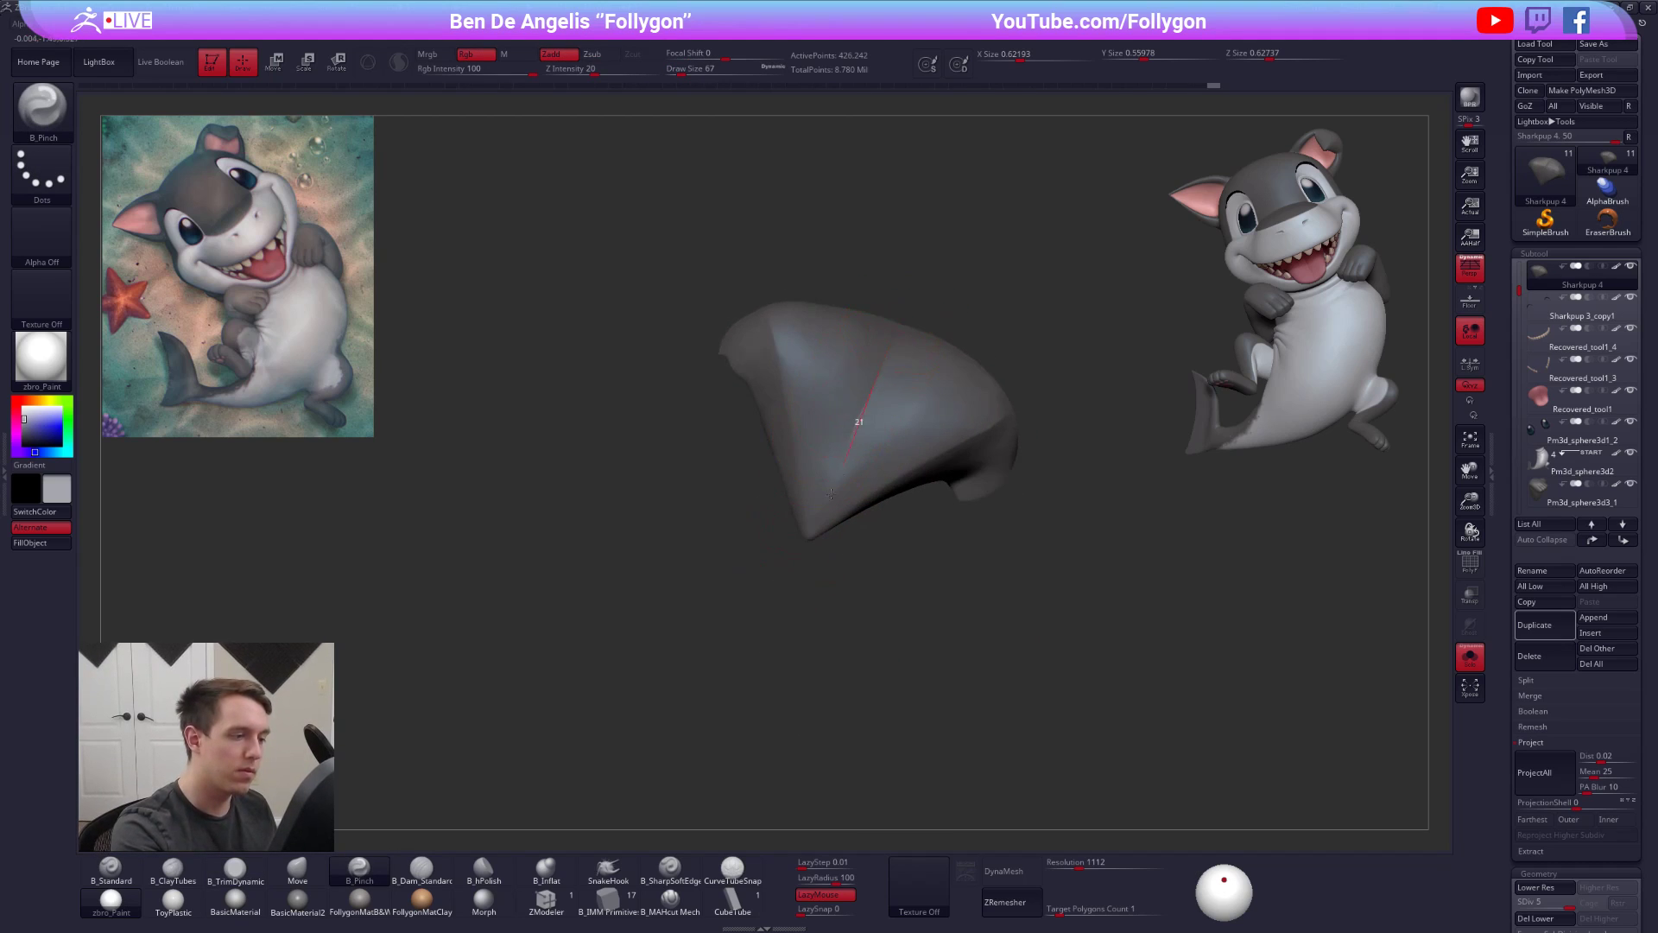
mouse_move(802, 545)
right_down()
mouse_move(854, 451)
mouse_move(832, 481)
right_up()
shift+drag(832, 481, 812, 517)
right_drag(820, 518, 863, 492)
right_click(846, 518)
mouse_move(864, 587)
right_down()
mouse_move(871, 535)
mouse_move(807, 528)
mouse_move(794, 609)
right_up()
- Lower the ear tip's subdivision level and reshape its overall form with the Move brush
ctrl+right_click(836, 507)
key(4)
key(shift+d)
key(shift+d)
key(shift+d)
key(shift+d)
key(space)
click(845, 524)
drag(831, 528, 825, 525)
key(space)
click(820, 525)
mouse_move(825, 525)
right_down()
mouse_move(890, 517)
mouse_move(846, 440)
mouse_move(922, 442)
mouse_move(907, 511)
mouse_move(952, 508)
mouse_move(926, 484)
right_up()
- Flatten the wrinkled pink inner surface of the ear tip with B_TrimDynamic at a low subdivision level
key(d)
key(shift+d)
key(shift+d)
key(3)
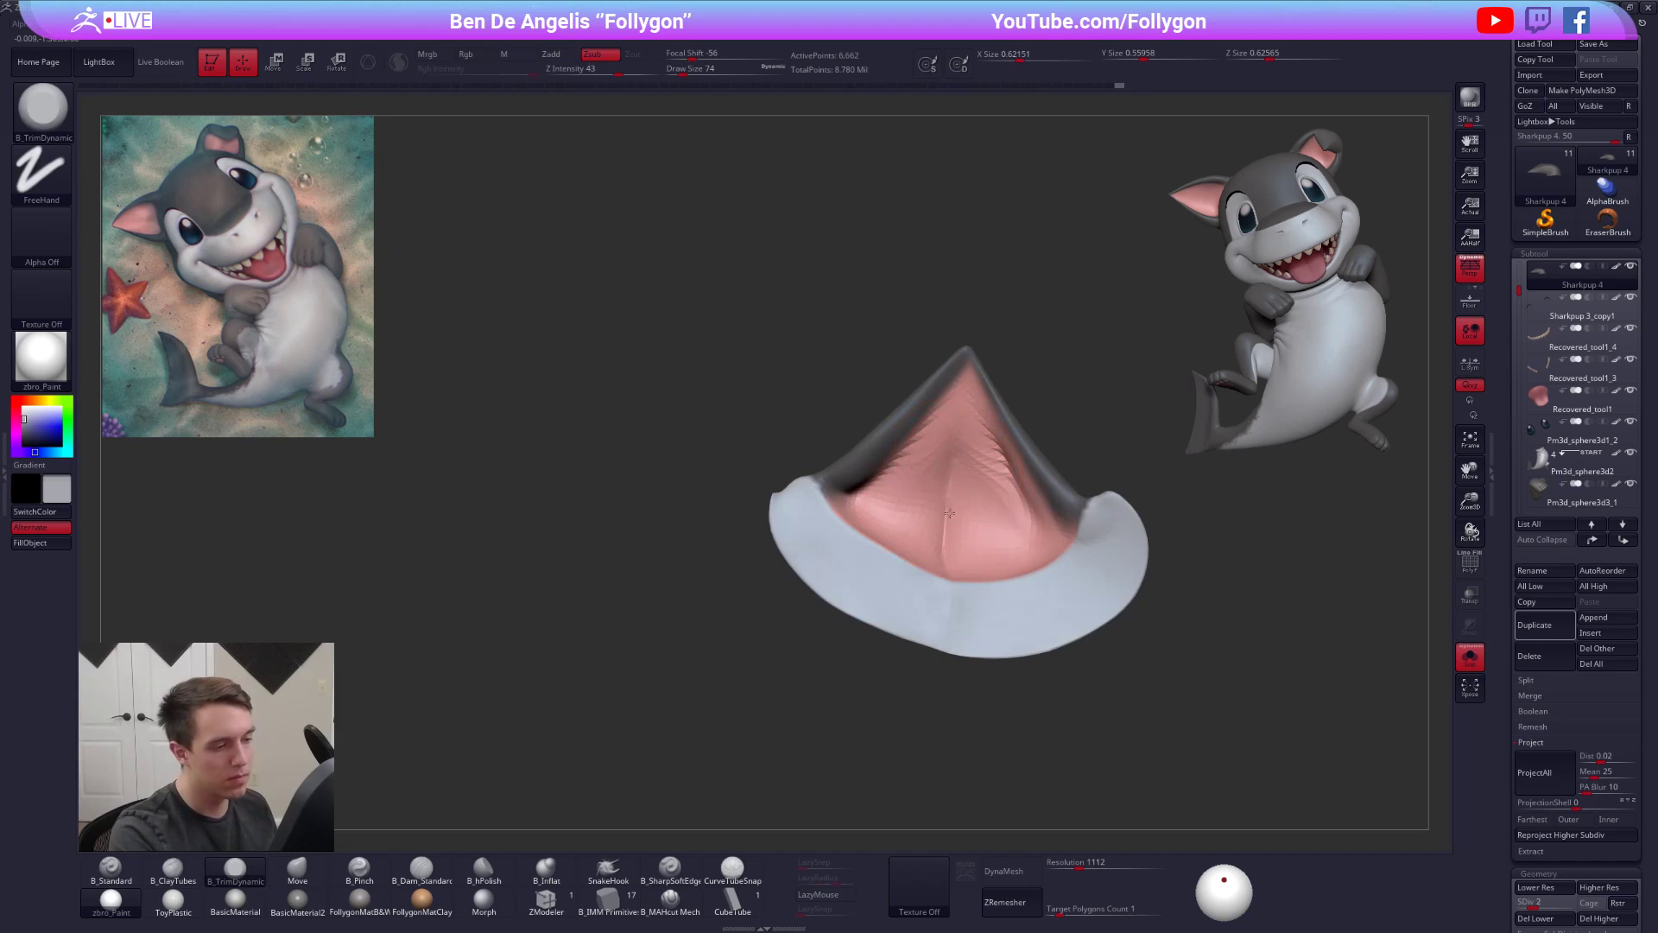
key(d)
mouse_move(946, 503)
right_down()
mouse_move(965, 485)
mouse_move(955, 536)
mouse_move(903, 546)
right_up()
key(space)
drag(960, 561, 954, 561)
mouse_move(937, 561)
right_down()
mouse_move(954, 551)
mouse_move(867, 493)
right_up()
- Smooth and trim the inside of the ear tip at higher subdivision levels, using B_TrimDynamic at draw size 54
shift+drag(866, 493, 869, 513)
right_drag(869, 513, 925, 504)
key(space)
drag(931, 533, 935, 533)
mouse_move(899, 507)
right_down()
mouse_move(941, 610)
mouse_move(911, 509)
mouse_move(927, 552)
mouse_move(950, 518)
mouse_move(970, 522)
right_up()
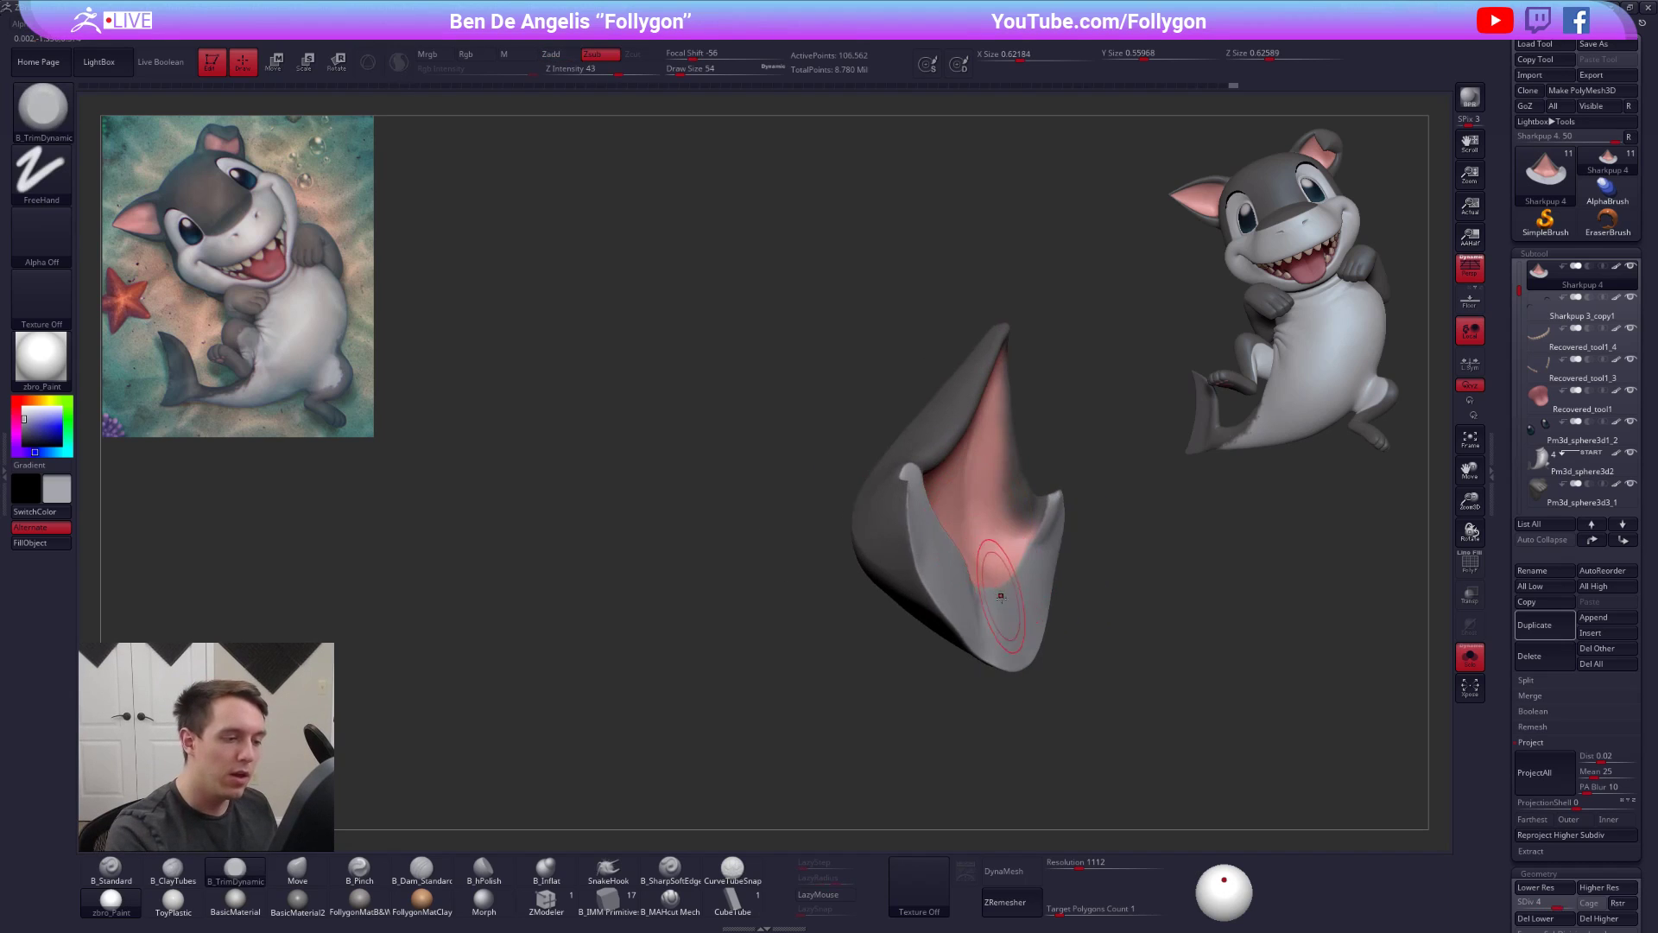
right_drag(999, 594, 961, 492)
key(shift)
right_drag(1047, 730, 1078, 765)
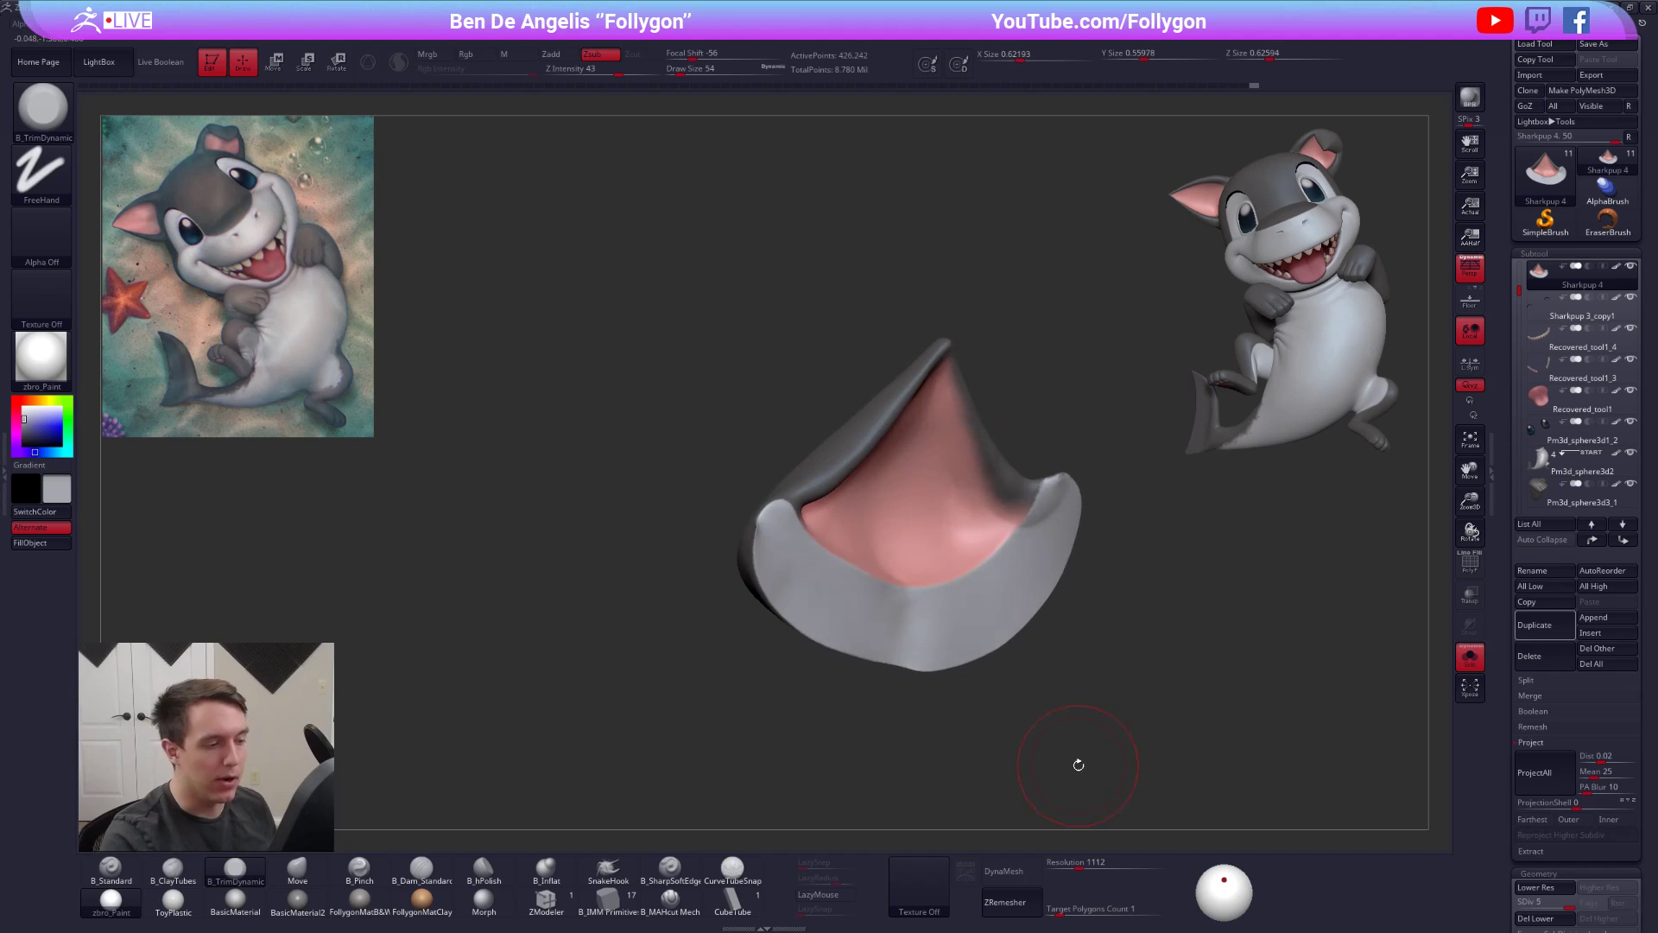
- Try to build up the inside of the ear tip with B_ClayTubes and undo the stroke
key(2)
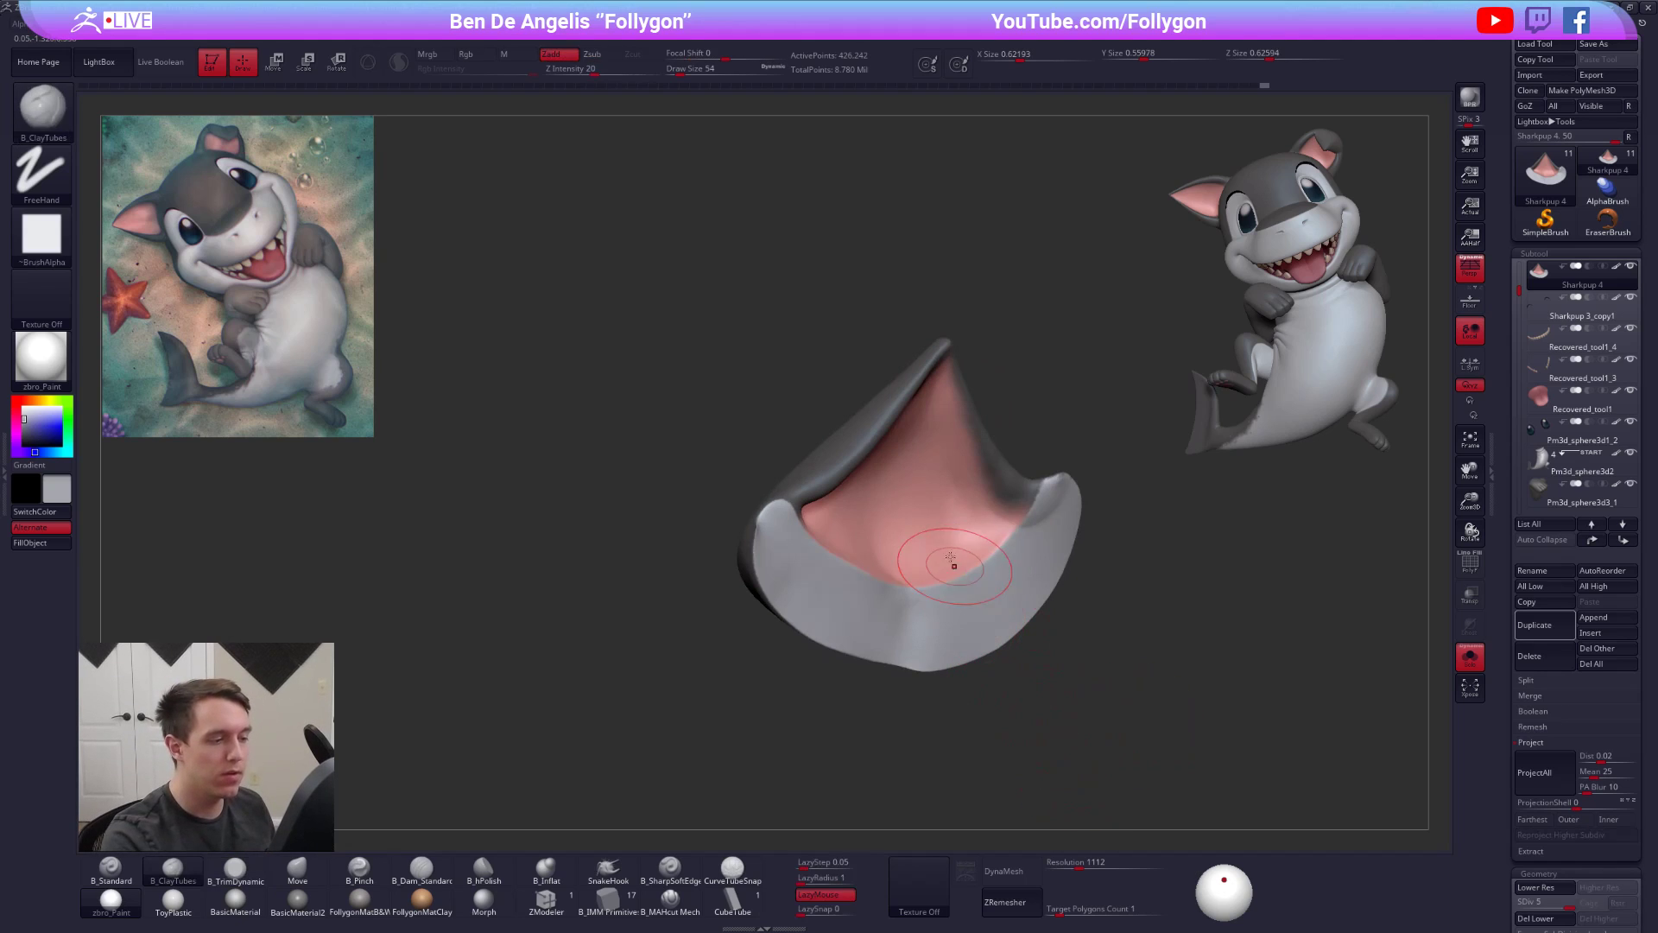
key(shift+space)
click(924, 480)
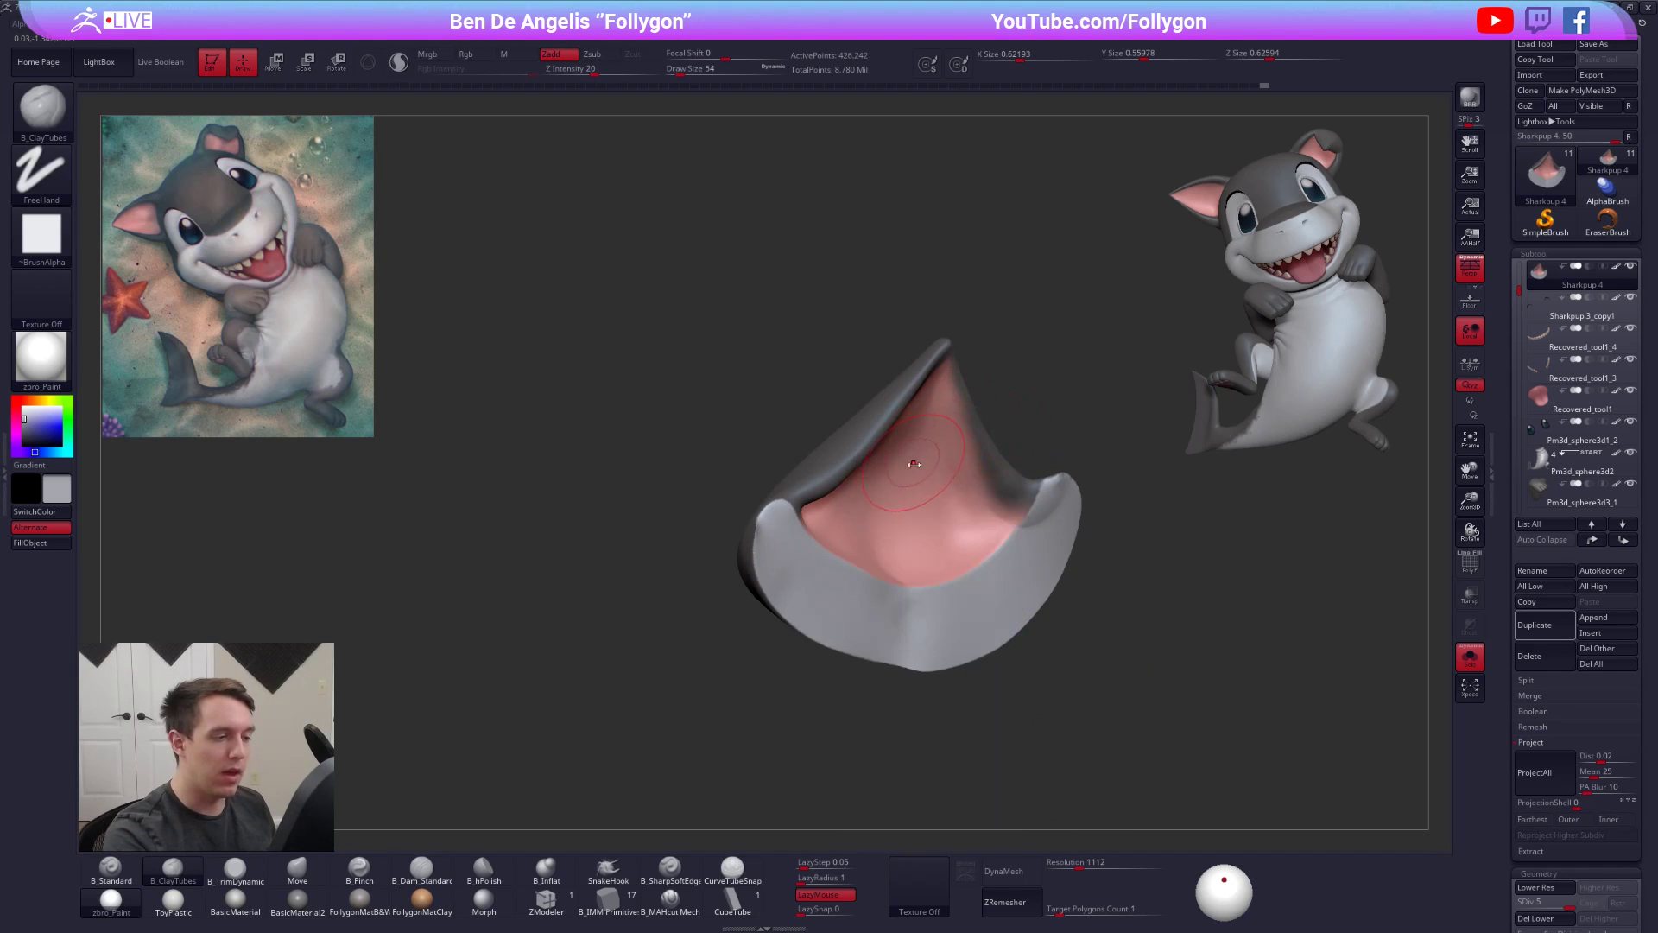
key(s)
drag(916, 461, 922, 459)
right_drag(922, 459, 937, 475)
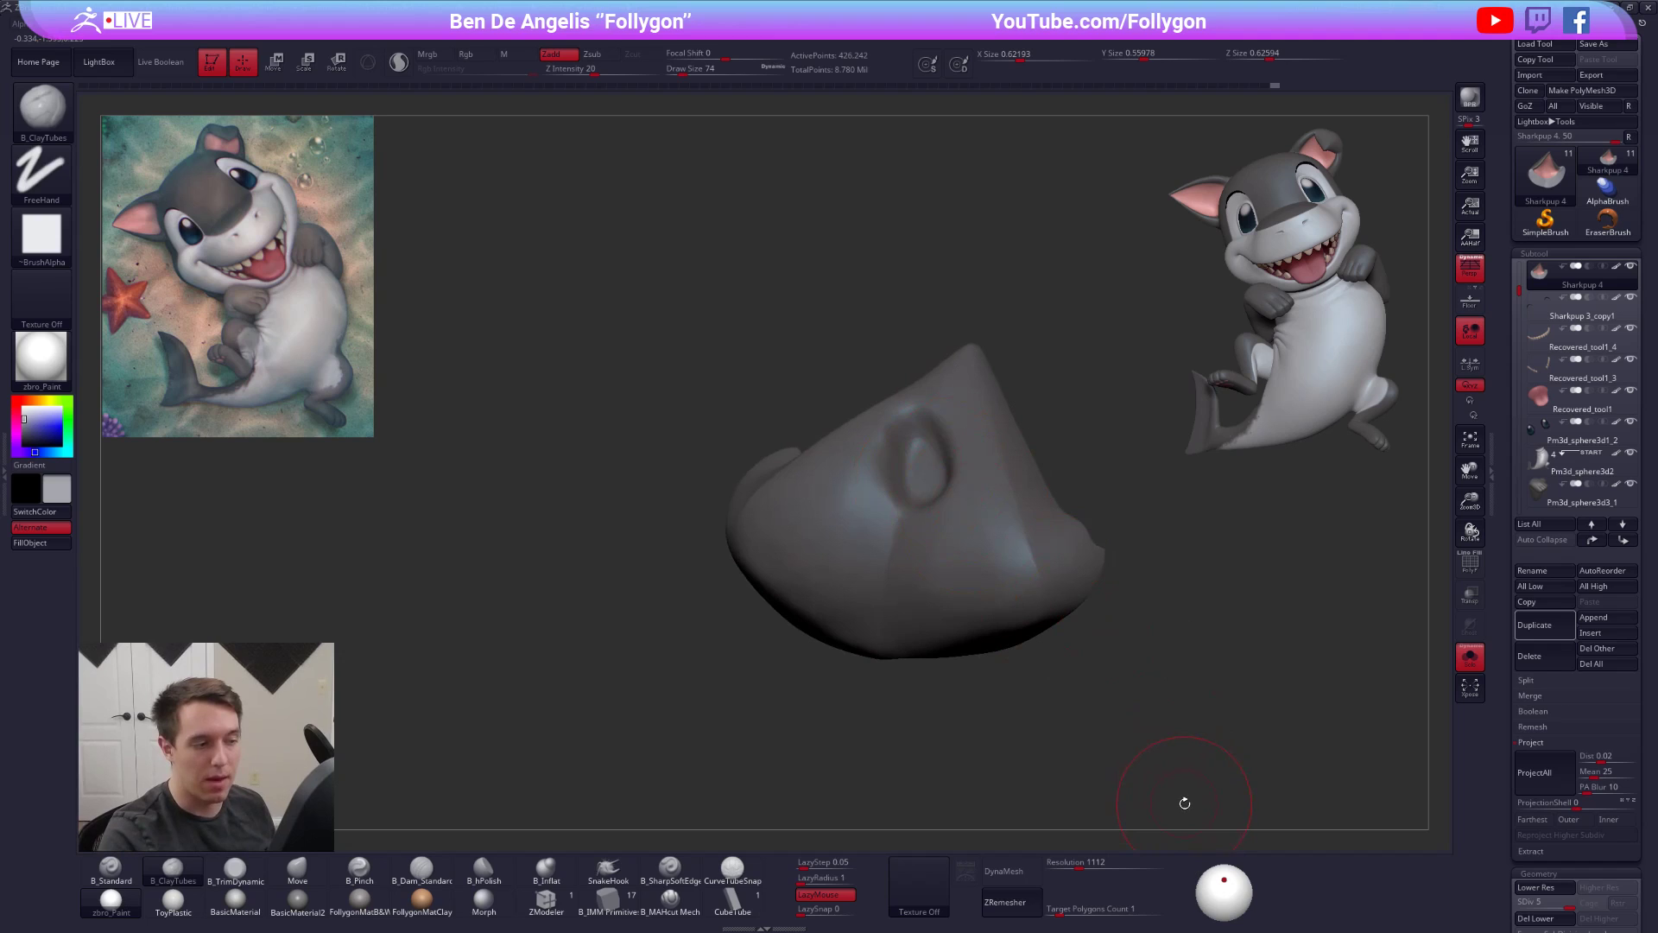
key(ctrl+z)
- Drop the ear tip two subdivision levels and smooth its inner surface and rim at draw size 43
drag(1239, 755, 1139, 565)
key(ctrl+space)
click(1123, 548)
key(space)
click(950, 520)
right_drag(950, 518, 882, 529)
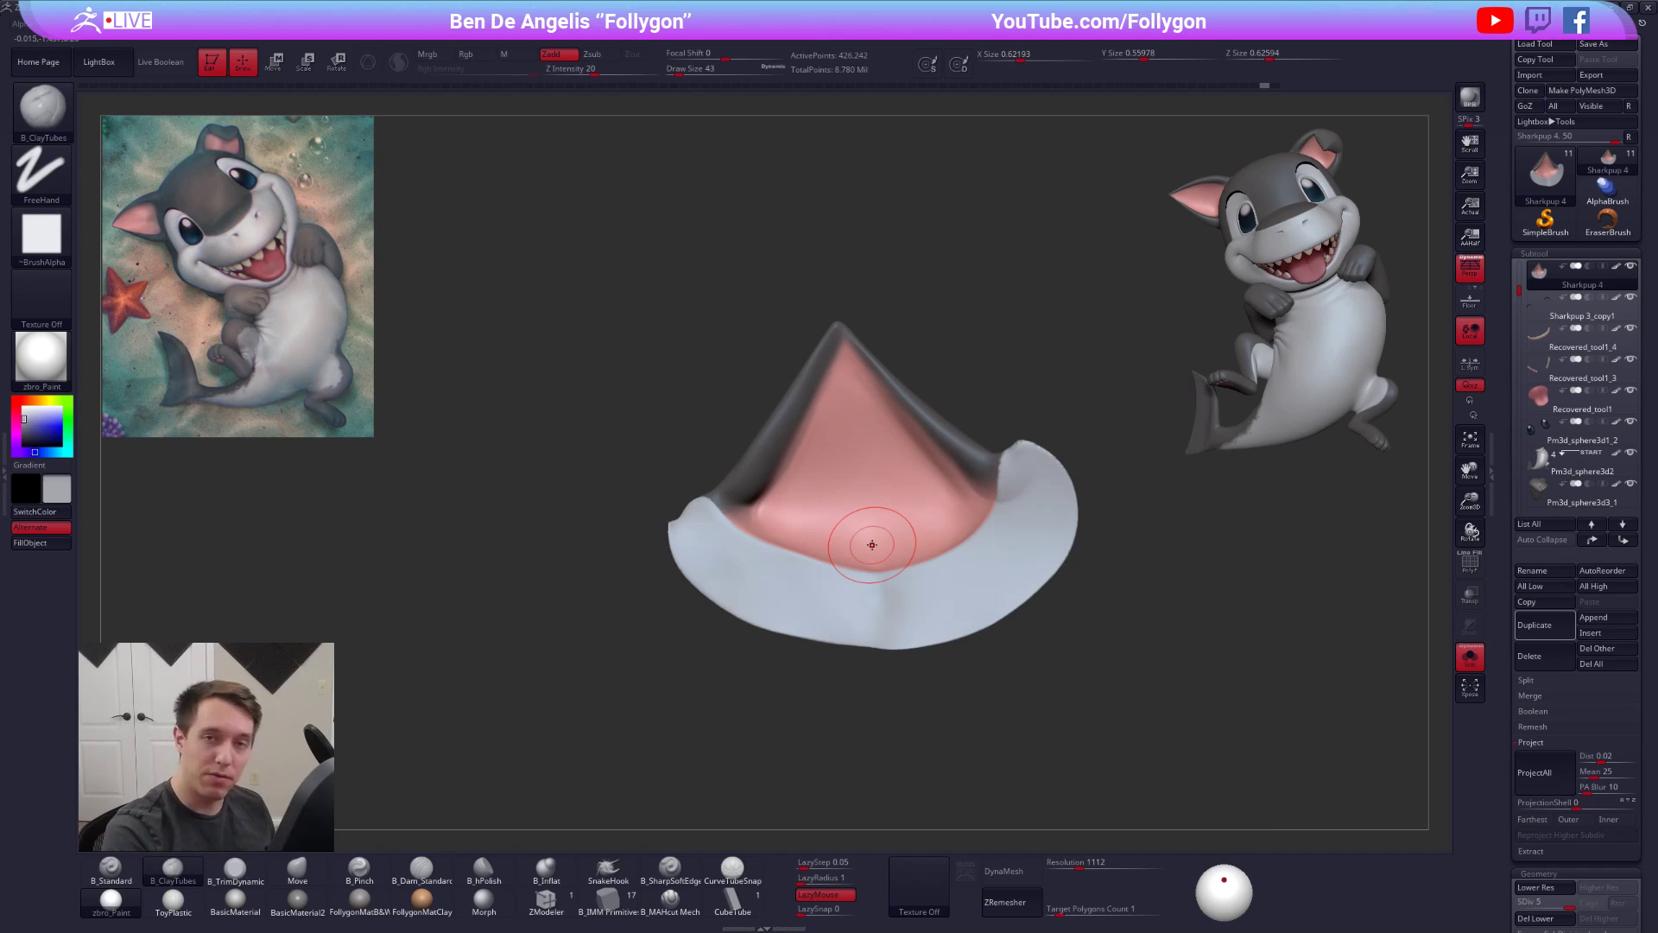
key(shift+f)
key(shift+f)
key(shift+d)
key(shift+d)
right_drag(992, 526, 998, 512)
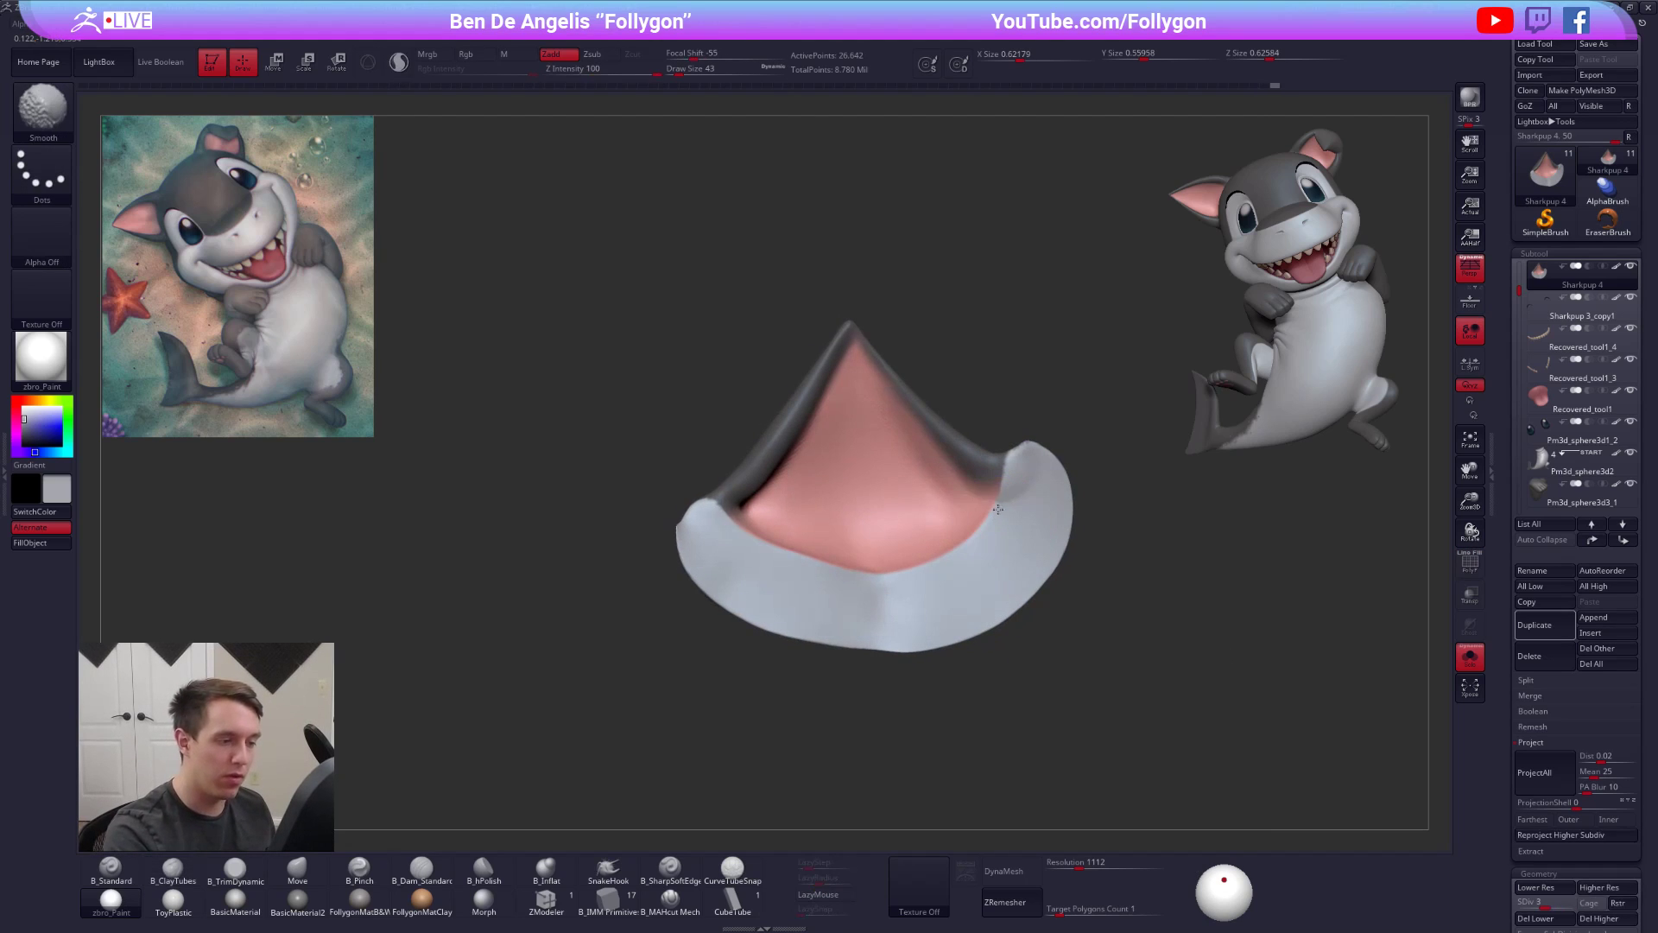
shift+drag(969, 500, 944, 527)
right_drag(944, 529, 881, 513)
shift+drag(777, 492, 800, 484)
mouse_move(800, 484)
right_down()
mouse_move(767, 472)
mouse_move(784, 462)
mouse_move(771, 414)
right_up()
- Reshape the ear tip's side edge and point with the Move brush, adjusting the draw size as needed
key(b)
key(m)
key(v)
key(space)
click(777, 489)
key(space)
click(783, 396)
drag(790, 393, 780, 397)
key(space)
click(776, 398)
mouse_move(793, 381)
right_down()
mouse_move(892, 447)
mouse_move(907, 410)
mouse_move(874, 389)
mouse_move(803, 397)
mouse_move(794, 466)
right_up()
- Lower the ear tip's subdivision level again and smooth its narrow outer edge near the point at draw size 25
key(alt+s)
key(shift+d)
key(alt+s)
key(space)
click(840, 379)
drag(840, 379, 837, 379)
key(shift)
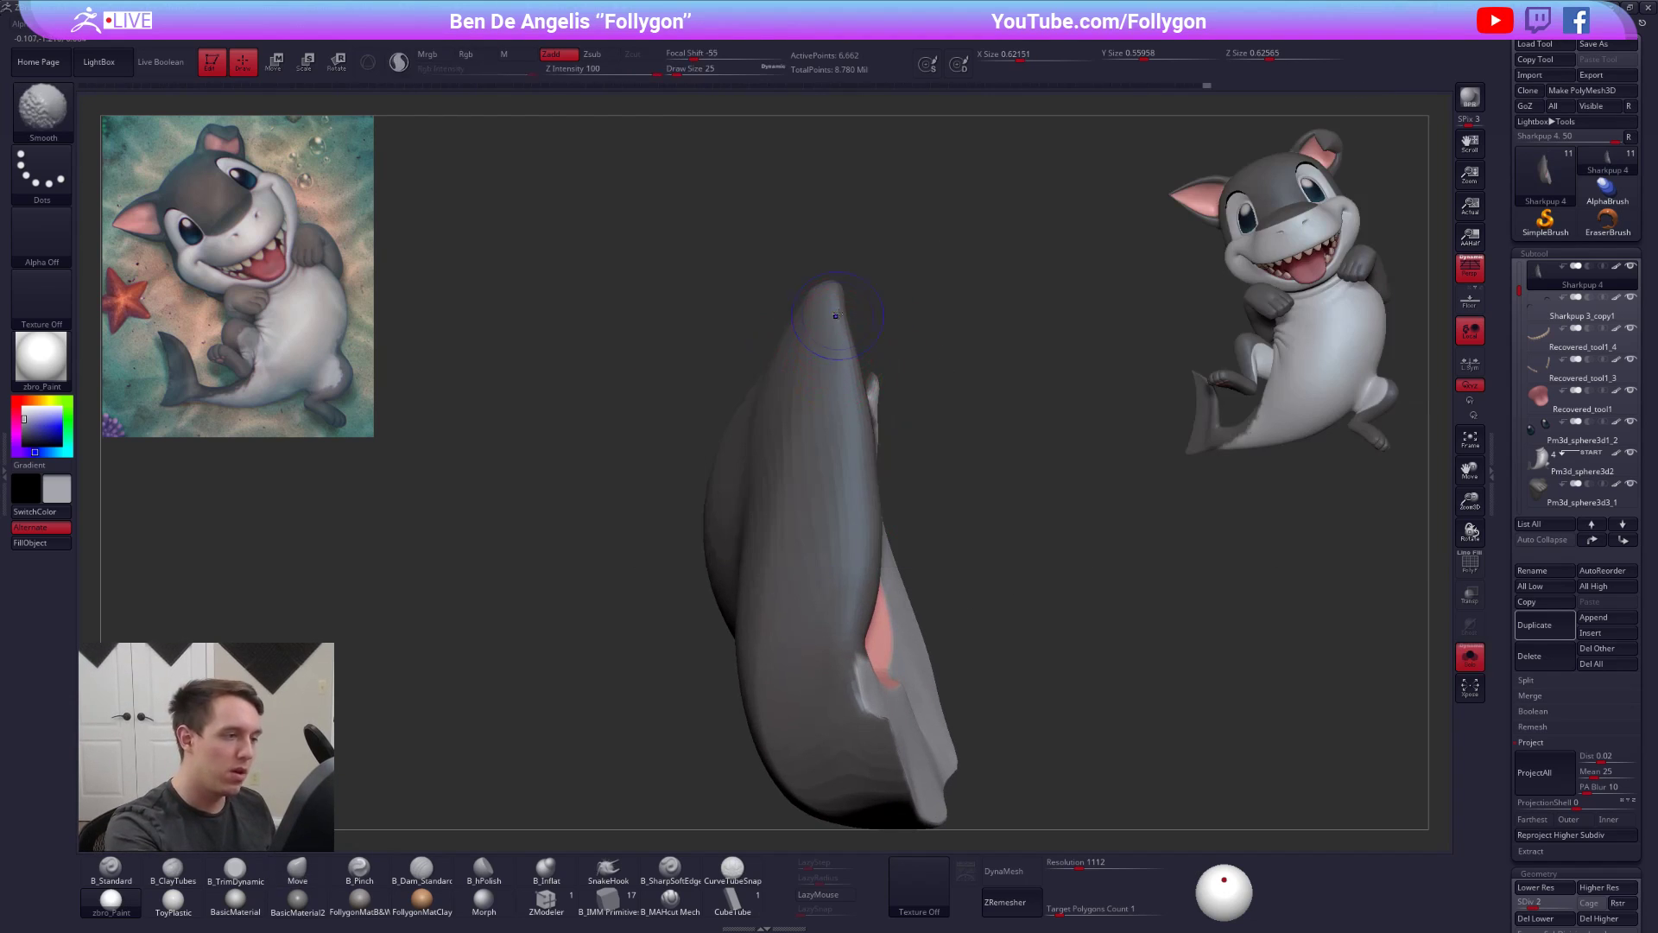
- Adjust the ear tip's silhouette with the Move brush at draw size 40
alt+right_drag(850, 585, 805, 470)
key(space)
click(847, 381)
mouse_move(847, 402)
right_down()
mouse_move(866, 407)
mouse_move(820, 383)
mouse_move(851, 381)
mouse_move(803, 484)
mouse_move(790, 475)
mouse_move(951, 429)
mouse_move(894, 388)
mouse_move(842, 450)
mouse_move(842, 619)
right_up()
key(space)
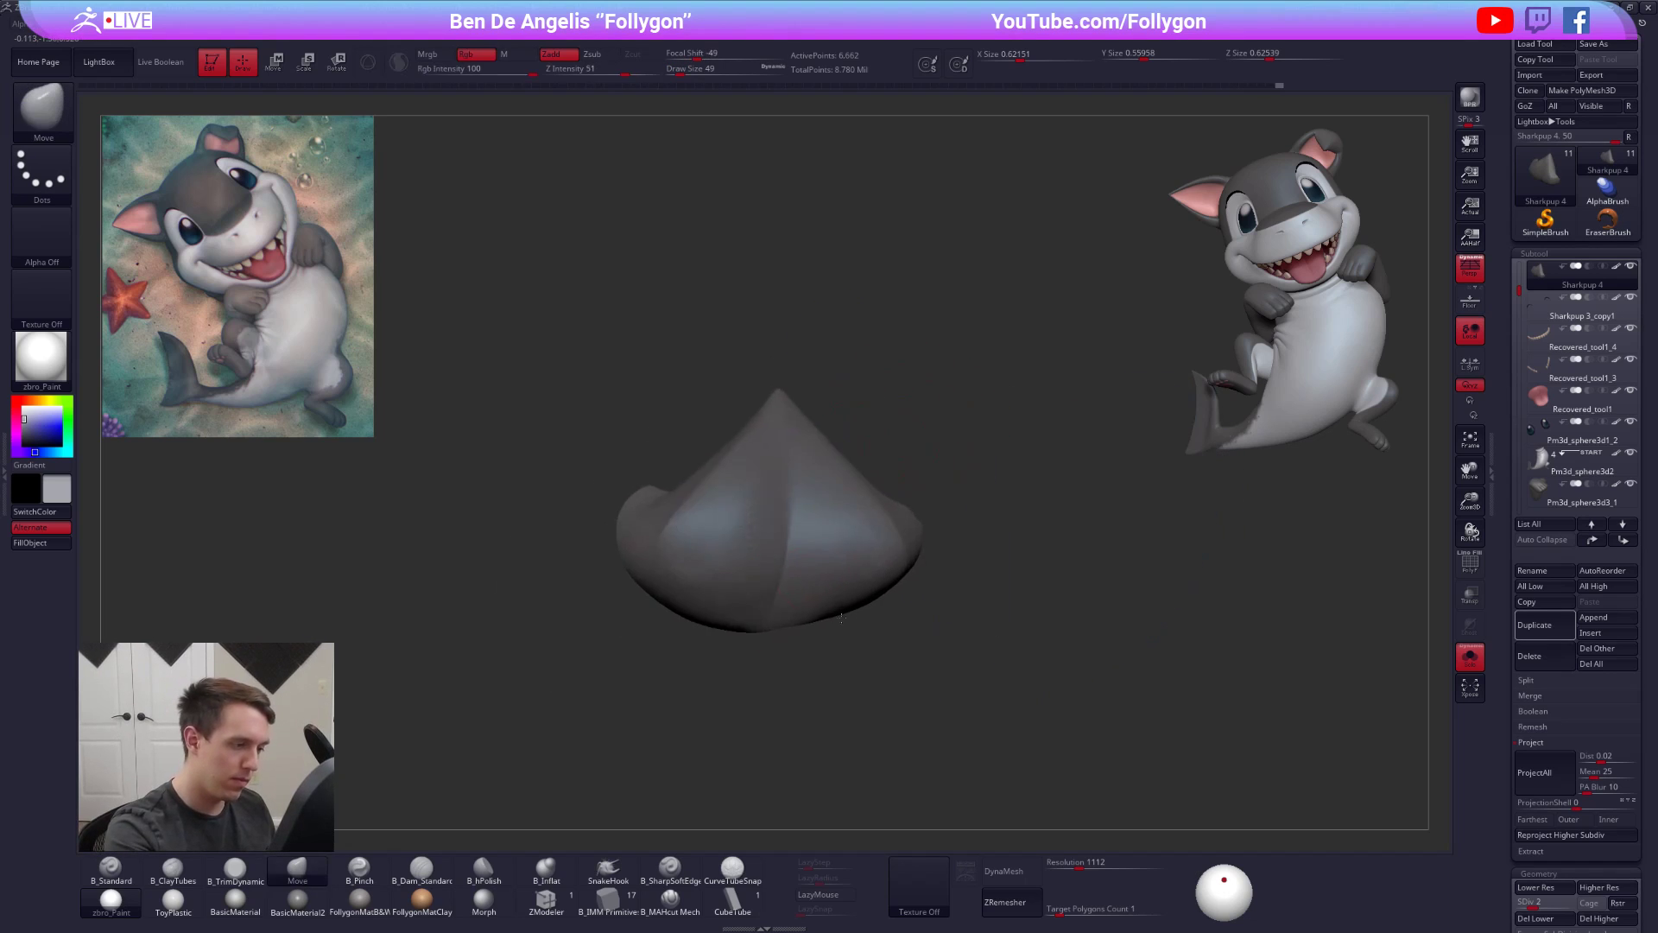
- Flatten the back planes of the ear tip with B_TrimDynamic at draw sizes 67 and 81
right_click(691, 608)
key(3)
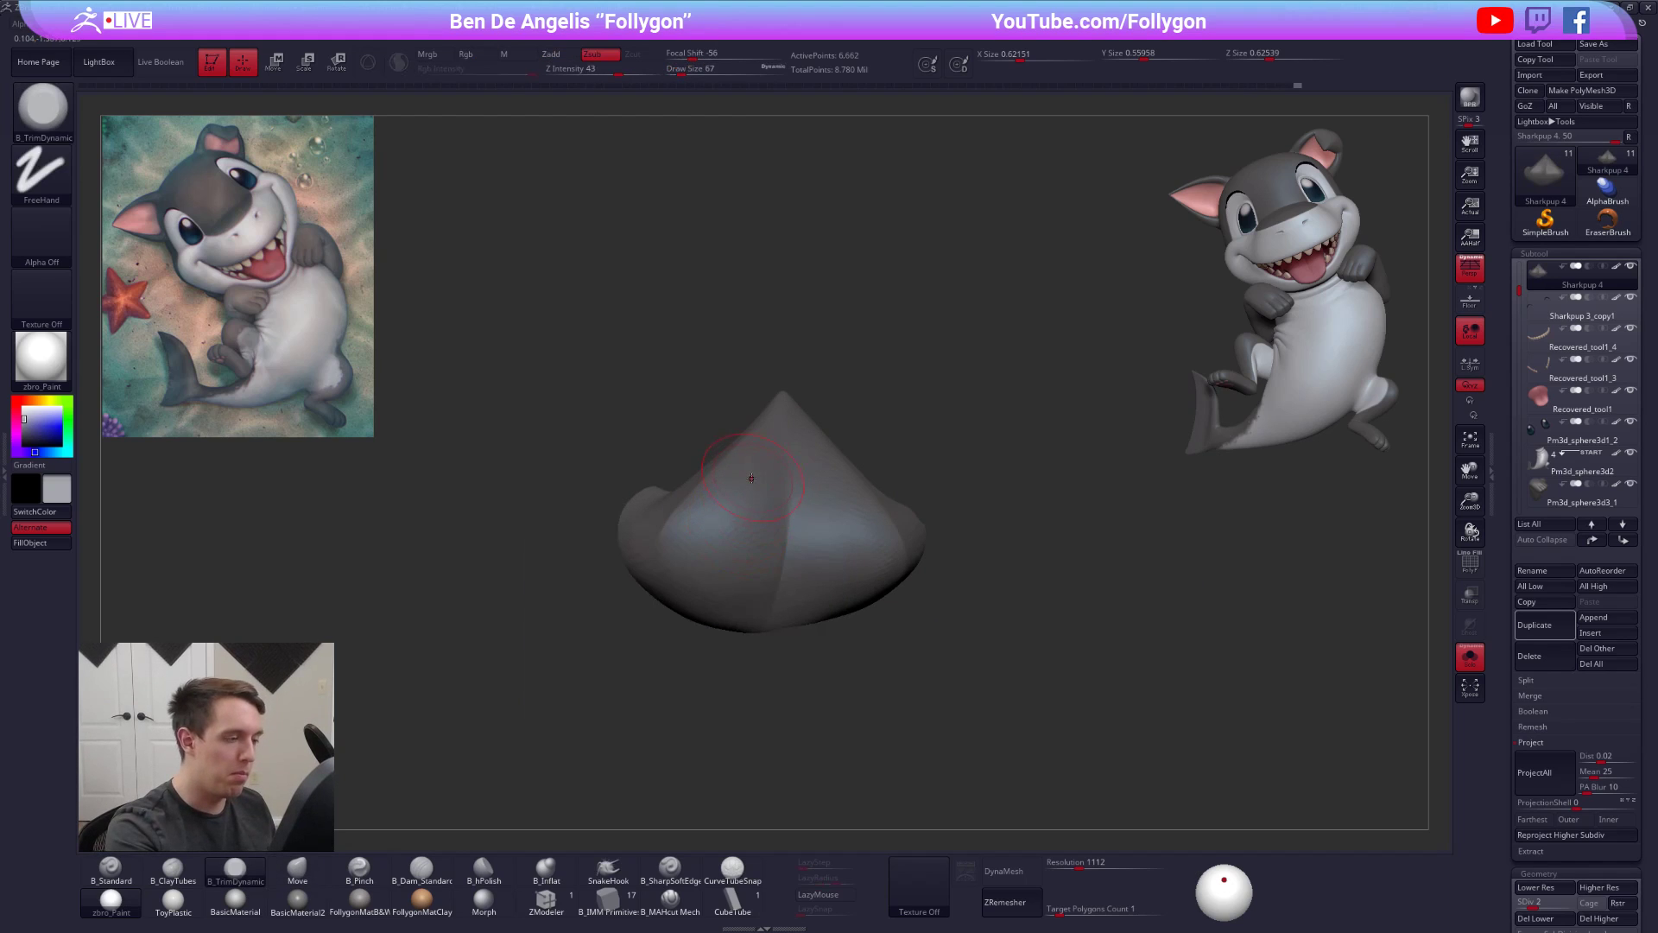
right_click(709, 615)
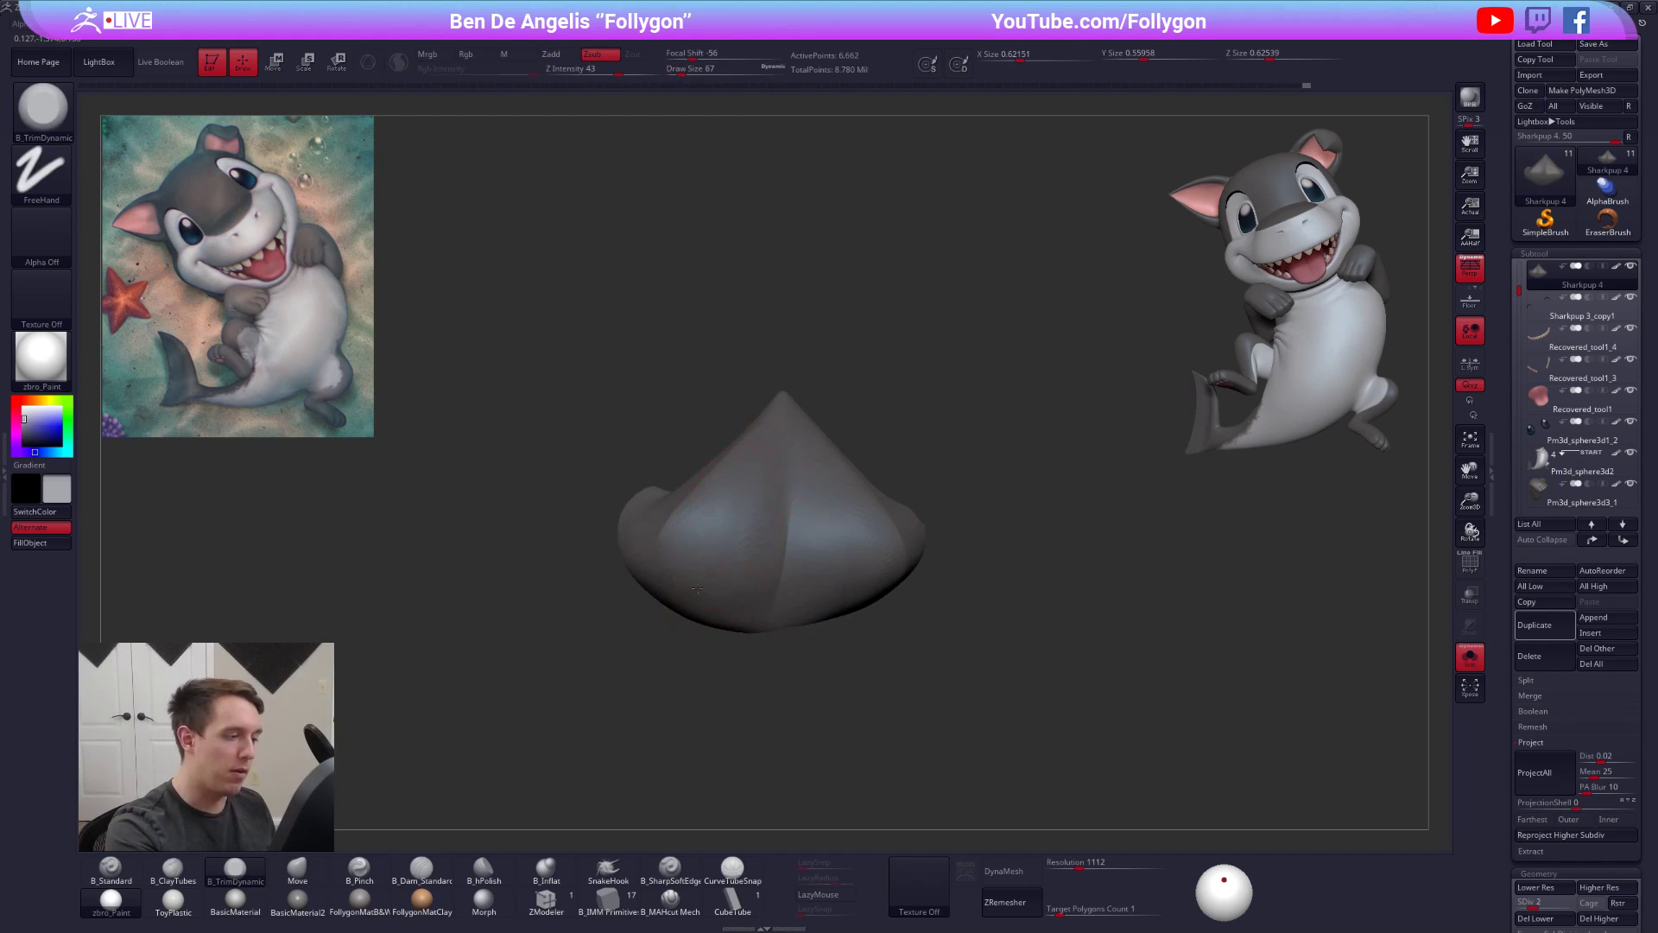
mouse_move(719, 557)
alt+right_down()
mouse_move(800, 550)
mouse_move(832, 621)
mouse_move(863, 539)
mouse_move(827, 563)
alt+right_up()
right_click(826, 564)
drag(827, 564, 834, 564)
right_drag(834, 566, 892, 581)
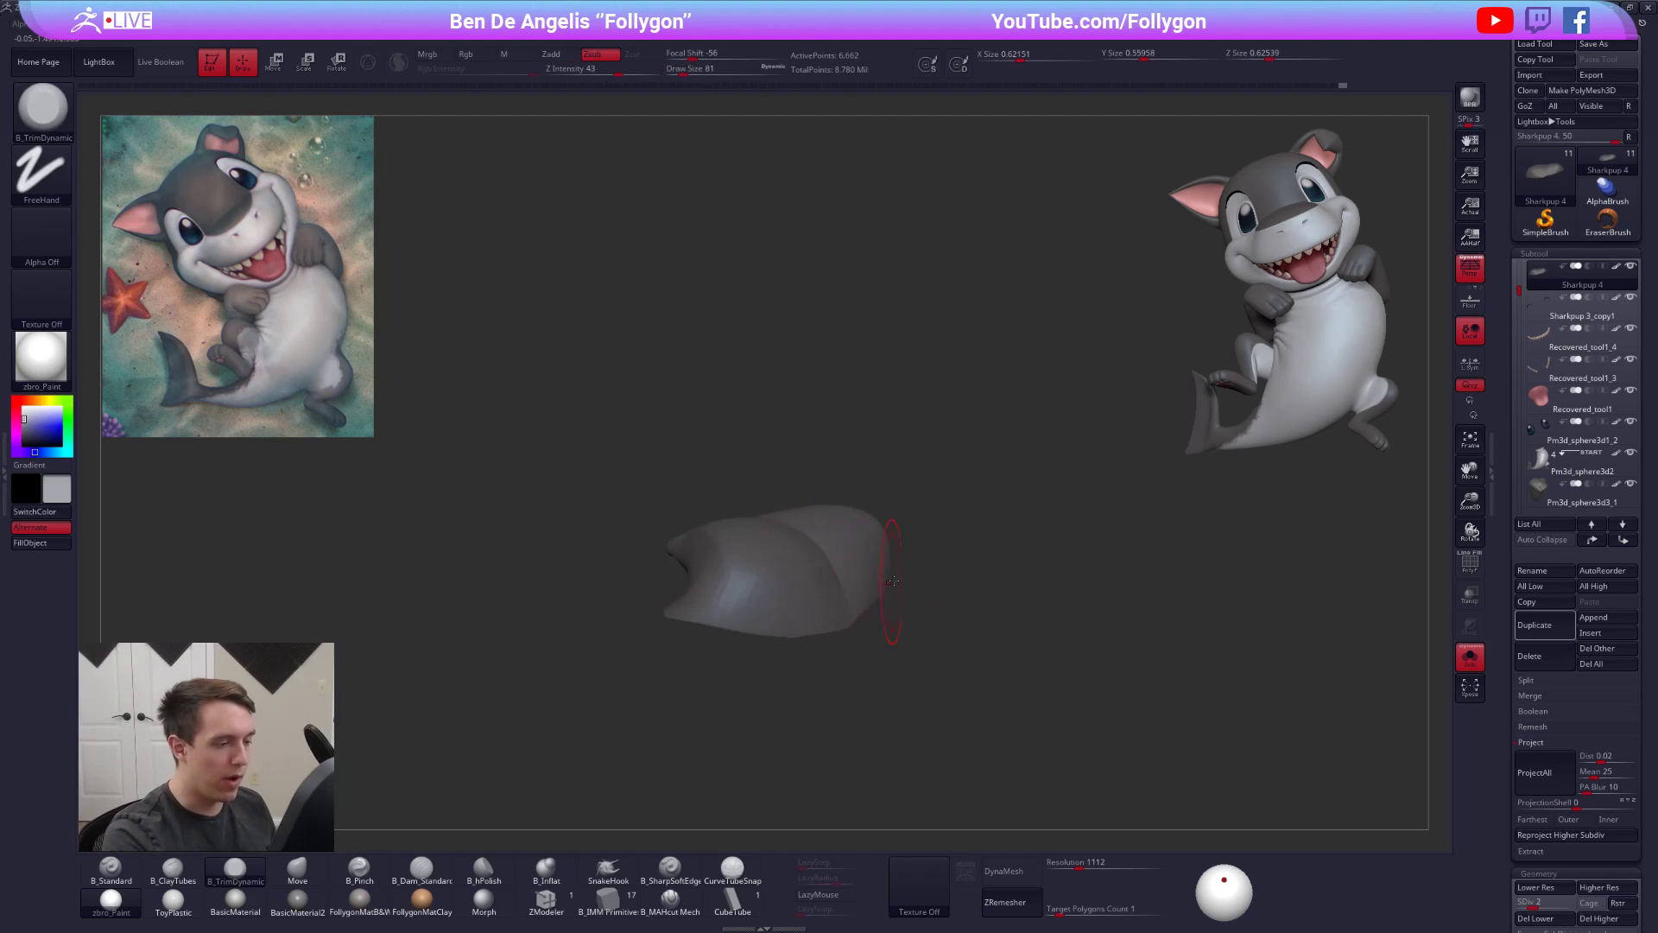
- Raise the ear tip's subdivision level, refine its fold with B_TrimDynamic at draw size 43, and show the full character
key(d)
right_click(817, 563)
drag(817, 563, 806, 563)
key(shift+s)
mouse_move(821, 563)
right_down()
mouse_move(885, 586)
mouse_move(919, 572)
right_up()
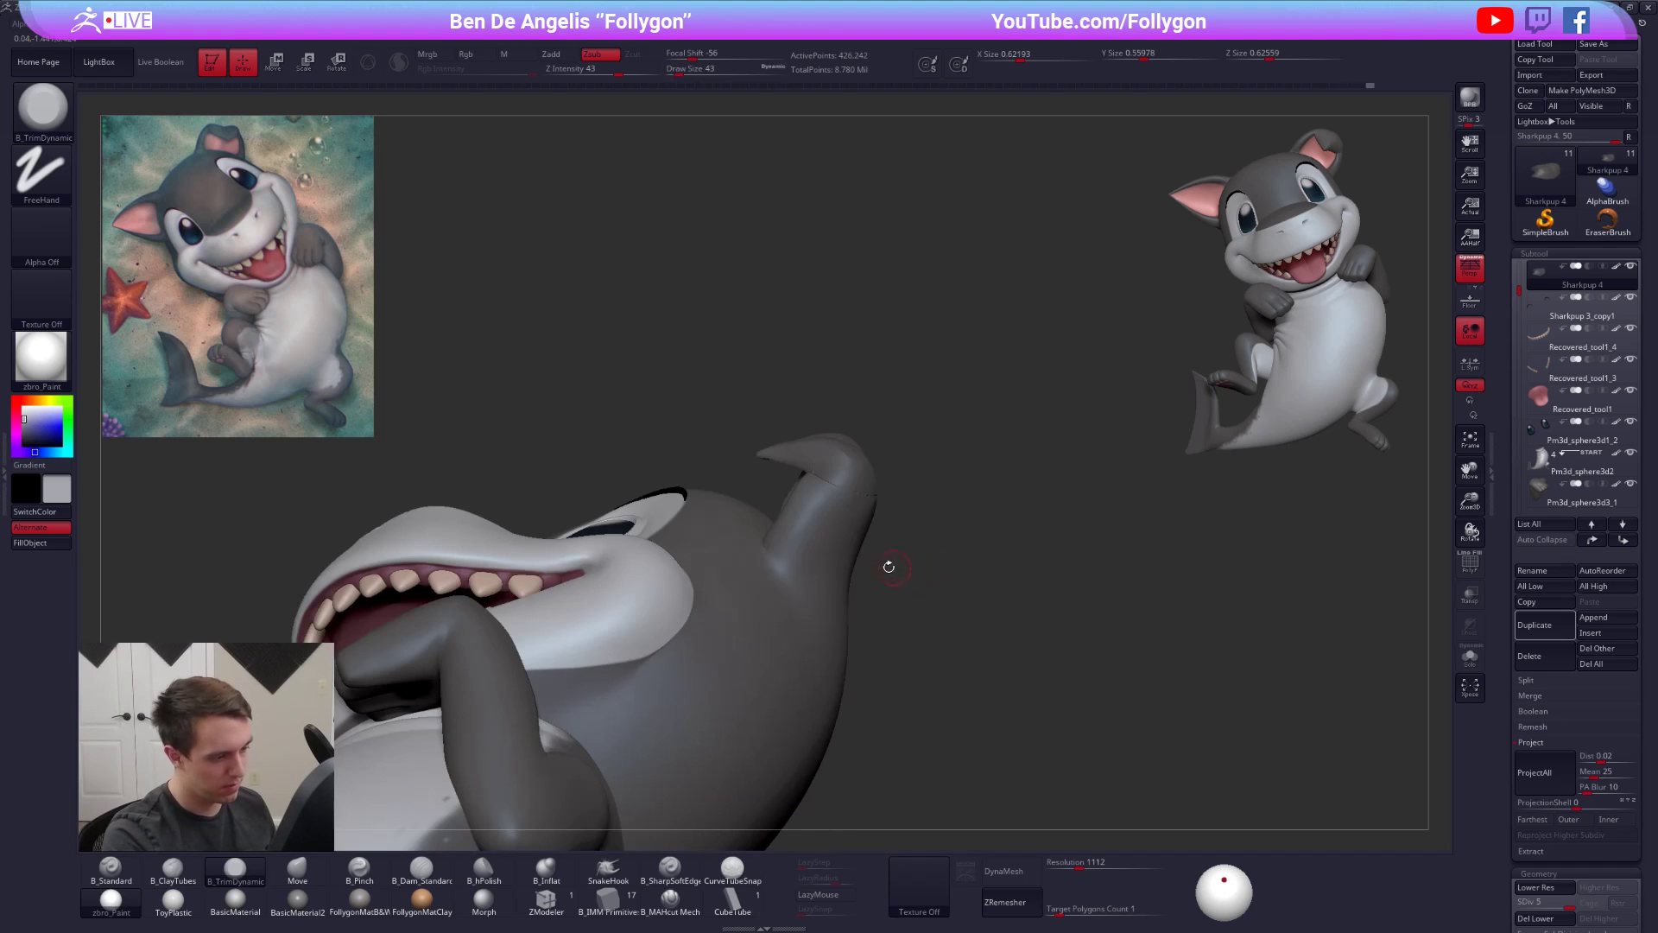
- Make the shark head the active subtool, drop it to its lowest subdivision level, and set the draw size to 104
alt+click(844, 586)
right_click(845, 586)
drag(844, 586, 852, 587)
key(shift+s)
key(shift+d)
key(shift+d)
key(shift+d)
key(shift+d)
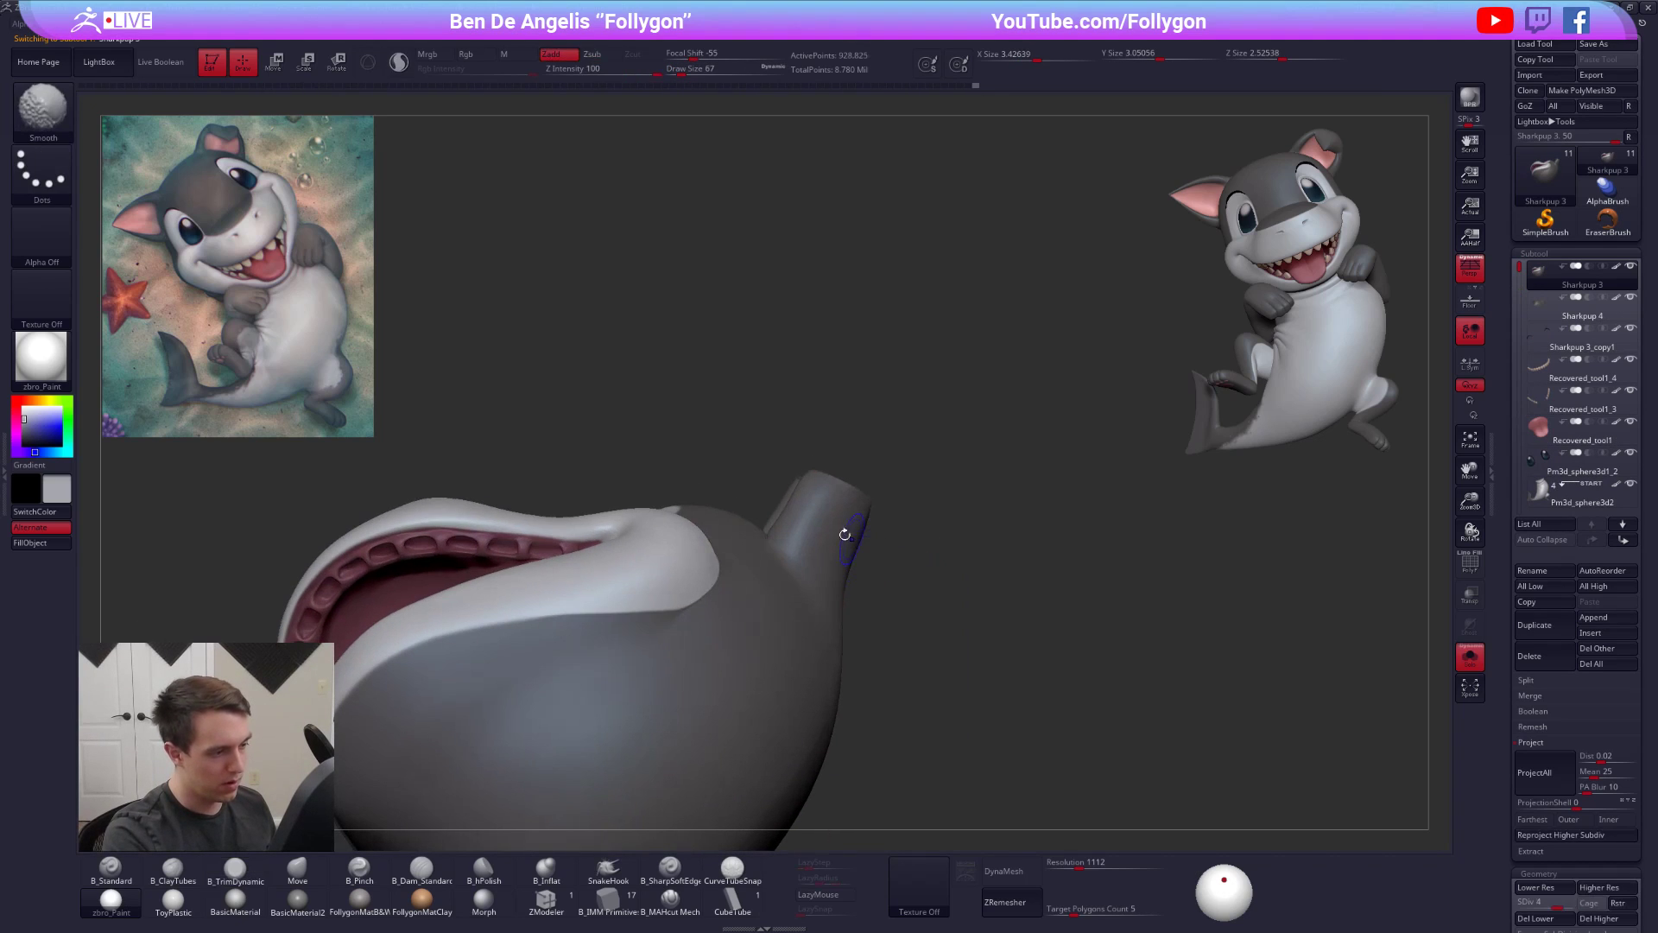
right_drag(860, 544, 863, 594)
right_click(864, 594)
drag(864, 594, 873, 594)
right_drag(874, 594, 900, 677)
- Lasso-mask the shark head, leaving only the folded ear's base unmasked, and blur the mask's edge
key(ctrl)
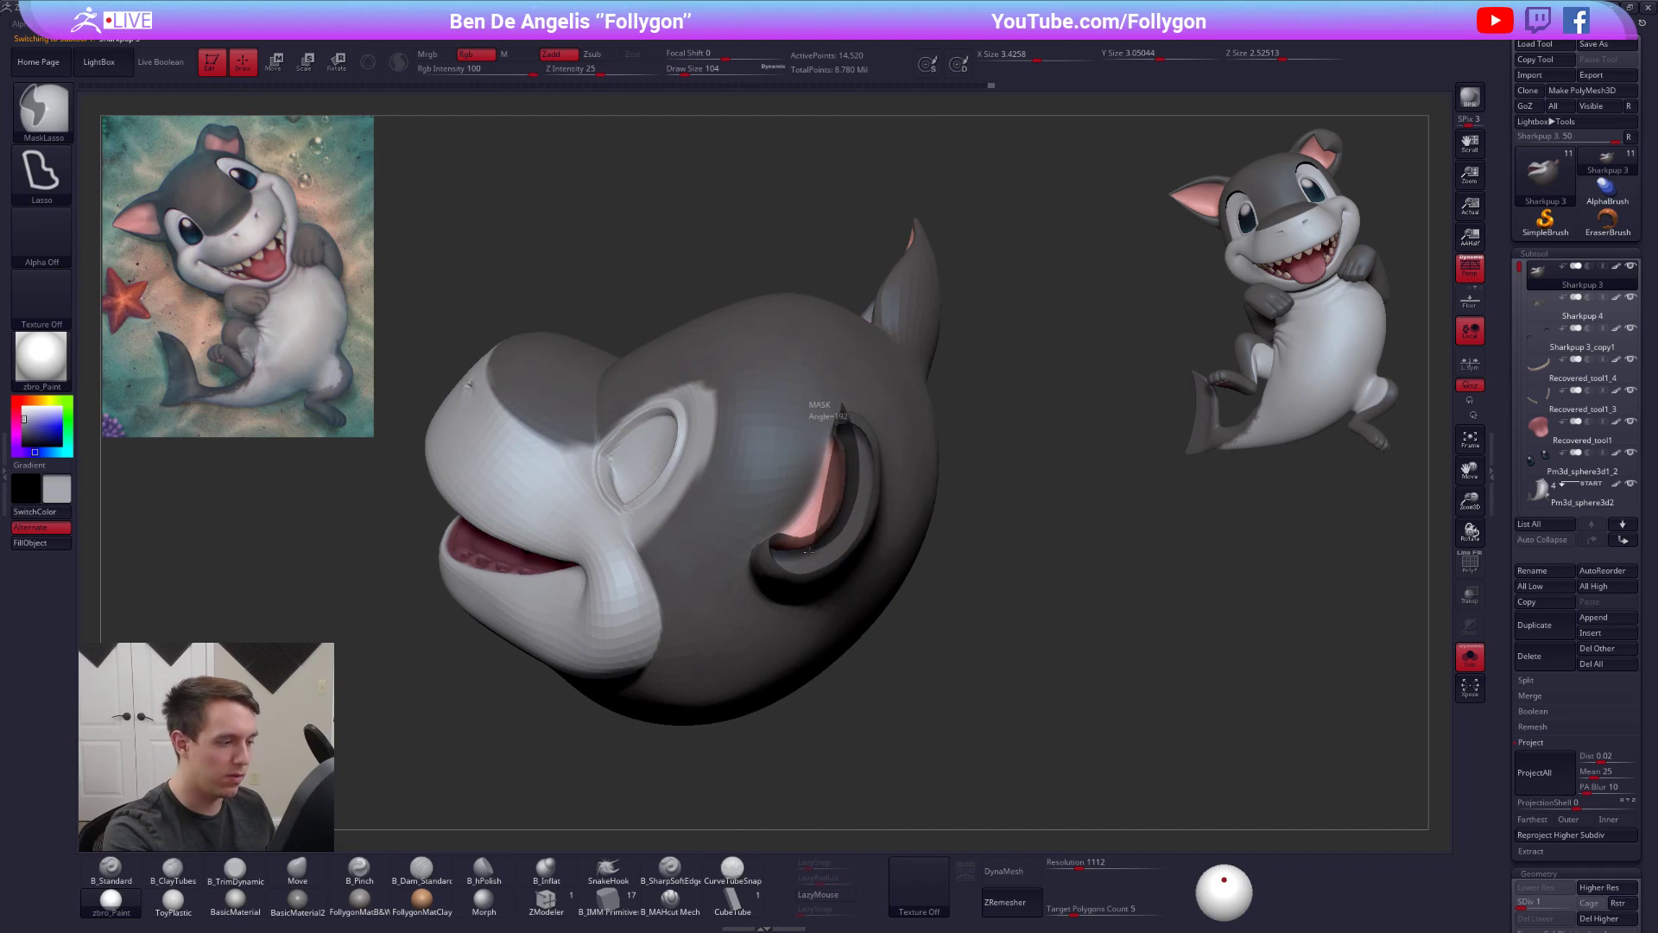
mouse_move(751, 668)
ctrl+mouse_down()
mouse_move(1077, 573)
mouse_move(1101, 471)
ctrl+mouse_up()
mouse_move(988, 555)
right_down()
mouse_move(985, 470)
mouse_move(885, 512)
mouse_move(827, 378)
right_up()
key(ctrl)
mouse_move(689, 437)
ctrl+alt+mouse_down()
mouse_move(814, 825)
mouse_move(864, 404)
ctrl+alt+mouse_up()
right_drag(881, 582, 1011, 553)
key(ctrl)
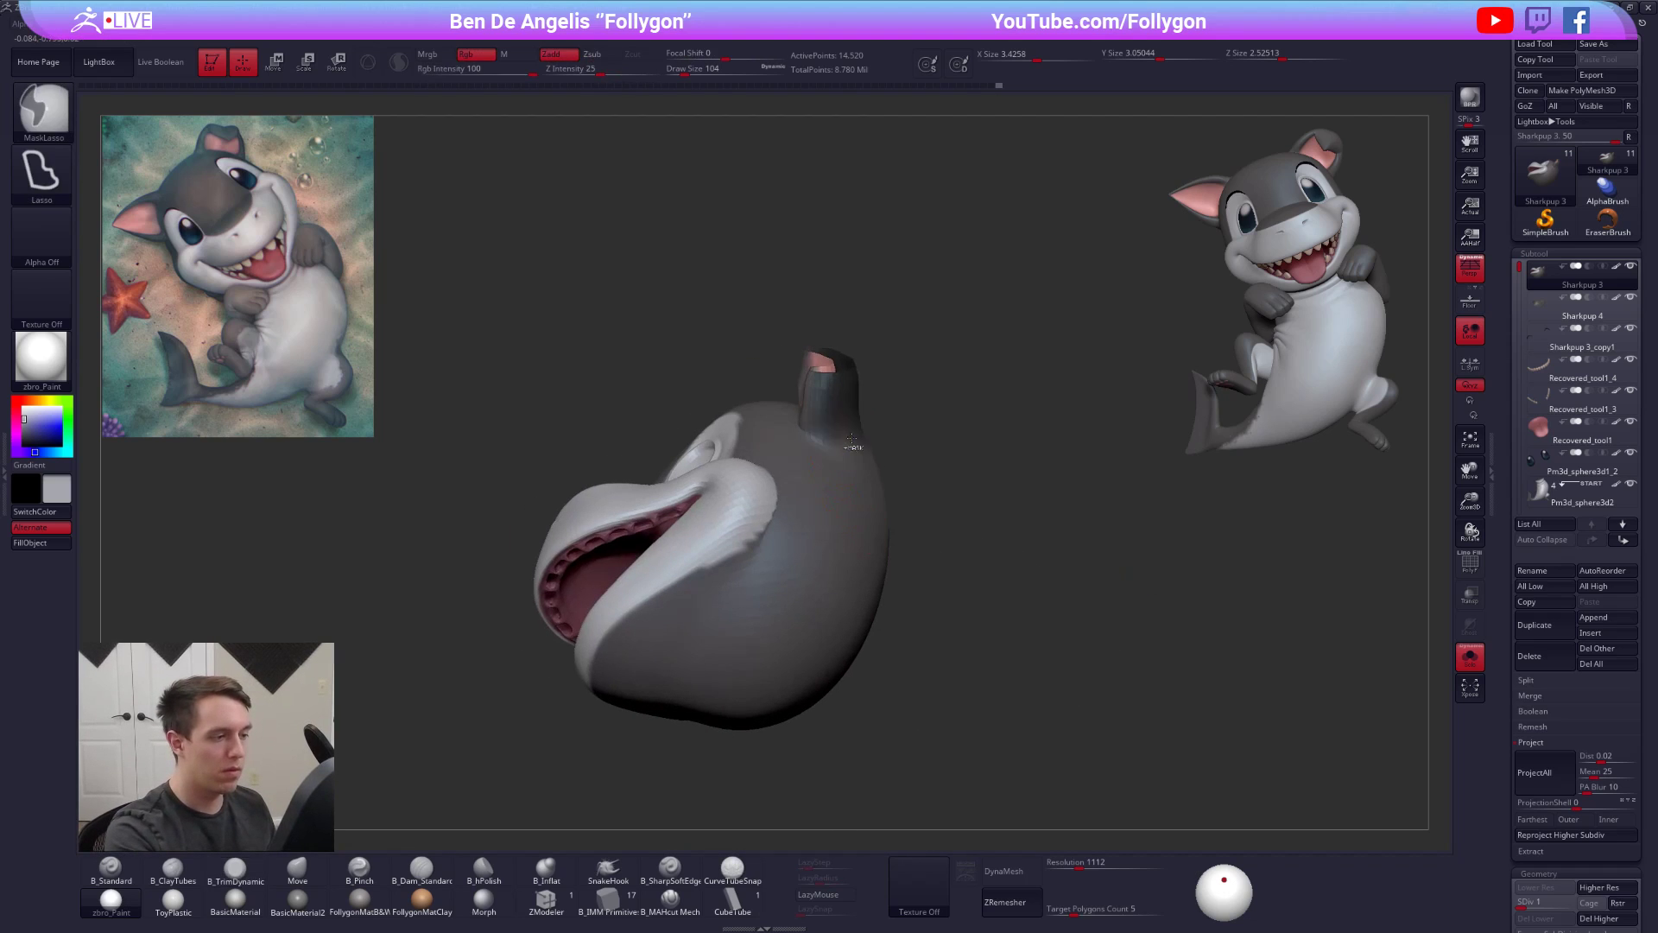
ctrl+click(881, 427)
right_drag(881, 429, 851, 432)
ctrl+right_drag(850, 432, 858, 468)
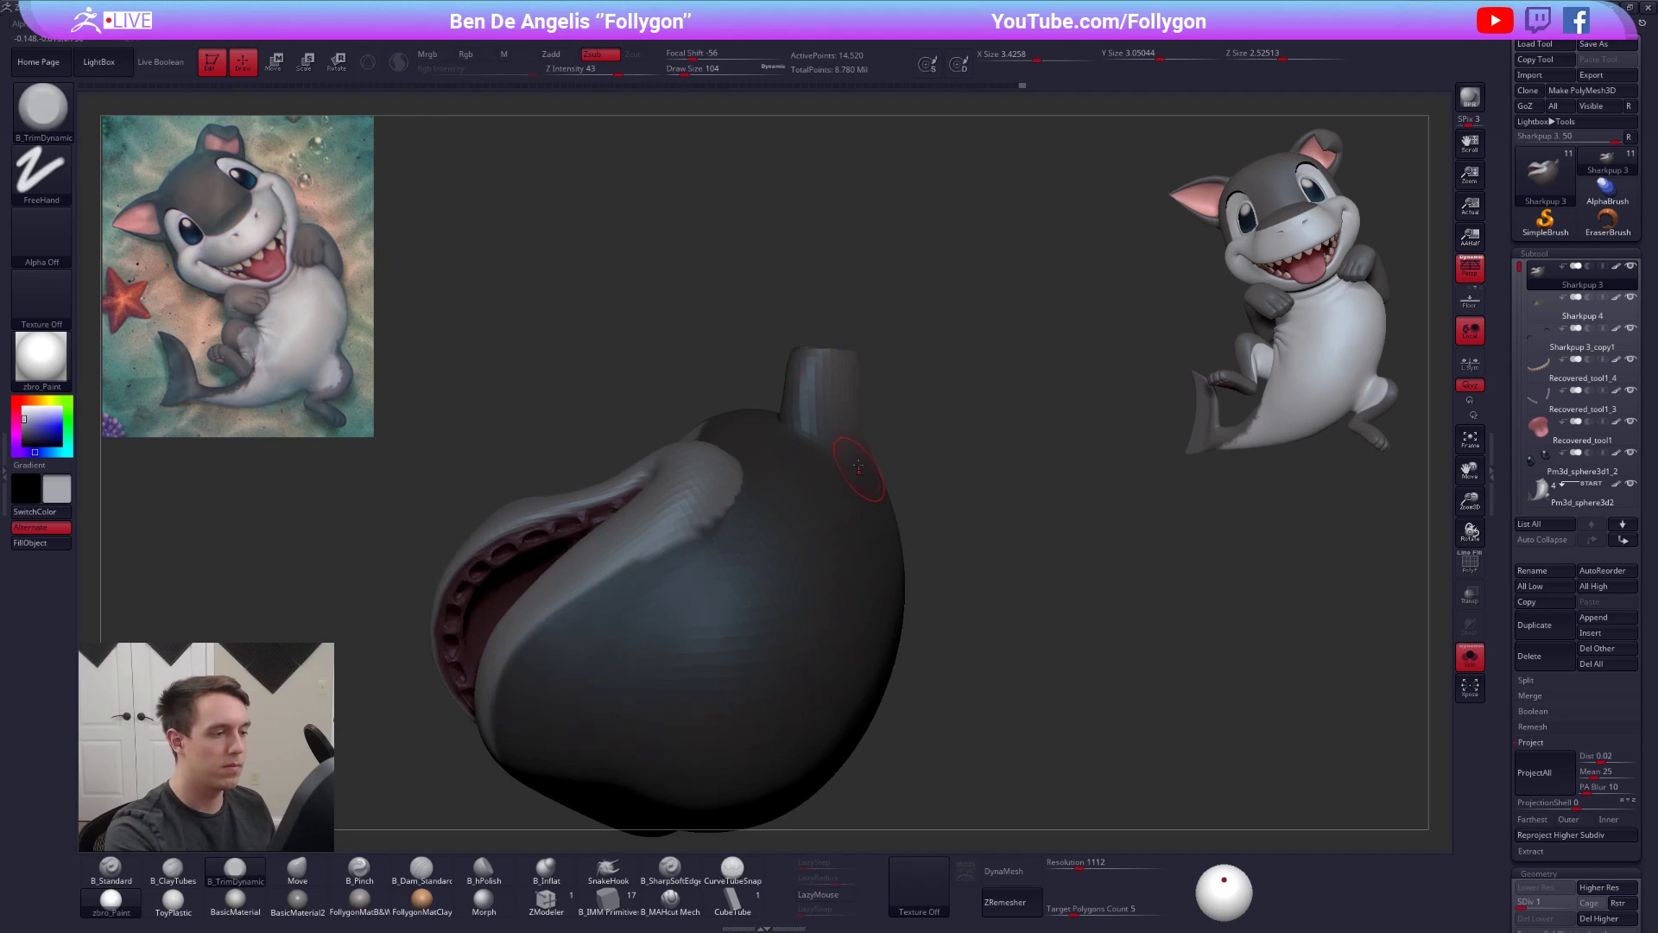
- Rotate the unmasked ear base with the Transpose tool and return to the Move brush
key(r)
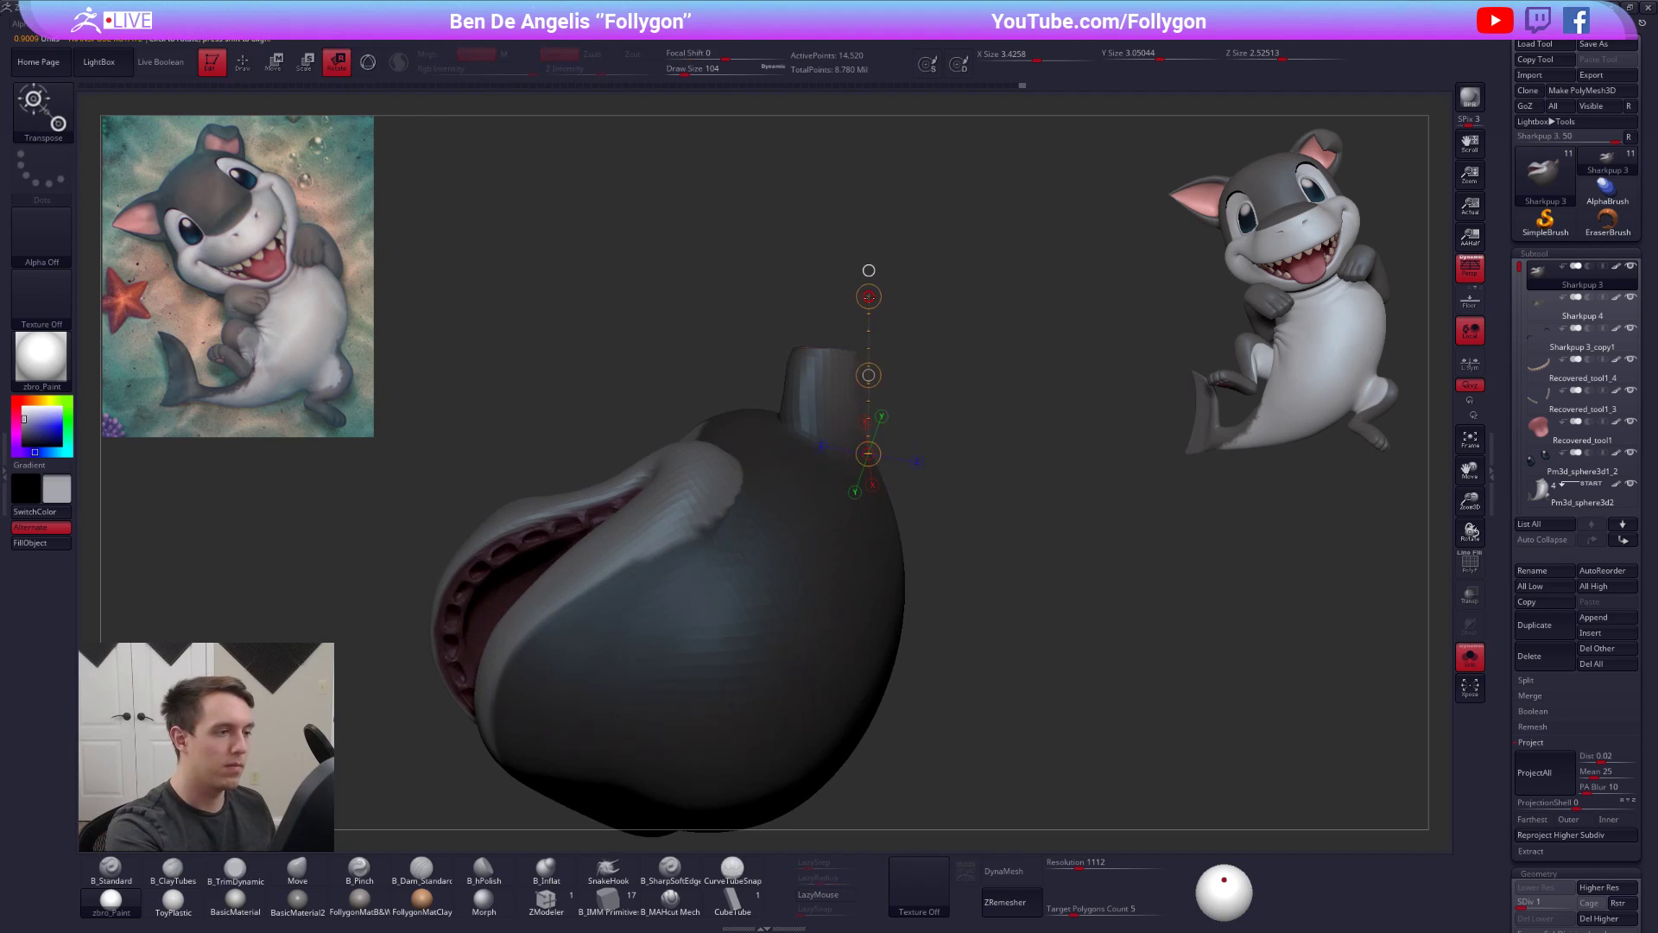
mouse_move(959, 458)
right_down()
mouse_move(879, 483)
mouse_move(892, 411)
mouse_move(830, 418)
right_up()
key(q)
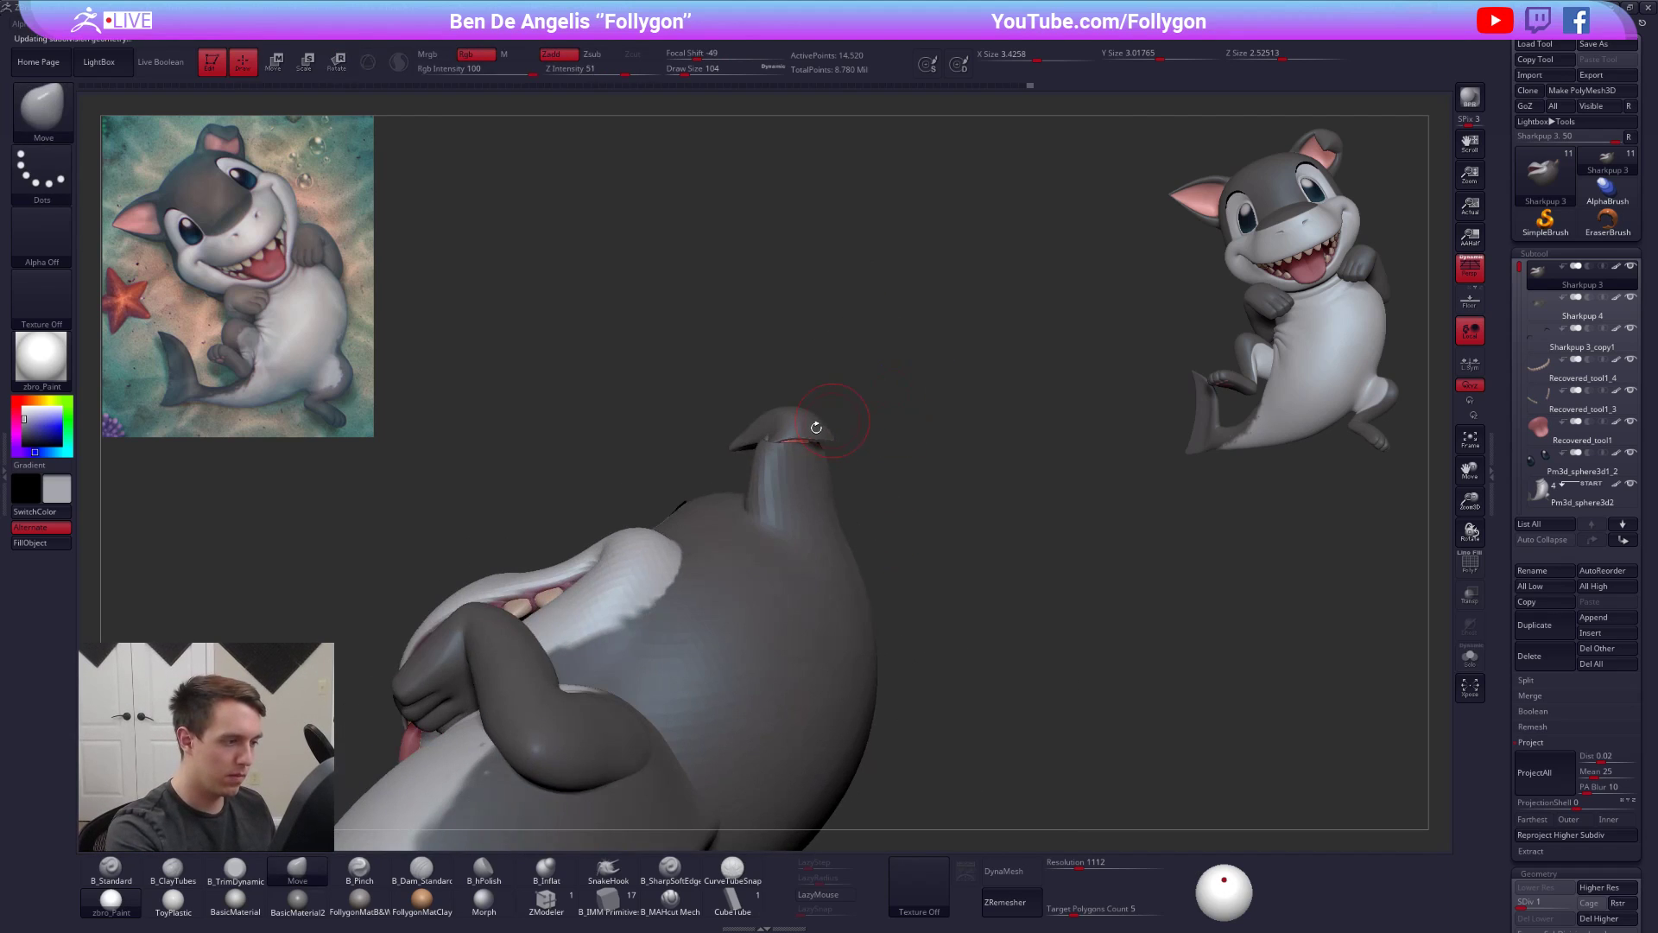
mouse_move(901, 461)
right_down()
mouse_move(932, 610)
mouse_move(873, 537)
mouse_move(873, 467)
mouse_move(899, 437)
mouse_move(824, 429)
mouse_move(839, 484)
mouse_move(804, 456)
mouse_move(850, 479)
mouse_move(887, 531)
right_up()
- Make the ear tip the active subtool, lower its subdivision, and adjust its fit with Move at draw size 215
alt+click(829, 447)
key(shift+d)
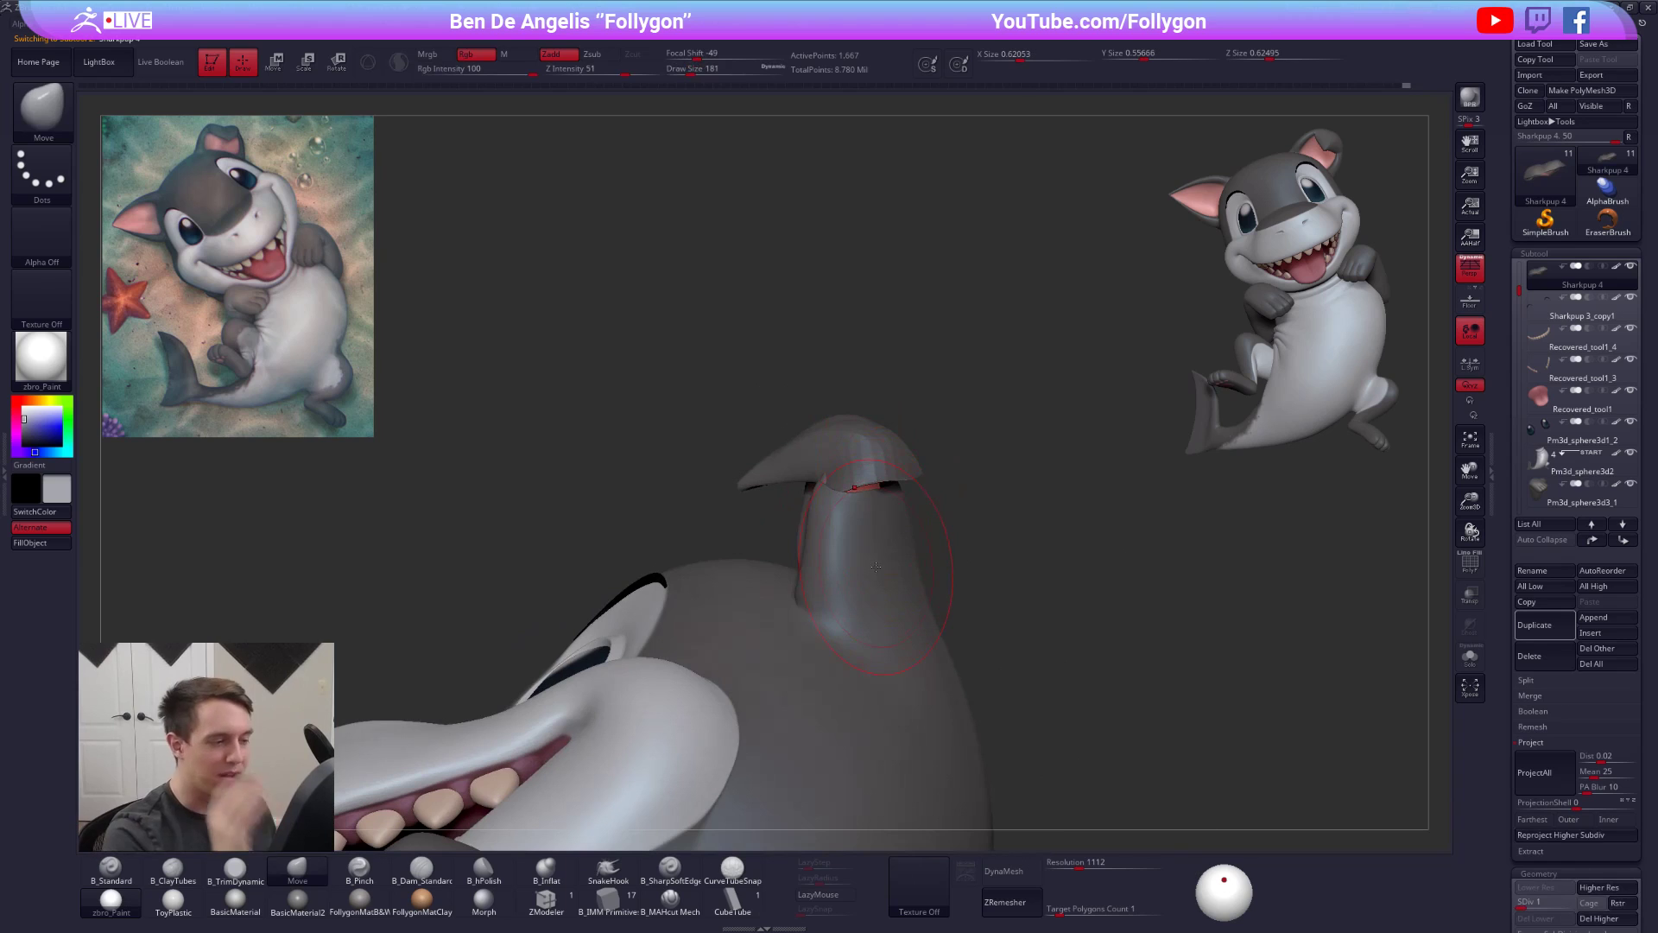
key(space)
drag(849, 490, 854, 488)
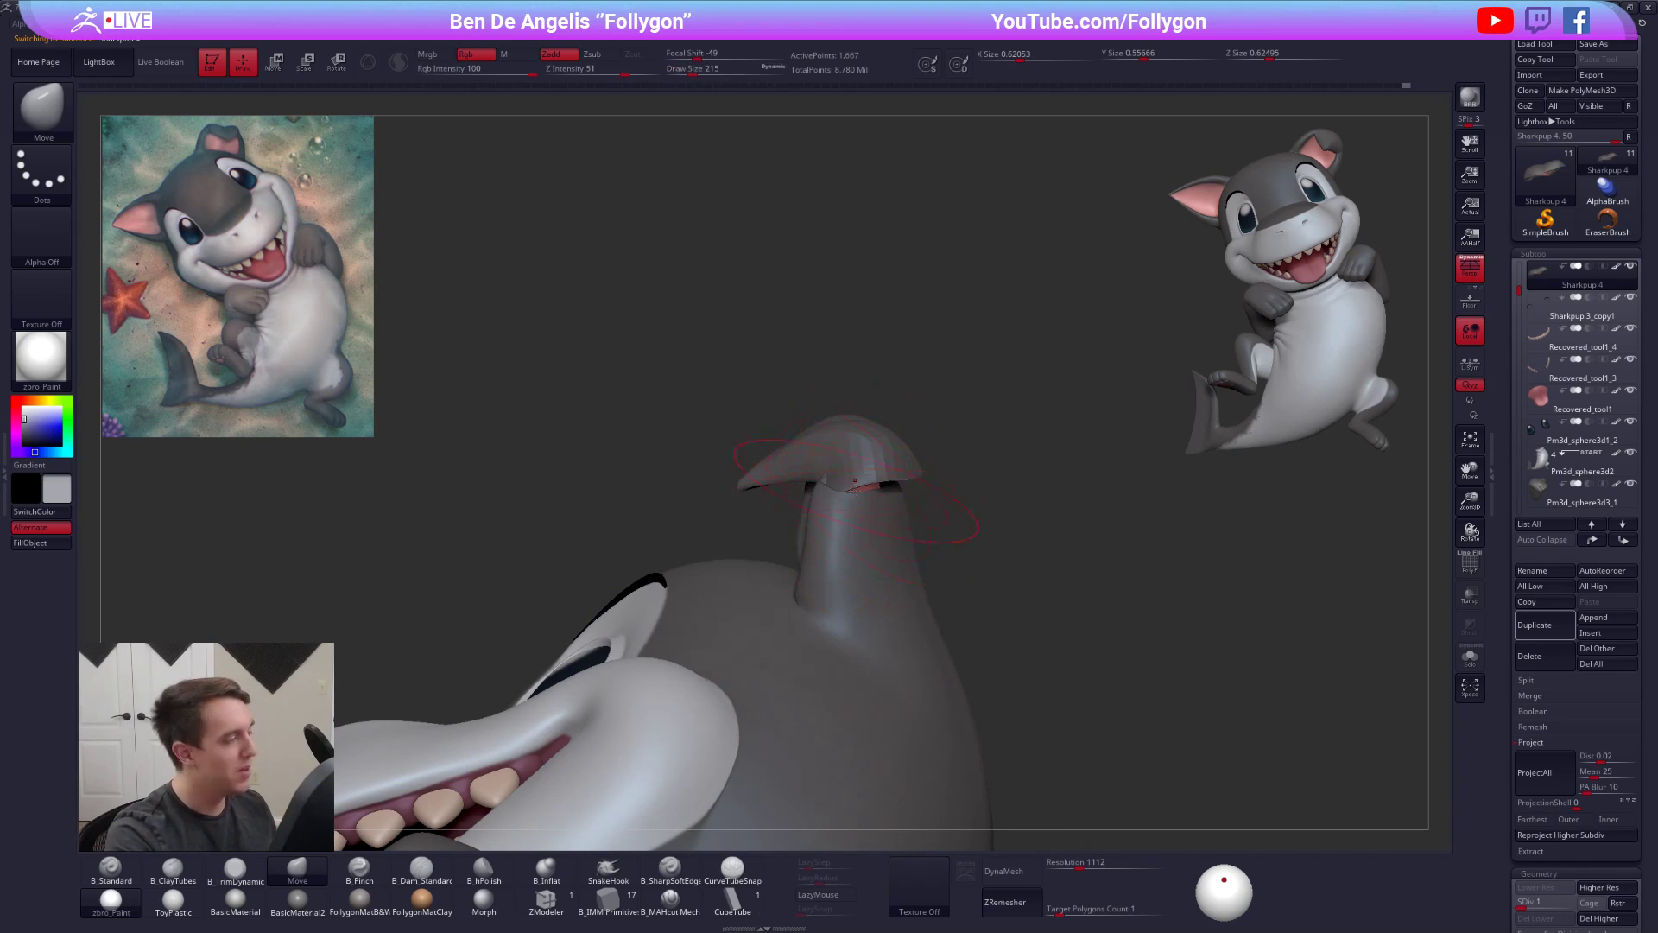
mouse_move(894, 477)
right_down()
mouse_move(831, 484)
mouse_move(879, 477)
right_up()
- Fit the ear tip over the folded ear's base with the Move brush at draw sizes 252 and 203
key(space)
drag(909, 481, 898, 483)
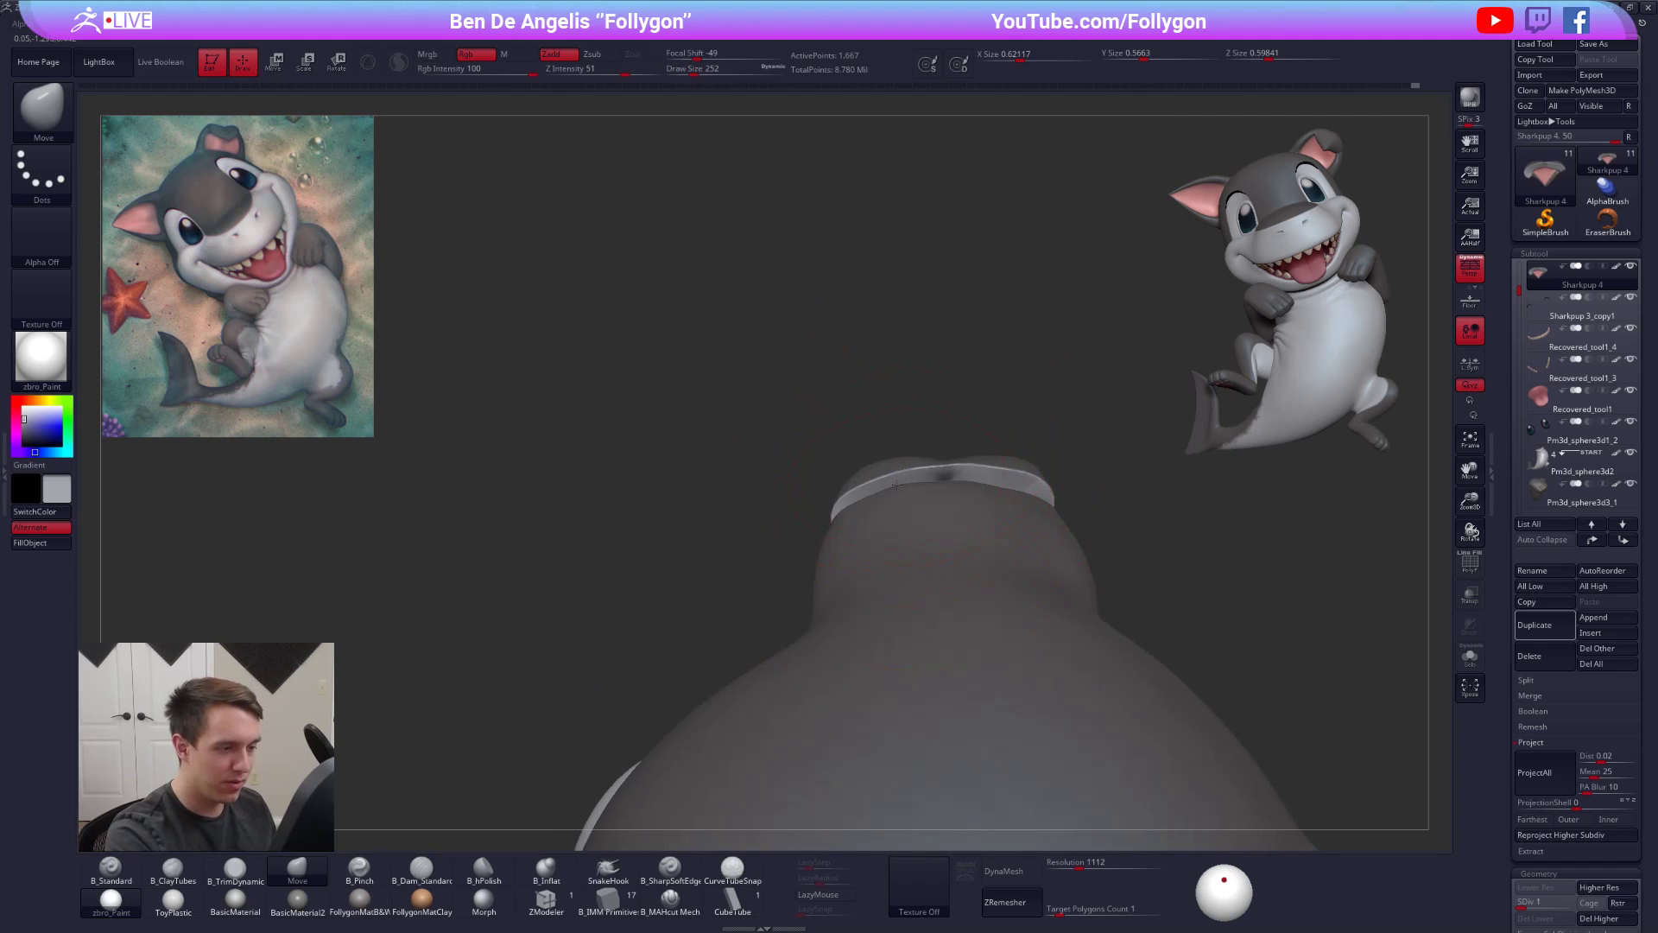
mouse_move(996, 496)
right_down()
mouse_move(1004, 508)
mouse_move(969, 488)
mouse_move(949, 526)
right_up()
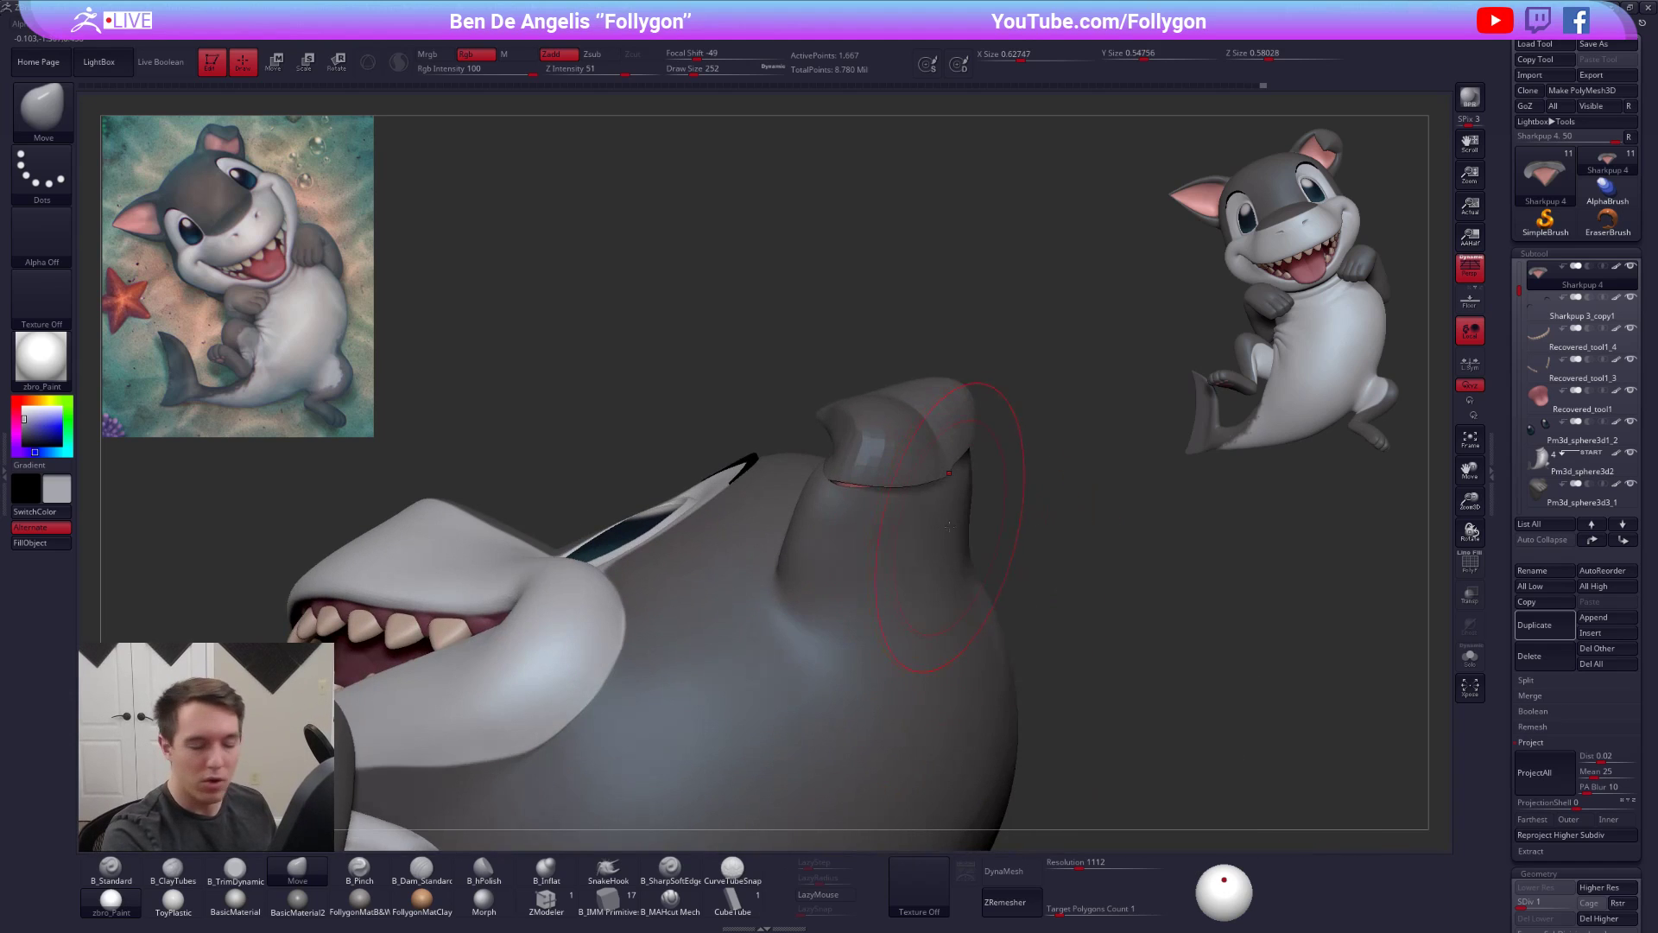
alt+right_drag(946, 459, 931, 521)
key(bracketleft)
right_drag(887, 575, 881, 561)
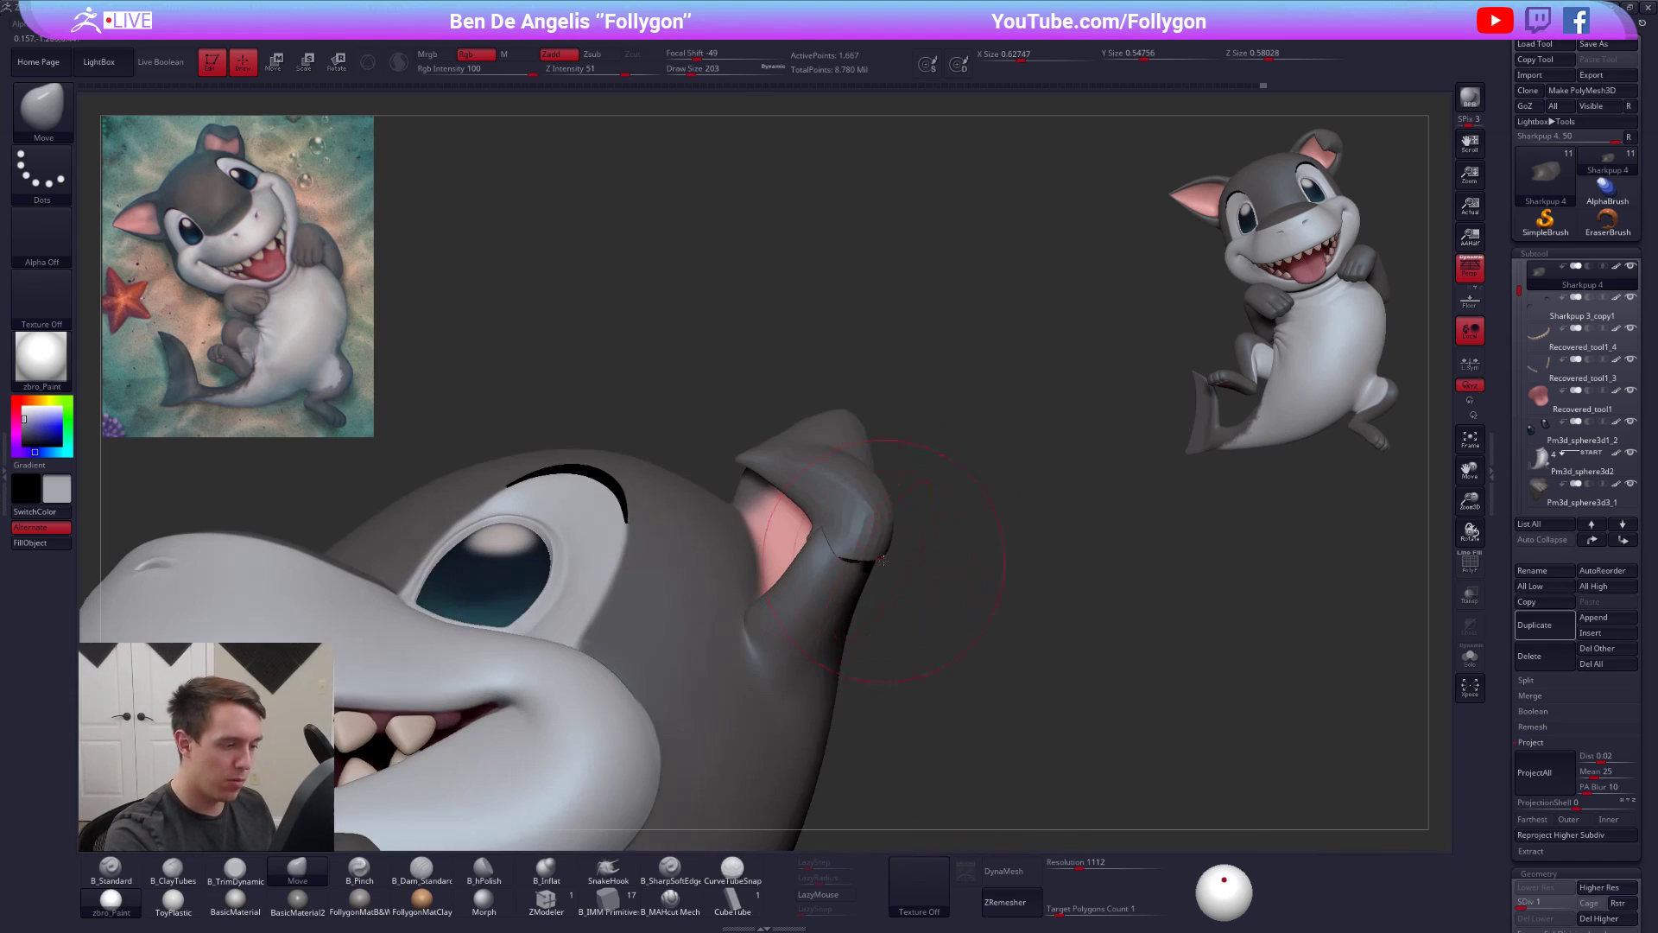
key(space)
drag(872, 555, 869, 571)
mouse_move(872, 588)
right_down()
mouse_move(920, 565)
mouse_move(777, 515)
mouse_move(867, 572)
mouse_move(955, 585)
right_up()
- Make the shark head active and refine the folded ear's base with ClayTubes at draw size 88 and smoothing
mouse_move(899, 463)
right_down()
mouse_move(818, 513)
mouse_move(788, 557)
right_up()
key(2)
key(space)
drag(800, 618, 805, 618)
key(shift+d)
right_drag(801, 552, 822, 505)
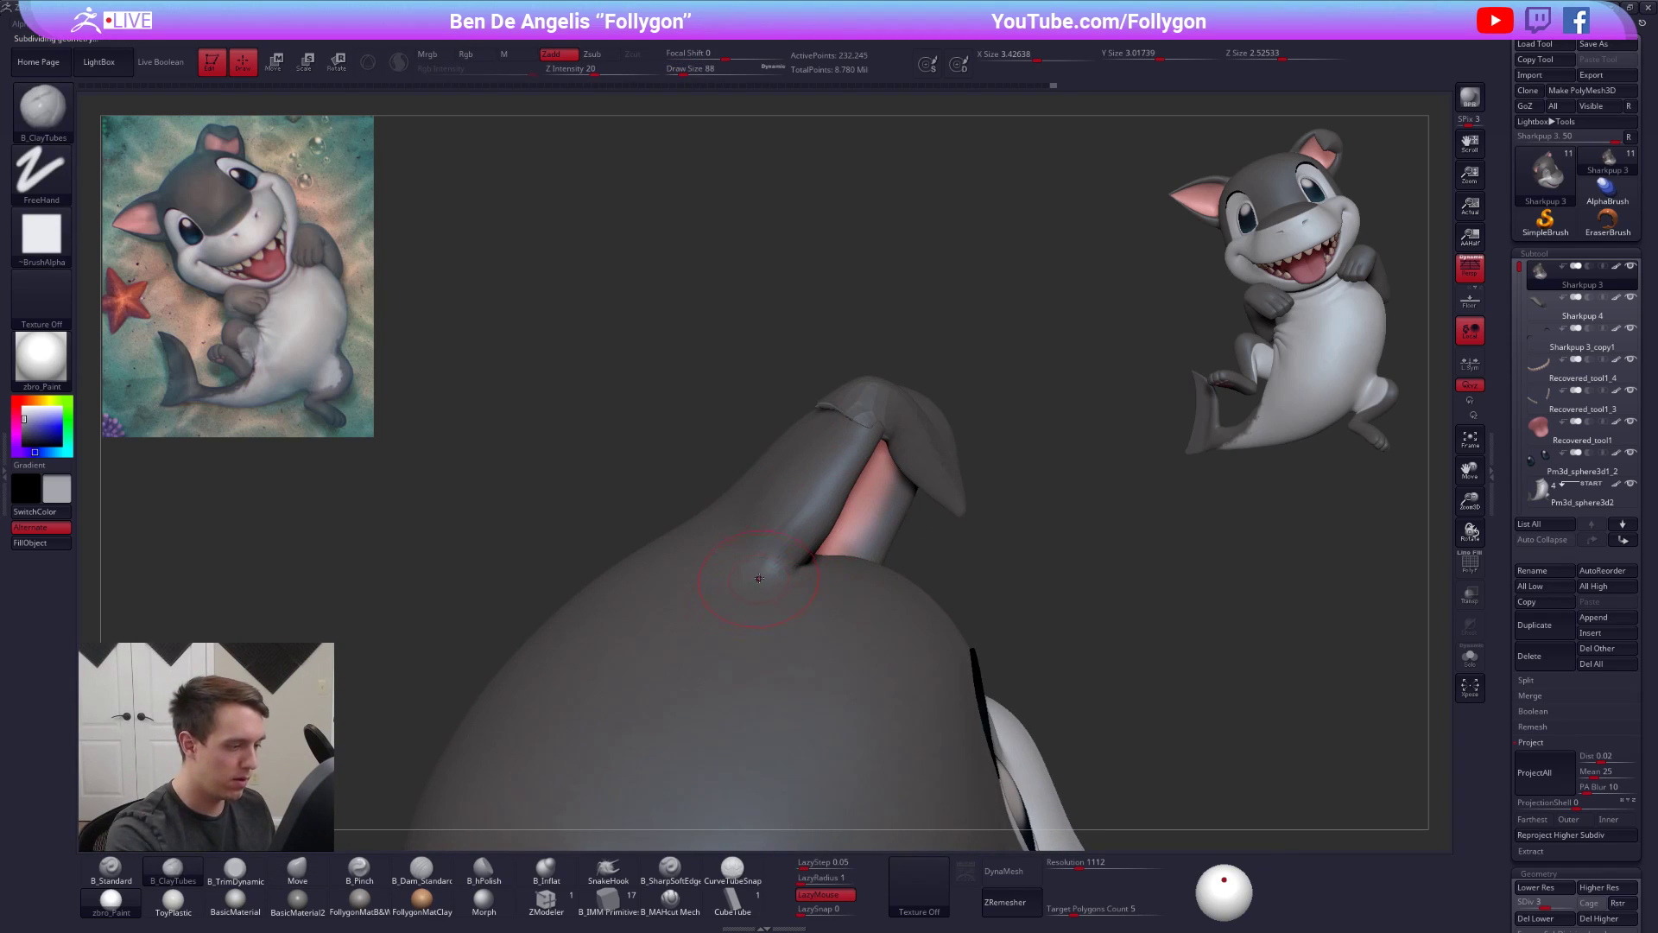
shift+drag(758, 579, 788, 560)
mouse_move(820, 553)
right_down()
mouse_move(768, 560)
mouse_move(807, 527)
mouse_move(798, 509)
mouse_move(845, 487)
right_up()
key(1)
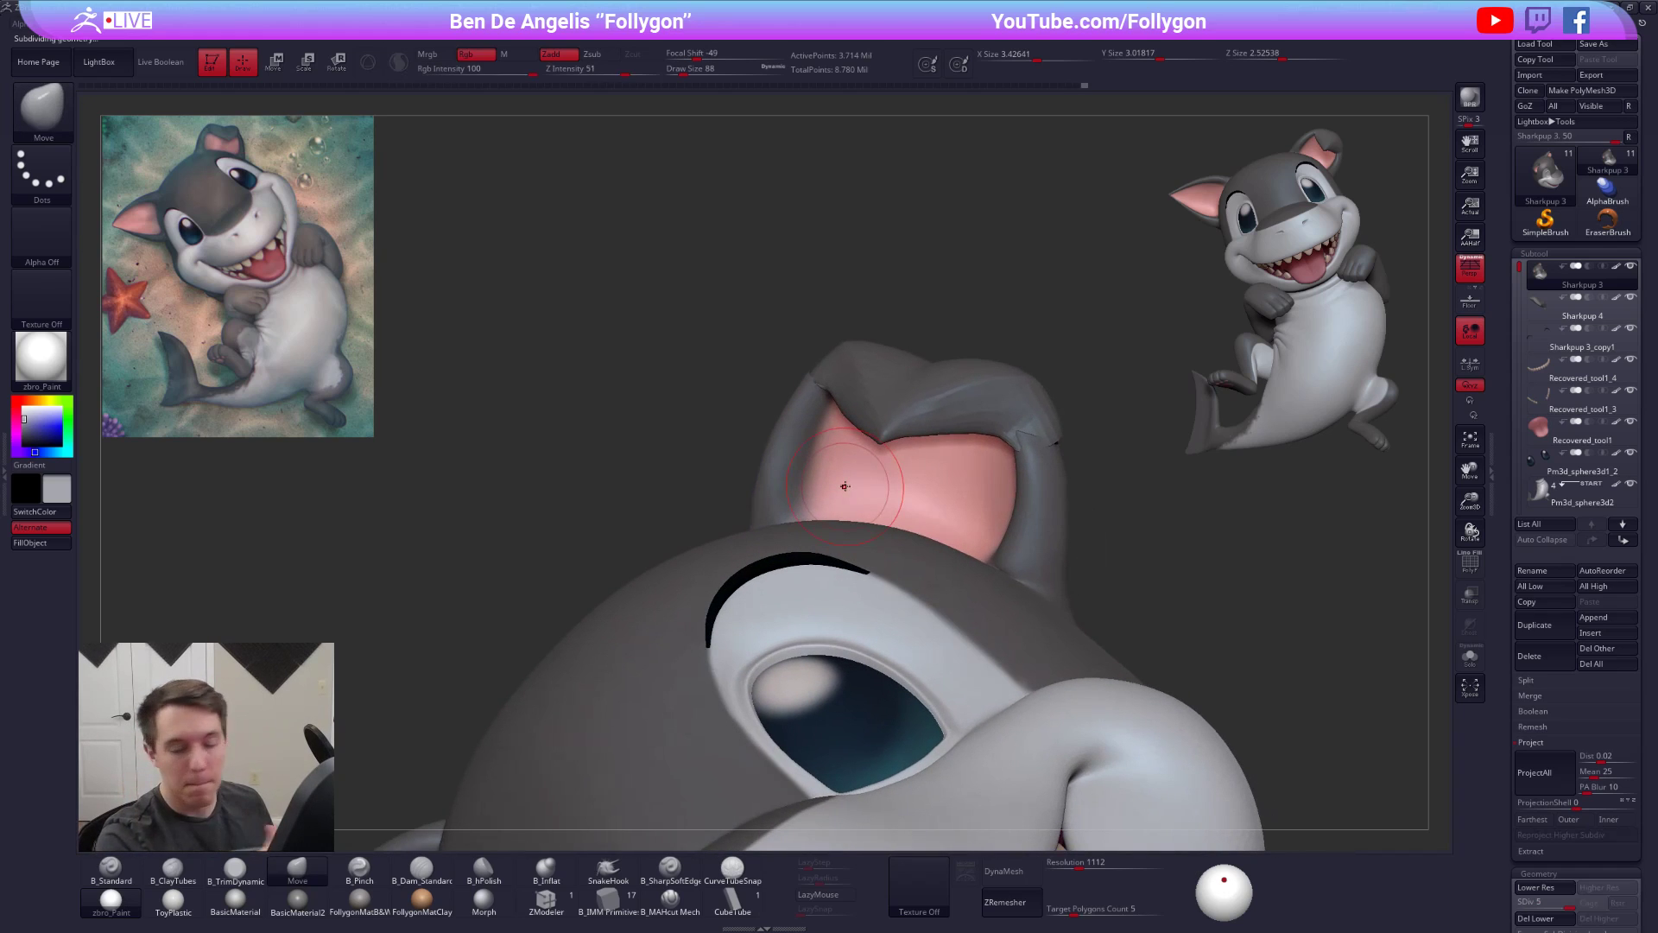
- Hide all of the head except the folded ear's base, lower its subdivision, and smooth the base
right_drag(845, 486, 832, 358)
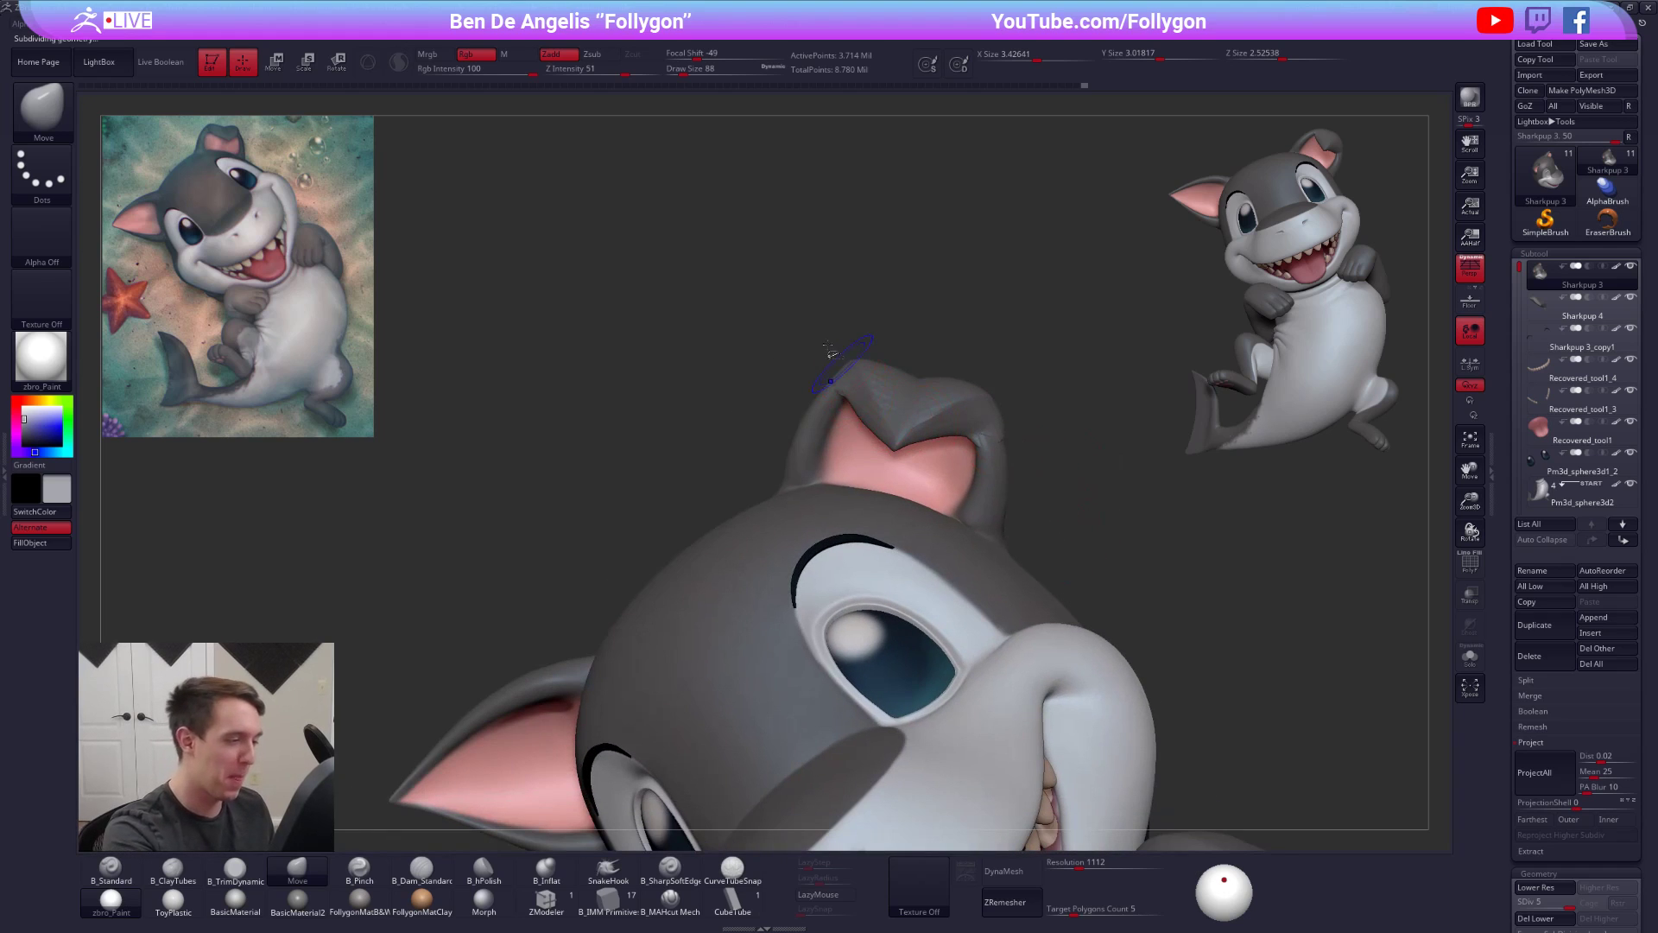
mouse_move(761, 477)
ctrl+shift+mouse_down()
mouse_move(928, 523)
mouse_move(1079, 289)
mouse_move(824, 264)
ctrl+shift+mouse_up()
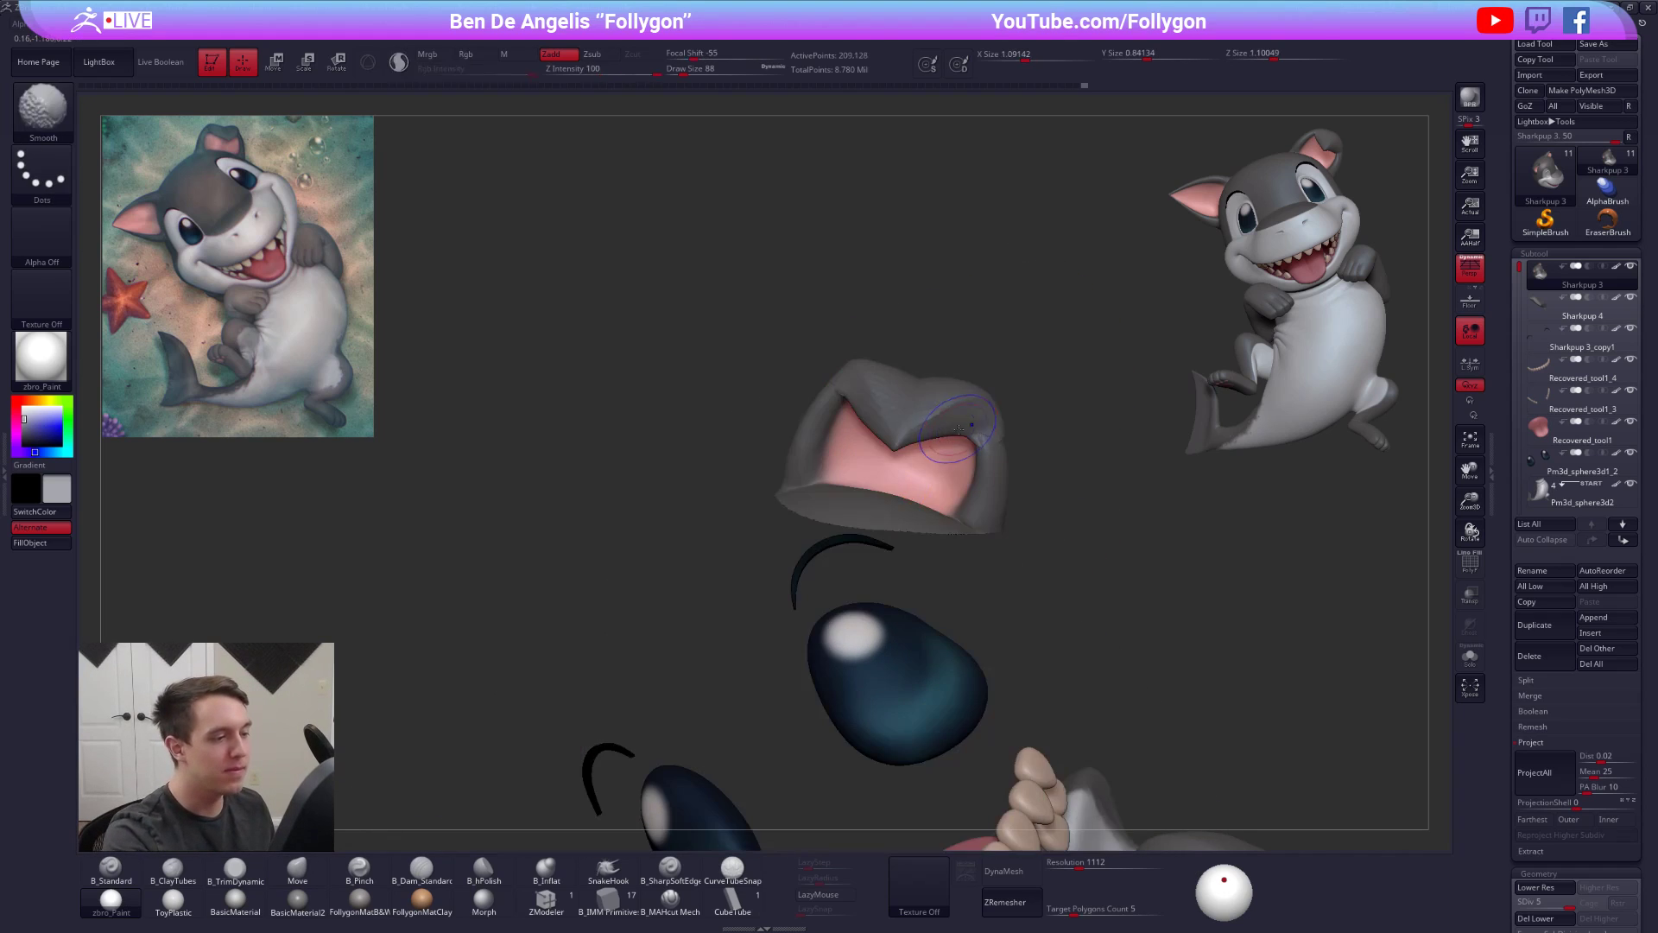
alt+click(963, 416)
mouse_move(816, 411)
right_down()
mouse_move(1012, 408)
mouse_move(958, 449)
mouse_move(890, 391)
mouse_move(689, 473)
mouse_move(892, 582)
mouse_move(786, 570)
mouse_move(690, 631)
mouse_move(891, 596)
mouse_move(799, 574)
right_up()
key(])
alt+click(821, 533)
right_click(823, 536)
key(shift+d)
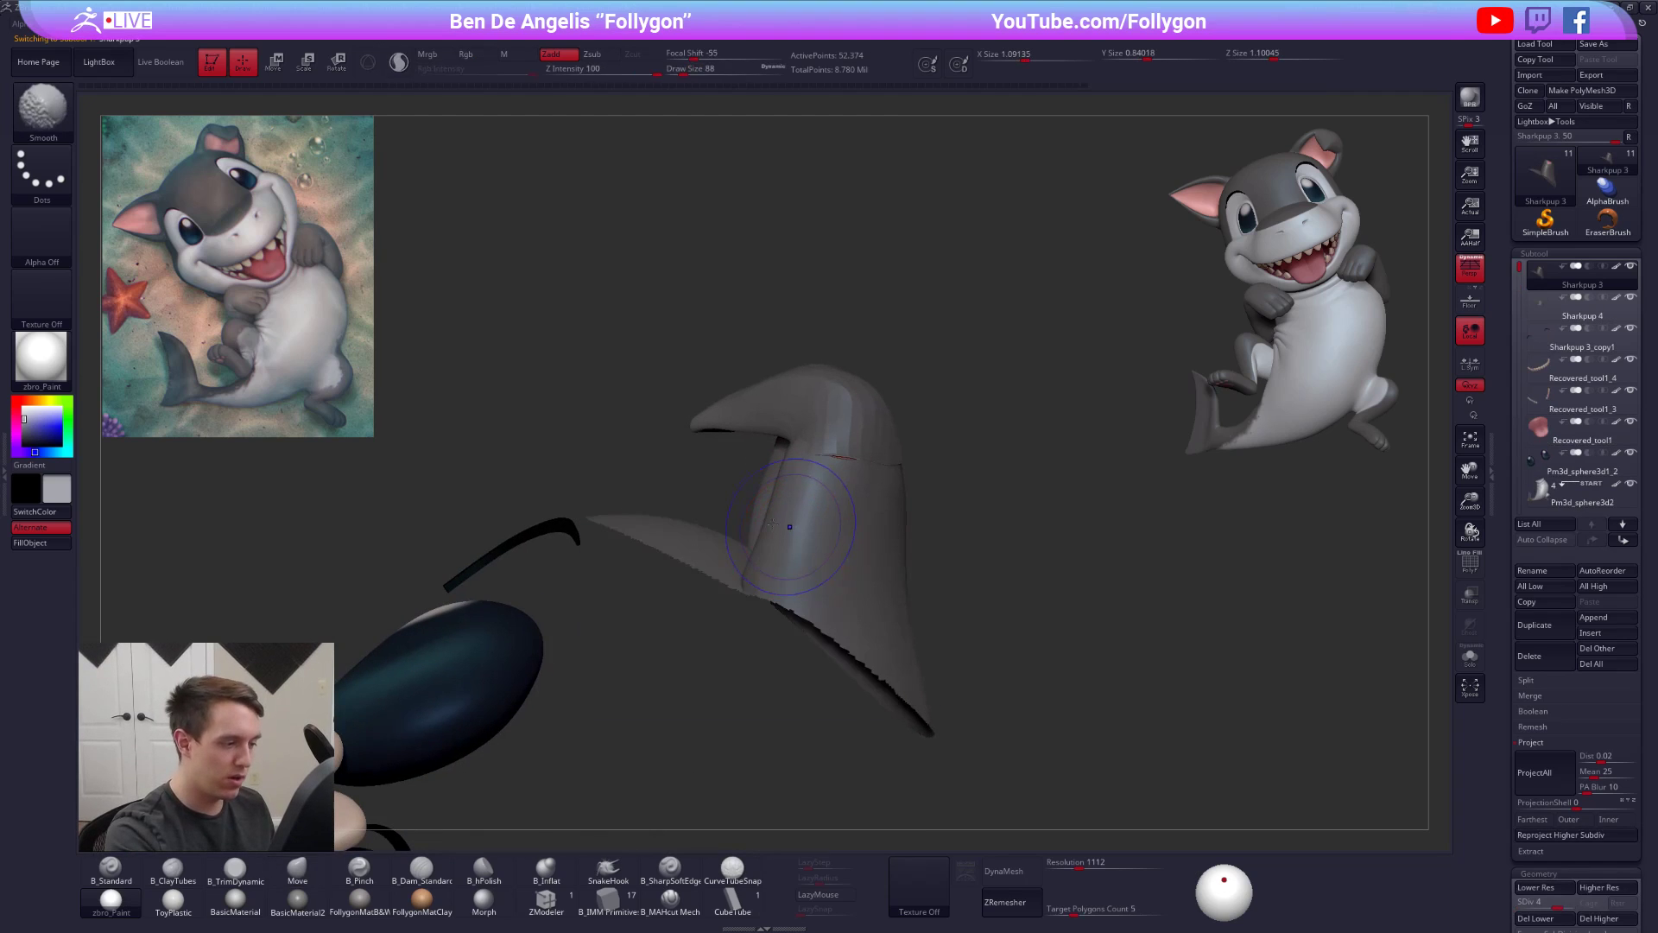
right_drag(788, 472, 906, 529)
- Hide every subtool except the ear base and ear tip, and make the ear tip active
shift+click(1630, 266)
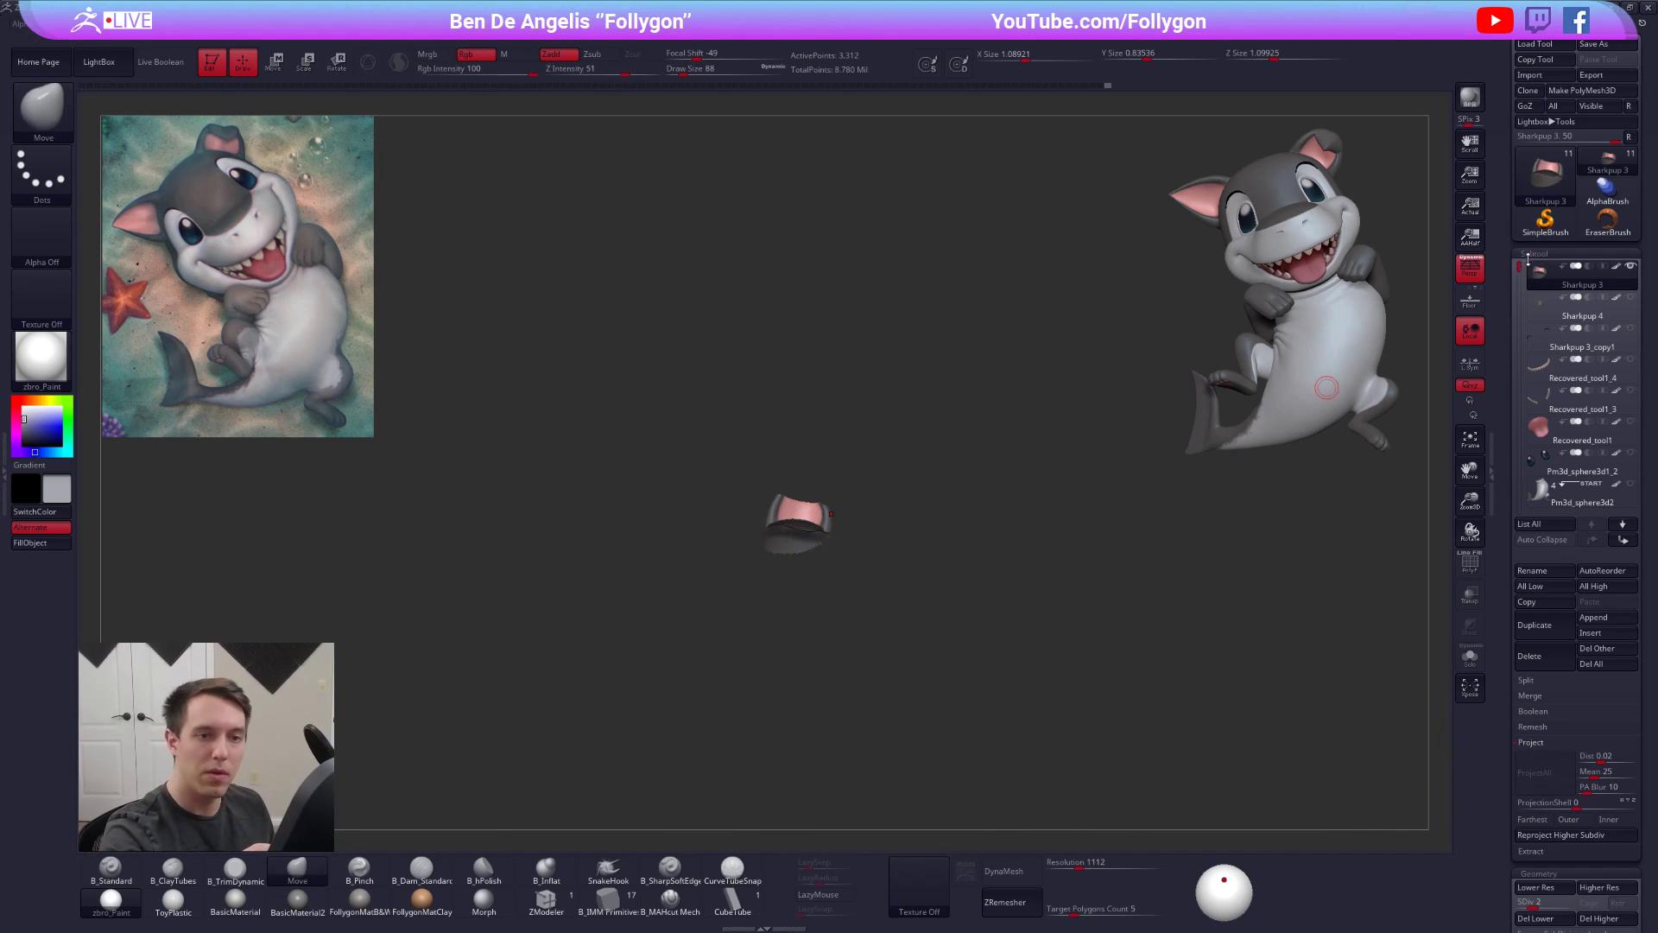
click(1546, 303)
mouse_move(807, 546)
right_down()
mouse_move(843, 570)
mouse_move(805, 553)
mouse_move(803, 621)
right_up()
- Lasso-mask part of the ear tip, rotate the unmasked area with Transpose, and return to the Move brush
mouse_move(895, 593)
ctrl+mouse_down()
mouse_move(703, 701)
mouse_move(870, 709)
ctrl+mouse_up()
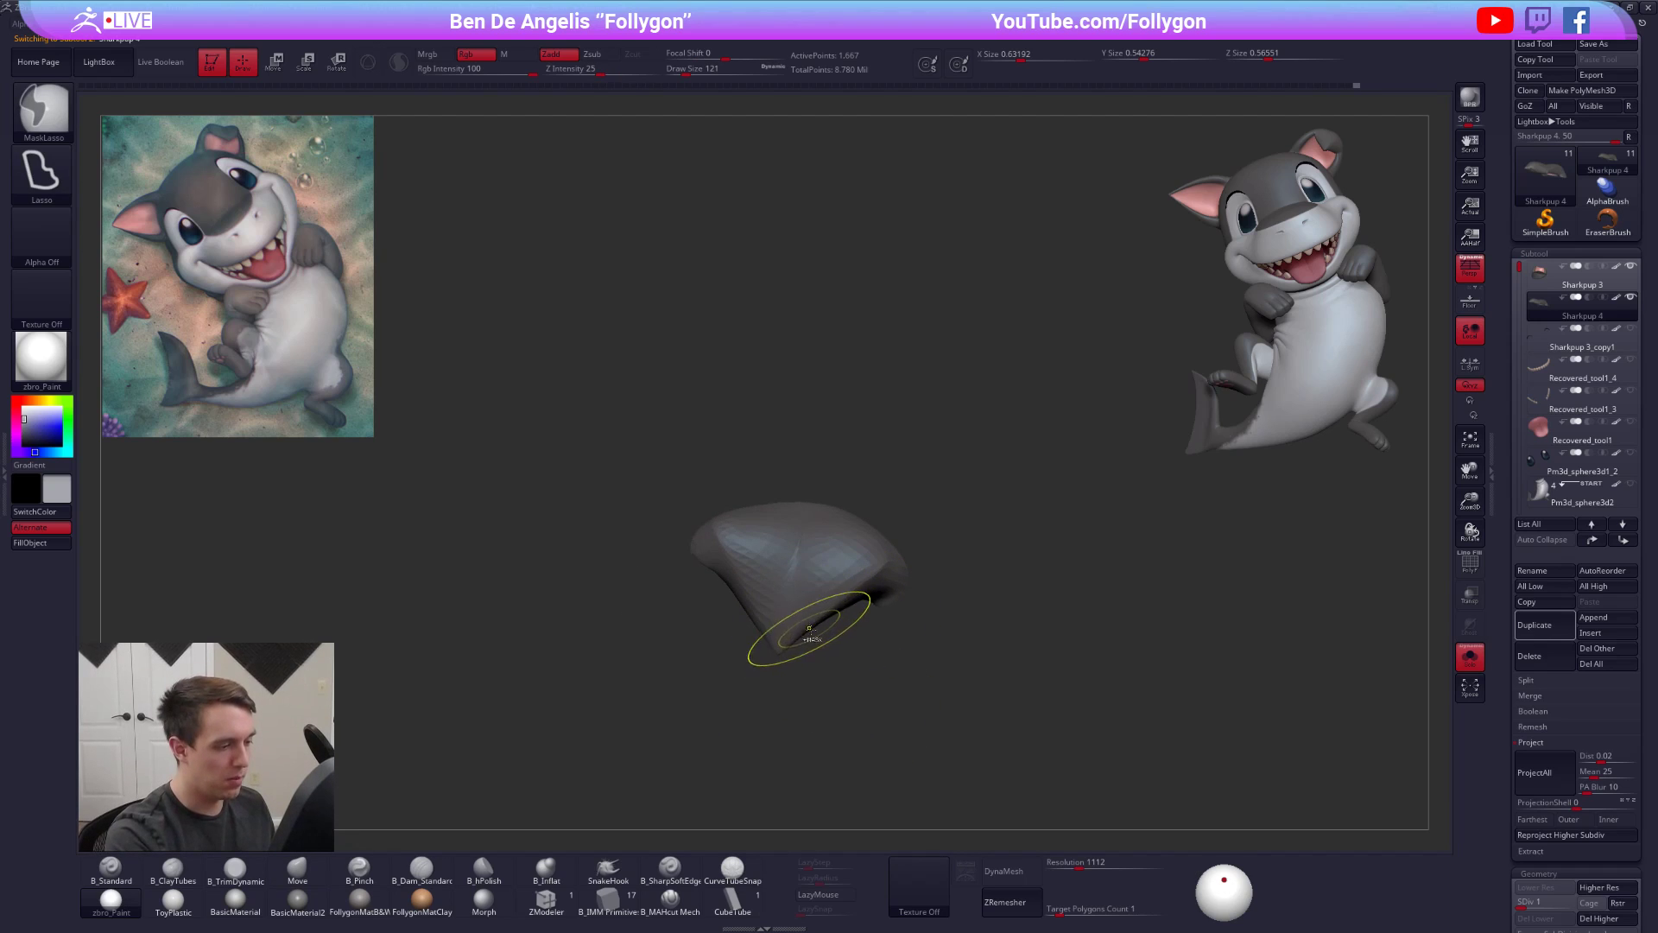
key(r)
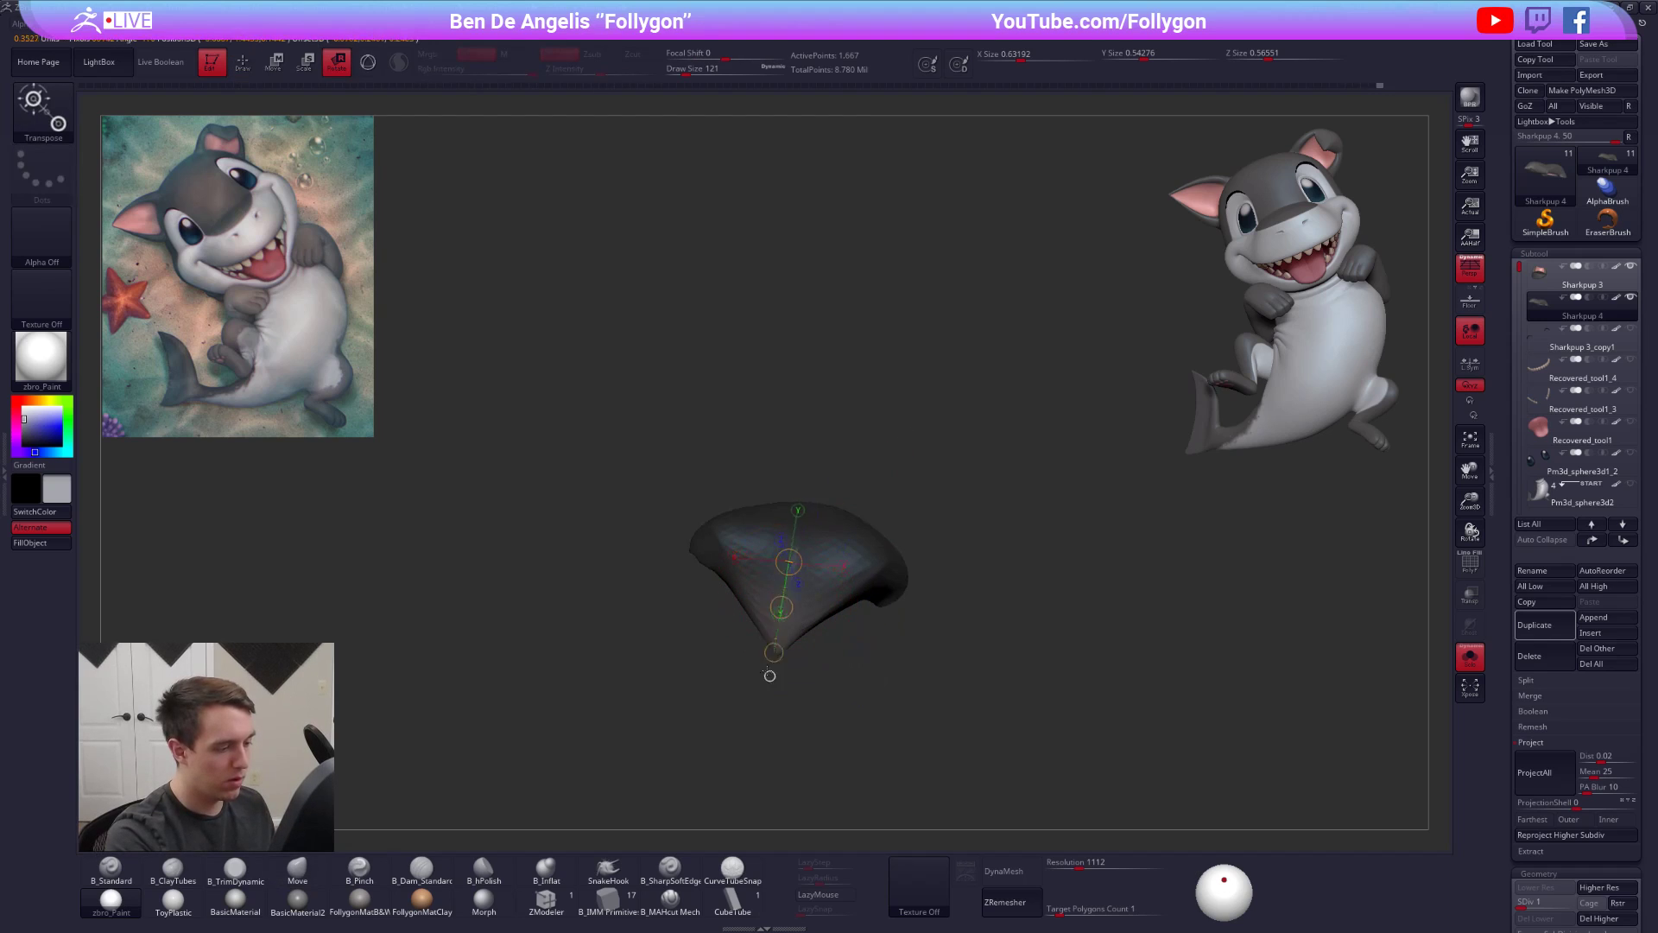
drag(764, 743, 791, 742)
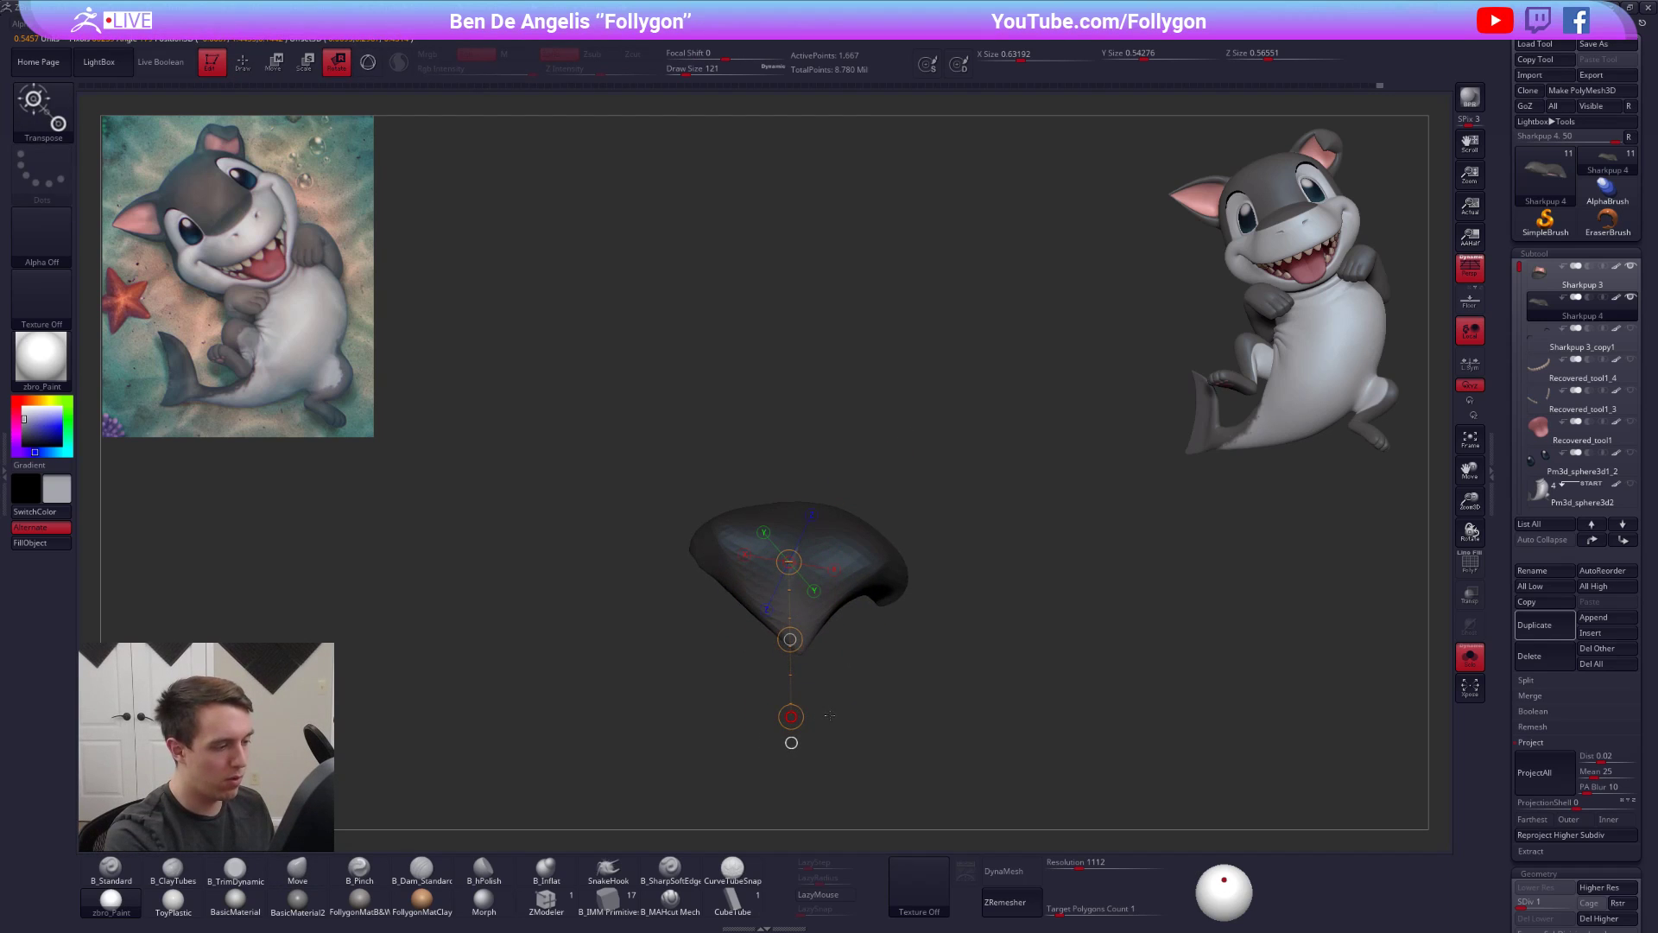
key(q)
key(f)
- Isolate the ear tip in Solo mode and adjust its underside with masking and Move at draw size 88
key(space)
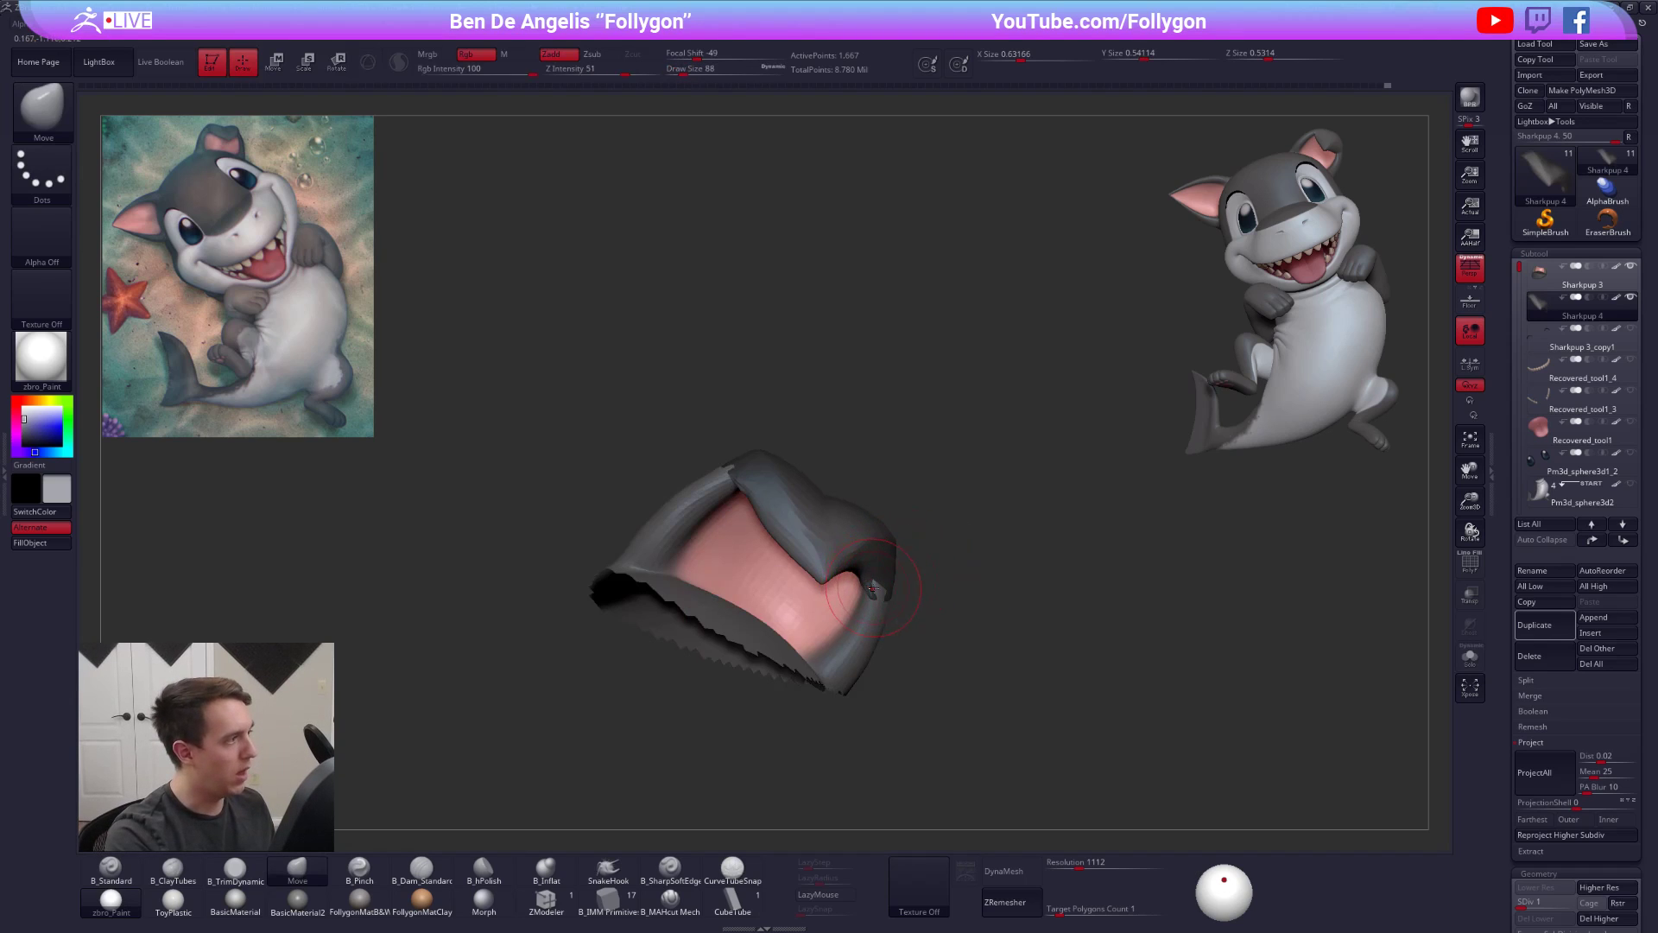
right_drag(864, 588, 853, 614)
key(alt+s)
ctrl+drag(849, 624, 872, 648)
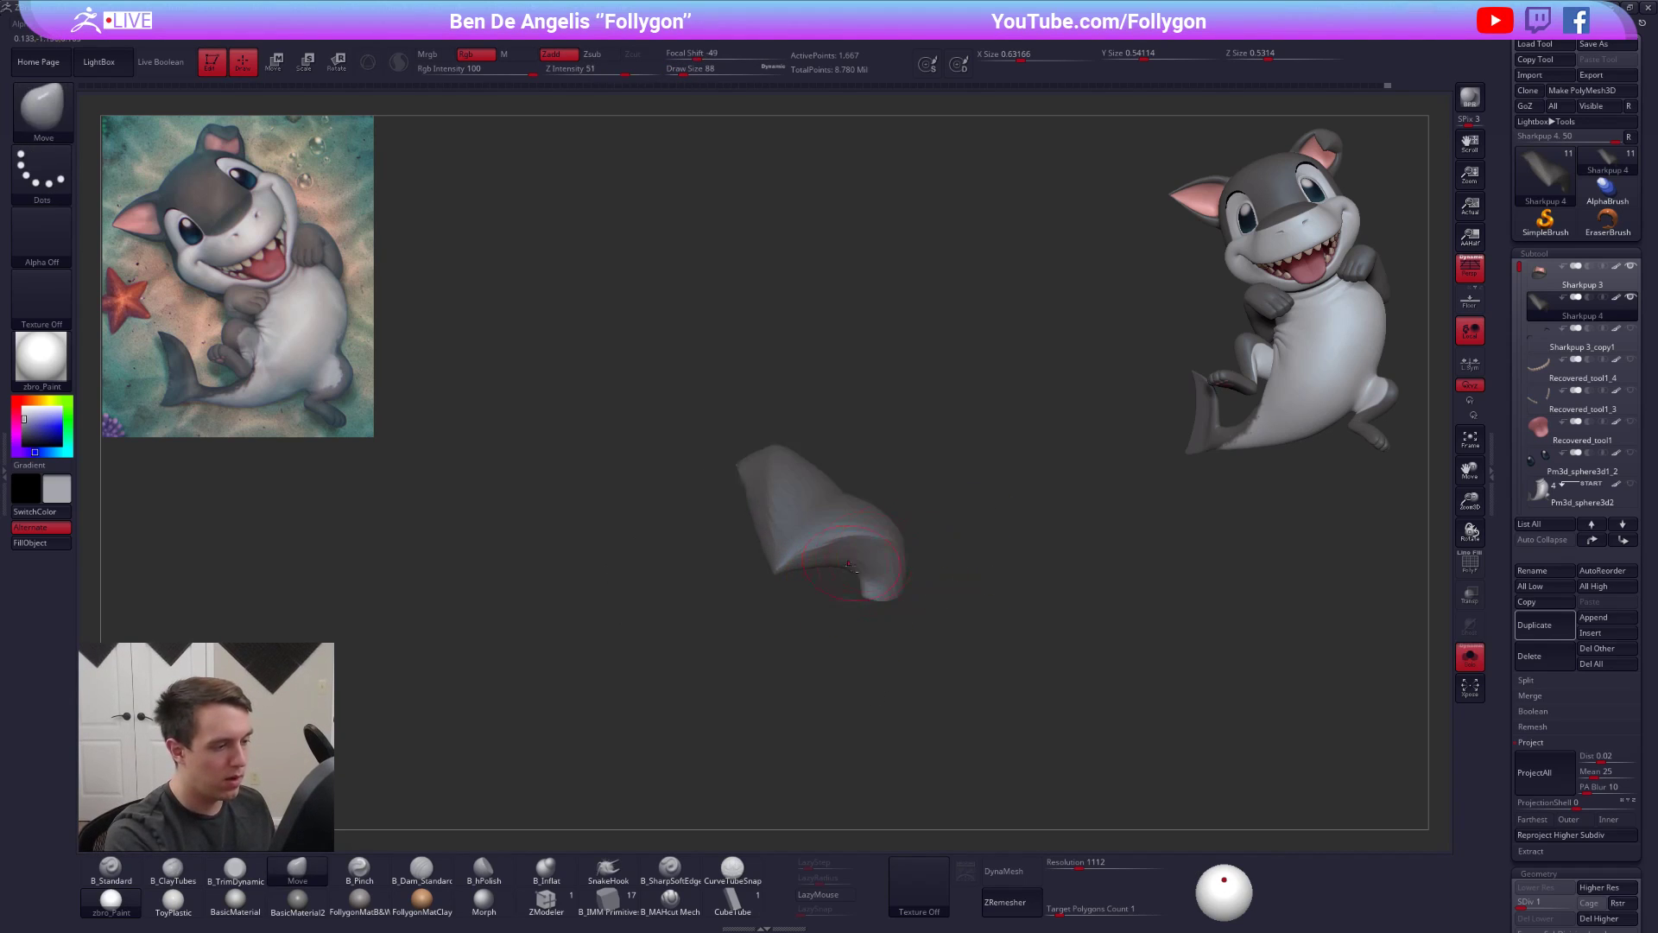
ctrl+right_drag(872, 648, 874, 625)
mouse_move(876, 616)
ctrl+mouse_down()
mouse_move(651, 677)
mouse_move(749, 760)
ctrl+mouse_up()
mouse_move(870, 561)
ctrl+mouse_down()
mouse_move(761, 597)
mouse_move(585, 563)
mouse_move(604, 570)
ctrl+mouse_up()
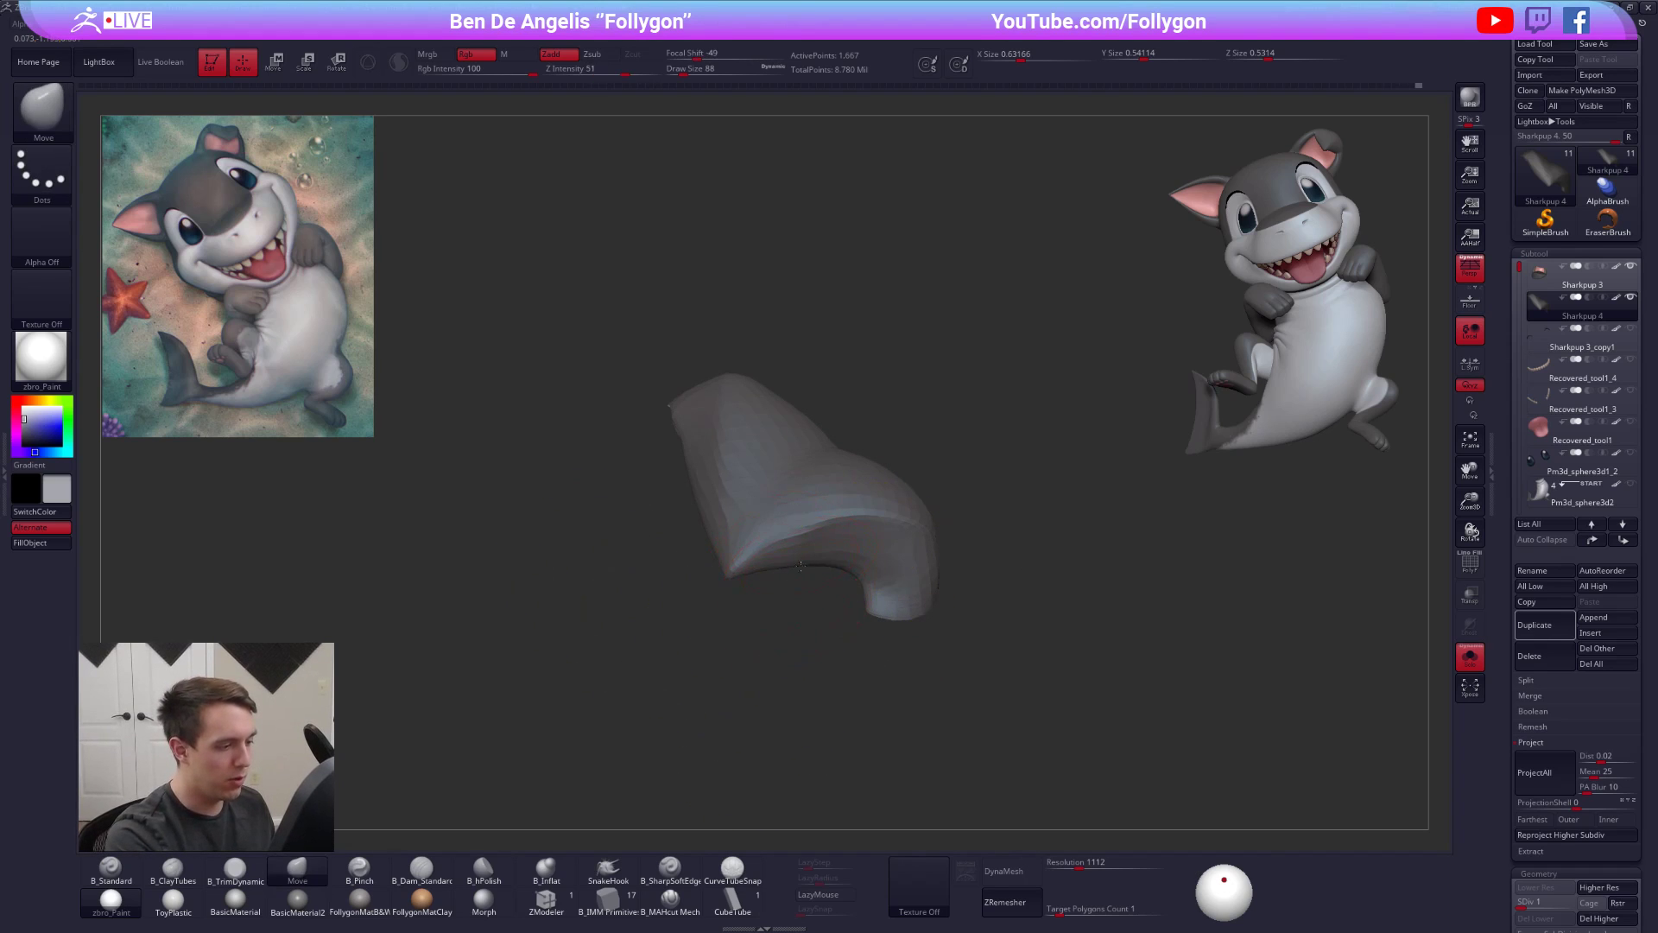
- Reshape the ear tip's lower edge and folded point with Move at draw size 81 on low subdivision levels
key(space)
drag(836, 565, 827, 575)
key(space)
mouse_move(753, 570)
right_down()
mouse_move(773, 617)
mouse_move(793, 594)
mouse_move(771, 591)
right_up()
key(d)
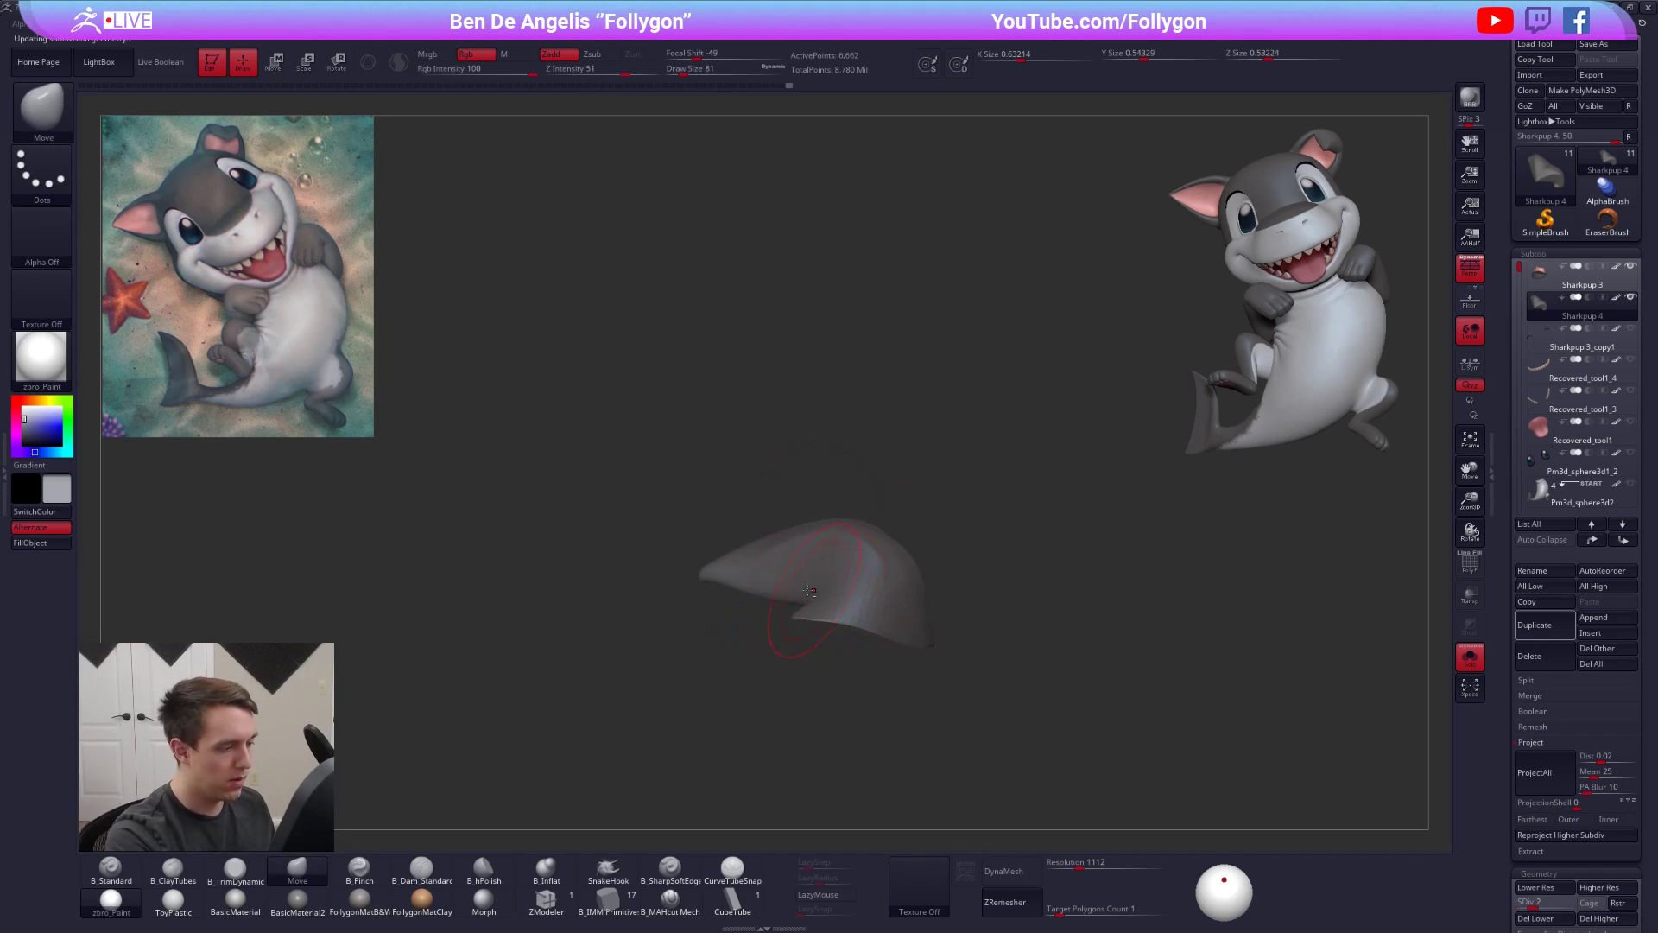
key(alt+s)
key(space)
drag(775, 591, 770, 592)
key(shift+d)
mouse_move(769, 591)
right_down()
mouse_move(738, 571)
mouse_move(780, 598)
mouse_move(749, 609)
mouse_move(738, 658)
mouse_move(724, 553)
mouse_move(710, 584)
right_up()
- Raise the ear tip to its highest subdivision and paint its pale inner surface pink with B_Standard at draw size 74
key(alt+s)
key(d)
key(d)
key(d)
key(d)
key(1)
key(c)
key(space)
drag(760, 603, 767, 602)
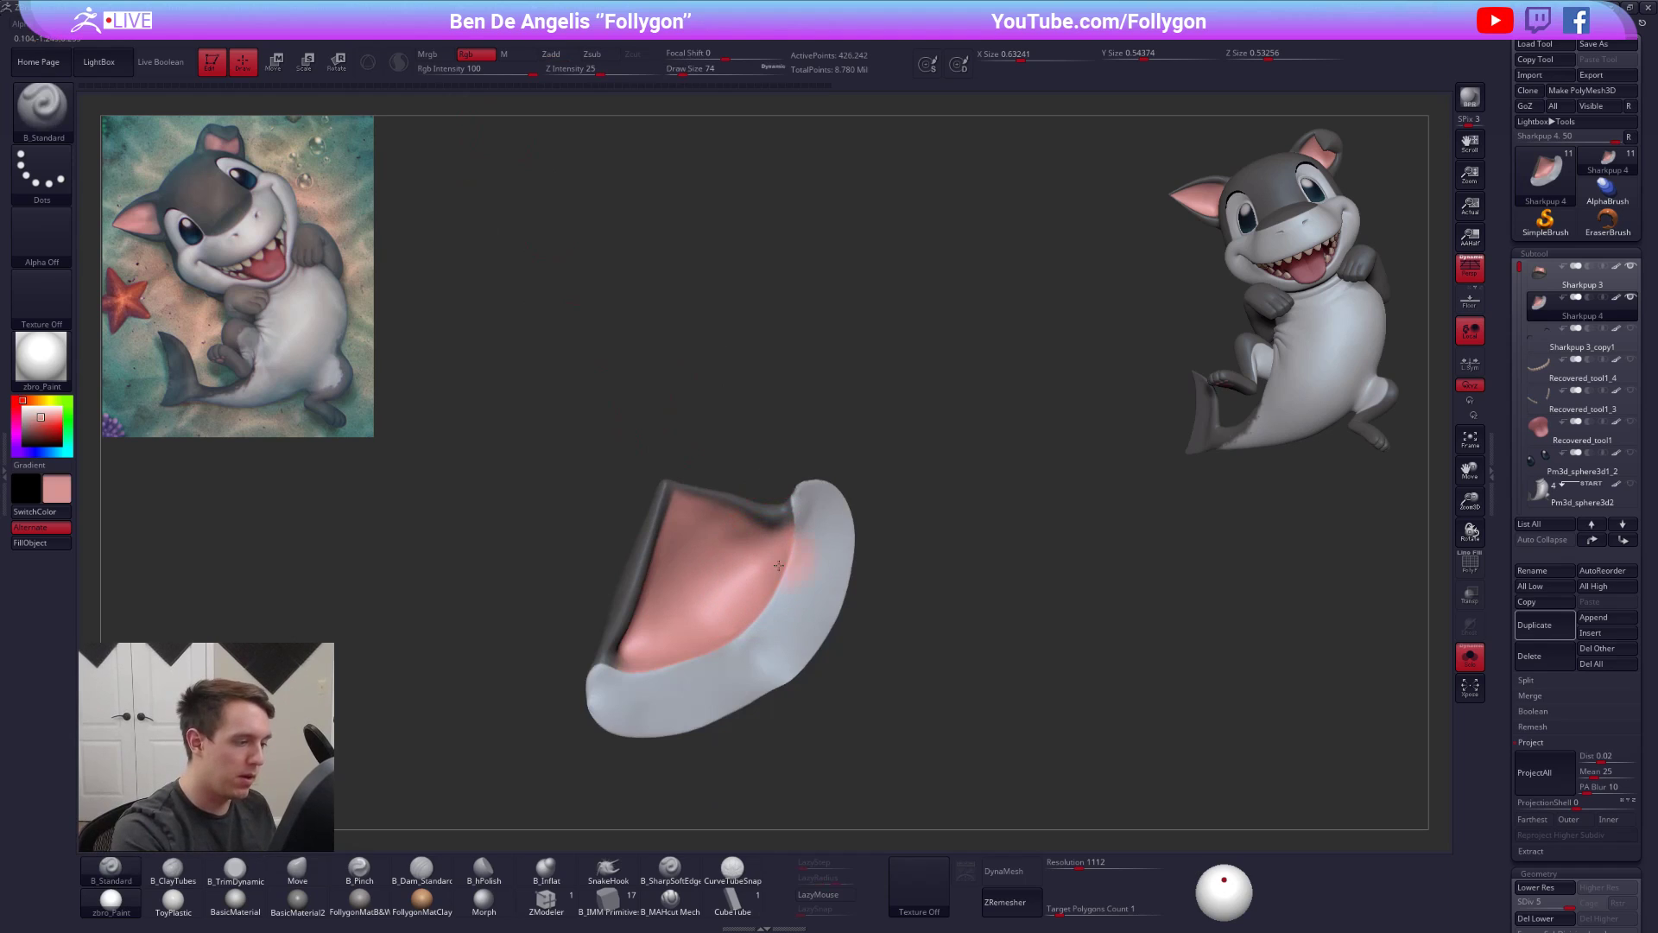
- Lower the ear tip's subdivision and even out its pink inner surface with TrimDynamic and ClayTubes at draw size 67
key(shift+d)
key(shift+d)
key(shift+d)
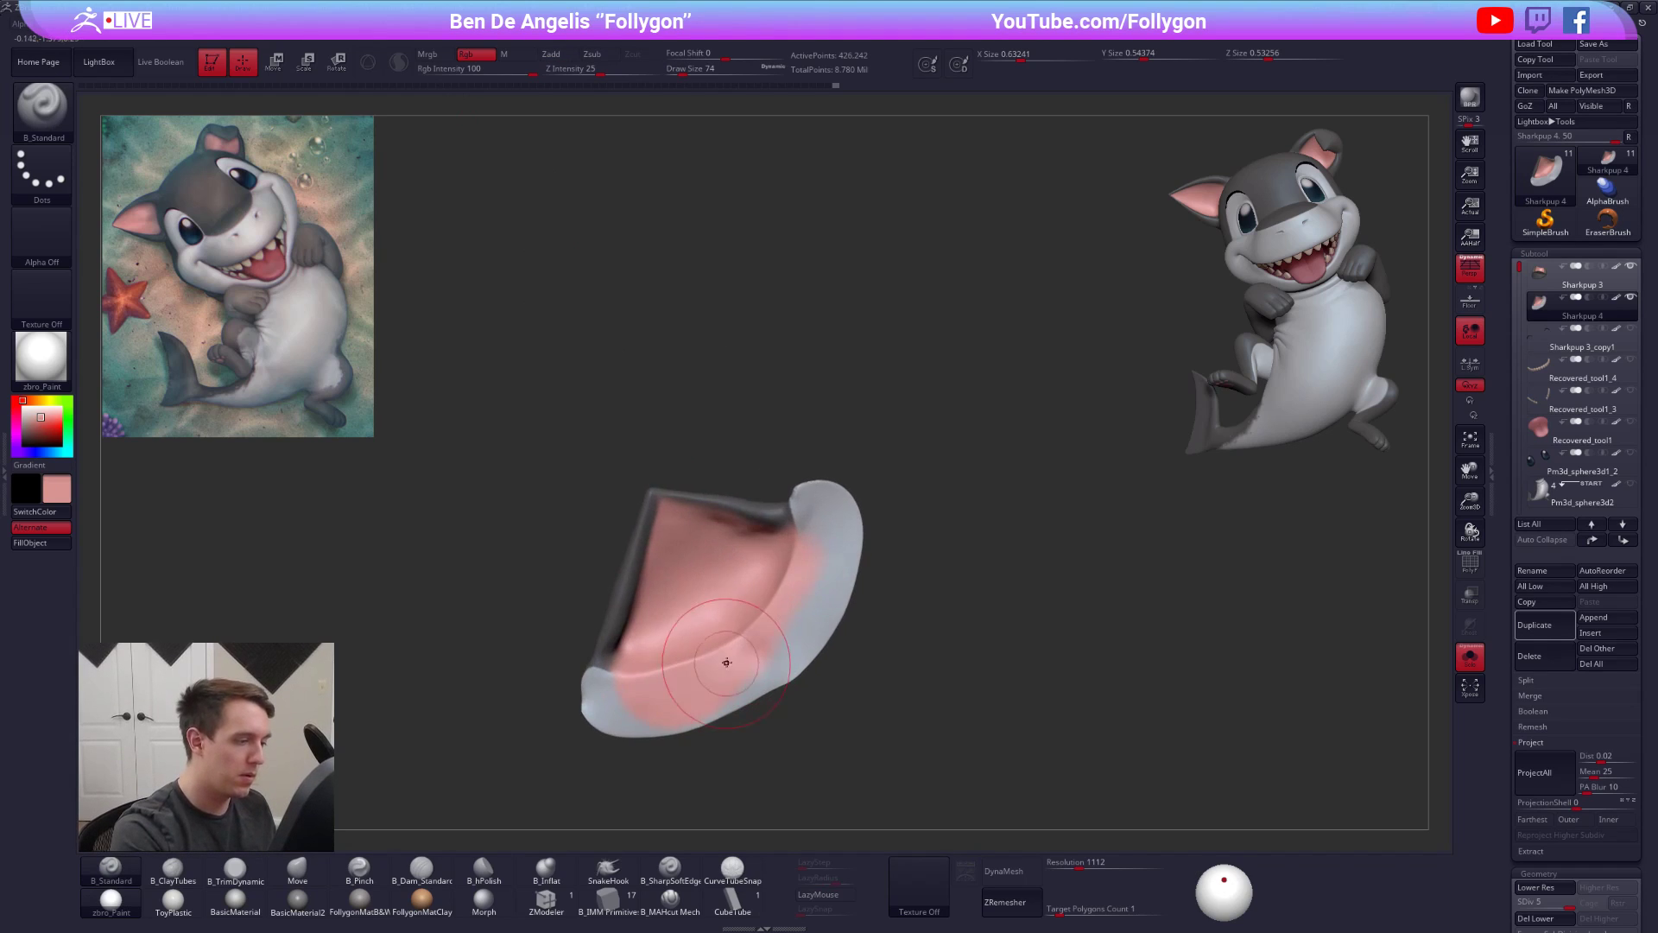
key(3)
right_drag(676, 666, 650, 713)
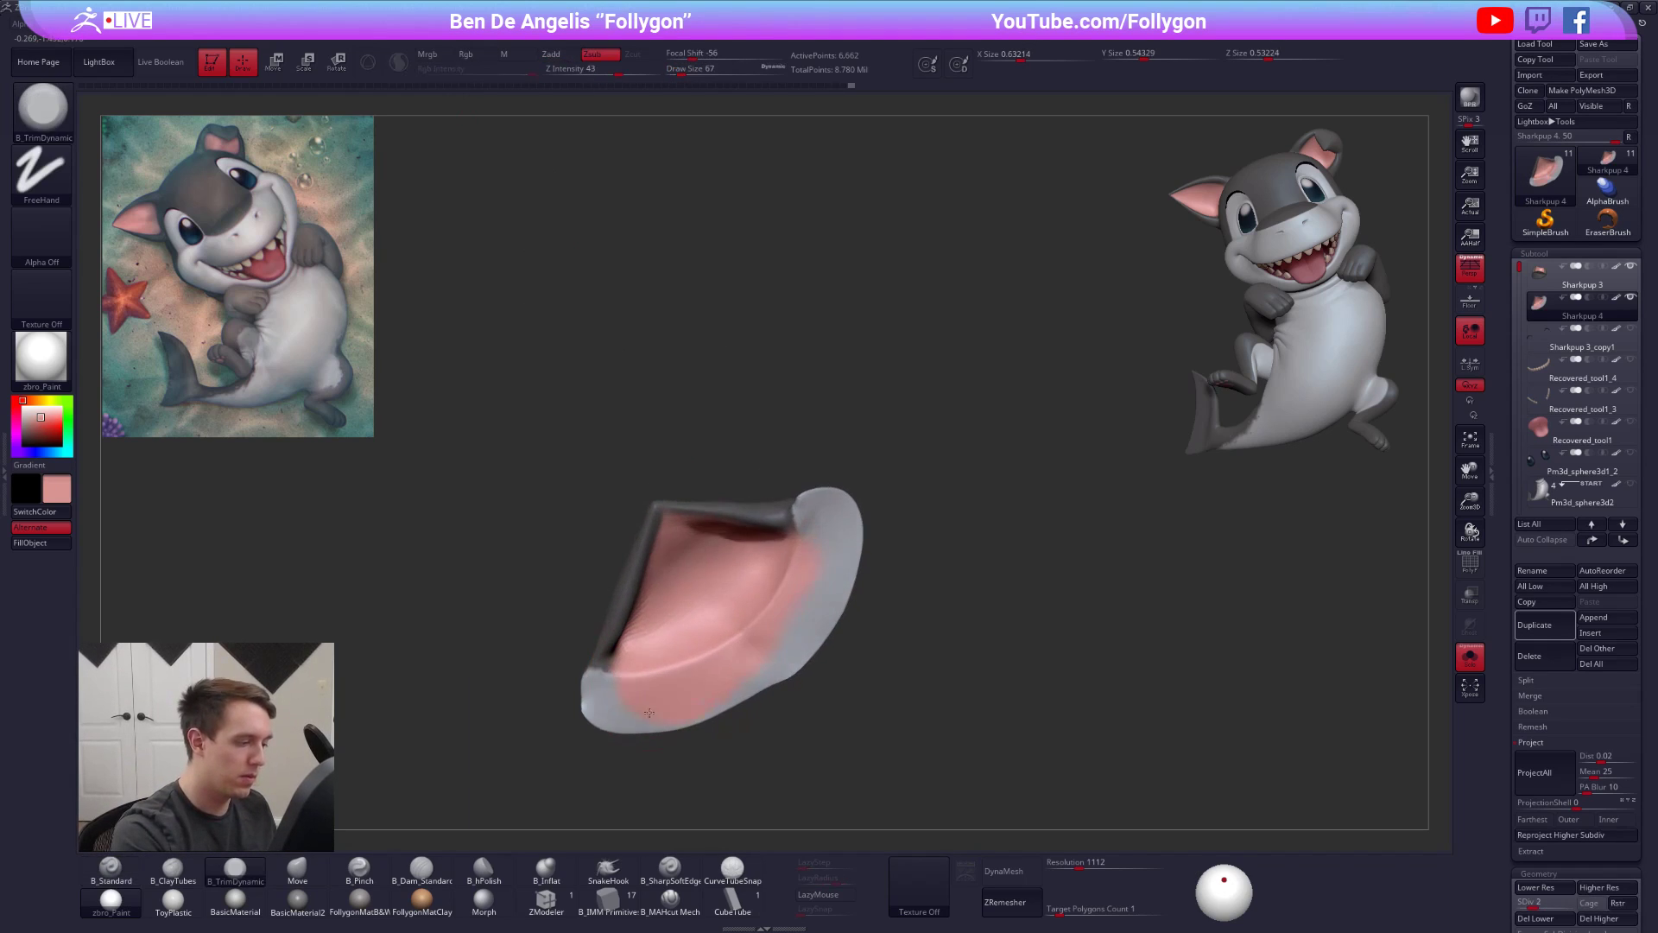
right_drag(731, 639, 790, 588)
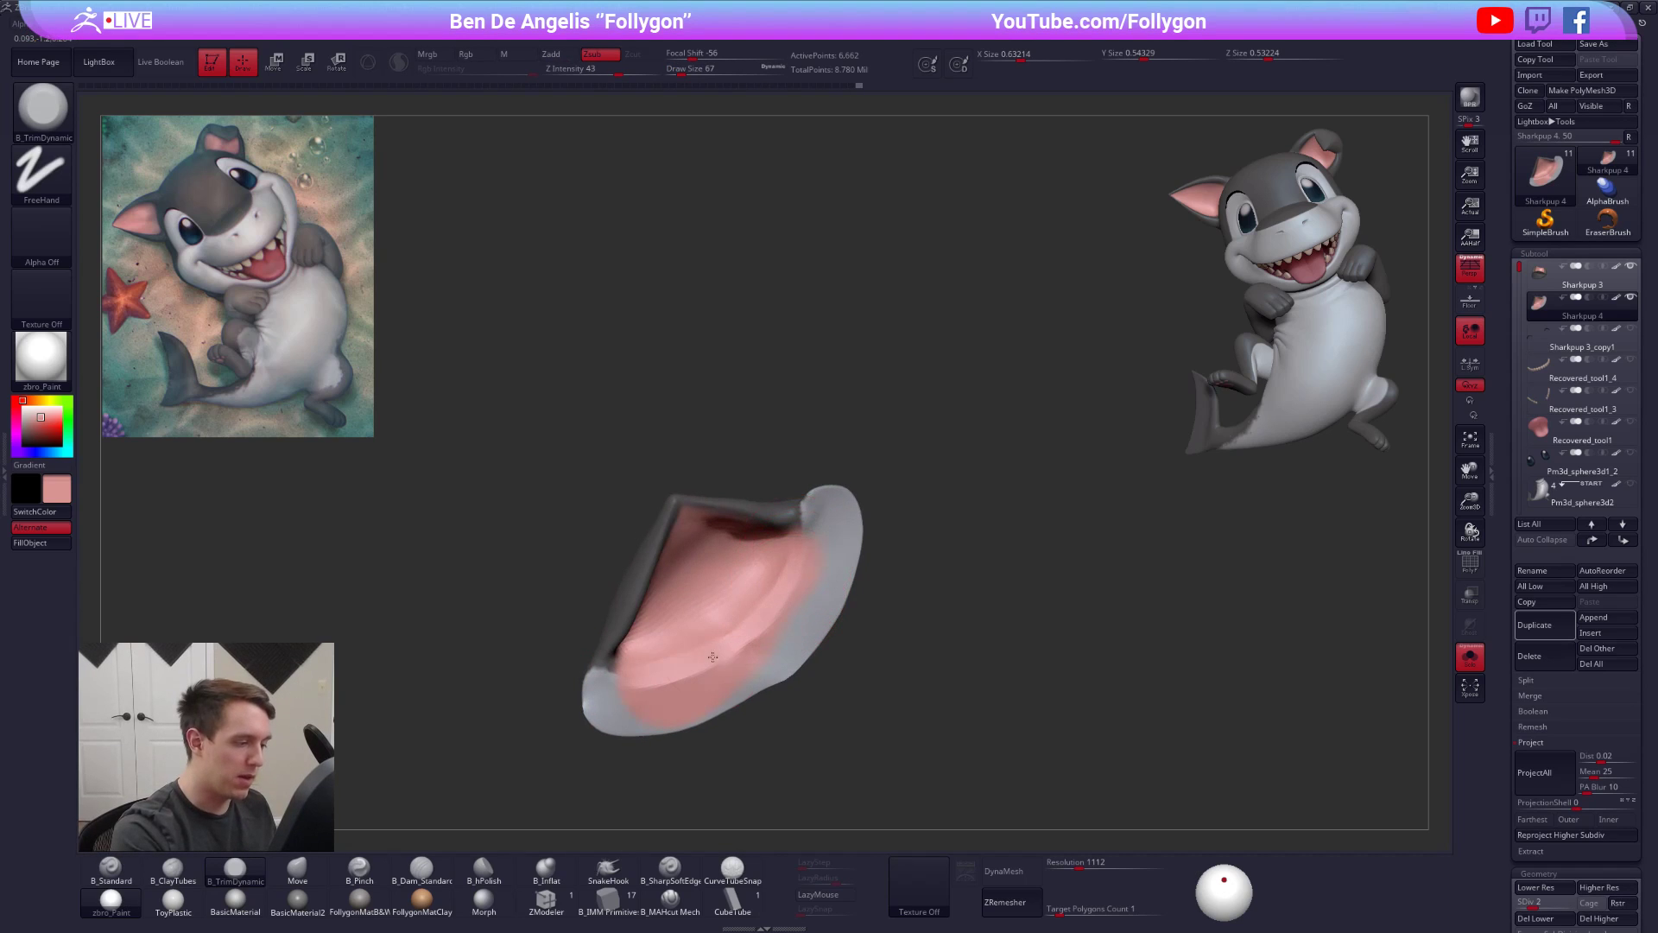
key(shift+d)
key(2)
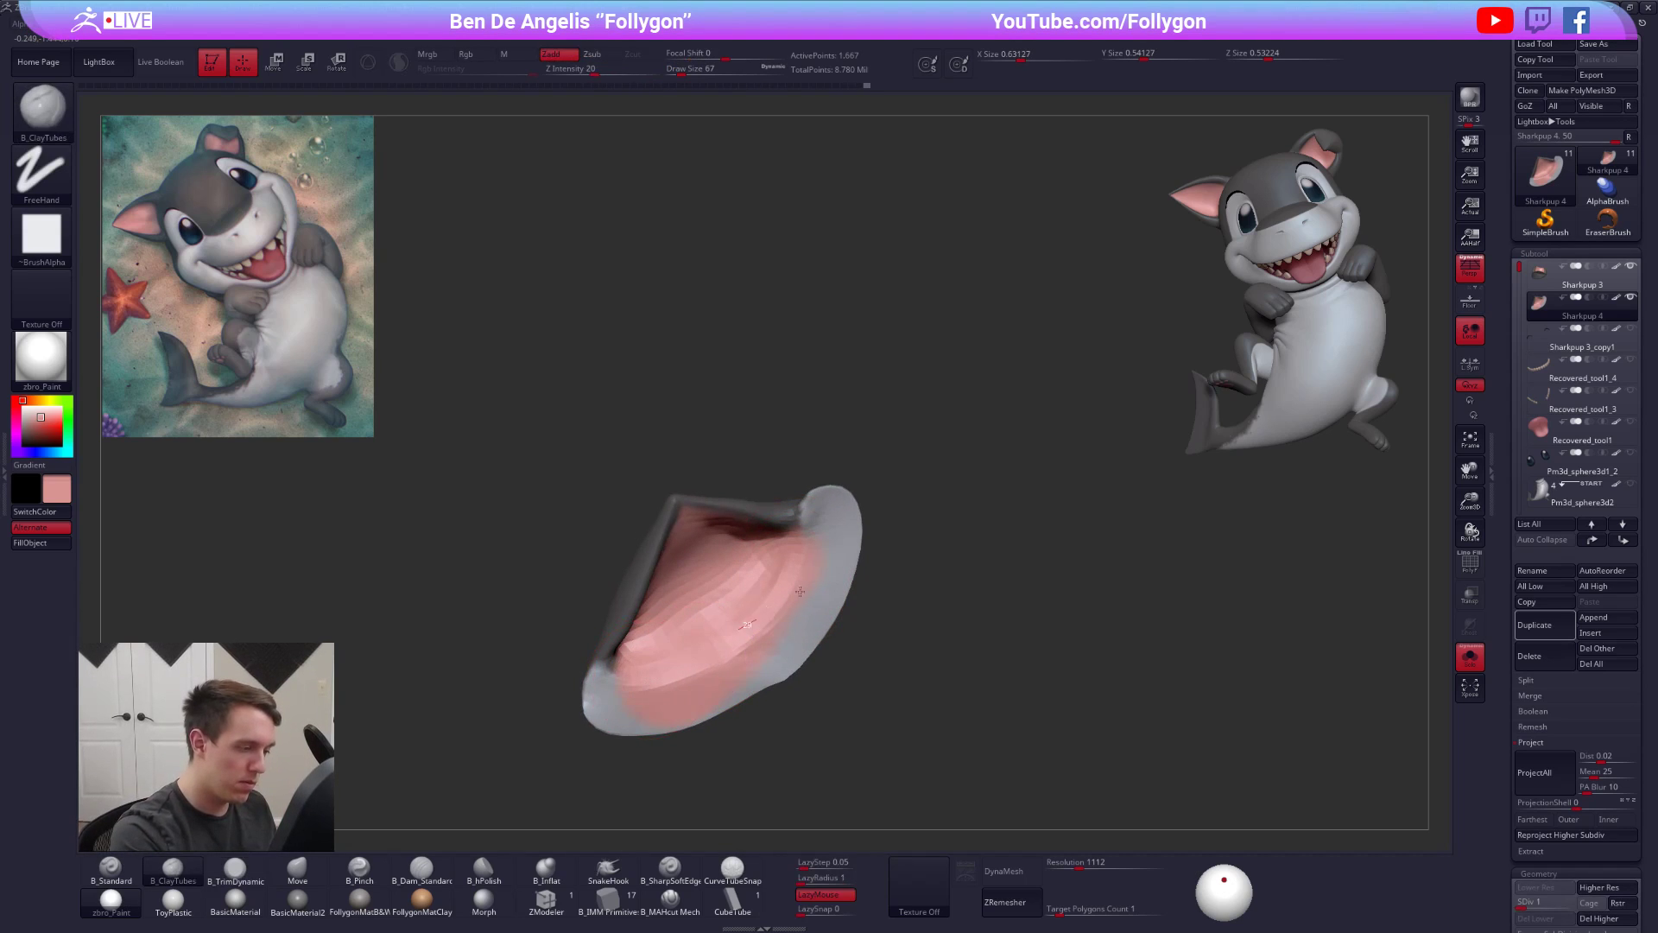
key(shift)
mouse_move(768, 603)
right_down()
mouse_move(728, 622)
mouse_move(858, 586)
right_up()
- Sample the ear's grey and paint the ear tip's pale inner rim with B_Standard at the highest subdivision level
key(1)
key(c)
right_drag(827, 648, 844, 490)
key(d)
key(d)
key(d)
key(d)
mouse_move(841, 592)
right_down()
mouse_move(864, 574)
mouse_move(835, 611)
right_up()
right_drag(727, 613, 829, 665)
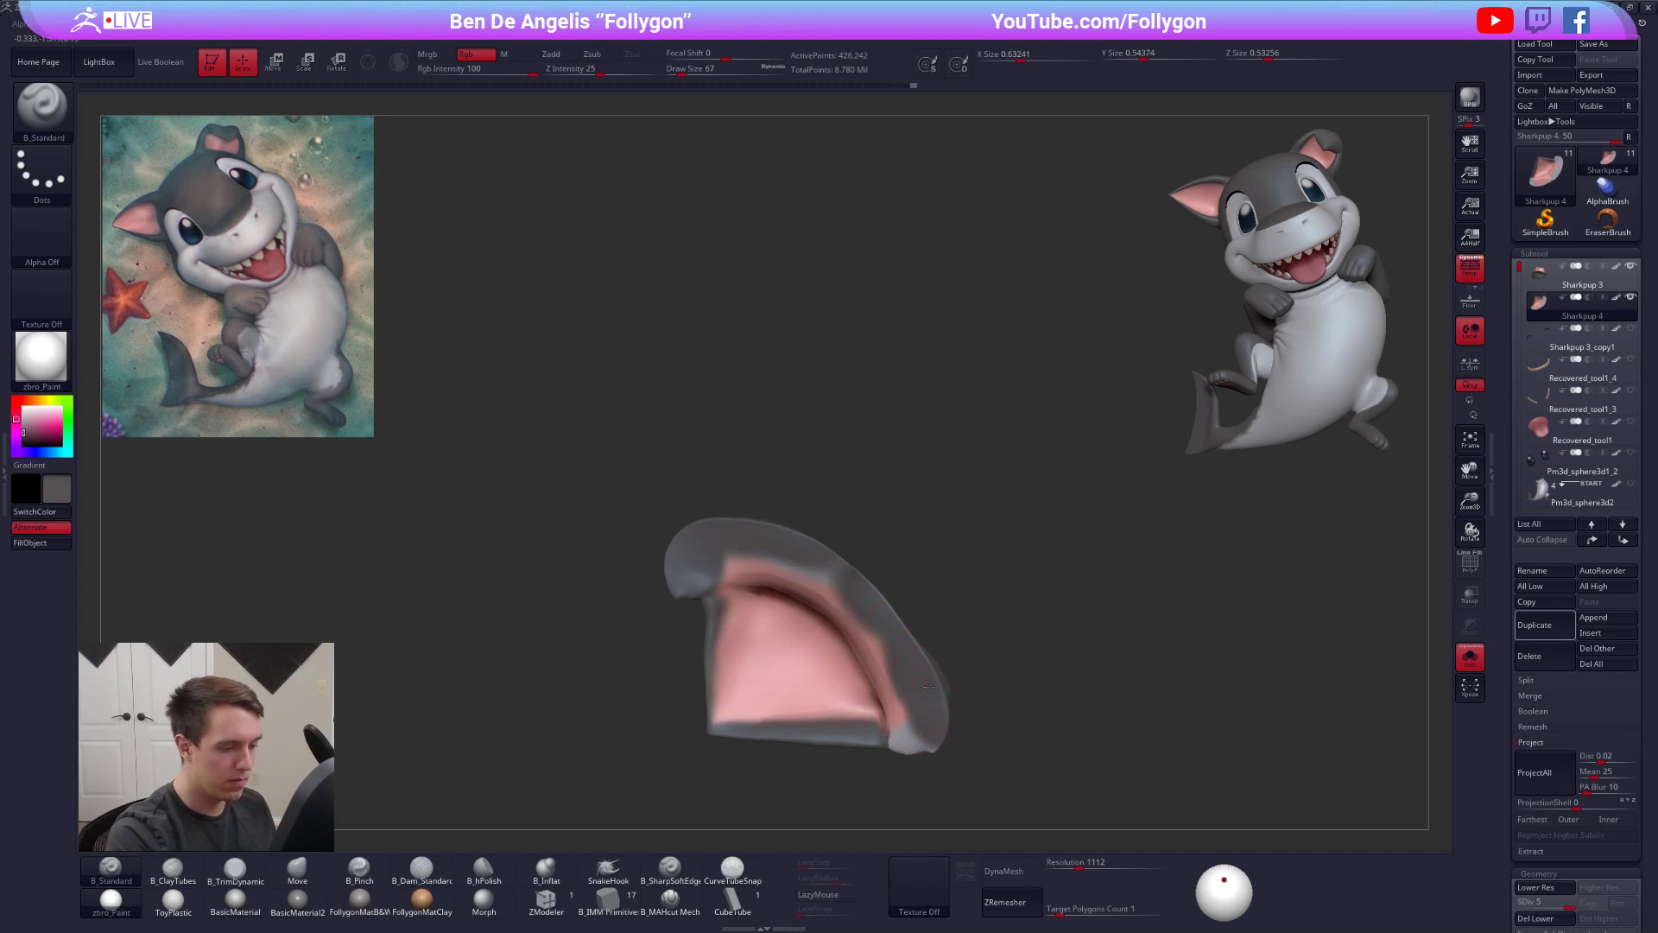
alt+right_drag(934, 698, 919, 637)
drag(906, 678, 891, 663)
- Show the ear base again and smooth the ear tip's rear edge along the seam at subdivision level 2
mouse_move(903, 580)
right_down()
mouse_move(907, 632)
mouse_move(833, 596)
right_up()
key(alt+s)
key(shift+d)
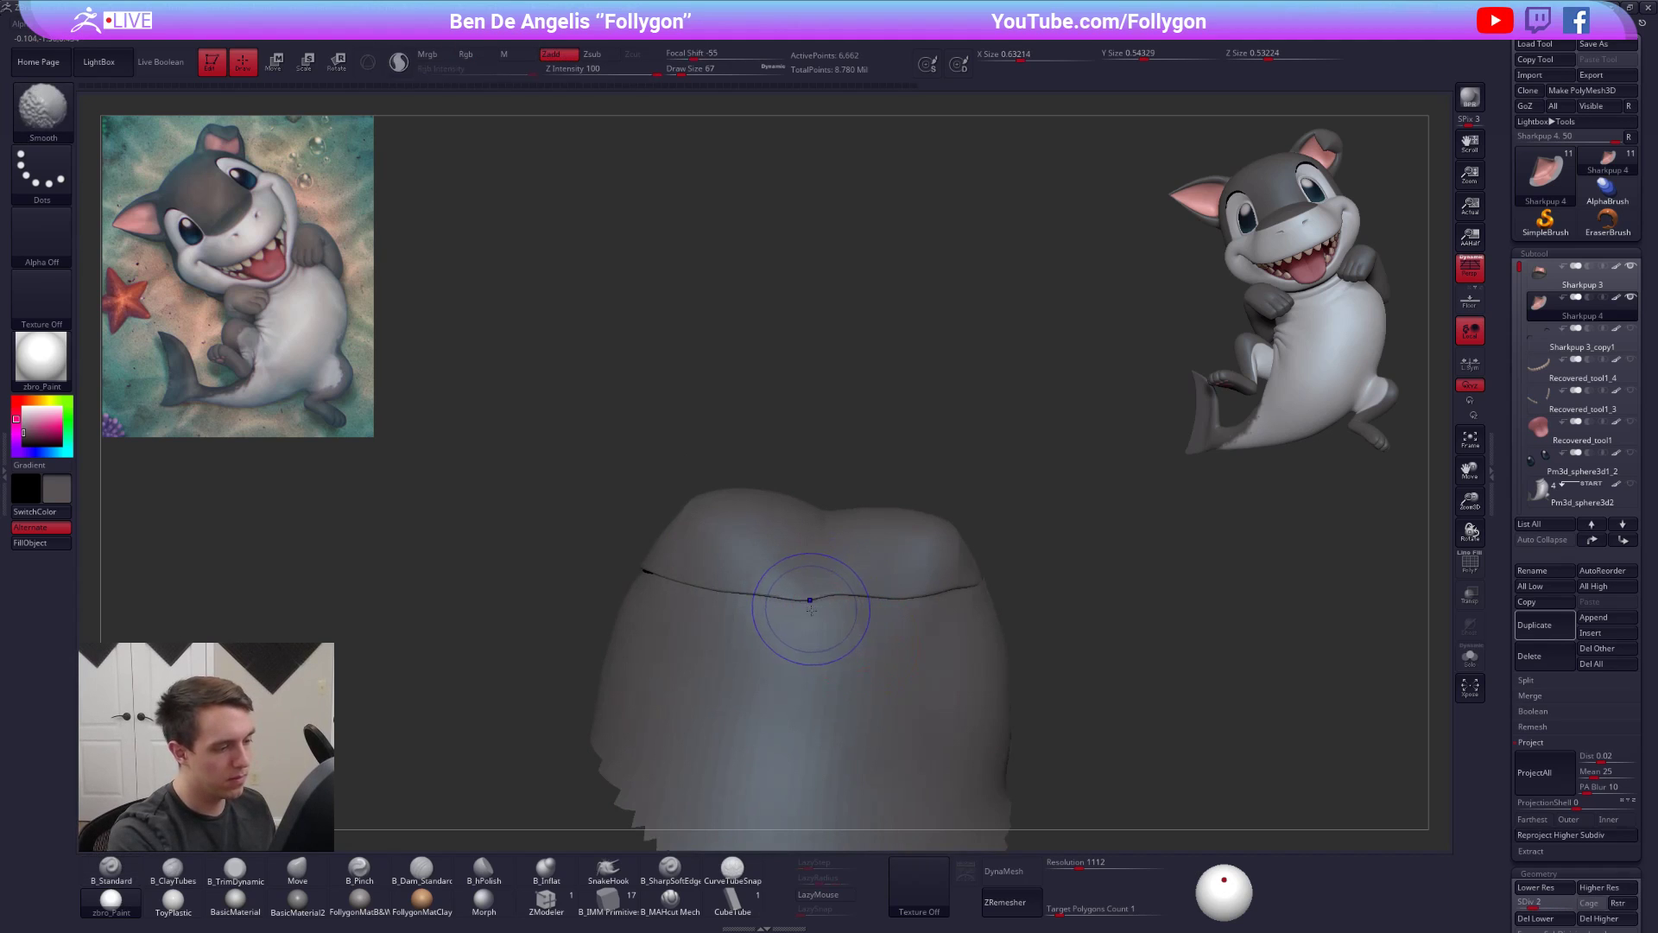
mouse_move(844, 596)
right_down()
mouse_move(858, 596)
mouse_move(780, 601)
mouse_move(814, 573)
mouse_move(828, 594)
mouse_move(807, 578)
mouse_move(892, 601)
right_up()
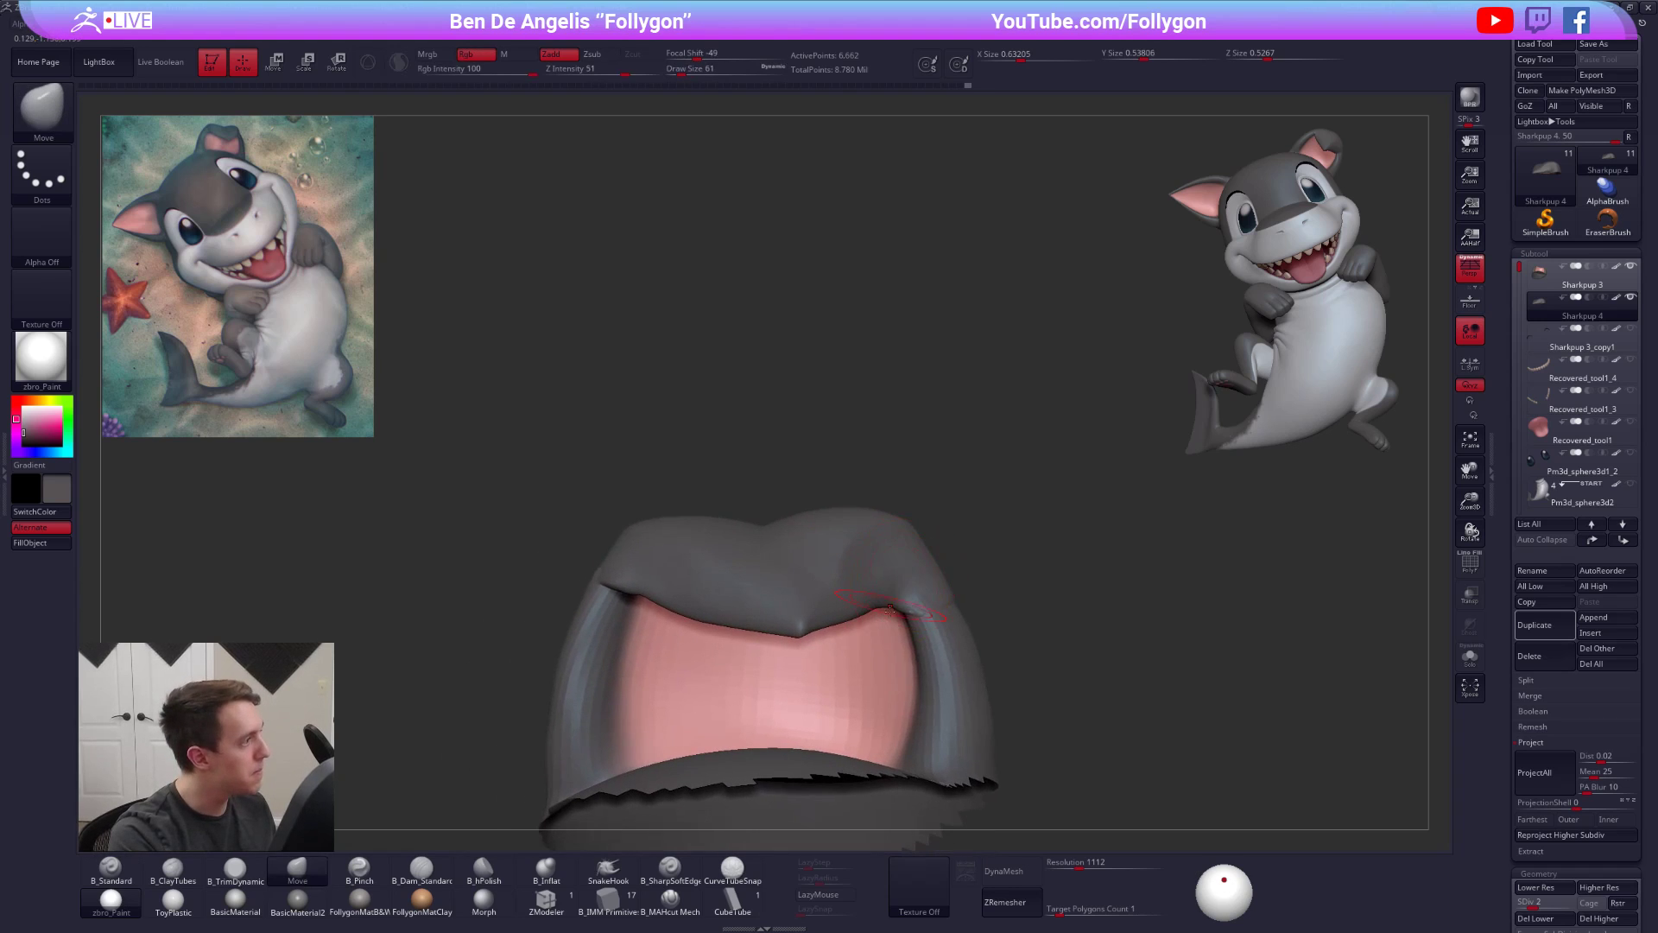
- Adjust the ear tip's outer side edge over the ear base with Move at draw size 96
key(space)
key(space)
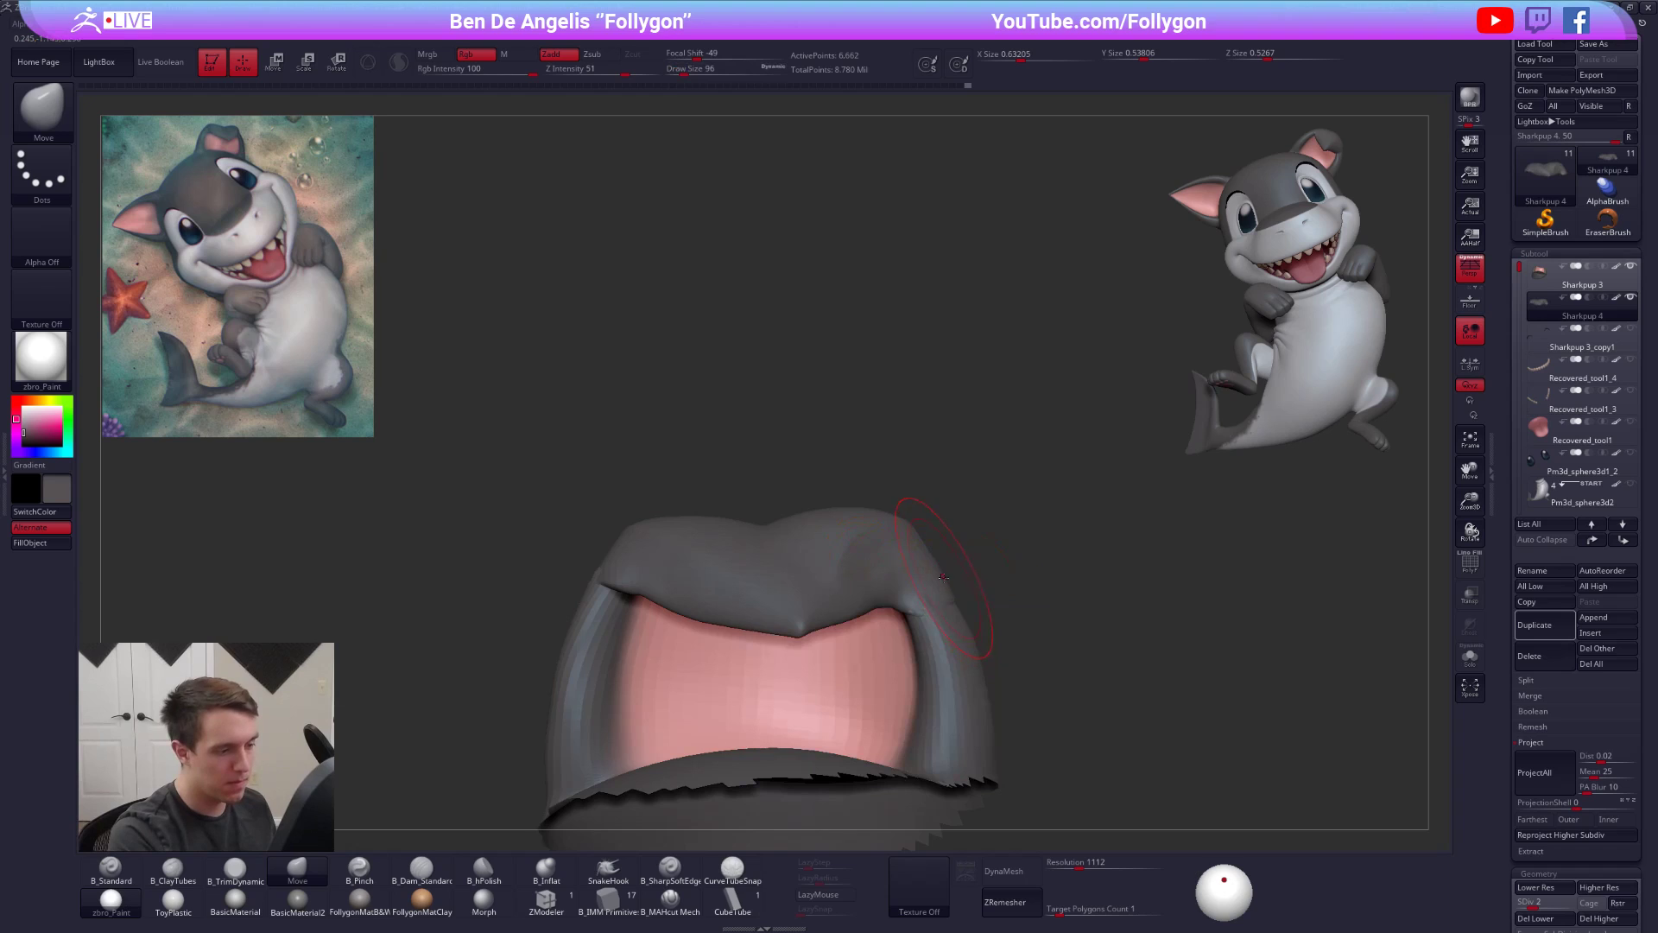
key(d)
key(d)
mouse_move(897, 584)
right_down()
mouse_move(855, 582)
mouse_move(850, 598)
right_up()
key(shift+d)
key(shift+d)
key(shift+d)
- Isolate the ear tip, mask its upper area leaving the lower rim unmasked, and blur the mask's edge
key(alt+s)
ctrl+drag(784, 644, 874, 452)
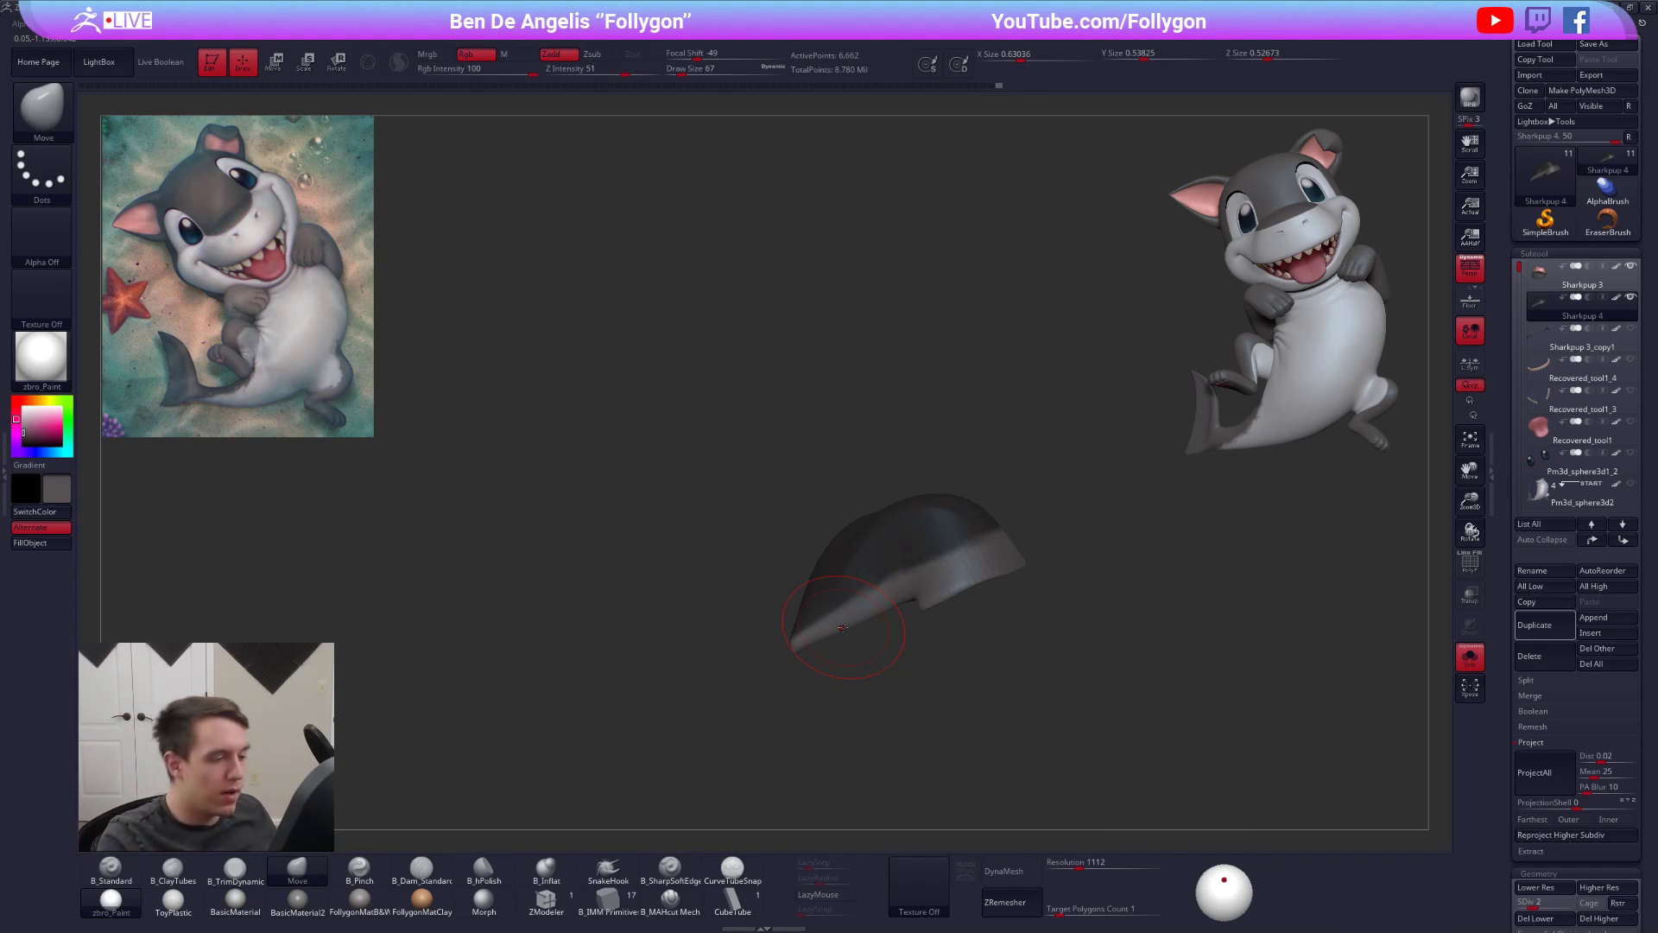
key(shift+d)
ctrl+click(957, 553)
ctrl+click(977, 548)
mouse_move(962, 553)
right_down()
mouse_move(1009, 567)
mouse_move(903, 552)
mouse_move(935, 516)
mouse_move(919, 521)
right_up()
- Show the ear base again and fit the ear tip's rim to it with Move, down to draw size 43
key(alt+s)
key(space)
drag(920, 520, 909, 518)
right_drag(909, 514, 862, 556)
key(space)
key(space)
drag(861, 555, 859, 558)
right_drag(884, 562, 913, 558)
key(space)
drag(952, 570, 941, 573)
right_drag(967, 580, 938, 605)
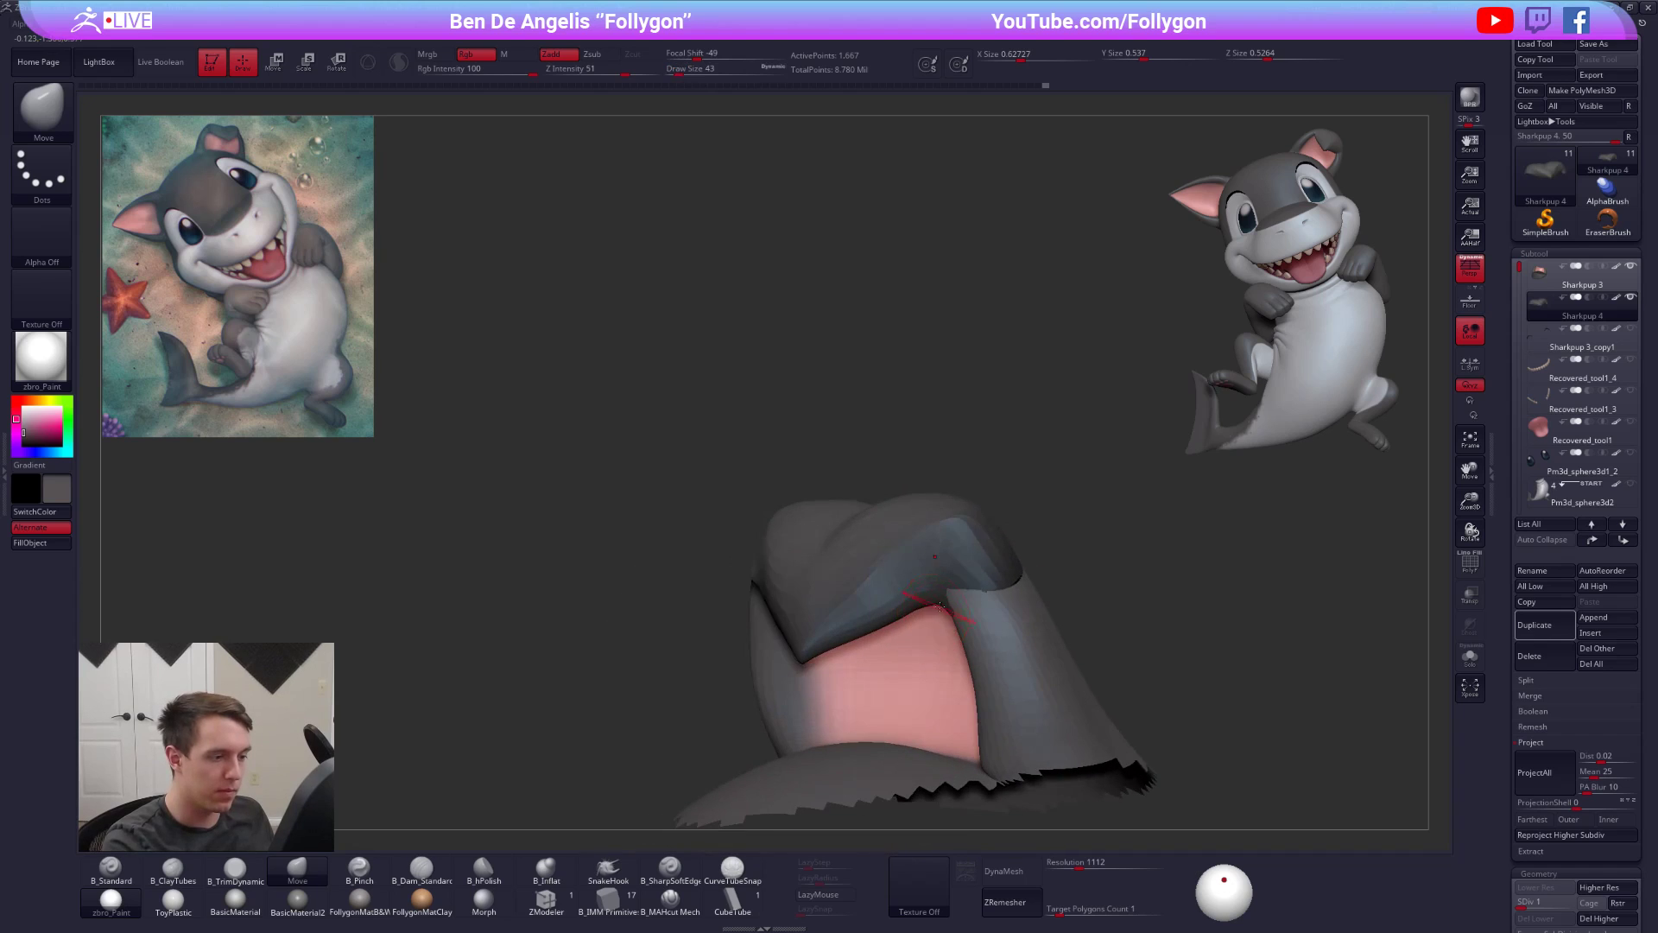
- Smooth the ear tip's folded corners and tuck them into the ear base with Move at draw size 40
shift+drag(934, 600, 1047, 525)
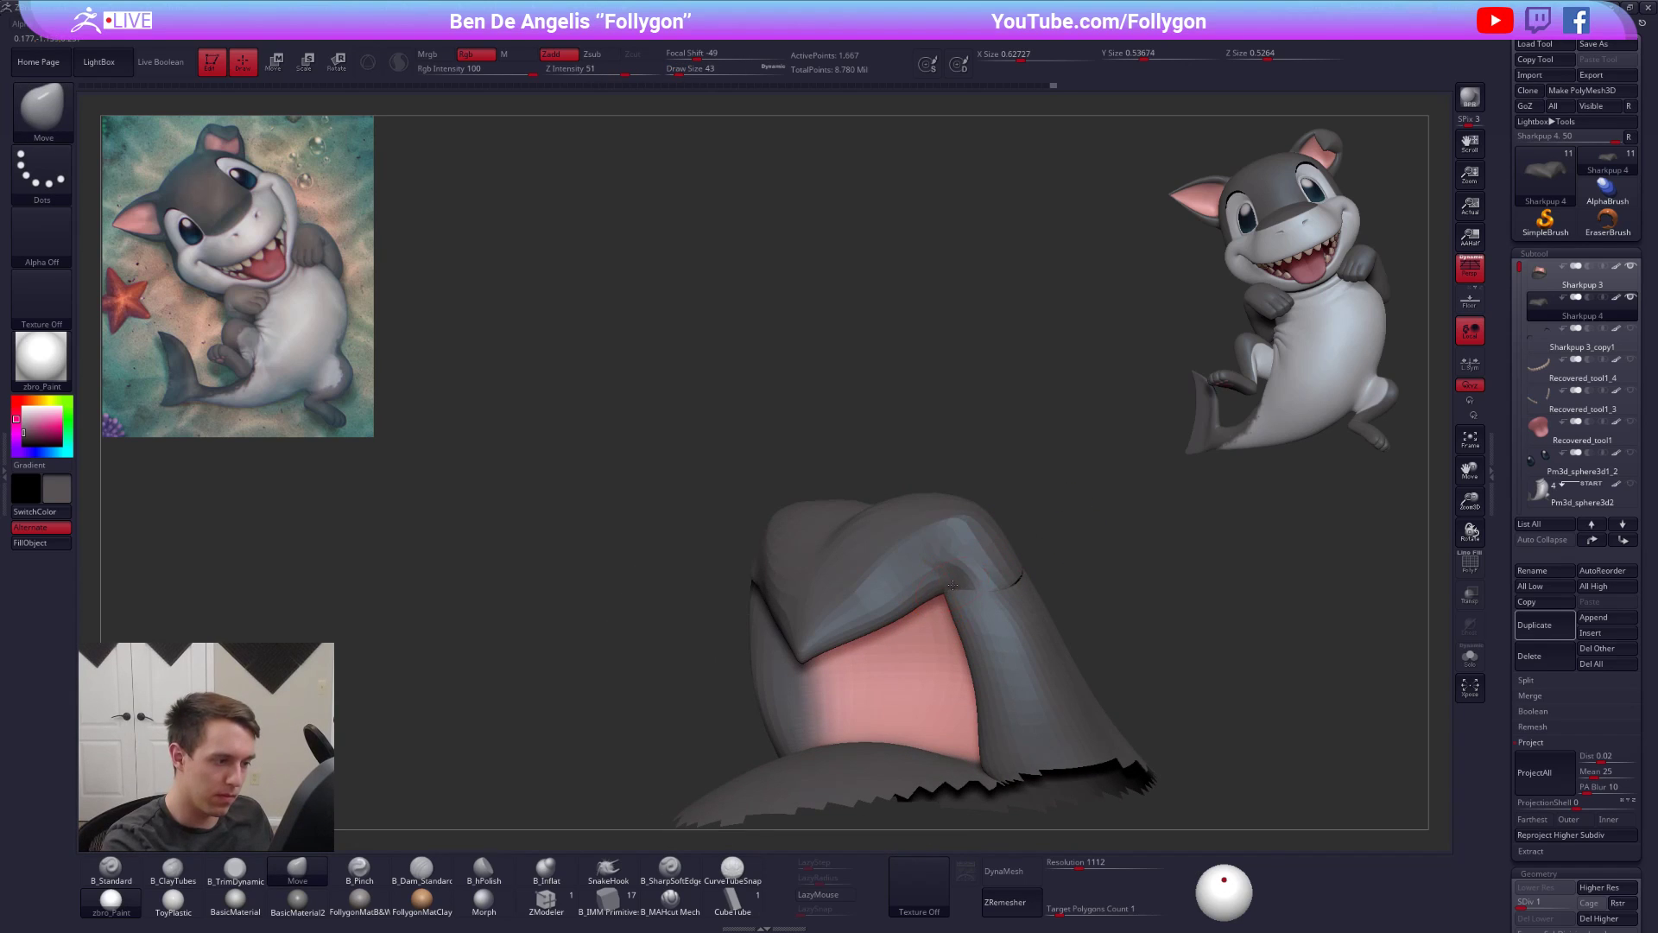
key(space)
drag(899, 608, 874, 619)
right_drag(896, 603, 921, 544)
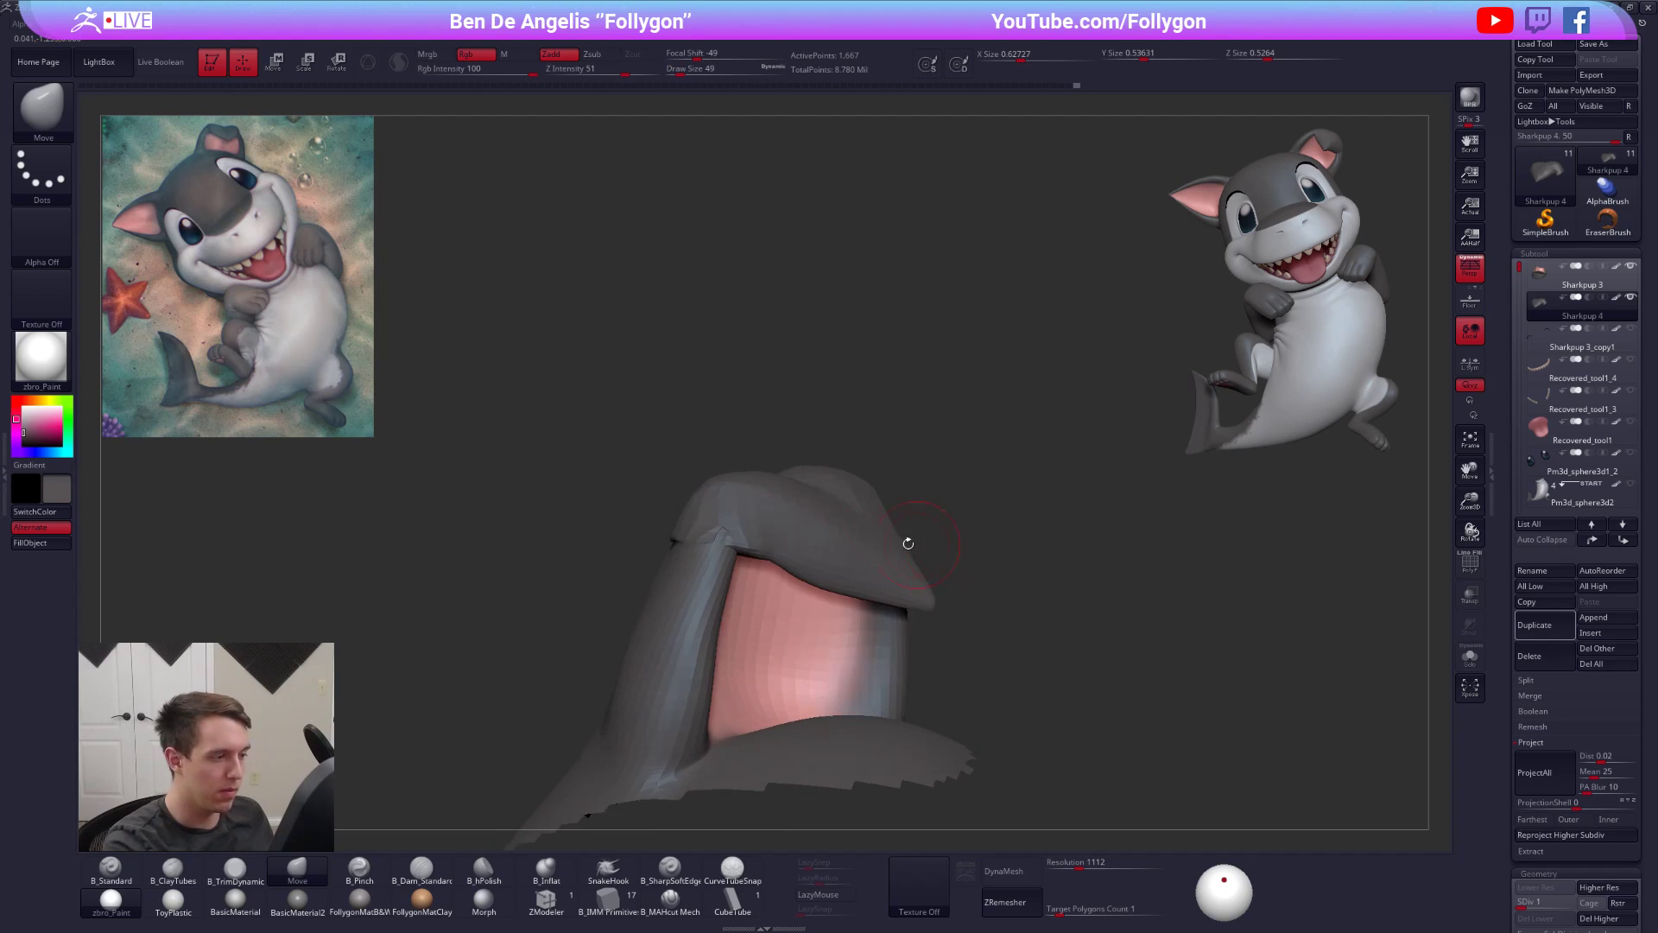
drag(745, 557, 736, 542)
right_drag(743, 544, 1029, 629)
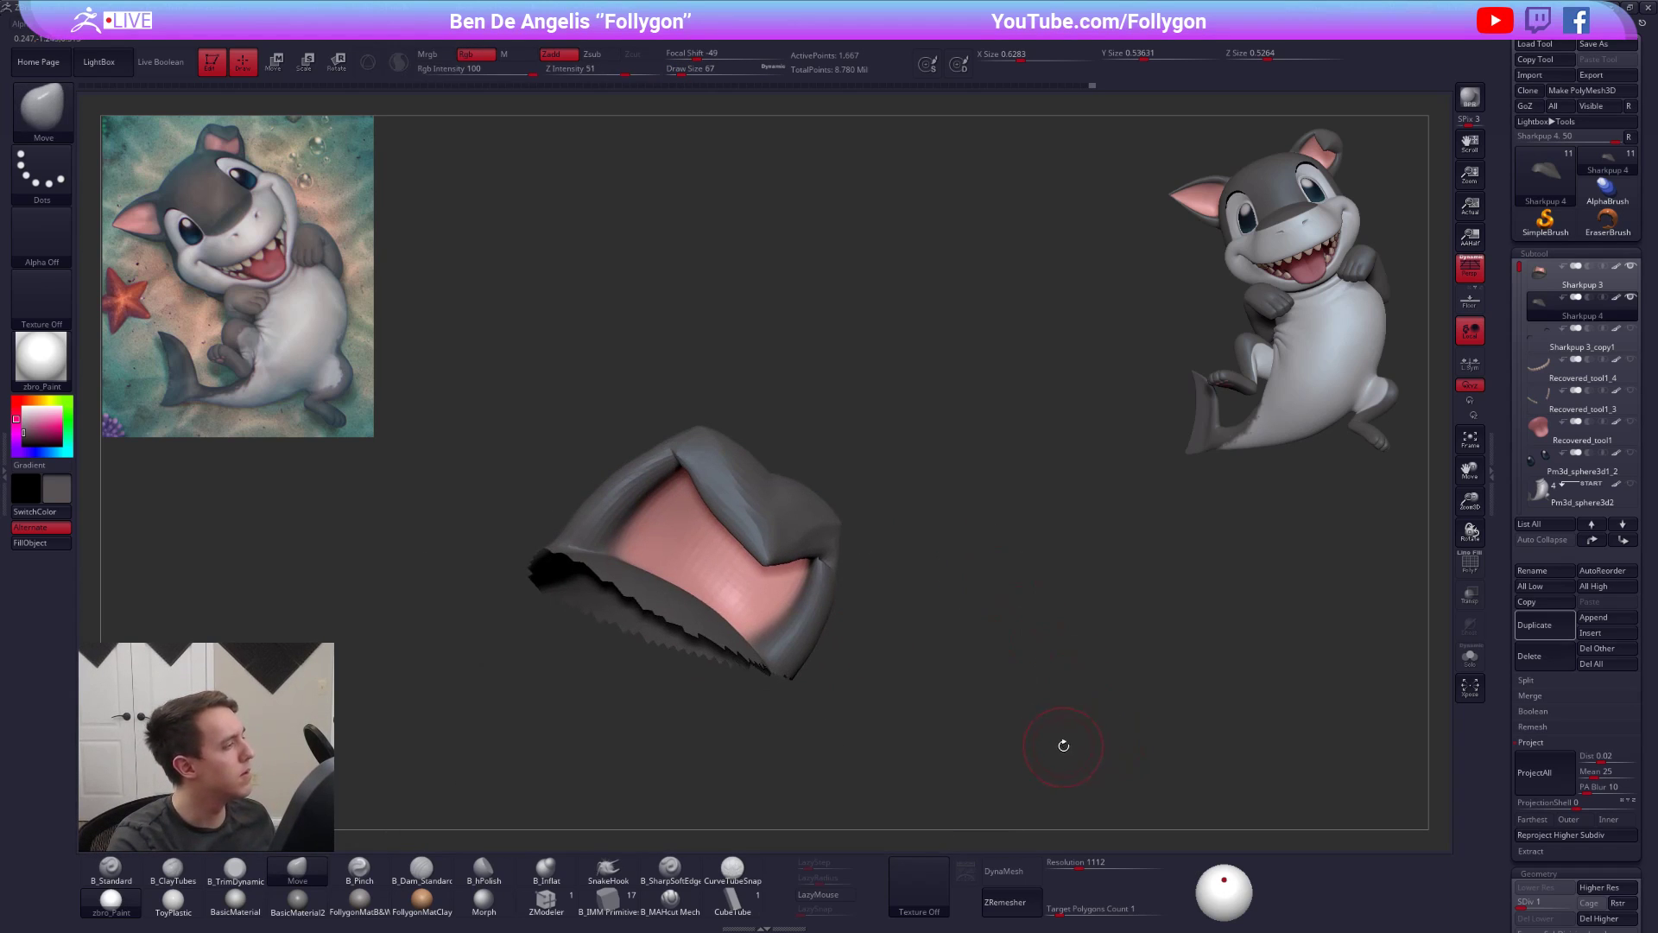
- Raise the ear tip to its highest subdivision level and isolate it in Solo mode
right_drag(1063, 746, 1026, 759)
right_drag(942, 686, 953, 689)
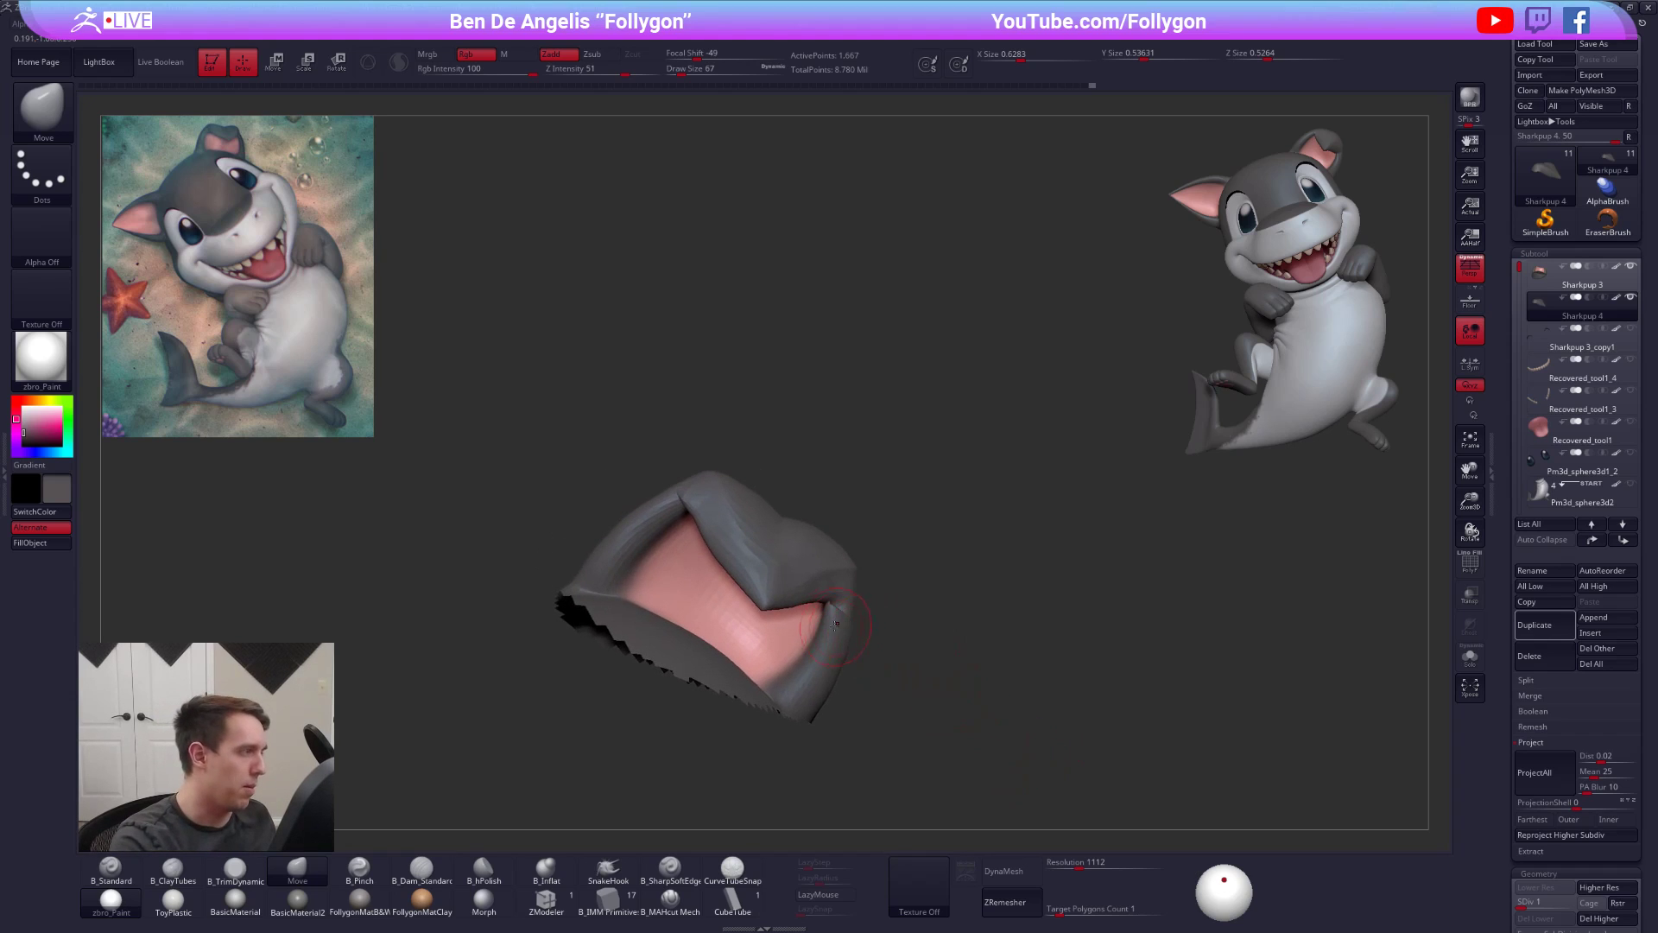
right_drag(792, 557, 851, 552)
key(d)
key(d)
key(d)
key(d)
key(s)
drag(825, 557, 835, 557)
key(alt+s)
- Sharpen the crease across the ear tip's outer surface with B_Pinch at draw size 40
right_drag(831, 557, 803, 734)
key(5)
key(space)
right_drag(725, 688, 753, 689)
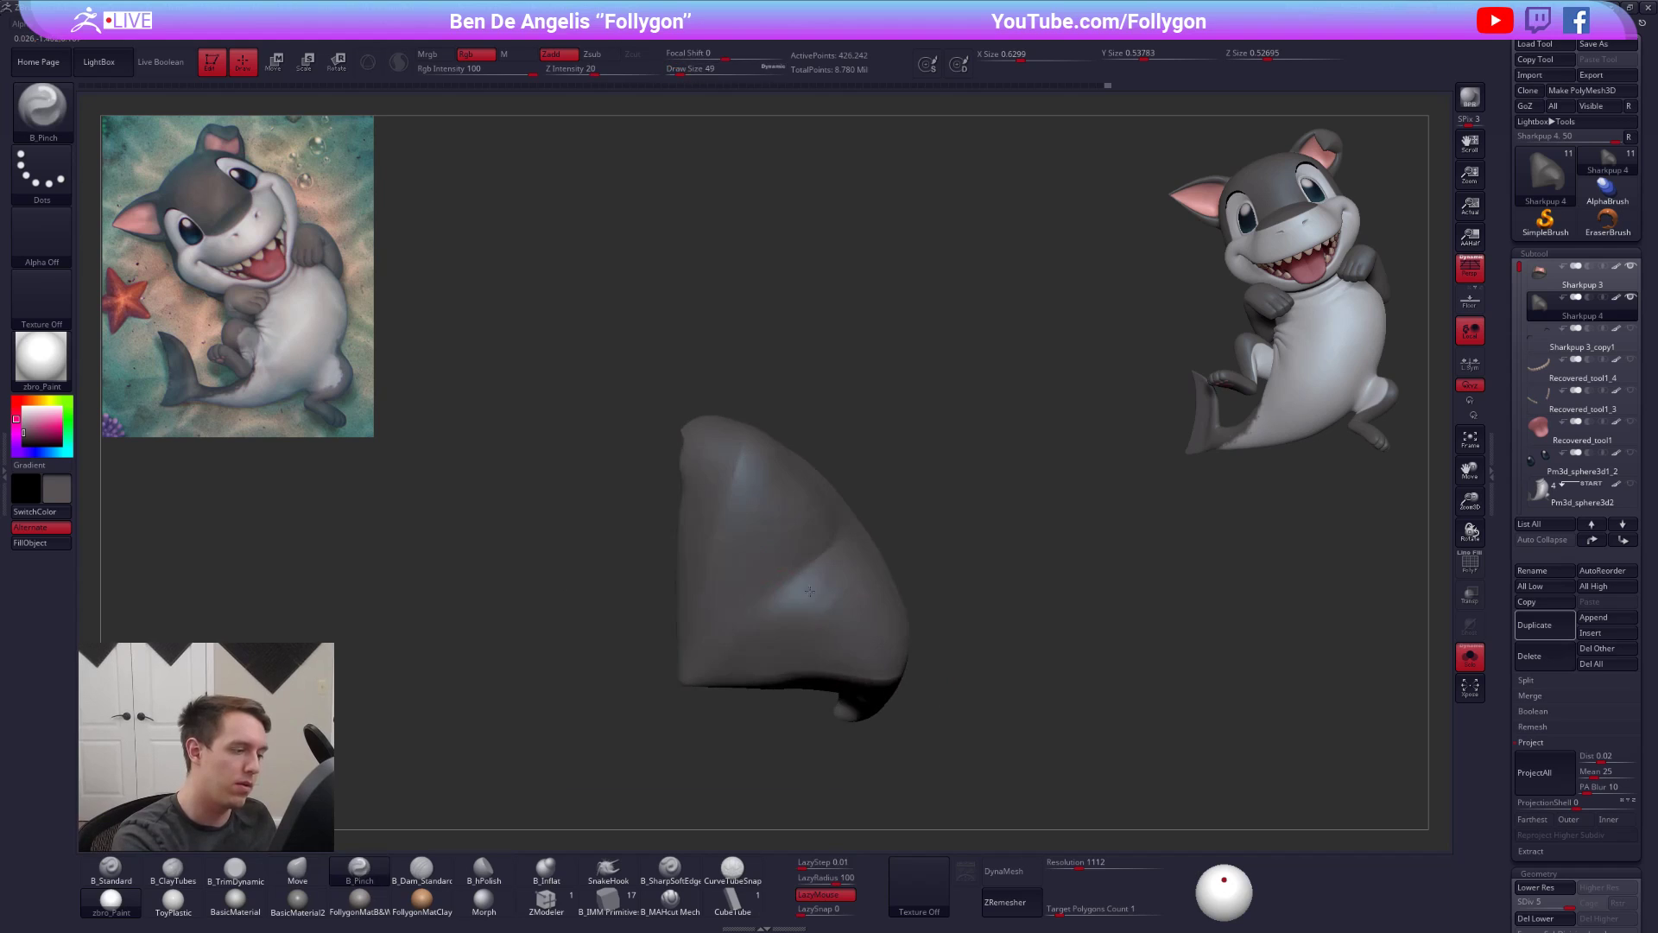
right_drag(849, 522, 780, 579)
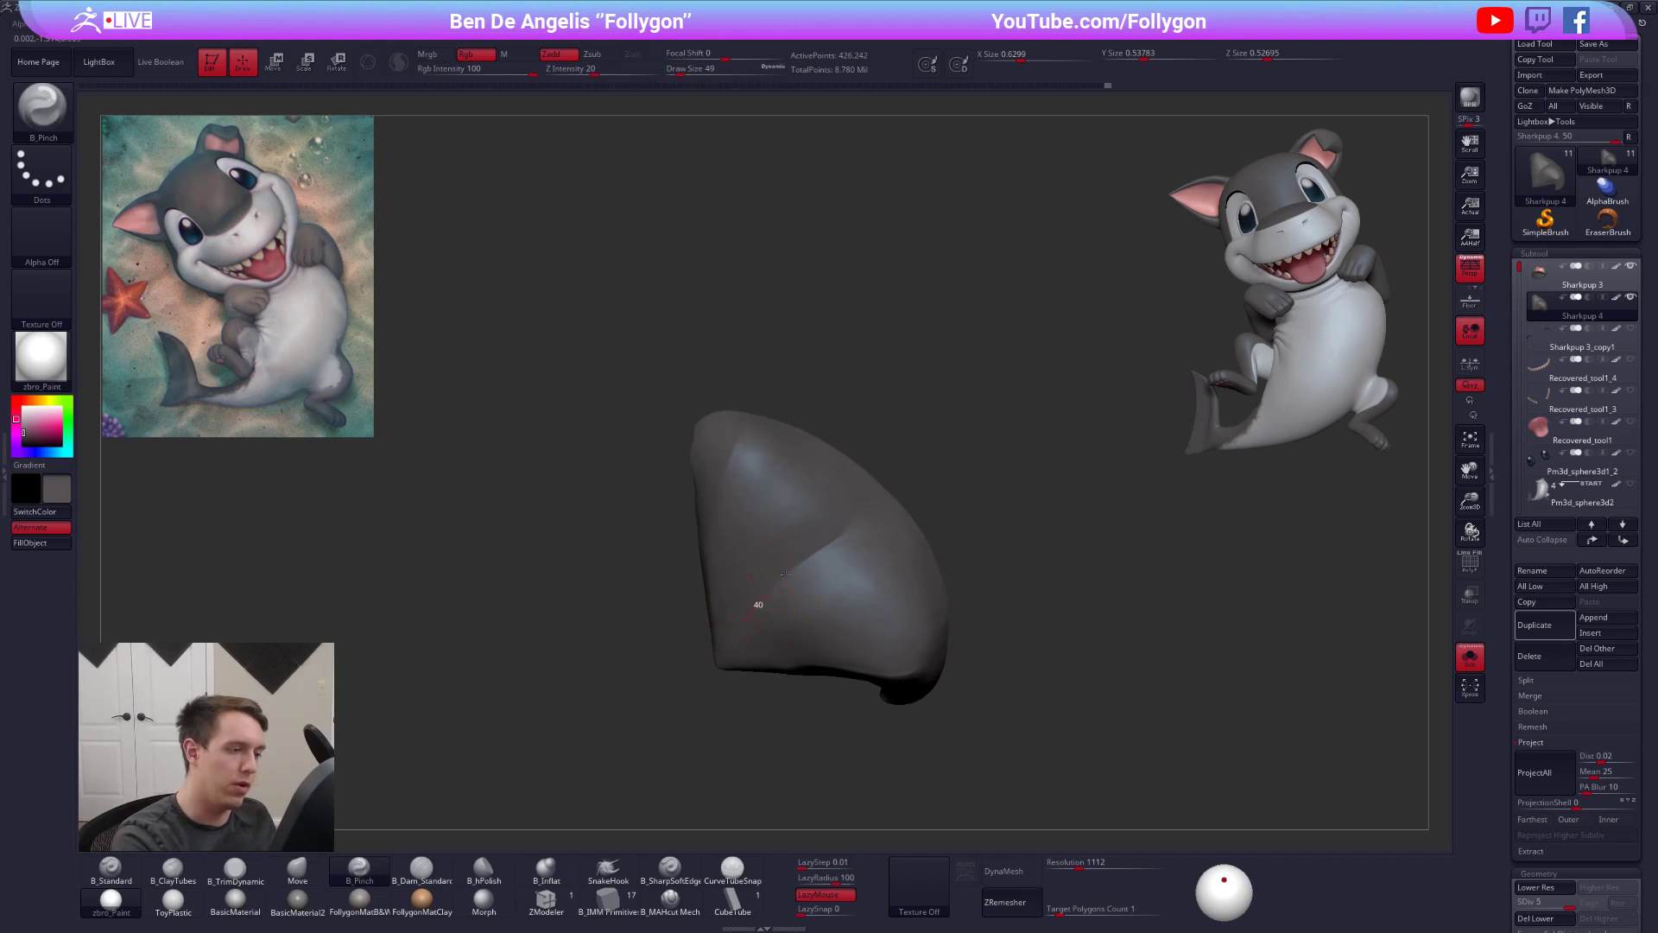
right_drag(766, 641, 877, 562)
key(space)
drag(730, 704, 736, 704)
- Convert the ear tip to DynaMesh at resolution 1112 and smooth its surface around the crease
key(shift+d)
key(shift+d)
key(3)
right_drag(755, 657, 742, 671)
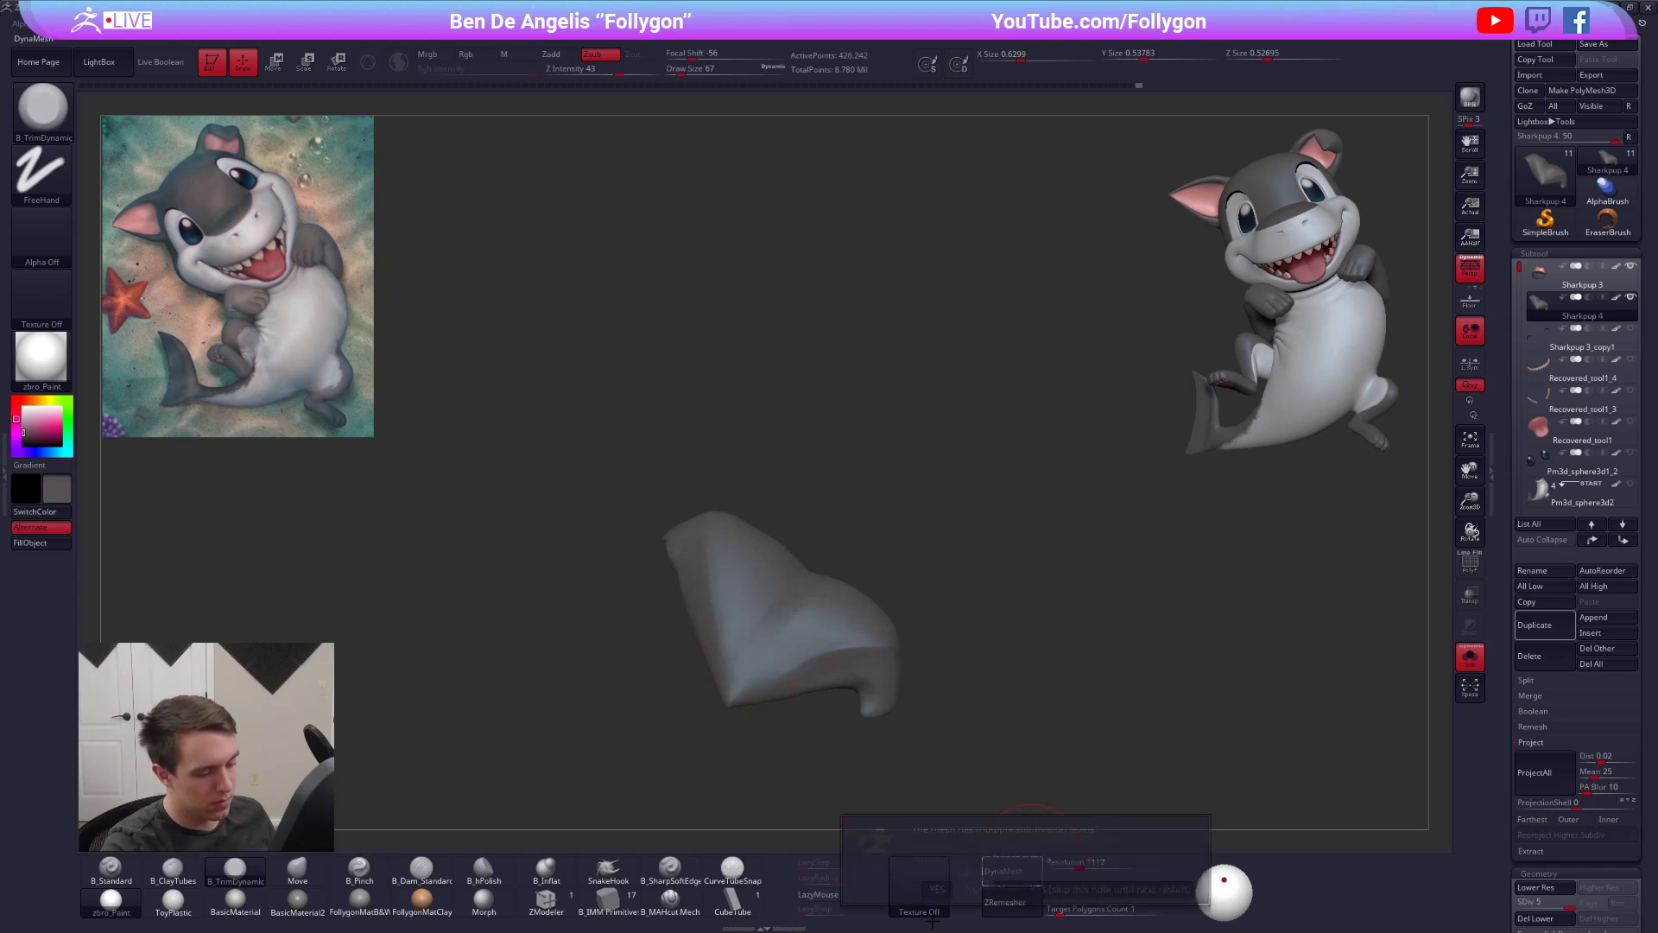
click(1006, 871)
right_drag(825, 781, 811, 621)
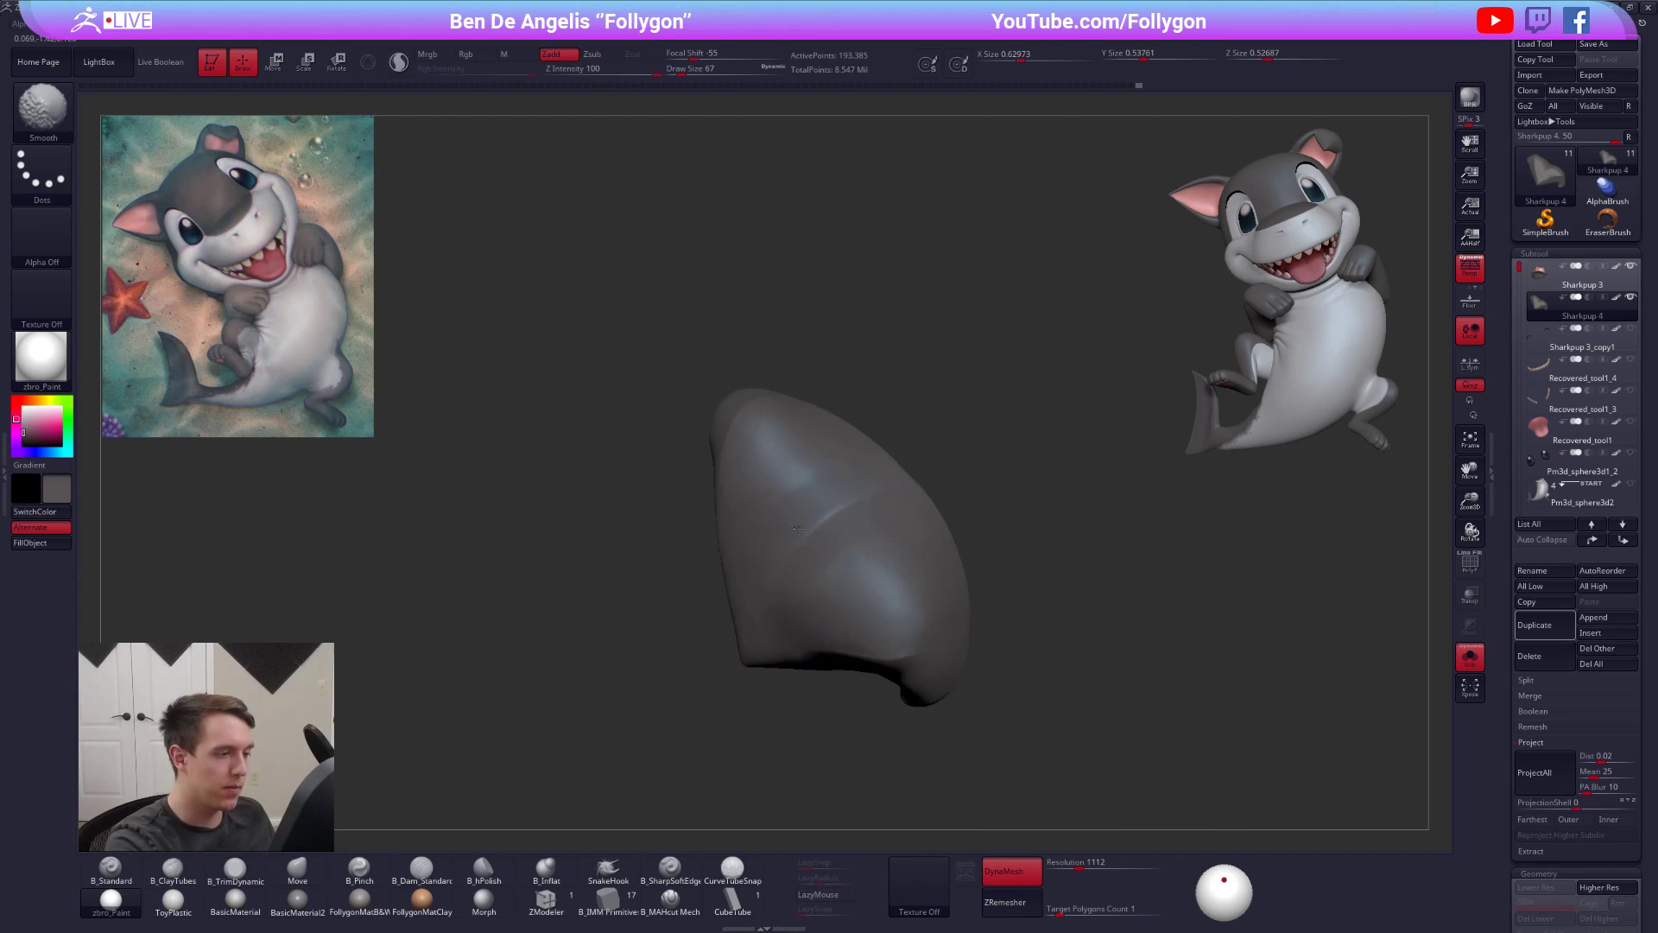
- Pinch the crease along the ear tip's curled side with B_Pinch at draw size 38
mouse_move(882, 515)
right_down()
mouse_move(791, 604)
mouse_move(746, 523)
mouse_move(785, 499)
mouse_move(821, 544)
mouse_move(799, 592)
mouse_move(756, 442)
right_up()
right_drag(784, 656, 937, 643)
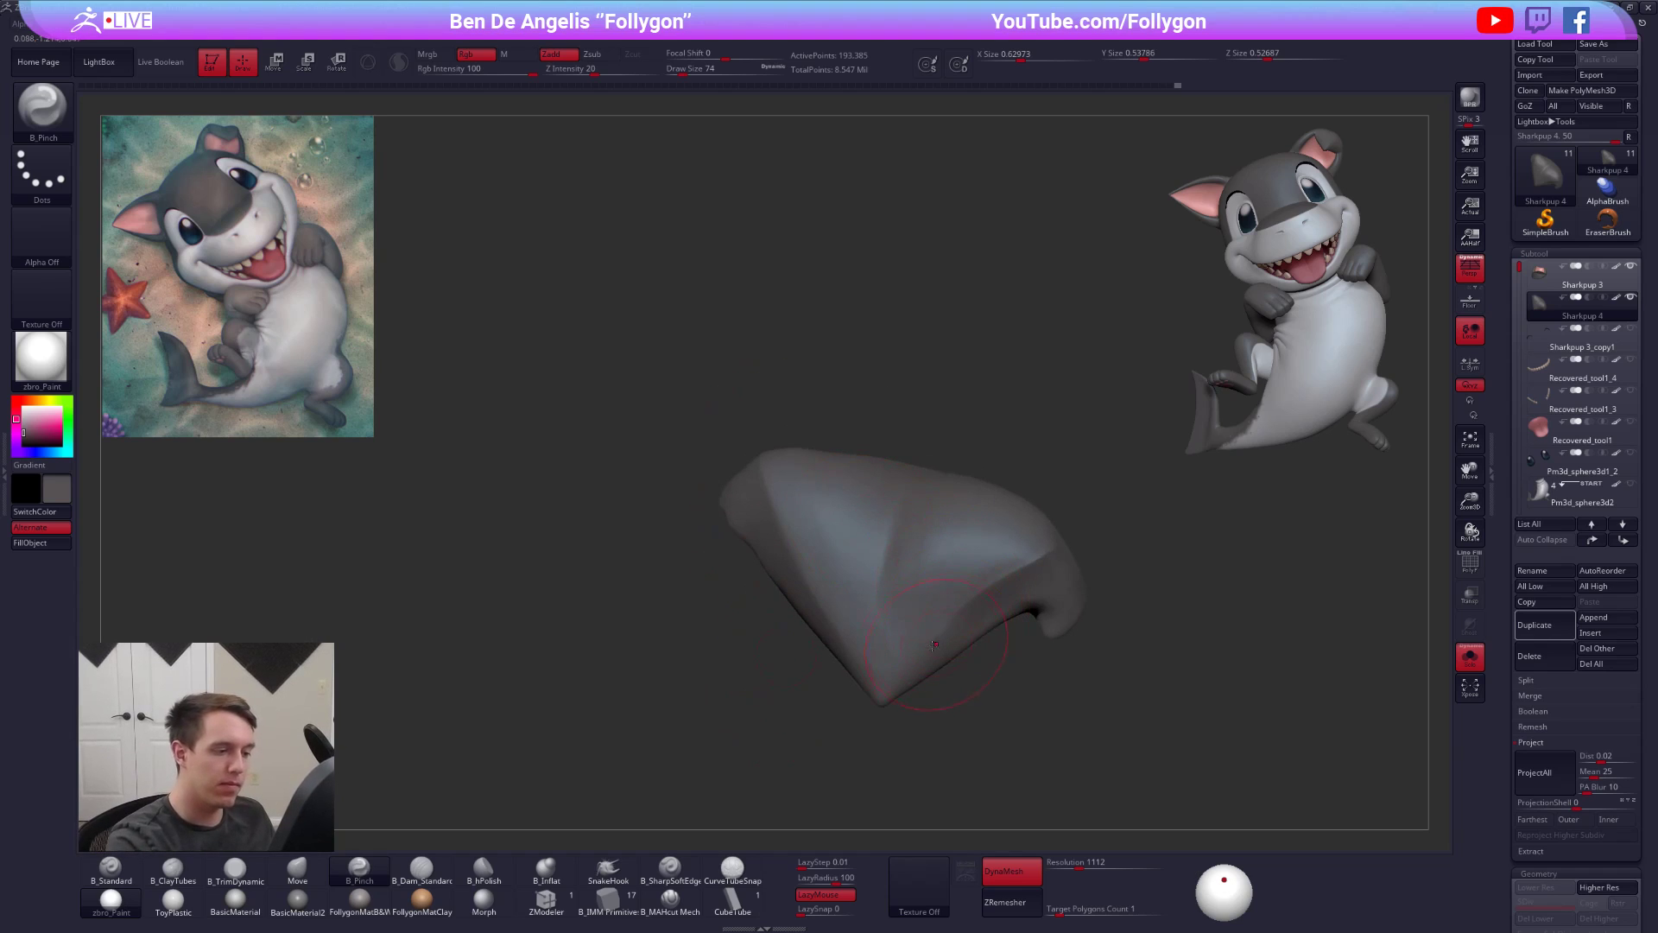
right_drag(1007, 591, 944, 672)
key(space)
click(994, 594)
drag(1006, 578, 1071, 546)
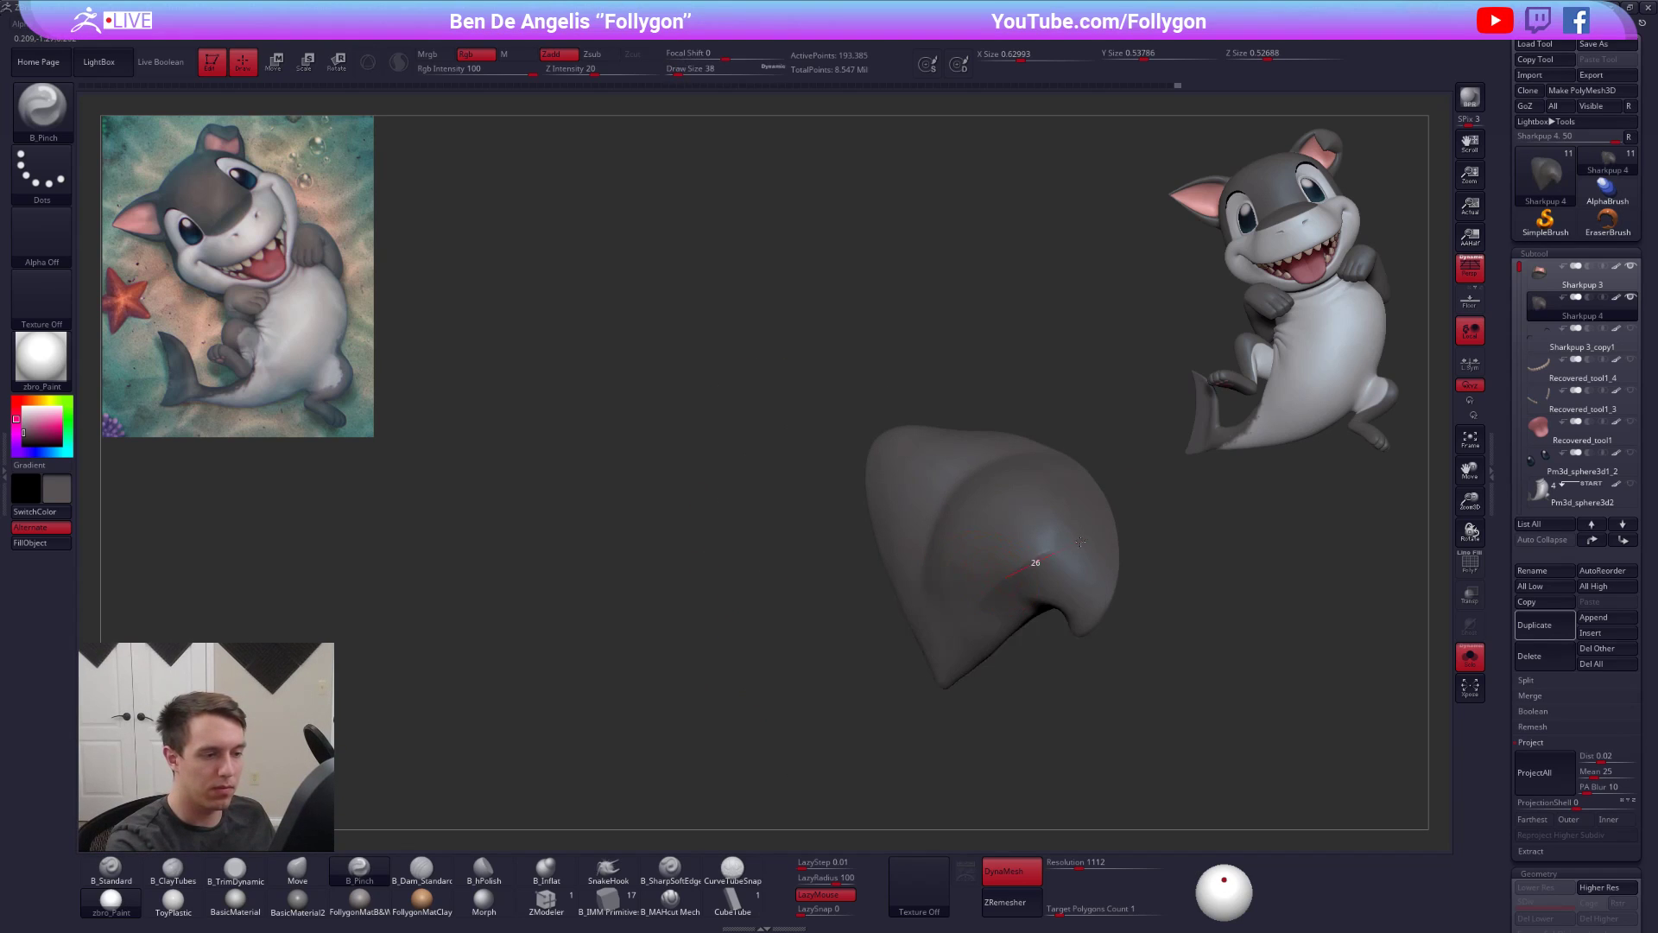
right_drag(1065, 549, 1002, 591)
key(shift)
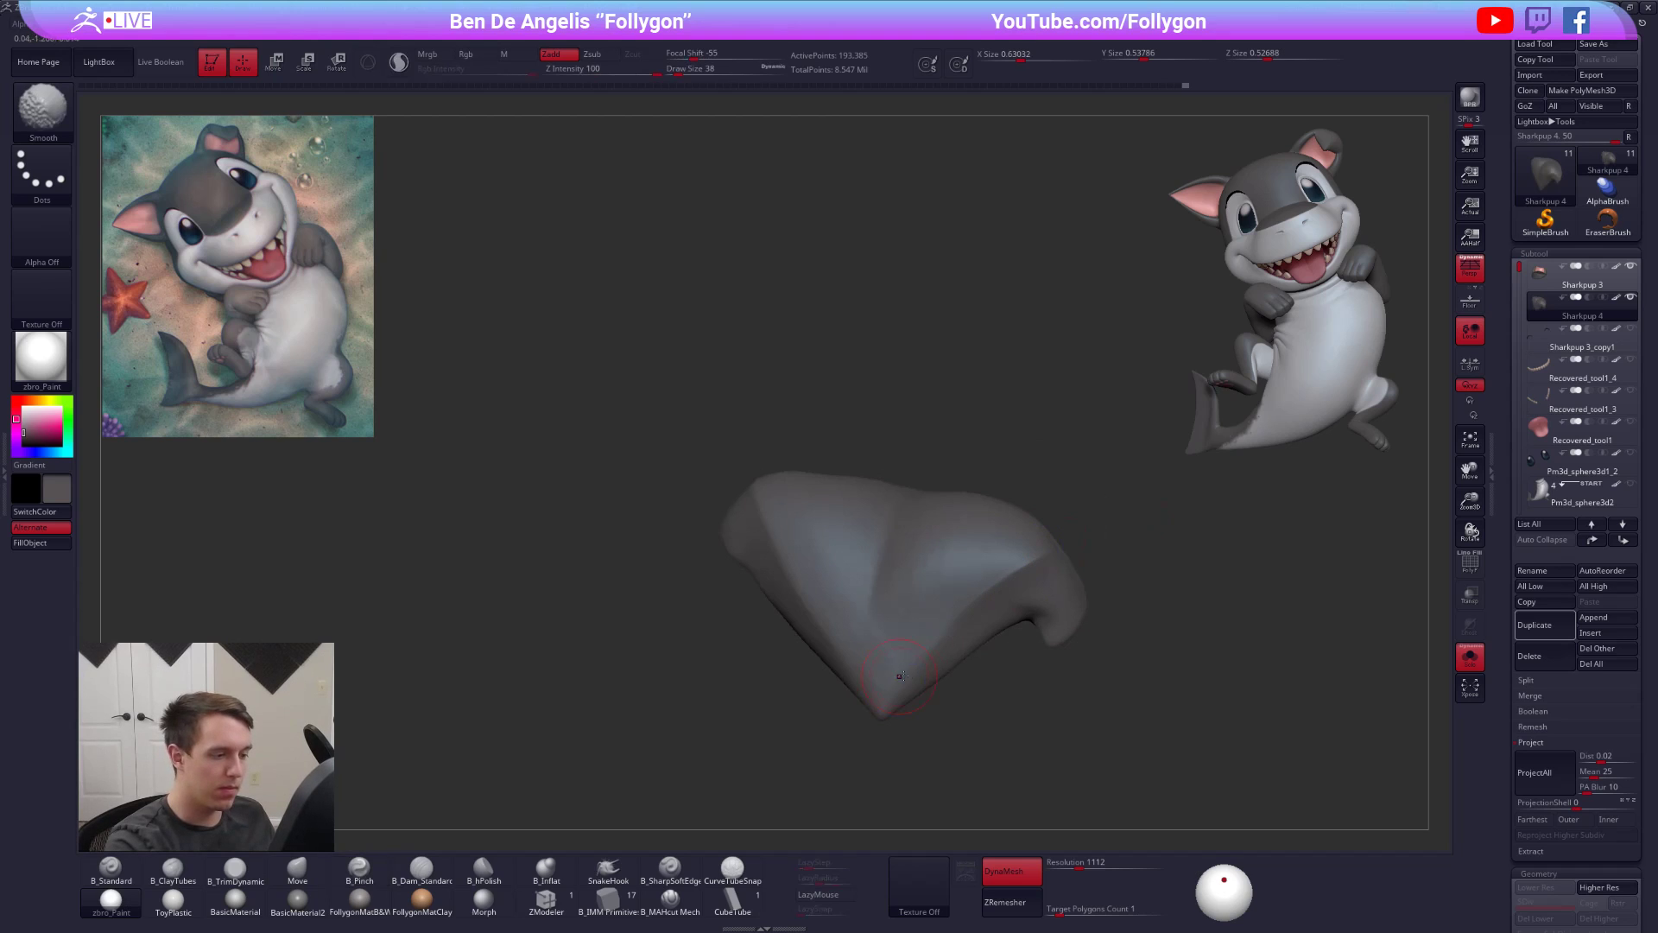
- Turn off Solo mode and smooth the ear tip's corner where it meets the ear base
right_drag(896, 678, 865, 706)
key(space)
click(919, 631)
mouse_move(920, 637)
ctrl+right_down()
mouse_move(986, 632)
mouse_move(965, 549)
mouse_move(906, 643)
mouse_move(1102, 707)
mouse_move(1097, 808)
mouse_move(1067, 763)
mouse_move(1008, 760)
mouse_move(915, 589)
ctrl+right_up()
key(shift+alt+s)
mouse_move(915, 589)
right_down()
mouse_move(967, 570)
mouse_move(915, 596)
right_up()
key(b)
key(m)
key(v)
shift+drag(946, 607, 950, 619)
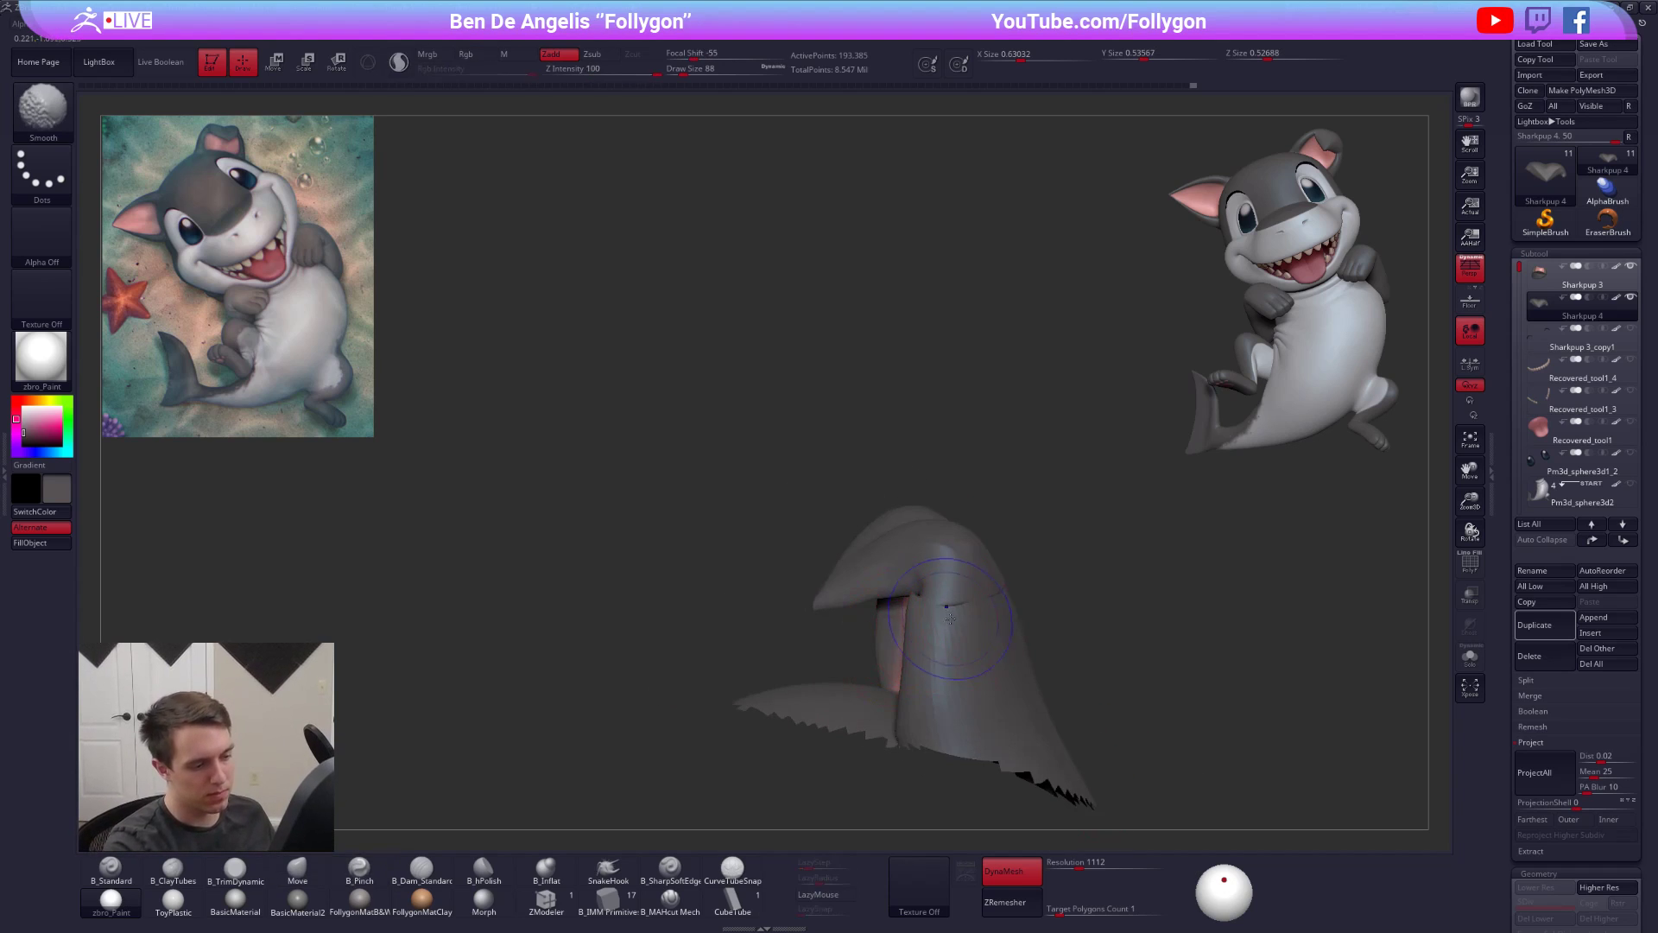
- Isolate the ear tip in Solo mode and cut away one tucked-in corner with SelectLasso
mouse_move(937, 629)
right_down()
mouse_move(995, 655)
mouse_move(928, 635)
mouse_move(993, 608)
right_up()
alt+click(935, 641)
key(shift+f)
key(shift+f)
alt+click(958, 597)
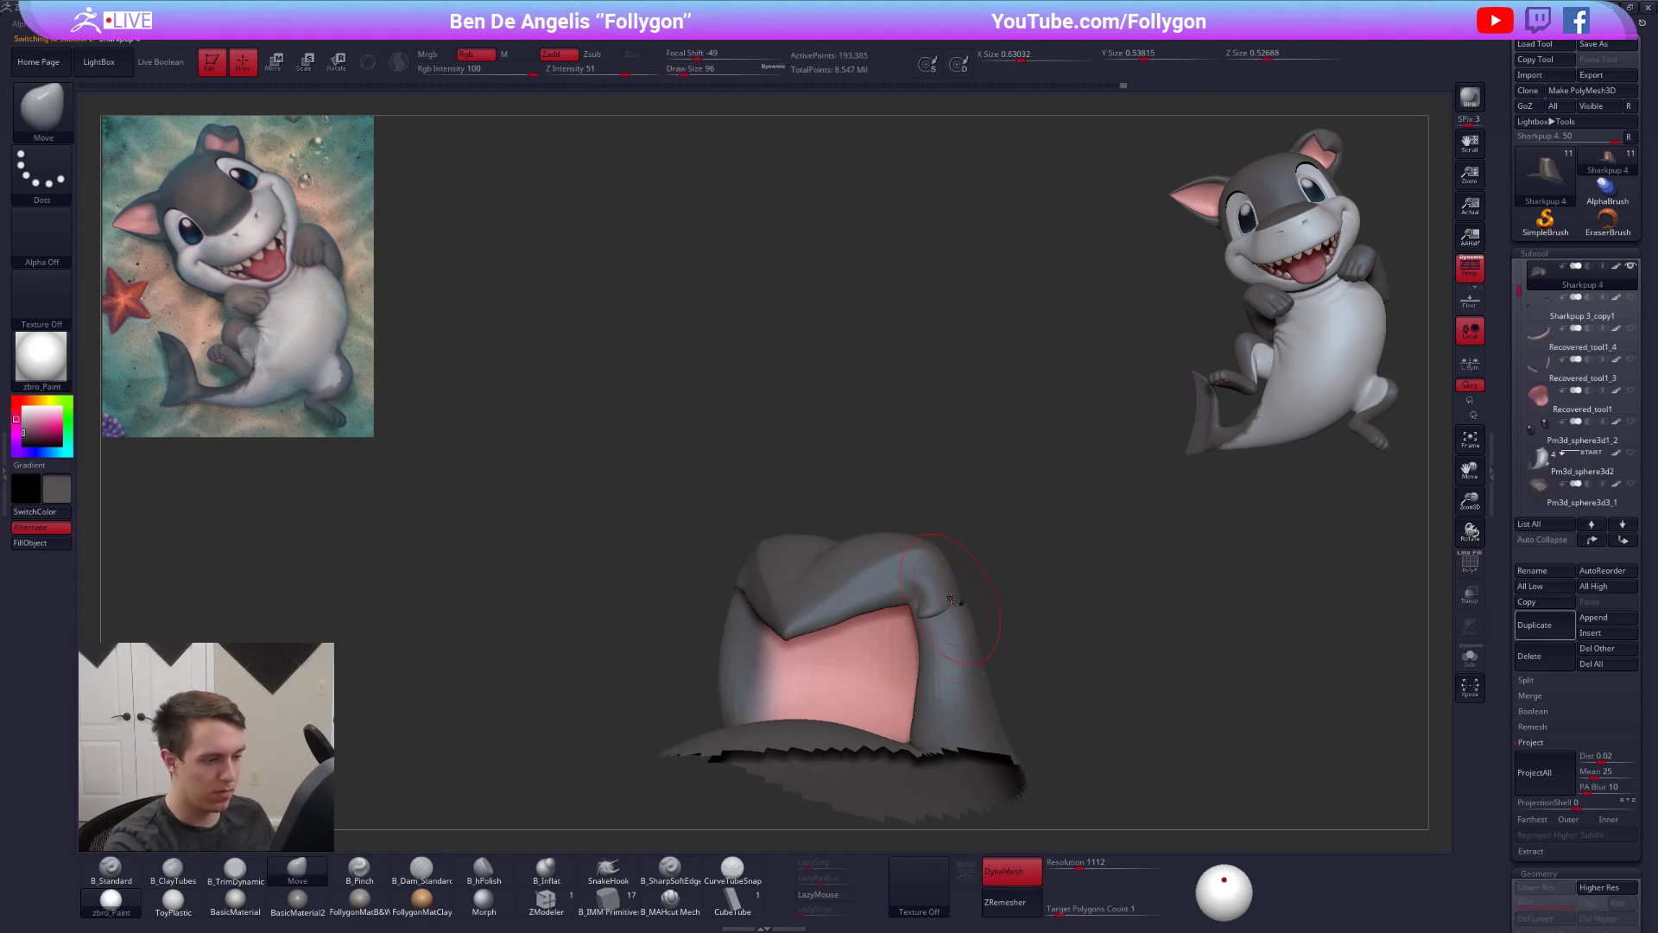
key(space)
drag(974, 603, 967, 603)
key(alt+s)
right_drag(979, 603, 959, 596)
key(ctrl+shift)
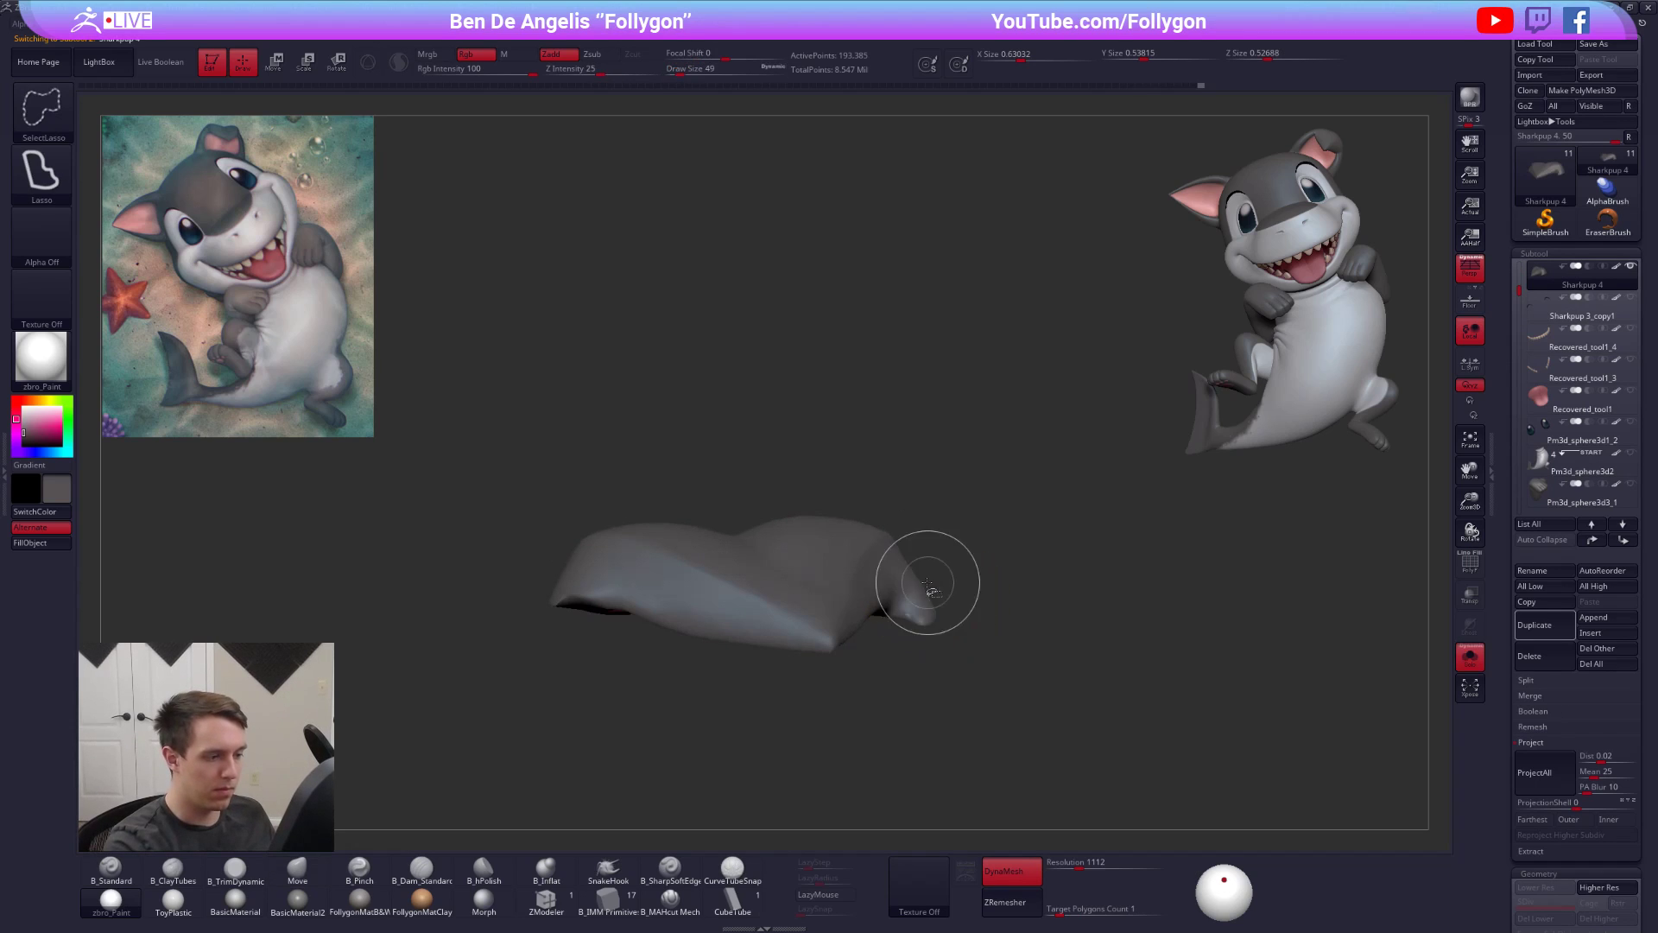
ctrl+alt+shift+drag(894, 675, 993, 618)
- Cut away the ear tip's opposite tucked-in corner with SelectLasso
key(alt+s)
mouse_move(959, 635)
right_down()
mouse_move(887, 630)
mouse_move(1000, 660)
mouse_move(855, 644)
mouse_move(920, 621)
right_up()
key(alt+s)
key(ctrl+shift)
key(ctrl+shift)
ctrl+shift+click(930, 623)
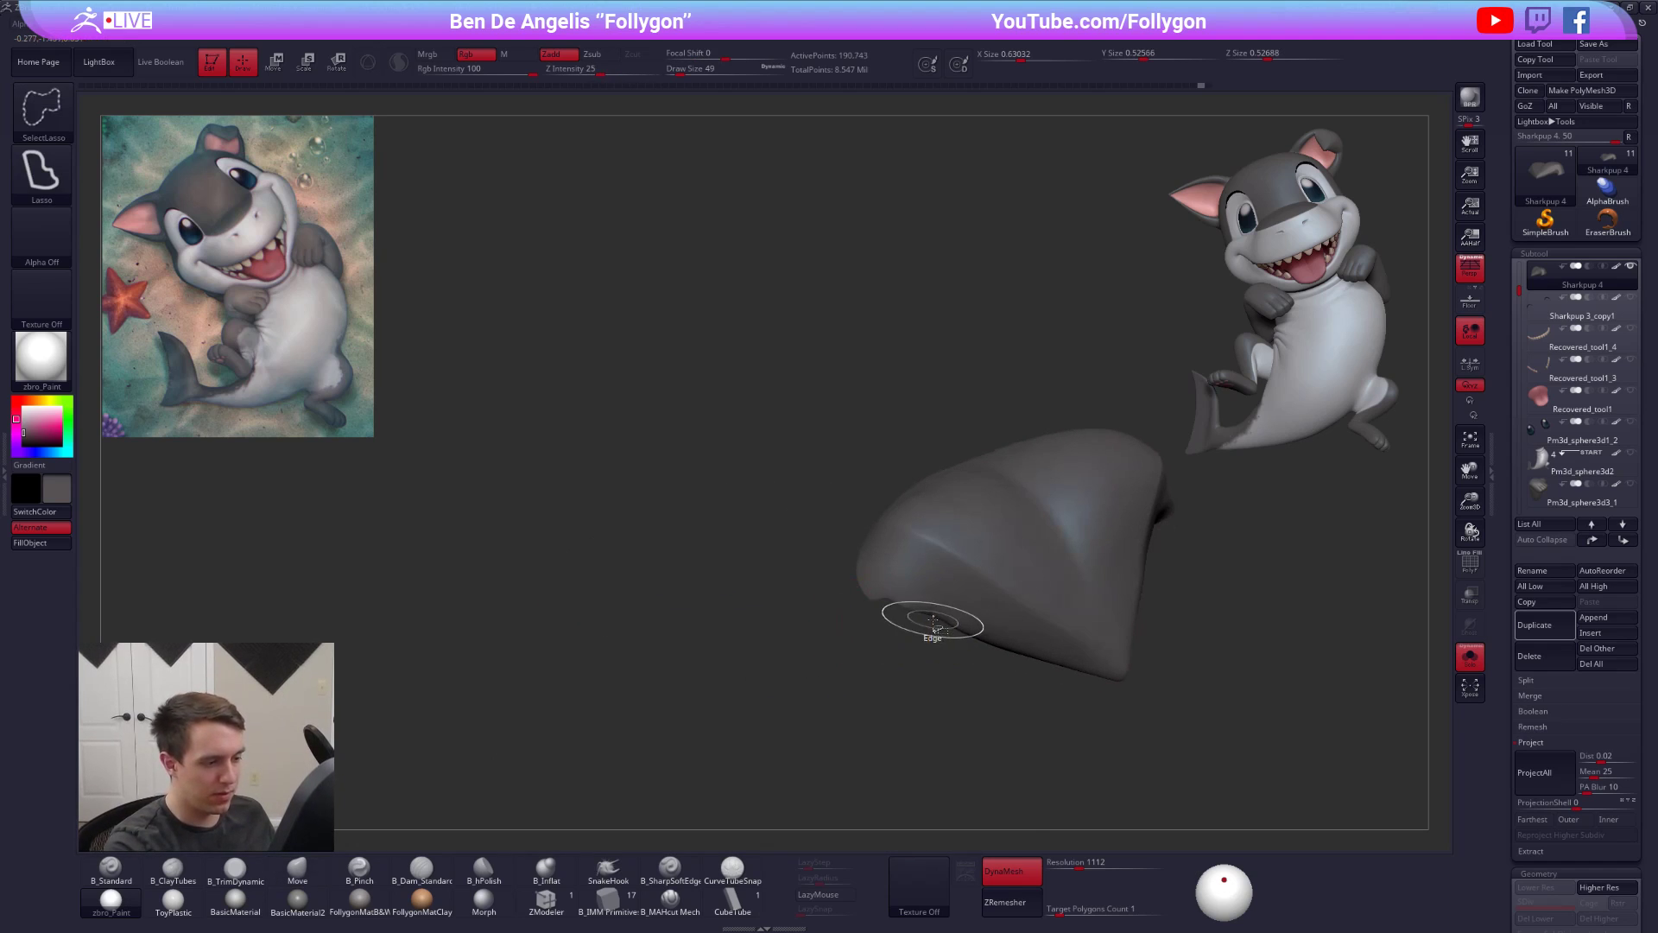
ctrl+alt+shift+drag(895, 595, 835, 595)
right_drag(780, 665, 1003, 546)
key(space)
click(1009, 565)
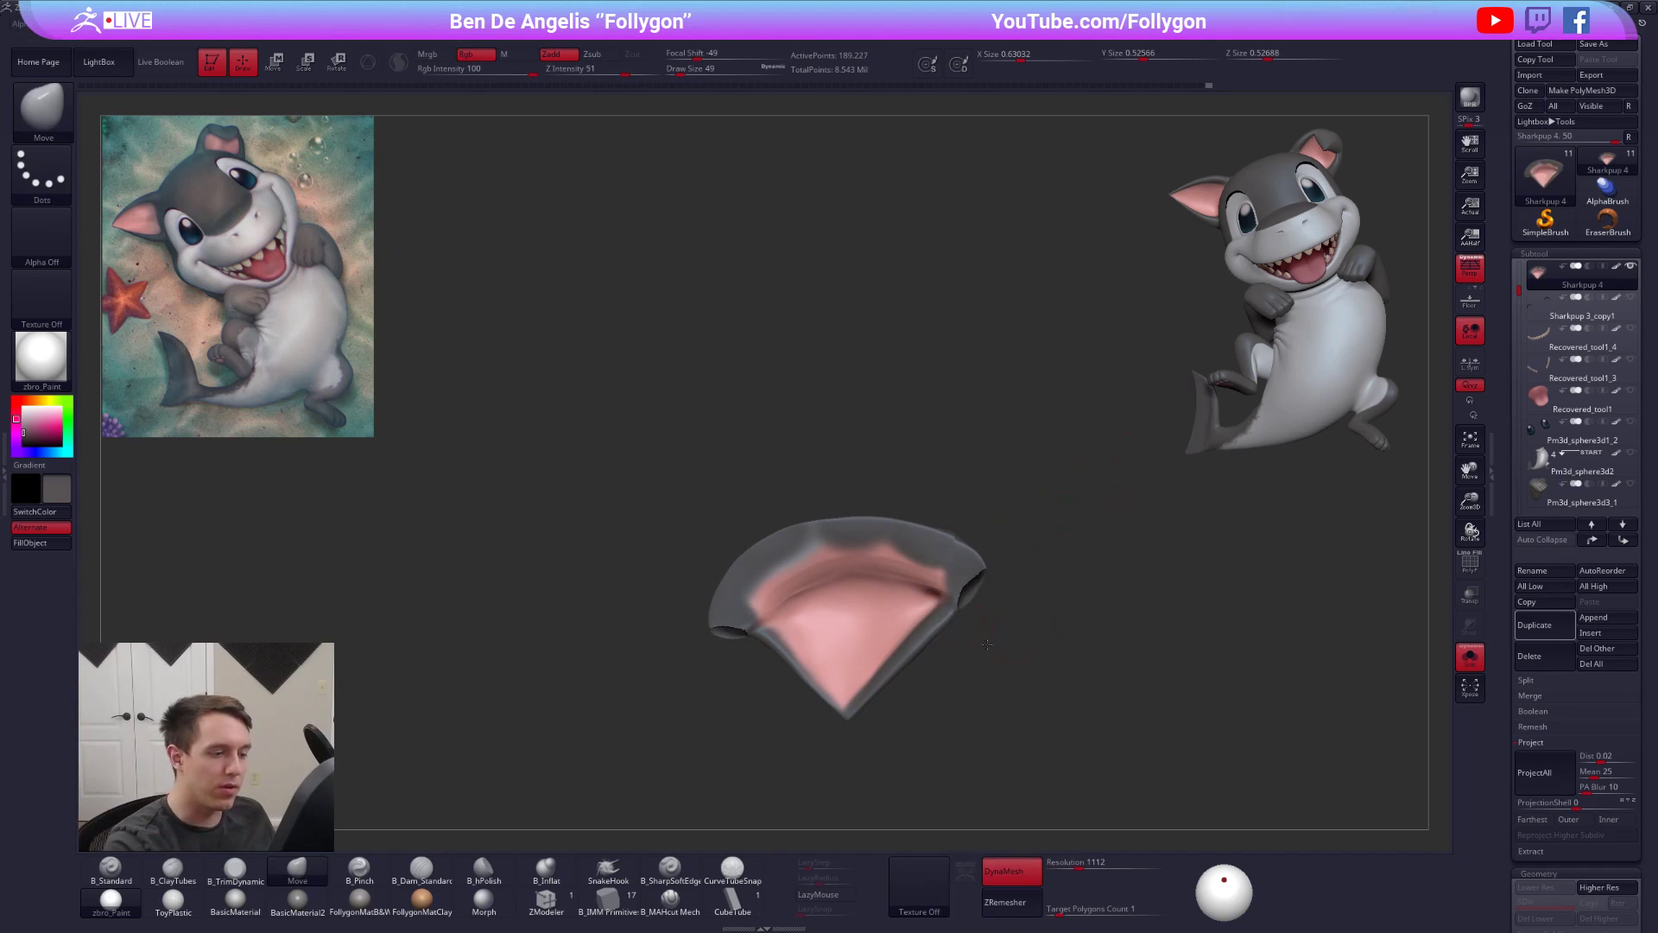
- Re-run DynaMesh on the ear tip to close its cut ends and smooth the rebuilt surface
alt+right_drag(992, 643, 948, 637)
mouse_move(1071, 686)
ctrl+mouse_down()
mouse_move(1083, 667)
mouse_move(1071, 691)
ctrl+mouse_up()
right_drag(856, 594, 873, 646)
ctrl+right_drag(873, 646, 890, 660)
shift+drag(924, 608, 939, 596)
mouse_move(943, 596)
right_down()
mouse_move(916, 597)
mouse_move(950, 584)
right_up()
- Build up the ear tip's closed end with B_ClayTubes at draw size 38 and flatten it with B_TrimDynamic
key(space)
click(925, 619)
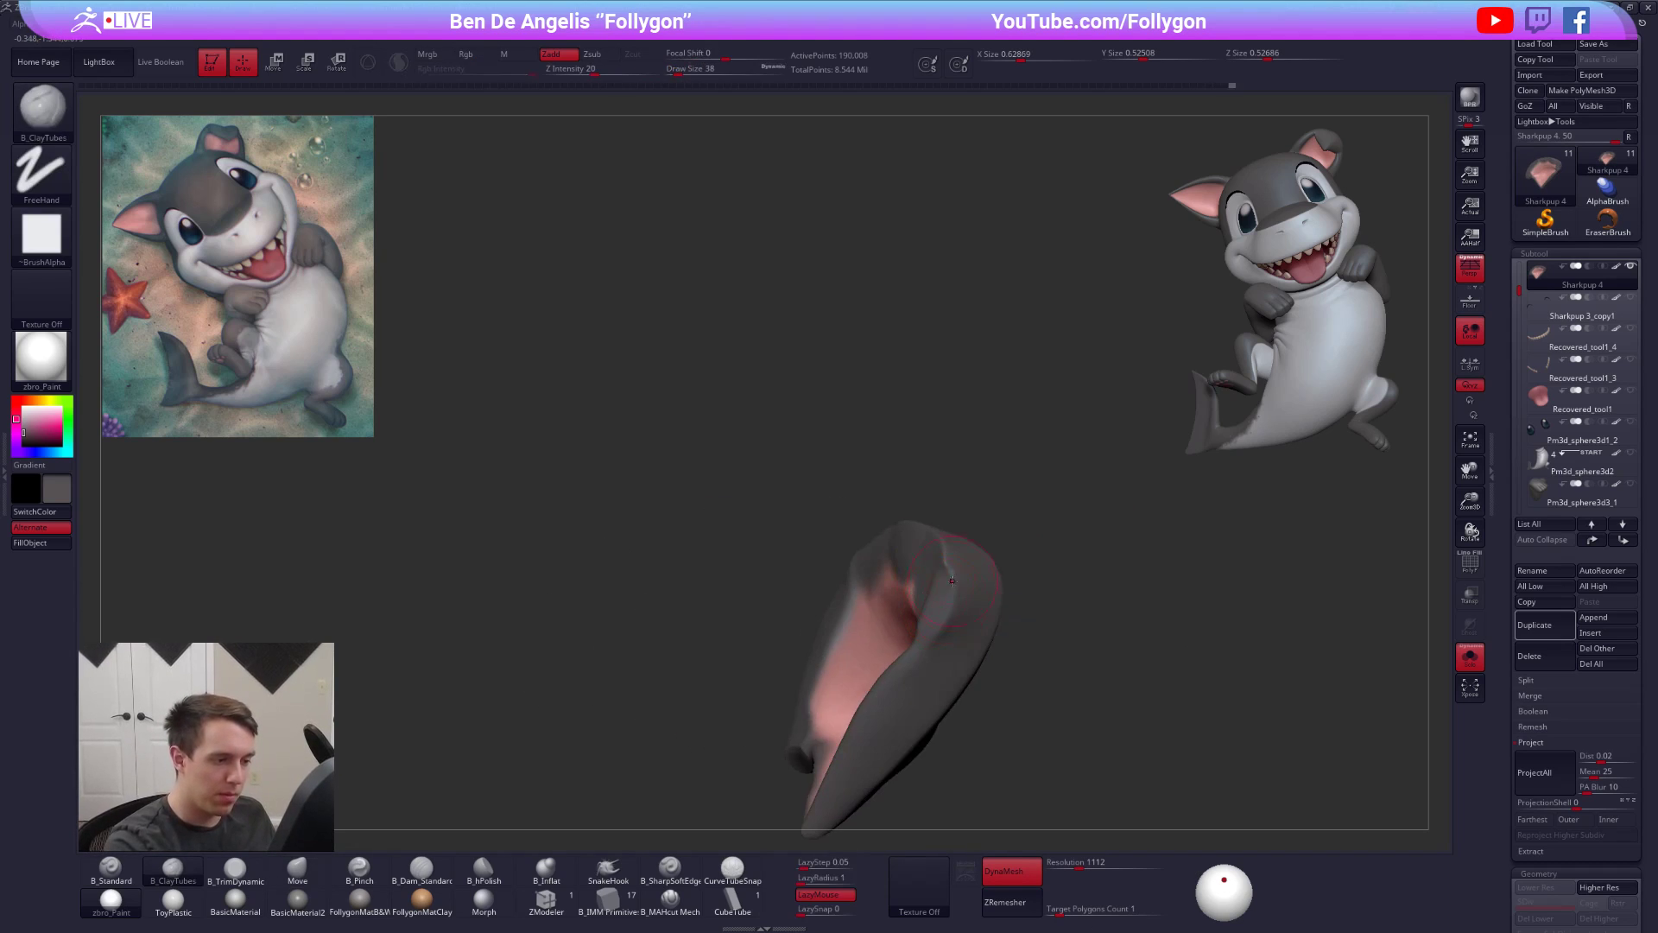
right_drag(926, 643, 899, 691)
key(space)
key(3)
drag(945, 623, 953, 589)
- Reshape the ear tip's closed end with Move at draw size 38 and smooth its rim
right_drag(938, 615, 925, 627)
key(4)
key(space)
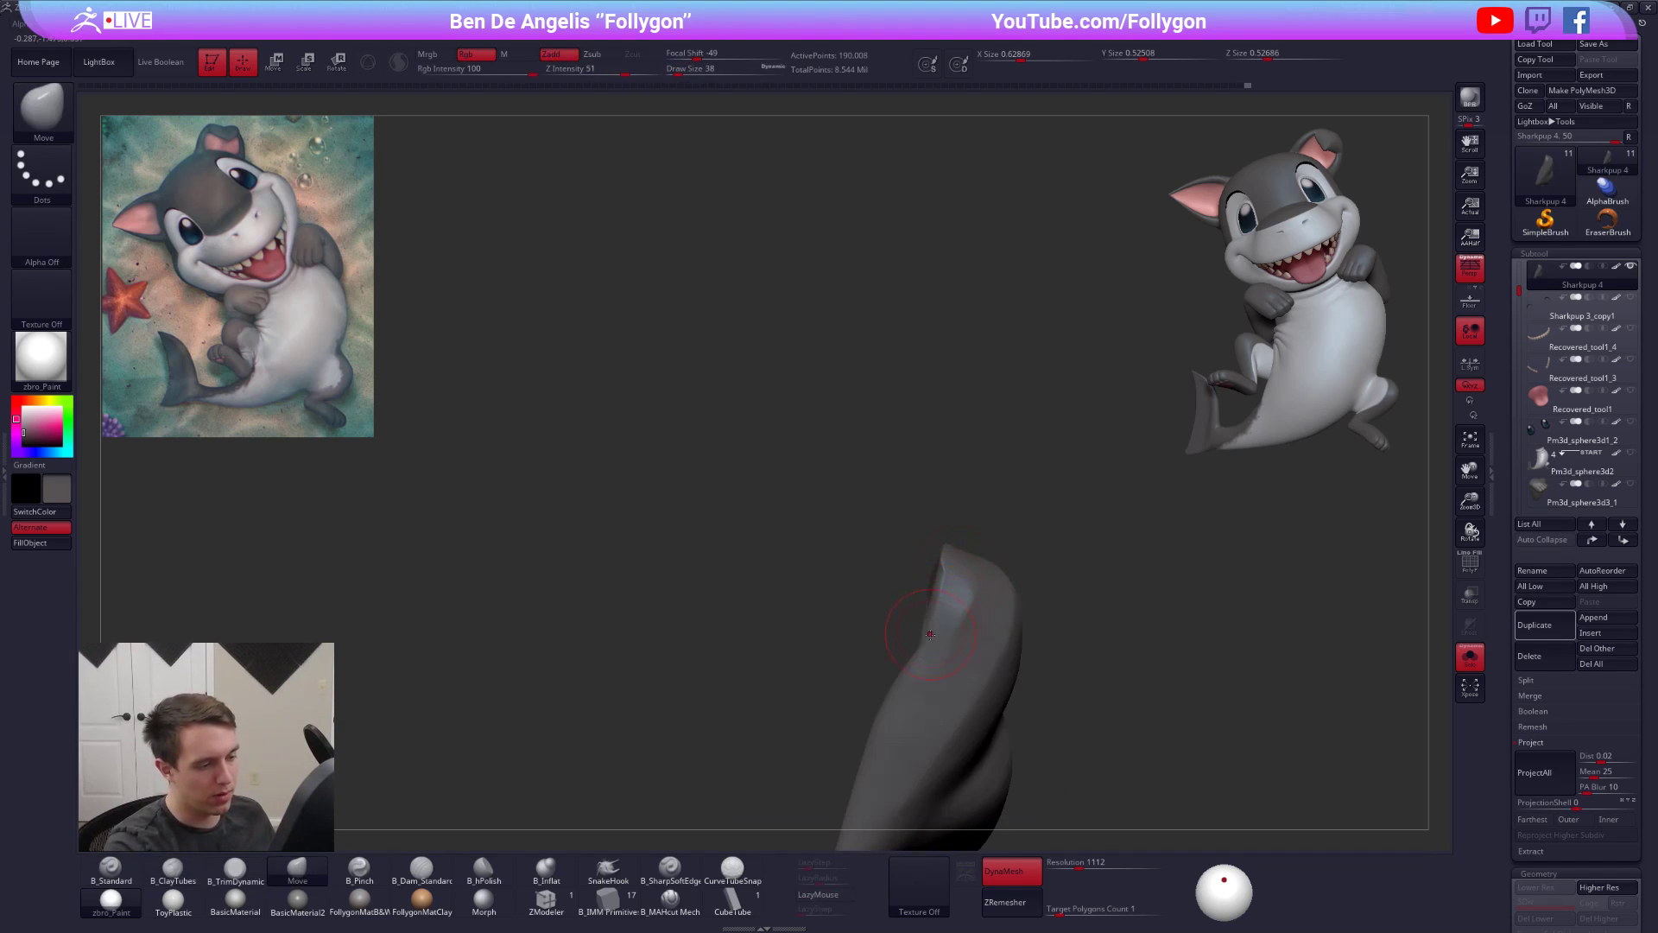
key(shift)
shift+drag(914, 646, 948, 586)
mouse_move(948, 586)
right_down()
mouse_move(846, 605)
mouse_move(833, 665)
mouse_move(881, 647)
mouse_move(898, 604)
right_up()
shift+drag(889, 609, 907, 583)
mouse_move(907, 583)
right_down()
mouse_move(902, 596)
mouse_move(908, 546)
right_up()
- Fill out the upper rim beside the ear tip's inner fold with B_ClayTubes at draw size 33
key(space)
drag(933, 623, 926, 623)
key(2)
right_drag(864, 562, 918, 546)
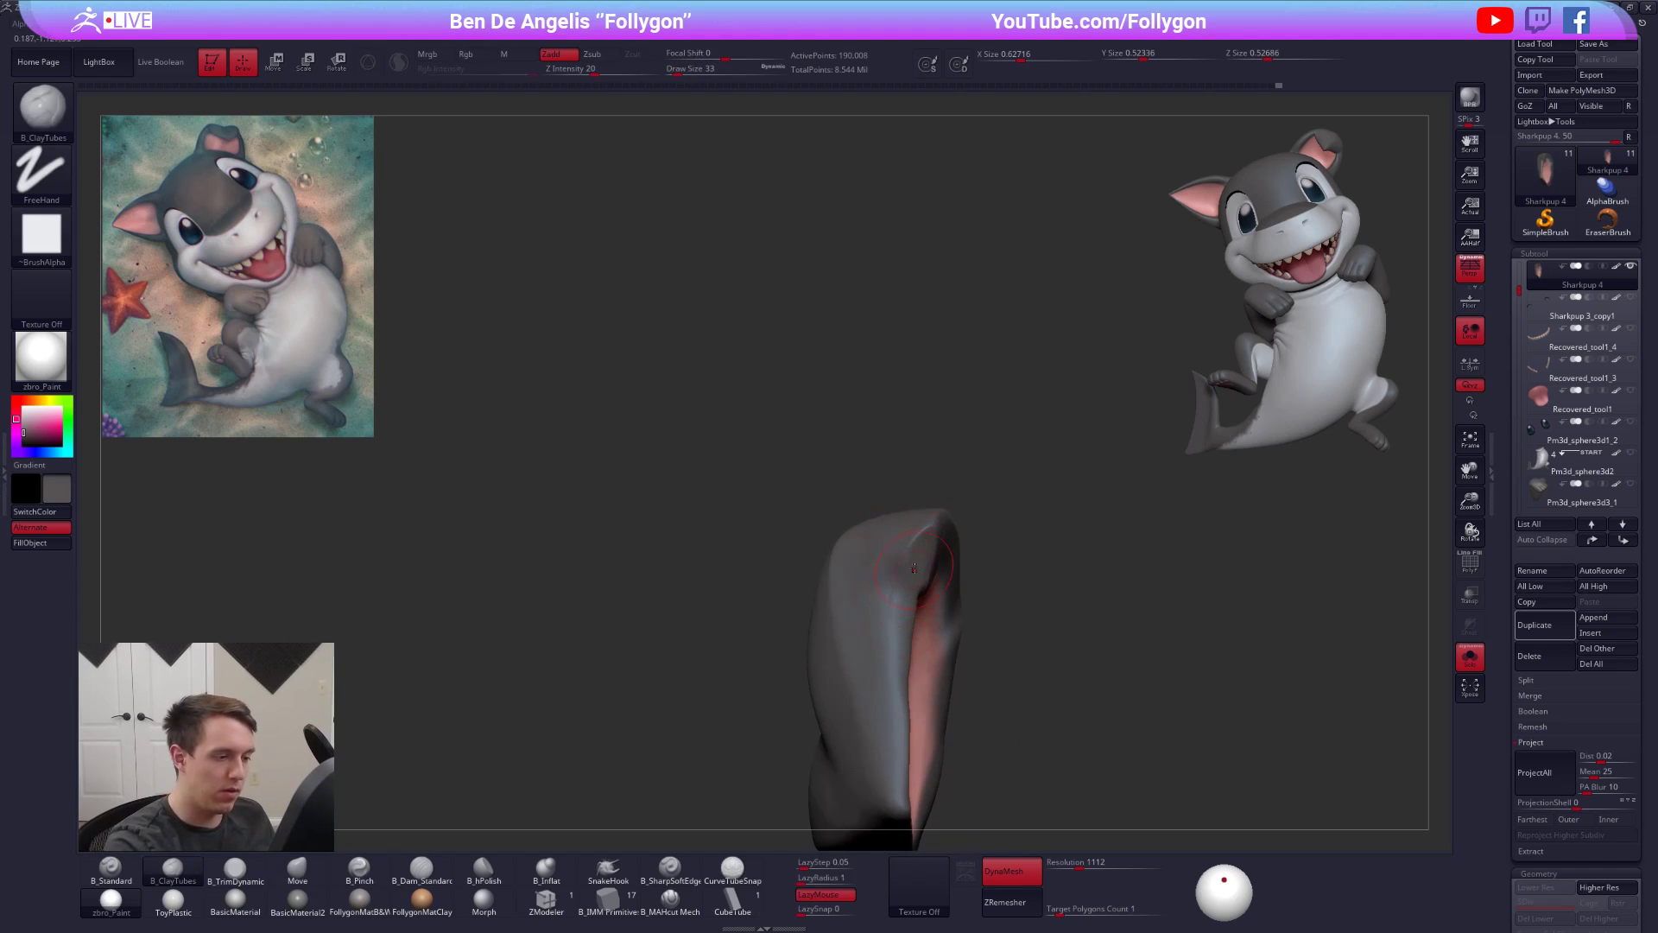
key(space)
mouse_move(905, 583)
right_down()
mouse_move(941, 603)
mouse_move(921, 584)
right_up()
- Bring back the ear base and refine the ear tip's edge beside the pink opening with B_TrimDynamic and Smooth
key(space)
key(b)
key(m)
key(v)
key(b)
key(c)
key(t)
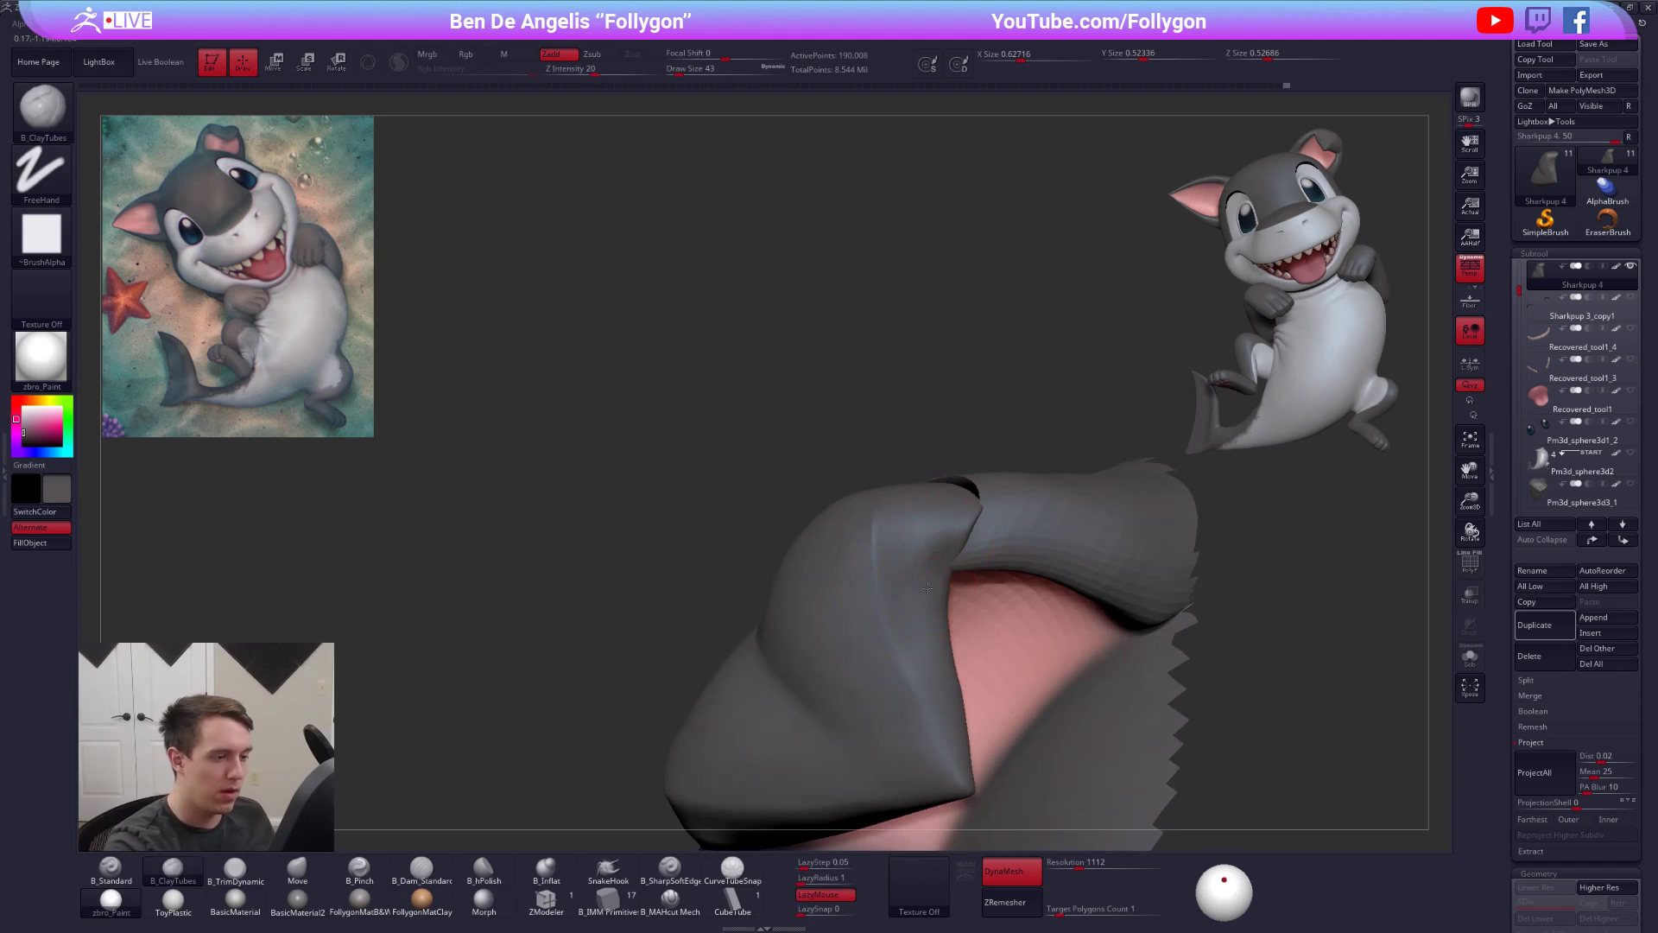
key(b)
key(t)
key(d)
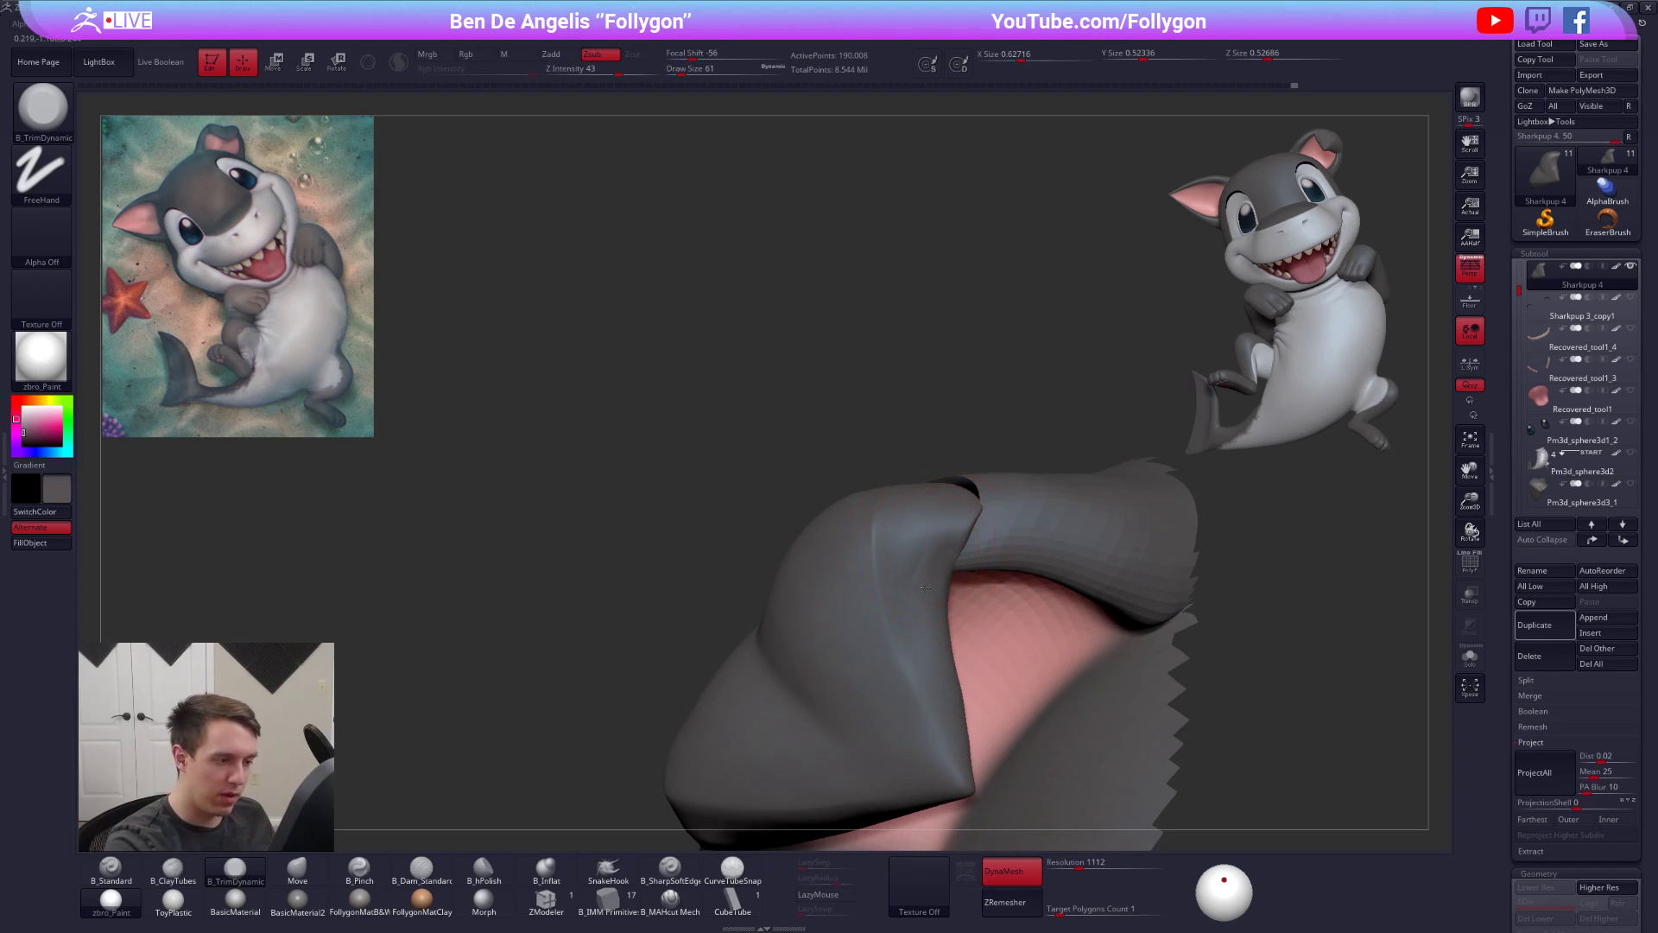
key(shift)
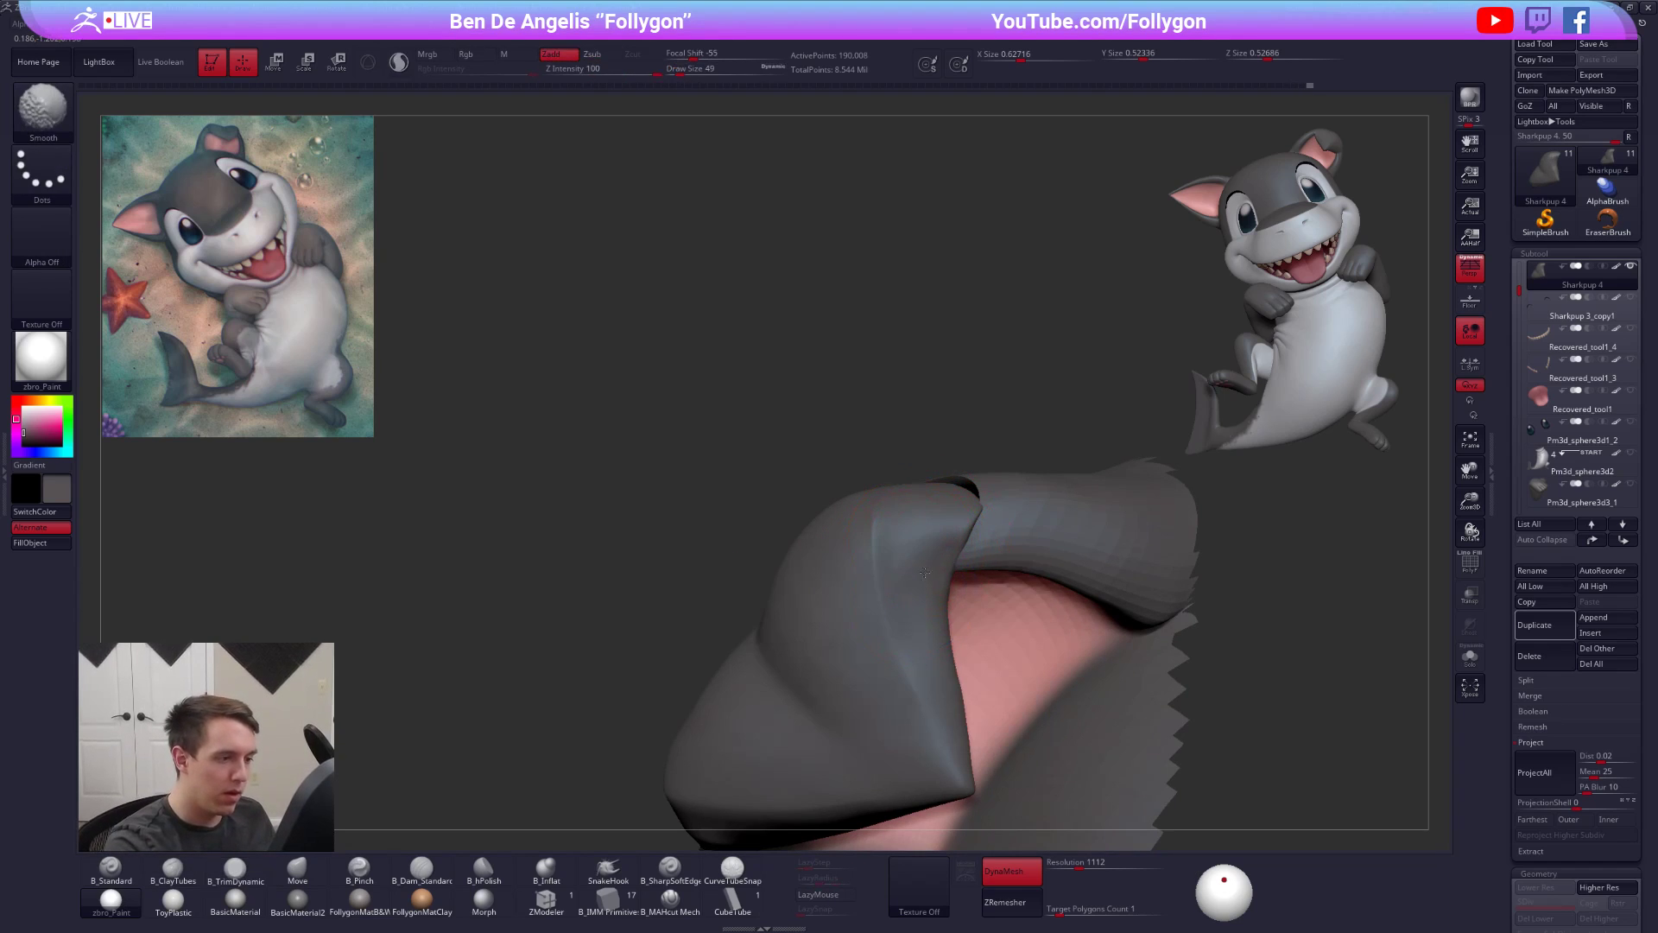
- Sharpen the crease running to the ear tip's point with B_Pinch at draw size 67
mouse_move(932, 565)
right_down()
mouse_move(1090, 827)
mouse_move(1080, 755)
mouse_move(957, 660)
mouse_move(932, 678)
mouse_move(962, 567)
mouse_move(943, 604)
right_up()
key(space)
key(space)
drag(938, 599, 939, 599)
mouse_move(933, 587)
right_down()
mouse_move(881, 570)
mouse_move(872, 605)
right_up()
key(5)
mouse_move(864, 518)
right_down()
mouse_move(869, 617)
mouse_move(881, 605)
right_up()
key(shift+s)
drag(866, 583, 905, 471)
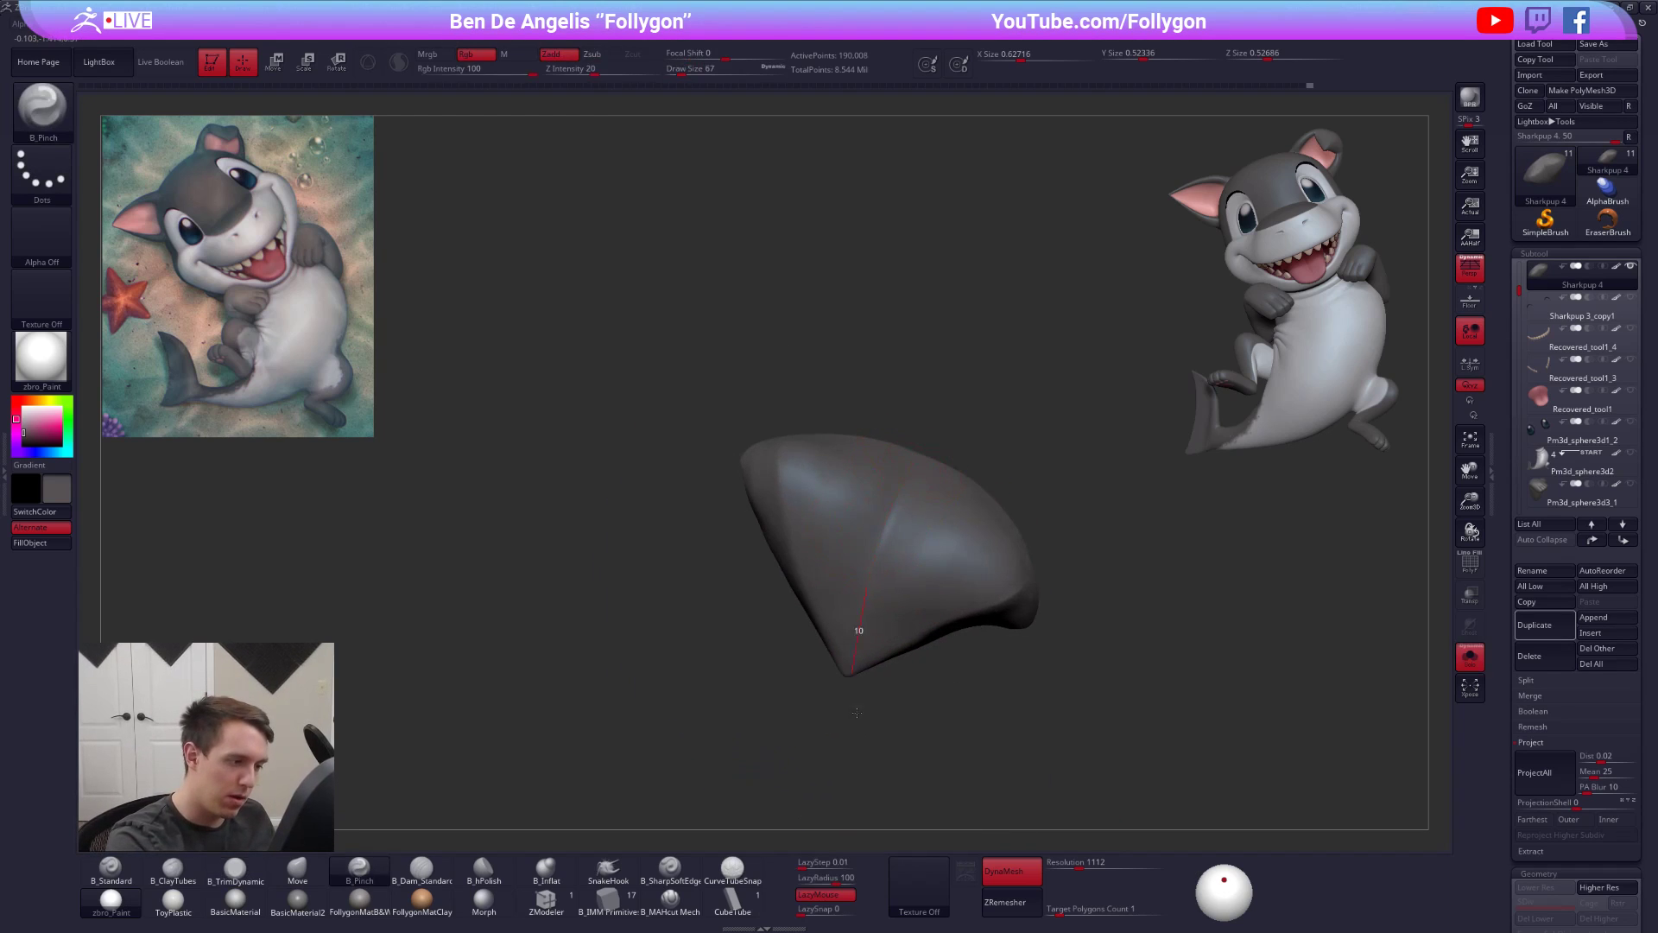
right_drag(852, 702, 881, 546)
drag(848, 694, 846, 704)
mouse_move(846, 704)
right_down()
mouse_move(842, 604)
mouse_move(821, 639)
right_up()
- Flatten the planes of the ear tip's outer side with B_TrimDynamic at draw size 67
right_drag(787, 571, 769, 524)
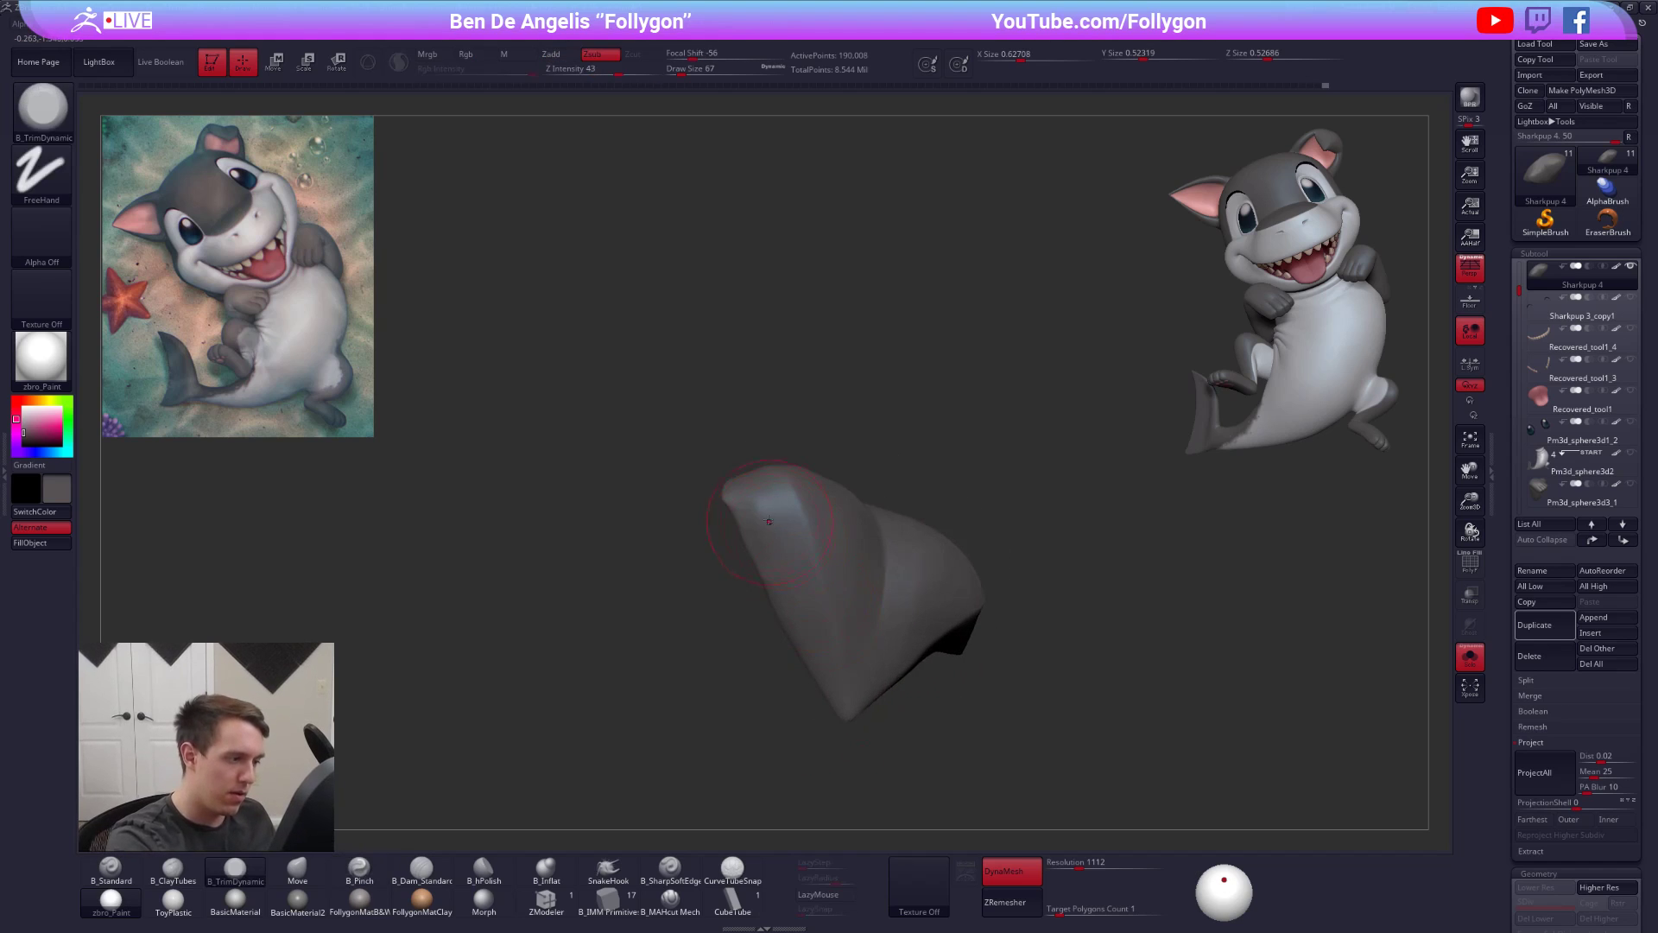
right_drag(801, 597, 907, 605)
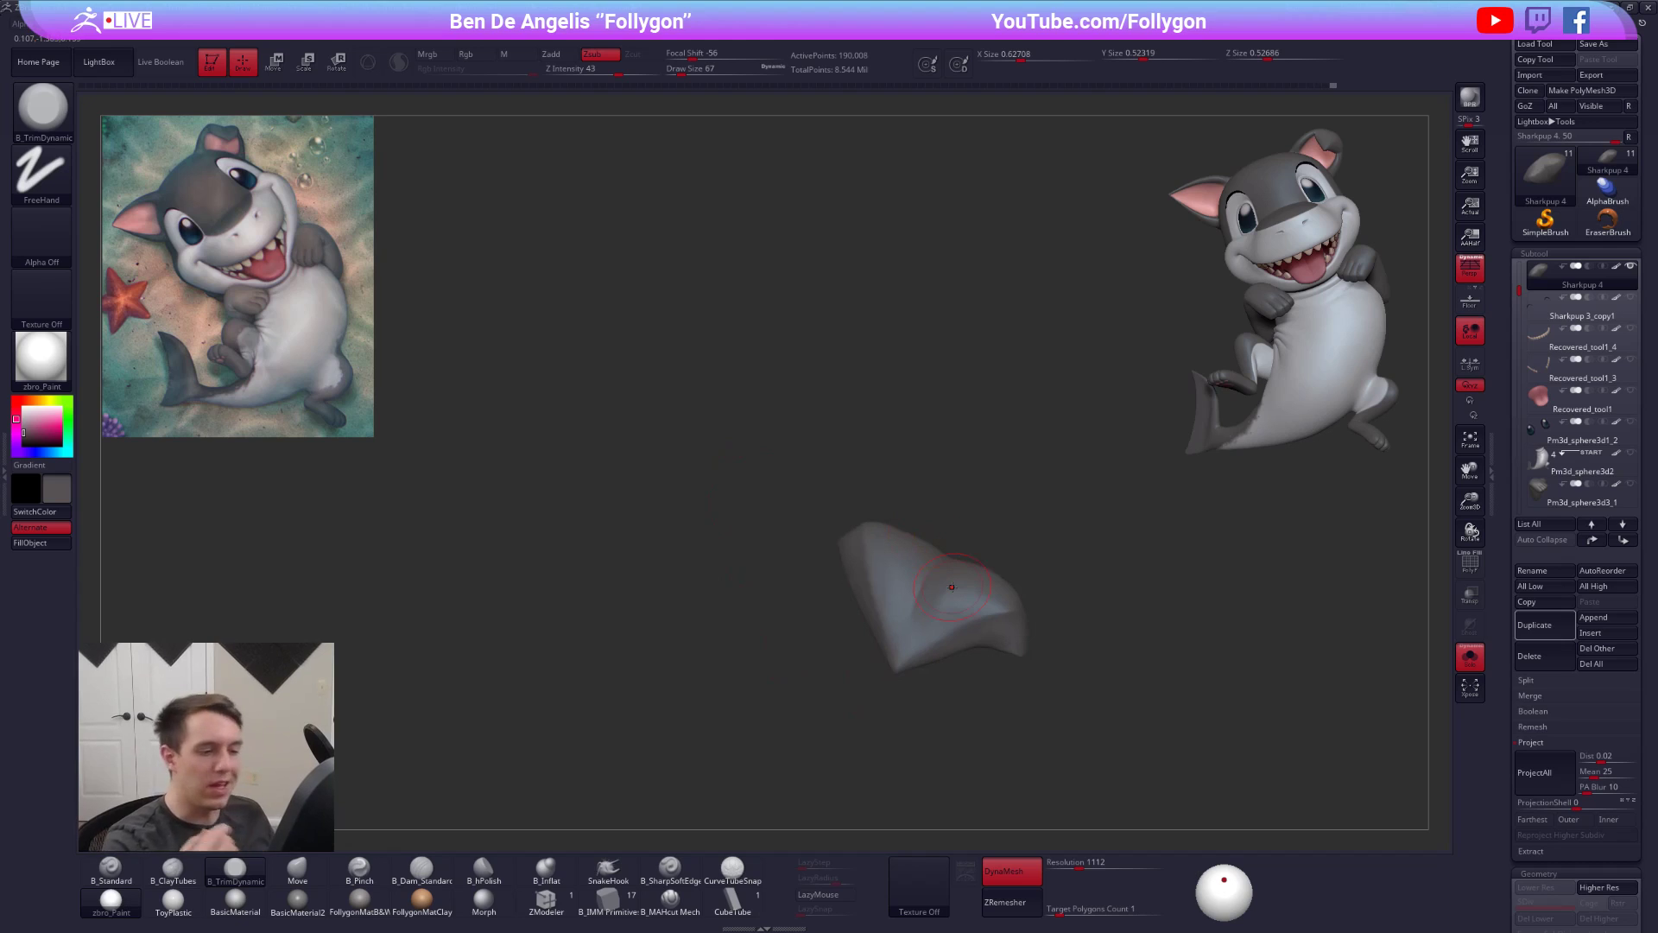
key(shift+s)
mouse_move(1202, 748)
right_down()
mouse_move(1180, 737)
mouse_move(1179, 683)
right_up()
- Select the head, show the whole character again and lower the head to its lowest subdivision level
alt+click(1007, 575)
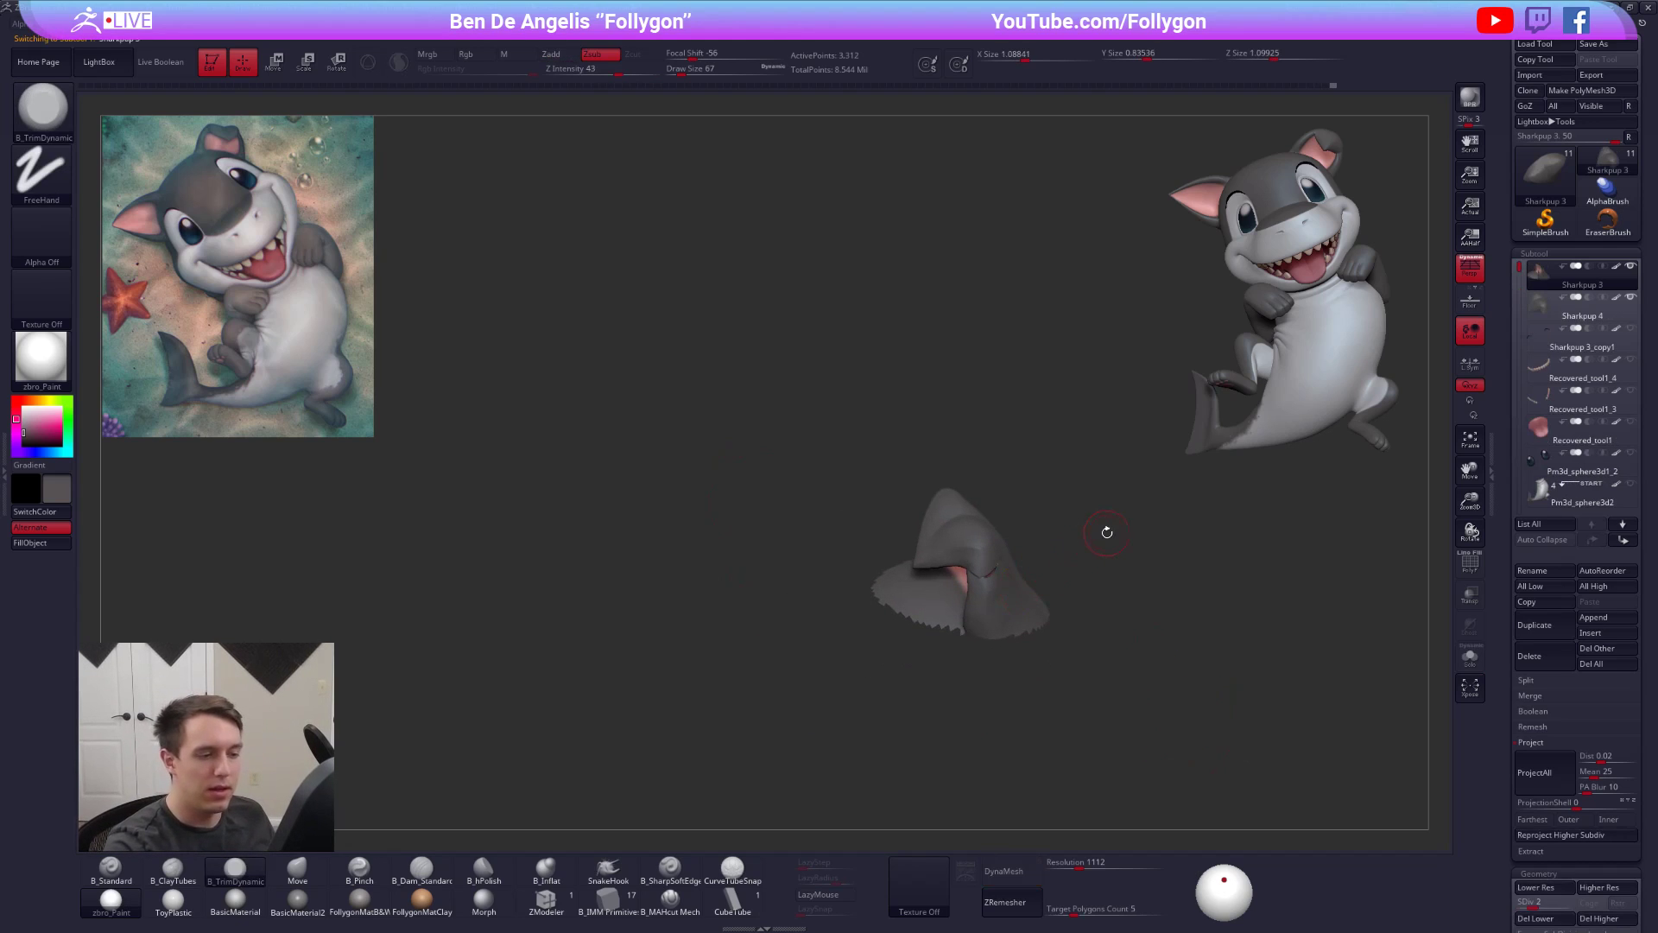
shift+click(1630, 266)
ctrl+right_drag(1107, 531, 1092, 570)
ctrl+shift+click(1049, 506)
alt+right_drag(1218, 708, 1193, 706)
key(d)
key(d)
key(d)
ctrl+right_drag(965, 498, 1027, 556)
key(shift+d)
key(shift+d)
key(shift+d)
key(shift+d)
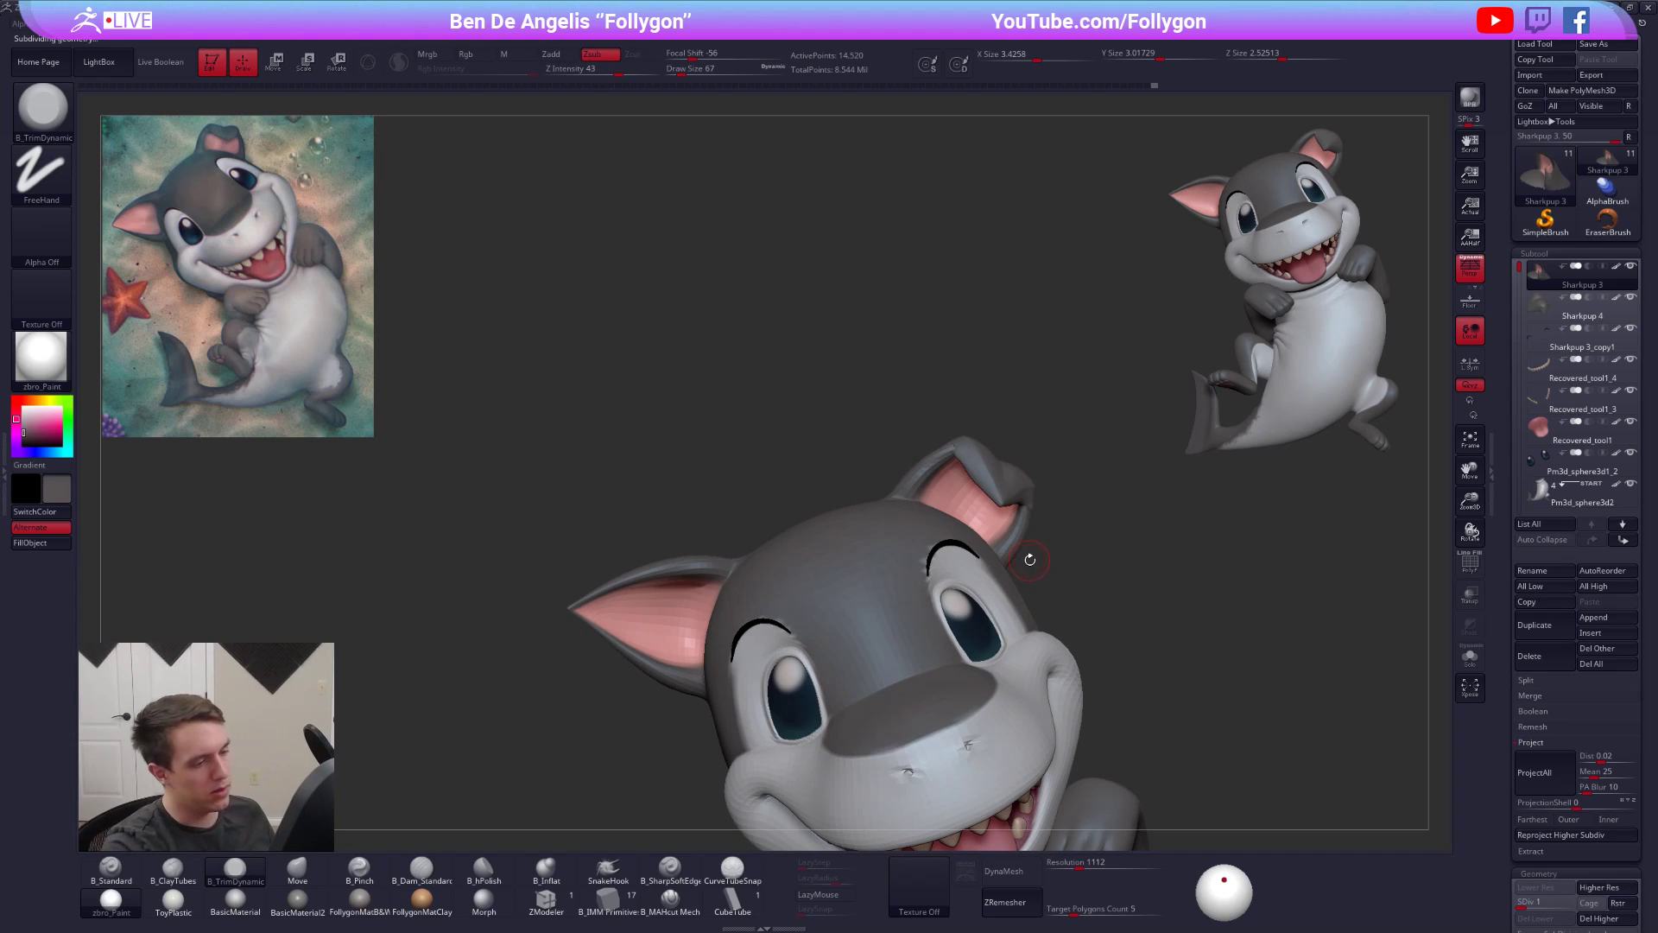
- Isolate the folded ear's base with an inverted lasso mask, rotate it with Transpose and clear the mask
key(alt+s)
ctrl+drag(907, 447, 907, 404)
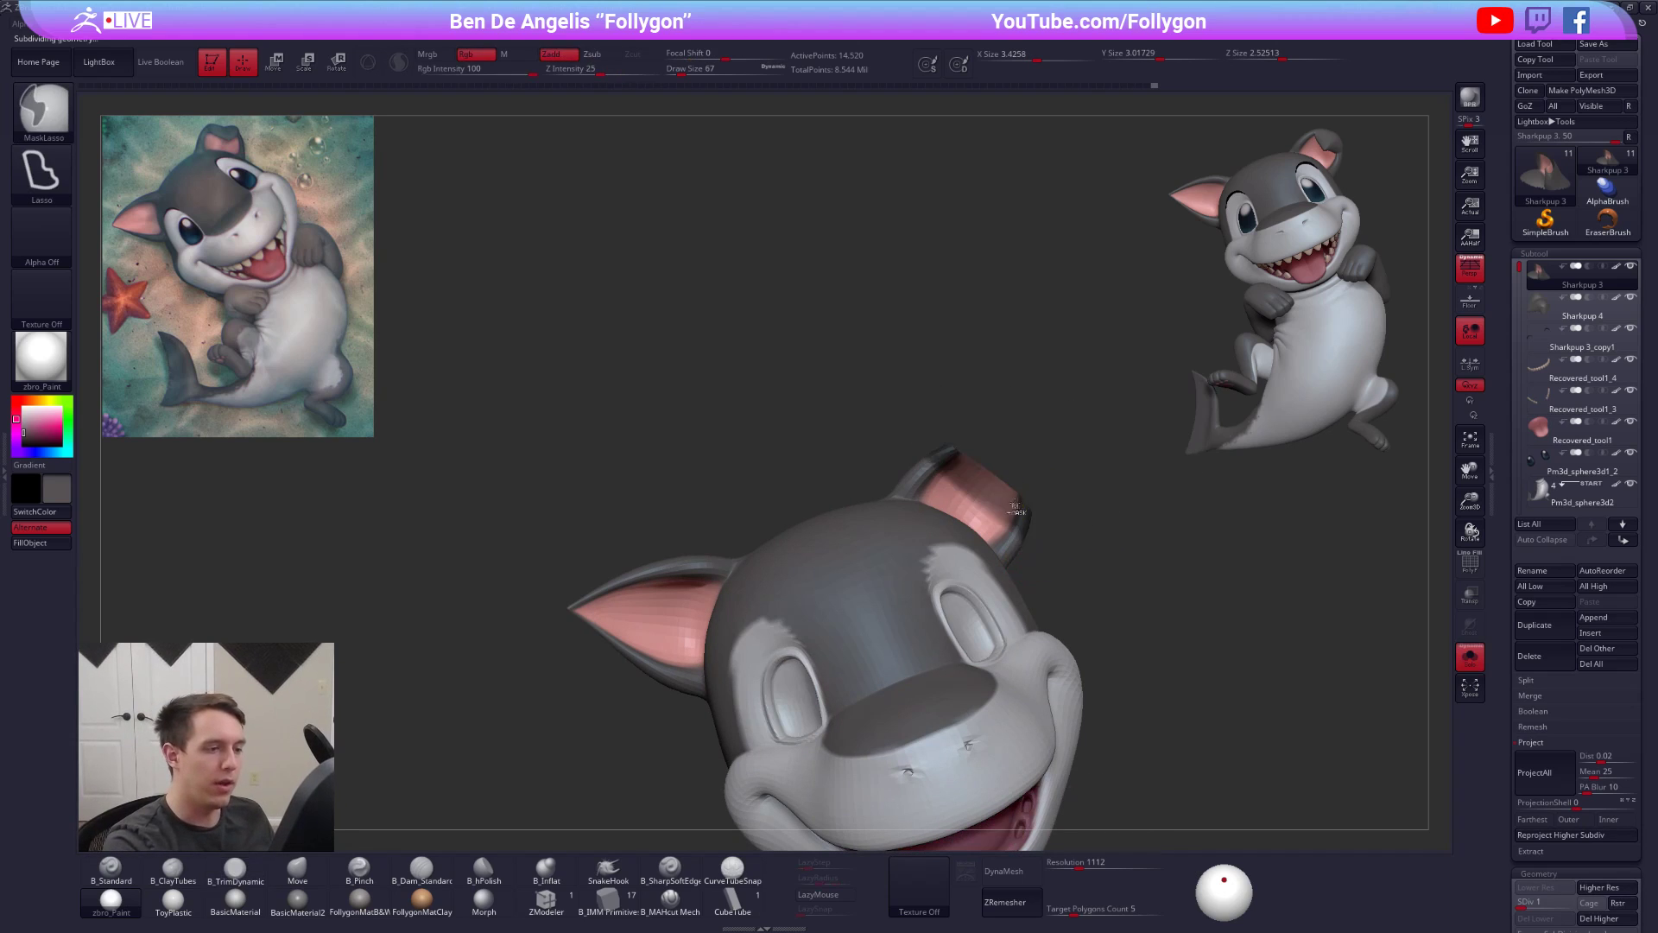
key(ctrl+i)
key(r)
drag(1020, 542, 1062, 385)
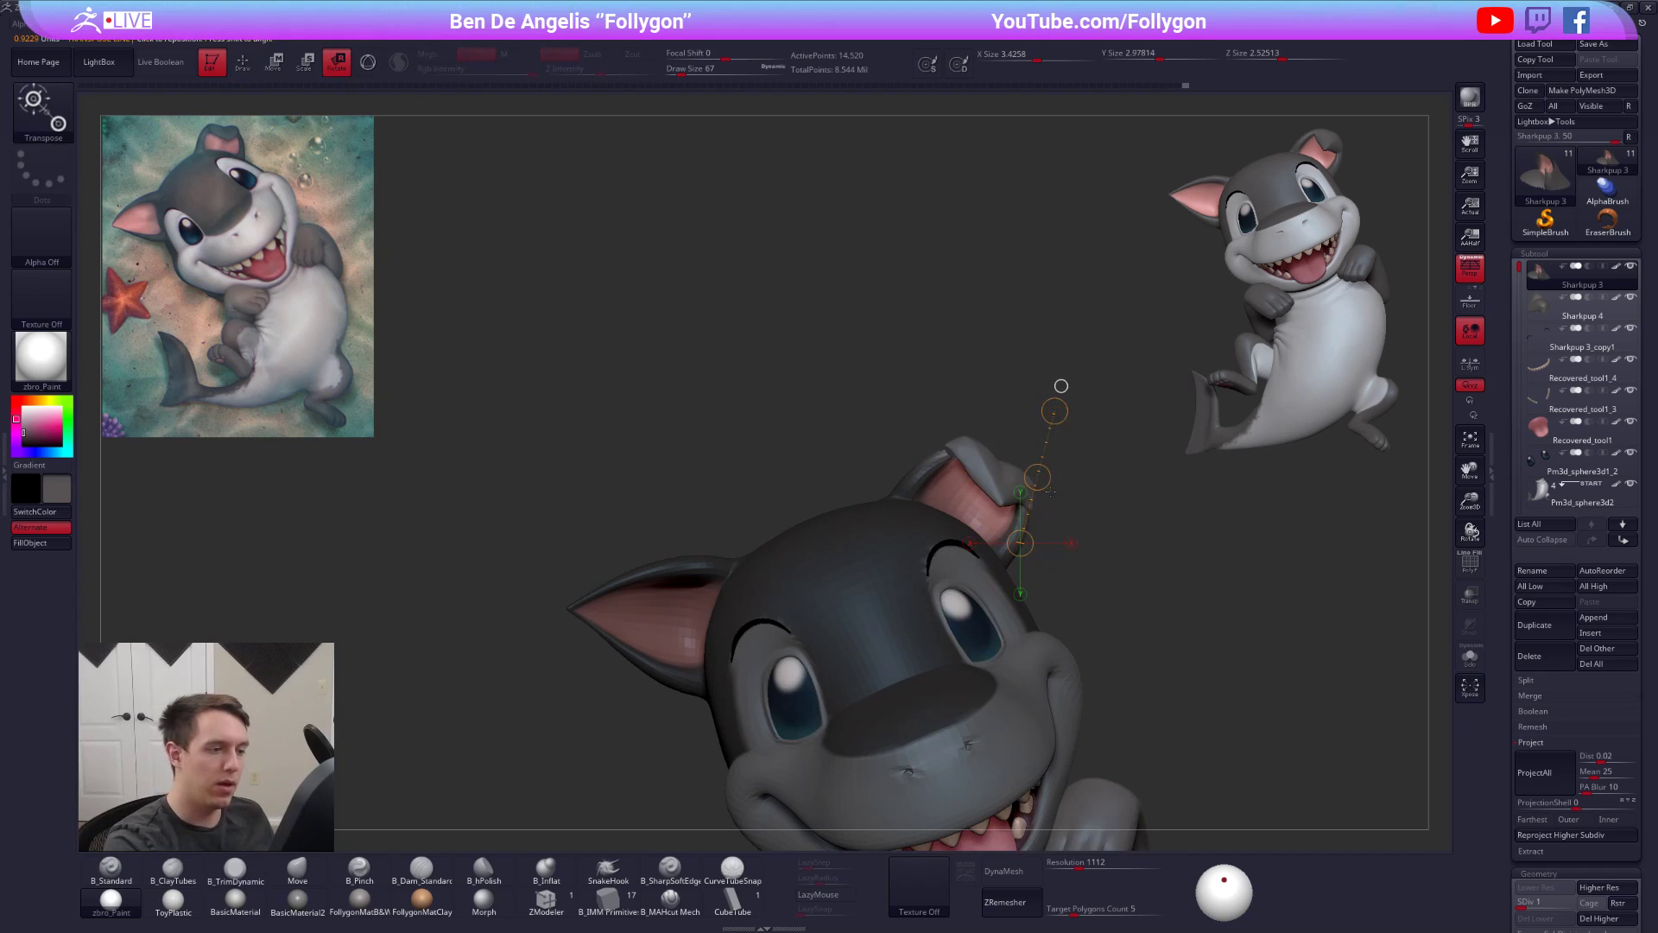
key(q)
mouse_move(1077, 519)
ctrl+mouse_down()
mouse_move(1101, 540)
mouse_move(1132, 474)
mouse_move(1122, 397)
mouse_move(1110, 412)
ctrl+mouse_up()
- Rotate the folded ear tip to fit its base and adjust its shape with Move at draw size 192
alt+click(1024, 484)
key(r)
mouse_move(1119, 576)
mouse_down()
mouse_move(1024, 552)
mouse_move(1112, 570)
mouse_up()
key(q)
mouse_move(985, 451)
mouse_down()
mouse_move(999, 487)
mouse_move(987, 522)
mouse_up()
key(space)
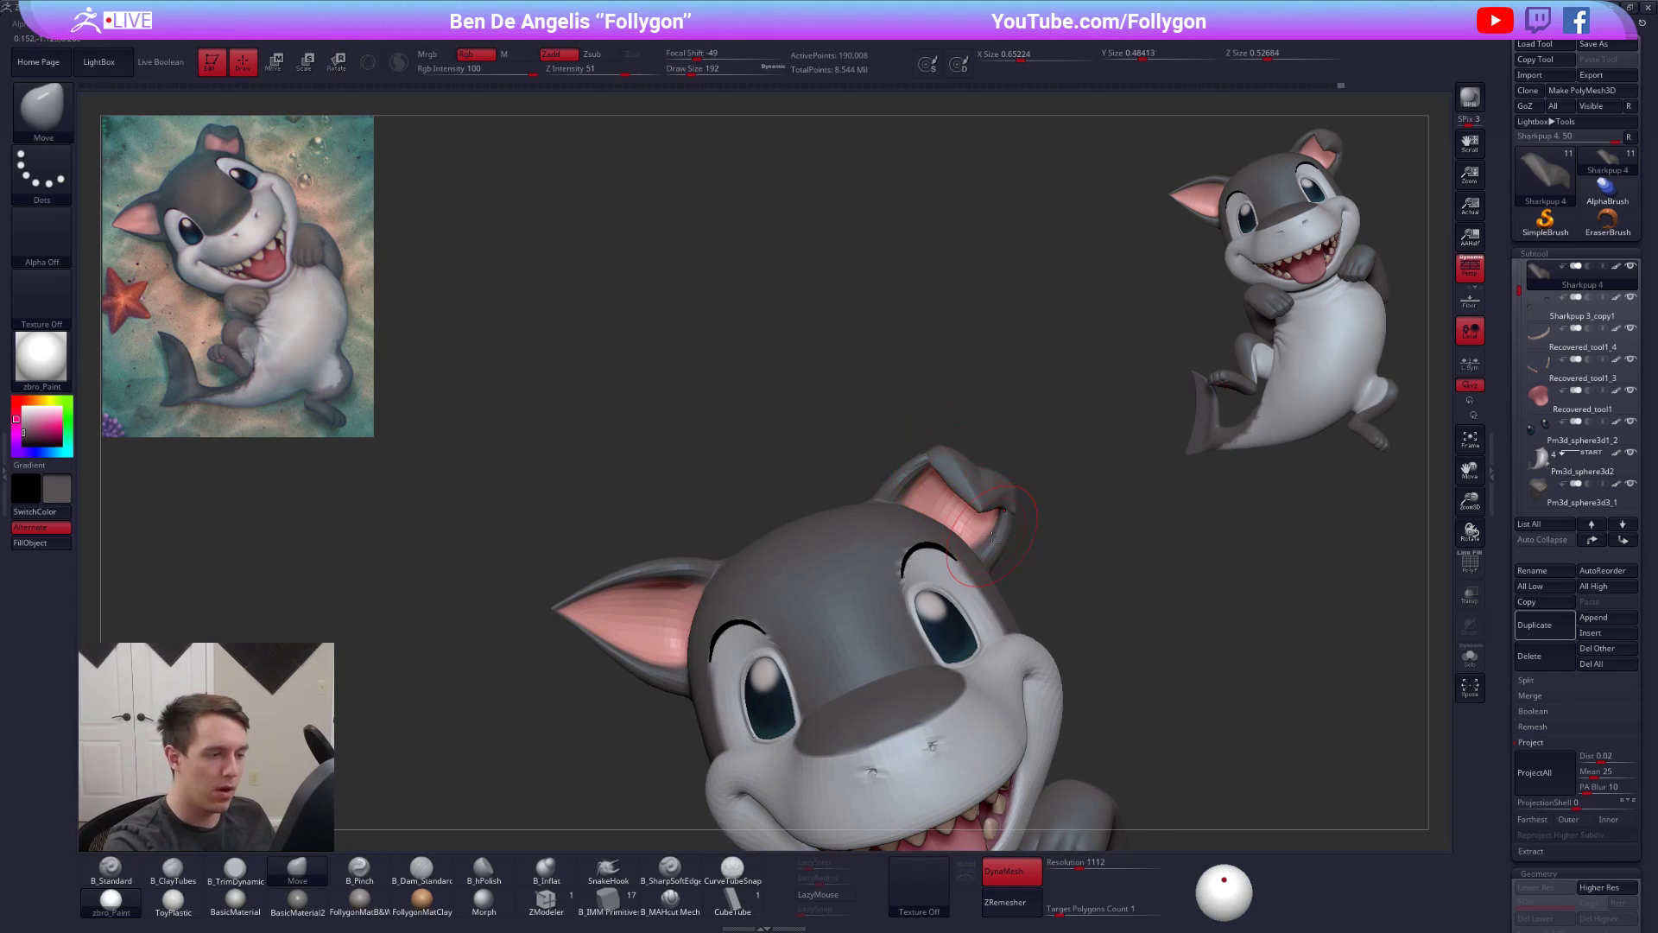
- Check the head's polygroups in wireframe and raise the head to subdivision level 4
key(shift+f)
alt+click(987, 633)
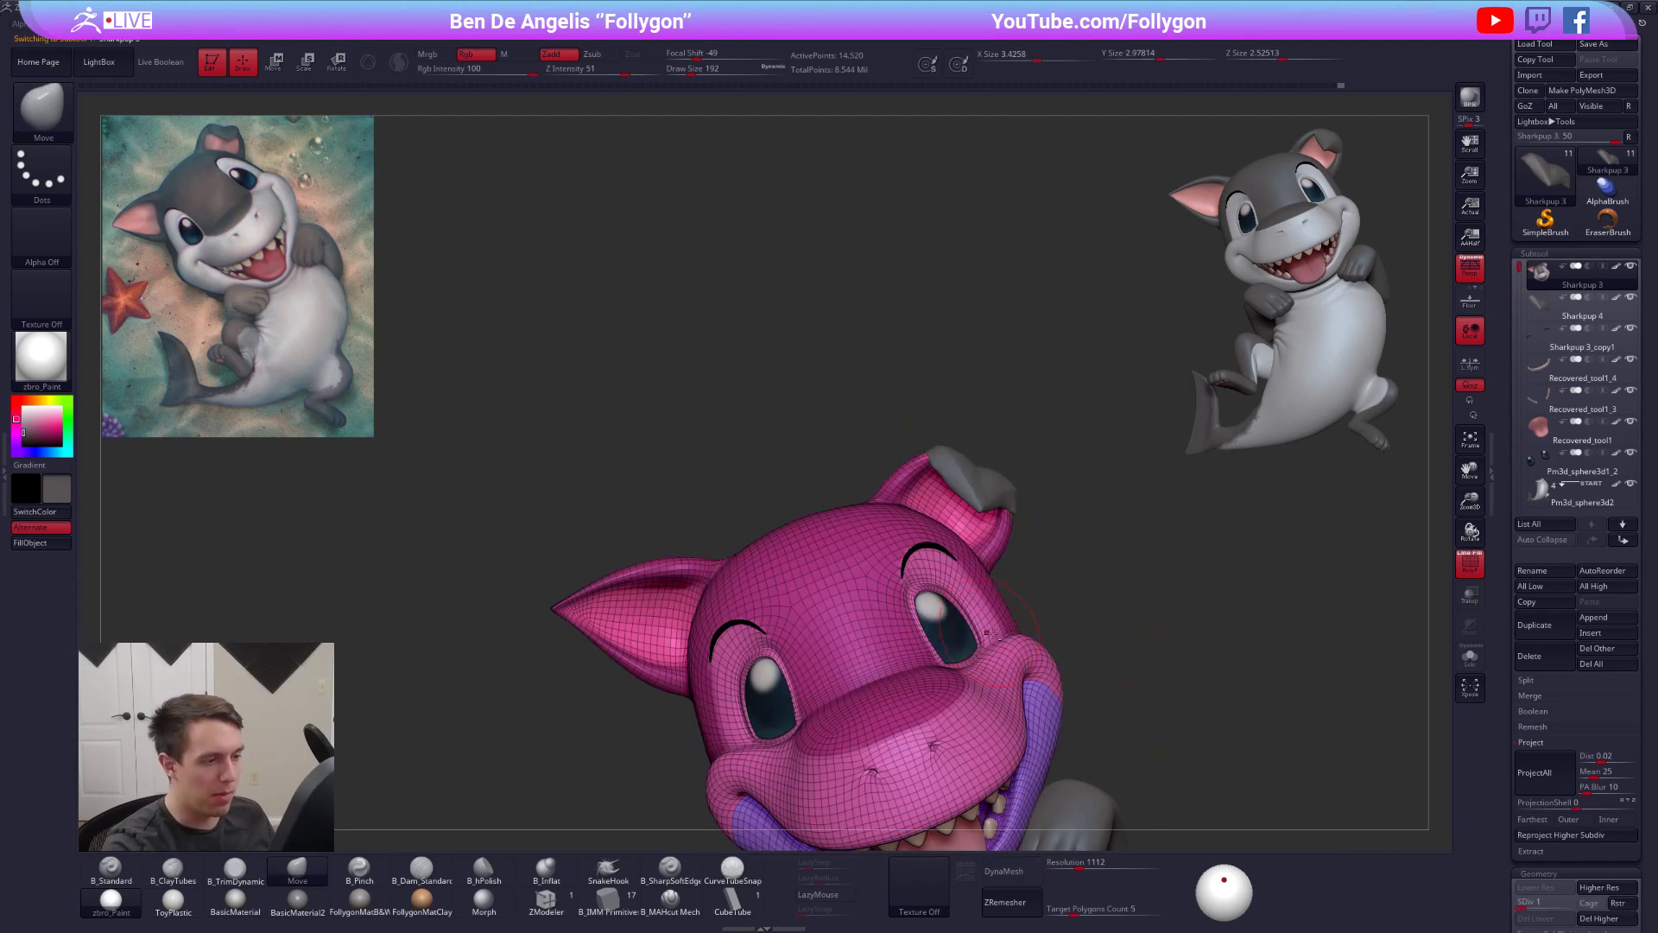
key(d)
key(d)
key(d)
key(shift+f)
key(f)
alt+drag(982, 500, 991, 583)
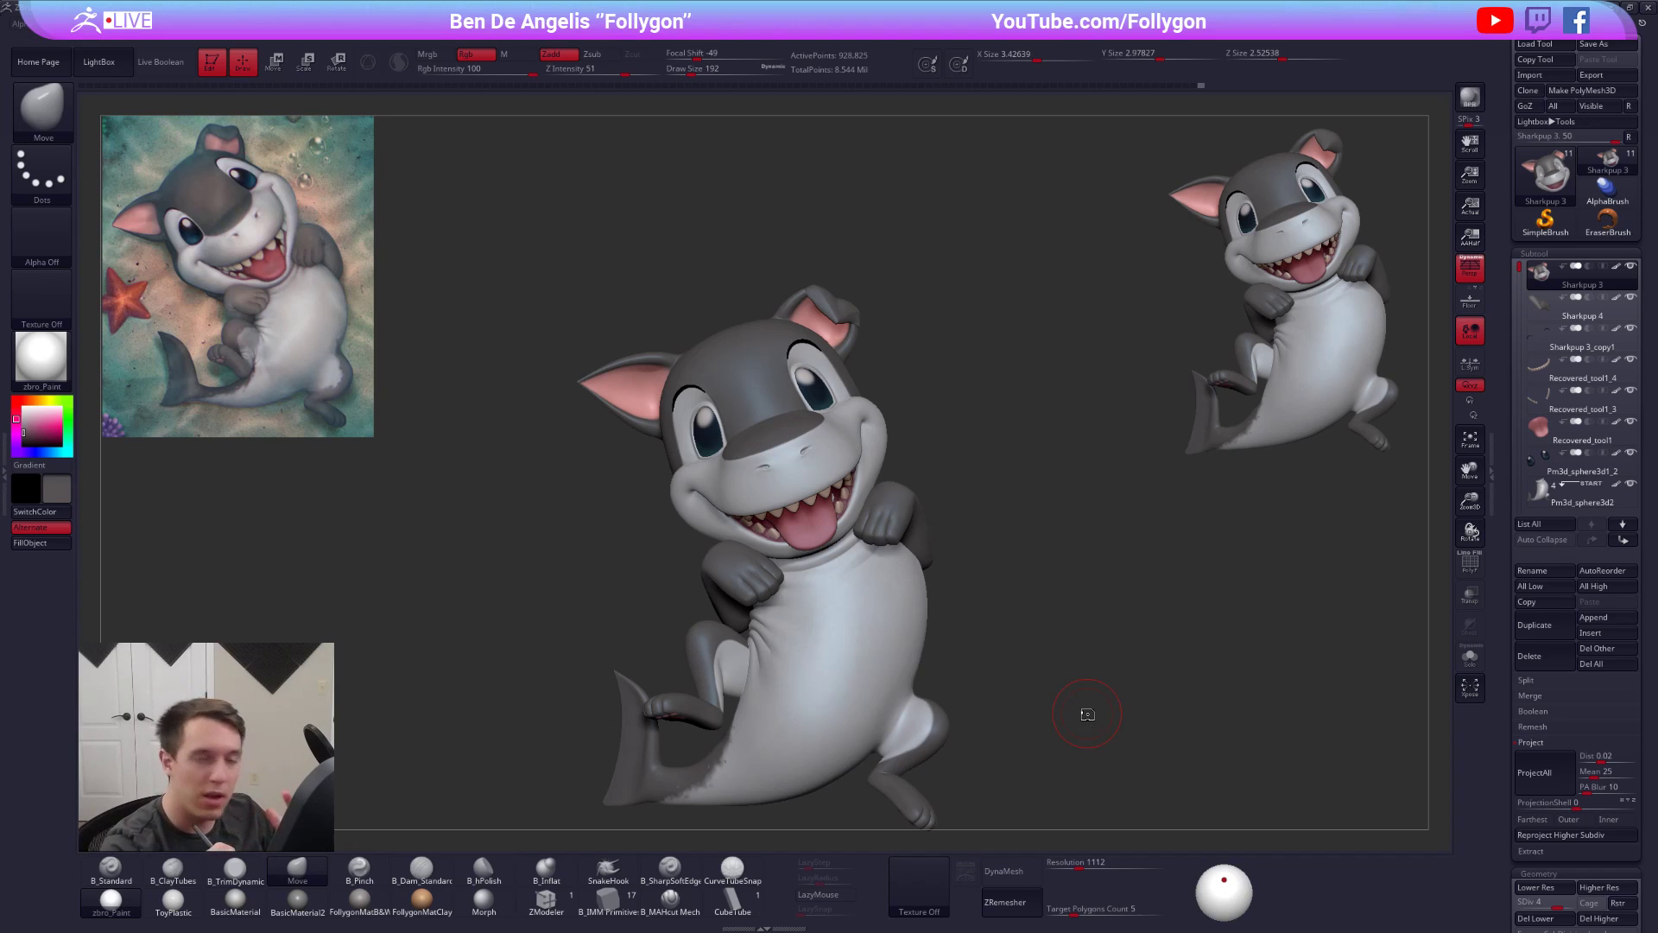
- Fill the folded ear tip with the zbro_Paint material, using white and material-only mode
drag(41, 414, 23, 394)
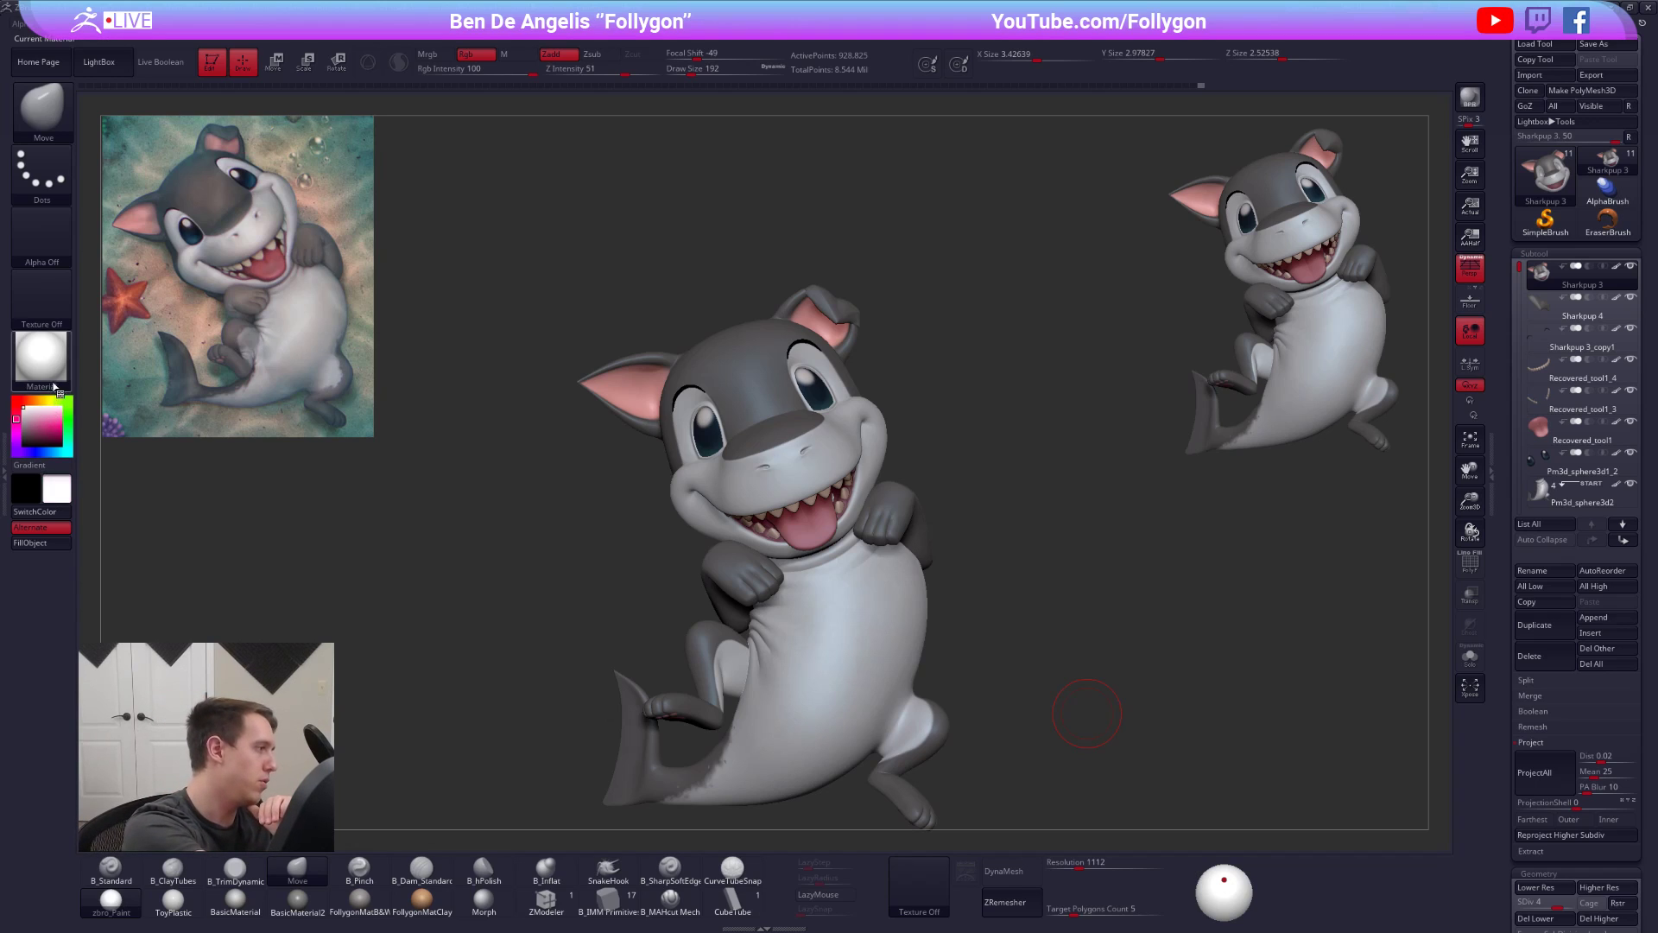
click(372, 903)
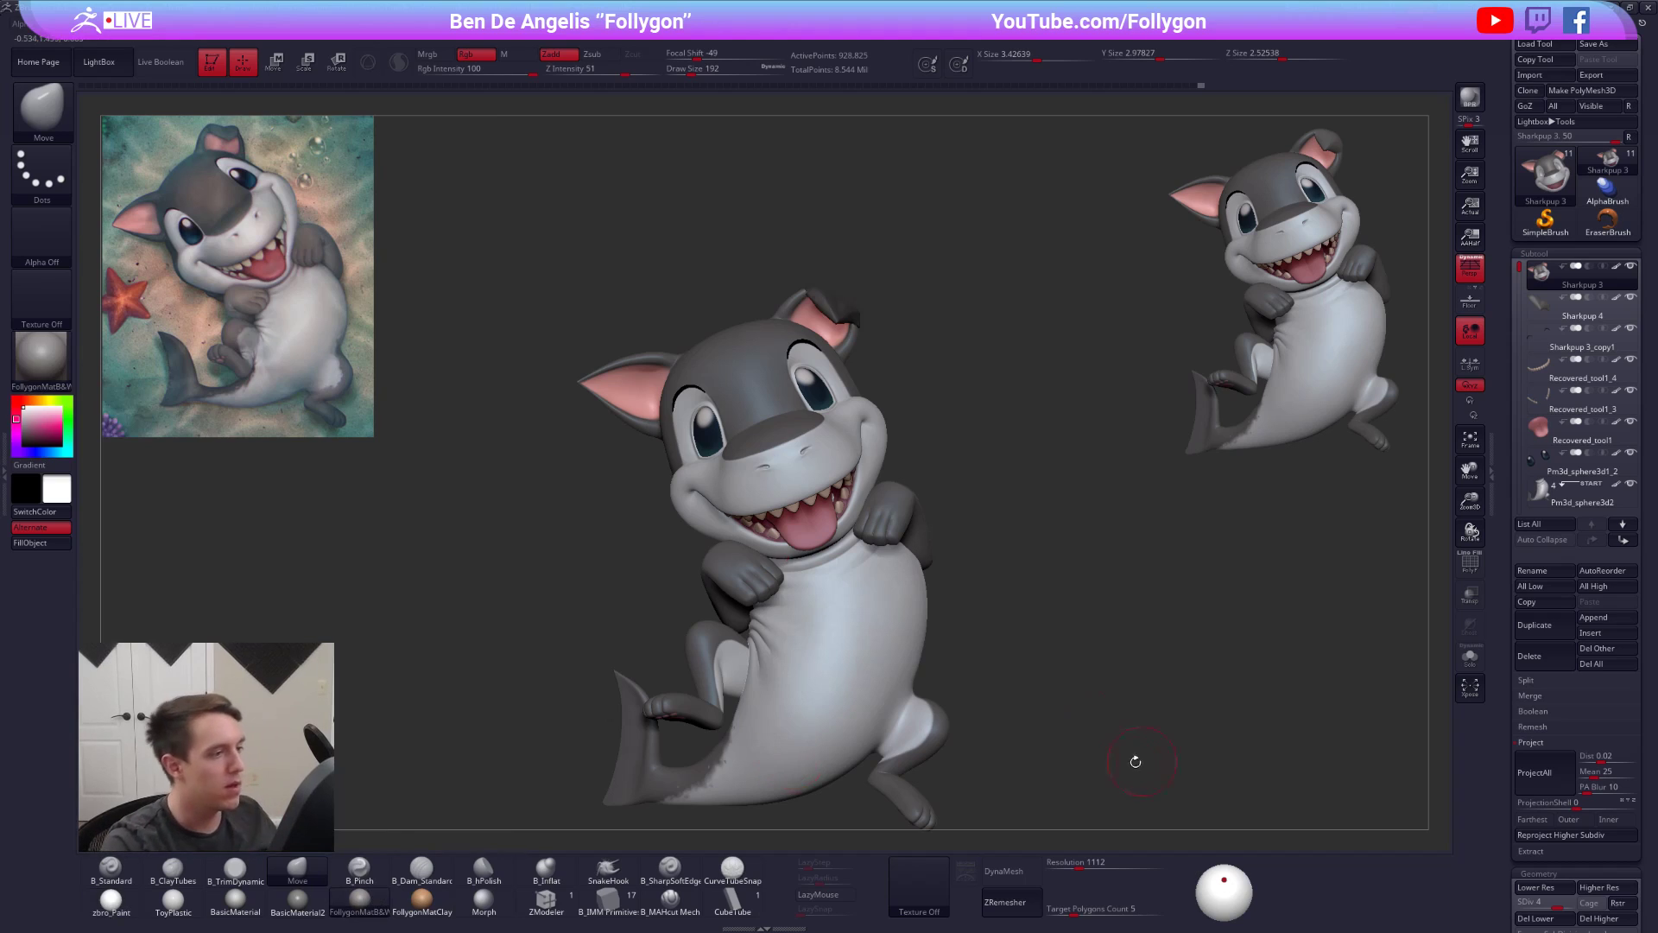
click(111, 901)
click(110, 866)
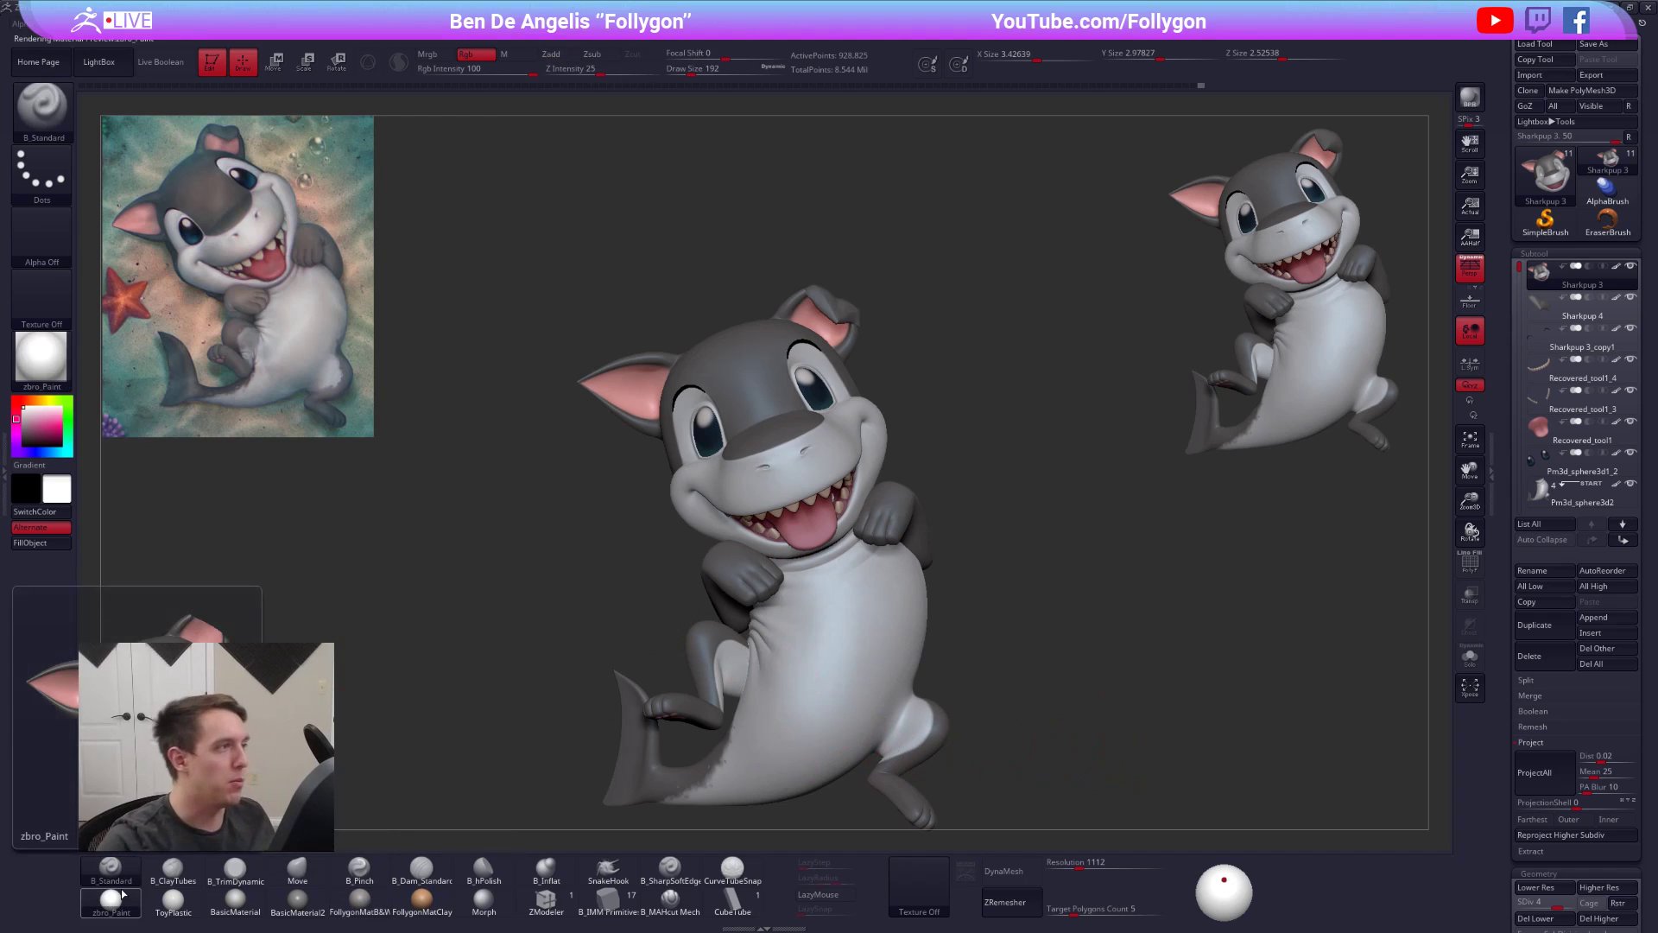
click(506, 56)
alt+click(835, 312)
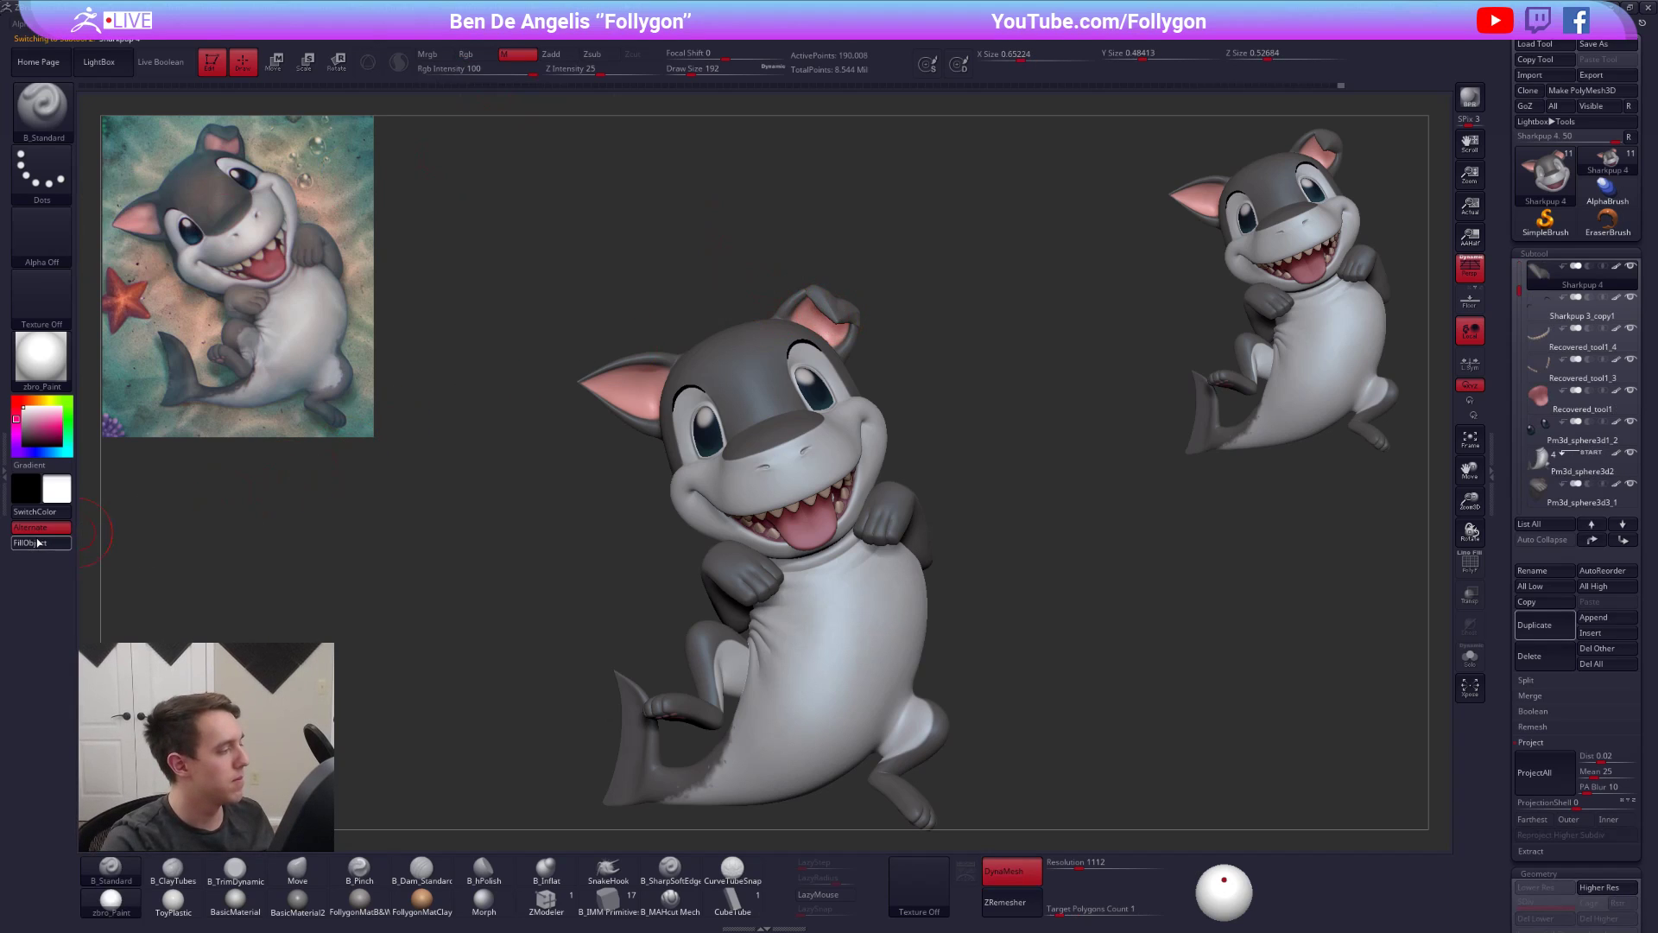
alt+drag(571, 523, 592, 448)
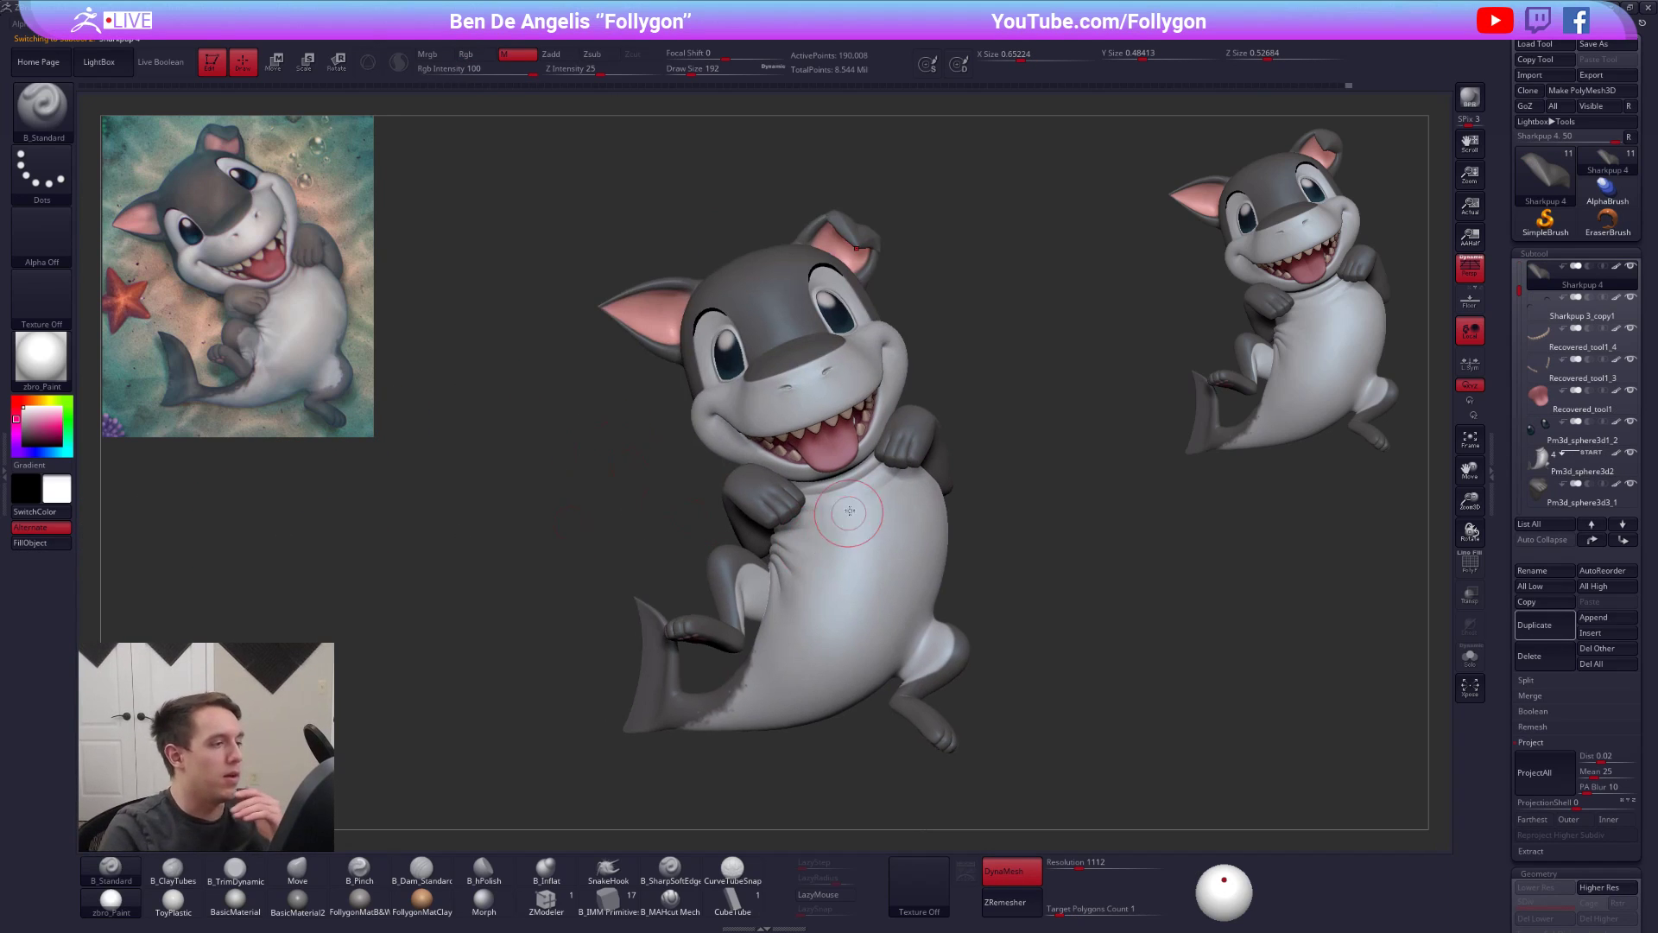
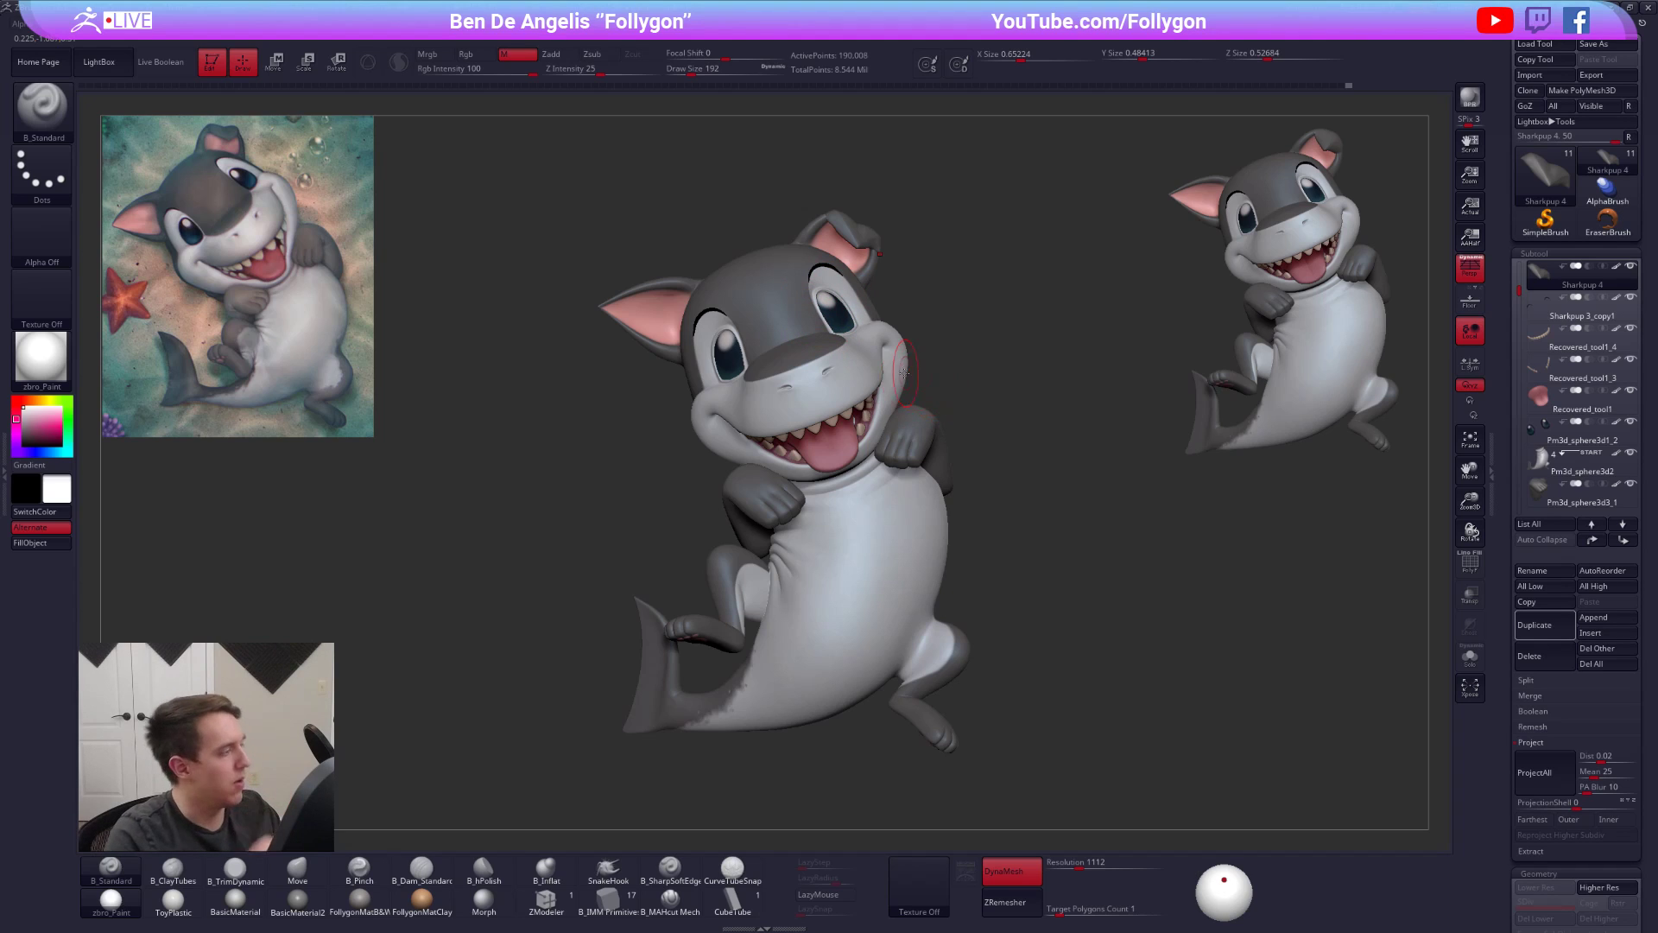
- Lower the head to subdivision level 1 and lasso-mask everything except the pointed ear
alt+click(678, 304)
ctrl+right_drag(655, 322, 716, 371)
key(shift+f)
key(shift+f)
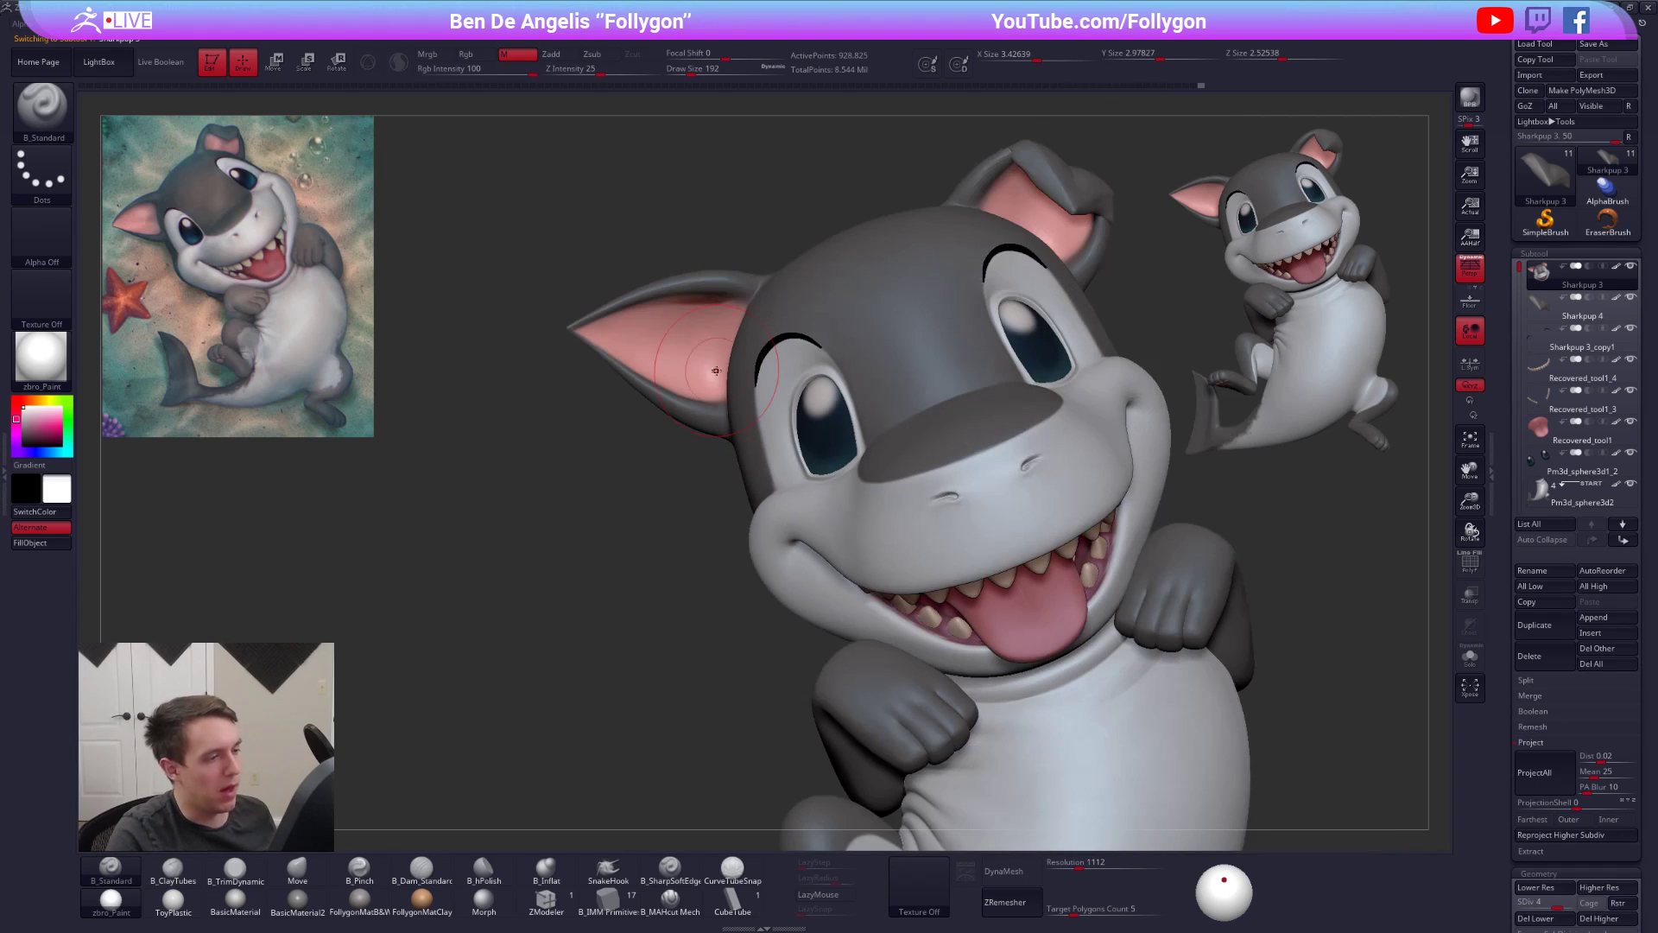
key(shift+d)
key(shift+d)
key(shift+d)
mouse_move(697, 451)
ctrl+mouse_down()
mouse_move(512, 347)
mouse_move(710, 239)
mouse_move(747, 285)
mouse_move(730, 423)
ctrl+mouse_up()
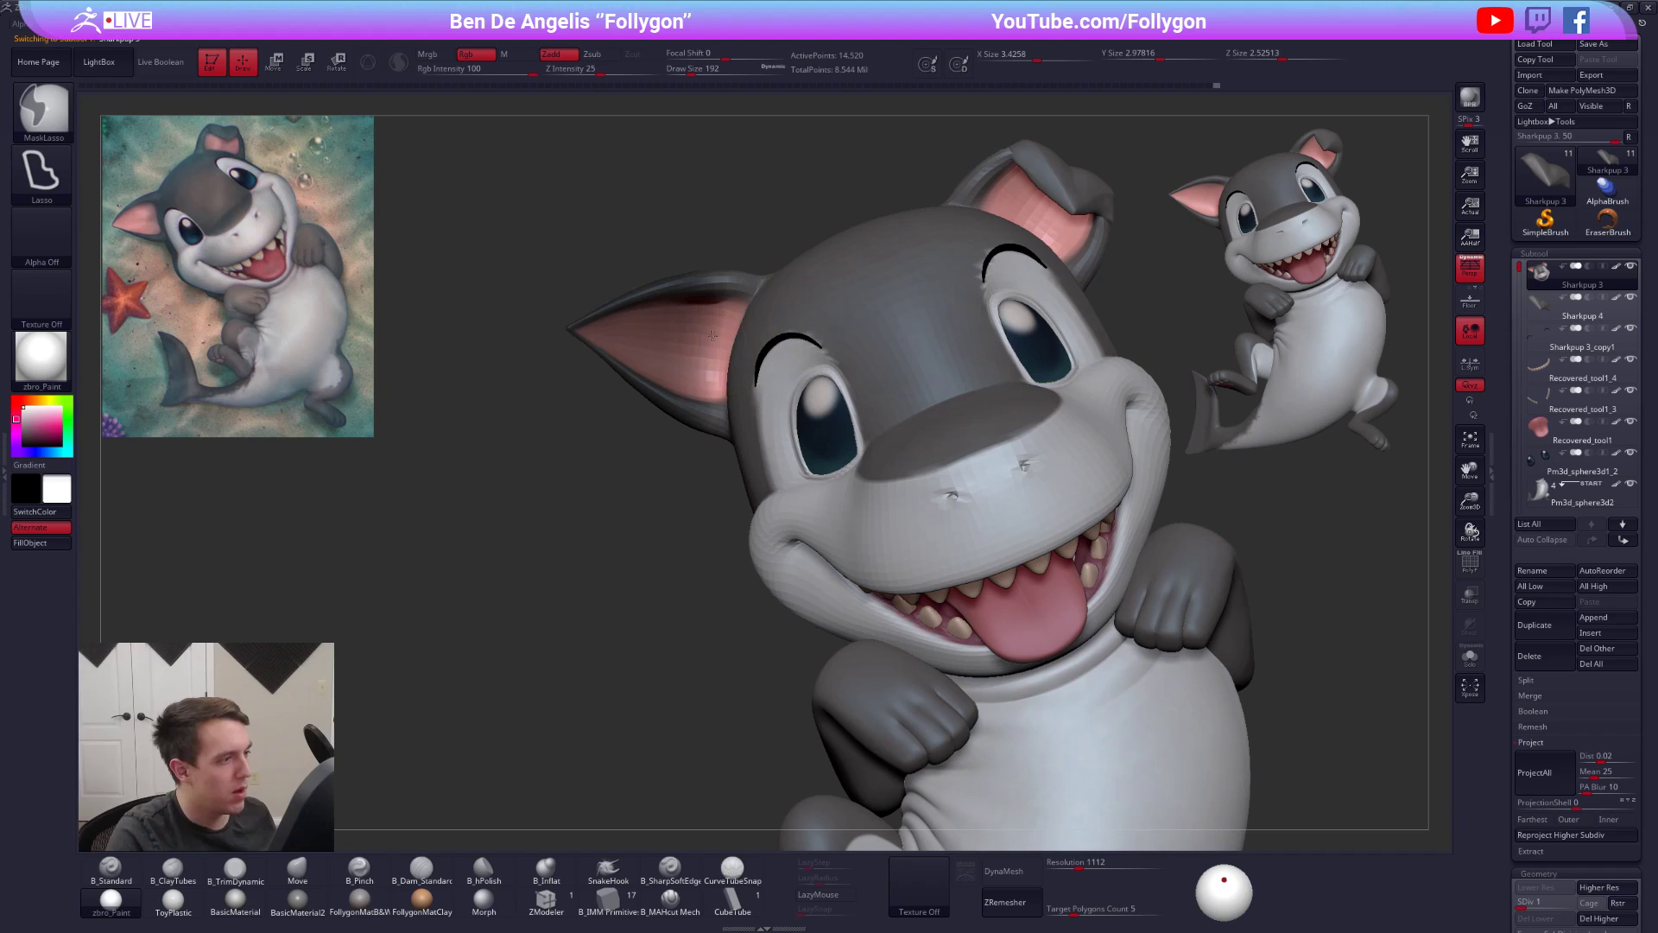
ctrl+click(703, 241)
- Pull the pointed ear in toward the head and rotate it slightly with Transpose
key(w)
drag(518, 324, 533, 327)
key(r)
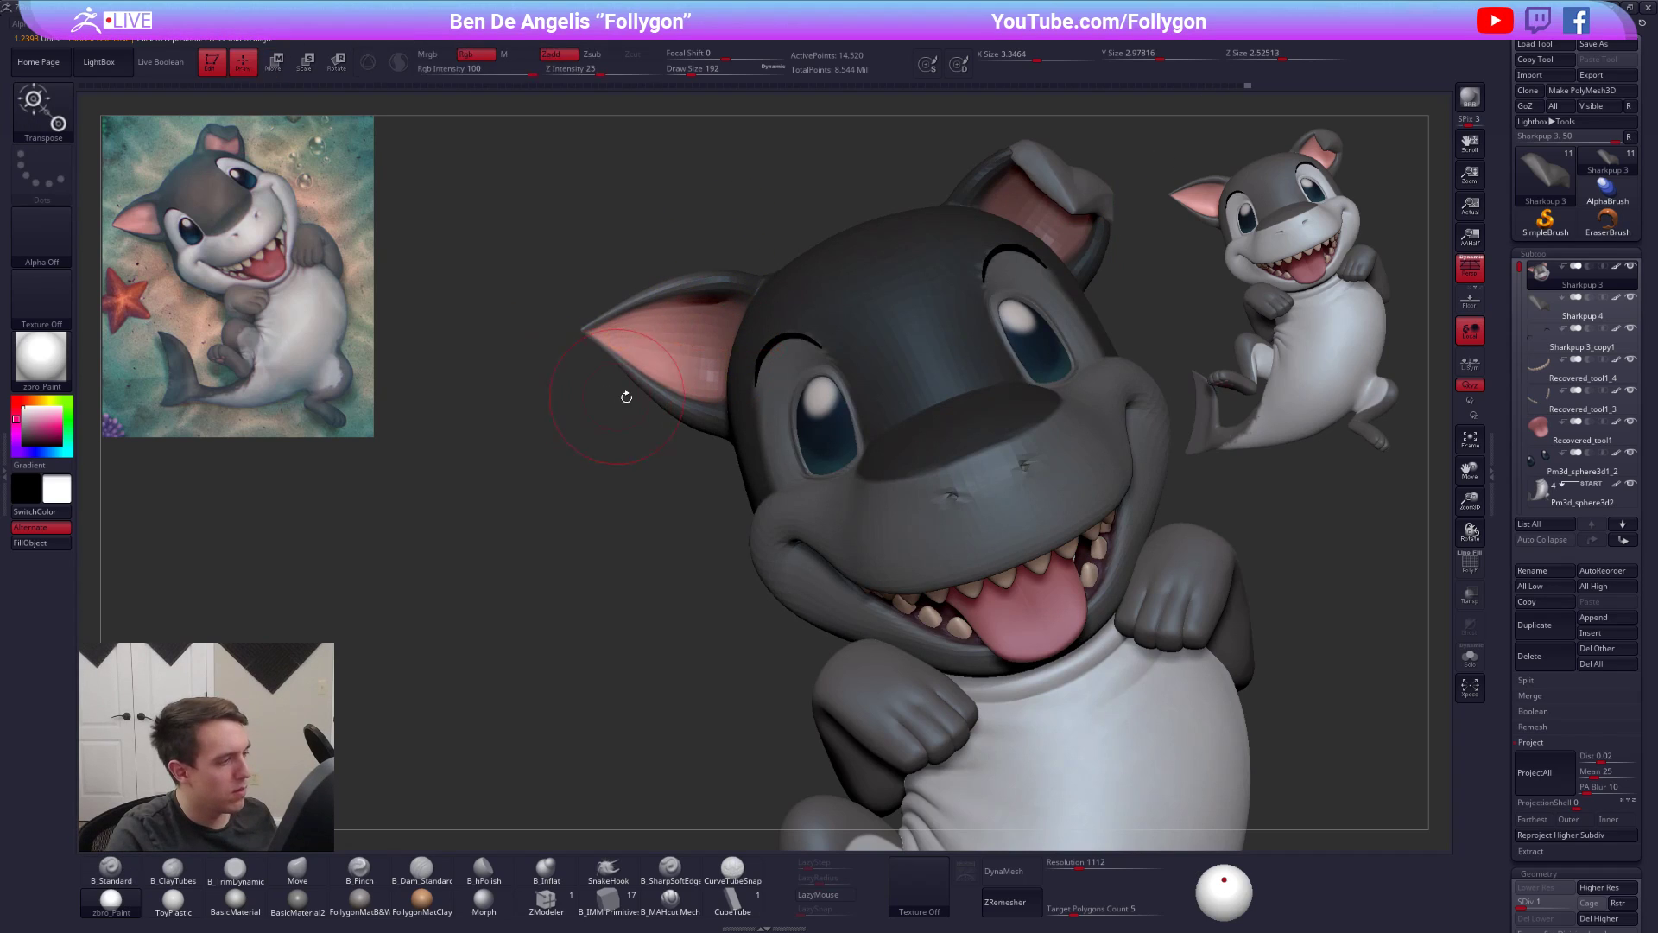
key(f)
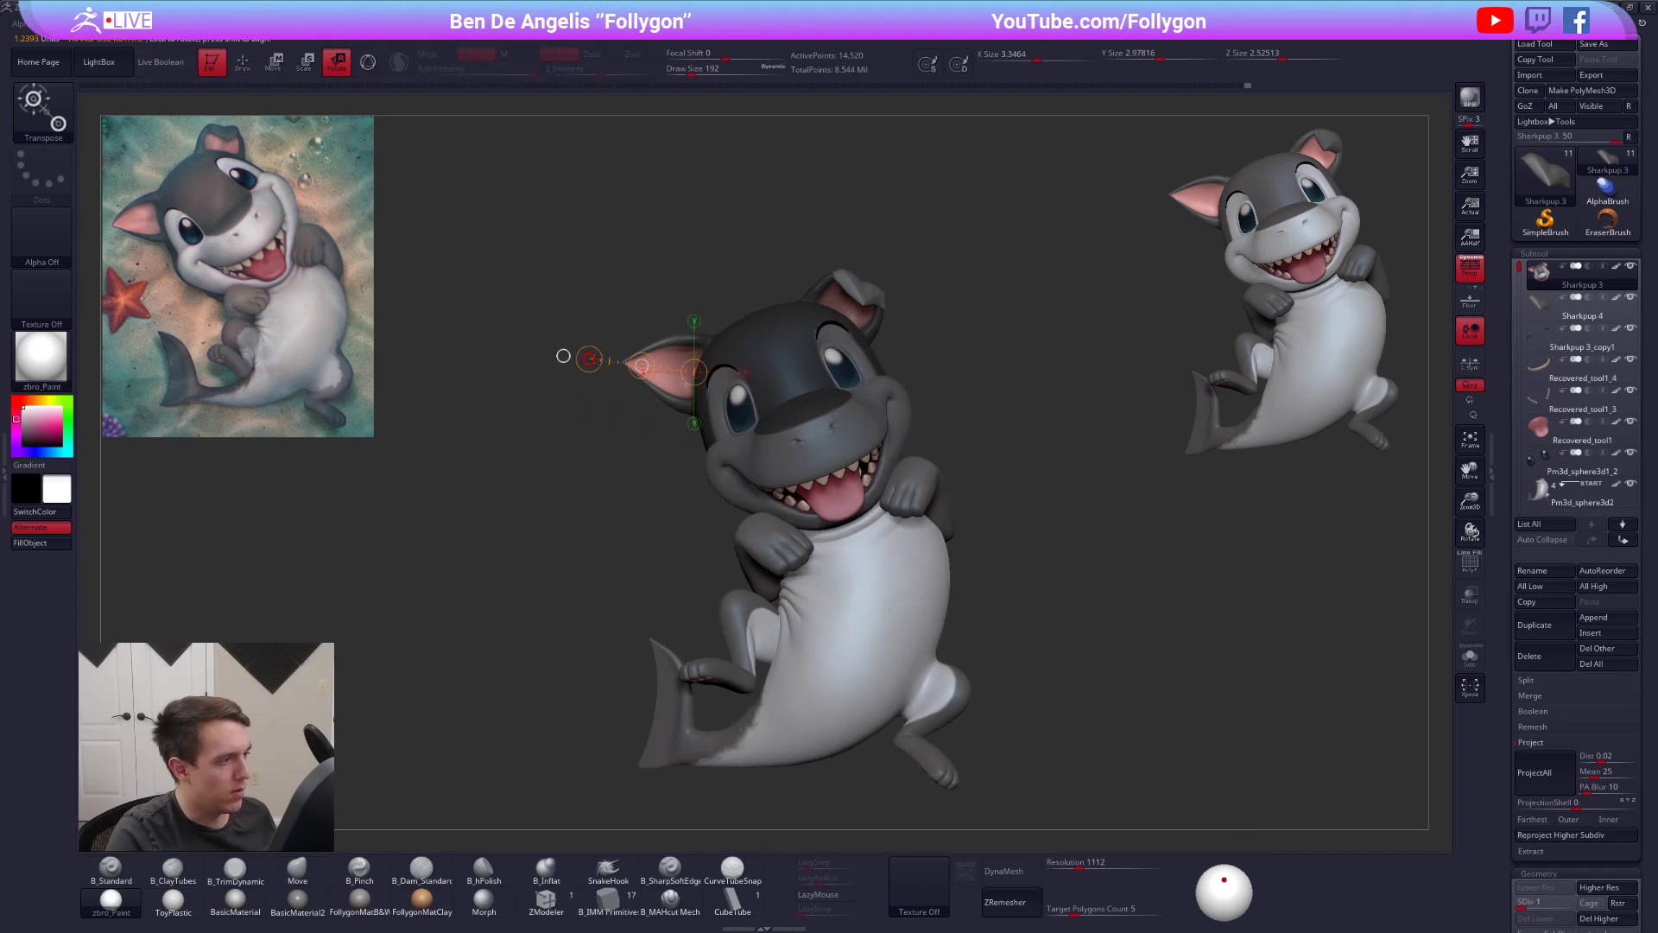
drag(590, 358, 590, 361)
- Clear the ear mask and raise the head to subdivision level 3
key(q)
mouse_move(601, 437)
ctrl+mouse_down()
mouse_move(648, 432)
mouse_move(689, 394)
ctrl+mouse_up()
key(d)
key(d)
alt+drag(904, 463, 829, 446)
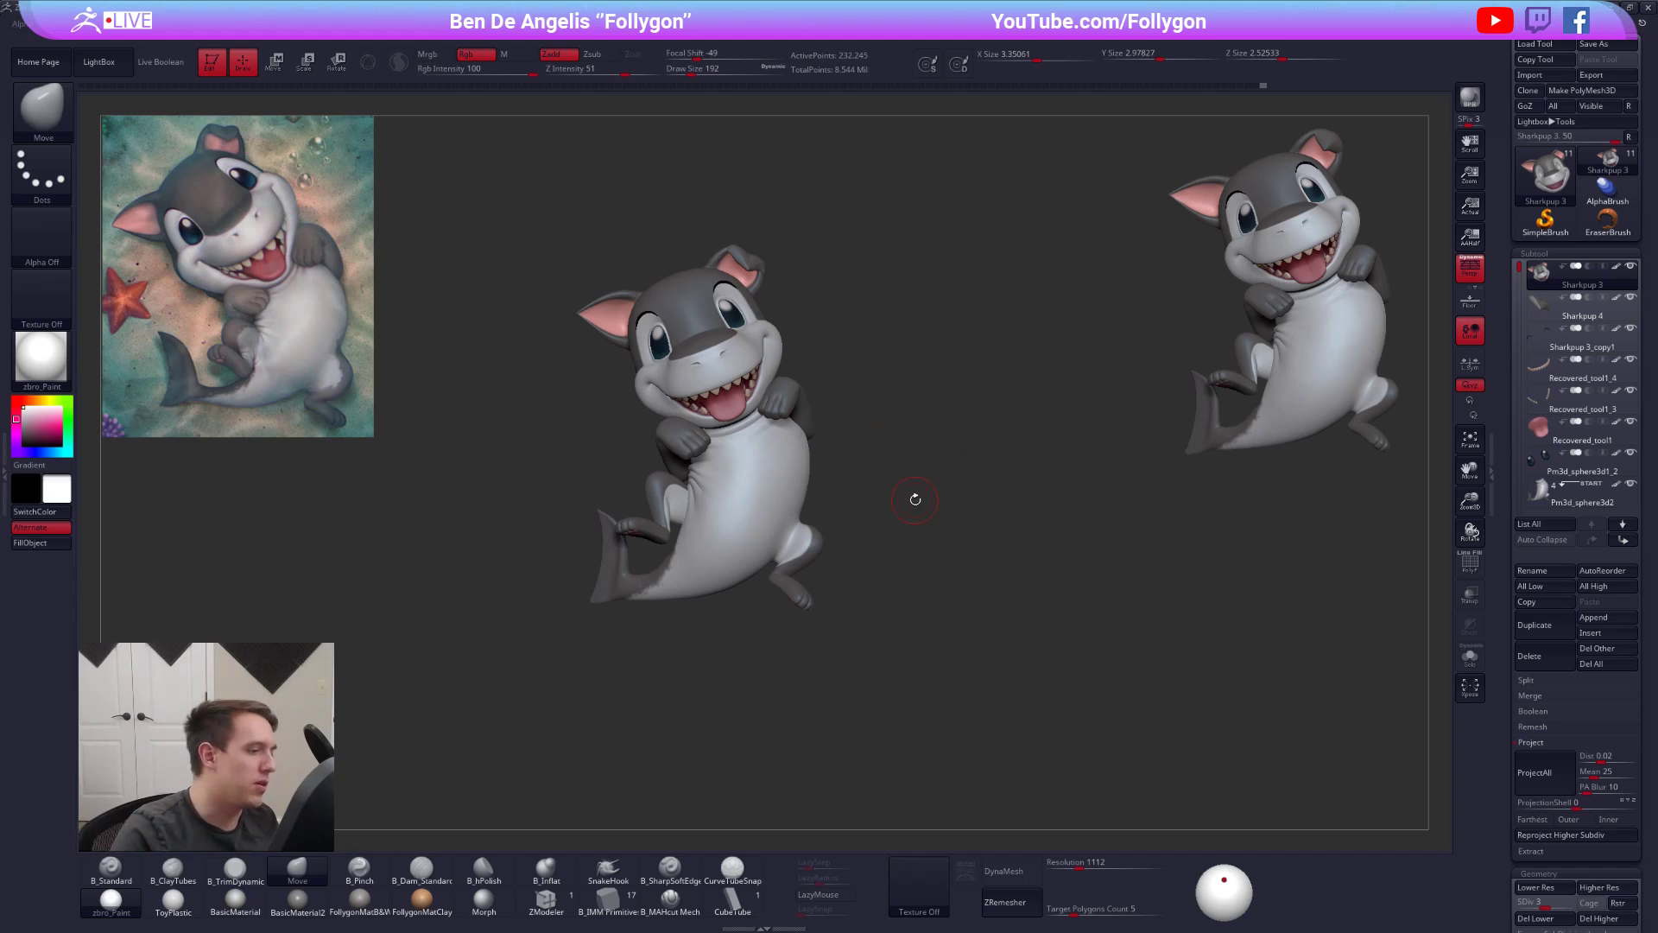
- Switch to the shark pup's body subtool, lower it to subdivision level 1 and set the Move brush size to 430
alt+click(799, 539)
mouse_move(799, 539)
alt+right_down()
mouse_move(883, 554)
mouse_move(899, 598)
alt+right_up()
key(shift+d)
key(shift+d)
key(shift+d)
key(space)
mouse_move(889, 523)
mouse_down()
mouse_move(907, 527)
mouse_move(914, 492)
mouse_up()
key(shift+d)
key(space)
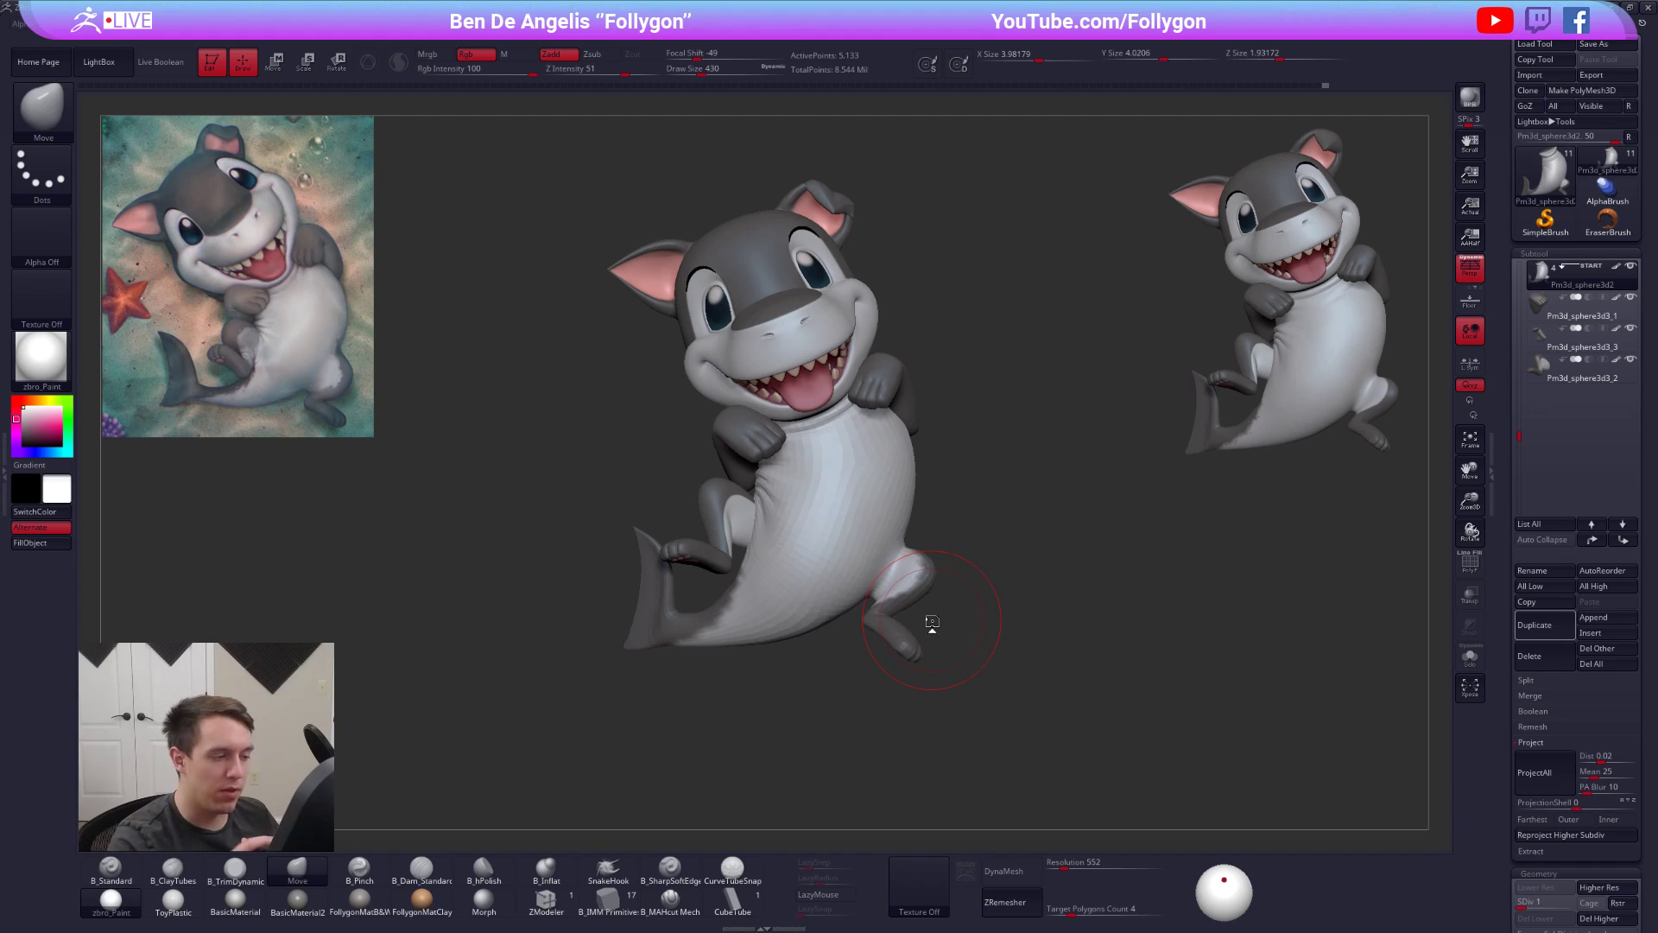
- Mask the body except the tail with a softened edge and place a Transpose rotate line along the tail
mouse_move(782, 645)
mouse_down()
mouse_move(758, 582)
mouse_move(594, 615)
mouse_move(652, 701)
mouse_up()
key(alt+s)
key(f)
key(shift+f)
key(shift+f)
ctrl+click(753, 615)
key(ctrl+i)
mouse_move(782, 627)
alt+mouse_down()
mouse_move(815, 573)
mouse_move(906, 733)
mouse_move(852, 713)
alt+mouse_up()
key(r)
key(alt+s)
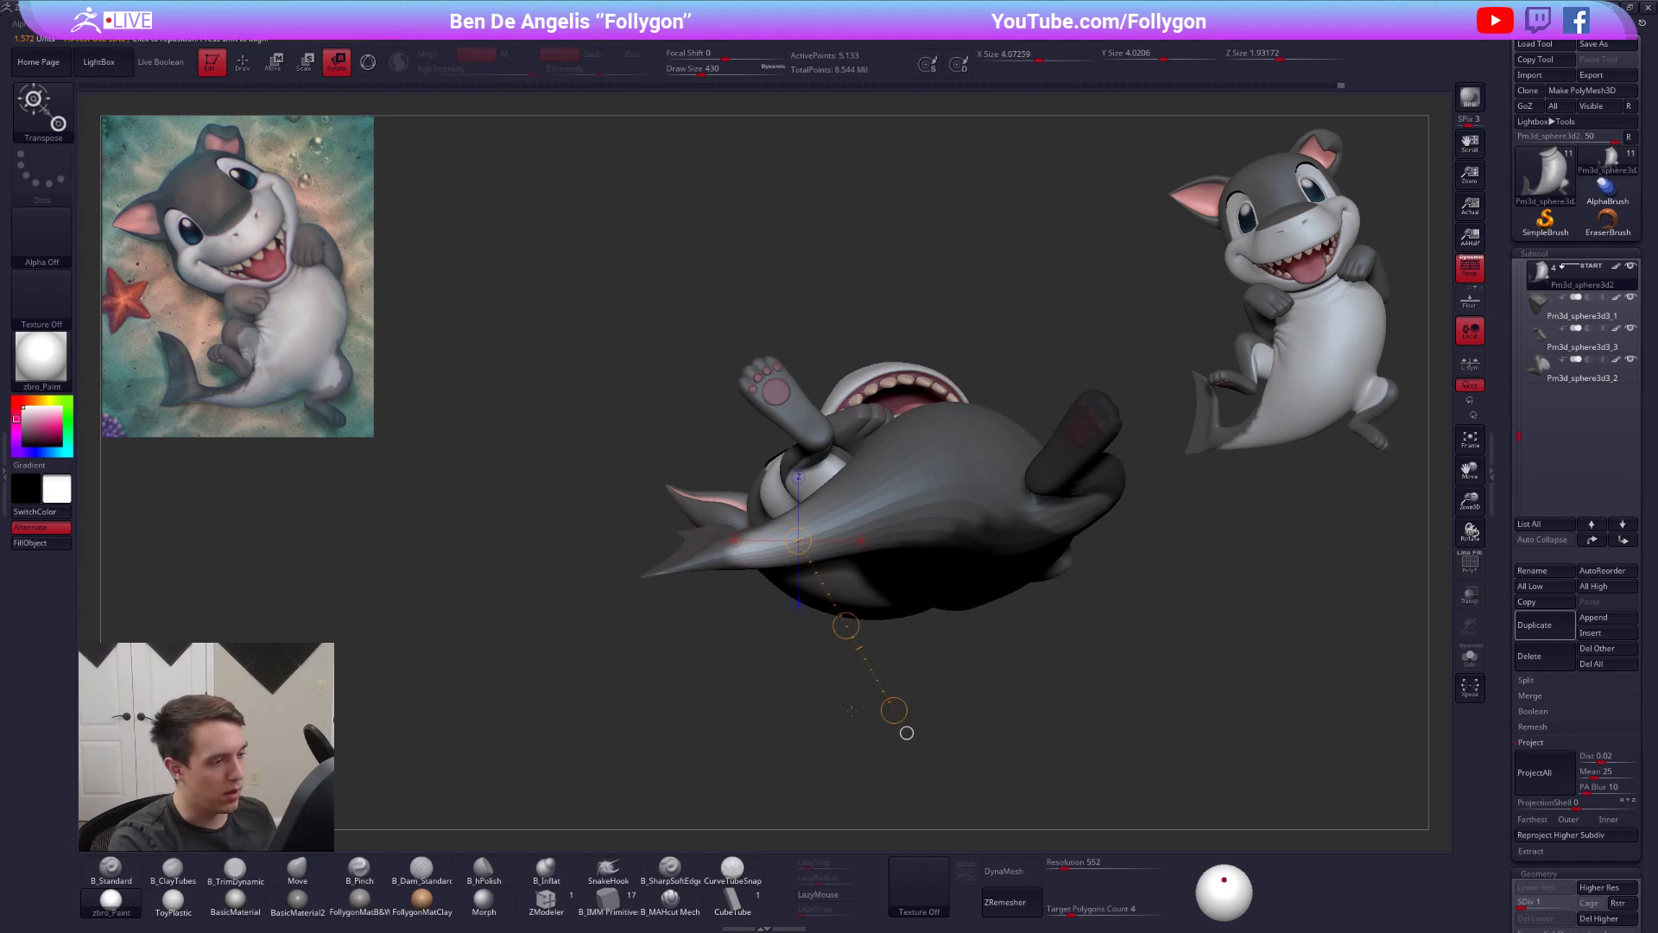
- Reposition the tail with Transpose Move from below and from the front, and clear the body's mask
key(q)
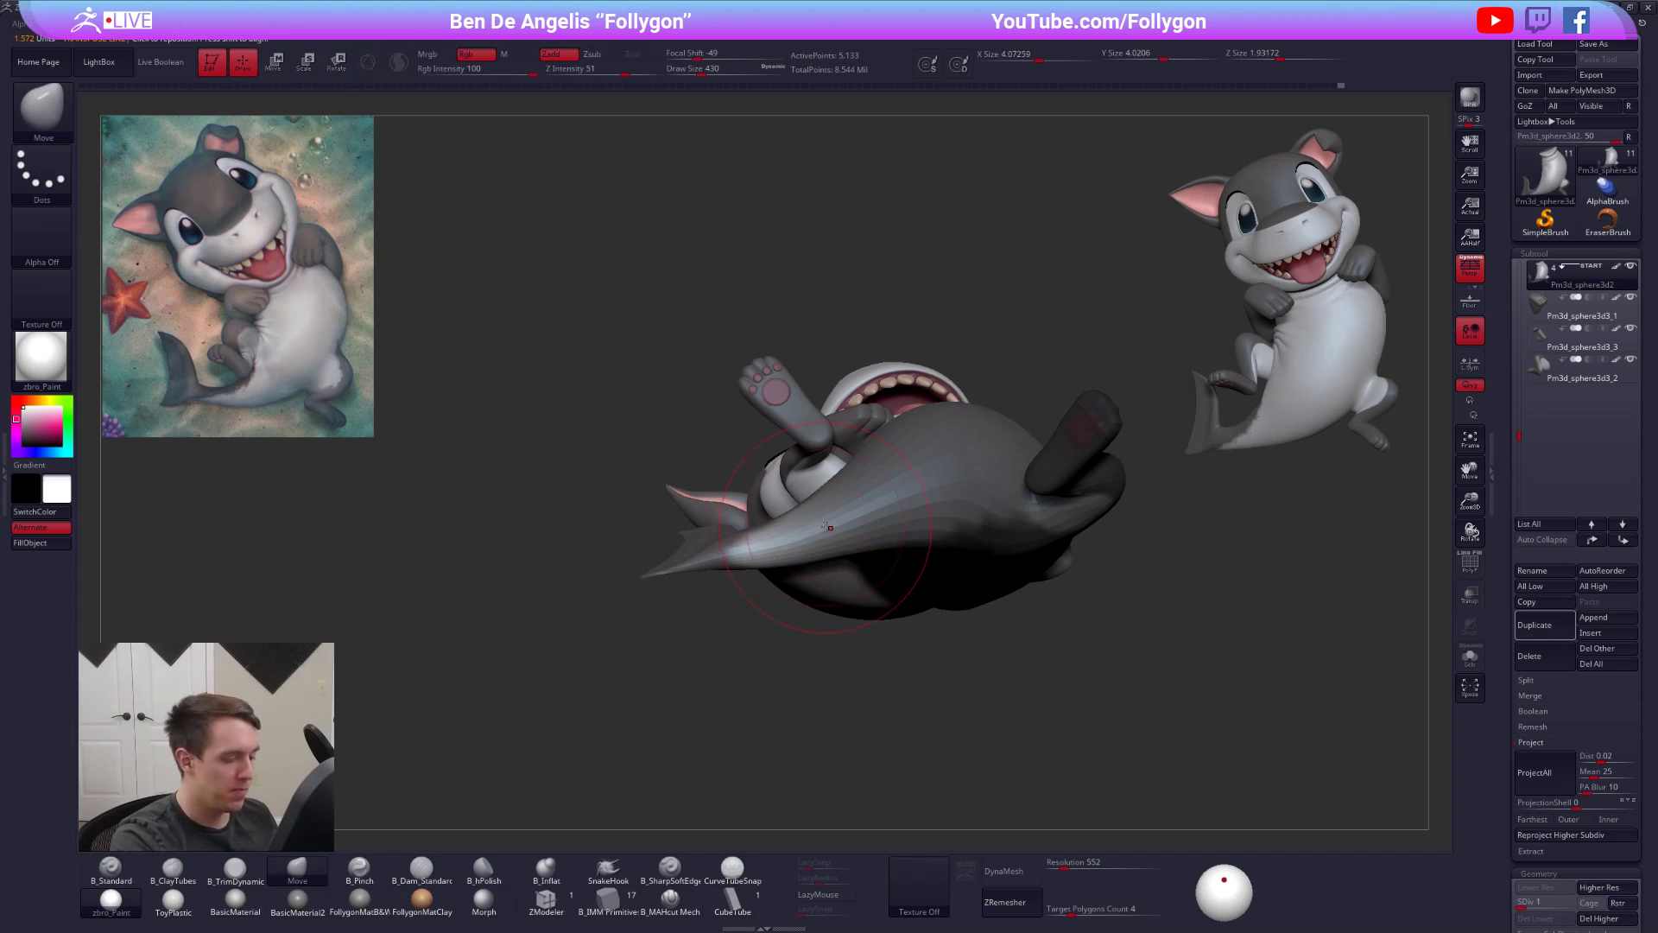
key(w)
drag(818, 525, 818, 698)
drag(818, 612, 817, 590)
key(q)
shift+drag(915, 621, 943, 566)
ctrl+right_drag(955, 552, 877, 790)
alt+right_drag(835, 643, 887, 565)
key(w)
mouse_move(817, 596)
mouse_down()
mouse_move(930, 596)
mouse_move(848, 589)
mouse_up()
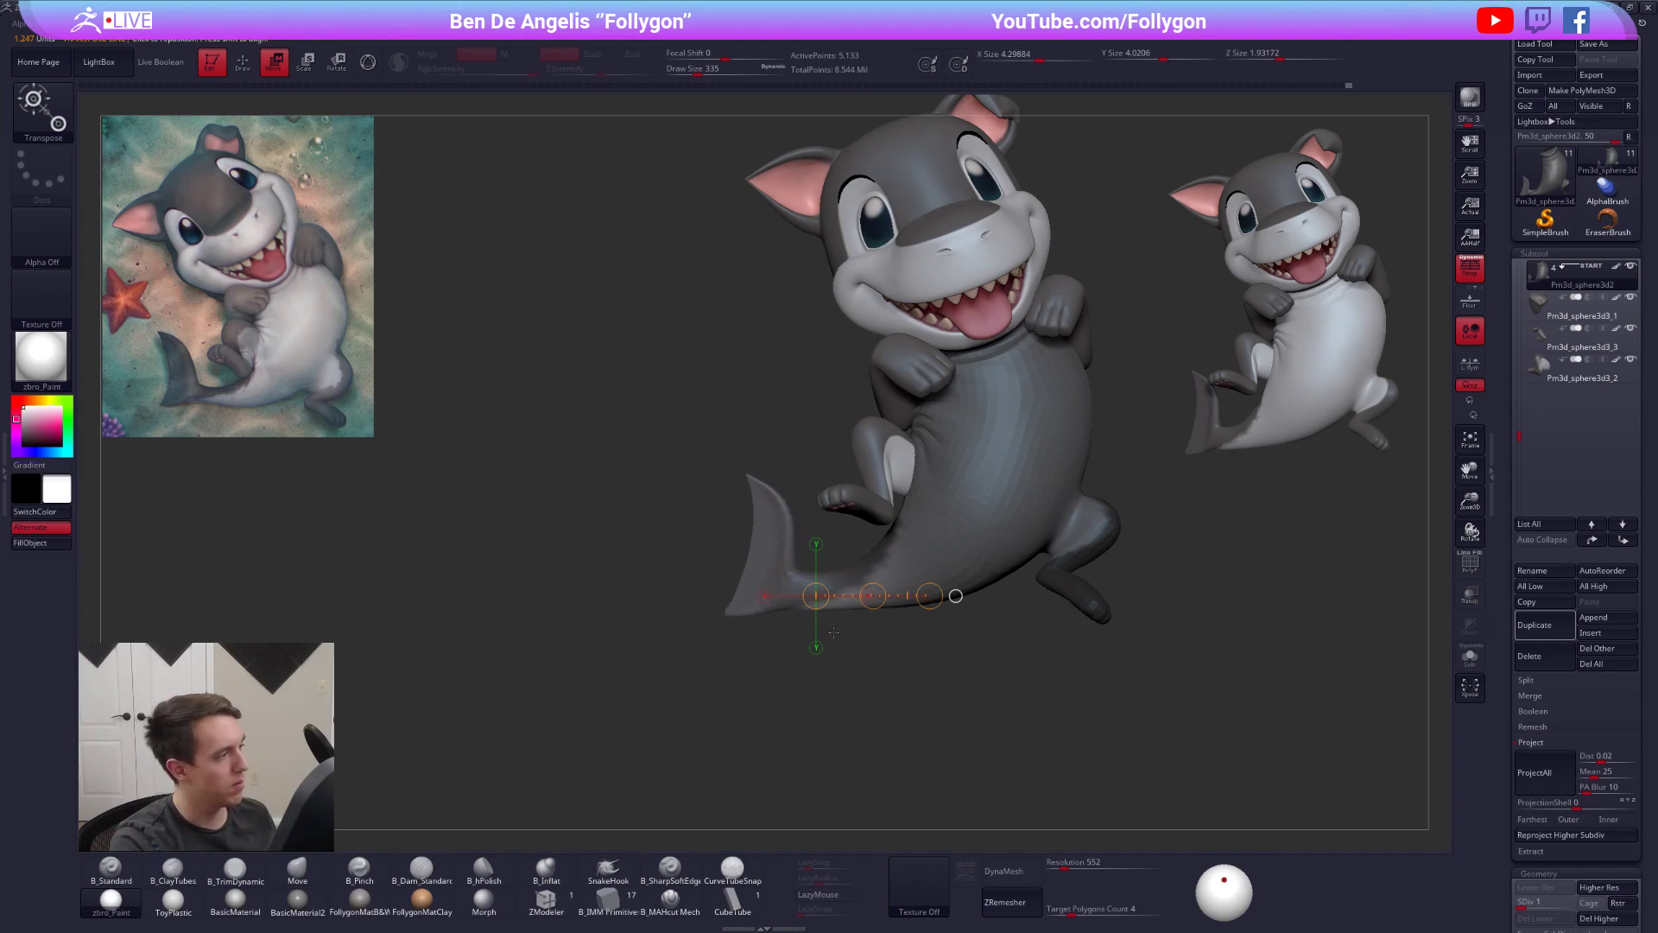
key(q)
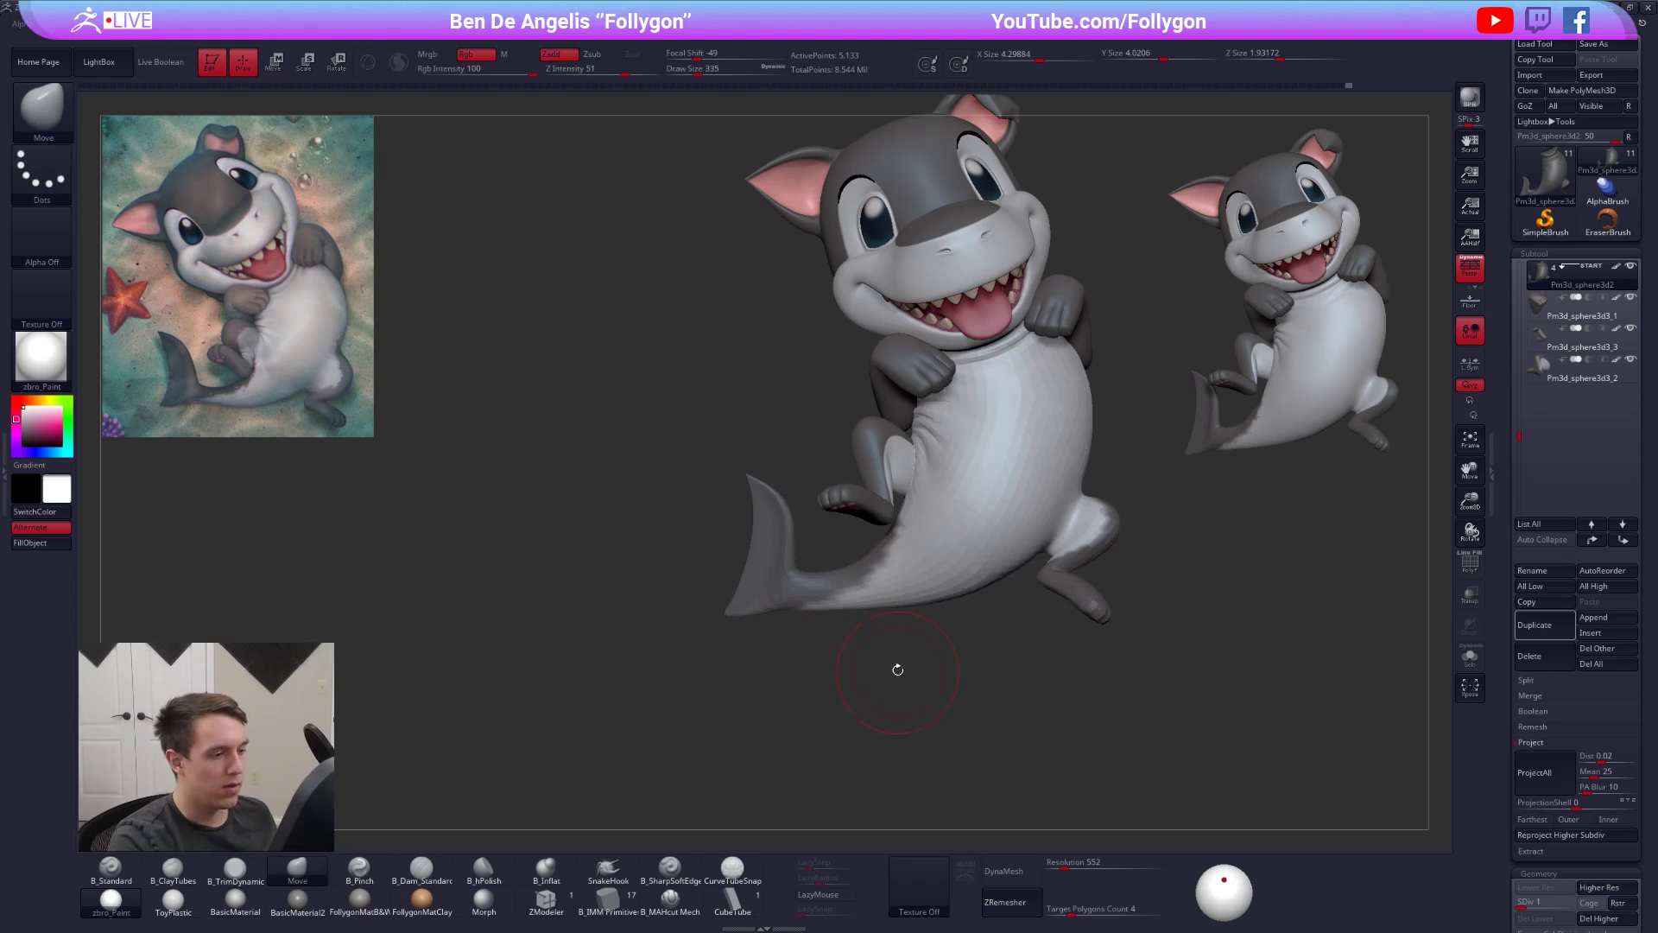
drag(892, 670, 853, 626)
- Set the brush size to 239 and select the folded leg's subtool
alt+right_drag(850, 623, 850, 672)
key(space)
drag(858, 635, 852, 635)
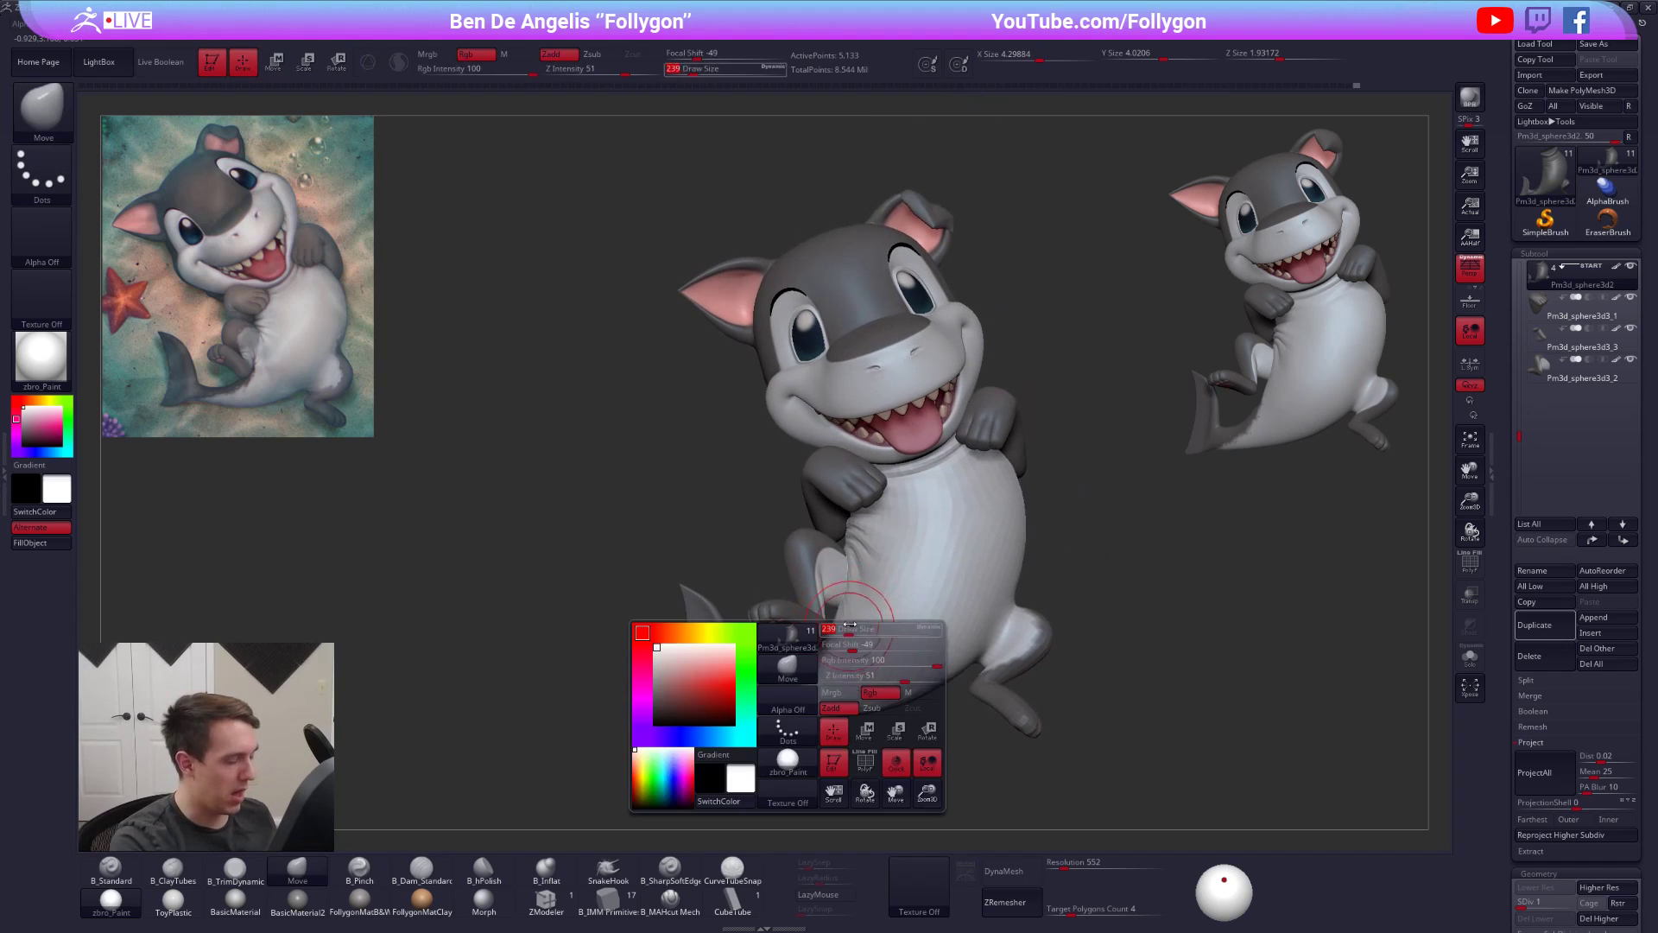
alt+click(821, 626)
alt+right_drag(865, 660, 824, 605)
alt+right_drag(807, 667, 830, 705)
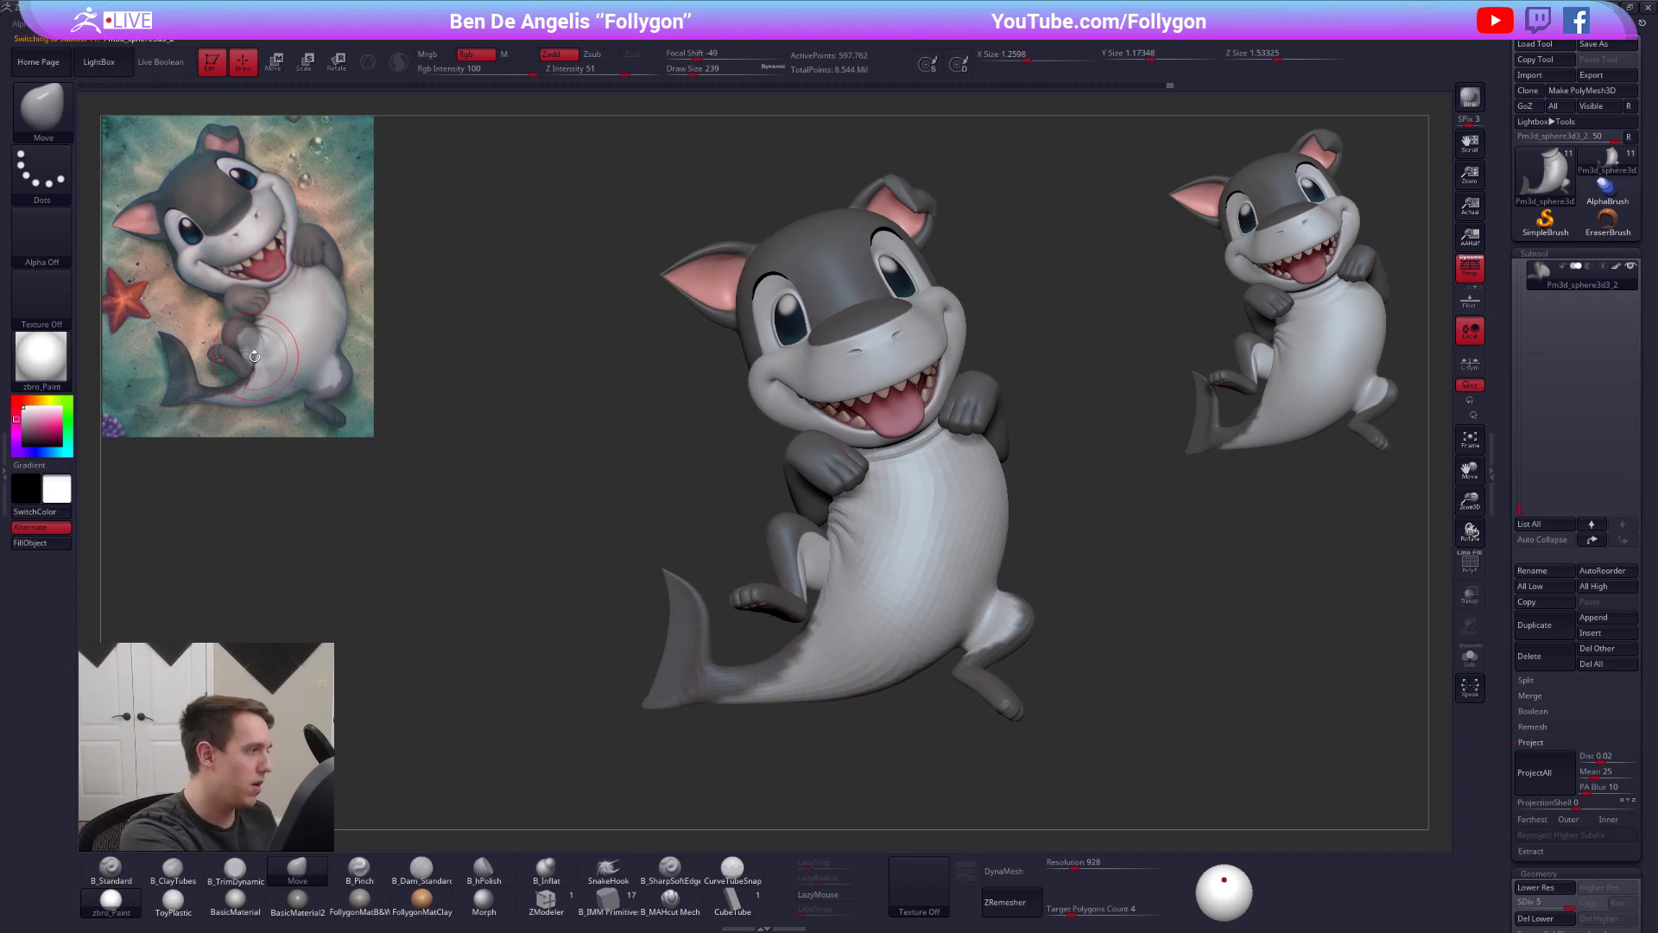
key(ctrl)
mouse_move(813, 585)
ctrl+mouse_down()
mouse_move(807, 617)
mouse_move(773, 629)
ctrl+mouse_up()
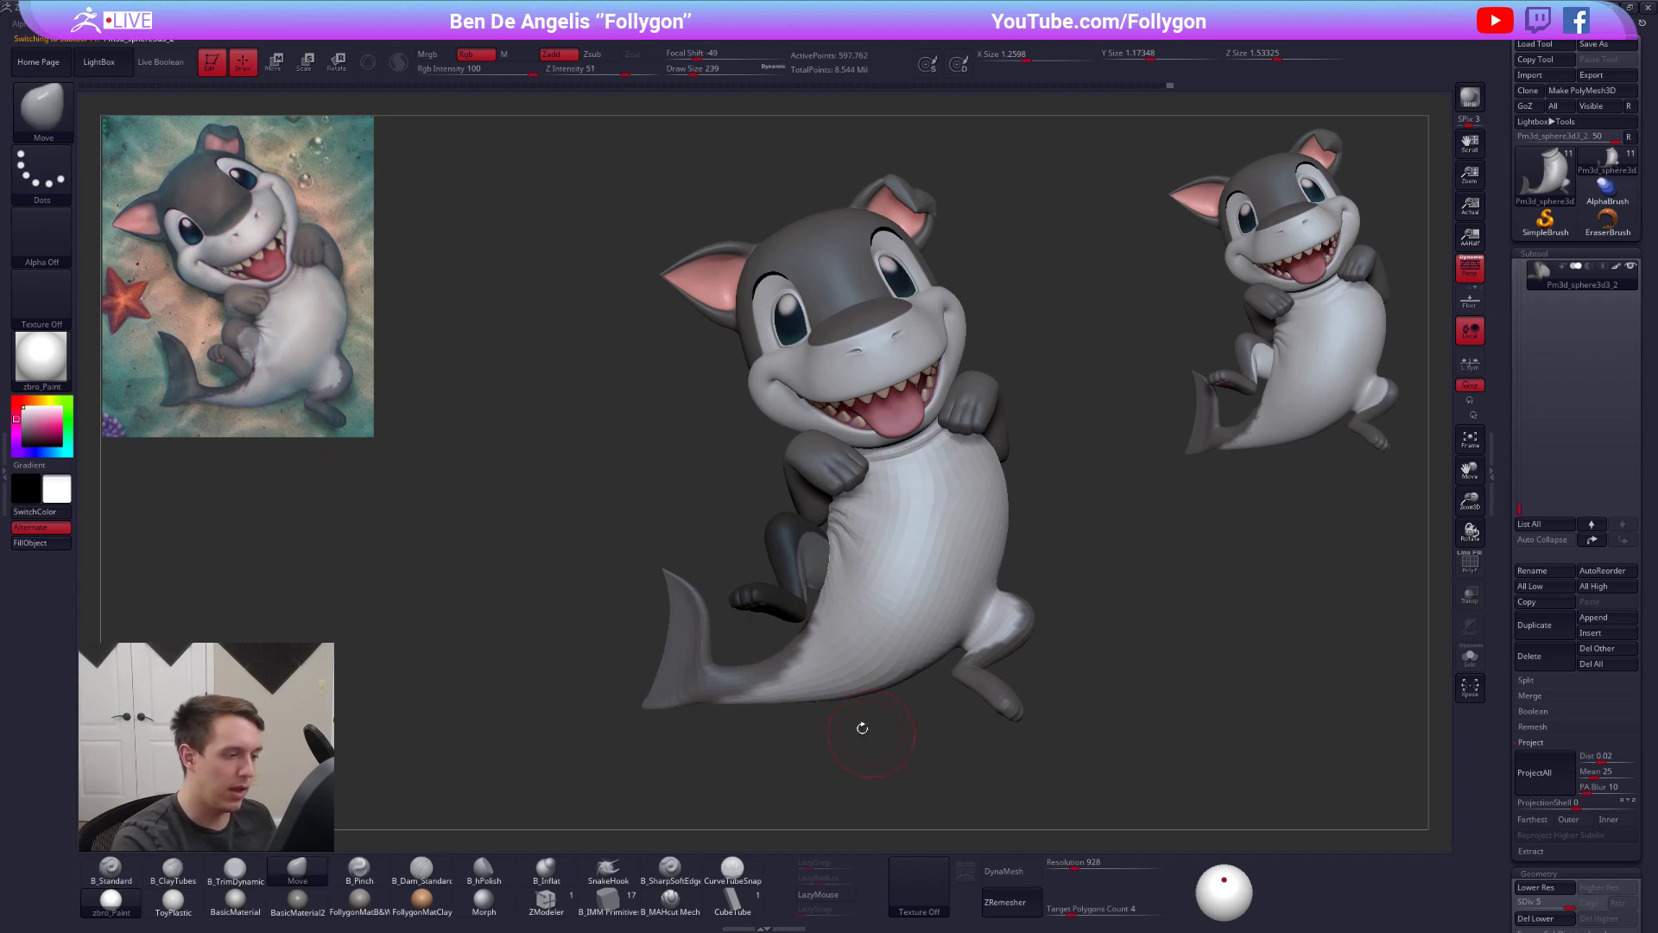
ctrl+drag(870, 729, 814, 752)
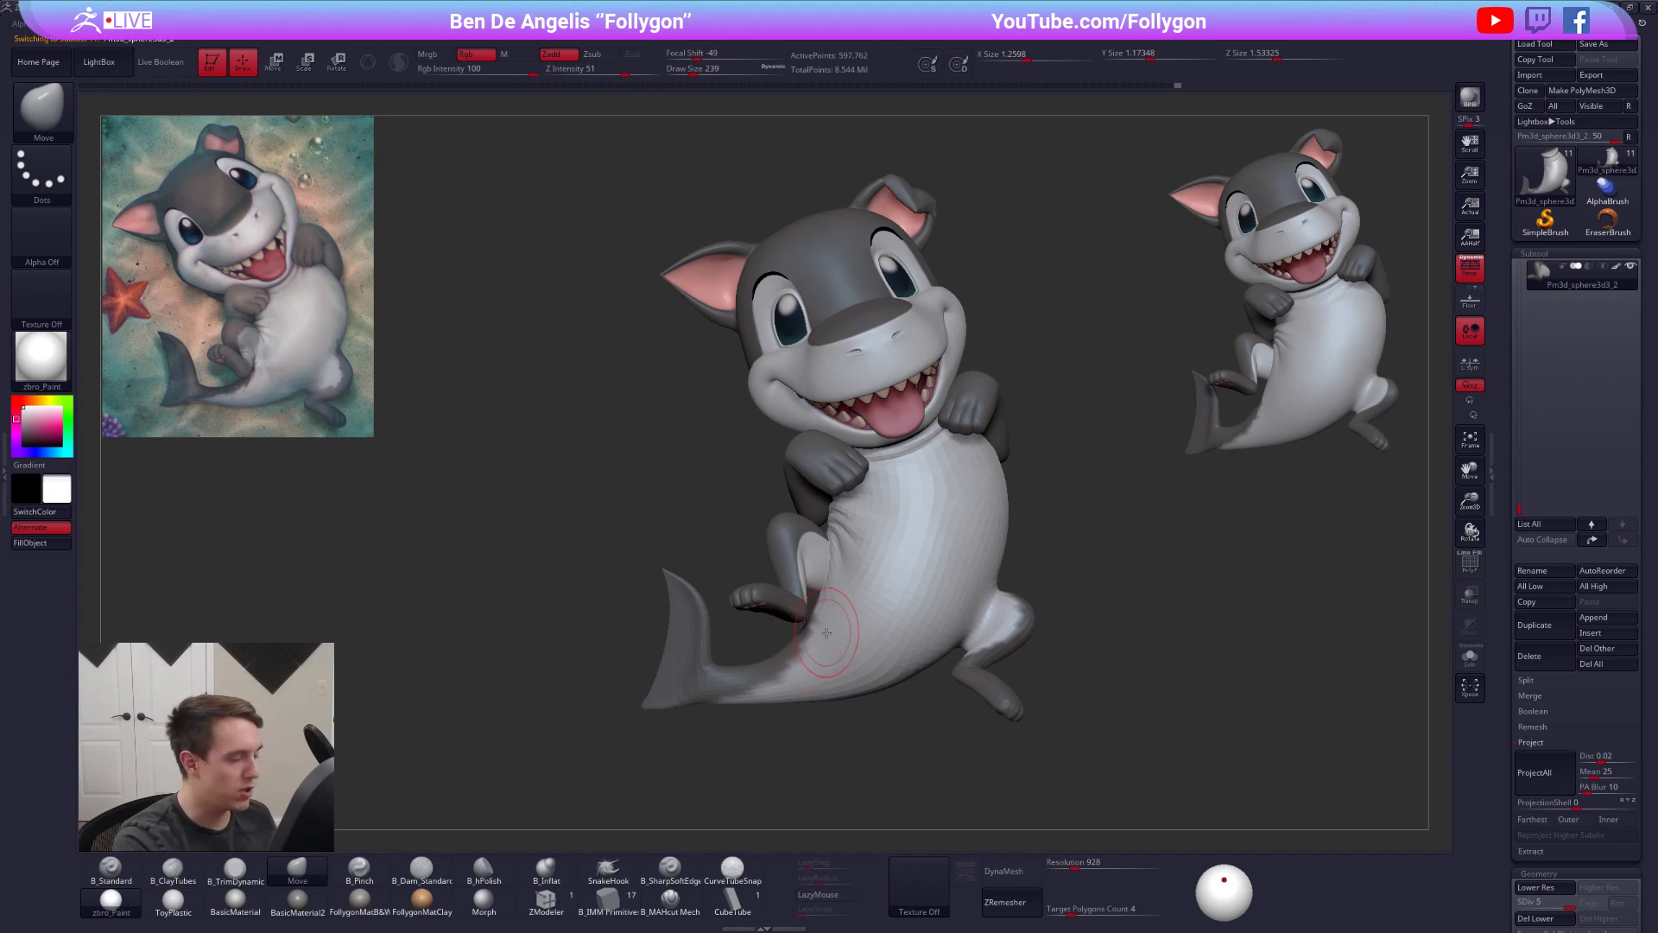
- Lower the folded leg to subdivision level 1, isolate it and mask everything except the foot
right_drag(820, 642, 789, 638)
key(shift+d)
key(shift+d)
key(shift+d)
key(shift+d)
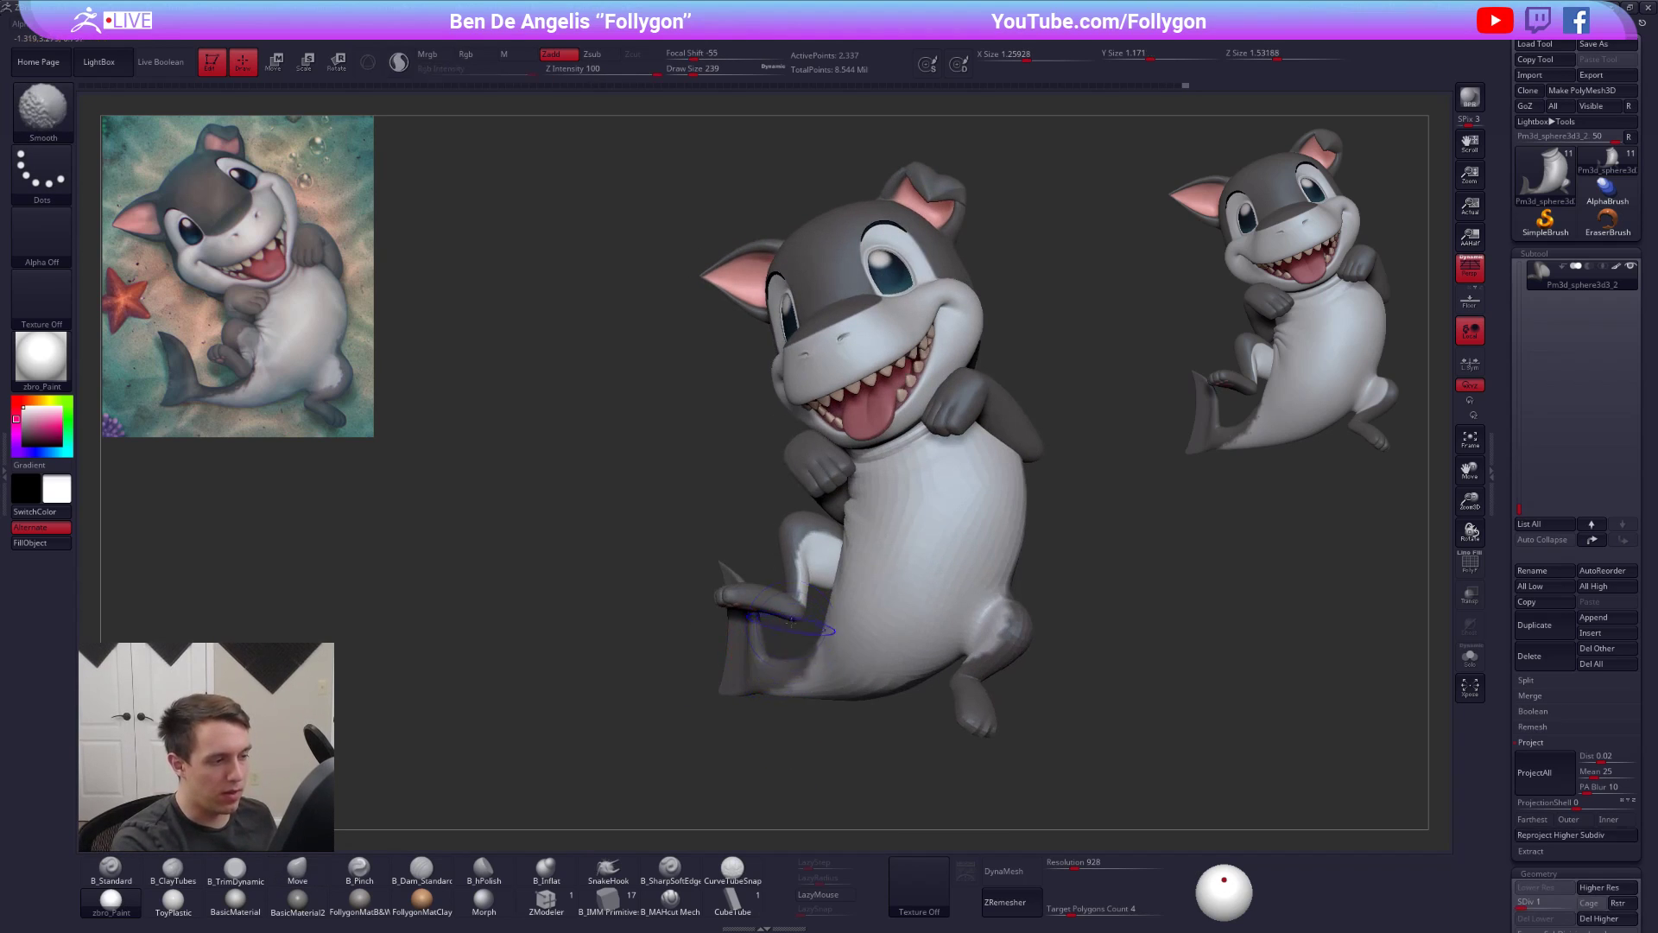
key(alt+s)
key(f)
key(shift+f)
right_drag(793, 642, 805, 623)
mouse_move(829, 574)
ctrl+mouse_down()
mouse_move(634, 538)
mouse_move(850, 705)
ctrl+mouse_up()
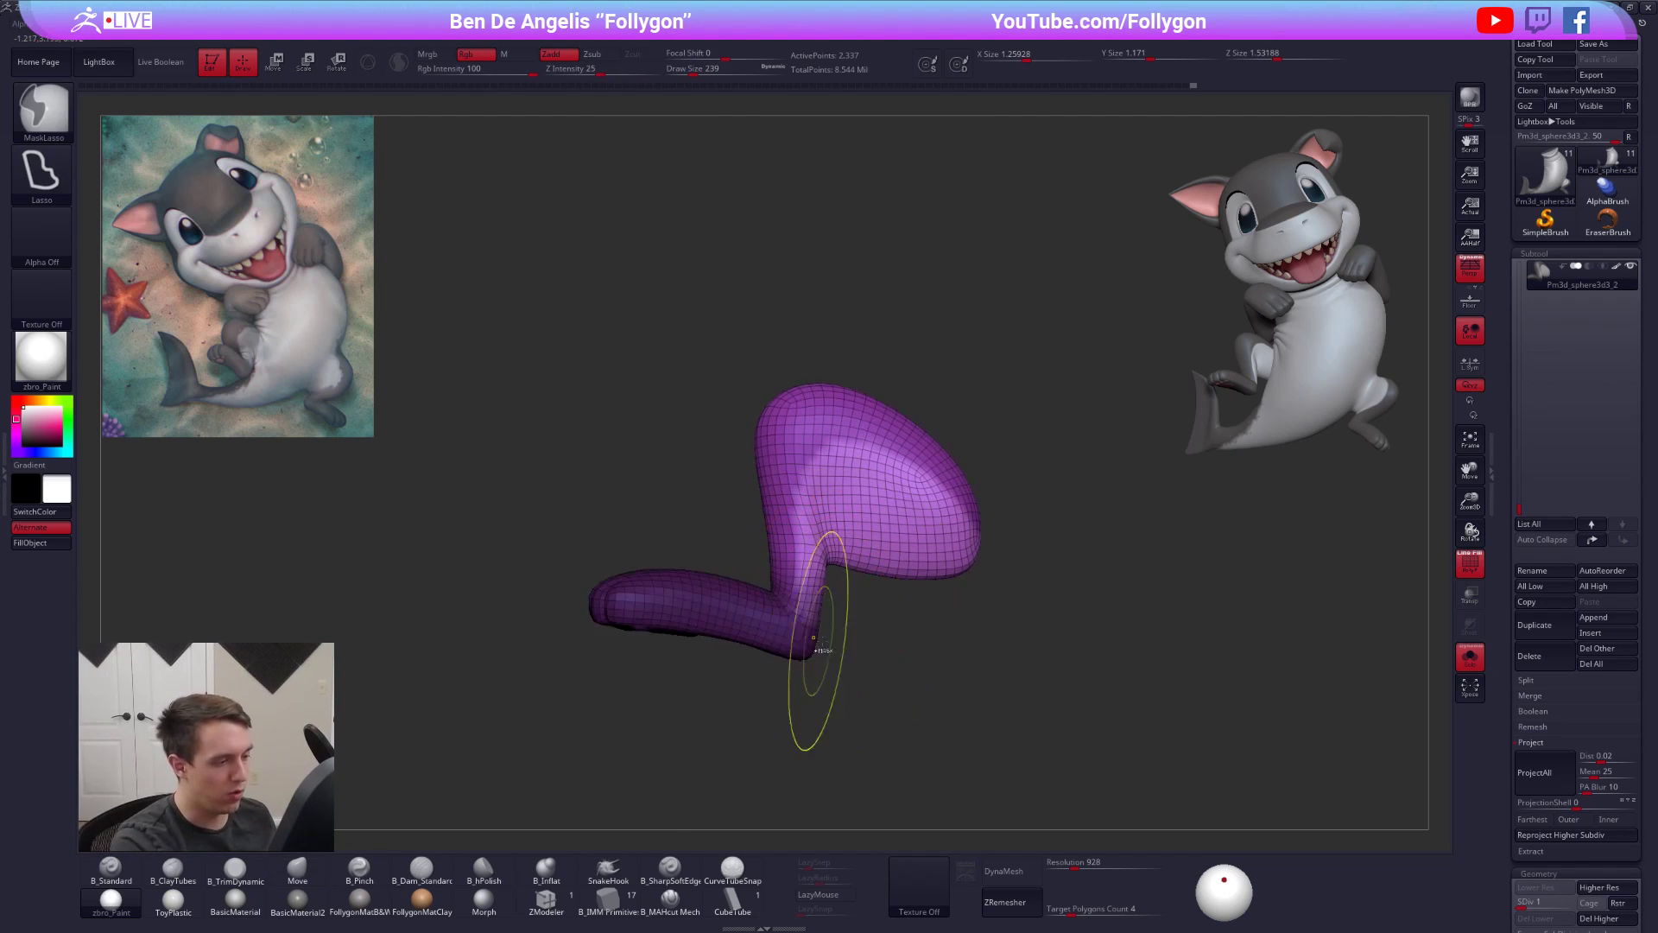
key(ctrl+i)
- Move the foot up toward the knee with Transpose to shorten the lower leg
key(w)
drag(775, 762, 991, 811)
drag(808, 577, 773, 736)
drag(791, 657, 798, 628)
- Return the folded leg to subdivision level 5 and clear its mask
key(shift+f)
key(d)
key(d)
key(d)
key(d)
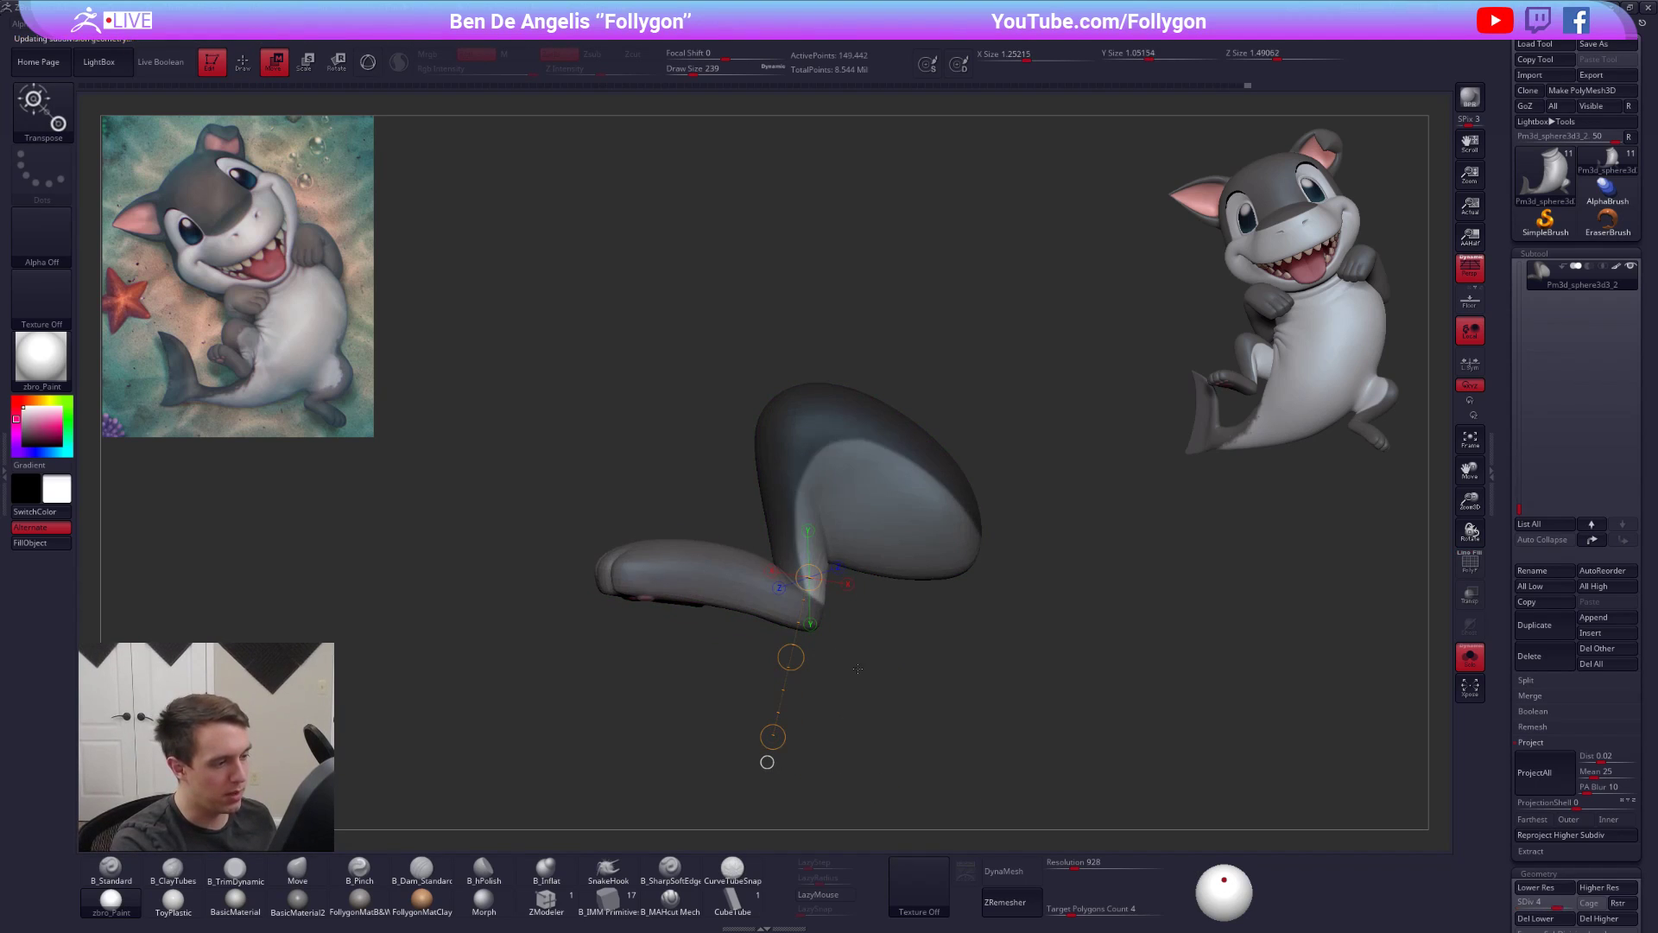
ctrl+right_drag(767, 762, 788, 666)
key(q)
ctrl+drag(799, 666, 842, 663)
- Show the whole character and rotate the folded leg with Transpose so it sits closer to the belly
key(shift+s)
mouse_move(842, 663)
right_down()
mouse_move(803, 677)
mouse_move(847, 623)
mouse_move(831, 587)
right_up()
key(space)
key(shift+s)
key(r)
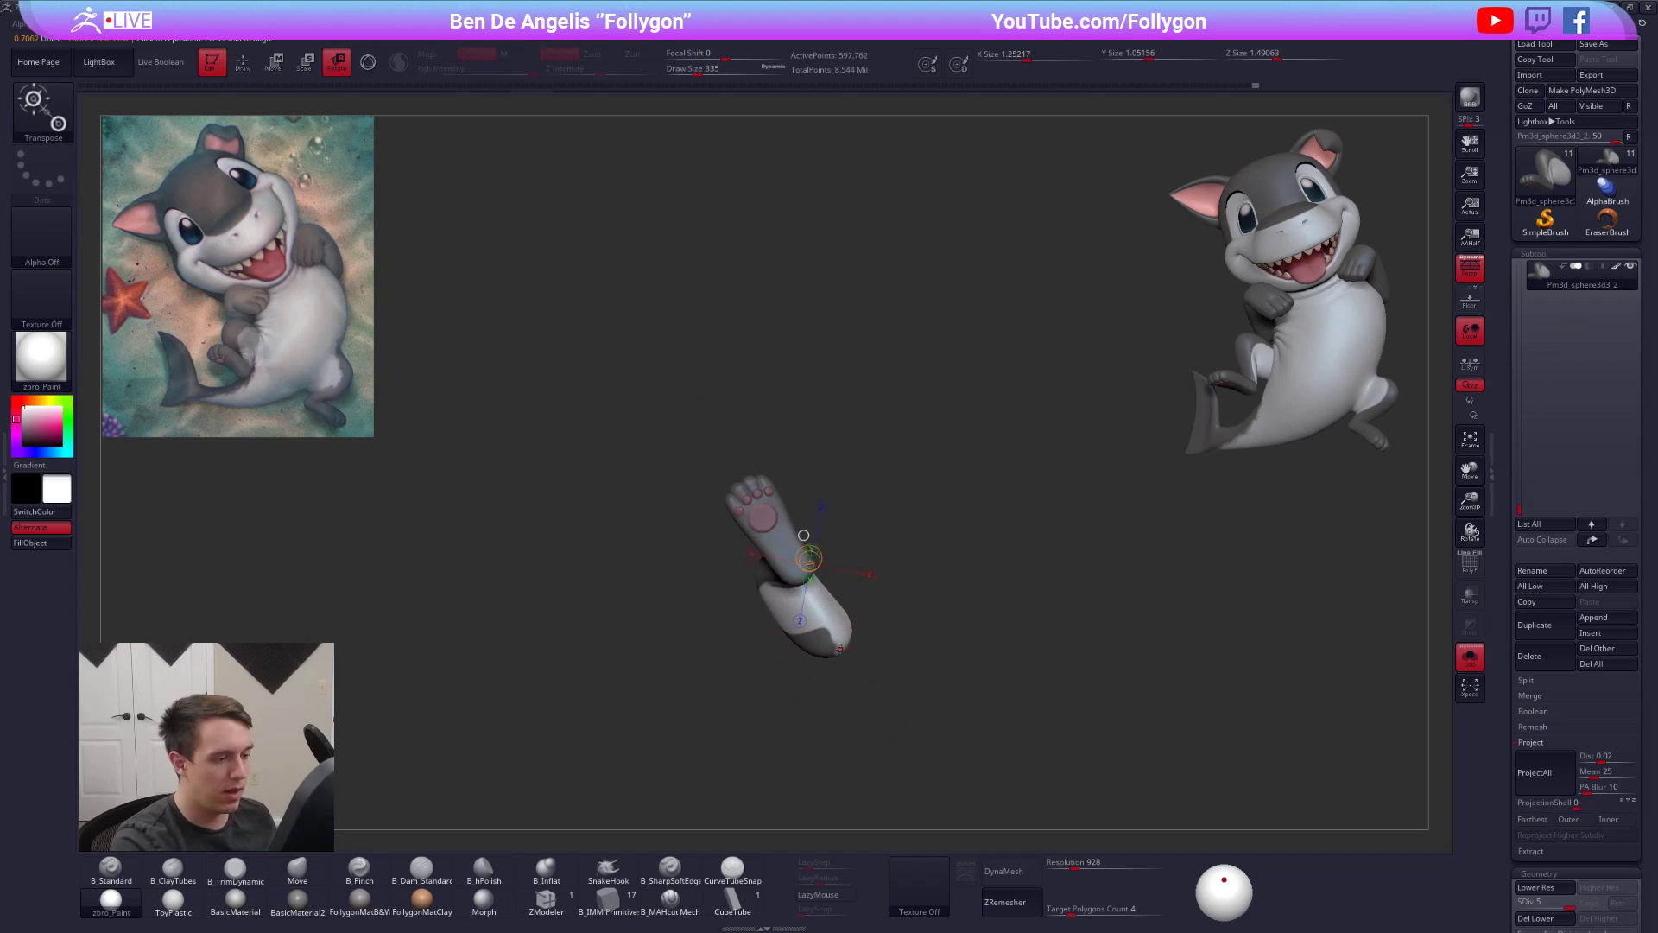
key(shift+s)
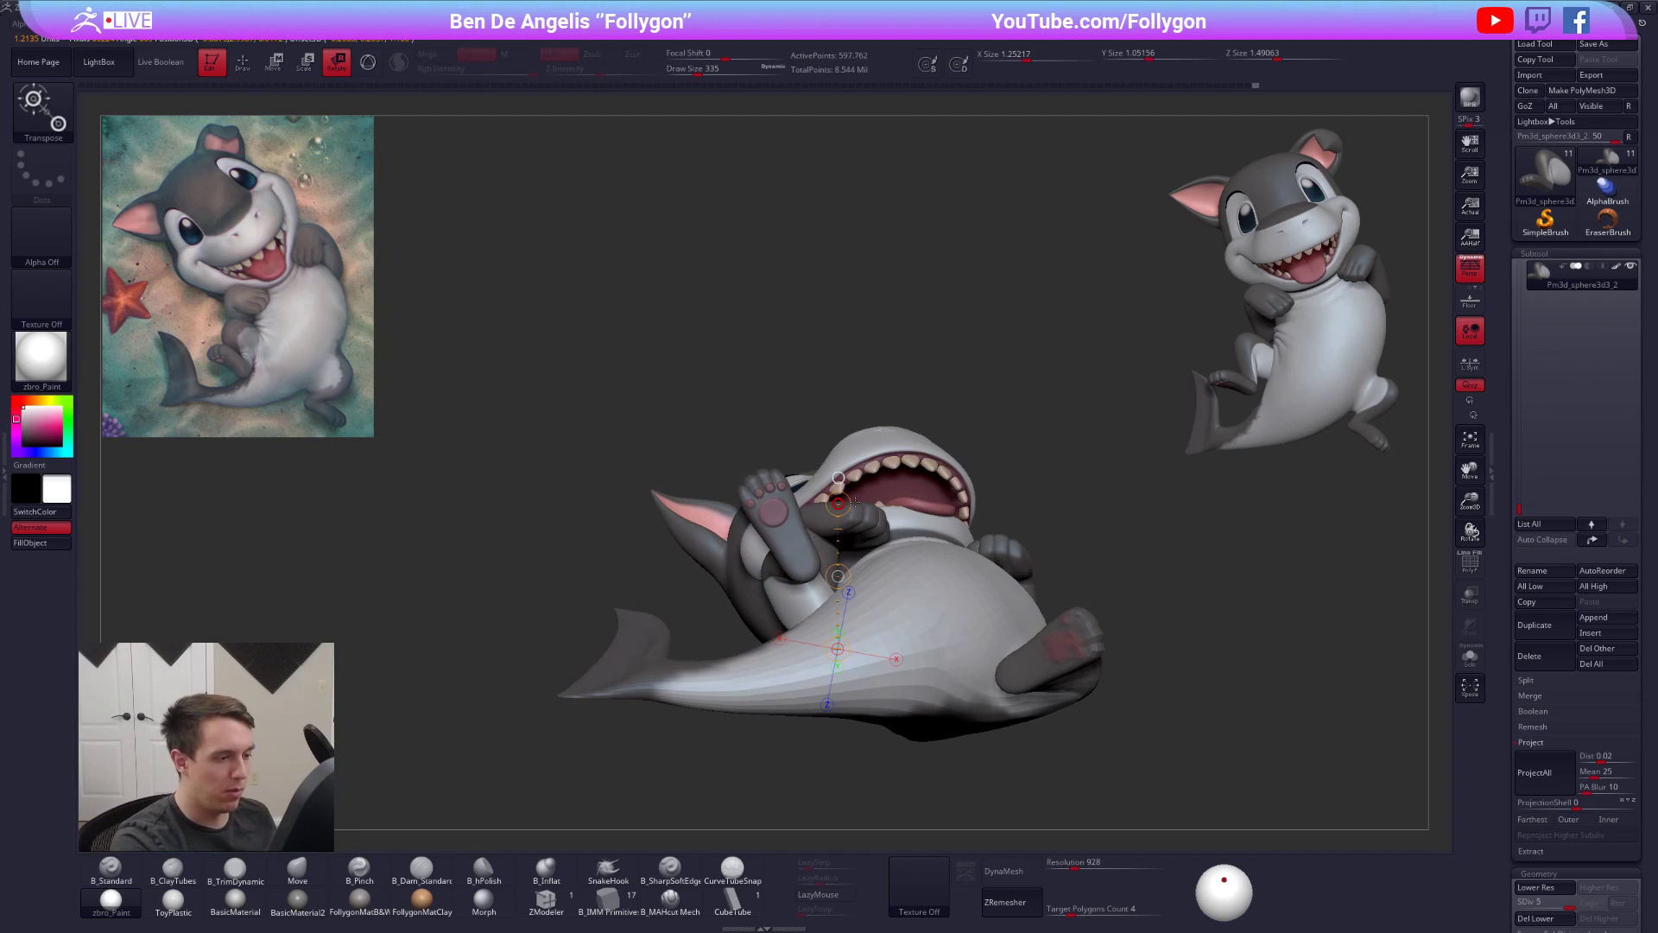
right_drag(855, 501, 843, 689)
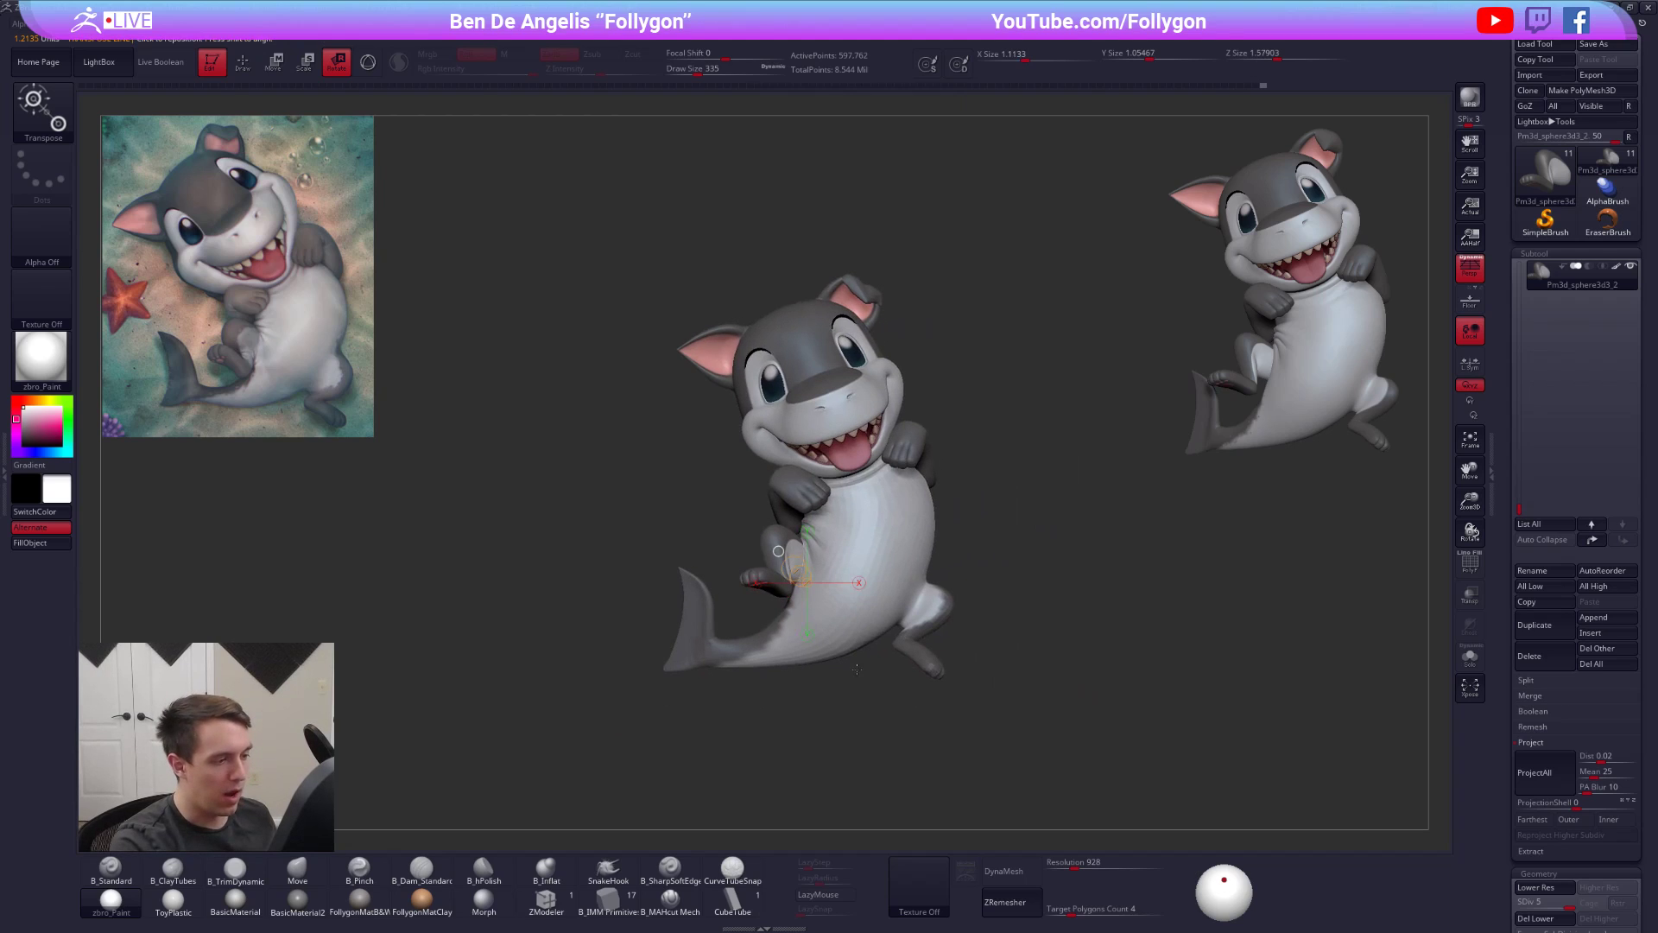
key(q)
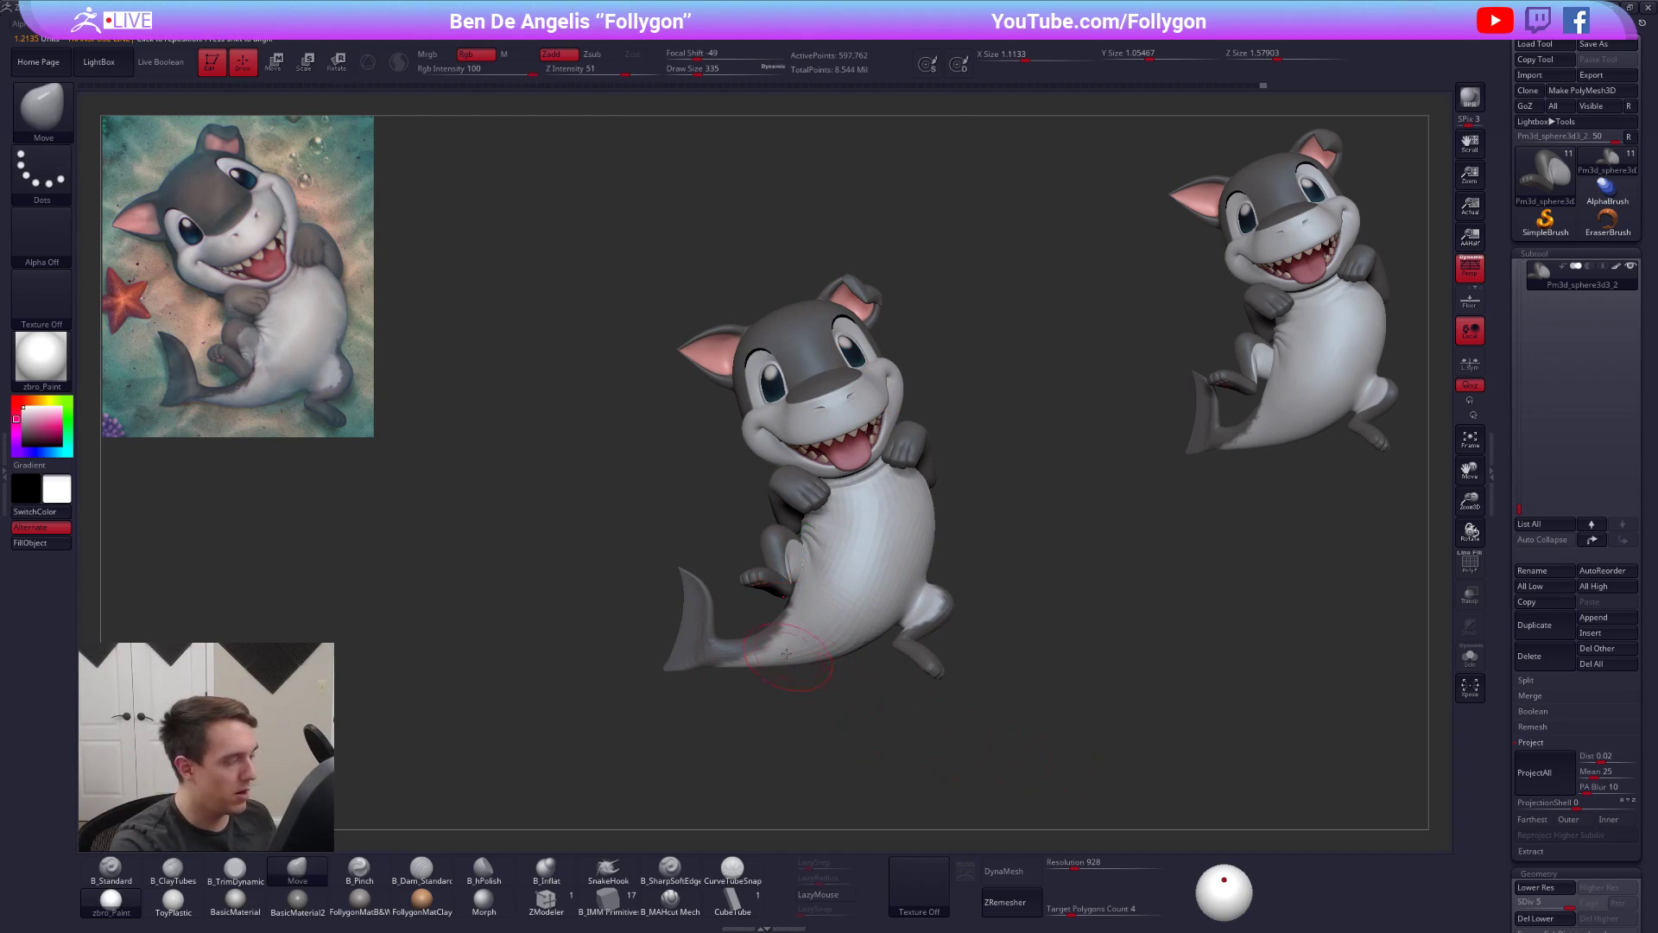
- Select the body subtool and set the Move brush to size 350
mouse_move(802, 633)
right_down()
mouse_move(918, 621)
mouse_move(881, 665)
mouse_move(769, 605)
right_up()
key(shift+f)
key(shift+f)
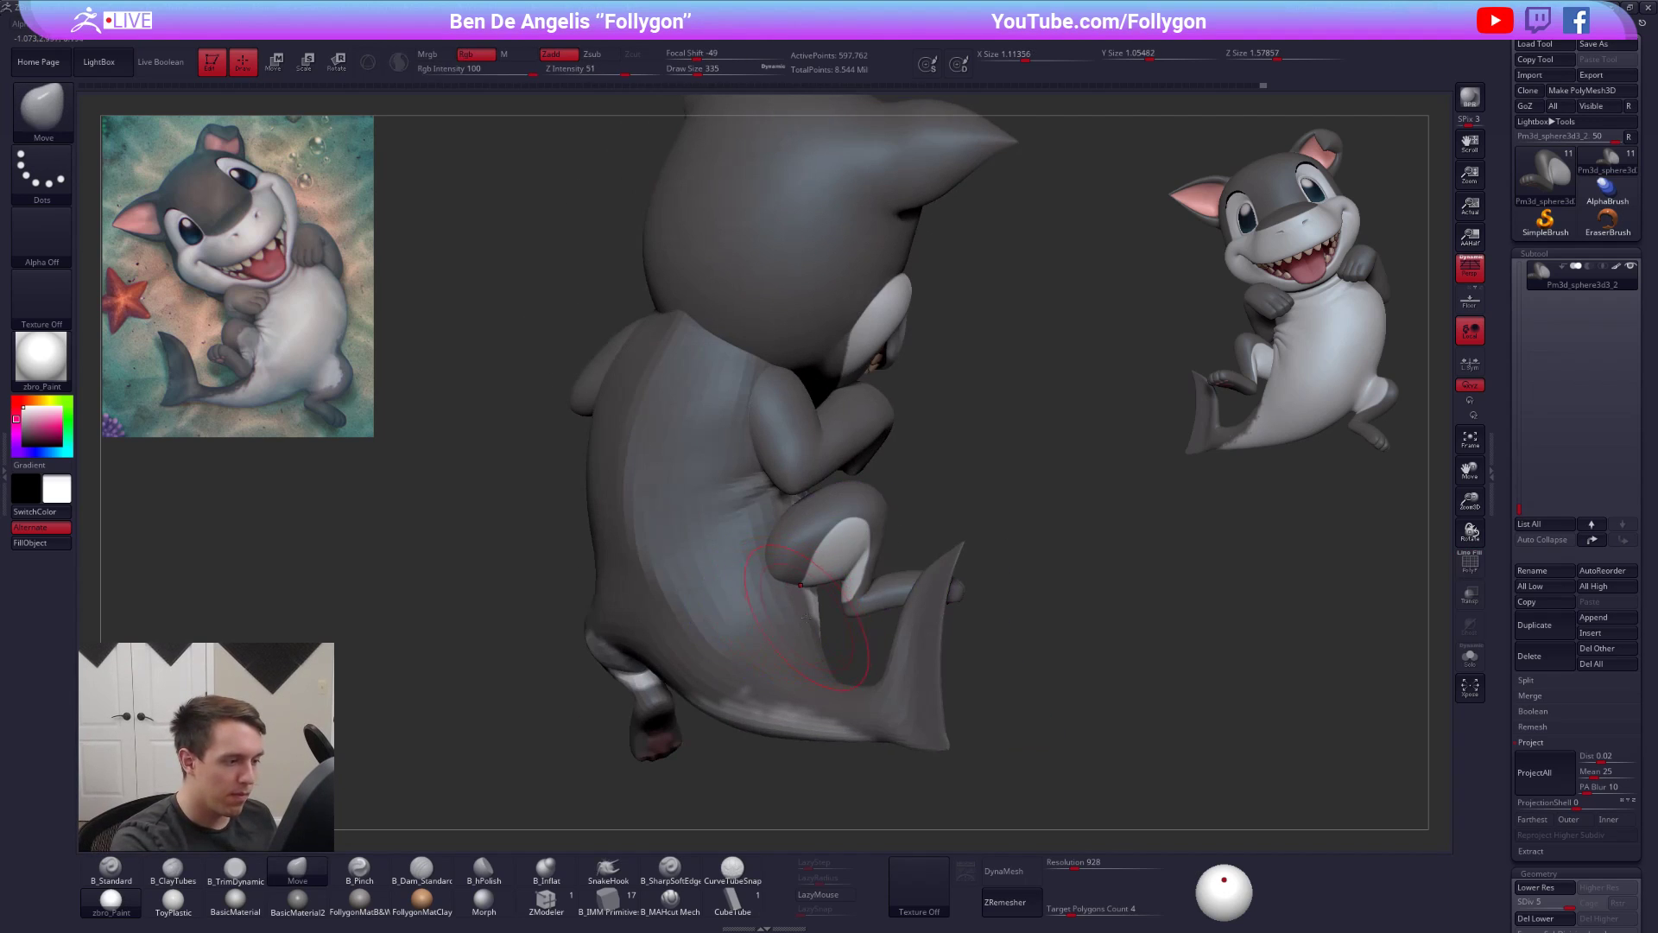
key(shift+f)
alt+click(793, 607)
key(shift+f)
key(2)
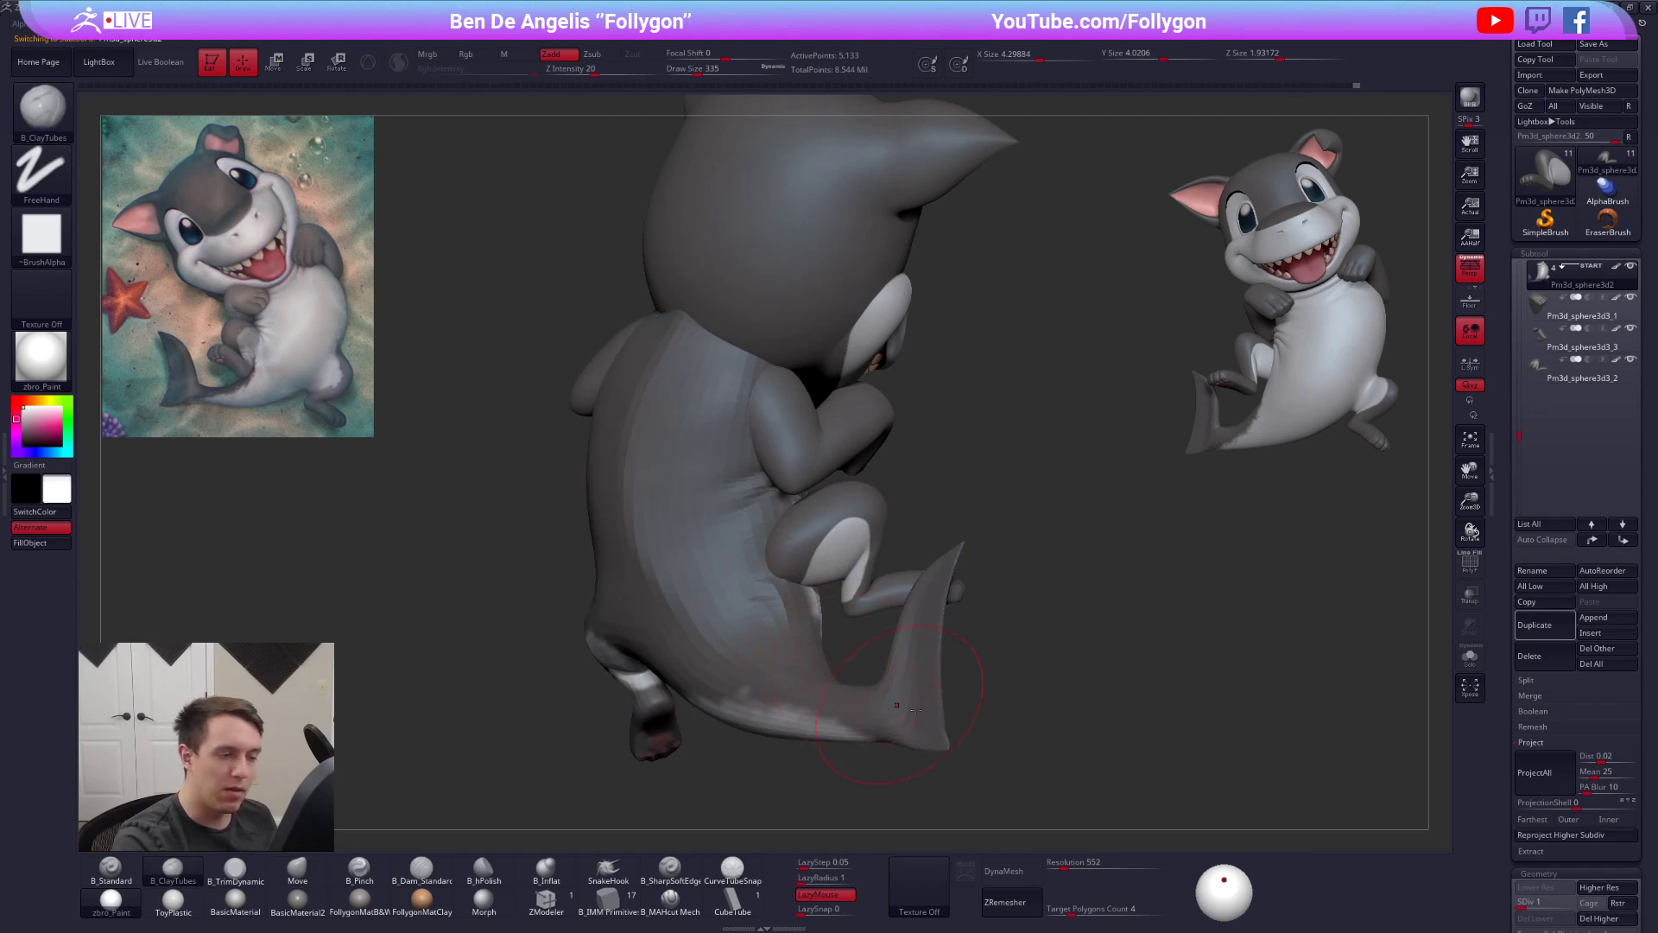
right_drag(1054, 740, 983, 773)
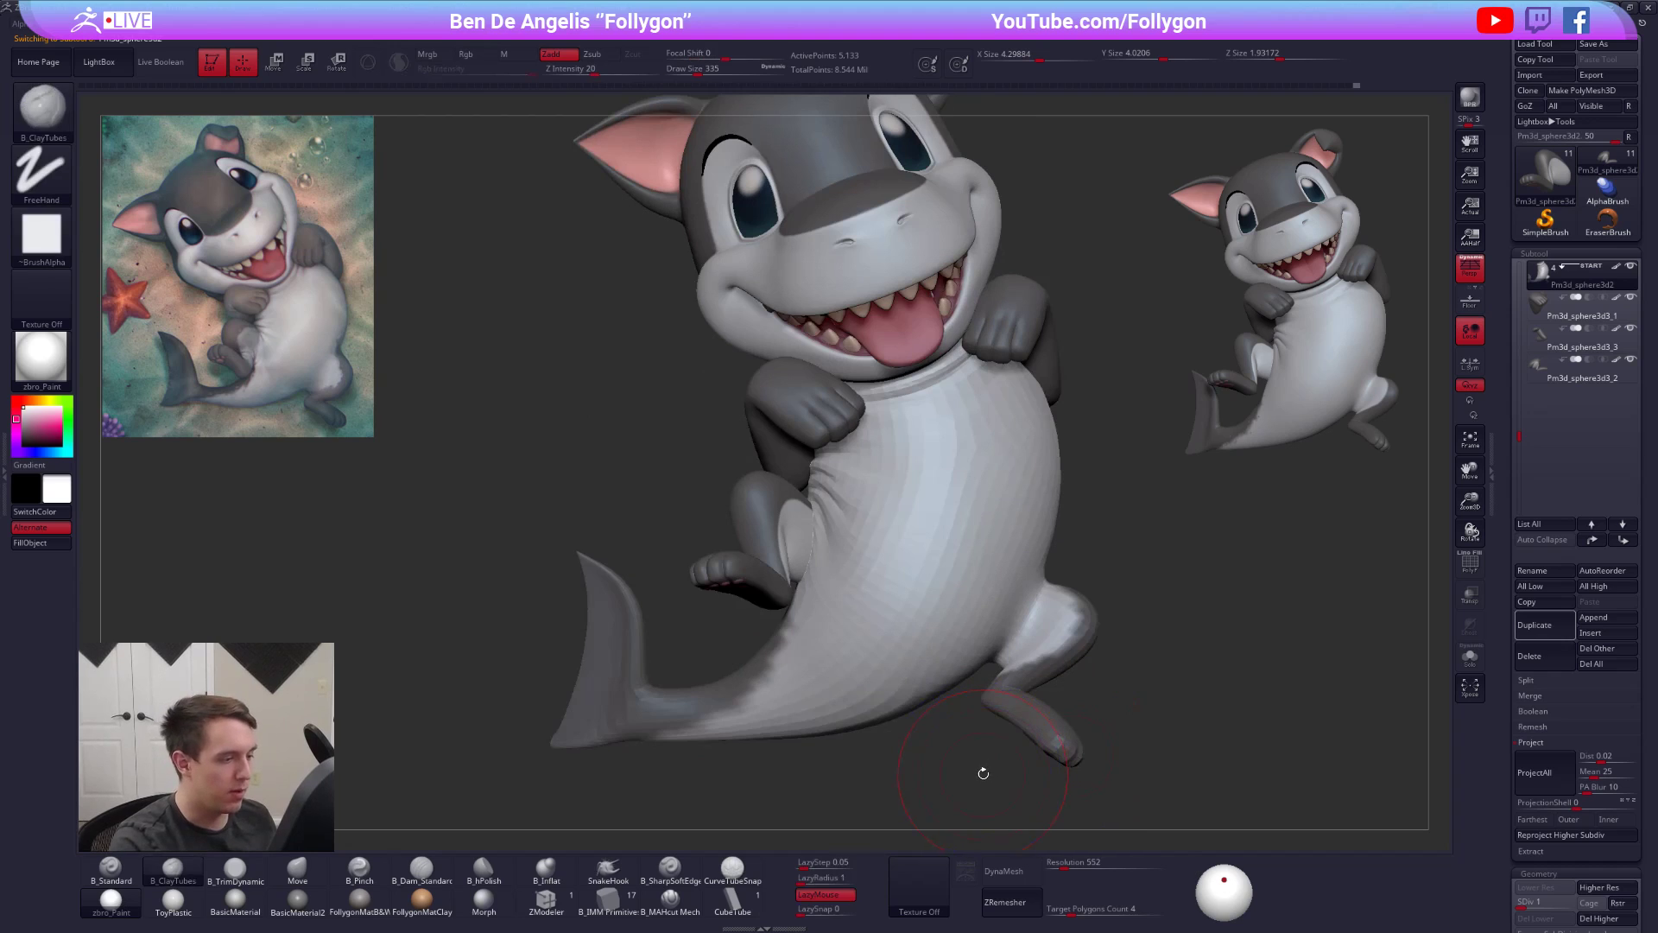
key(alt+s)
key(4)
key(space)
drag(808, 596, 816, 596)
key(alt+s)
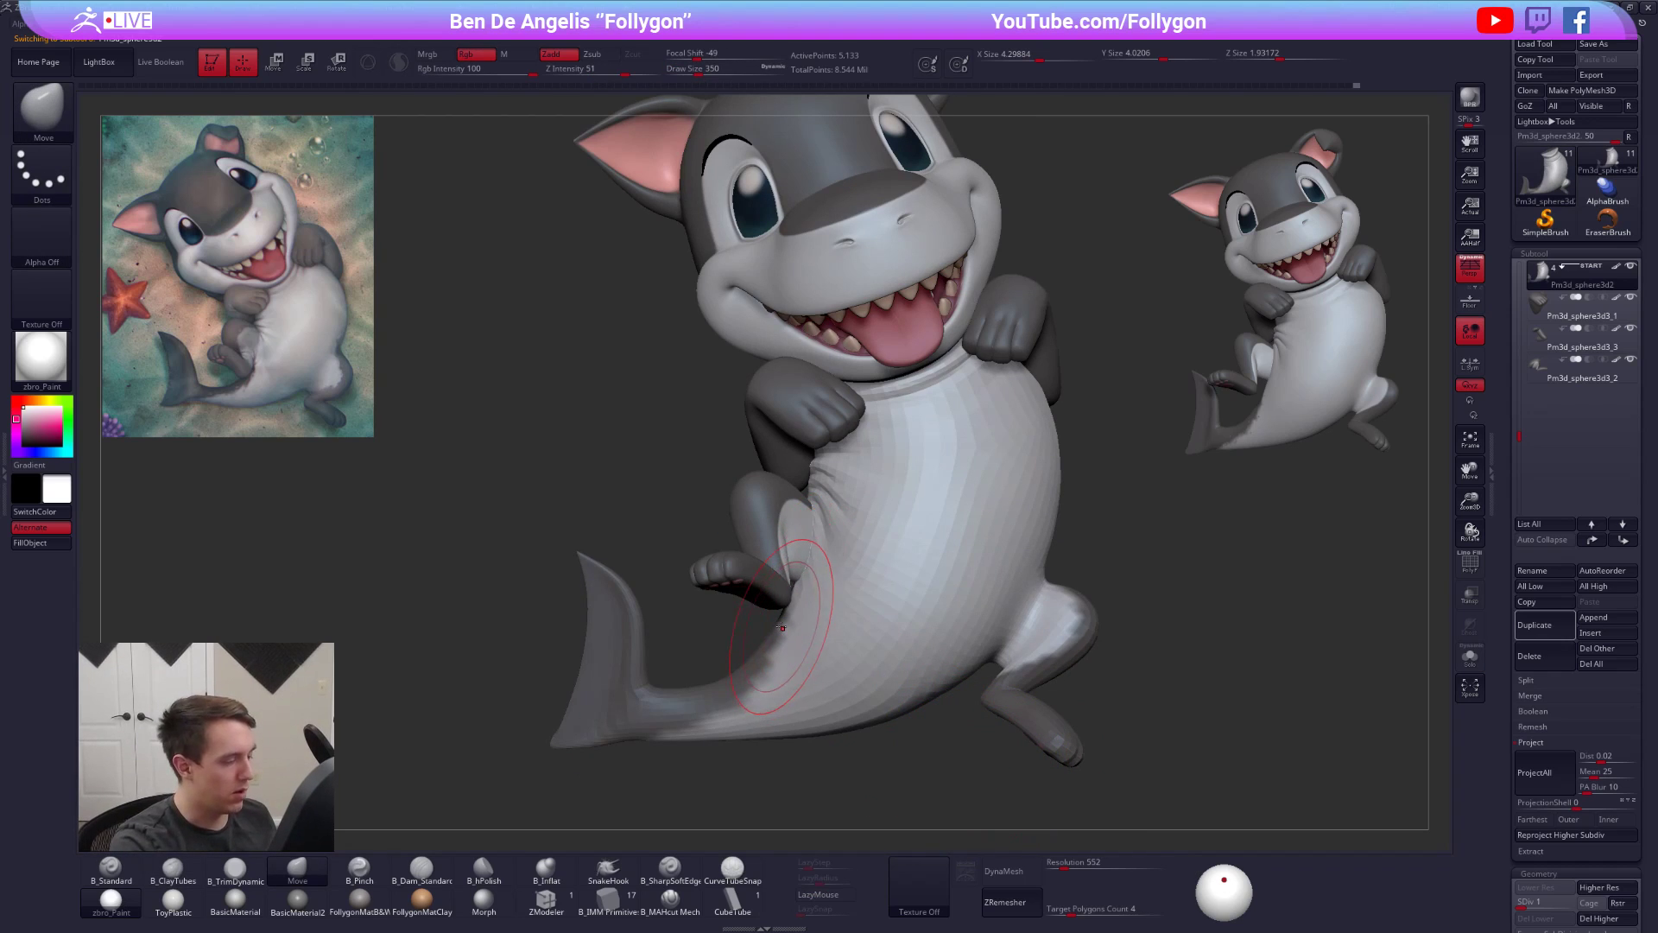
- Adjust the body's outline near the folded leg and tail with the Move brush at size 292
right_drag(691, 652, 769, 661)
key(space)
drag(807, 596, 796, 596)
mouse_move(722, 587)
right_down()
mouse_move(779, 584)
mouse_move(595, 596)
right_up()
right_drag(1114, 657, 1071, 661)
ctrl+right_drag(1114, 734, 1033, 712)
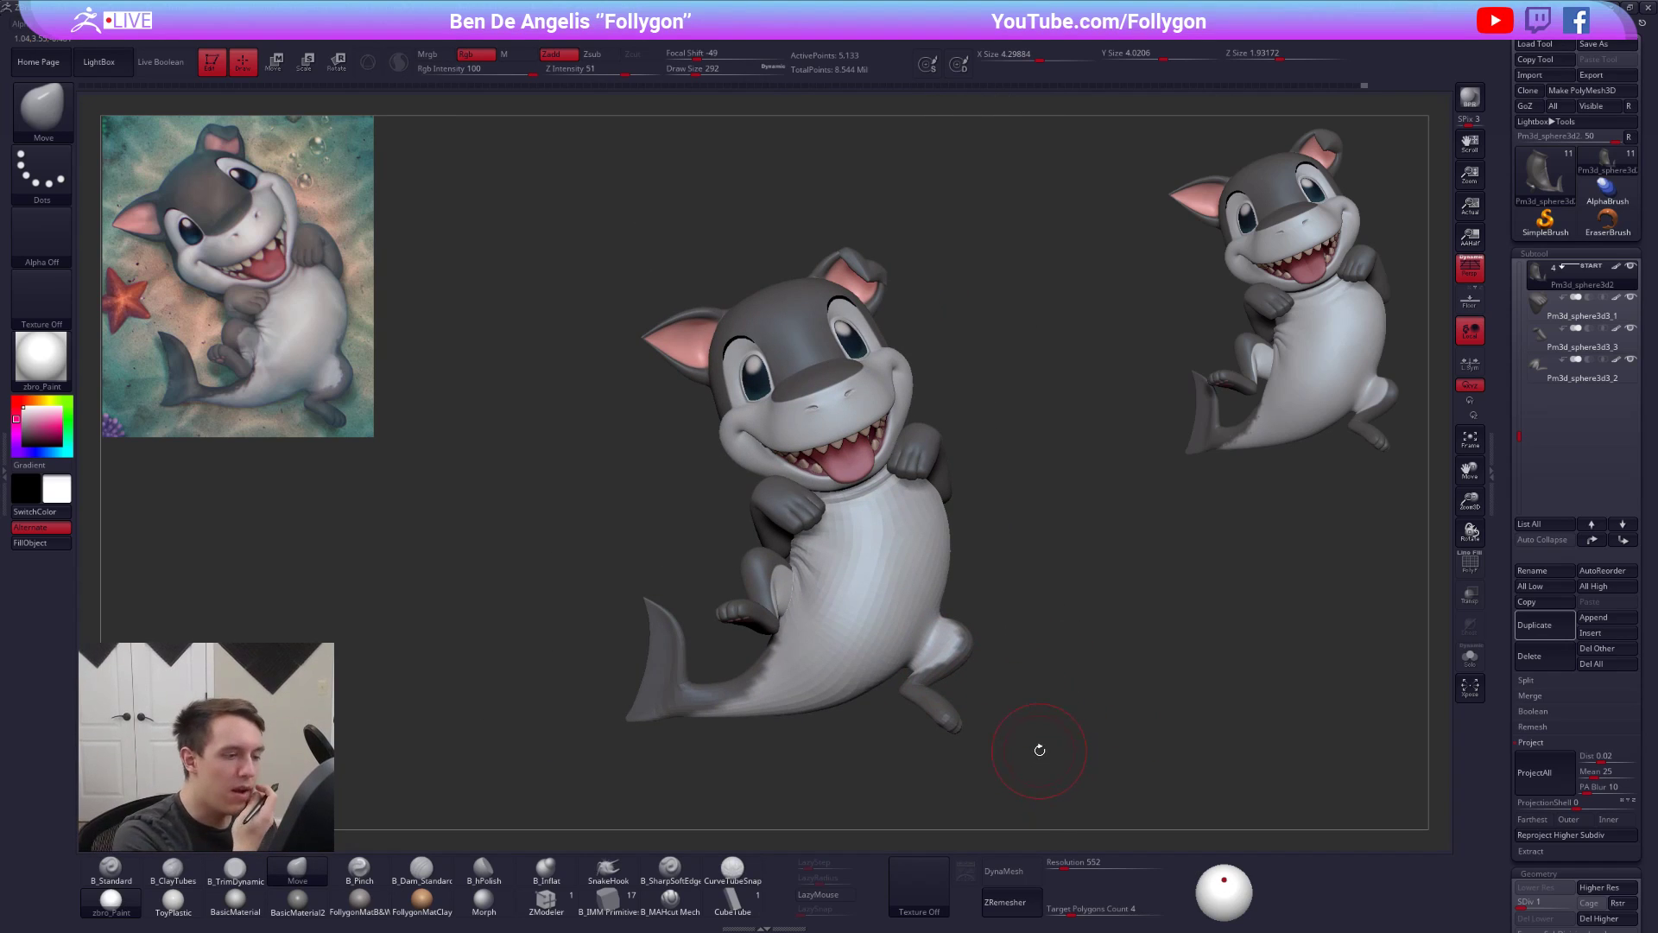
- Nudge the body's outer side contour above the extended leg with the Move brush at size 397
key(space)
drag(932, 589, 940, 595)
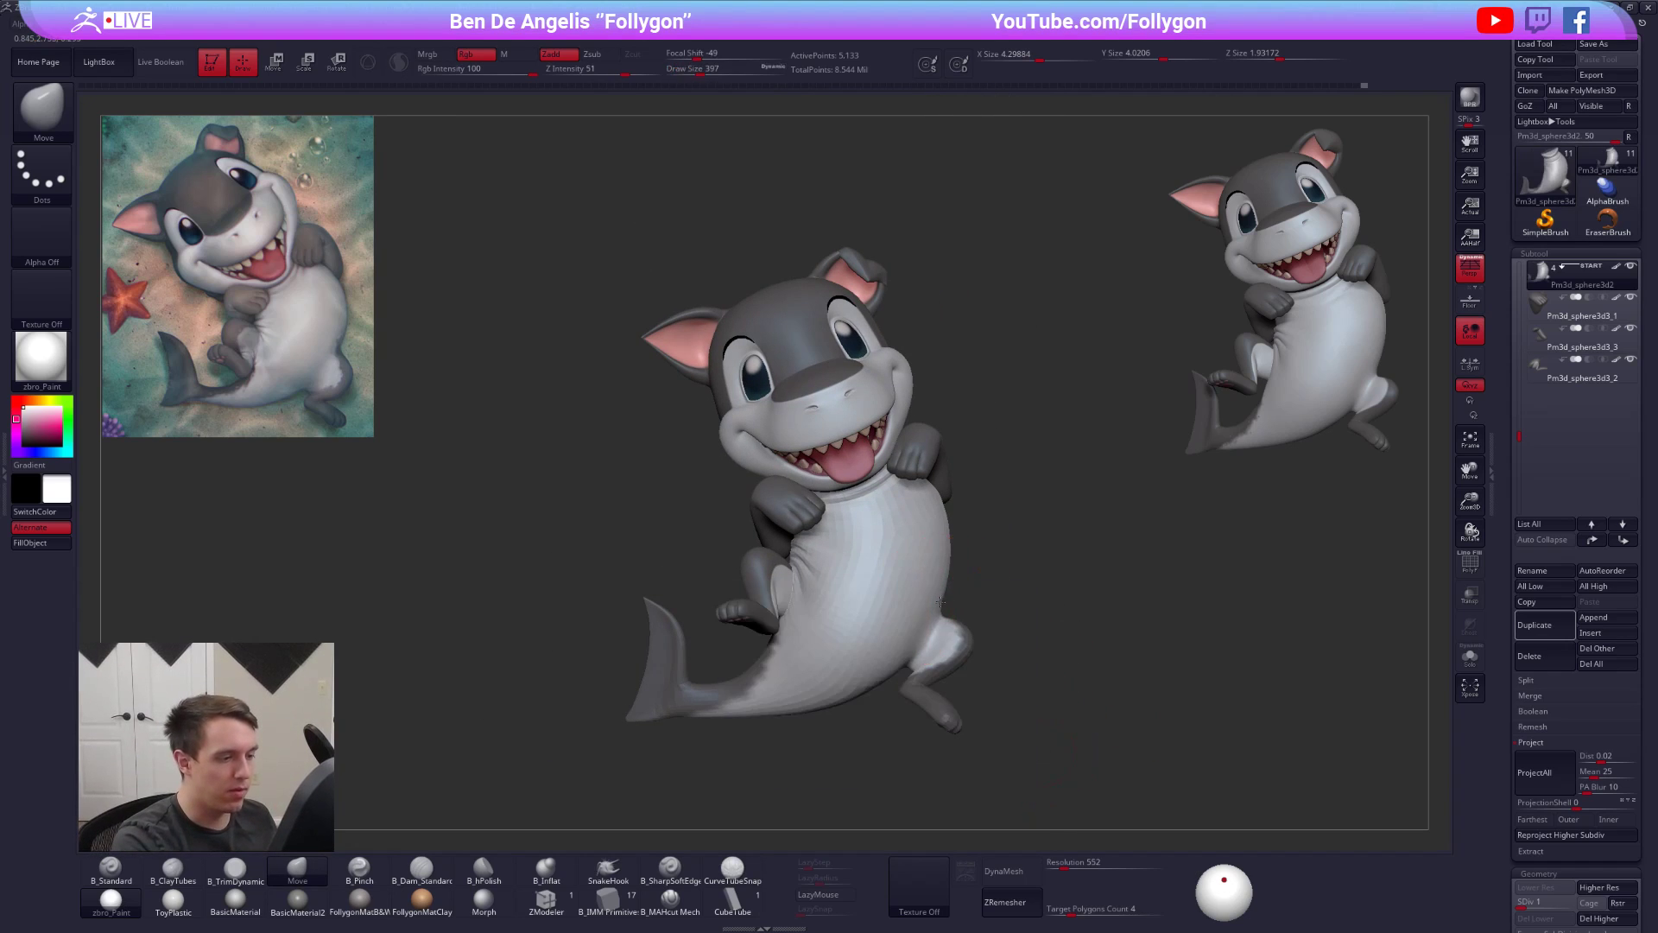
alt+right_drag(950, 555, 1008, 618)
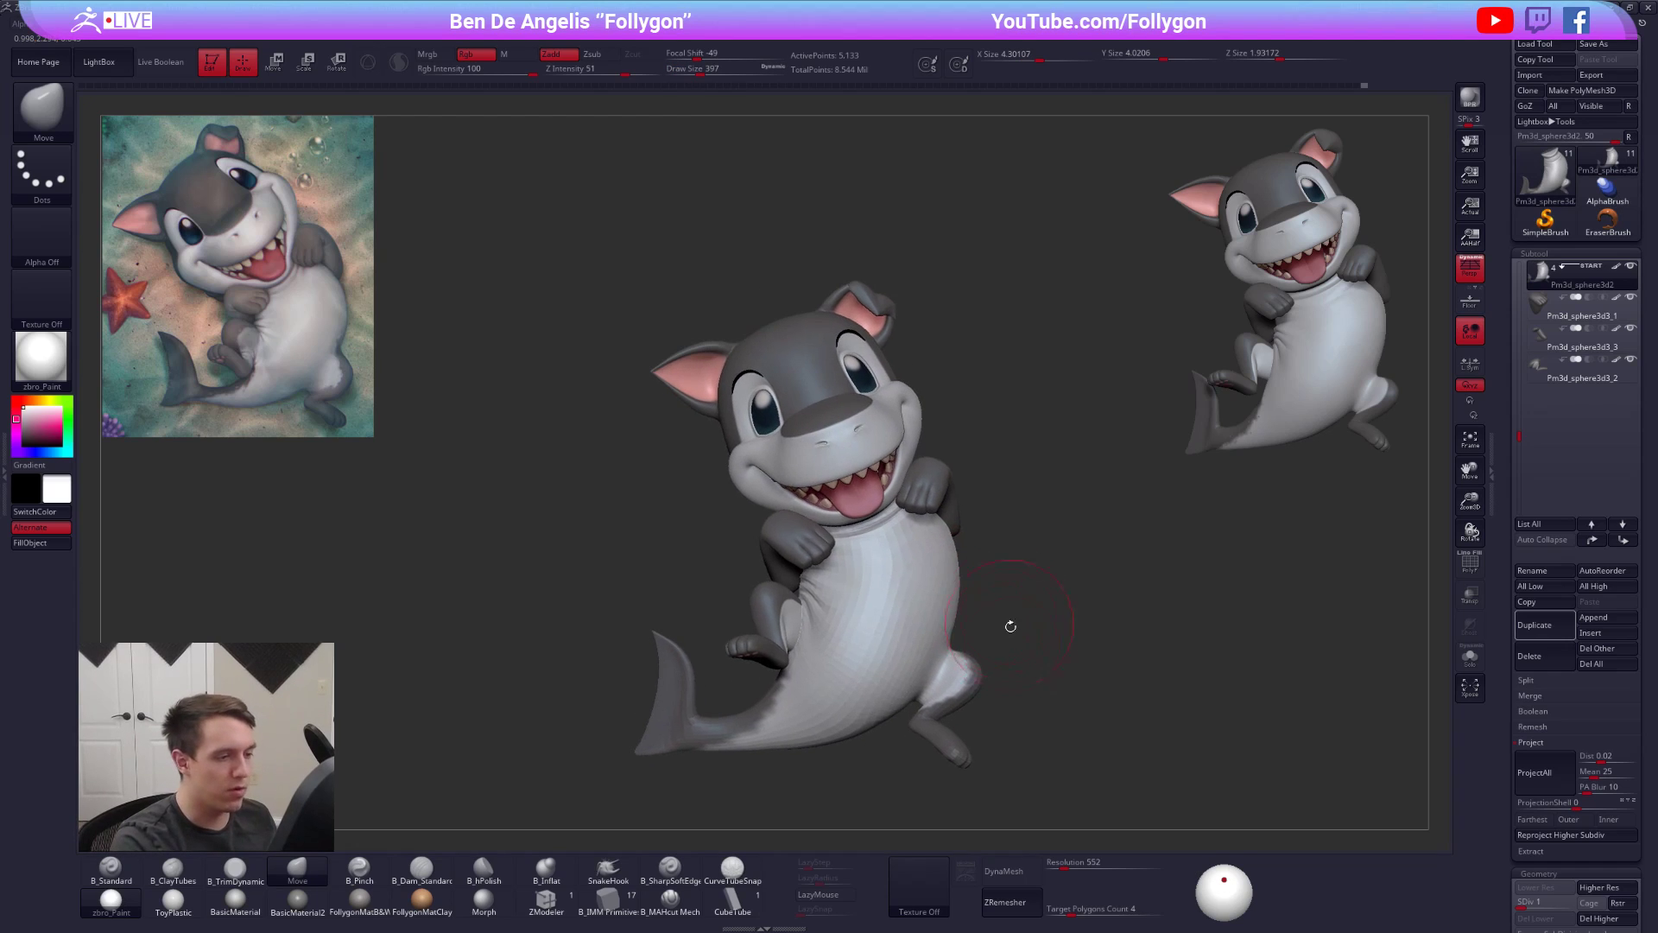
alt+drag(1099, 789, 1061, 791)
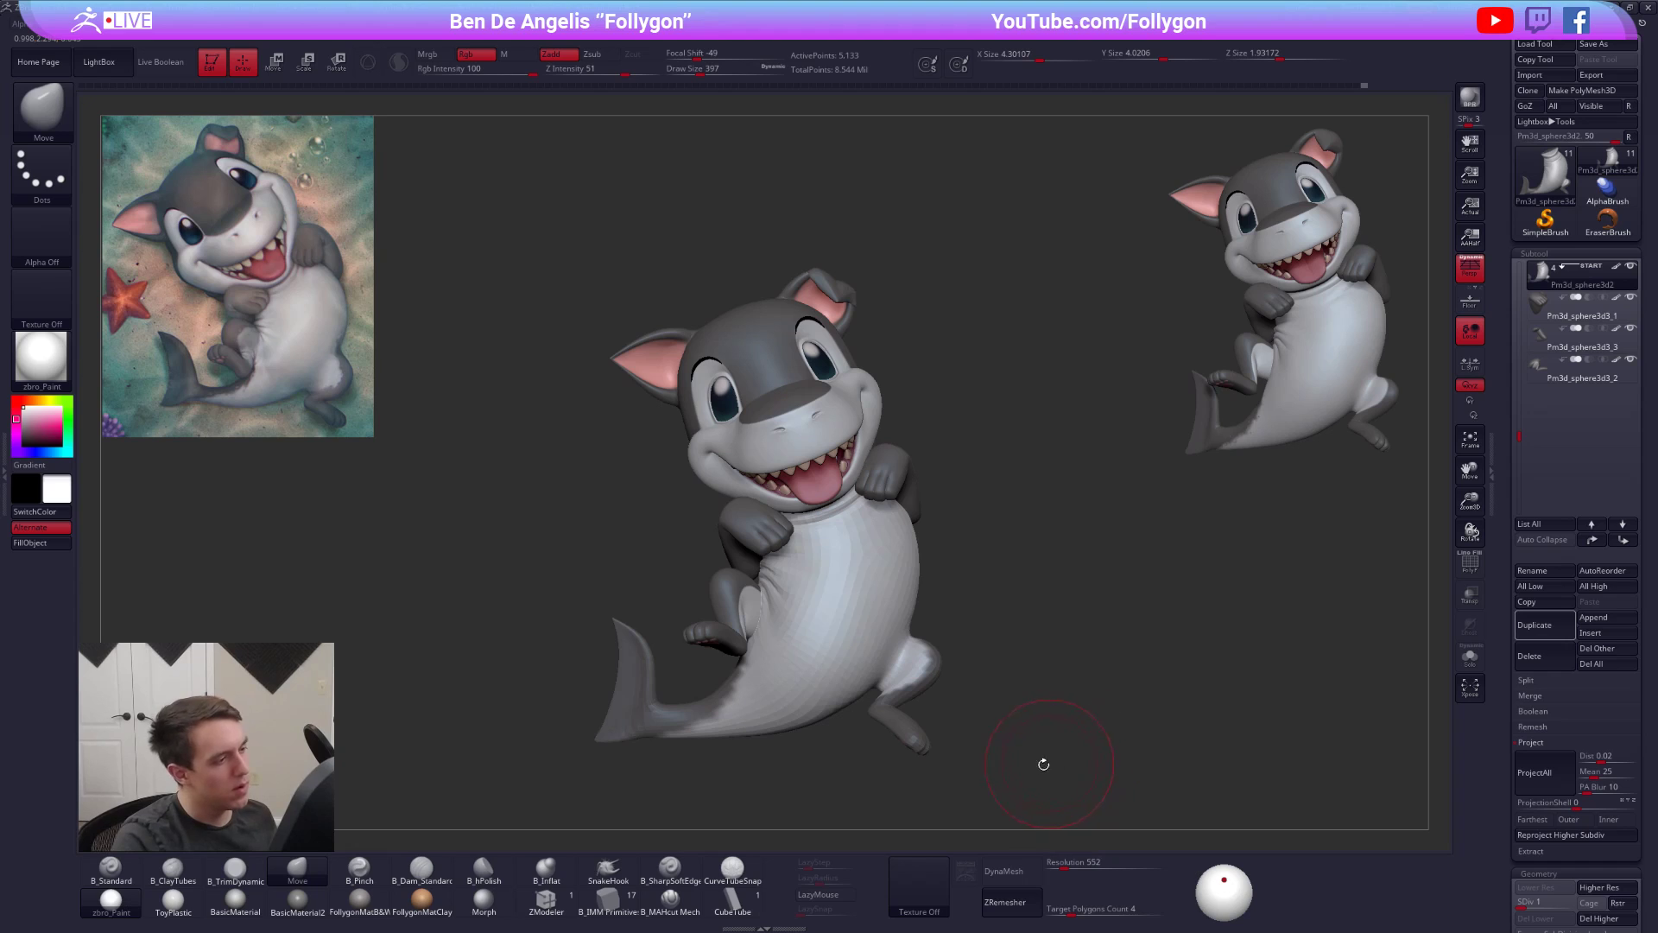
- Select the head subtool, isolate it and reduce the brush size to 113
alt+click(825, 505)
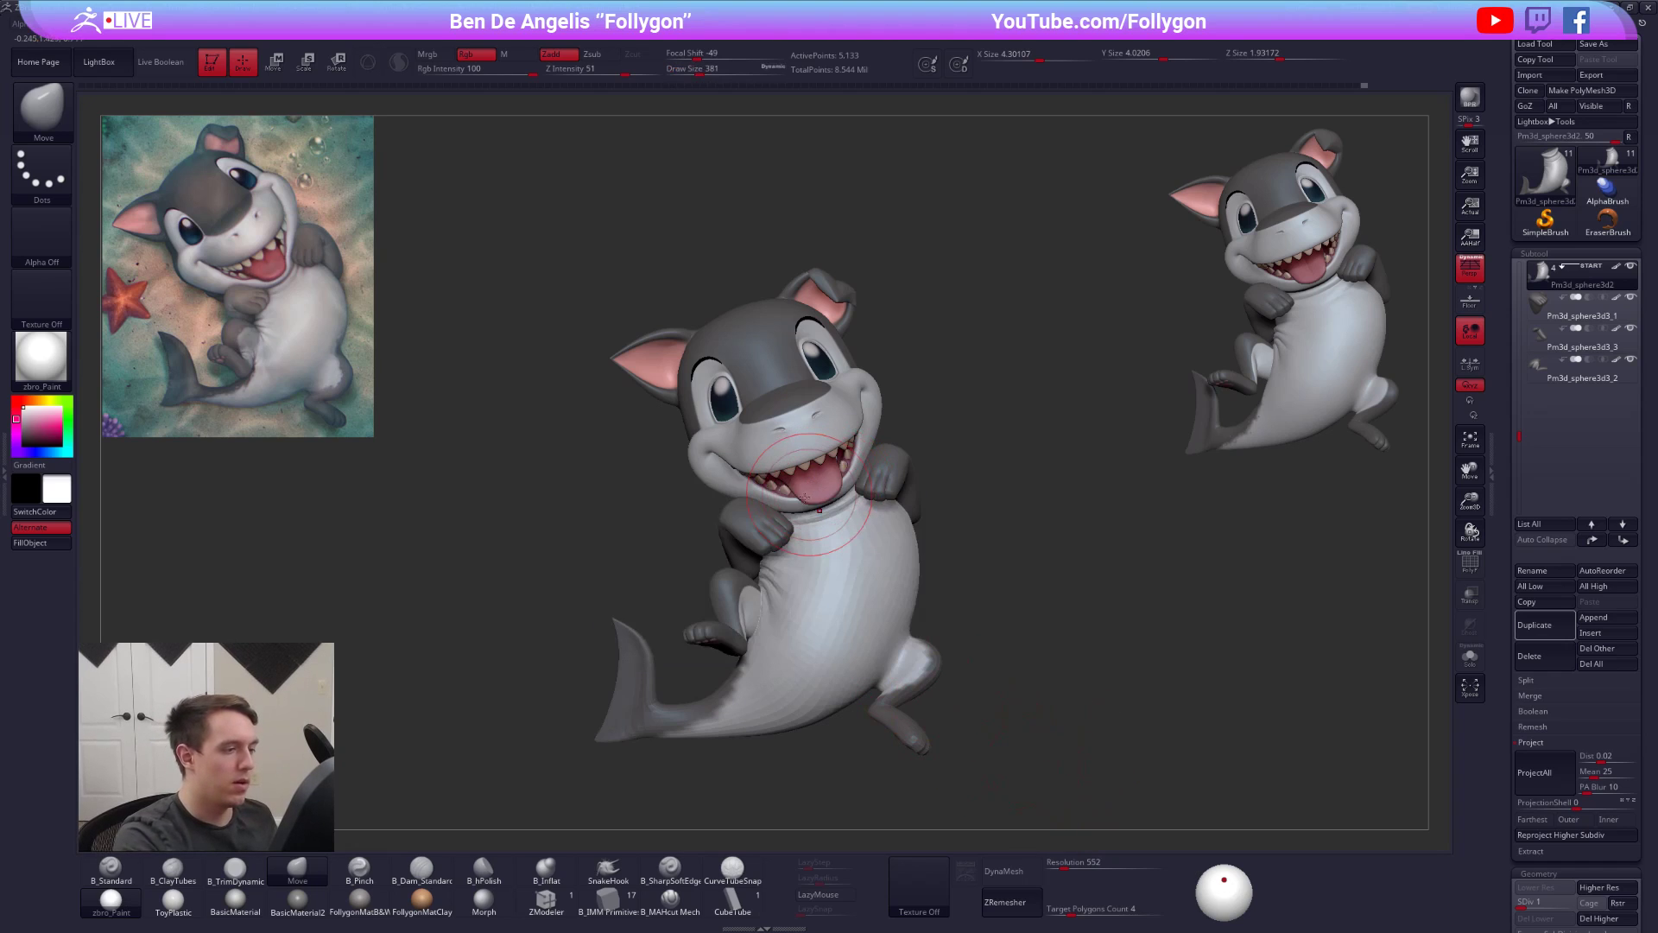
key(space)
click(780, 442)
mouse_move(777, 438)
alt+right_down()
mouse_move(813, 536)
mouse_move(779, 552)
mouse_move(821, 554)
mouse_move(696, 555)
mouse_move(709, 548)
alt+right_up()
key(alt+s)
key(space)
click(760, 551)
key(space)
click(723, 551)
key(space)
click(696, 532)
- Set the Standard brush to paint Rgb only with the head's sampled dark grey at brush size 40
key(1)
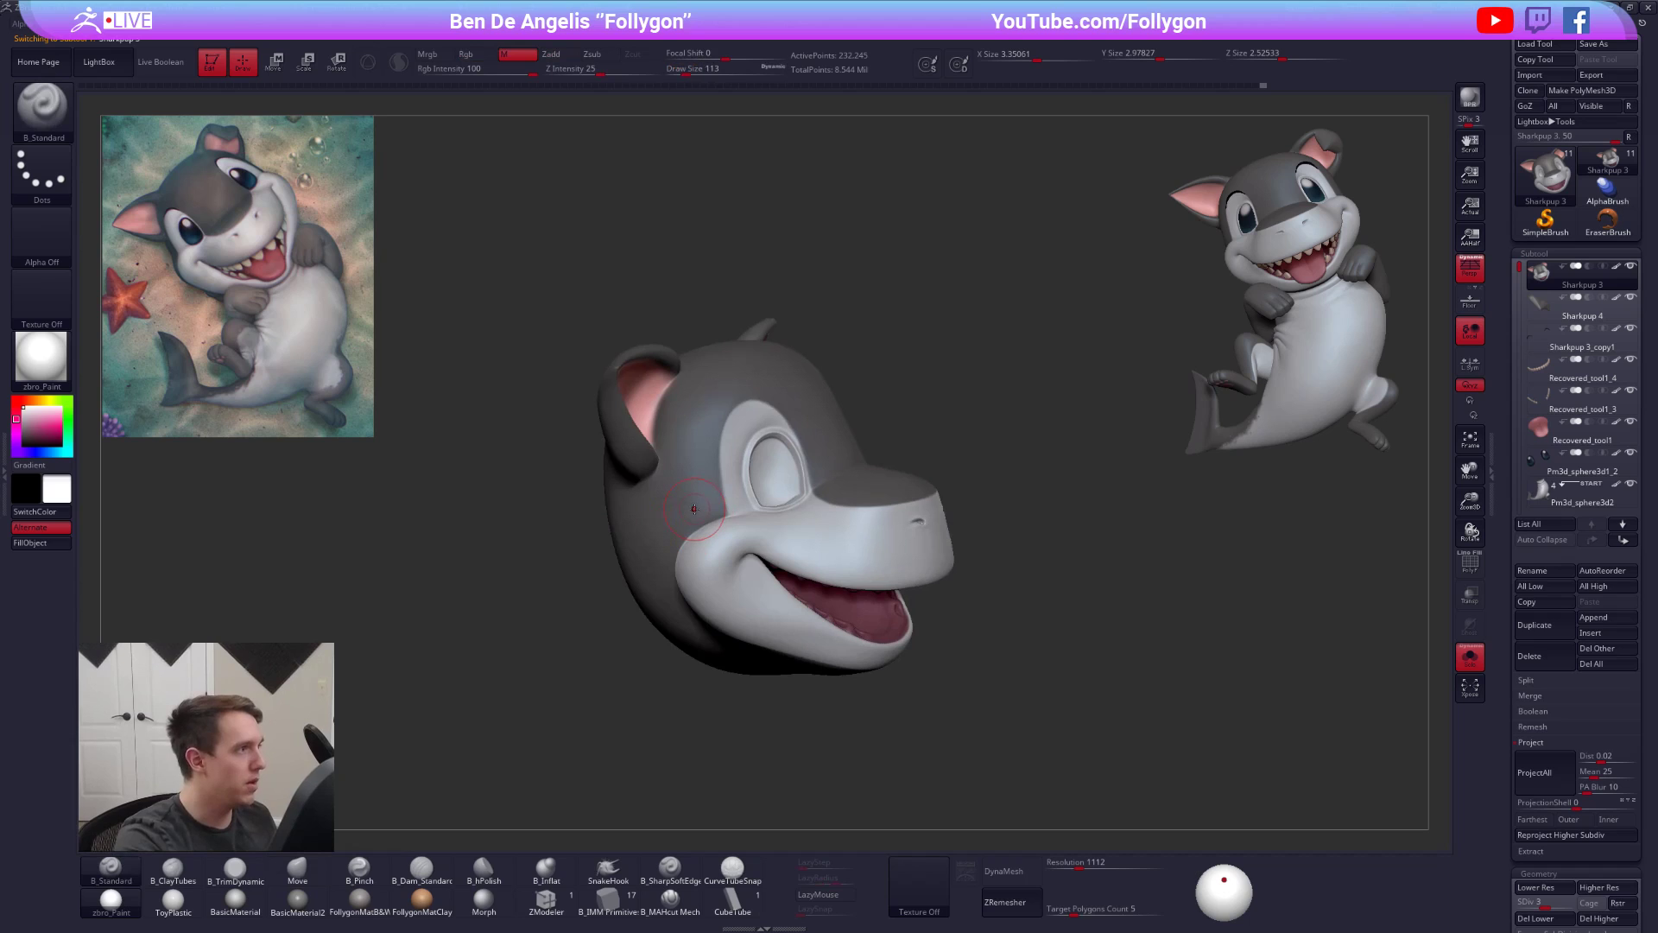
click(470, 60)
key(c)
right_drag(670, 466, 687, 451)
mouse_move(687, 467)
ctrl+right_down()
mouse_move(704, 543)
mouse_move(685, 785)
ctrl+right_up()
key(space)
click(701, 539)
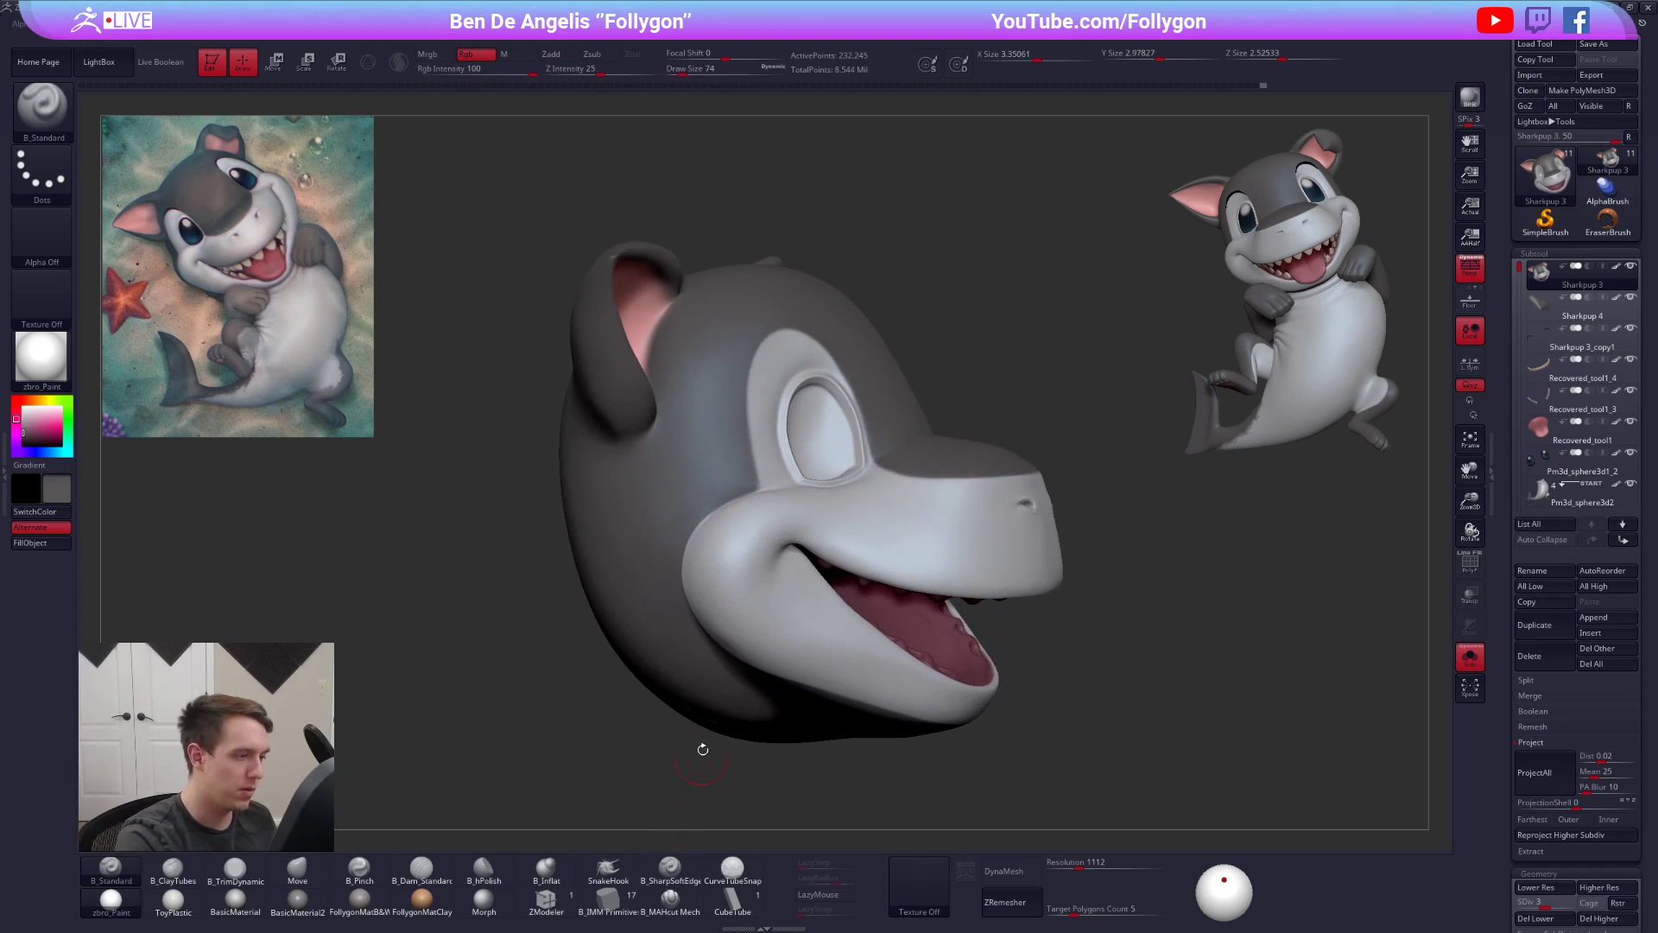
ctrl+right_drag(727, 499, 731, 559)
key(space)
click(729, 558)
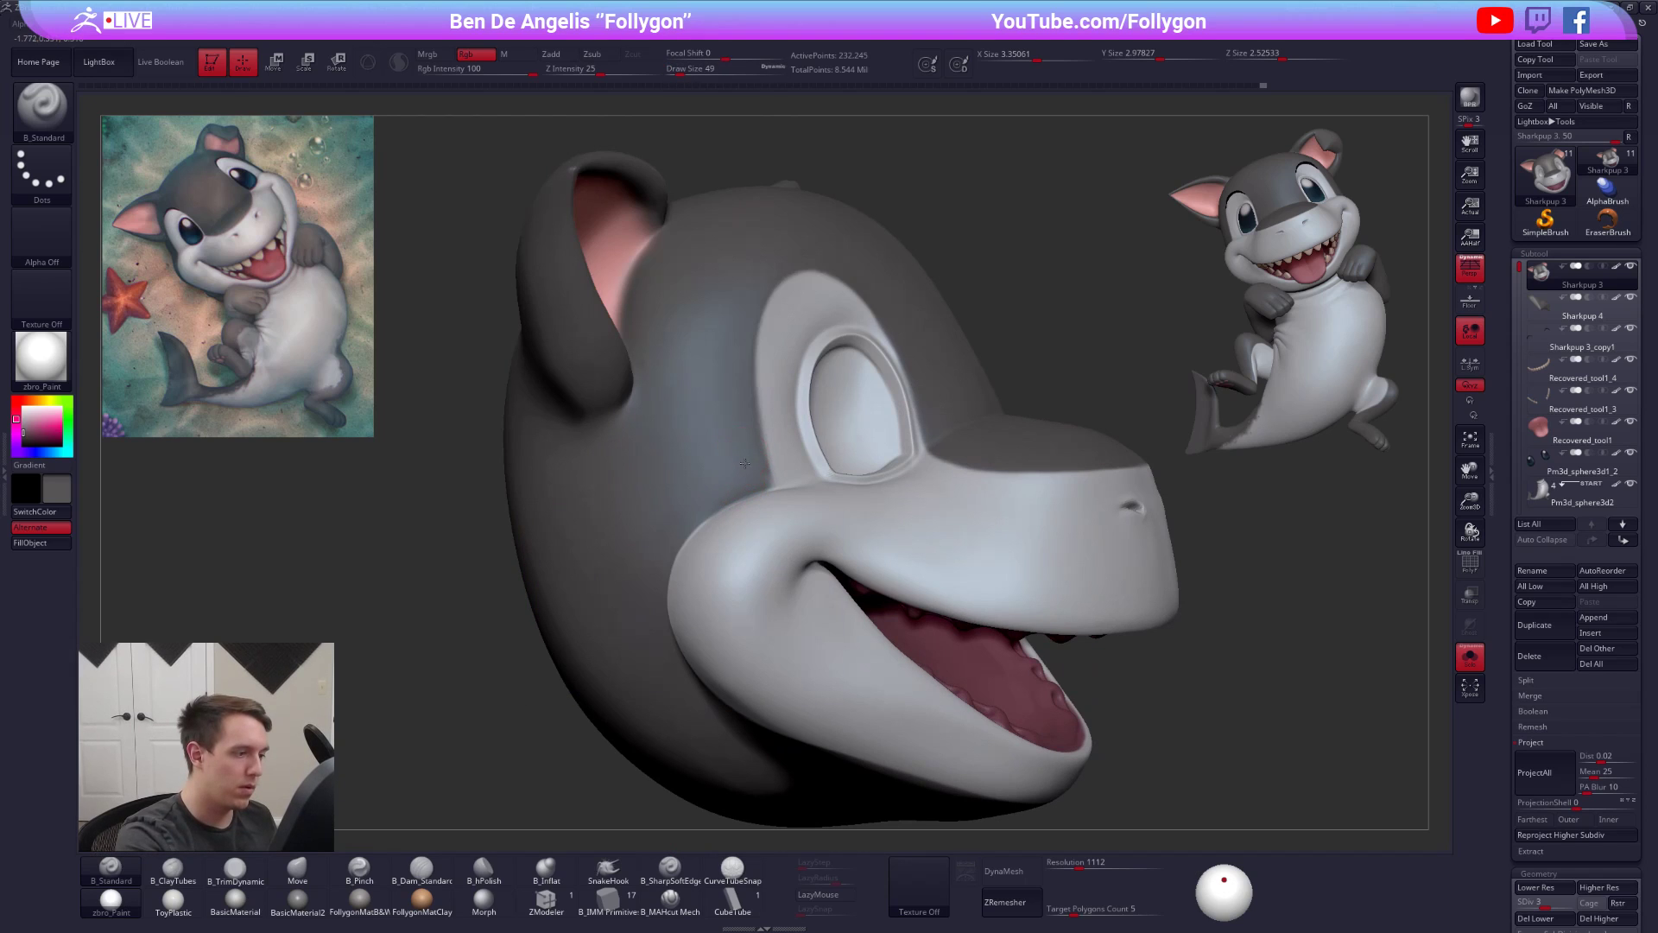
- Paint the rear part of the white cheek dark grey, from below the eye patch down to the jaw
mouse_move(725, 507)
mouse_down()
mouse_move(682, 580)
mouse_move(720, 701)
mouse_up()
mouse_move(933, 656)
right_down()
mouse_move(708, 639)
mouse_move(693, 563)
right_up()
drag(691, 520, 677, 642)
drag(693, 523, 696, 711)
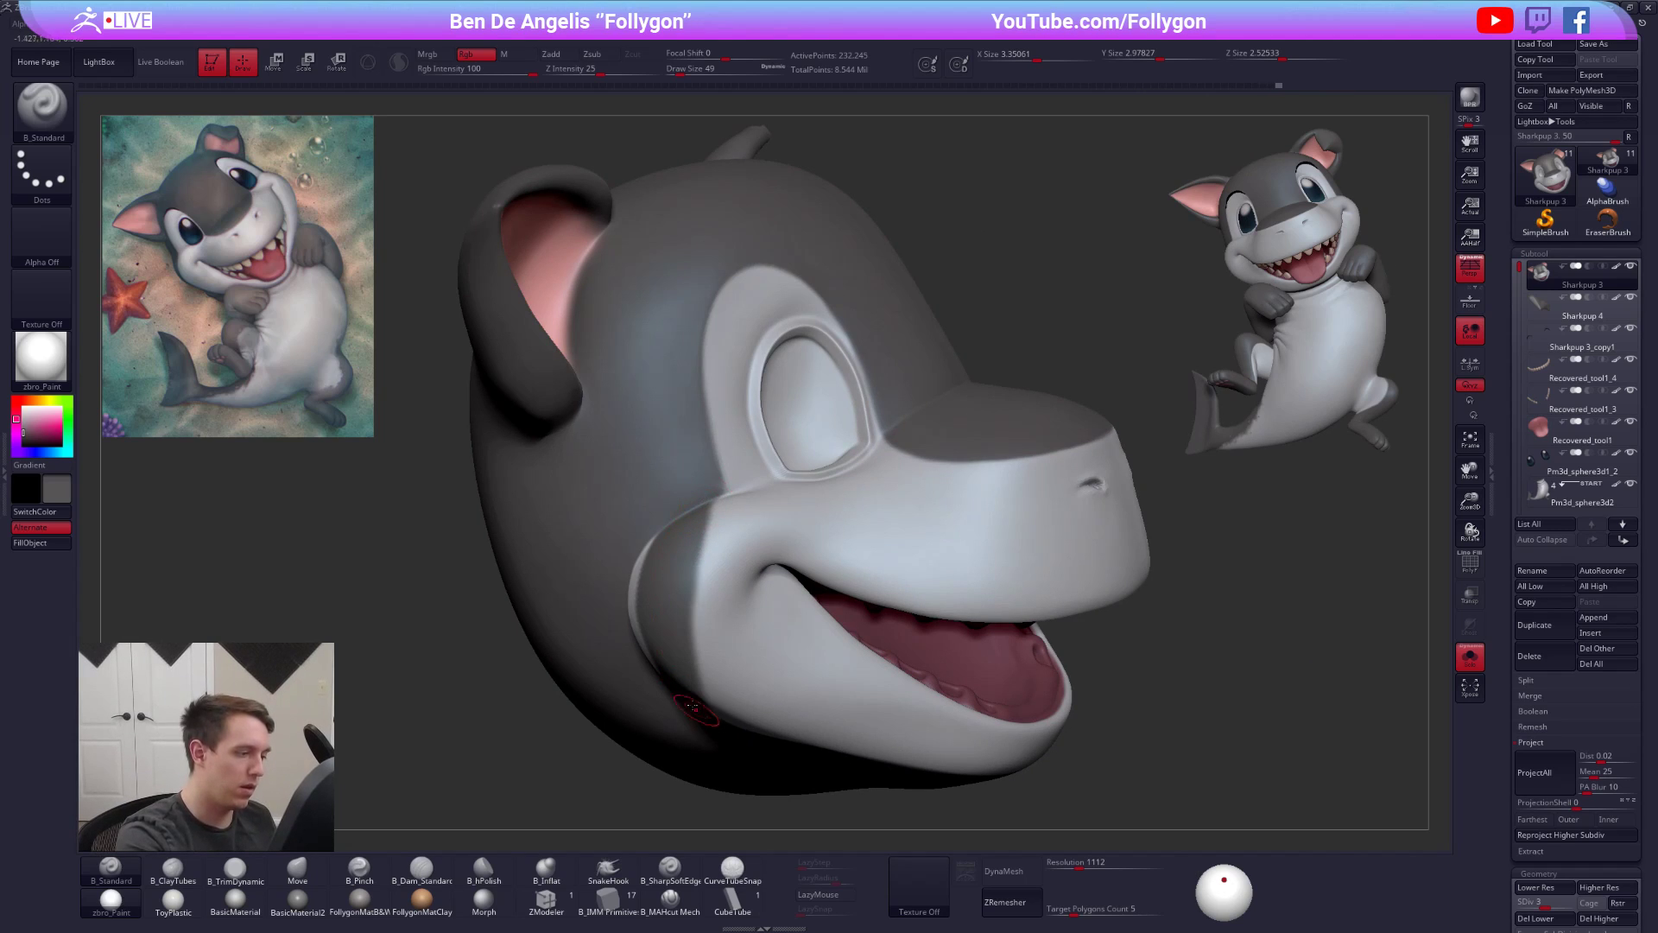
- Raise the head to subdivision level 5 and check the painted cheek from the front
key(d)
key(d)
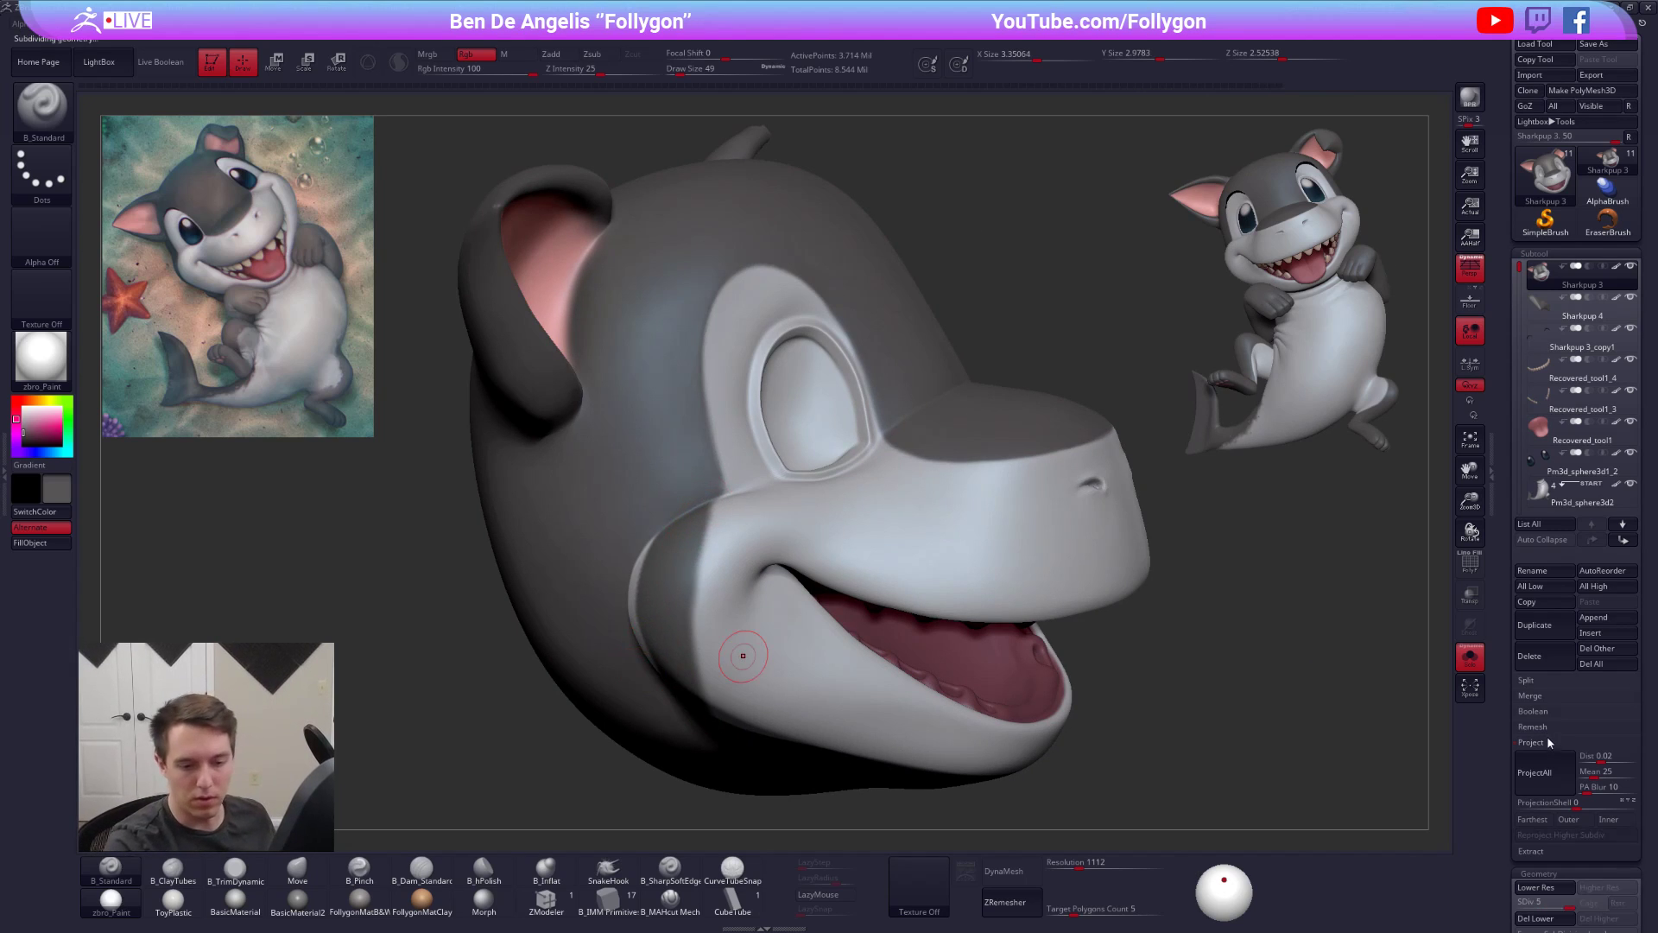
right_drag(685, 547, 732, 688)
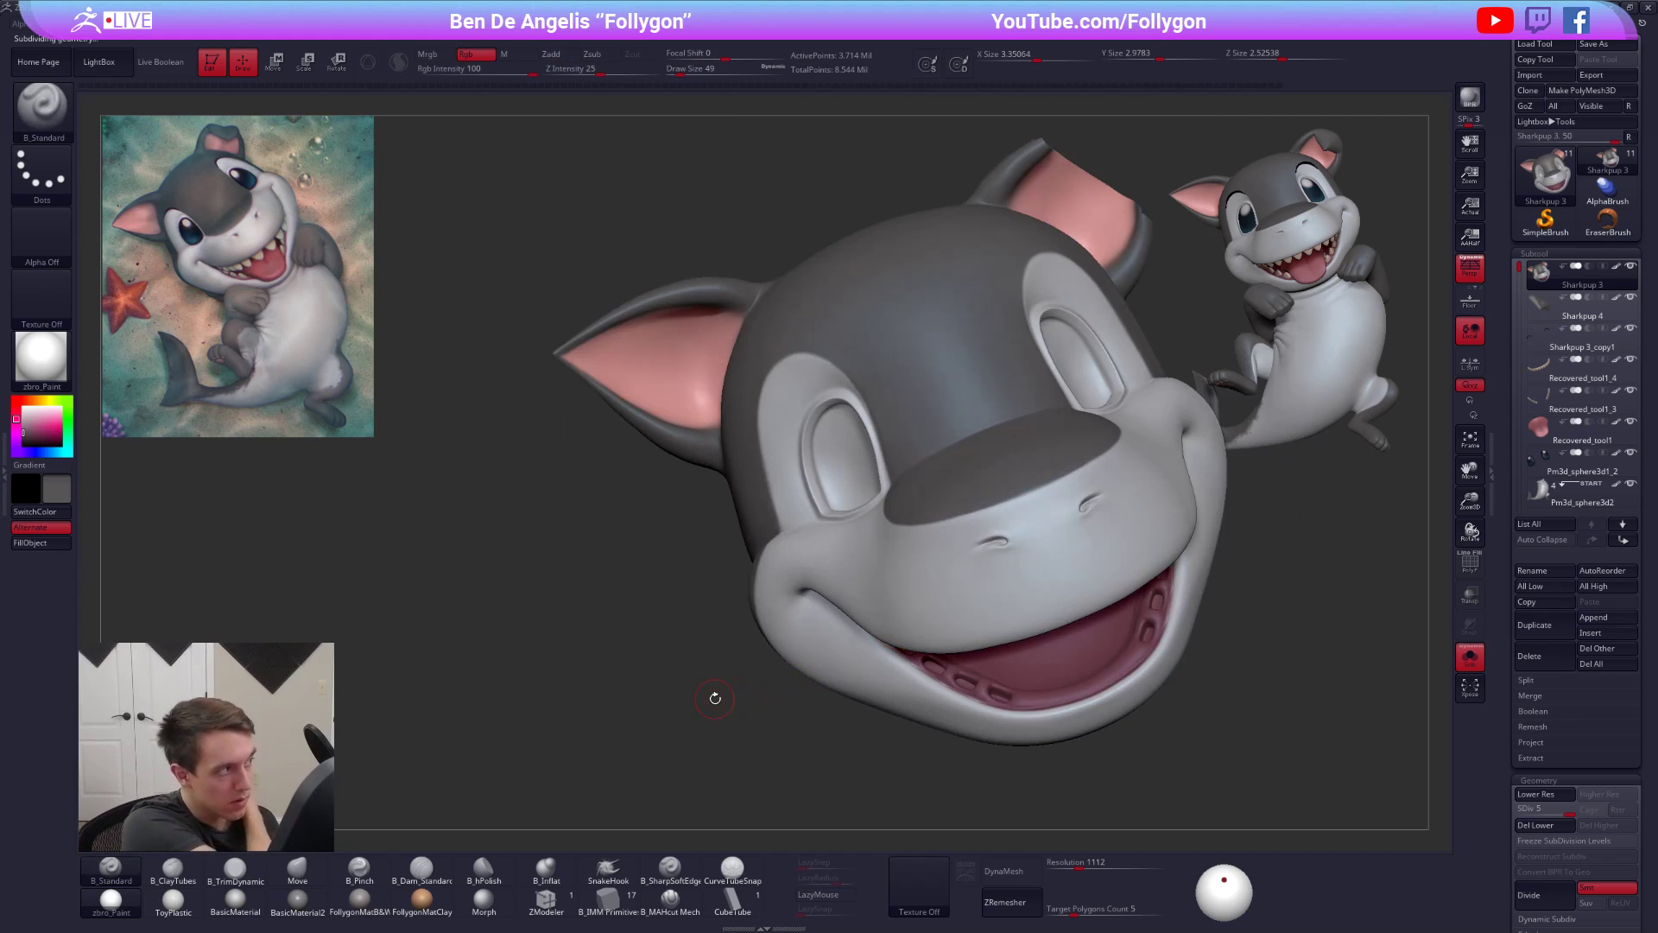
right_drag(861, 616, 886, 598)
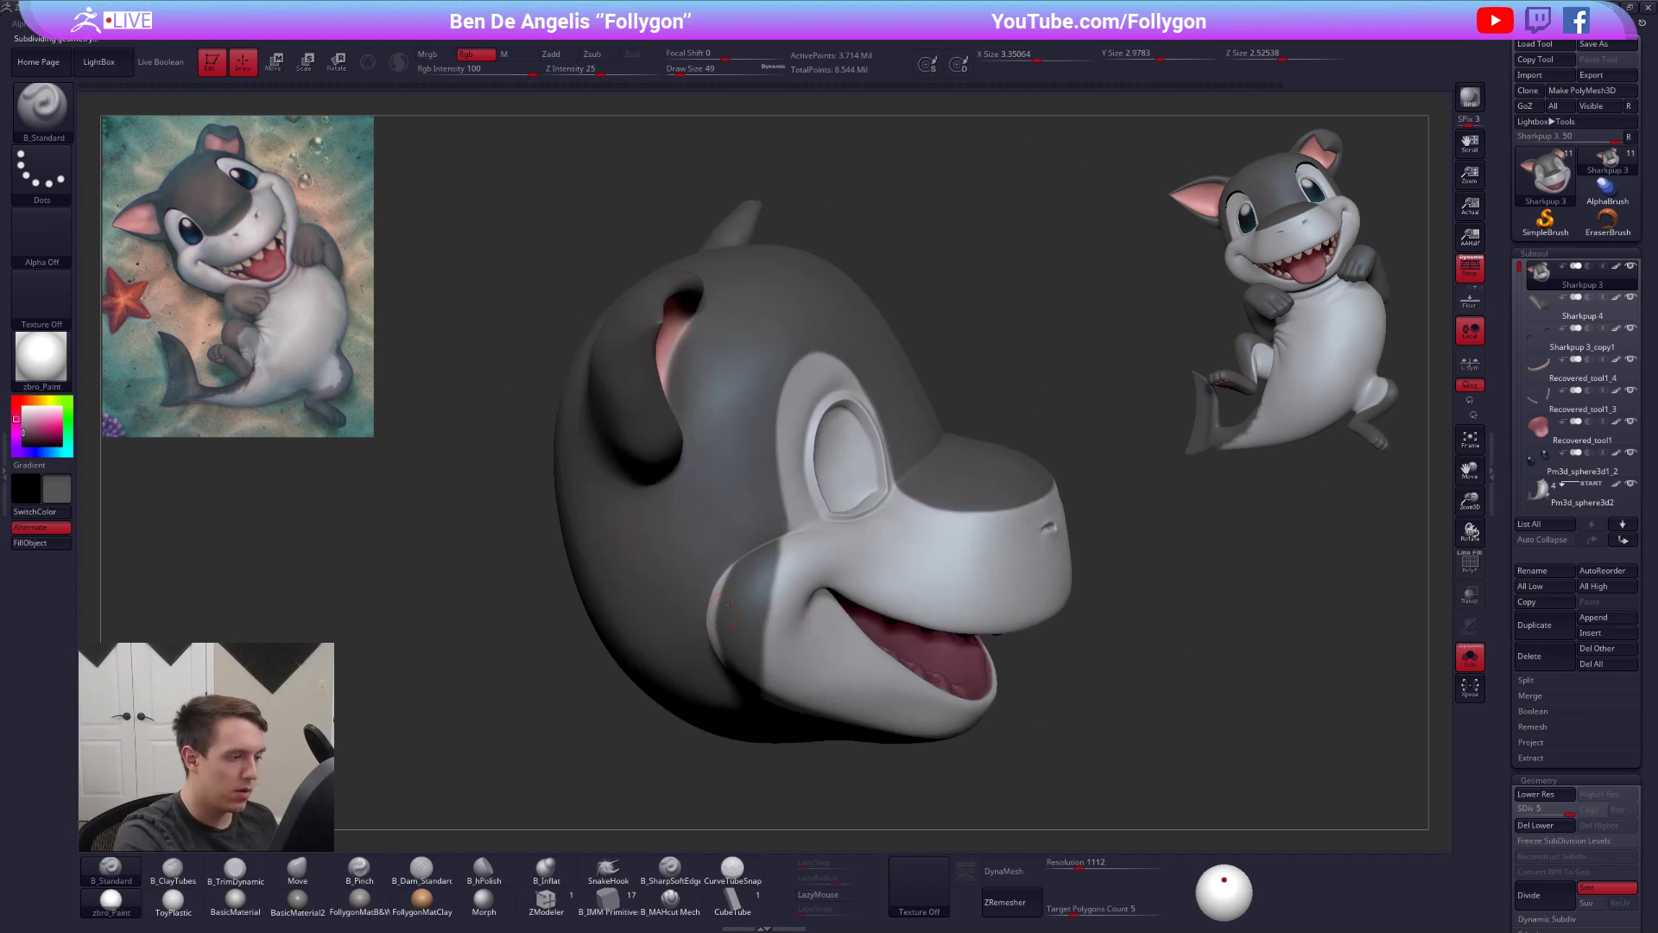
- Extend the dark grey paint across the back of the cheek, changing the brush size between strokes
right_drag(728, 609, 760, 596)
key(space)
drag(724, 605, 727, 605)
drag(712, 615, 718, 590)
key(space)
drag(722, 710, 726, 711)
mouse_move(714, 628)
right_down()
mouse_move(771, 587)
mouse_move(762, 563)
mouse_move(701, 693)
right_up()
key(space)
drag(765, 626, 757, 626)
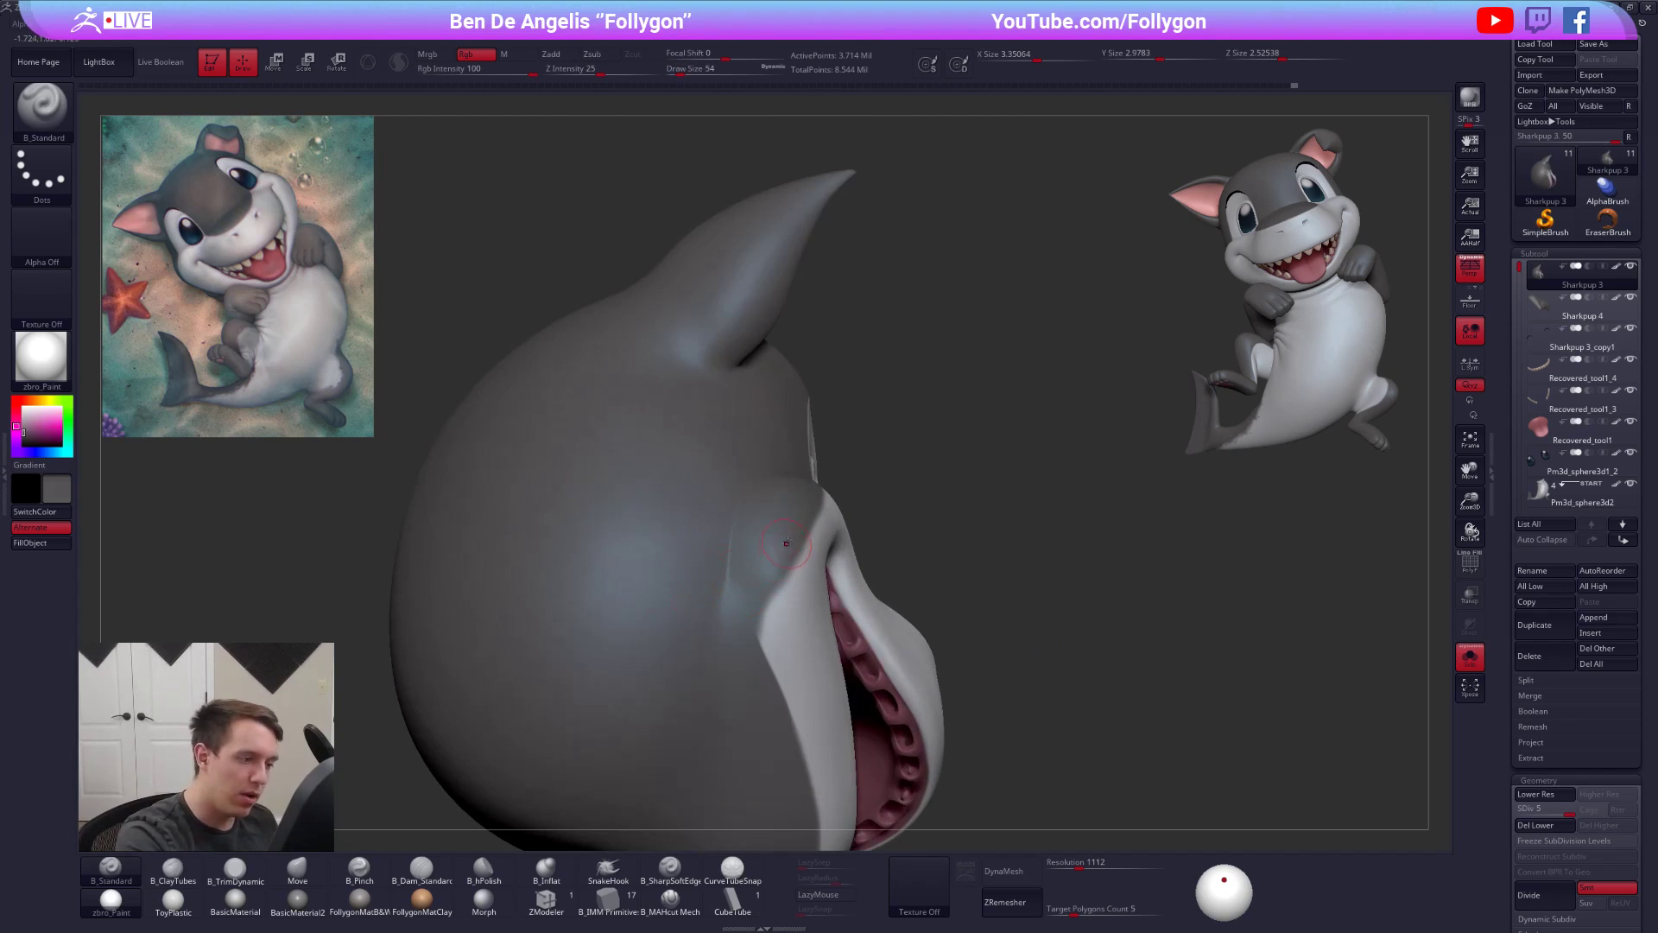
- Turn on LazyMouse and set the brush size to 43 for painting the cheek's colour border
alt+right_drag(744, 703, 748, 628)
click(836, 896)
key(space)
drag(765, 553, 760, 552)
right_drag(771, 496, 760, 502)
key(space)
drag(763, 505, 766, 504)
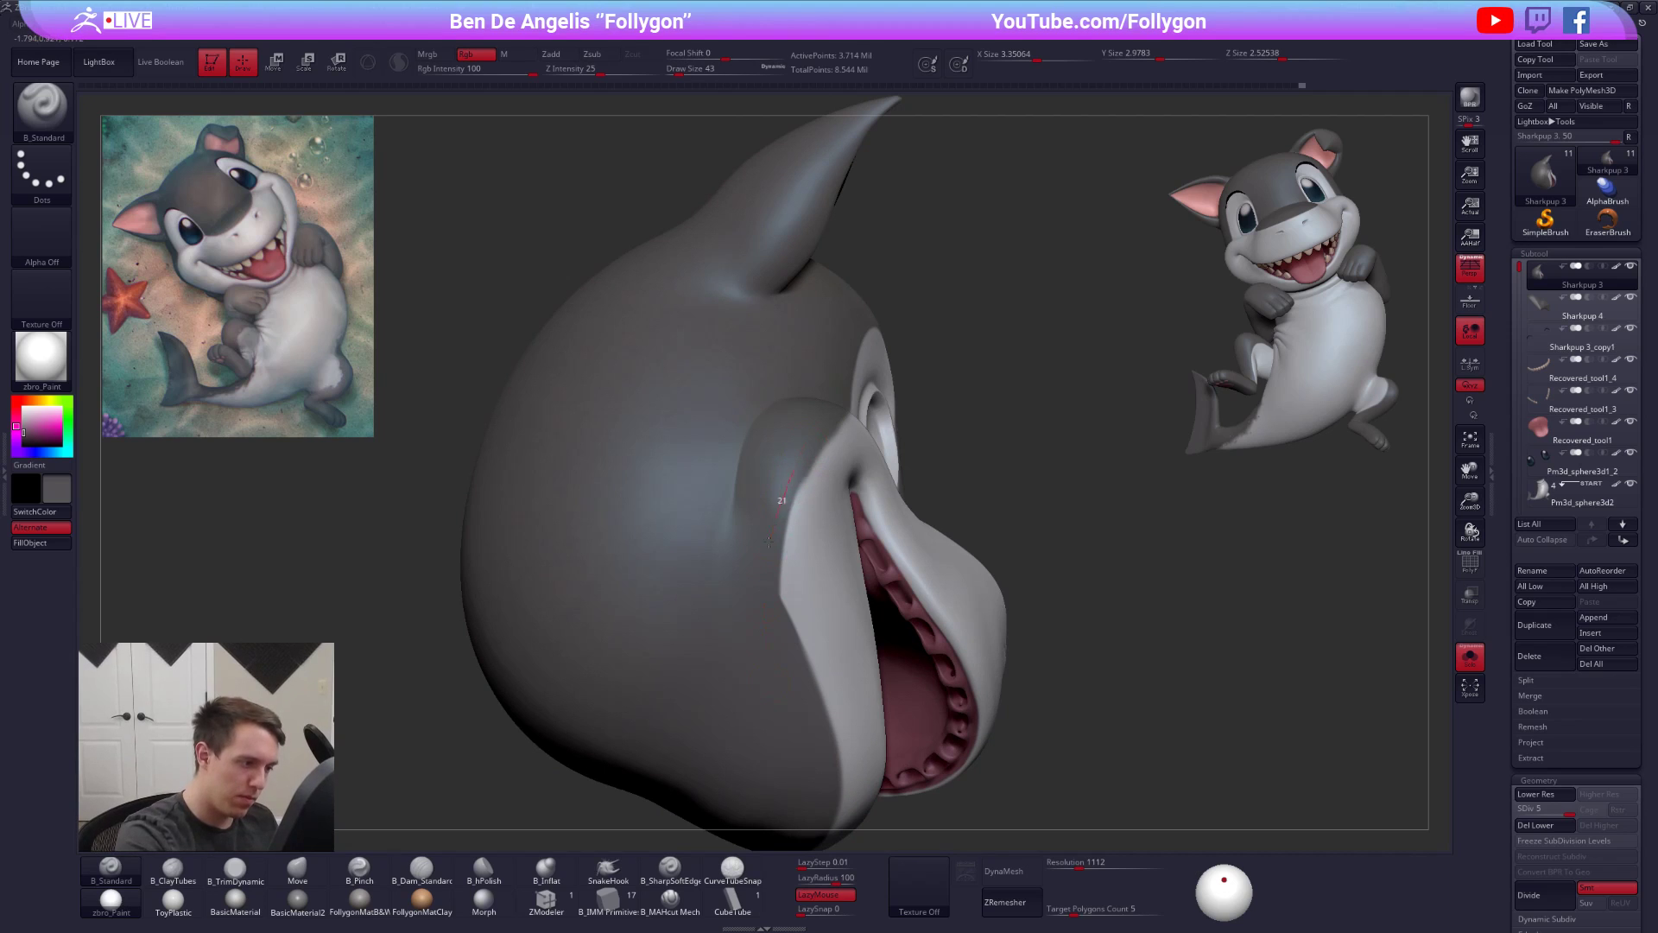
- Refine the cheek's colour border below the eye patch with dark grey and white strokes at brush size 20
mouse_move(787, 609)
right_down()
mouse_move(756, 679)
mouse_move(707, 588)
mouse_move(731, 553)
right_up()
key(space)
drag(727, 551, 721, 550)
mouse_move(721, 551)
right_down()
mouse_move(705, 551)
mouse_move(728, 503)
right_up()
drag(709, 562, 685, 596)
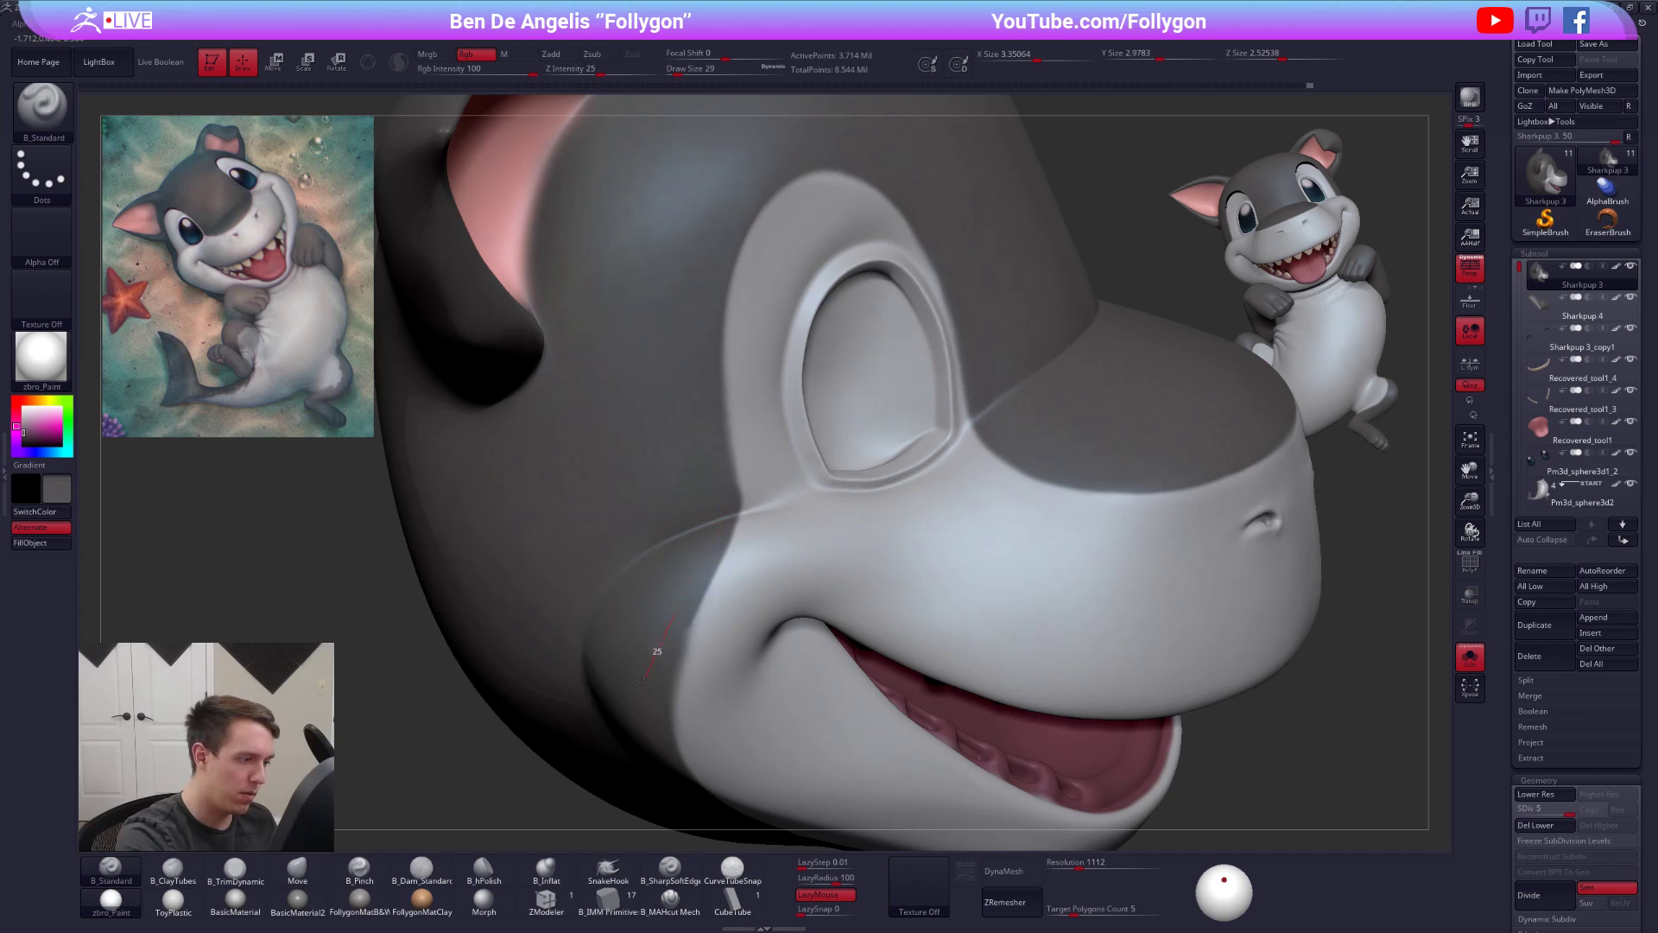
key(c)
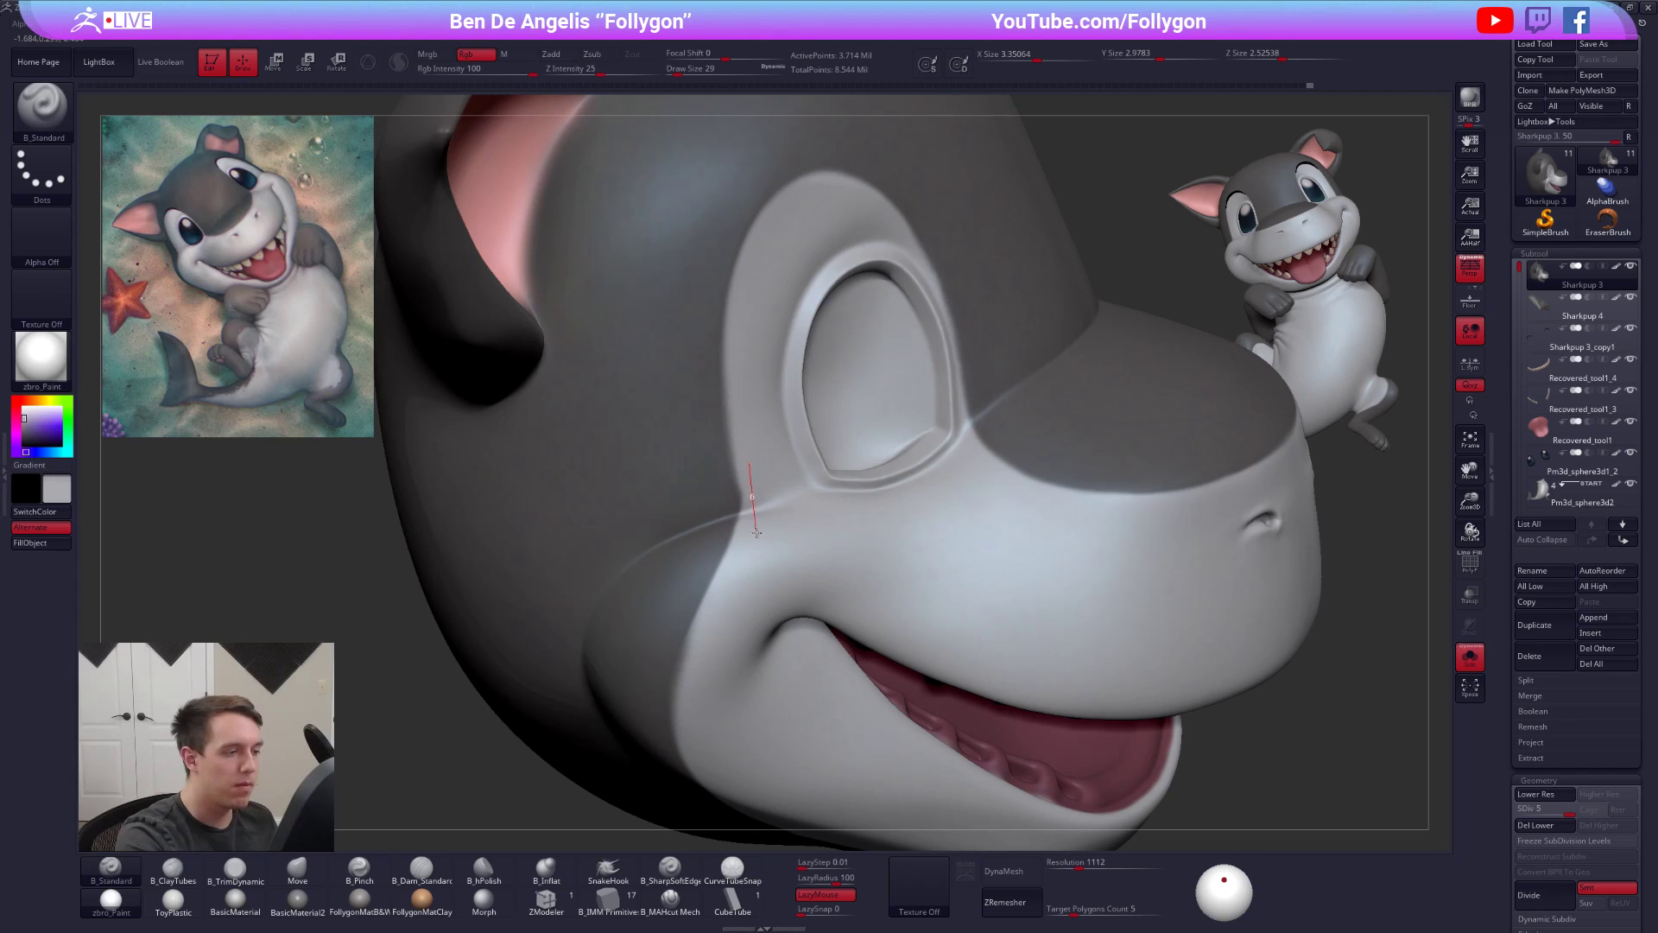
drag(761, 620, 766, 614)
- Paint the lower rear edge of the cheek dark grey with a larger brush and compare the head with the whole character
mouse_move(766, 614)
ctrl+right_down()
mouse_move(753, 663)
mouse_move(777, 596)
mouse_move(768, 471)
mouse_move(773, 533)
mouse_move(753, 528)
ctrl+right_up()
key(c)
key(space)
drag(787, 442, 792, 442)
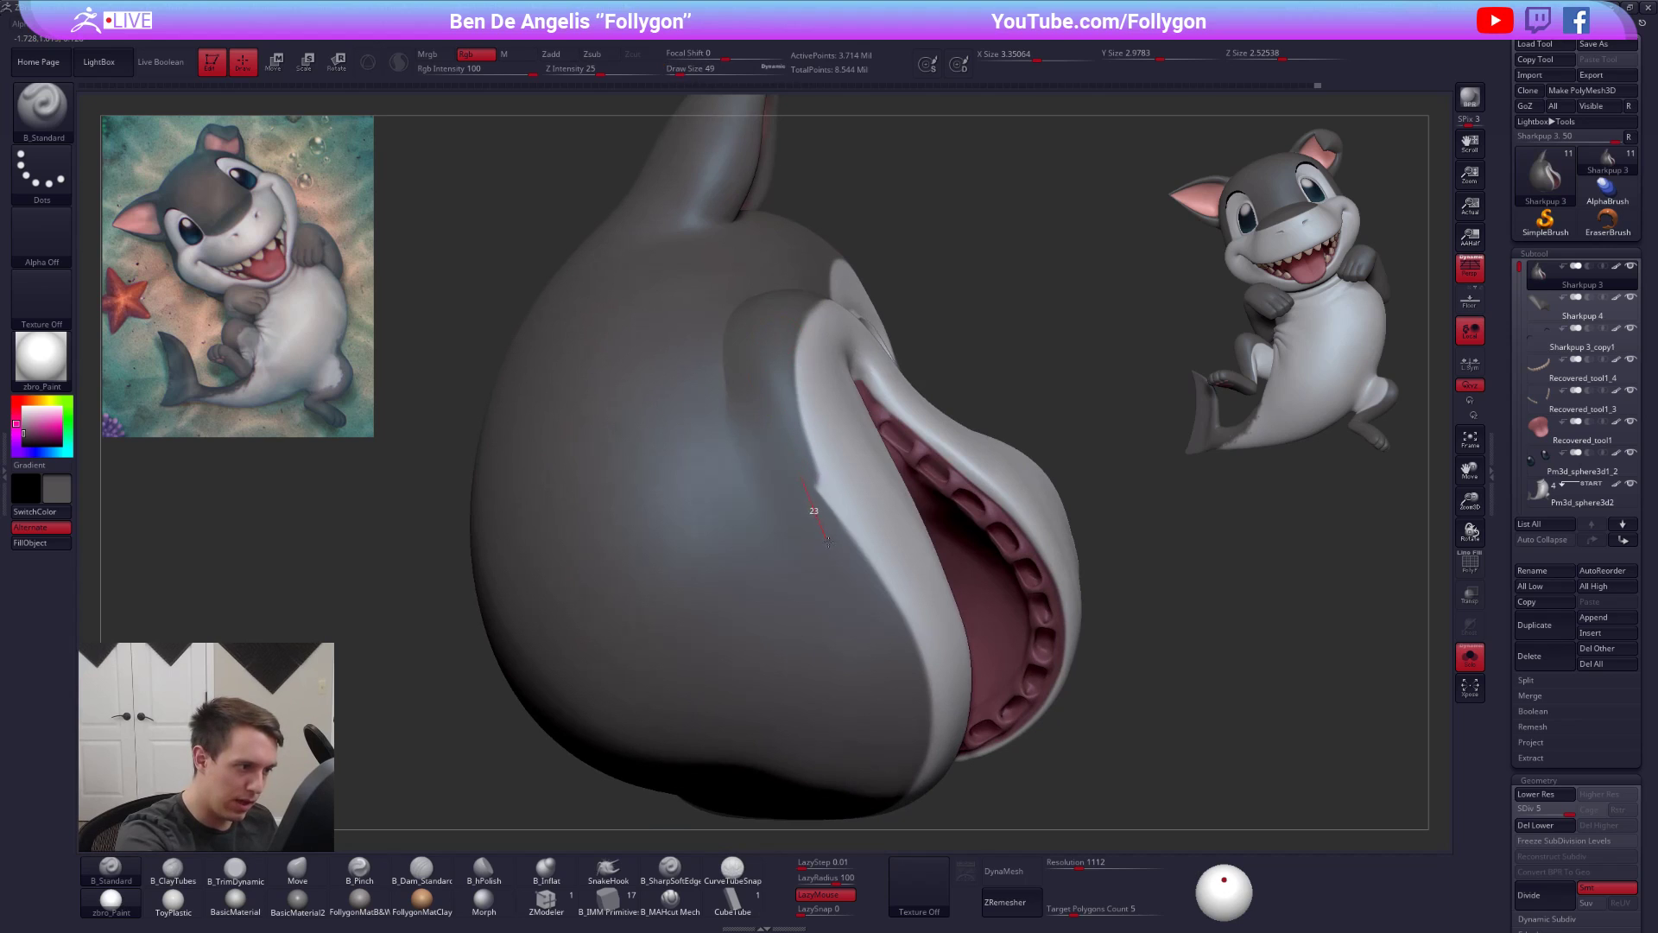
right_drag(854, 658, 1073, 900)
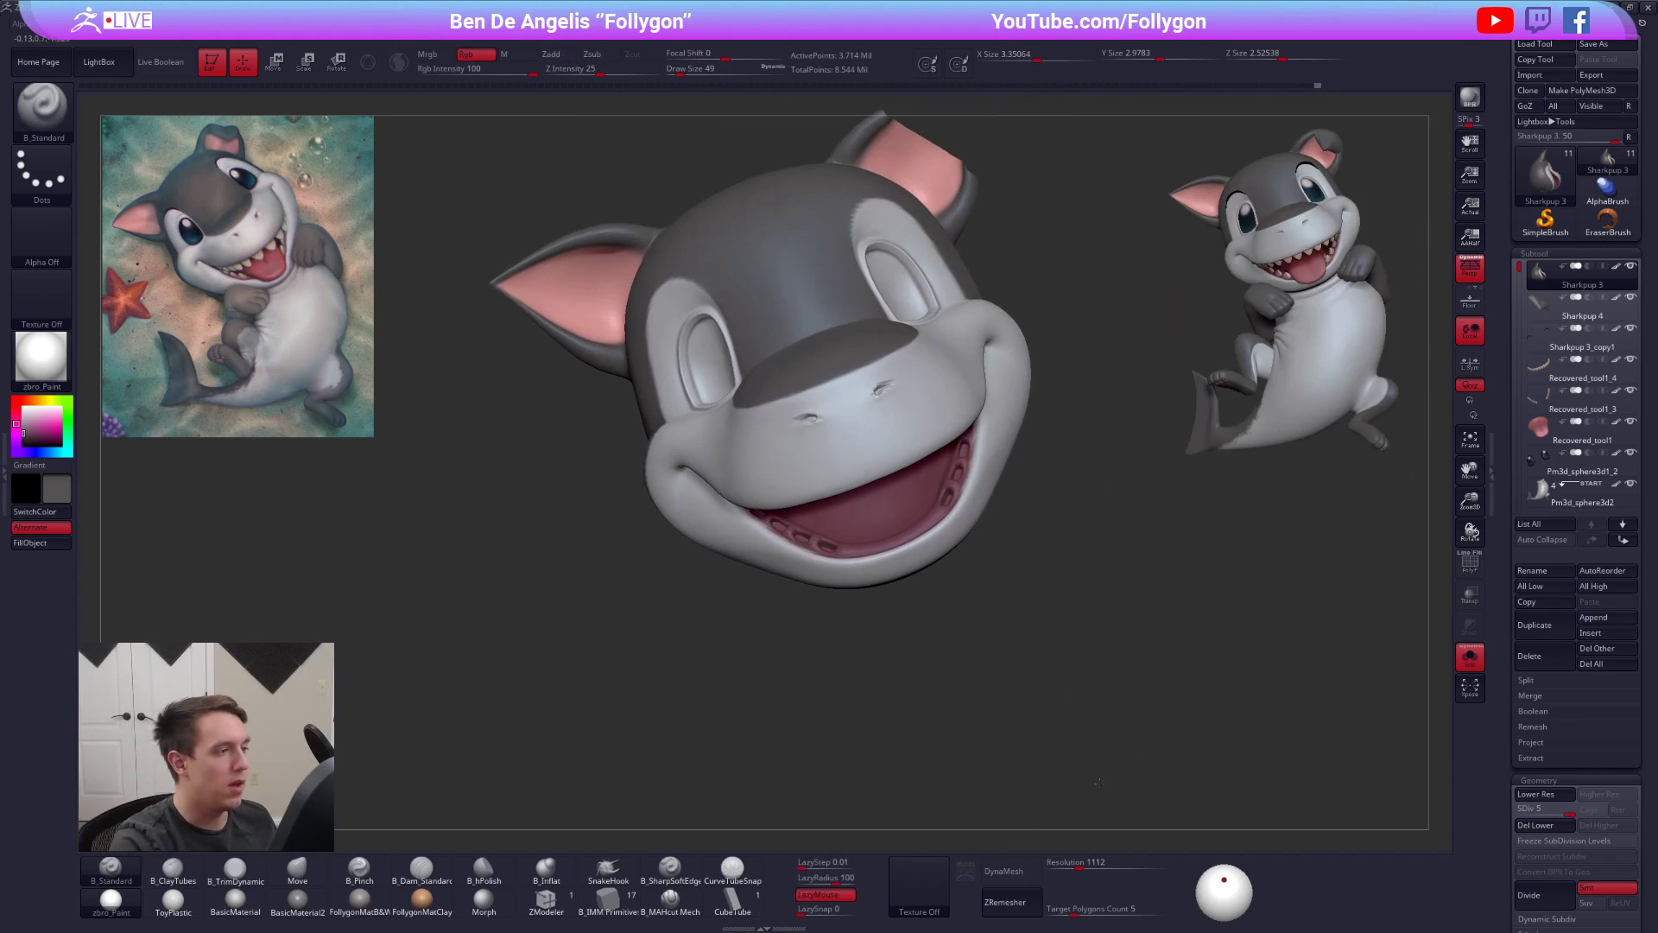
key(alt+s)
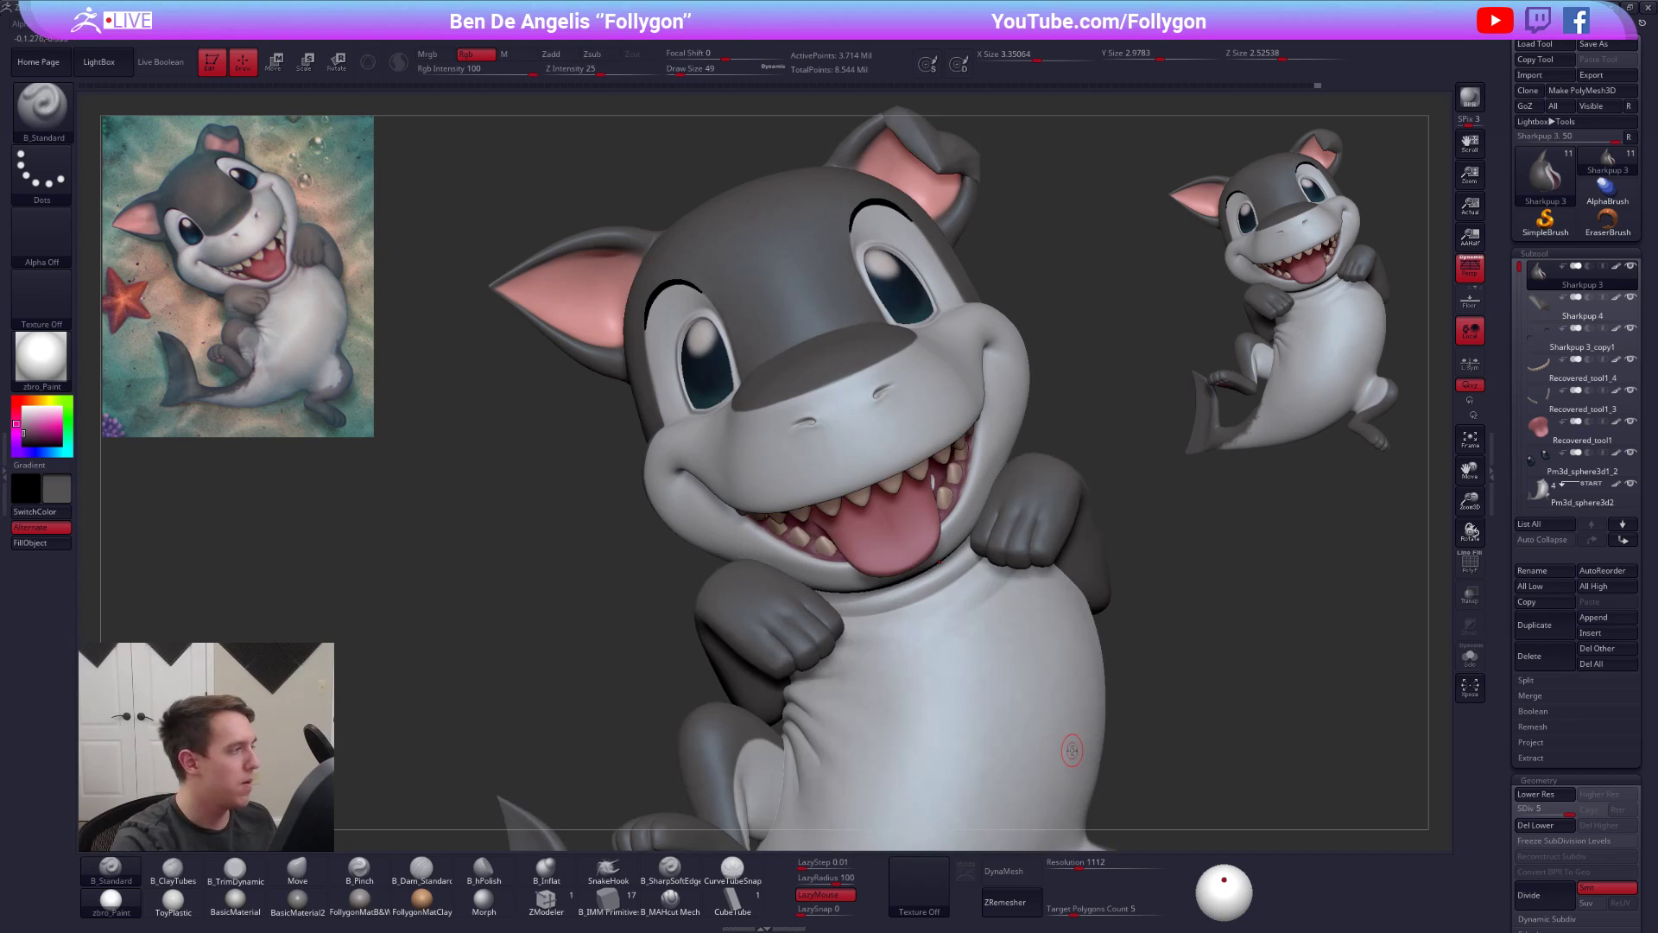
mouse_move(1069, 749)
alt+right_down()
mouse_move(1057, 798)
mouse_move(873, 702)
mouse_move(756, 682)
mouse_move(738, 635)
alt+right_up()
key(alt+s)
- Smooth the back of the cheek at subdivision level 2 and raise the head to level 3
key(space)
drag(777, 546, 784, 546)
key(shift+d)
key(shift+d)
key(shift+d)
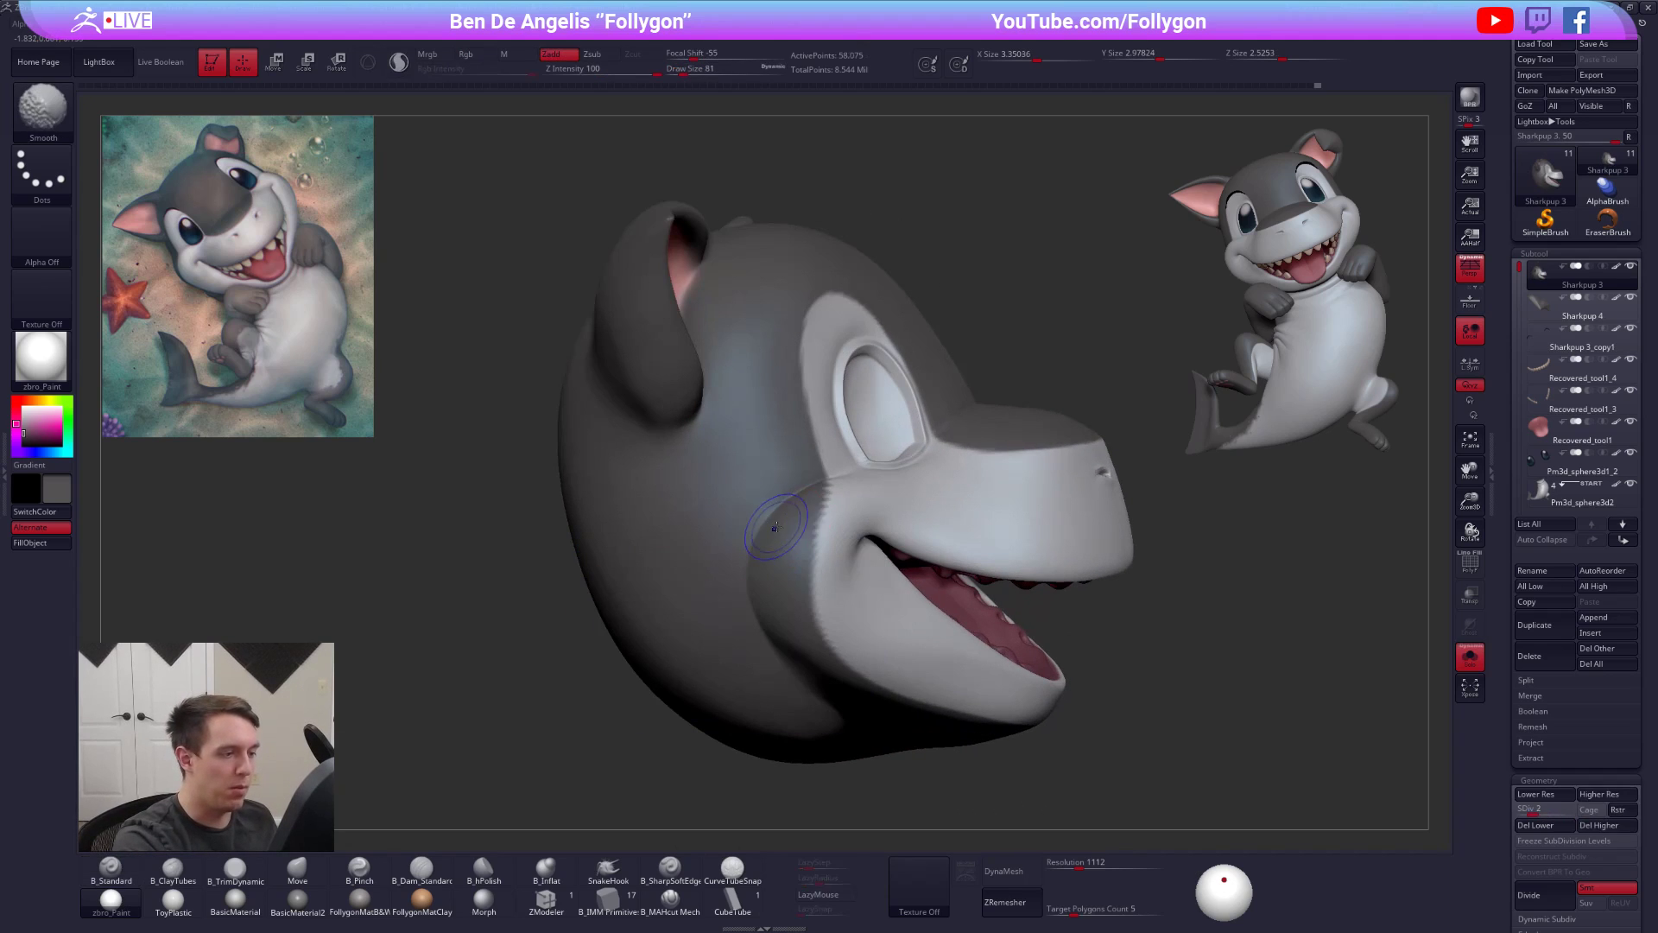
key(d)
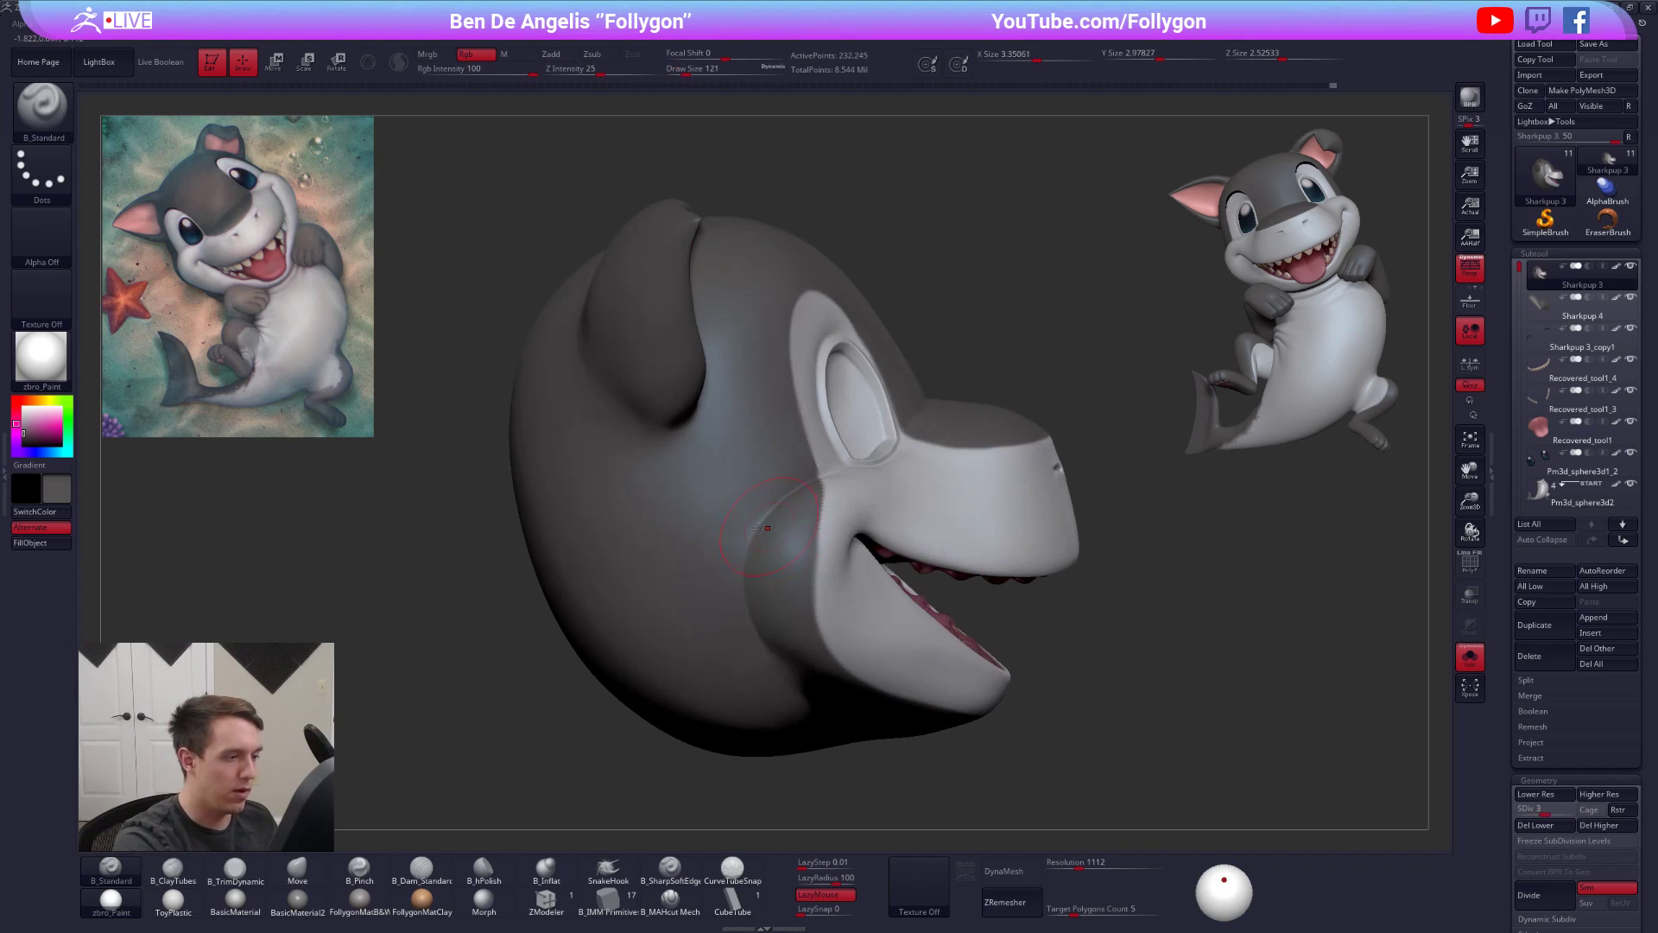
- Flatten the ridge behind the cheek with TrimDynamic at brush size 121 and subdivision level 3
key(b)
key(t)
key(d)
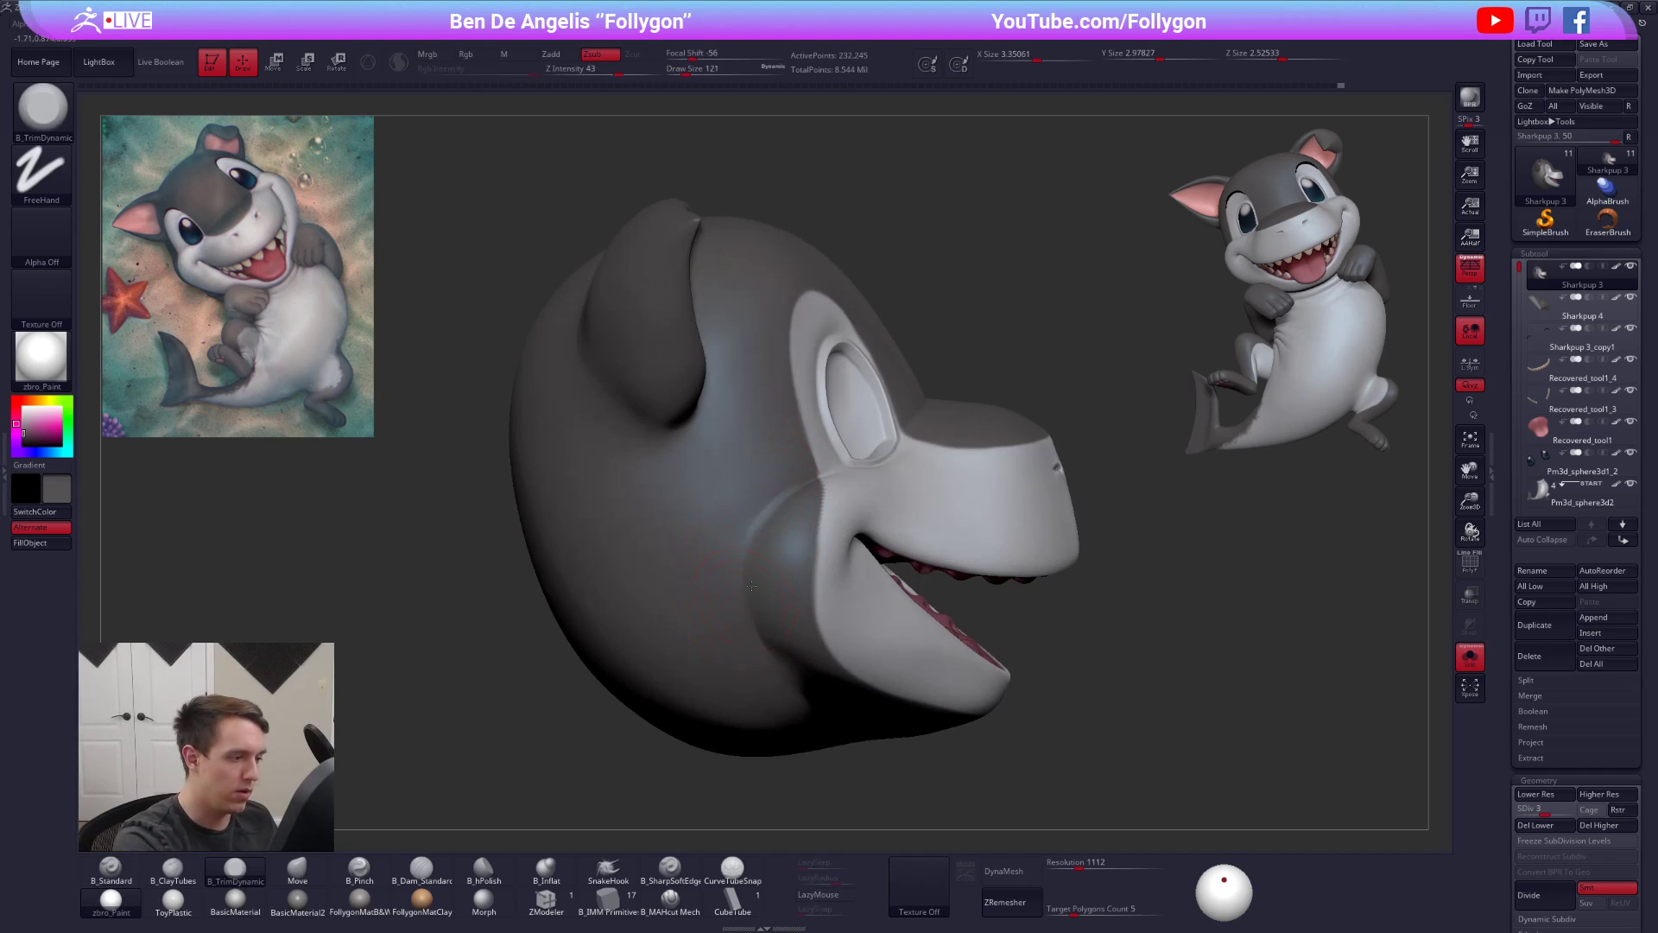
right_drag(748, 590, 753, 562)
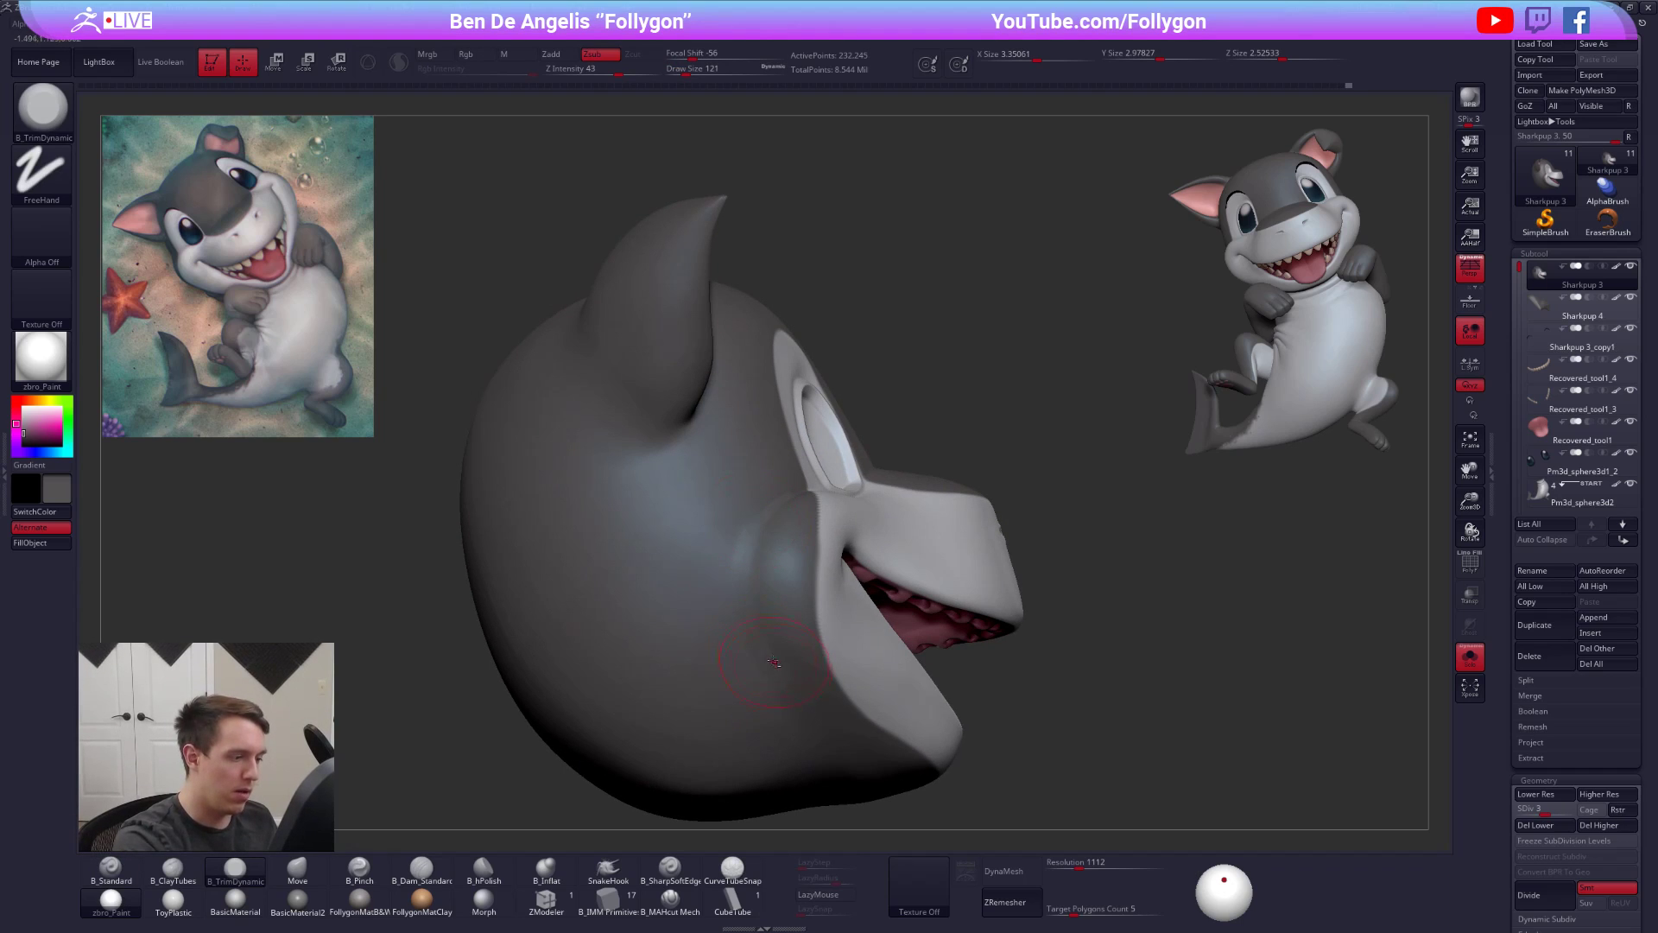
key(shift+d)
mouse_move(743, 583)
right_down()
mouse_move(1112, 518)
mouse_move(724, 570)
right_up()
key(d)
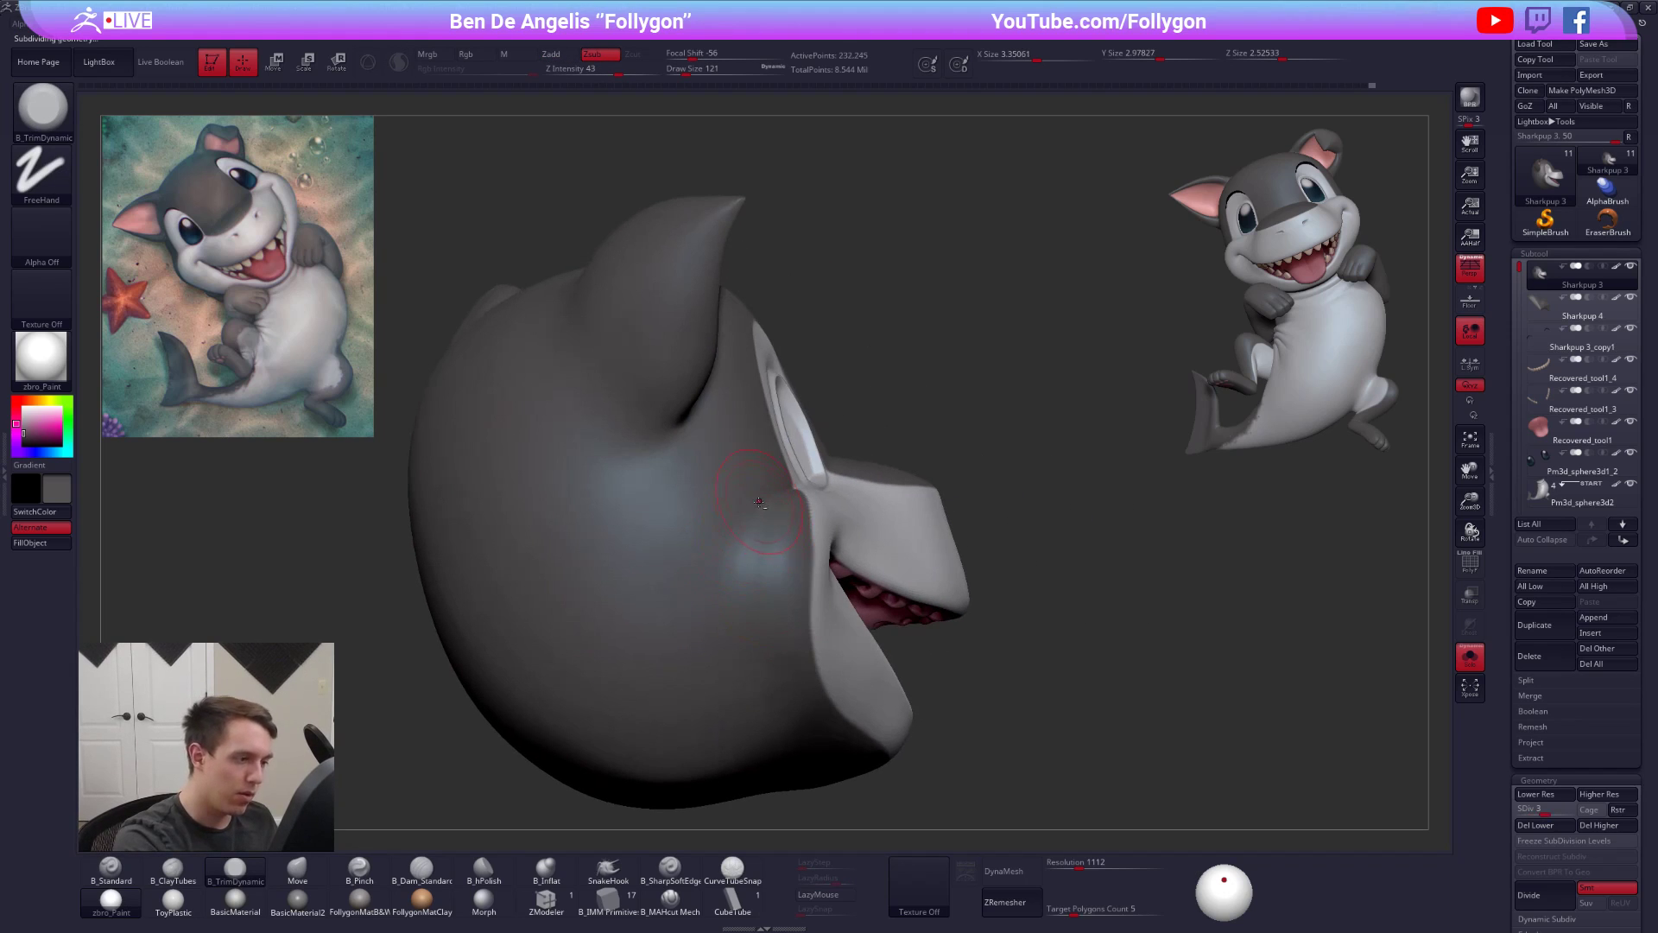
key(shift)
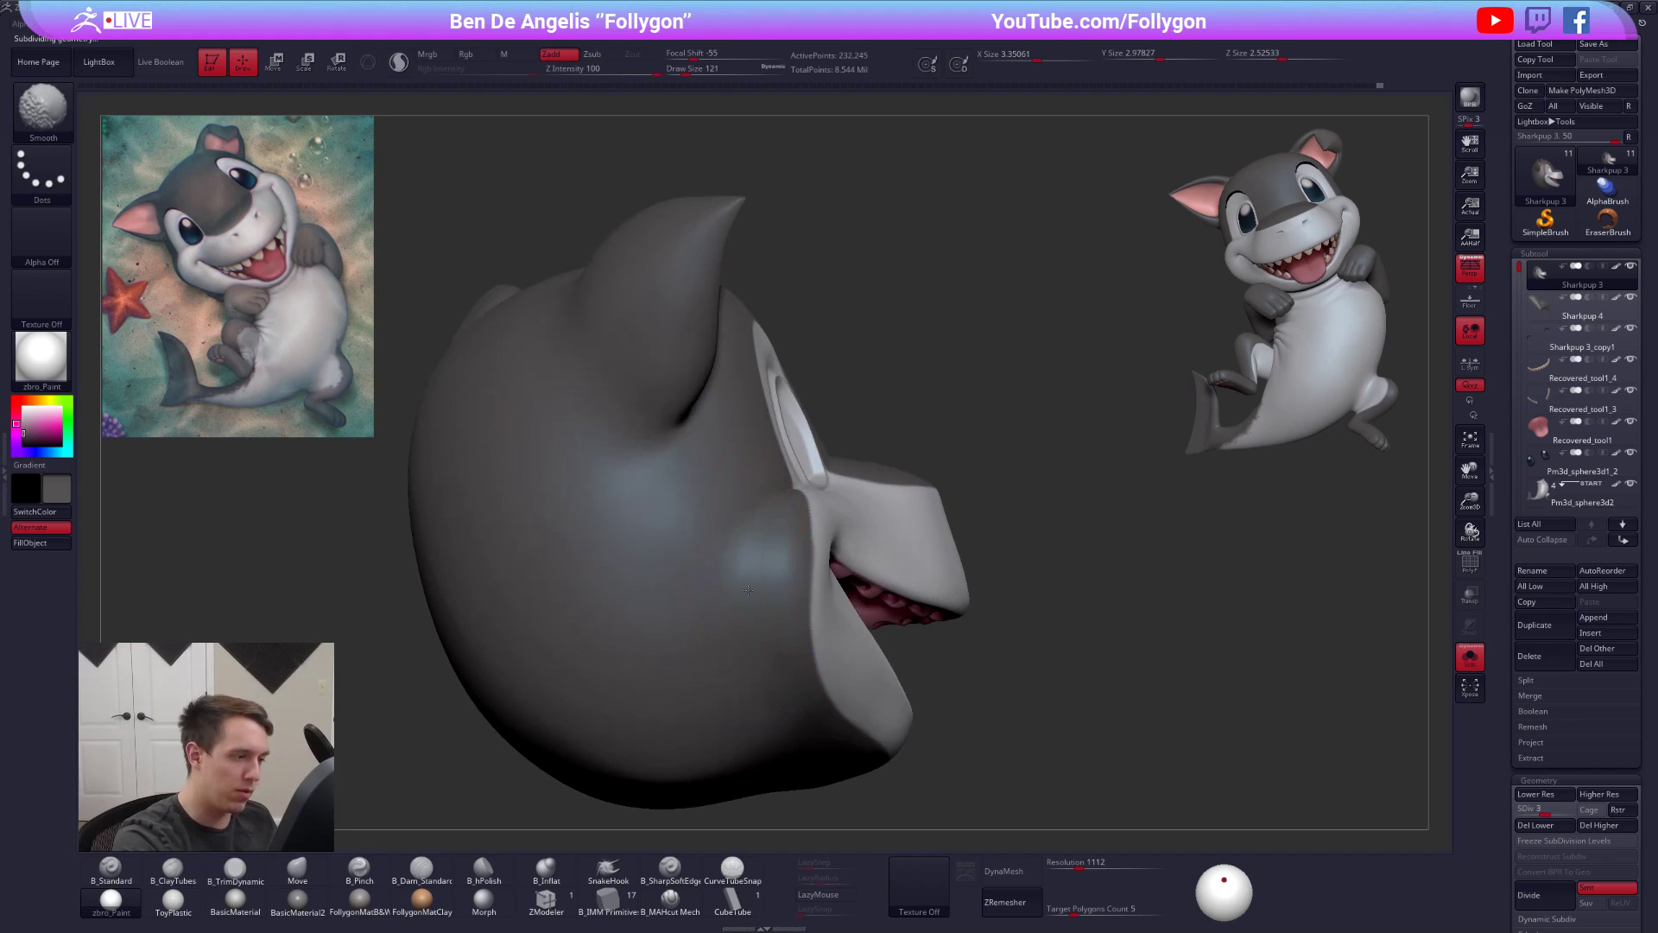
- Smooth the flattened area behind the cheek with a smaller brush and return the head to subdivision level 5
mouse_move(748, 598)
right_down()
mouse_move(681, 582)
mouse_move(732, 633)
right_up()
key(space)
drag(817, 610, 812, 610)
key(shift)
mouse_move(811, 609)
right_down()
mouse_move(805, 561)
mouse_move(853, 539)
mouse_move(805, 646)
mouse_move(811, 676)
mouse_move(842, 609)
mouse_move(784, 597)
mouse_move(889, 643)
mouse_move(953, 709)
right_up()
key(shift)
key(shift)
key(d)
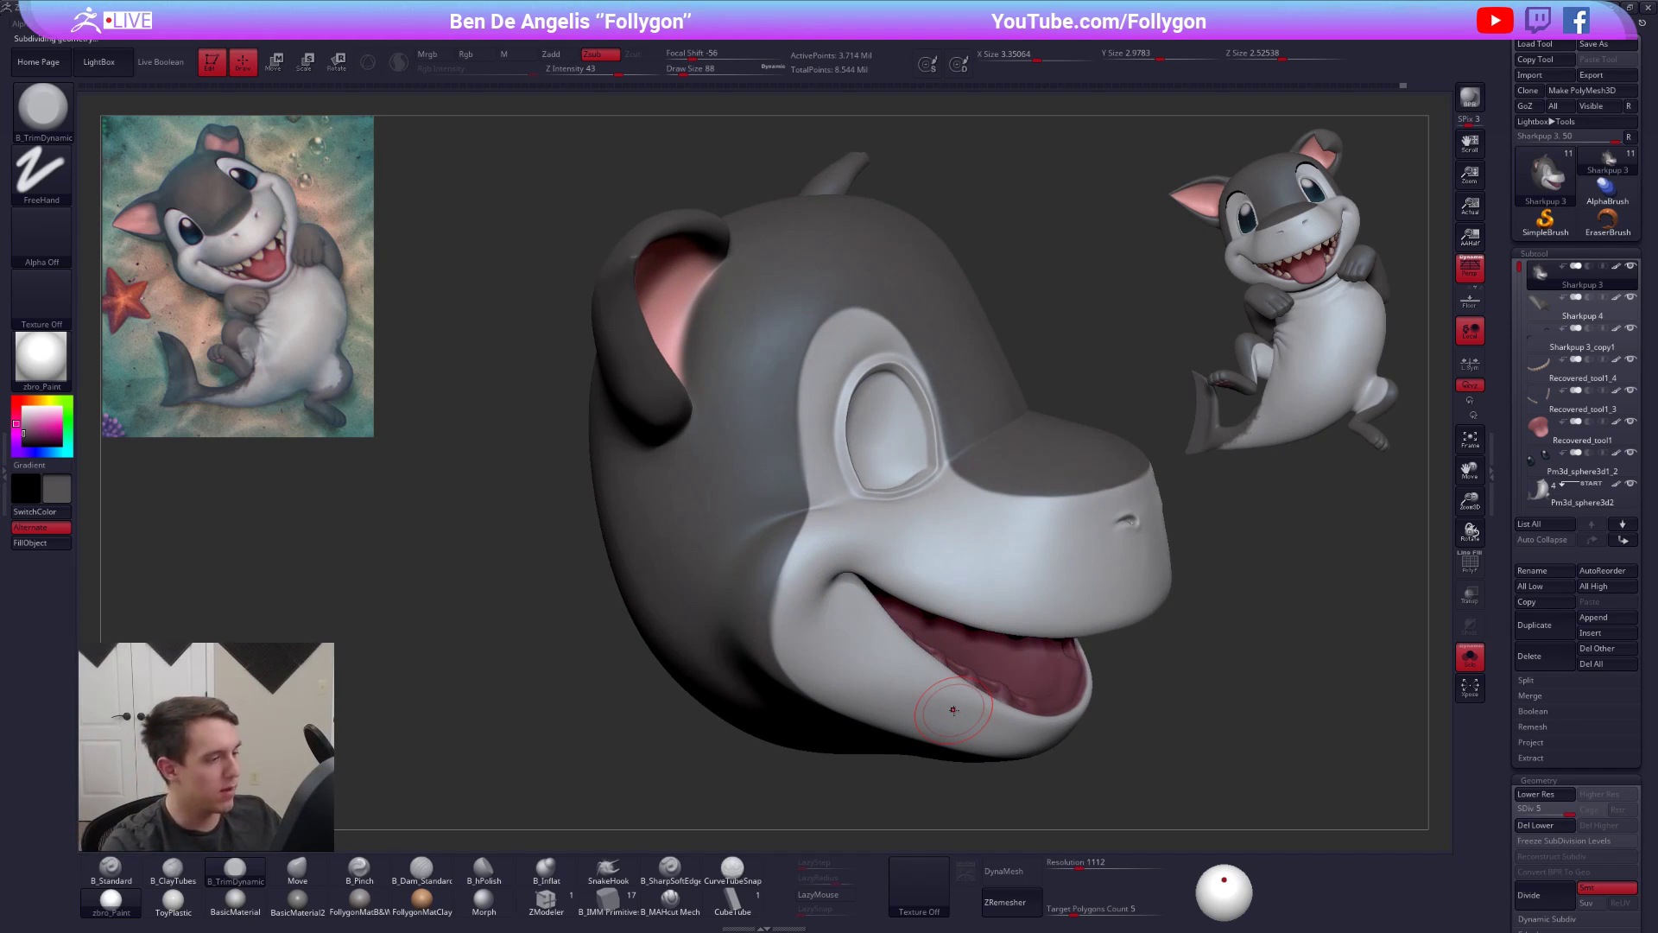
- Paint the cheek's rear border with the B_Standard brush at size 43, using the sampled white
key(1)
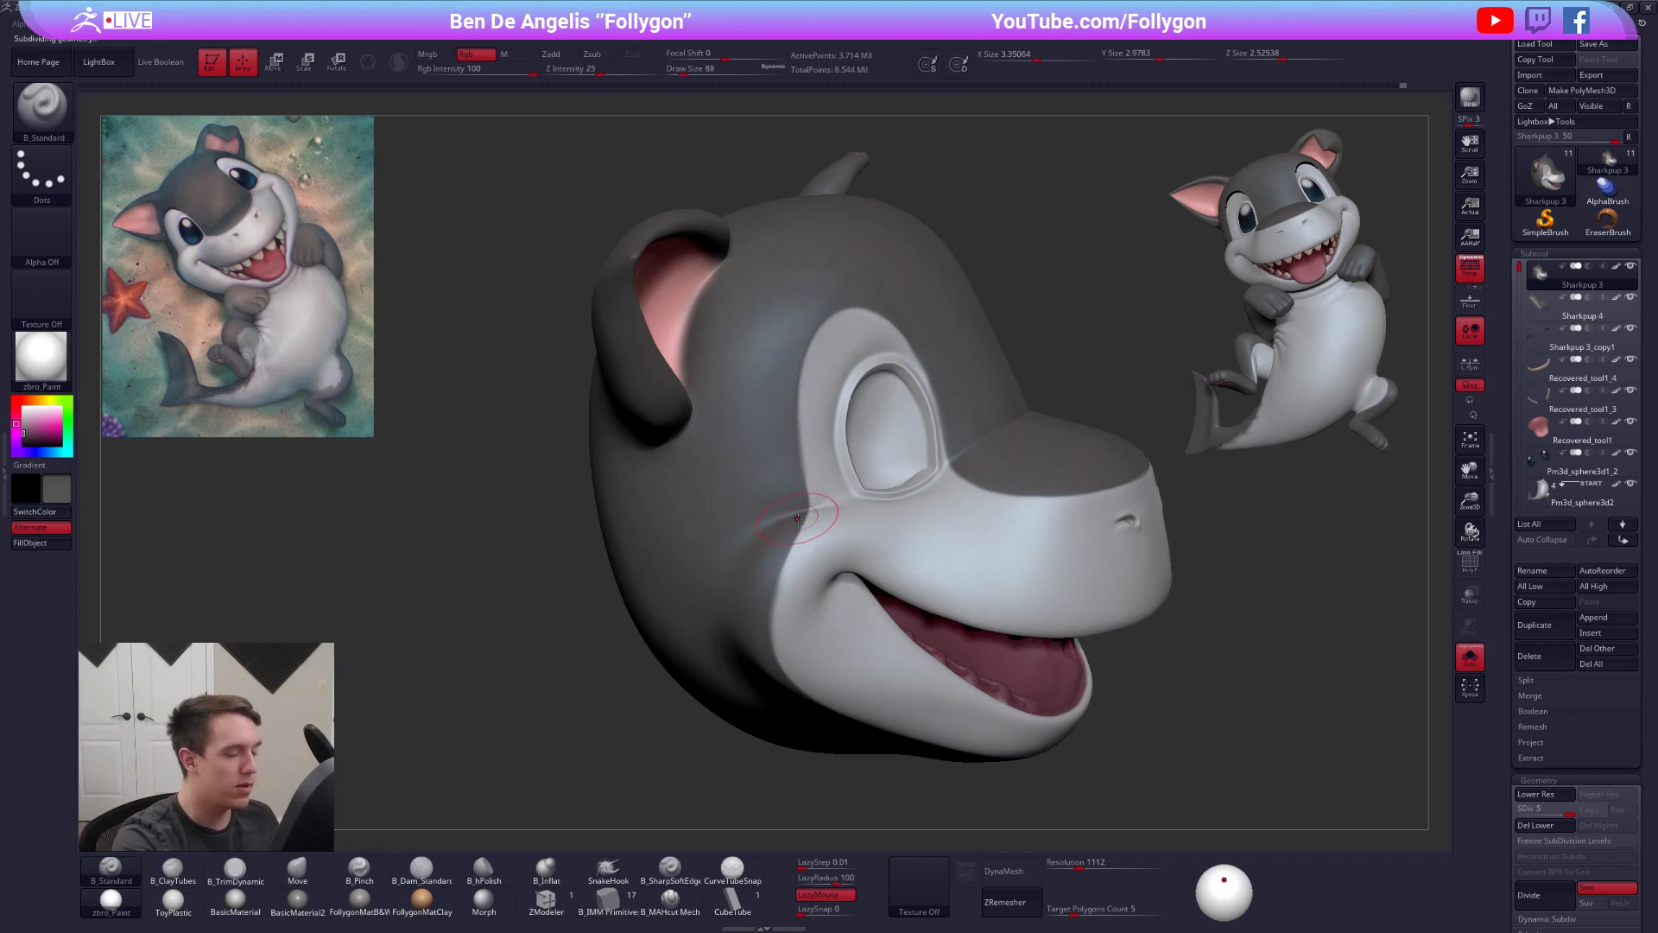
key(space)
drag(797, 523, 795, 525)
mouse_move(797, 524)
alt+right_down()
mouse_move(833, 478)
mouse_move(838, 528)
alt+right_up()
key(space)
drag(838, 532, 836, 533)
right_drag(837, 529, 826, 544)
key(c)
key(space)
mouse_move(836, 528)
mouse_down()
mouse_move(806, 627)
mouse_move(826, 686)
mouse_up()
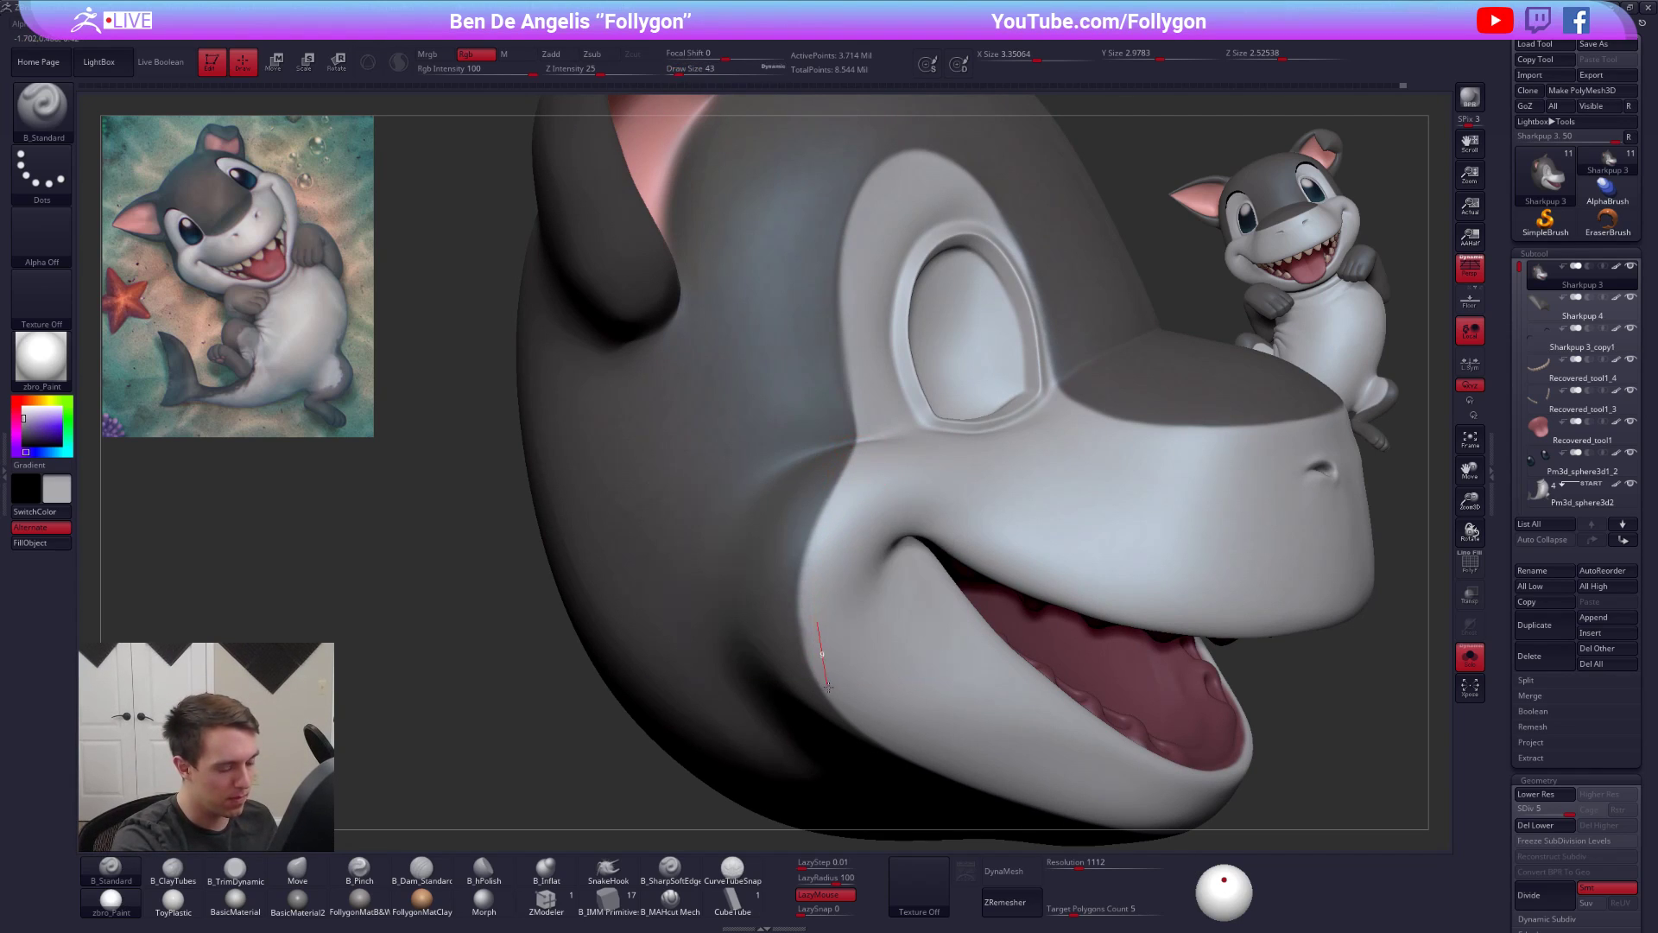
- Even out the white between the cheek and the eye patch and check it with the whole character shown
mouse_move(785, 565)
right_down()
mouse_move(740, 573)
mouse_move(868, 563)
mouse_move(766, 581)
right_up()
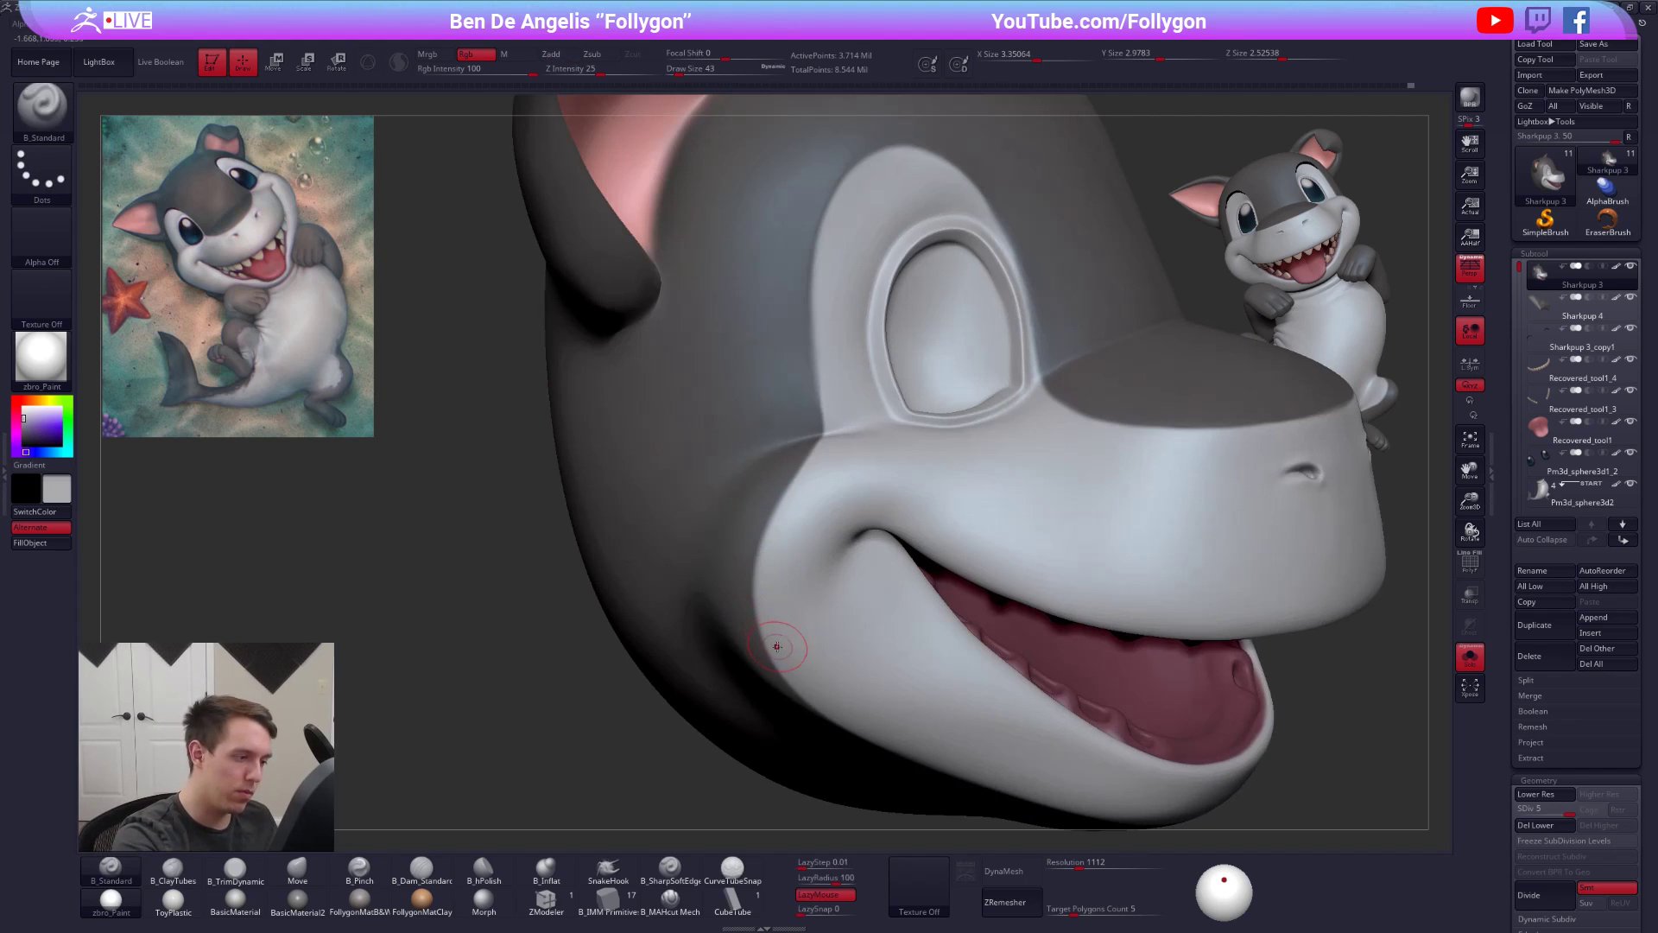
mouse_move(778, 503)
mouse_down()
mouse_move(847, 423)
mouse_move(860, 355)
mouse_up()
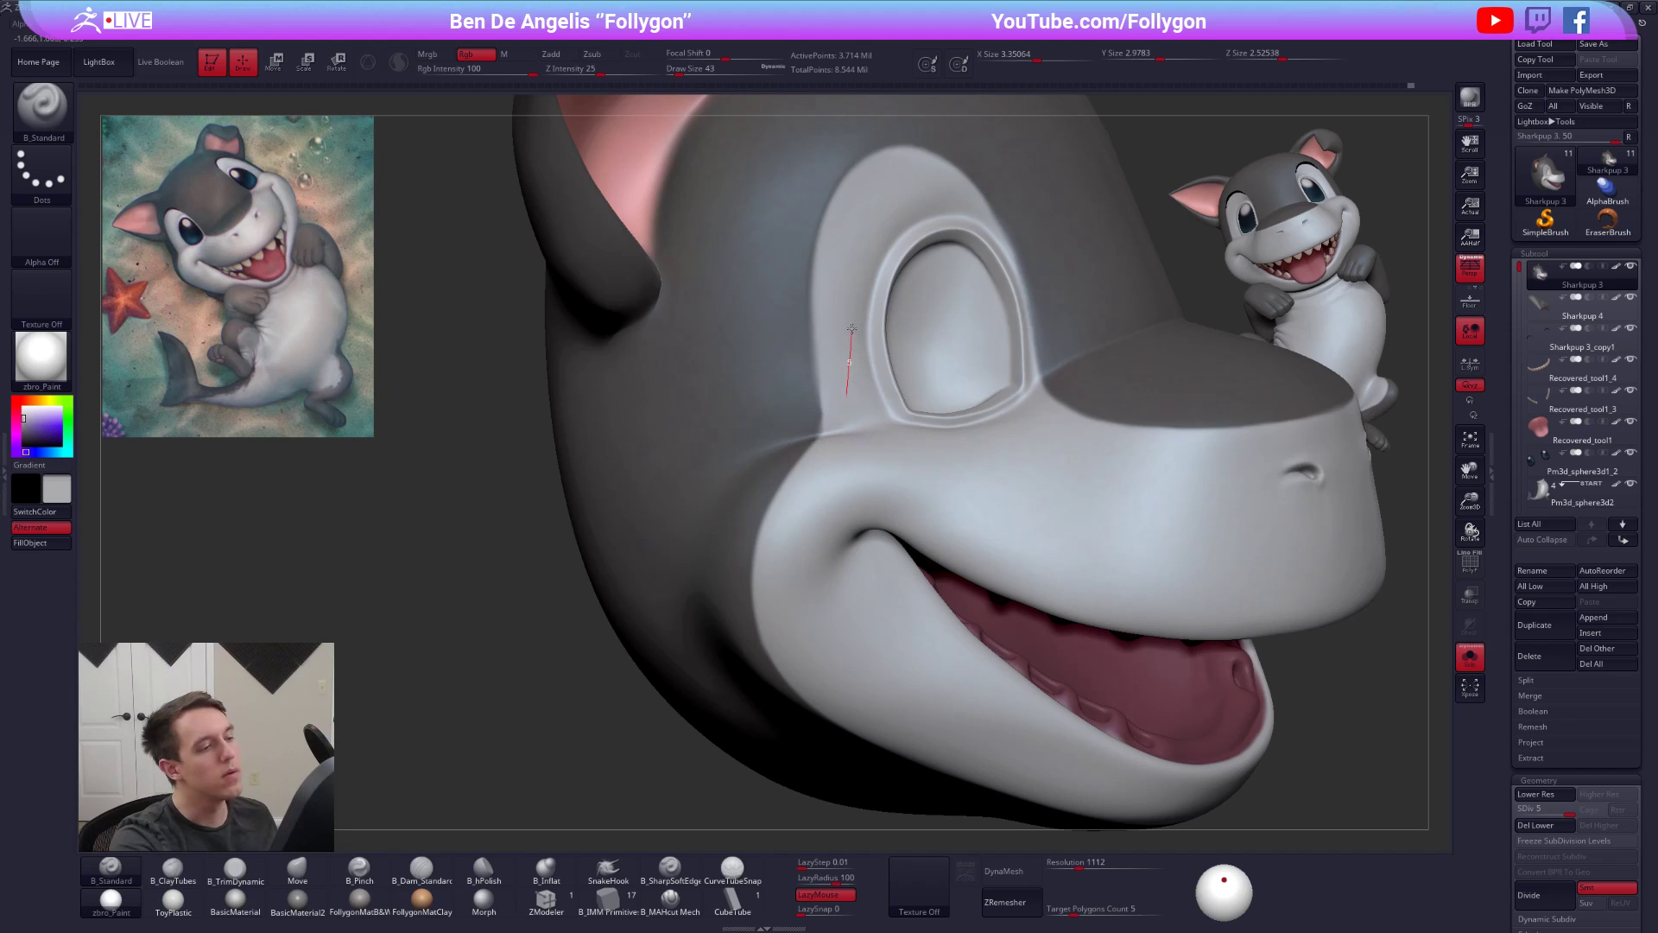
drag(847, 190, 850, 186)
mouse_move(1313, 777)
alt+mouse_down()
mouse_move(1295, 700)
mouse_move(1196, 742)
mouse_move(1166, 718)
mouse_move(1192, 751)
mouse_move(1218, 747)
mouse_move(1136, 695)
mouse_move(1156, 644)
alt+mouse_up()
key(alt+s)
key(alt+s)
- Paint dark grey along the jaw edge of the finished cheek and down across the opposite white cheek
key(c)
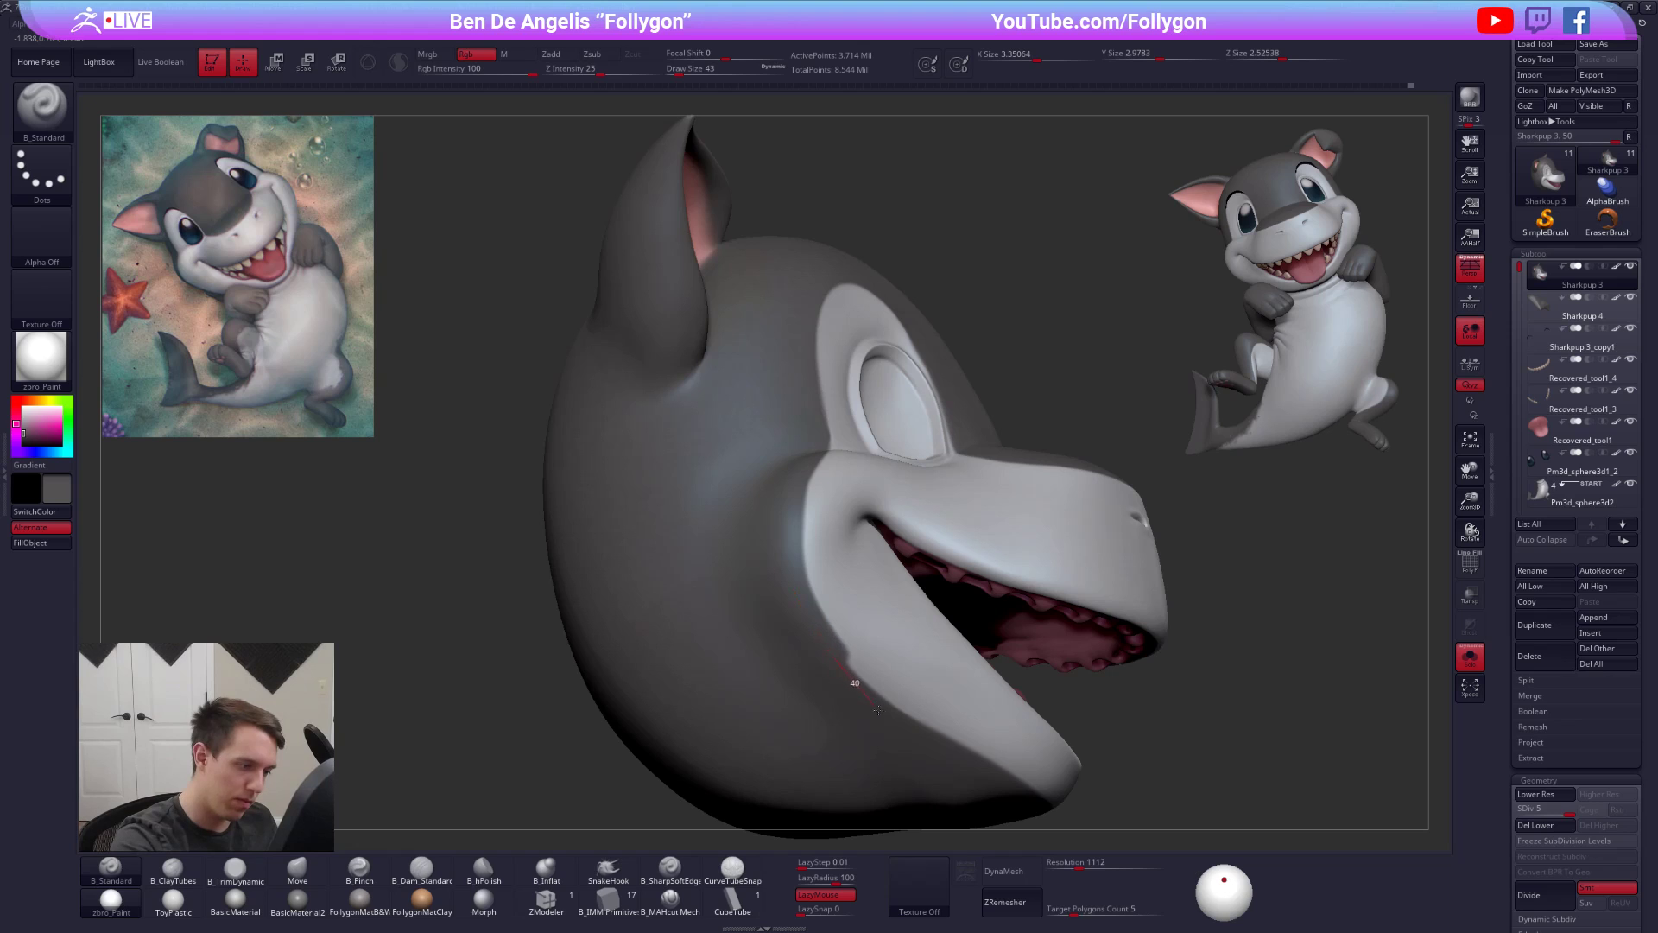
drag(905, 728, 969, 775)
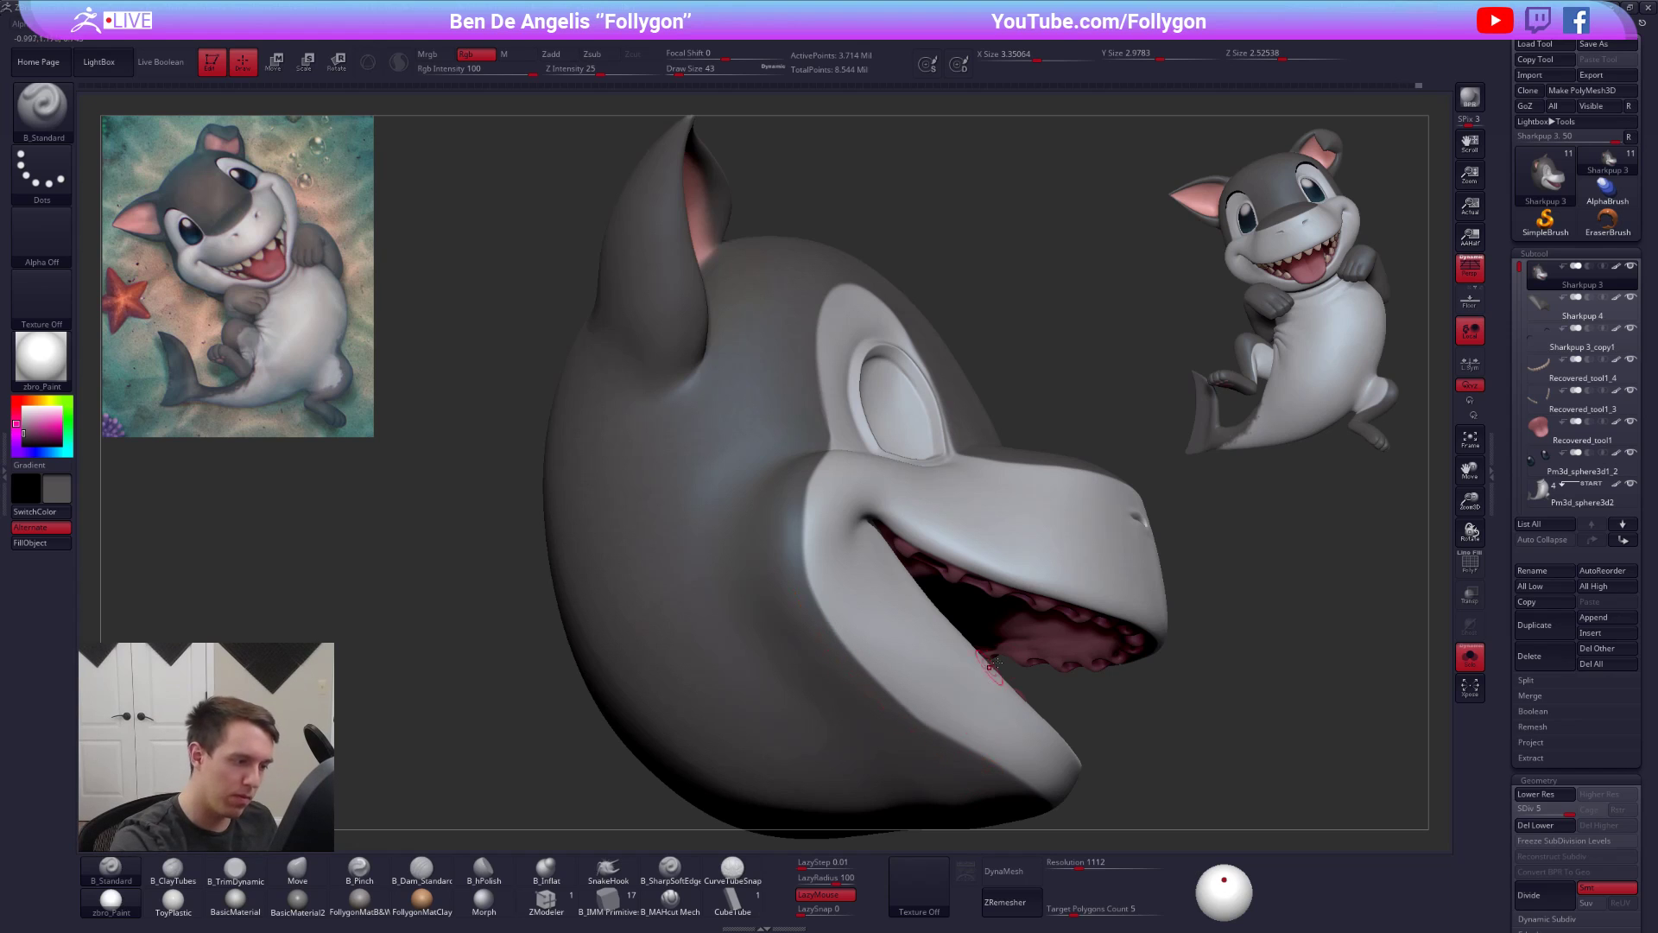
drag(1157, 734, 1019, 630)
drag(1157, 639, 1008, 568)
mouse_move(1001, 542)
ctrl+right_down()
mouse_move(911, 470)
mouse_move(885, 422)
ctrl+right_up()
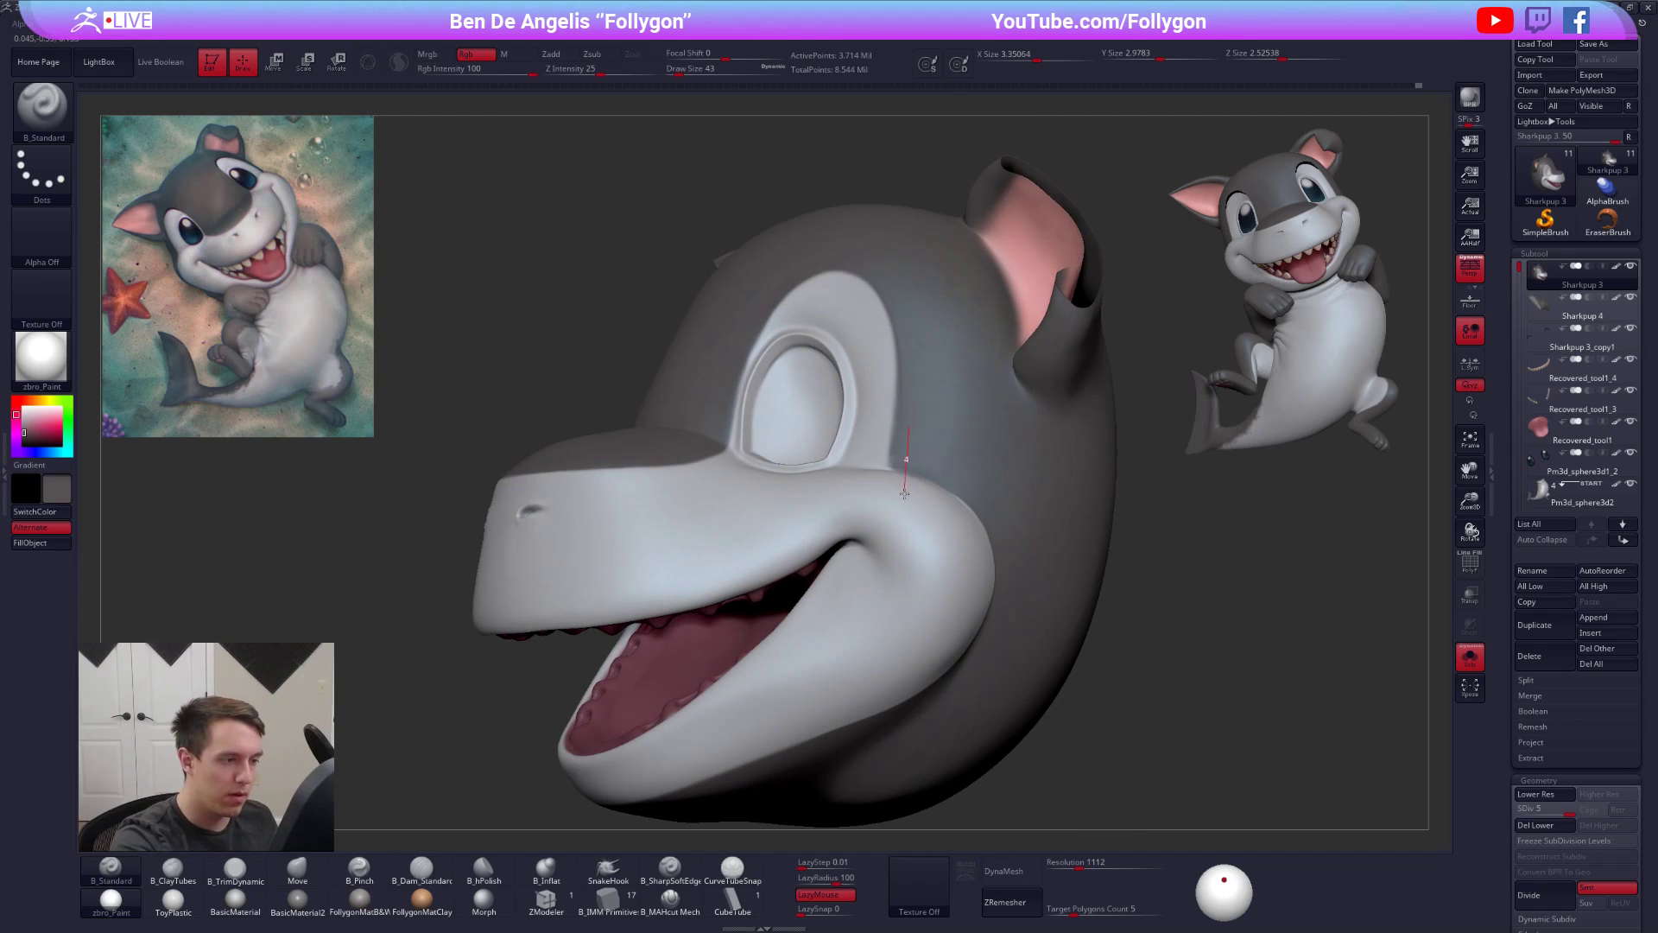
mouse_move(905, 524)
mouse_down()
mouse_move(942, 634)
mouse_move(925, 758)
mouse_up()
mouse_move(925, 758)
alt+right_down()
mouse_move(922, 619)
mouse_move(881, 536)
alt+right_up()
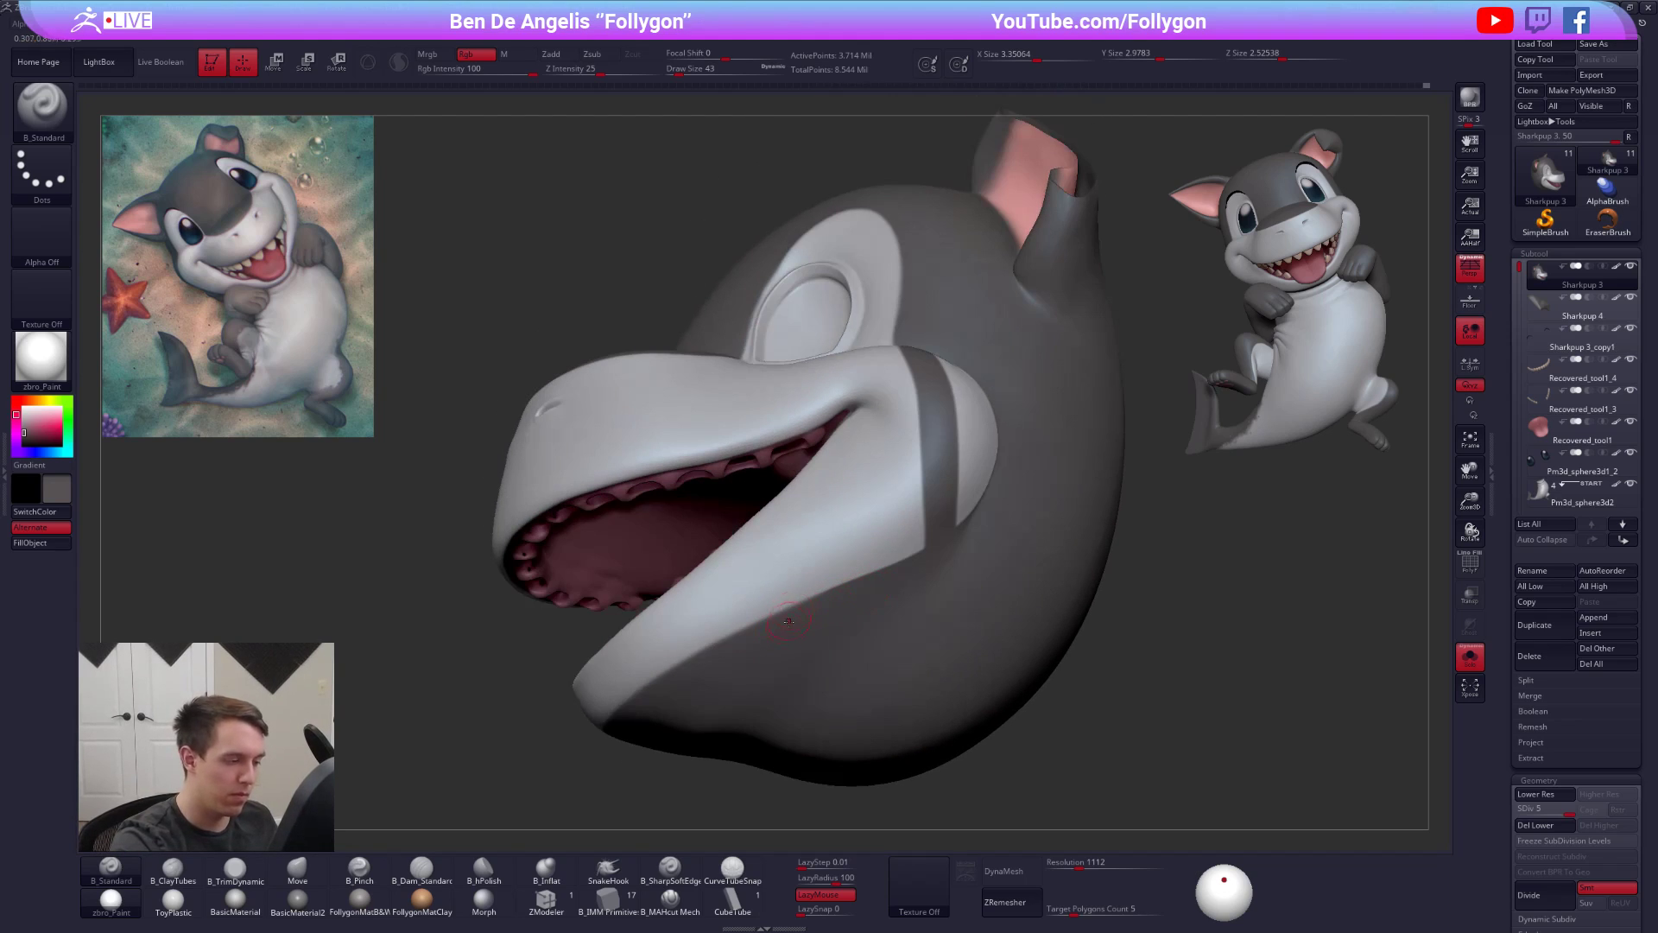
mouse_move(869, 573)
mouse_down()
mouse_move(928, 487)
mouse_move(944, 373)
mouse_up()
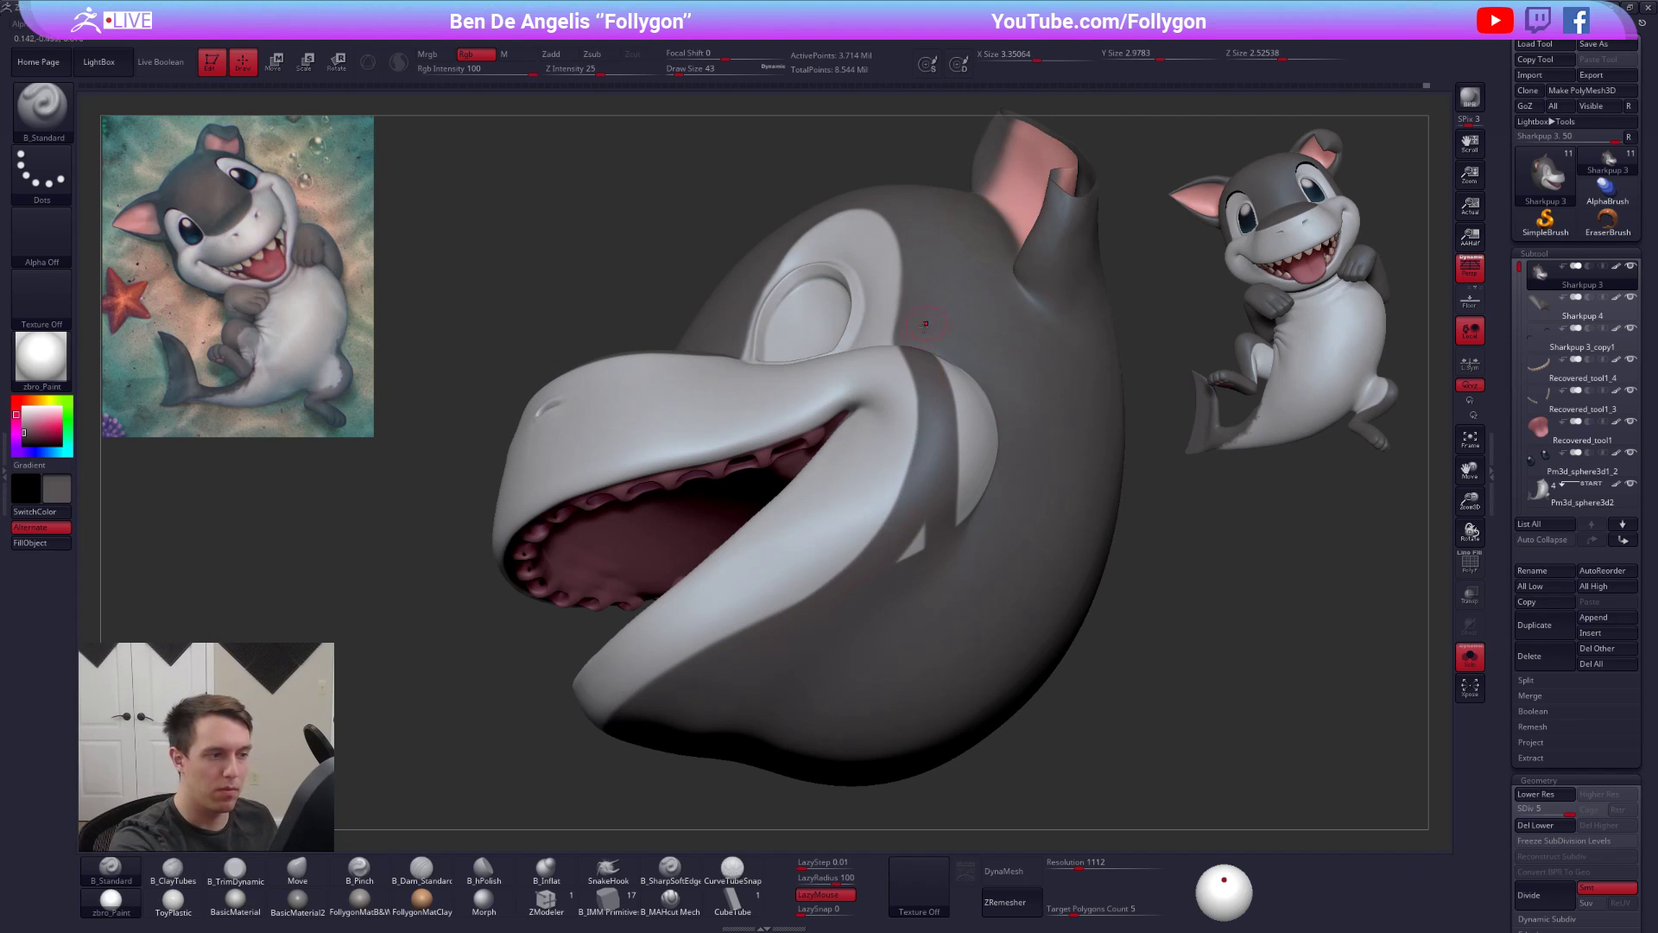
- Fill the rear part of the opposite cheek with dark grey at brush size 67
right_drag(903, 367, 918, 442)
key(space)
drag(919, 443, 922, 442)
right_drag(971, 441, 913, 421)
drag(923, 388, 938, 635)
drag(956, 423, 965, 673)
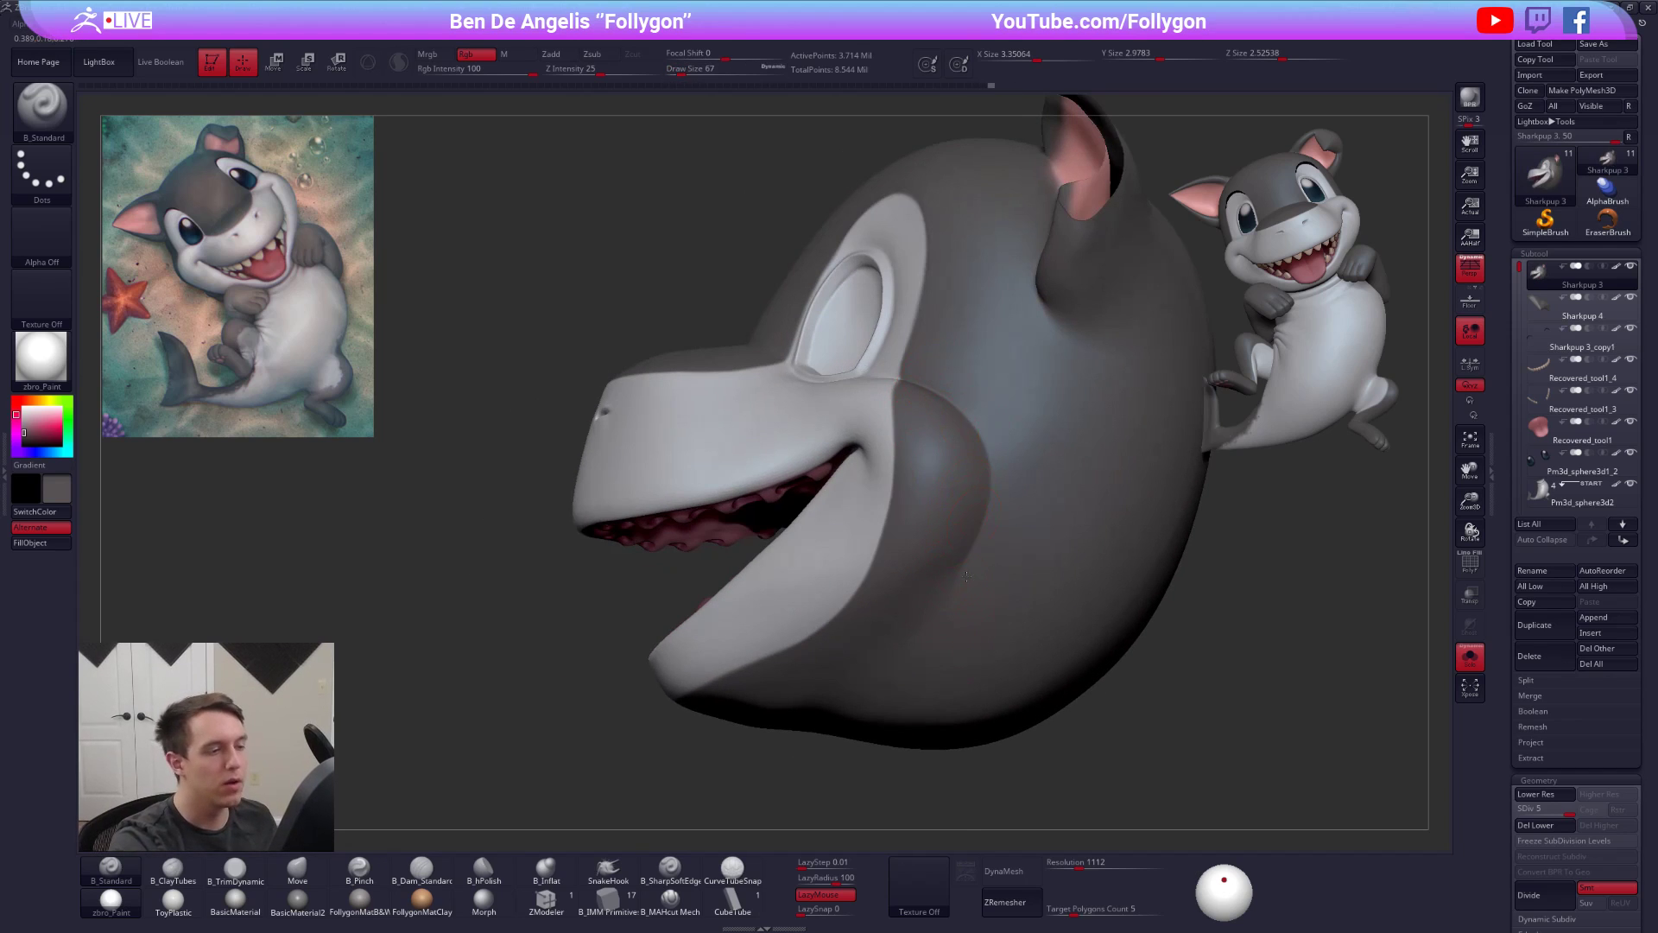
- Examine both repainted cheeks from the front with the whole character shown
alt+right_drag(966, 576, 941, 635)
right_drag(785, 484, 834, 540)
key(space)
drag(873, 461, 863, 461)
right_drag(863, 461, 1076, 737)
key(alt+s)
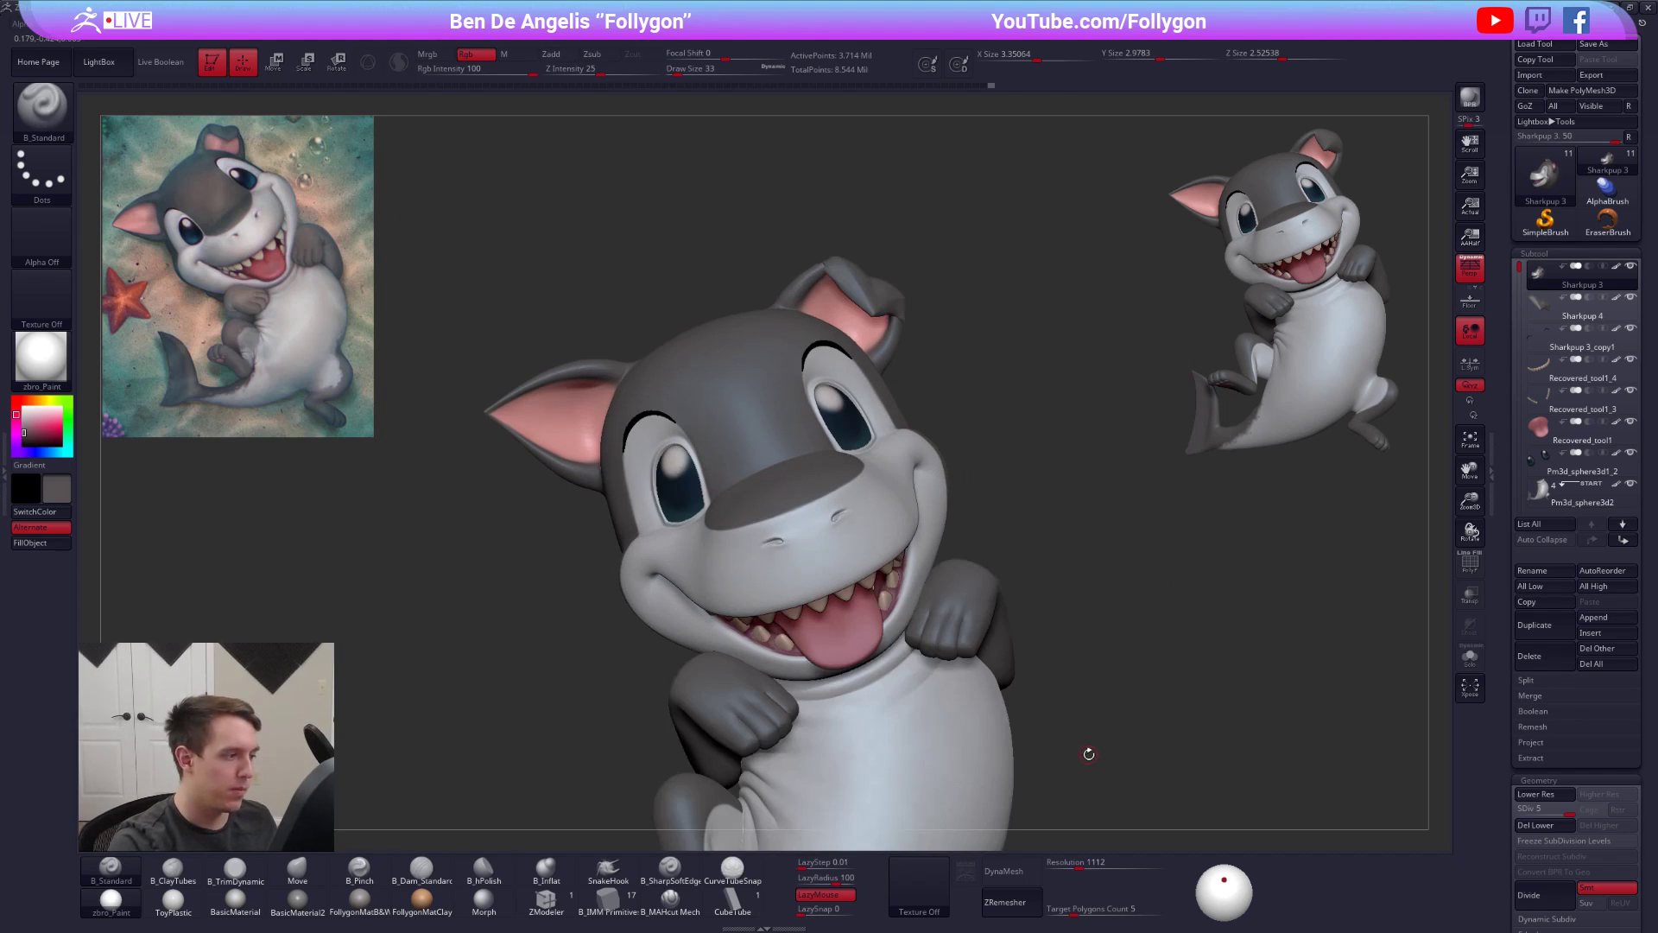
key(alt+s)
right_drag(1089, 755, 848, 607)
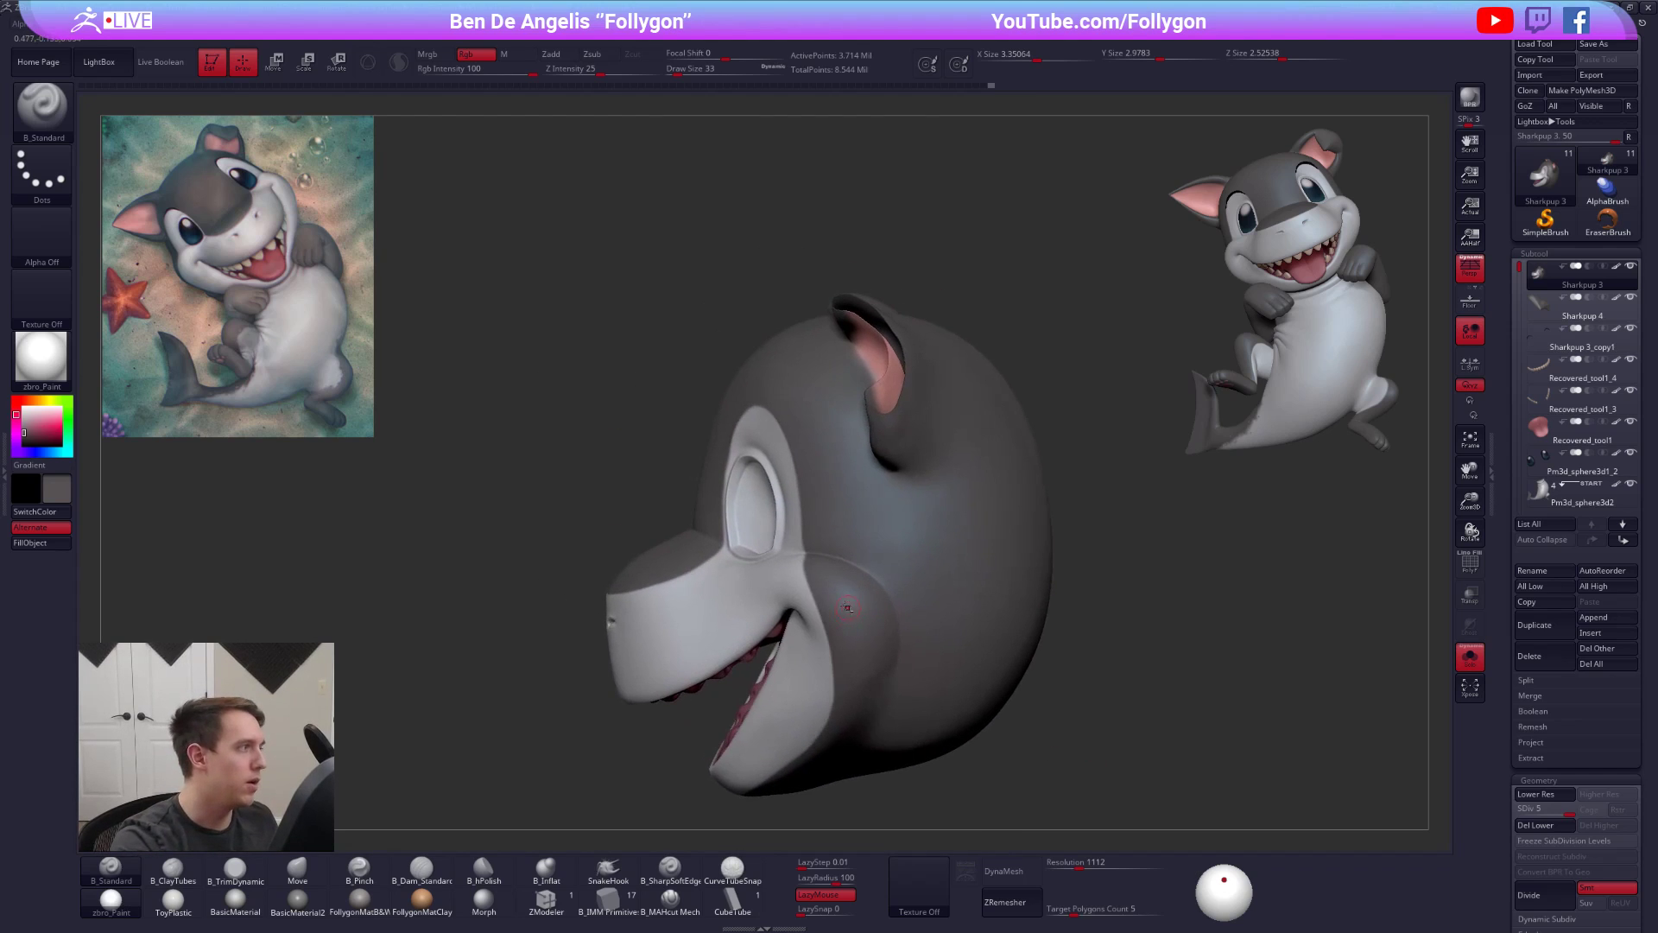
- Flatten and smooth the bulge of the second grey cheek at subdivision level 2 with TrimDynamic
key(space)
drag(827, 585, 838, 585)
key(shift)
key(shift+d)
key(shift+d)
key(shift+d)
right_drag(844, 599, 842, 635)
ctrl+right_drag(842, 635, 813, 596)
key(3)
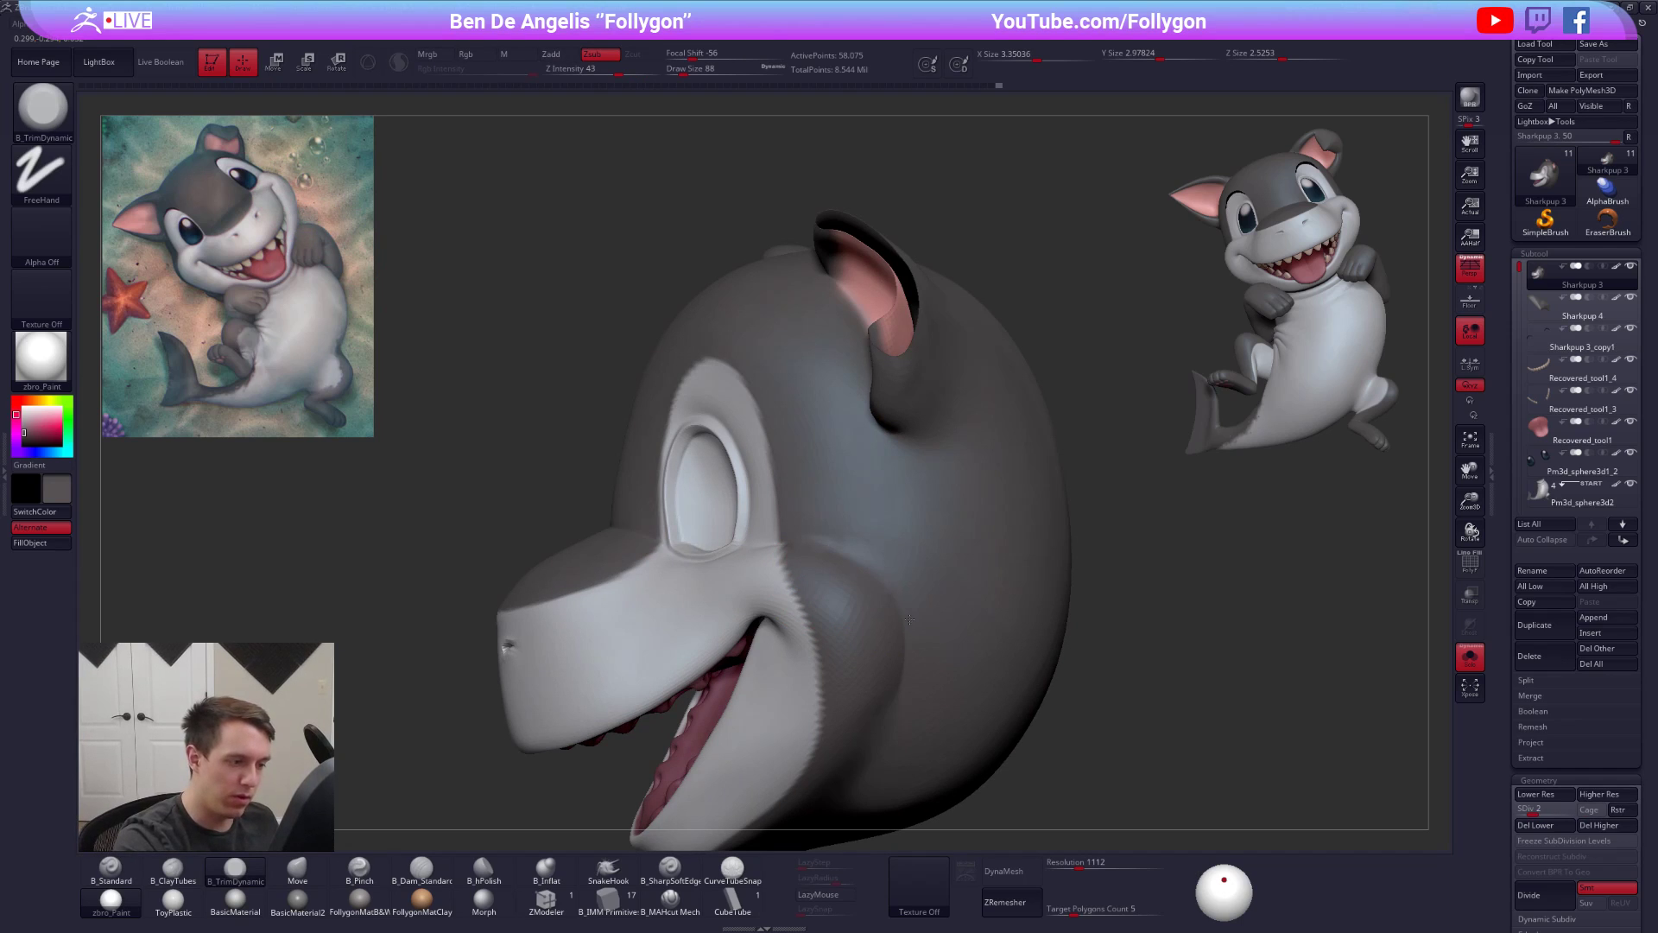
key(shift)
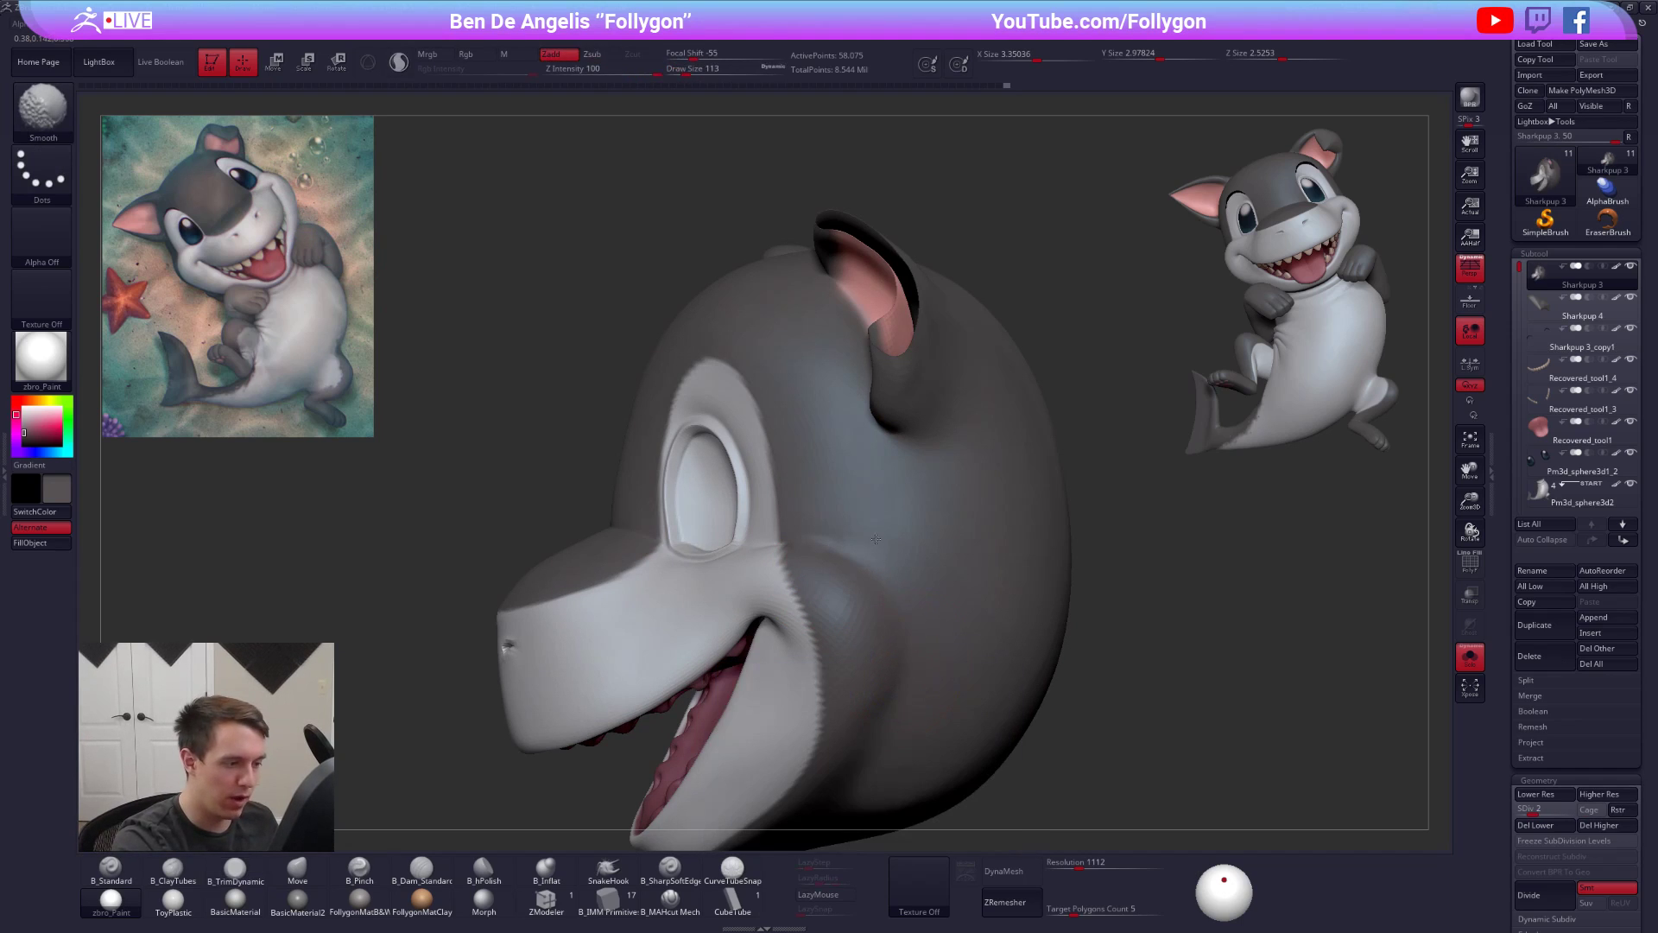
- Smooth the transition behind the second cheek at subdivision level 3 with brush size 81 and check it from the front
alt+right_drag(856, 541, 906, 517)
key(d)
key(space)
drag(886, 531, 855, 517)
key(shift)
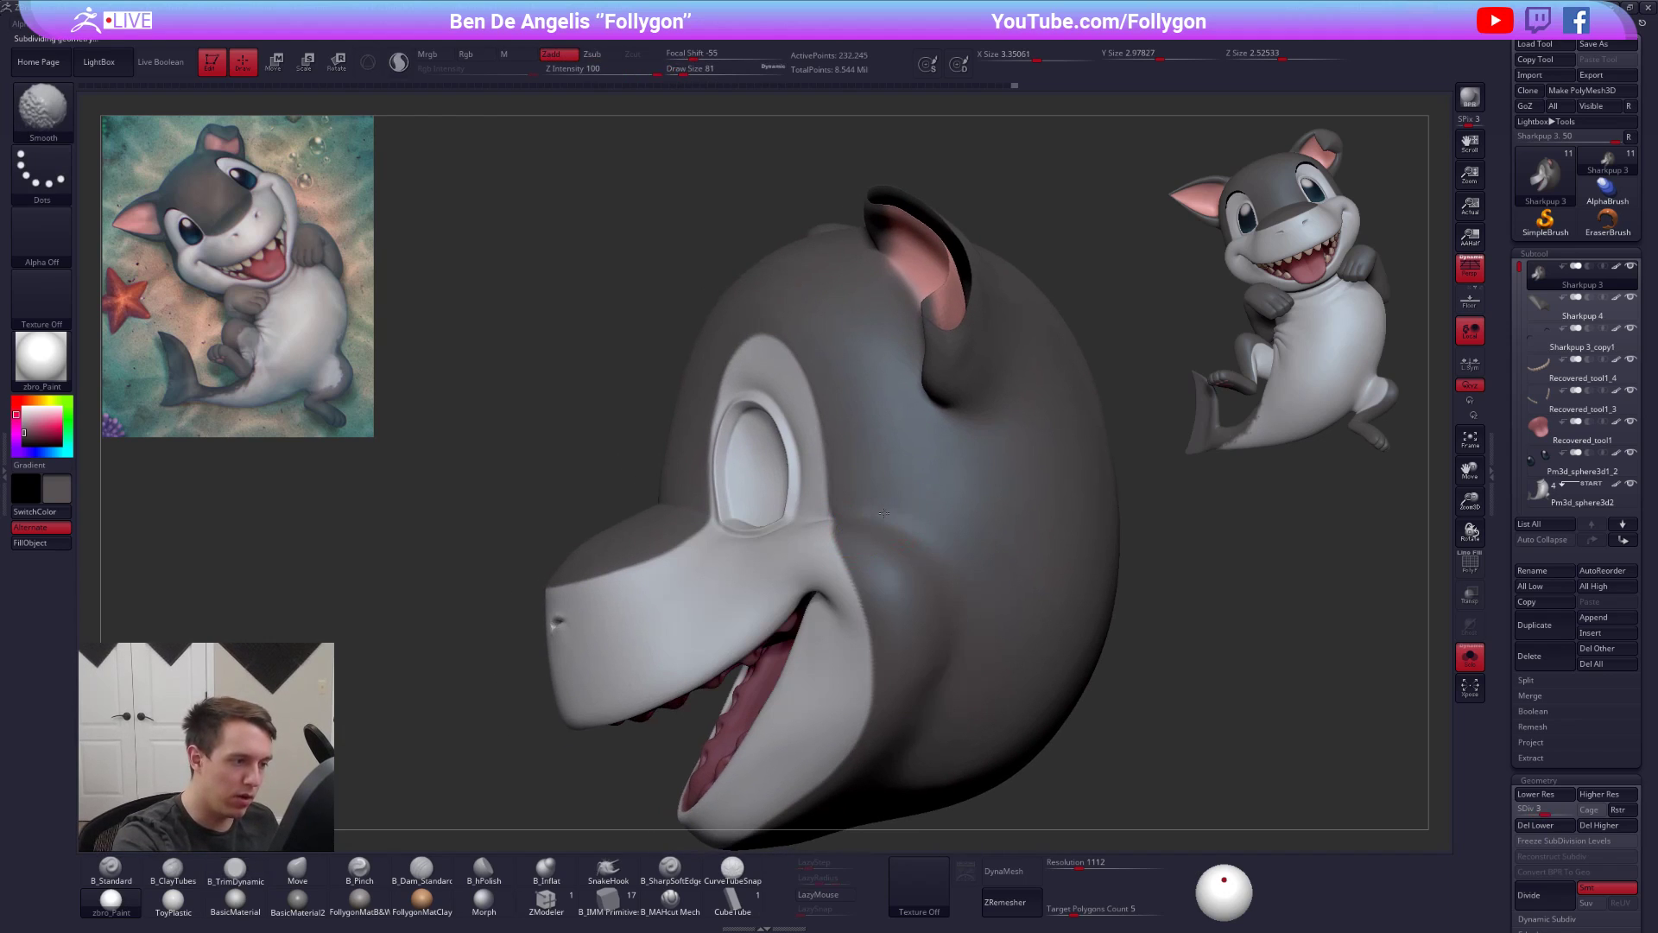
right_drag(943, 691, 1018, 688)
mouse_move(1100, 757)
right_down()
mouse_move(1106, 788)
mouse_move(1129, 783)
right_up()
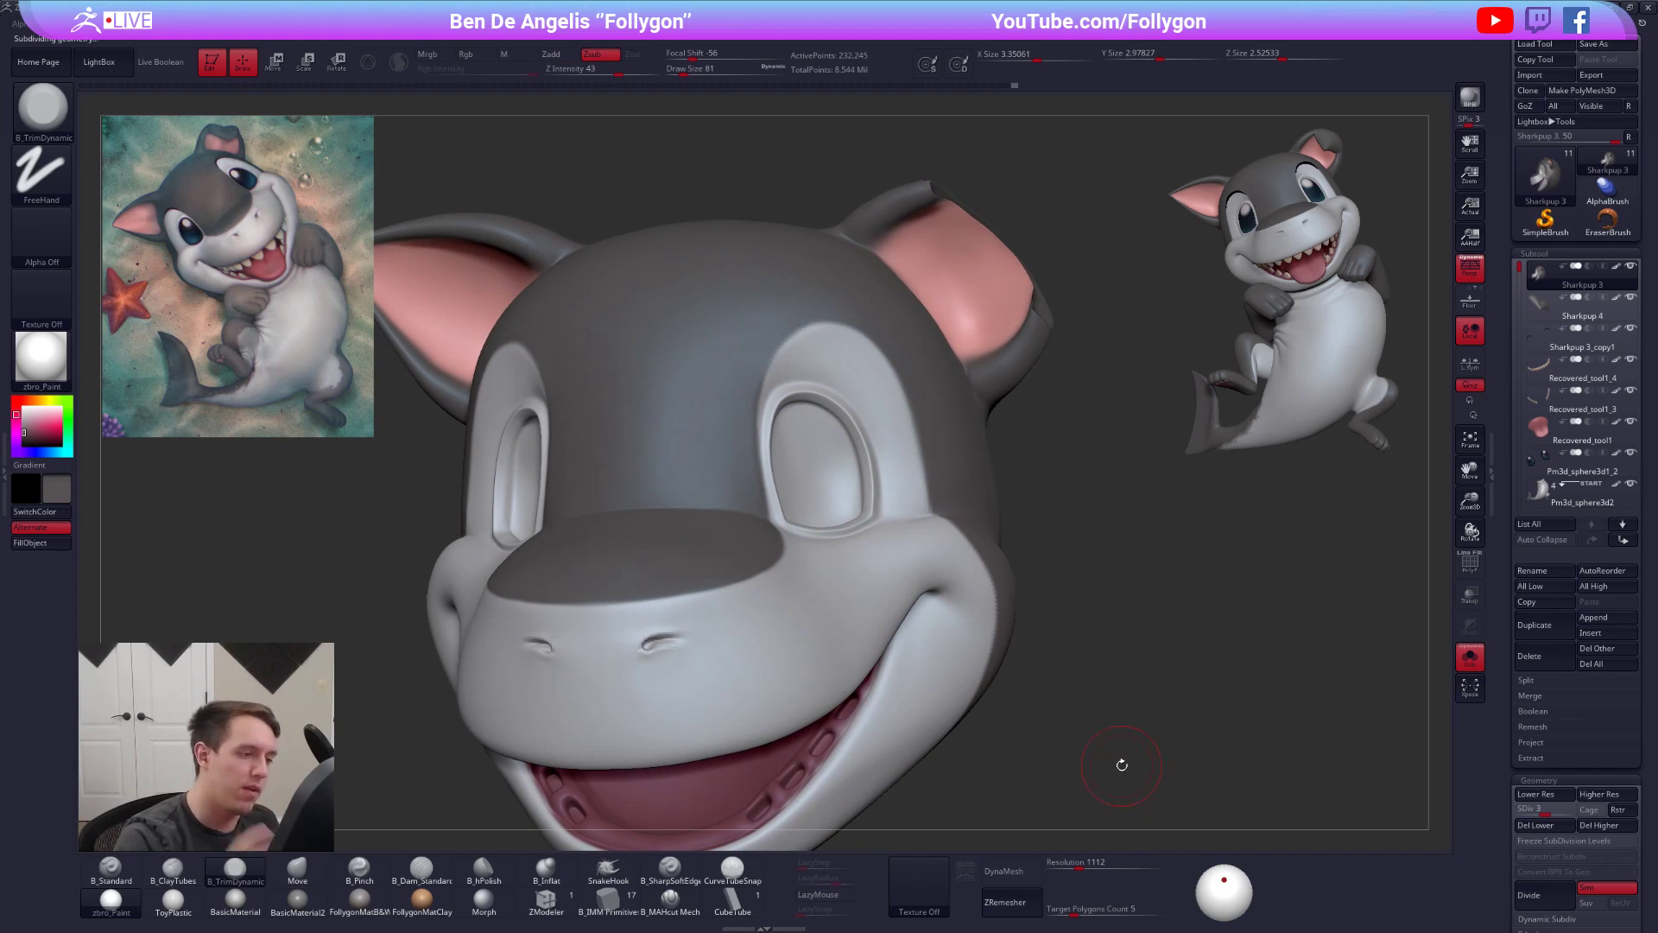
- Raise the head to subdivision level 5 and smooth the area behind the second cheek
right_drag(1007, 642, 967, 584)
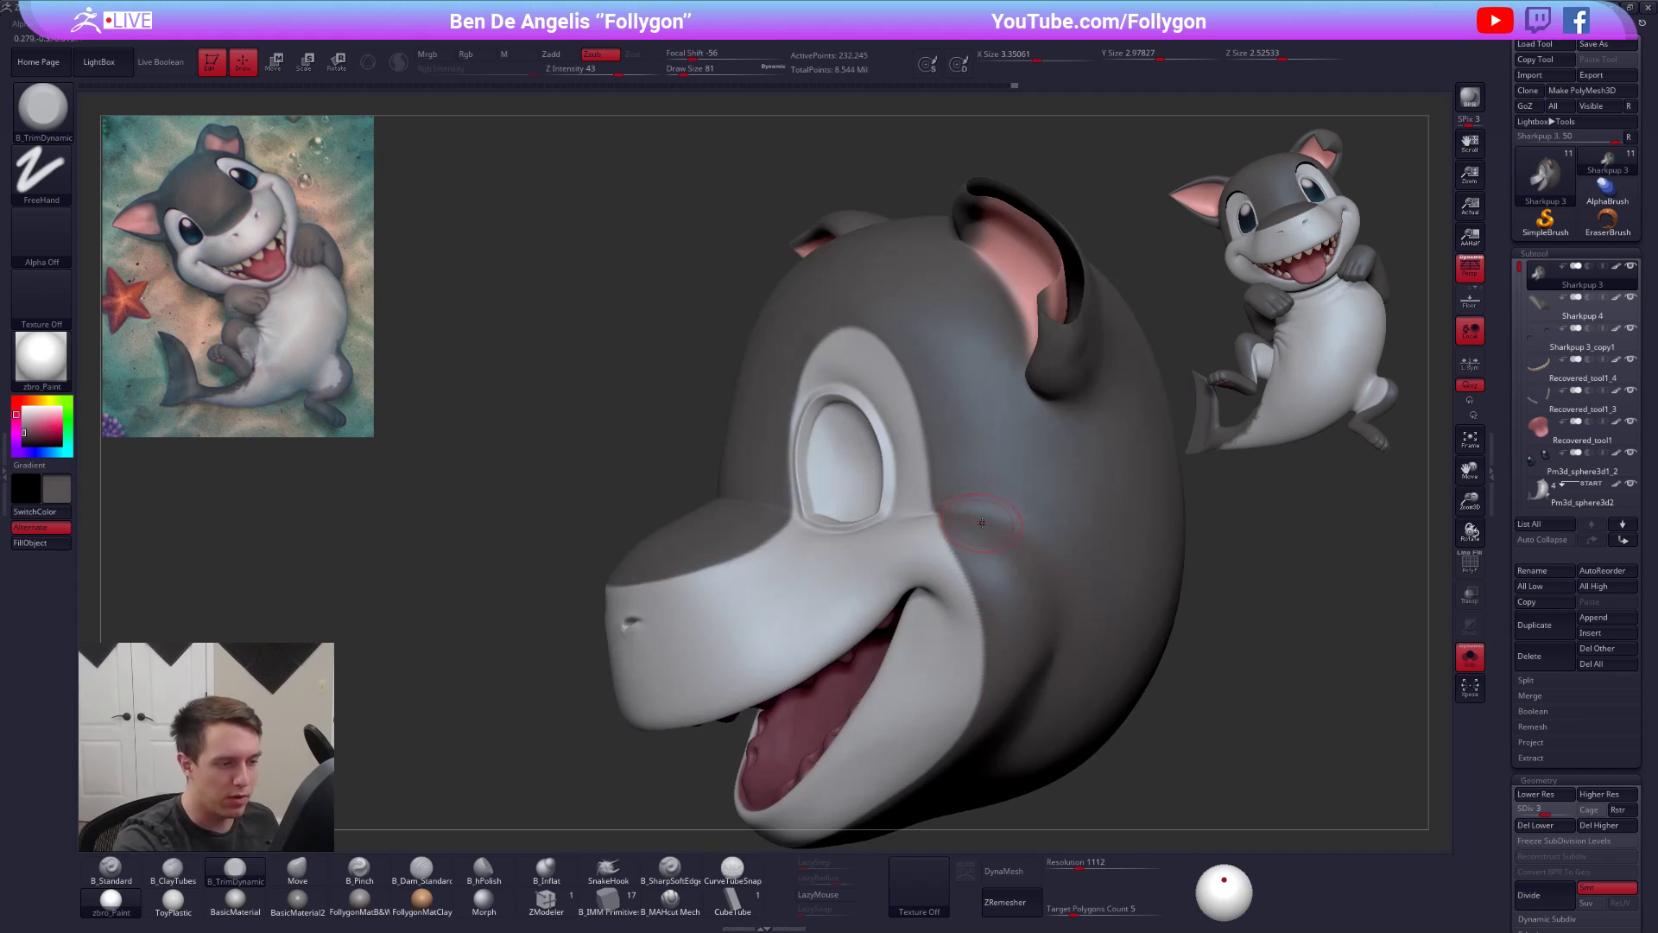
key(d)
key(d)
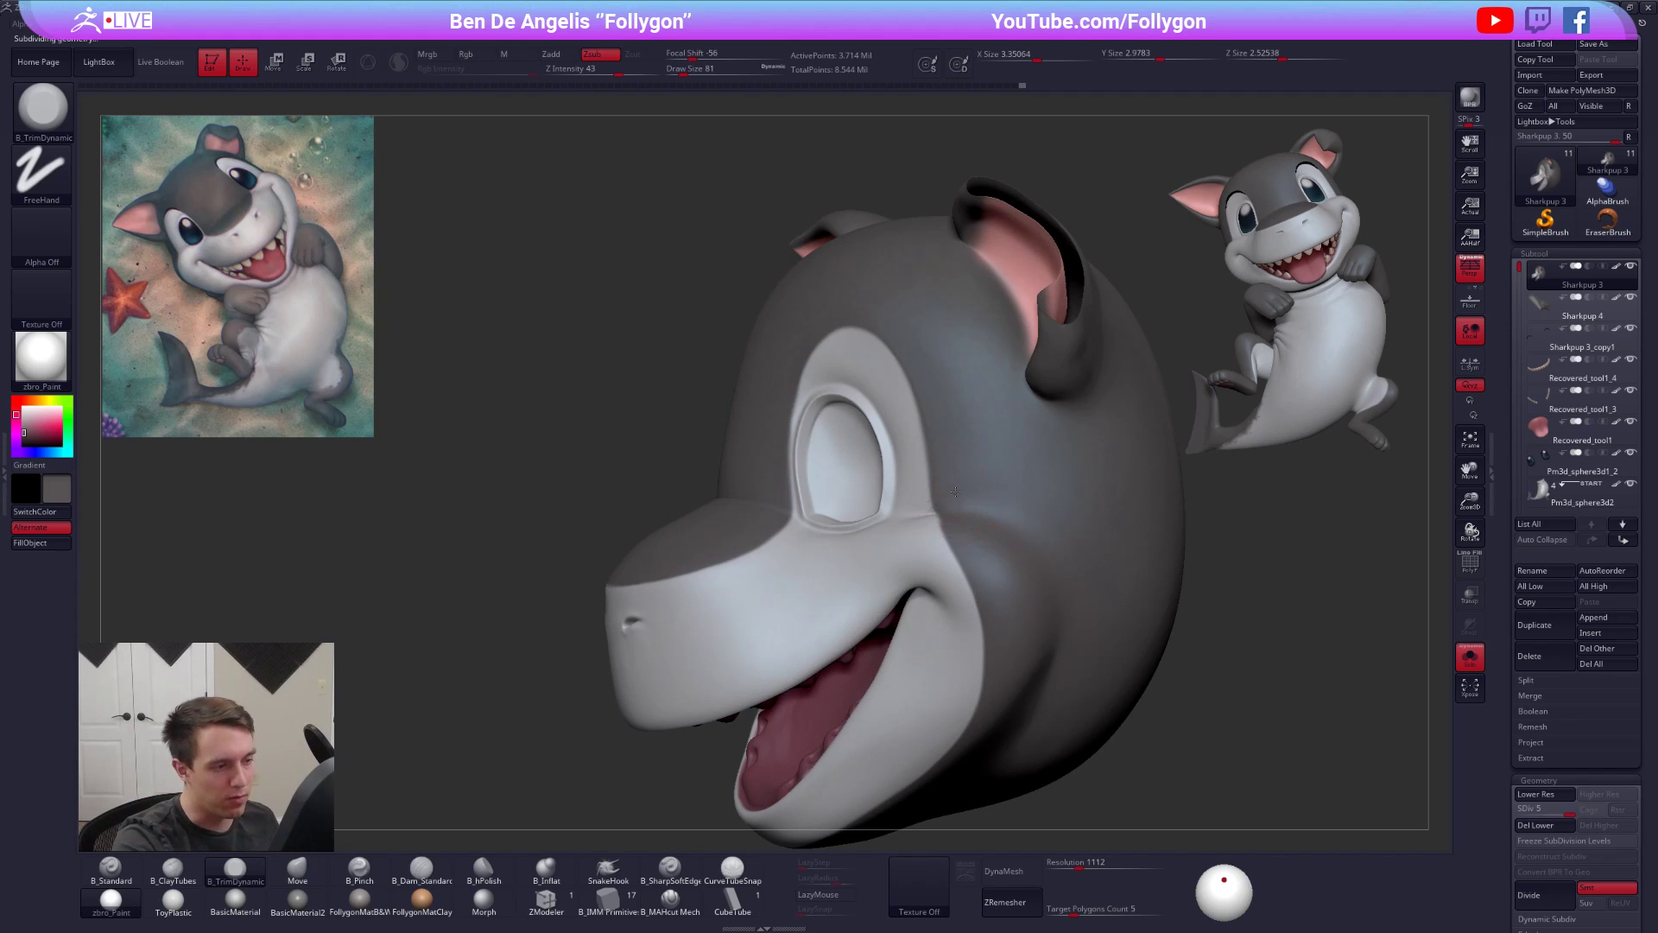
shift+drag(1035, 530, 1023, 523)
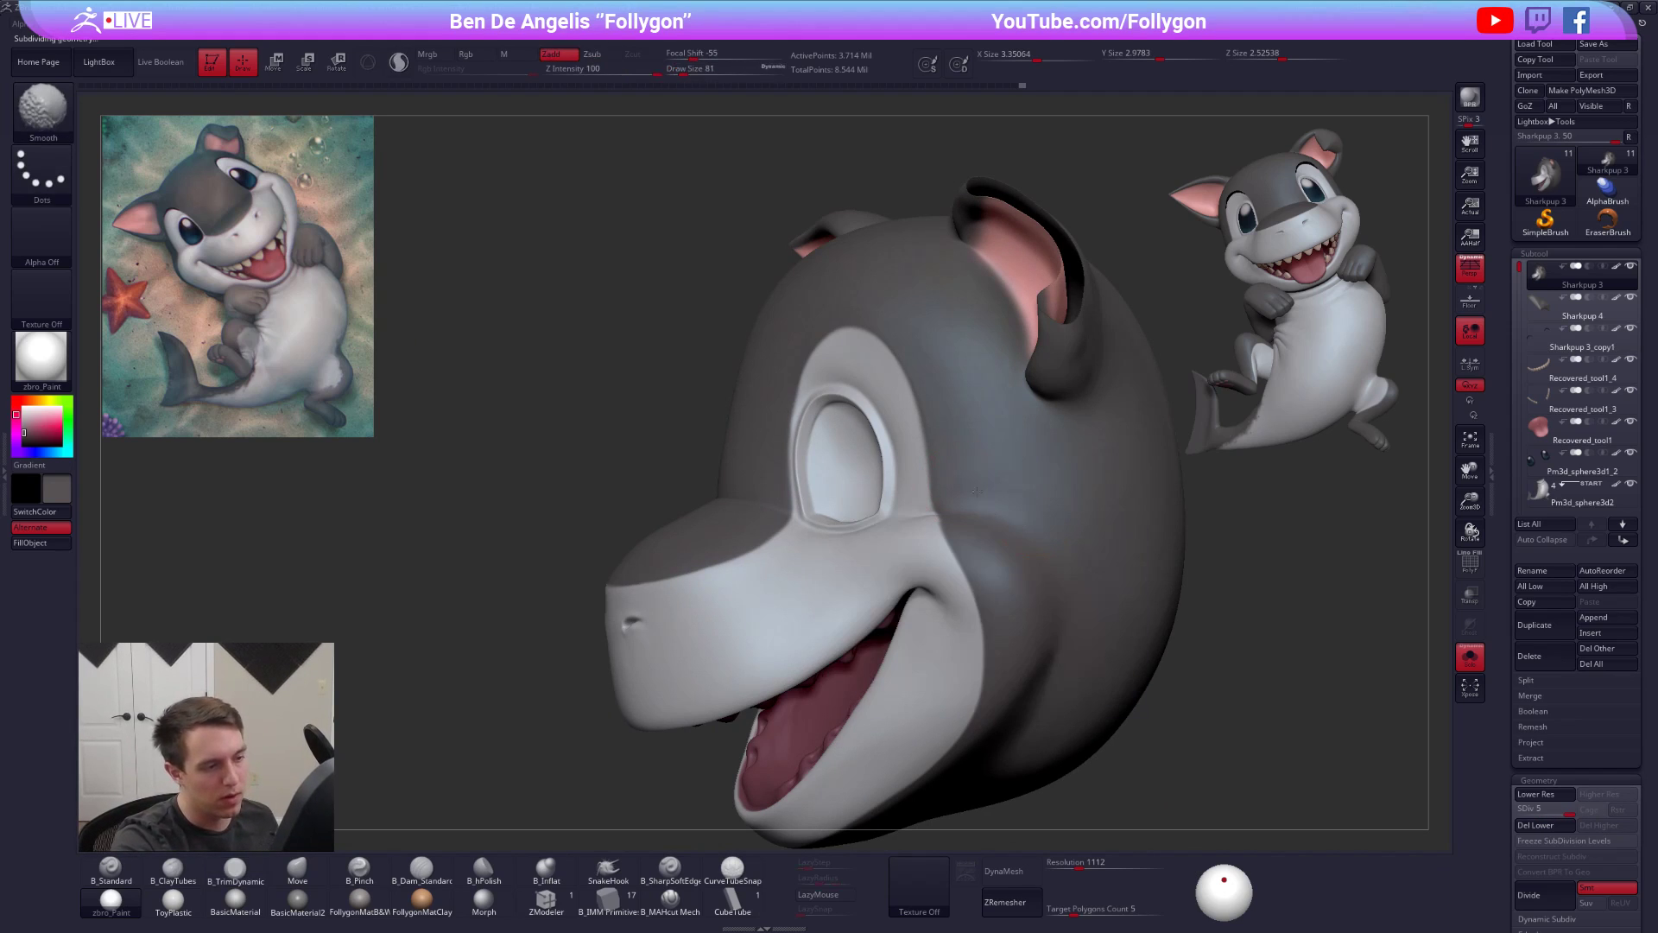
- Refine the grey paint along the border behind the mouth corner with the B_Standard brush at draw size 38
right_drag(1045, 677, 957, 511)
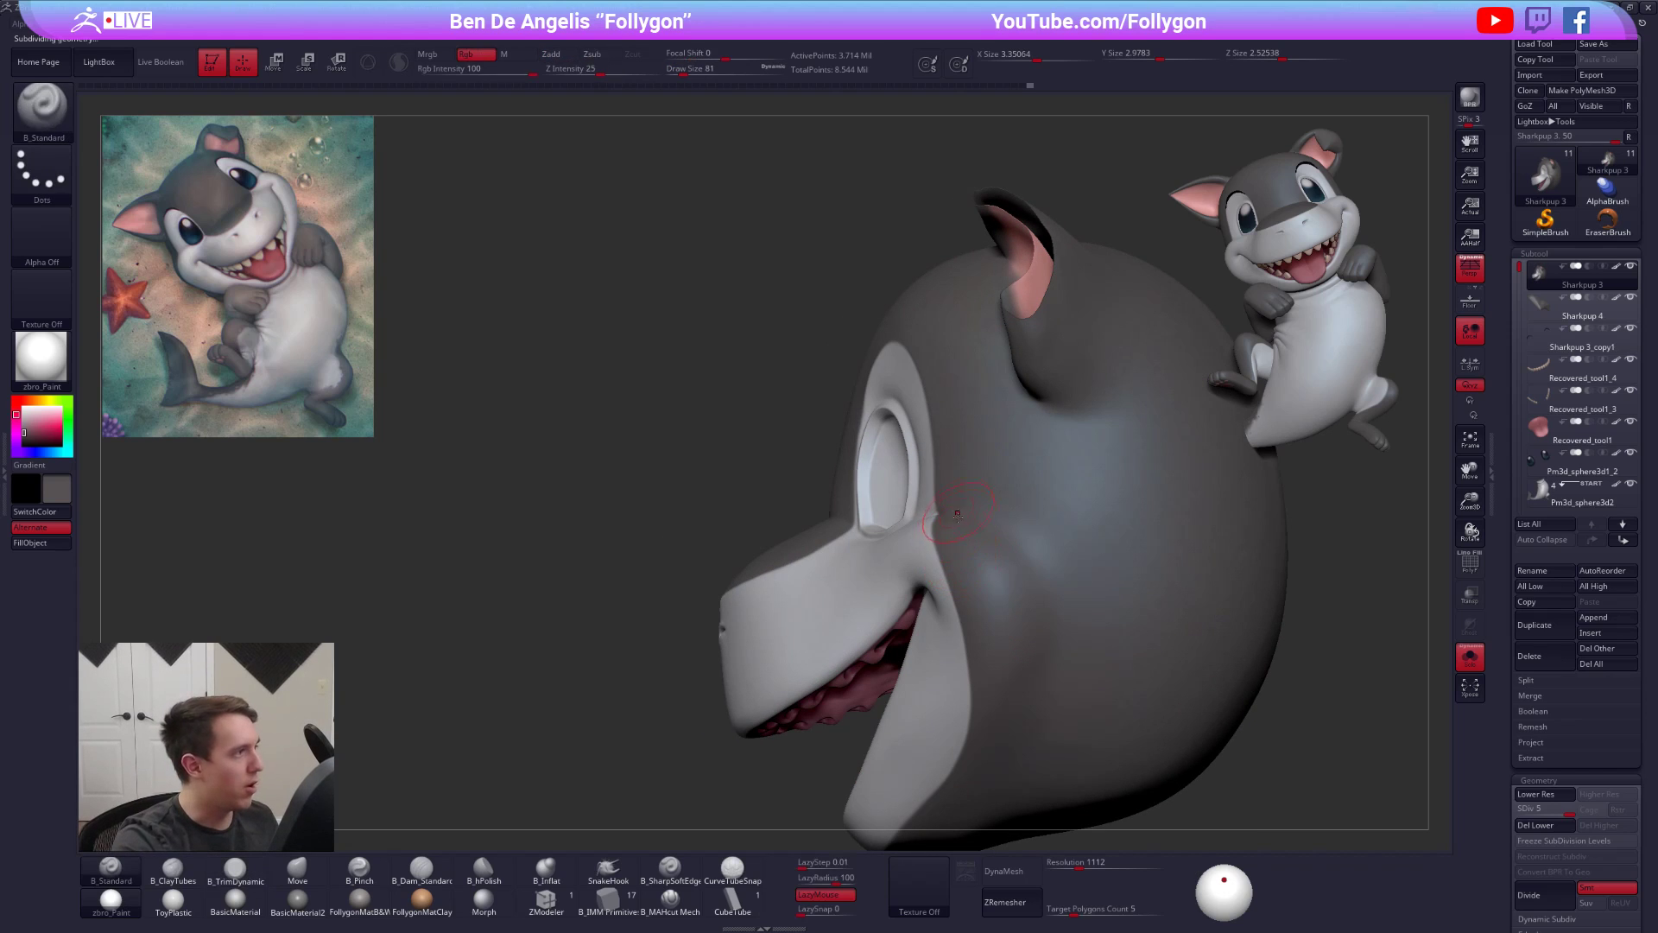
key(space)
drag(971, 512, 965, 510)
mouse_move(965, 512)
right_down()
mouse_move(1001, 519)
mouse_move(946, 515)
mouse_move(933, 495)
right_up()
key(space)
drag(933, 495, 929, 495)
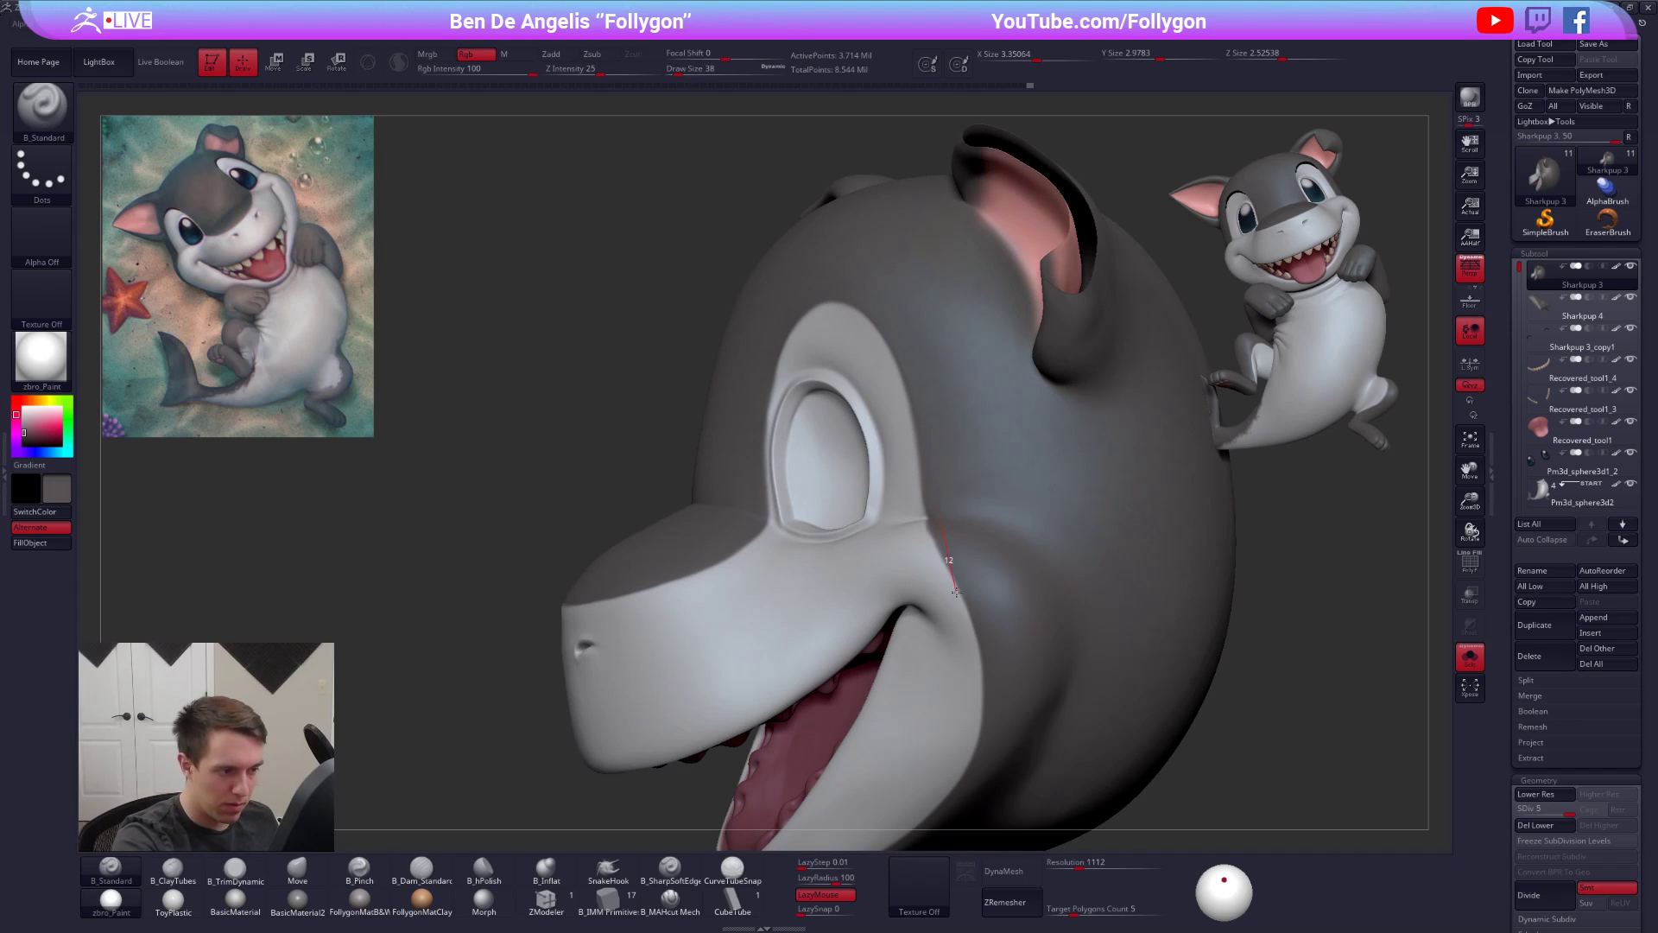
right_drag(947, 545, 959, 577)
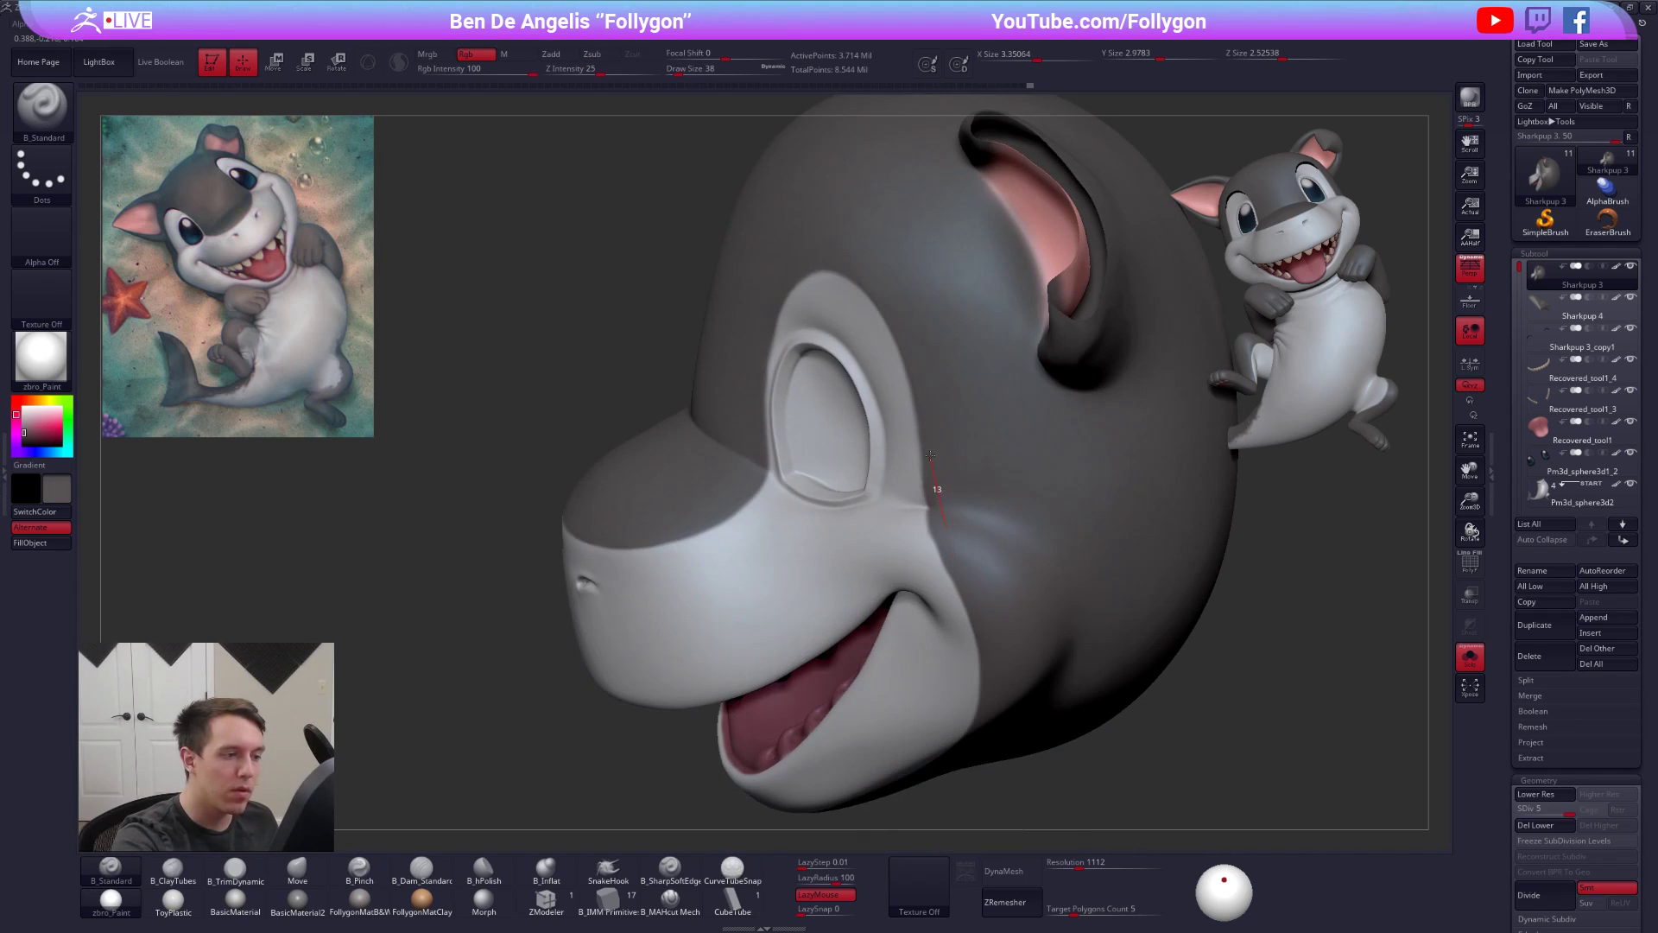
- Sample the light grey-white and touch up the pale side of the same cheek's border
key(c)
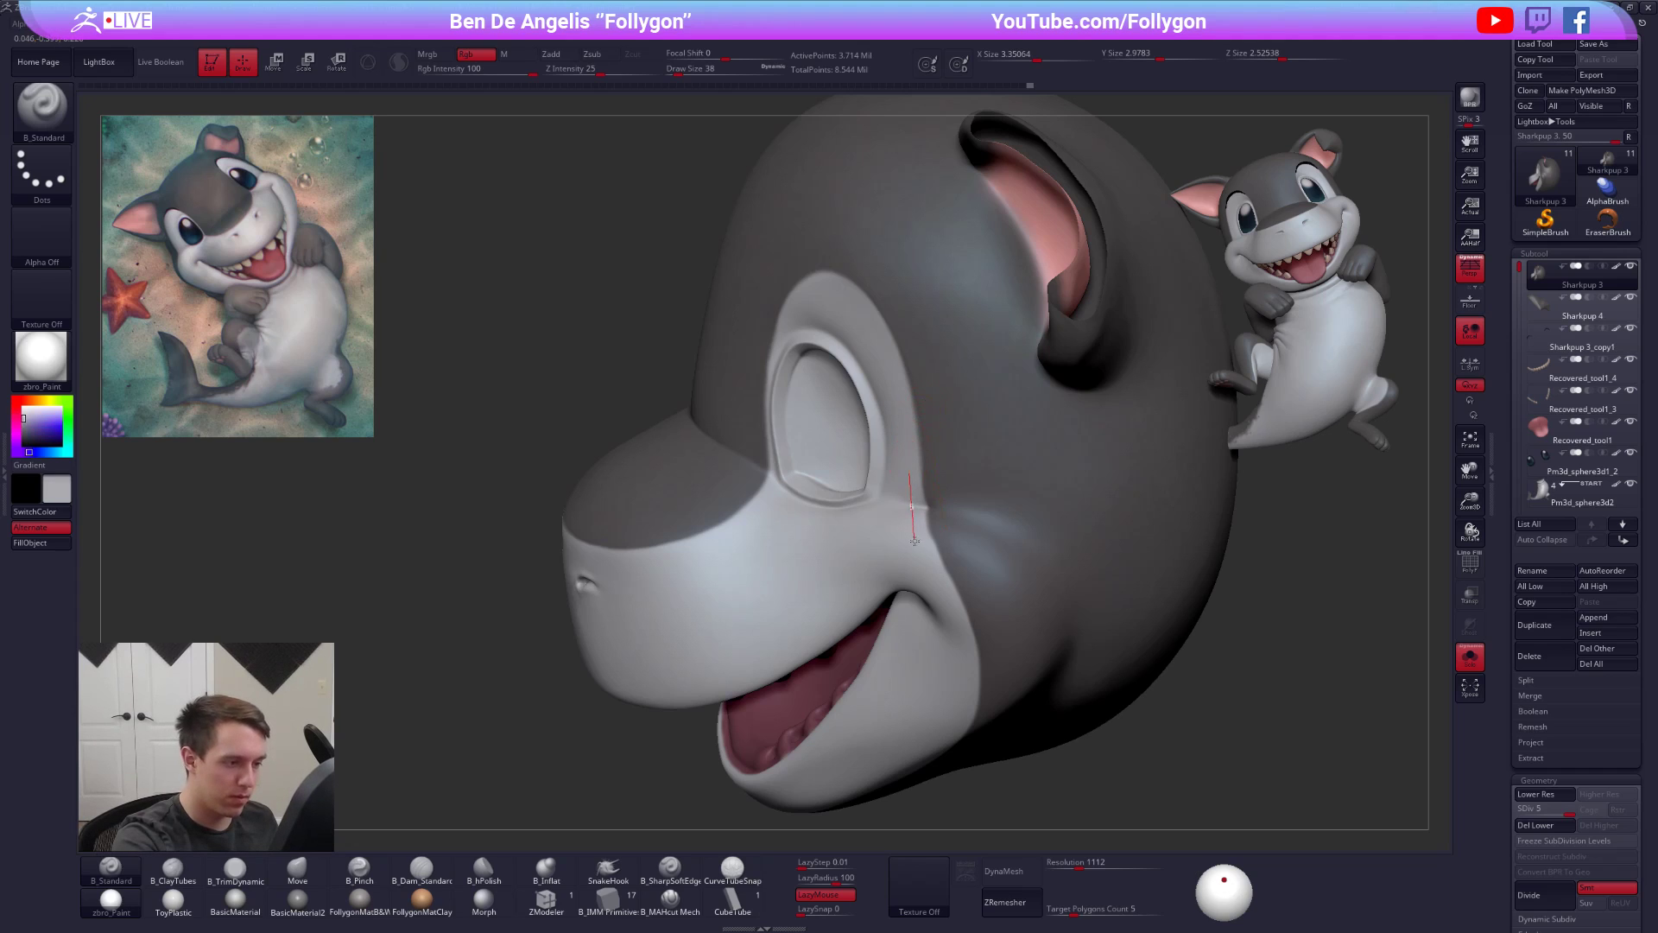
drag(955, 653, 957, 660)
alt+right_drag(957, 661, 933, 518)
- Clean up the opposite cheek's grey-white border with the light colour at draw size 25
mouse_move(1050, 743)
right_down()
mouse_move(1137, 779)
mouse_move(1162, 736)
right_up()
alt+right_drag(996, 631, 1019, 691)
drag(1014, 494, 1005, 504)
drag(988, 574, 986, 582)
key(ctrl+z)
mouse_move(984, 518)
alt+right_down()
mouse_move(997, 526)
mouse_move(971, 604)
alt+right_up()
key(space)
drag(1051, 585, 1043, 585)
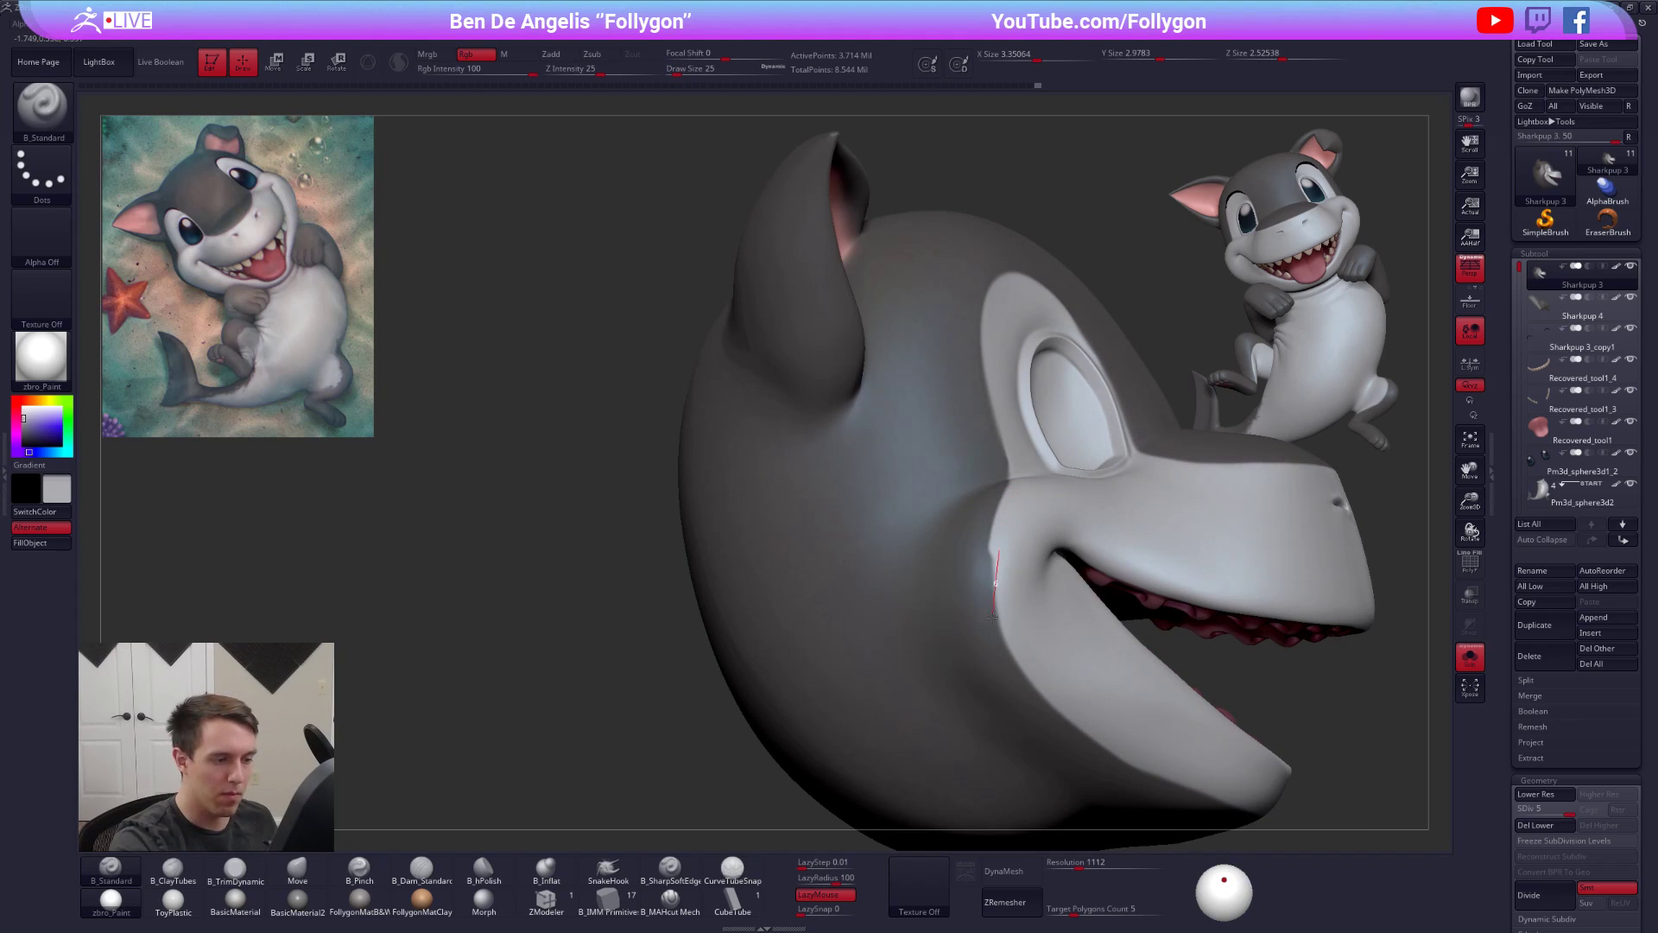
drag(1005, 642, 1079, 704)
- Paint the lower part of the first cheek's border along the jaw with the light colour
mouse_move(1122, 641)
alt+right_down()
mouse_move(1114, 544)
mouse_move(941, 570)
alt+right_up()
alt+right_drag(1209, 673, 989, 643)
right_drag(1067, 689, 933, 665)
alt+right_drag(933, 665, 868, 713)
right_drag(992, 574, 972, 580)
right_drag(934, 494, 929, 395)
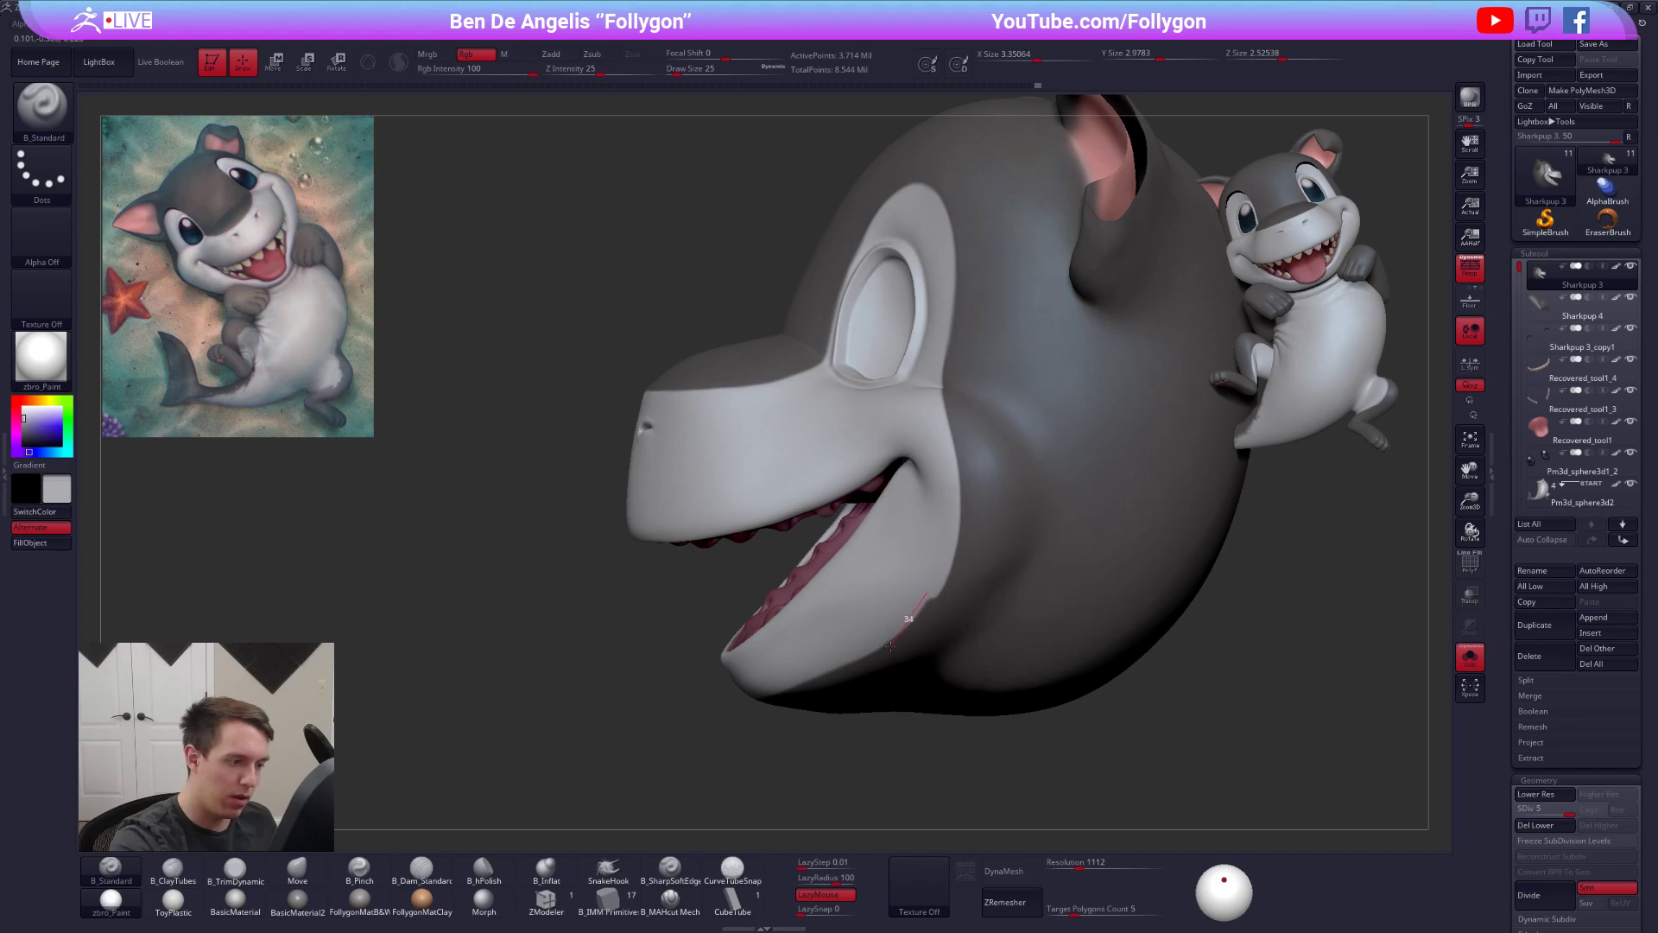
mouse_move(1121, 766)
right_down()
mouse_move(1114, 744)
mouse_move(1132, 736)
mouse_move(1107, 715)
mouse_move(1090, 726)
mouse_move(1127, 723)
mouse_move(957, 596)
mouse_move(938, 637)
right_up()
- Drop the head to subdivision level 2 and smooth both cheeks with draw size 130
key(alt+s)
key(alt+s)
key(space)
click(986, 552)
key(shift+d)
key(shift+d)
key(space)
click(964, 529)
key(shift)
key(shift+d)
right_drag(961, 568, 953, 492)
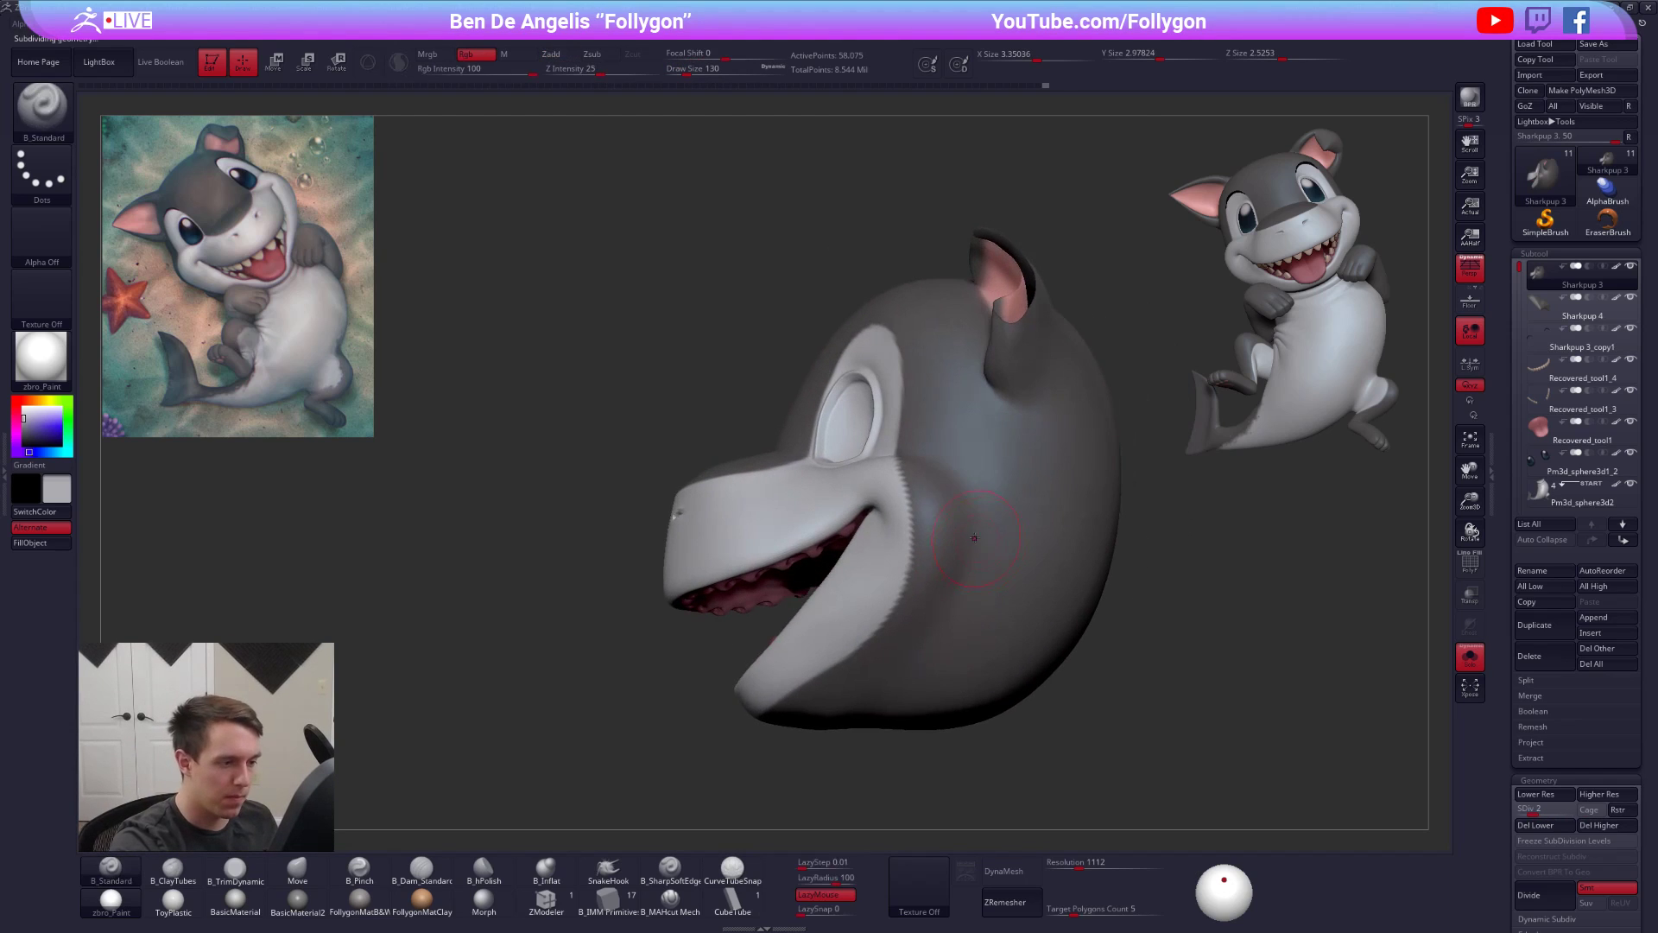
right_drag(947, 626, 1079, 596)
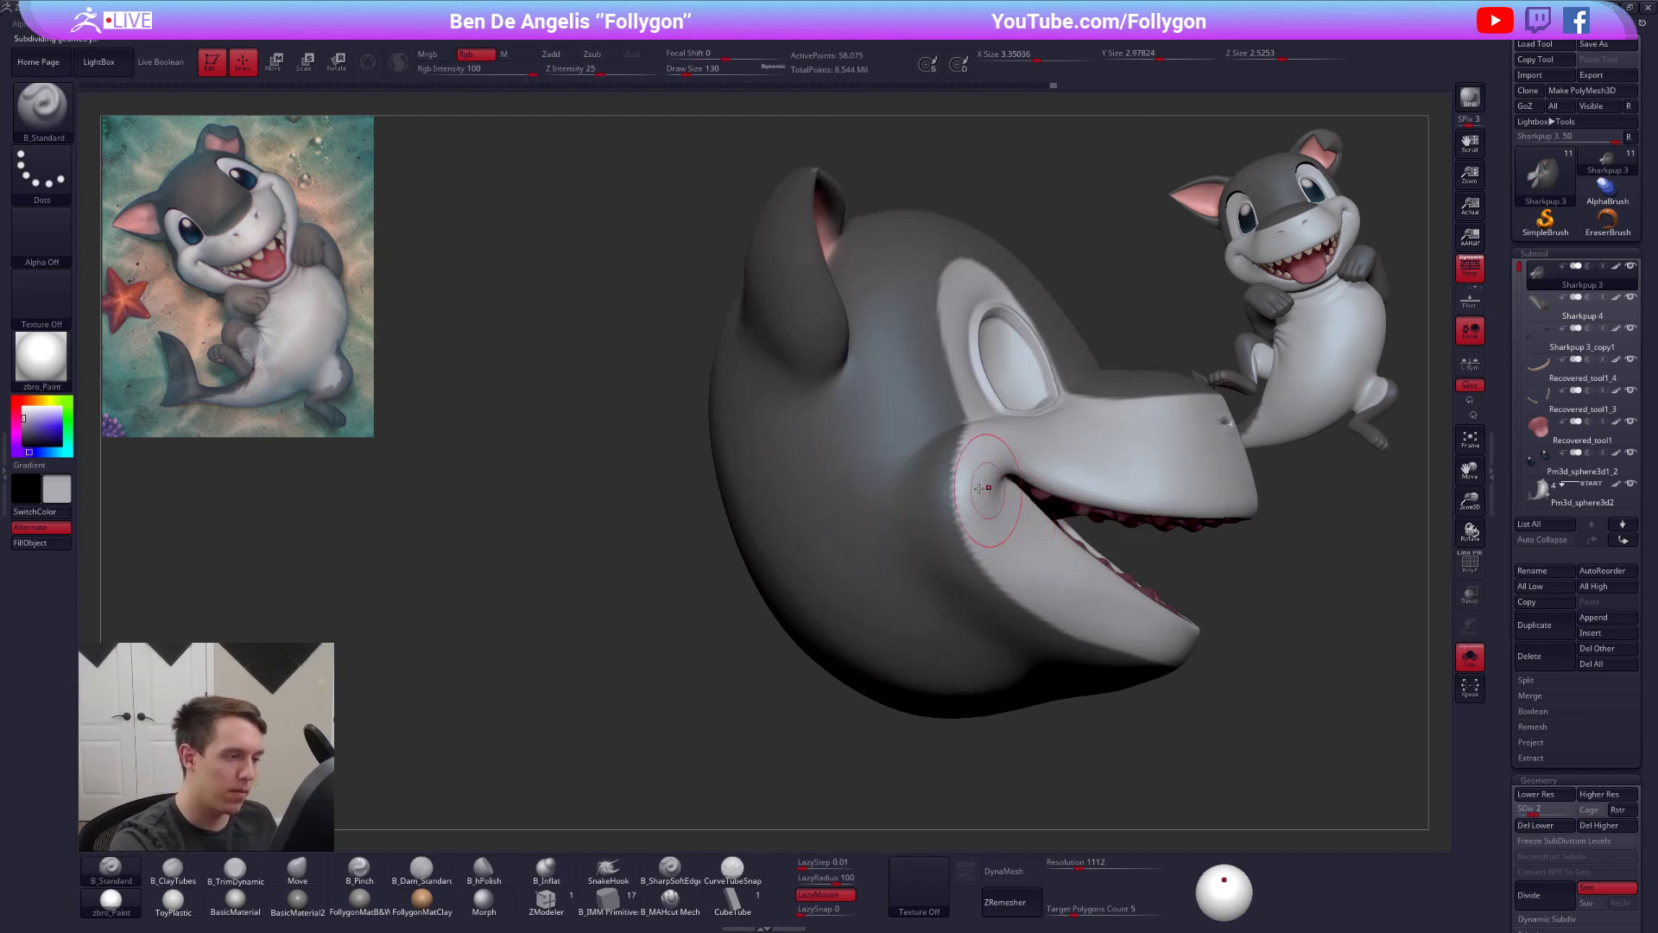
alt+right_drag(908, 501, 877, 432)
- Raise the head's subdivision level again and show the whole character from the front
key(d)
key(d)
right_drag(1157, 721, 1067, 735)
click(1114, 725)
alt+right_drag(1243, 693, 1134, 731)
key(d)
- Adjust the outline of the cheek nearest the folded ear at subdivision level 1 with the Move brush at draw size 279
key(space)
drag(936, 546, 949, 547)
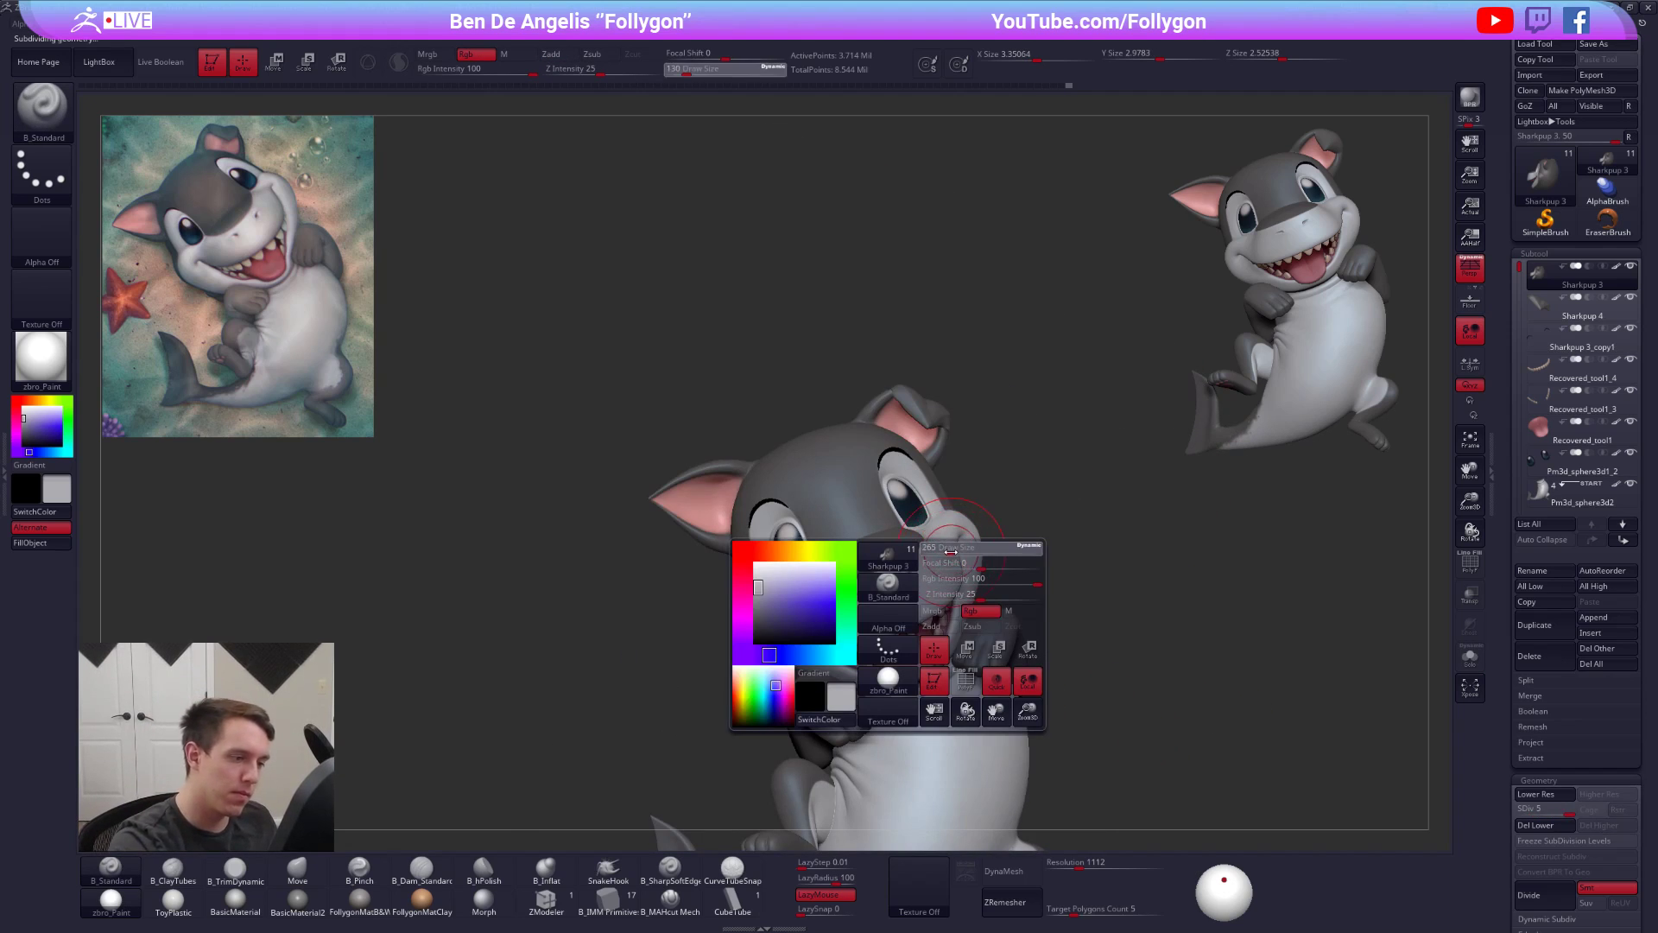
ctrl+right_drag(951, 546, 950, 587)
key(shift+d)
key(shift+d)
key(shift+d)
key(space)
key(b)
key(m)
key(v)
drag(955, 548, 964, 537)
key(shift+d)
key(space)
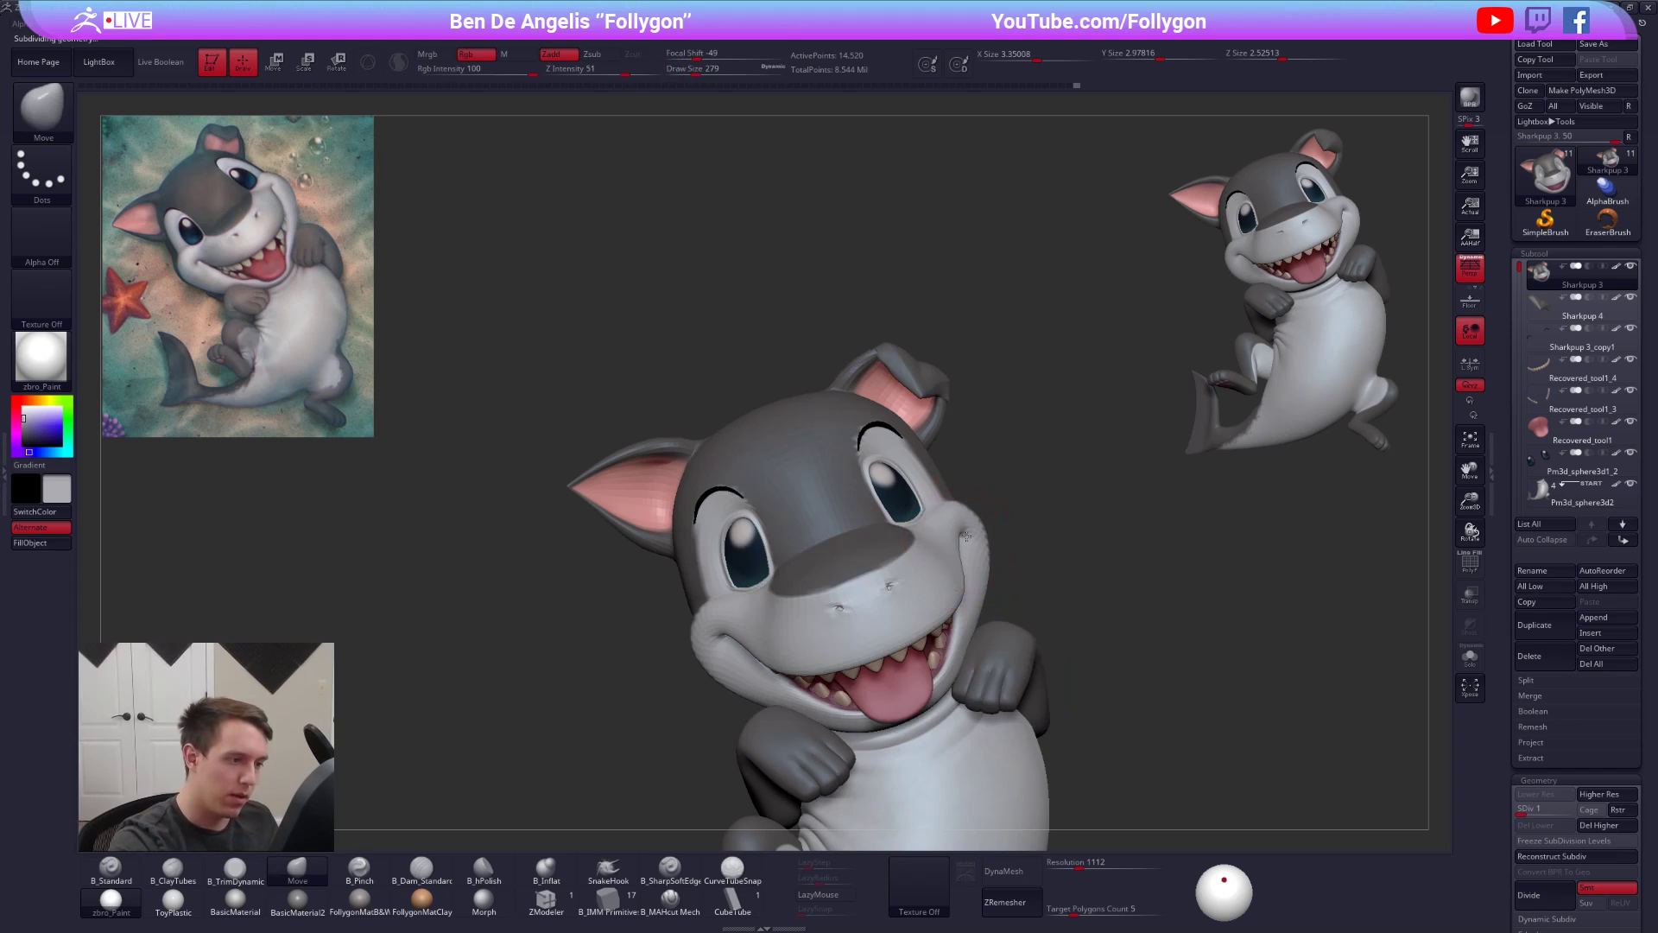
- Refine the same cheek's silhouette with the Move brush at draw size 203
key(space)
drag(967, 533, 966, 555)
key(space)
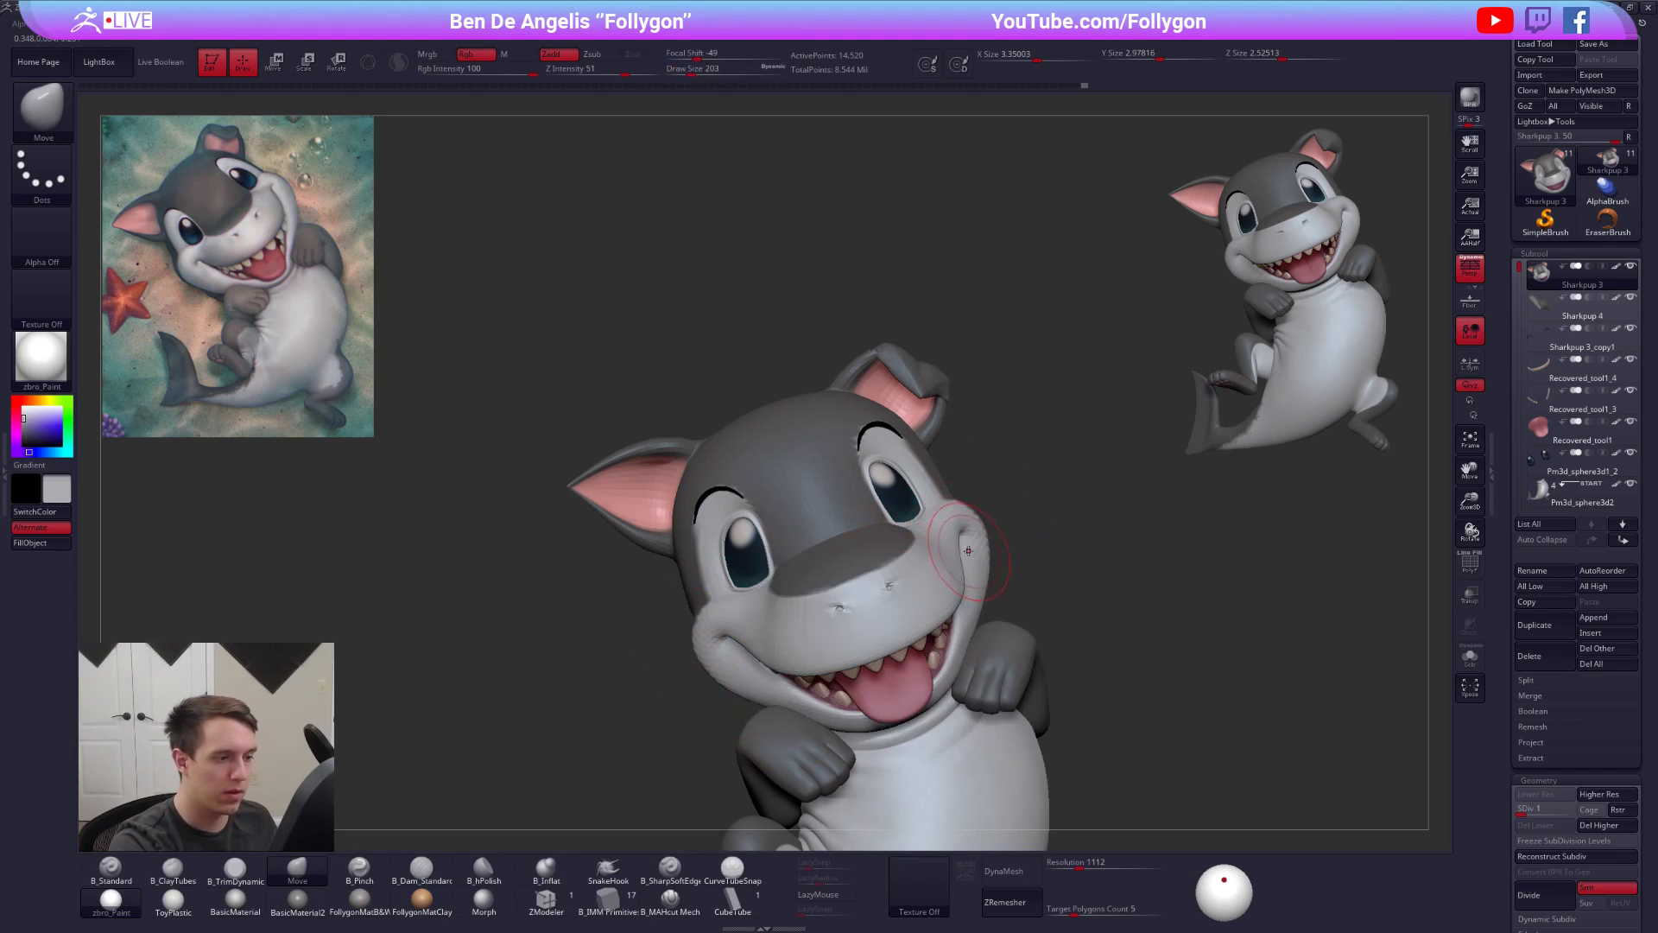
right_drag(968, 549, 930, 537)
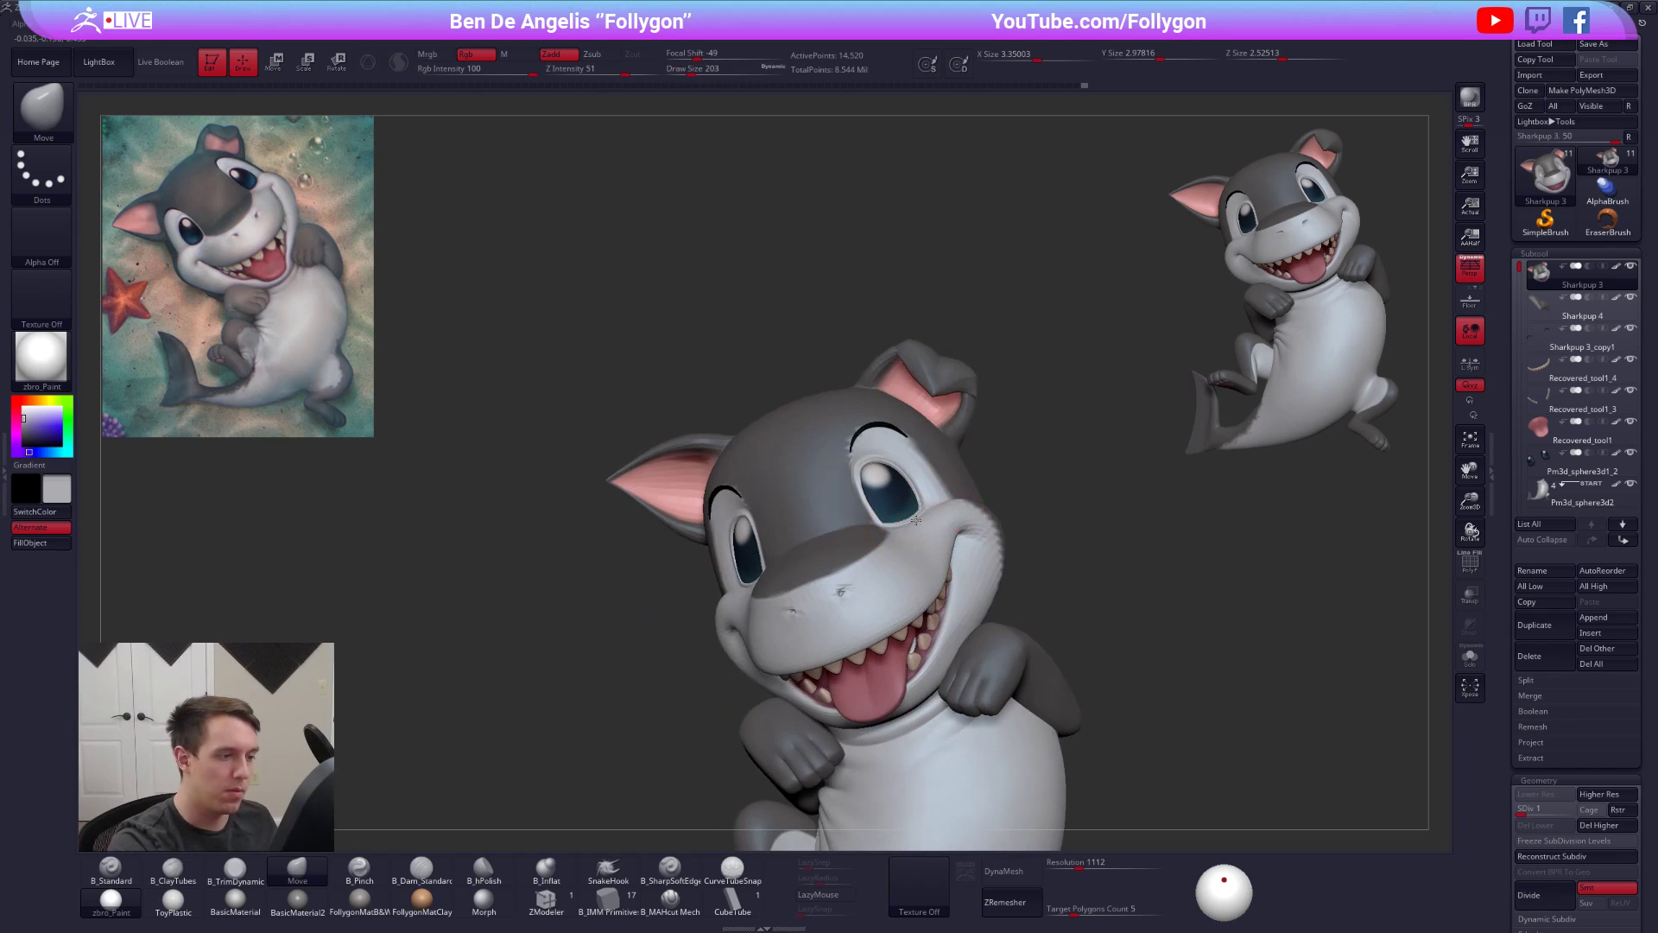
right_drag(994, 519, 1029, 532)
drag(976, 533, 971, 535)
right_drag(984, 552, 950, 596)
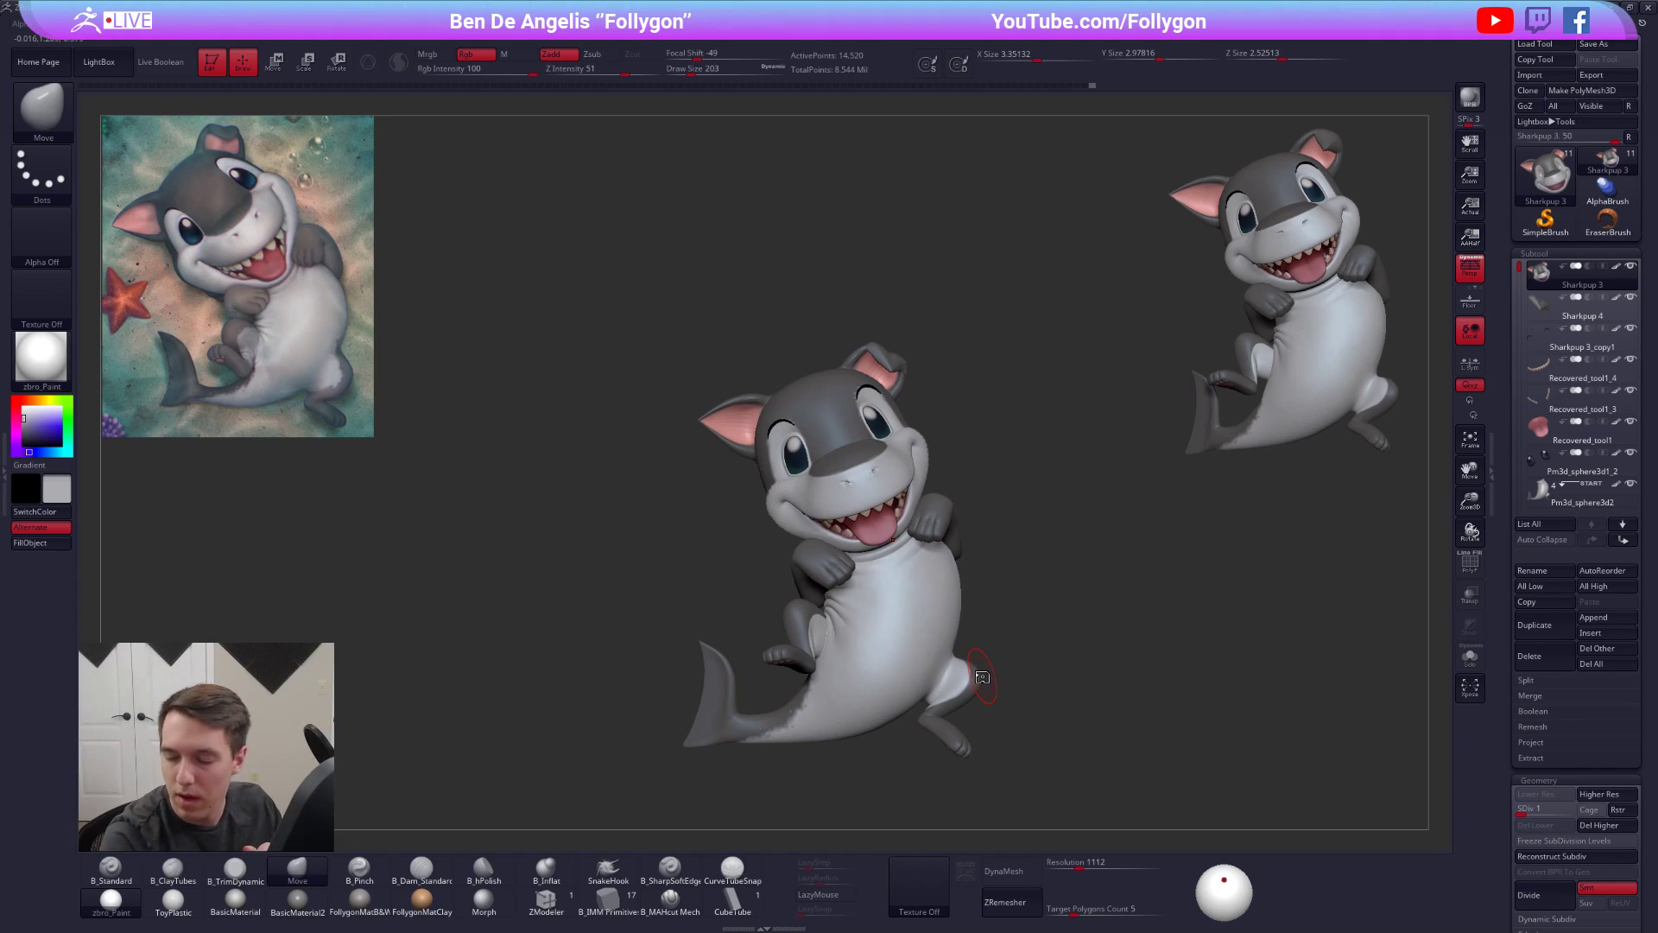
- Nudge the upper cheek below the eye with the Move brush and raise the head's subdivision level
alt+right_drag(887, 477, 917, 515)
key(space)
drag(916, 477, 920, 477)
alt+right_drag(920, 477, 915, 533)
key(space)
drag(886, 485, 890, 486)
right_drag(891, 477, 876, 474)
key(d)
key(d)
key(d)
key(d)
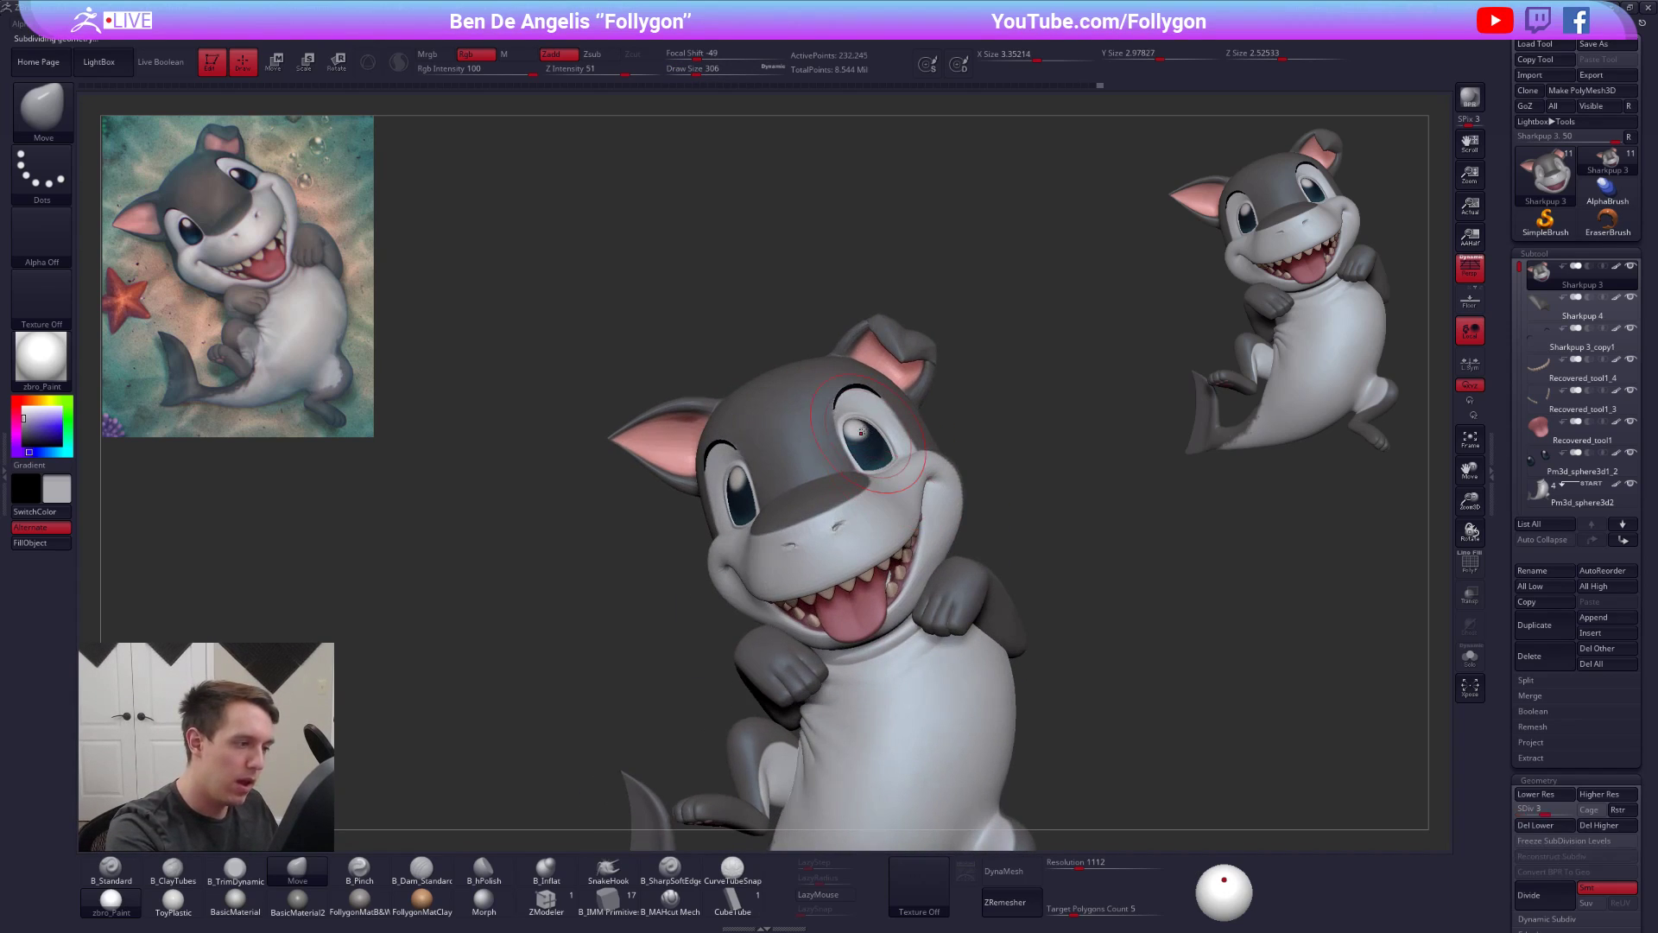
- Isolate the head at subdivision level 3 and switch to ClayTubes with draw size 113 for the back of the ear
key(space)
drag(882, 409, 876, 408)
mouse_move(807, 390)
right_down()
mouse_move(858, 383)
mouse_move(888, 466)
mouse_move(876, 596)
right_up()
key(alt+s)
alt+right_drag(842, 354, 837, 417)
key(space)
drag(837, 417, 832, 417)
mouse_move(832, 416)
right_down()
mouse_move(851, 527)
mouse_move(784, 515)
mouse_move(806, 490)
mouse_move(843, 526)
mouse_move(822, 534)
right_up()
key(2)
key(shift+d)
key(shift+d)
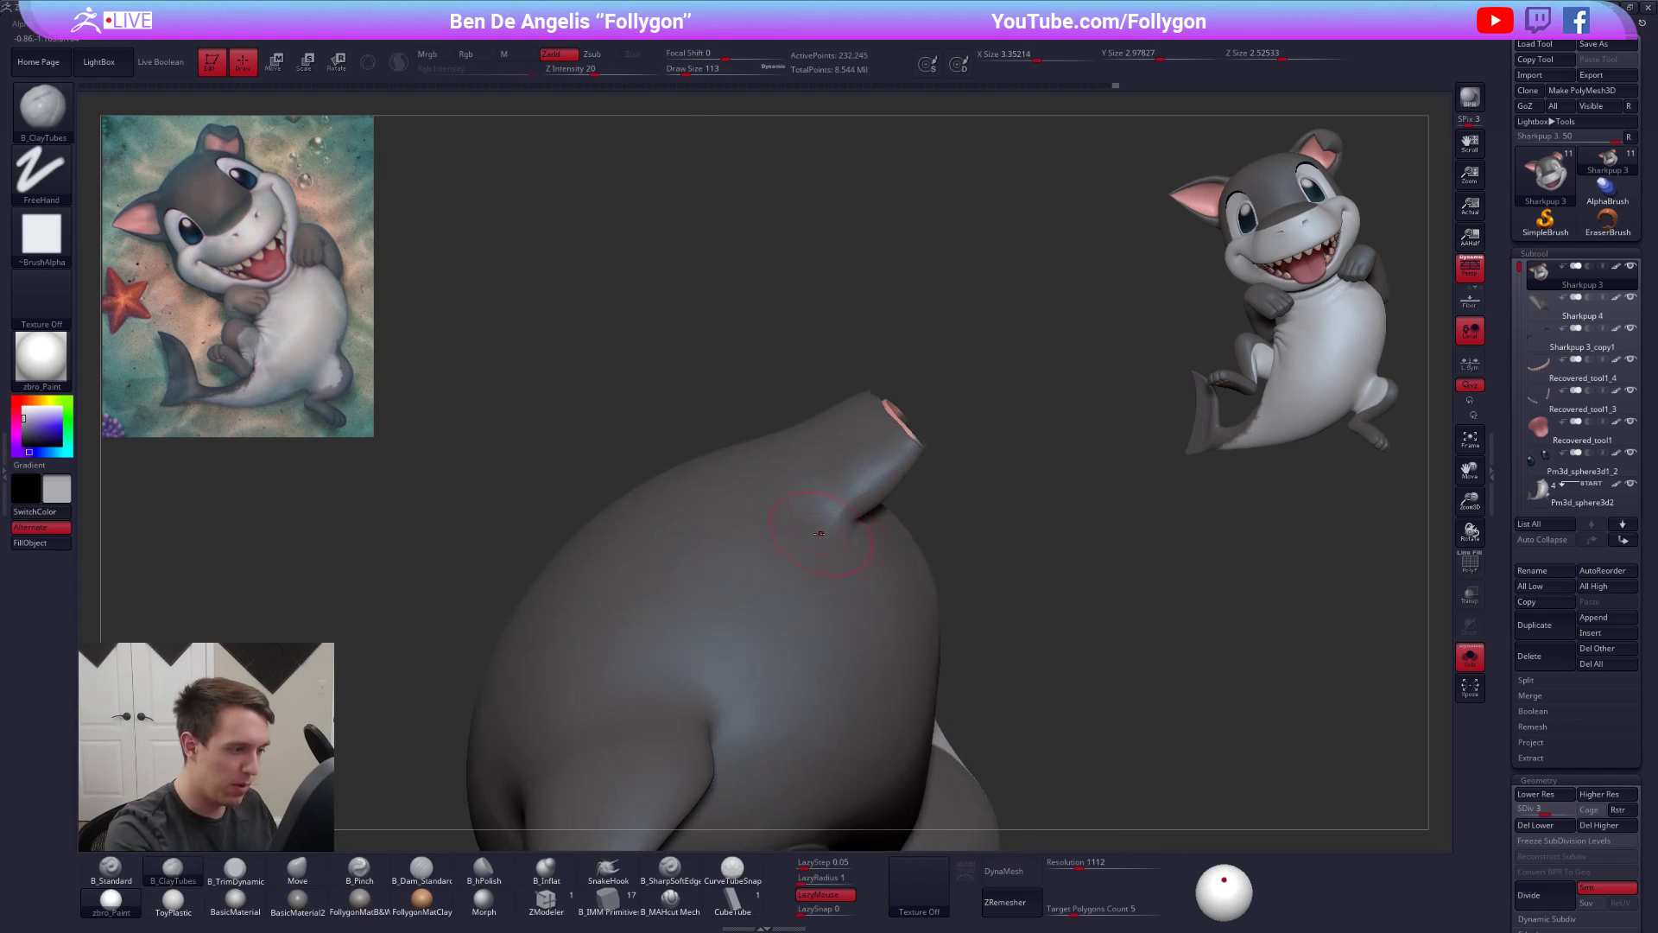
- Smooth the base of the ear from behind at subdivision level 2 with draw size 170
mouse_move(863, 455)
right_down()
mouse_move(881, 566)
mouse_move(852, 539)
mouse_move(863, 572)
mouse_move(866, 470)
mouse_move(855, 520)
right_up()
key(shift+d)
key(space)
click(905, 431)
right_drag(903, 449, 833, 488)
shift+drag(837, 483, 864, 518)
mouse_move(919, 471)
right_down()
mouse_move(871, 458)
mouse_move(917, 460)
right_up()
shift+drag(918, 460, 906, 483)
right_drag(920, 466, 984, 432)
shift+drag(988, 423, 1002, 466)
right_drag(1071, 441, 1029, 430)
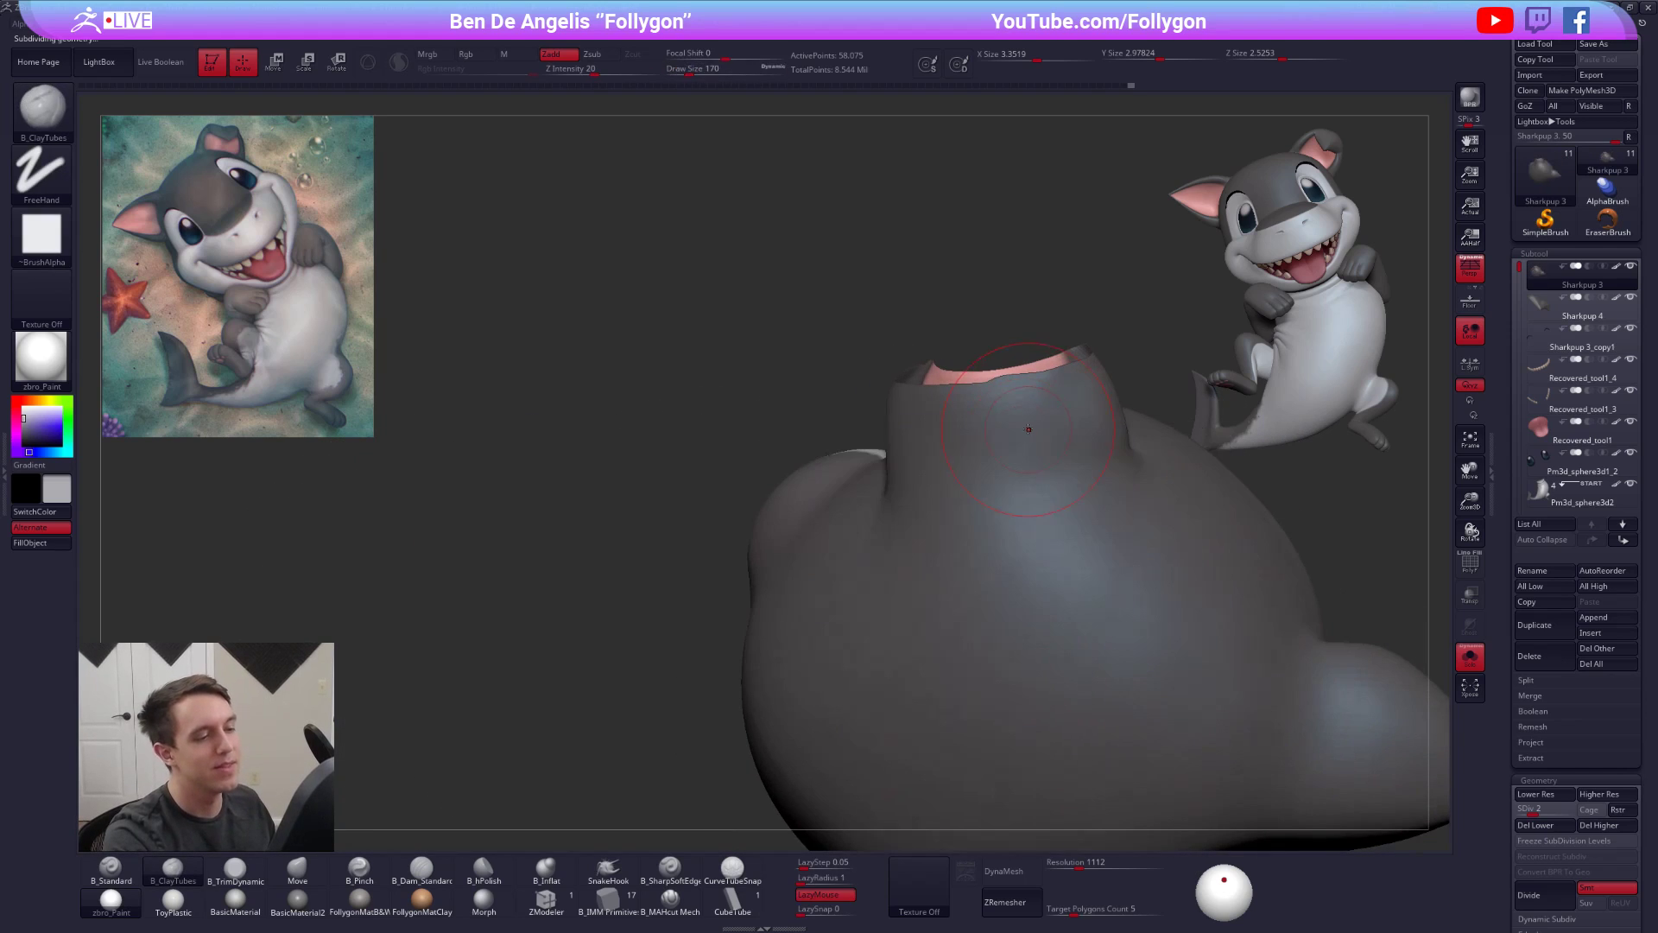
- Raise the head to subdivision level 5 and switch to the TrimDynamic brush
key(d)
key(b)
key(t)
key(d)
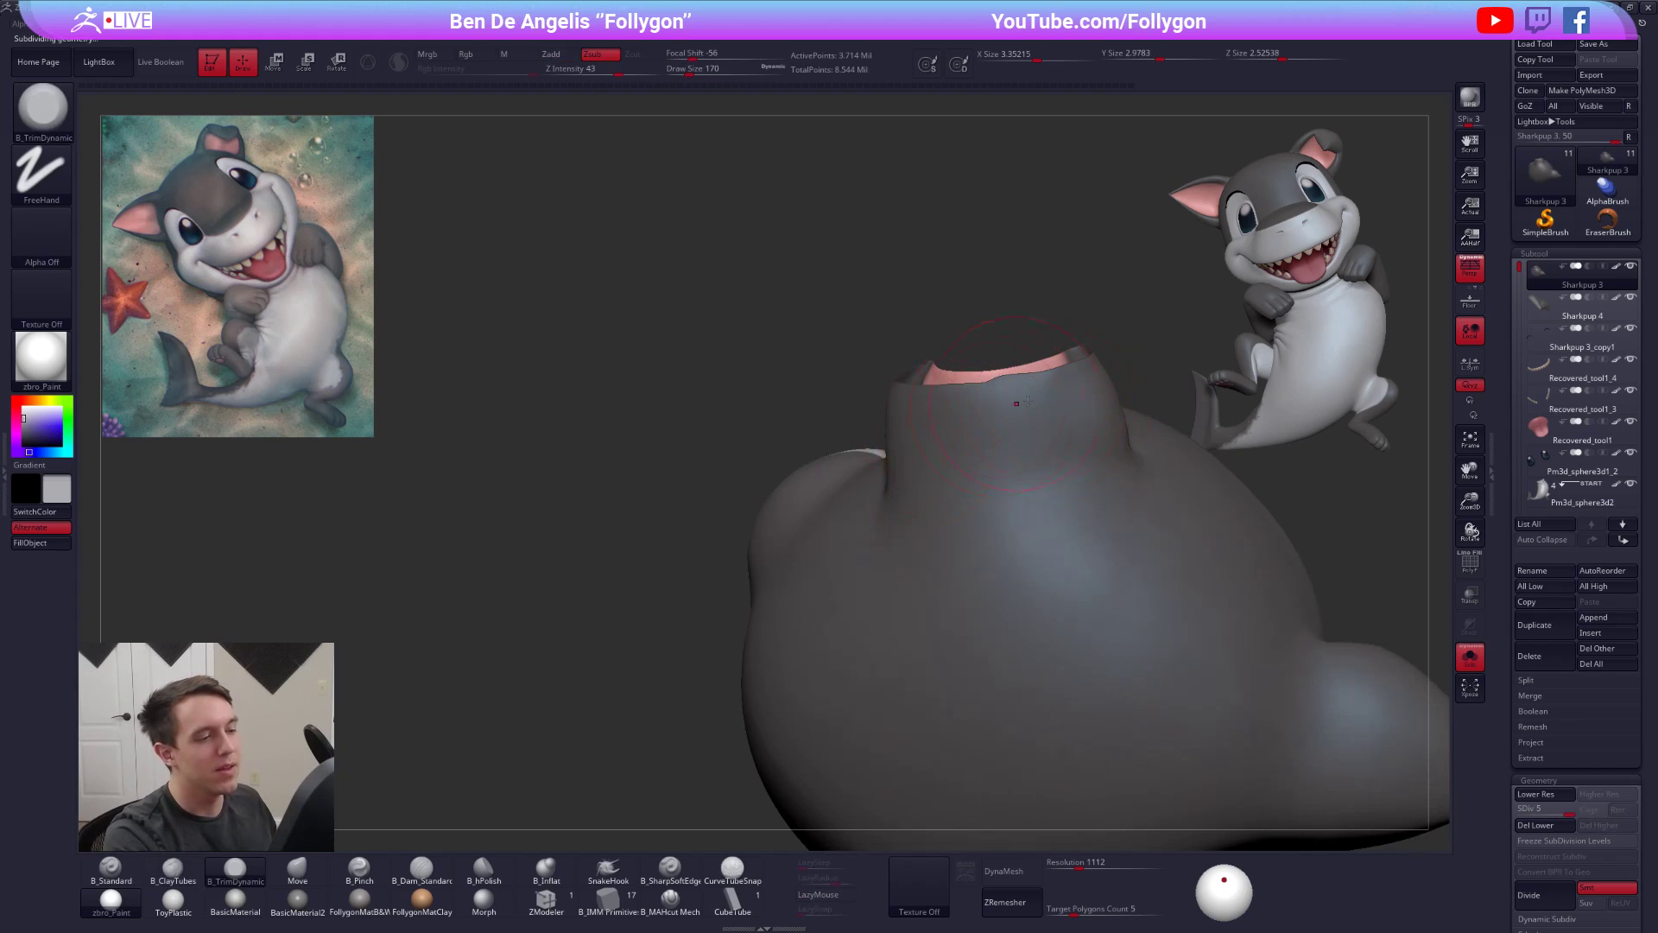
- Adjust the ear's shape at subdivision level 2 with the Move brush at draw size 74 and show the whole character
mouse_move(935, 445)
right_down()
mouse_move(906, 436)
mouse_move(946, 526)
mouse_move(872, 419)
right_up()
key(shift+d)
key(shift+d)
key(shift+d)
key(space)
key(b)
key(m)
key(v)
key(space)
drag(872, 380, 884, 374)
right_drag(874, 391, 1026, 537)
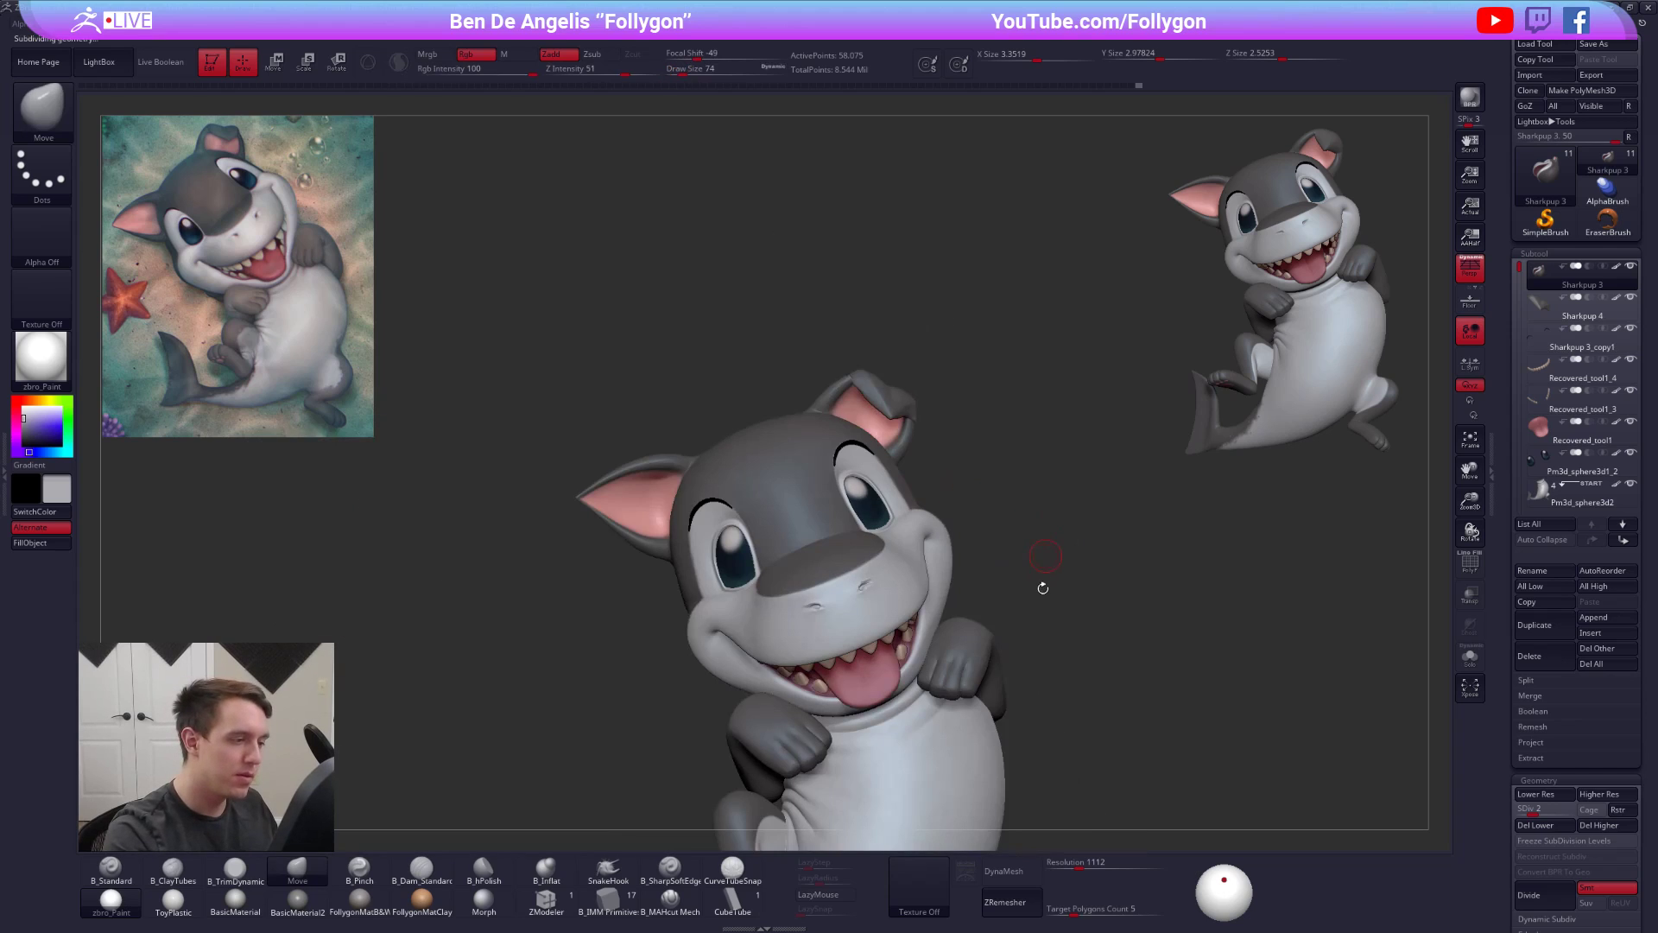
- Reshape the muzzle around the nostrils at subdivision level 1 with the Move brush at draw size 292
key(d)
alt+right_drag(1040, 671, 1026, 518)
mouse_move(1095, 690)
ctrl+right_down()
mouse_move(1120, 753)
mouse_move(1097, 790)
mouse_move(1037, 790)
mouse_move(1102, 796)
ctrl+right_up()
alt+right_drag(897, 589, 868, 518)
key(shift+d)
key(space)
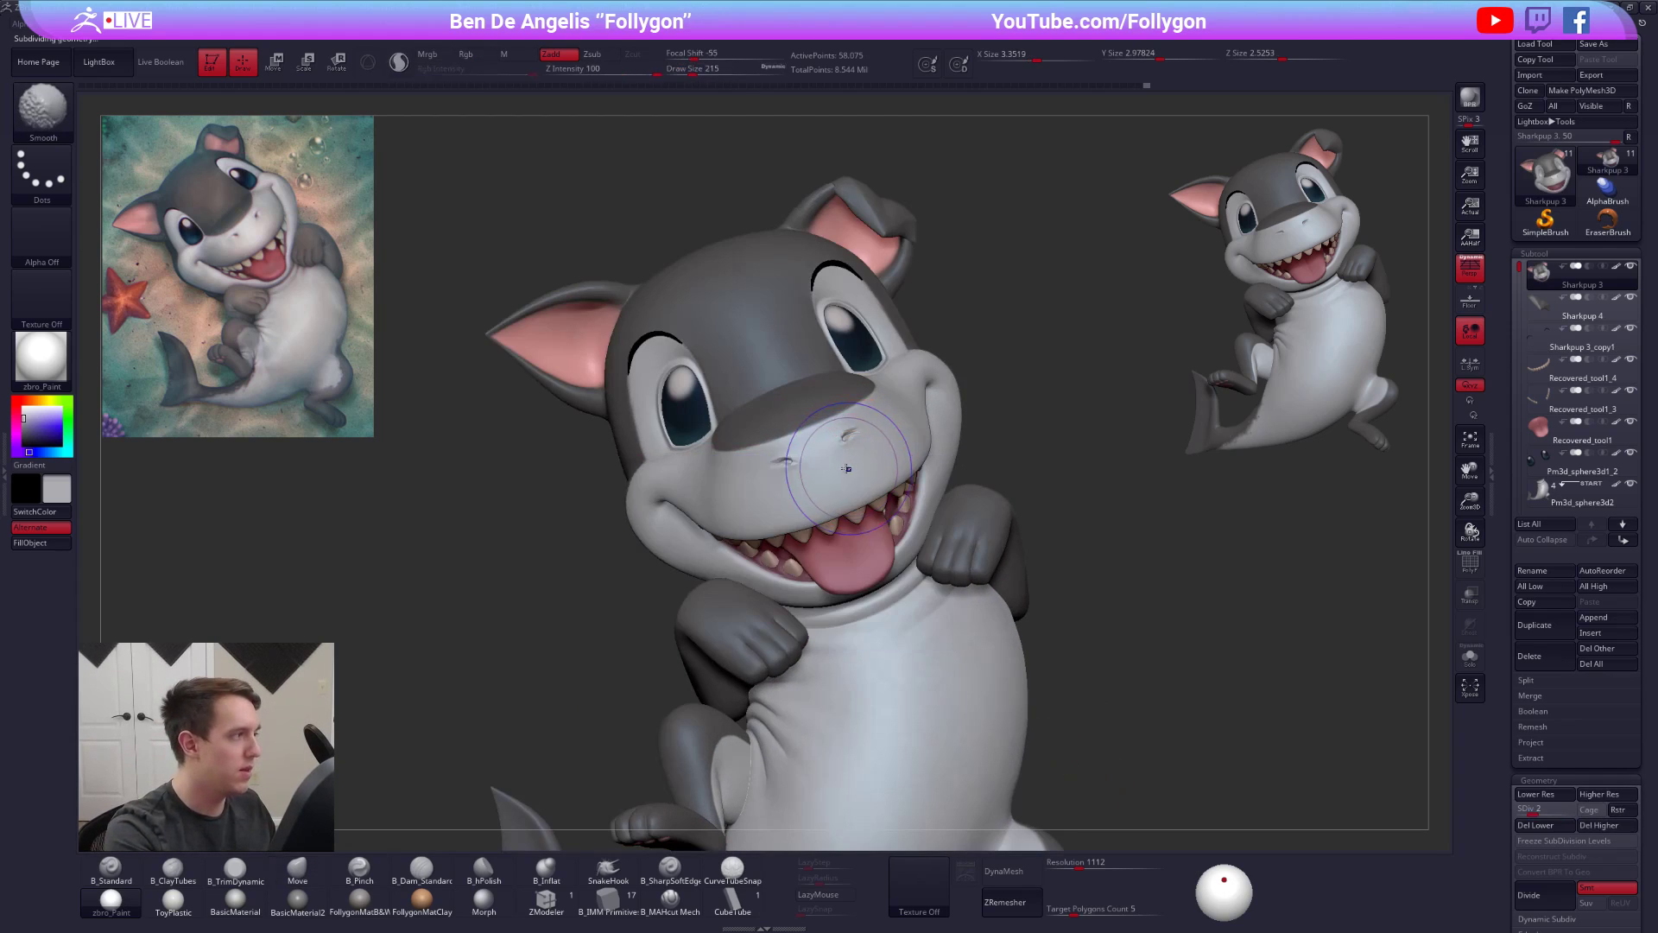
key(space)
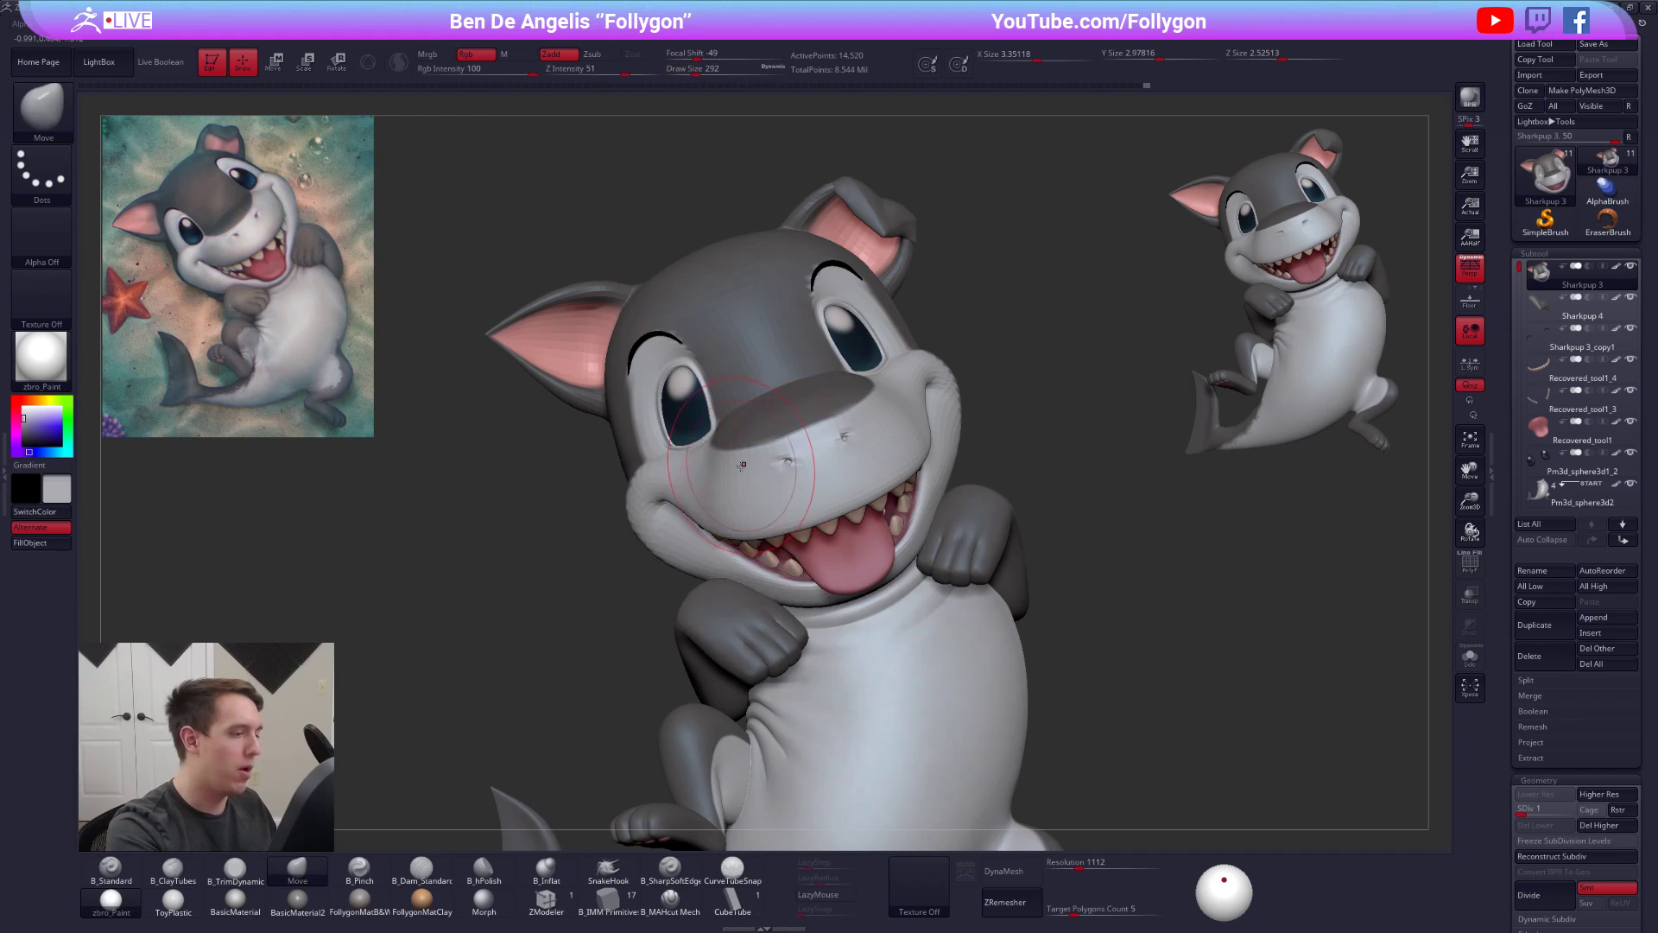
right_drag(848, 433, 975, 487)
mouse_move(848, 429)
right_down()
mouse_move(751, 380)
mouse_move(863, 420)
mouse_move(751, 406)
mouse_move(872, 400)
mouse_move(780, 411)
right_up()
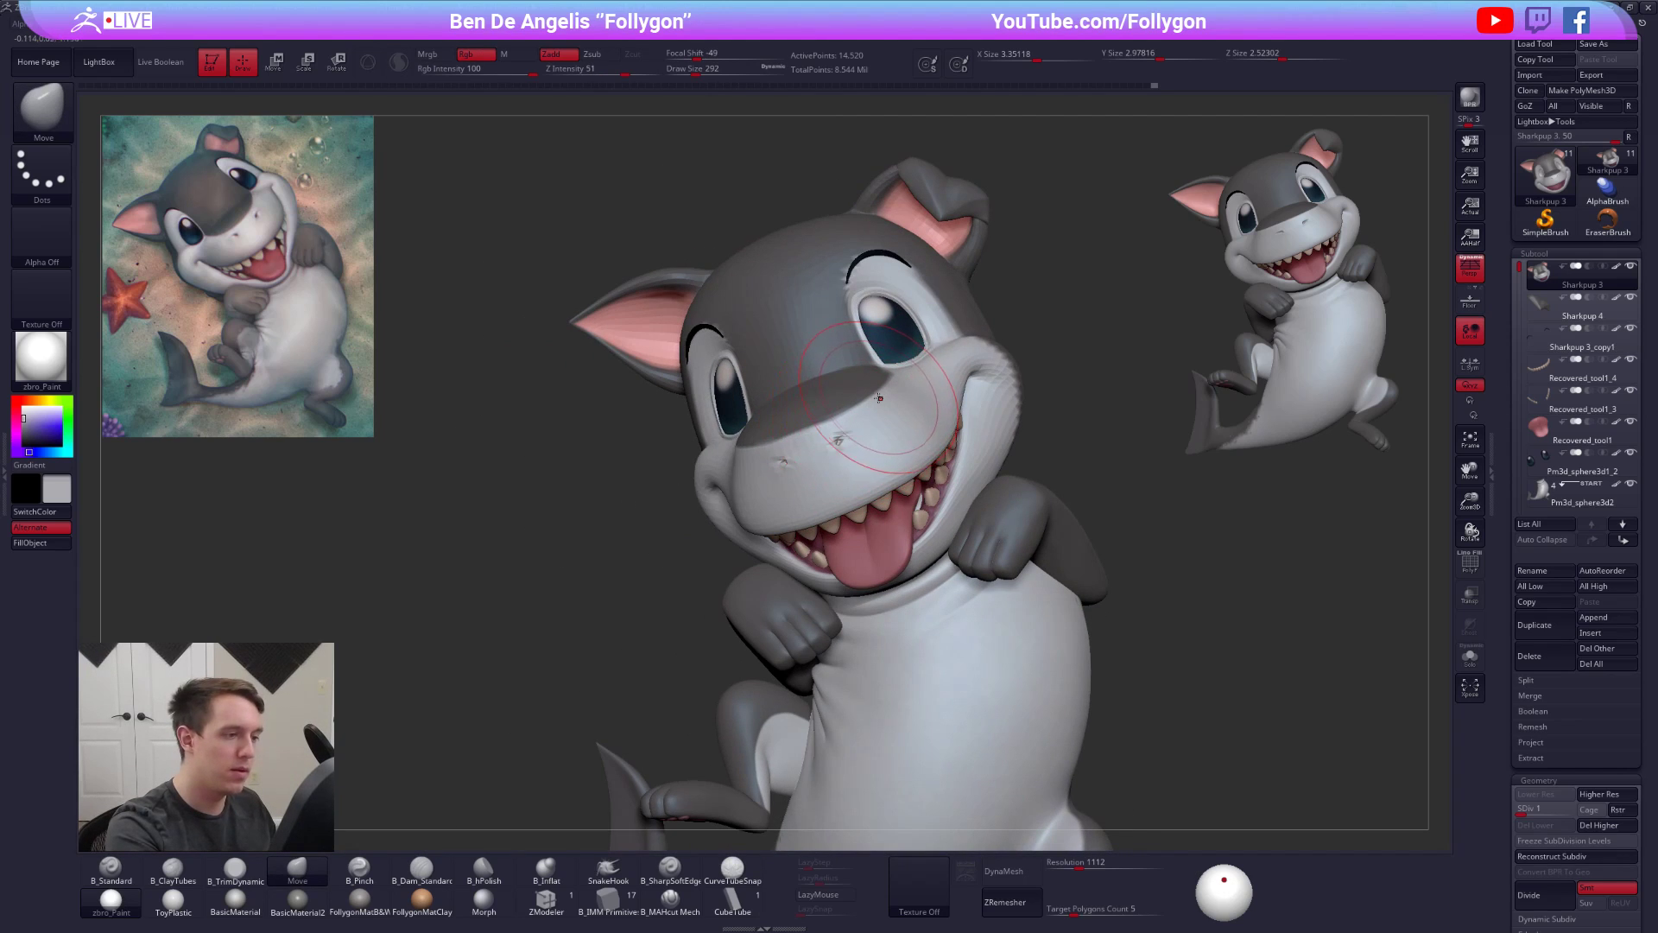
right_drag(847, 545, 804, 663)
- Isolate the head, mask its upper face and reshape the lower jaw with the Move brush
key(alt+s)
mouse_move(1004, 407)
ctrl+mouse_down()
mouse_move(893, 557)
mouse_move(669, 535)
mouse_move(1017, 758)
ctrl+mouse_up()
key(space)
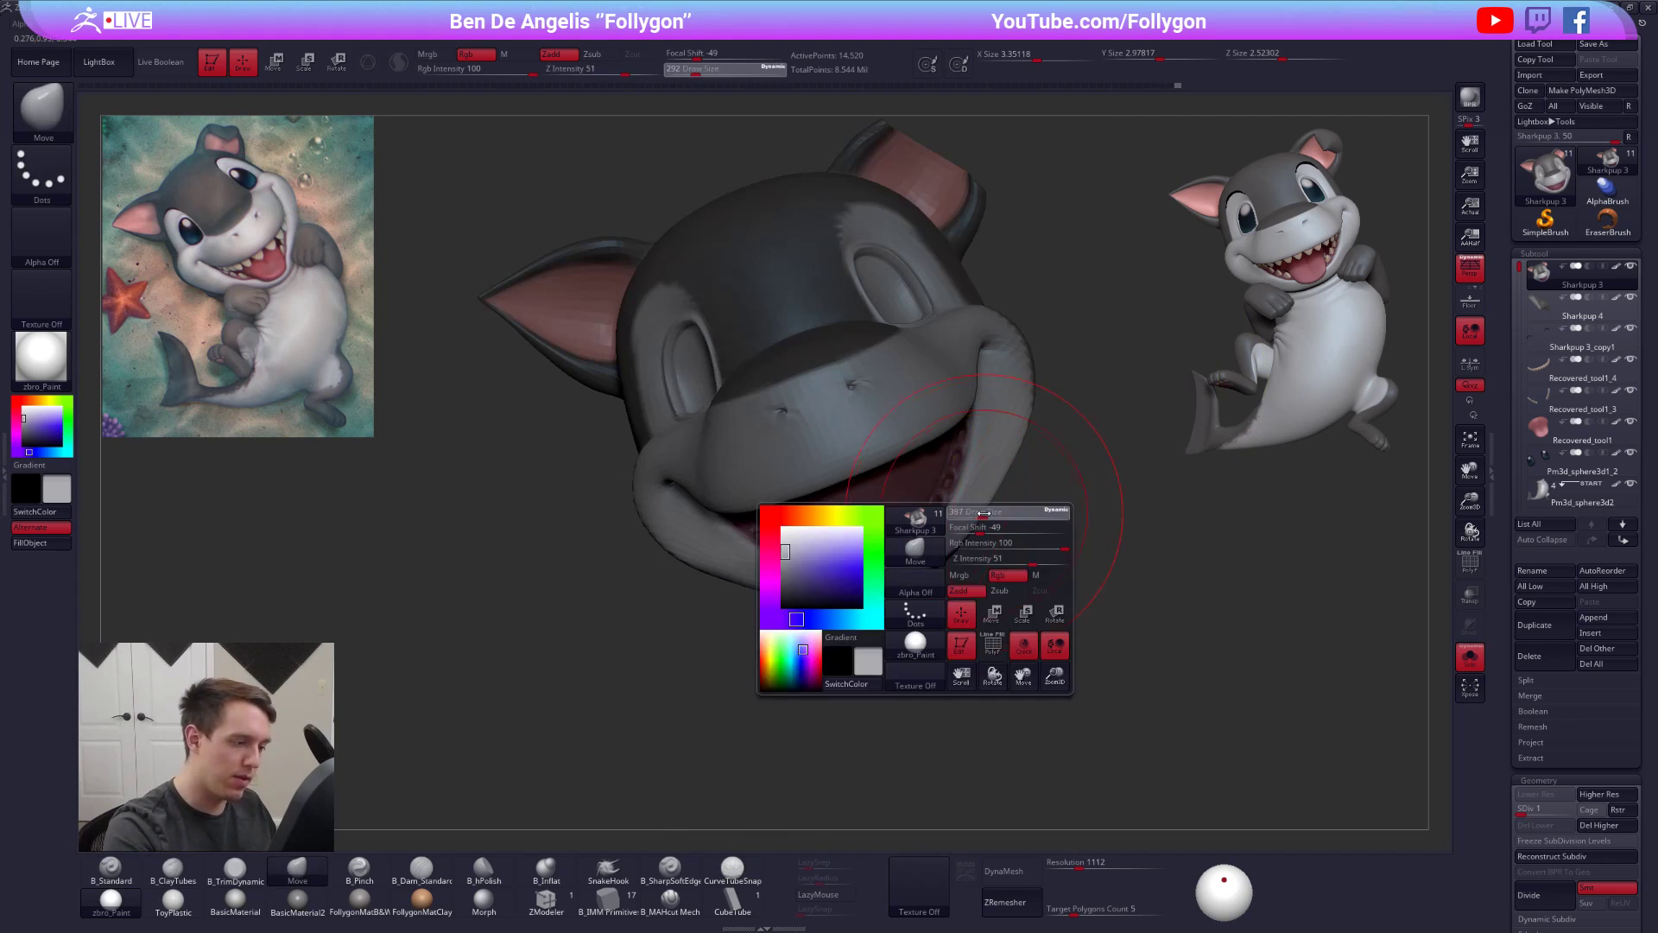
drag(972, 530, 981, 530)
drag(959, 536, 950, 545)
drag(872, 657, 911, 680)
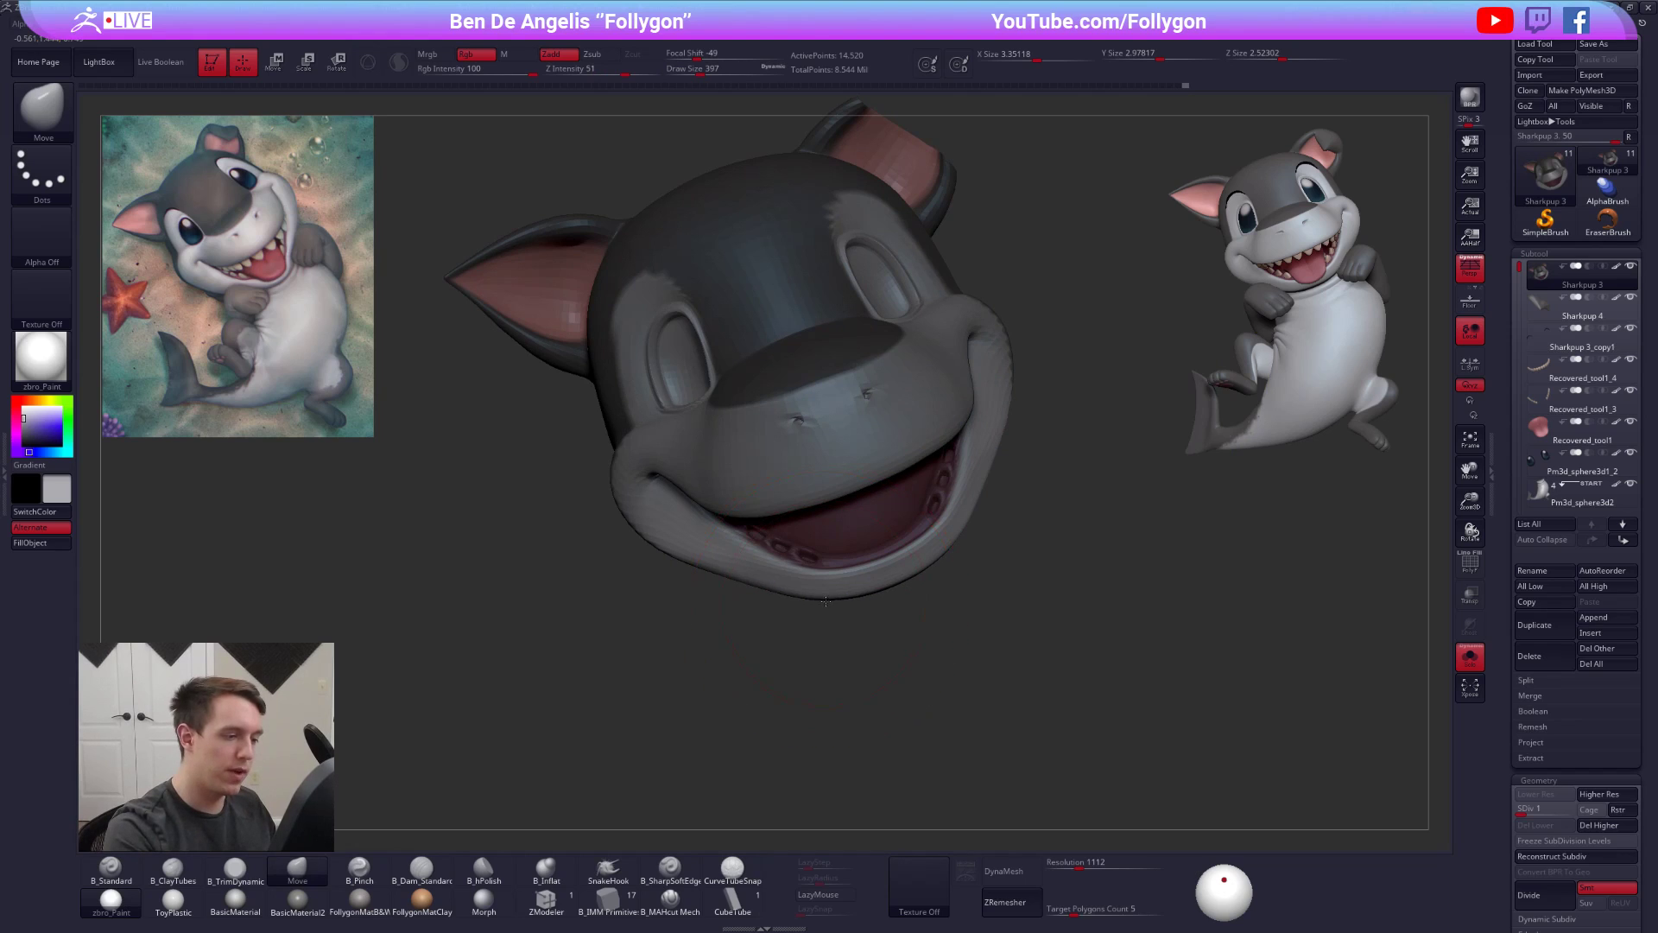
- Clear the mask and refine the side of the jaw below the mouth corner with the Move brush
key(space)
drag(943, 552, 948, 553)
ctrl+drag(1049, 527, 1075, 553)
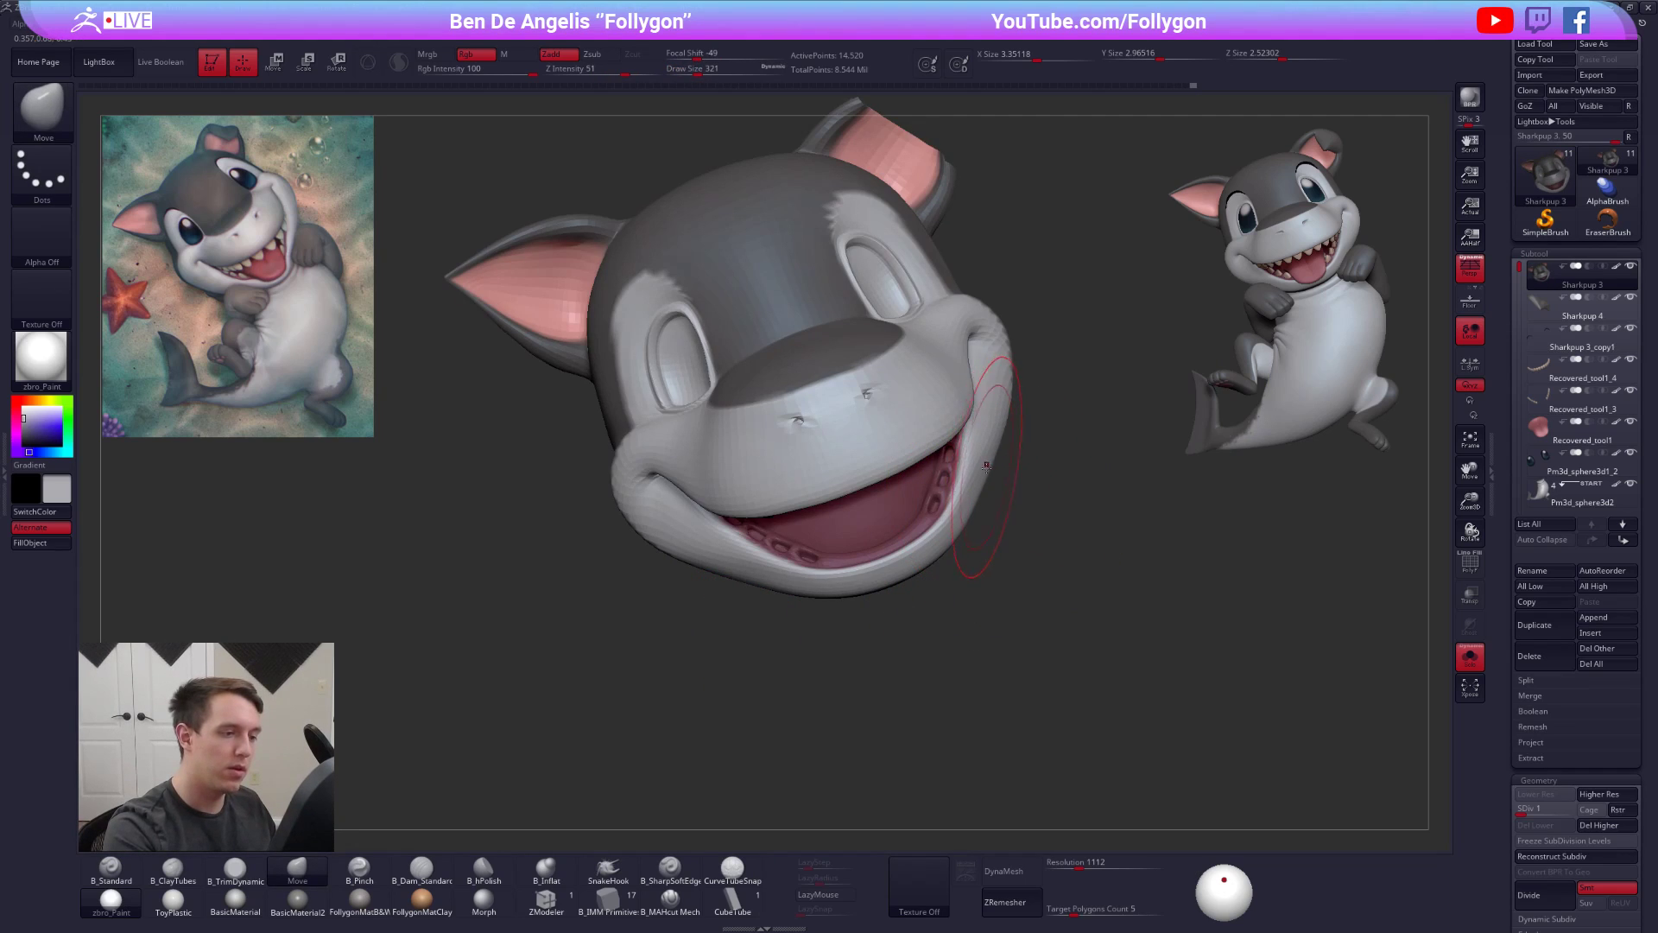
key(space)
drag(928, 552, 934, 552)
drag(991, 470, 984, 468)
- Examine the reshaped jaw and smile from several angles
key(shift+s)
drag(595, 622, 722, 571)
key(shift+s)
key(space)
drag(689, 566, 694, 558)
drag(596, 595, 742, 518)
drag(445, 554, 431, 560)
drag(716, 512, 618, 536)
mouse_move(674, 587)
alt+mouse_down()
mouse_move(661, 539)
mouse_move(936, 636)
alt+mouse_up()
key(shift+s)
- Set the Move brush's draw size to 150 and save the project
mouse_move(847, 477)
ctrl+right_down()
mouse_move(889, 529)
mouse_move(914, 507)
ctrl+right_up()
key(space)
drag(913, 508, 907, 507)
right_drag(913, 496, 894, 504)
key(space)
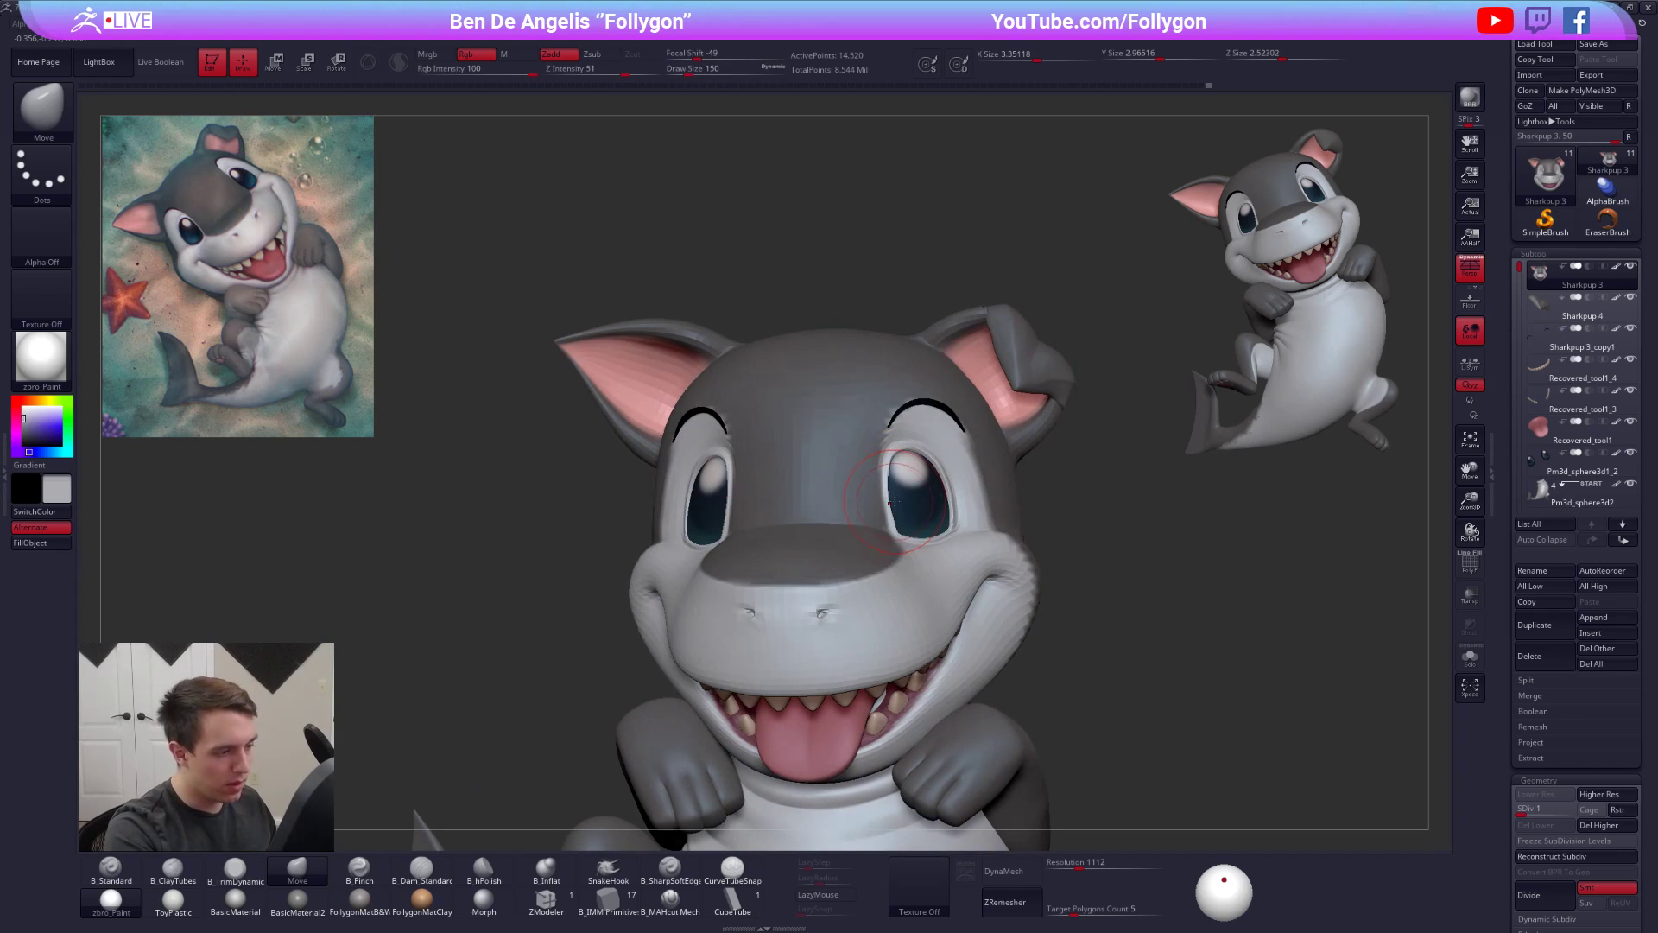
key(ctrl+s)
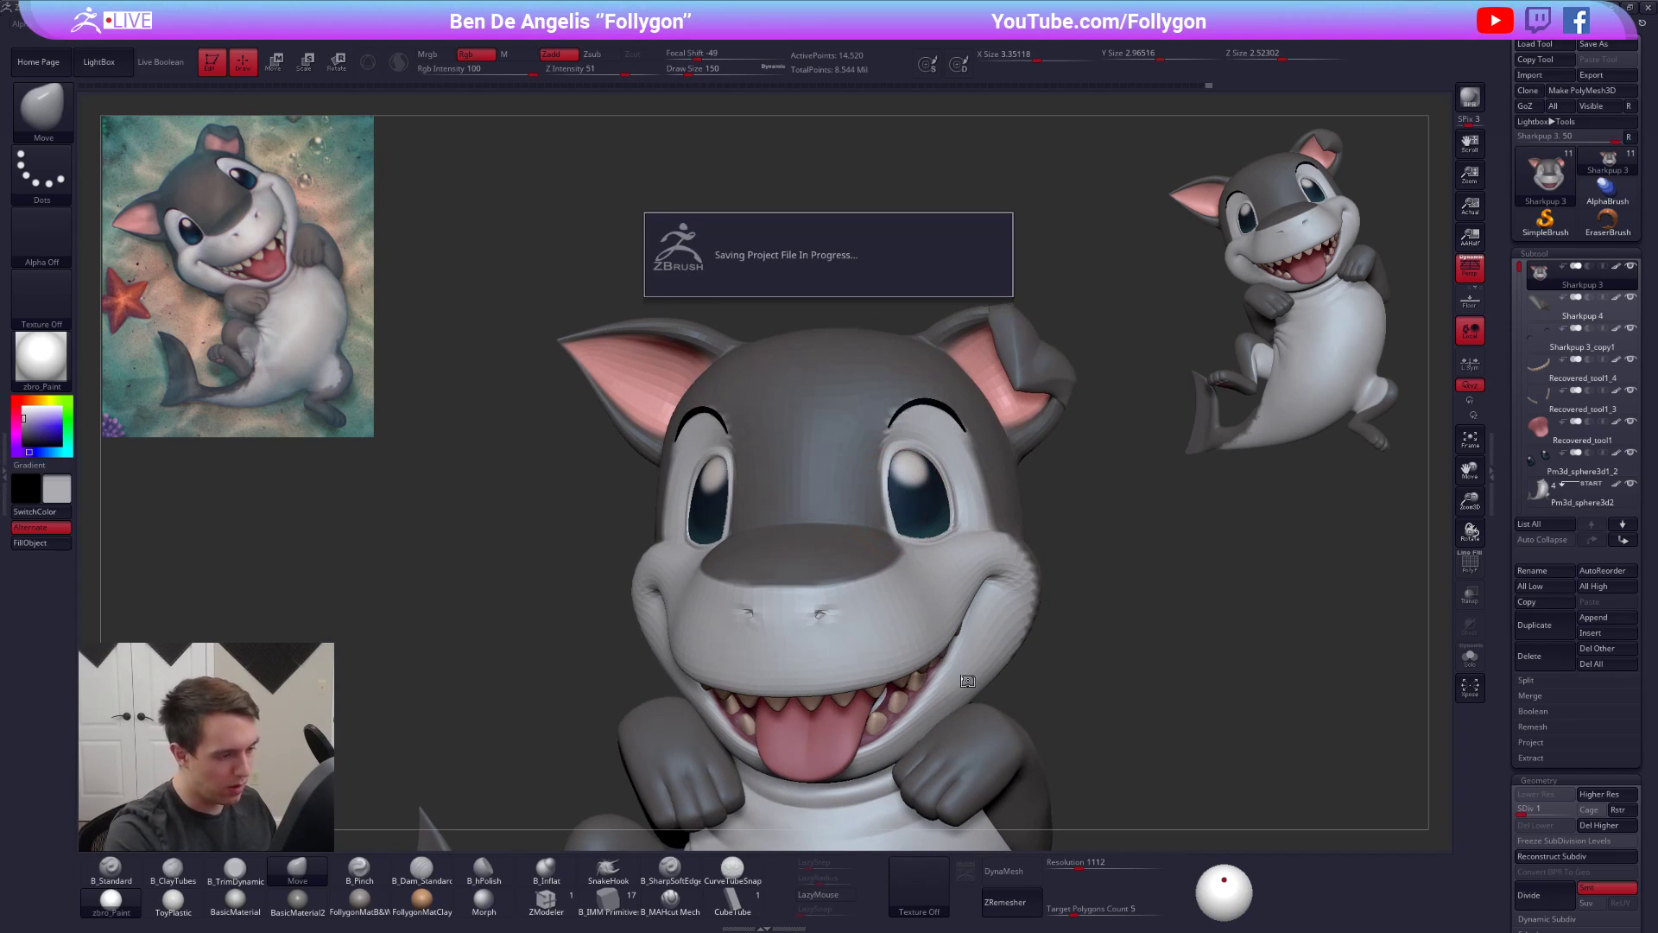
right_drag(956, 670, 1101, 749)
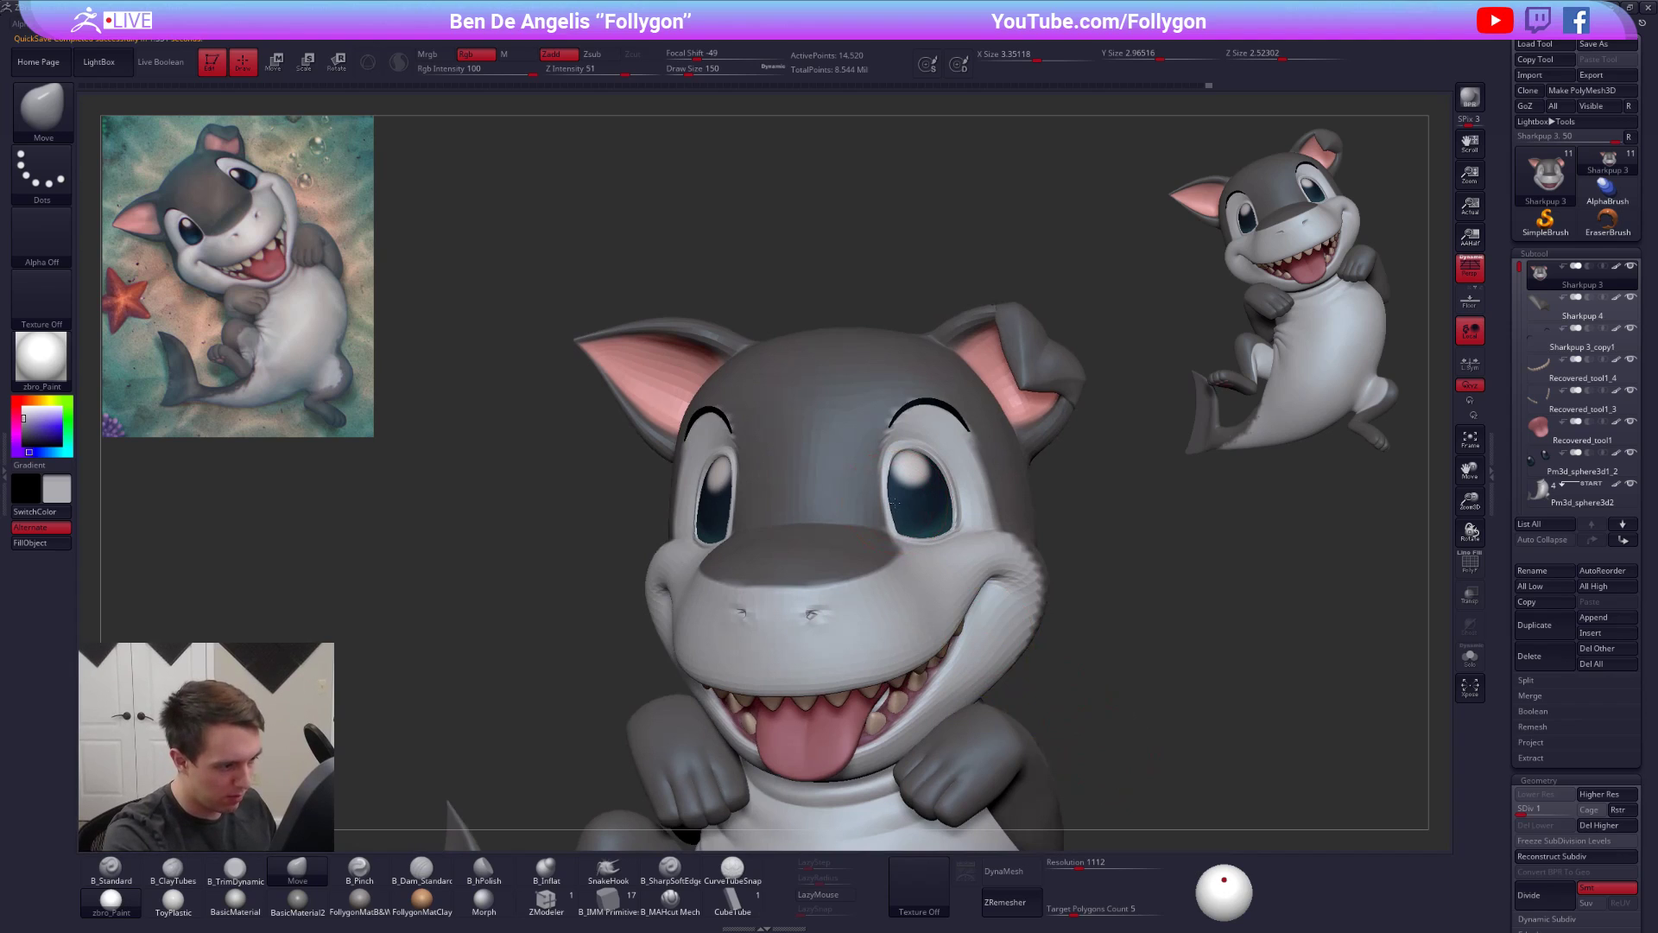
- Isolate the head, raise it to subdivision level 5 and examine the eye socket under the upright ear
mouse_move(891, 503)
right_down()
mouse_move(954, 499)
mouse_move(798, 499)
right_up()
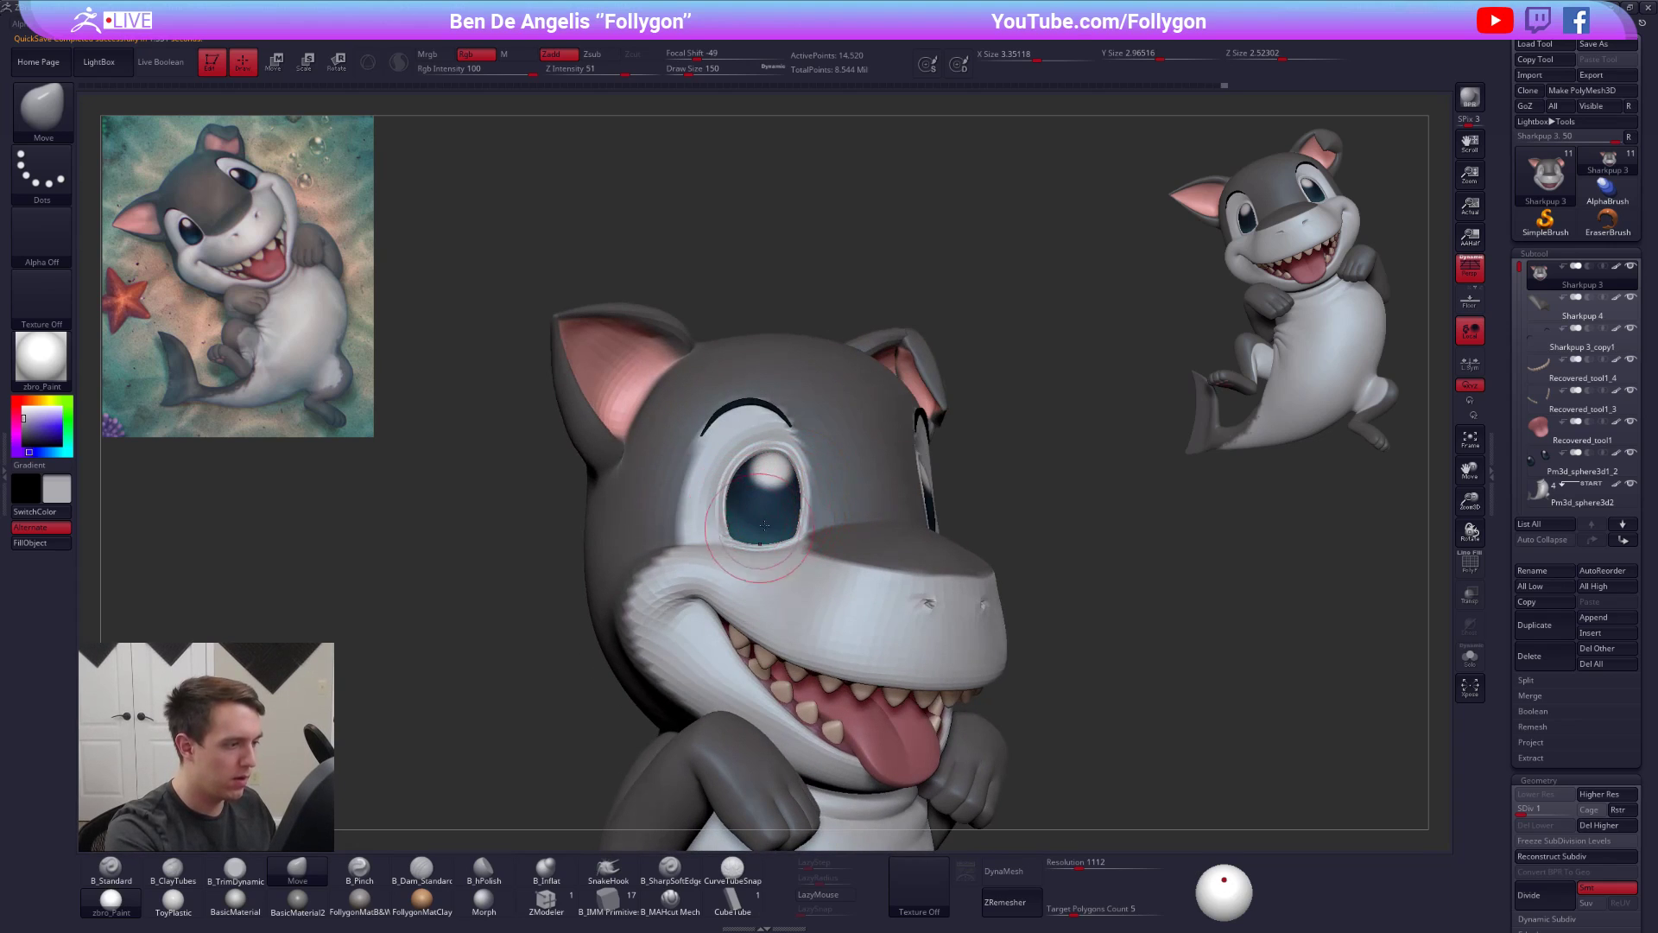
key(alt+s)
mouse_move(819, 484)
alt+right_down()
mouse_move(830, 495)
mouse_move(798, 492)
alt+right_up()
key(d)
key(d)
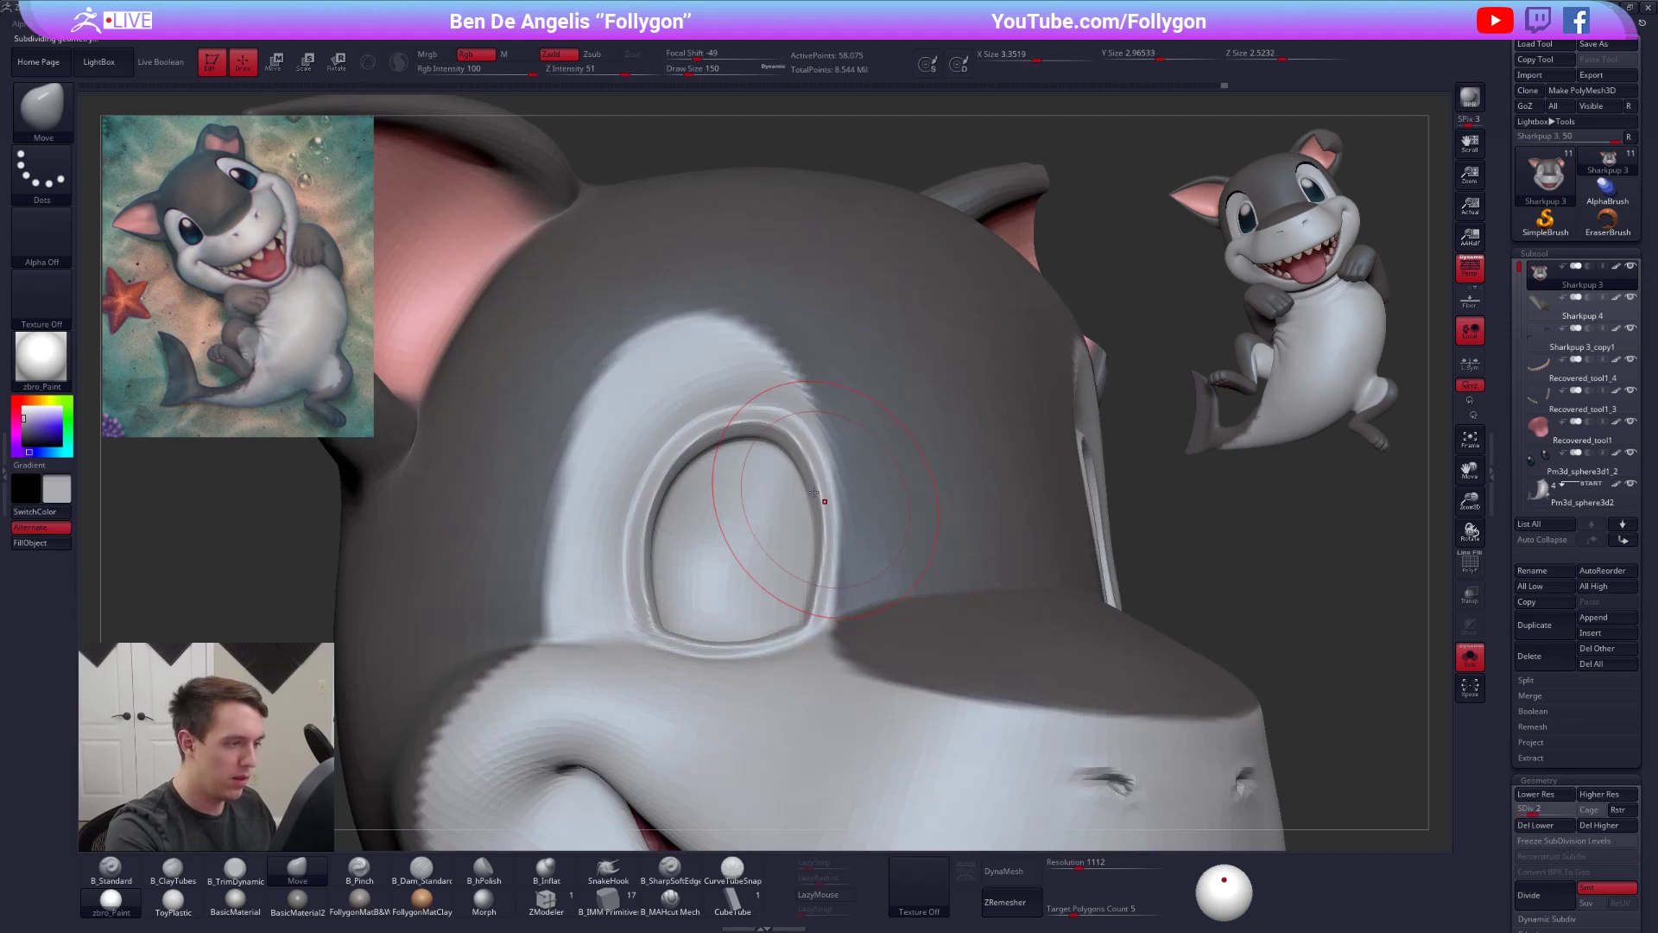
key(d)
key(d)
key(space)
drag(816, 488, 810, 487)
key(space)
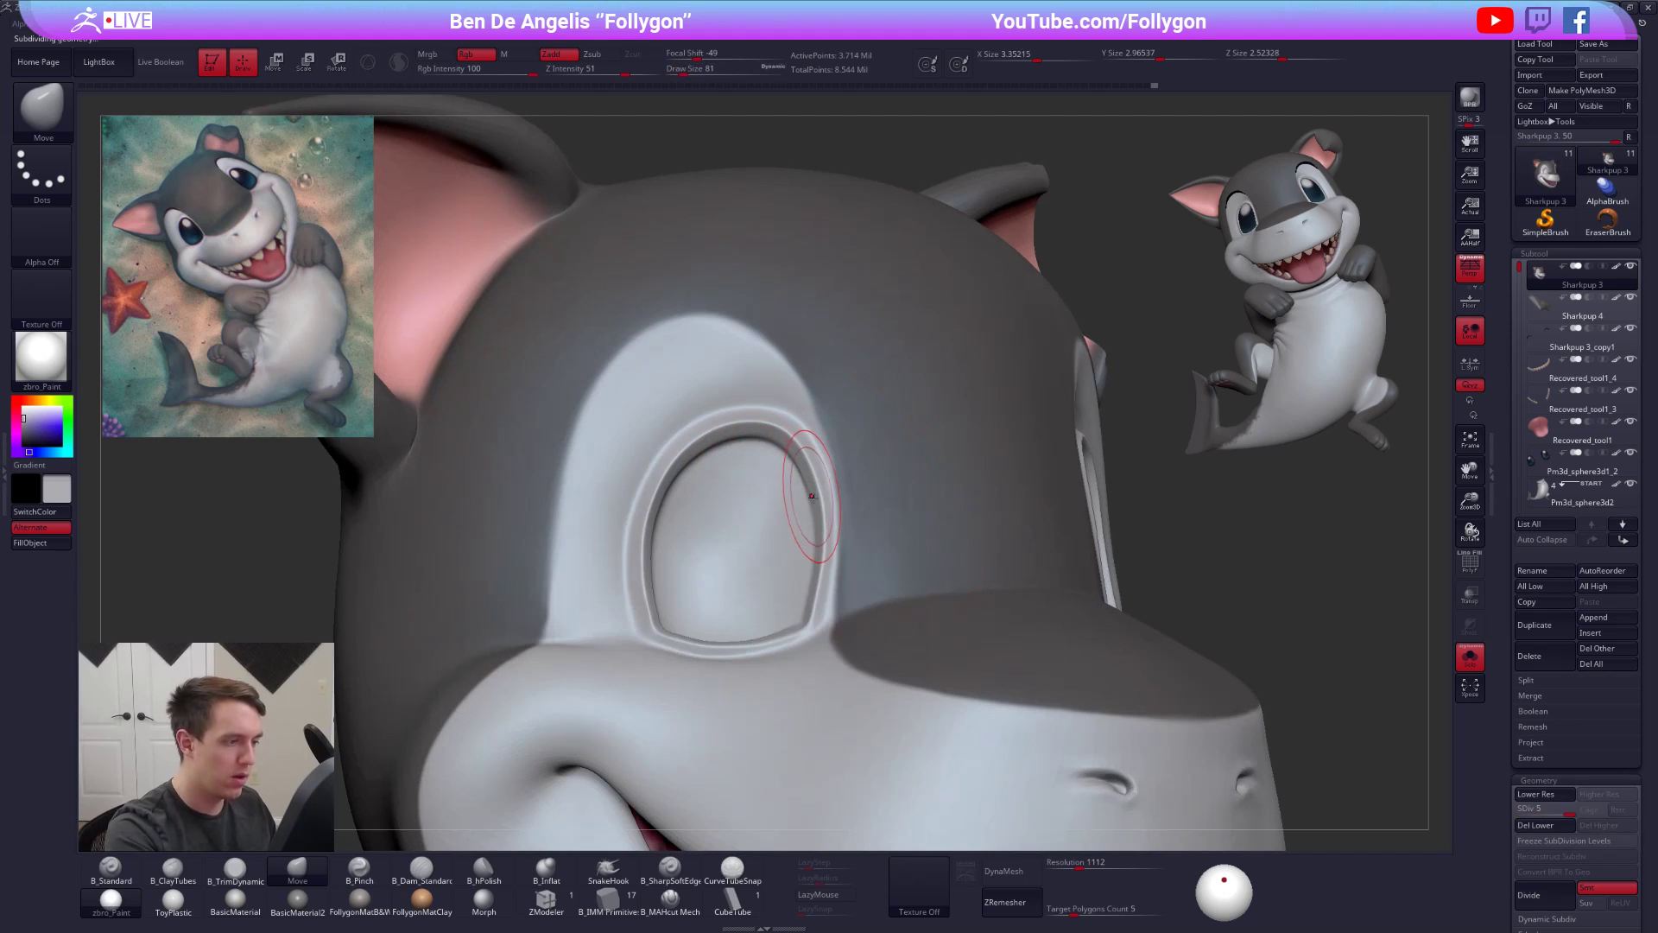
key(alt+s)
key(shift)
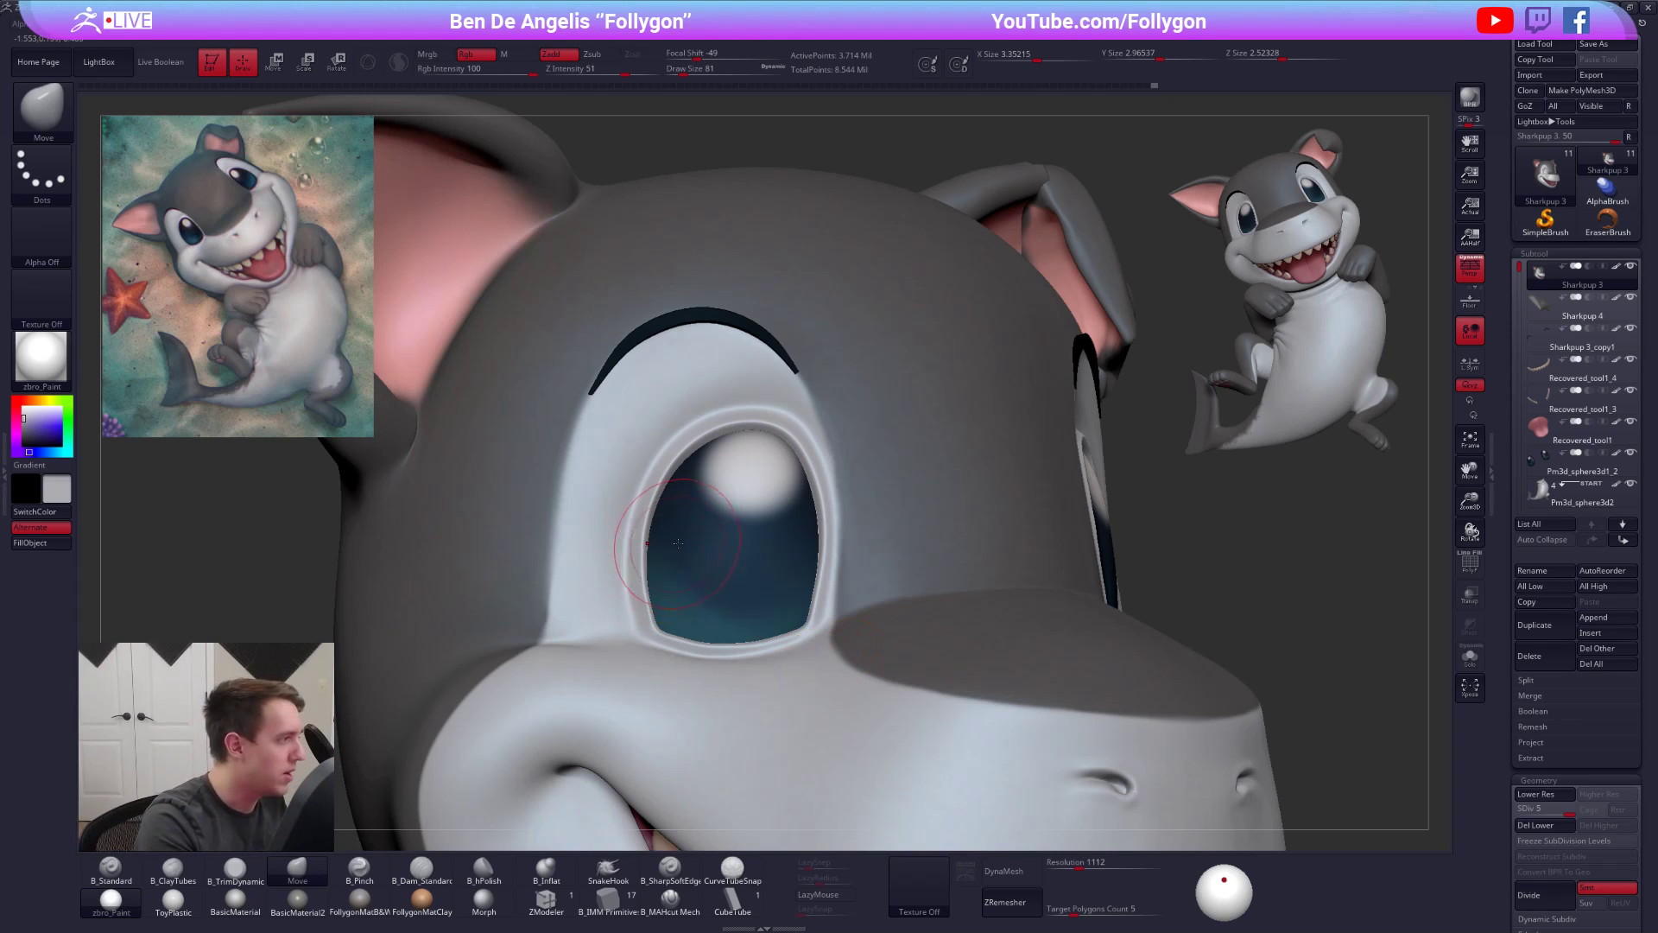
key(space)
mouse_move(732, 522)
mouse_down()
mouse_move(713, 522)
mouse_move(643, 311)
mouse_move(898, 349)
mouse_up()
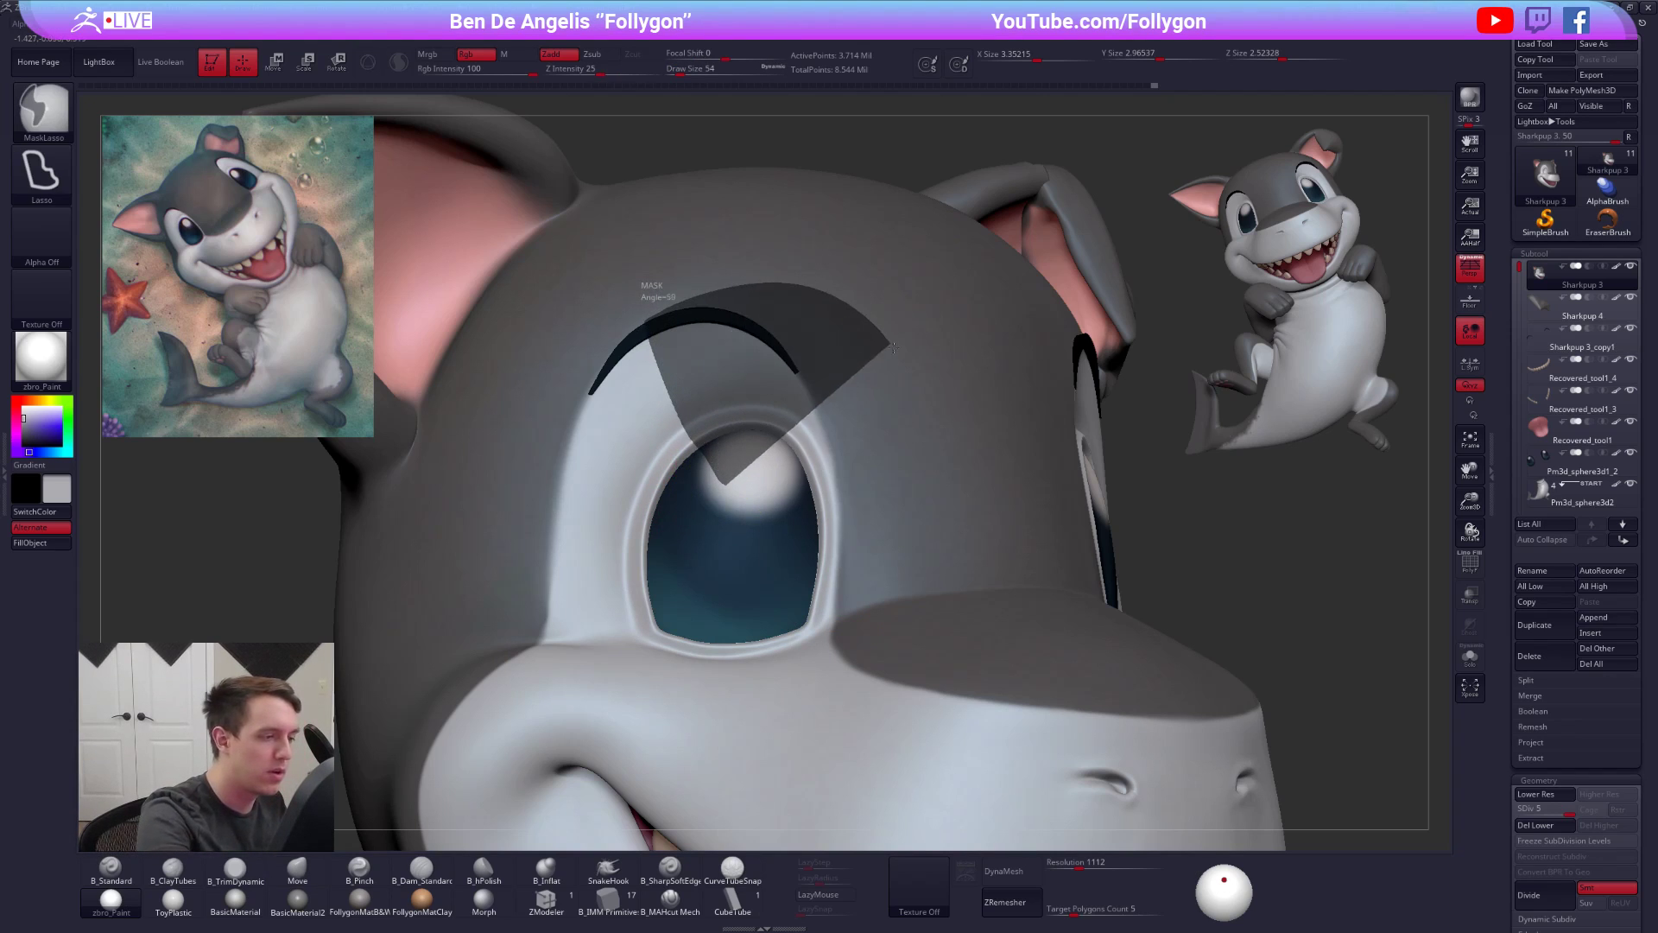
ctrl+drag(1314, 553, 1339, 577)
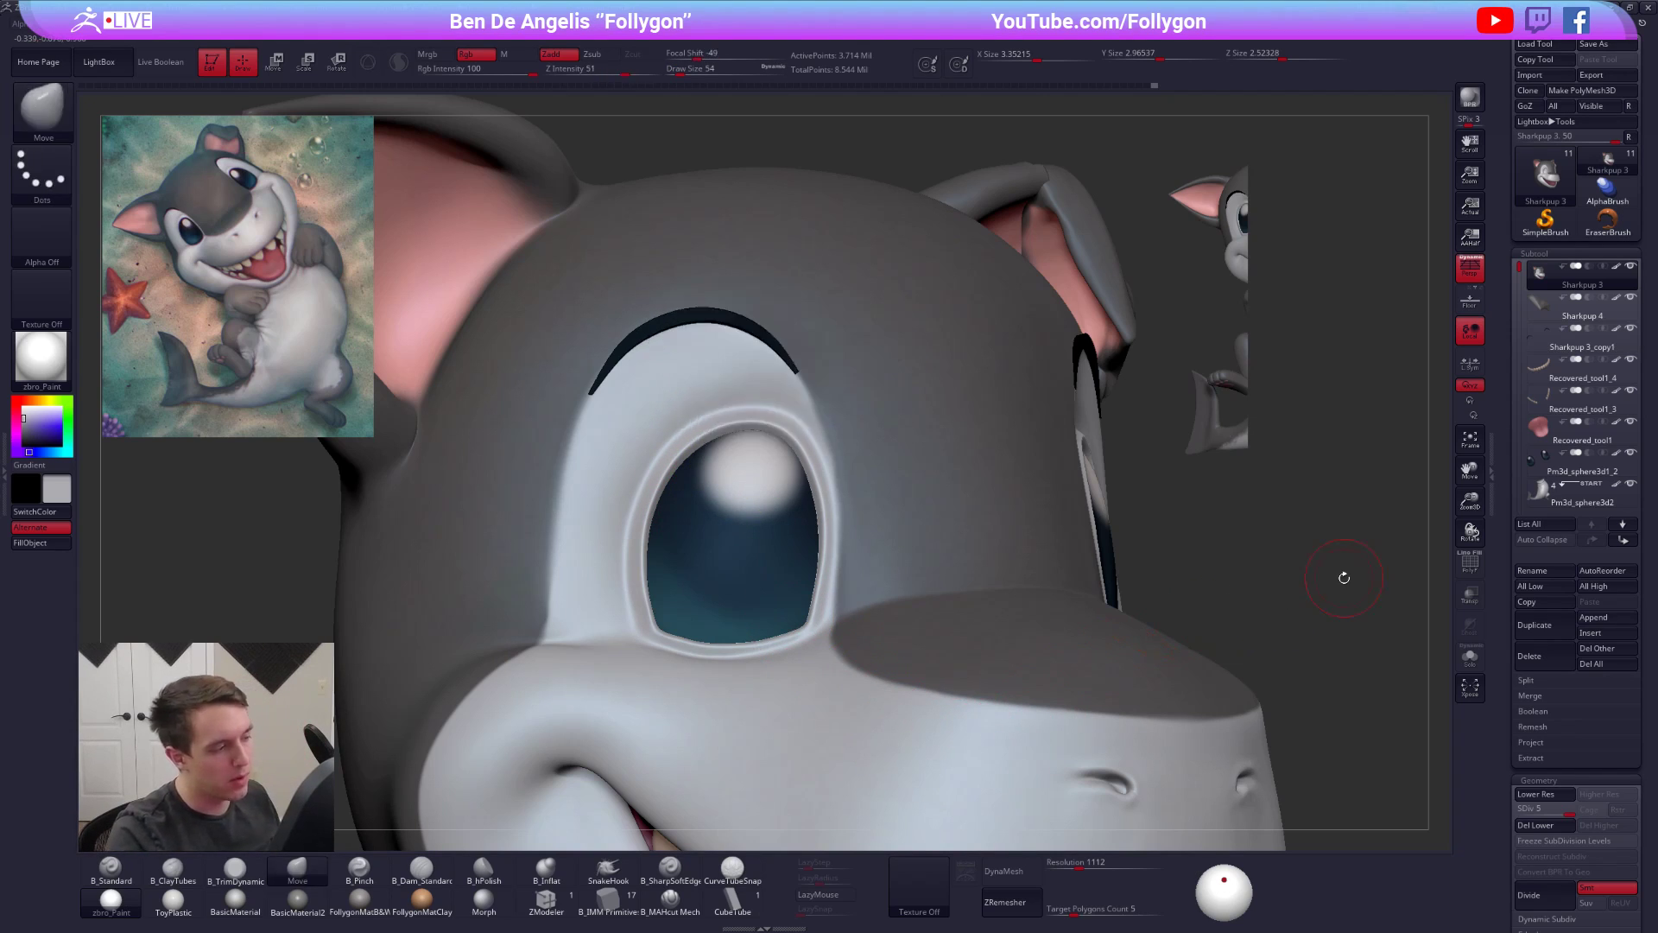
- Isolate the head at subdivision level 3 and flatten the outer rim of the eye socket with the TrimDynamic brush
key(shift+d)
key(shift+d)
key(alt+s)
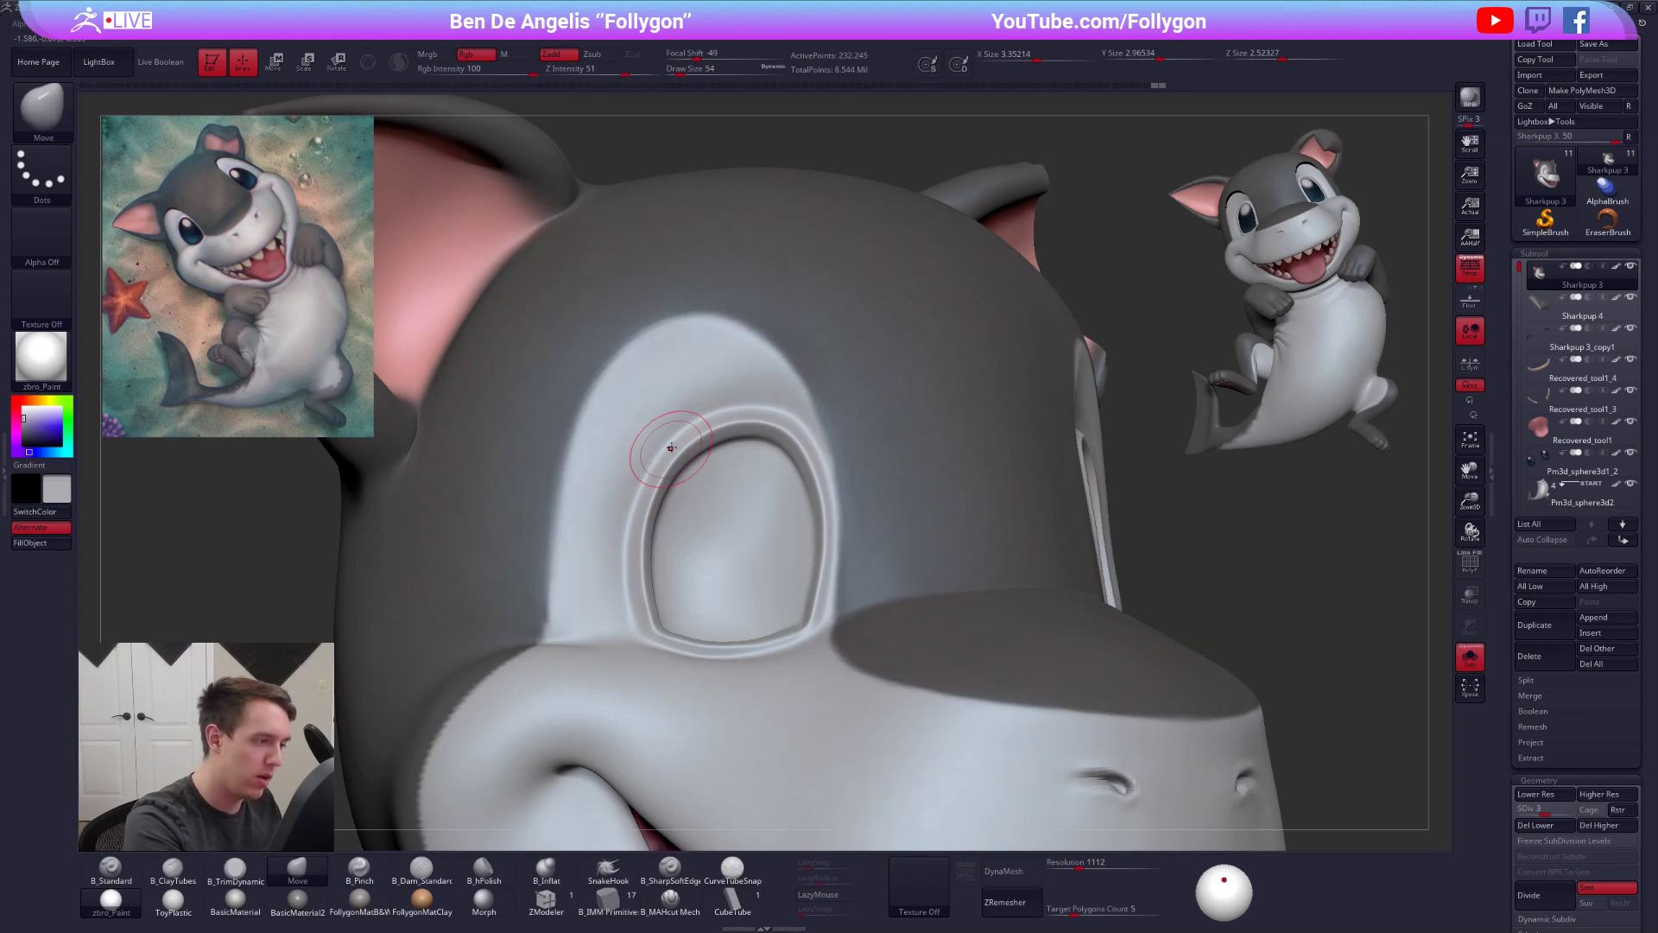
key(3)
drag(654, 463, 633, 607)
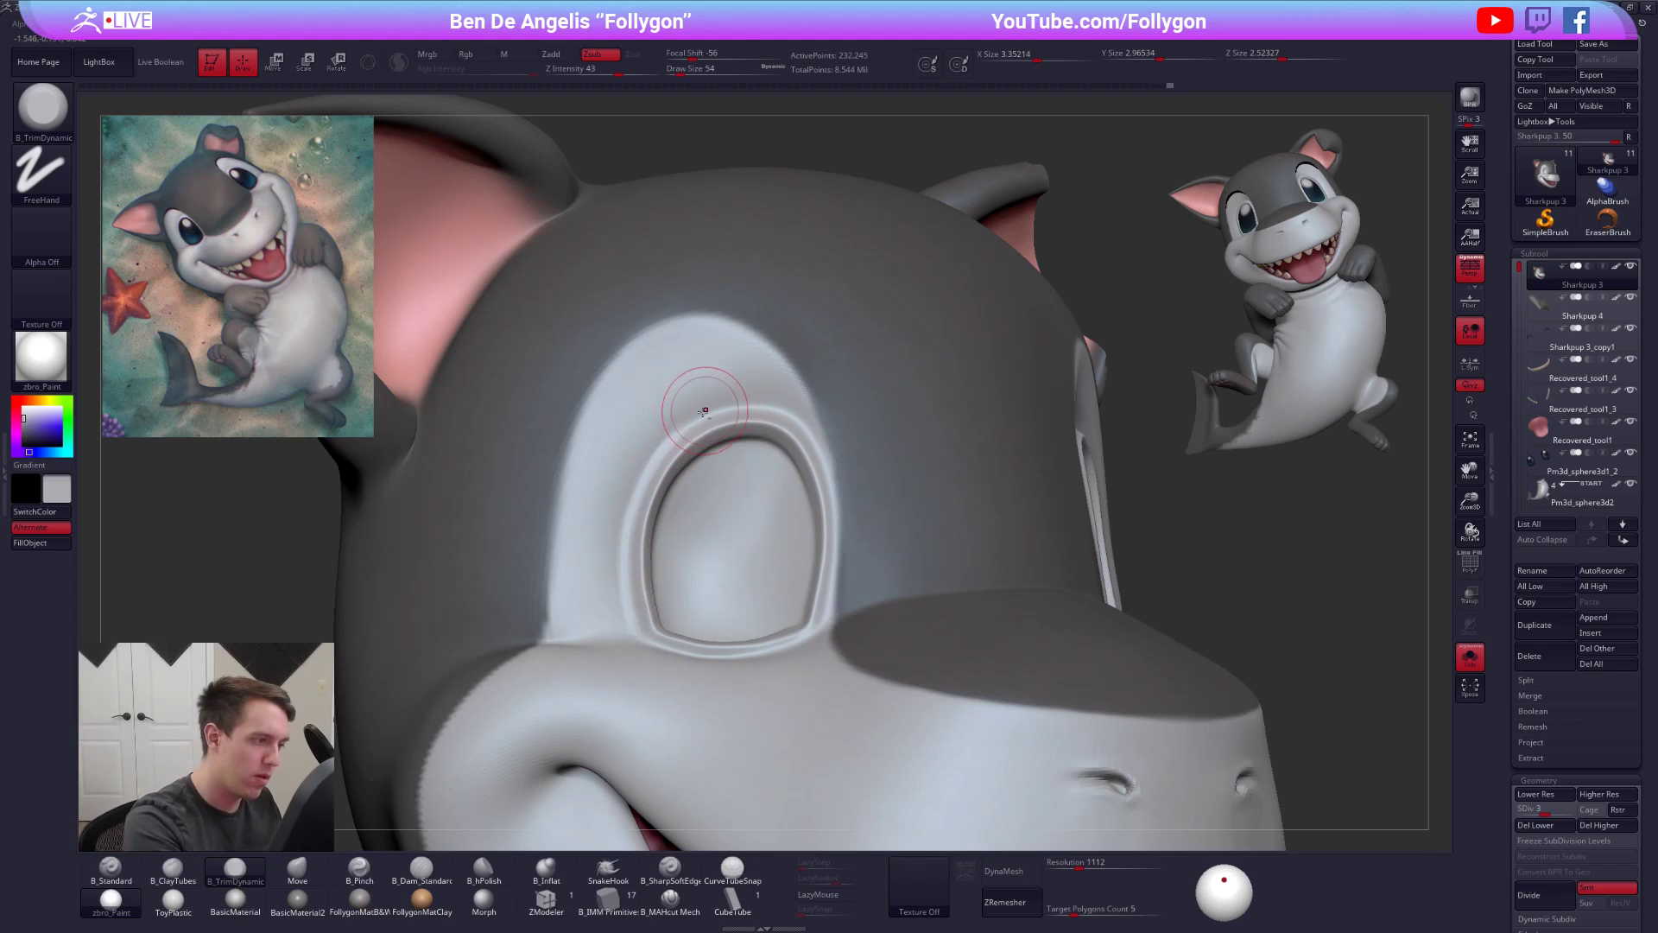
drag(658, 448, 613, 600)
drag(650, 439, 619, 596)
mouse_move(612, 514)
mouse_down()
mouse_move(622, 604)
mouse_move(620, 588)
mouse_up()
- Smooth the trimmed outer and upper eye rim while alternating between subdivision levels 2 and 3
right_drag(623, 579, 682, 575)
shift+drag(659, 418, 623, 493)
key(shift+d)
key(d)
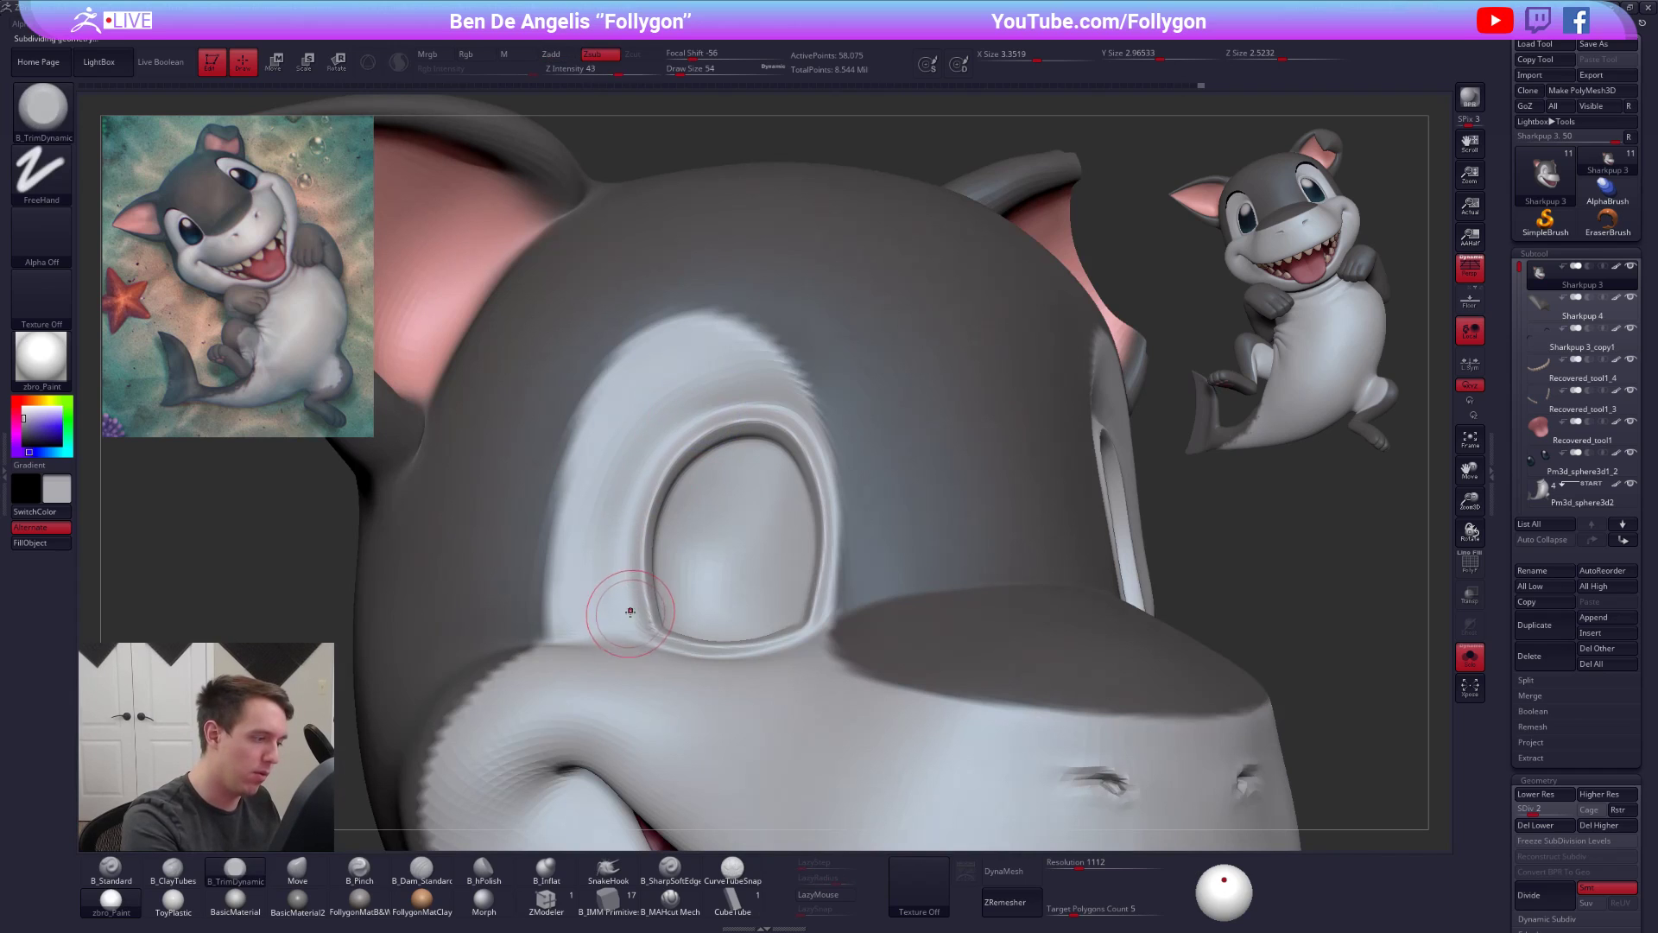
shift+drag(636, 627, 619, 606)
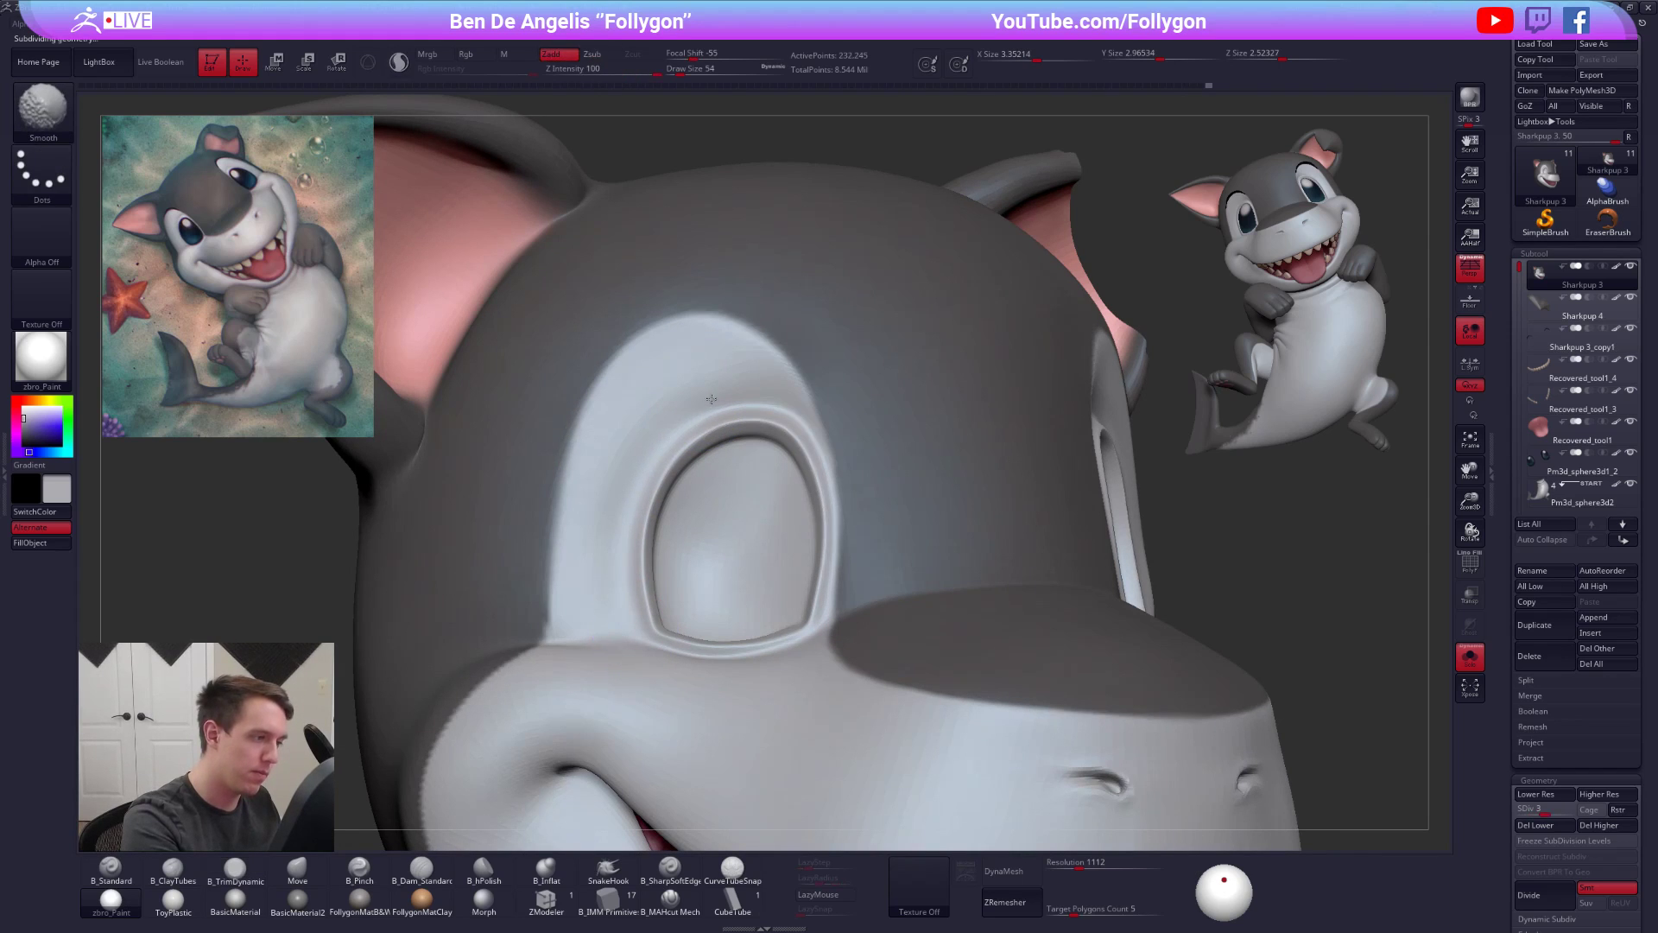
right_drag(684, 448, 659, 440)
shift+drag(659, 440, 719, 420)
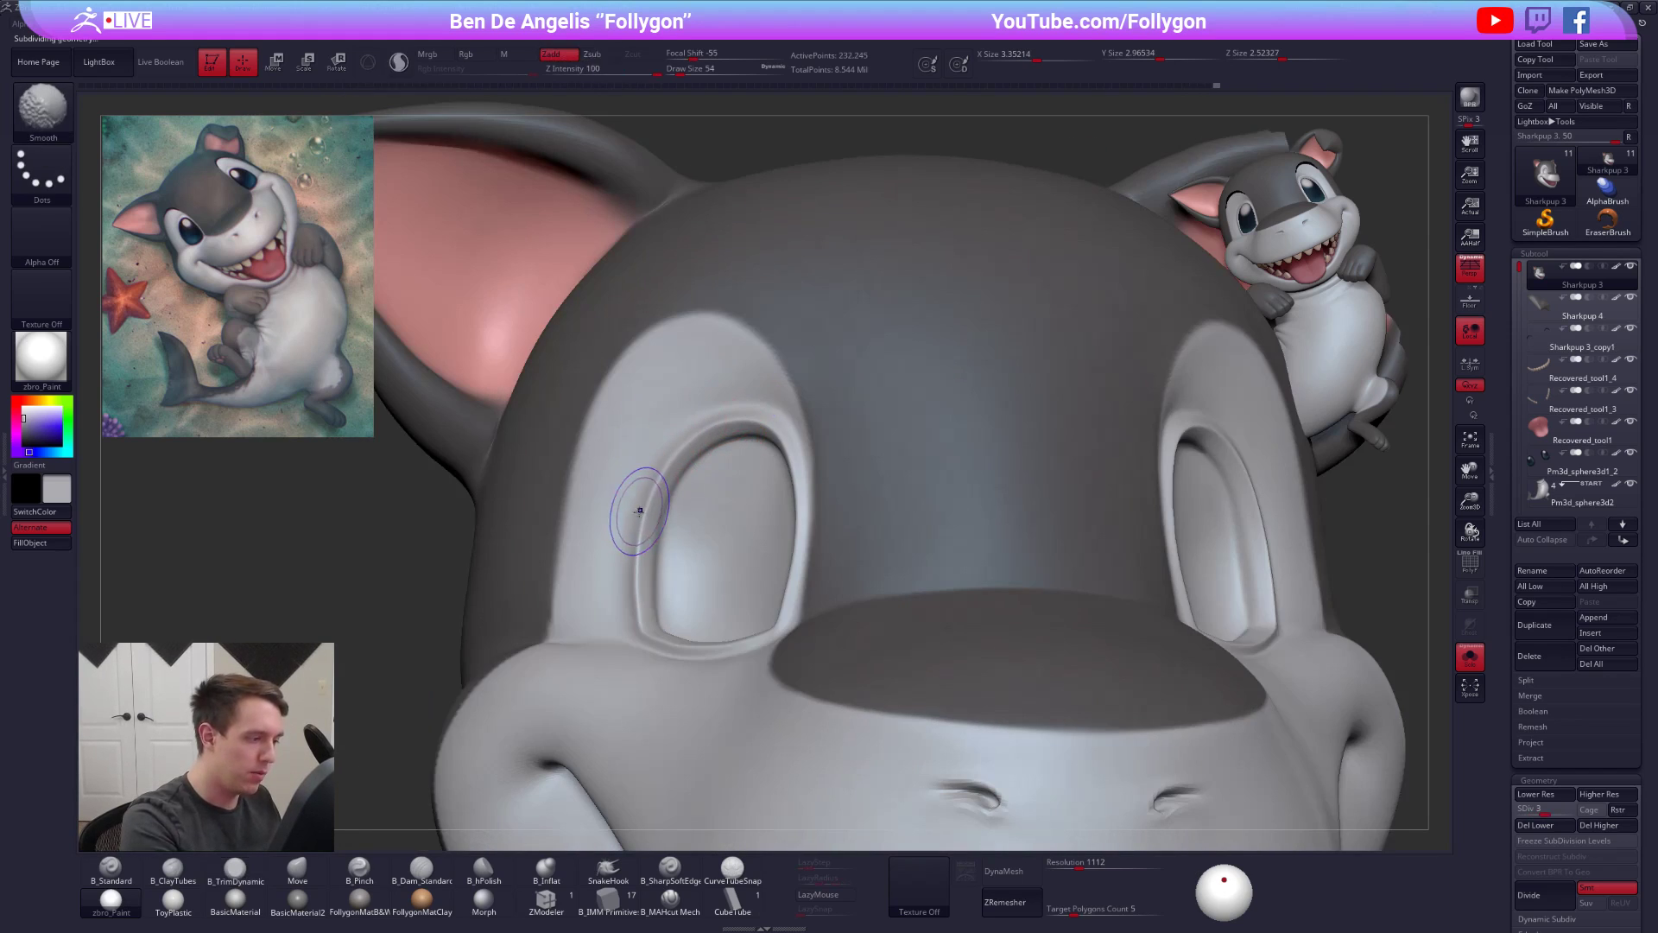
- Show the whole model again and adjust the eye socket's outline with the Move brush at subdivision level 2
key(alt+s)
key(space)
drag(637, 567, 644, 566)
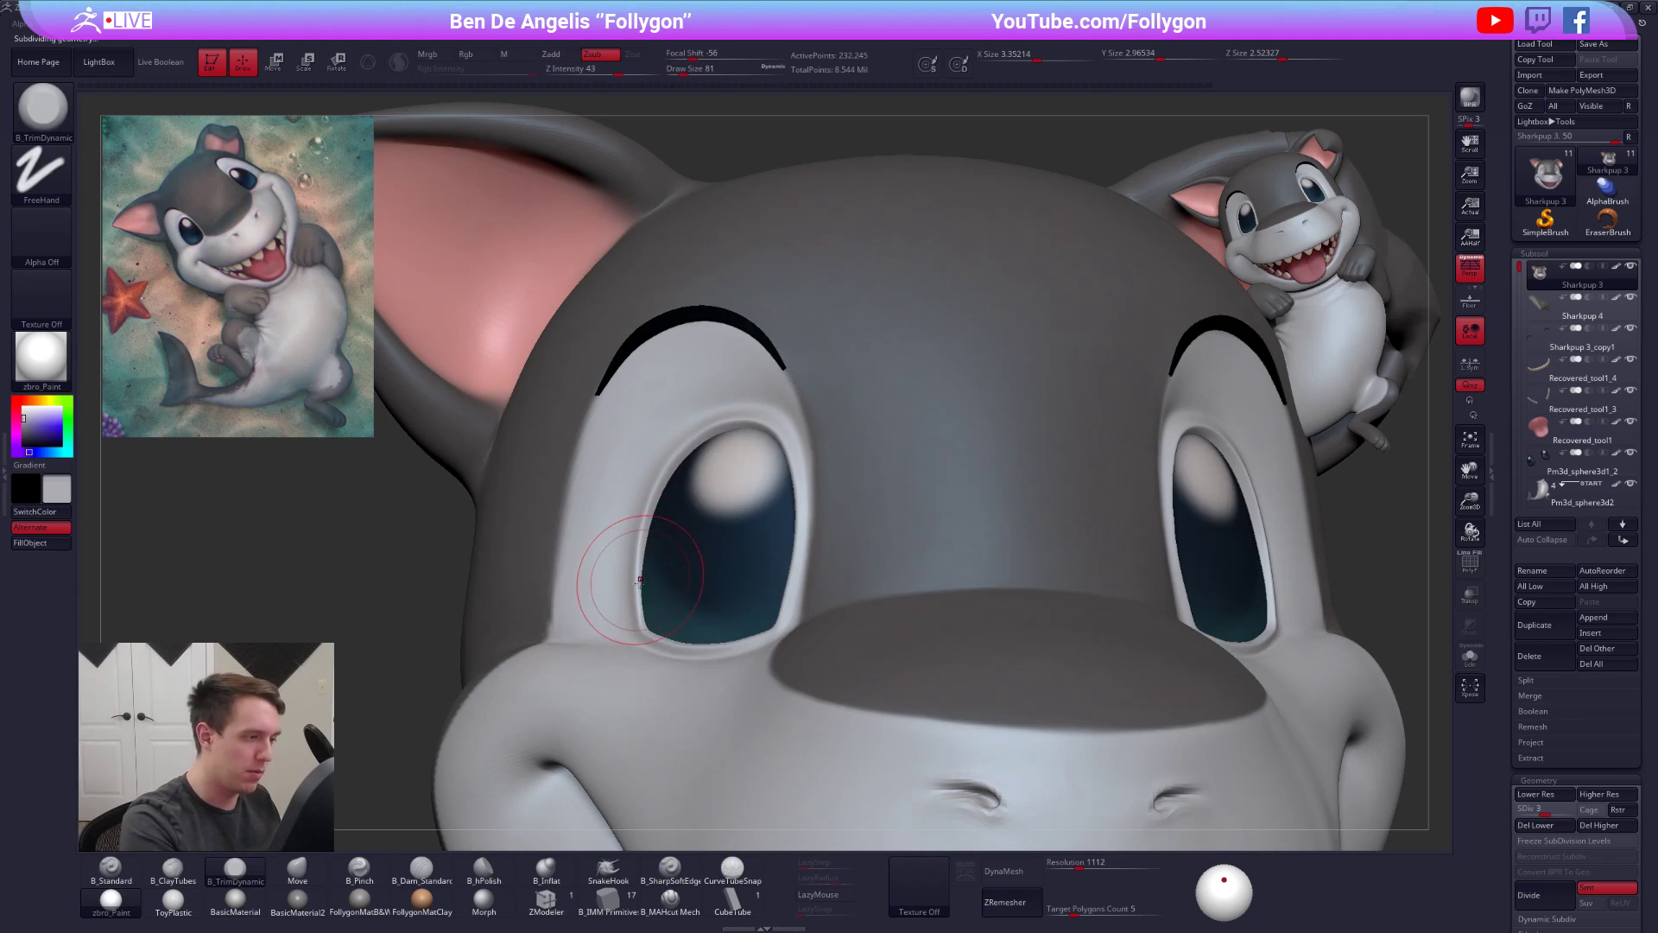
key(b)
key(m)
key(v)
key(shift+d)
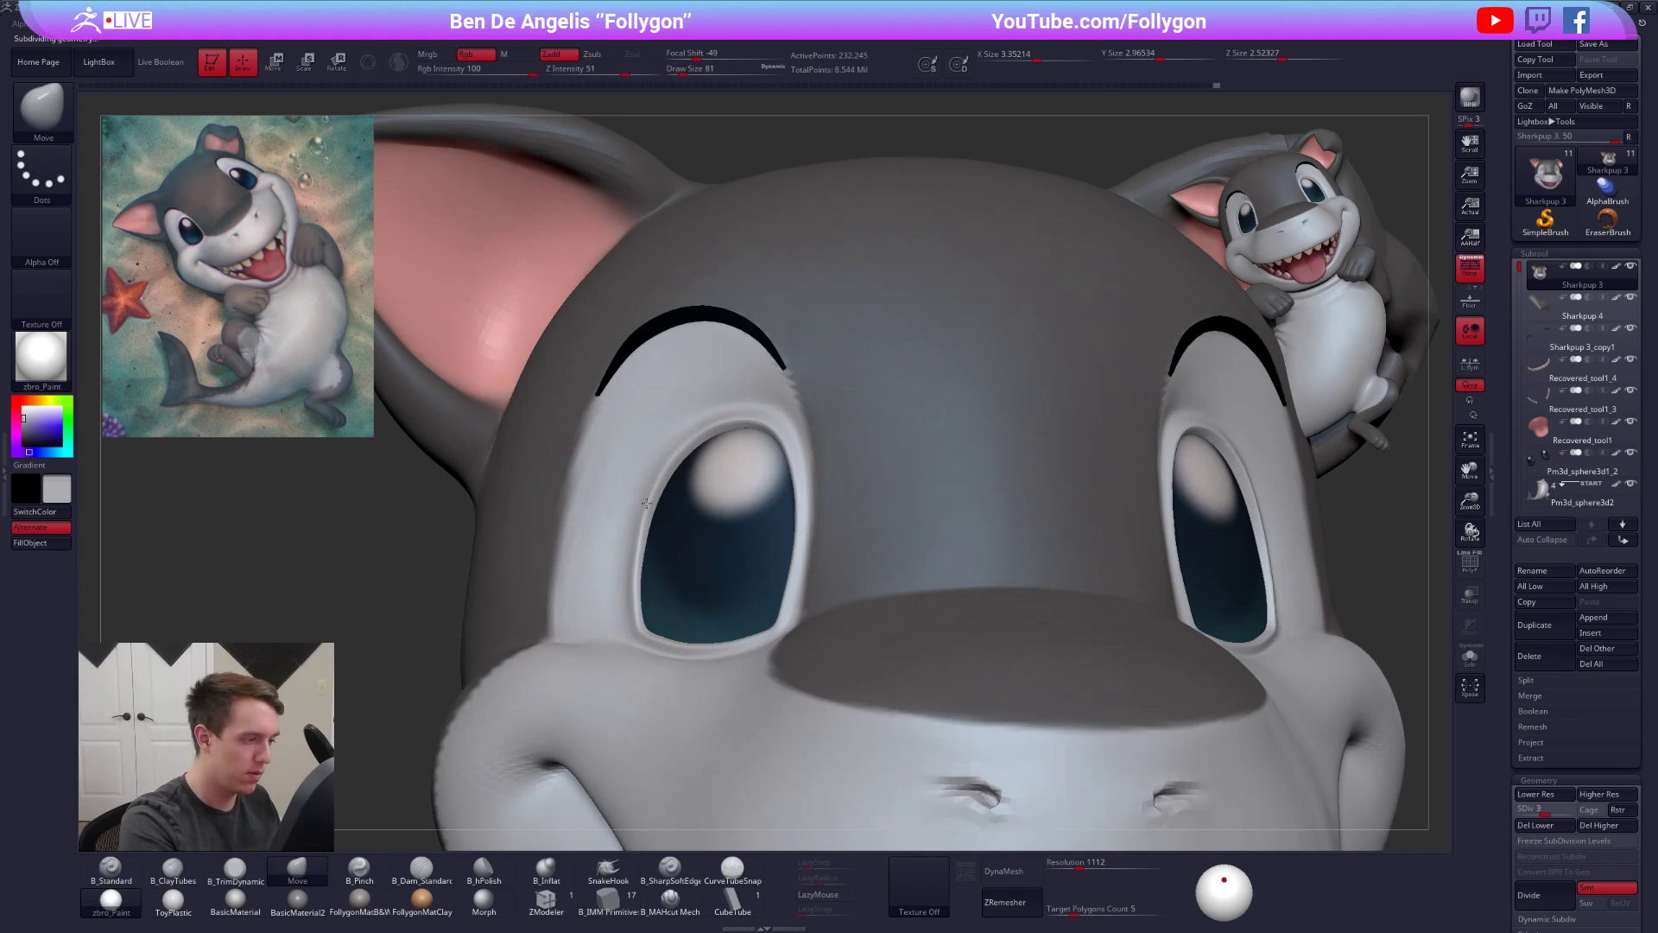
right_drag(643, 571, 656, 502)
key(space)
drag(656, 501, 661, 497)
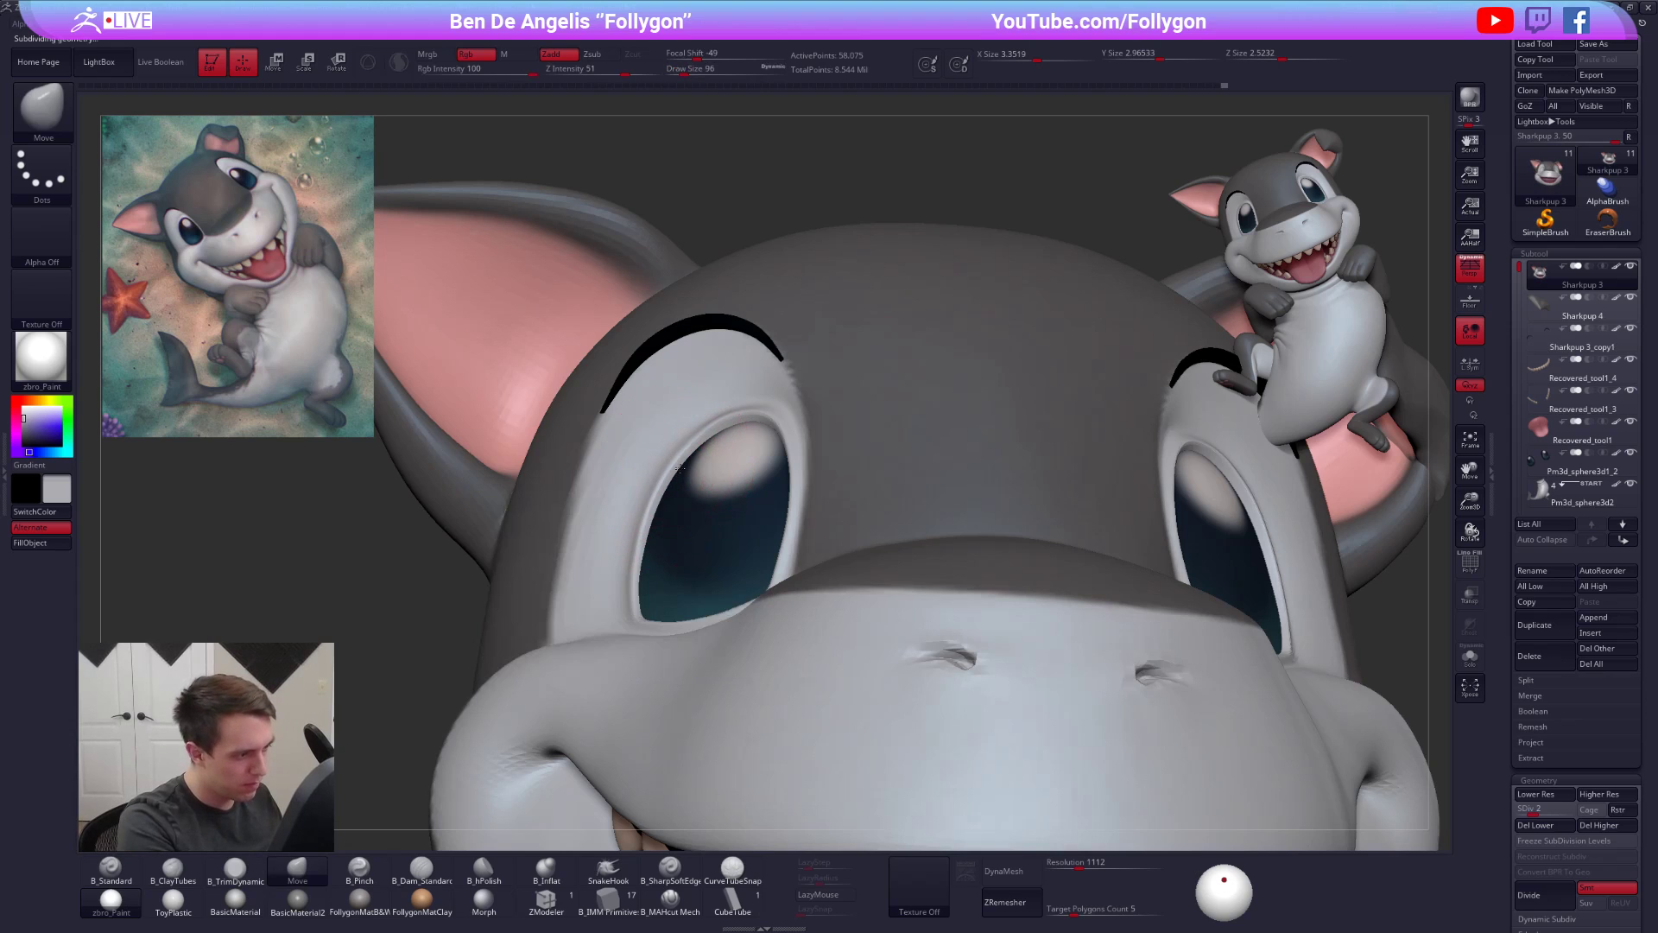
right_drag(785, 499, 881, 515)
key(space)
drag(812, 516, 805, 514)
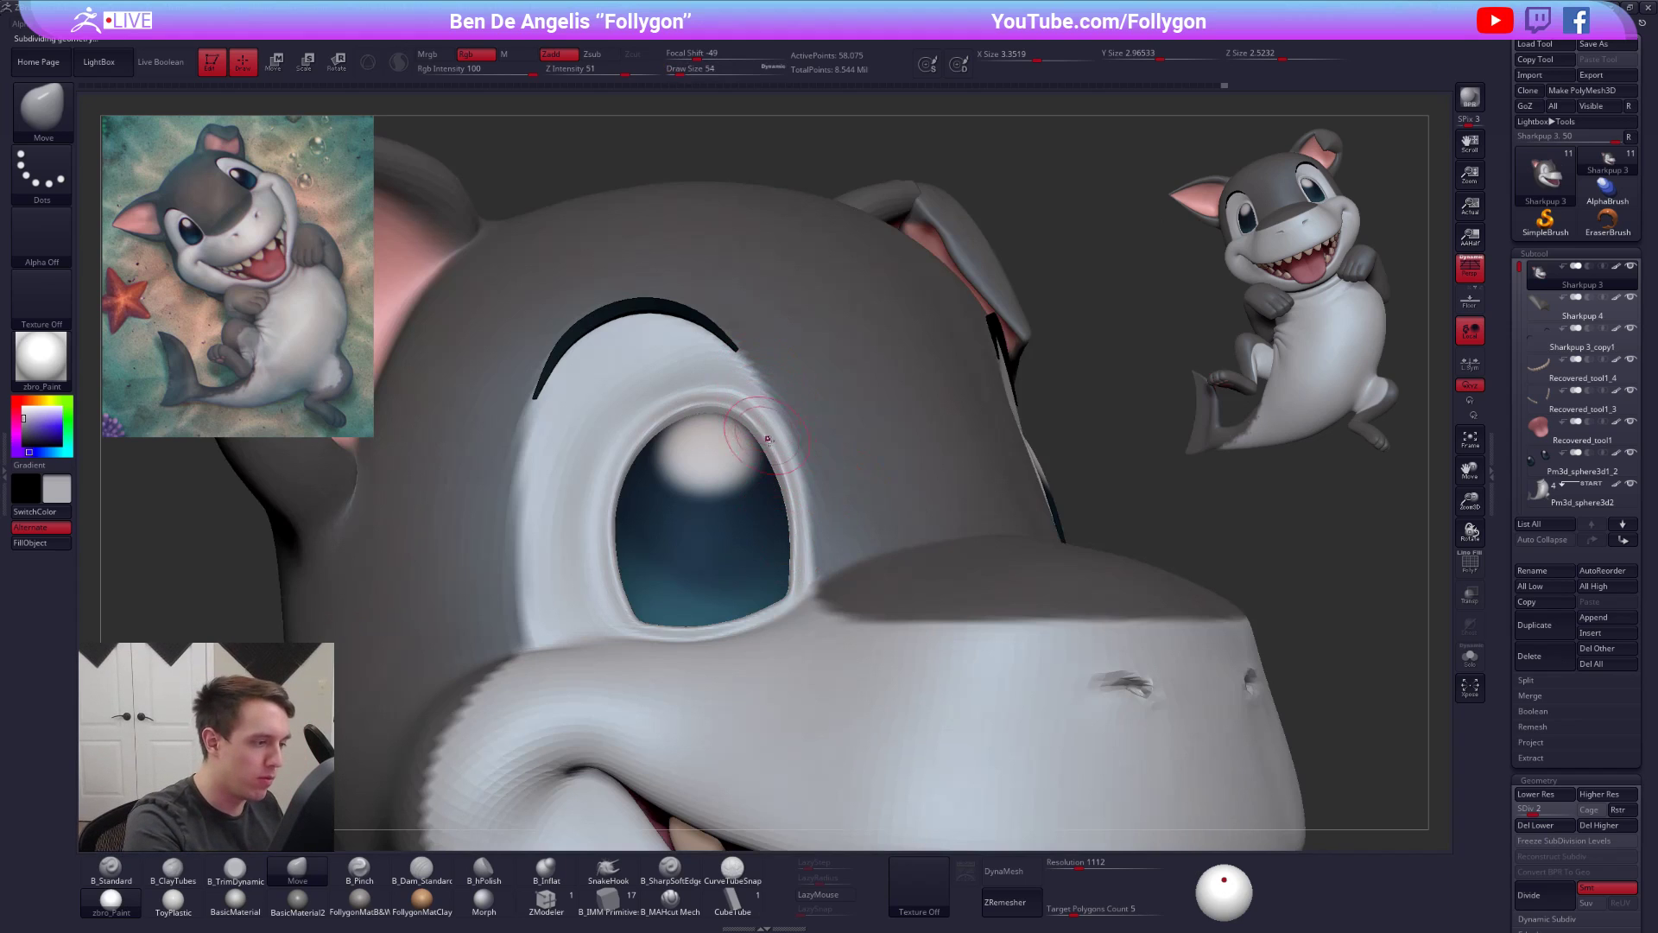
- Smooth the inner side and lower edge of the eye rim at subdivision level 3
key(d)
mouse_move(786, 474)
shift+mouse_down()
mouse_move(808, 556)
mouse_move(796, 594)
shift+mouse_up()
right_drag(801, 594, 854, 622)
shift+drag(758, 624, 704, 639)
mouse_move(648, 655)
right_down()
mouse_move(601, 637)
mouse_move(588, 603)
mouse_move(648, 645)
mouse_move(694, 637)
mouse_move(677, 513)
right_up()
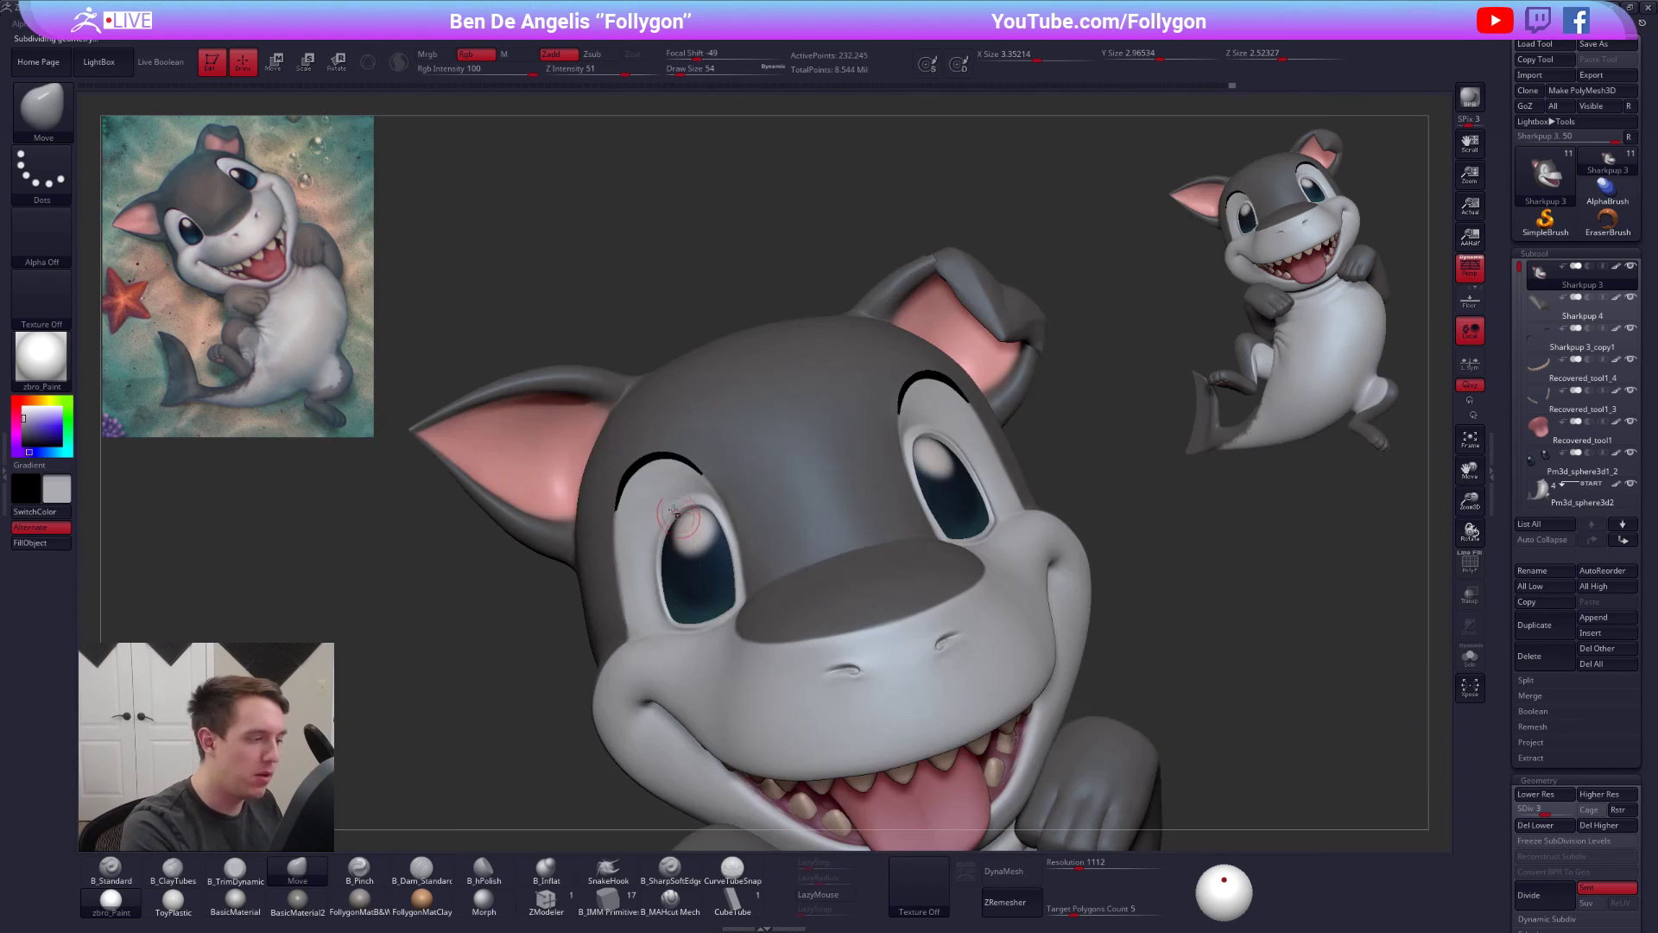
- Reshape the eye rim from the side and front with the Move brush at subdivision level 2
ctrl+right_drag(687, 639, 673, 725)
key(space)
drag(709, 676, 716, 676)
mouse_move(688, 607)
right_down()
mouse_move(822, 493)
mouse_move(808, 471)
right_up()
key(shift+d)
key(space)
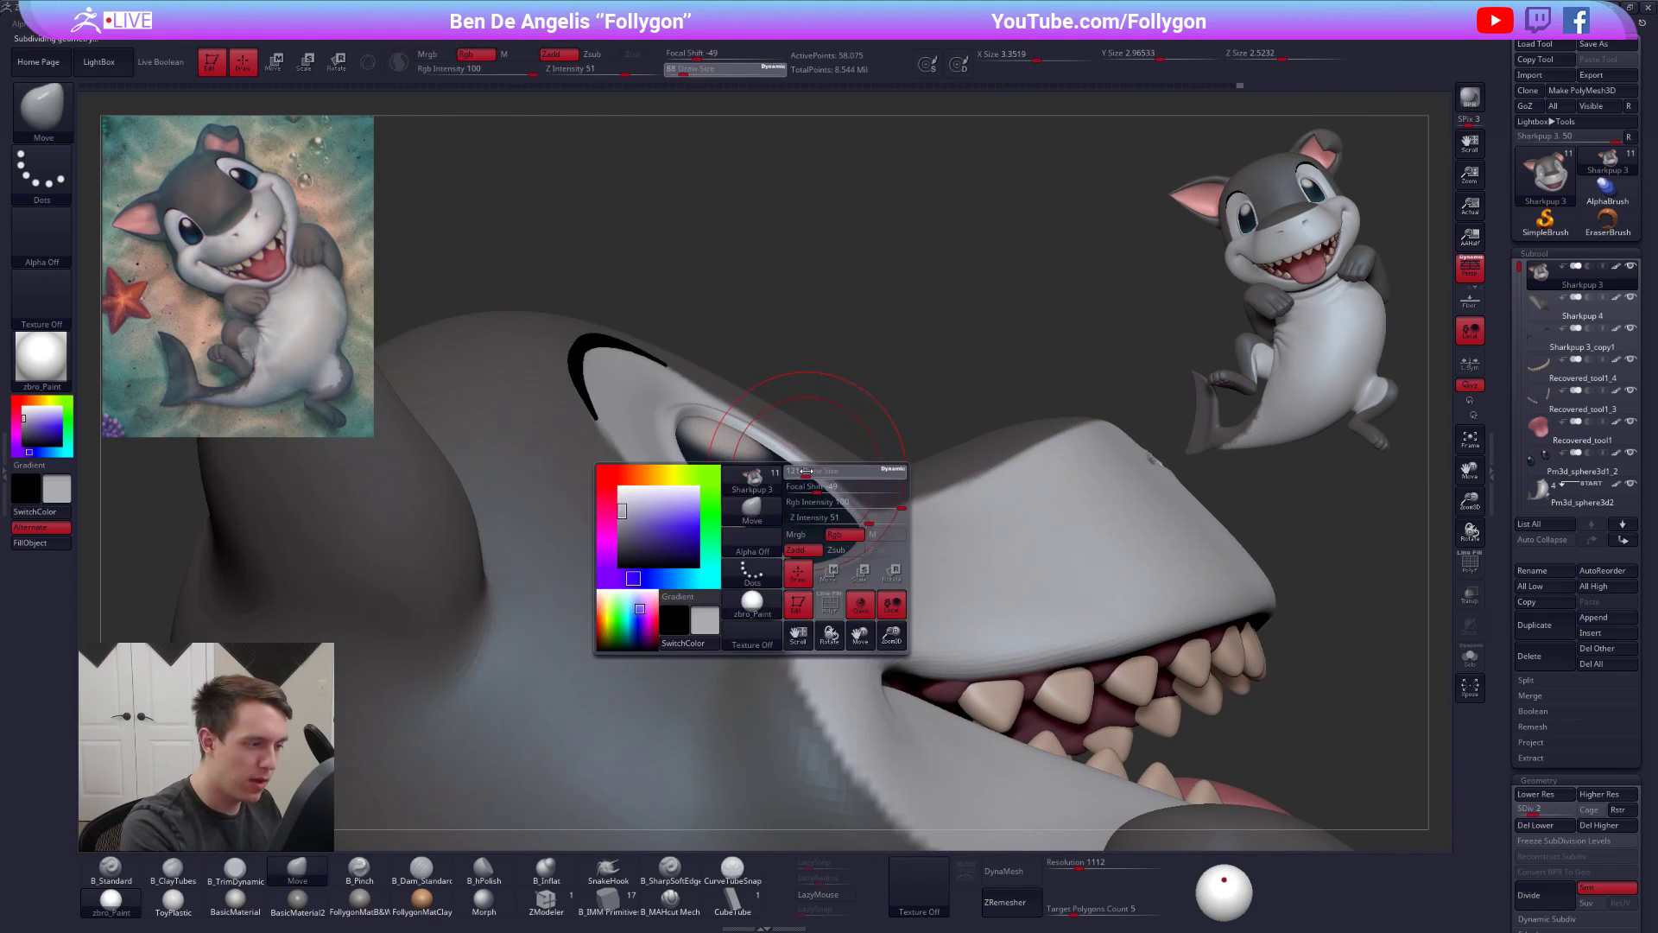
drag(816, 505, 822, 505)
mouse_move(803, 494)
right_down()
mouse_move(726, 487)
mouse_move(731, 546)
right_up()
drag(729, 549, 727, 539)
key(d)
right_drag(682, 528, 723, 502)
key(space)
drag(723, 502, 718, 498)
- Raise the head to subdivision level 5 and trim the outer eye rim with the TrimDynamic brush at draw size 74
key(d)
key(d)
key(space)
mouse_move(730, 520)
right_down()
mouse_move(740, 549)
mouse_move(720, 542)
right_up()
key(3)
mouse_move(717, 544)
mouse_down()
mouse_move(729, 604)
mouse_move(707, 518)
mouse_up()
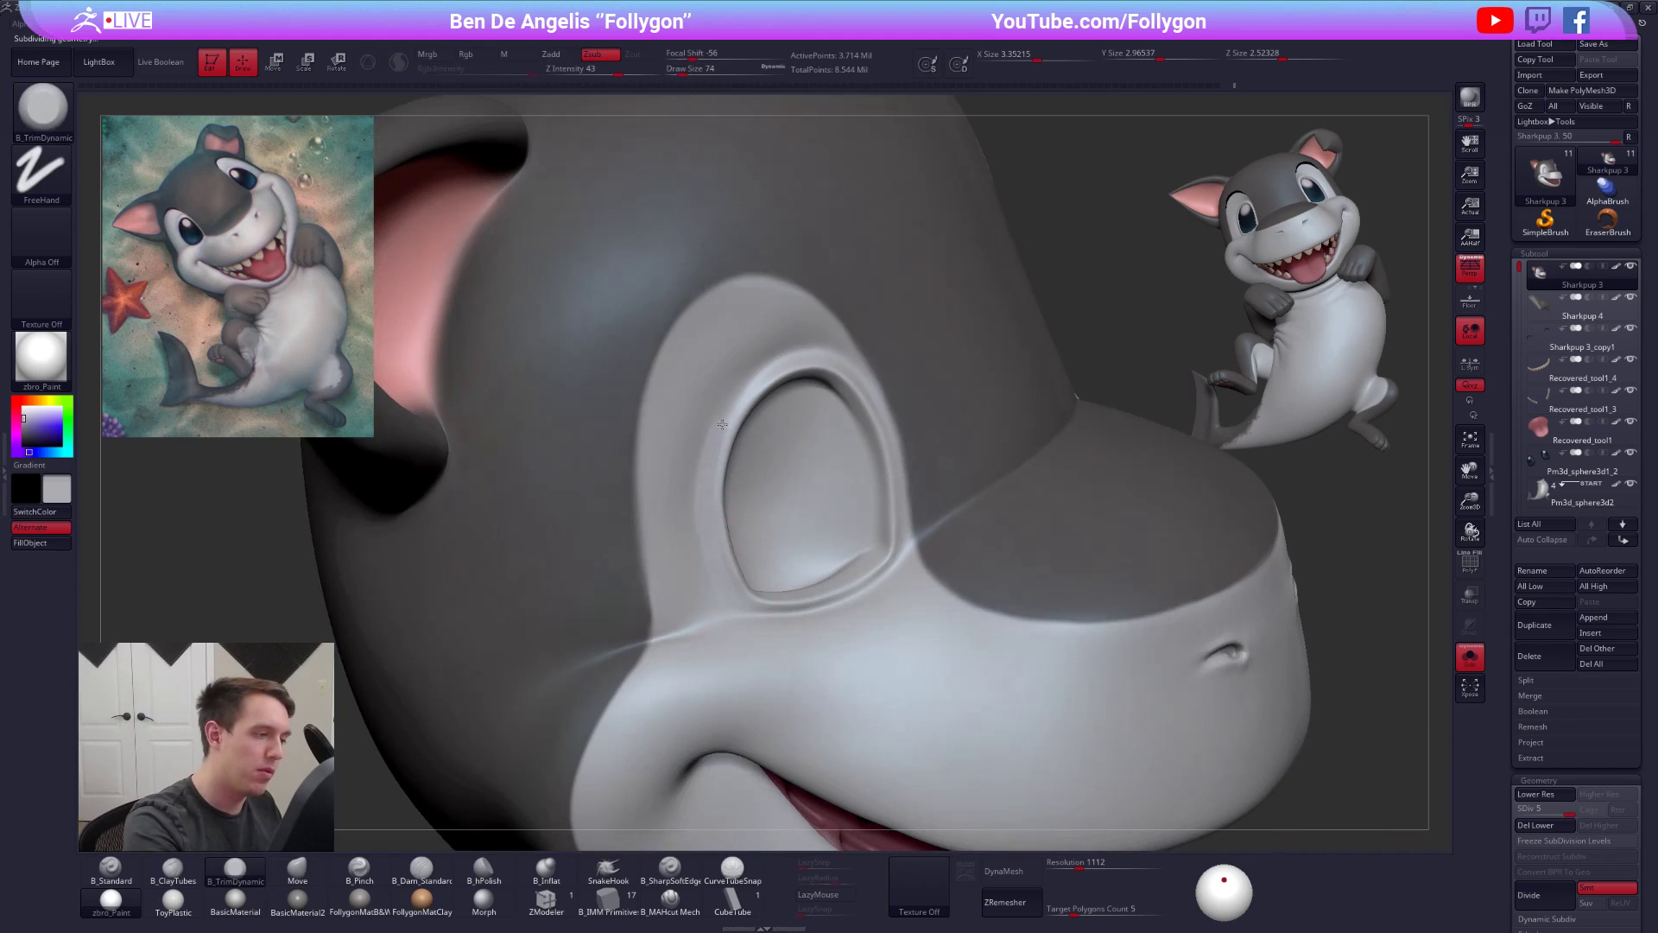
- Smooth the outer and lower eye rim at subdivision level 4 and return the head to level 5
key(shift+d)
key(shift+d)
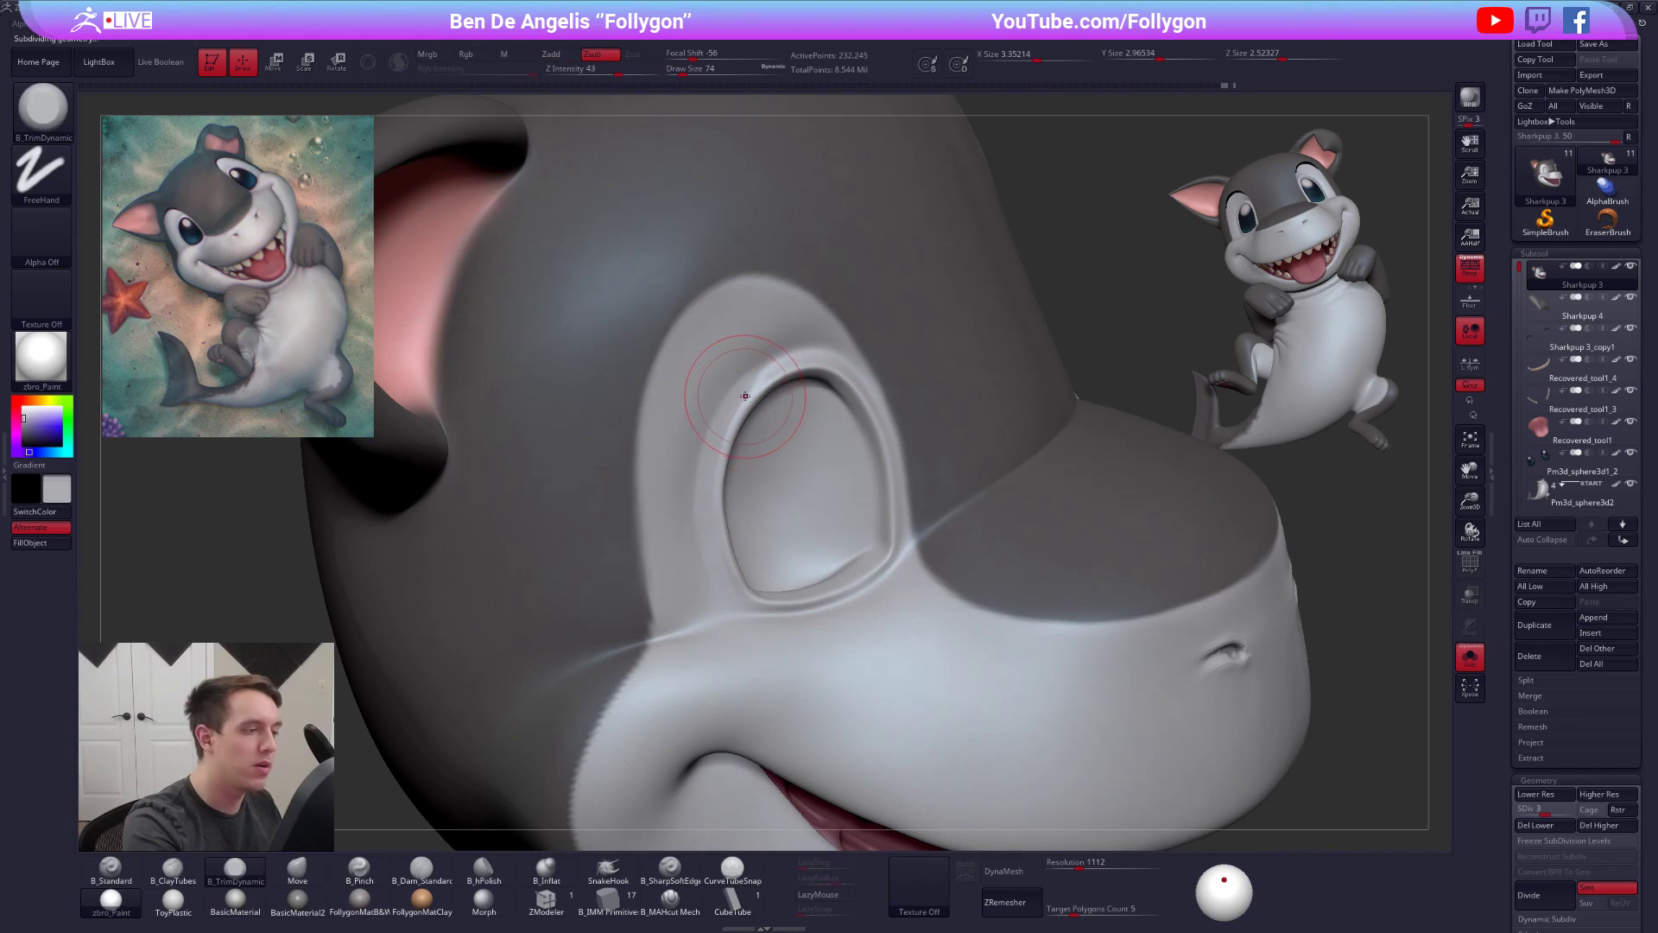
key(d)
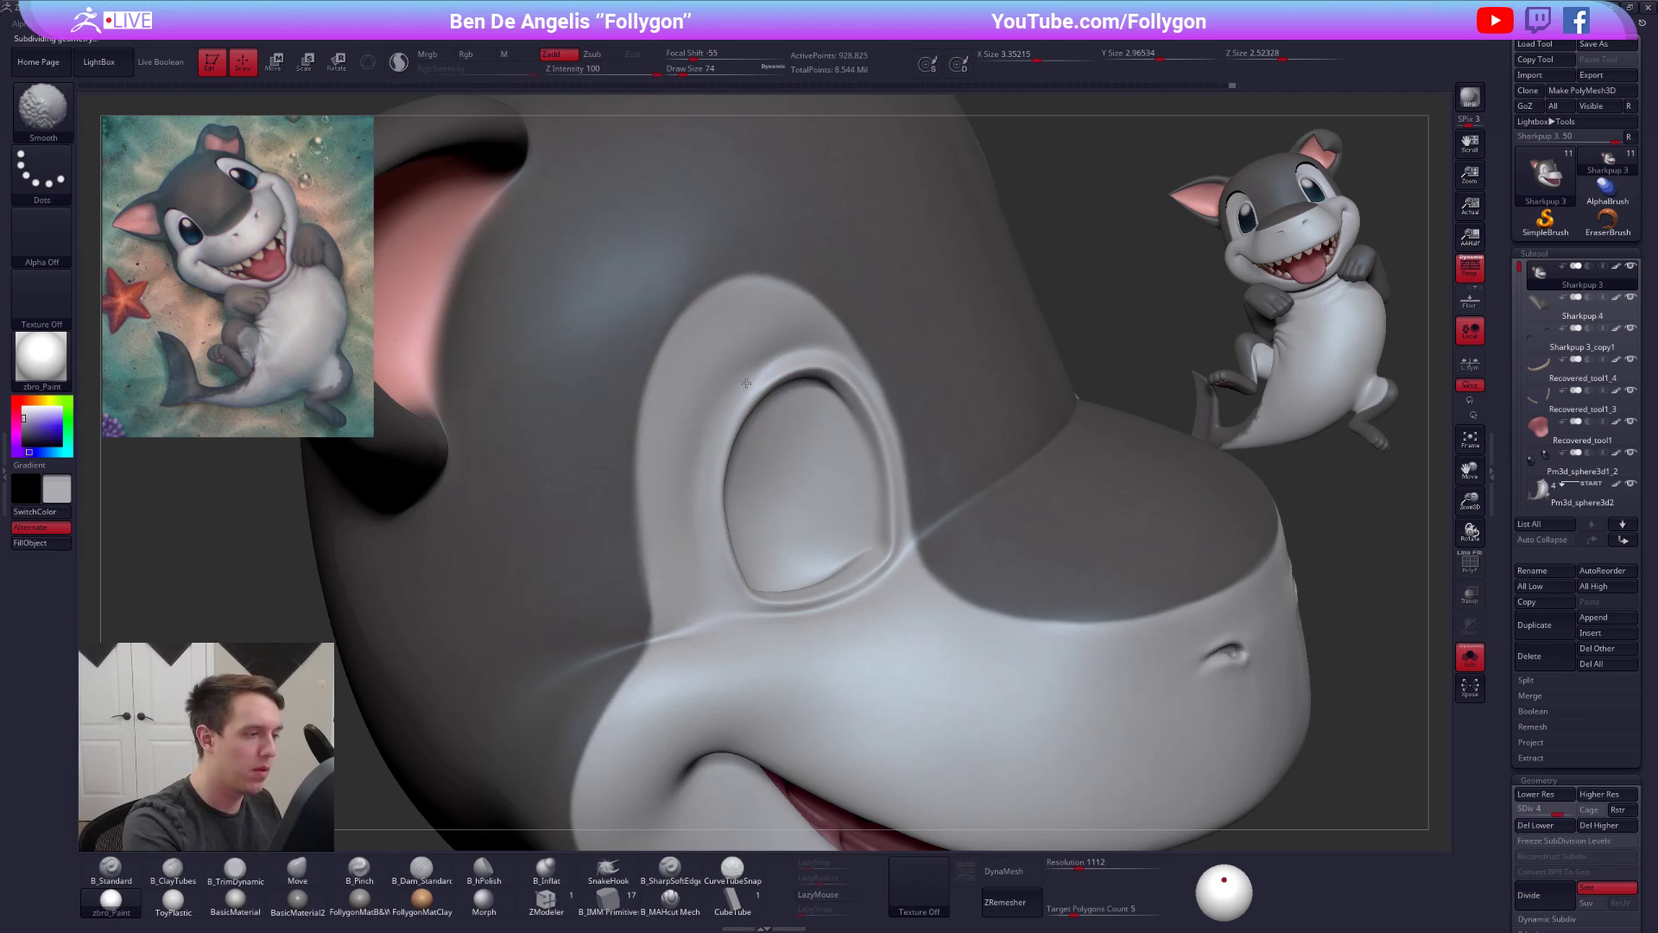
mouse_move(709, 557)
shift+mouse_down()
mouse_move(724, 588)
mouse_move(880, 577)
mouse_move(816, 605)
shift+mouse_up()
key(d)
mouse_move(784, 627)
right_down()
mouse_move(868, 629)
mouse_move(707, 576)
mouse_move(753, 522)
right_up()
key(shift+d)
key(d)
- Carve along the lower outer eye rim with the B_MAHcut Mech brush at draw size 40, redoing the first stroke with the head isolated
click(671, 901)
key(space)
drag(748, 523, 730, 522)
key(space)
drag(754, 357, 748, 360)
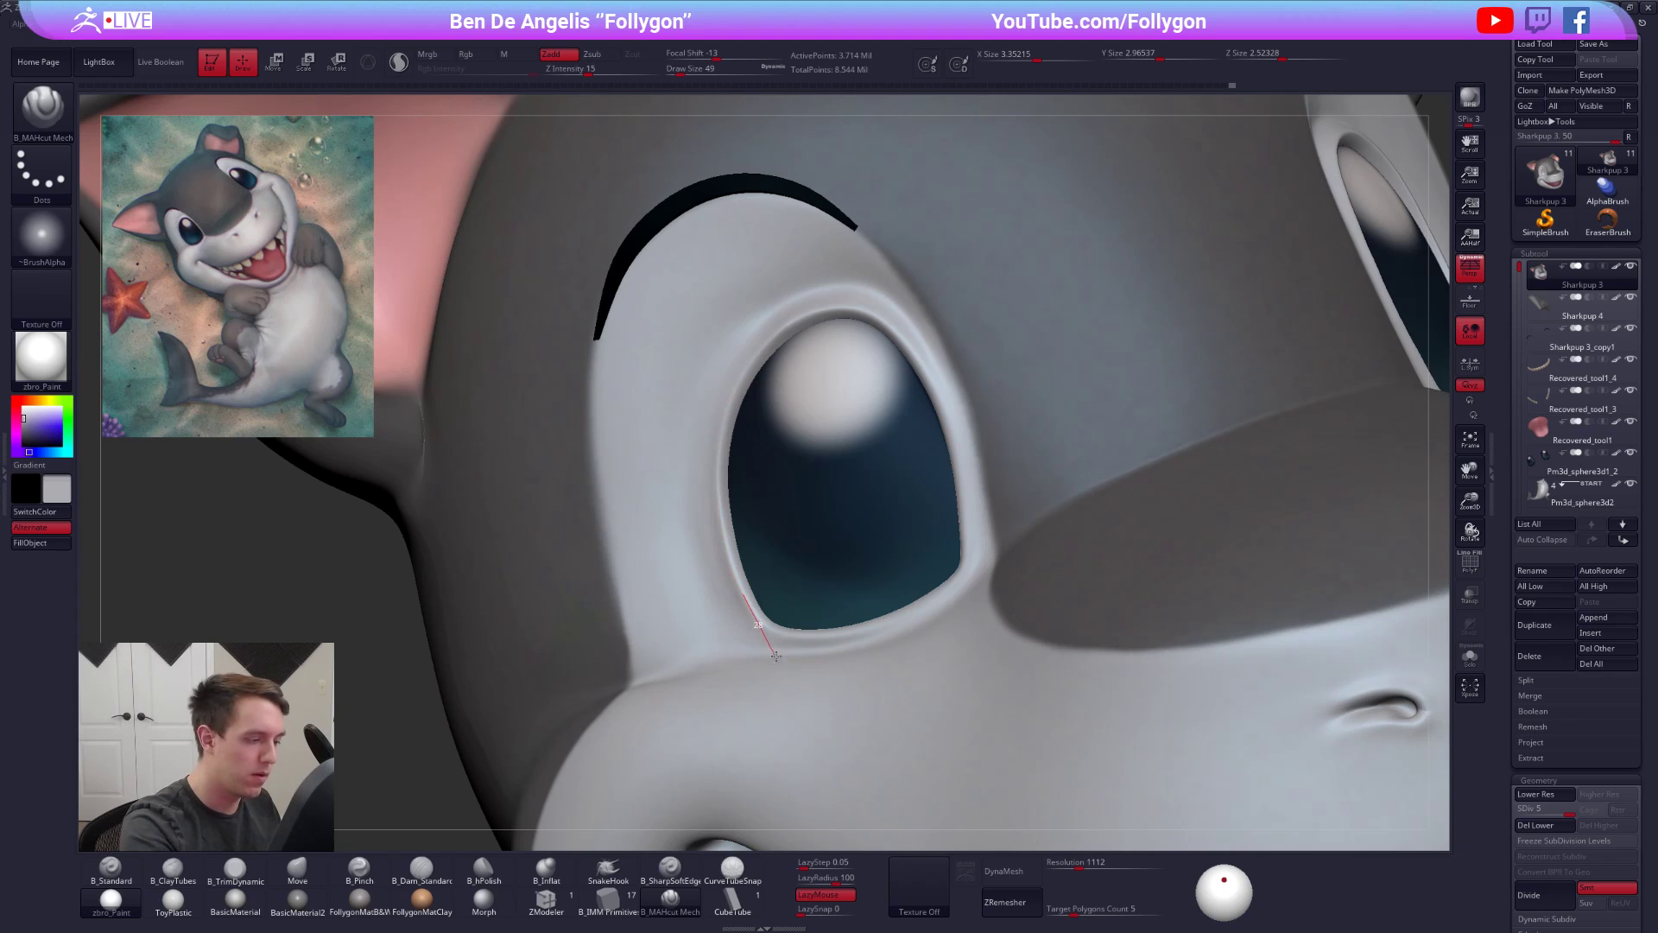
drag(796, 671, 804, 671)
key(ctrl+z)
key(alt+s)
right_drag(823, 661, 843, 682)
drag(762, 626, 822, 634)
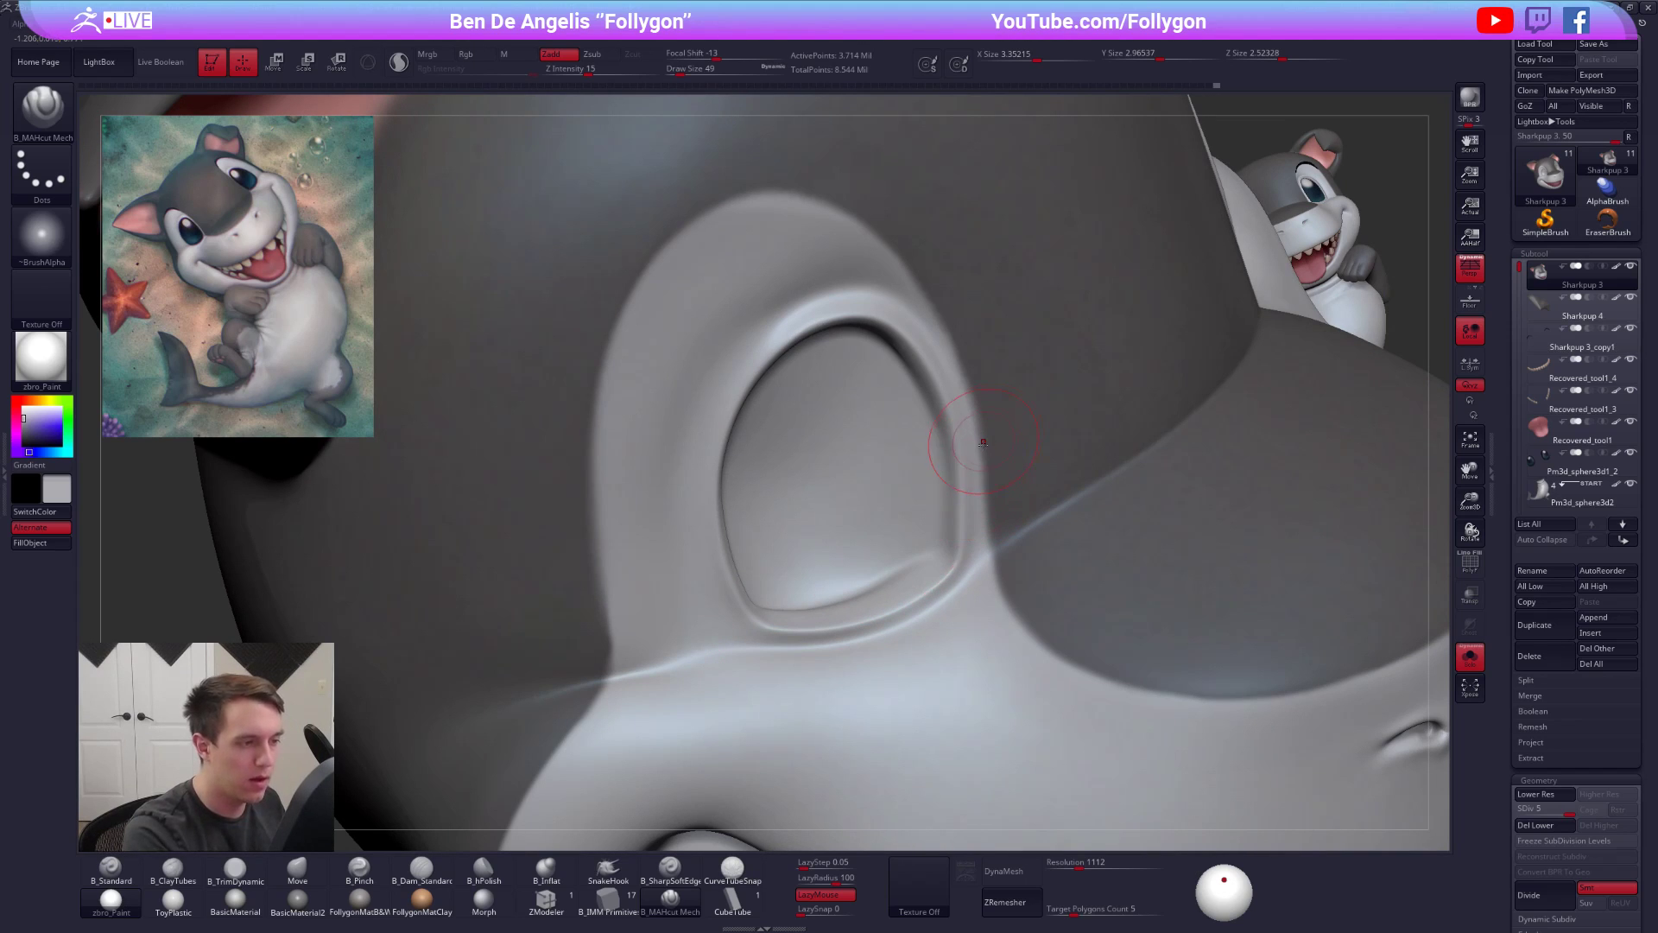
key(alt+s)
- Adjust the face around the eye with the Move brush at subdivision level 2, using draw sizes 130 and 192
ctrl+right_drag(999, 495, 958, 639)
alt+right_drag(1099, 648, 809, 602)
ctrl+right_drag(1321, 758, 1255, 755)
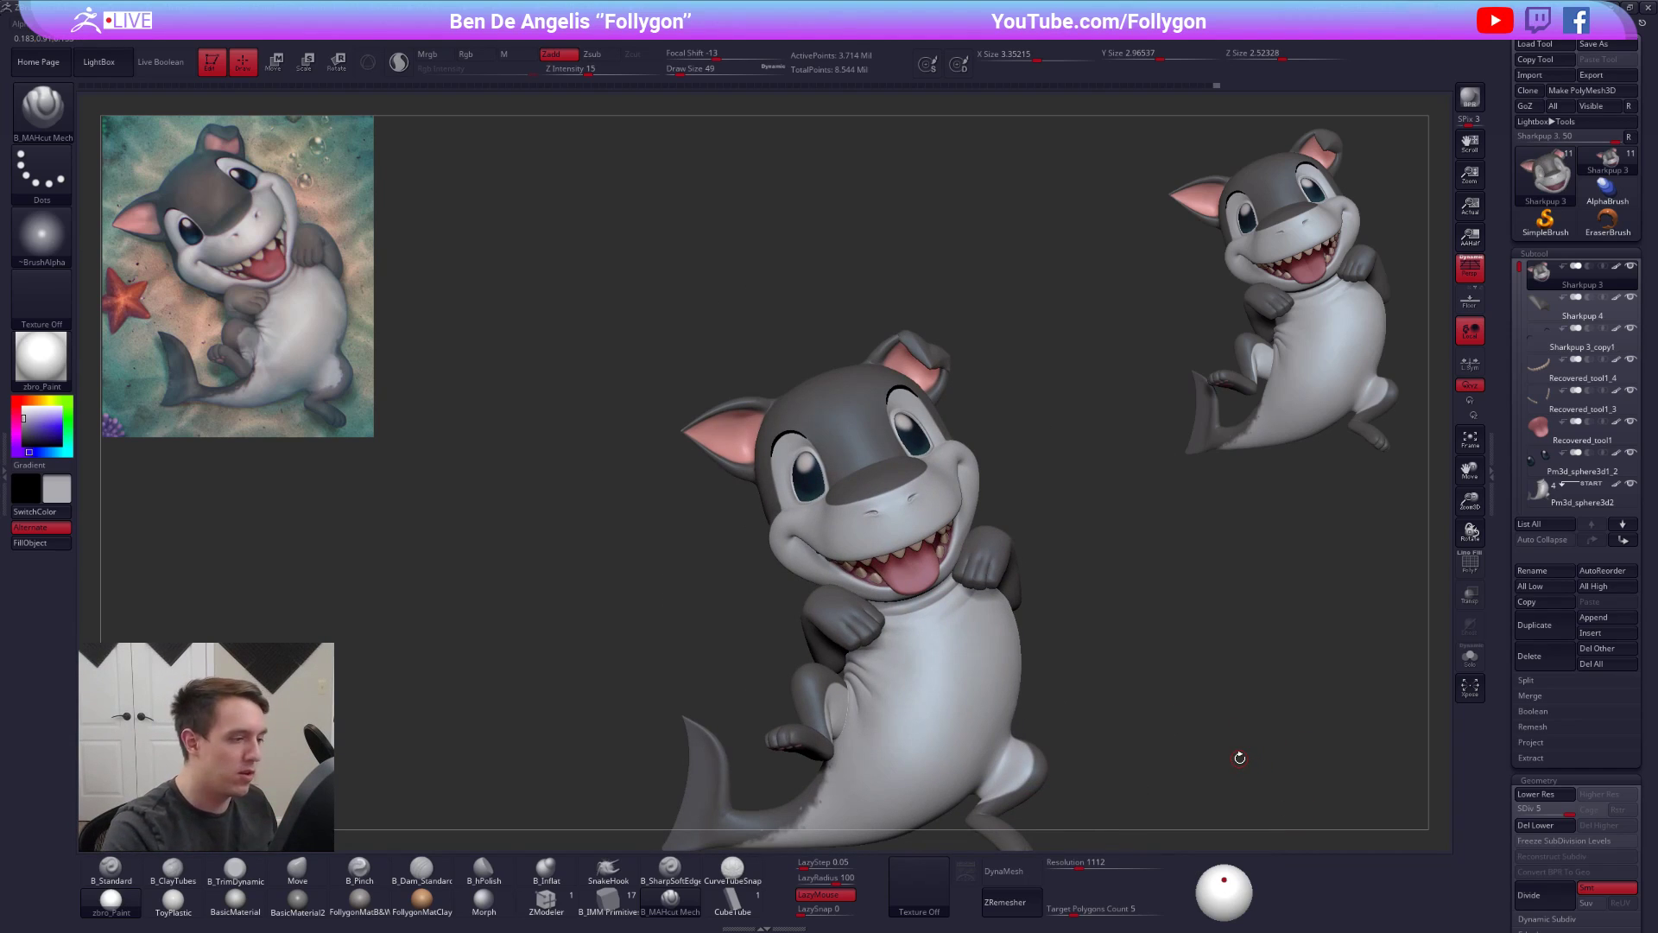
right_drag(795, 569, 851, 574)
alt+right_drag(850, 574, 790, 518)
key(shift+d)
key(shift+d)
key(shift+d)
key(space)
drag(789, 481, 780, 469)
key(b)
key(m)
key(v)
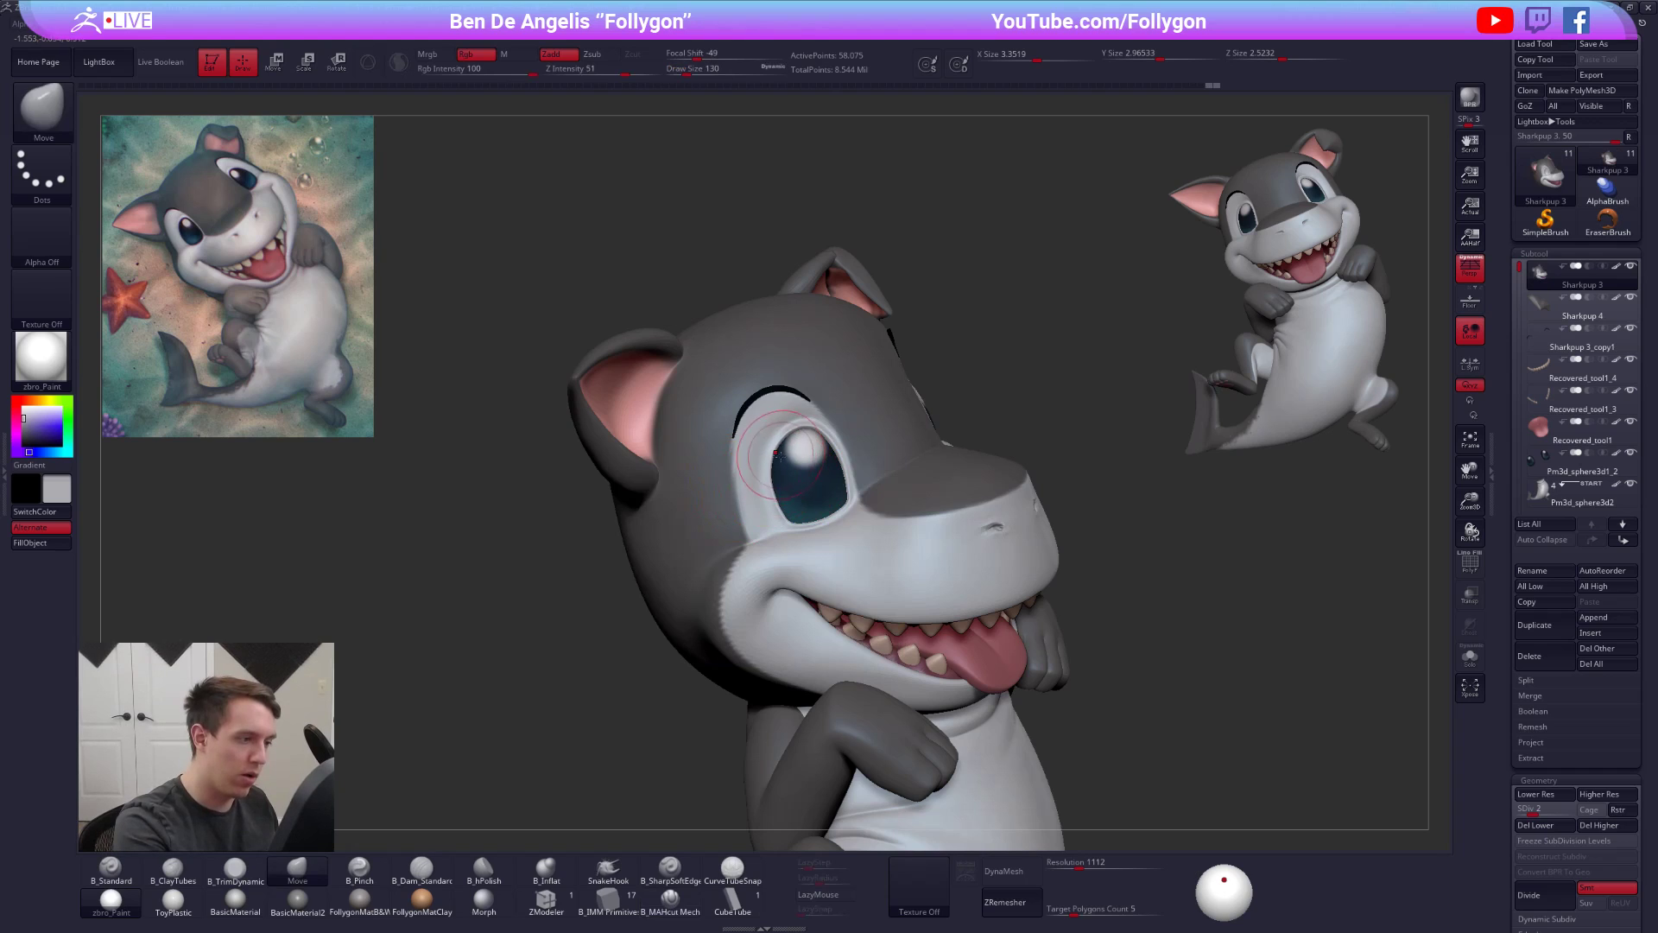
right_drag(790, 500, 725, 507)
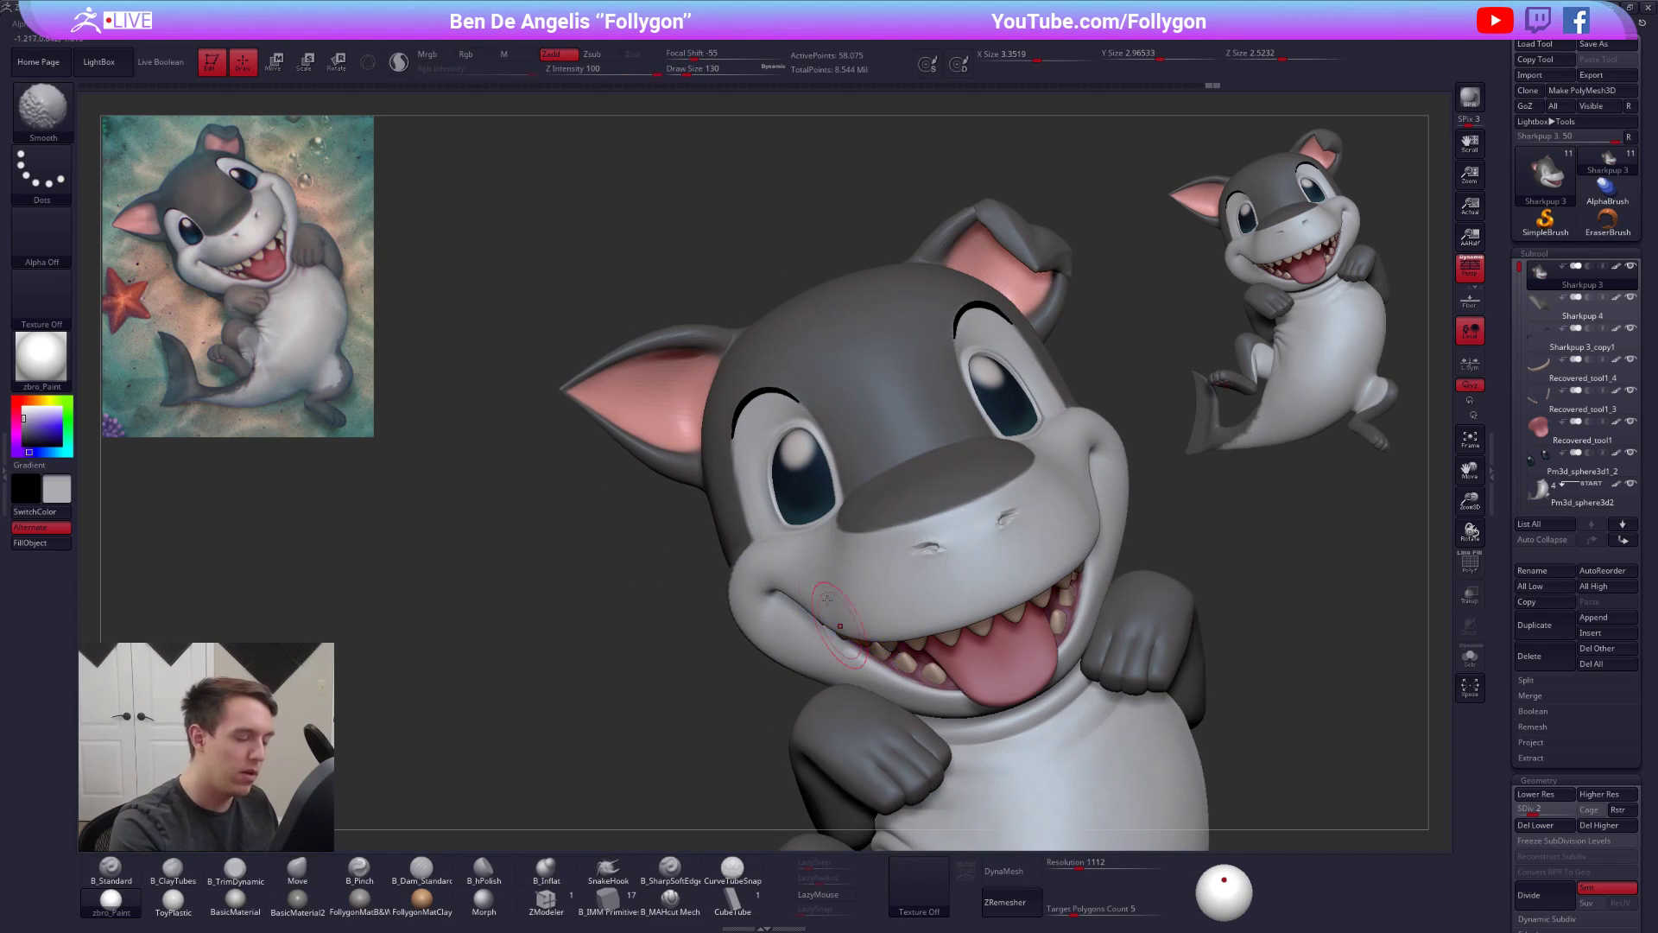
key(space)
drag(766, 484, 771, 484)
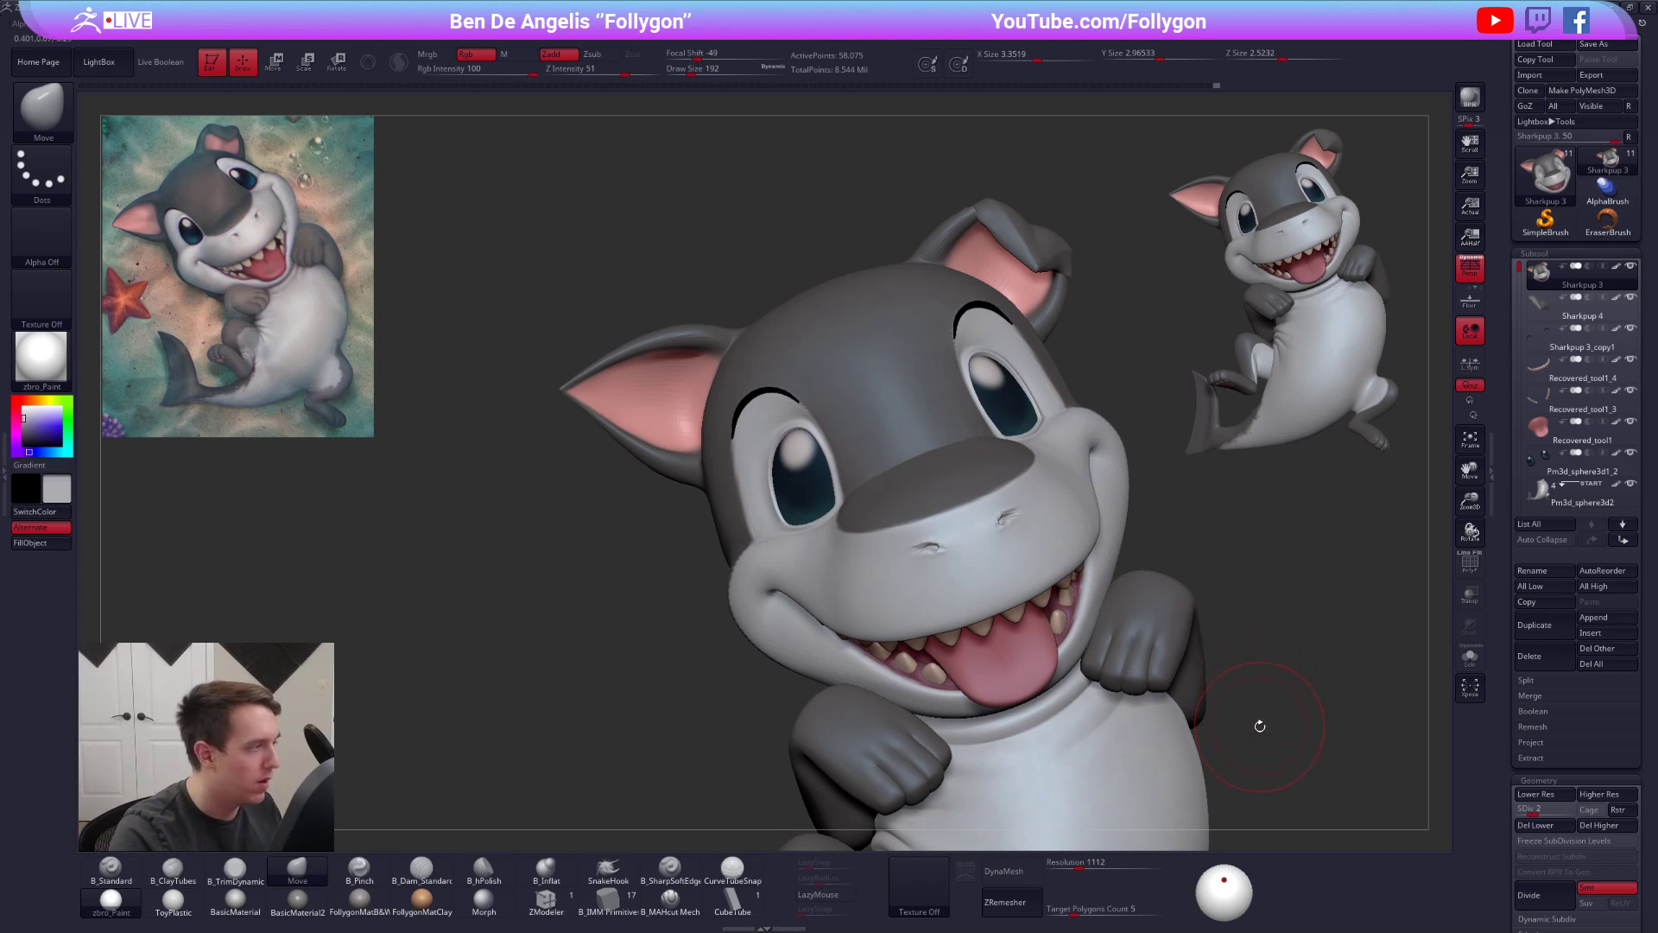
- Refine the form around both eyes with the Move brush, working round to the folded-ear side
right_drag(1260, 725, 1334, 722)
right_drag(796, 557, 778, 507)
key(space)
drag(785, 510, 779, 509)
mouse_move(968, 522)
right_down()
mouse_move(833, 518)
mouse_move(834, 535)
mouse_move(851, 509)
right_up()
key(space)
drag(851, 509, 844, 510)
- Flatten the outer rim of the eye under the folded ear with TrimDynamic at draw size 74, working up to subdivision level 3
key(3)
drag(768, 400, 783, 406)
ctrl+right_drag(783, 406, 797, 412)
key(space)
drag(797, 412, 796, 414)
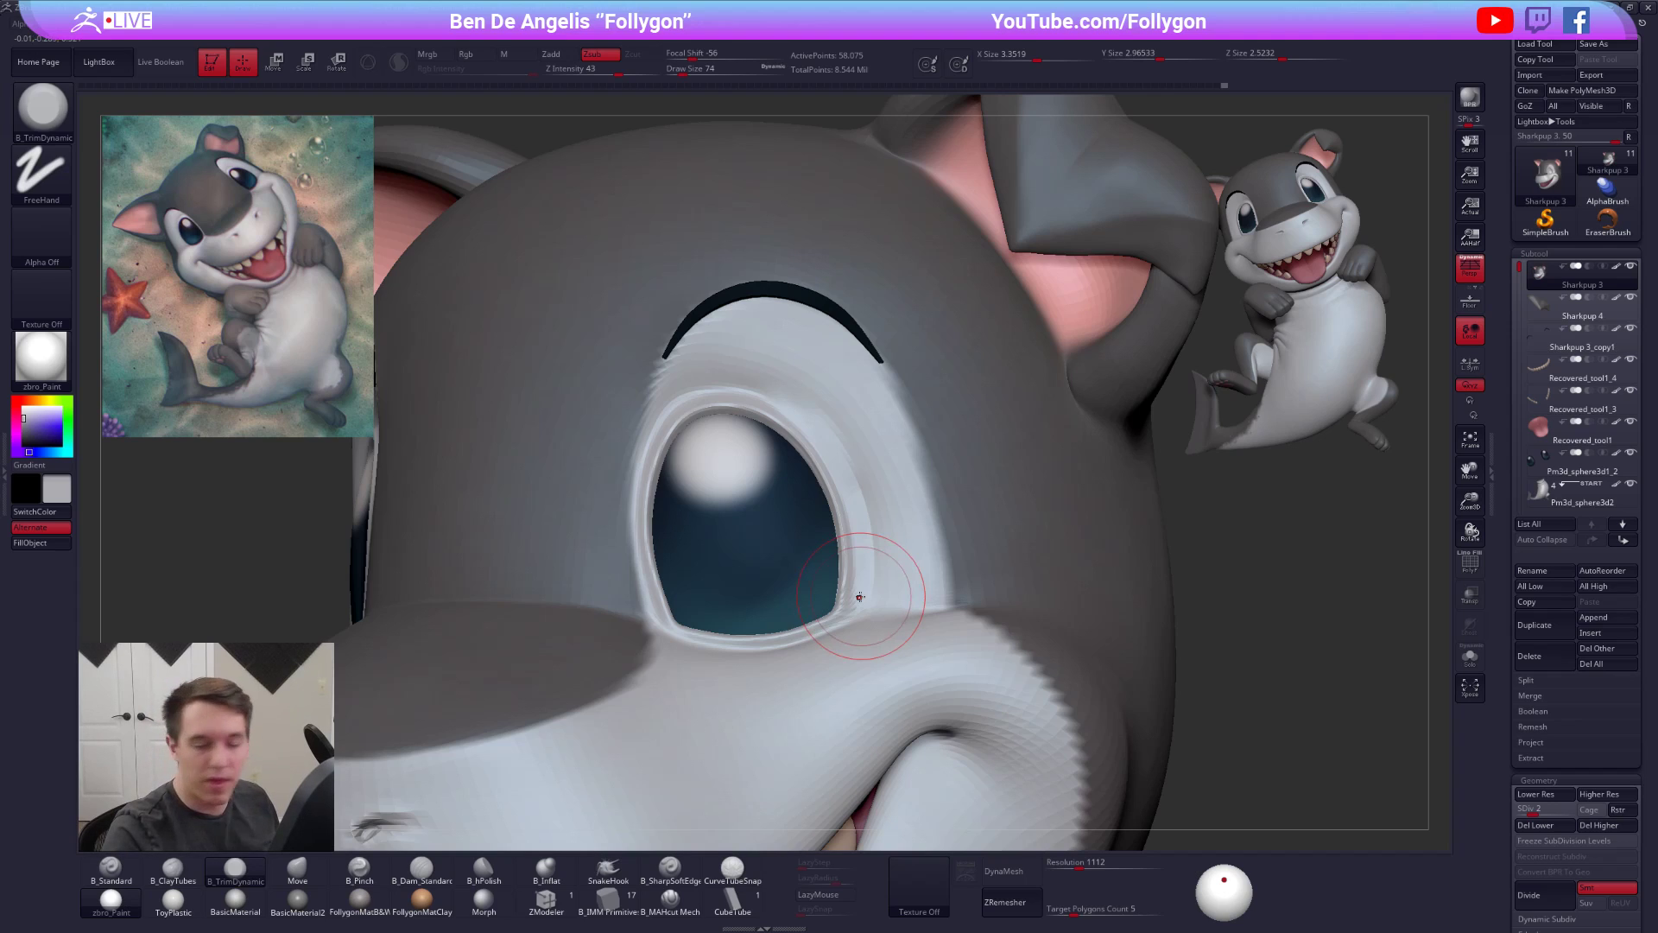
key(d)
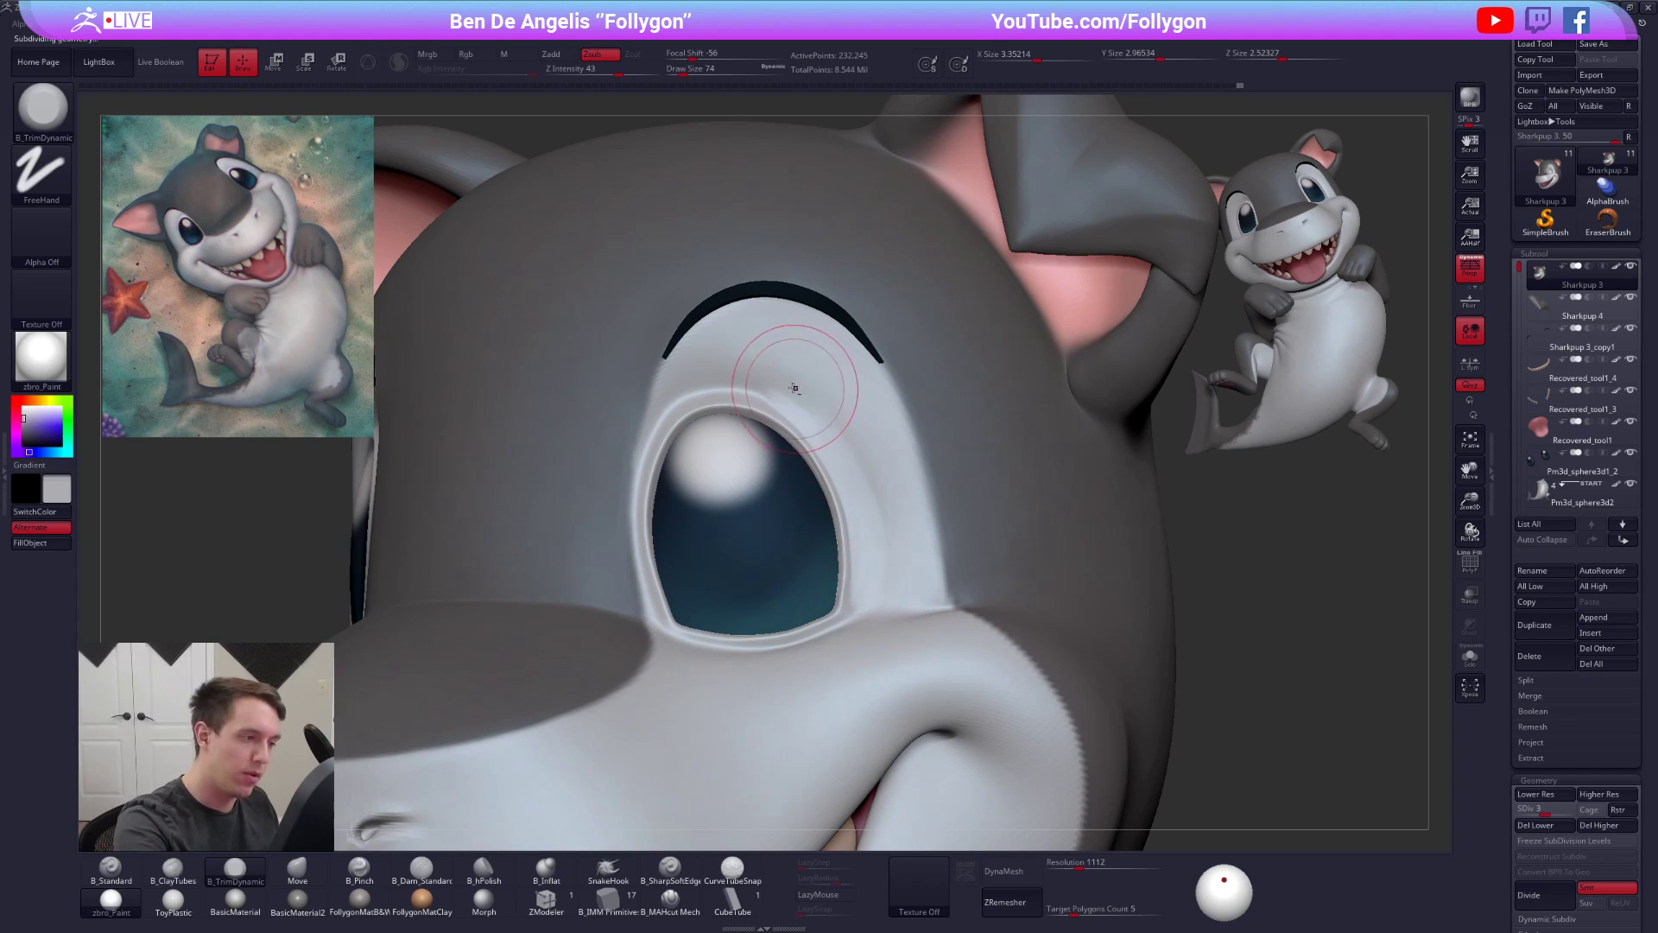
mouse_move(782, 395)
mouse_down()
mouse_move(855, 499)
mouse_move(802, 442)
mouse_up()
- Smooth the lower edge and inner side of the eye rim under the folded ear, isolating the head
key(alt+s)
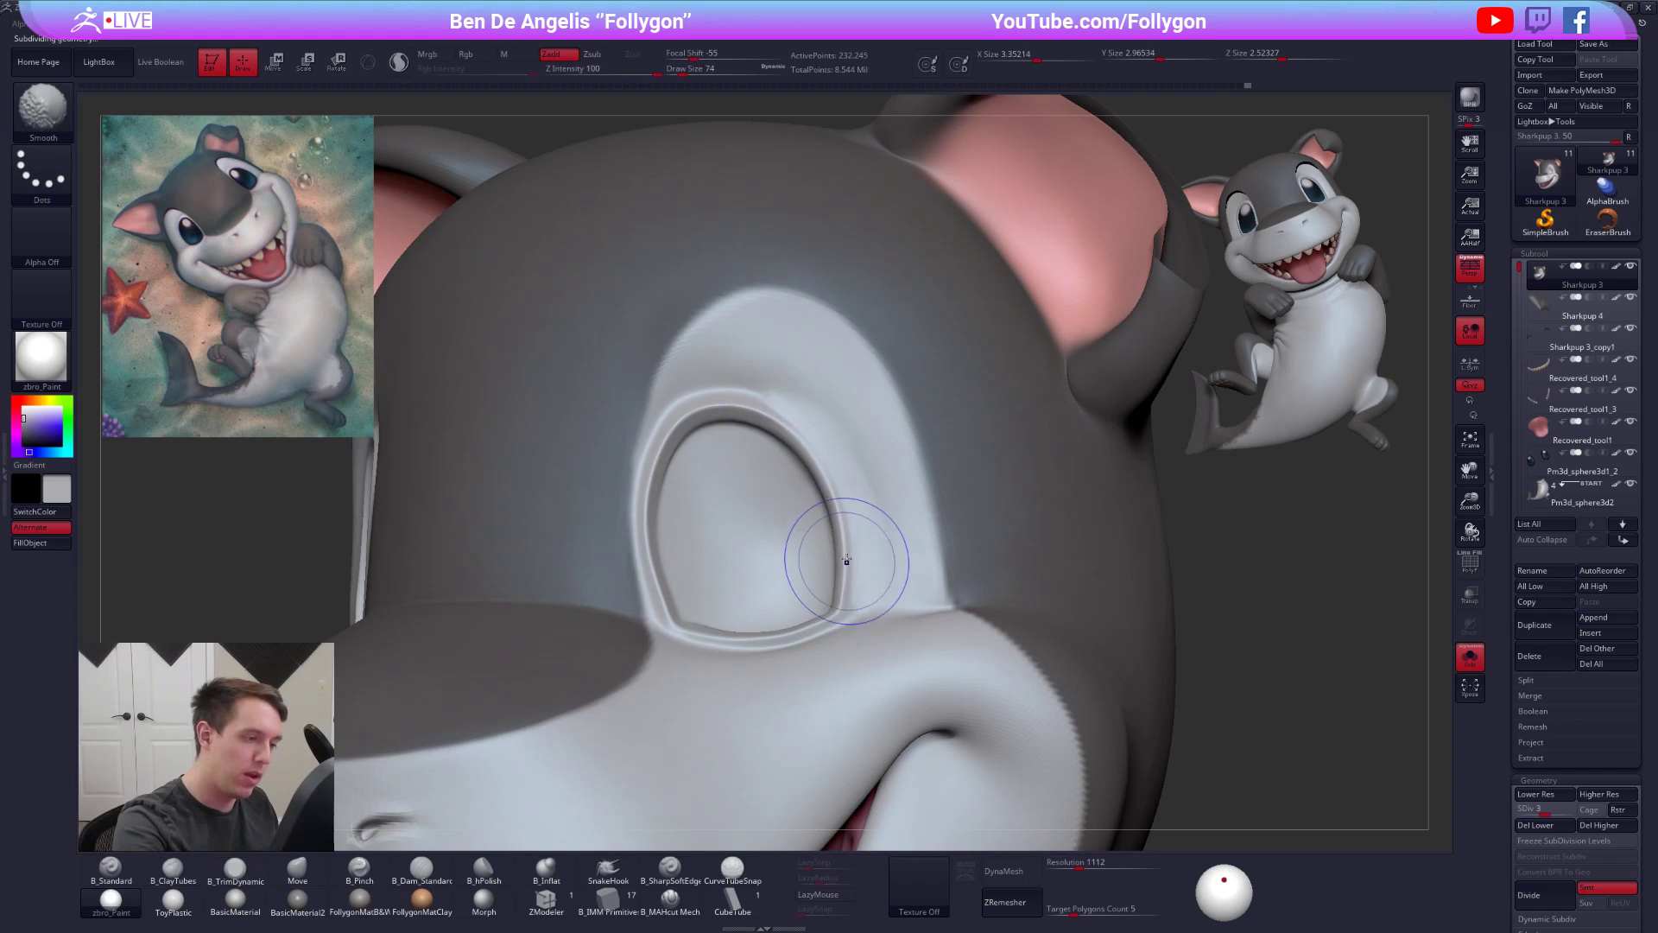
key(alt+s)
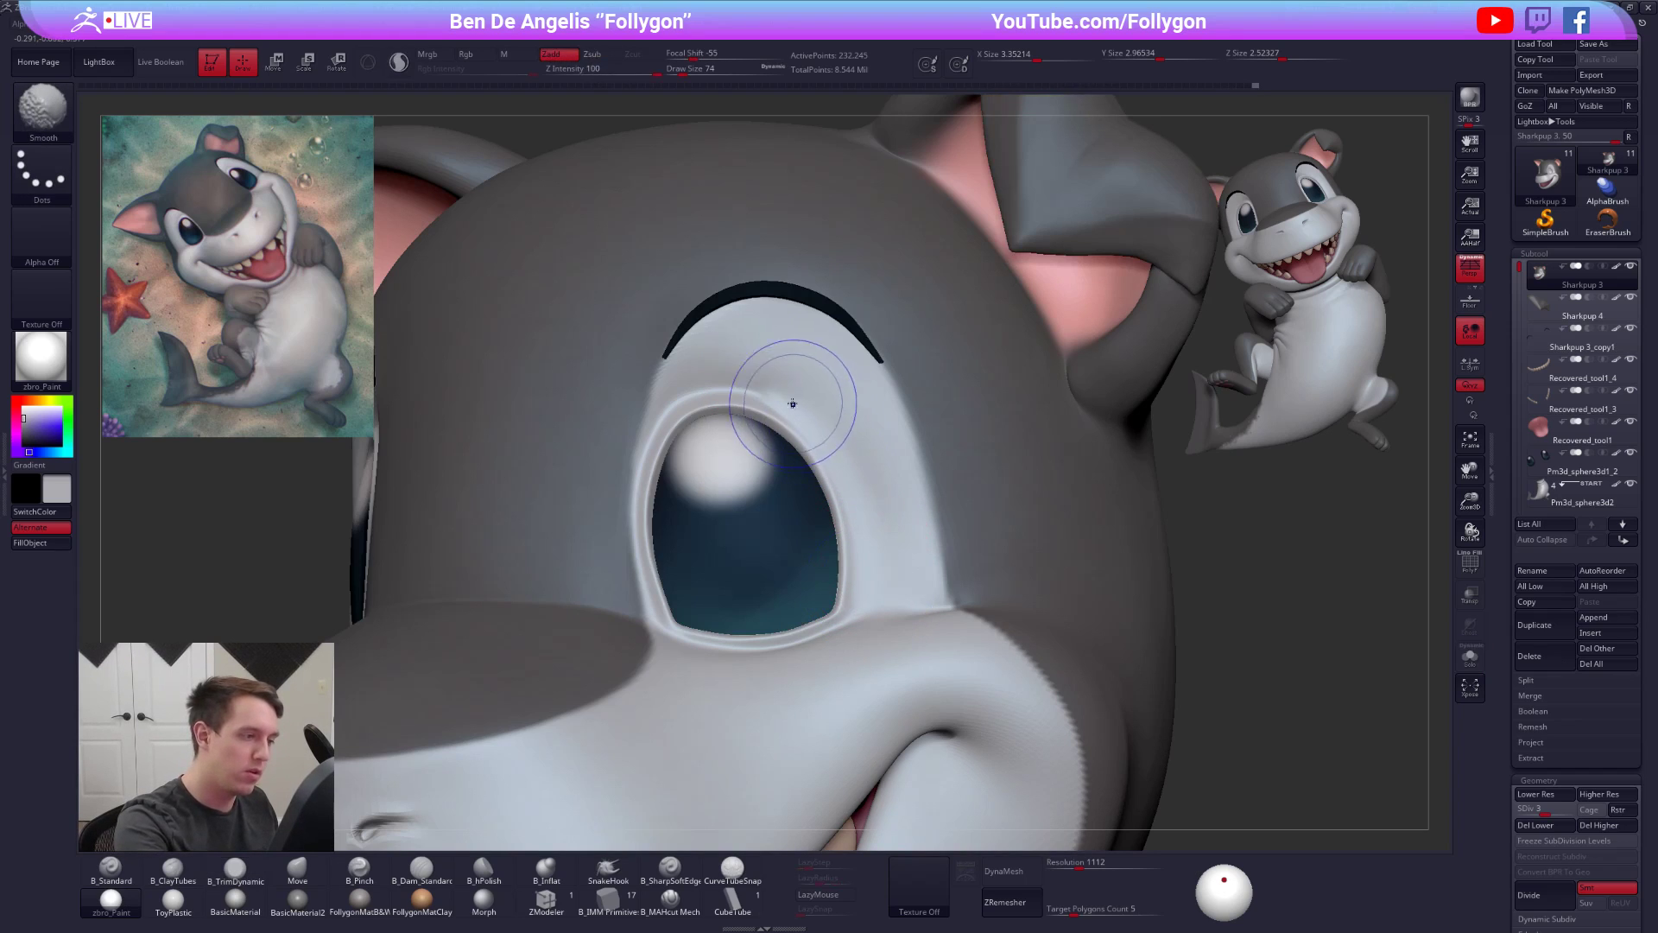
mouse_move(821, 614)
shift+mouse_down()
mouse_move(761, 644)
mouse_move(689, 644)
shift+mouse_up()
key(alt+s)
right_drag(715, 658, 656, 596)
mouse_move(647, 592)
shift+mouse_down()
mouse_move(633, 511)
mouse_move(654, 442)
shift+mouse_up()
mouse_move(654, 442)
shift+mouse_down()
mouse_move(634, 455)
mouse_move(640, 563)
shift+mouse_up()
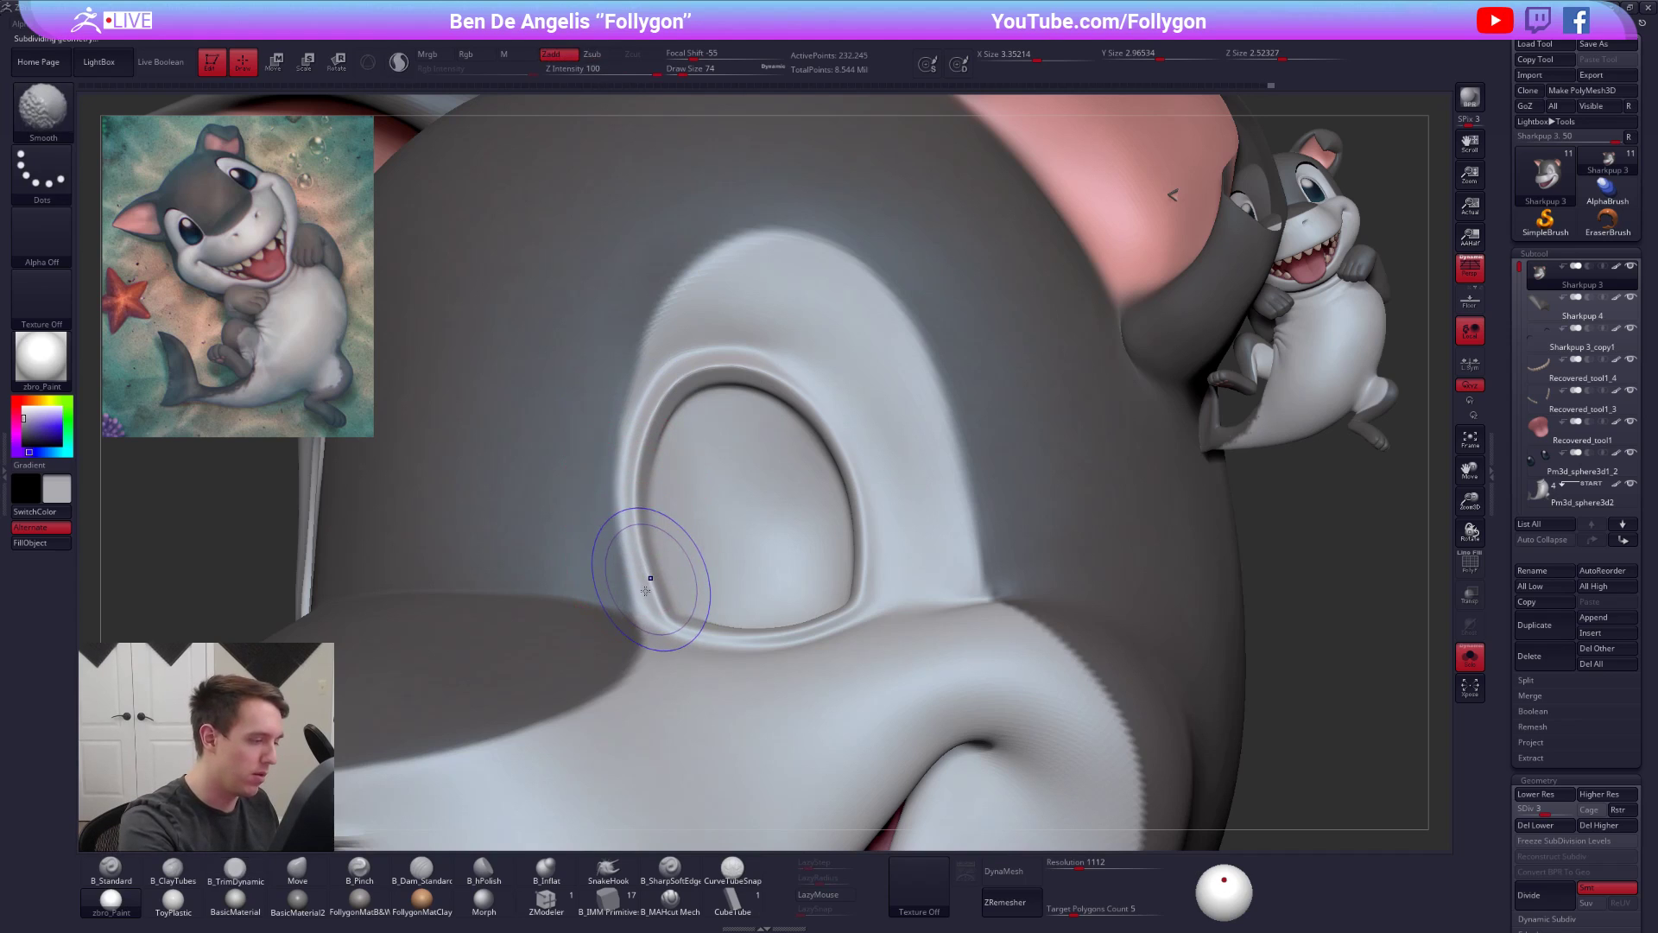
- Smooth the lower inner corner and upper outer edge of the eye rim at subdivision level 3
key(shift+d)
key(d)
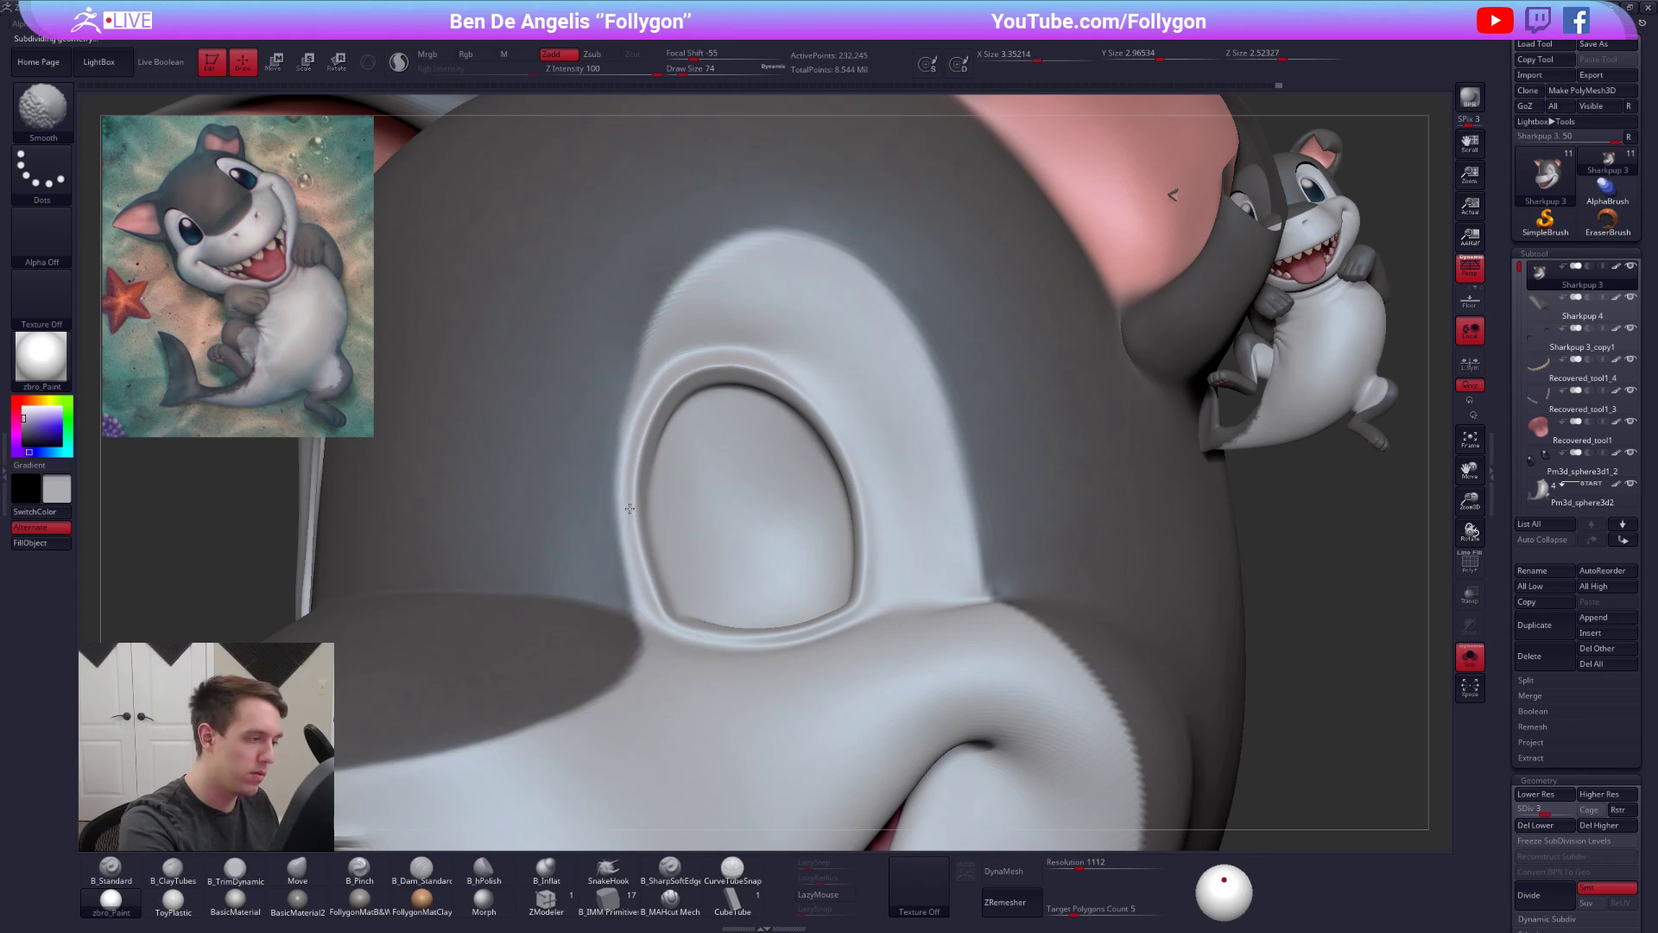
shift+drag(668, 608, 672, 577)
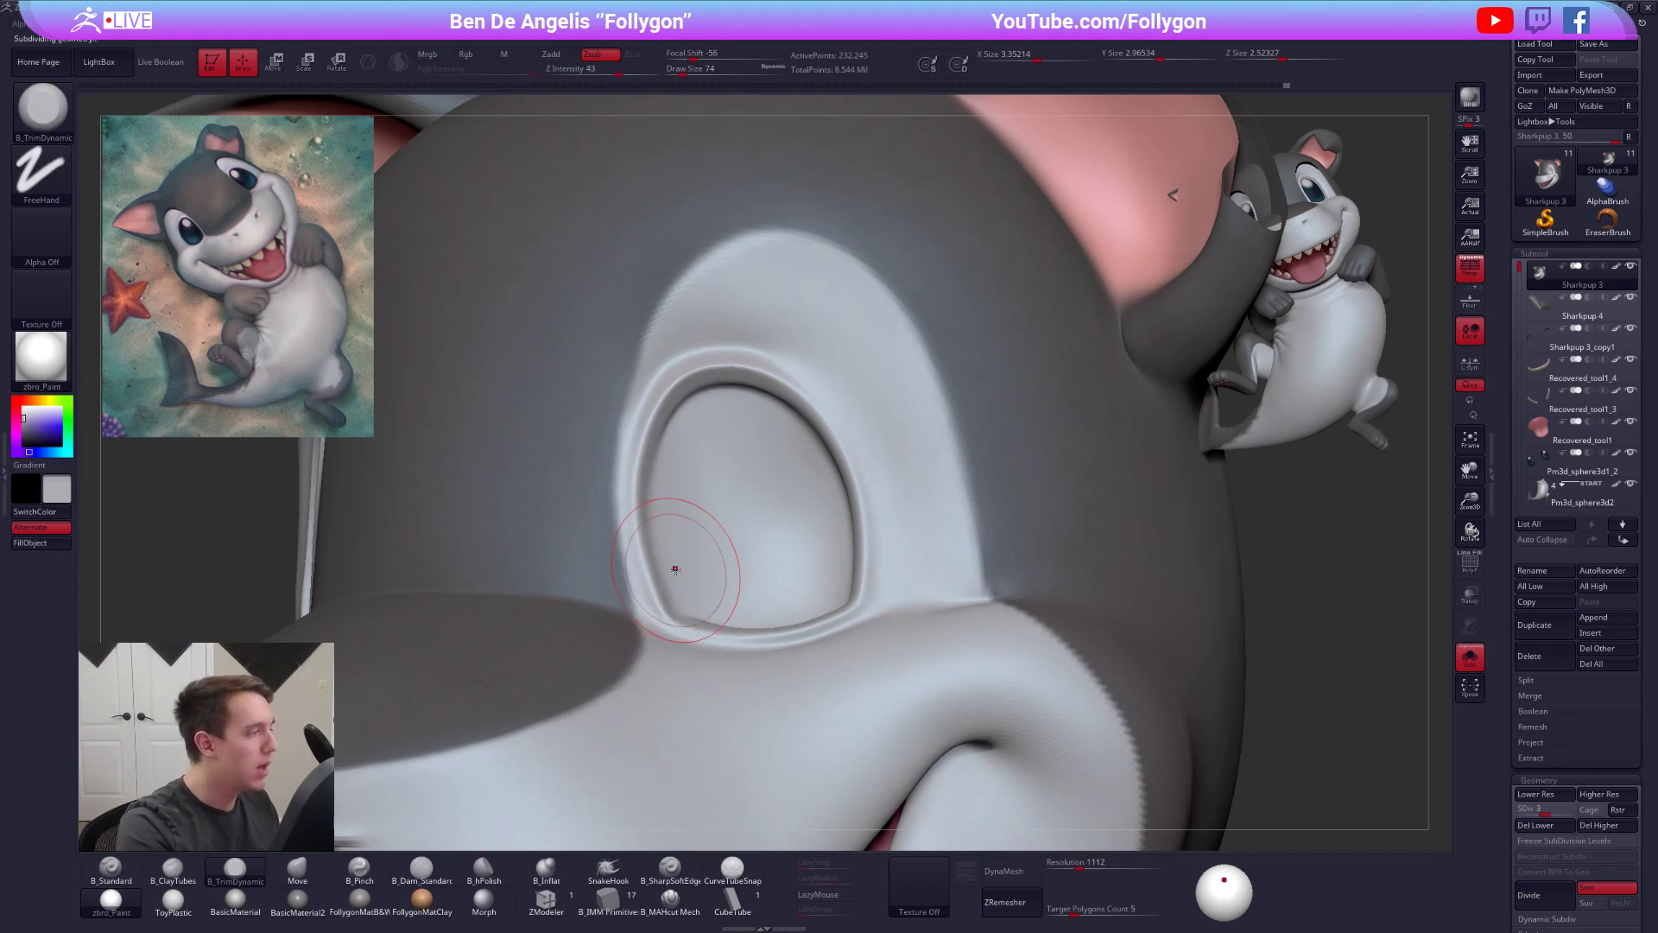
mouse_move(866, 459)
shift+mouse_down()
mouse_move(820, 386)
mouse_move(833, 407)
shift+mouse_up()
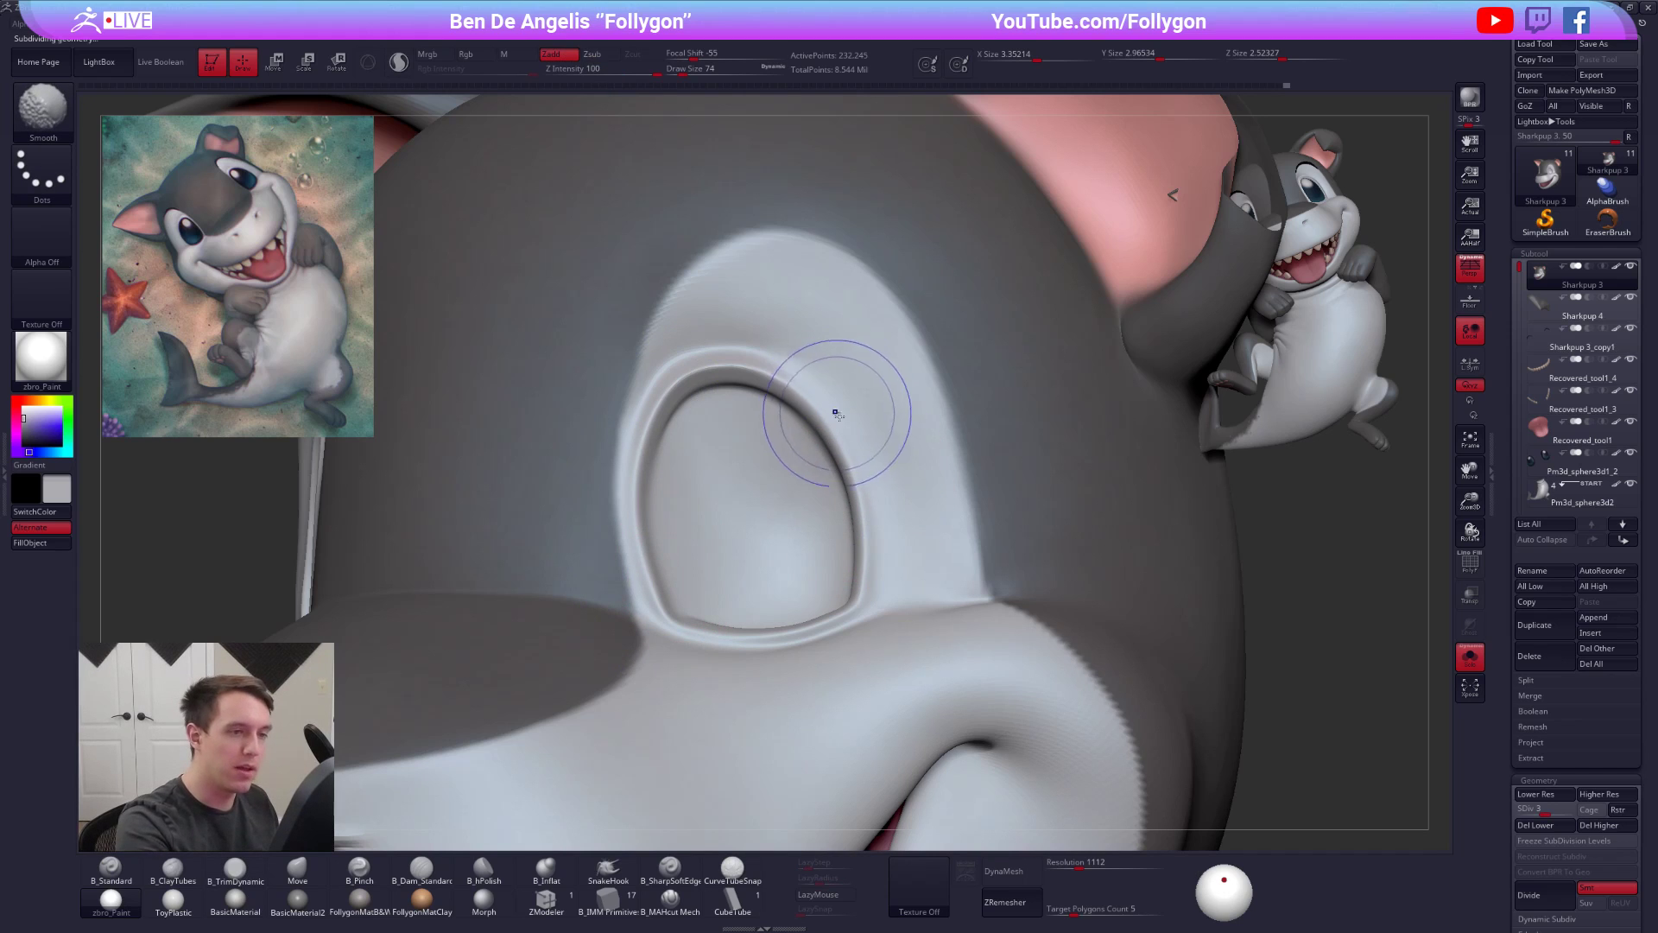
right_drag(832, 406, 877, 473)
right_drag(876, 551, 822, 635)
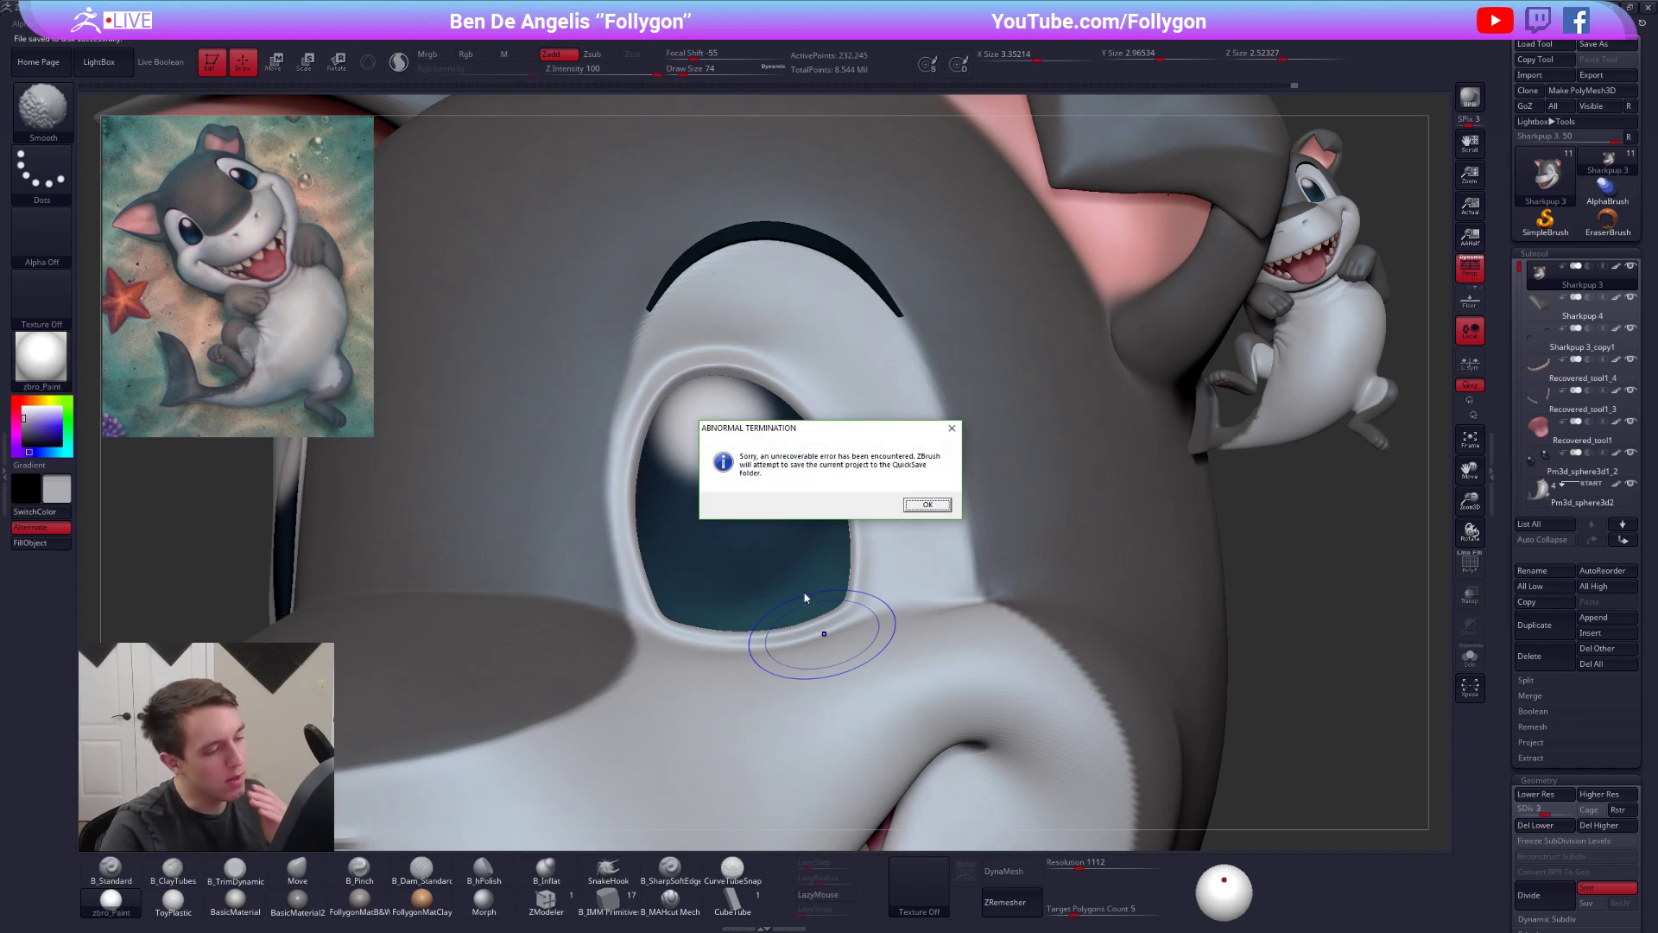
- Close the crash notices, relaunch ZBrush and dismiss its home page
click(925, 507)
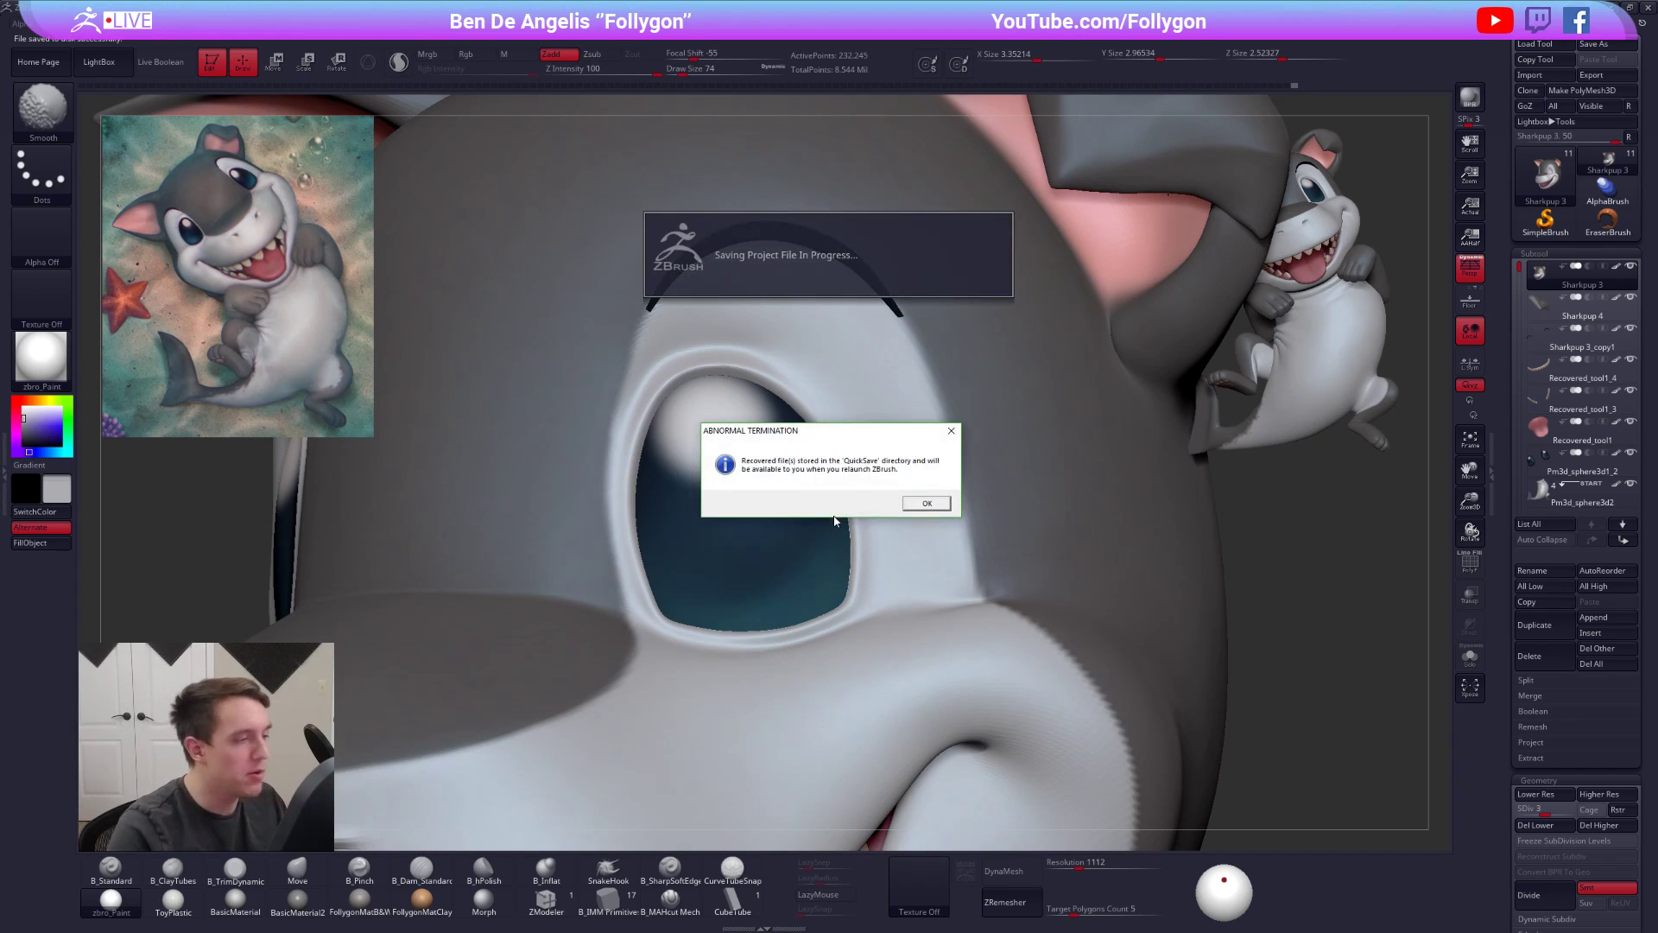
click(941, 505)
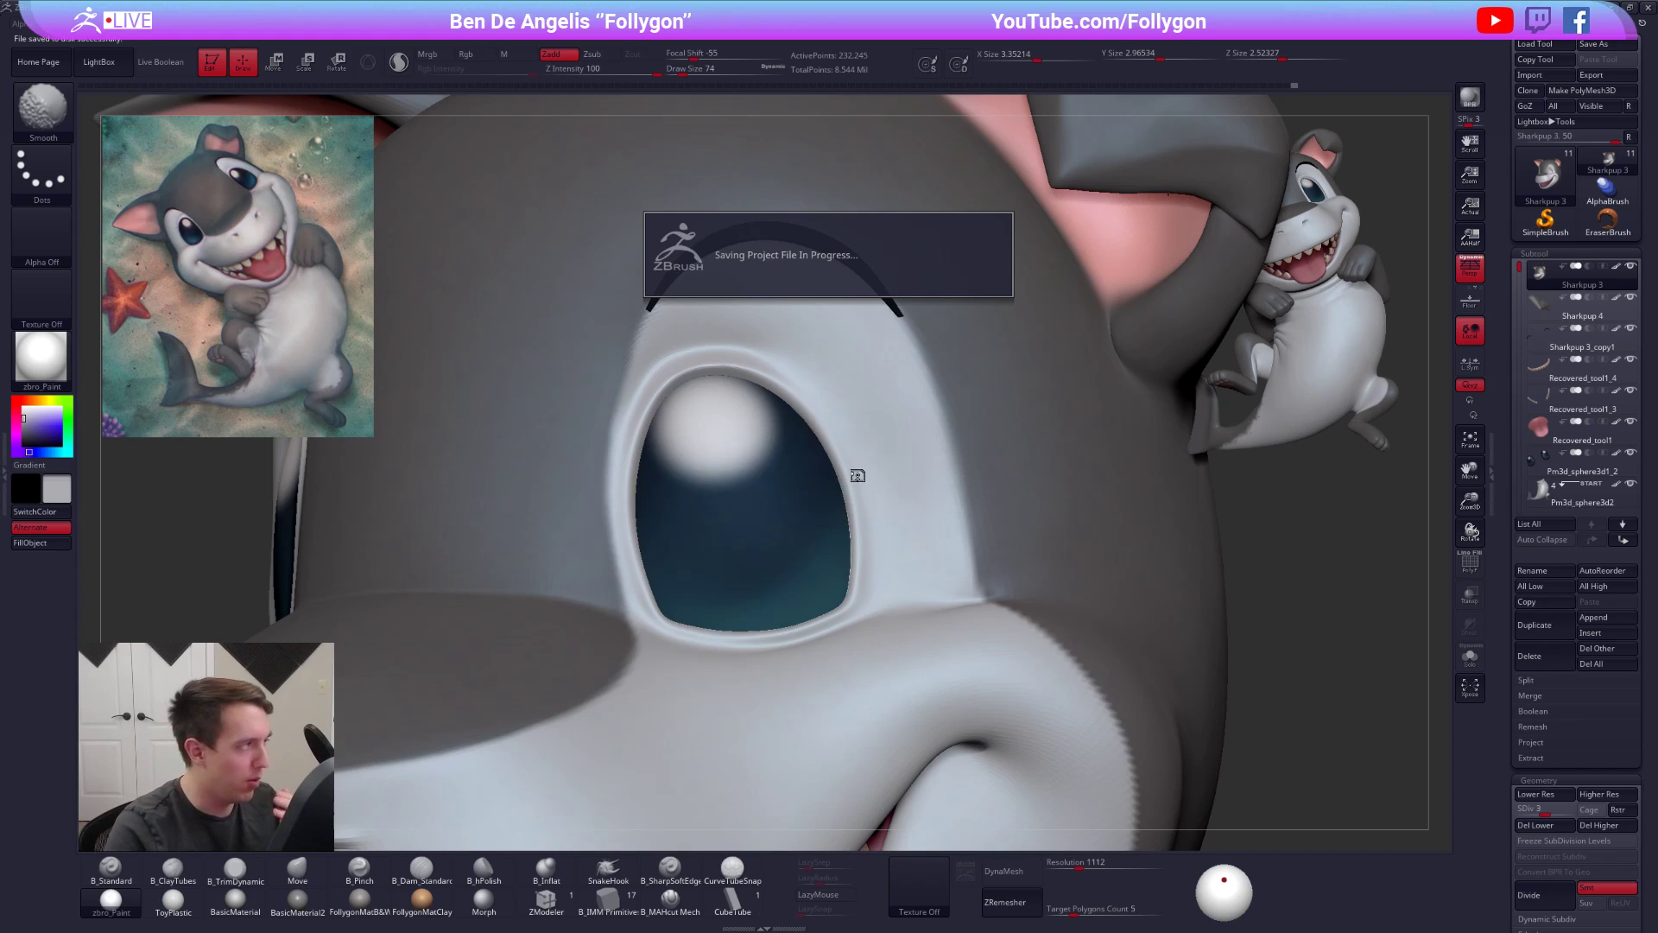
key(alt+Tab)
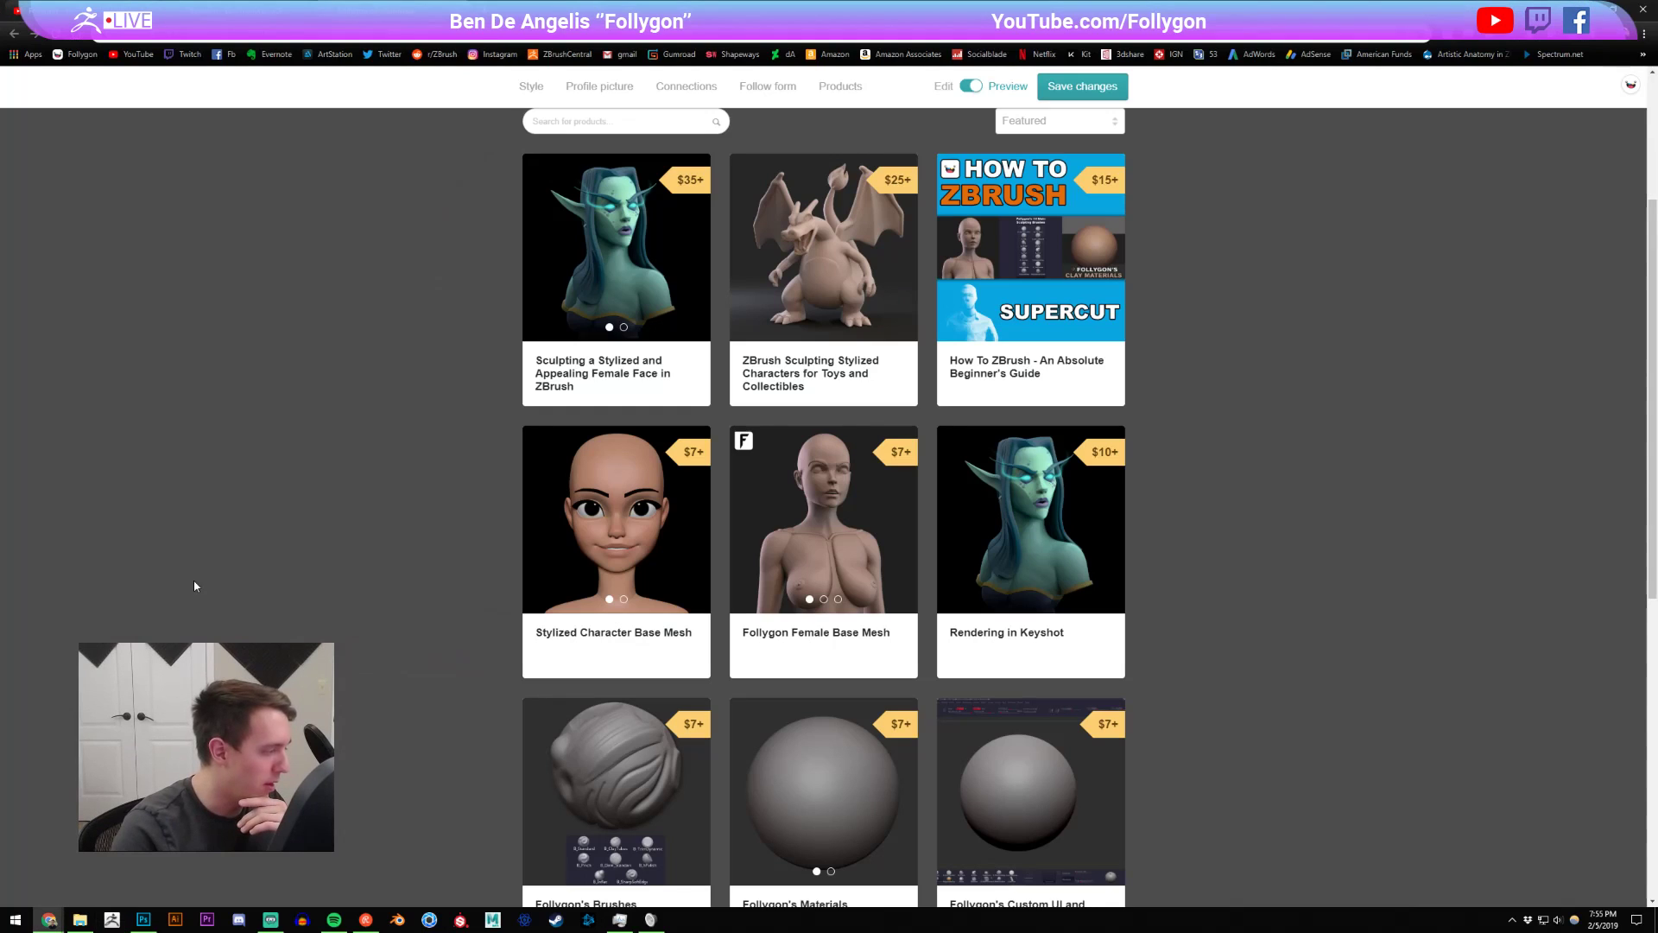
click(111, 921)
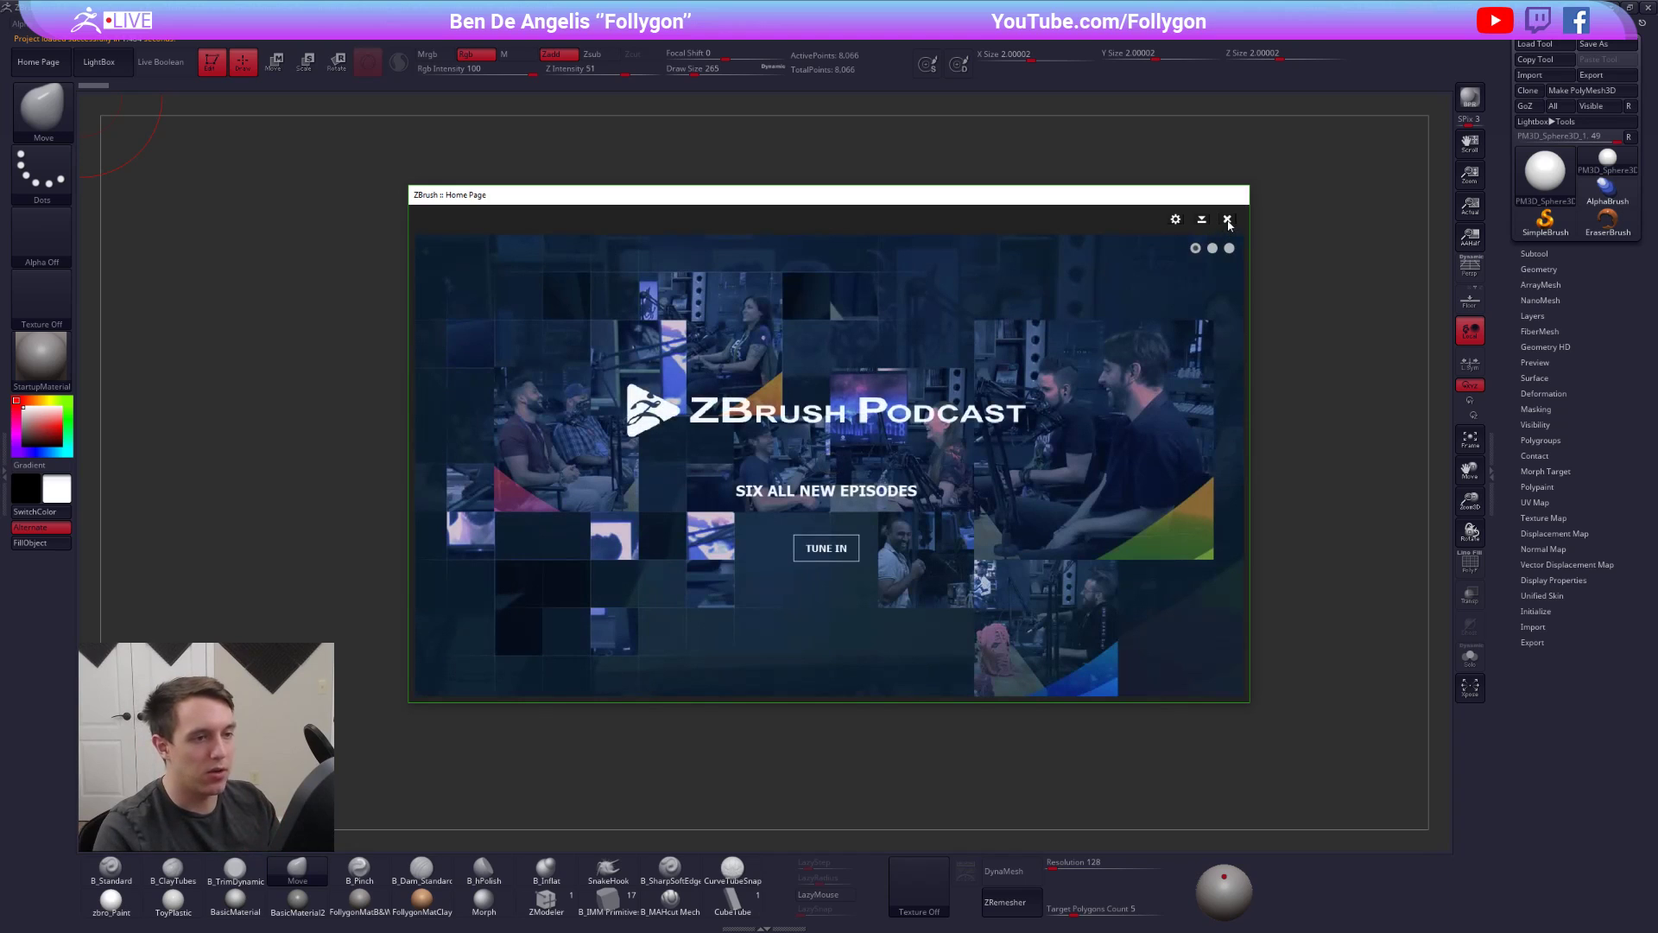
click(1227, 221)
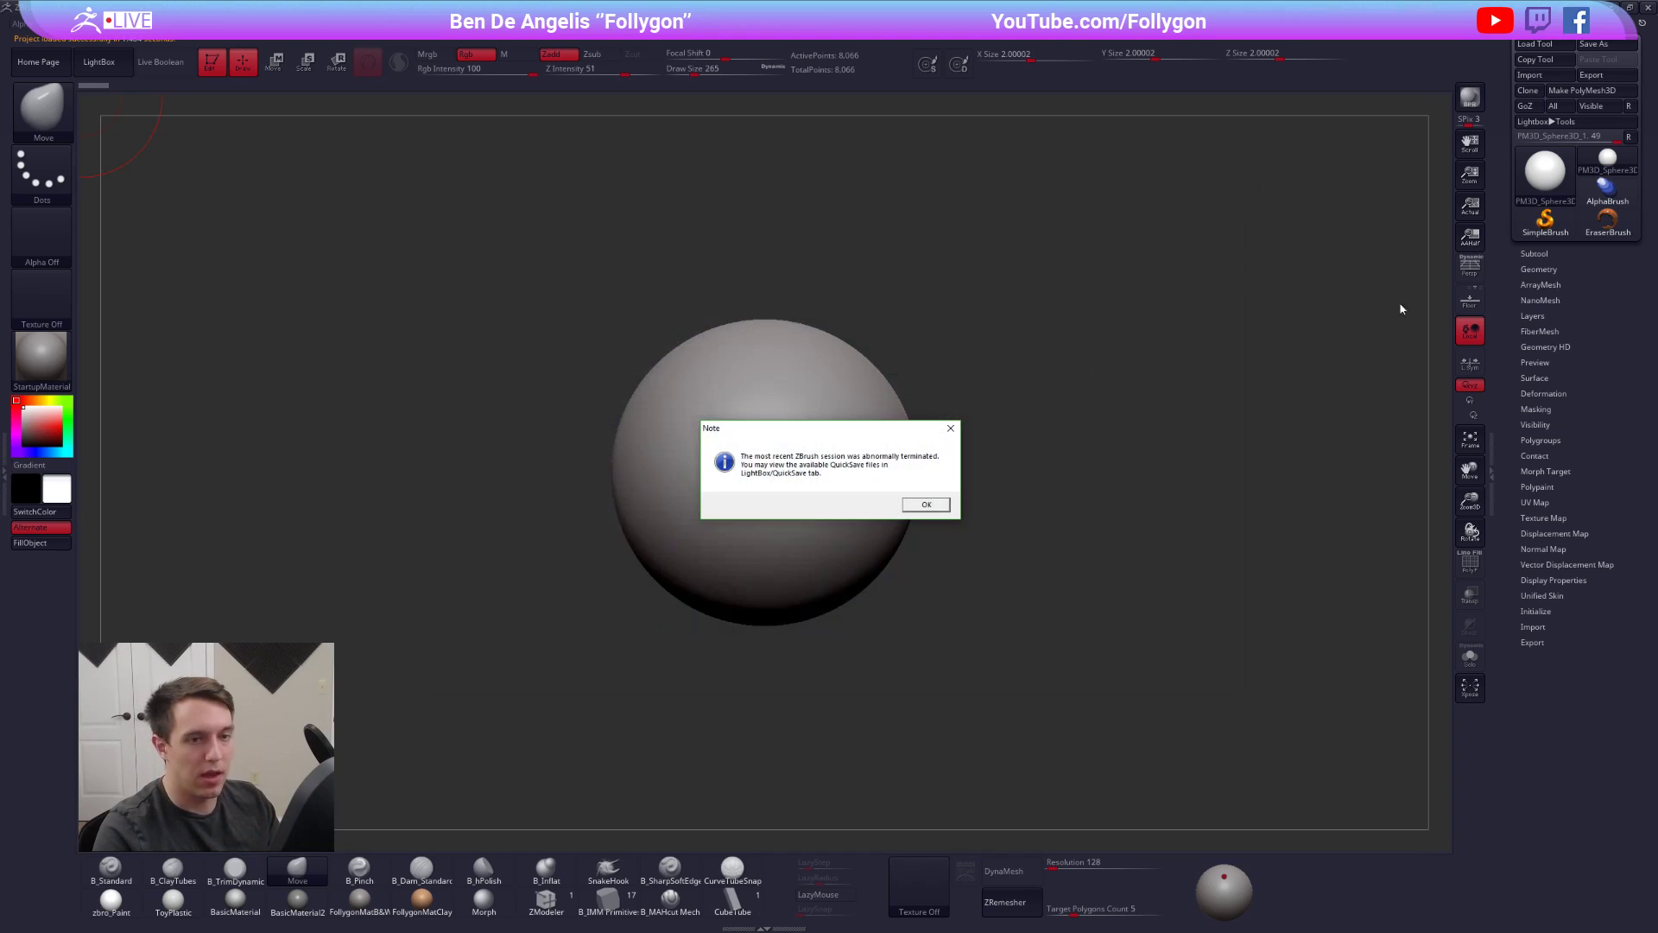
- Load Recovered_Tool.ZTL from the QuickSave files and hide LightBox
click(944, 504)
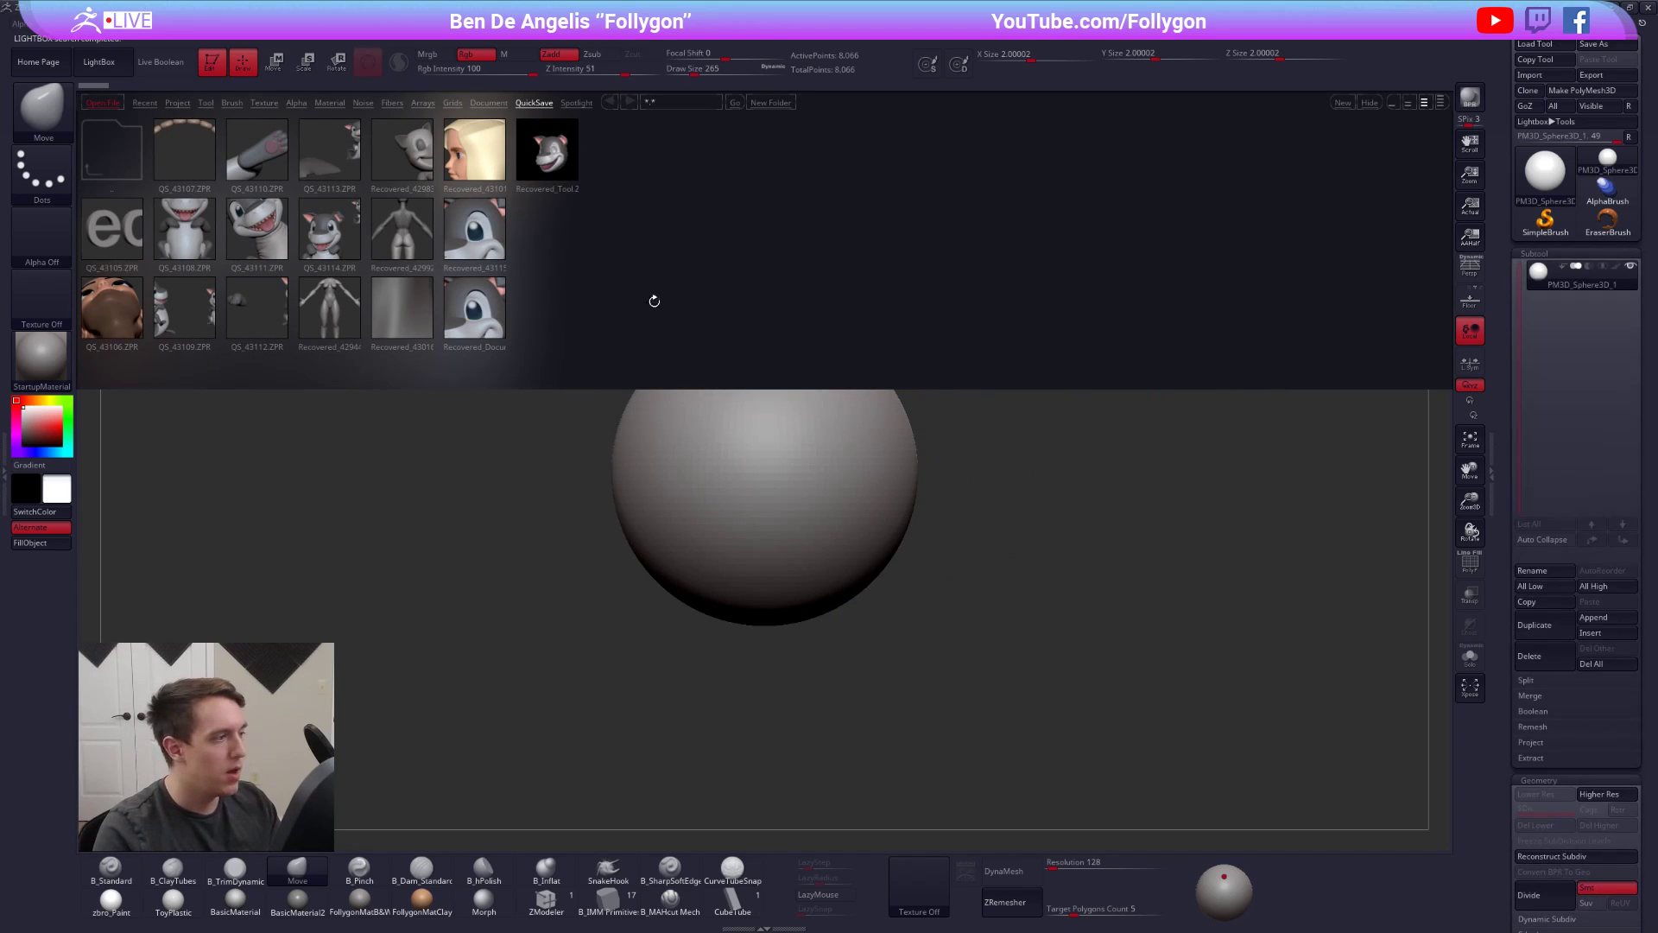
double_click(551, 153)
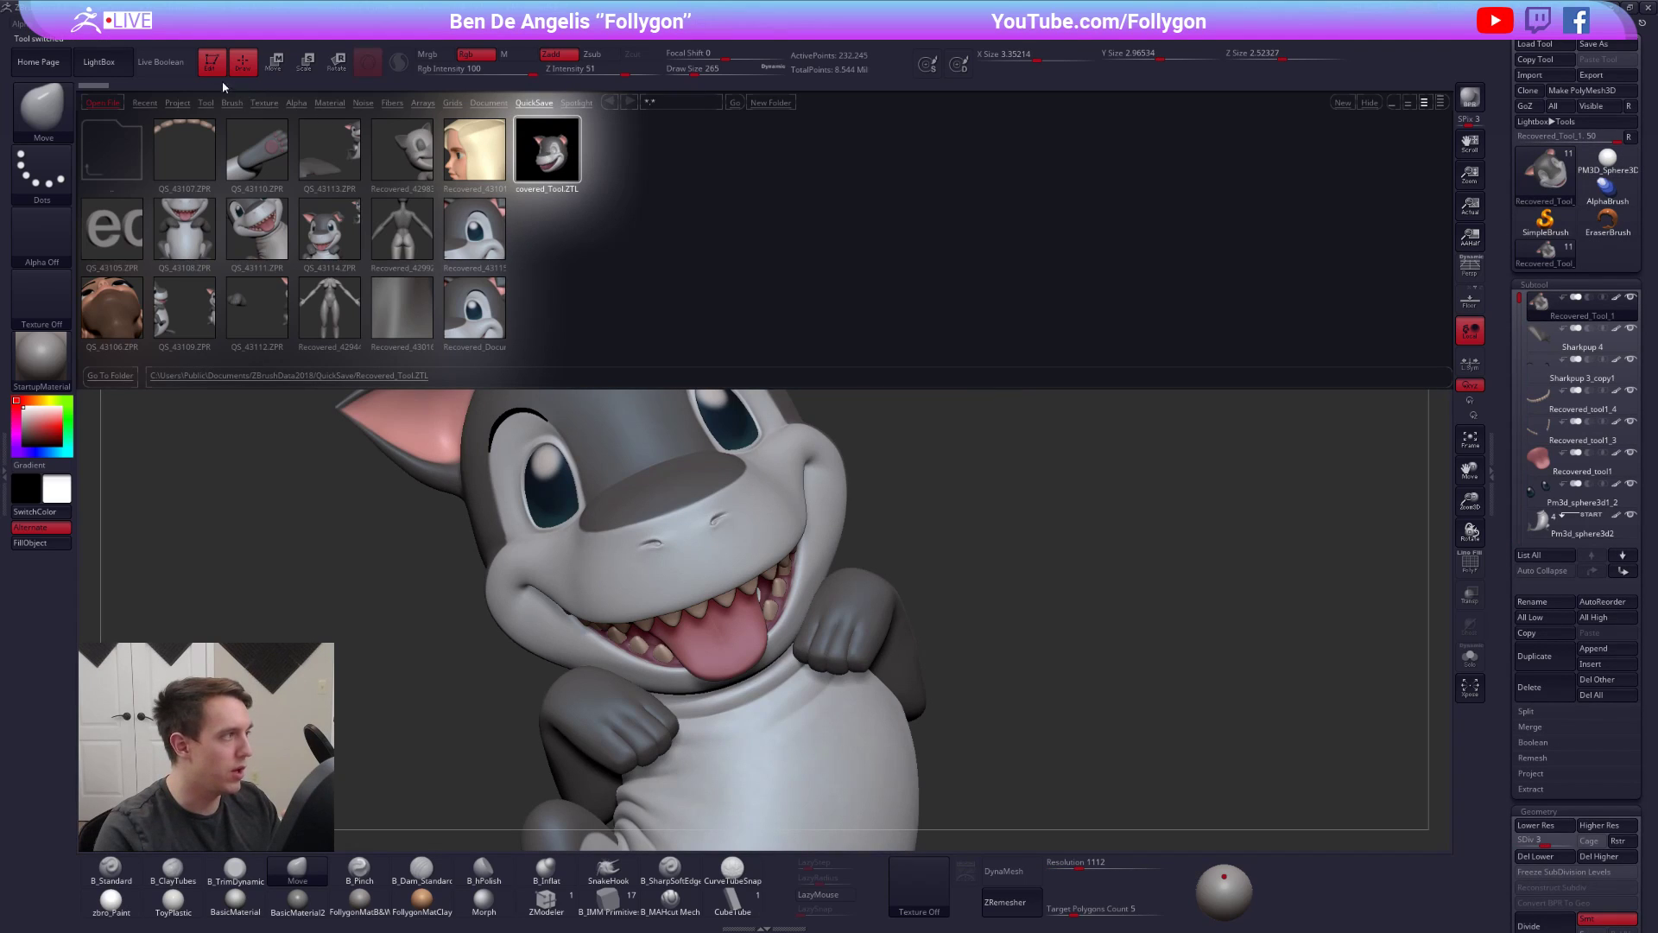
click(122, 68)
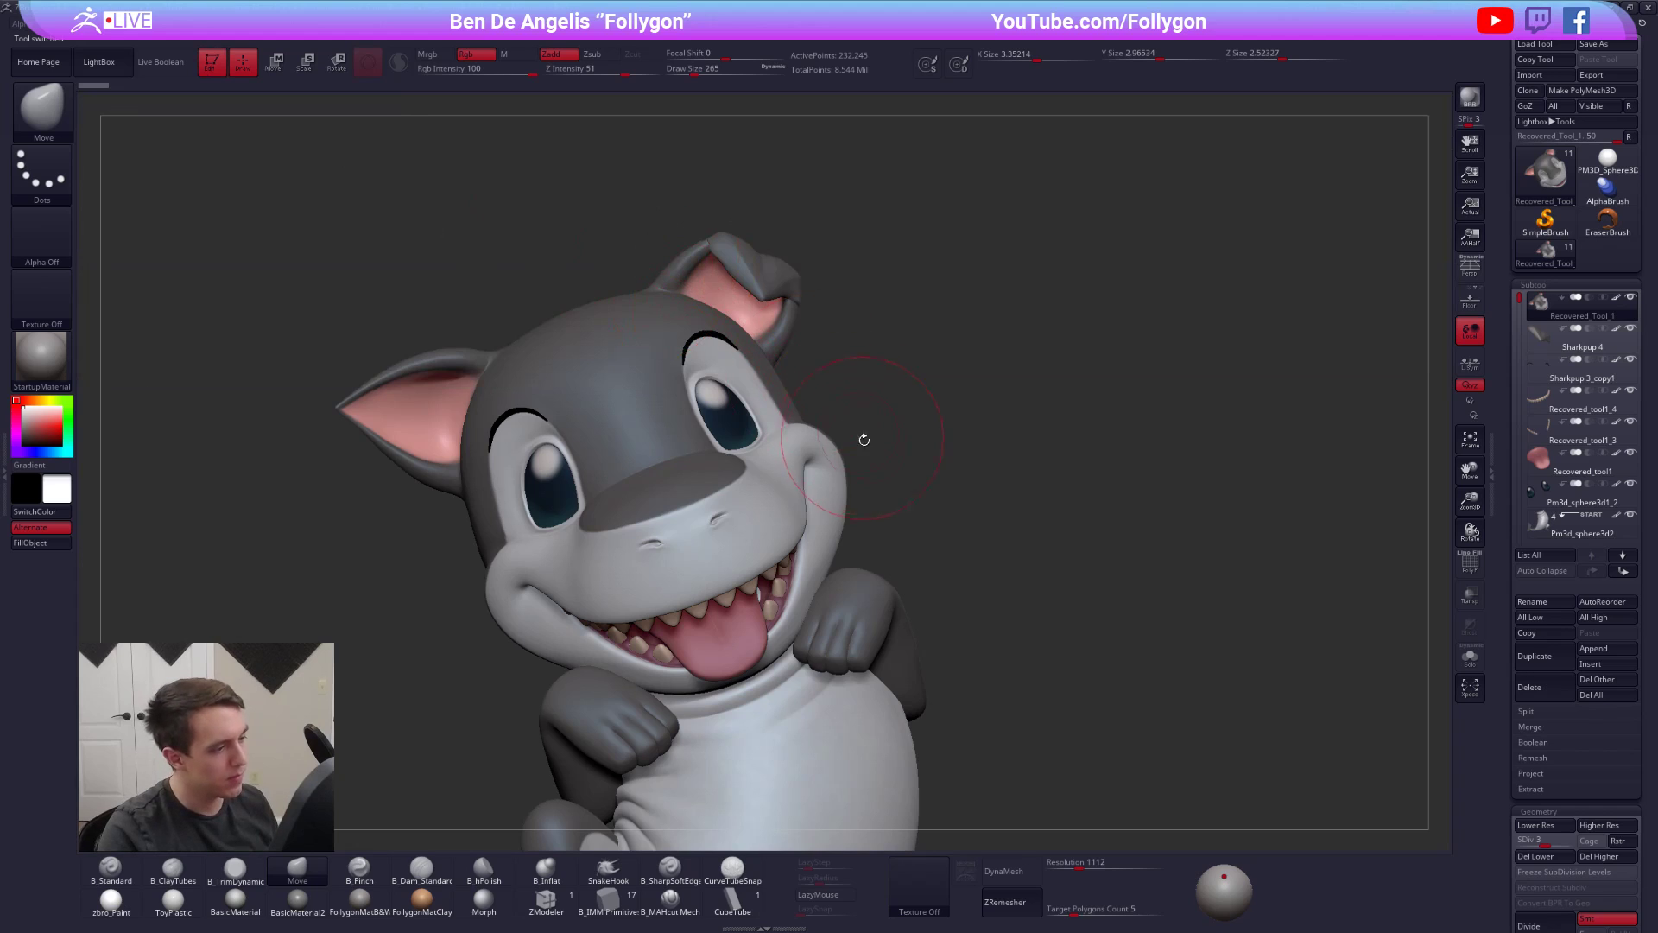
- Isolate the head and adjust the eye socket under the folded ear with the Move brush at draw size 121
ctrl+right_drag(780, 377, 808, 290)
ctrl+right_drag(820, 393, 841, 490)
key(alt+s)
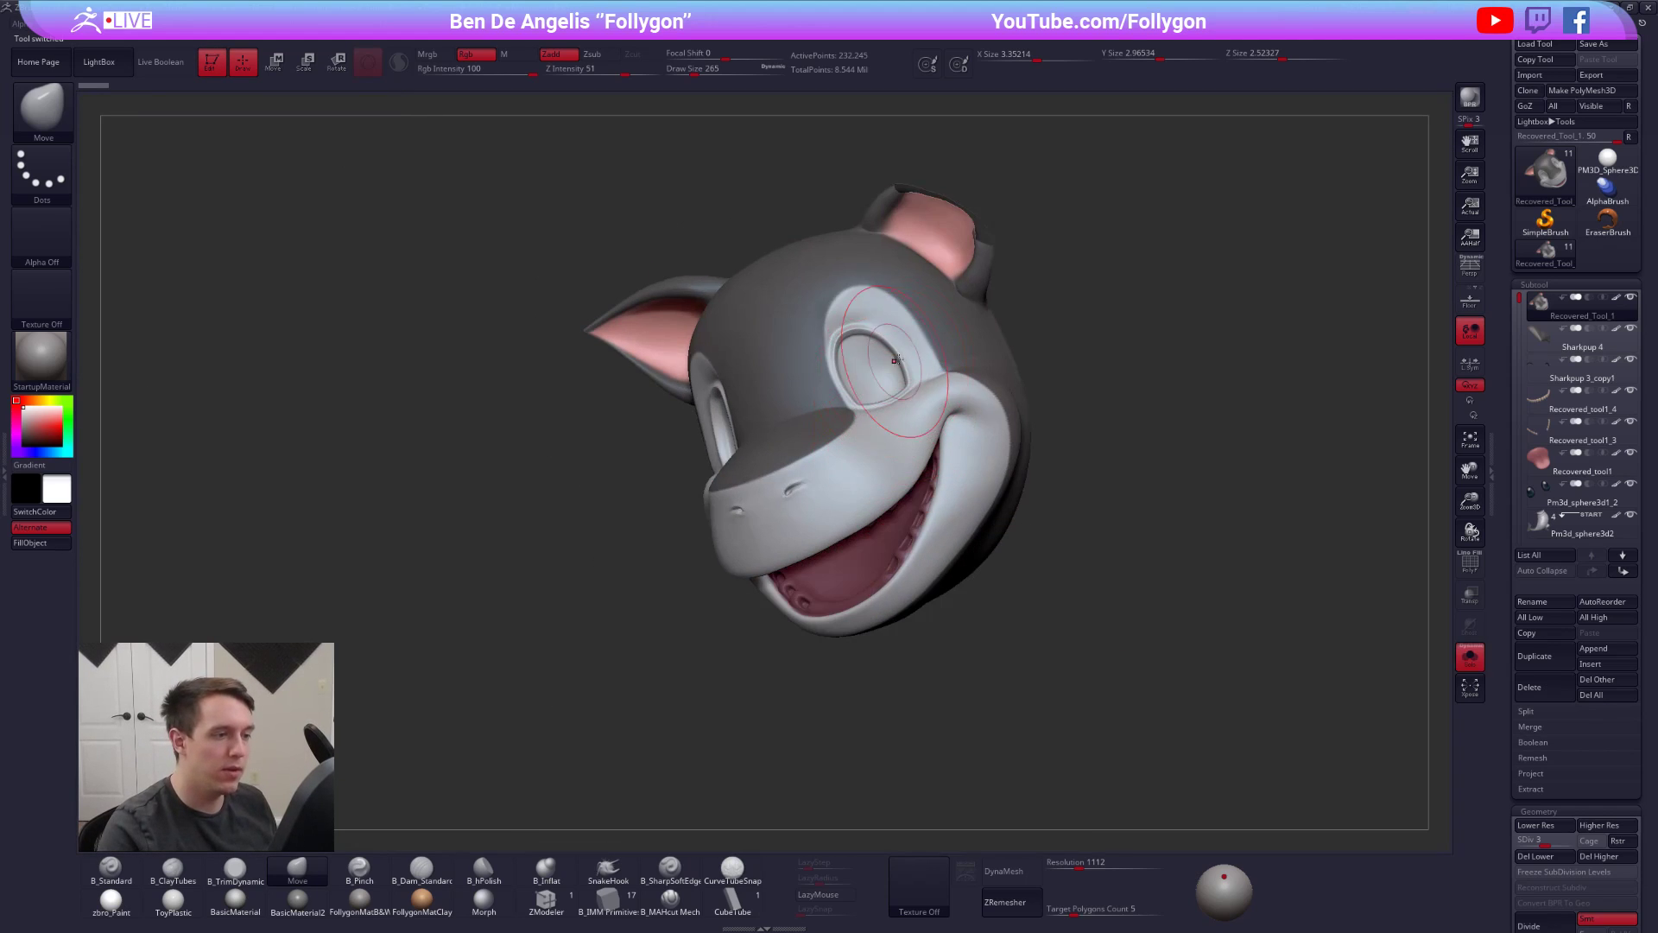
right_drag(929, 357, 893, 468)
key(space)
drag(893, 467, 881, 455)
mouse_move(884, 466)
right_down()
mouse_move(799, 422)
mouse_move(725, 418)
right_up()
ctrl+right_drag(743, 363, 766, 381)
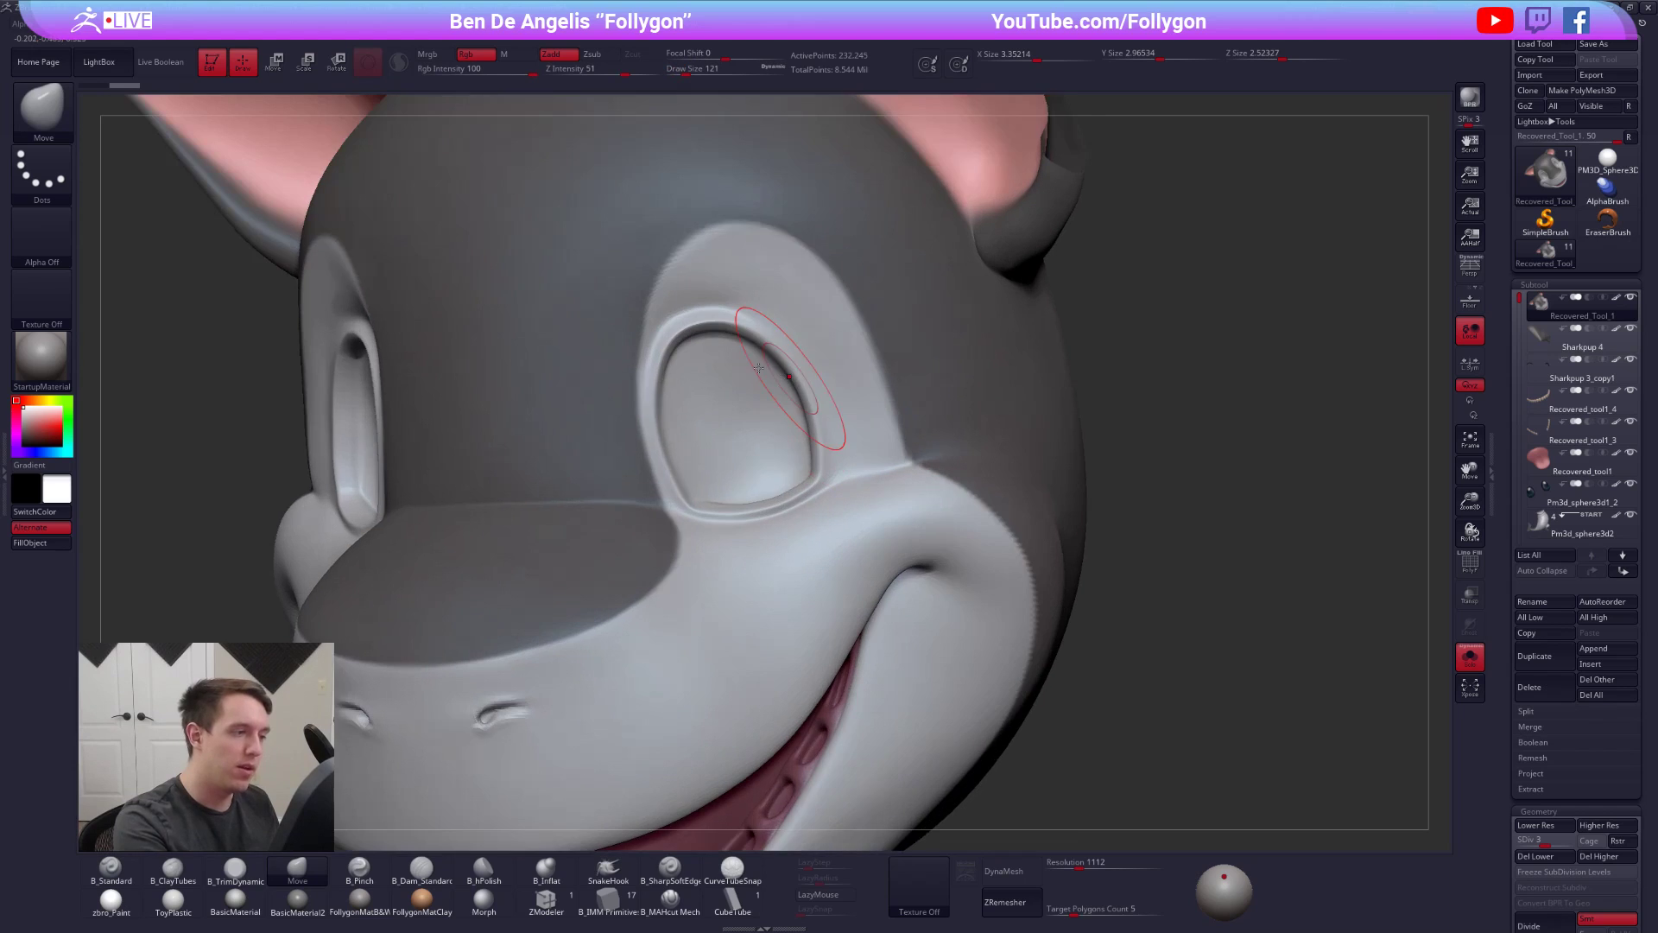
- Show all subtools again and refine the inner side of the eye rim under the folded ear at draw size 104
key(alt+s)
key(space)
drag(688, 388, 680, 388)
key(shift)
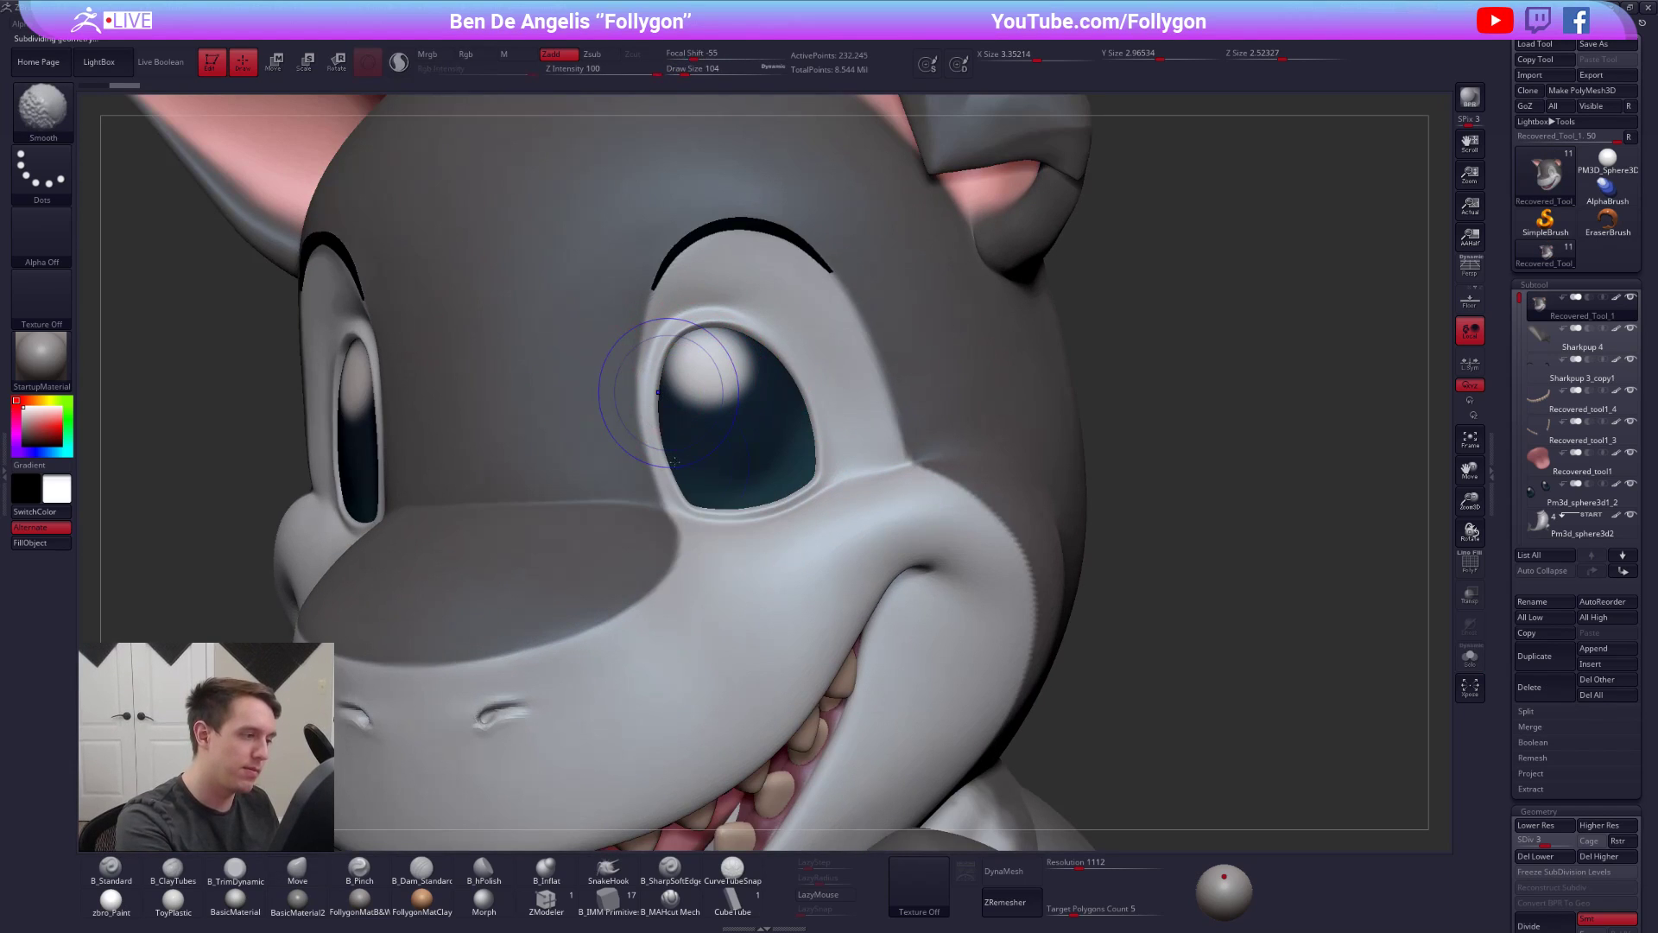
- At subdivision level 2, shift the outer edge of the folded-ear eye rim with the Move brush at draw size 130
key(shift+d)
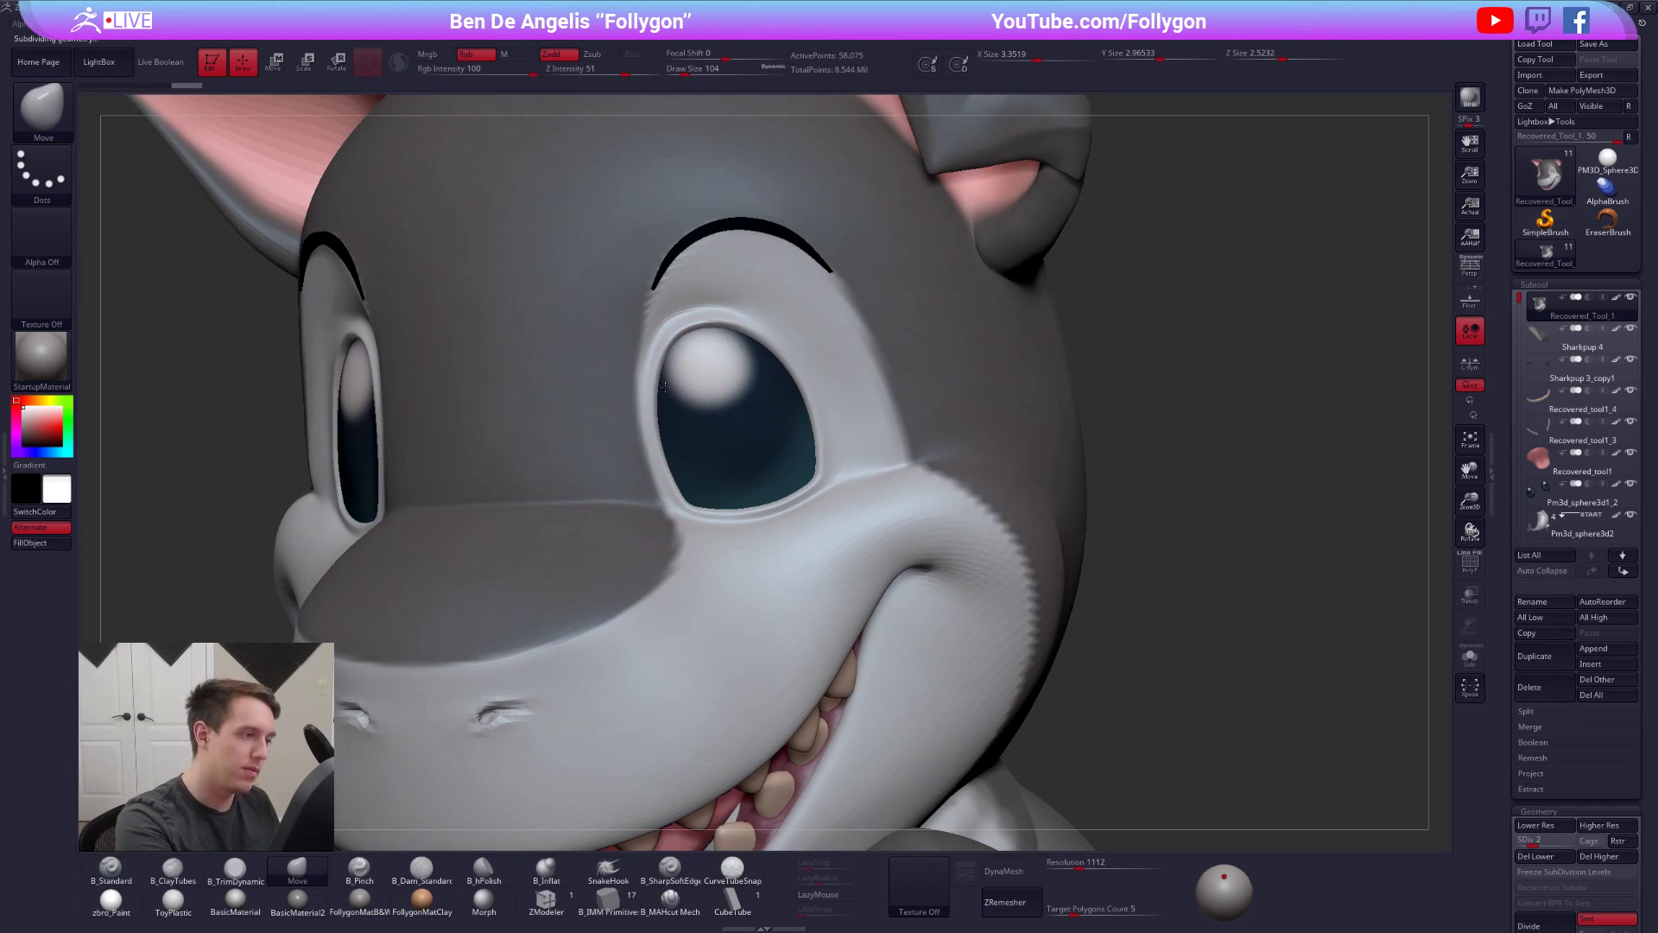
right_drag(698, 411, 637, 409)
key(space)
drag(770, 352, 774, 352)
key(space)
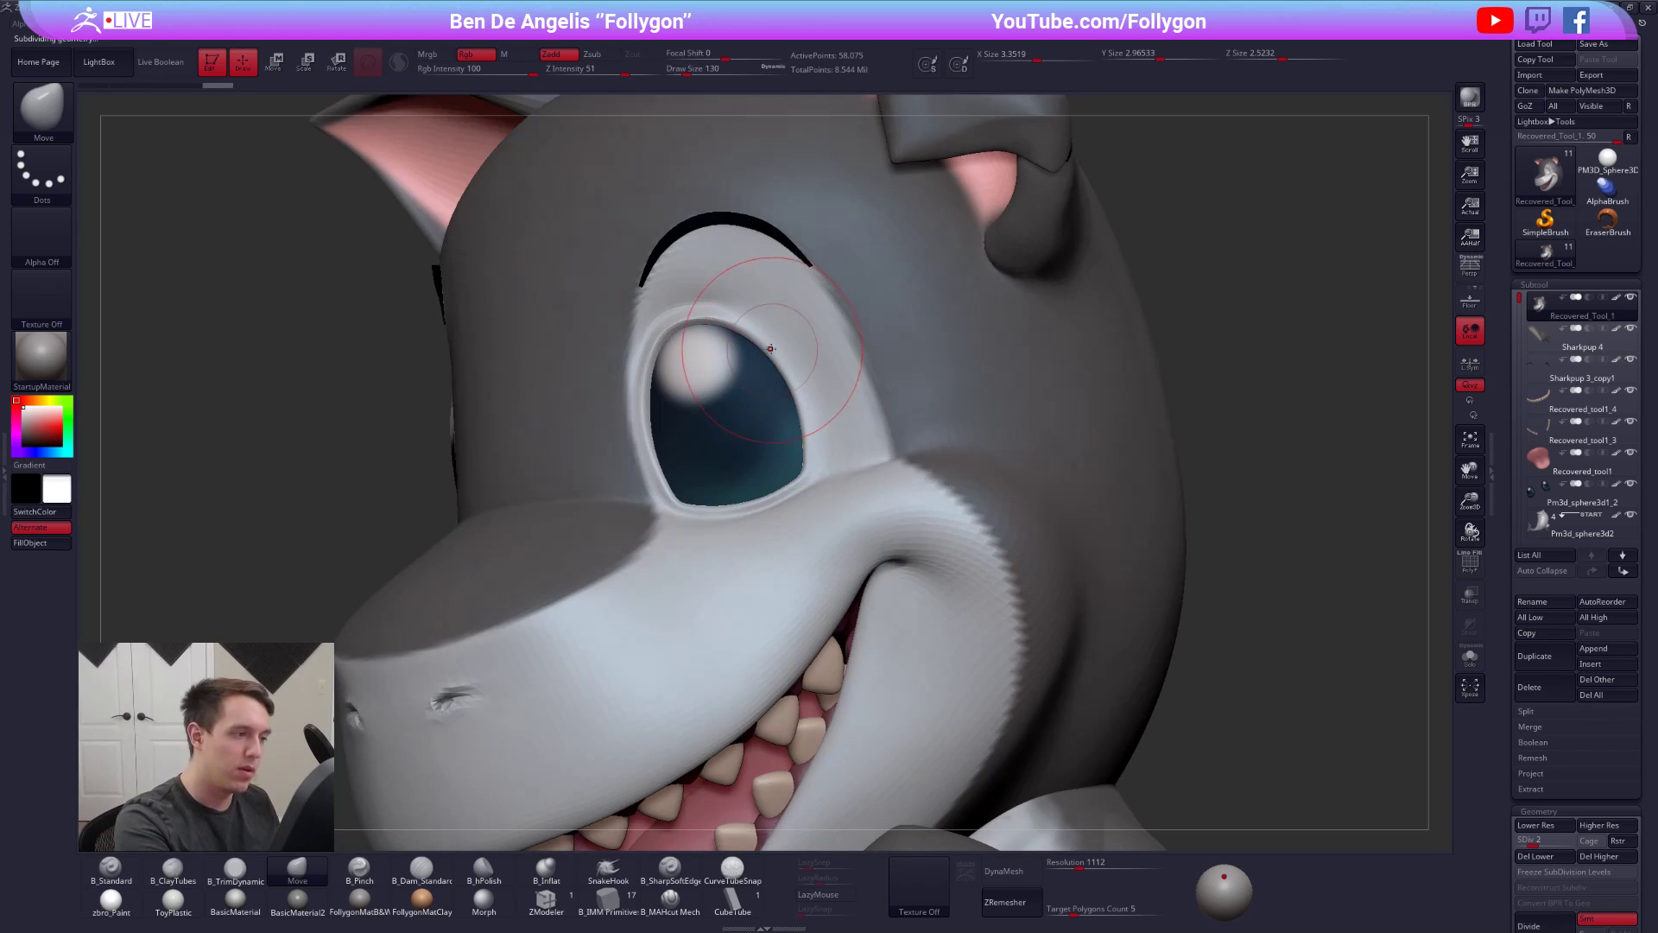
key(space)
drag(799, 418, 790, 417)
- Work on the same eye's inner and lower rim from the side at subdivision level 3 with the Move brush
key(d)
mouse_move(771, 324)
right_down()
mouse_move(834, 332)
mouse_move(604, 424)
right_up()
key(space)
drag(637, 417, 644, 417)
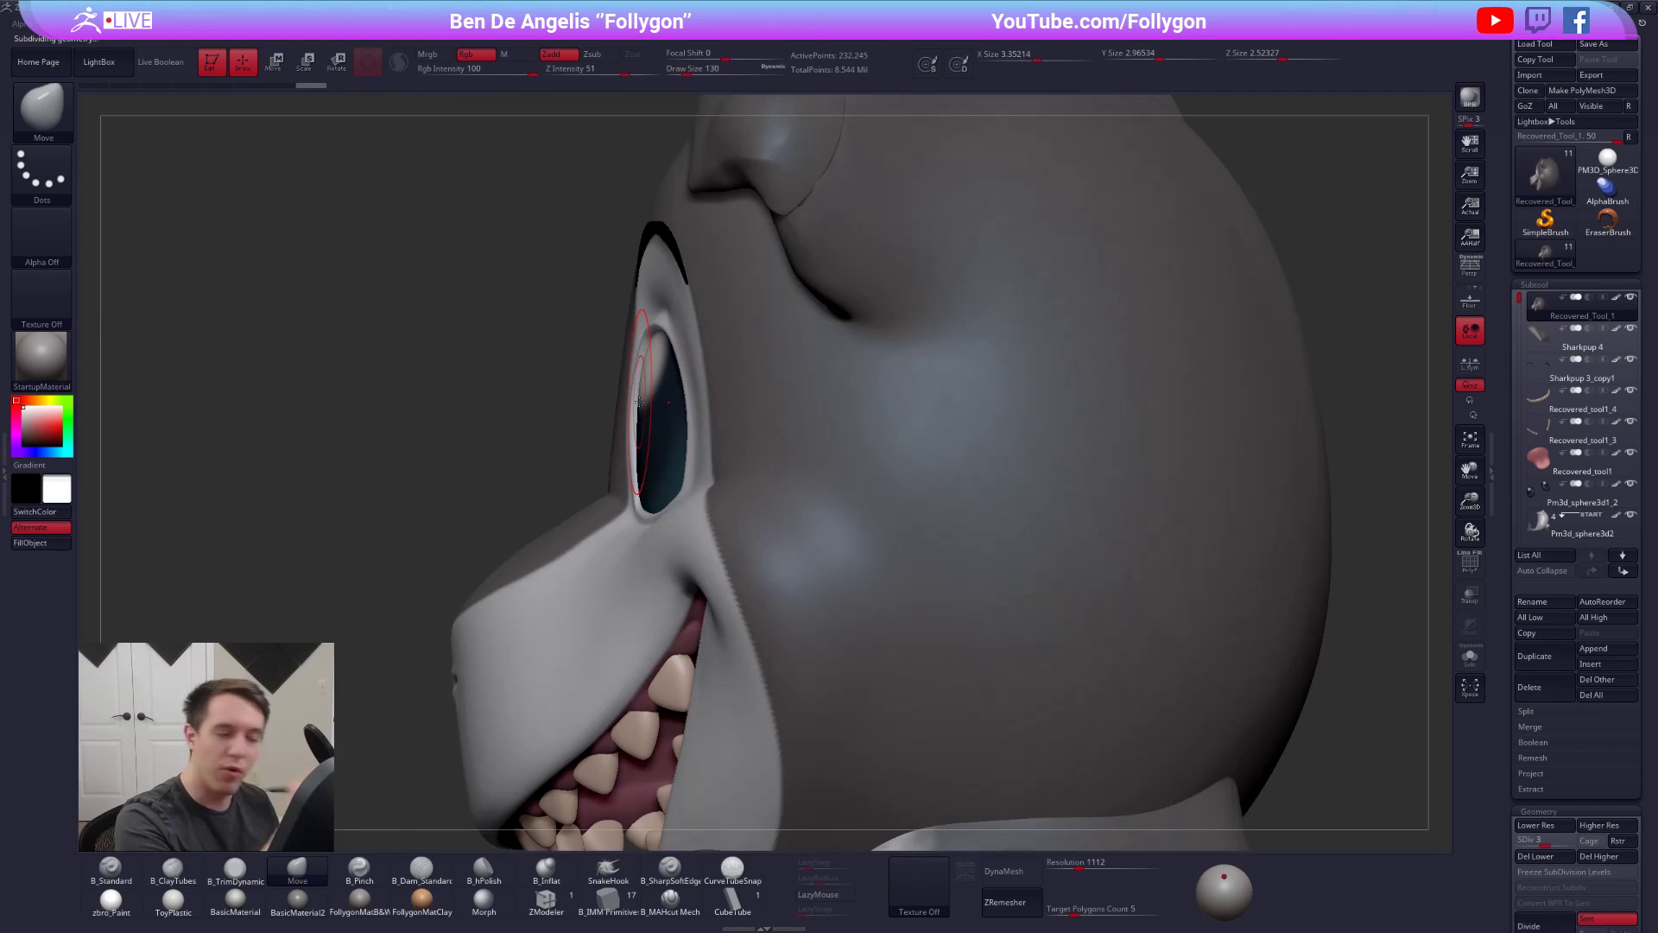
alt+right_drag(728, 488, 836, 518)
right_drag(643, 523, 721, 574)
key(space)
drag(784, 497, 778, 498)
- Reshape the inner edge of the folded-ear eye at subdivision level 2 with the Move brush at draw size 160
key(shift+d)
right_drag(750, 580, 708, 527)
key(space)
drag(752, 498, 761, 499)
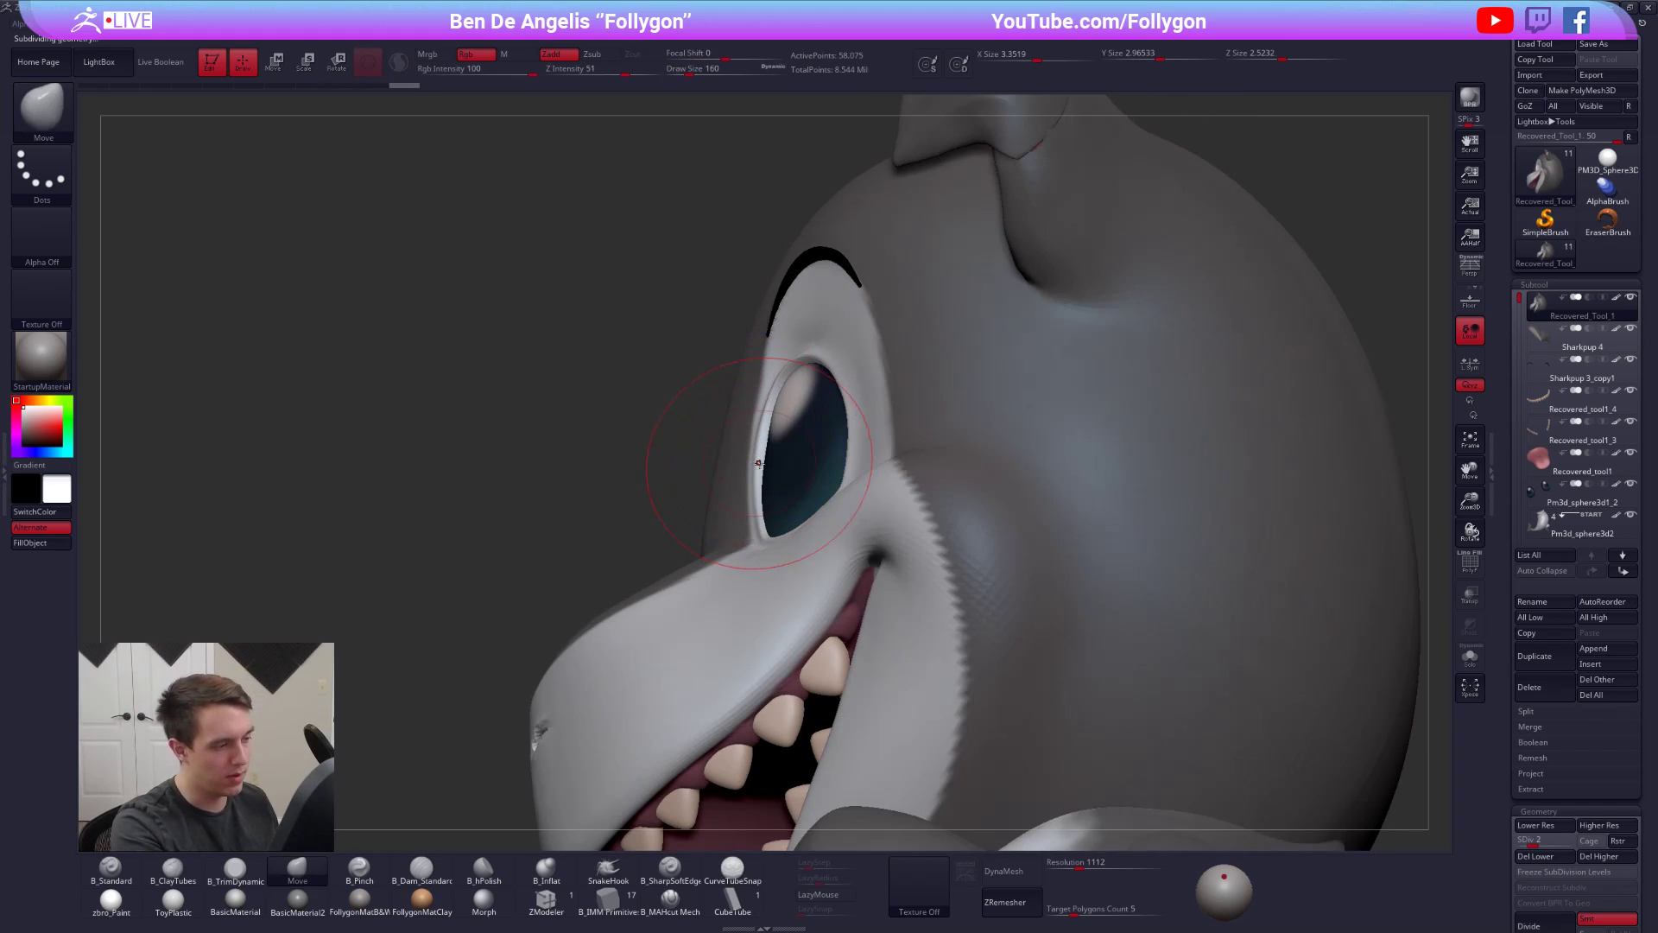
key(space)
drag(766, 475, 758, 475)
- Raise the head to subdivision level 5 and refine the eye rim's outer side with the Move brush at draw size 67
mouse_move(751, 479)
right_down()
mouse_move(906, 447)
mouse_move(937, 385)
right_up()
key(d)
key(d)
key(d)
key(space)
drag(956, 428, 946, 428)
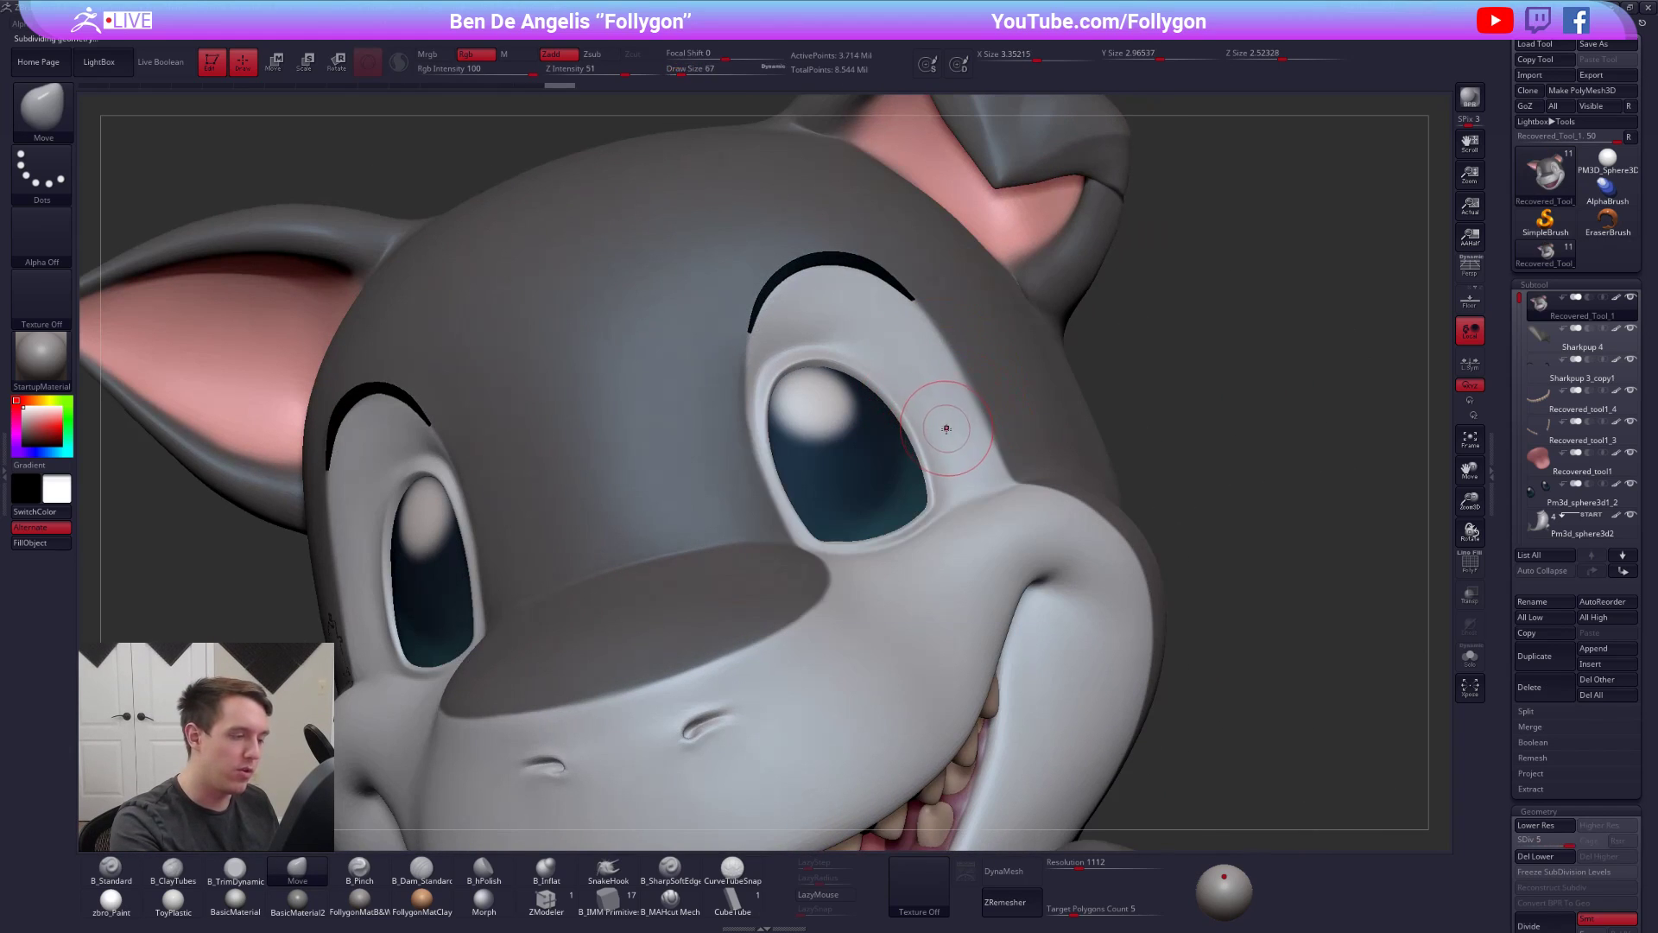
key(shift)
right_drag(902, 548, 898, 566)
- Choose the zbro_Paint material and set the B_Standard brush to material-only (M) for filling the head
click(121, 899)
click(111, 868)
click(506, 56)
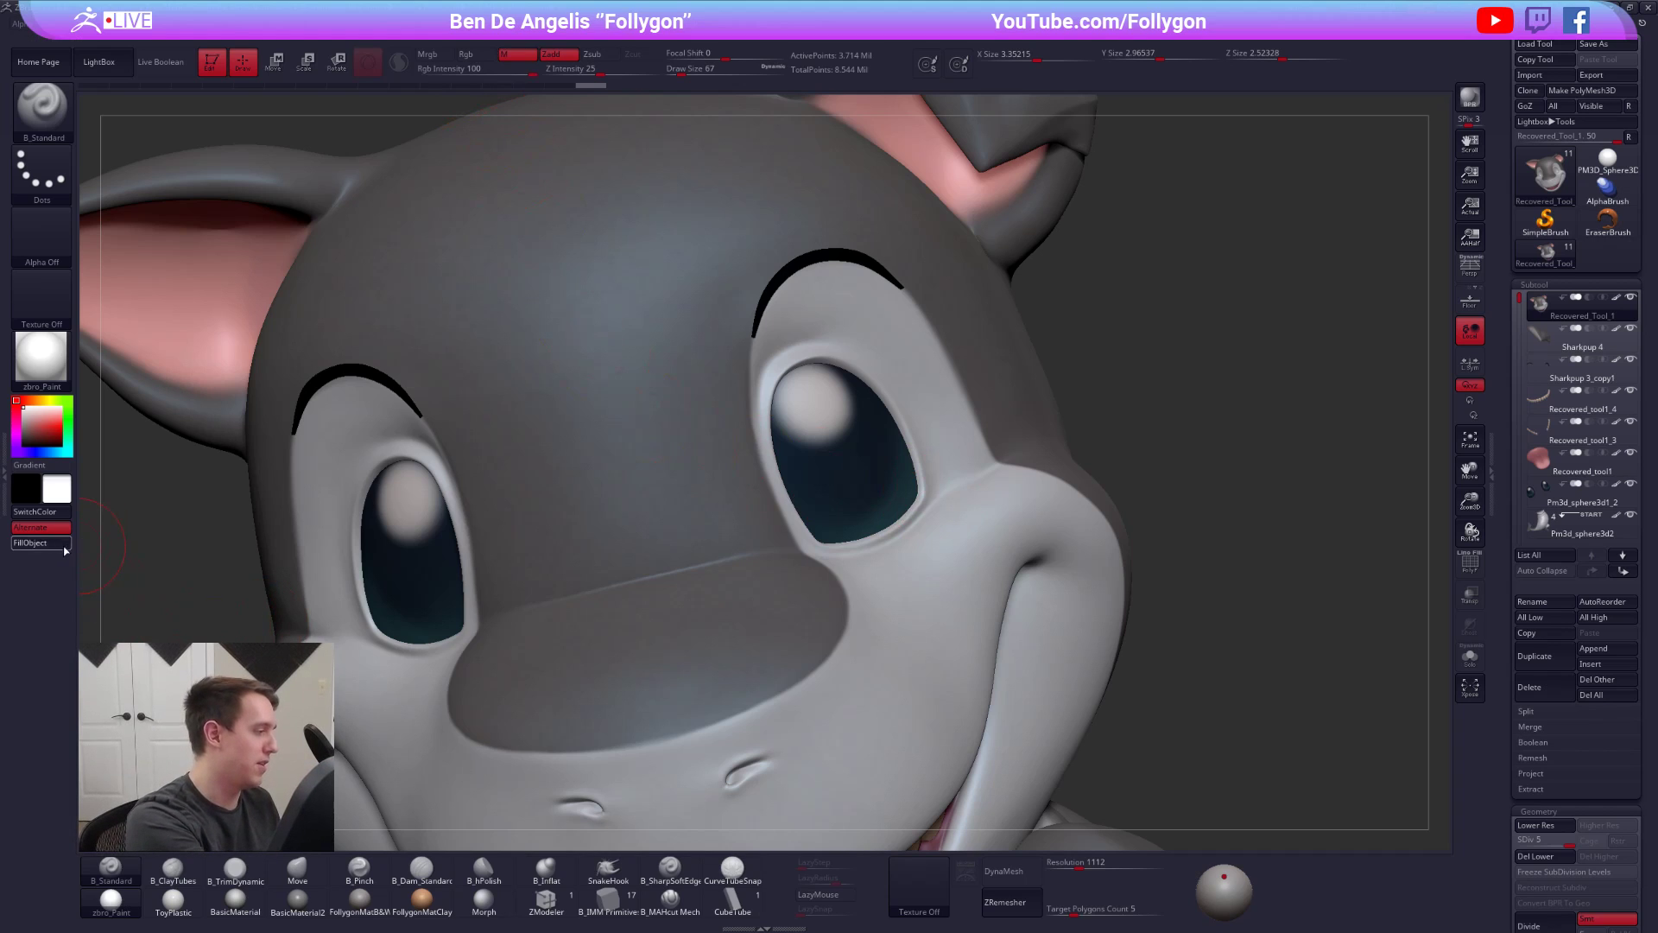
- Smooth the lower edge of the eye rim under the folded ear at subdivision levels 4 and 3
mouse_move(864, 568)
right_down()
mouse_move(849, 587)
mouse_move(773, 554)
right_up()
key(shift+d)
shift+drag(892, 544, 897, 541)
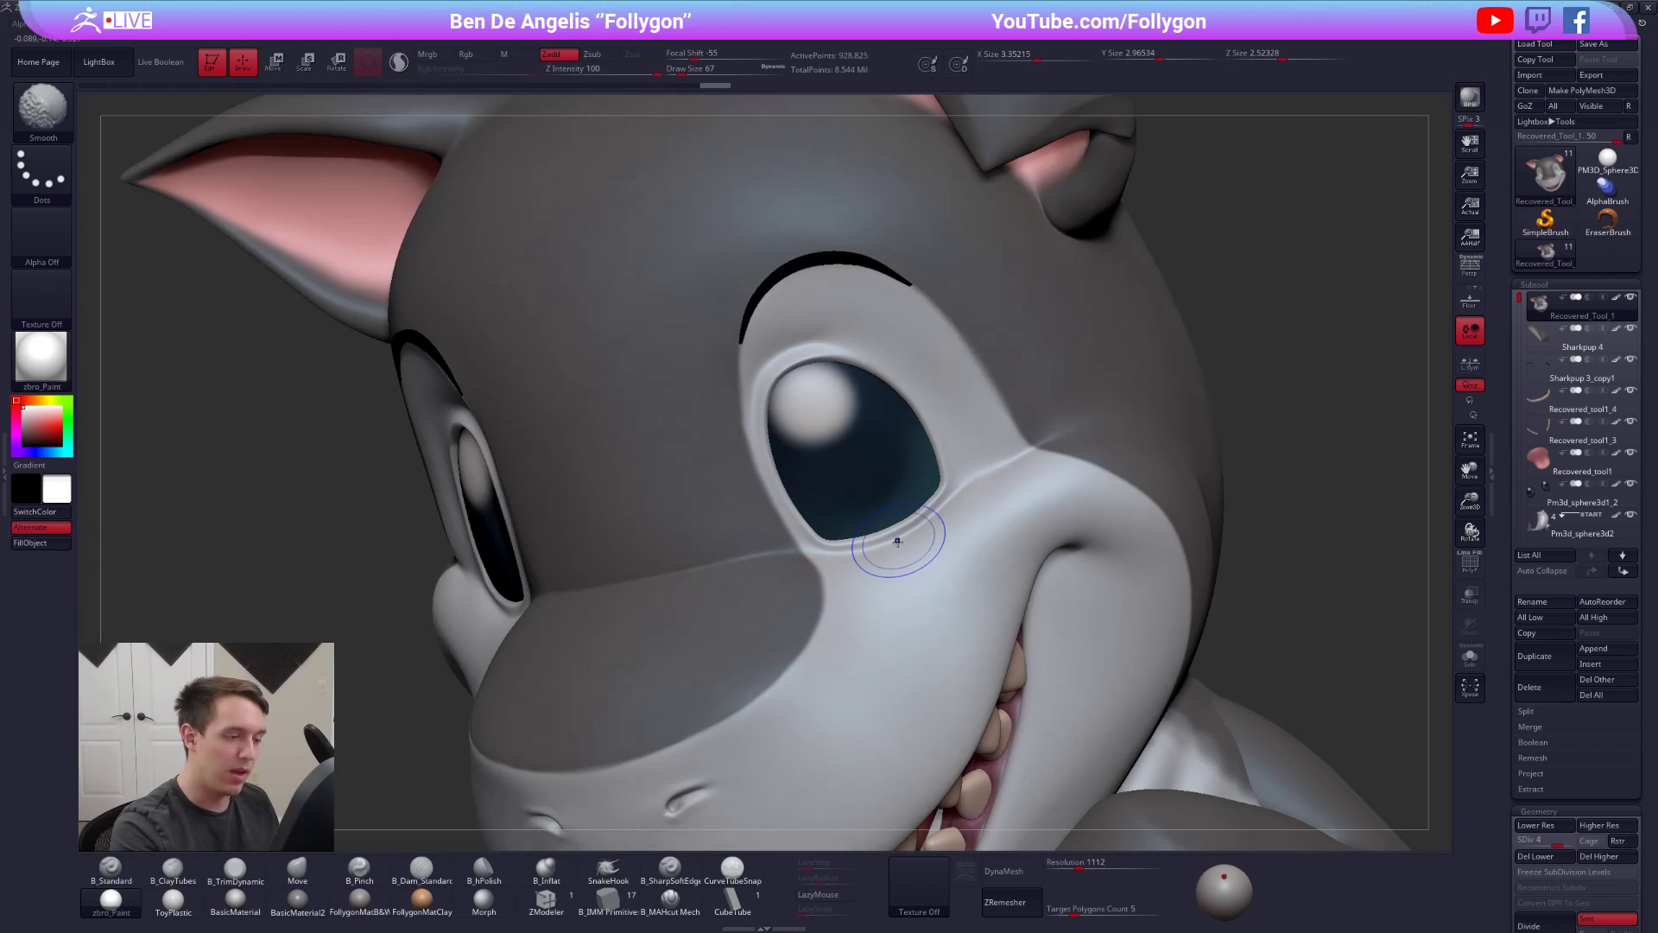
key(shift+d)
right_drag(858, 551, 942, 553)
mouse_move(867, 555)
shift+mouse_down()
mouse_move(928, 507)
mouse_move(894, 541)
shift+mouse_up()
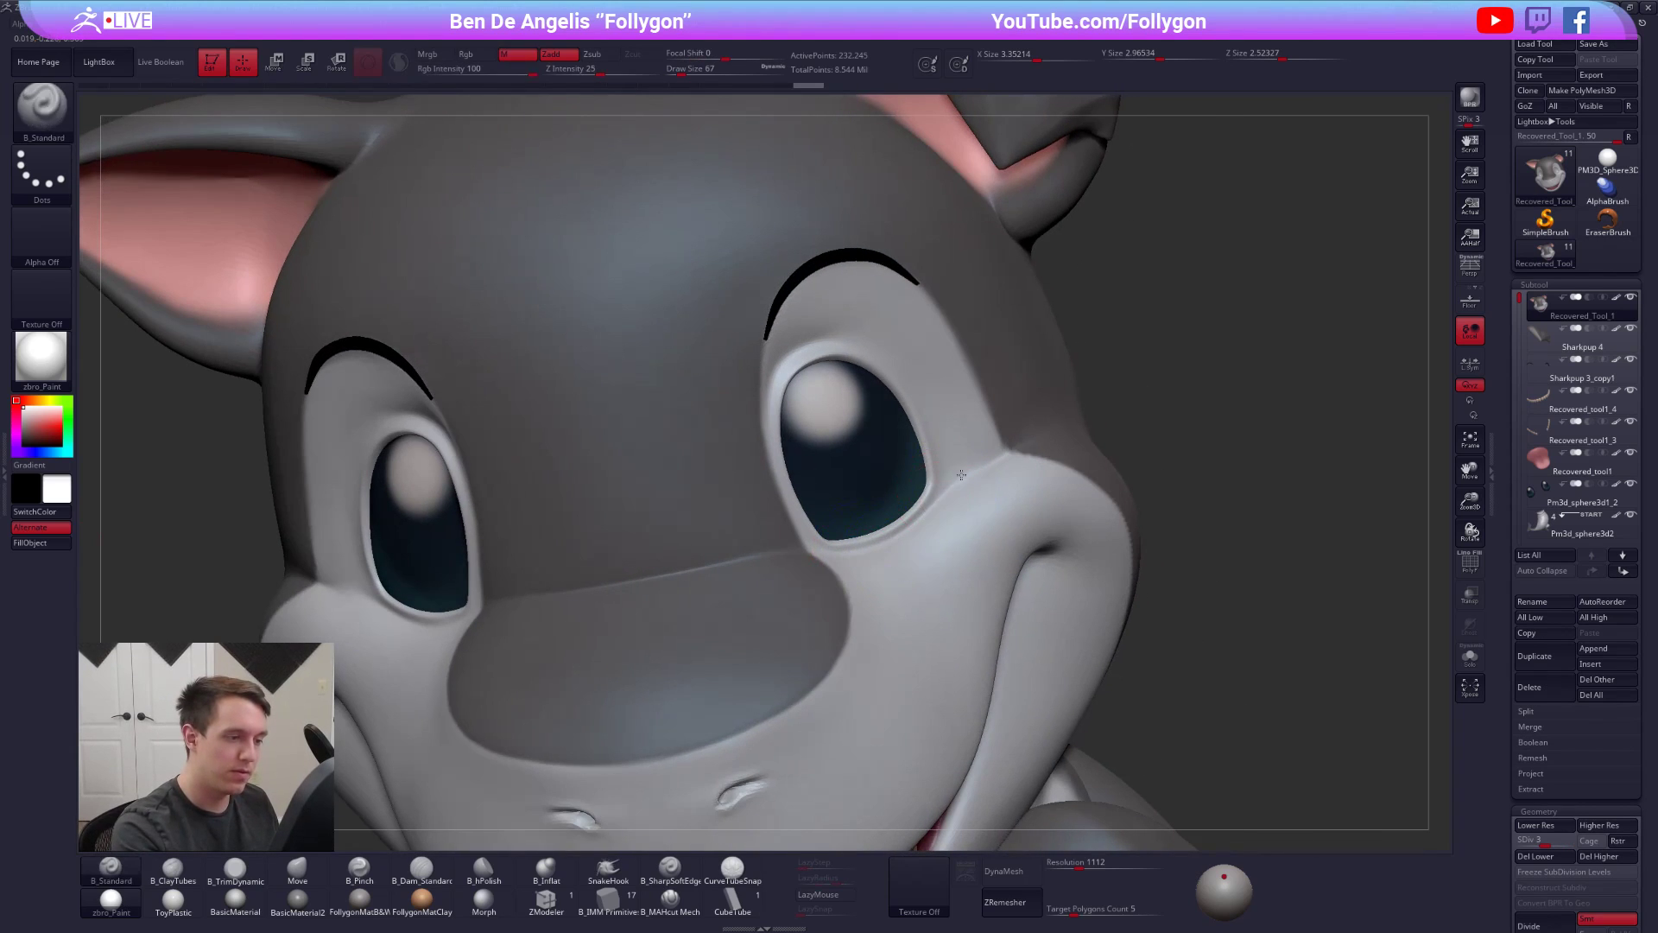
- Touch up the lower outer corner and upper outer edge of the same eye rim with the B_Standard brush
right_drag(863, 517, 936, 497)
key(s)
drag(934, 494, 937, 495)
right_drag(938, 488, 886, 389)
key(s)
drag(887, 387, 892, 386)
- Adjust the rims of both eyes with the Move brush at subdivision level 2, using draw sizes 192 and 181
right_drag(872, 358, 932, 314)
key(b)
key(m)
key(v)
key(shift+d)
key(space)
drag(867, 351, 896, 378)
drag(371, 516, 375, 519)
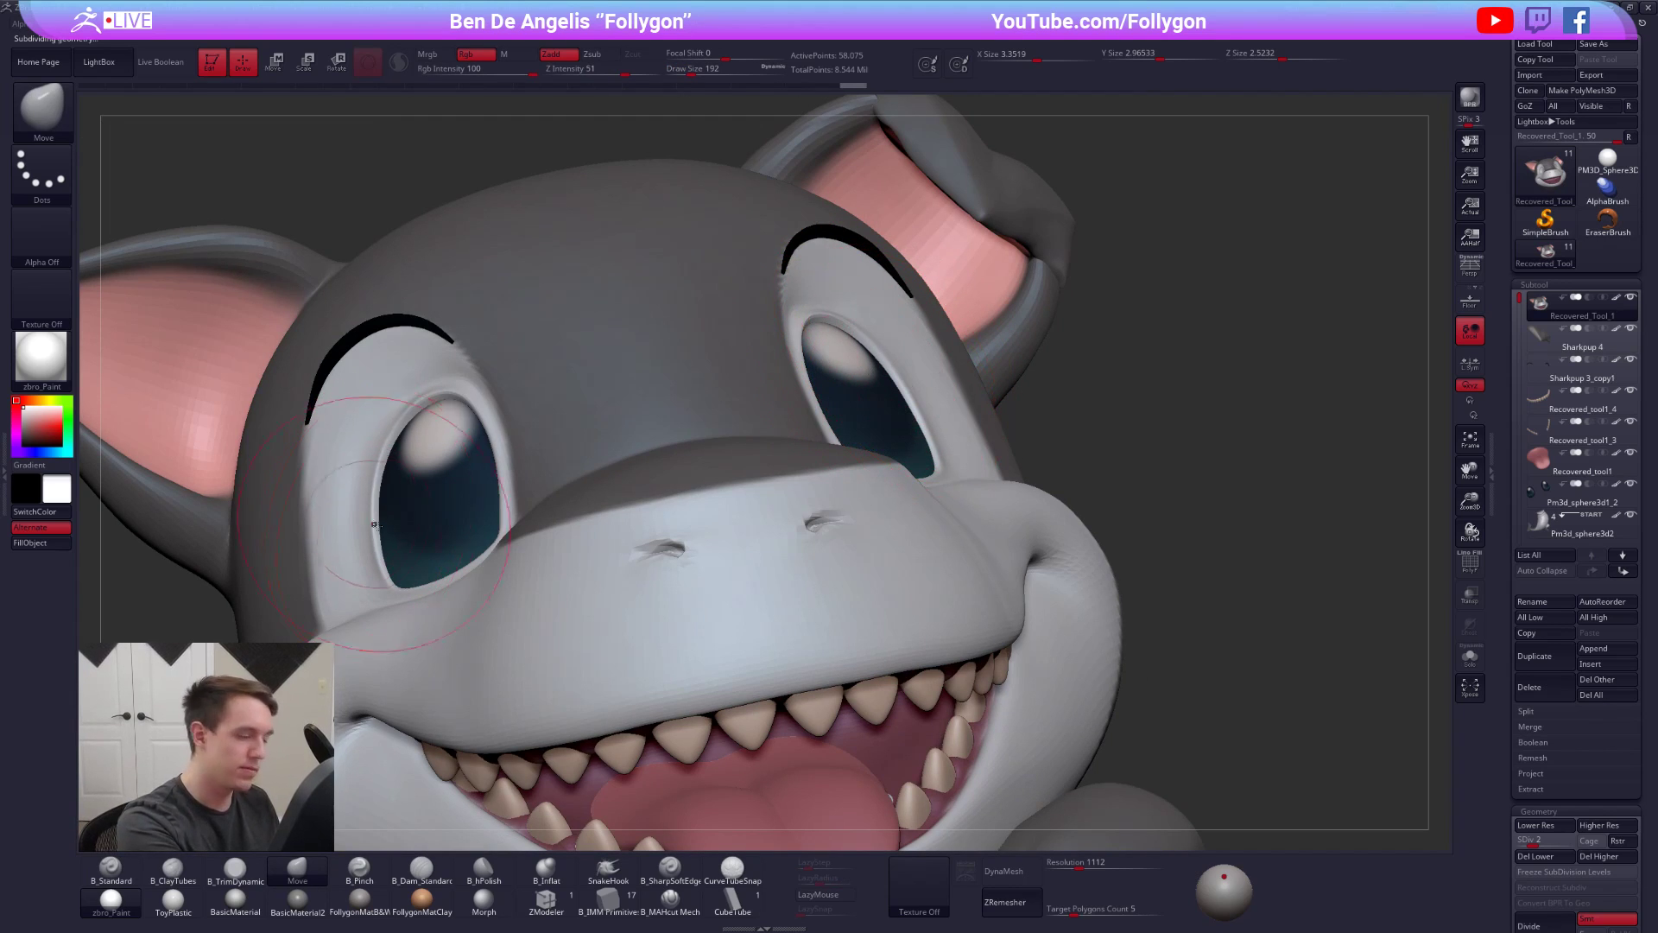
mouse_move(895, 464)
right_down()
mouse_move(903, 432)
mouse_move(917, 445)
right_up()
key(space)
drag(937, 454, 934, 454)
- Raise the head to subdivision level 5, turn on perspective and place a canvas snapshot of the whole character beside the model
mouse_move(948, 455)
right_down()
mouse_move(919, 443)
mouse_move(867, 514)
right_up()
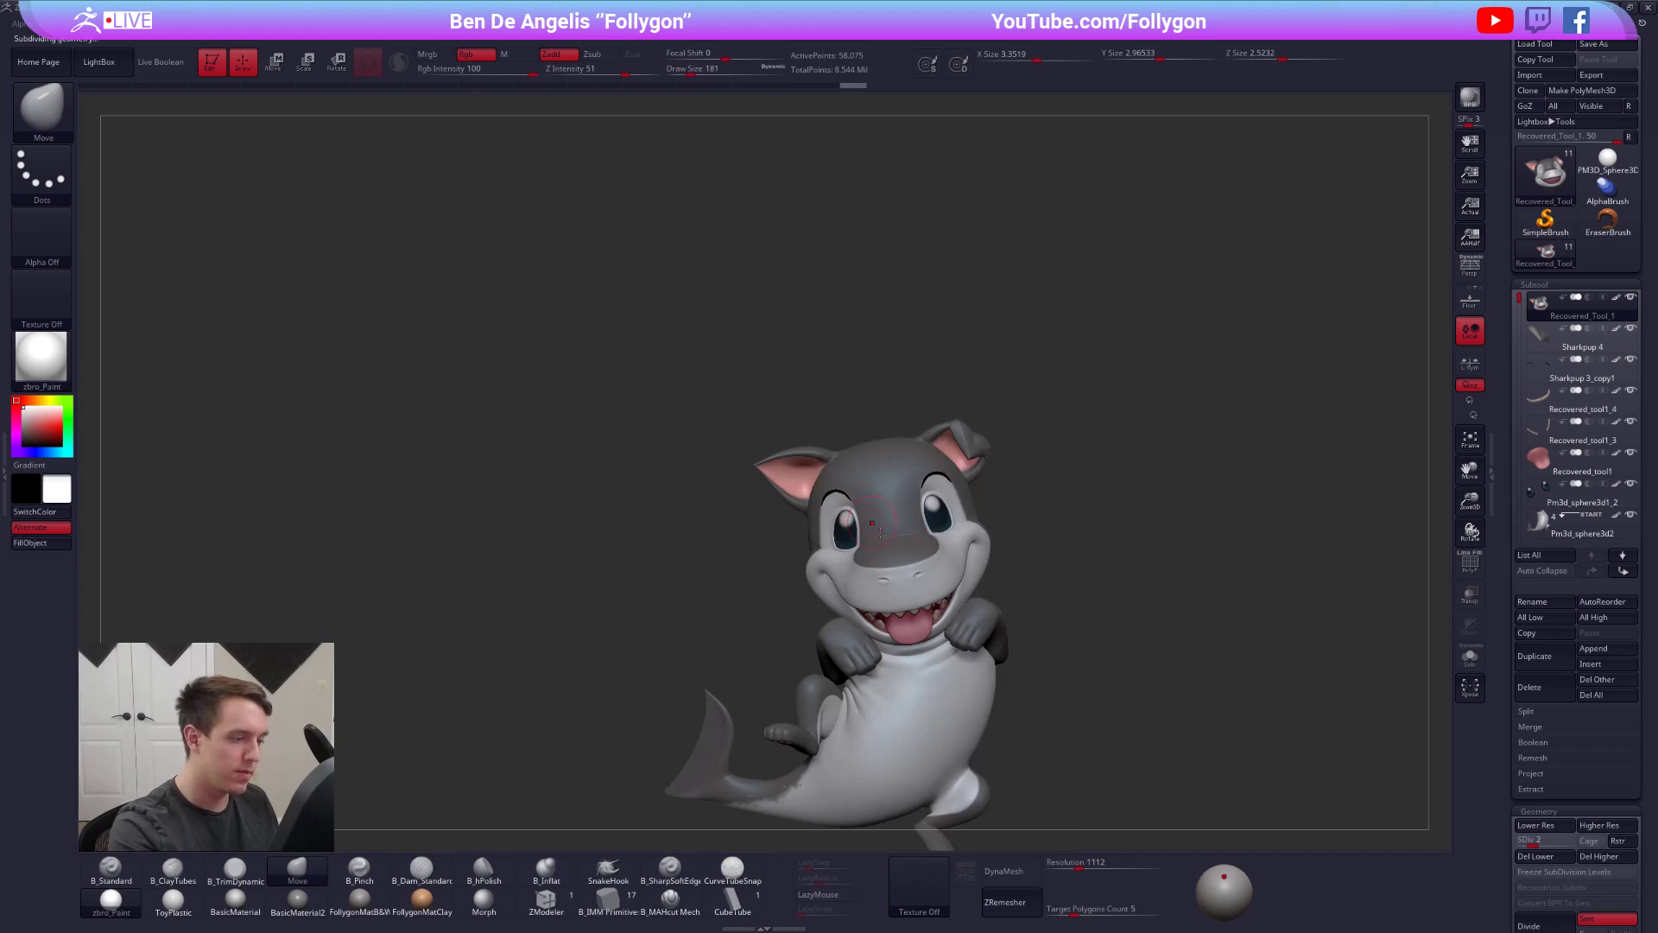
key(d)
right_drag(1000, 656, 994, 553)
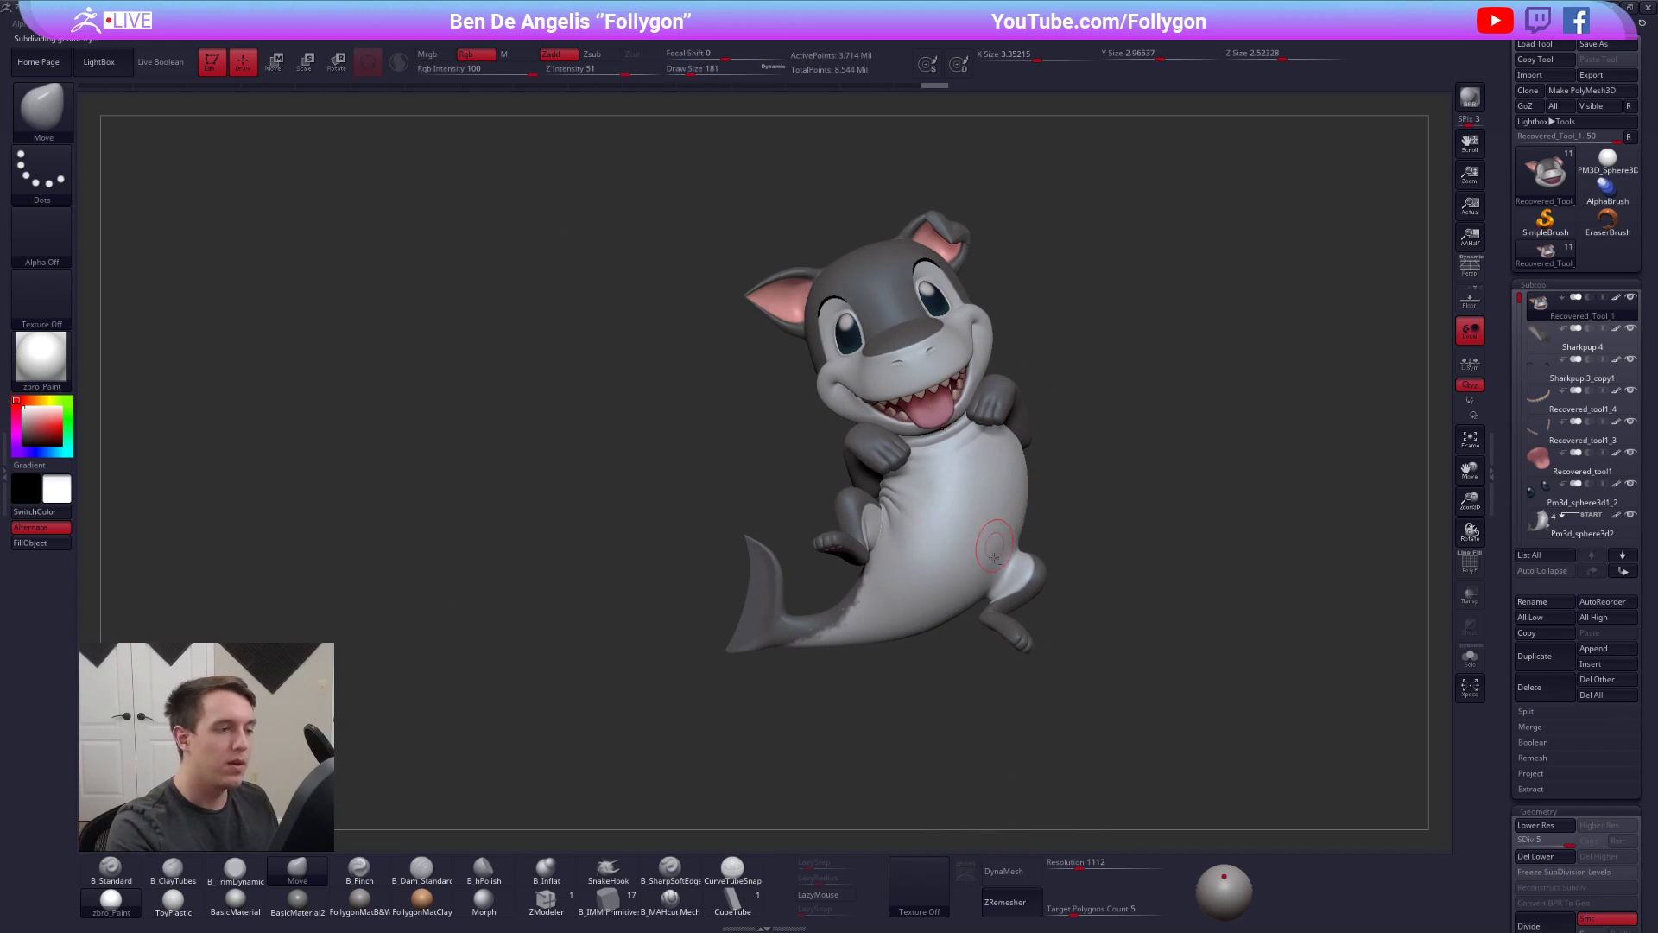
alt+right_drag(1099, 563, 1278, 501)
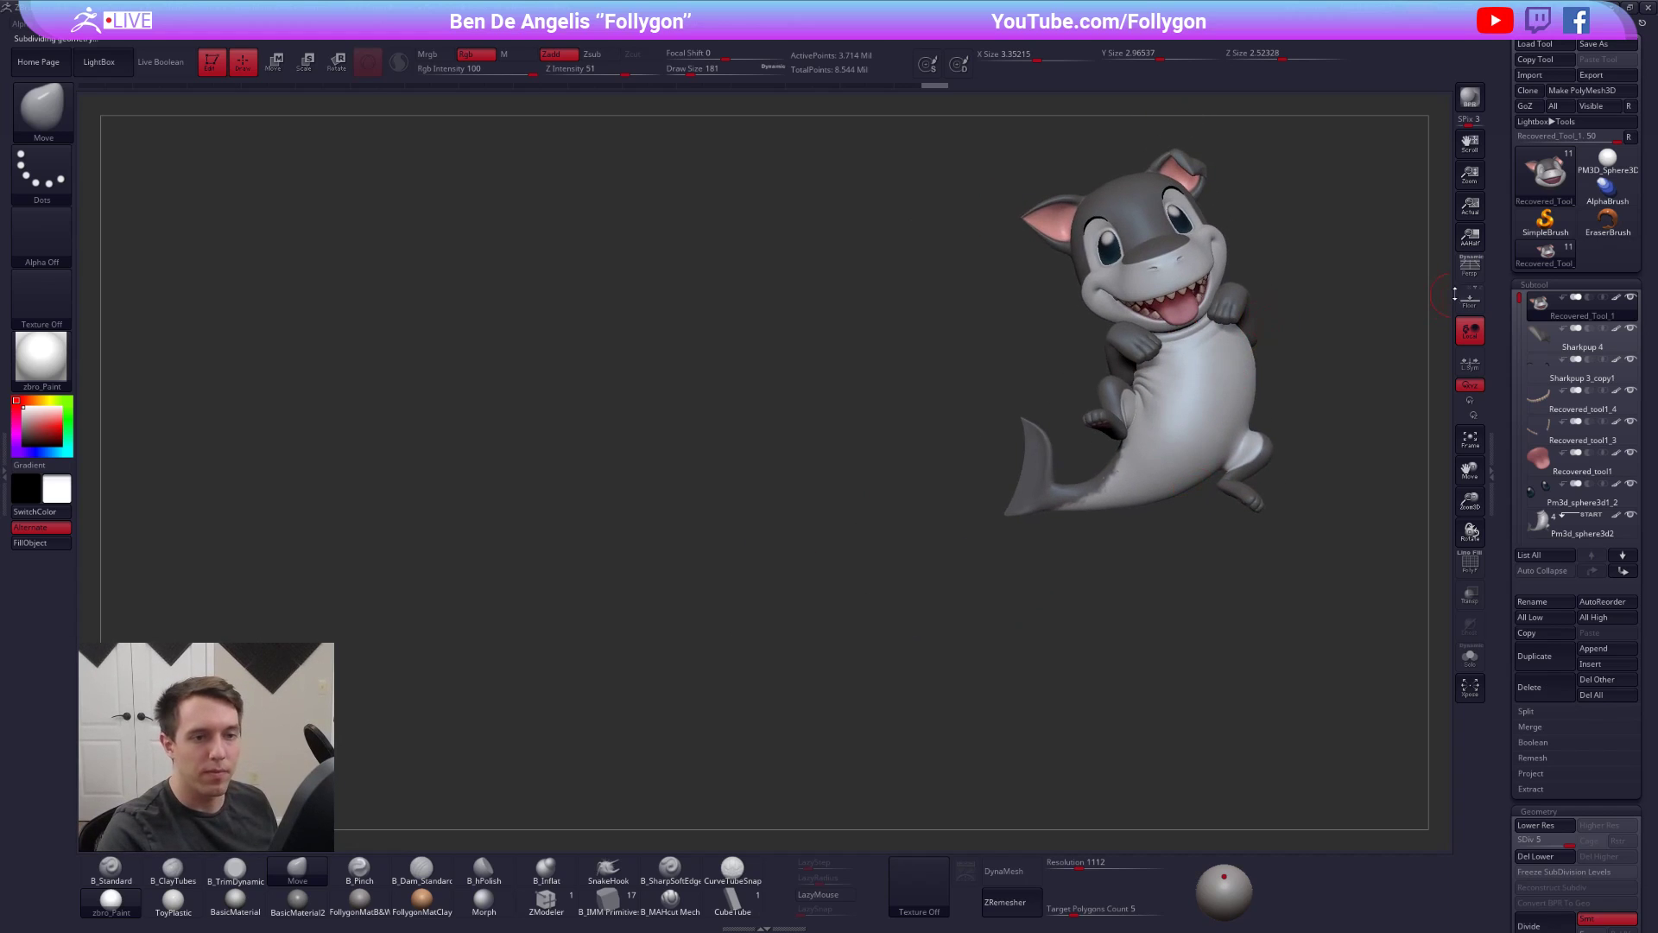
right_drag(1411, 299, 1382, 306)
right_drag(1216, 356, 1319, 357)
alt+right_drag(1215, 356, 680, 467)
key(shift+s)
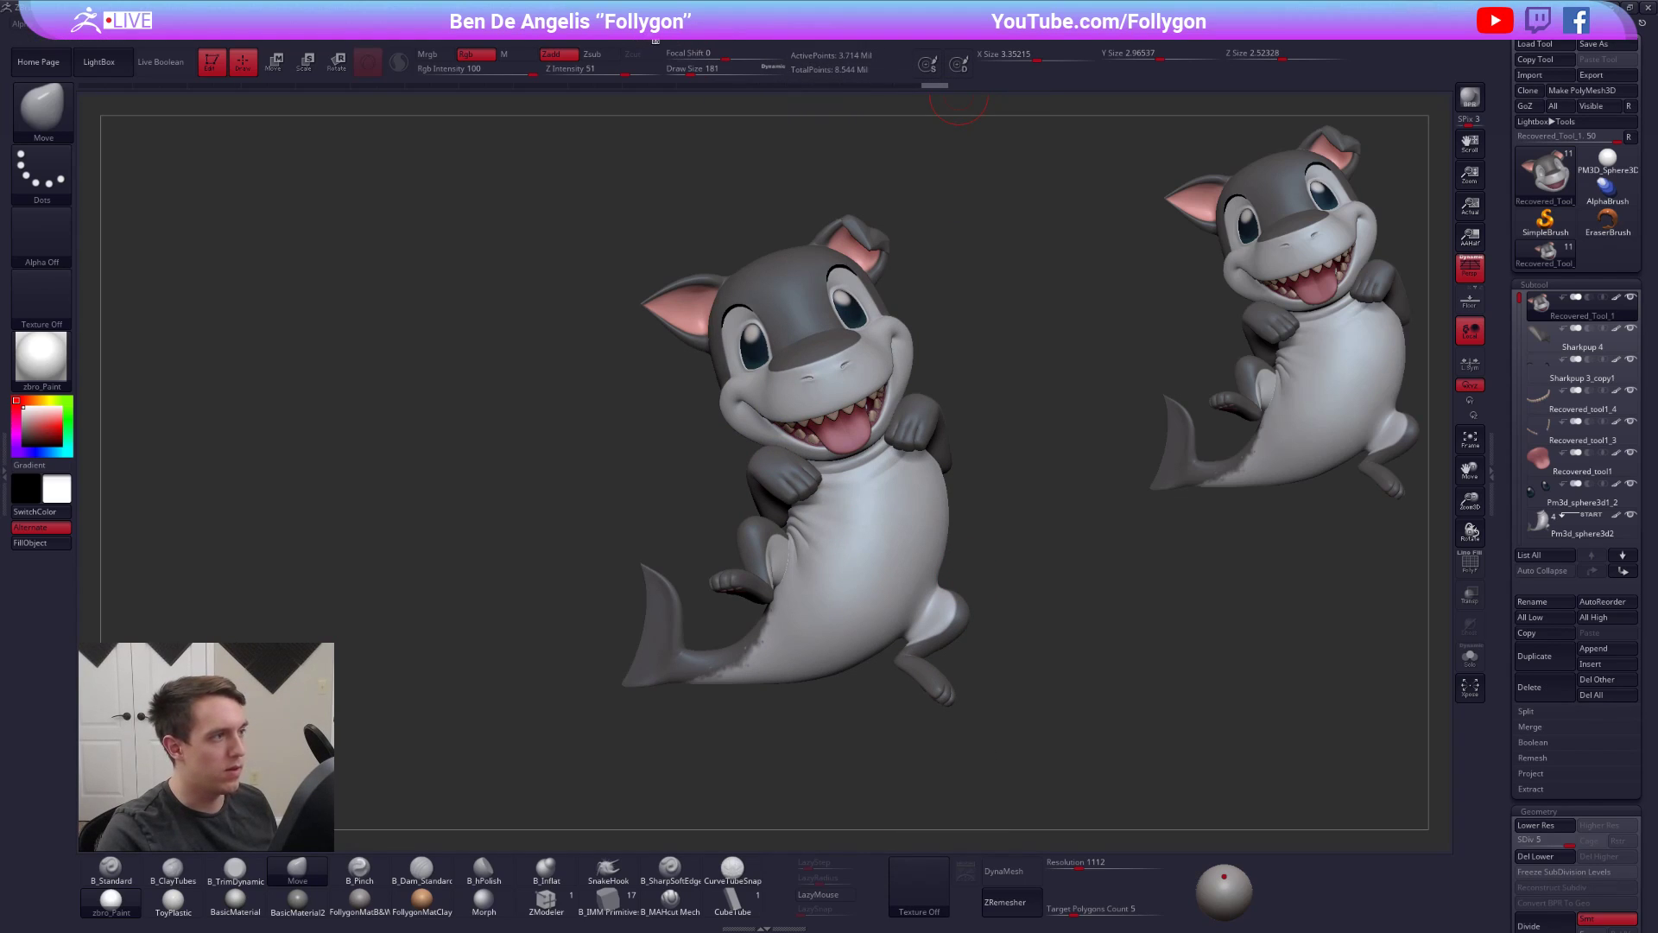
- Bring the shark pup reference painting onto the canvas with Spotlight and raise its opacity
click(655, 38)
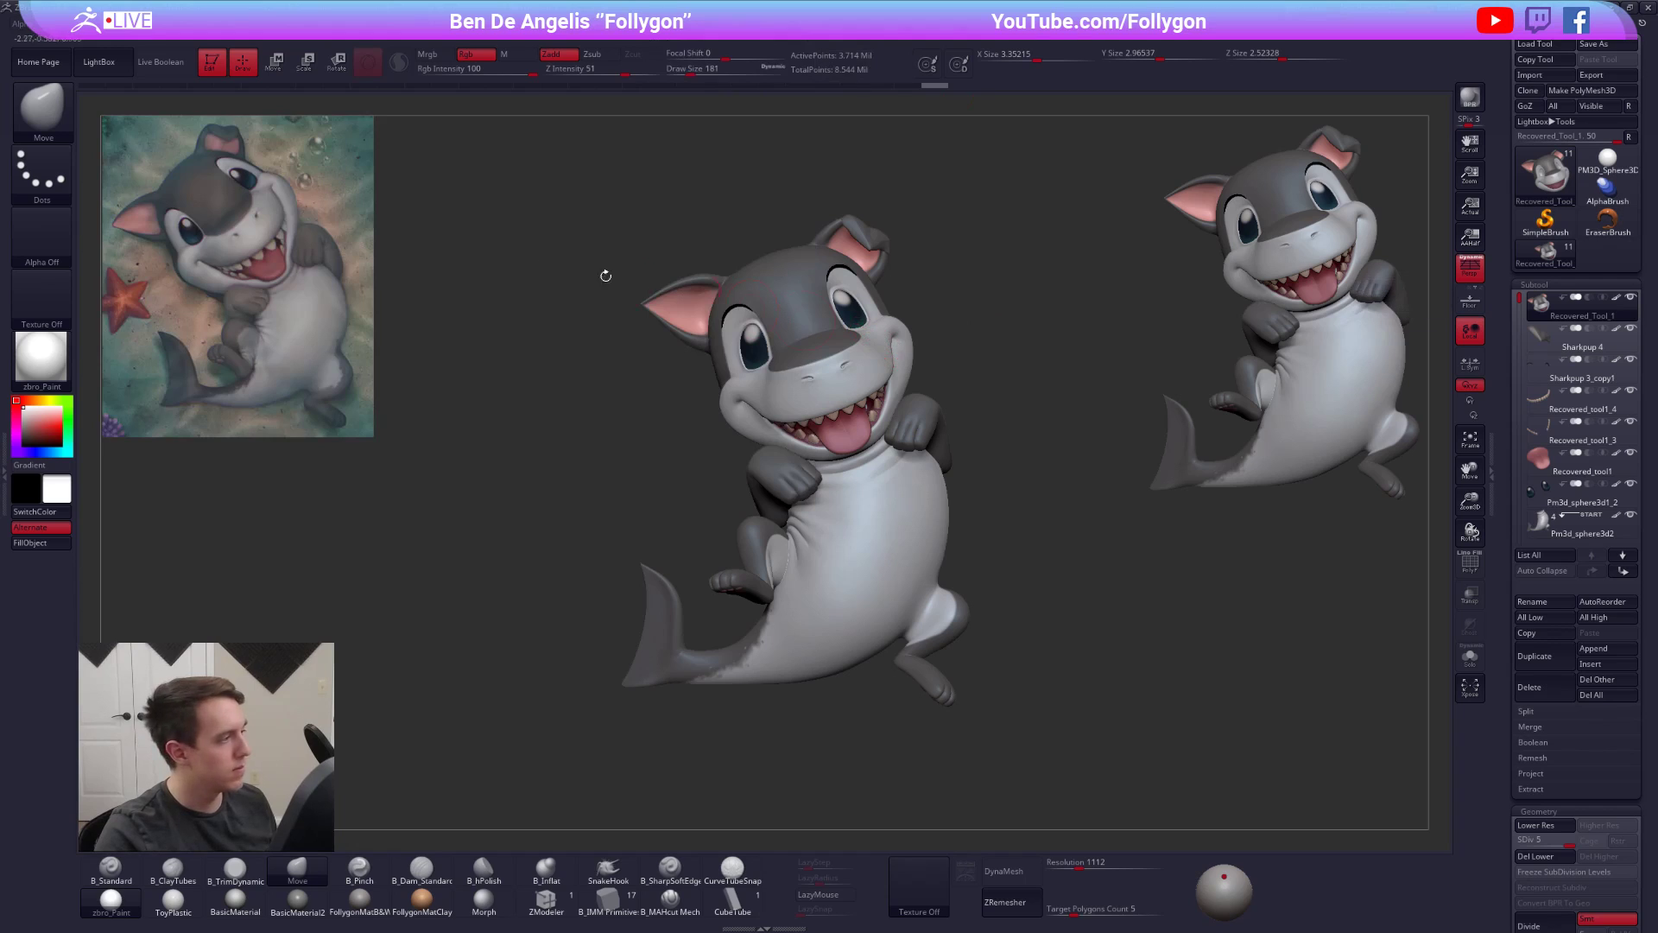
key(z)
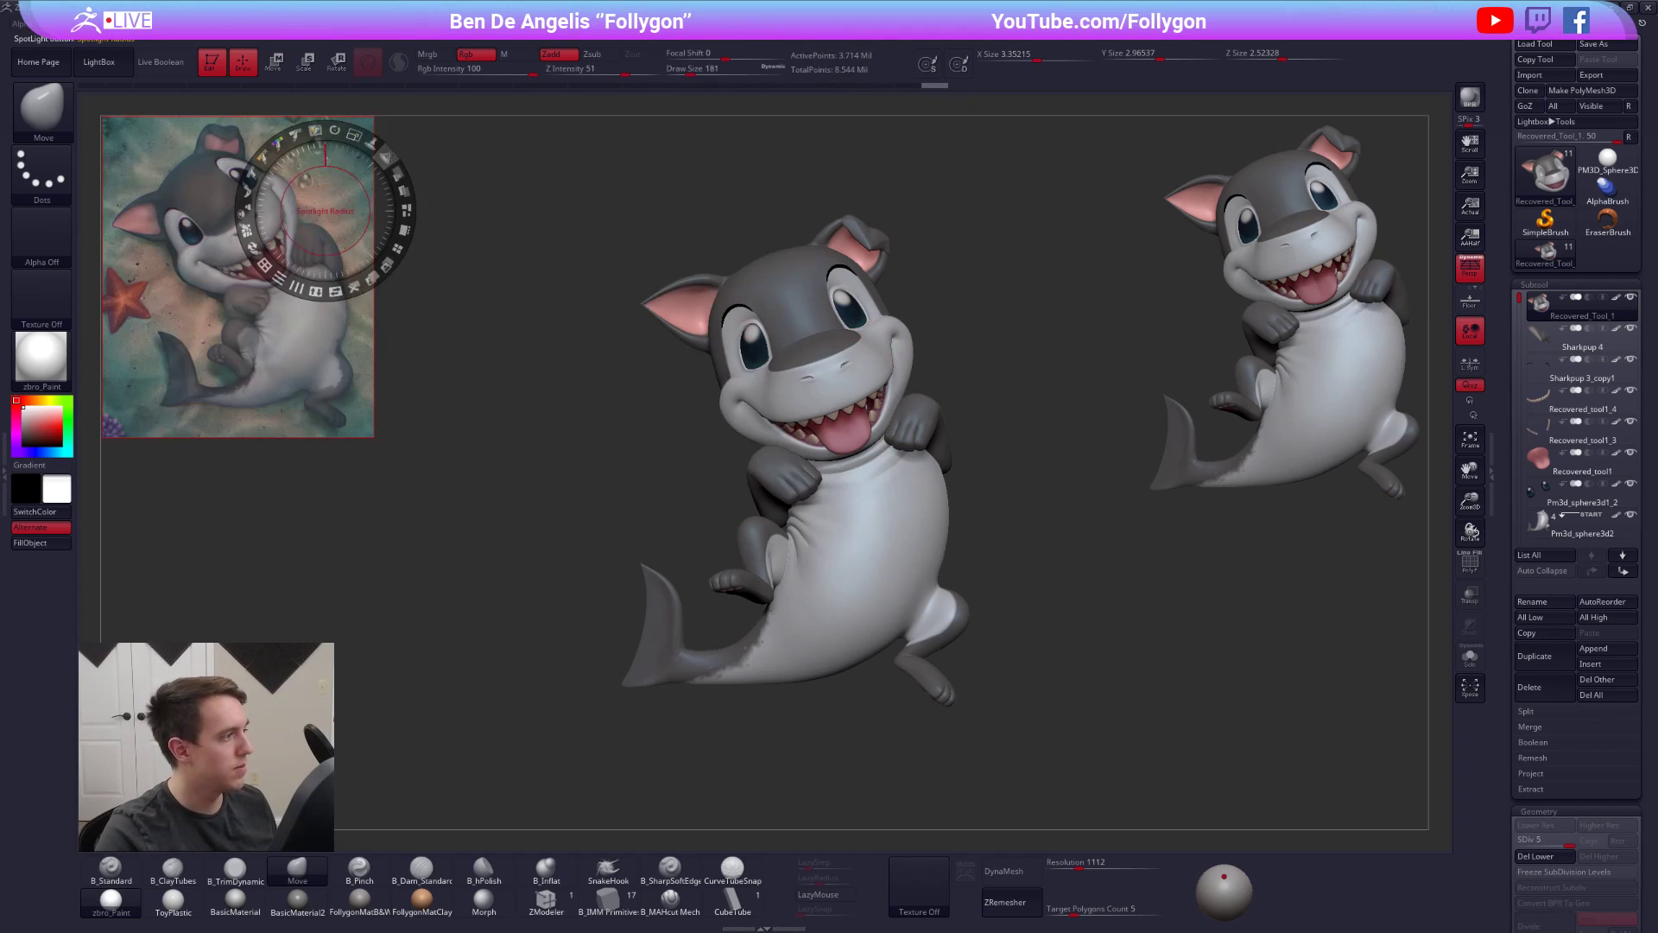
drag(398, 174, 406, 225)
key(z)
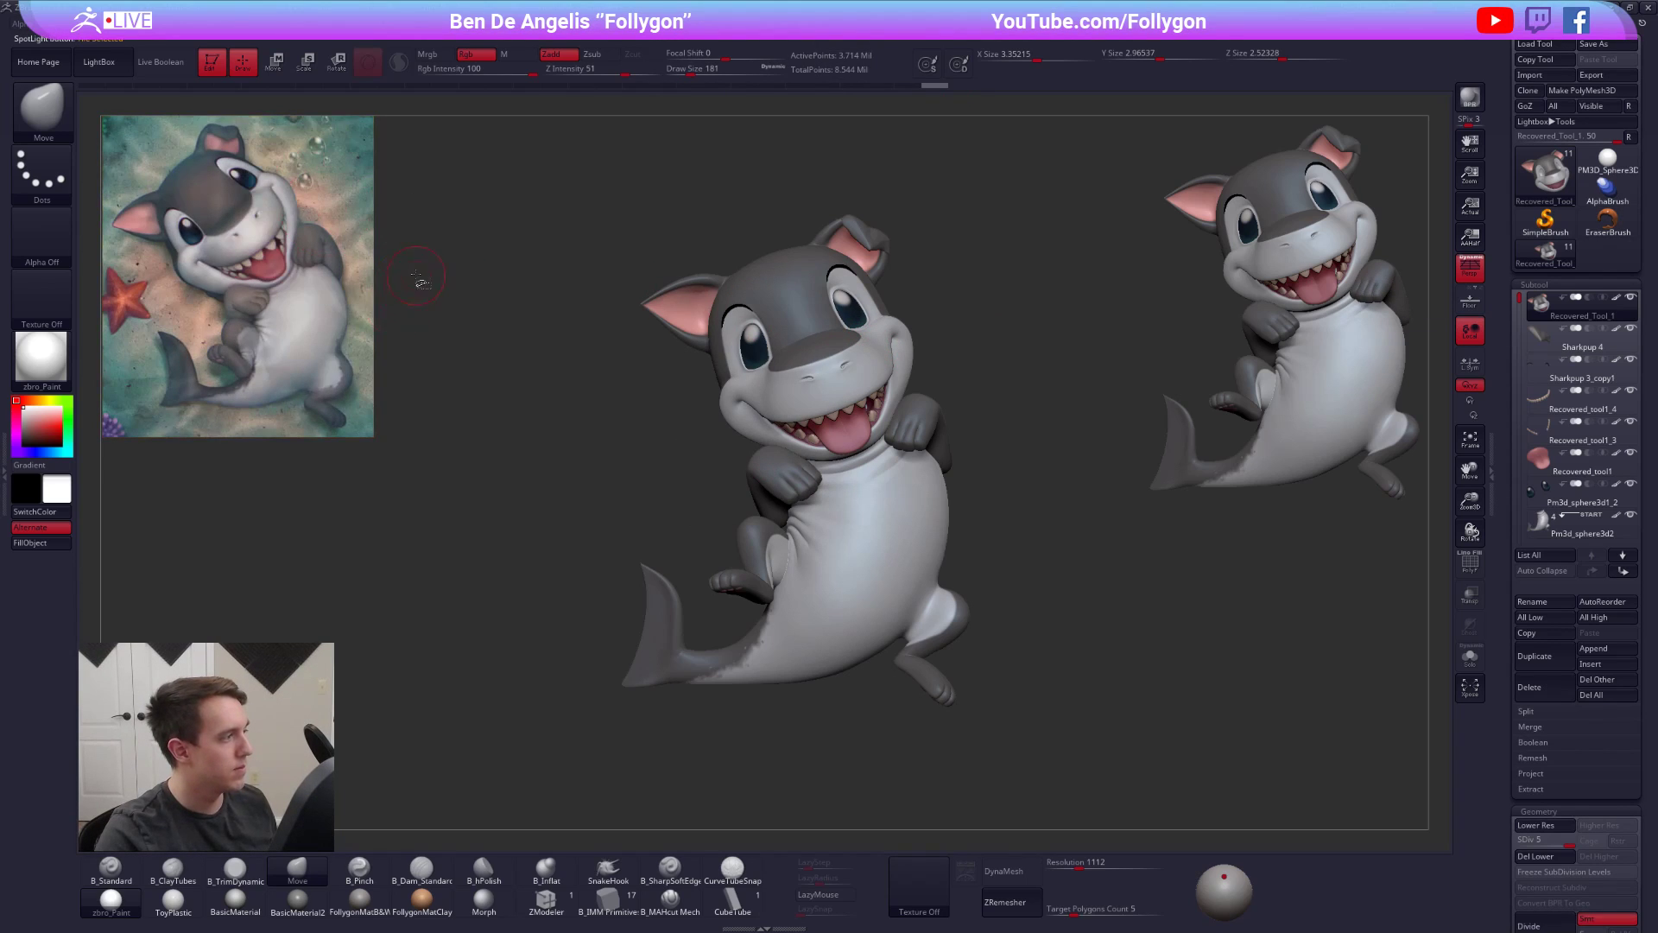
- Reshape the outer rim of the eye under the upright ear at subdivision level 2 with draw size 170
key(ctrl+shift+f)
ctrl+click(452, 544)
click(432, 520)
mouse_move(866, 495)
right_down()
mouse_move(846, 498)
mouse_move(875, 486)
right_up()
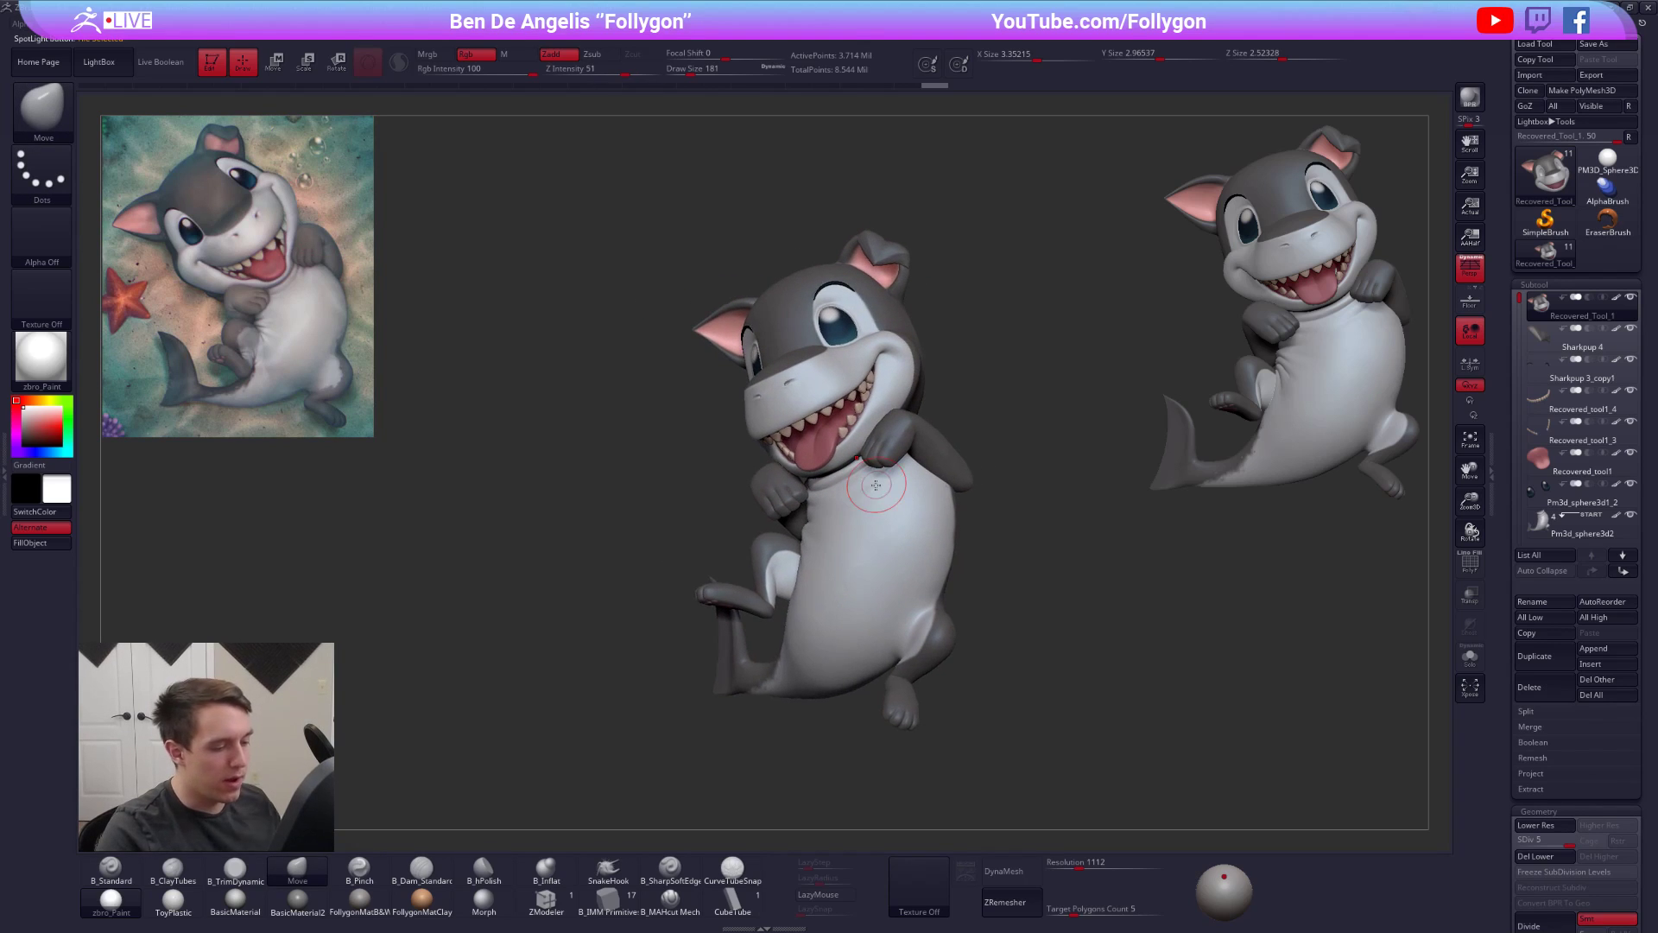
mouse_move(846, 304)
ctrl+right_down()
mouse_move(857, 409)
mouse_move(889, 380)
mouse_move(851, 389)
ctrl+right_up()
key(shift+d)
key(shift+d)
key(shift+d)
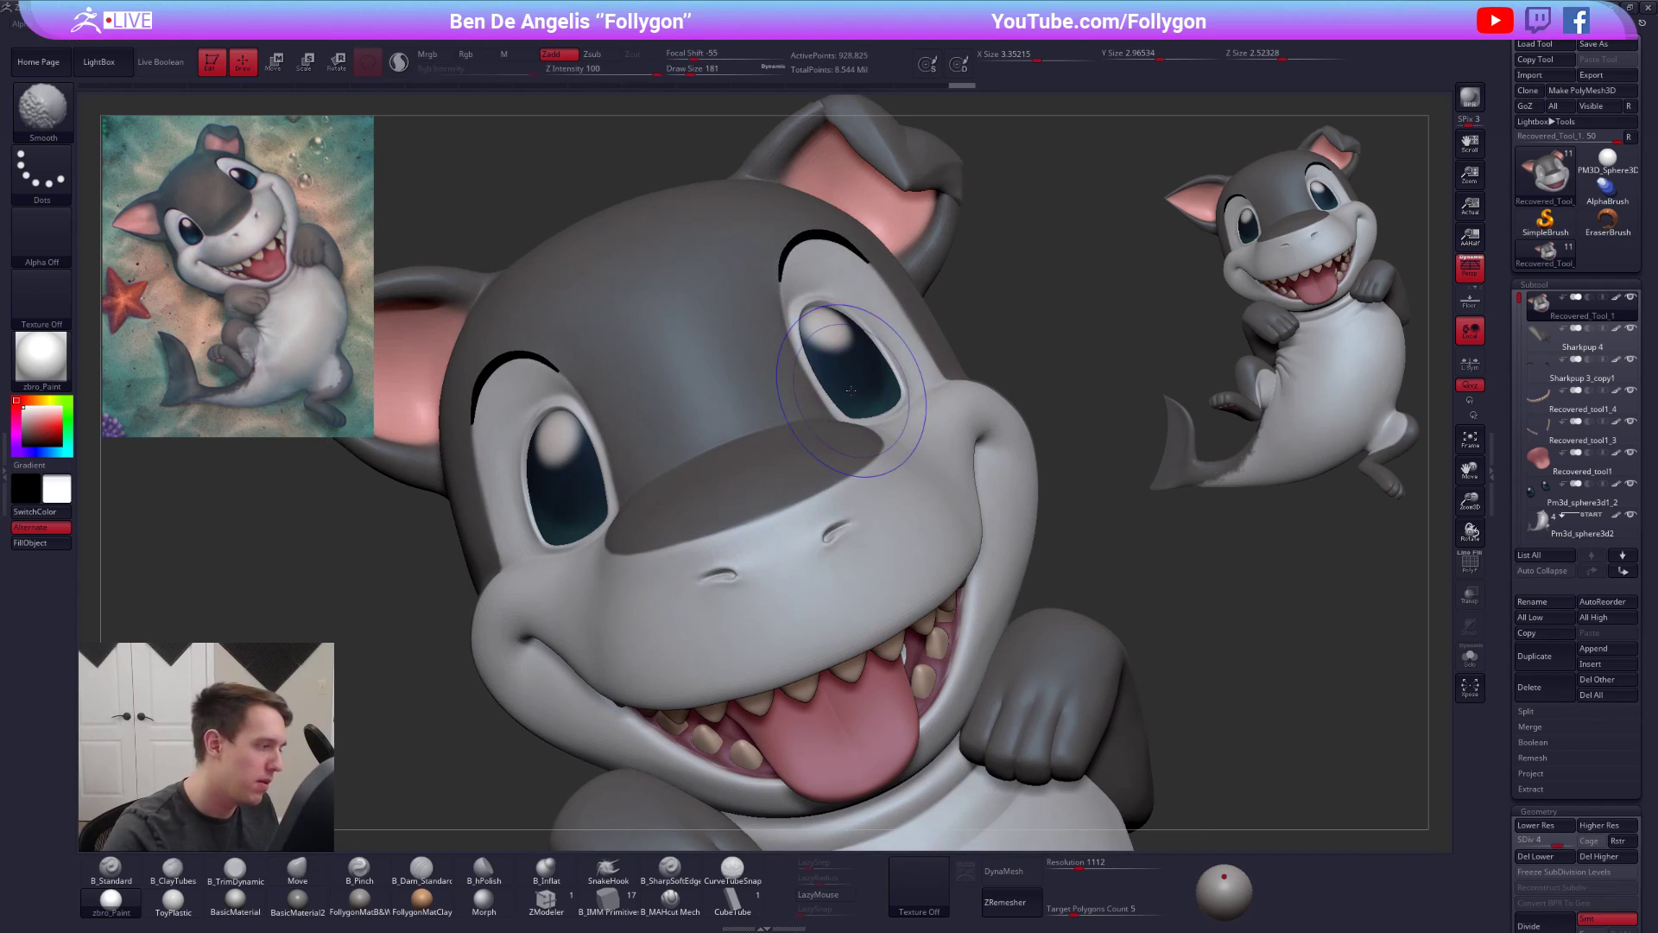
ctrl+right_drag(530, 492, 530, 508)
key(space)
drag(532, 491, 539, 519)
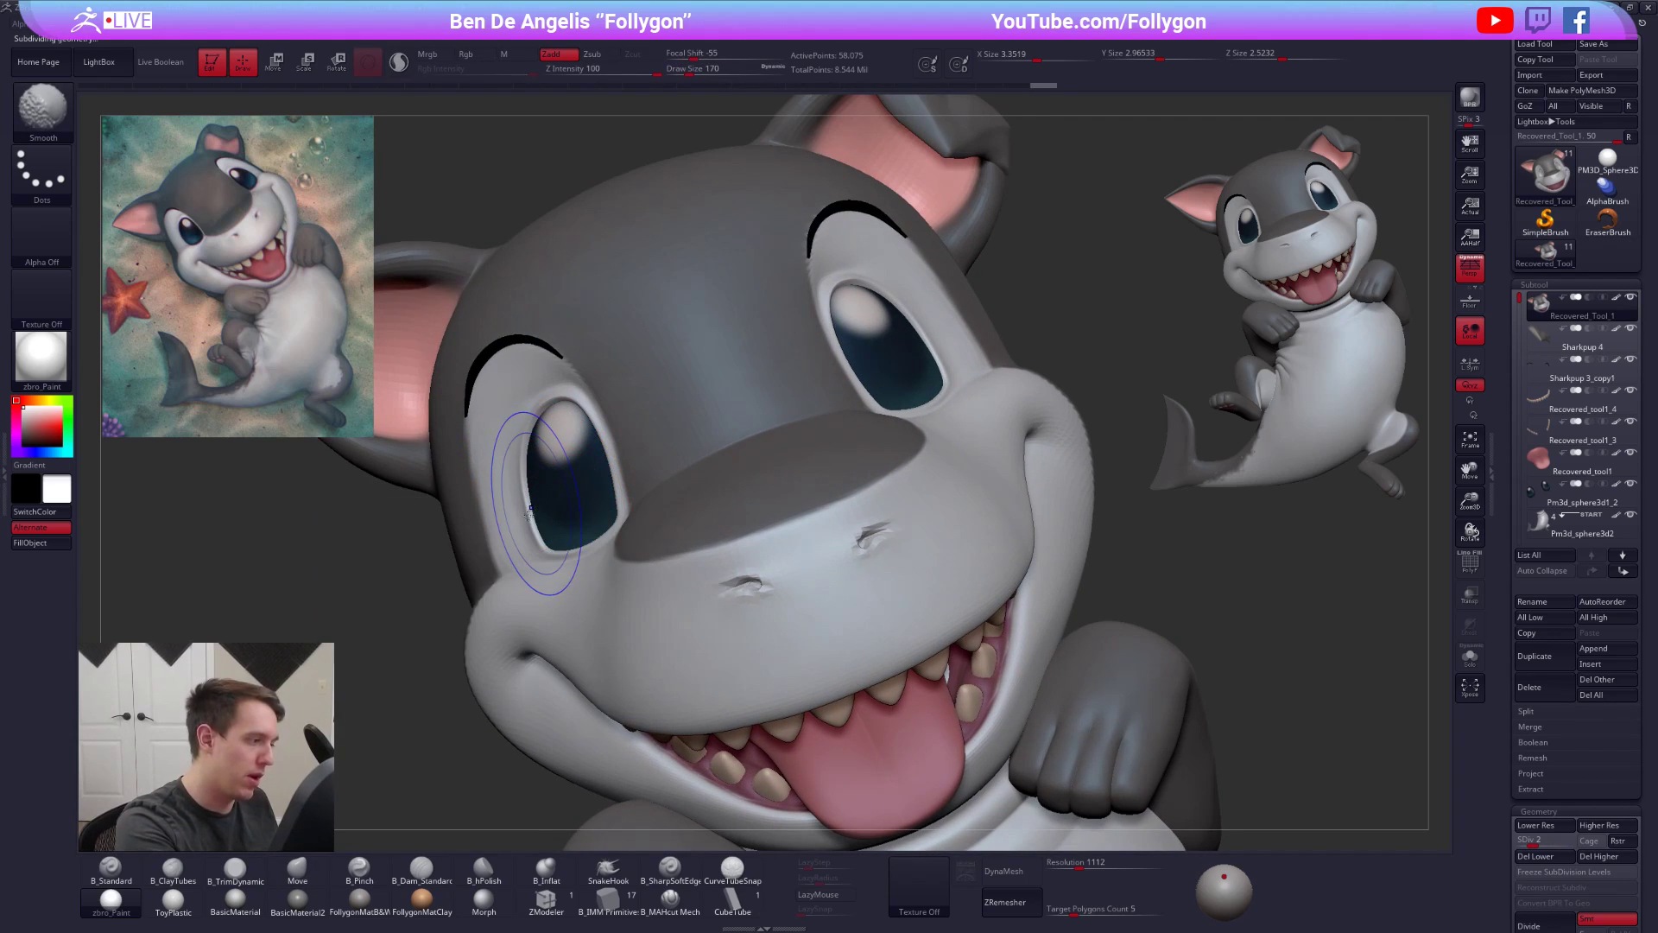
- Refine the outer side of the upright-ear eye at subdivision level 1 with the Move brush at draw size 121
key(shift+d)
key(s)
drag(542, 487, 528, 486)
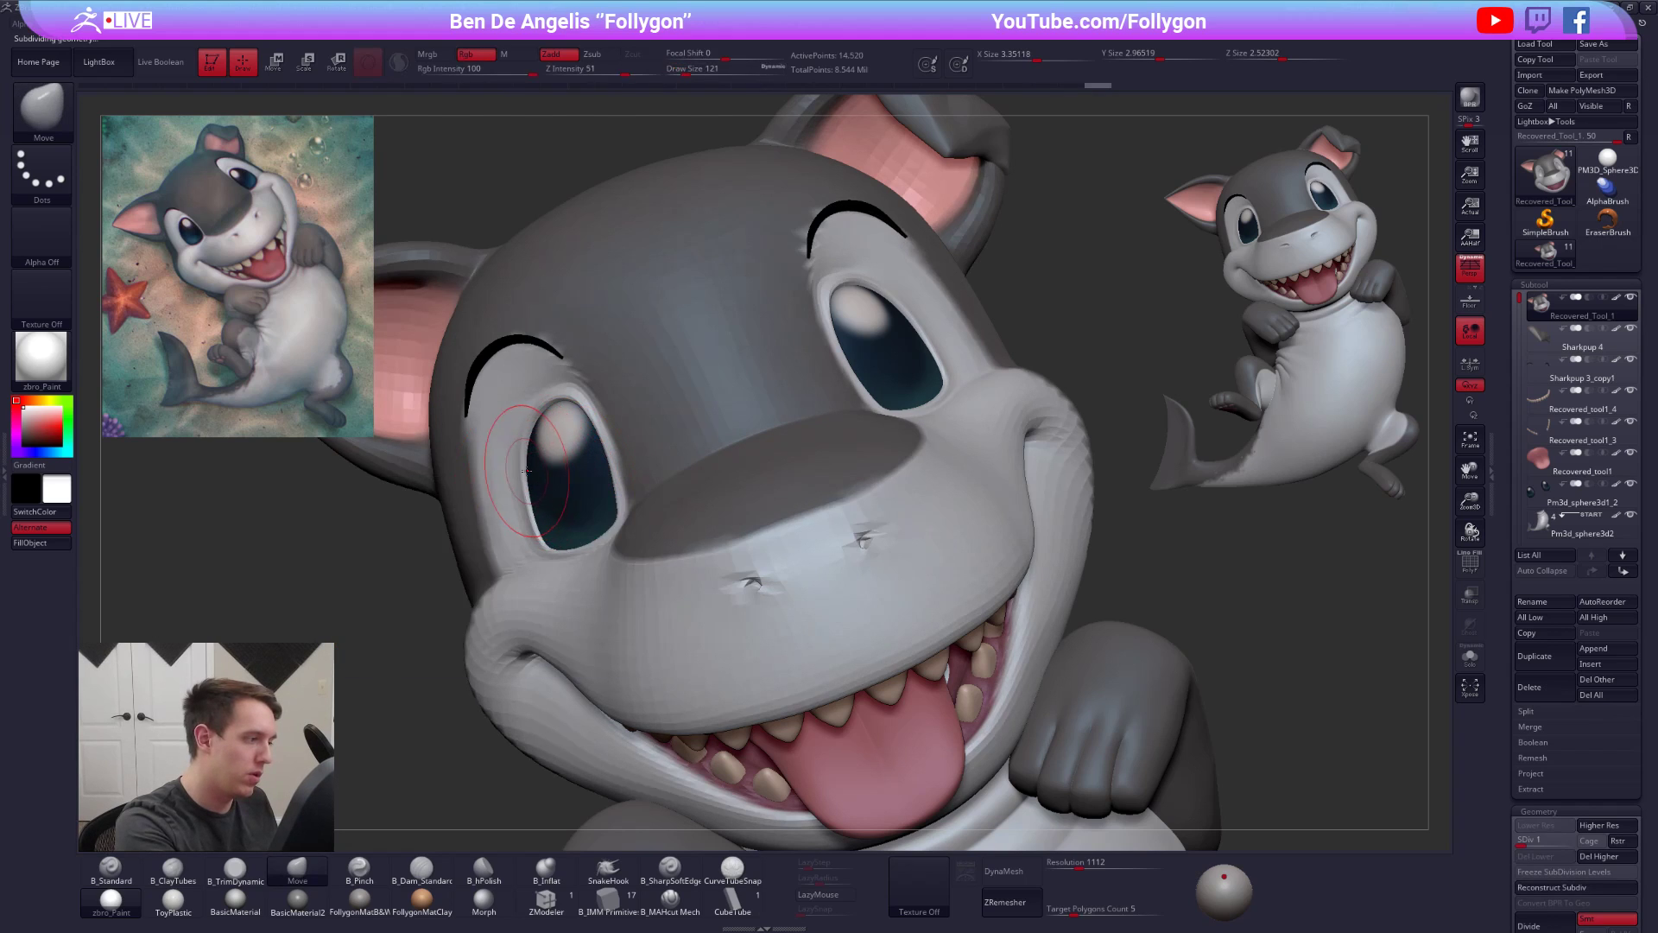
ctrl+right_drag(533, 503, 803, 542)
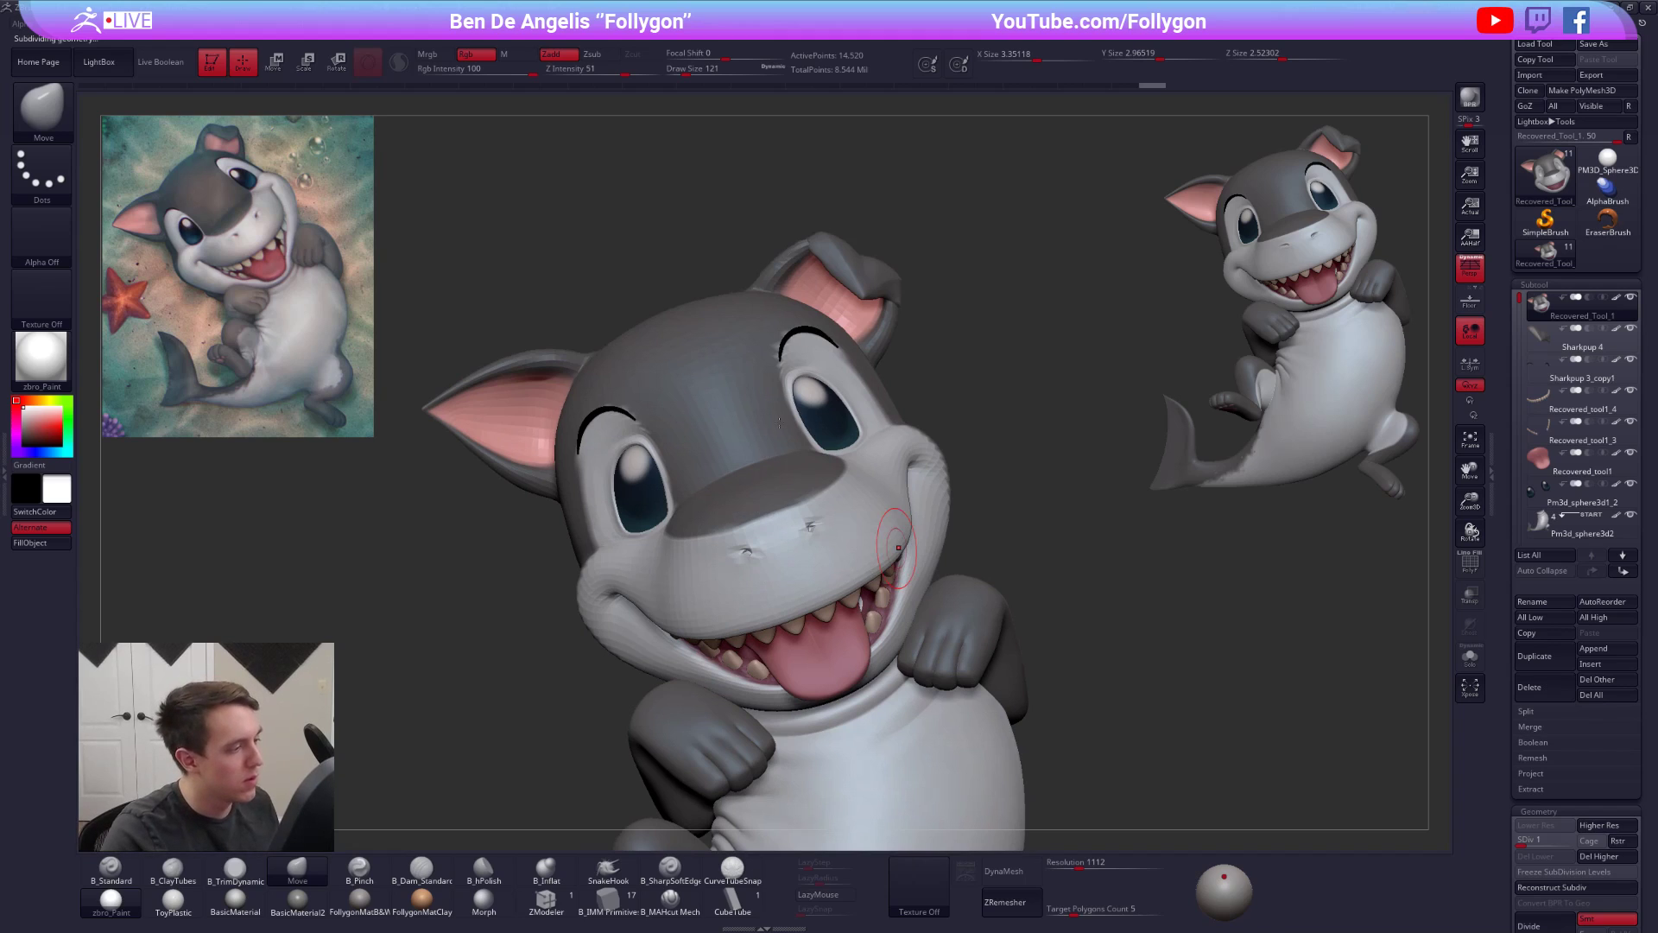
- Raise the head back to subdivision level 5
key(d)
key(d)
key(d)
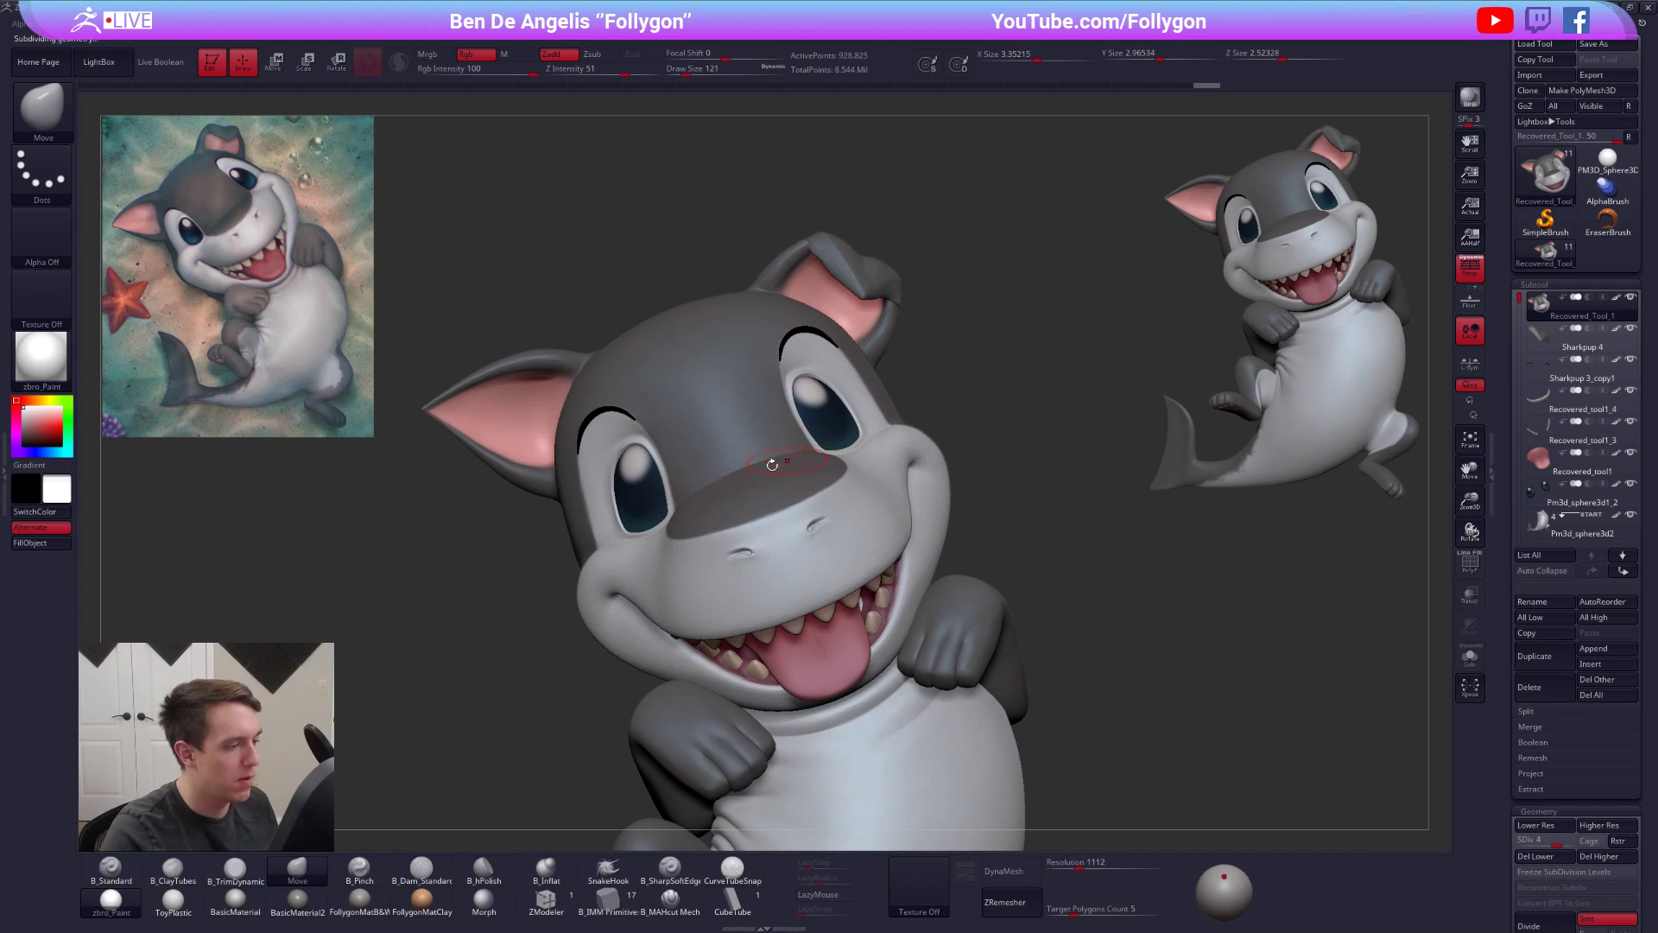
key(d)
- Isolate the eyeballs and paint over both white highlights with dark blue sampled from them, using the B_Standard brush in Rgb mode
alt+click(640, 480)
key(alt+s)
mouse_move(644, 486)
alt+right_down()
mouse_move(712, 479)
mouse_move(766, 514)
alt+right_up()
key(1)
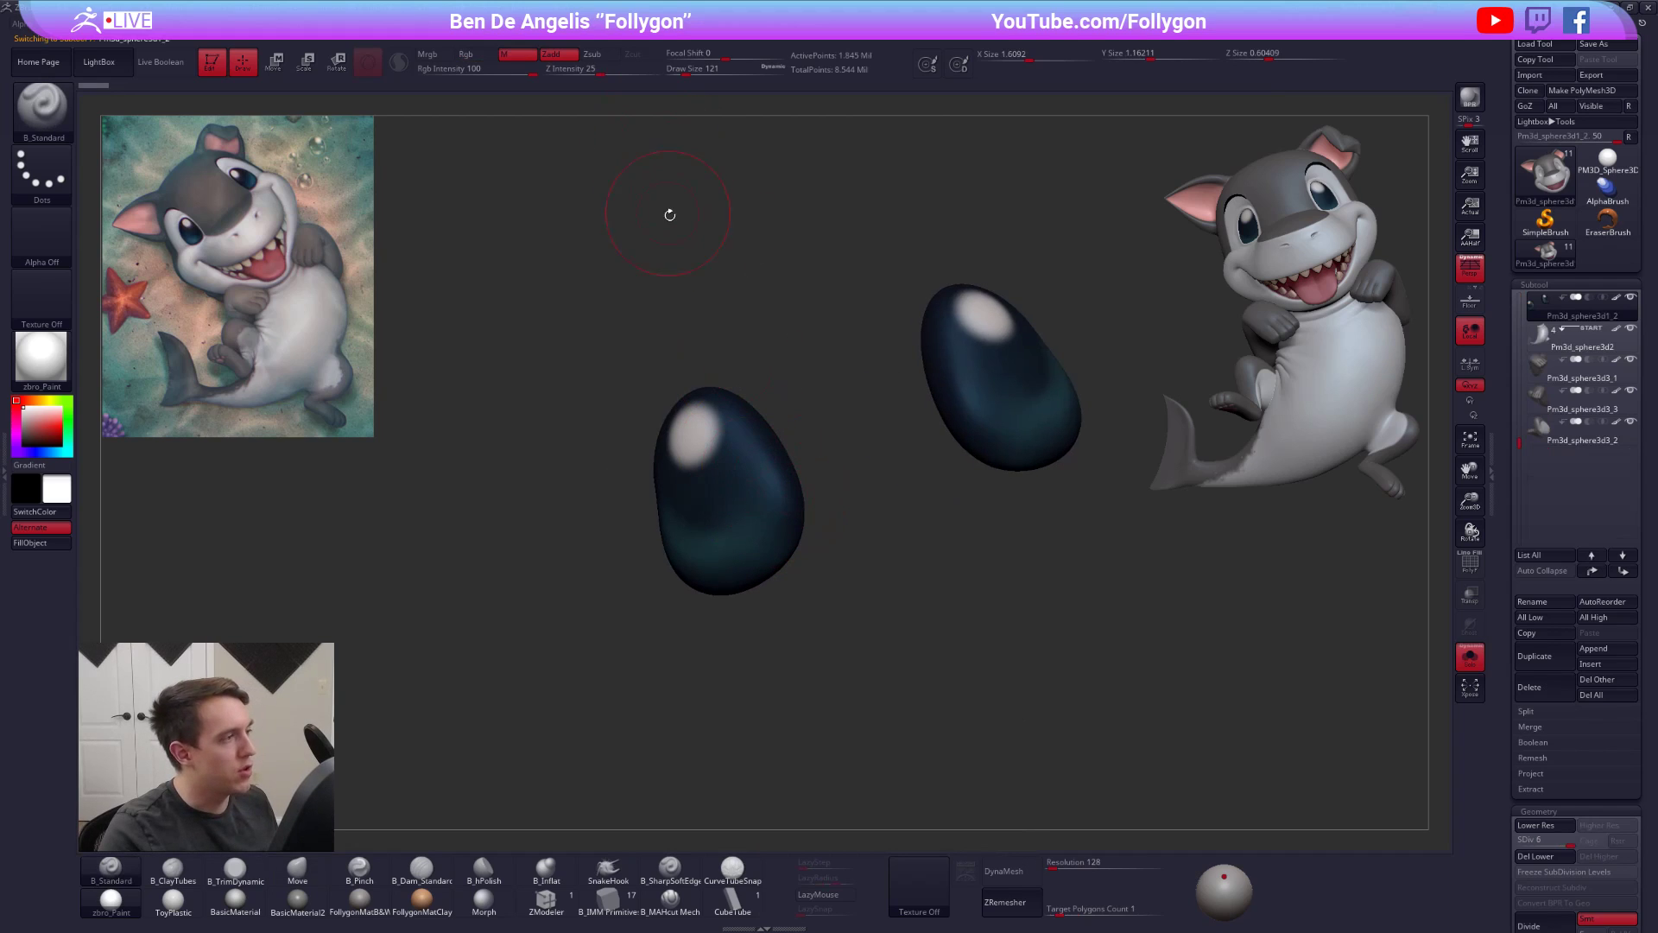
click(466, 54)
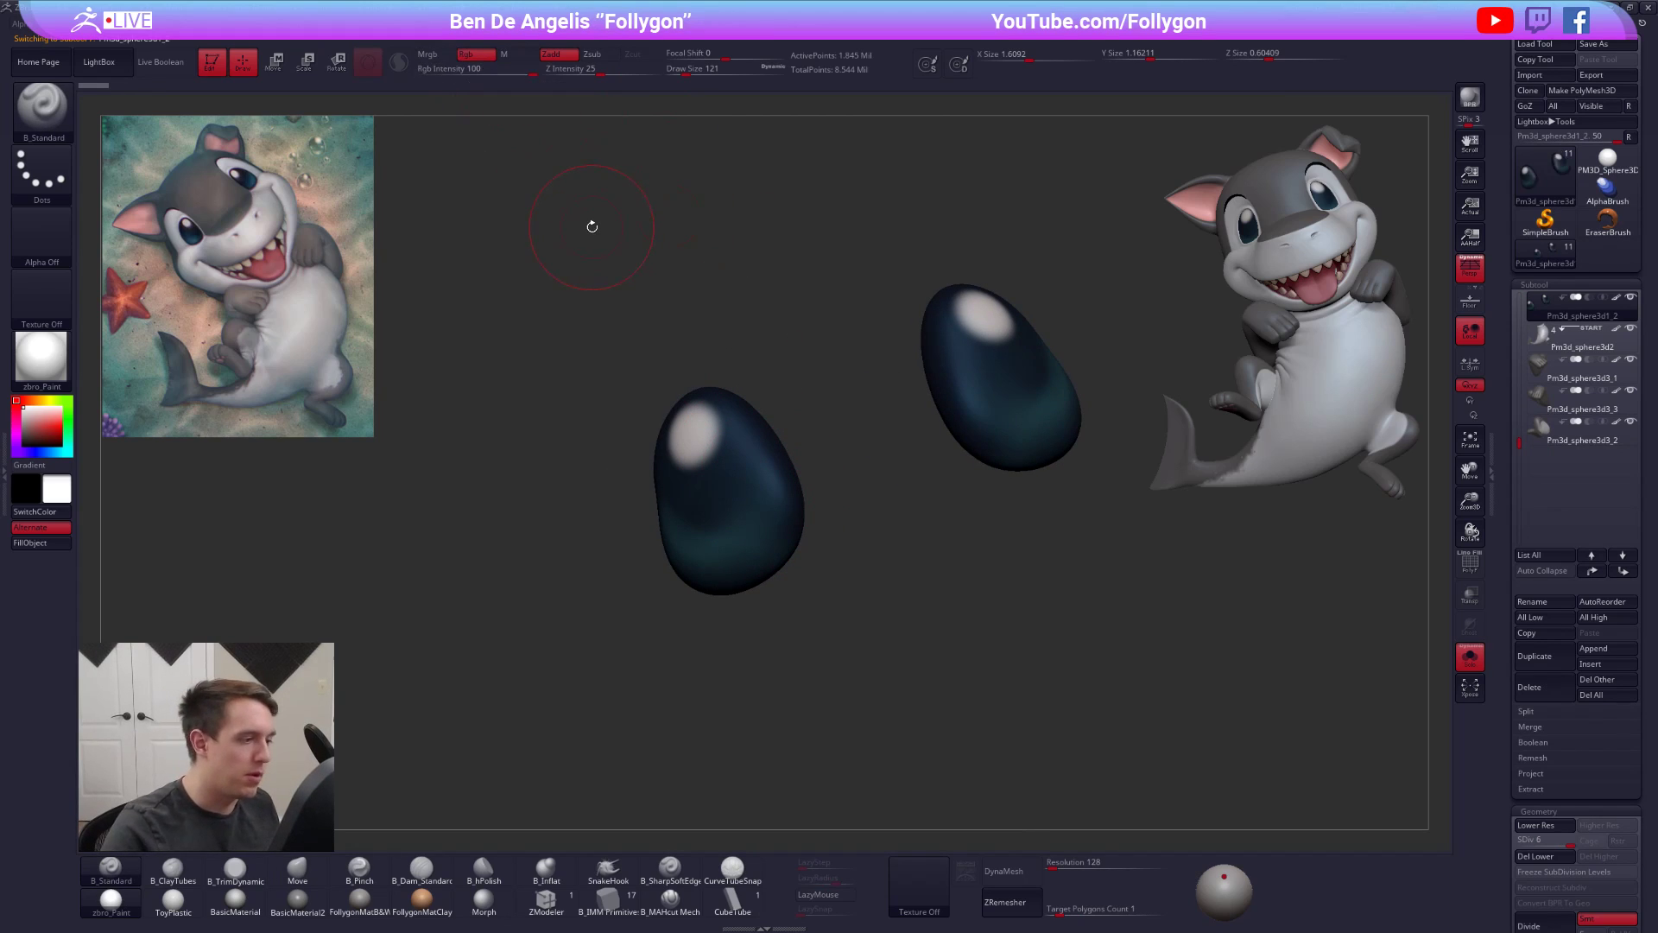
right_drag(590, 101, 684, 386)
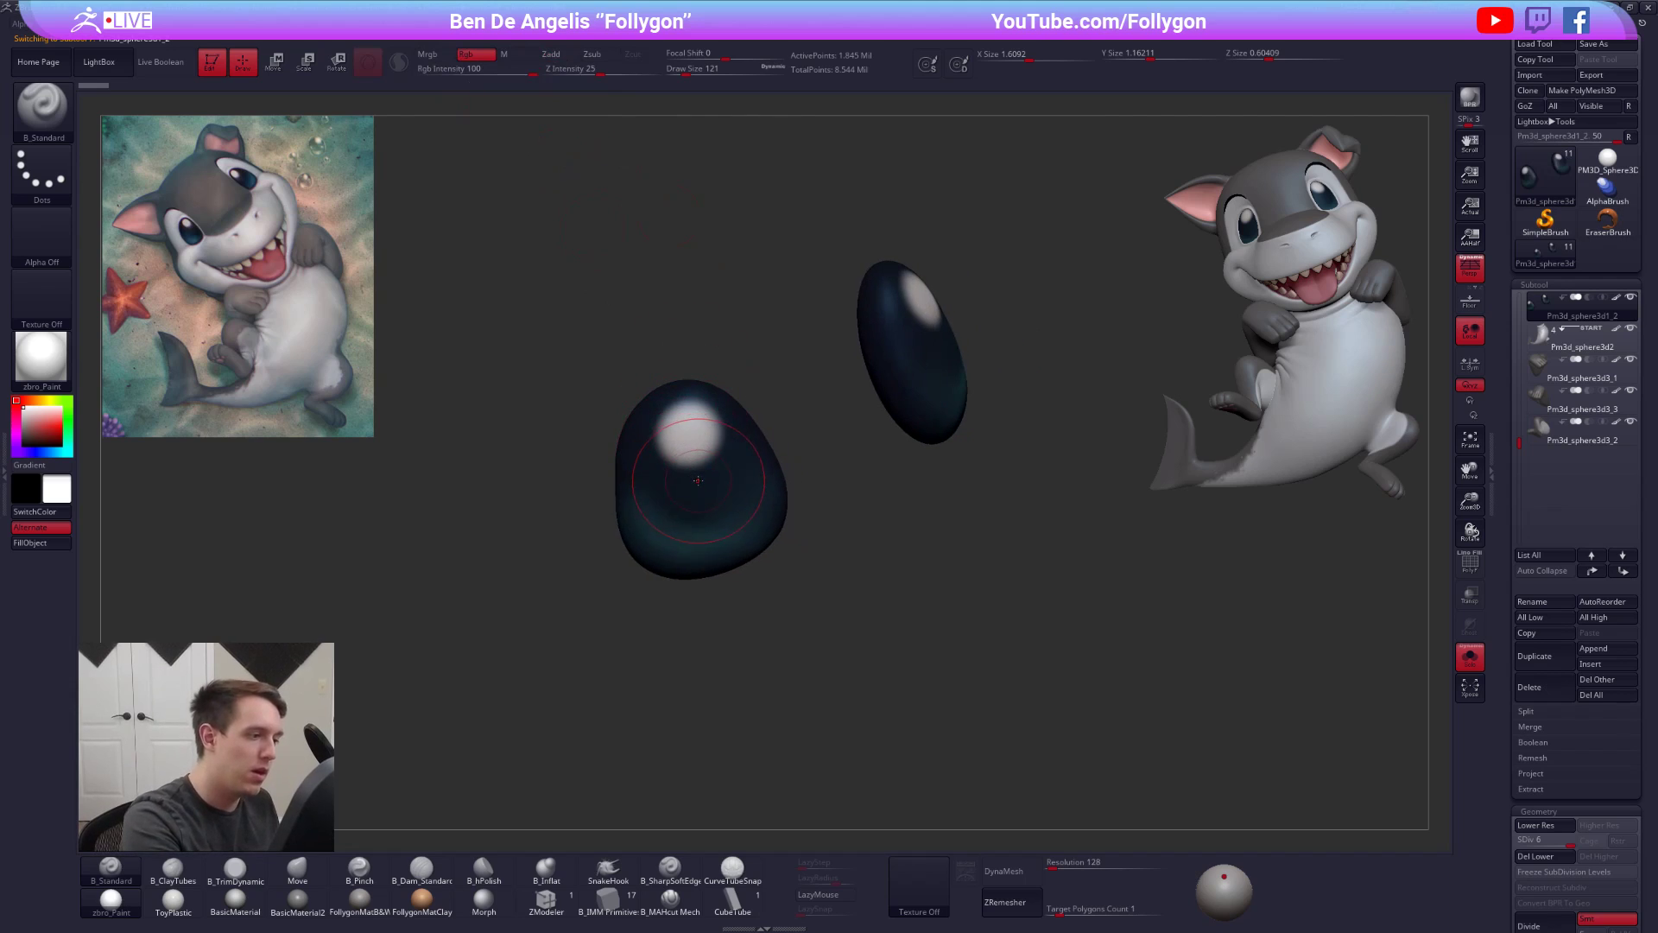
key(c)
drag(685, 396, 696, 420)
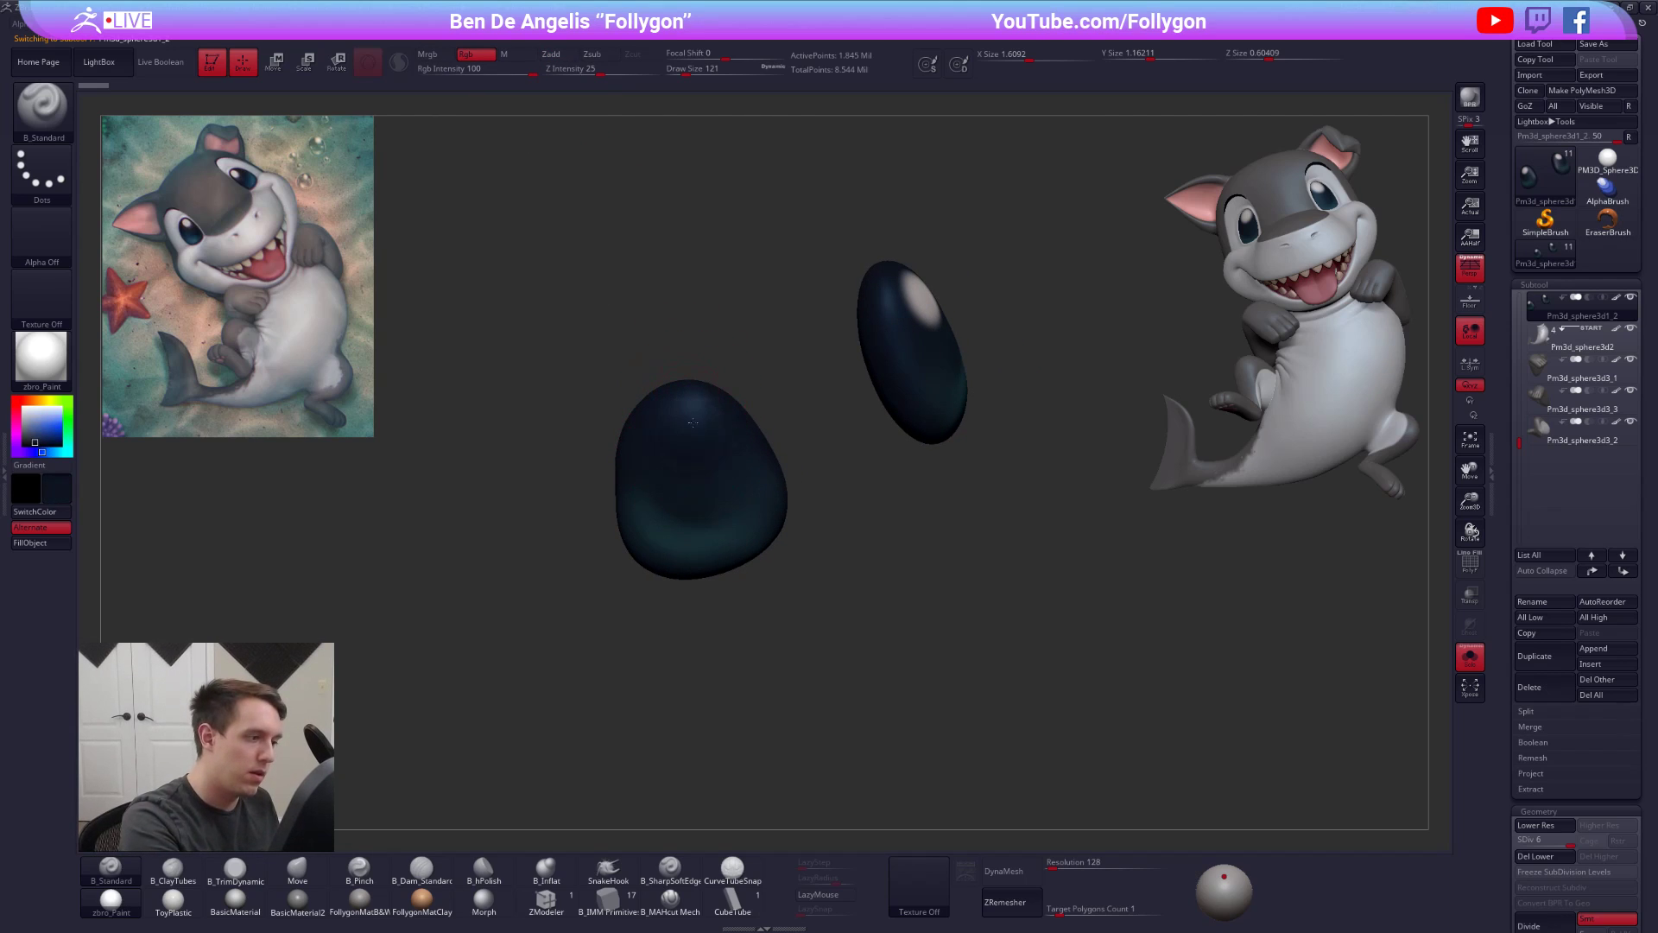
right_drag(694, 441, 588, 497)
drag(928, 341, 943, 345)
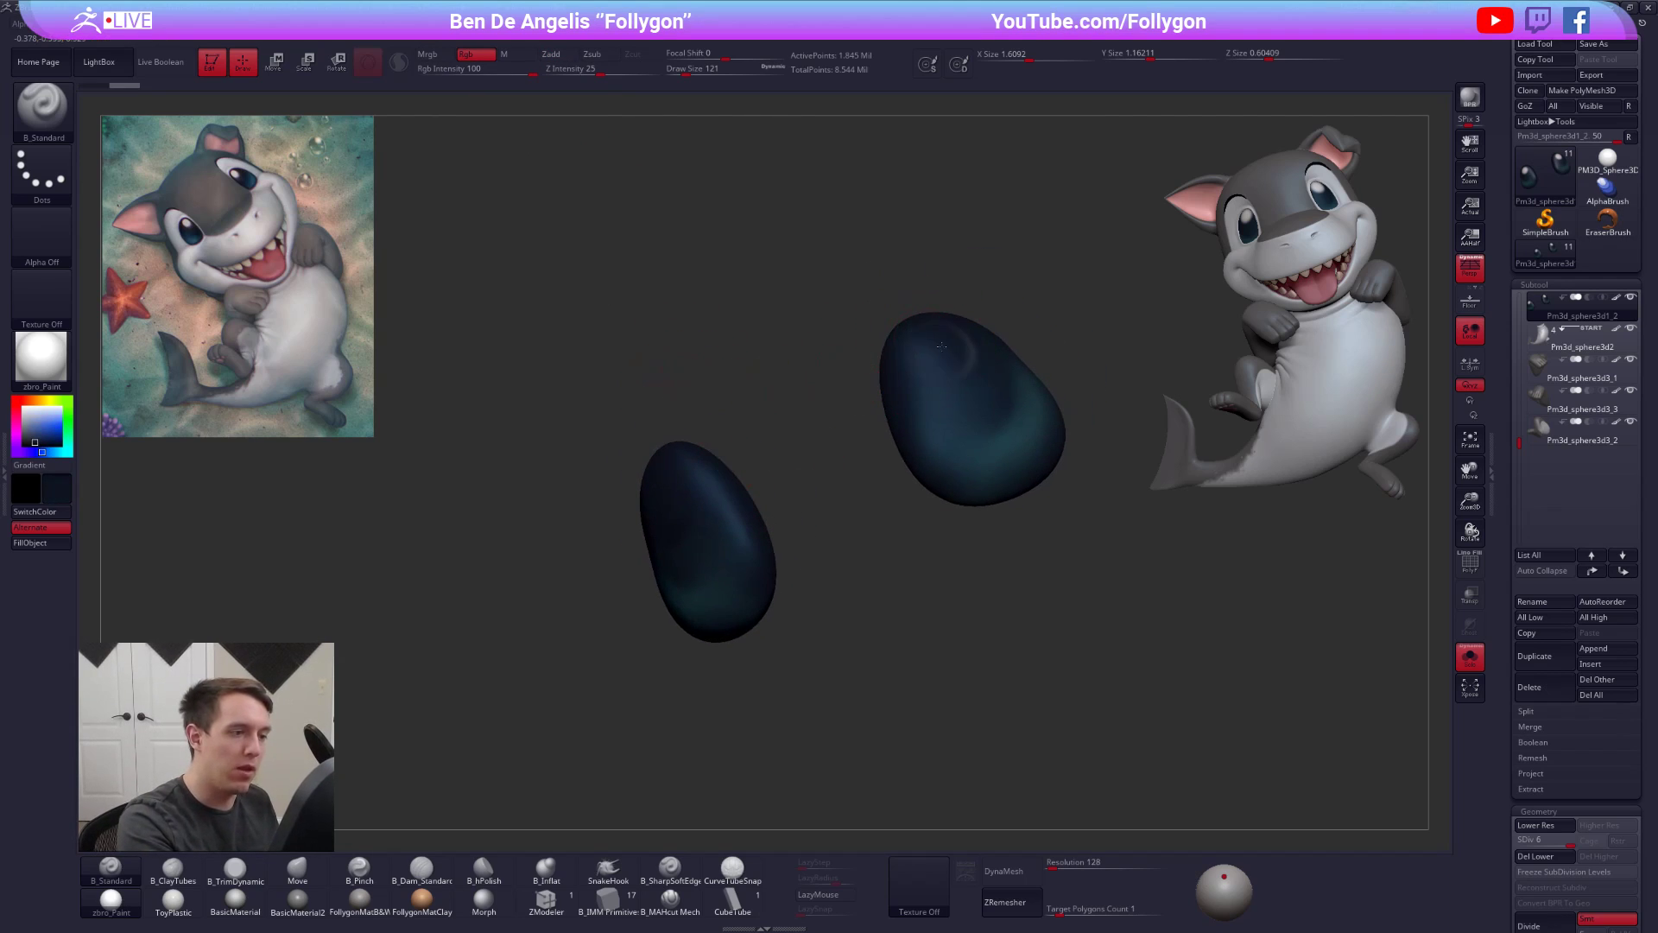
right_drag(932, 366, 923, 487)
key(alt+s)
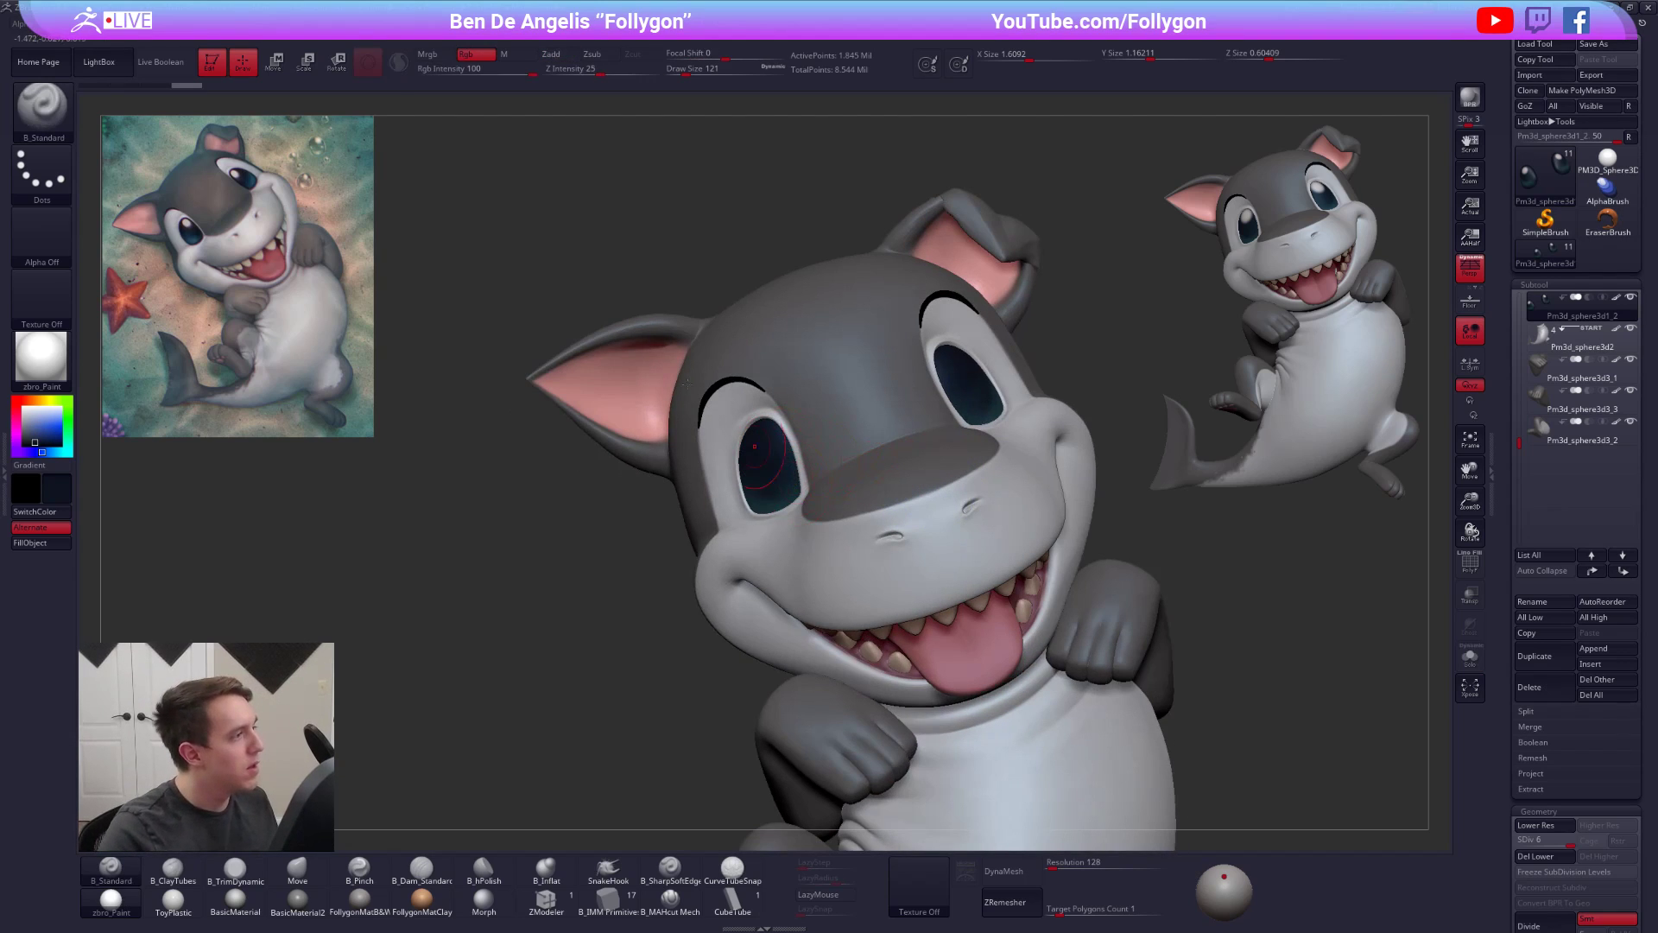
- Fill the eyeballs with the ToyPlastic material, leaving their colour out of the fill
click(517, 54)
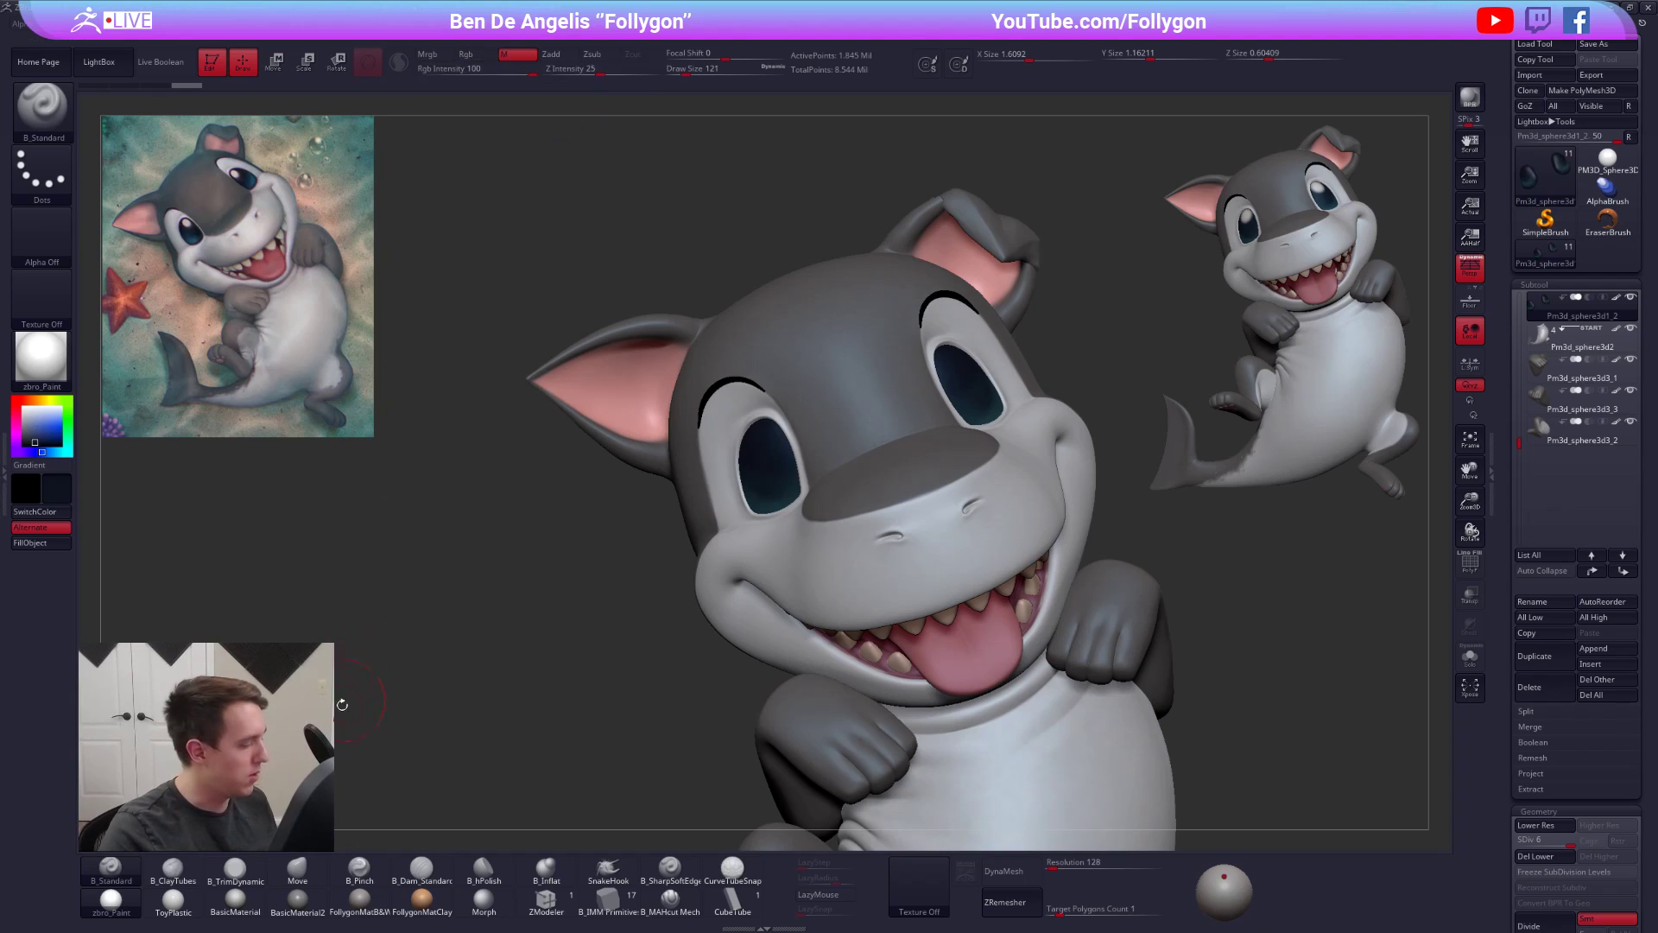
click(183, 910)
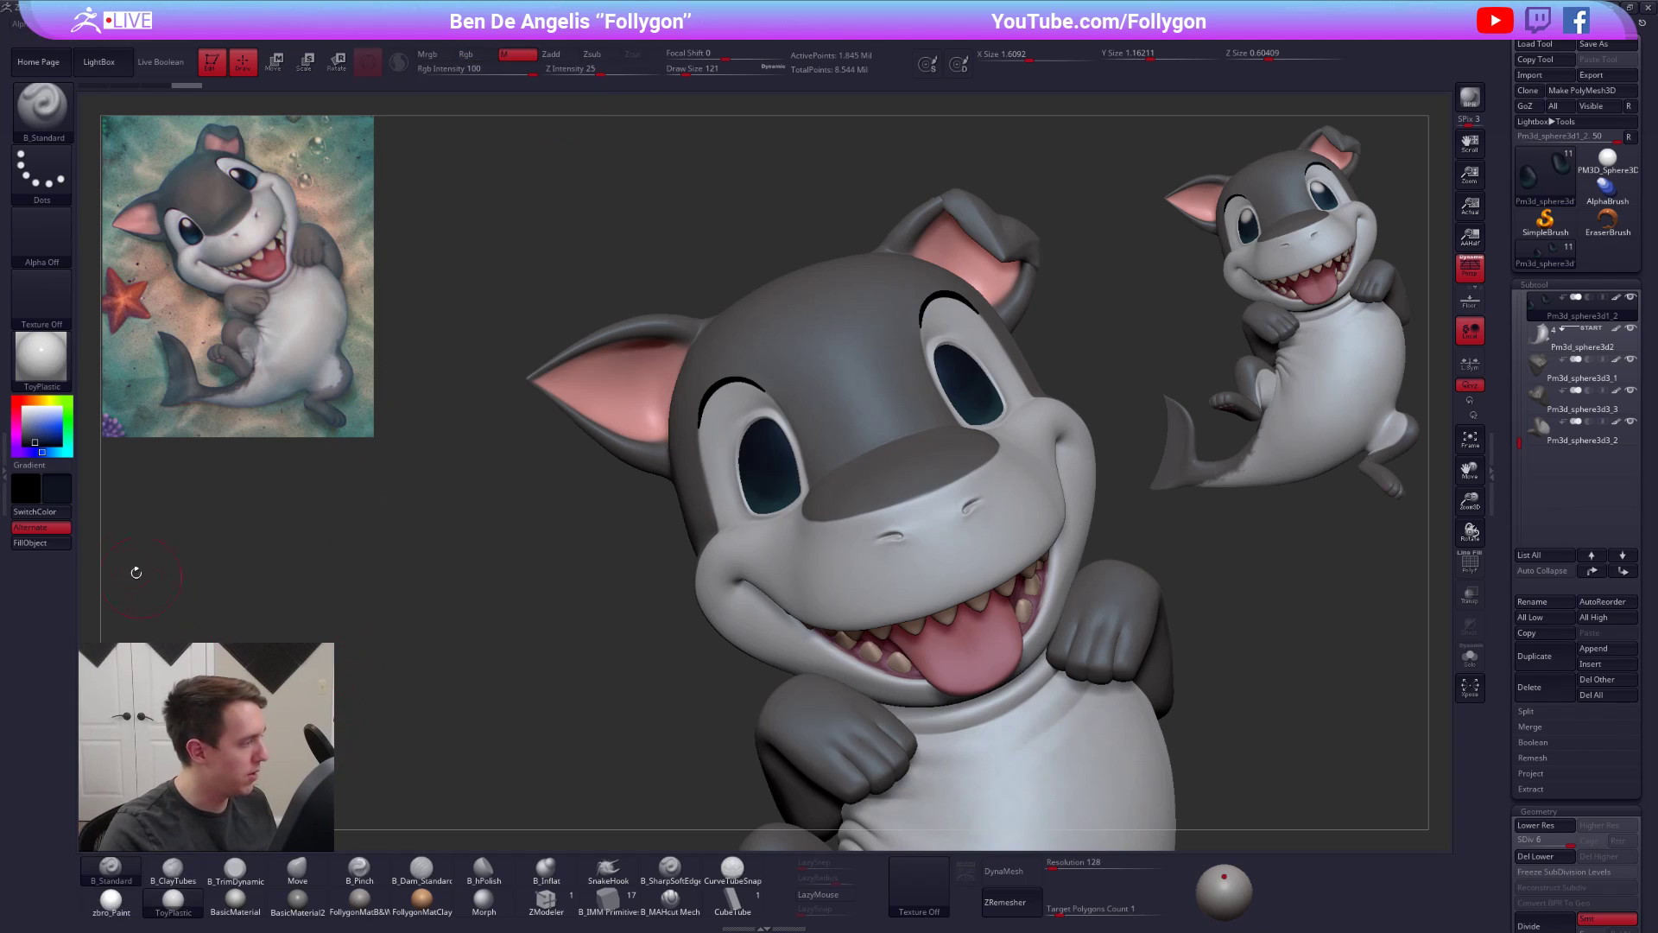
click(62, 547)
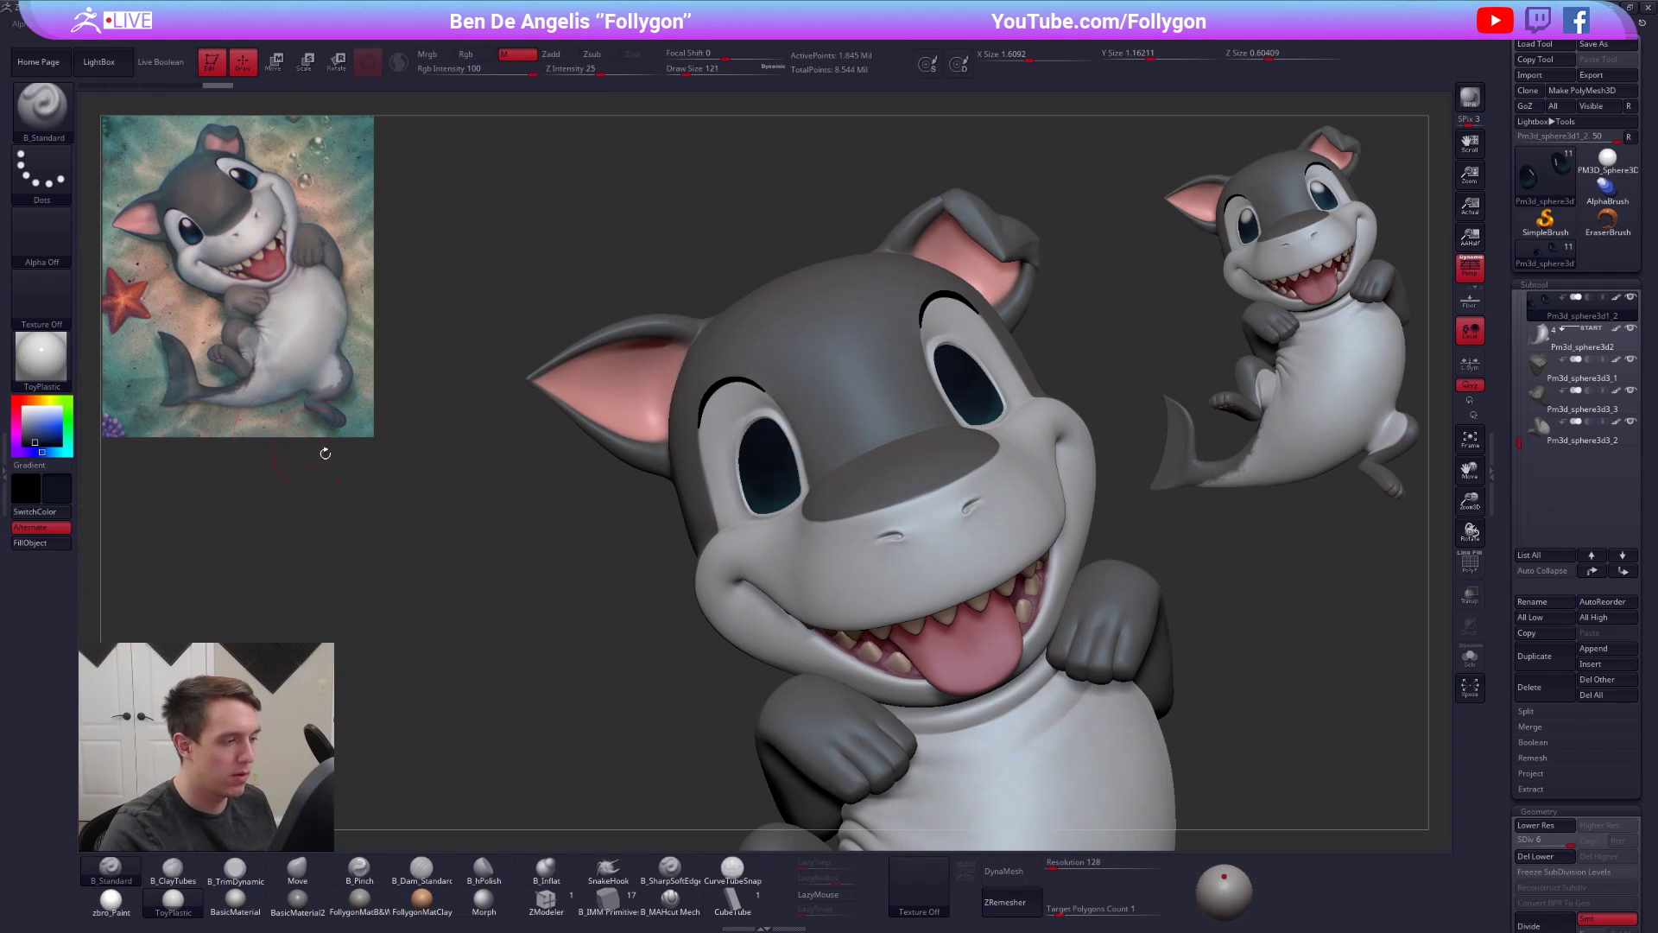
- Try other light placements to check the reflections on the glossy eyeballs, and return the light to the upper centre
drag(1222, 881, 1209, 882)
click(1208, 850)
key(alt+s)
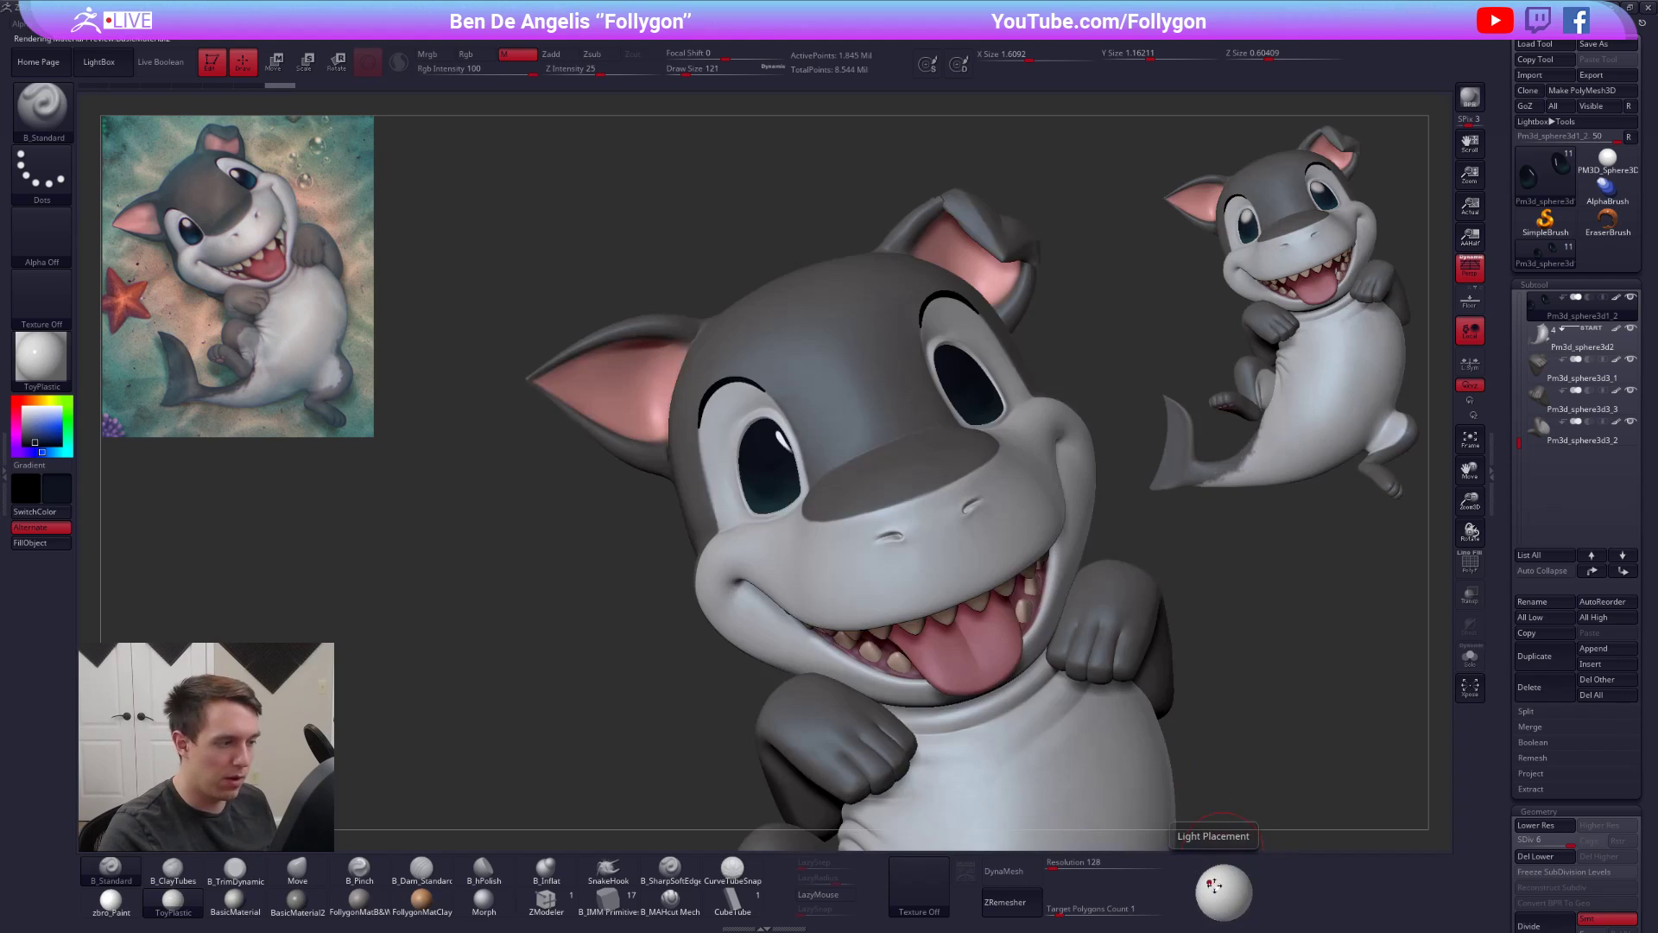
right_drag(1088, 735, 1030, 566)
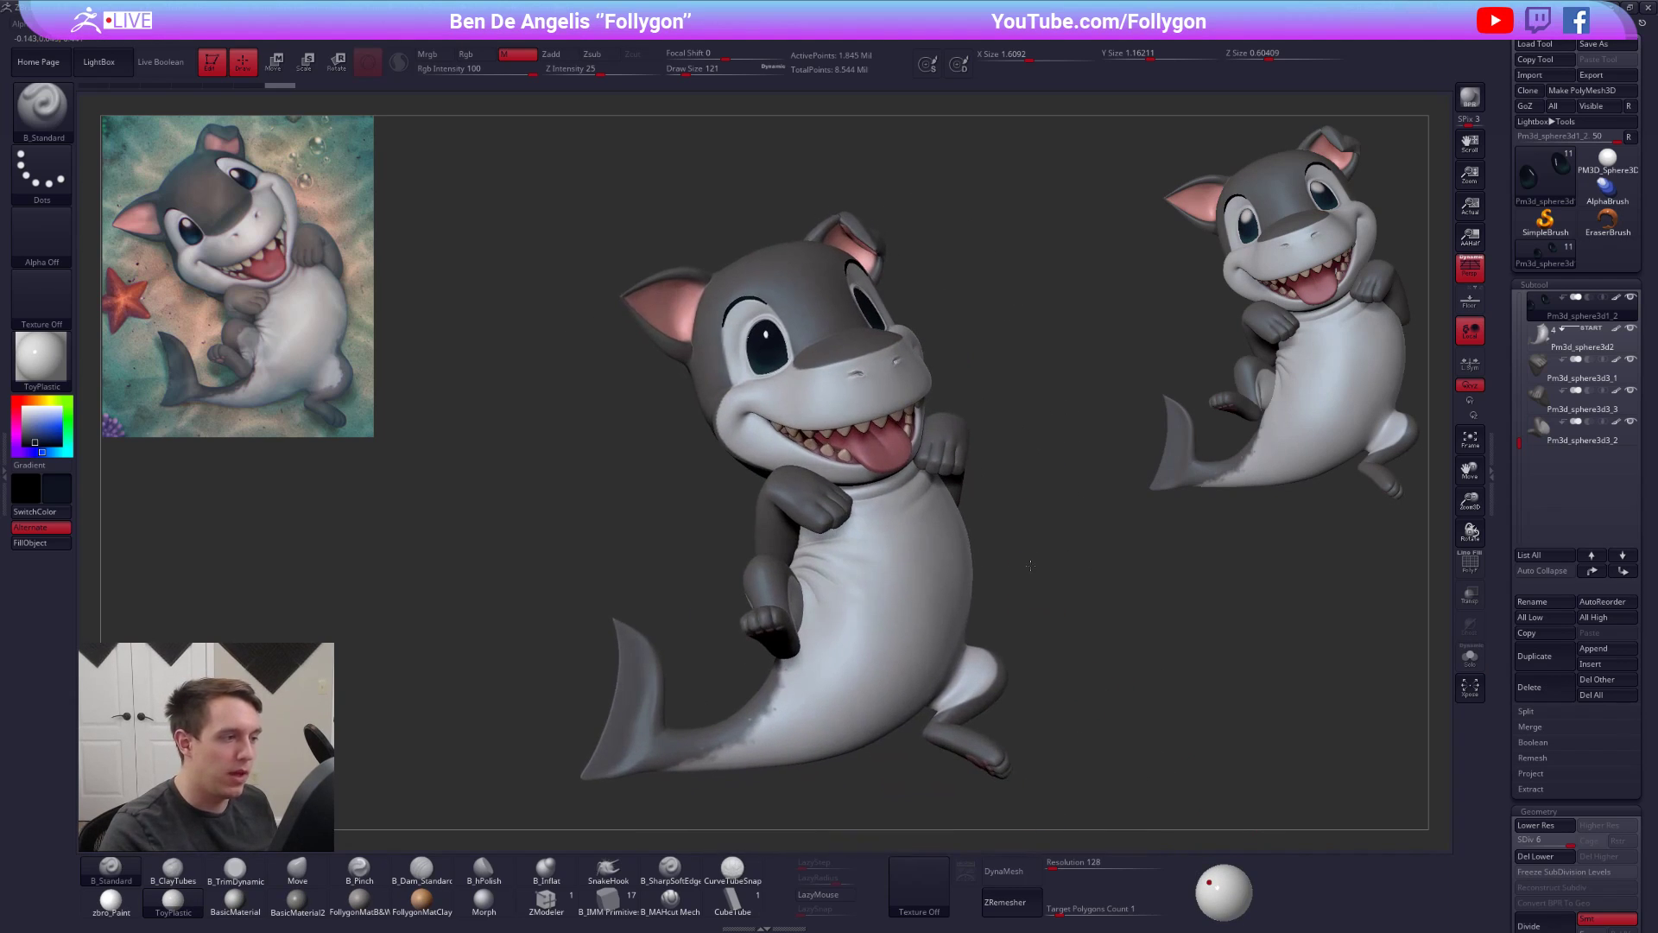
alt+right_drag(948, 391, 938, 503)
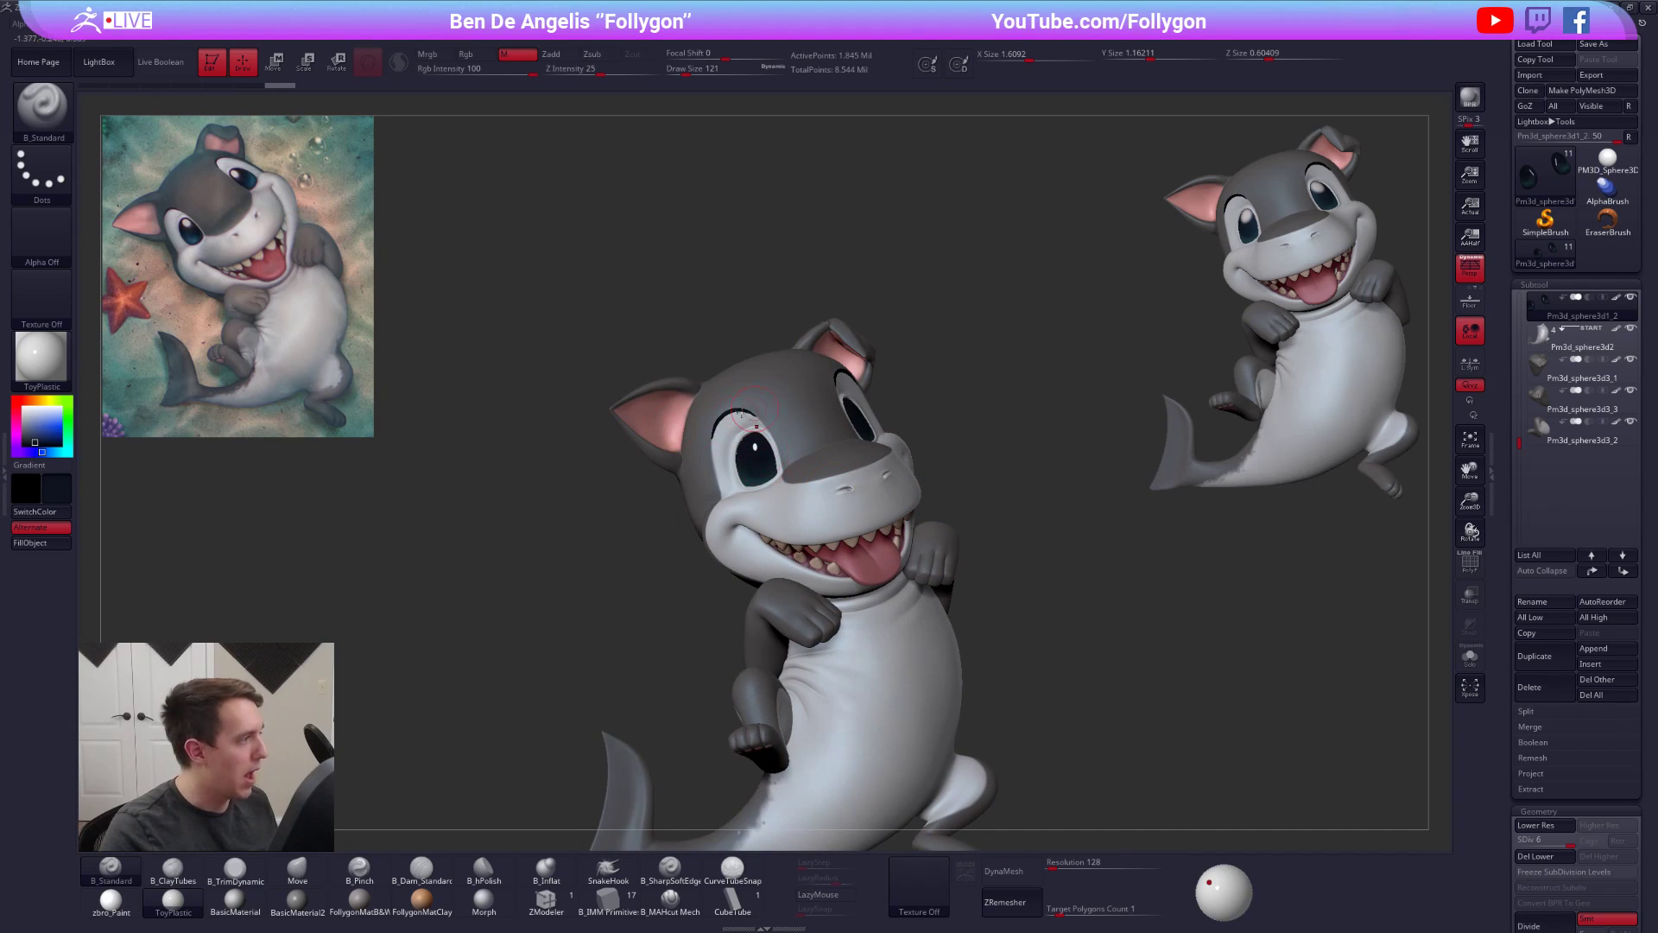
right_drag(780, 473, 760, 450)
right_drag(760, 452, 754, 471)
drag(1220, 887, 1225, 879)
ctrl+right_drag(1052, 729, 1037, 655)
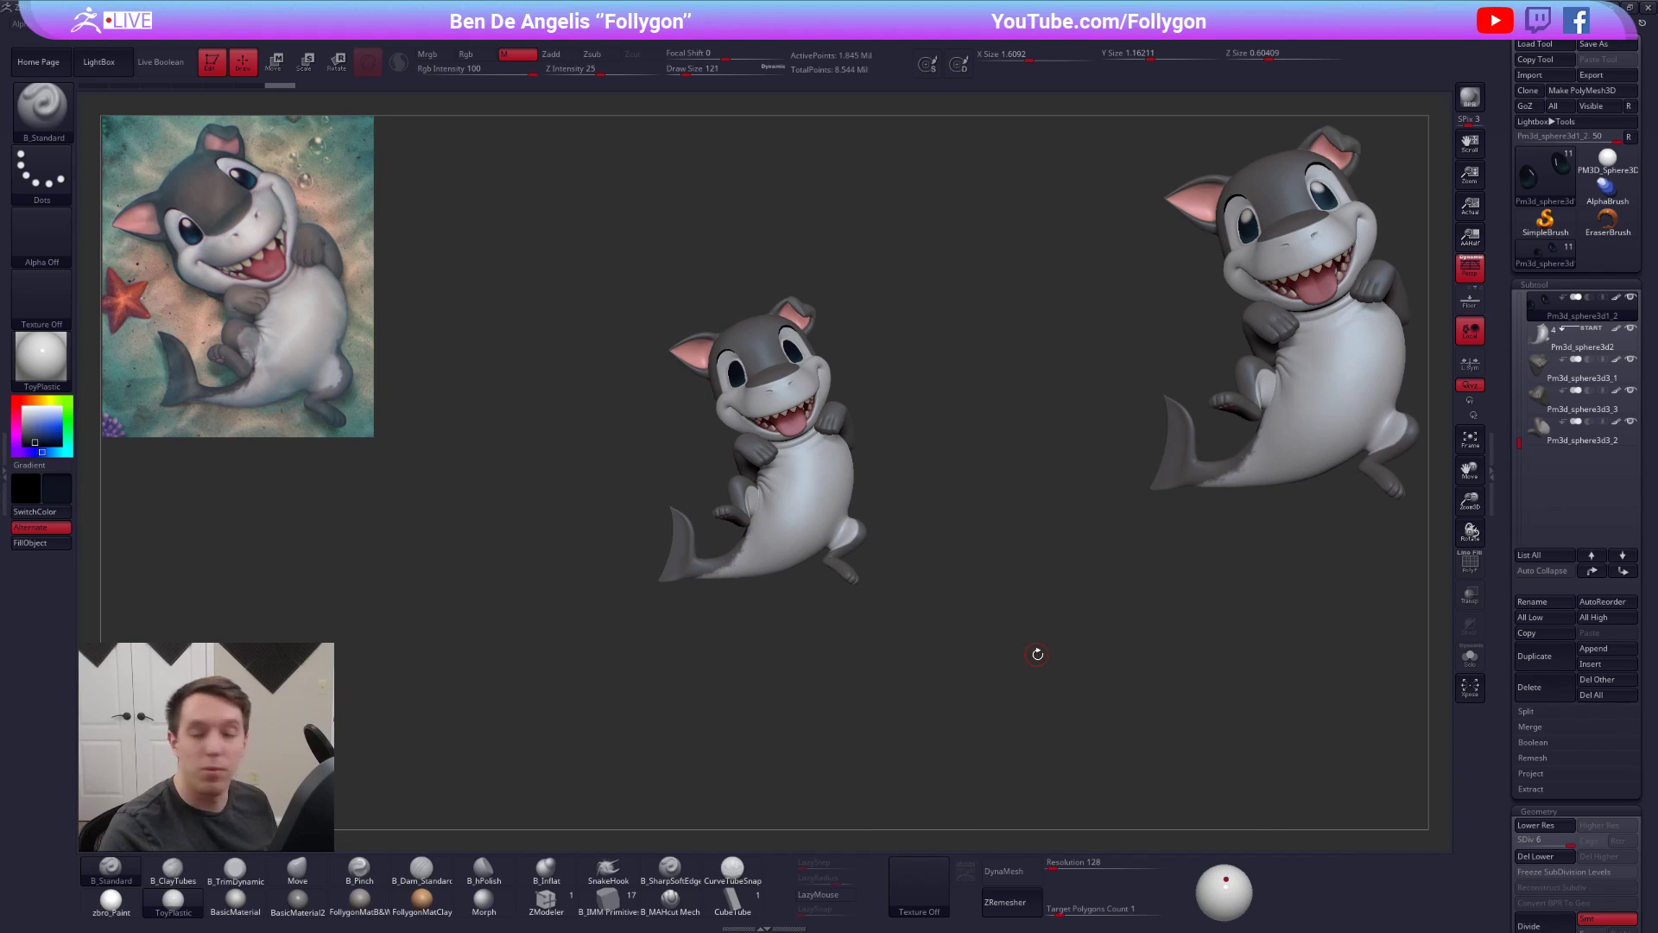
key(ctrl)
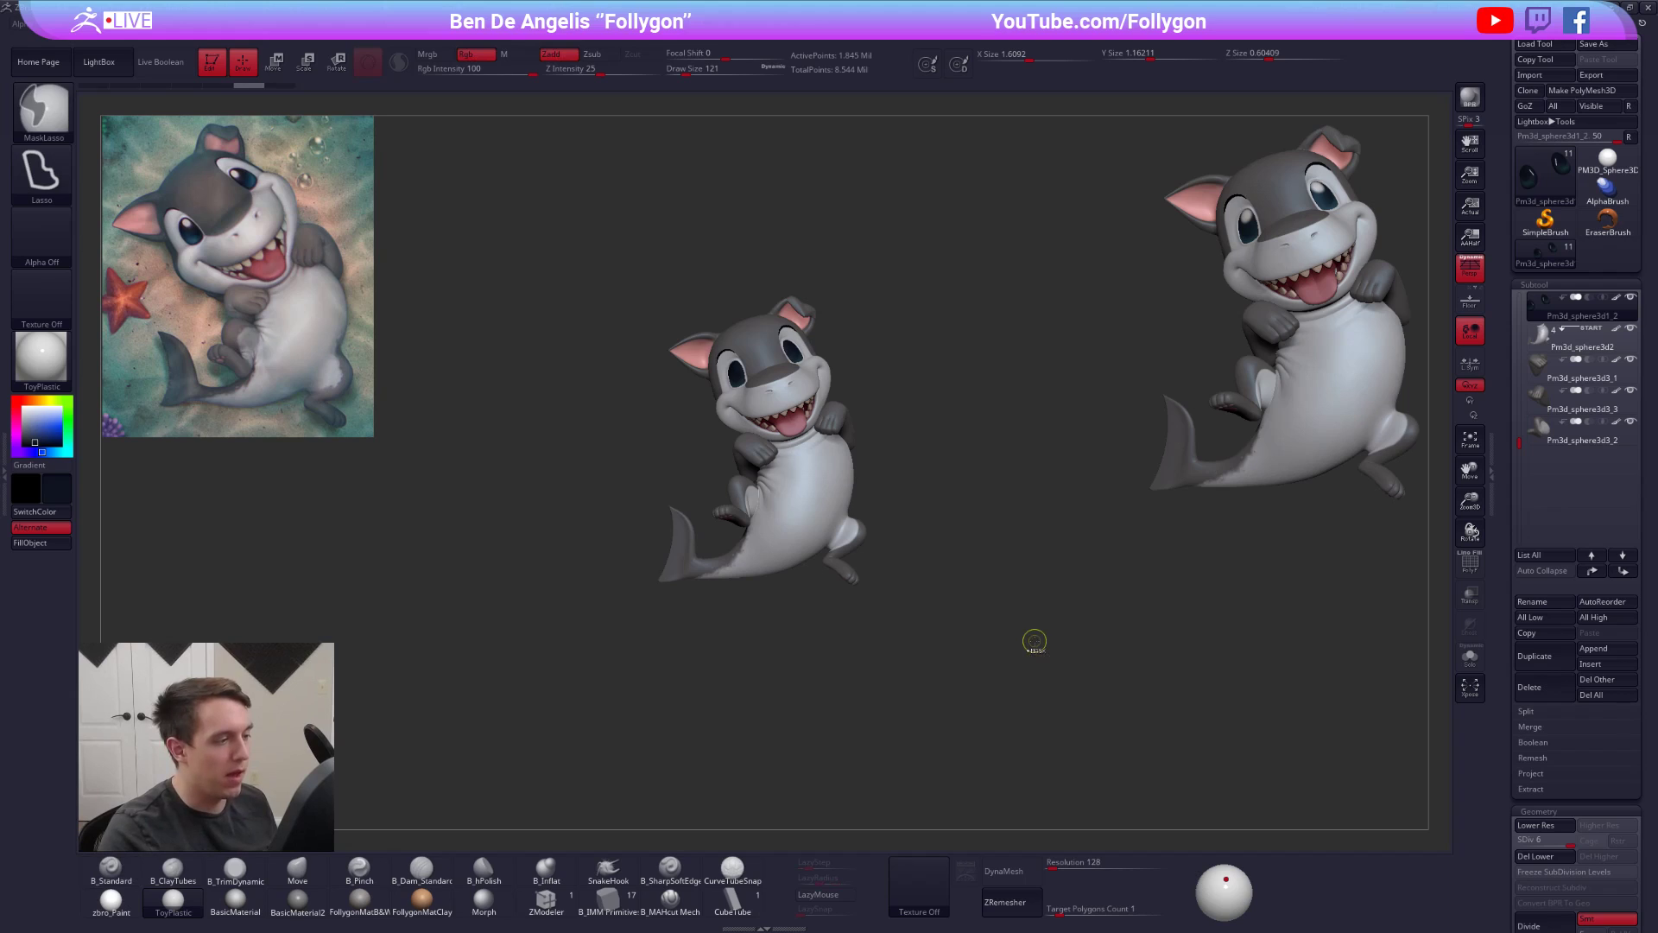
- Switch painting back to Rgb only and sample the off-white eye highlight colour from the Spotlight reference painting
mouse_move(734, 387)
ctrl+right_down()
mouse_move(753, 420)
mouse_move(753, 401)
mouse_move(739, 466)
mouse_move(805, 510)
ctrl+right_up()
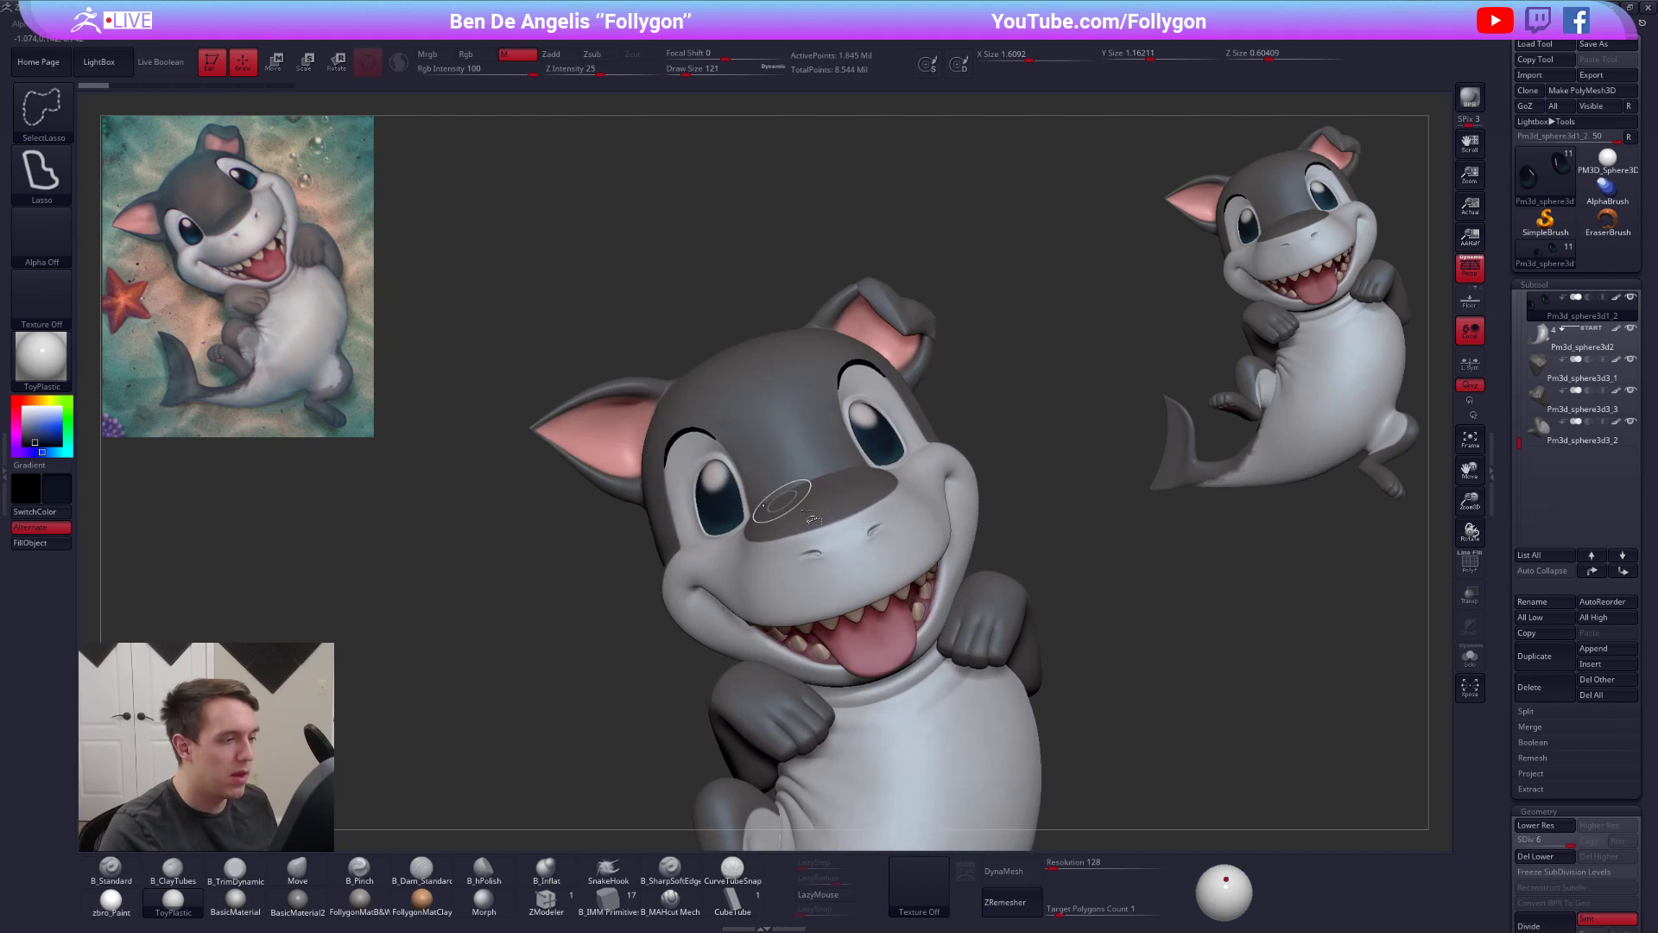
click(476, 57)
key(shift+z)
key(c)
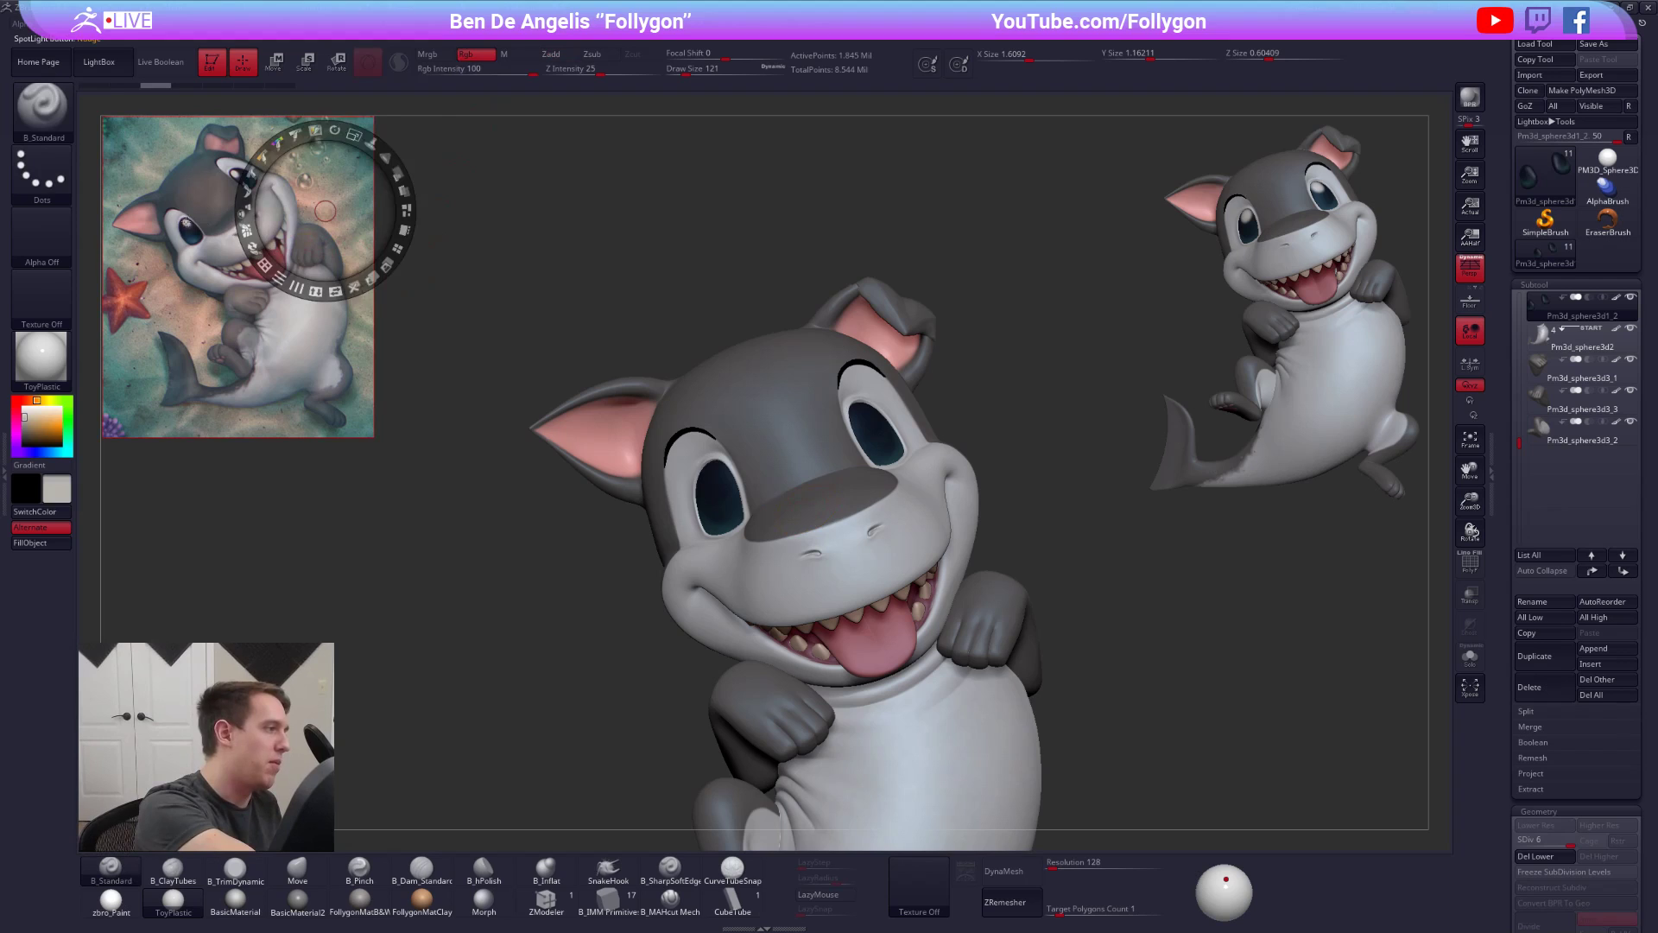
key(z)
right_drag(570, 458, 735, 484)
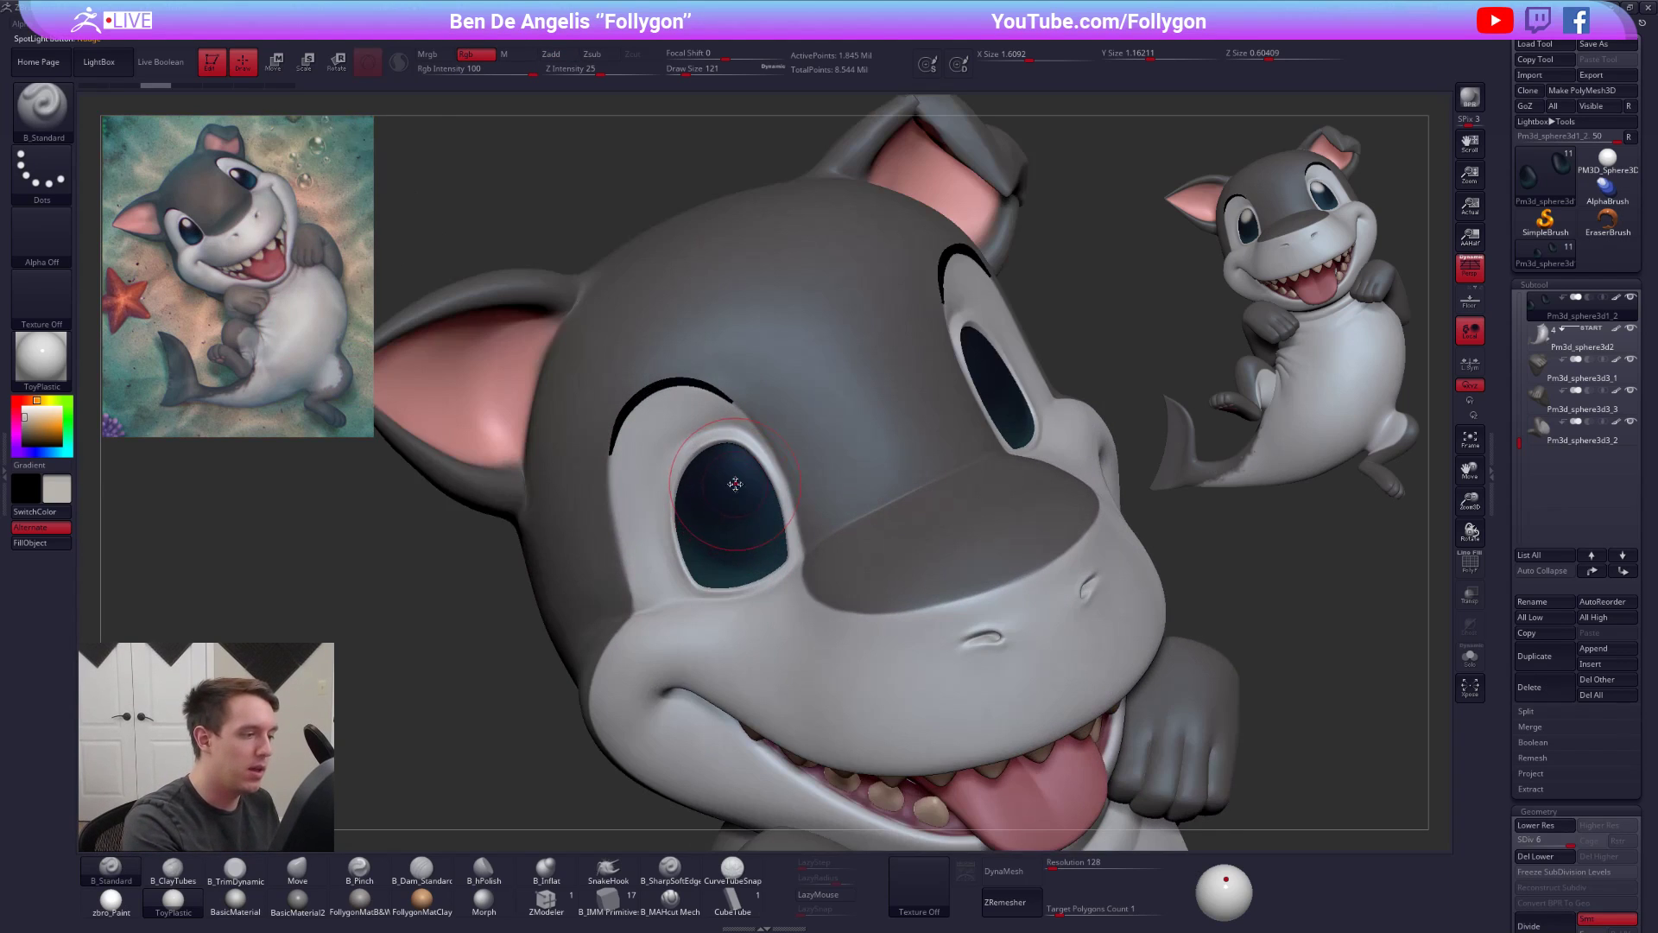
- Try an off-white highlight on the upper part of the eyeball on the pointed-ear side at draw size 67
key(space)
drag(734, 481, 729, 481)
key(space)
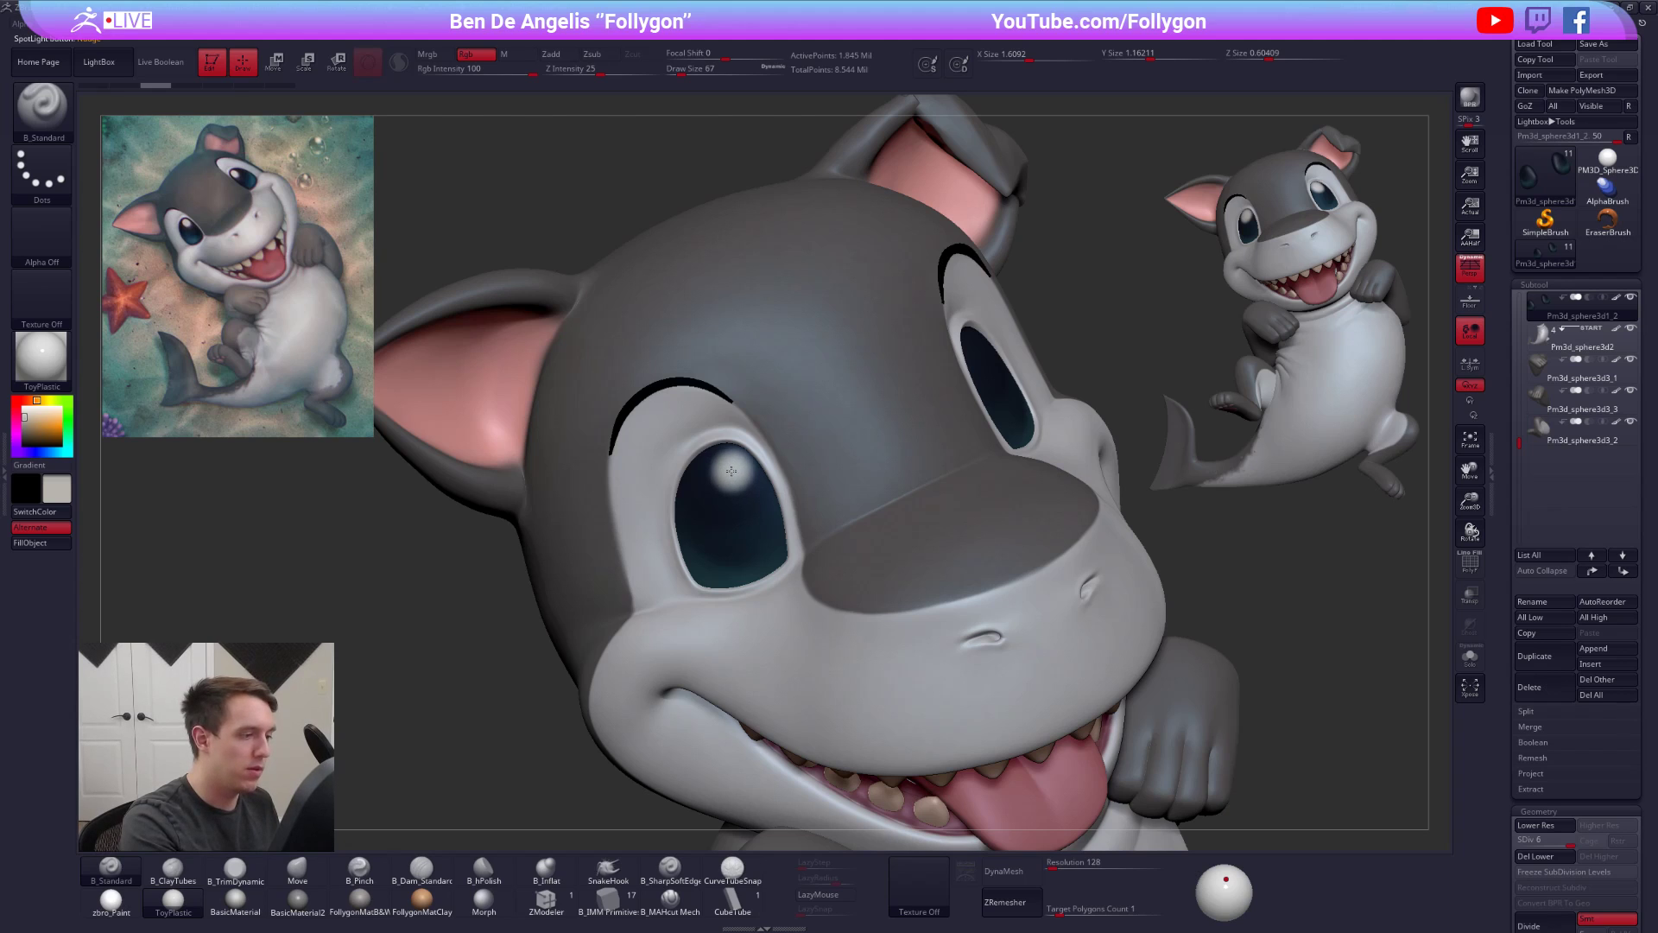
- Paint a round off-white highlight on the upper part of each eyeball at draw size 40
key(space)
drag(730, 472, 731, 467)
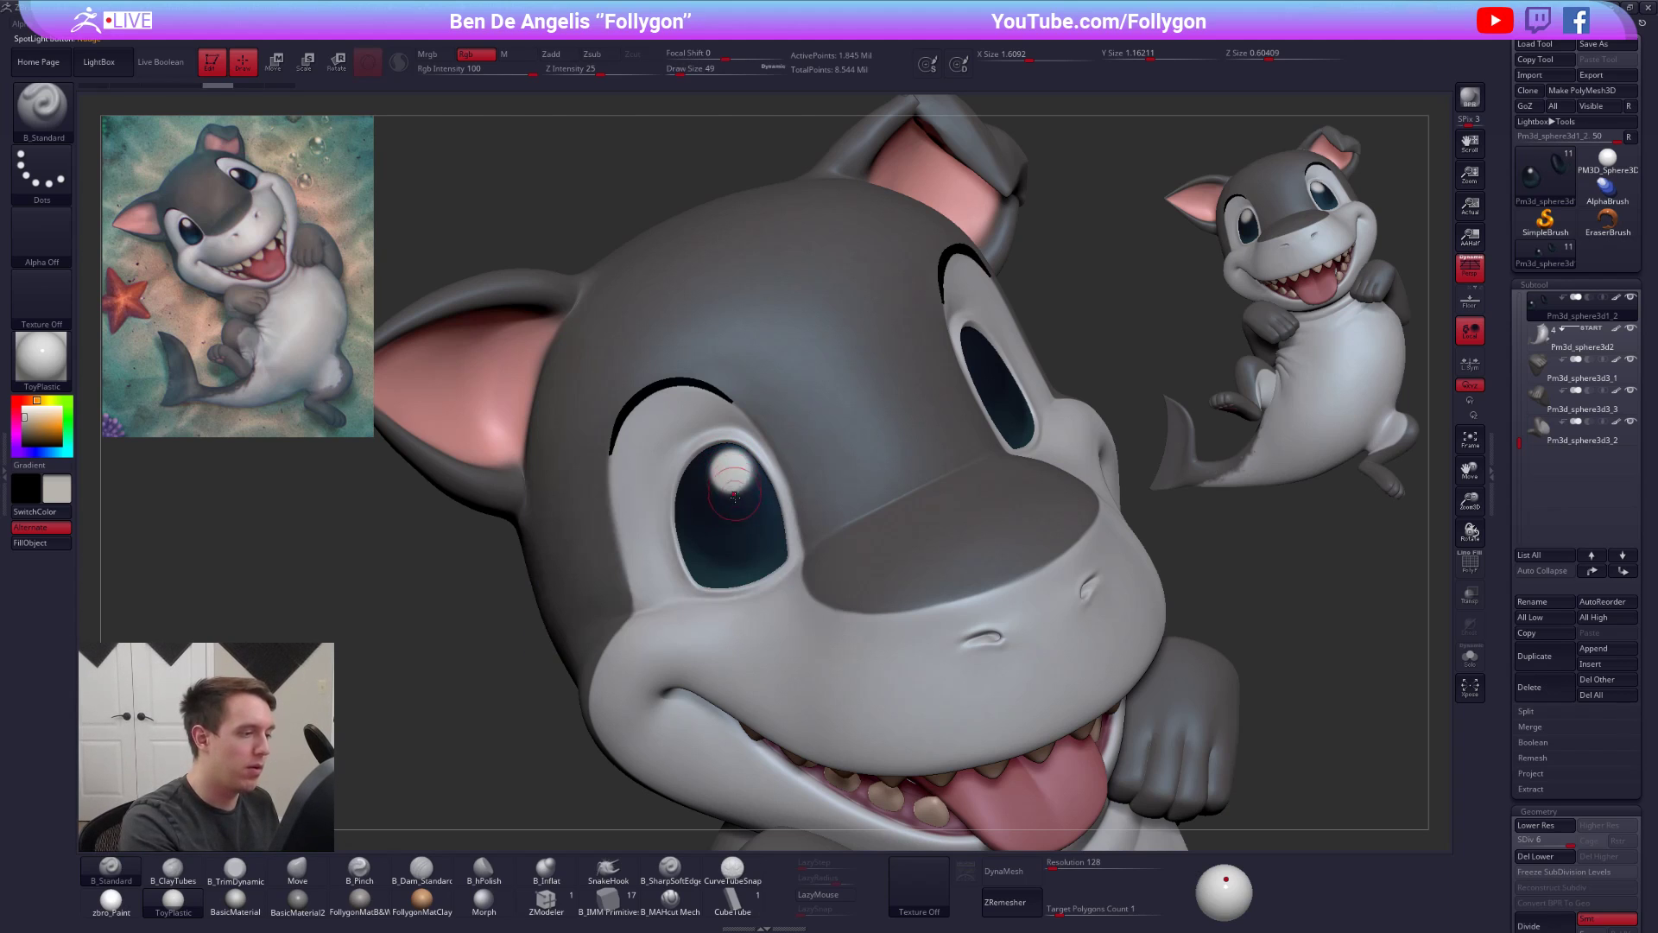
mouse_move(751, 504)
right_down()
mouse_move(821, 466)
mouse_move(735, 478)
right_up()
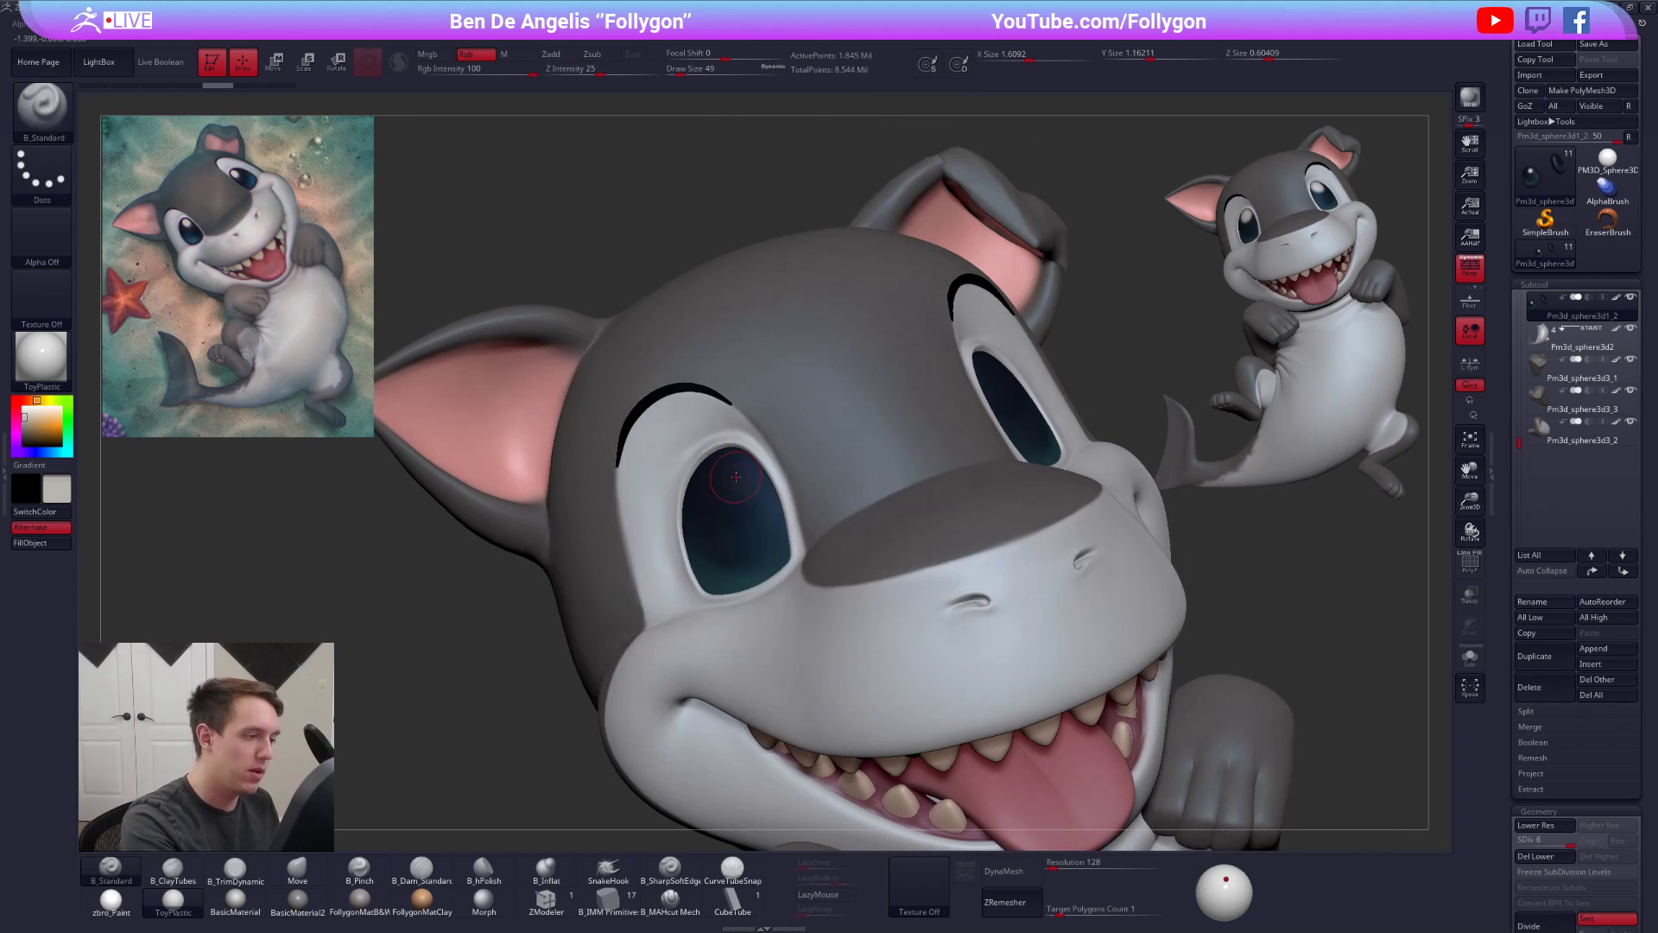
drag(735, 477, 735, 479)
mouse_move(734, 530)
right_down()
mouse_move(915, 500)
mouse_move(866, 420)
right_up()
drag(875, 415, 875, 417)
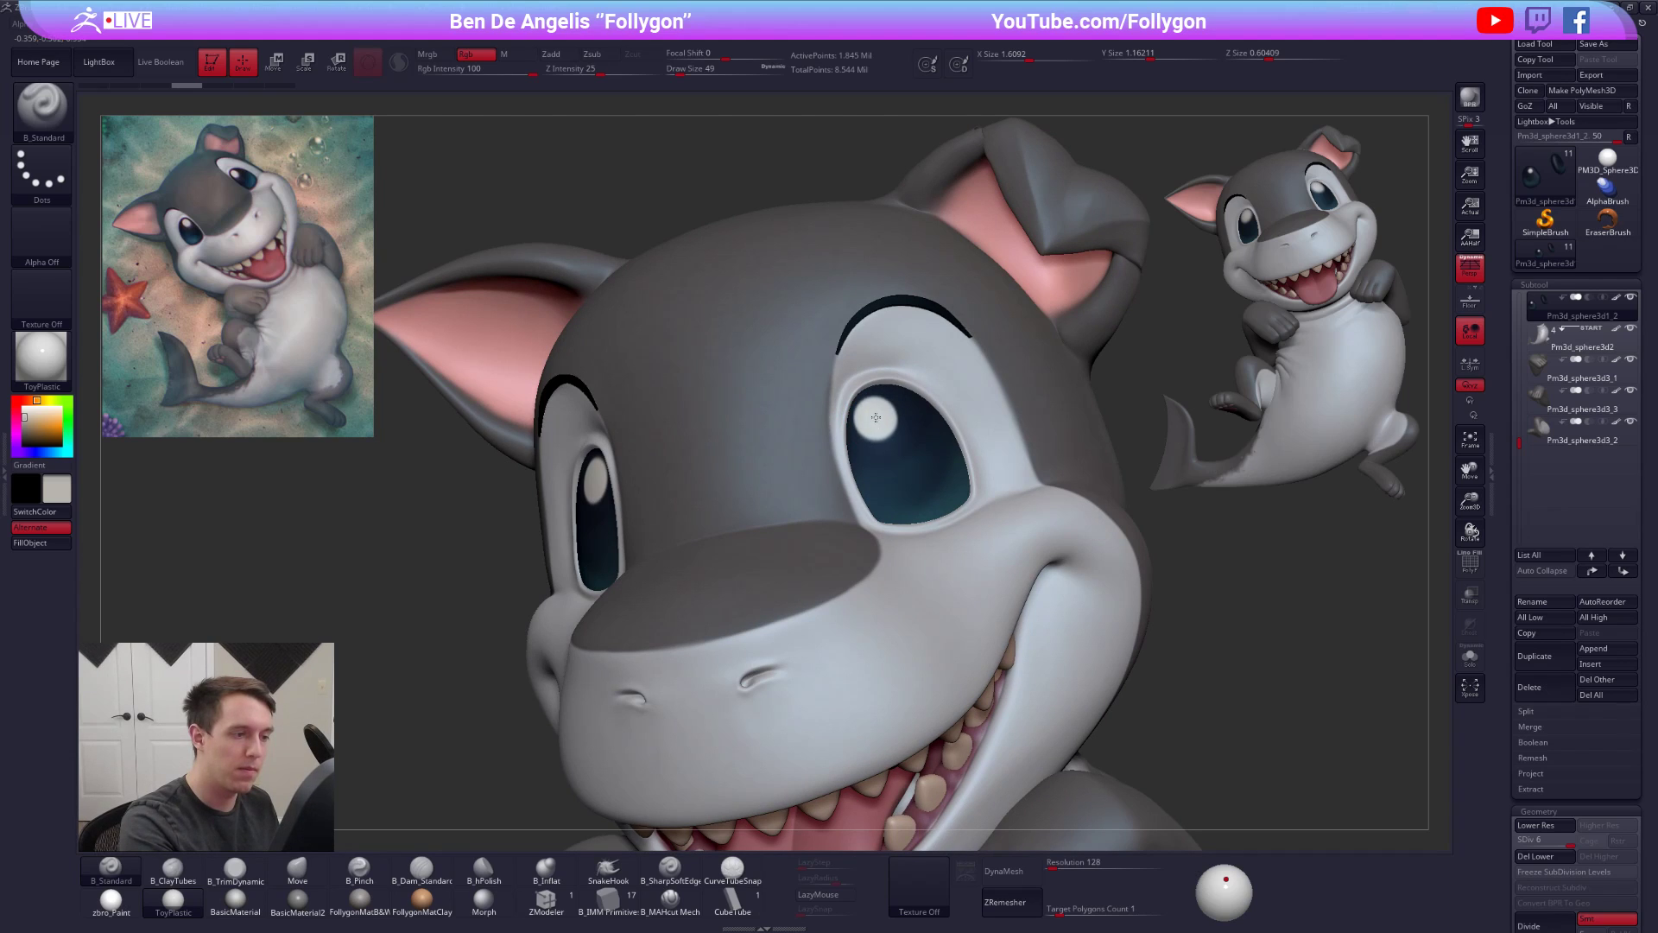
right_drag(916, 415, 1026, 567)
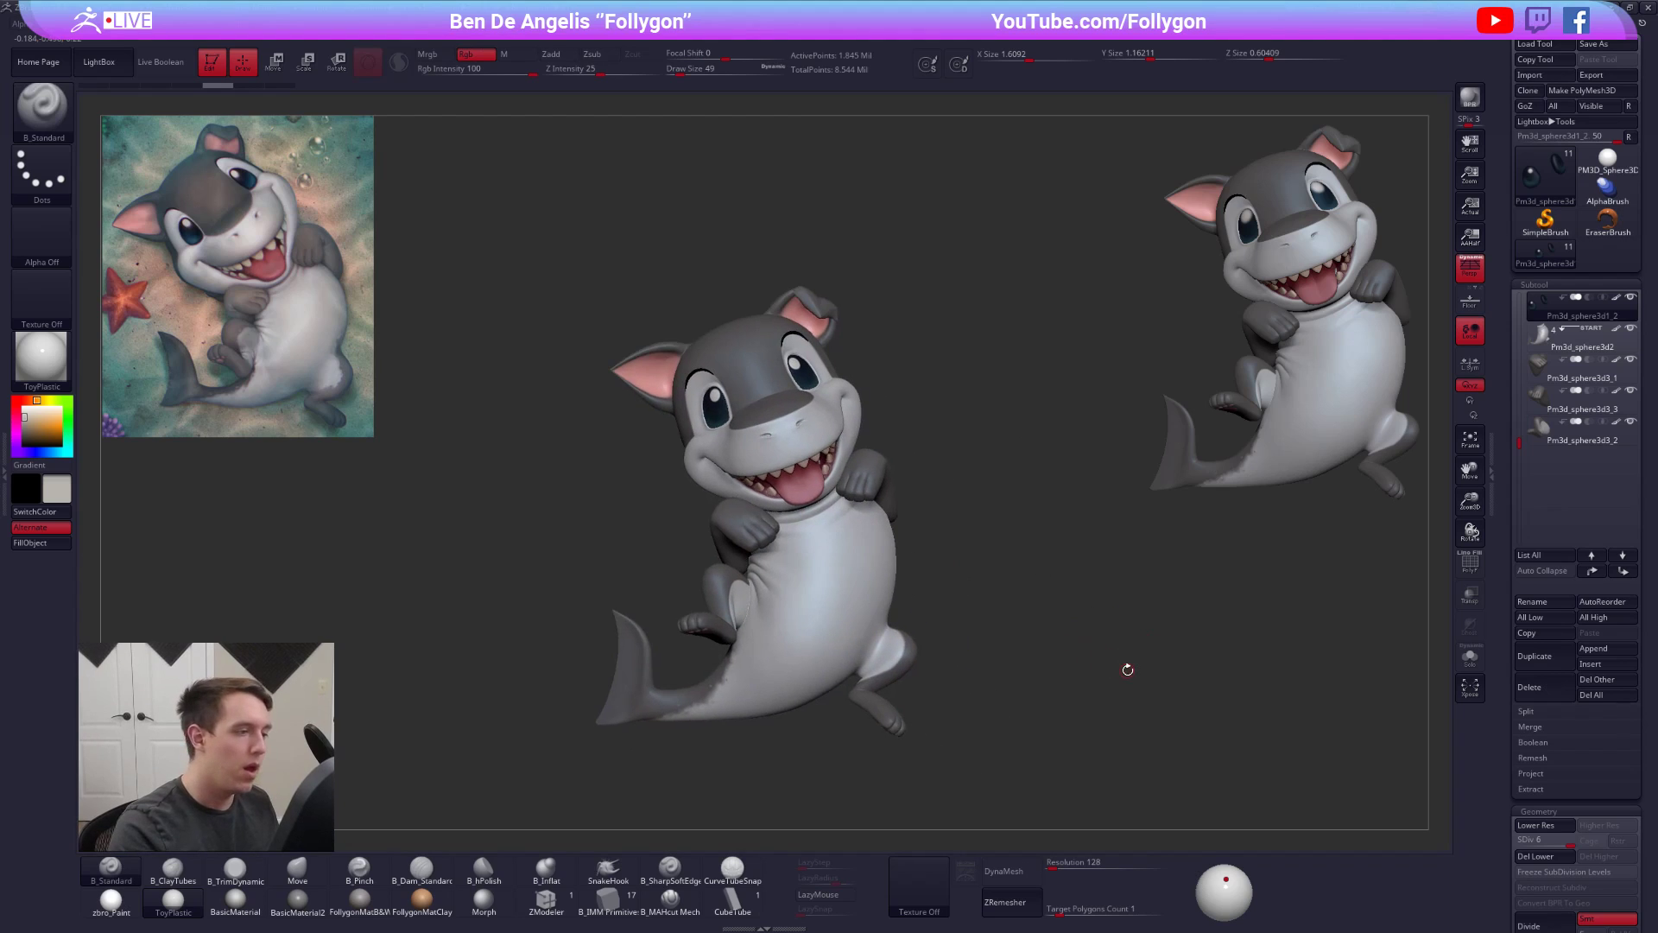
alt+right_drag(964, 805, 999, 778)
alt+right_drag(967, 657, 983, 665)
ctrl+right_drag(983, 665, 892, 578)
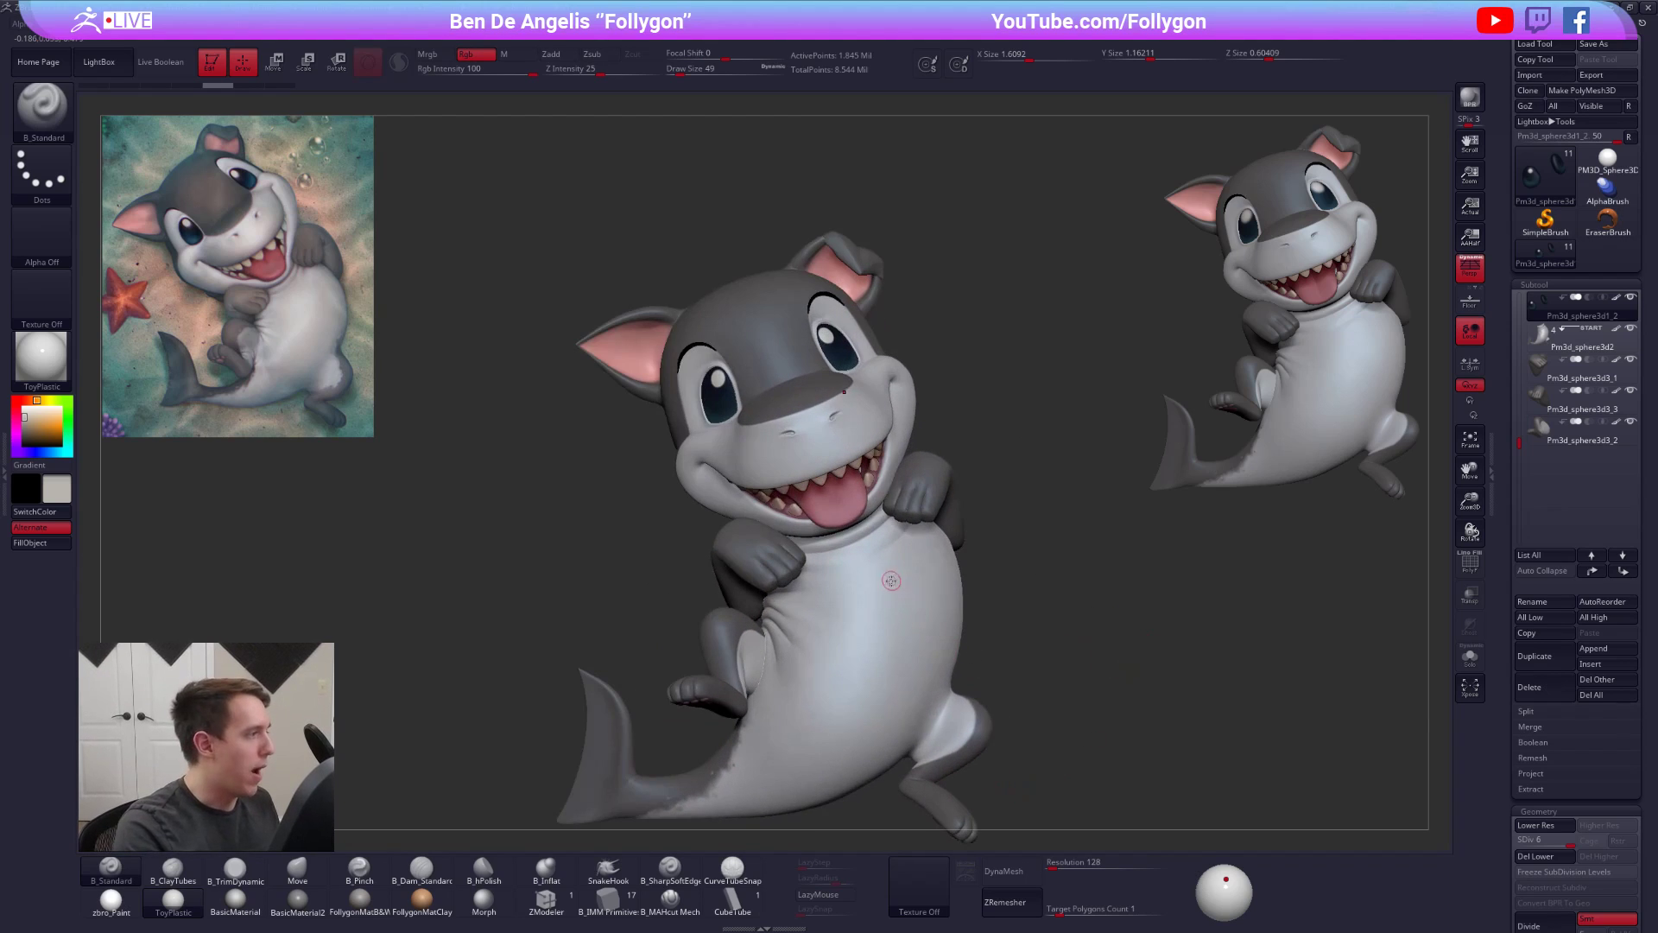
ctrl+right_drag(993, 655, 975, 644)
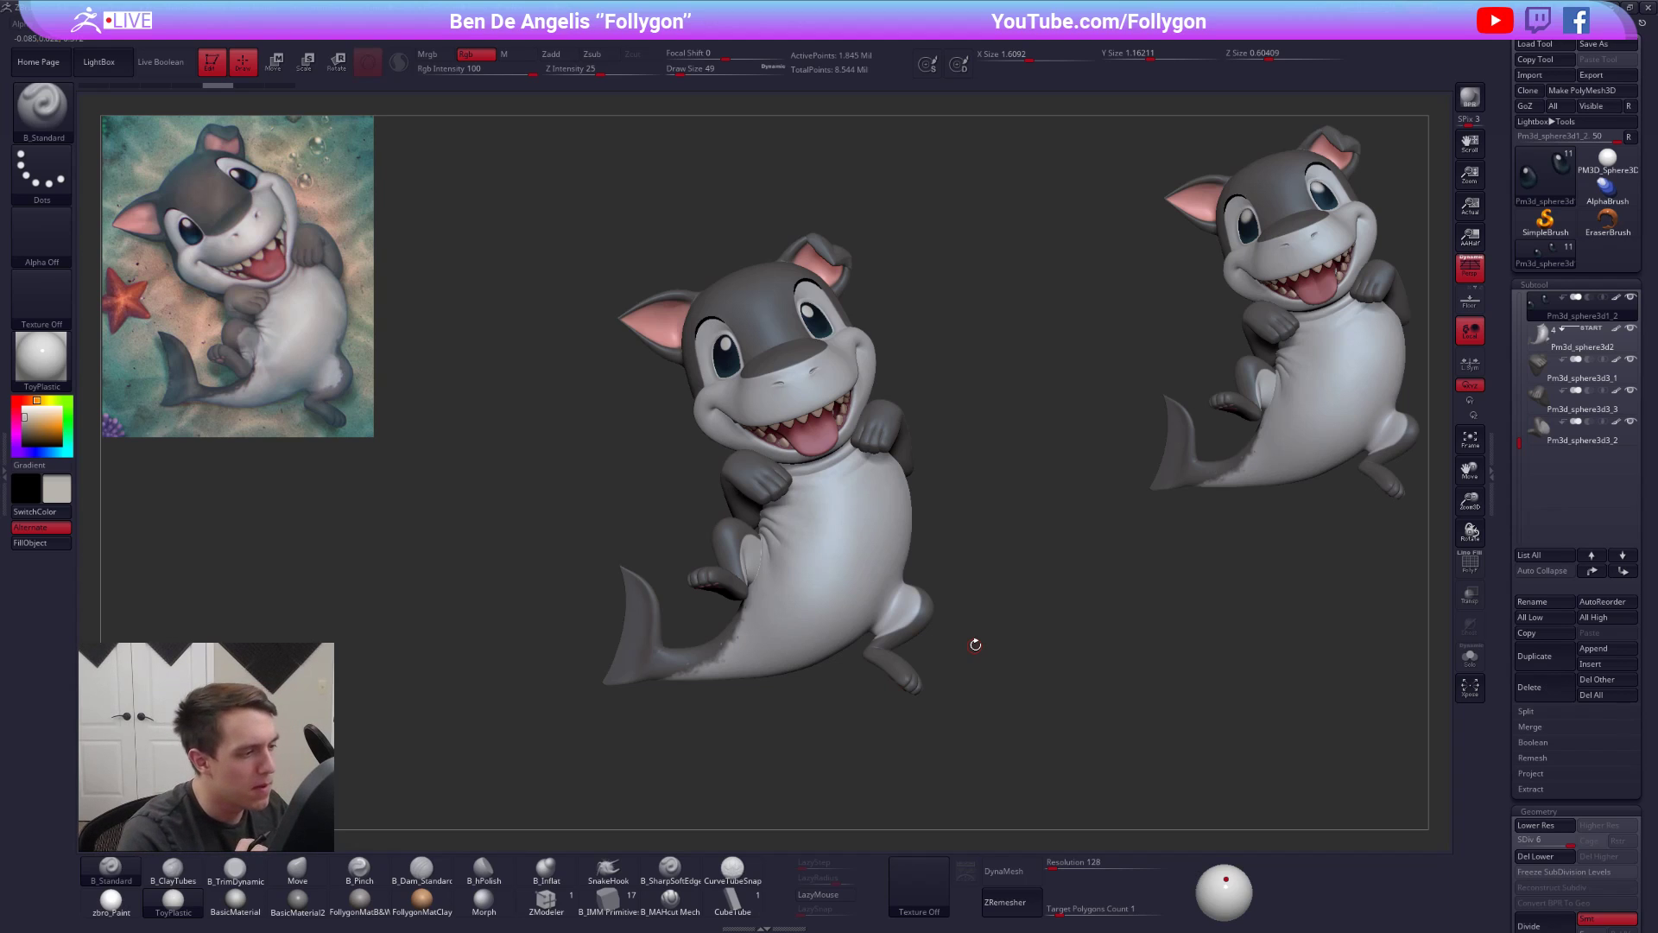
- Make the head the active subtool and sample a muted pinkish brown from the Spotlight reference painting
alt+click(812, 381)
alt+right_drag(811, 381, 833, 403)
mouse_move(834, 402)
ctrl+right_down()
mouse_move(813, 456)
mouse_move(784, 429)
mouse_move(850, 447)
ctrl+right_up()
key(space)
drag(806, 448, 811, 448)
right_drag(816, 447, 926, 501)
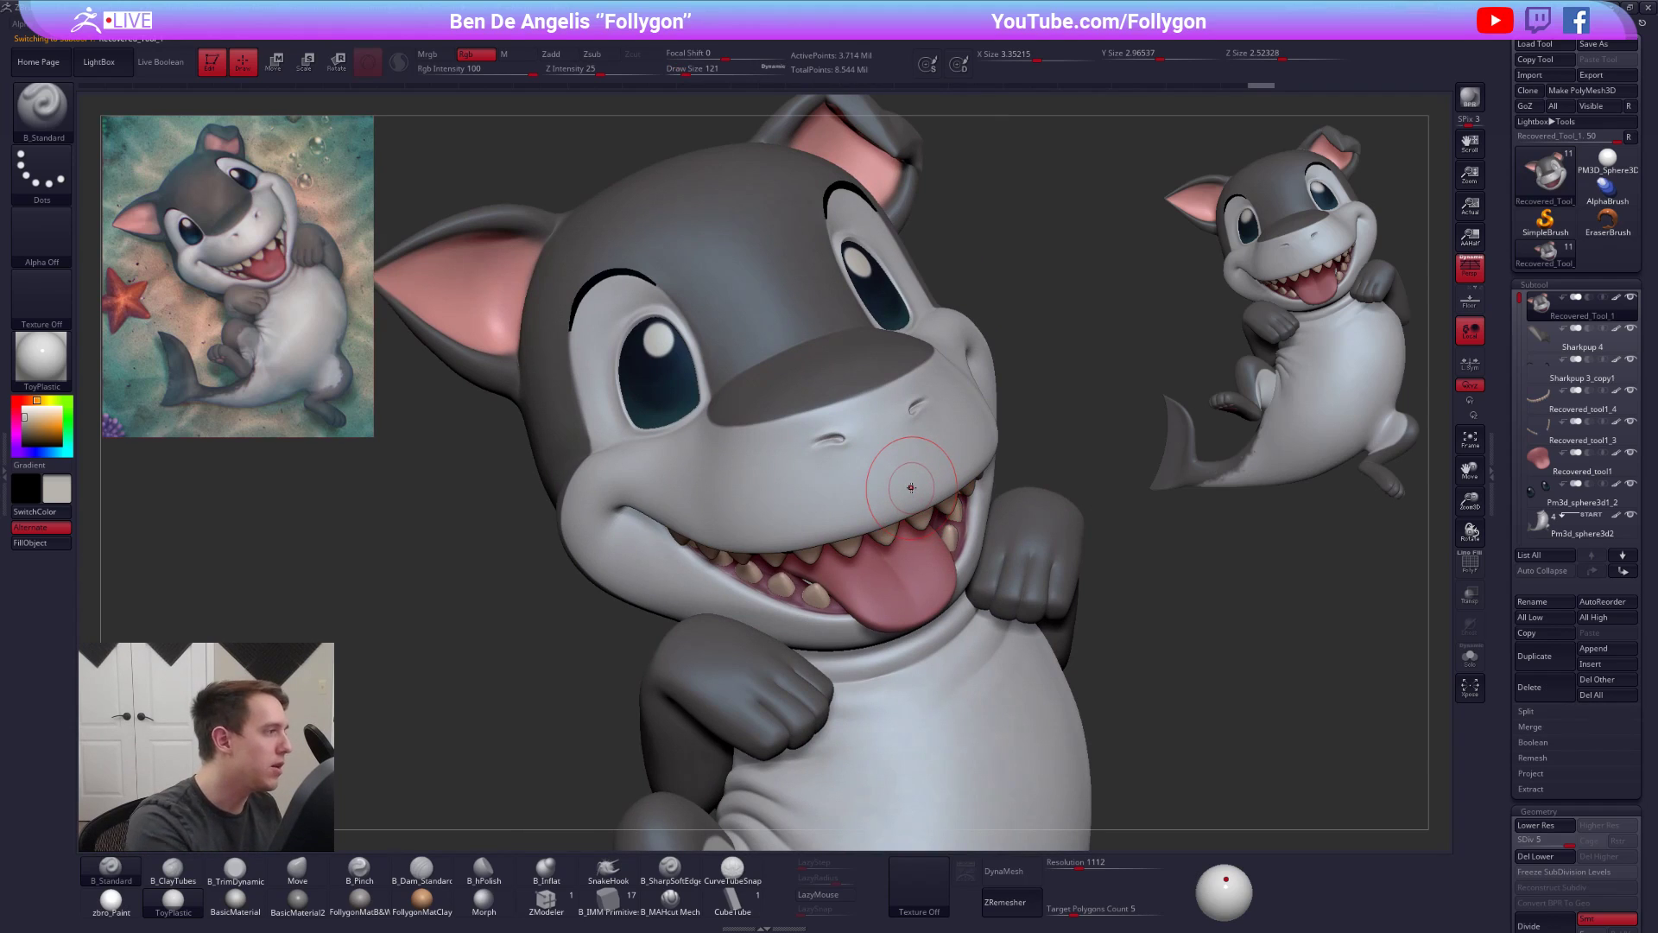
key(z)
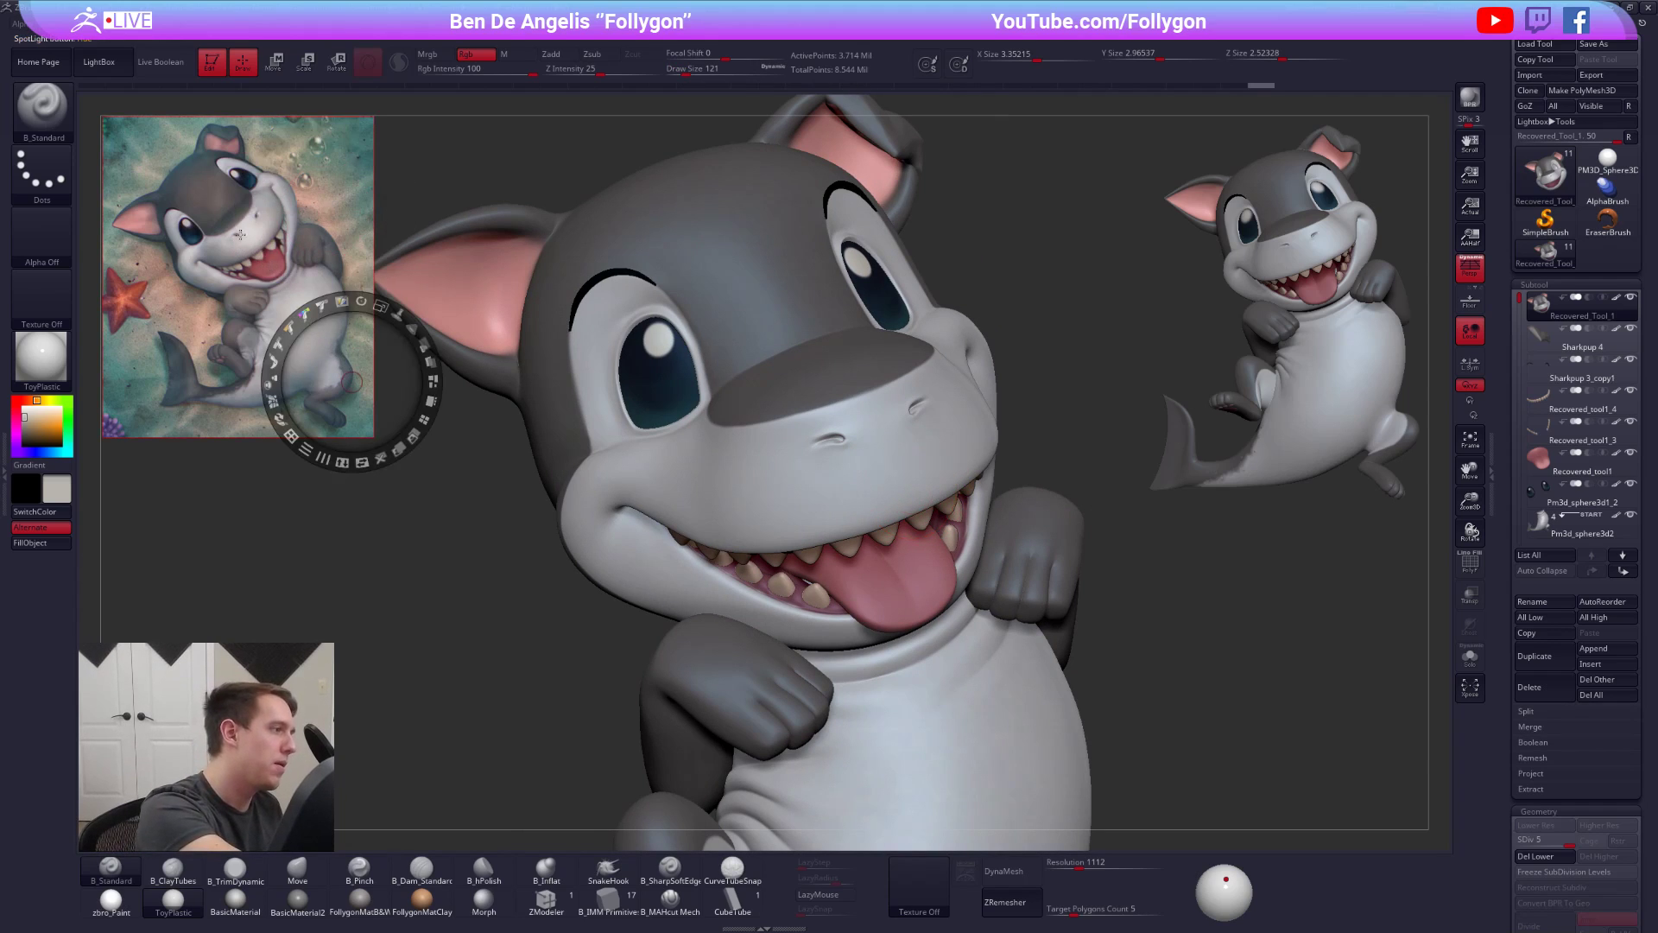
key(c)
key(z)
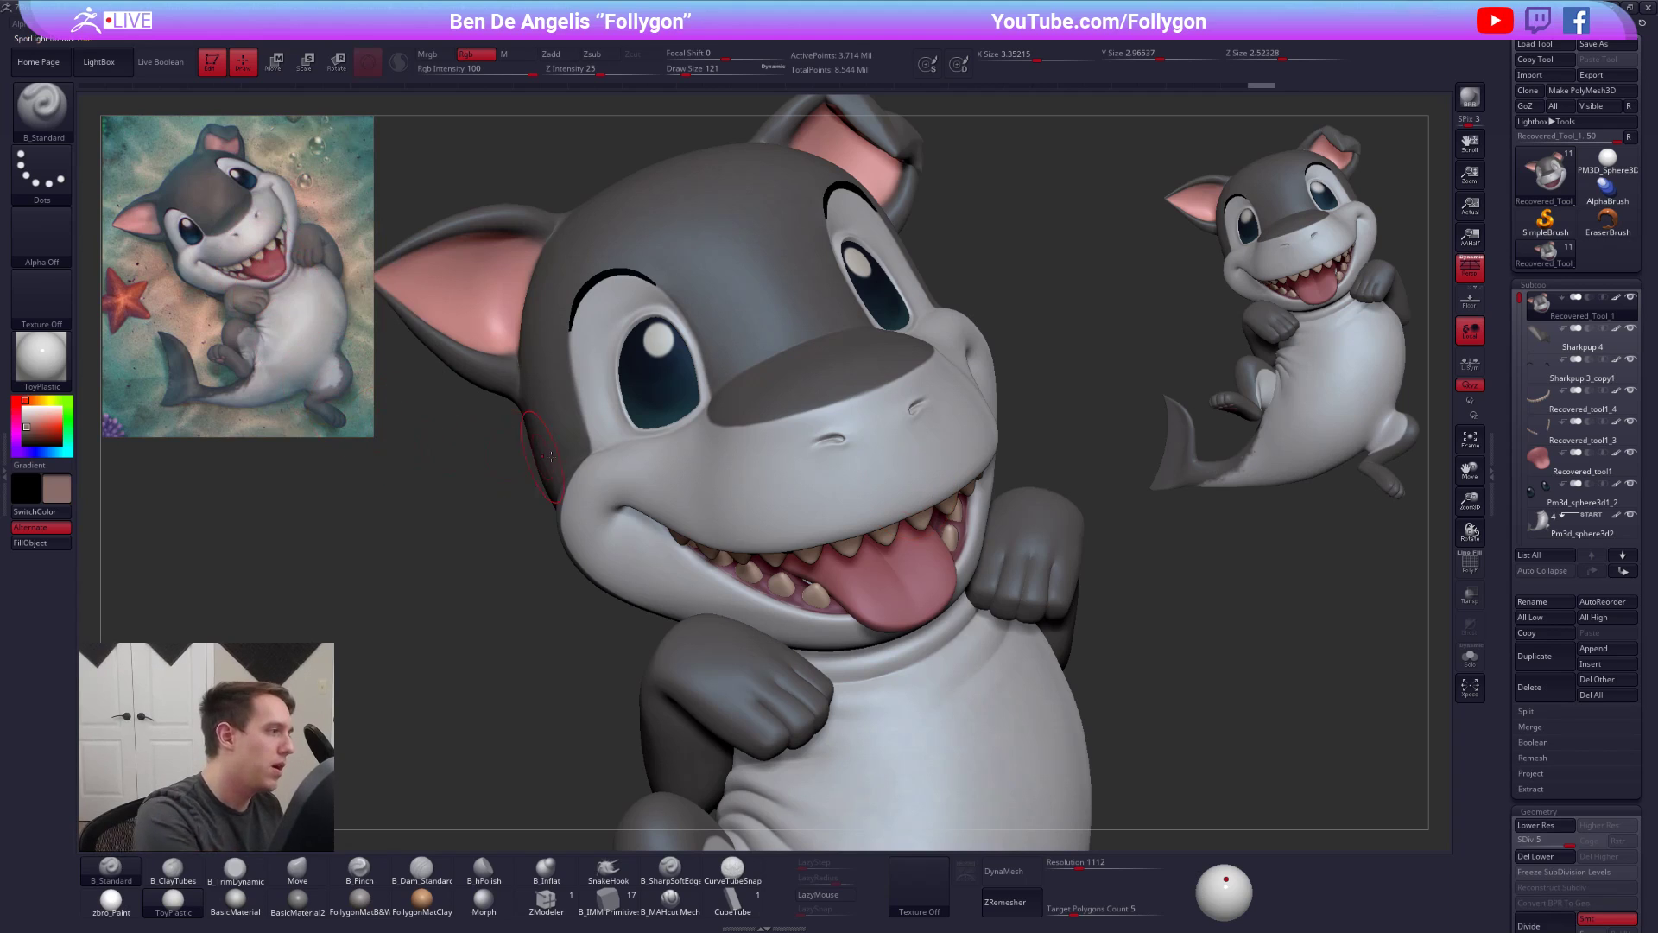
- Paint the inside of the nostril on the pointed-ear side pinkish brown at draw size 43
key(s)
click(795, 457)
ctrl+right_drag(832, 442, 839, 474)
key(s)
click(850, 450)
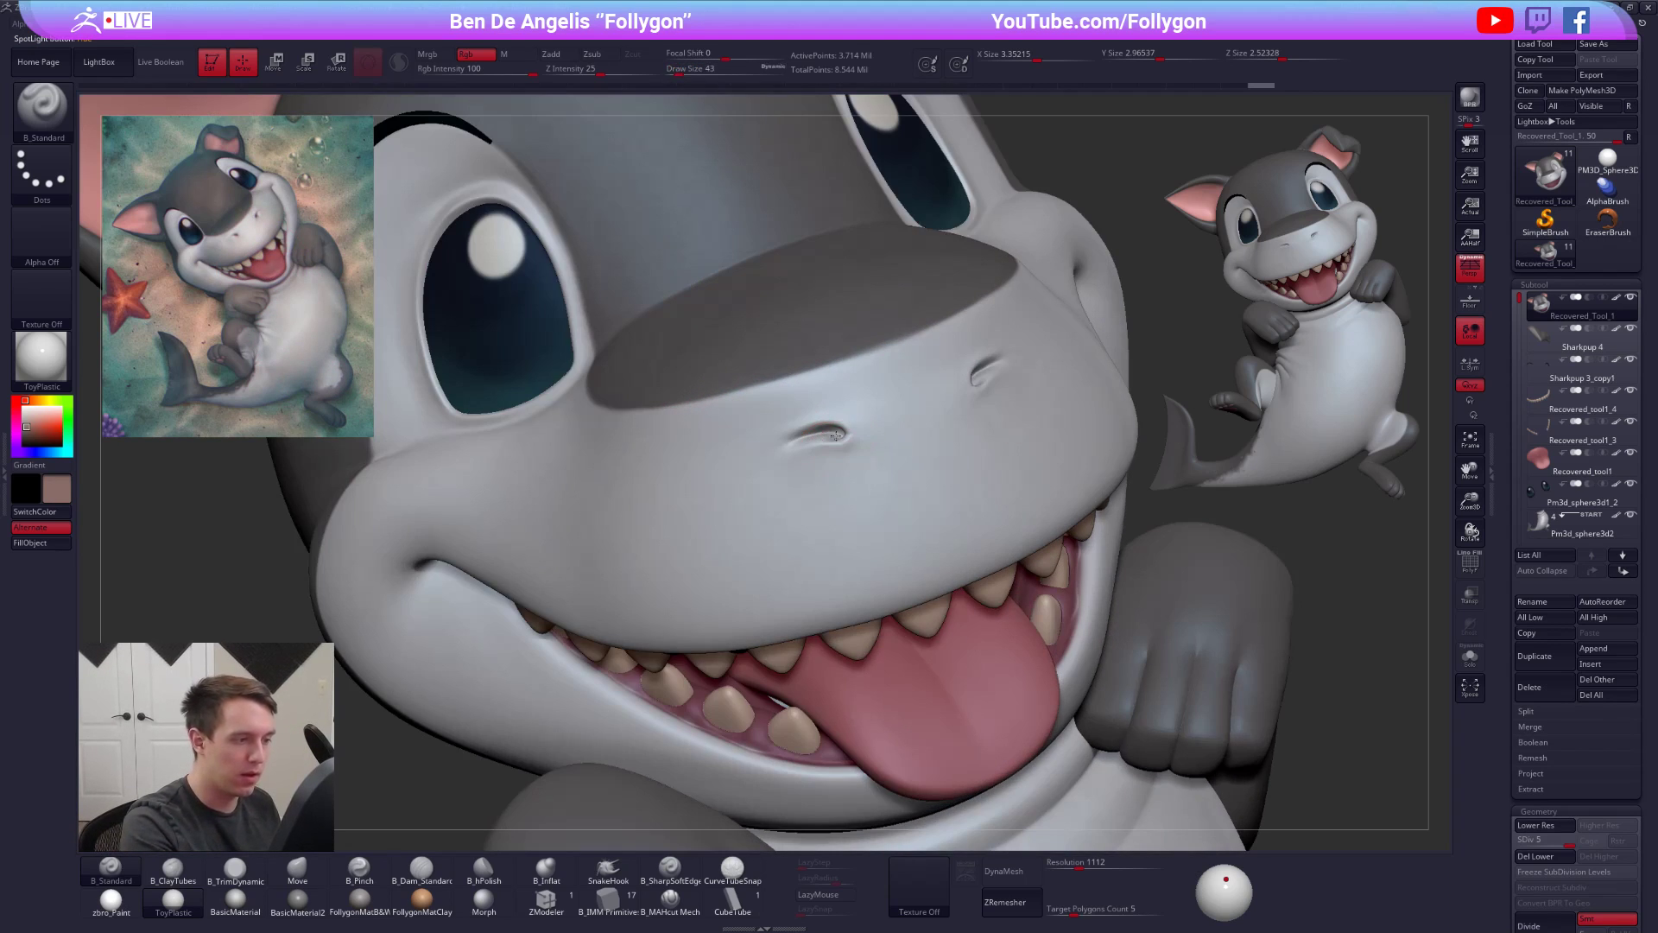
- Darken the inside of the same nostril with dark brown, reducing the brush to draw size 21 and Rgb intensity 11
key(z)
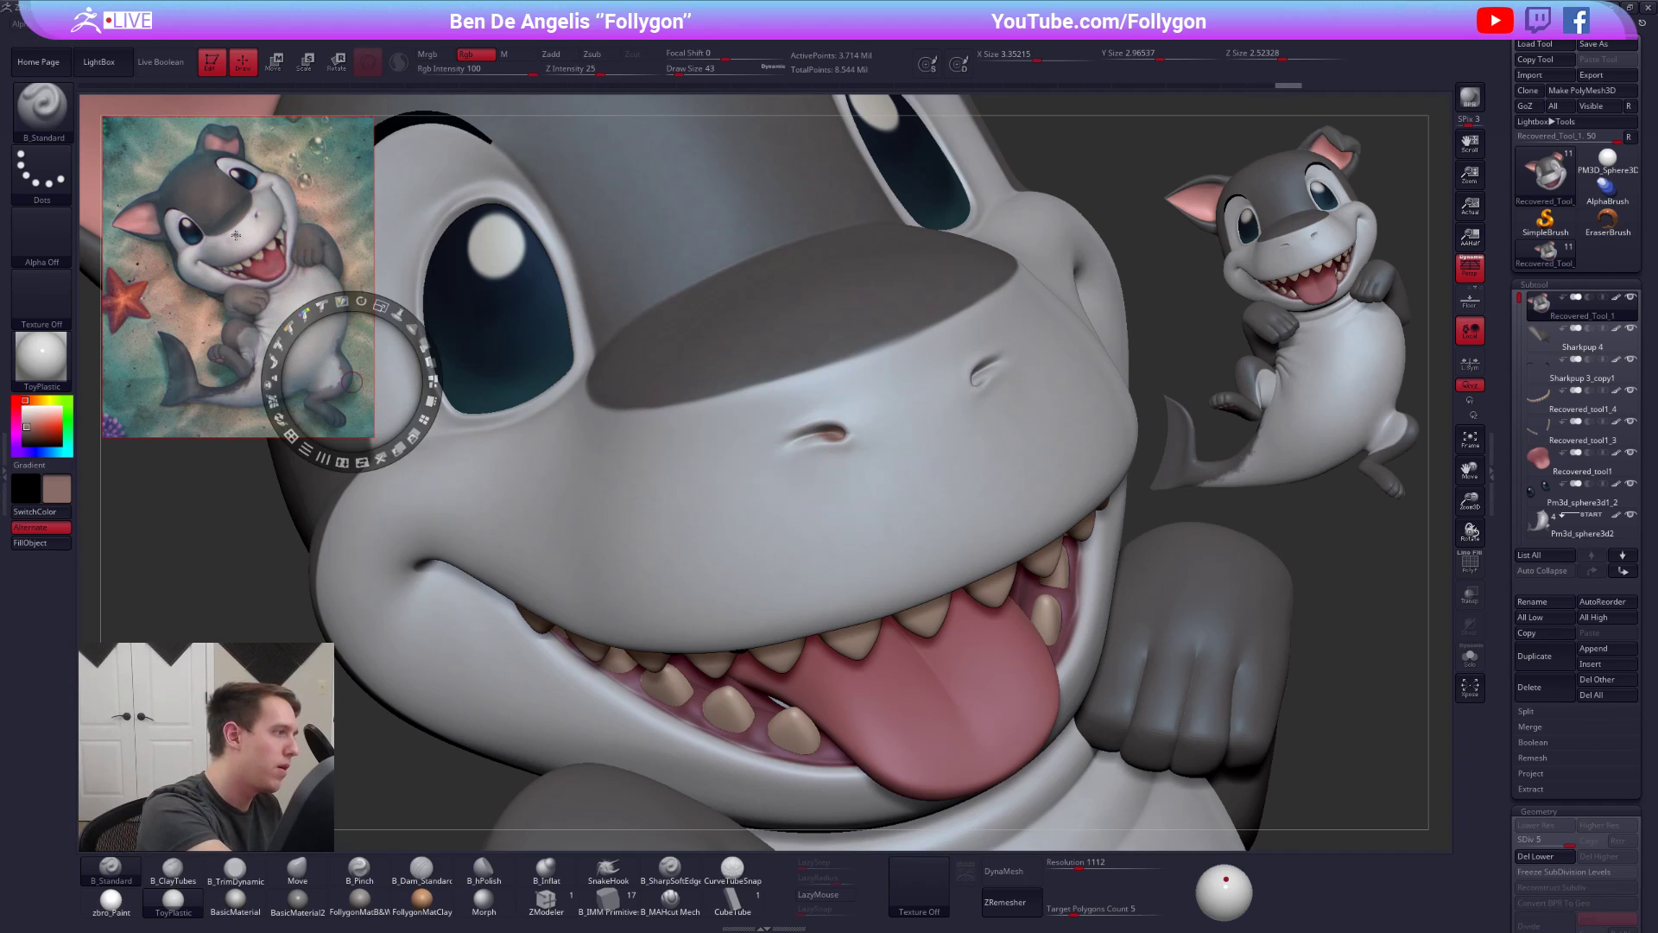
key(z)
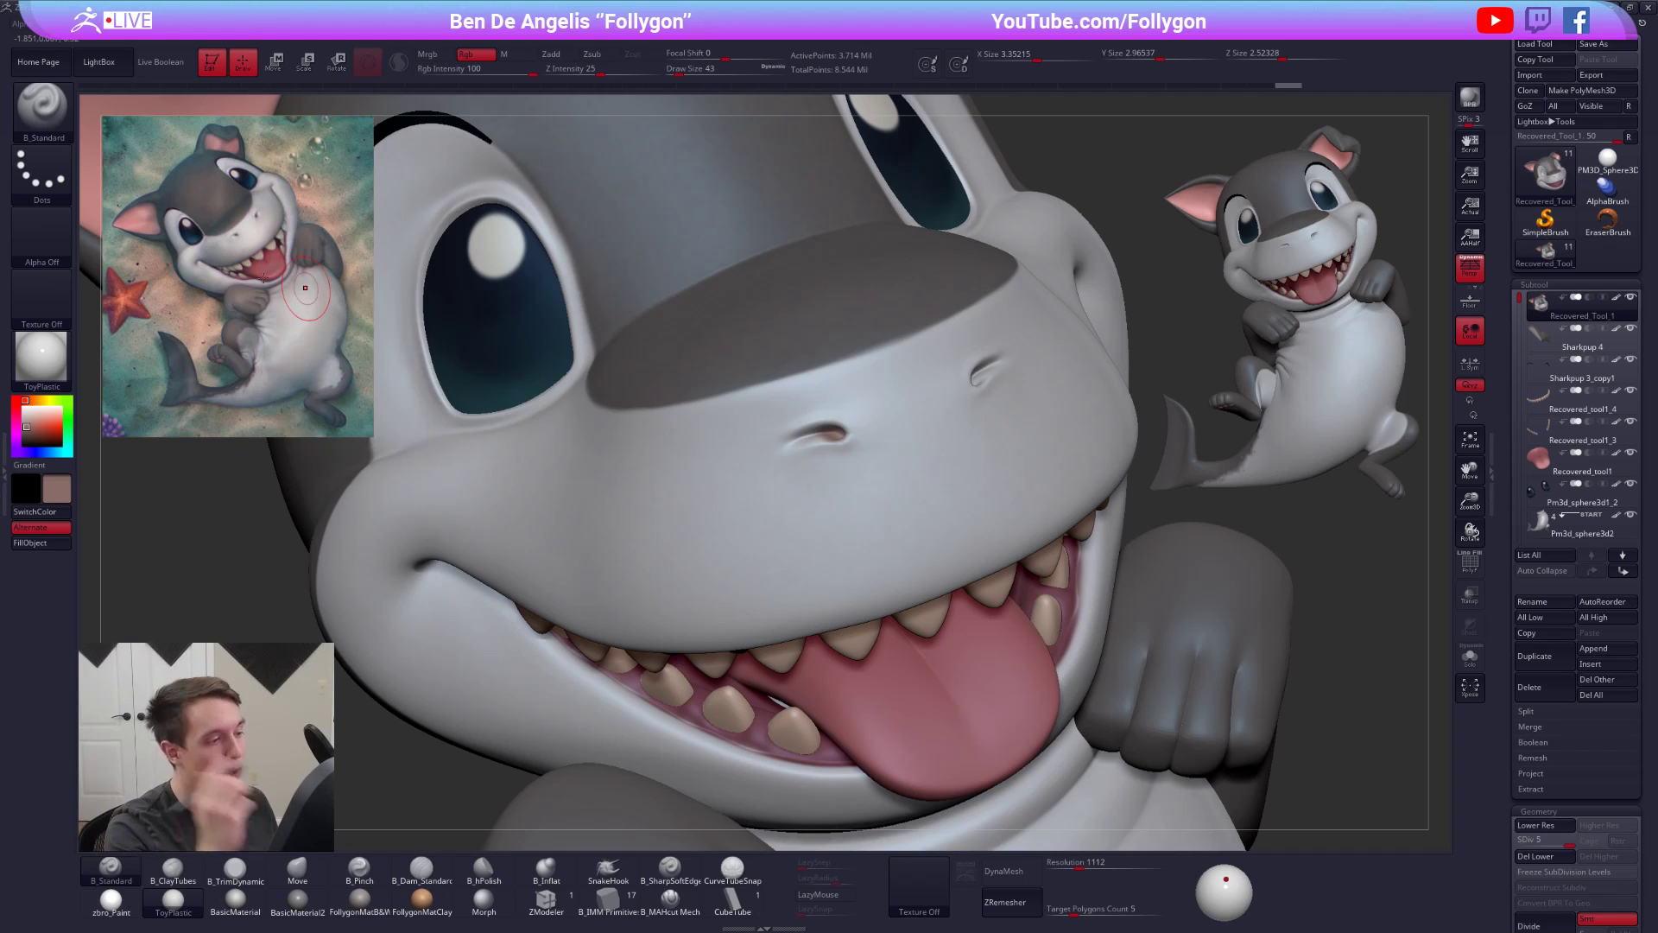
click(25, 438)
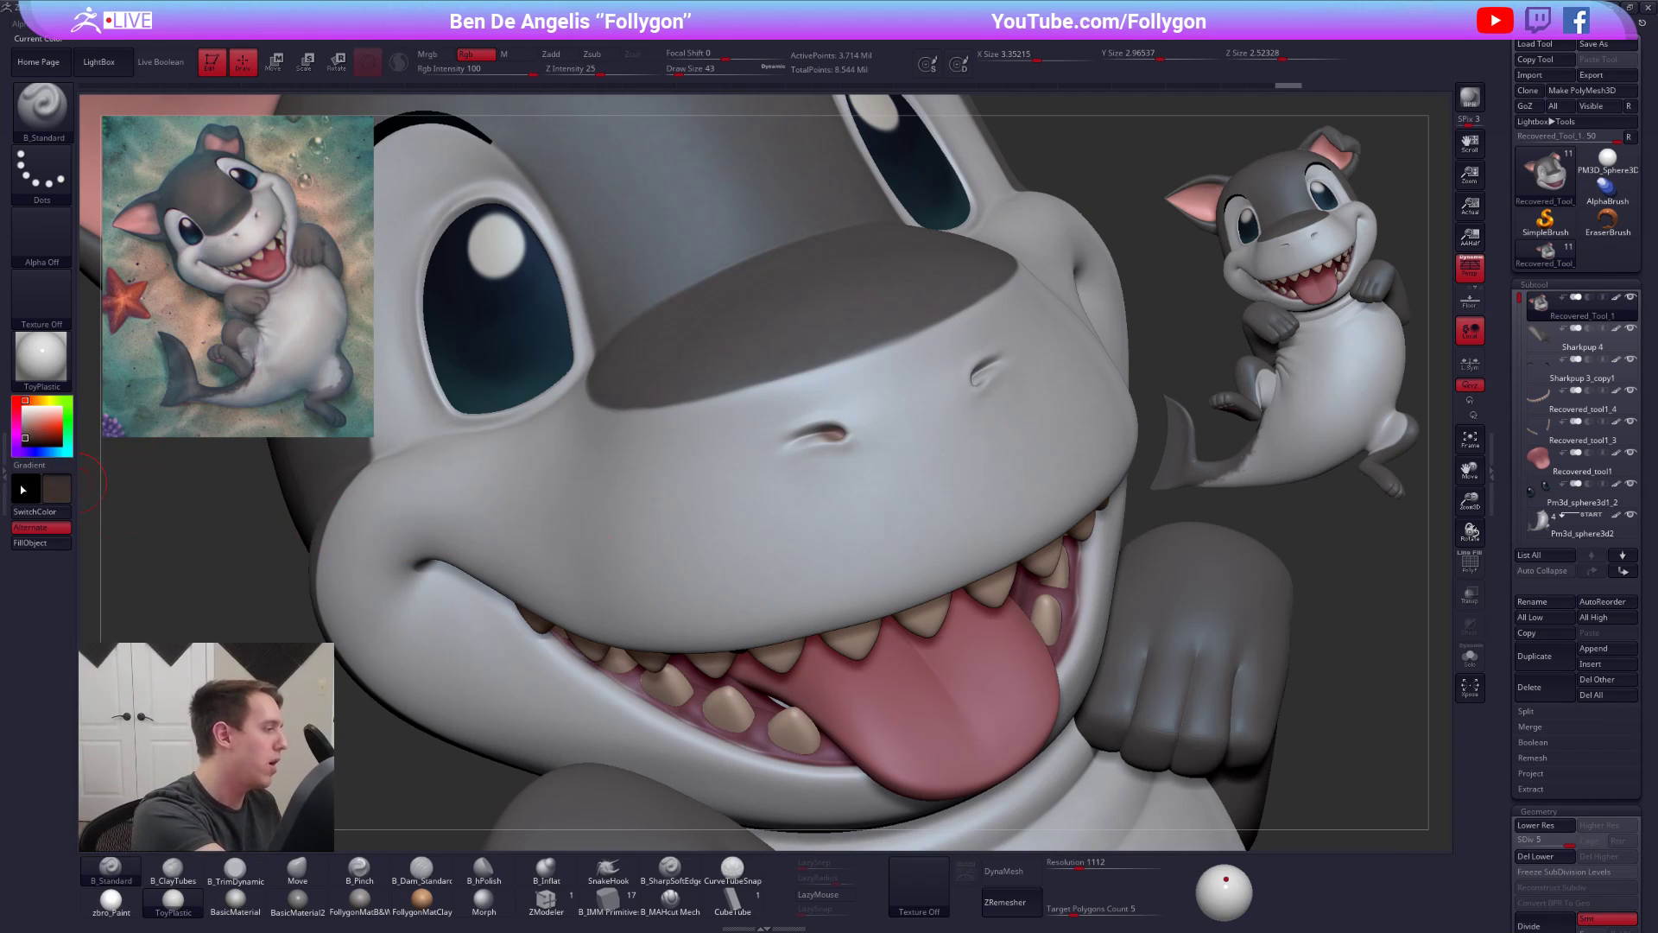
drag(822, 432, 836, 436)
key(space)
right_drag(840, 435, 881, 433)
click(458, 71)
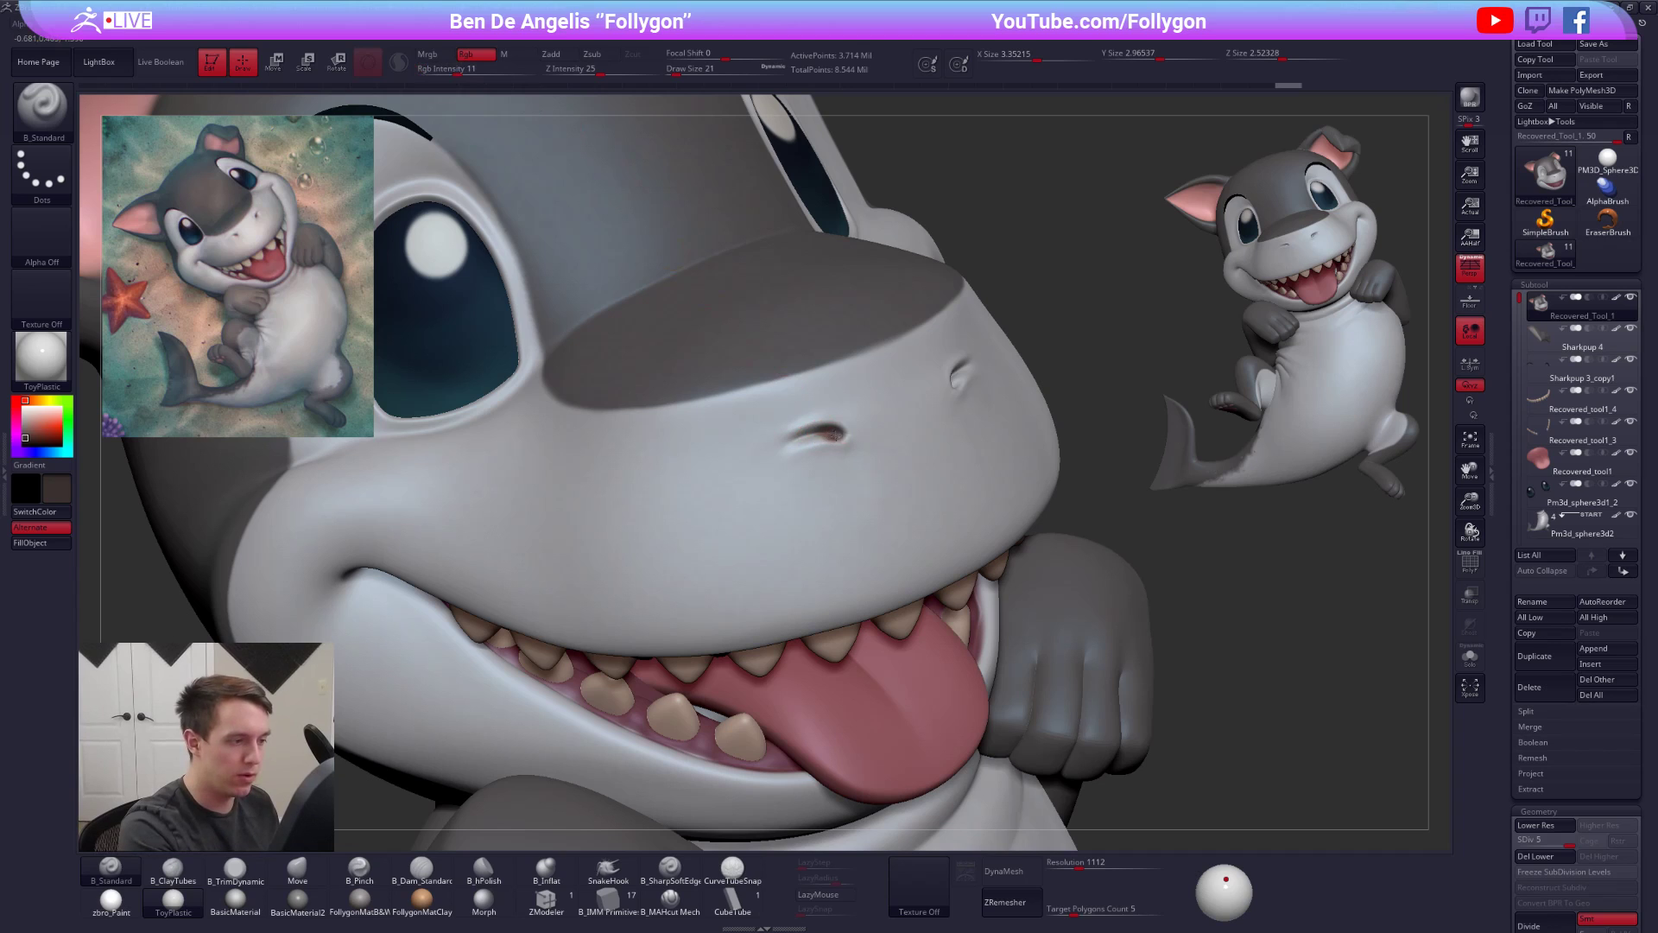
drag(841, 441, 838, 442)
- Isolate the head, deepen the dark brown shading in both nostrils, and show the other subtools again
mouse_move(834, 464)
right_down()
mouse_move(760, 476)
mouse_move(700, 559)
right_up()
key(alt+shift+s)
right_drag(872, 494, 816, 469)
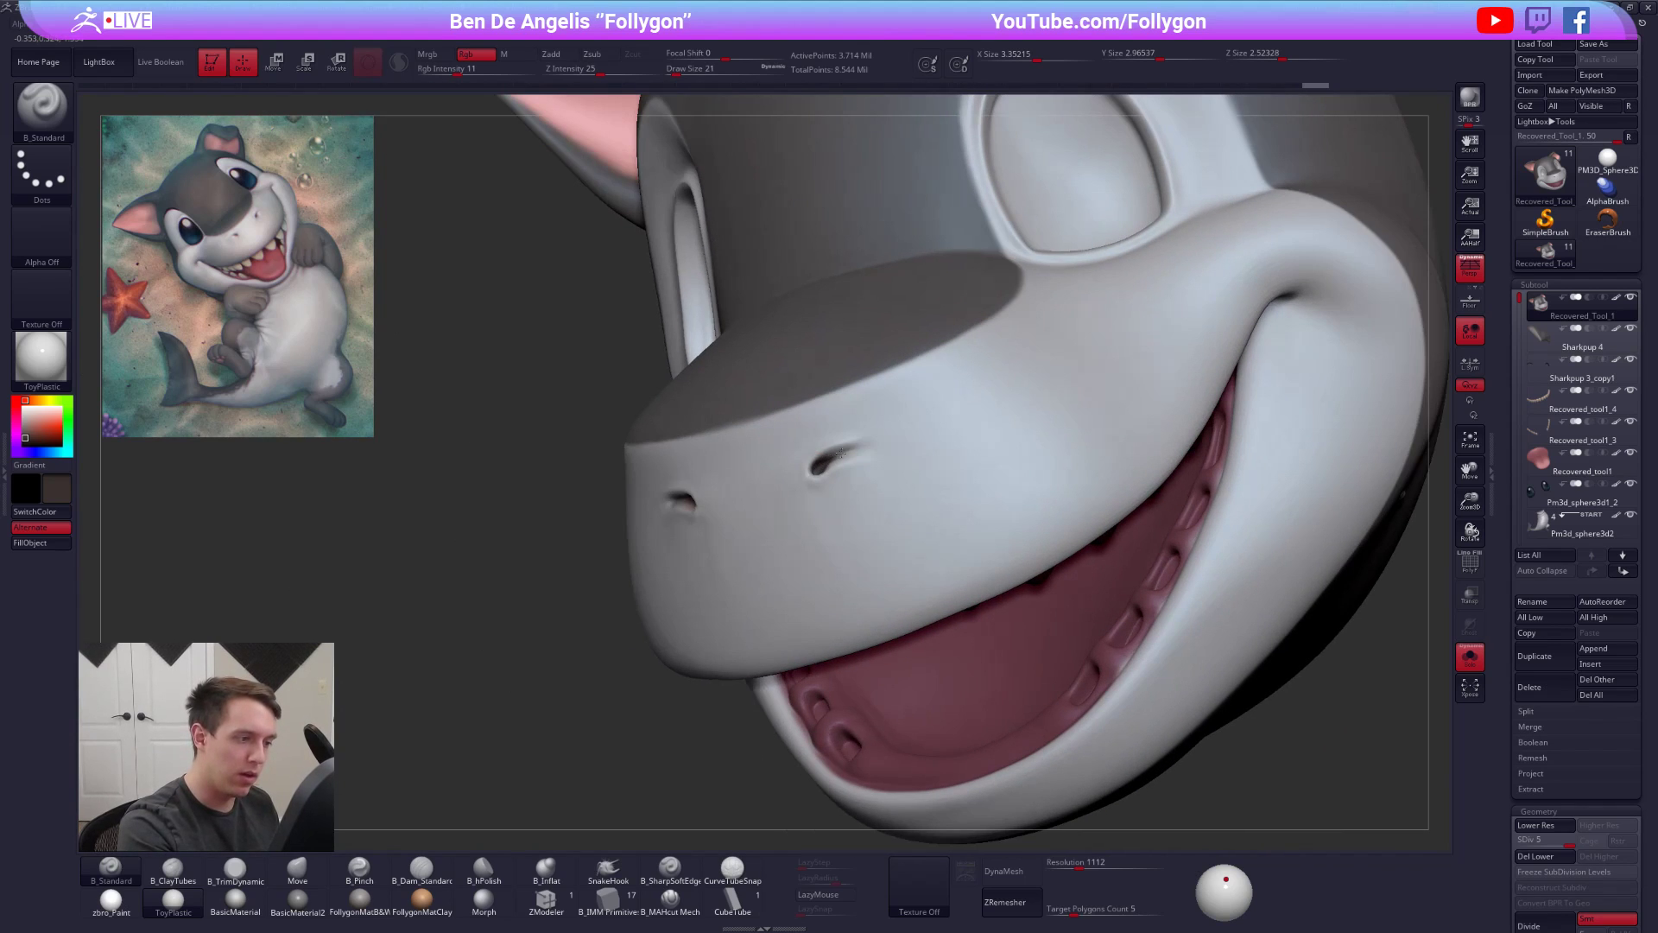
drag(851, 452, 839, 449)
right_drag(847, 484, 920, 467)
drag(659, 519, 648, 509)
right_drag(655, 529, 613, 539)
mouse_move(647, 619)
ctrl+right_down()
mouse_move(659, 547)
mouse_move(779, 511)
mouse_move(778, 549)
mouse_move(804, 550)
mouse_move(731, 518)
ctrl+right_up()
key(alt+shift+s)
- Sample the light grey of the muzzle and clean up the paint around the nostril on the folded-ear side at draw size 61
key(space)
mouse_move(739, 516)
mouse_down()
mouse_move(754, 526)
mouse_move(675, 522)
mouse_up()
key(c)
key(space)
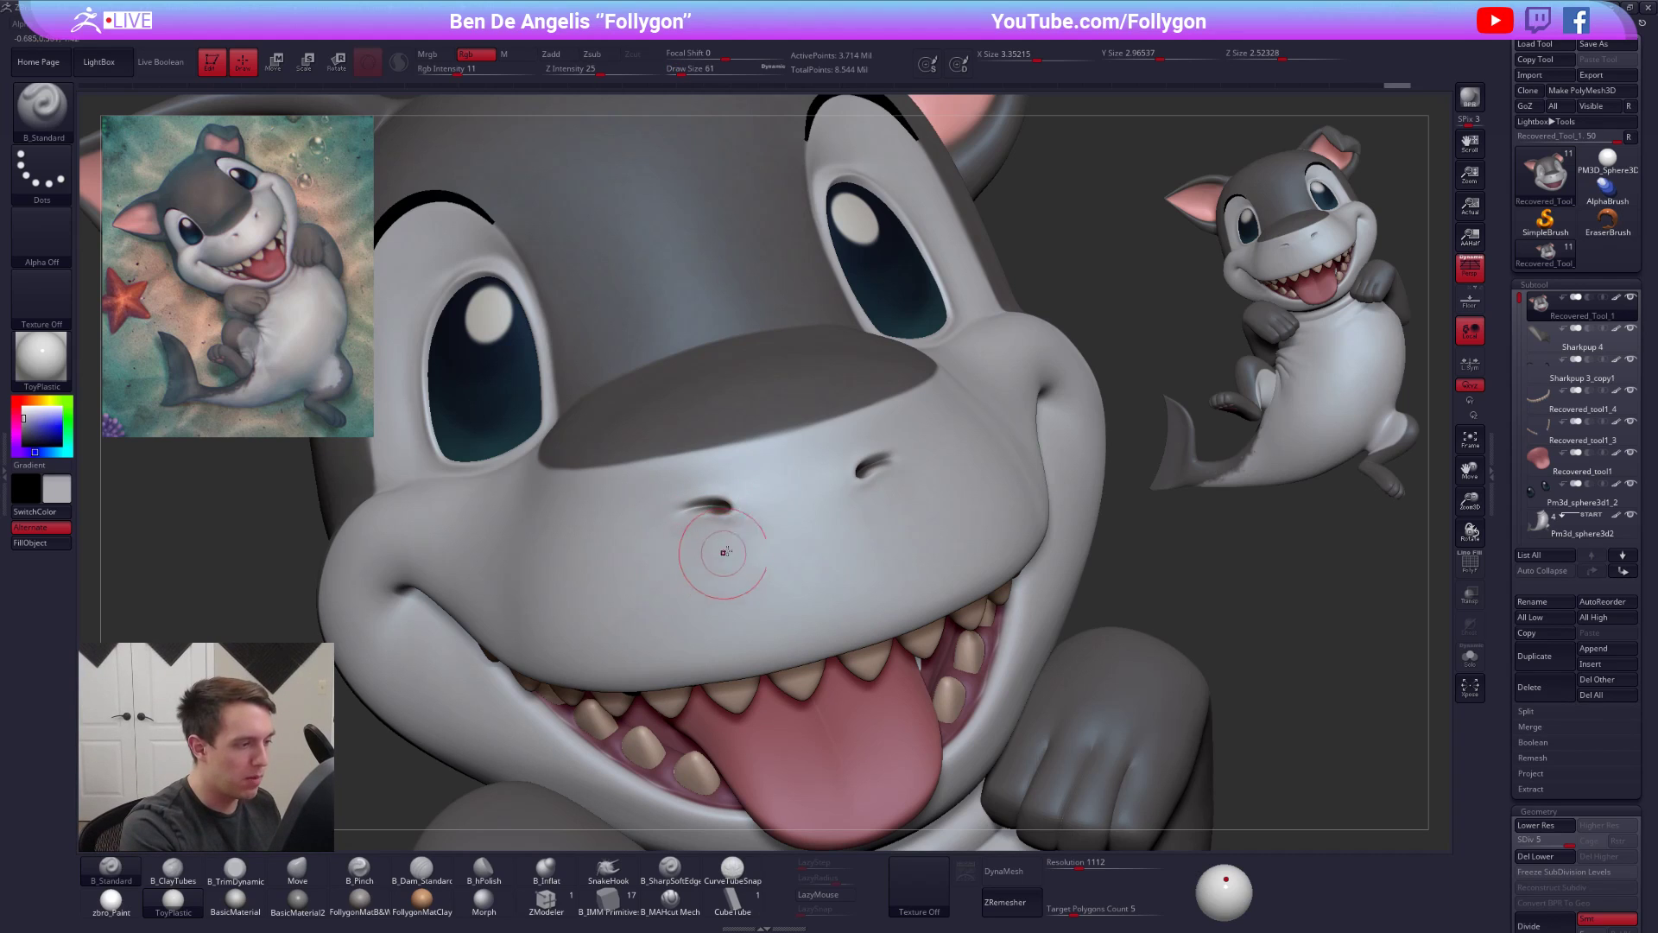
mouse_move(840, 541)
right_down()
mouse_move(909, 491)
mouse_move(910, 458)
right_up()
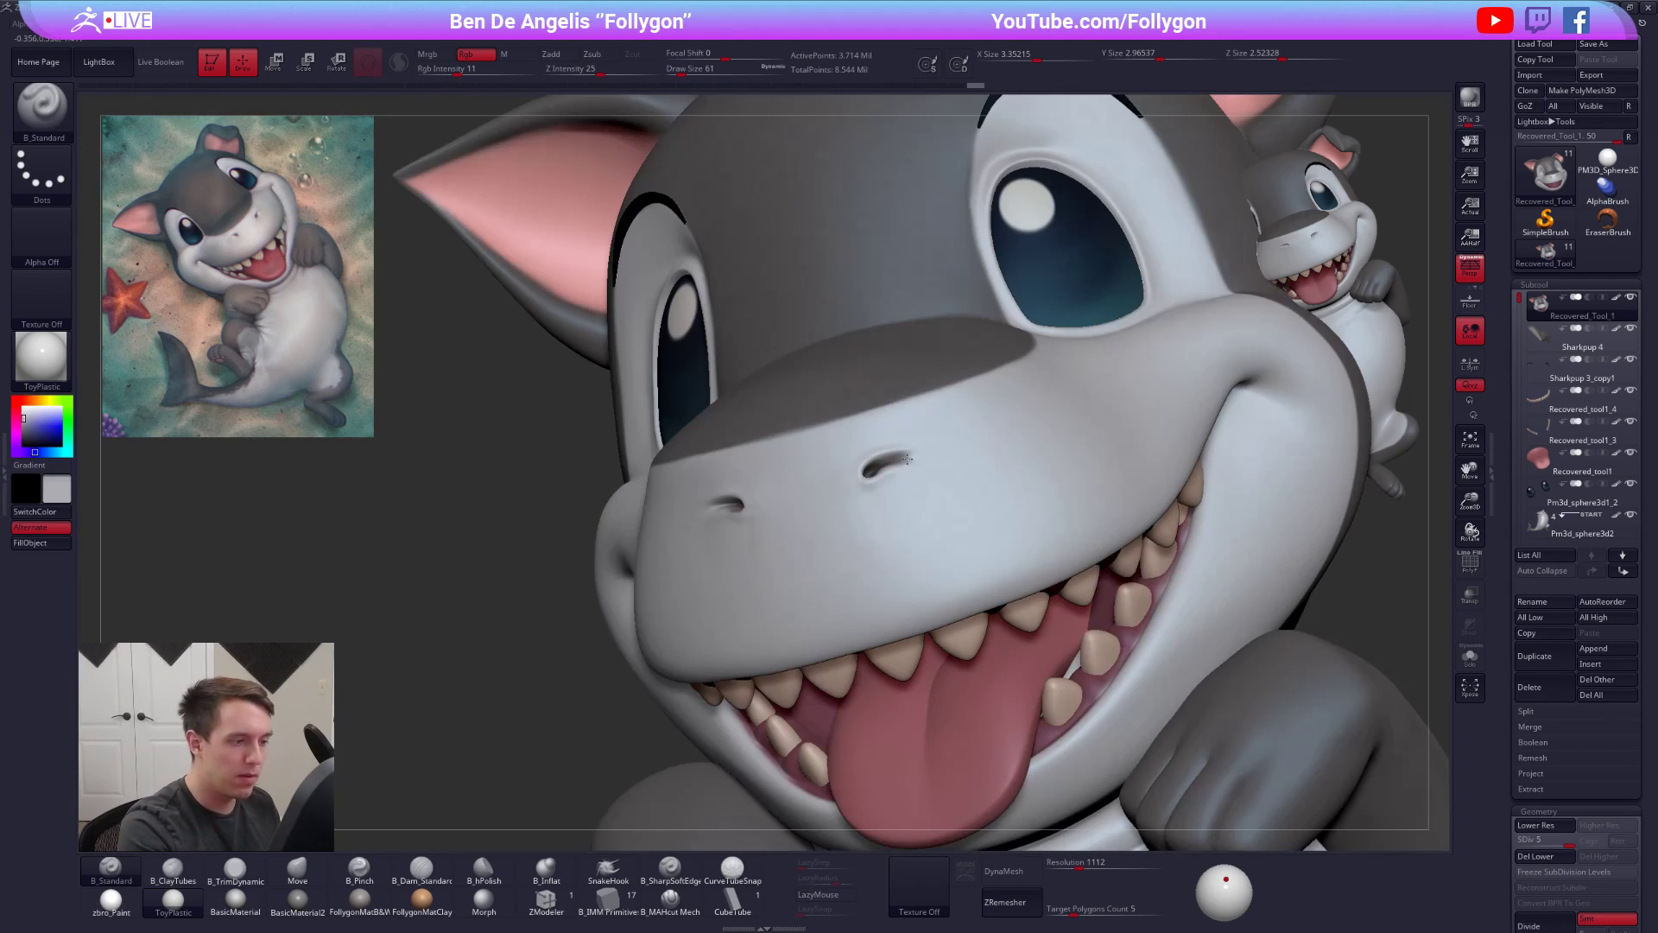
drag(892, 460, 875, 469)
mouse_move(910, 507)
right_down()
mouse_move(993, 516)
mouse_move(790, 508)
right_up()
key(c)
- Resample the muzzle grey and soften the nostril's lower edge at draw size 88
right_drag(893, 493, 1105, 488)
key(space)
mouse_move(753, 511)
mouse_down()
mouse_move(789, 510)
mouse_move(751, 496)
mouse_up()
key(c)
key(space)
right_drag(697, 547, 869, 518)
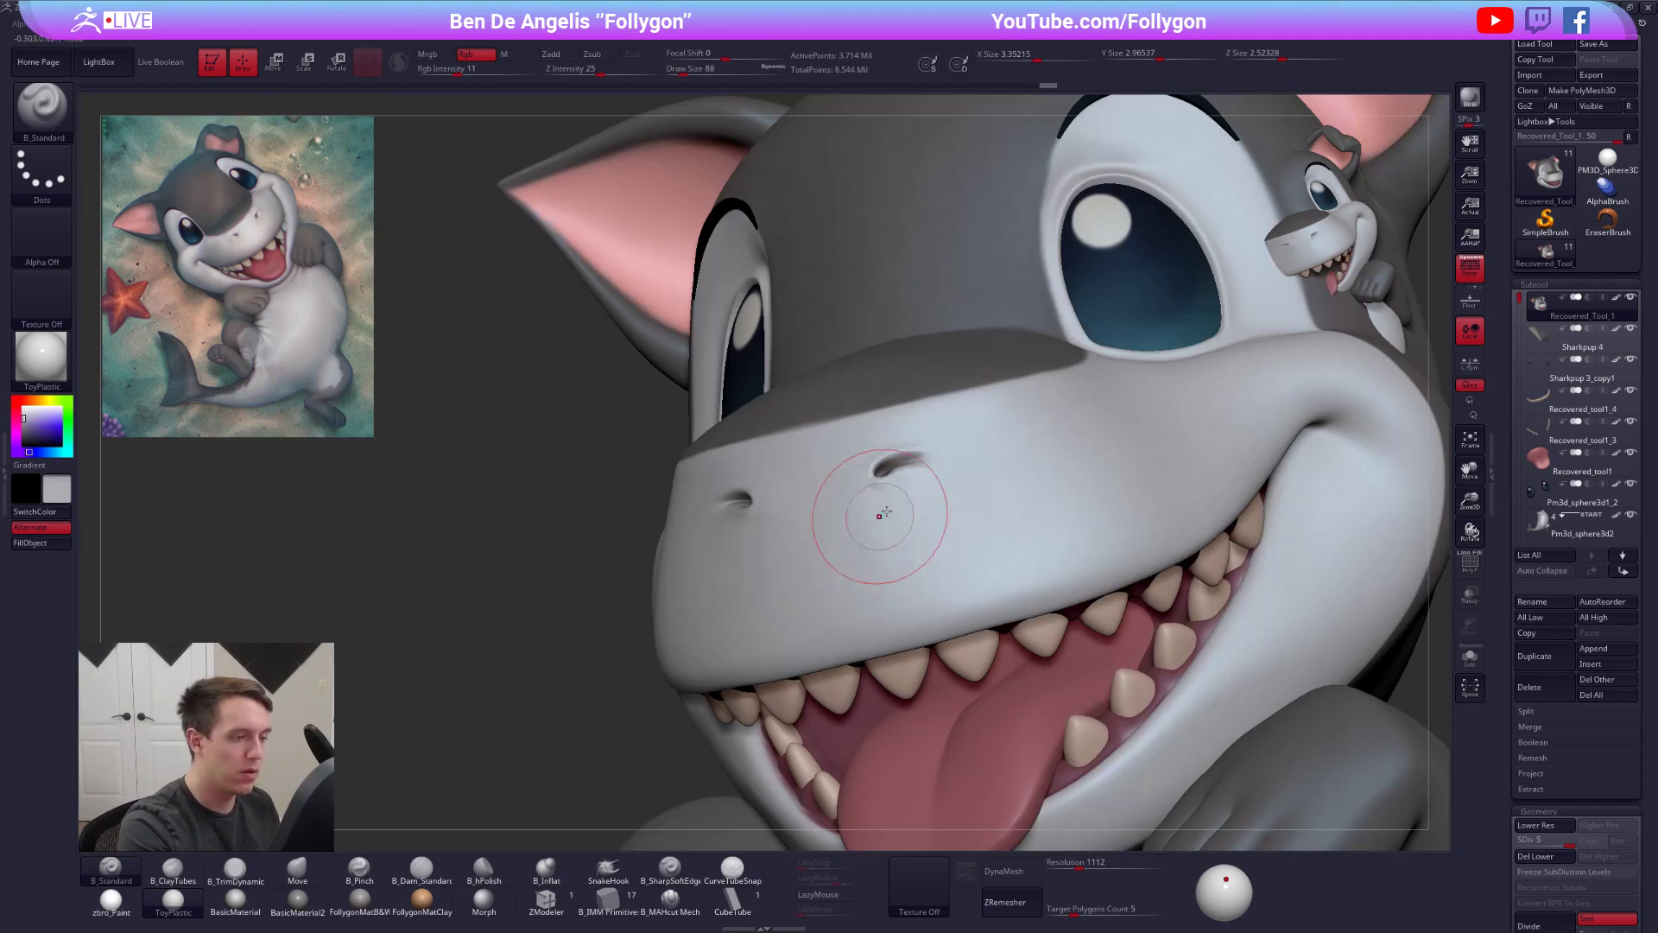
drag(879, 482, 890, 492)
- Make the body the active subtool, isolate it, and lower it to subdivision level 1
mouse_move(915, 559)
ctrl+right_down()
mouse_move(924, 484)
mouse_move(941, 553)
mouse_move(833, 553)
mouse_move(872, 643)
ctrl+right_up()
shift+right_drag(976, 578, 993, 570)
ctrl+right_drag(993, 604, 1001, 555)
alt+right_drag(1000, 555, 993, 527)
mouse_move(889, 433)
right_down()
mouse_move(842, 418)
mouse_move(827, 510)
mouse_move(888, 535)
mouse_move(846, 553)
mouse_move(808, 523)
right_up()
alt+click(838, 569)
key(shift+f)
key(shift+f)
key(shift+s)
key(space)
key(shift+d)
key(shift+d)
key(shift+d)
key(shift+d)
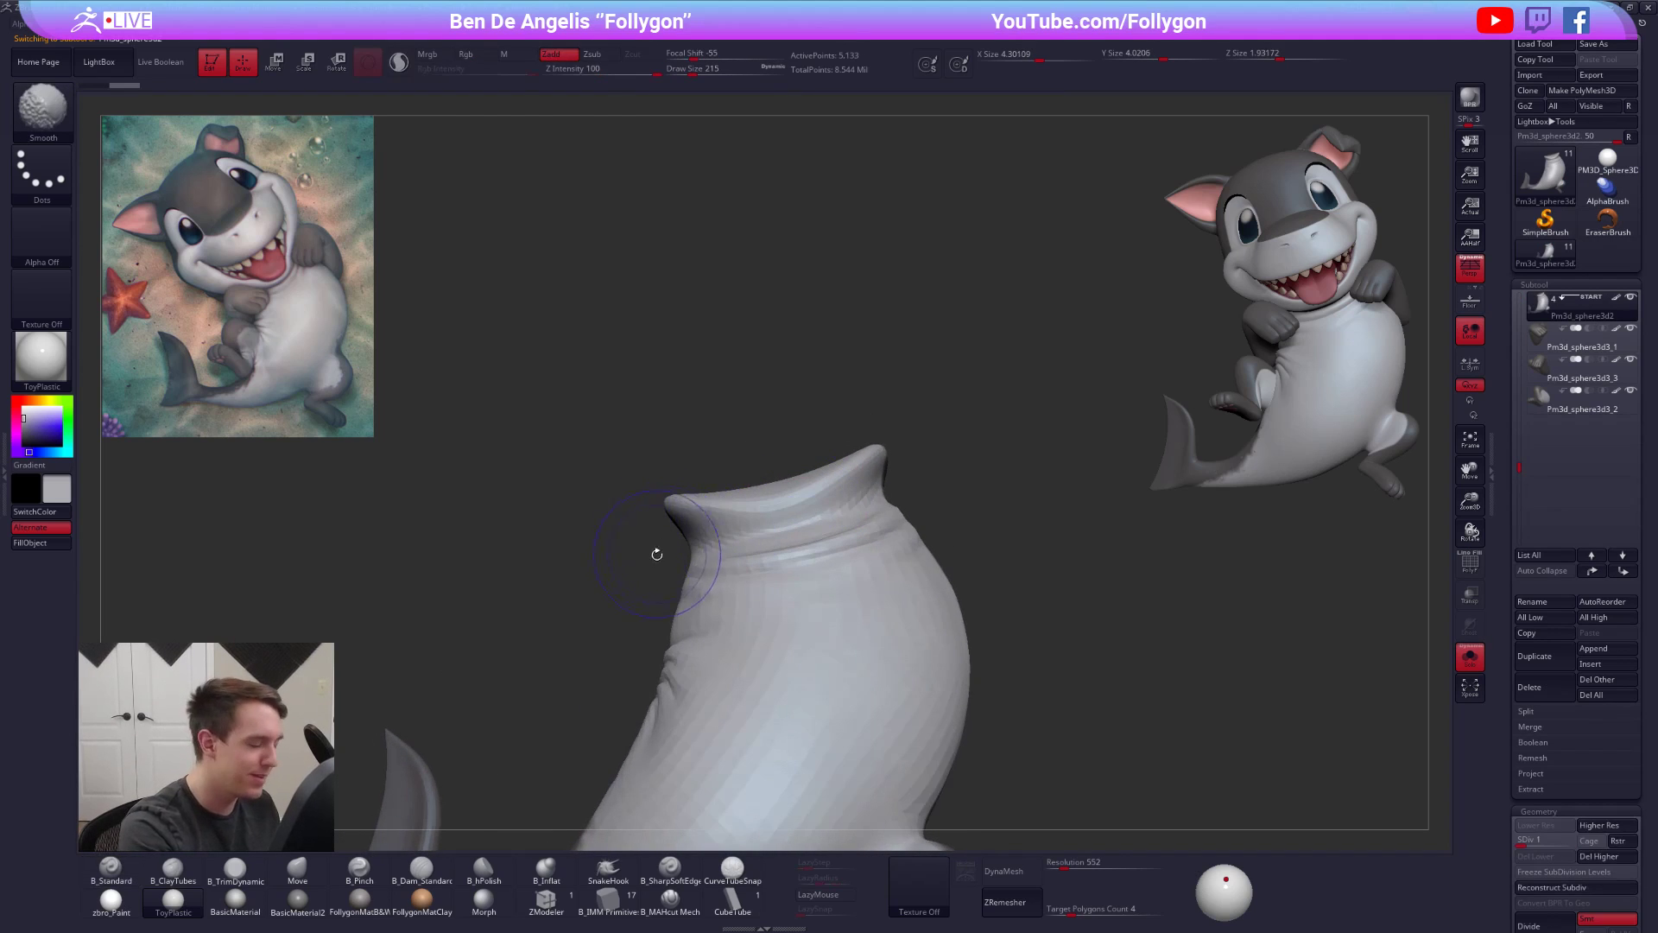
- Mask the body below the neck rim, choose the Move brush, and show the other subtools again
mouse_move(759, 524)
ctrl+mouse_down()
mouse_move(507, 481)
mouse_move(489, 513)
ctrl+mouse_up()
ctrl+click(472, 564)
key(ctrl+z)
ctrl+click(918, 485)
key(space)
key(b)
key(m)
key(v)
right_drag(855, 460, 824, 510)
key(alt+s)
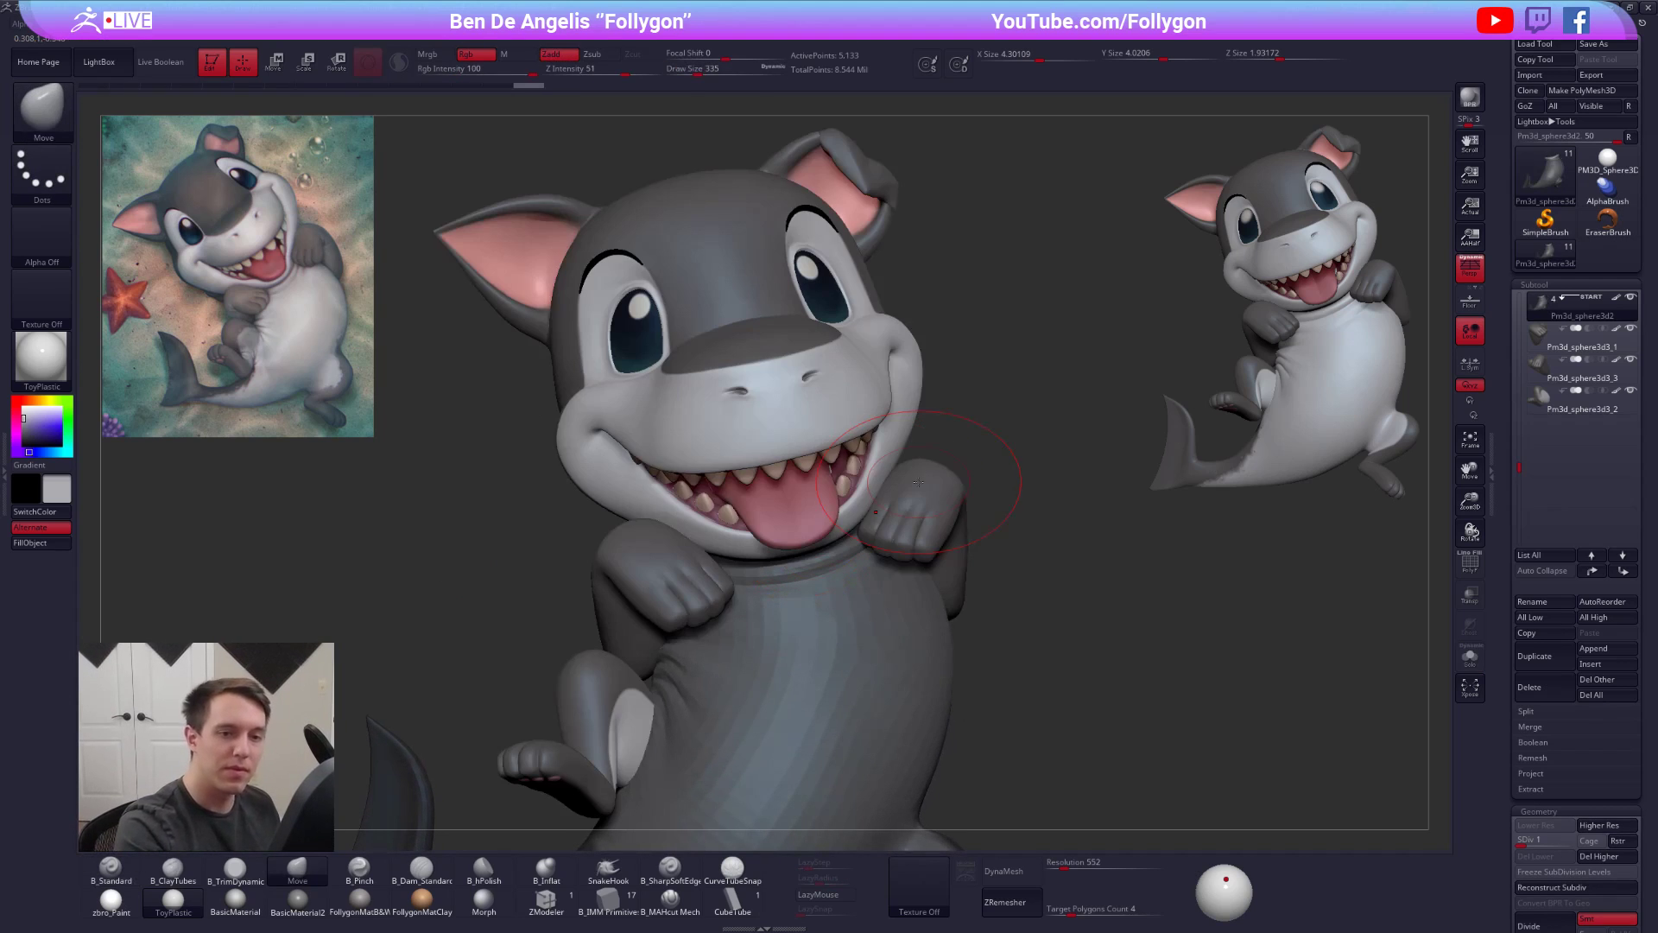
- Adjust the neck rim under the jaw with the Move brush at draw size 252 and return the body to subdivision level 5
alt+click(813, 509)
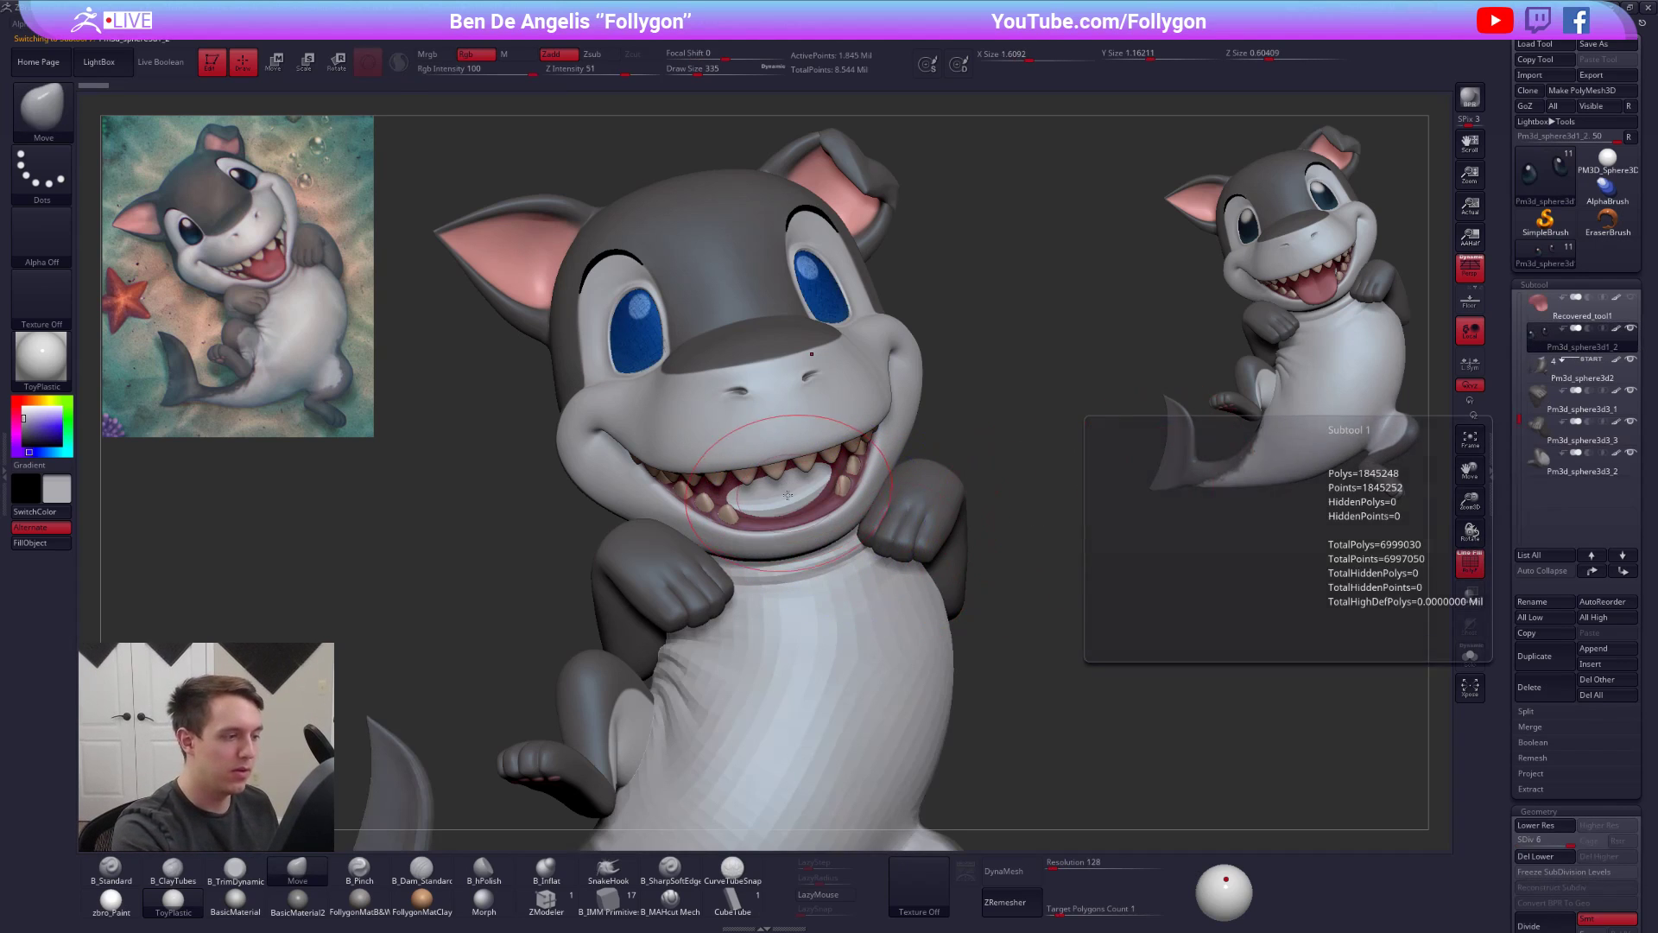
alt+click(760, 501)
key(space)
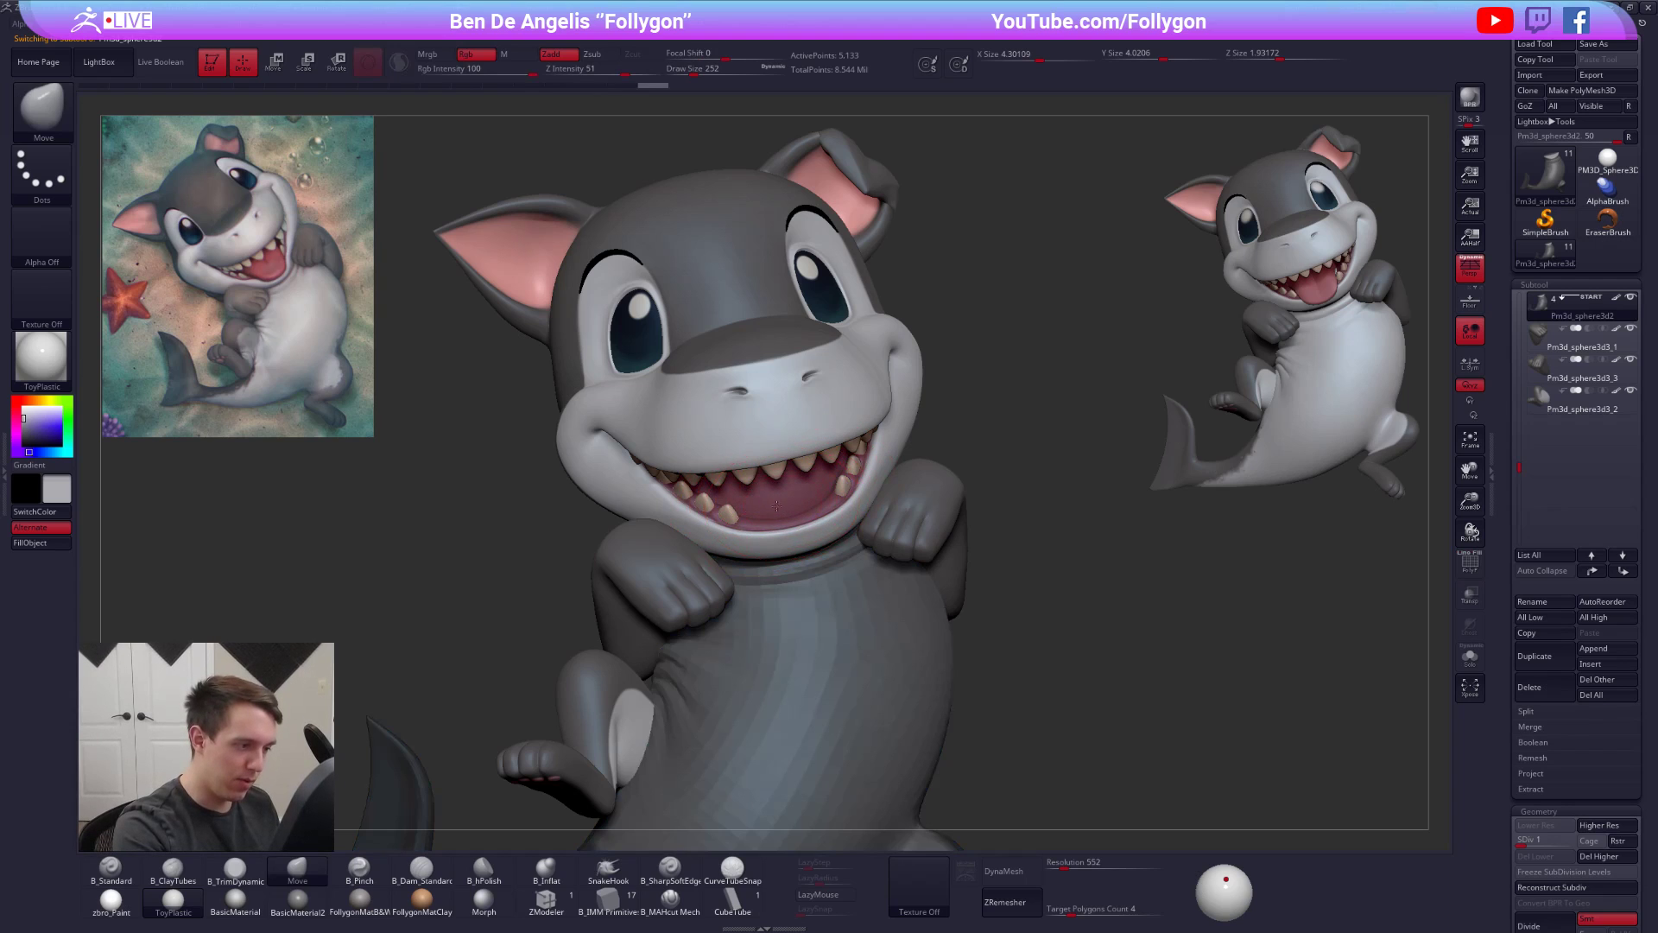
mouse_move(777, 519)
right_down()
mouse_move(933, 527)
mouse_move(951, 448)
right_up()
mouse_move(833, 508)
right_down()
mouse_move(888, 506)
mouse_move(843, 594)
mouse_move(925, 592)
mouse_move(839, 596)
right_up()
key(d)
key(d)
key(d)
key(d)
ctrl+right_drag(834, 724, 872, 648)
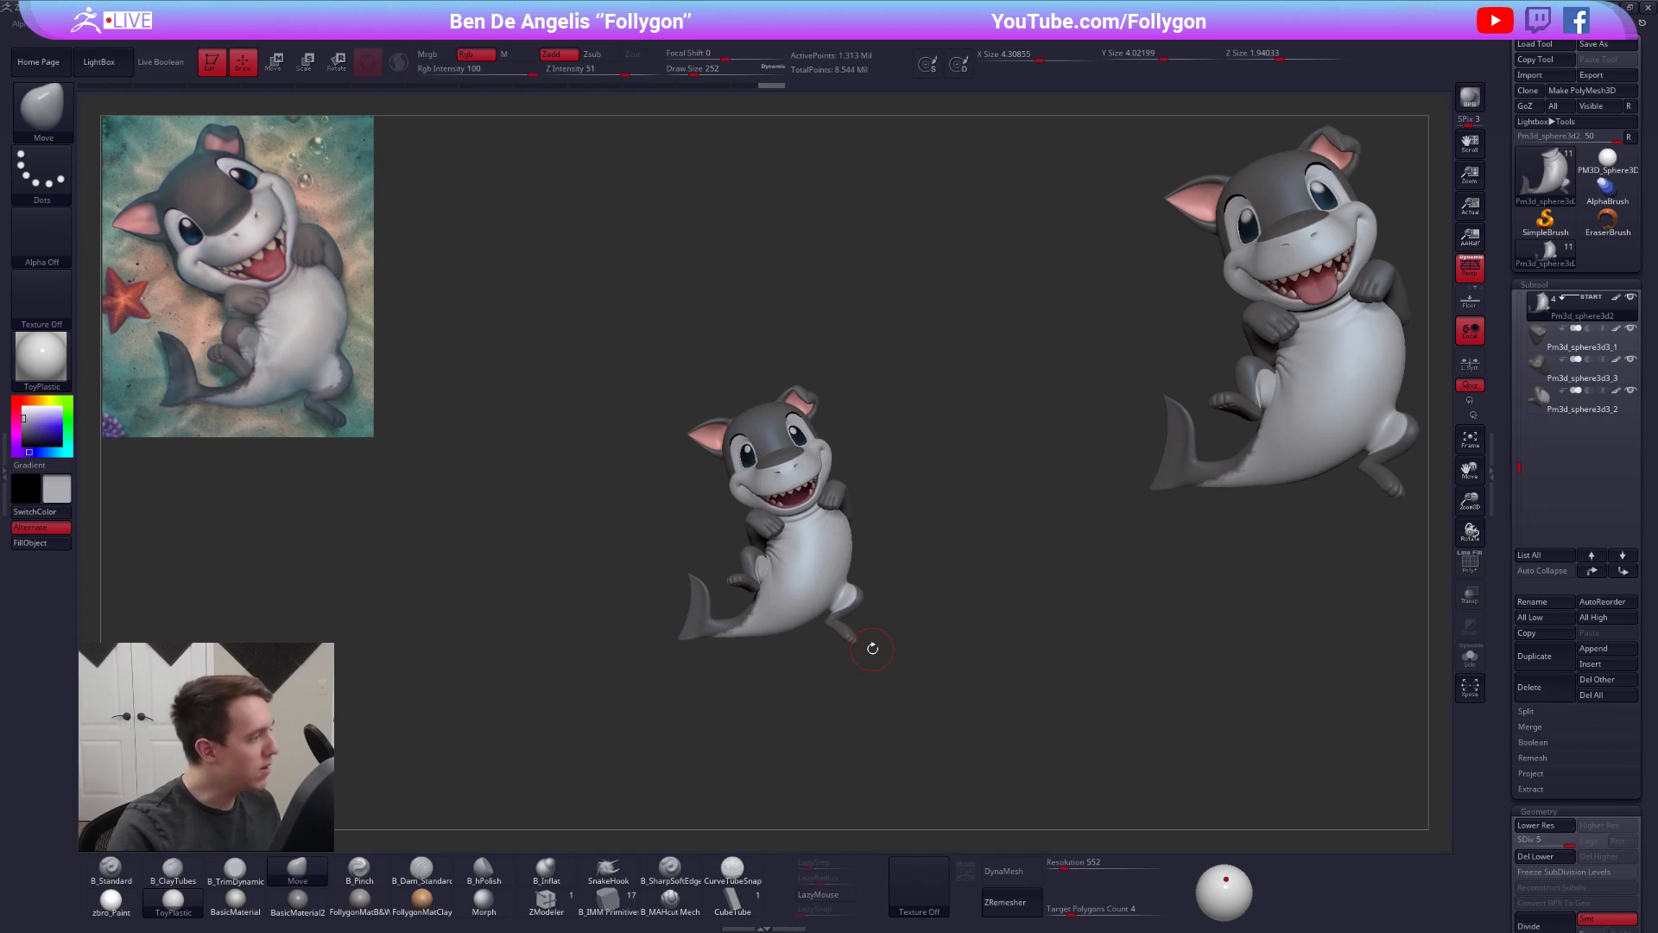
ctrl+right_drag(812, 518, 843, 504)
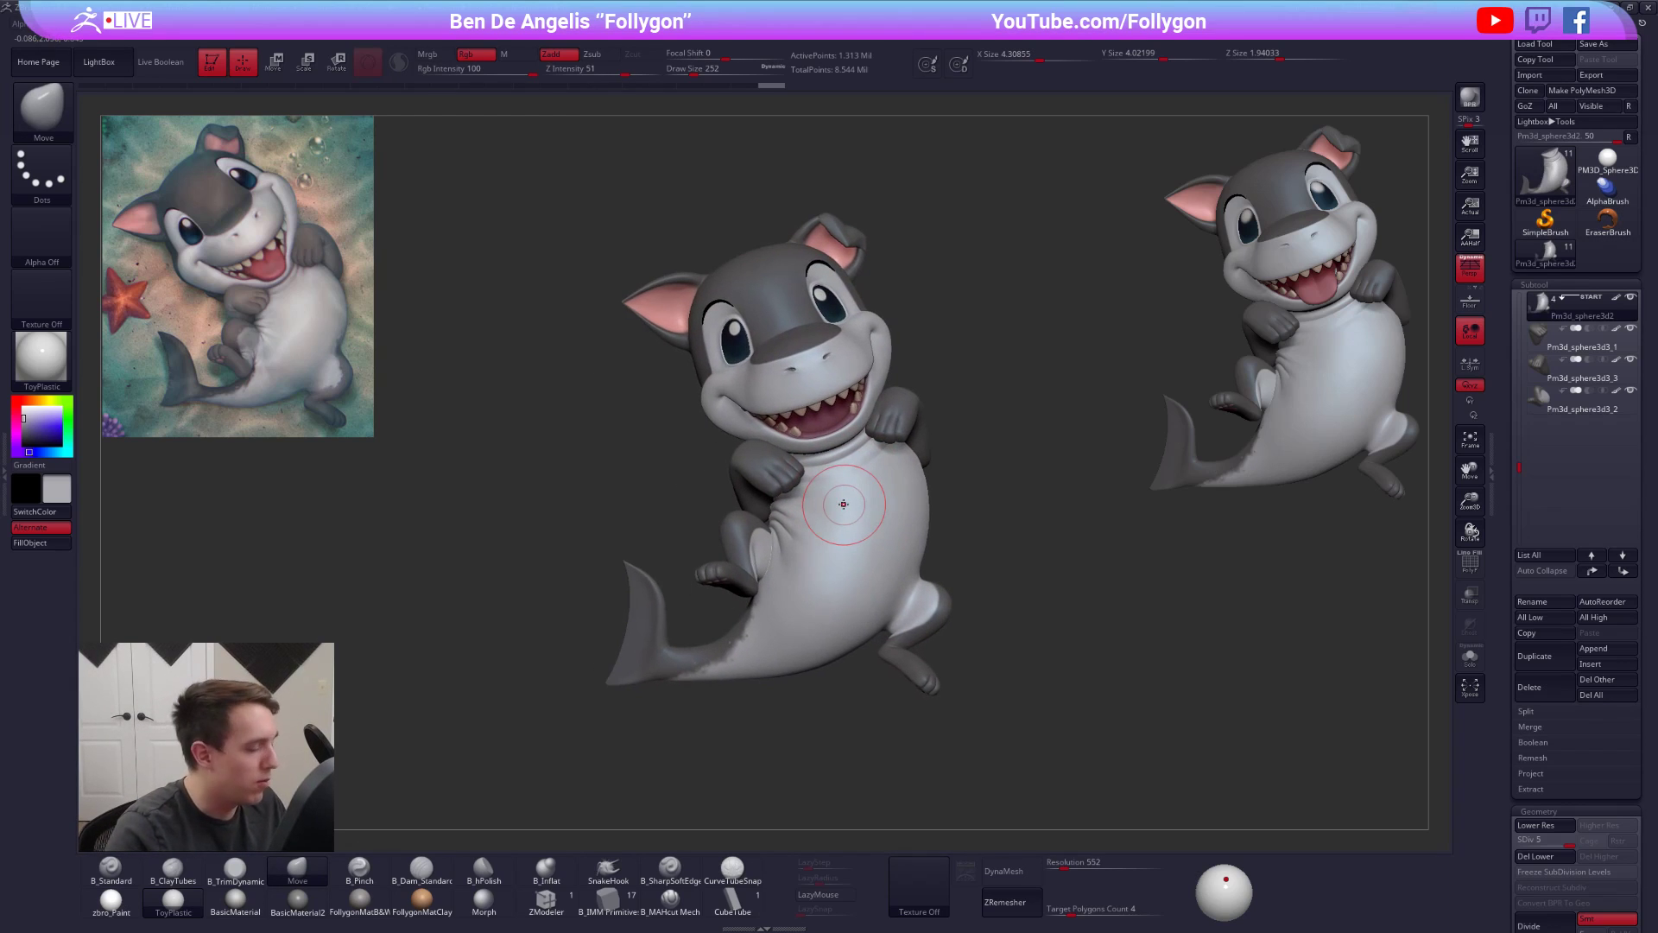
- Isolate the arm on the pointed-ear side, lower it to subdivision level 4, and set the brush to draw size 74
alt+click(759, 493)
mouse_move(759, 493)
right_down()
mouse_move(771, 462)
mouse_move(786, 483)
right_up()
key(alt+s)
key(space)
drag(794, 498, 789, 497)
ctrl+right_drag(790, 498, 777, 520)
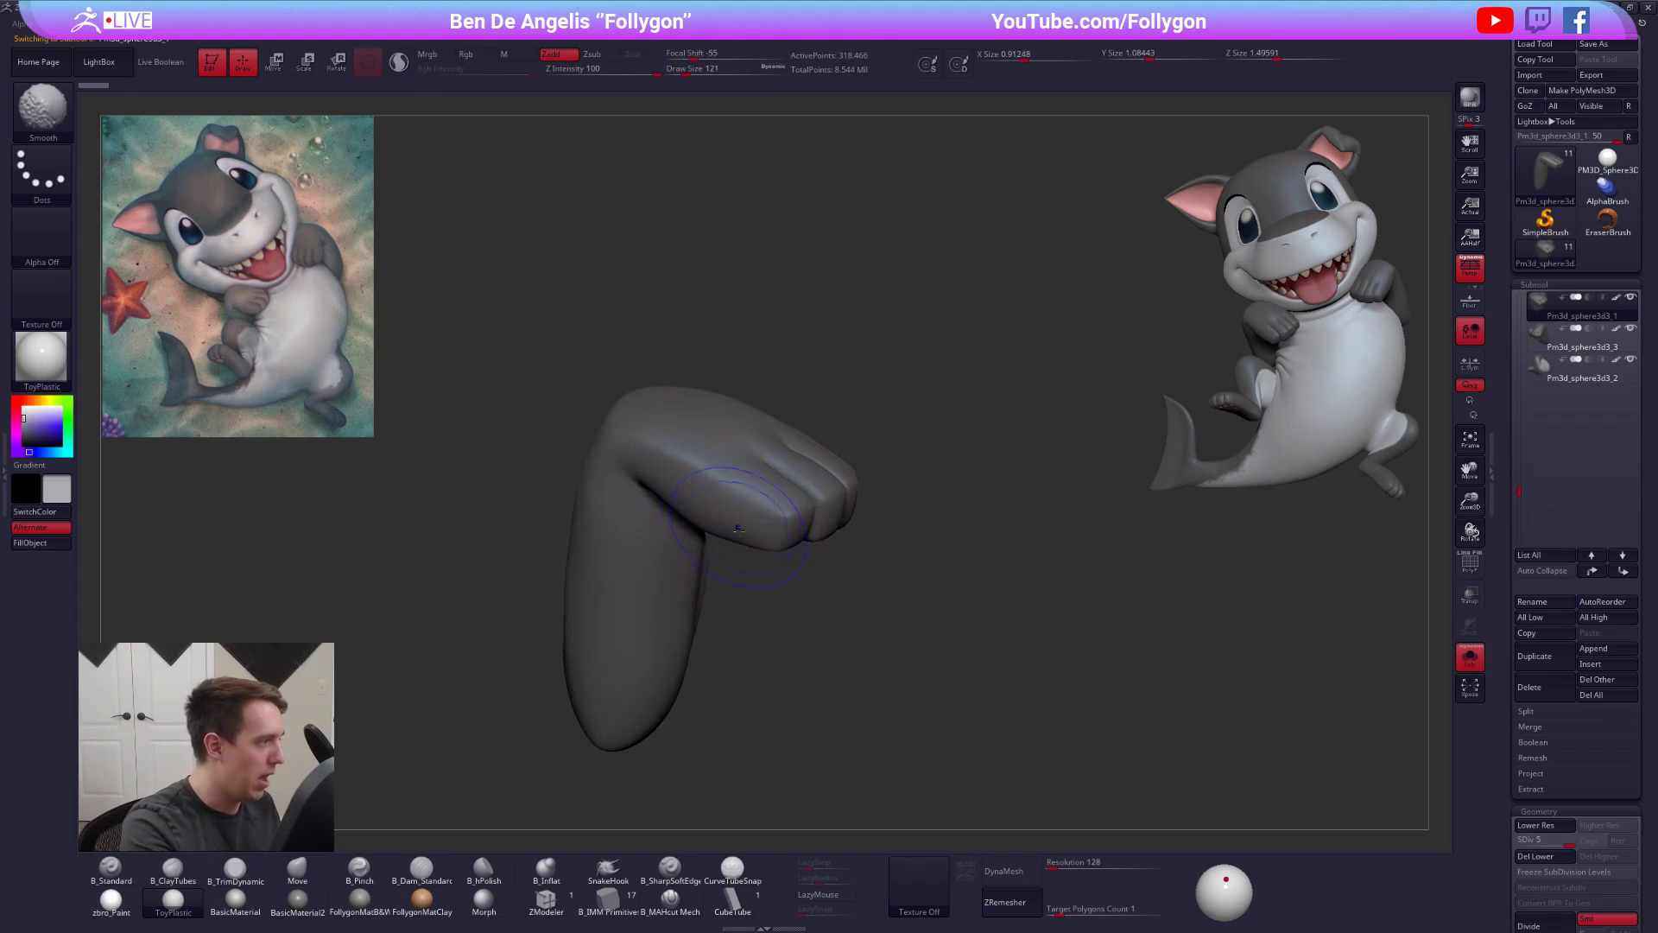
key(shift+d)
key(shift+d)
key(space)
drag(775, 516, 767, 516)
key(d)
key(shift)
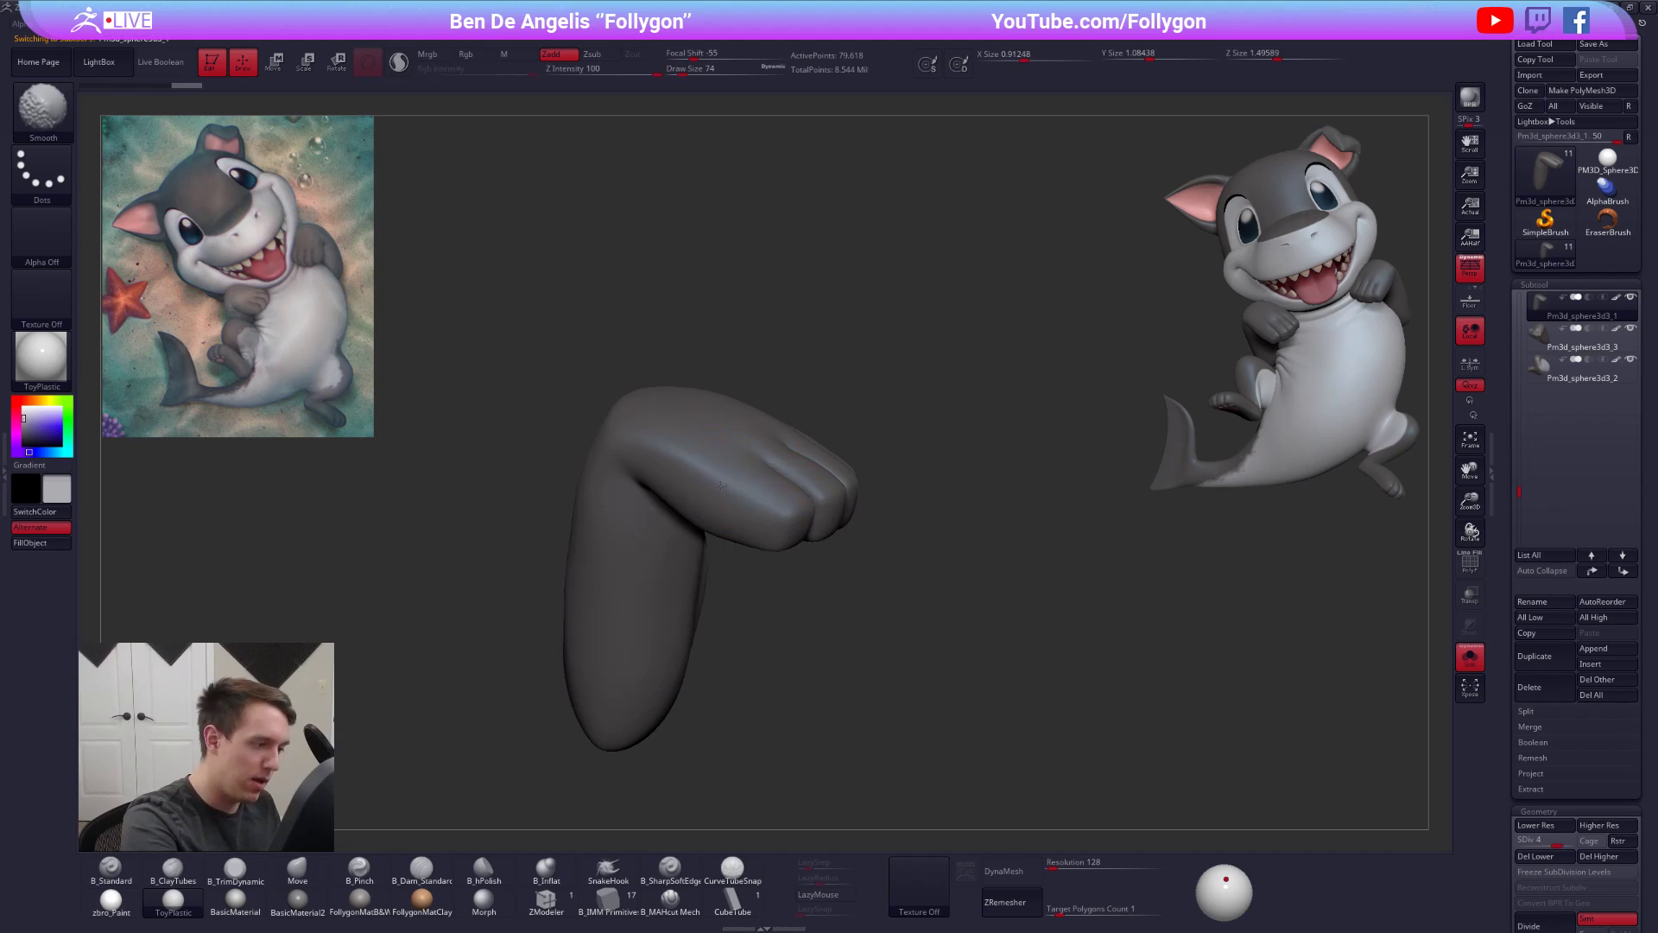
- Nudge the shape of the isolated arm's paw with the Move brush
mouse_move(662, 441)
right_down()
mouse_move(665, 525)
mouse_move(637, 572)
right_up()
shift+drag(885, 496, 937, 622)
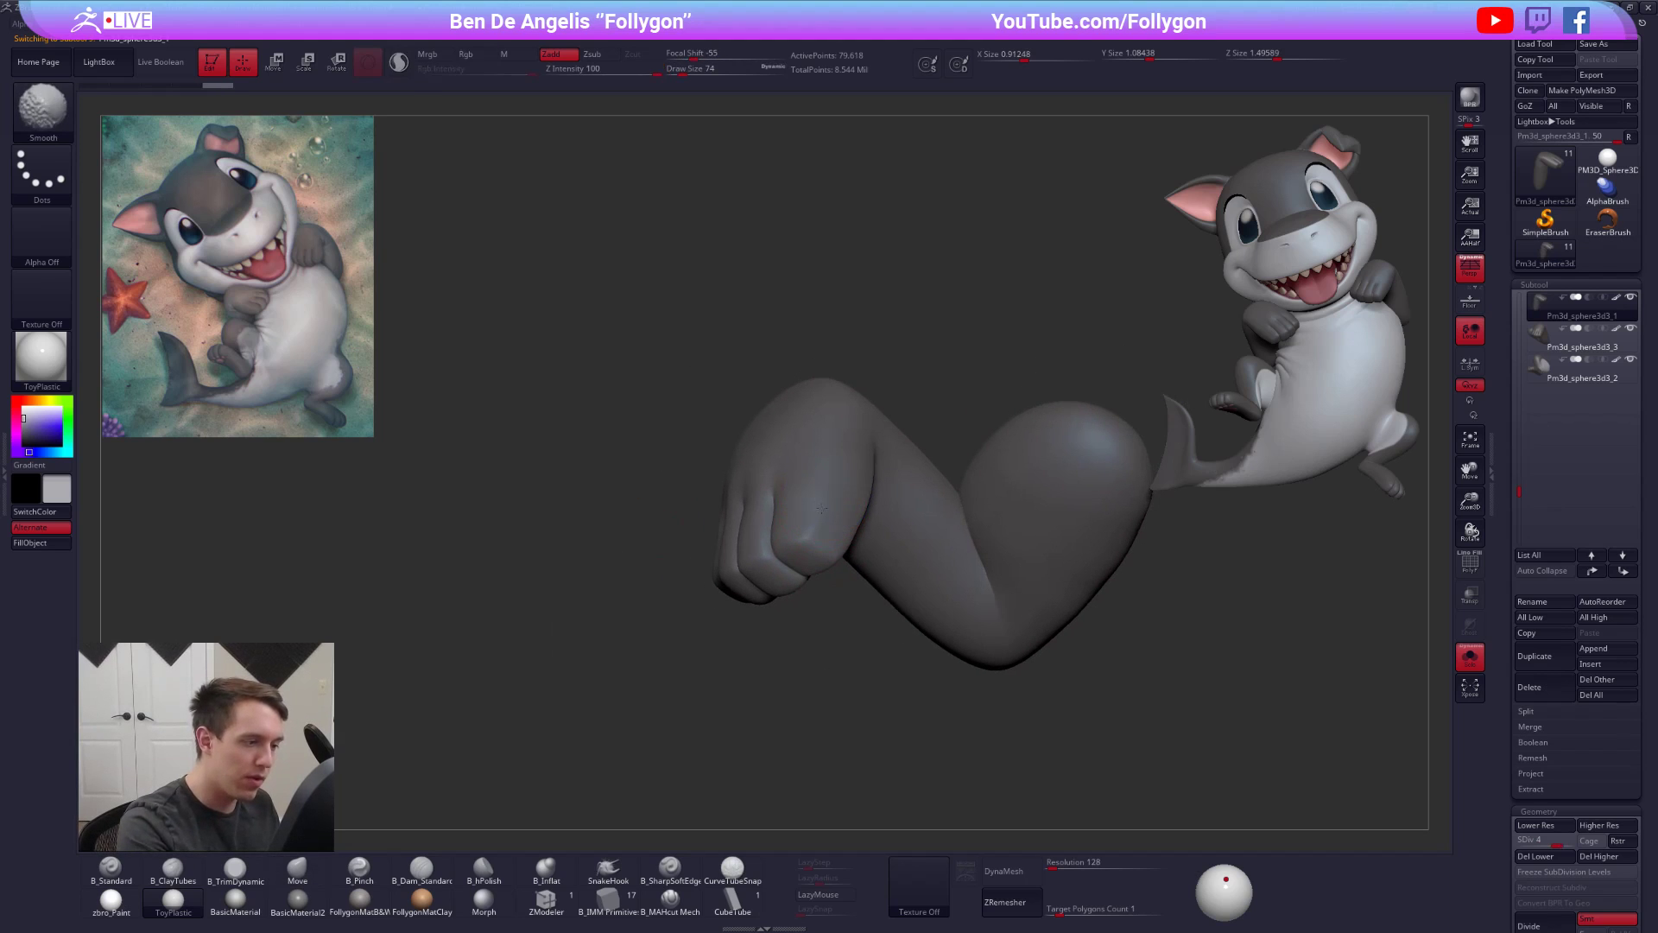
drag(835, 531, 824, 523)
right_drag(825, 523, 950, 596)
ctrl+right_drag(950, 596, 906, 414)
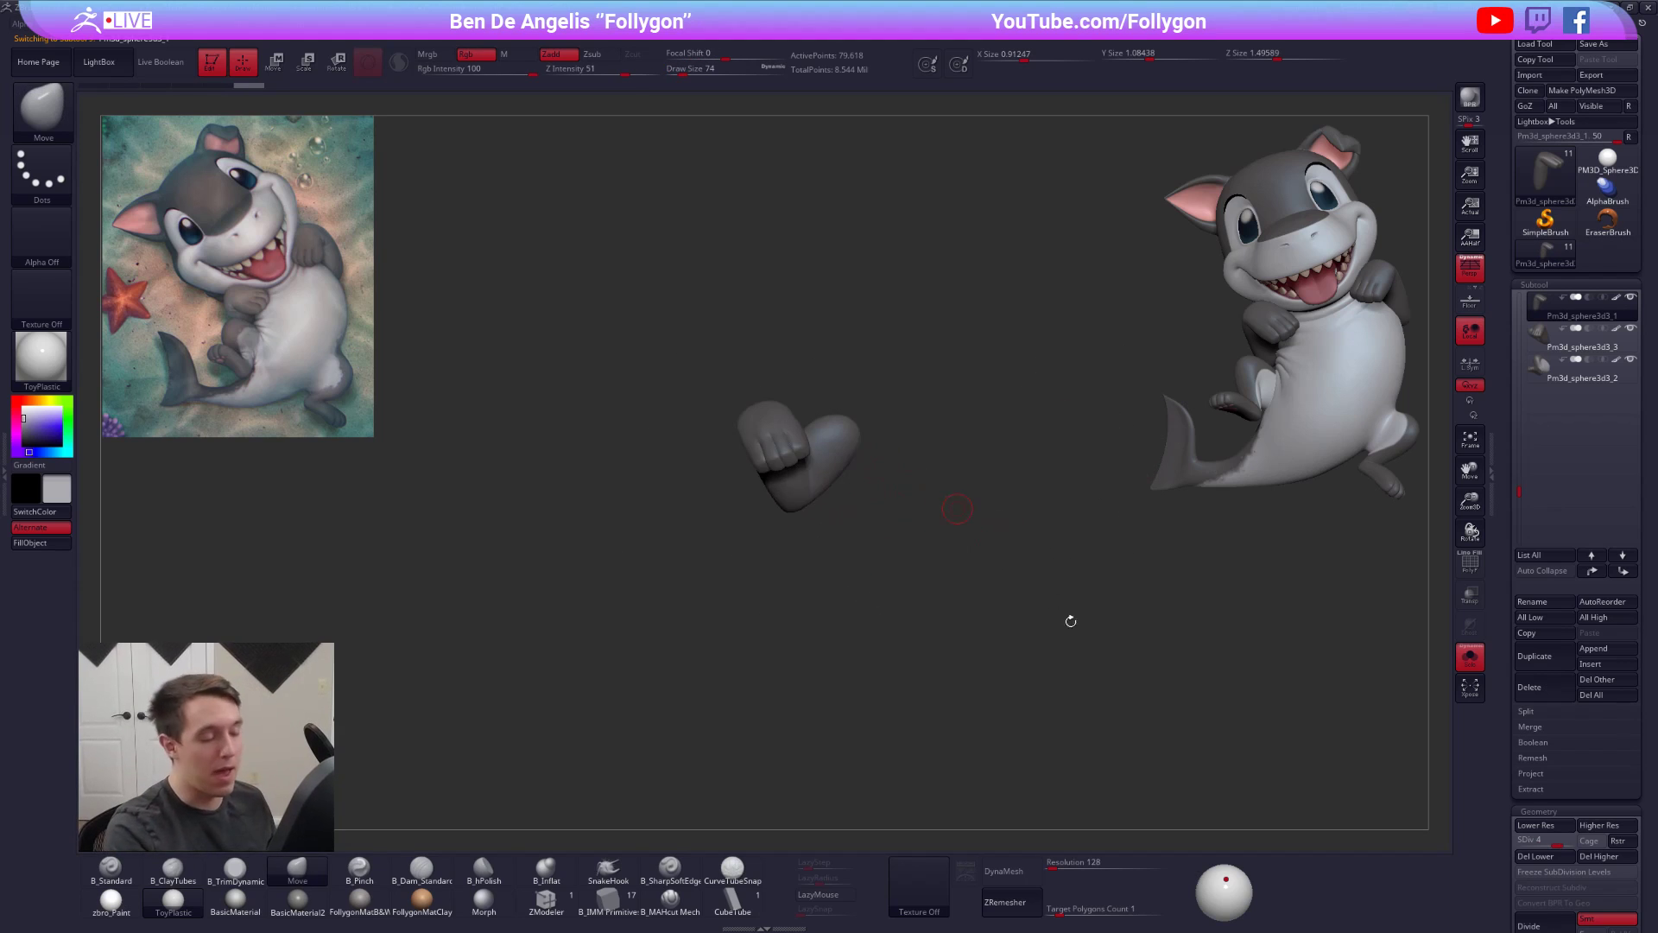
- Return the arm to subdivision level 5, clear the canvas, and place the unposed Sharkpup 3 tool on it
key(ctrl+shift+s)
key(d)
mouse_move(1158, 744)
right_down()
mouse_move(1174, 734)
mouse_move(1148, 701)
right_up()
alt+right_drag(1149, 700, 1091, 670)
key(ctrl+n)
mouse_move(944, 249)
ctrl+right_down()
mouse_move(1001, 342)
mouse_move(962, 414)
ctrl+right_up()
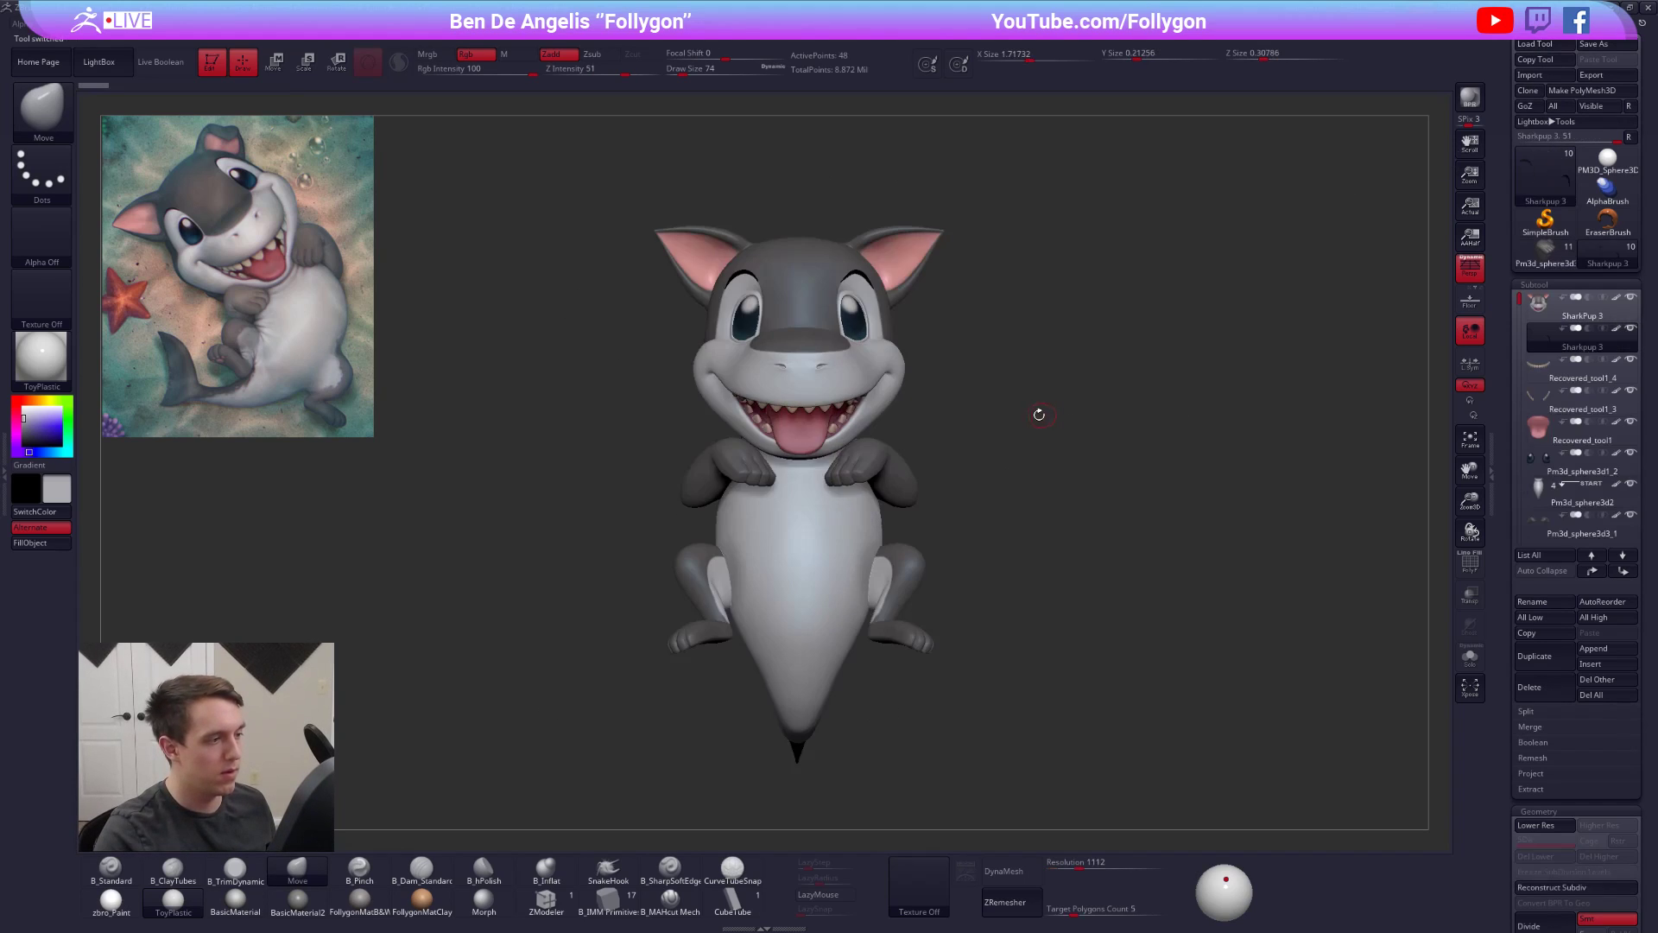
- Hide the Spotlight reference, leave a canvas snapshot of the unposed shark pup, and place the posed version beside it
key(shift+z)
mouse_move(1035, 414)
right_down()
mouse_move(993, 449)
mouse_move(792, 431)
mouse_move(892, 442)
mouse_move(1240, 410)
right_up()
key(shift+s)
right_drag(1240, 410, 1454, 307)
click(1546, 249)
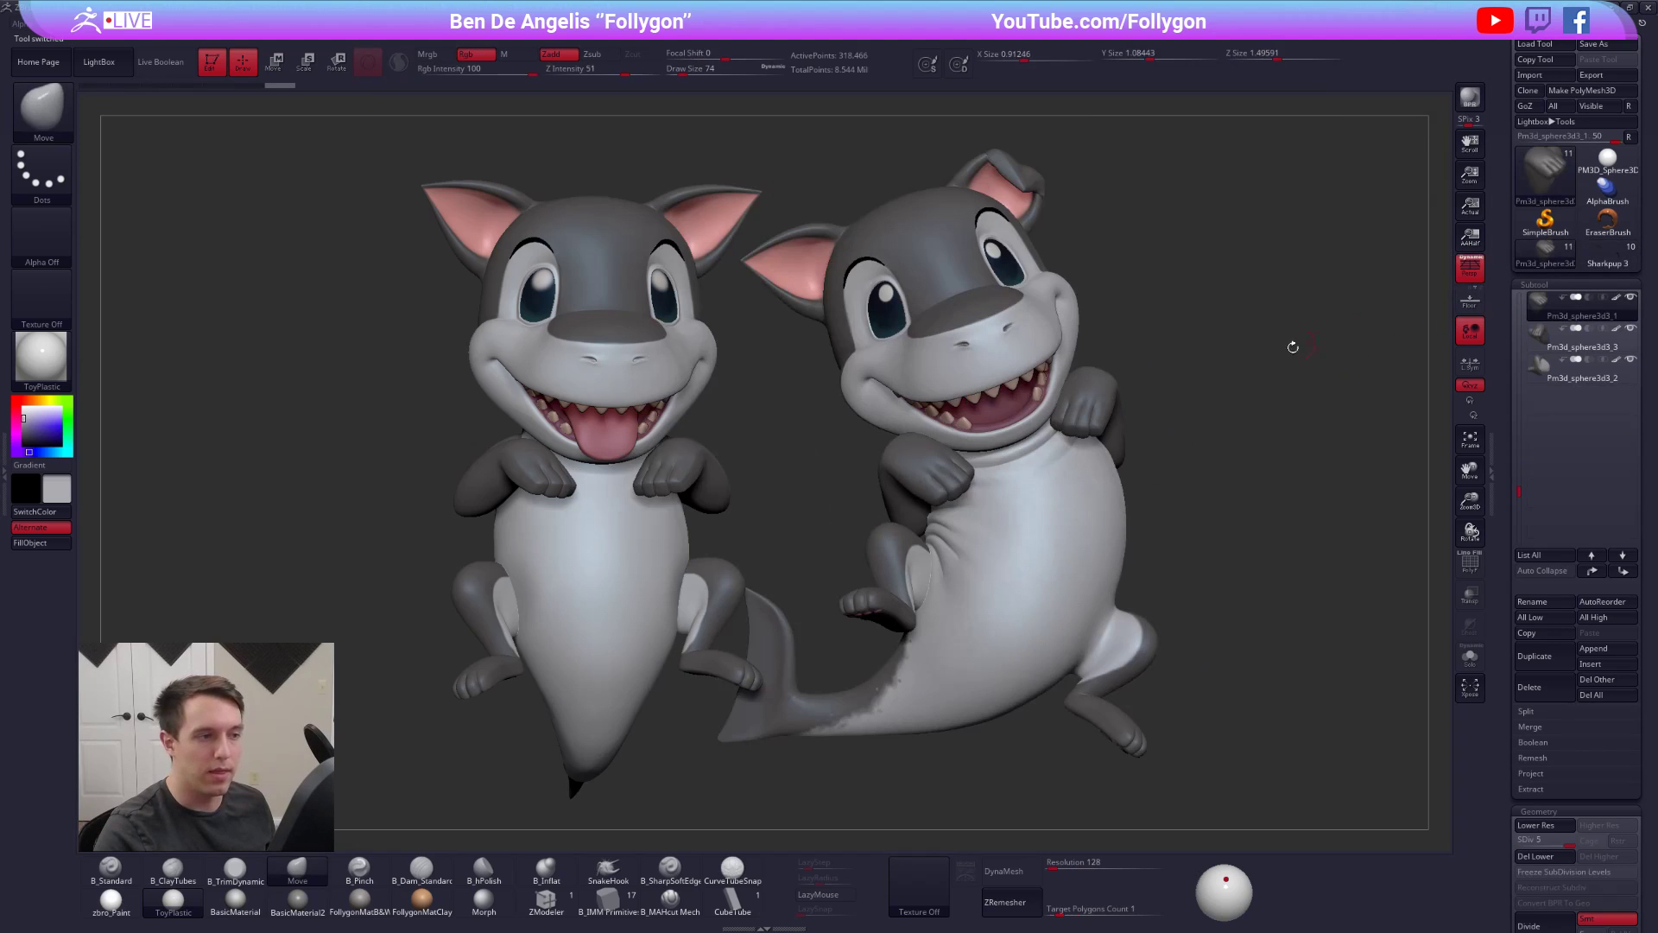
mouse_move(1234, 383)
ctrl+right_down()
mouse_move(1196, 384)
mouse_move(1240, 393)
ctrl+right_up()
alt+drag(1235, 390, 1253, 399)
shift+click(1543, 308)
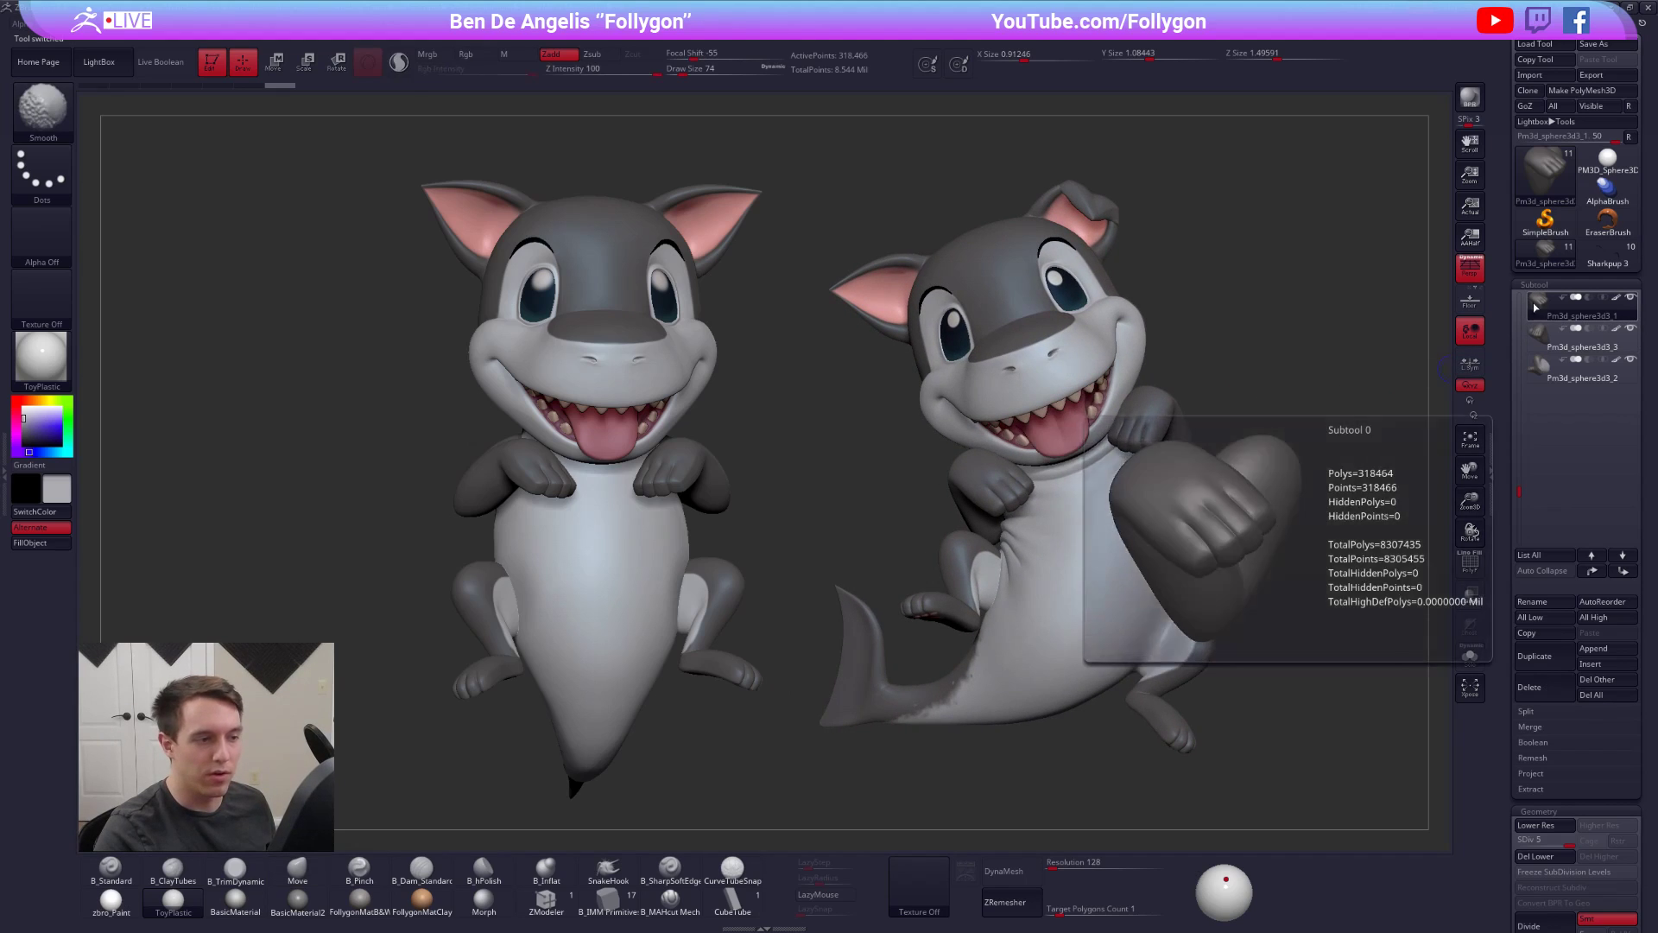
- Show the Spotlight reference again, set the active colour to white, and orbit the posed shark pup for comparison
key(ctrl+shift+f)
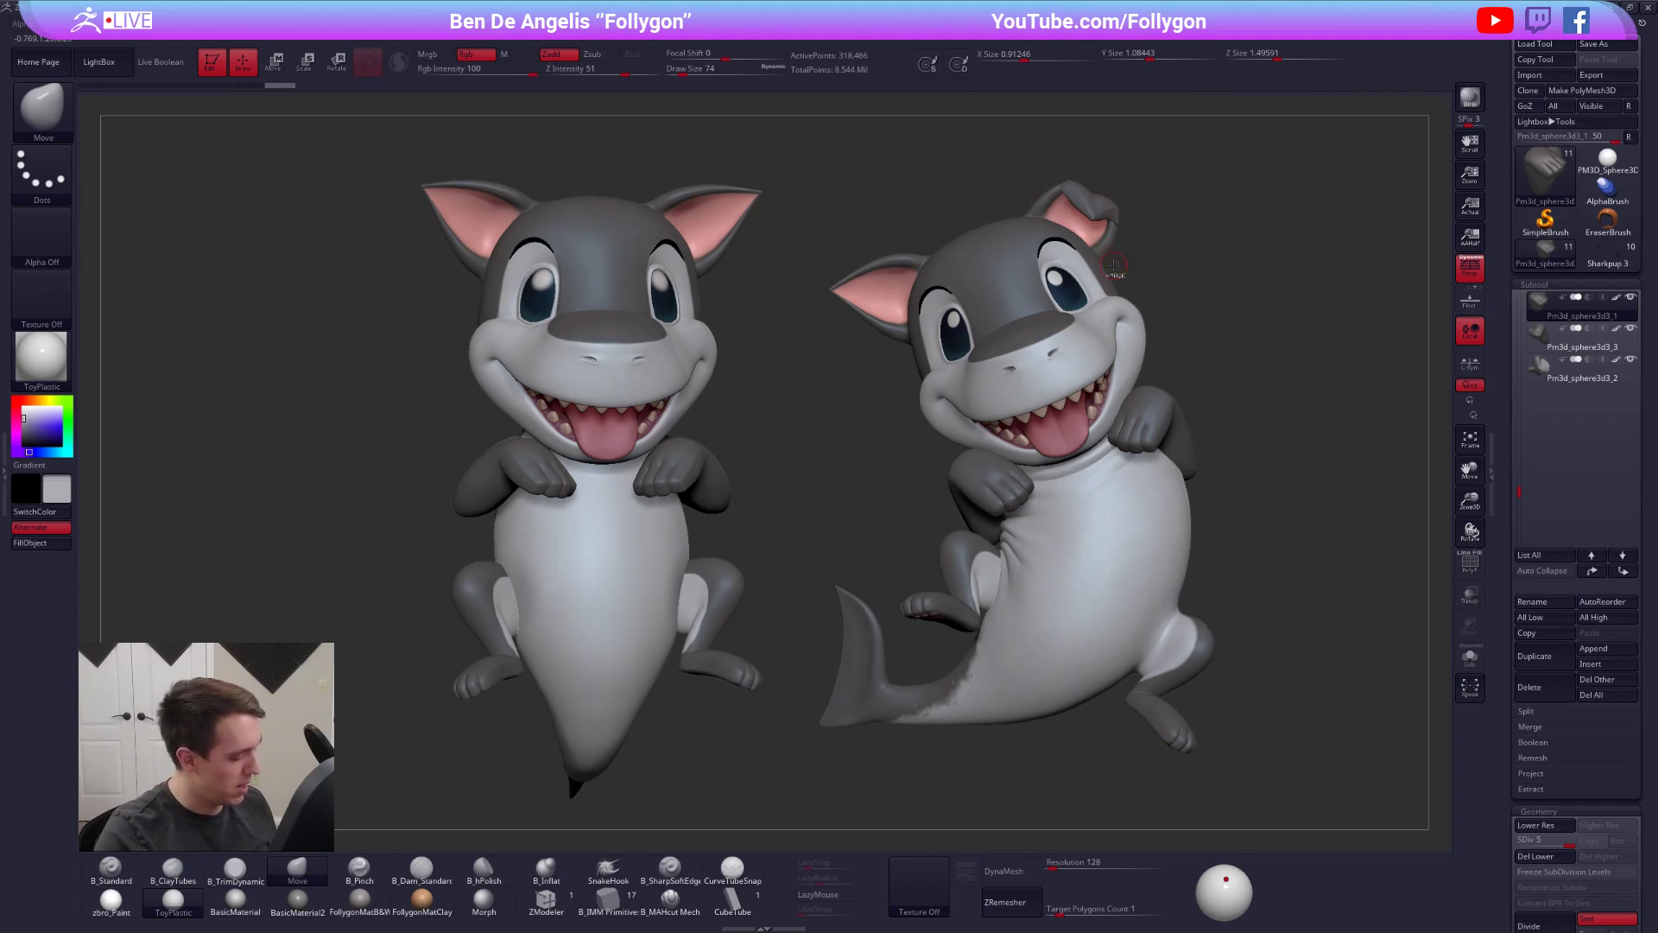
key(shift)
key(shift+z)
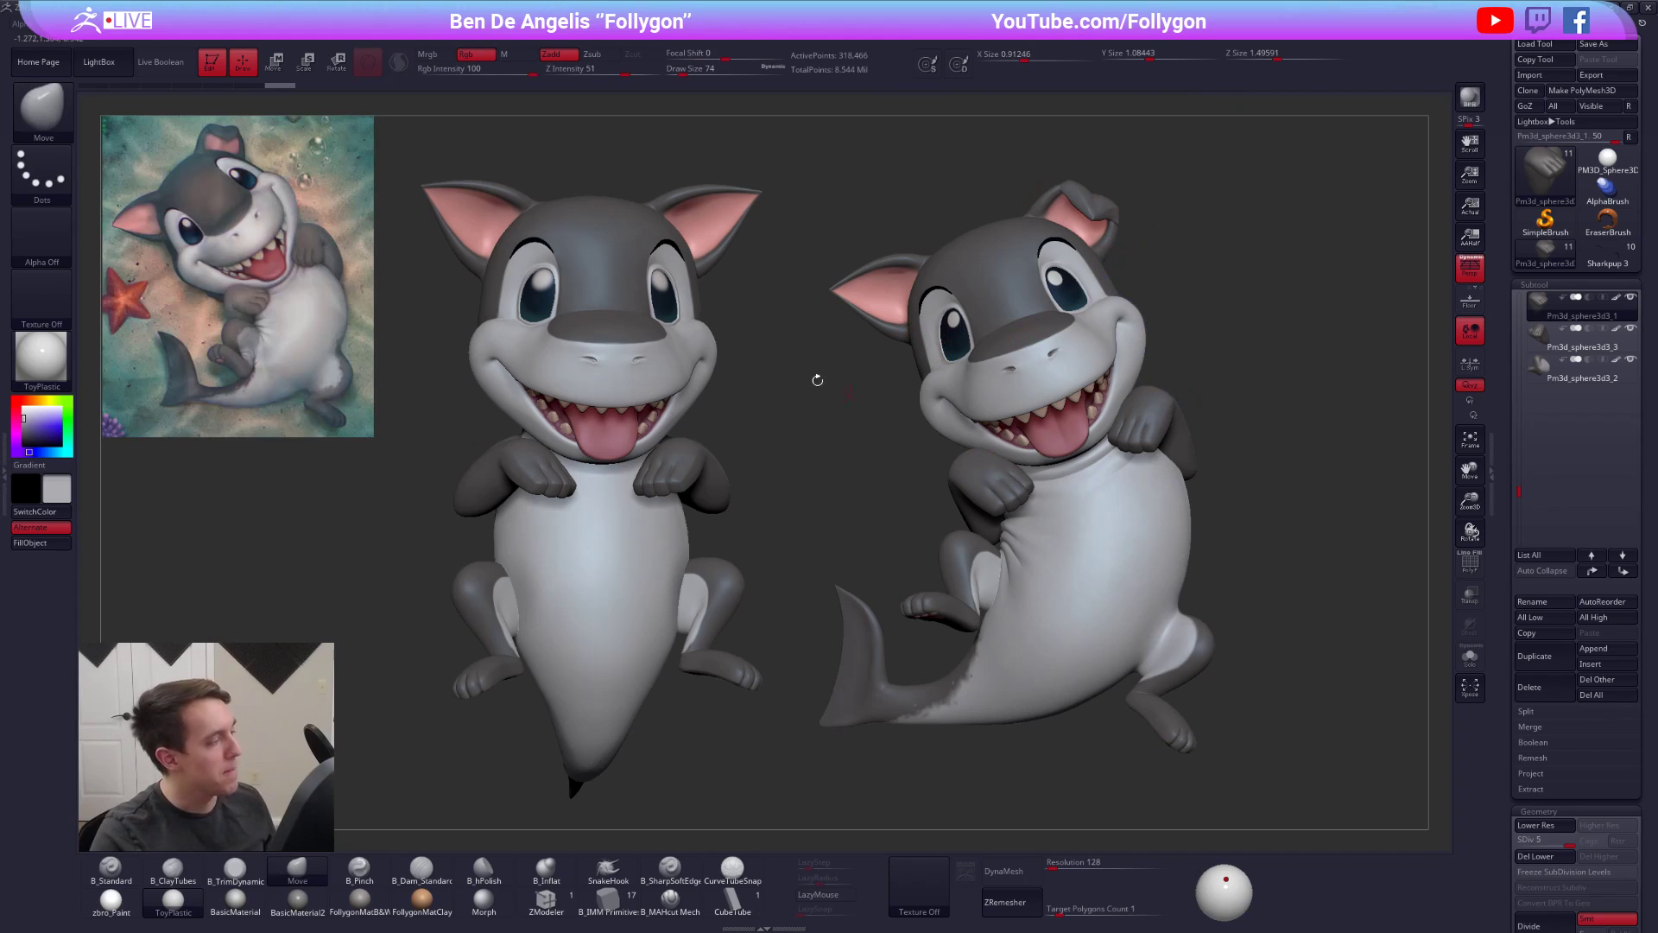
drag(40, 424, 21, 404)
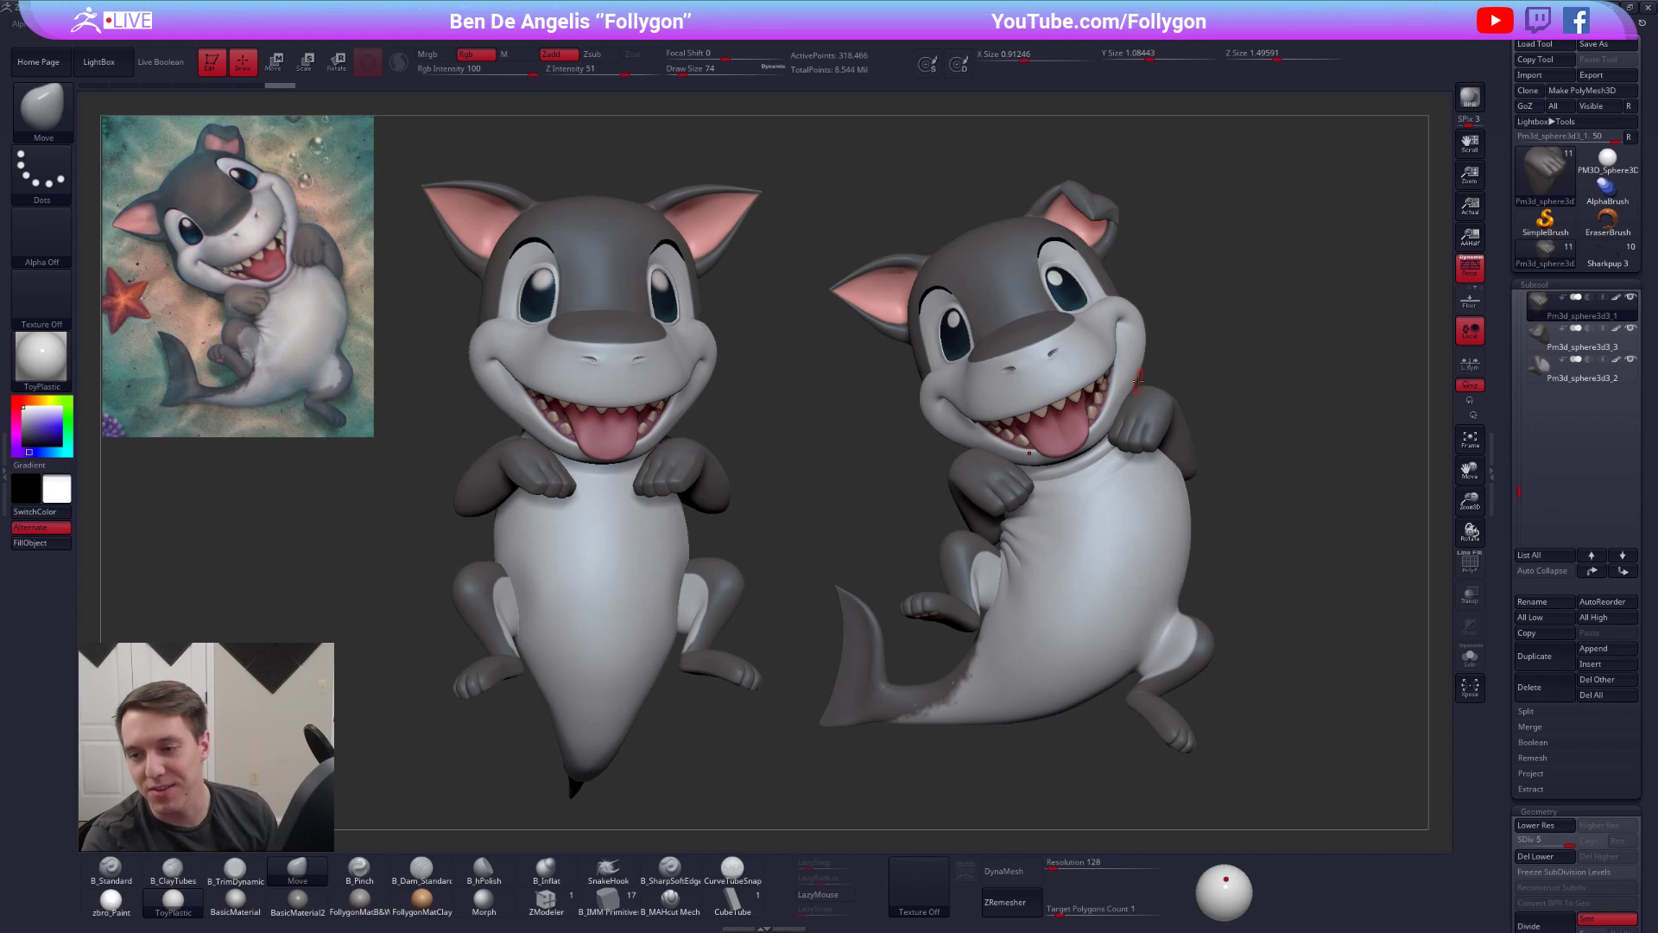
drag(1067, 604, 1032, 641)
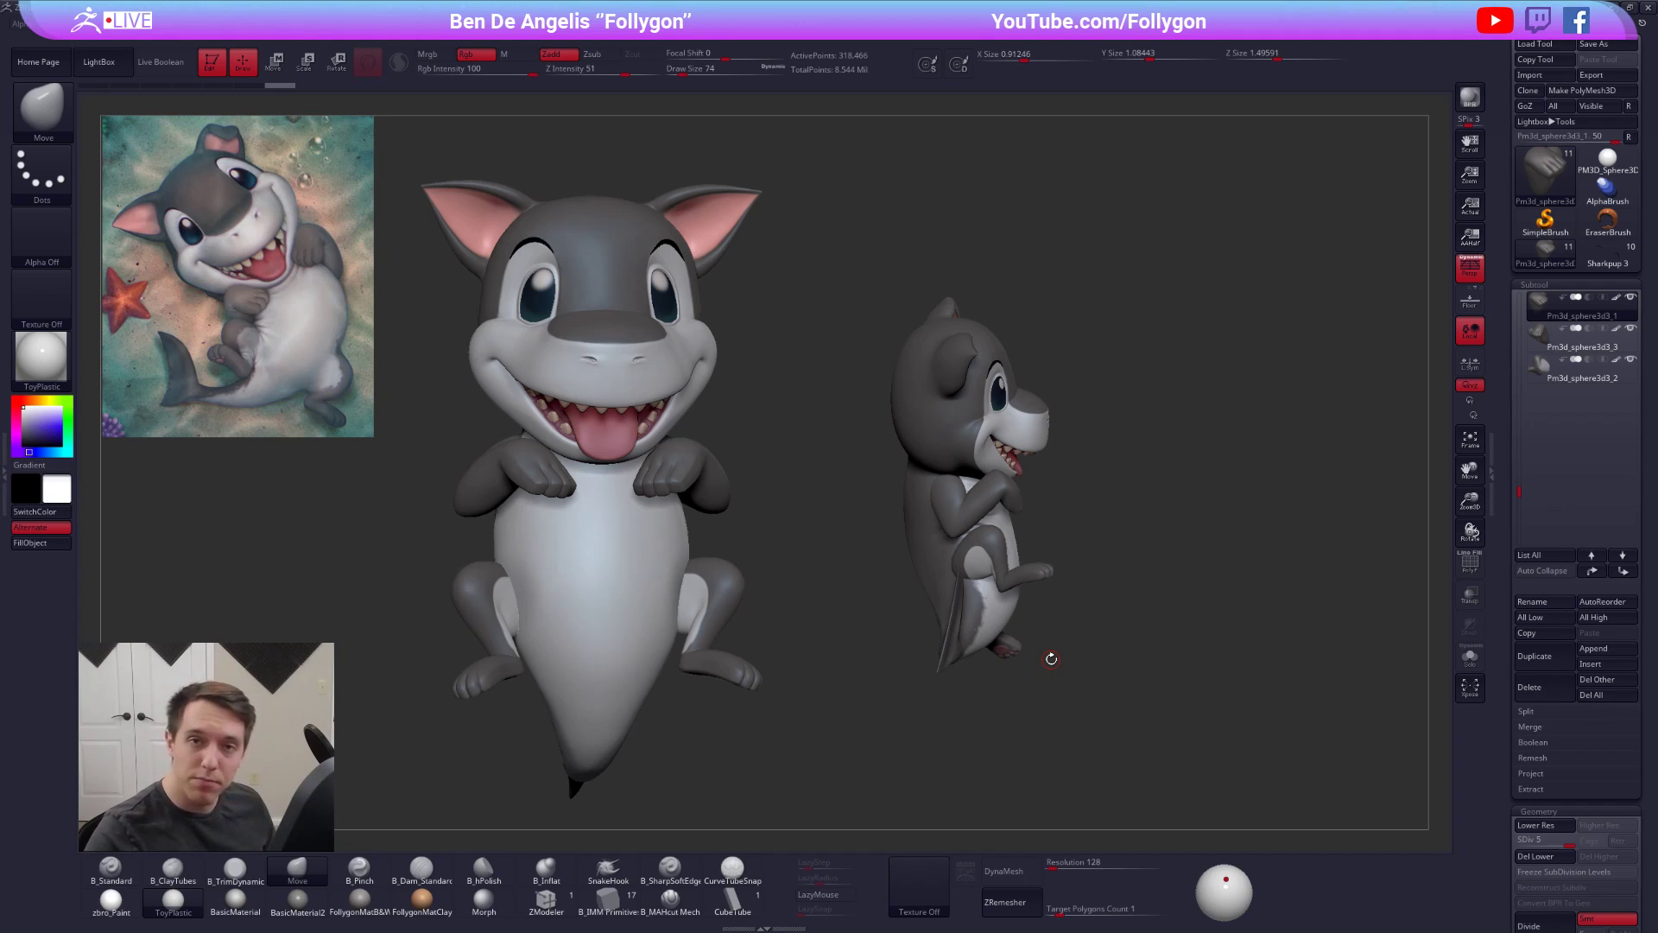
drag(827, 430, 1079, 317)
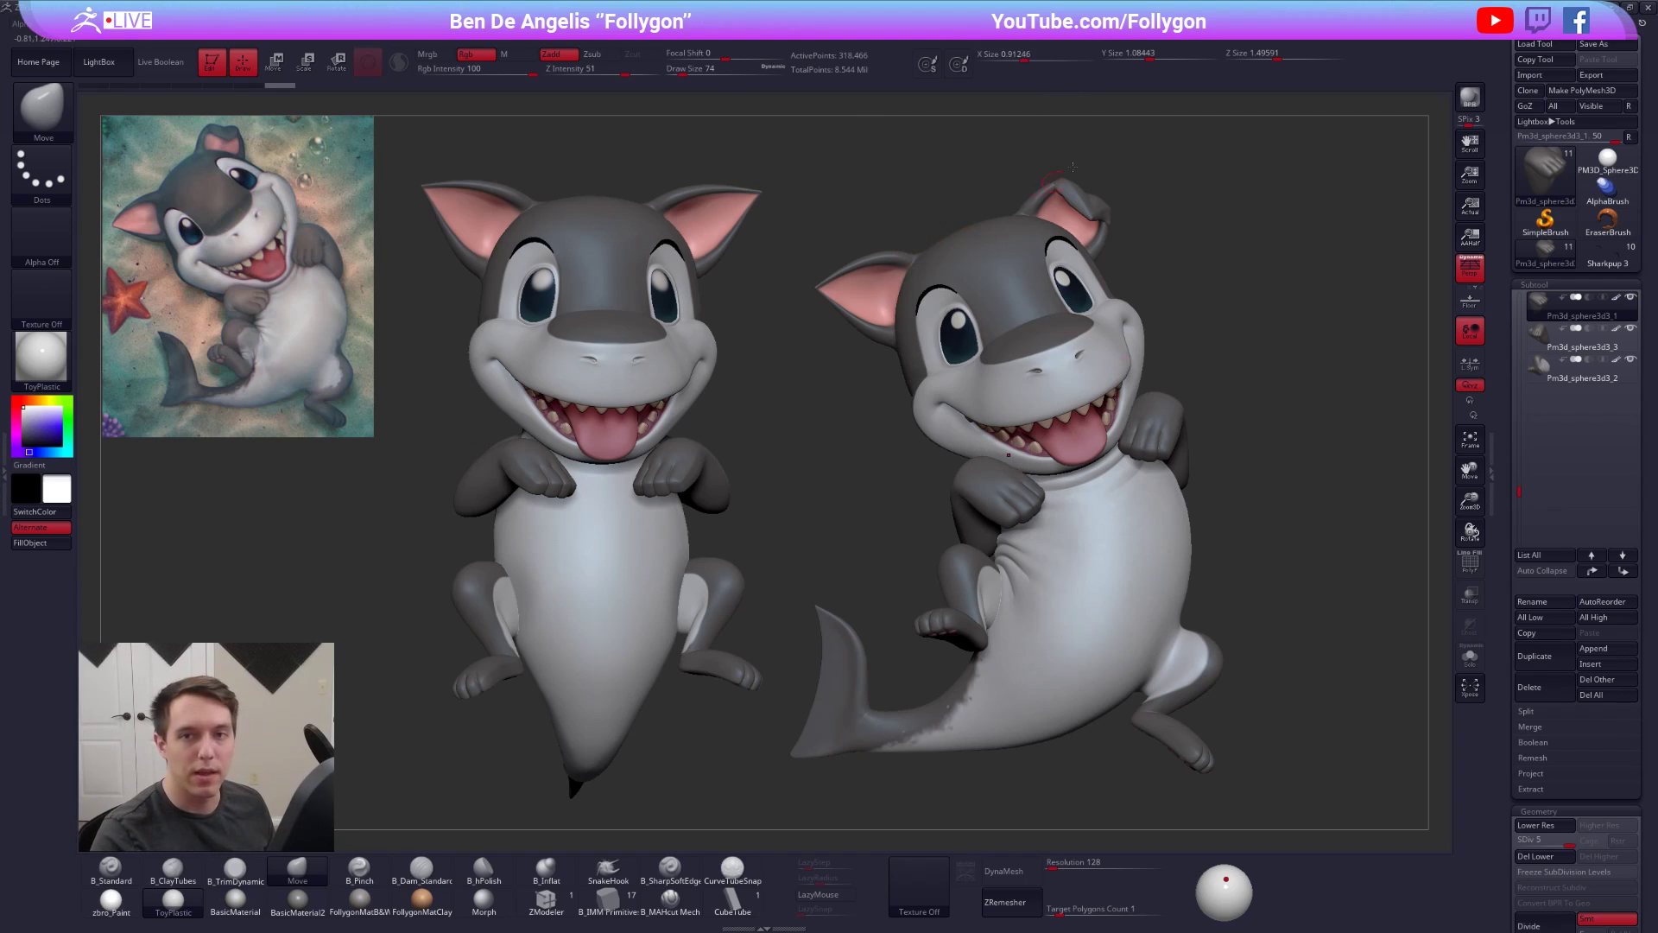
- Switch to the browser, look through the Follygon store products, and return to ZBrush to orbit the posed shark pup
key(alt+Tab)
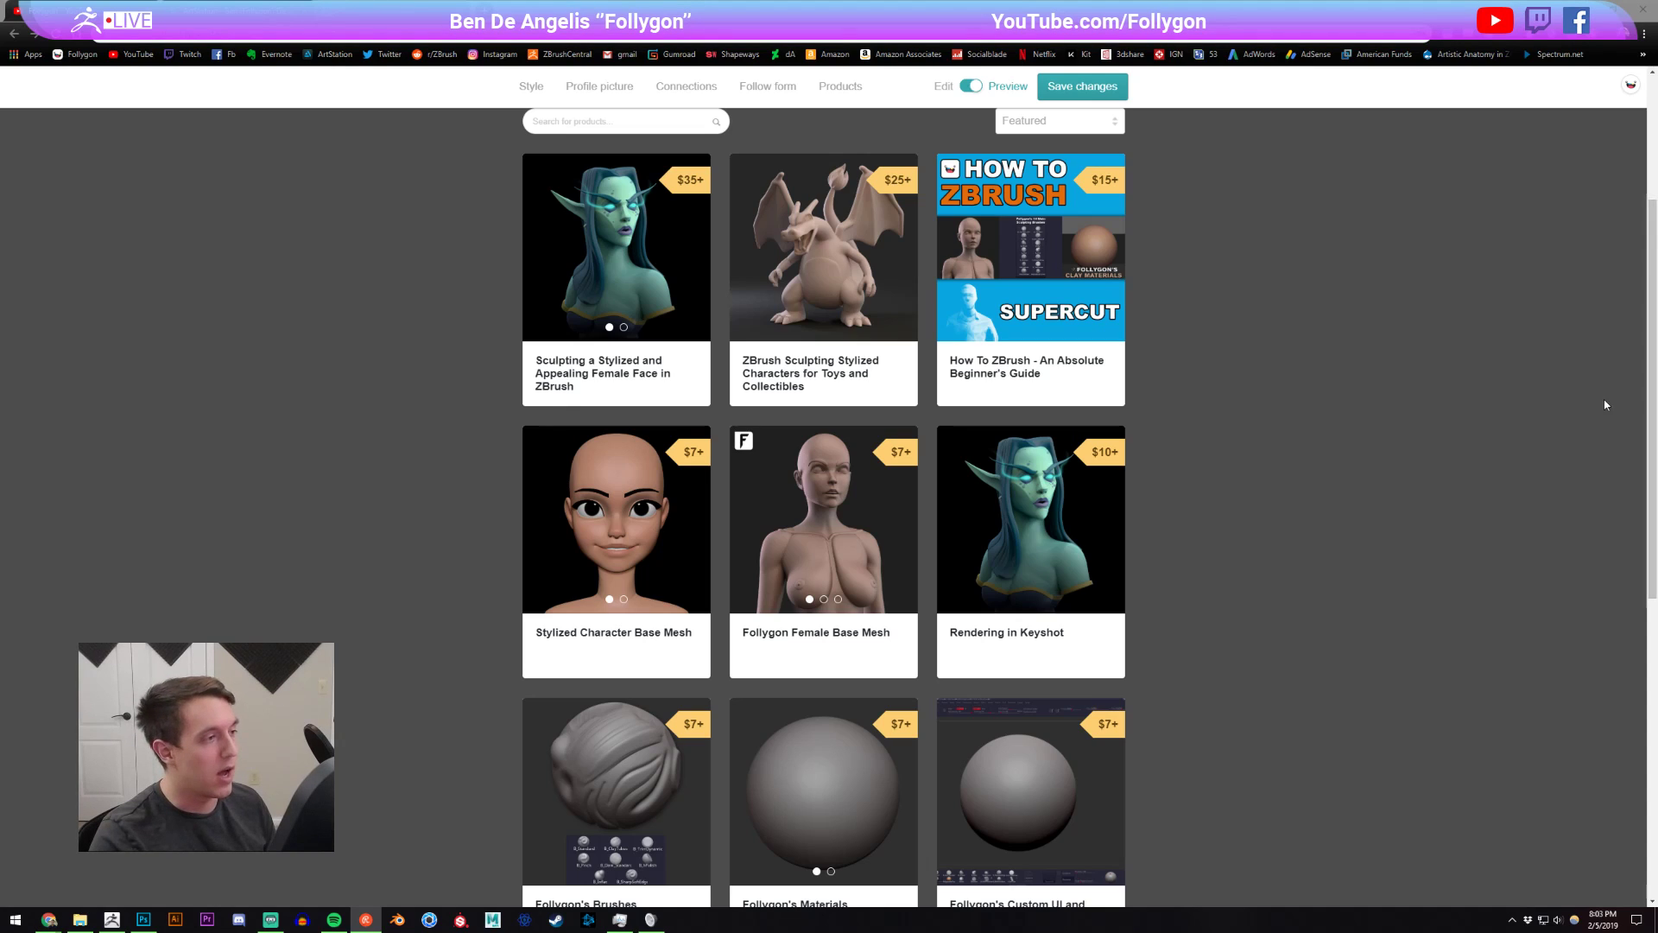
click(1301, 371)
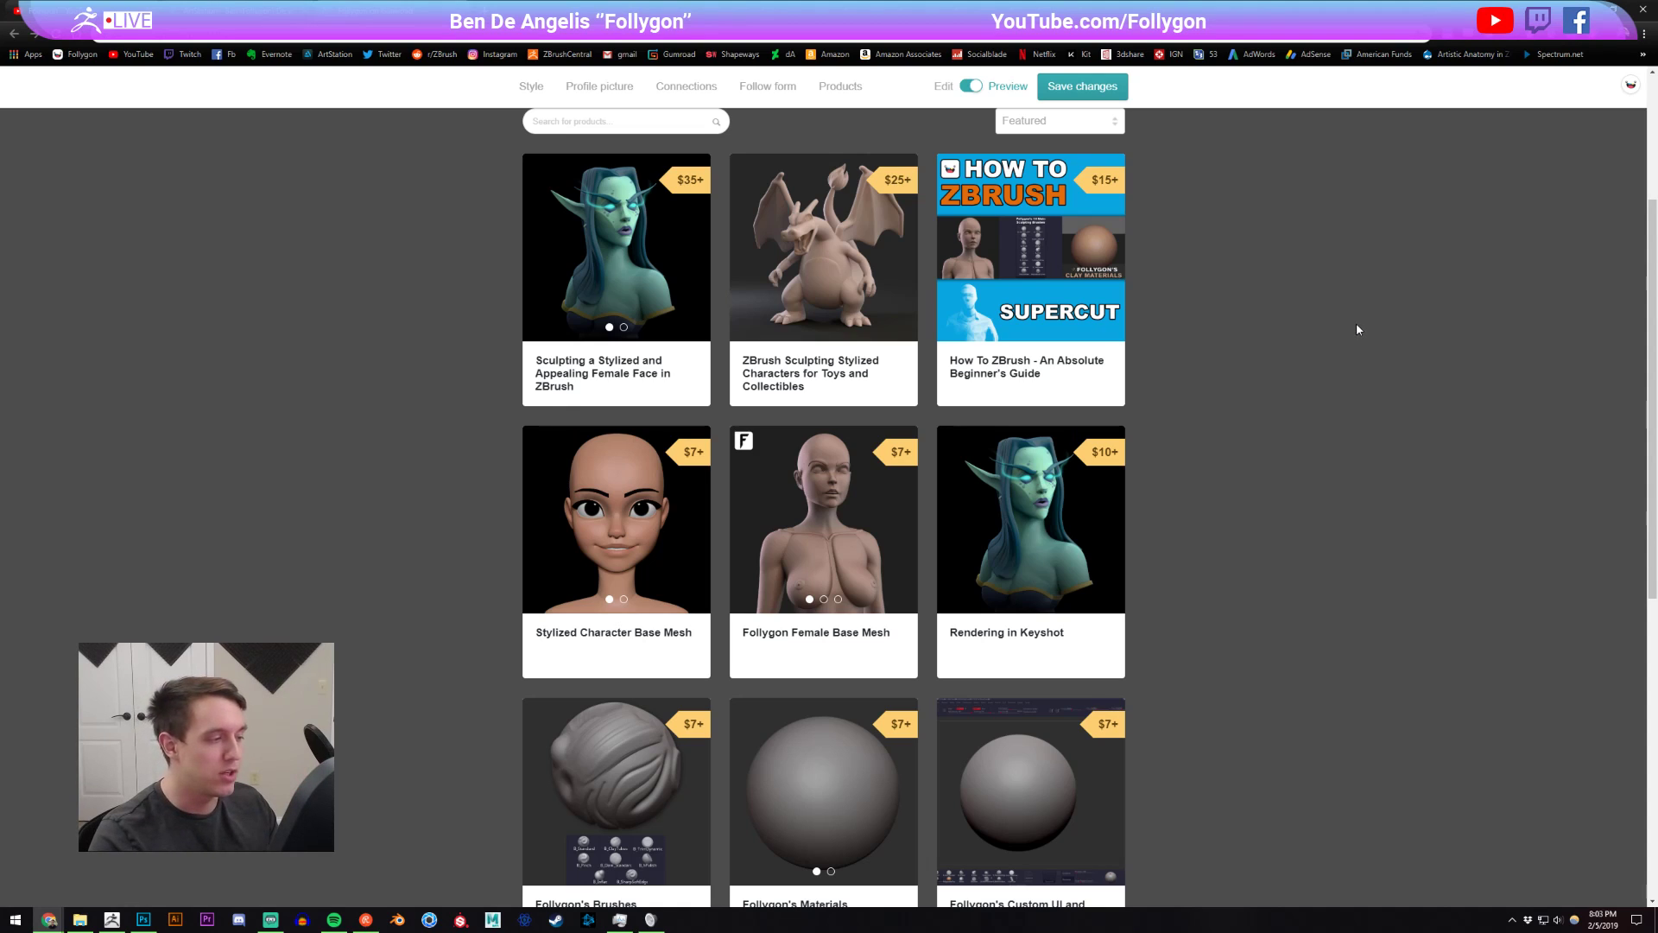
scroll(1343, 389, down, 2)
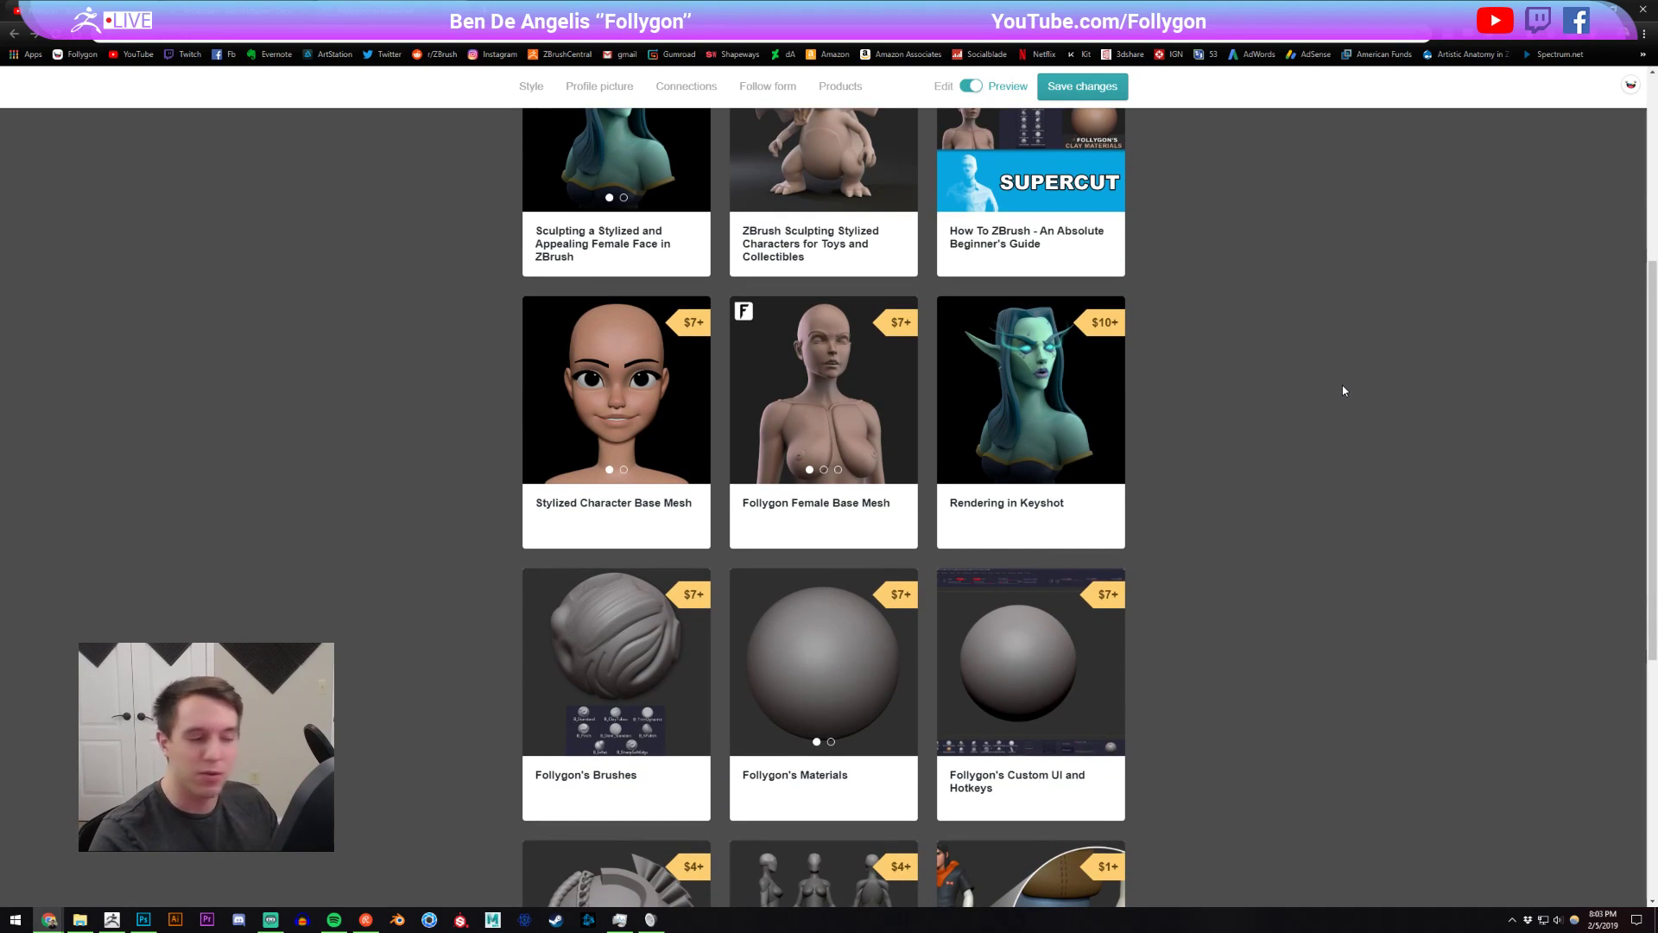
scroll(1350, 391, down, 3)
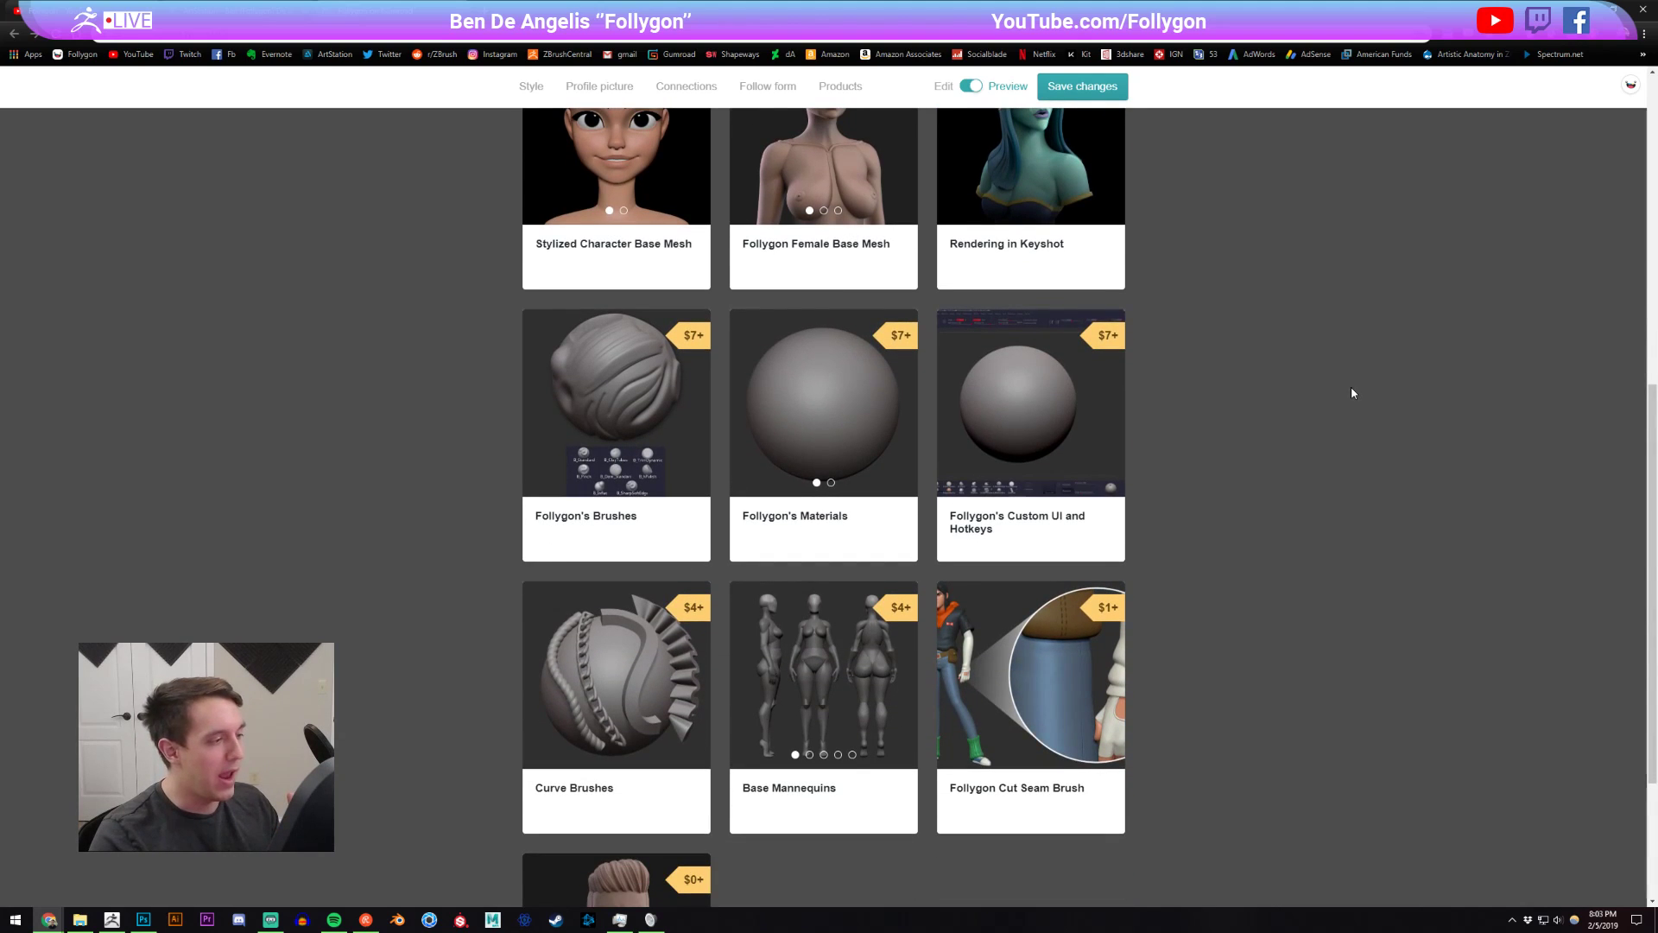
scroll(1352, 393, up, 4)
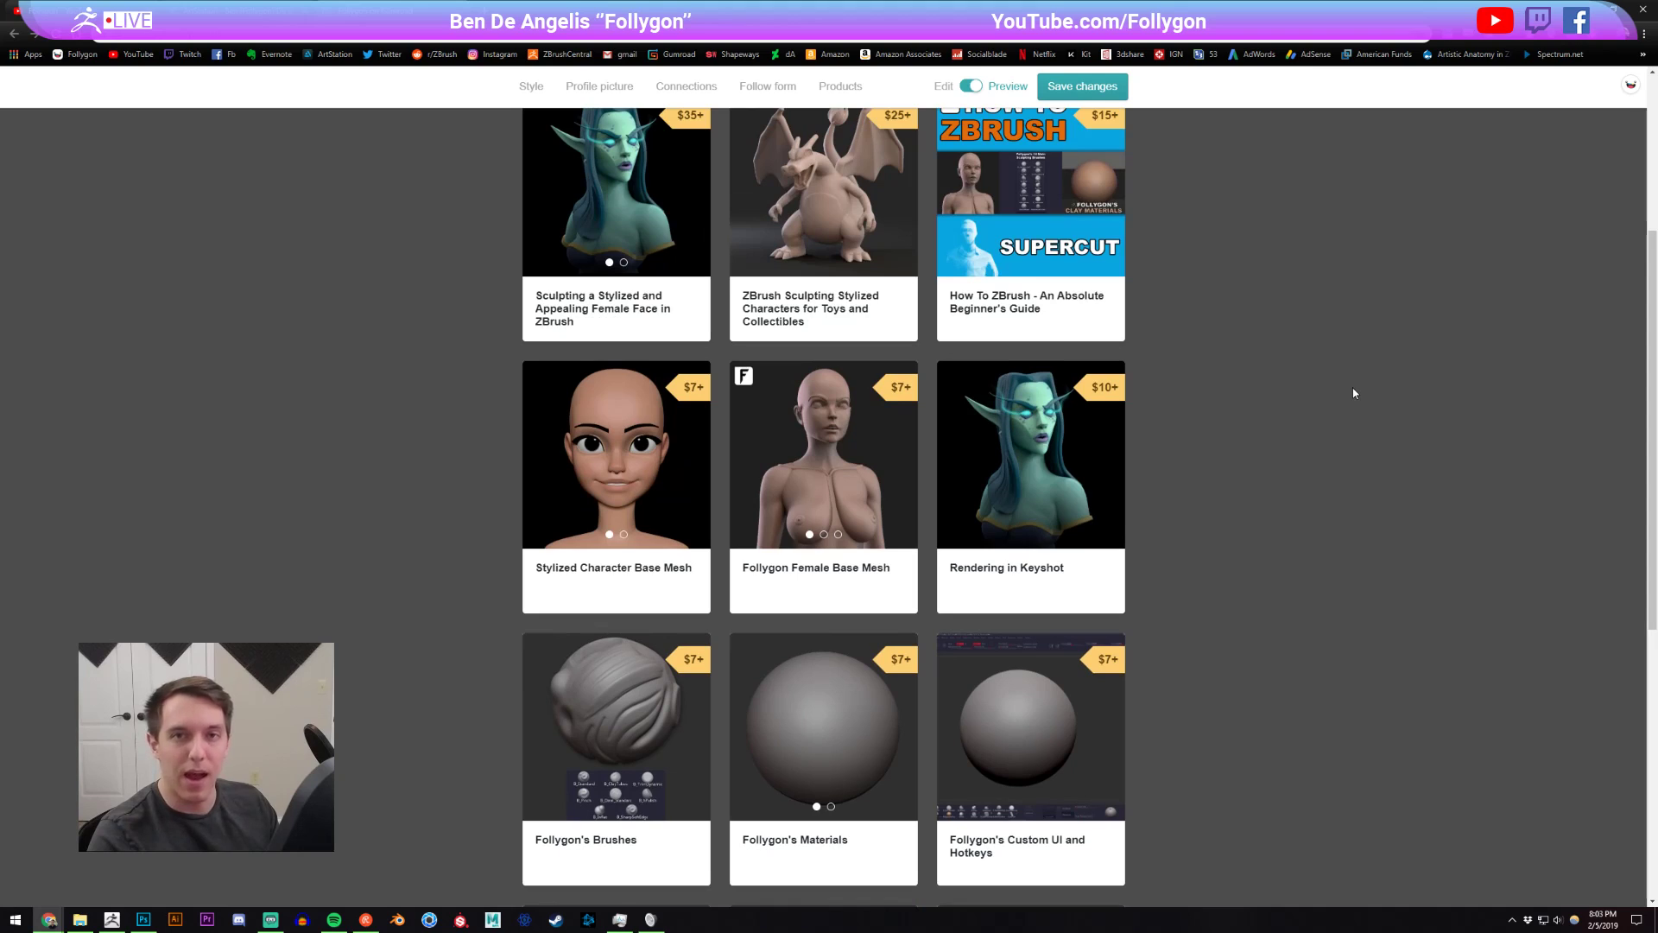
scroll(1366, 372, up, 2)
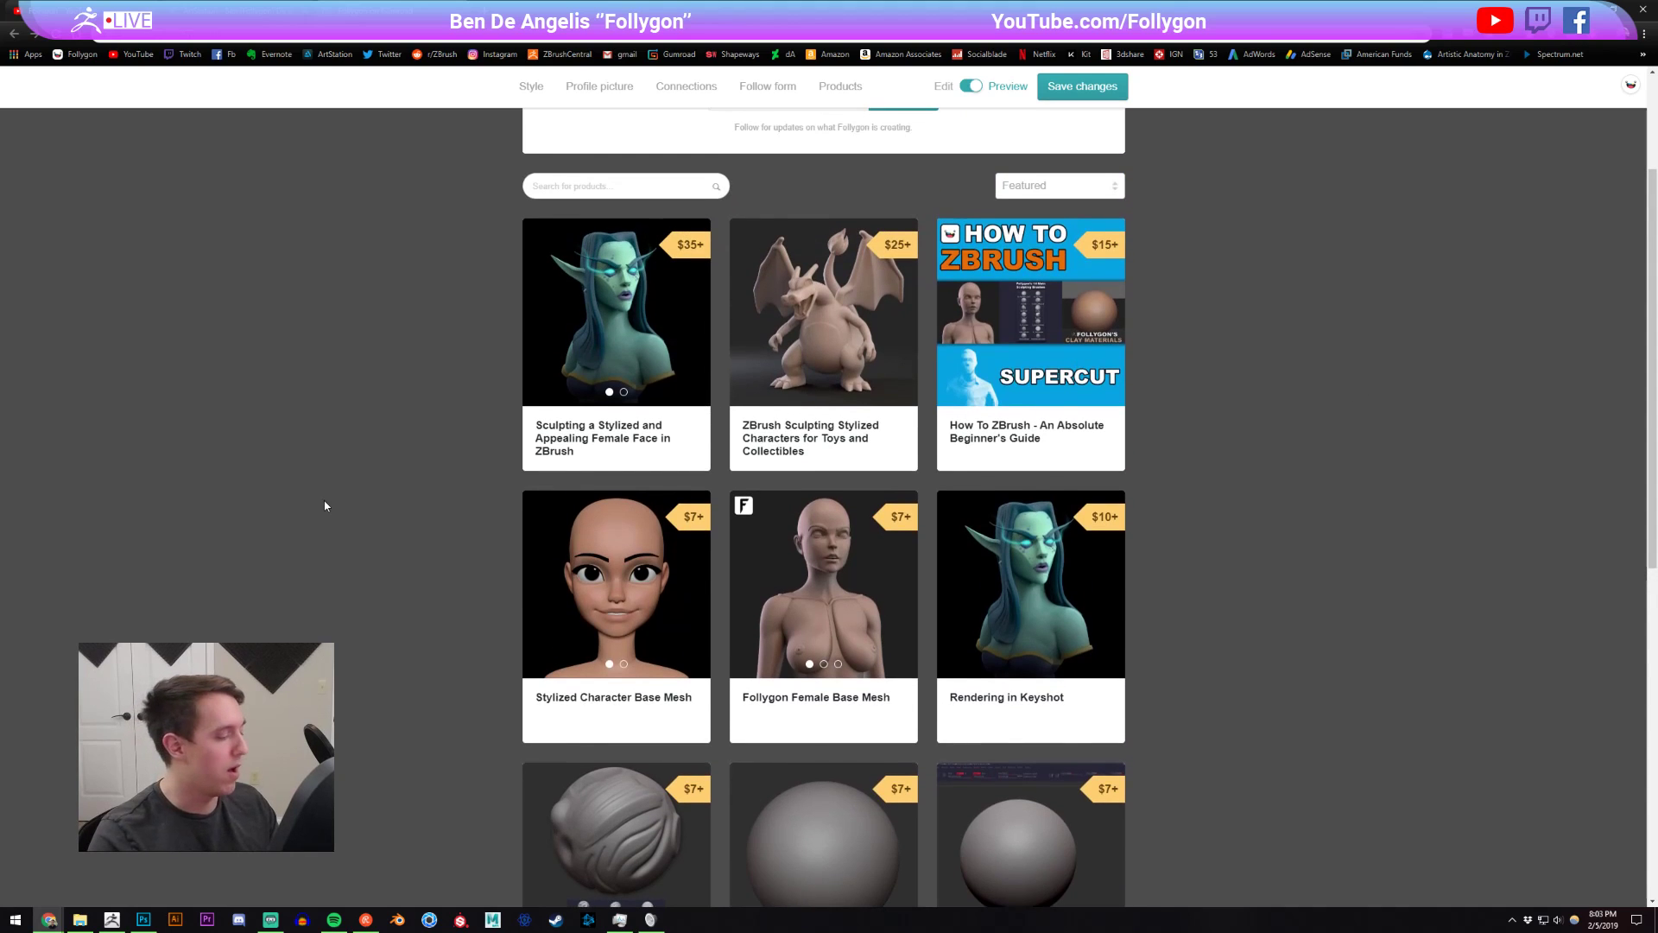
mouse_move(115, 924)
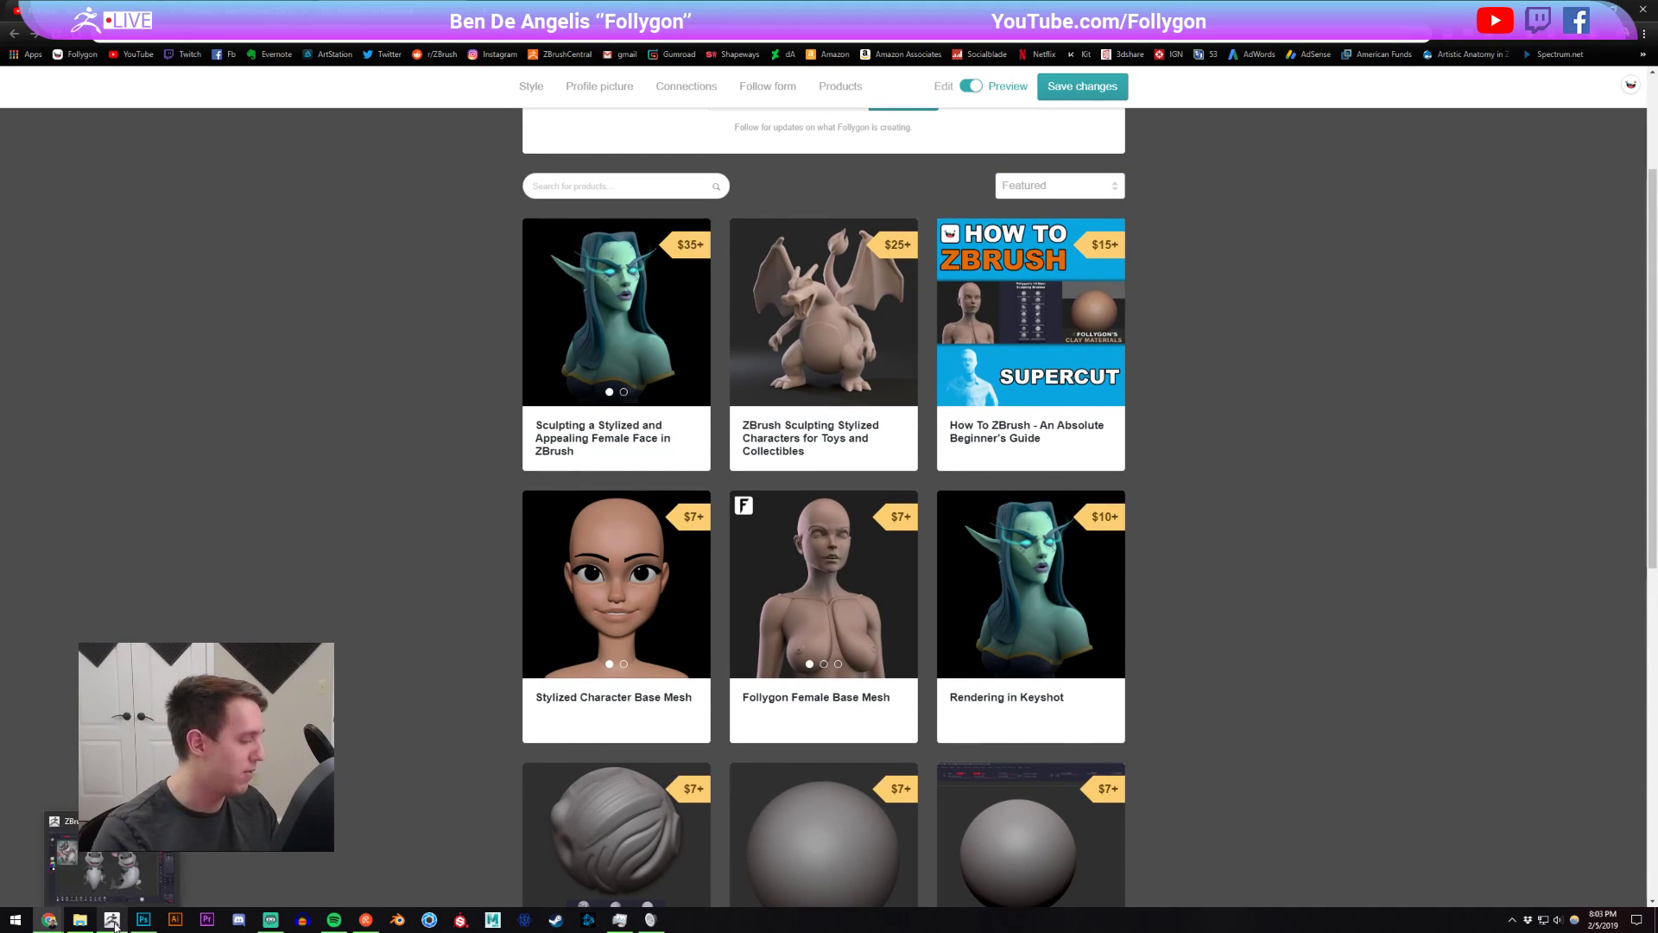
click(113, 922)
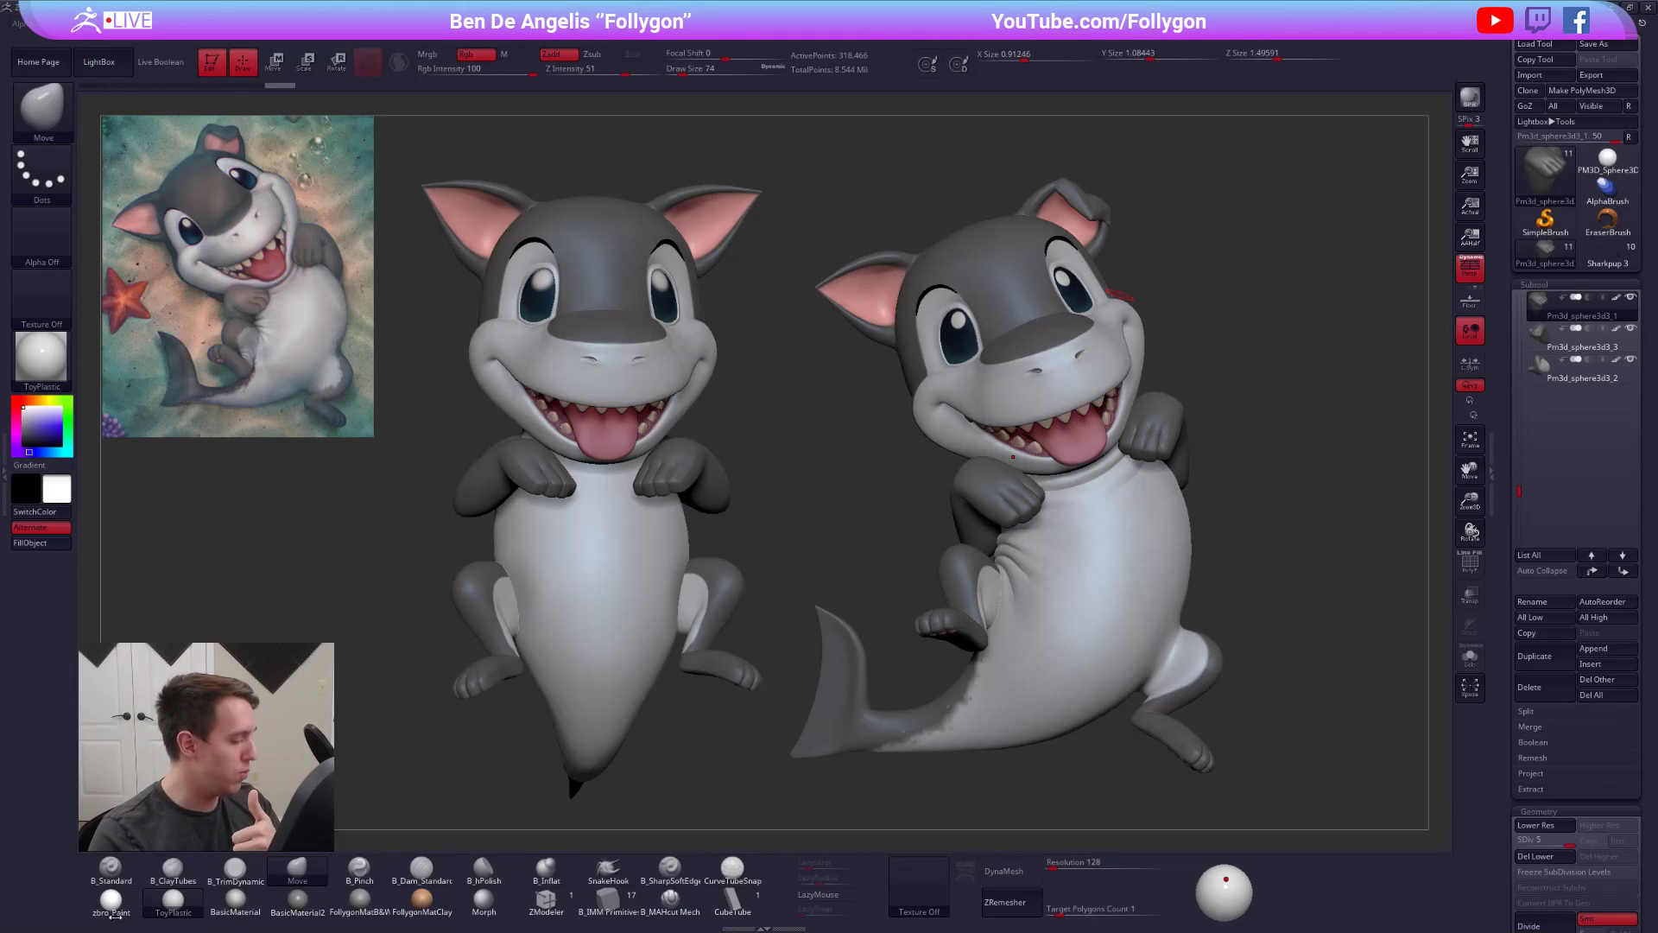
drag(853, 526, 1031, 495)
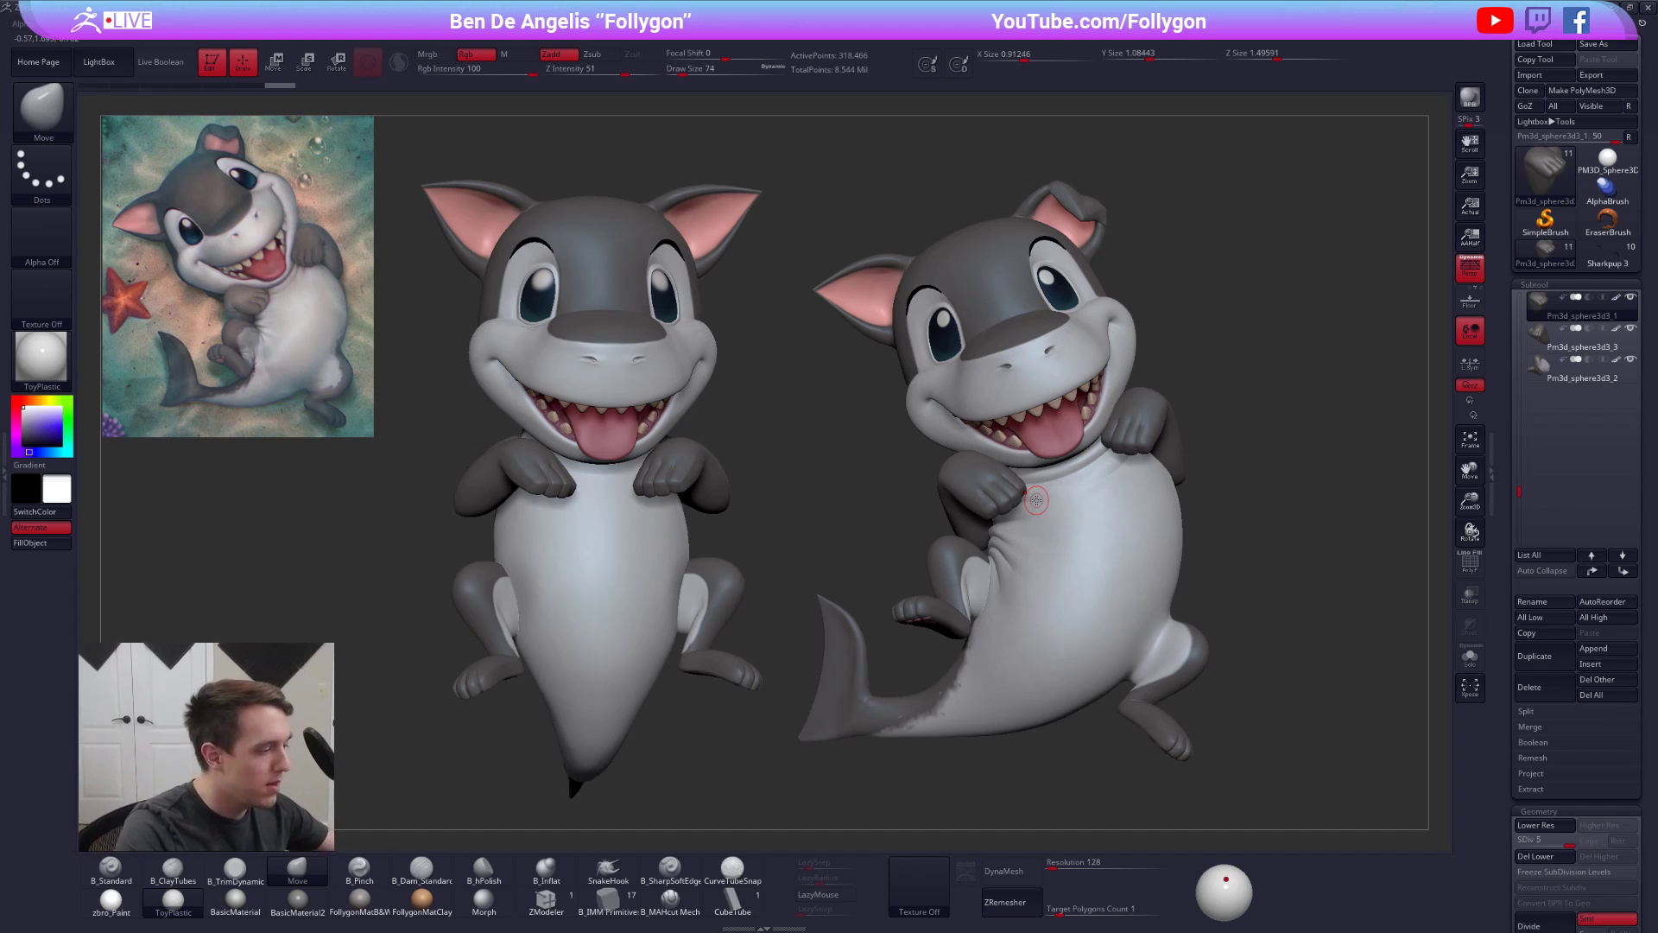
- Switch to the browser, check the Pixologic Broadcast Calendar for February 6, 2019, and return to ZBrush
key(alt+Tab)
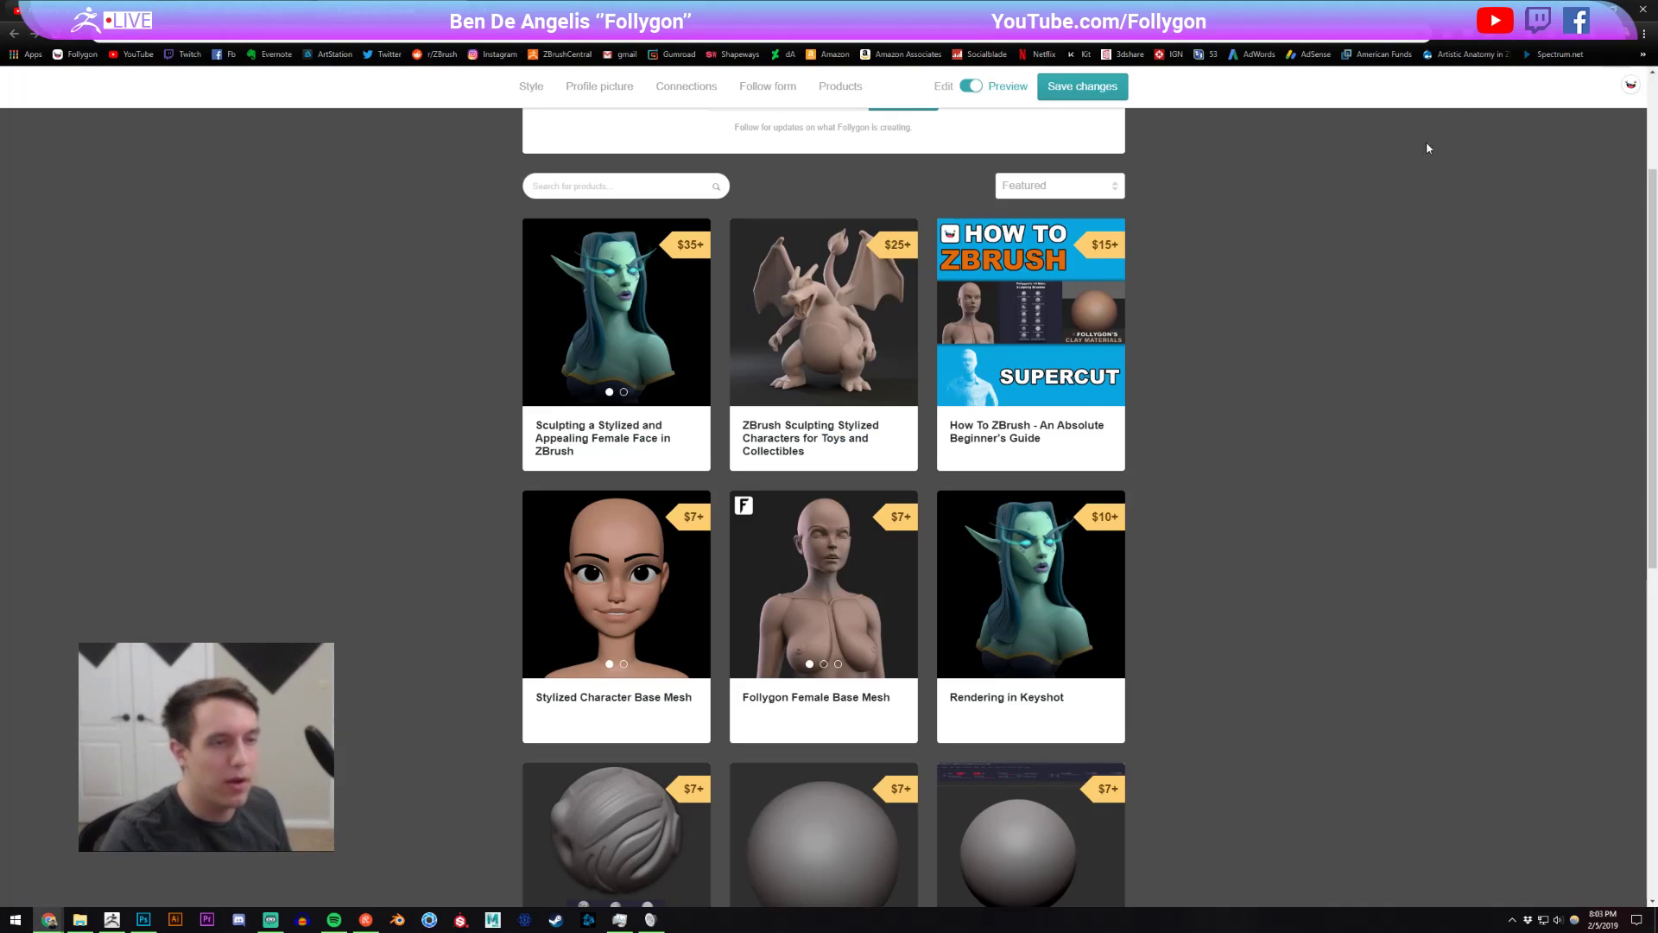
click(1642, 54)
click(1520, 386)
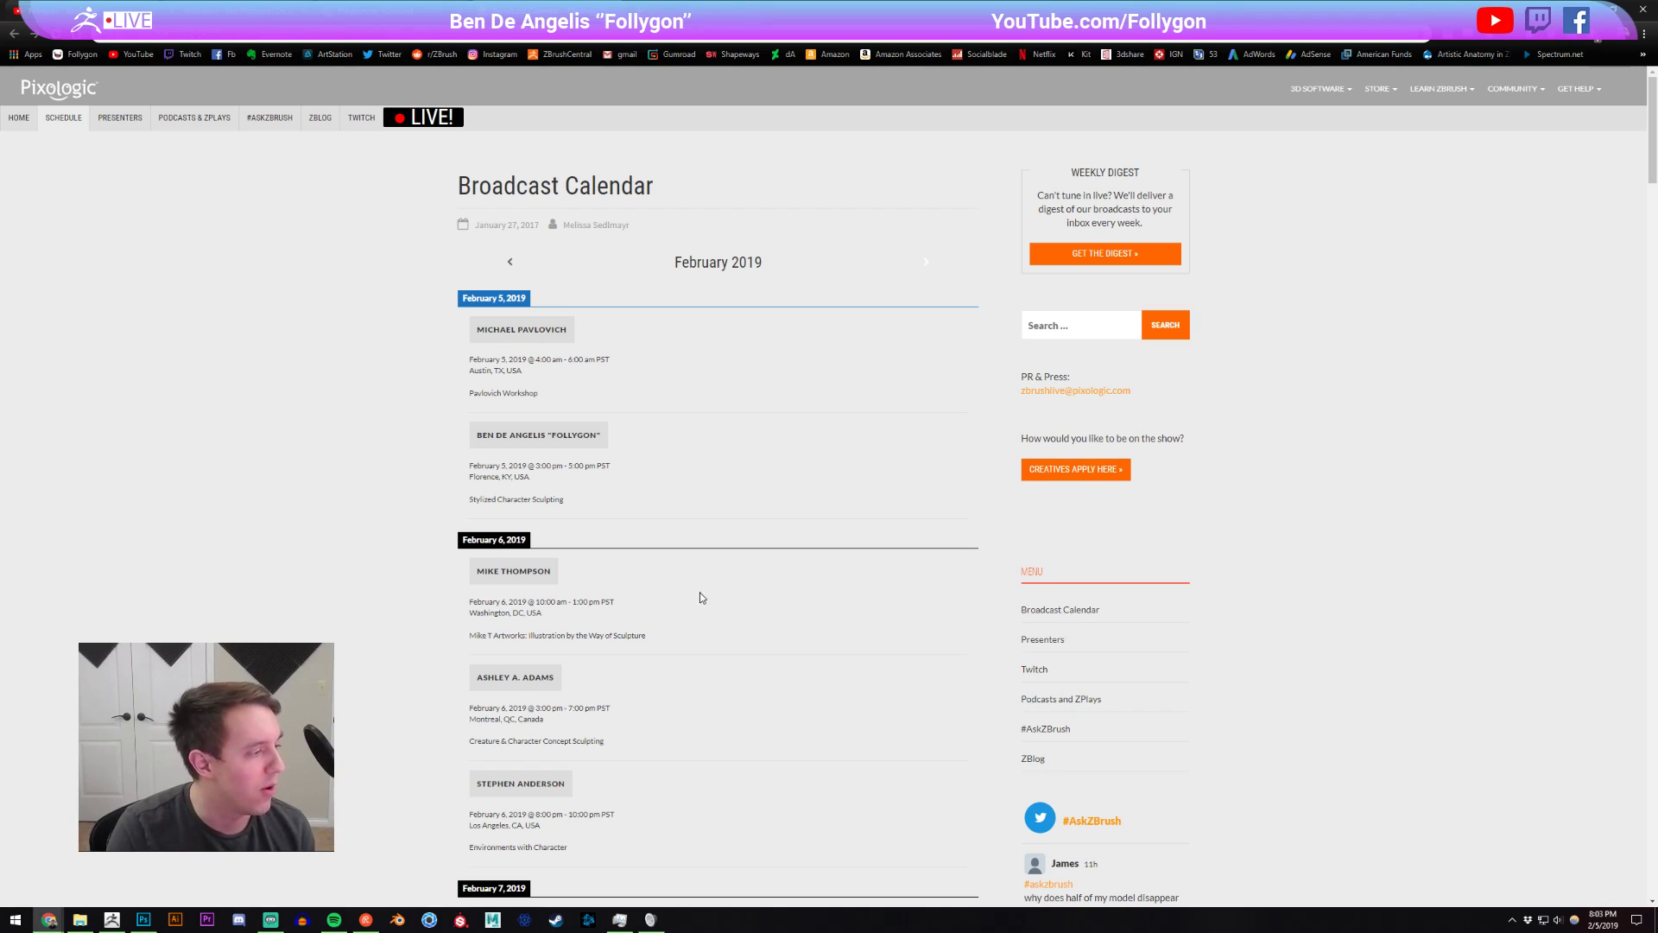
drag(555, 613, 499, 587)
click(391, 577)
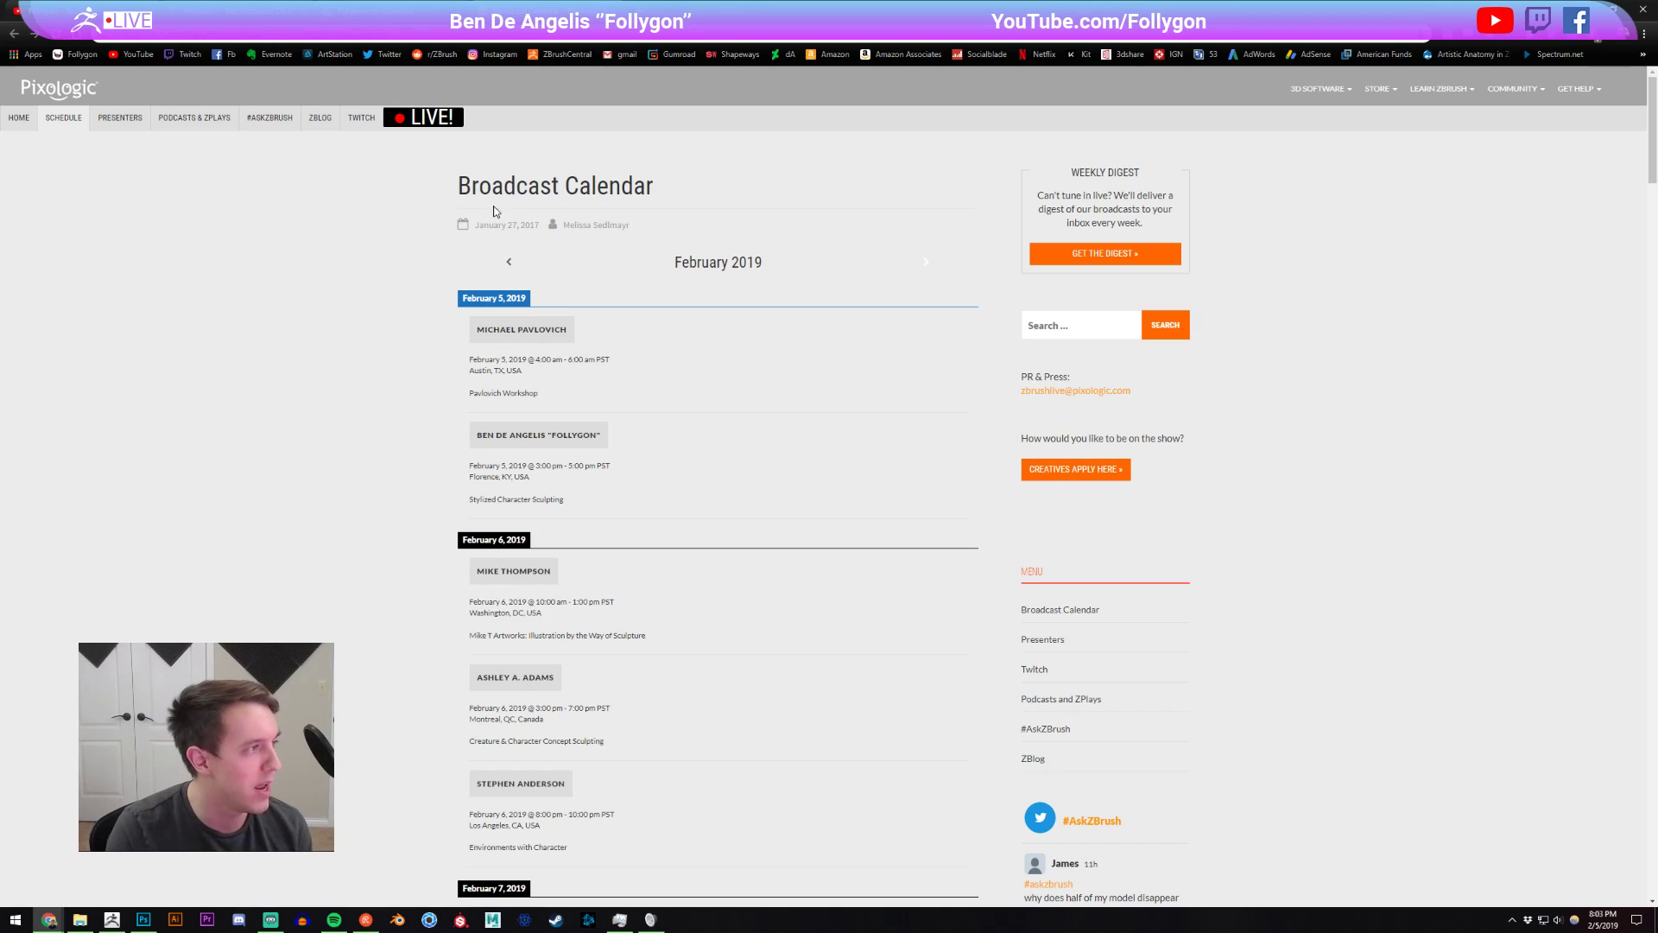
click(397, 10)
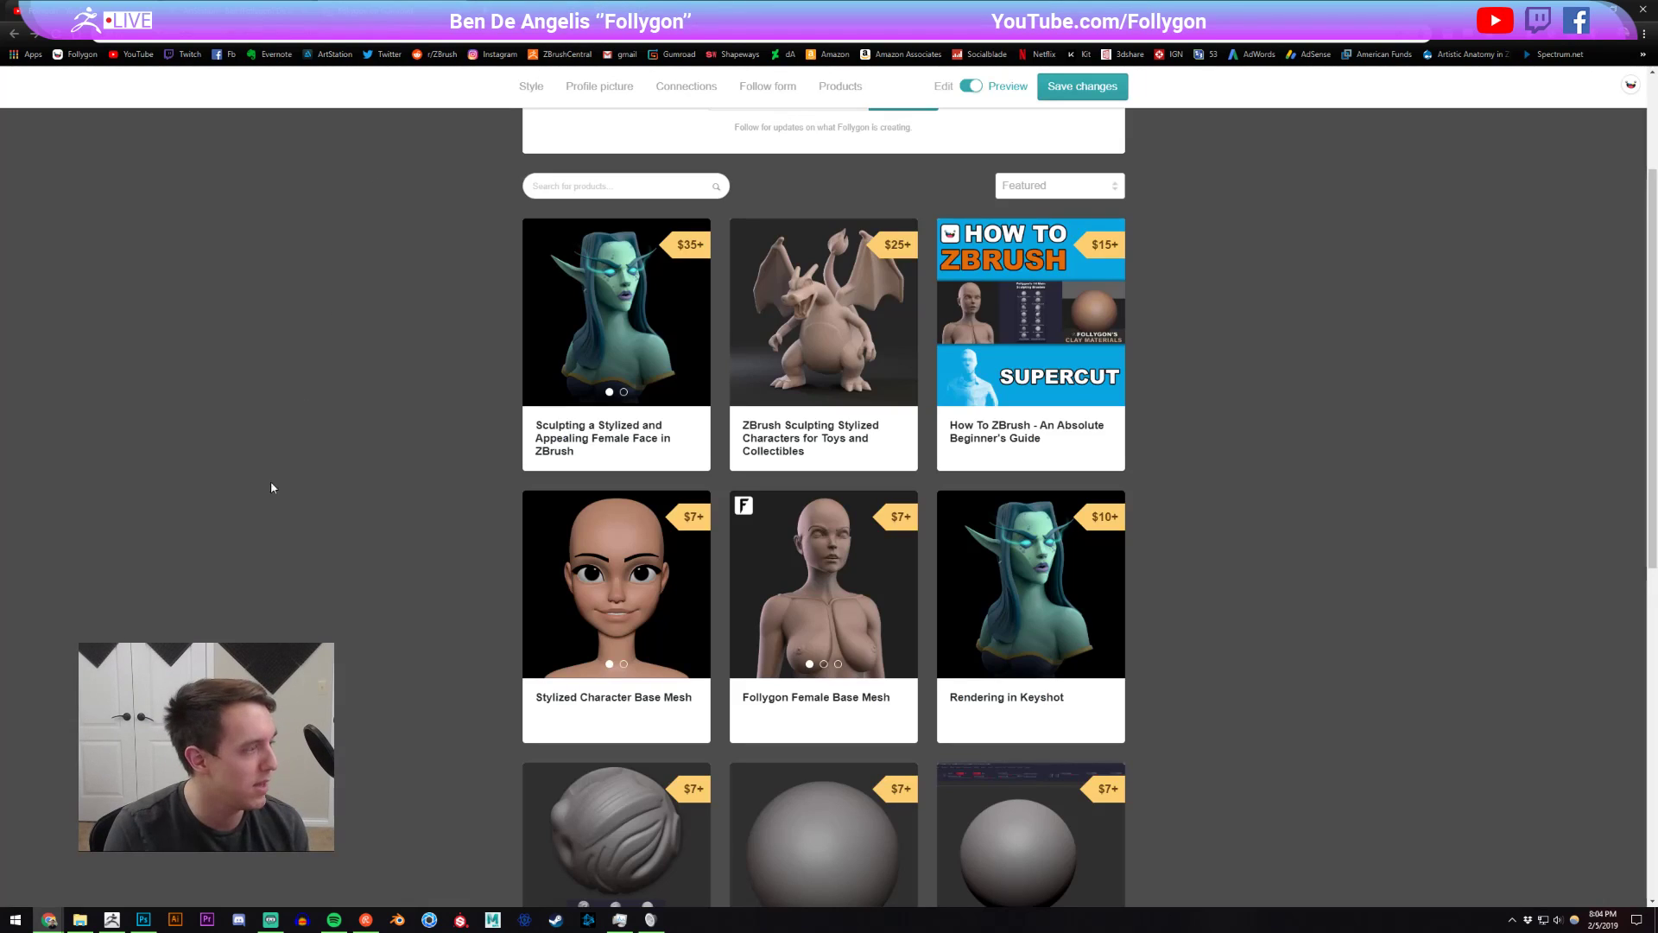
click(111, 919)
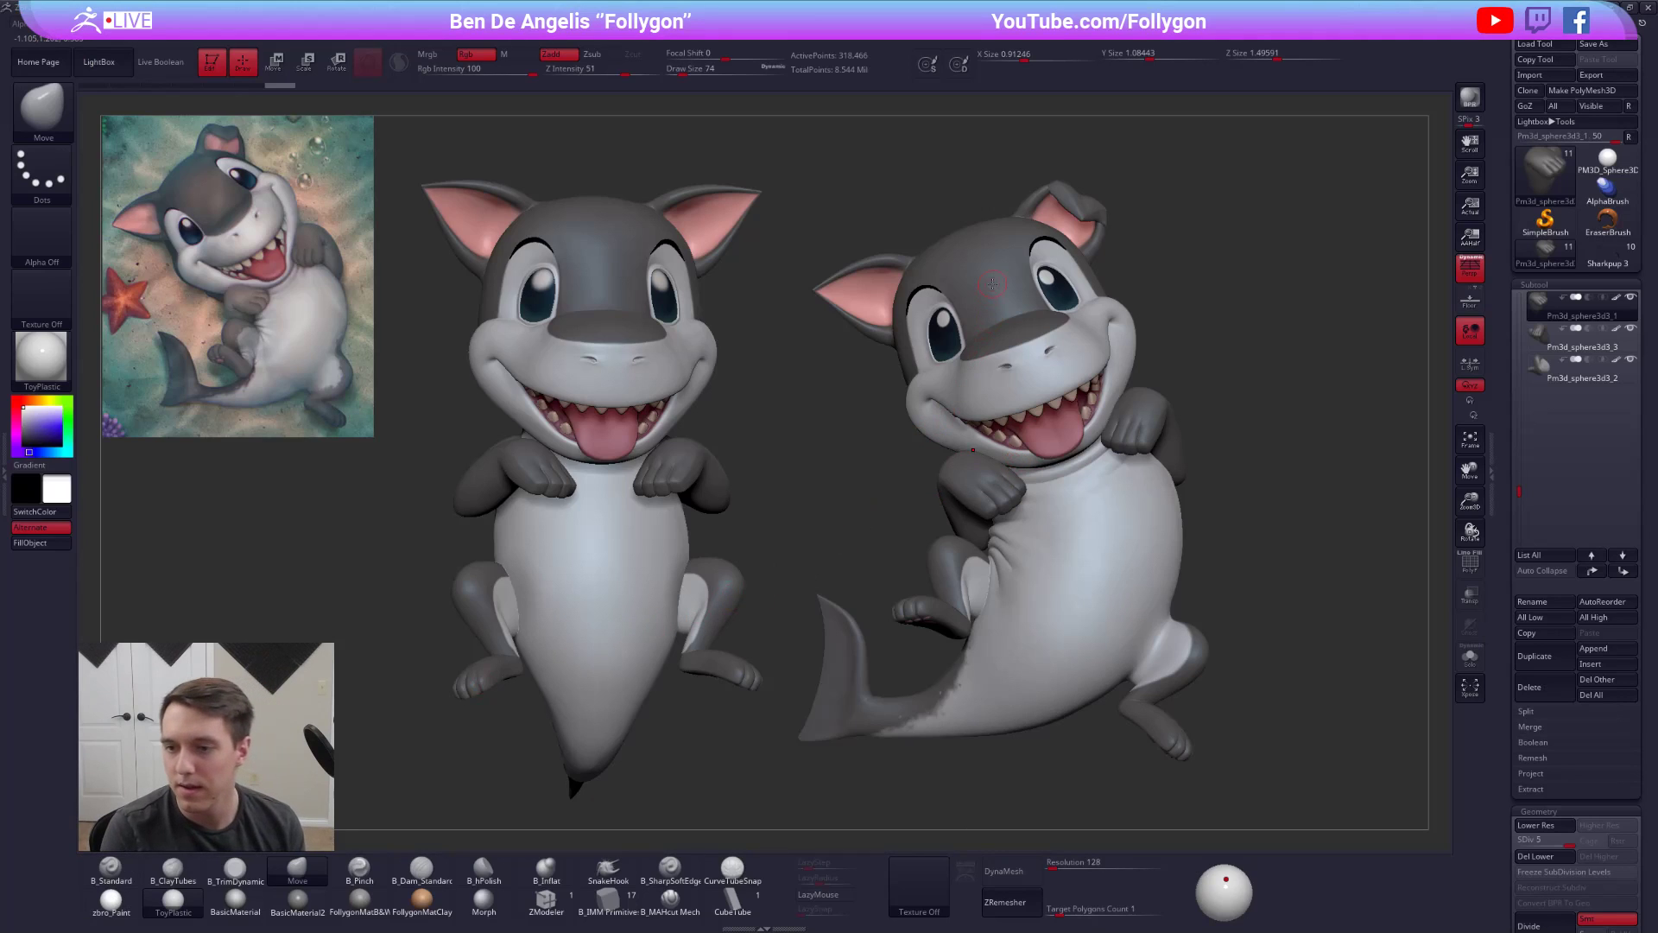